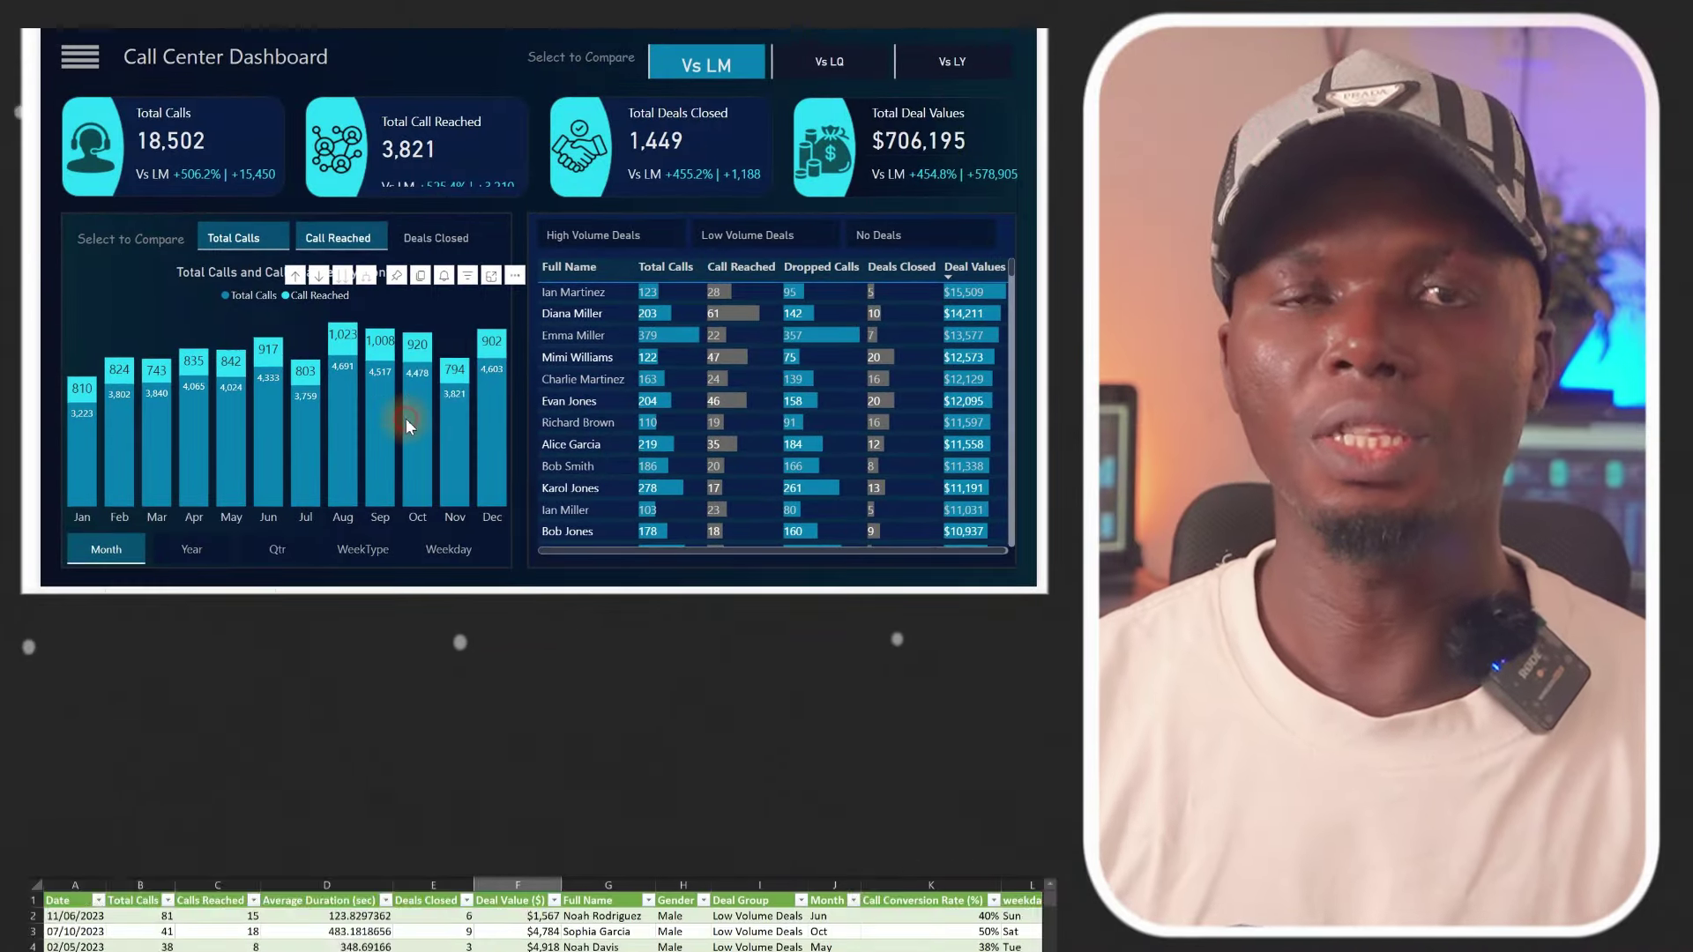
Step: Filter the Power BI call center dashboard by October, May and April from the monthly calls chart
click(414, 601)
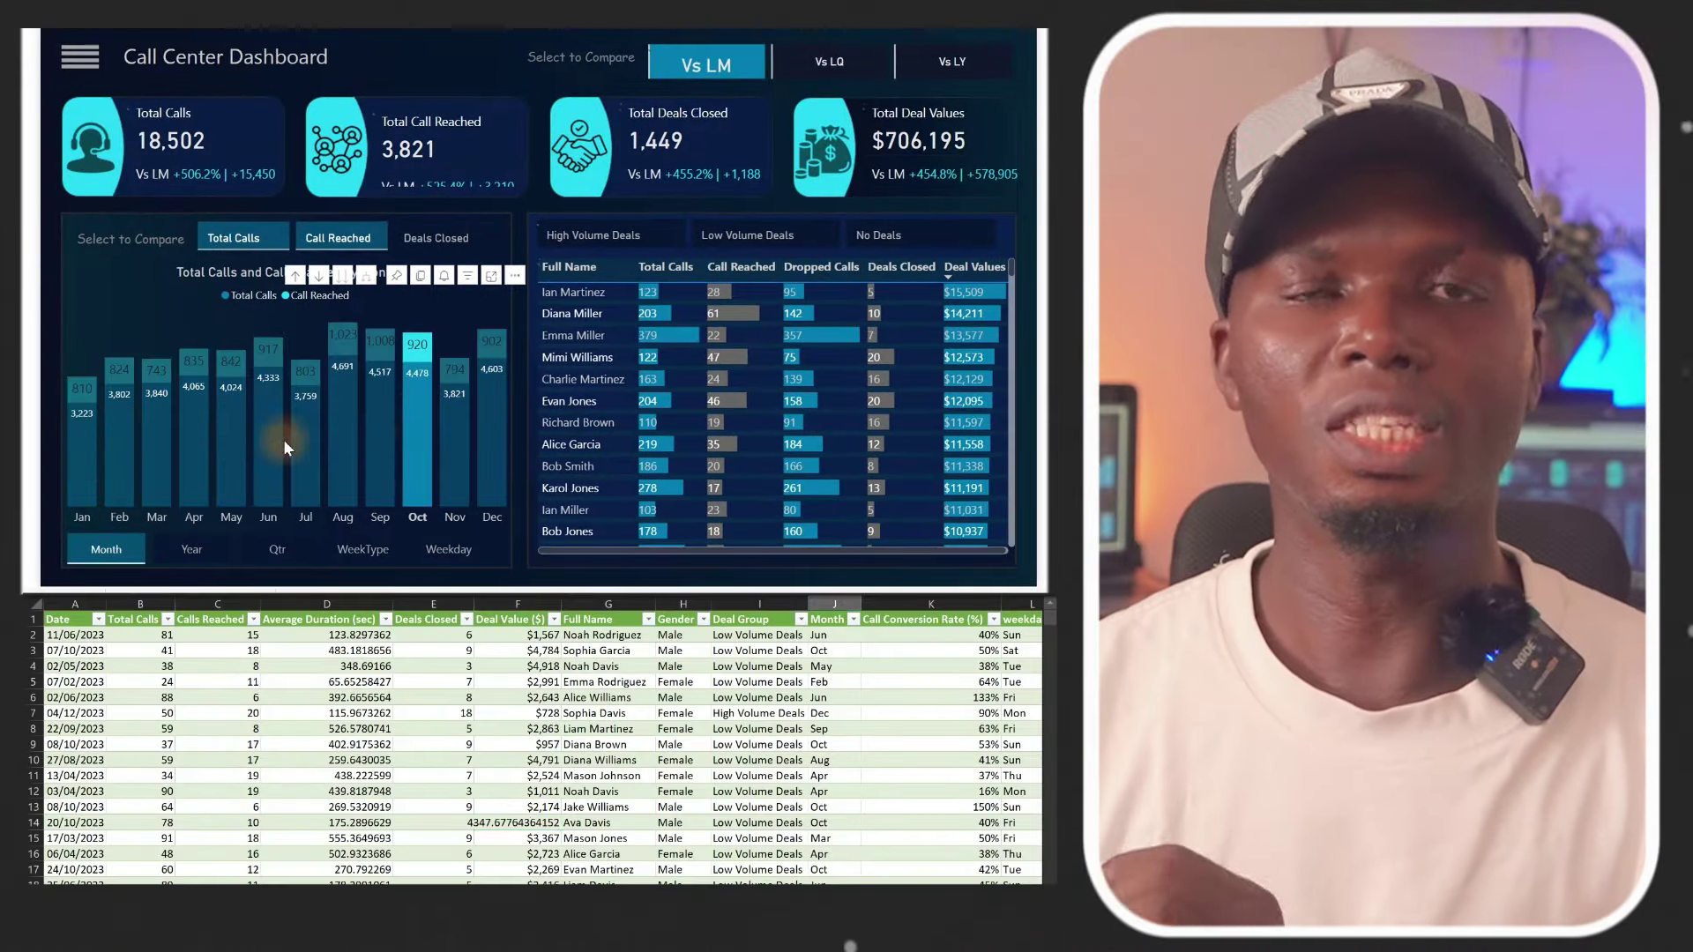
click(221, 443)
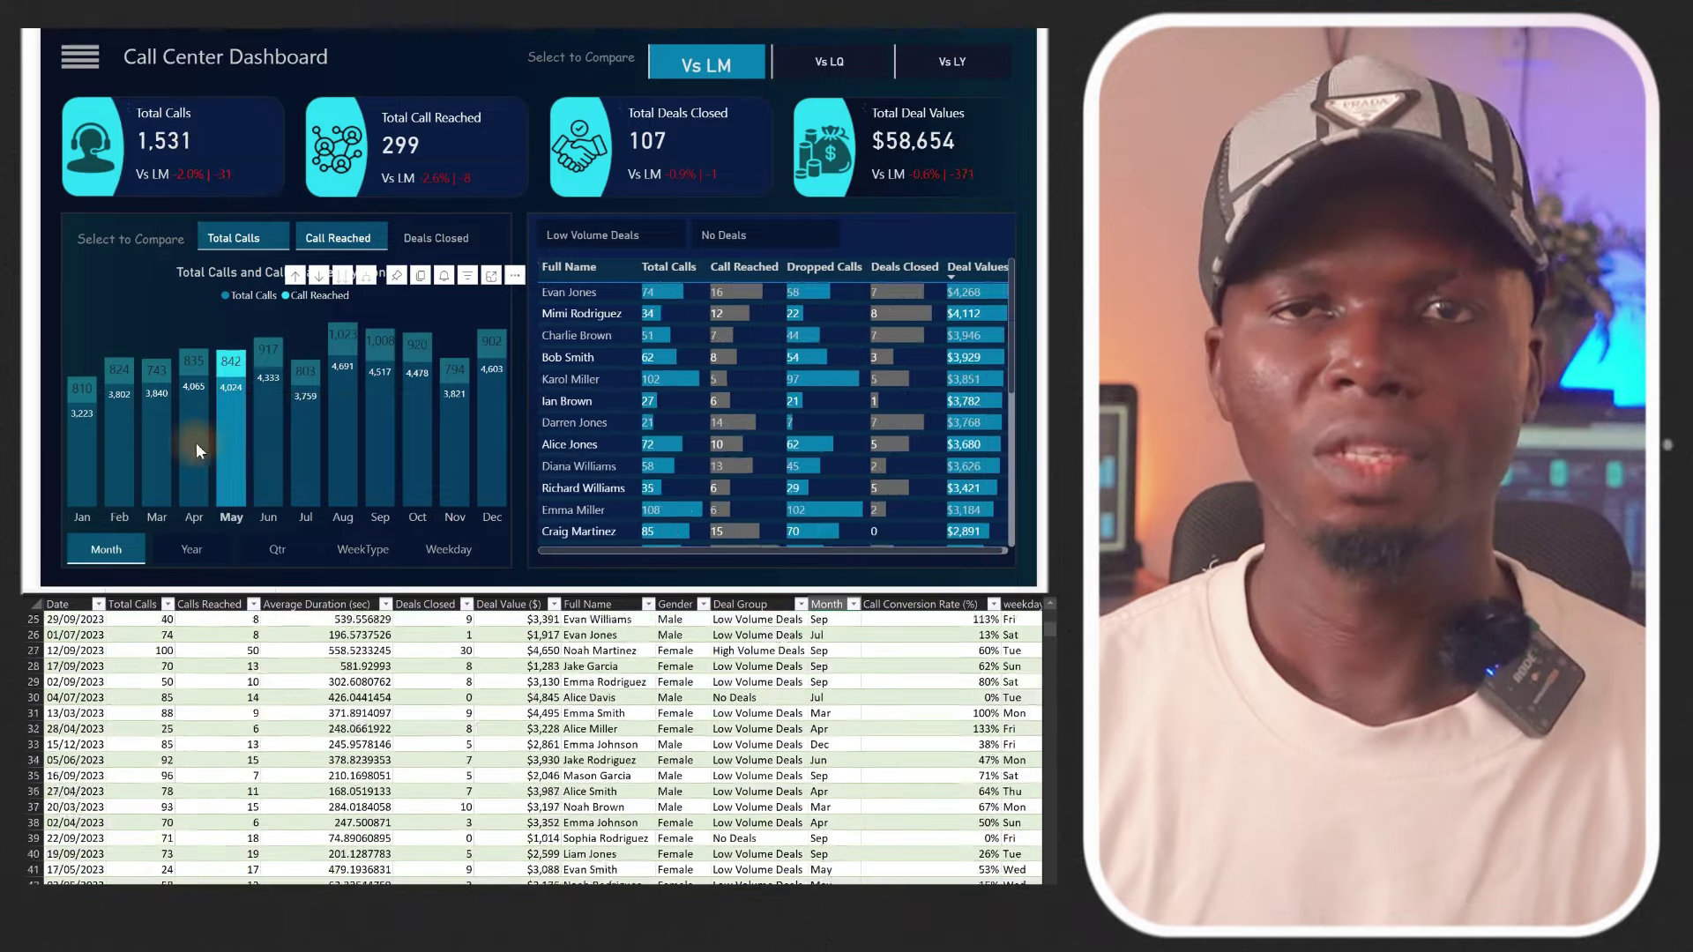
click(193, 442)
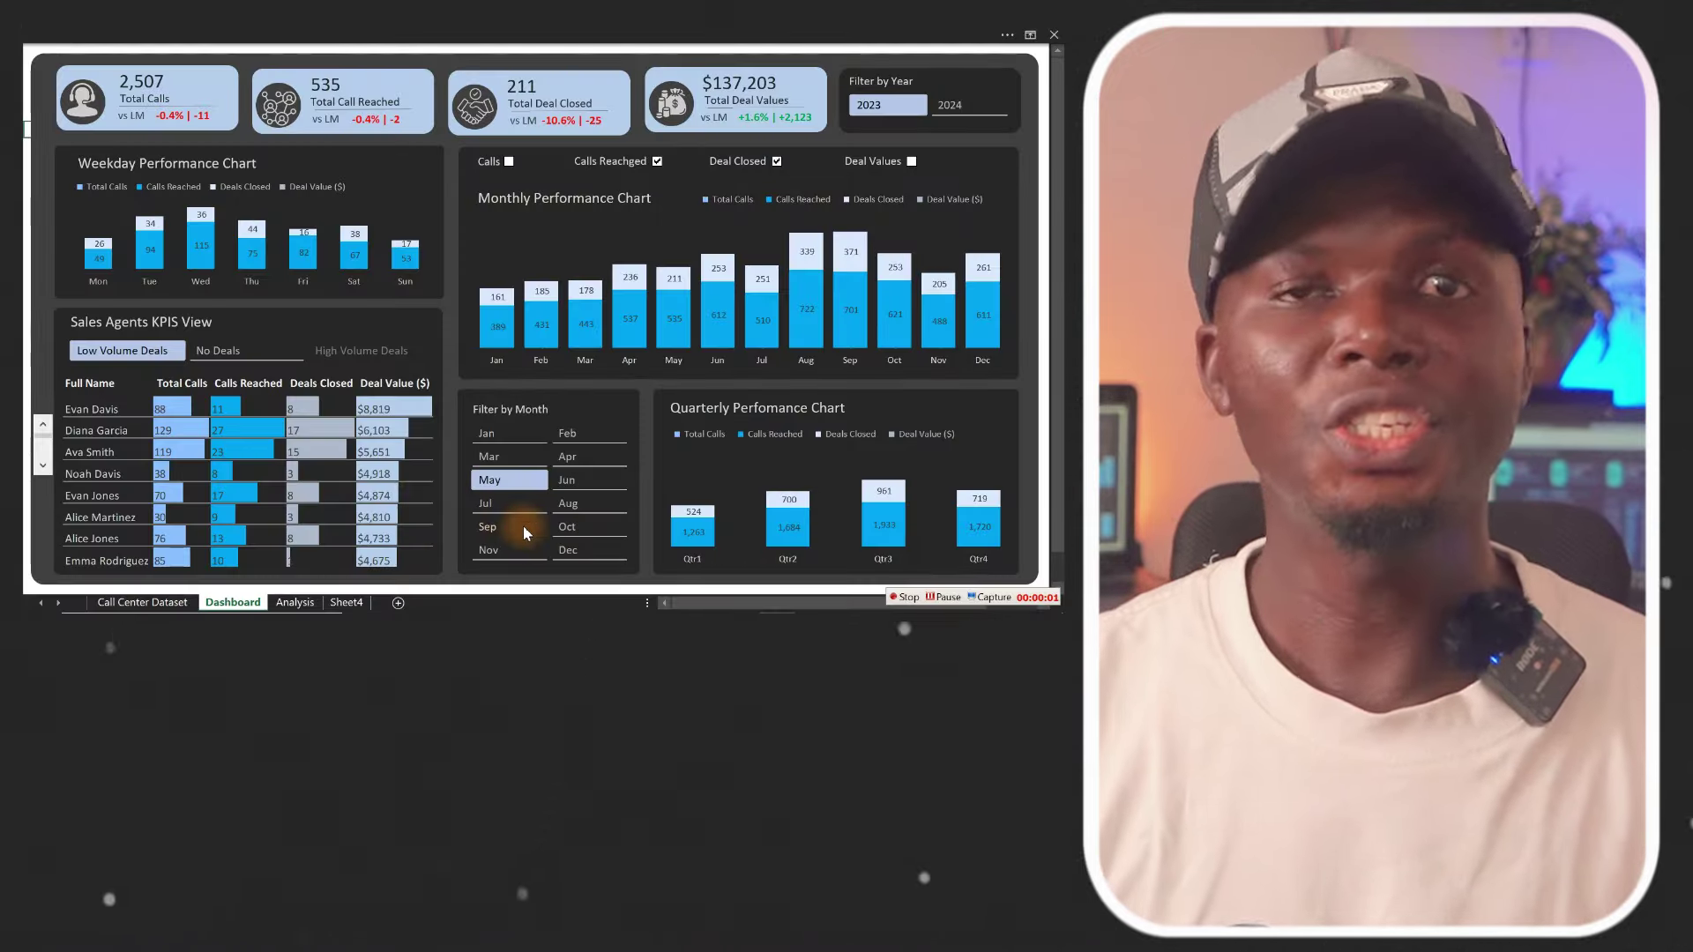
Step: Switch to the Excel dashboard and filter it by August, September and May
click(587, 501)
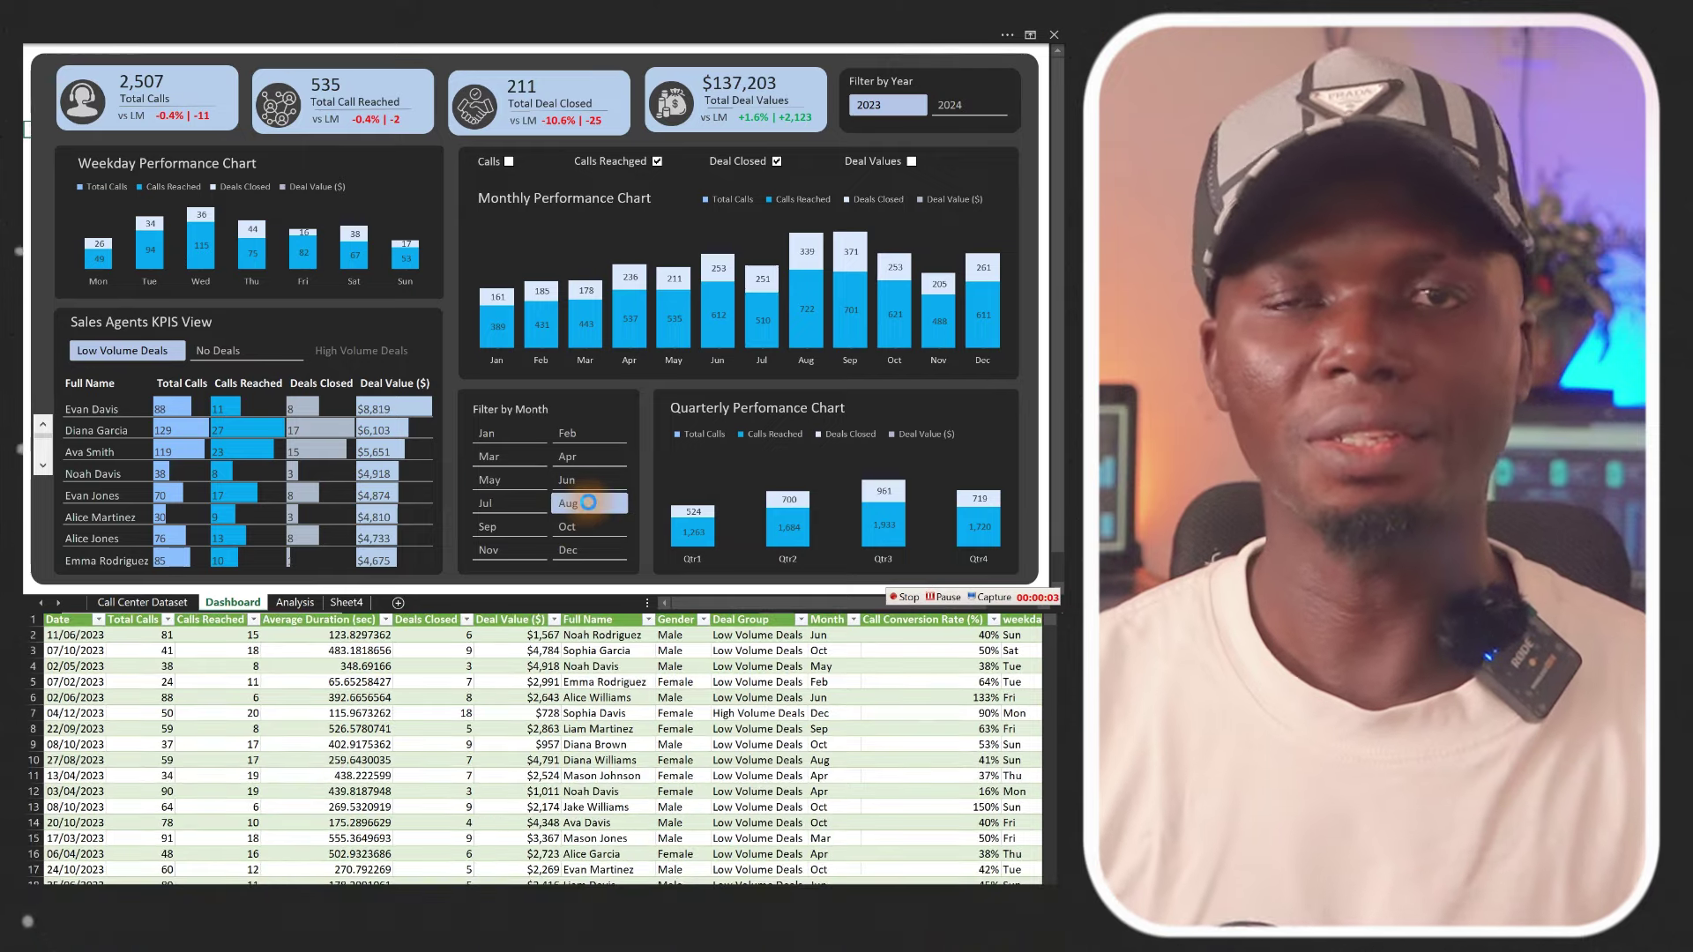
click(523, 521)
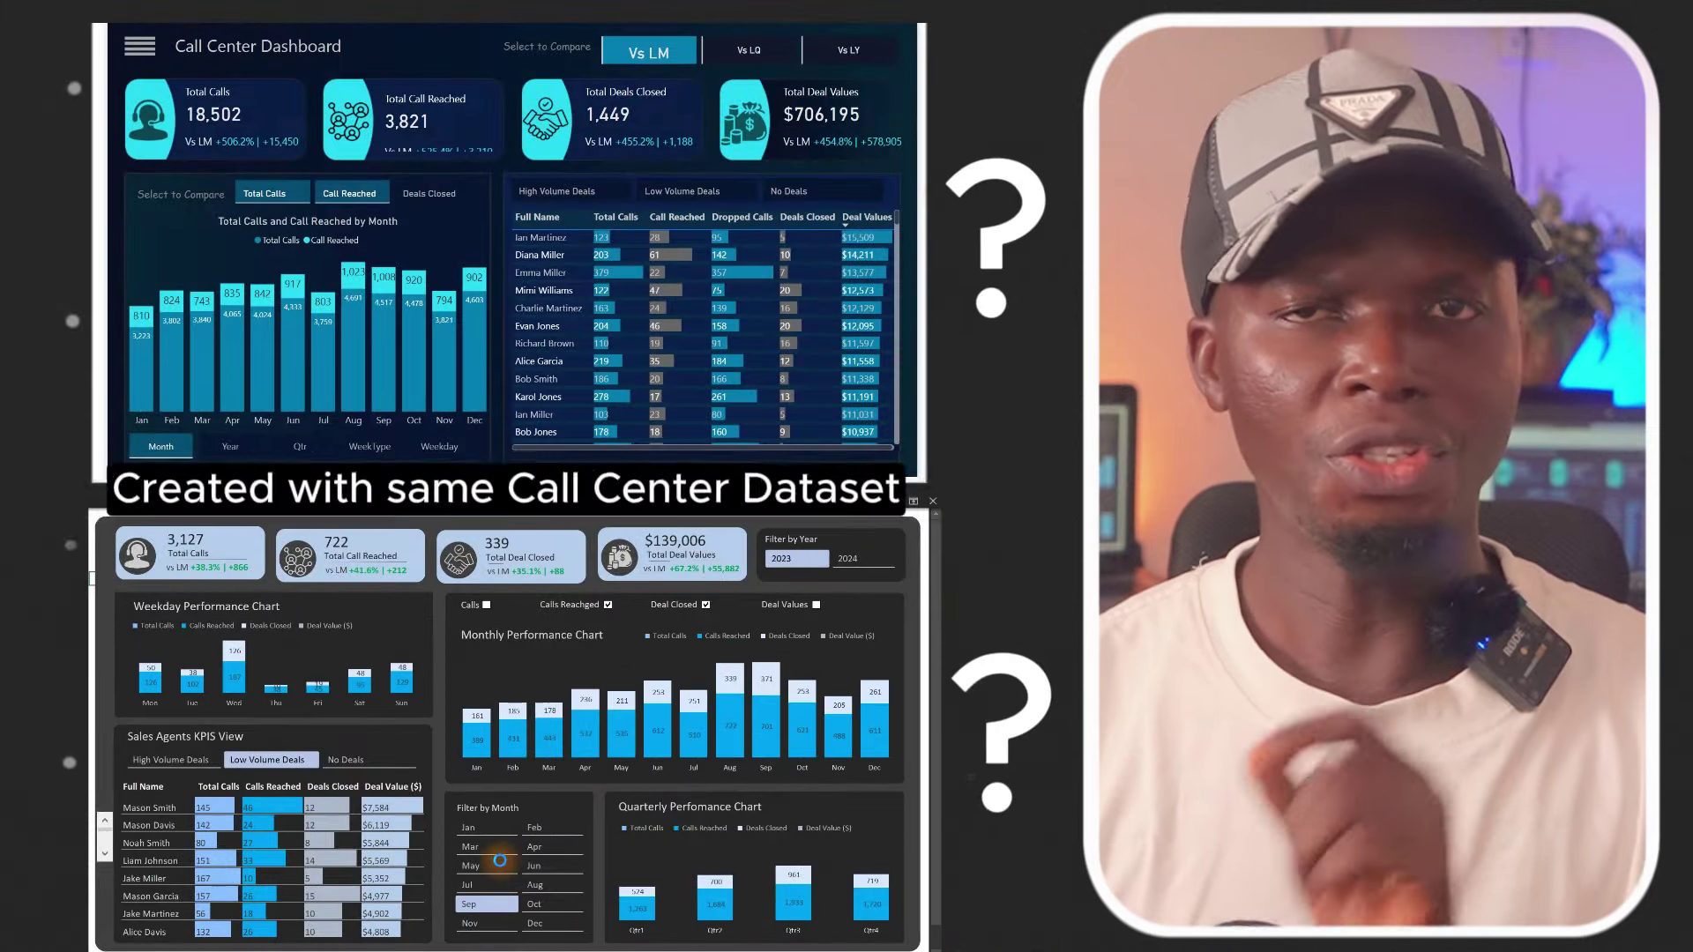
click(499, 861)
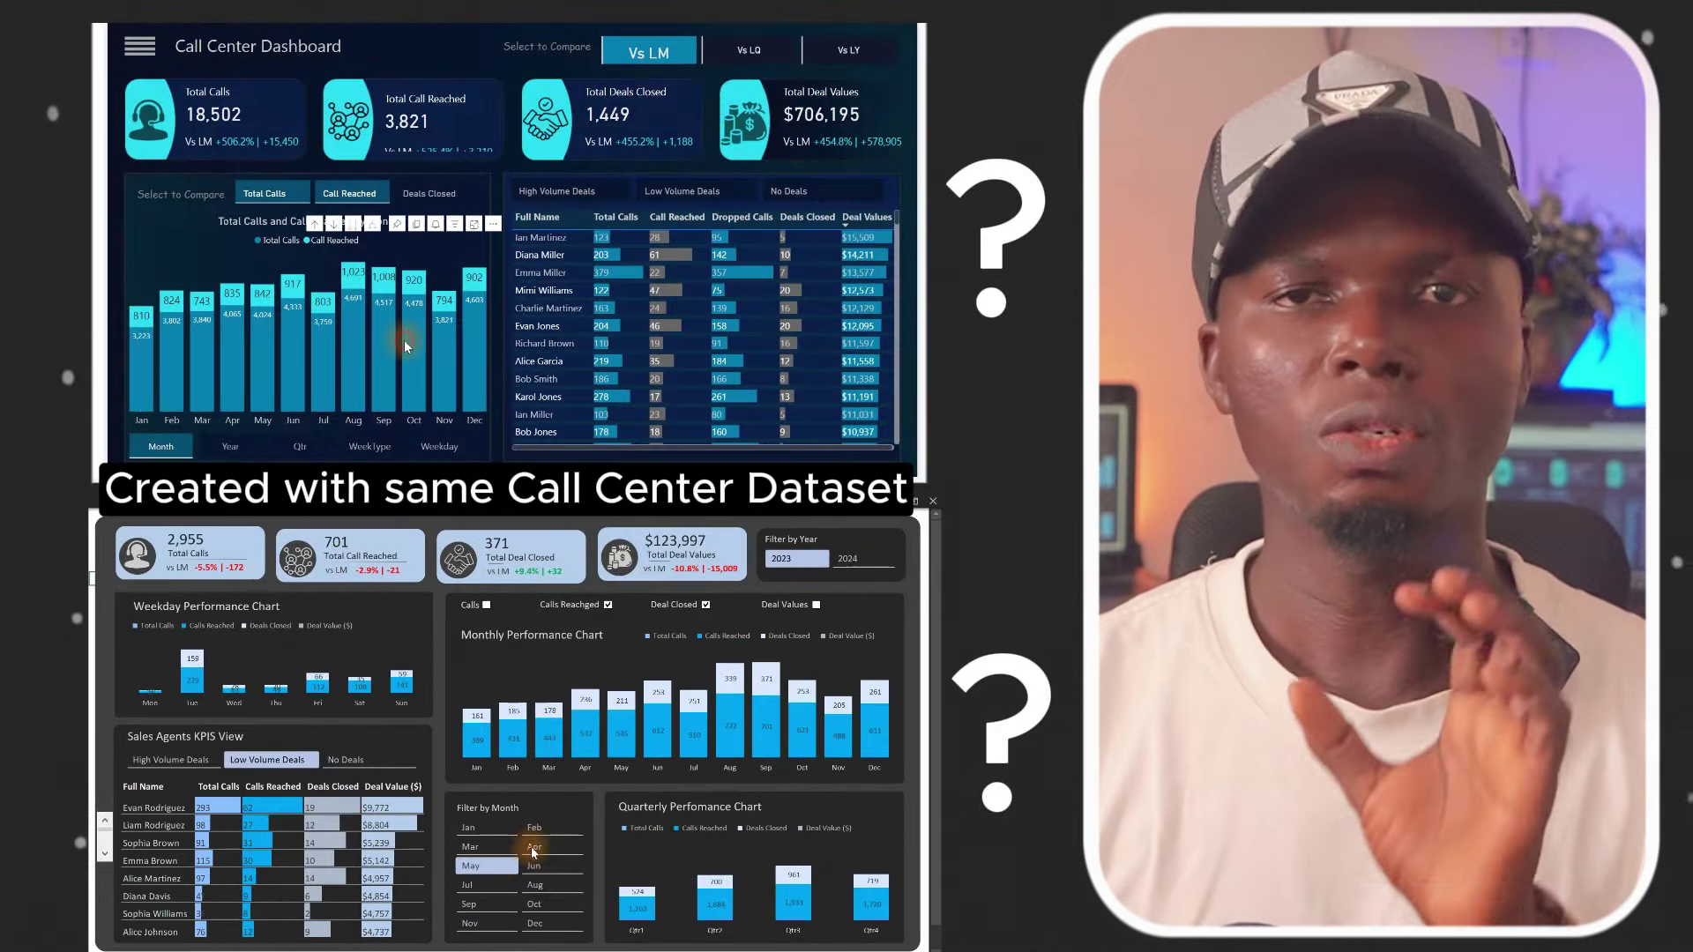
Step: Highlight October, May and April in the Power BI chart, and set the Excel dashboard's year filter to 2024 and back to 2023
click(405, 341)
click(861, 555)
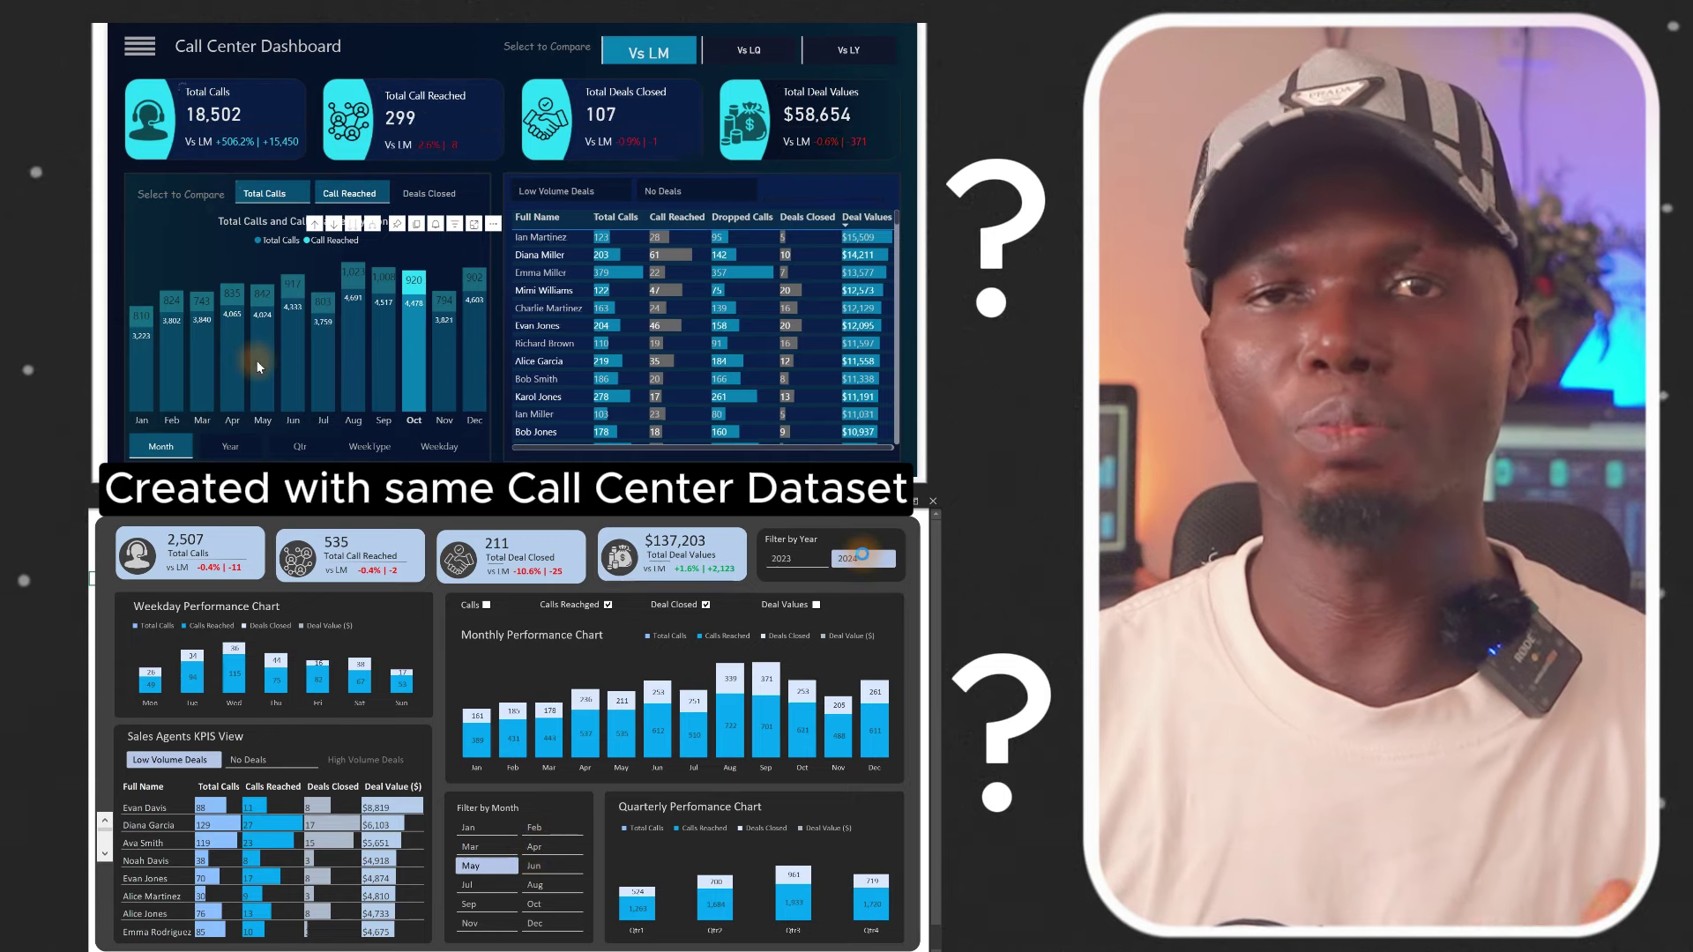
click(257, 364)
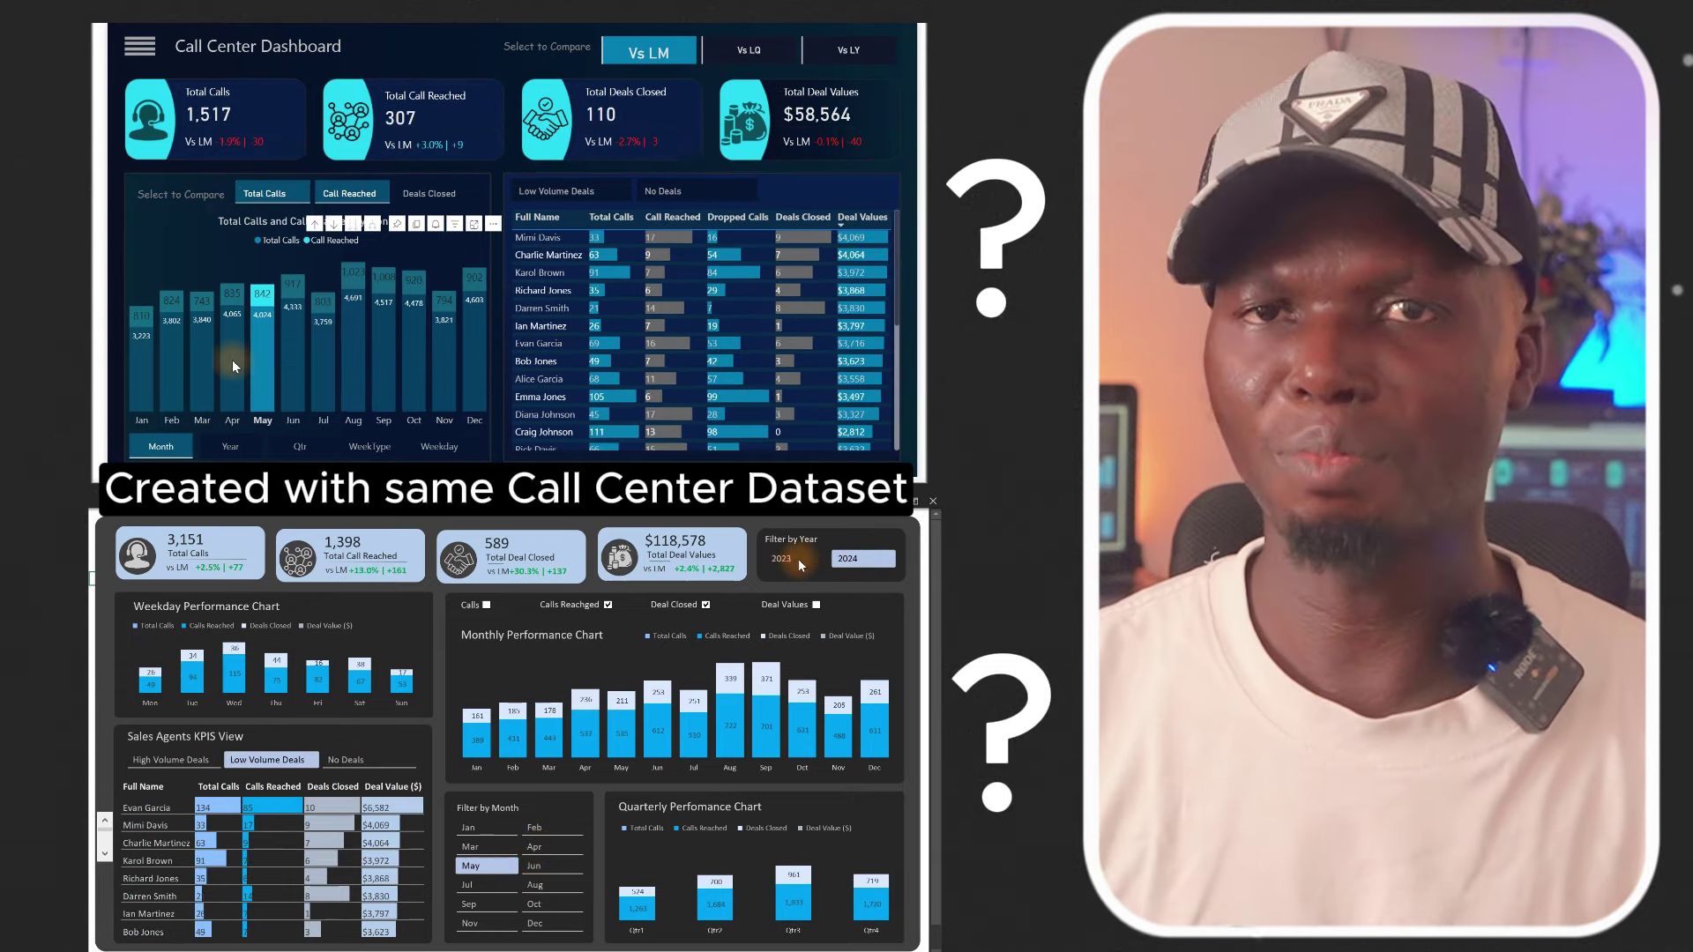
click(231, 360)
click(799, 561)
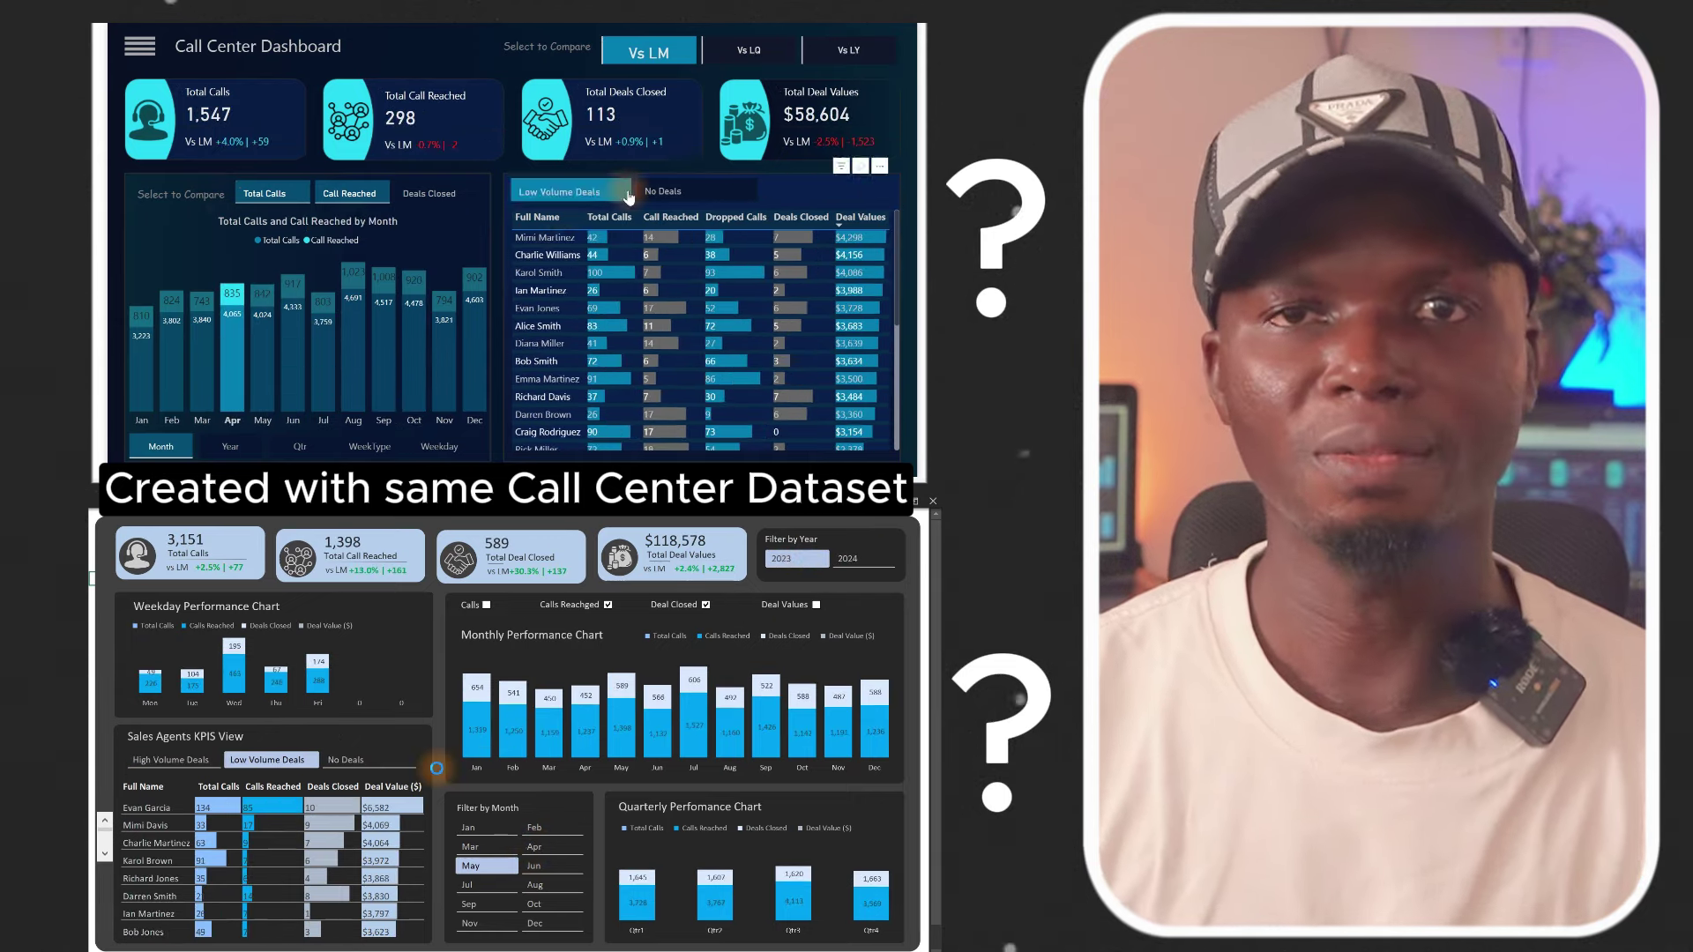
Step: Compare the Power BI figures with Vs LQ and demonstrate the deal-group and May filters on the dashboards
click(775, 53)
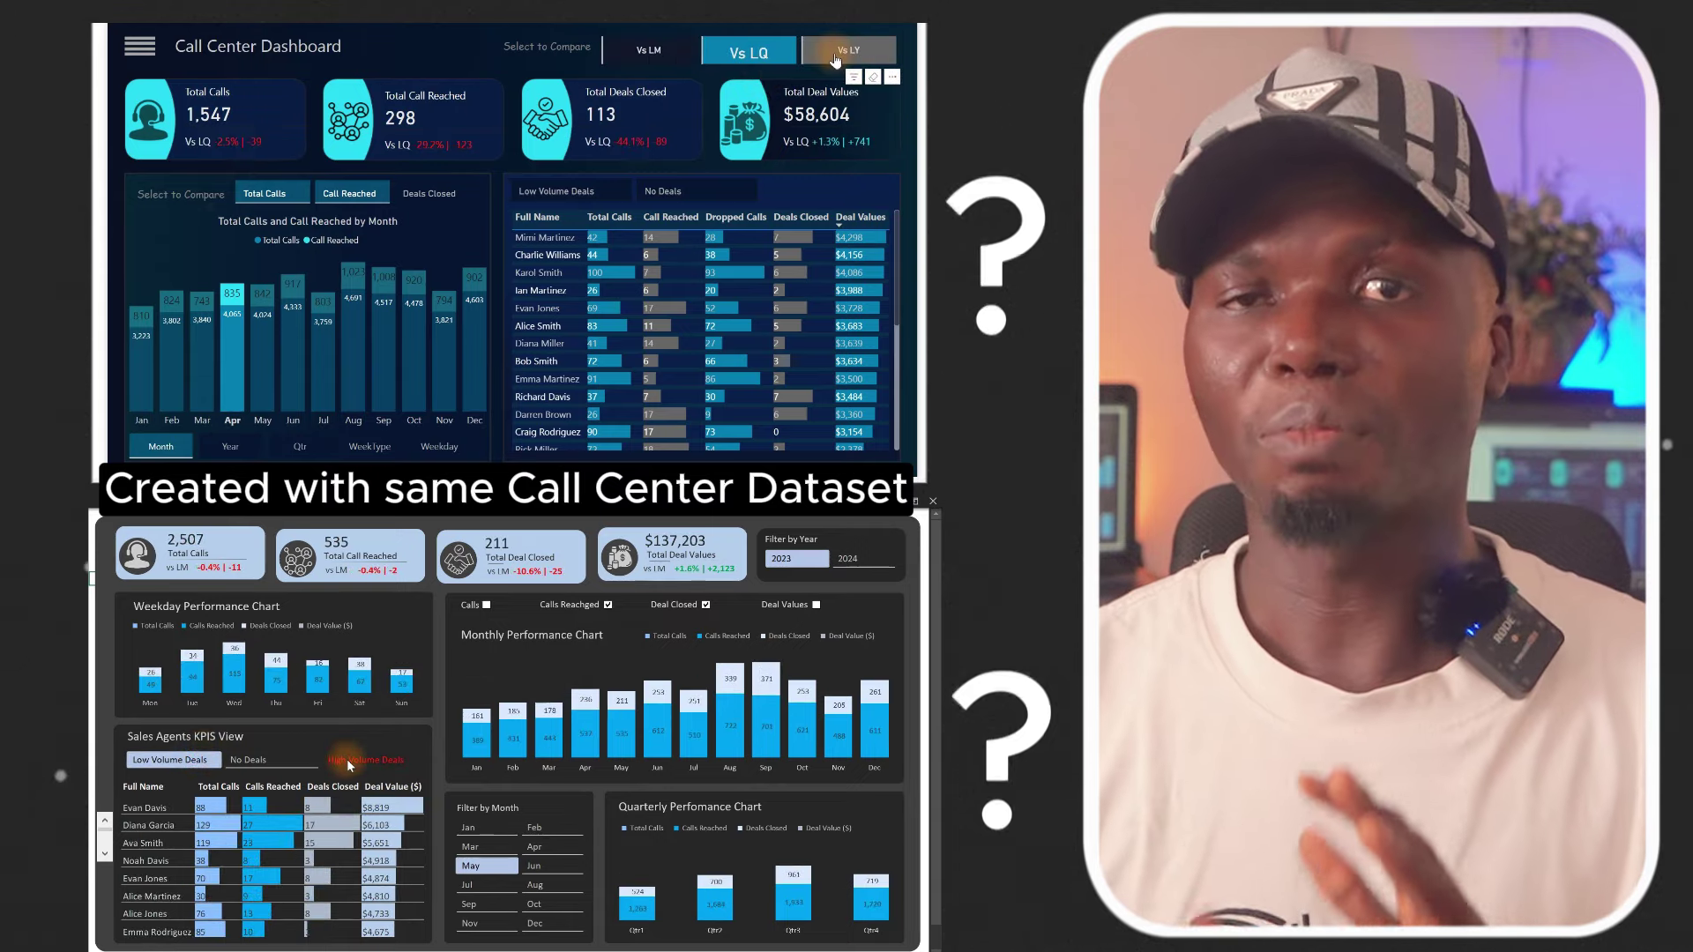
click(594, 206)
click(347, 760)
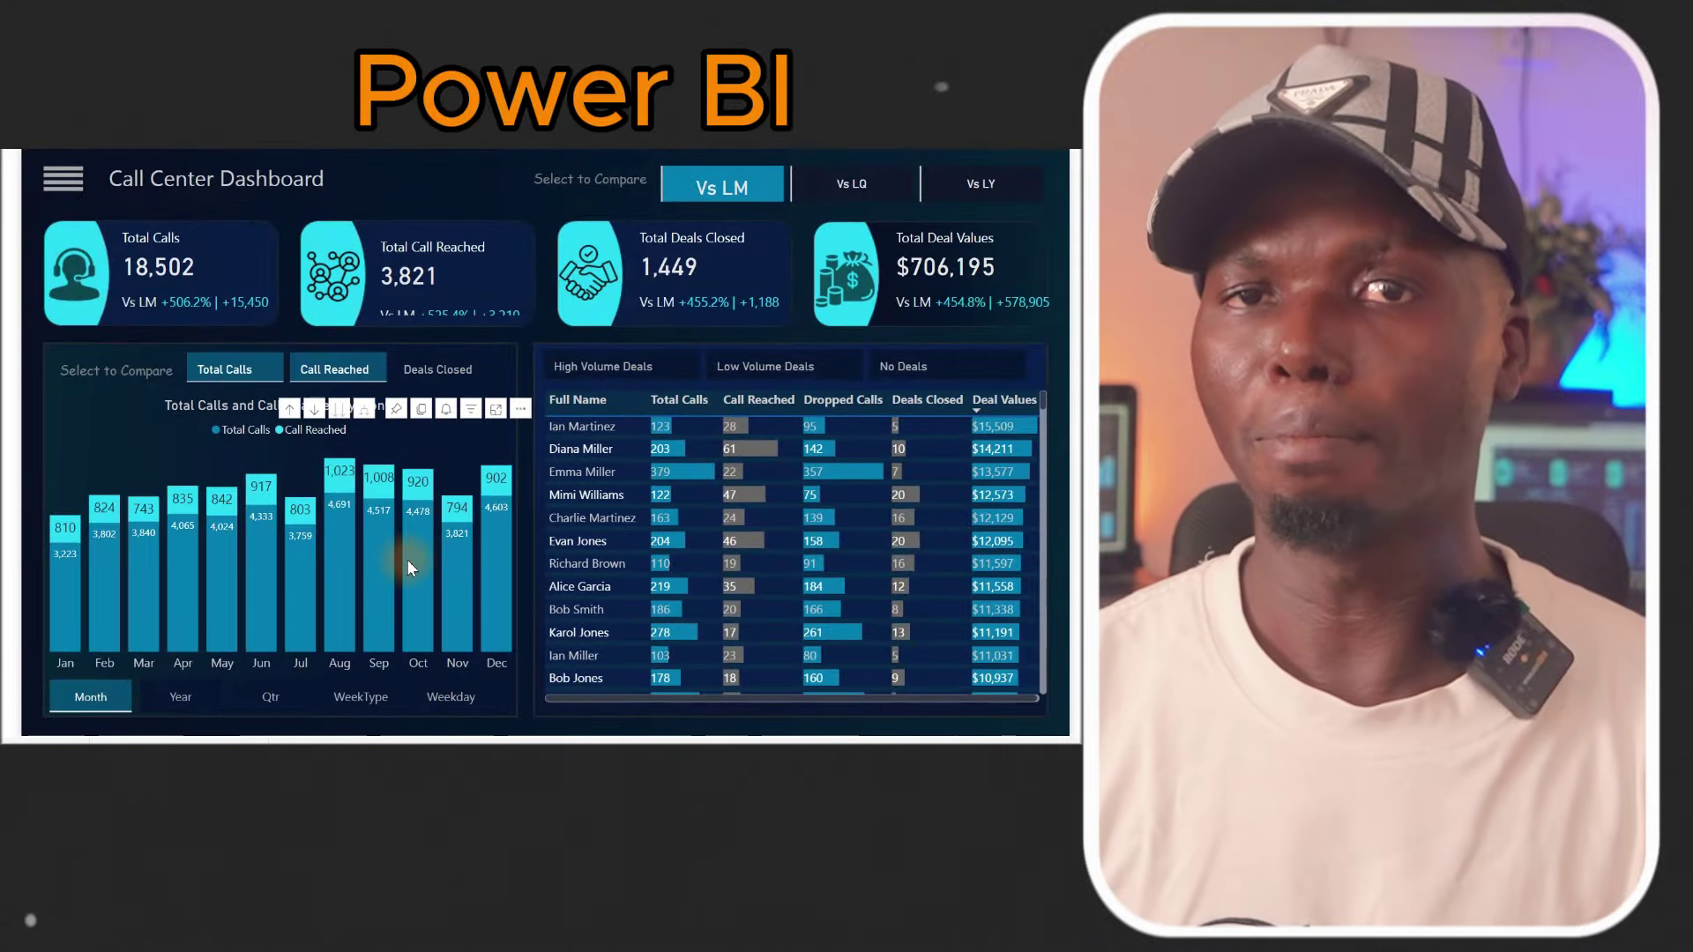
click(214, 585)
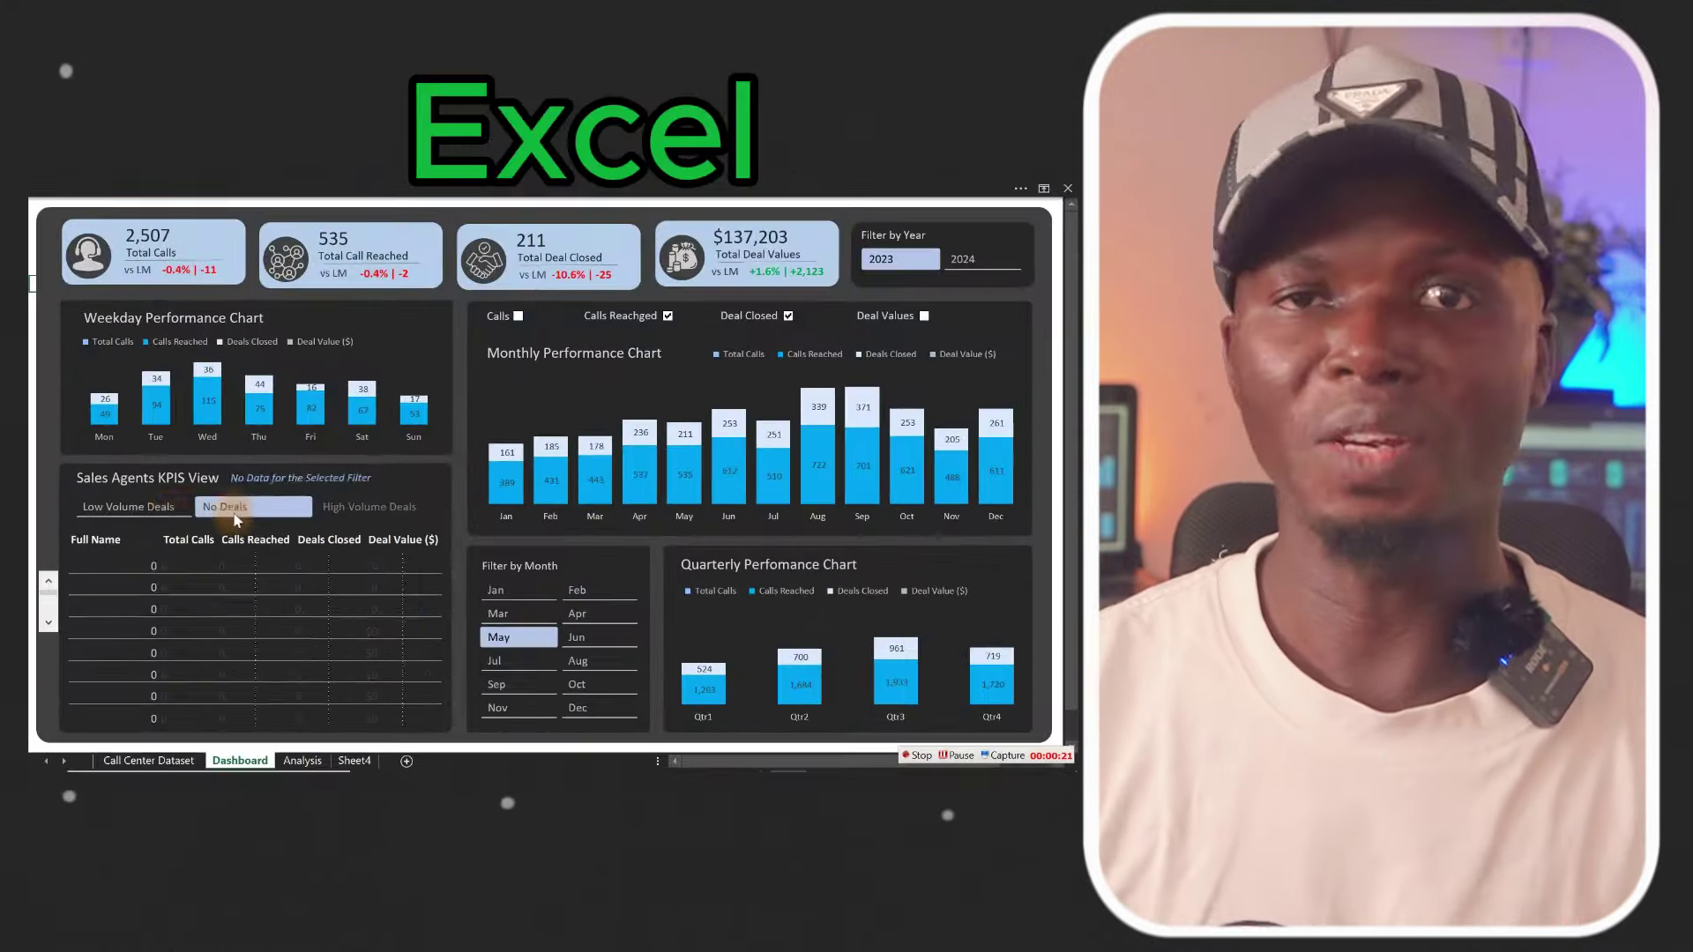
Step: Filter the Excel dashboard's Sales Agents KPI view by Low Volume Deals and scroll further down the agent list
click(318, 495)
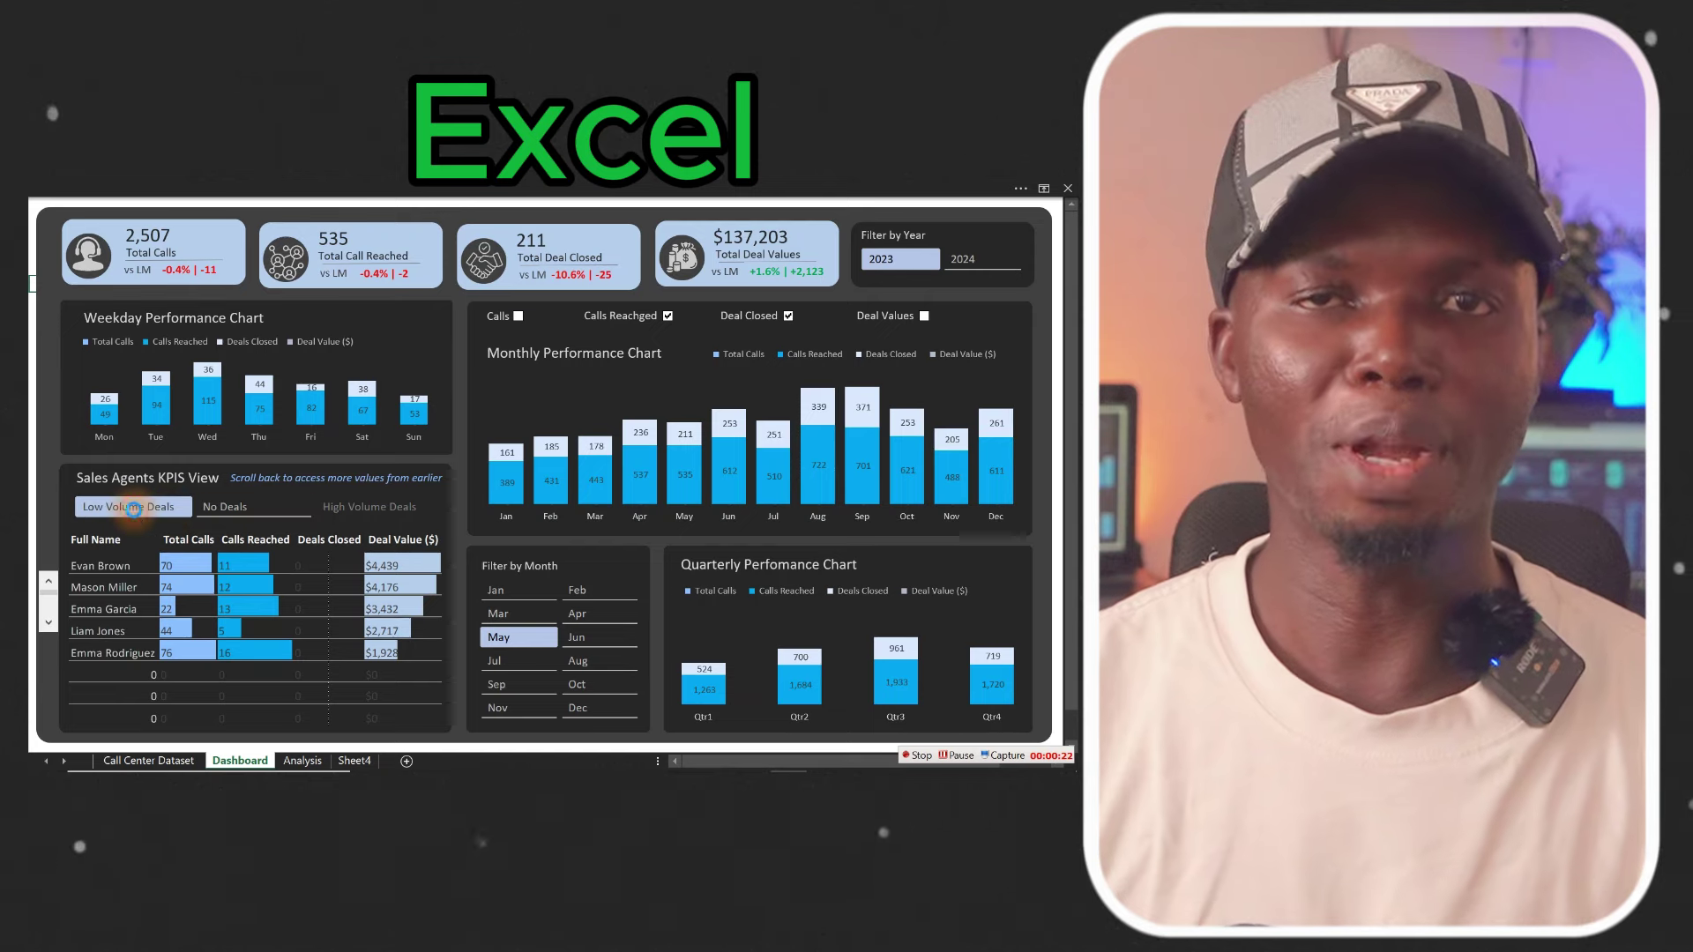
click(132, 509)
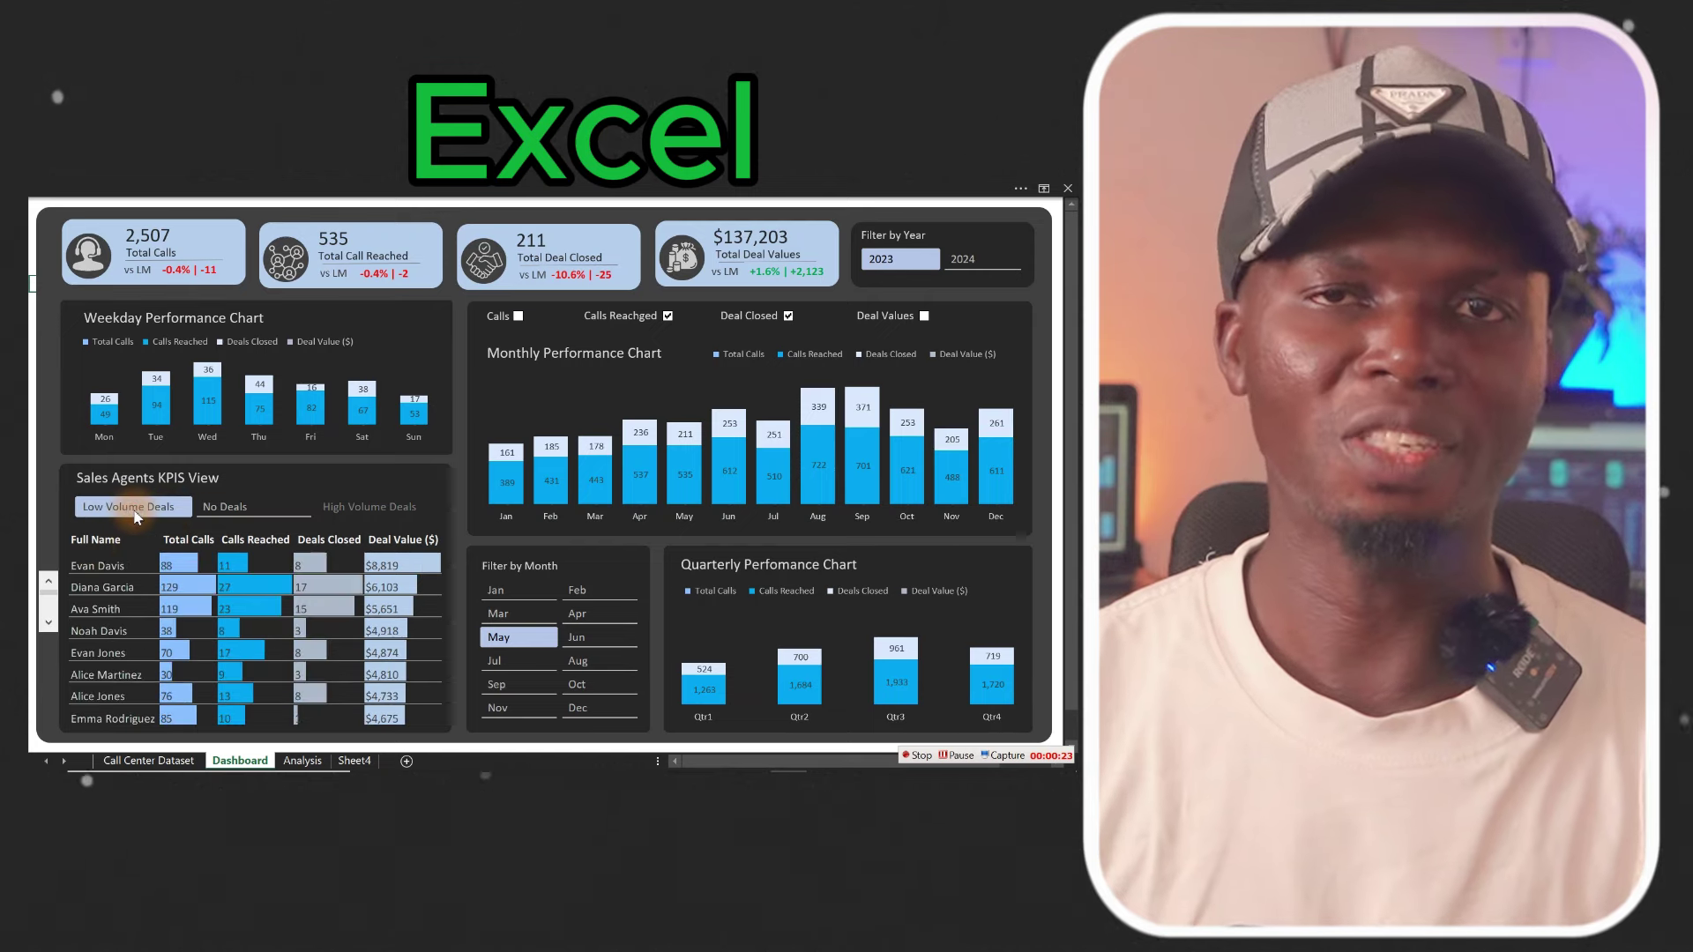
click(49, 625)
click(48, 622)
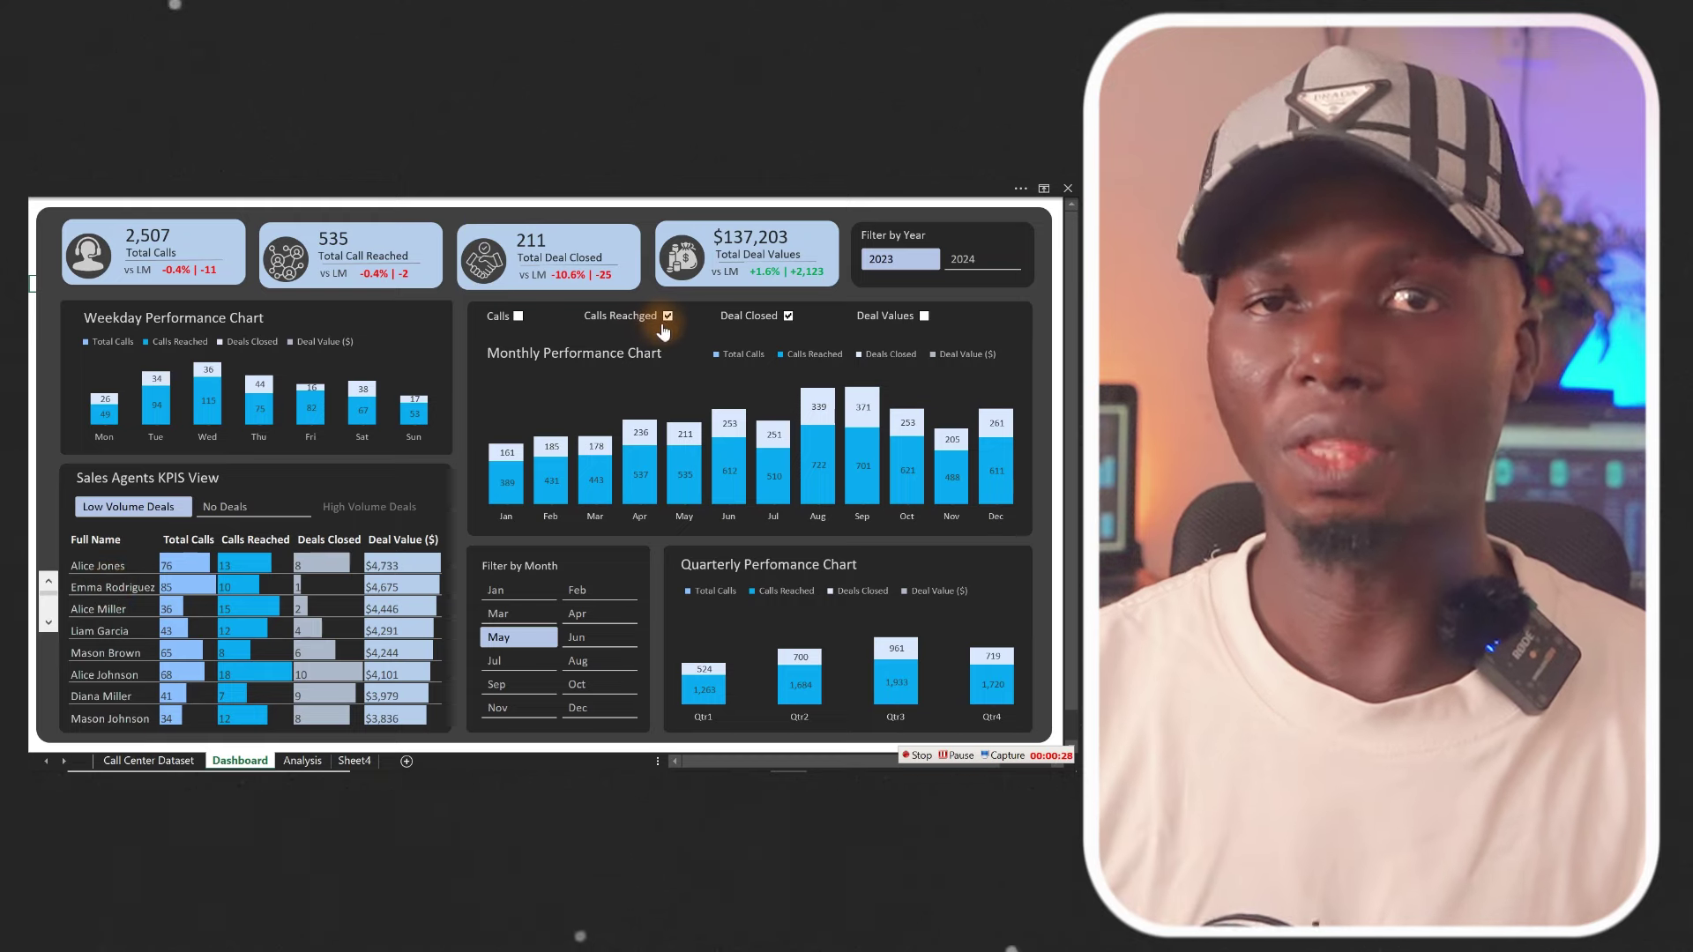
Step: Turn off the Calls Reached and Deal Closed series in the Excel performance charts
click(667, 317)
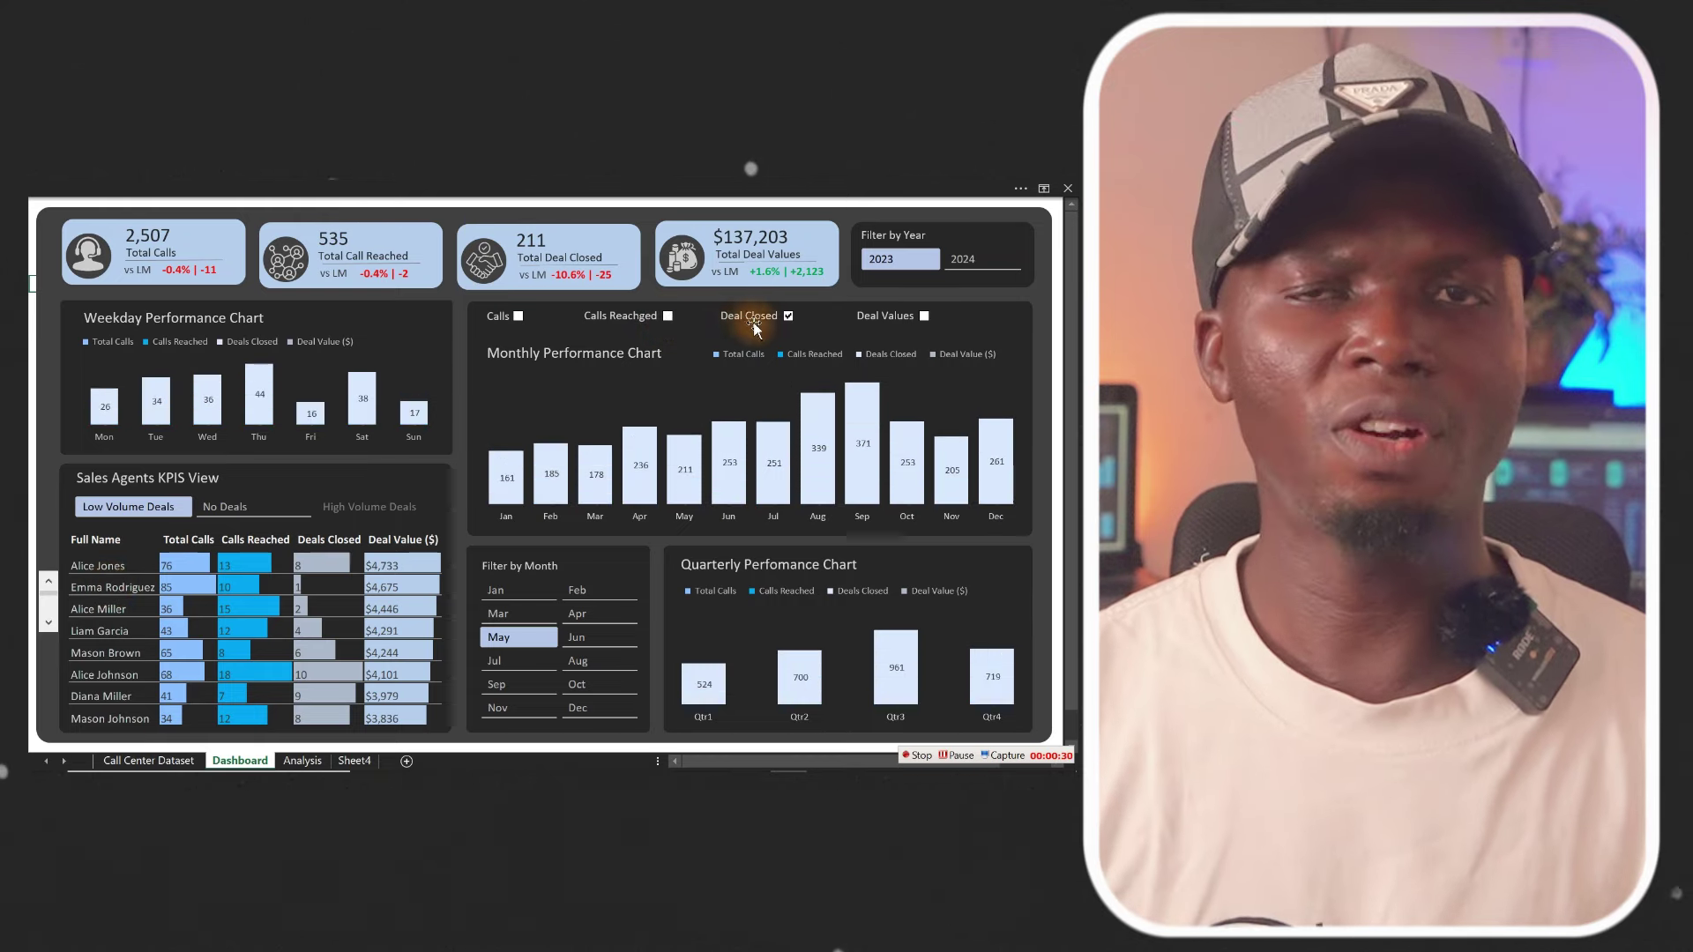
click(788, 318)
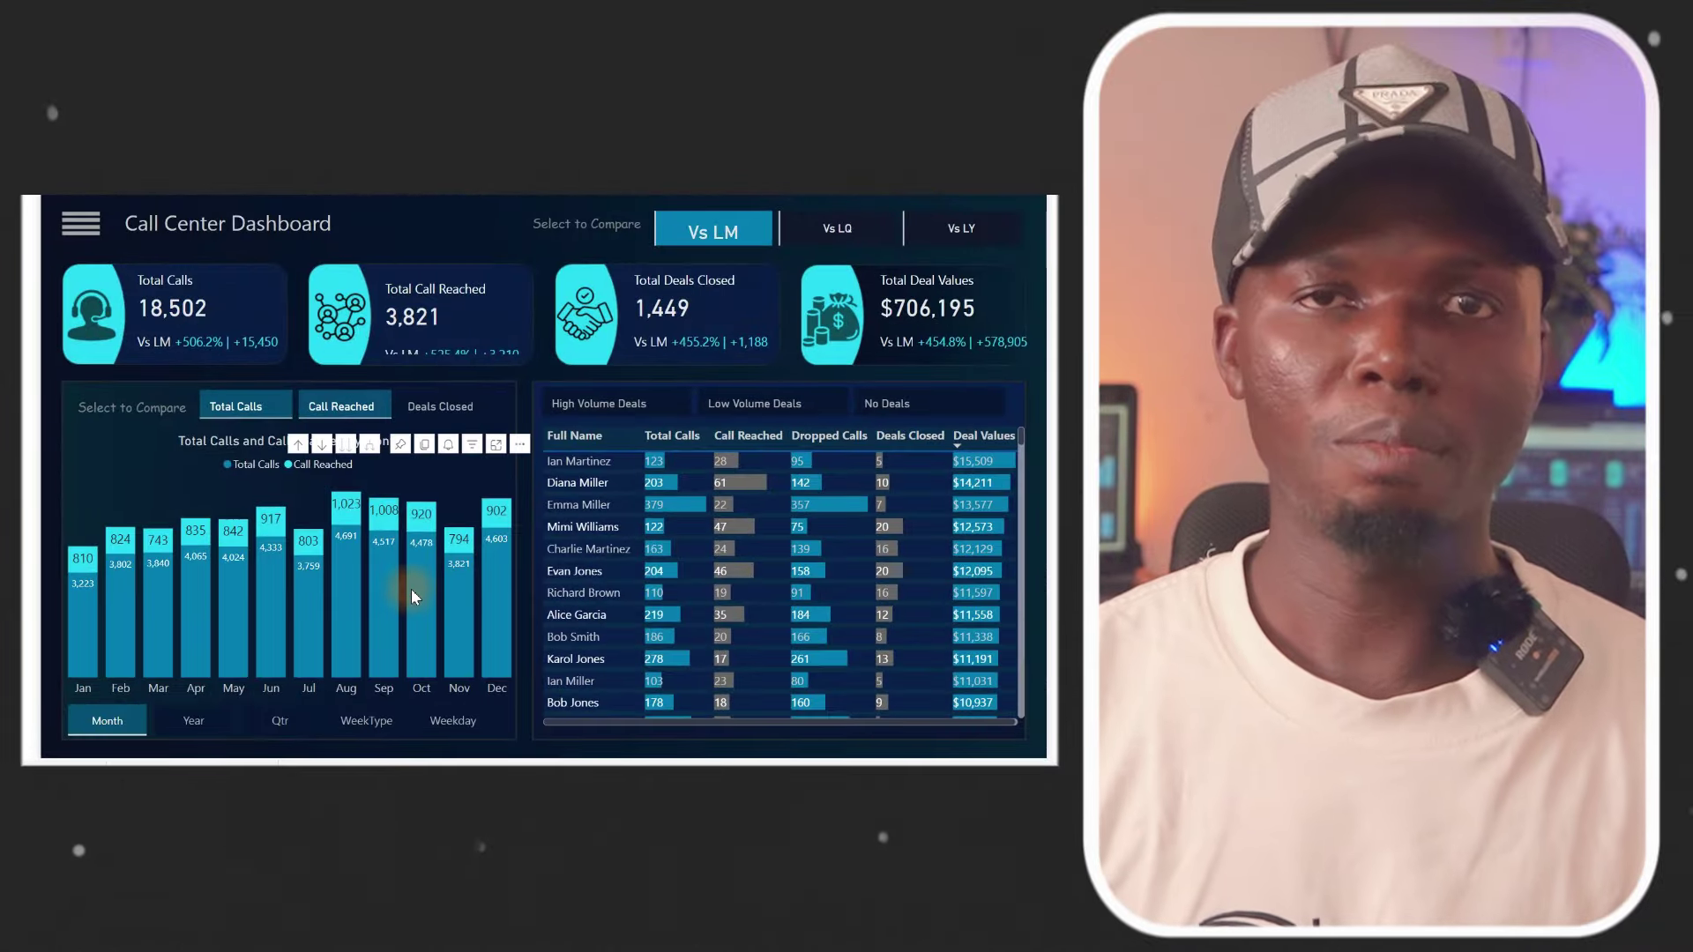
Step: Return to the Power BI dashboard and highlight October, May and April in its monthly calls chart
click(411, 589)
click(226, 613)
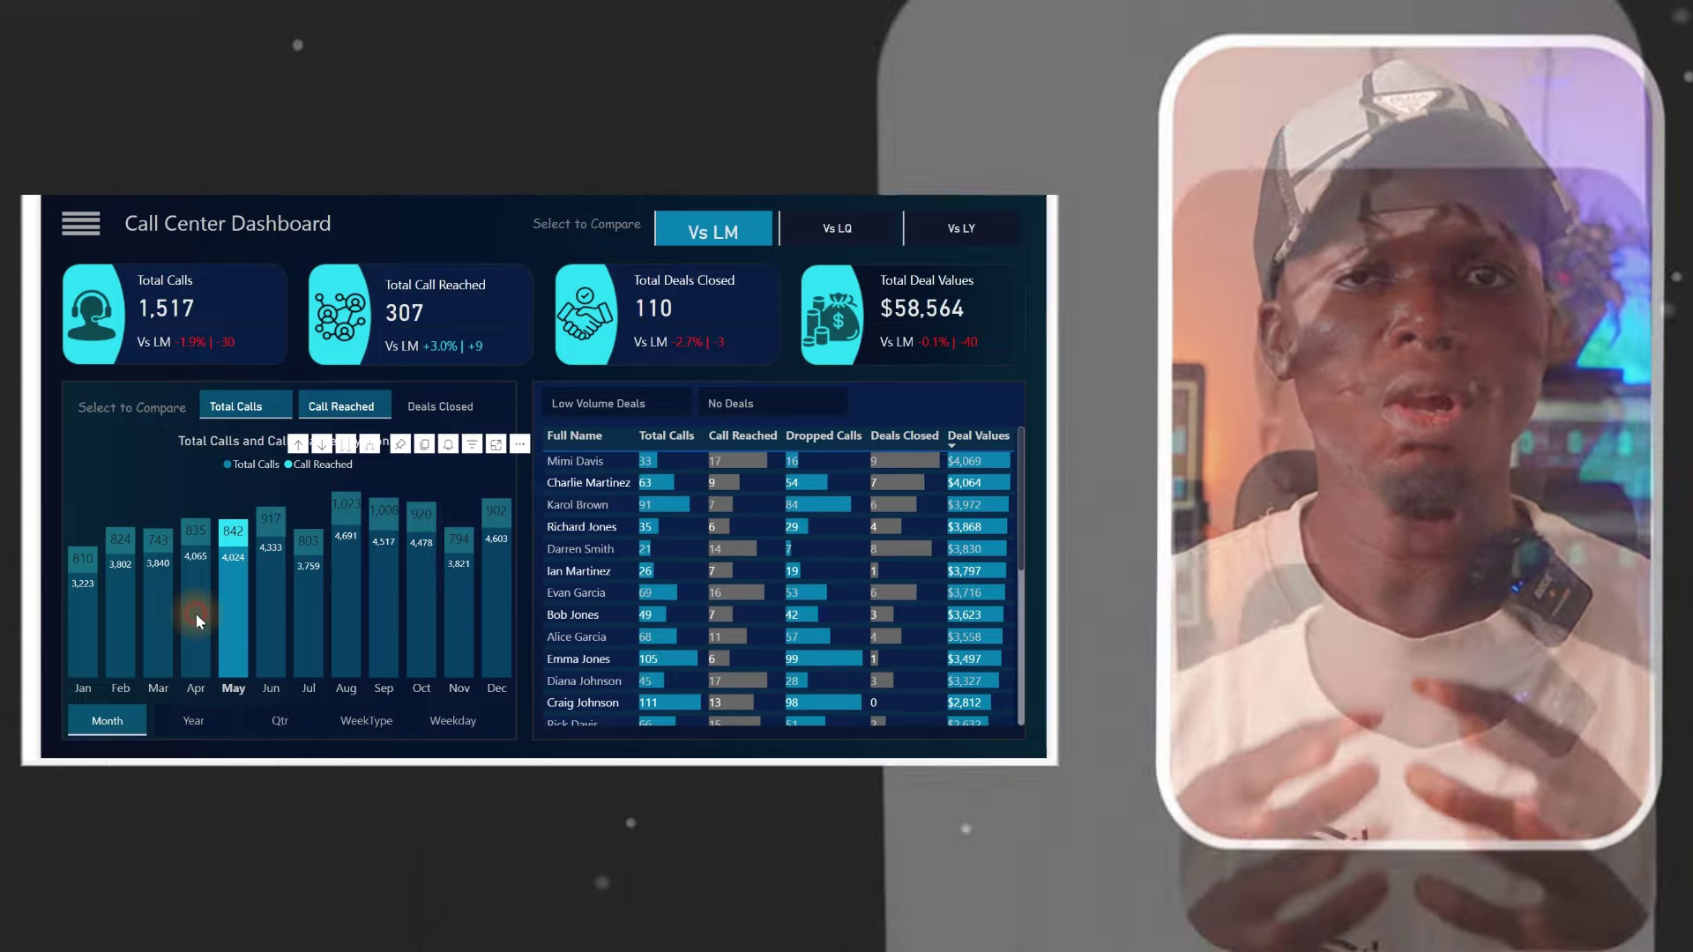
click(195, 614)
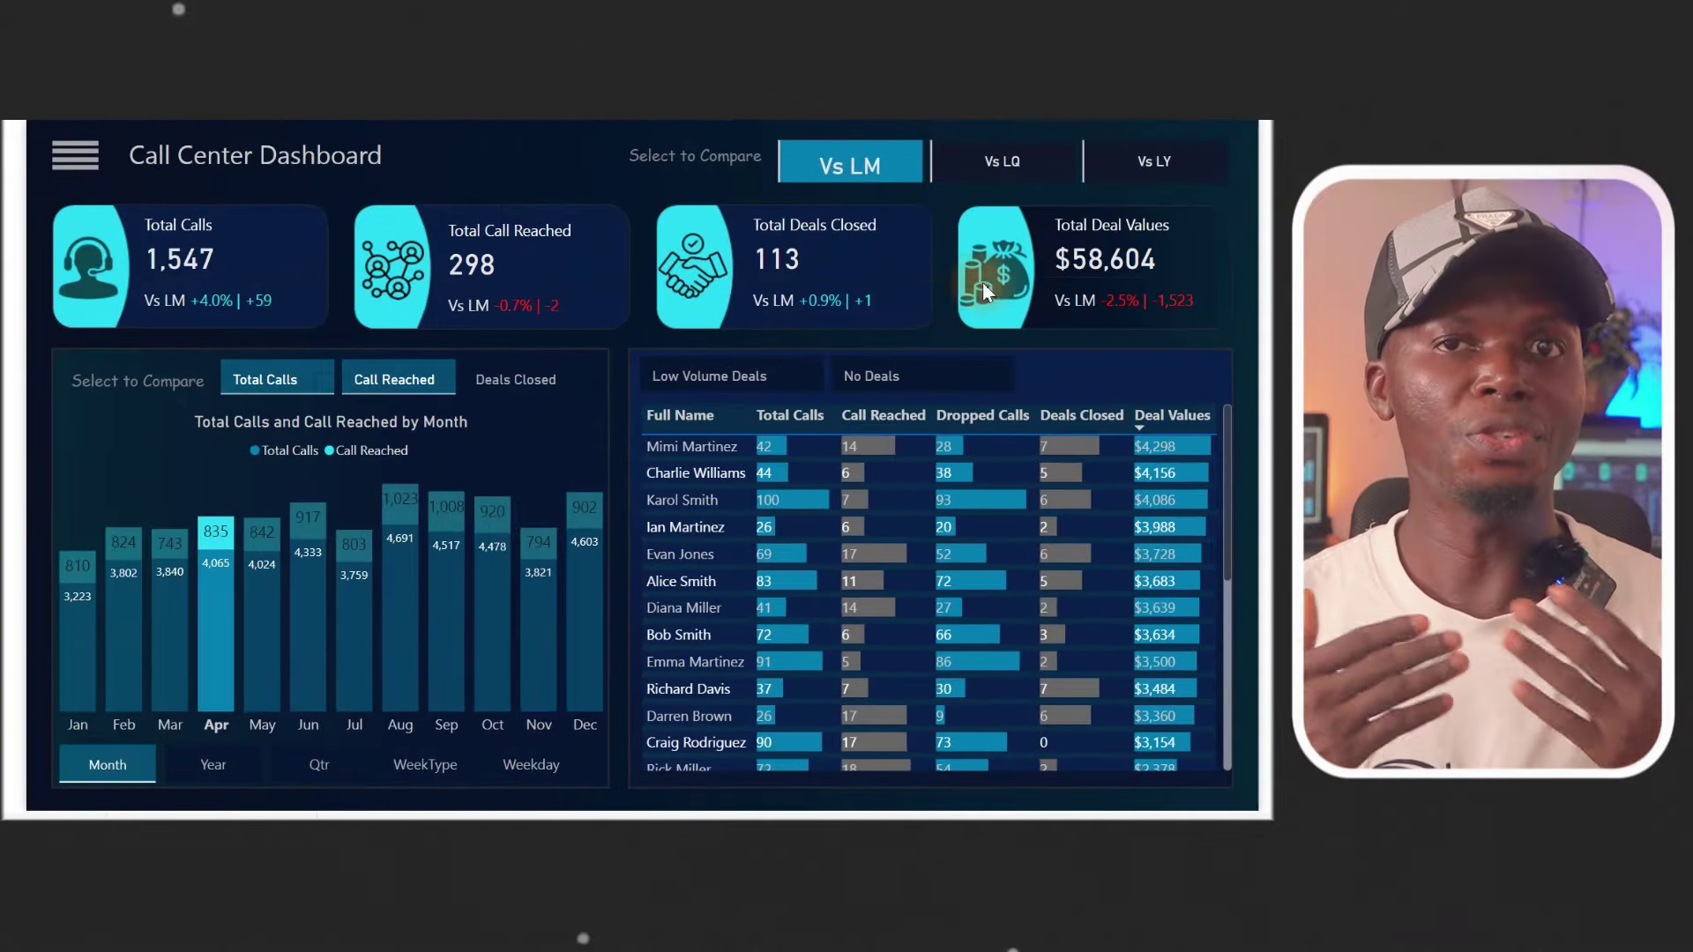
Step: Compare the KPI cards with Vs LQ and filter the agent table by No Deals and Low Volume Deals
click(1049, 170)
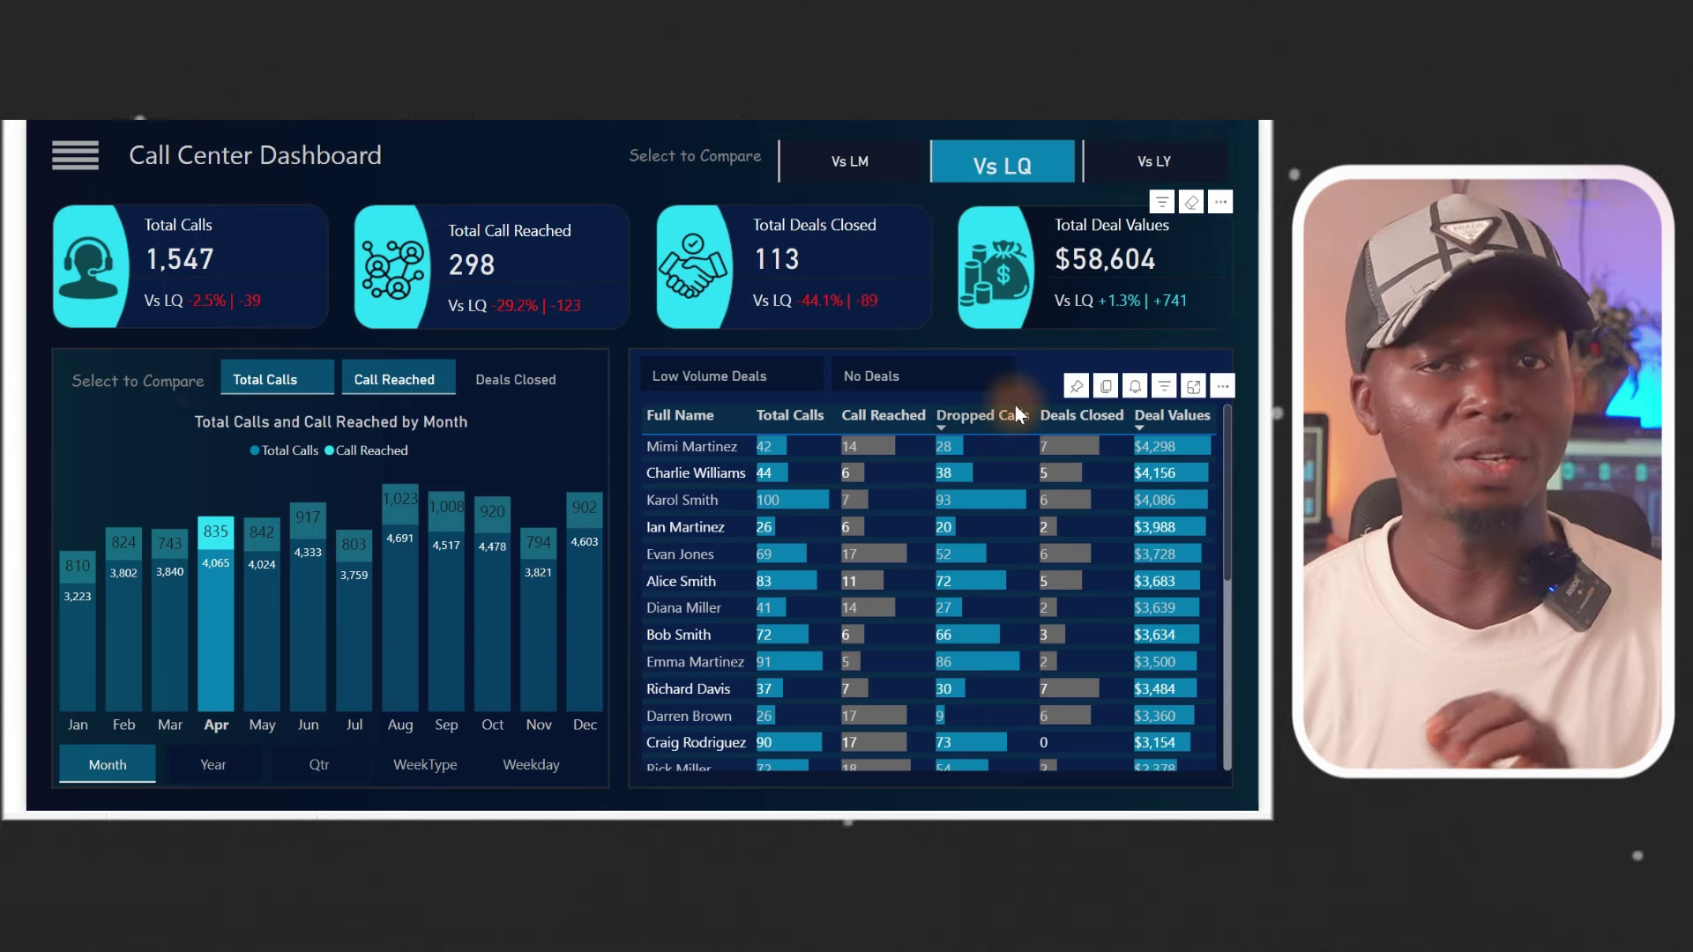
click(764, 395)
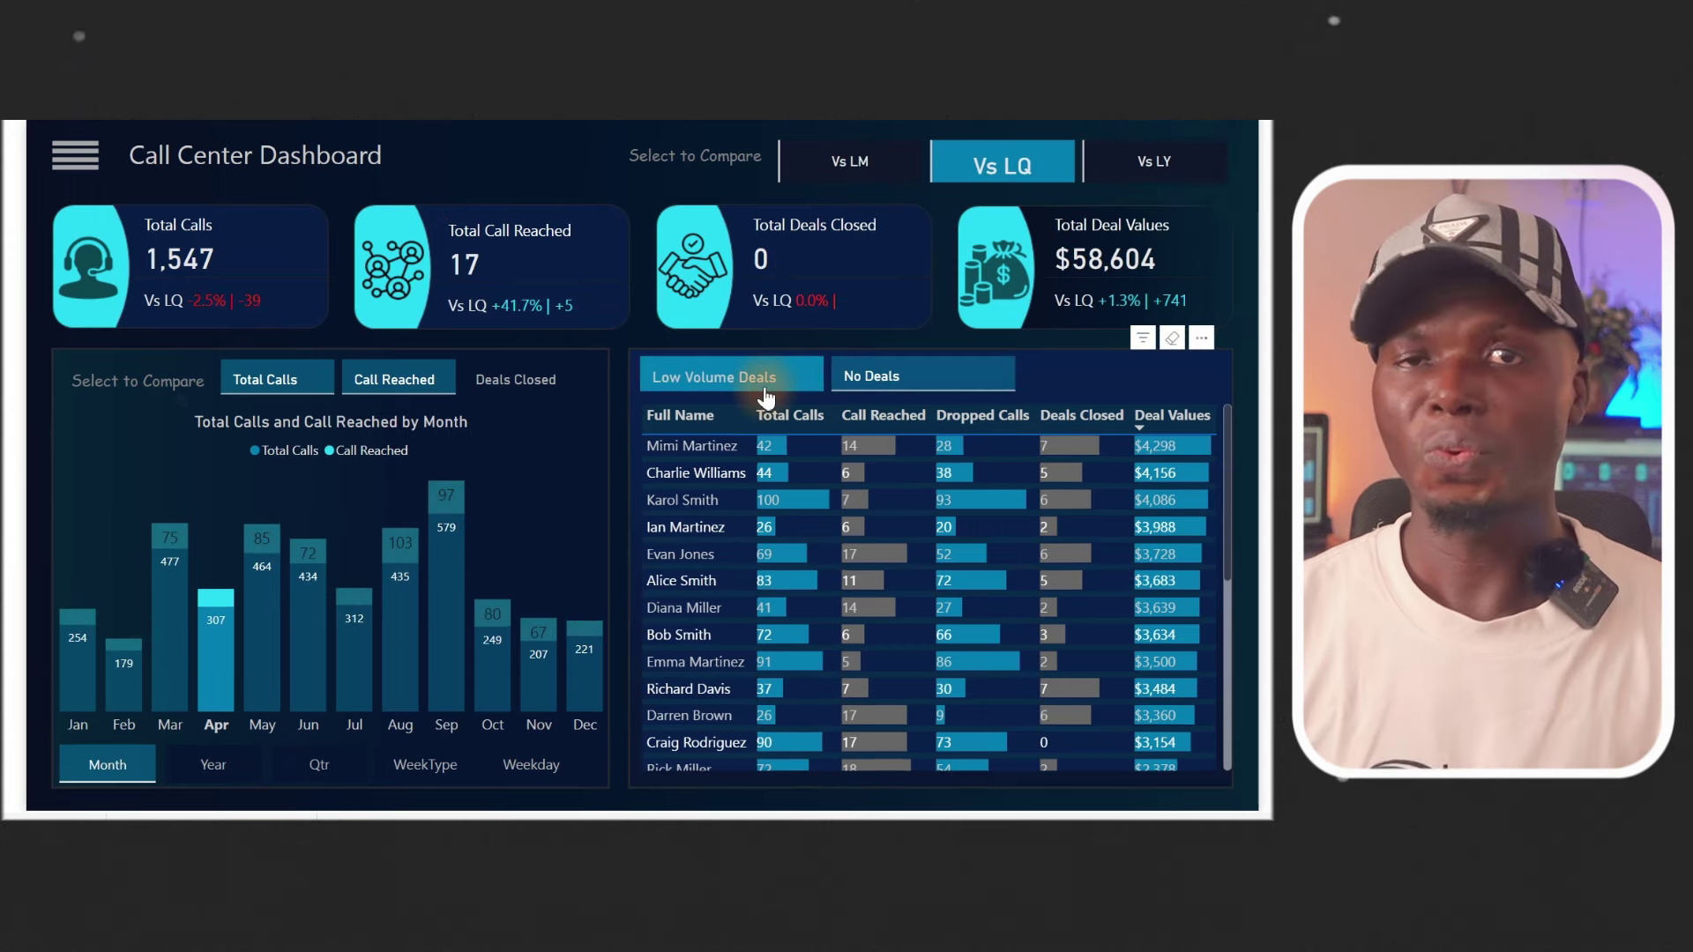
click(764, 395)
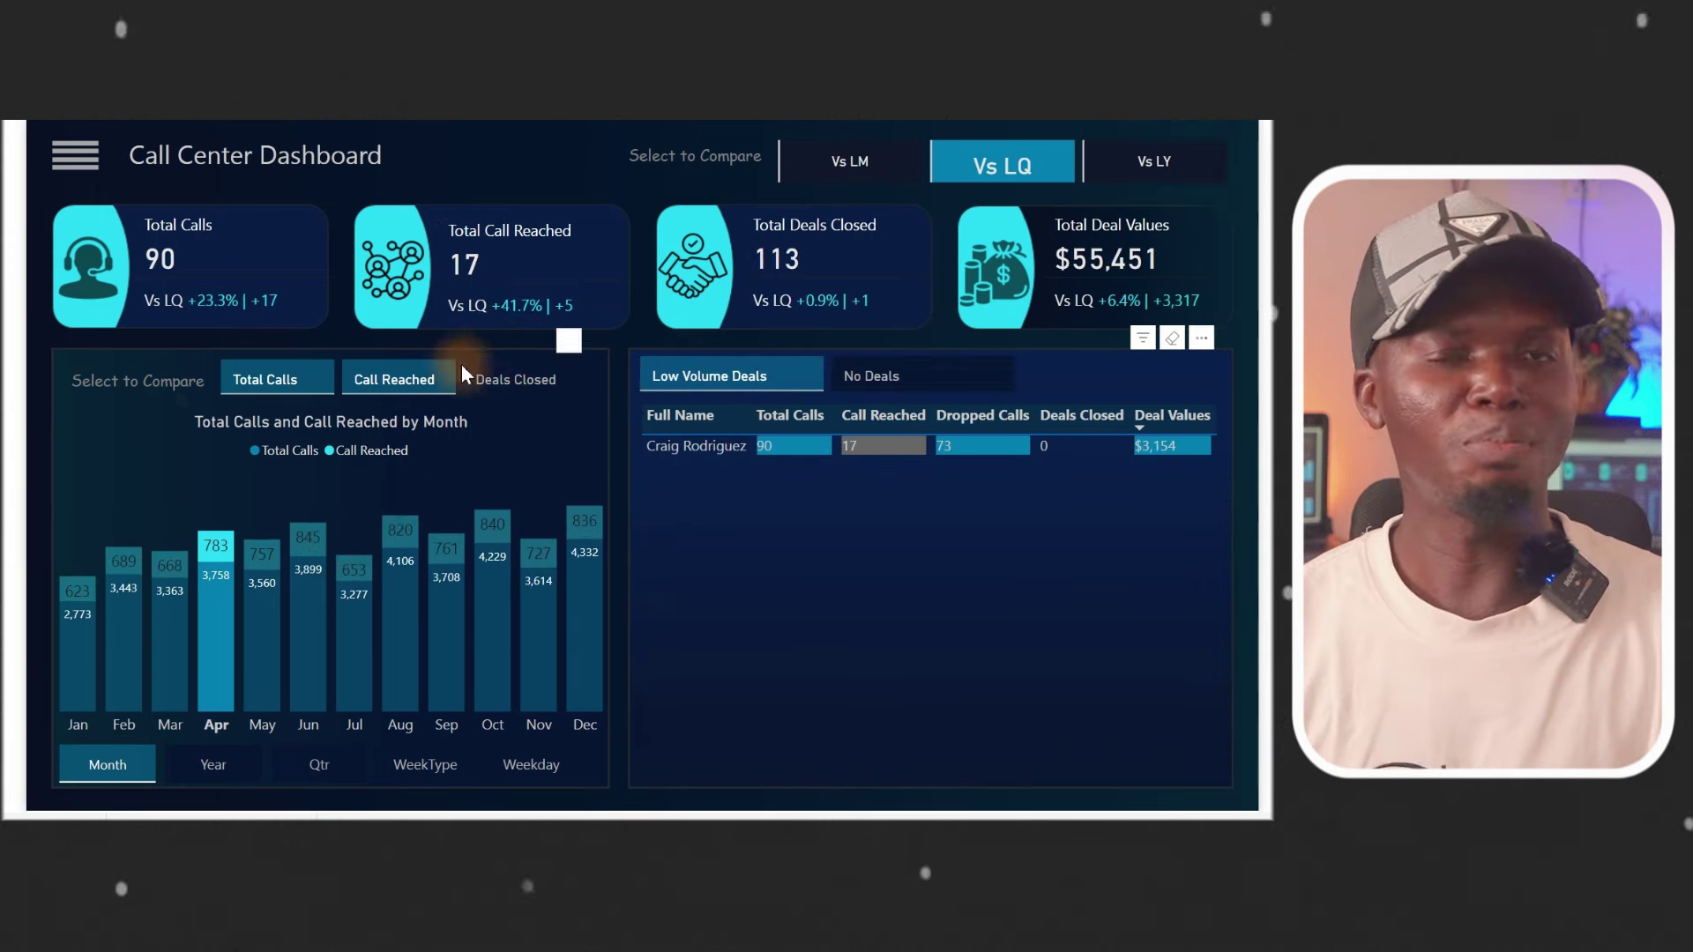
Step: Break the calls chart down by WeekType and by Weekday, and highlight the Thursday and Wednesday columns
click(414, 379)
click(418, 773)
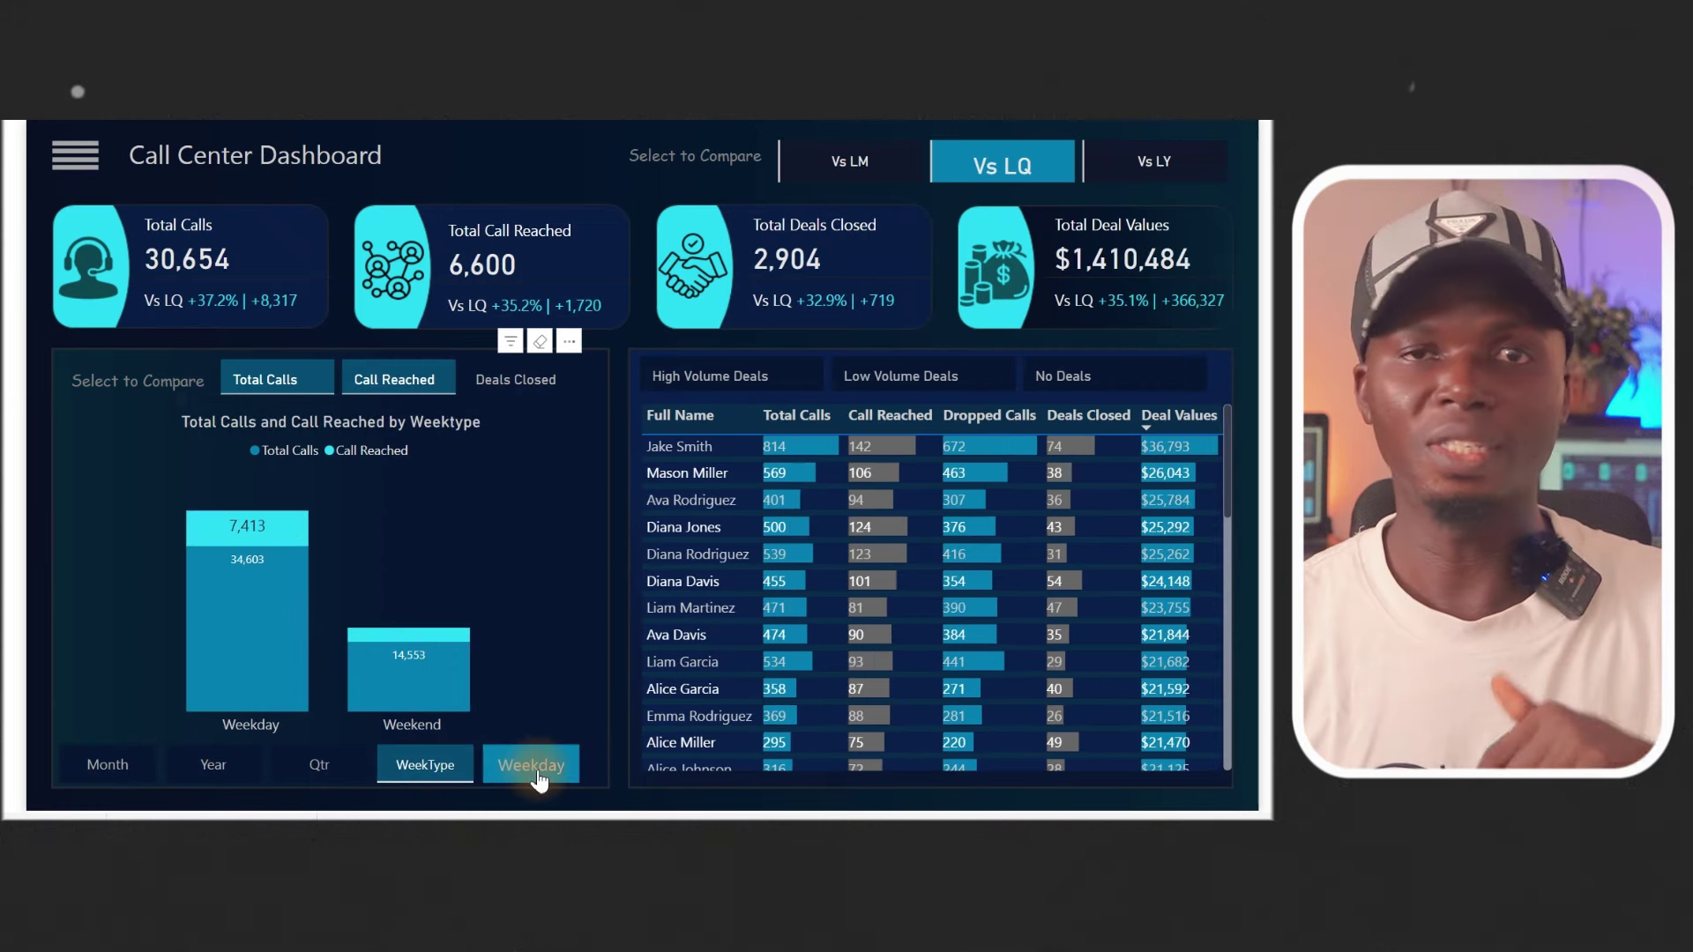
click(533, 767)
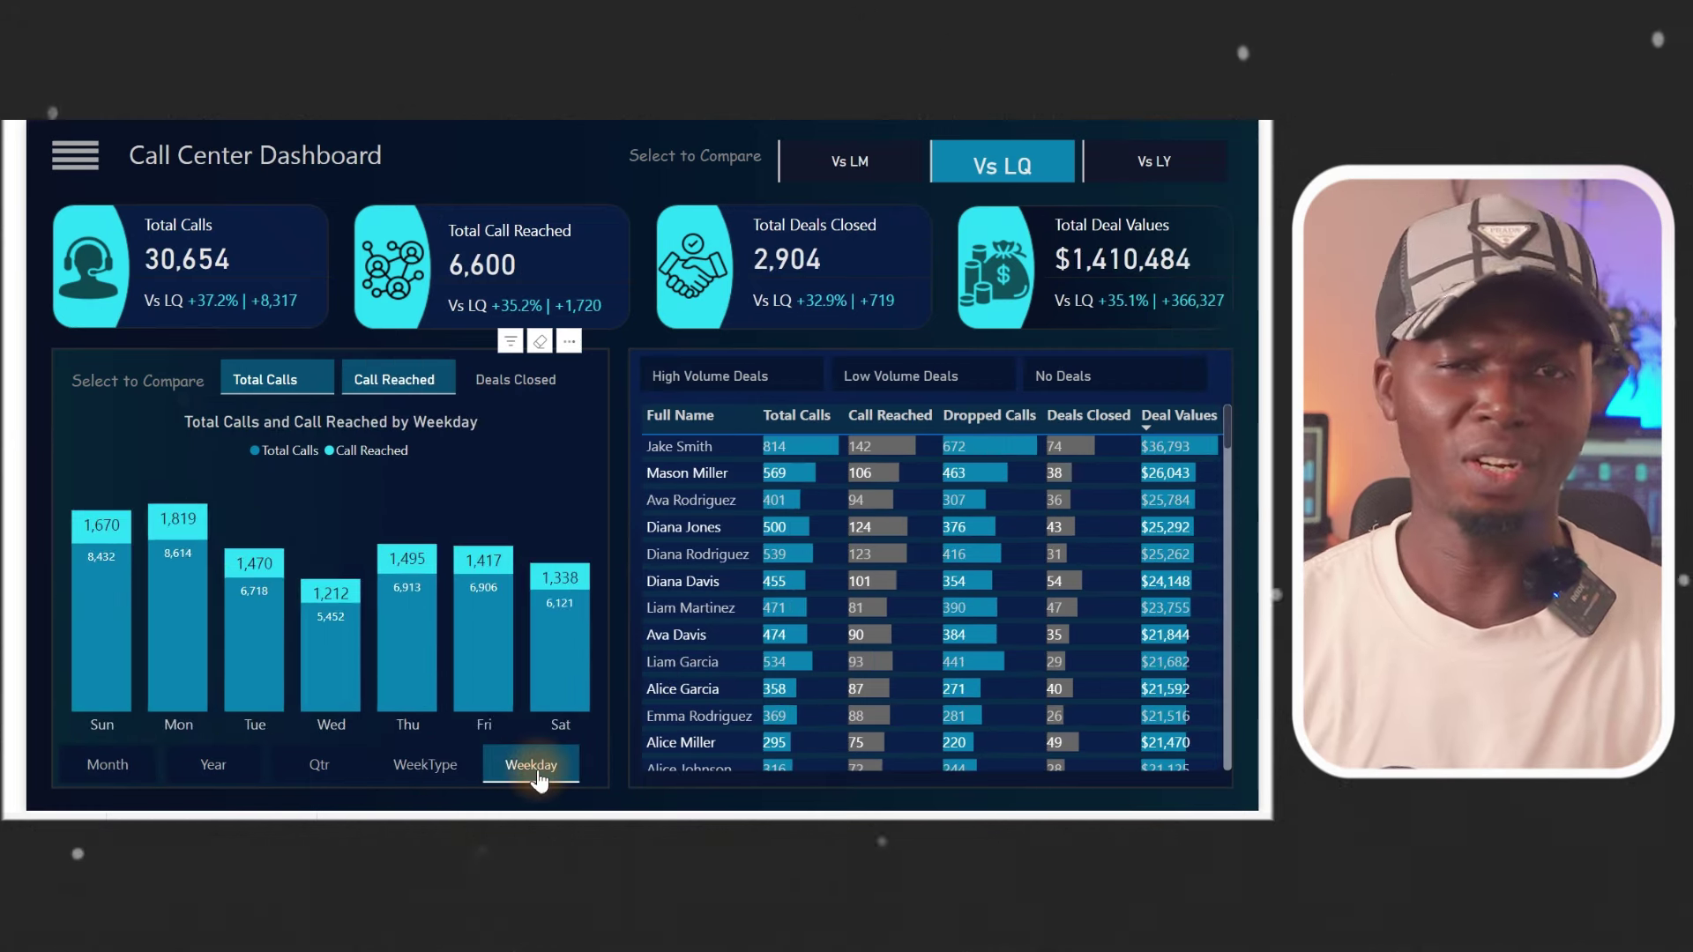
click(401, 647)
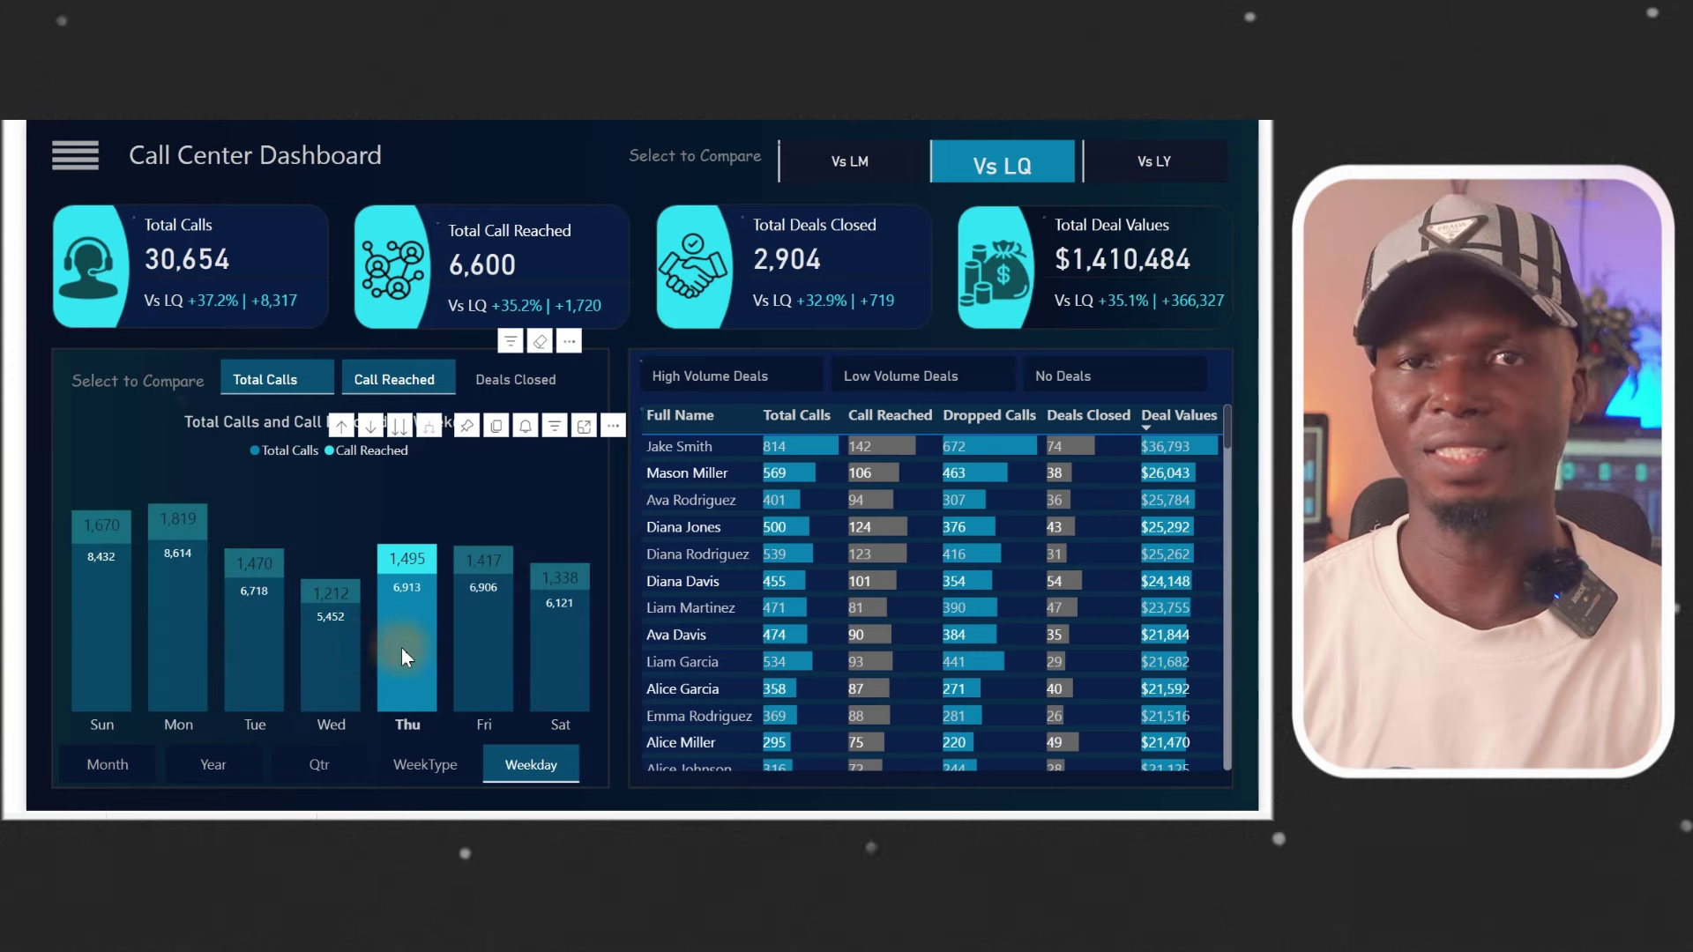
click(330, 652)
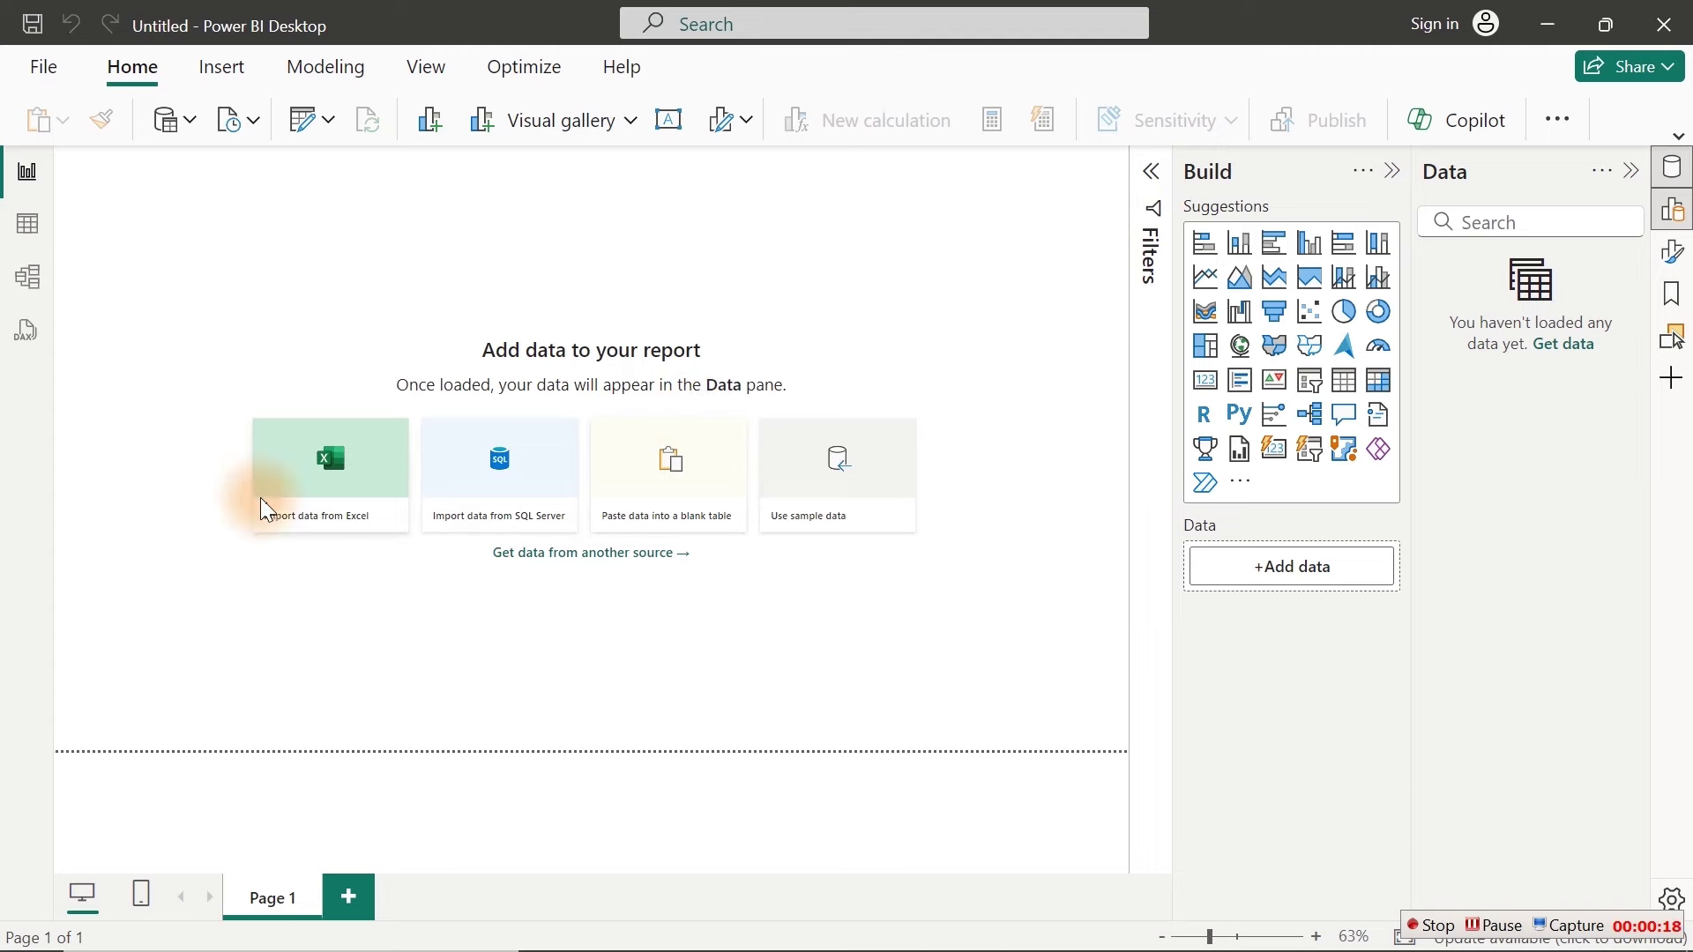
Step: Import the Excel workbook Call Center 2024 into the blank Power BI report
click(339, 499)
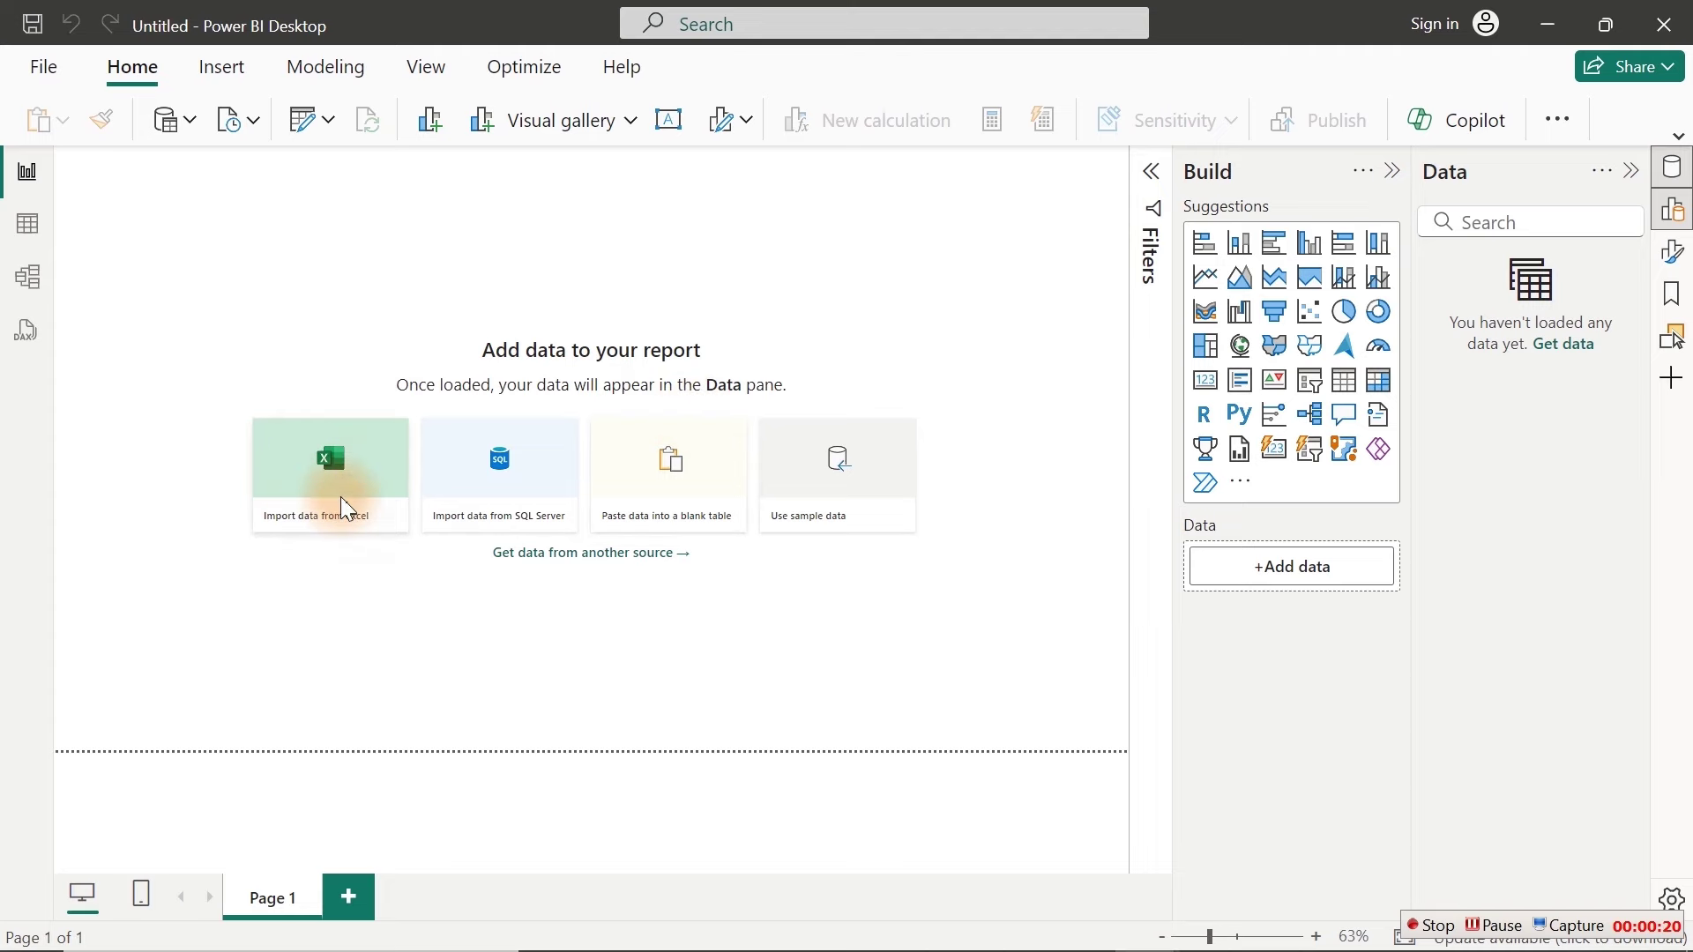
click(334, 222)
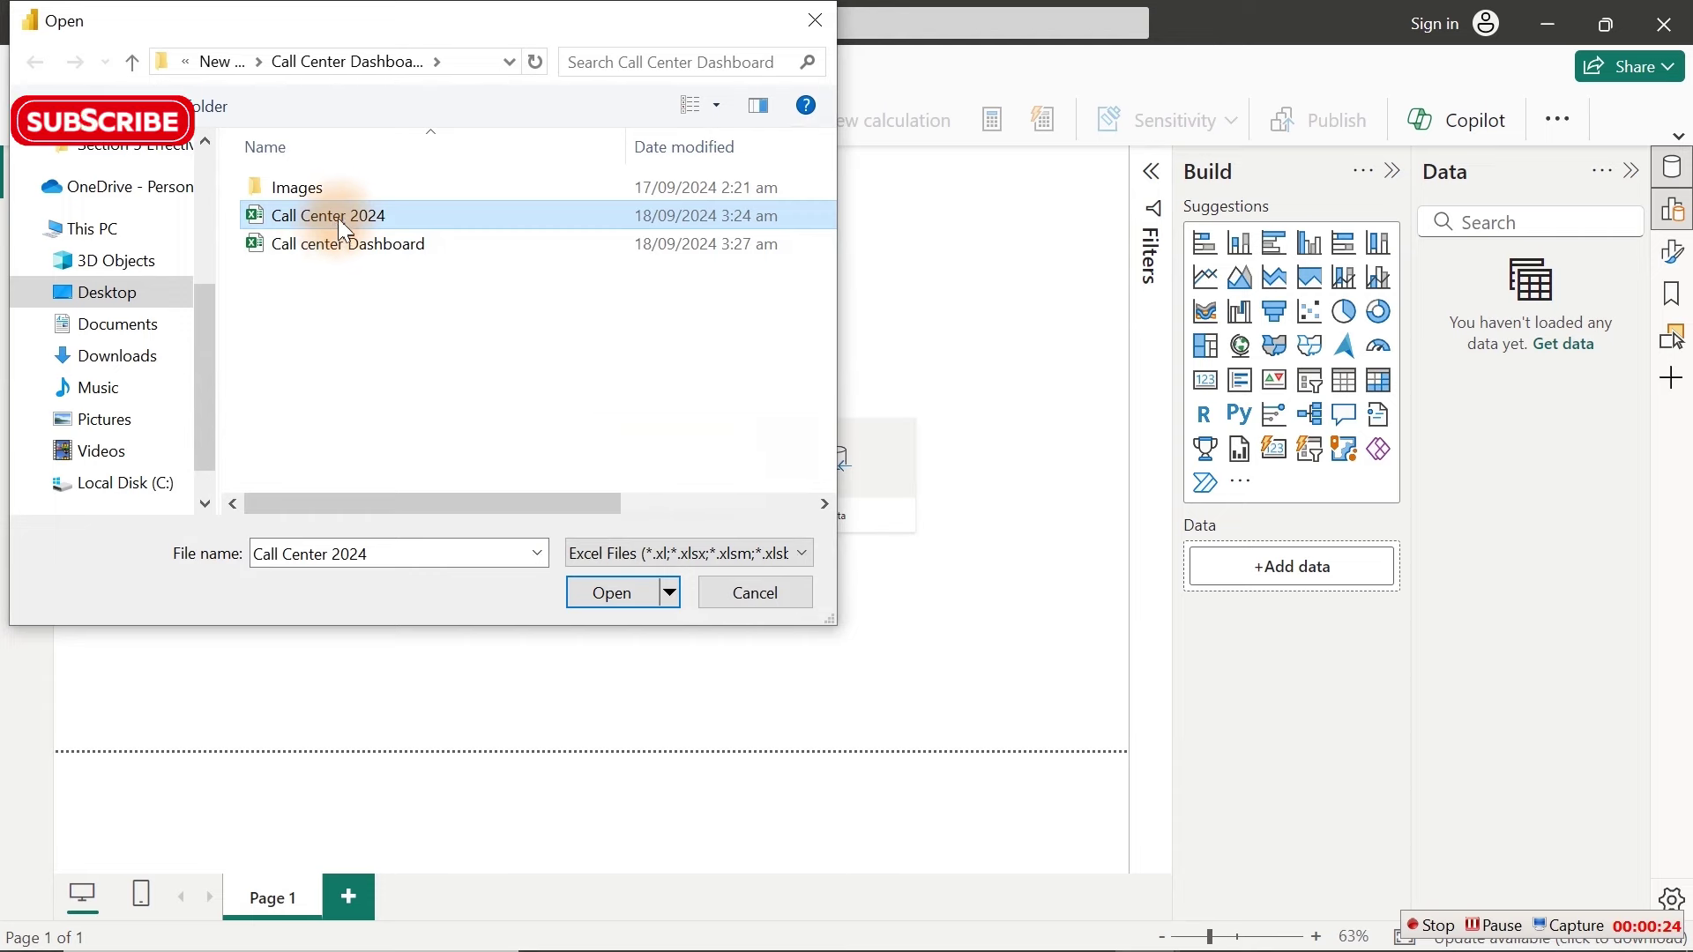
click(593, 595)
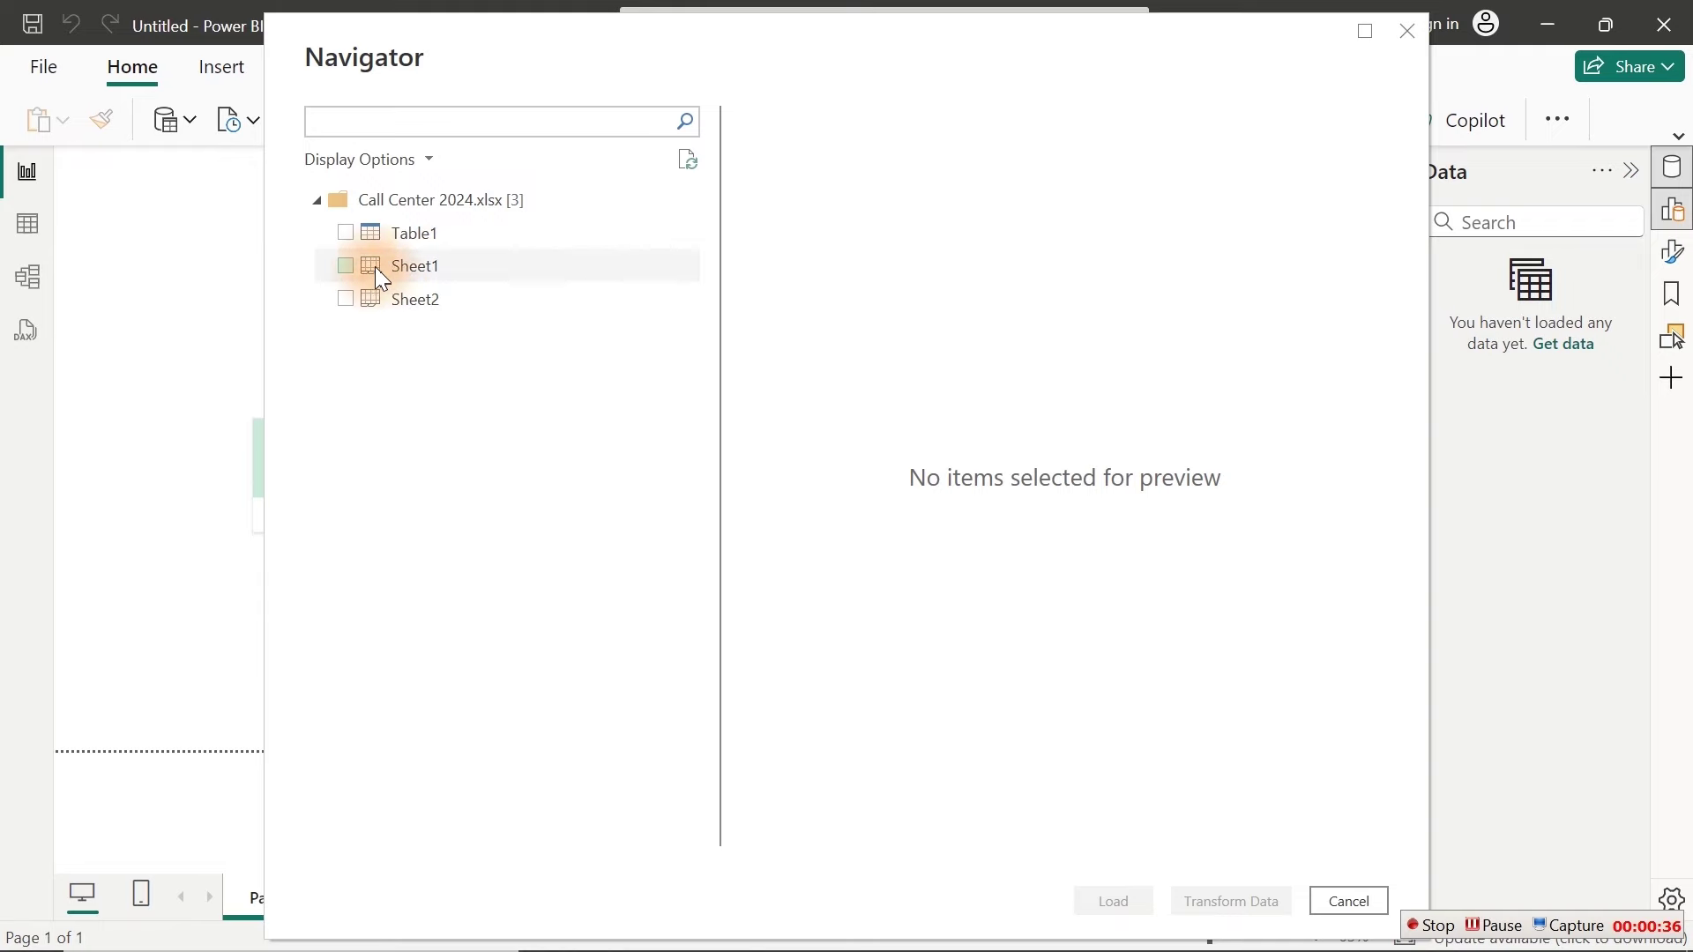
Step: Preview Table1, Sheet1 and Sheet2 of the workbook, and load only Table1 into the Power Query Editor for transformation
click(388, 235)
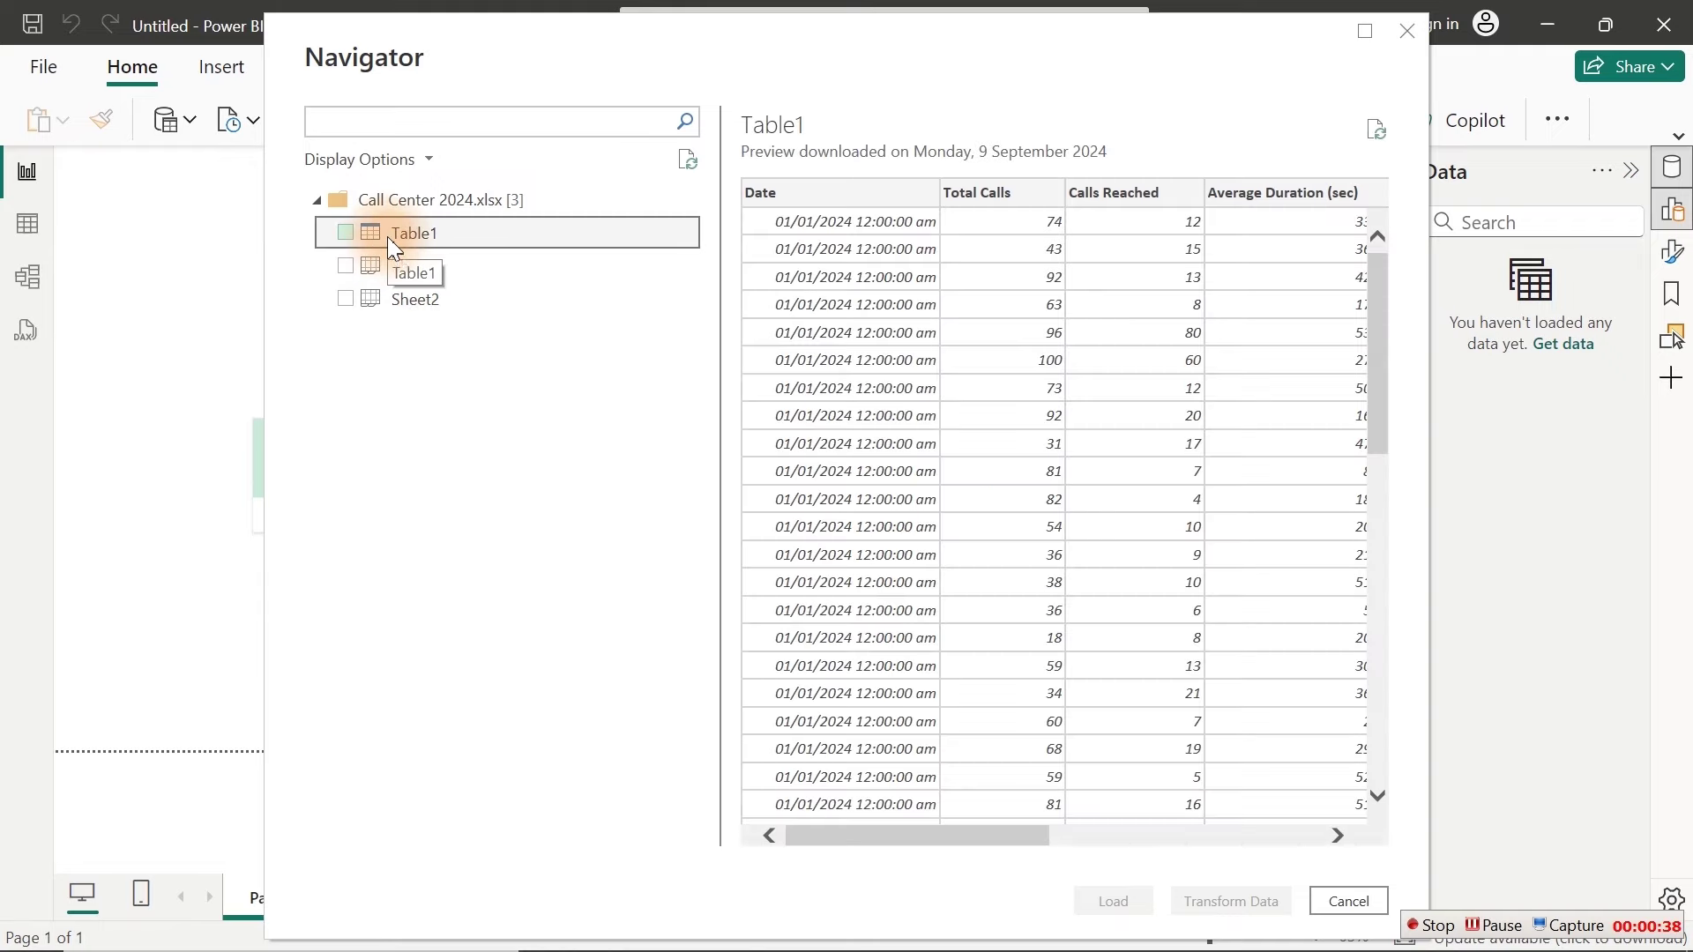
click(402, 276)
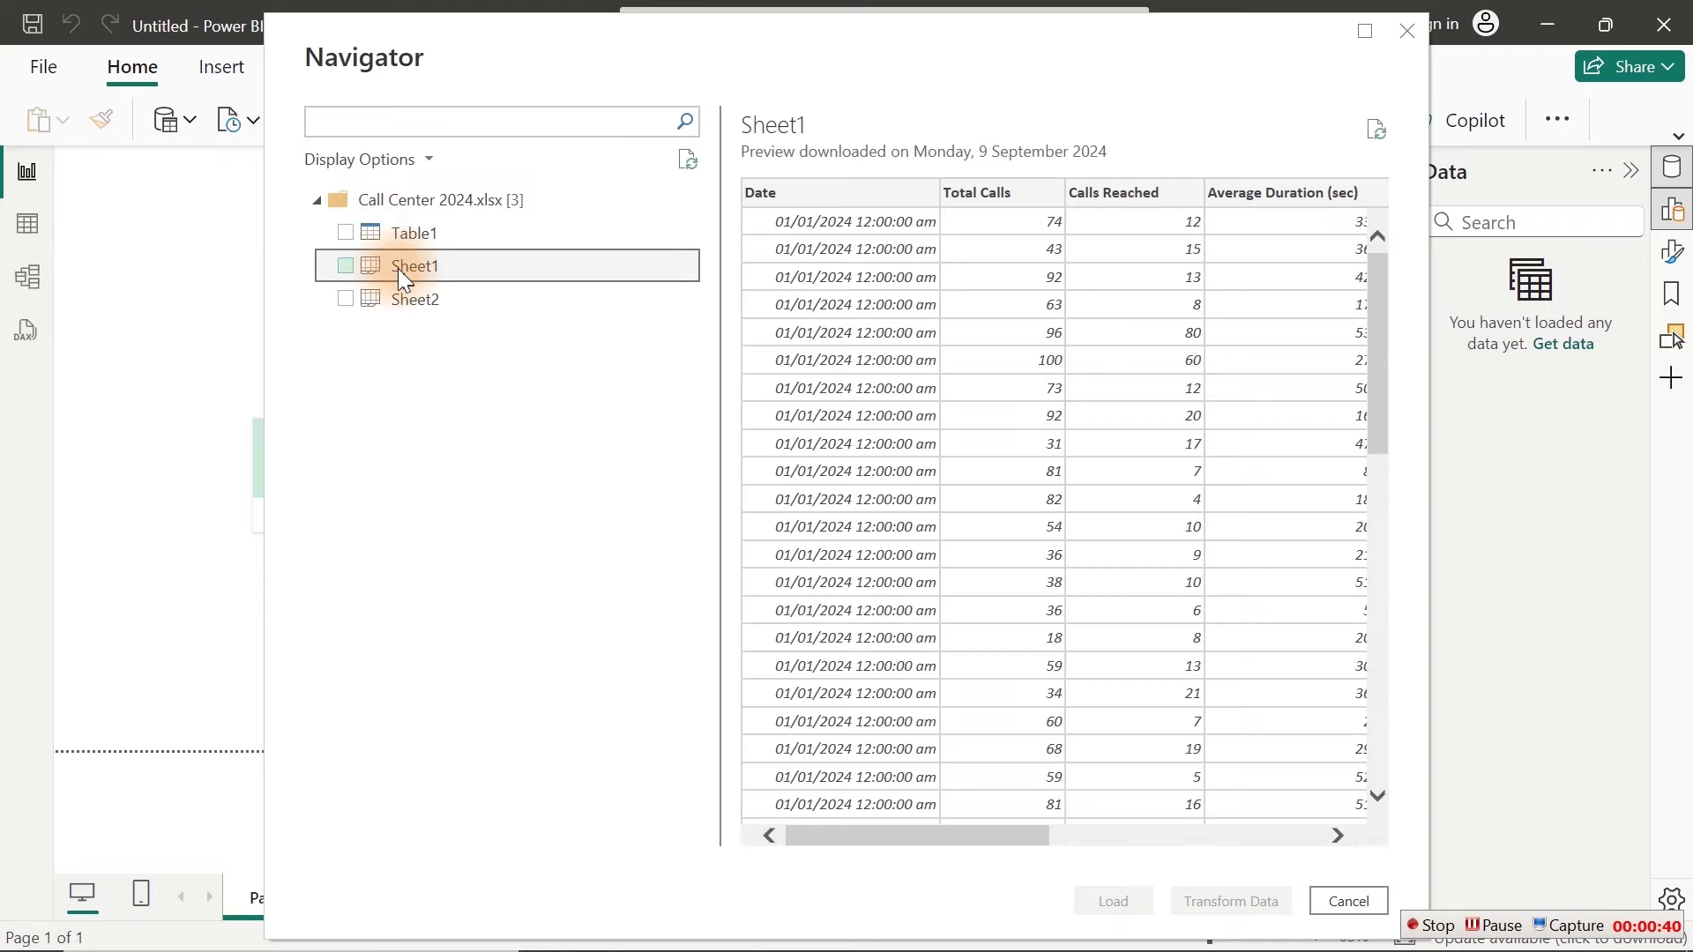
click(395, 293)
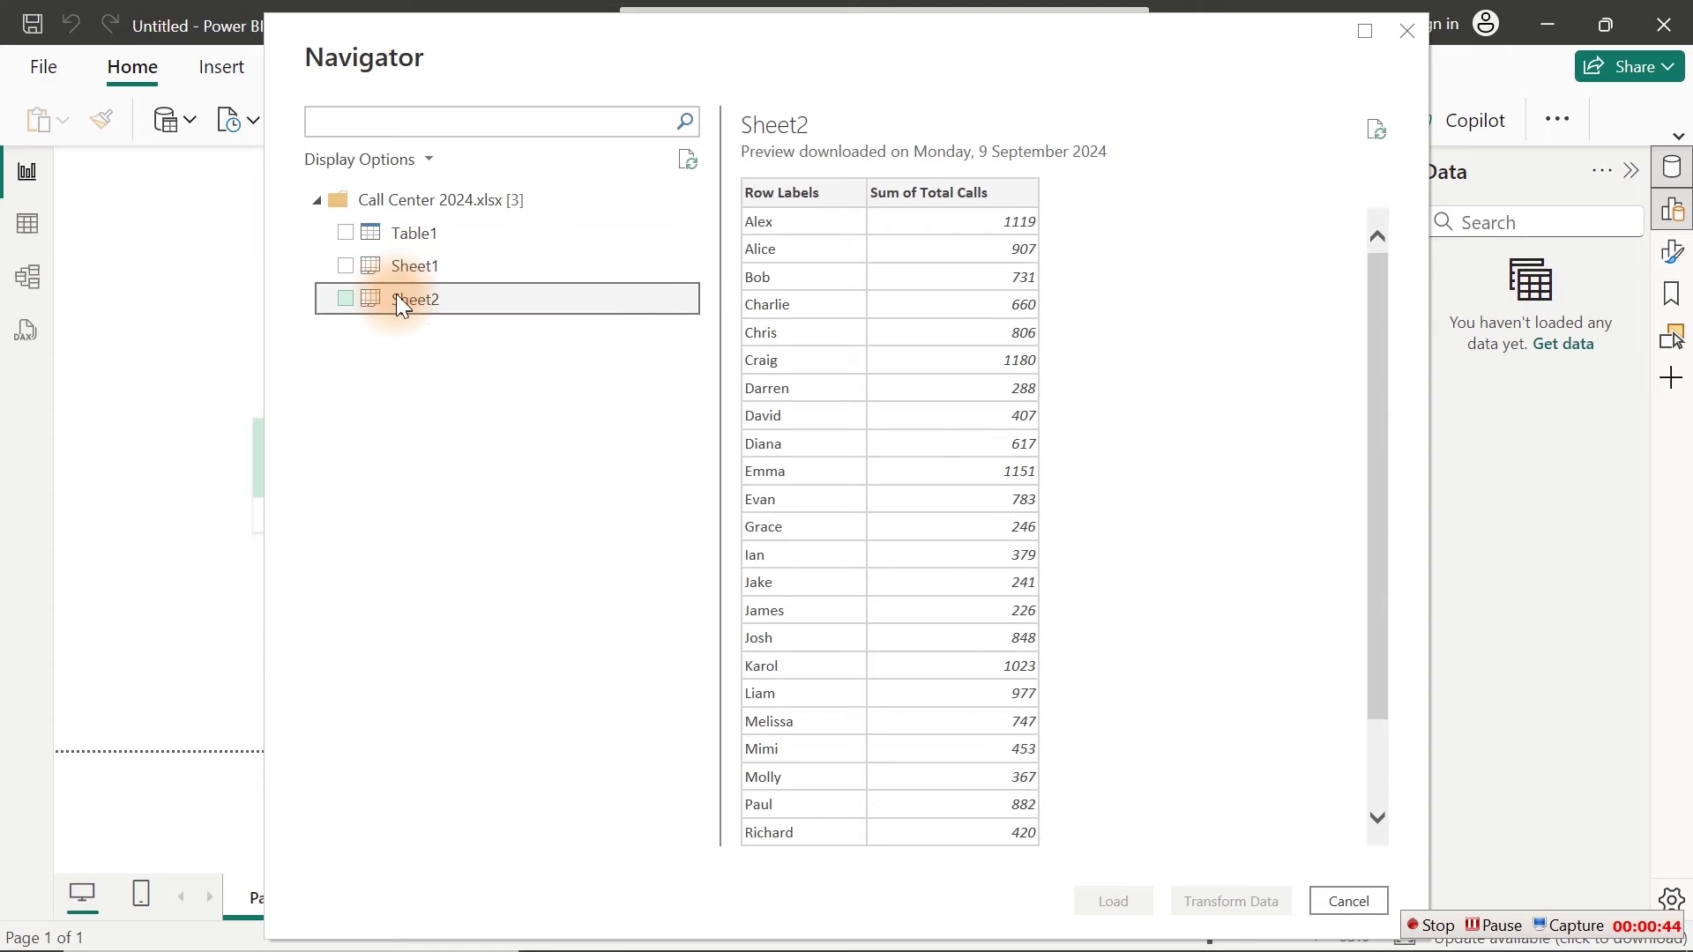
click(429, 234)
click(420, 261)
click(344, 232)
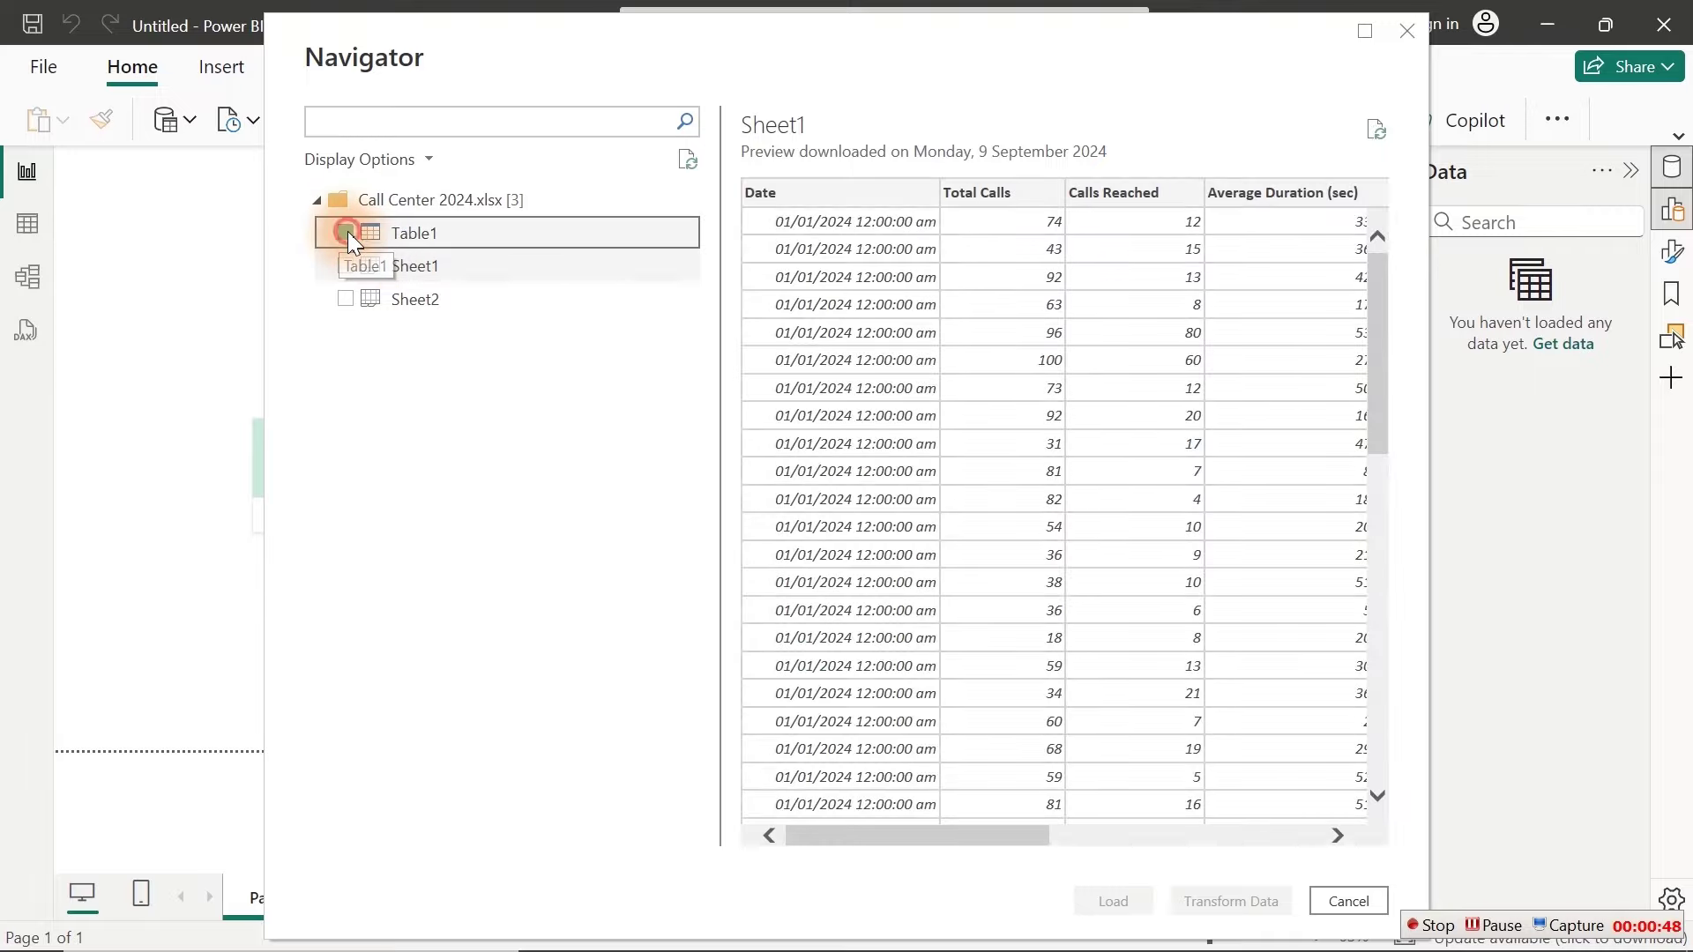
click(1231, 901)
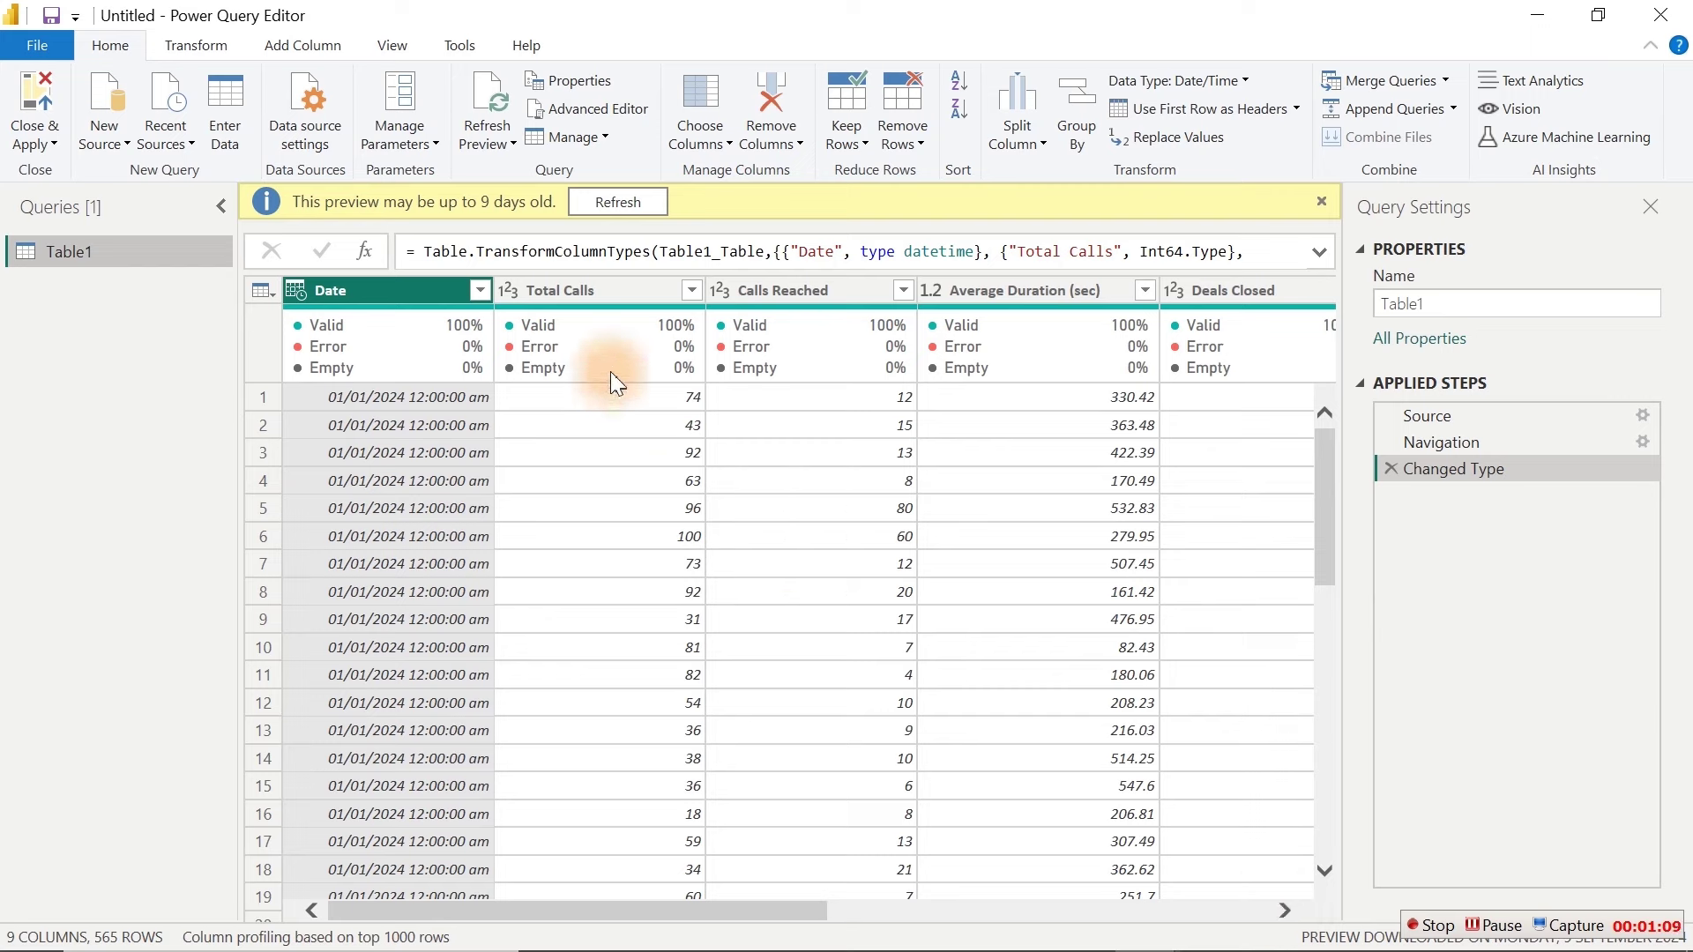
Step: Connect to the Access database Call center 2023 as an additional data source
click(100, 140)
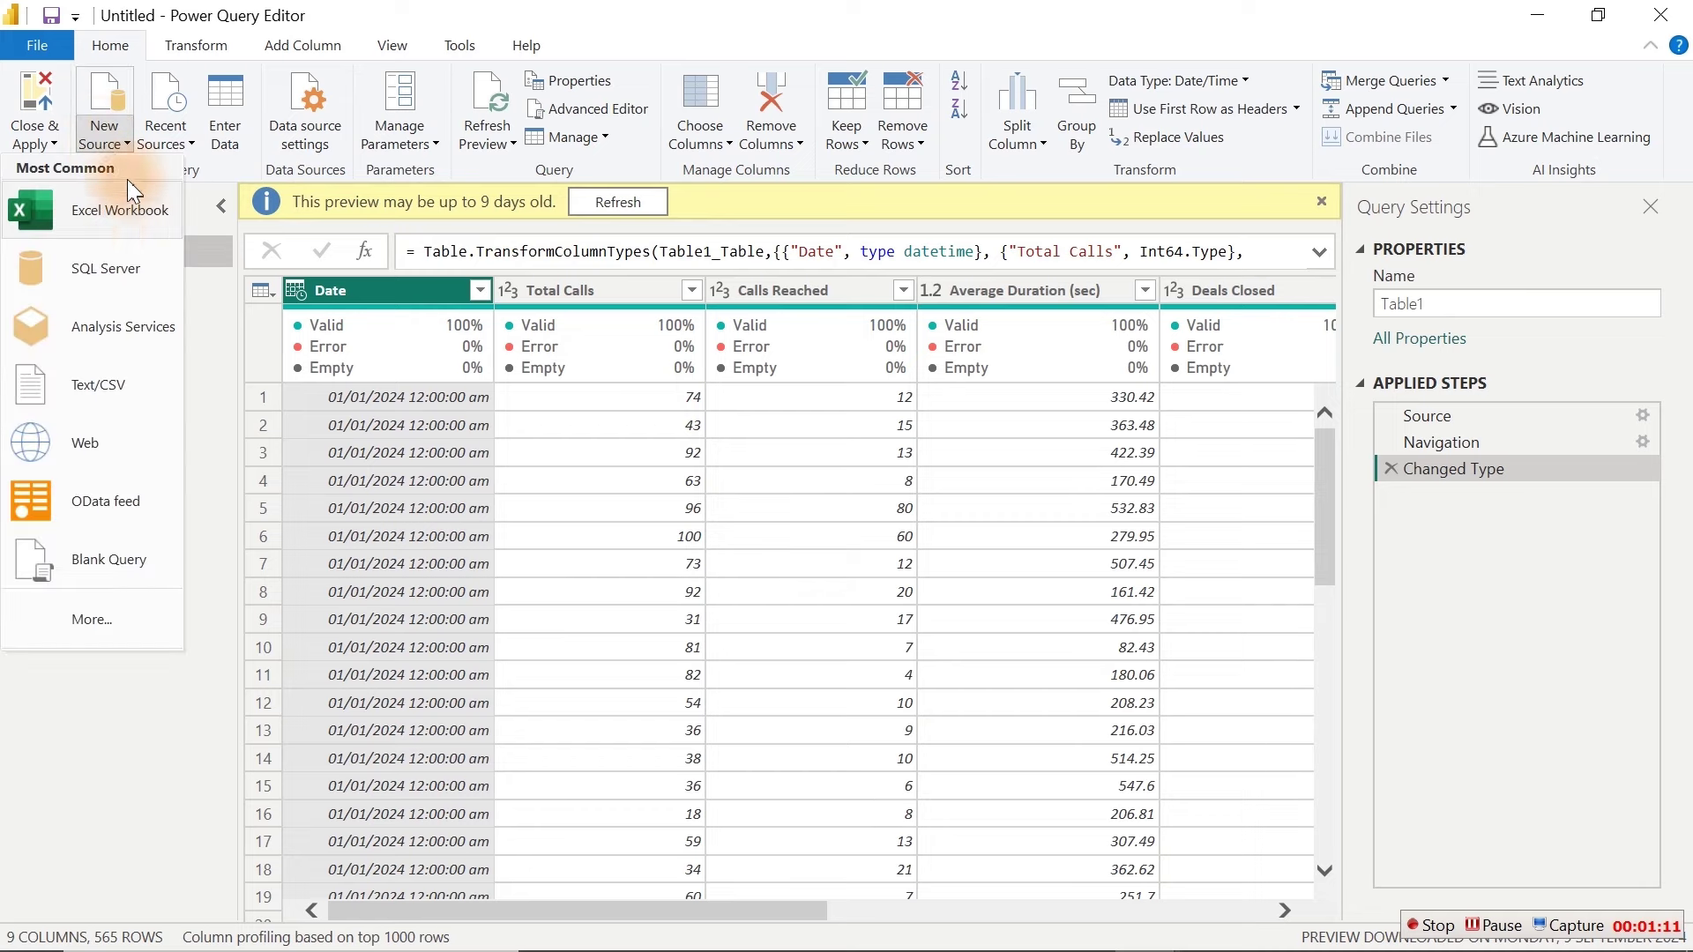
click(111, 617)
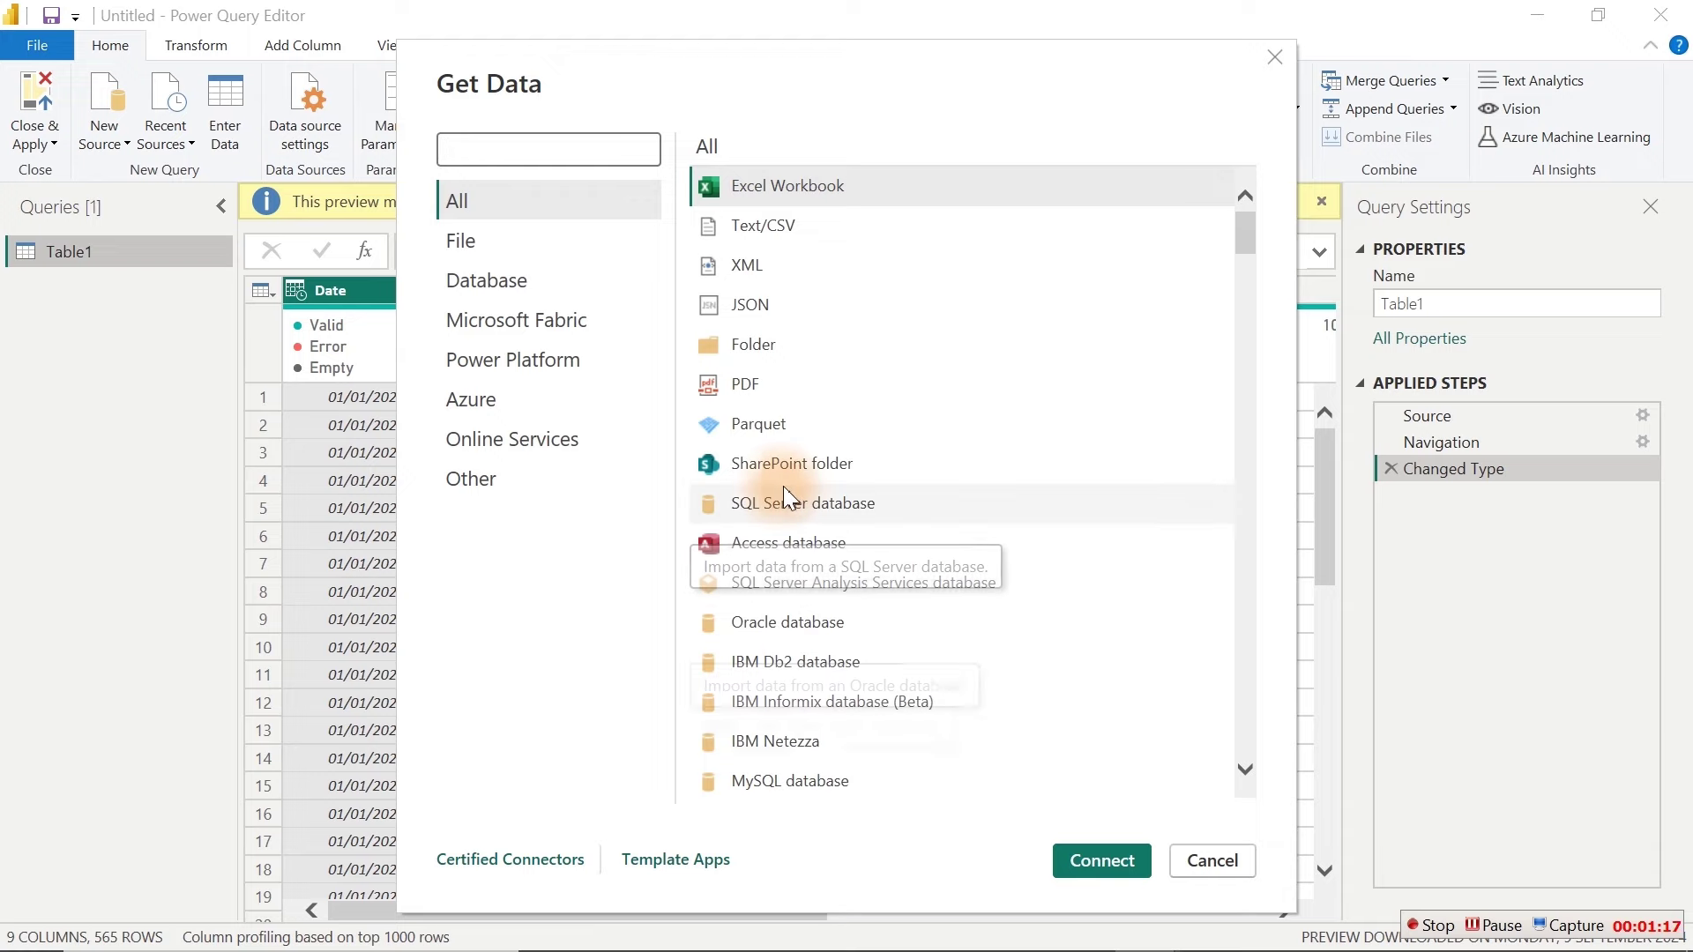
click(790, 547)
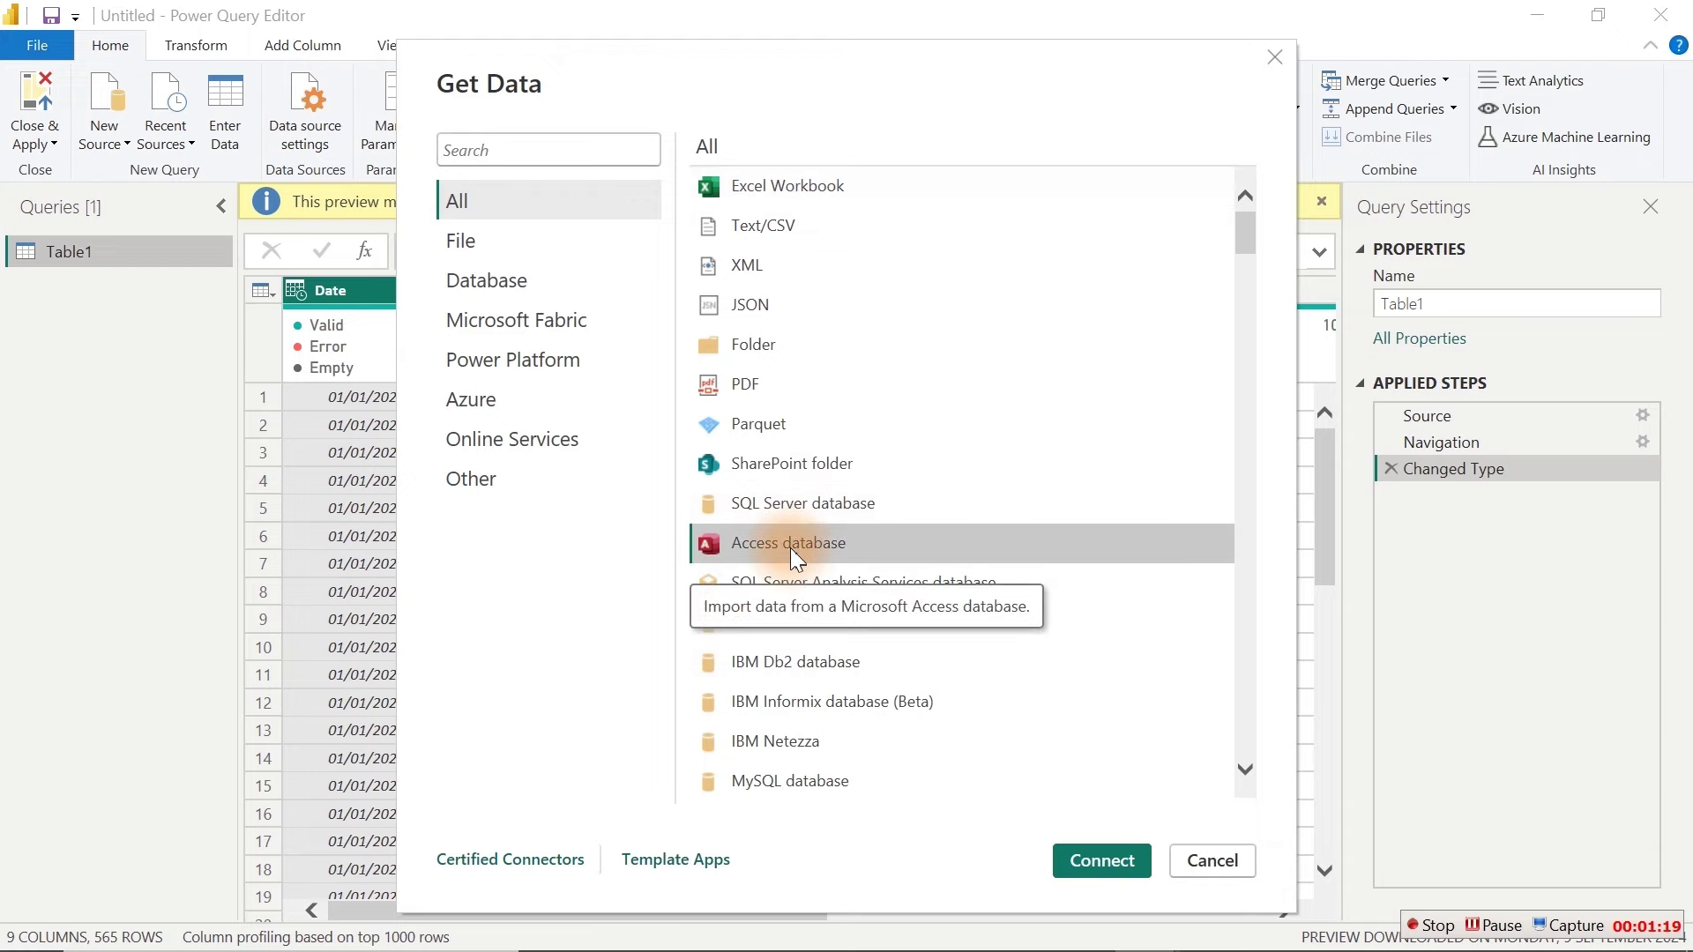
click(1119, 864)
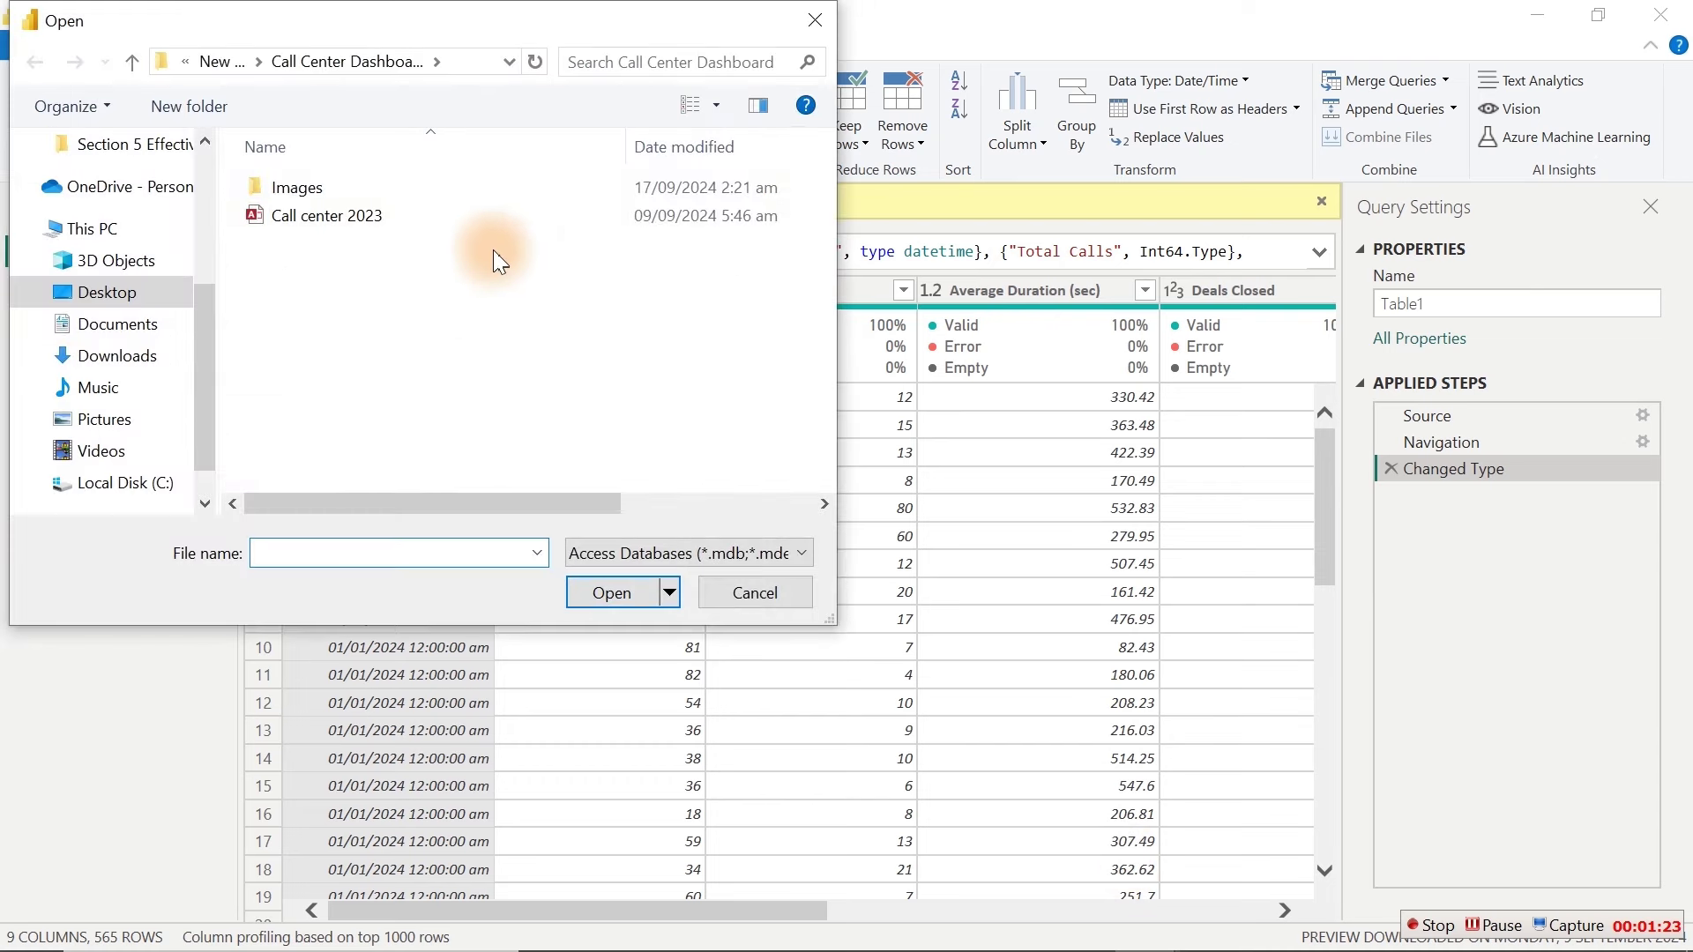
click(325, 220)
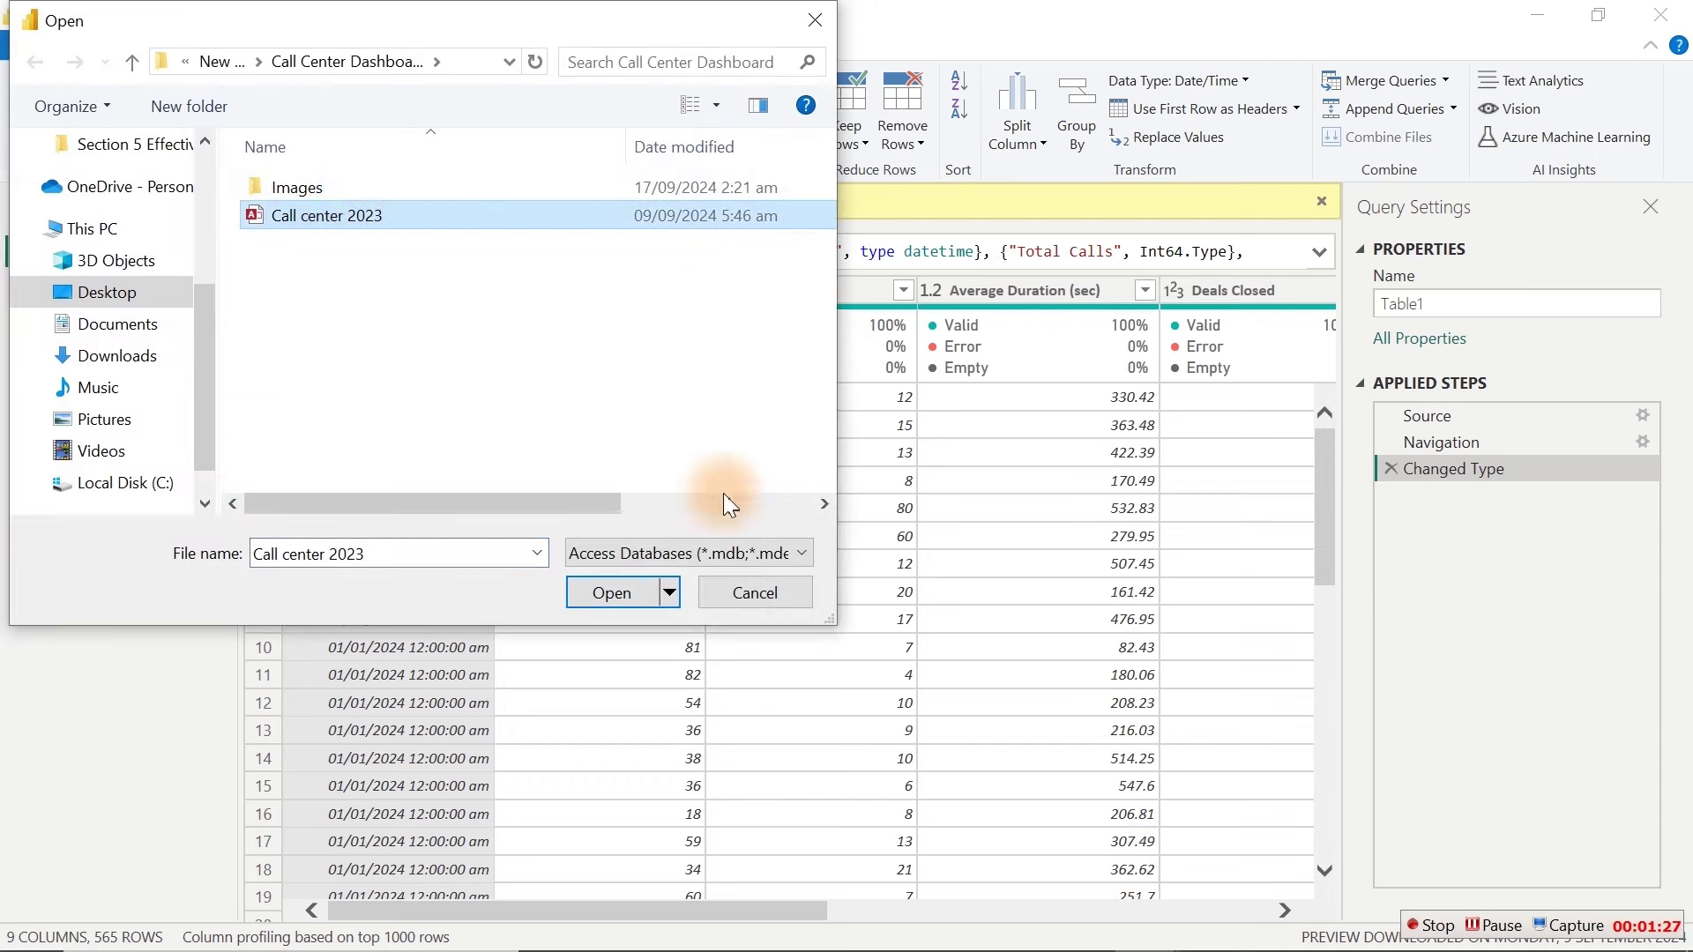
click(634, 596)
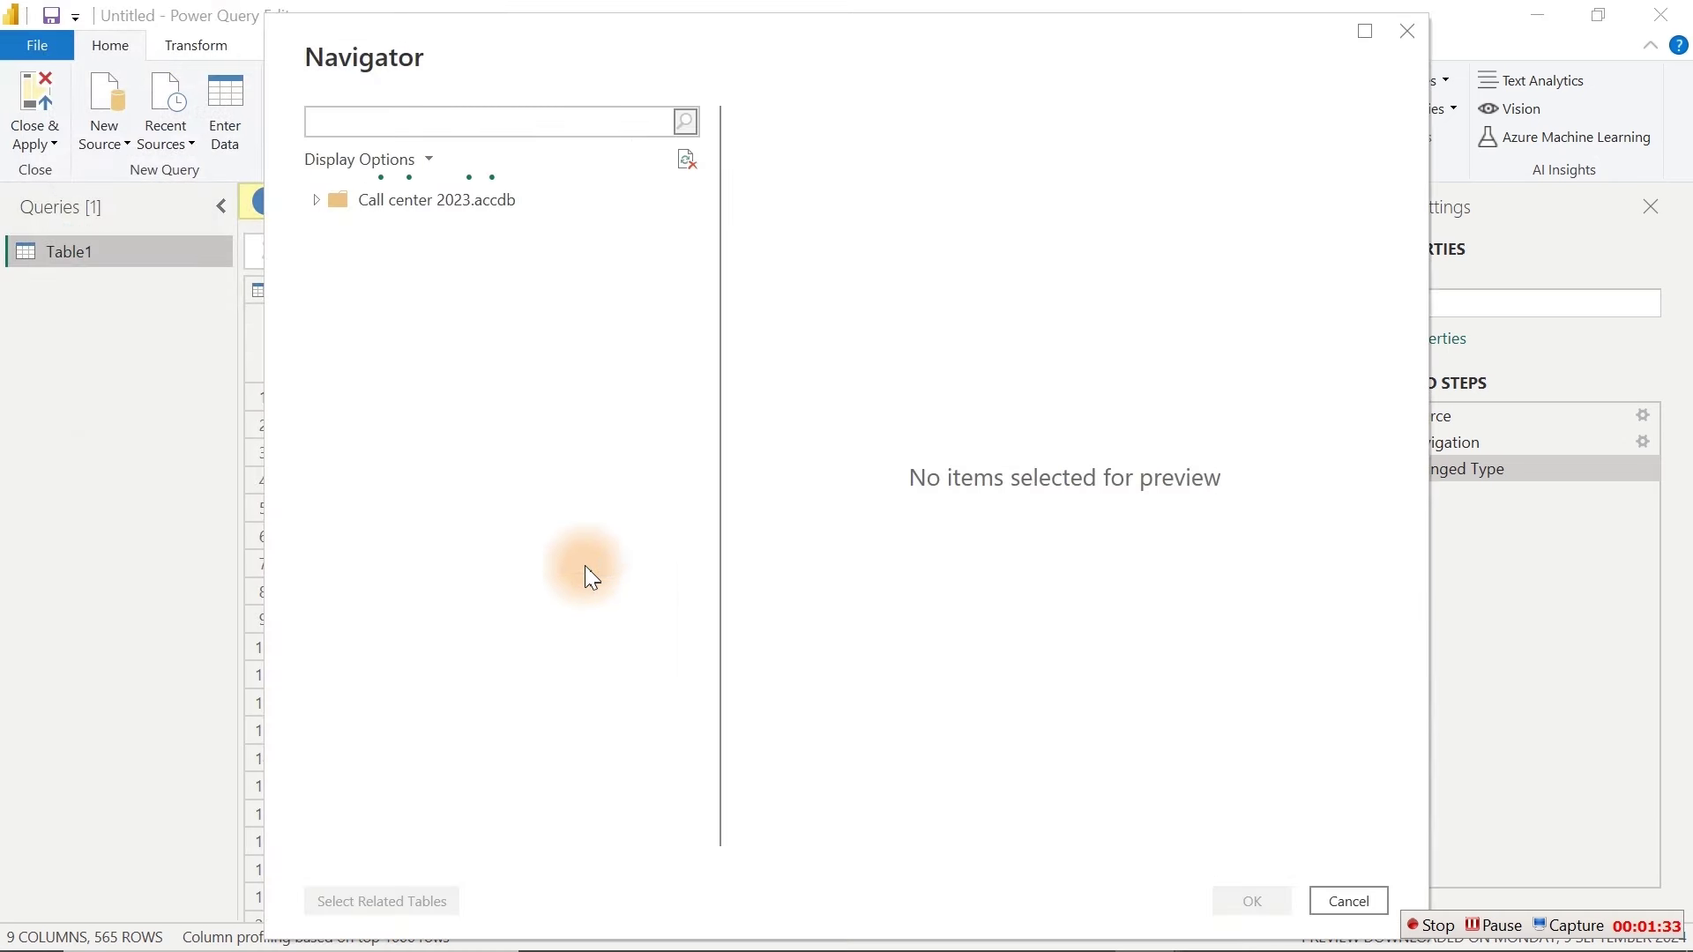
Step: Load the Call Center 2023 table from the Access database as a second query
click(315, 201)
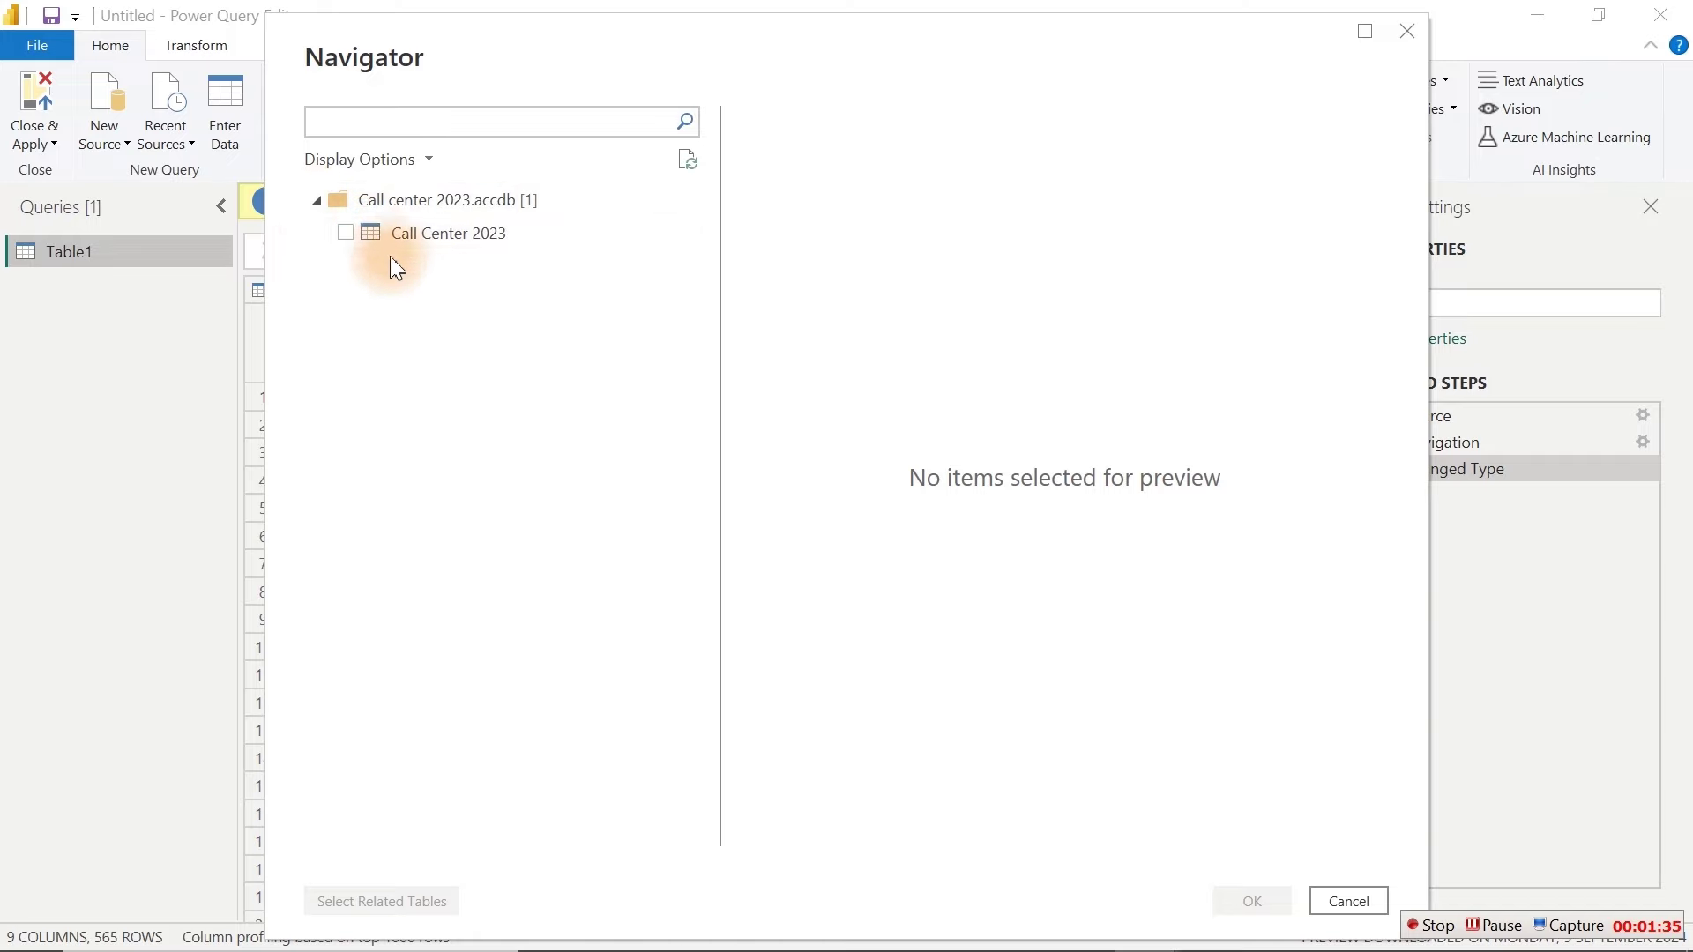
click(346, 229)
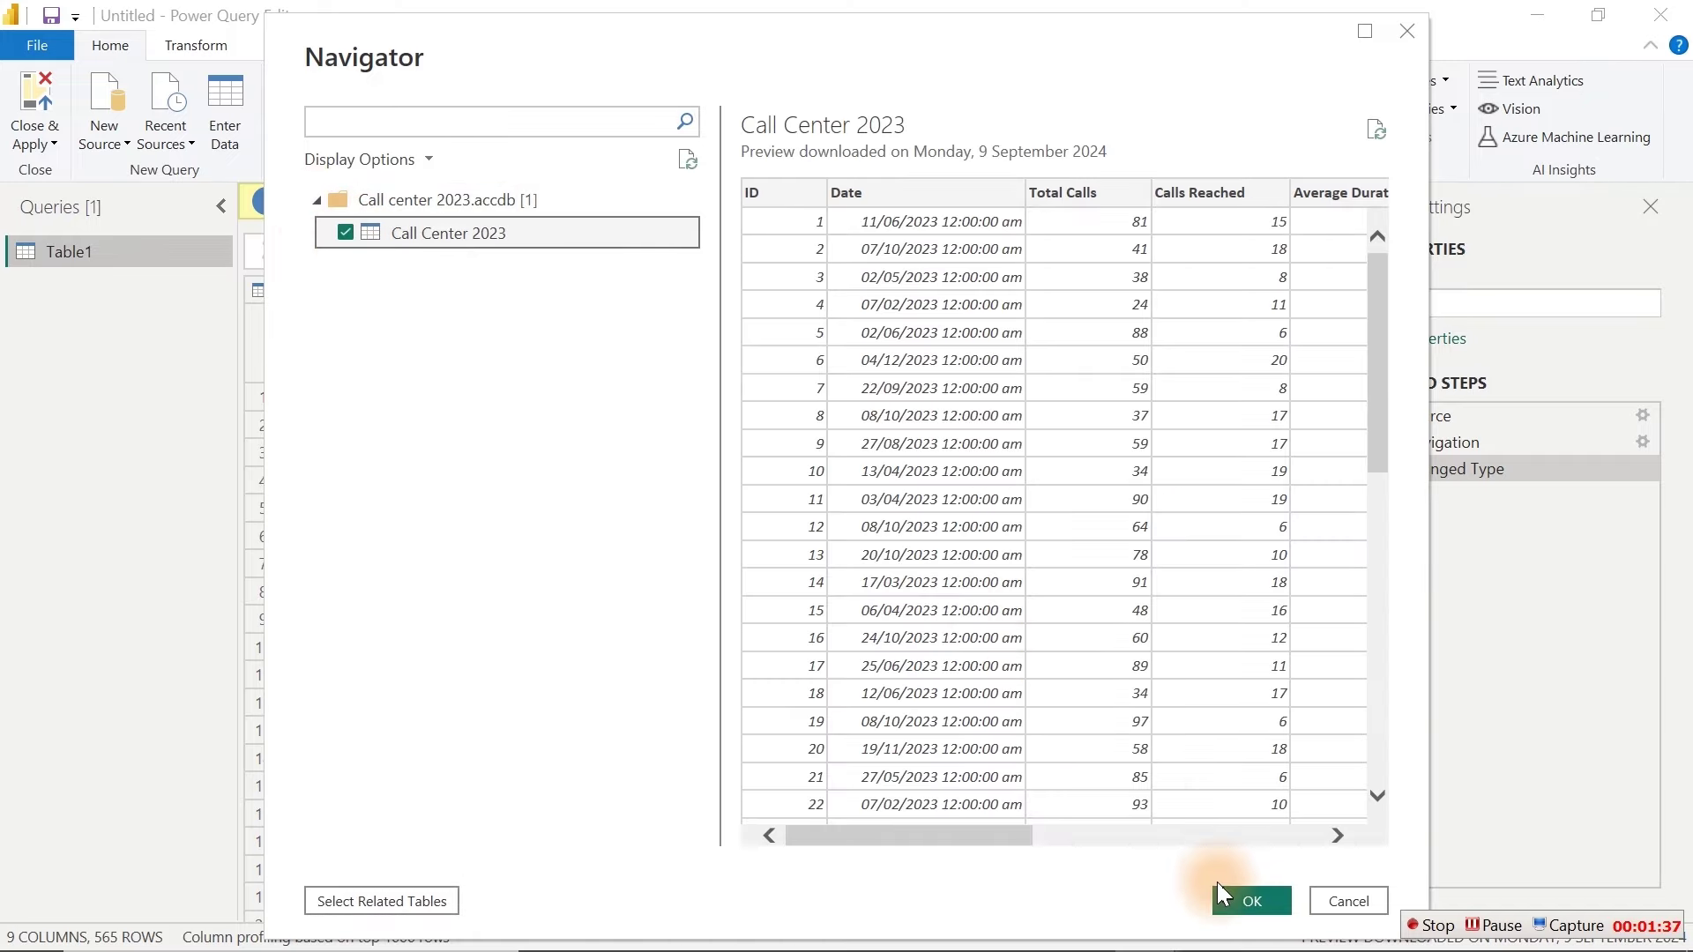
click(1240, 894)
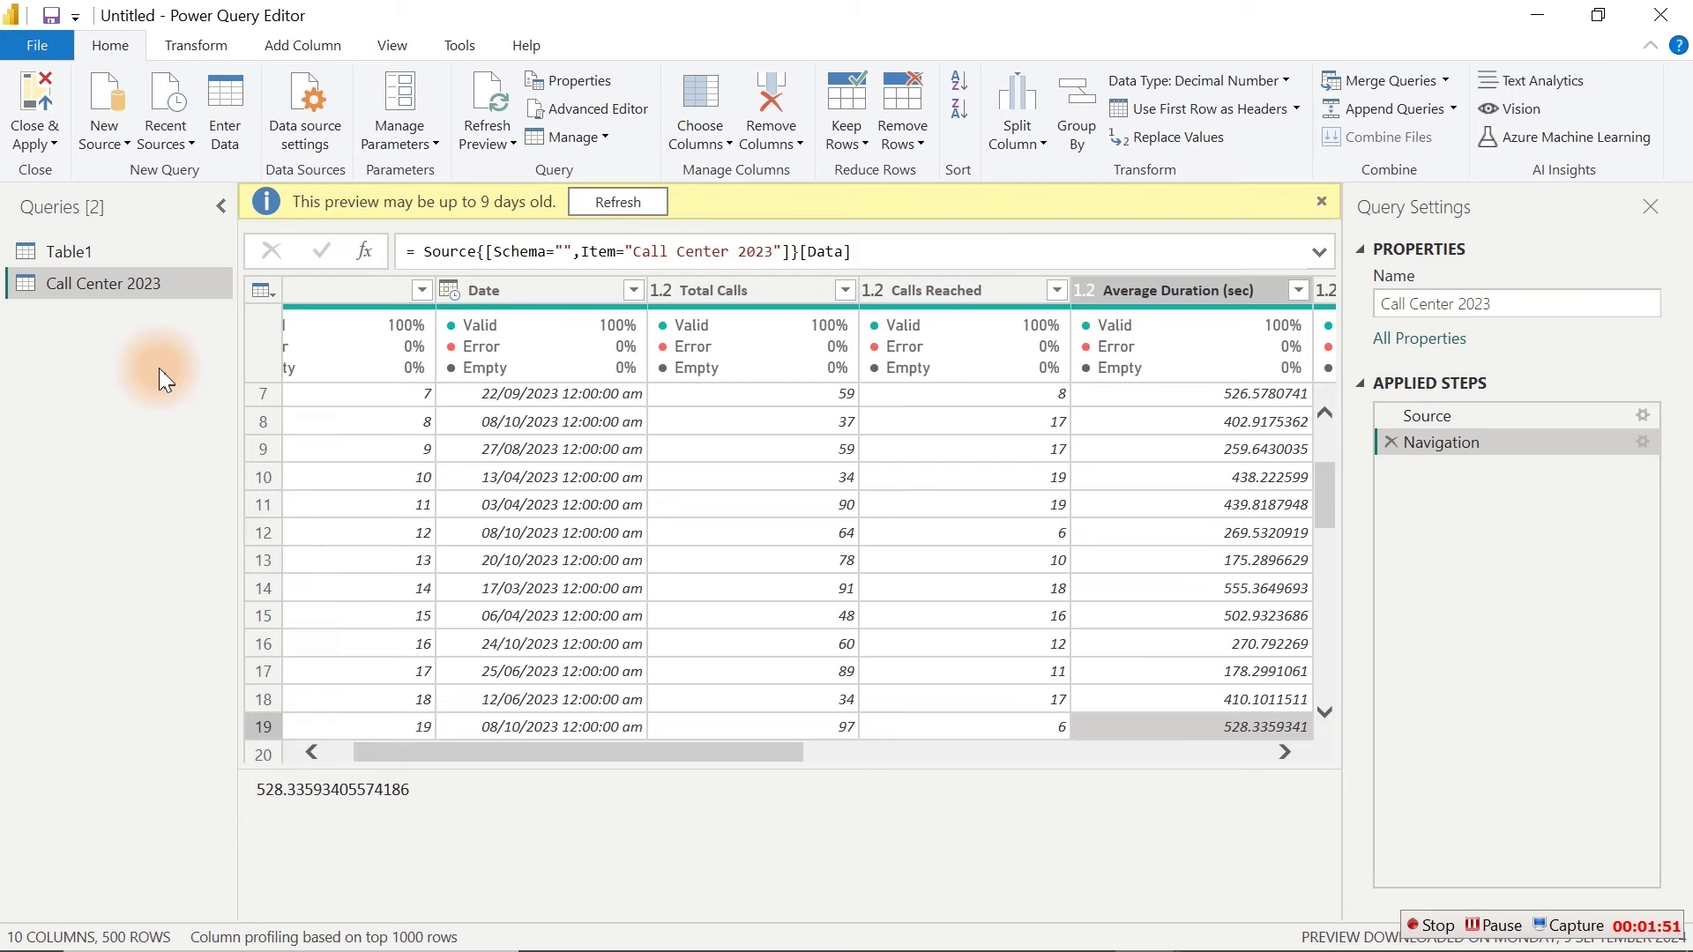
Step: Append two tables as a new query, with Call Center 2023 as the first table and Table1 as the second
click(162, 103)
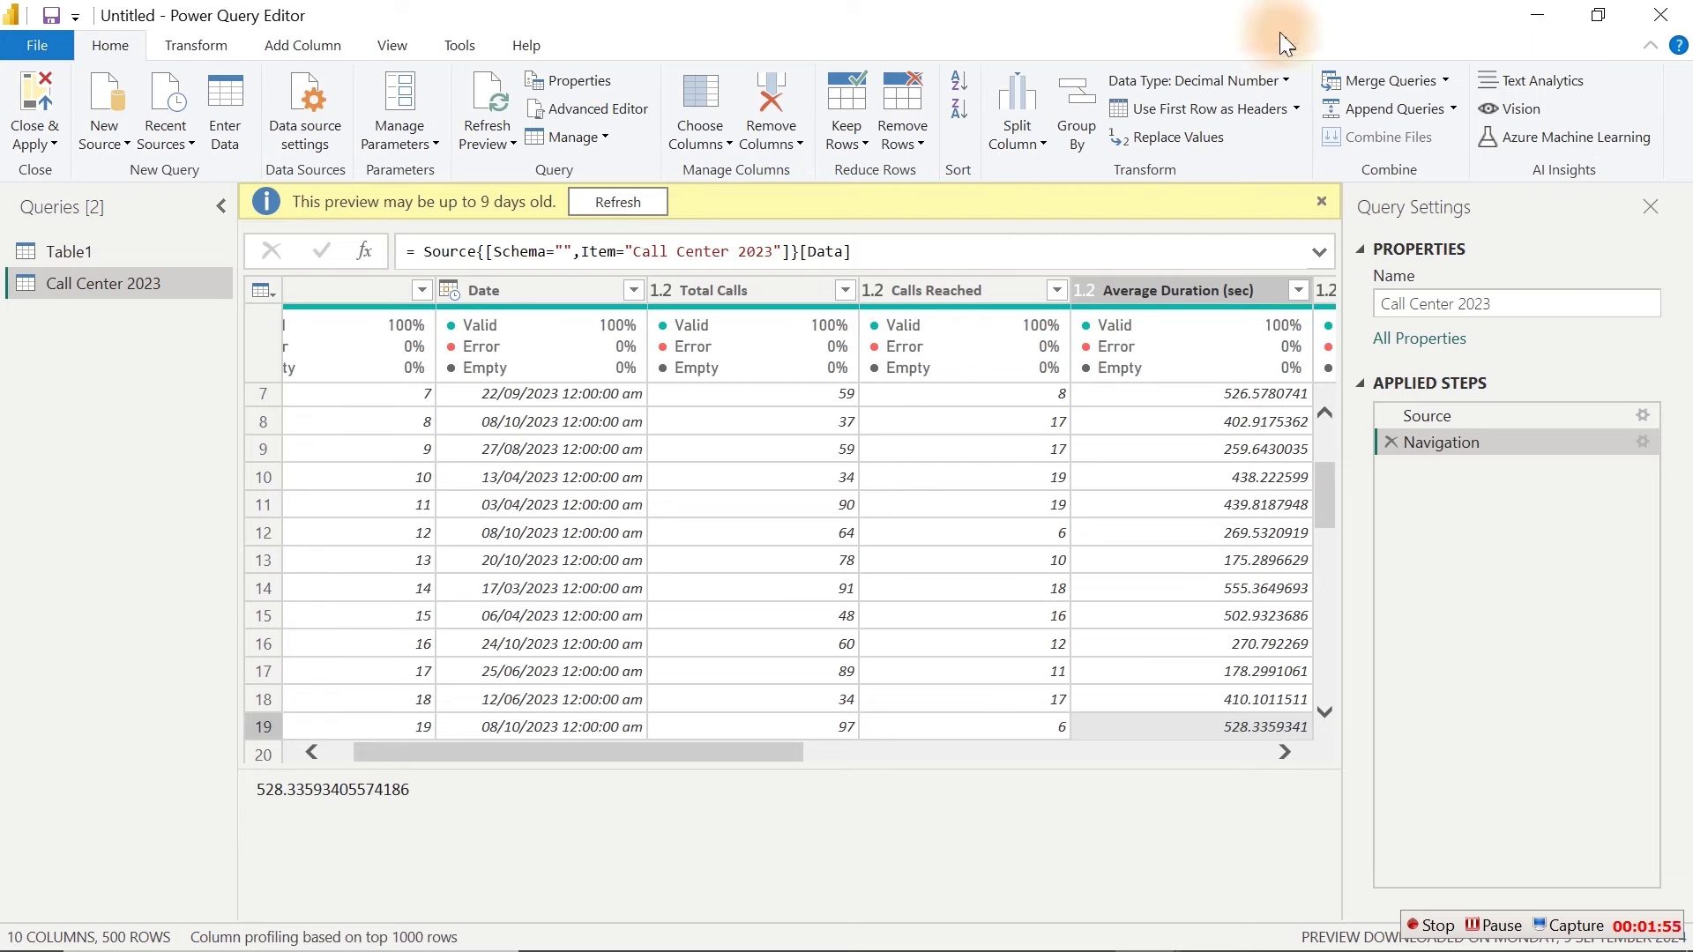
click(1453, 108)
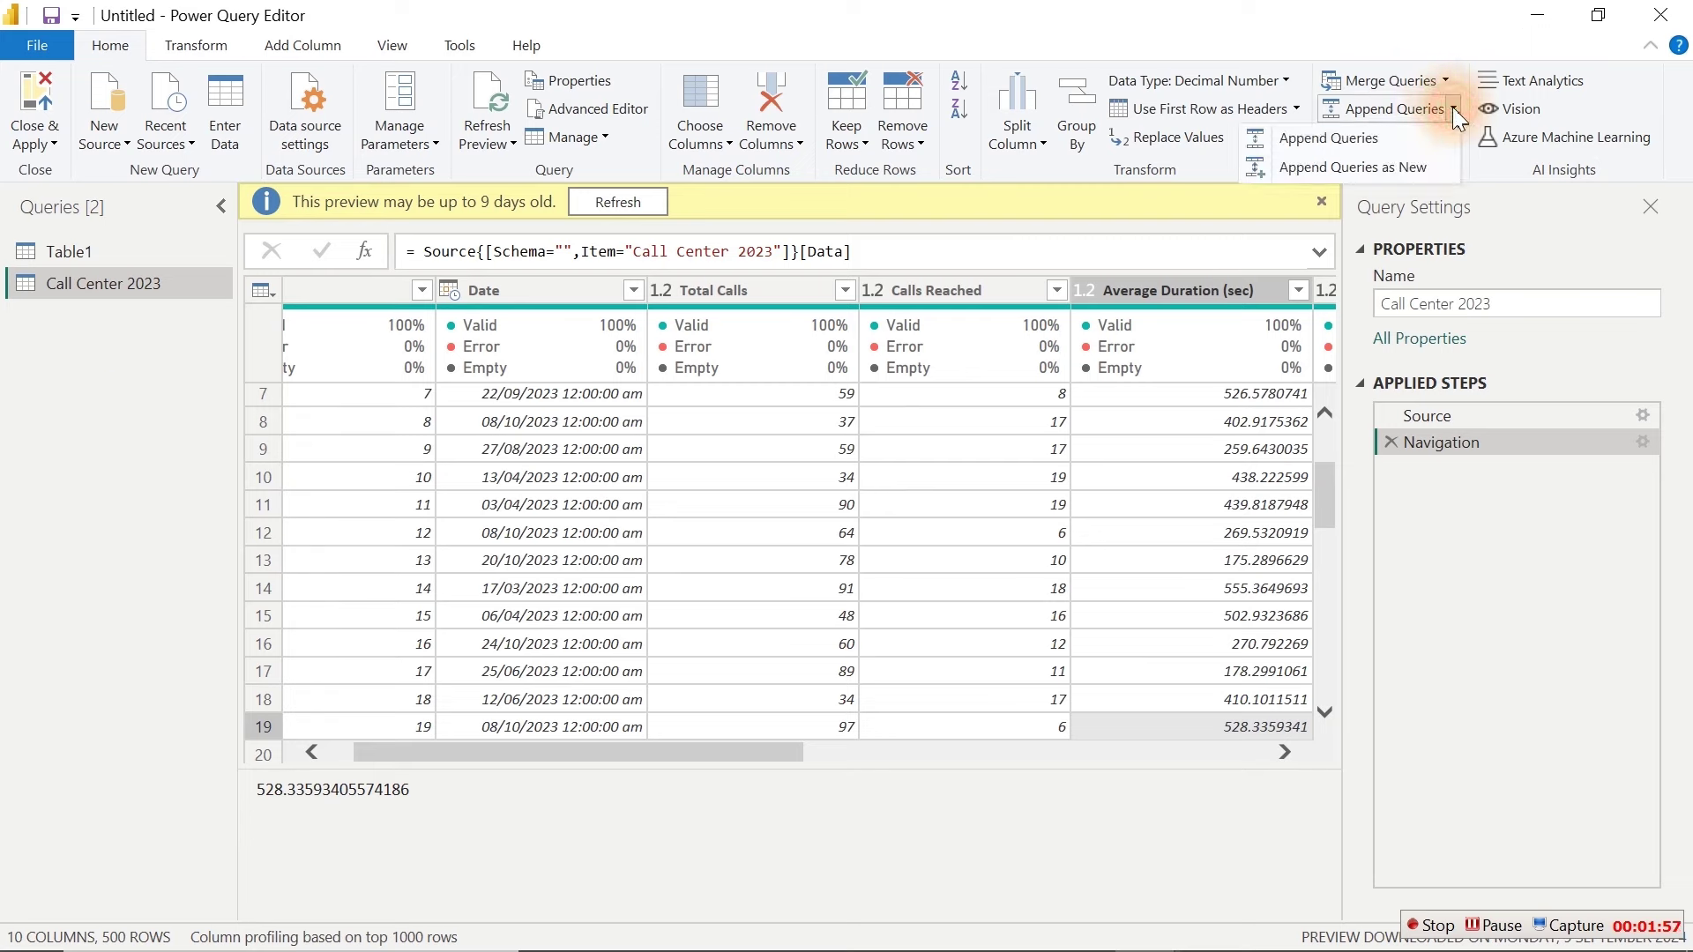
click(1368, 134)
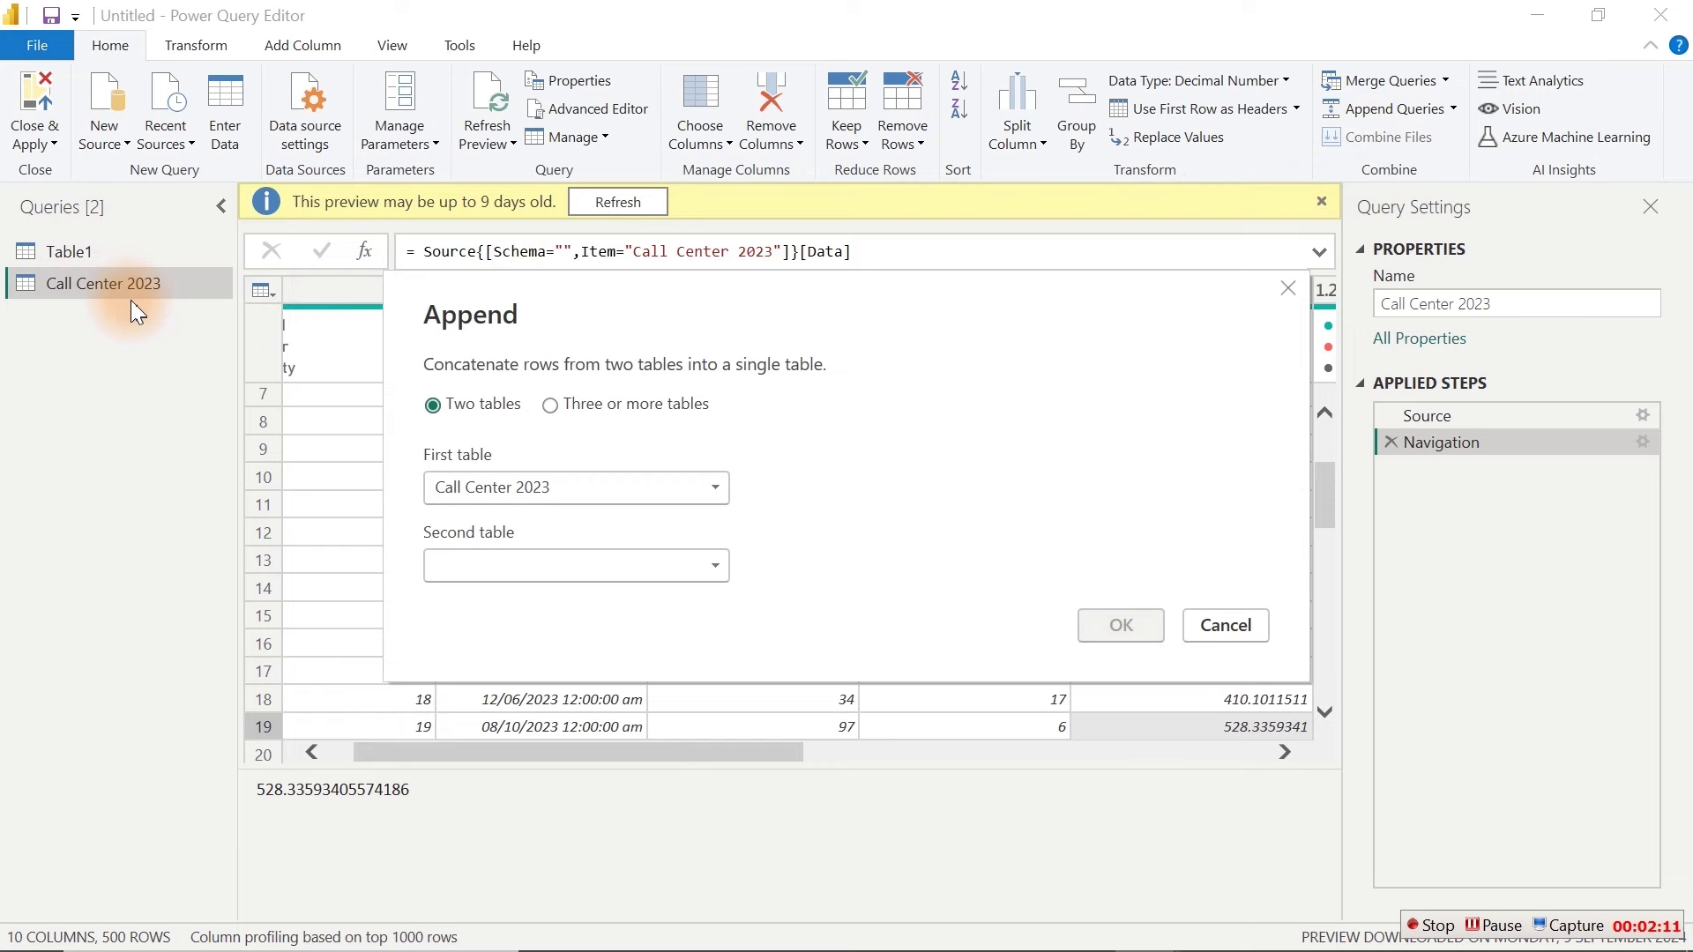
click(637, 562)
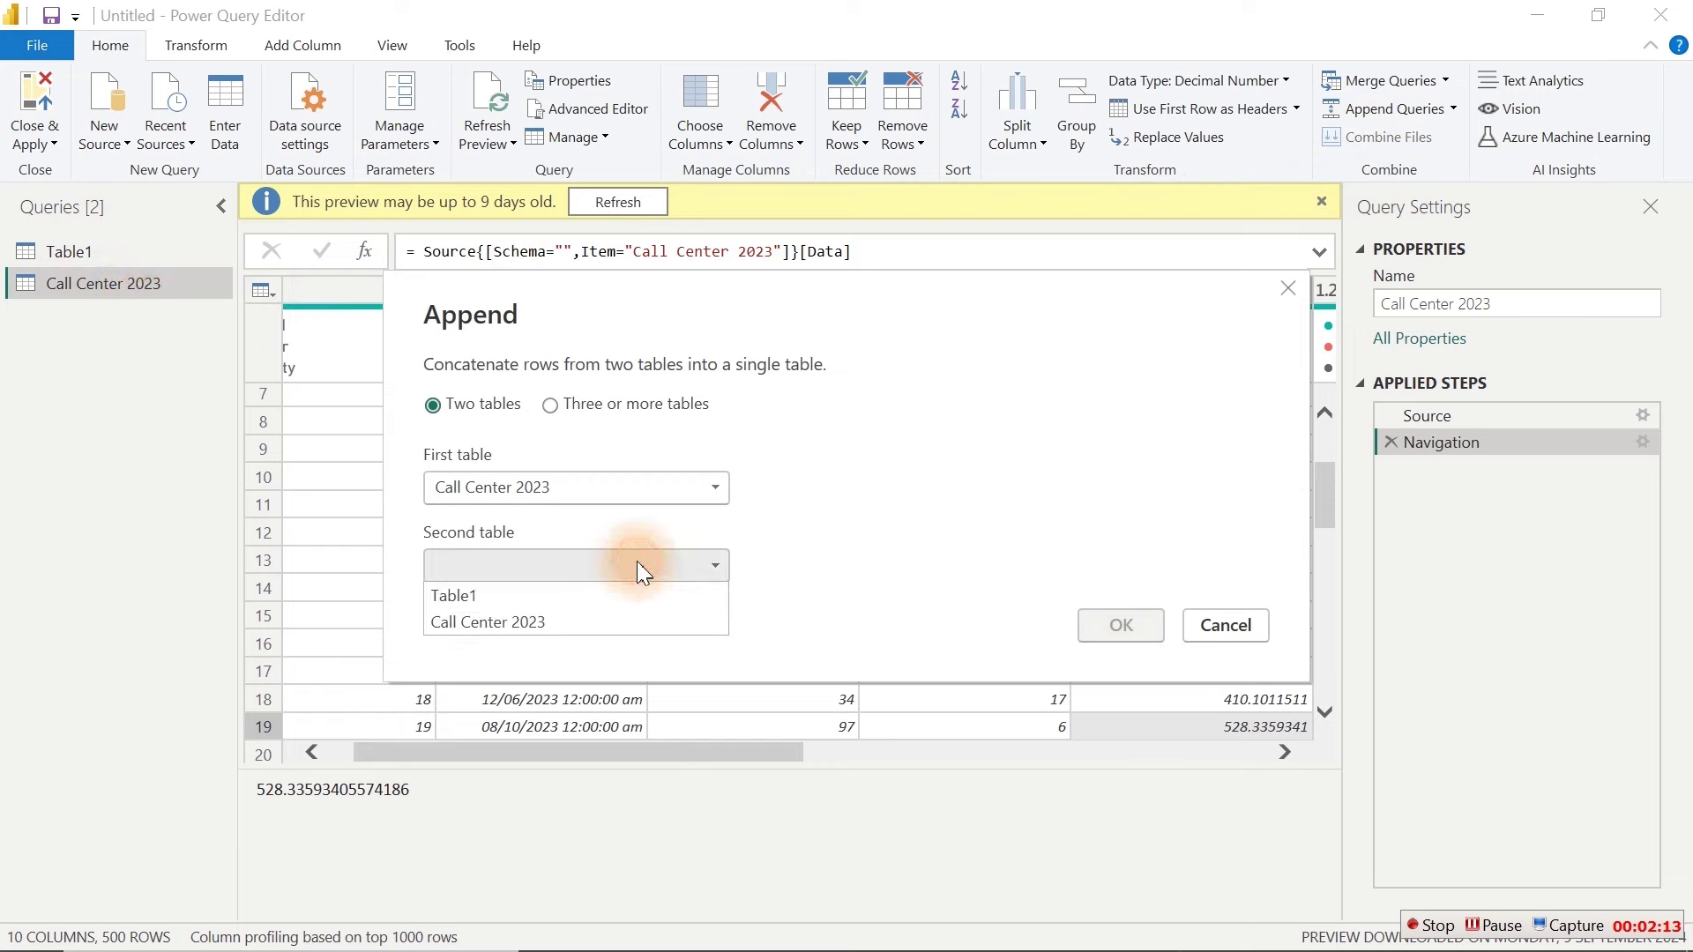
click(501, 596)
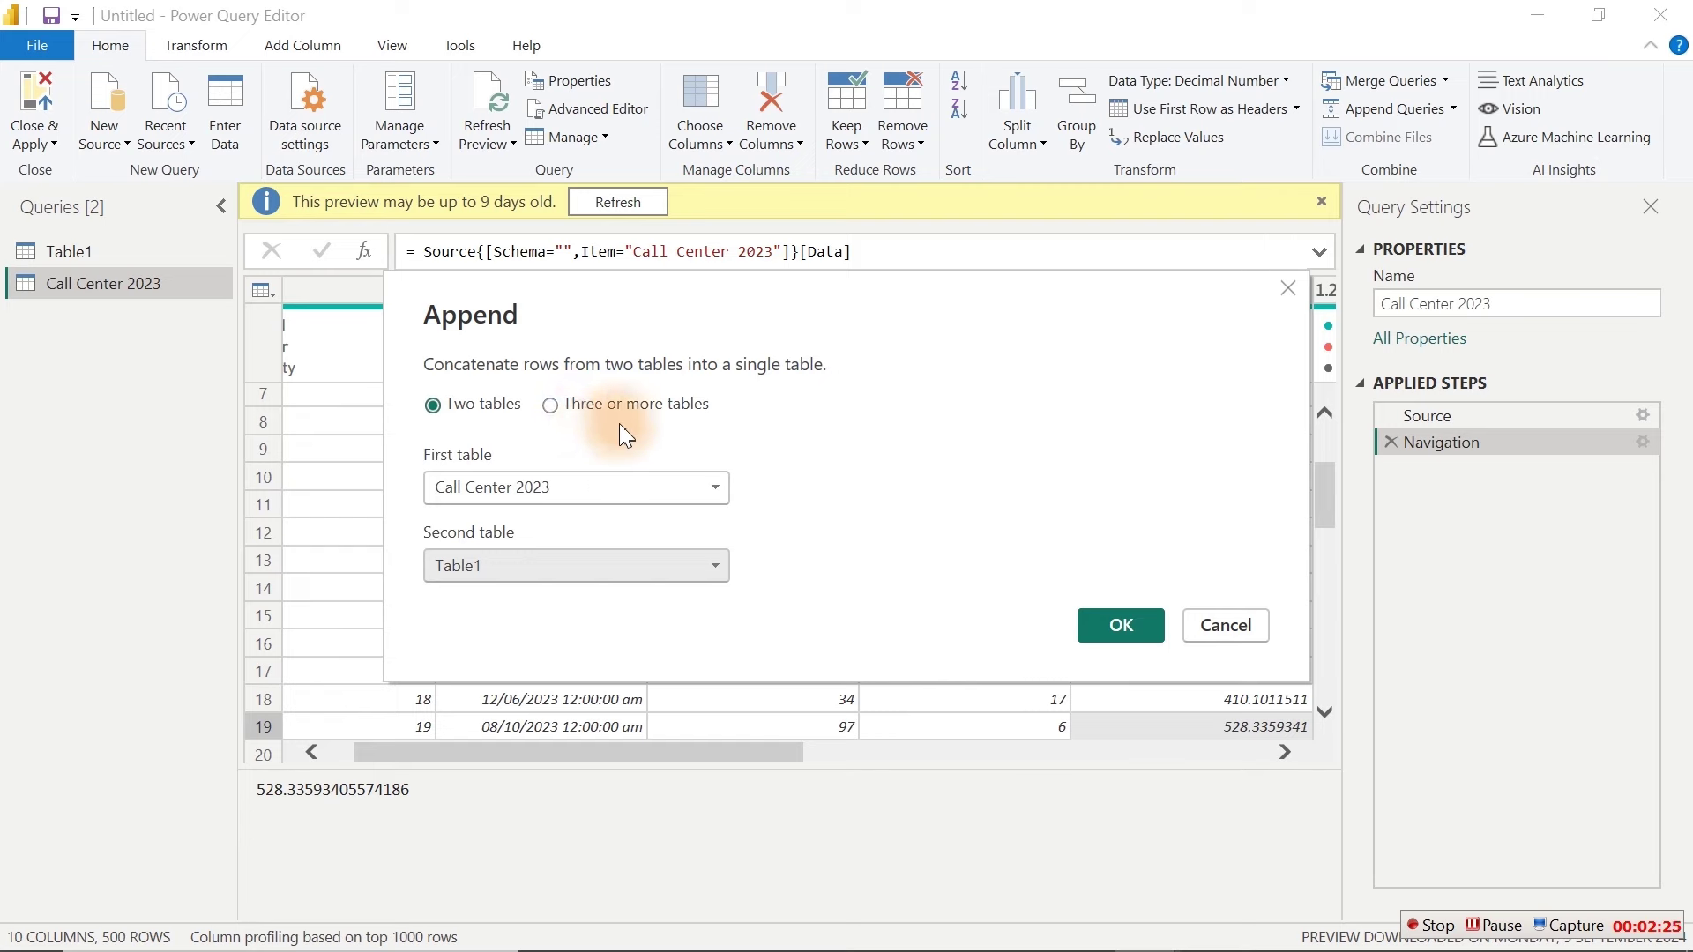
click(1122, 627)
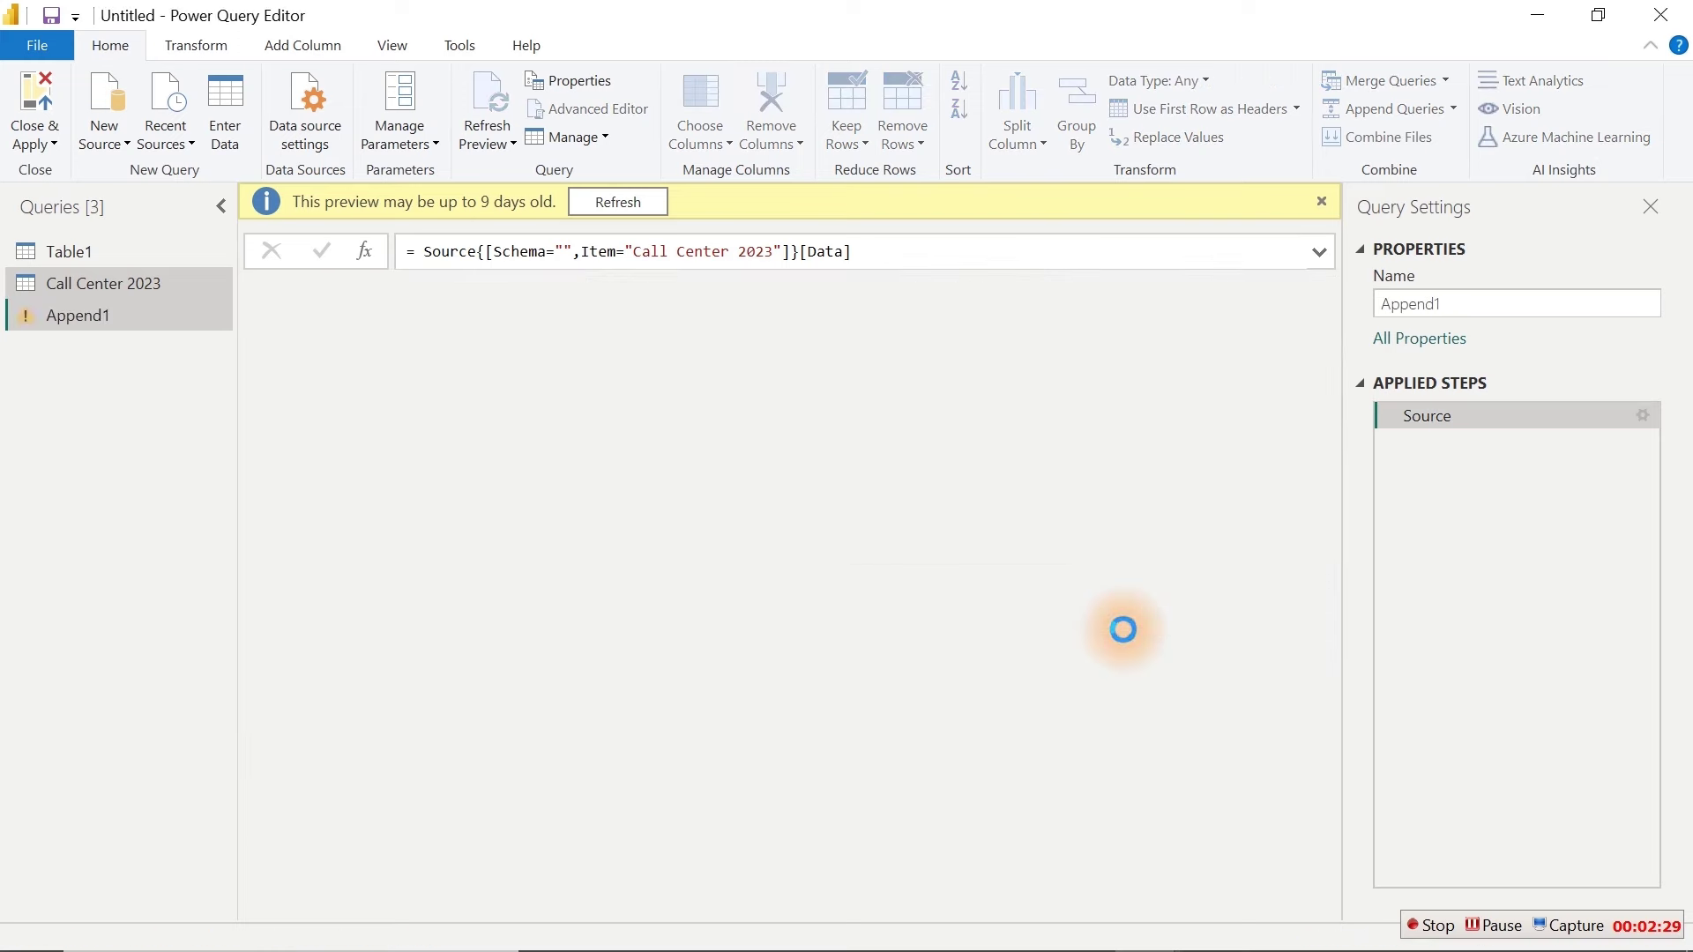
Step: Rename the appended query as Dataset
click(129, 335)
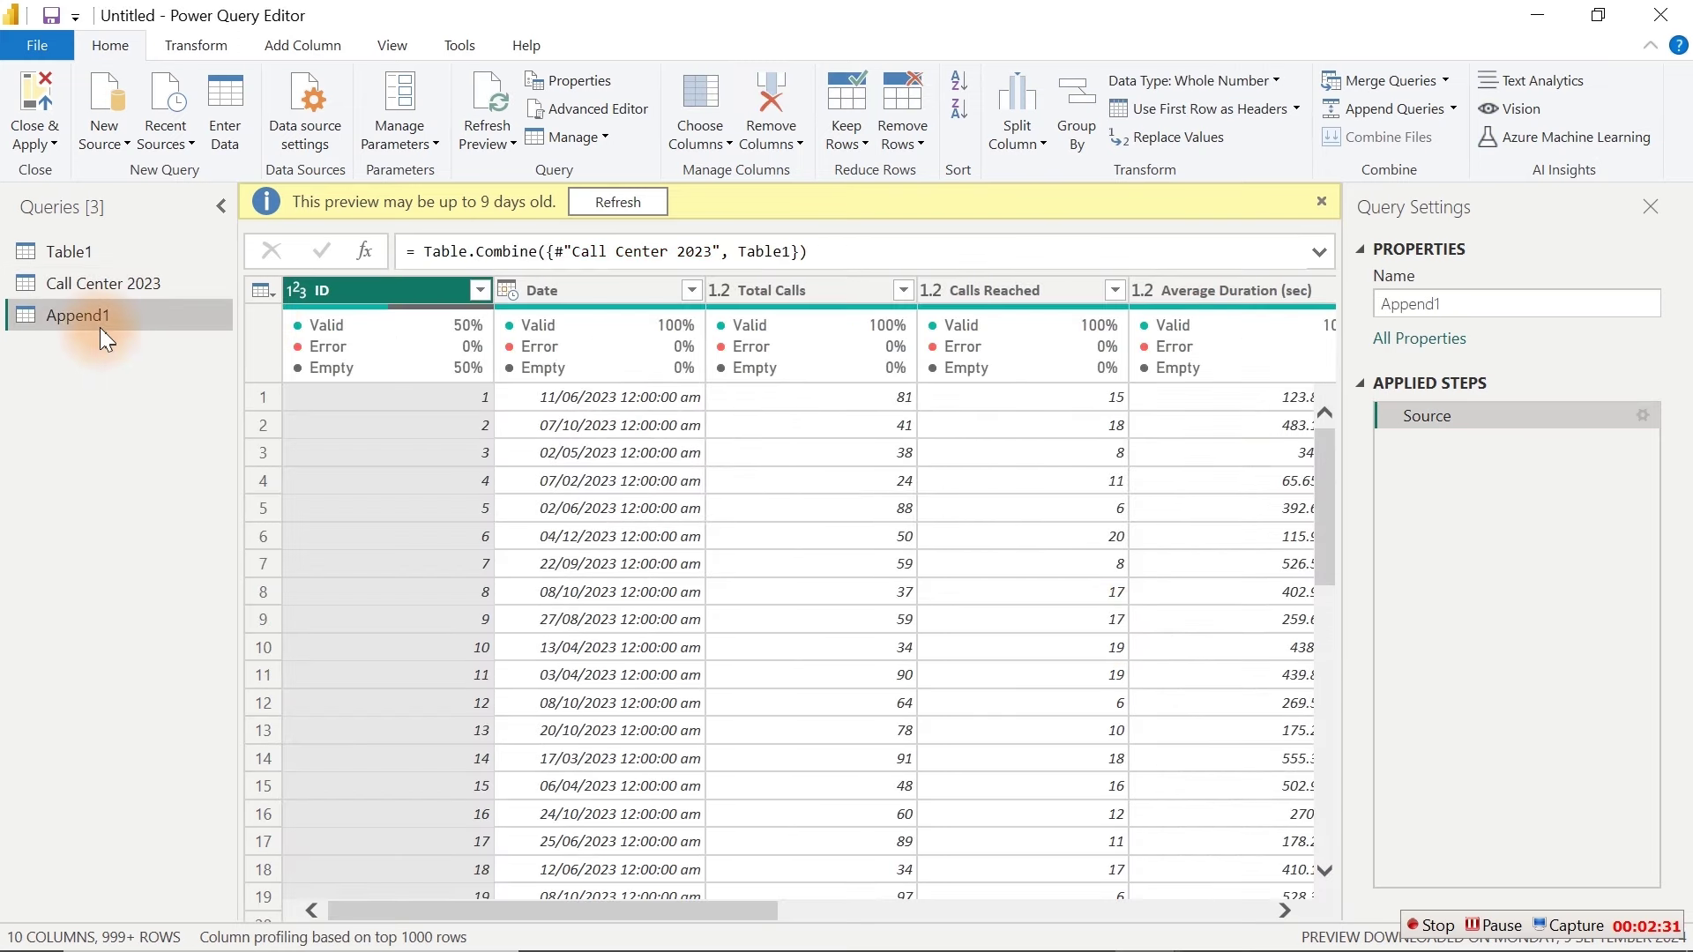
double_click(91, 314)
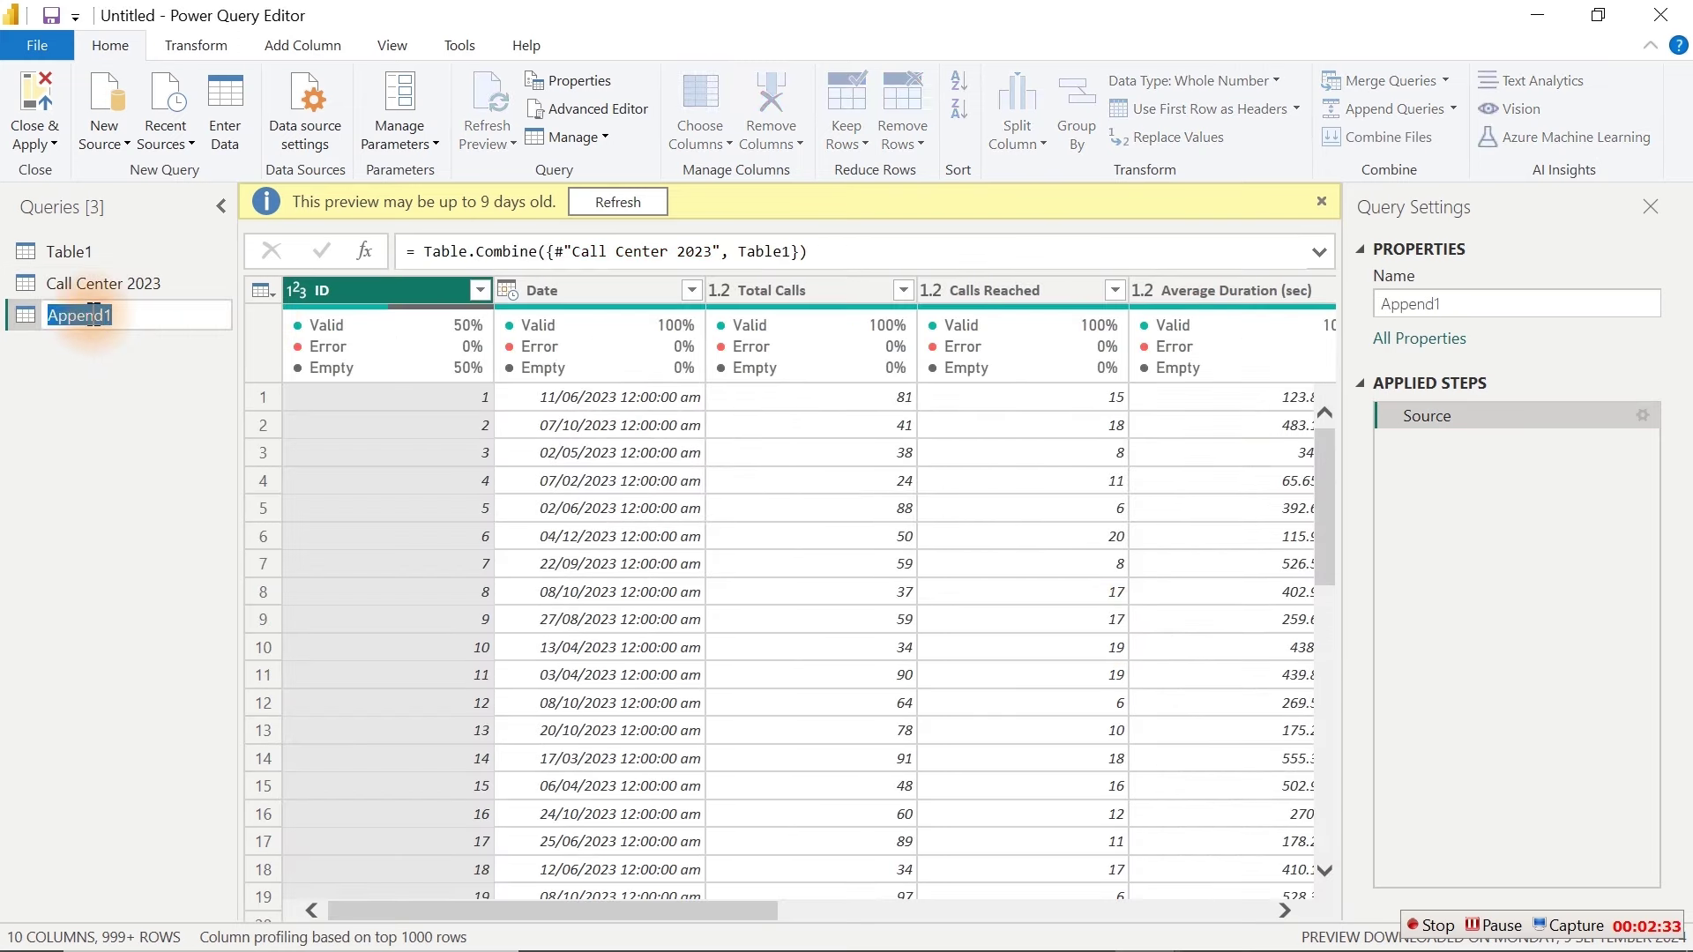
text(Dataset)
key(Return)
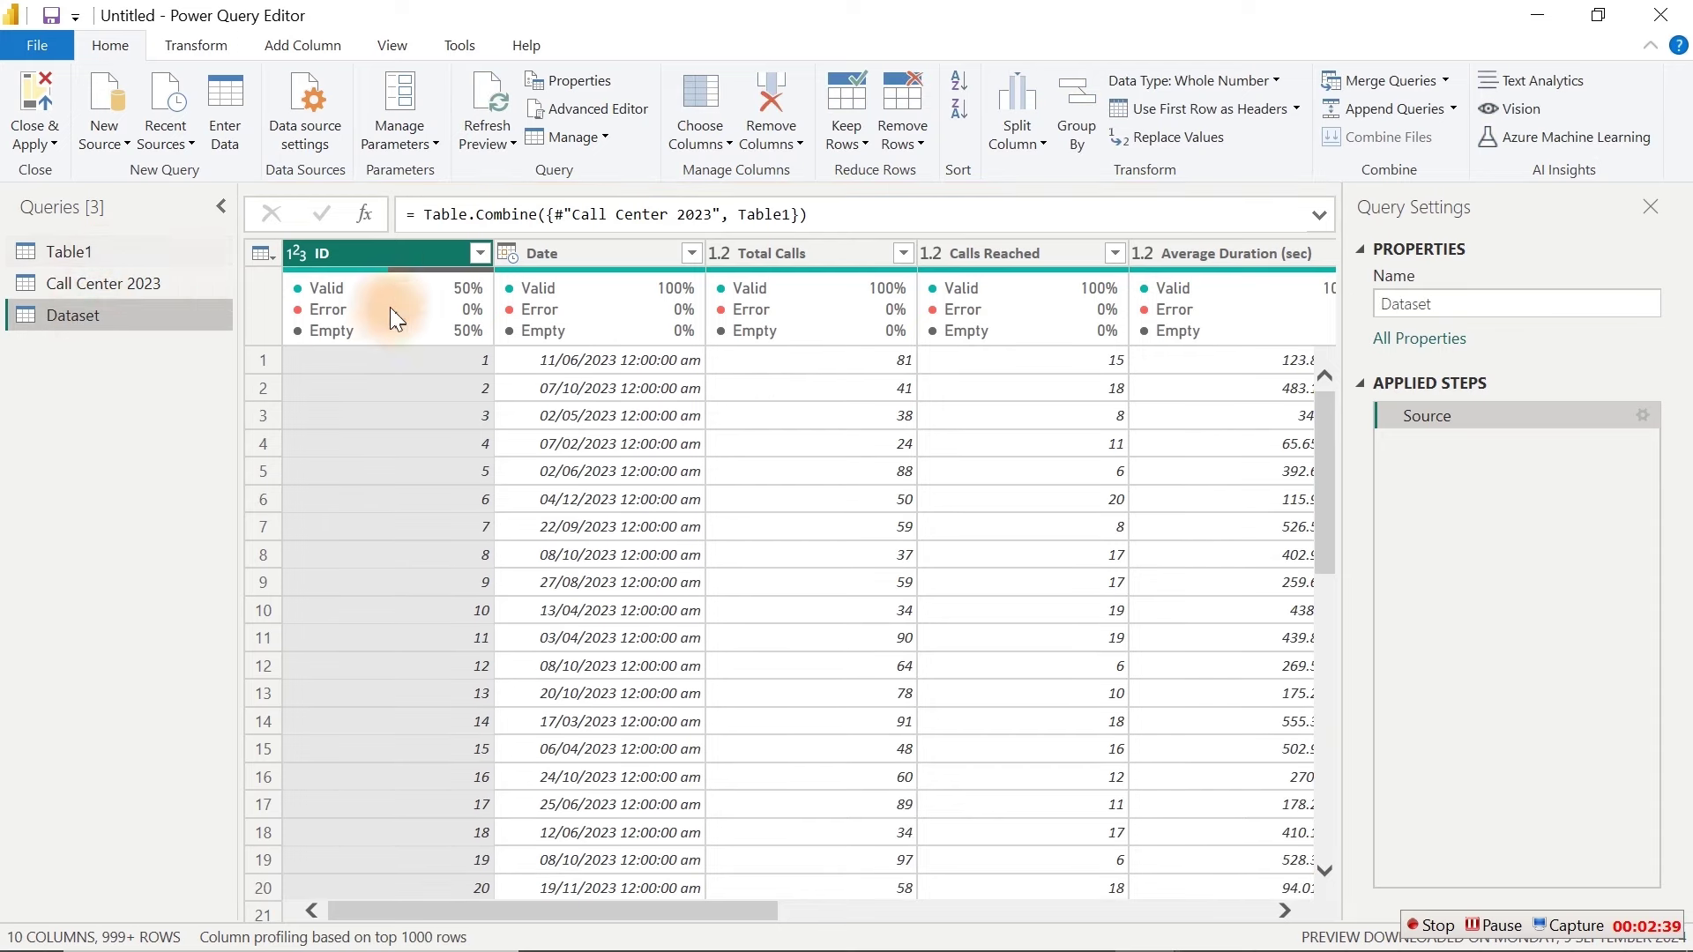
Step: Compare the columns of Table1, Call Center 2023 and Dataset, and examine the ID column's quality statistics and filter values
click(97, 251)
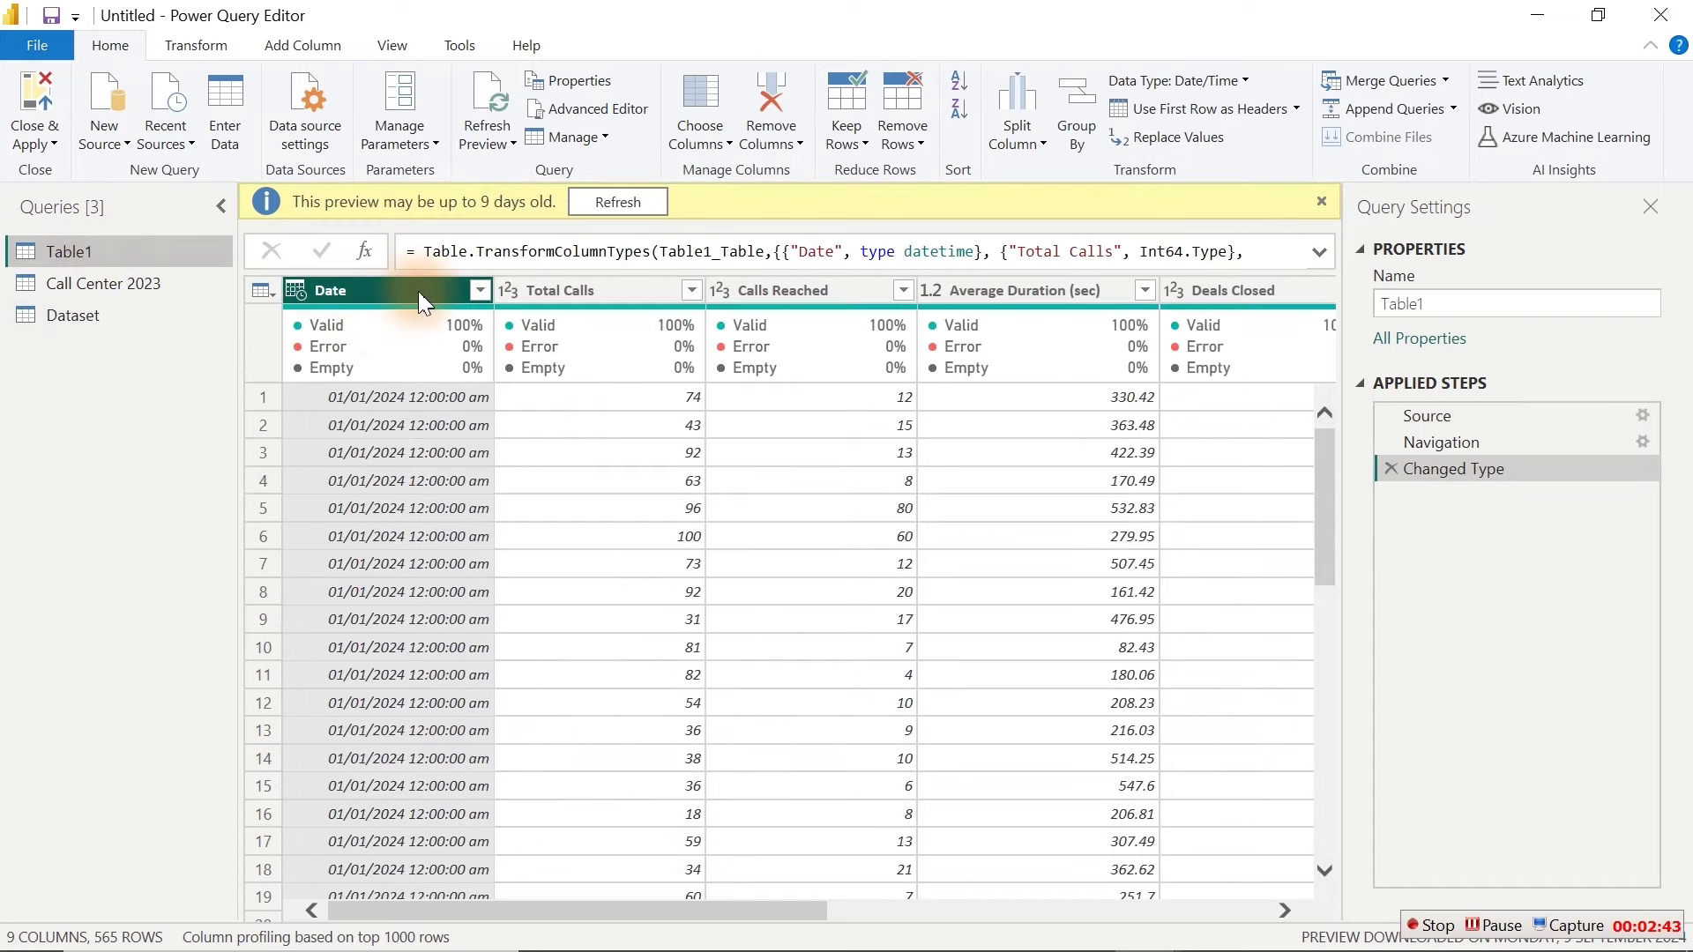
click(138, 278)
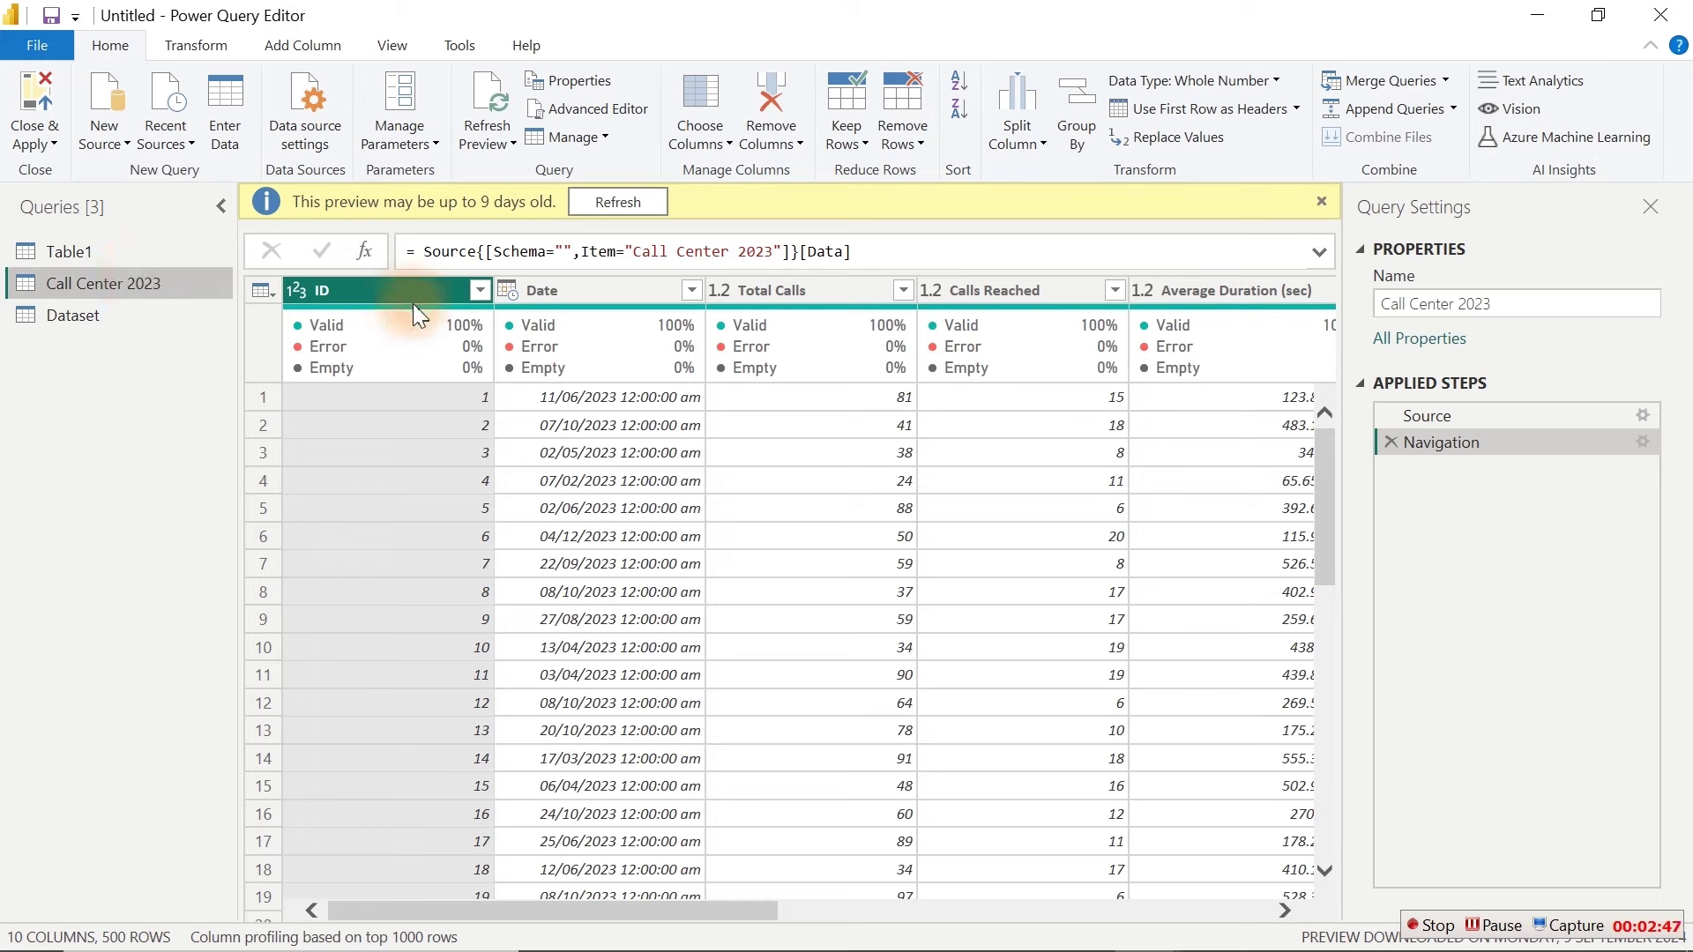
click(415, 303)
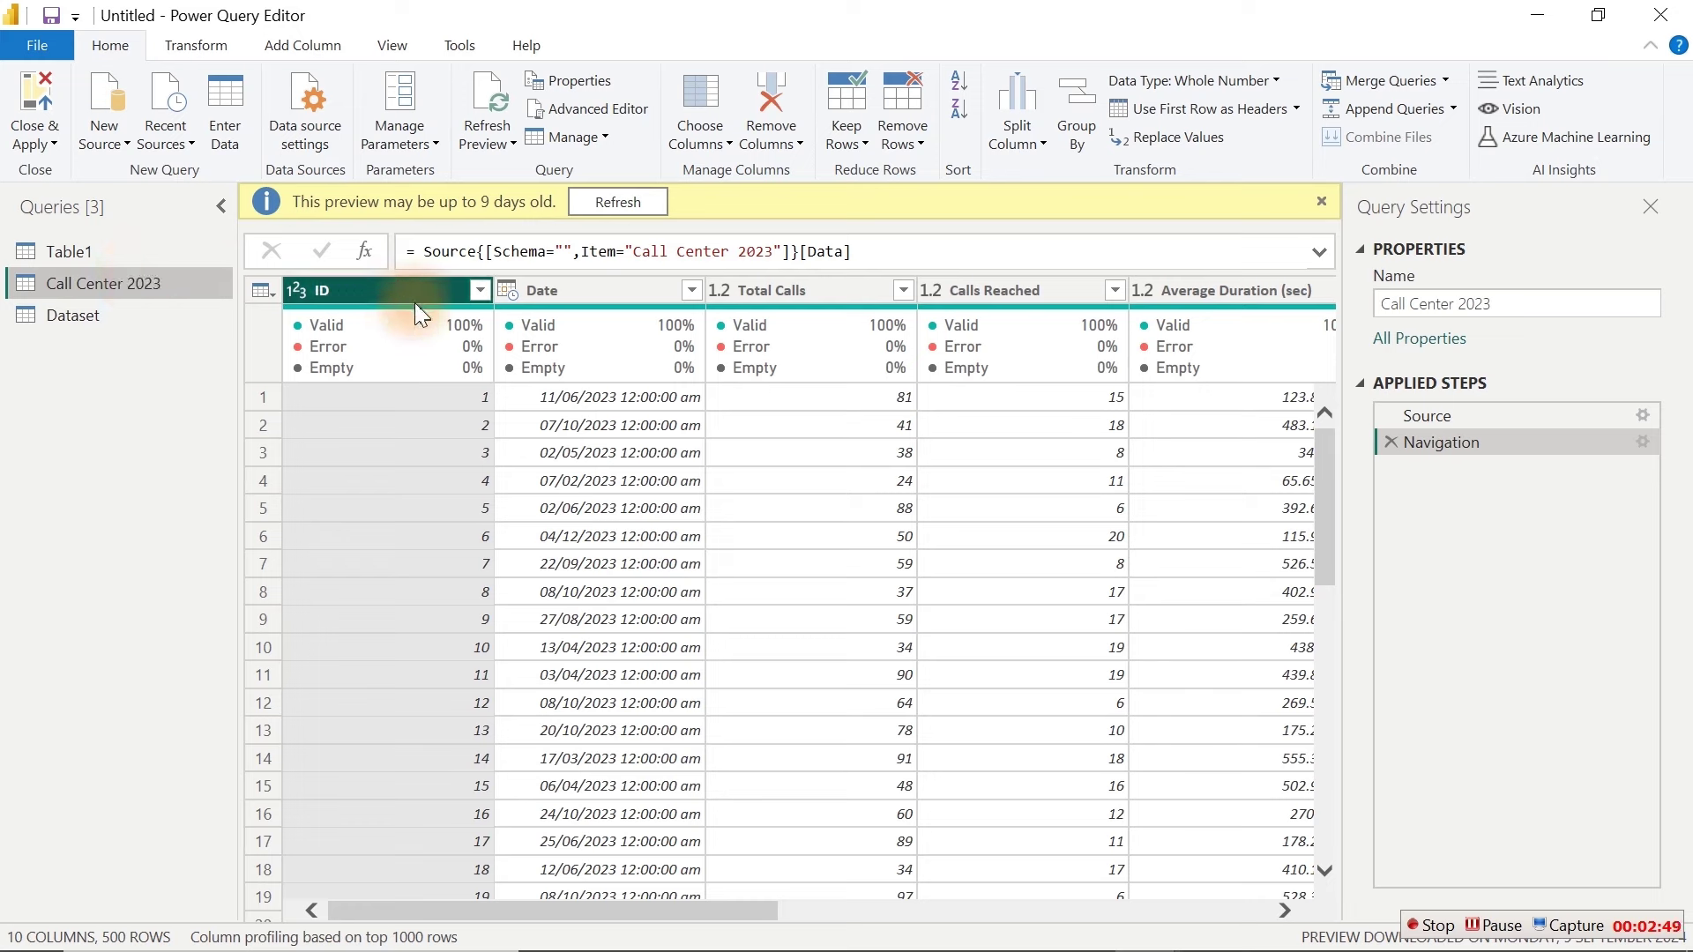
mouse_move(413, 347)
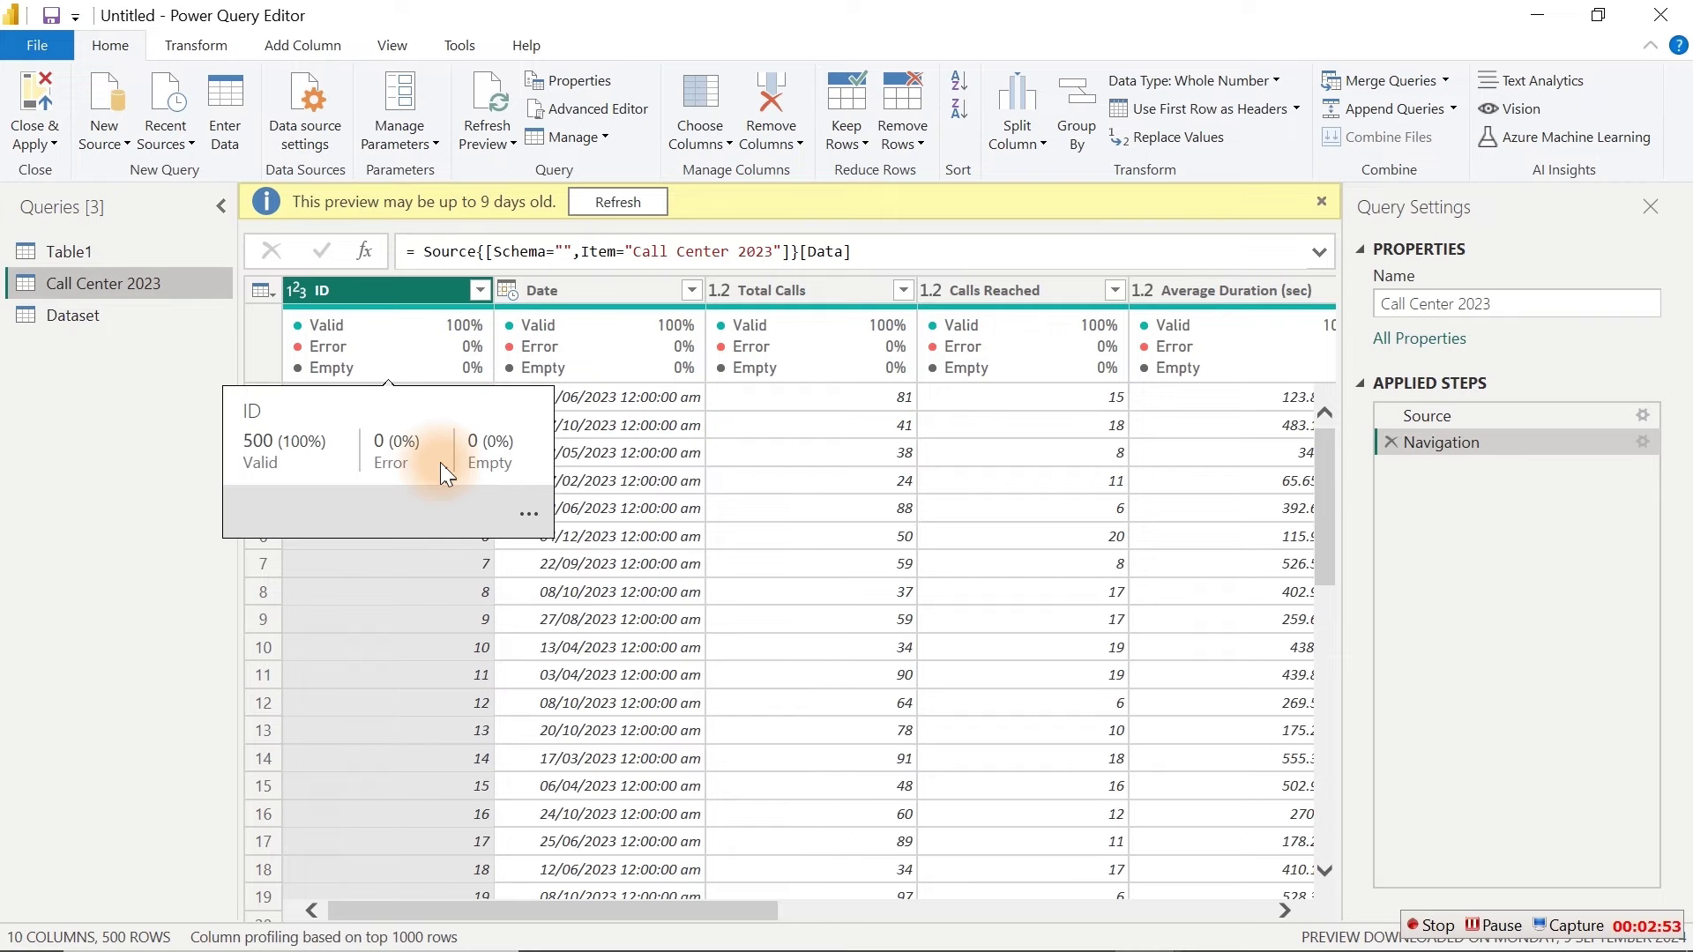
click(124, 325)
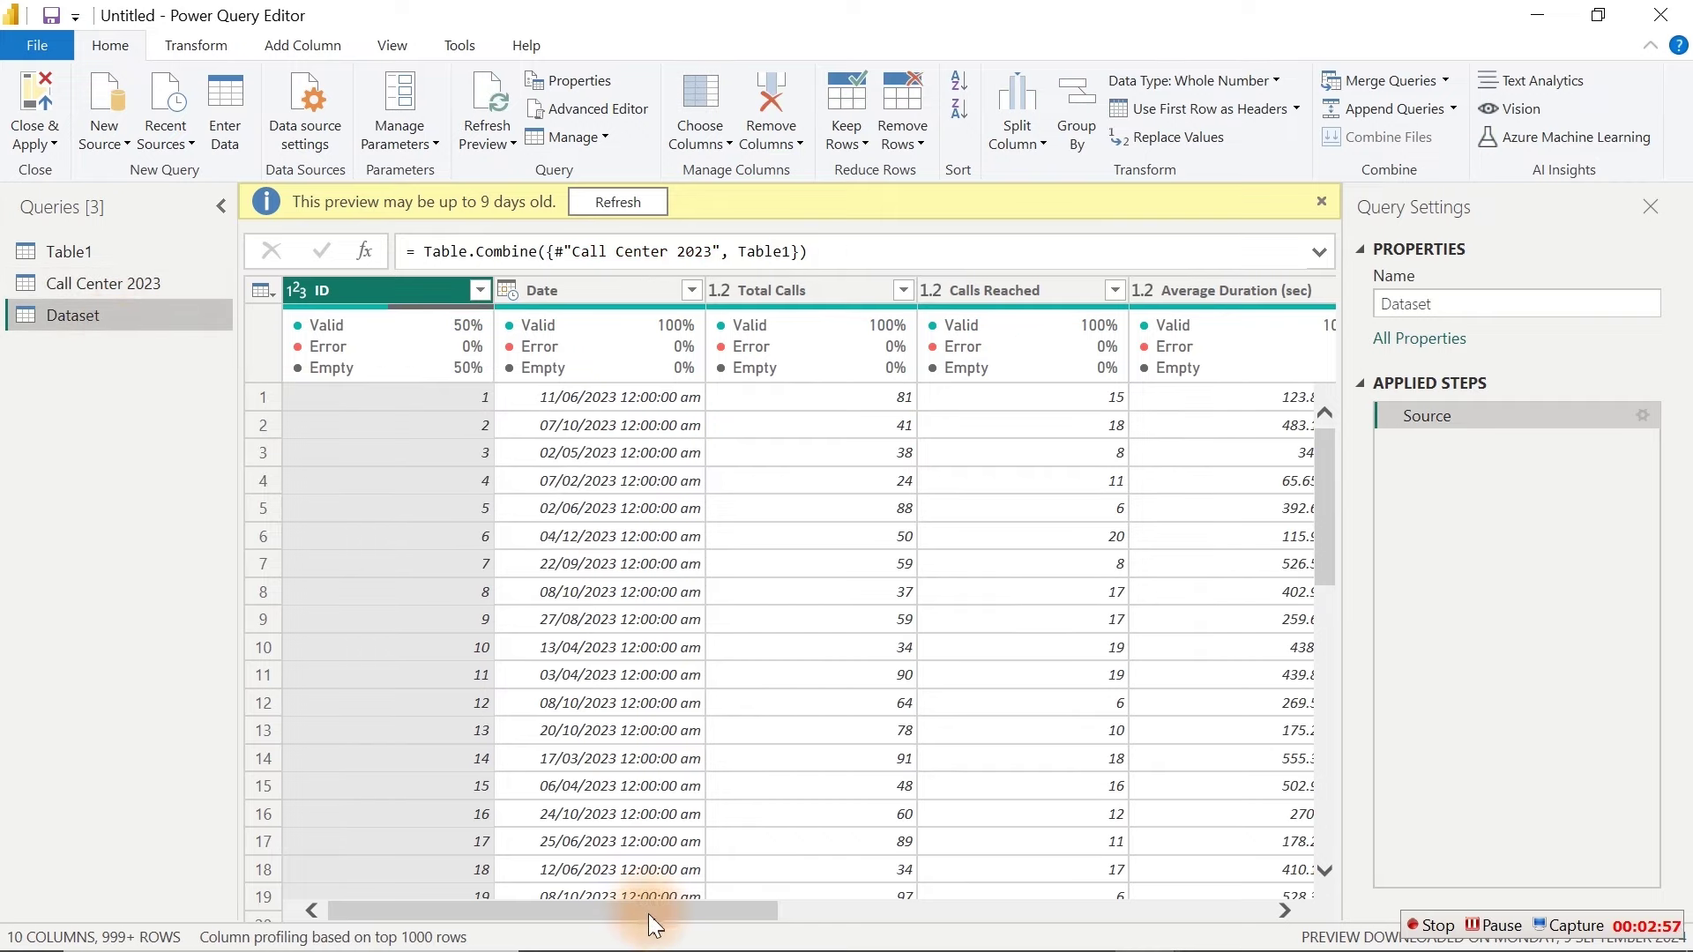
drag(648, 914, 1285, 917)
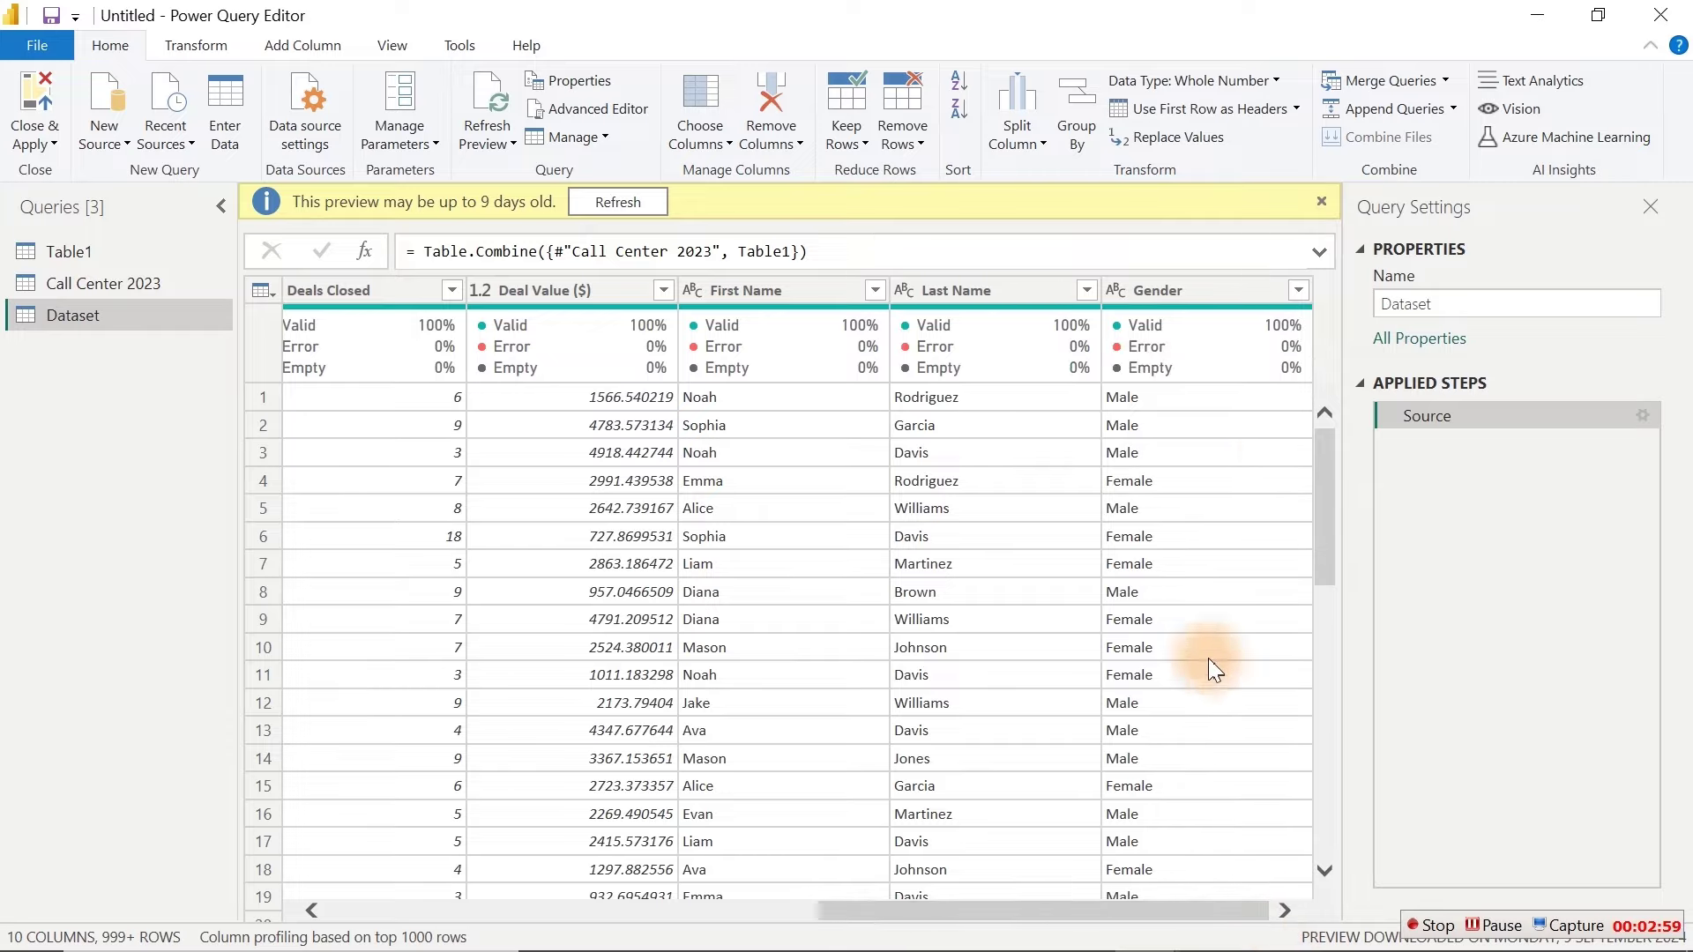
drag(1146, 912, 664, 909)
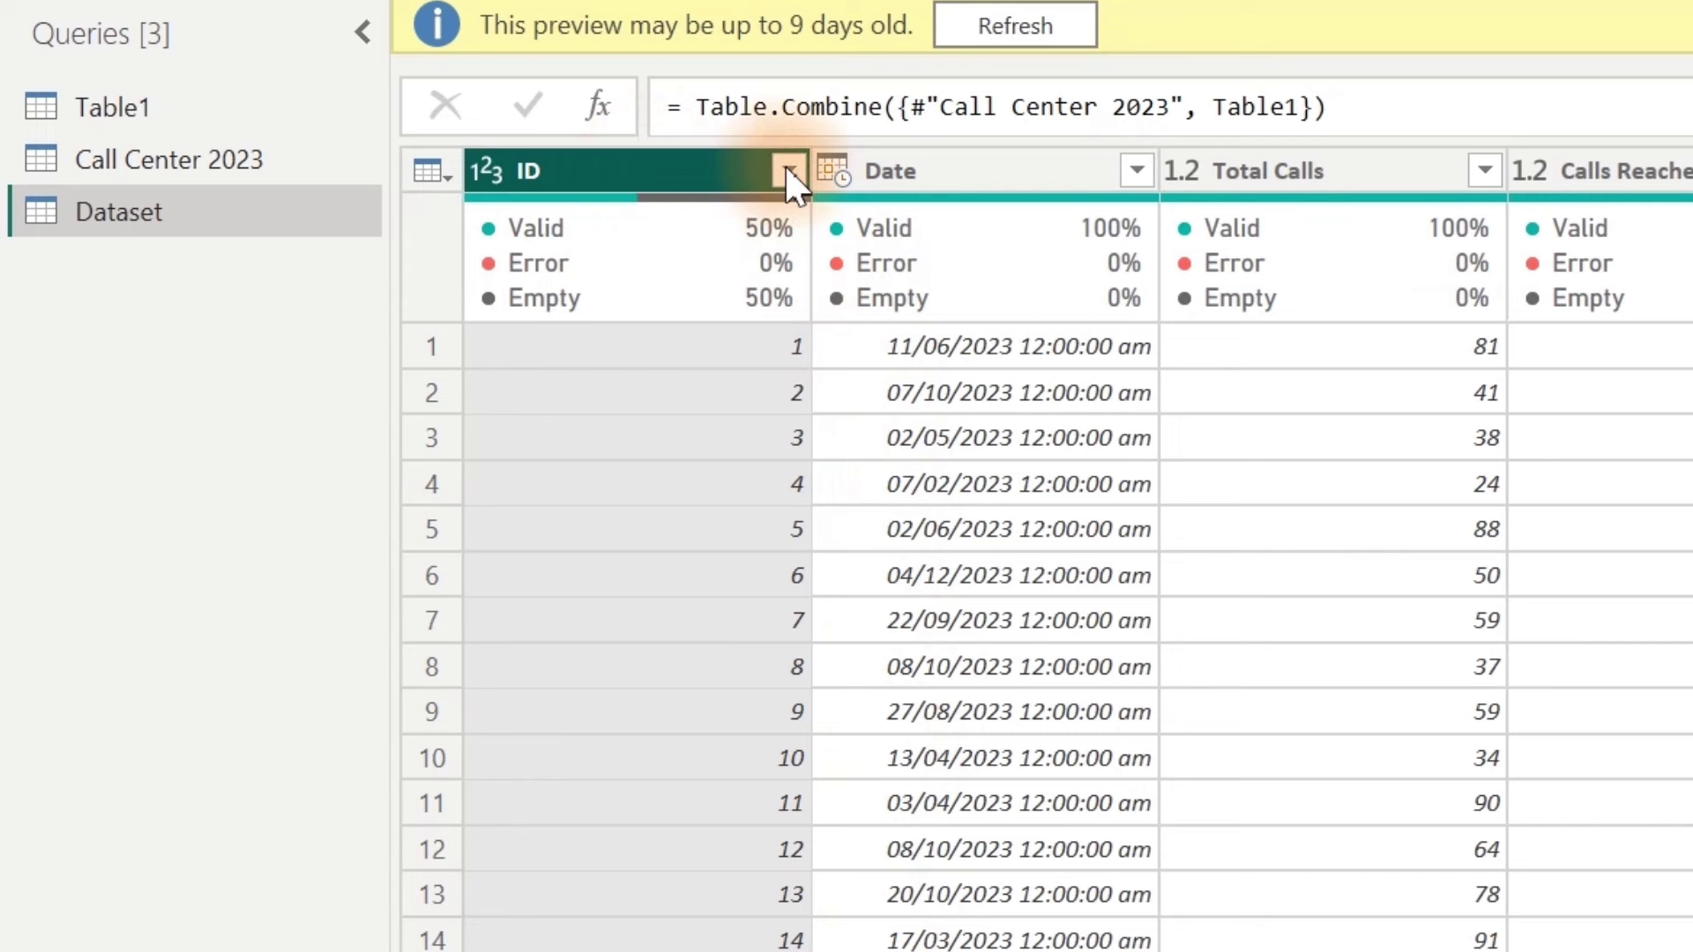
click(787, 172)
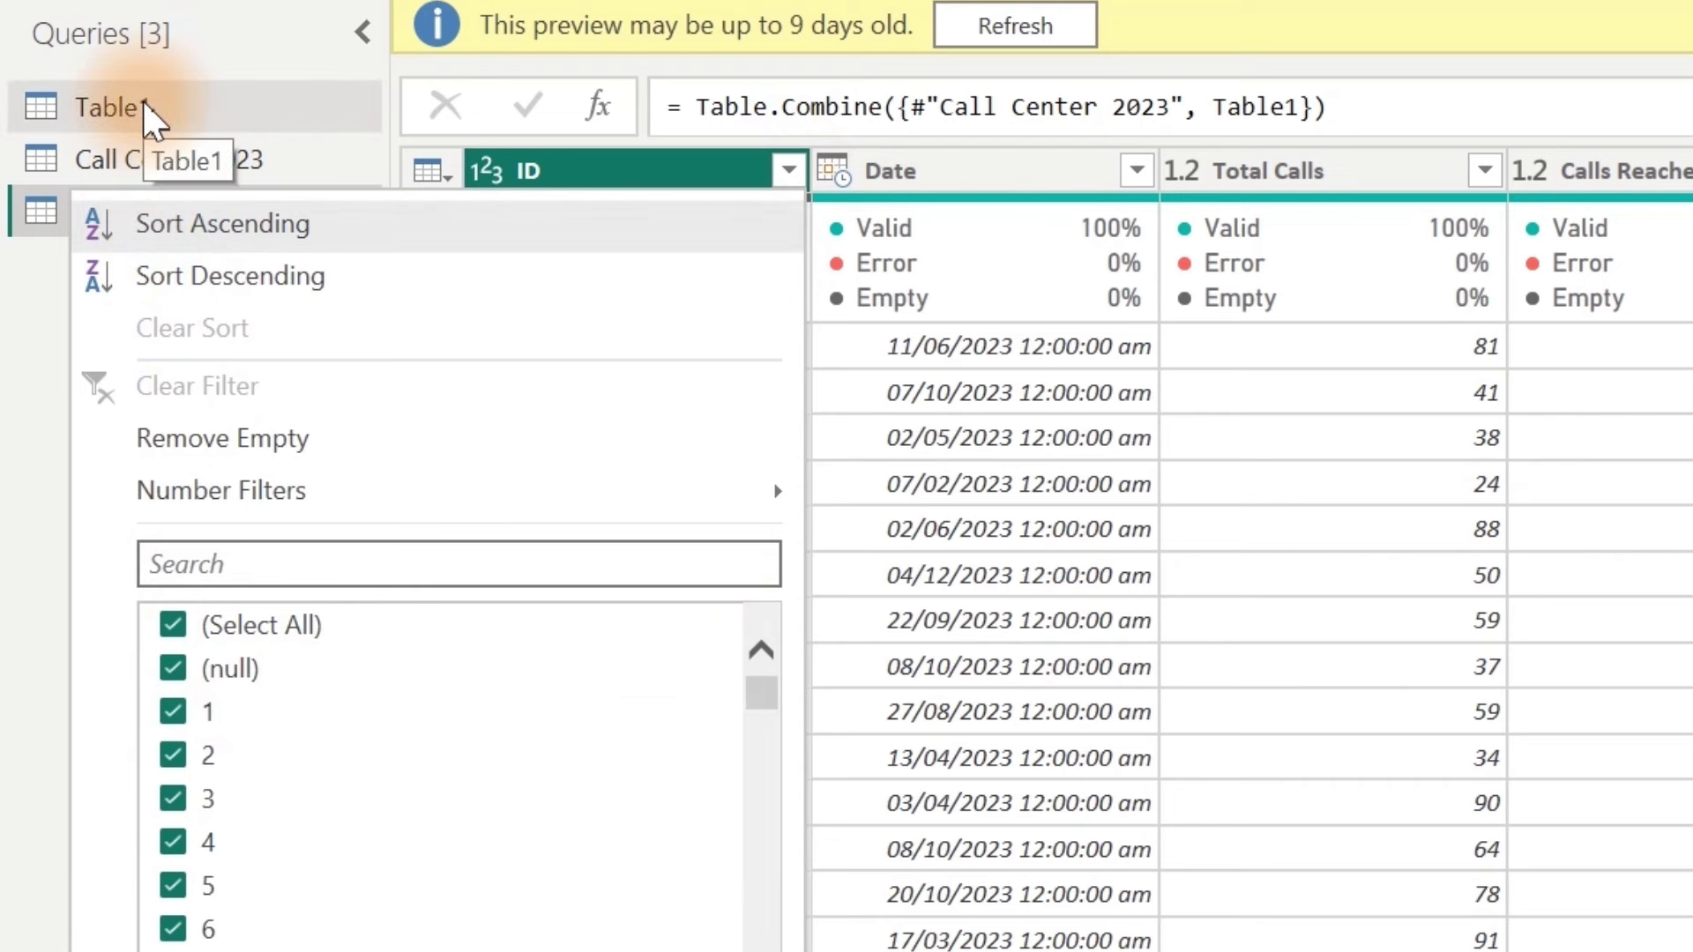
click(580, 169)
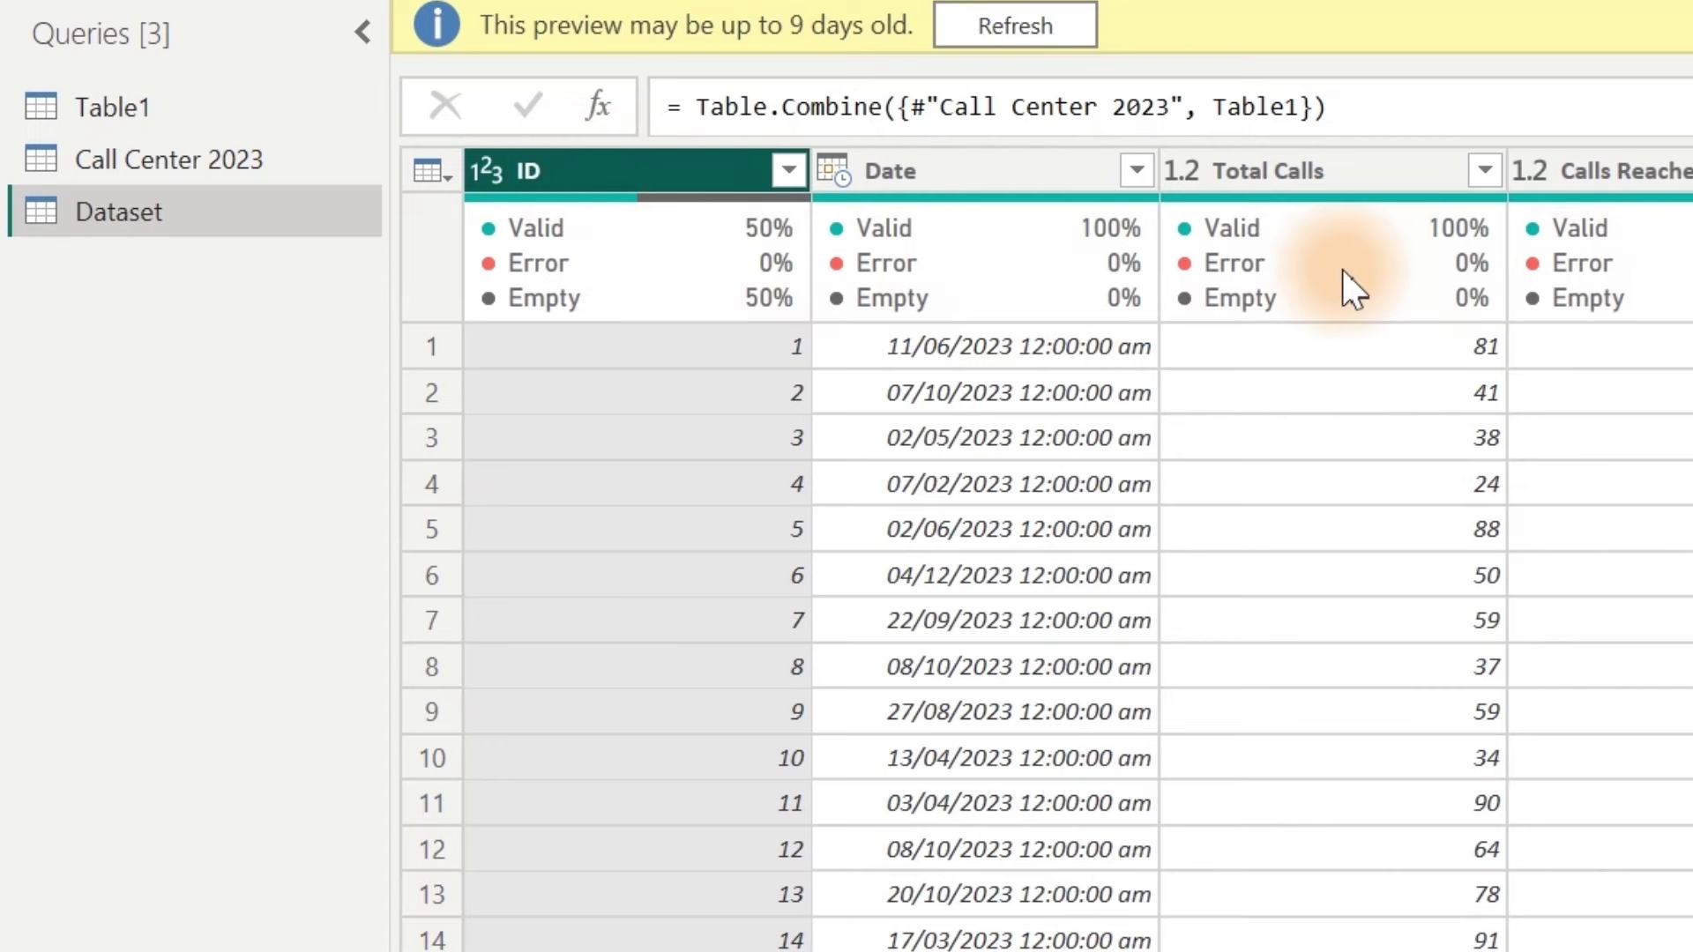
mouse_move(1280, 271)
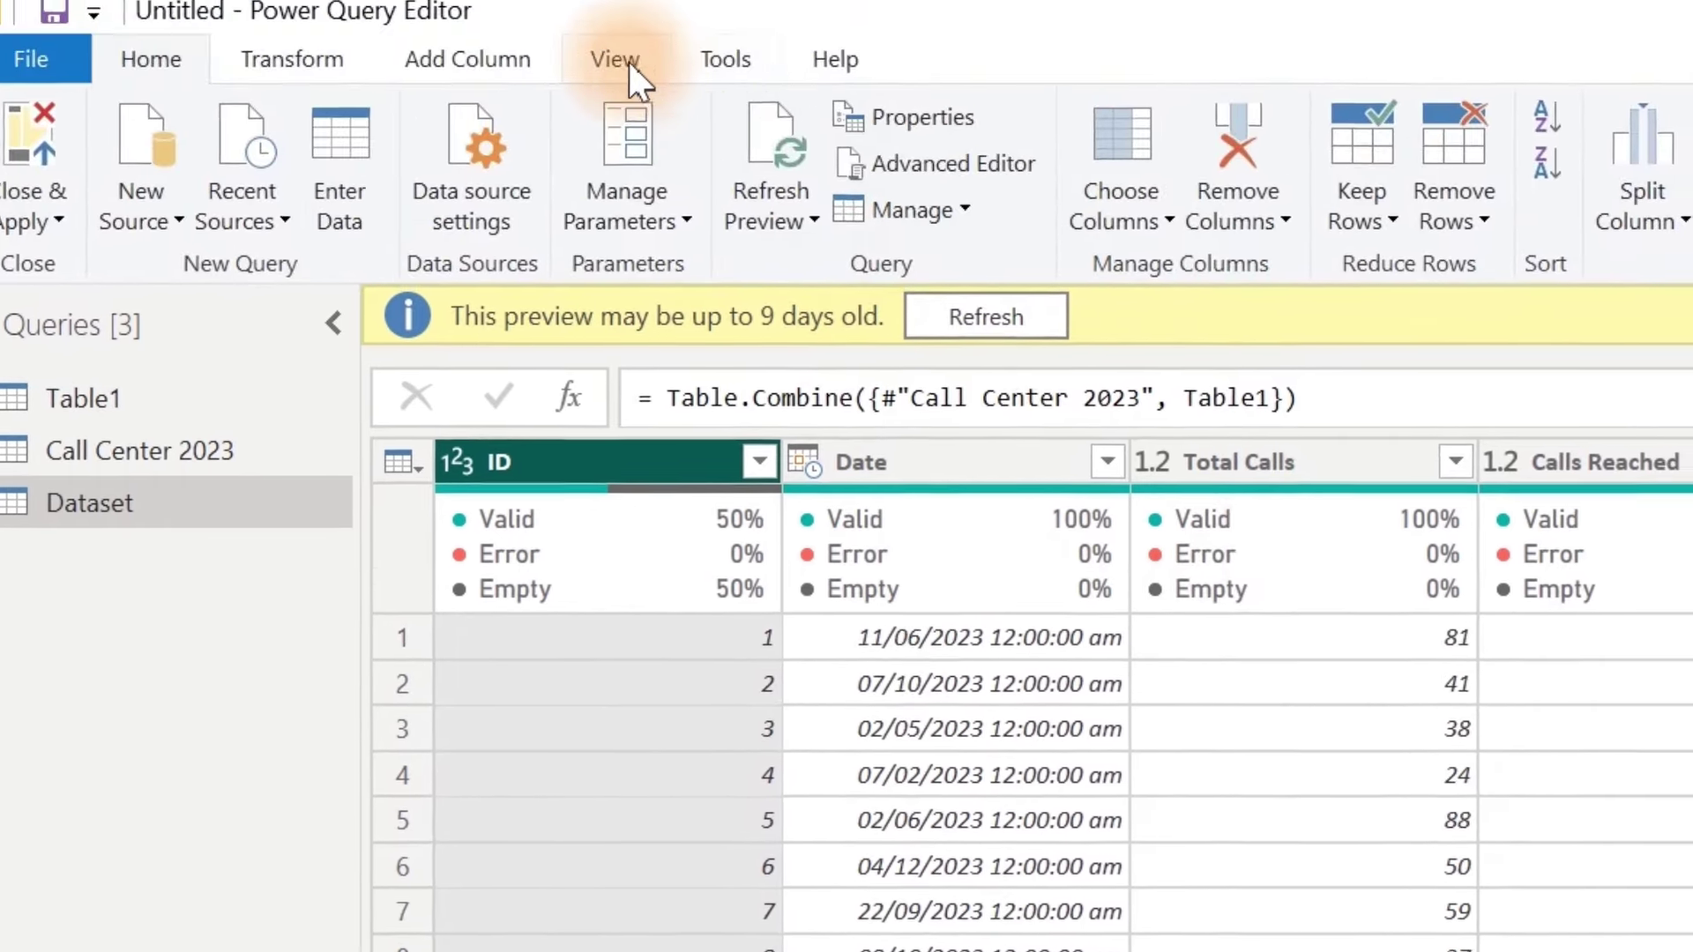
Step: Switch the Column quality preview off and back on for the Dataset query
click(623, 77)
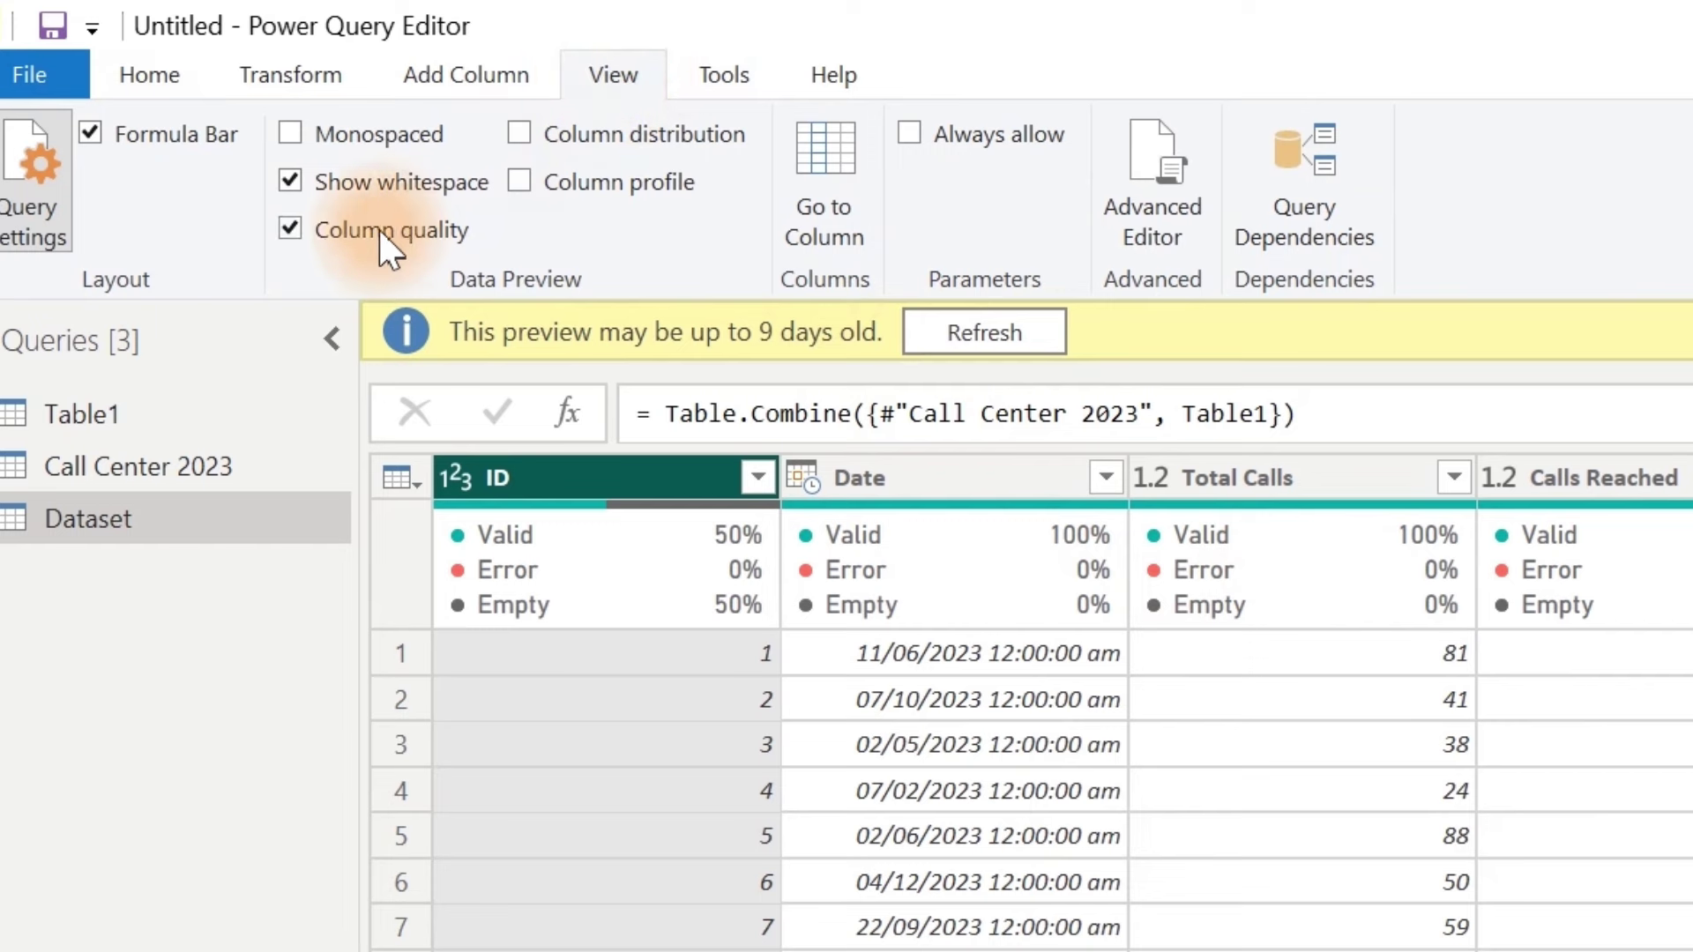
click(282, 230)
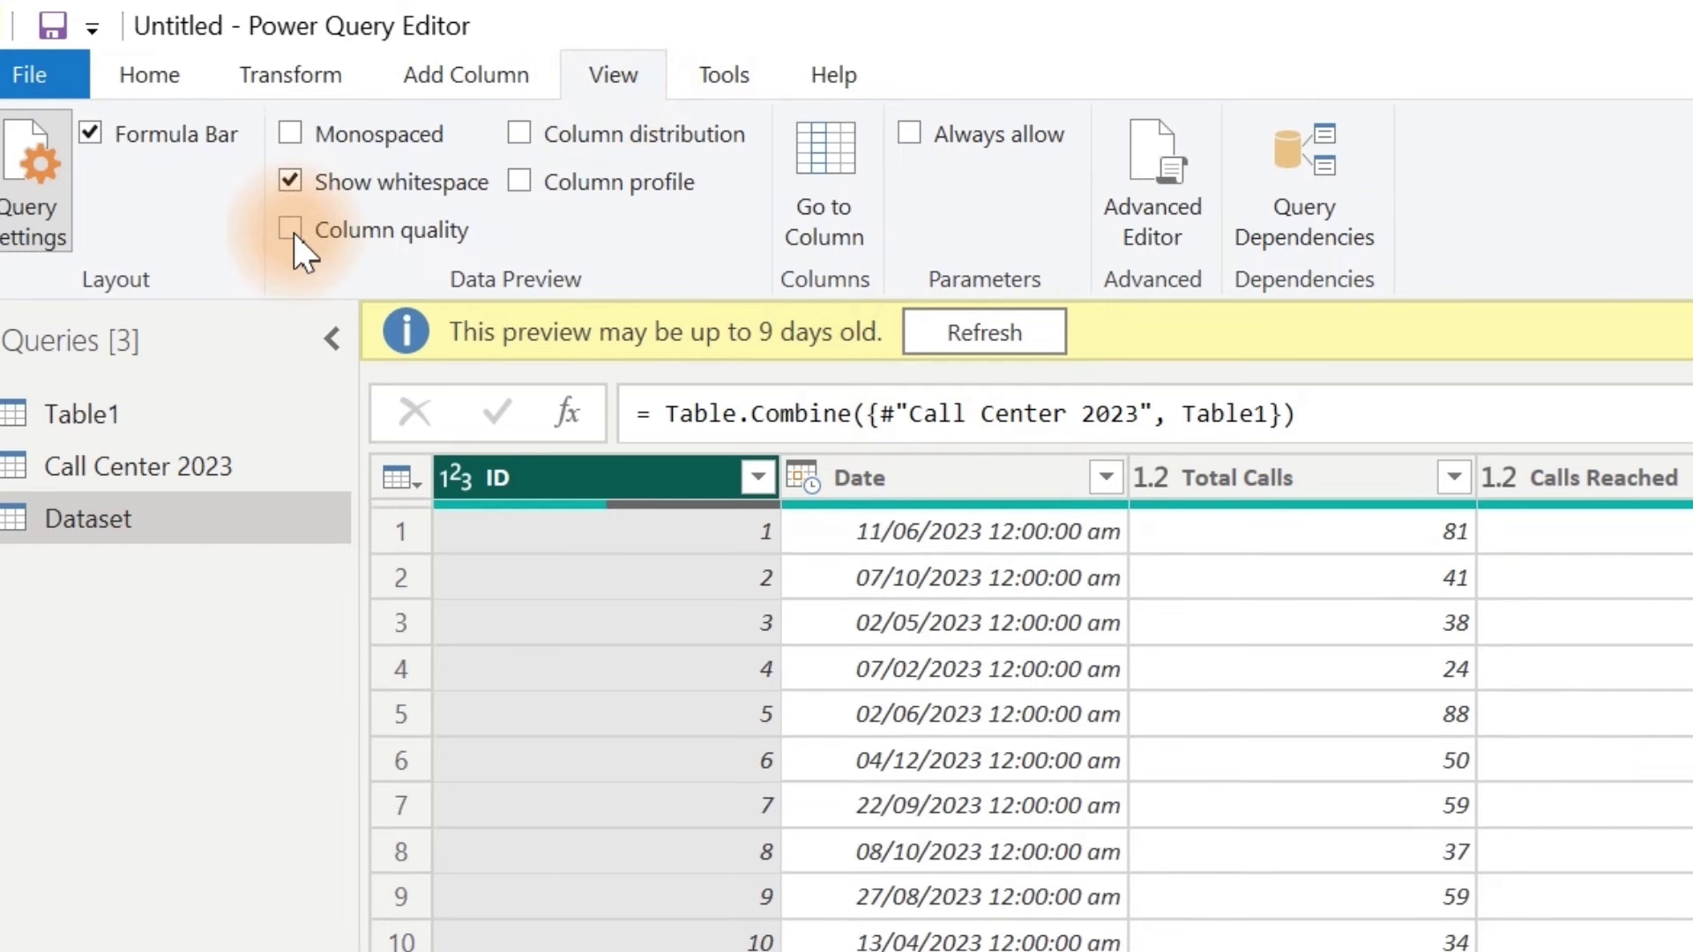
click(292, 231)
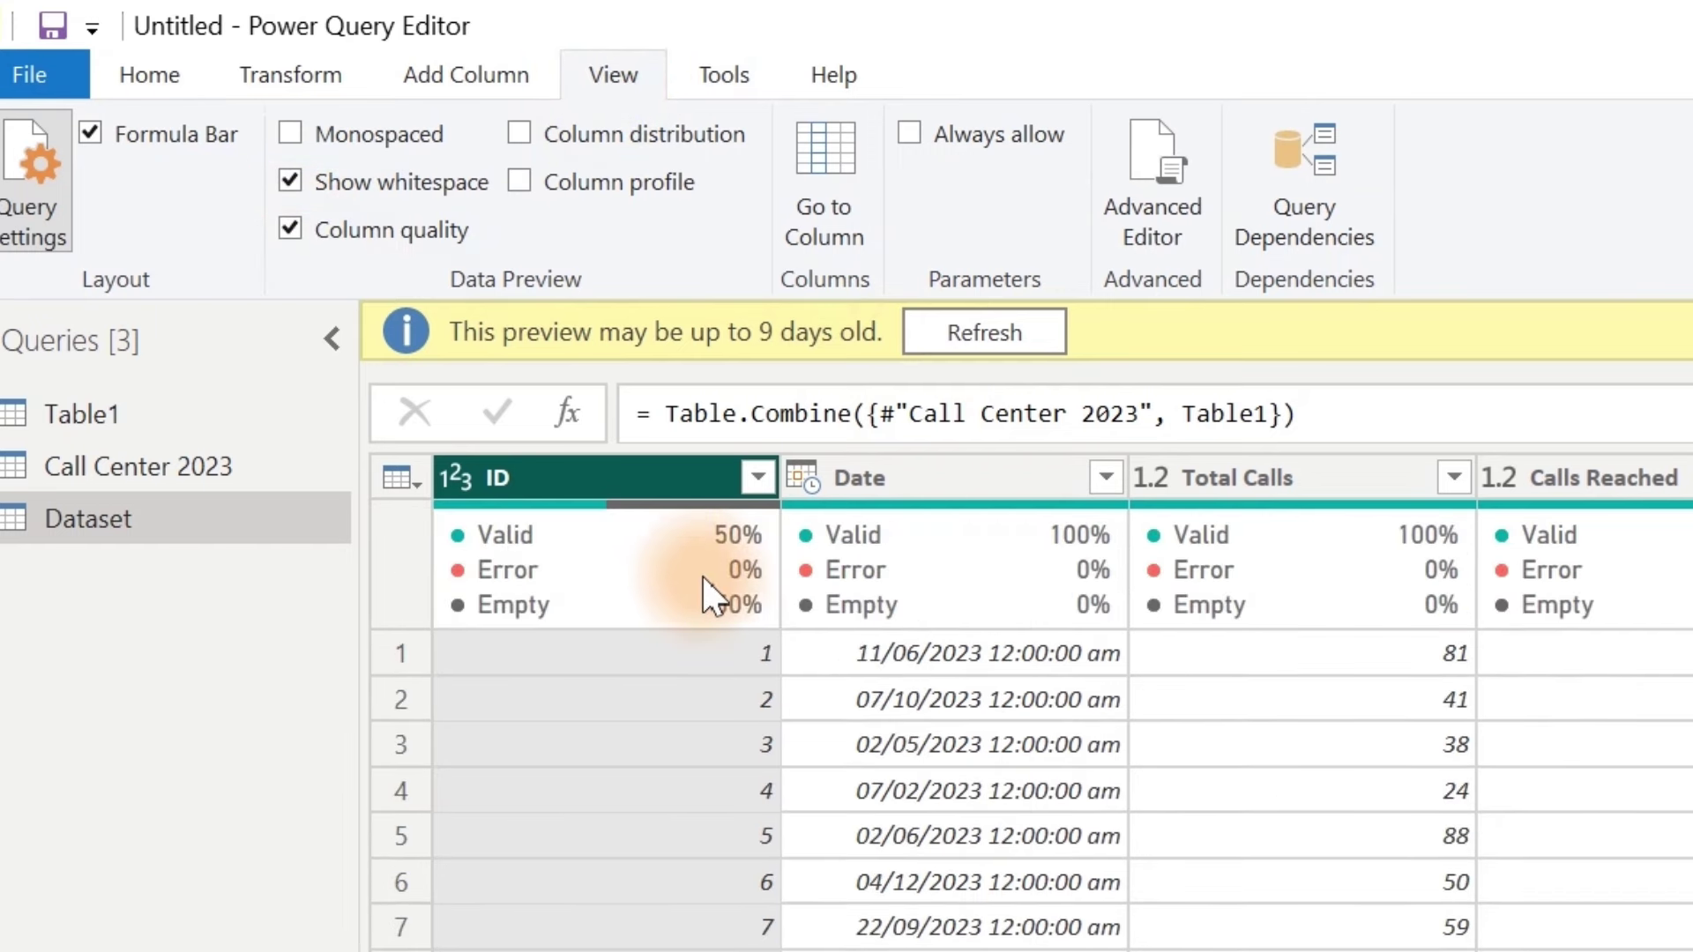
Step: Remove the ID column from the Dataset query
mouse_move(713, 595)
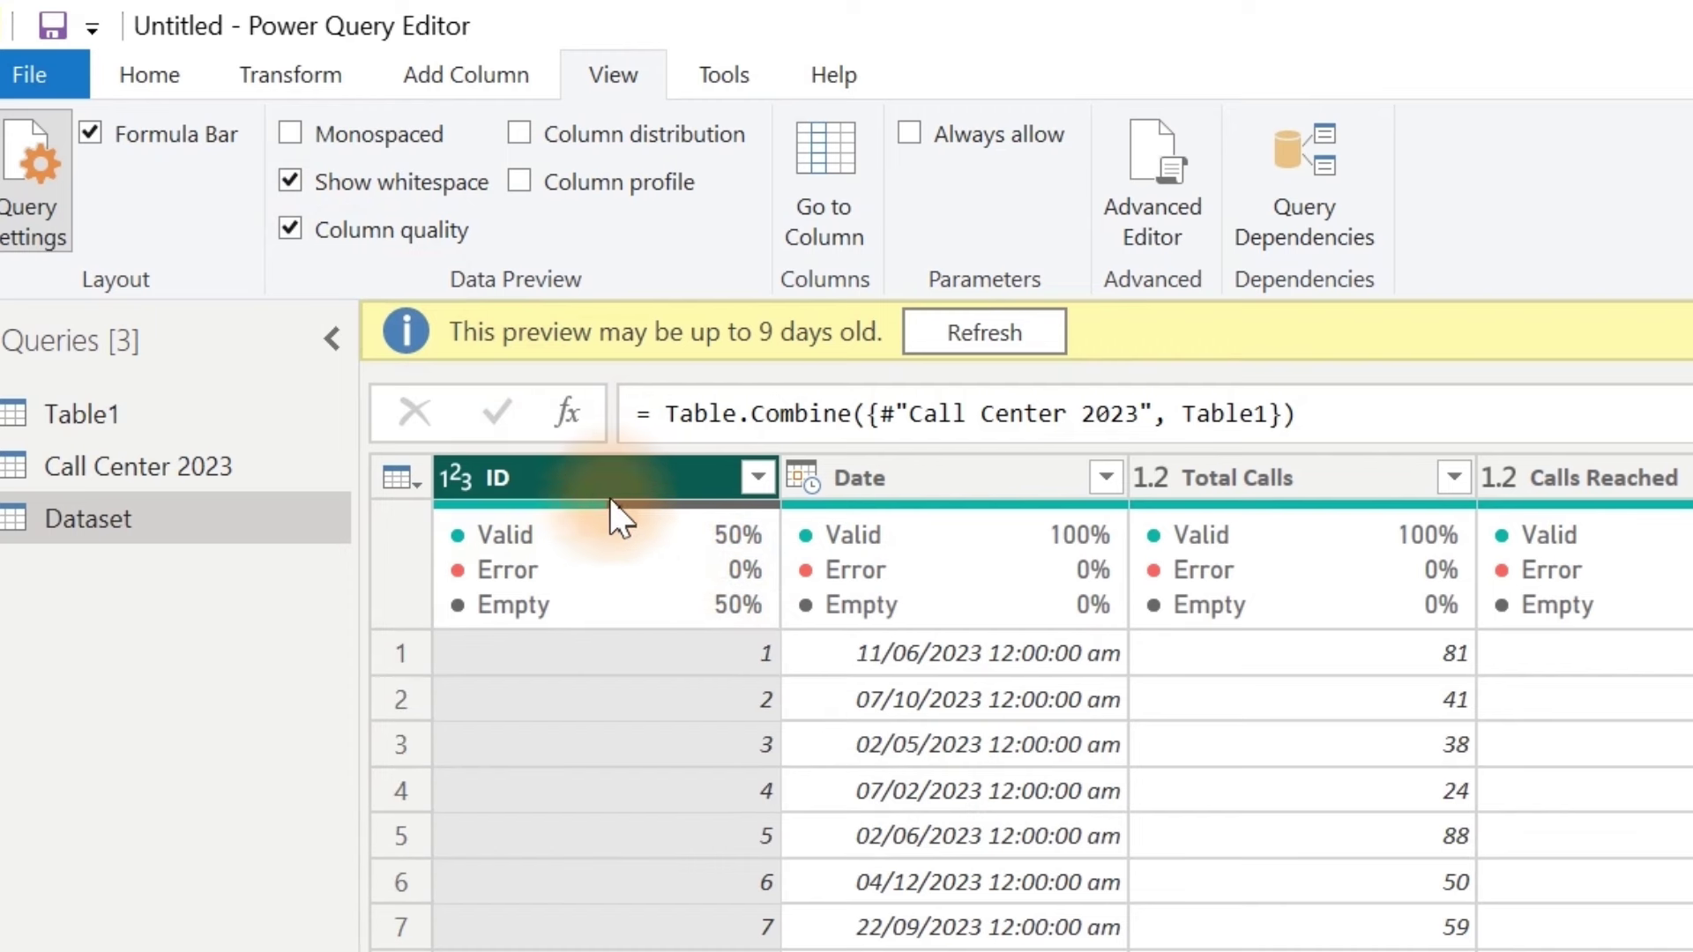
mouse_move(528, 566)
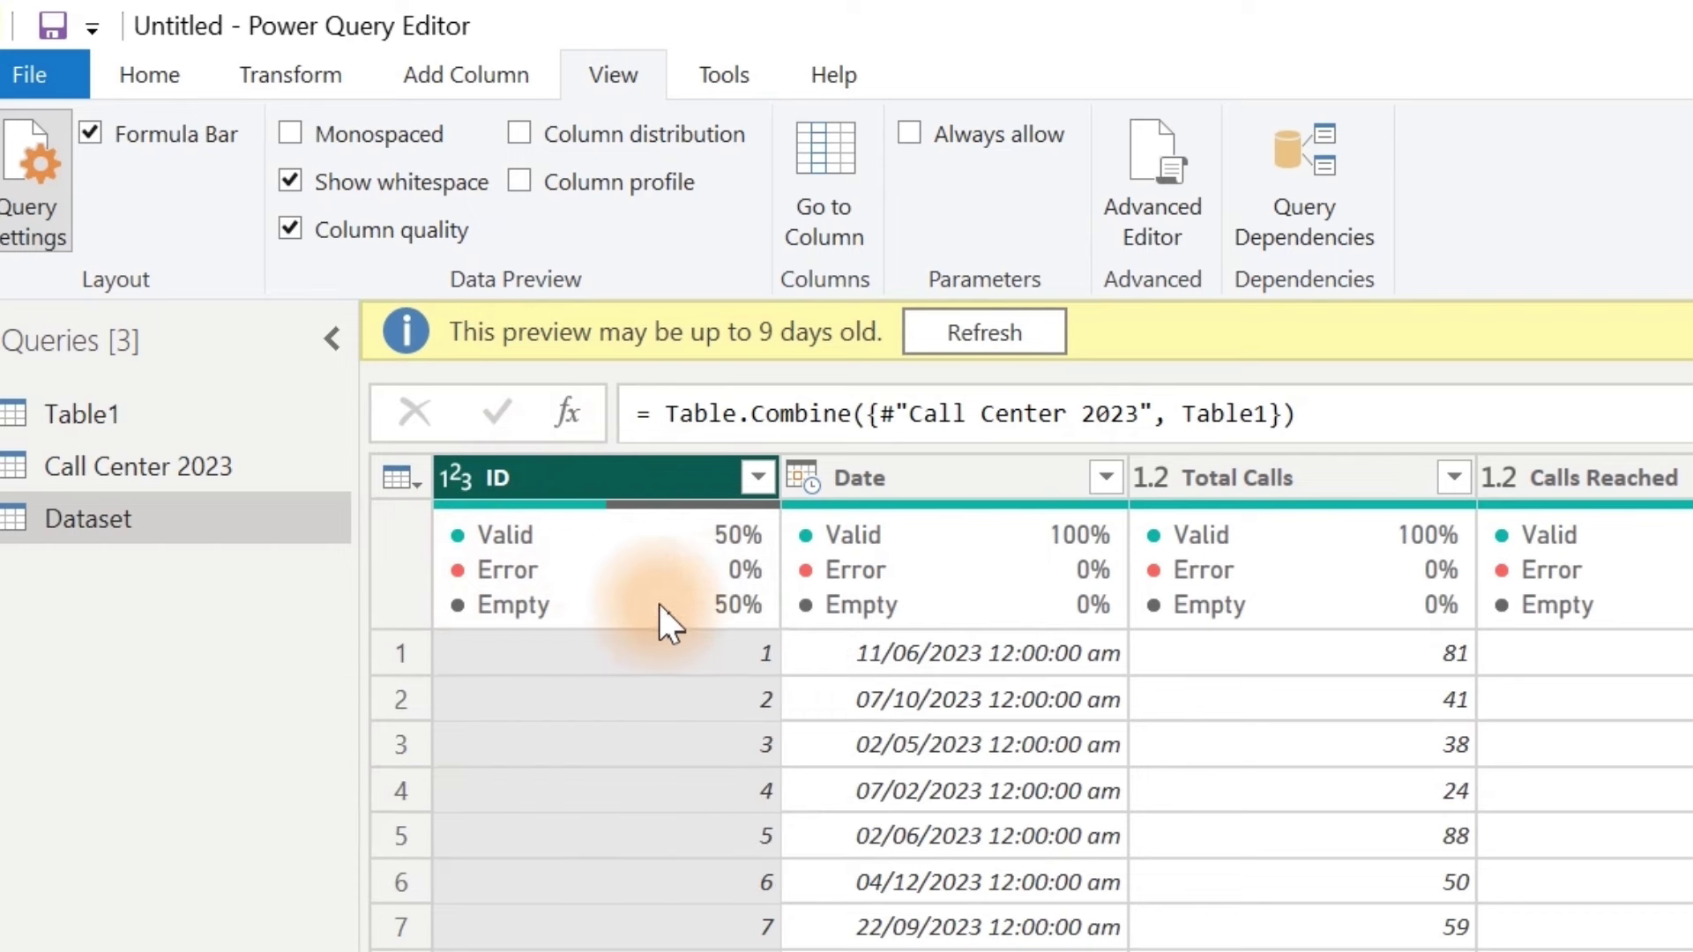
right_click(638, 479)
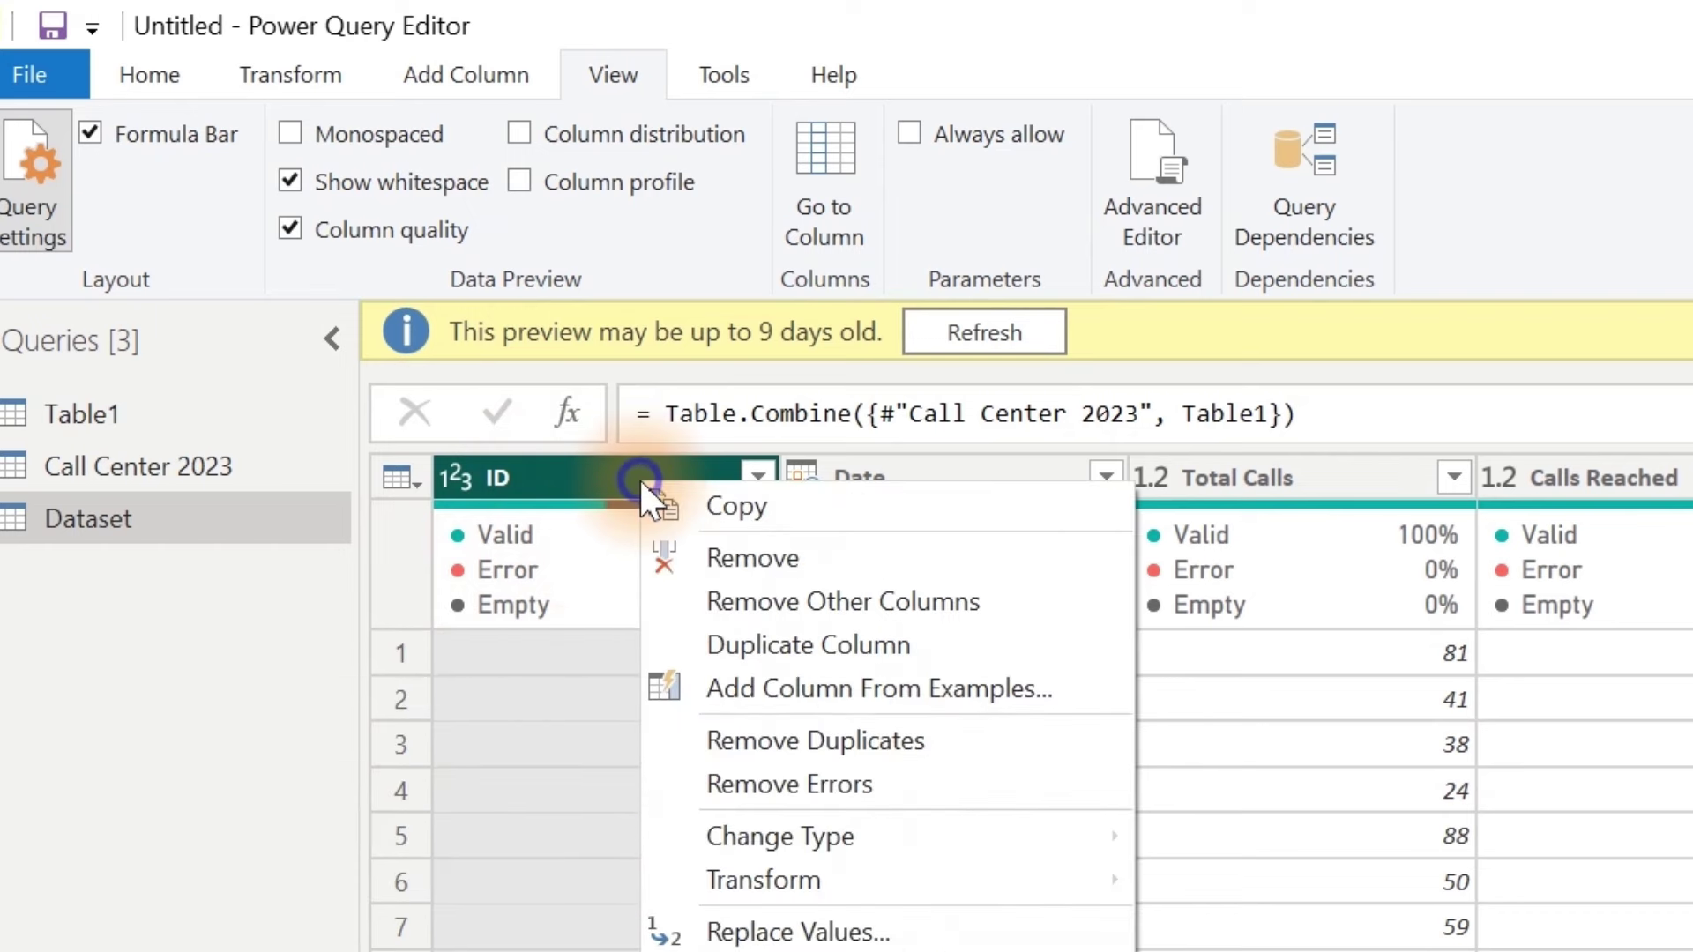
click(781, 559)
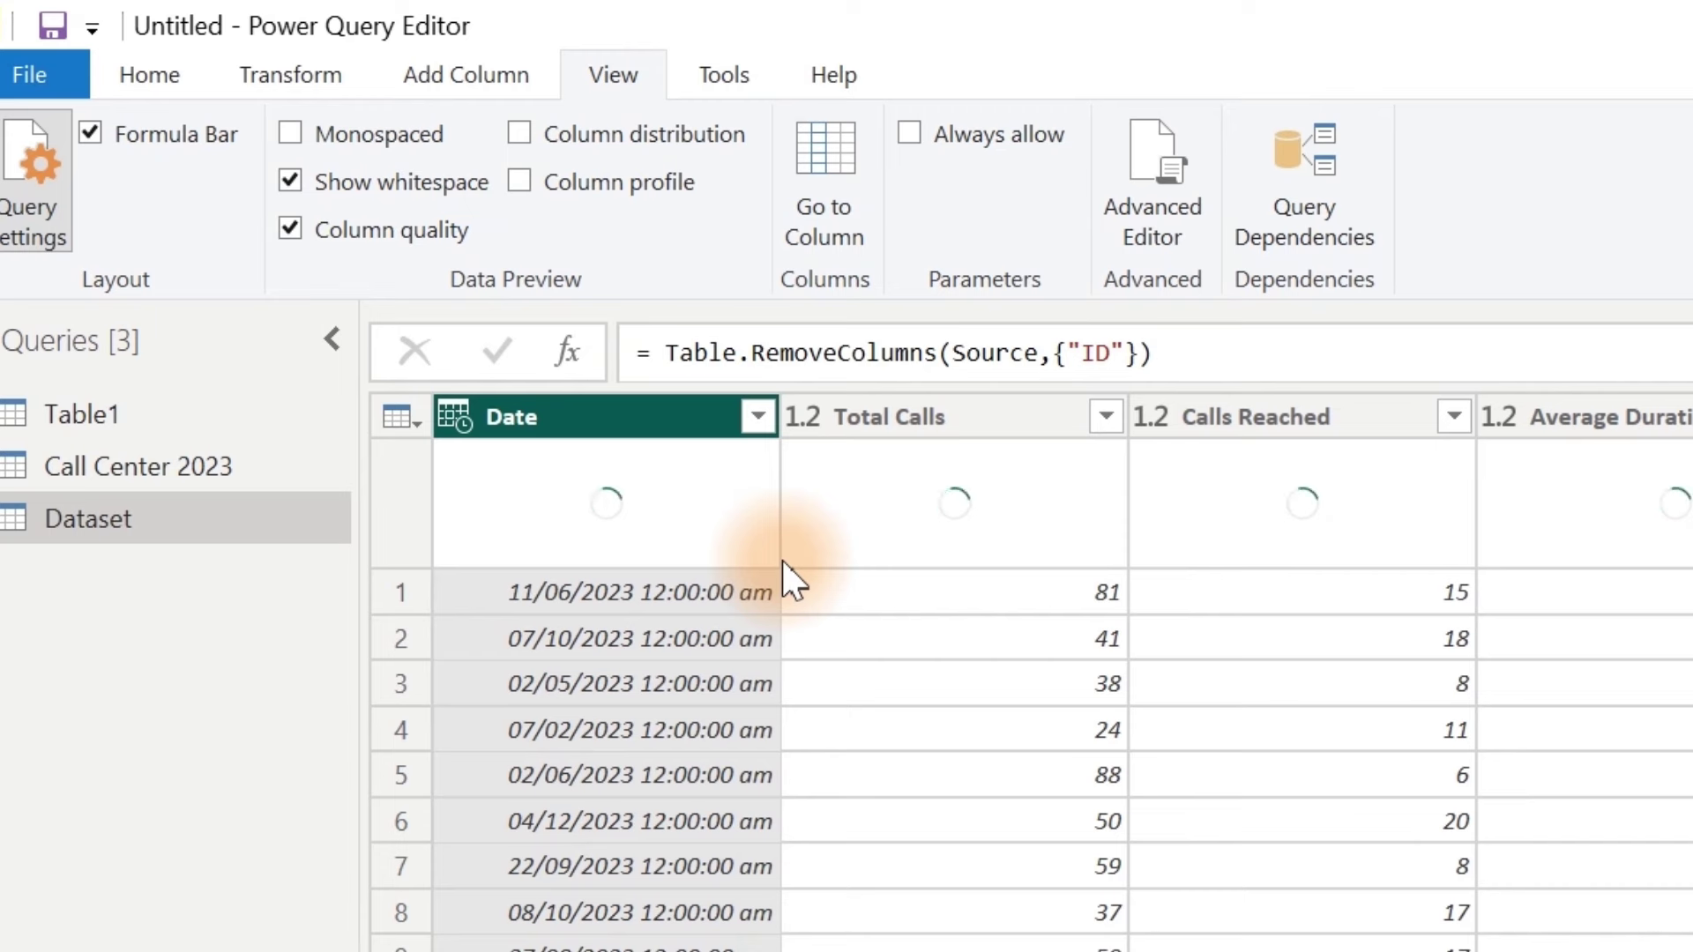
Step: Change the data type of the Date column in the Dataset query to Date
click(458, 417)
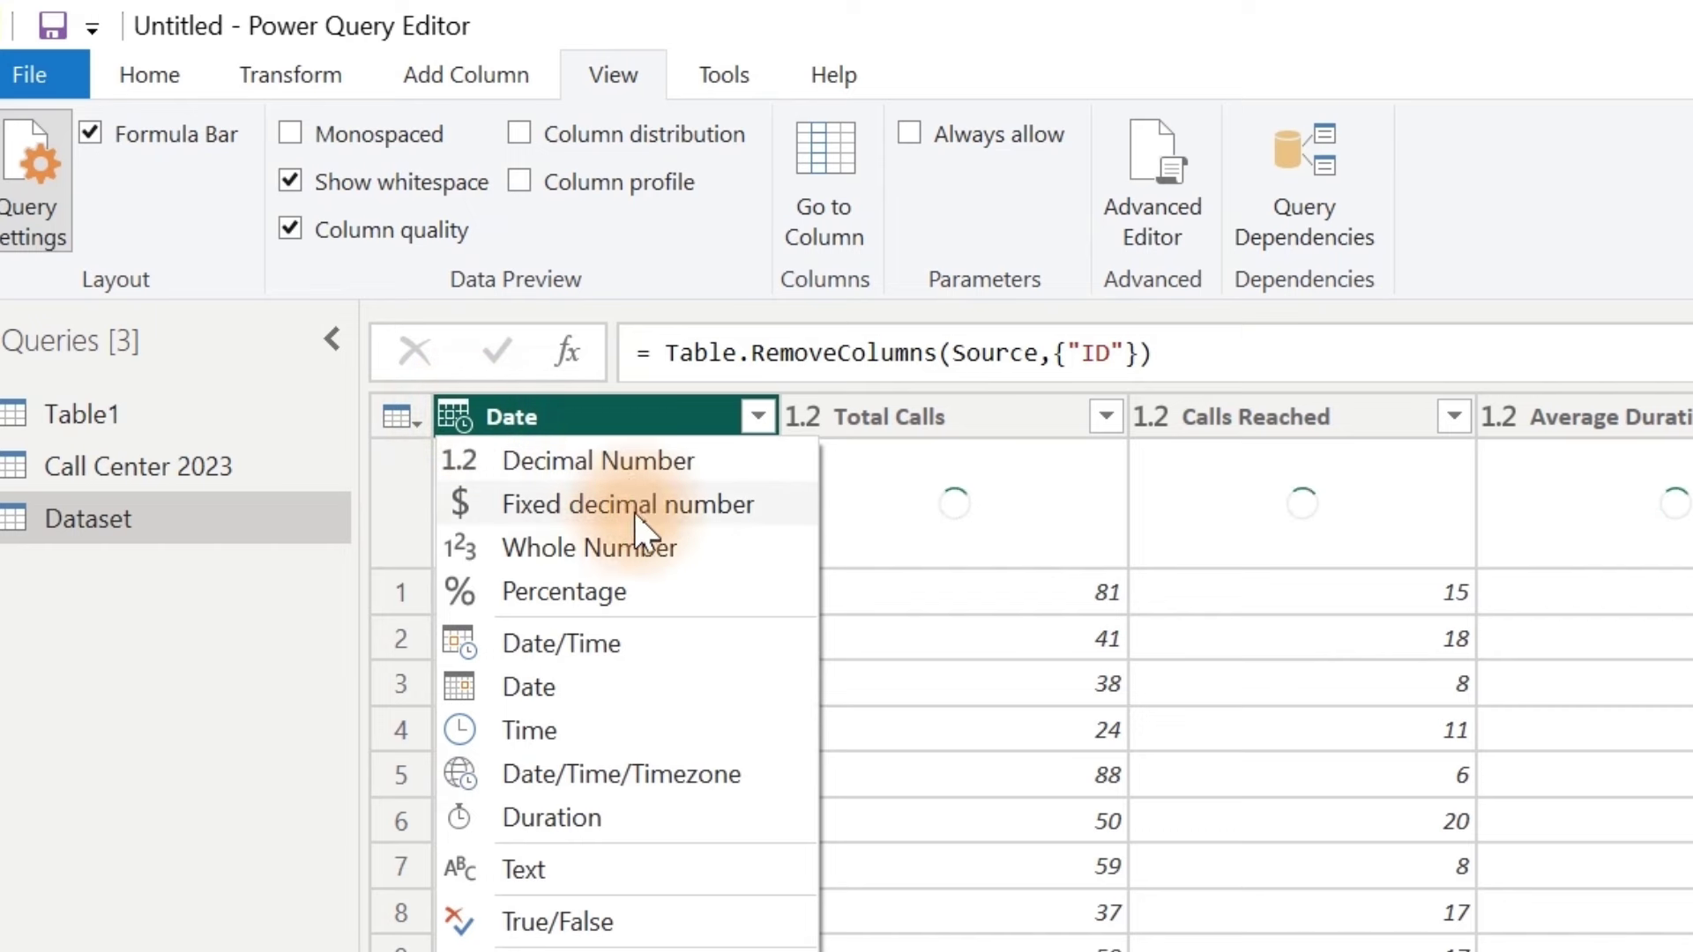
click(553, 687)
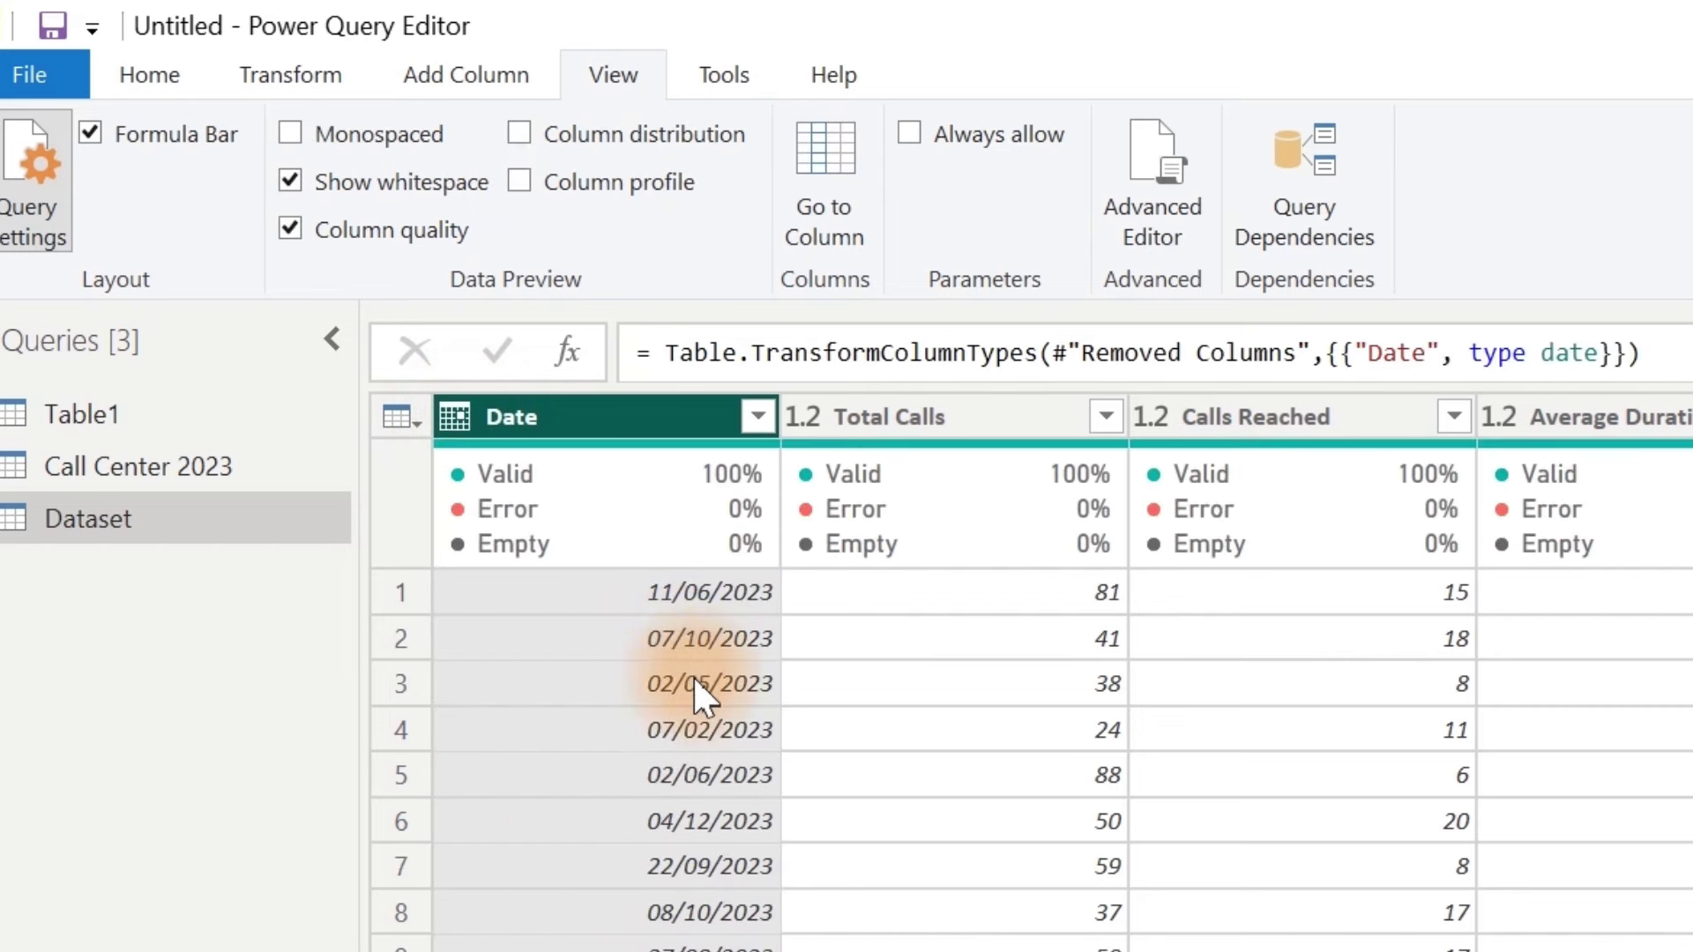
Step: Select the First Name and Last Name columns together, in that order, and start merging them
click(1667, 418)
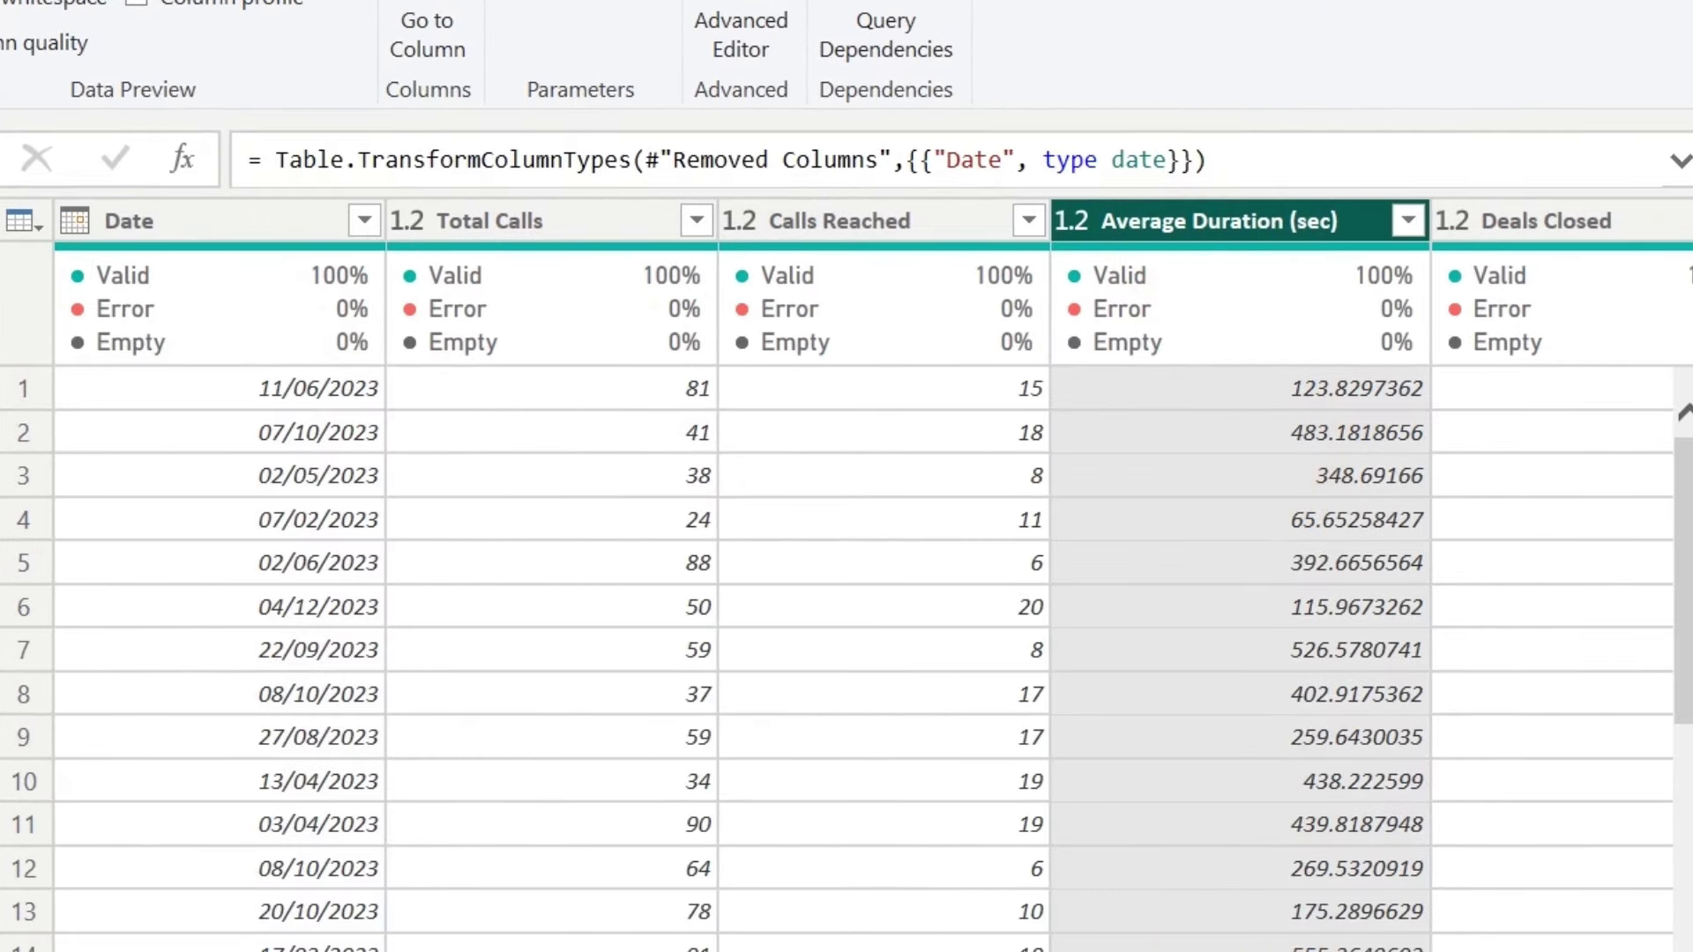
scroll(882, 573, right, 10)
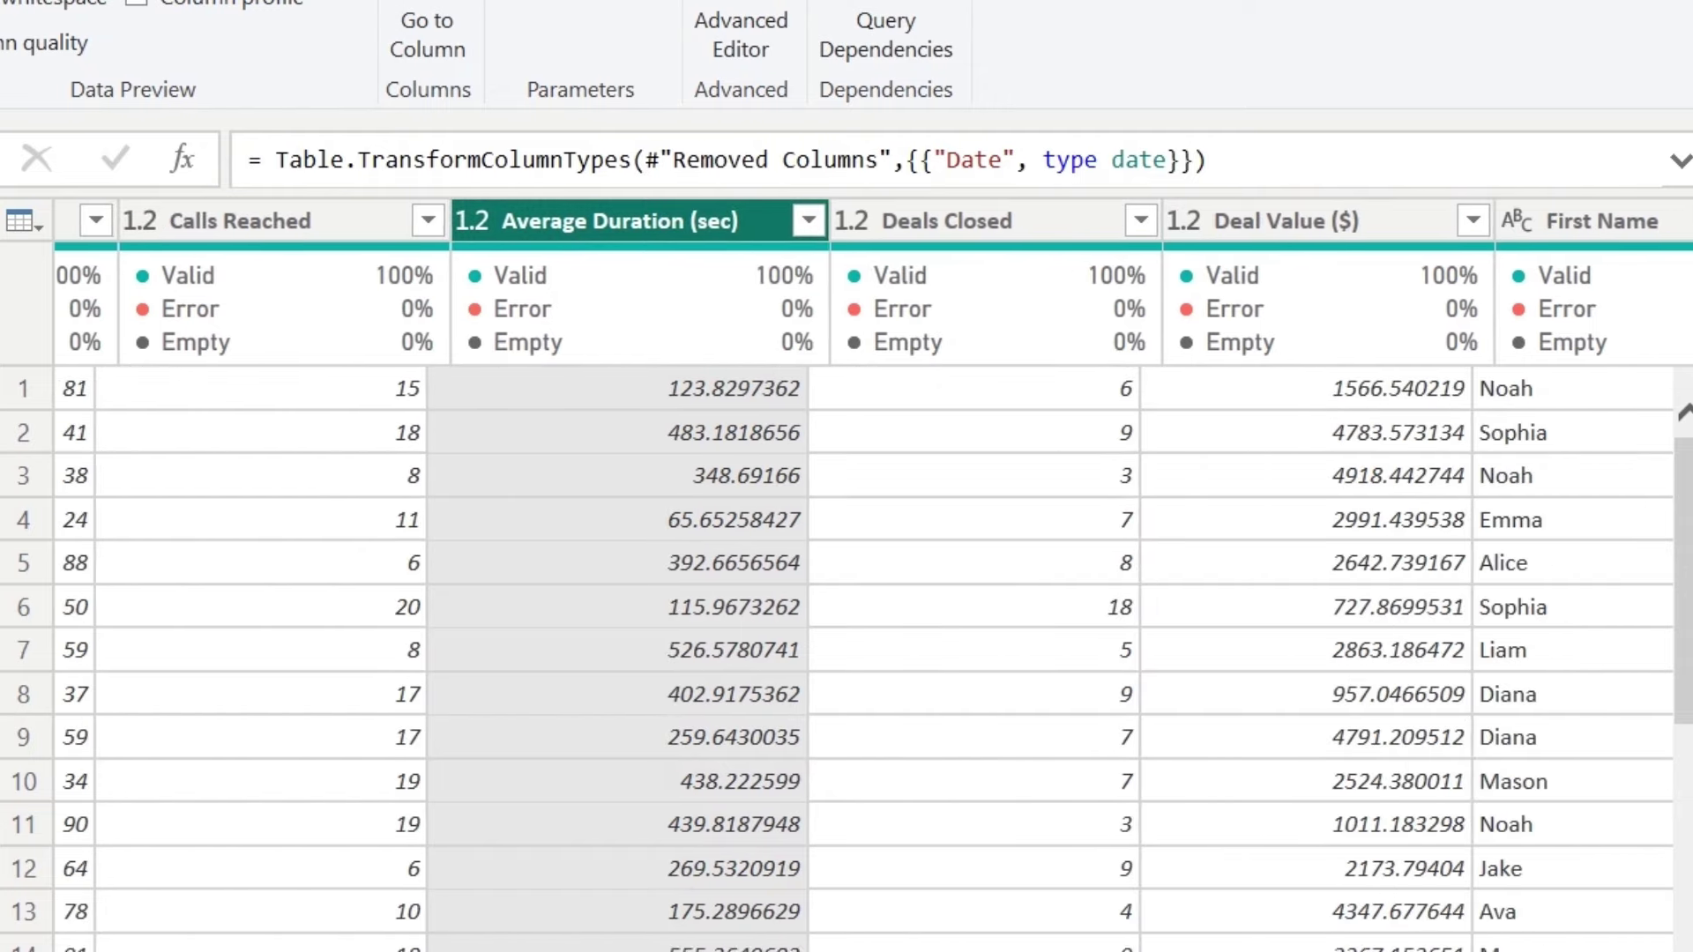
scroll(882, 573, right, 7)
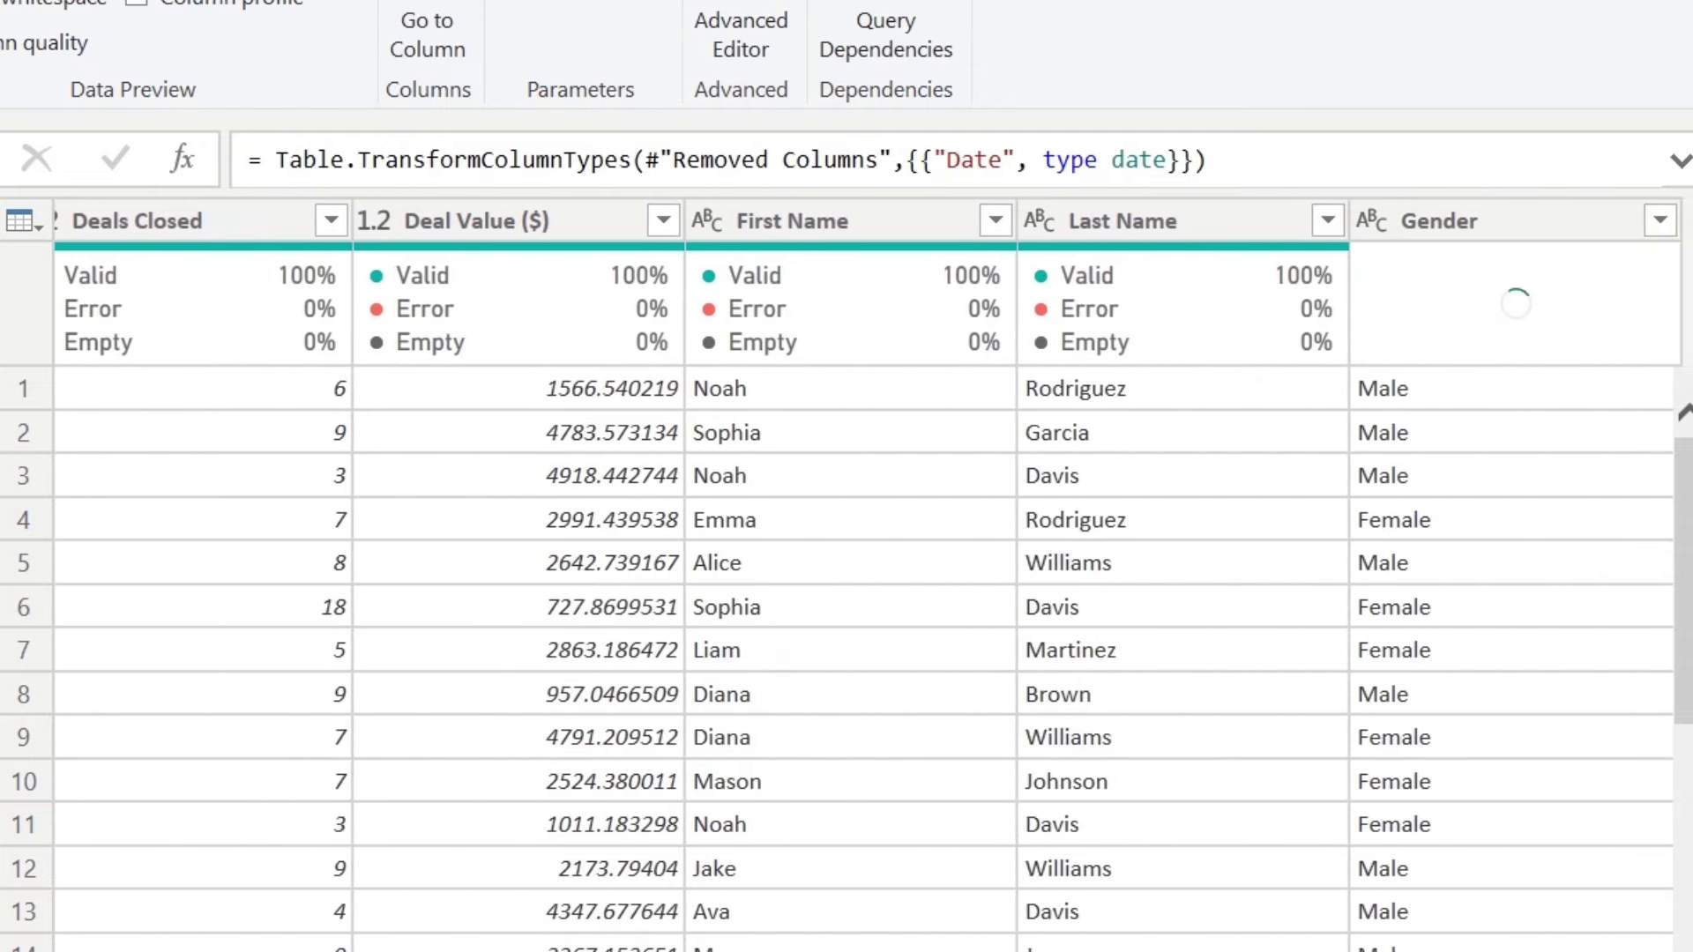
click(787, 219)
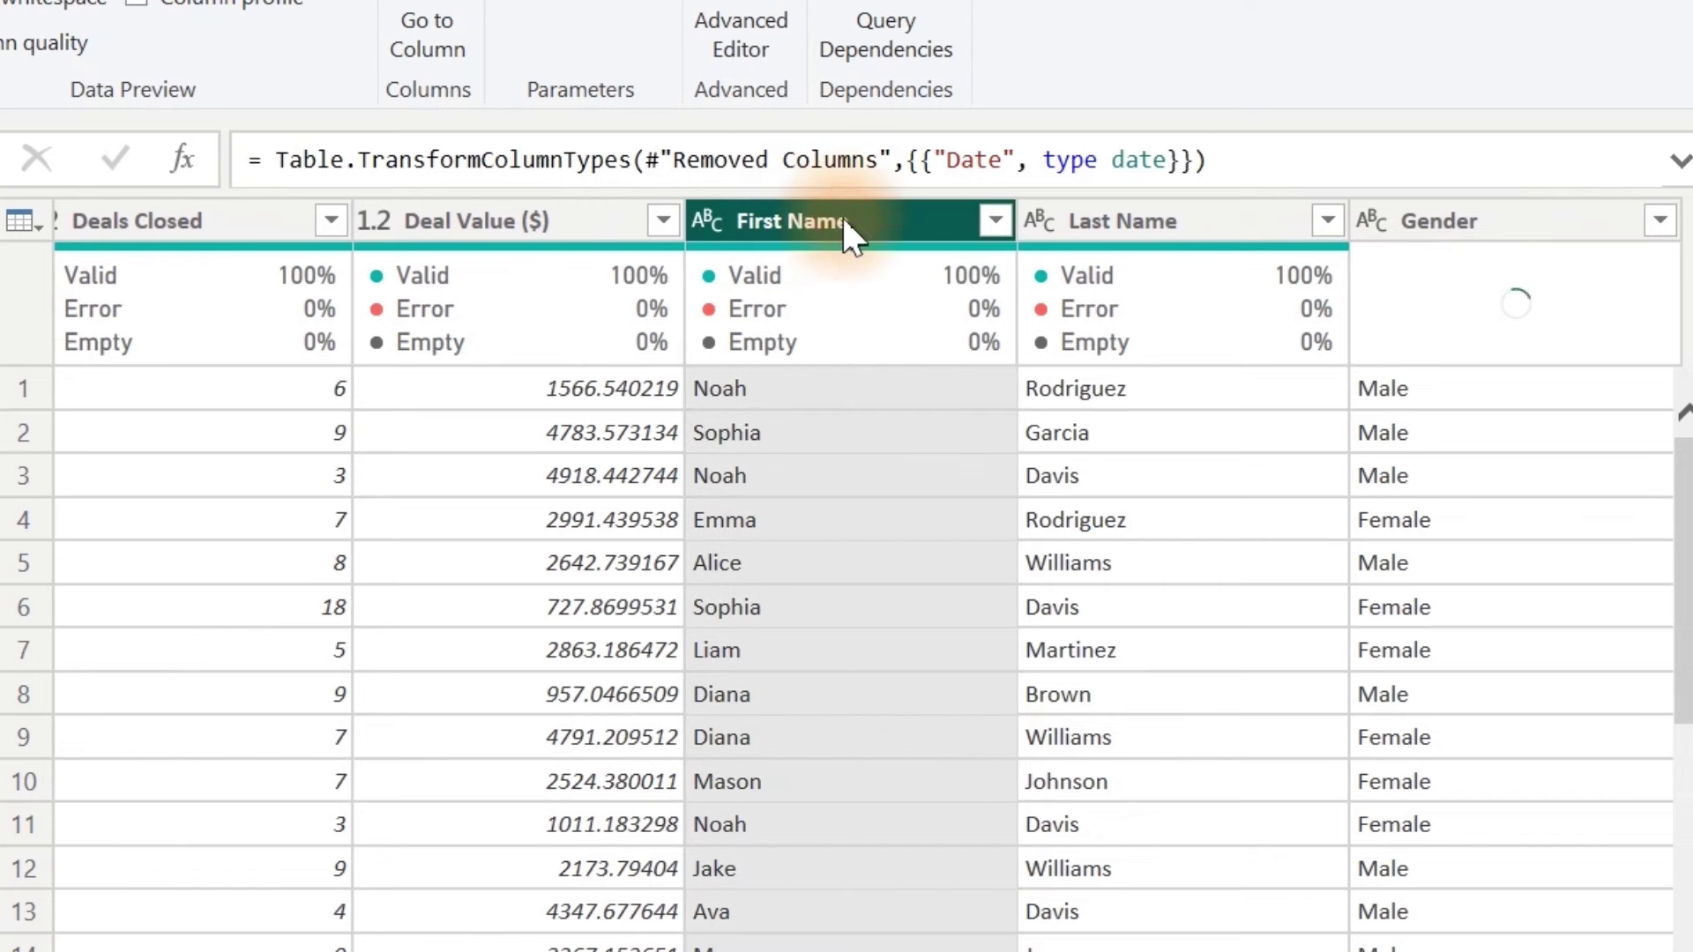
click(1125, 228)
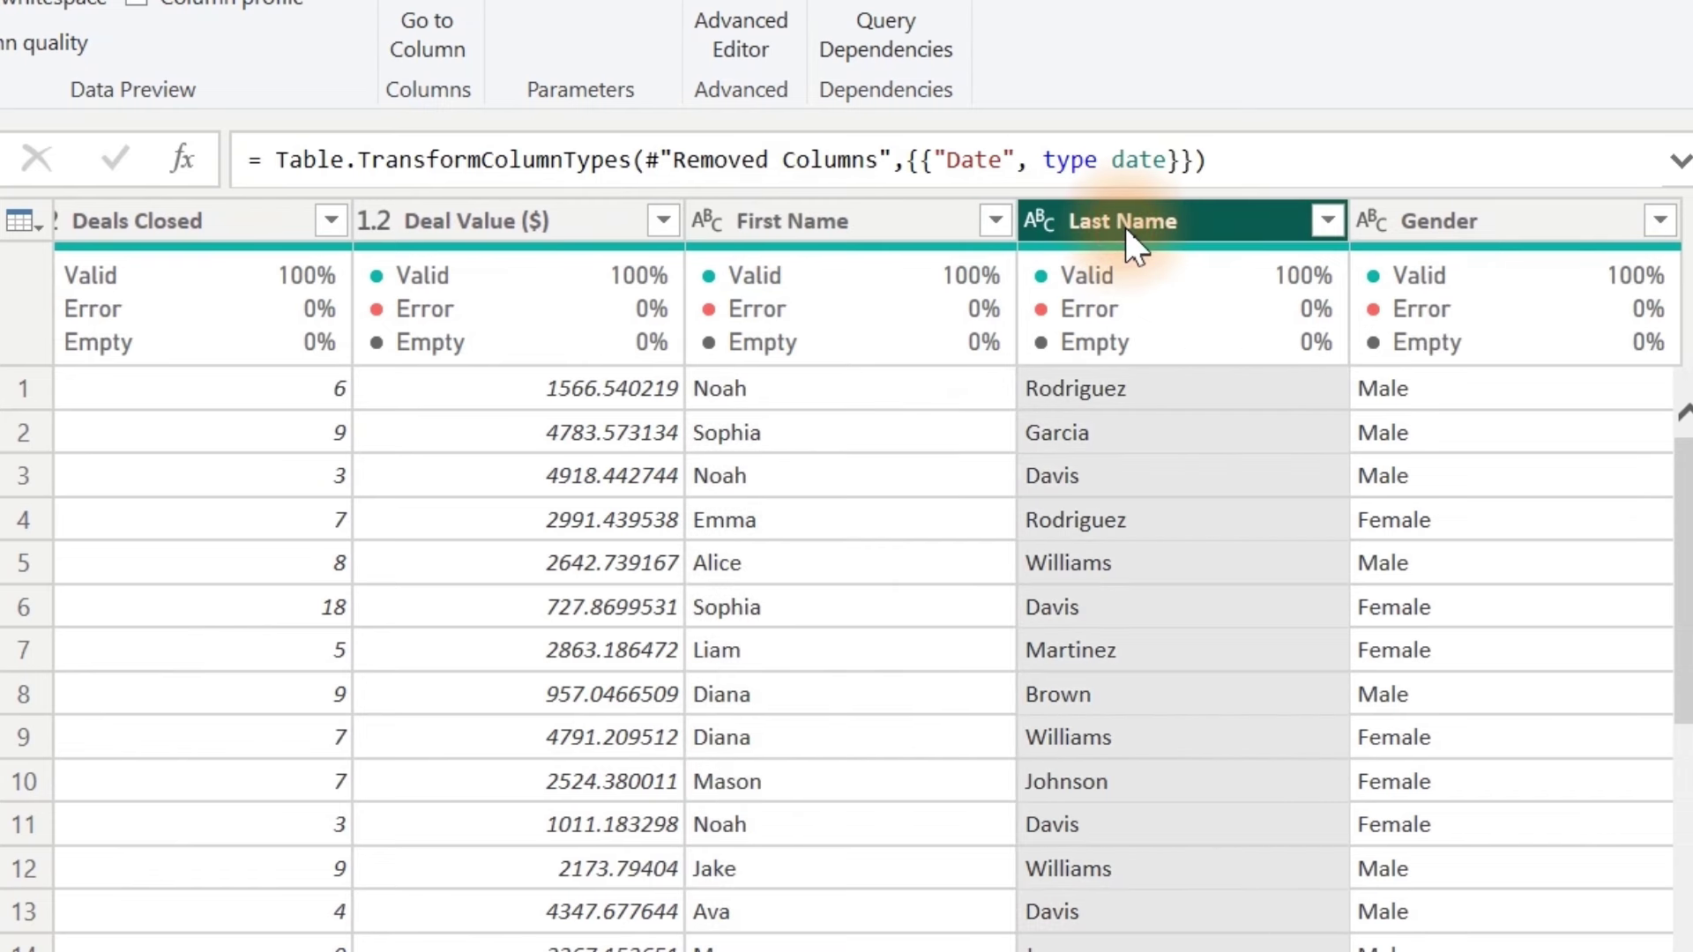
click(940, 220)
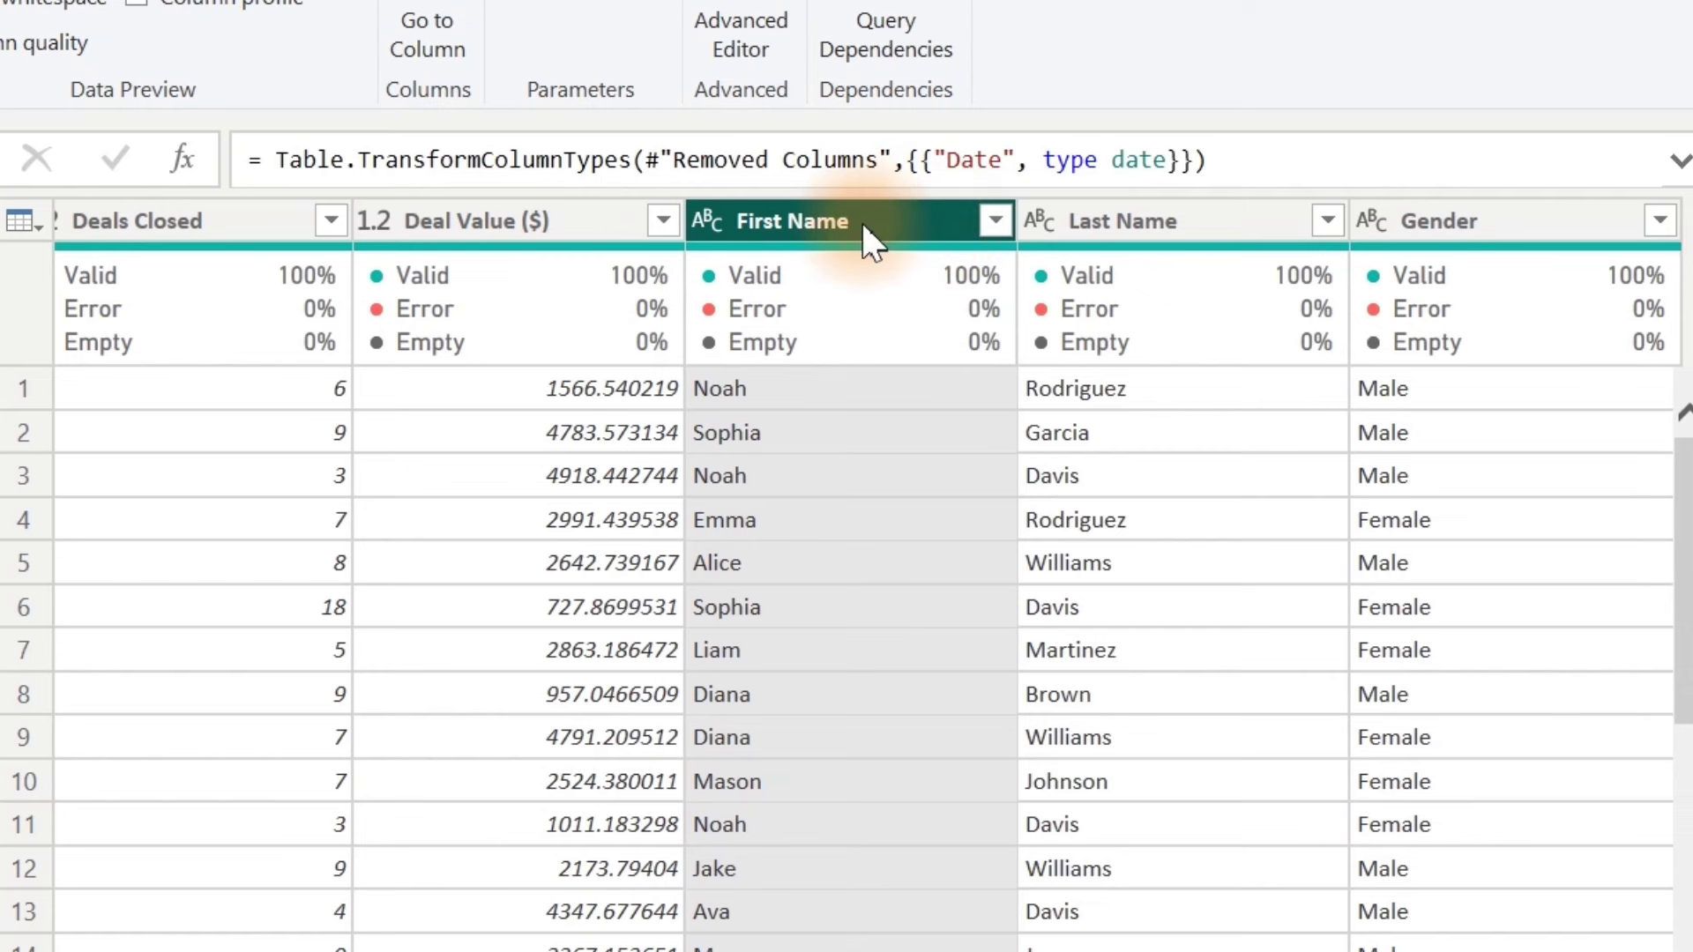
ctrl+click(1139, 227)
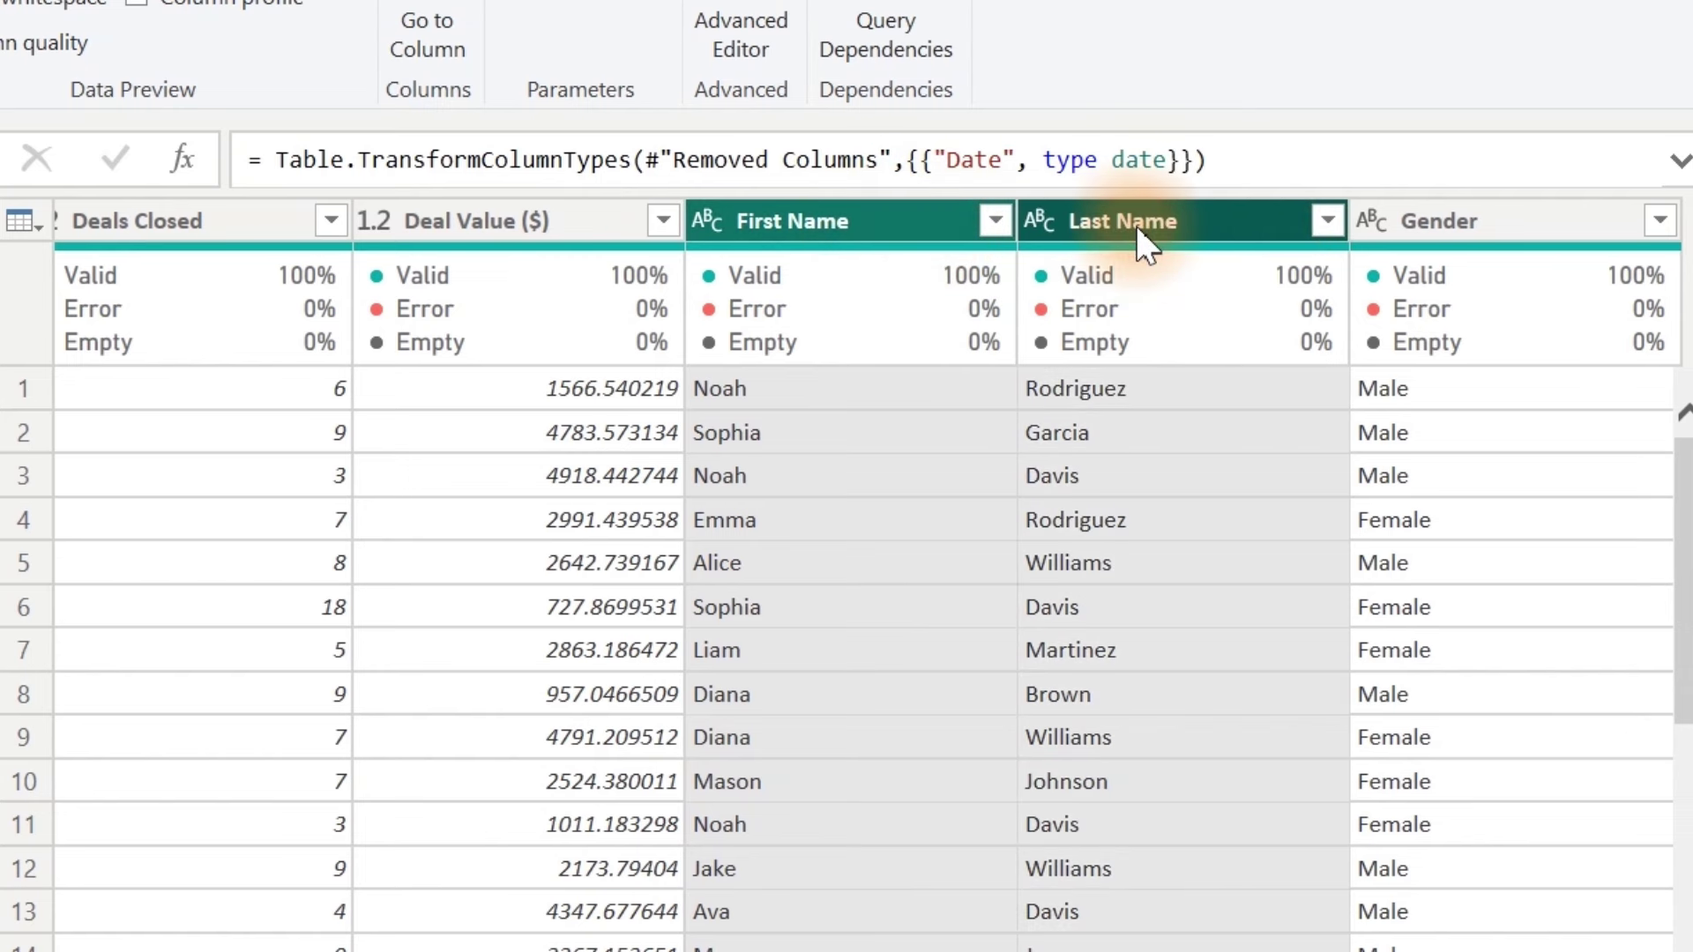
click(1136, 225)
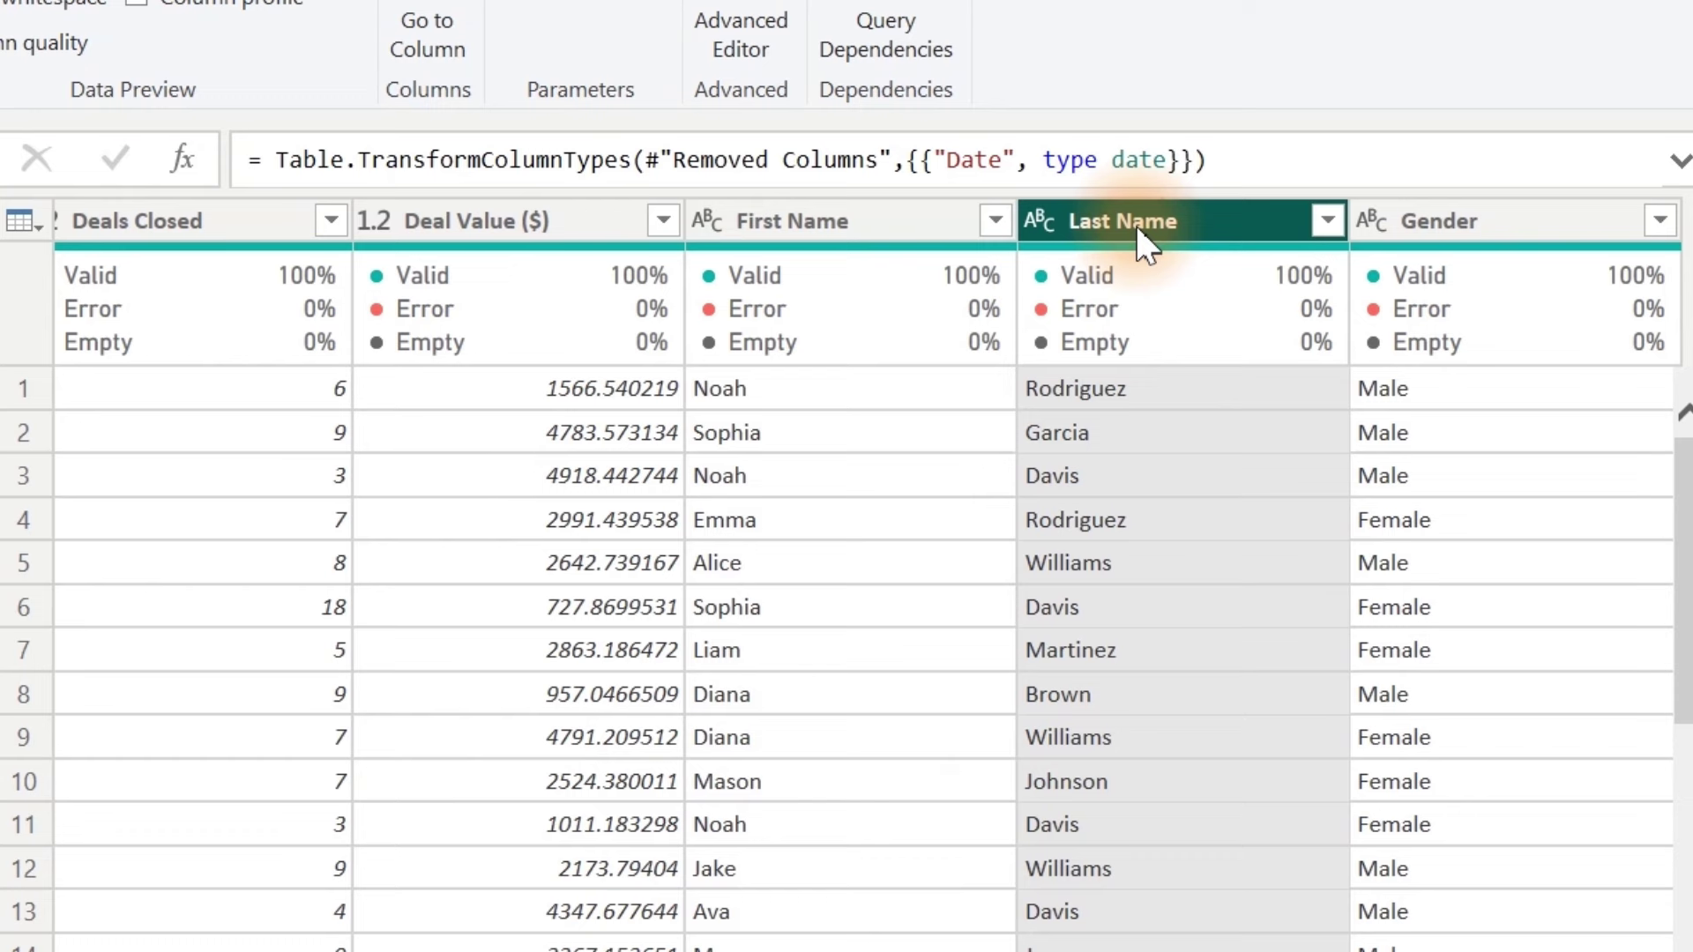
click(896, 220)
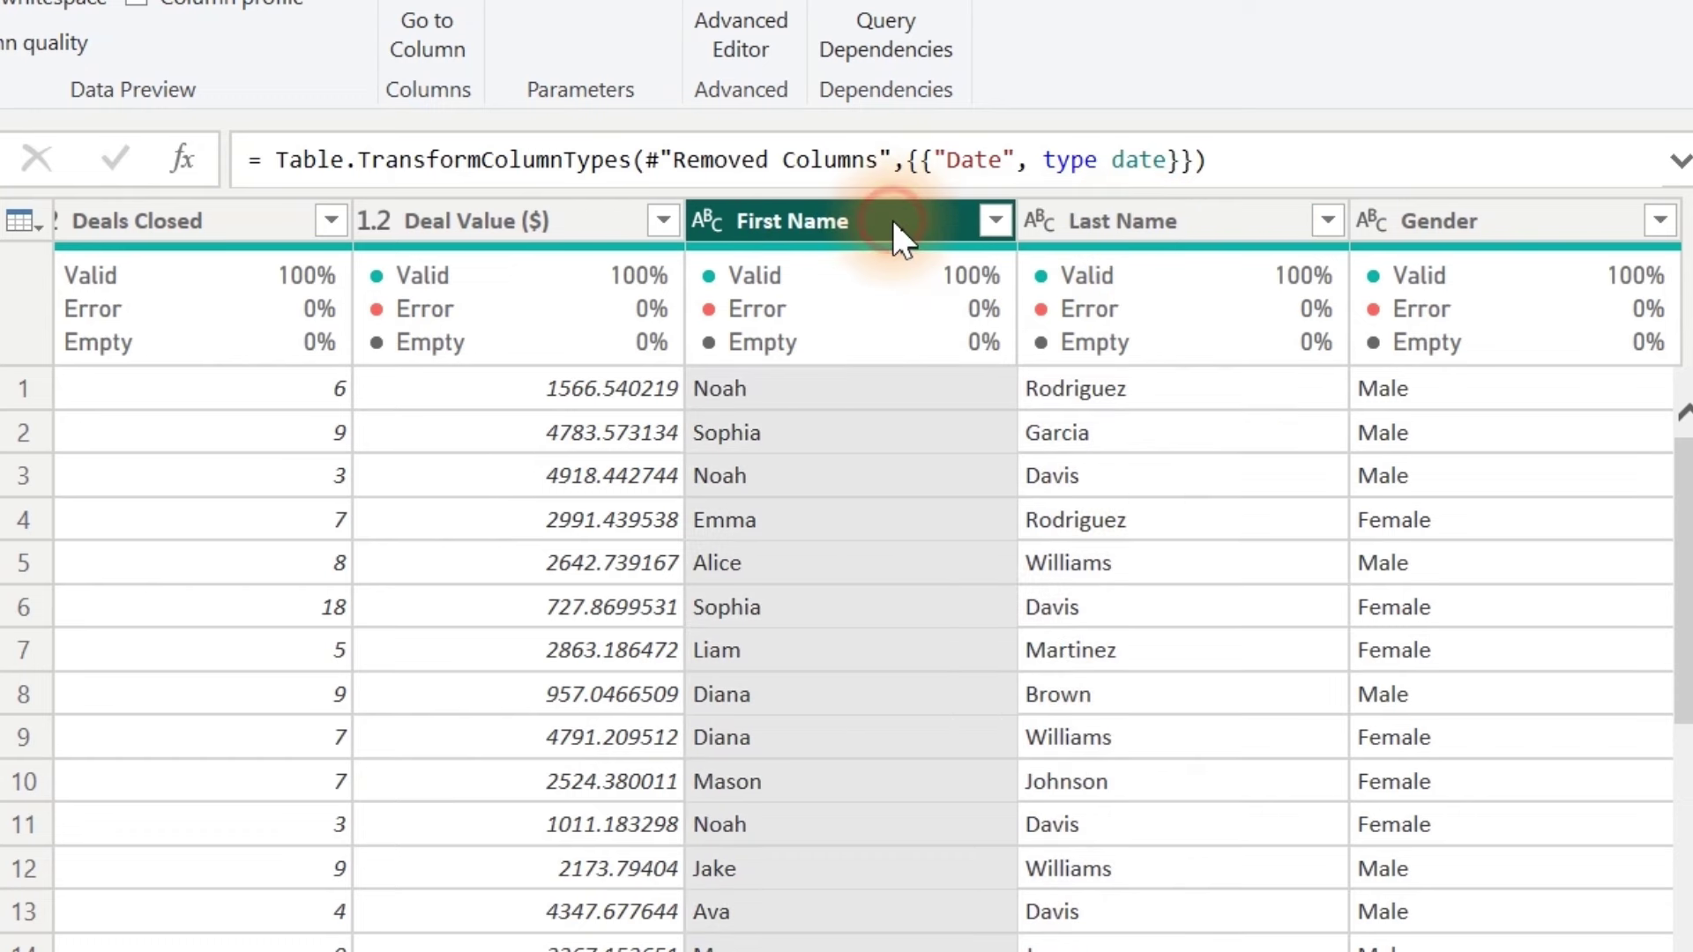
ctrl+click(1145, 220)
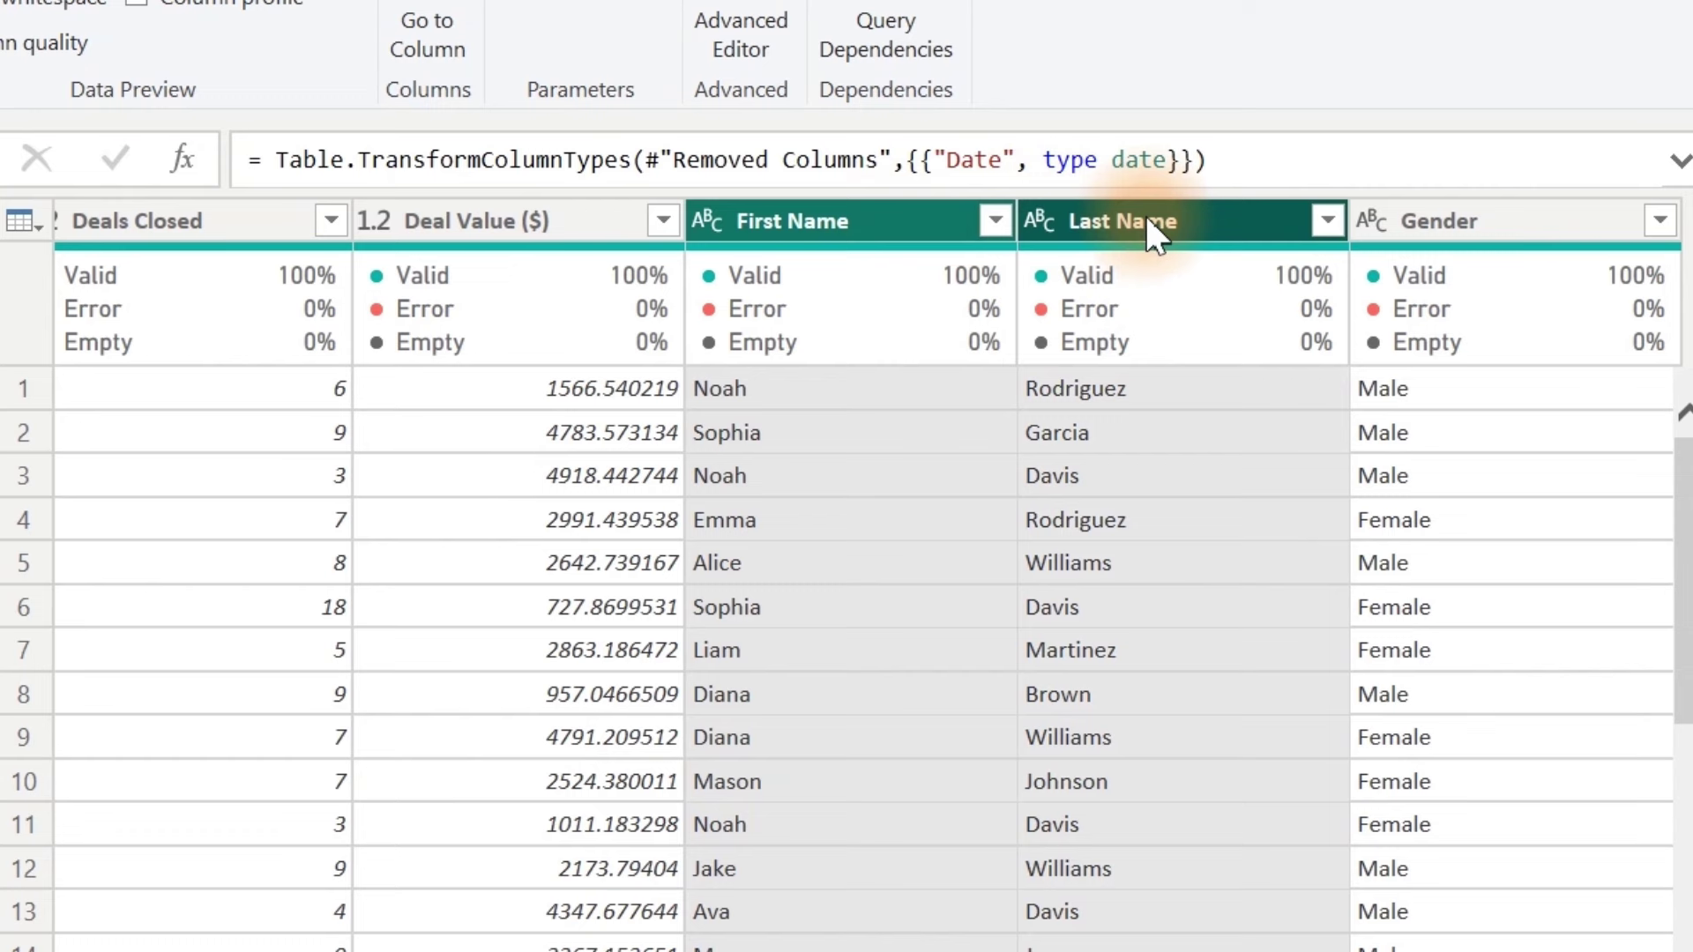
right_click(1146, 223)
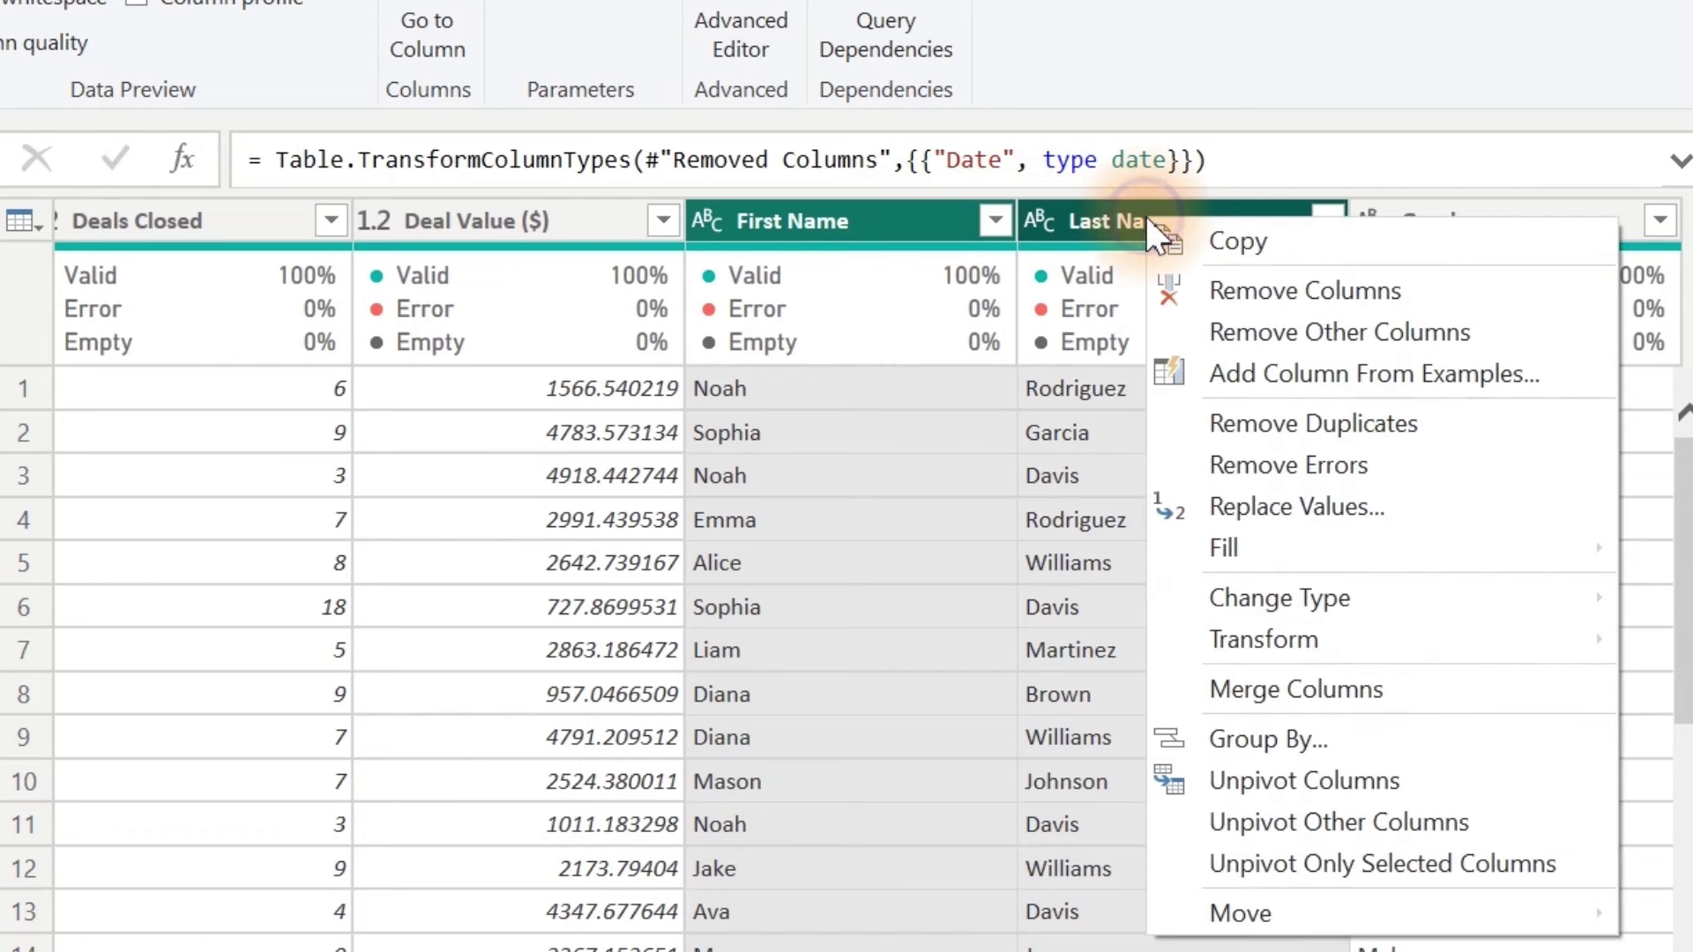
click(1315, 695)
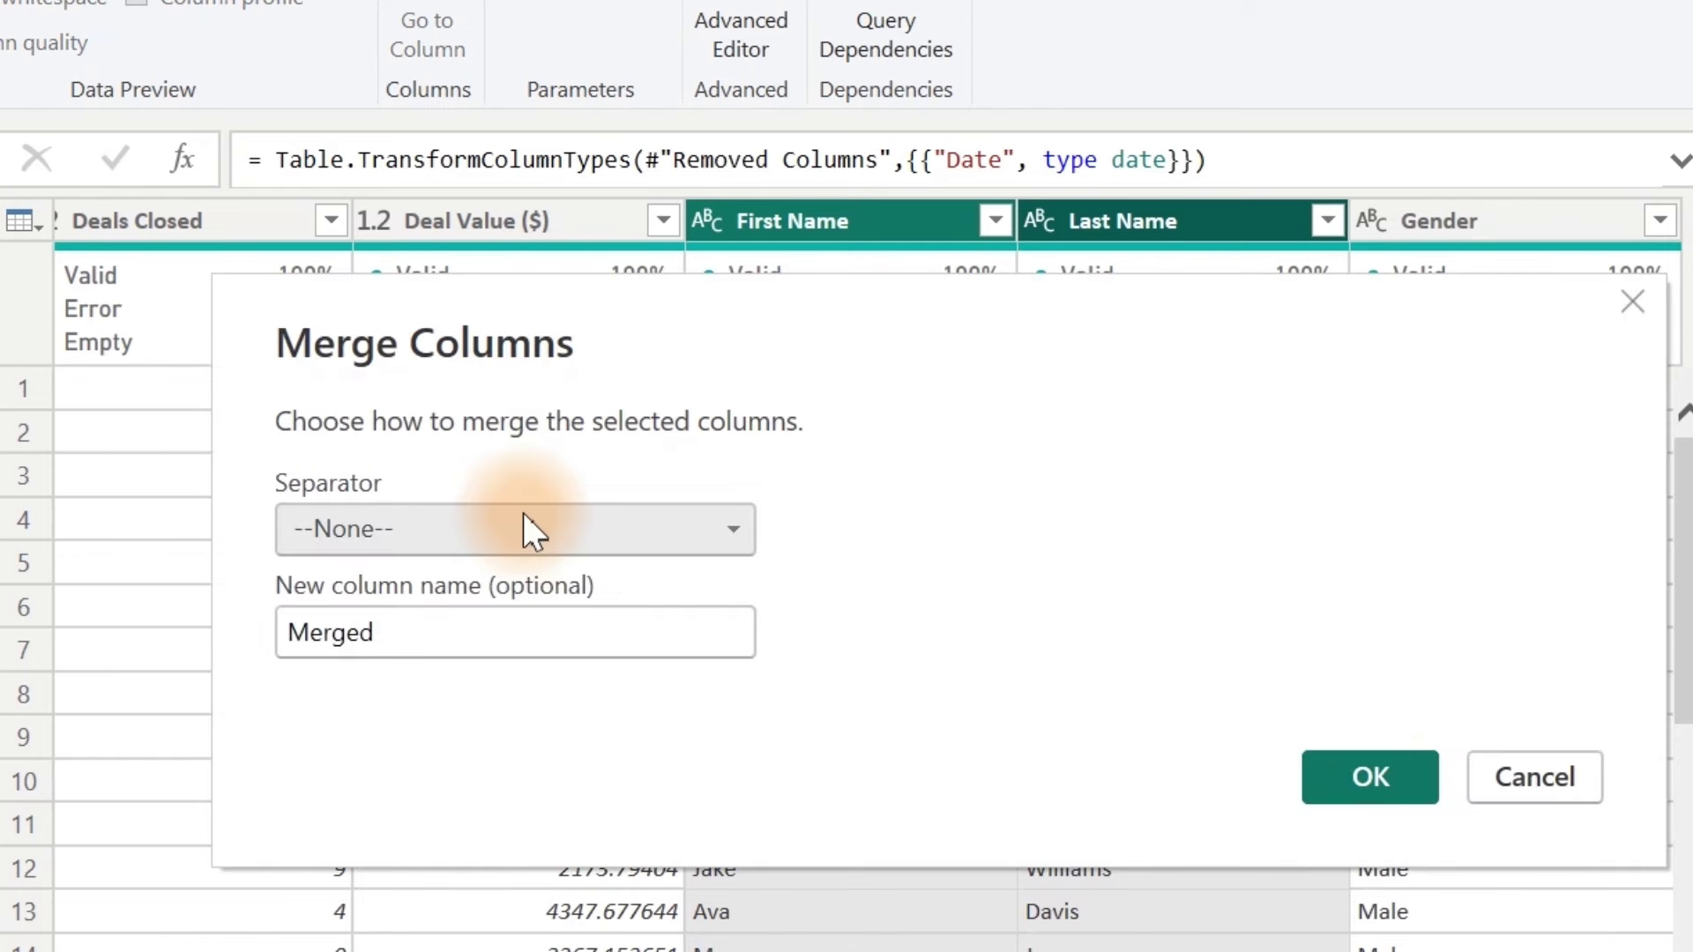
Step: Merge the two name columns with a Space separator into a new column named Full Name
click(507, 509)
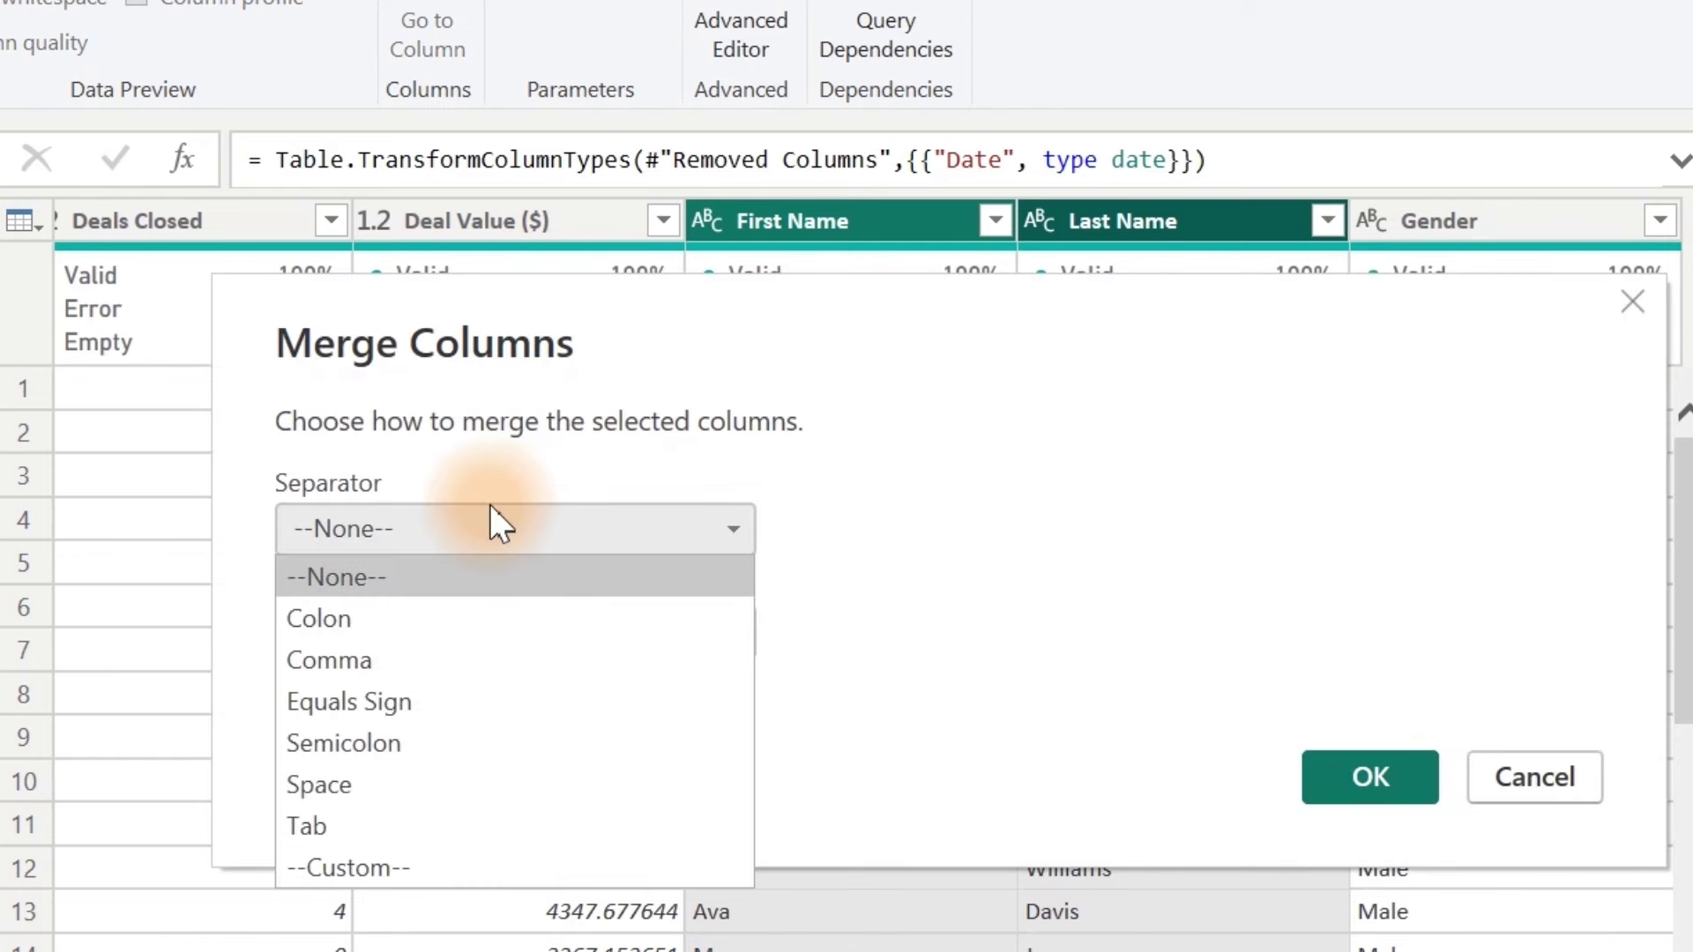
click(373, 785)
click(484, 633)
drag(484, 633, 344, 627)
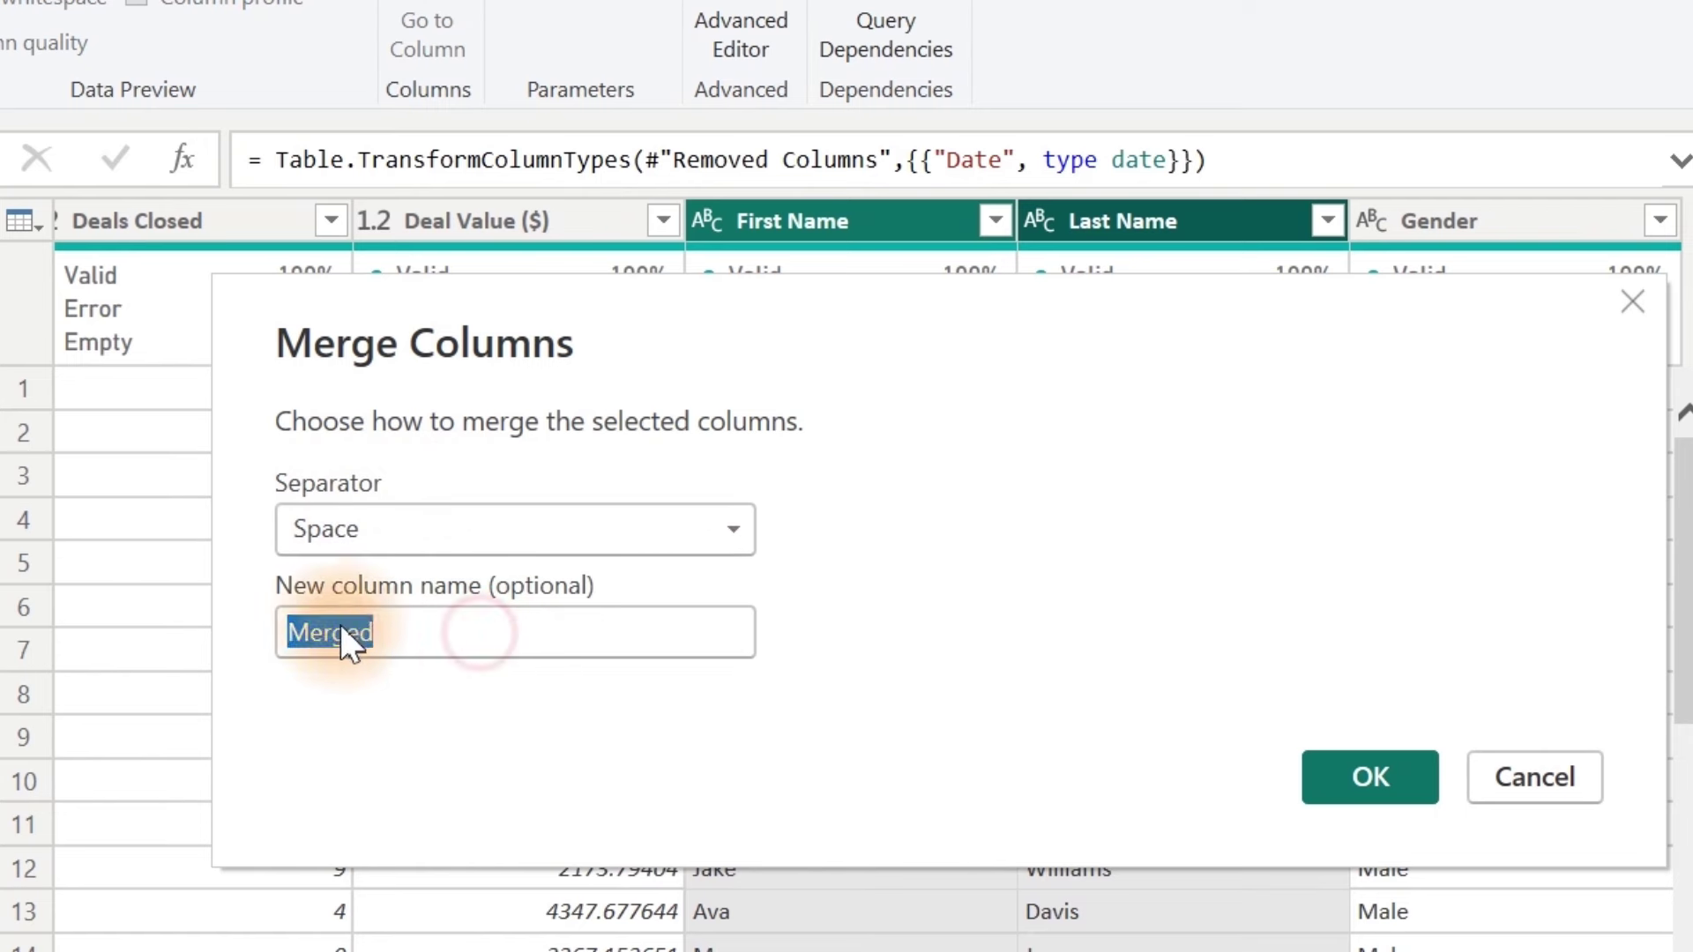
key(ctrl+a)
text(Full Nam)
key(BackSpace)
text(ame)
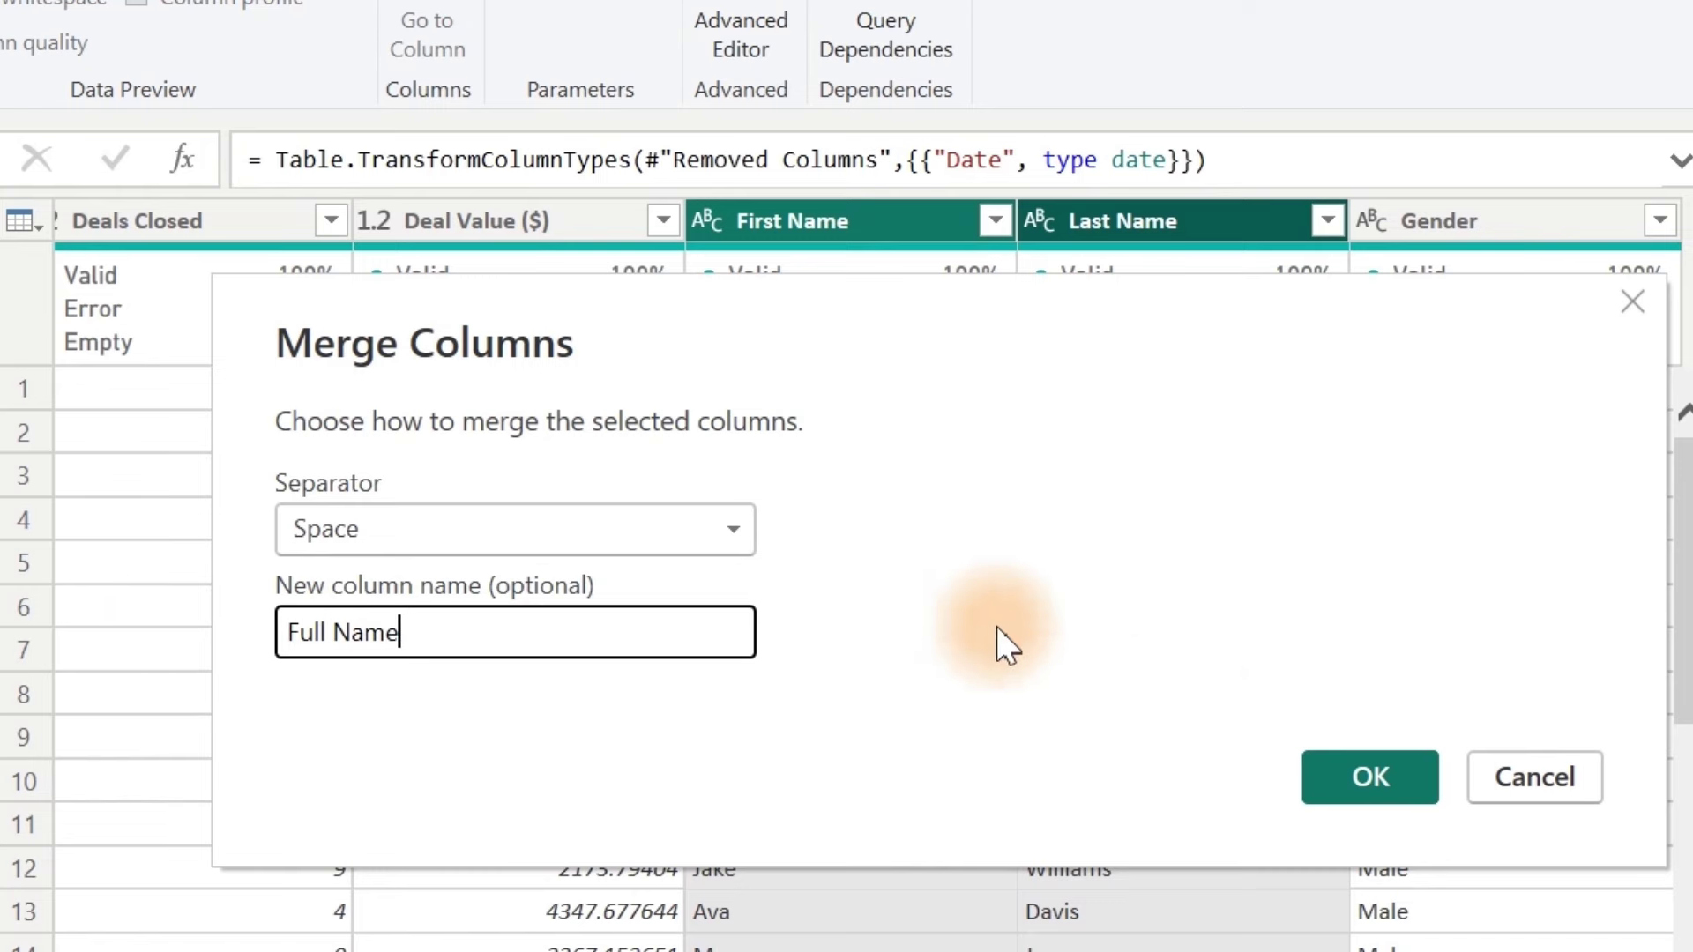
click(1403, 763)
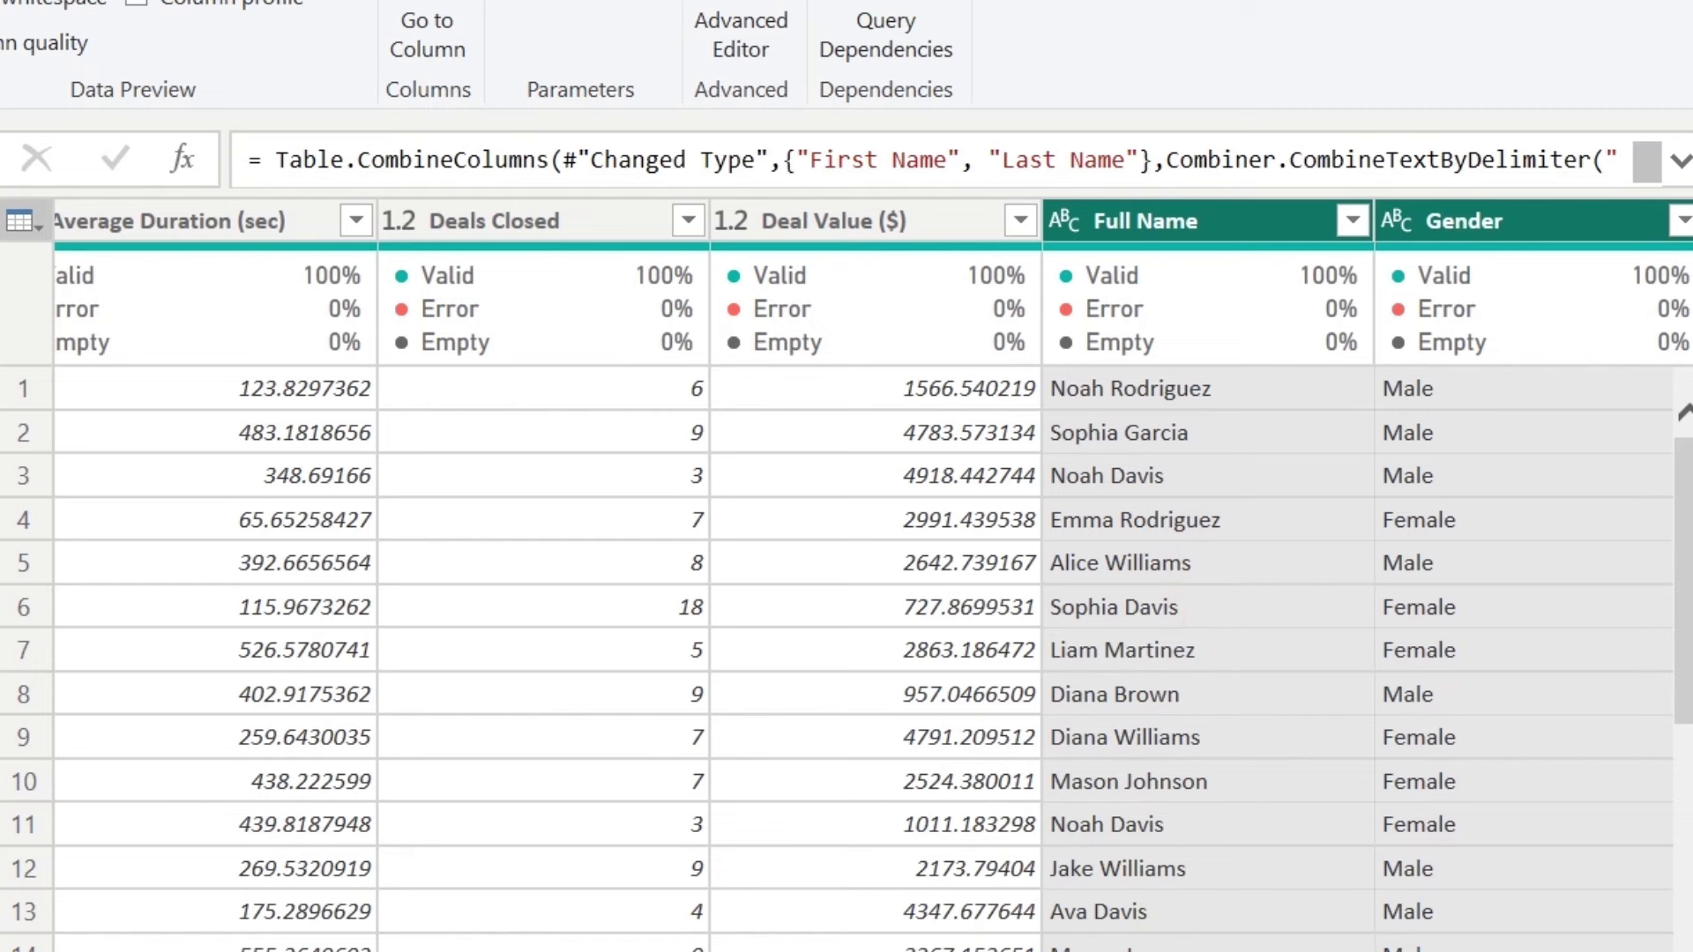
Step: Examine the Date column's filter values, leaving the column unfiltered
scroll(847, 573, left, 10)
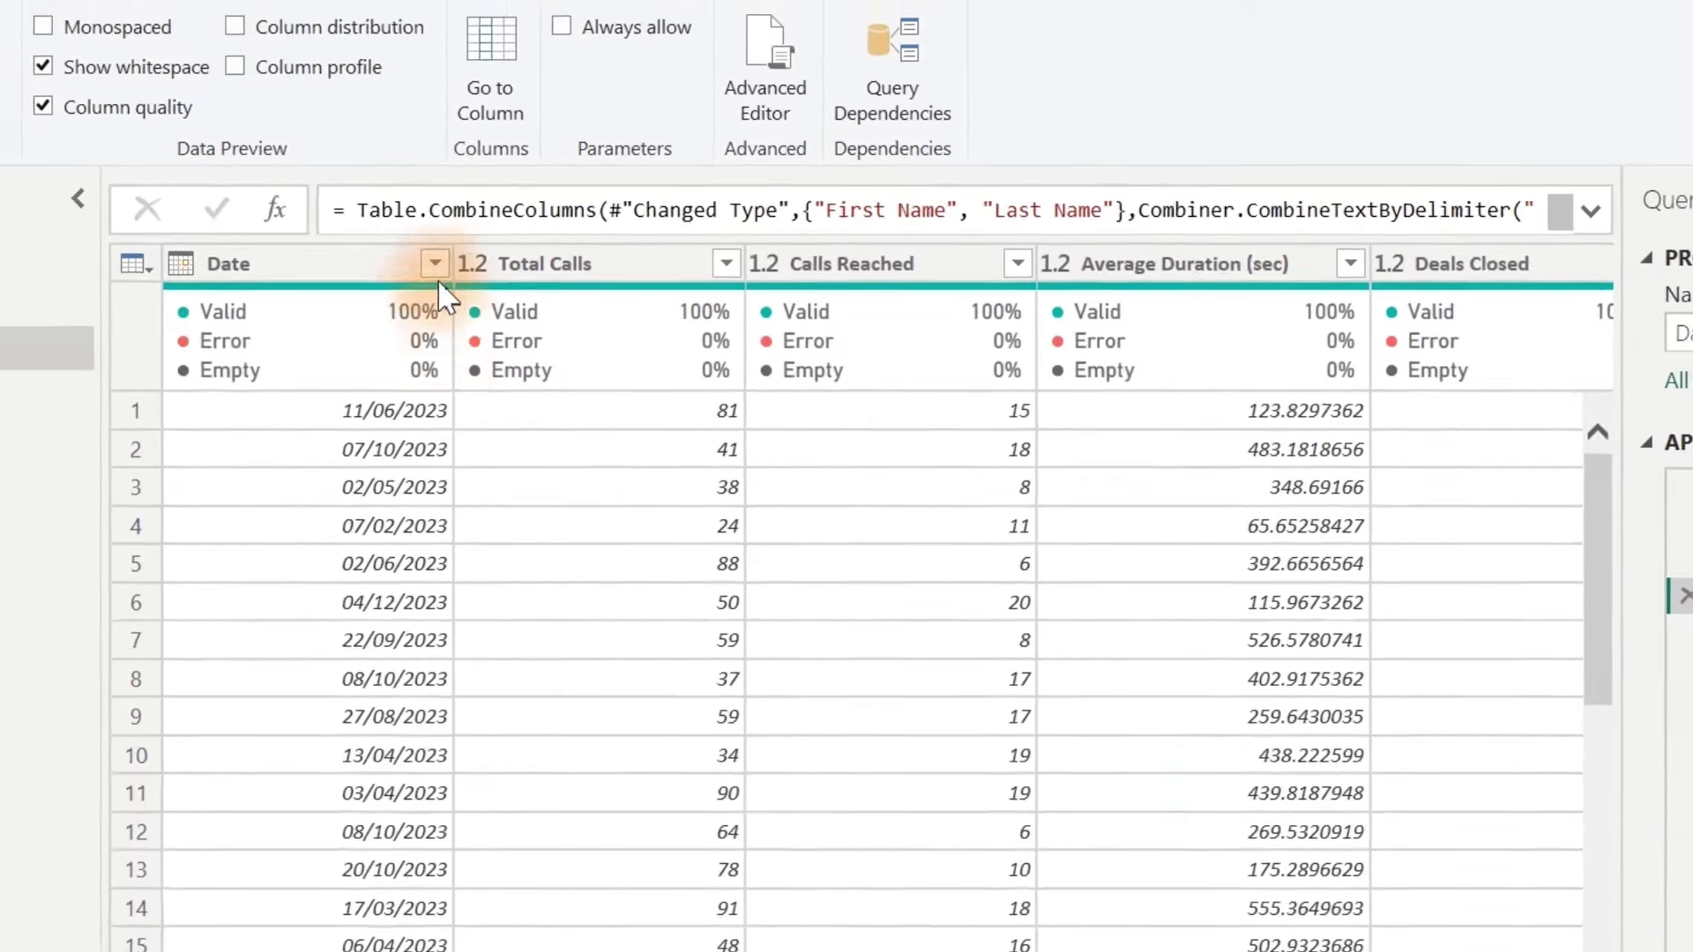
click(363, 221)
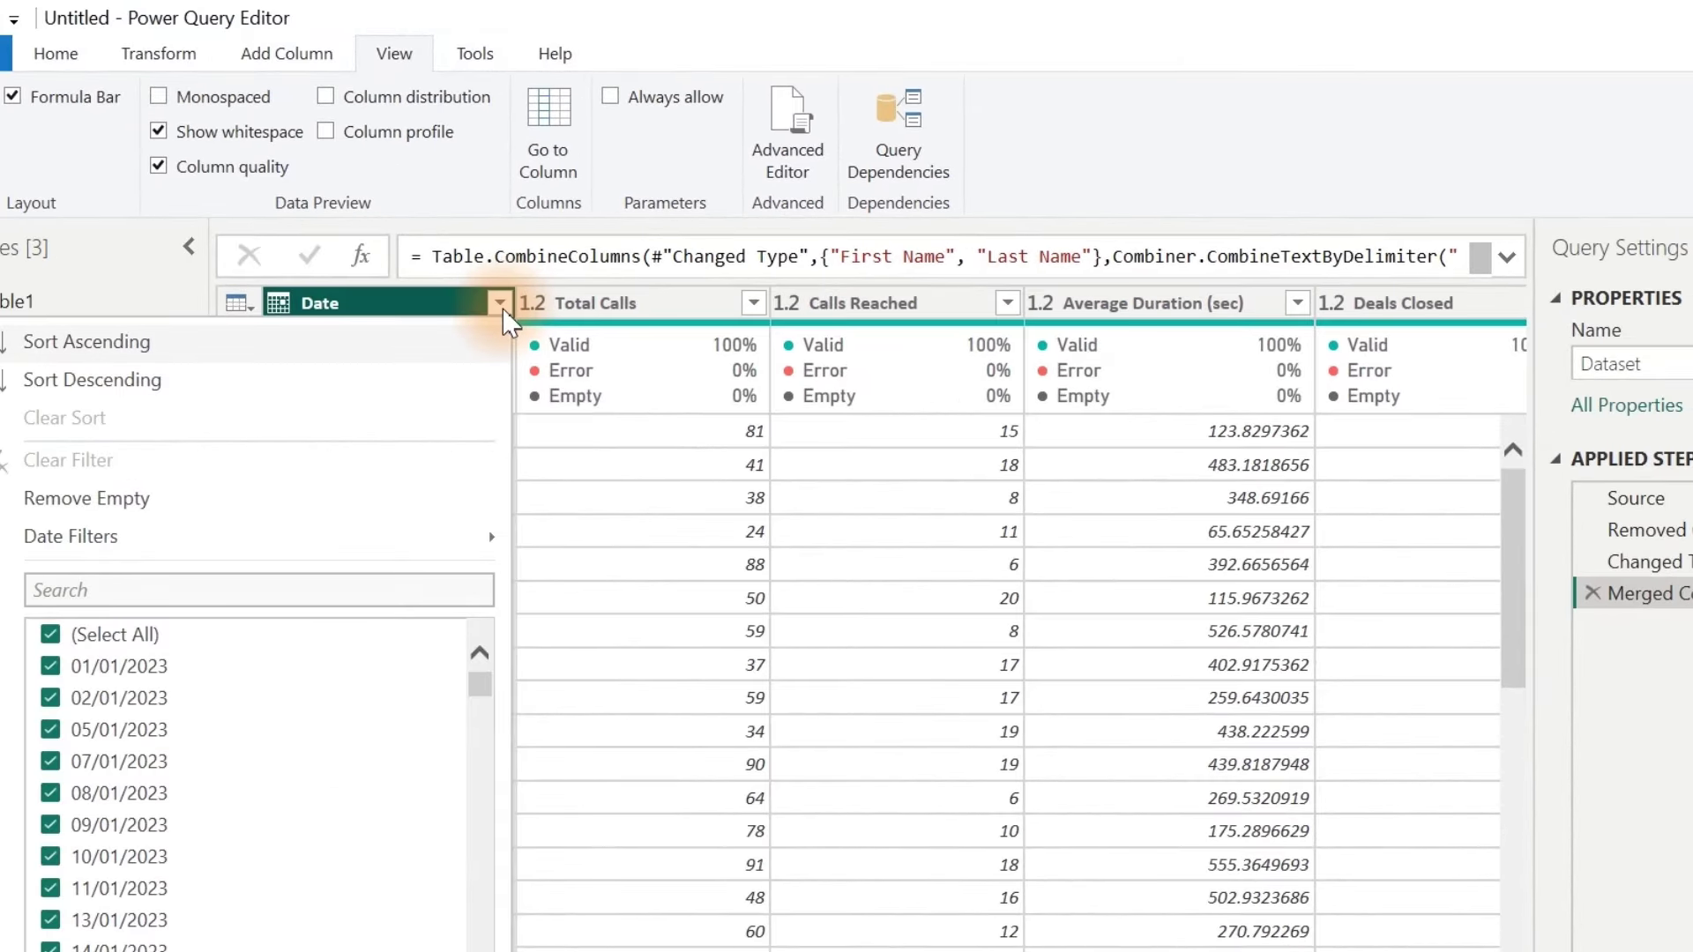
drag(482, 686, 529, 617)
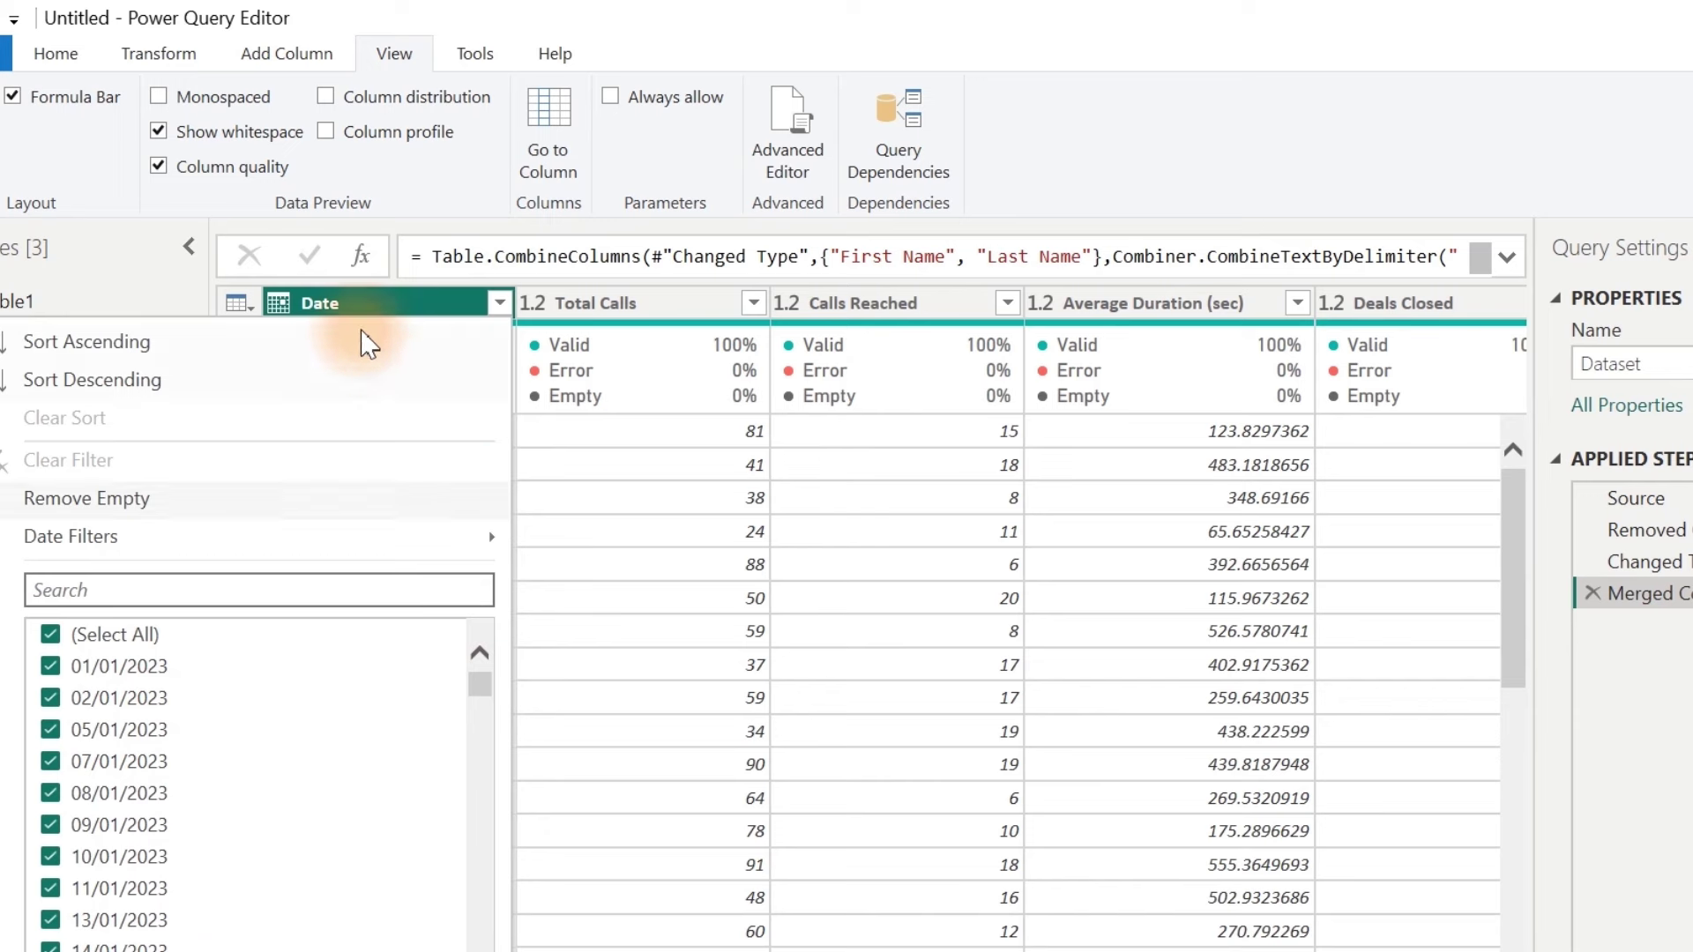
click(362, 301)
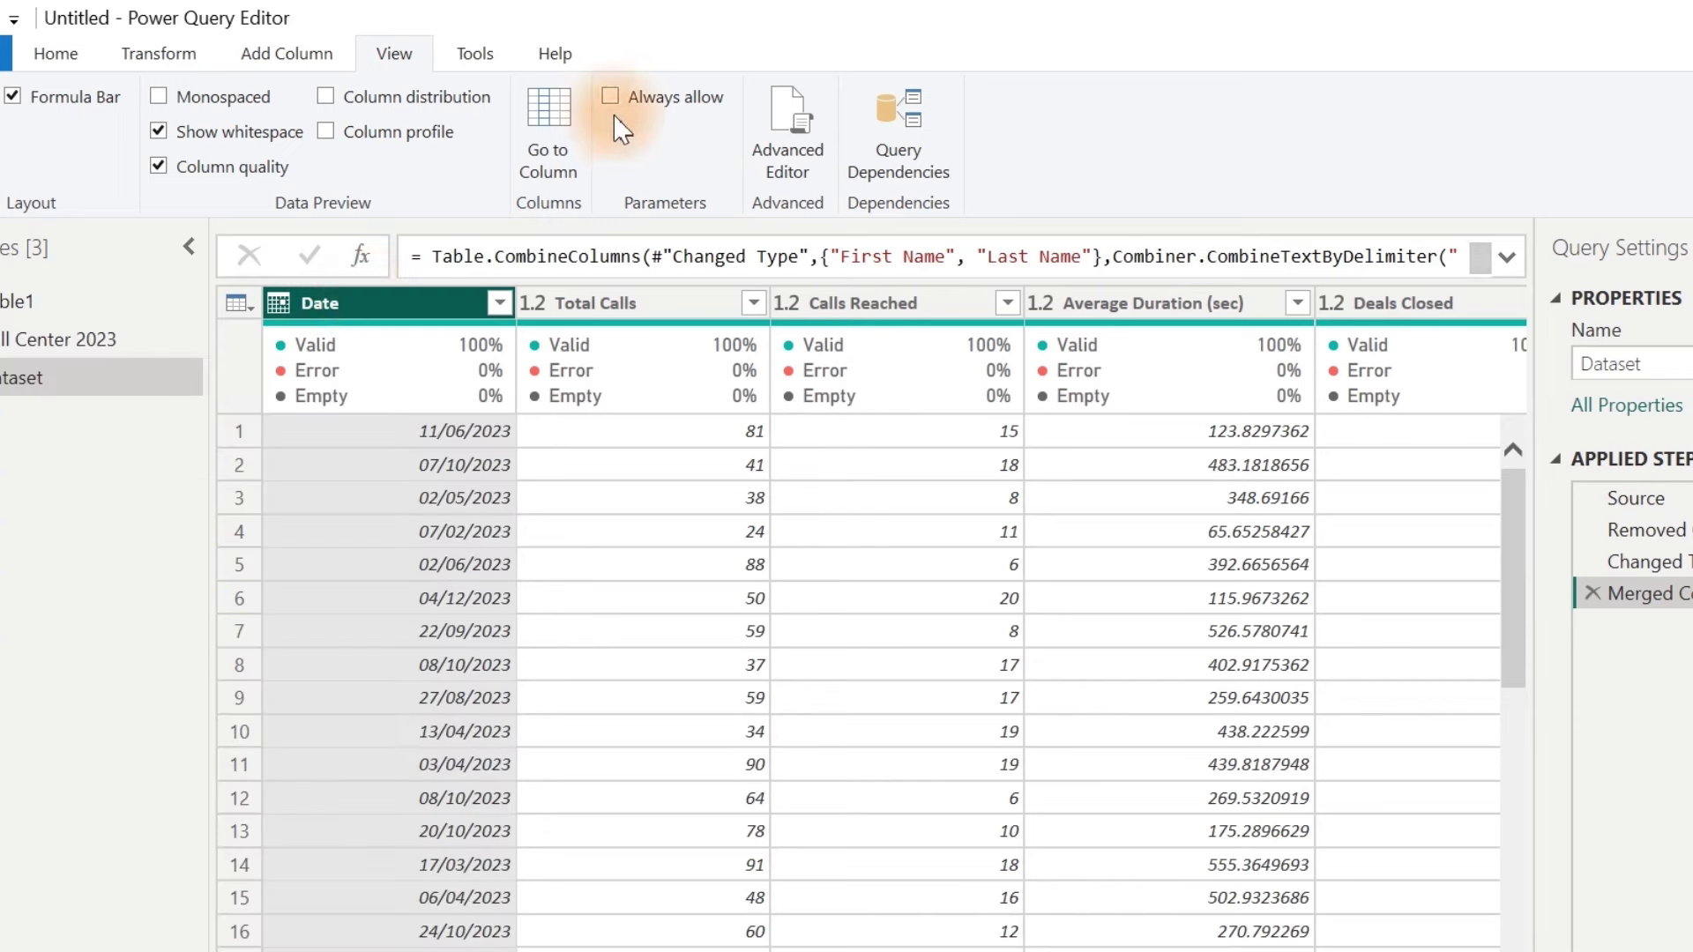
Step: Add a Year column extracted from the Date column
click(159, 56)
click(284, 53)
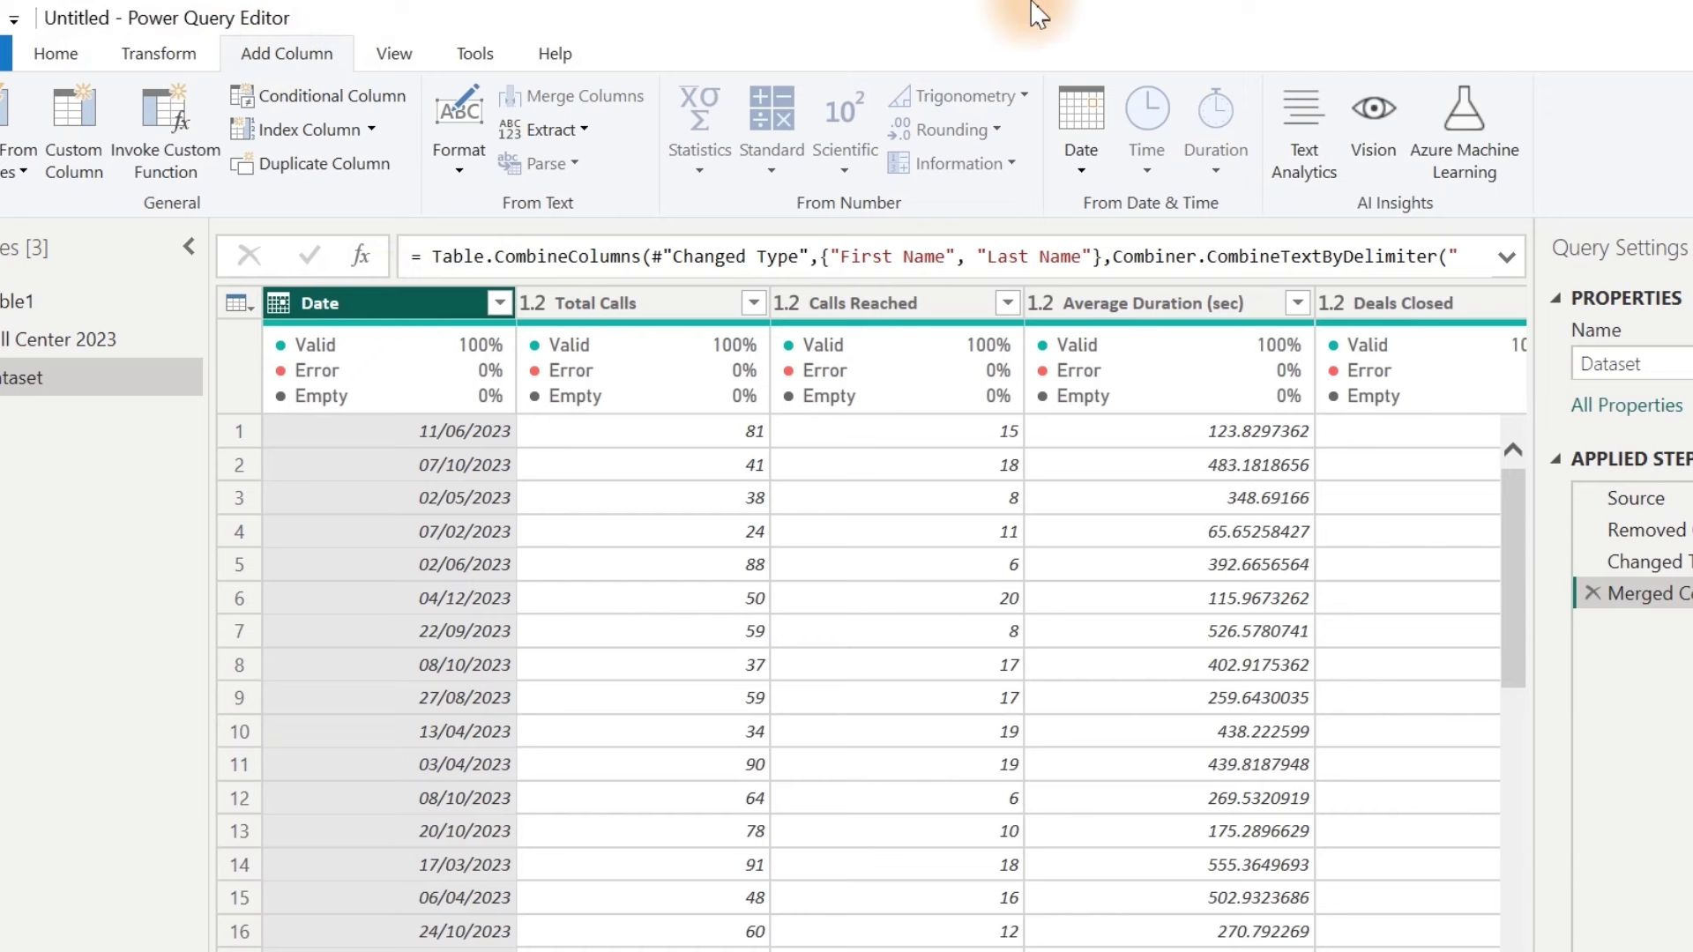
click(1092, 180)
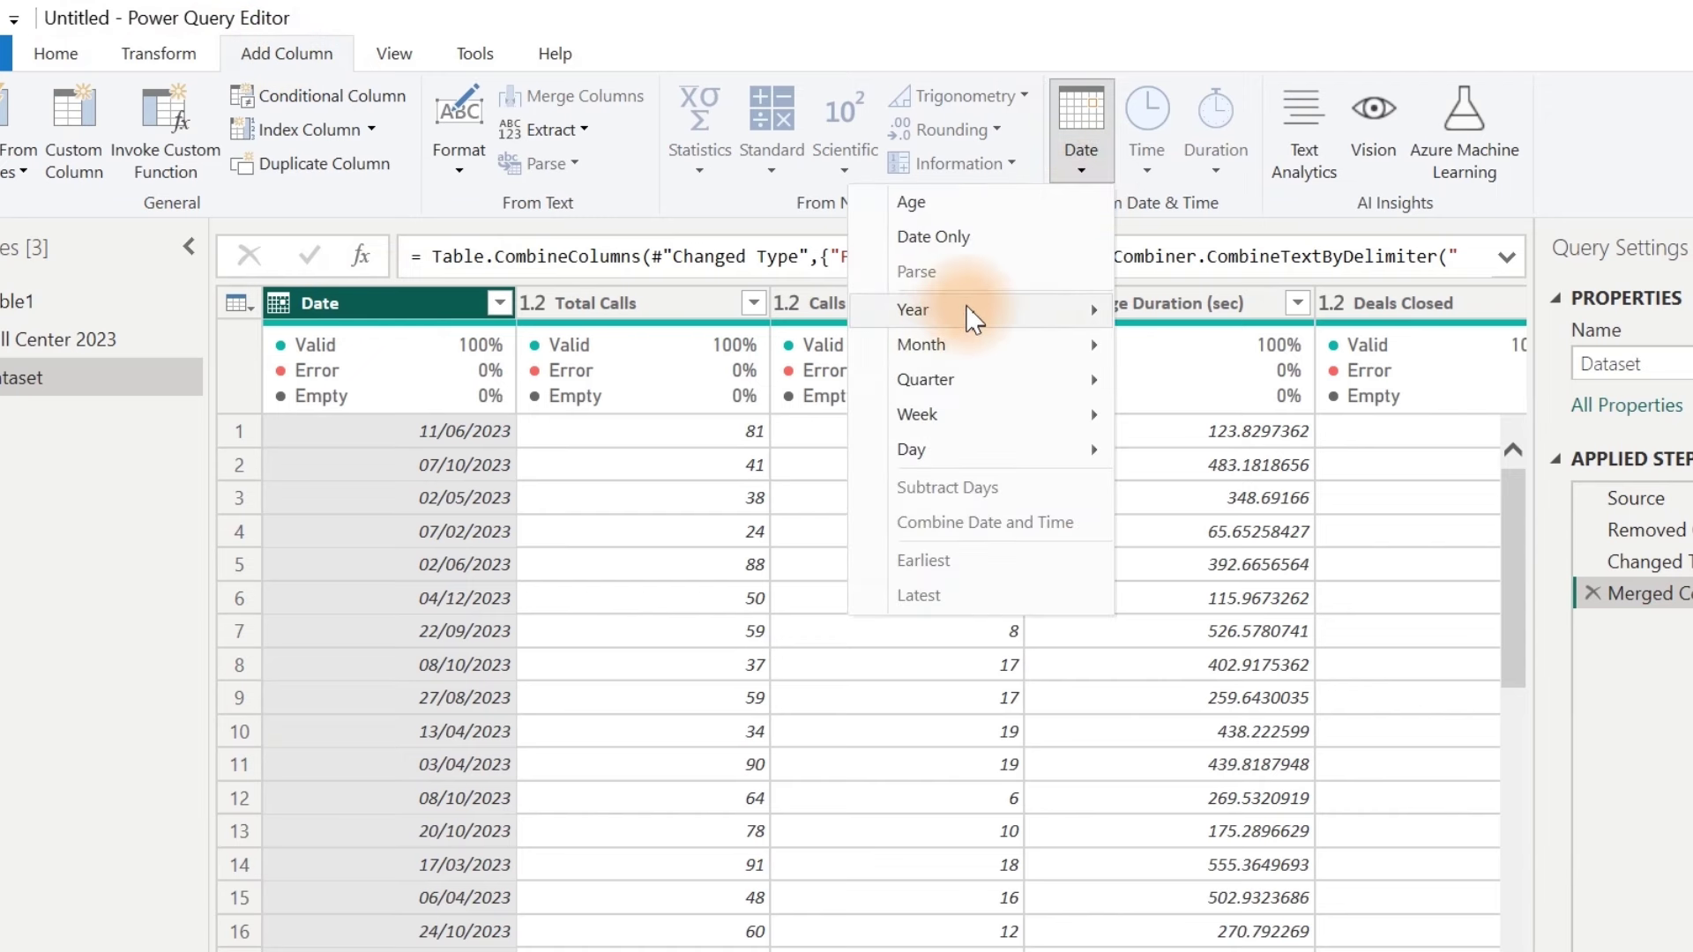
mouse_move(964, 313)
click(768, 315)
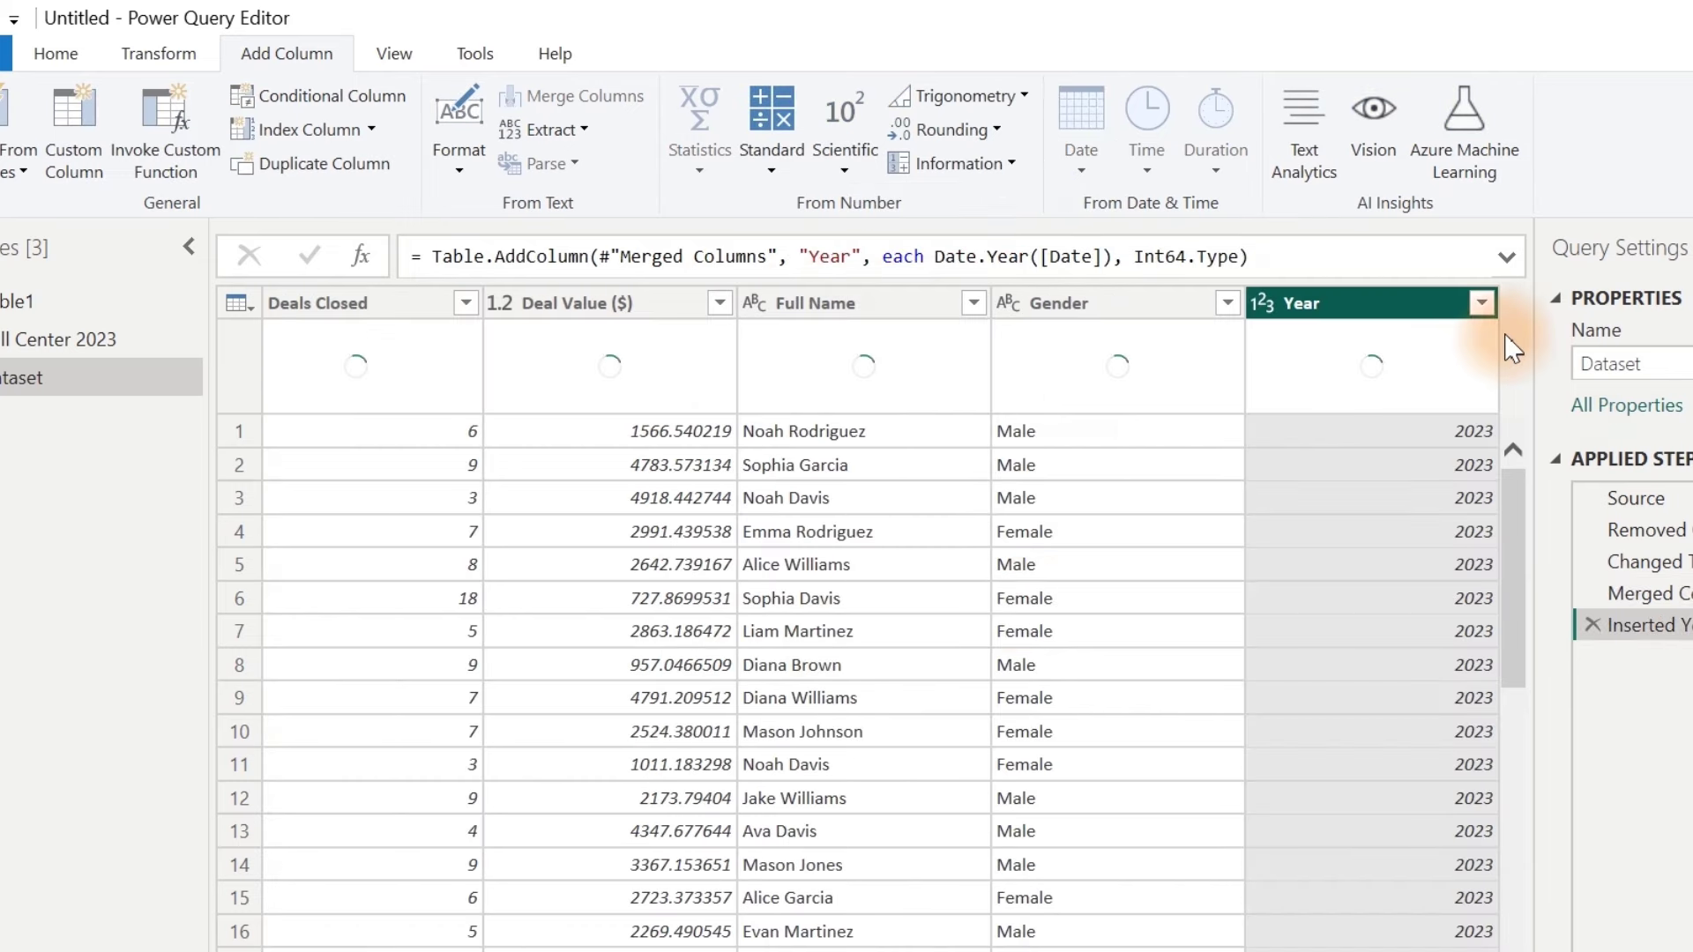
Step: Examine the complete list of Year filter values, and delete the applied step that inserted the Year column
click(1482, 303)
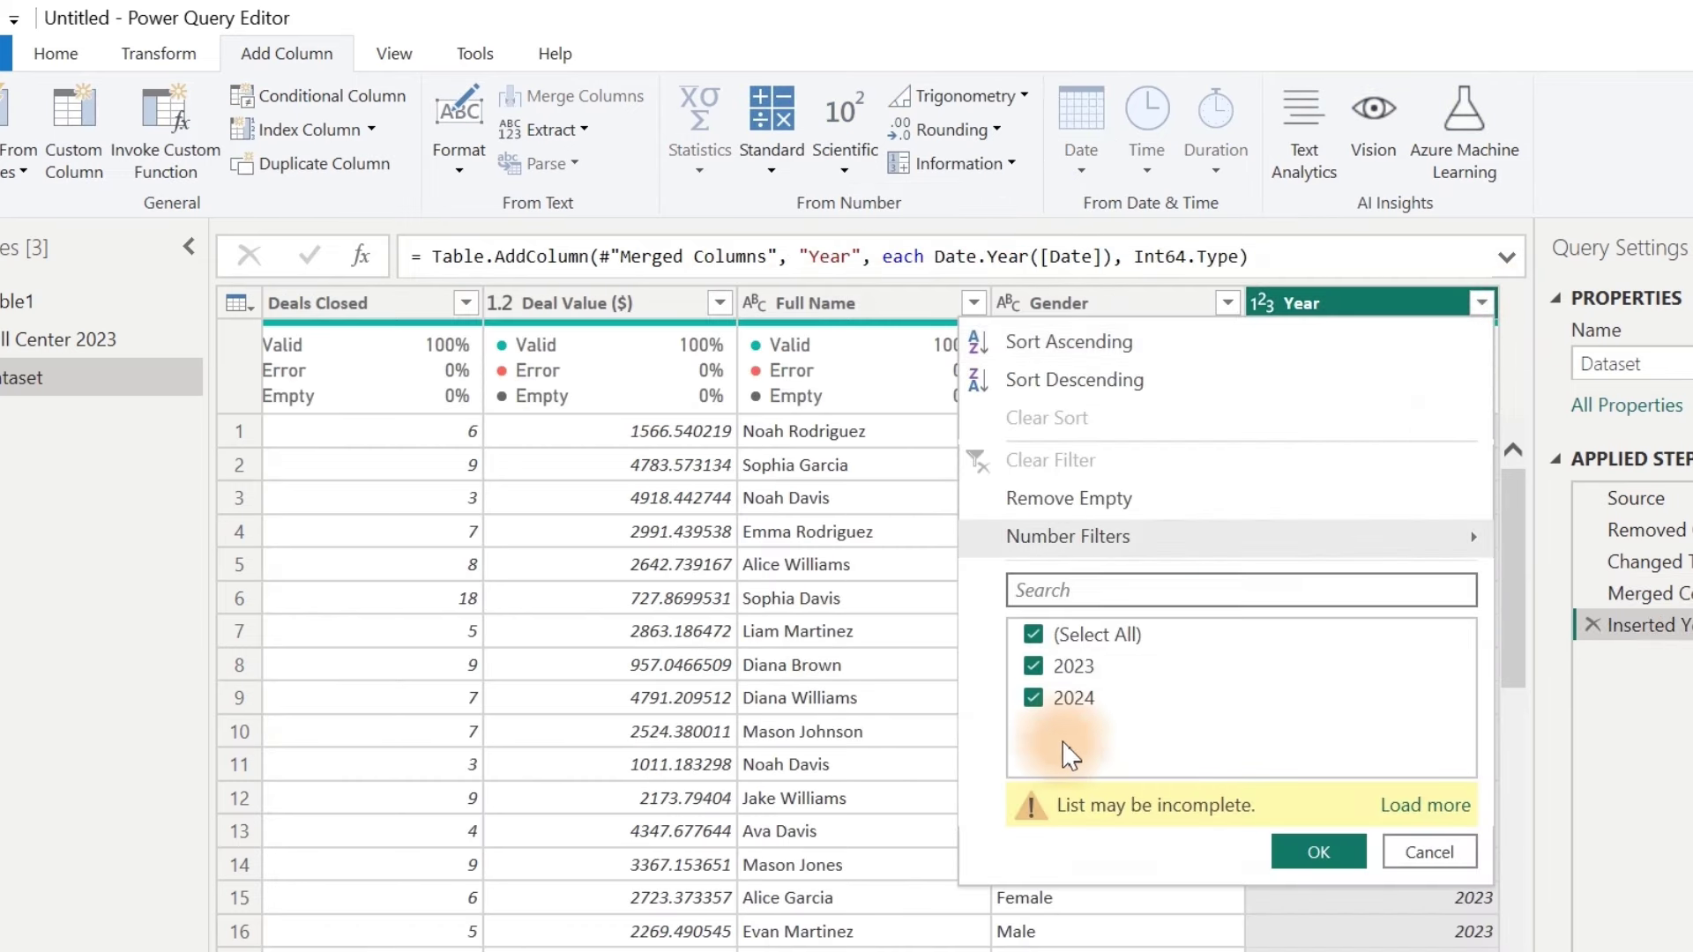
click(1437, 817)
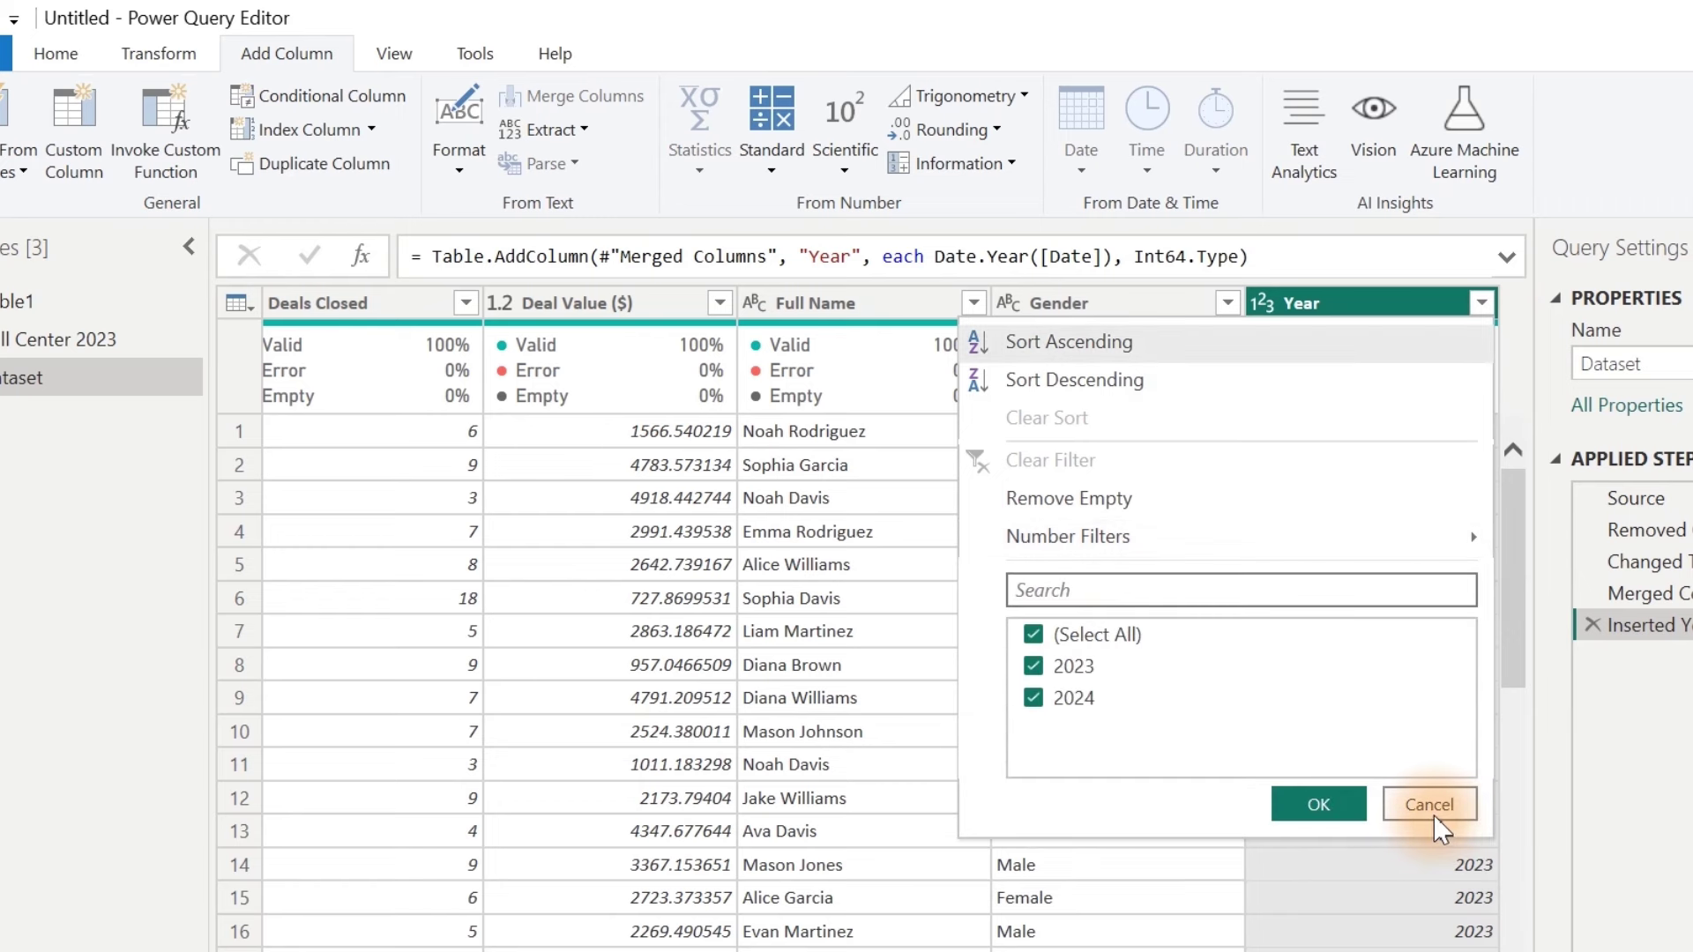
click(1428, 813)
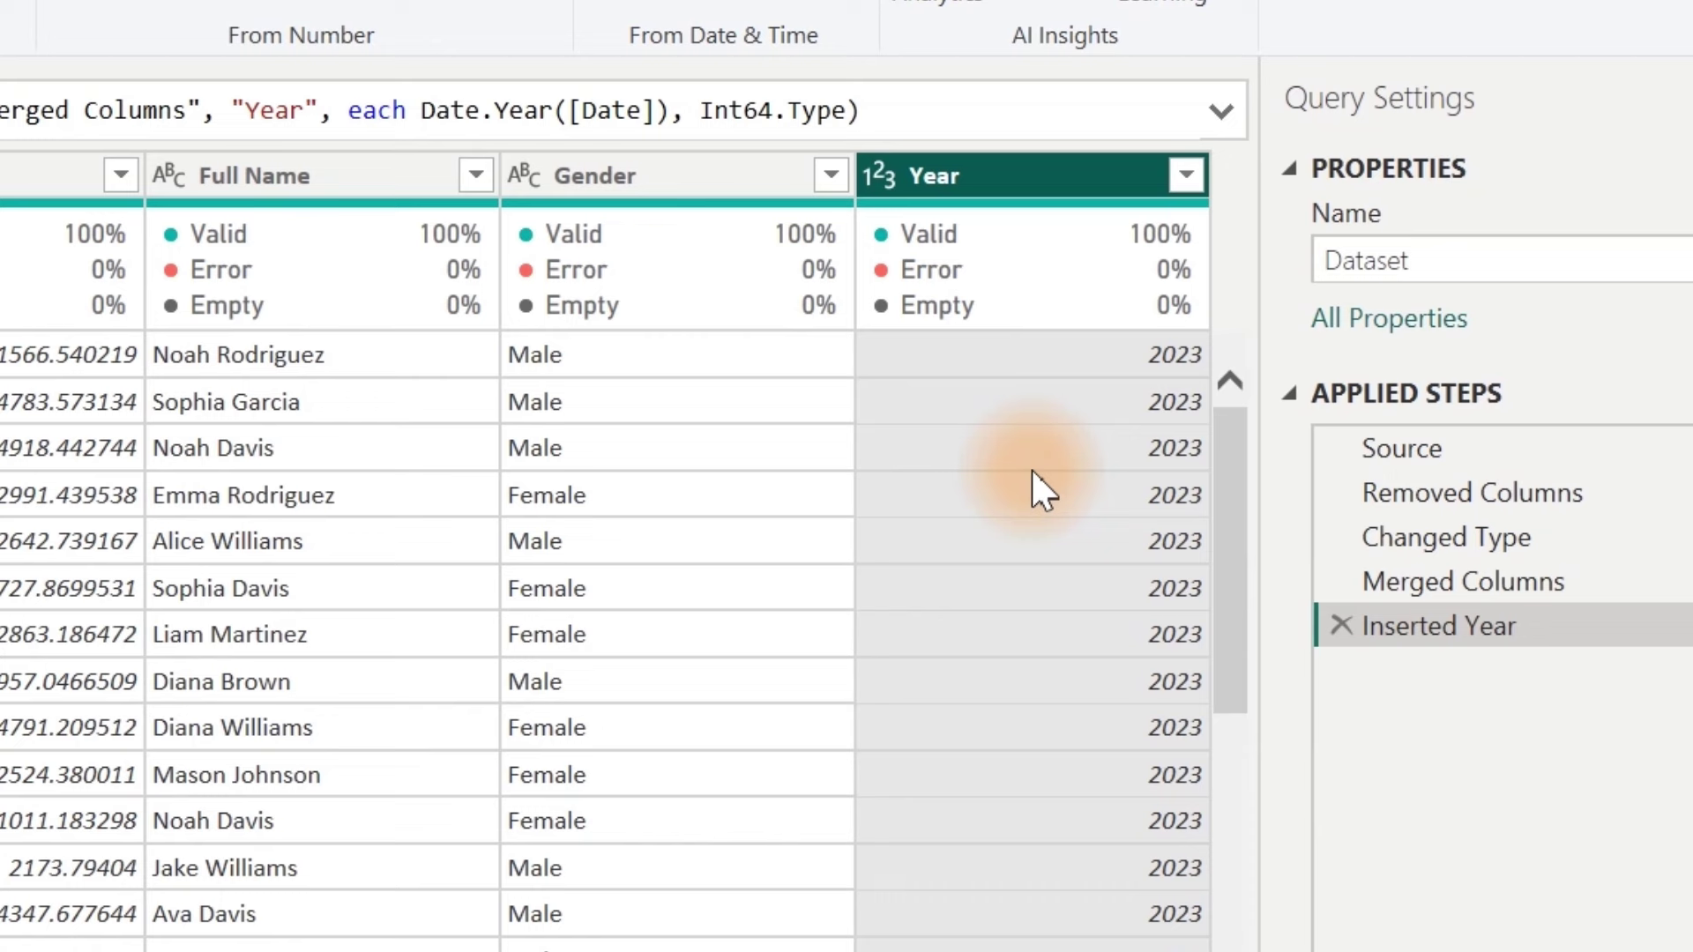
click(1343, 631)
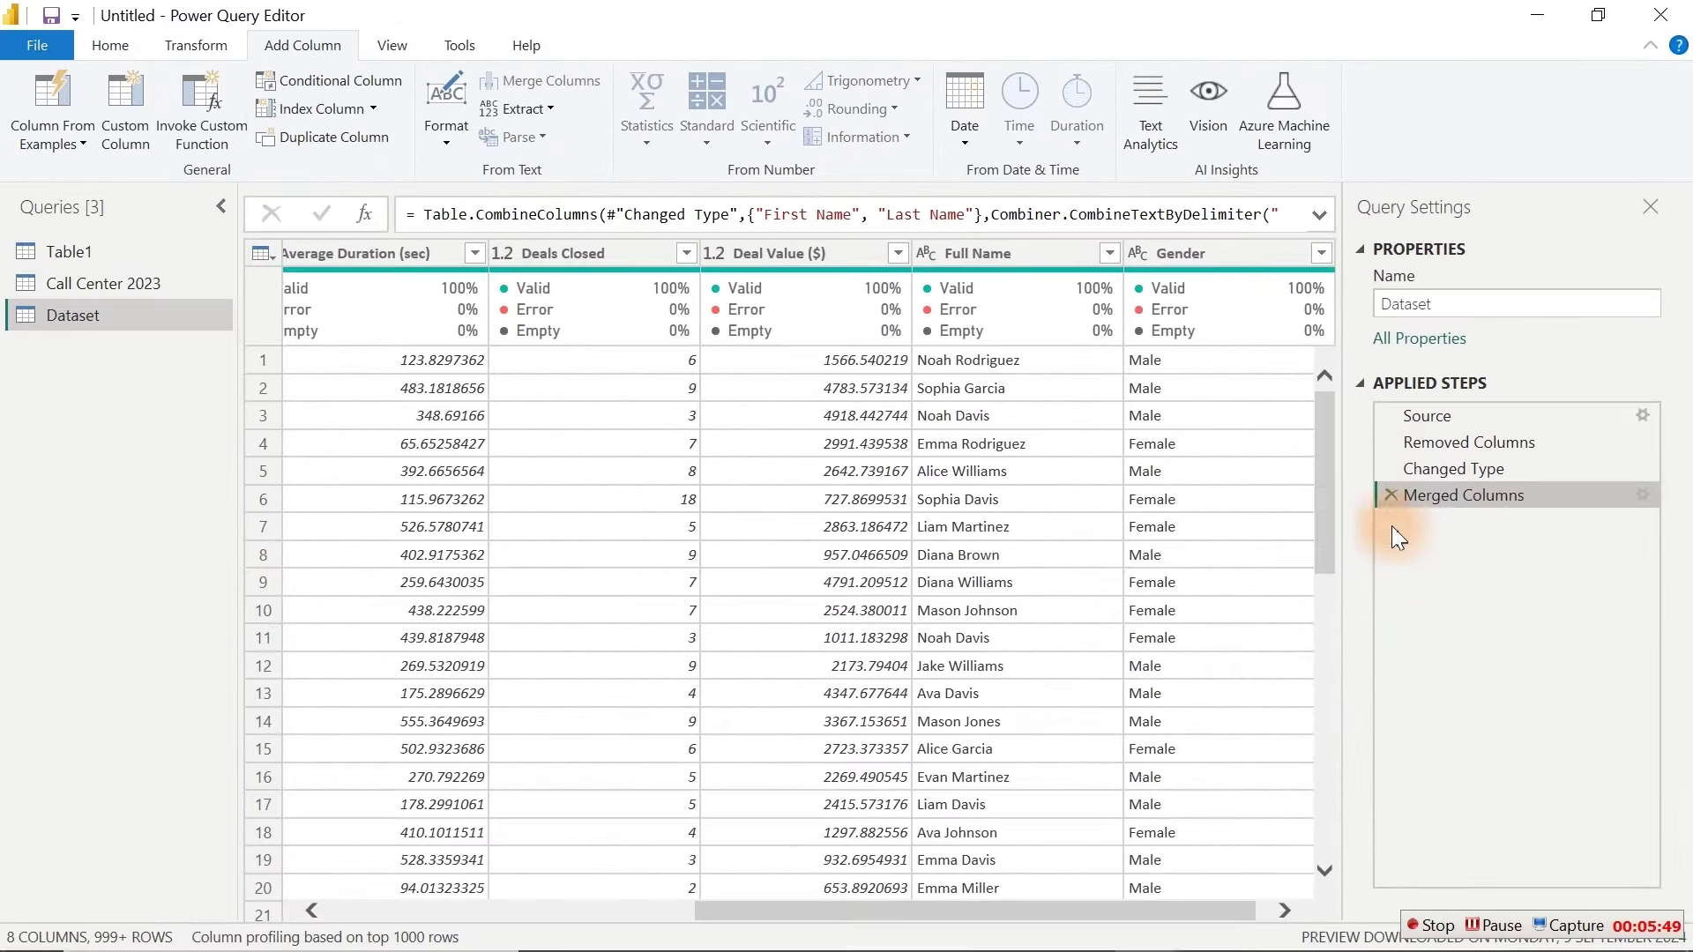
drag(1106, 914, 700, 908)
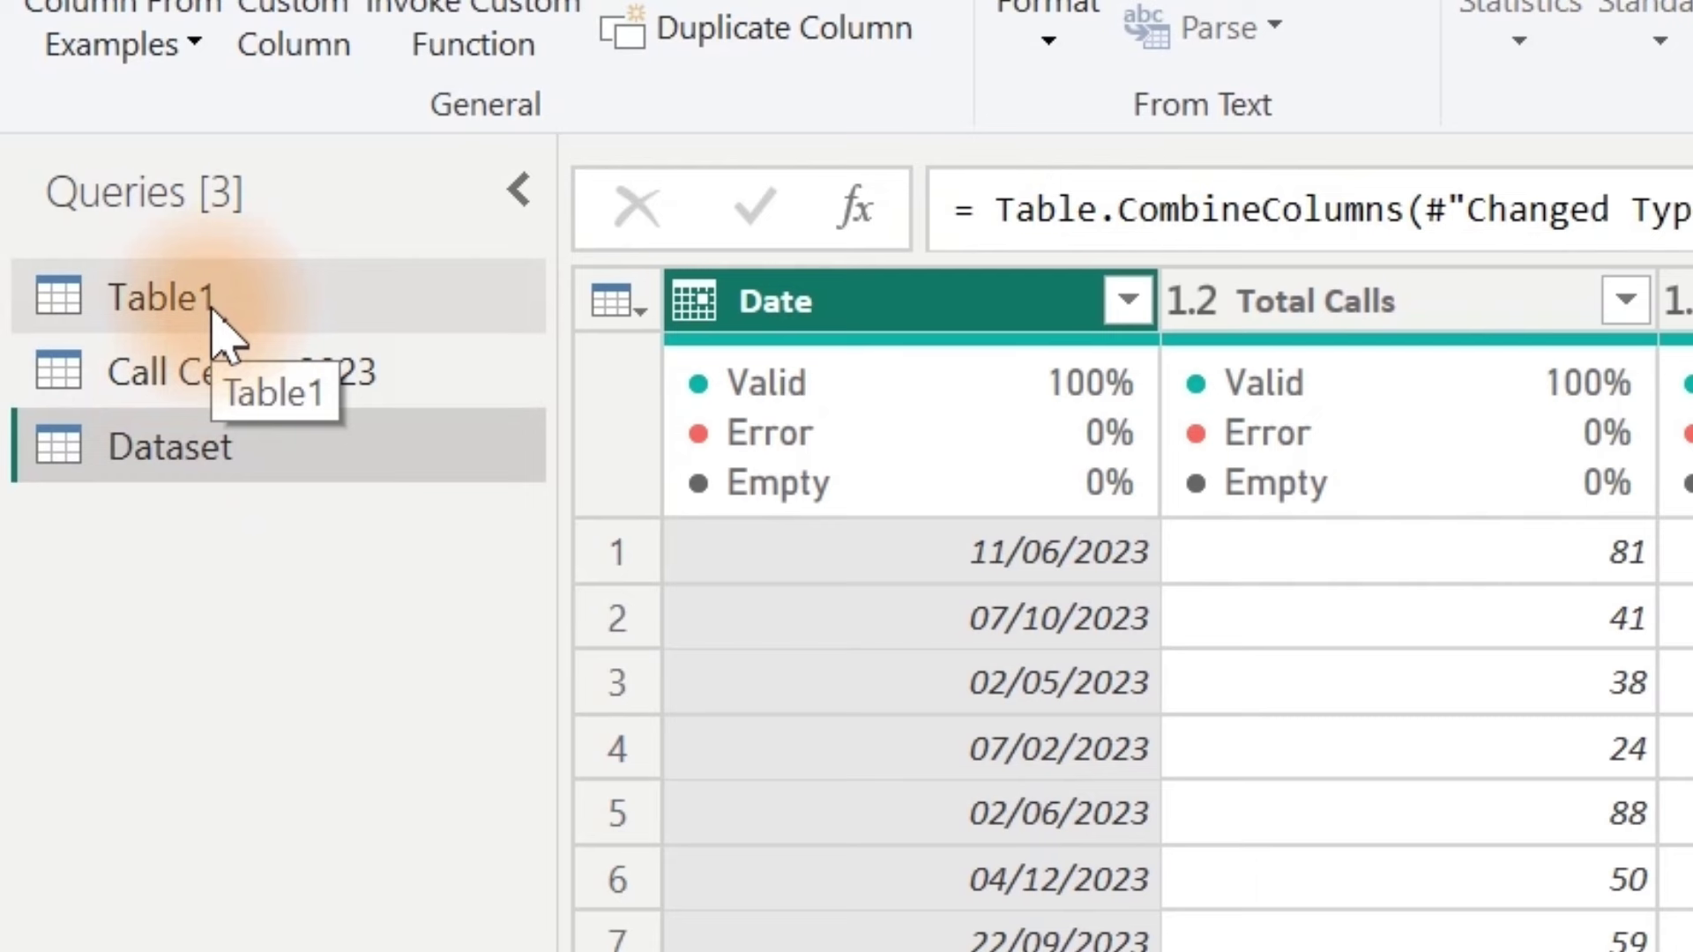
Step: Disable loading of the Table1 query into the report
click(212, 311)
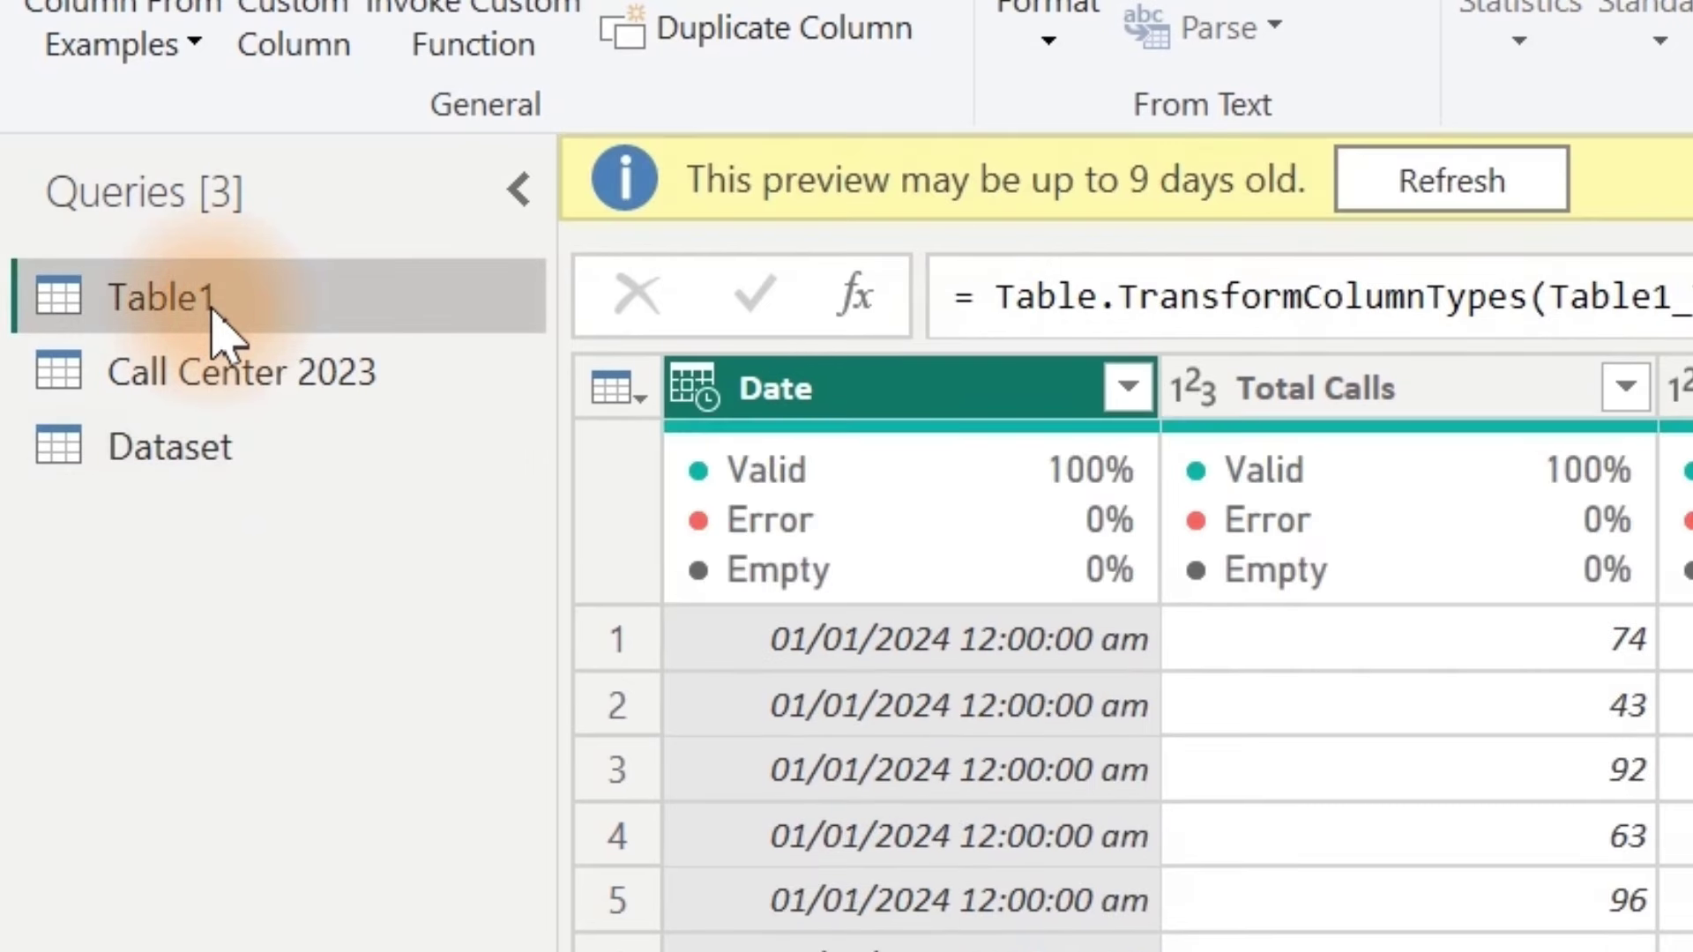
right_click(212, 311)
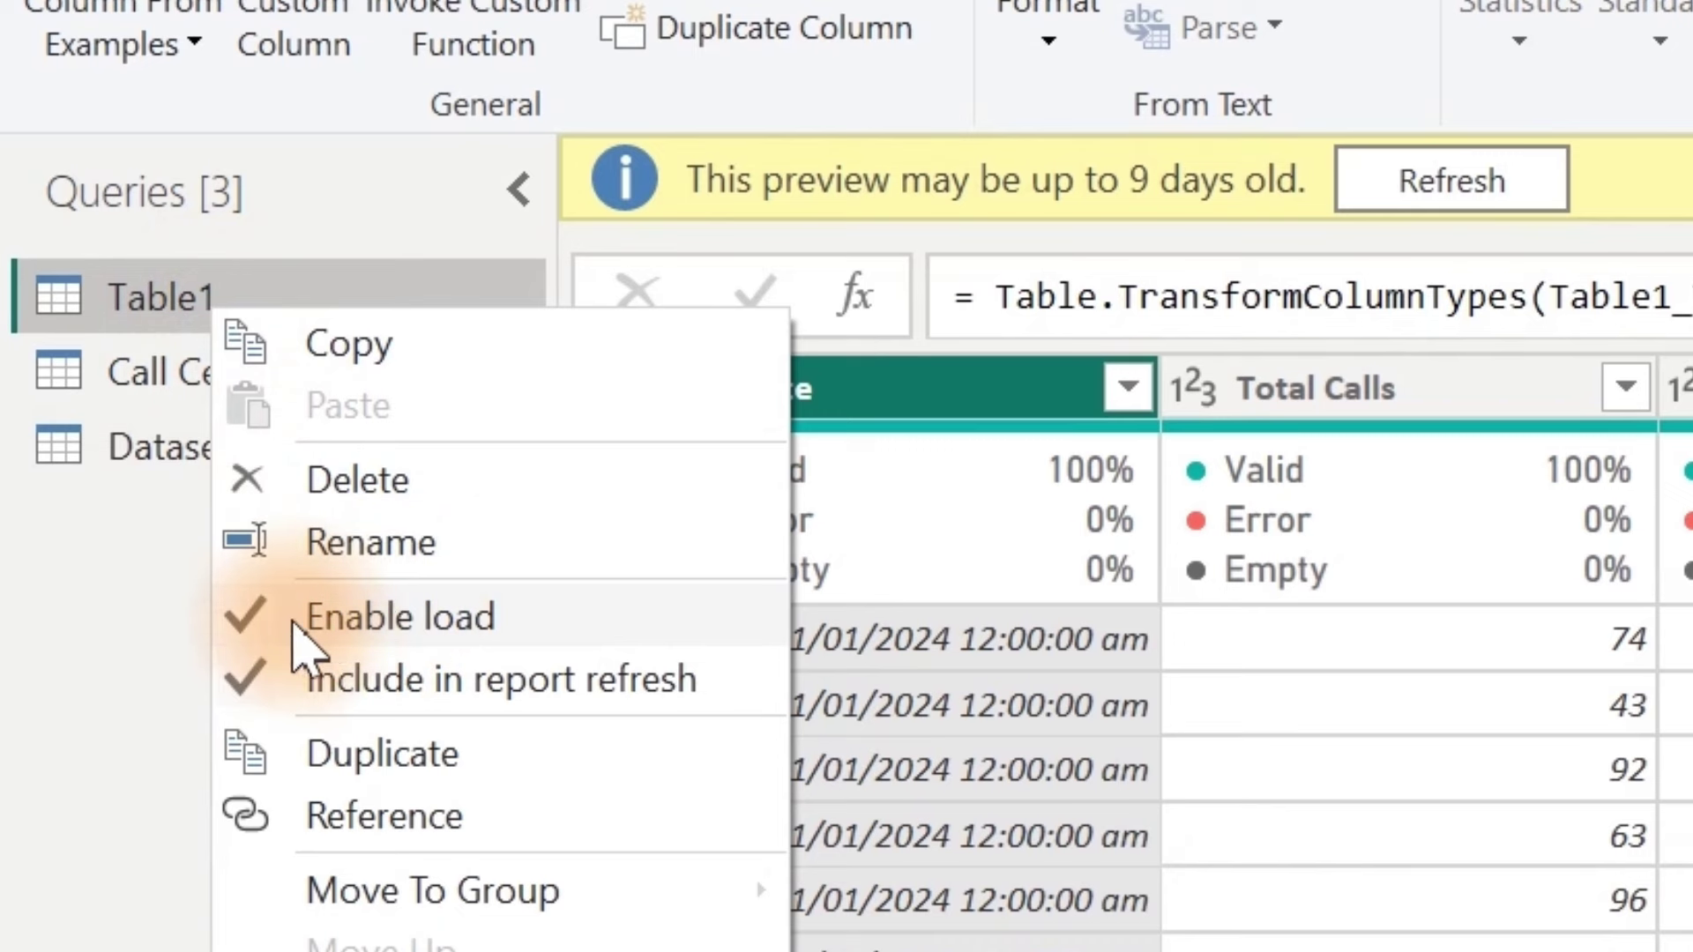
click(393, 617)
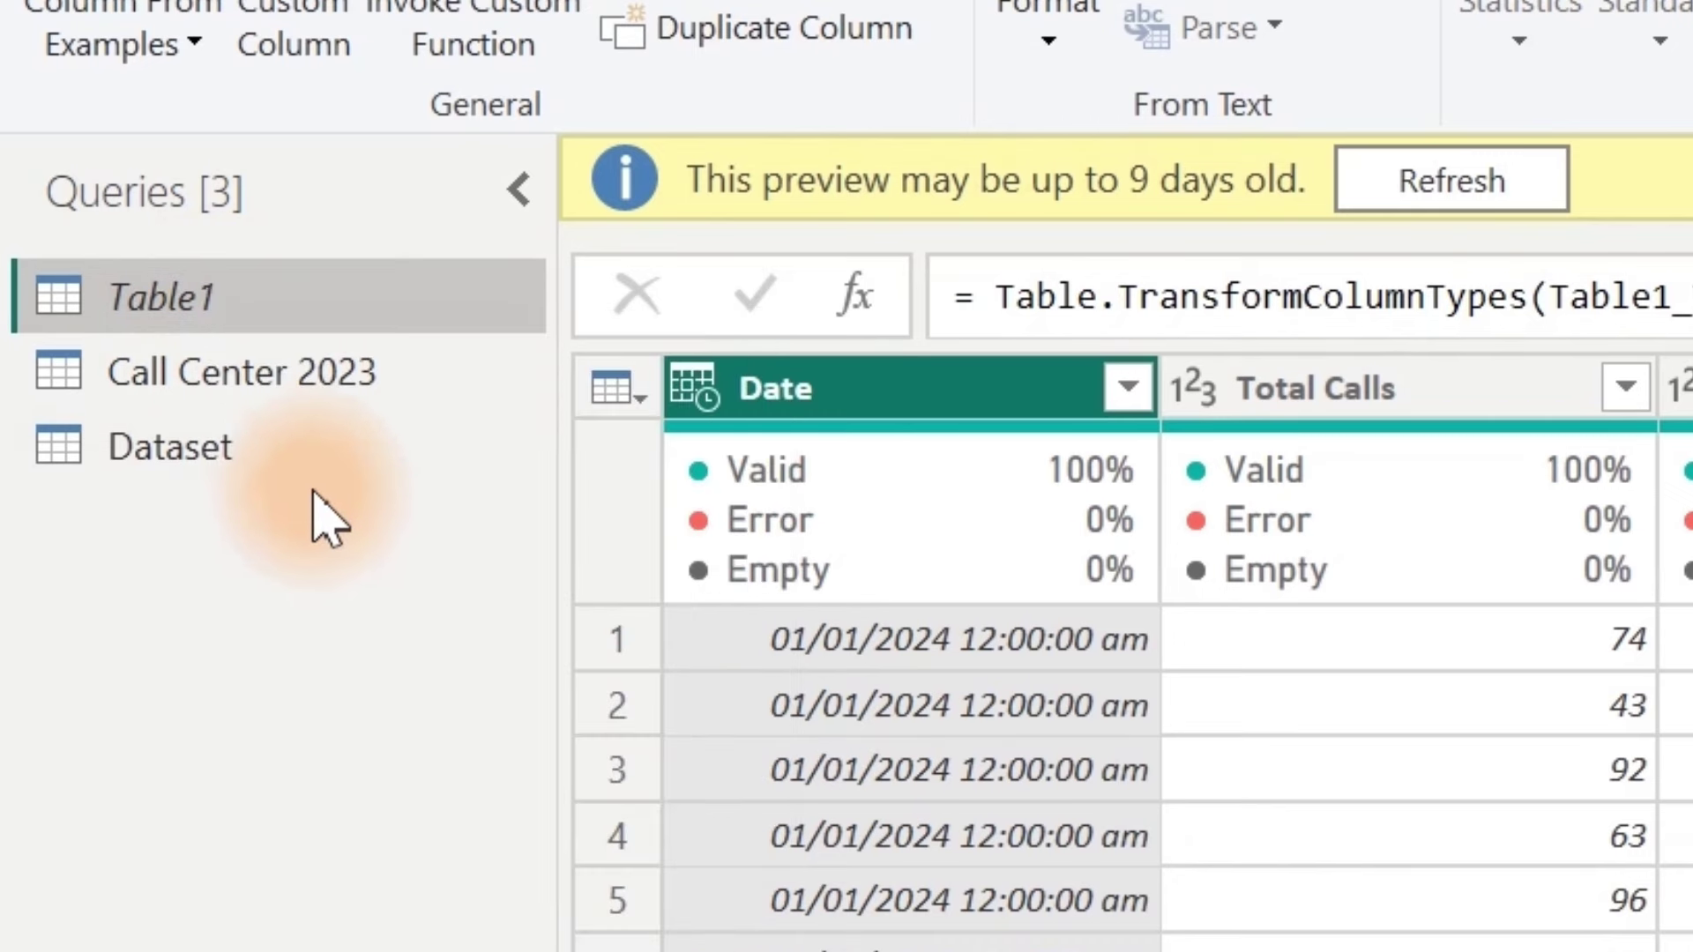
Step: Disable loading of the Call Center 2023 query and apply the Power Query changes to the report
click(287, 373)
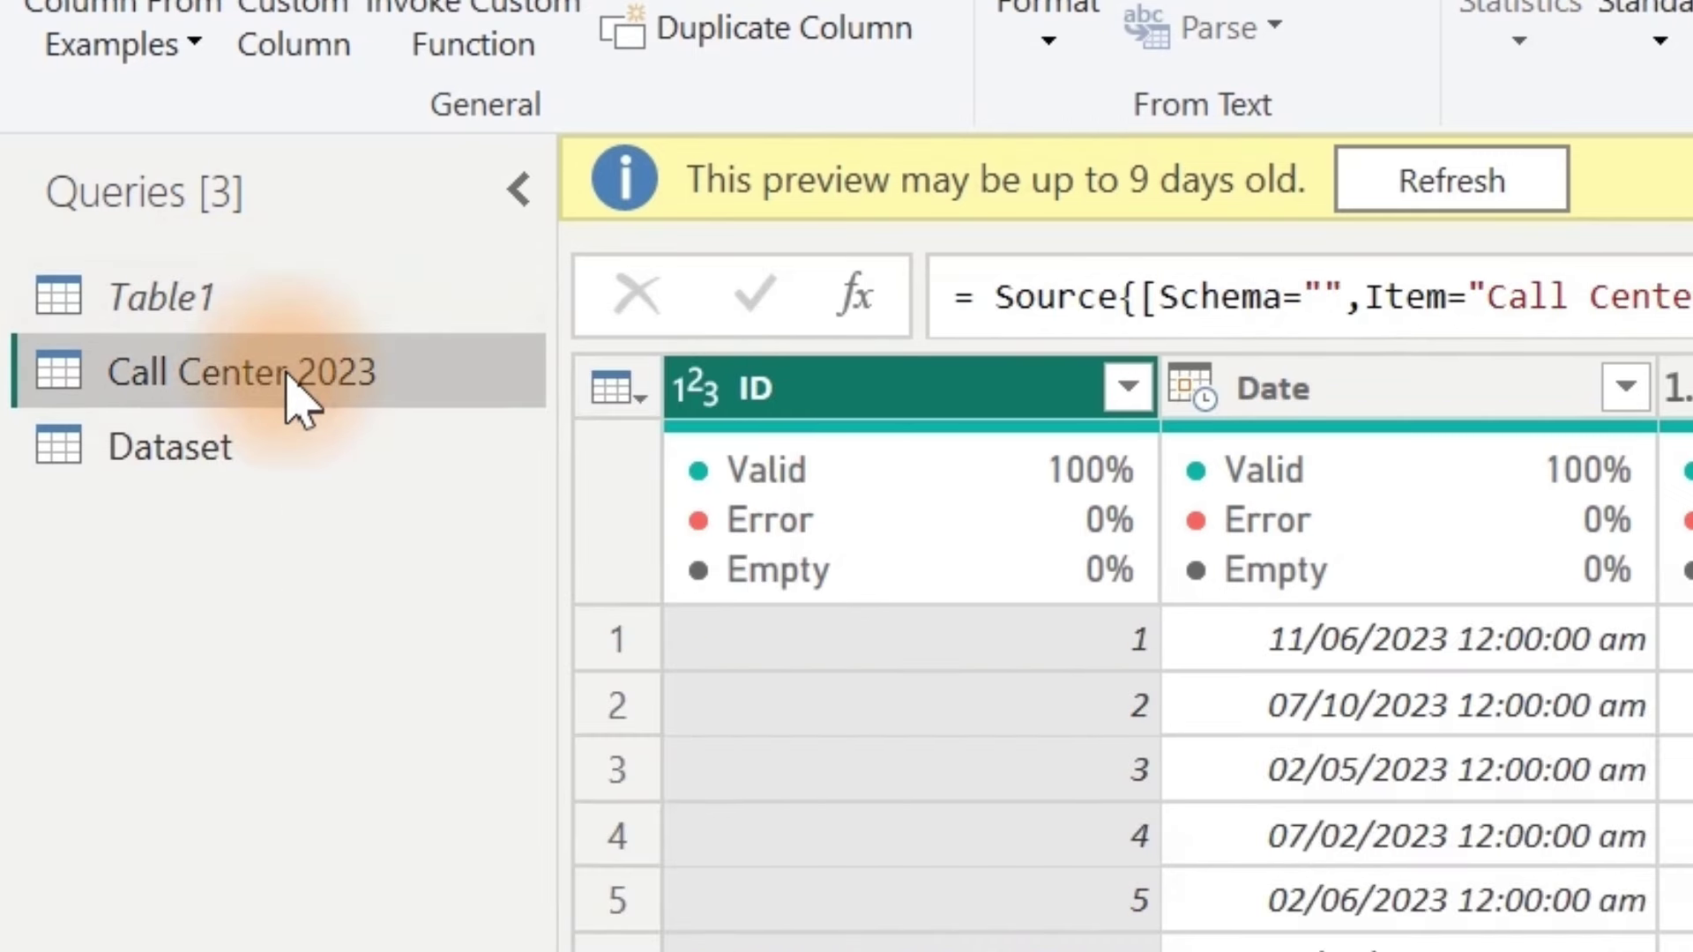
right_click(291, 376)
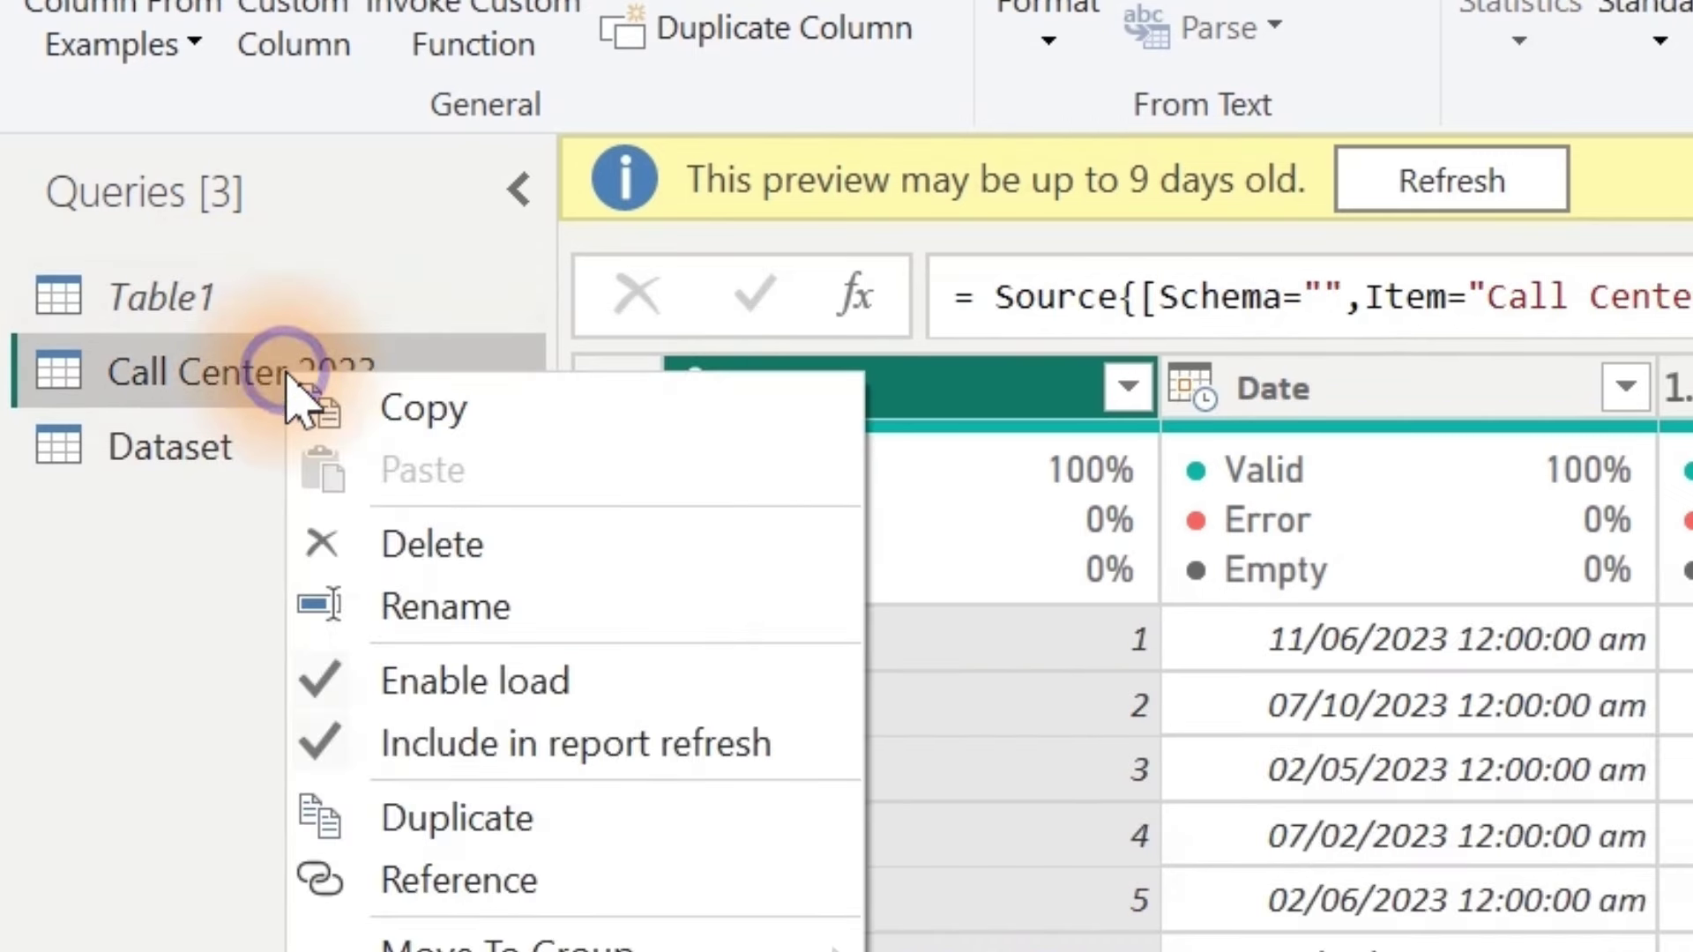
click(434, 684)
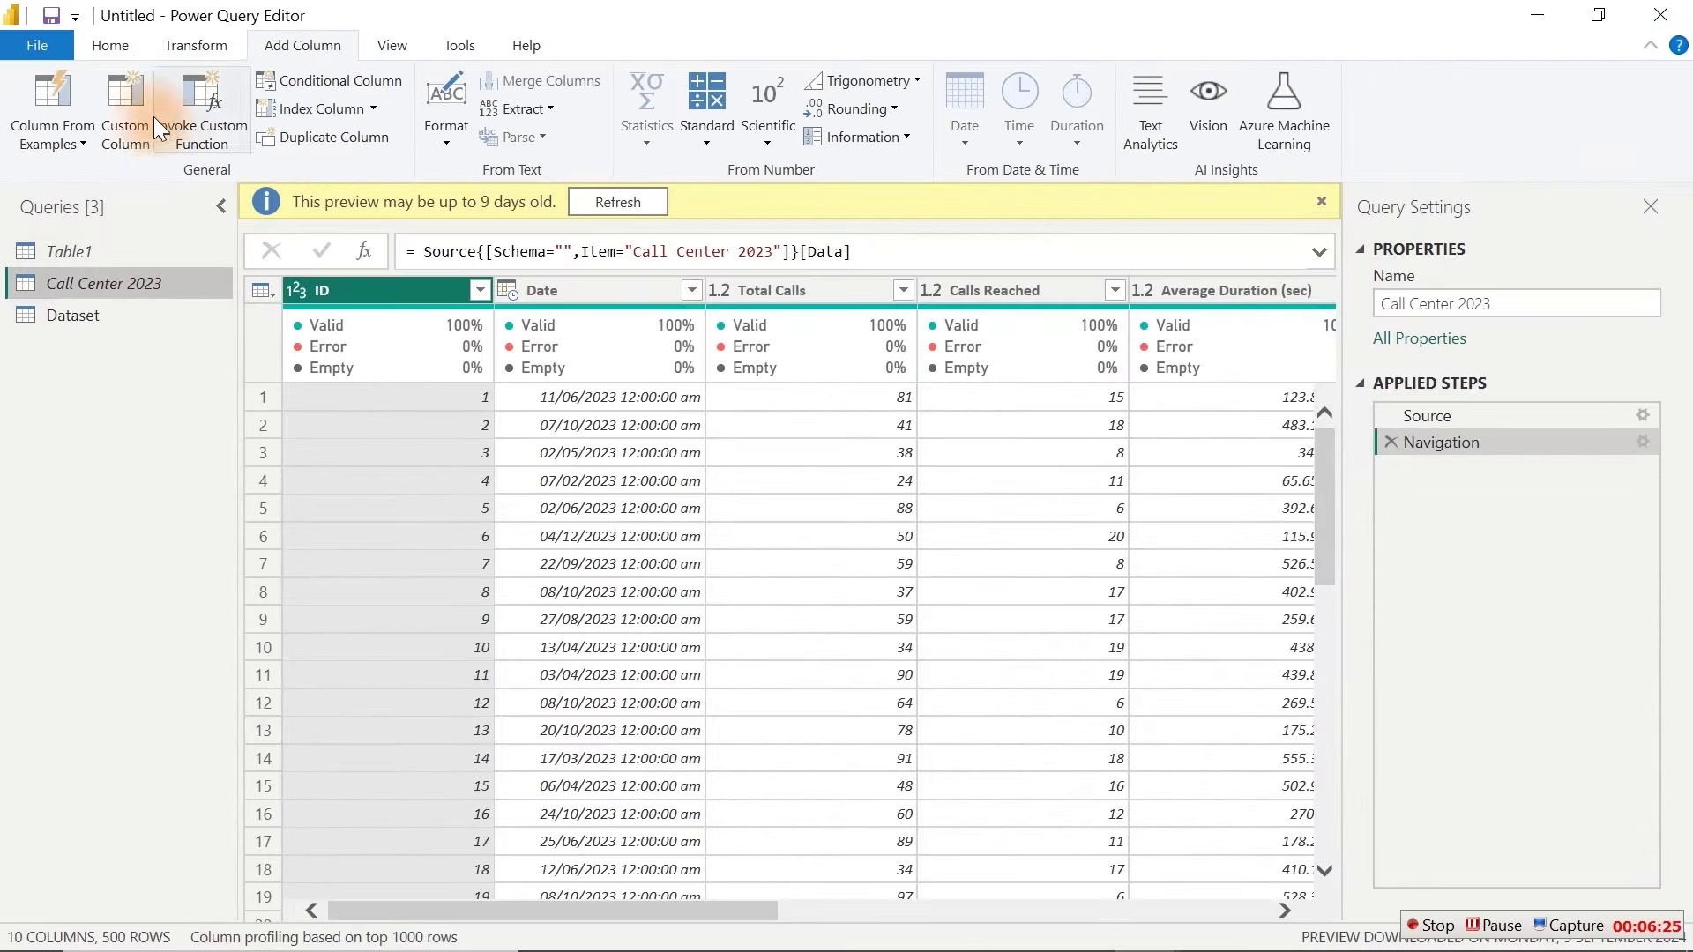
click(111, 43)
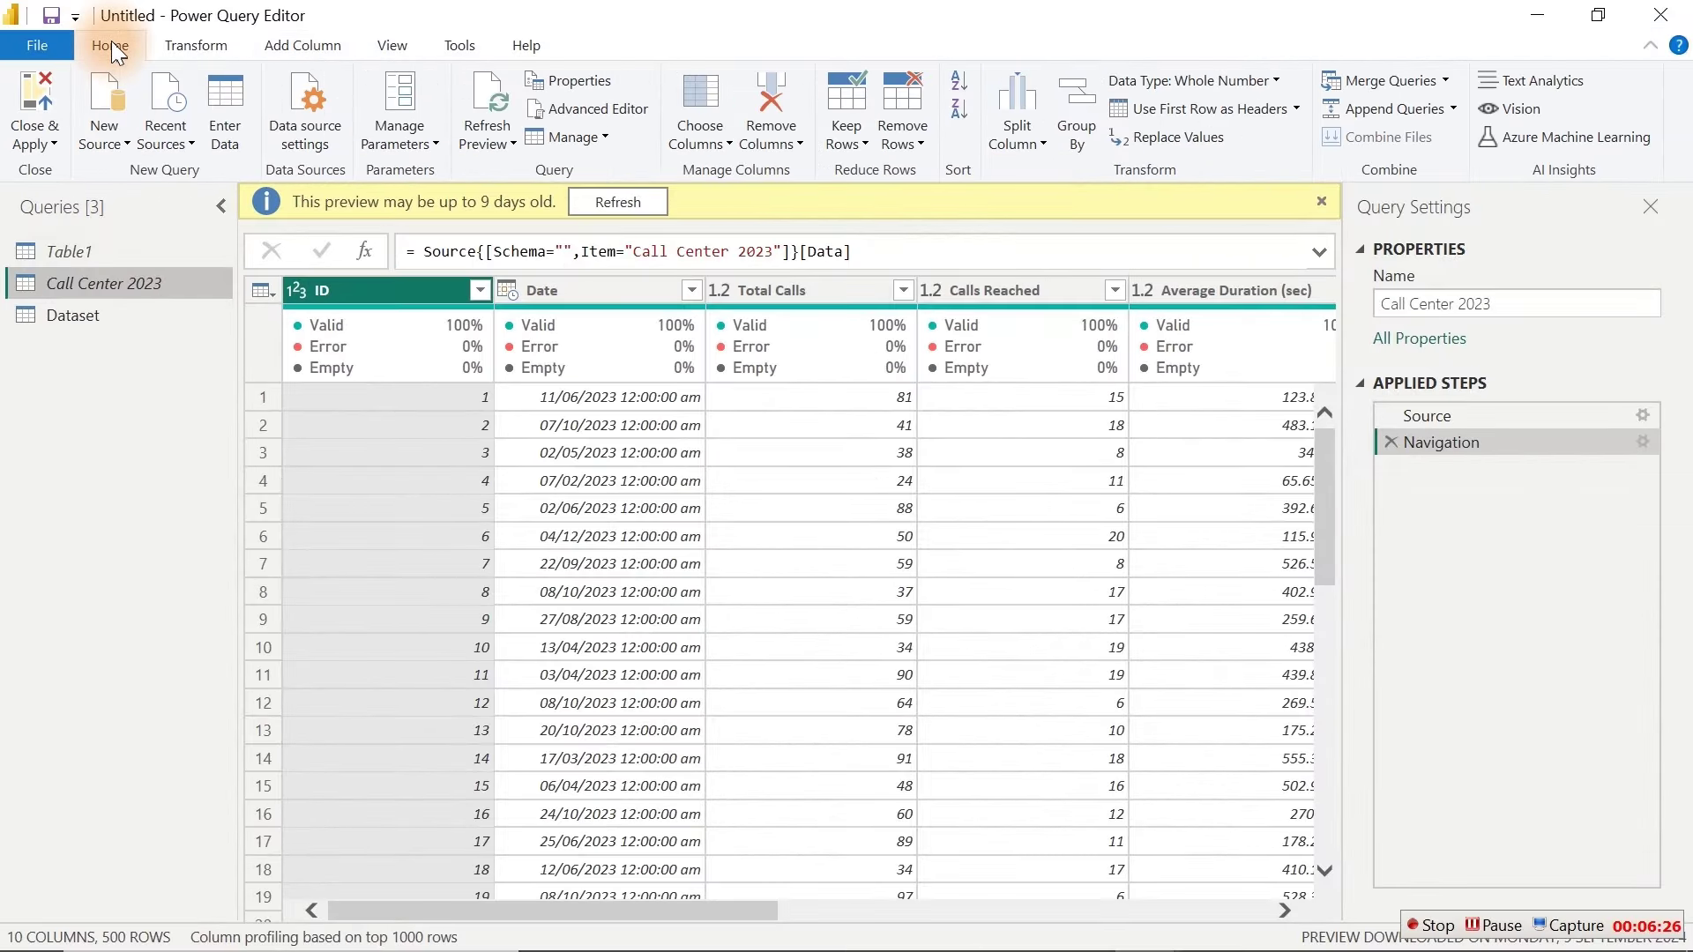
click(35, 103)
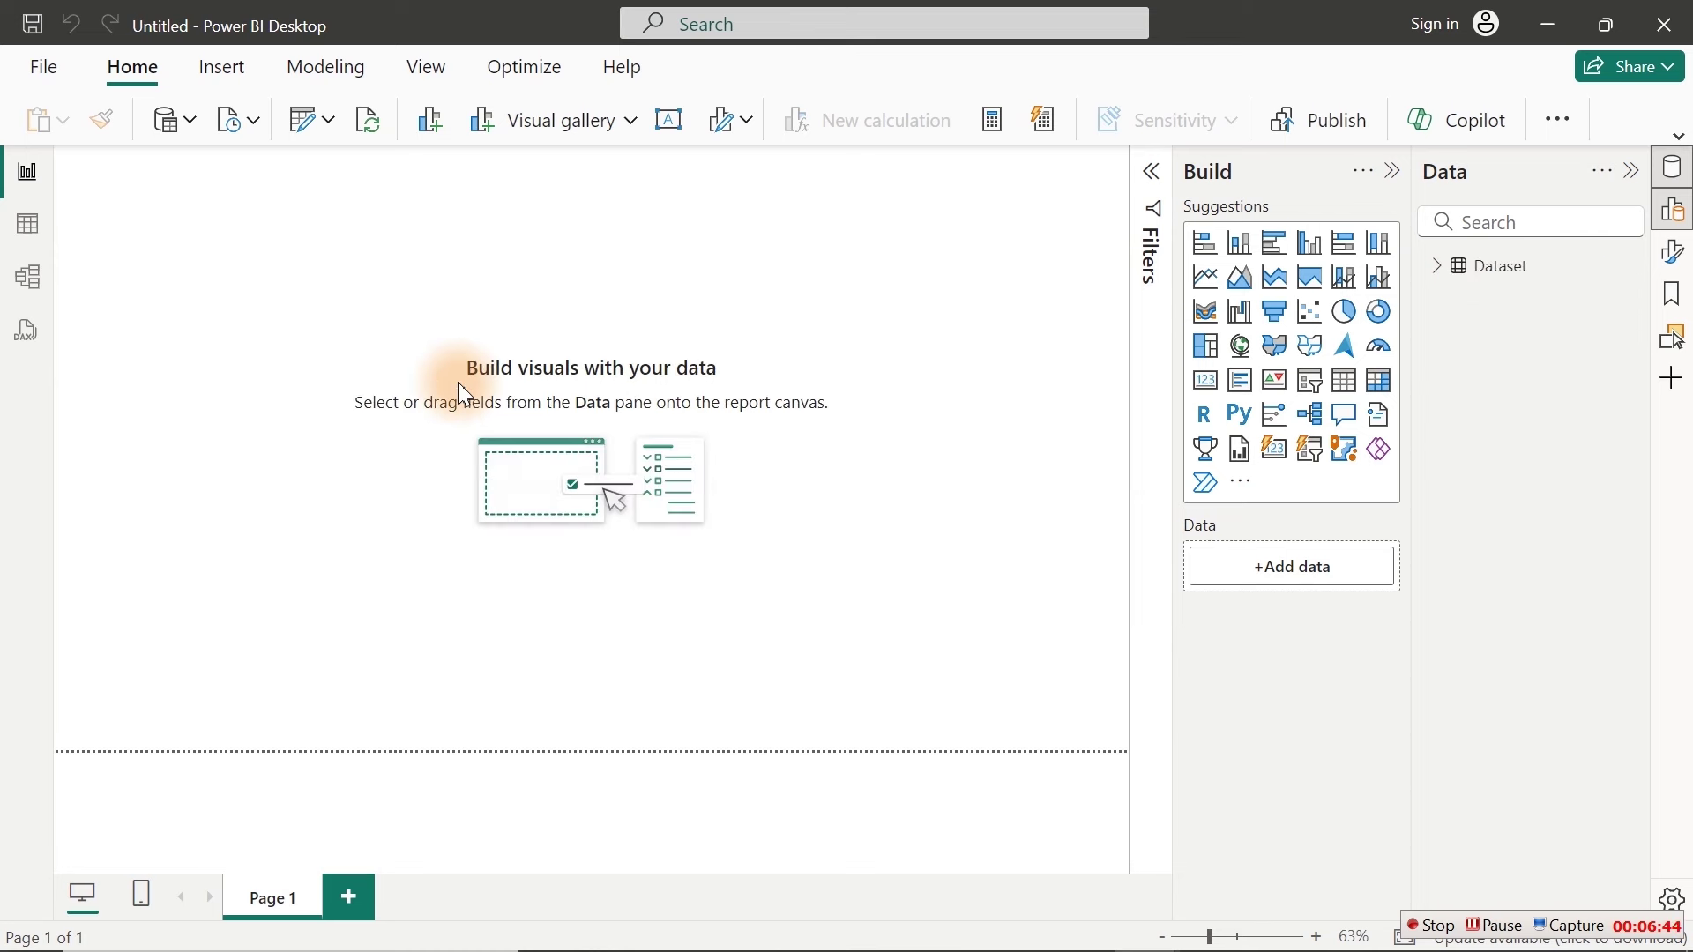
Step: Examine the Dataset table's fields and its Date column in the table view, and return to the blank report page
click(1436, 267)
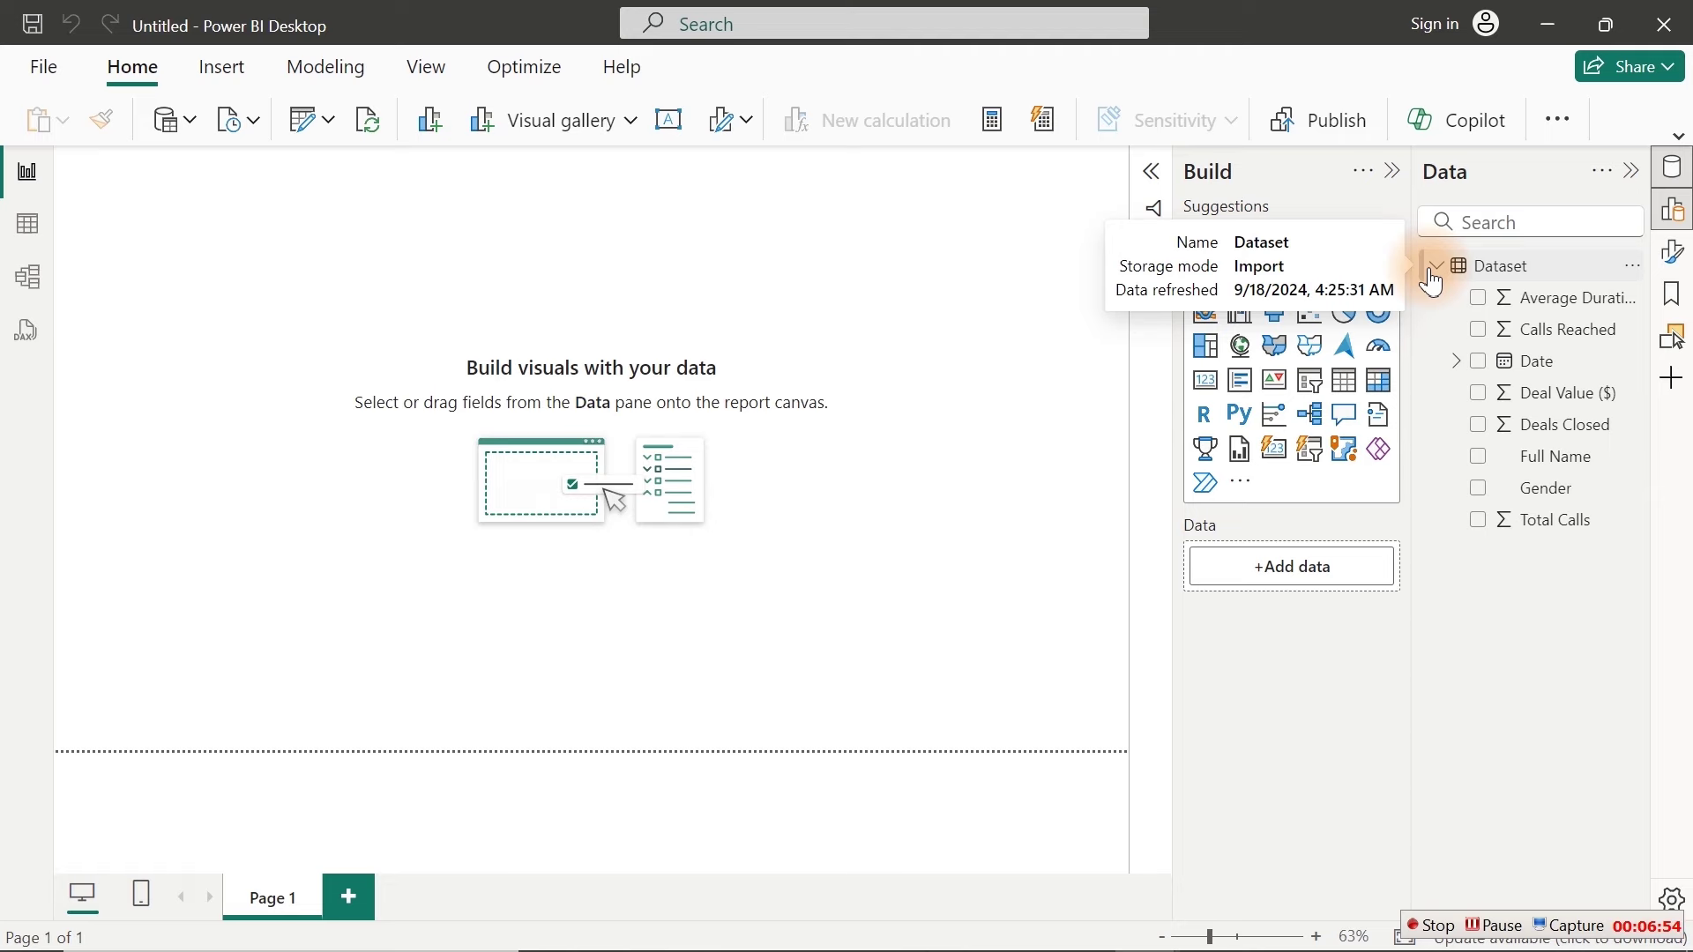
click(28, 227)
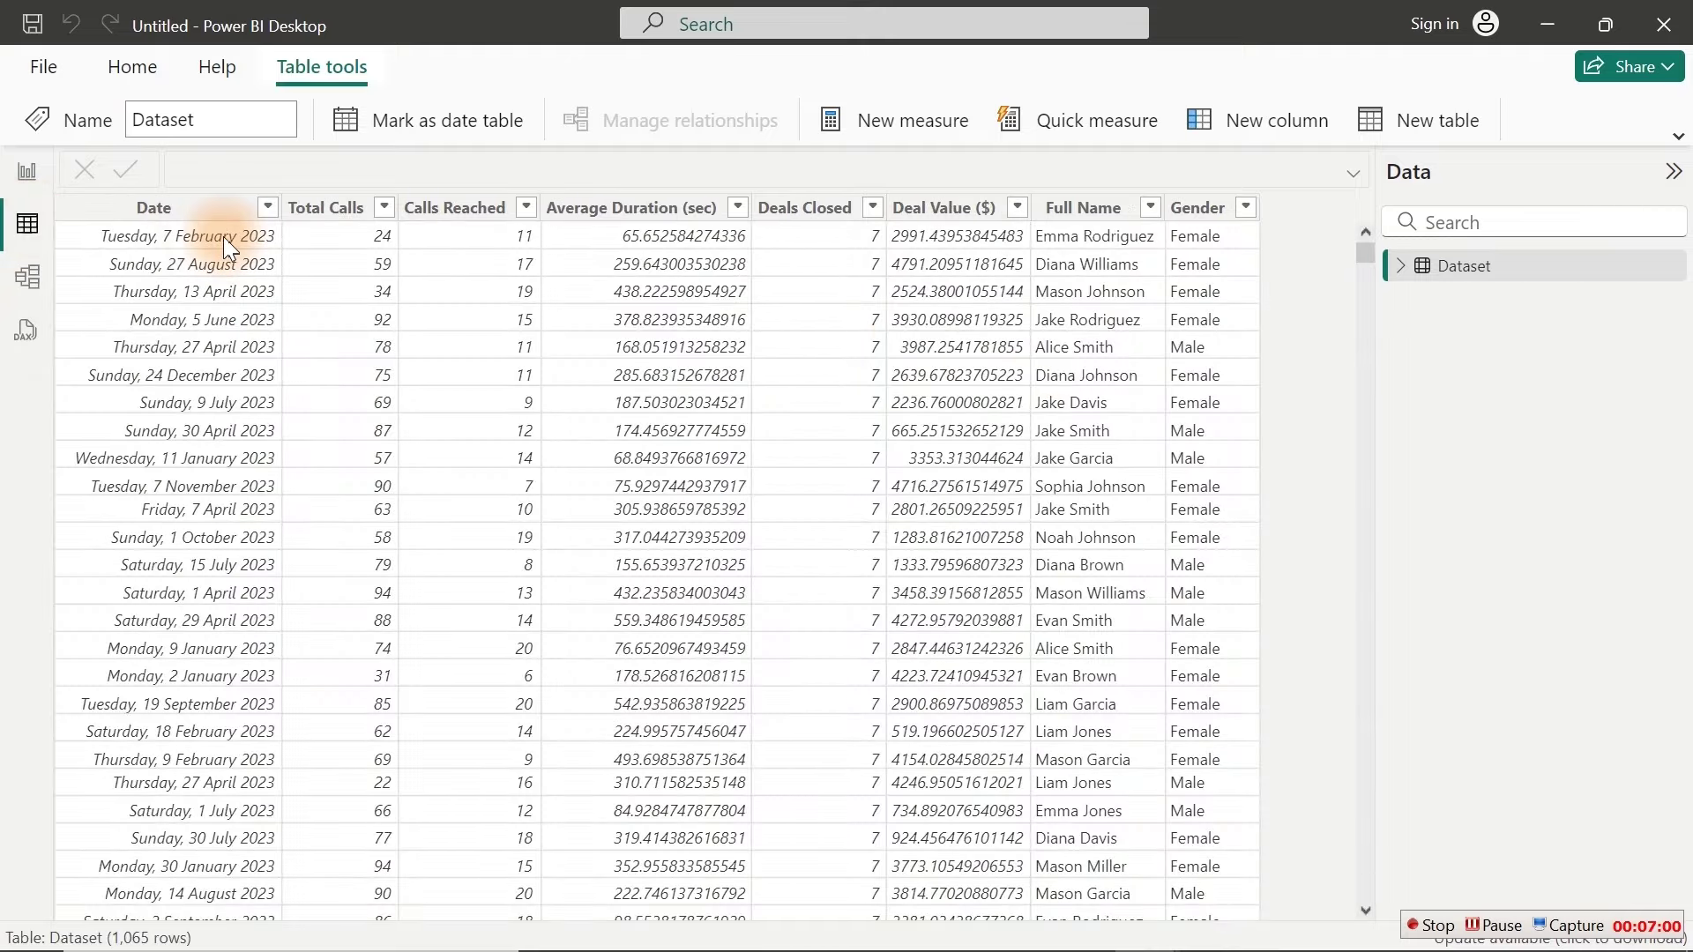
click(187, 211)
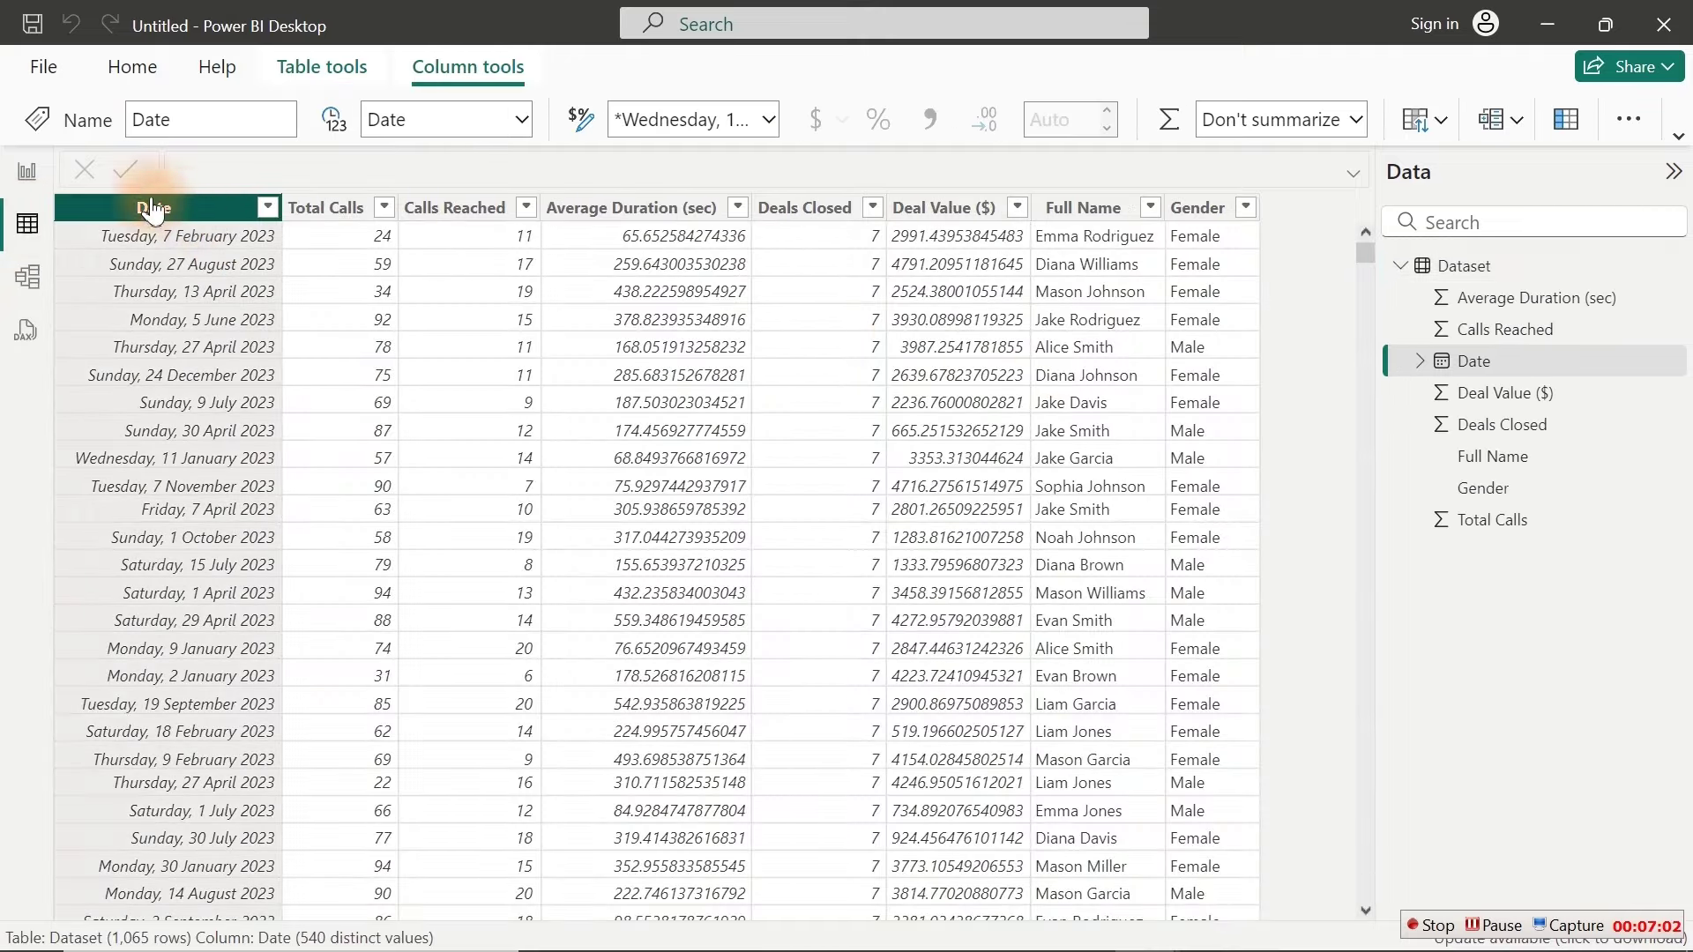
click(36, 176)
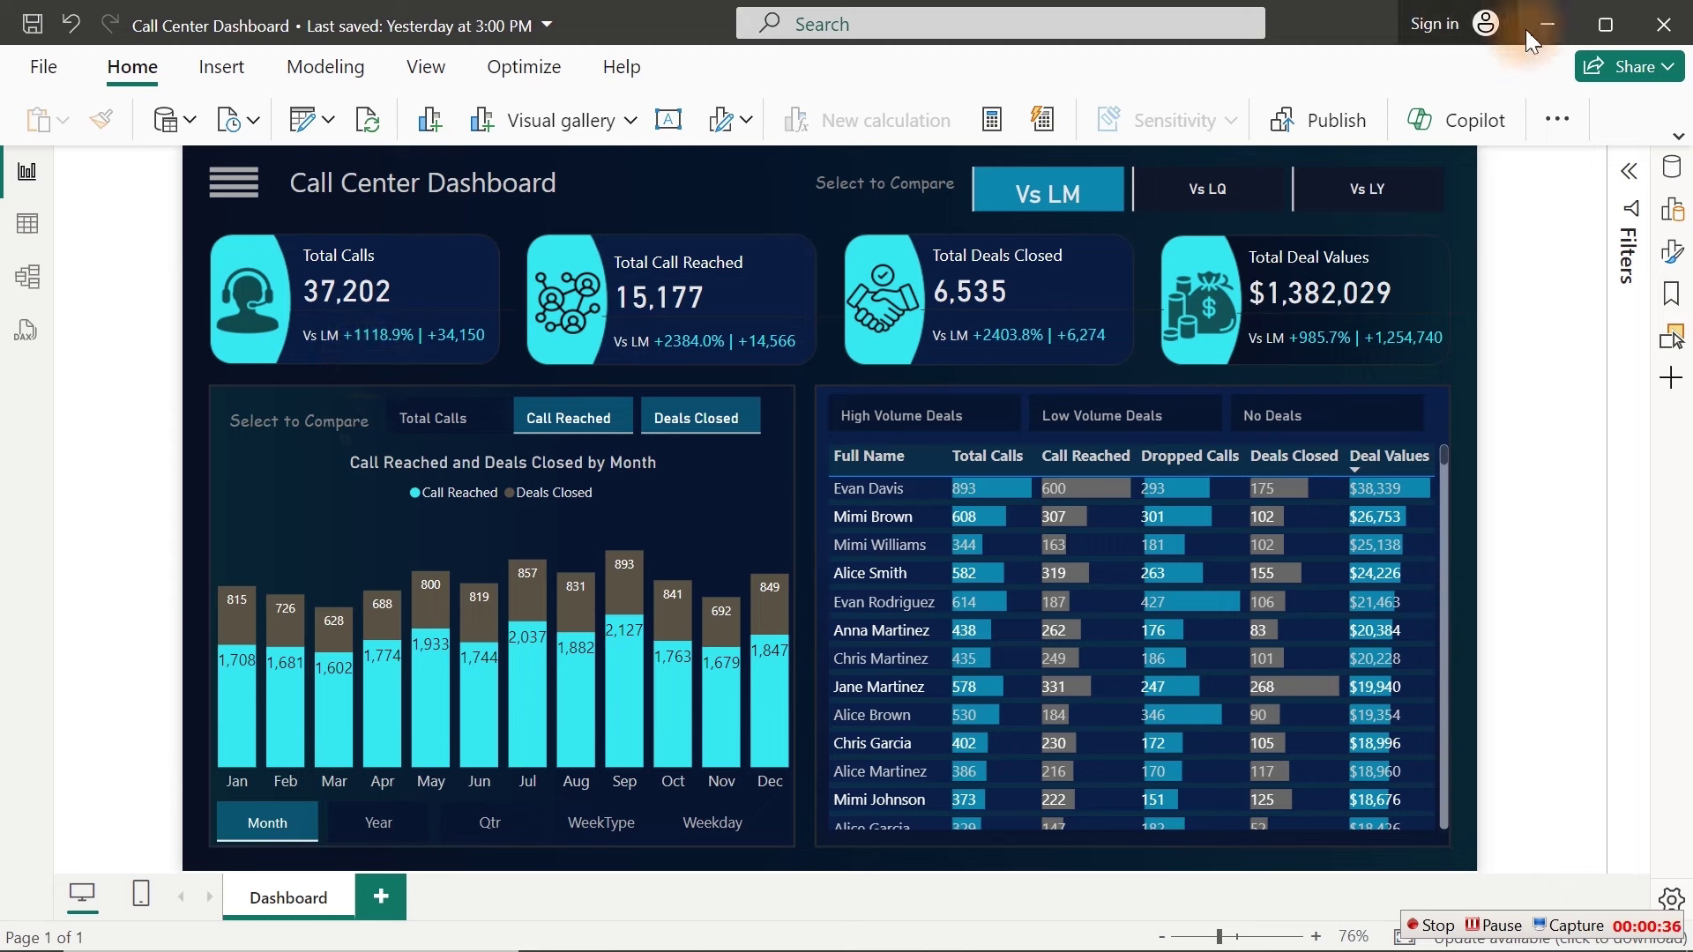
click(1649, 23)
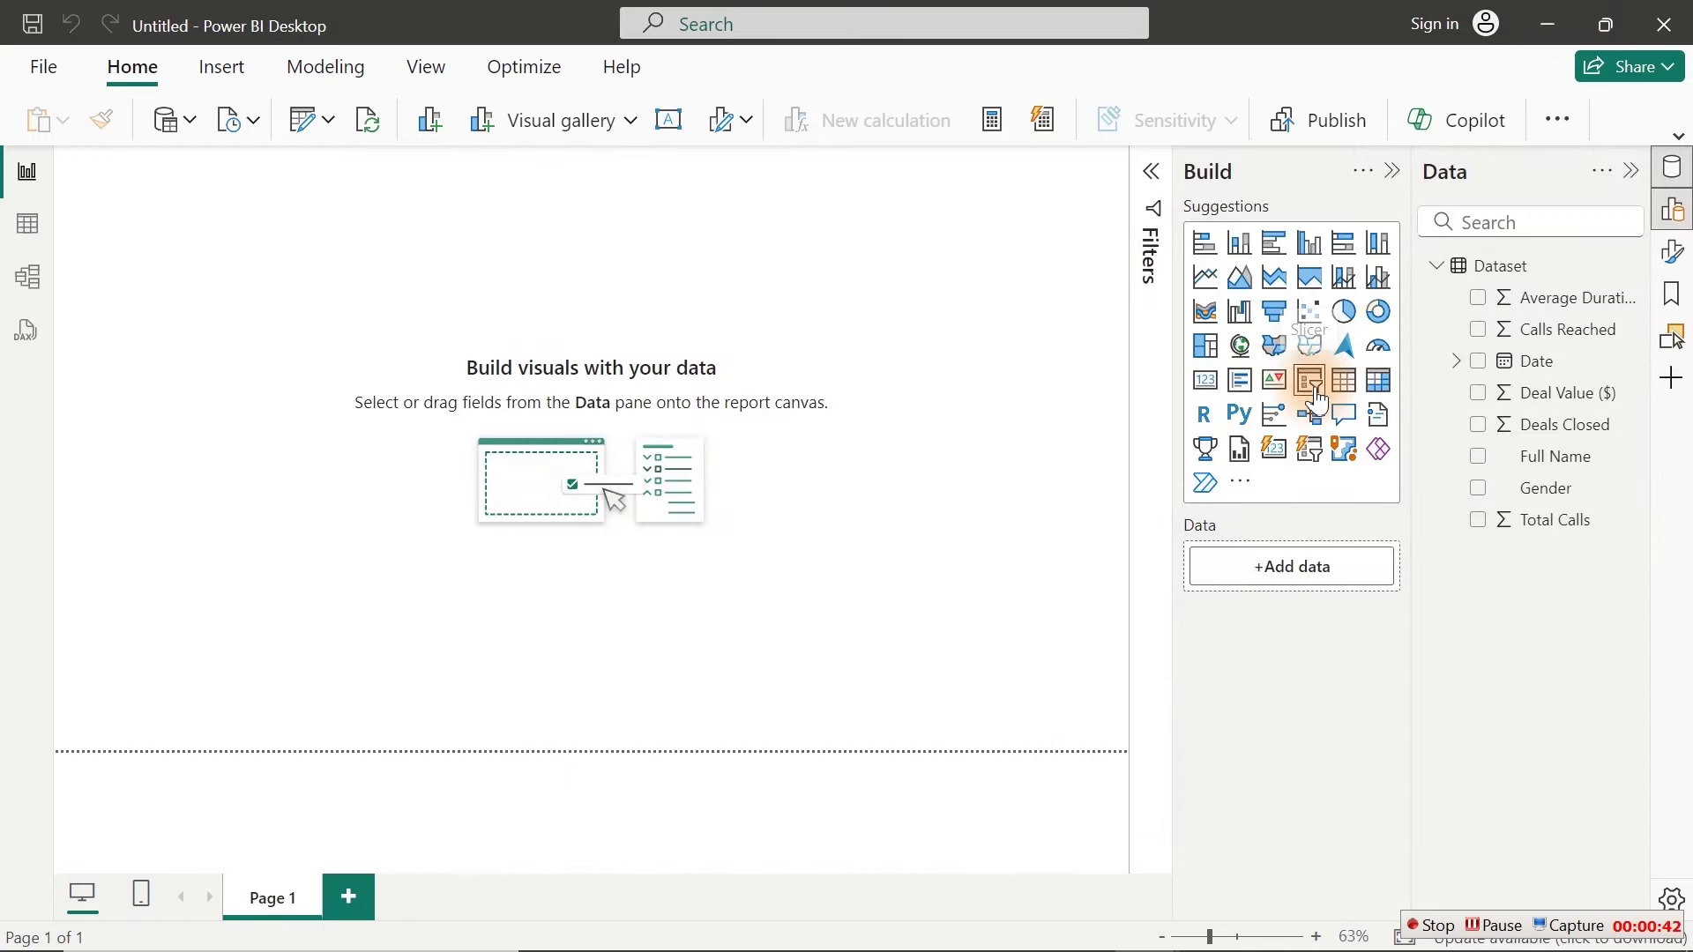
Step: Add a new visual to the blank report page, reposition it, and change it to a card
right_click(610, 278)
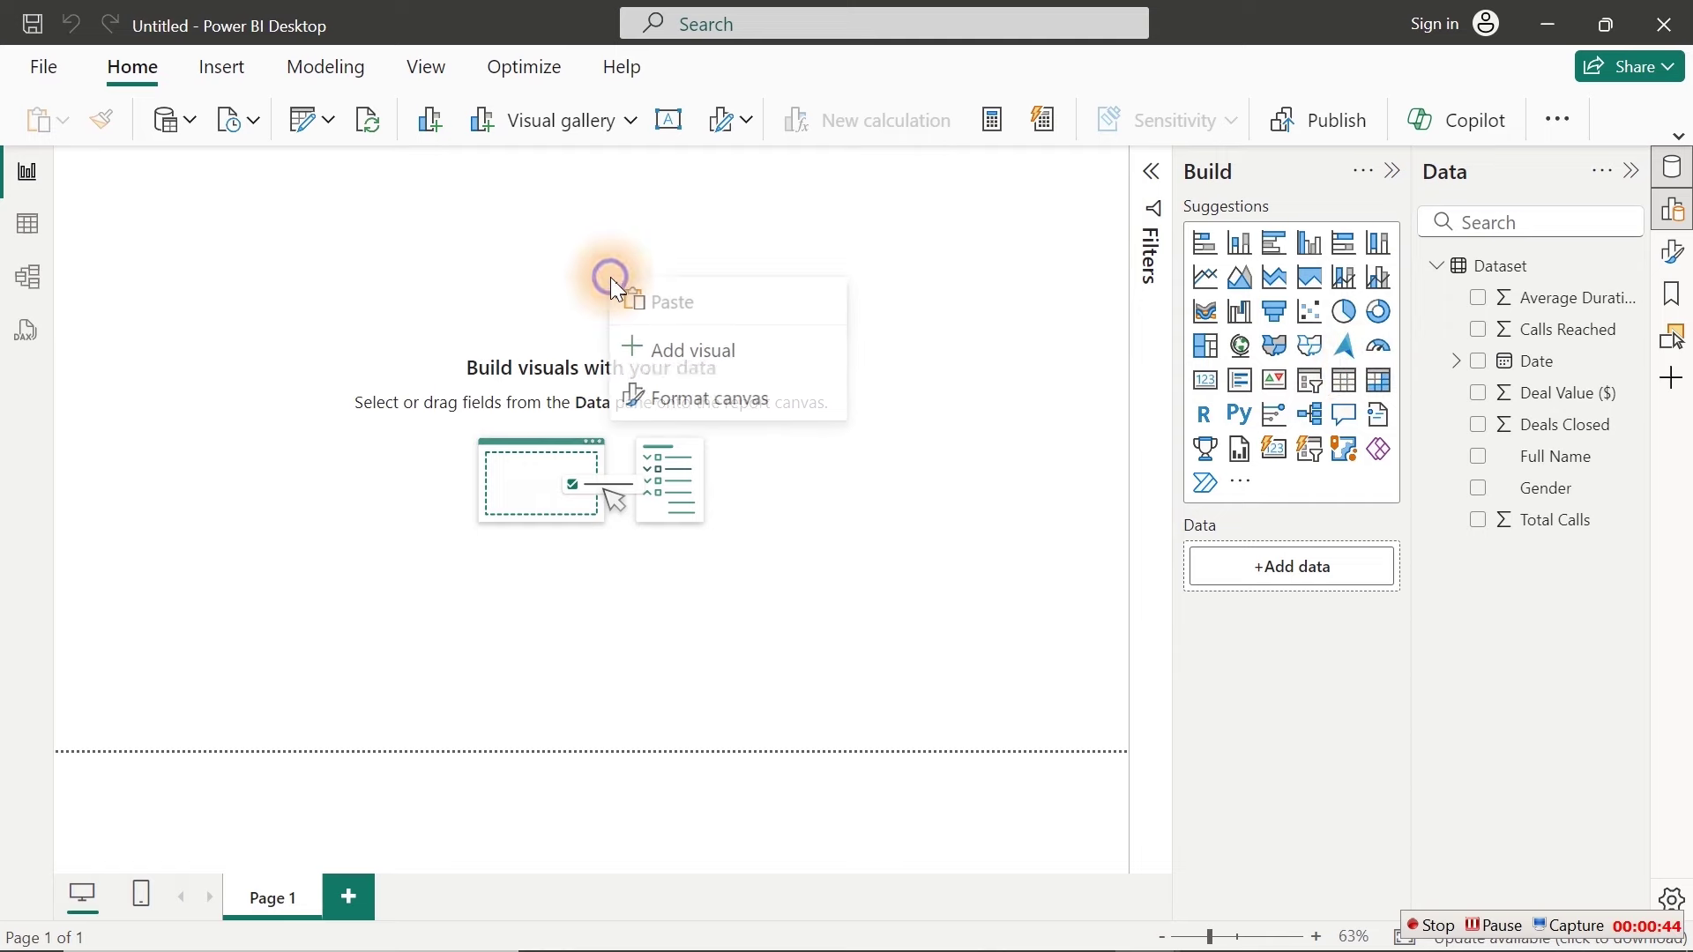
click(675, 360)
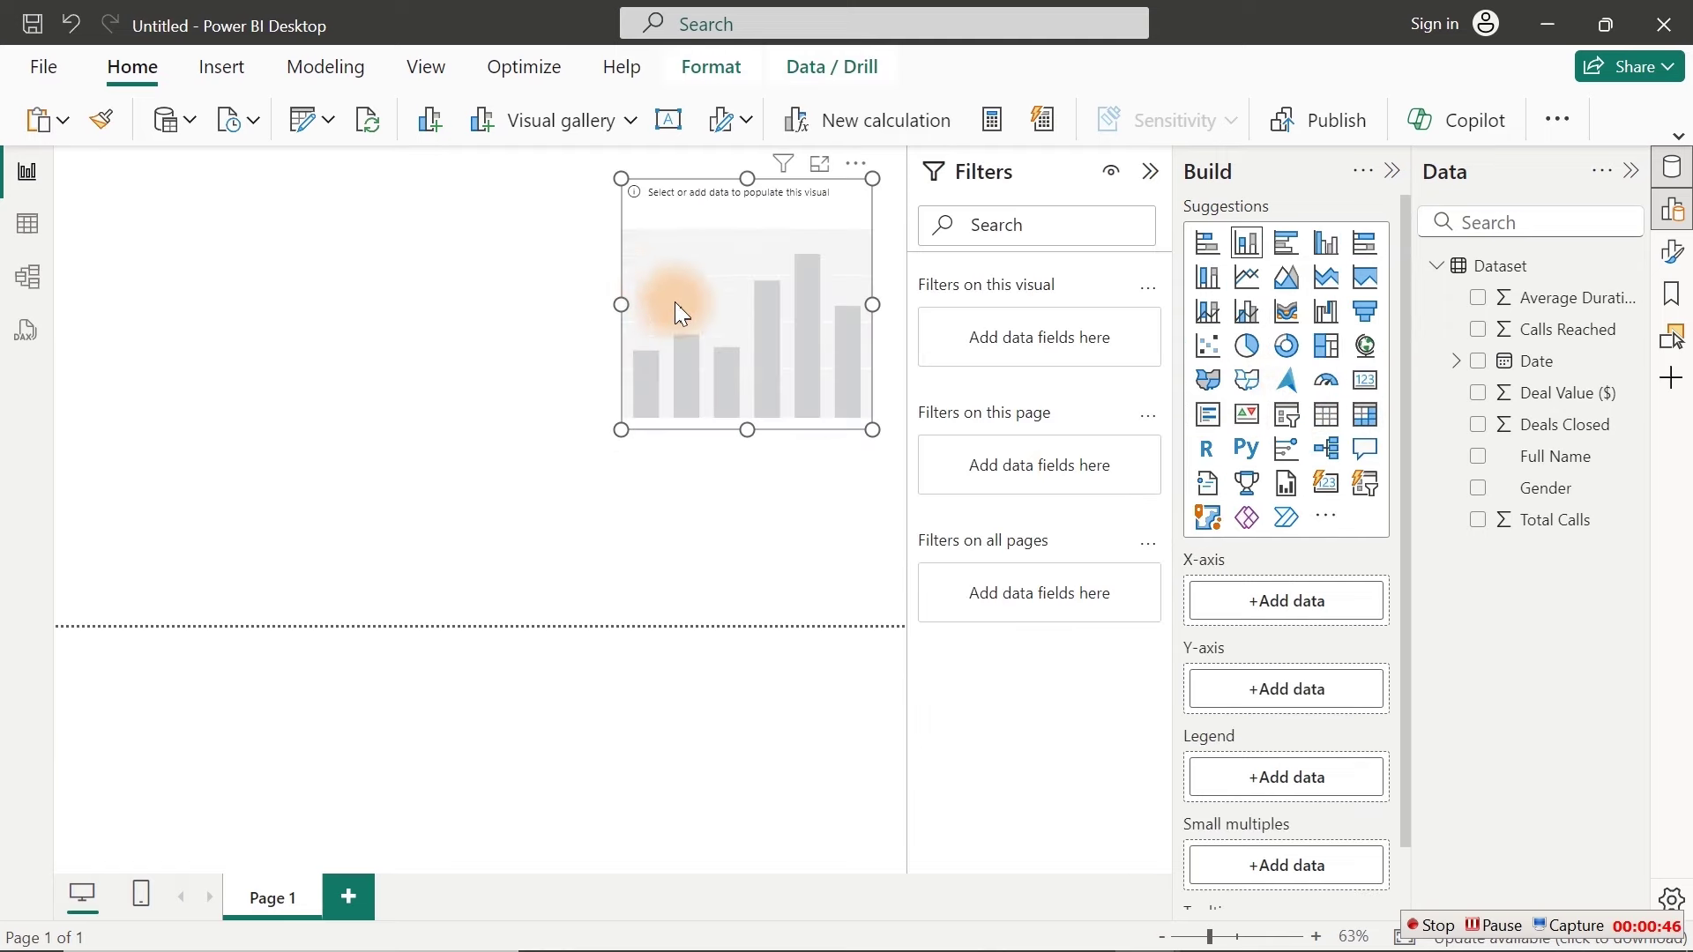
drag(582, 282, 404, 369)
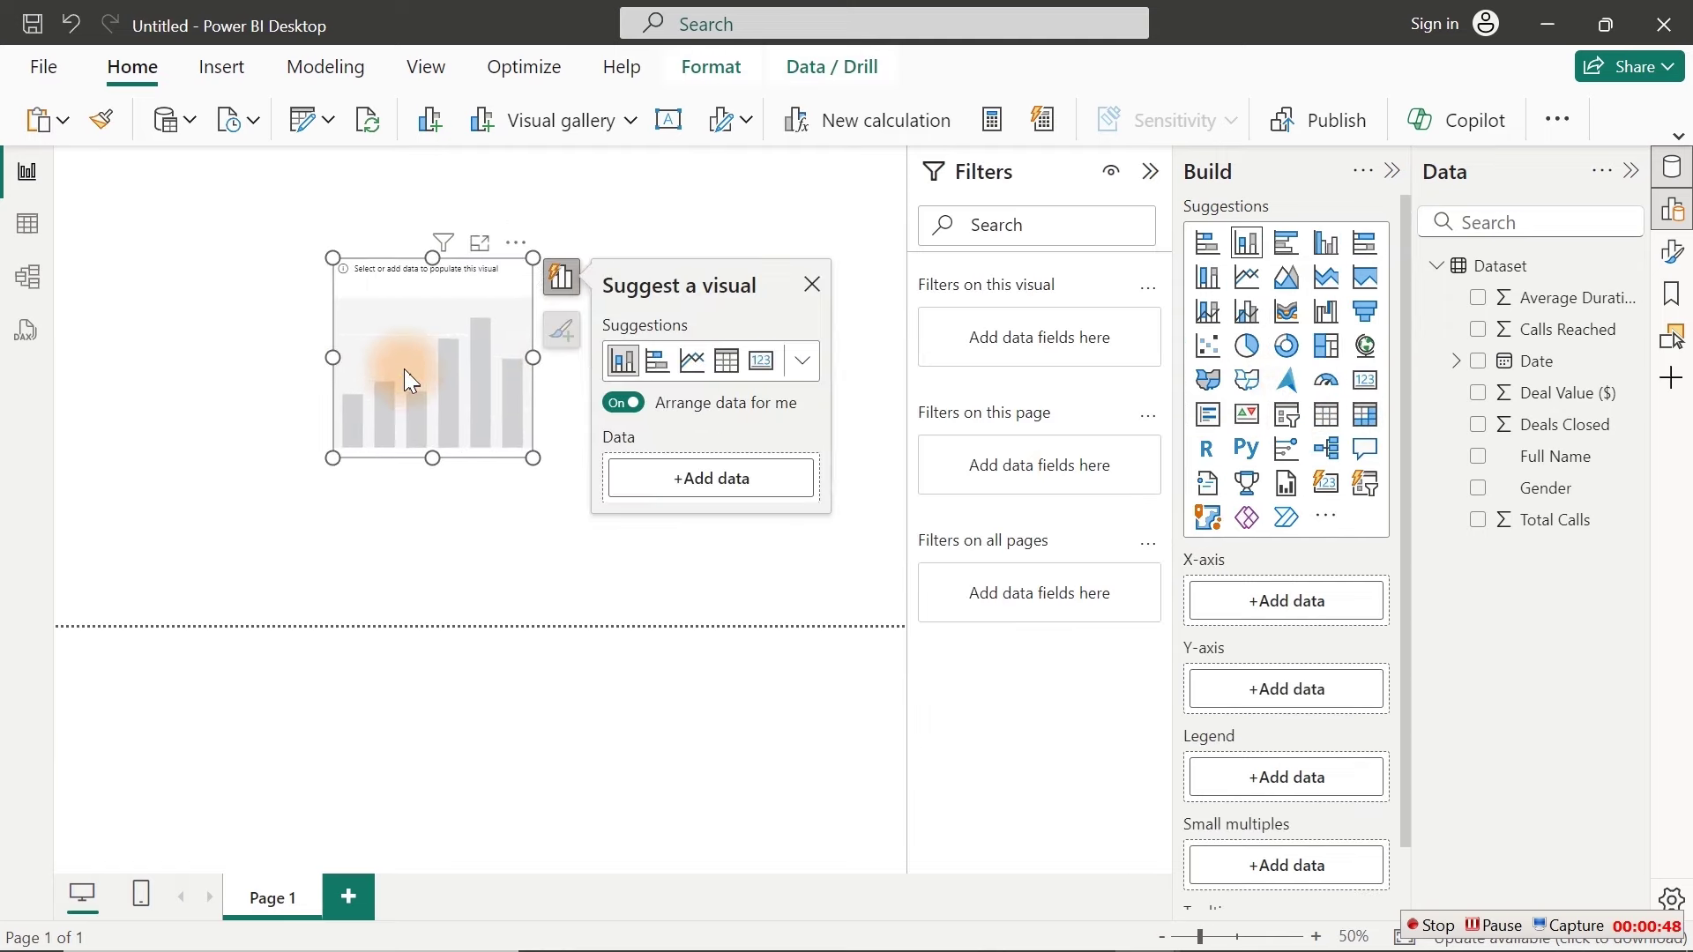
click(760, 360)
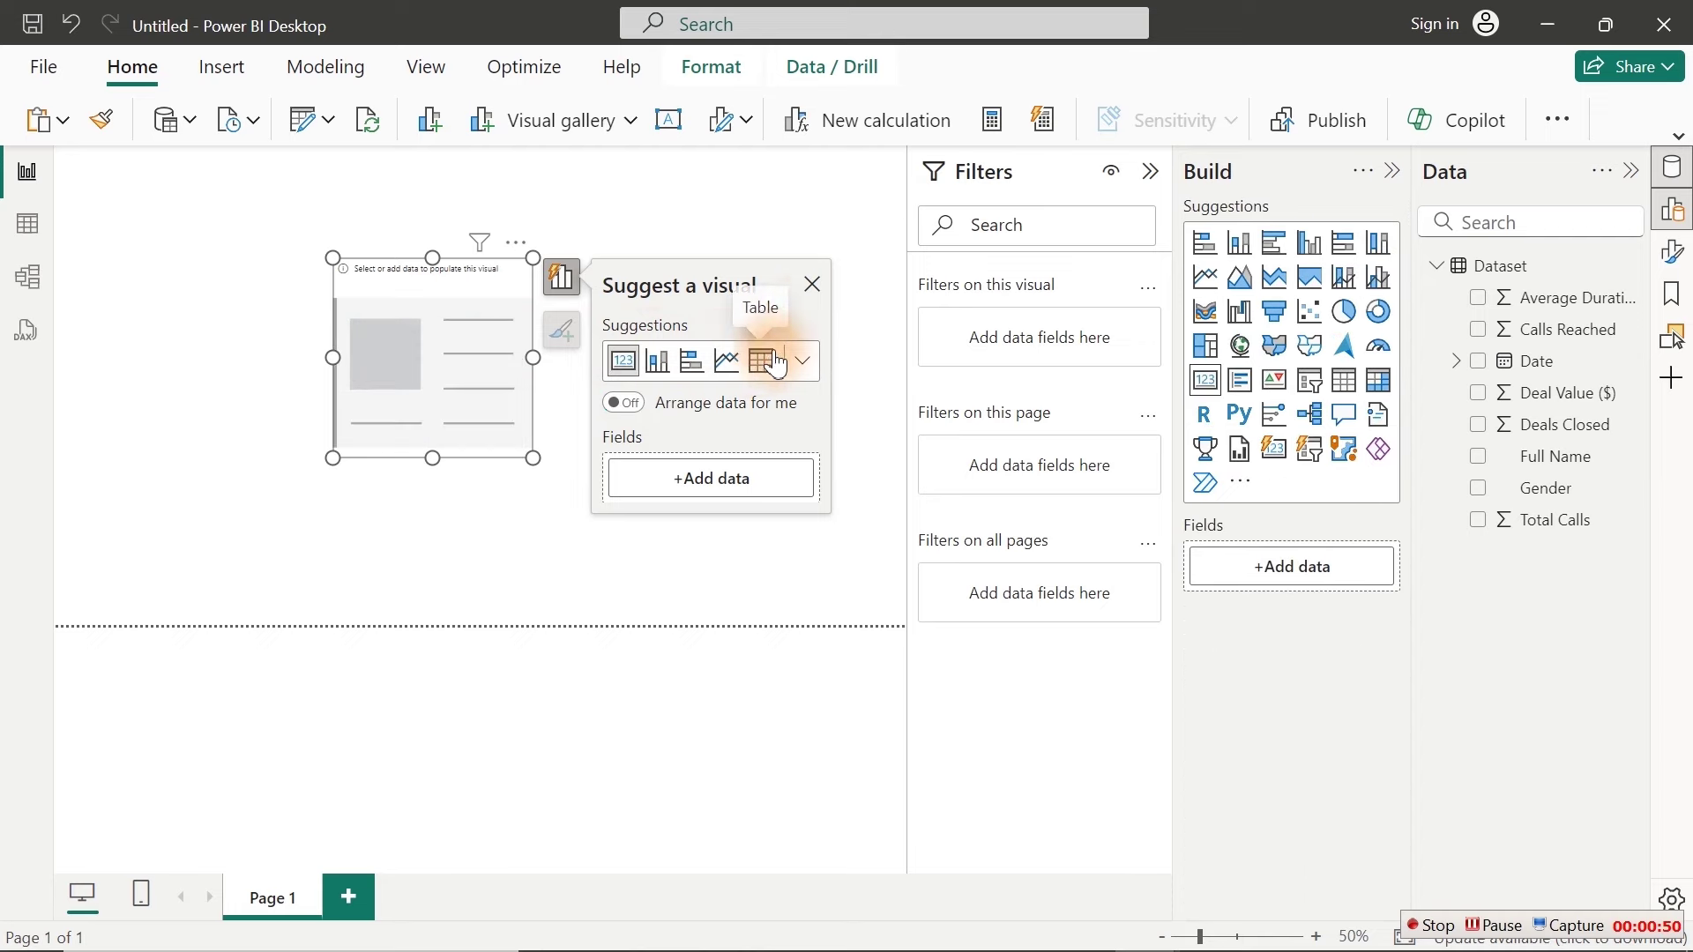
click(812, 289)
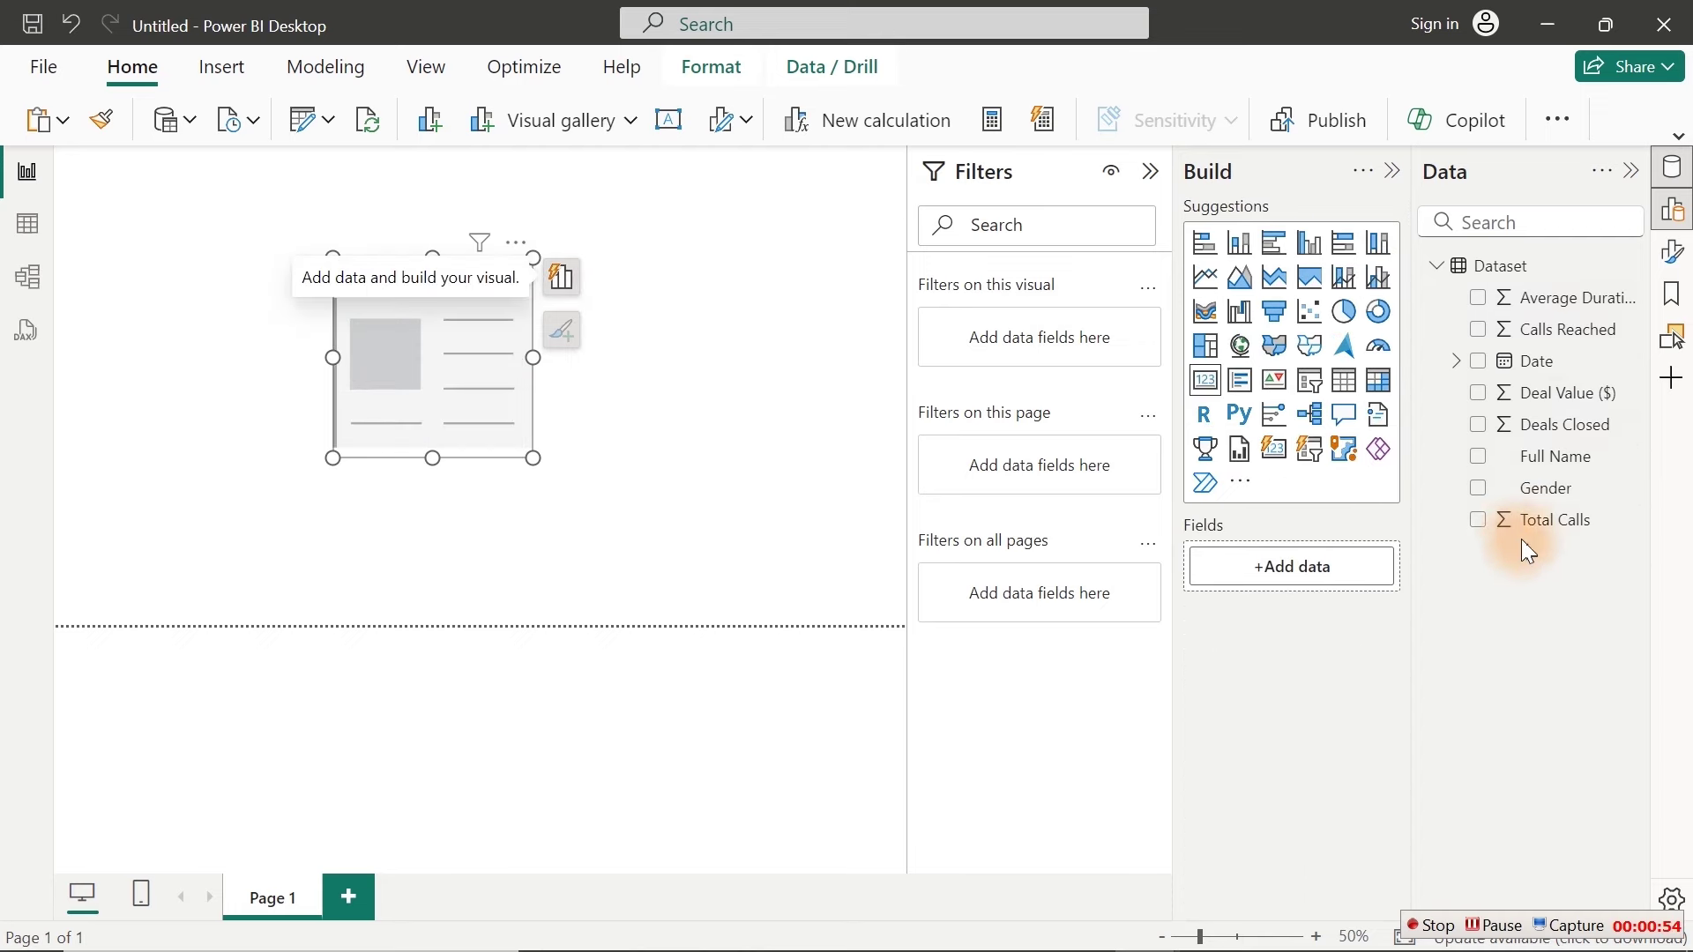
Step: Show the Dataset's Total Calls field in the card, enlarge the card, and collapse the Filters and Build panes
click(1479, 522)
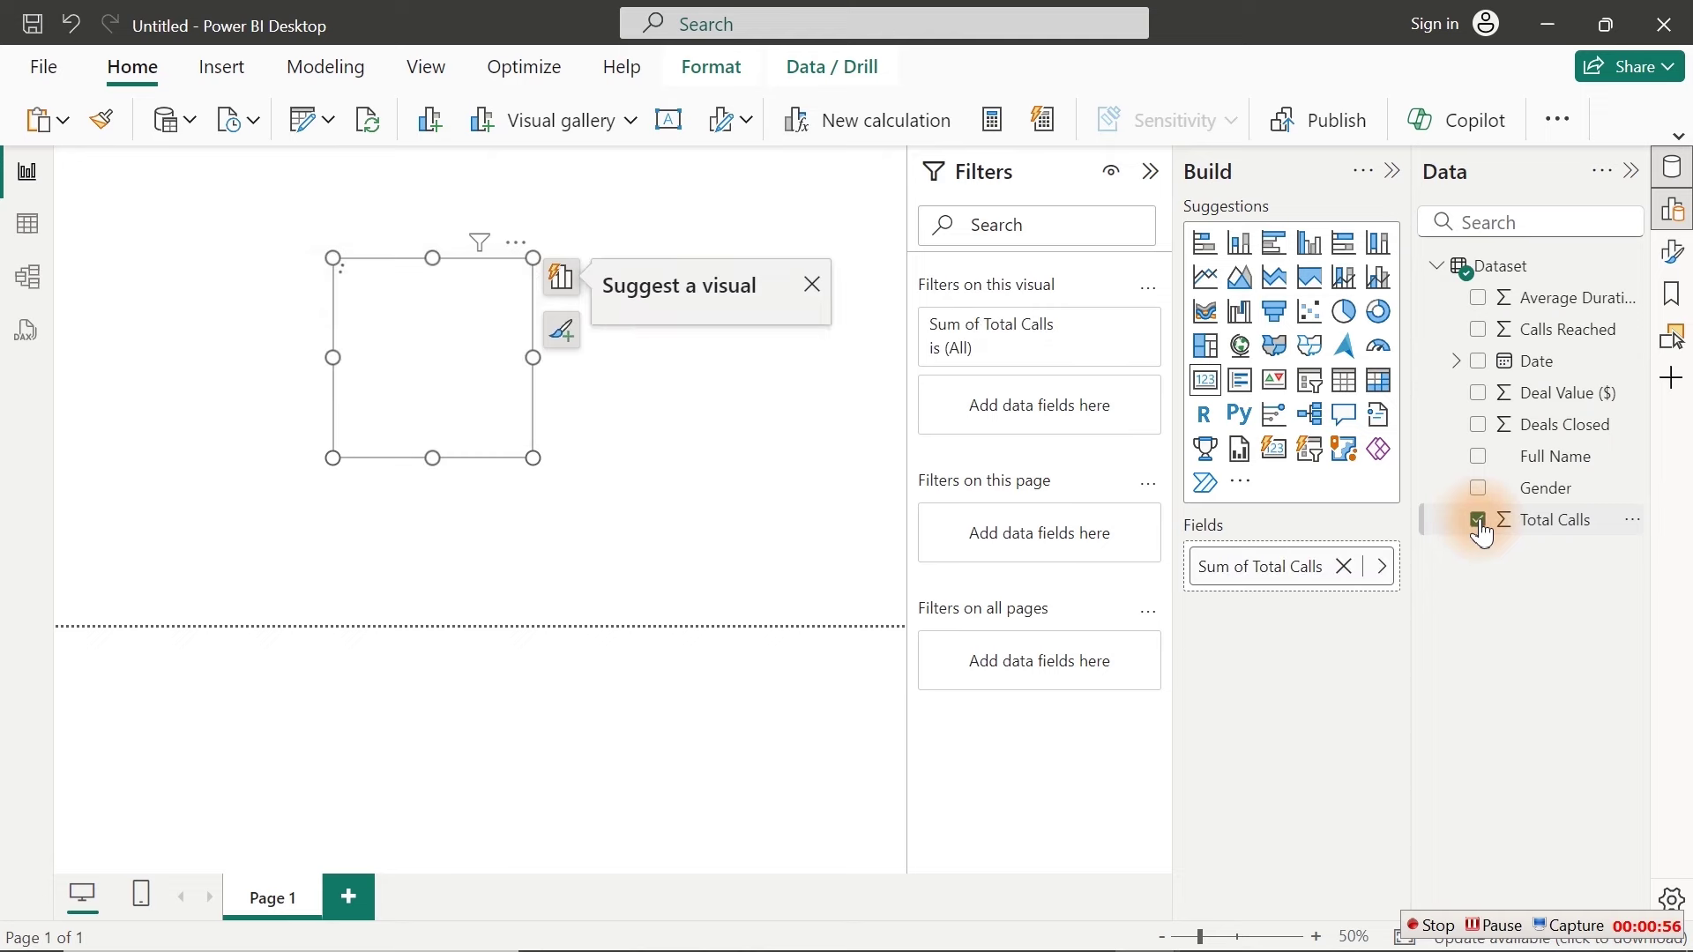
drag(533, 458, 670, 438)
click(1151, 173)
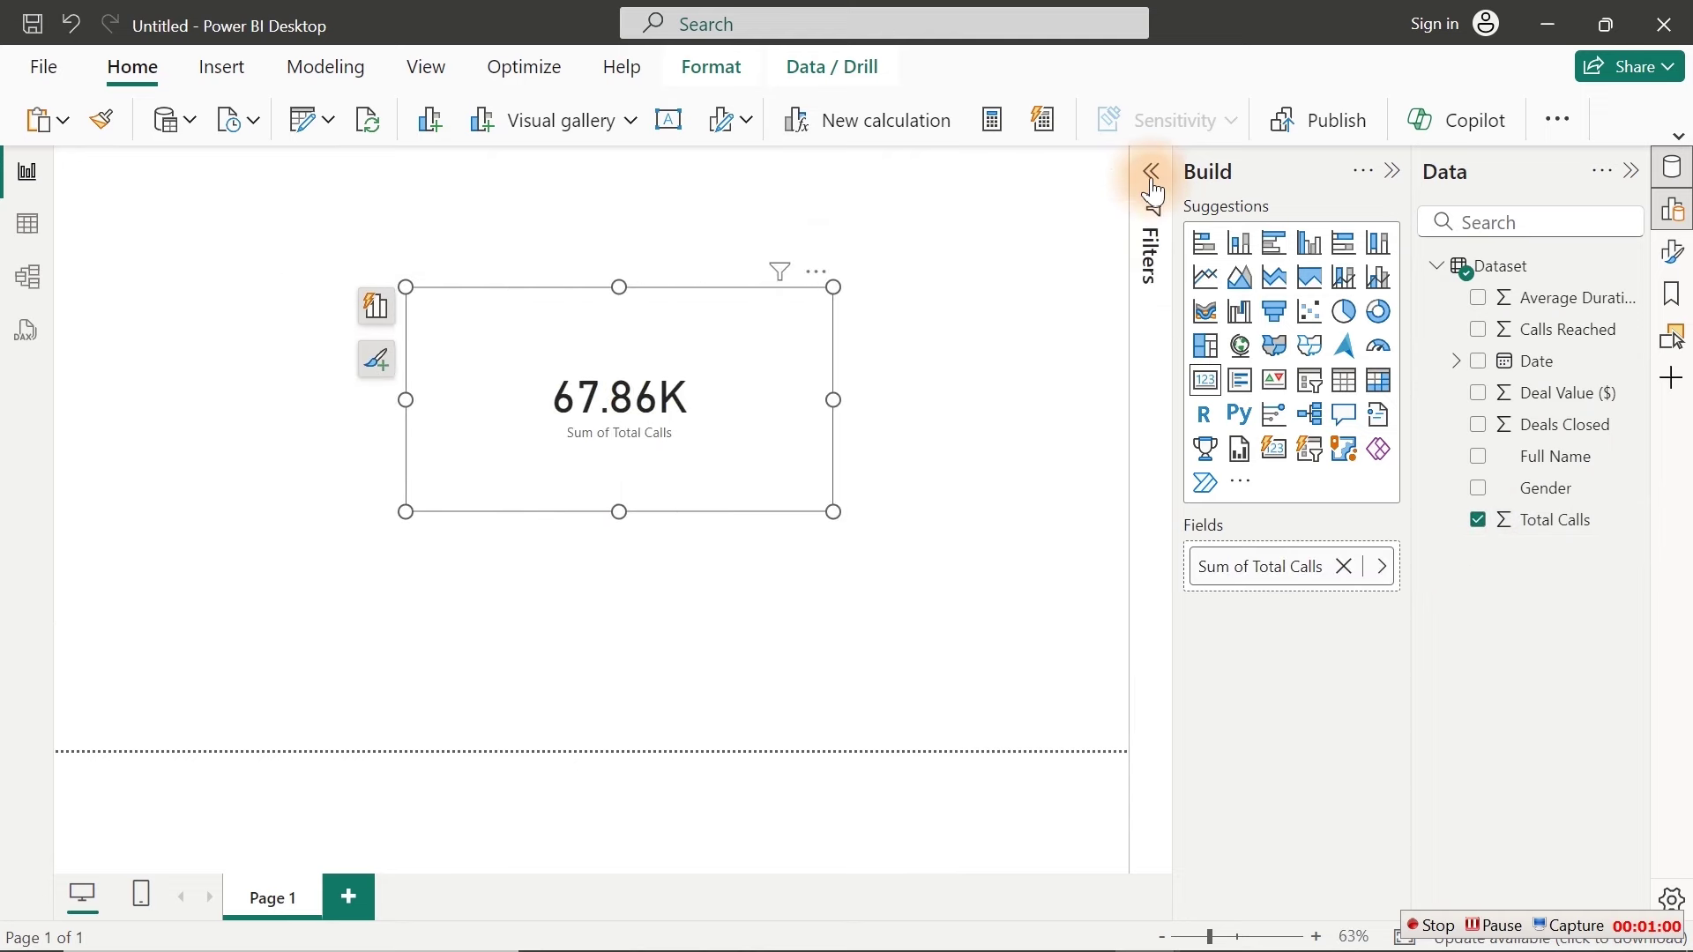
click(1395, 170)
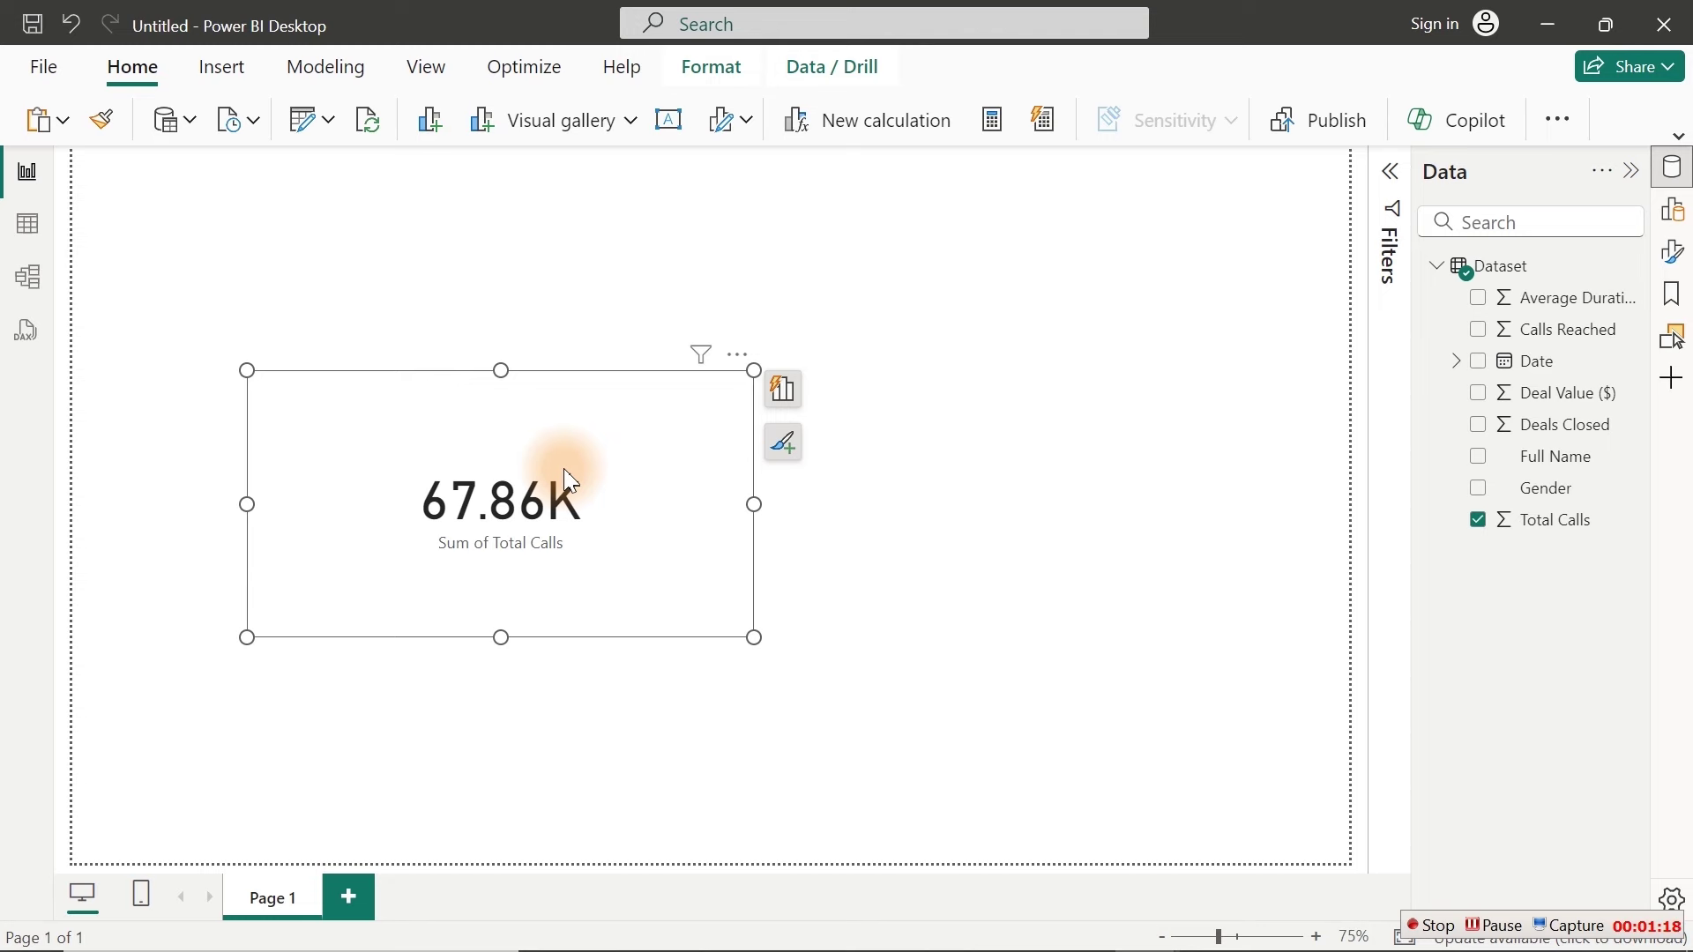
Step: Create an empty manually entered table named DAX Measures and load it into the model
click(1439, 267)
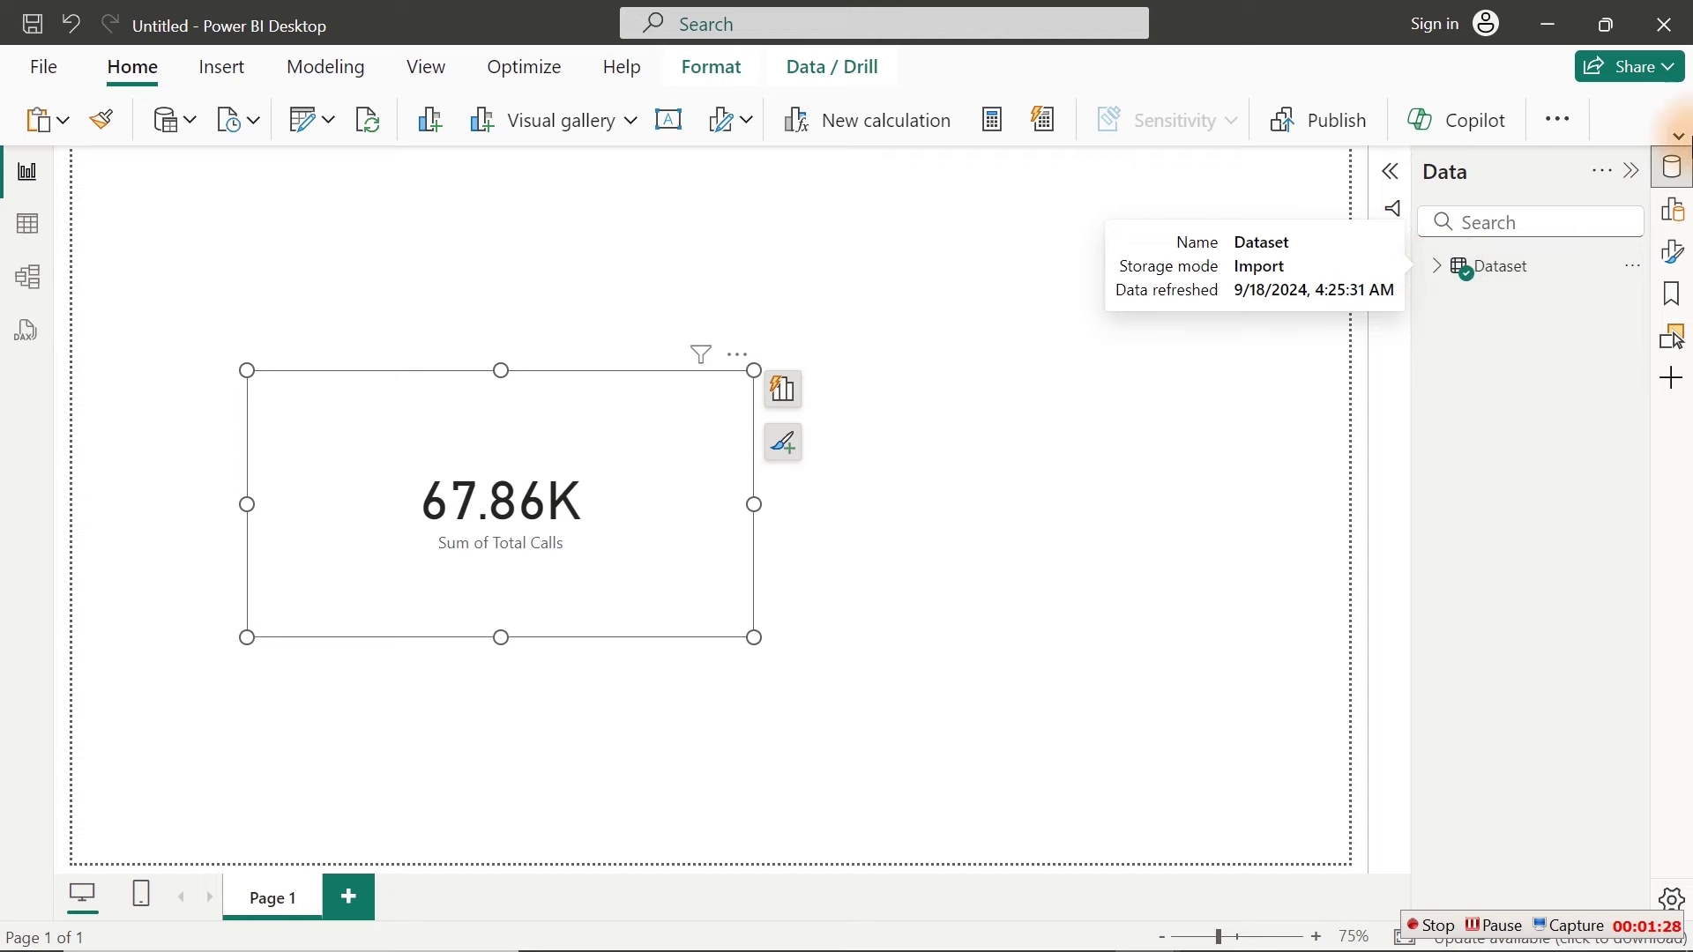
click(1682, 139)
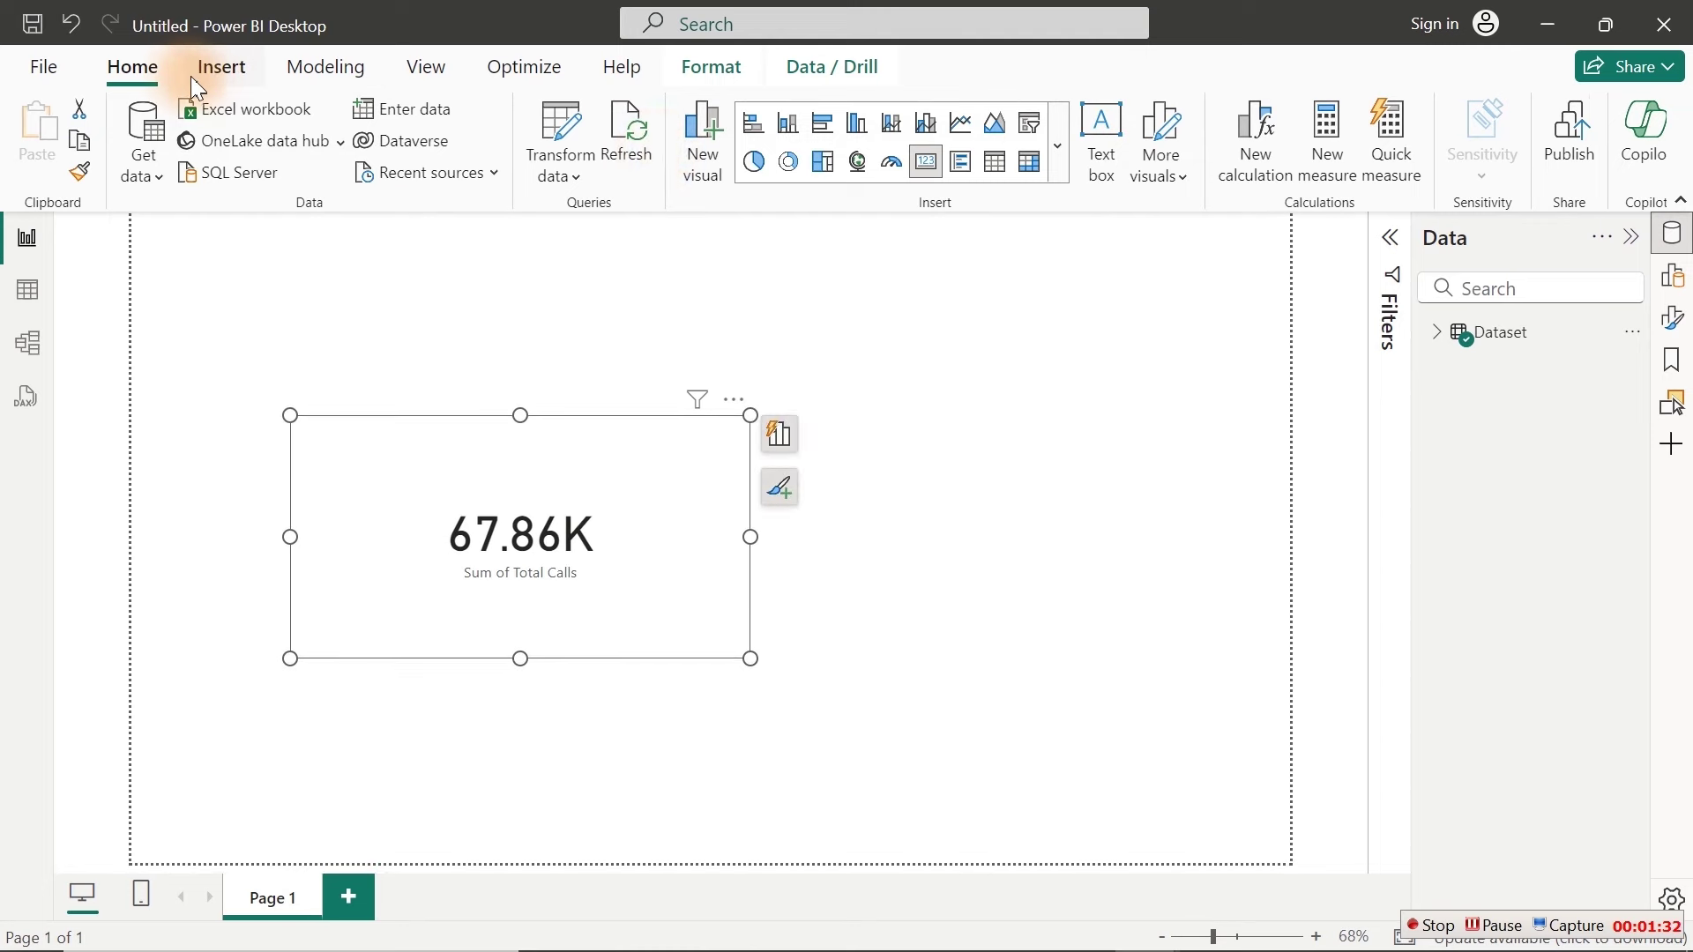
click(423, 111)
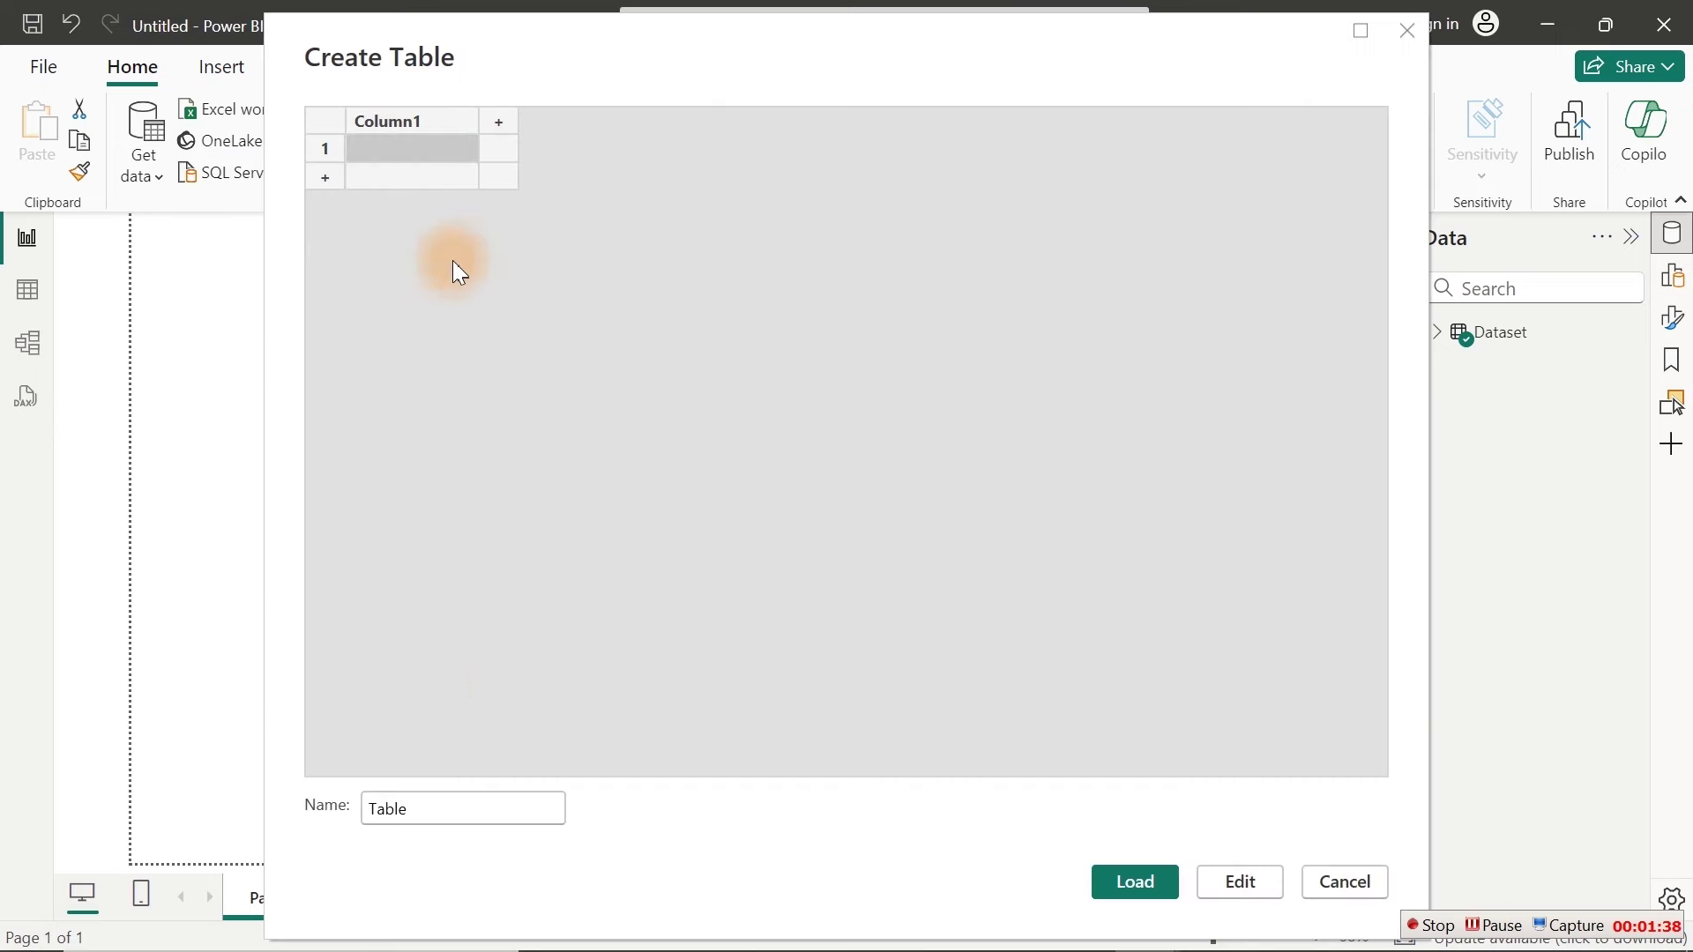
drag(480, 810, 371, 808)
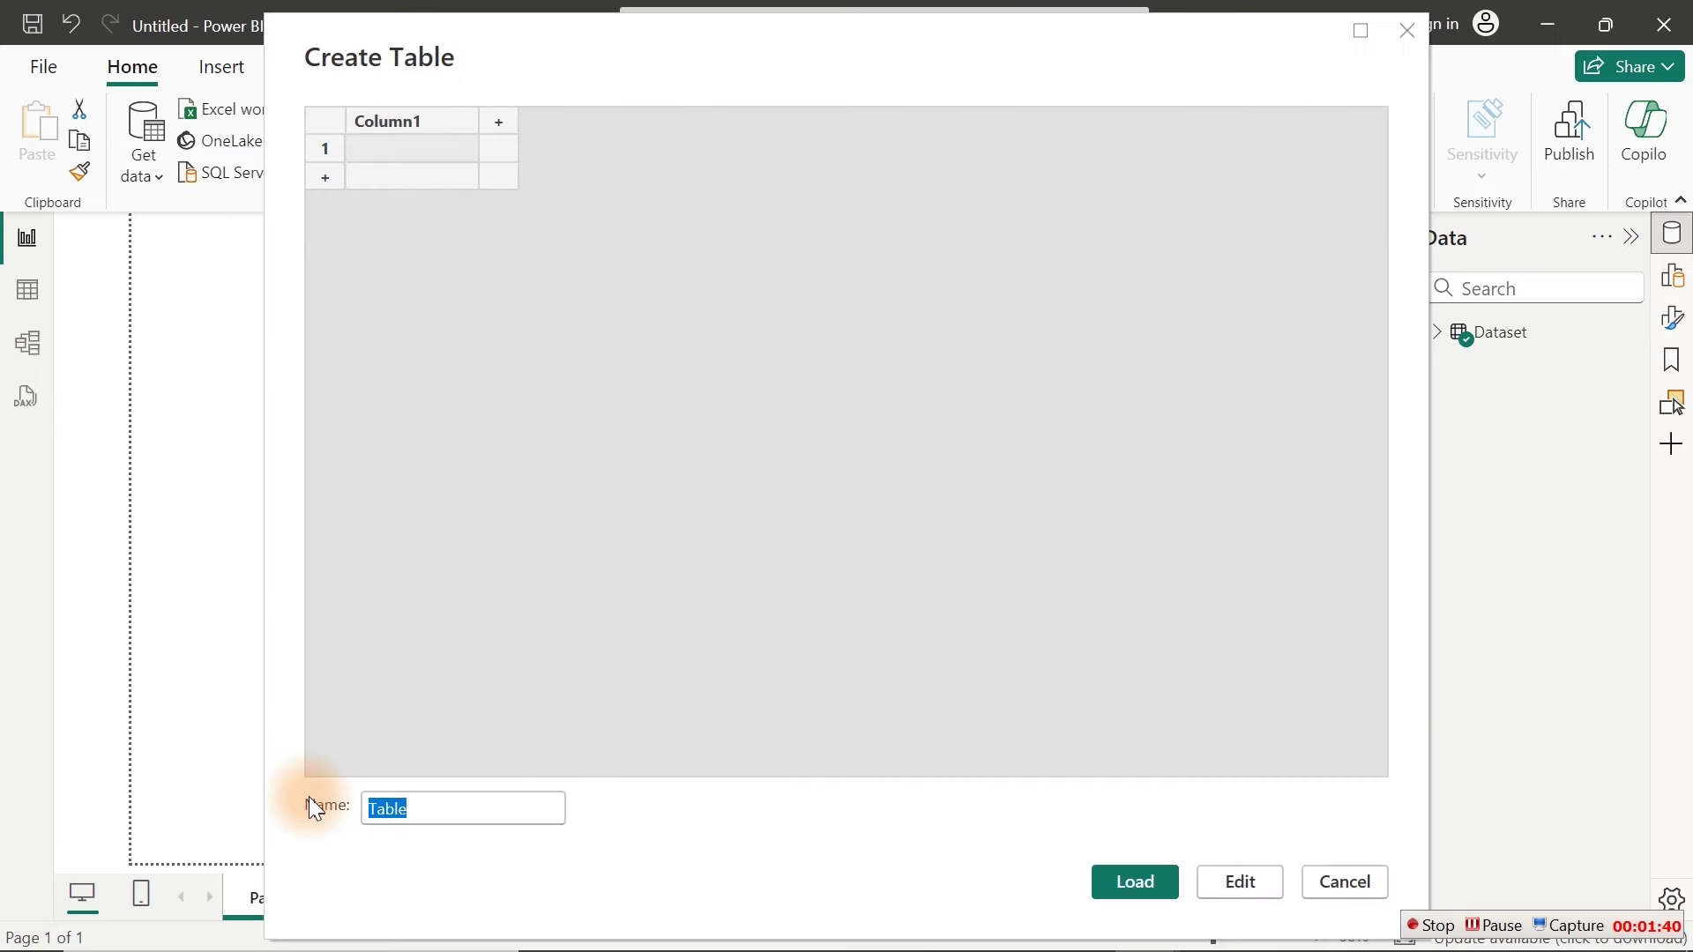
text(D)
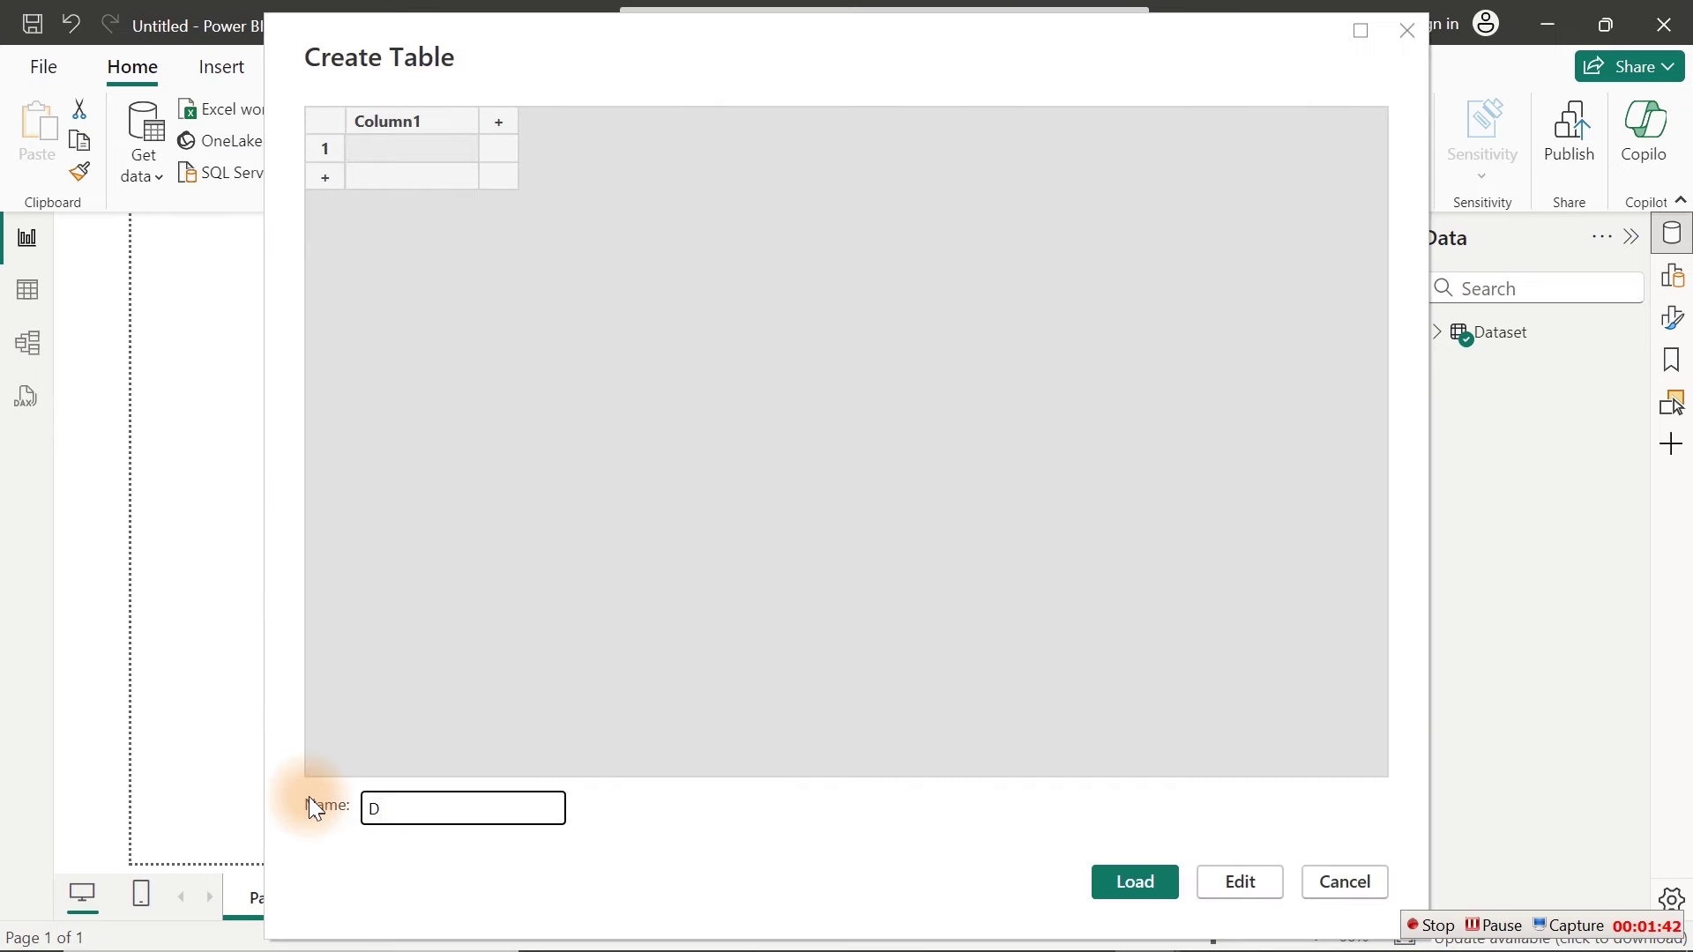
text(AX Measures)
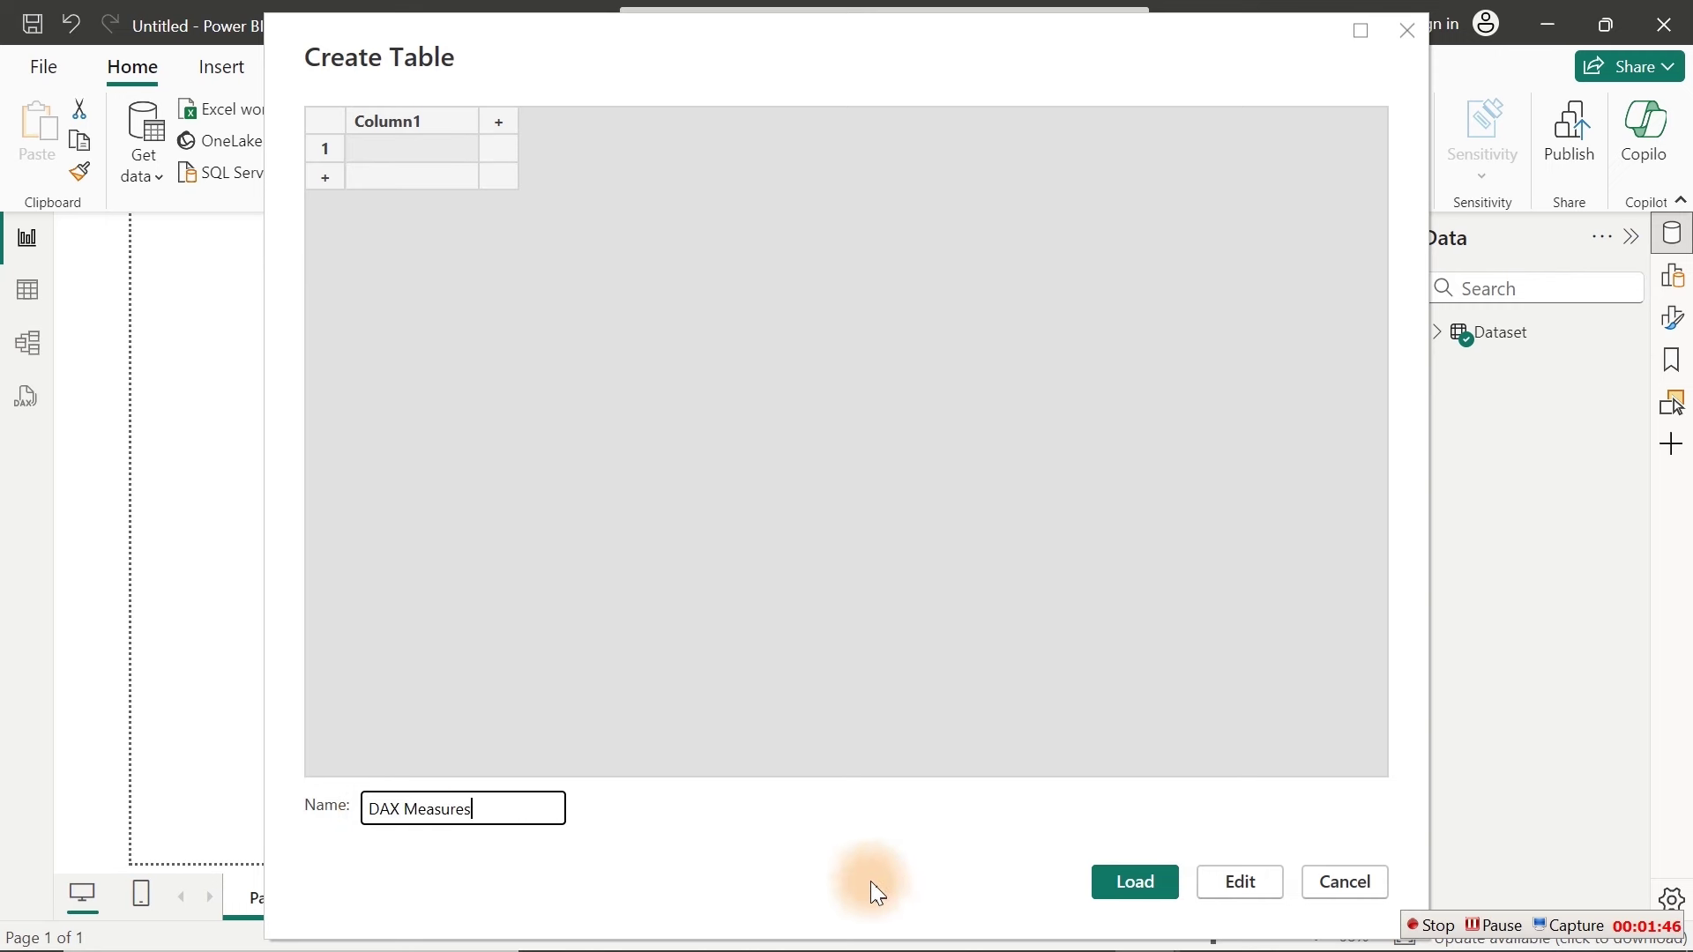
click(1162, 873)
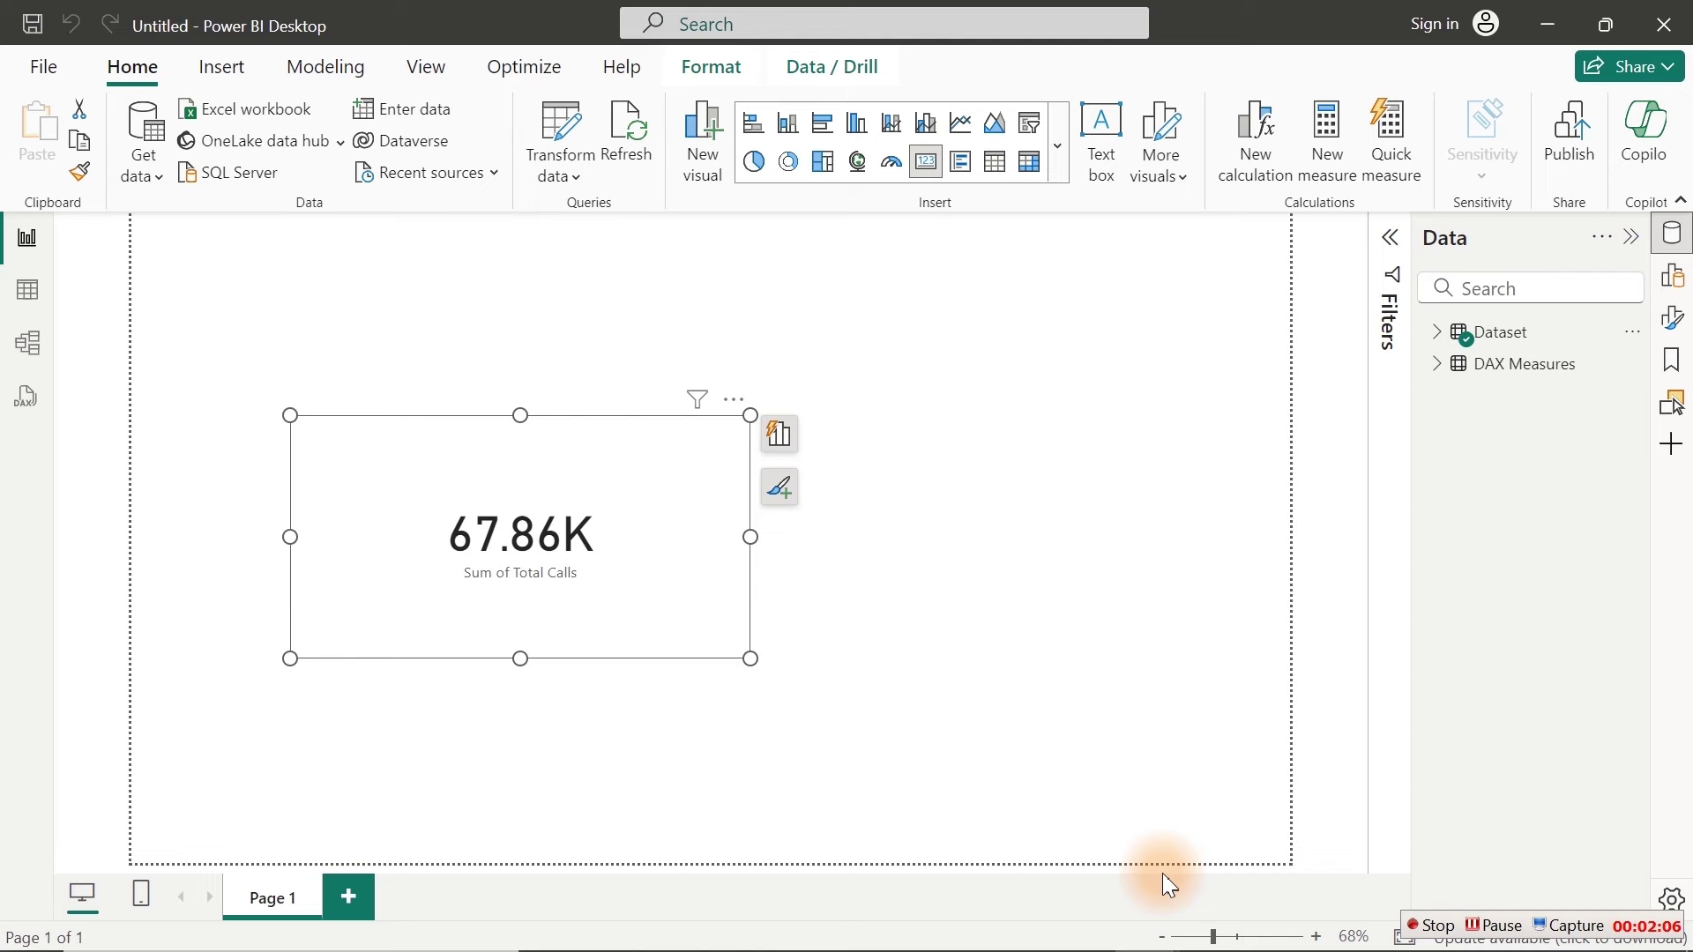
Step: Create a measure in the DAX Measures table with the formula Total Calls = SUM('Dataset'[Total Calls])
click(1437, 364)
click(1558, 407)
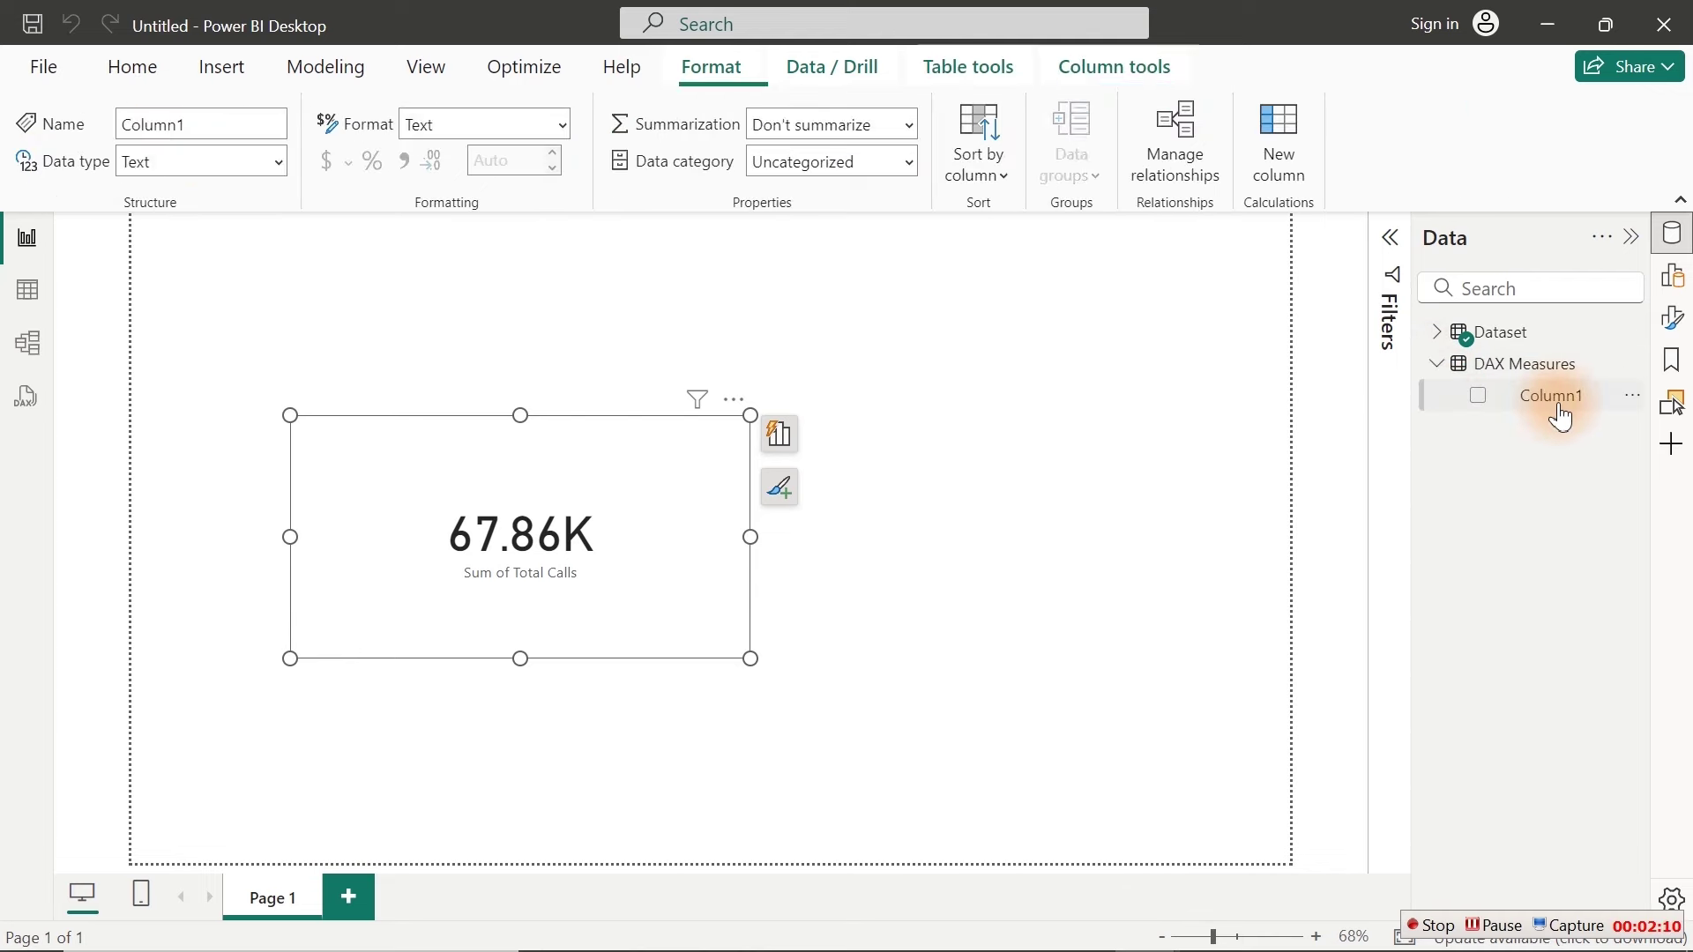
right_click(1559, 408)
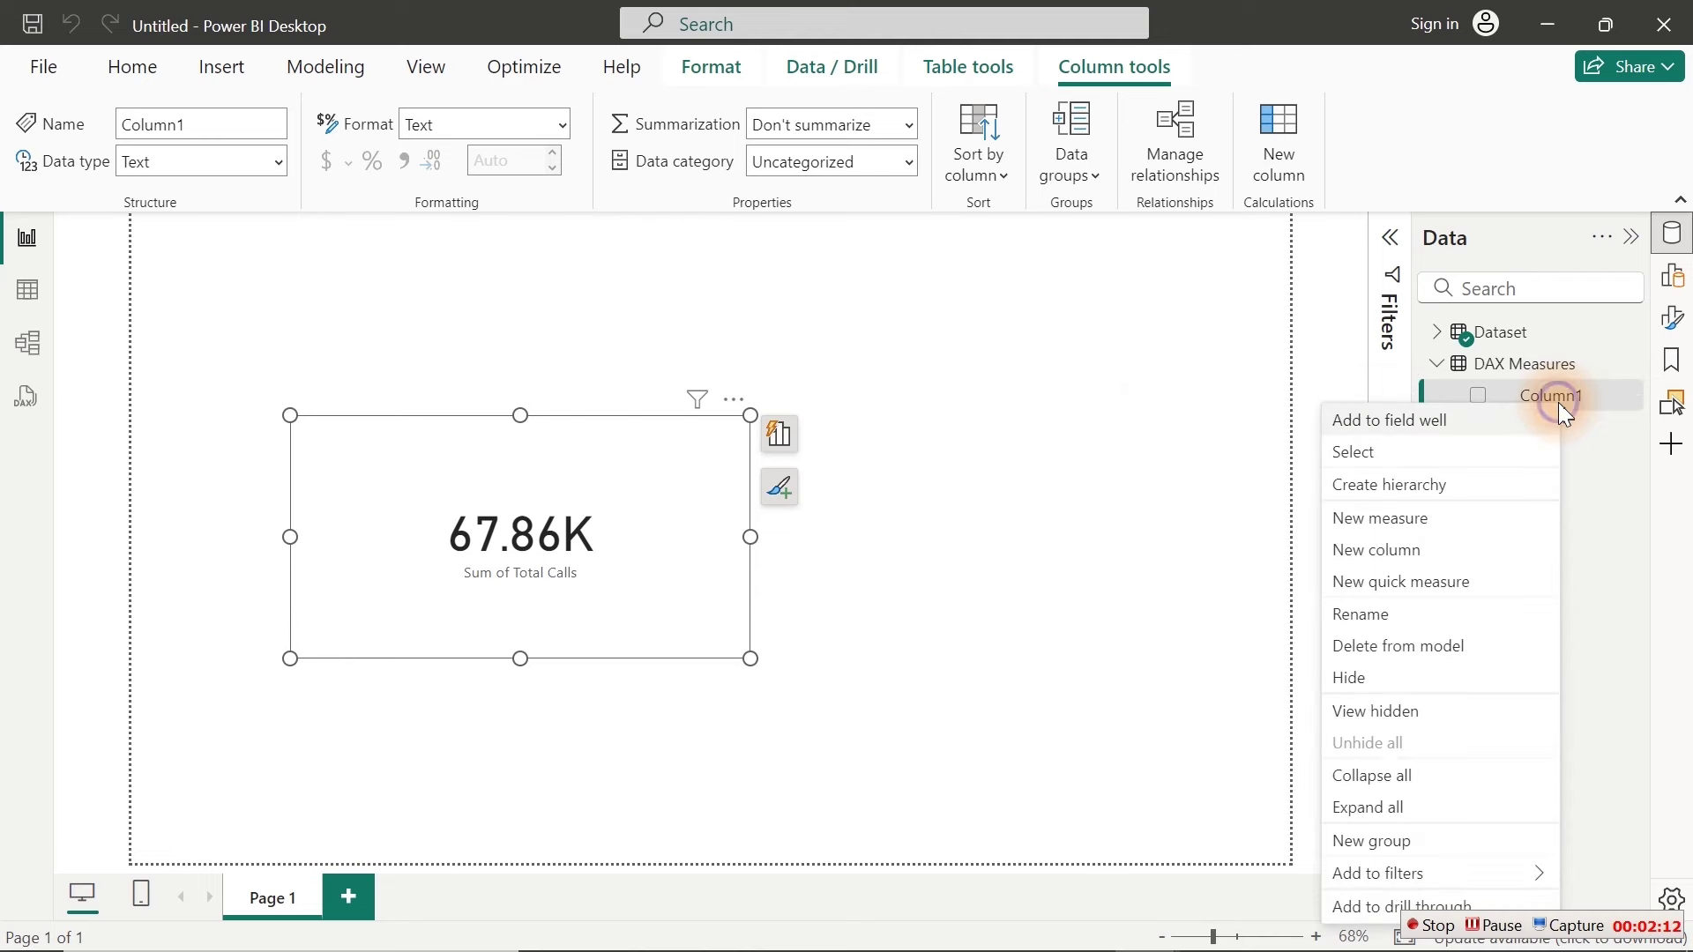
click(1359, 520)
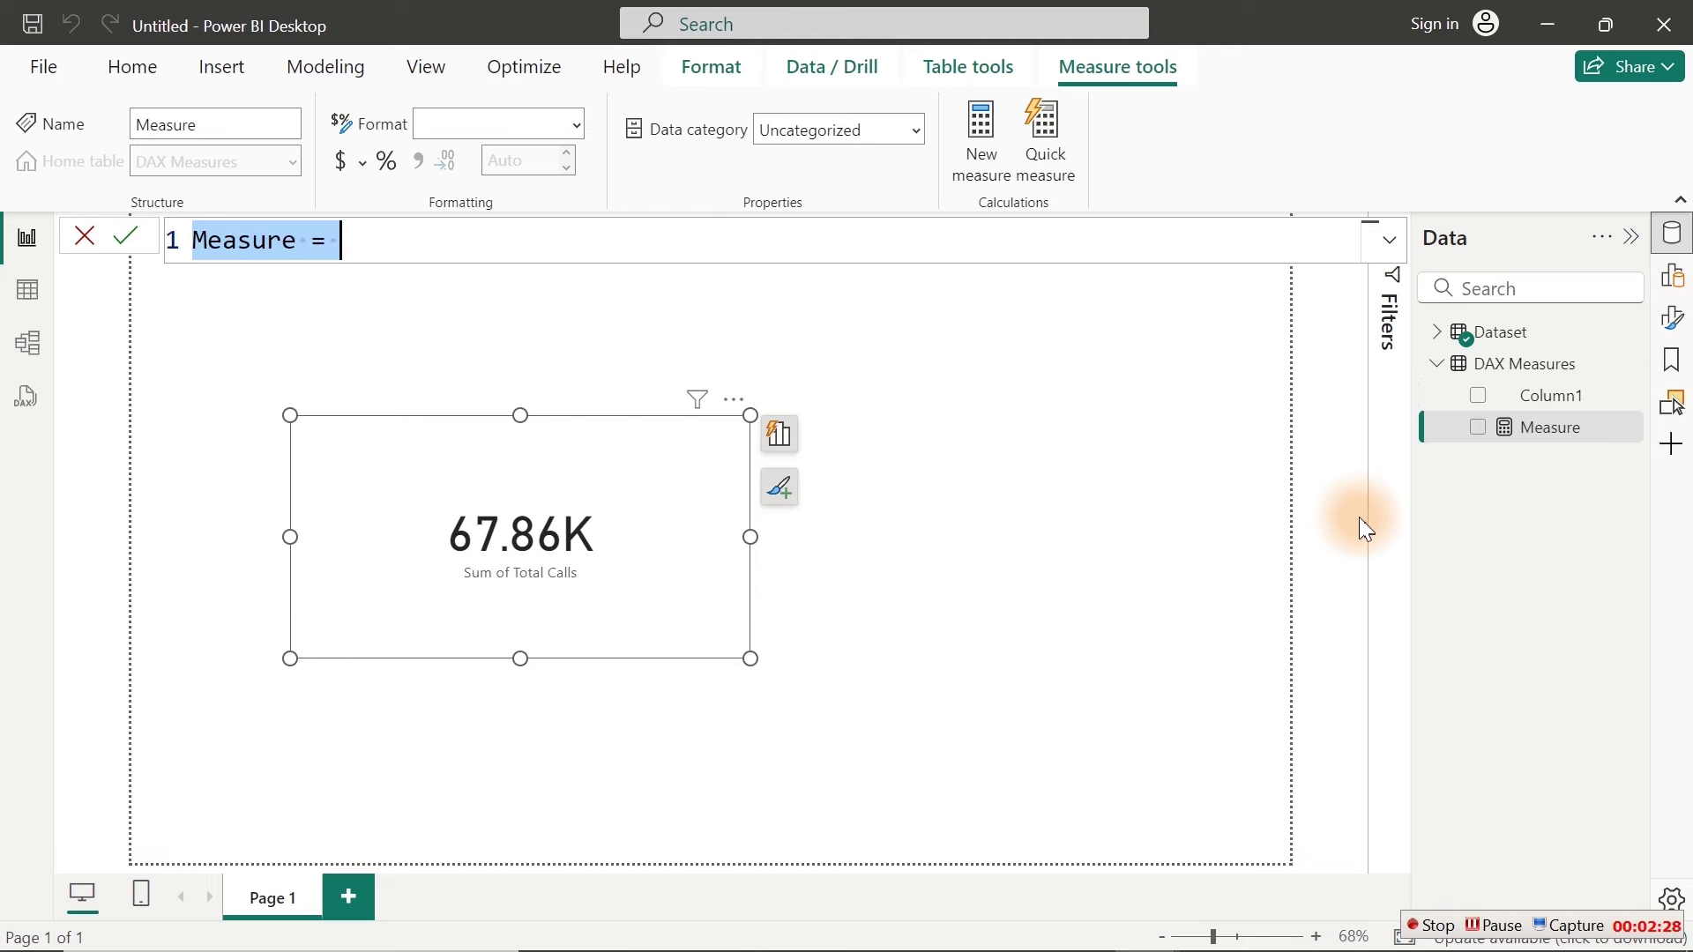
text(=)
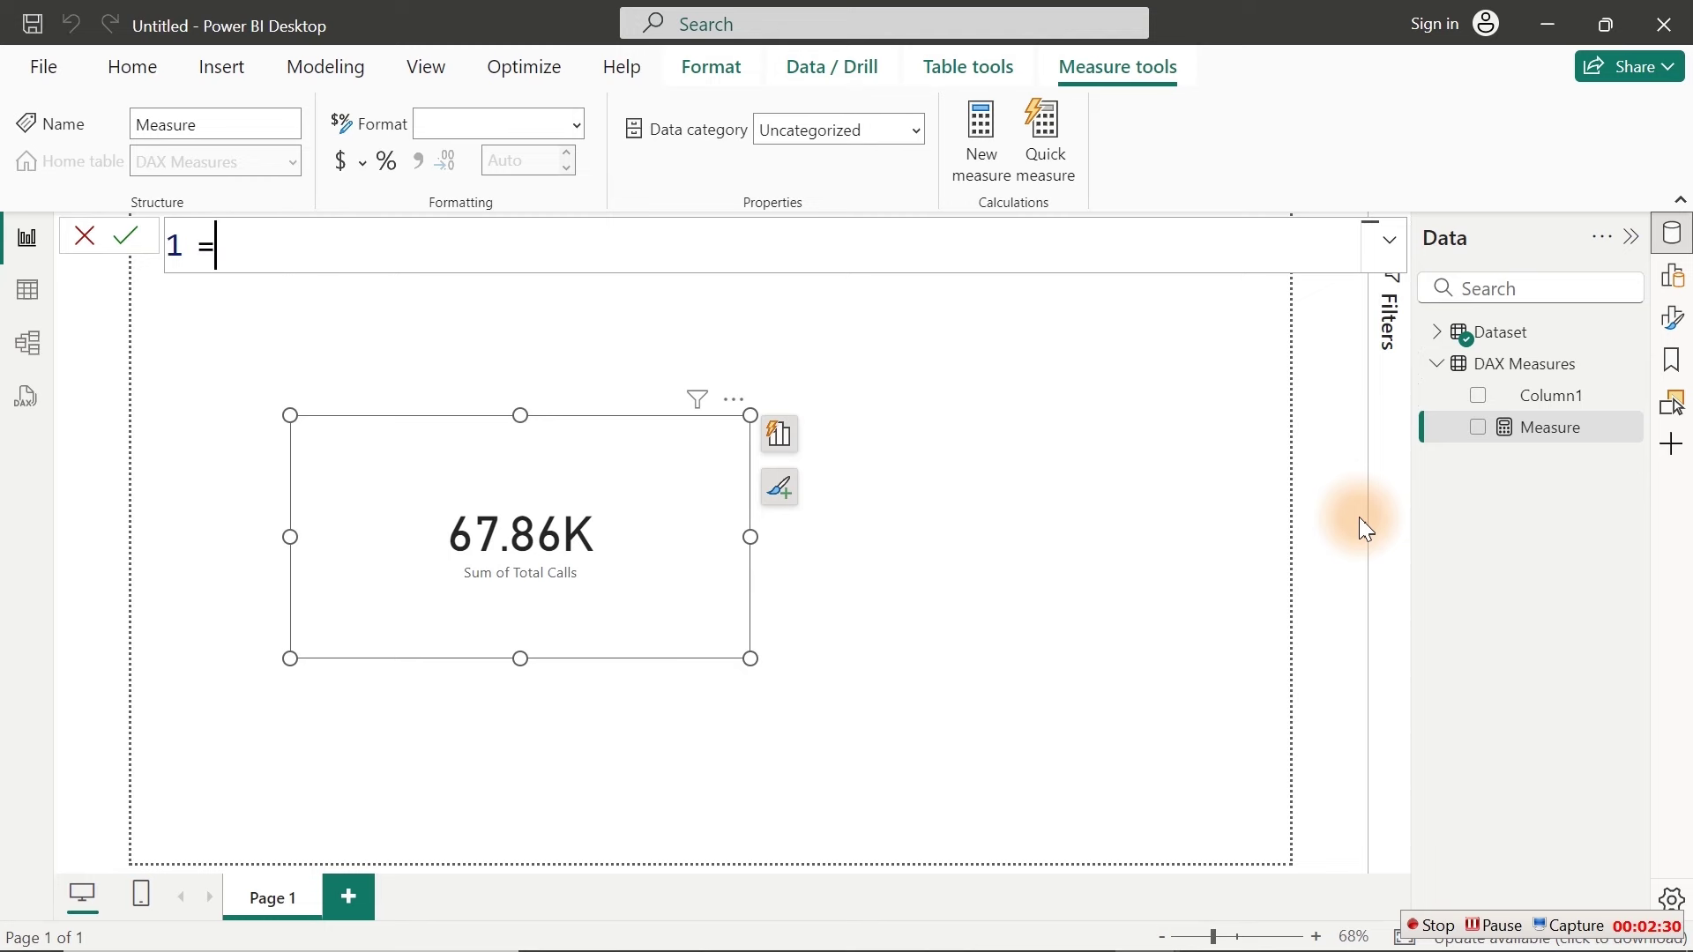
key(BackSpace)
text(Total Calls =)
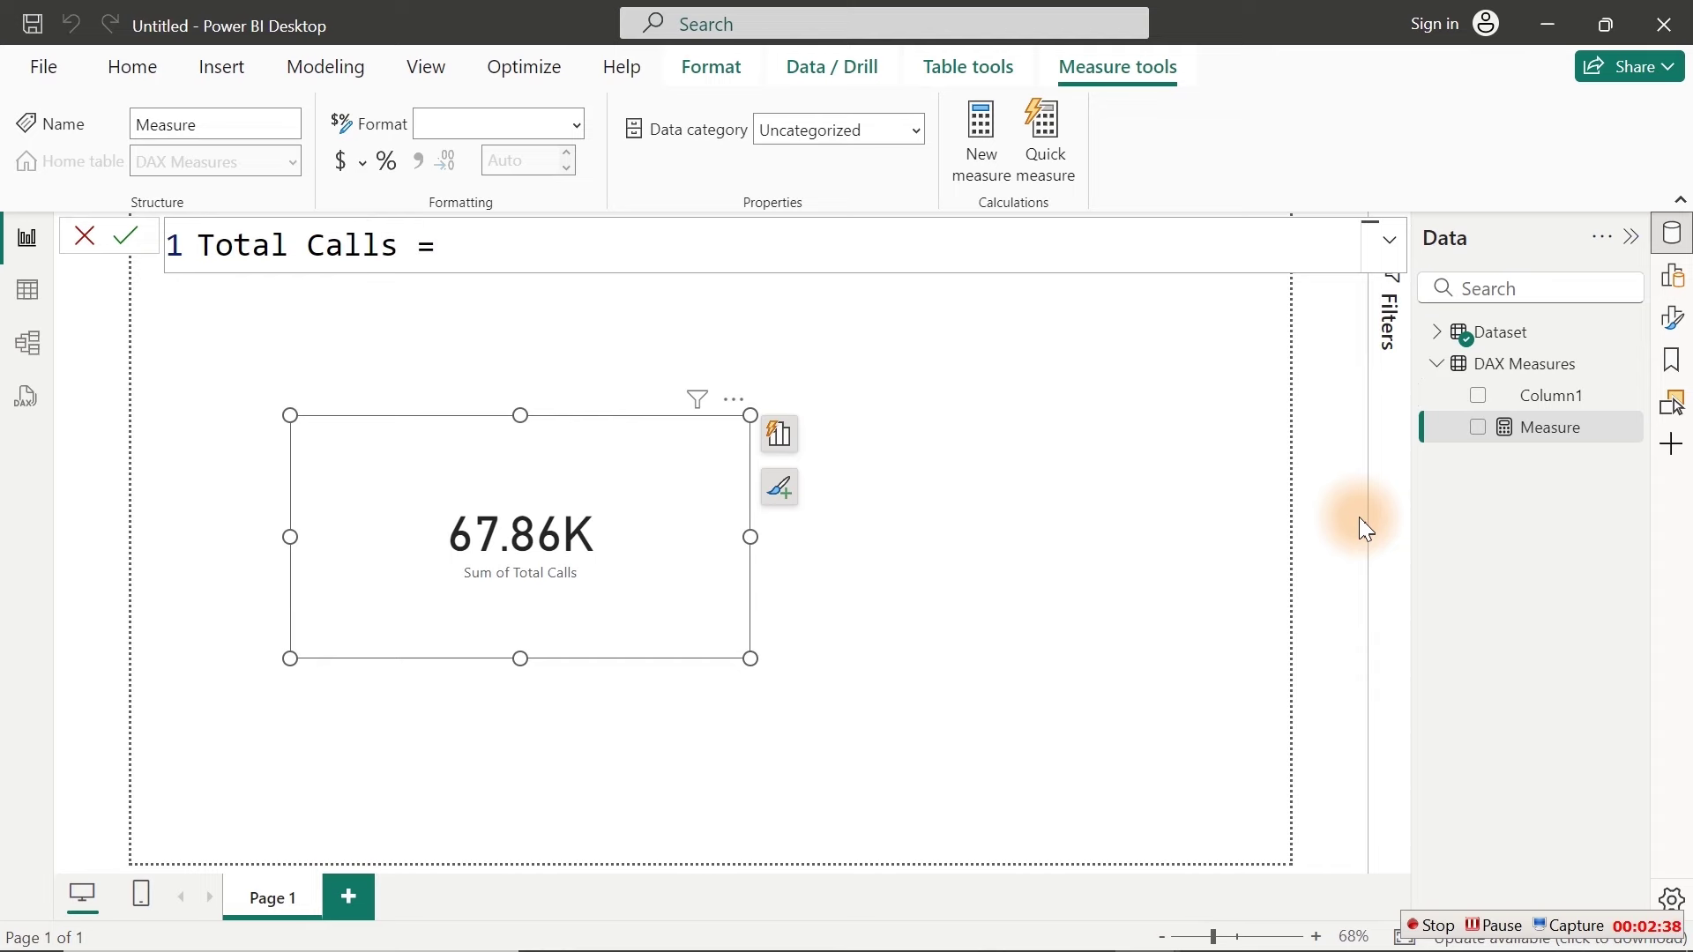
text( sum)
key(Tab)
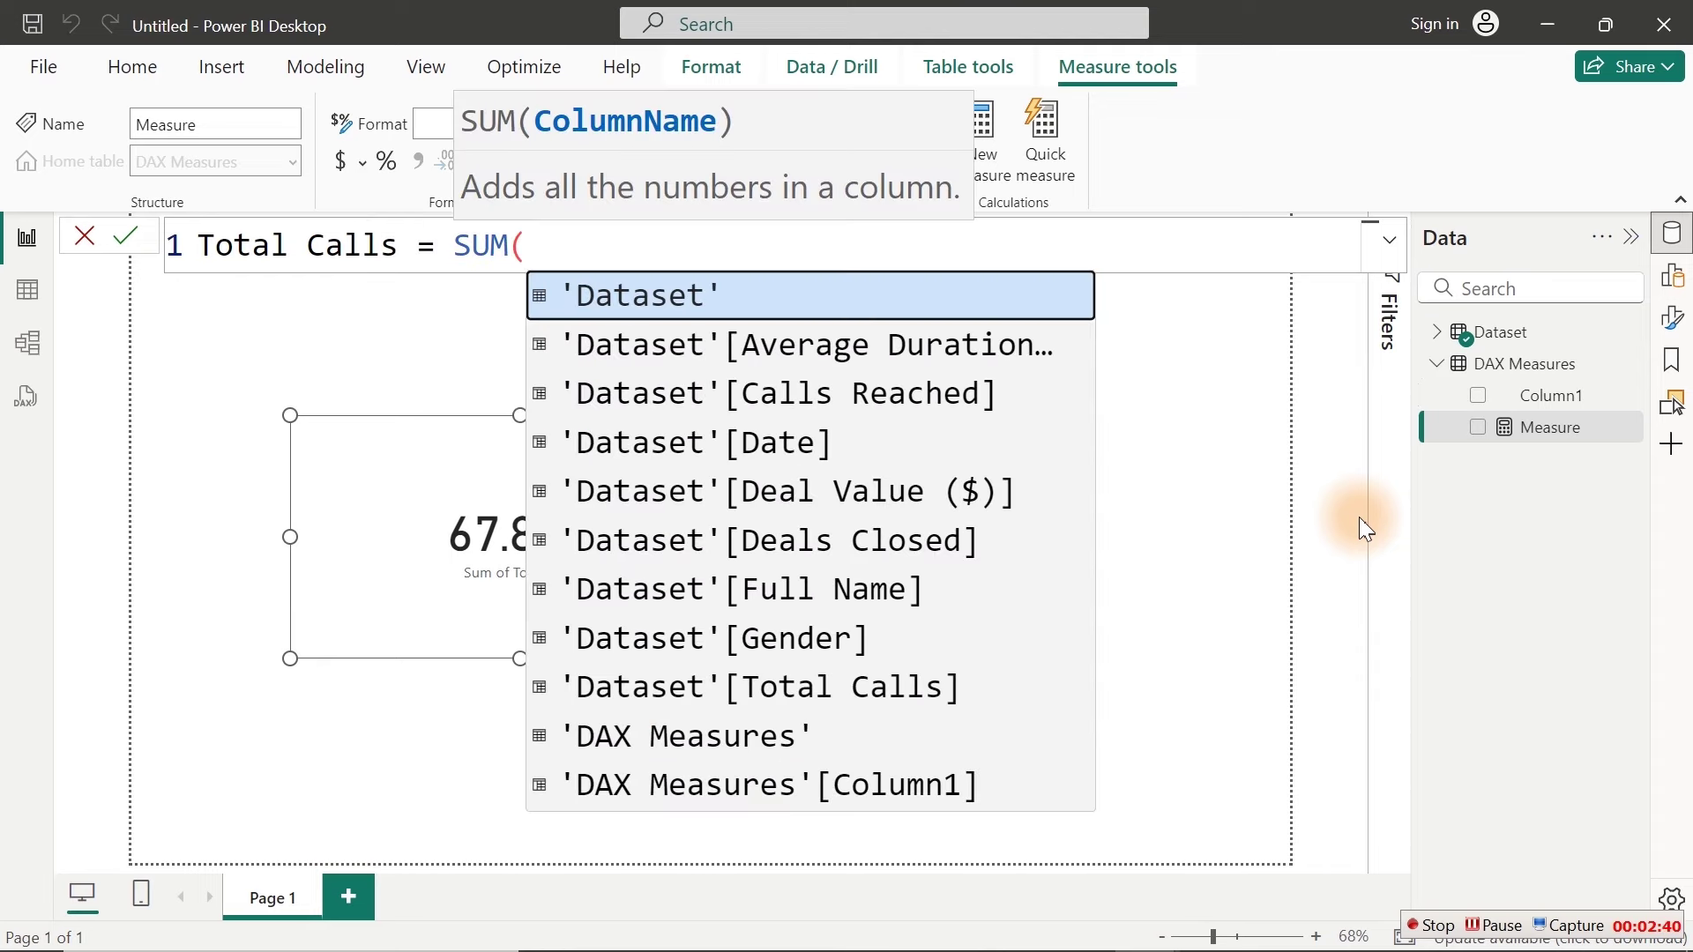
text(tot)
key(Tab)
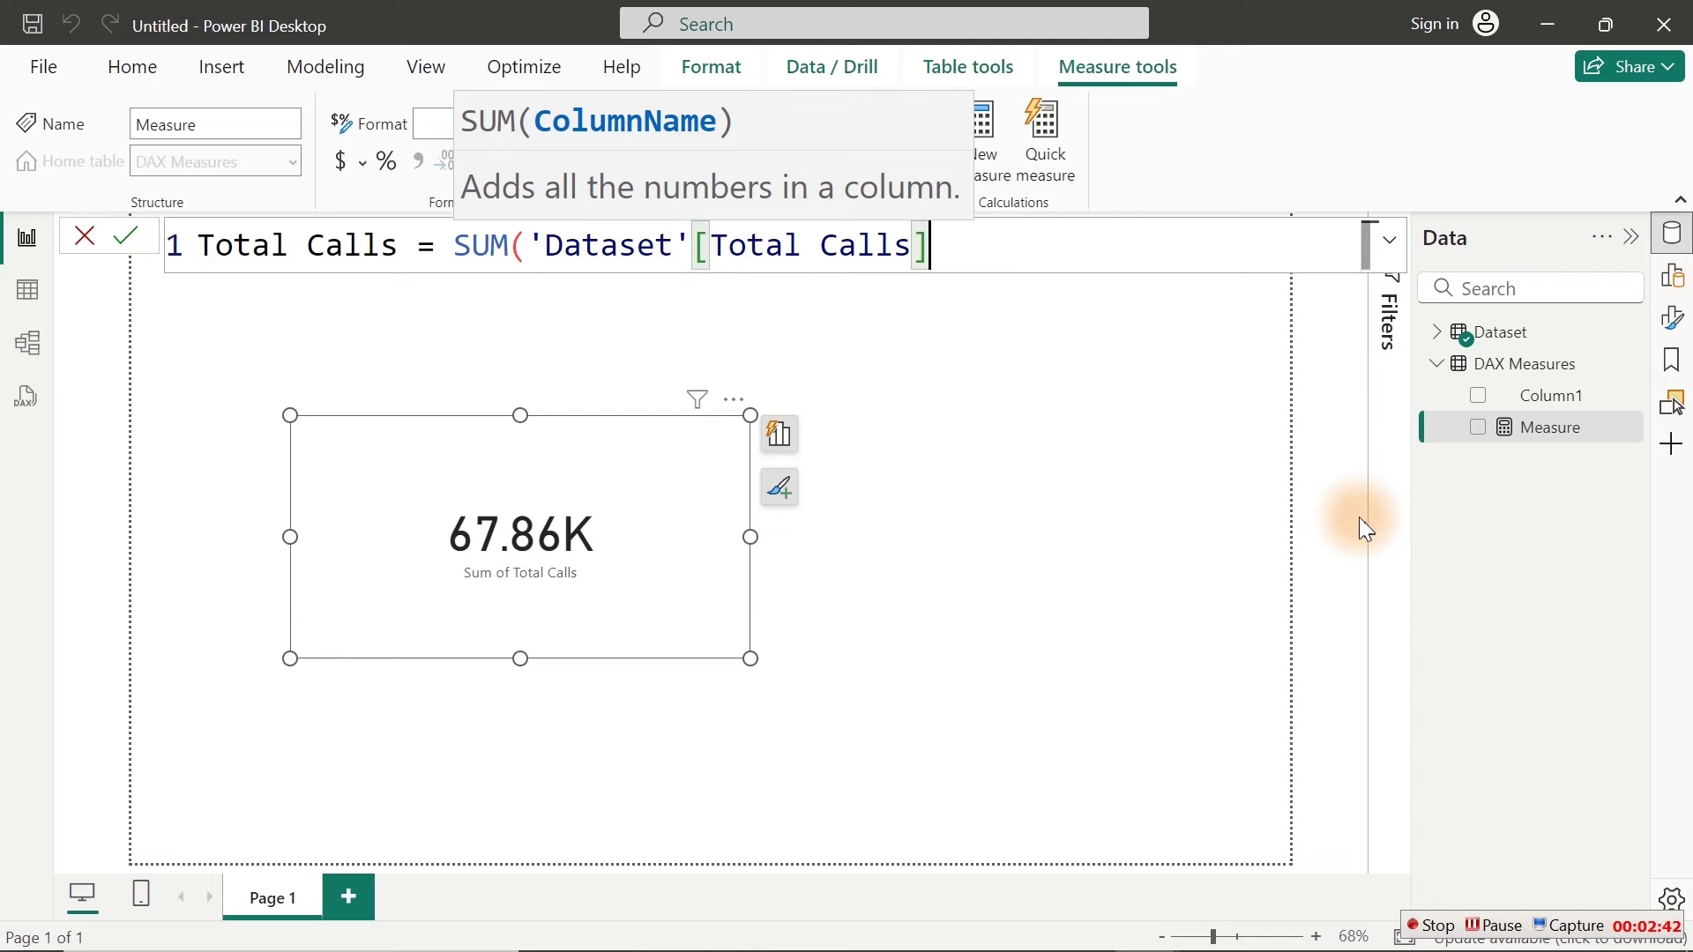
text())
key(Return)
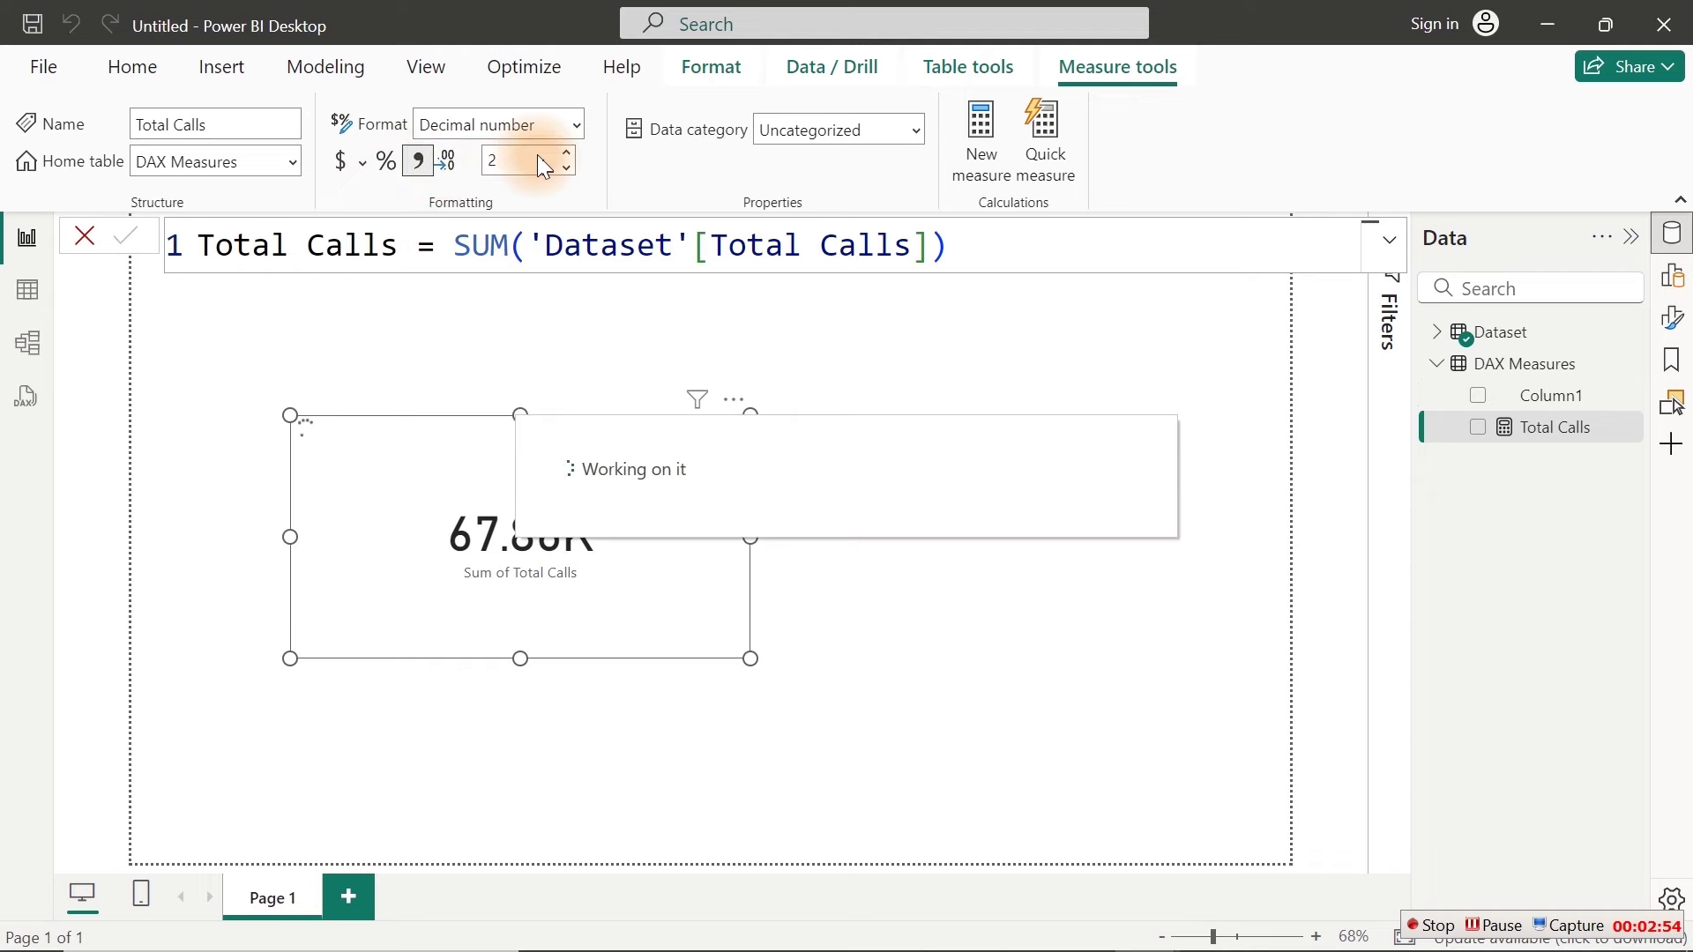
Step: Add a new card showing the Total Calls measure from DAX Measures and place it beside the existing Sum of Total Calls card
click(1100, 456)
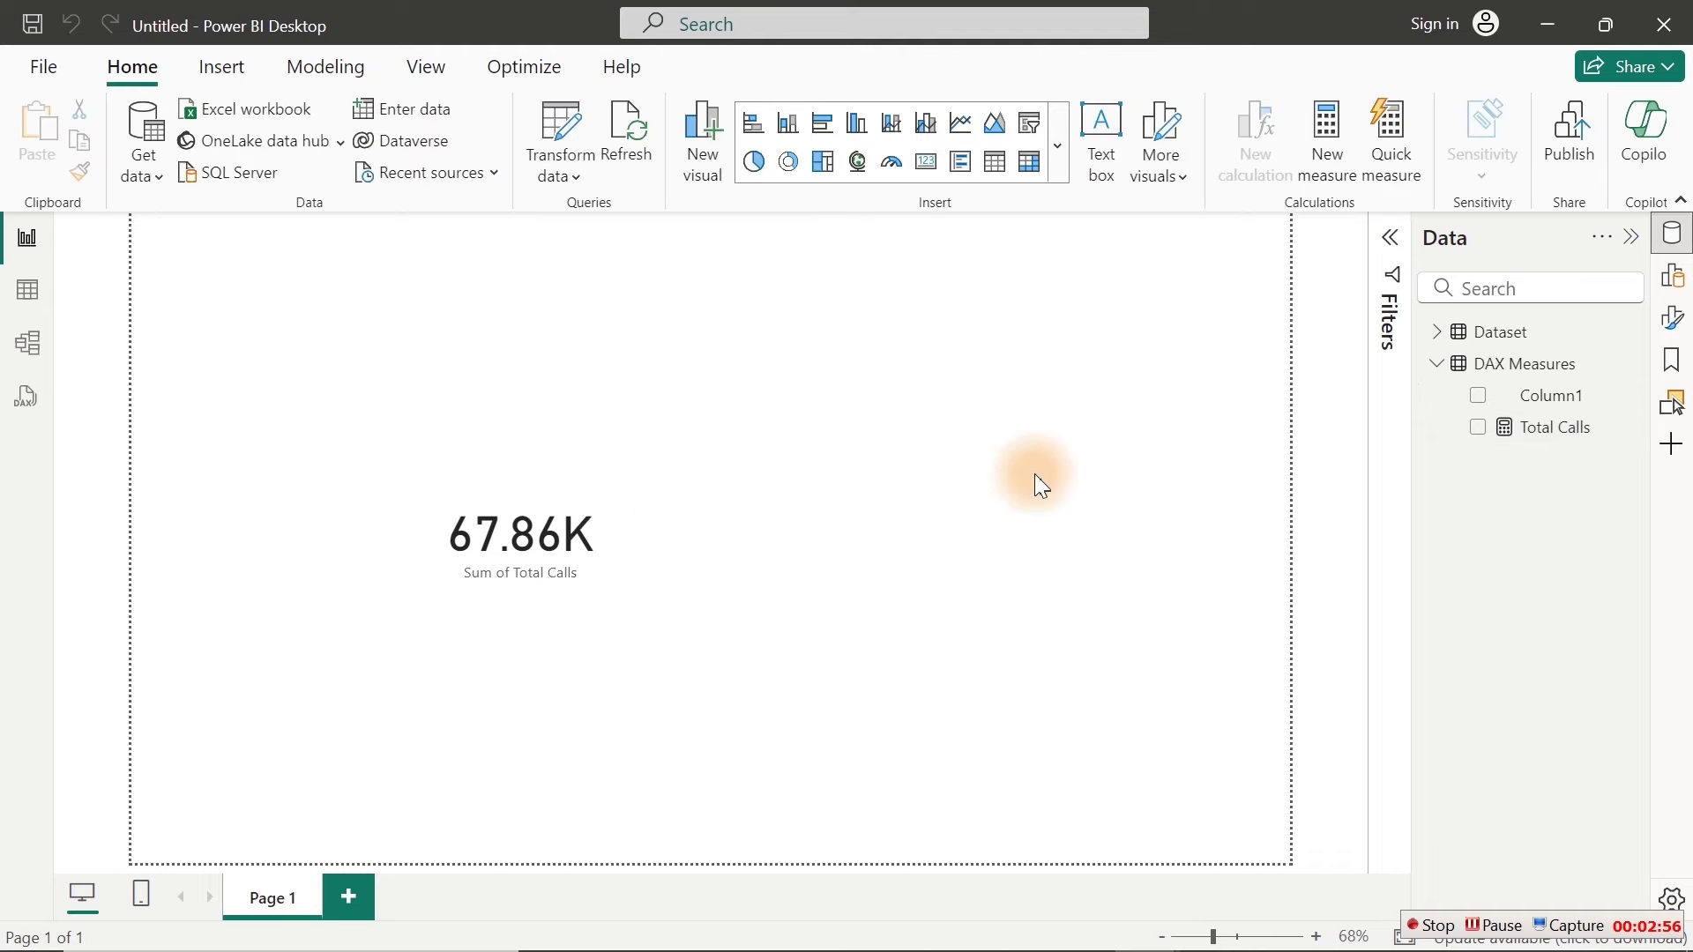
click(1478, 429)
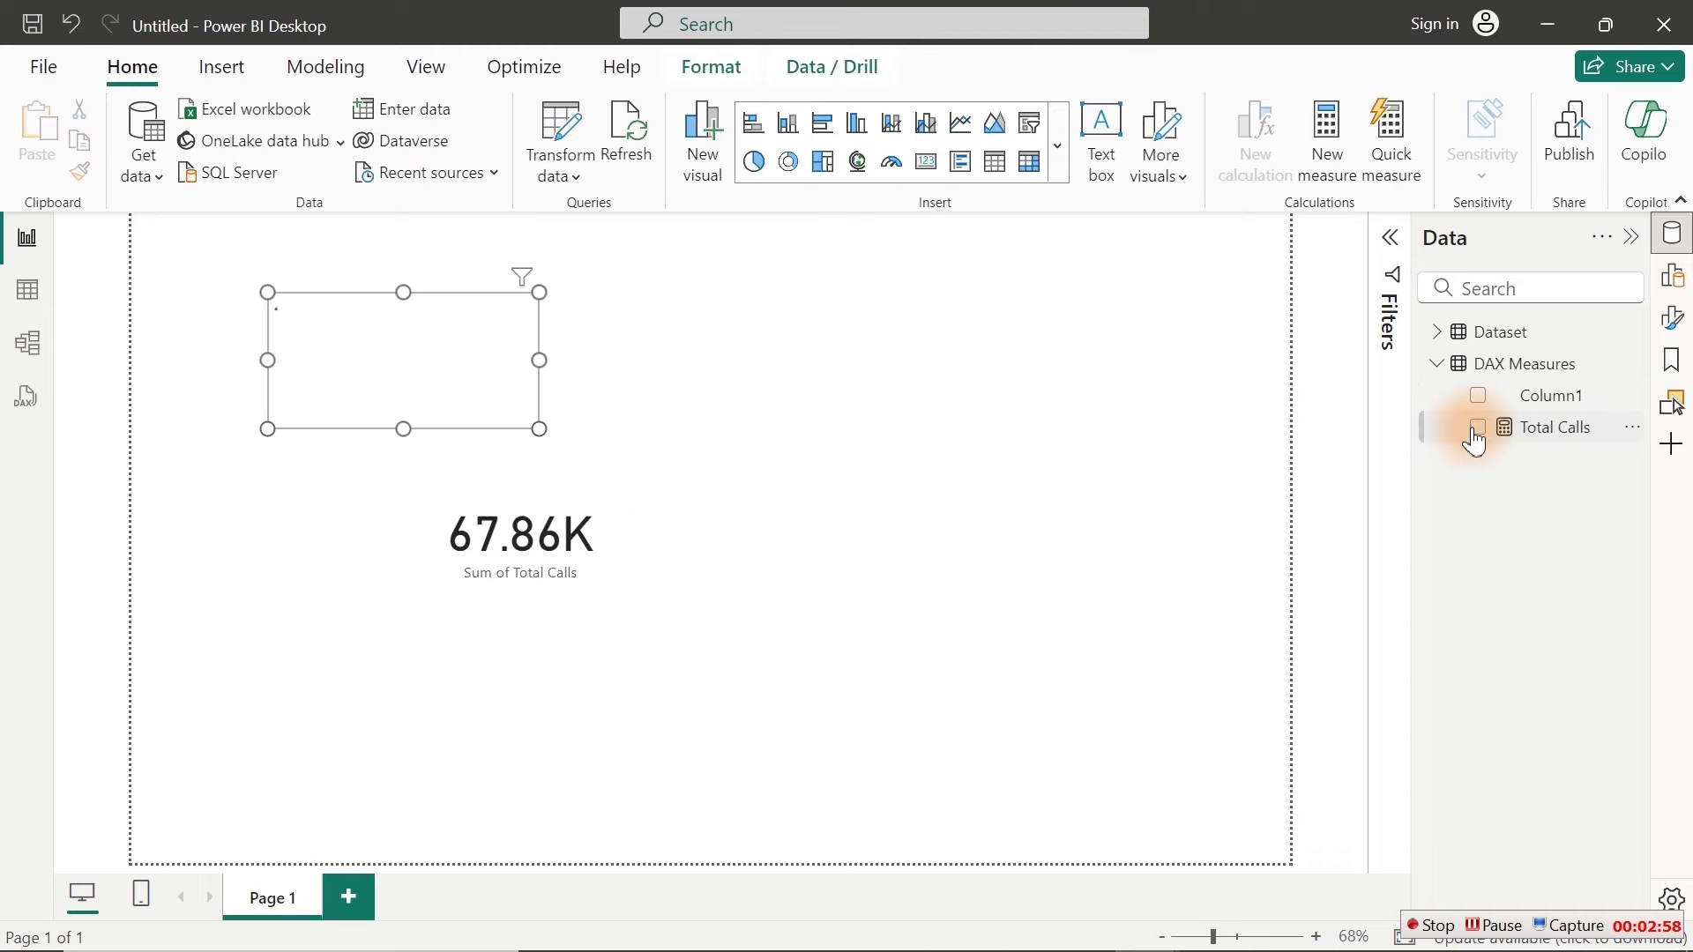
drag(397, 380, 847, 529)
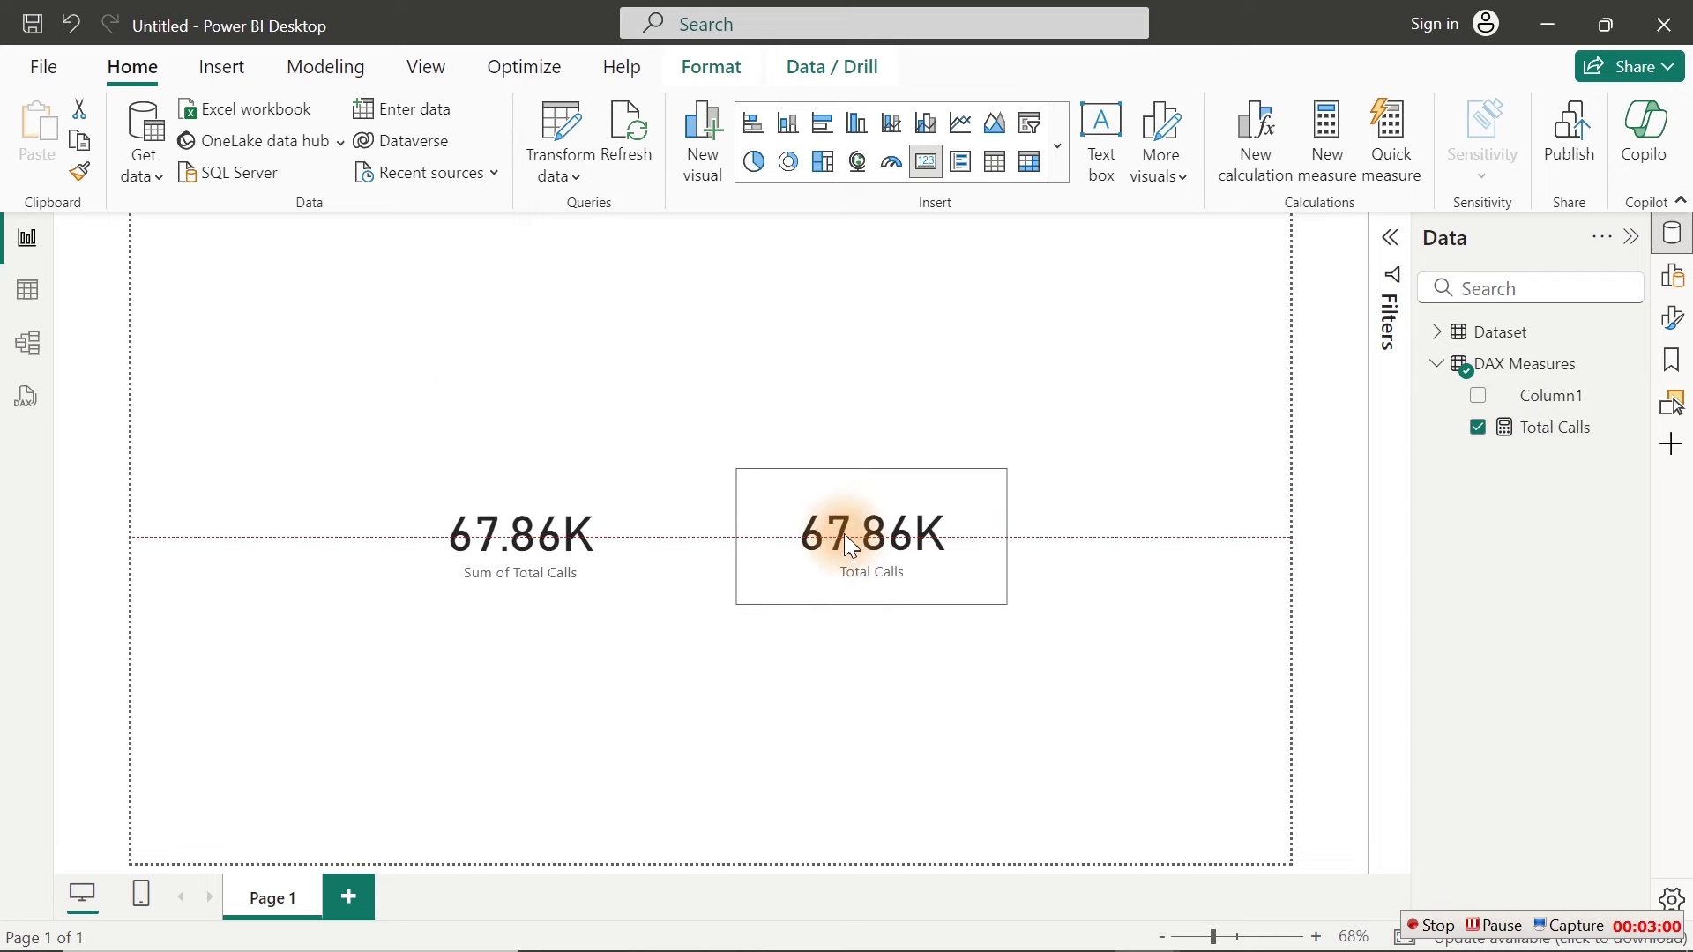
click(658, 362)
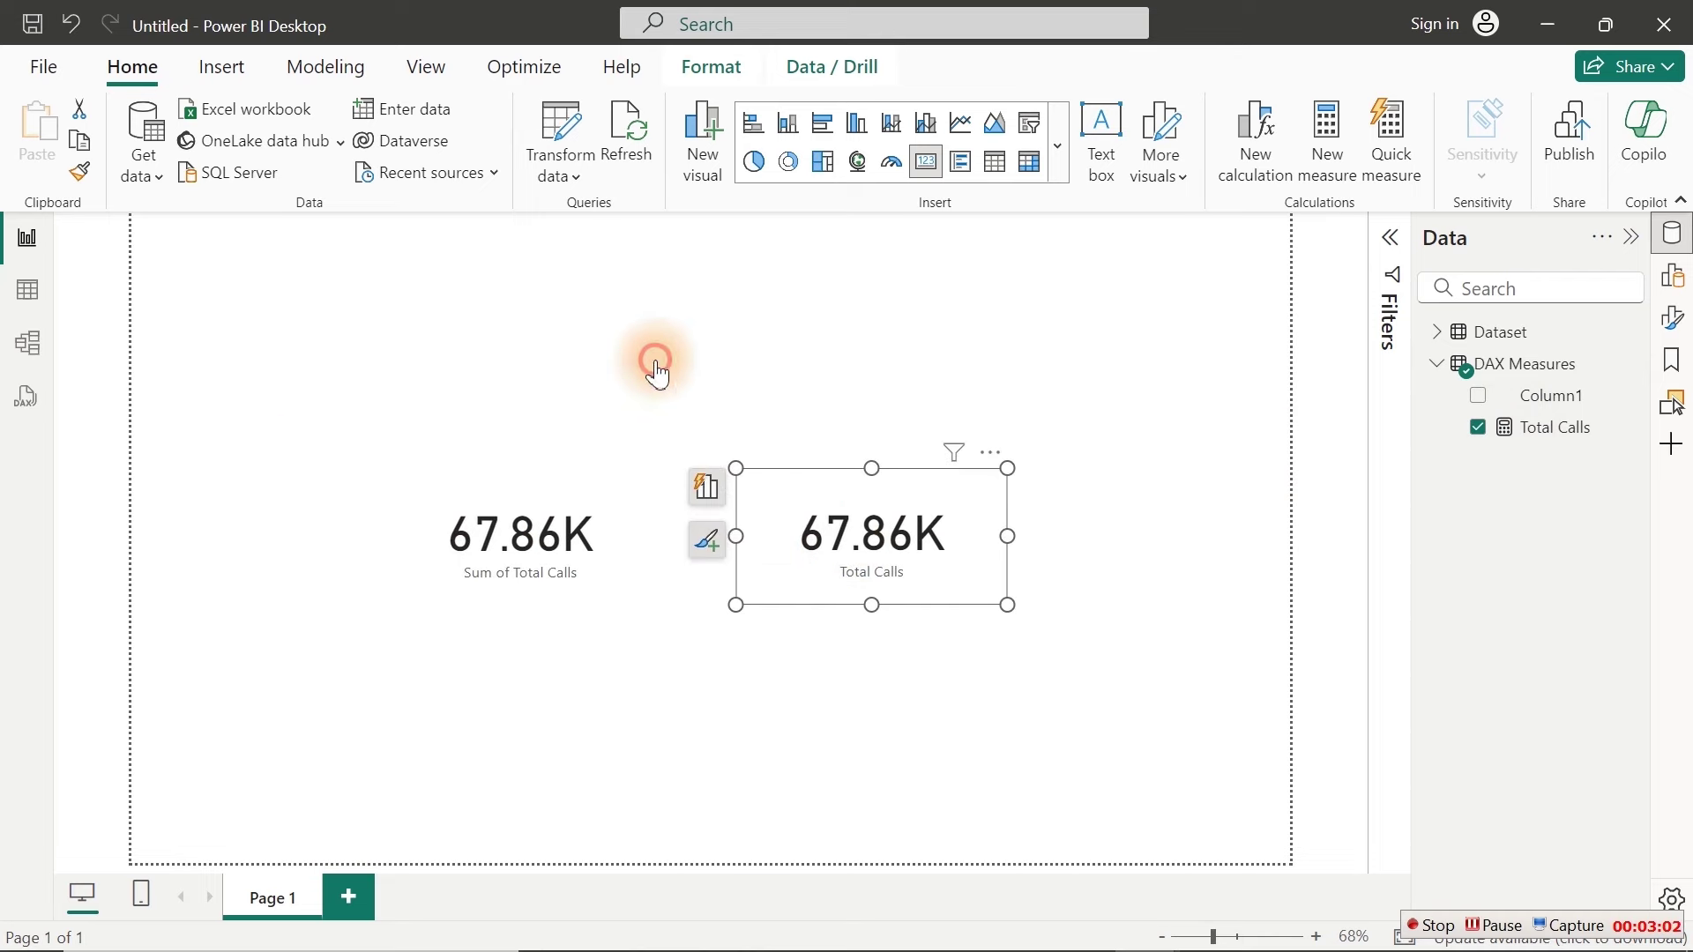
drag(876, 580, 990, 570)
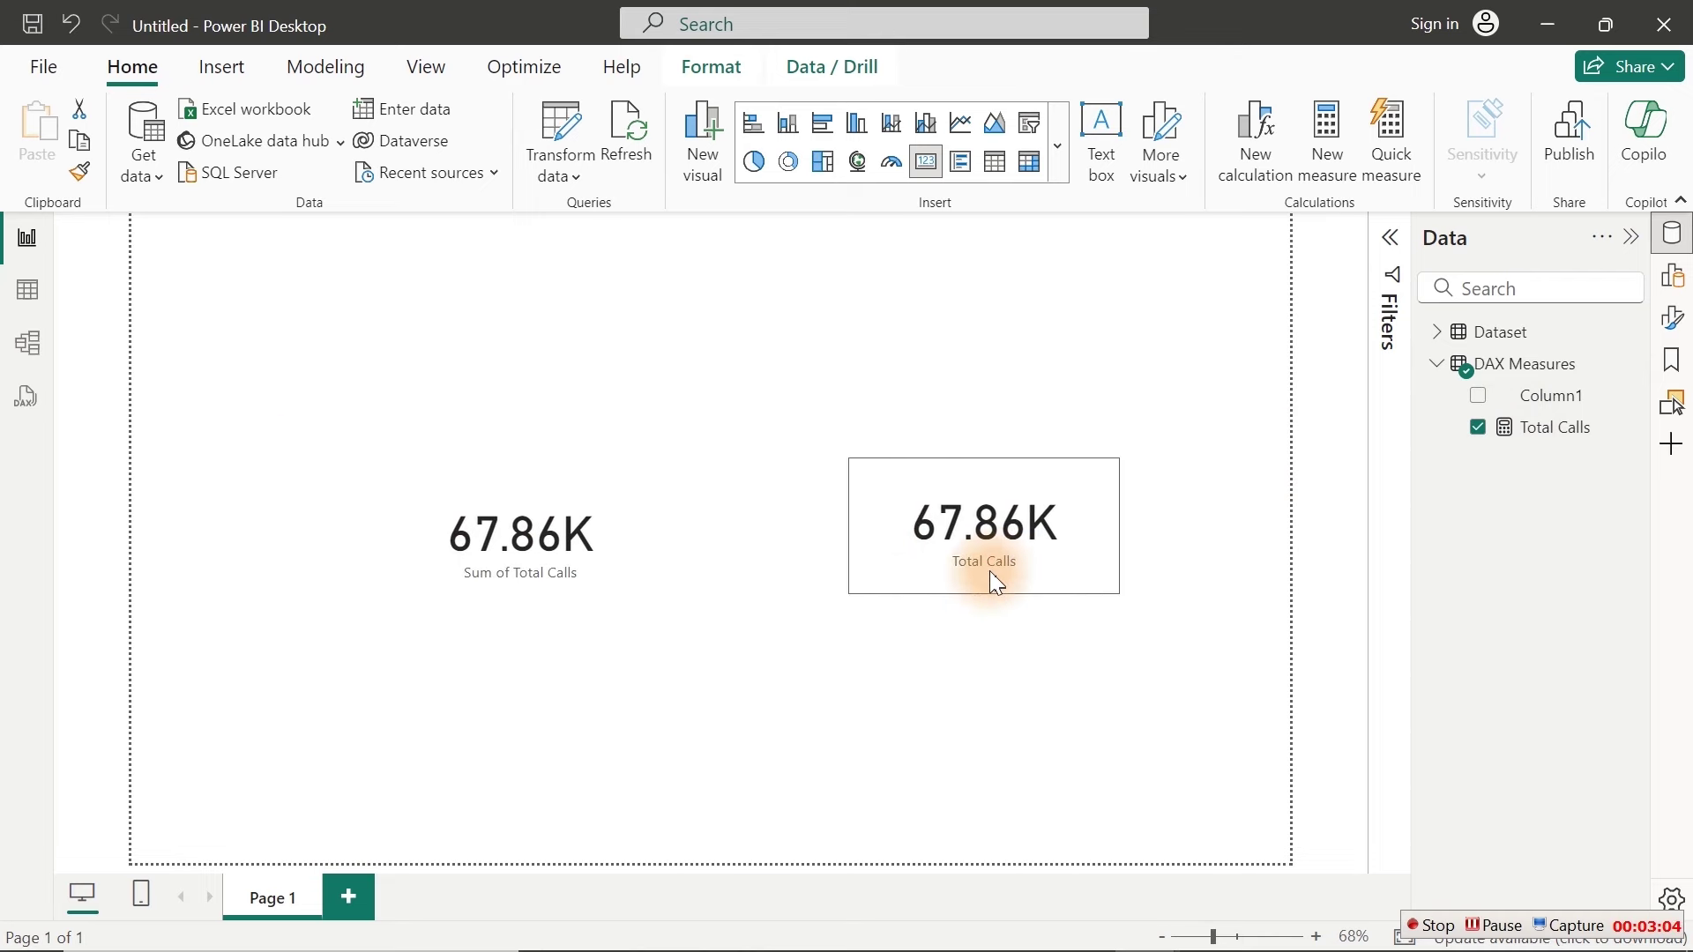
Step: Delete the Sum of Total Calls card and move the Total Calls measure card to the left side of the report page
click(537, 559)
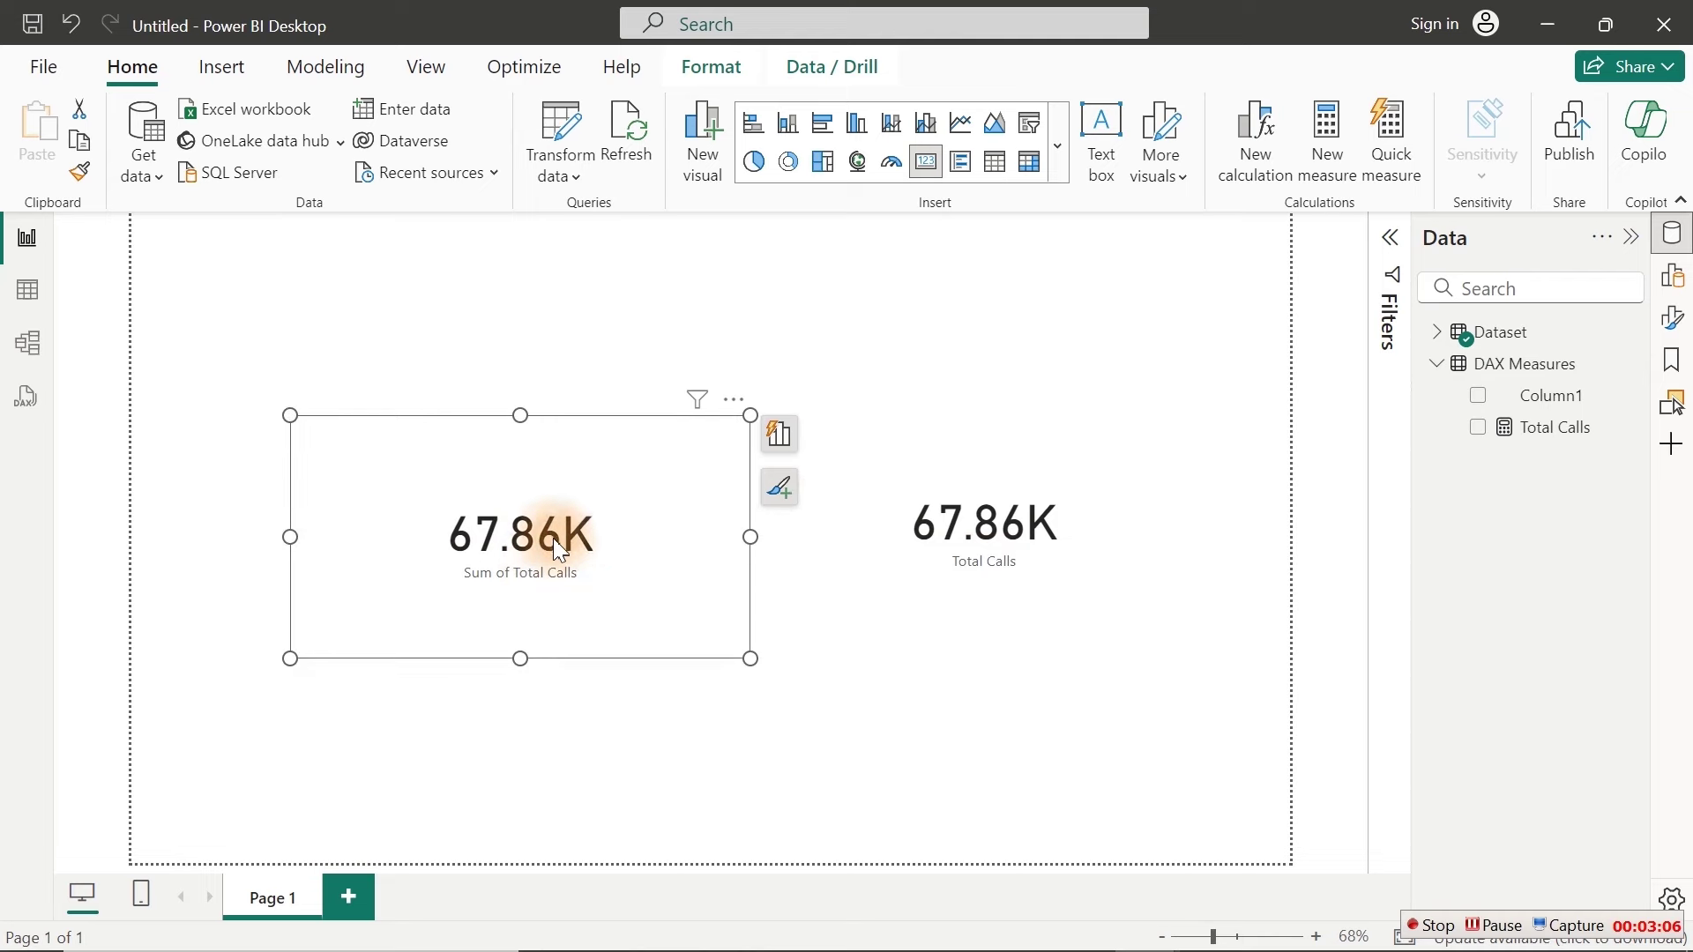
drag(578, 550, 487, 520)
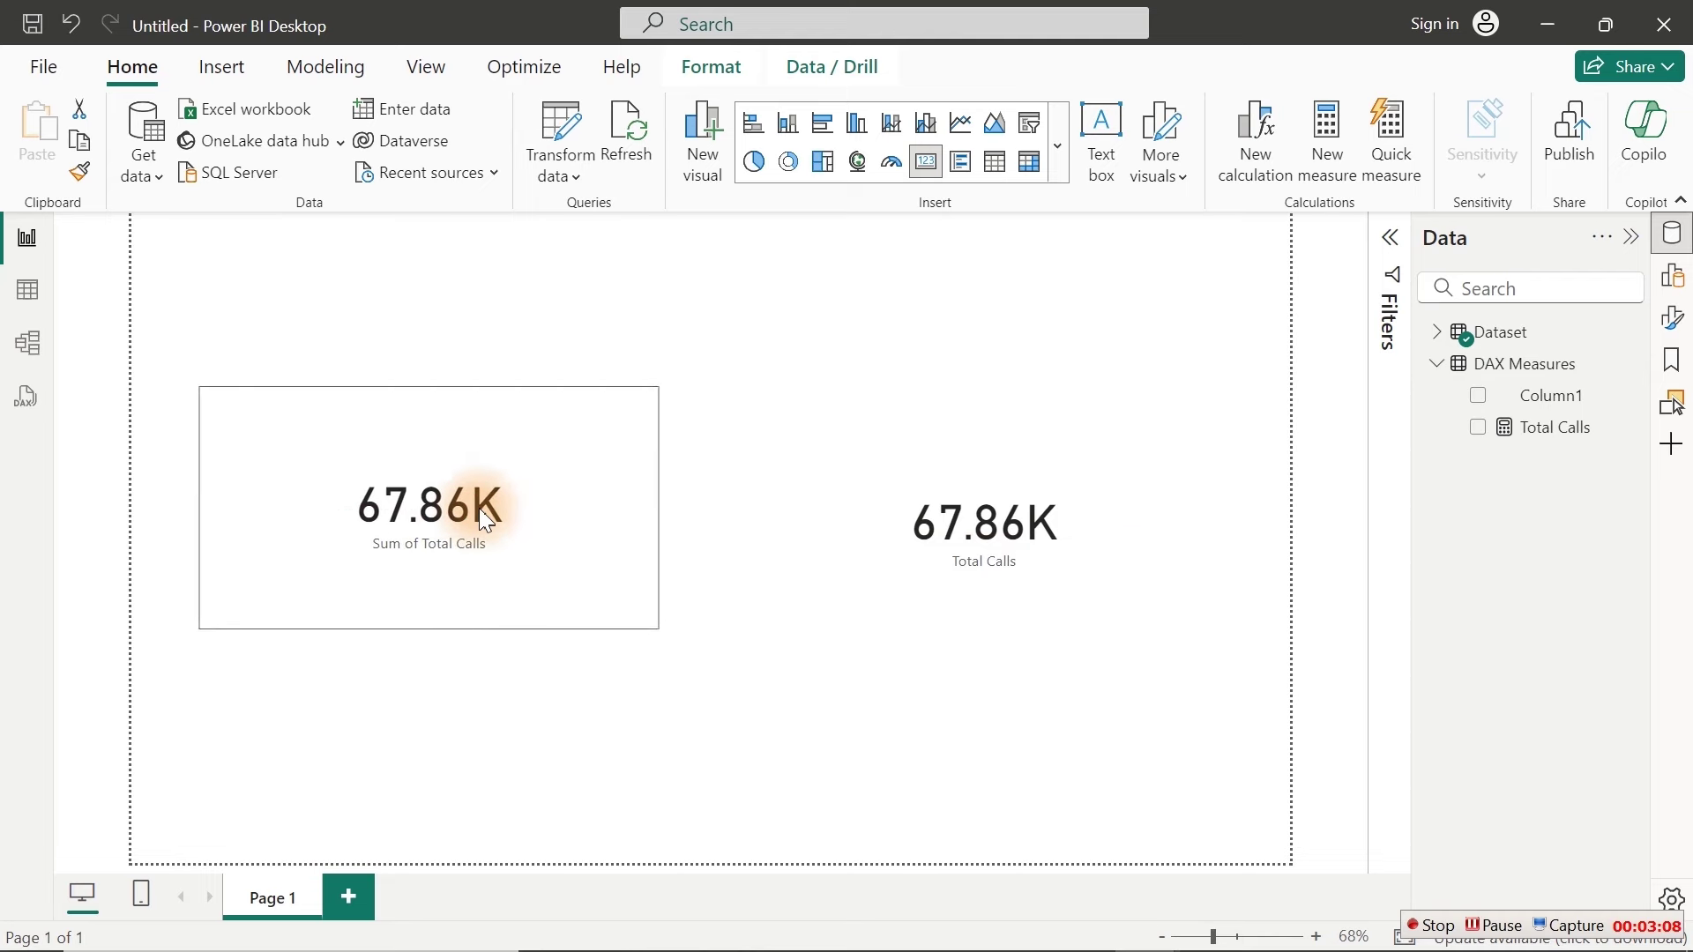
key(Delete)
click(949, 537)
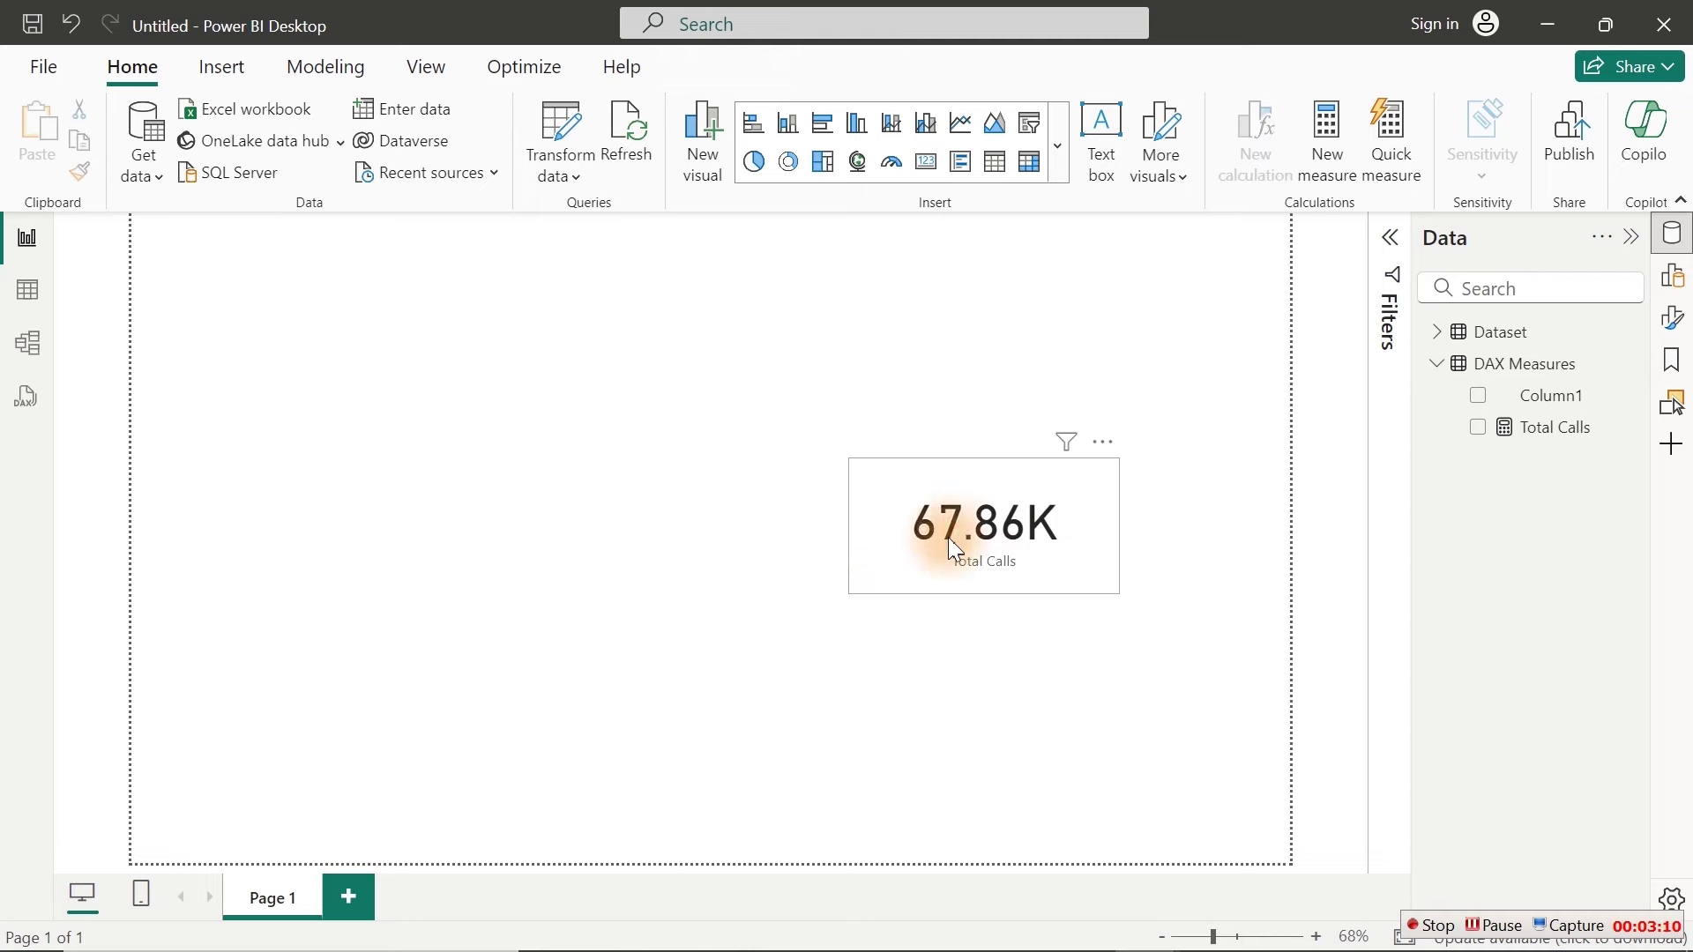
drag(967, 537, 339, 590)
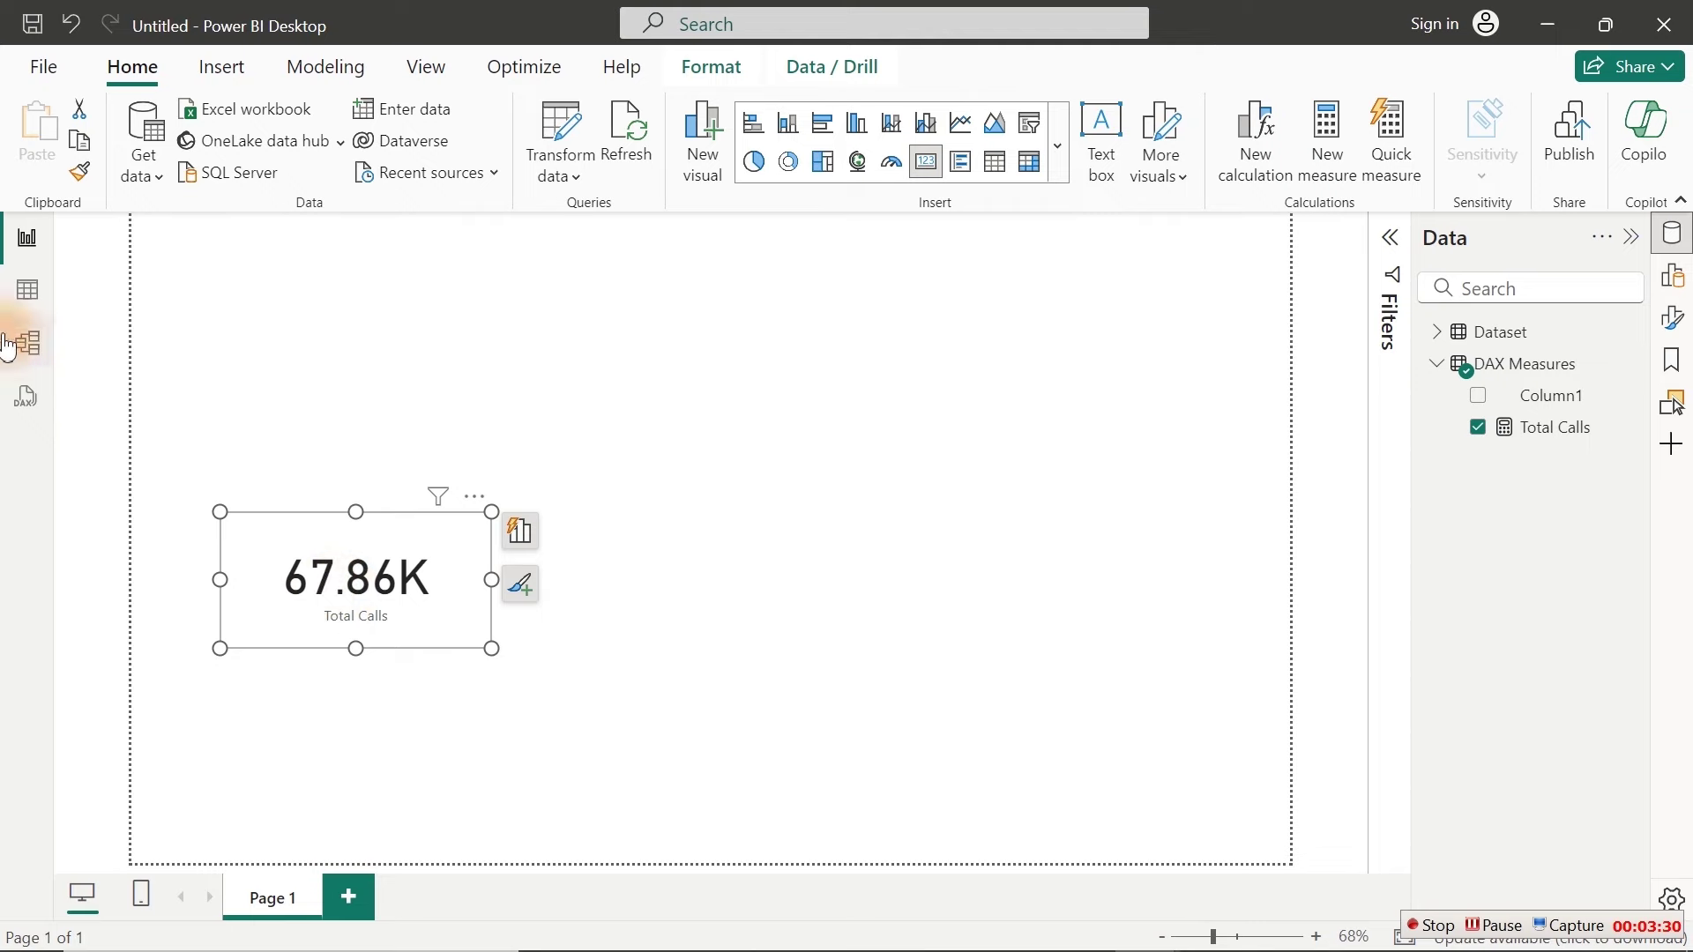
Step: Start a new calculated table in Table view, naming it Calendar and continuing its formula on a second line
click(26, 295)
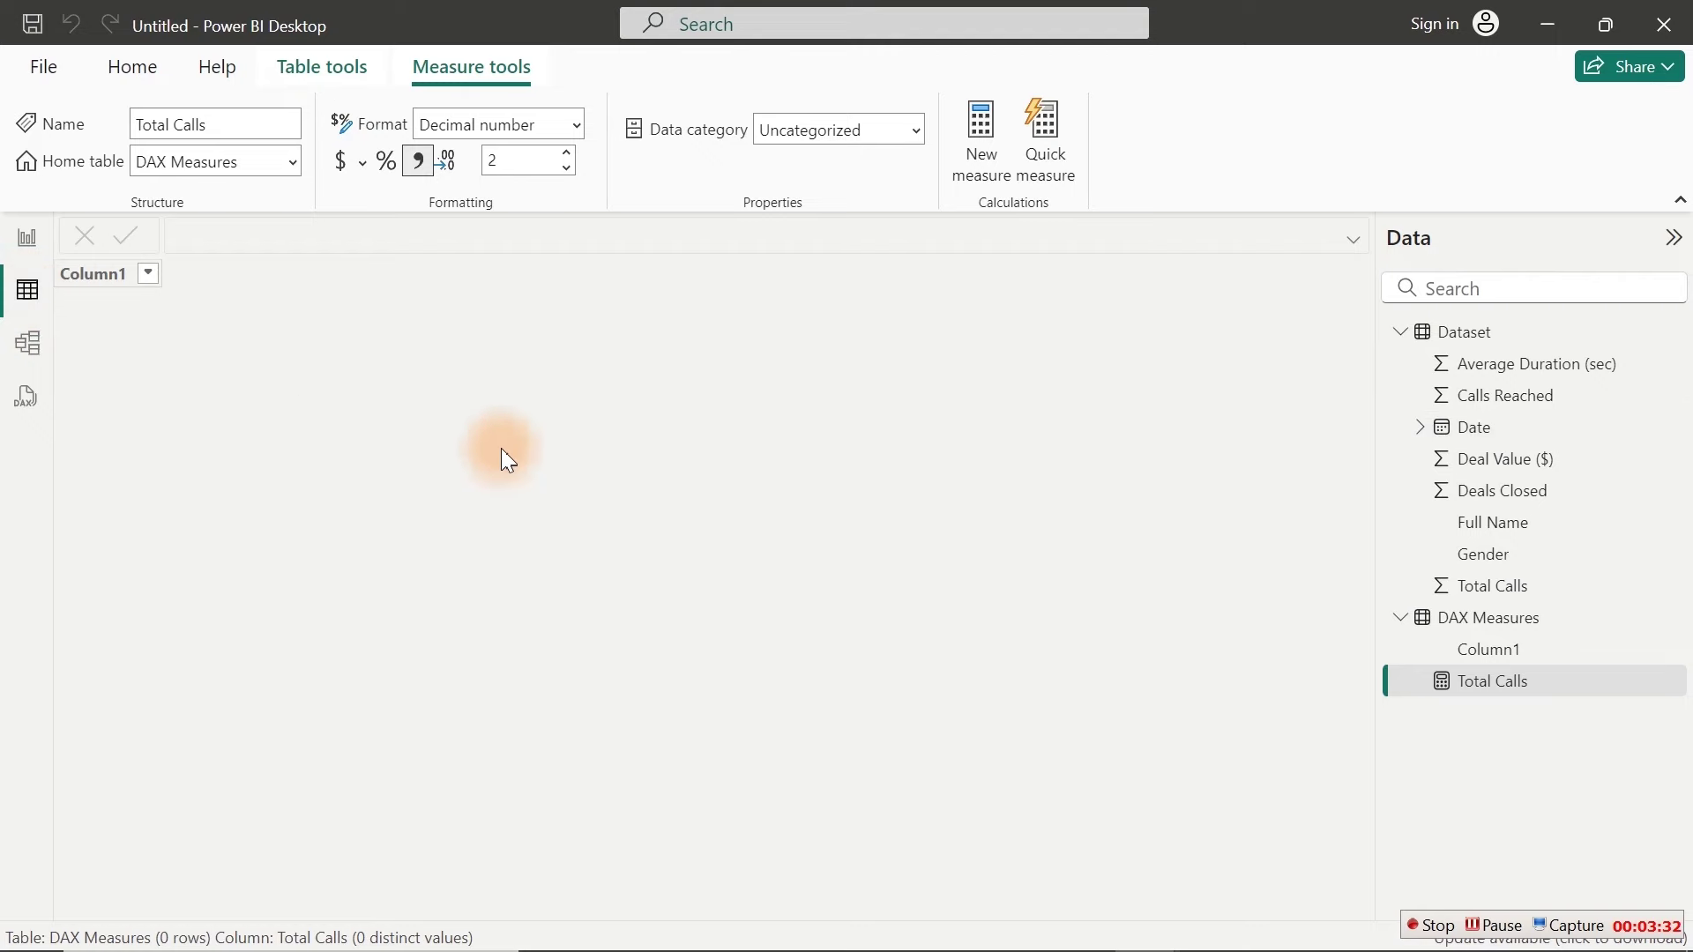
click(337, 67)
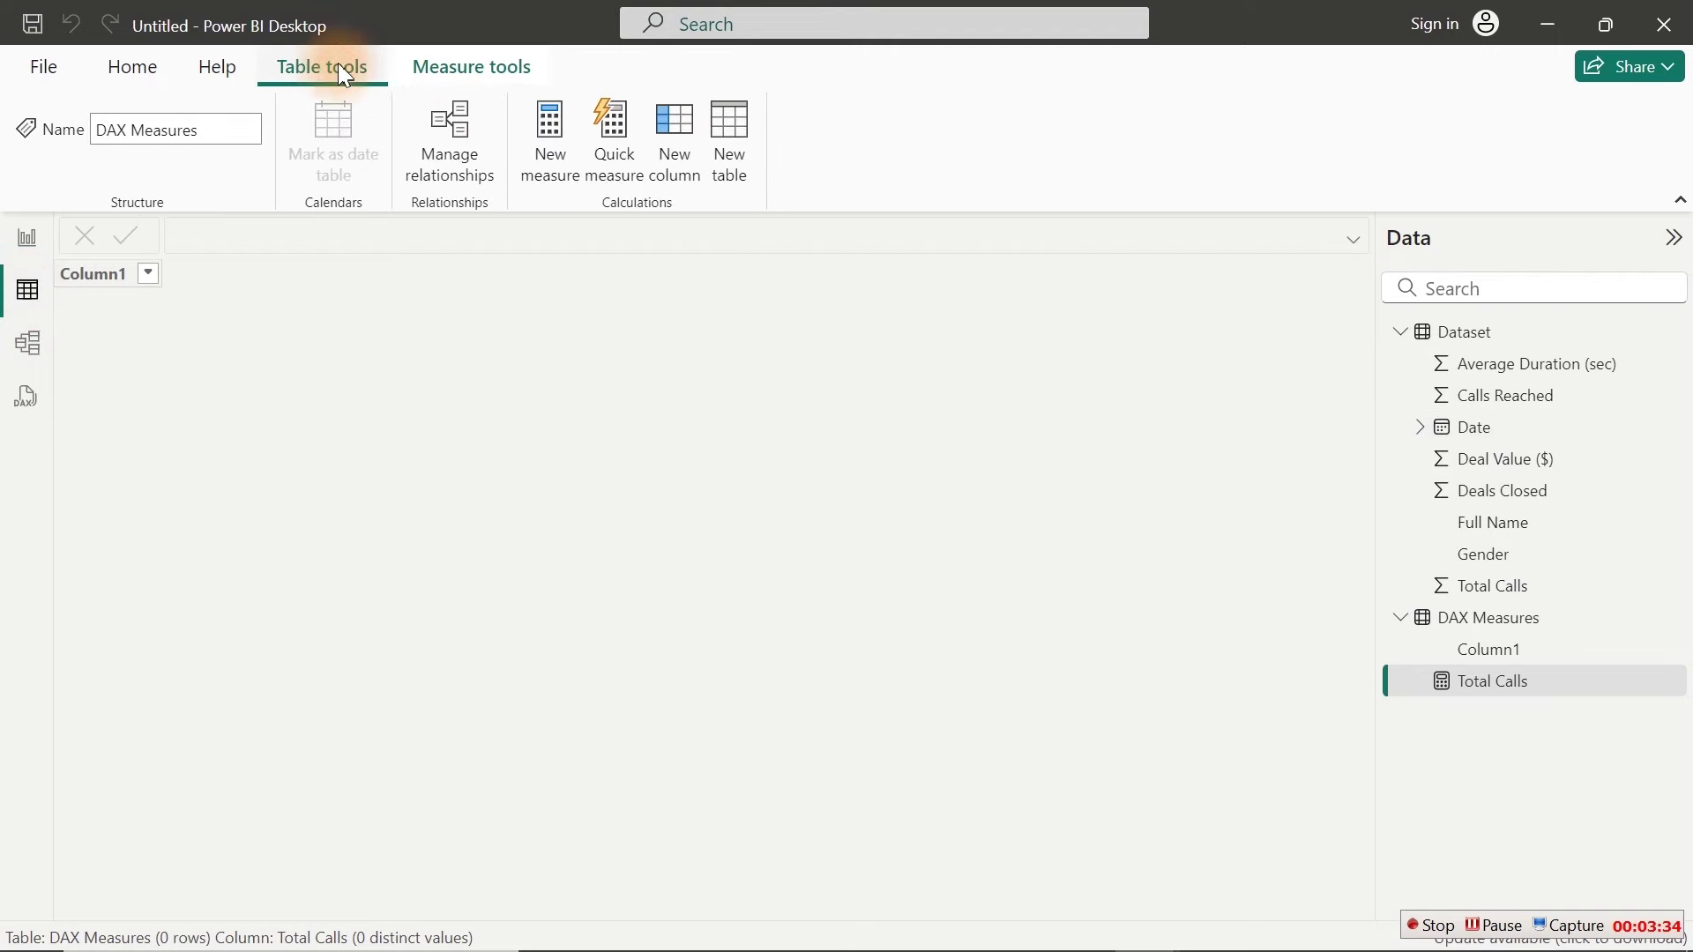
click(724, 135)
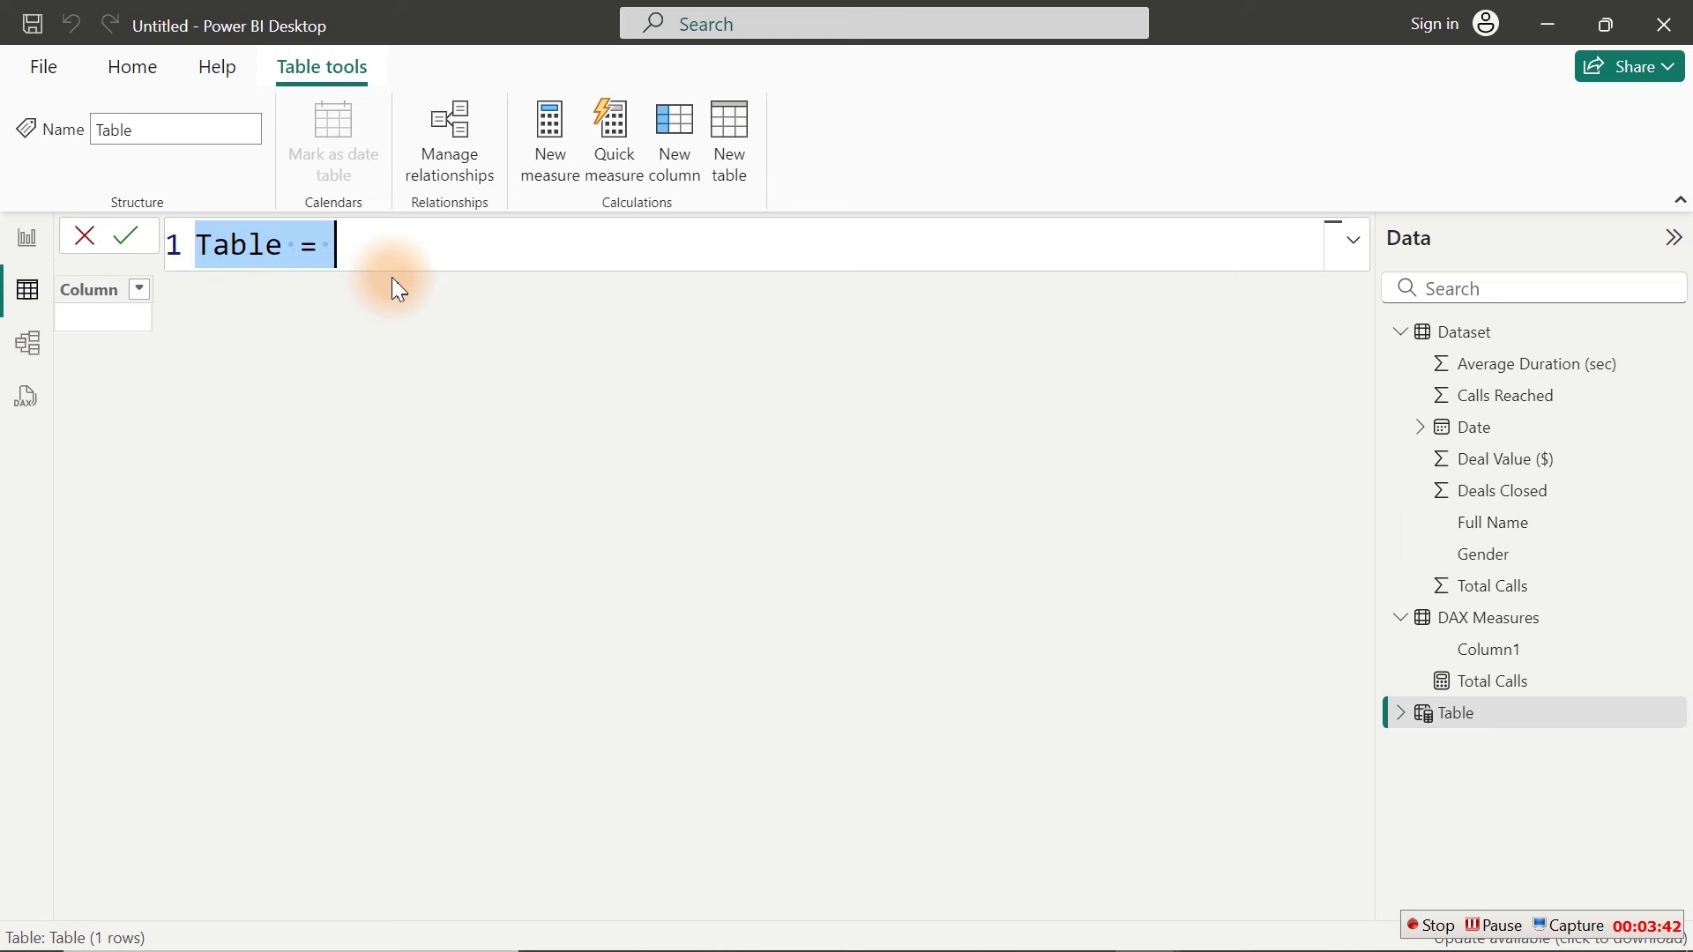
text(Calend)
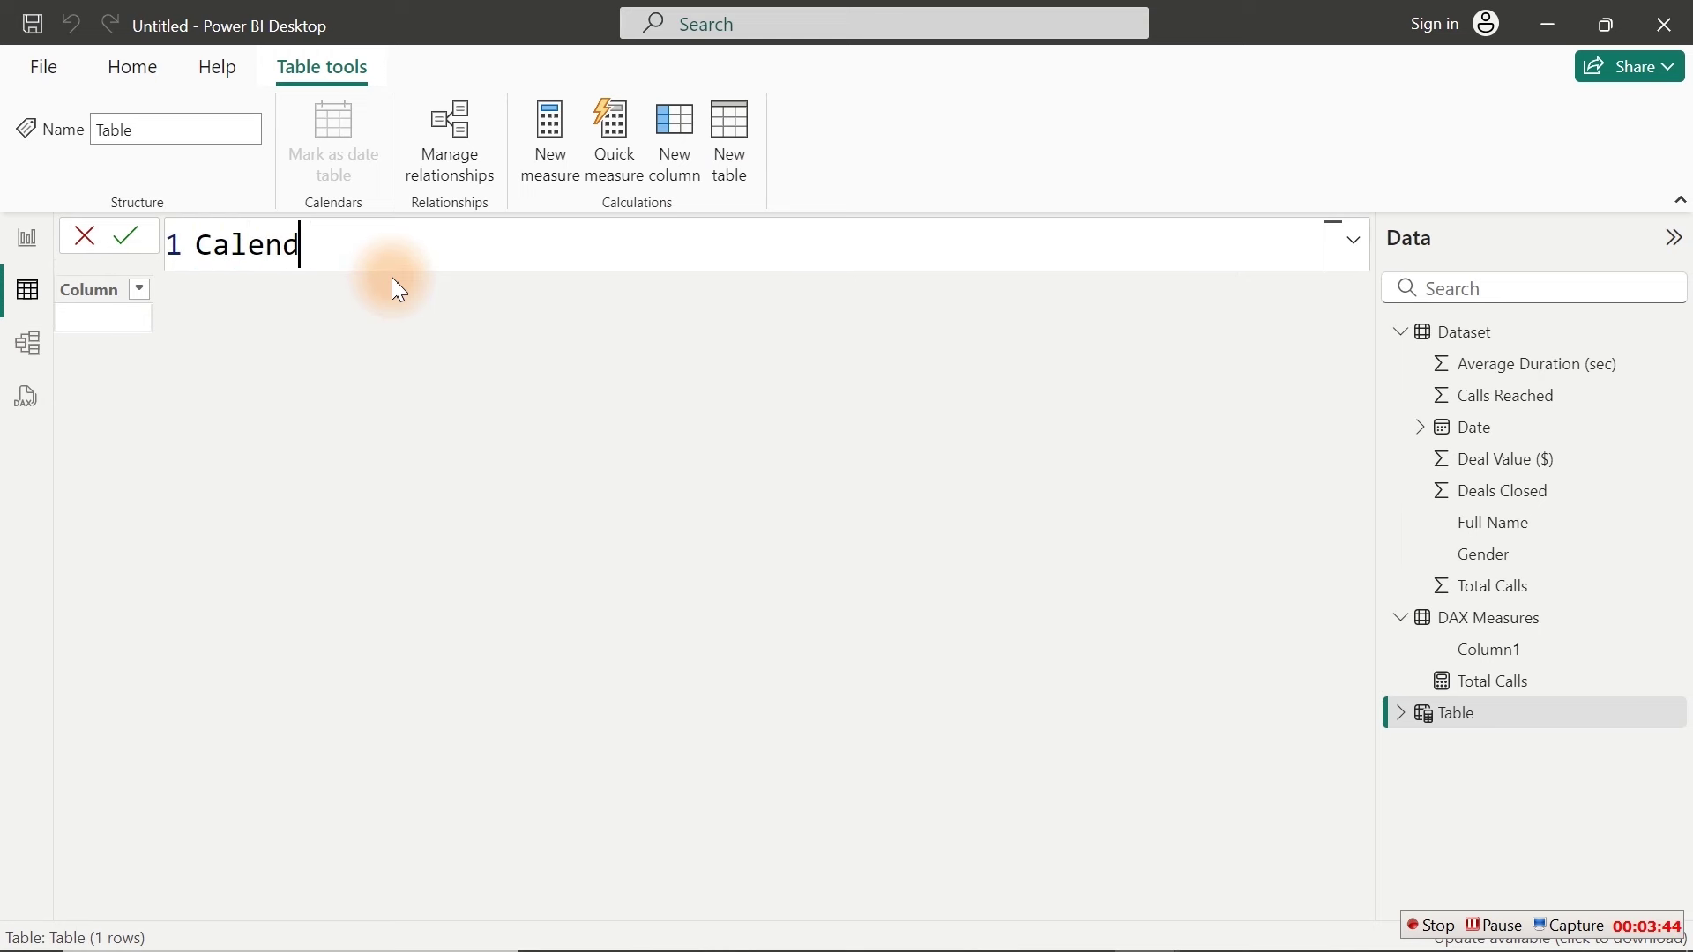
text(ar =)
key(shift+Return)
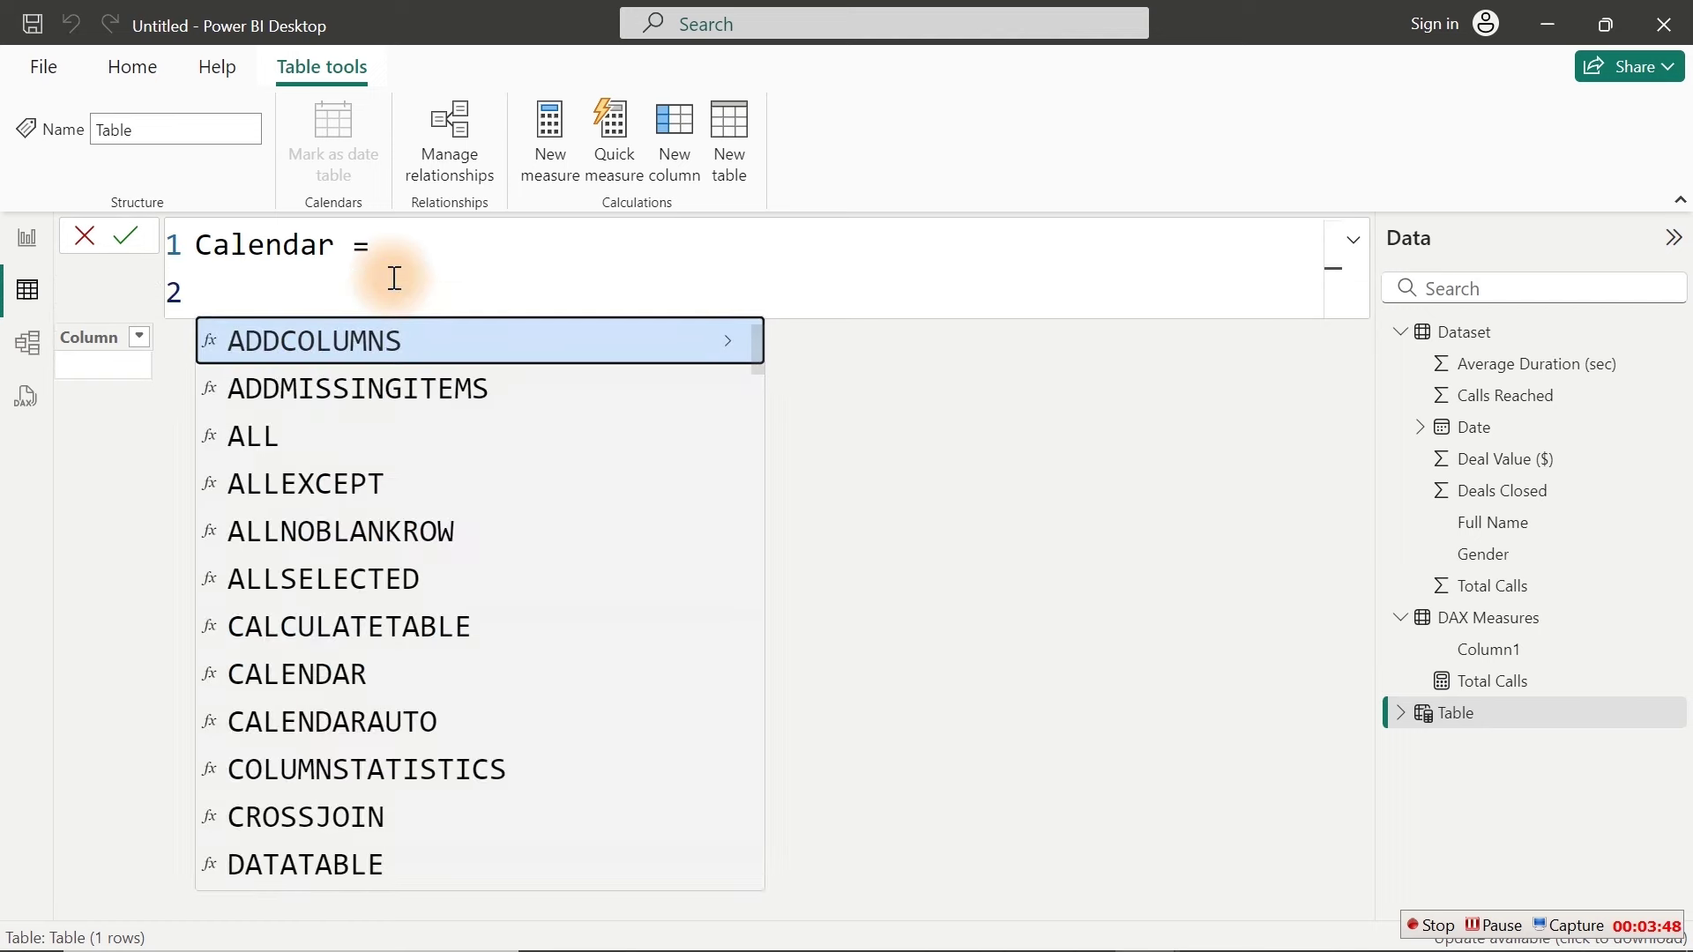
key(Tab)
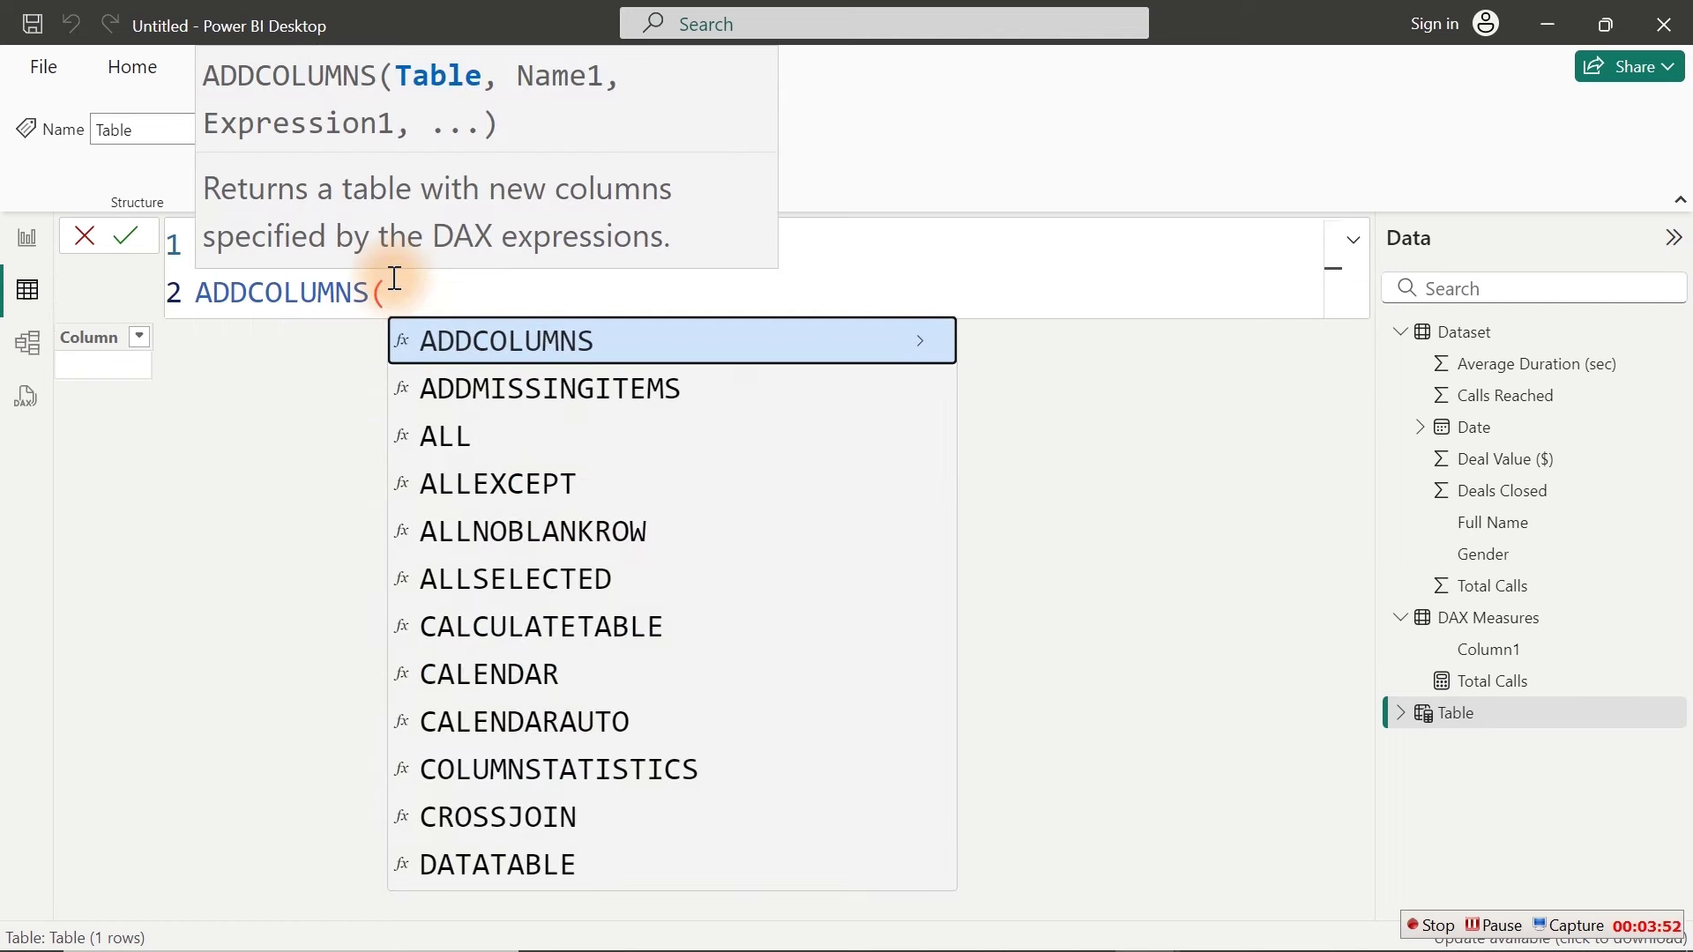
key(BackSpace)
key(BackSpace)
key(BackSpace)
key(BackSpace)
key(BackSpace)
key(BackSpace)
key(BackSpace)
key(BackSpace)
key(BackSpace)
key(BackSpace)
key(BackSpace)
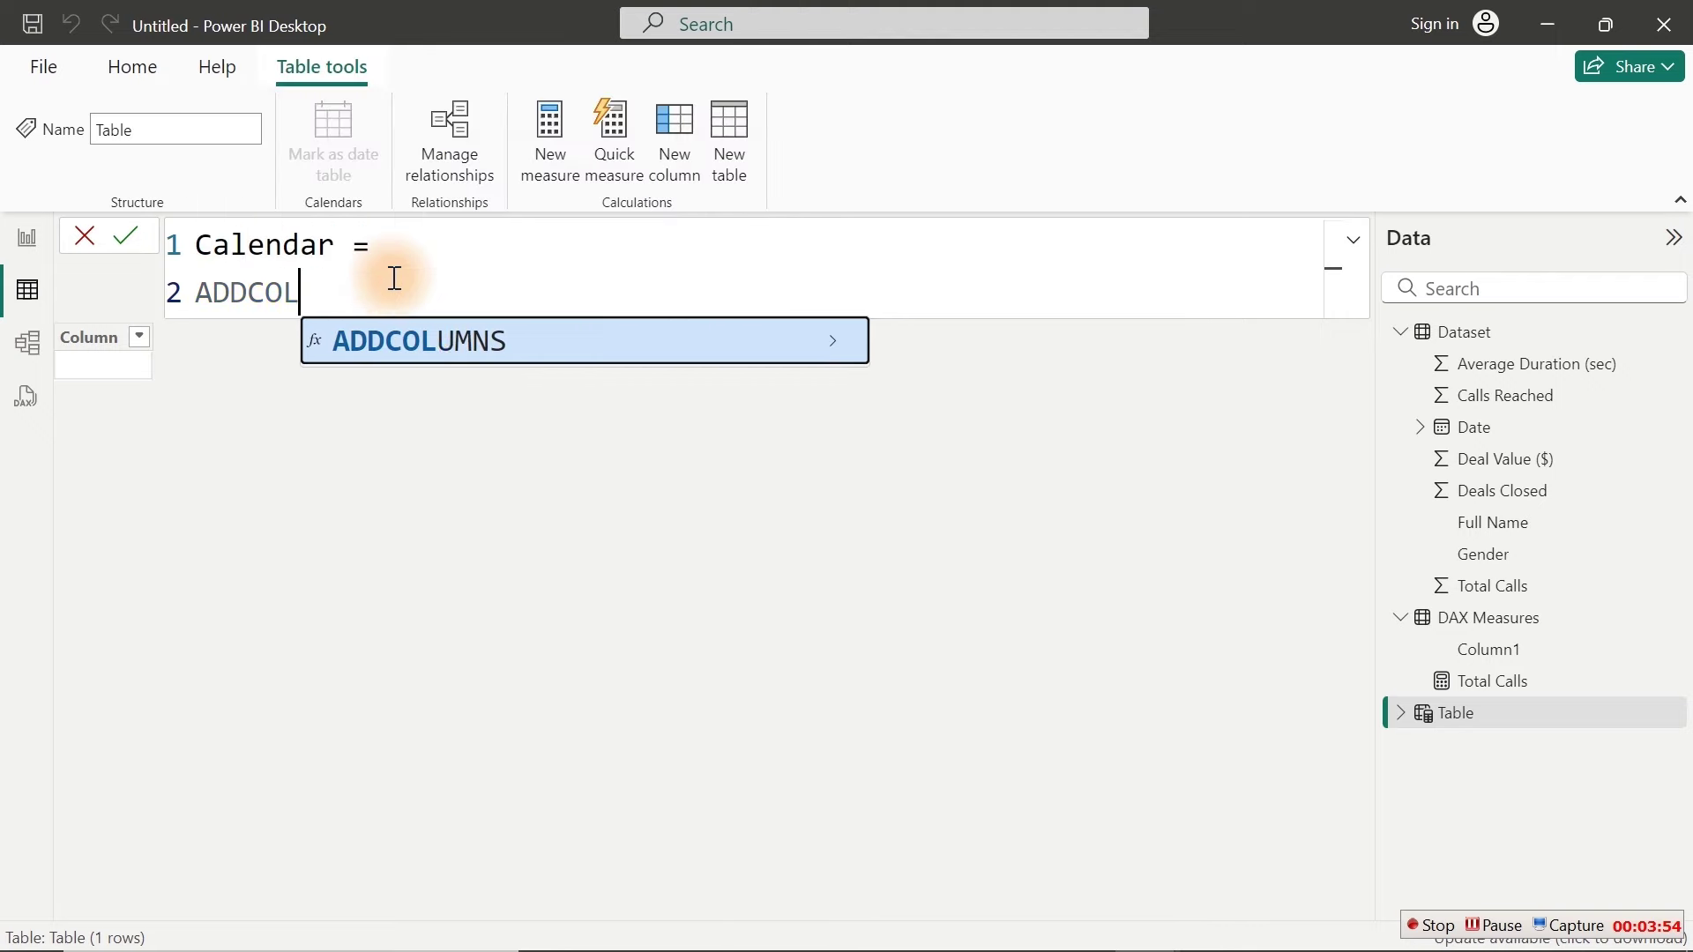
key(Tab)
key(Tab)
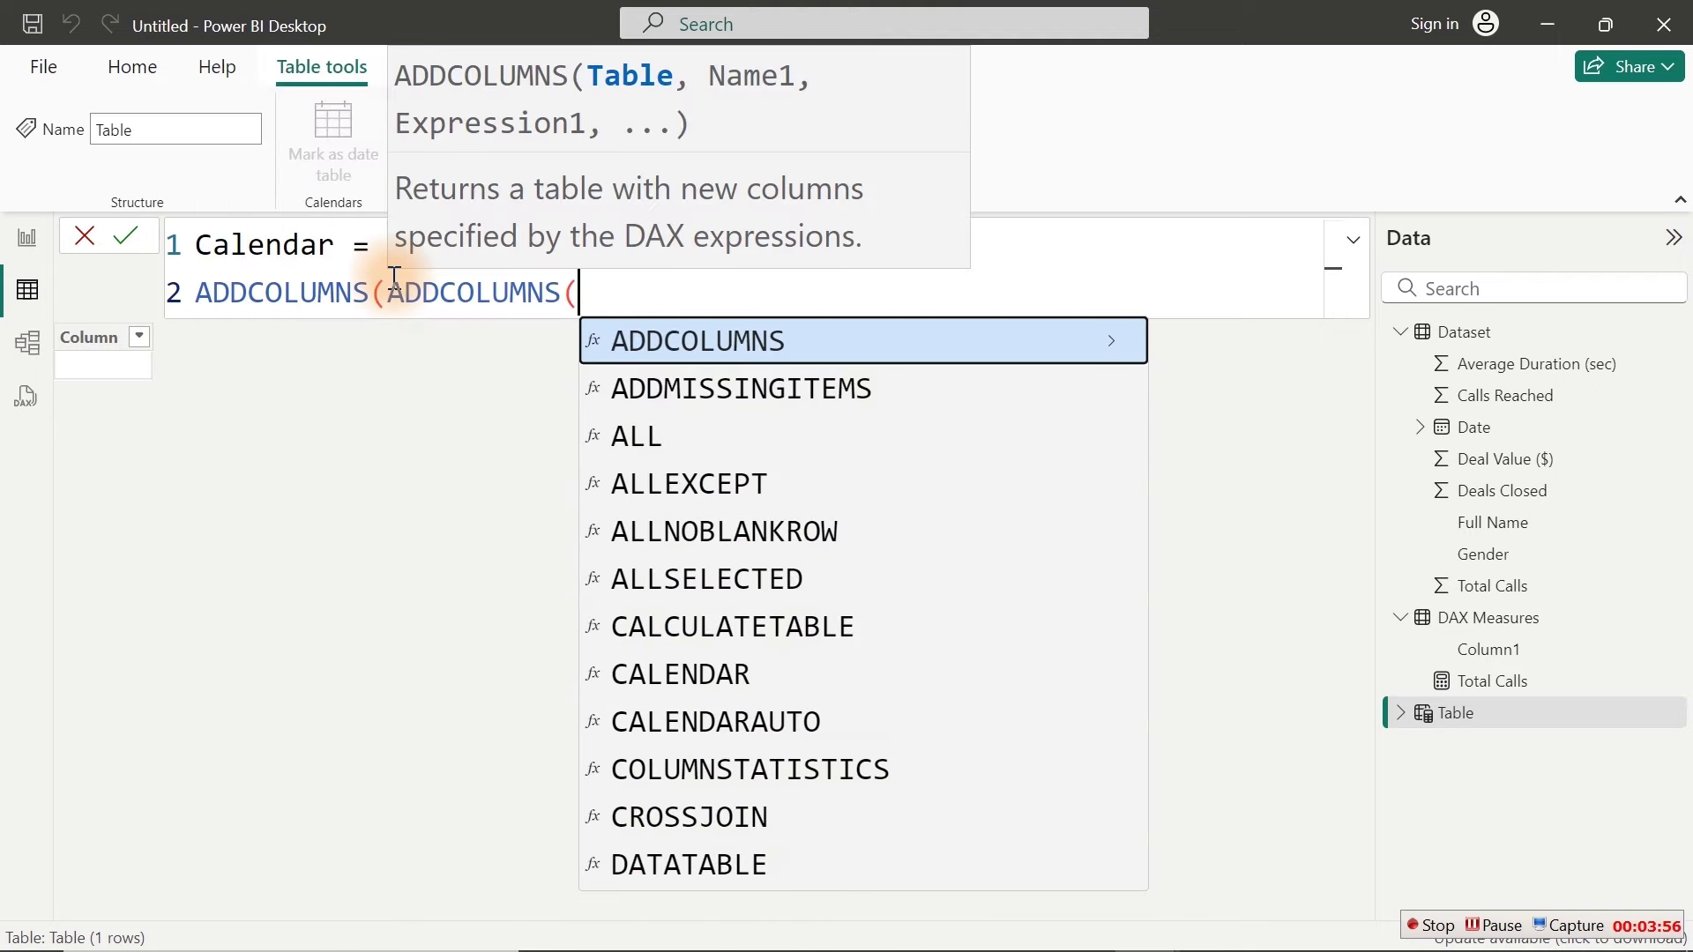
key(BackSpace)
key(BackSpace)
key(BackSpace)
key(BackSpace)
key(BackSpace)
key(BackSpace)
key(BackSpace)
key(BackSpace)
key(BackSpace)
key(BackSpace)
key(BackSpace)
key(BackSpace)
key(BackSpace)
key(BackSpace)
key(BackSpace)
key(BackSpace)
key(BackSpace)
key(BackSpace)
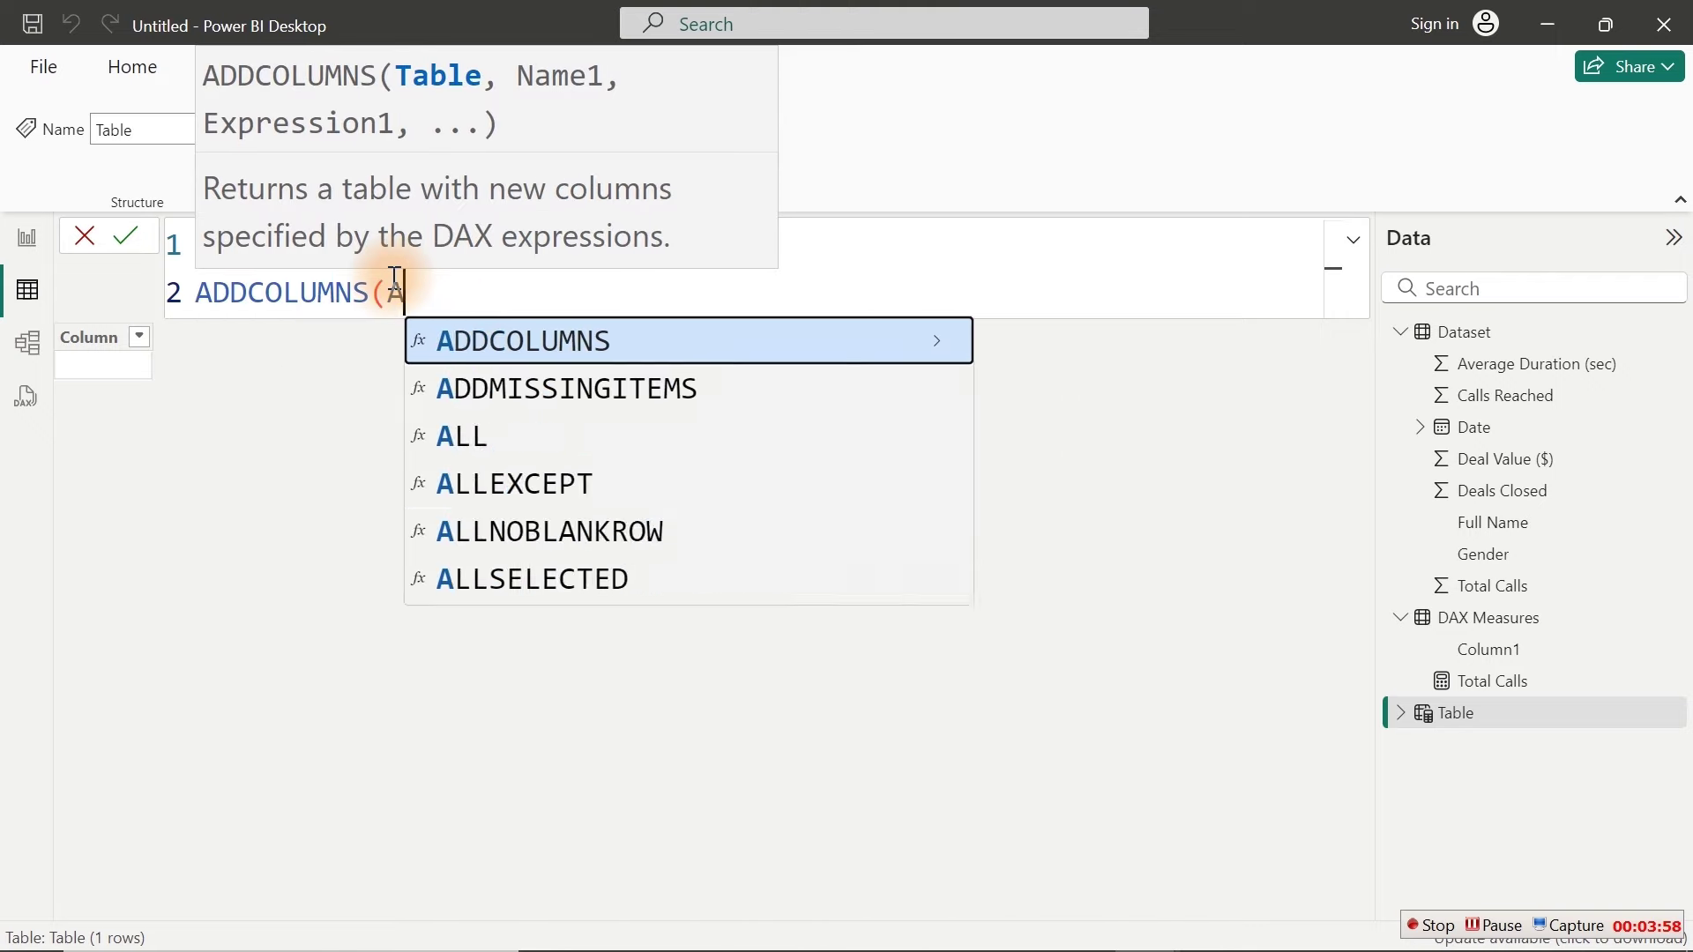
key(BackSpace)
key(BackSpace)
key(BackSpace)
key(BackSpace)
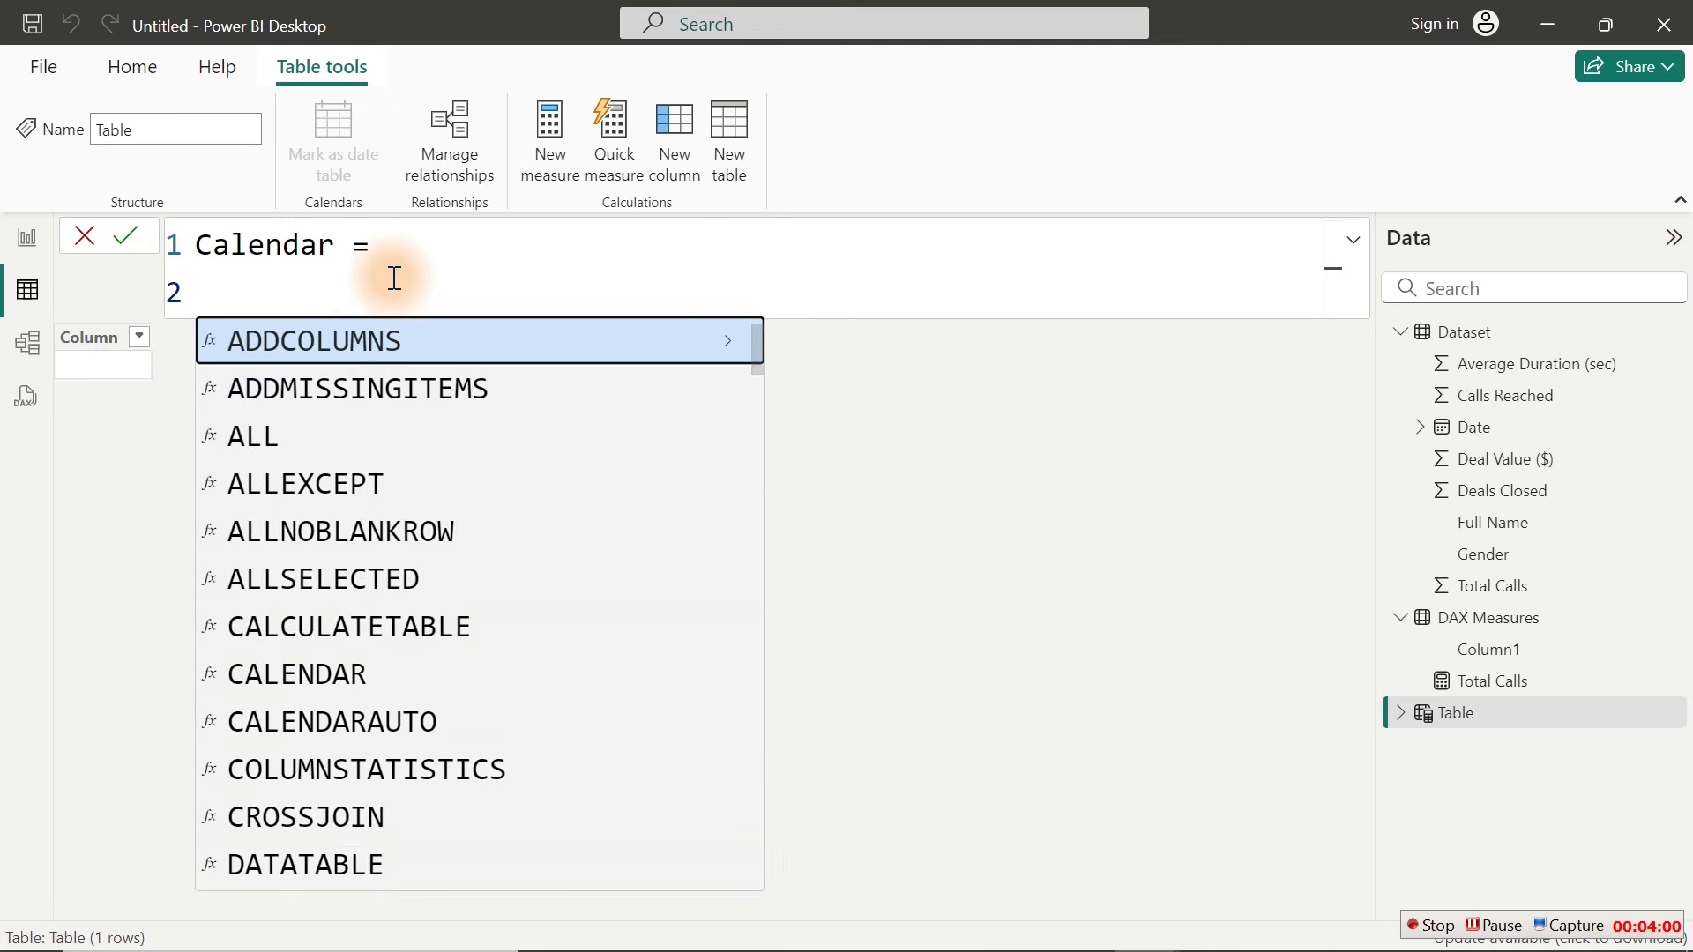
Step: Define the Calendar table with CALENDARAUTO() and commit the formula
text(cal)
key(Down)
key(Down)
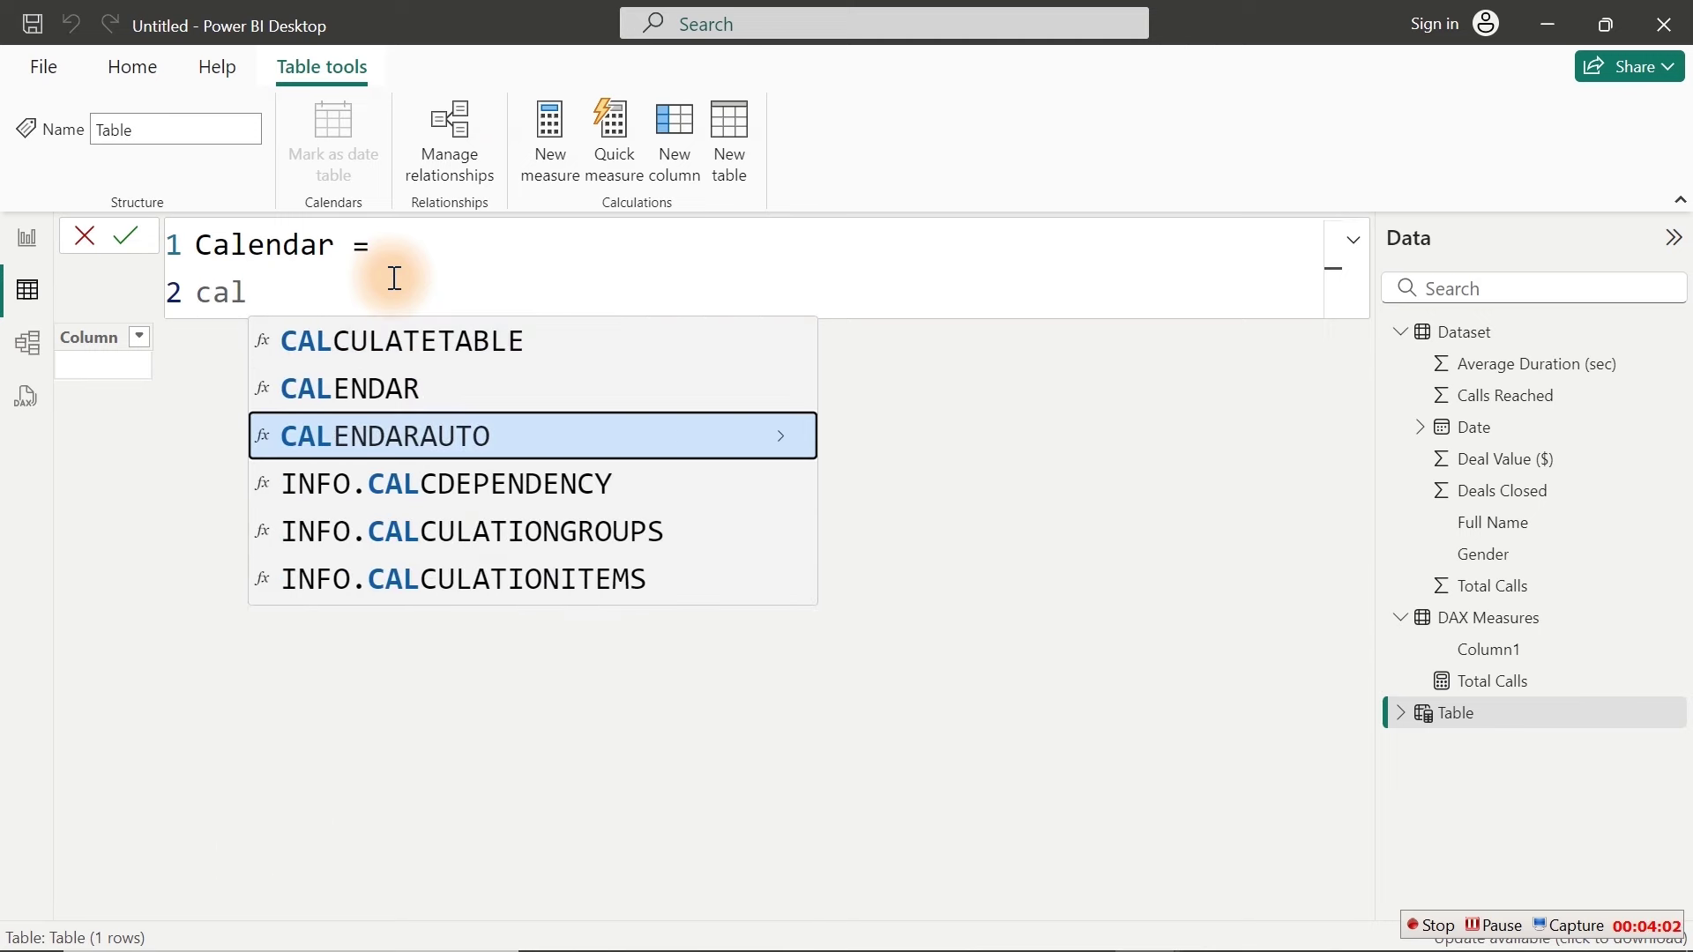
key(Tab)
text())
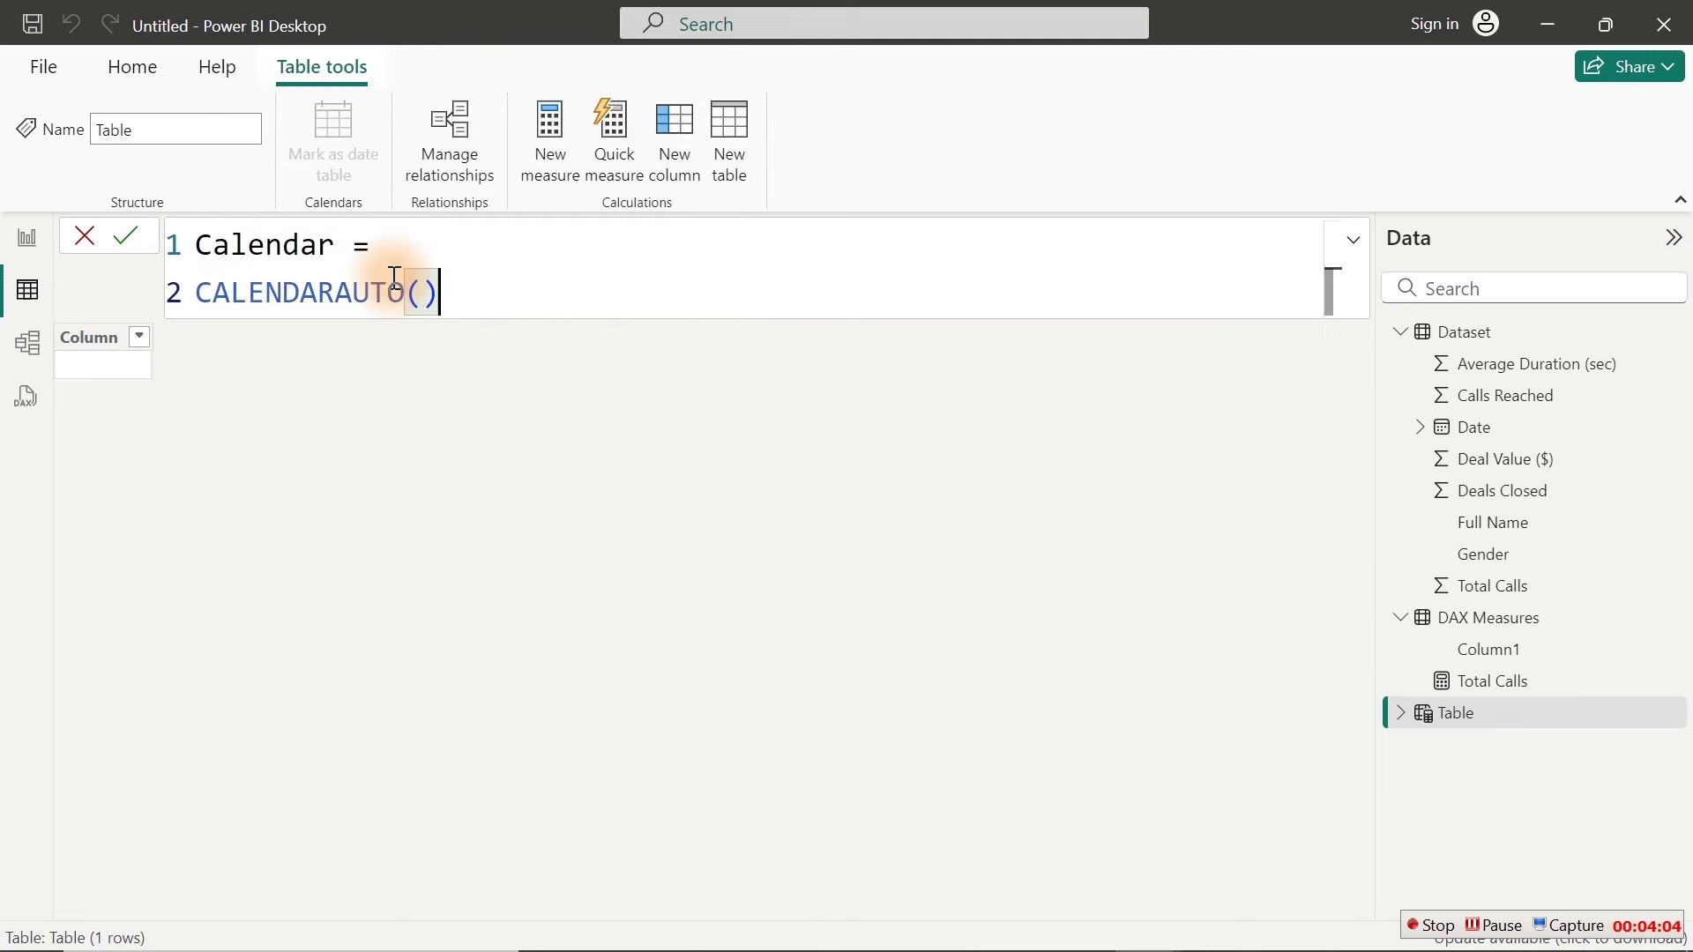
key(Return)
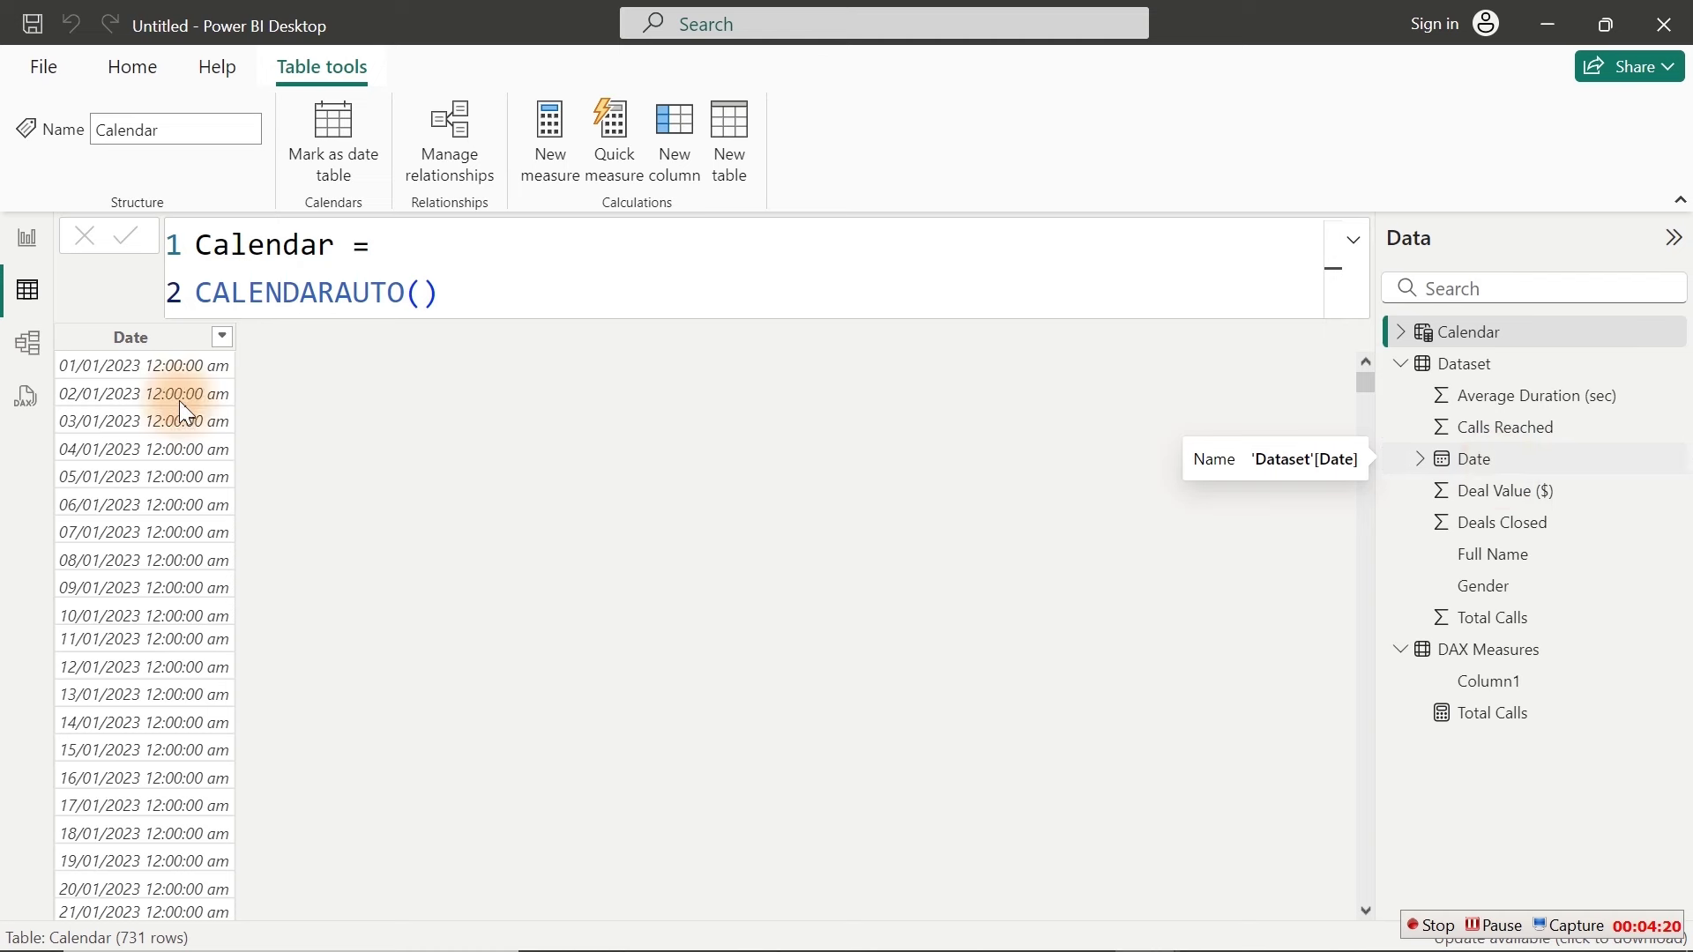
Step: Insert ADDCOLUMNS( on its own line before CALENDARAUTO() in the Calendar formula, indenting CALENDARAUTO() and ending it with a comma
click(452, 294)
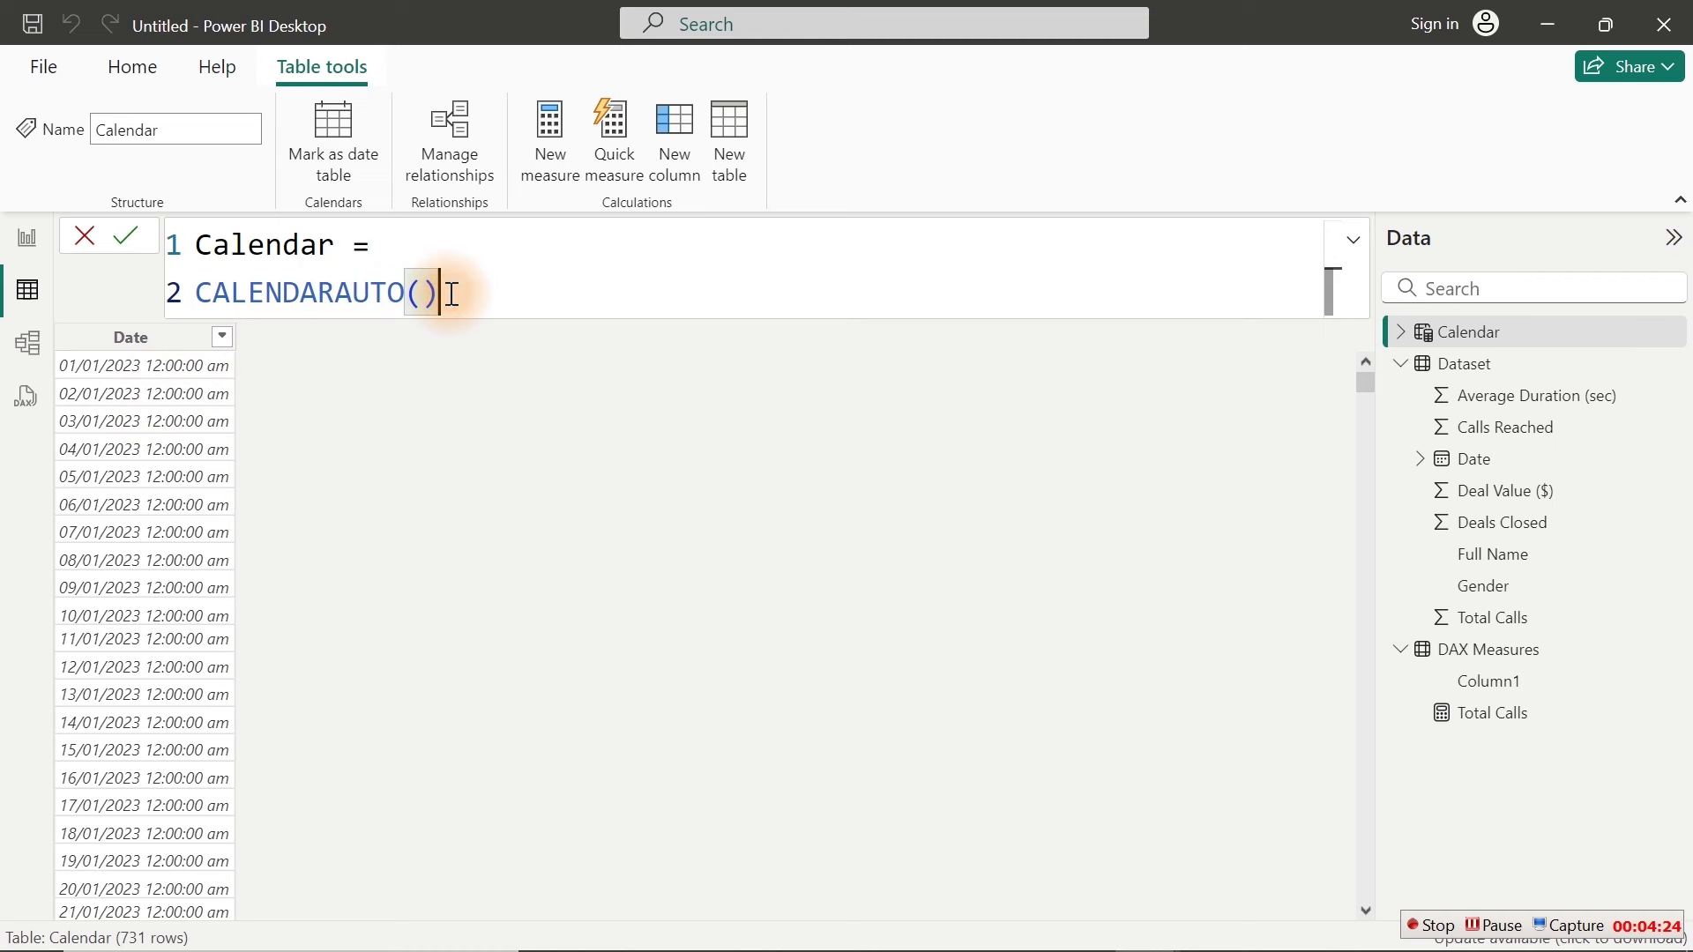
double_click(202, 291)
click(201, 291)
key(Tab)
key(Tab)
click(405, 252)
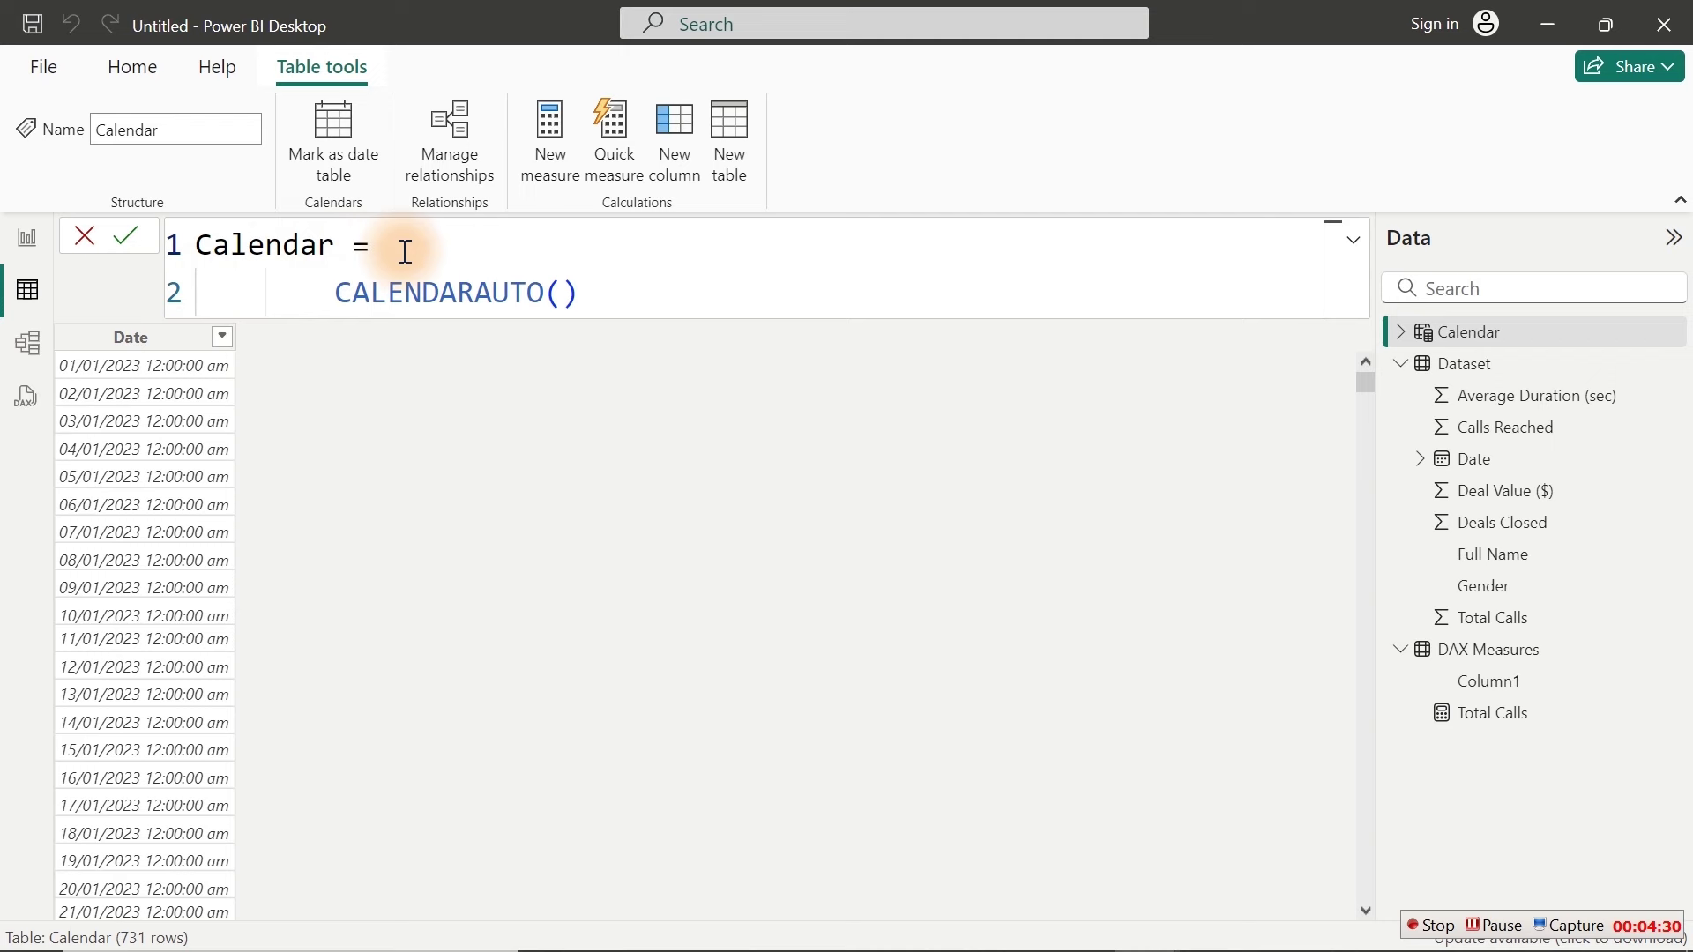
key(Return)
key(Tab)
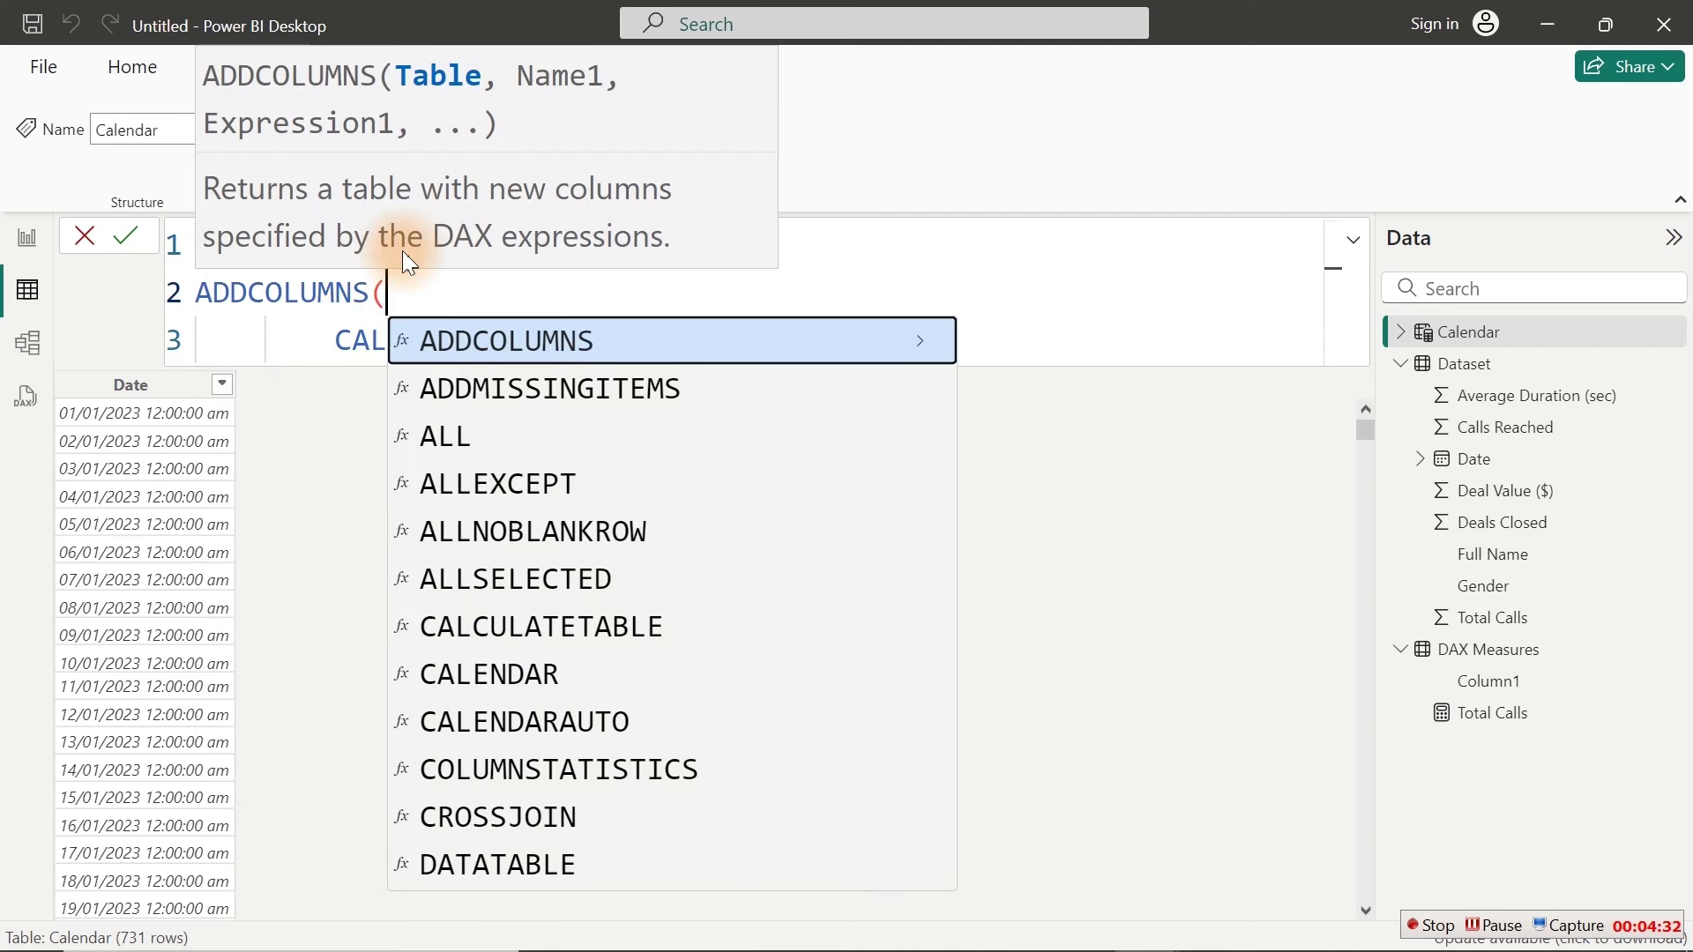
click(315, 320)
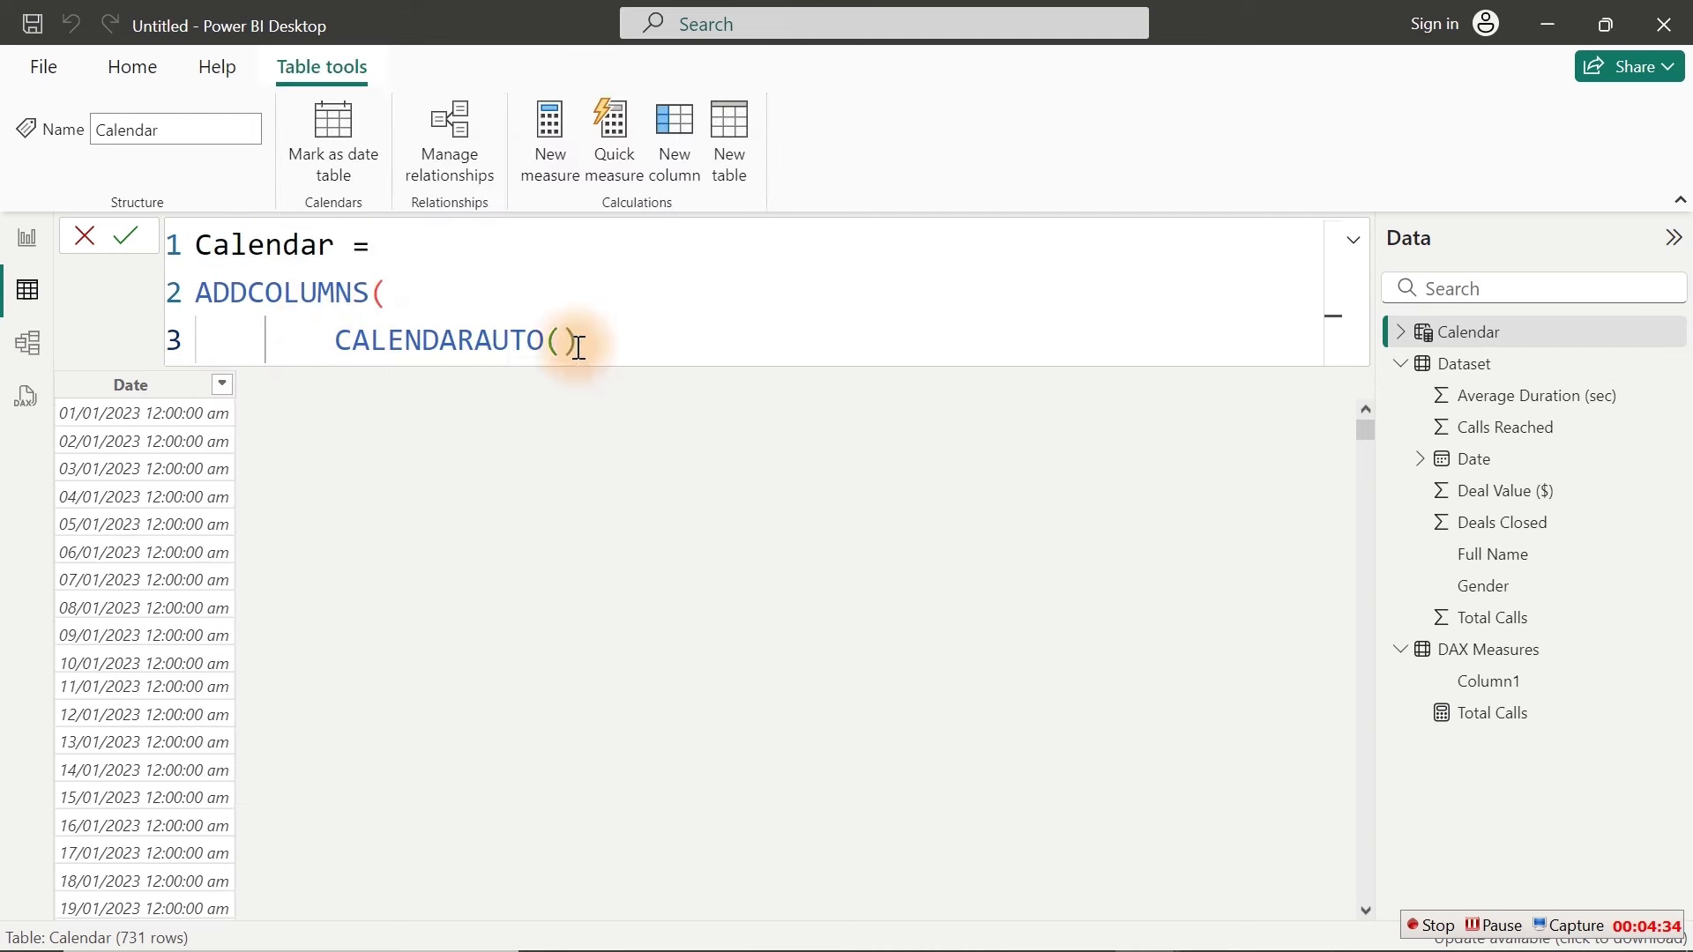
click(624, 345)
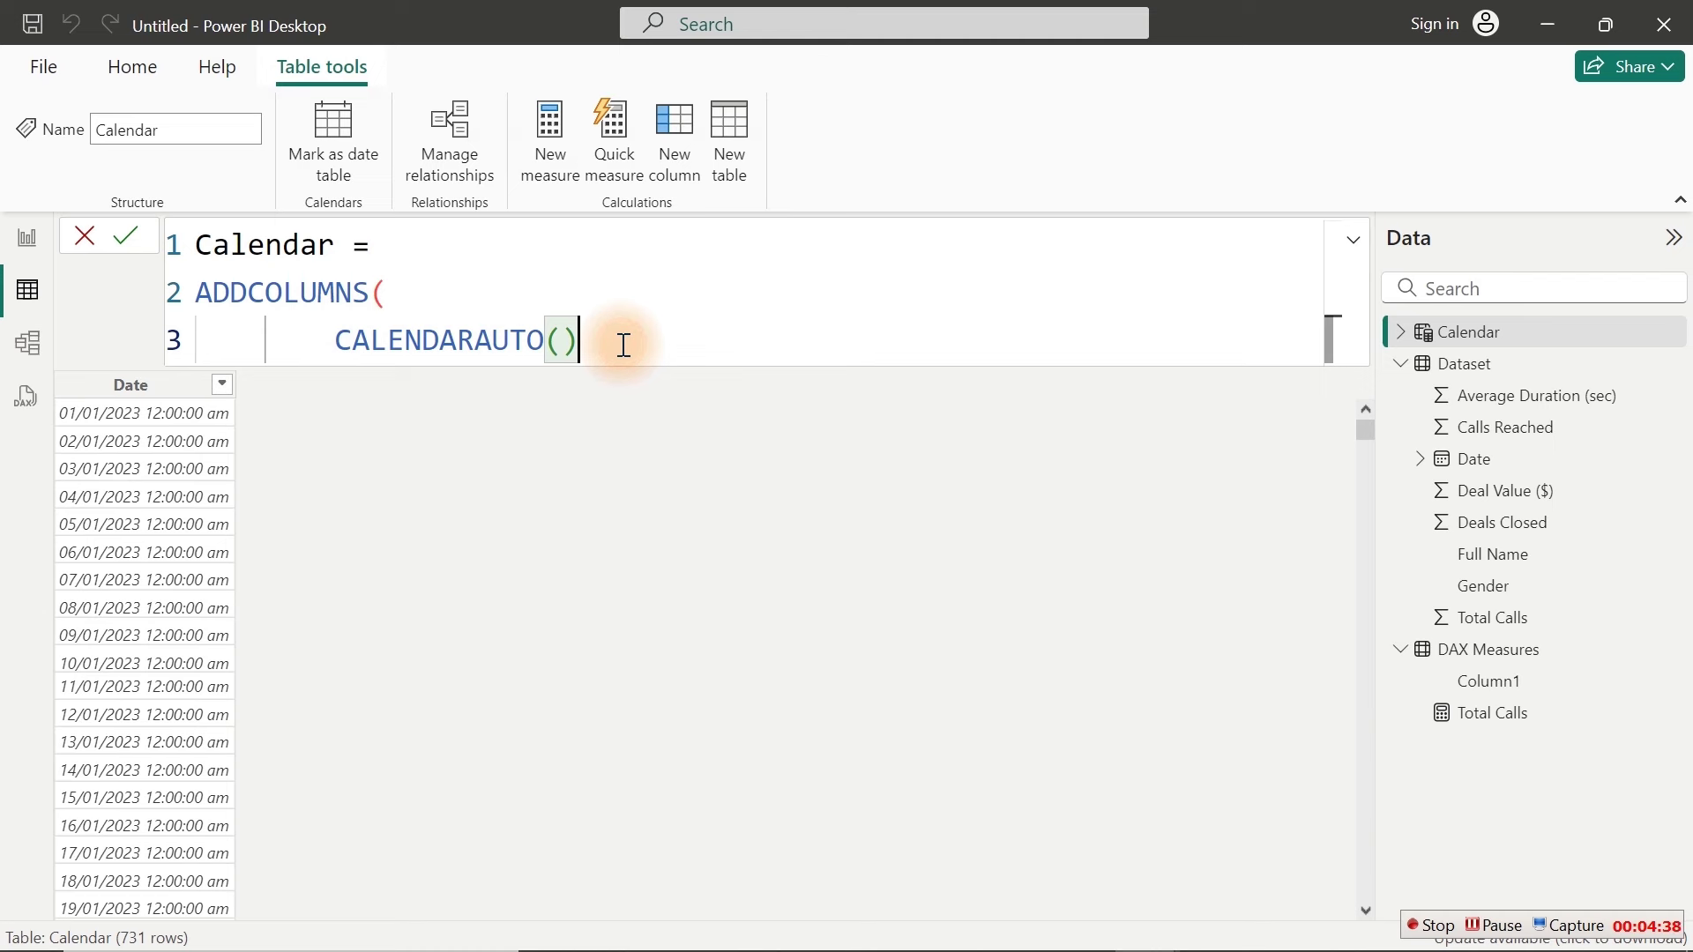
text(,)
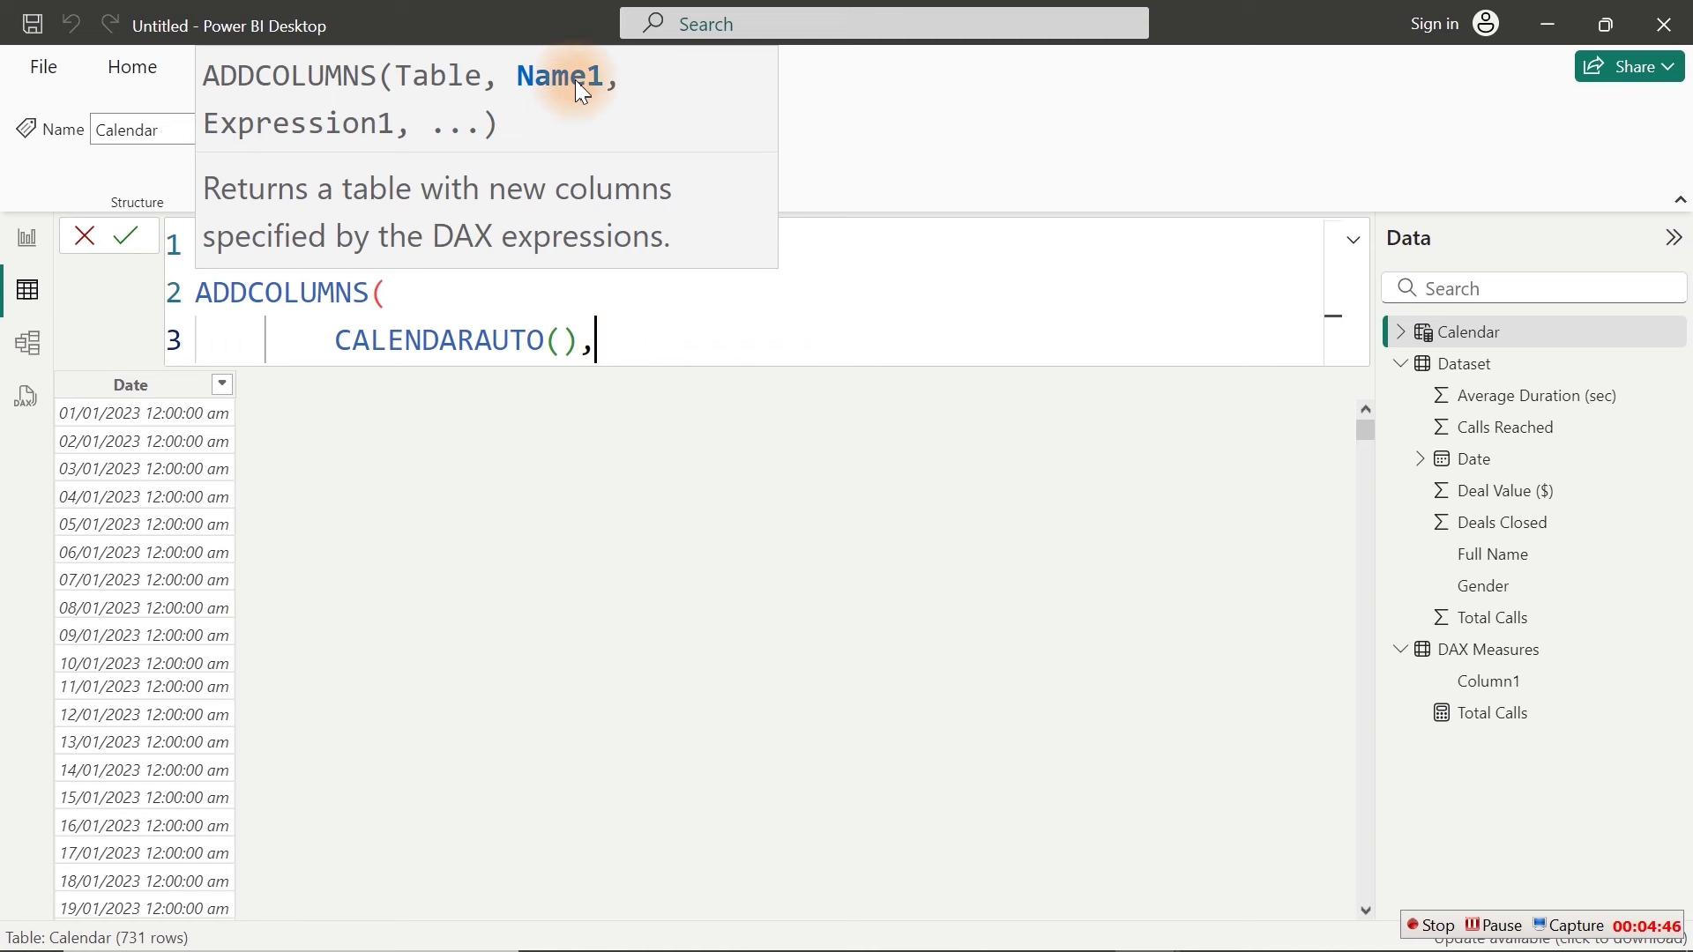
Step: Add a Year column to the Calendar formula on a new line with "Year", YEAR([Date])
key(Return)
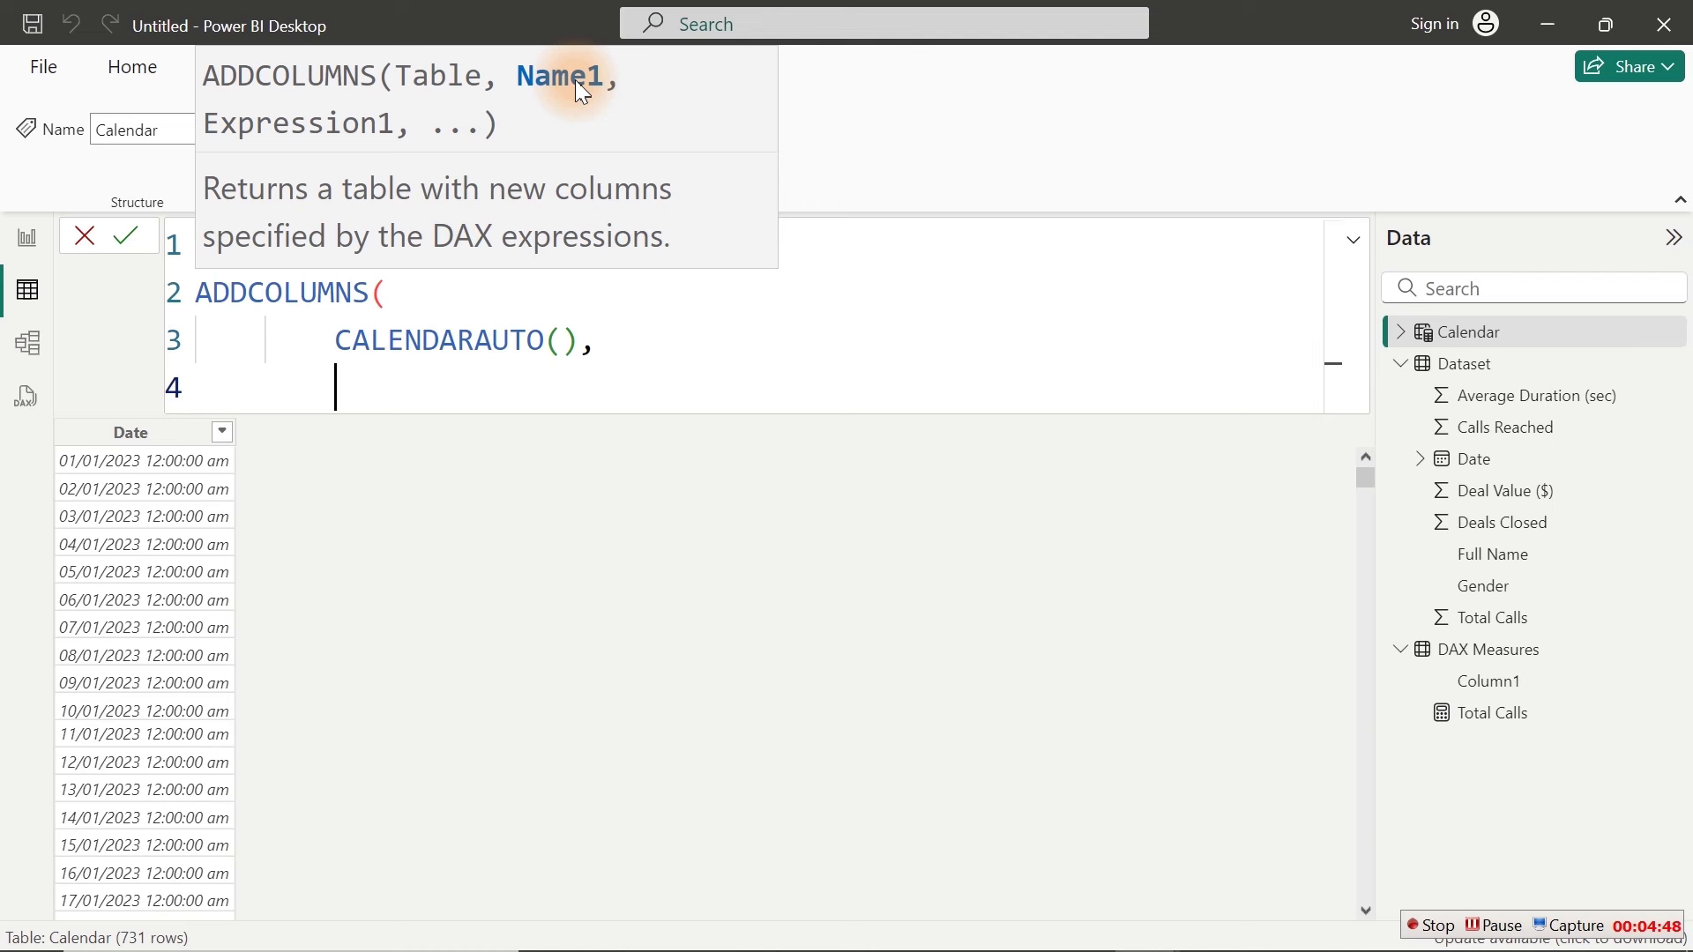
text("y)
key(BackSpace)
text(Year",)
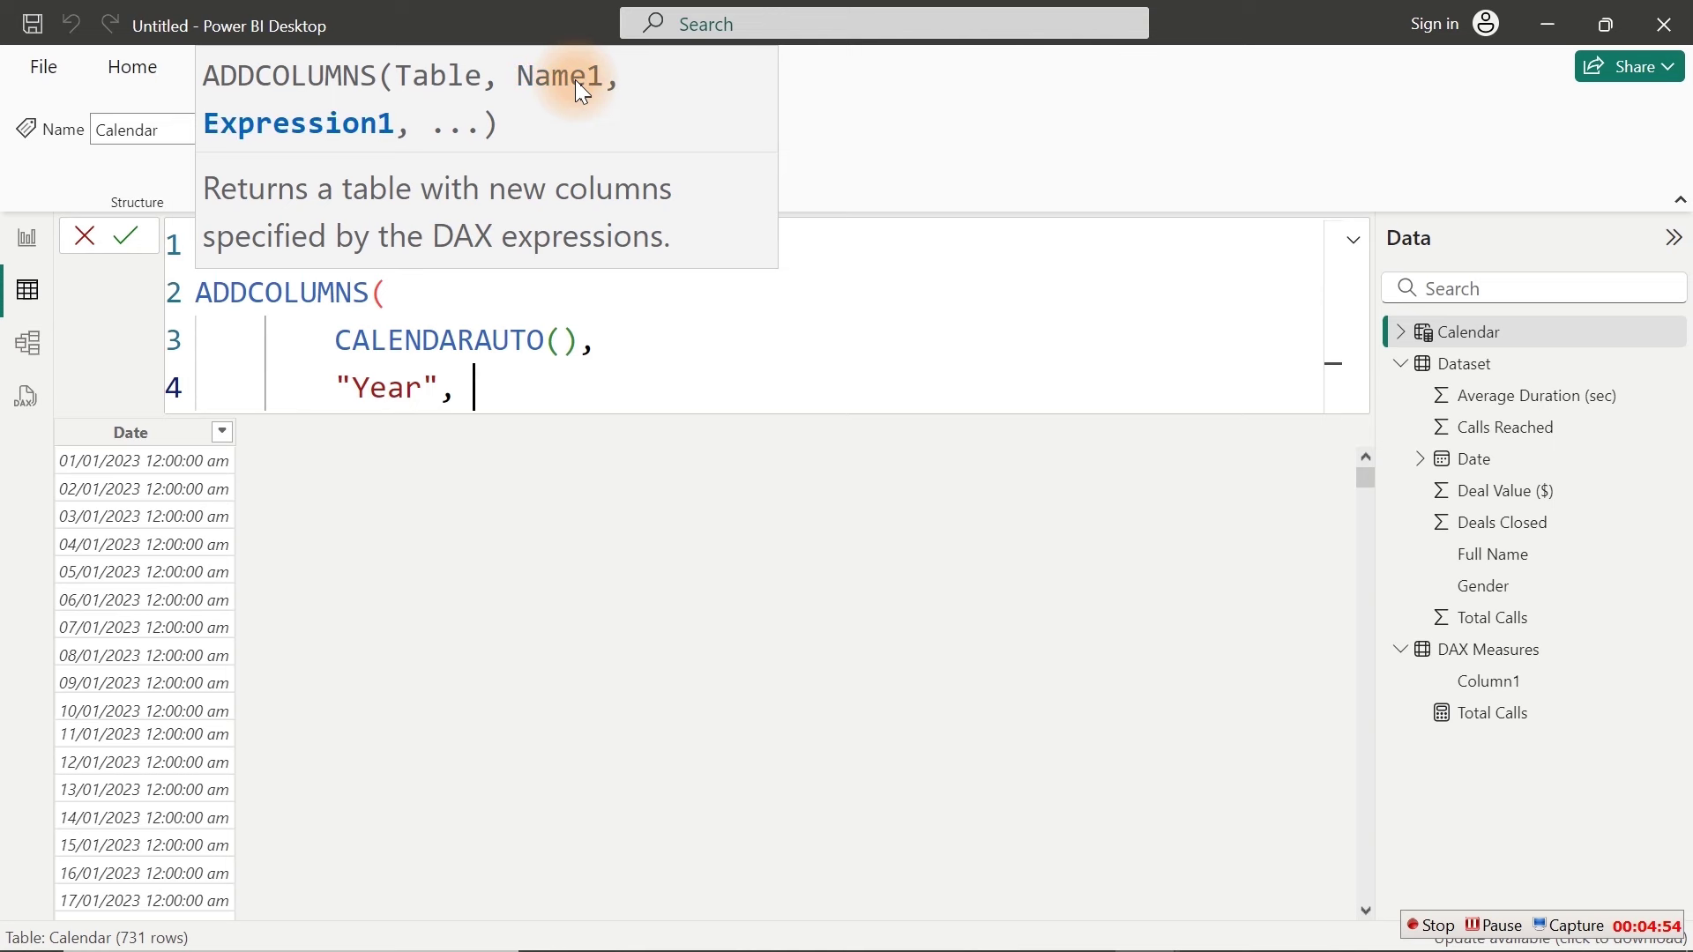
text( y)
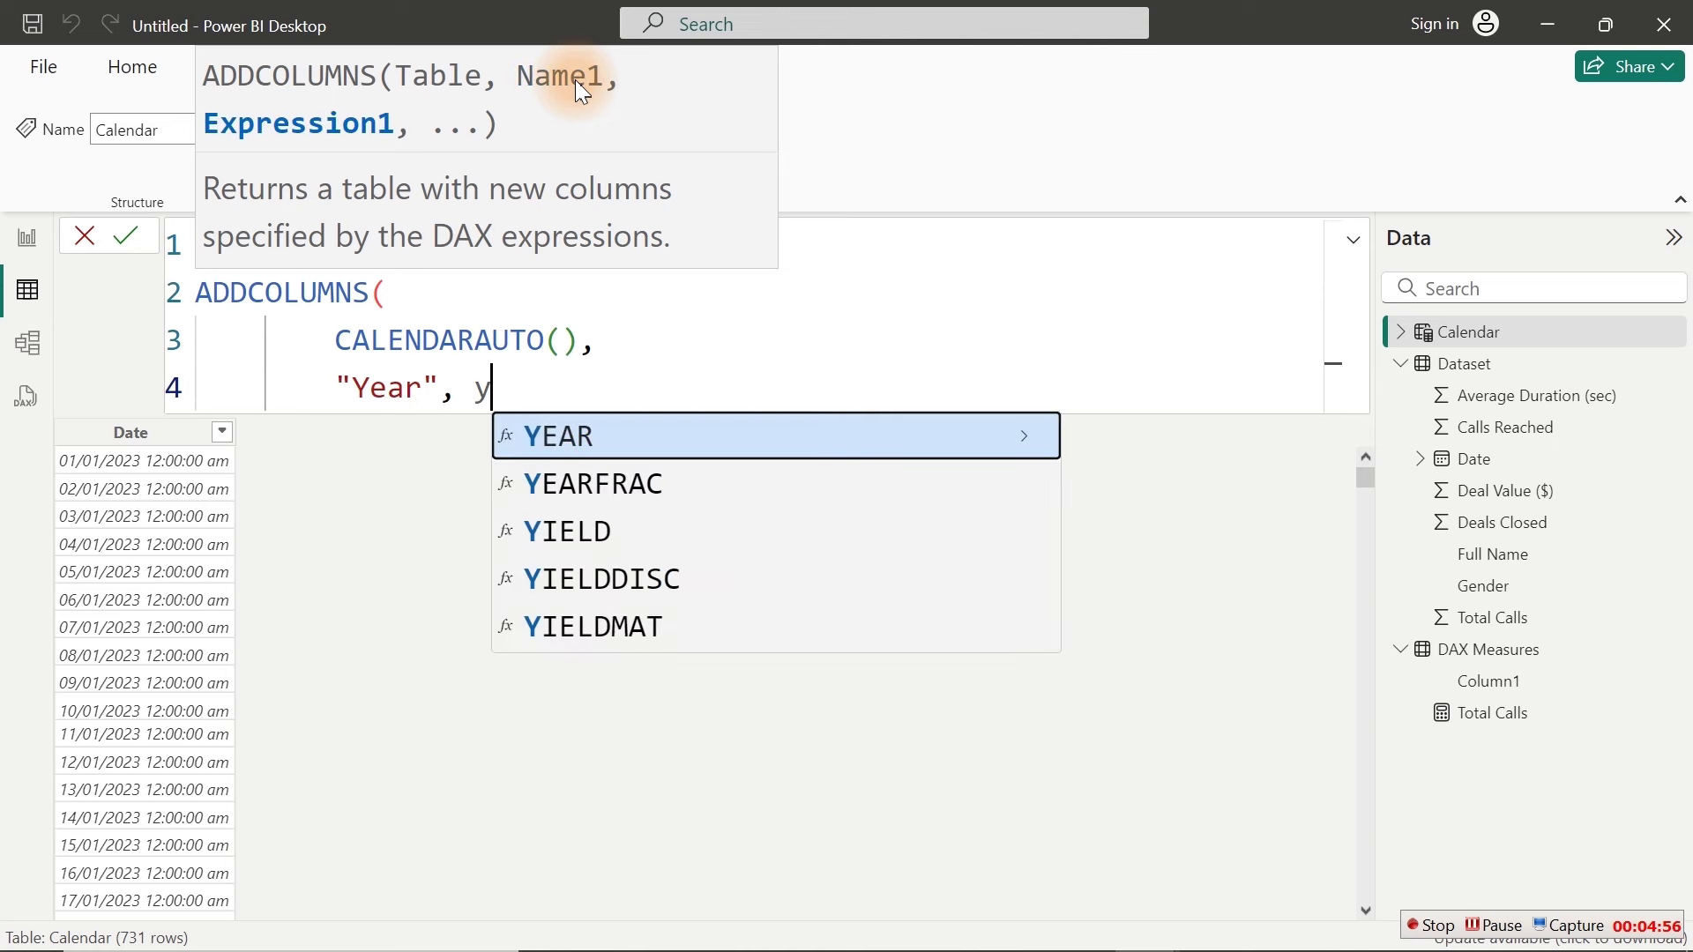
key(Tab)
text(()
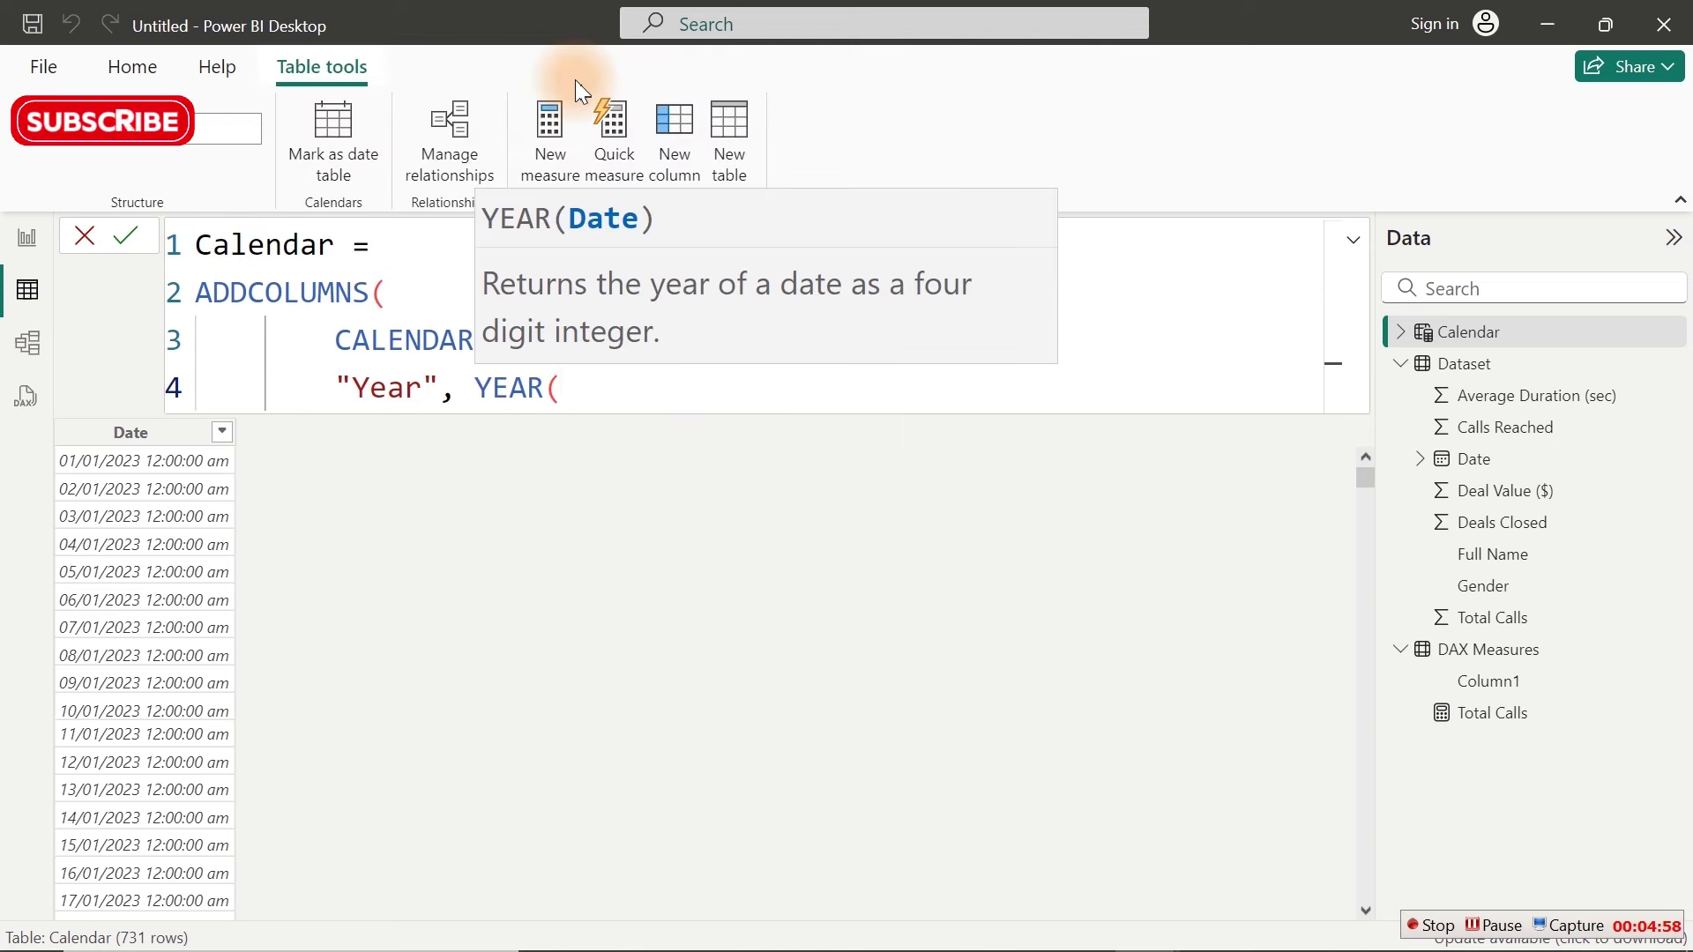
text([)
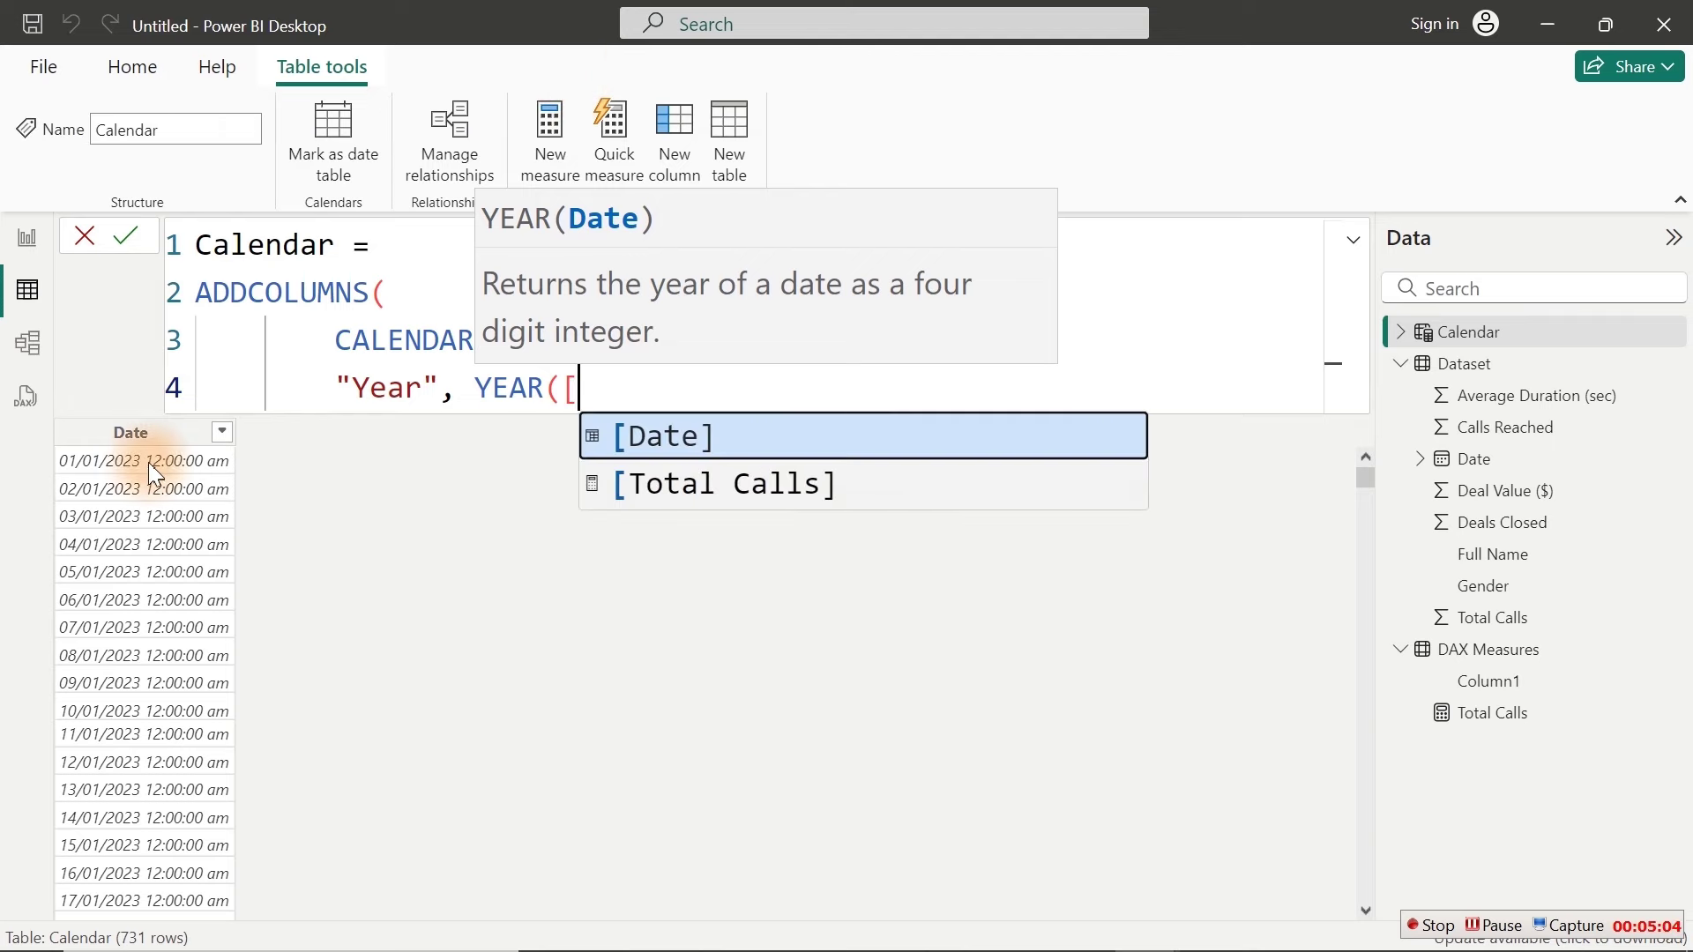
click(649, 445)
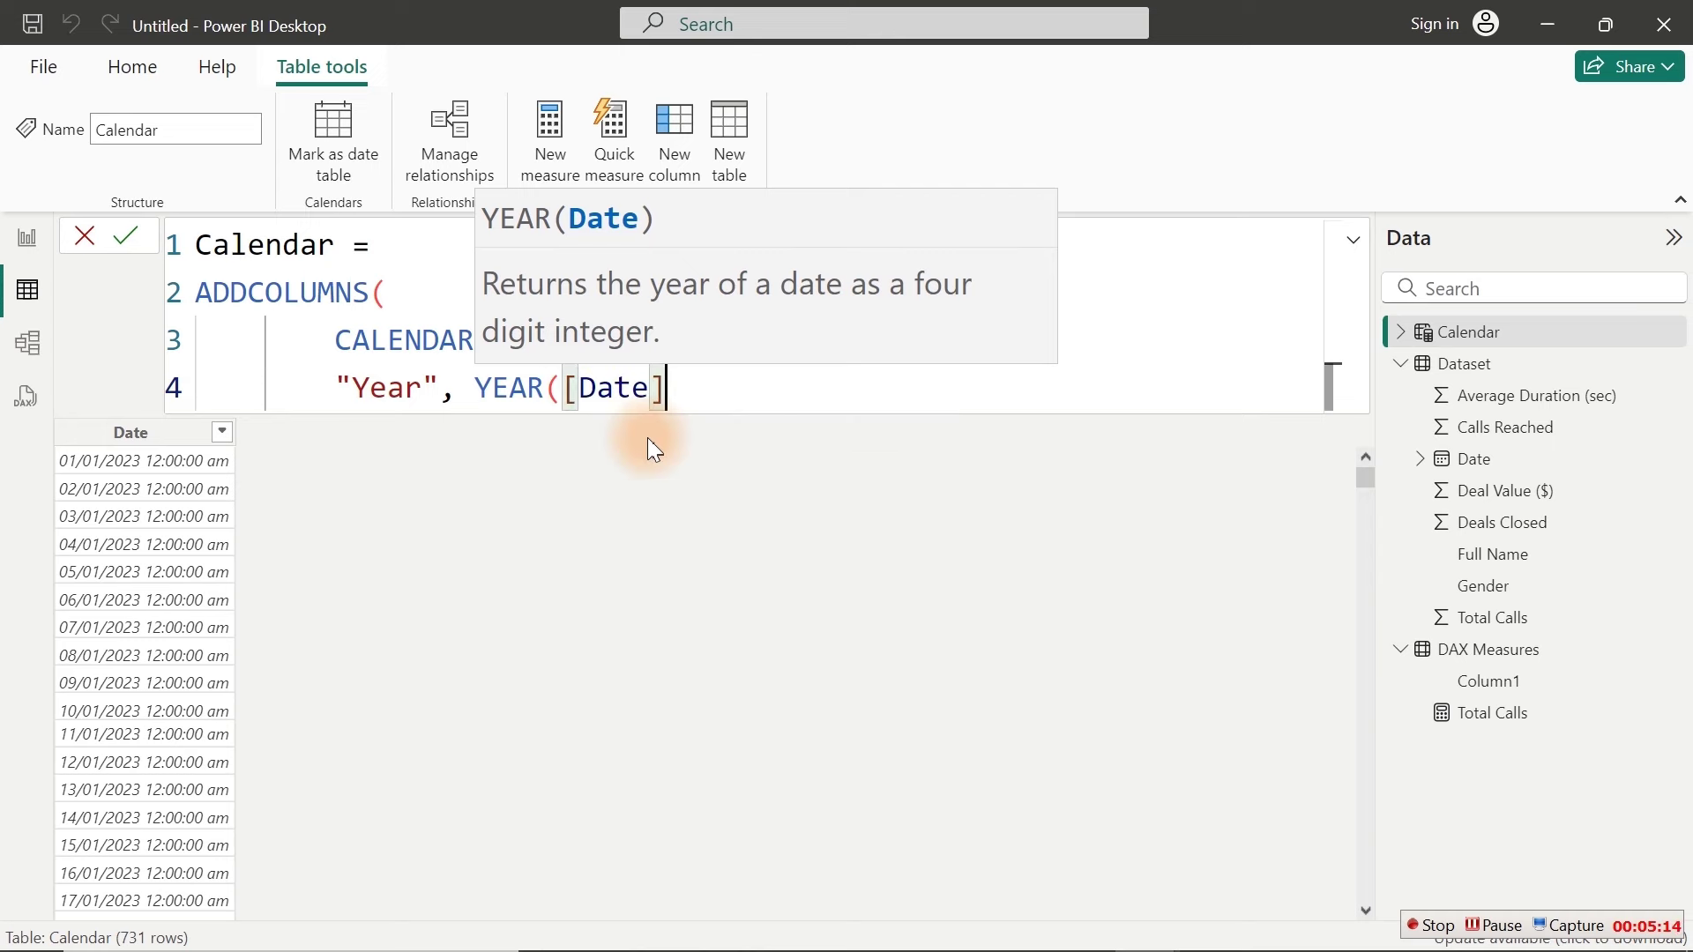
text())
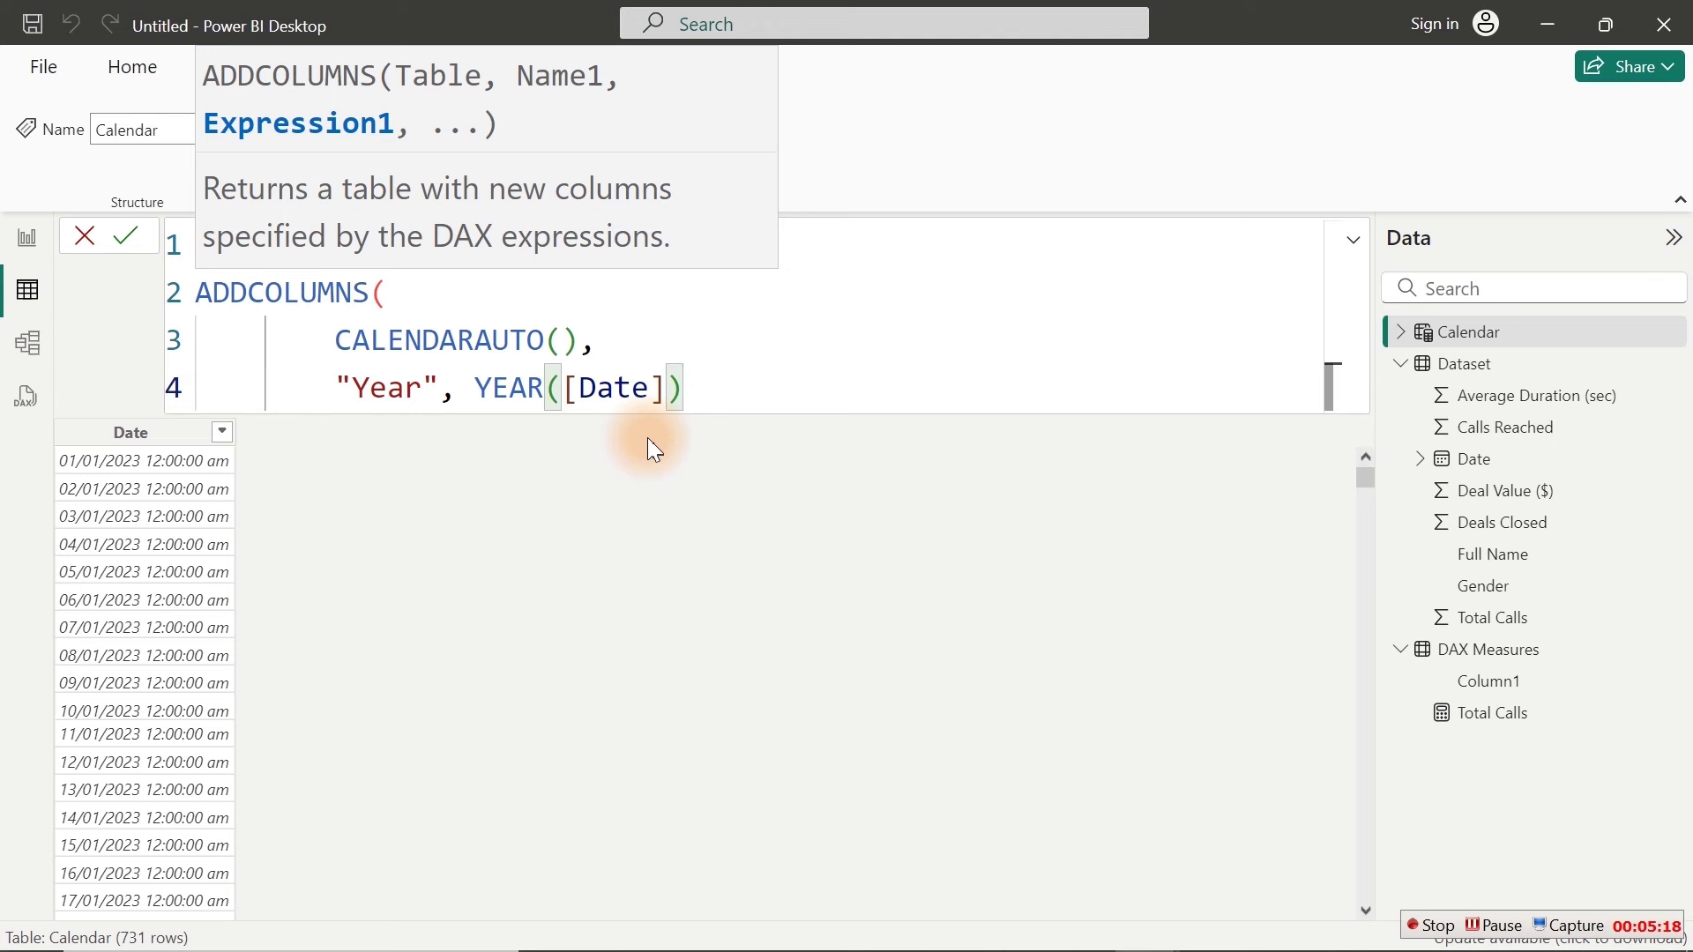
Step: Close the ADDCOLUMNS function with a parenthesis on line 7, leaving blank lines above it, and commit the Calendar formula
key(Return)
key(Return)
key(Return)
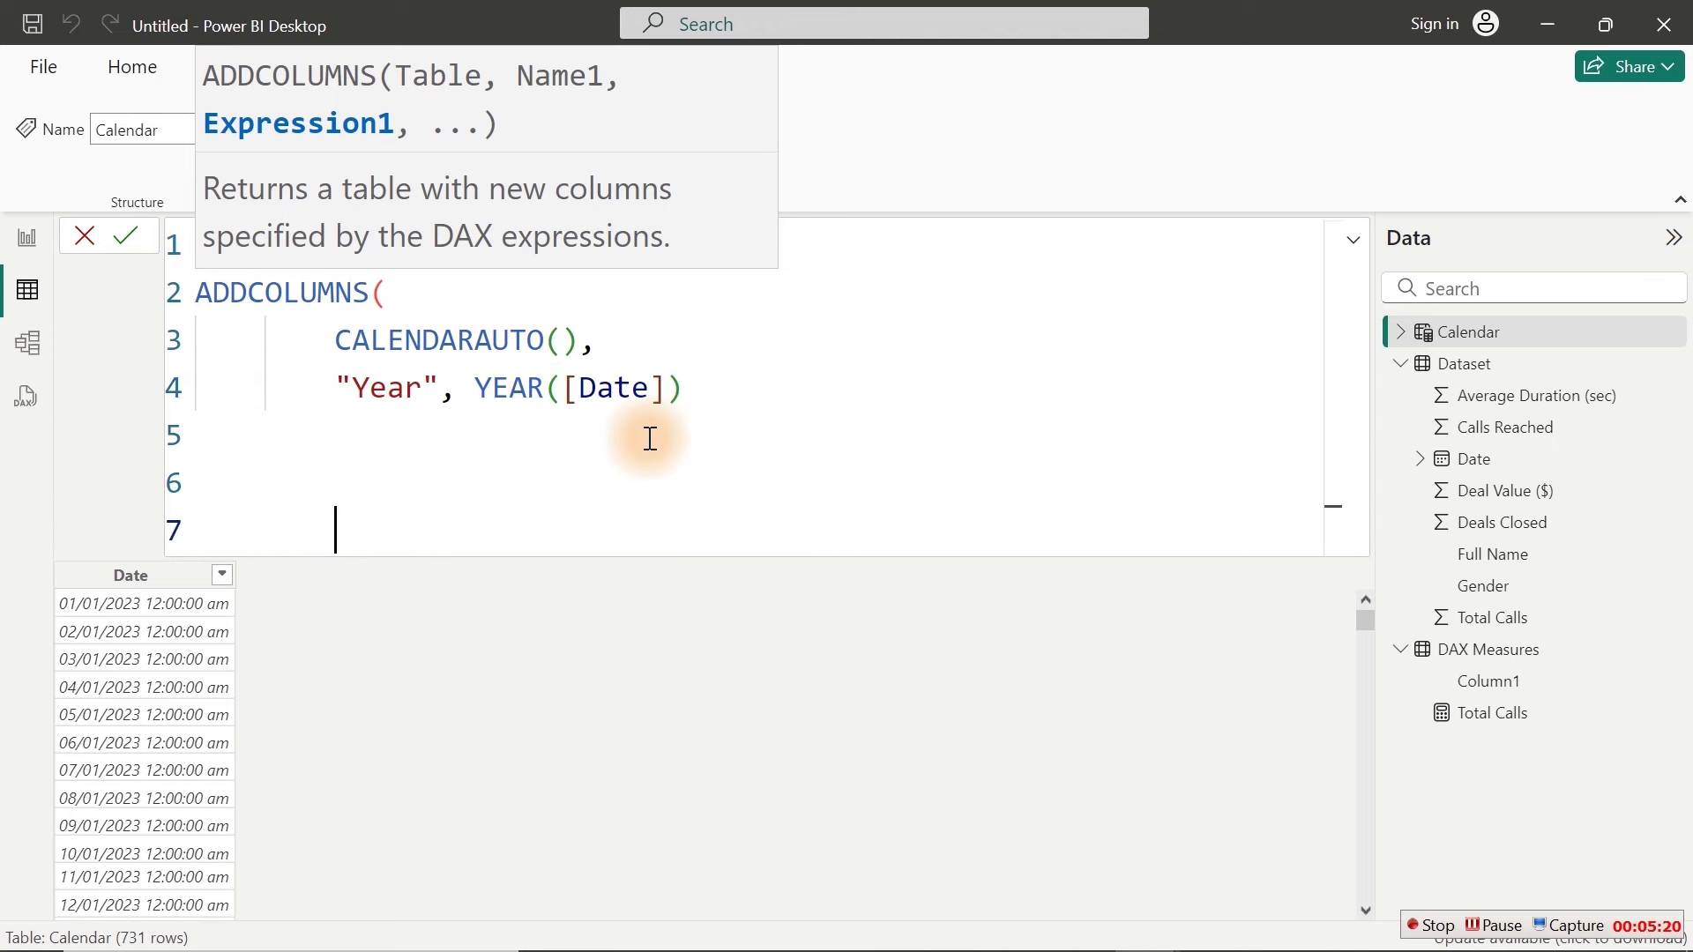
text())
key(Return)
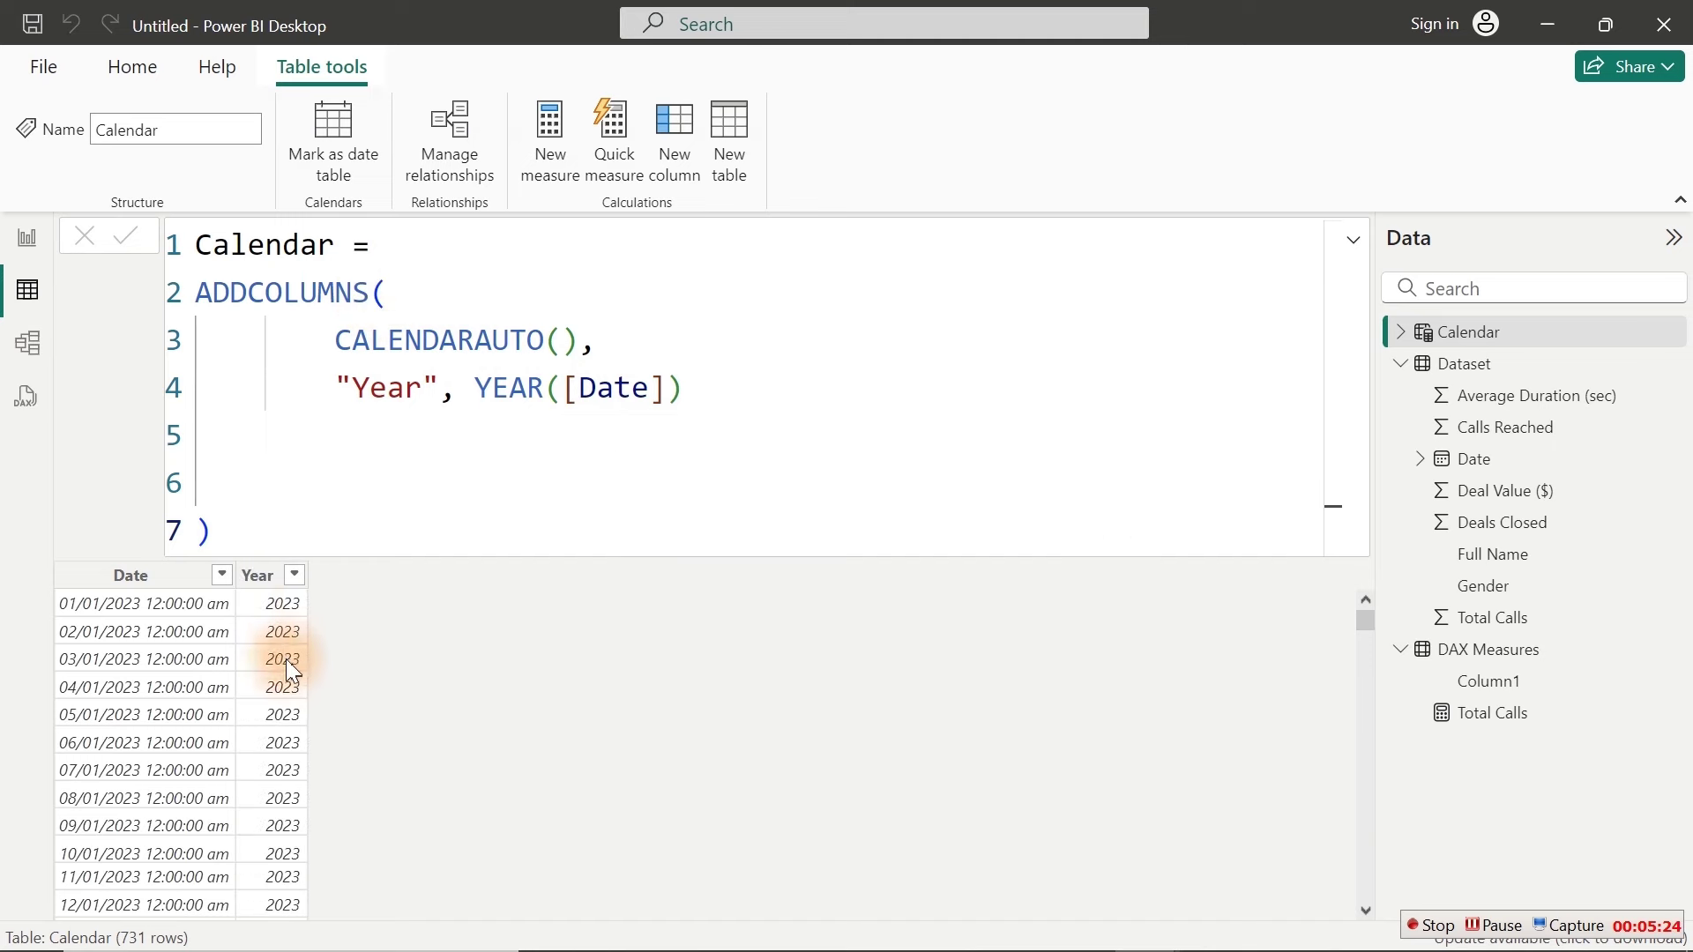
Step: Check the distinct values in the Calendar table's Year column through its filter list, leaving the filter unchanged
click(291, 578)
click(291, 579)
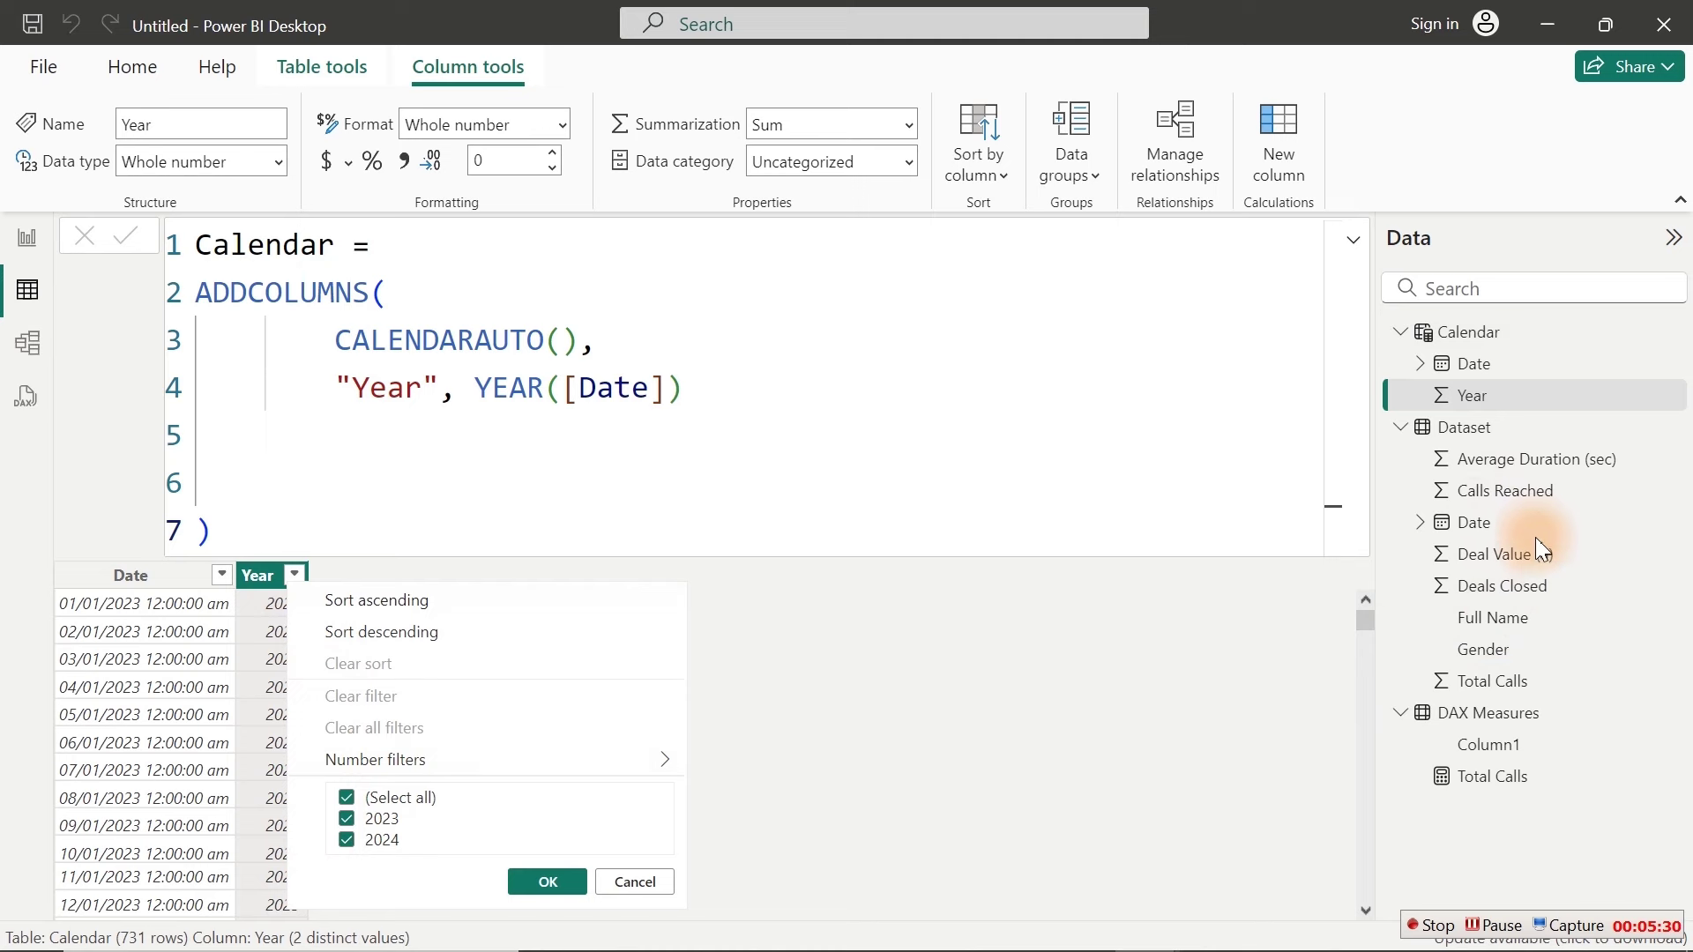
click(703, 396)
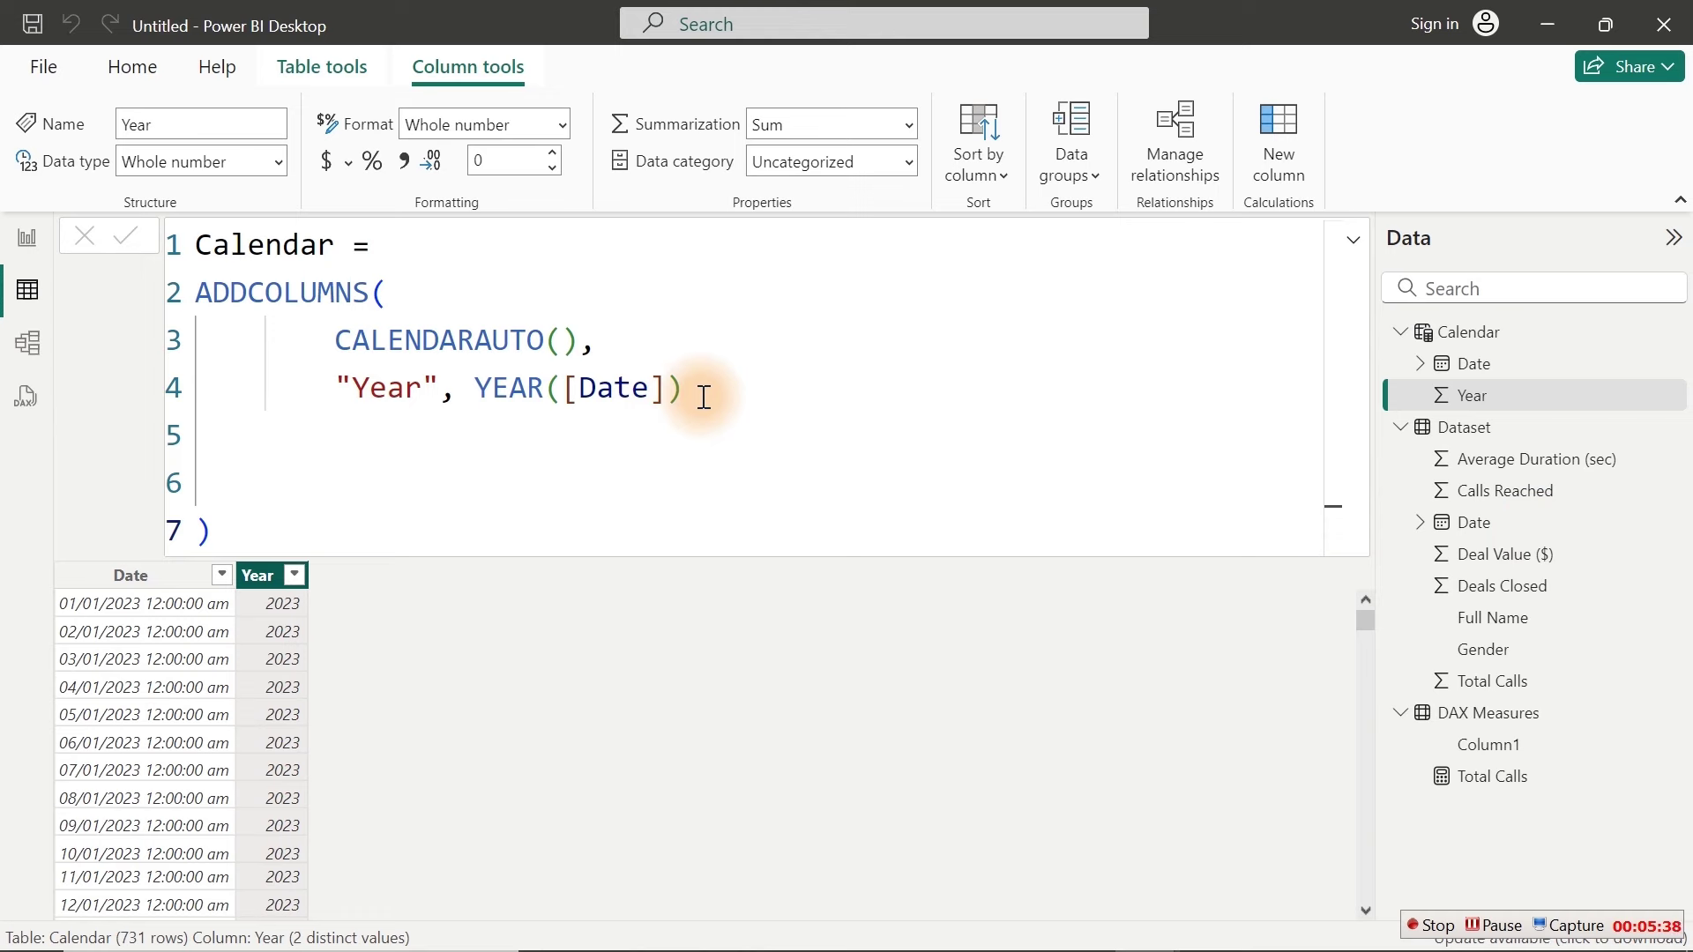
Step: Append a comma after YEAR([Date]) in the Calendar formula and start a new line with "Month",
click(703, 396)
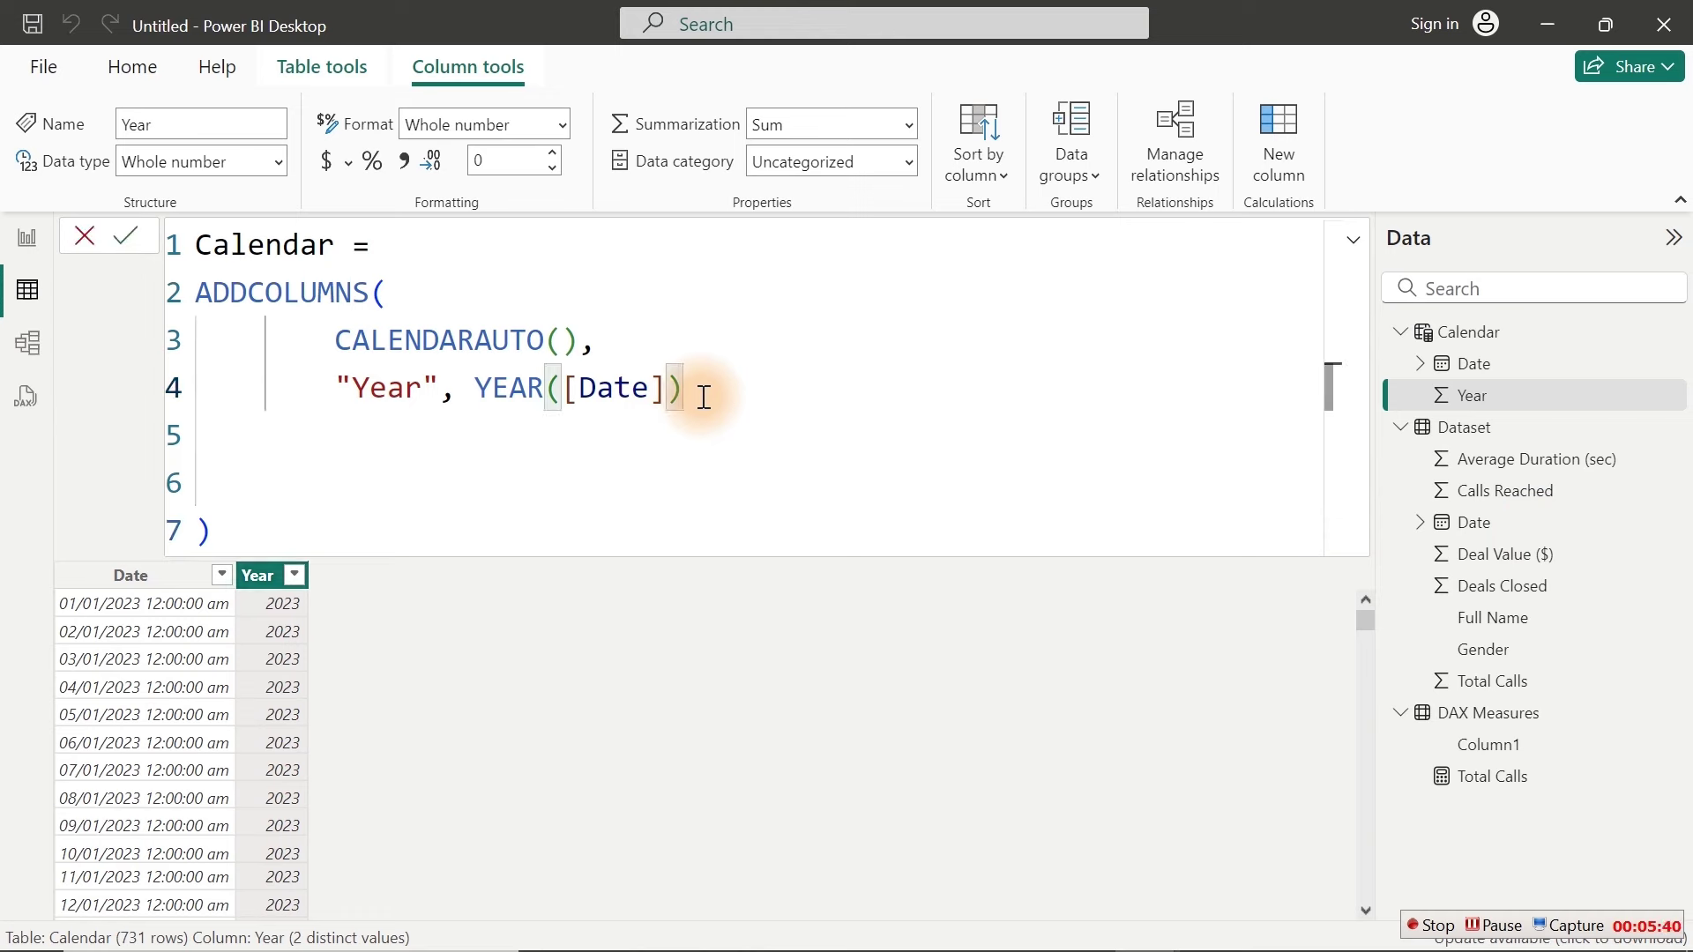
text(,)
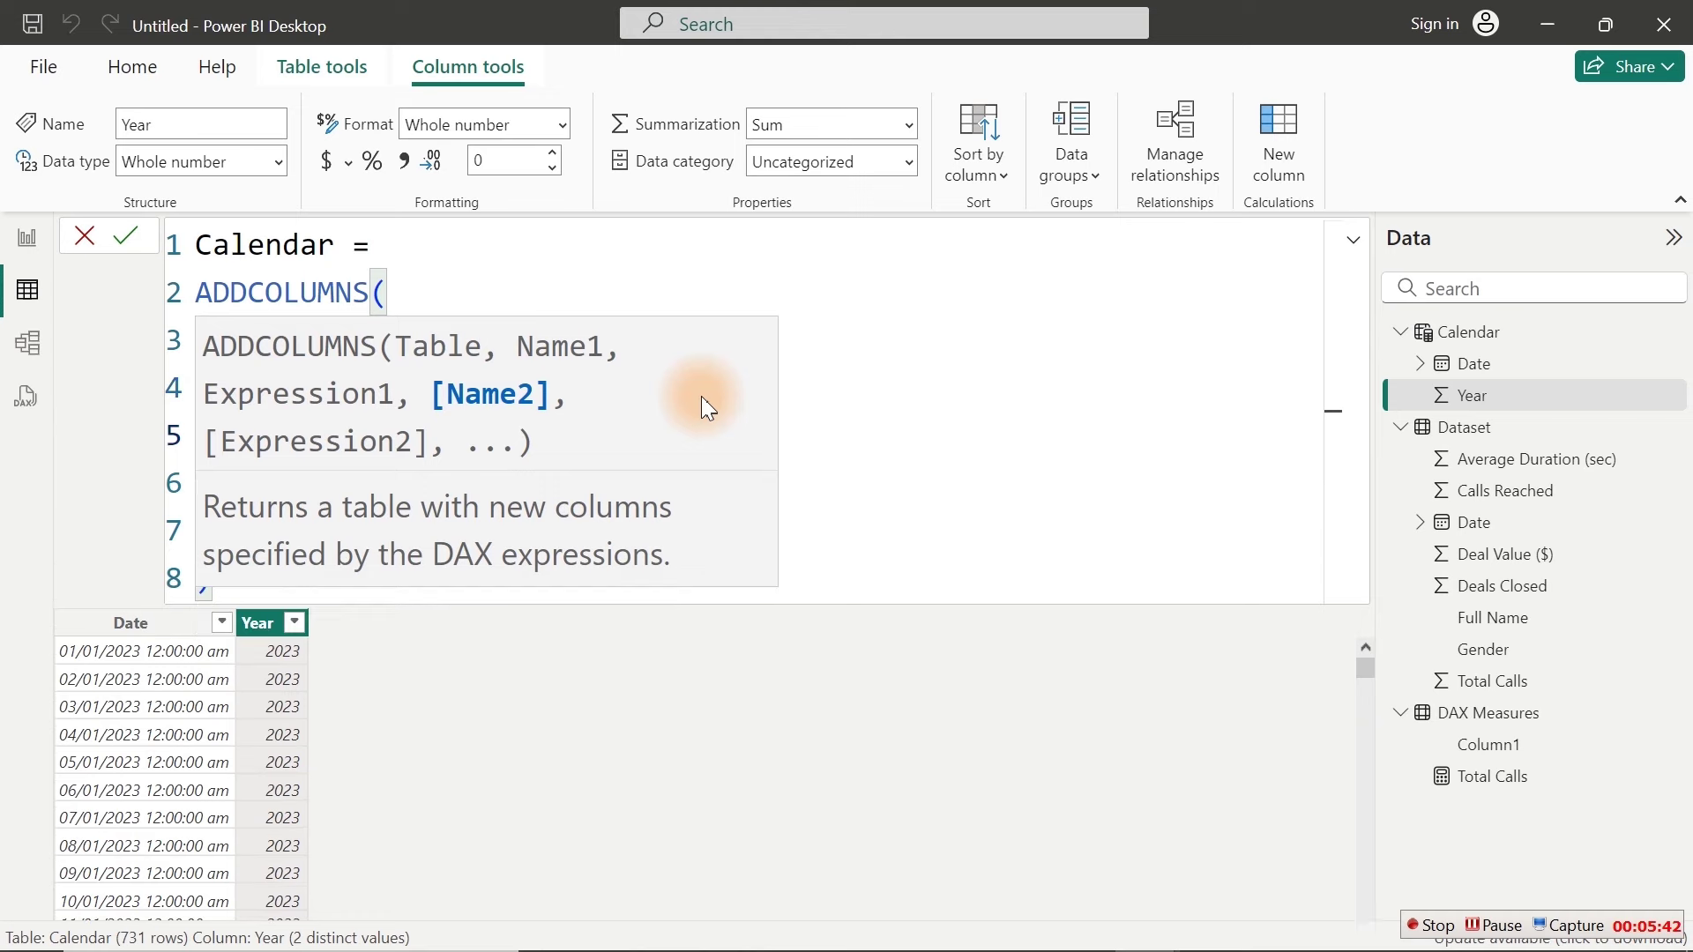
click(819, 406)
click(443, 442)
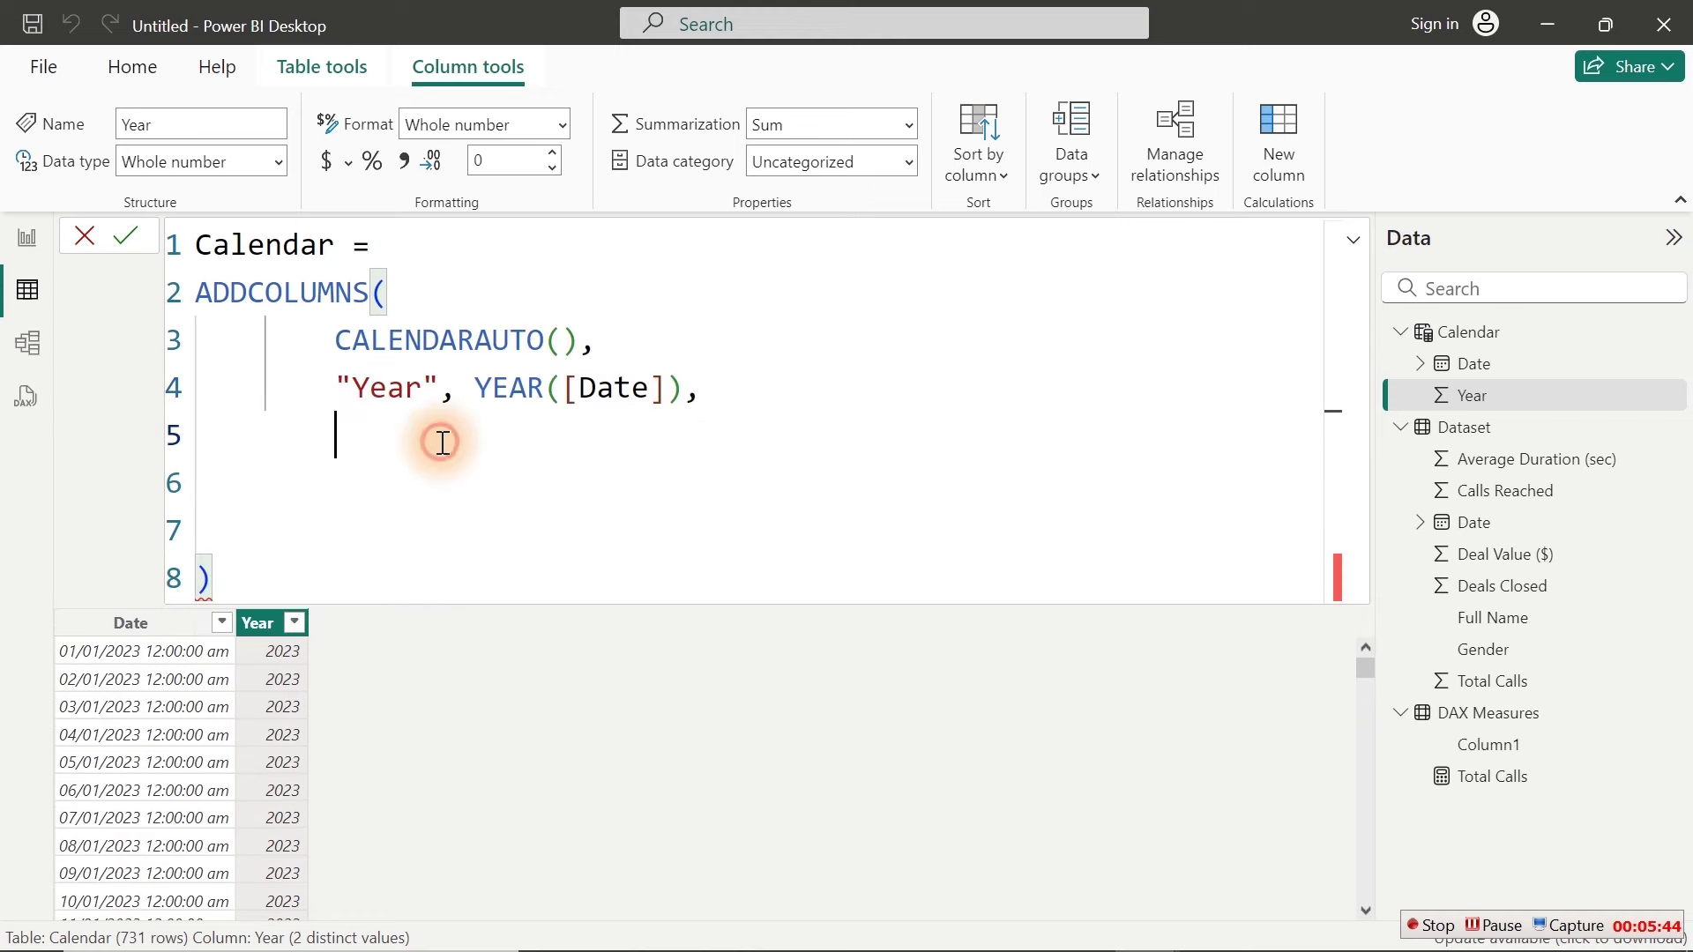
text(")
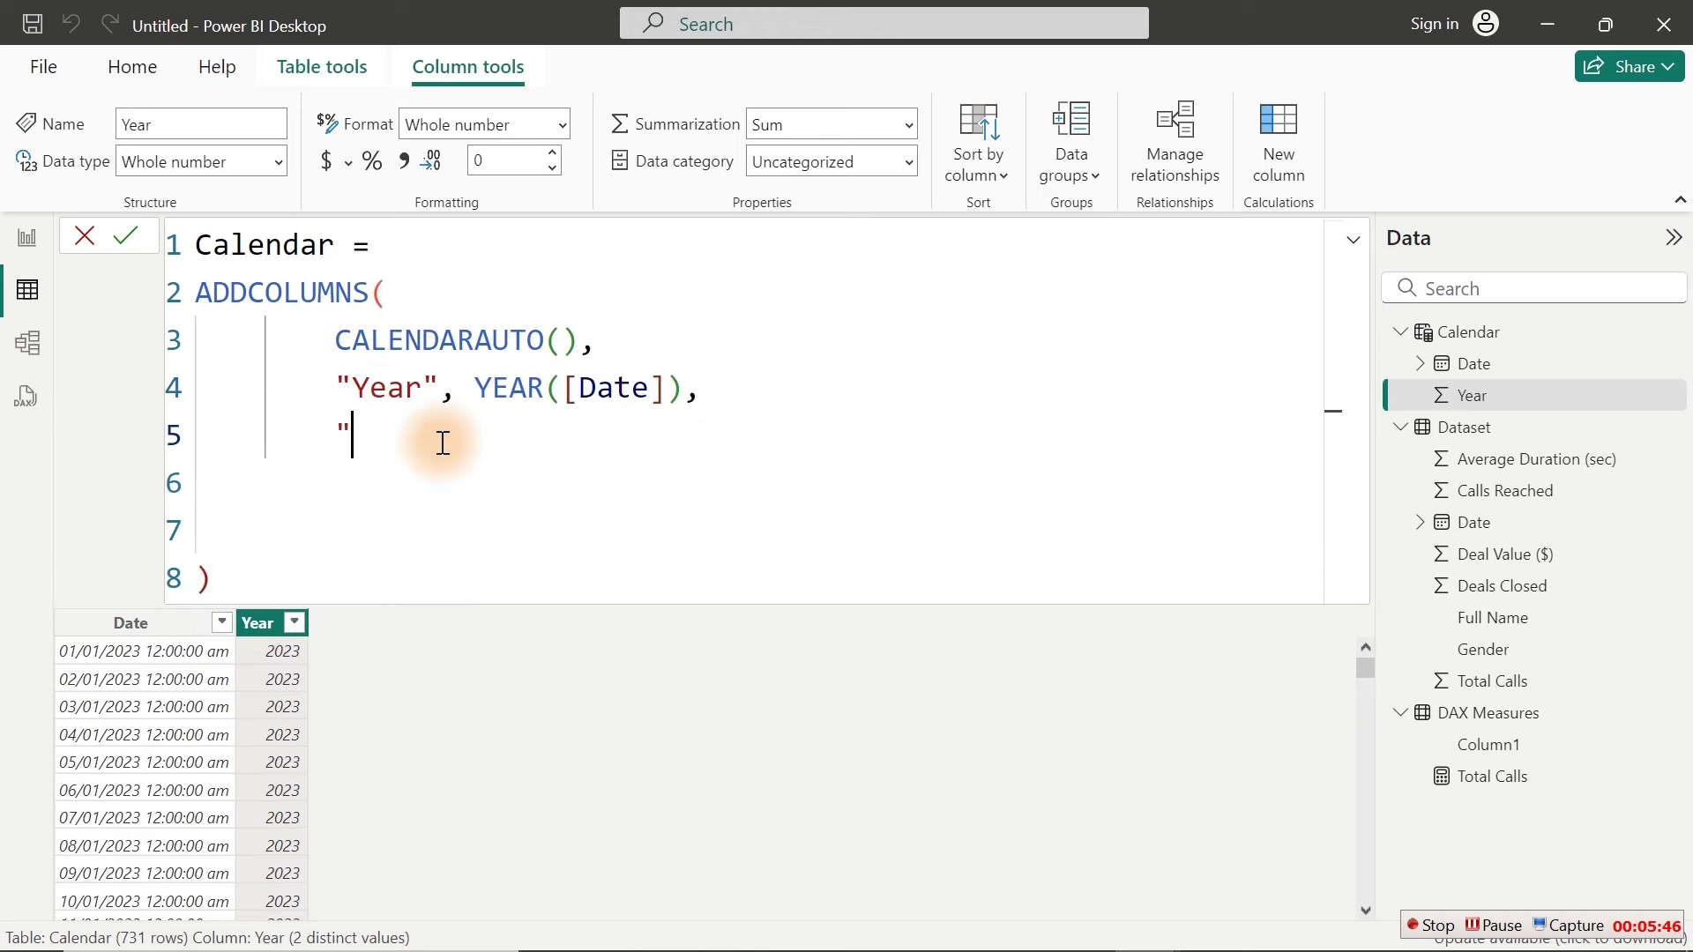
text(Month",)
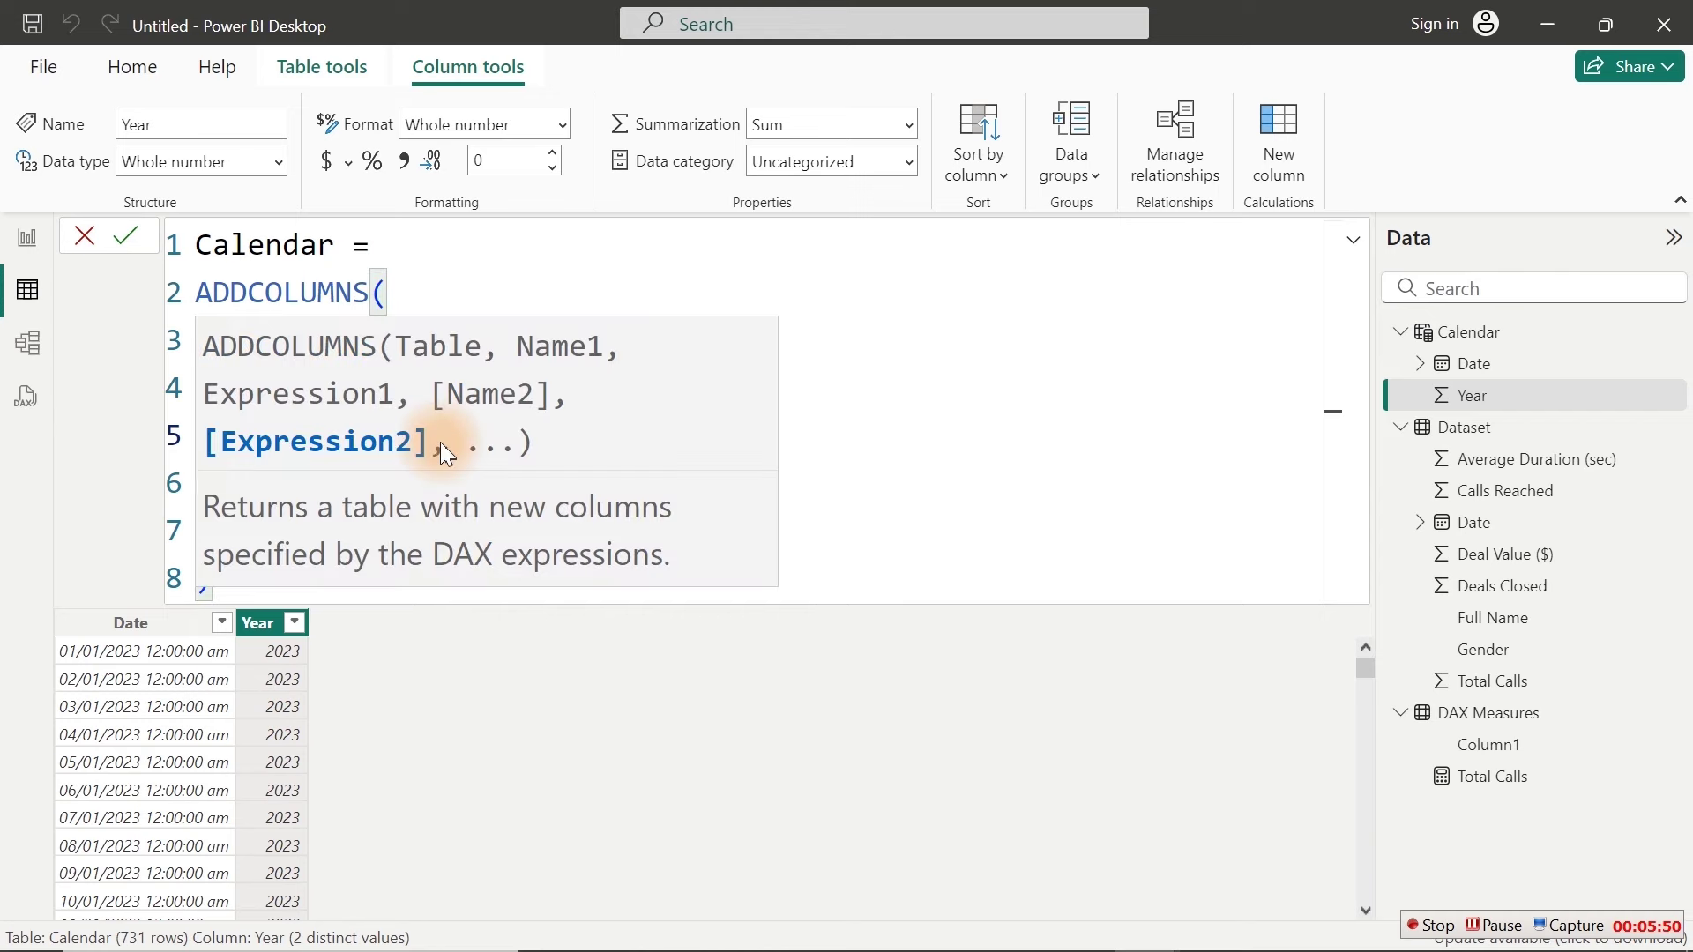
click(862, 447)
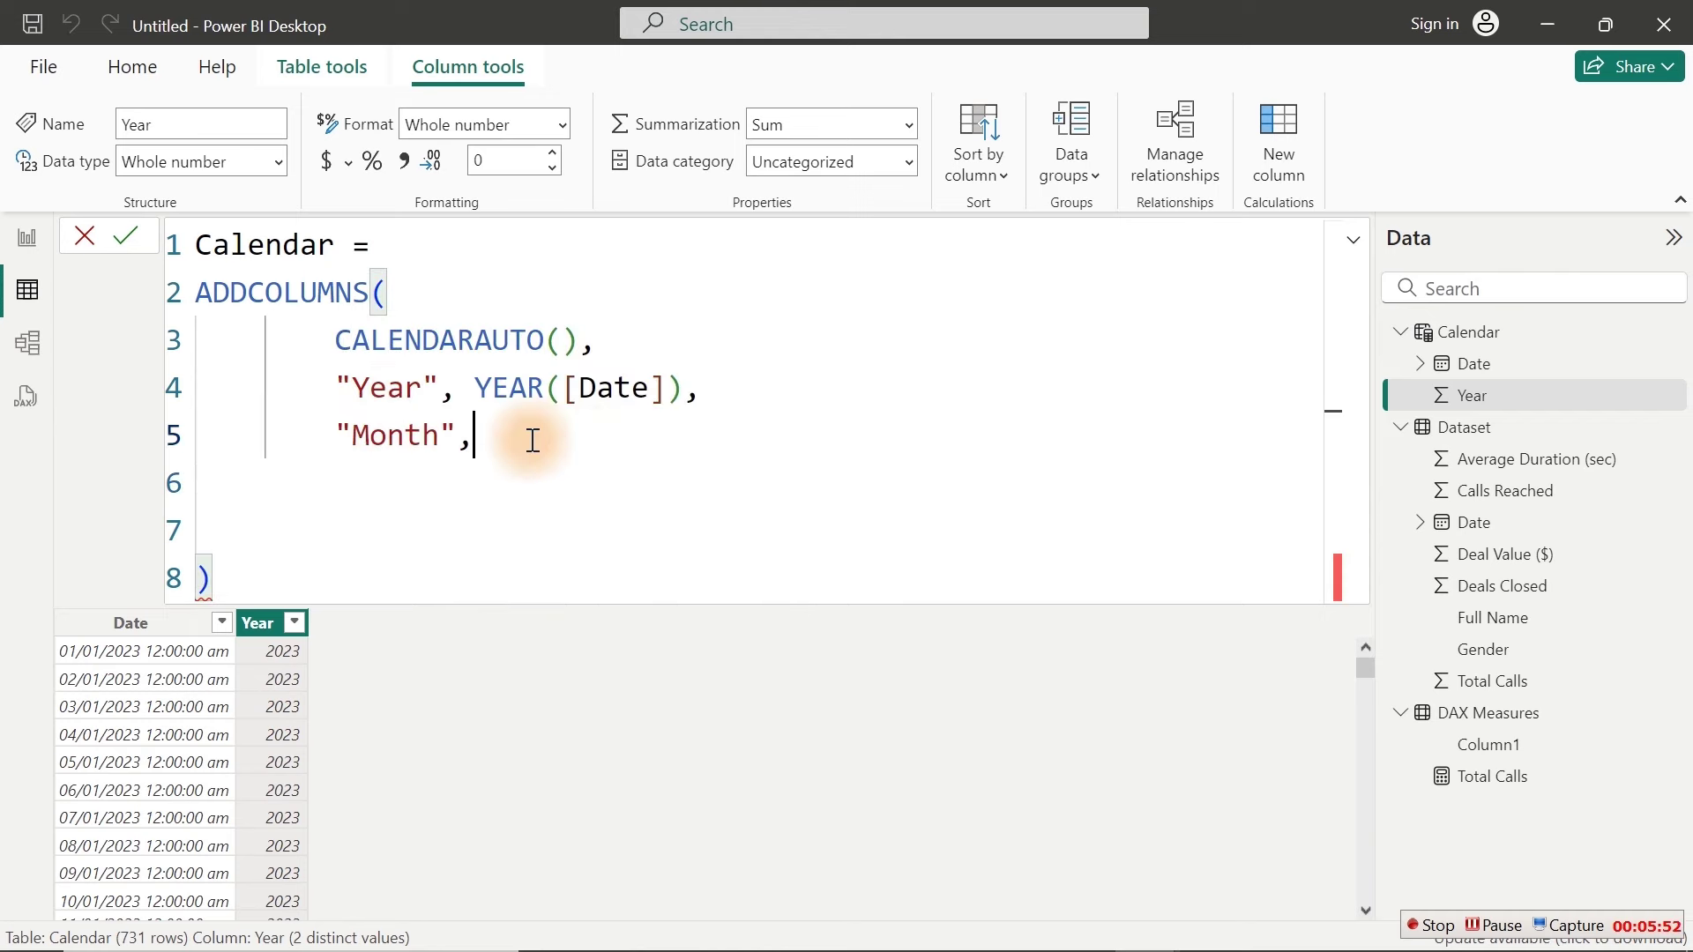
Step: Define the Month column's expression as FORMAT([Date],"MMM") and end the line with a comma
text(form)
key(Tab)
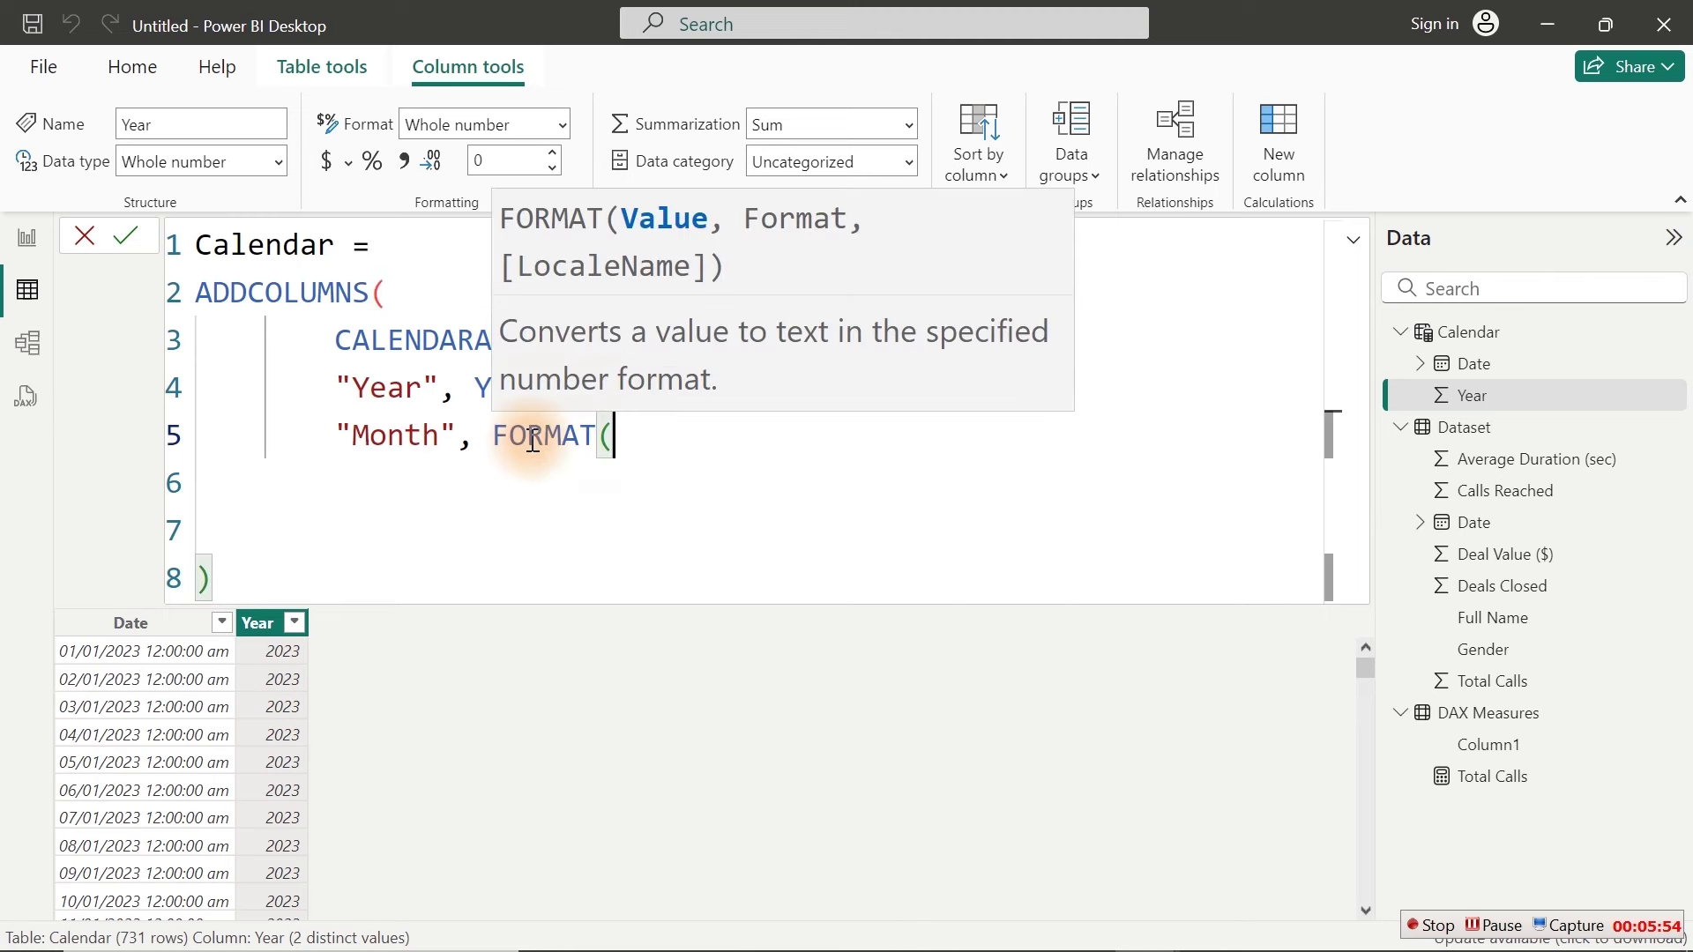
text([)
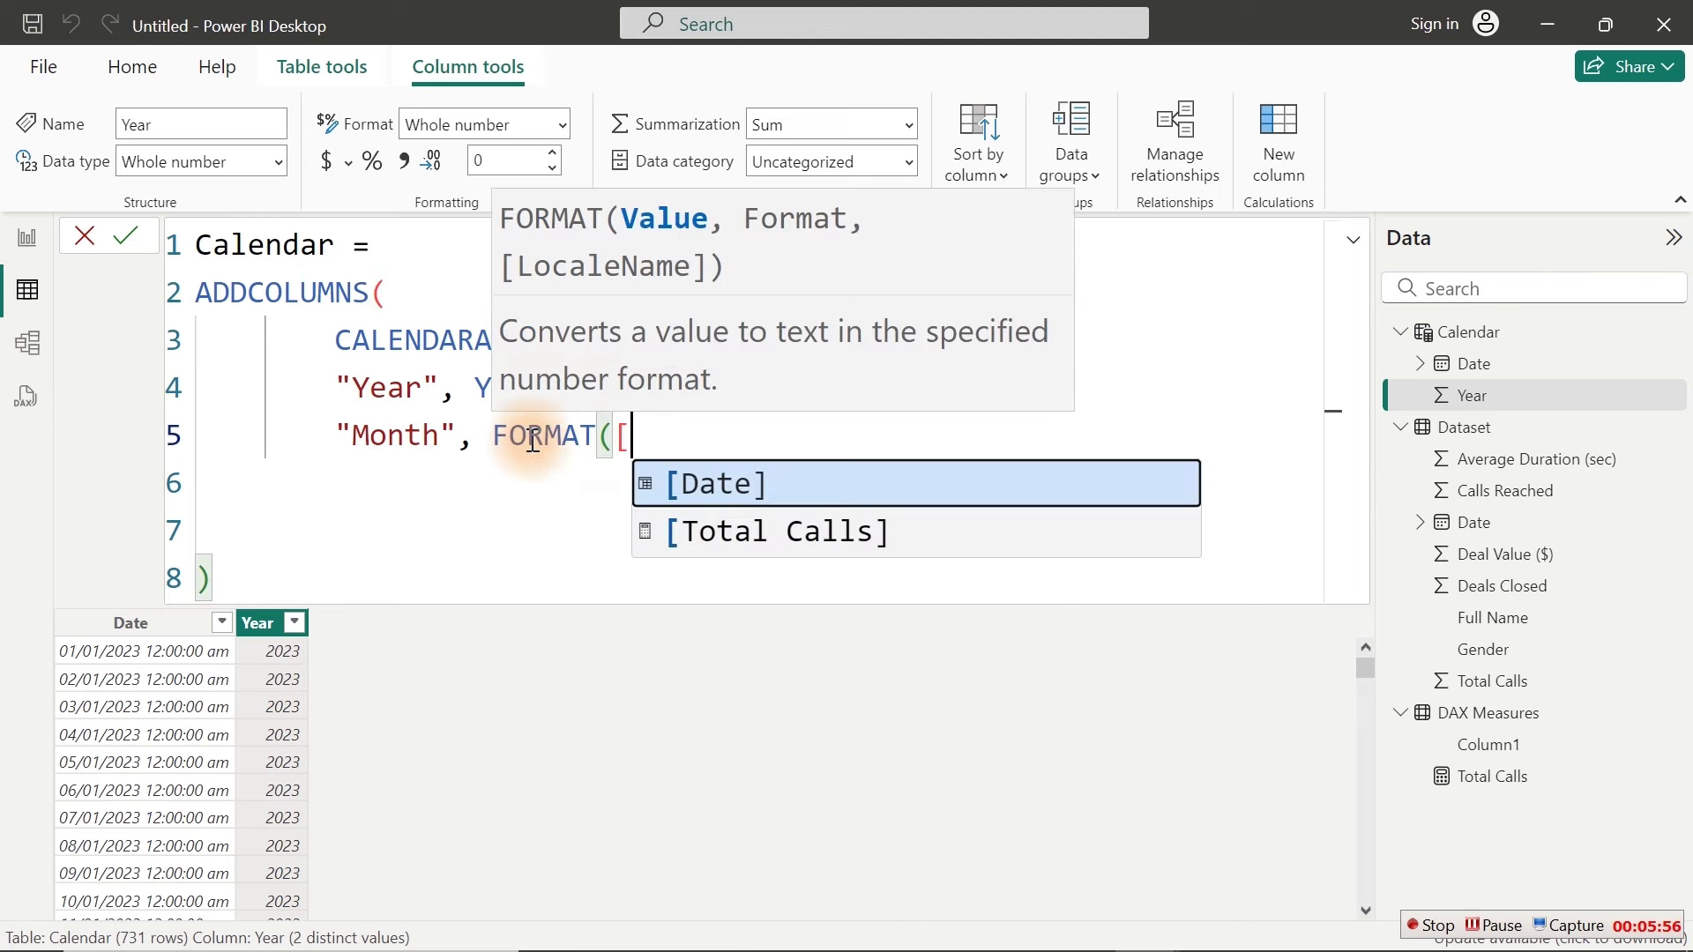
key(Tab)
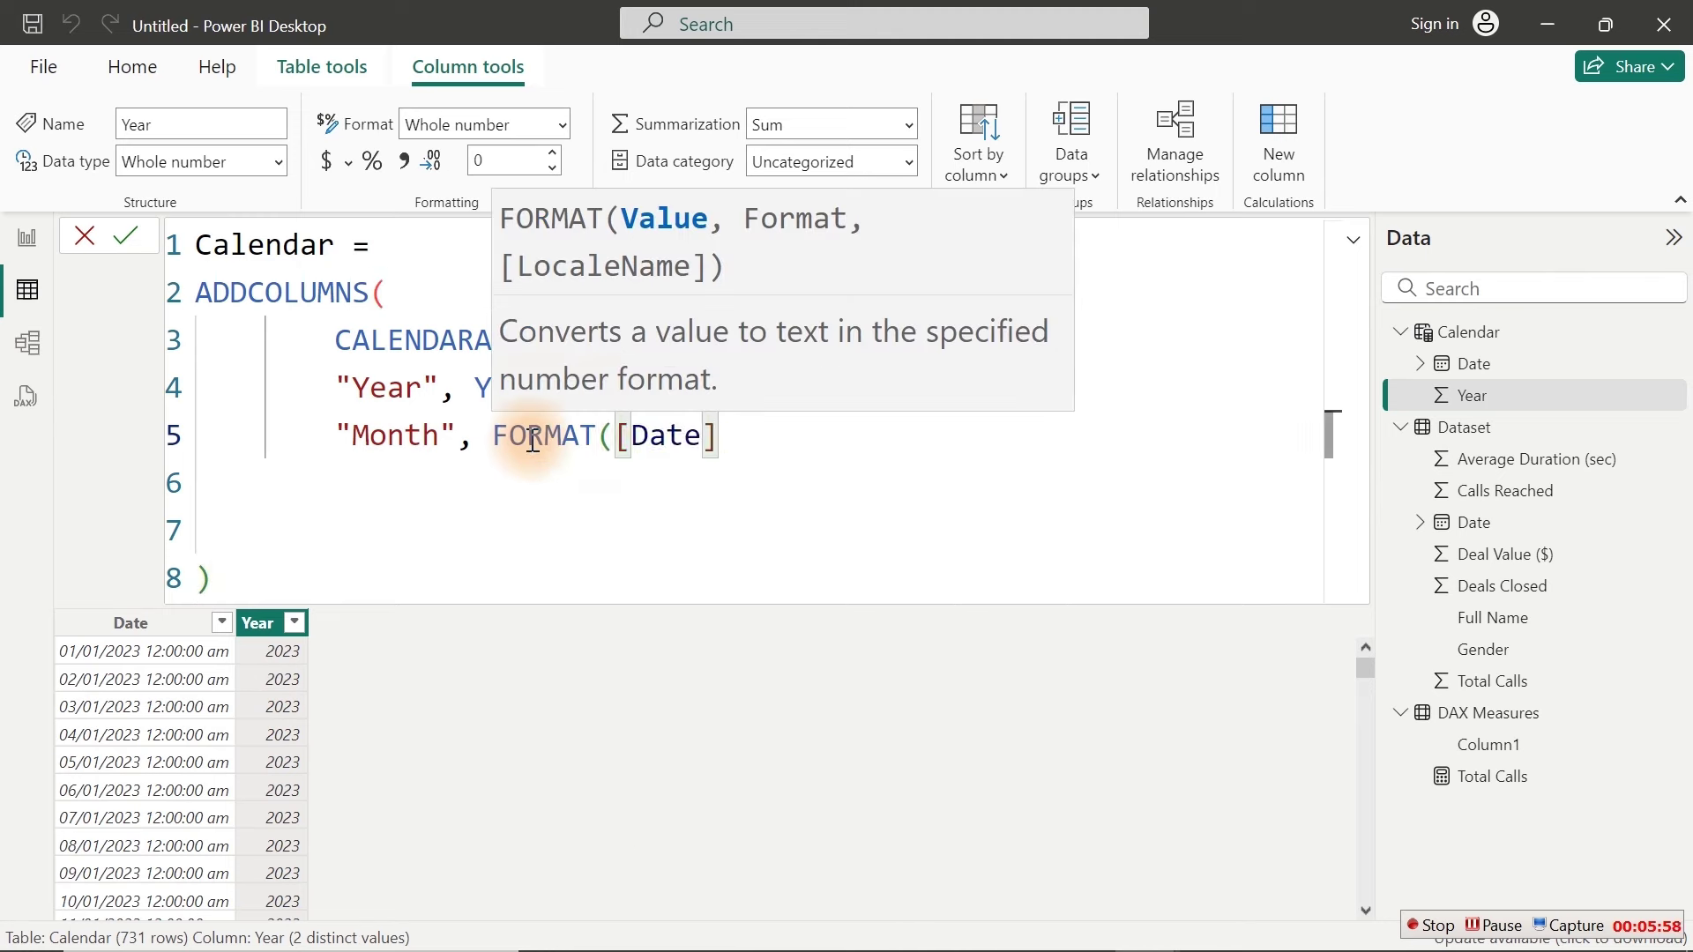
text(,)
text("MM)
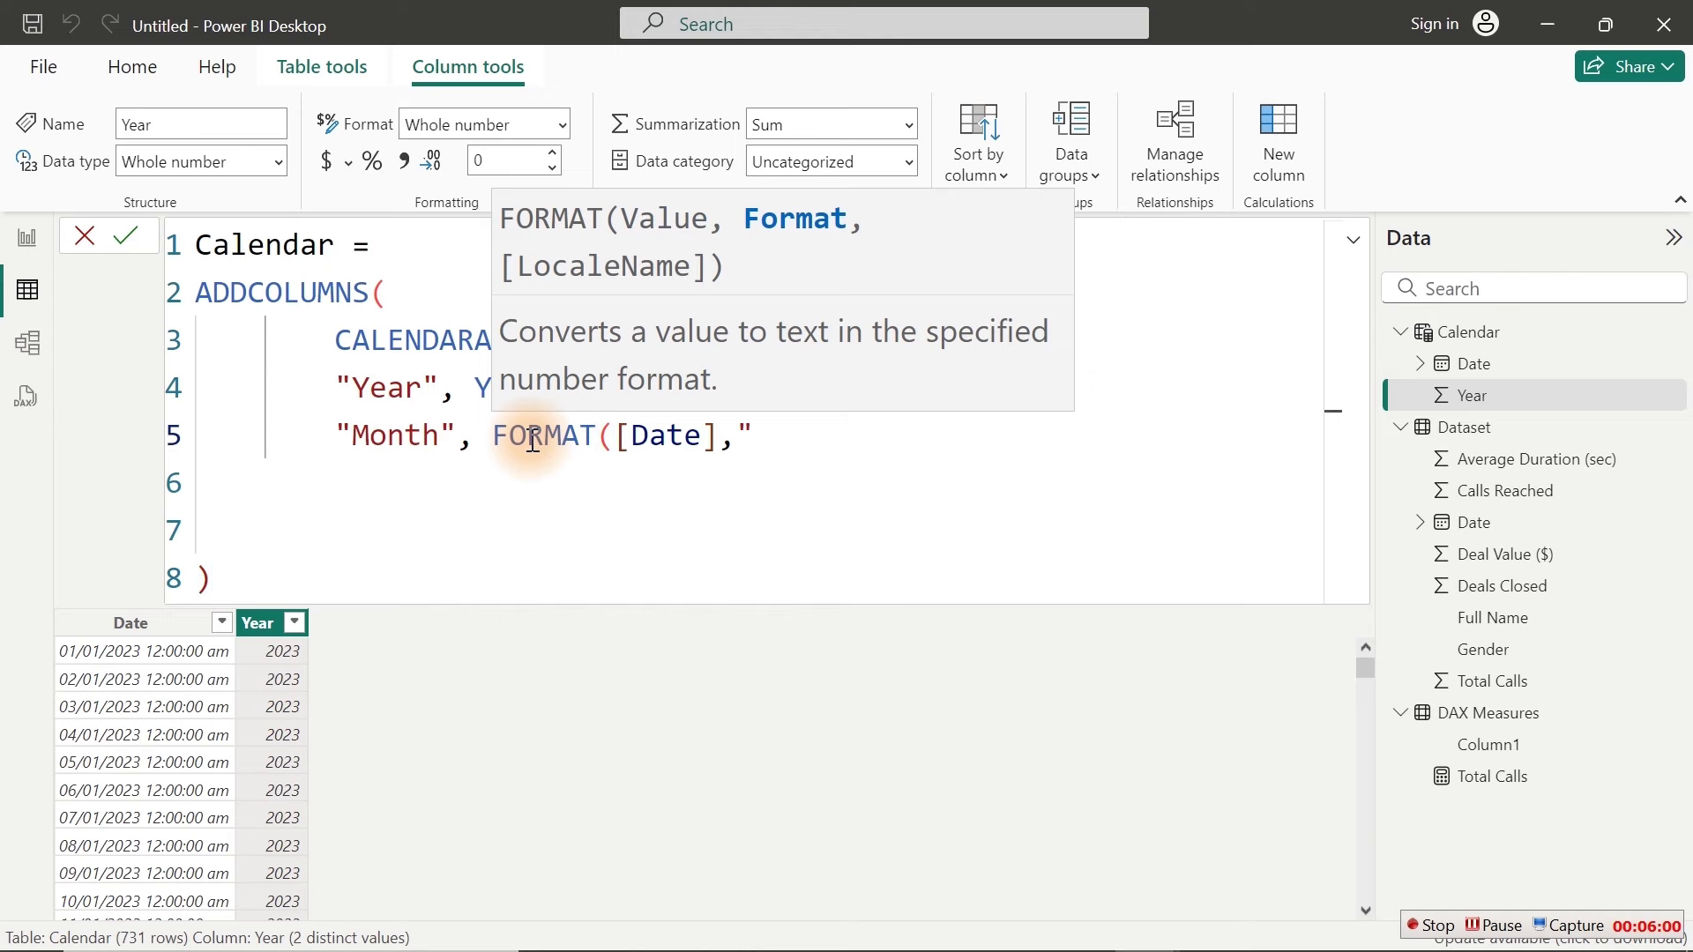
text(M")
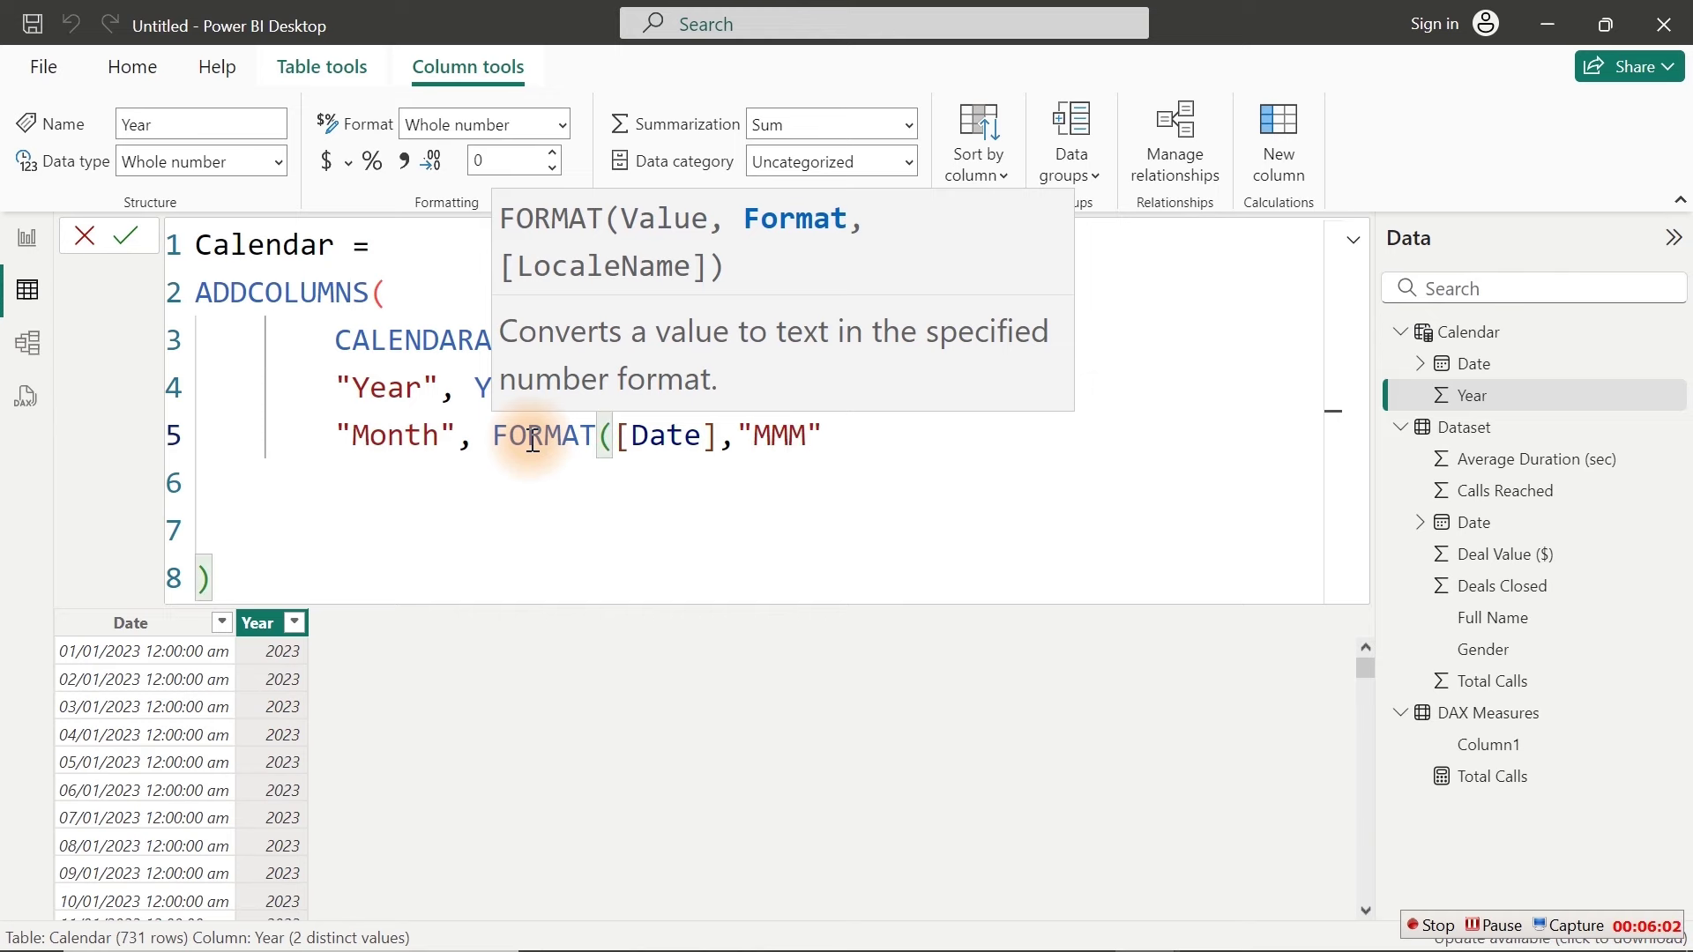
text(),)
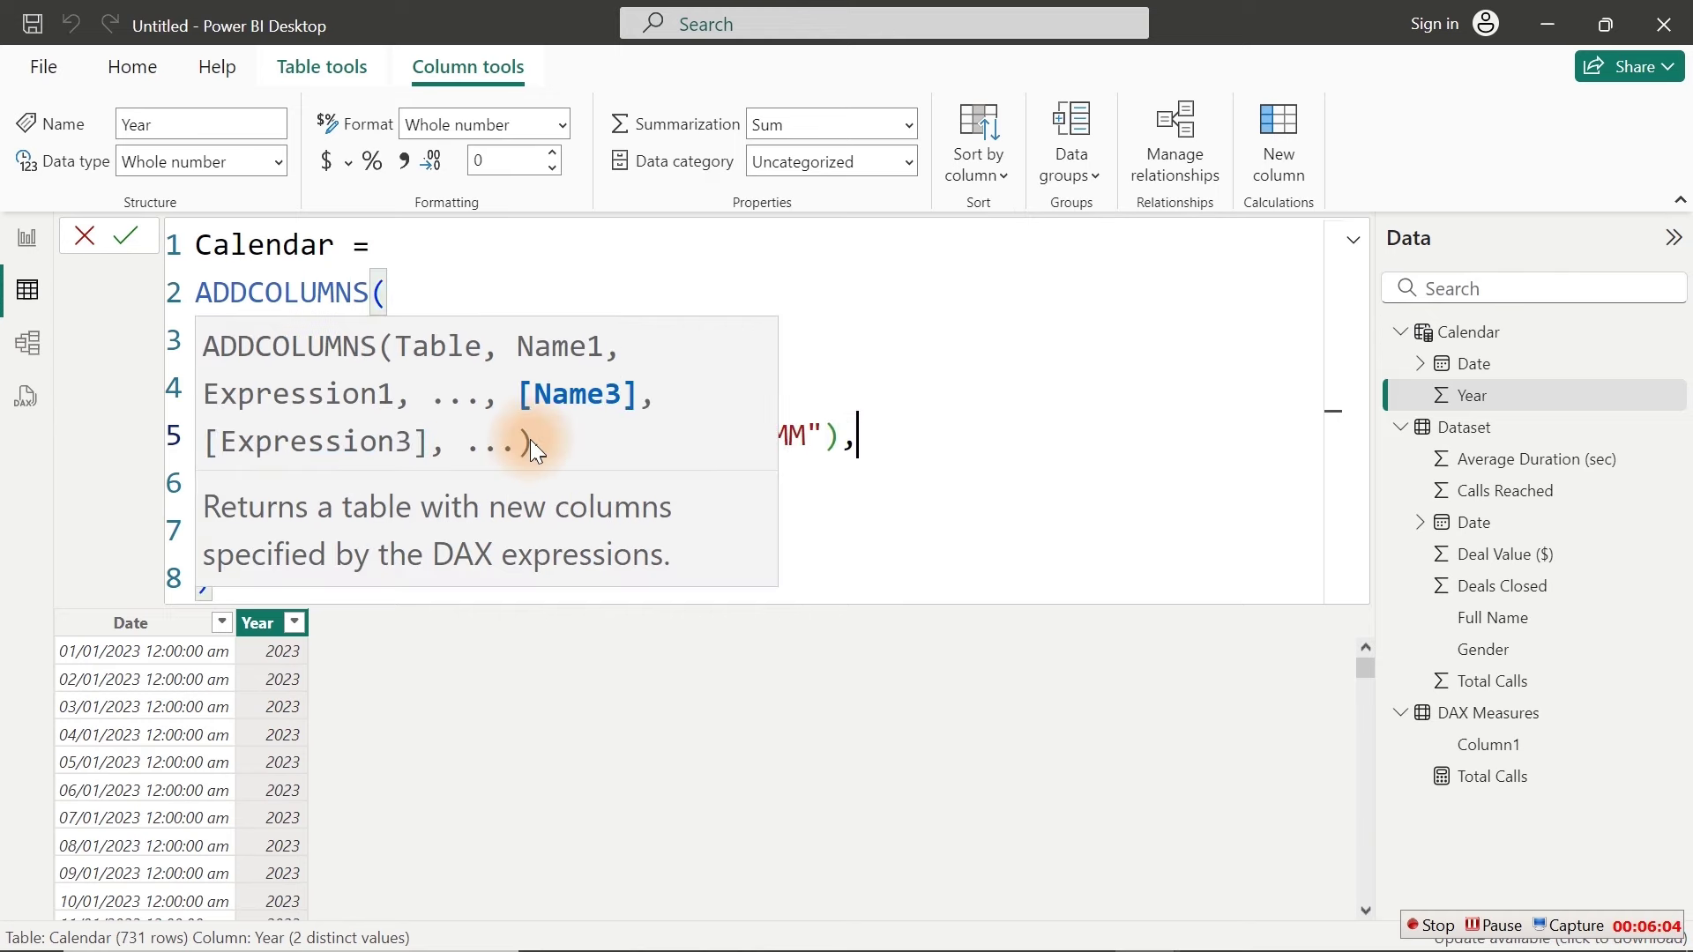
Step: Add a month number column on line 6 of the Calendar formula with "MN", MONTH([Date]),
click(864, 560)
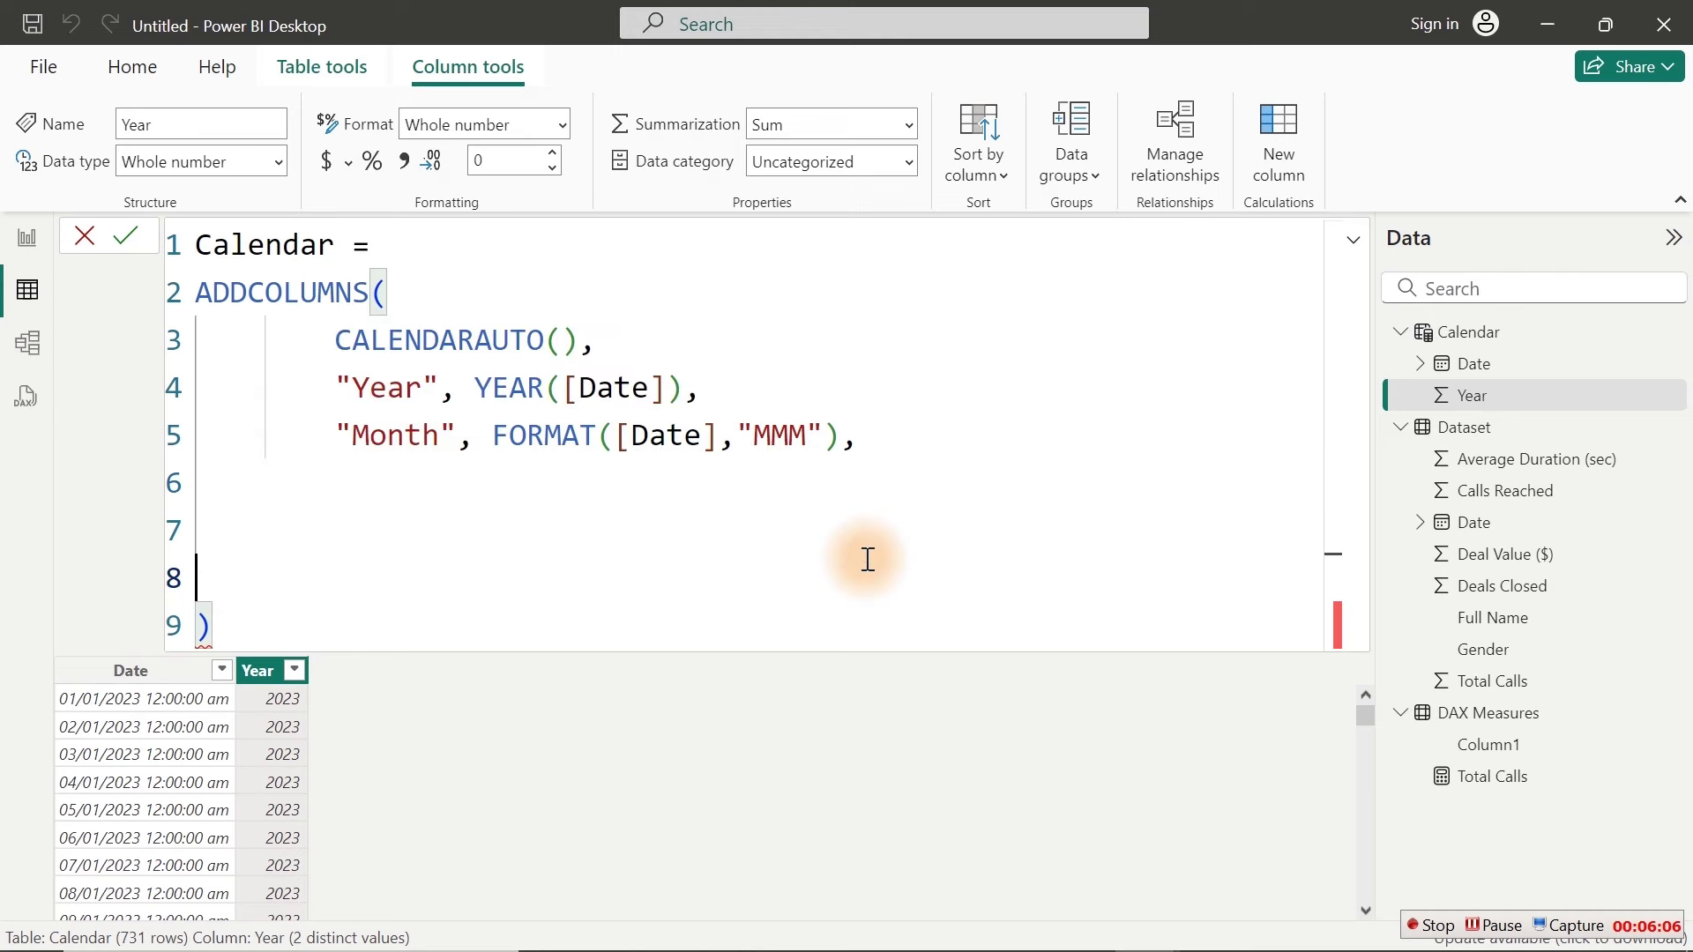
click(377, 477)
text("M)
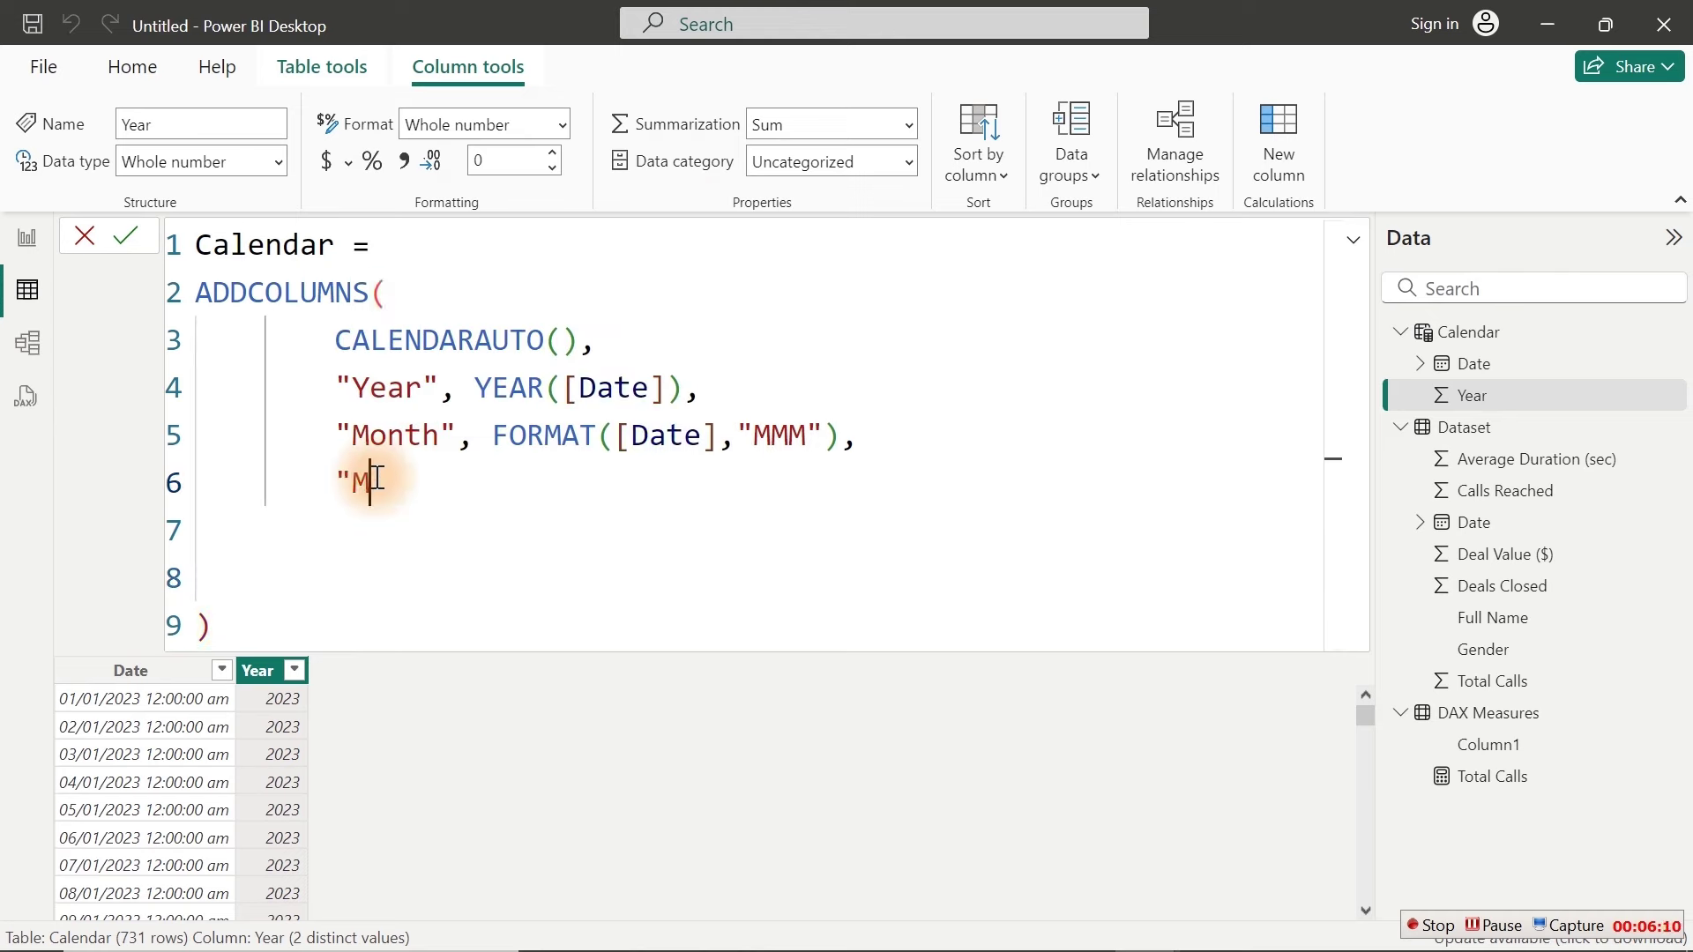
text(N",)
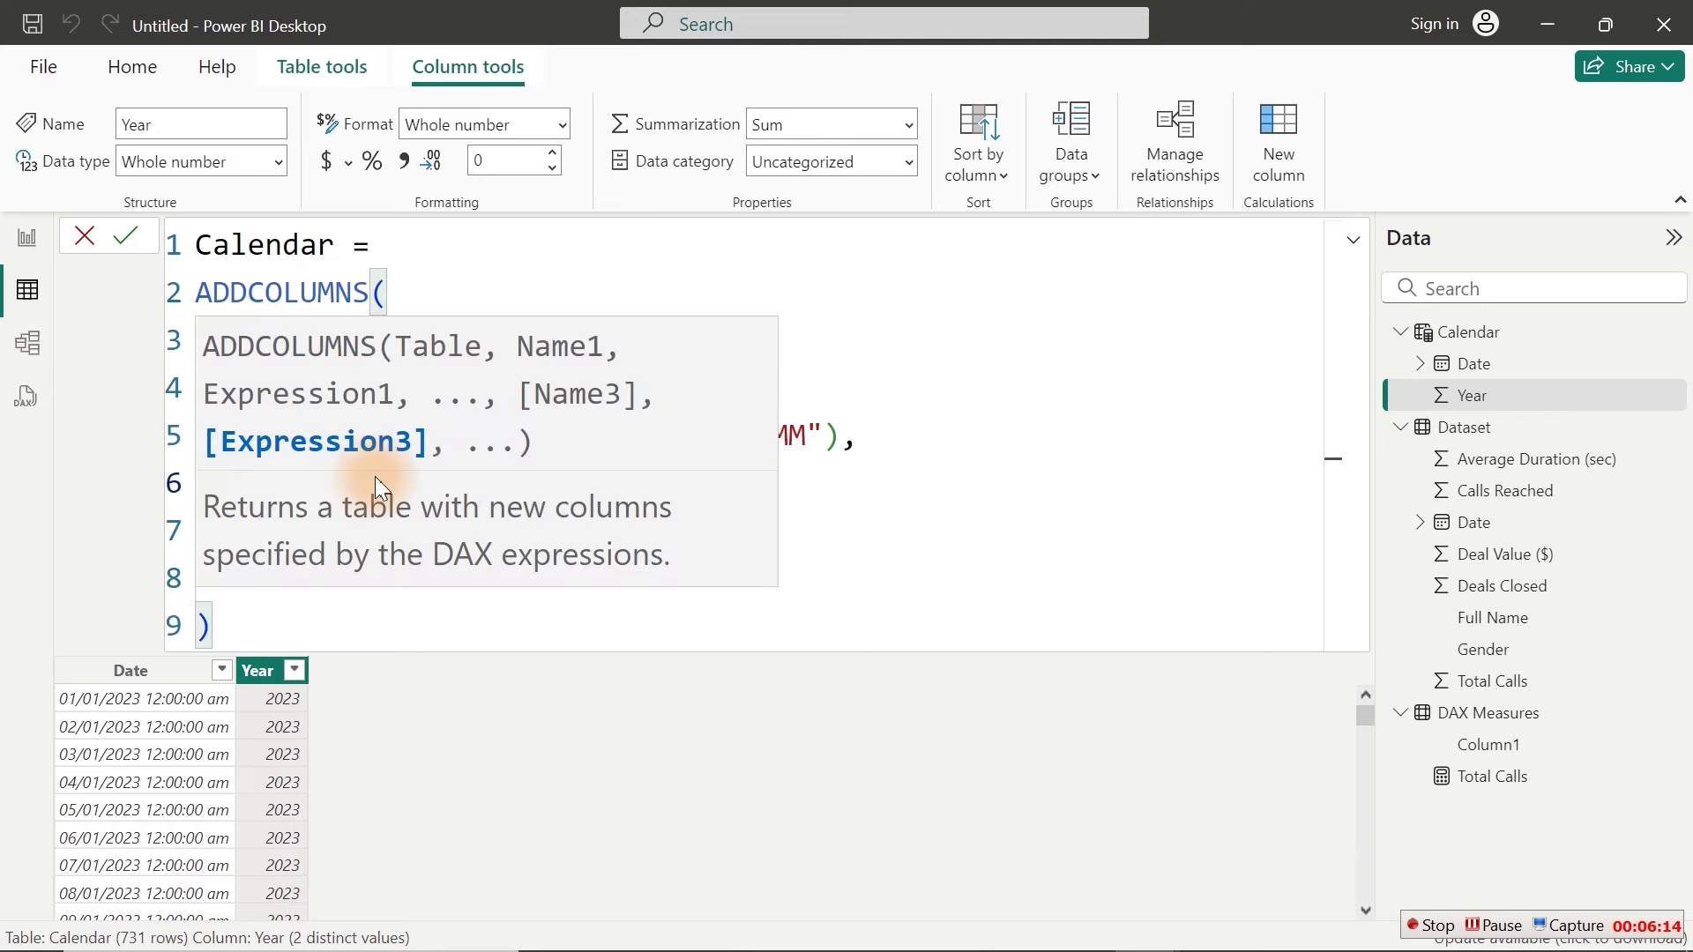
text( MONTH()
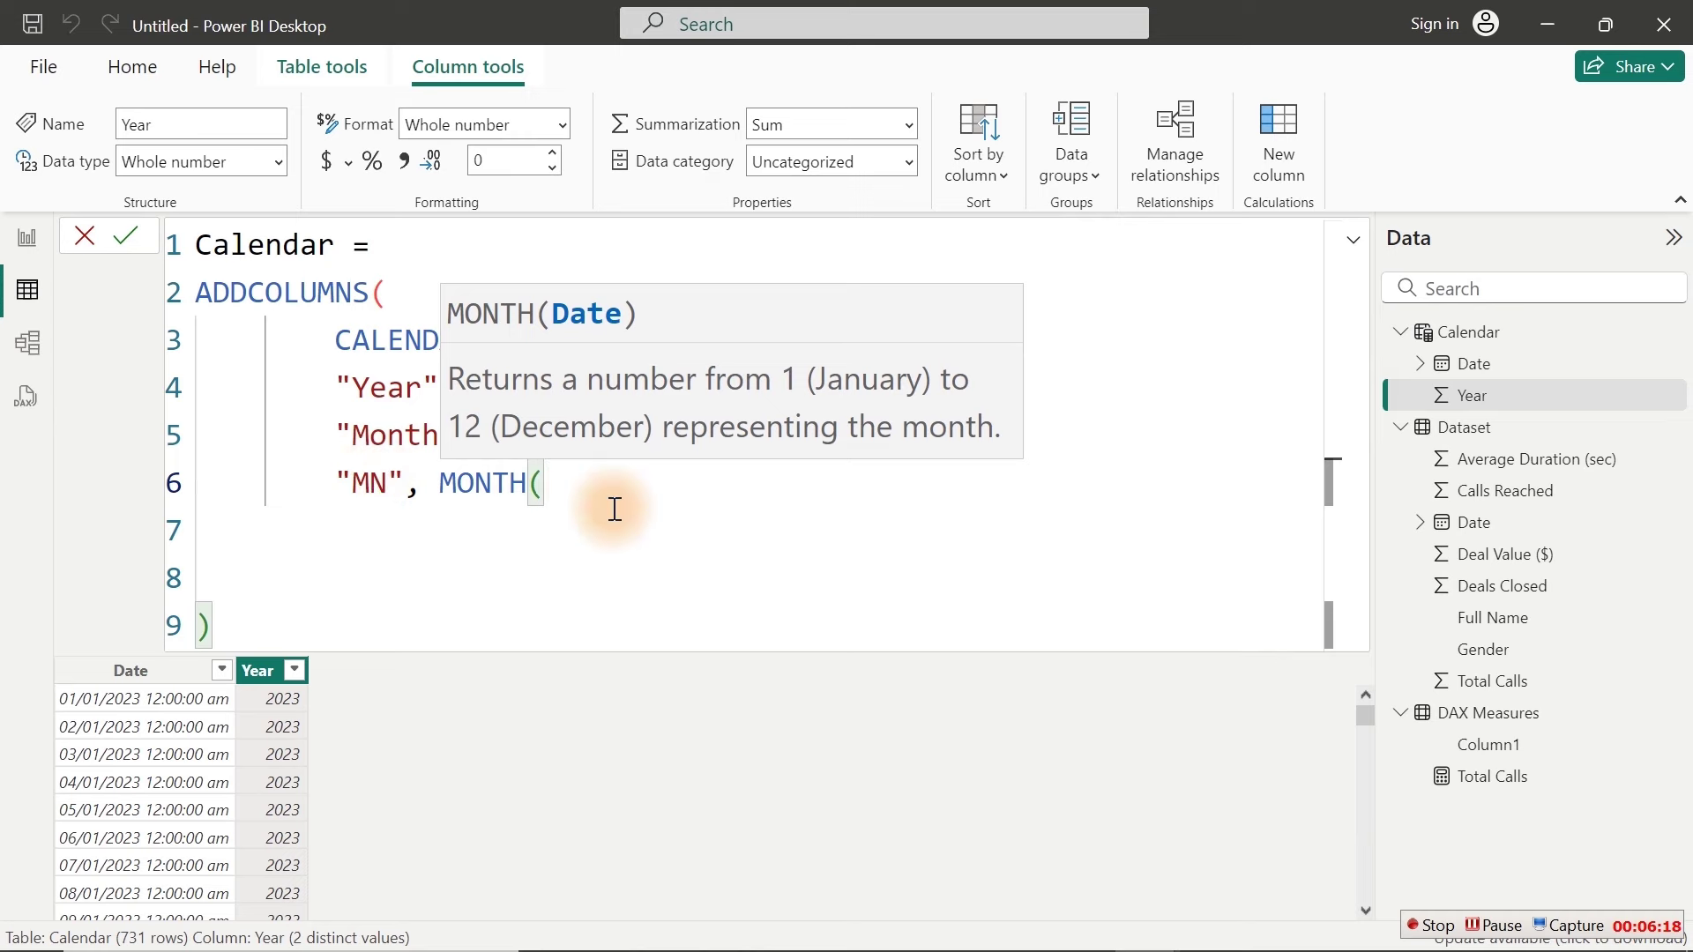
text([)
click(614, 529)
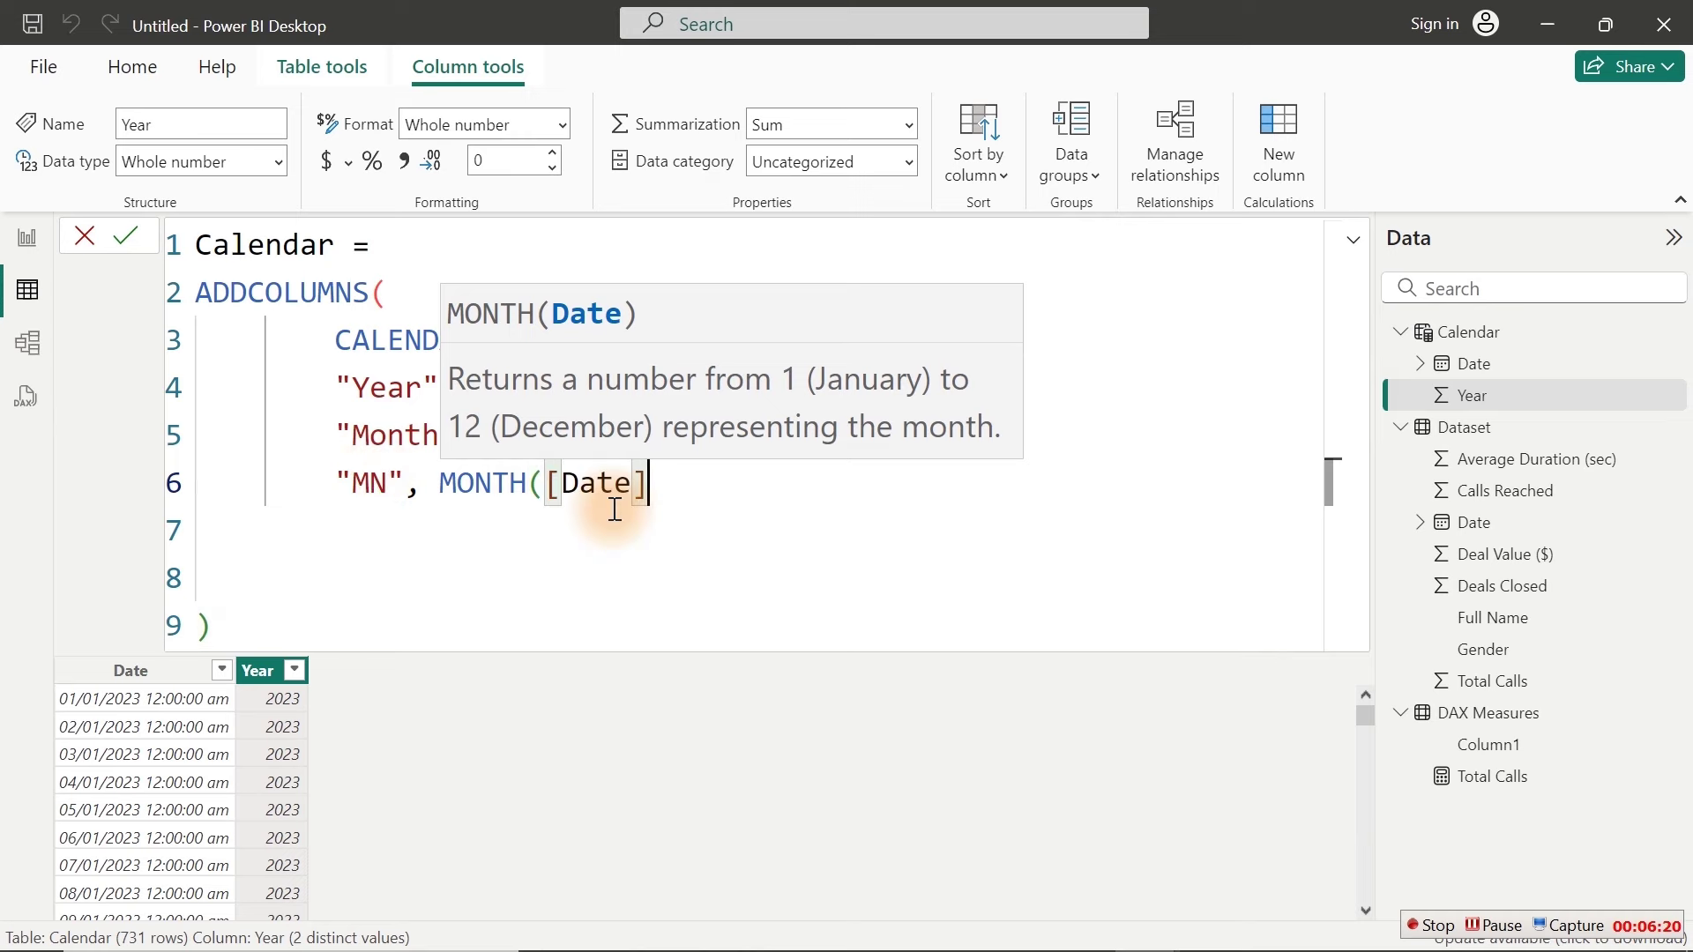
text(),)
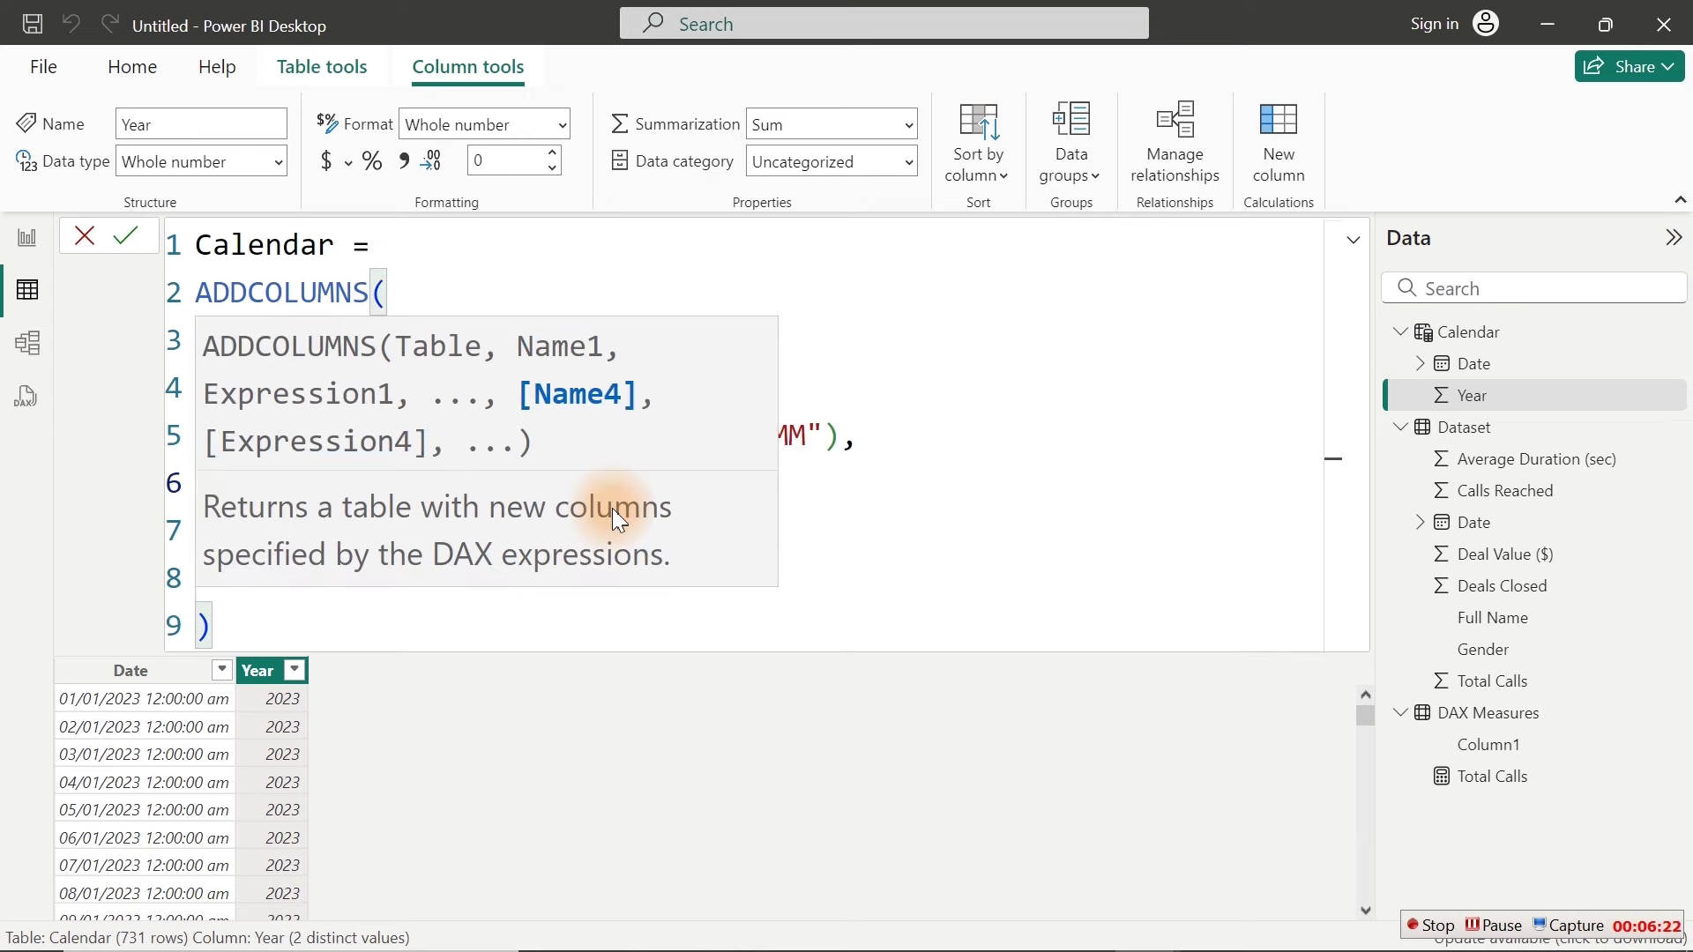
Step: Add an indented Weekday column on line 7 of the Calendar formula with "Weekday", FORMAT([Date],"ddd"),
click(850, 540)
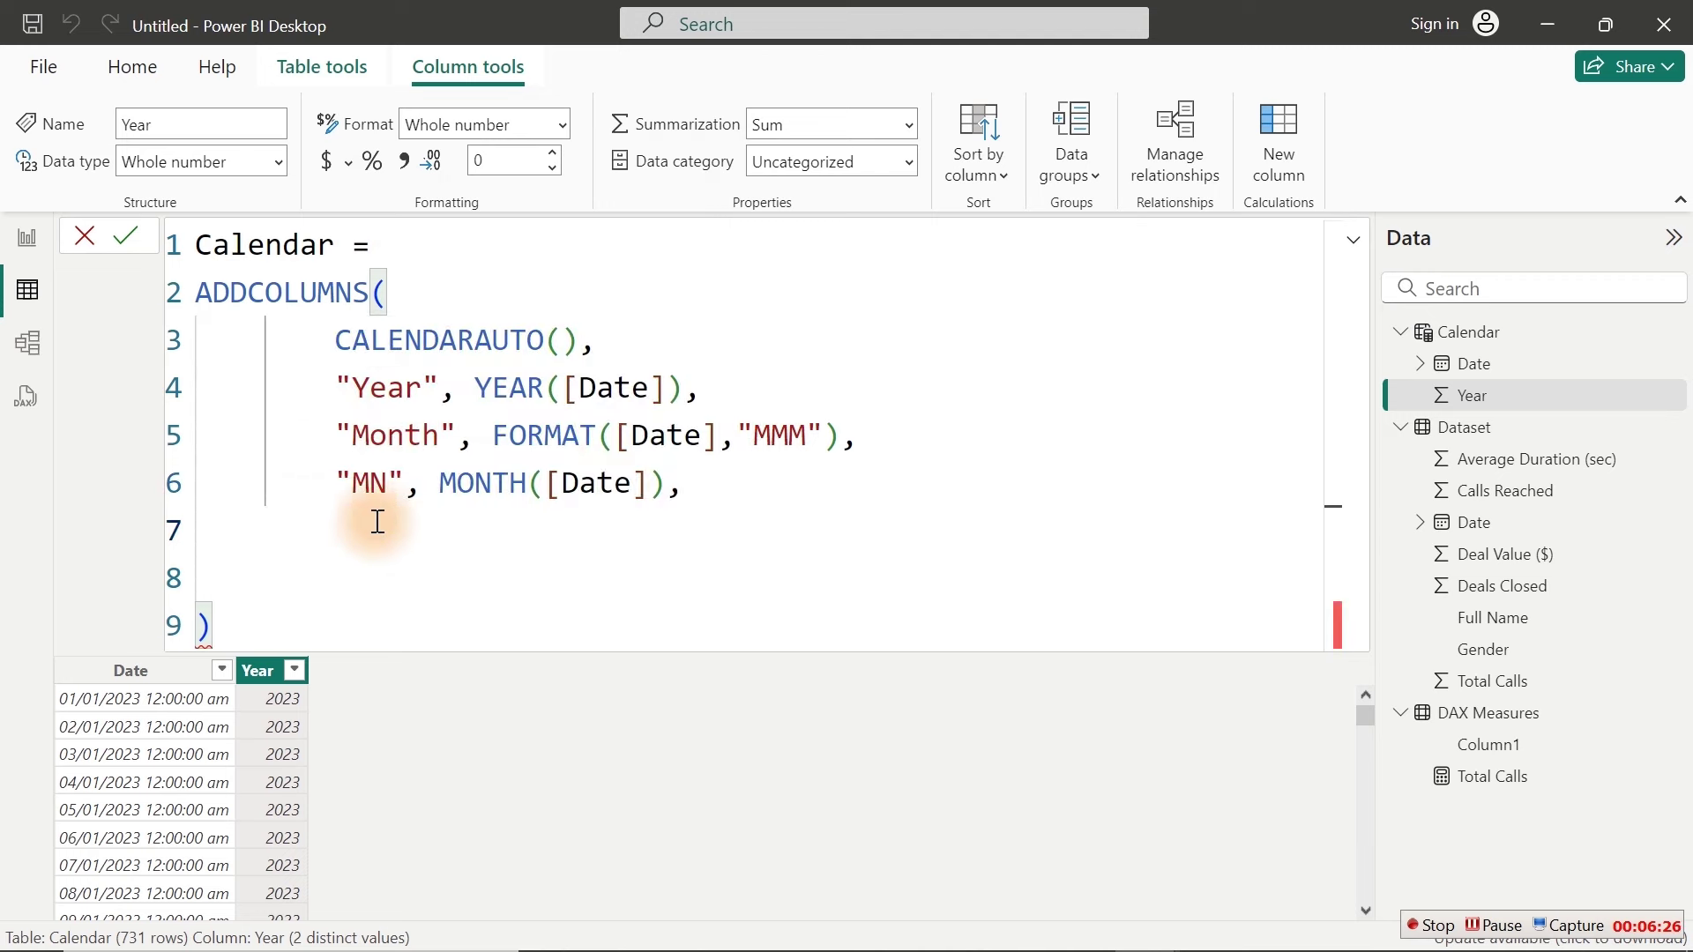
key(Tab)
key(Tab)
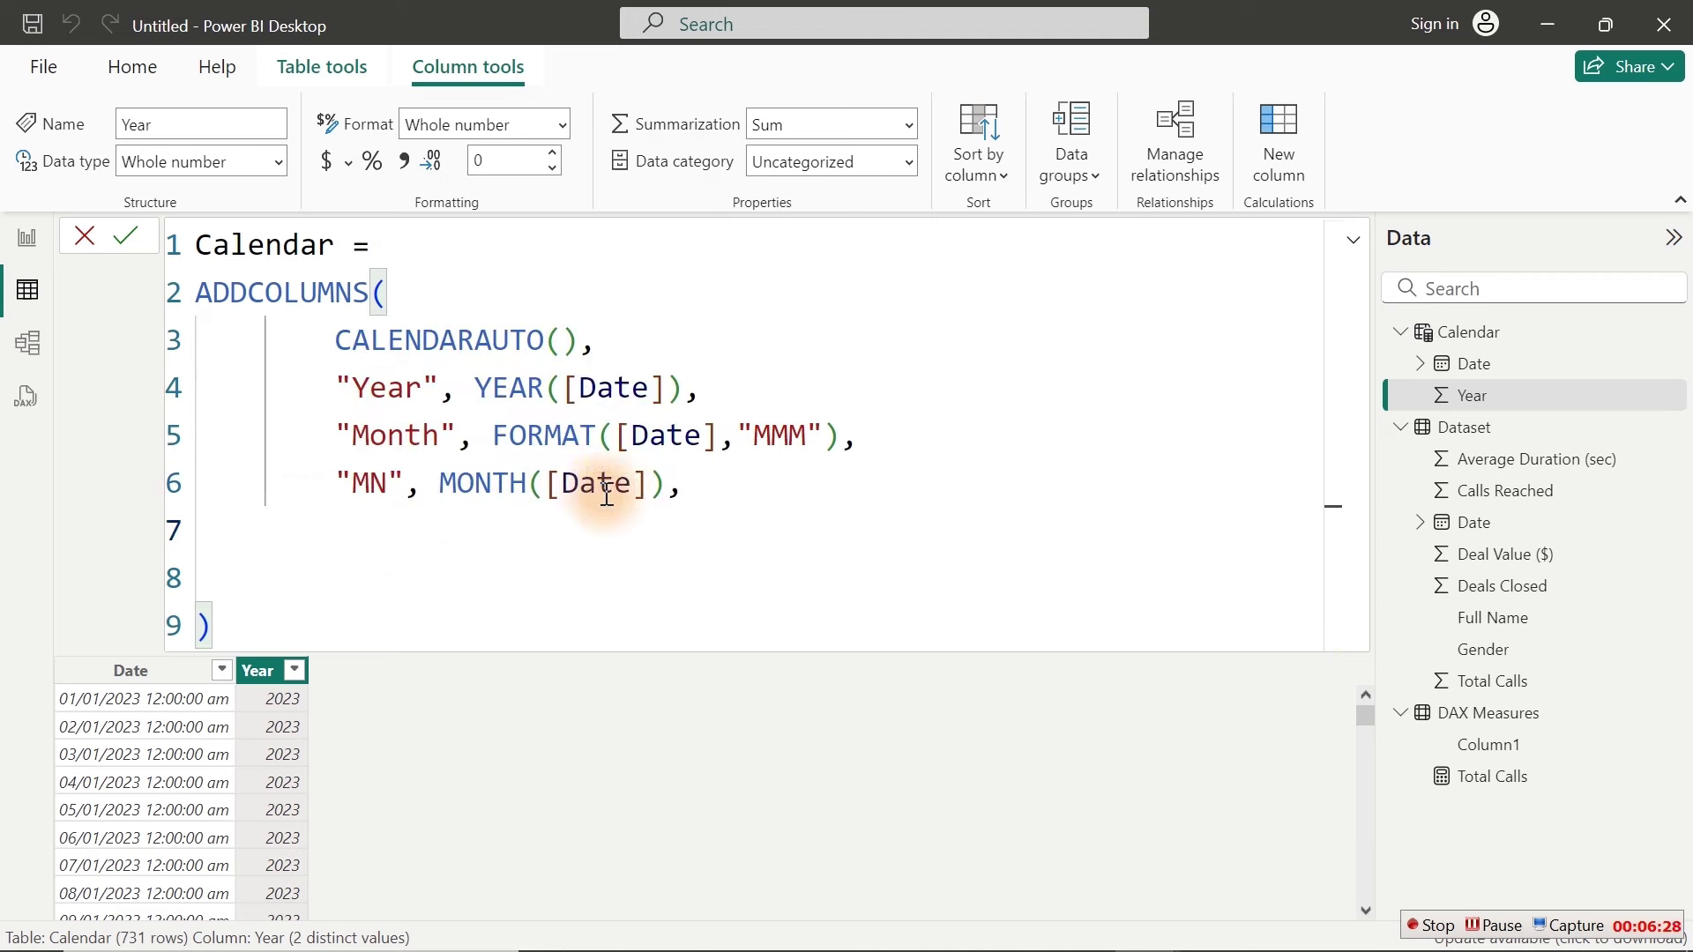
text("Wee)
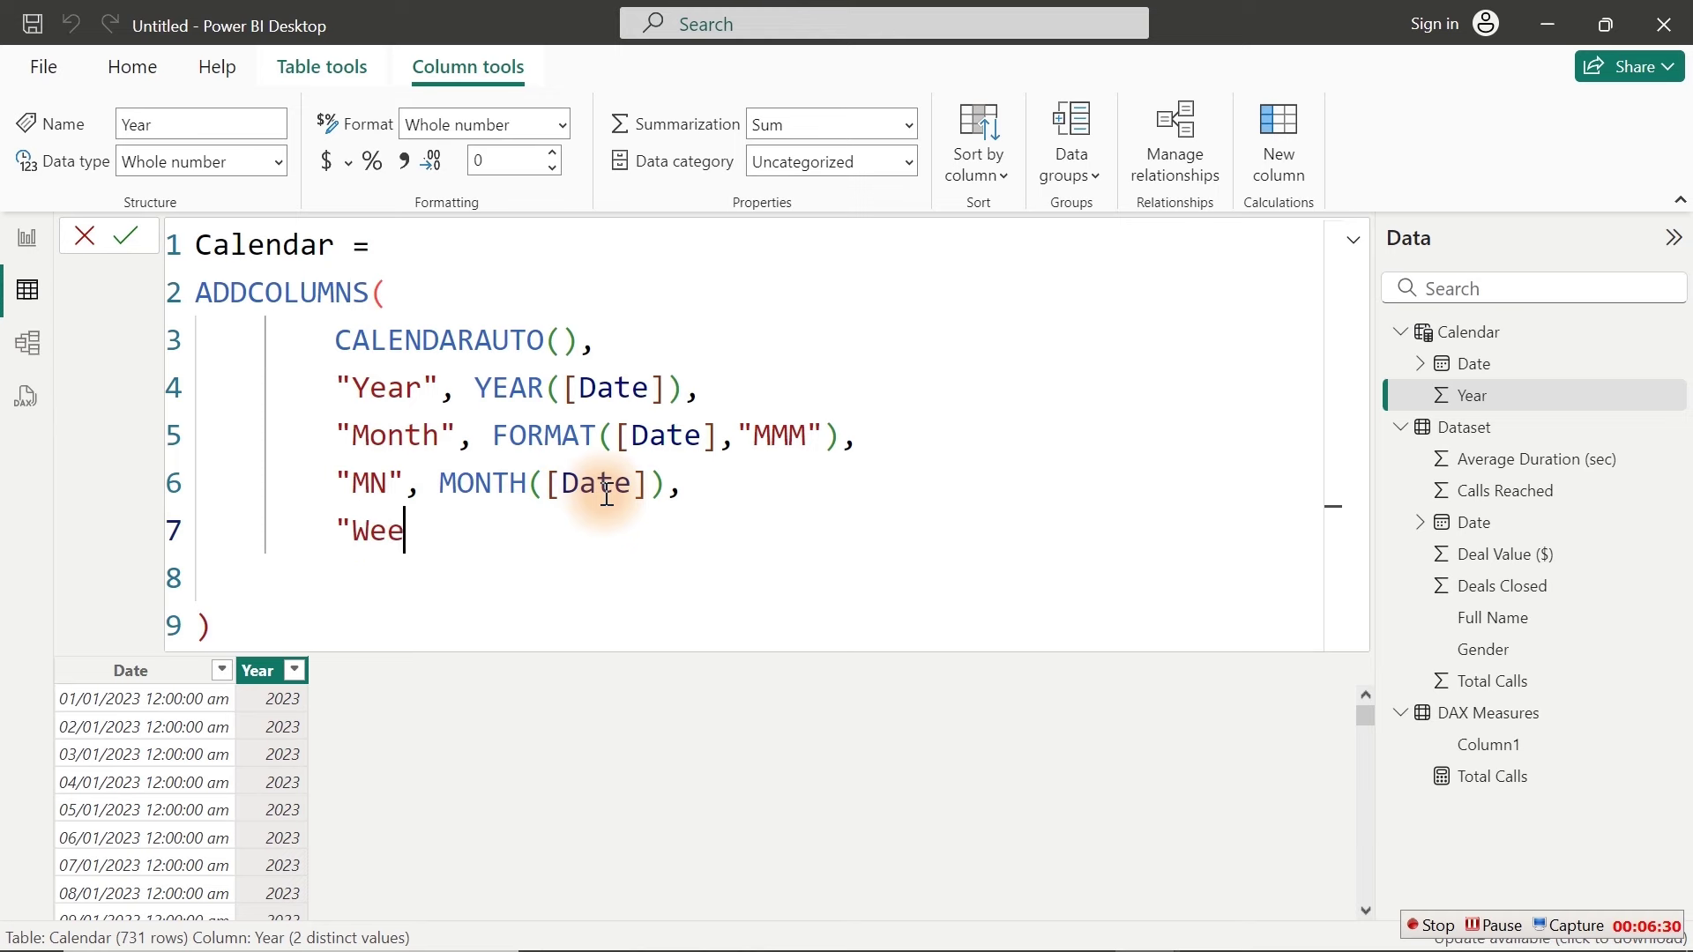
text(kday",)
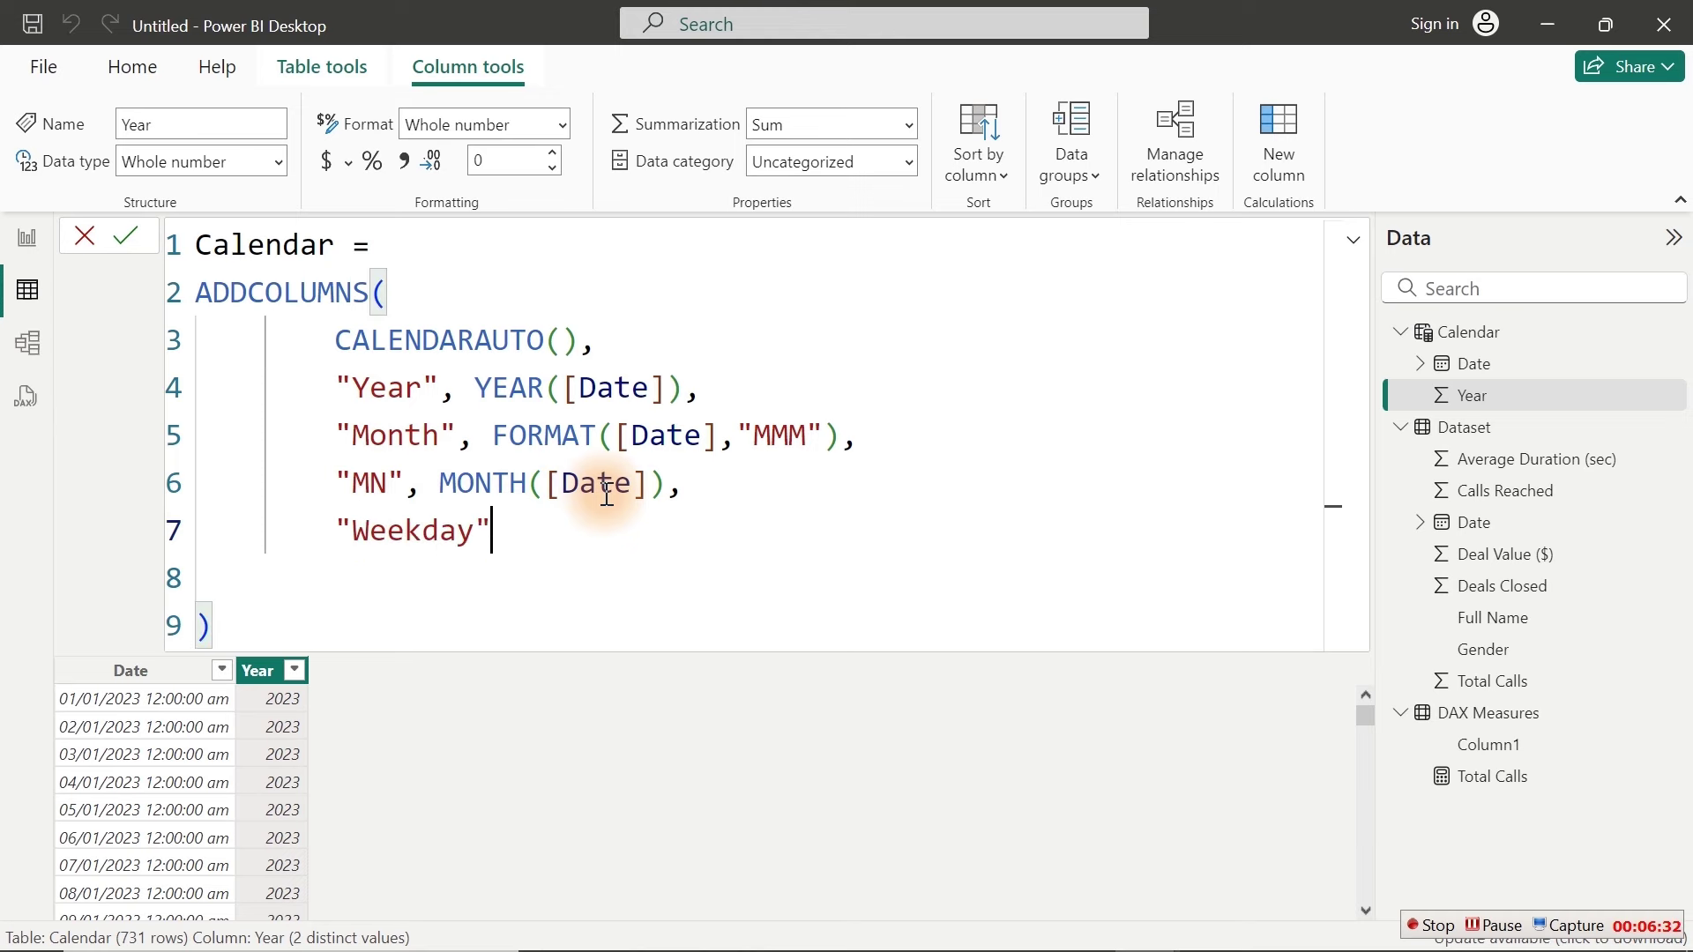
text( FORMAT()
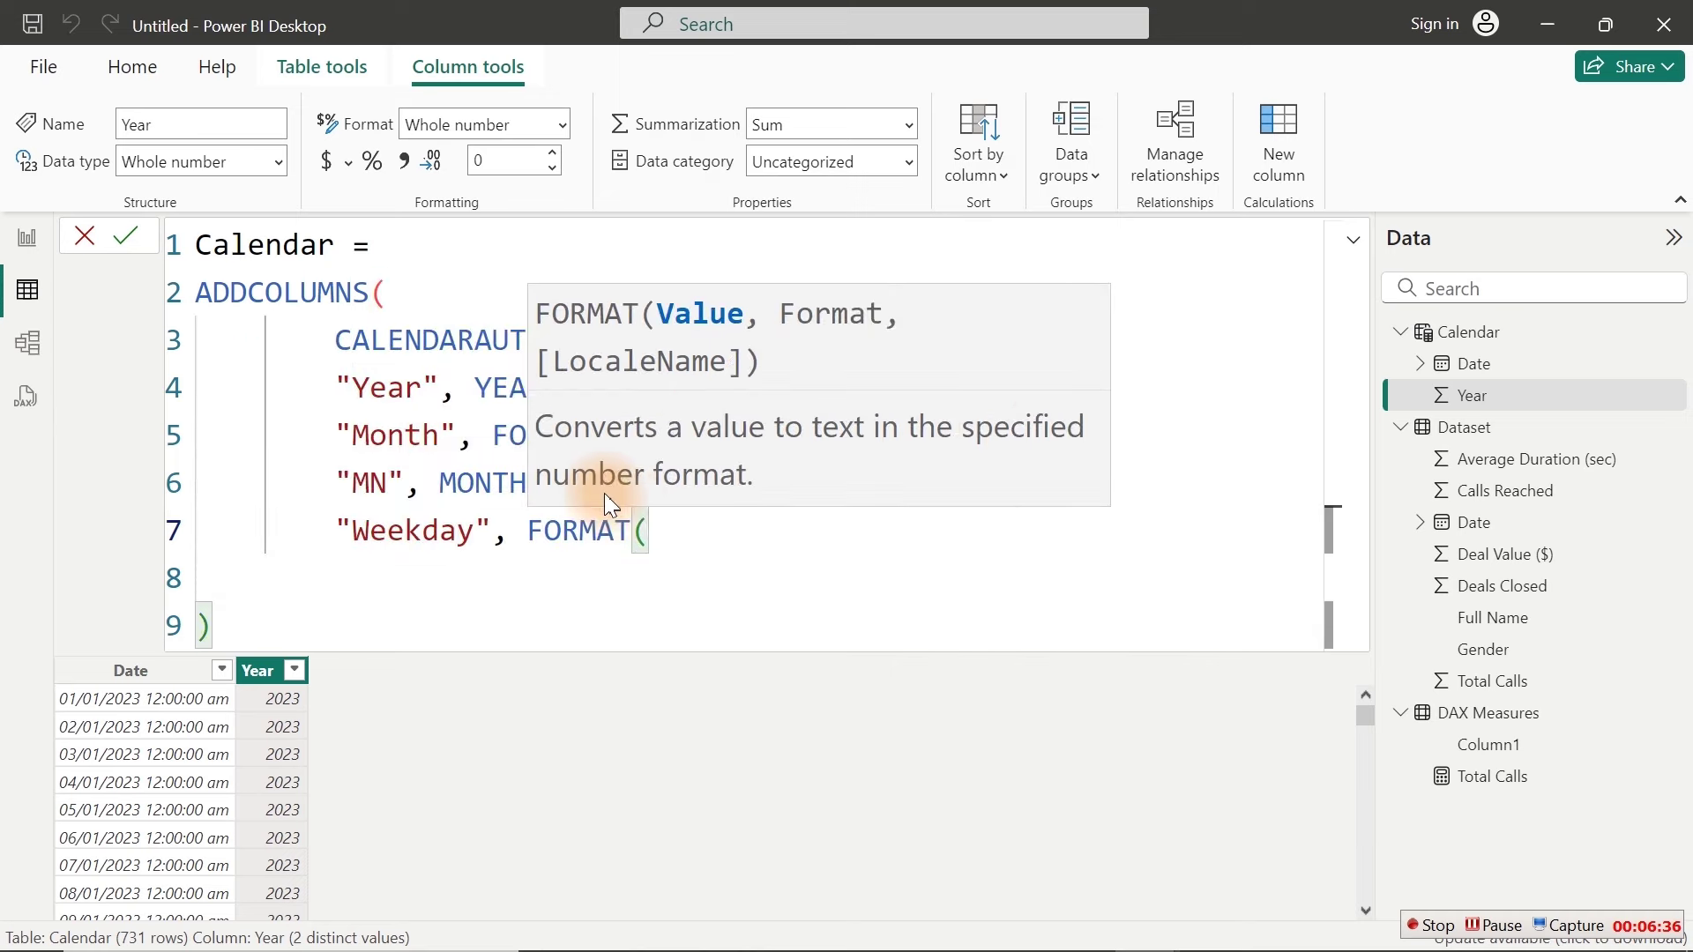
text([)
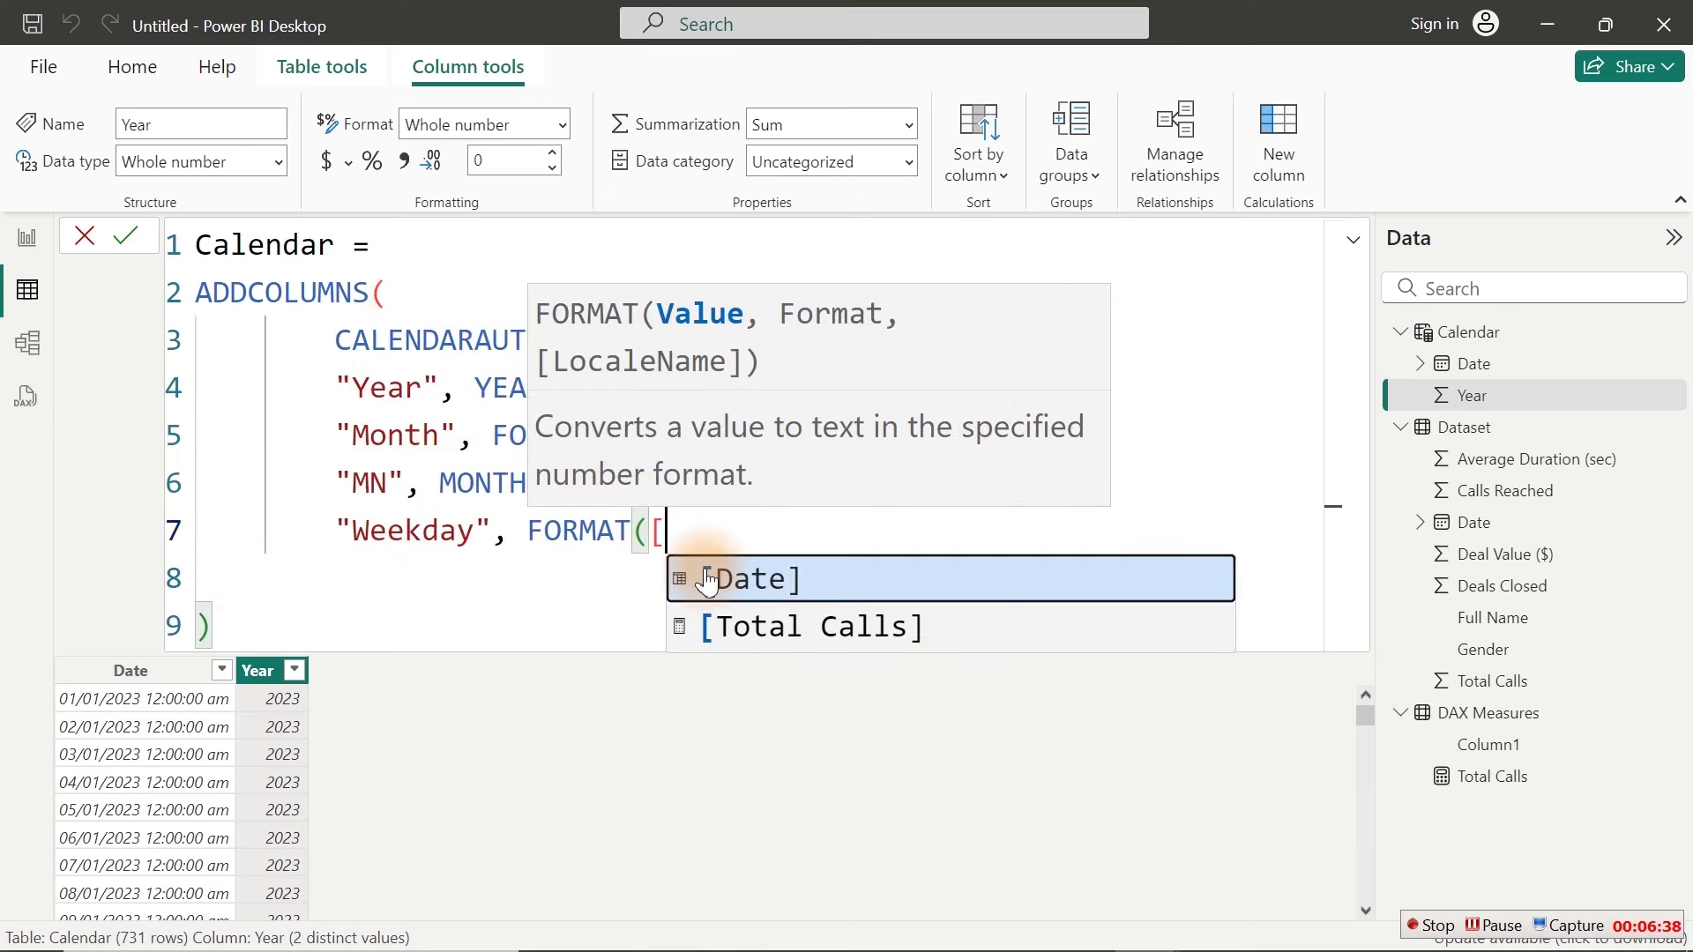
click(708, 579)
text(,")
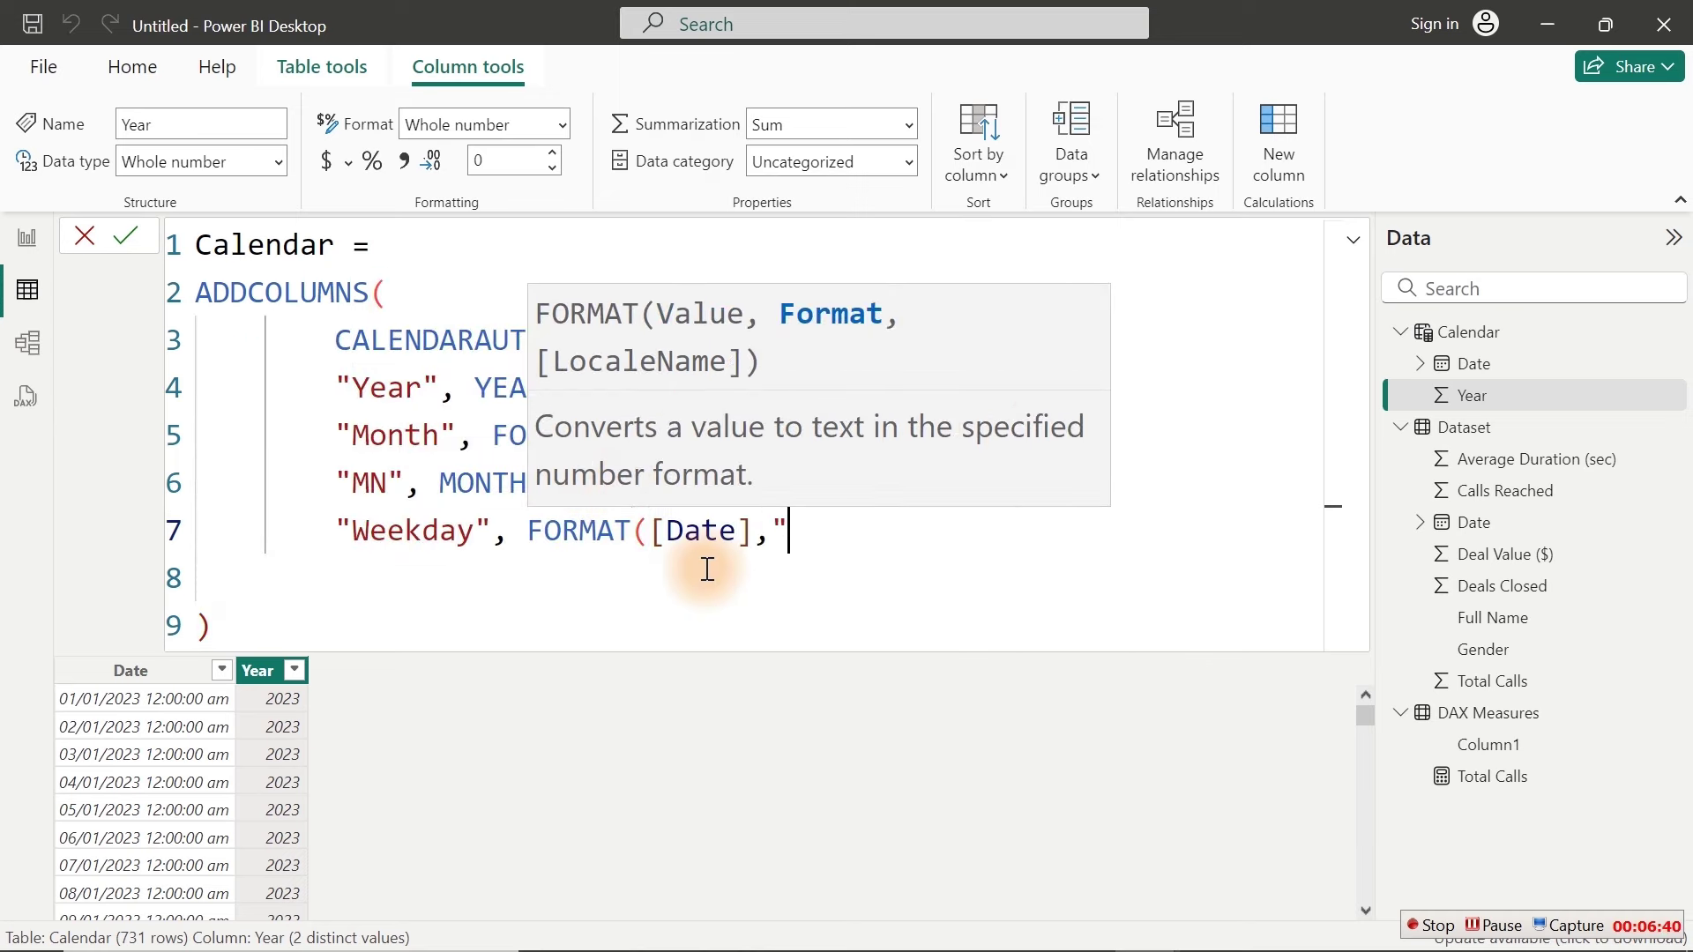
text(ddd")
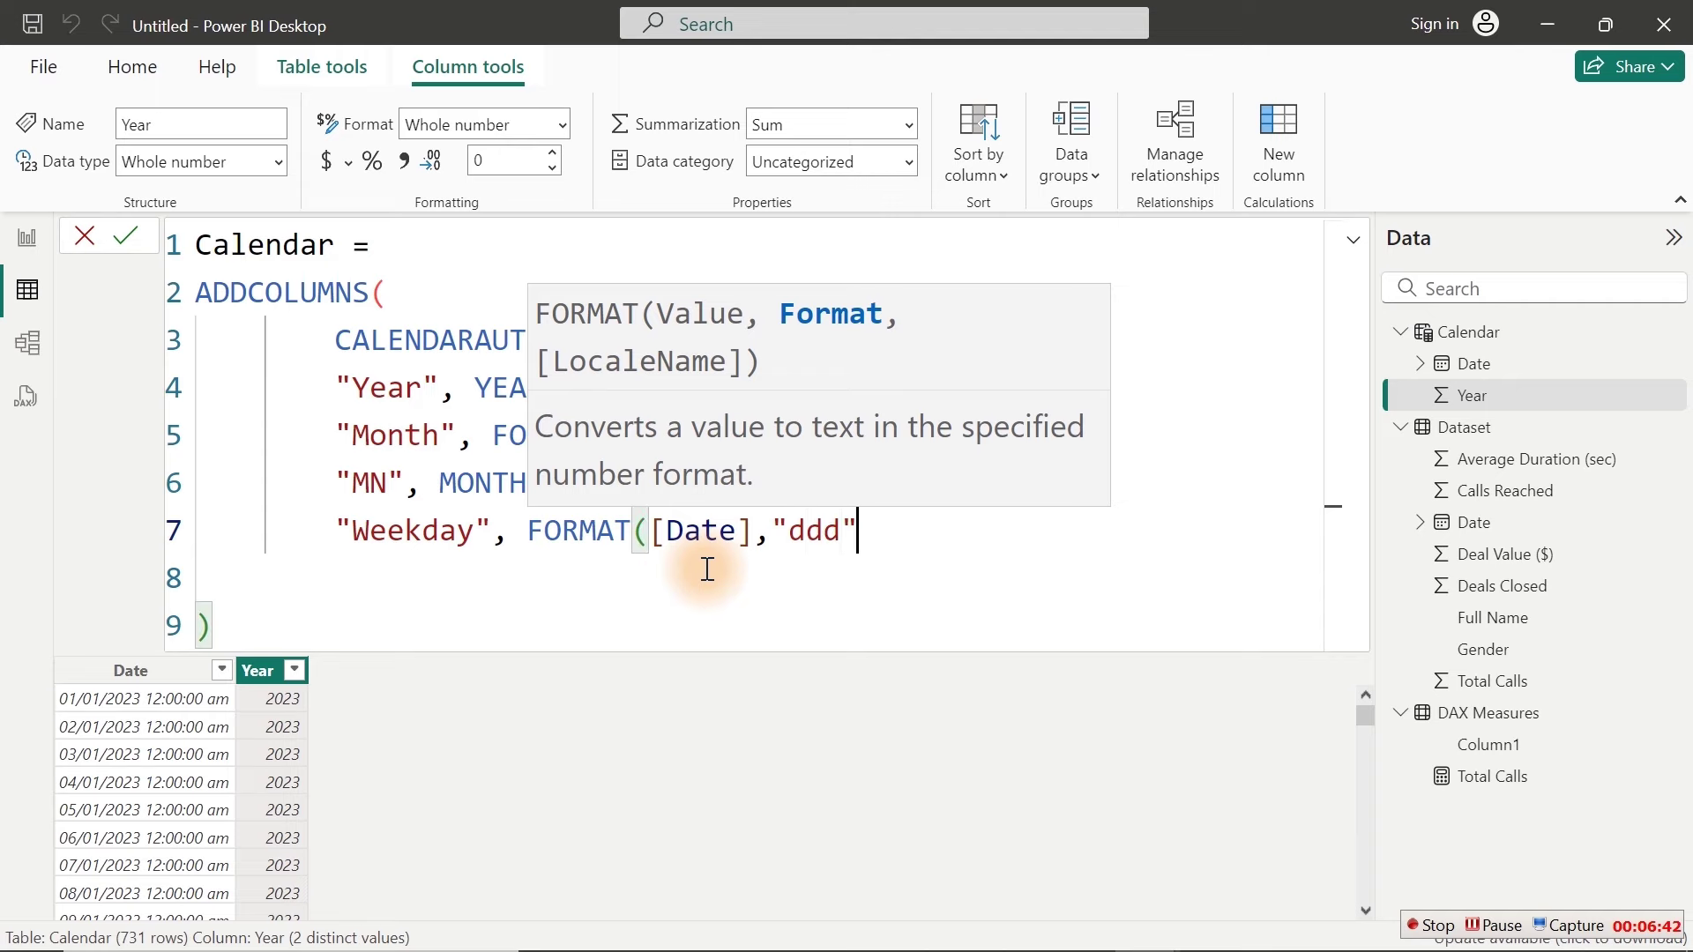
text(),)
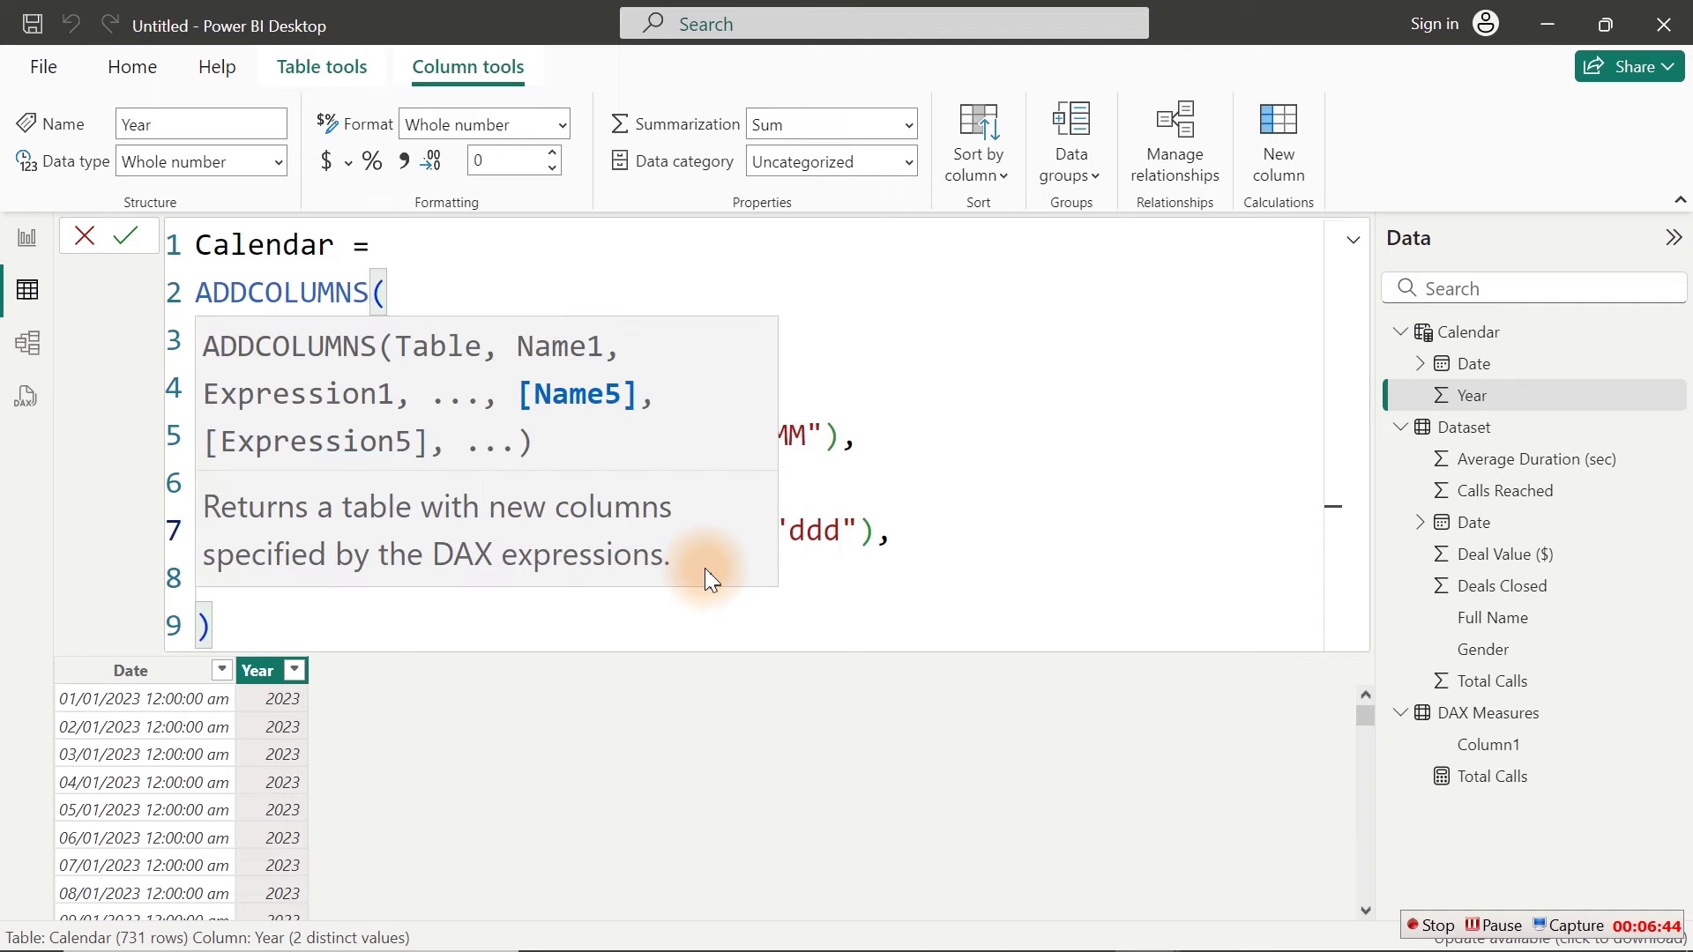
Step: Add a weekday number column on line 8 of the Calendar formula with "WN", WEEKDAY([Date]),
key(Return)
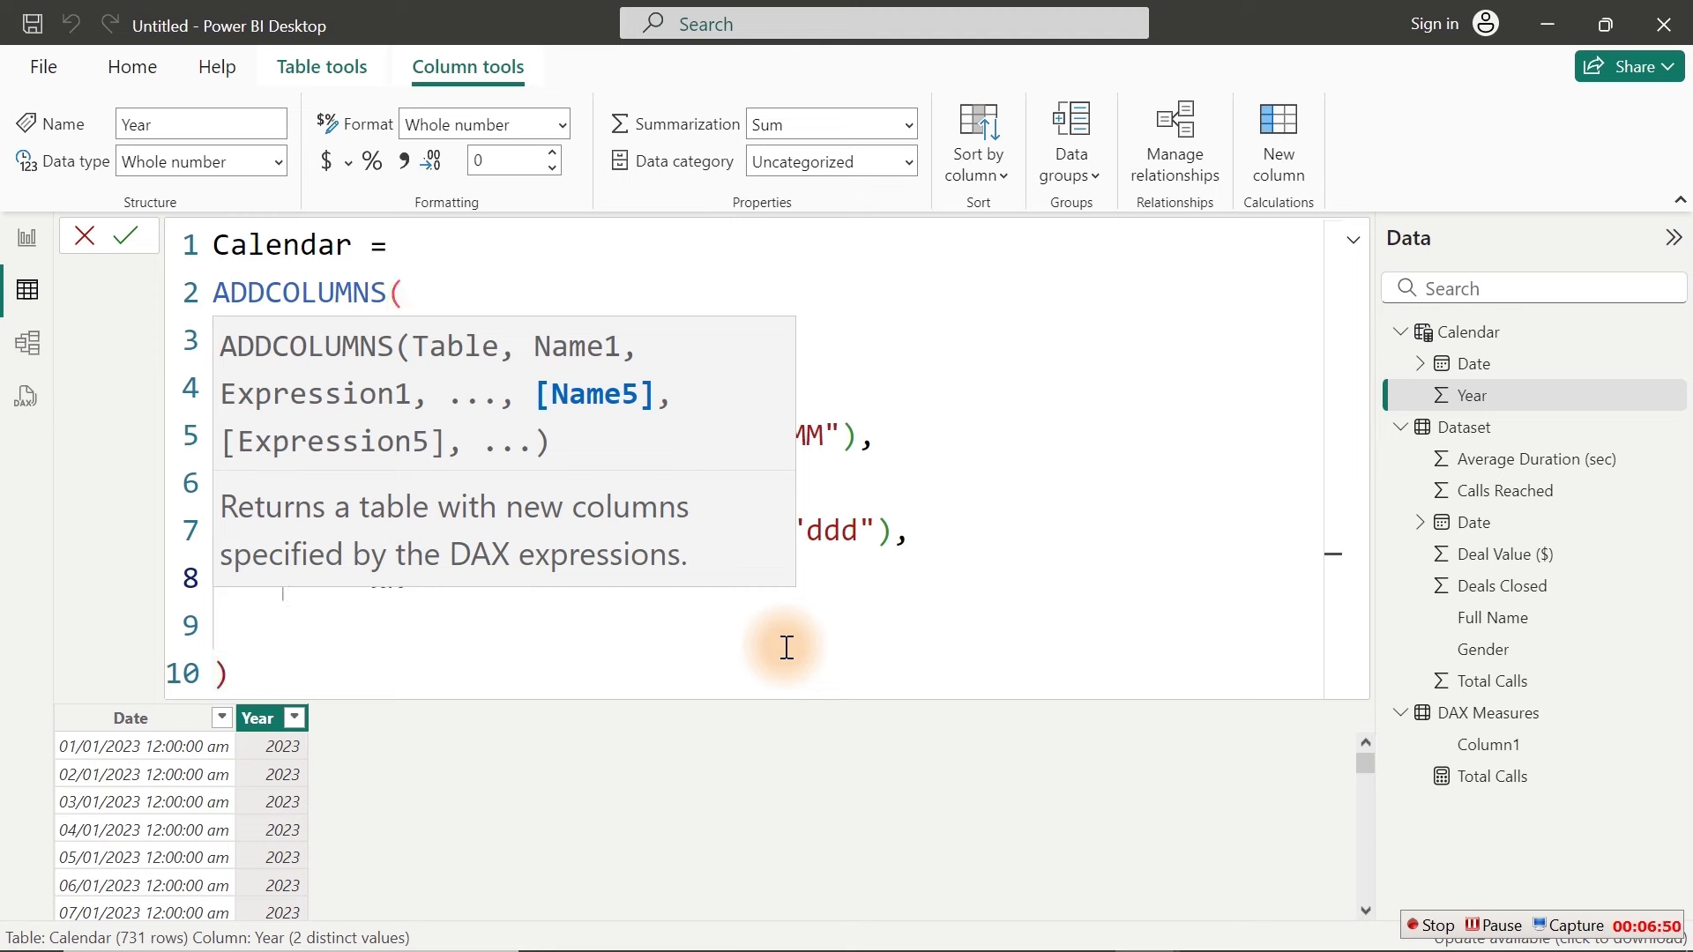
text(WN)
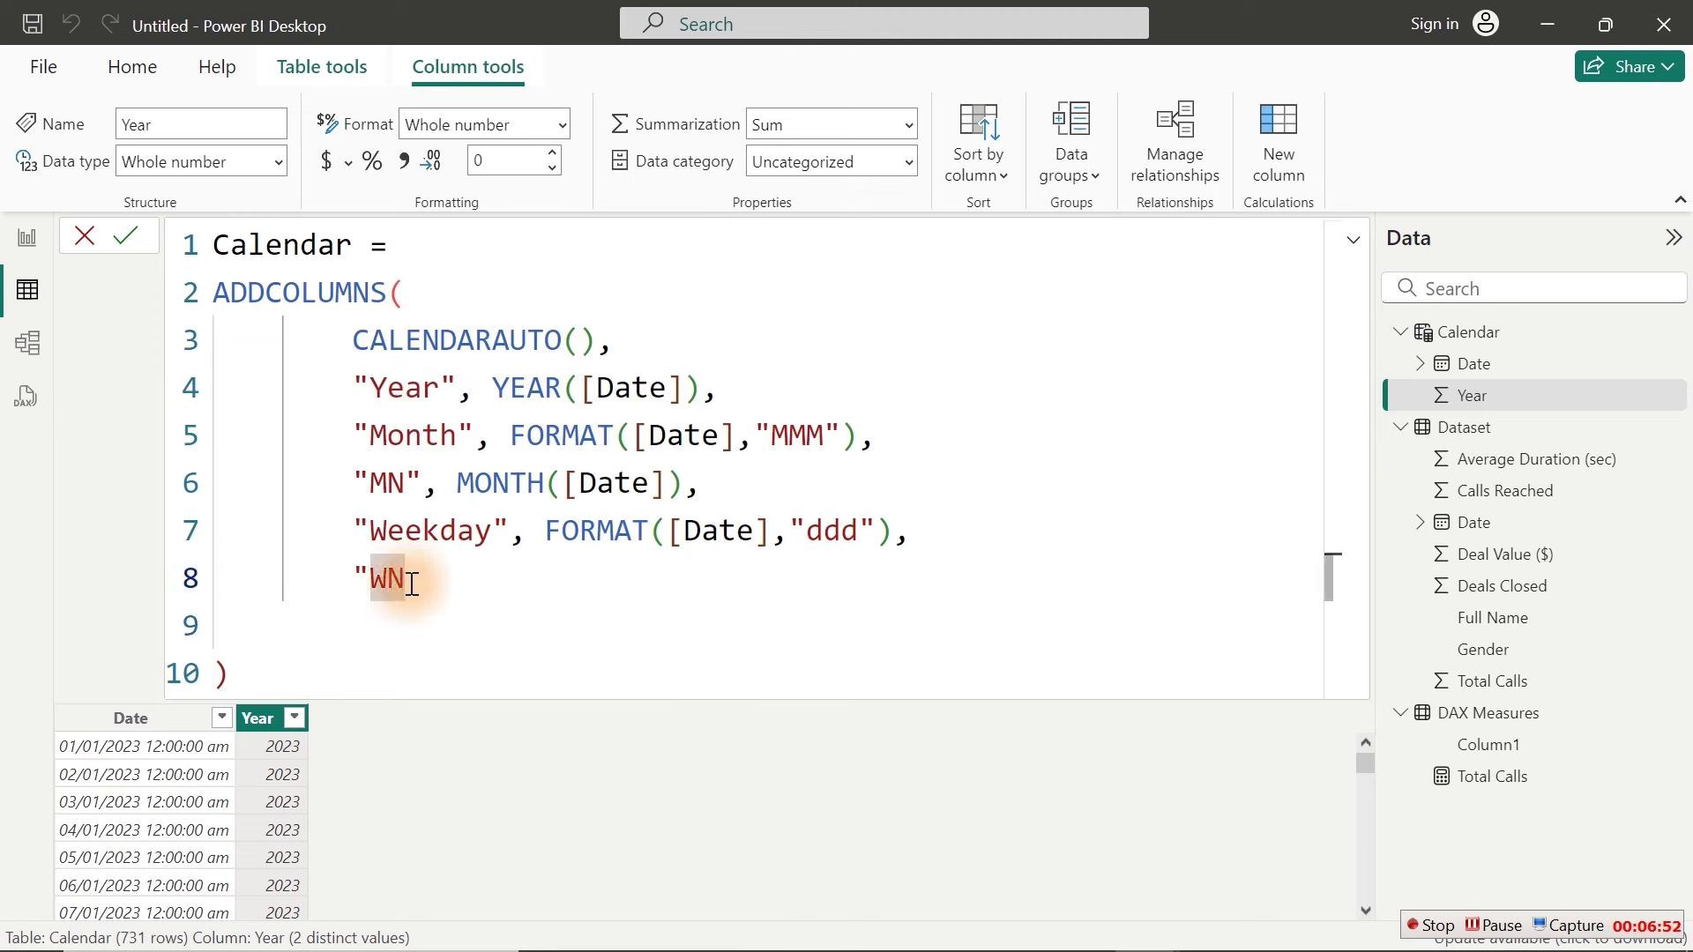
text(",)
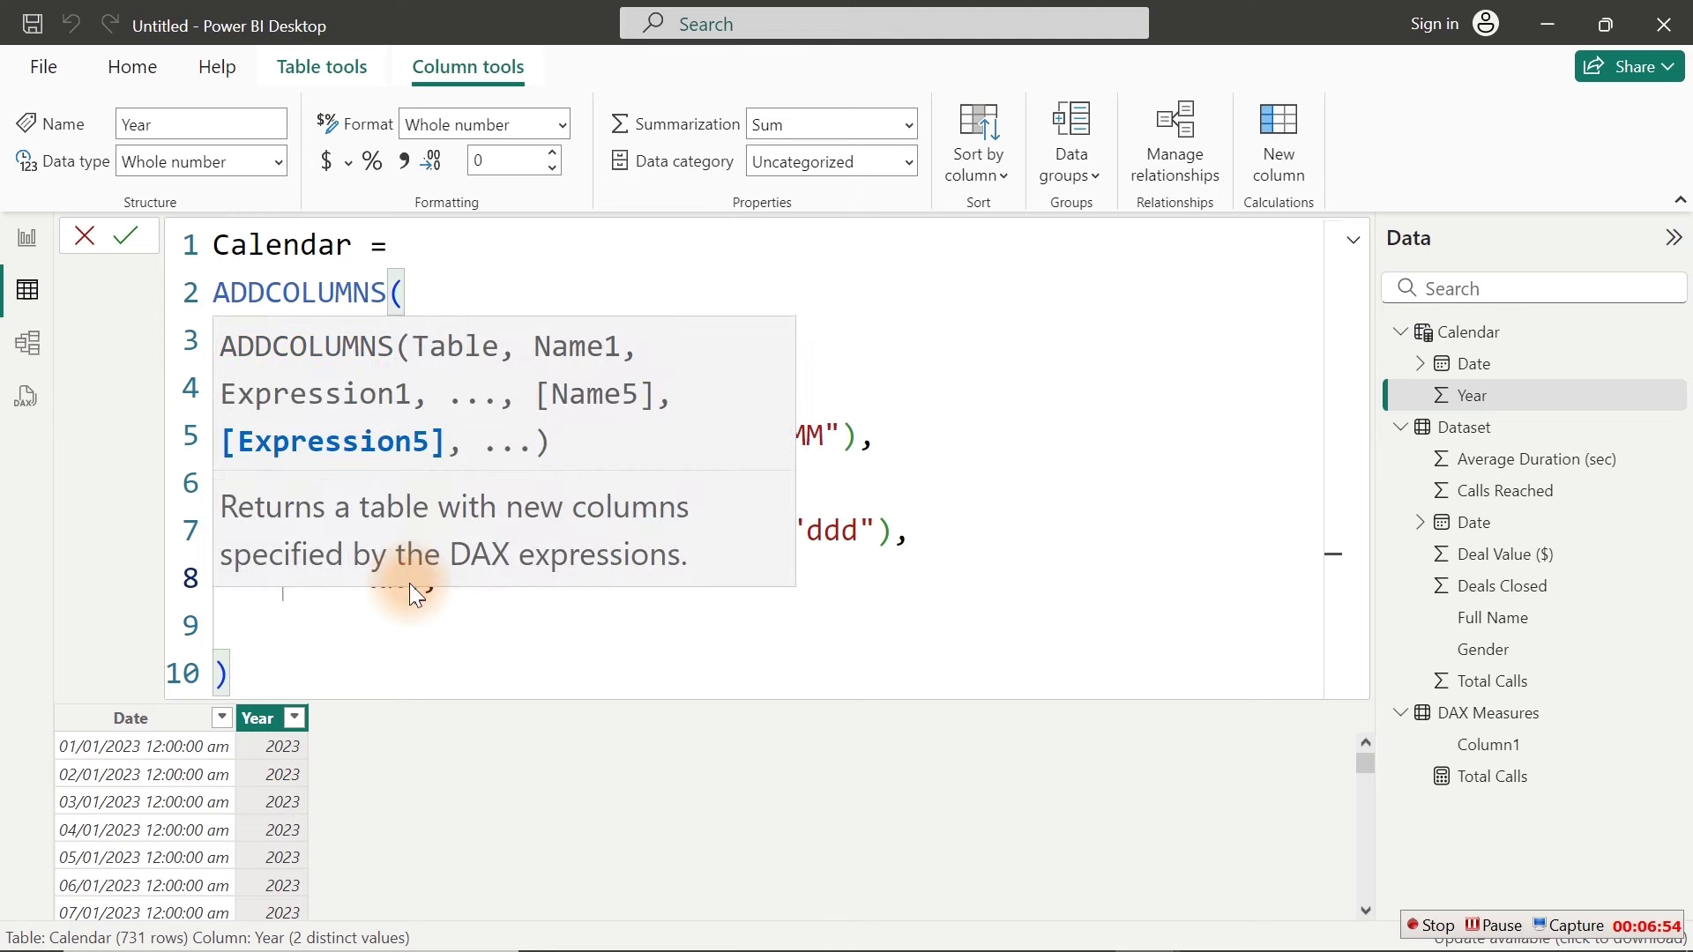
text( we)
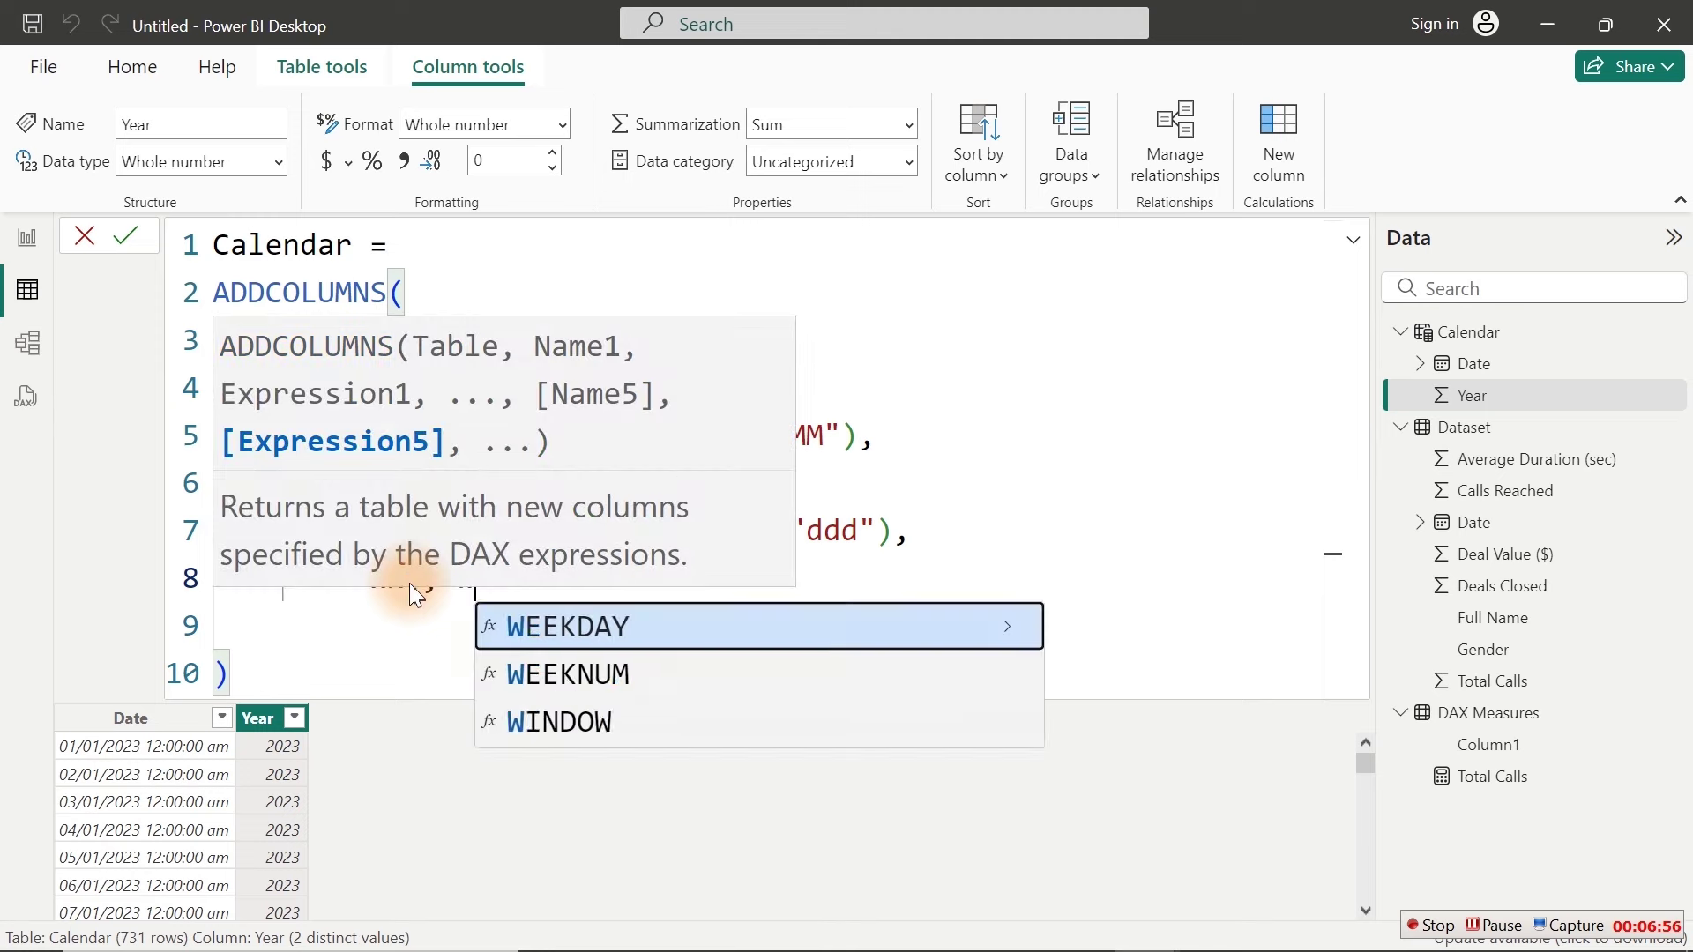
key(Tab)
text([)
key(Tab)
text())
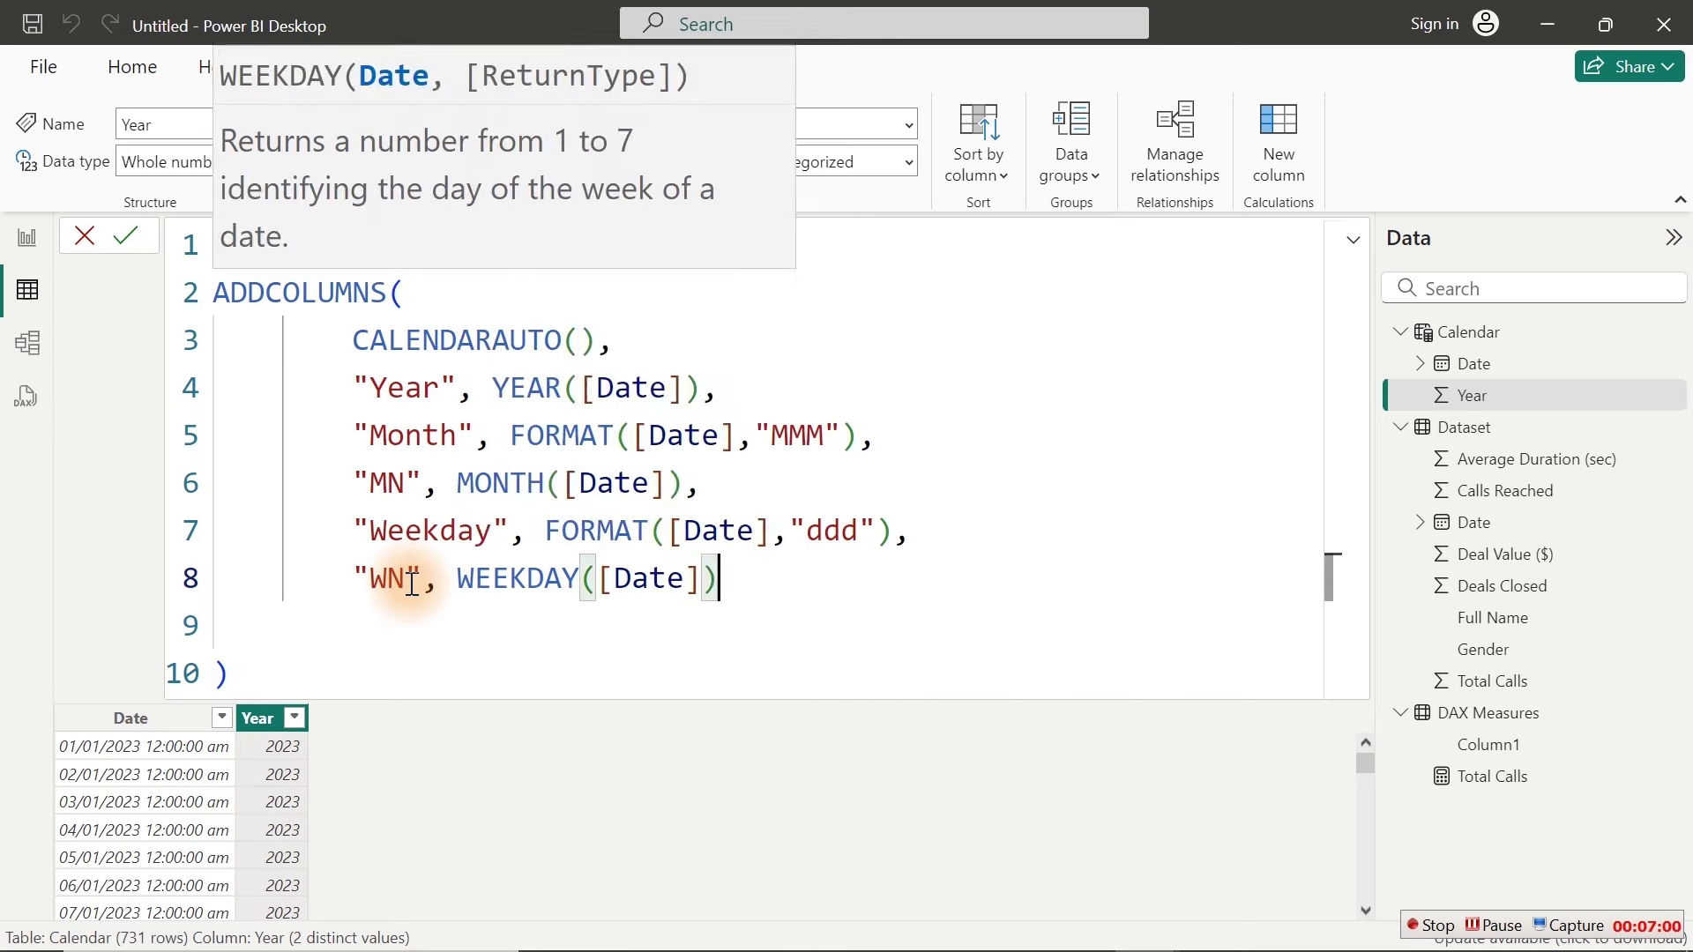
text(,)
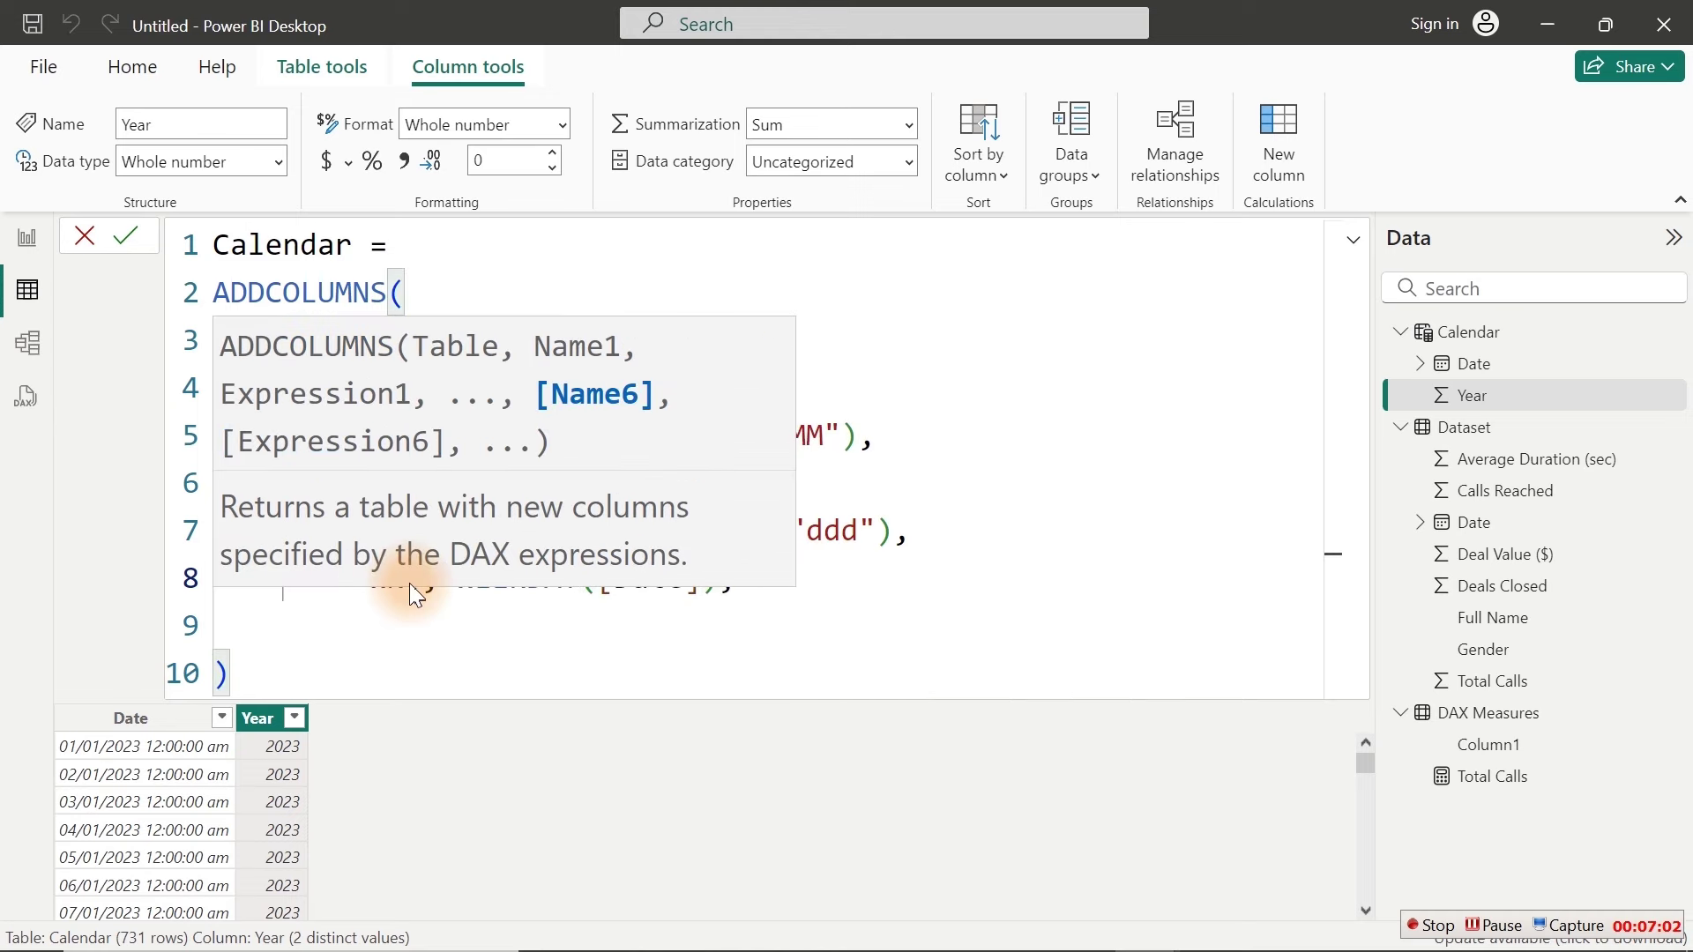
Step: Add a quarter column on line 9 of the Calendar formula with "Qtr", QUARTER([Date]) and commit the formula
key(Return)
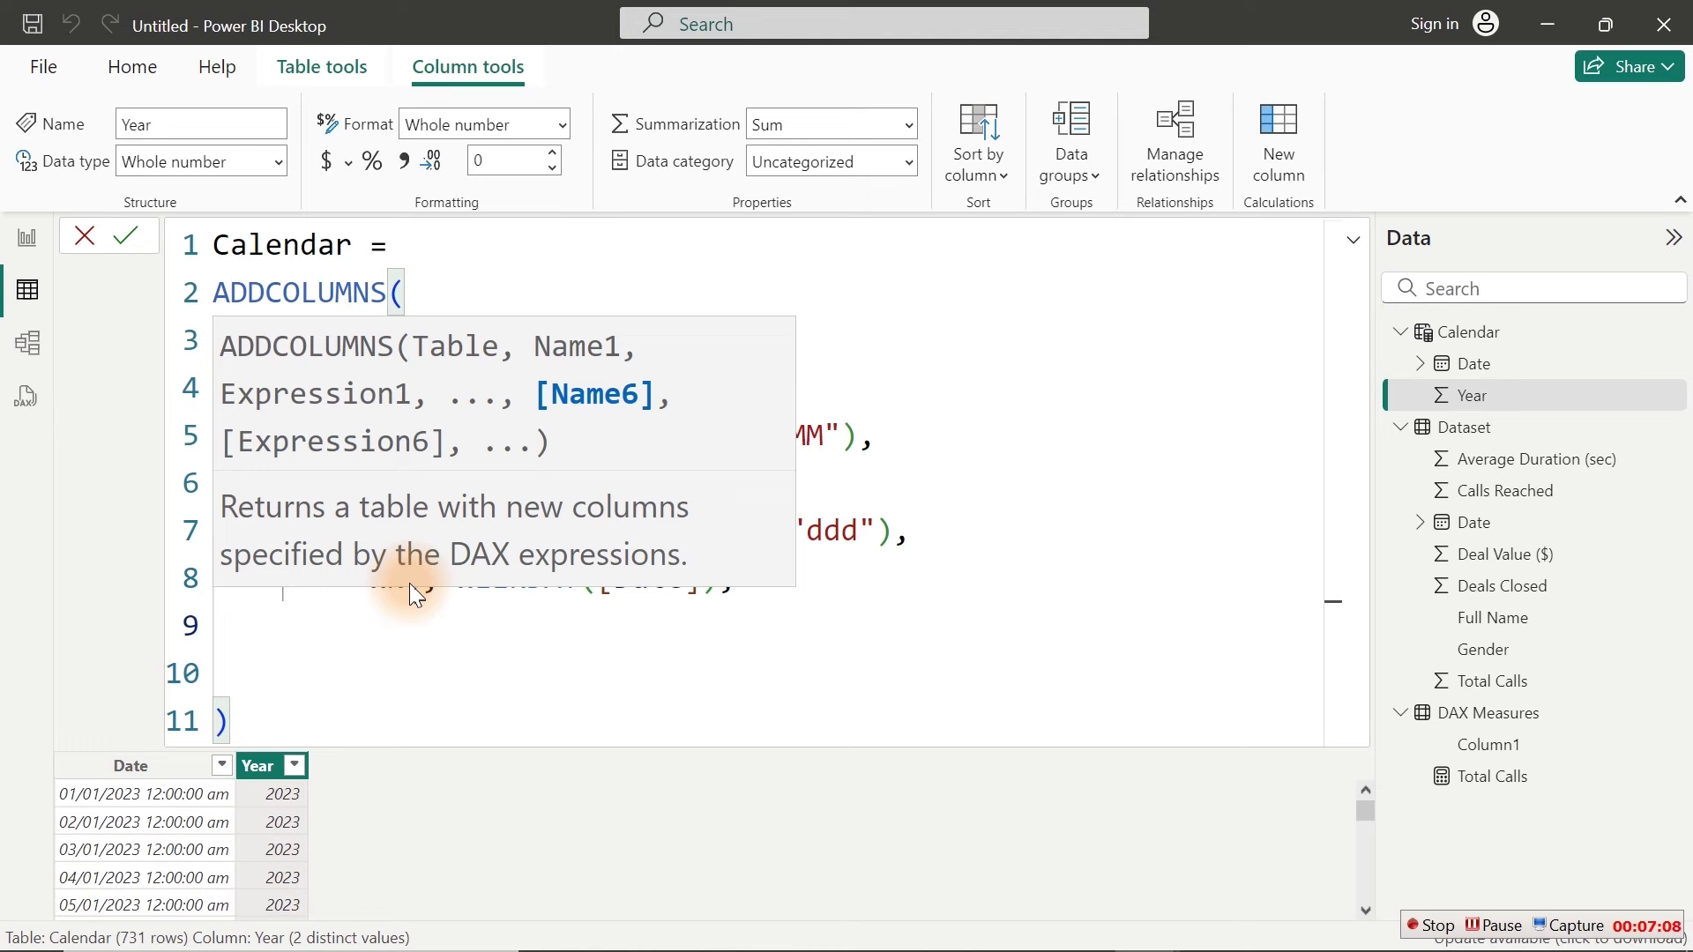
text("qtr)
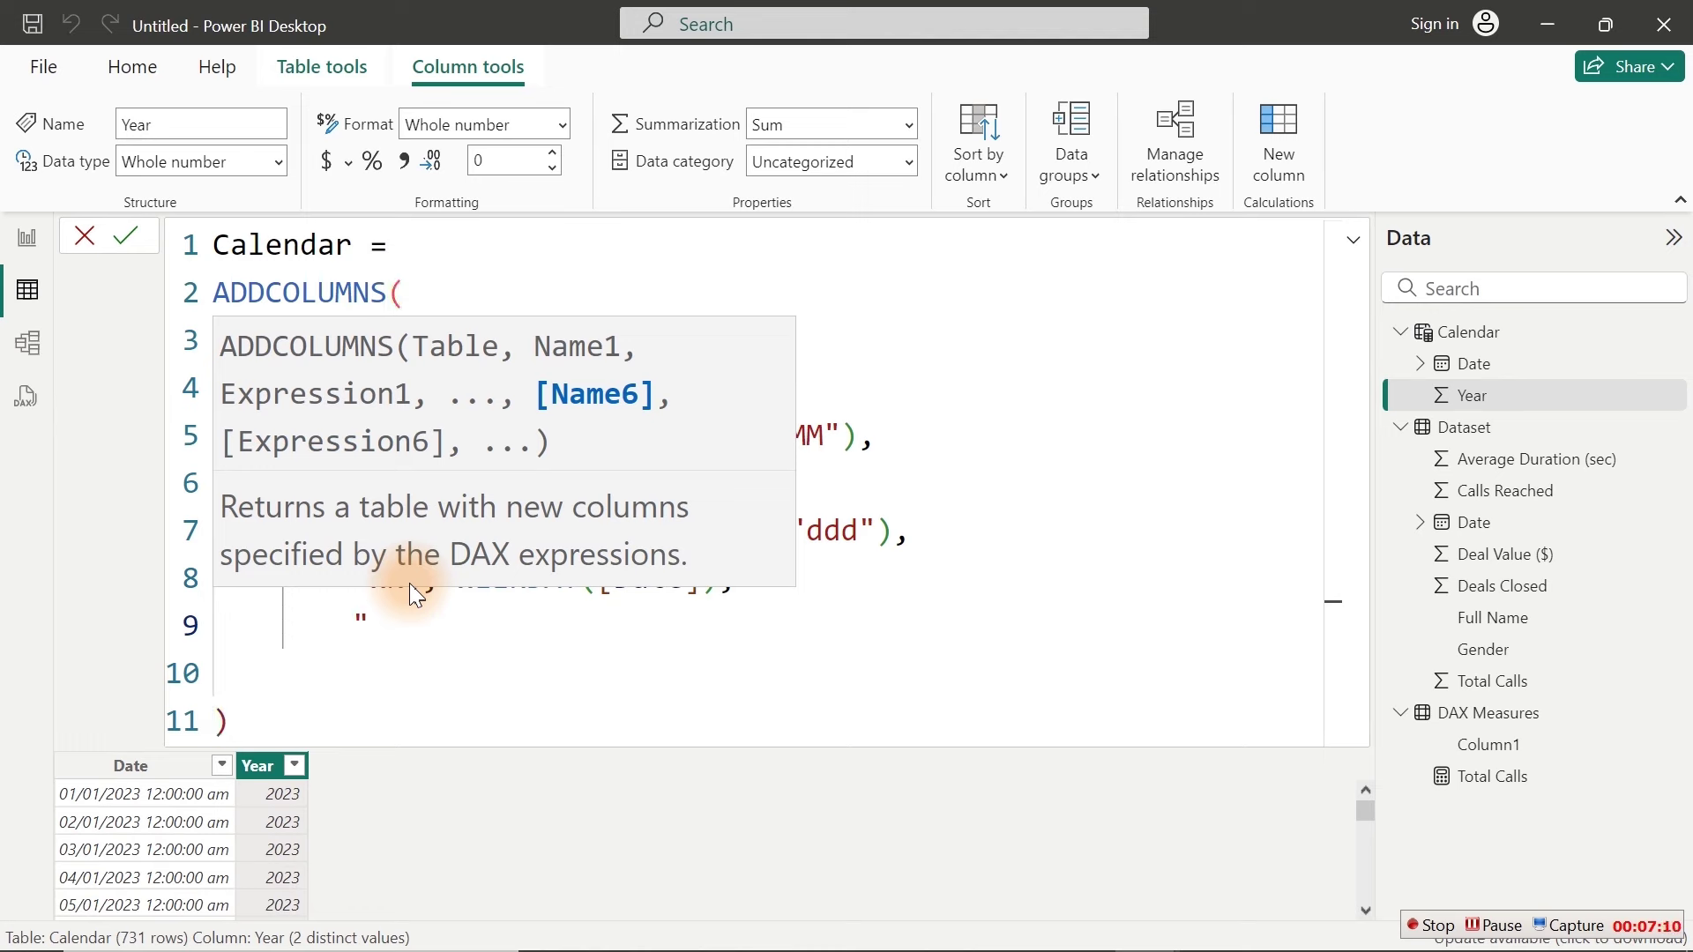
key(BackSpace)
key(BackSpace)
key(BackSpace)
text(Qtr",)
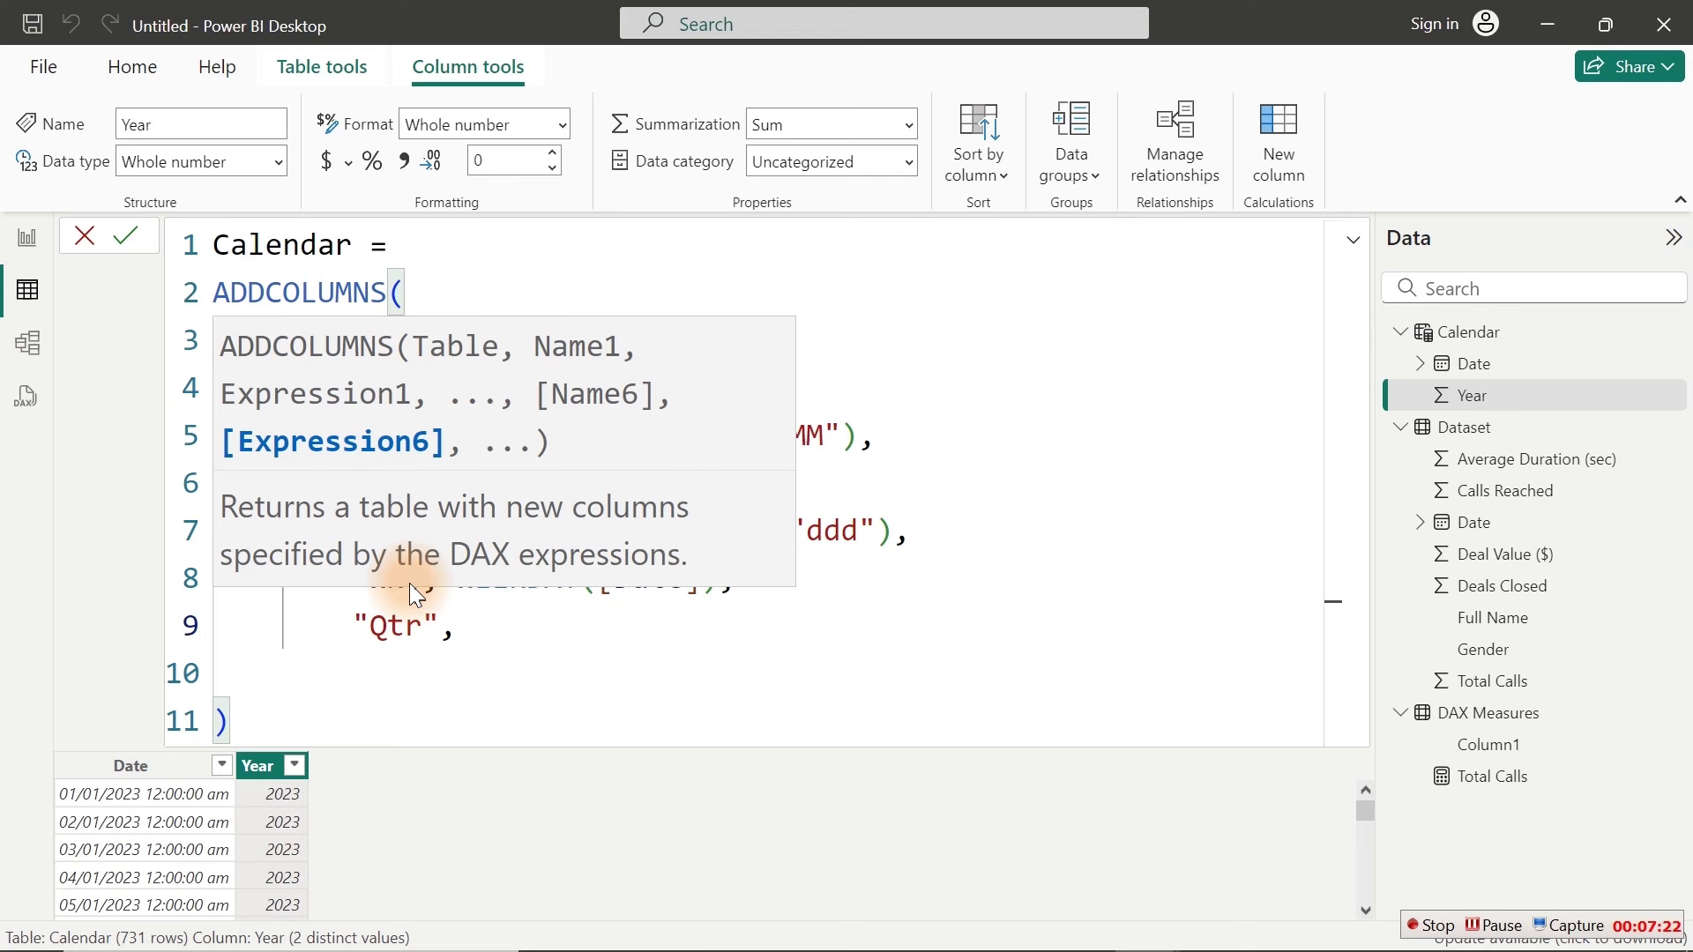
text(QUARTER()
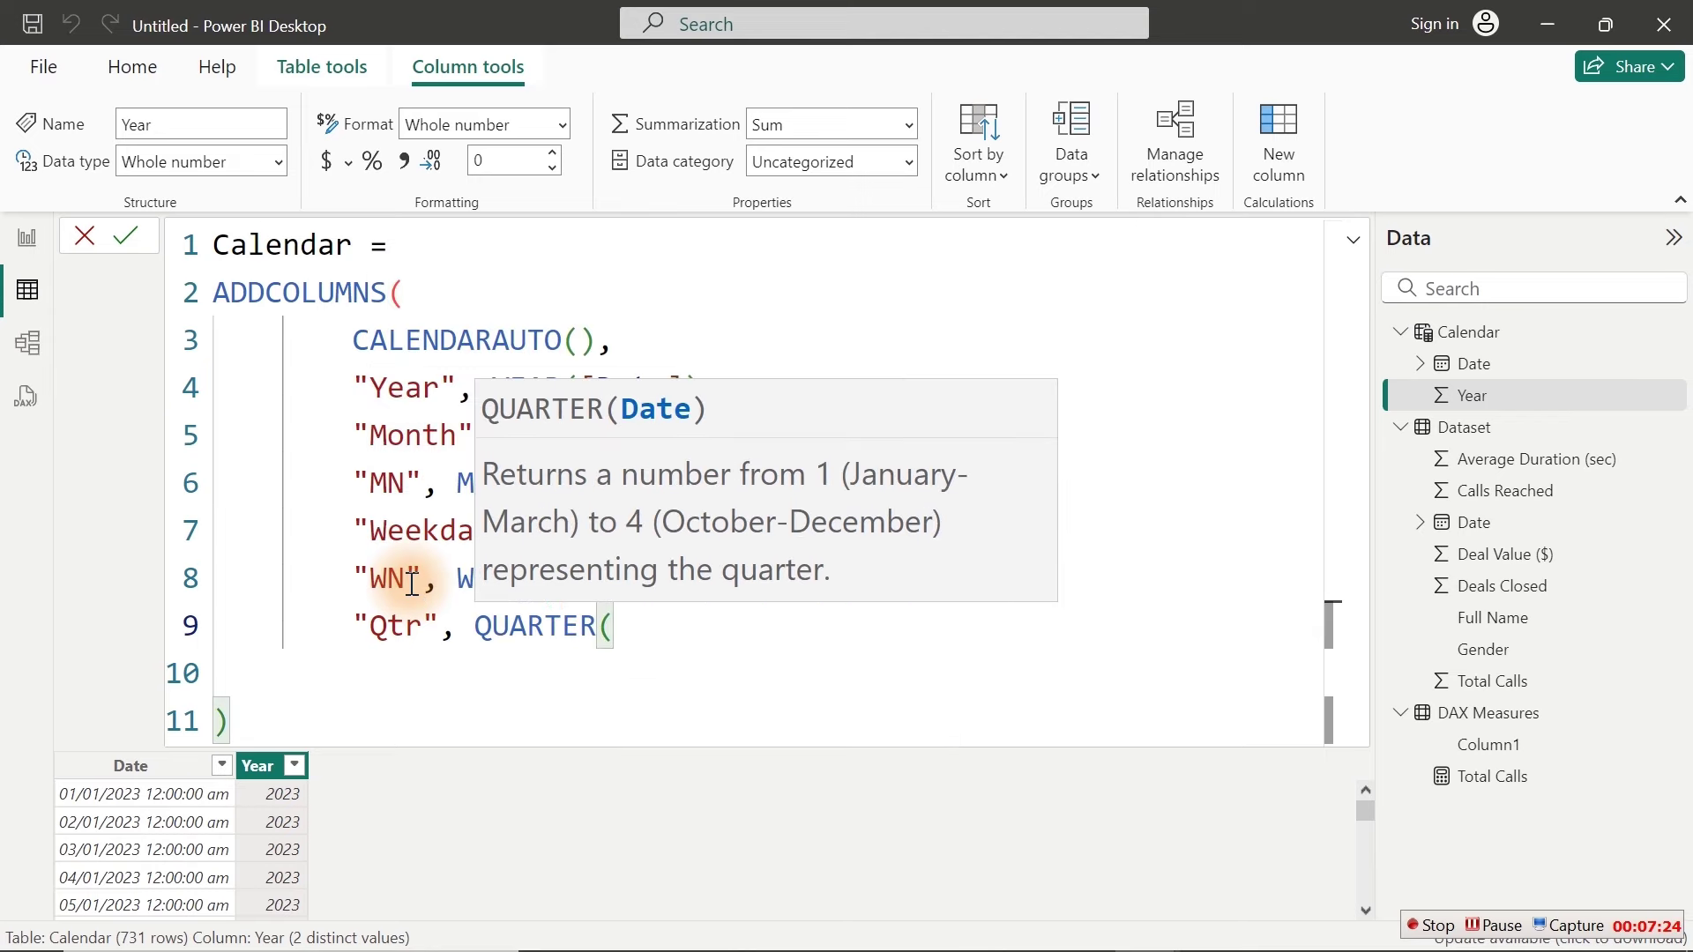
text([Date])
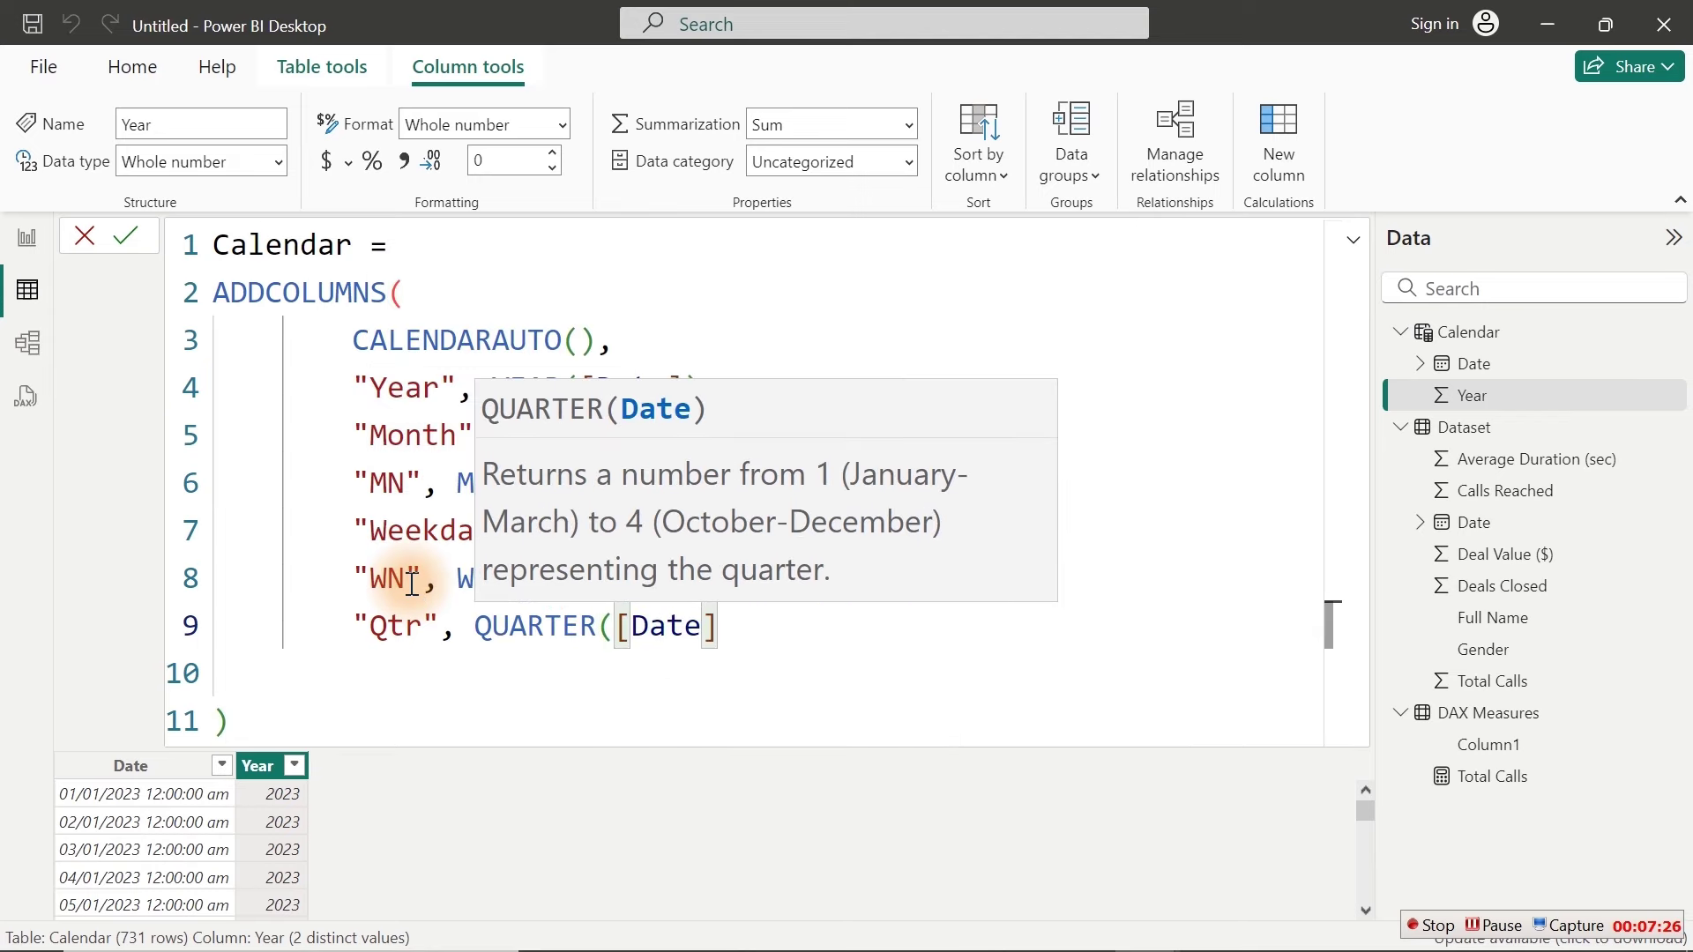
text())
key(Return)
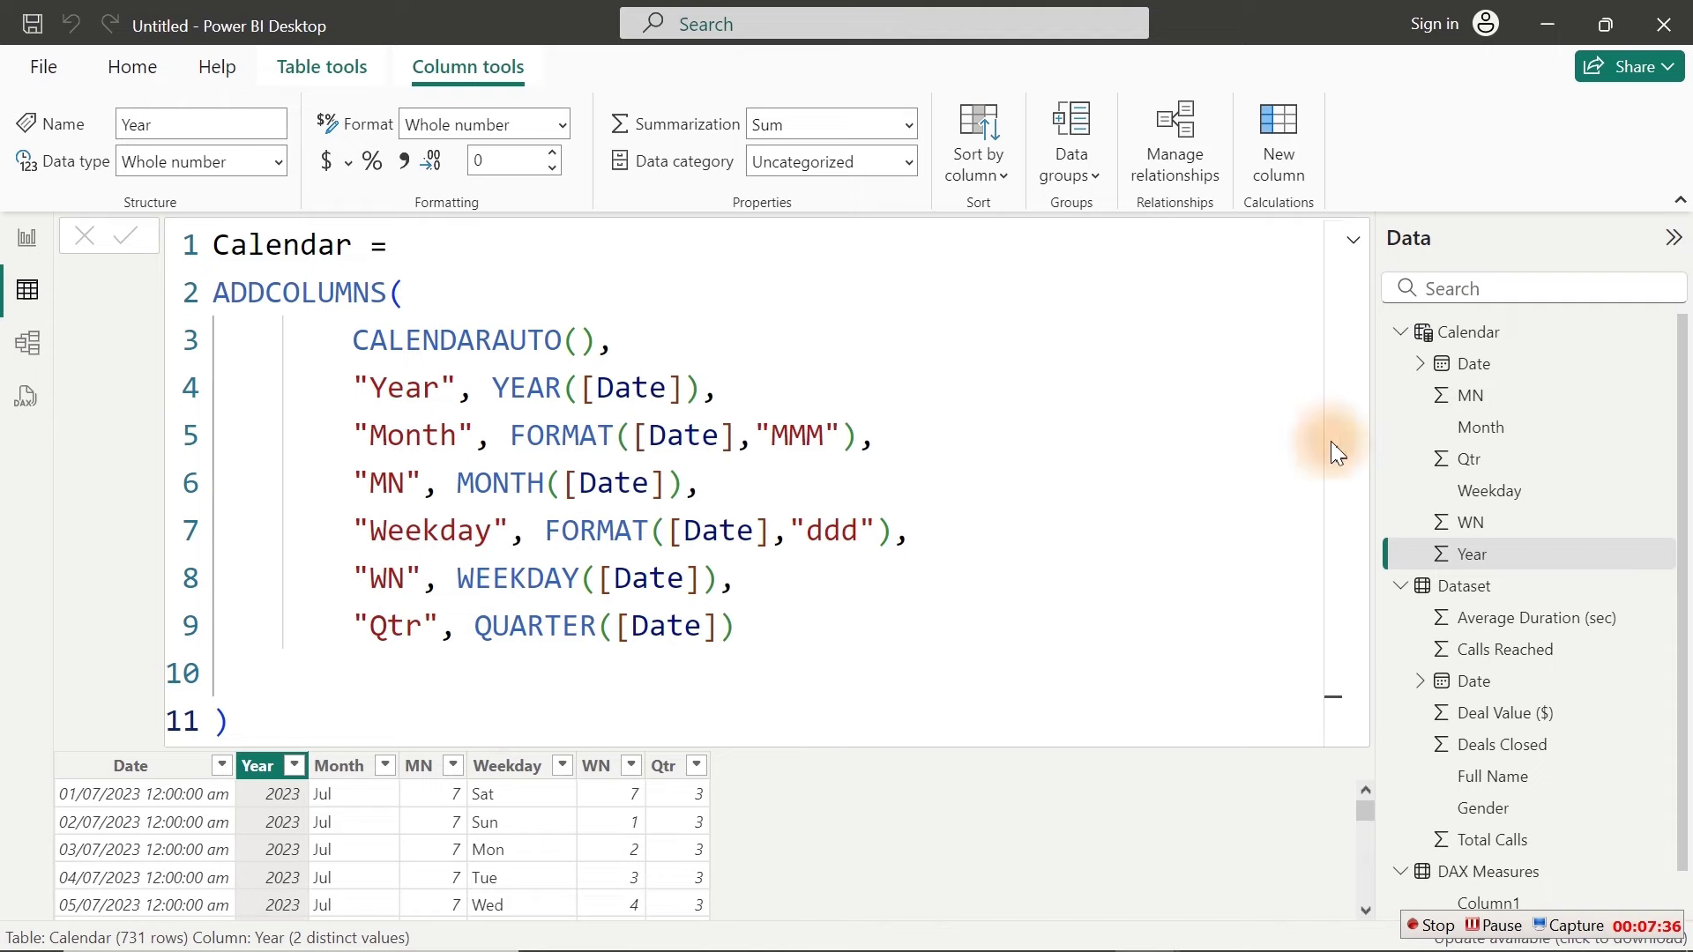
Step: Collapse the Calendar formula and examine the distinct values of the Qtr column
click(1353, 242)
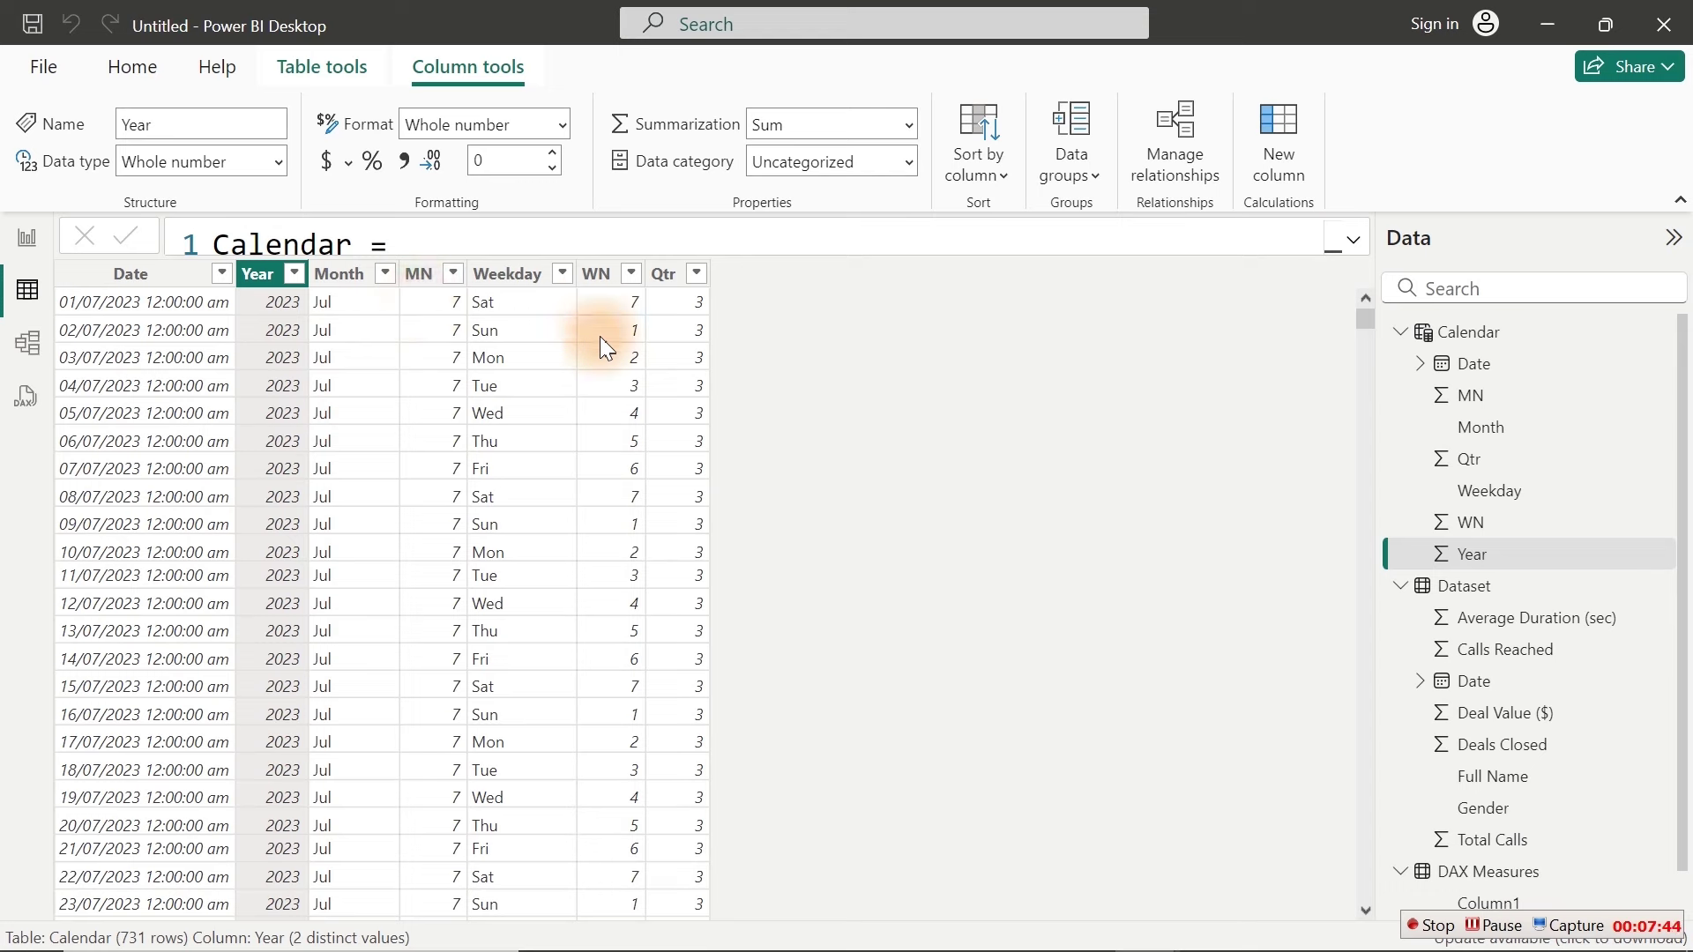
click(671, 280)
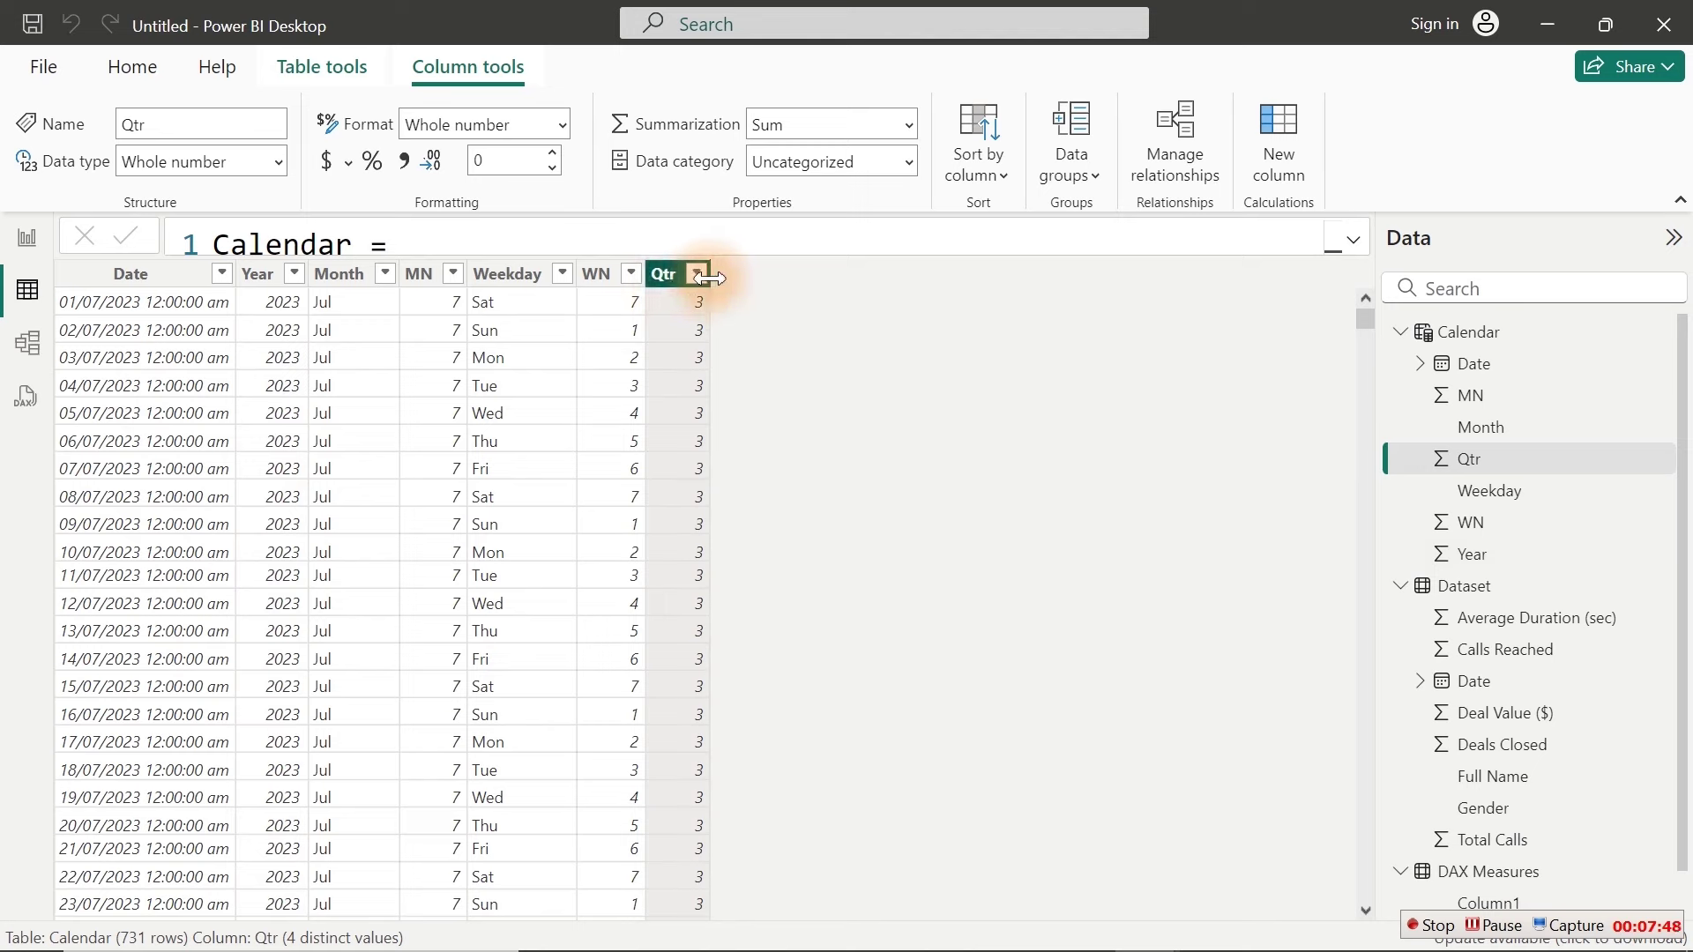
click(697, 275)
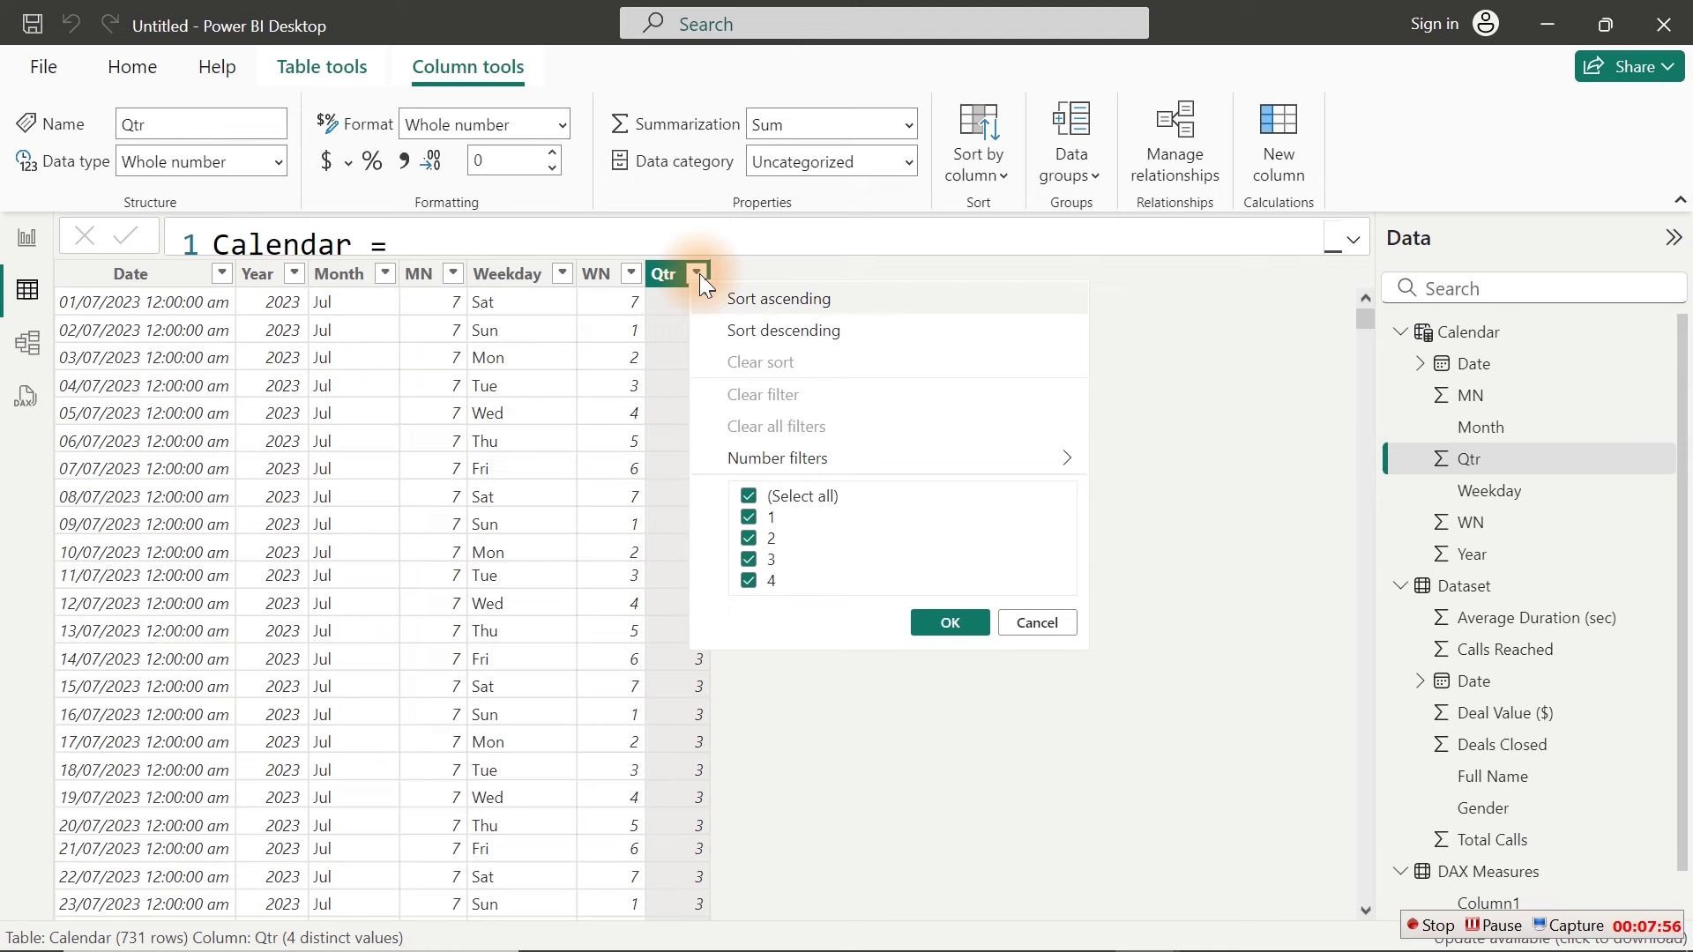
click(1343, 237)
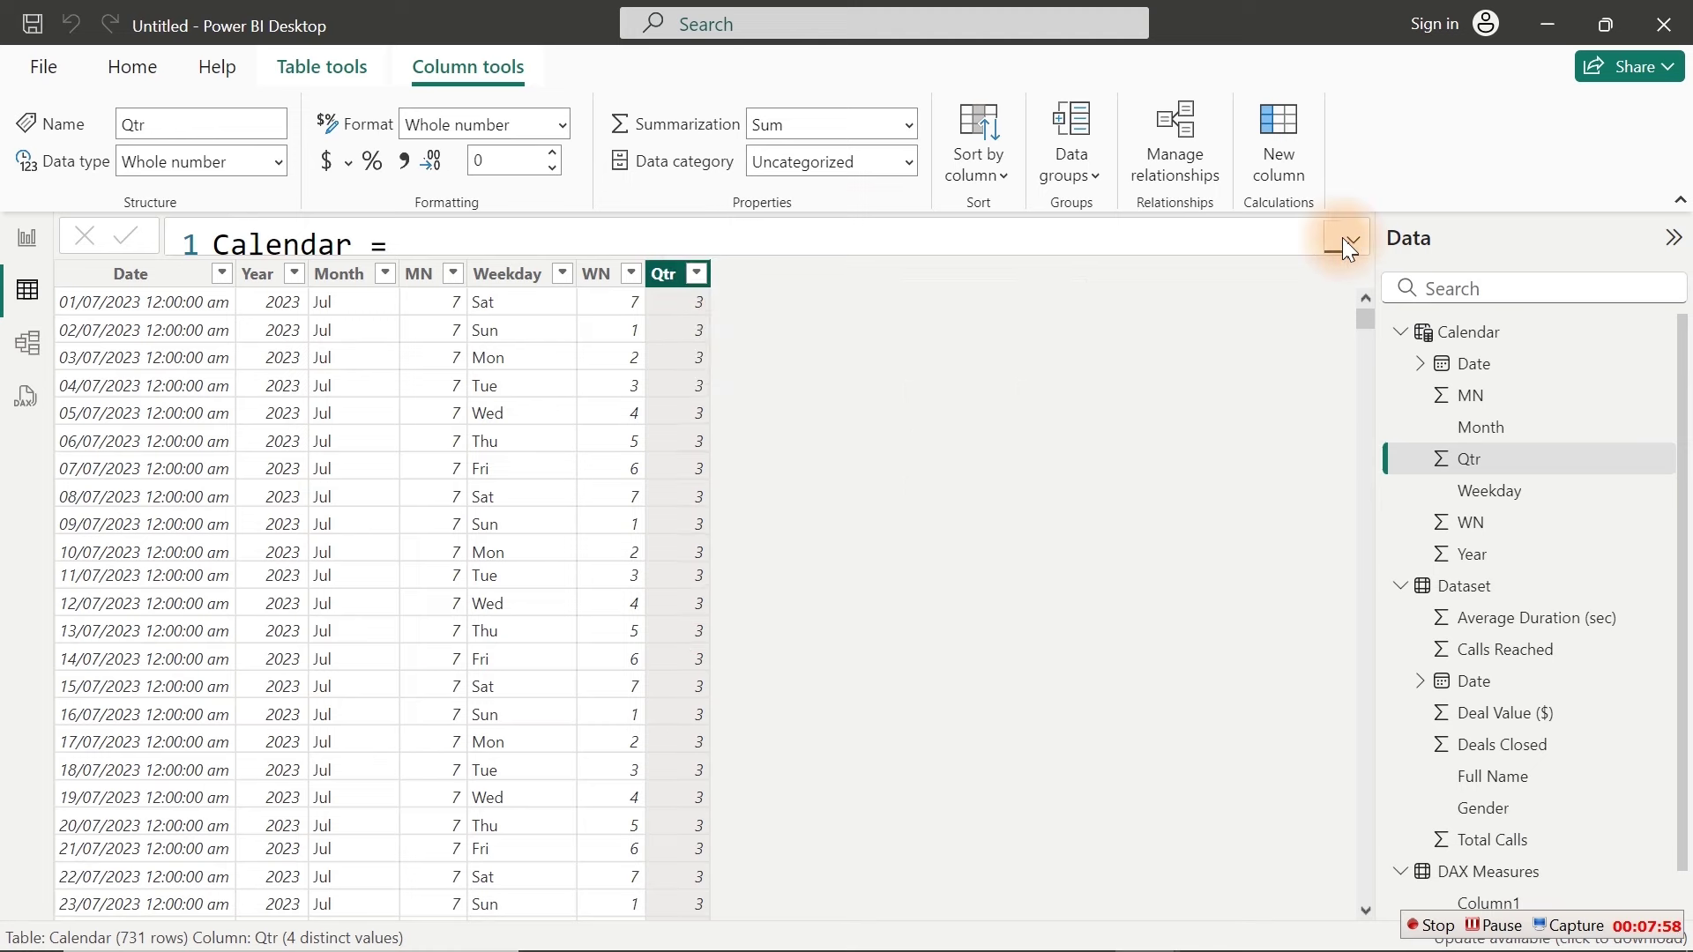
Step: Prefix the Qtr expression with "Q" & in front of QUARTER([Date]) and commit the Calendar formula
click(1342, 236)
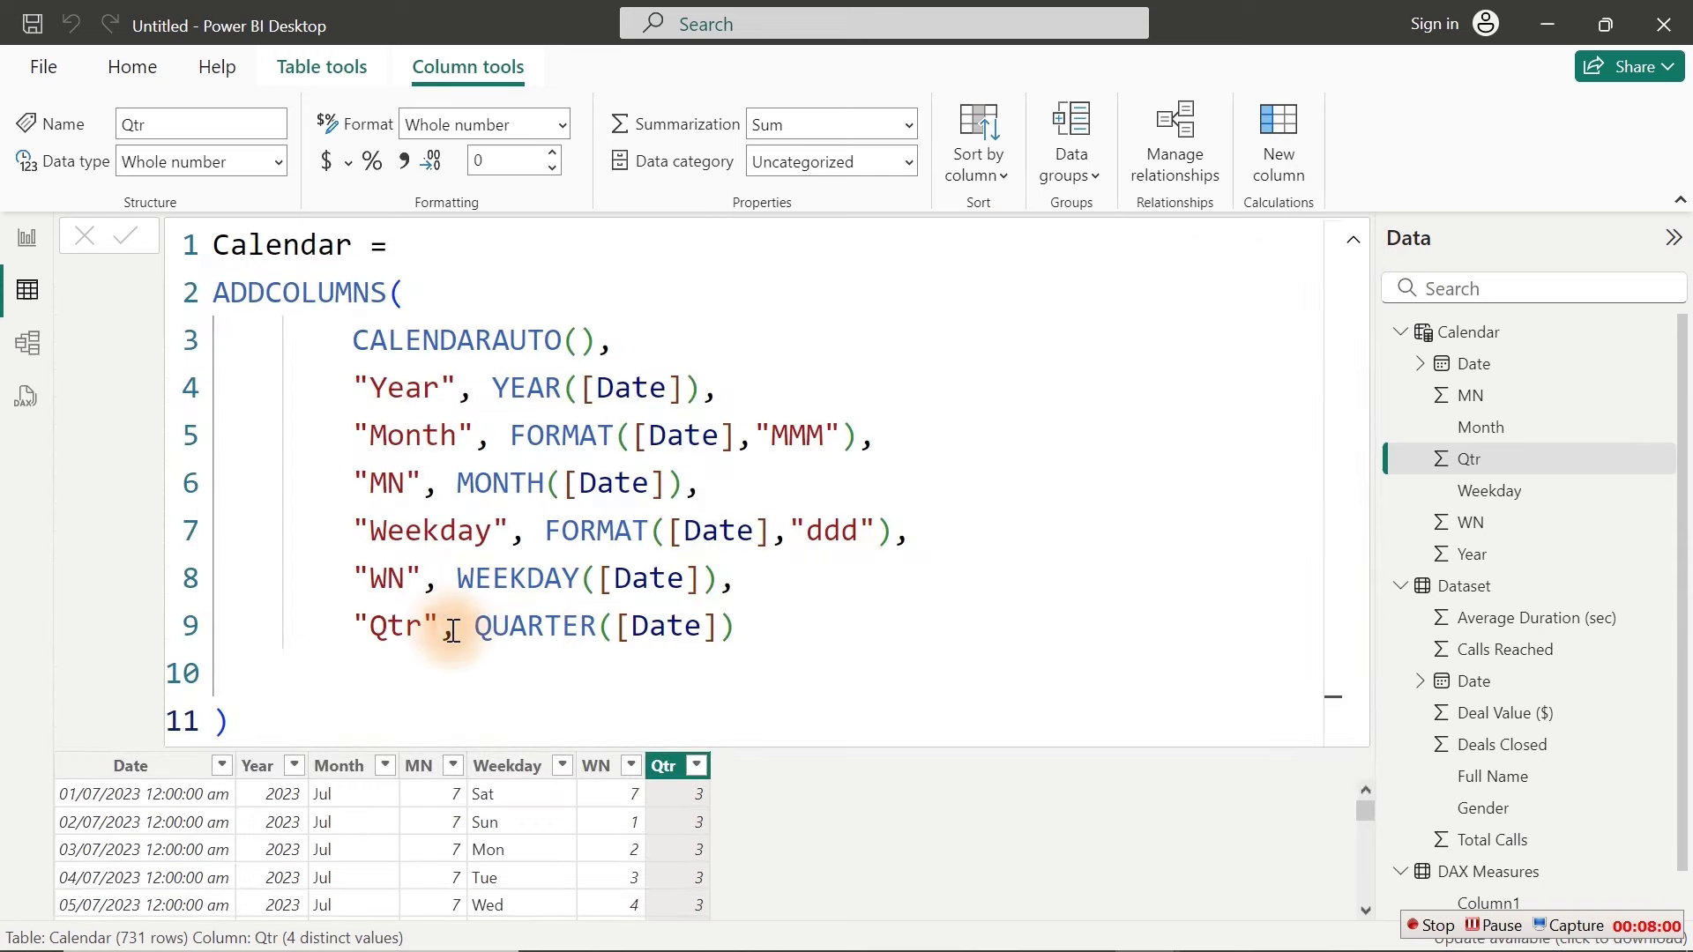
double_click(481, 628)
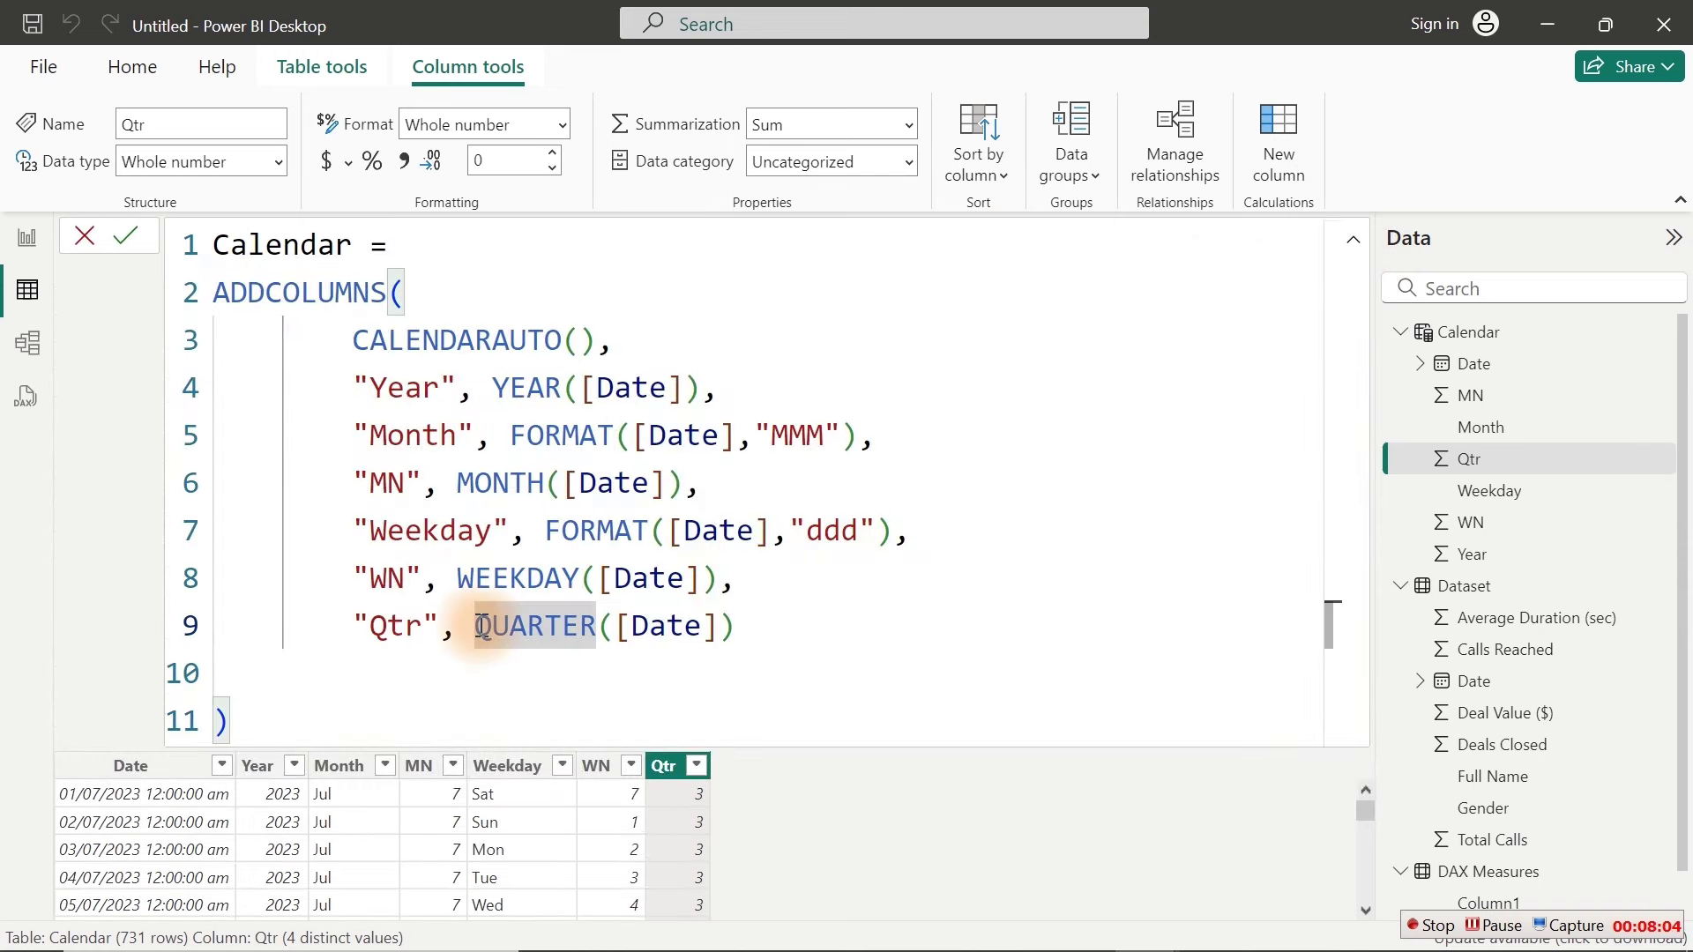
click(481, 626)
text("Q")
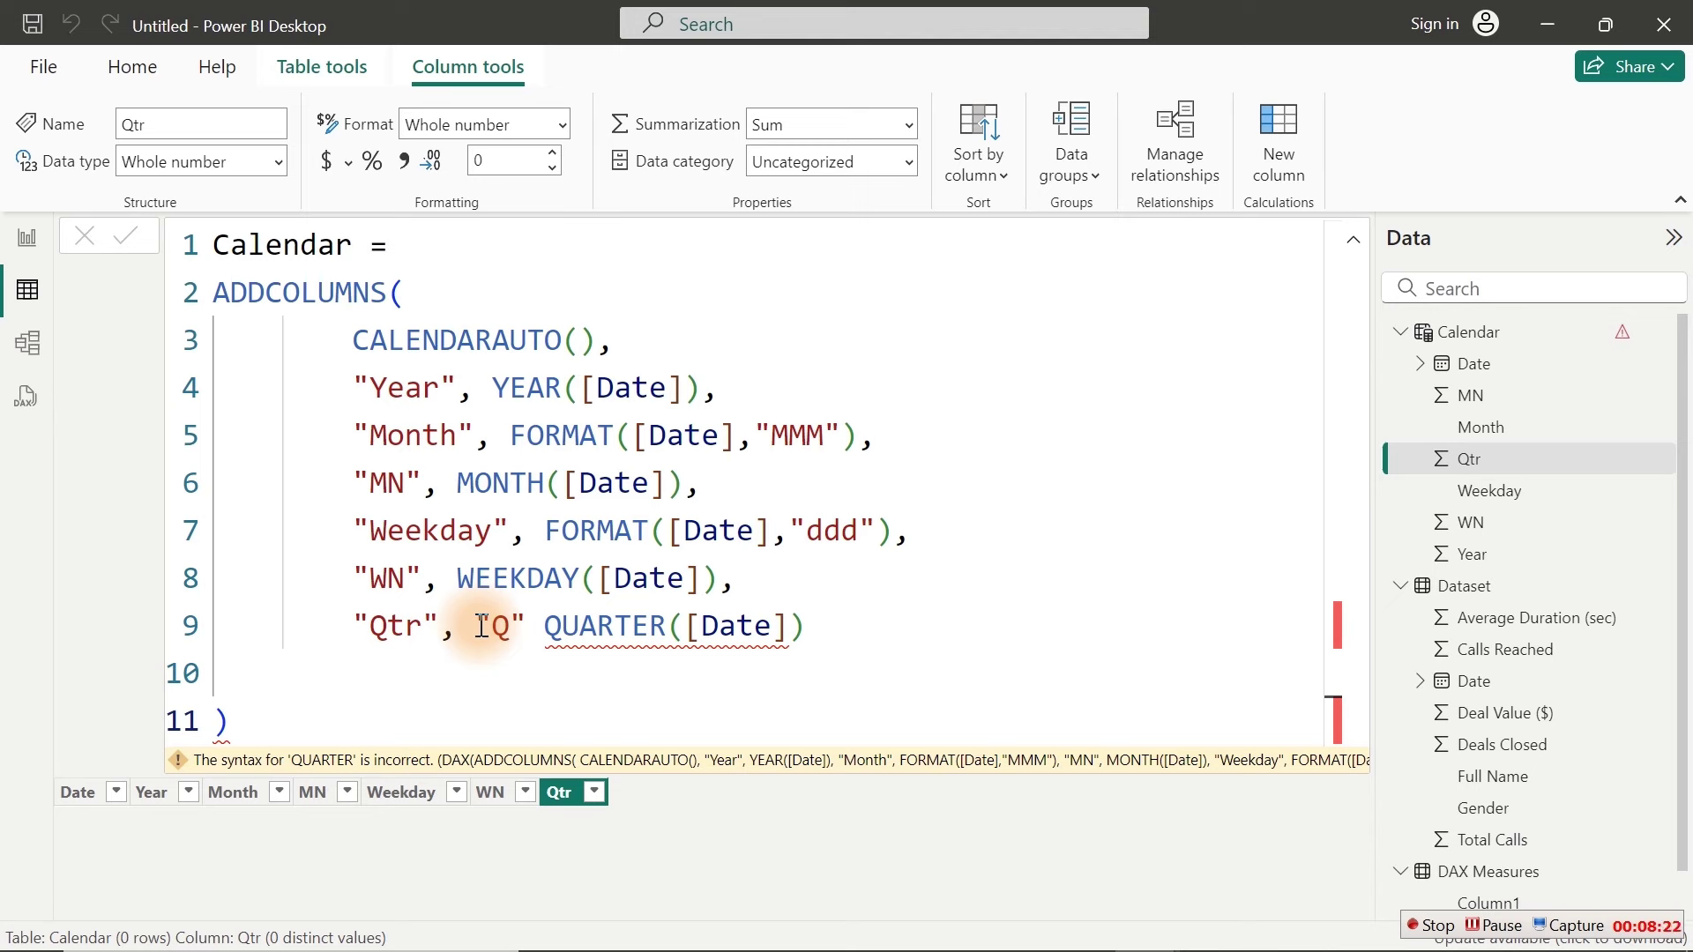
click(543, 626)
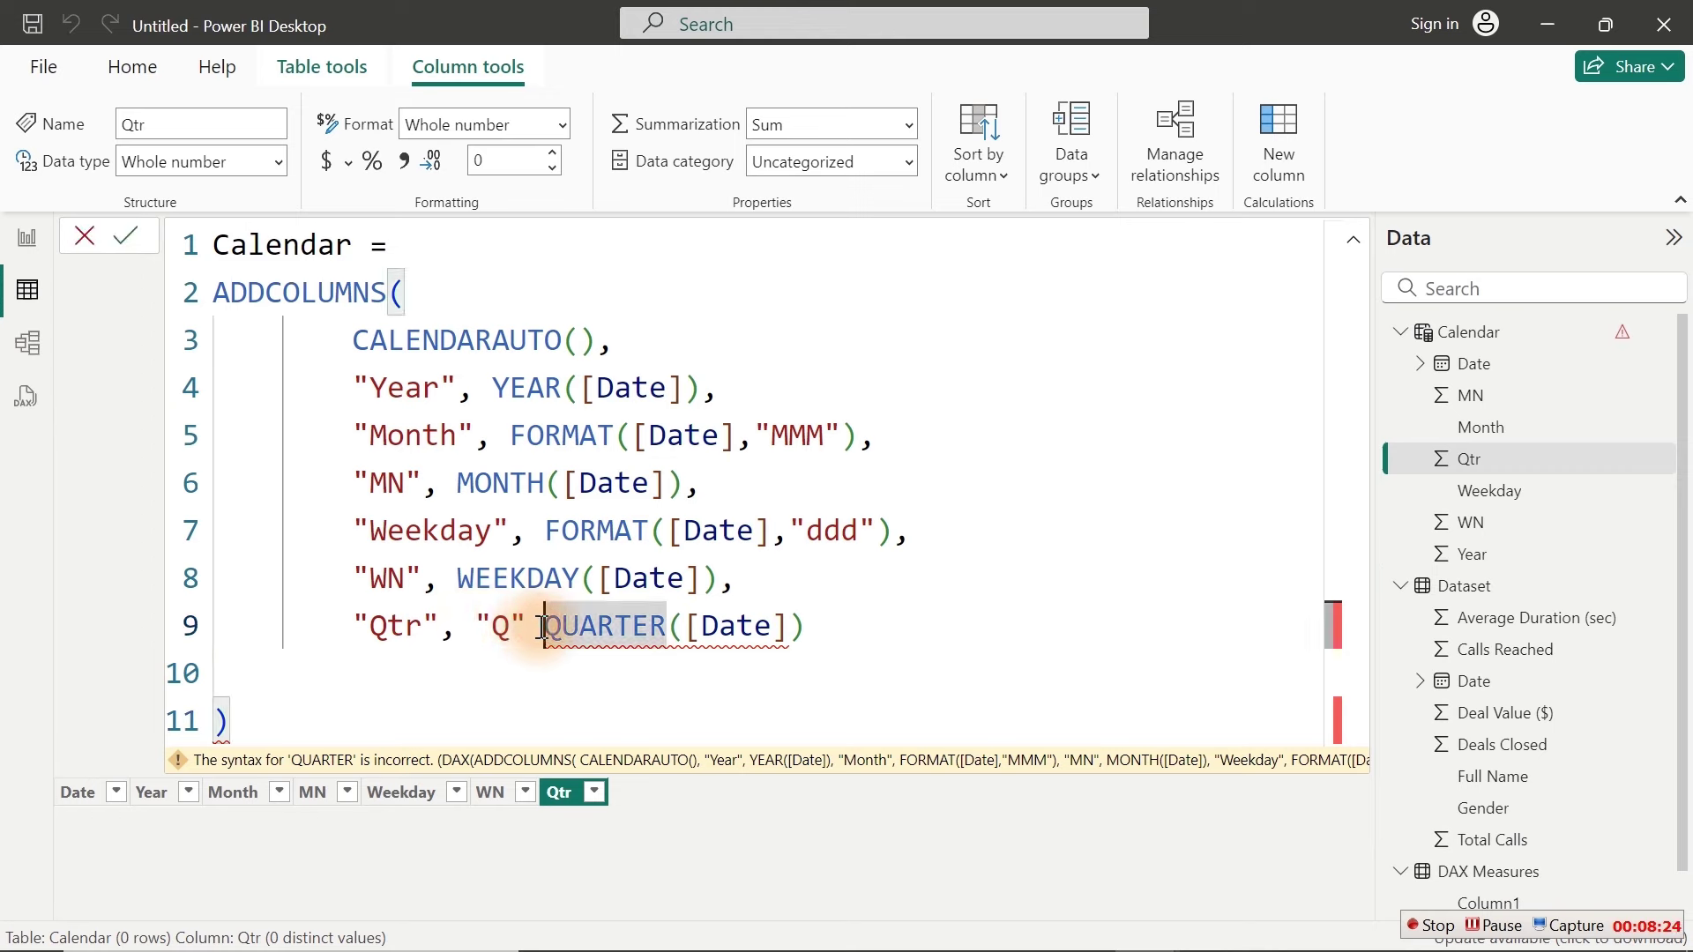
text(&)
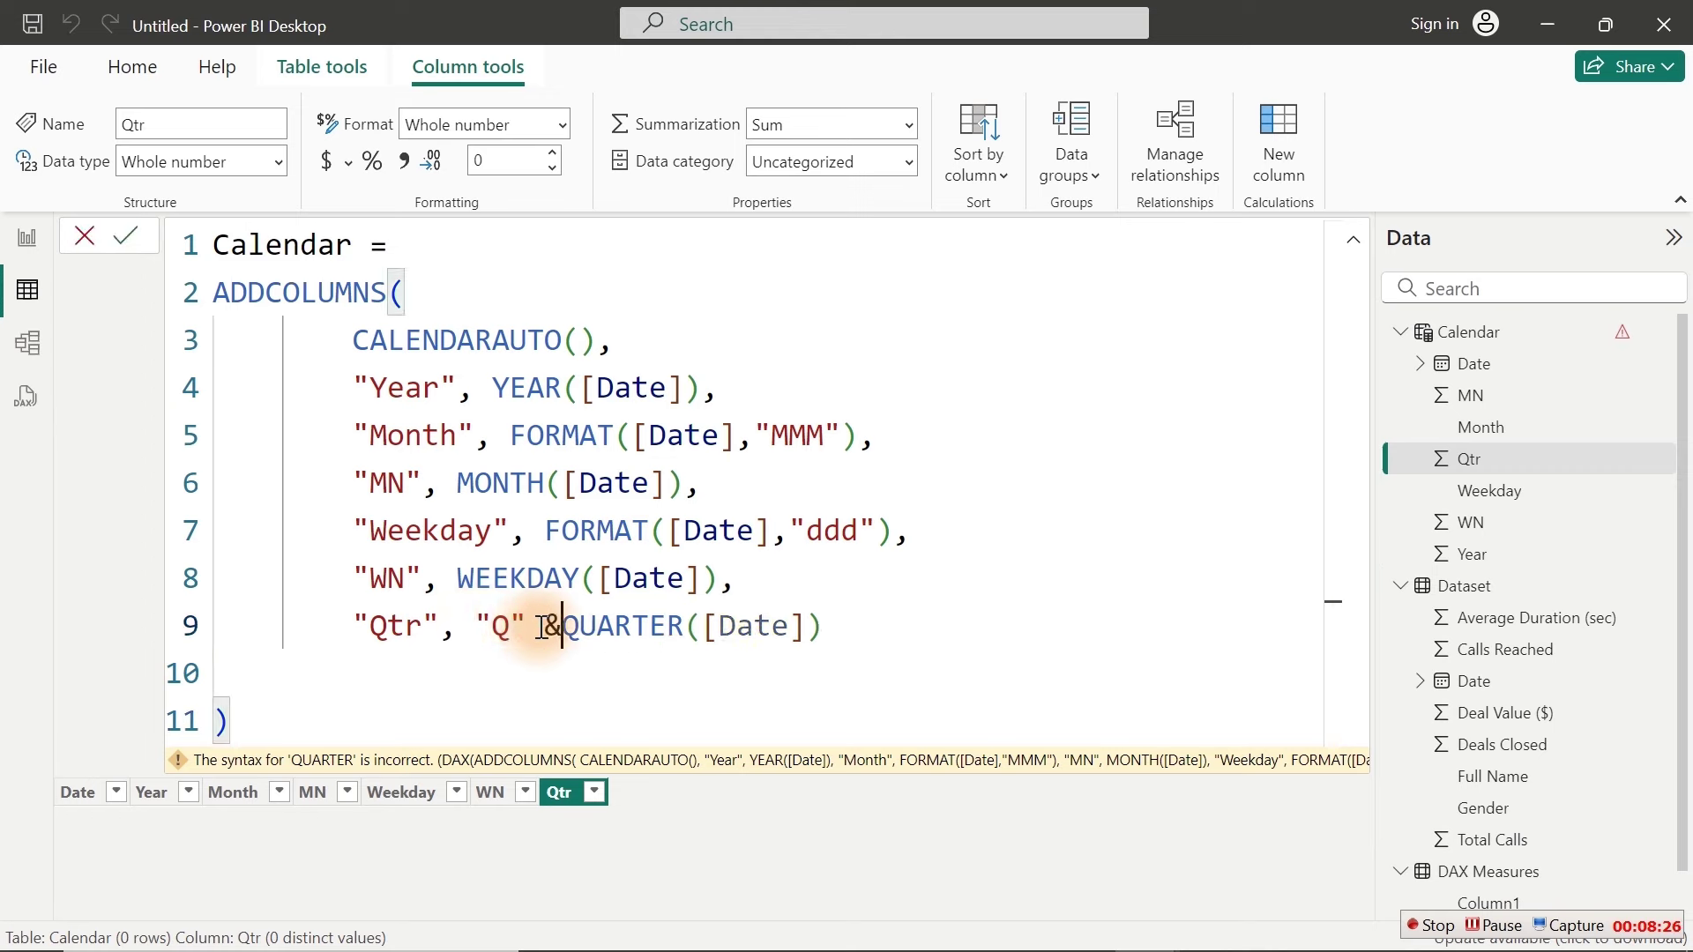
key(Return)
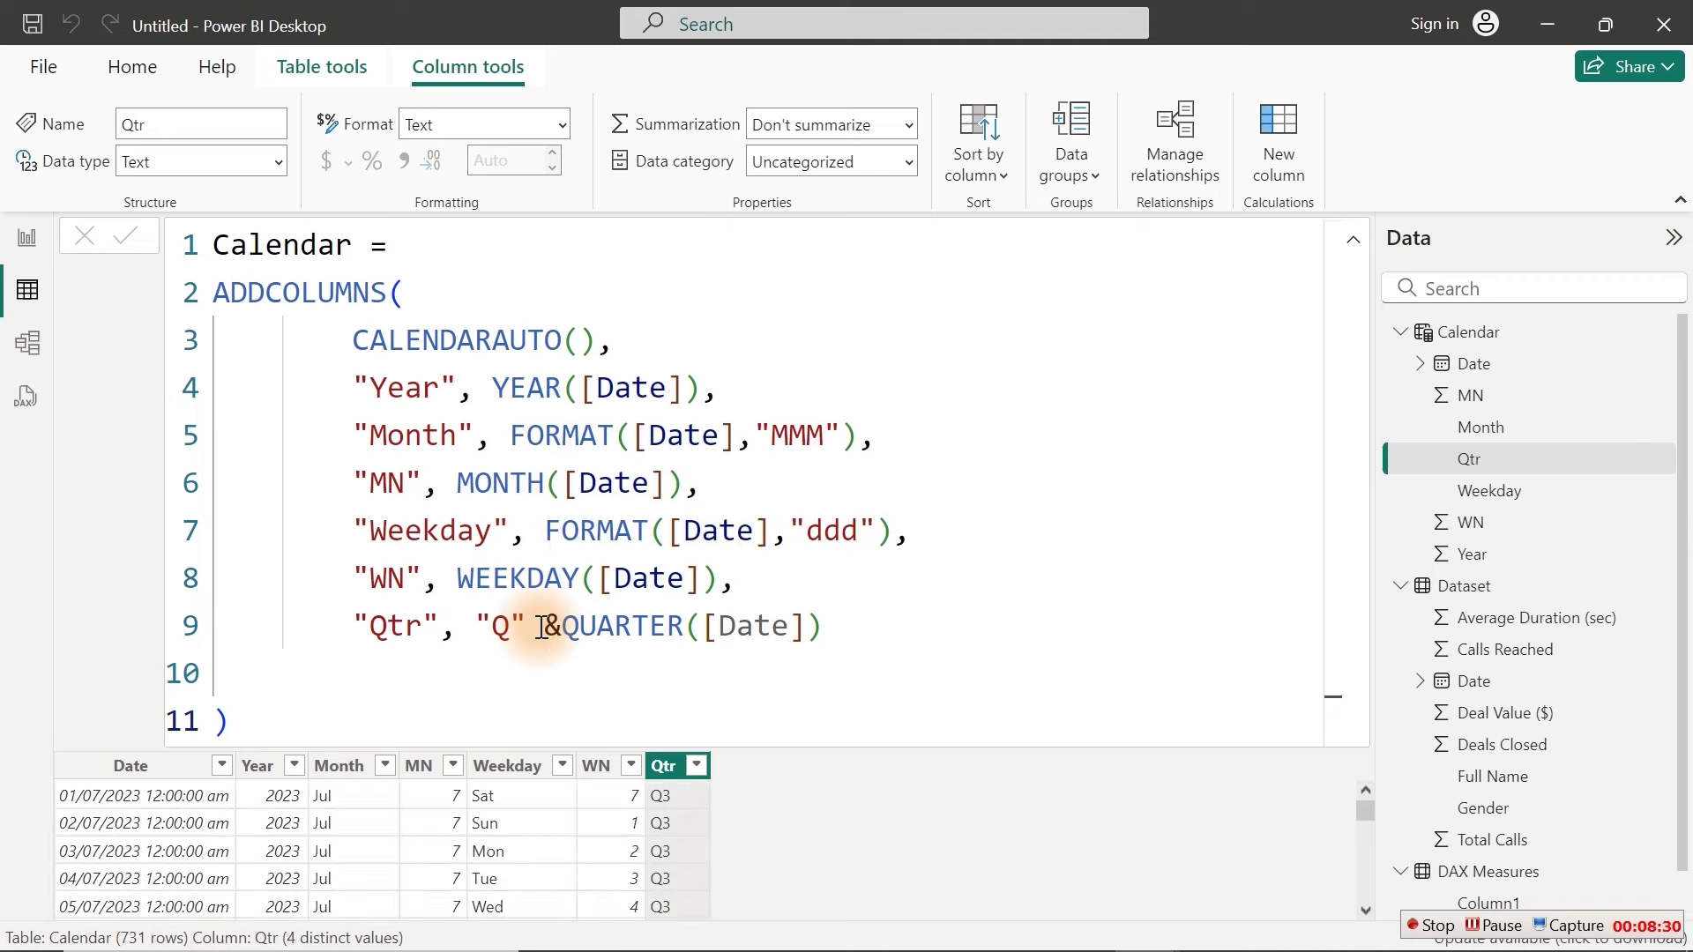
Step: Check the Qtr column's distinct values and change the prefix in its expression to "Q-"
click(699, 765)
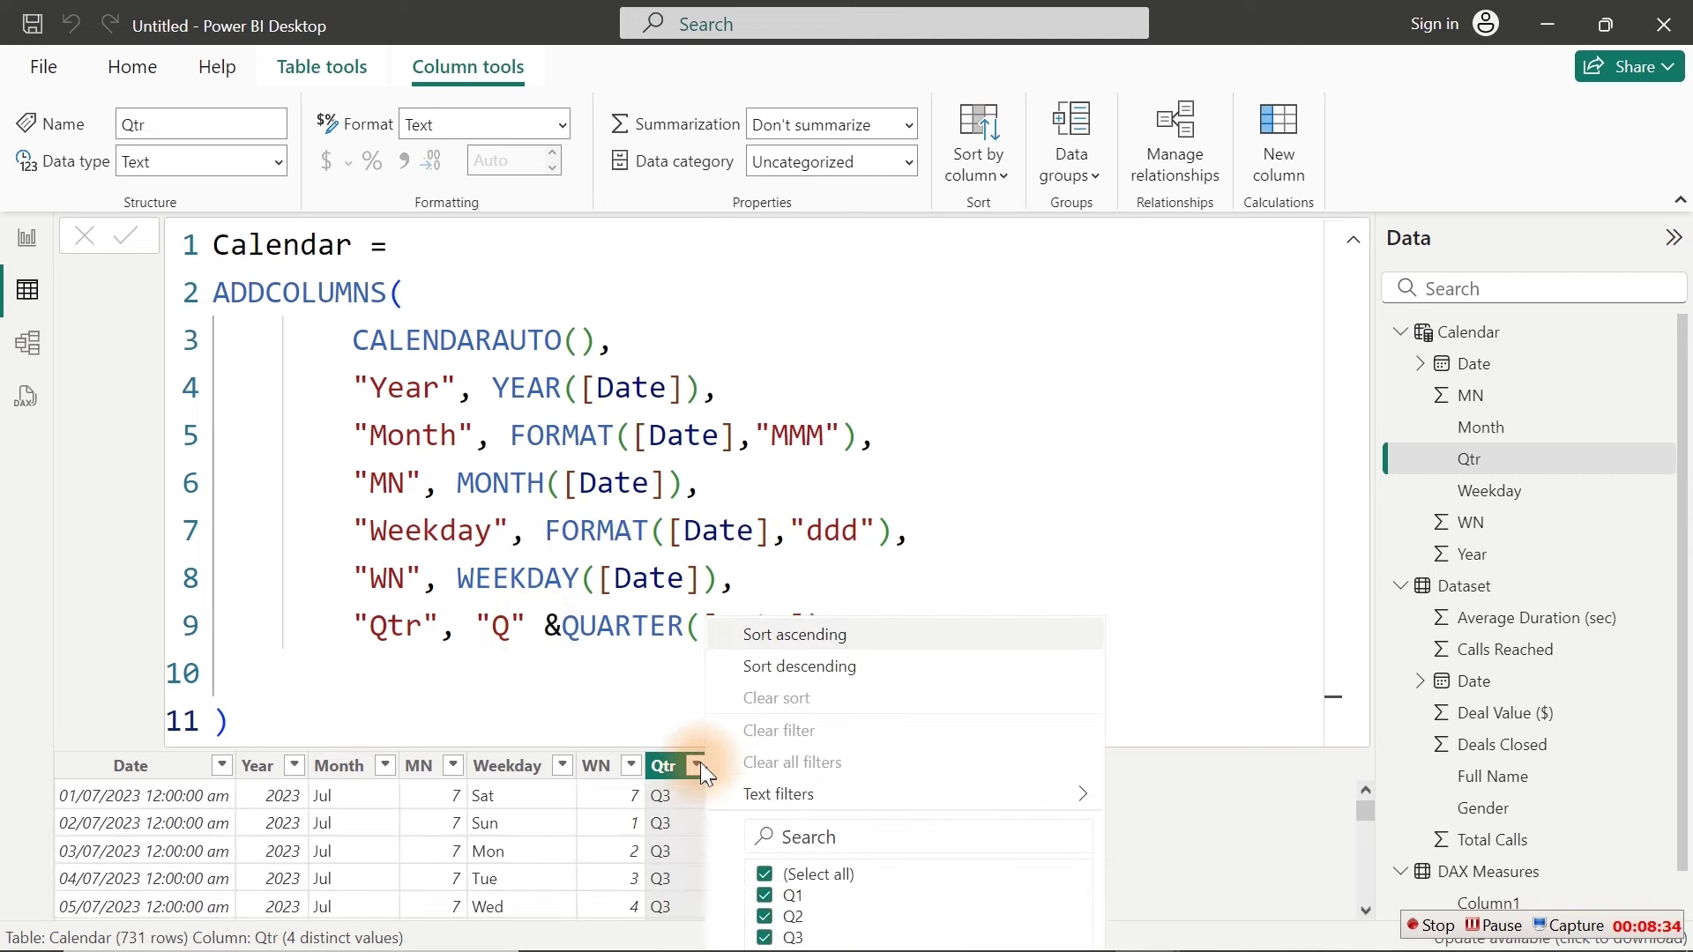
click(519, 626)
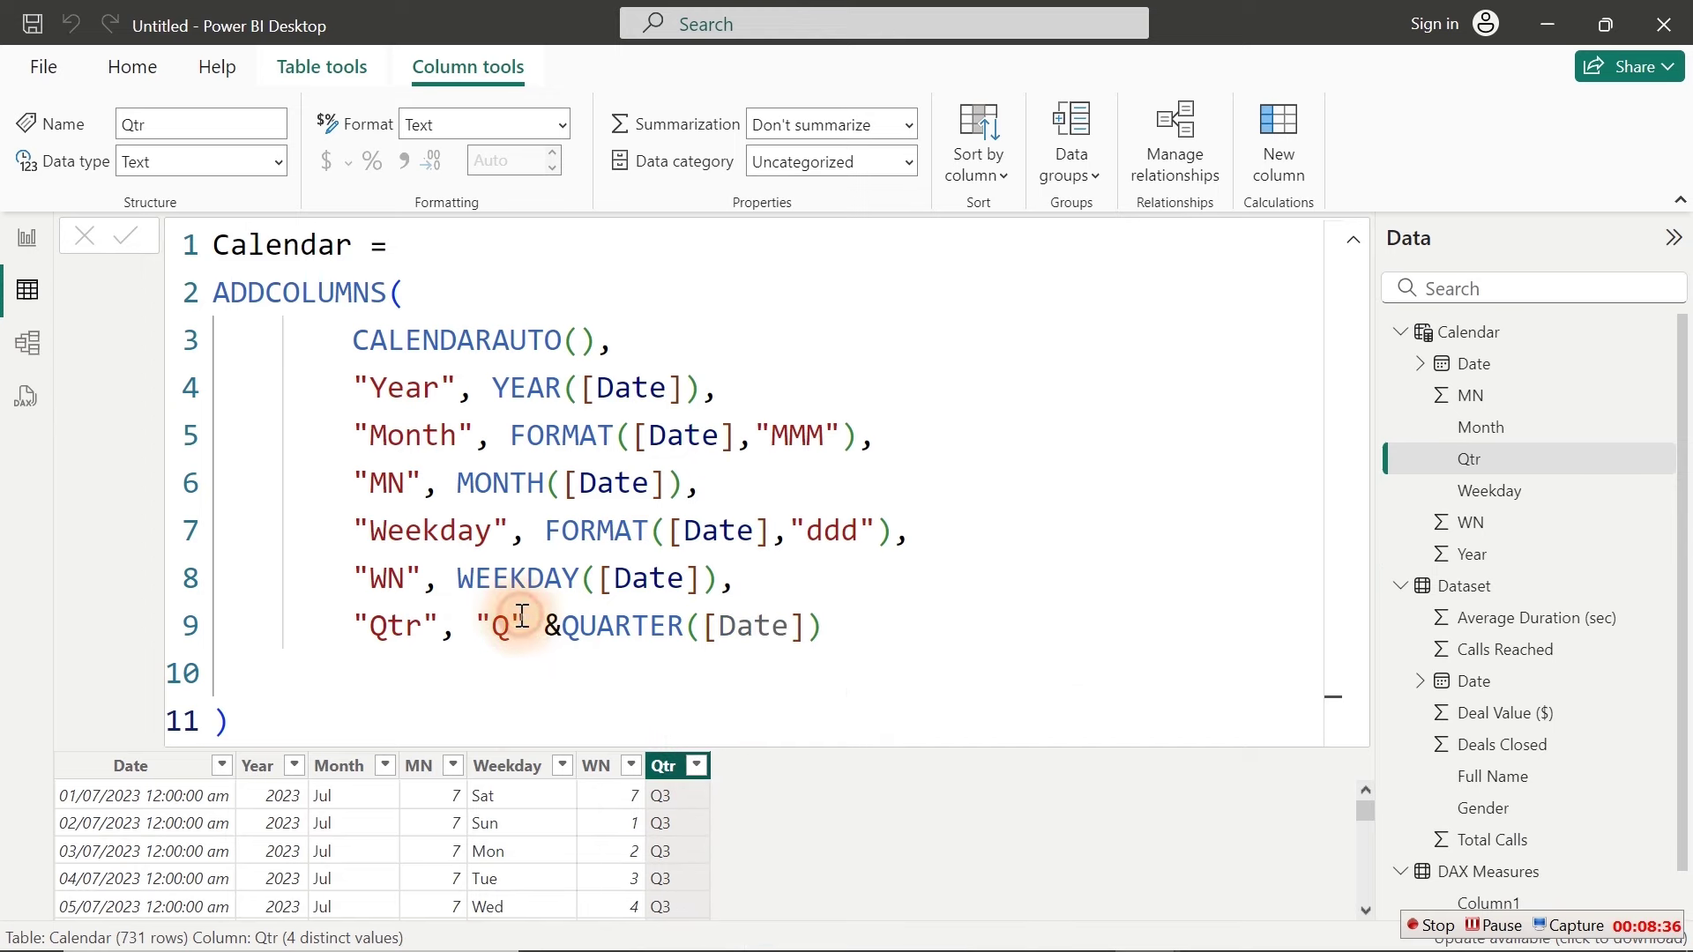
click(516, 624)
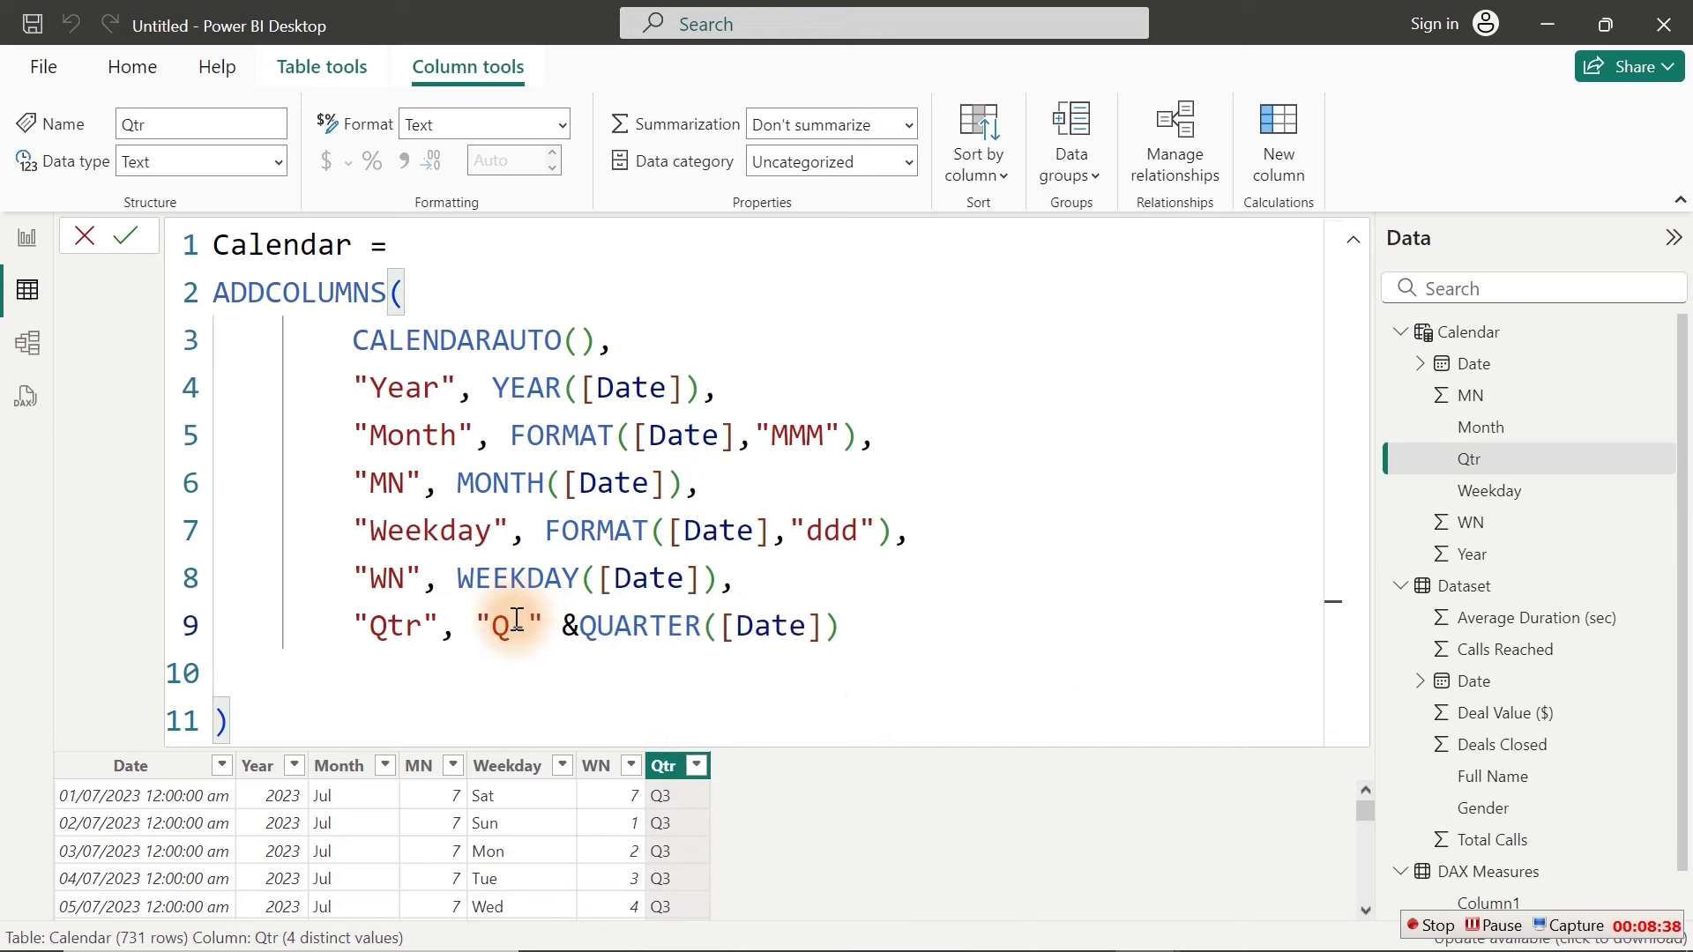
key(Return)
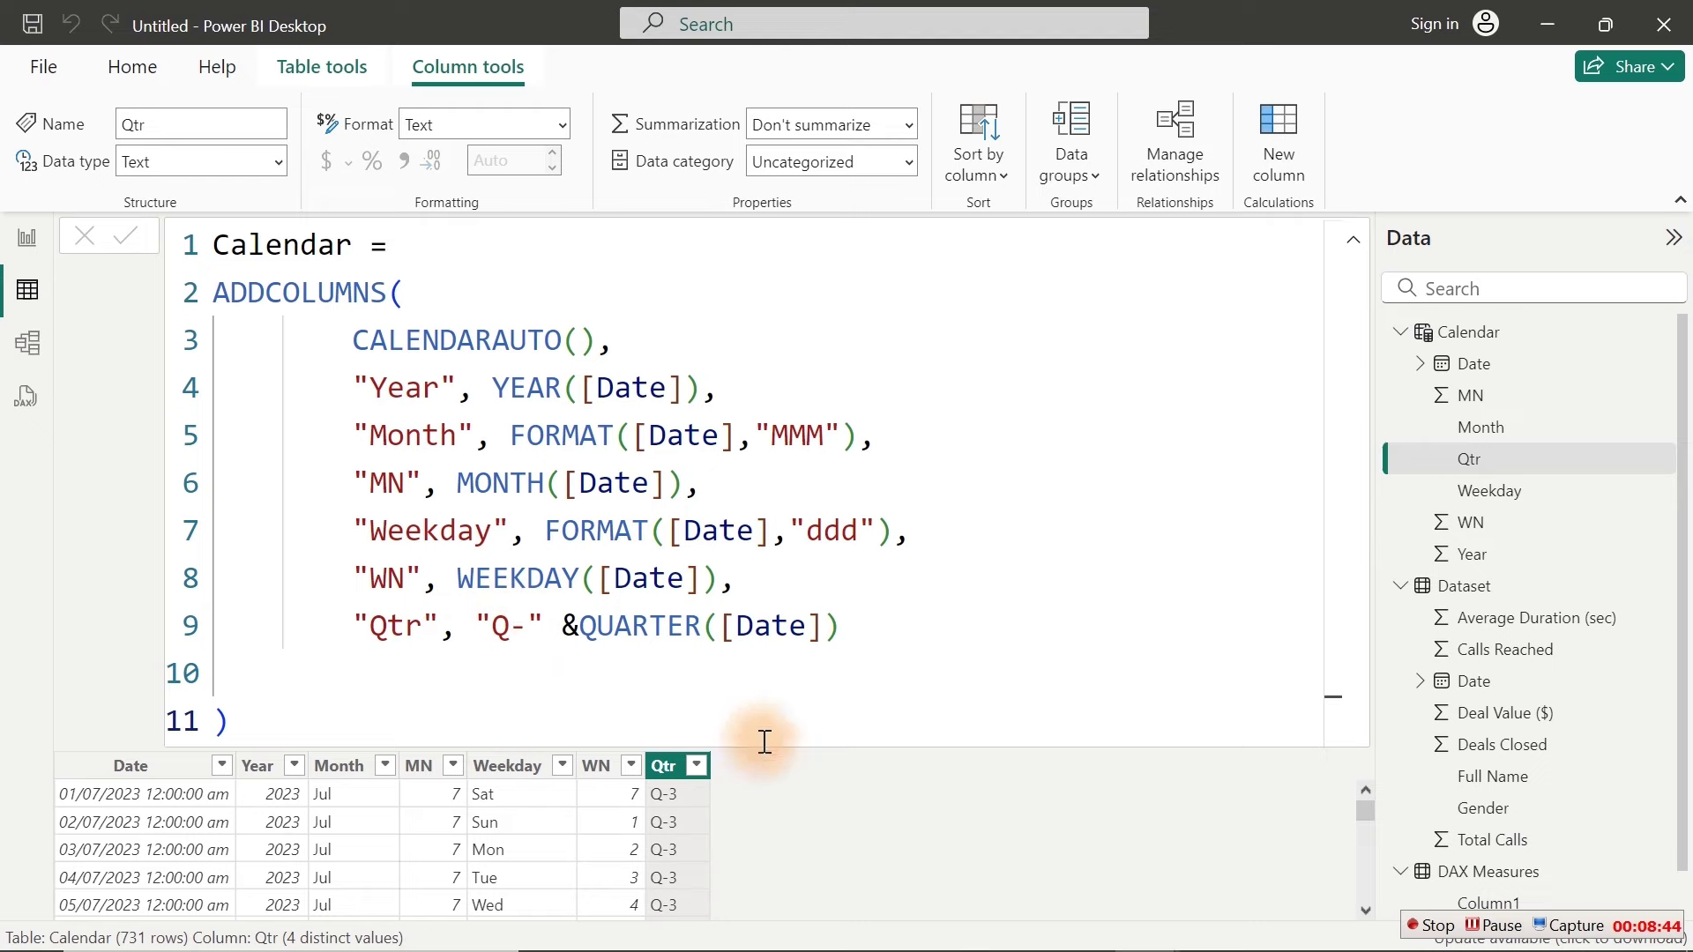
Step: Return to the report page, move the Total Calls card up toward the middle of the canvas and enlarge it
click(32, 240)
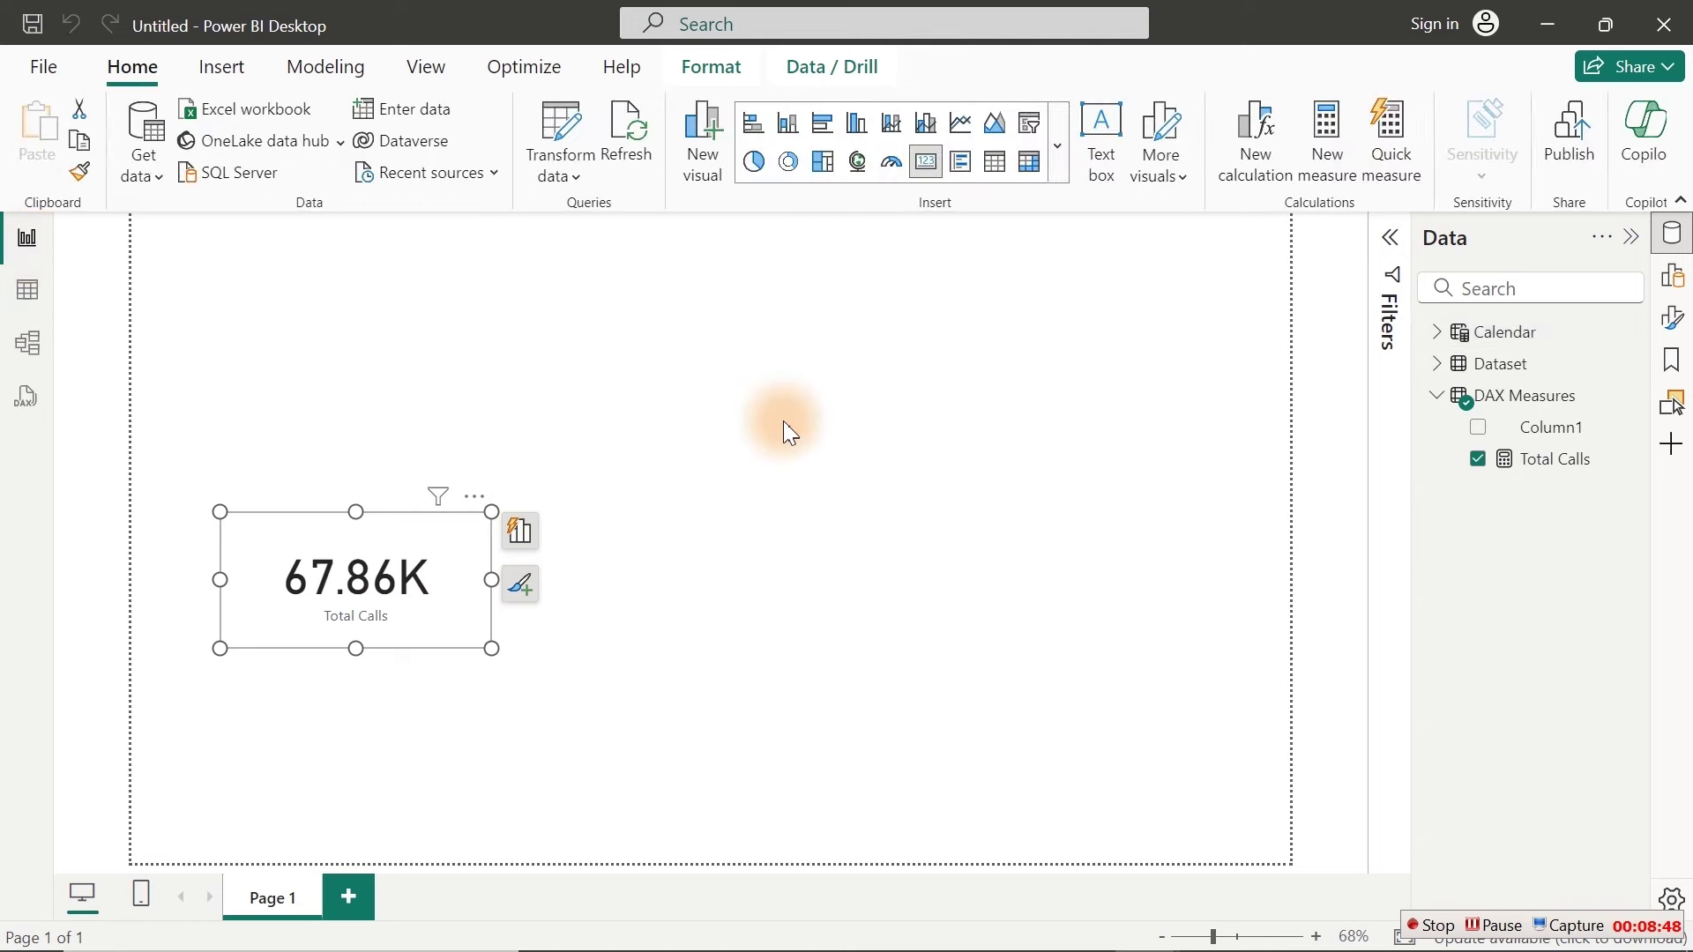
click(783, 421)
click(368, 574)
drag(369, 573, 536, 448)
drag(659, 522, 772, 650)
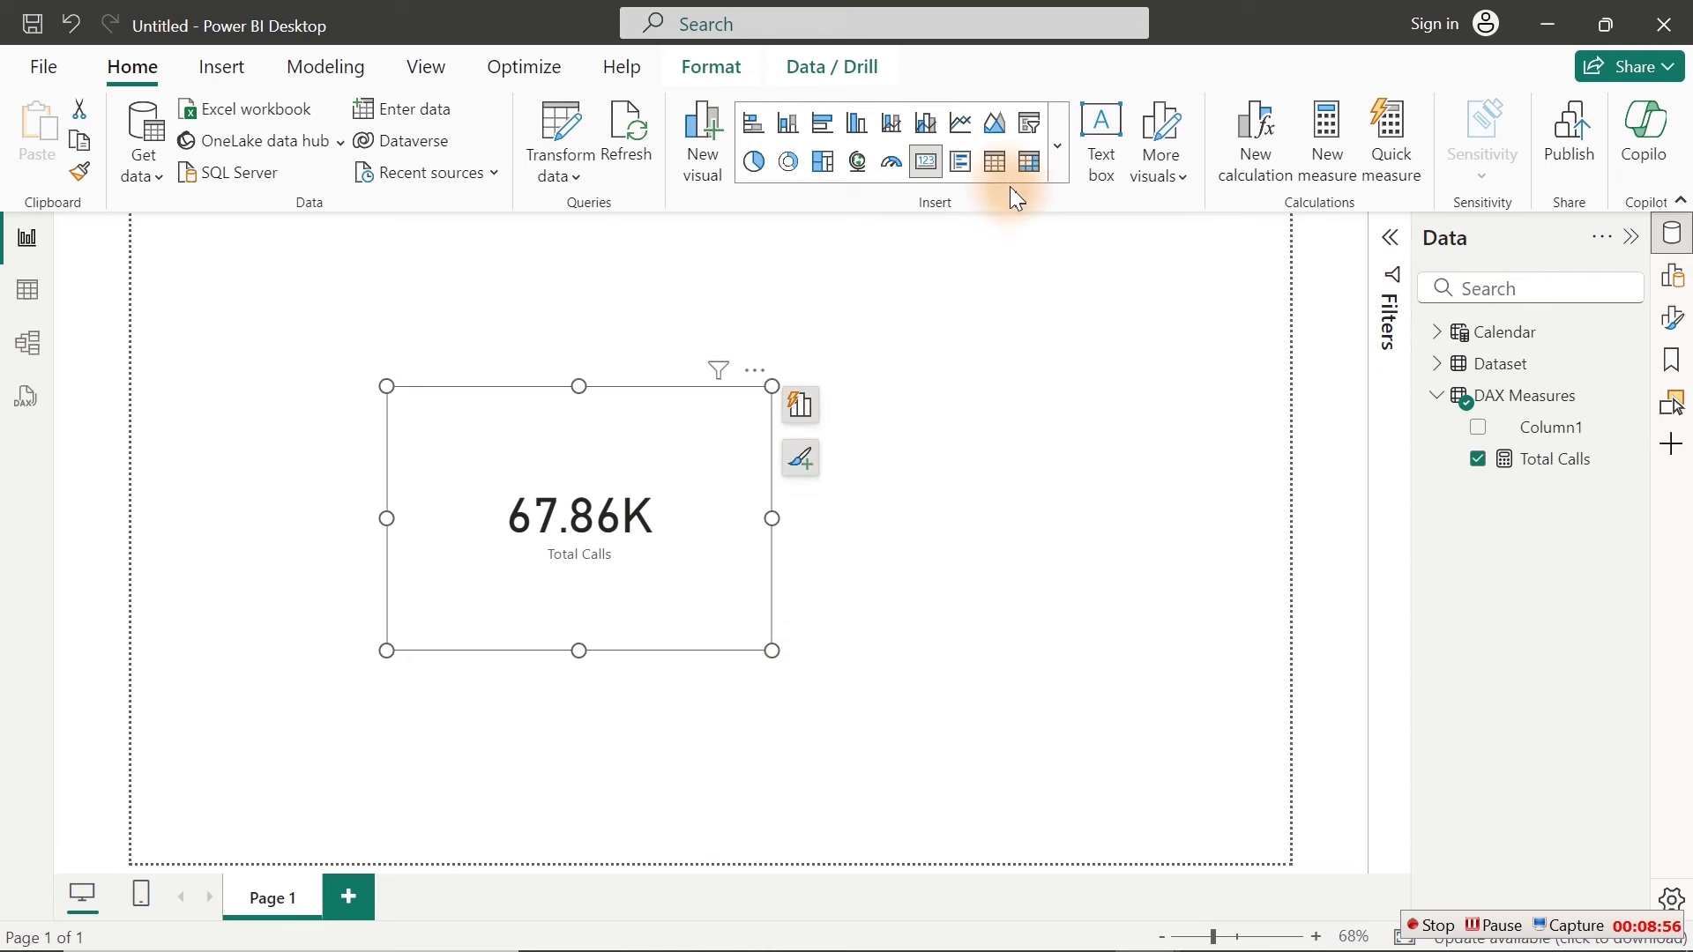
Step: Convert the Total Calls card into a table that includes the Calendar table's Month field, and enlarge it to fit all months
click(996, 162)
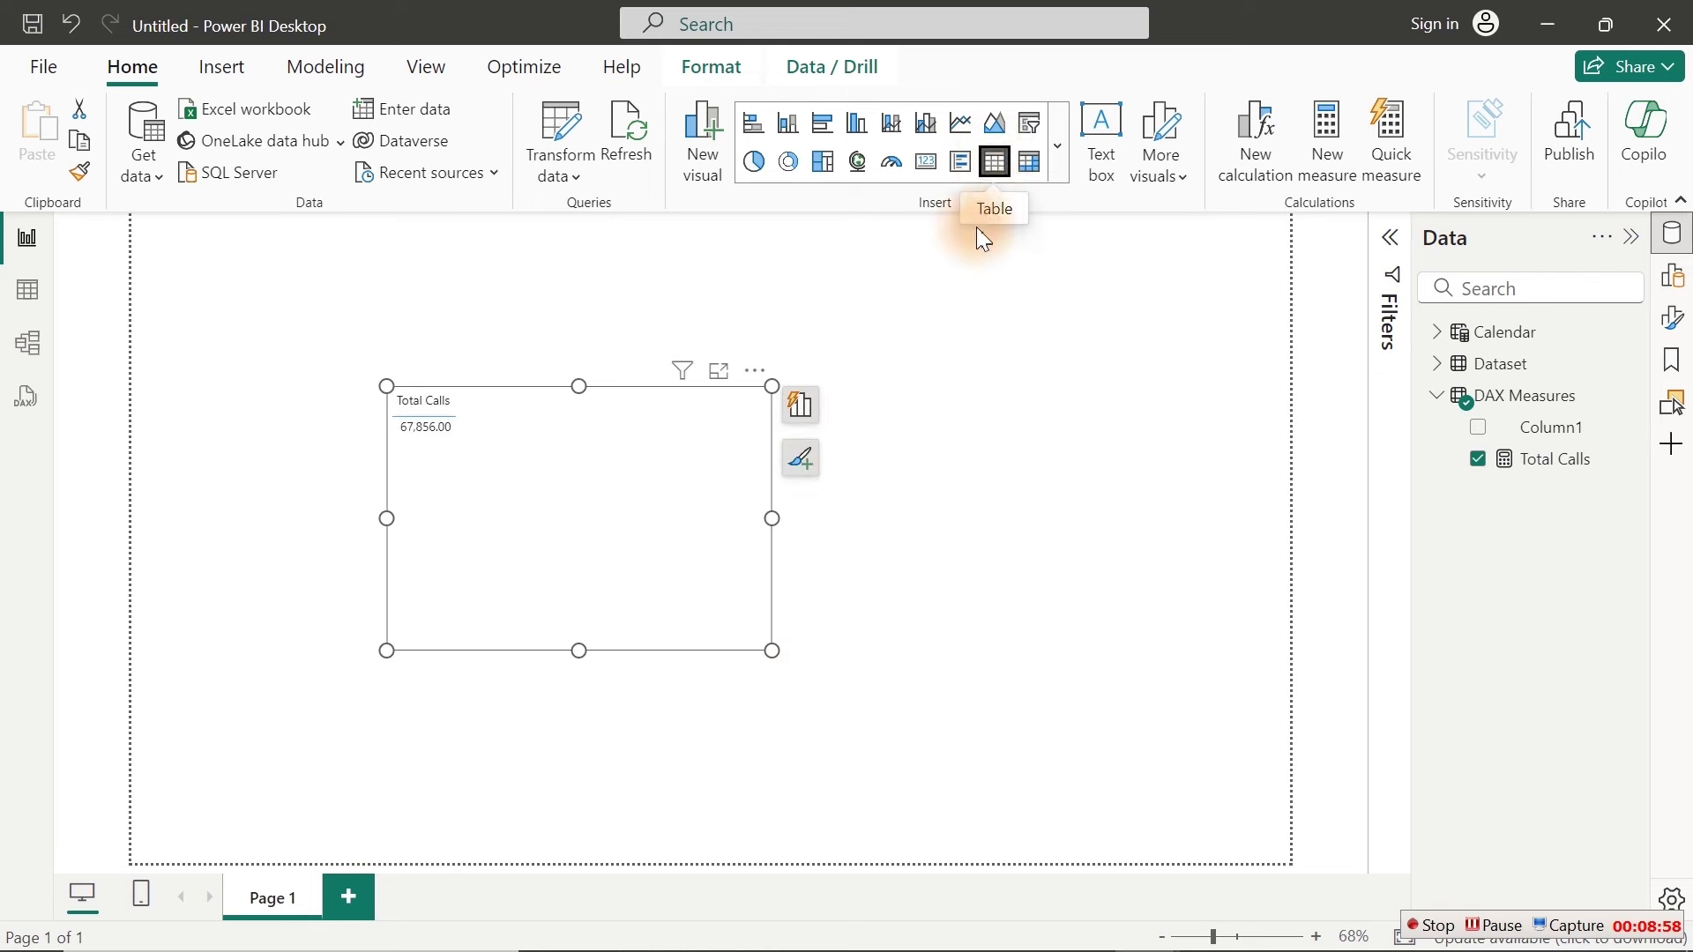
click(1444, 332)
click(1480, 429)
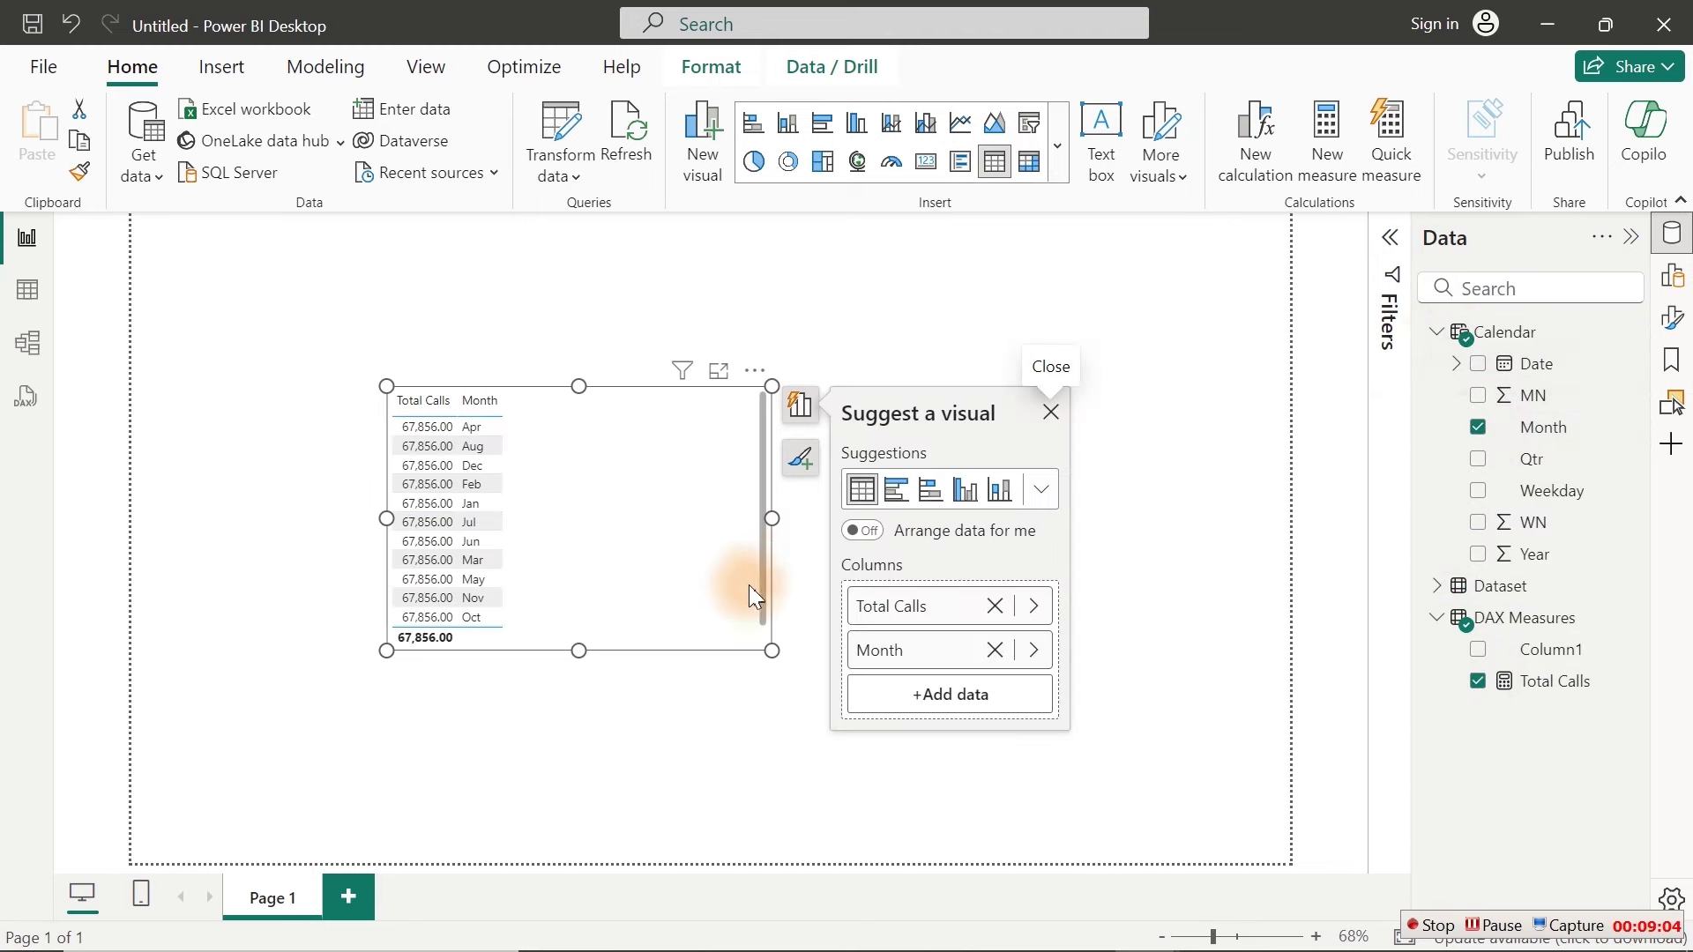
drag(772, 652, 898, 783)
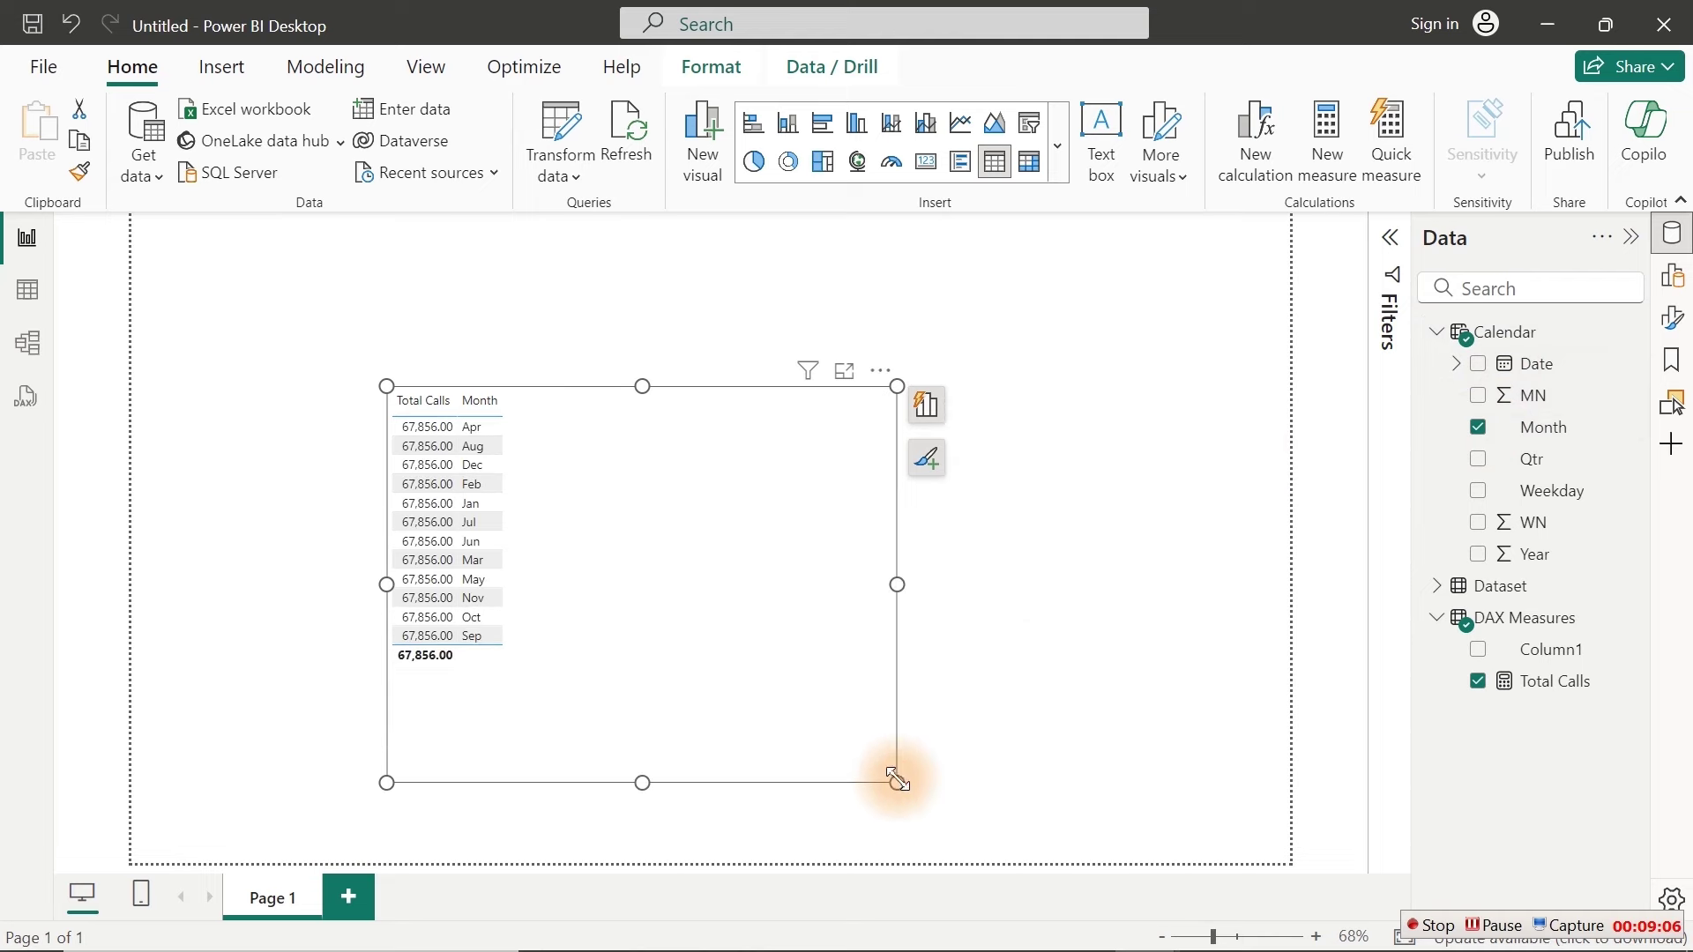
Step: Increase the font size of the table visual's values in its formatting options
click(1675, 319)
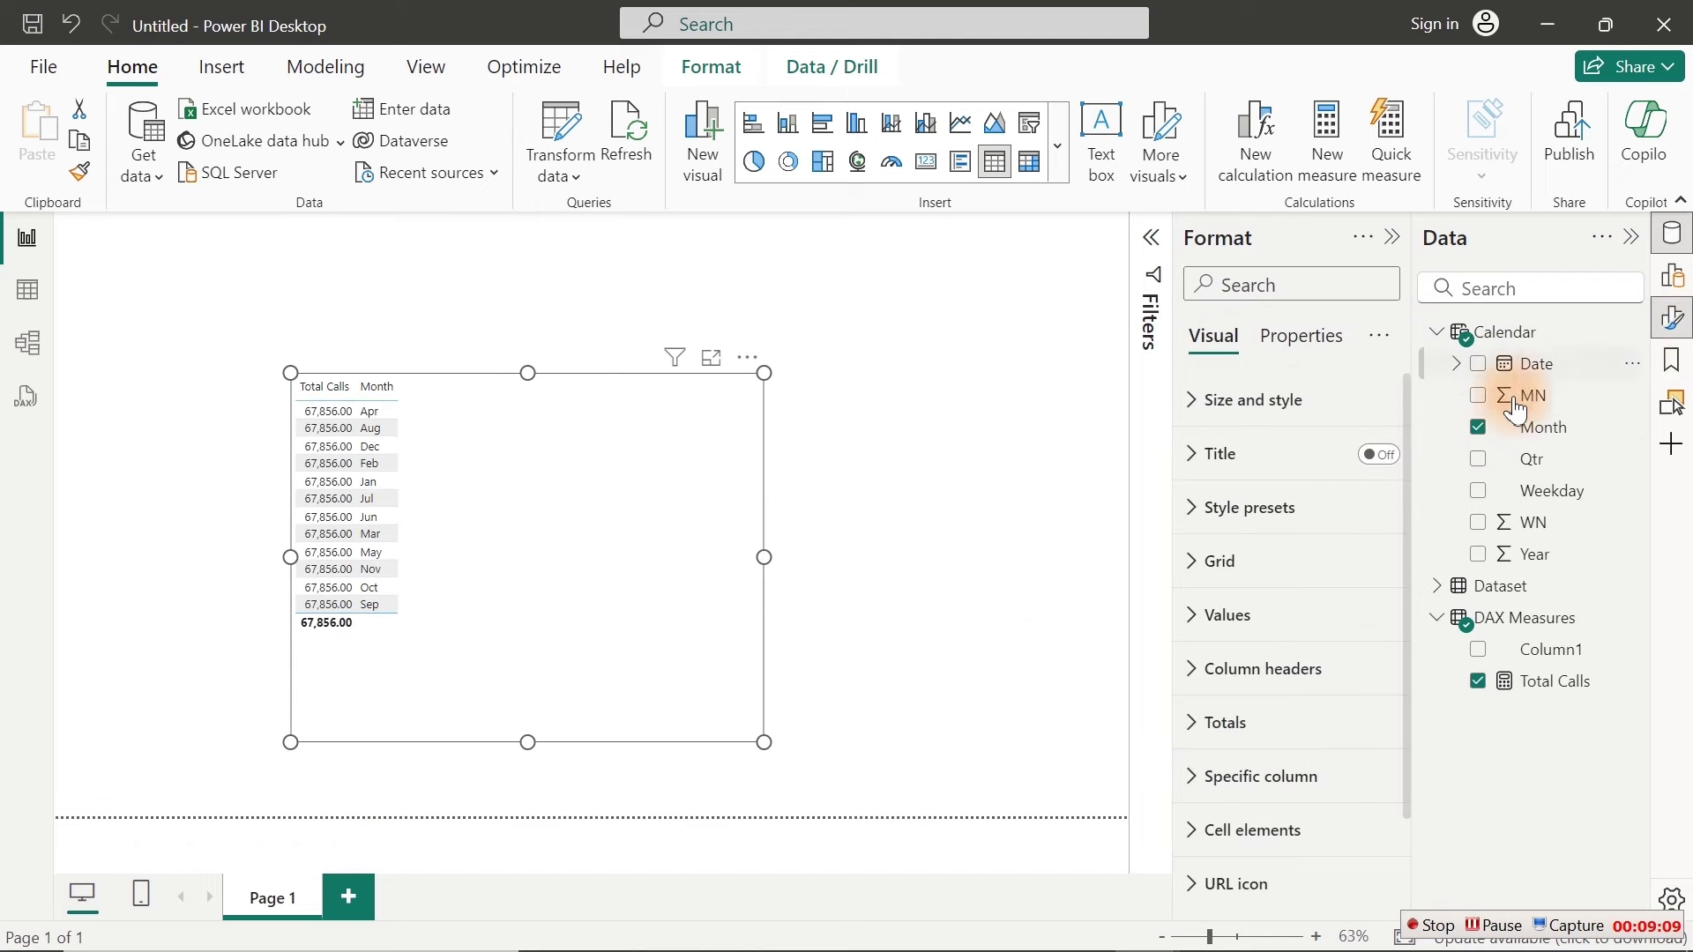
click(1261, 609)
click(1380, 744)
click(1380, 743)
click(1380, 743)
click(1380, 743)
click(1380, 743)
click(1381, 744)
click(1180, 614)
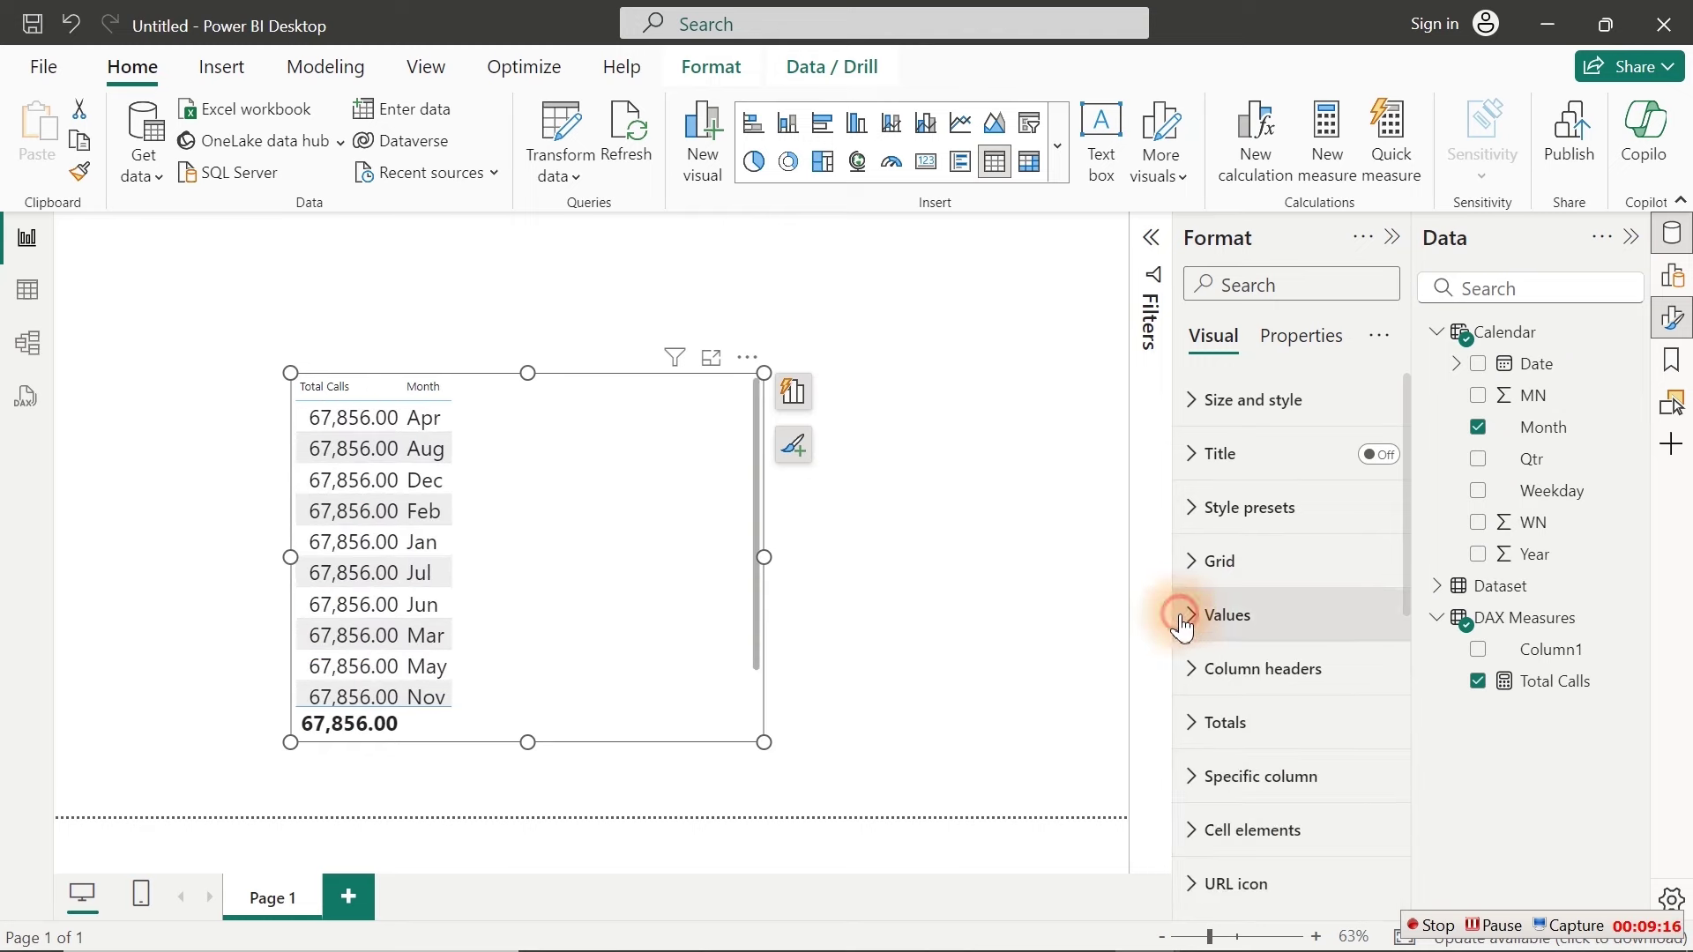
Step: Set the table's column header font size to 16 and enlarge the visual upward and to the right
click(1201, 664)
click(1382, 795)
click(1383, 795)
click(1382, 795)
click(1383, 795)
click(1382, 794)
click(1383, 794)
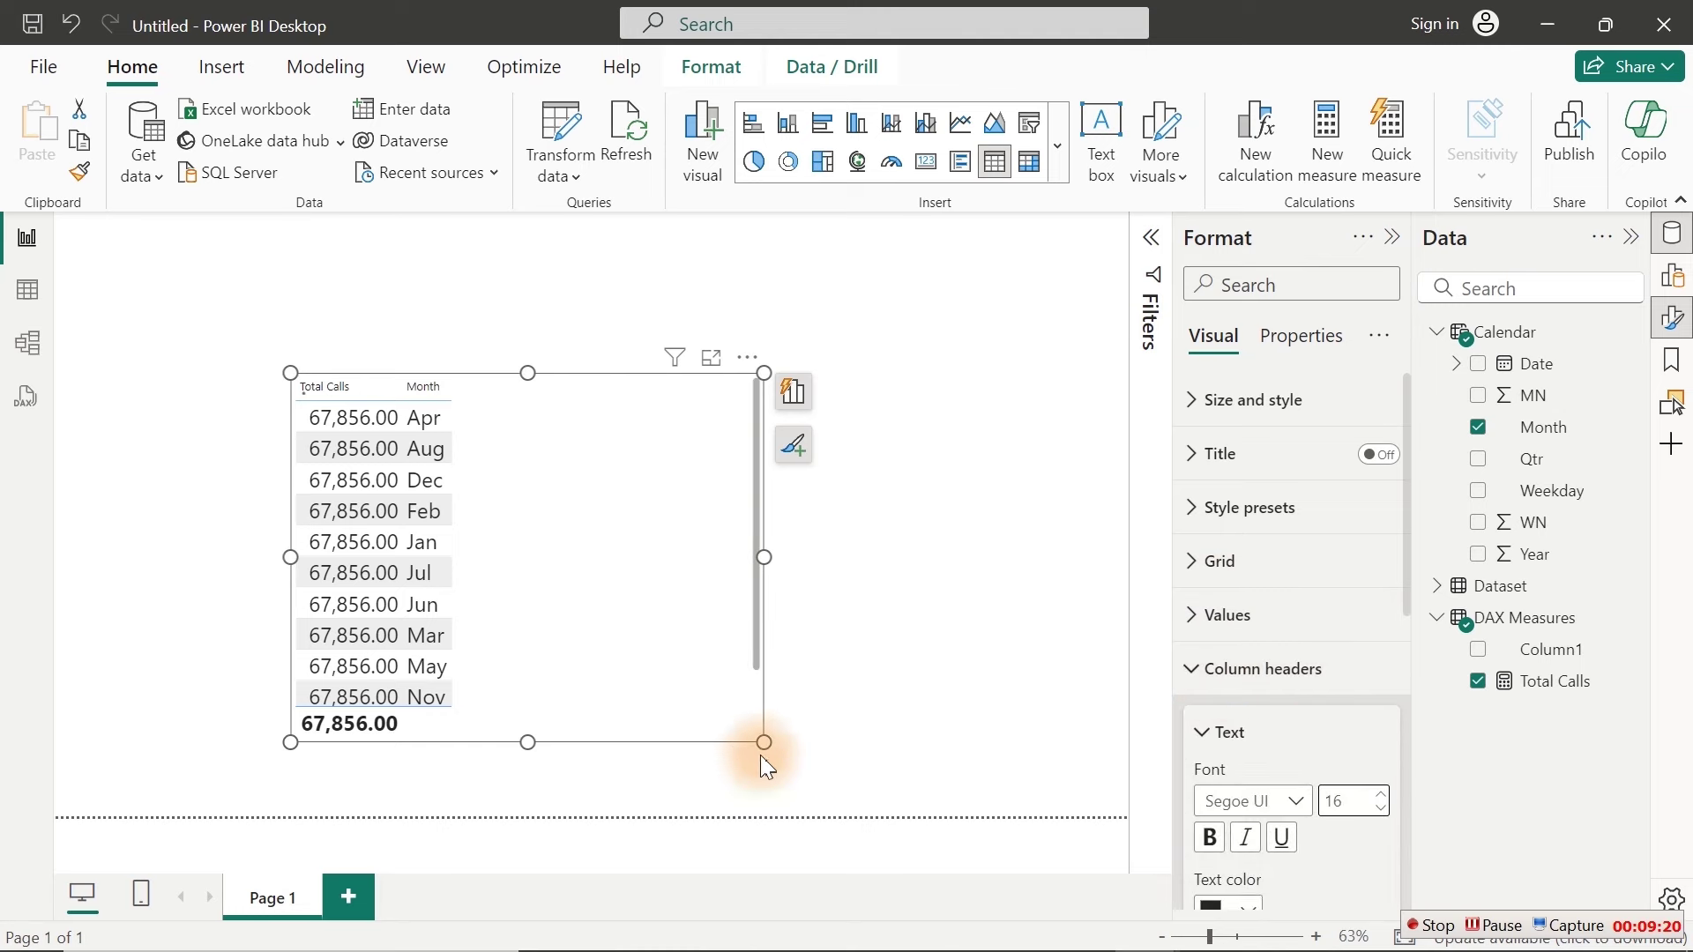
drag(765, 373, 940, 256)
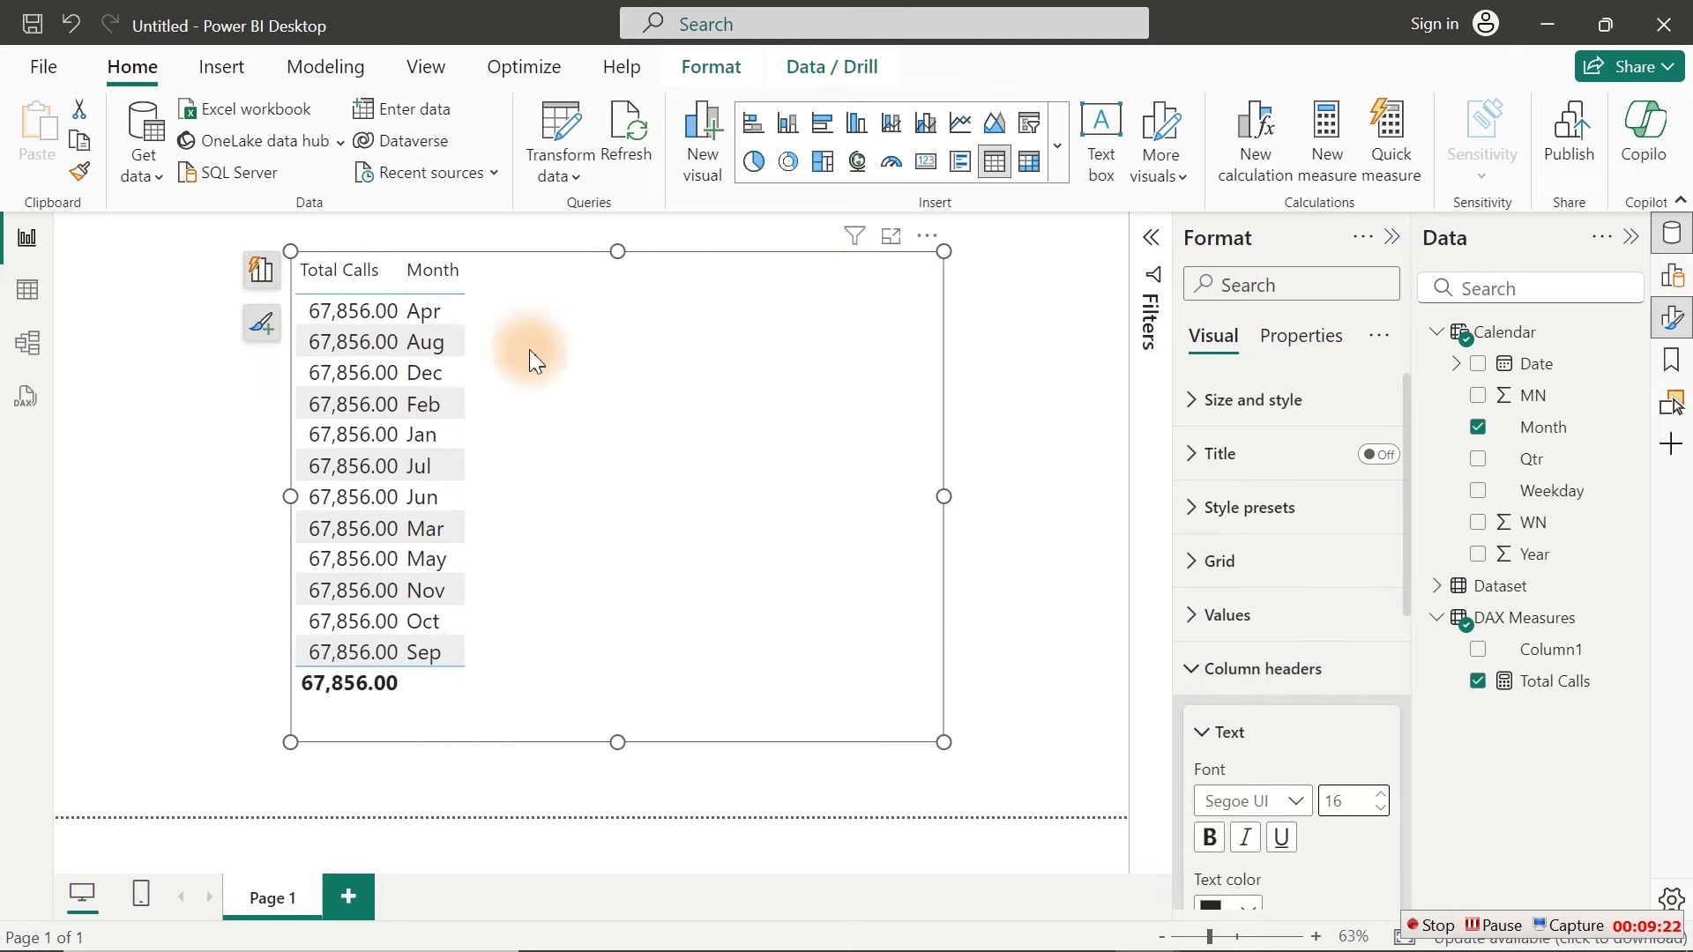
Step: Reorder the table visual's columns so Month comes before Total Calls, and close the visual suggestions
click(261, 270)
drag(401, 514, 428, 439)
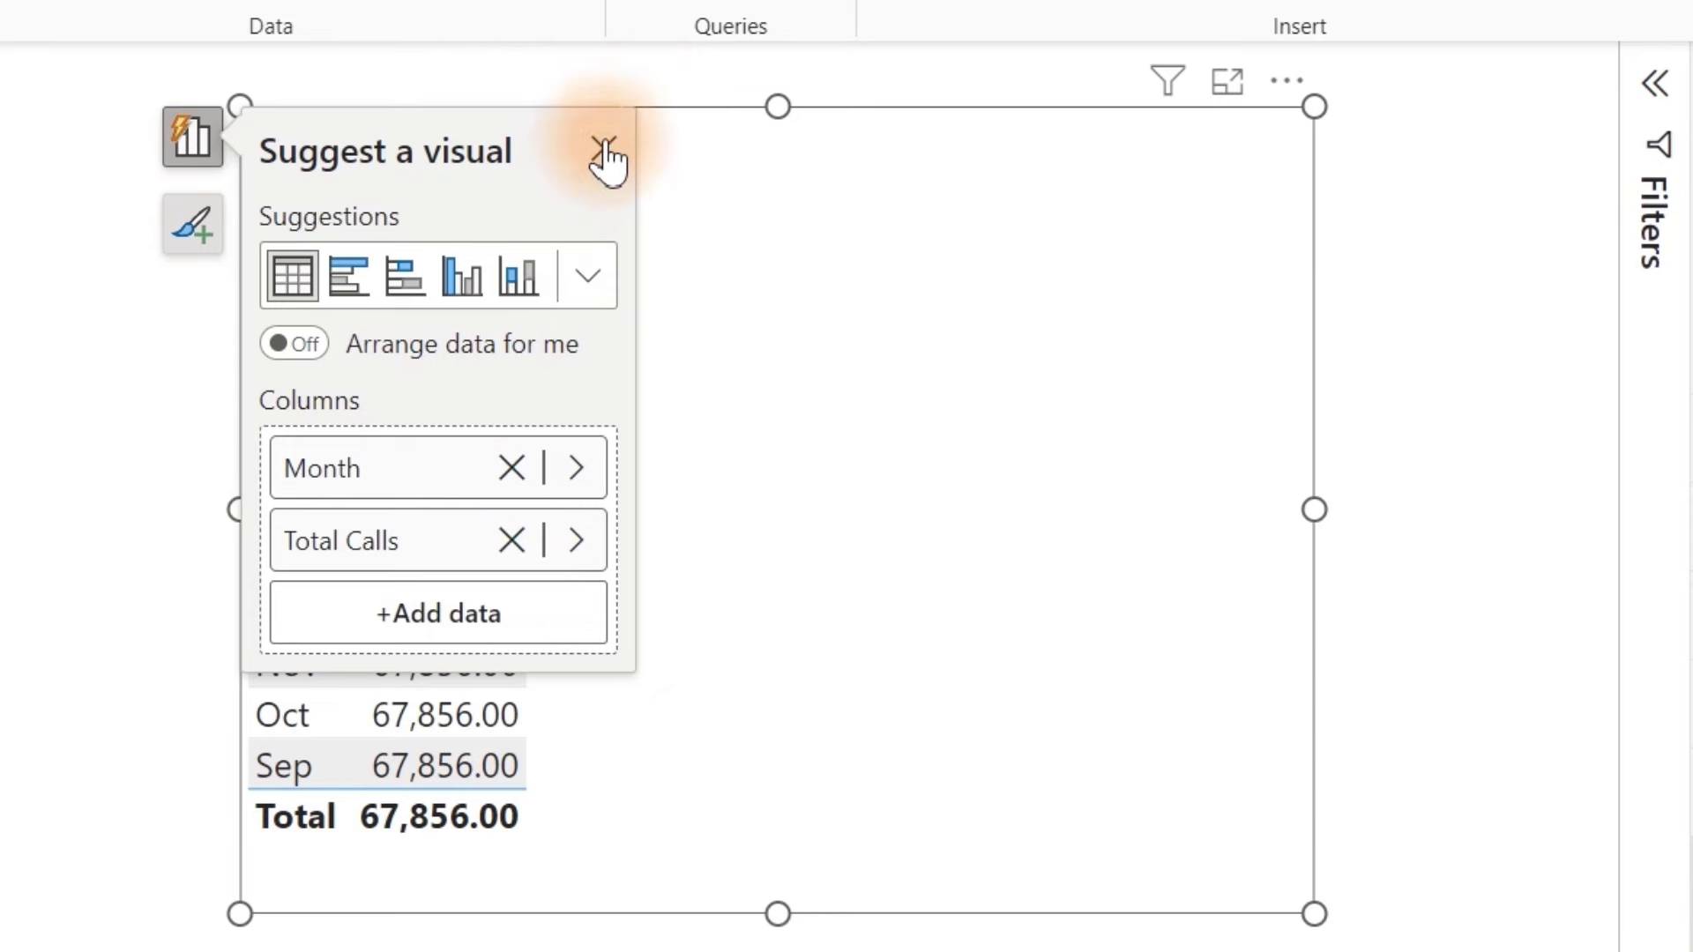
click(603, 150)
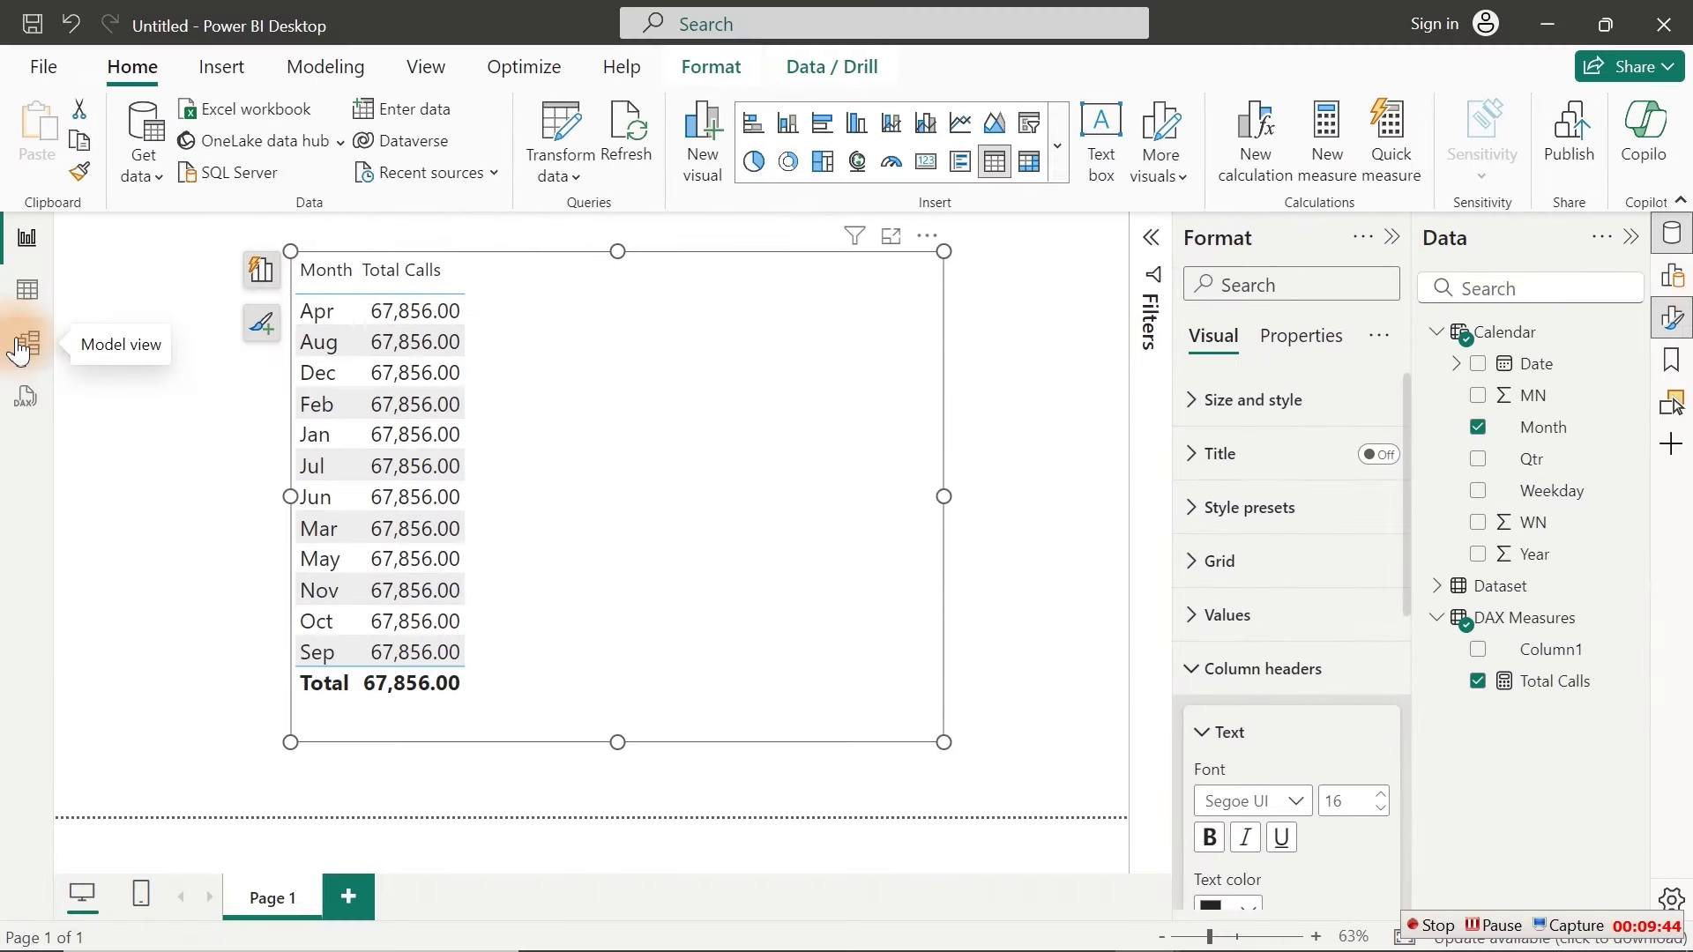
Step: In the model view, arrange a shortened Calendar card above the Dataset card and move the DAX Measures card out to the side
click(22, 347)
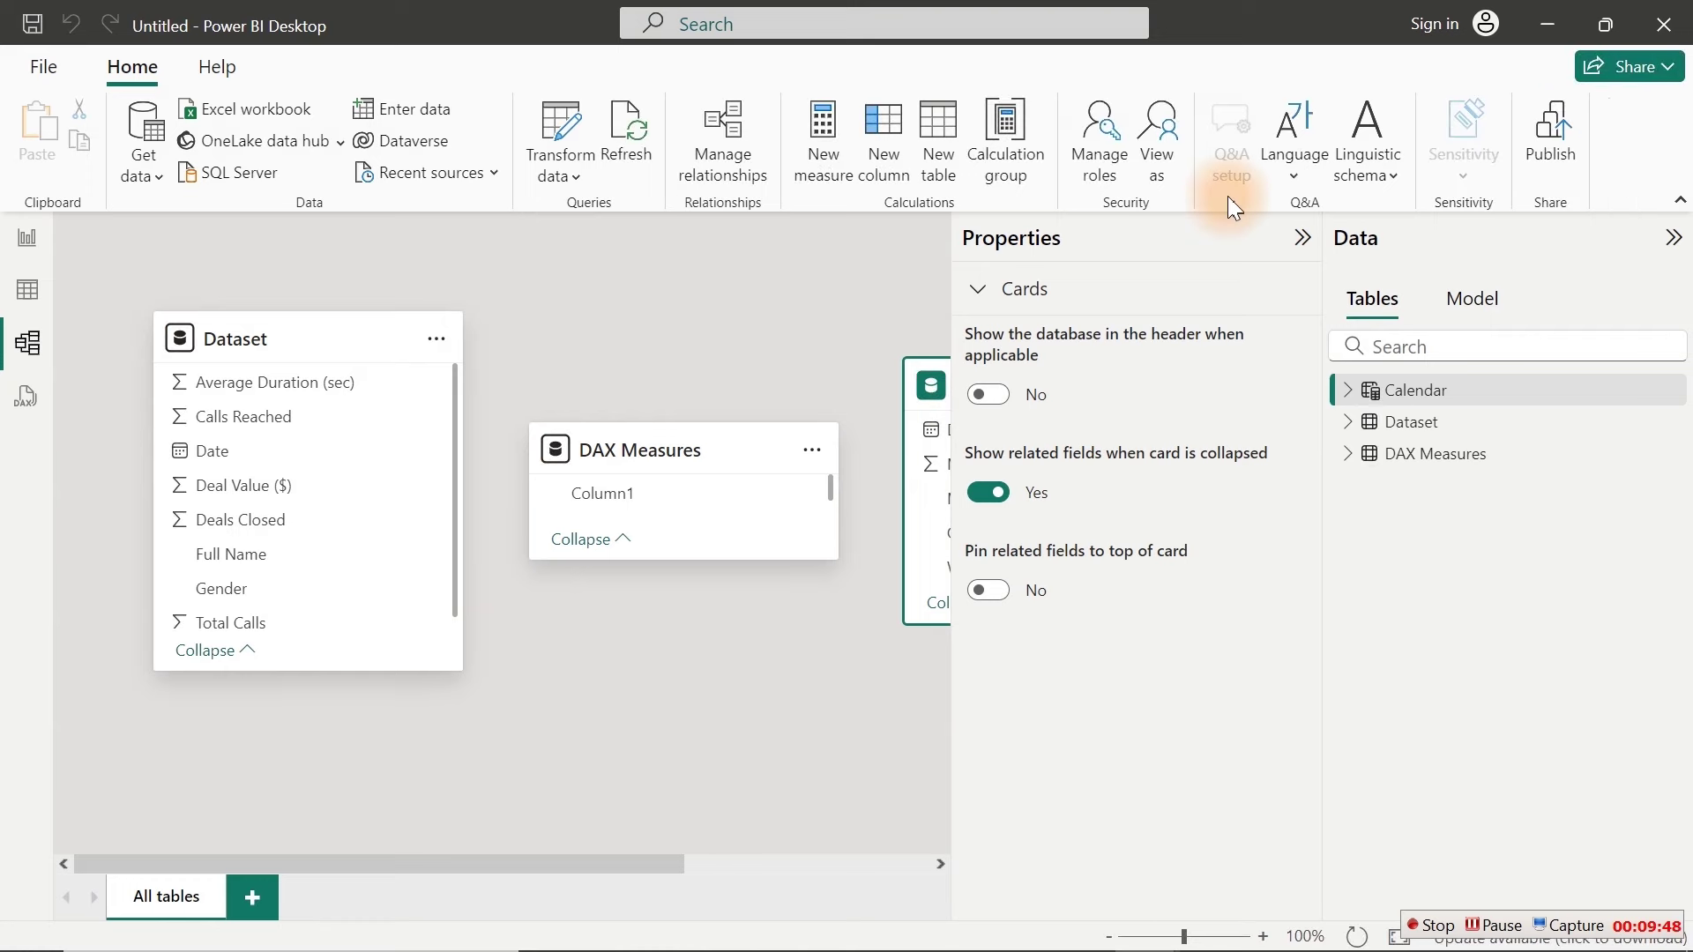
click(1303, 238)
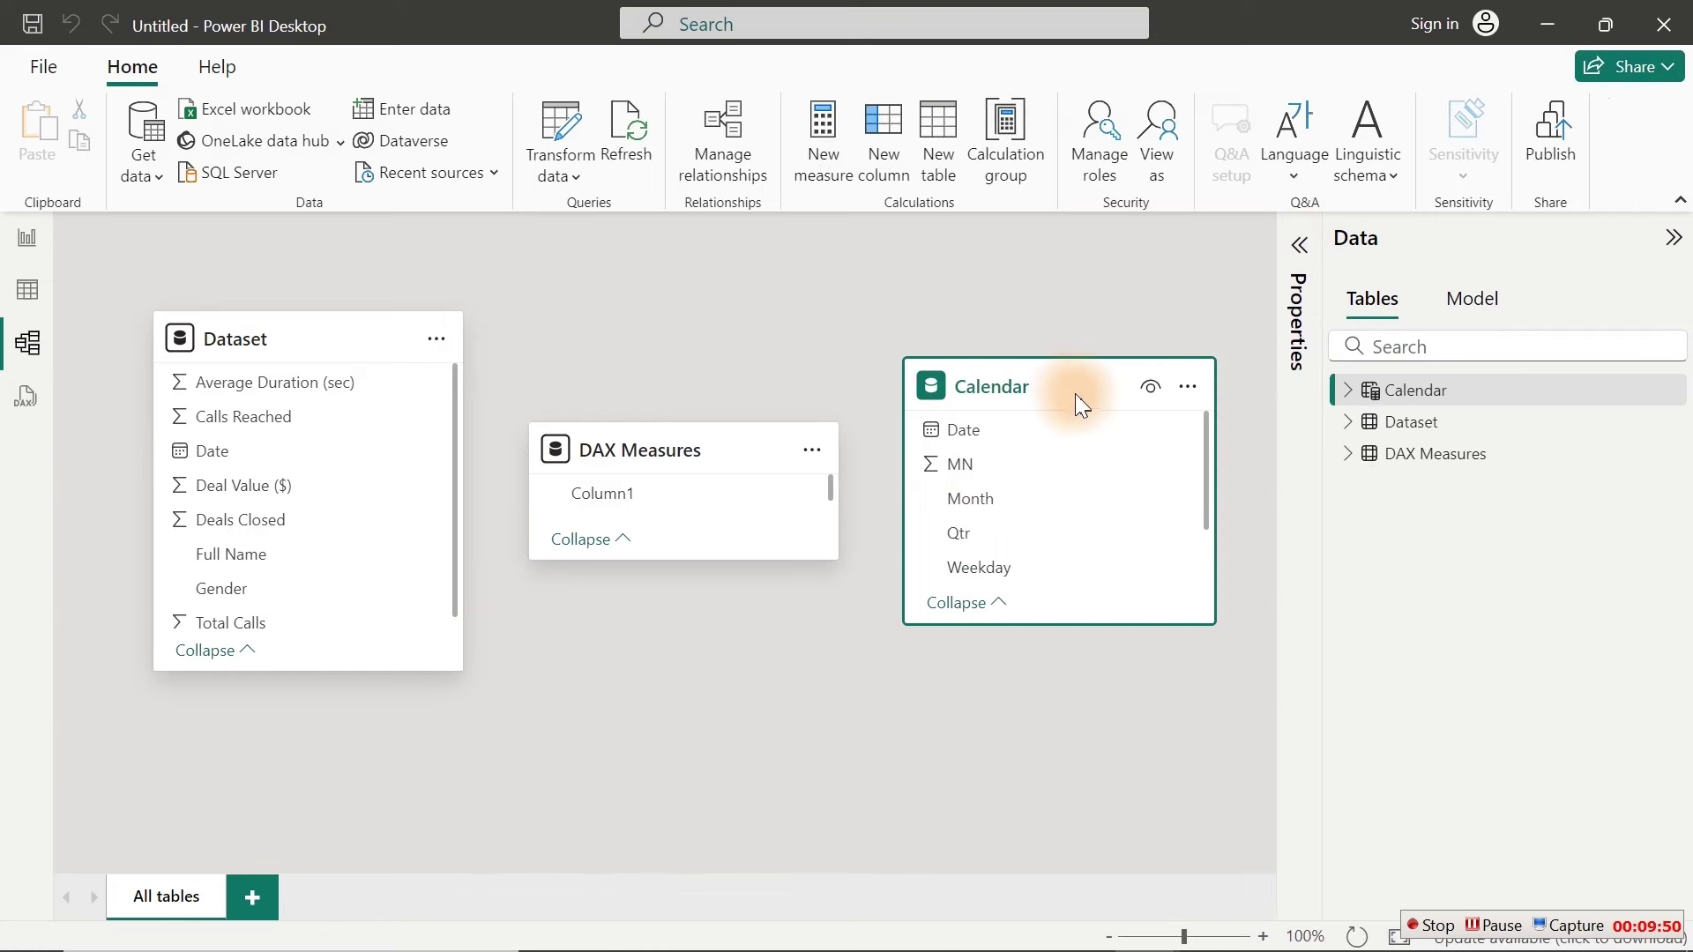
drag(1077, 395, 908, 353)
drag(650, 448, 1030, 719)
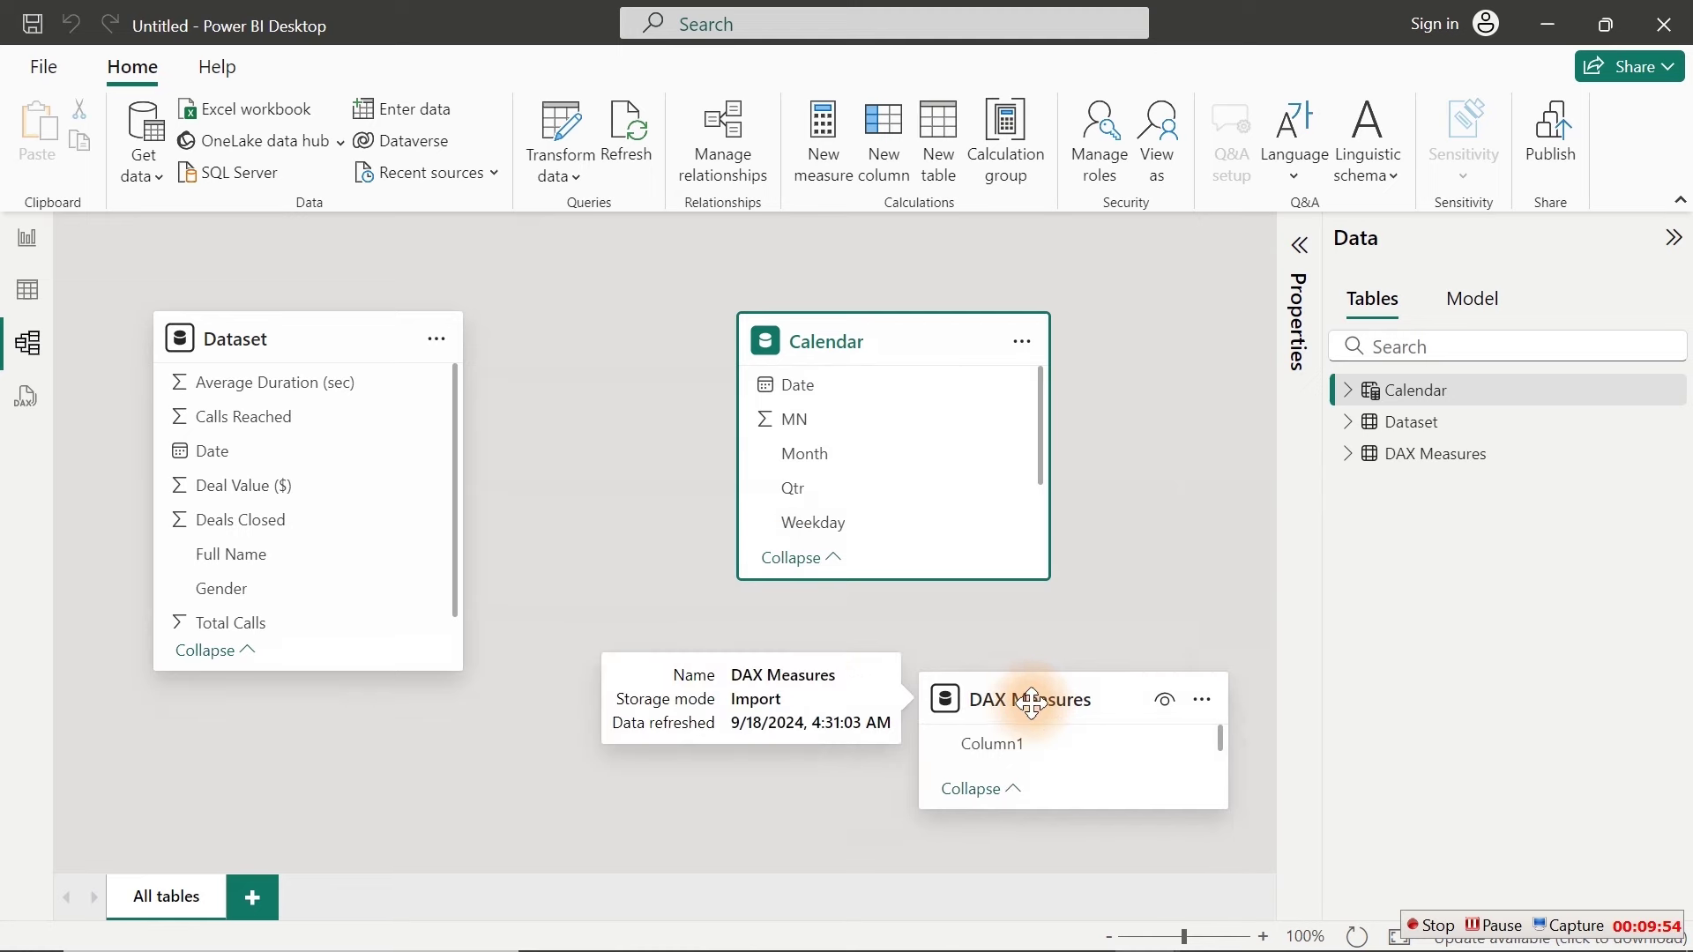
drag(1032, 701, 1176, 687)
drag(313, 350, 599, 618)
drag(865, 342, 571, 234)
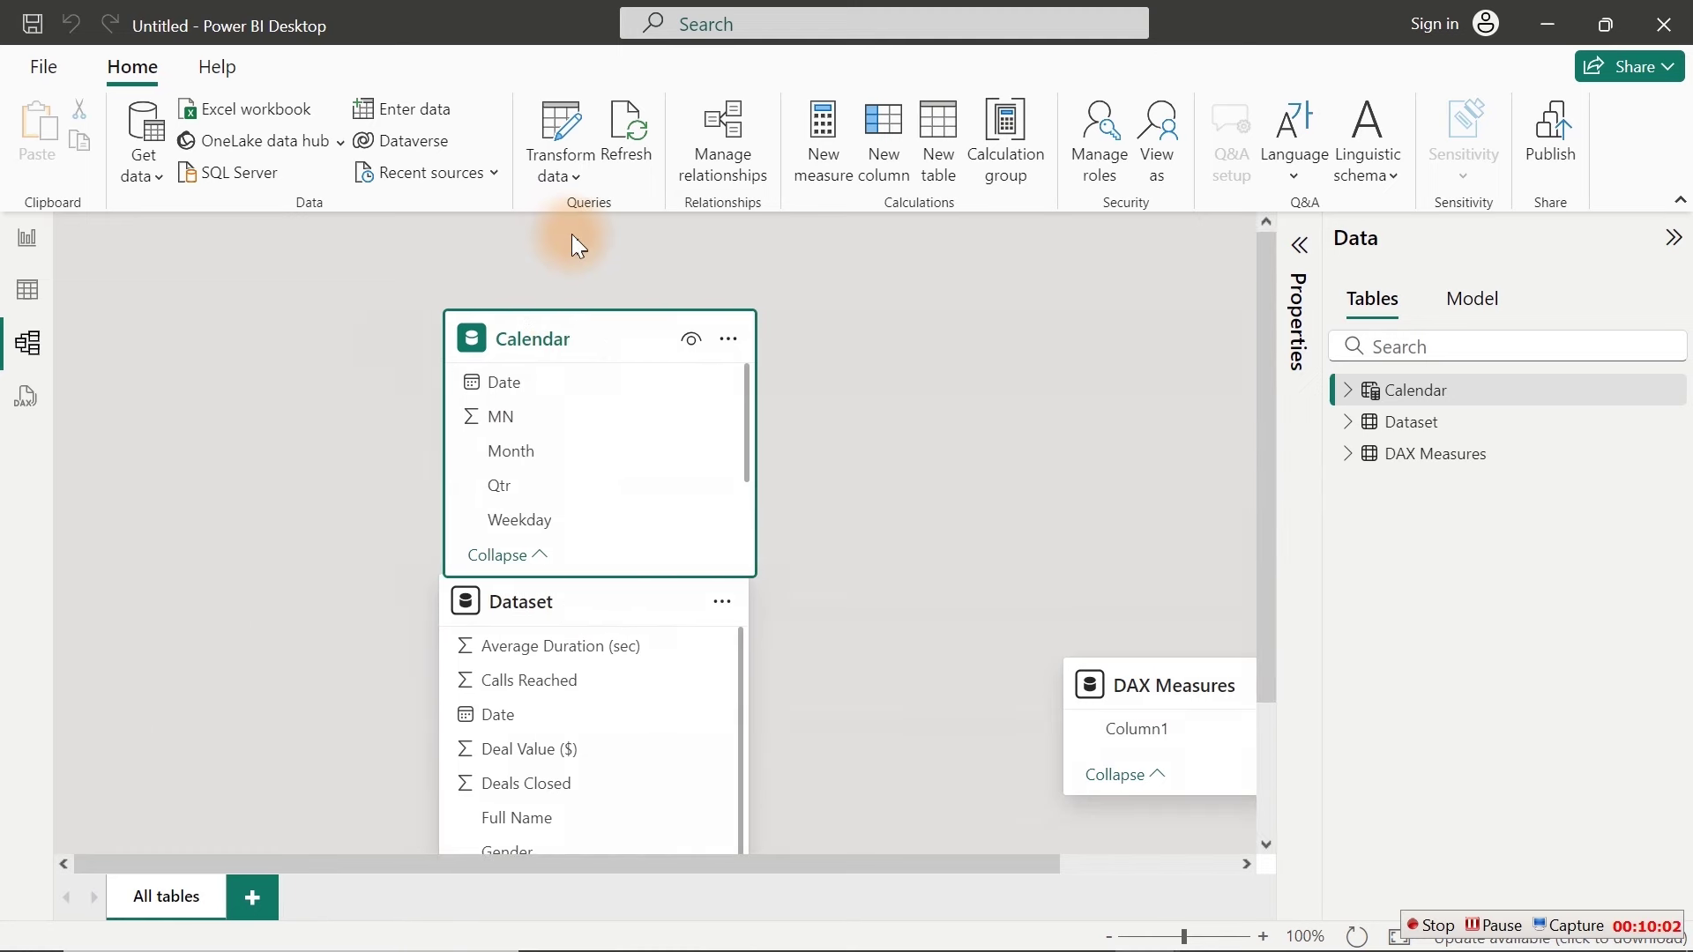
drag(616, 578, 606, 453)
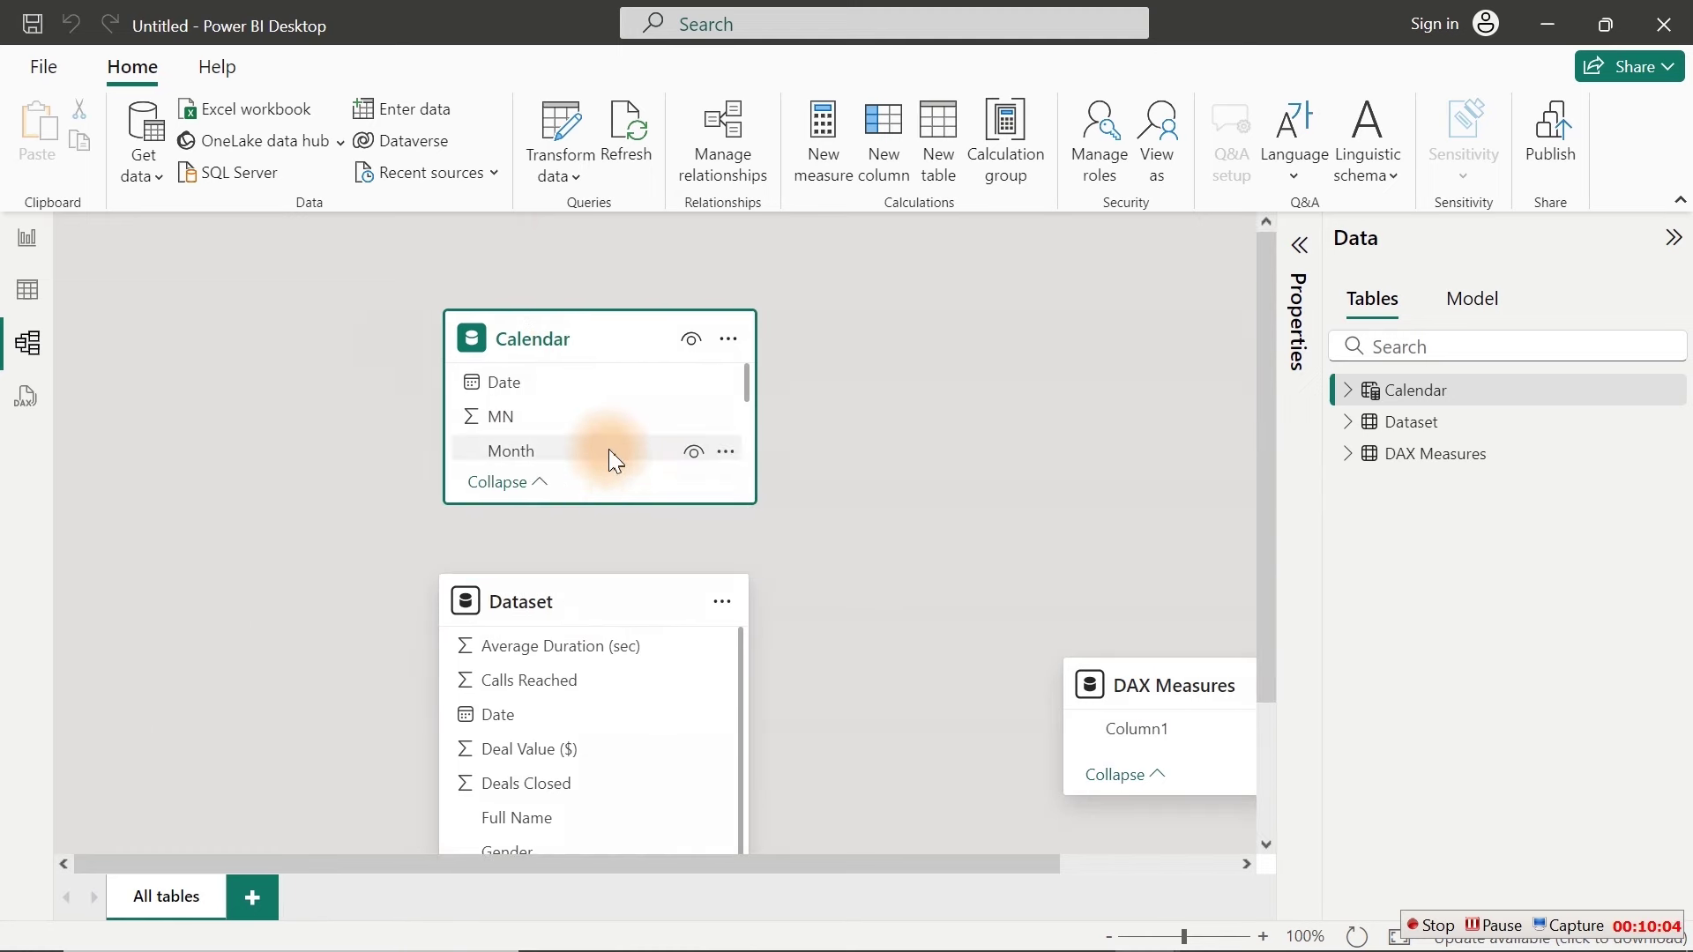
Step: Create an active one-to-many relationship from Calendar's Date to Dataset's Date, and move the Calendar card clear so the relationship line shows
click(538, 389)
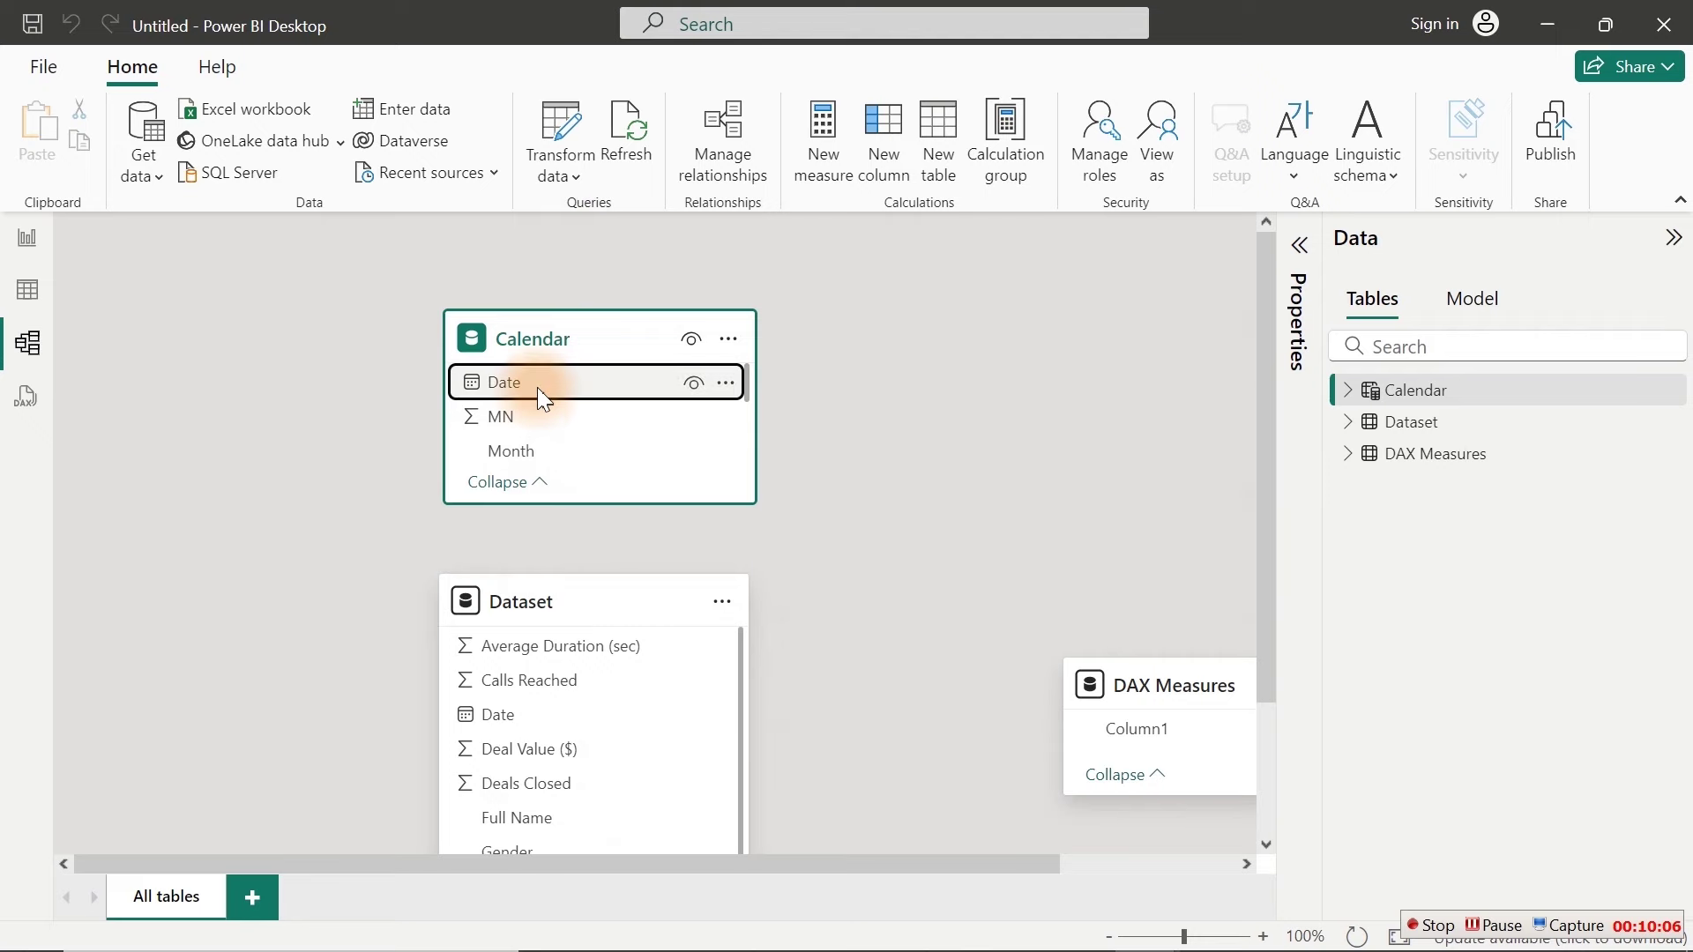
drag(540, 391, 565, 730)
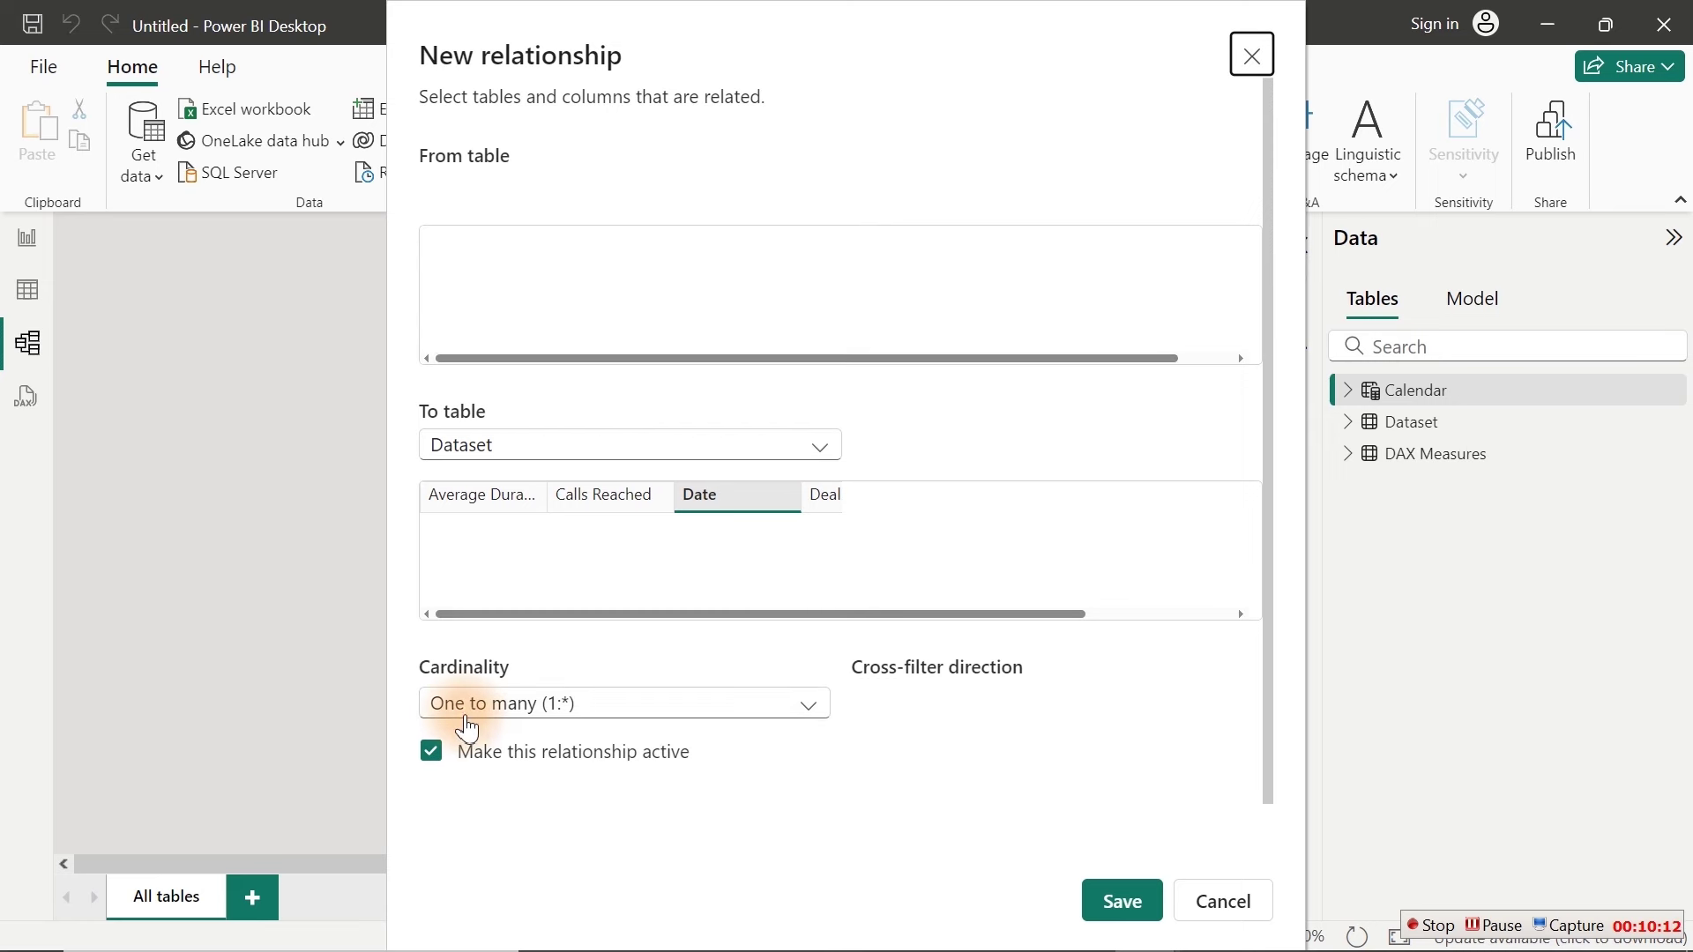
click(1102, 894)
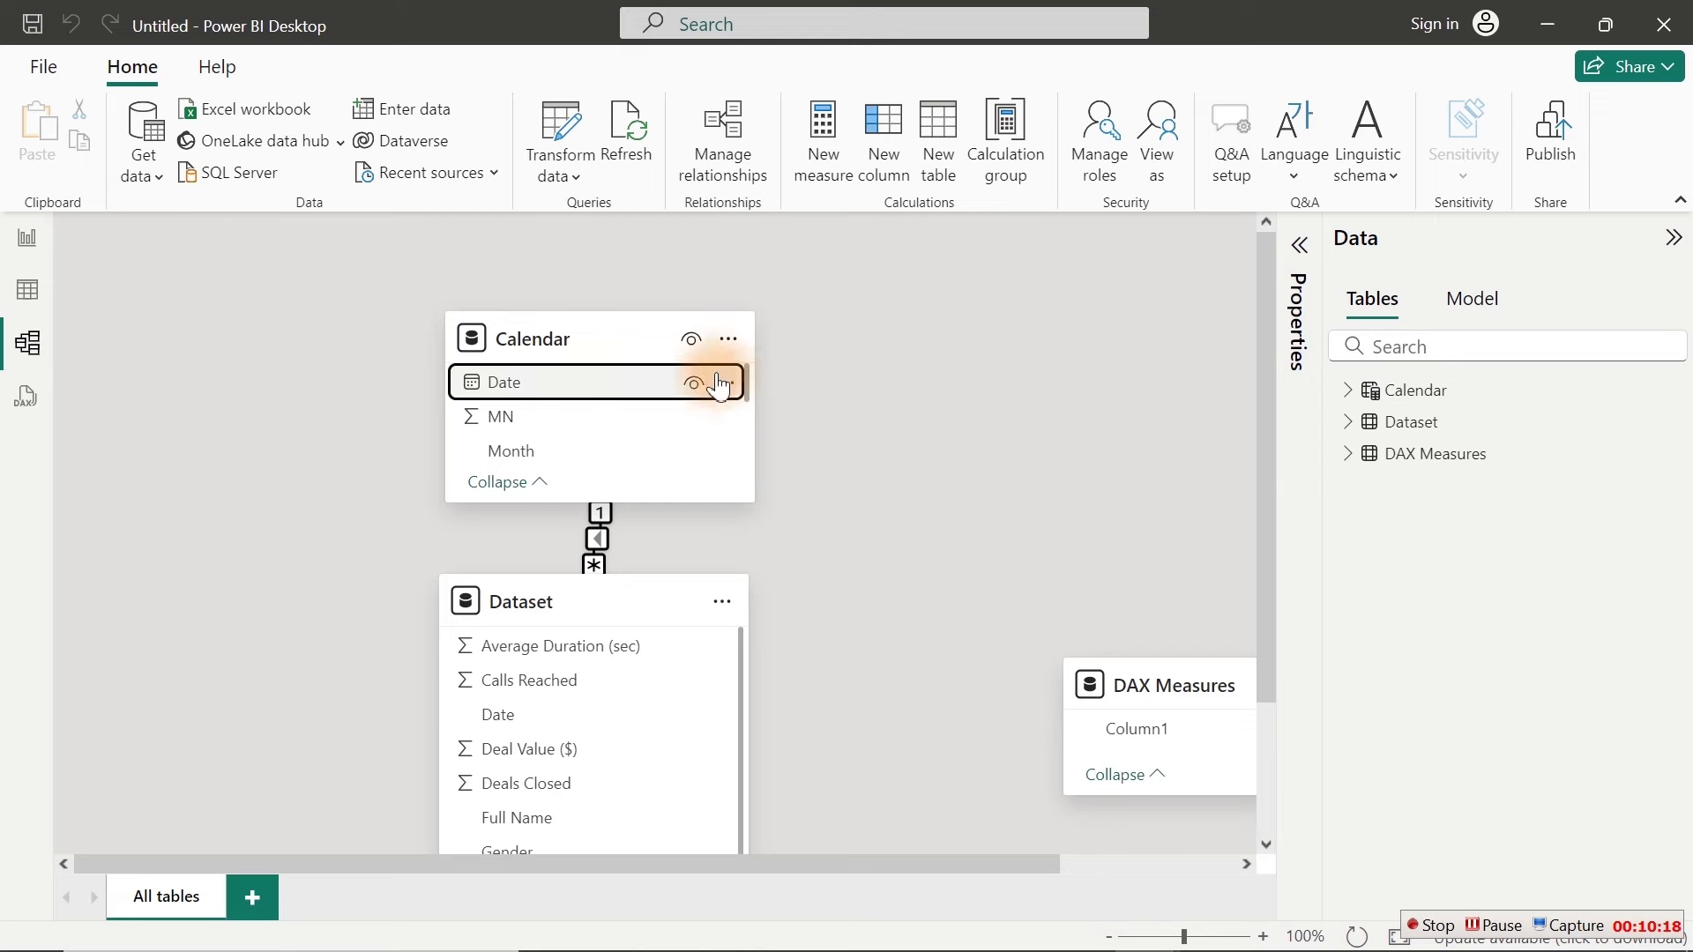
drag(600, 345, 1033, 347)
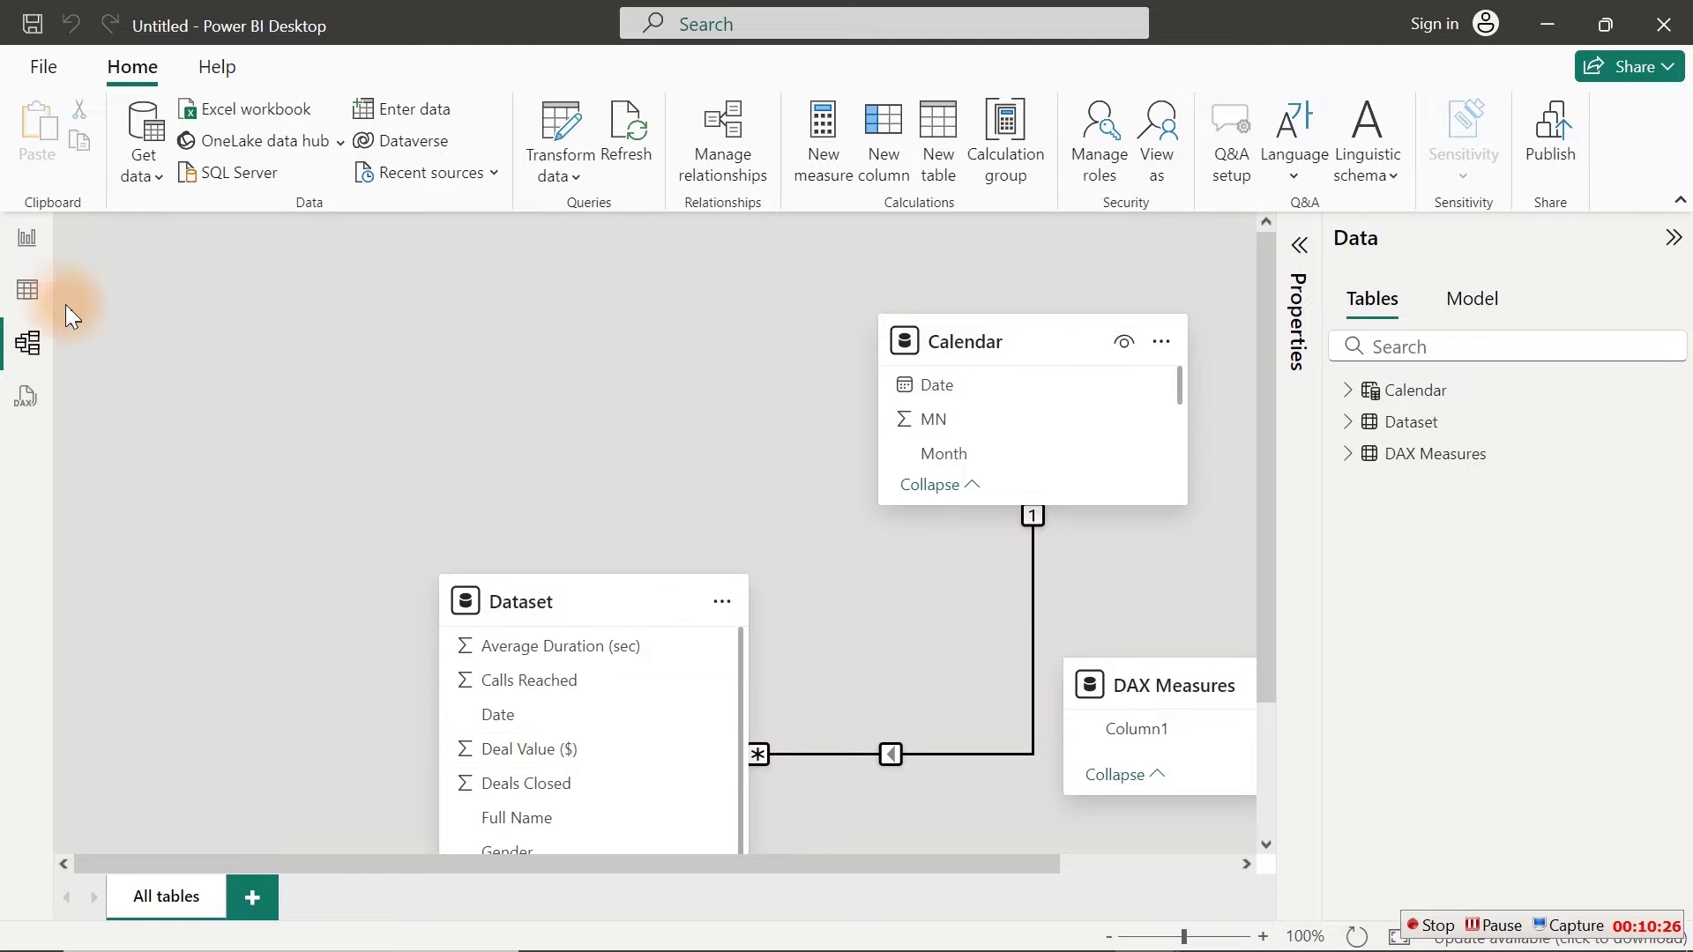
Step: Check the monthly Total Calls on the report page and set the Calendar table's Month column to sort by MN
click(28, 240)
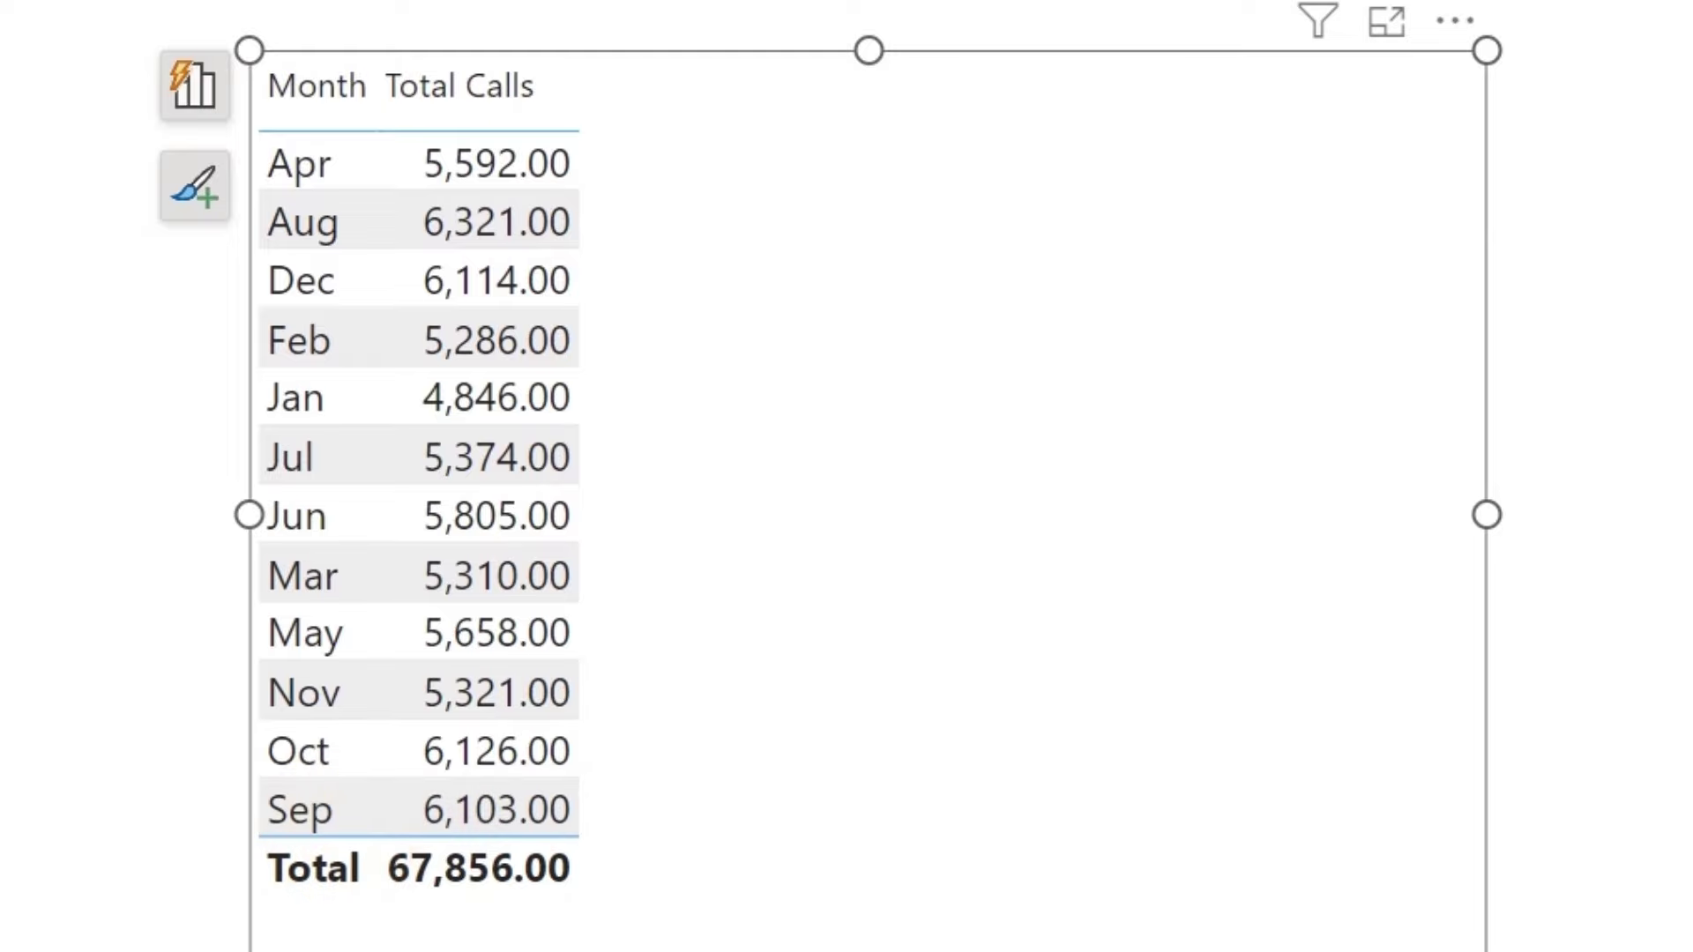
click(7, 357)
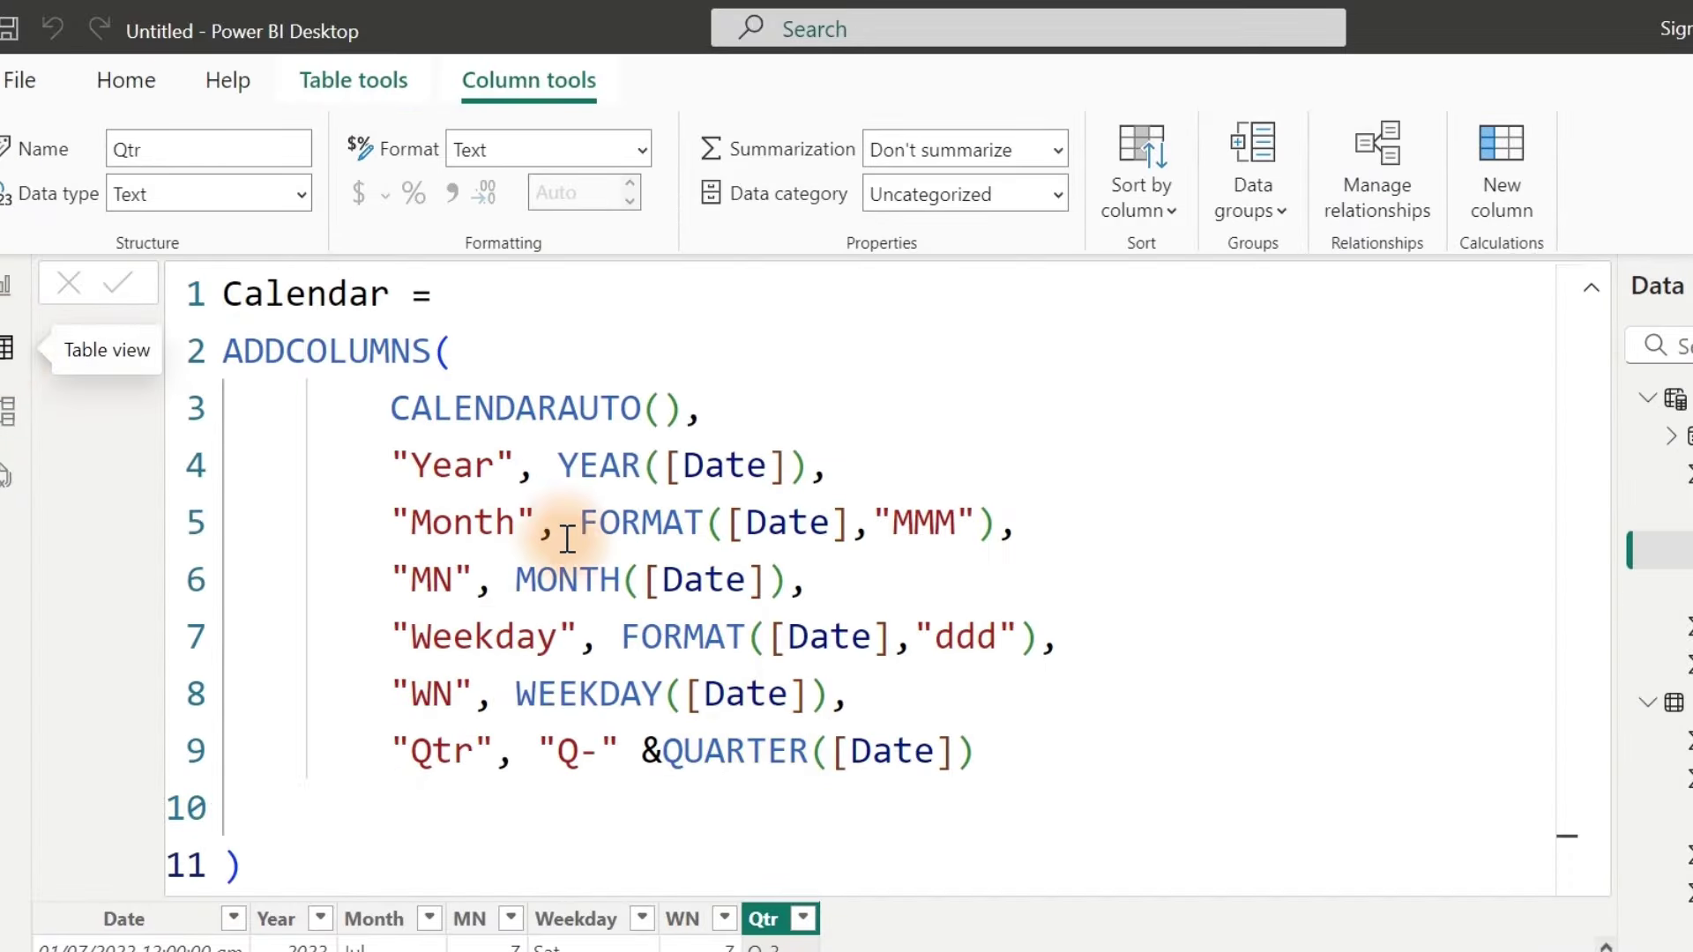
click(369, 920)
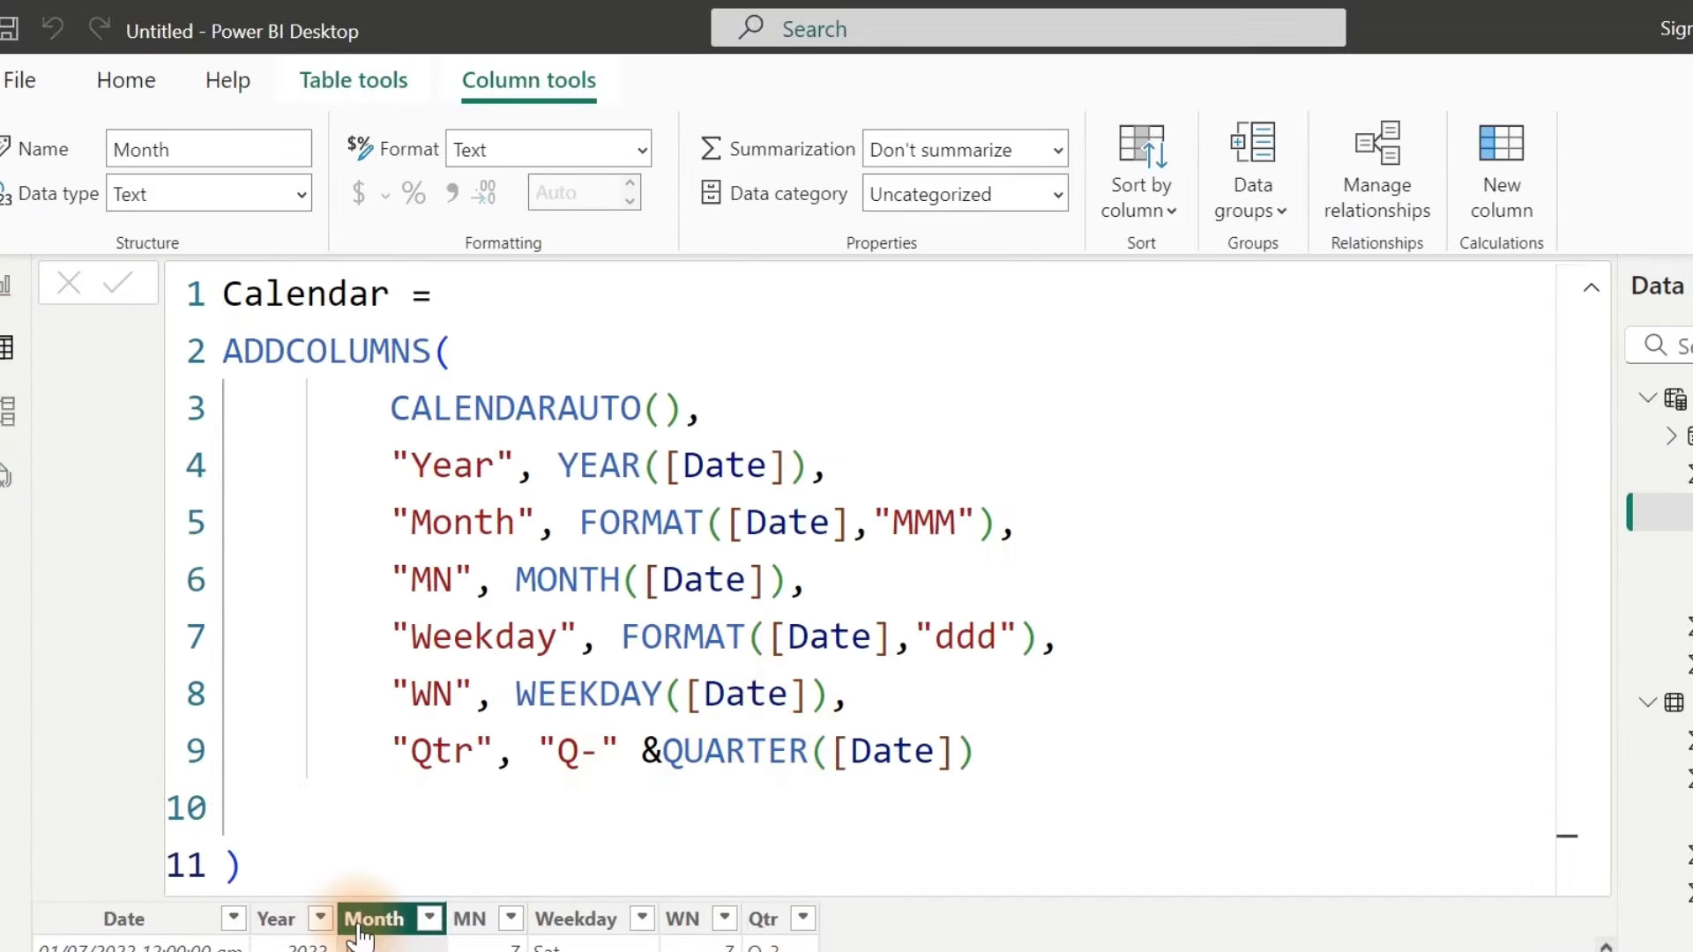
click(1166, 207)
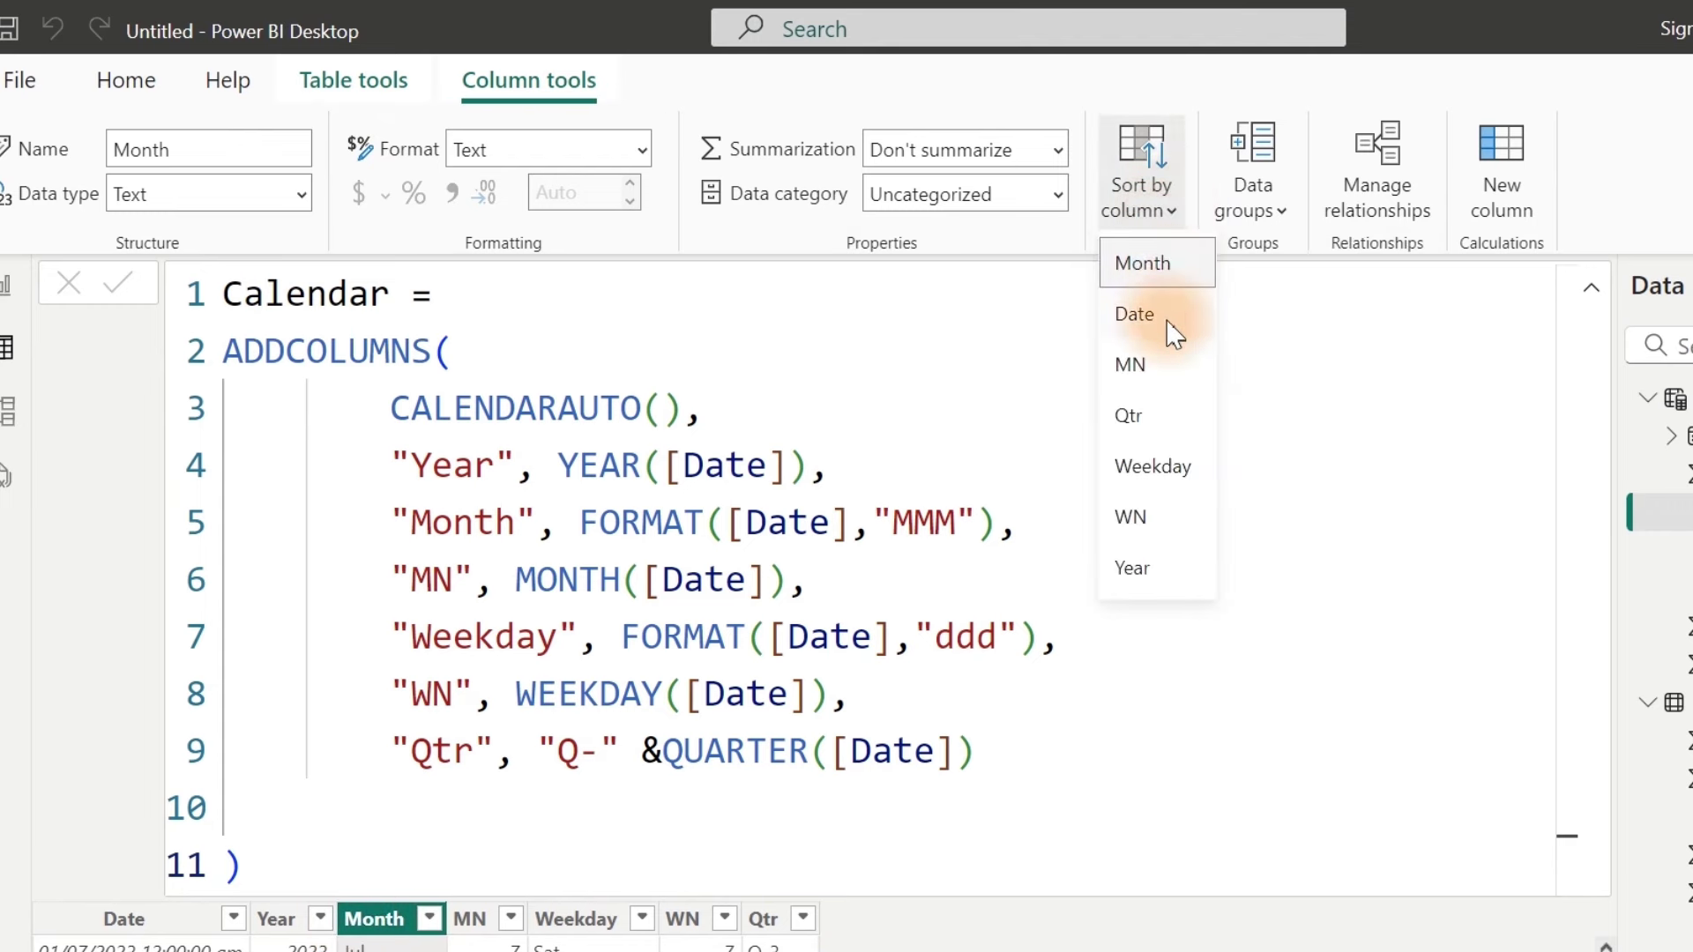
click(1166, 370)
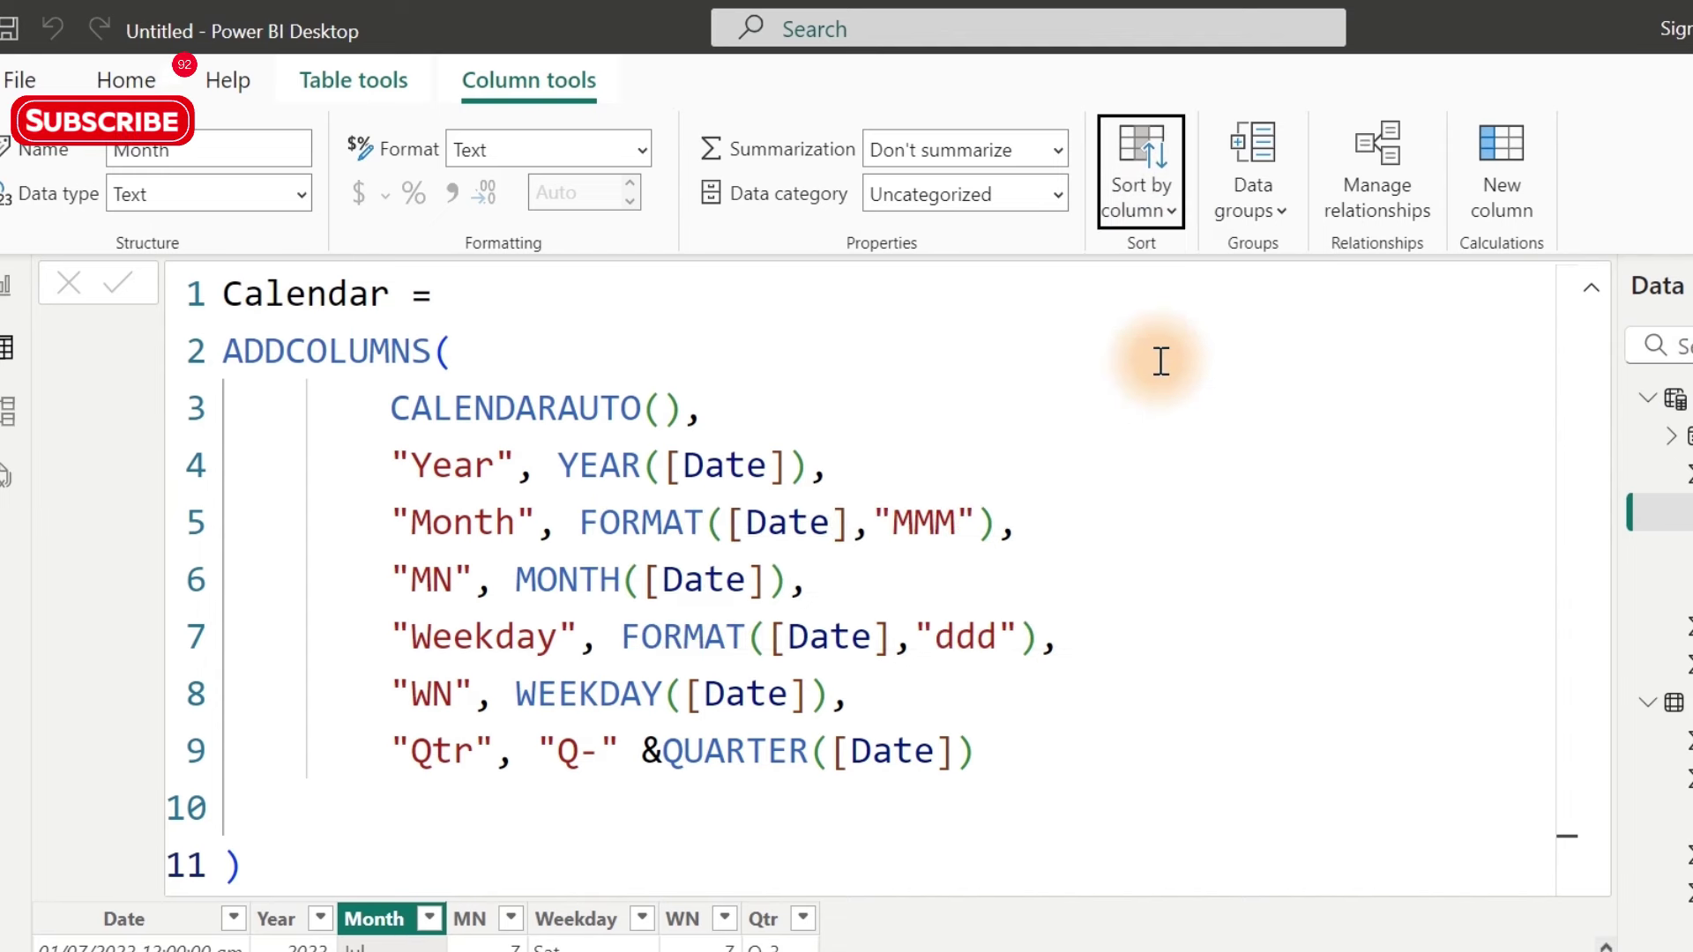
Step: Set the Weekday column to sort by WN, check the month order on the report page and return to the Calendar table's data
click(582, 924)
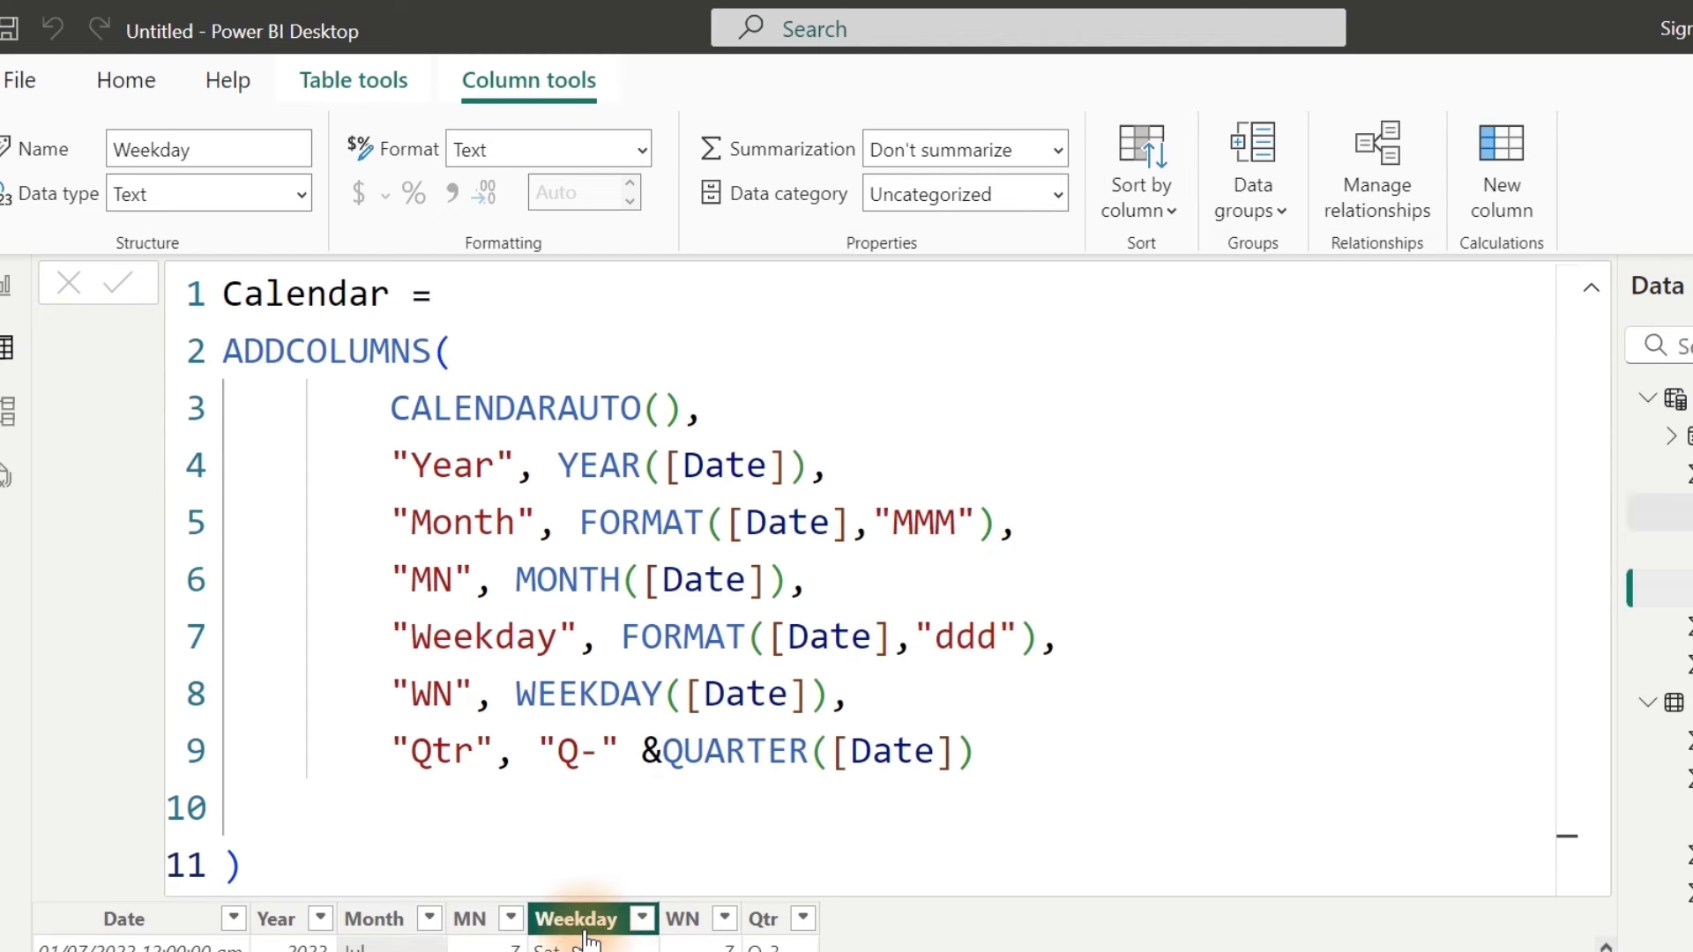
click(1144, 218)
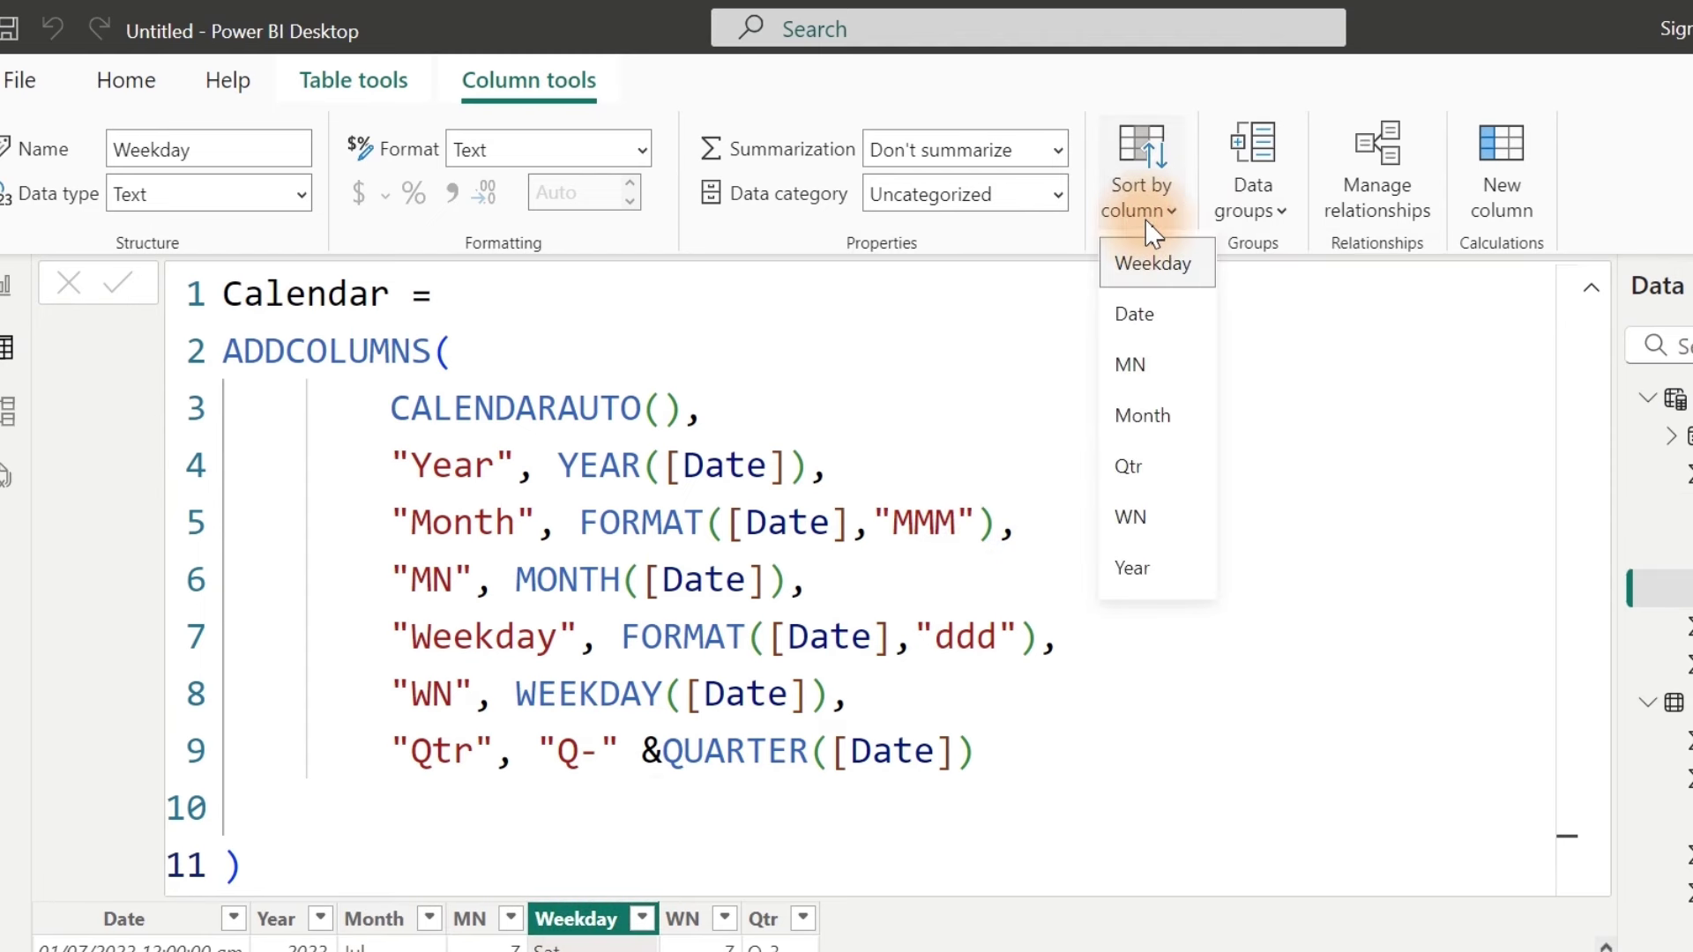
click(1151, 519)
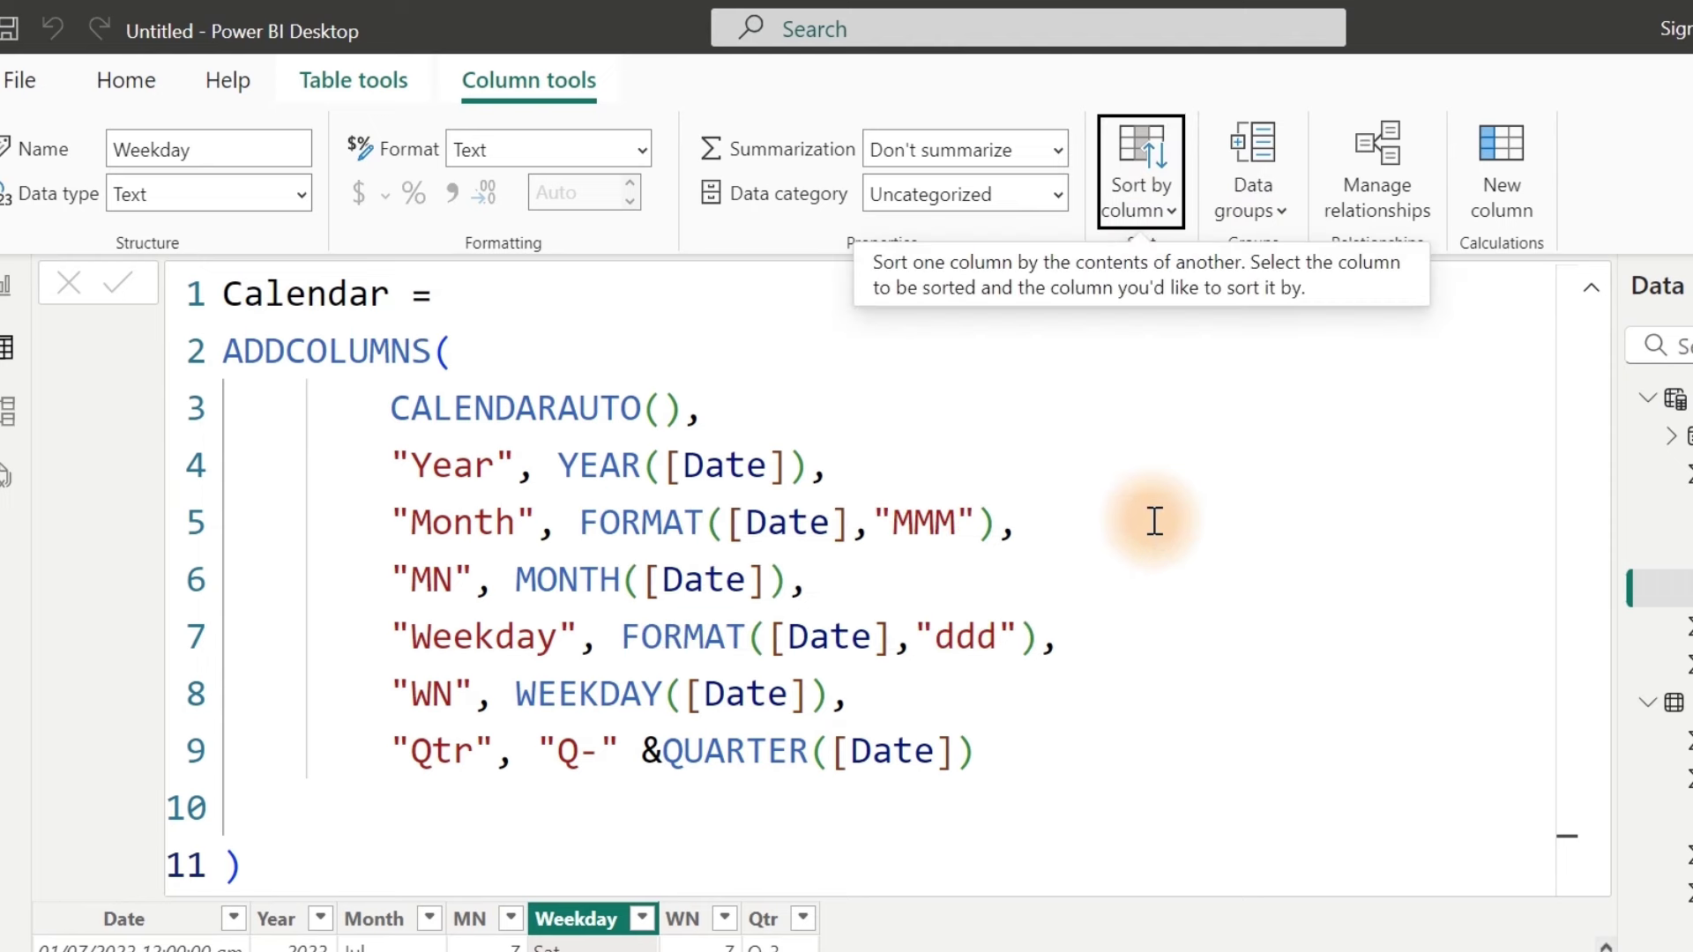
click(9, 284)
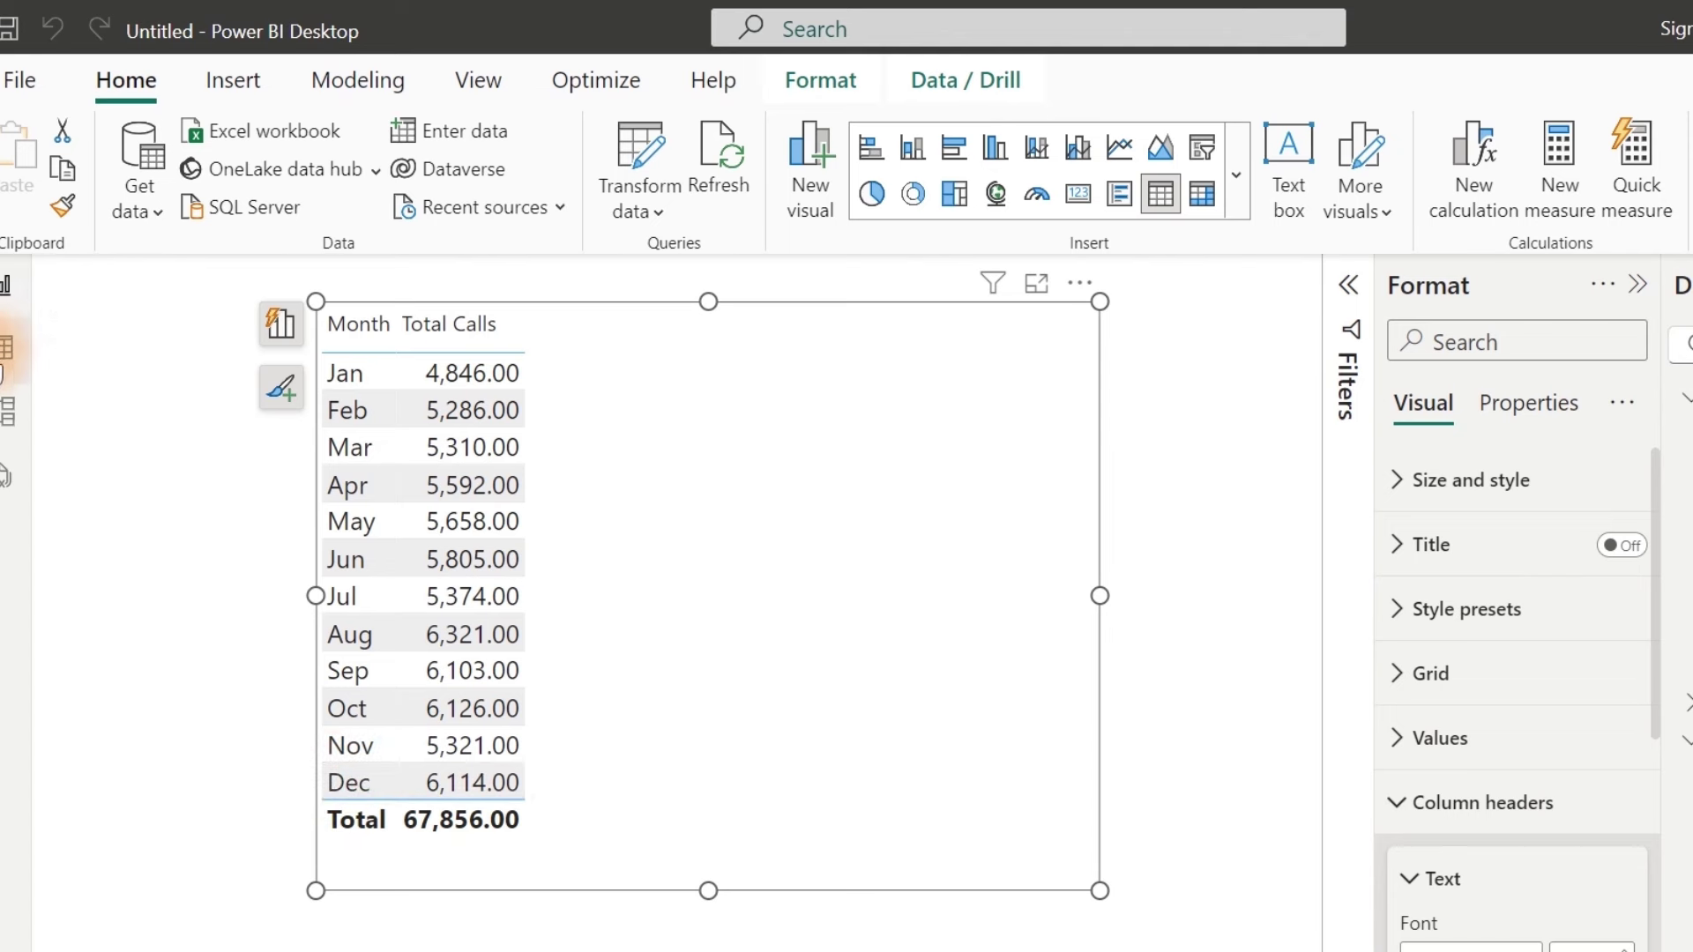
click(8, 363)
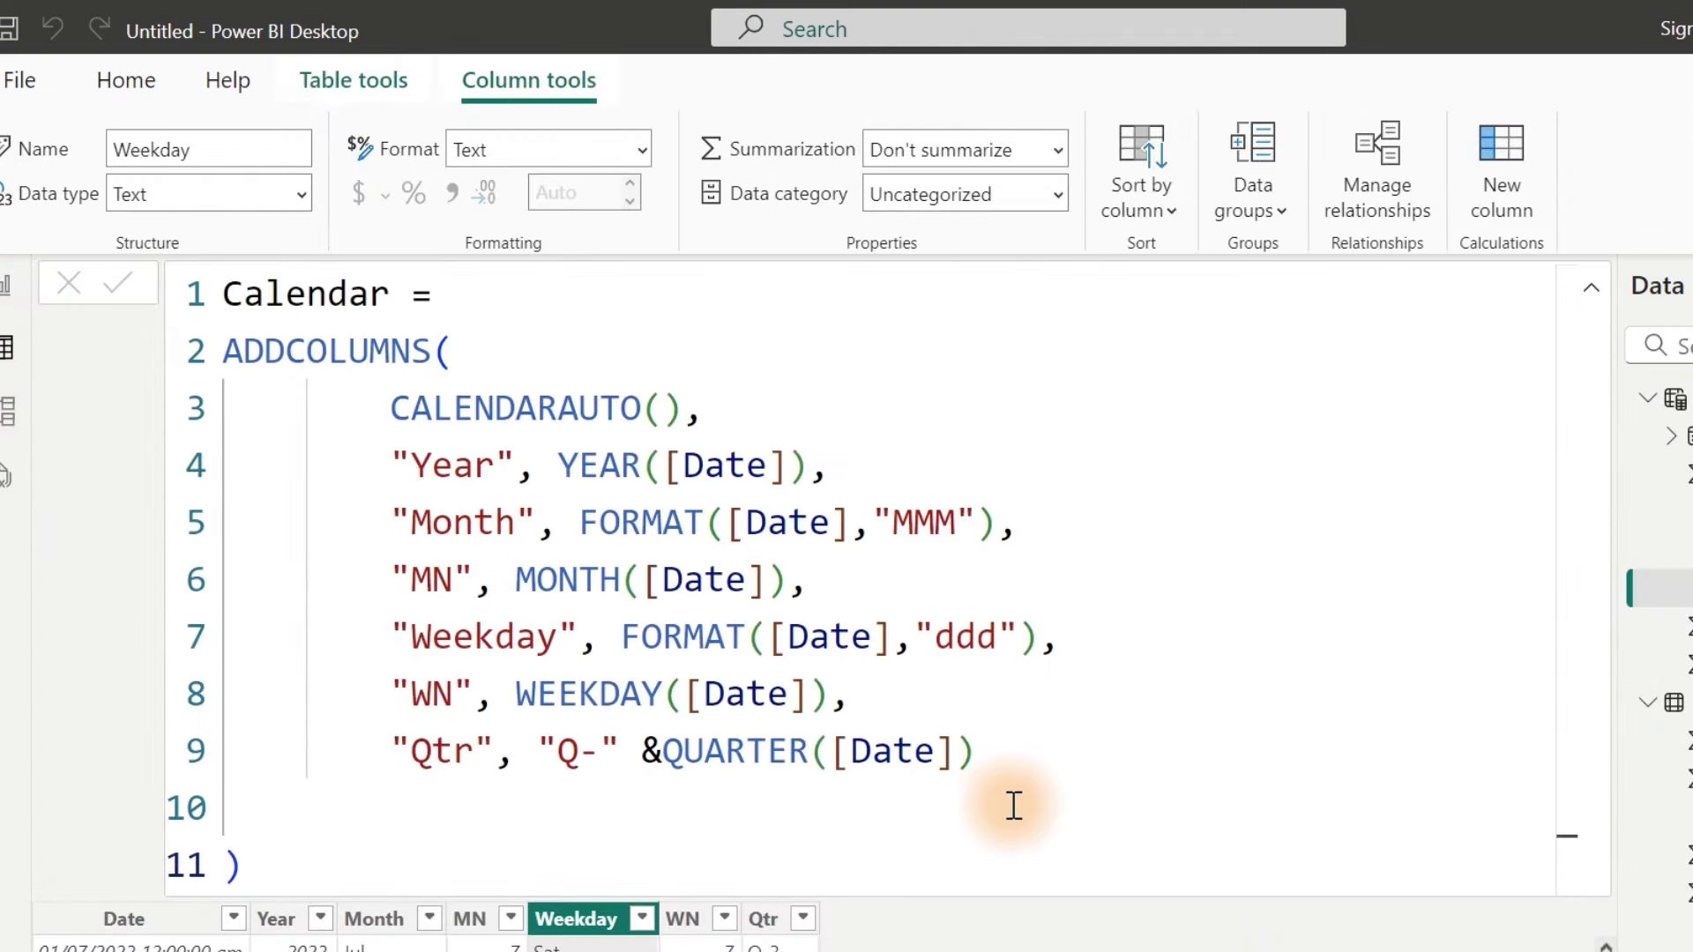
click(1002, 754)
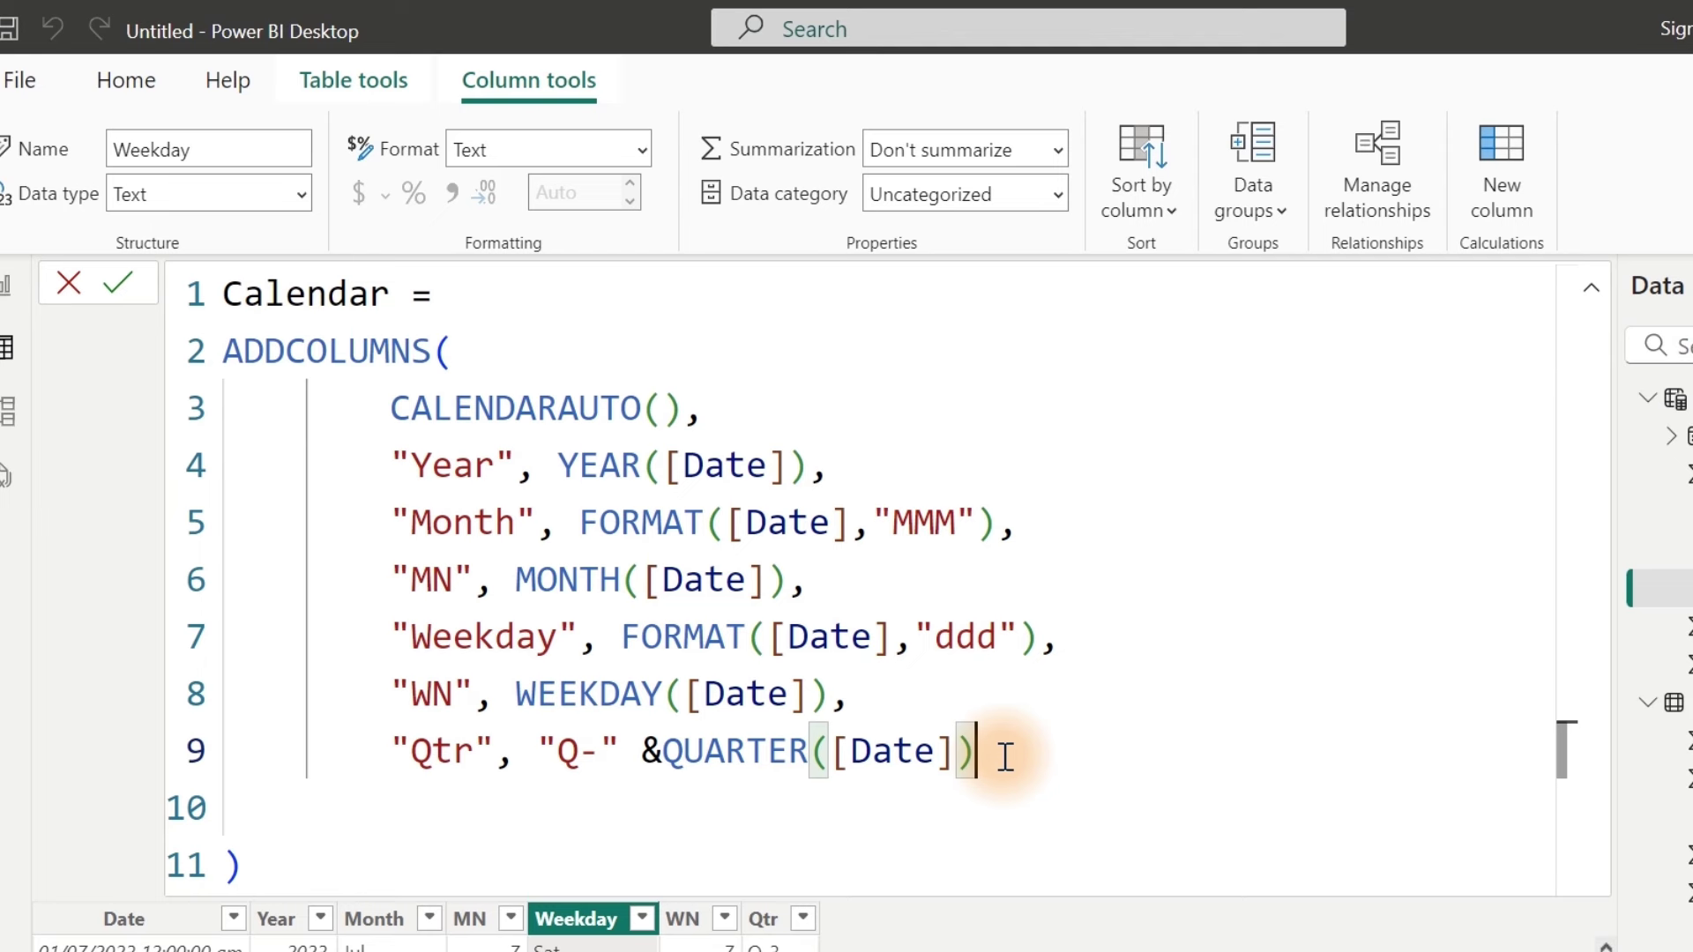
text(,)
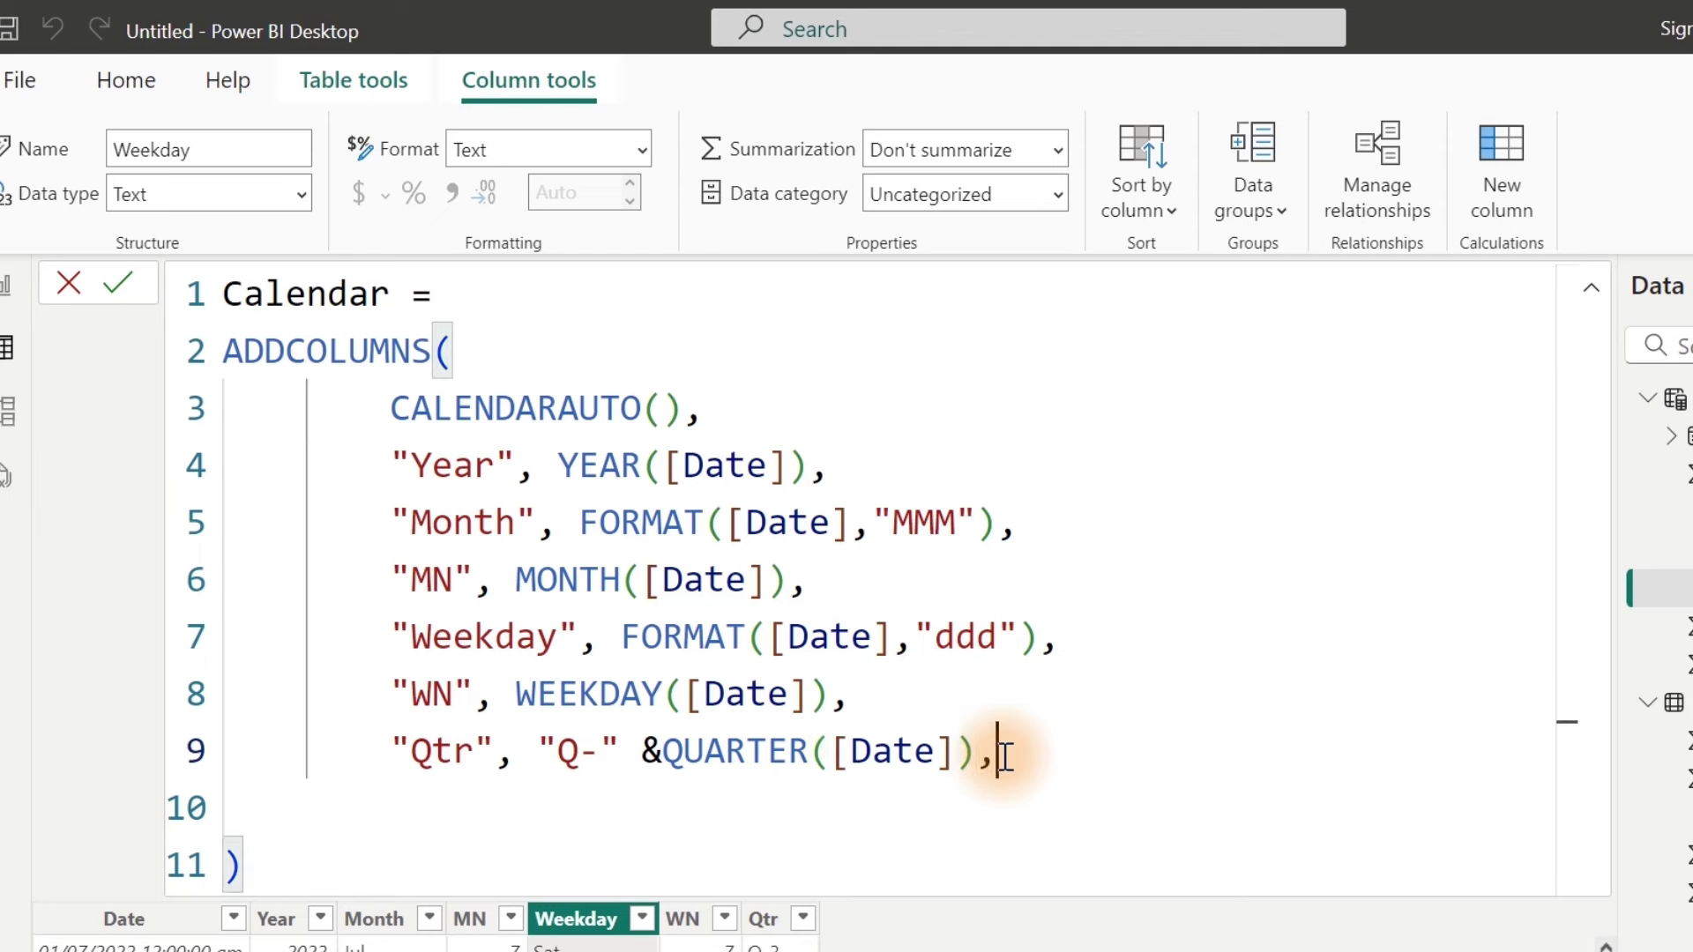
key(shift+Return)
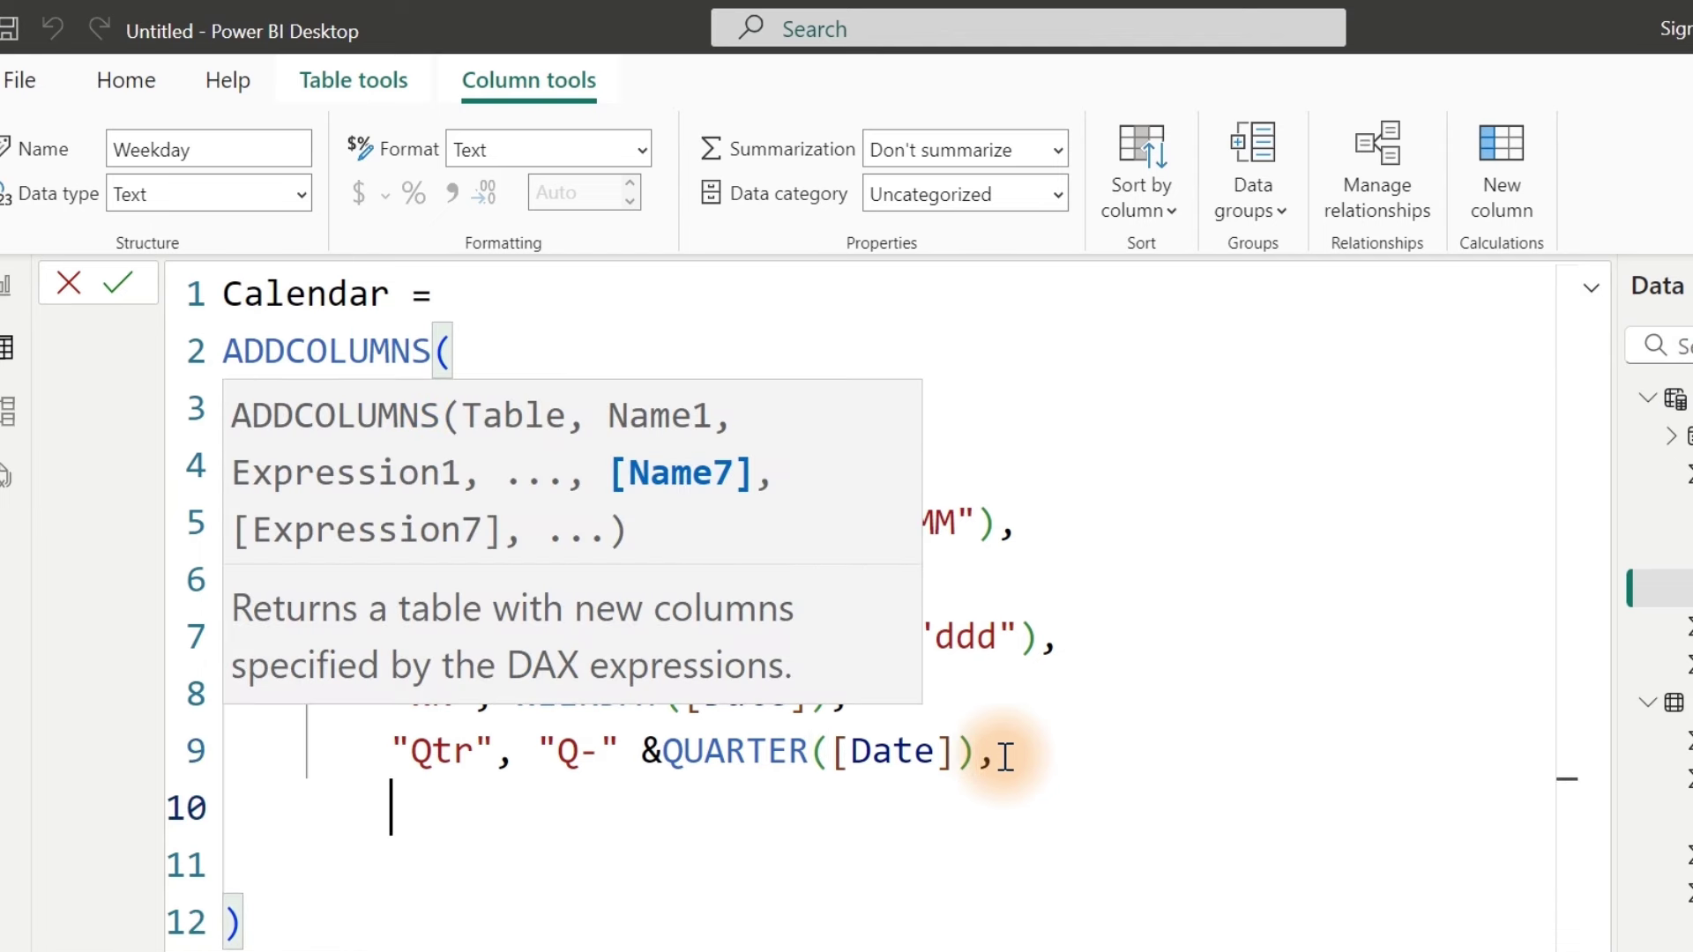
text(W)
key(BackSpace)
text("W)
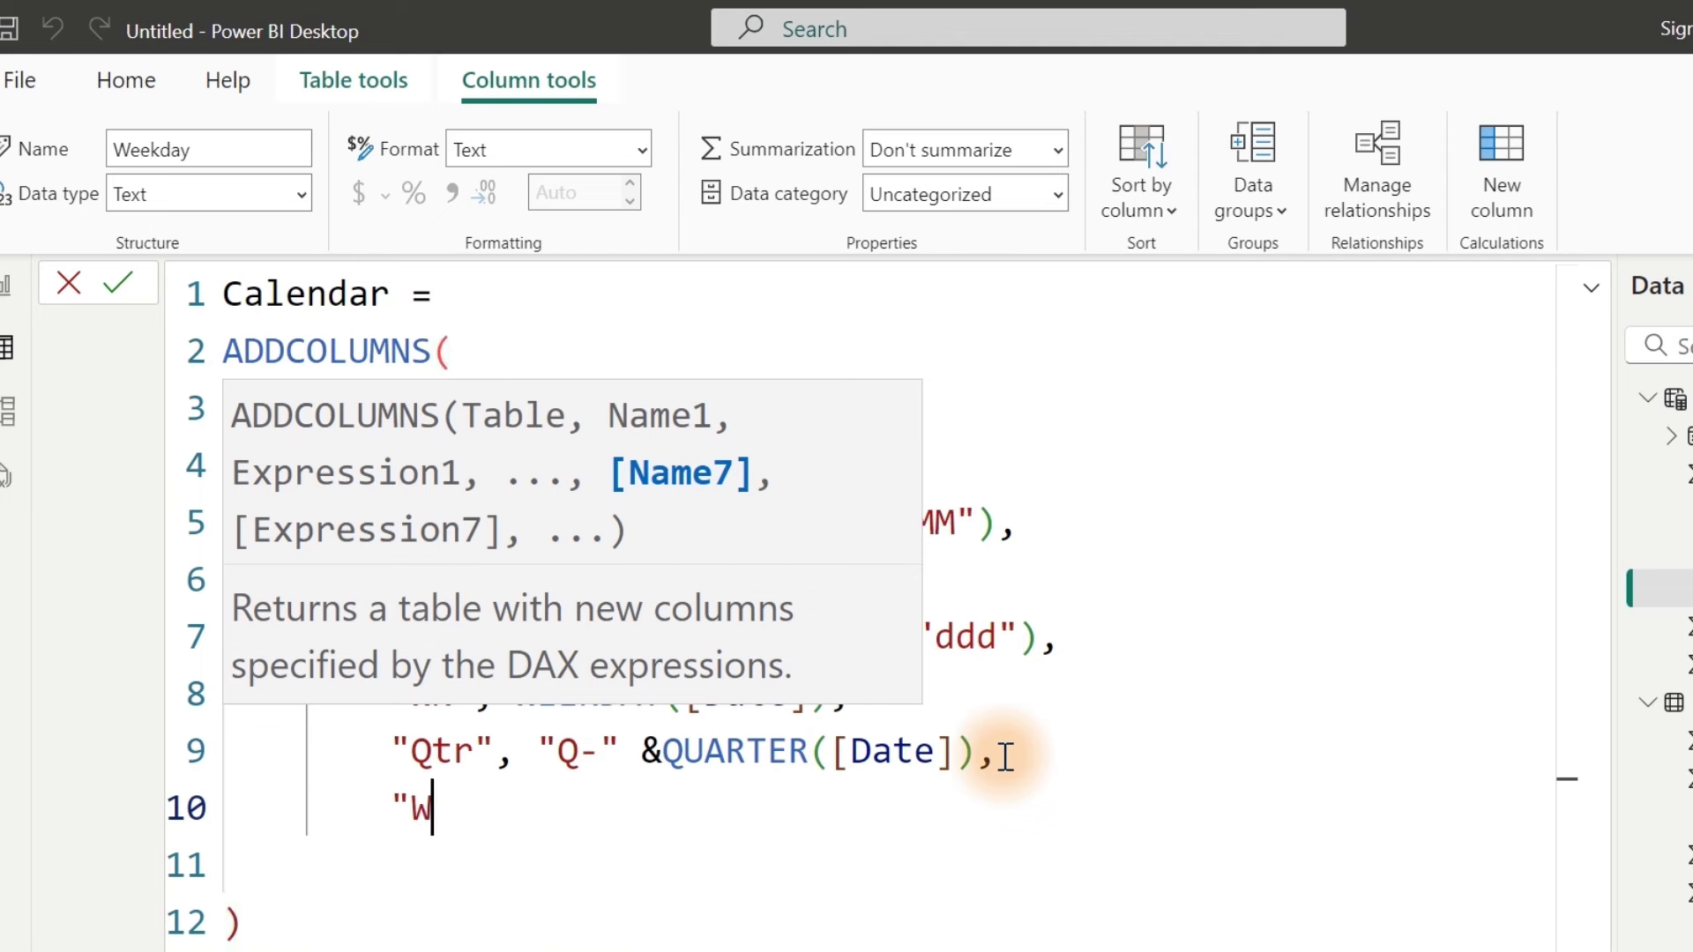
text(eekType",)
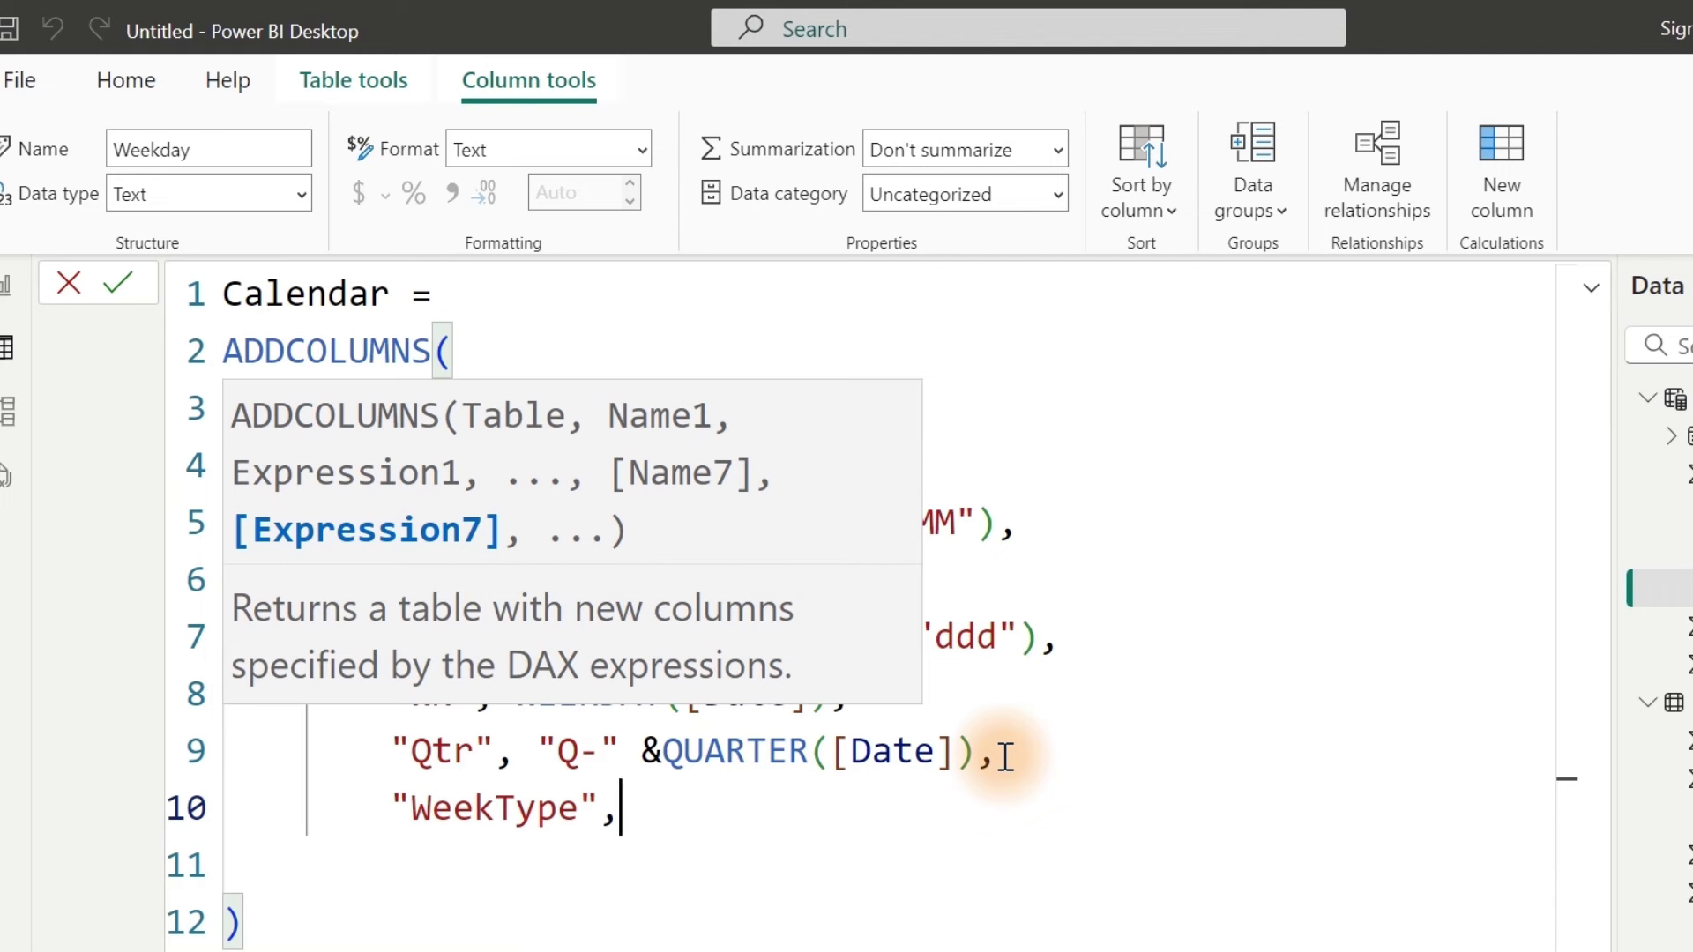
key(Return)
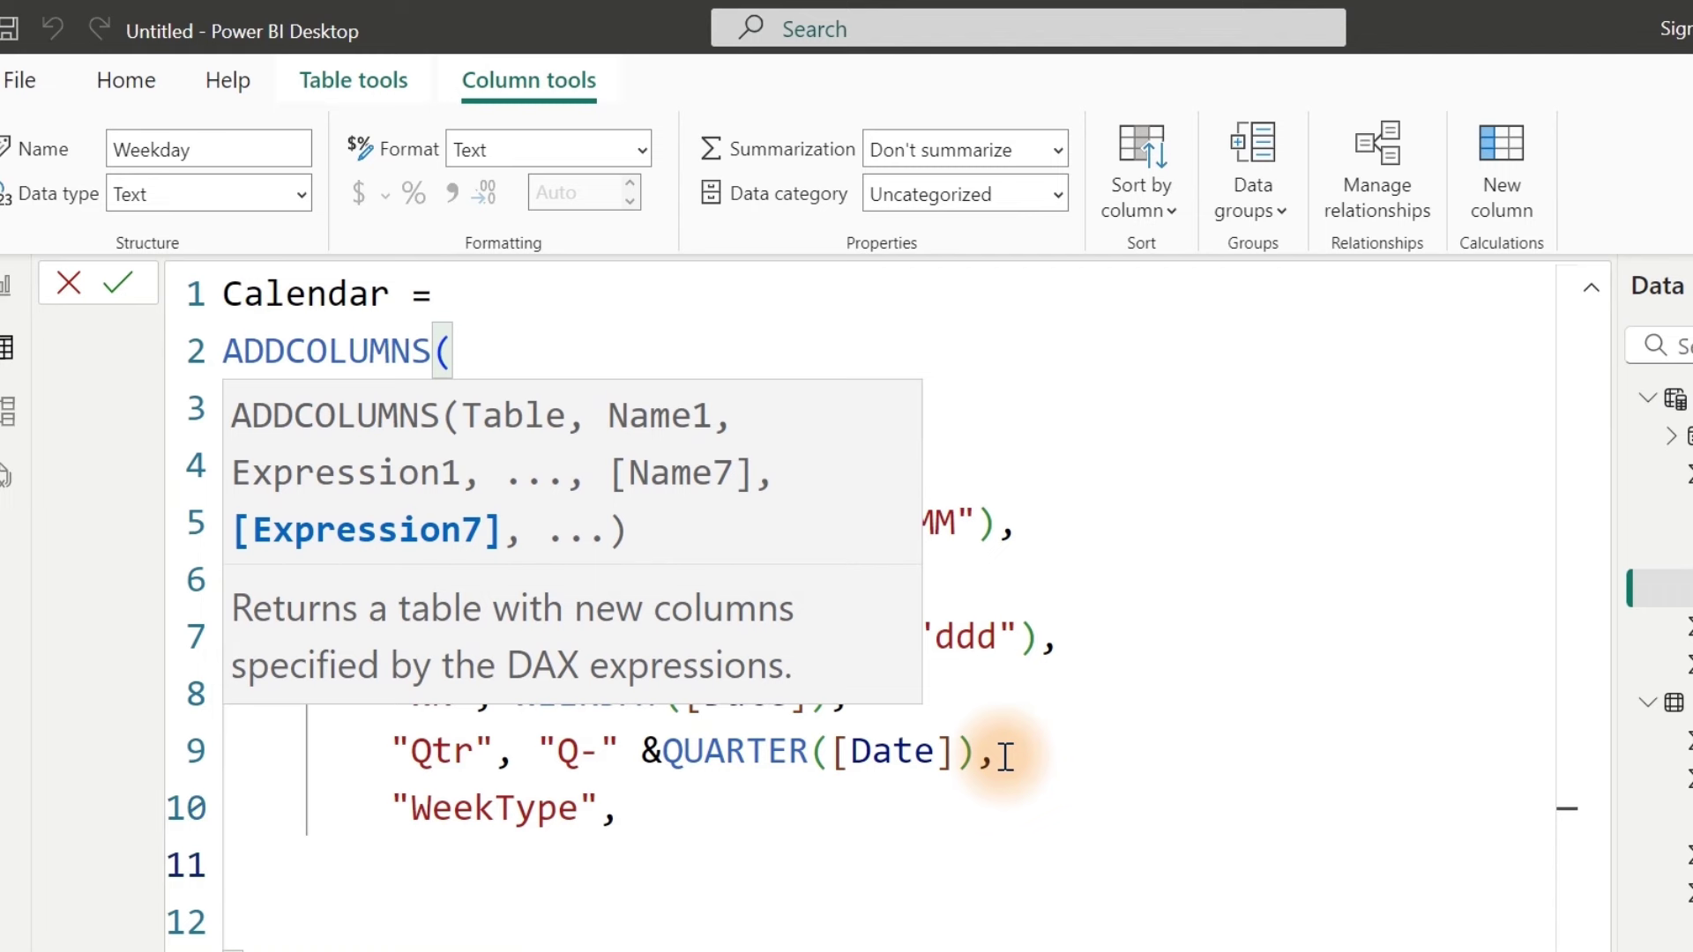
text(swt)
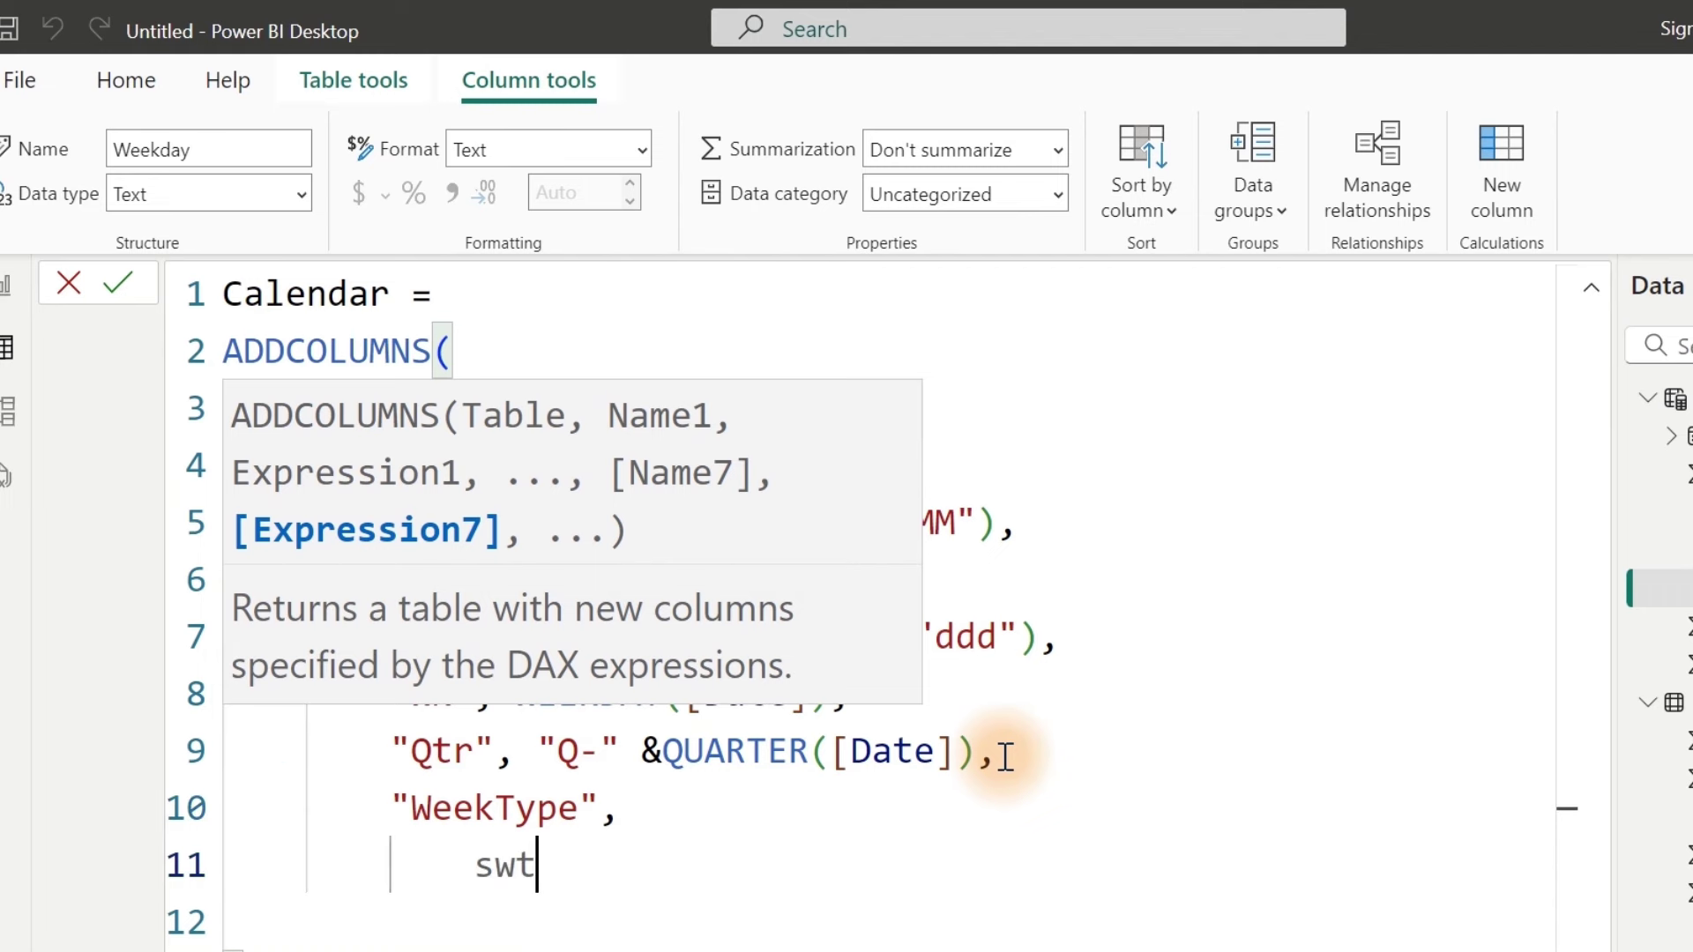
key(BackSpace)
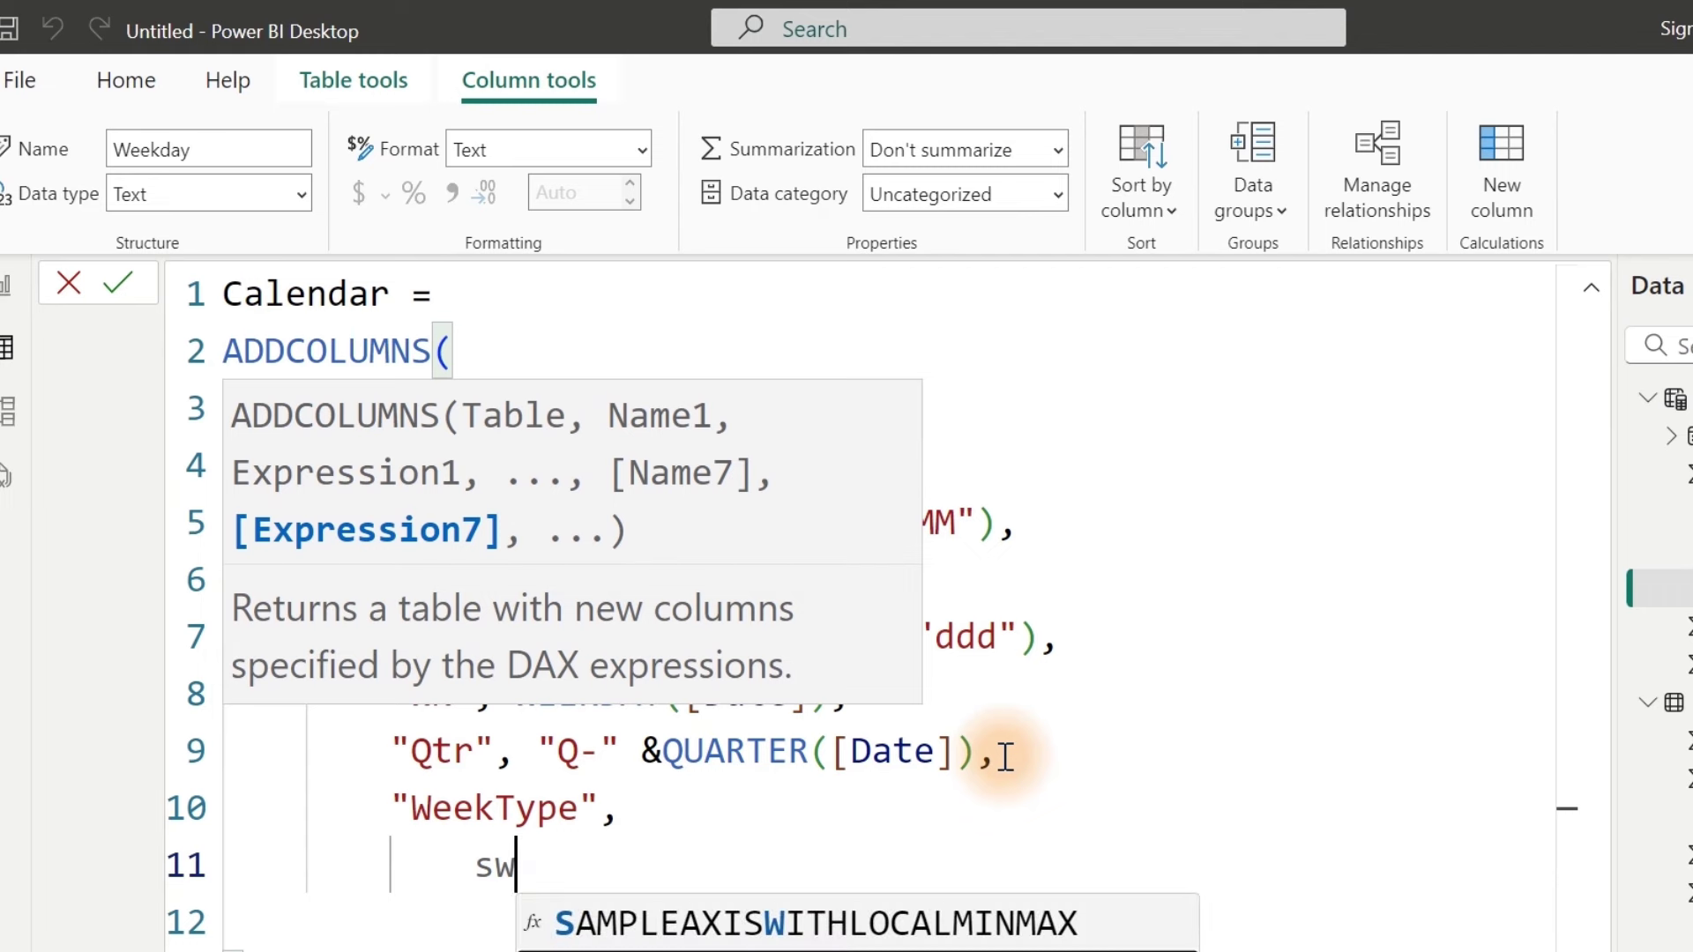
text(i)
key(Tab)
key(Return)
text(true)
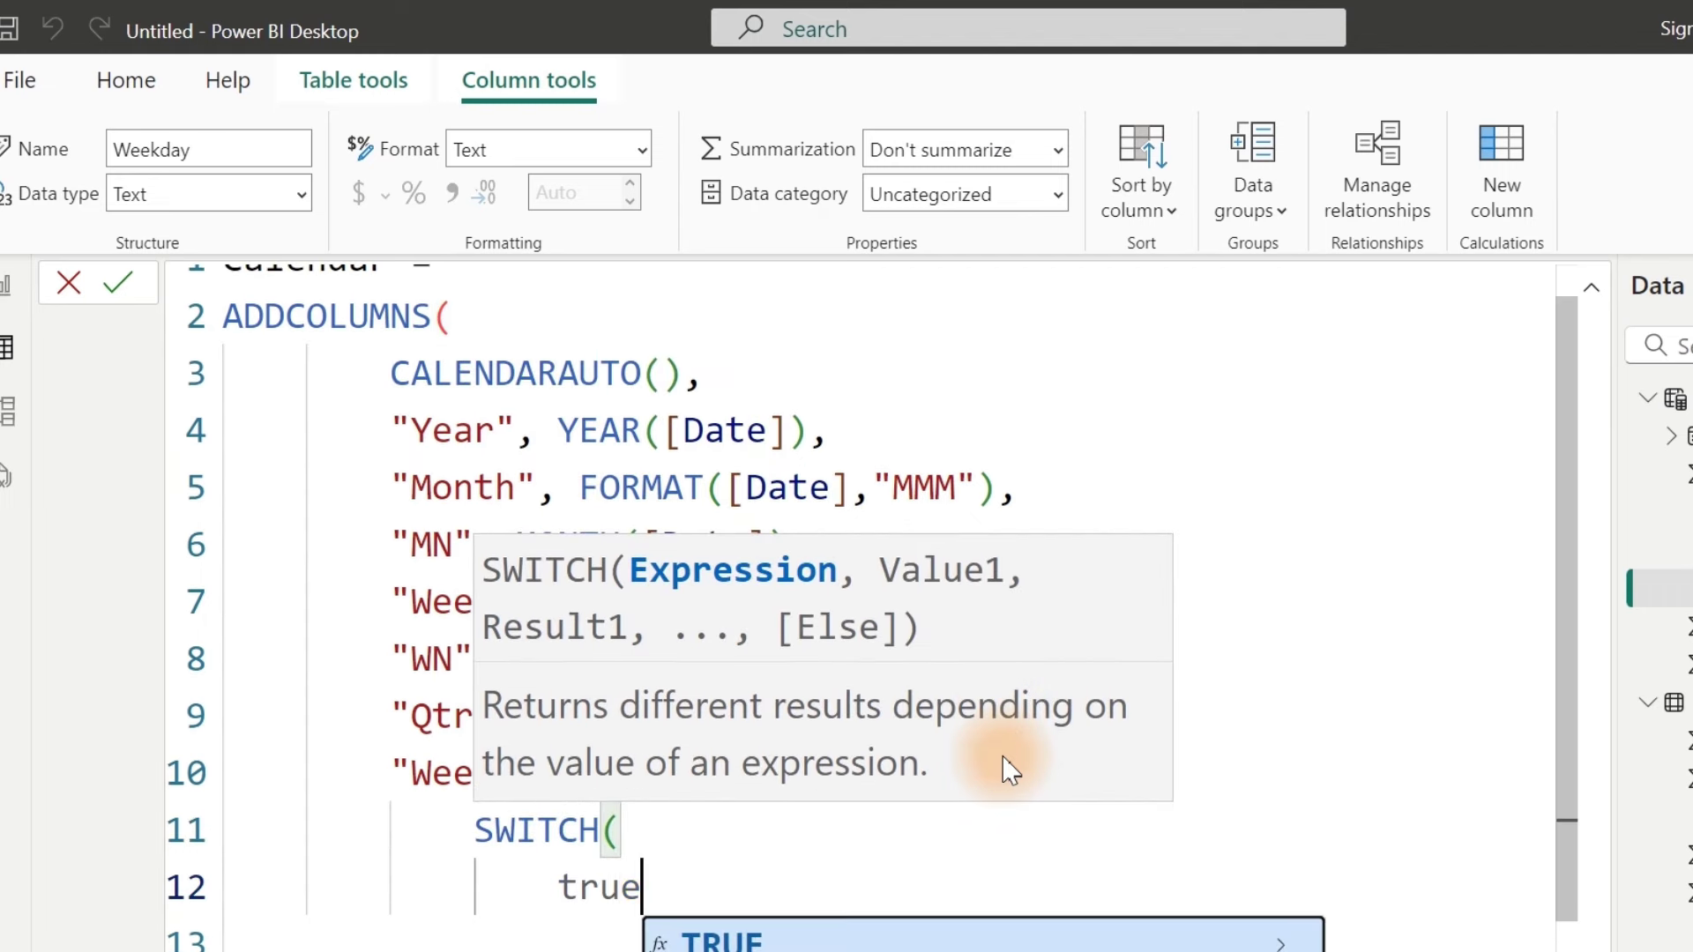
key(Tab)
text(),)
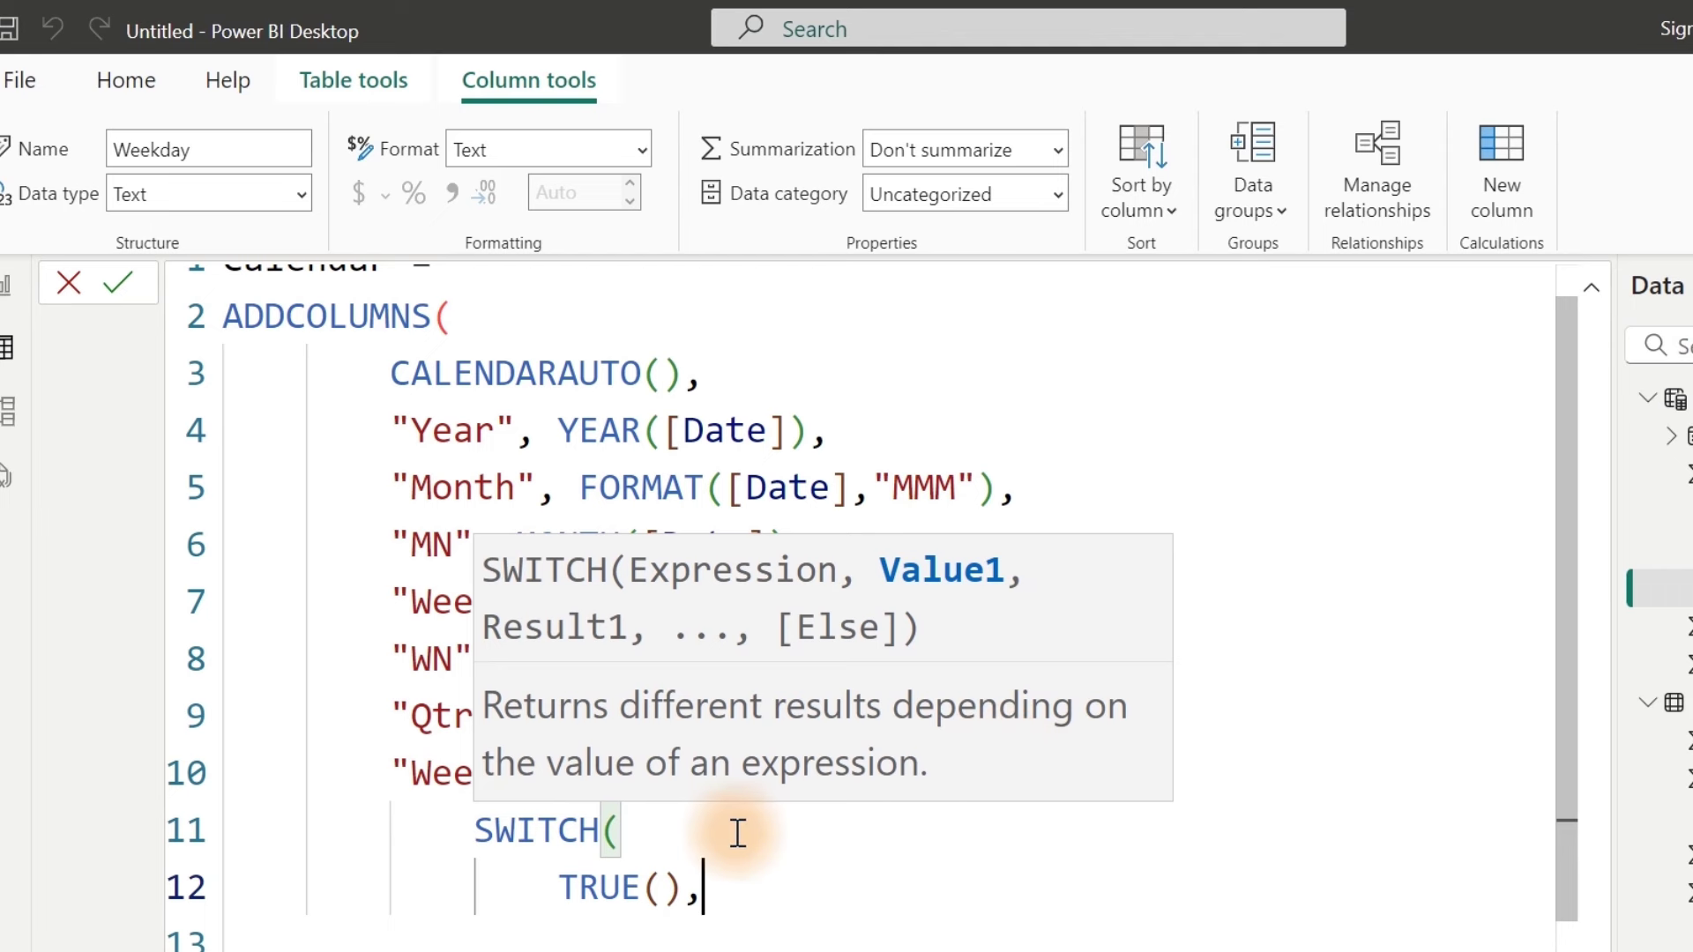
mouse_move(725, 891)
mouse_down()
mouse_move(609, 888)
mouse_move(506, 831)
mouse_move(473, 790)
mouse_move(393, 776)
mouse_move(938, 737)
mouse_move(989, 710)
mouse_up()
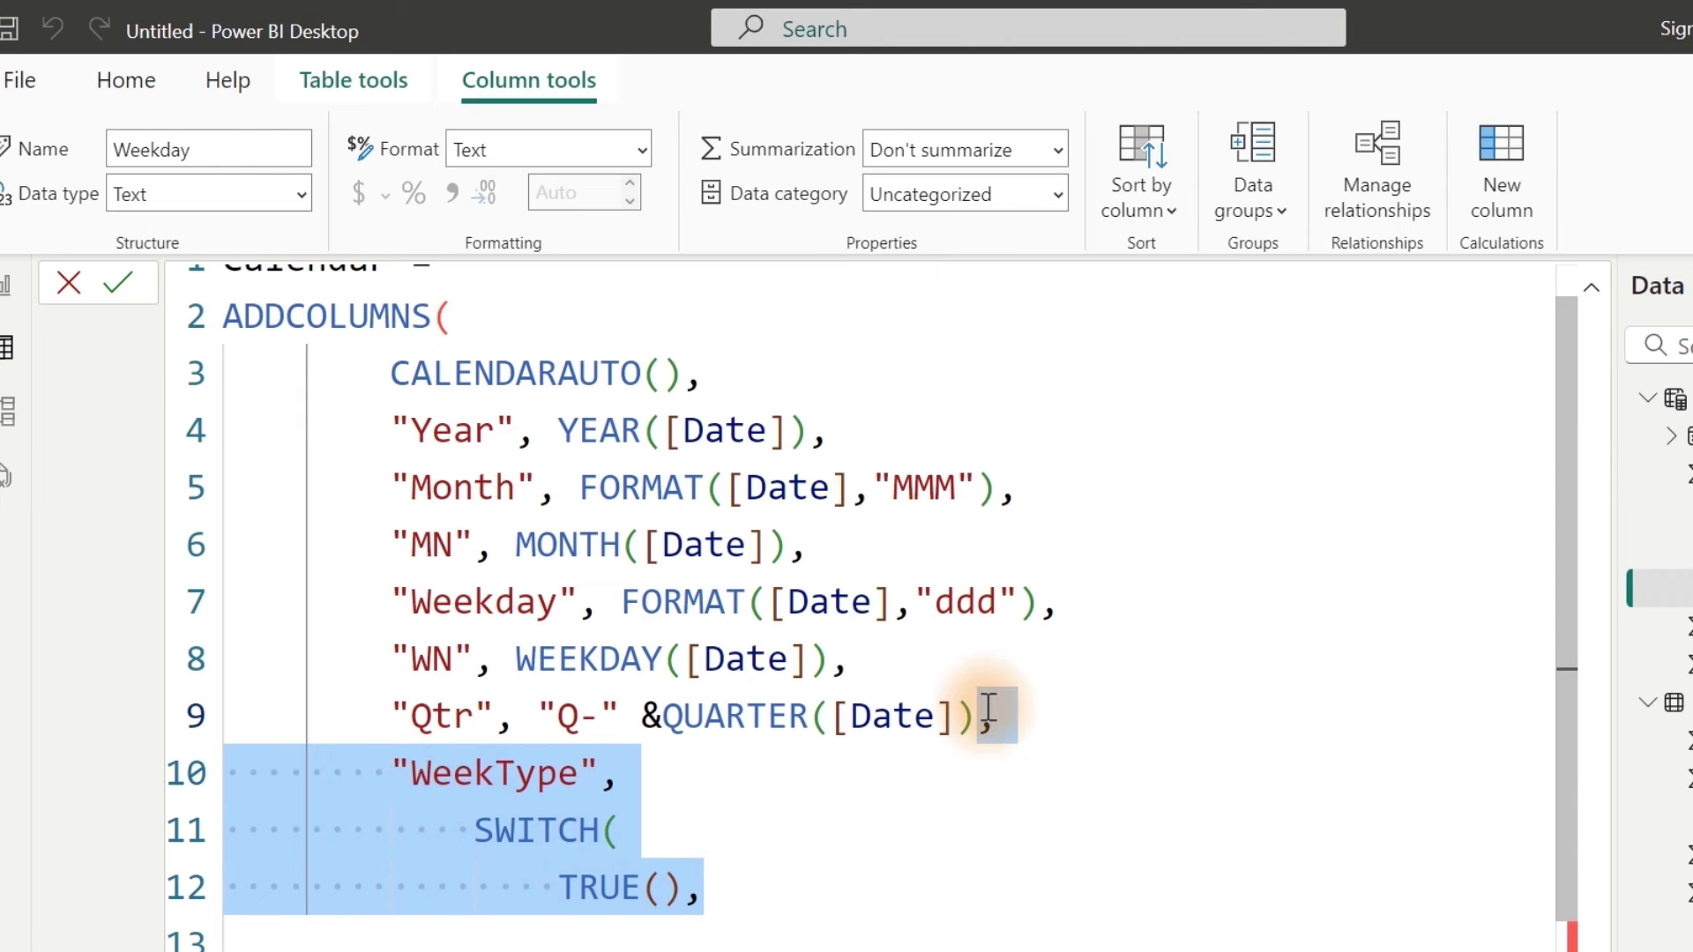
key(Delete)
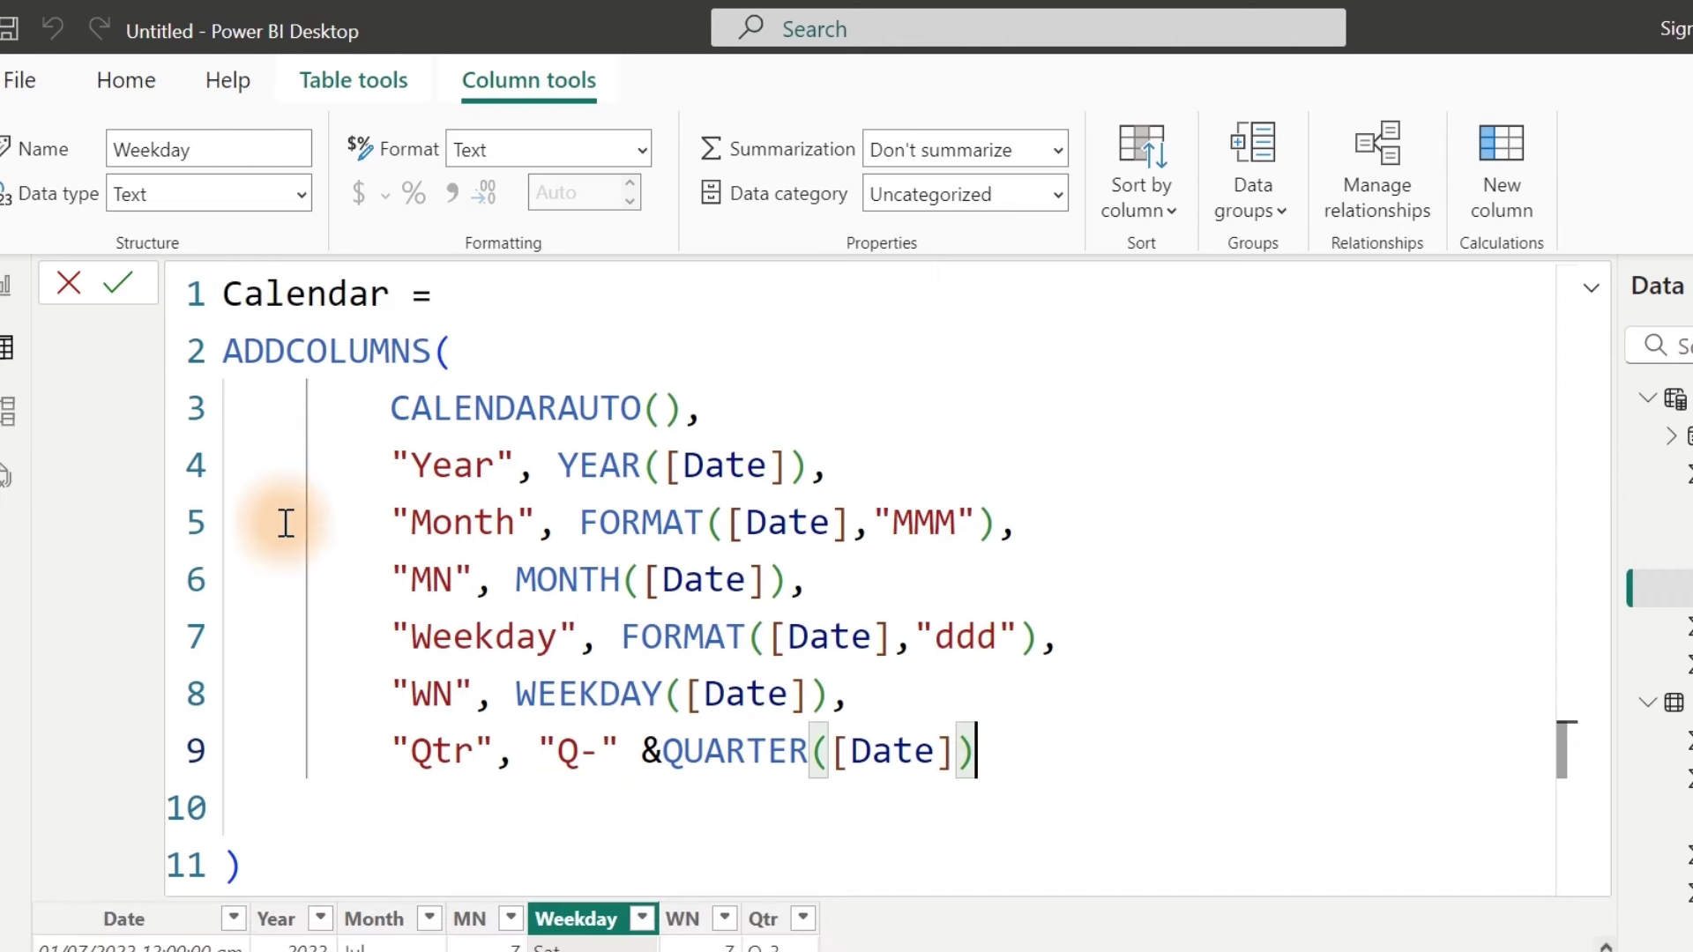
click(69, 284)
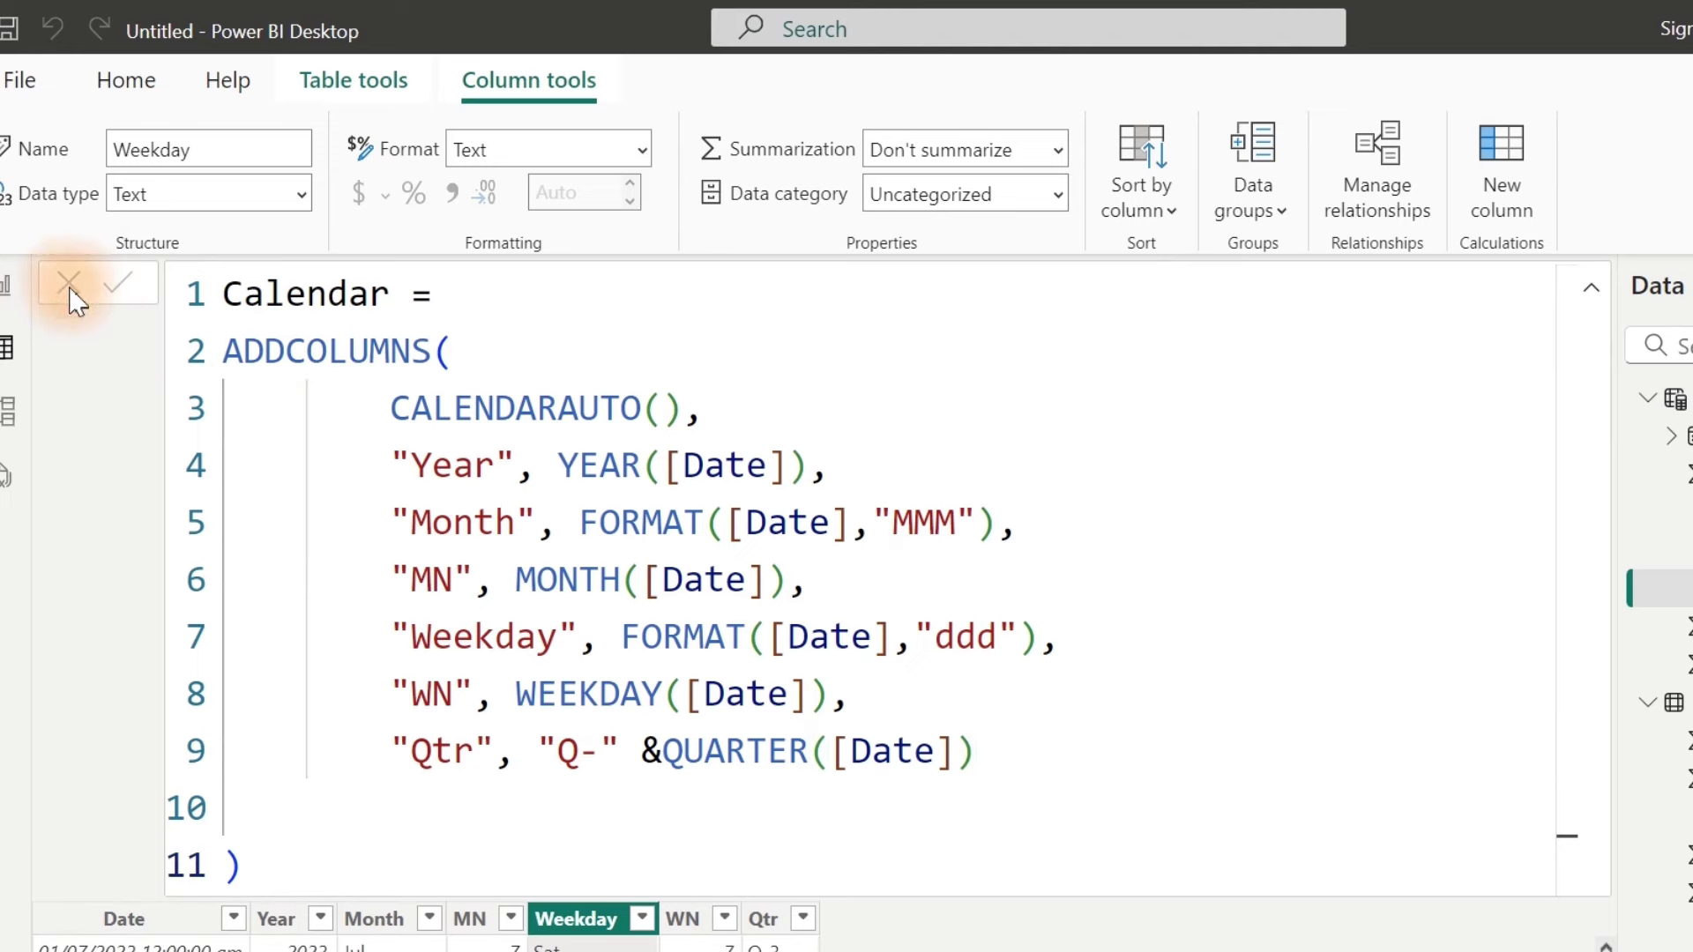
Step: Collapse the Calendar table's formula to a single line to reveal its data rows
click(1592, 296)
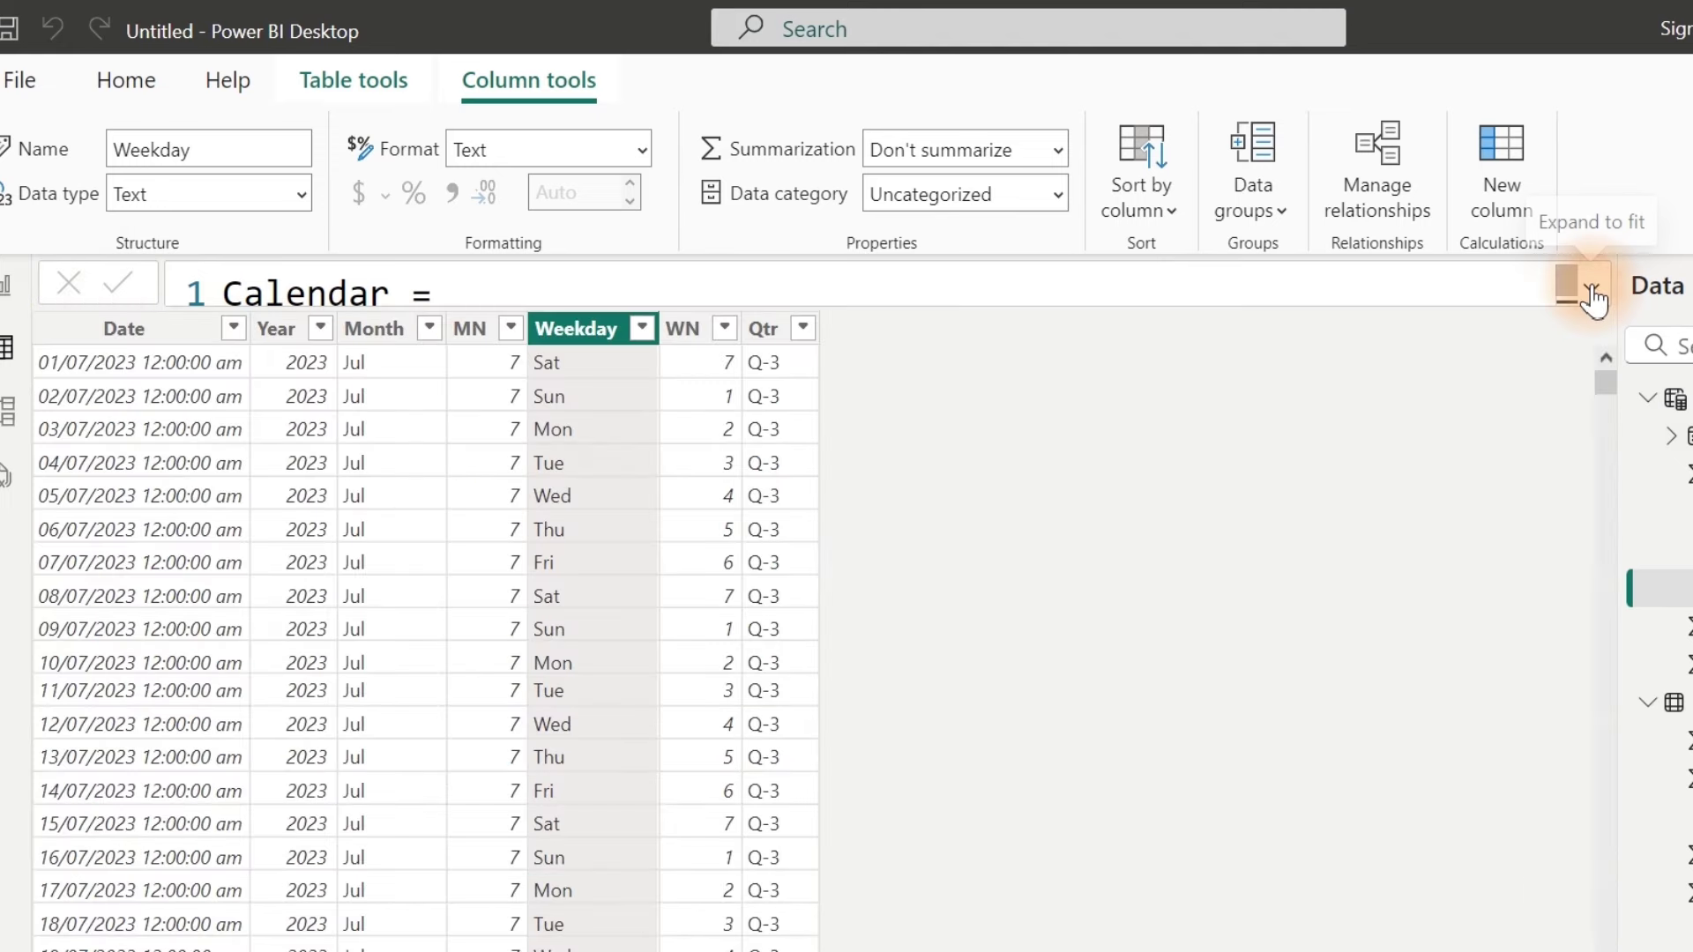
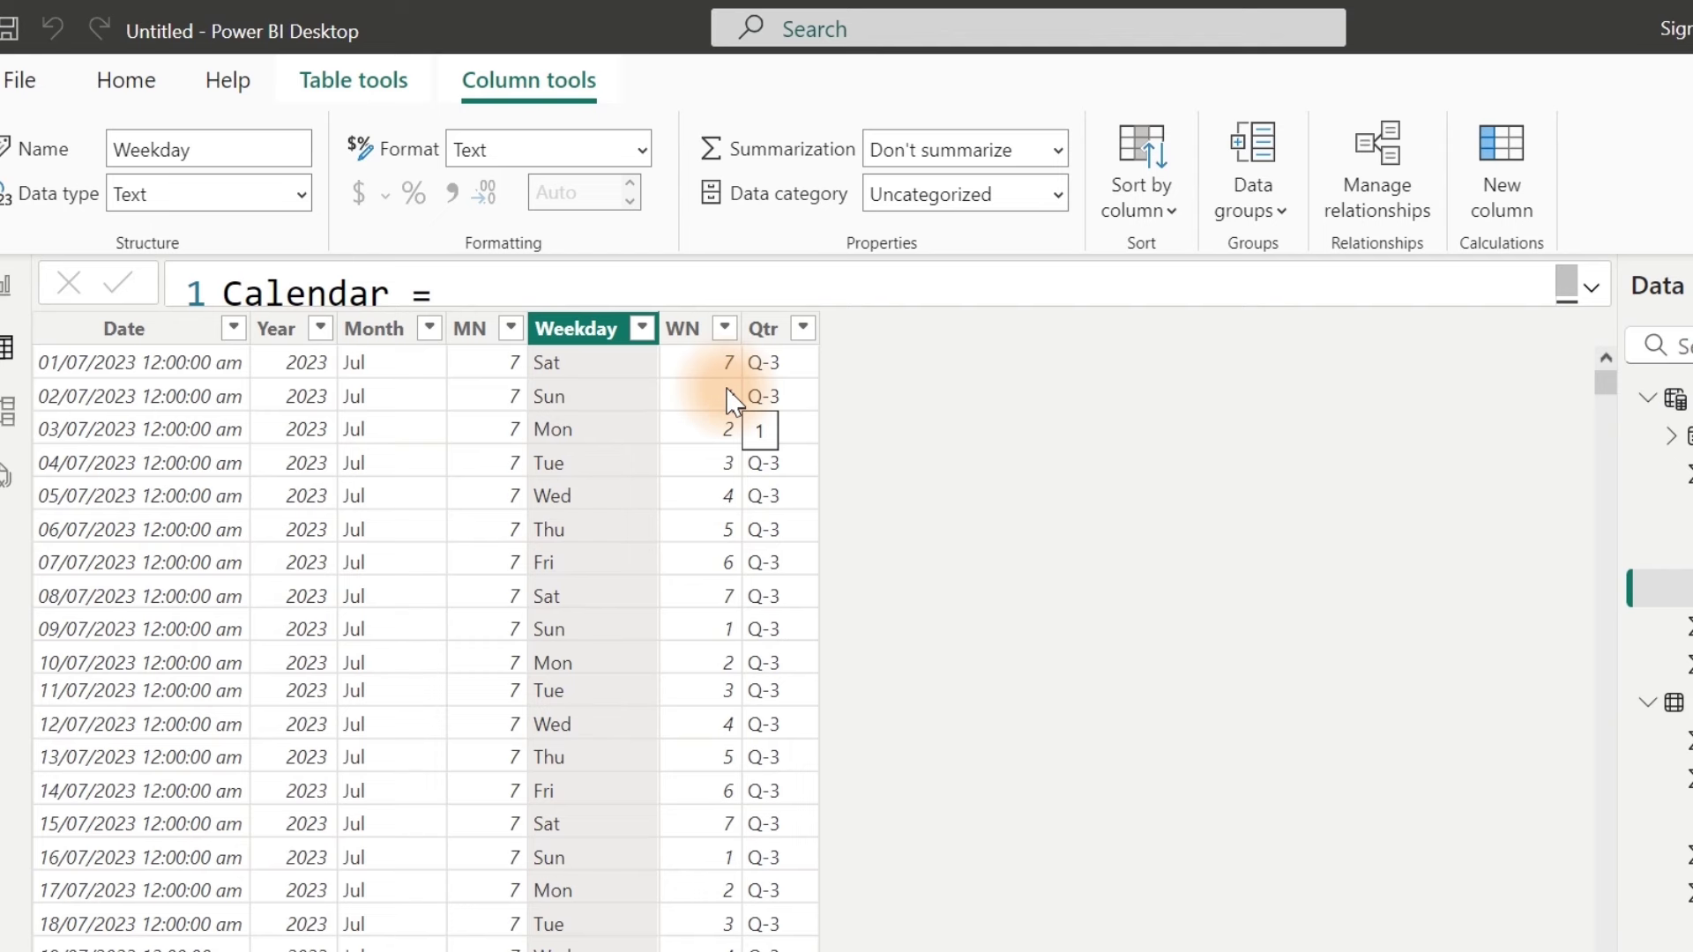
Step: Expand the Calendar formula and add a "WeekType" column starting with SWITCH(TRUE(), after Qtr, ending the Qtr line with a comma
click(1591, 289)
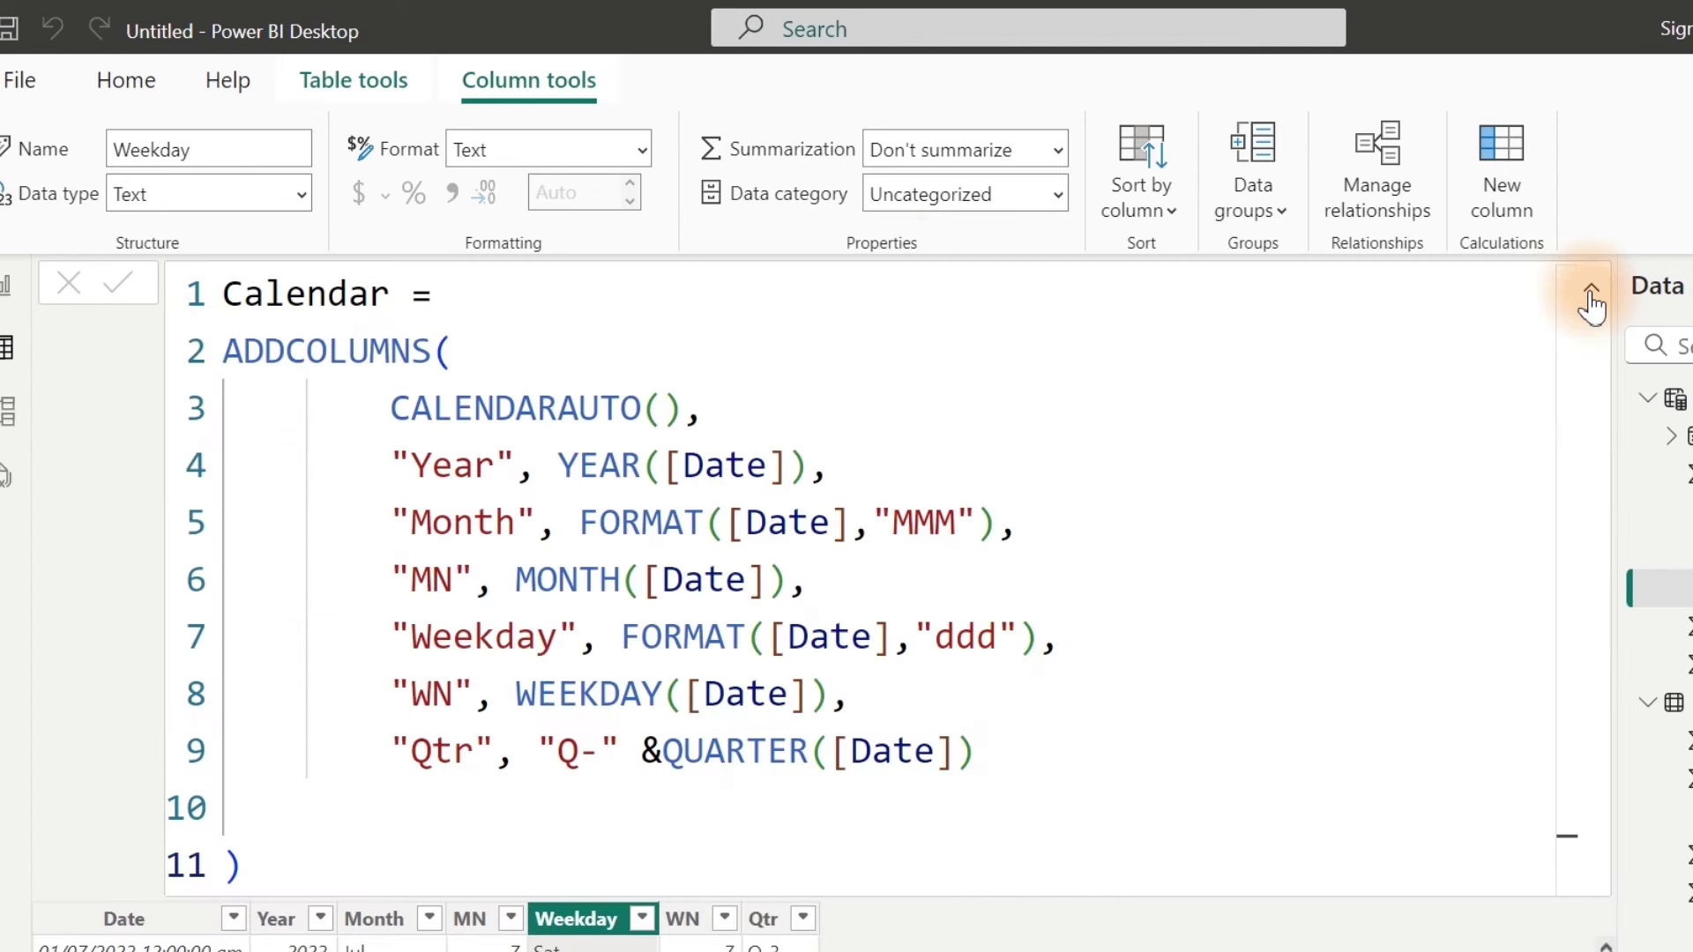
click(802, 791)
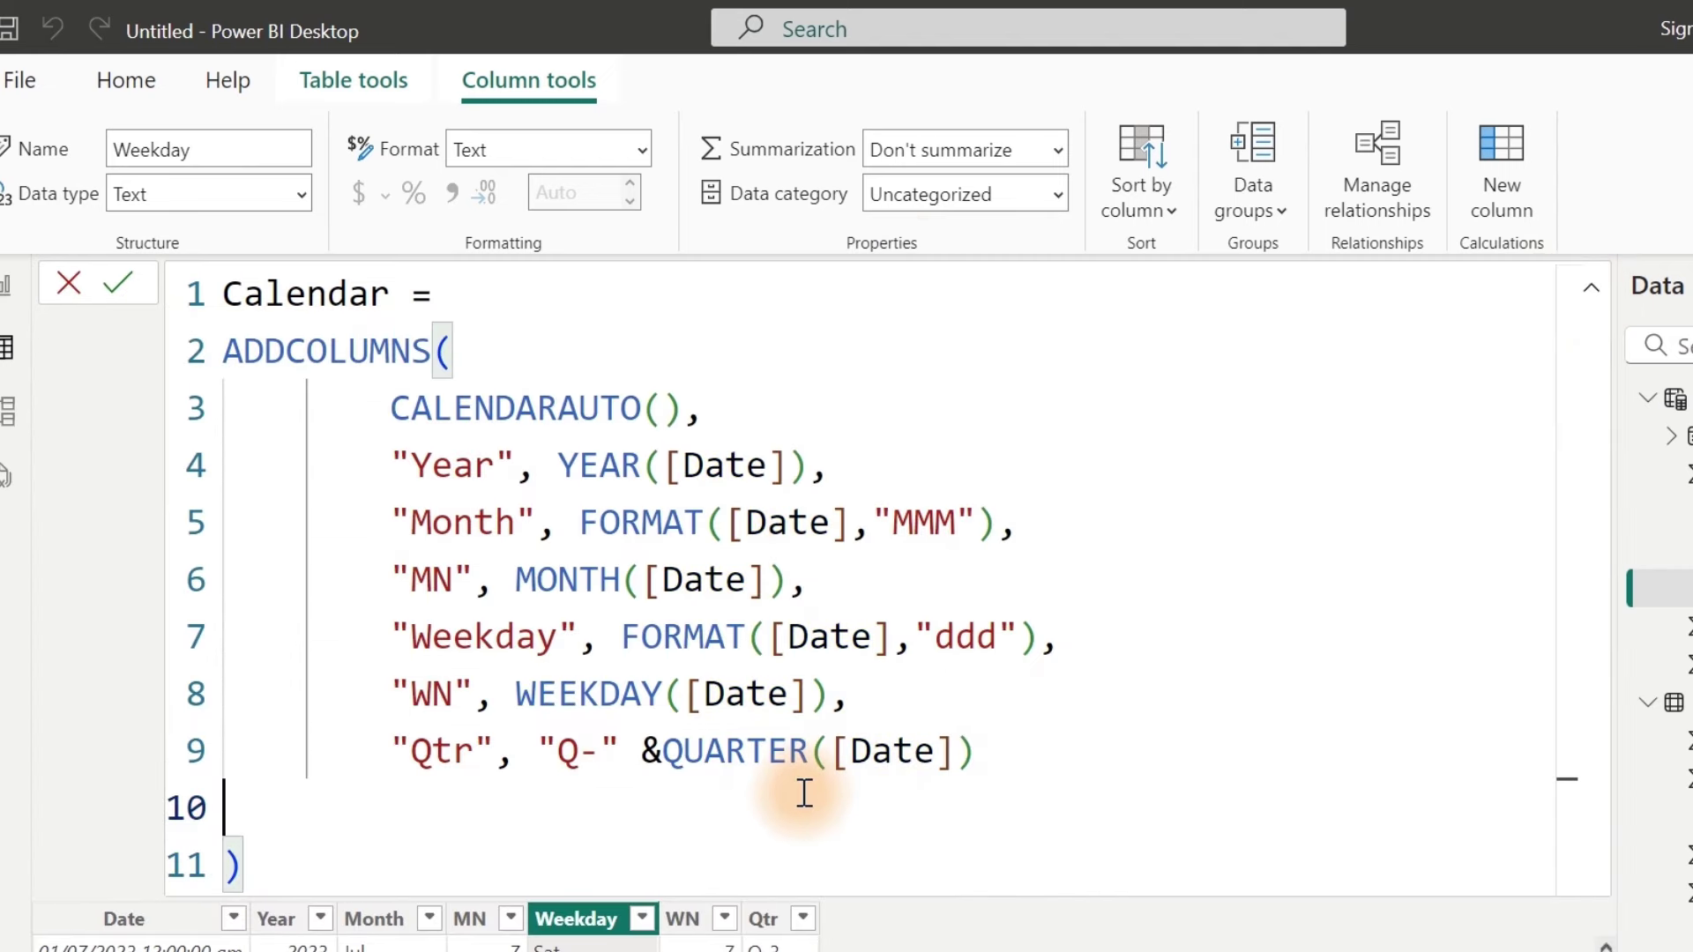
text(,     "WeekType",       SWITCH(         TRUE(),)
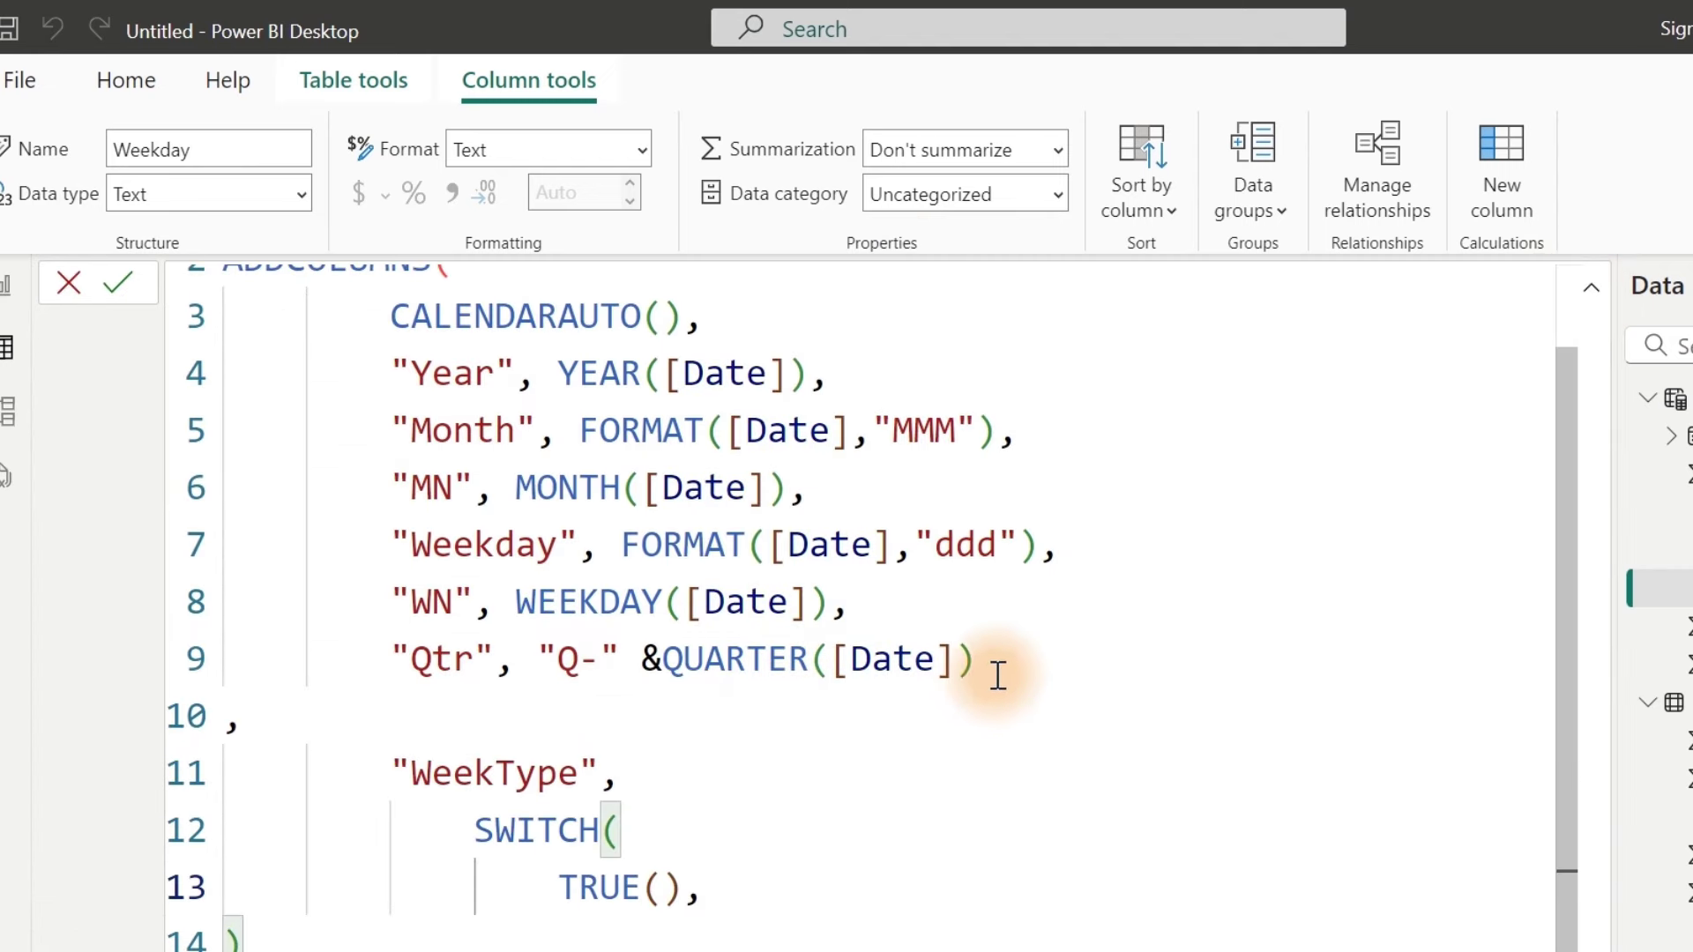
click(282, 732)
key(BackSpace)
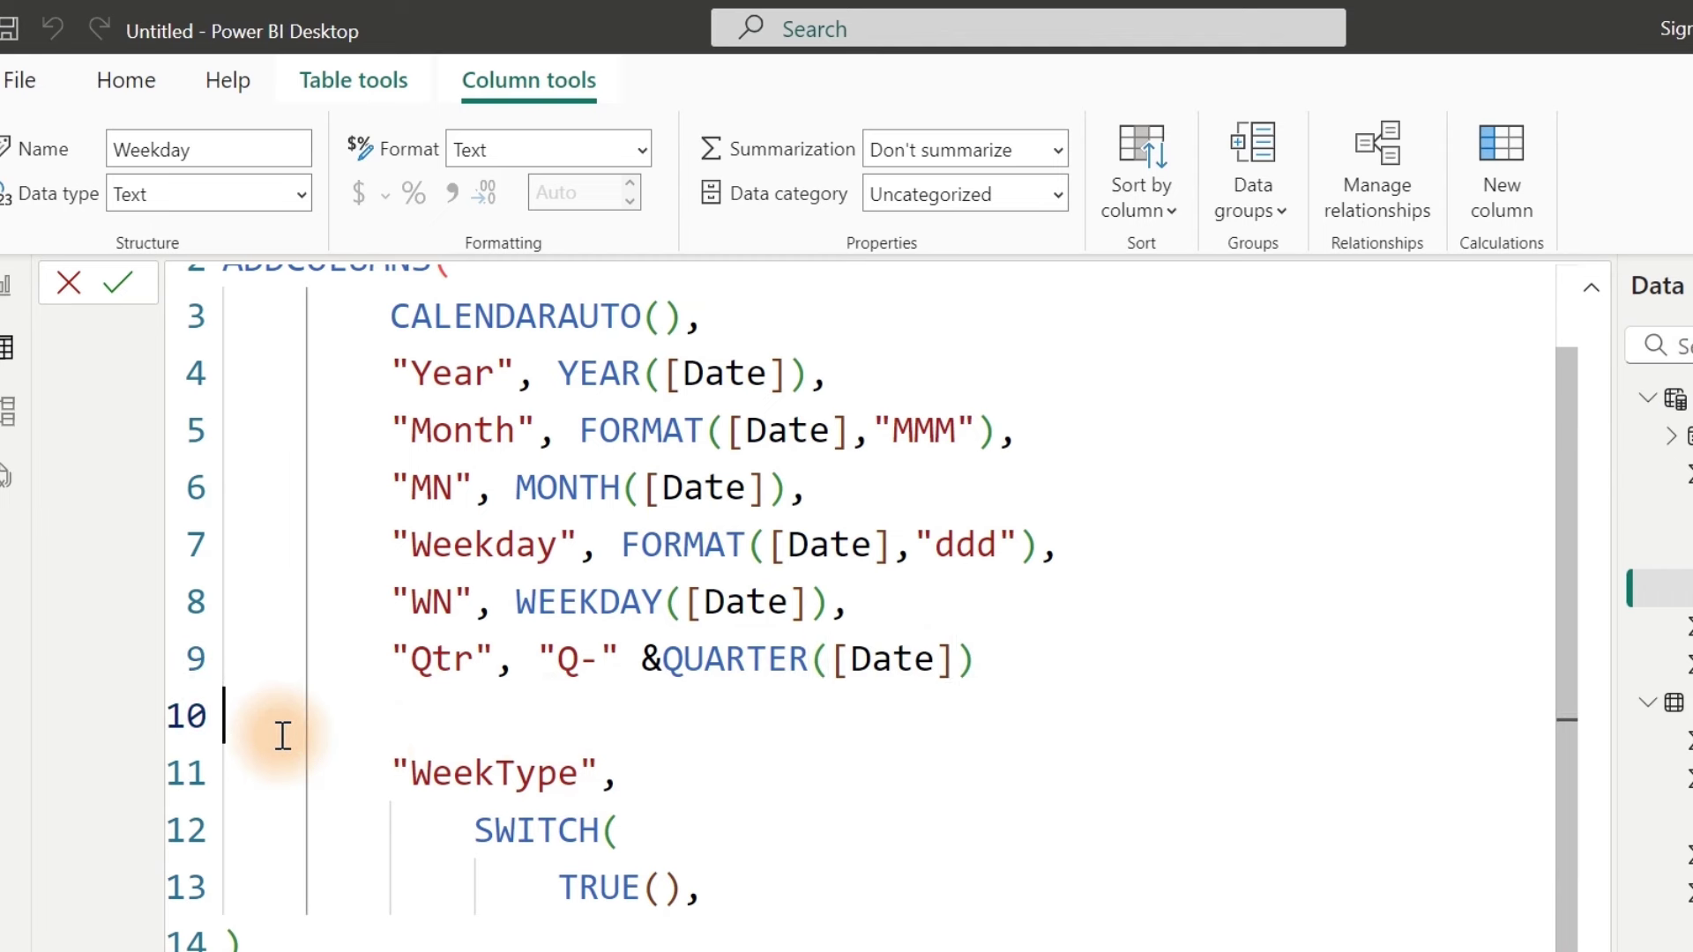
key(BackSpace)
text(,)
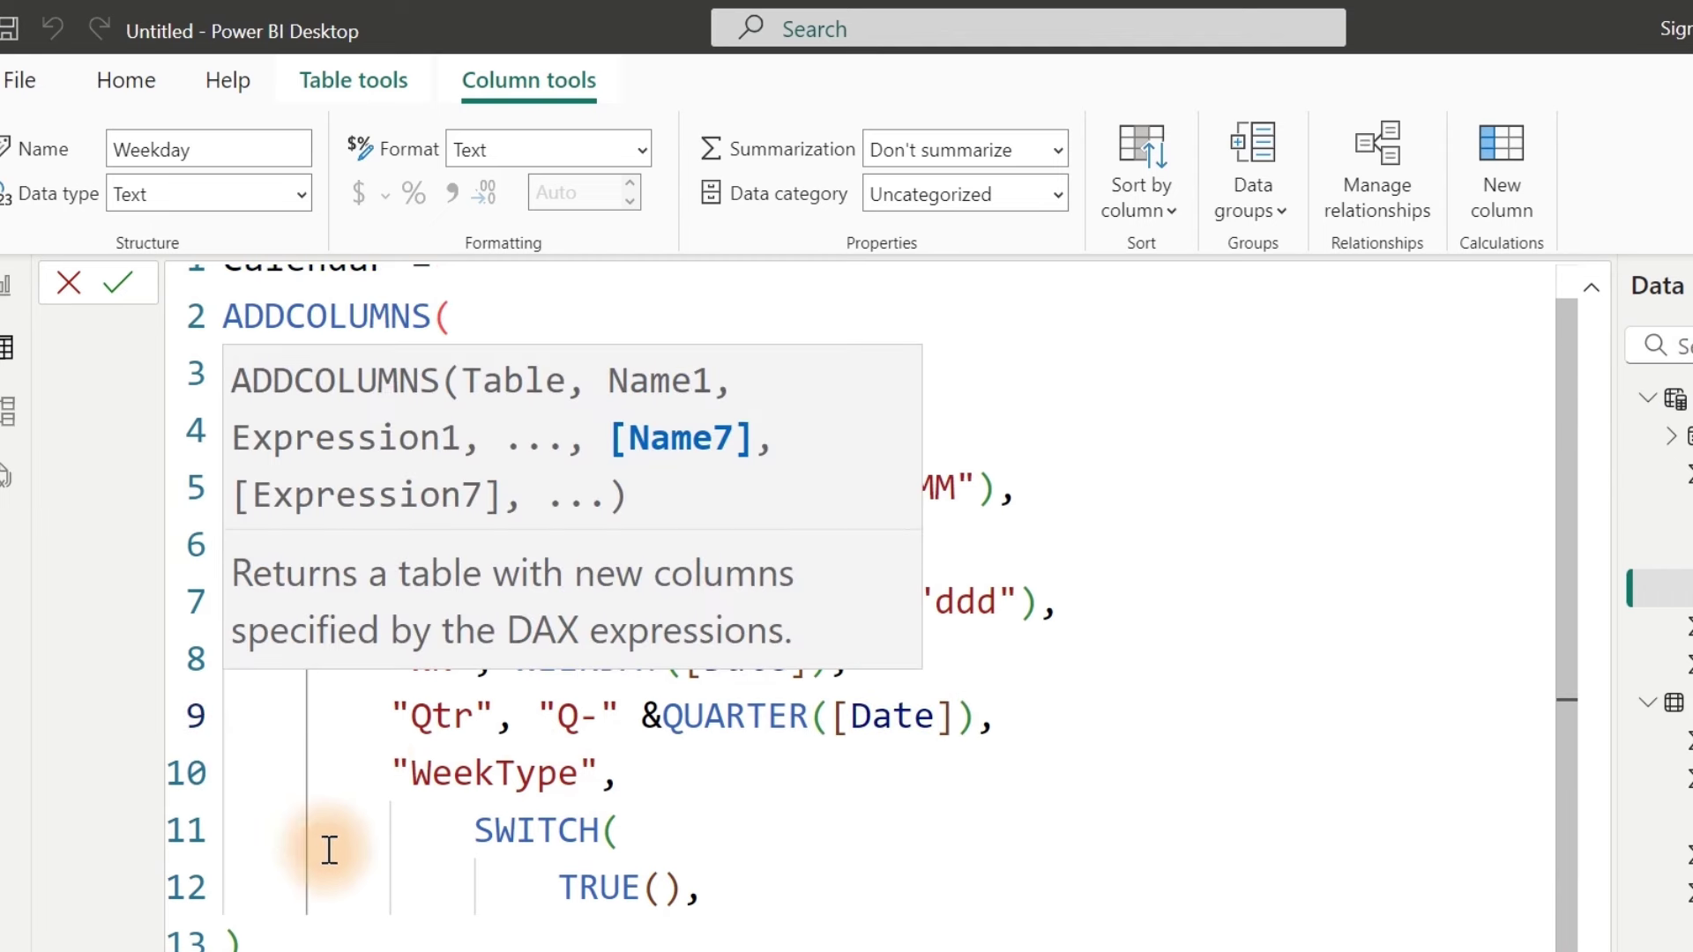
drag(367, 776, 634, 782)
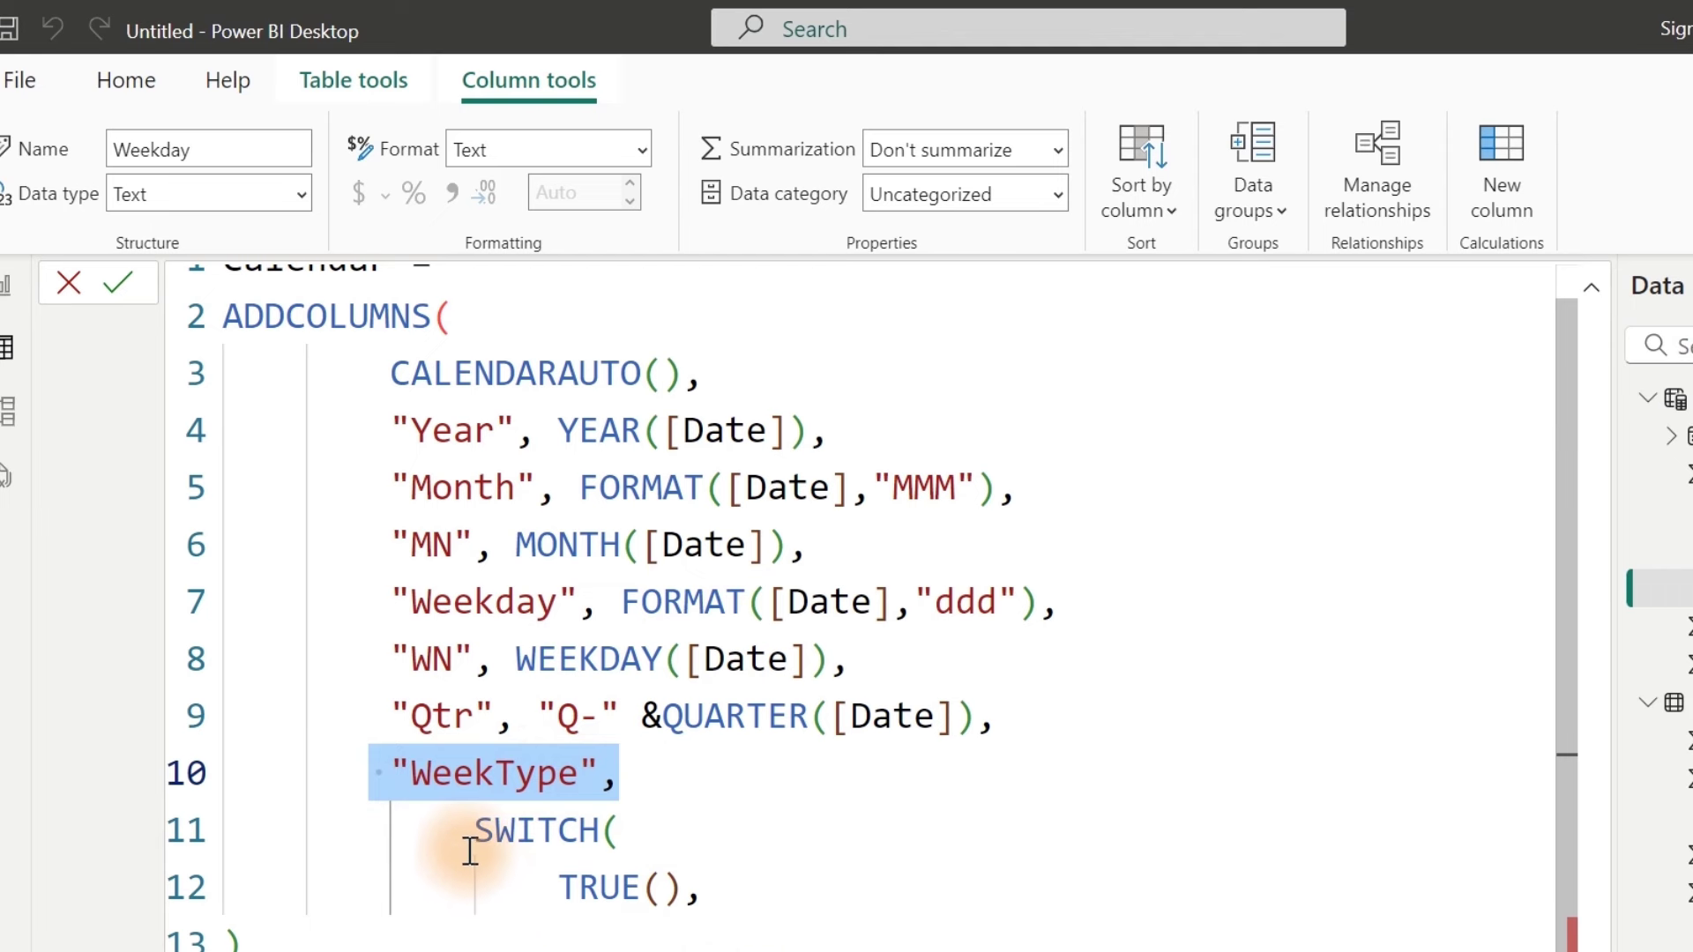
Step: Add the first SWITCH condition, WEEKDAY([Date])=7,"Weekend", on a new line below TRUE()
click(705, 889)
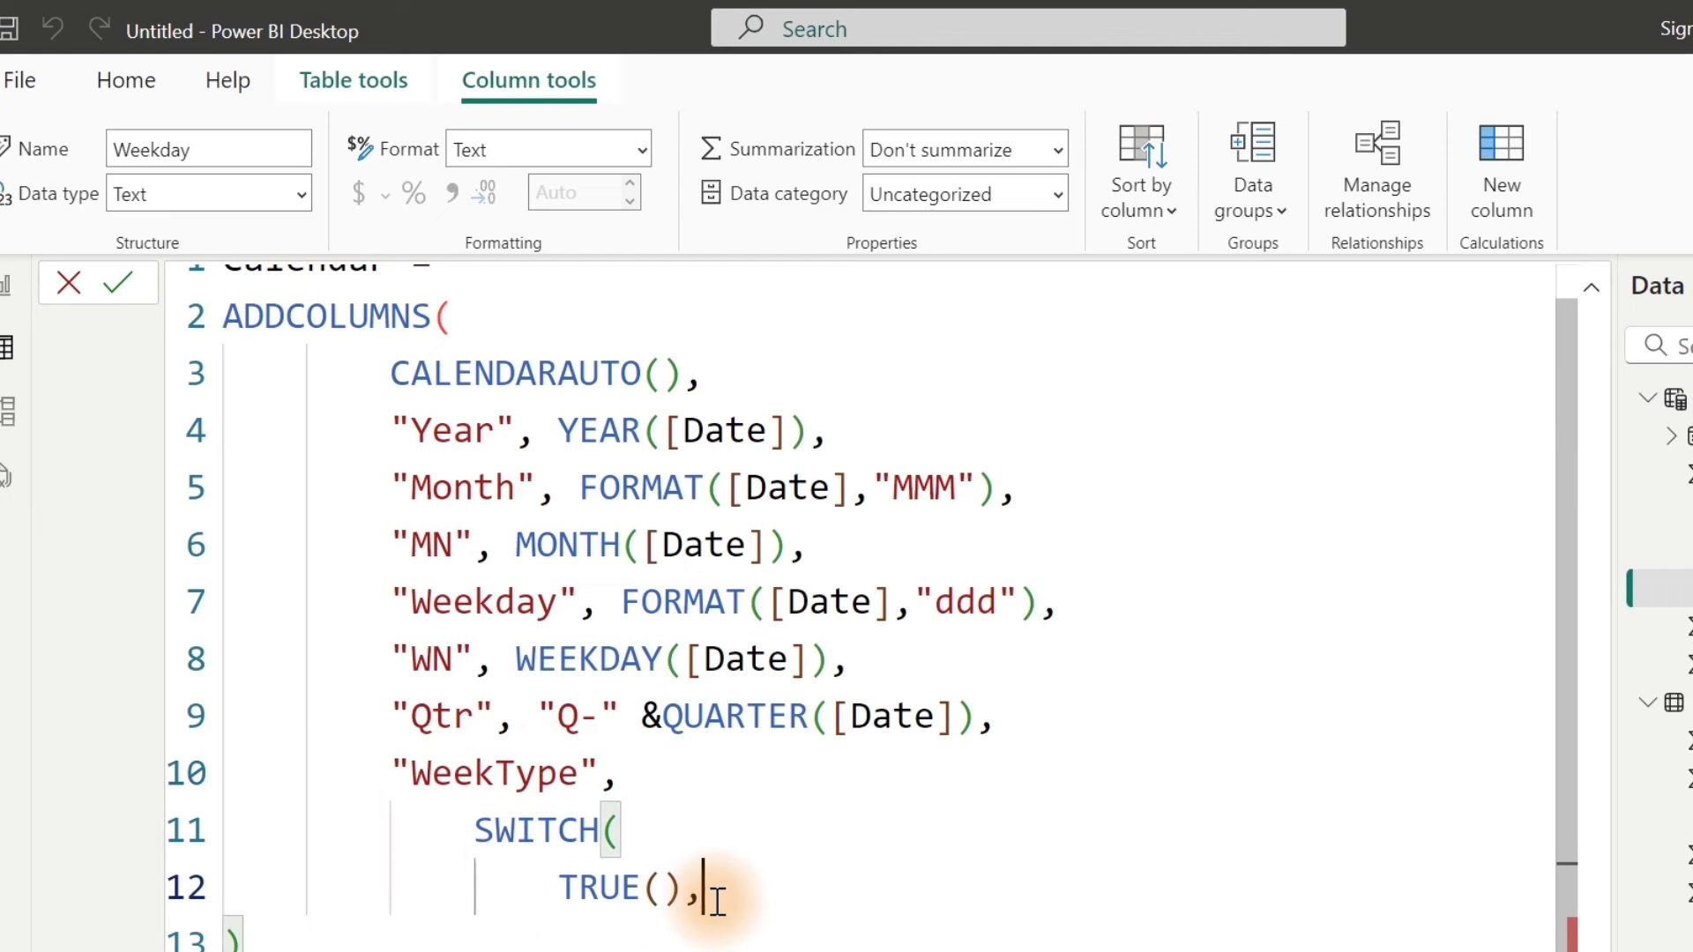
key(shift+Return)
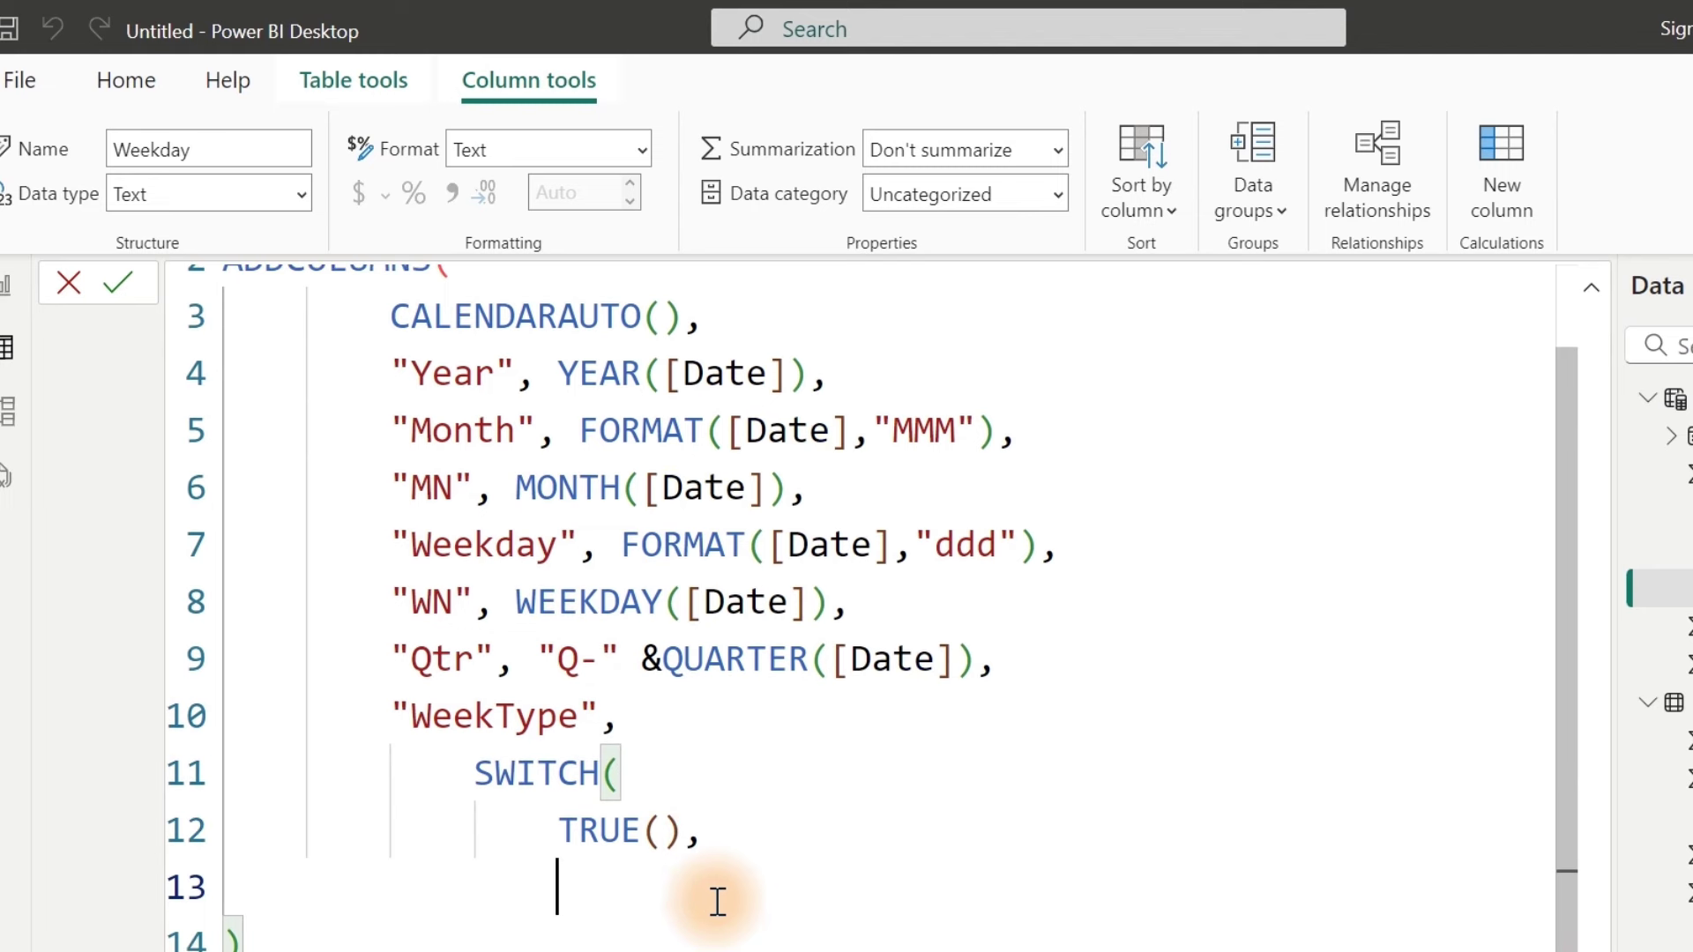
text(wee)
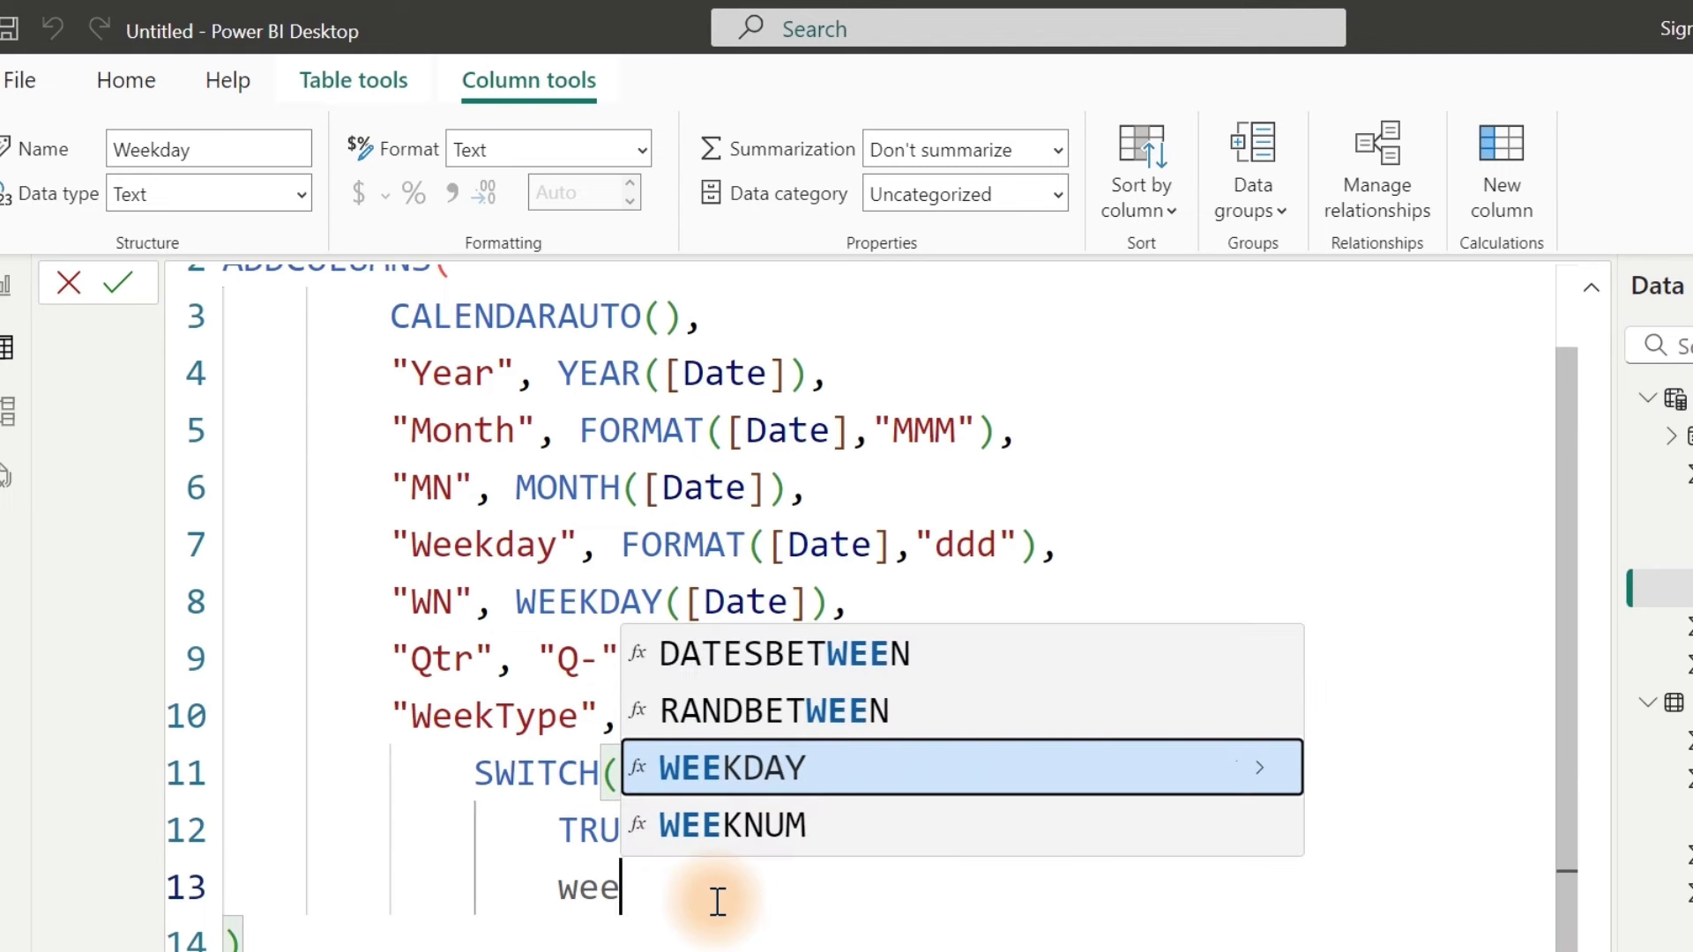
key(Tab)
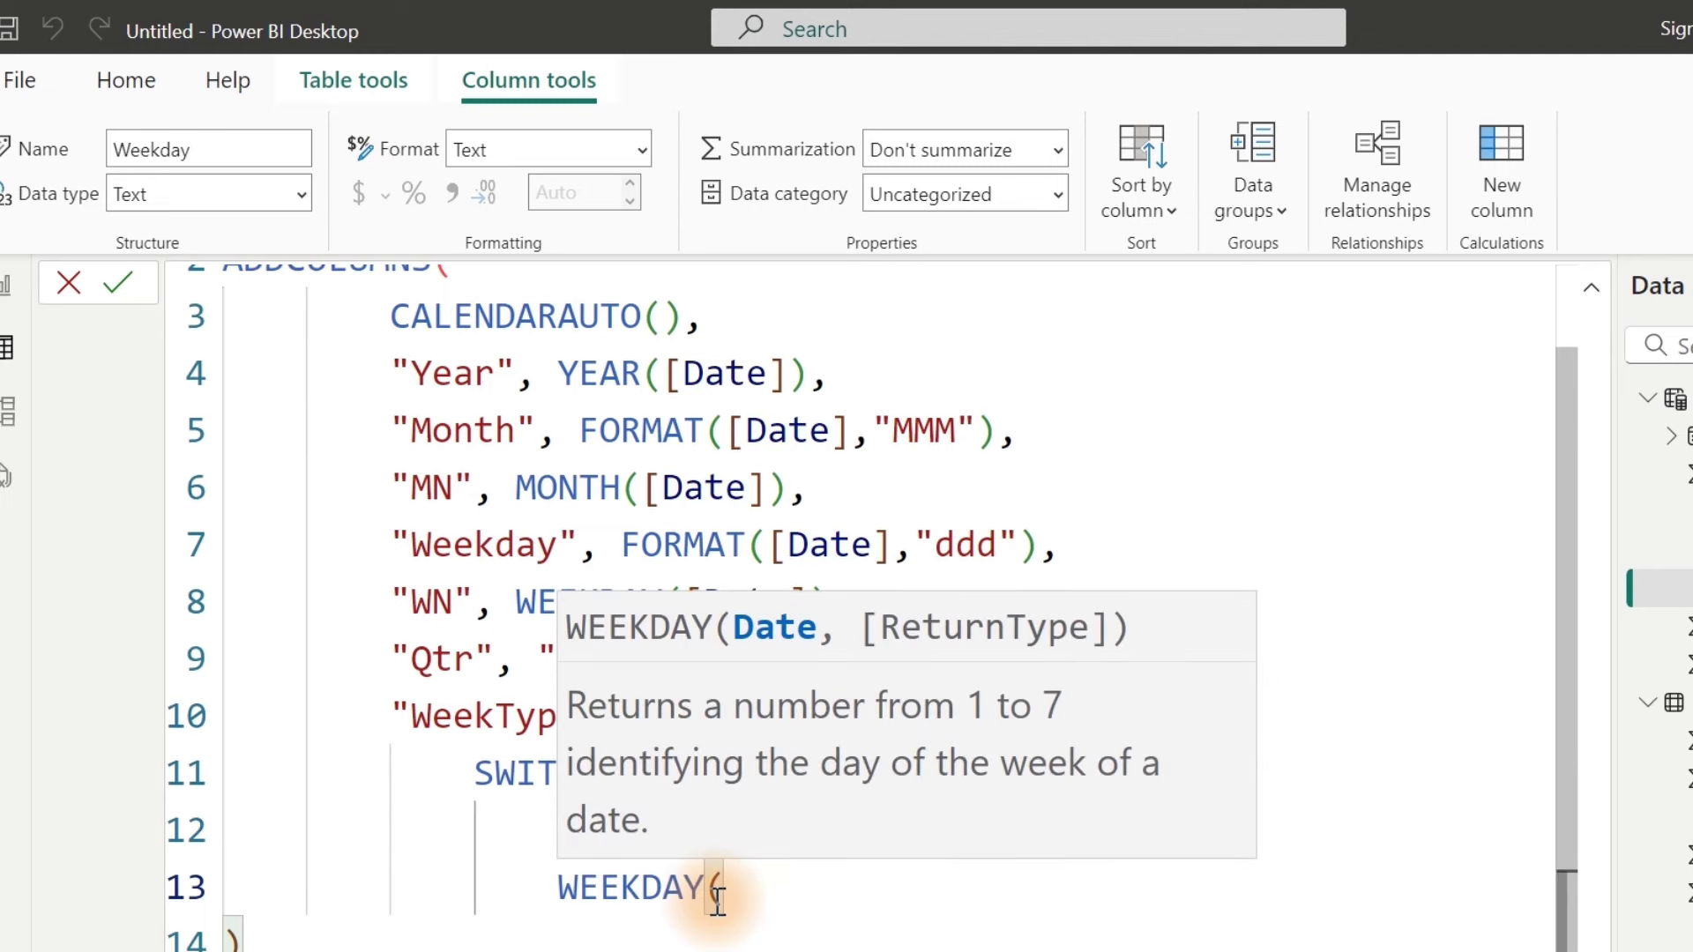
text([)
key(Tab)
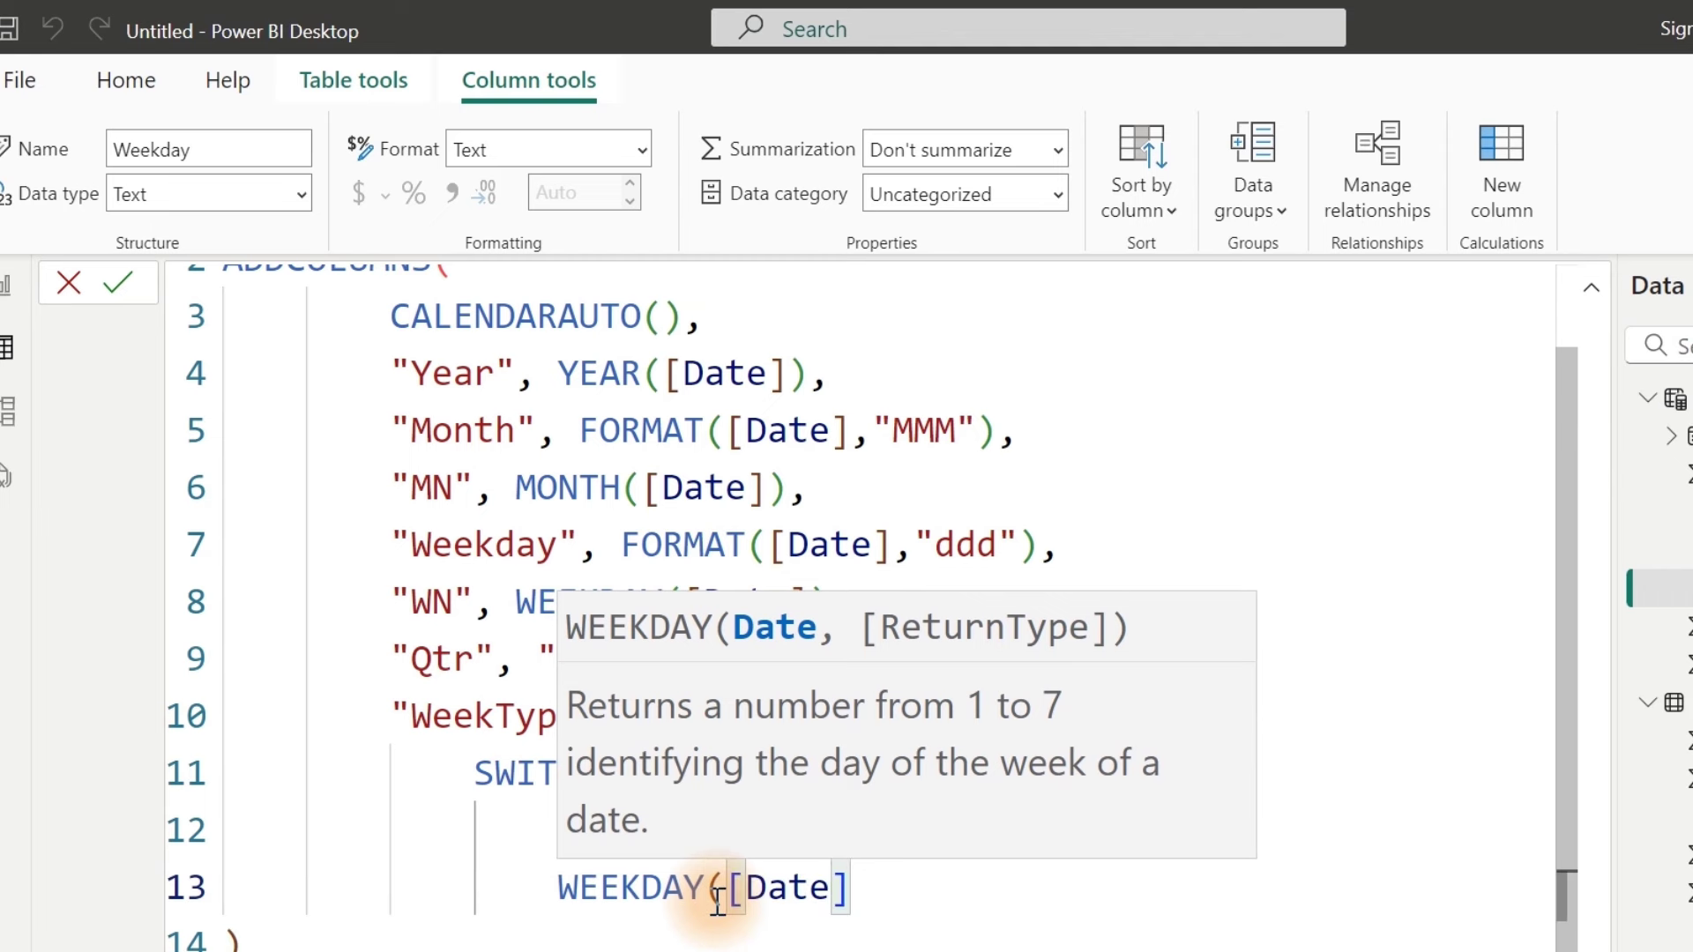
text()=7,)
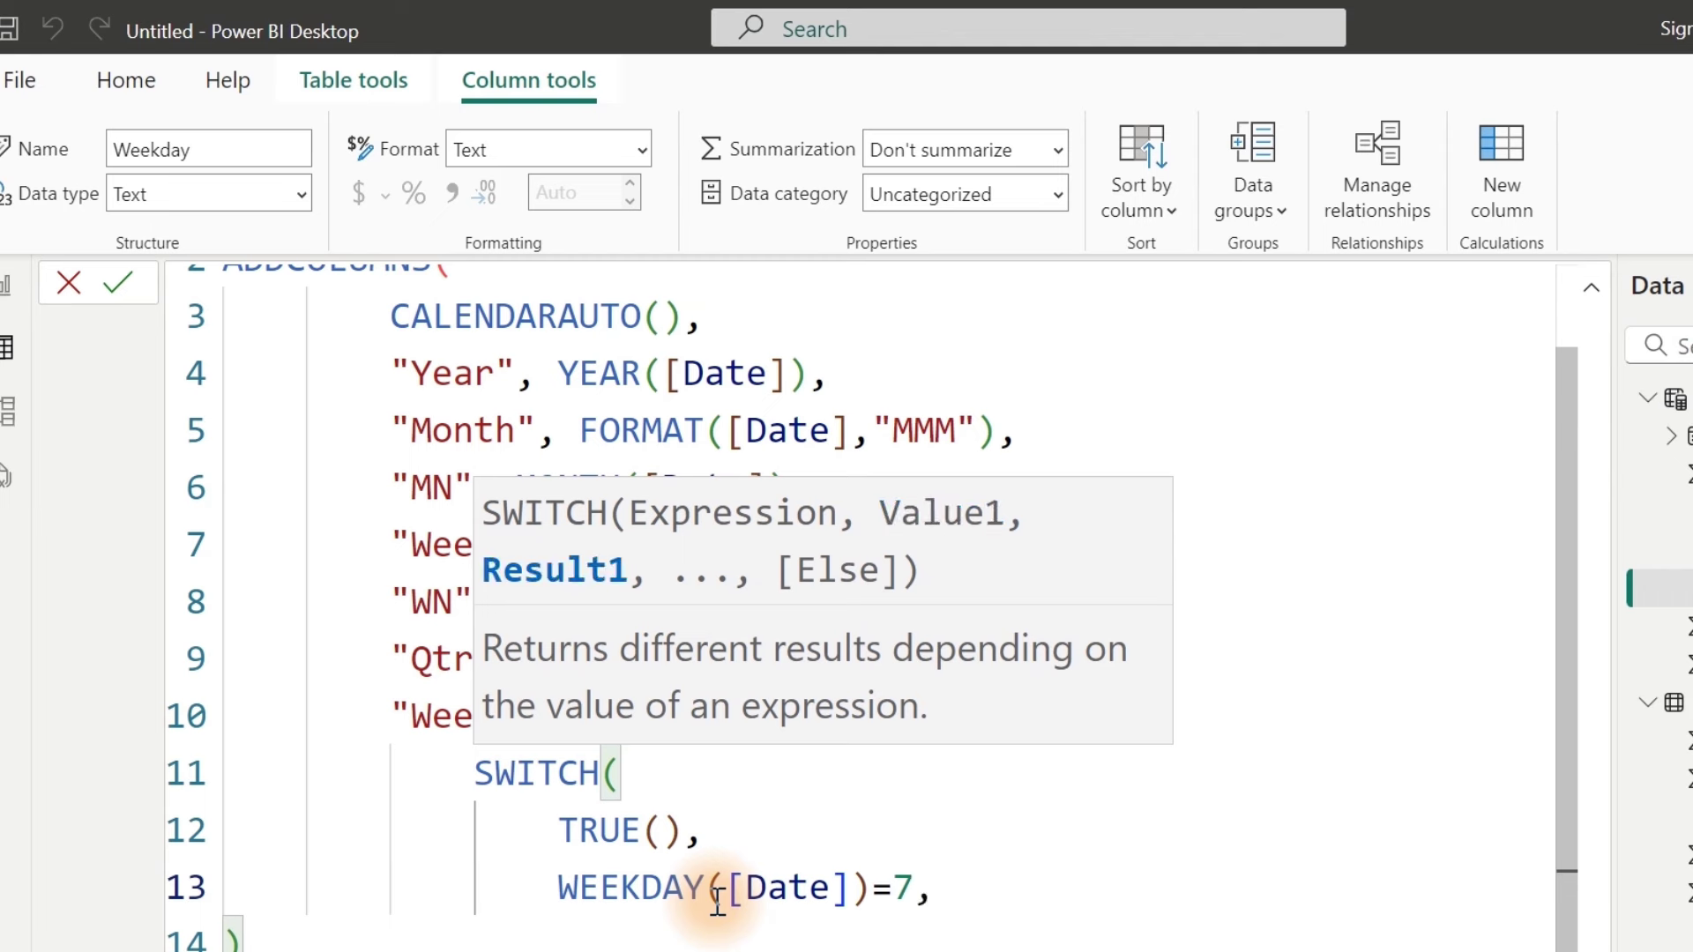
text(")
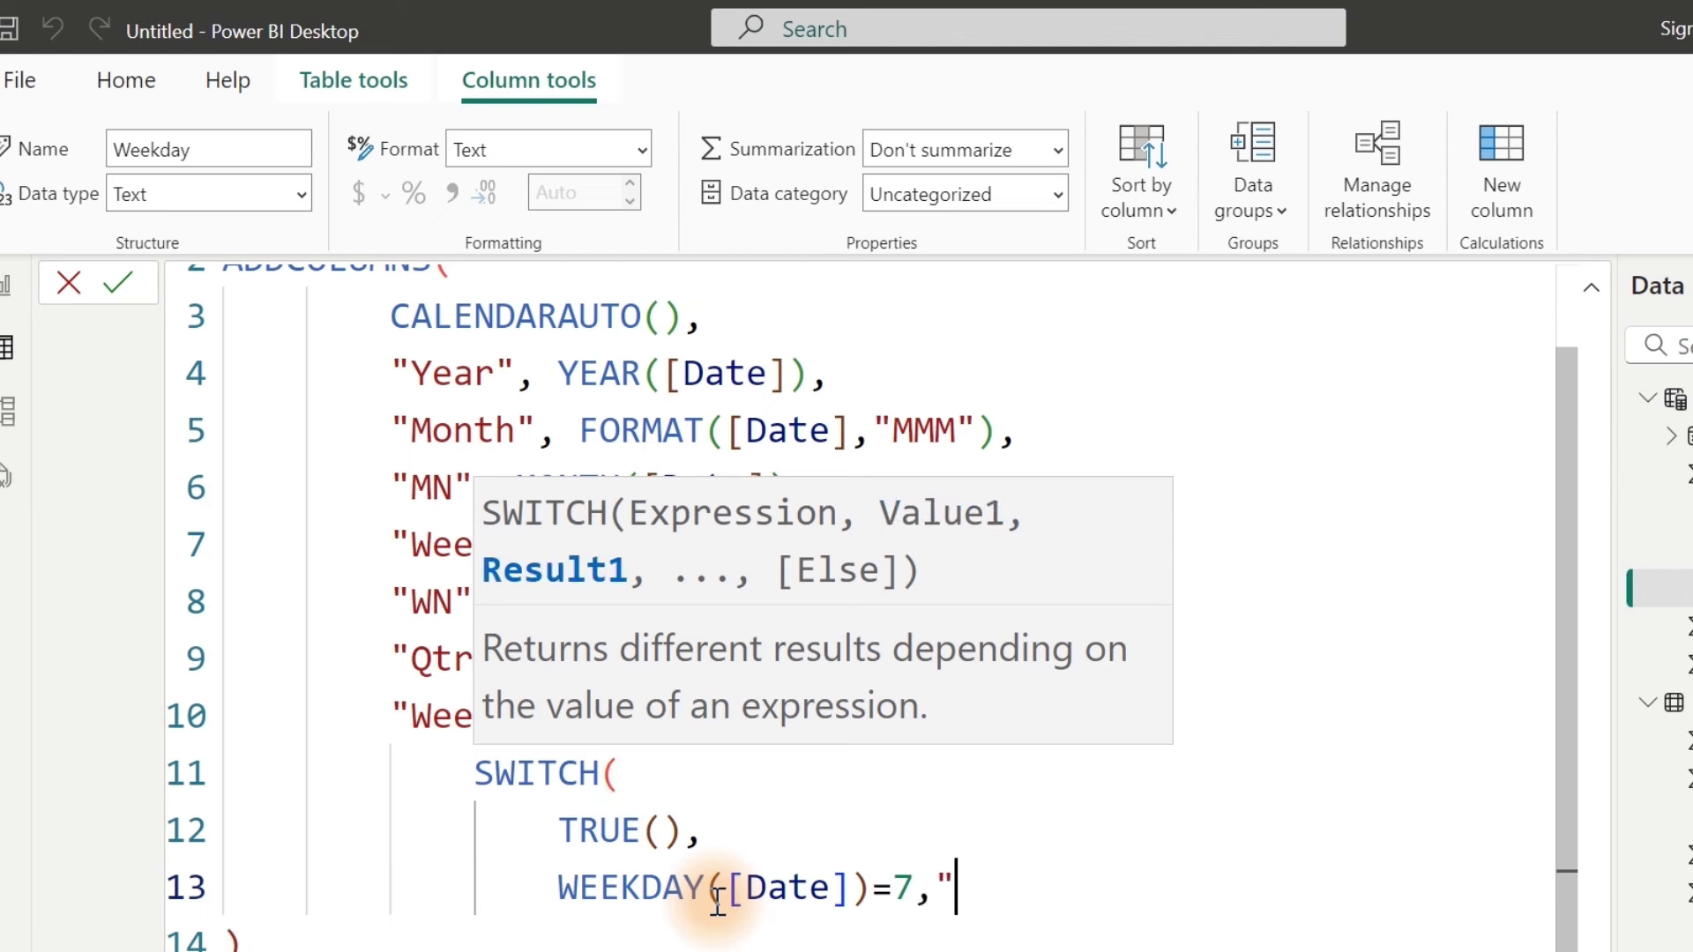
text(Weekend",)
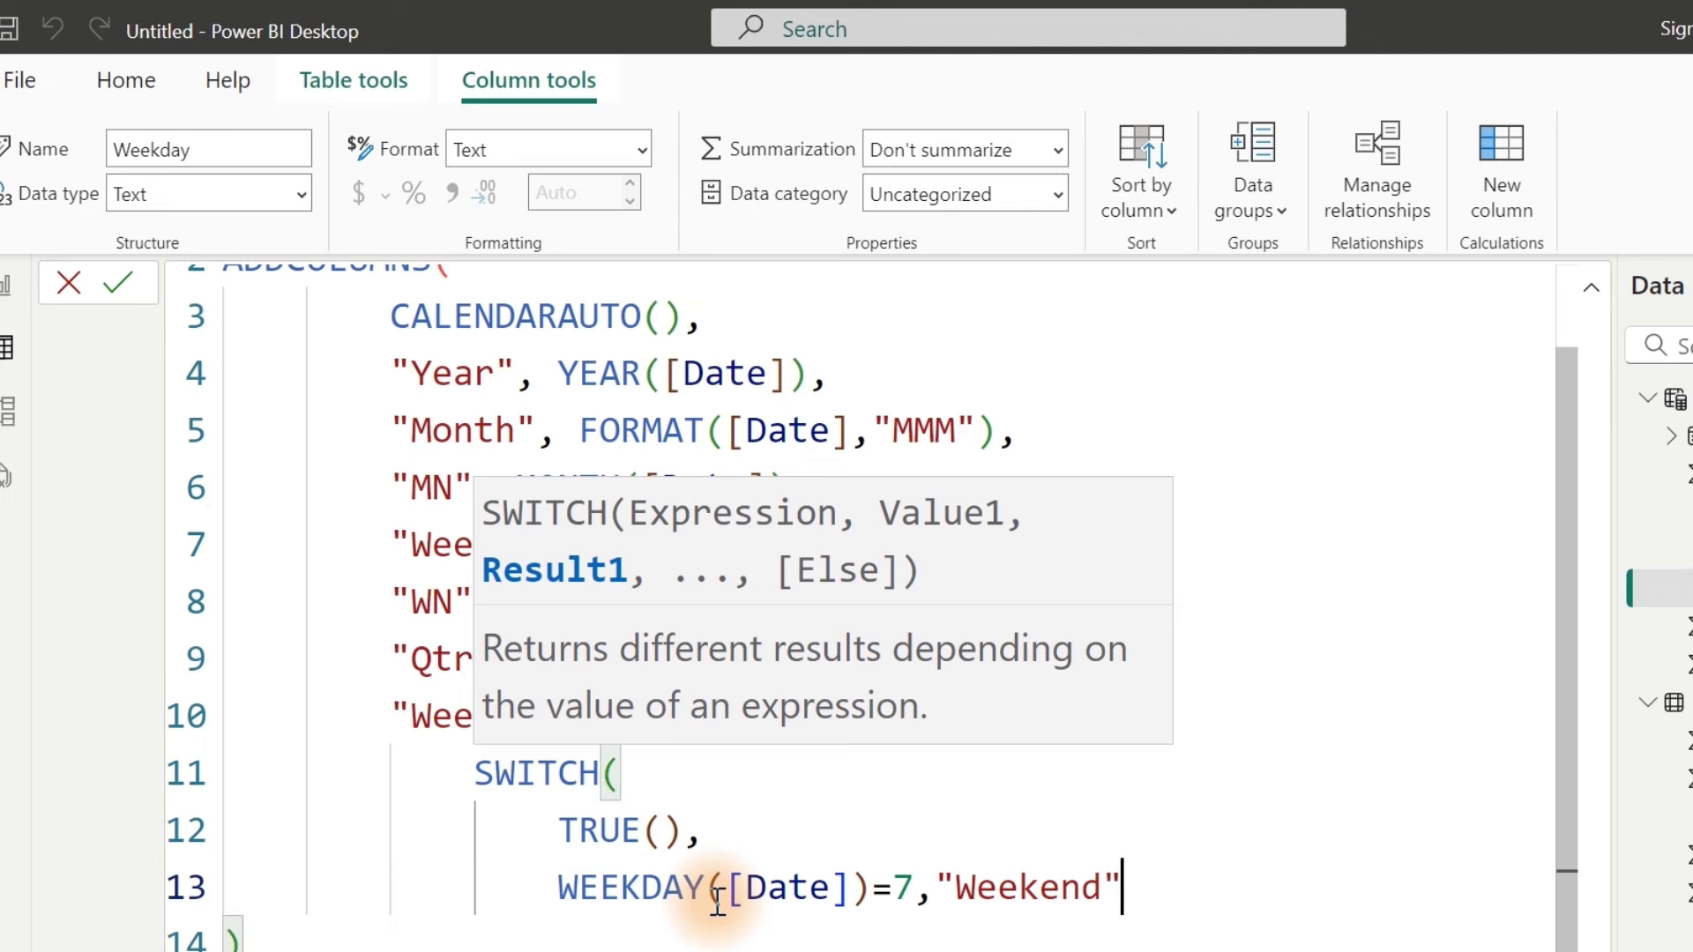
Step: Add a second SWITCH condition, WEEKDAY([Date])=1,"Weekend", on the following line
key(Return)
text(wee)
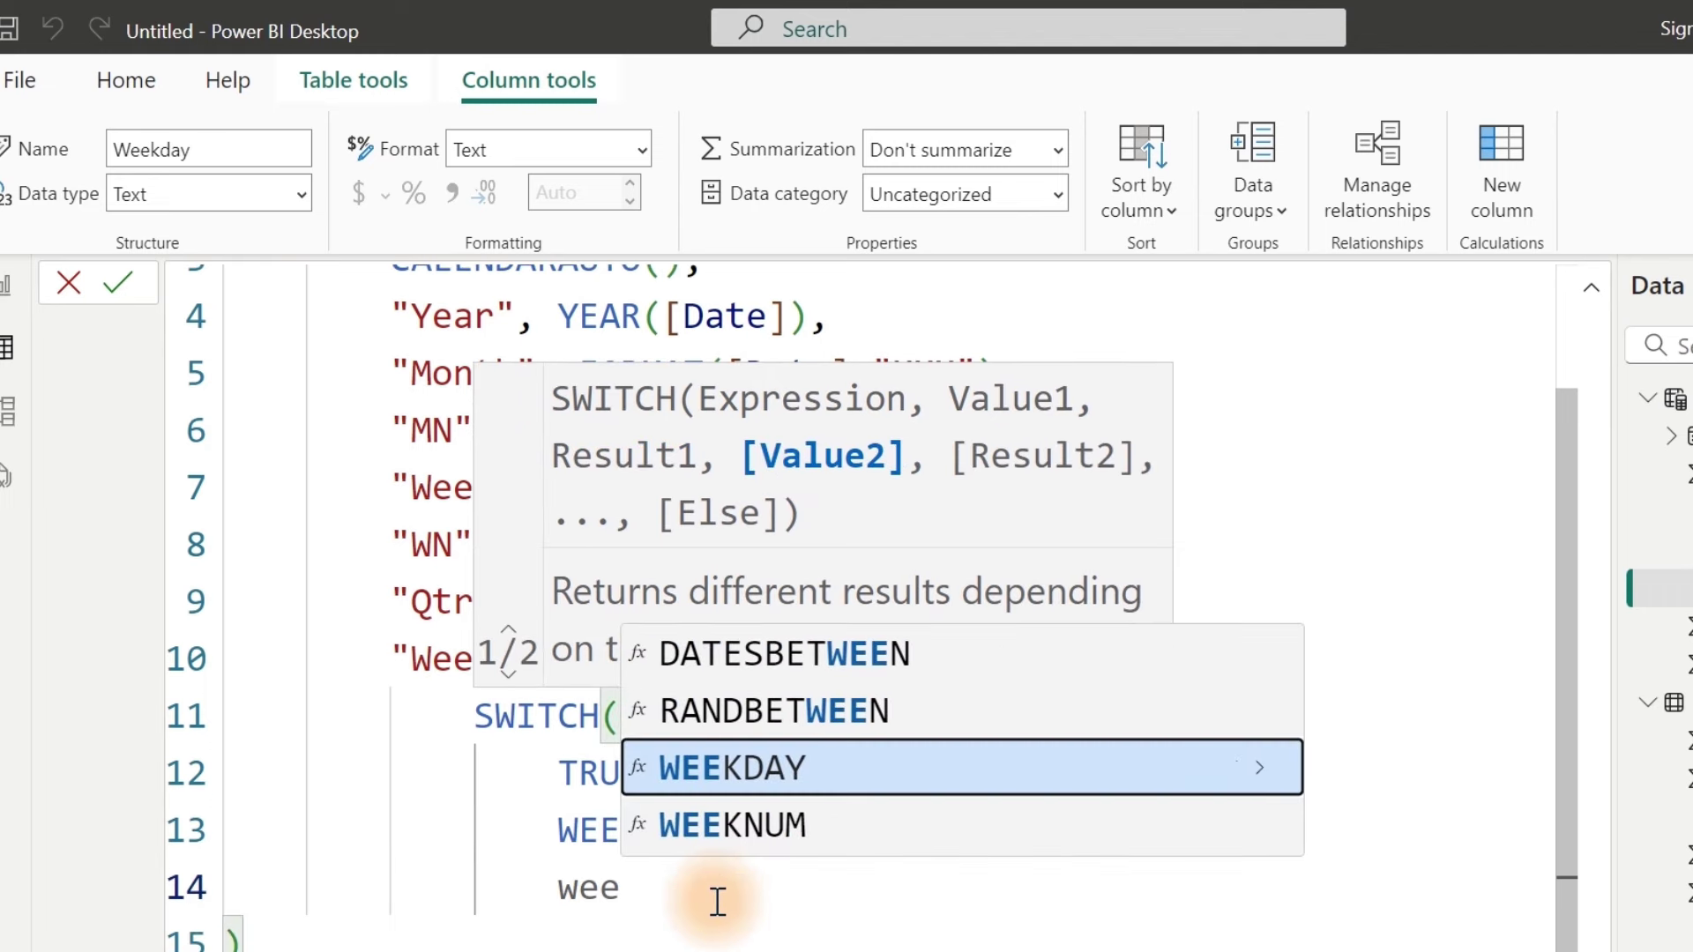
key(Tab)
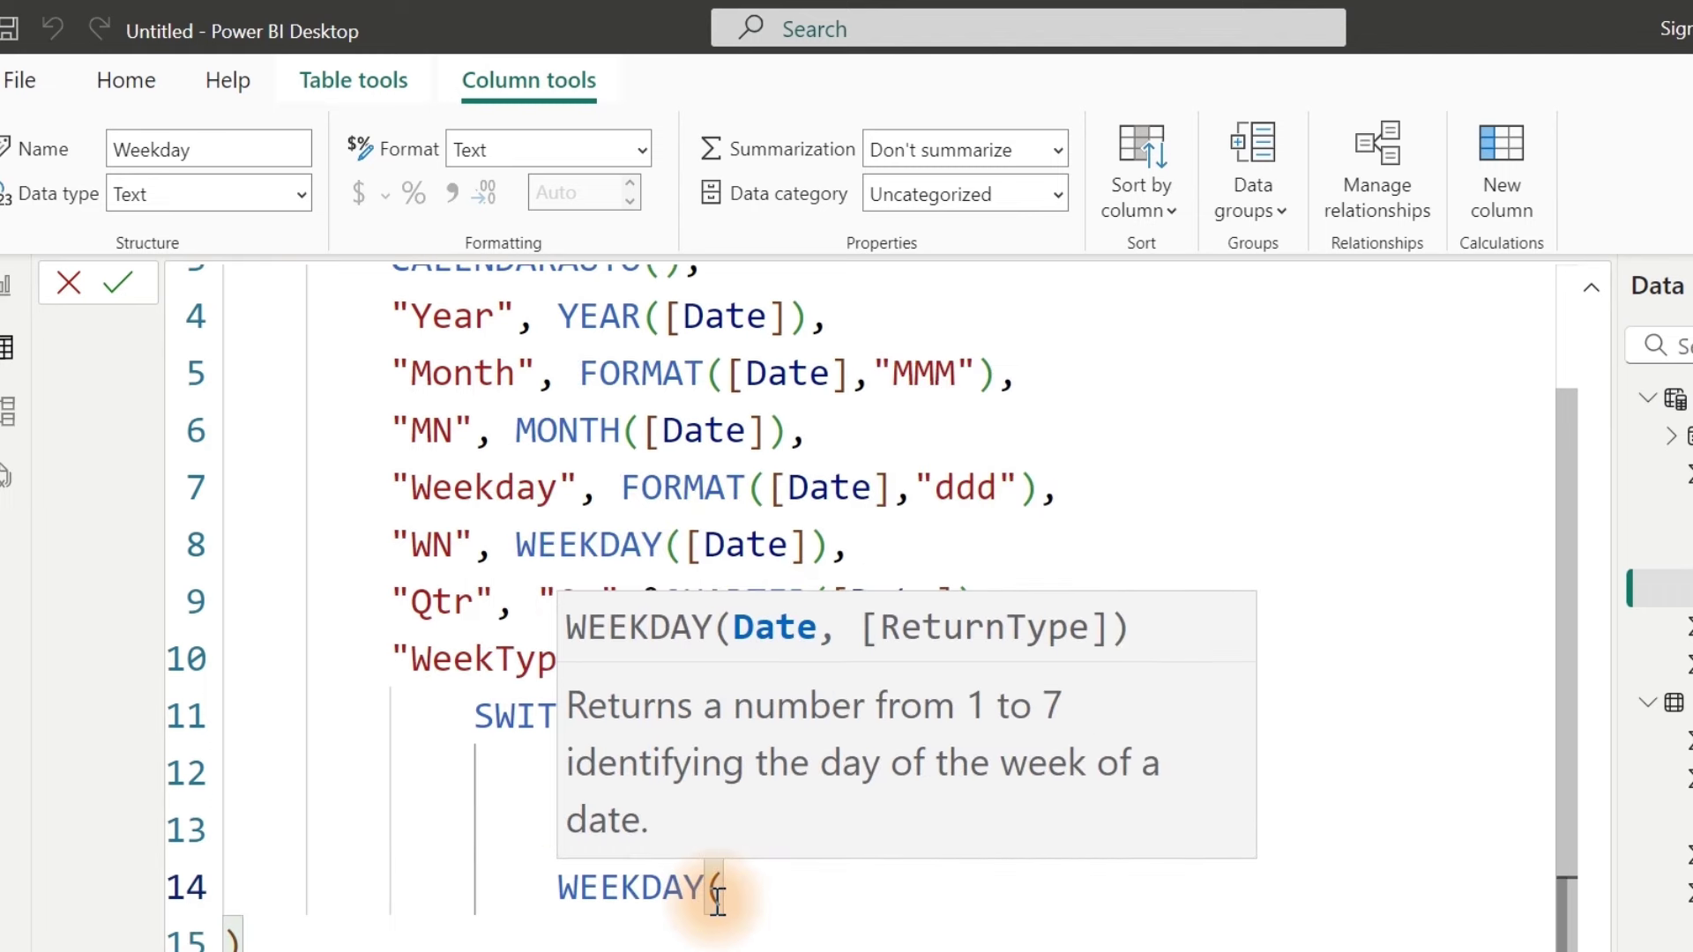
text([)
key(Tab)
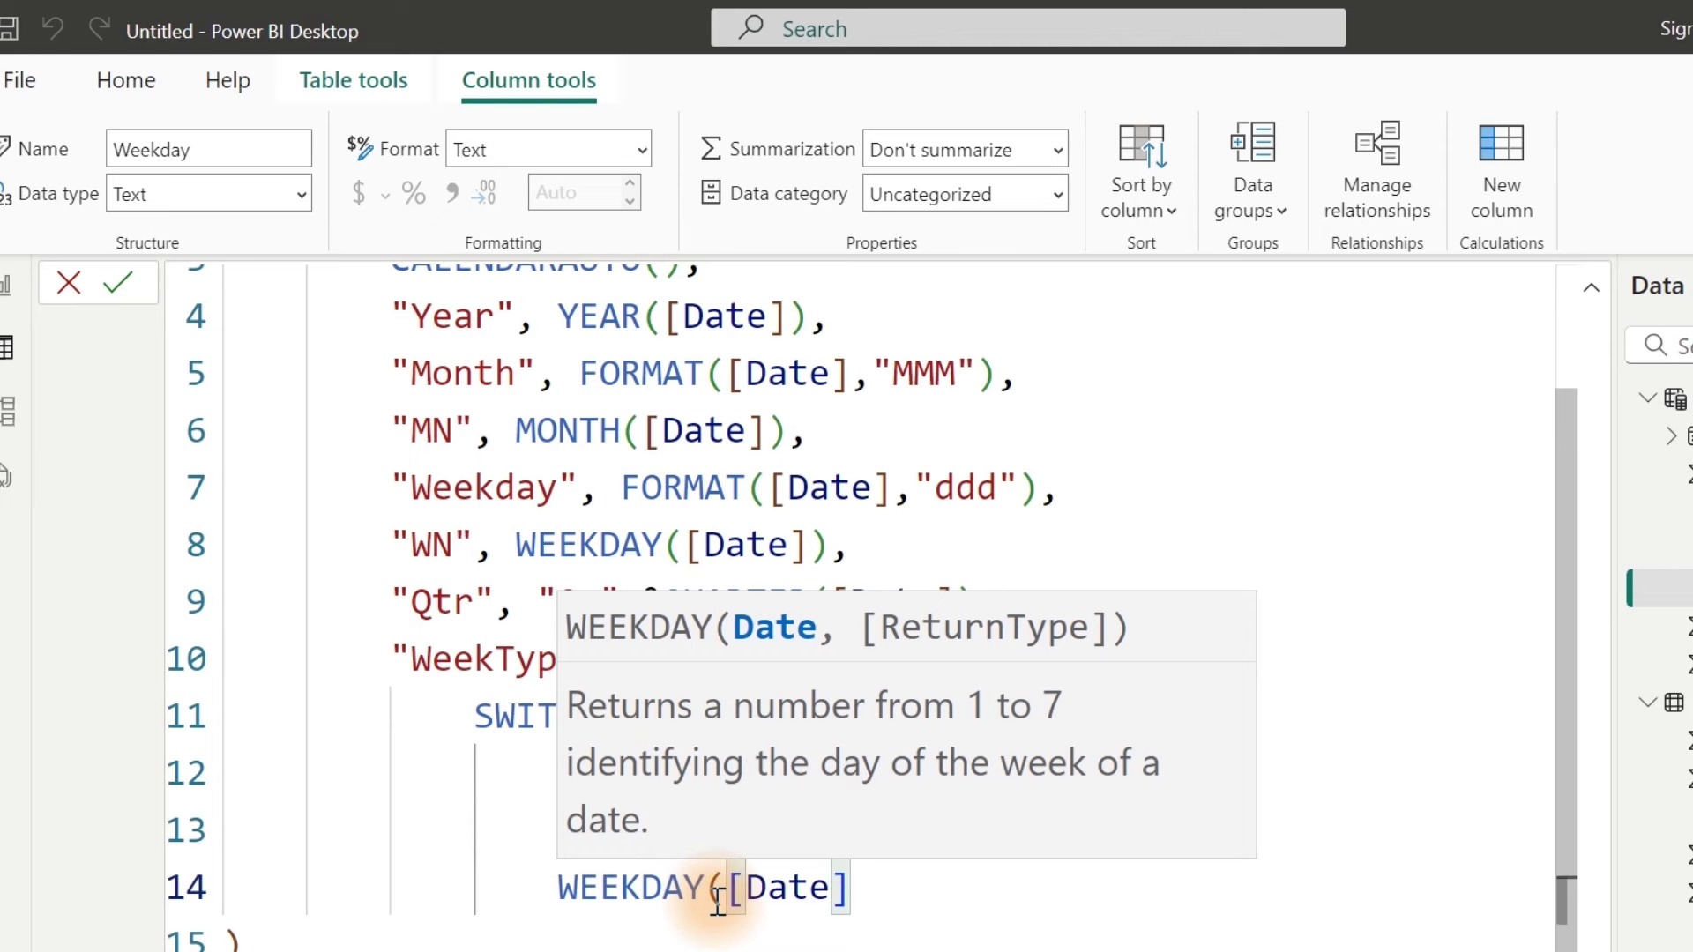
text()=)
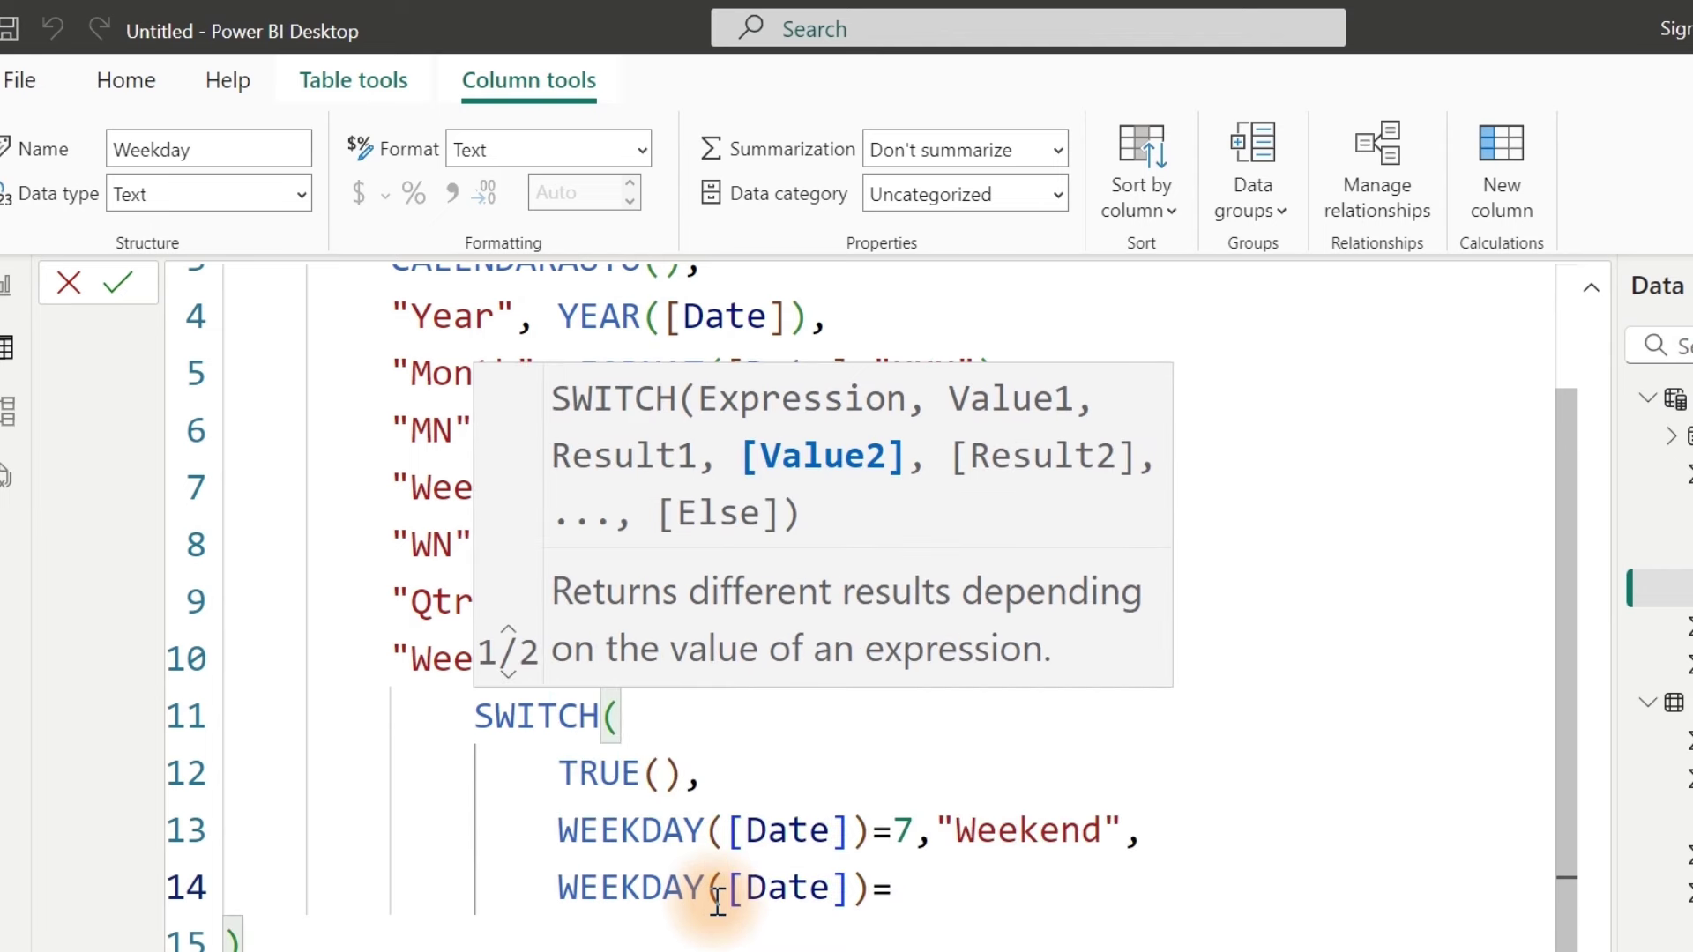
text(1,")
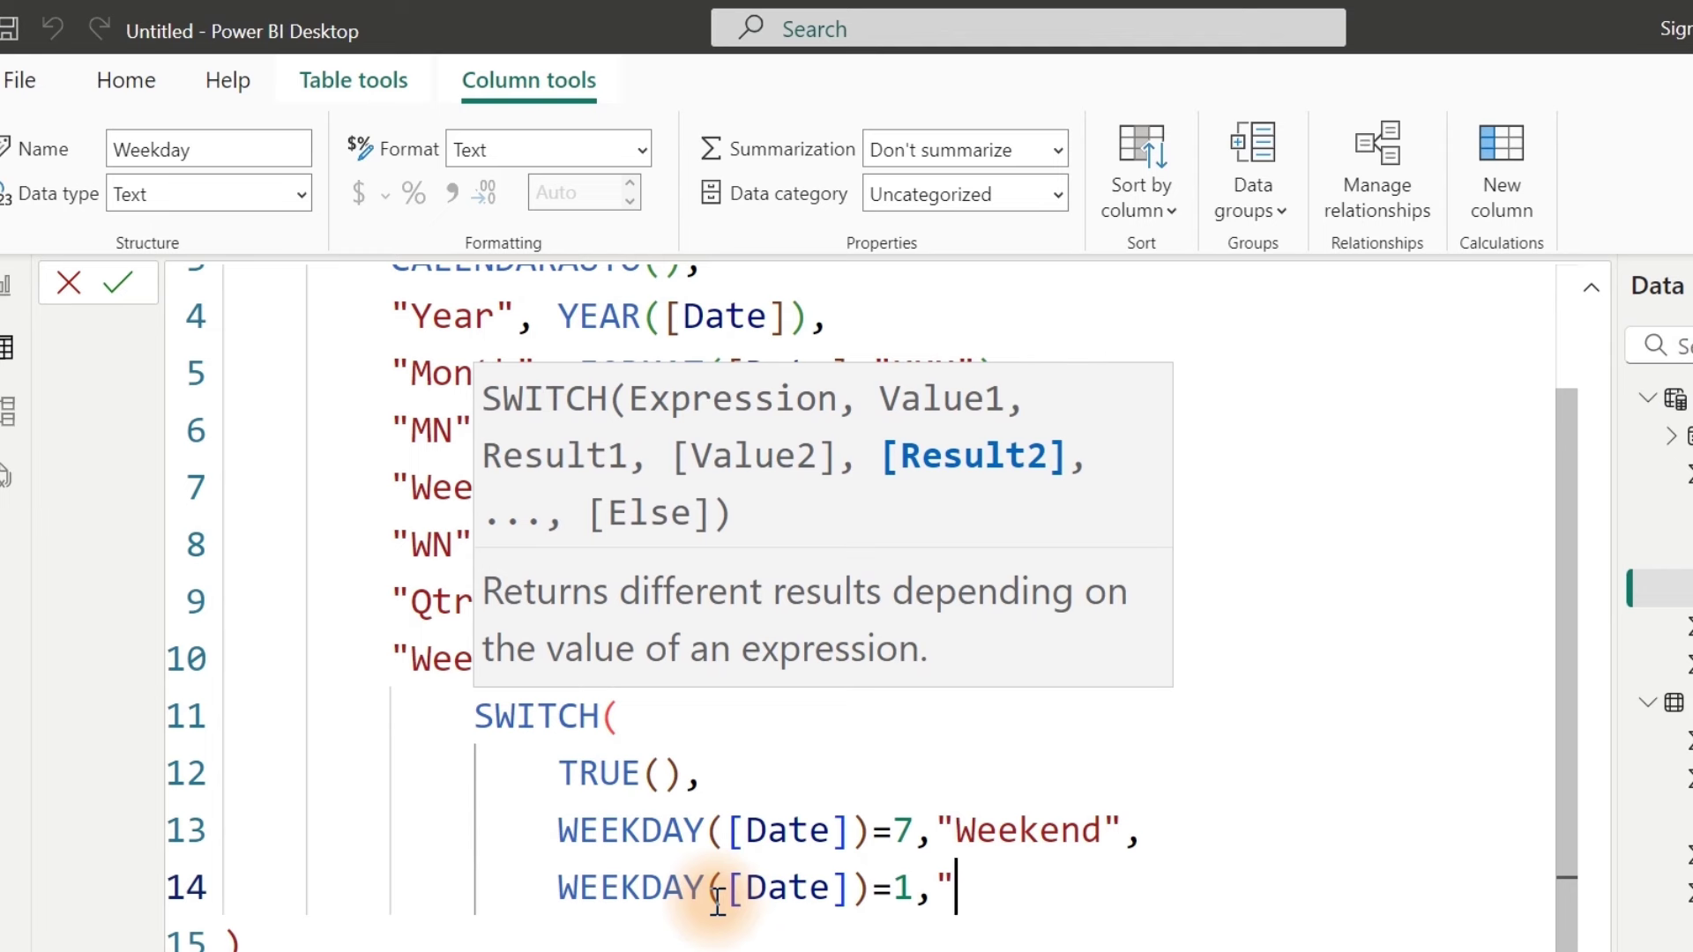
text(Week)
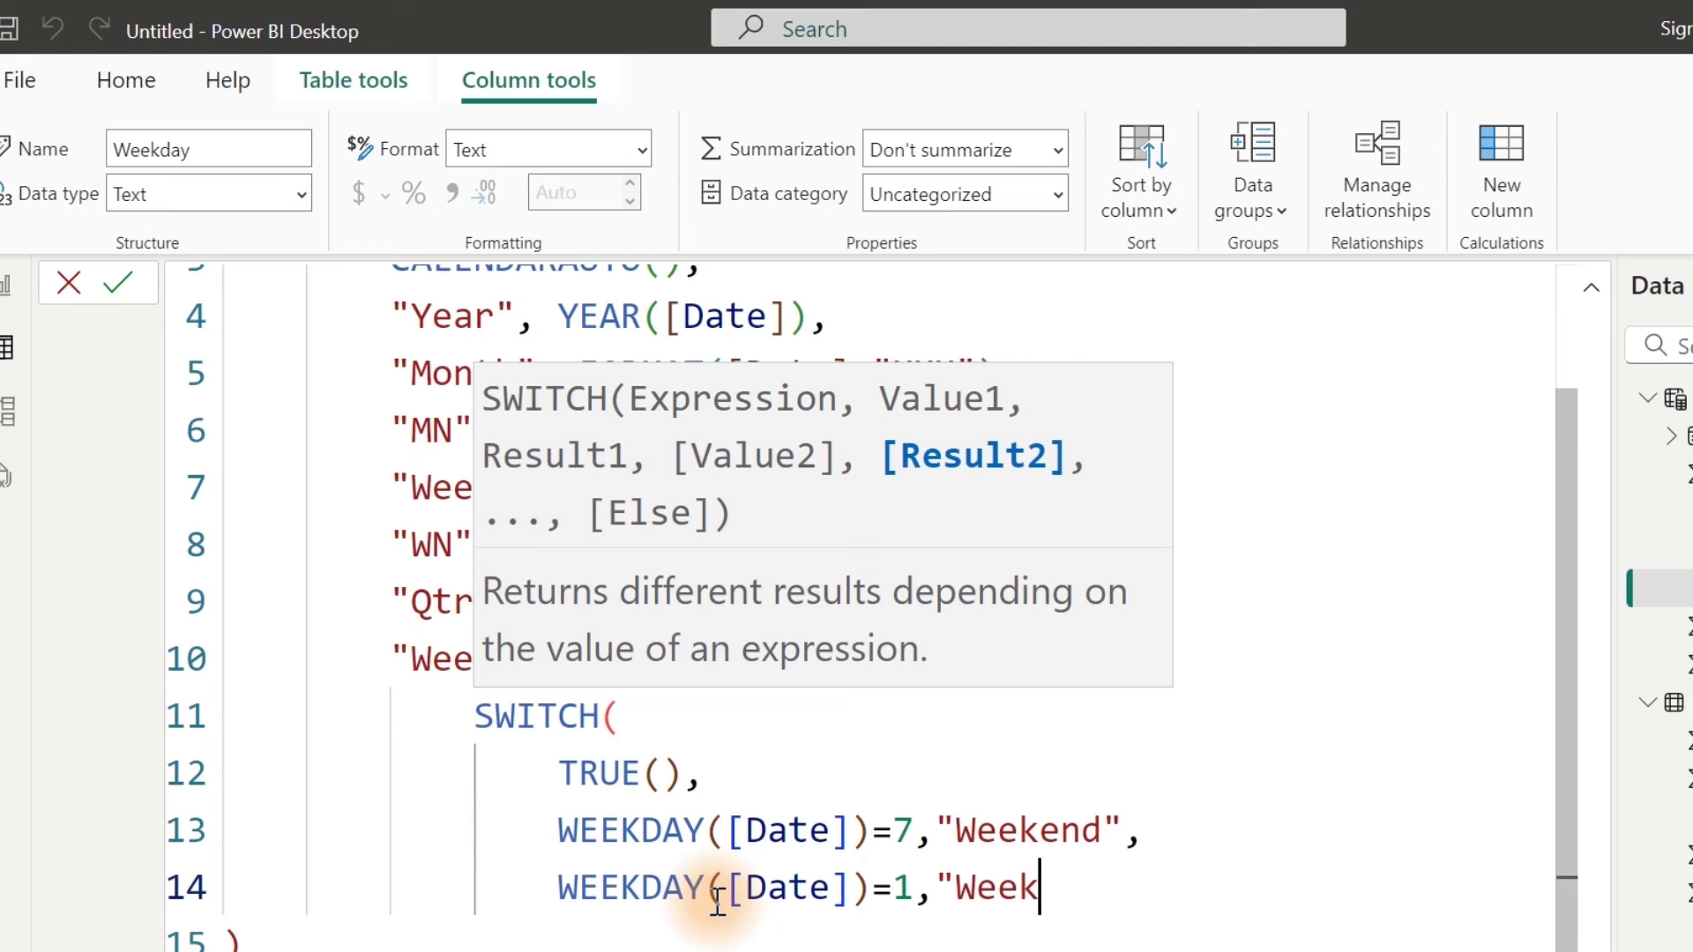
text(dend",)
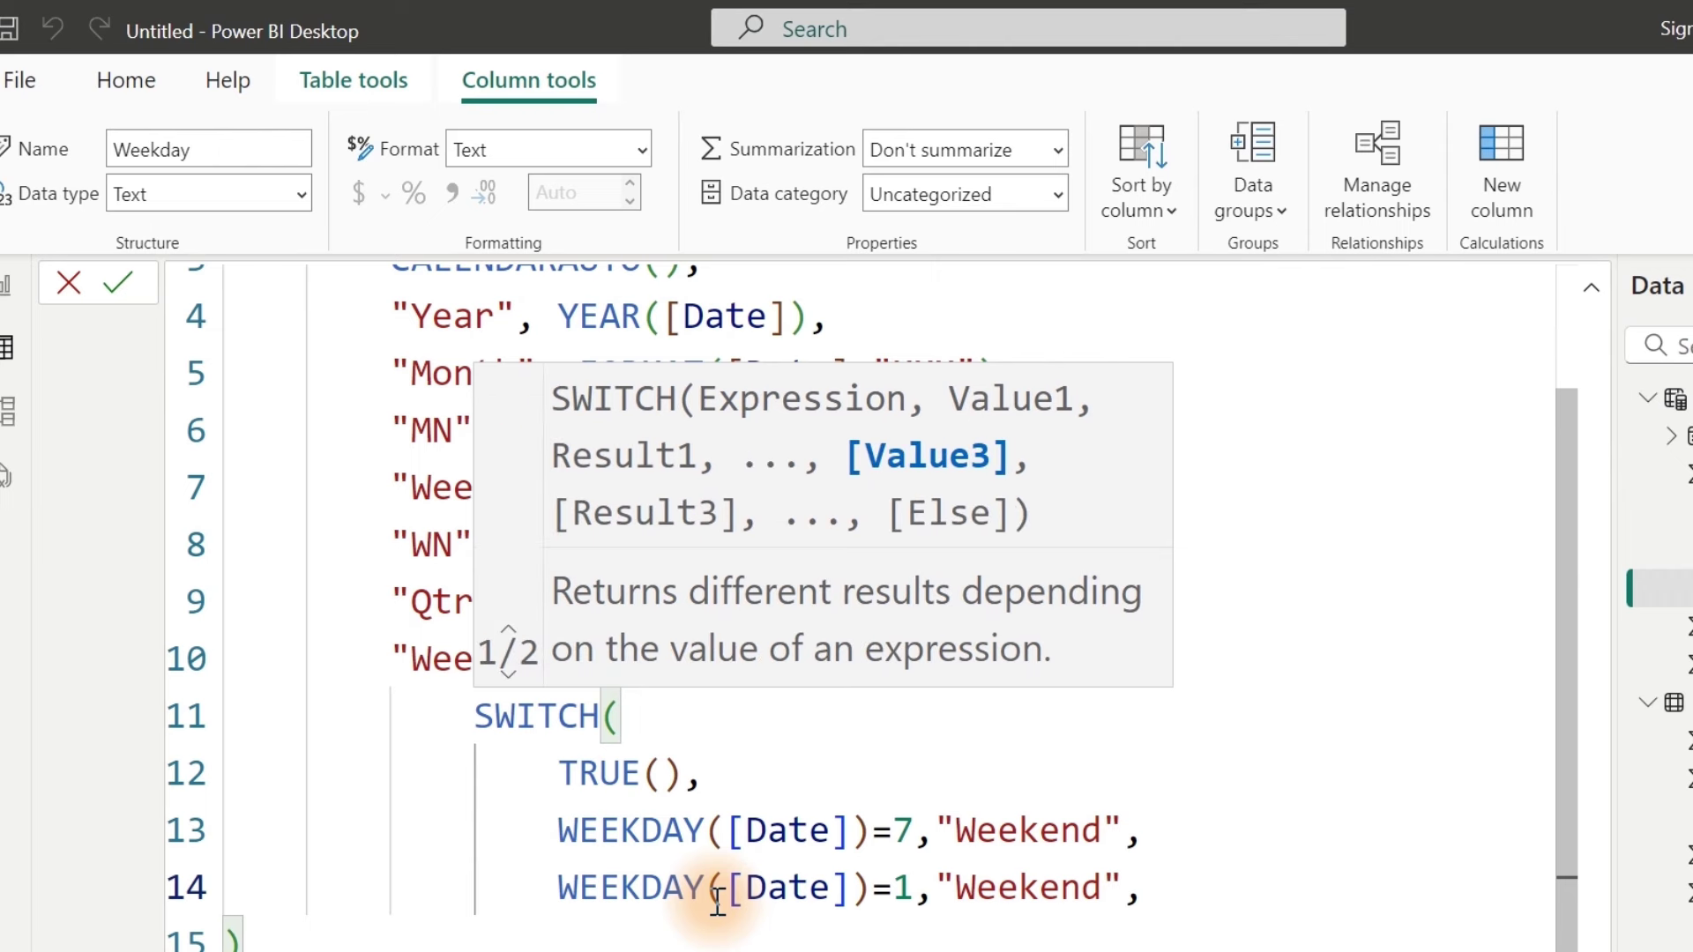
Step: Finish the SWITCH with "Weekday" as the default result, close its parenthesis and commit the Calendar formula
key(Return)
text("Weekd)
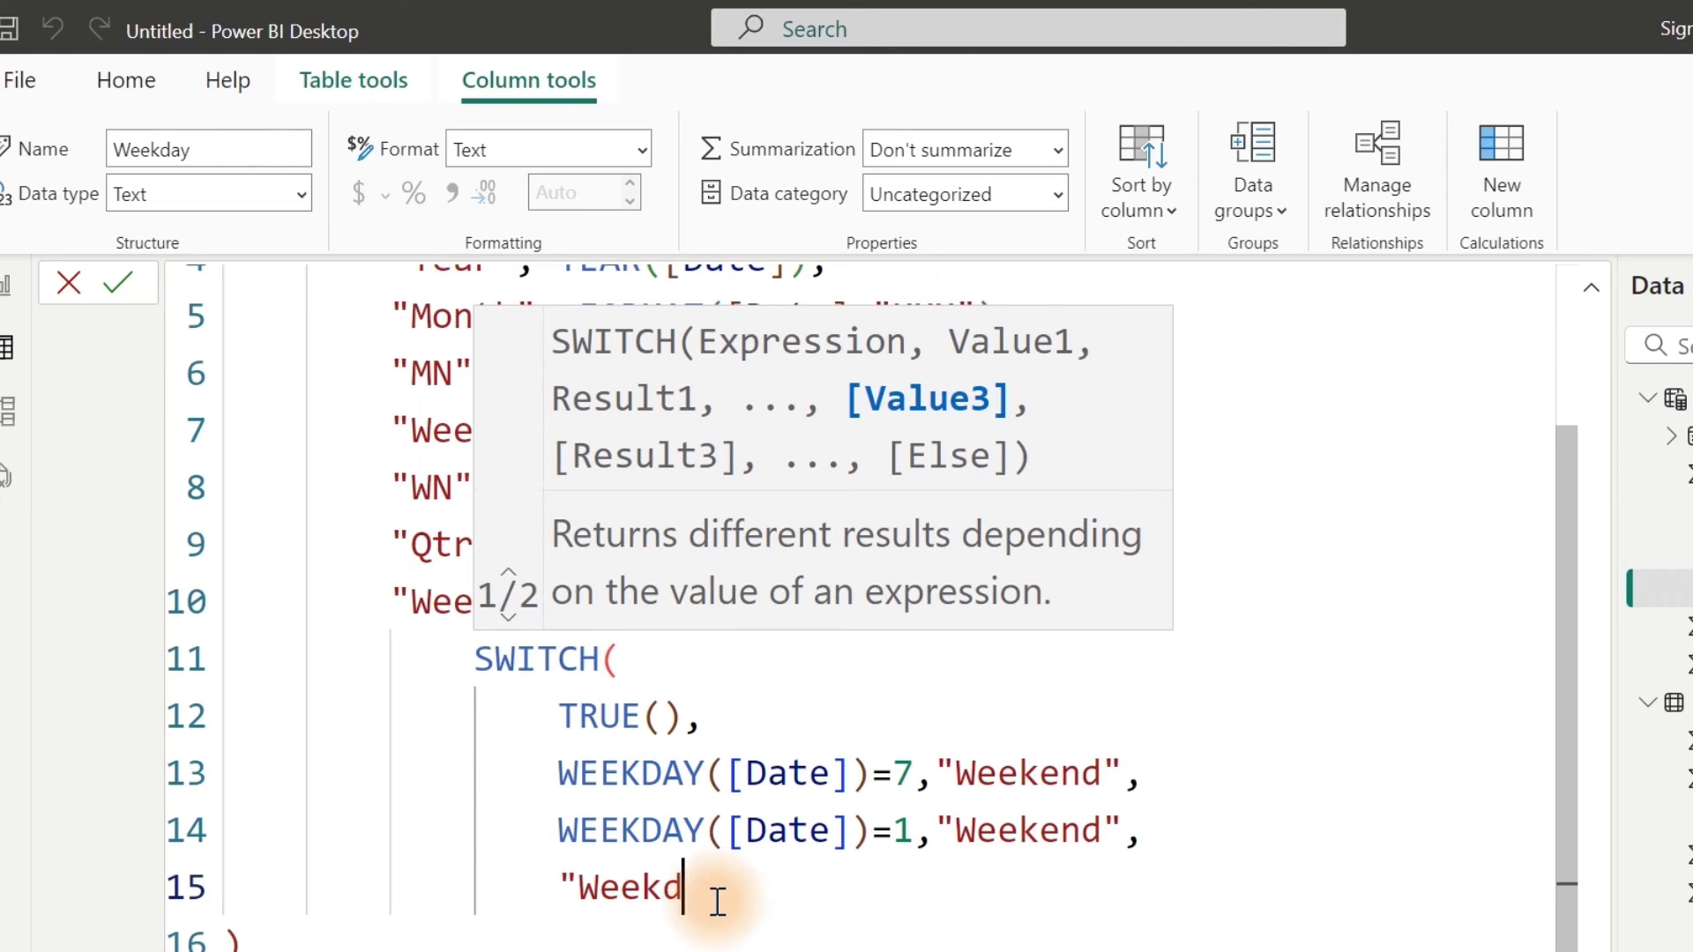
text(ay")
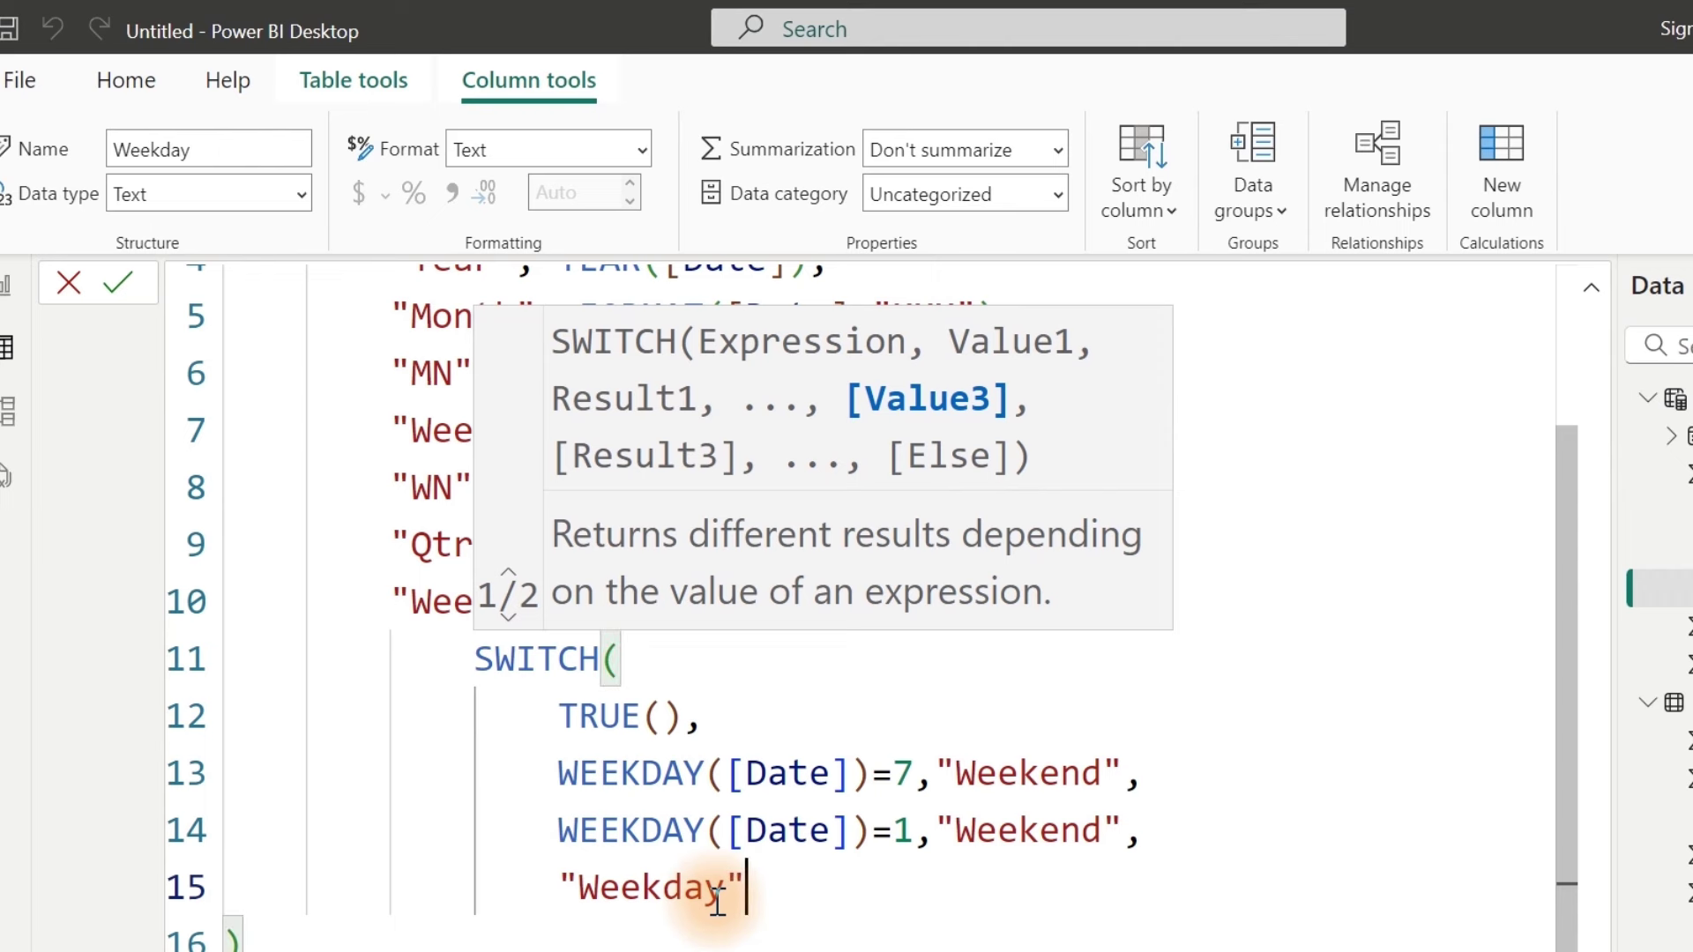
key(shift+Return)
text())
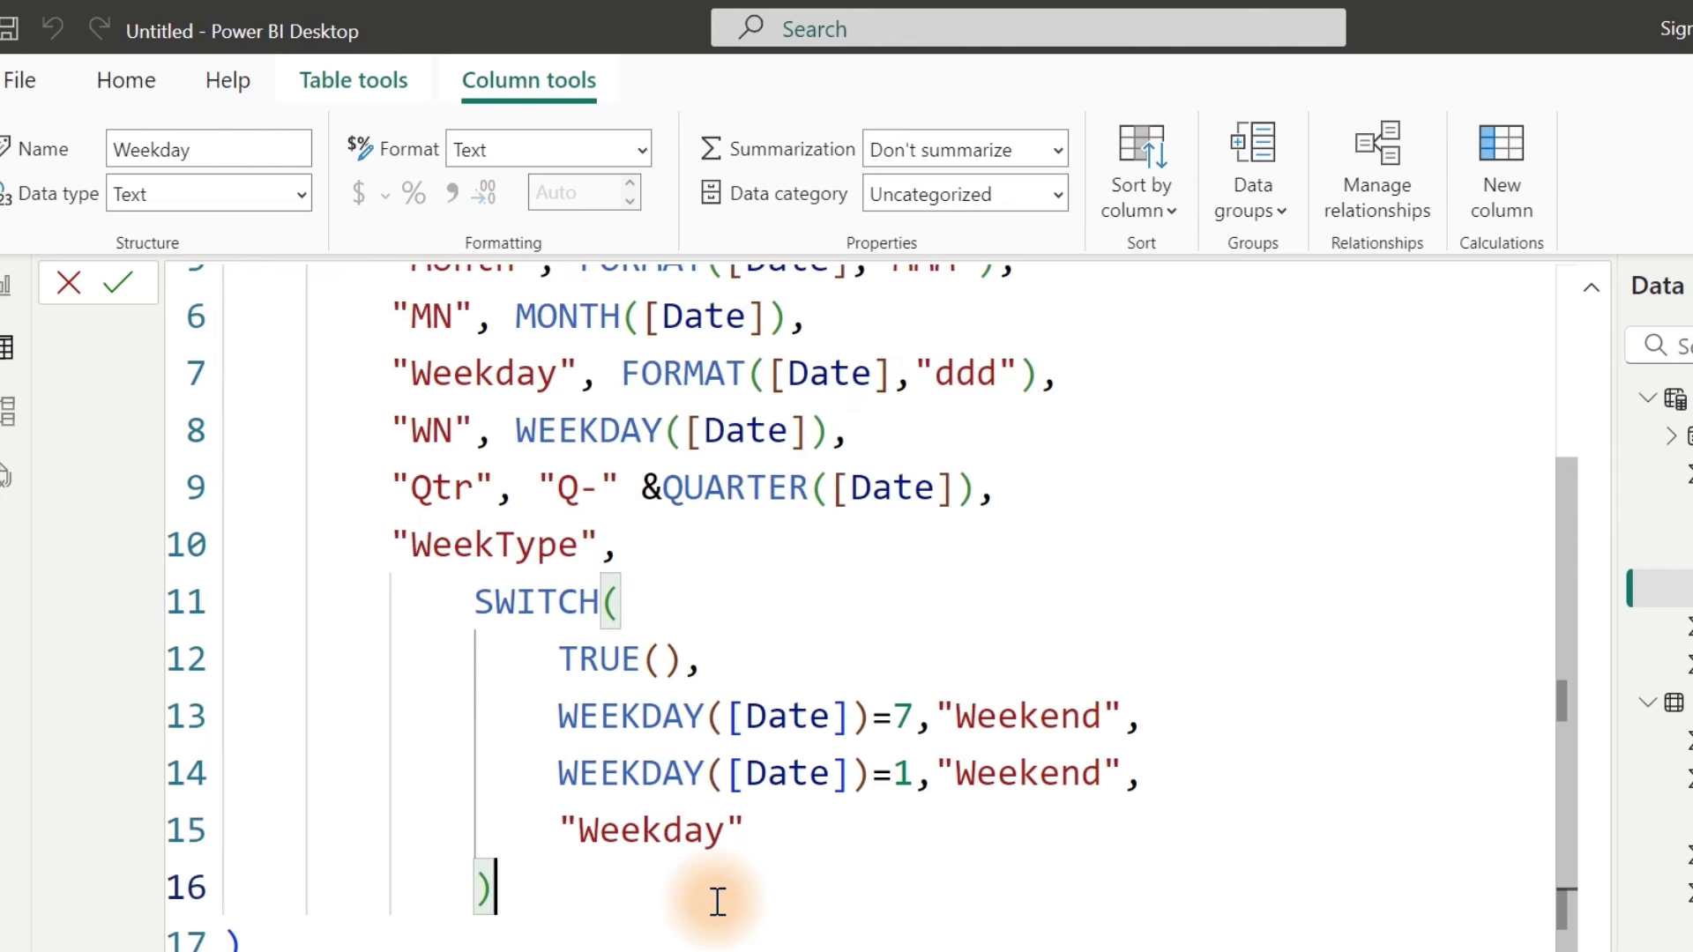
key(Return)
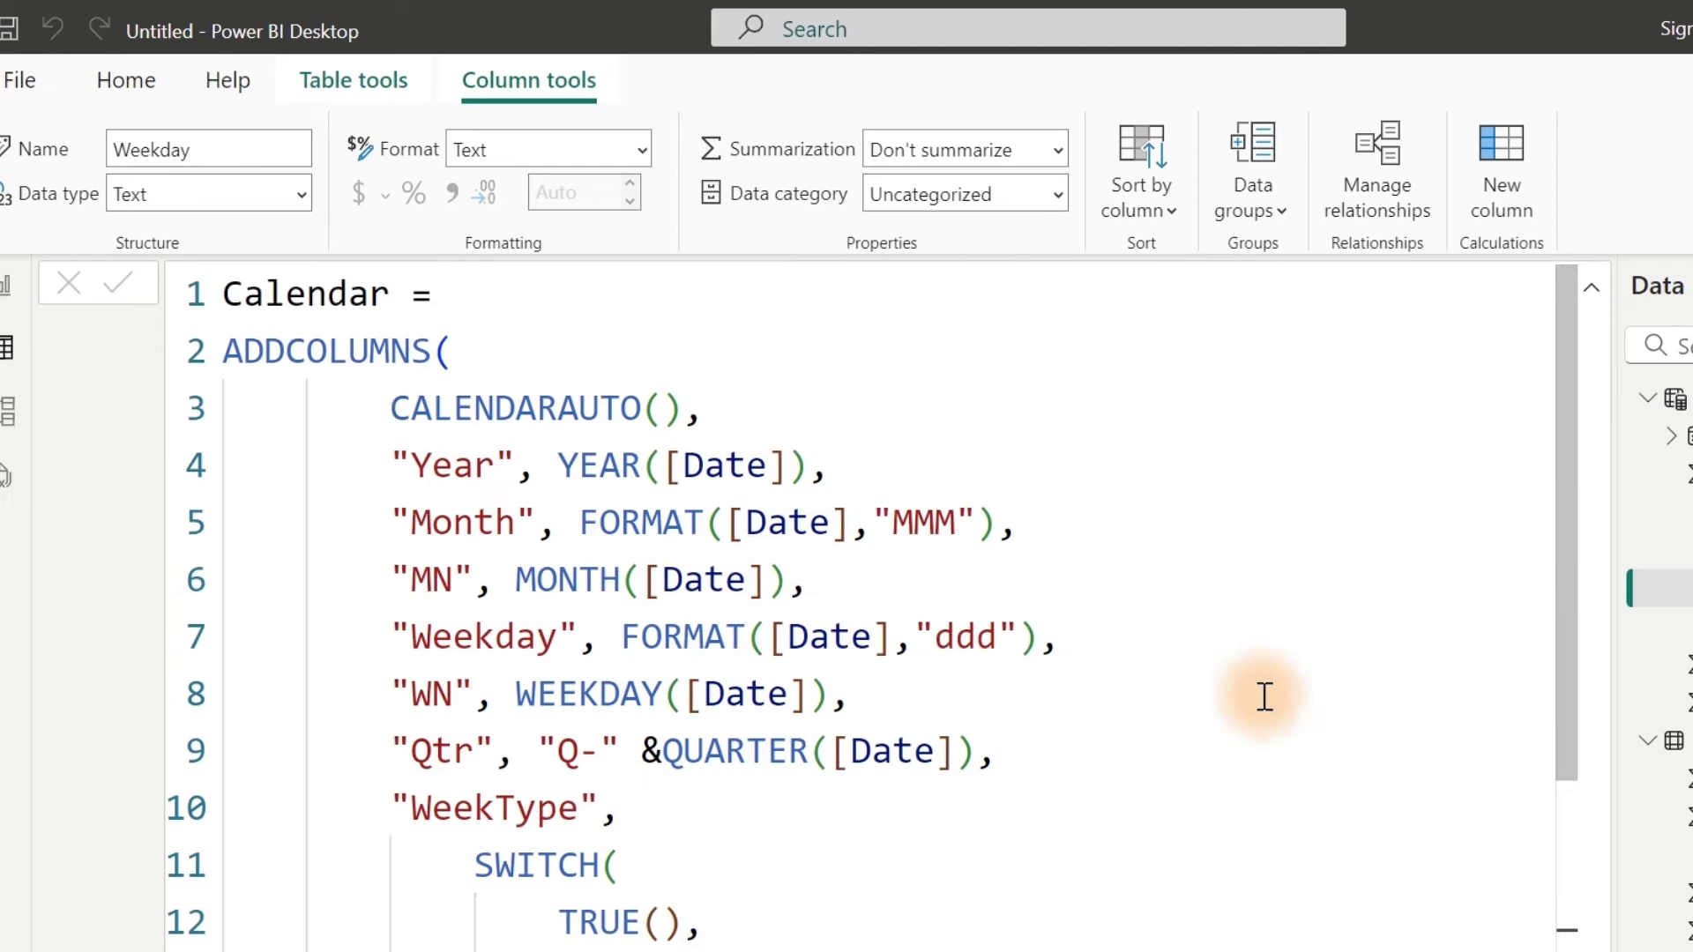
Step: Collapse the formula, filter WeekType to Weekend only, and check which values the Weekday and WN columns contain
click(1594, 291)
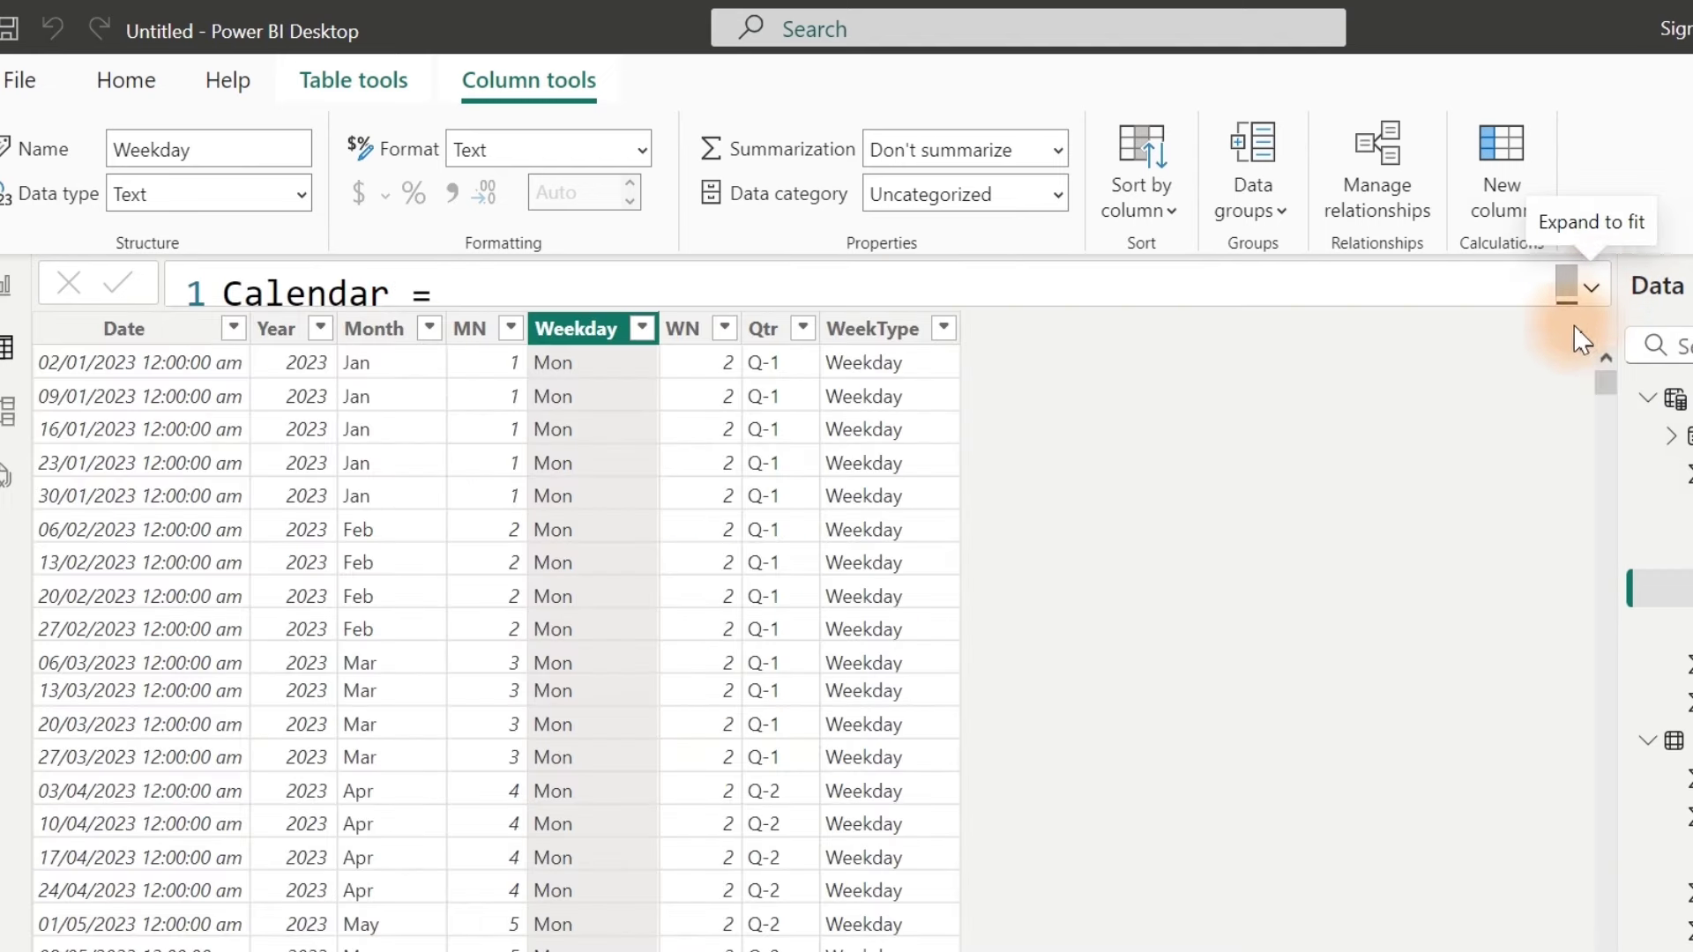
click(943, 331)
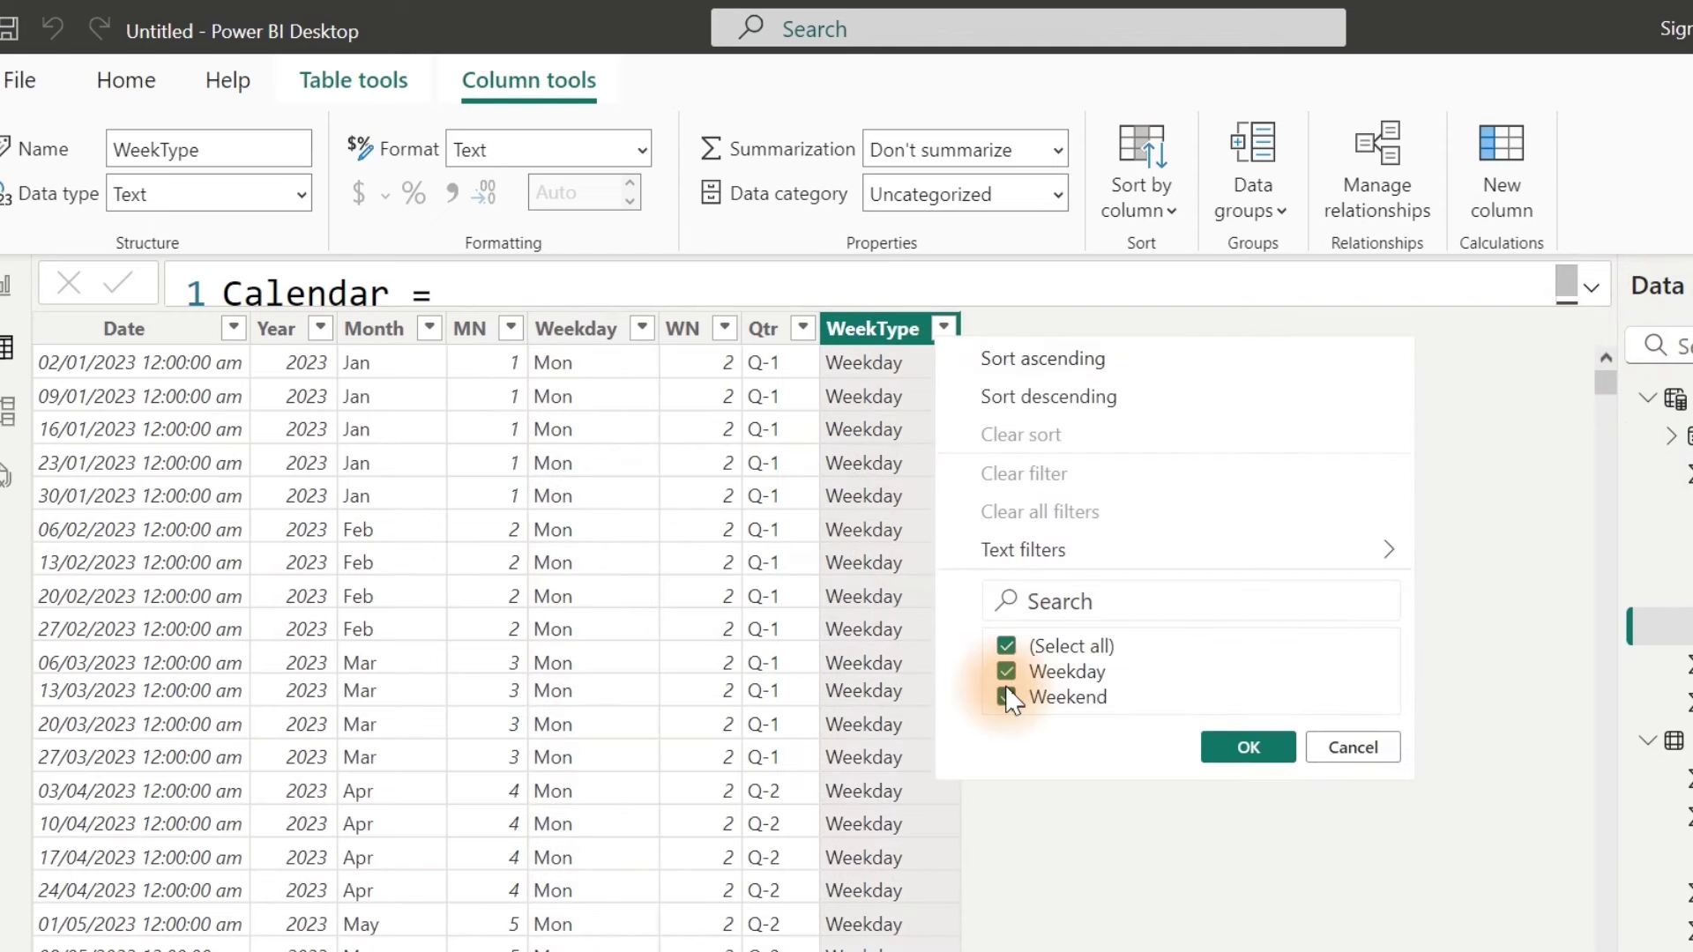
click(1007, 673)
click(1222, 752)
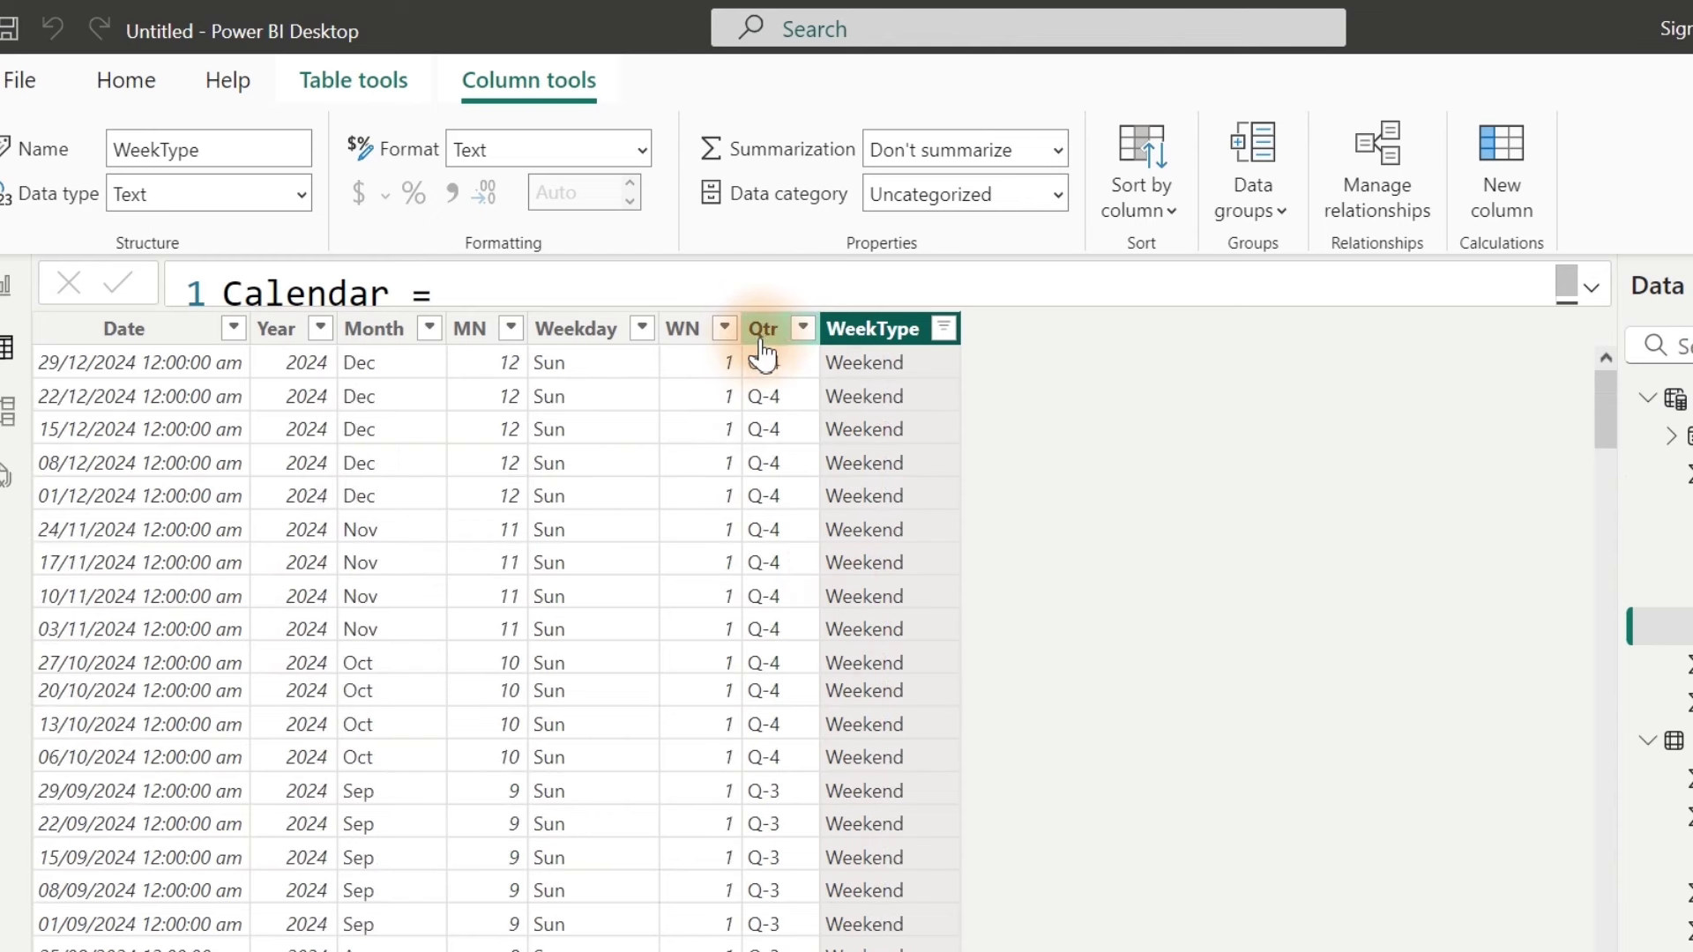
click(643, 329)
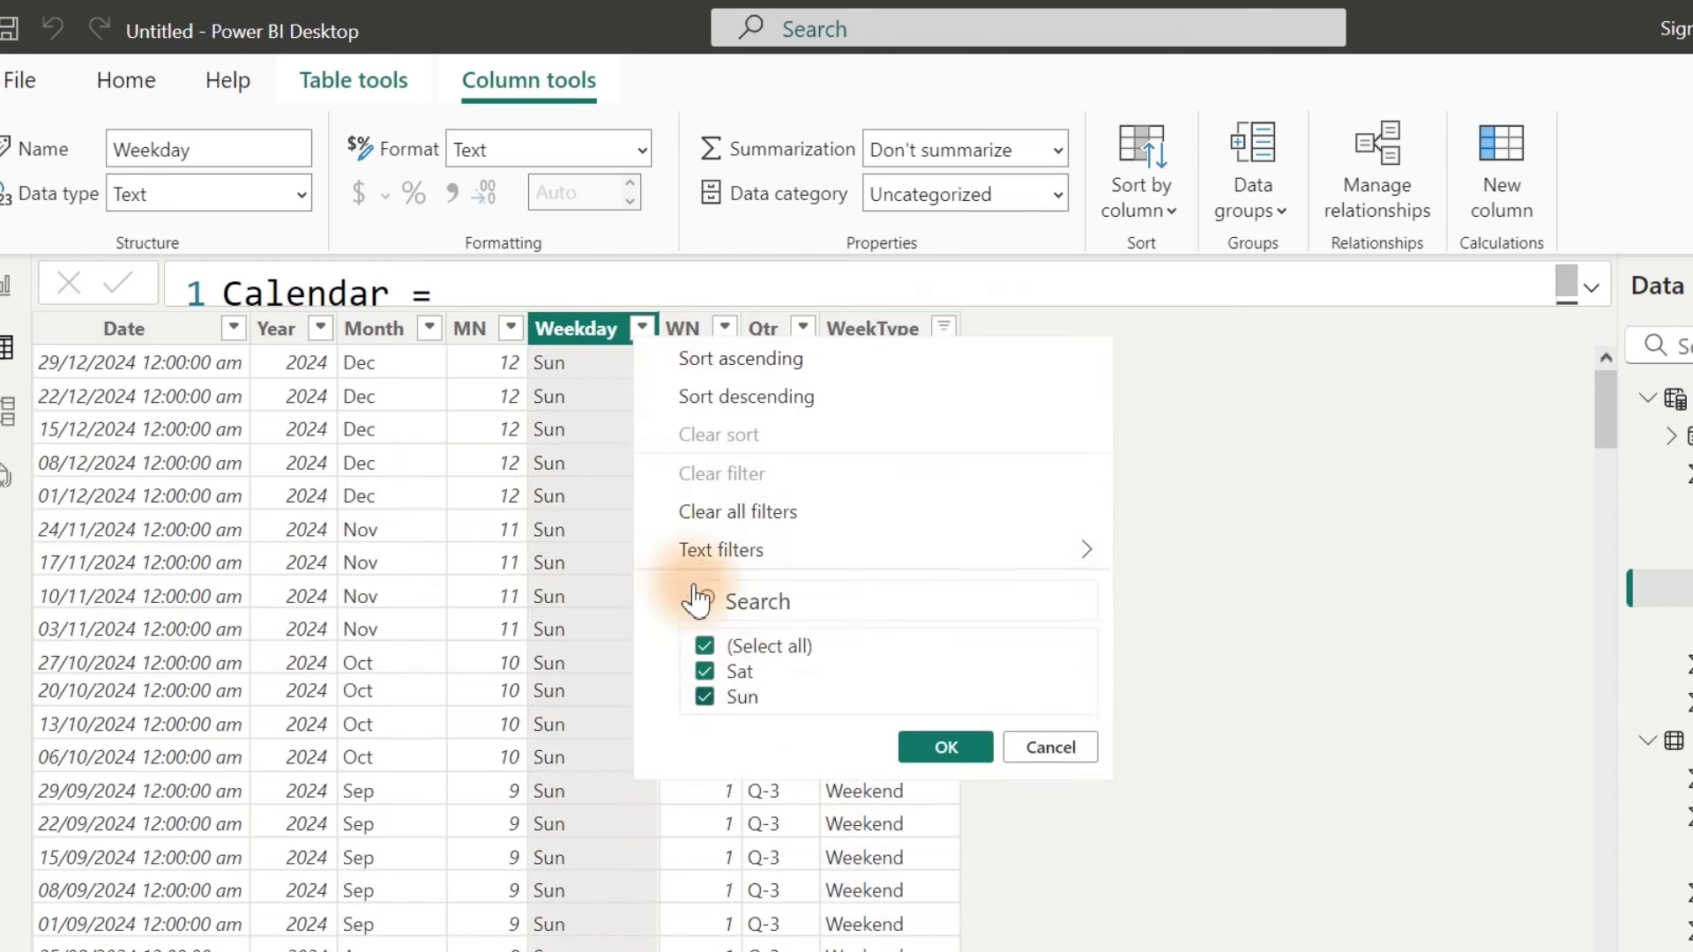
click(643, 329)
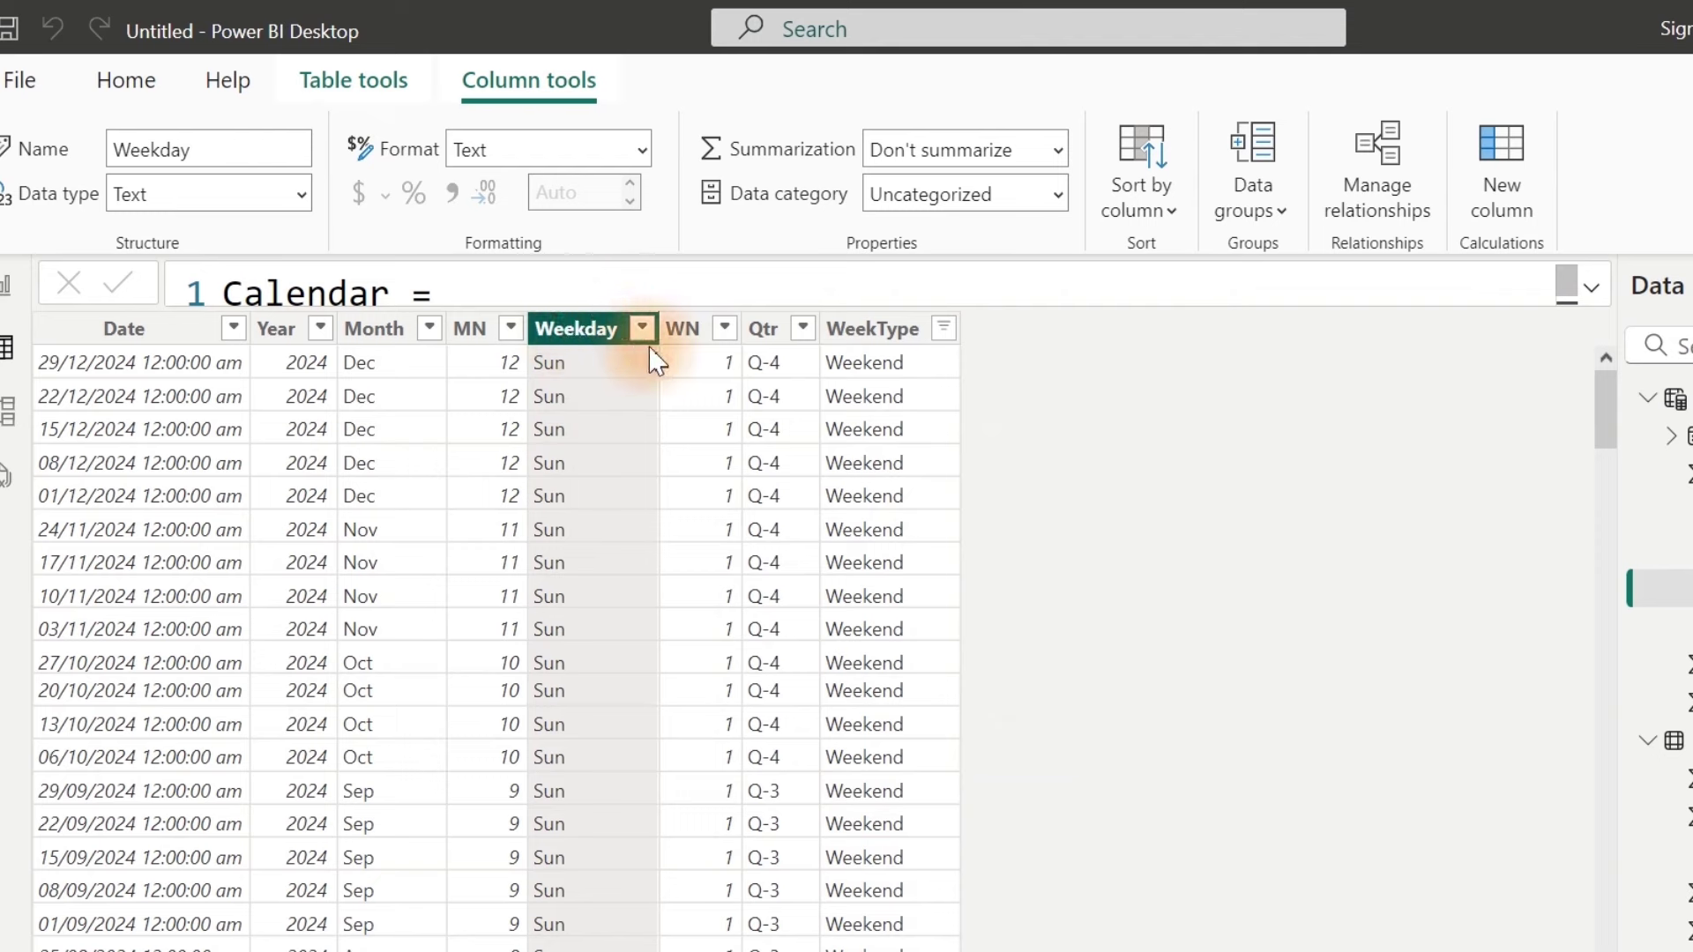
click(723, 330)
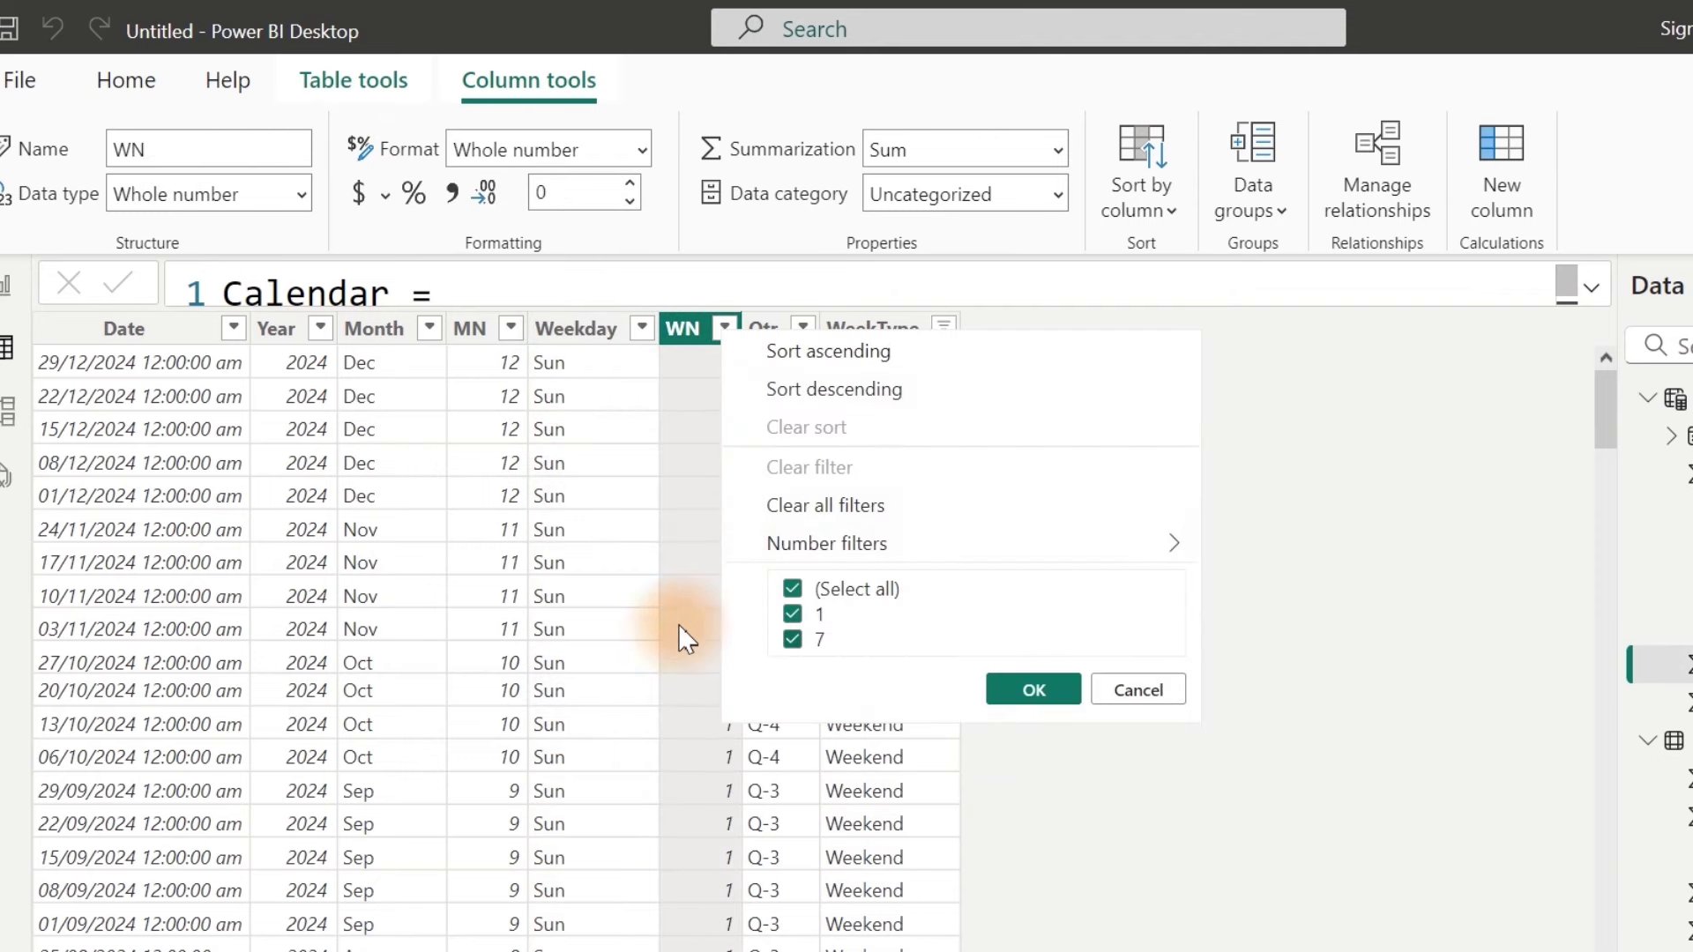
Step: Clear all filters from the Calendar table and expand its formula to full height again
click(944, 329)
click(944, 330)
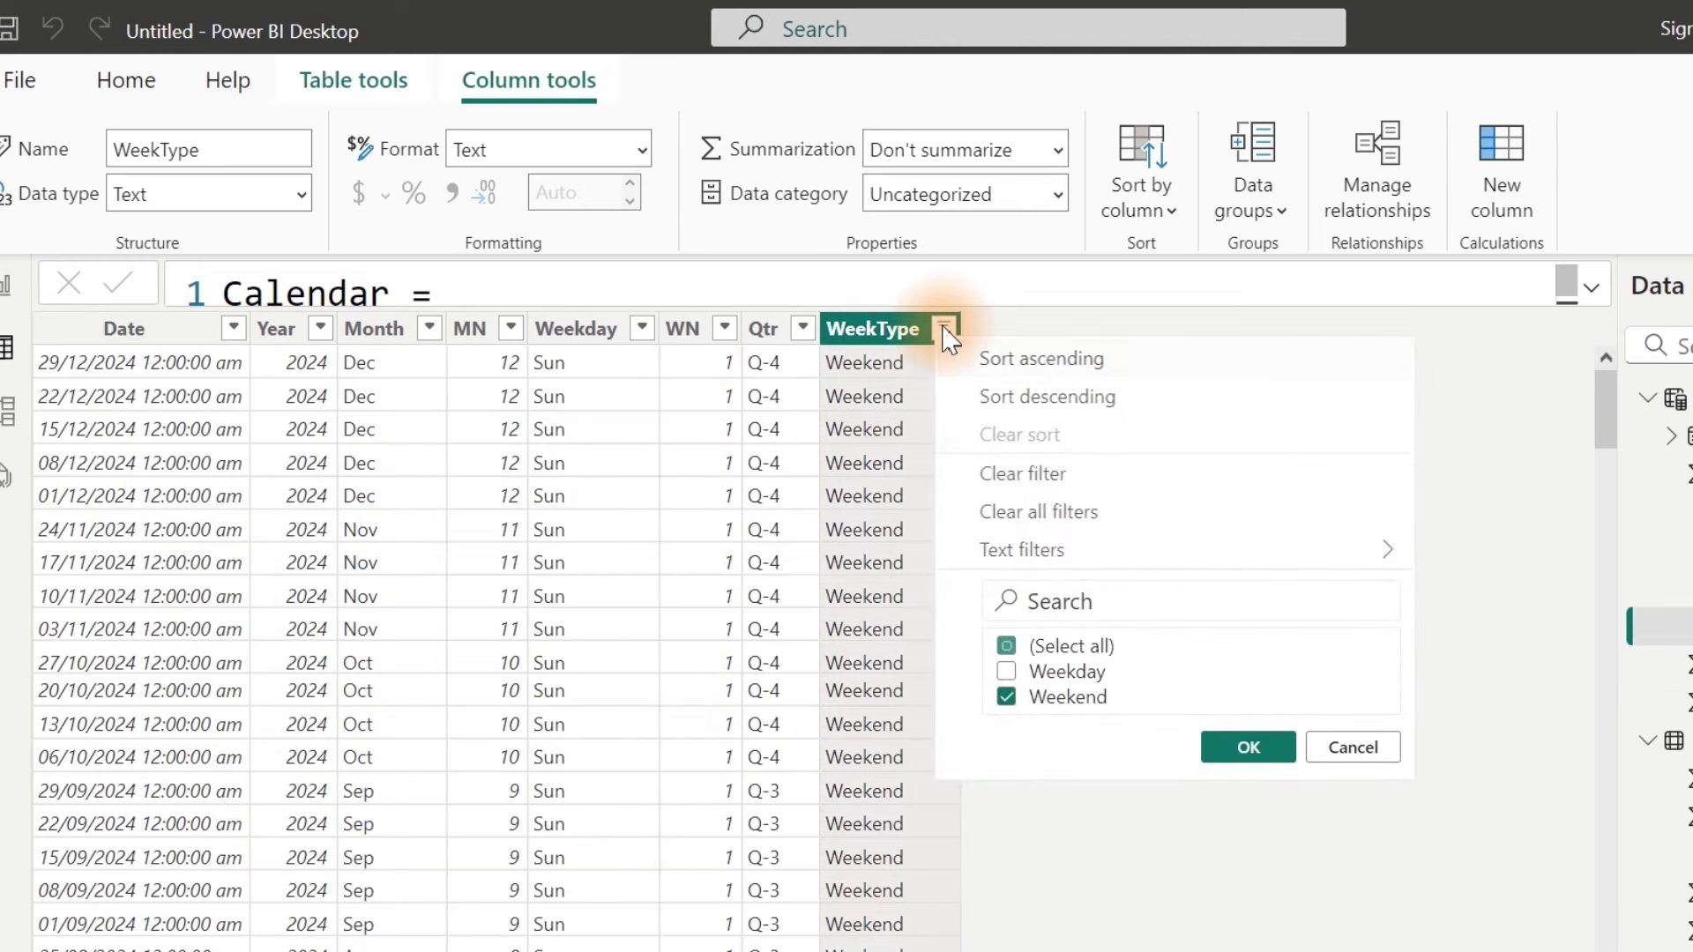
mouse_move(1077, 549)
click(1081, 512)
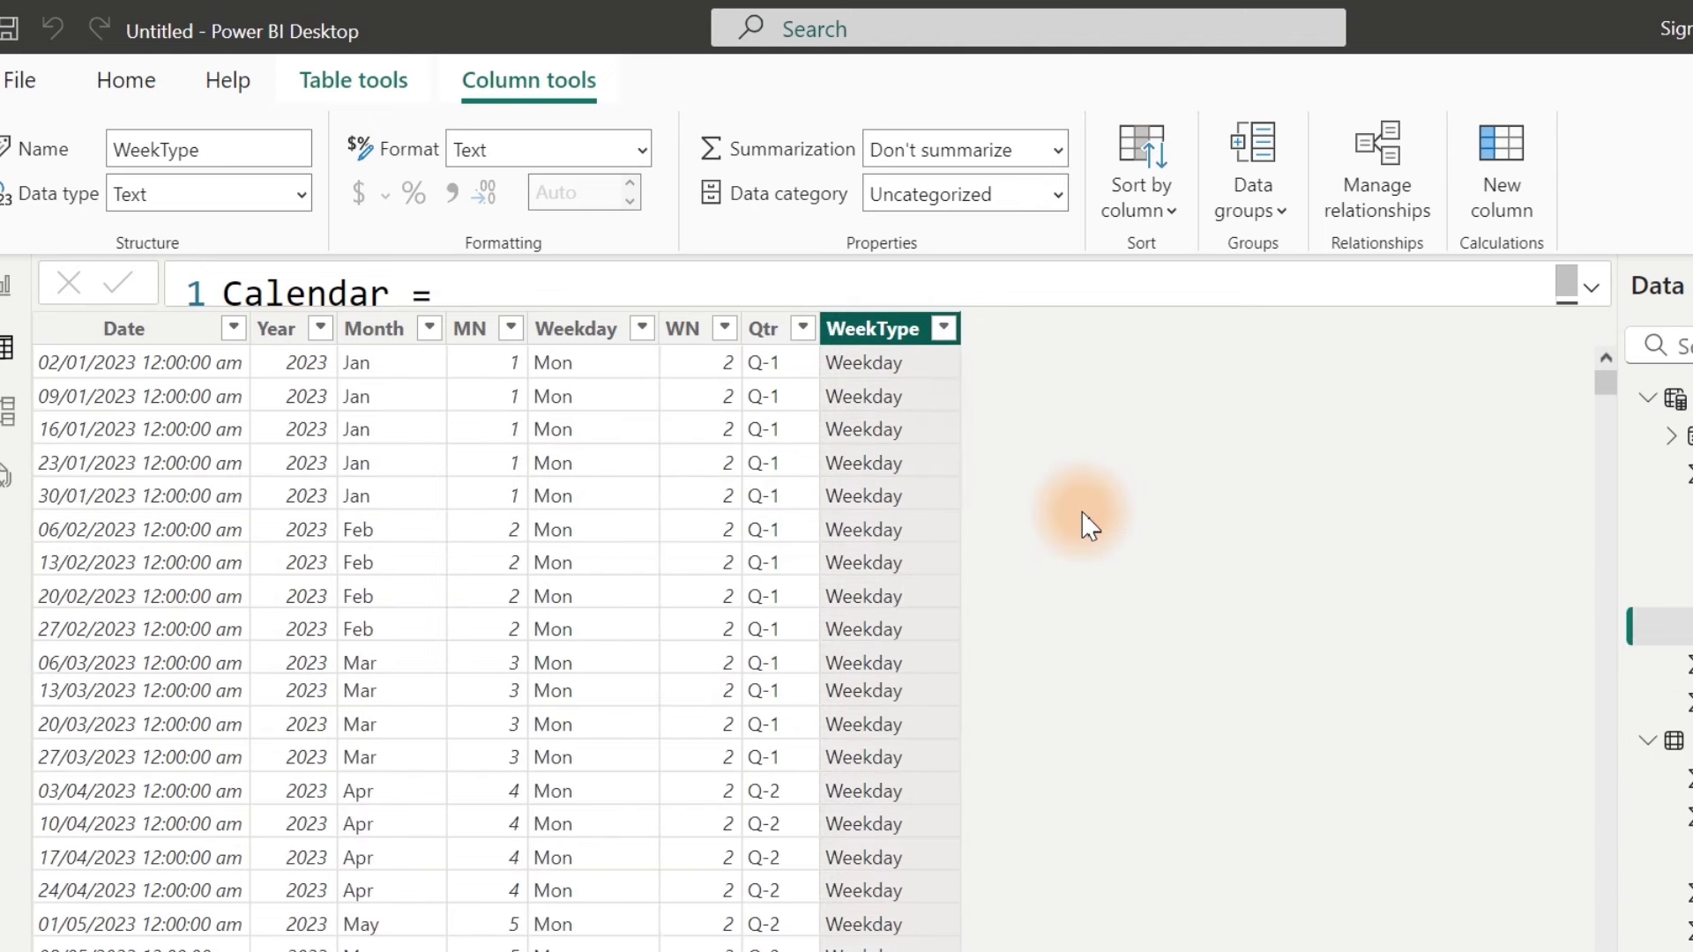
click(1600, 291)
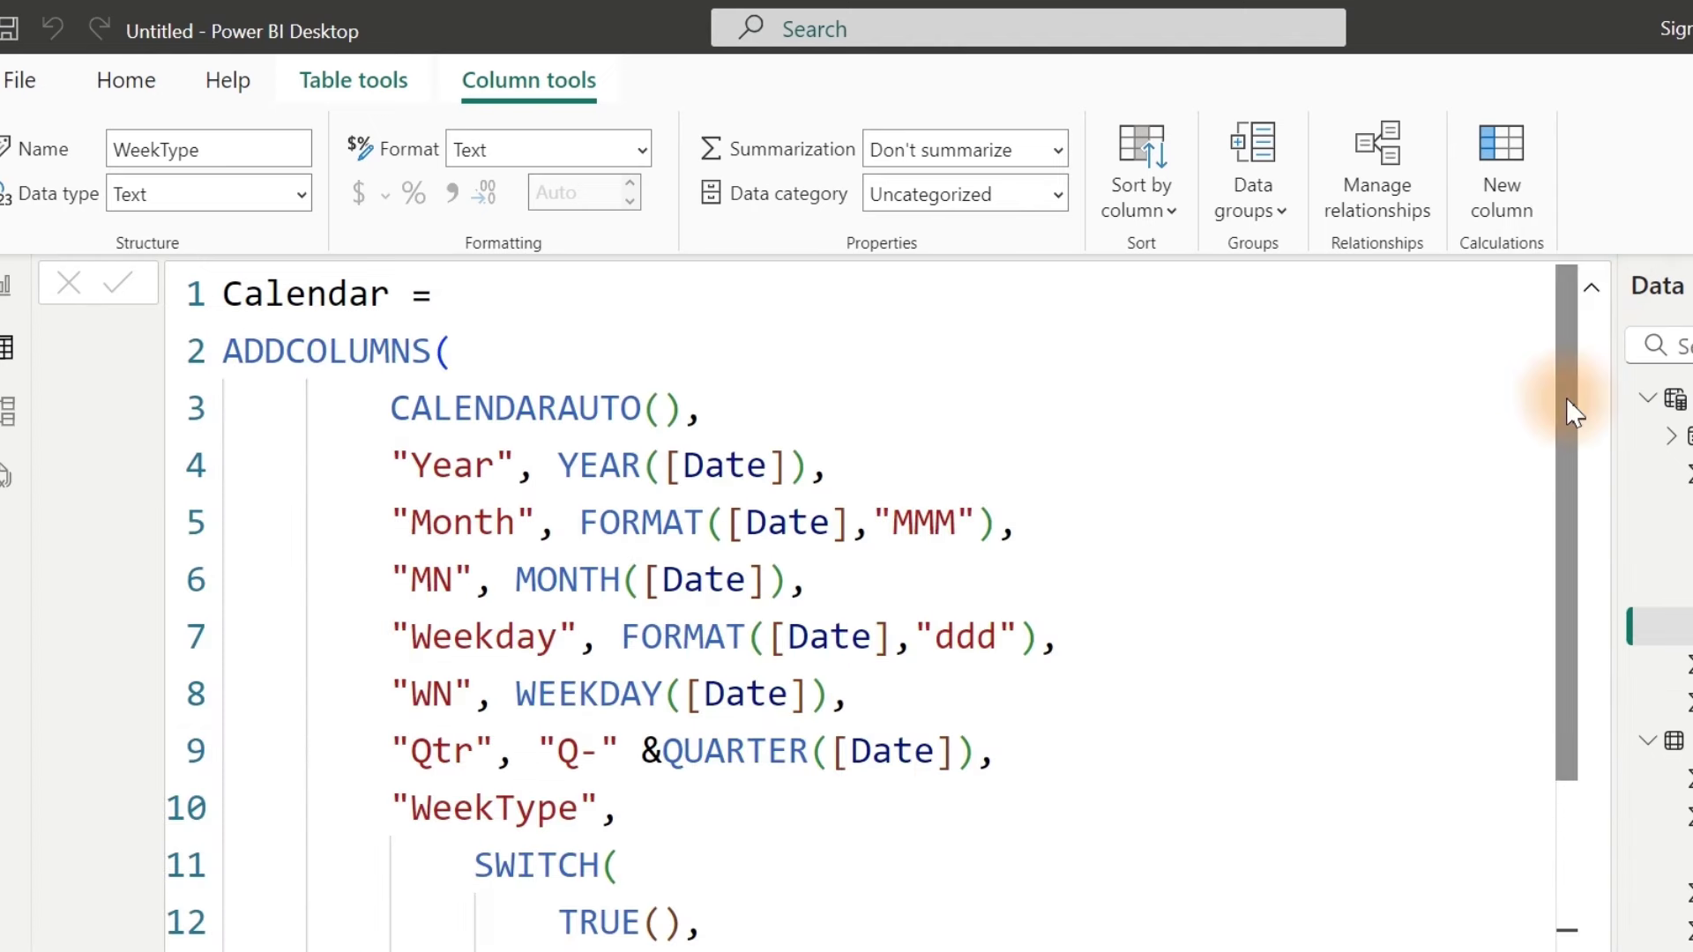
Step: Review the WeekType SWITCH logic in the Calendar formula, from its TRUE() argument through both WEEKDAY conditions to the default result
drag(1566, 399, 1582, 722)
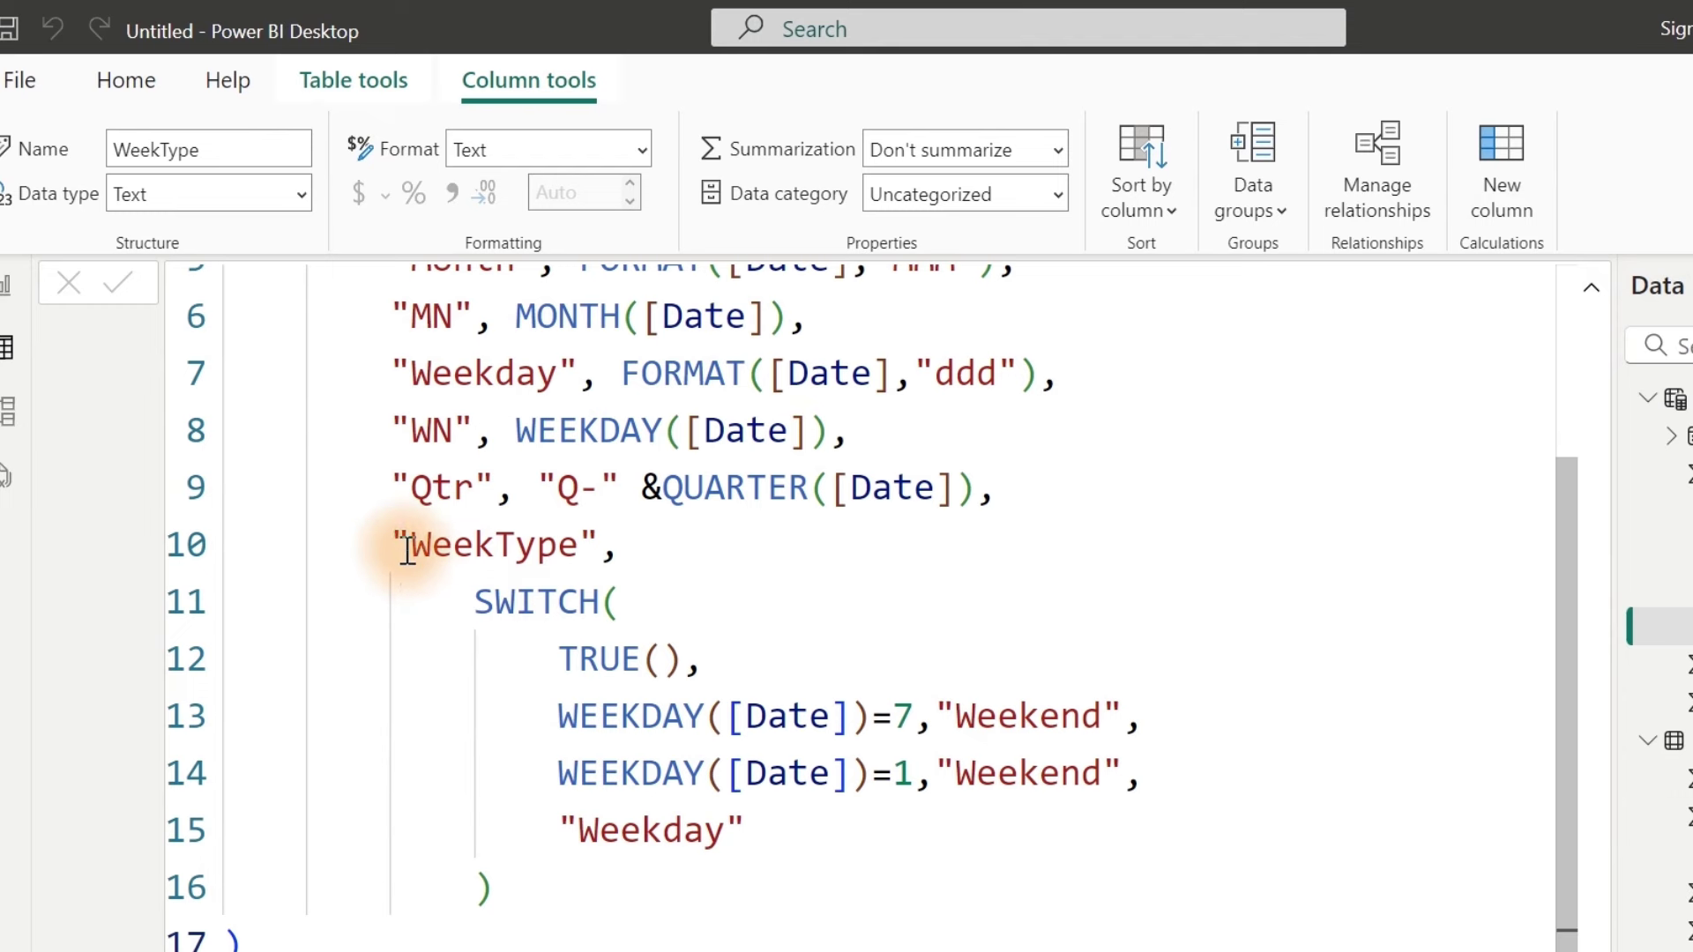
drag(389, 538, 623, 549)
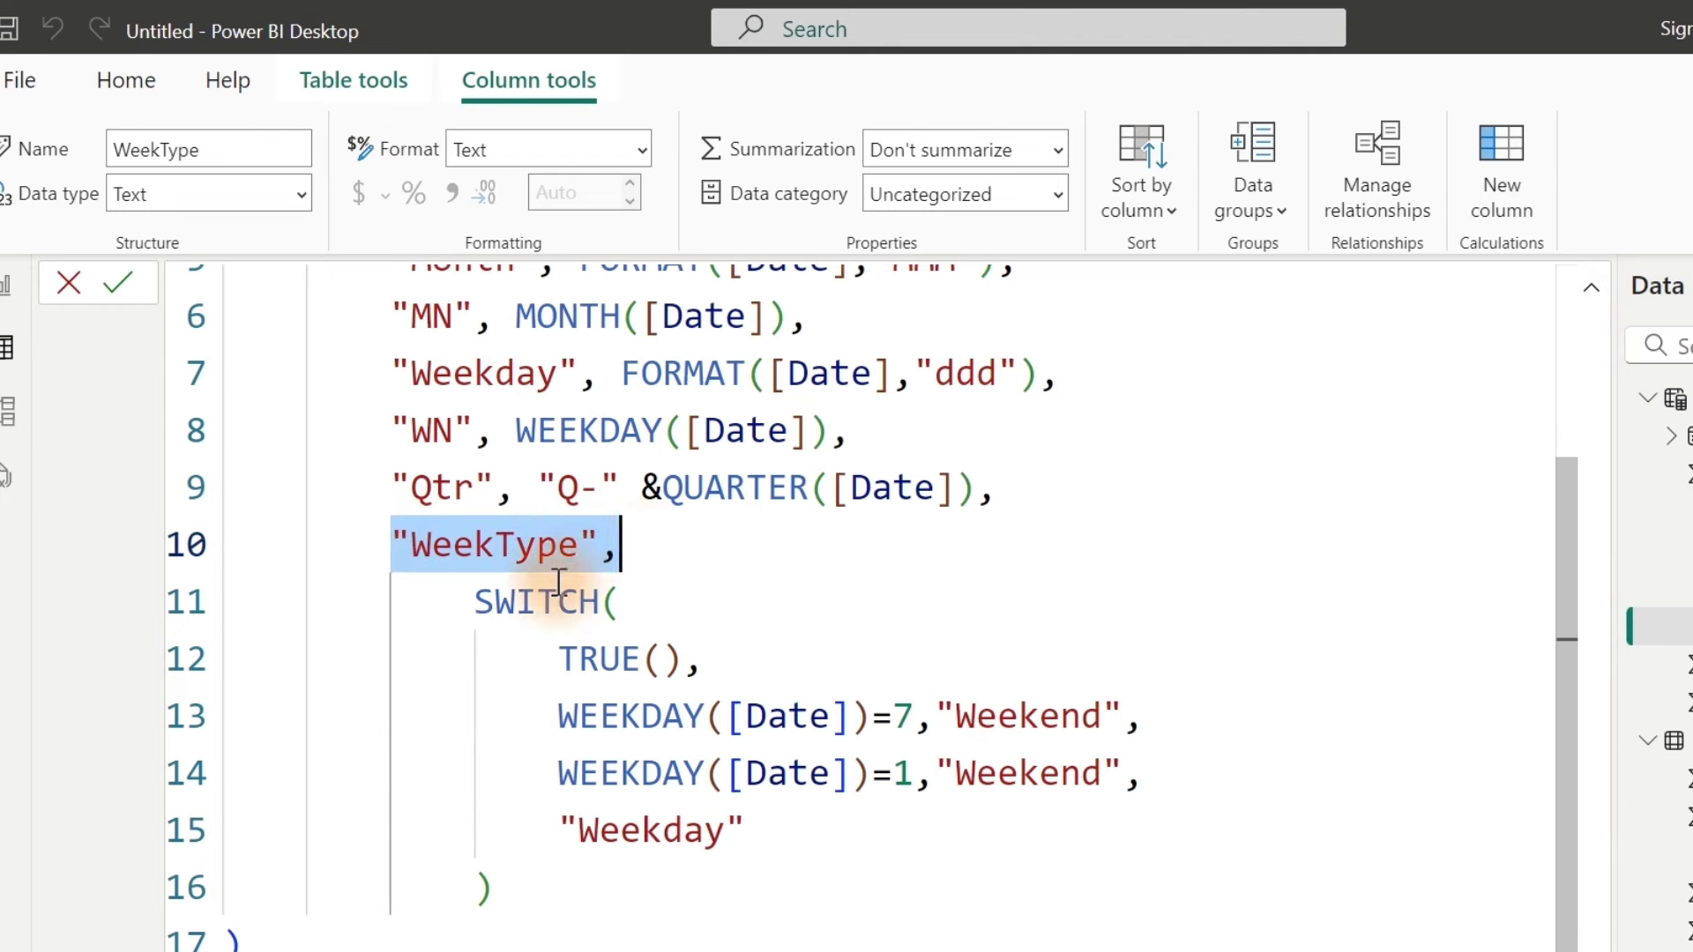
drag(473, 601, 741, 673)
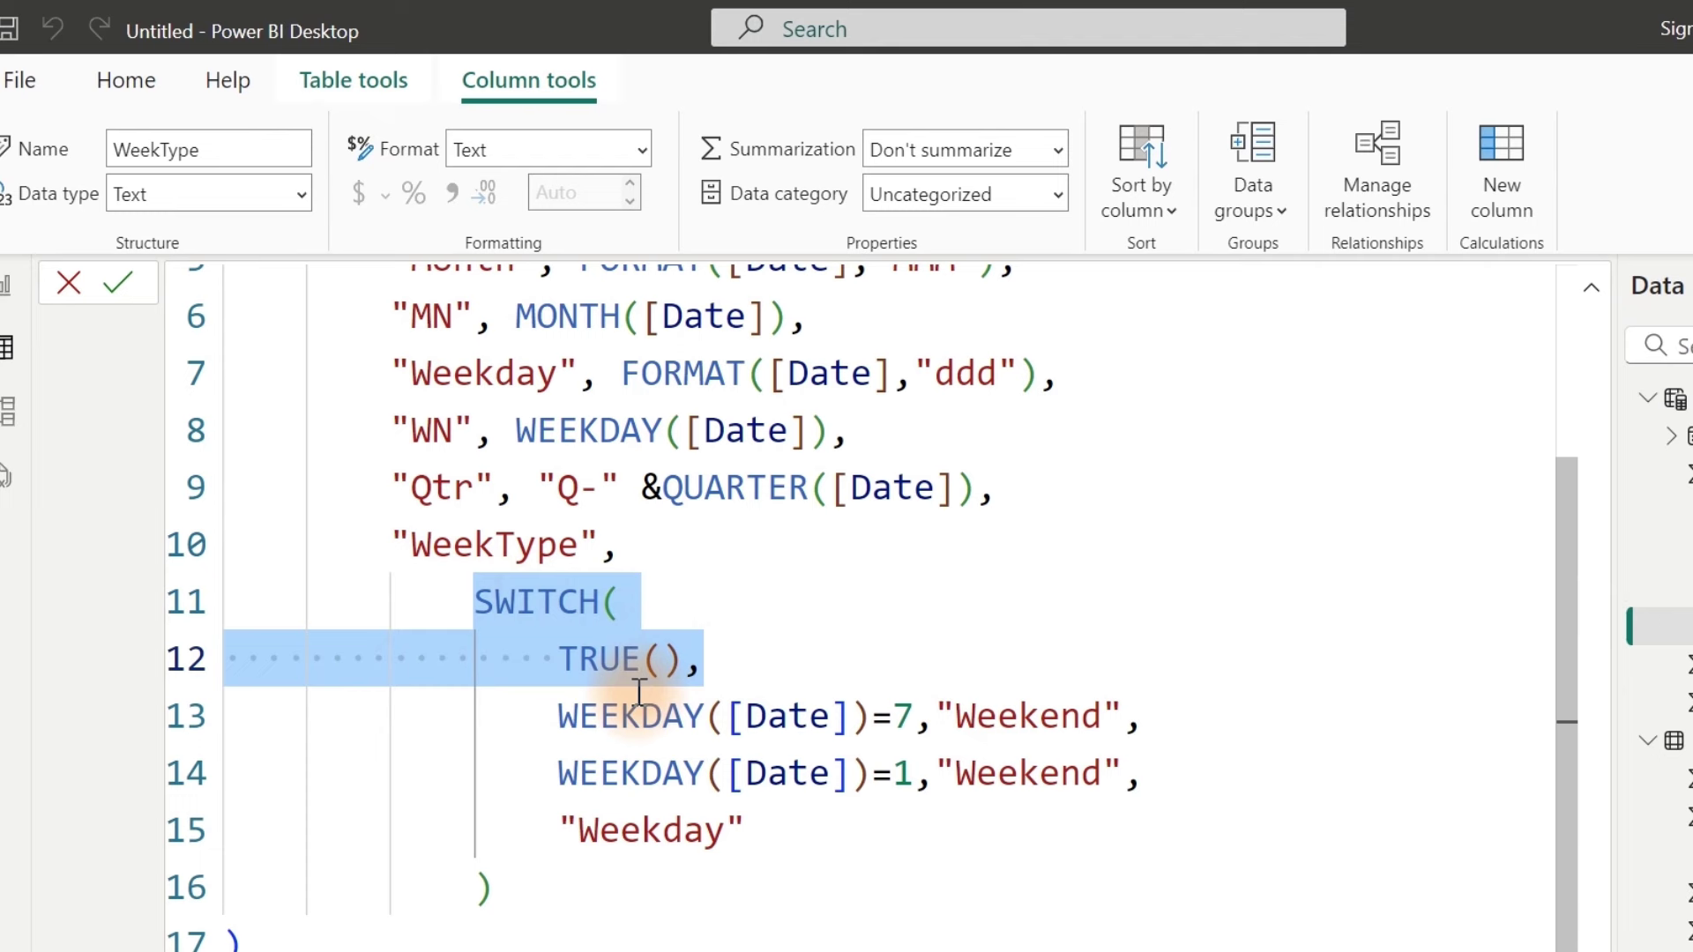
click(560, 716)
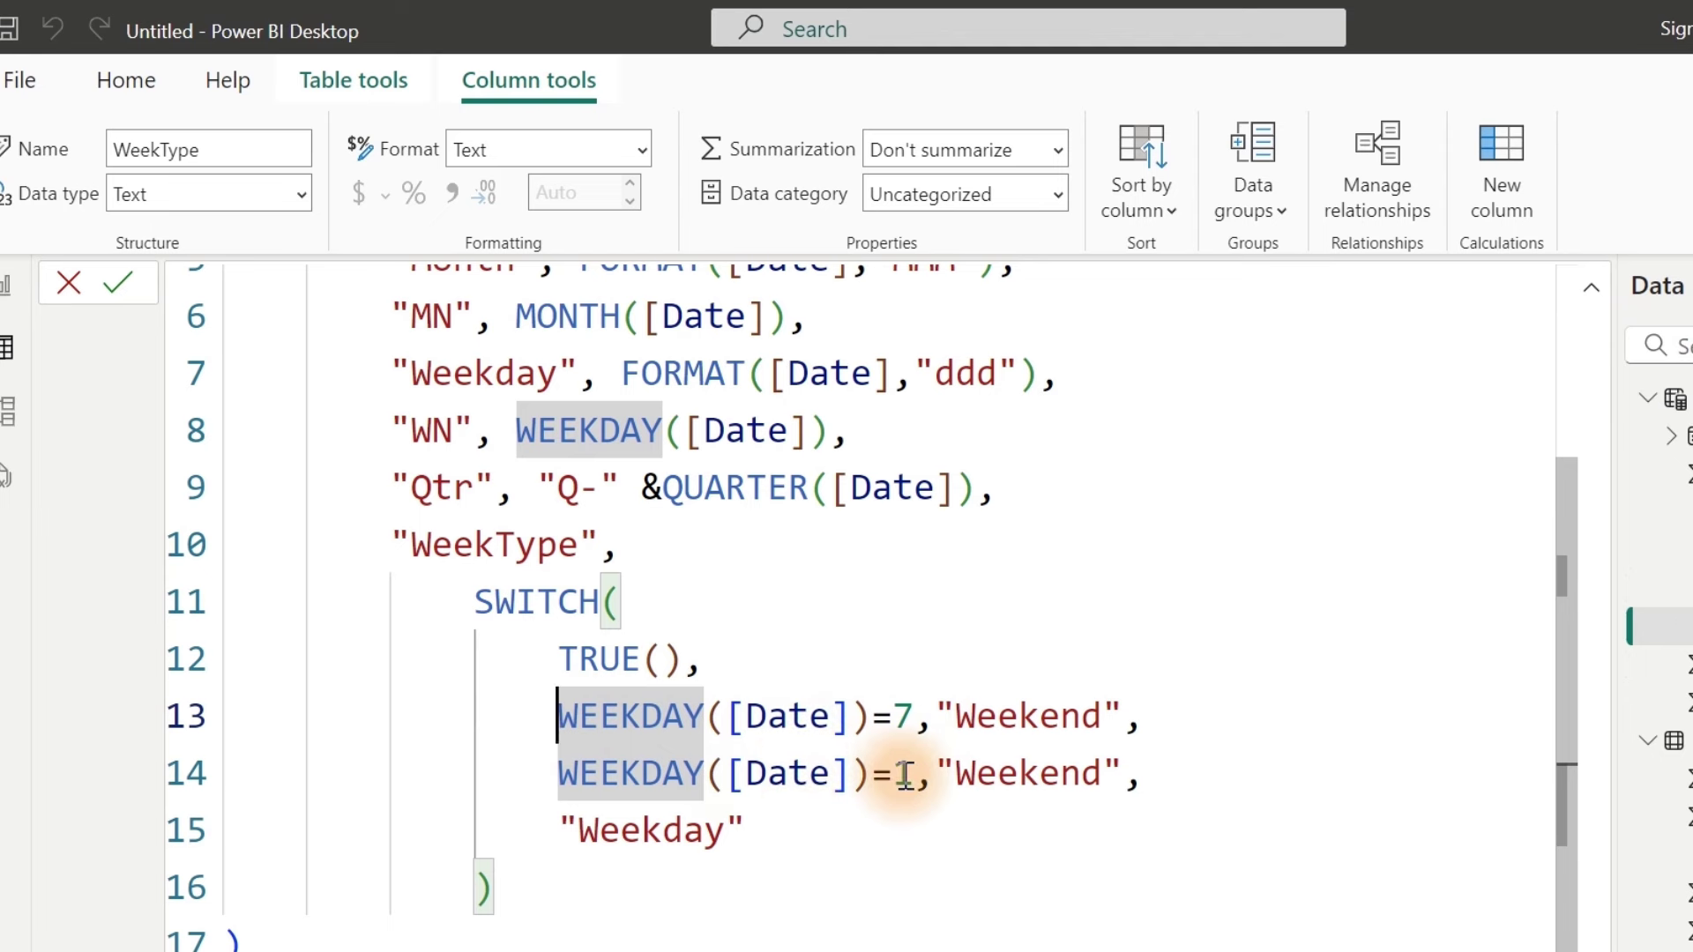
click(1132, 774)
text(,)
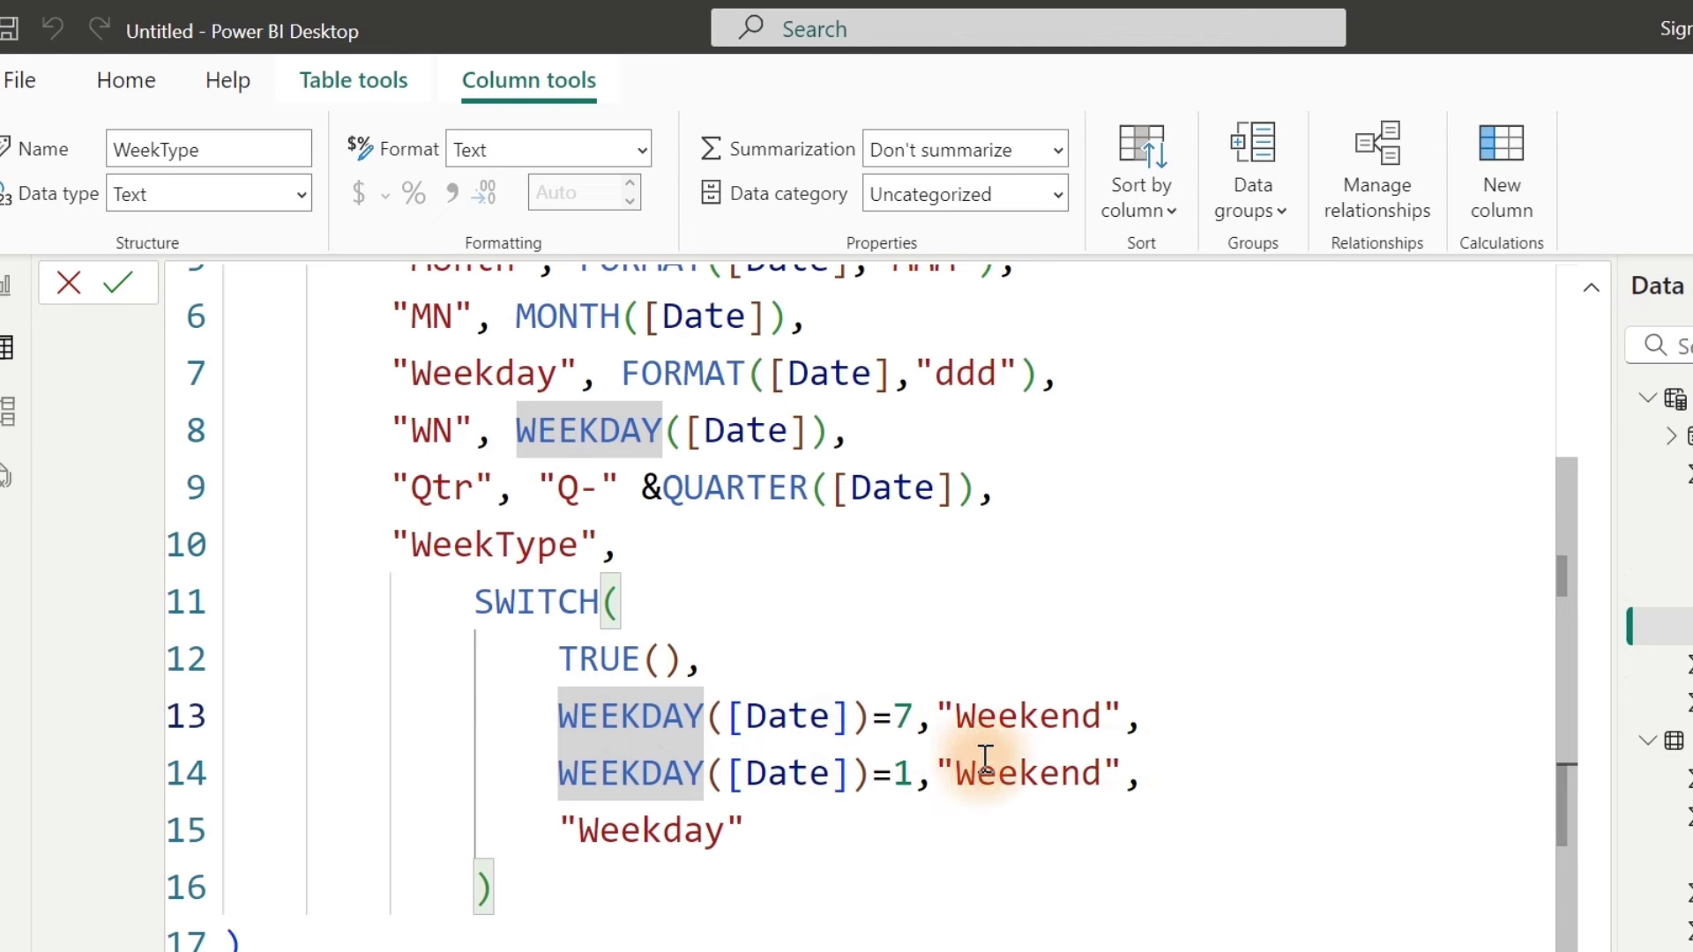
click(900, 716)
click(908, 773)
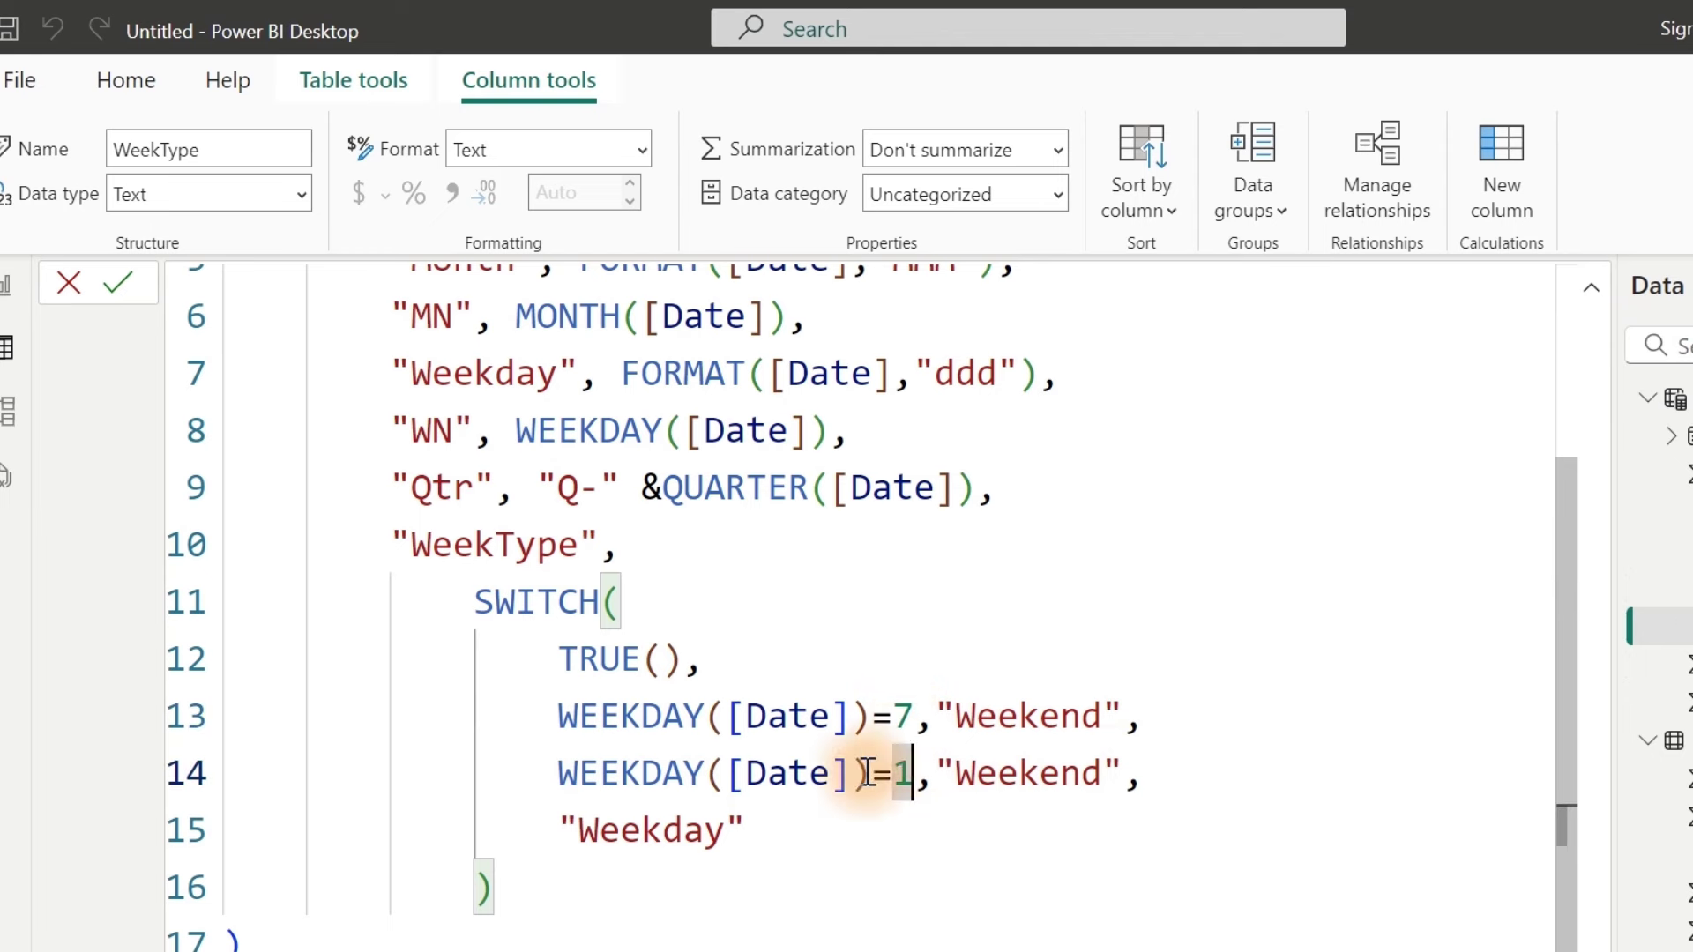
drag(764, 808, 594, 829)
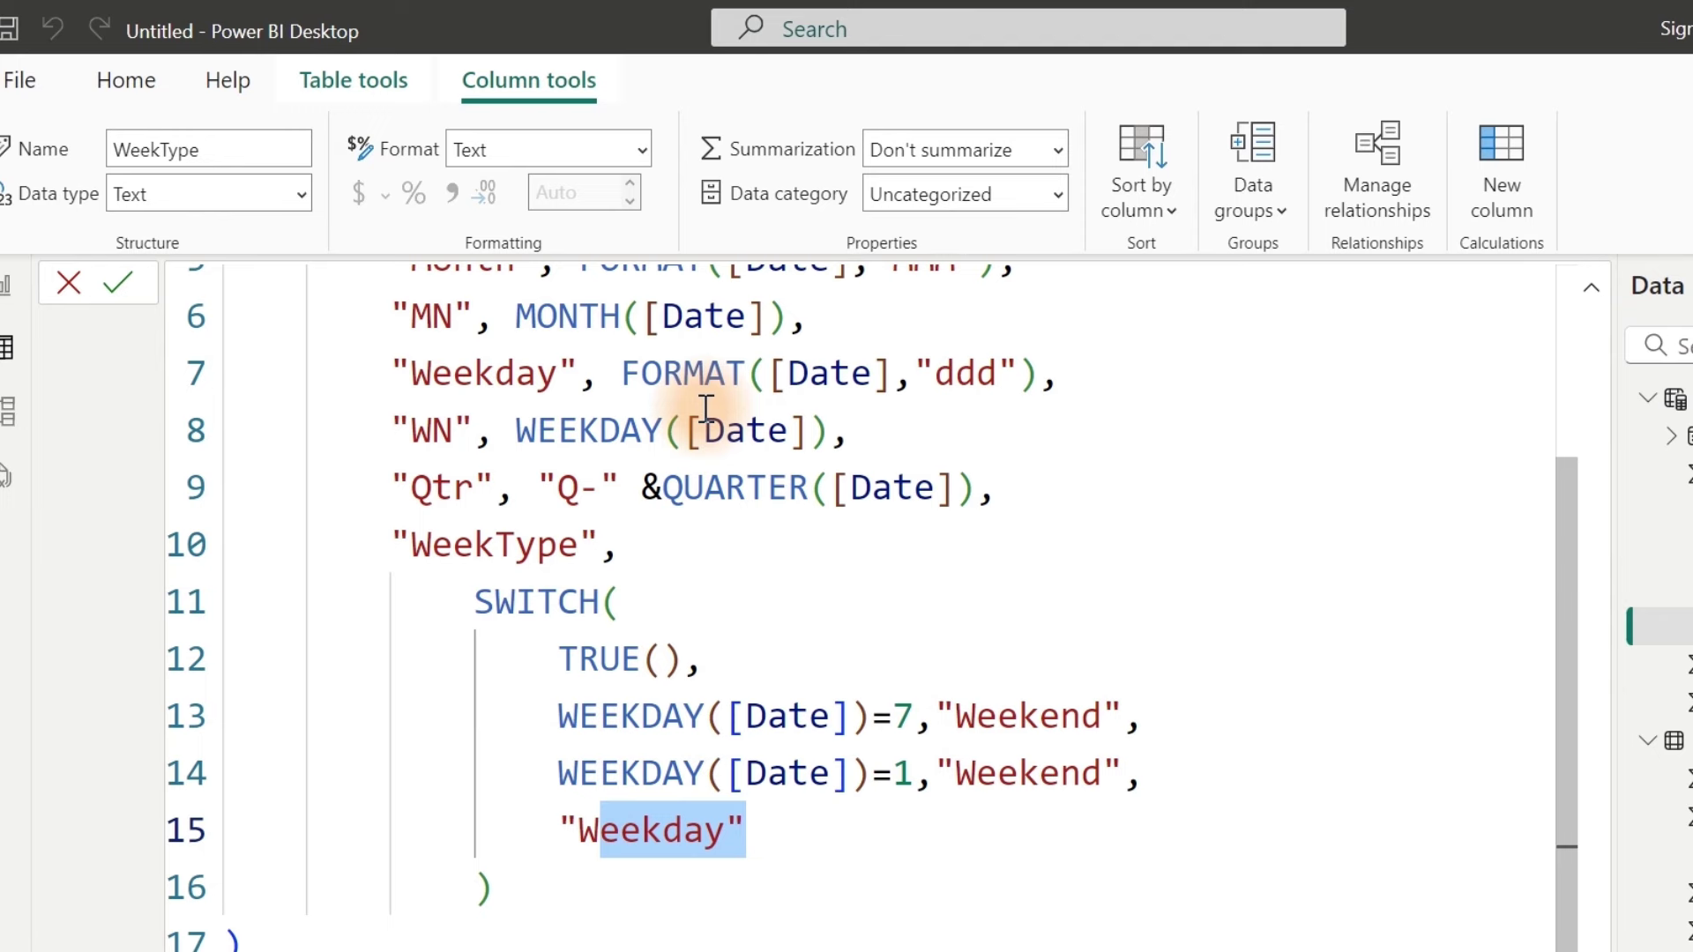
Step: In the report's Total Calls table visual, replace the Month field with the Calendar table's Date field
click(6, 300)
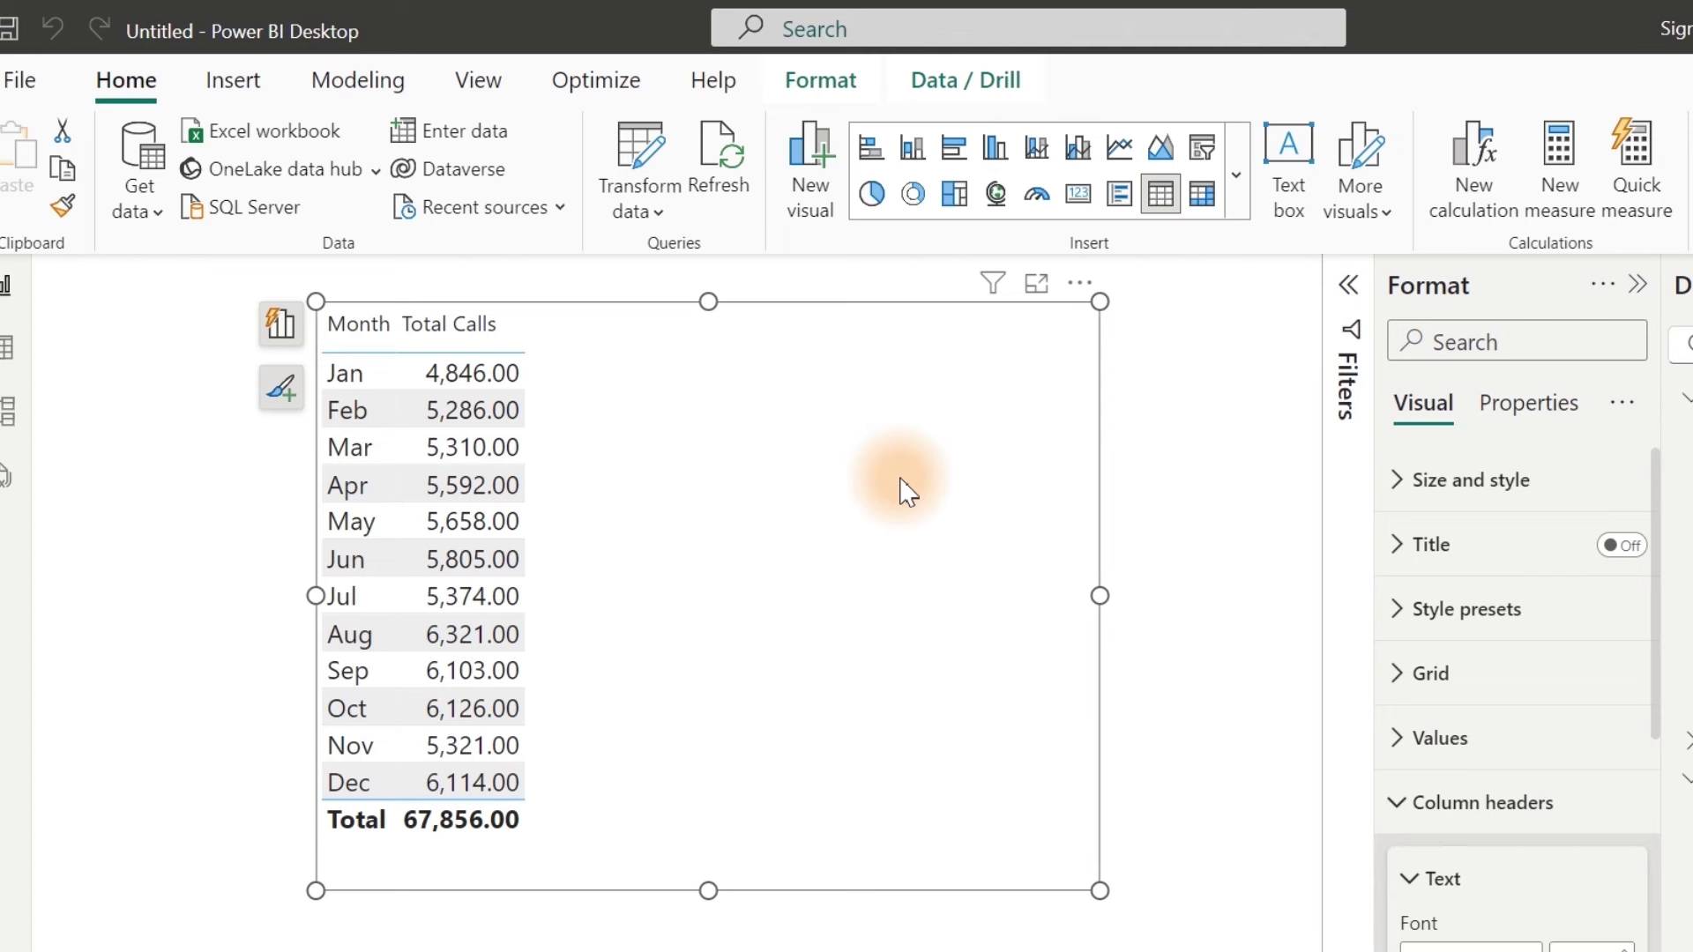
click(282, 328)
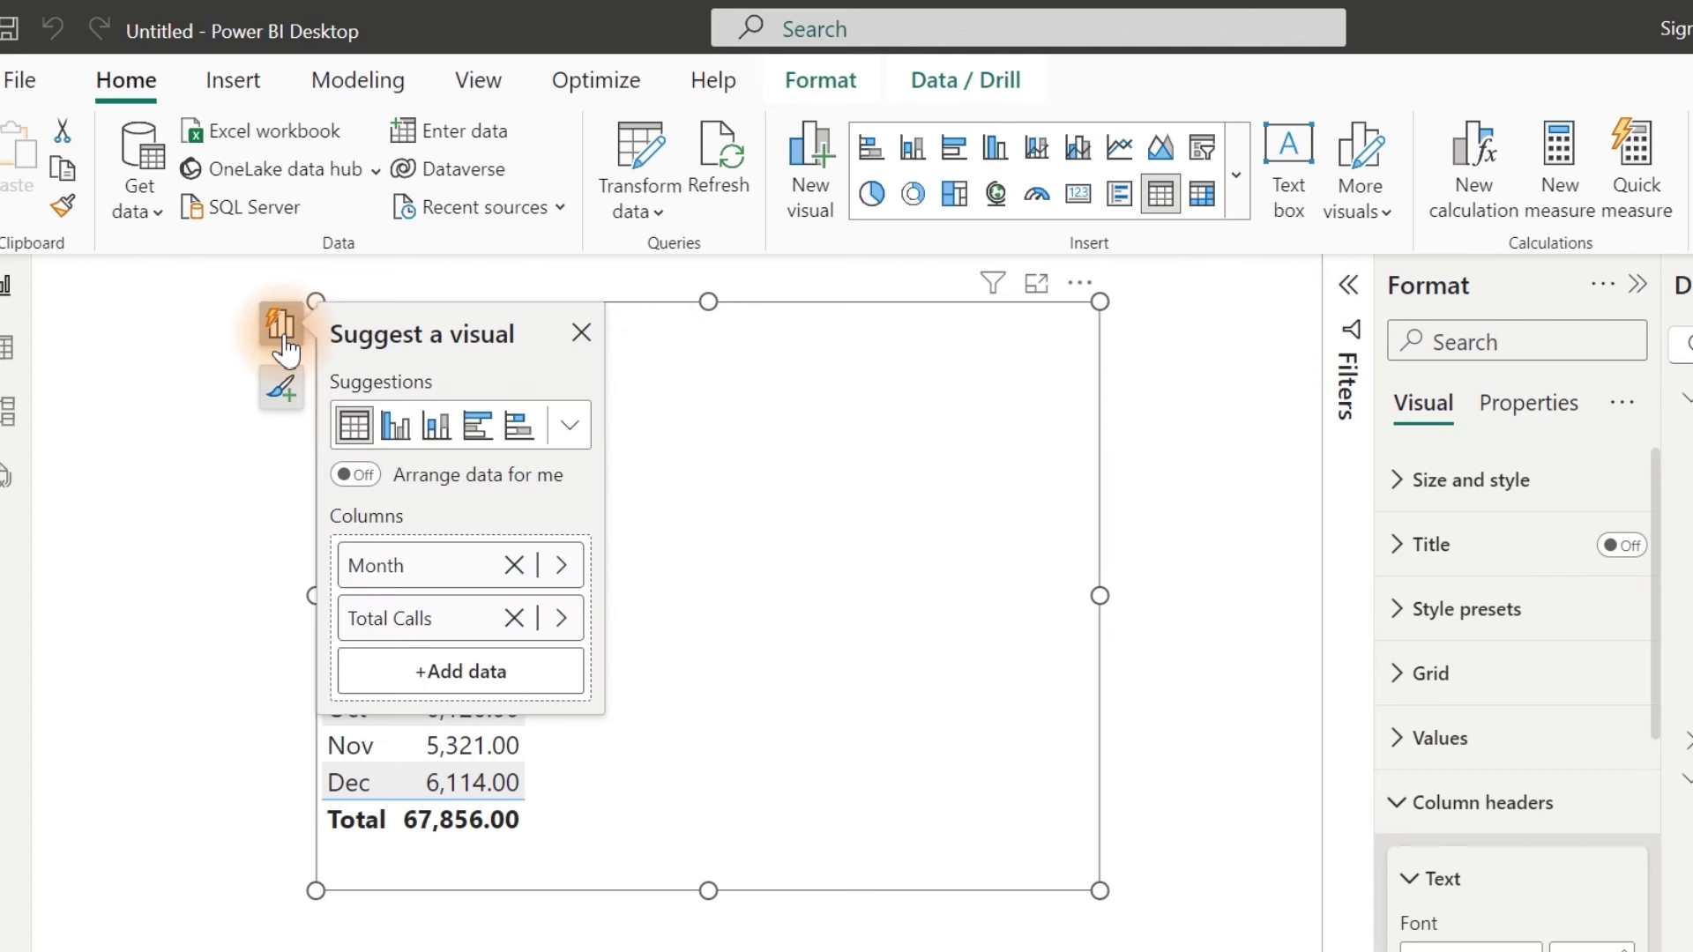
click(556, 565)
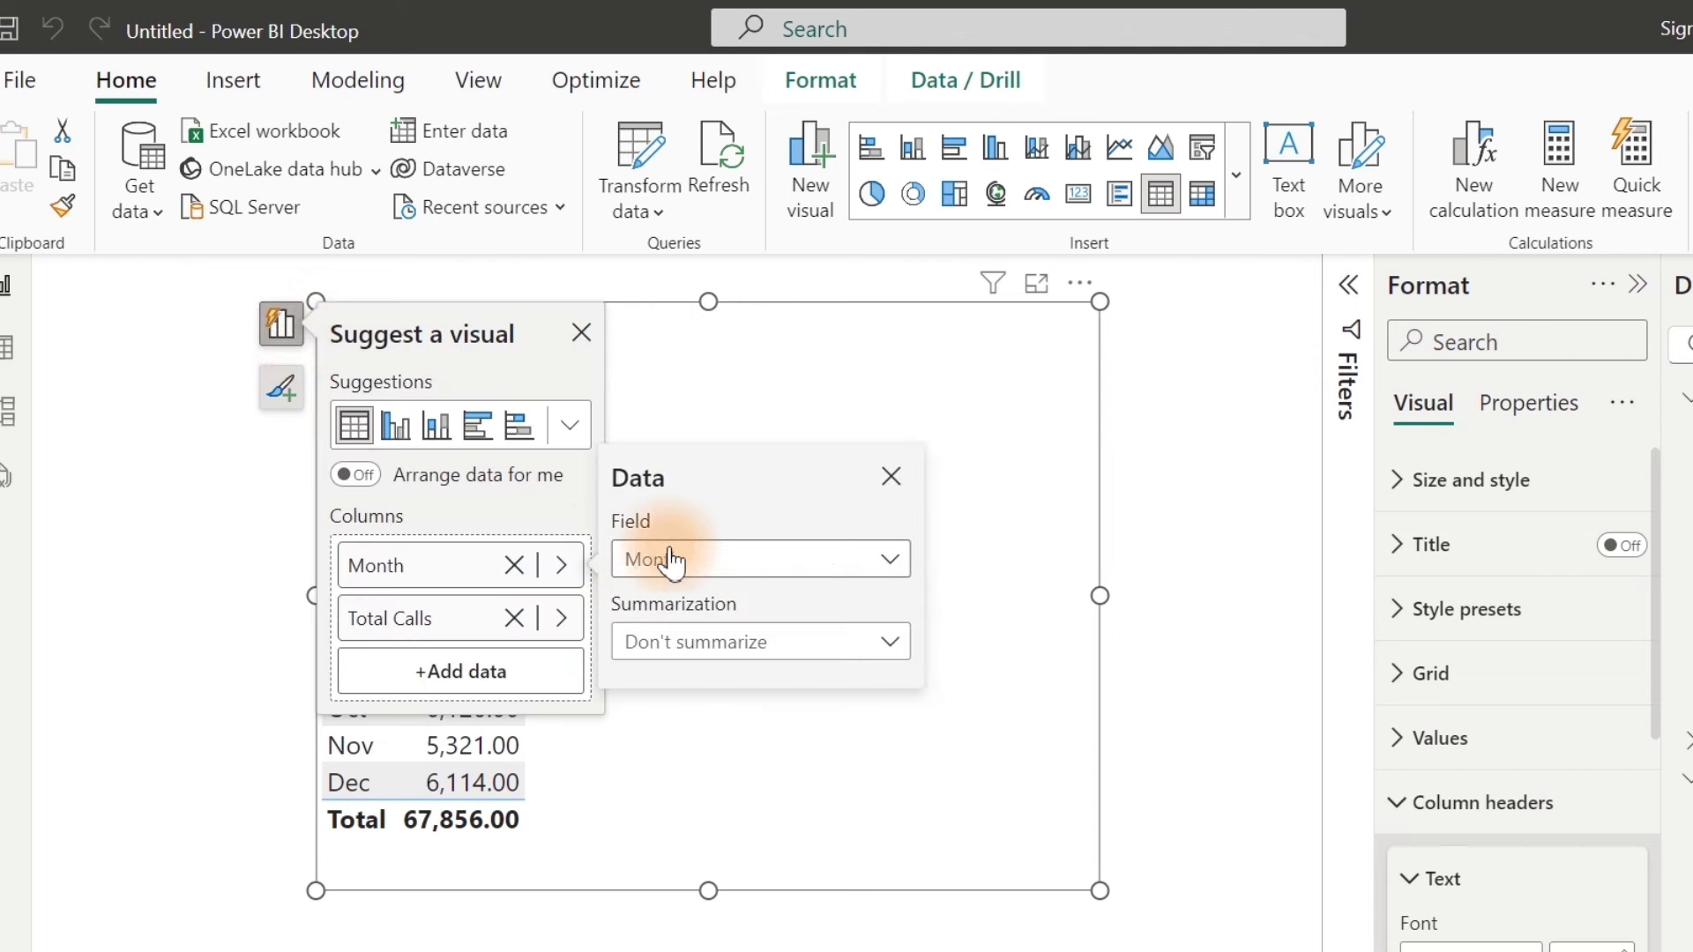
click(767, 559)
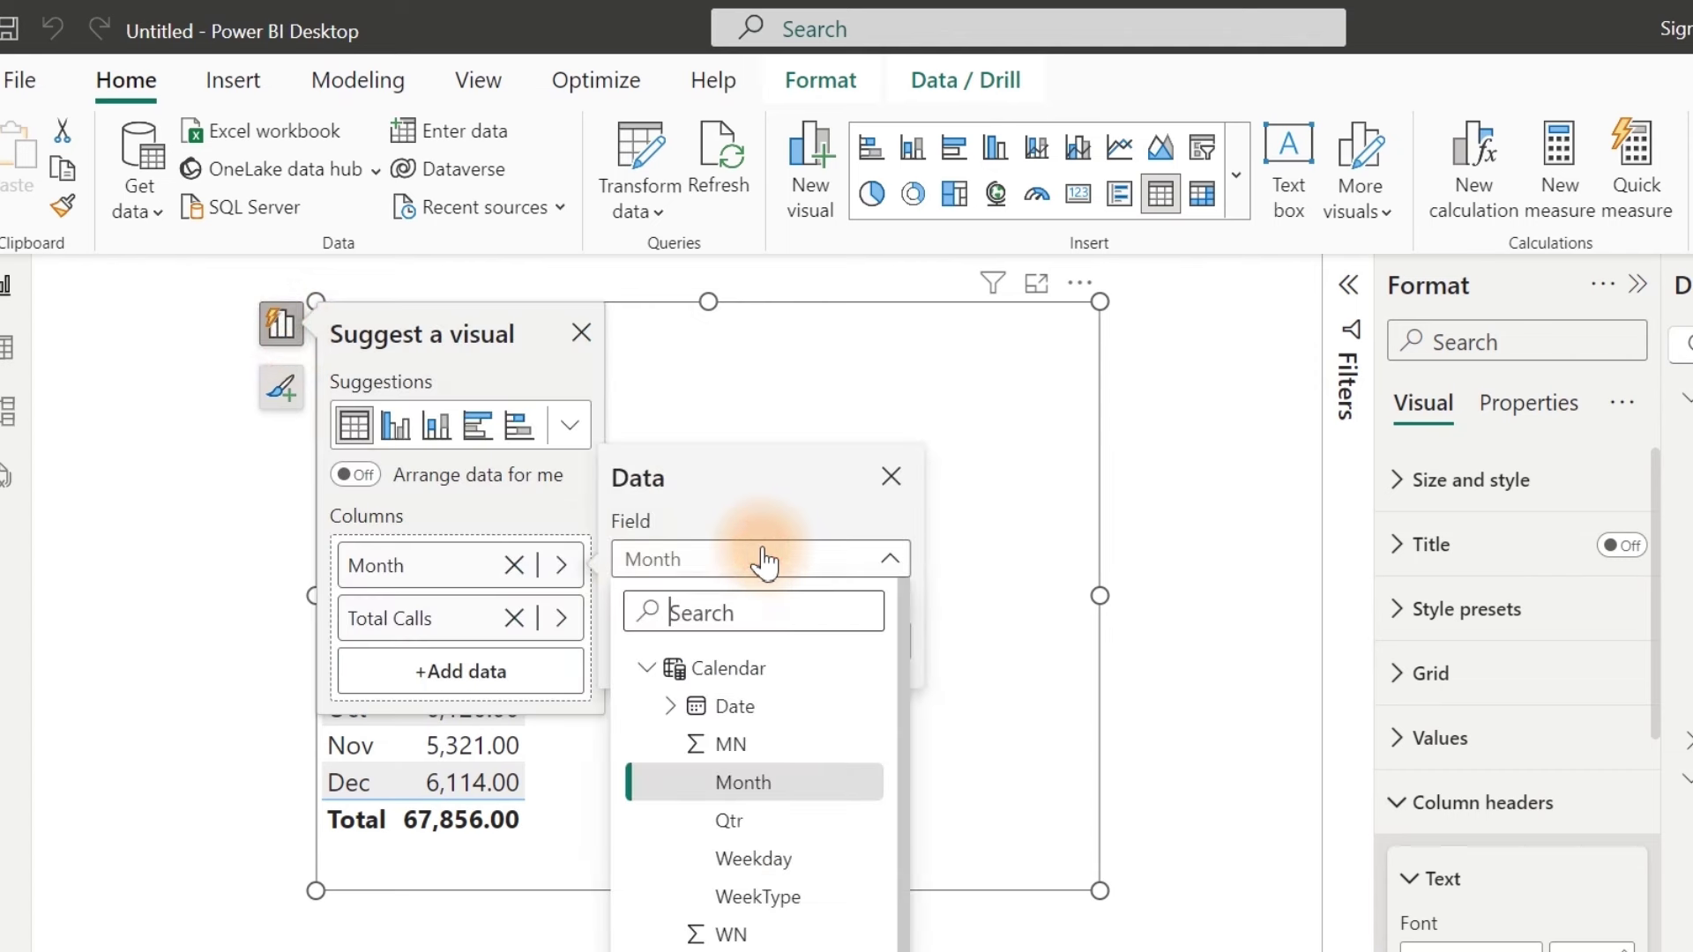
click(737, 715)
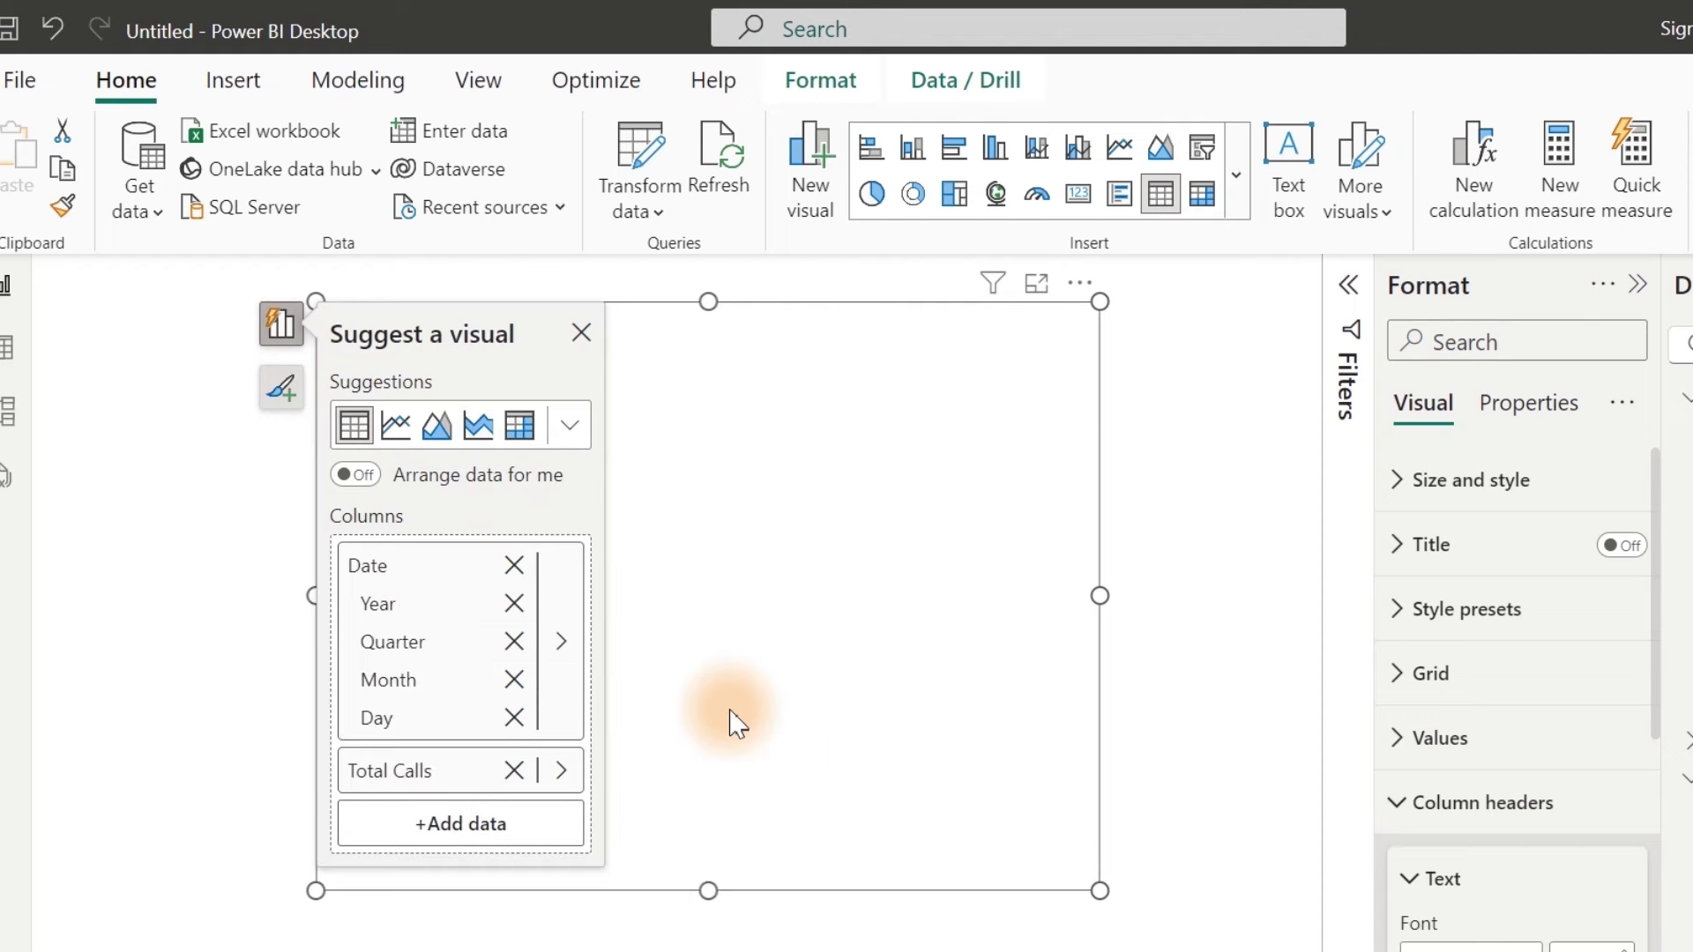
click(581, 332)
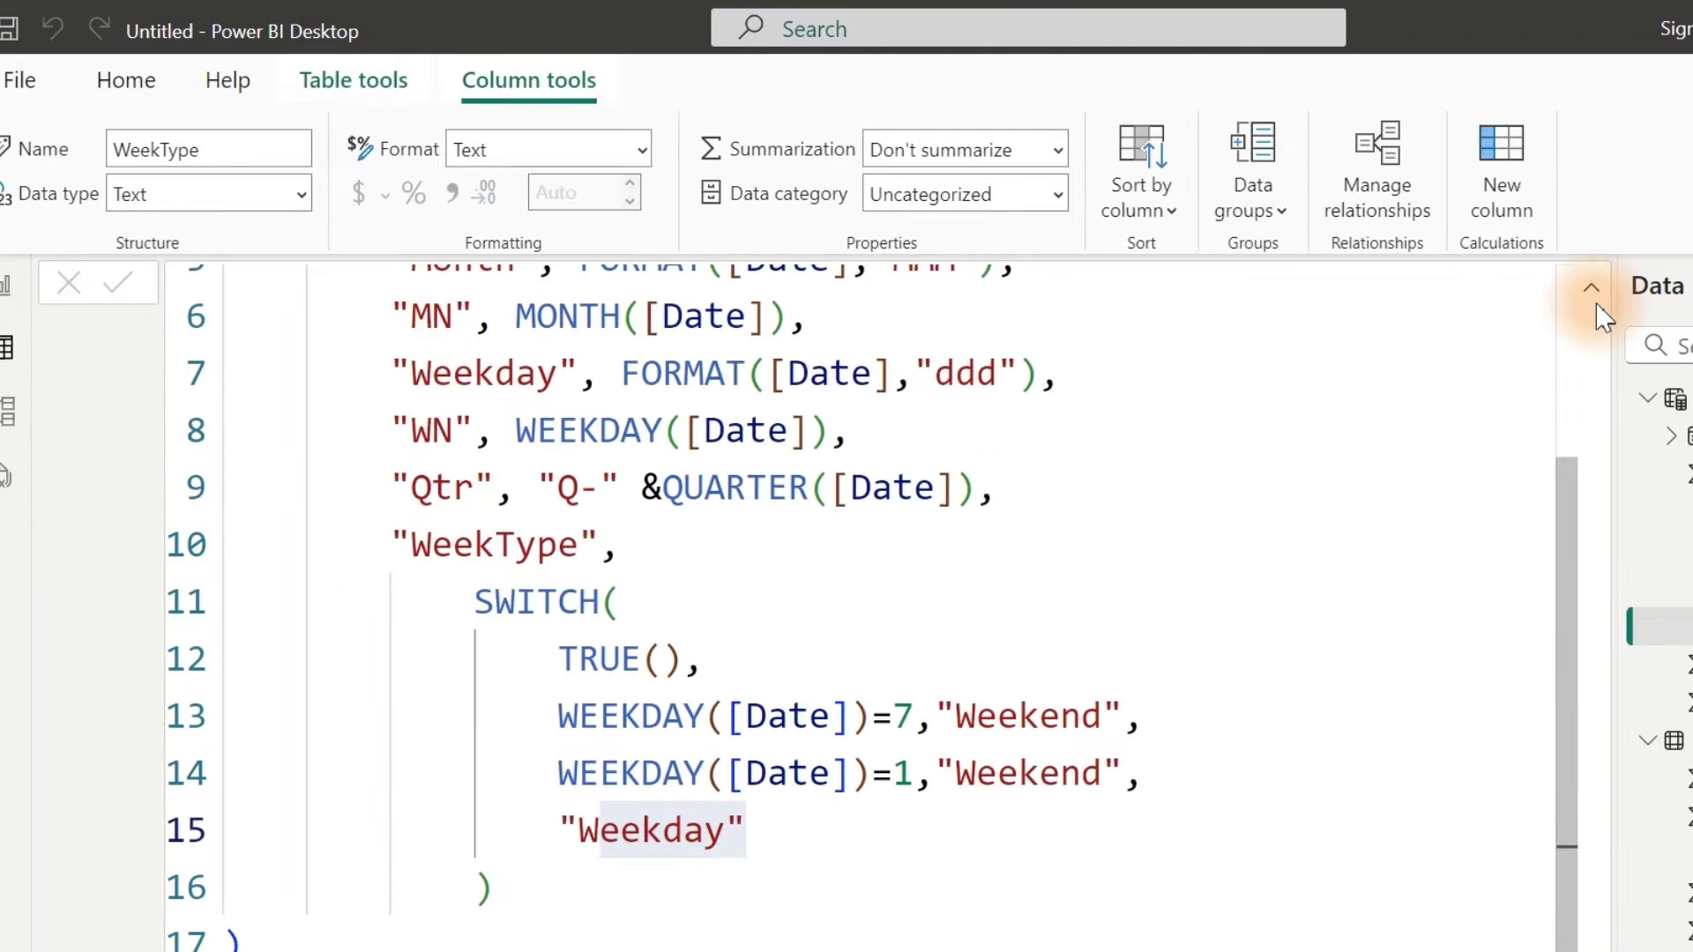
Step: Collapse the Calendar formula and mark Calendar as a date table, using Date as its date column
click(1590, 291)
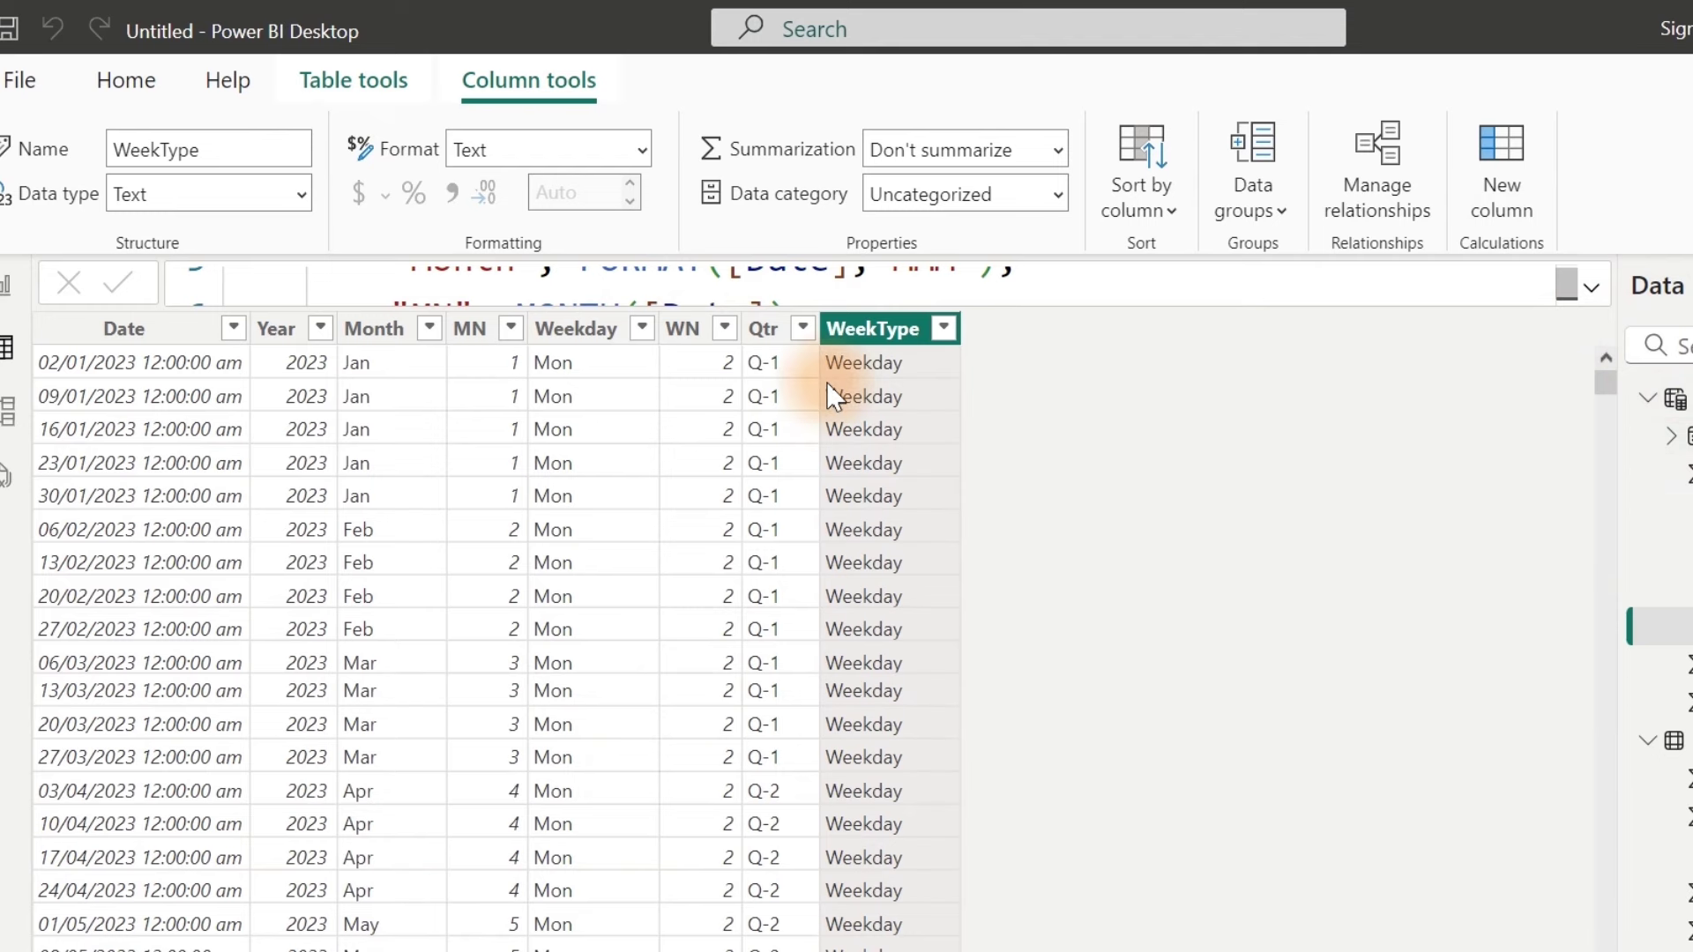
click(346, 79)
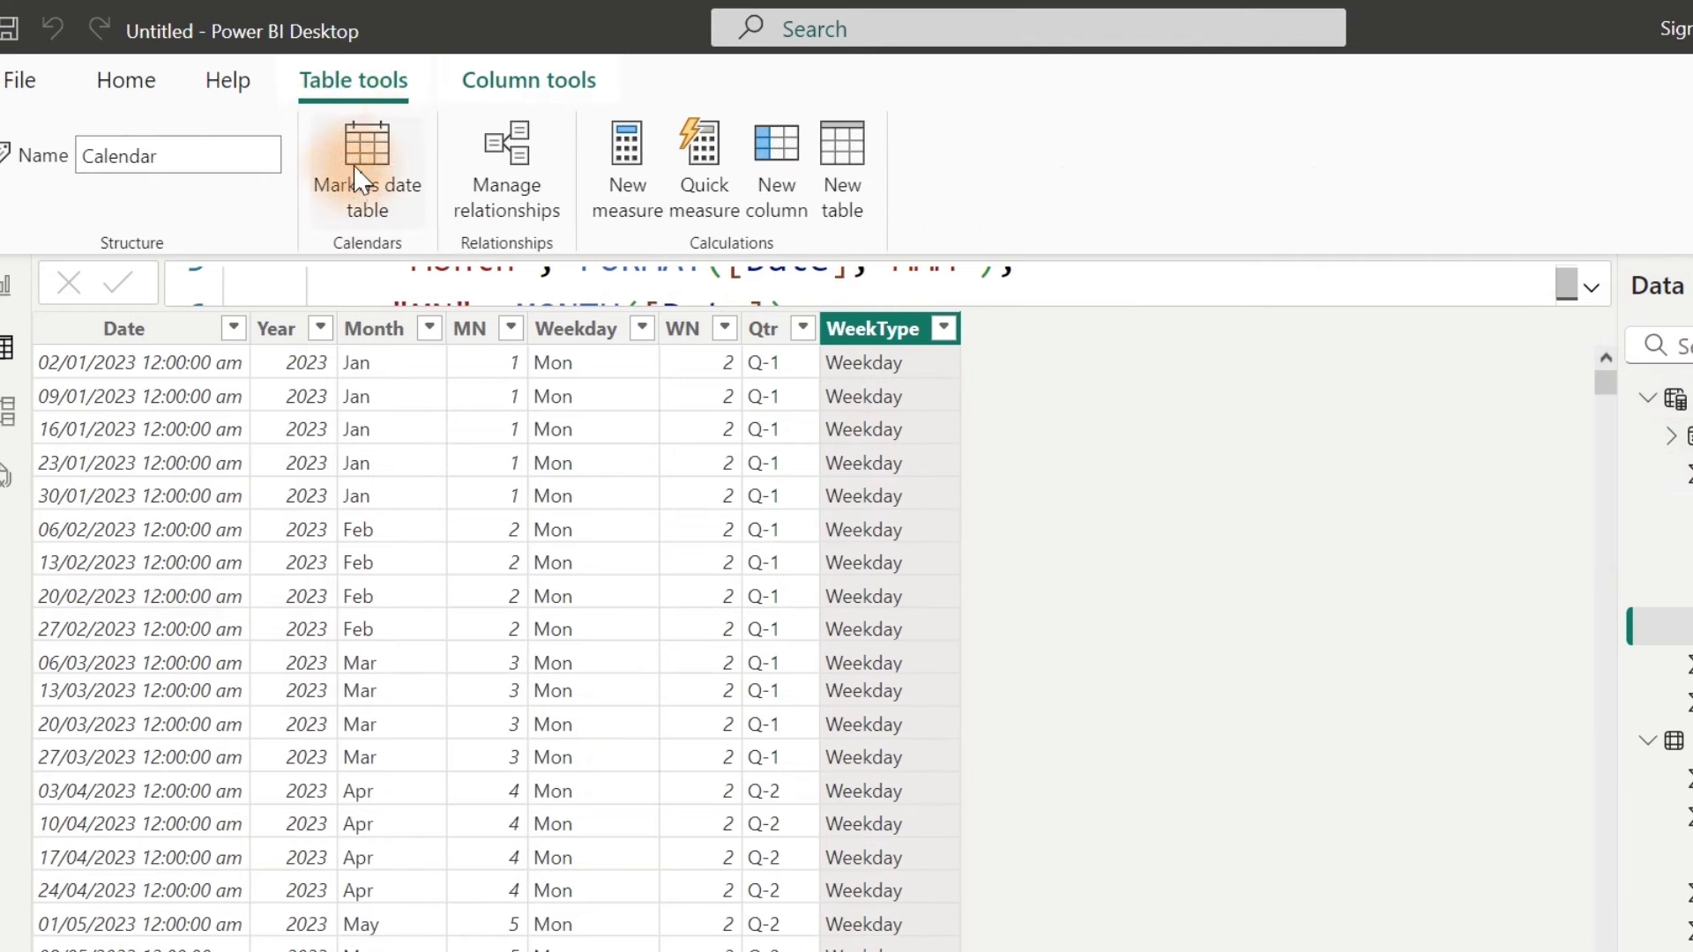
click(382, 174)
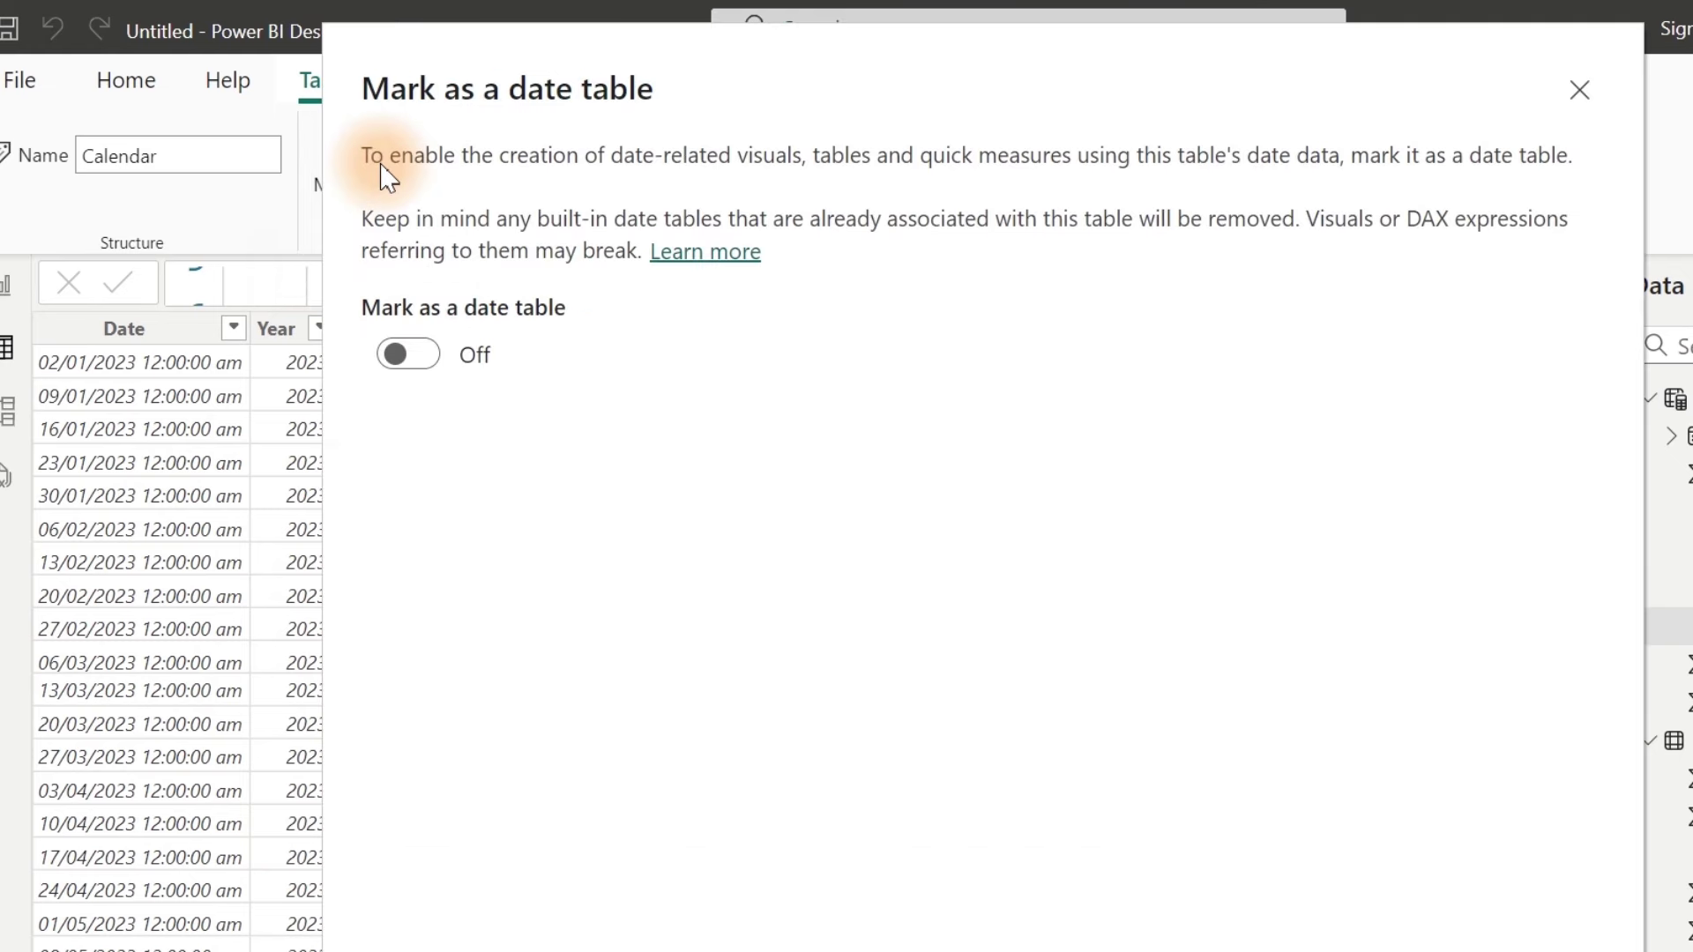
click(411, 360)
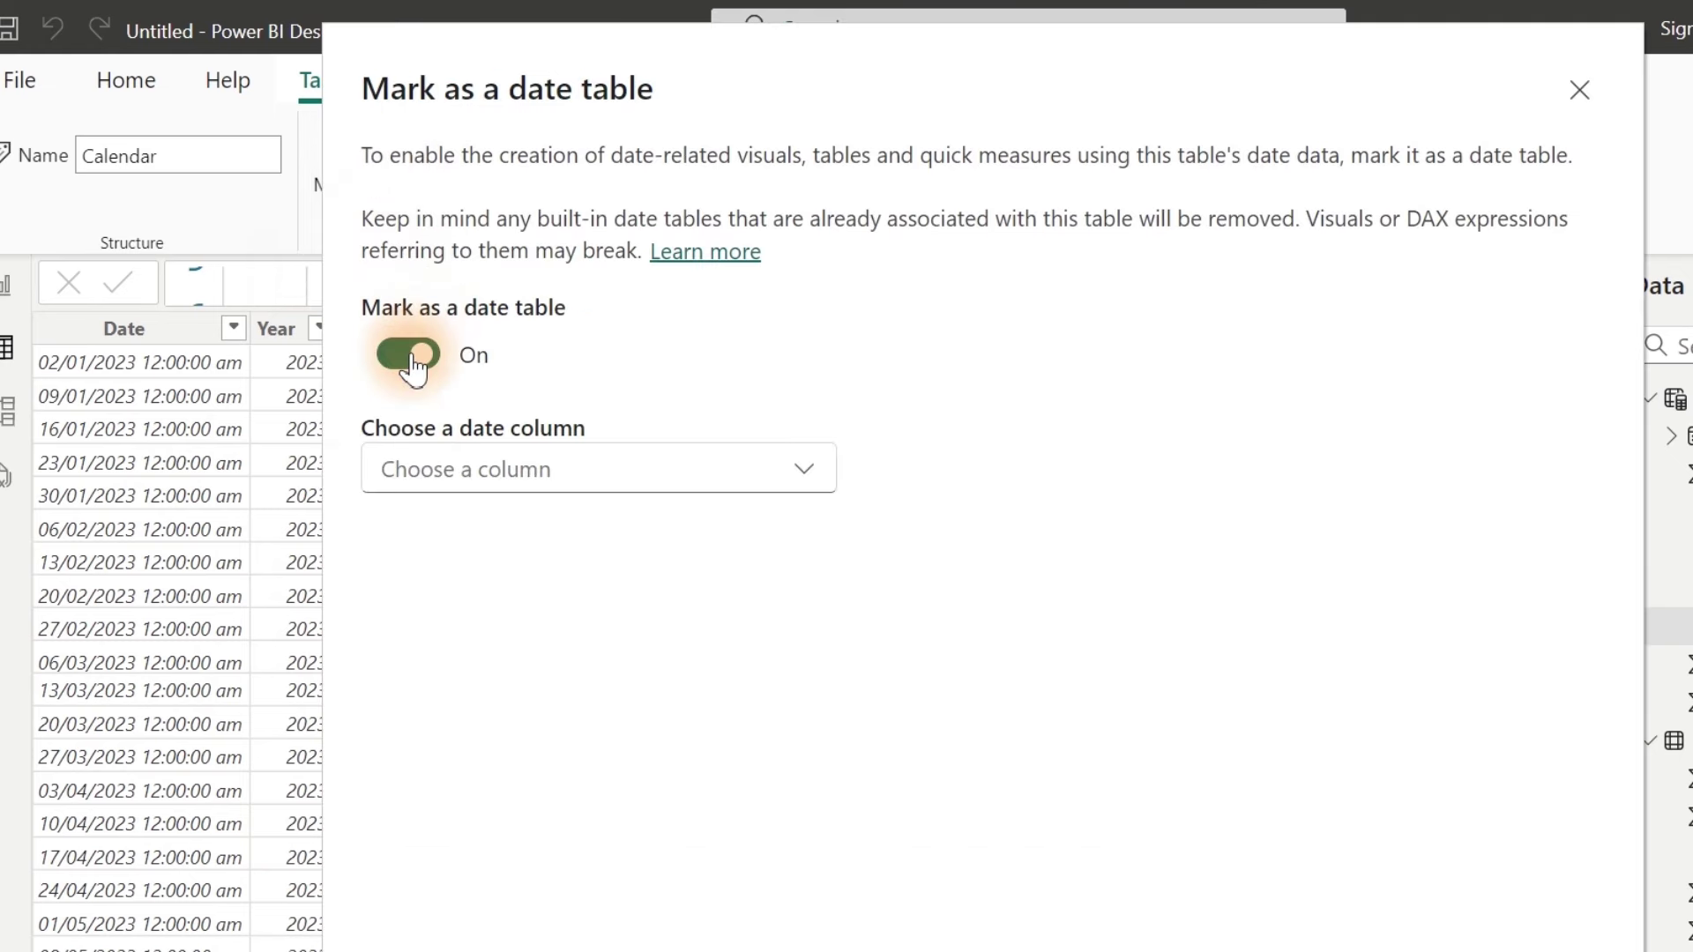
click(554, 474)
click(483, 554)
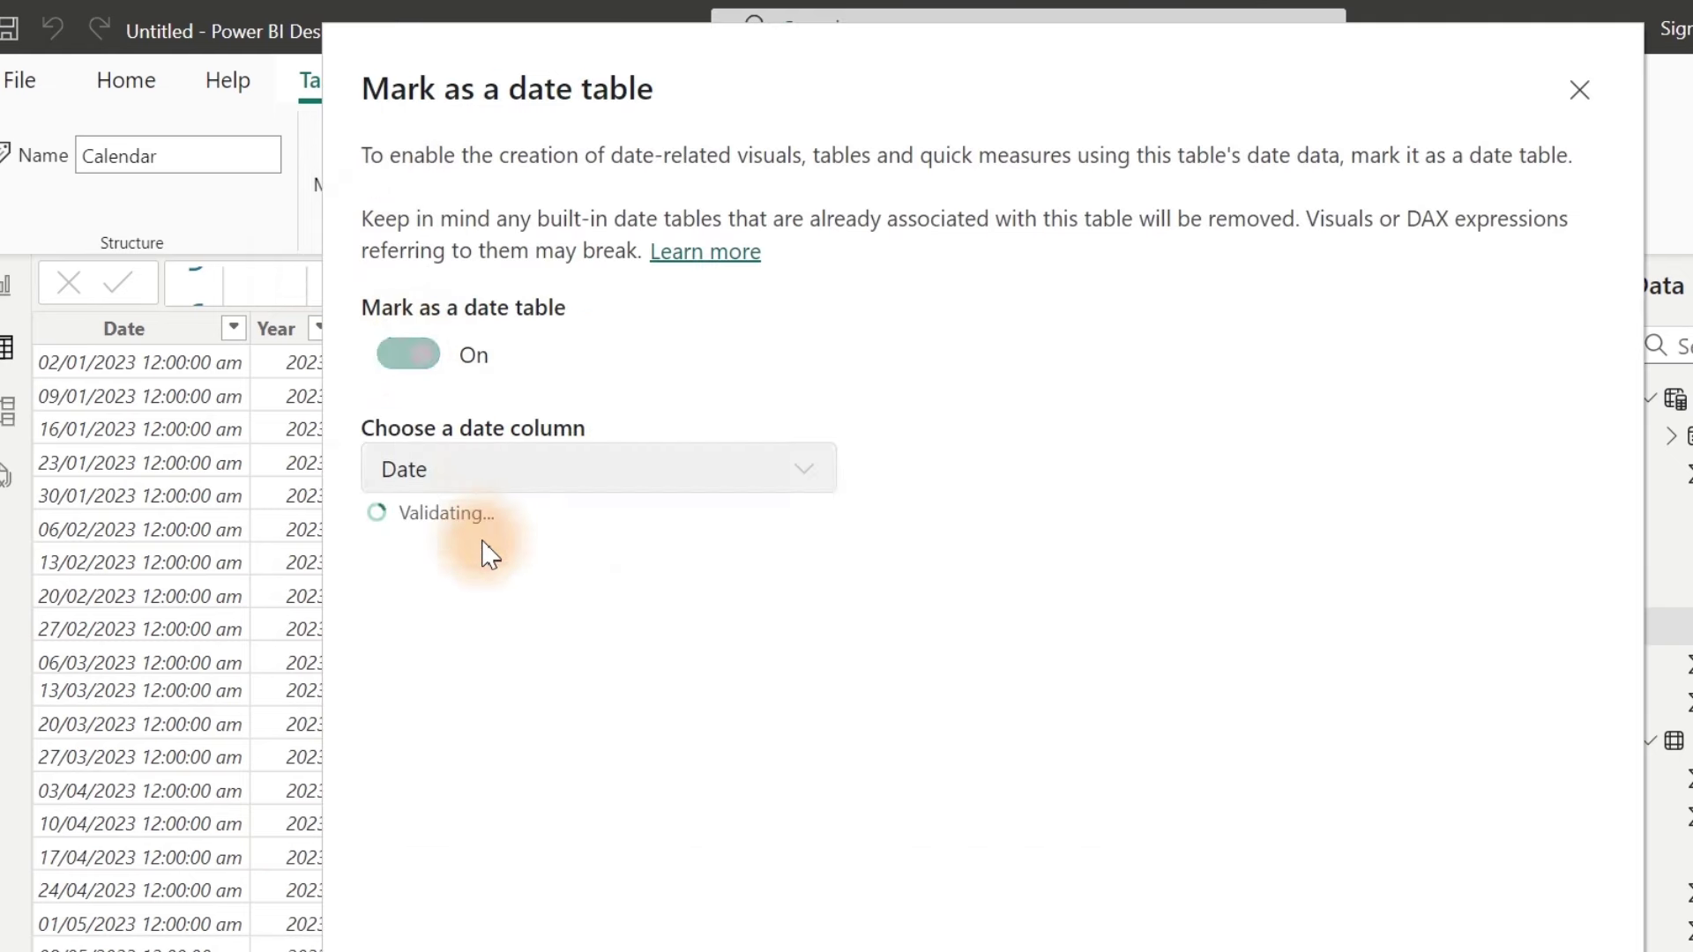
key(Return)
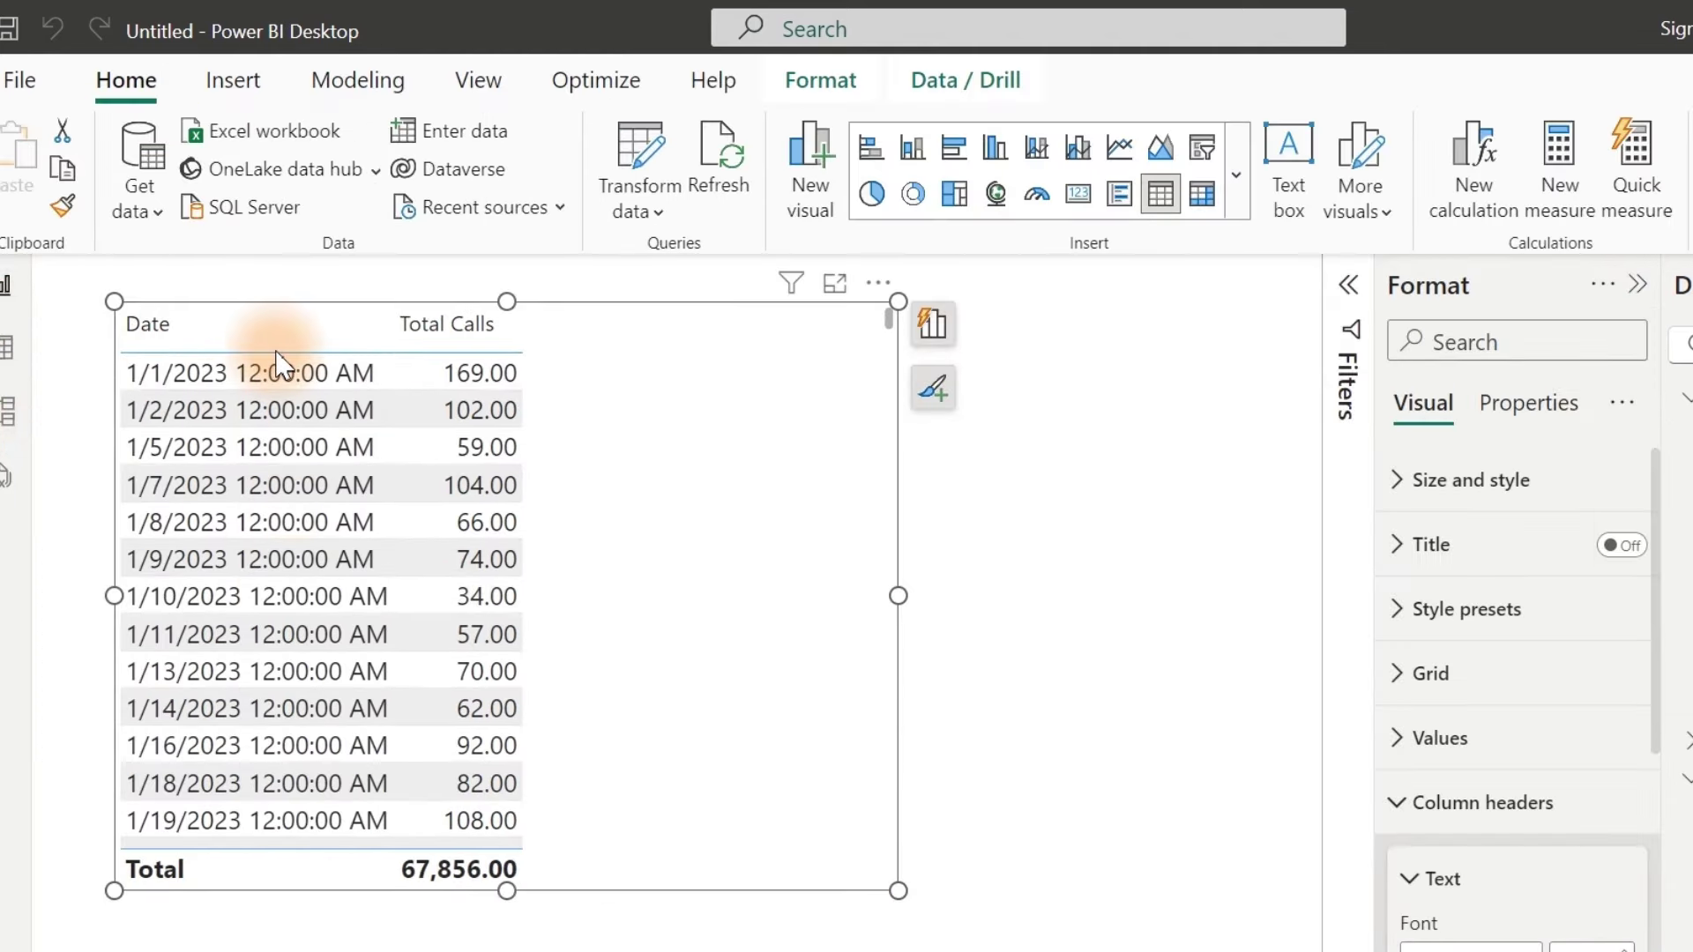
Step: Format the Calendar table's Date column as 14/03/2001 (Short Date)
click(7, 346)
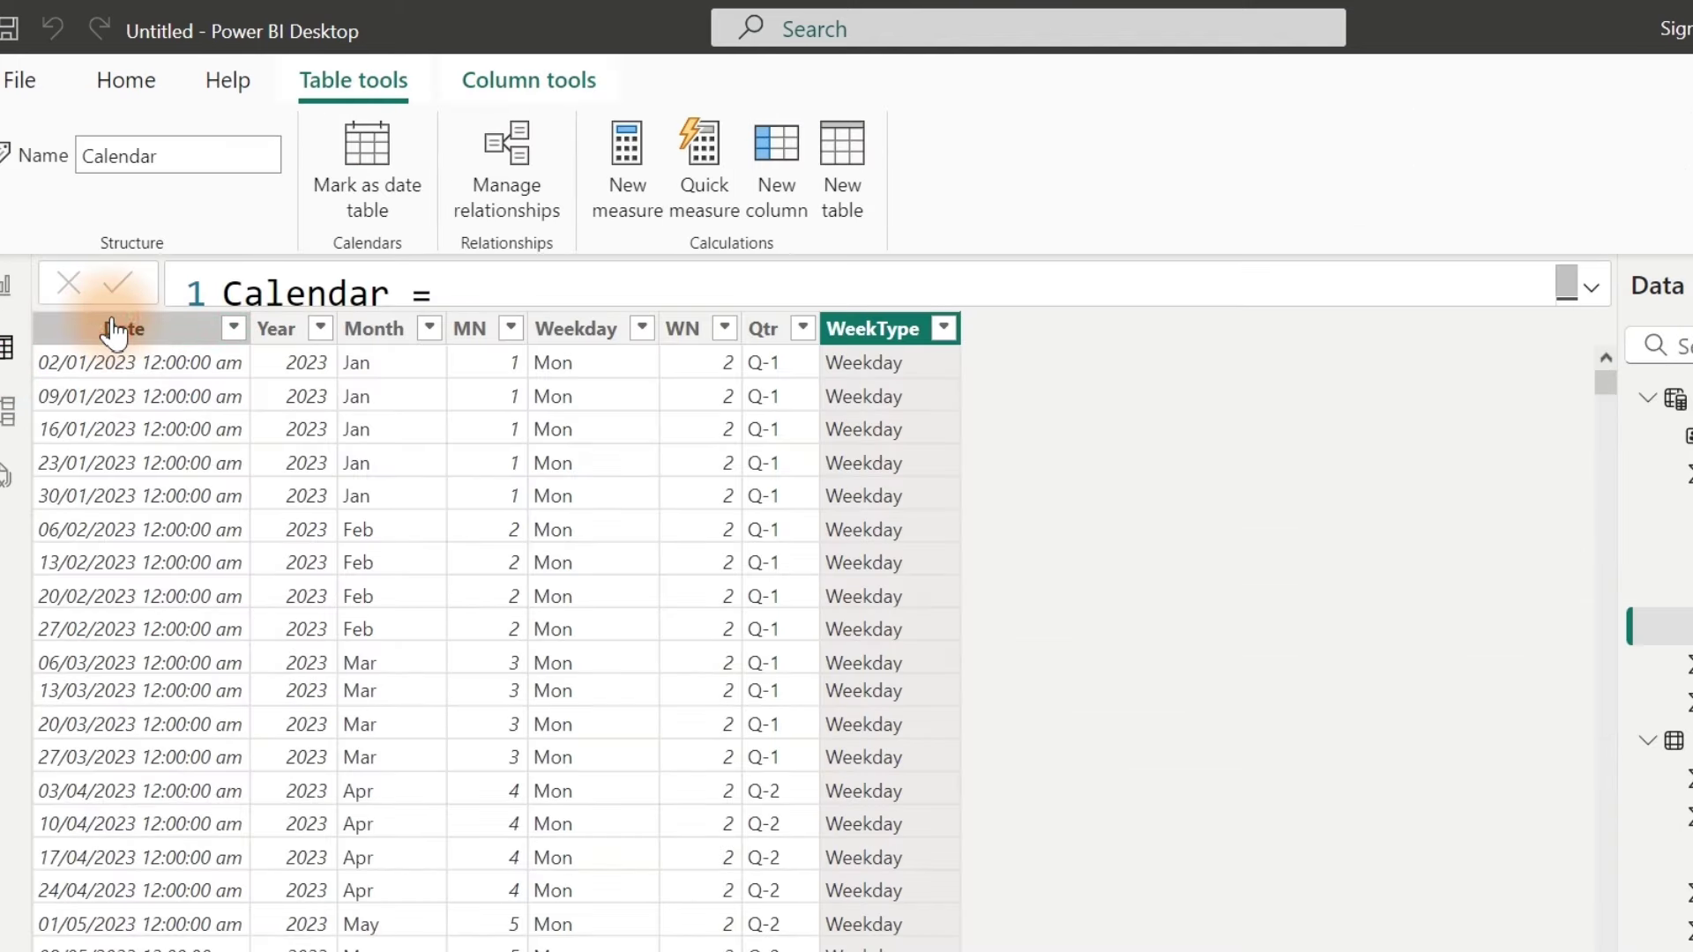
click(113, 331)
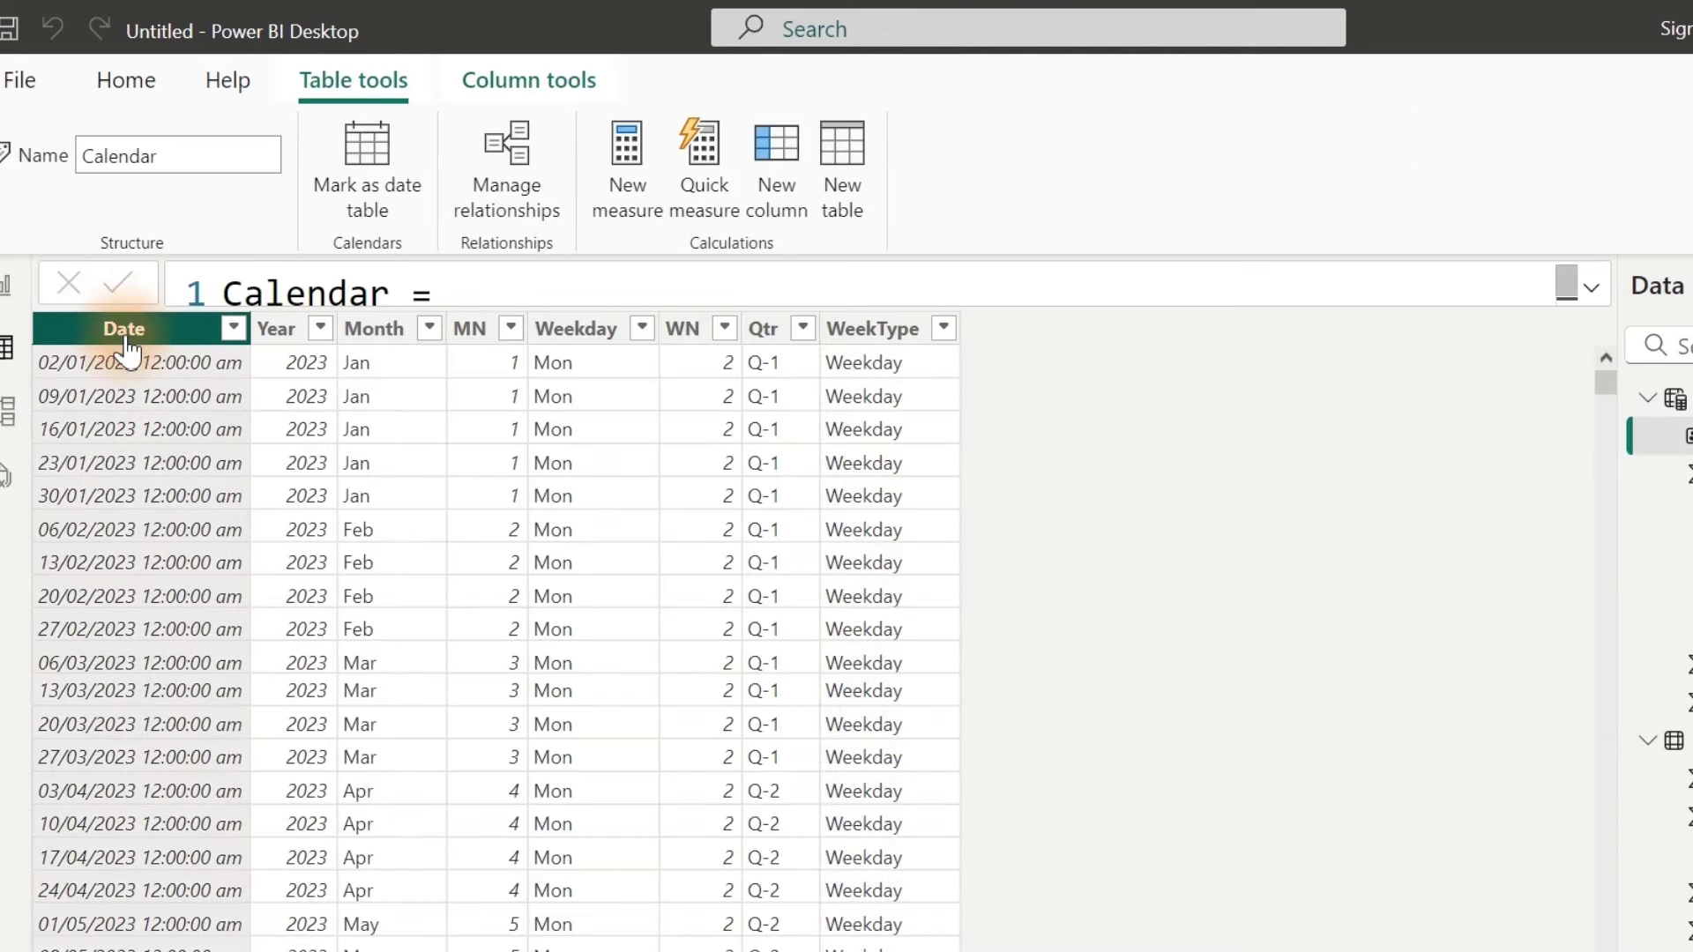
click(478, 78)
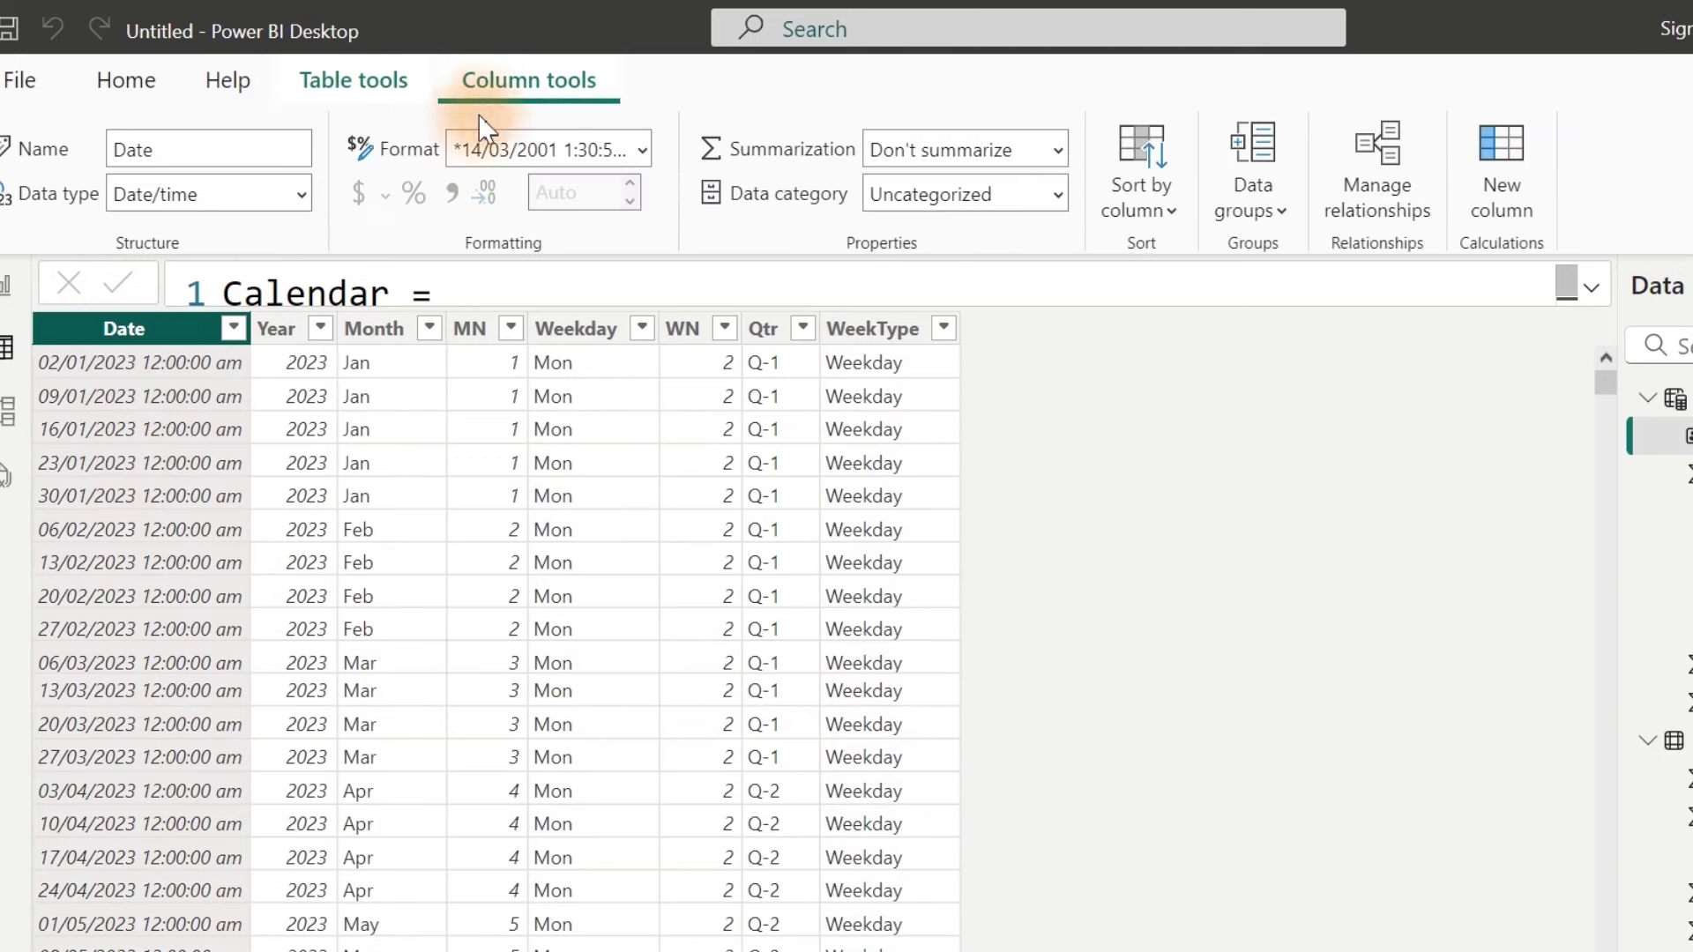
click(642, 150)
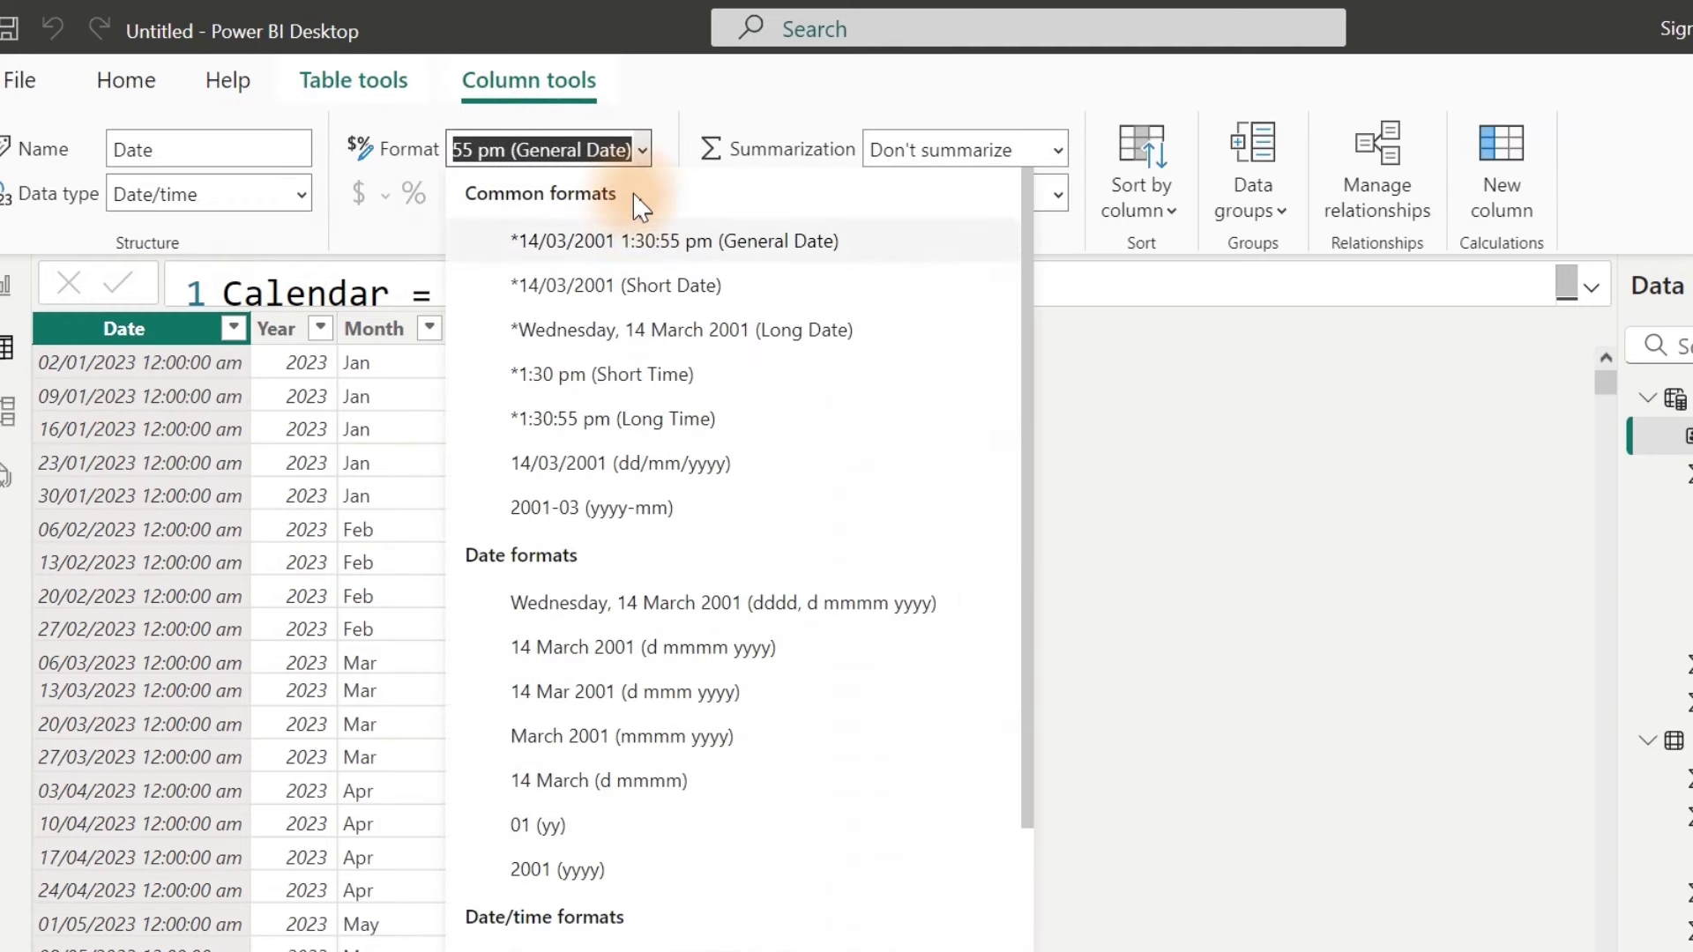
click(622, 300)
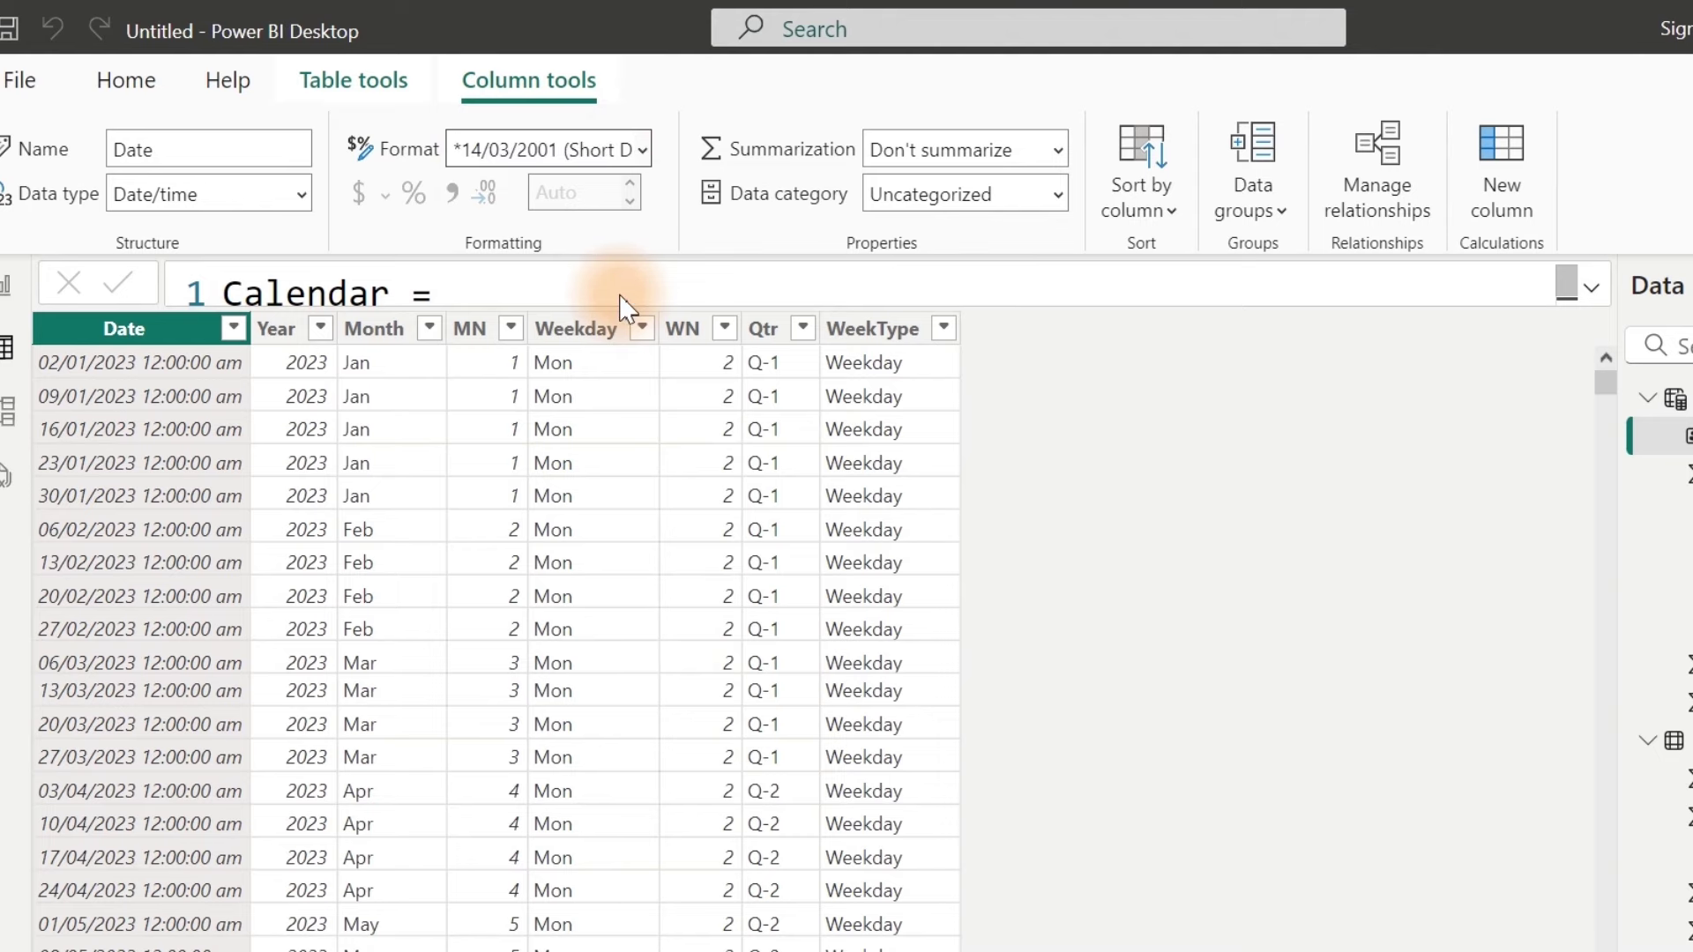
Step: Return to the report, remove the Date field from the Total Calls table visual and collapse the Calendar field list
click(7, 287)
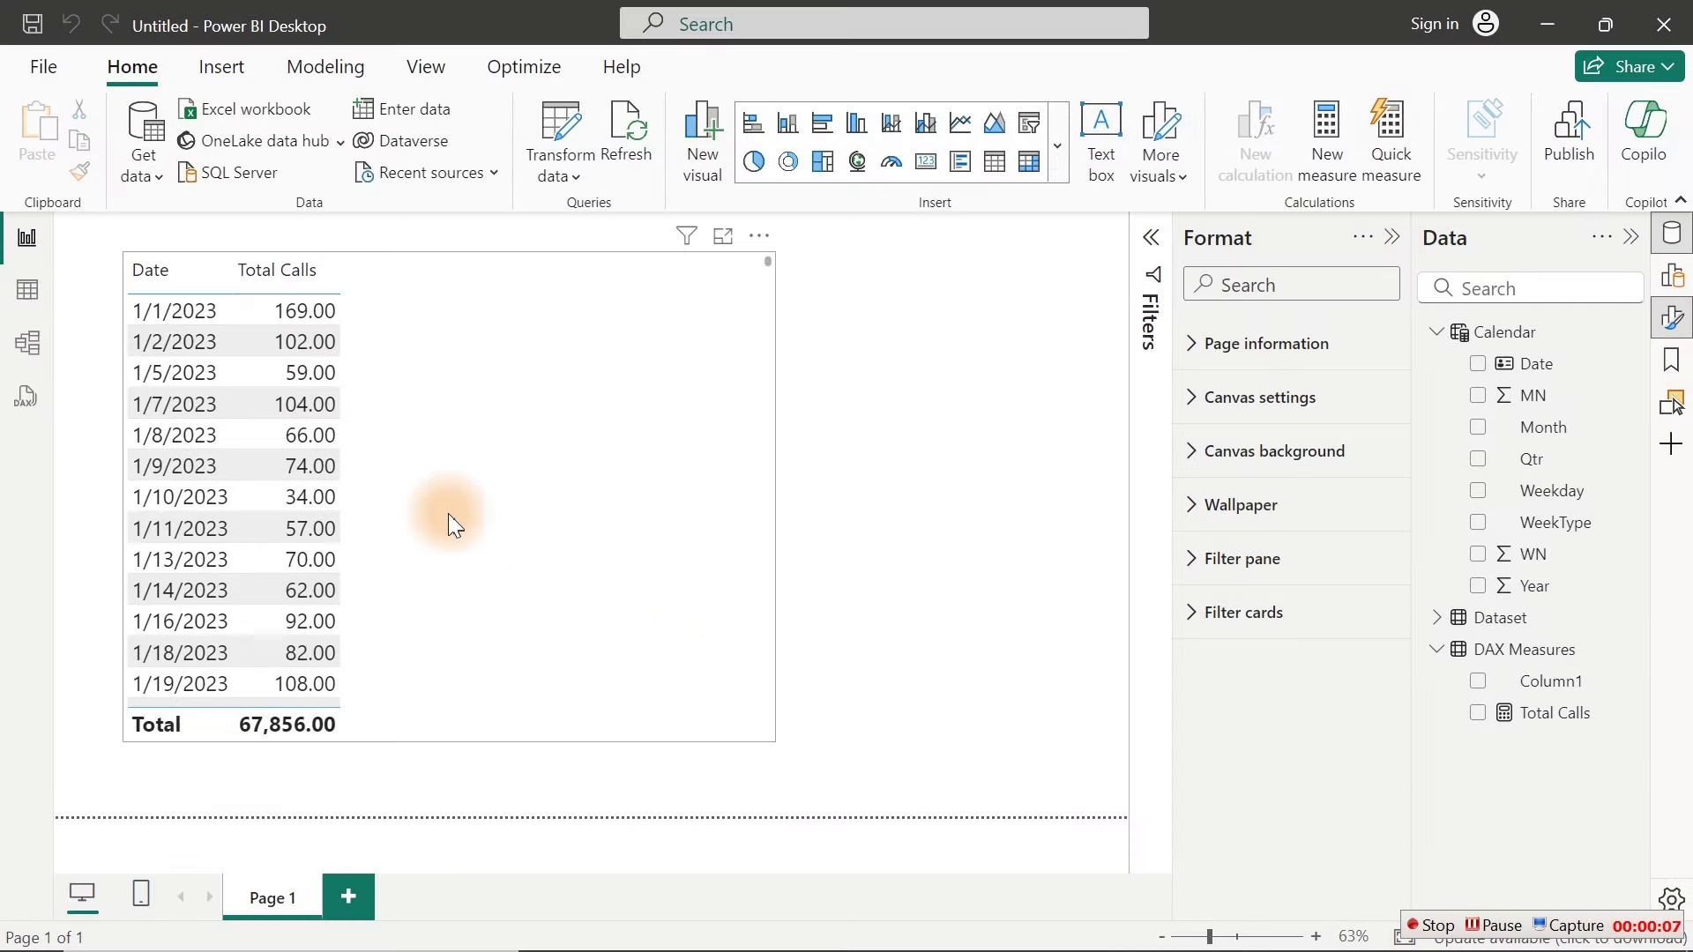
click(488, 477)
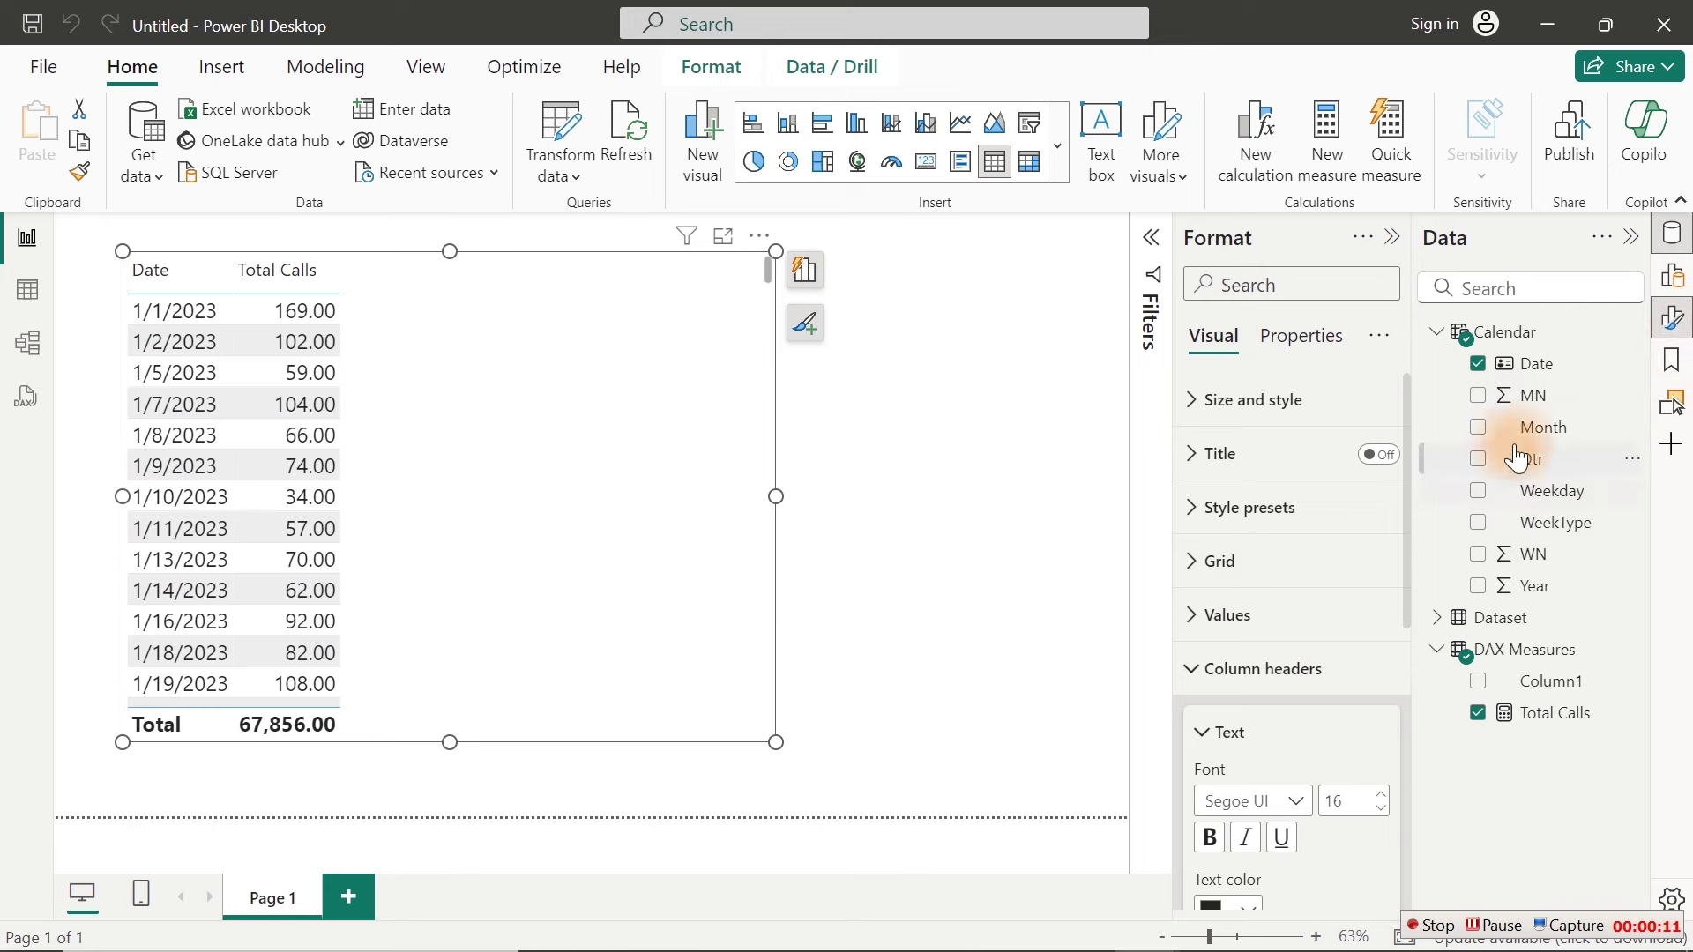
click(1480, 368)
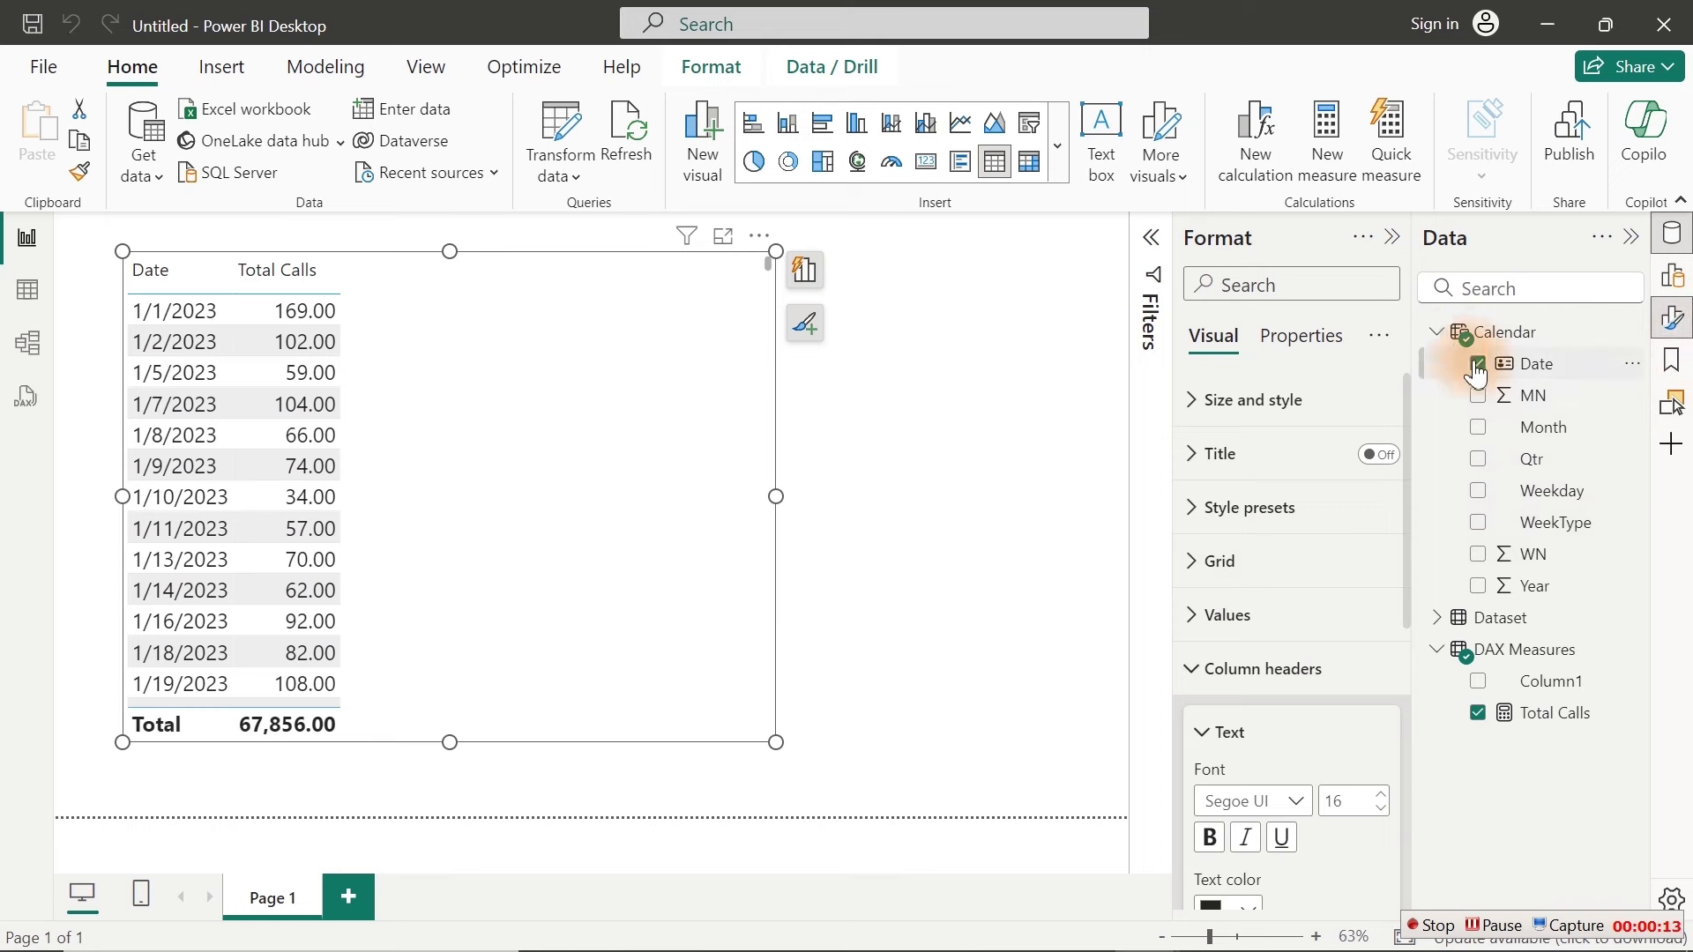
click(1437, 332)
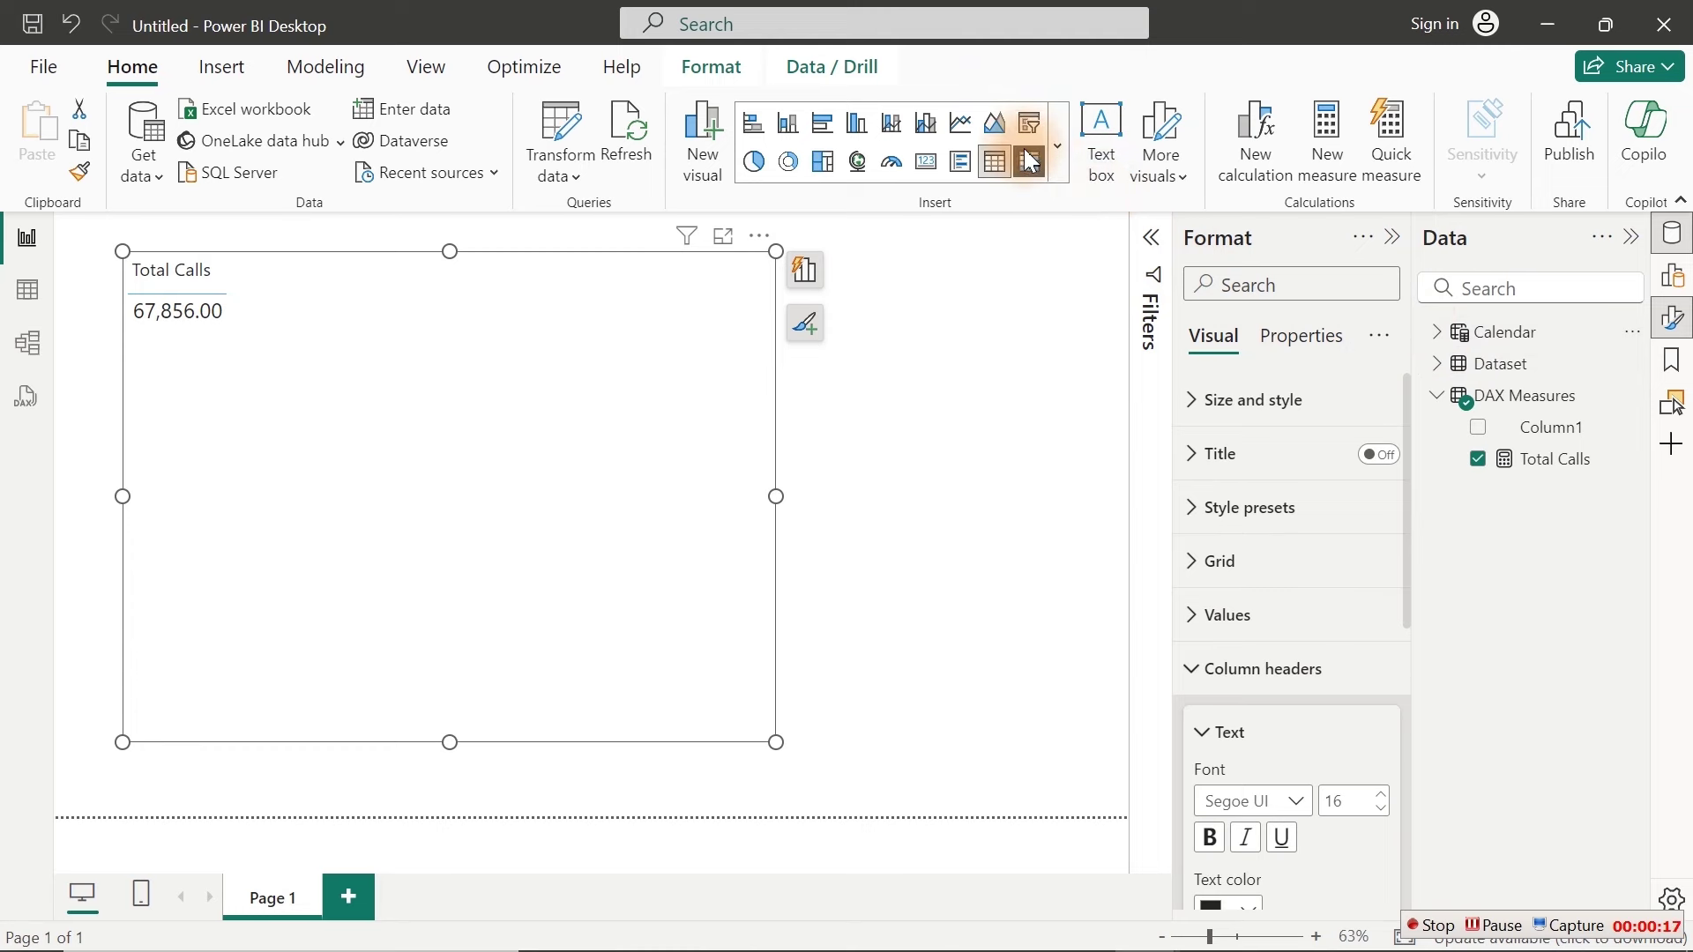
Step: Convert the Total Calls visual to a card, shrink it and place it near the left edge of the page, about halfway down
click(931, 159)
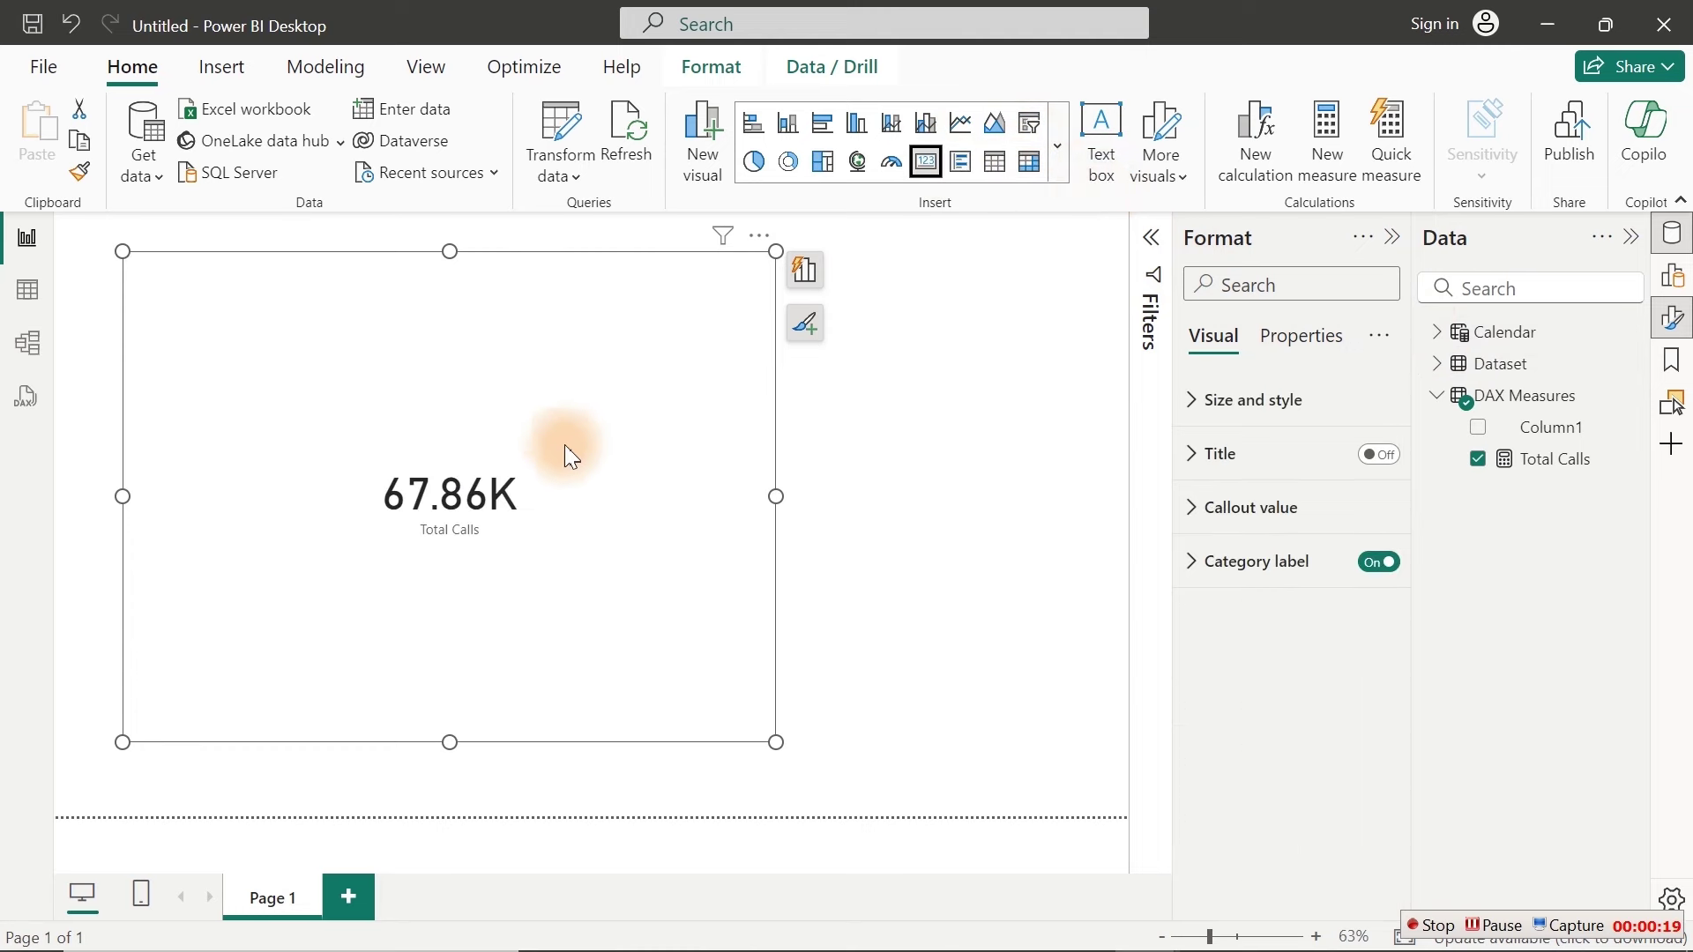
drag(773, 737, 352, 548)
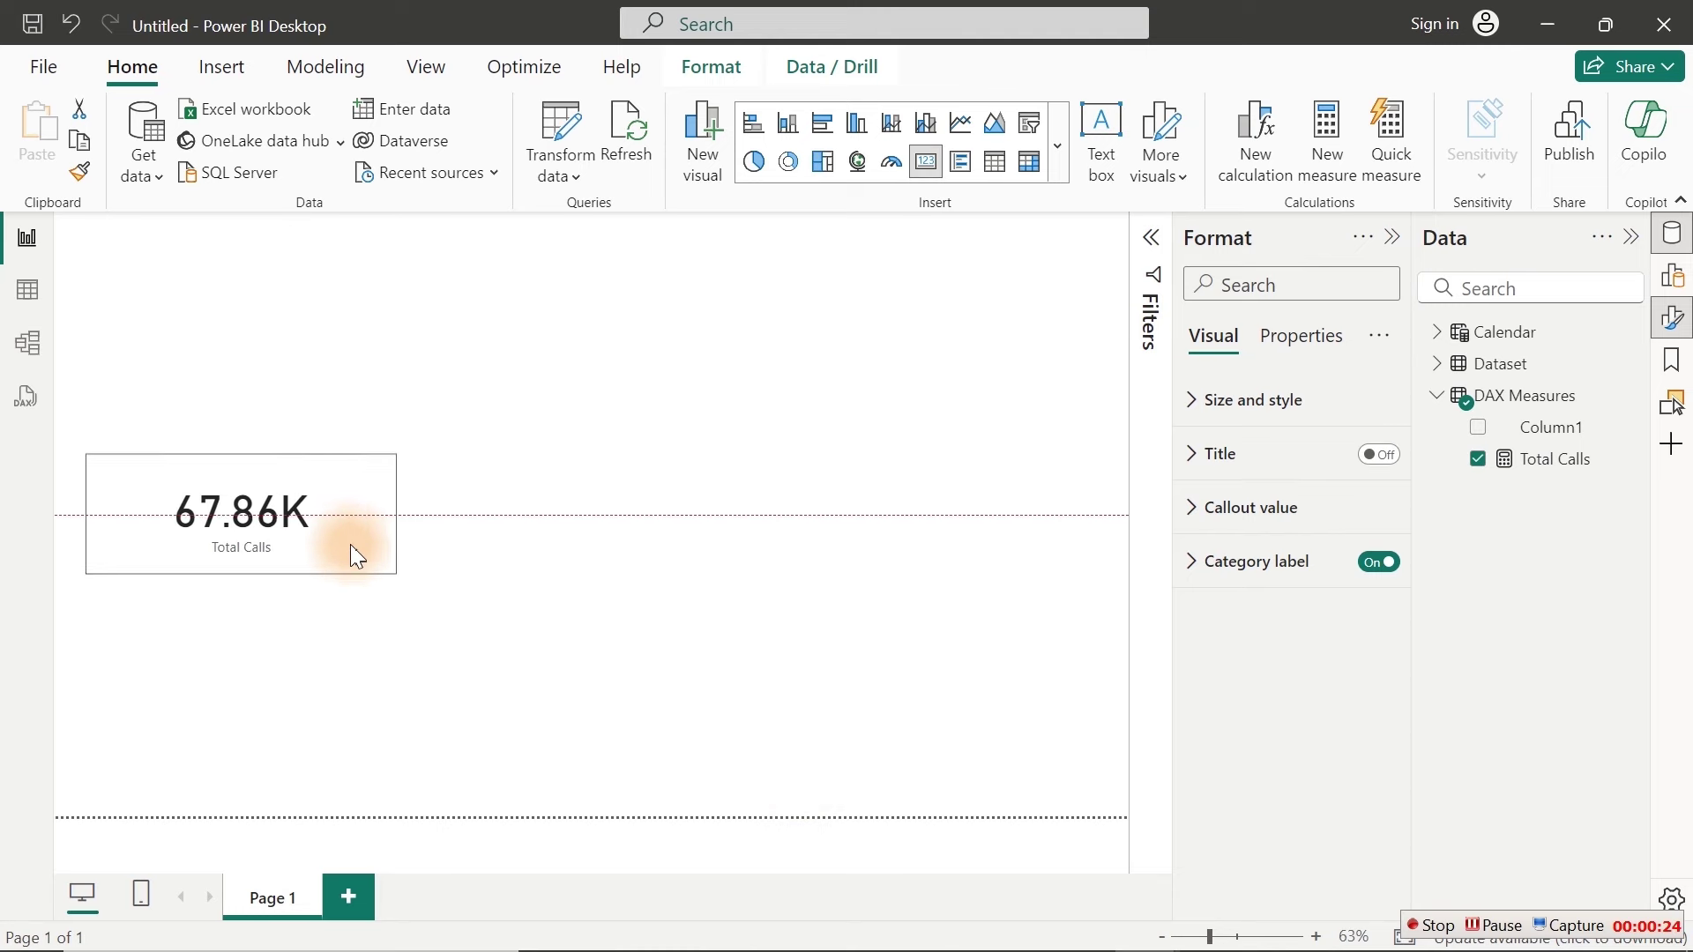
click(769, 444)
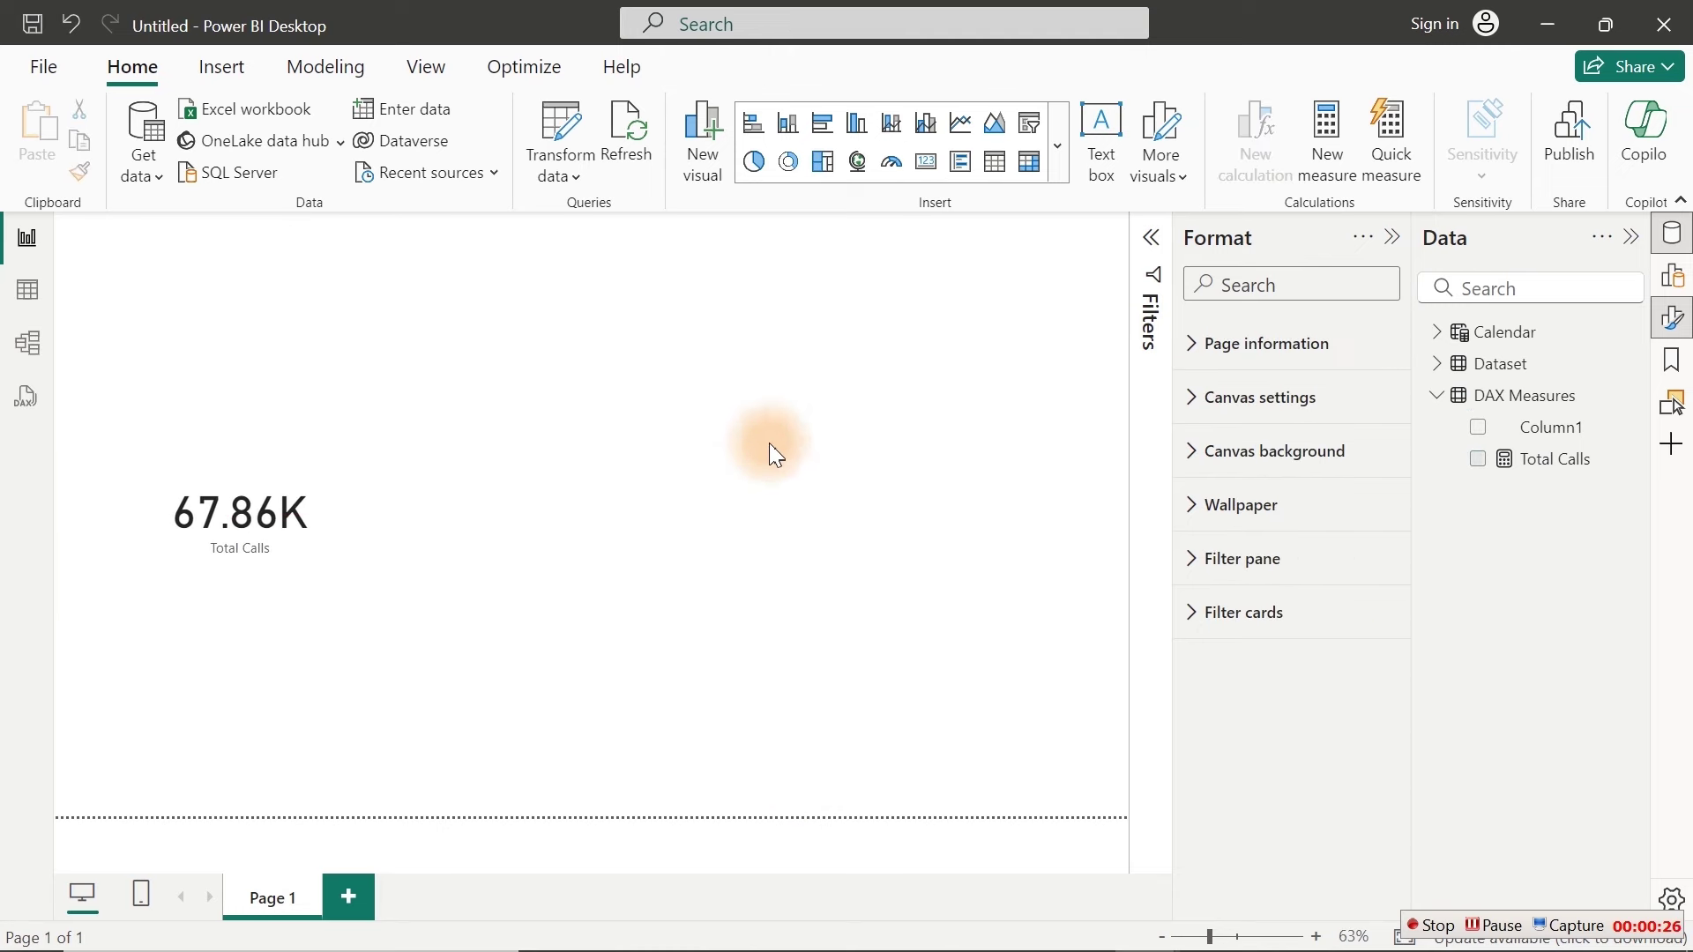
click(249, 555)
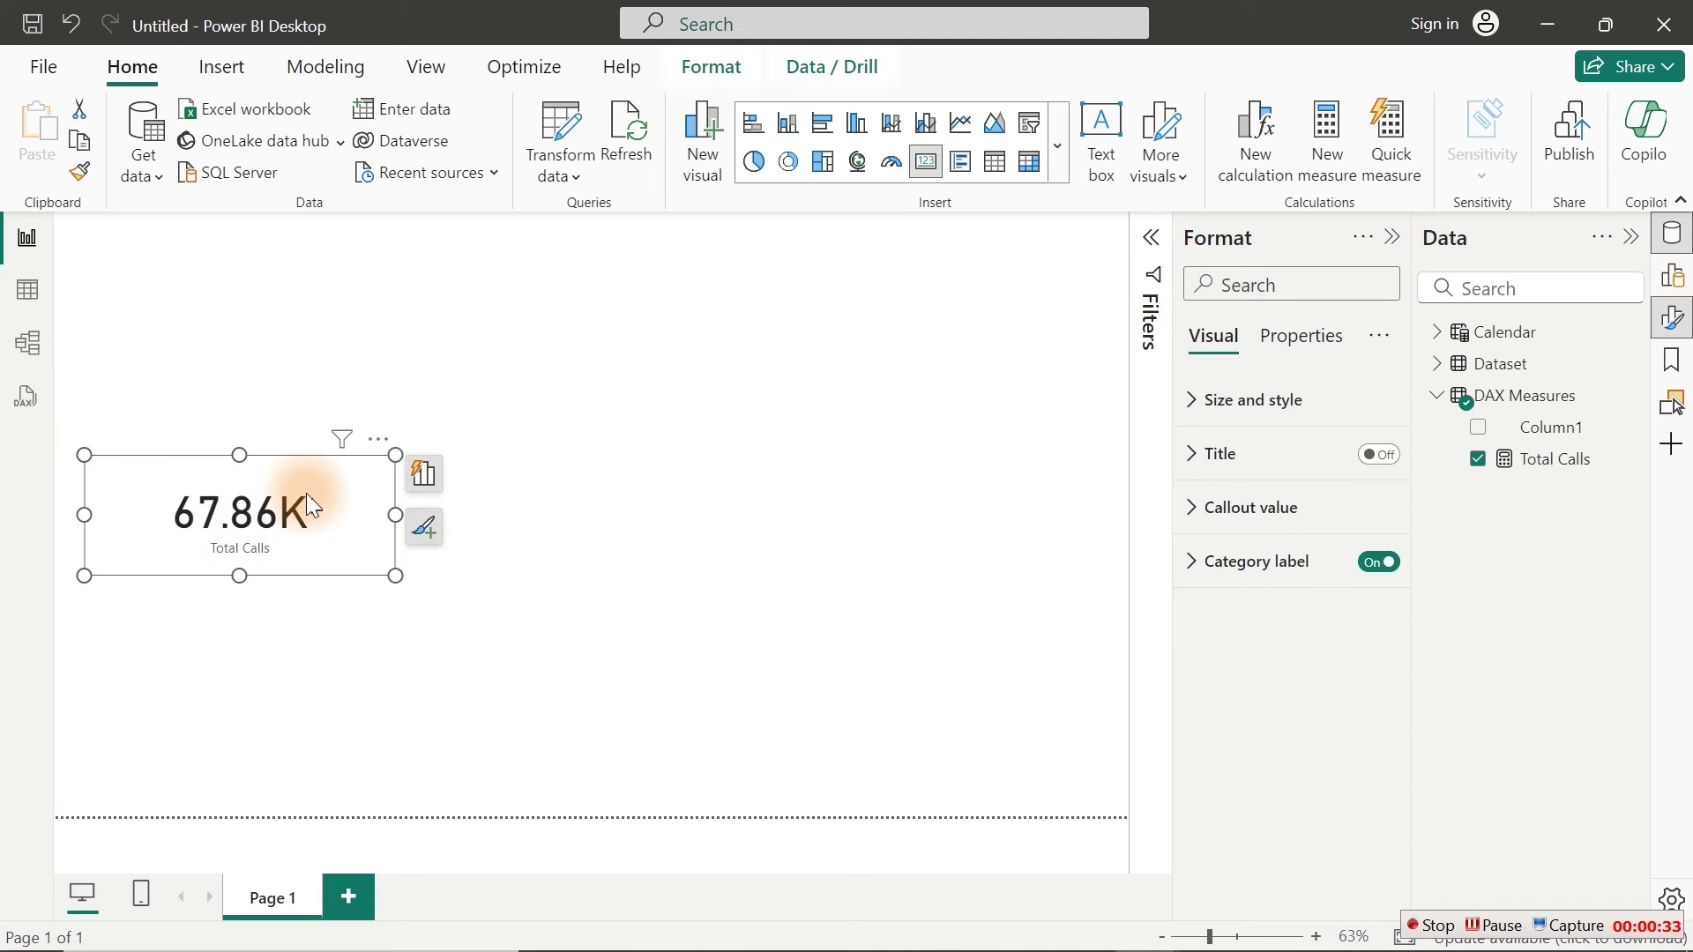
Step: Add a slicer on the Calendar table's Month field near the page's right edge, tall enough for all months and narrow
click(870, 331)
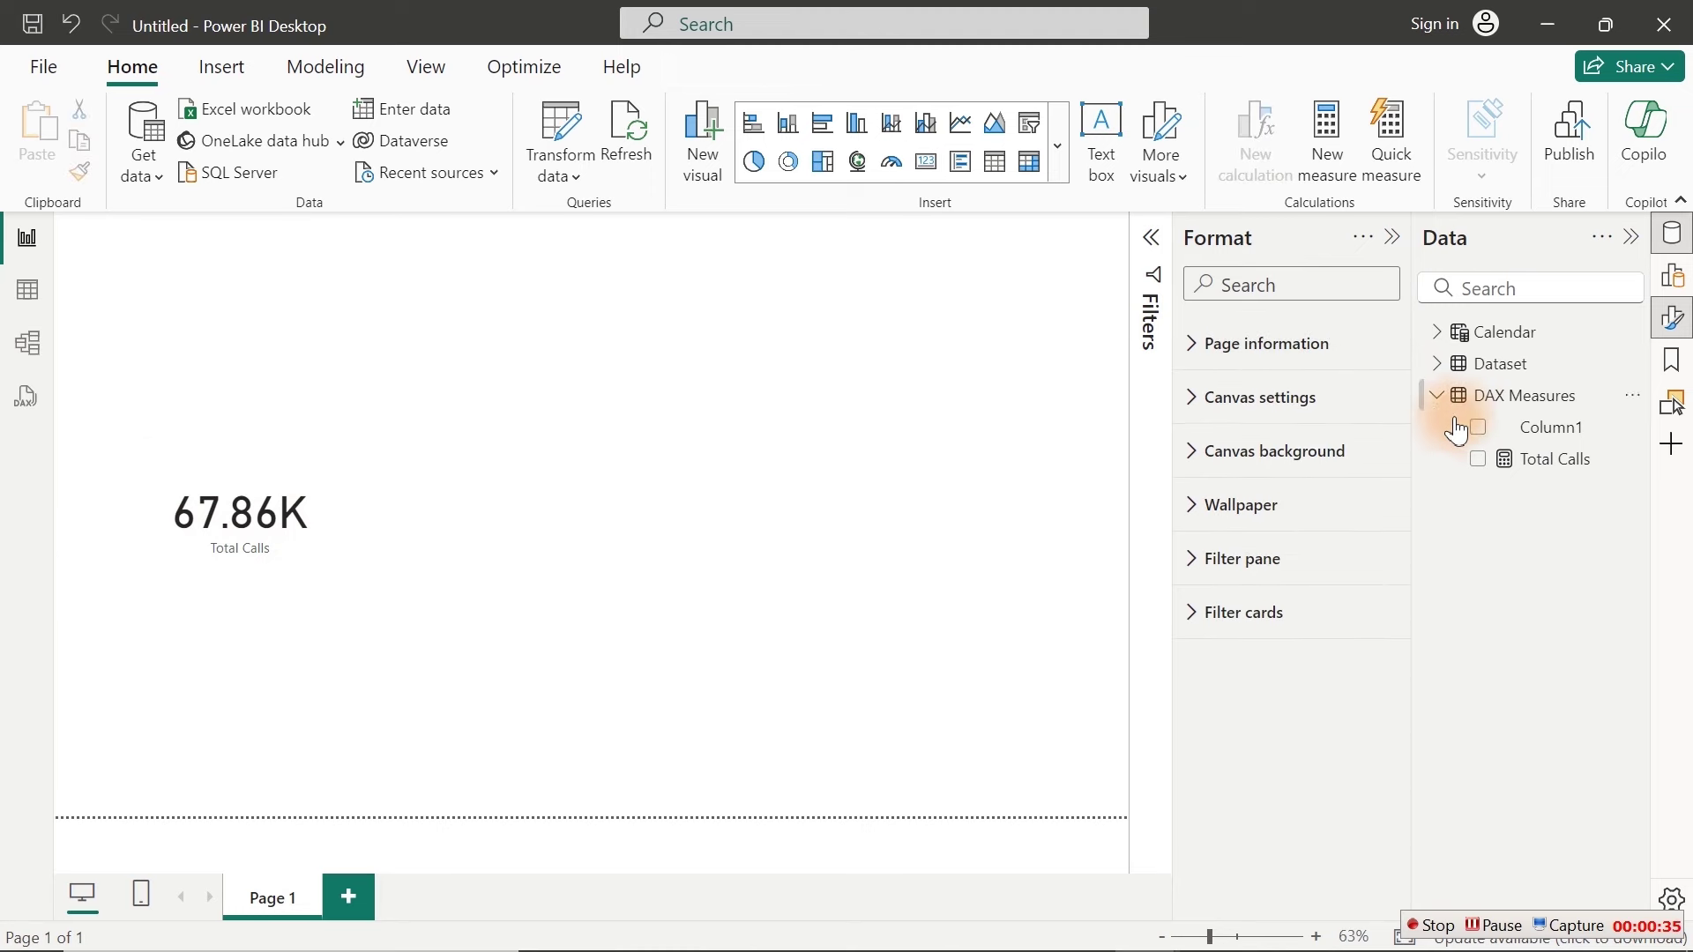
click(1444, 330)
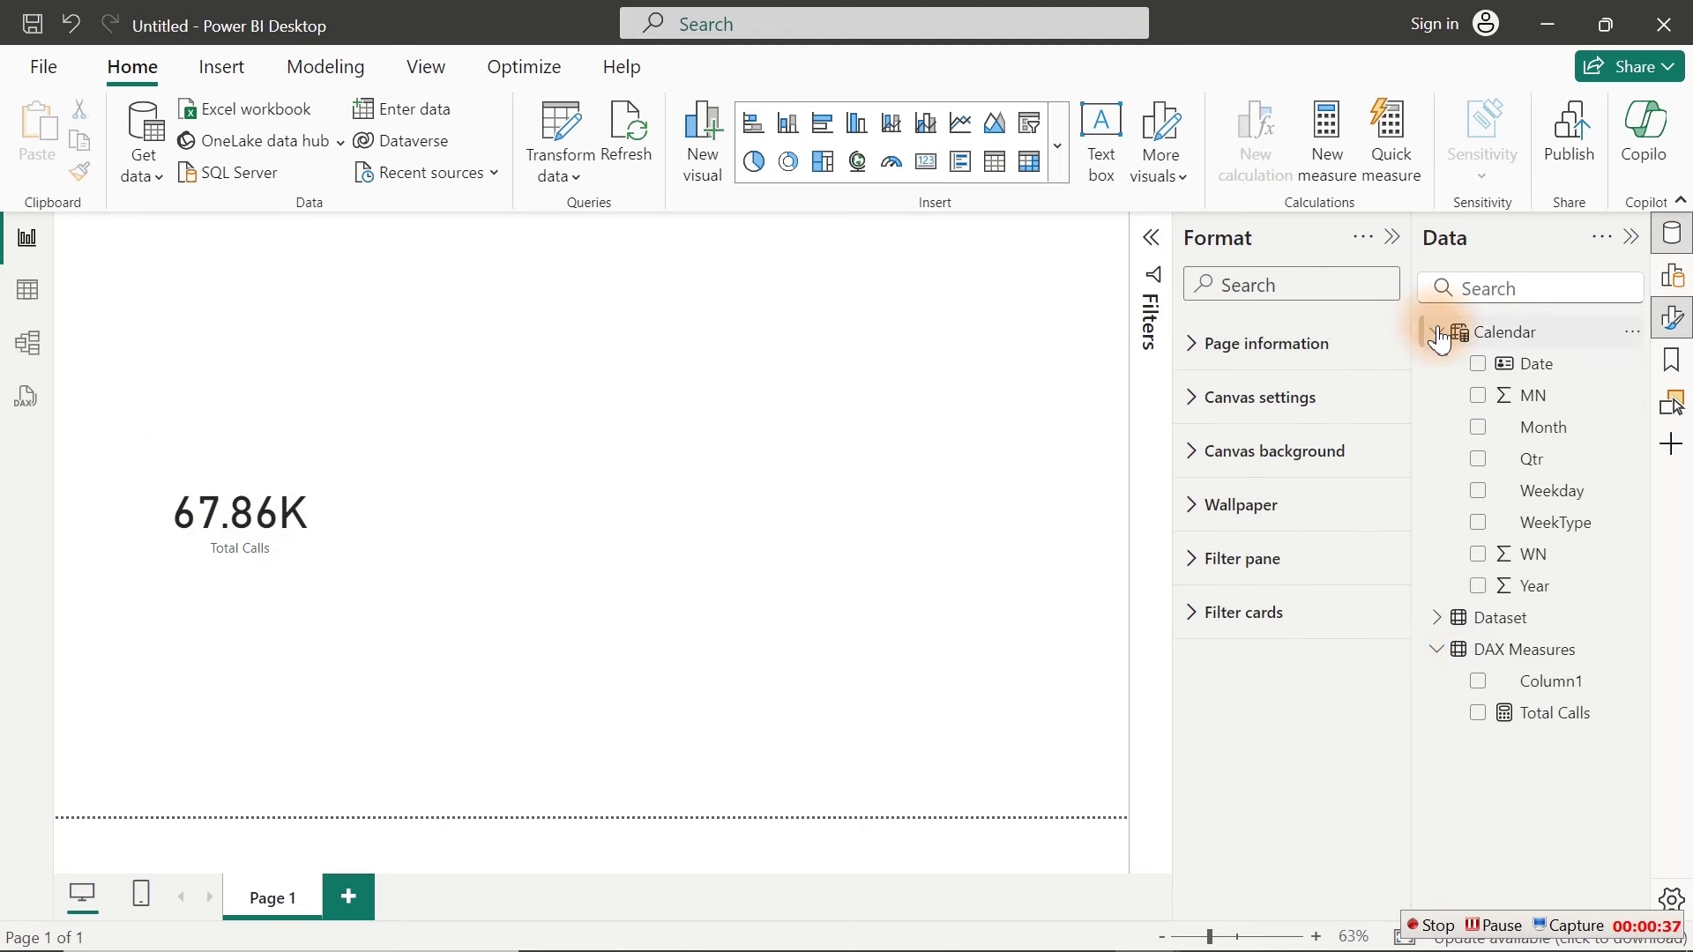
click(1479, 427)
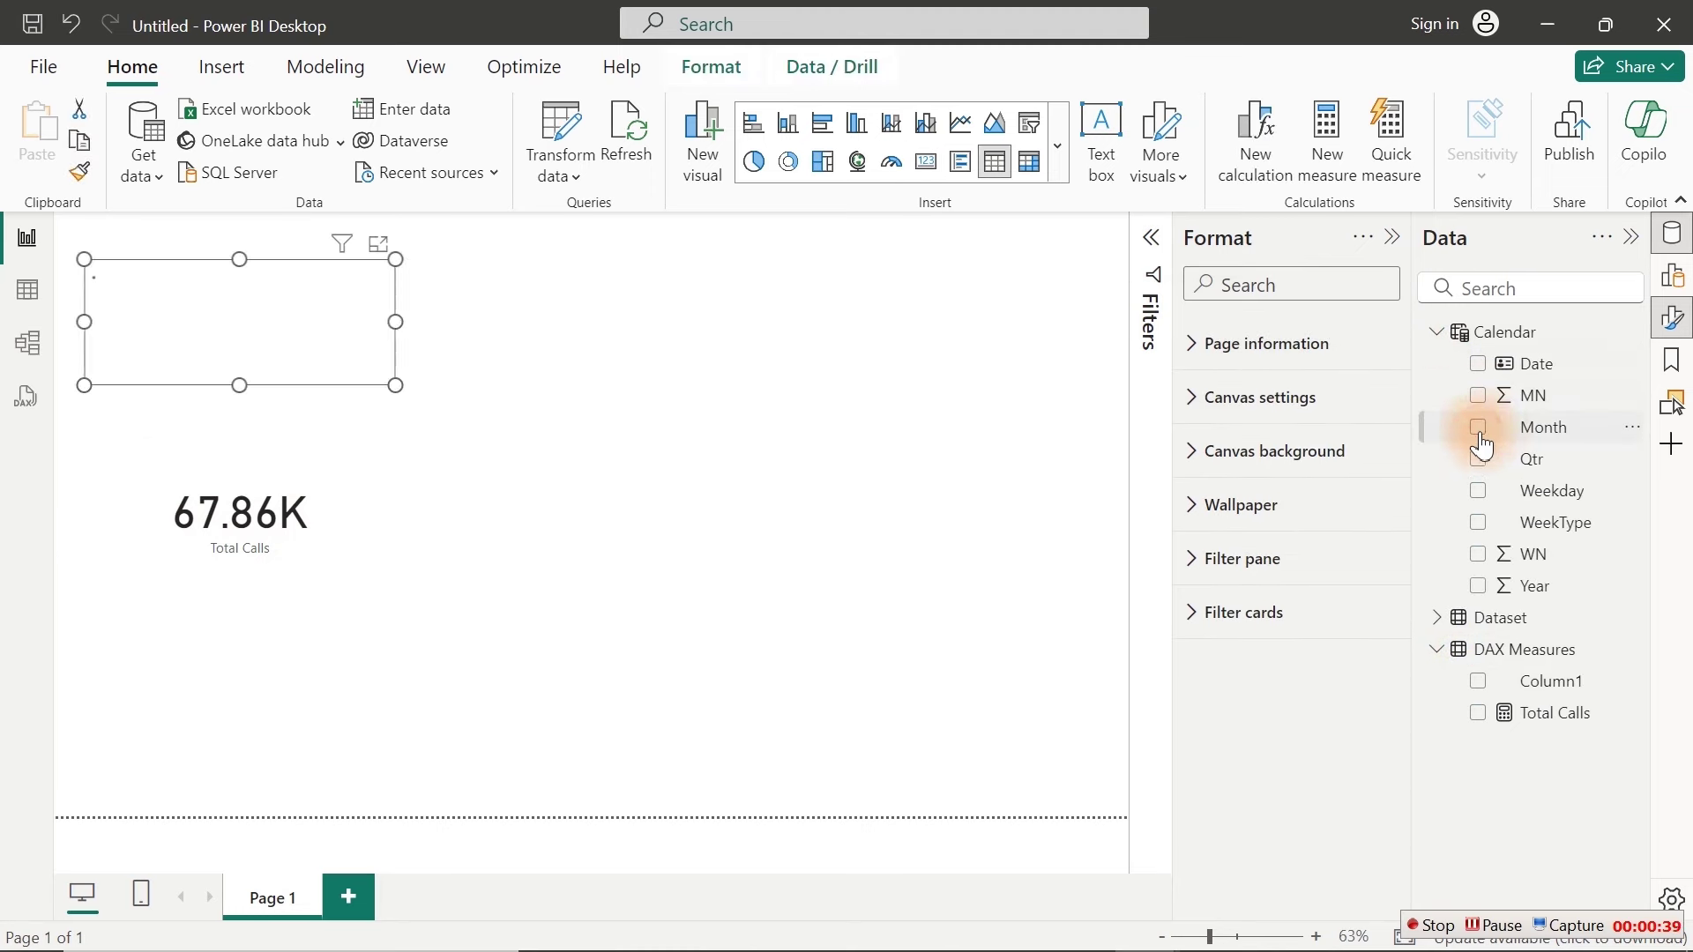
drag(296, 291, 997, 409)
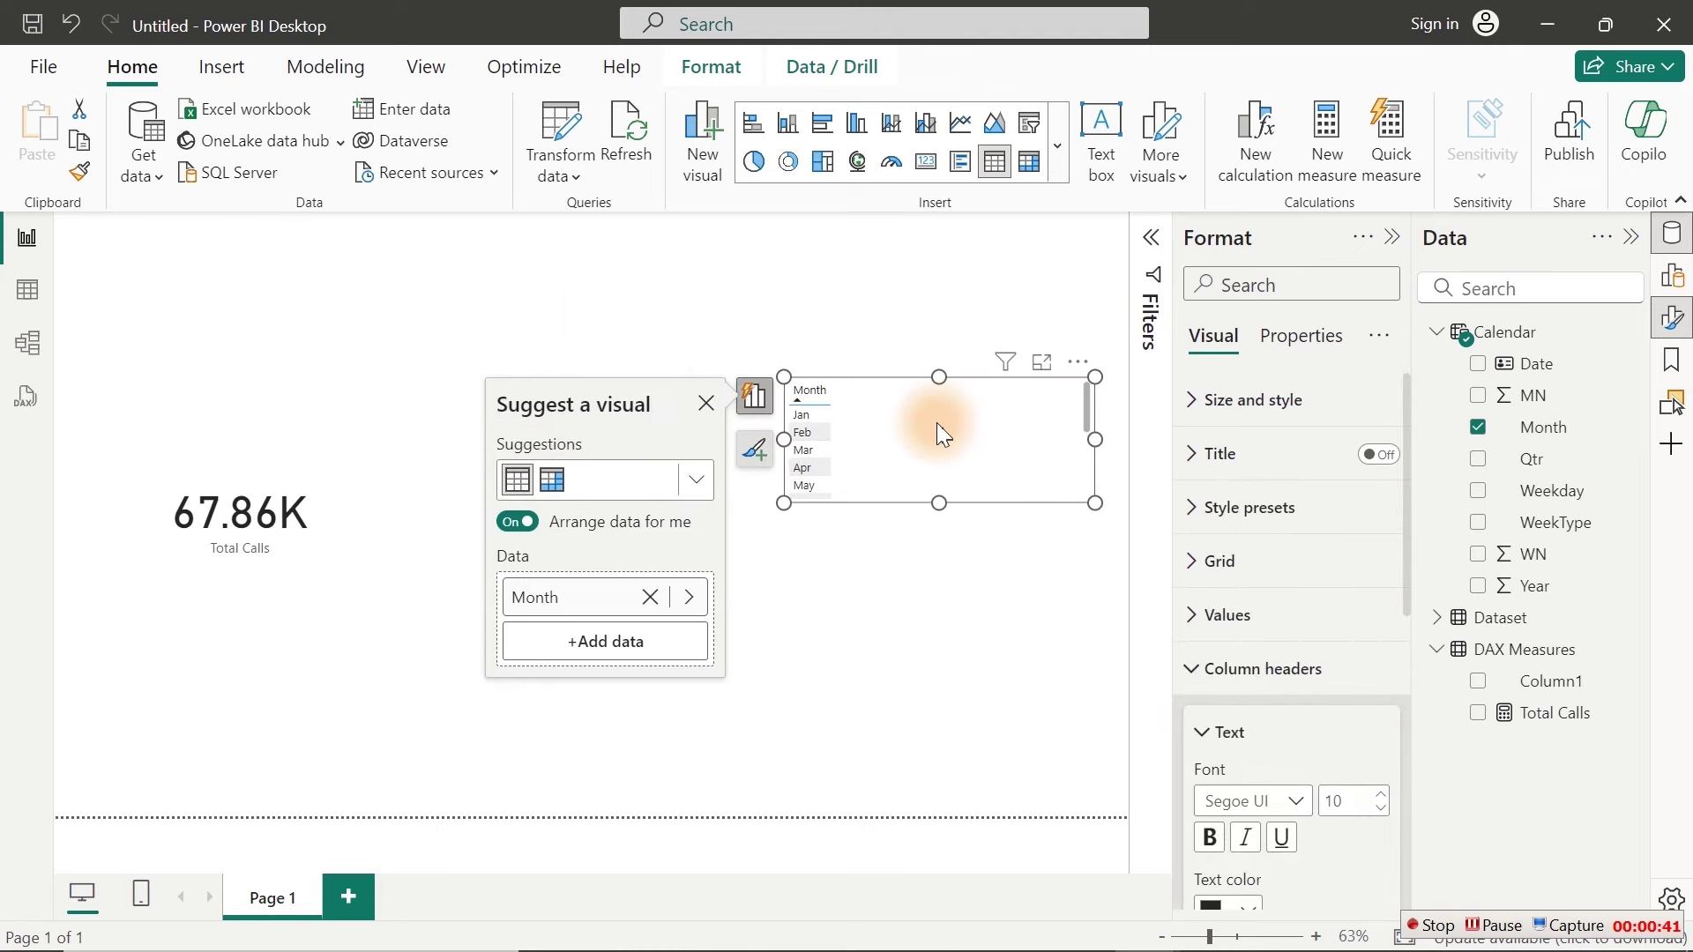
click(1030, 122)
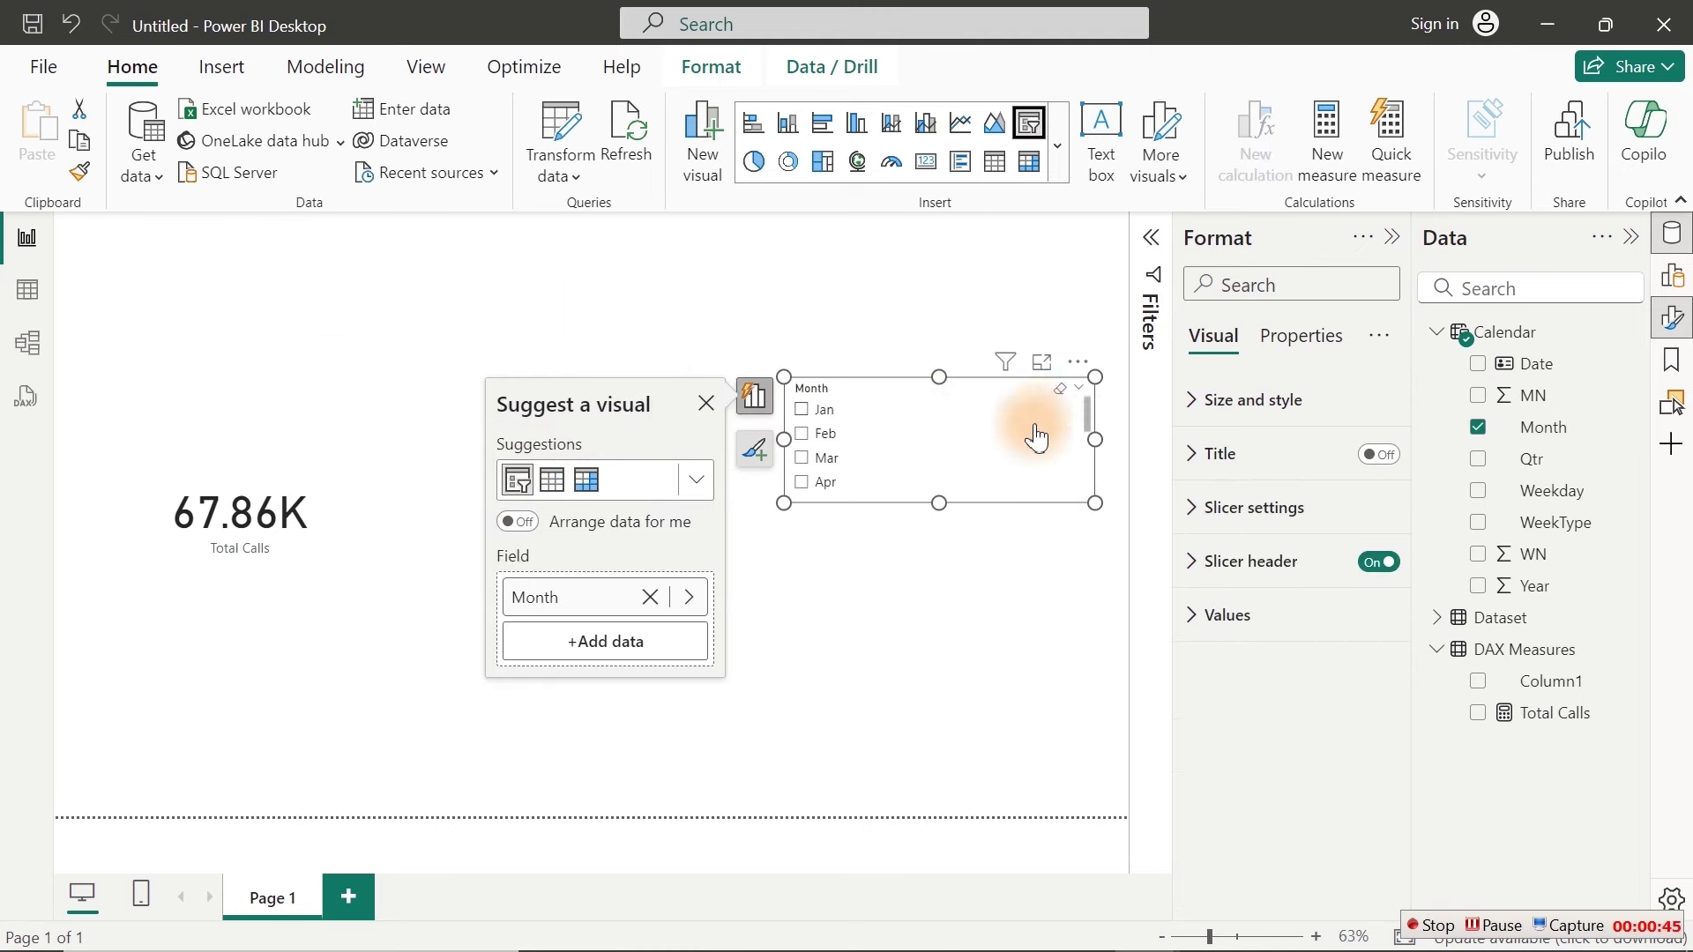
drag(937, 504, 979, 778)
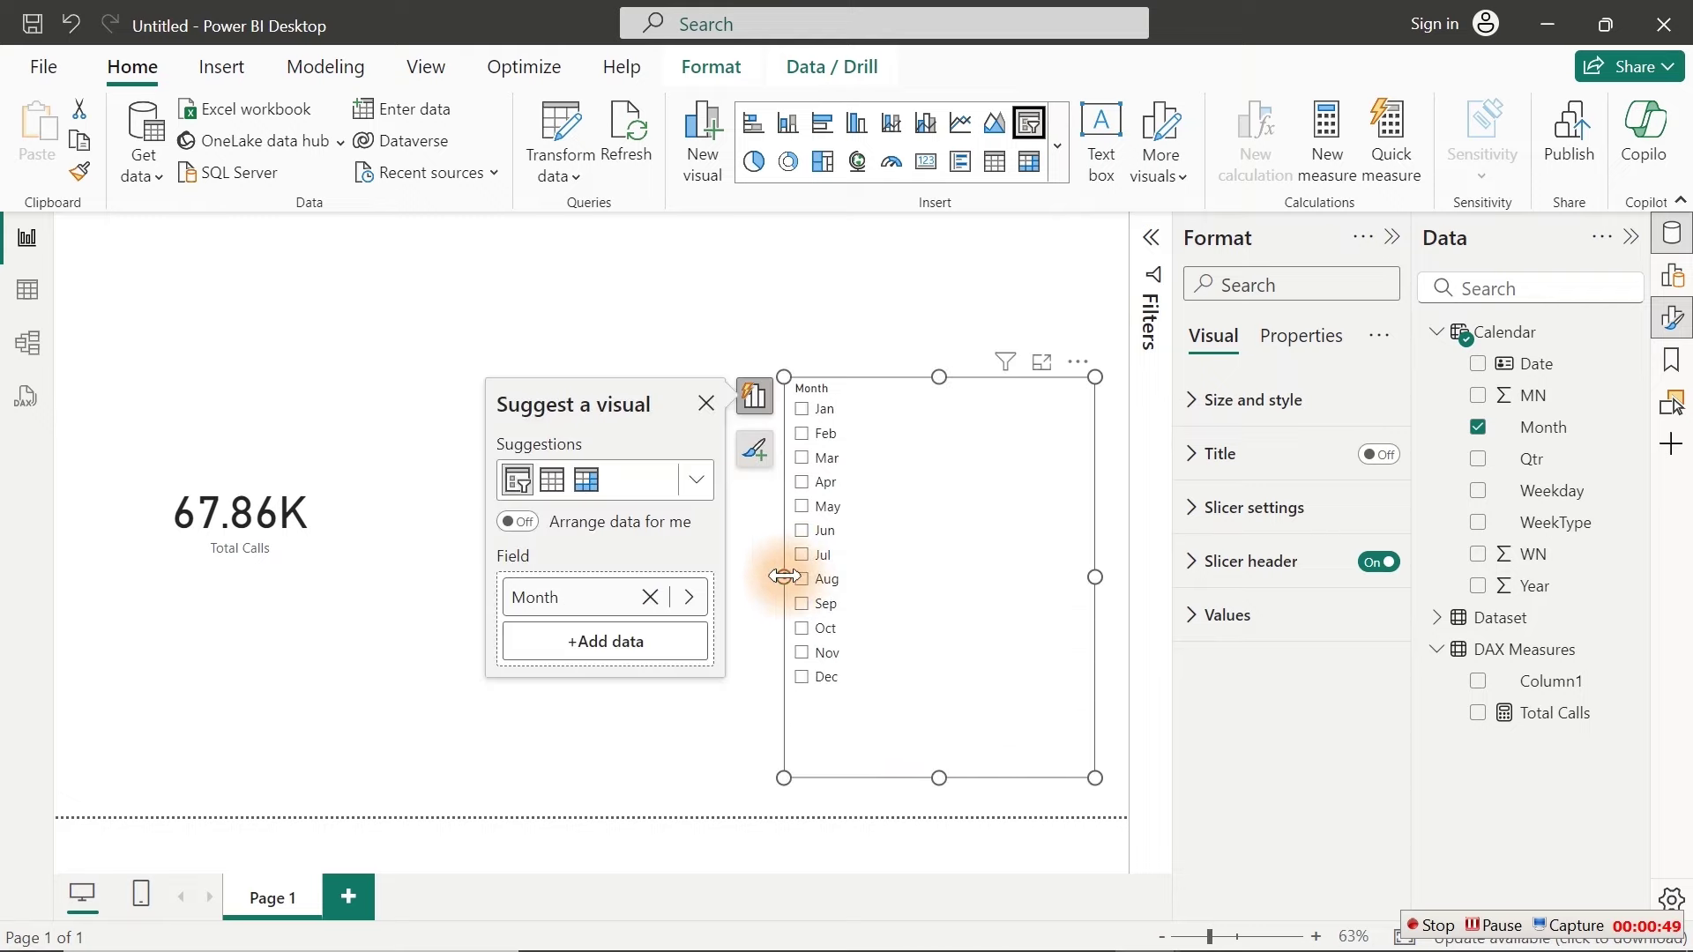
drag(784, 575, 1001, 549)
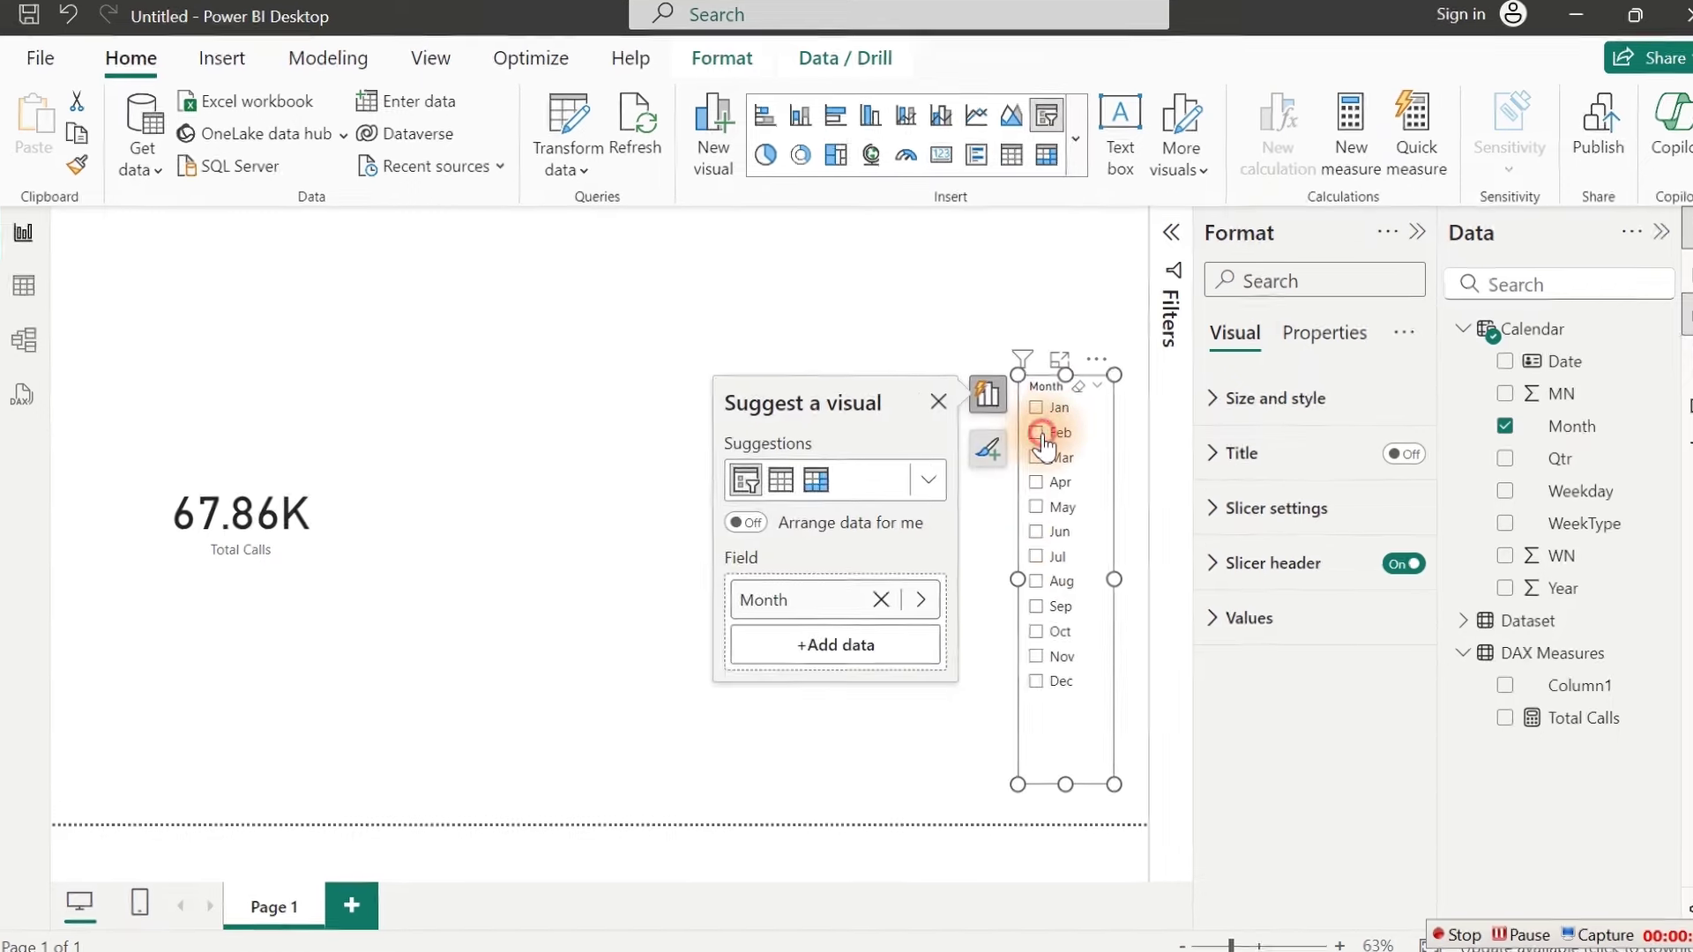
Step: Test the Month slicer with Feb, leave it set to Mar, and collapse the Calendar field list
click(1020, 433)
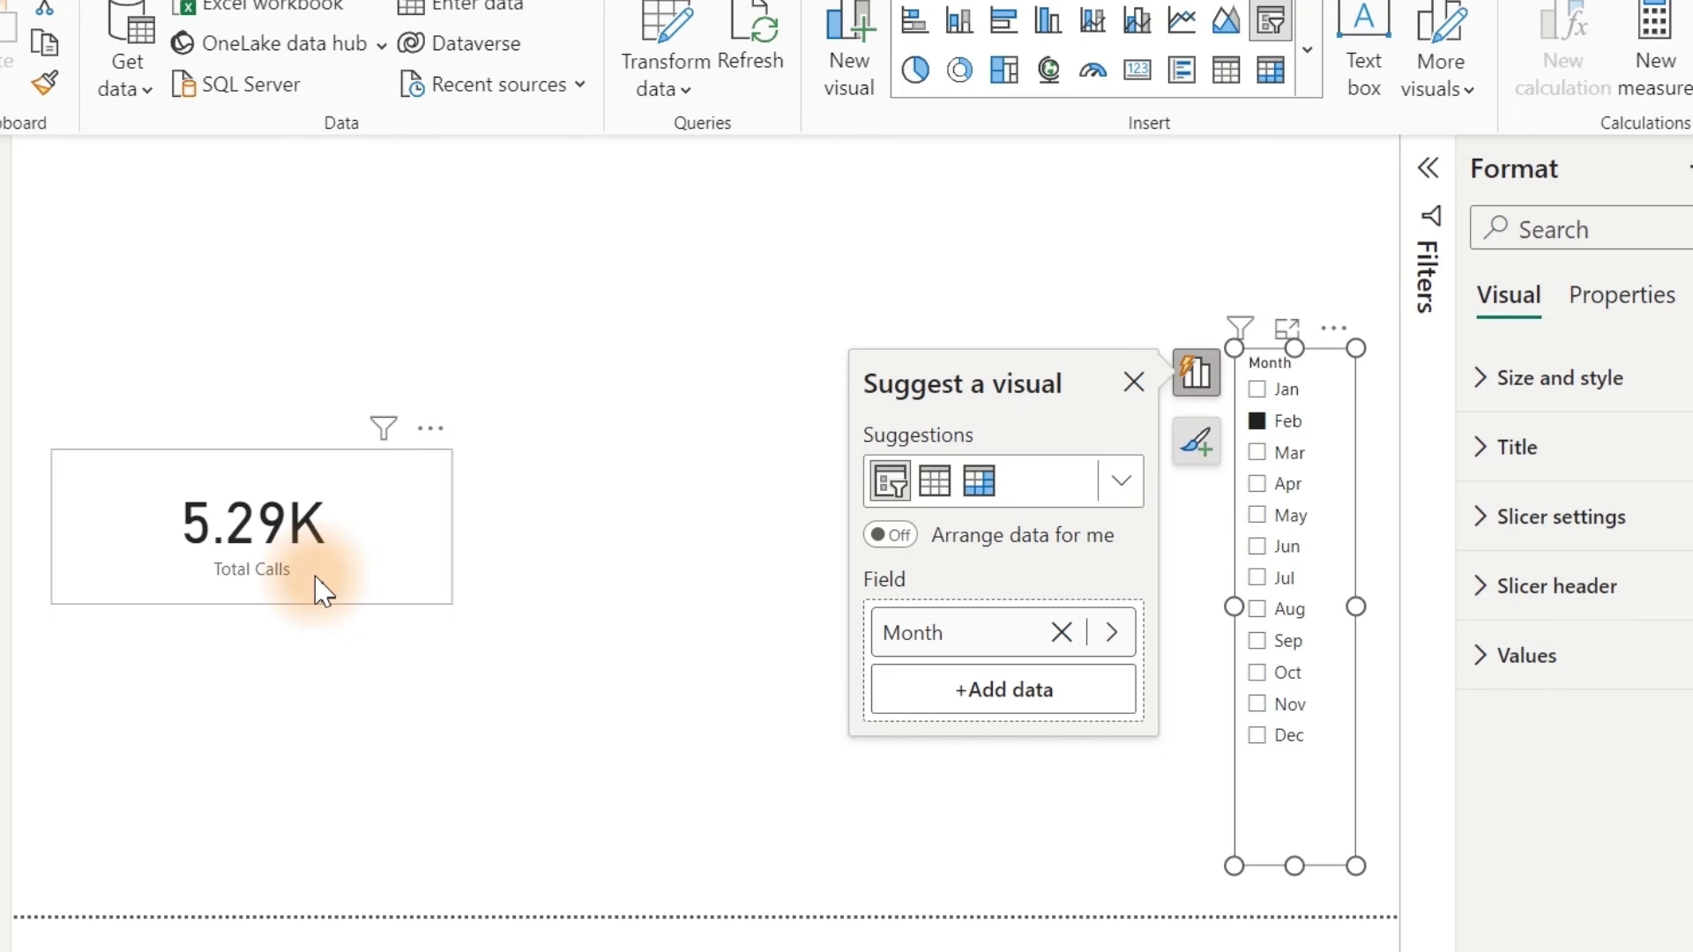
click(1259, 455)
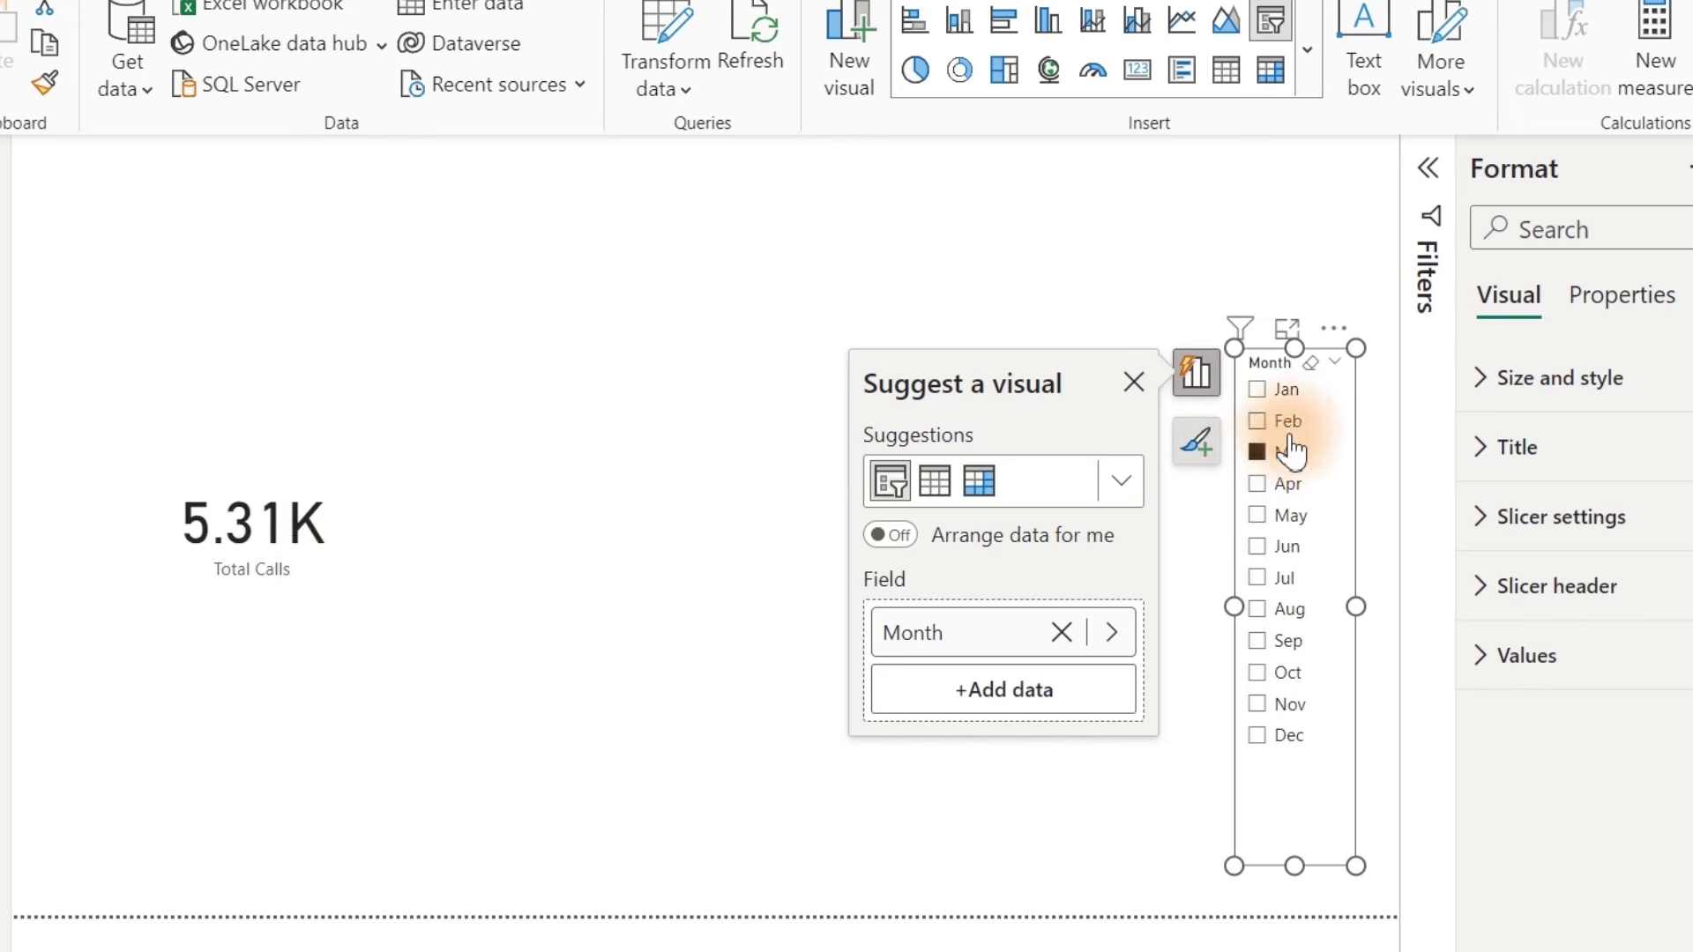
click(616, 643)
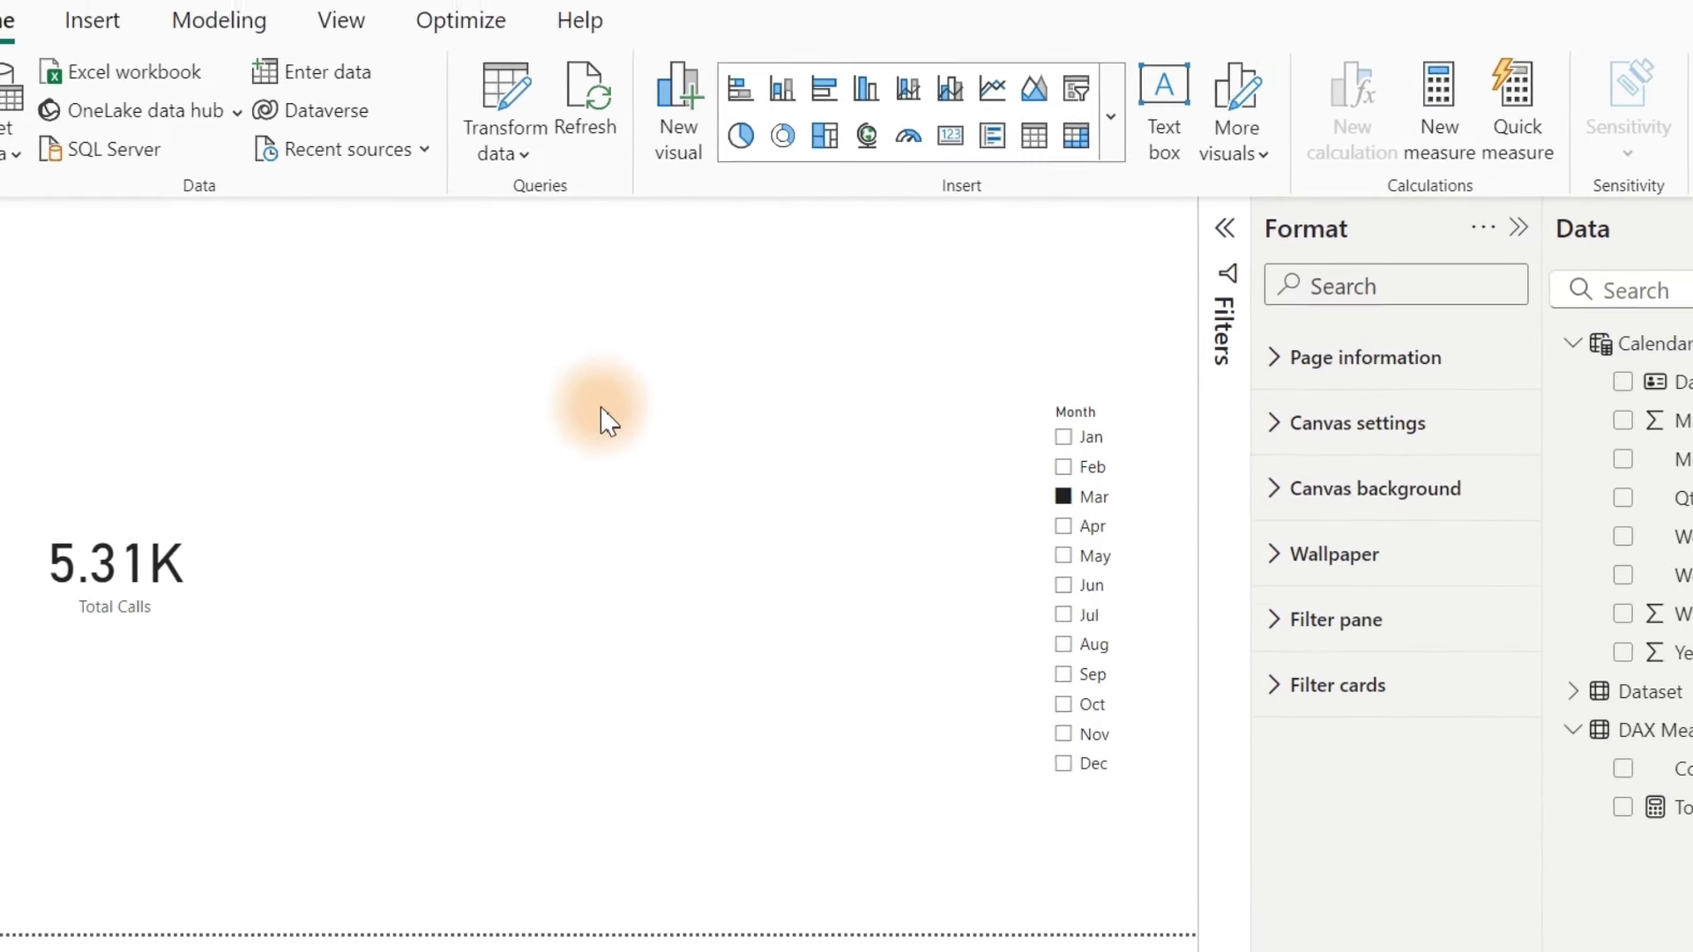
click(1396, 388)
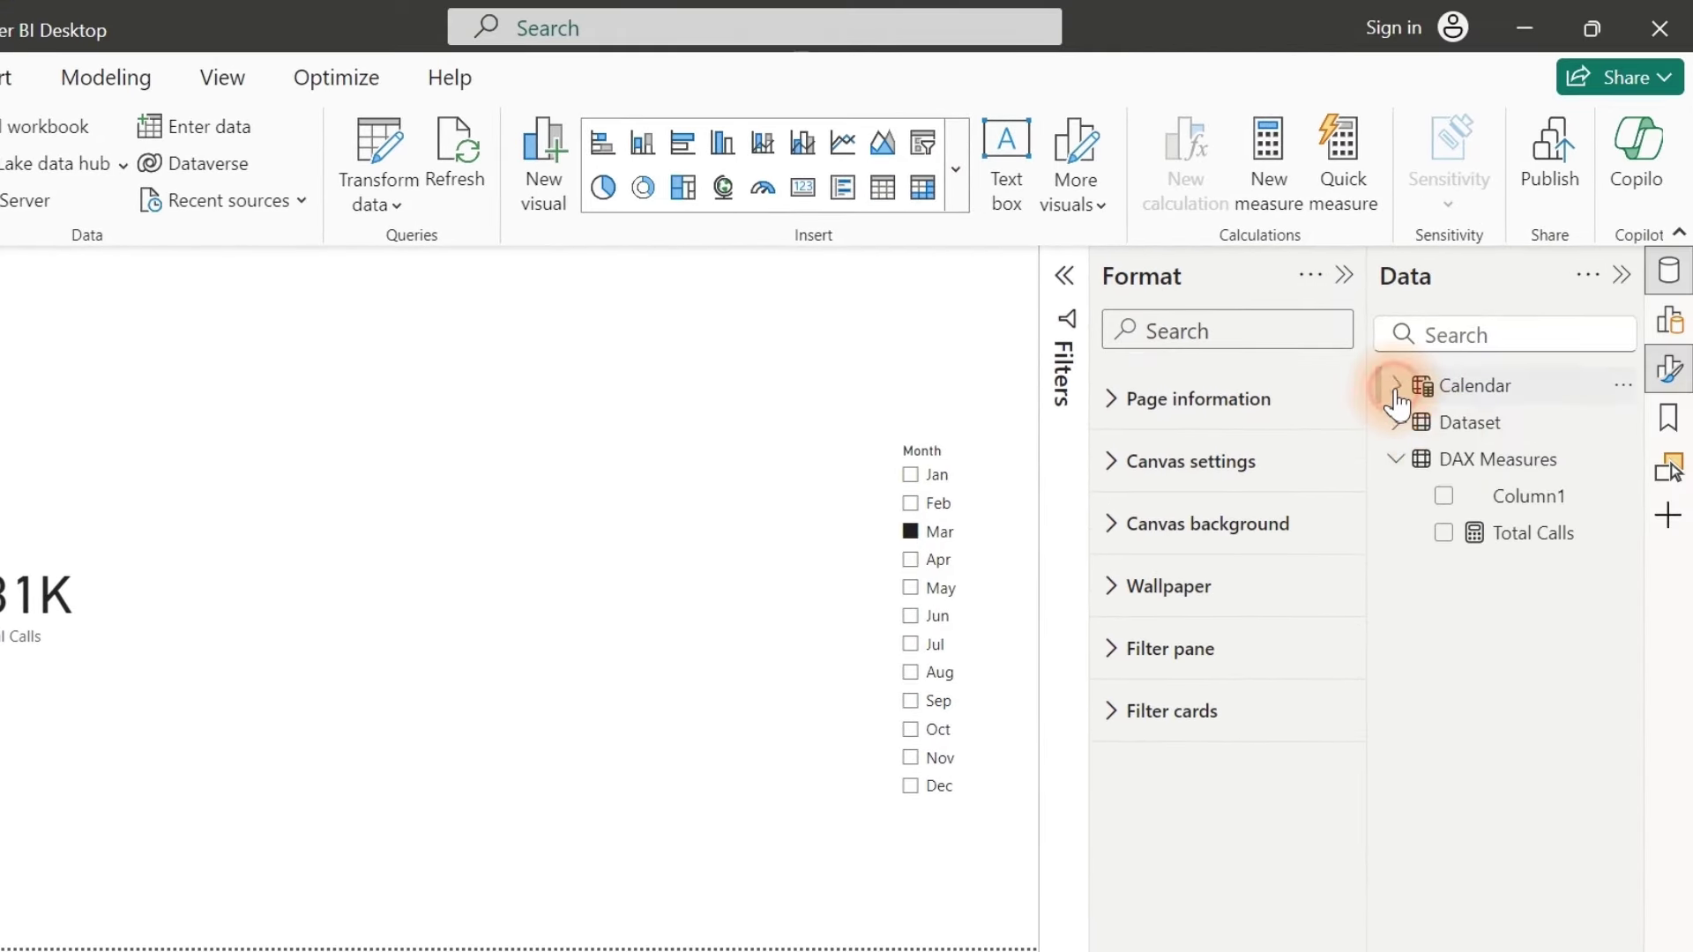
Step: Start a new measure named Prev Month Calls in the DAX Measures table, with its formula beginning on a second line
click(1530, 538)
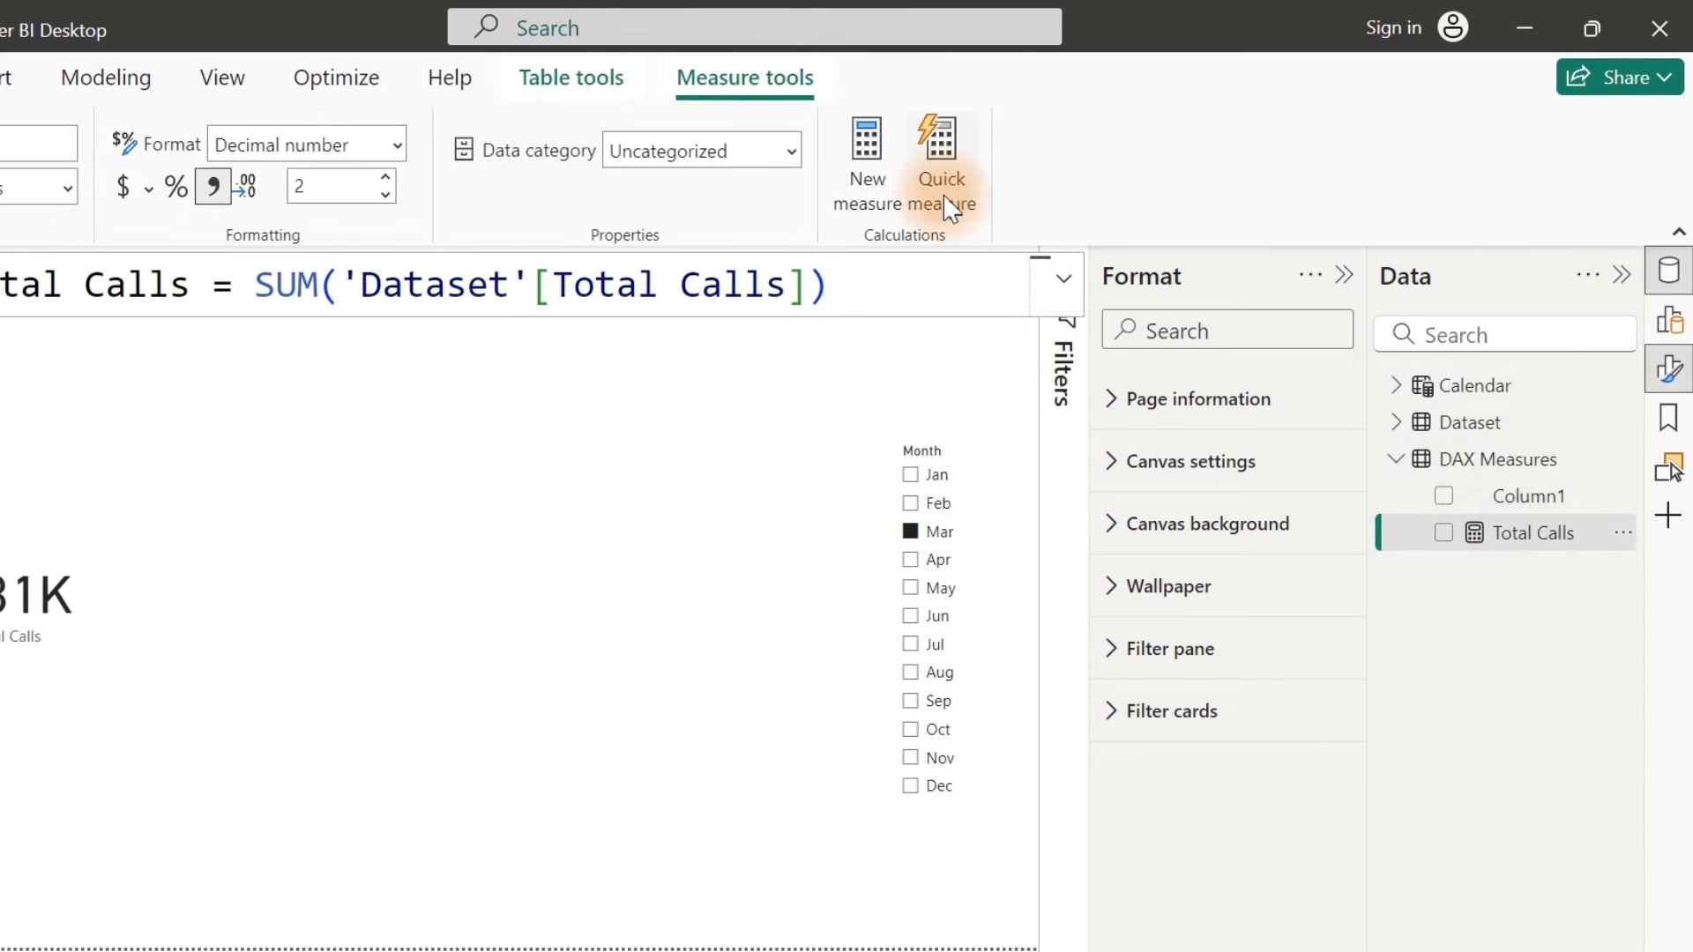
click(868, 160)
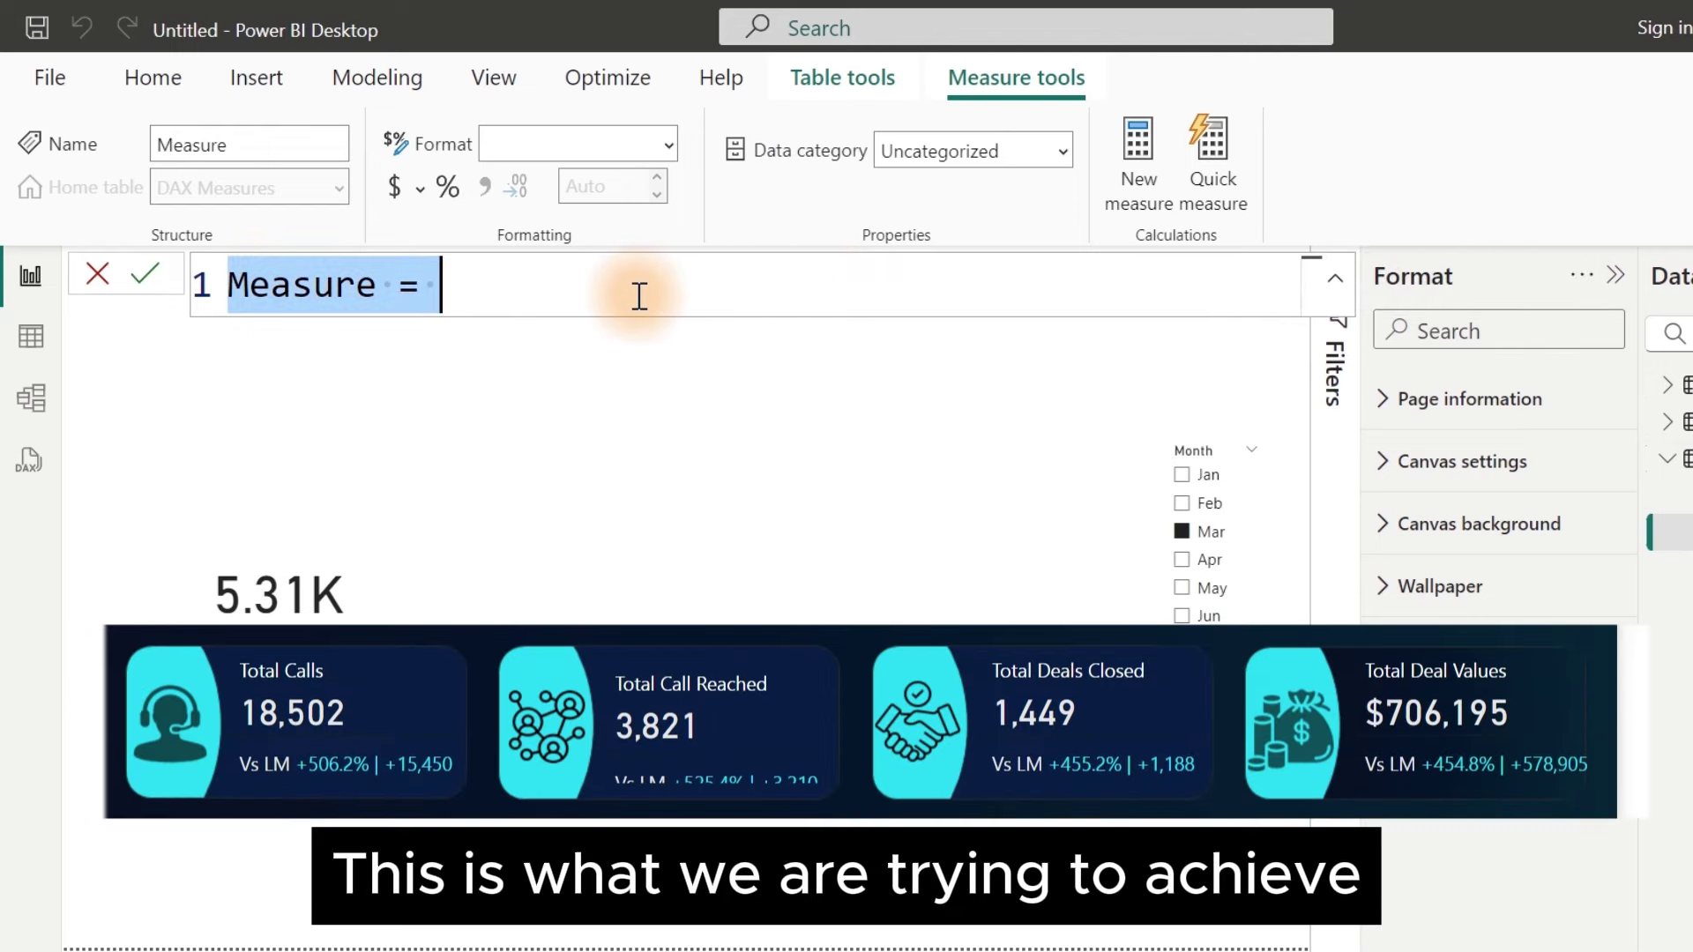
text(Prev)
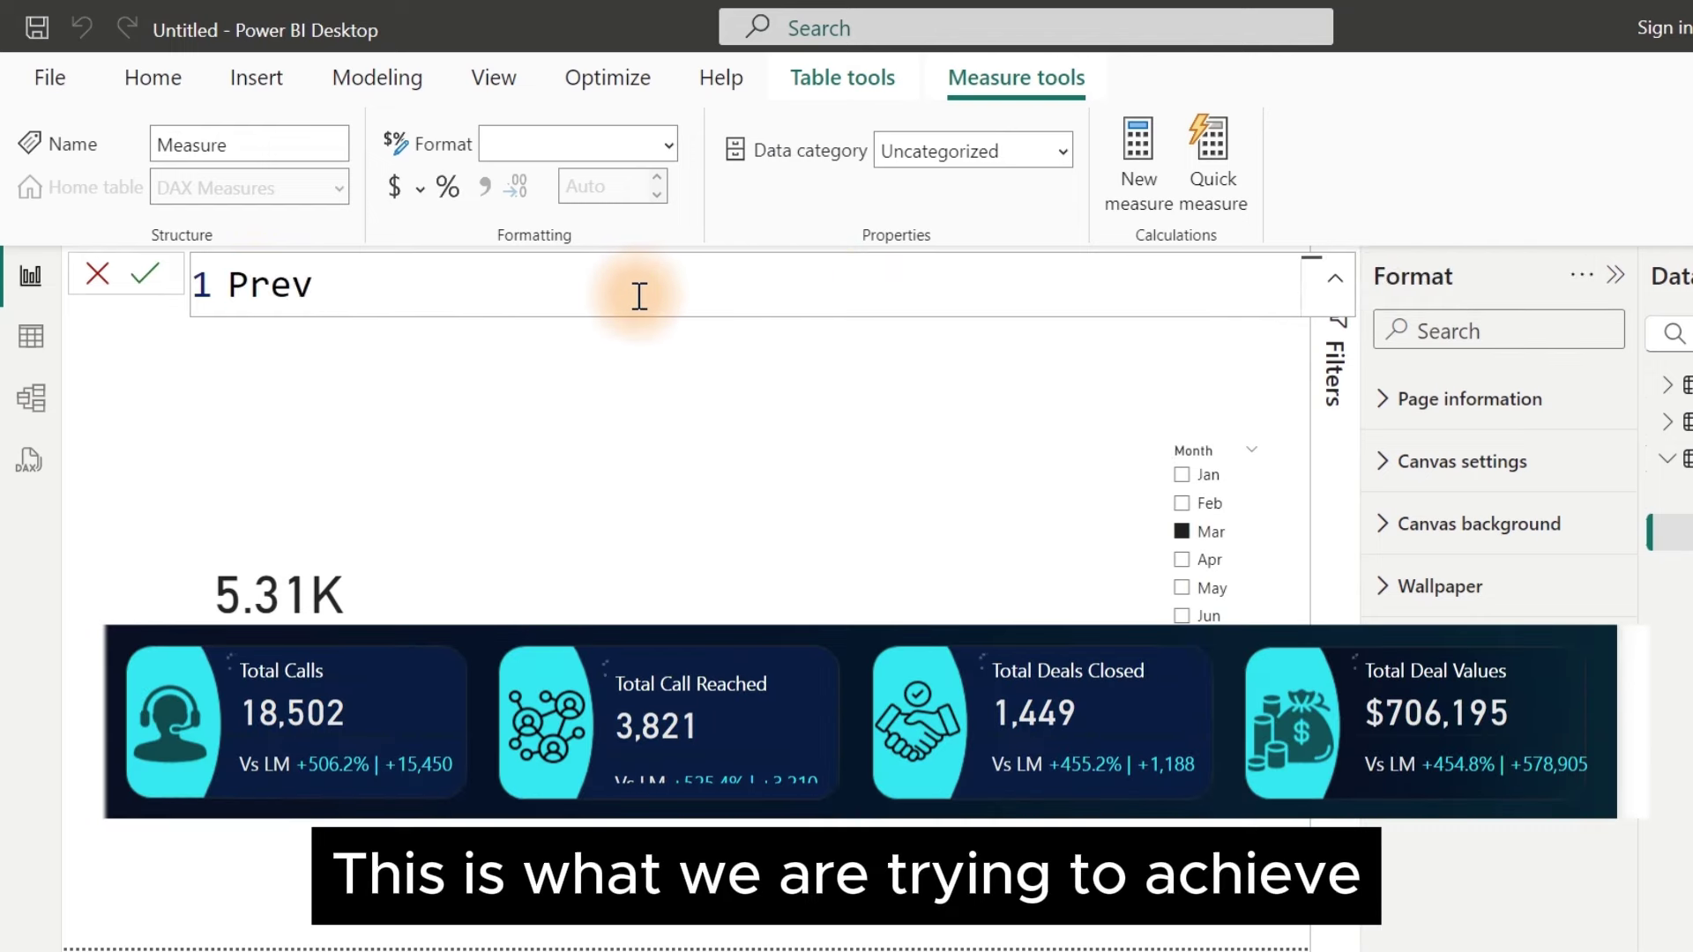
text( Month C)
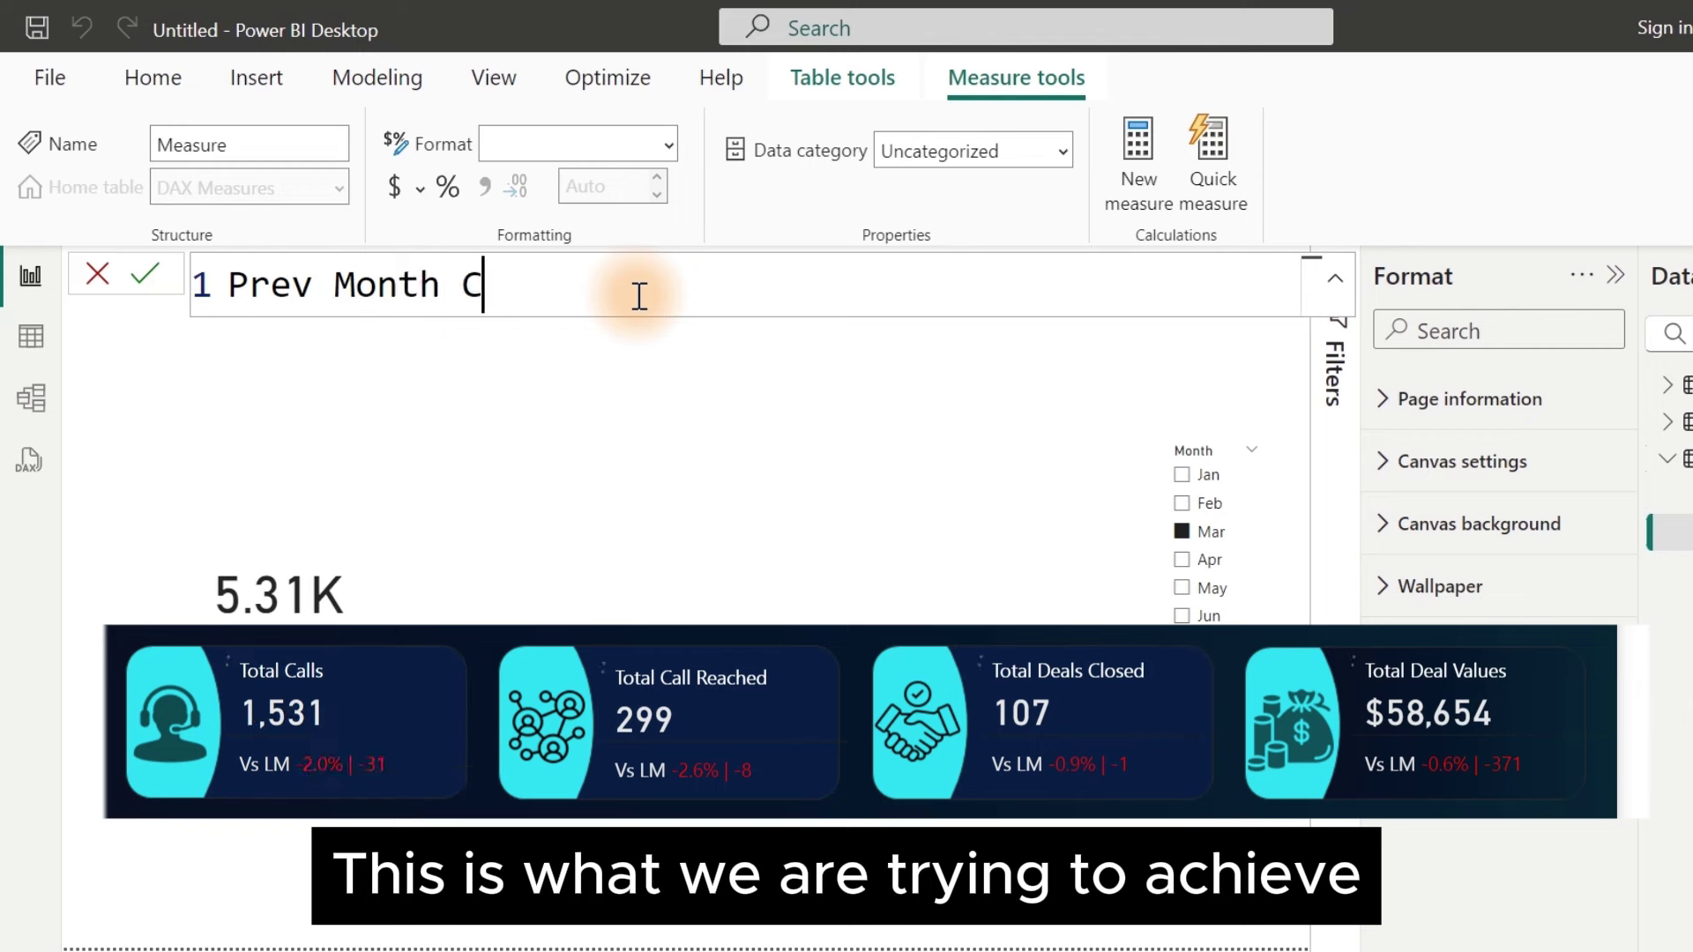
text(alls =)
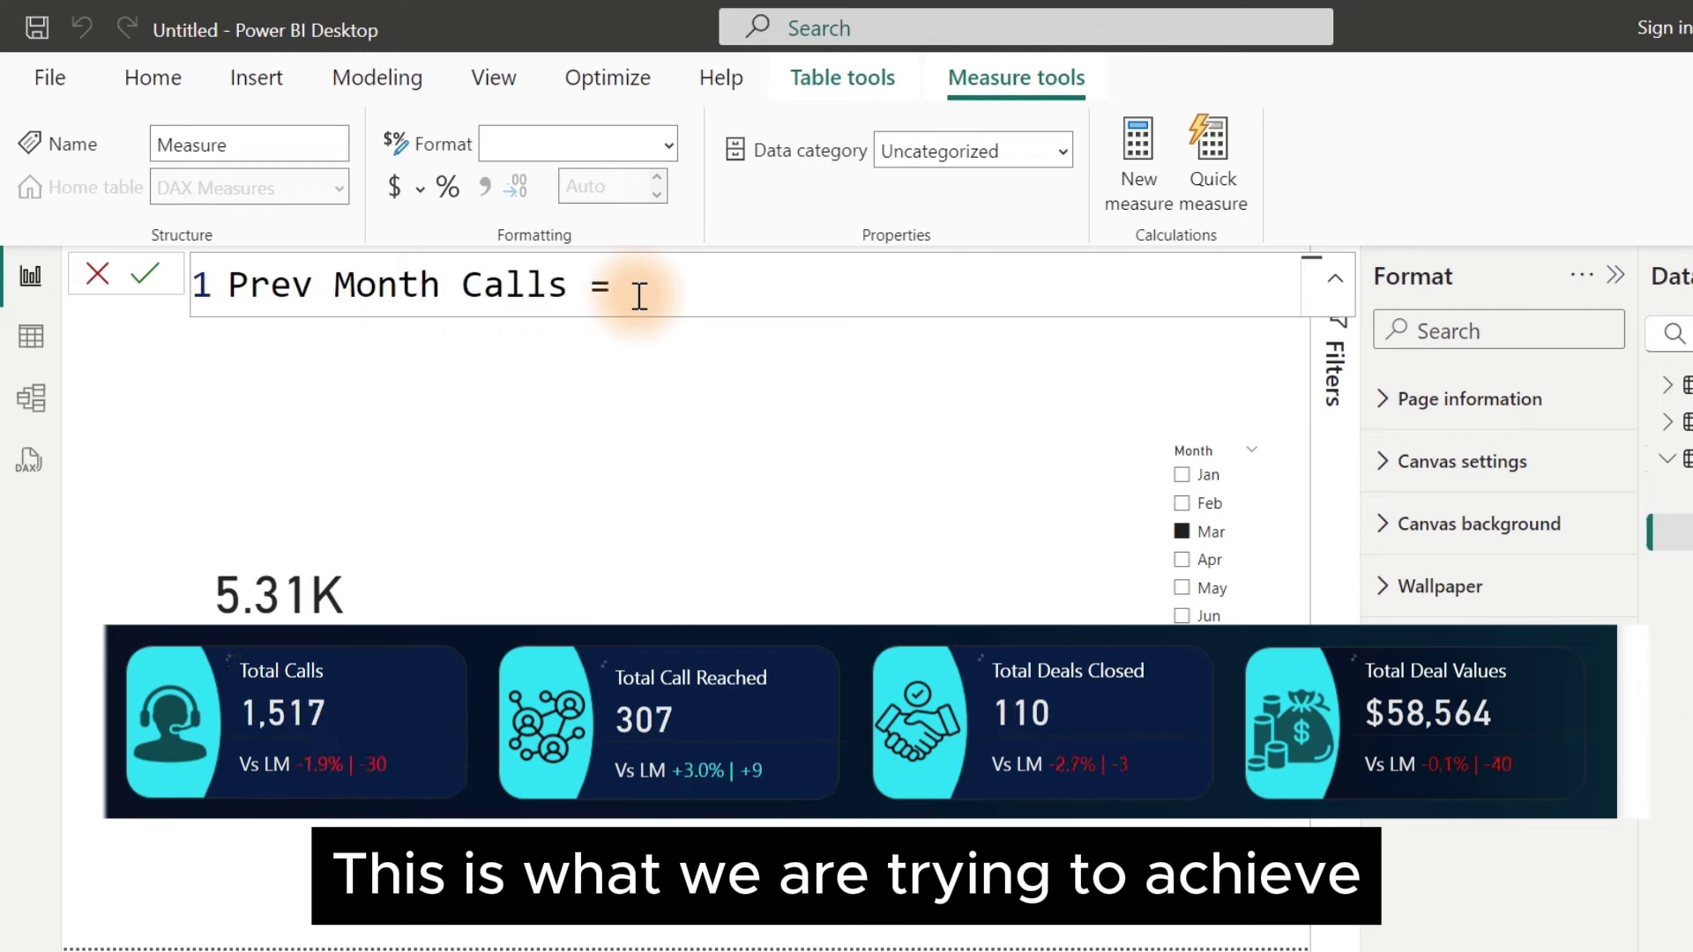
key(shift+Return)
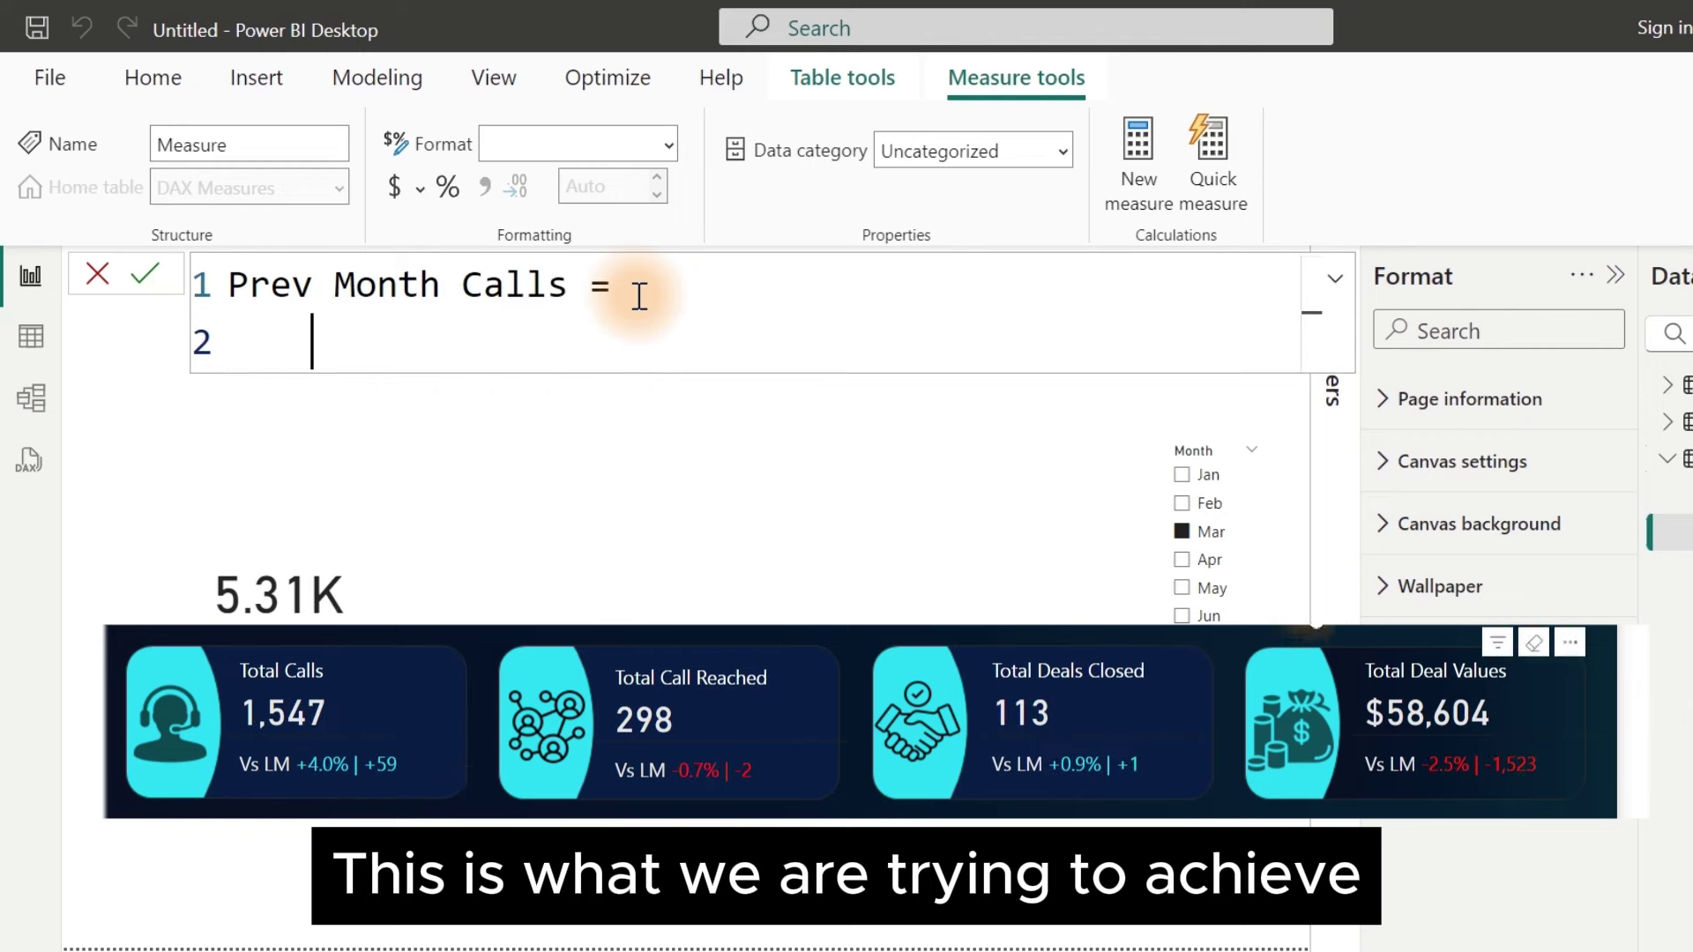
Step: Begin the Prev Month Calls formula with CALCULATE, using [Total Calls] as the expression on its own line
text(cal)
key(Tab)
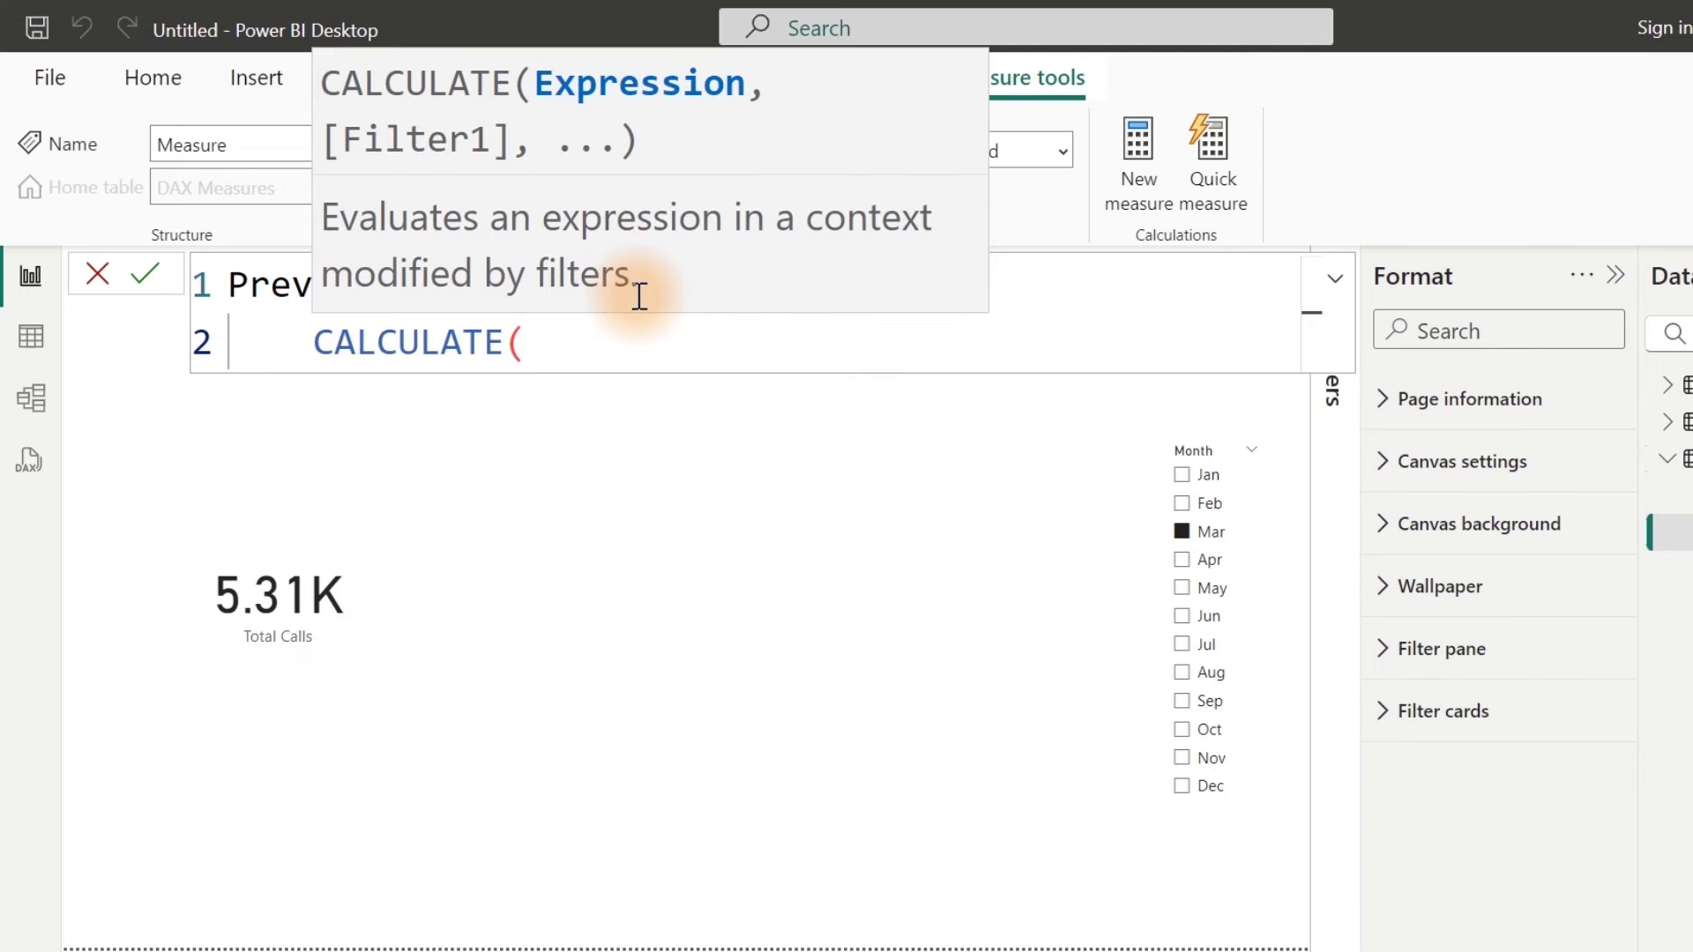
key(shift+Return)
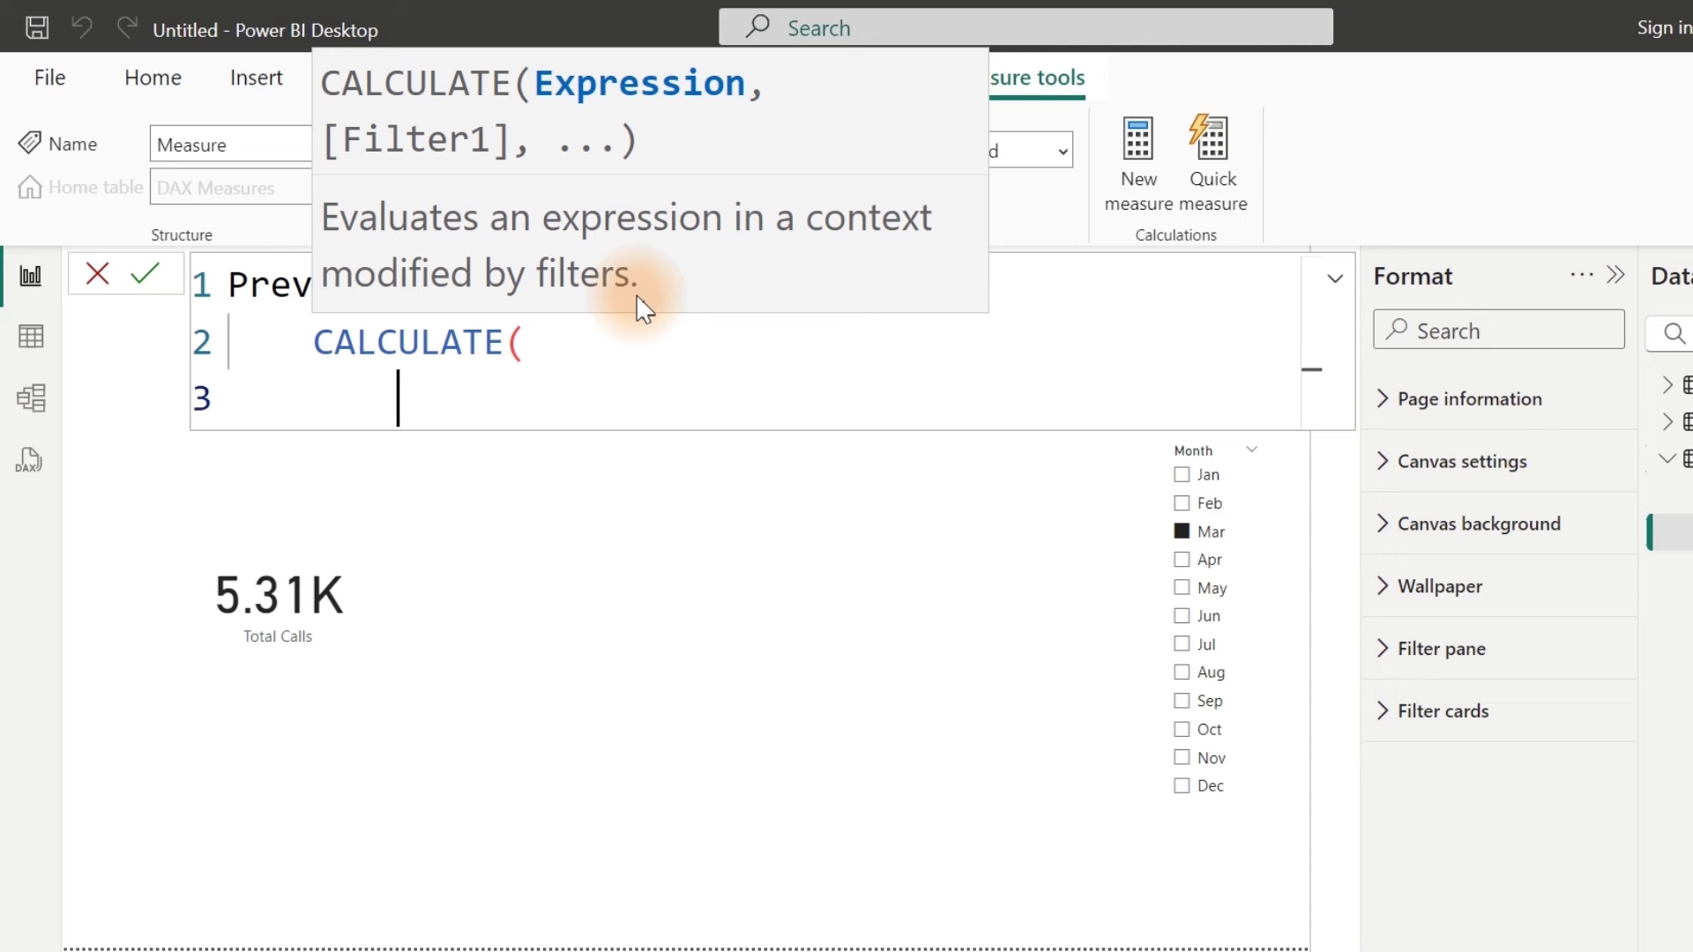
text([Total Calls)
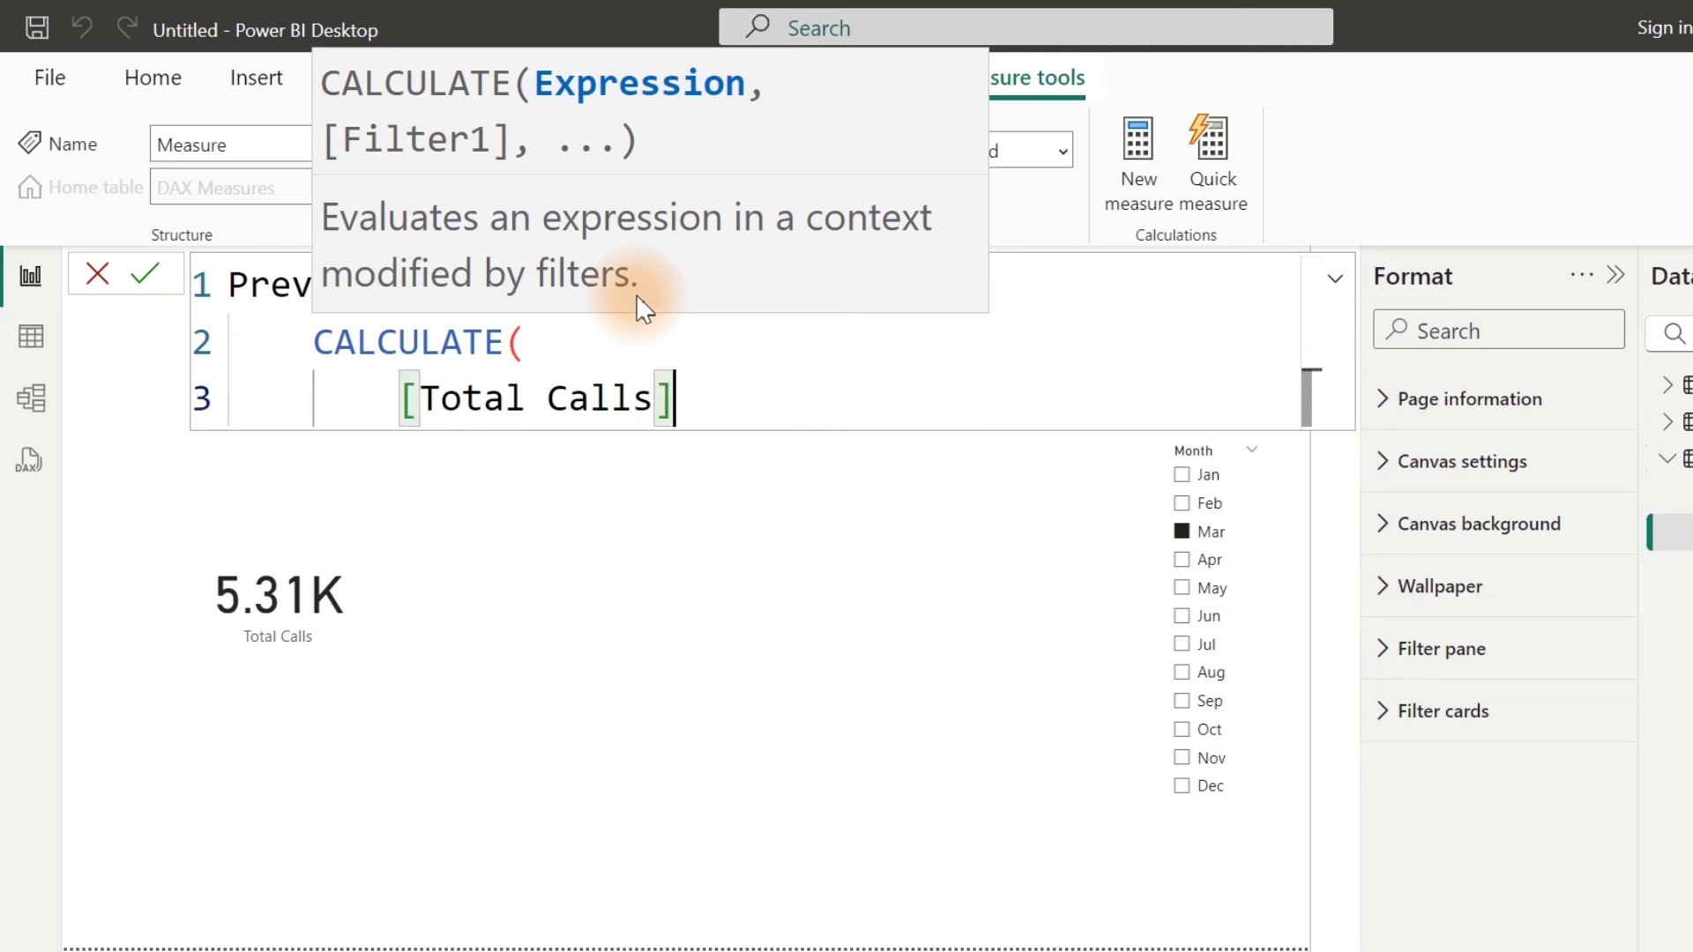
key(Tab)
text(,)
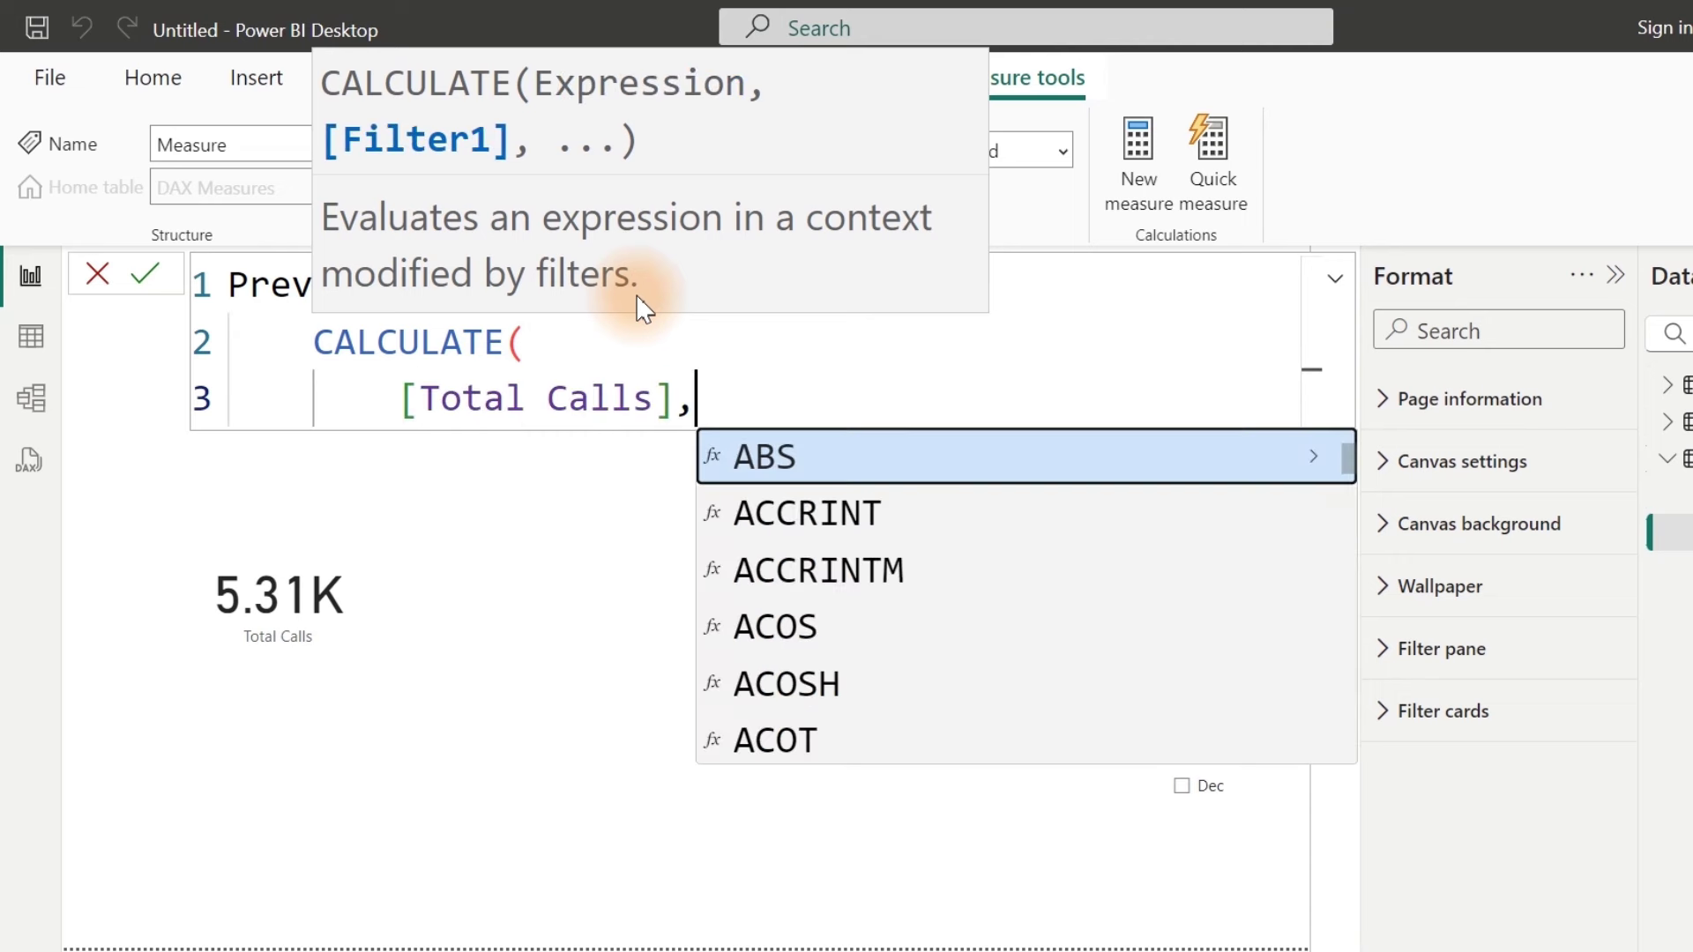
key(shift+Return)
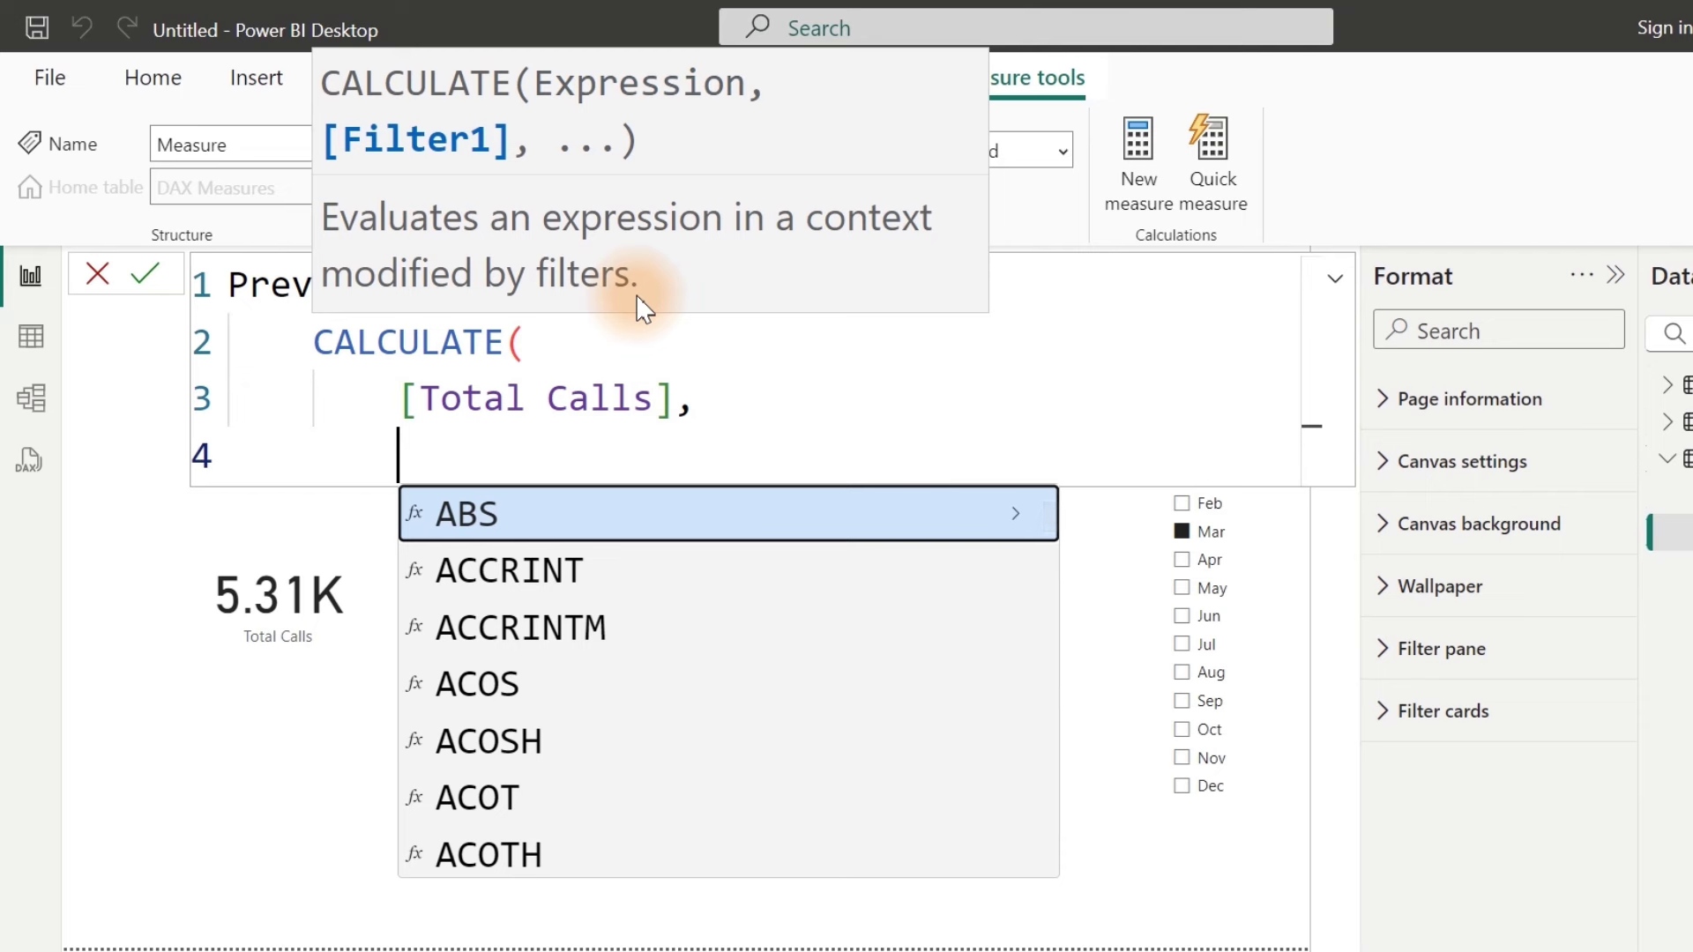
Step: Insert the PREVIOUSMONTH function as the filter argument of CALCULATE
text(pr)
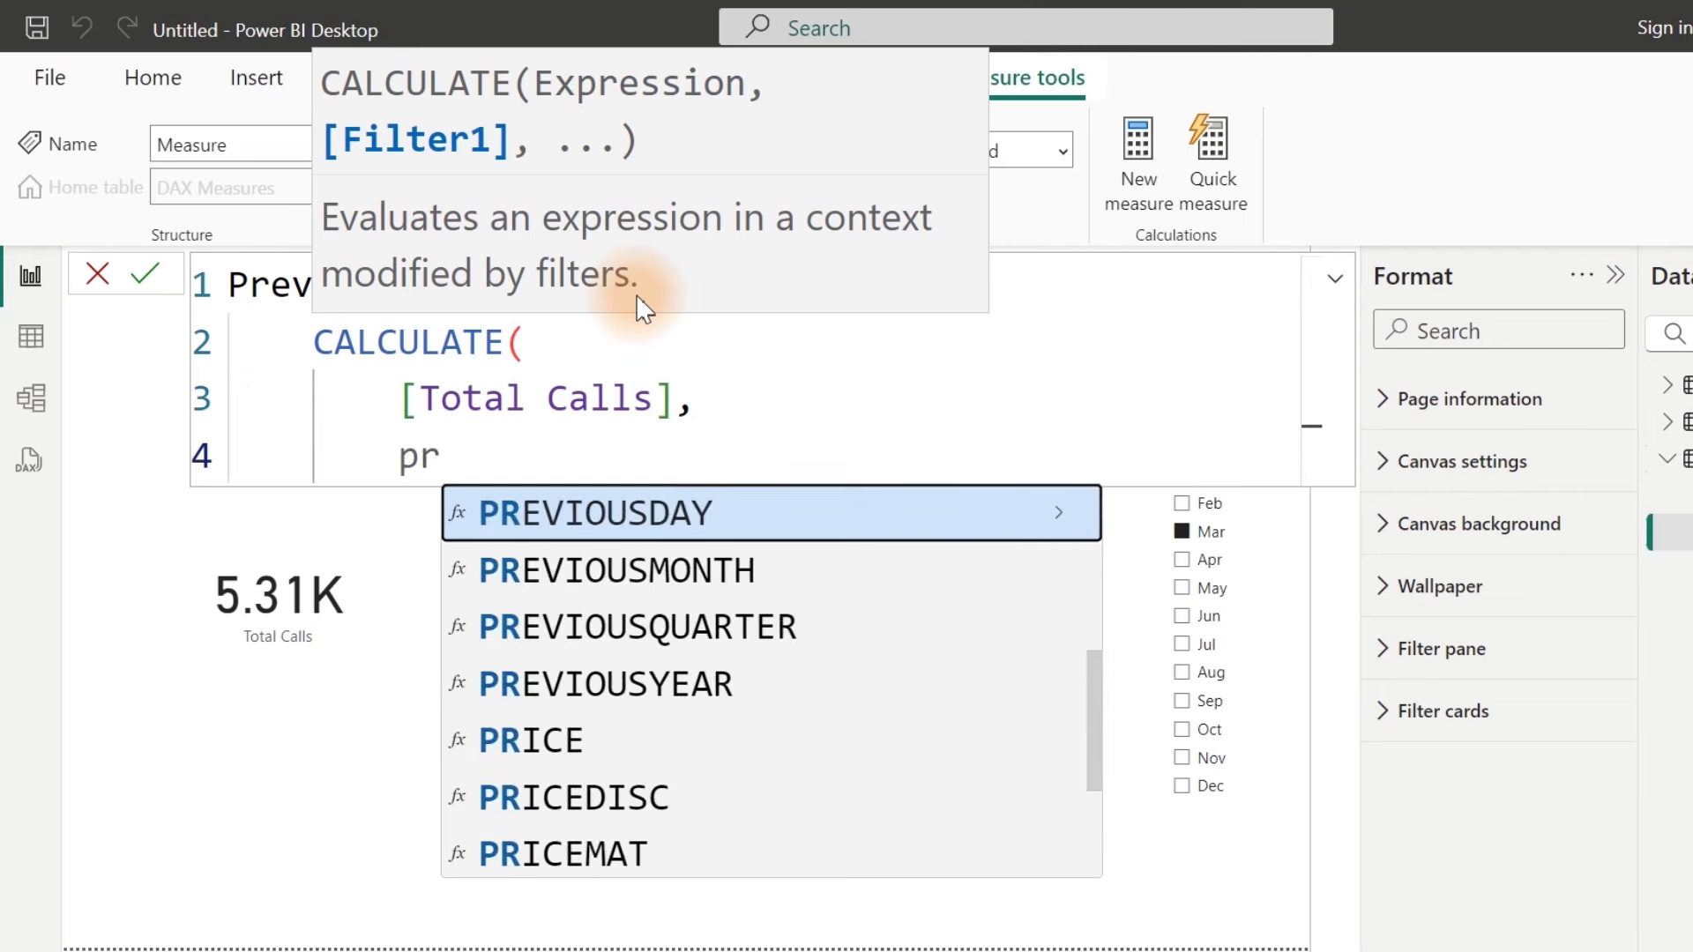
key(Down)
key(Down)
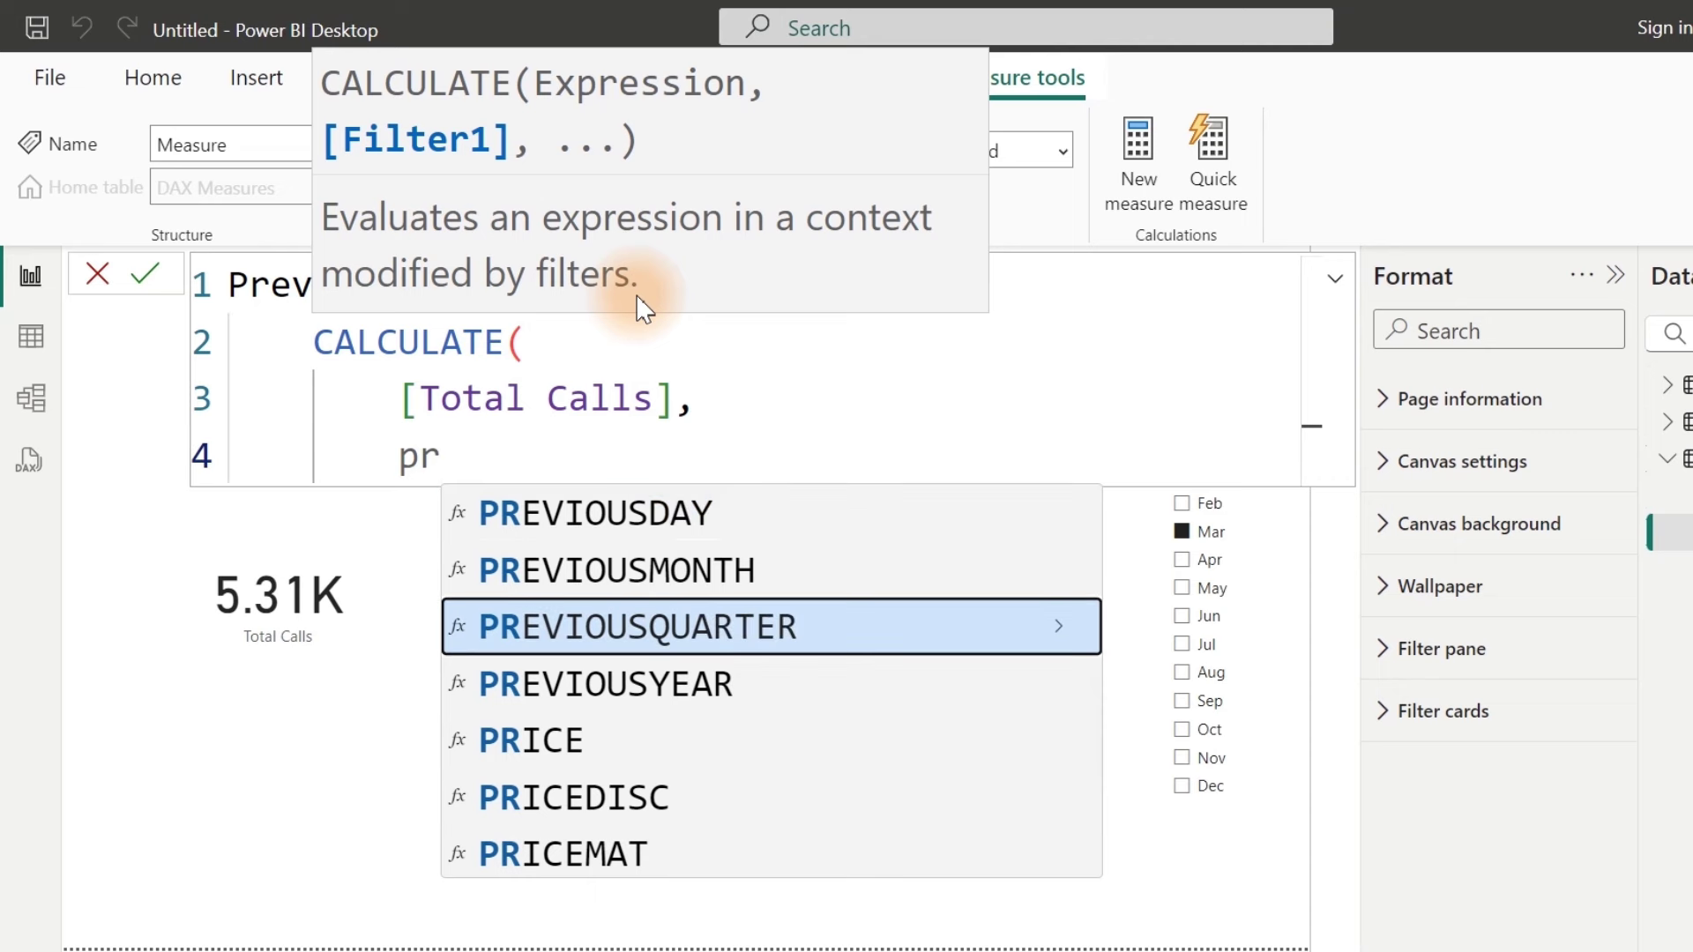
key(Up)
key(Tab)
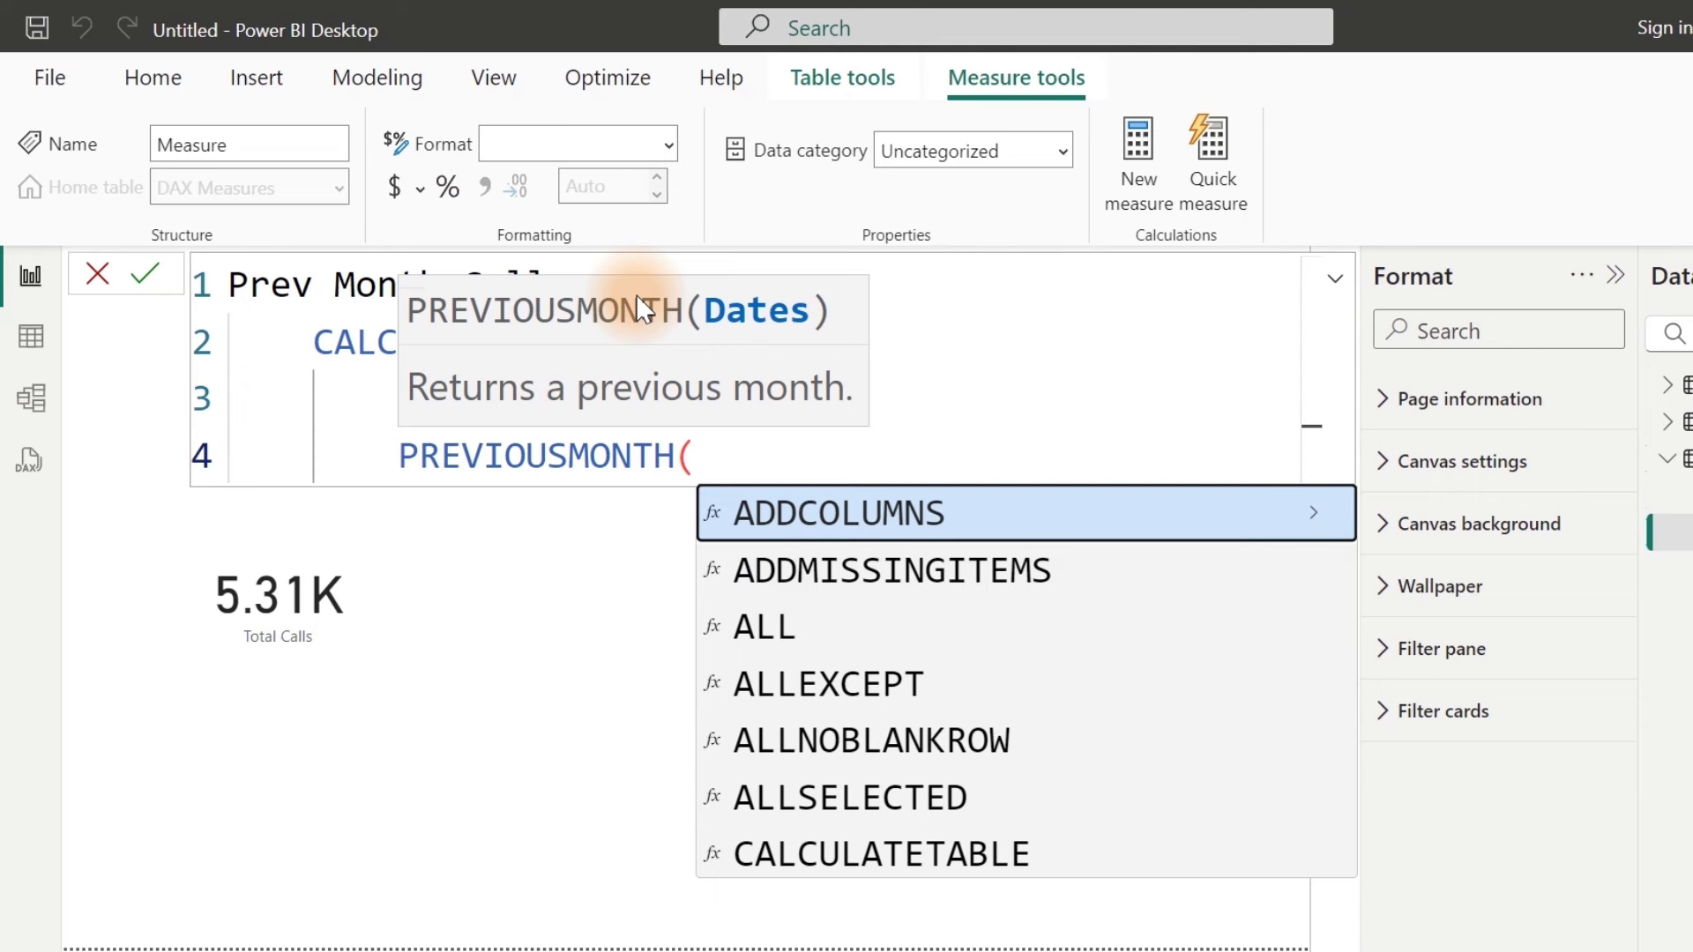
Step: Pass 'Calendar'[Date] to PREVIOUSMONTH as its dates argument
text(ca)
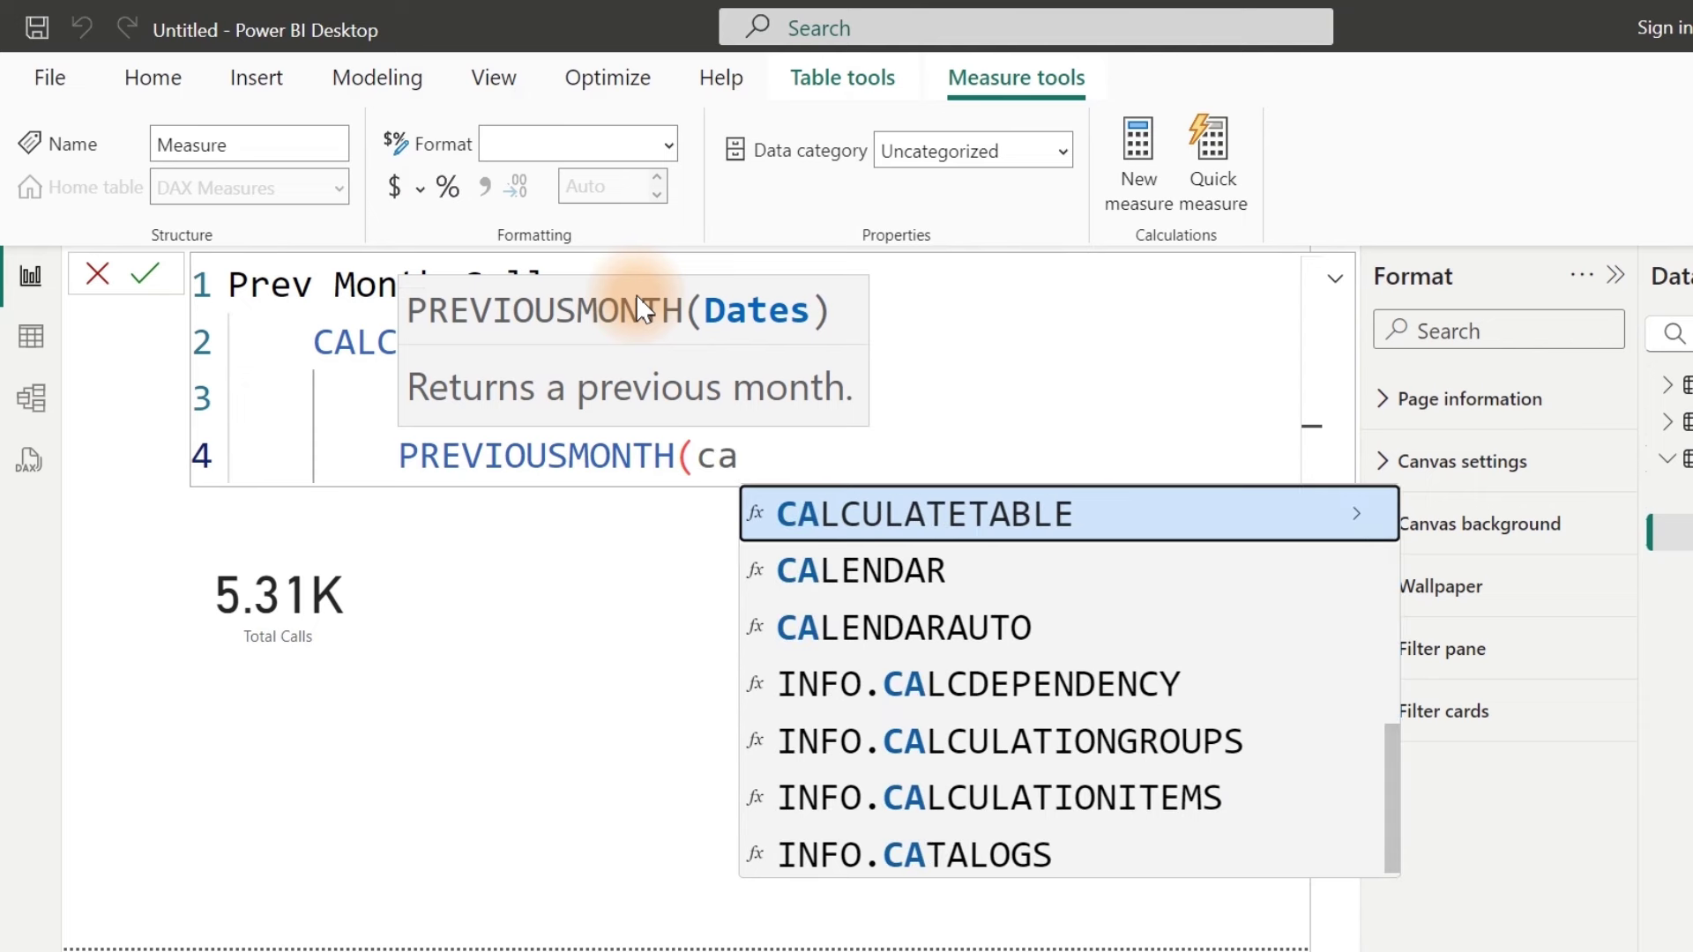
text(l)
key(Down)
key(Up)
key(Up)
key(Up)
key(Up)
key(Up)
key(Up)
key(Up)
key(Up)
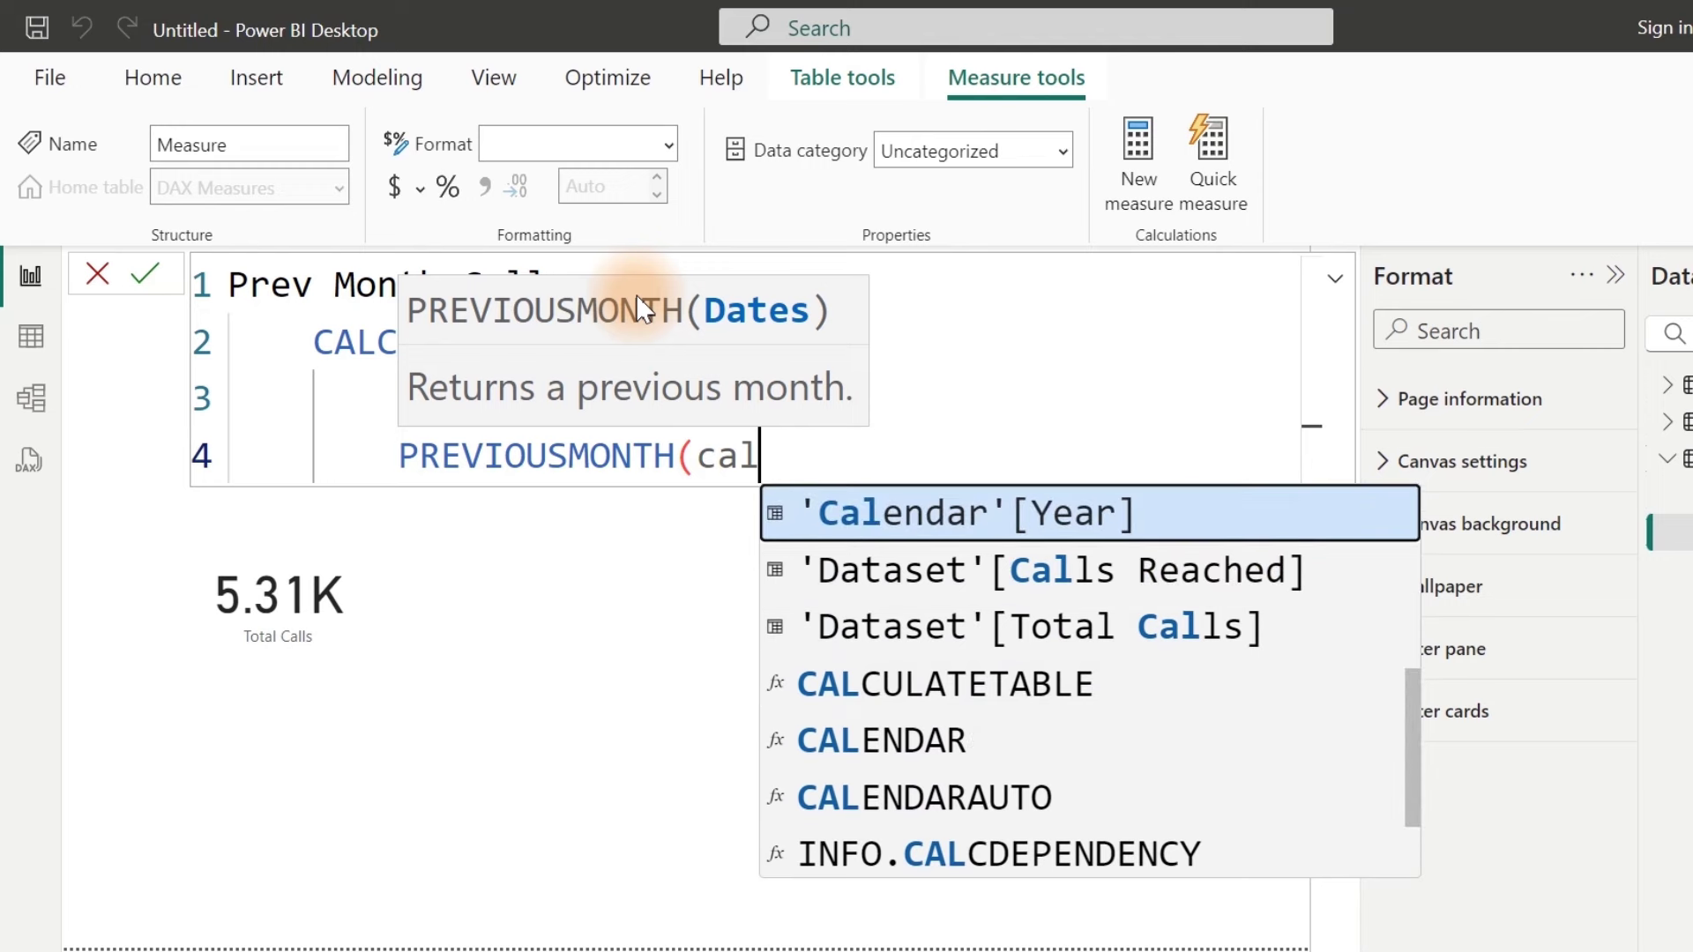
key(Up)
key(Up)
key(Up)
key(Up)
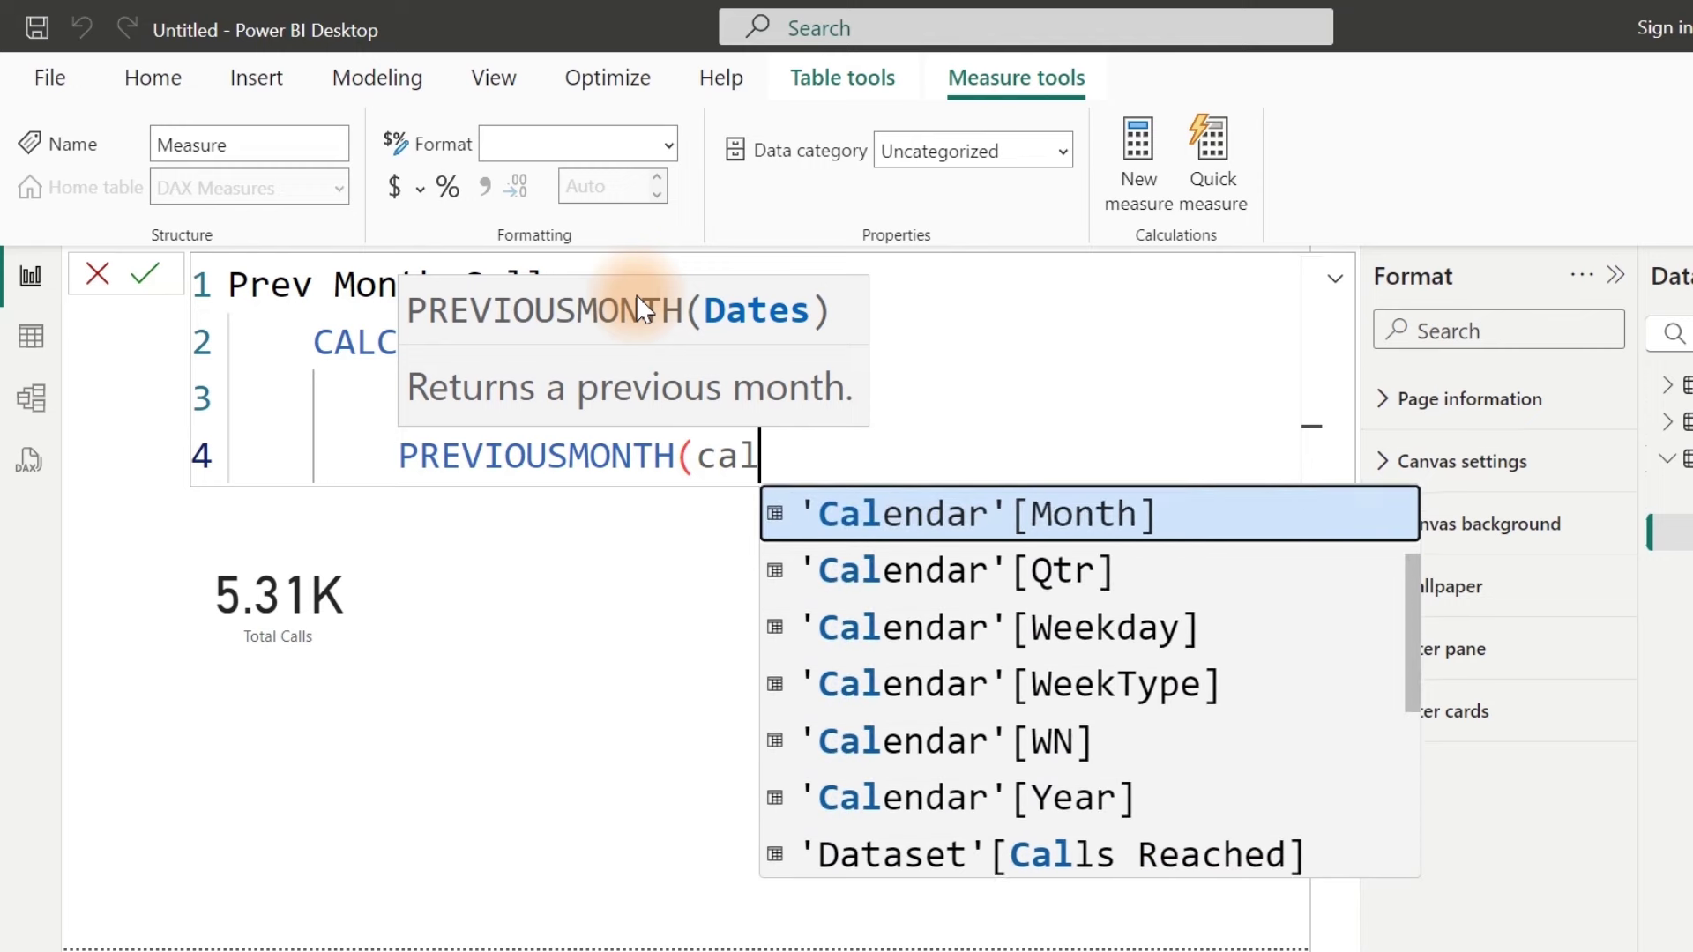
key(Down)
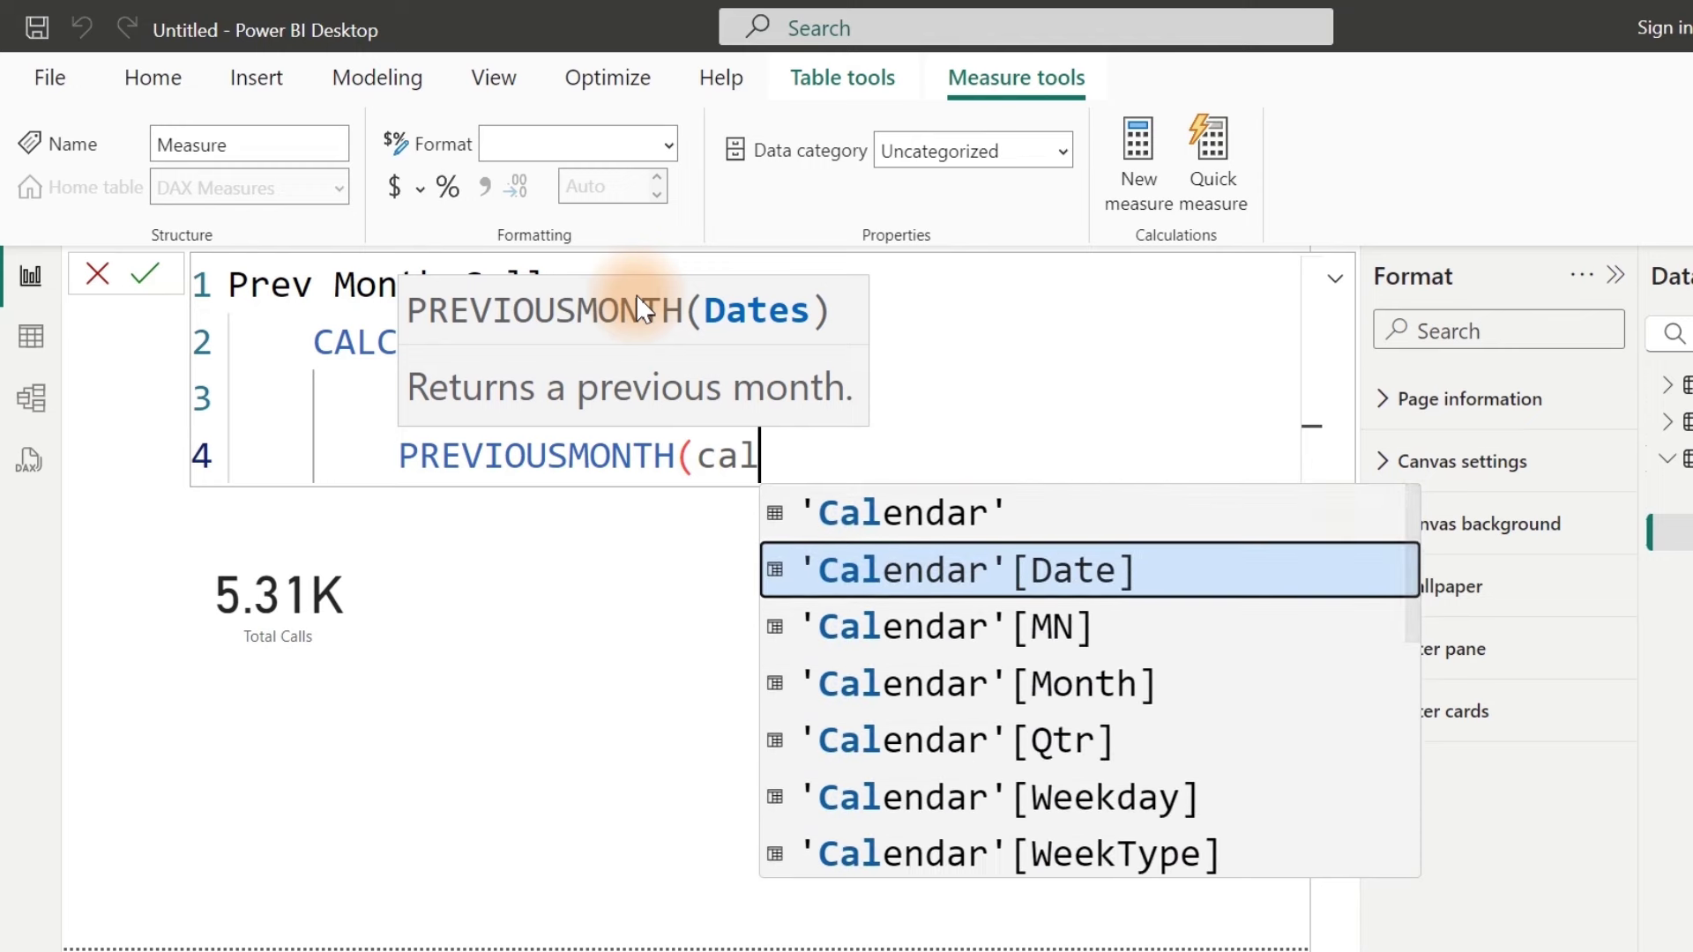
key(Tab)
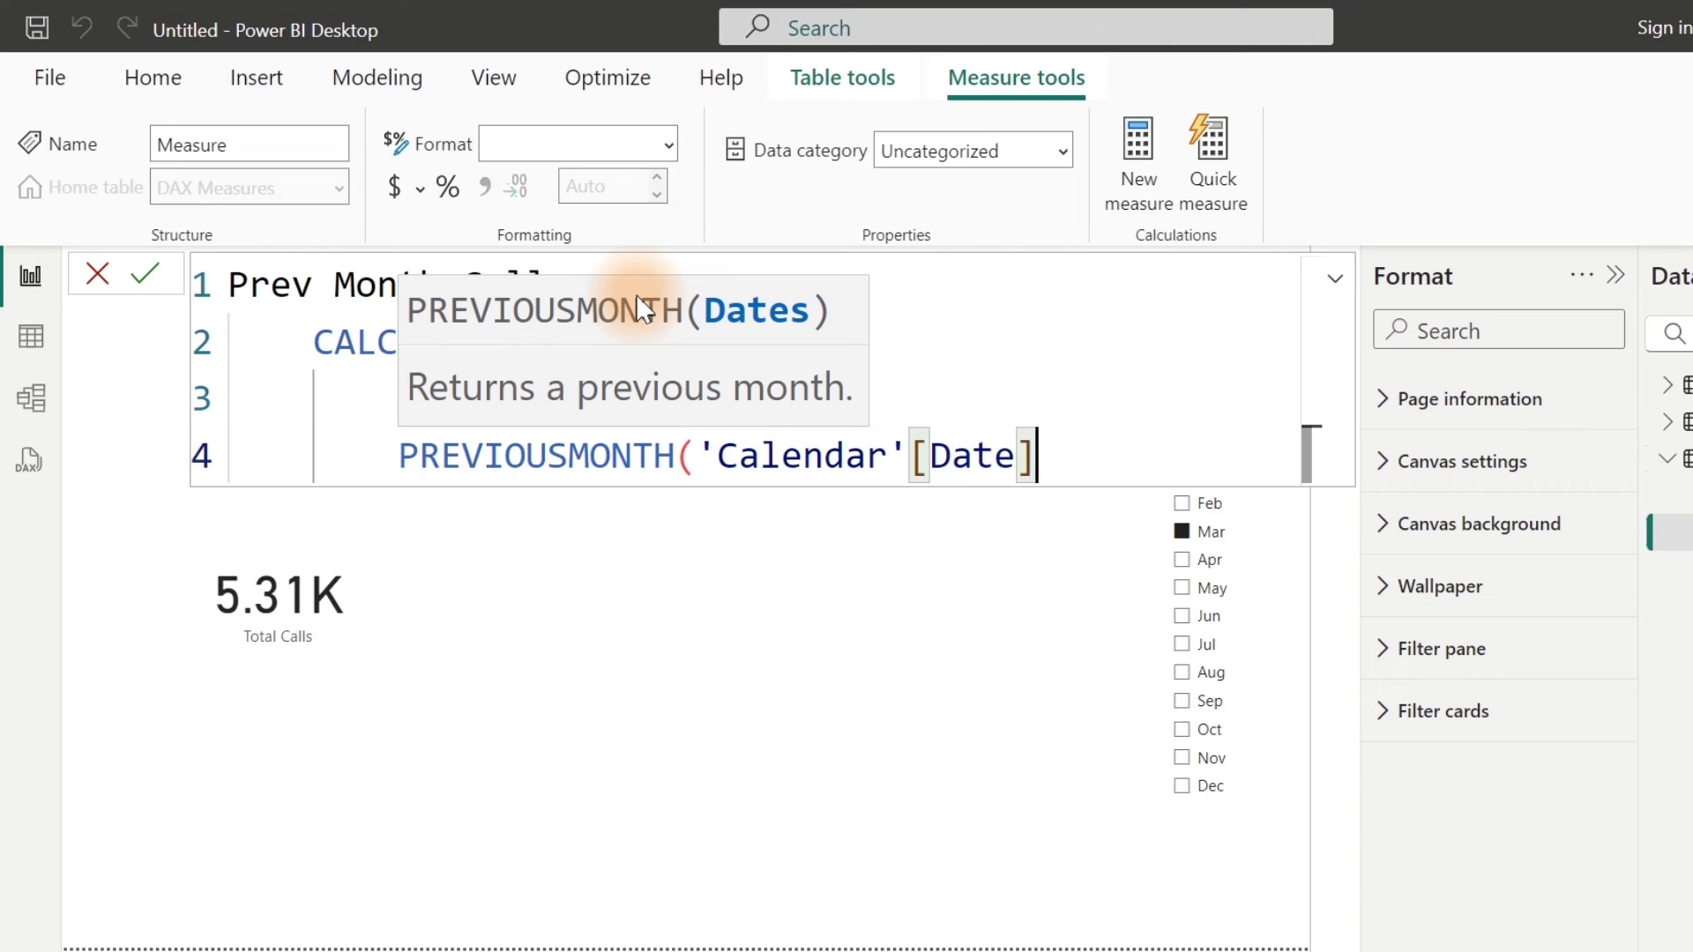
Step: Close PREVIOUSMONTH and CALCULATE, with the final parenthesis on its own line, and commit the Prev Month Calls measure
text())
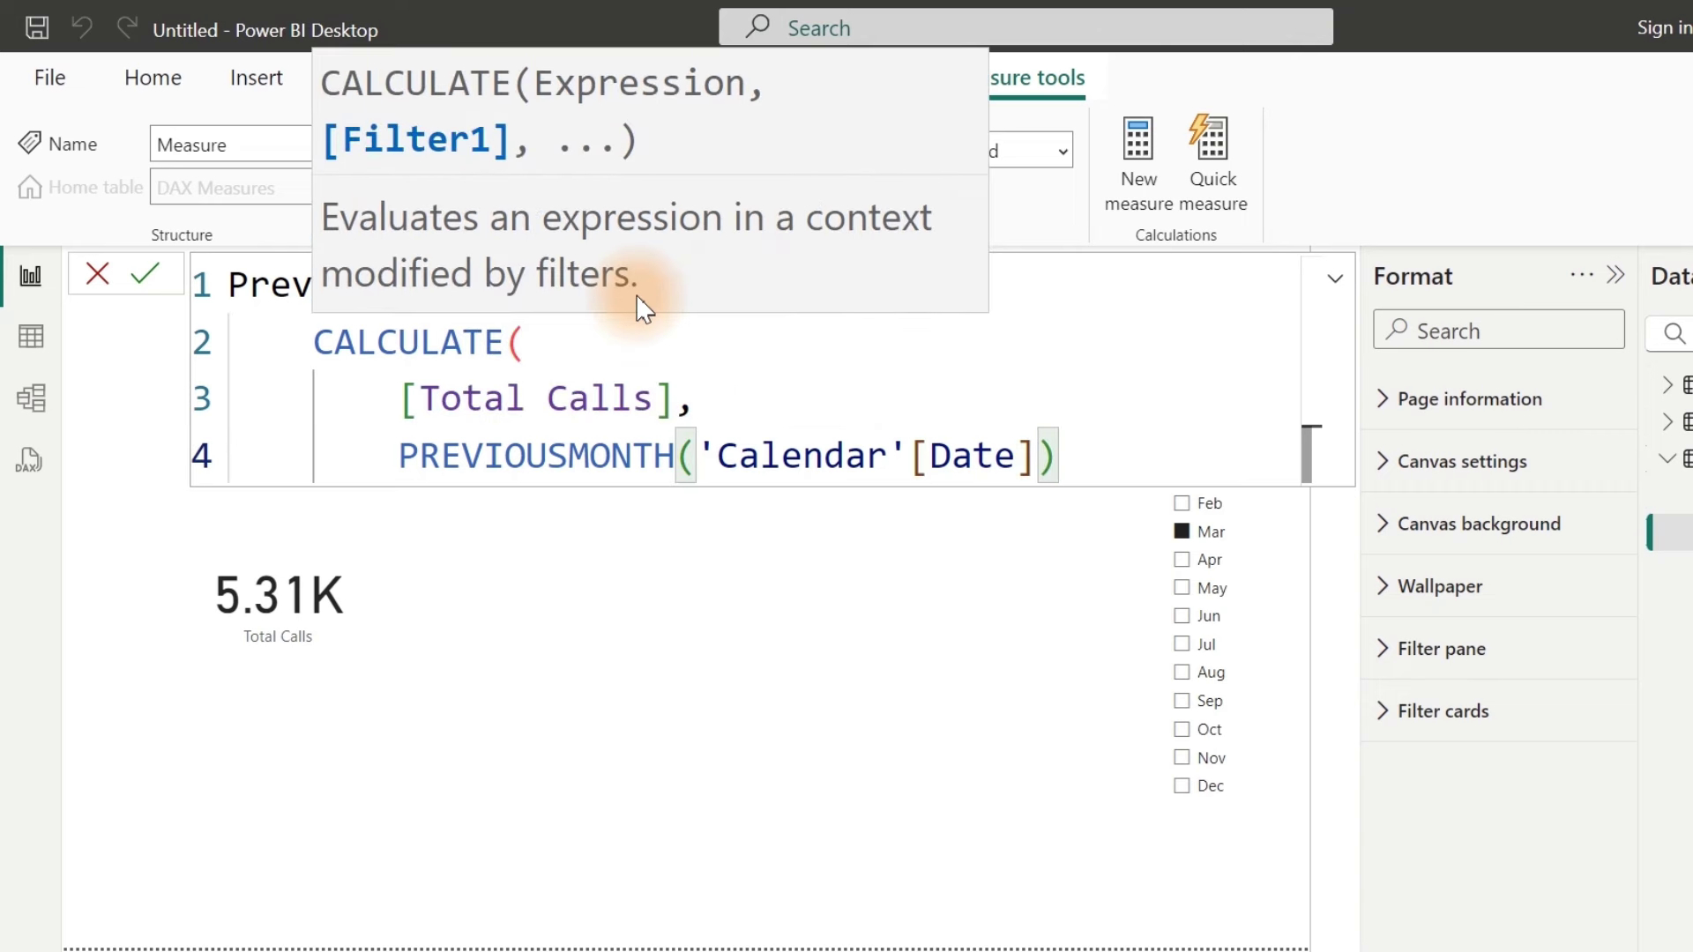
key(shift+Return)
text())
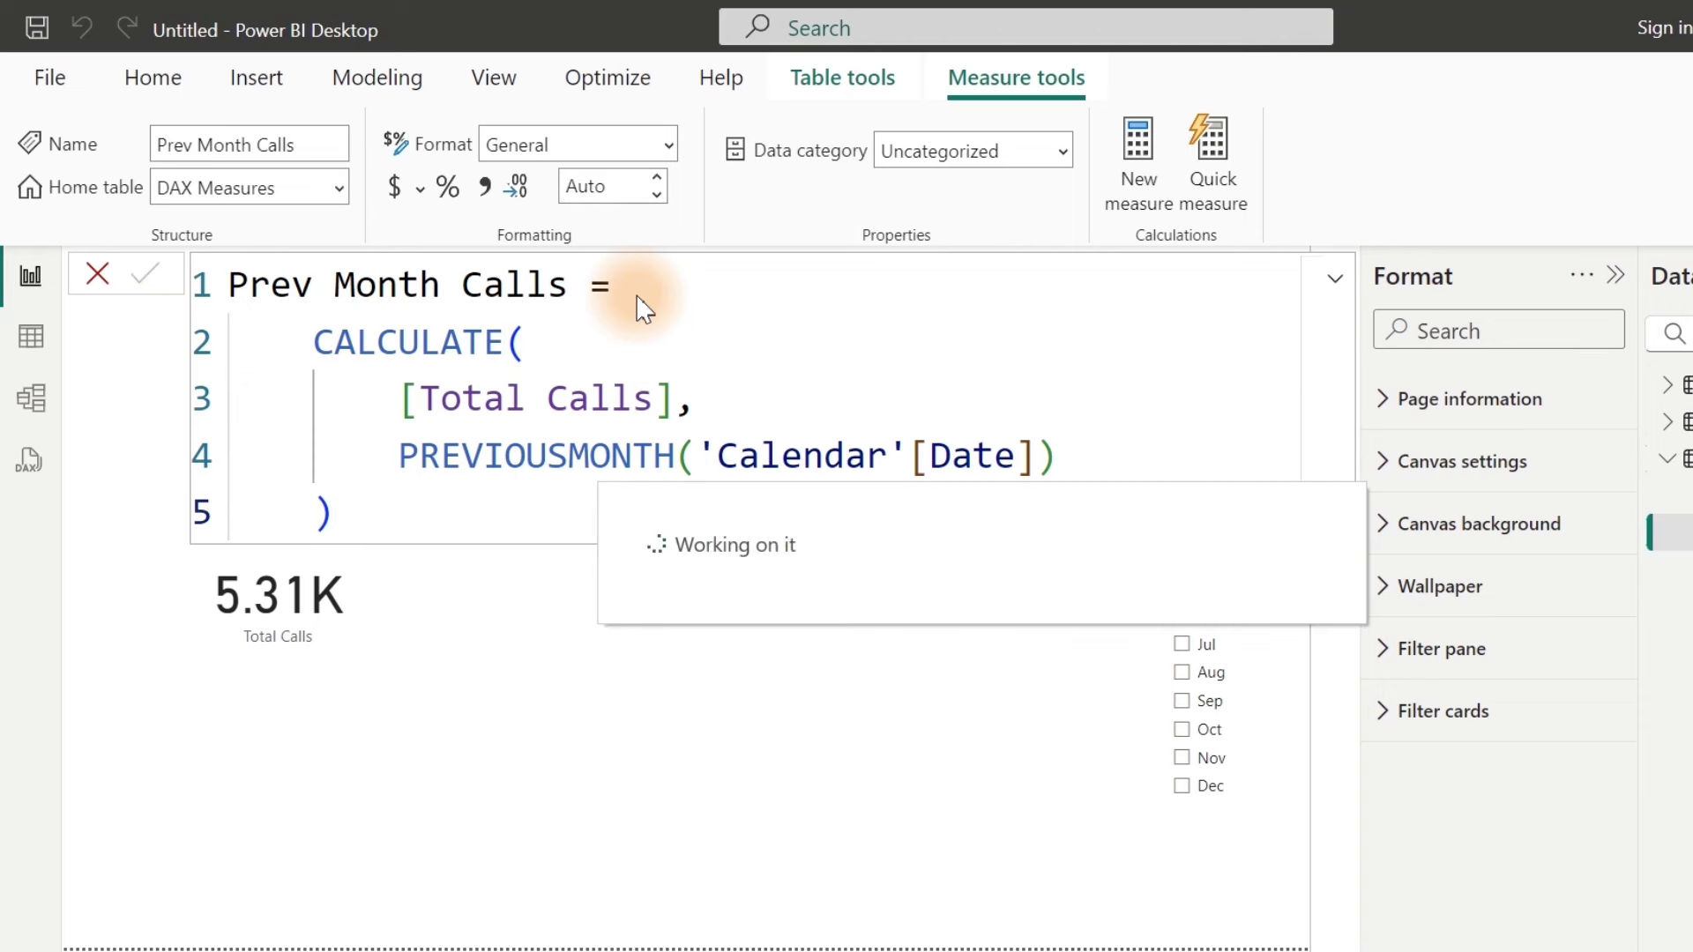
click(748, 712)
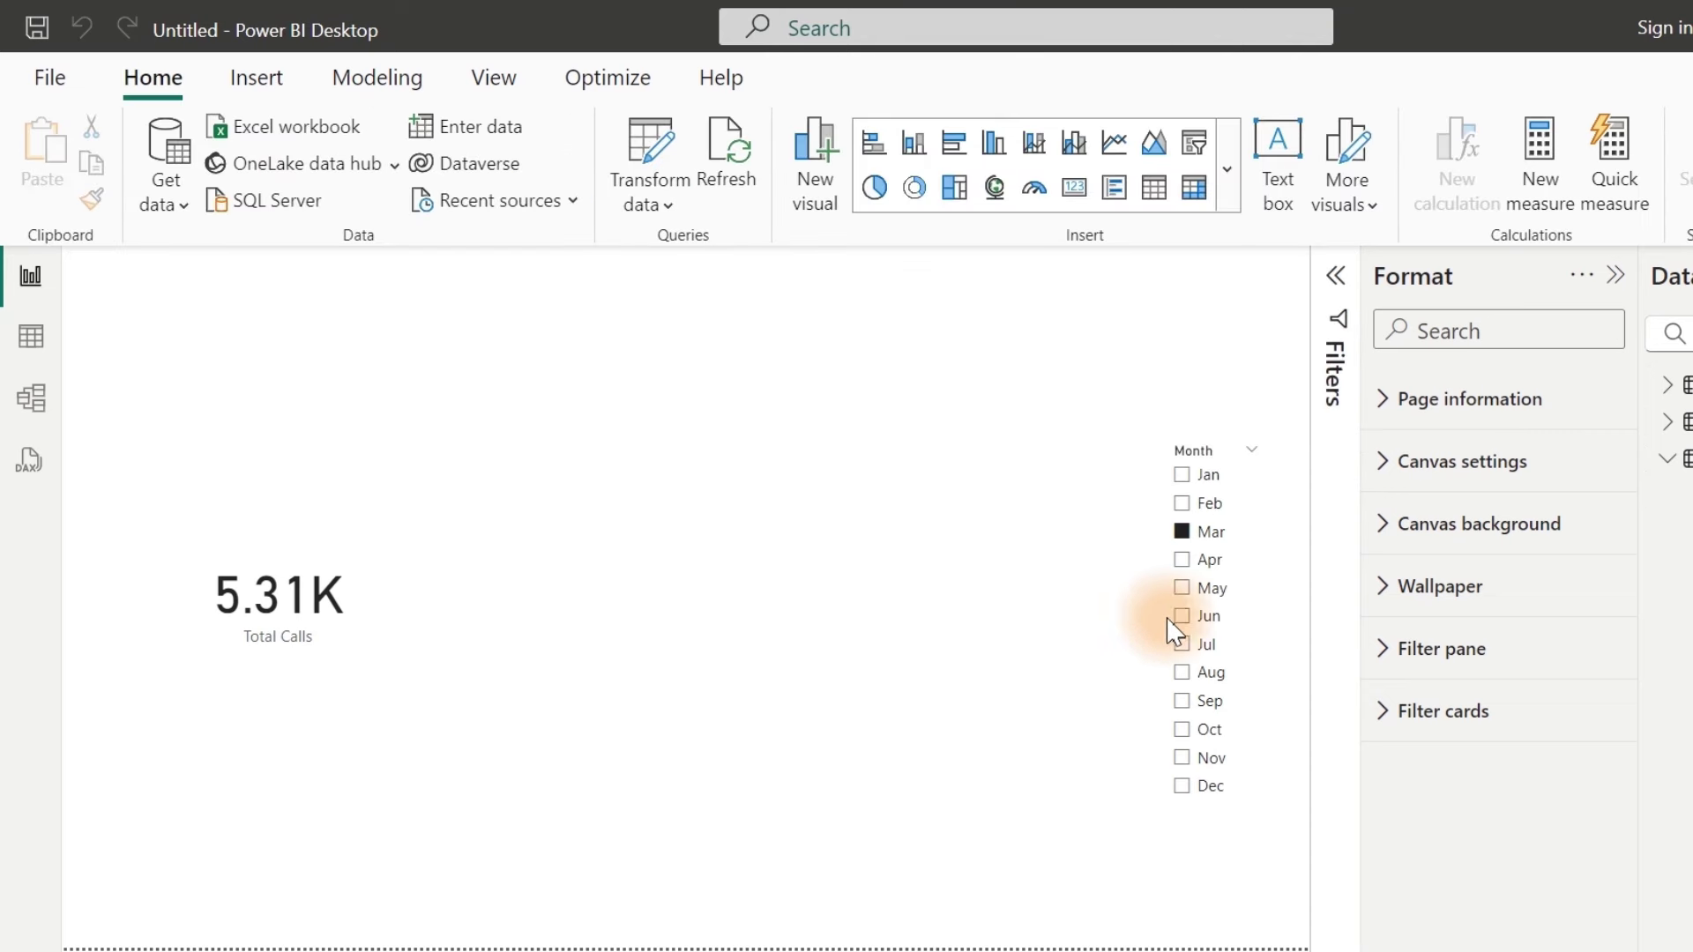
Step: Add a card visual for the Prev Month Calls measure and place it near the bottom centre of the report canvas
click(1686, 531)
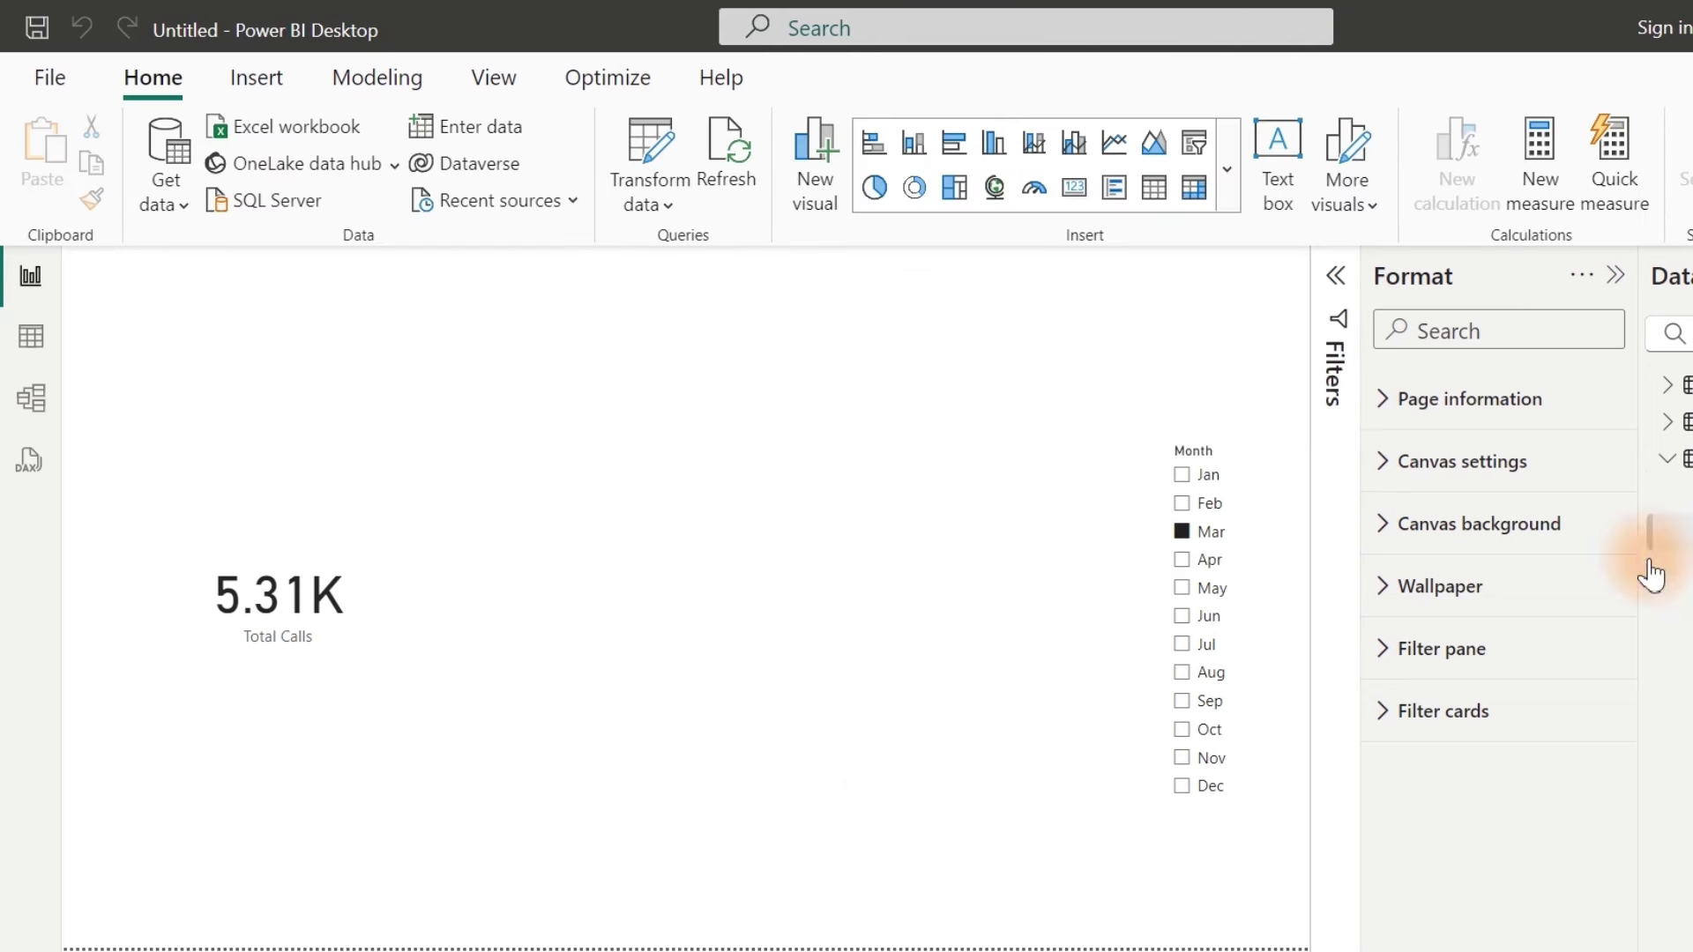
drag(315, 352, 637, 908)
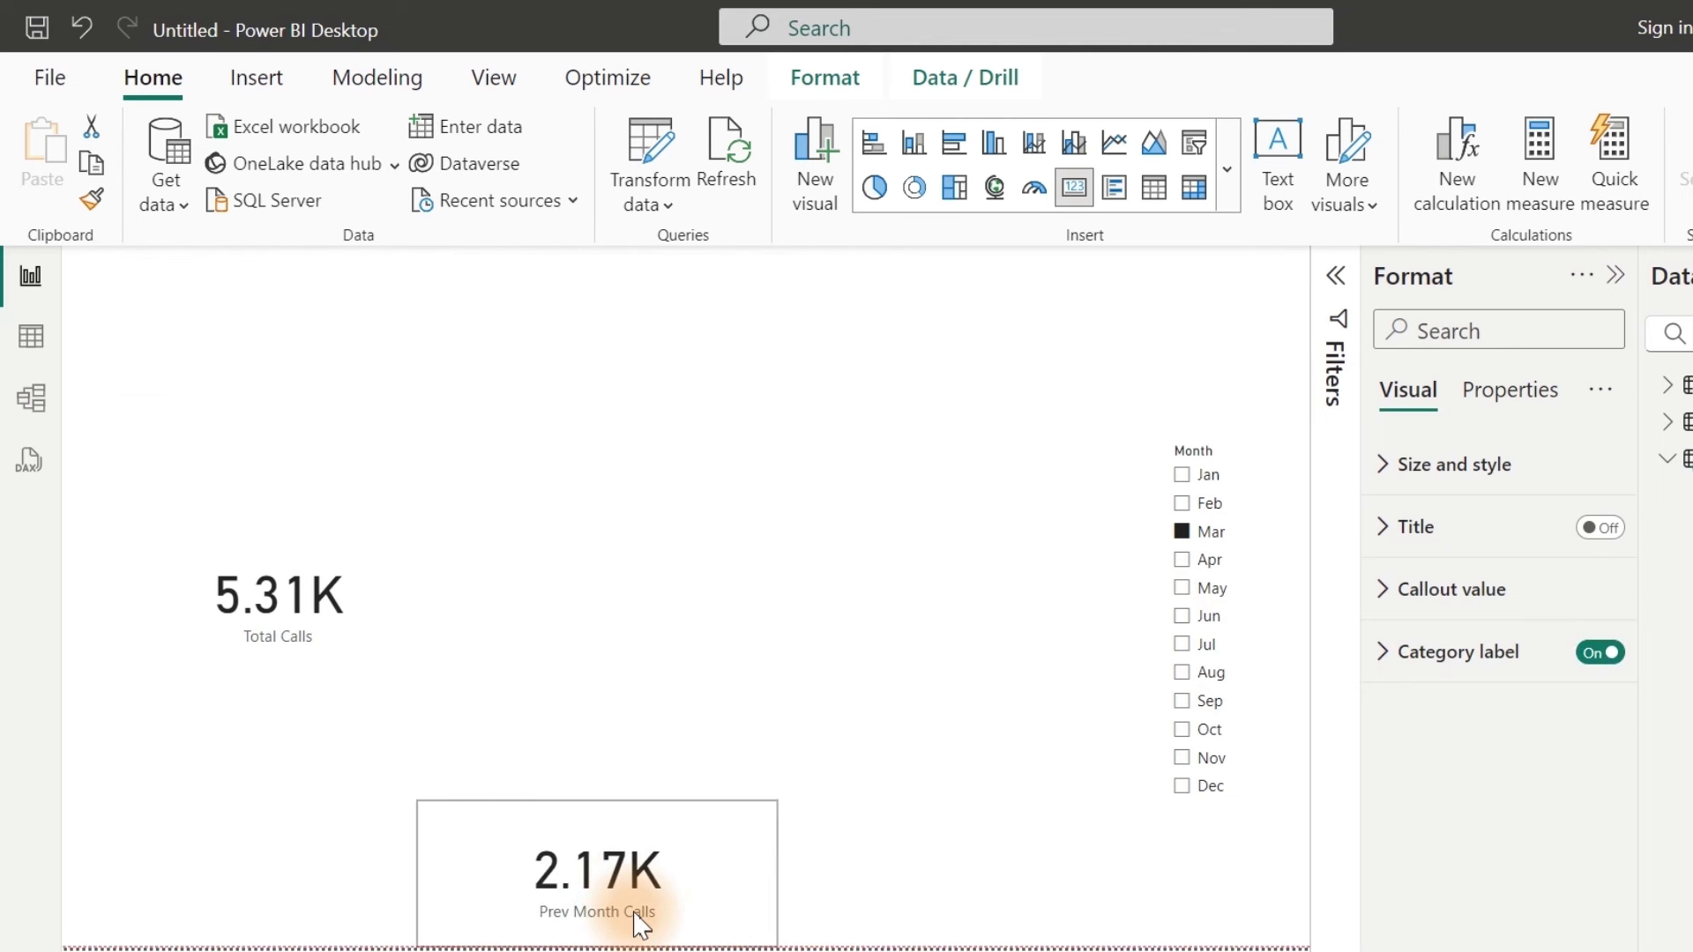
Step: Duplicate the Month slicer and place the copy higher on the canvas, between the cards and the original slicer
click(1272, 710)
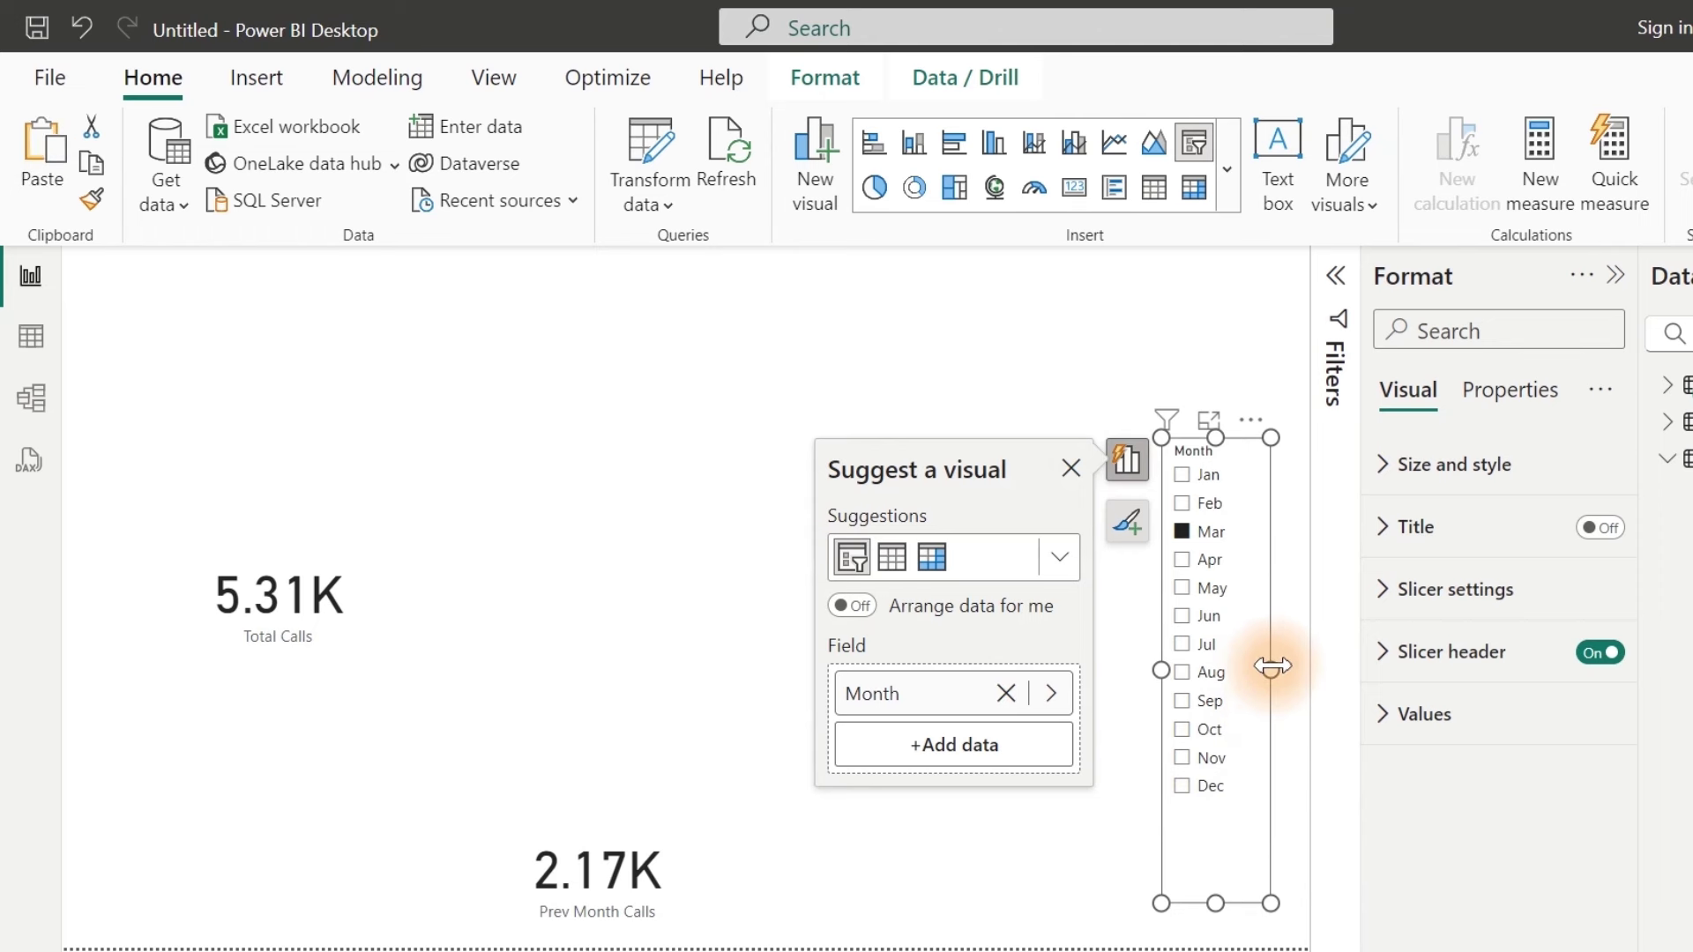
key(ctrl+c)
key(ctrl+v)
drag(1273, 446, 865, 330)
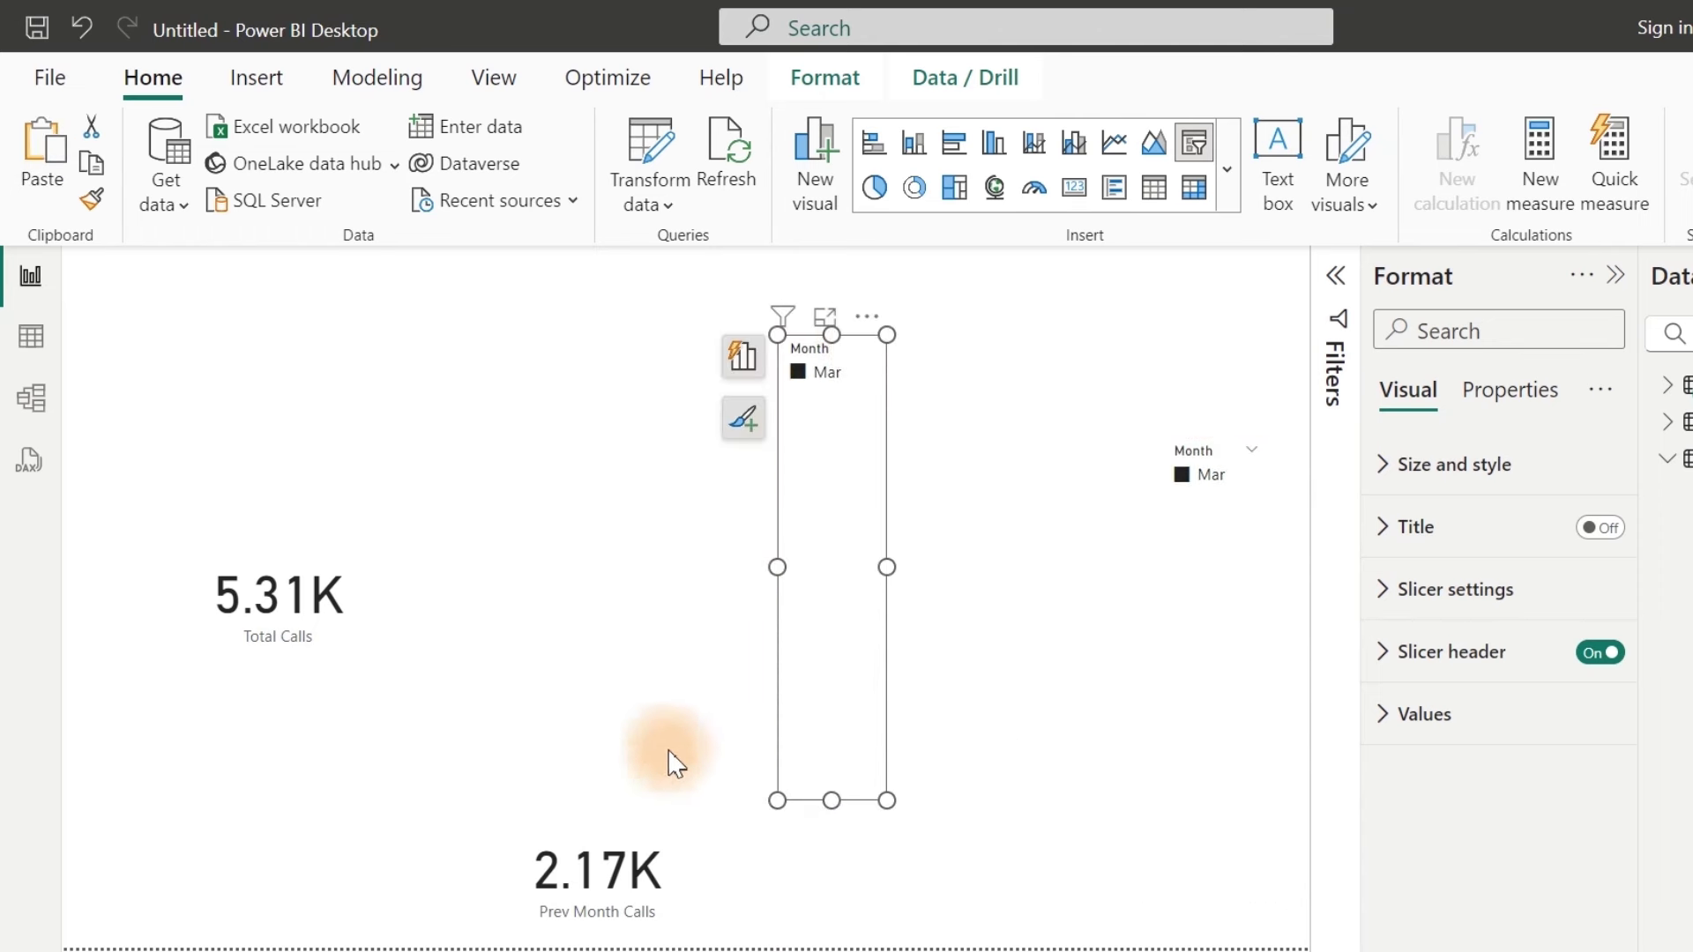
Step: Rearrange the cards so Total Calls sits in the canvas's lower-left corner with Prev Month Calls just above it
drag(627, 867, 370, 402)
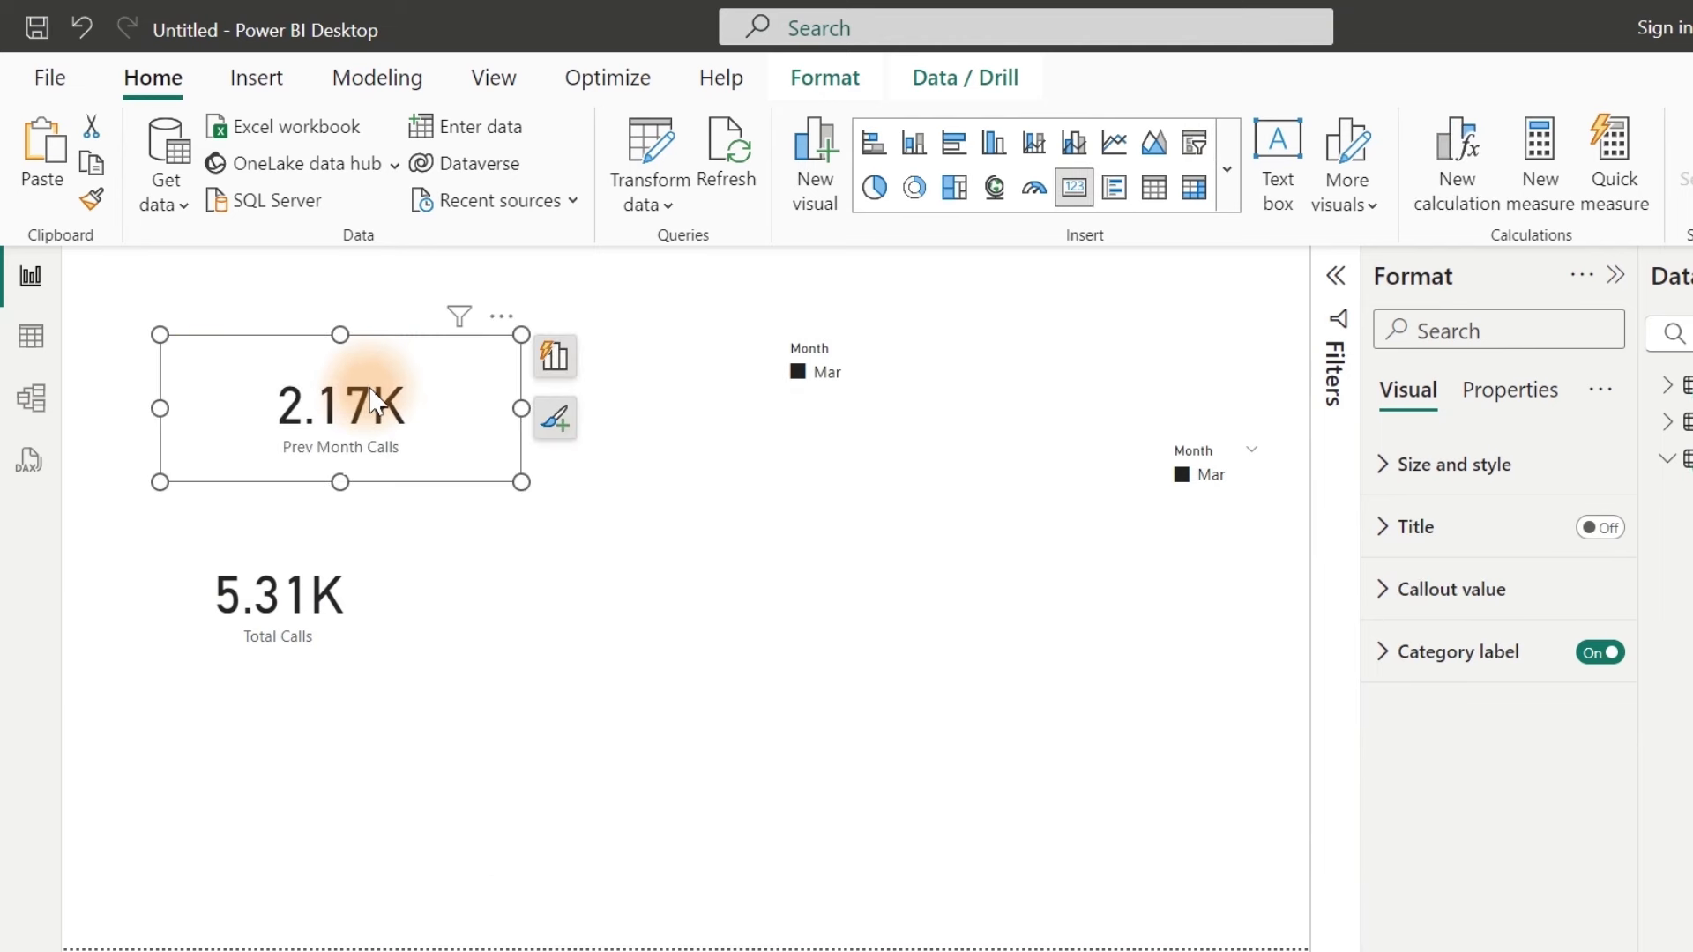
drag(300, 593, 305, 827)
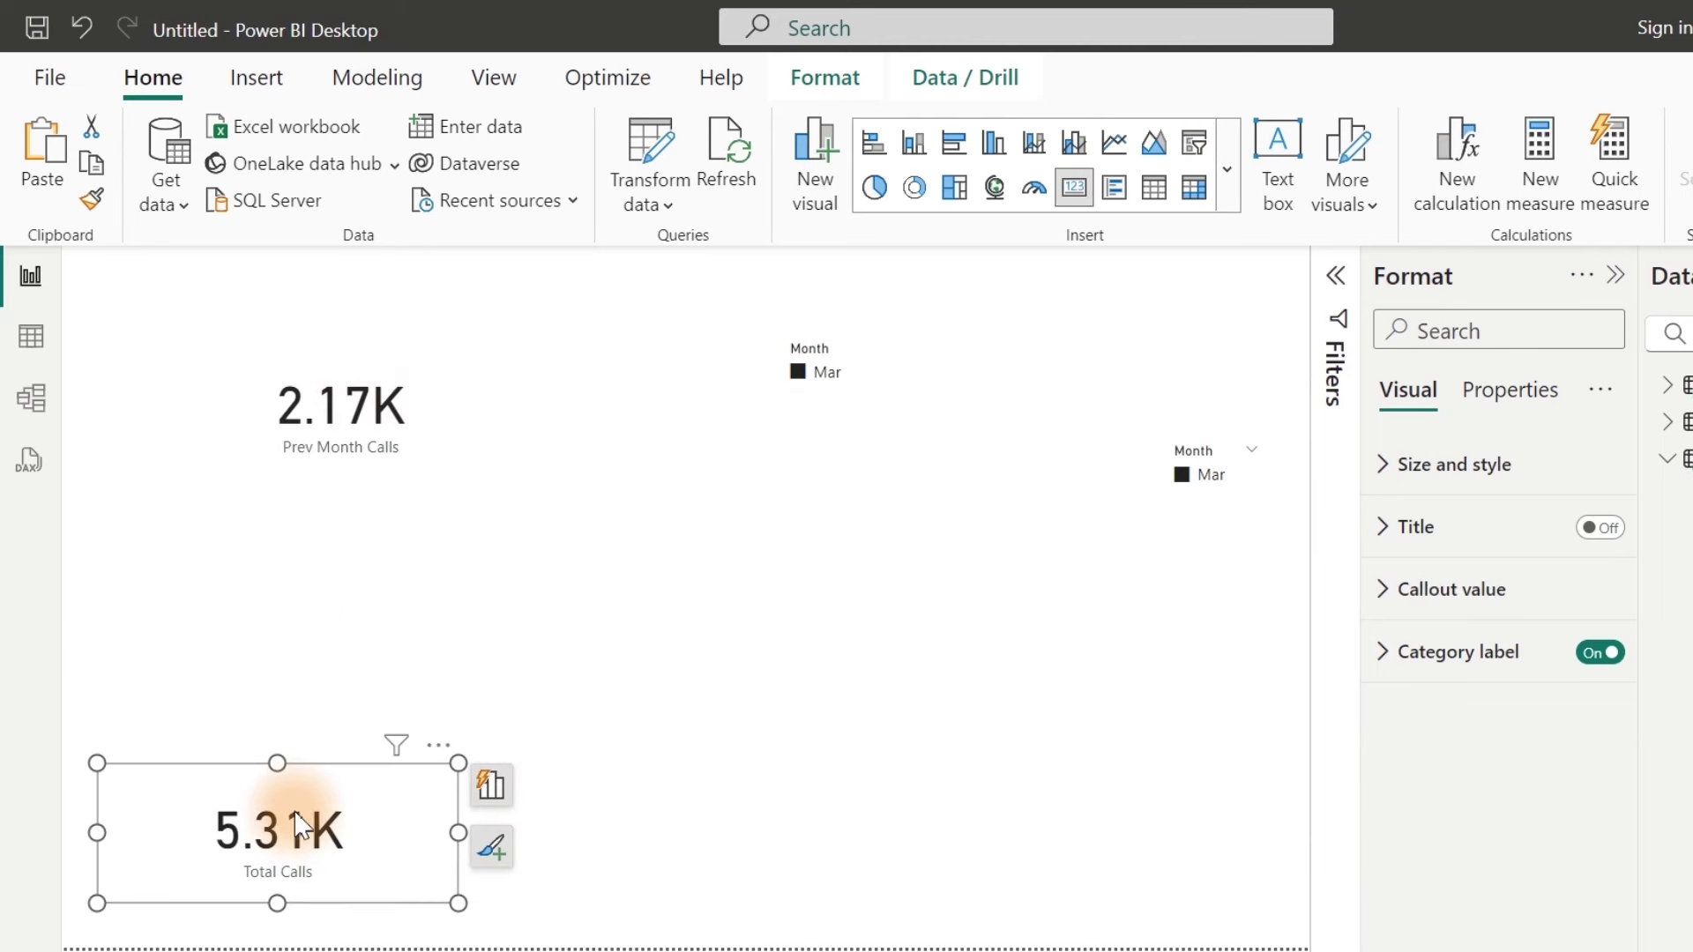
drag(376, 460, 262, 725)
Step: Convert the copied Month slicer into a table visual
click(839, 540)
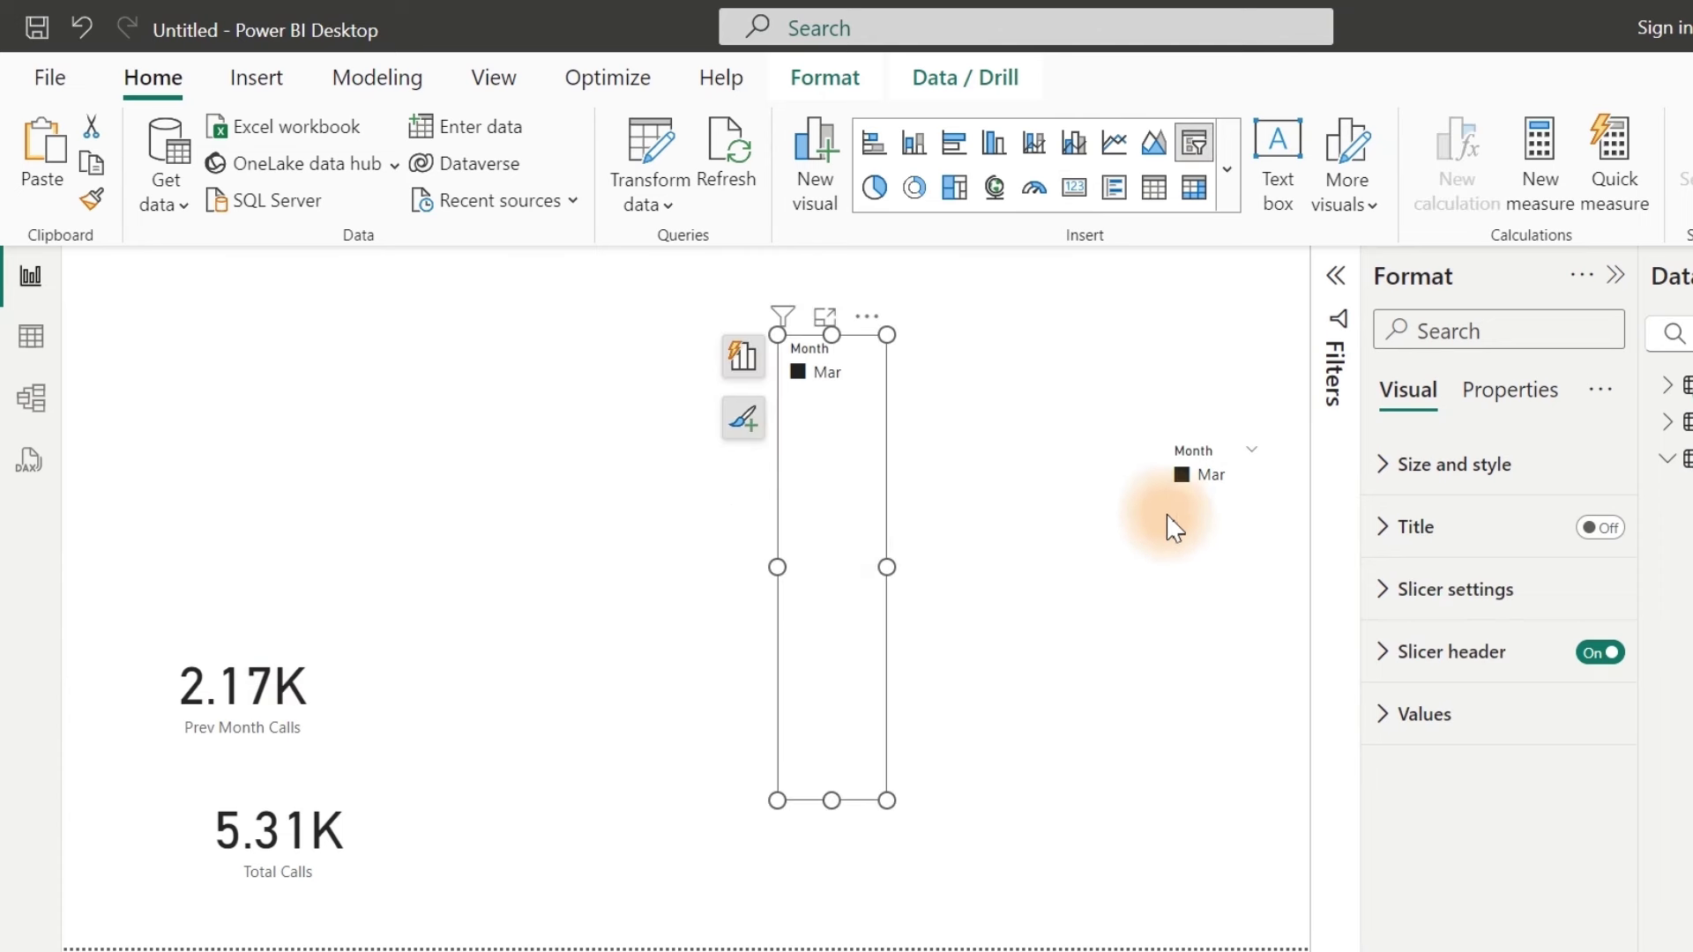
click(1145, 208)
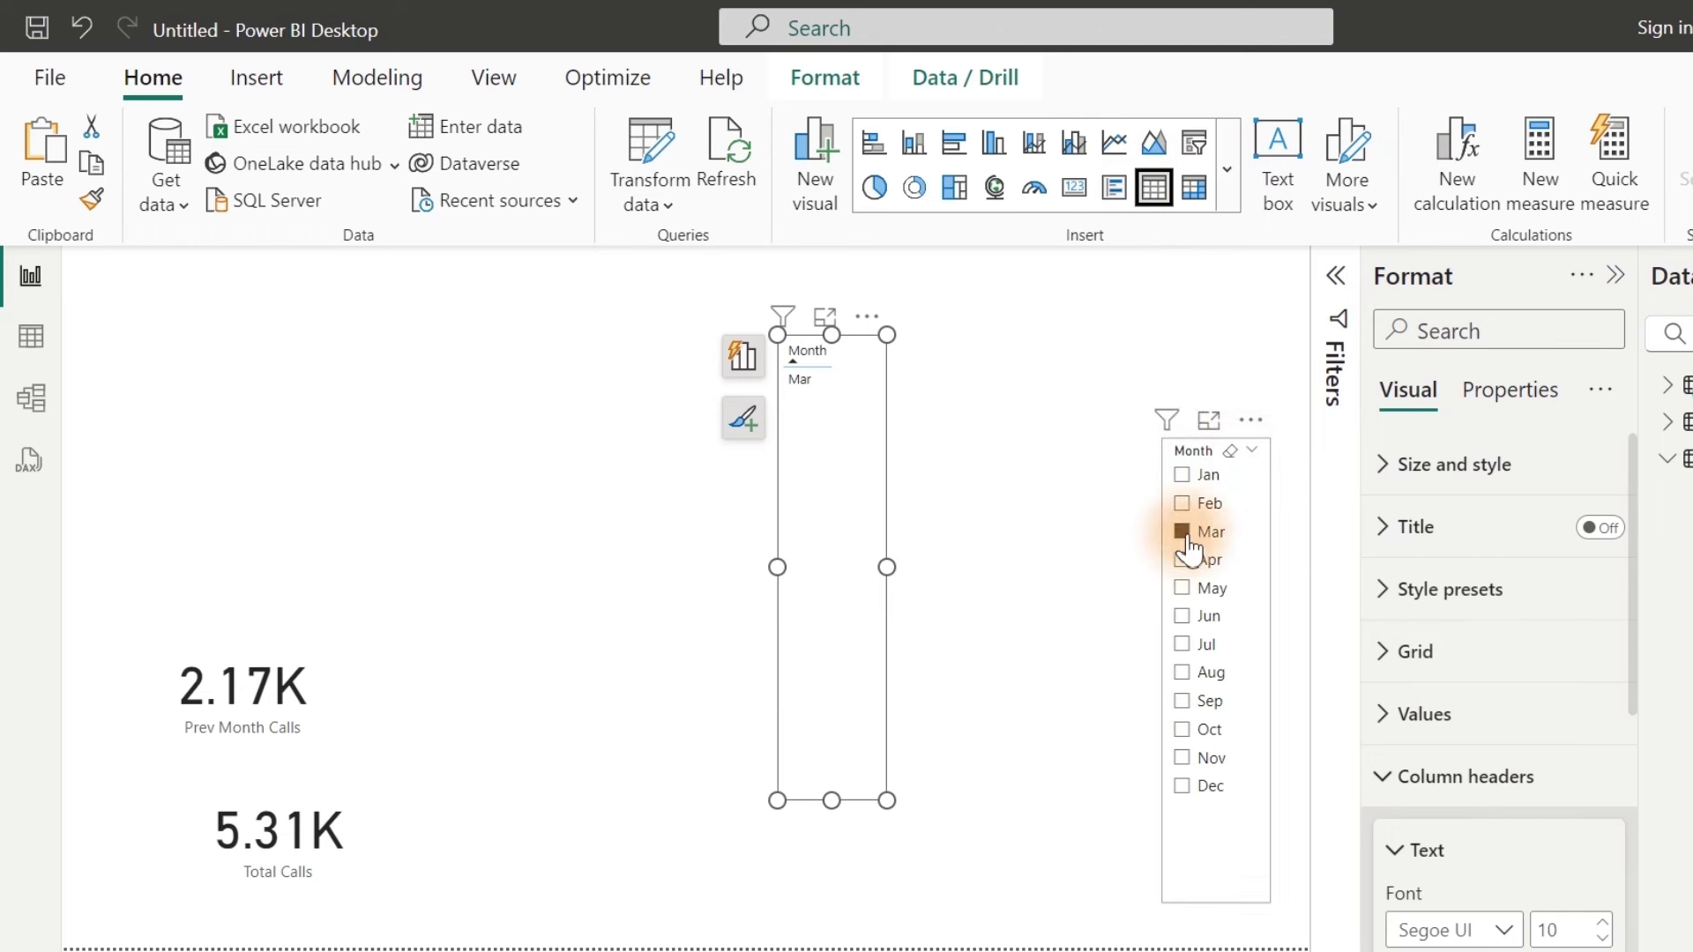
Step: Edit interactions so the Month slicer does not filter the month table, select Apr in the slicer, and leave interaction editing
click(1268, 522)
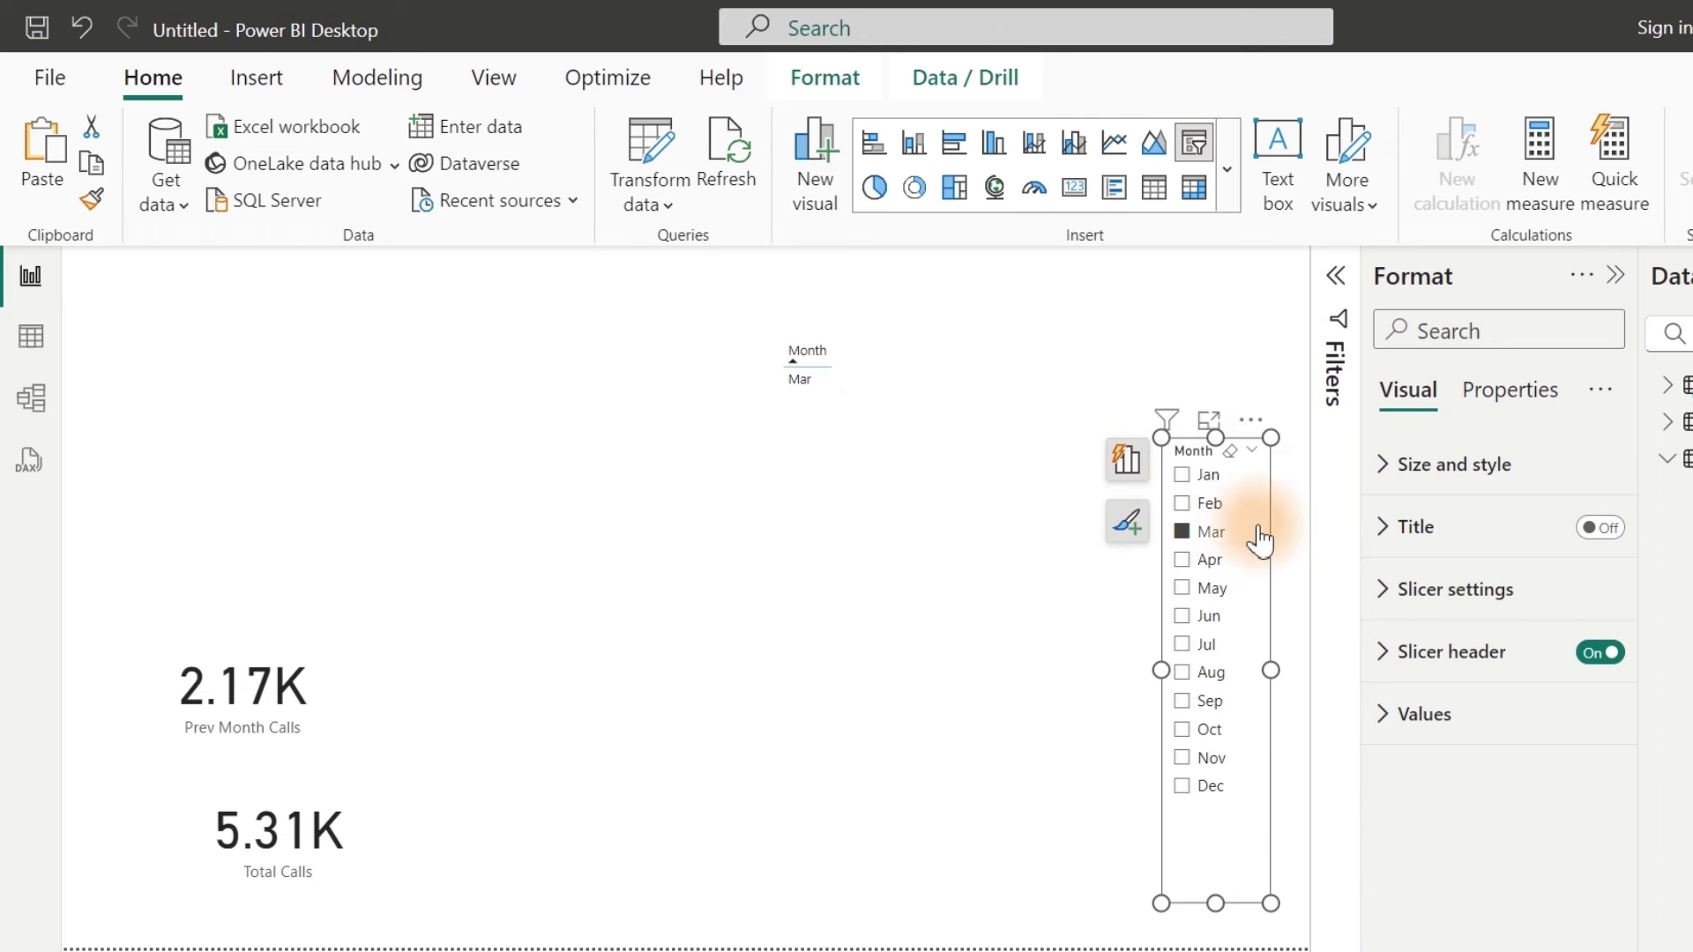
click(826, 77)
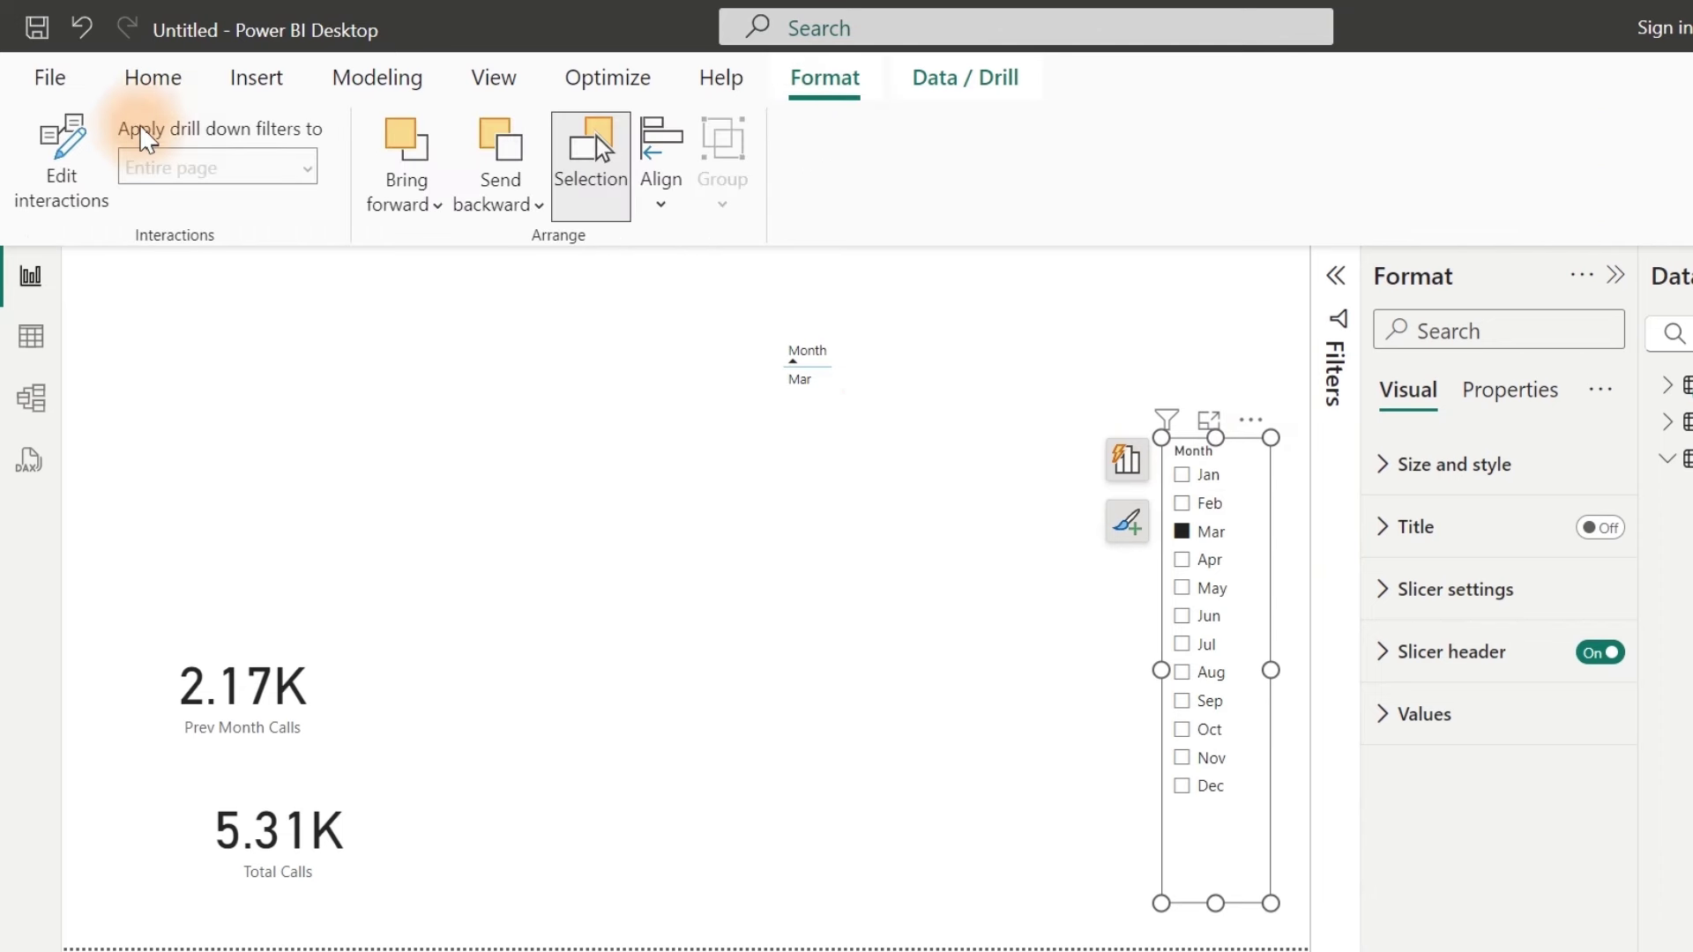
click(71, 141)
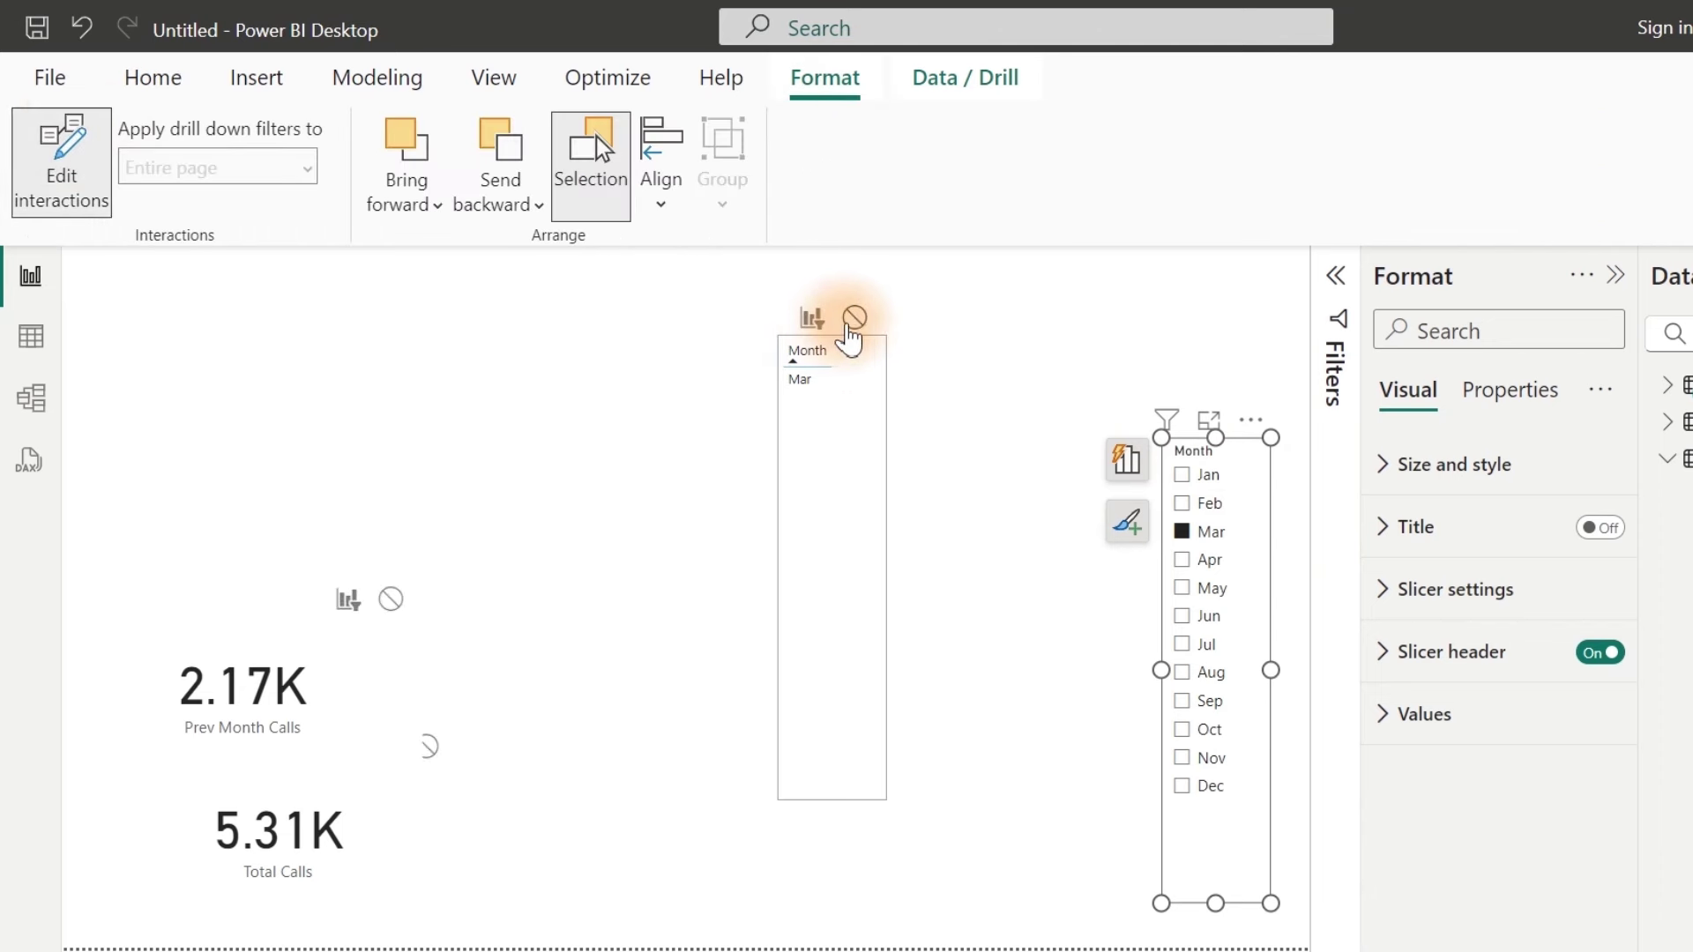
click(855, 319)
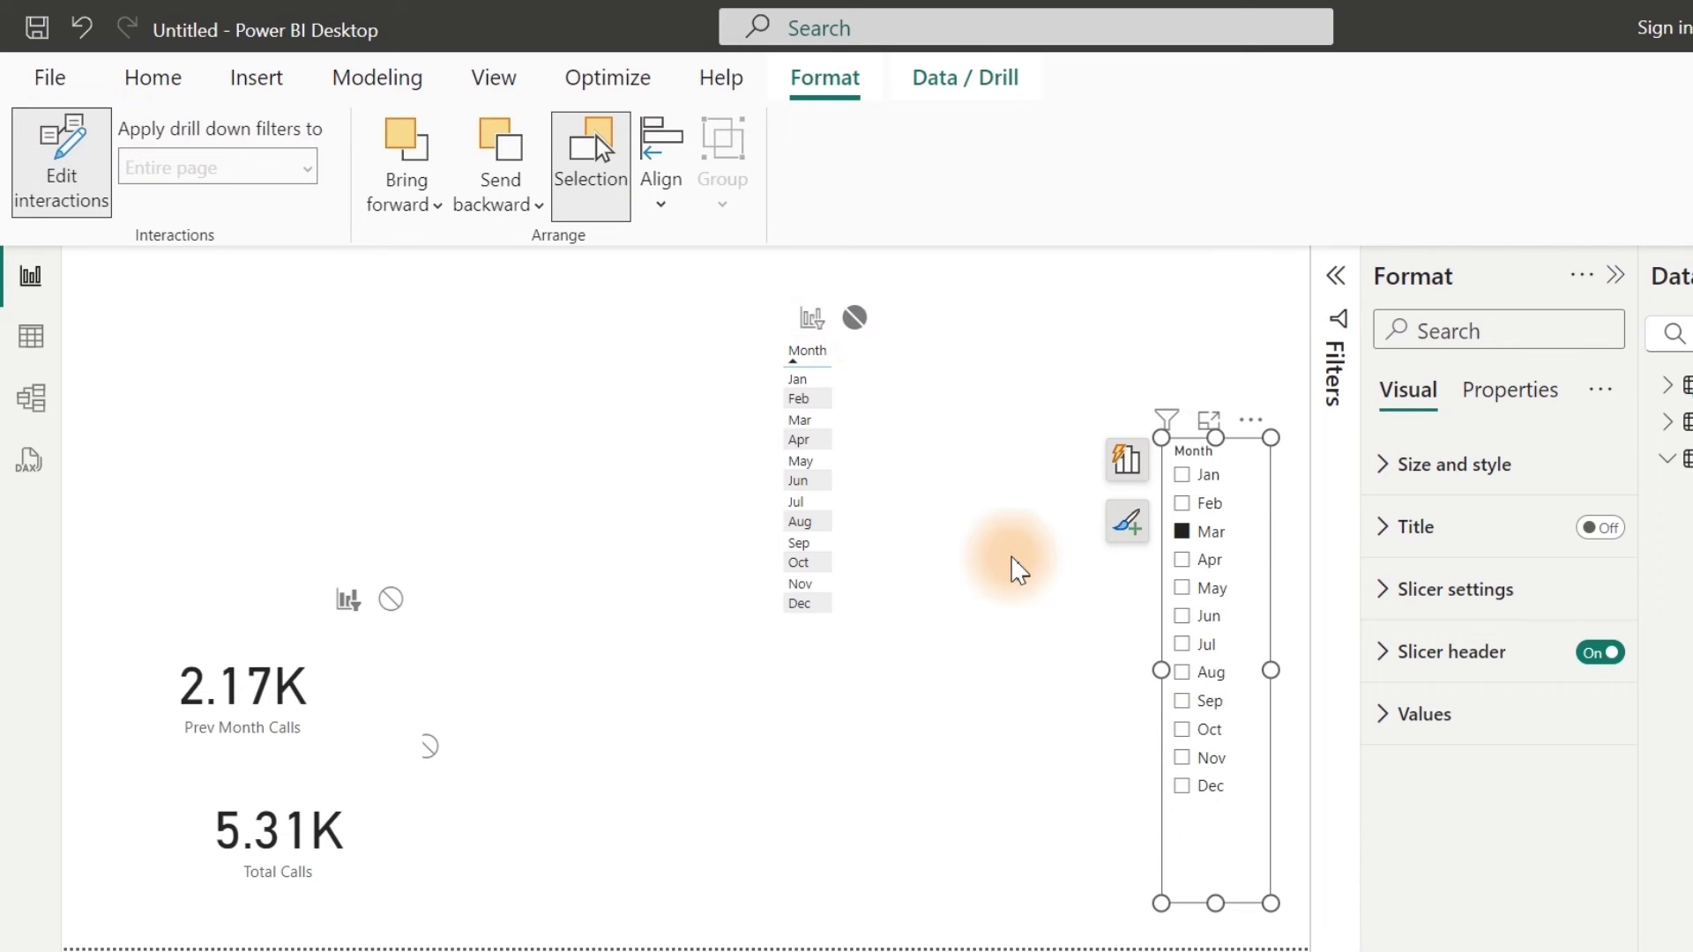
click(1183, 588)
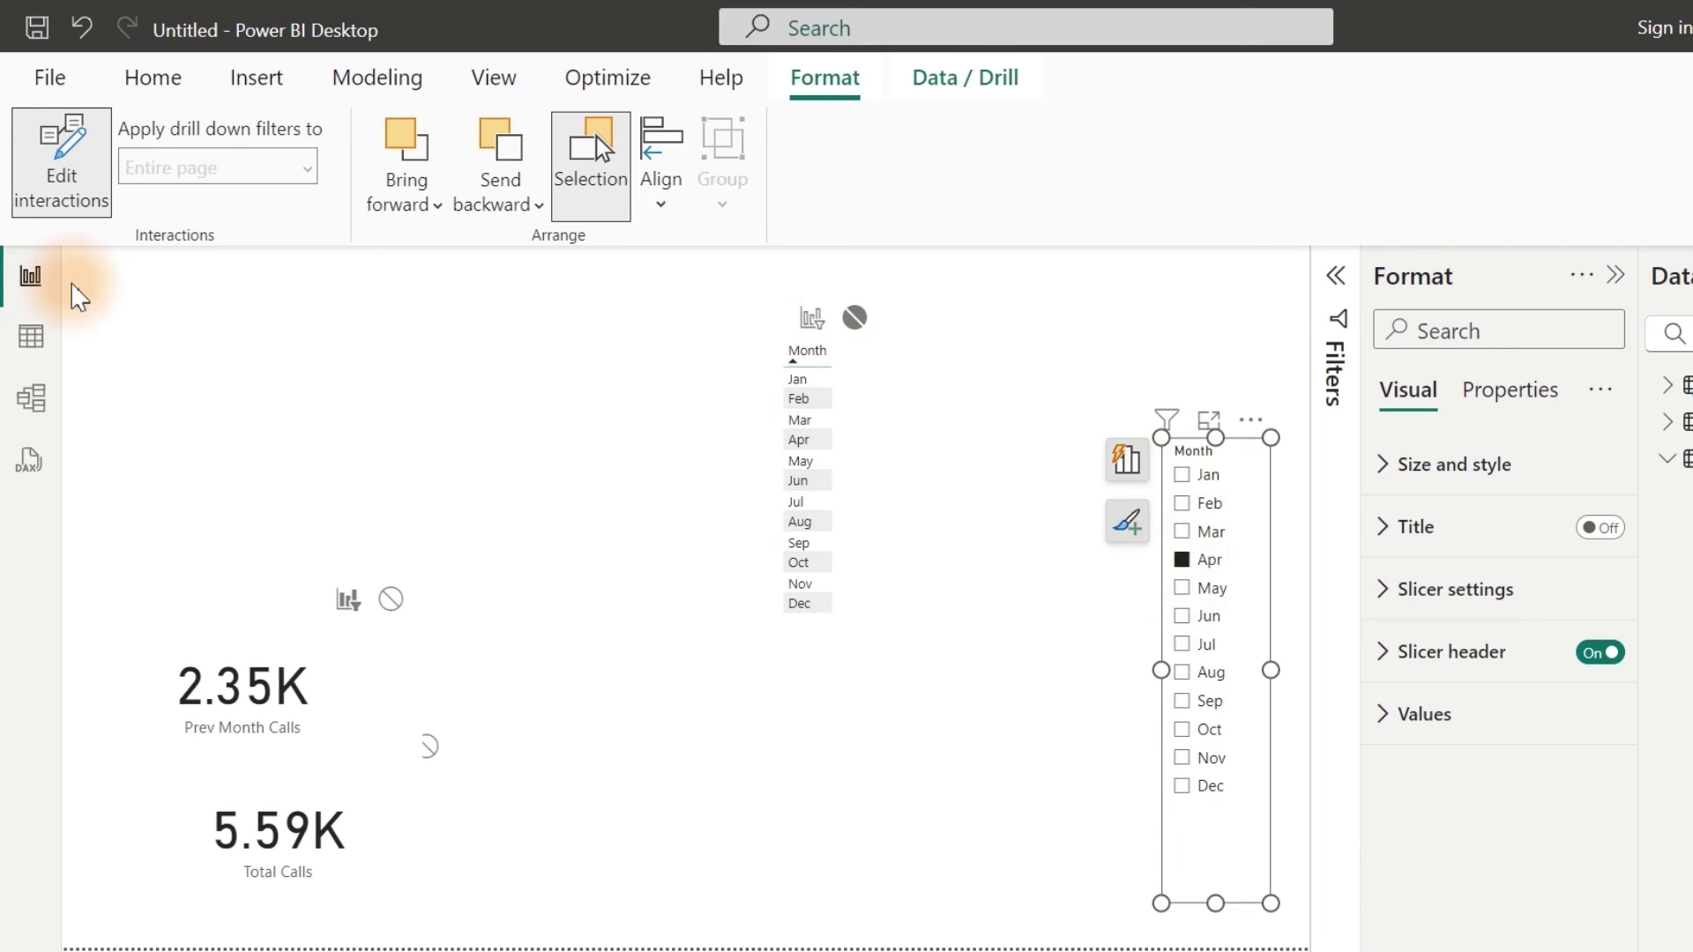
click(63, 171)
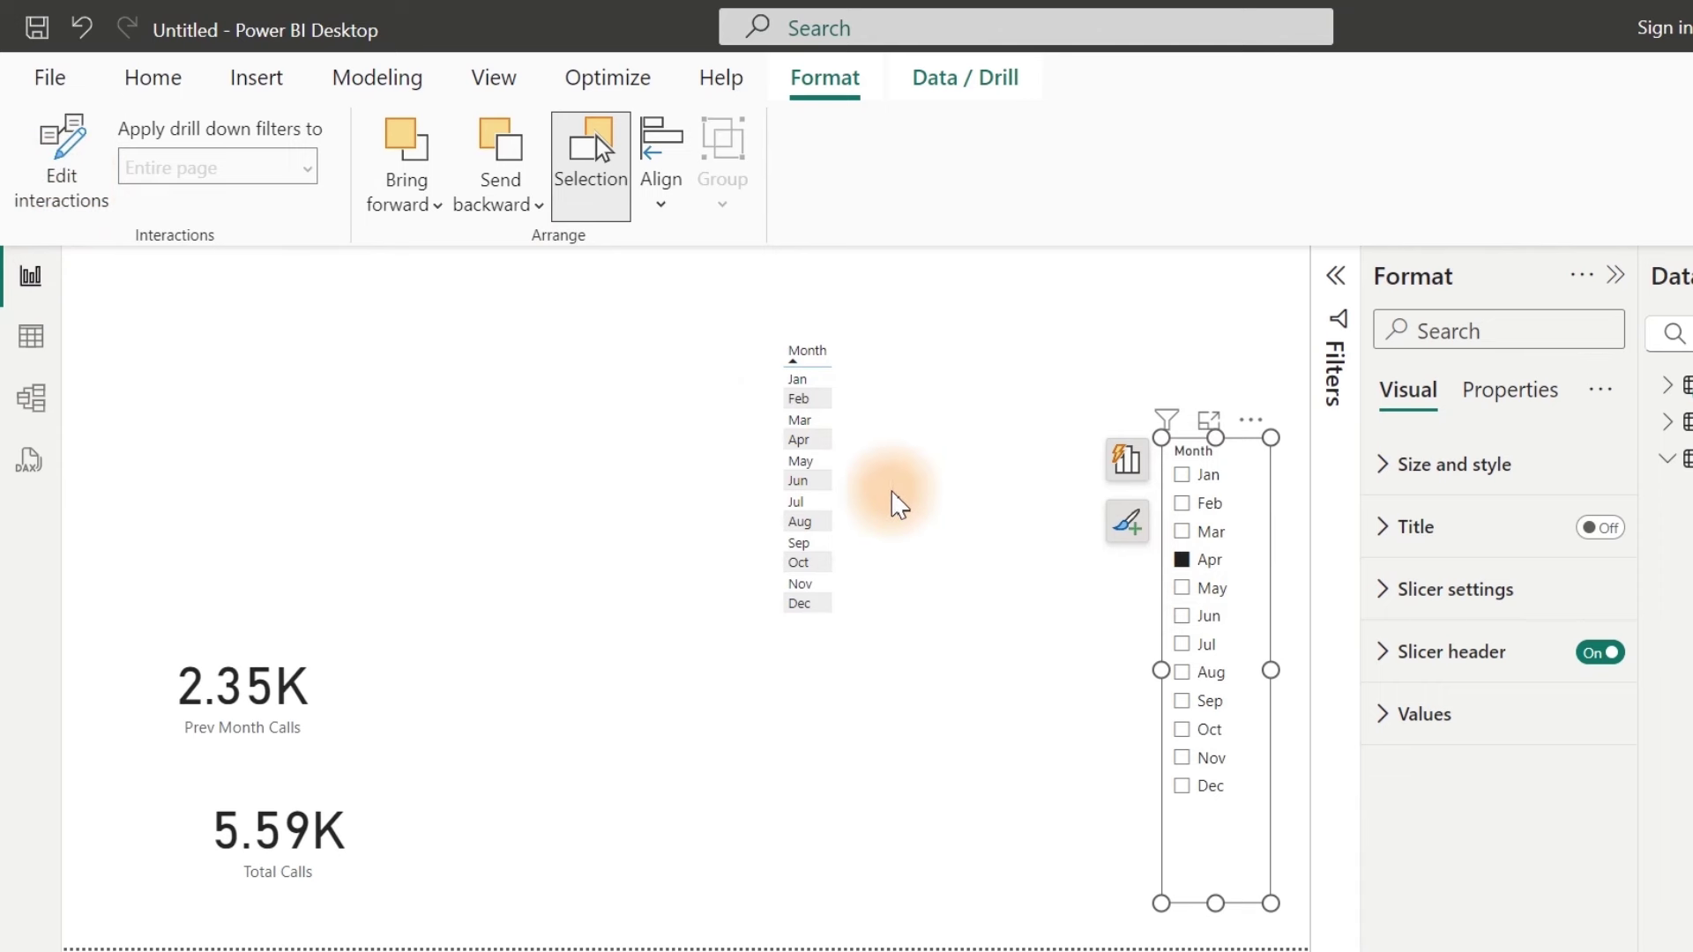
Step: Widen the month table towards the cards to over three times its width, and open its column header font size for editing
click(790, 555)
drag(776, 566, 483, 566)
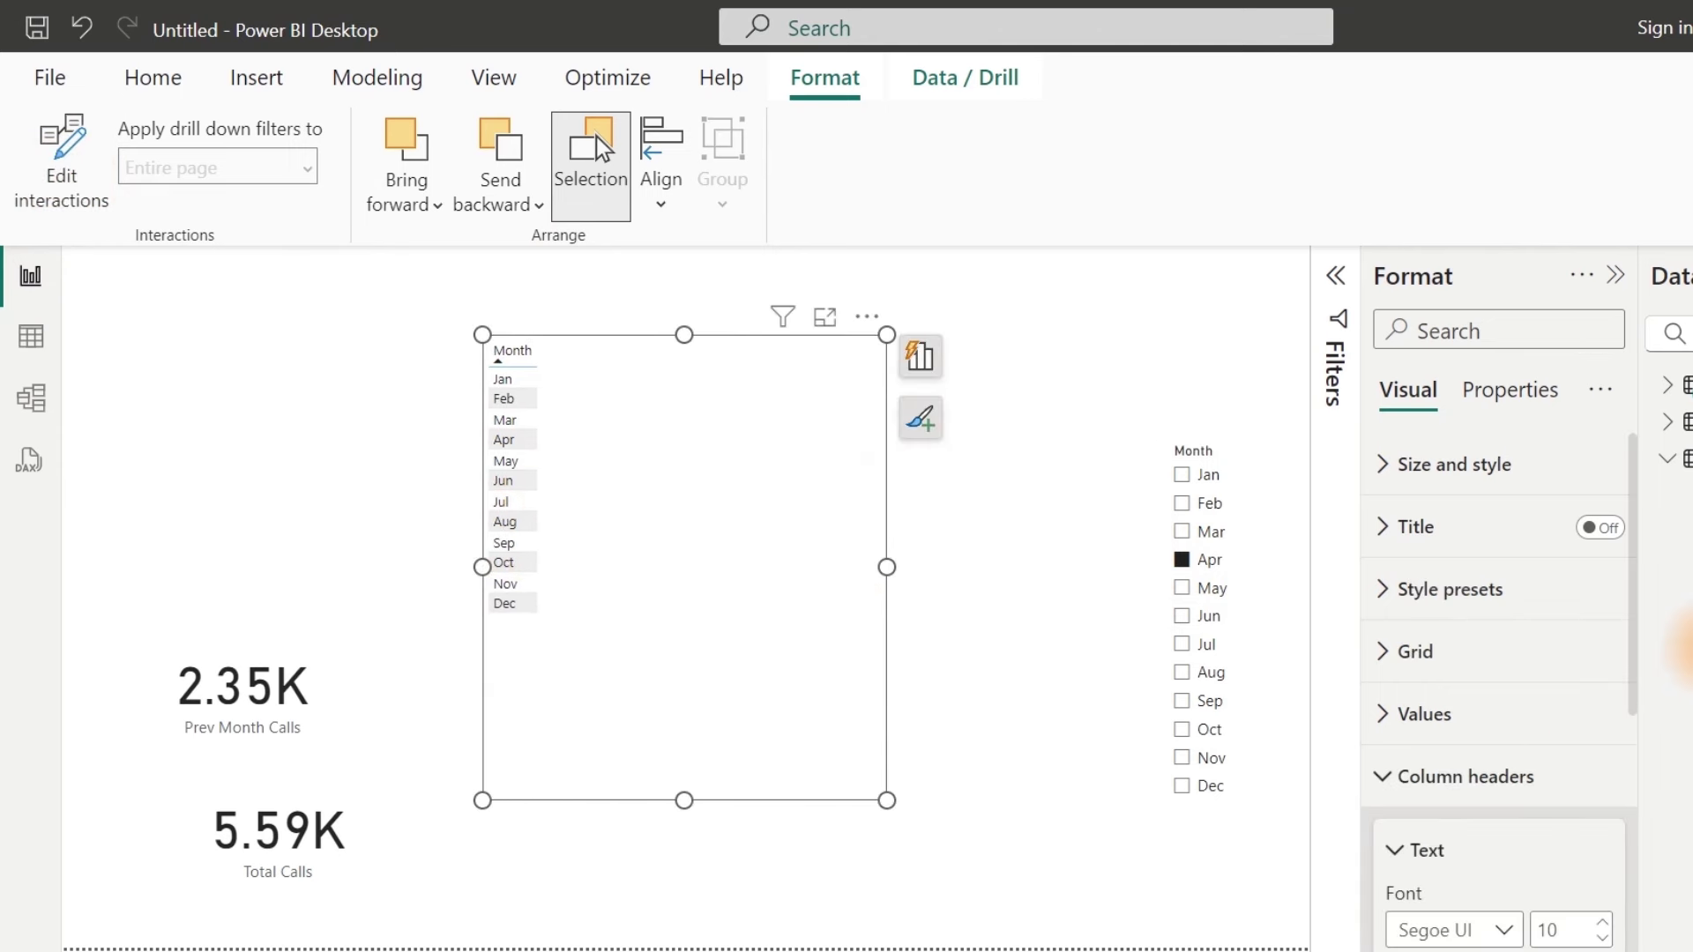
click(1572, 931)
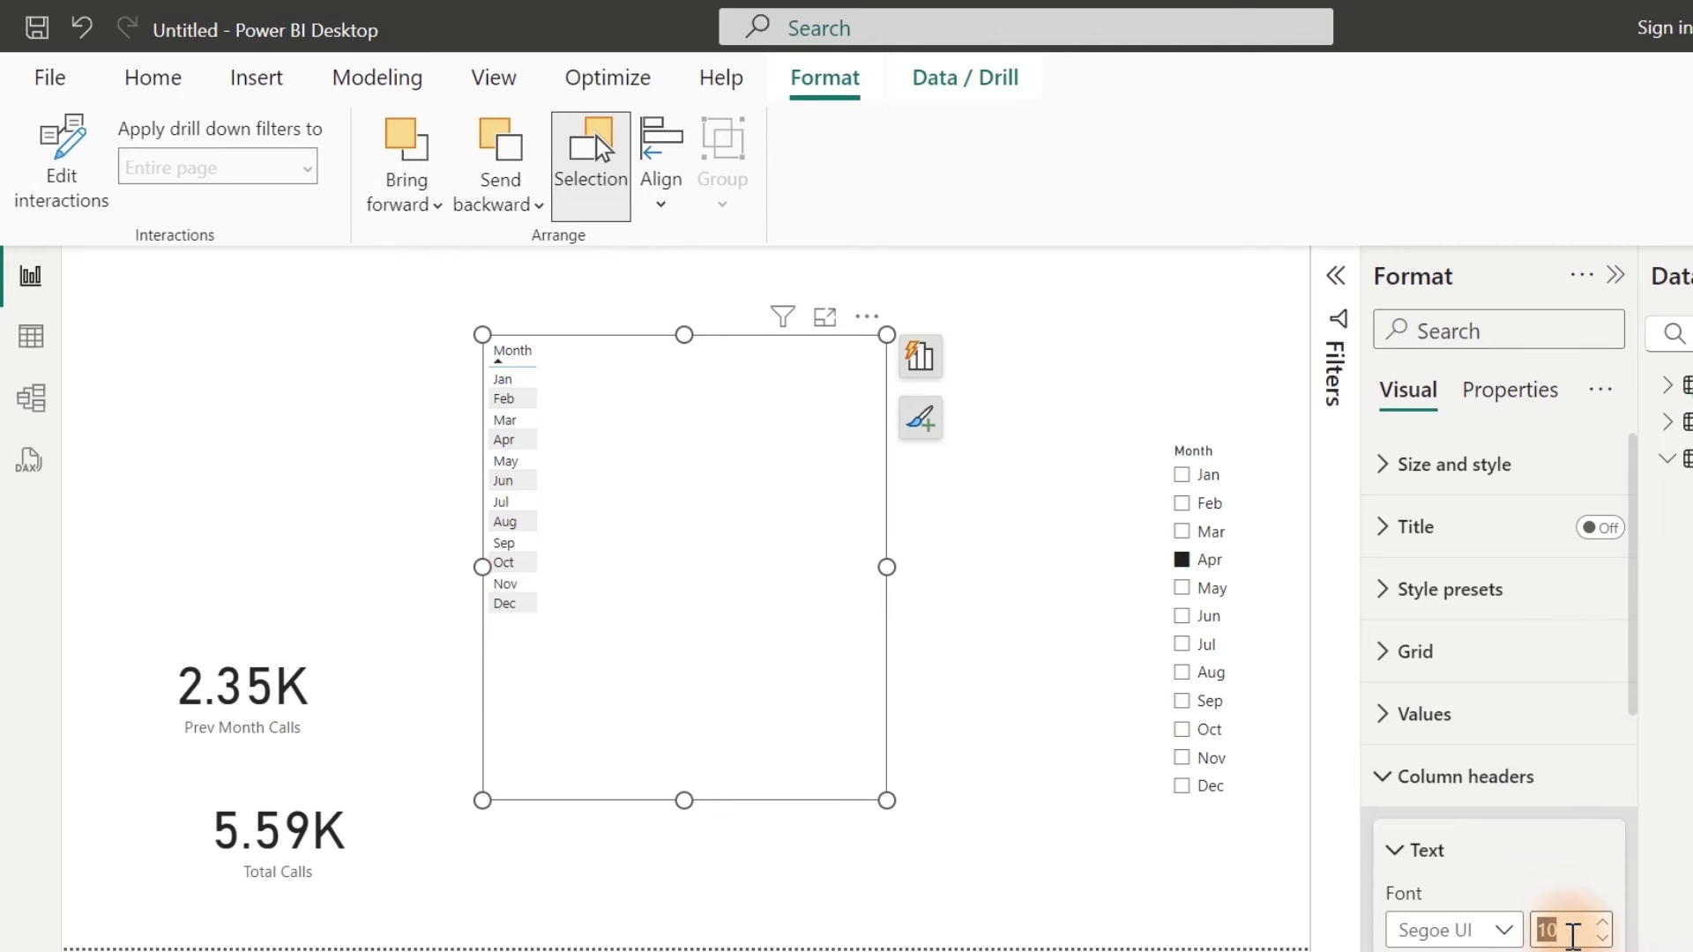
Step: Set the Month table's column header font size to 20 and its values font size to 25
text(20)
key(Return)
click(1429, 788)
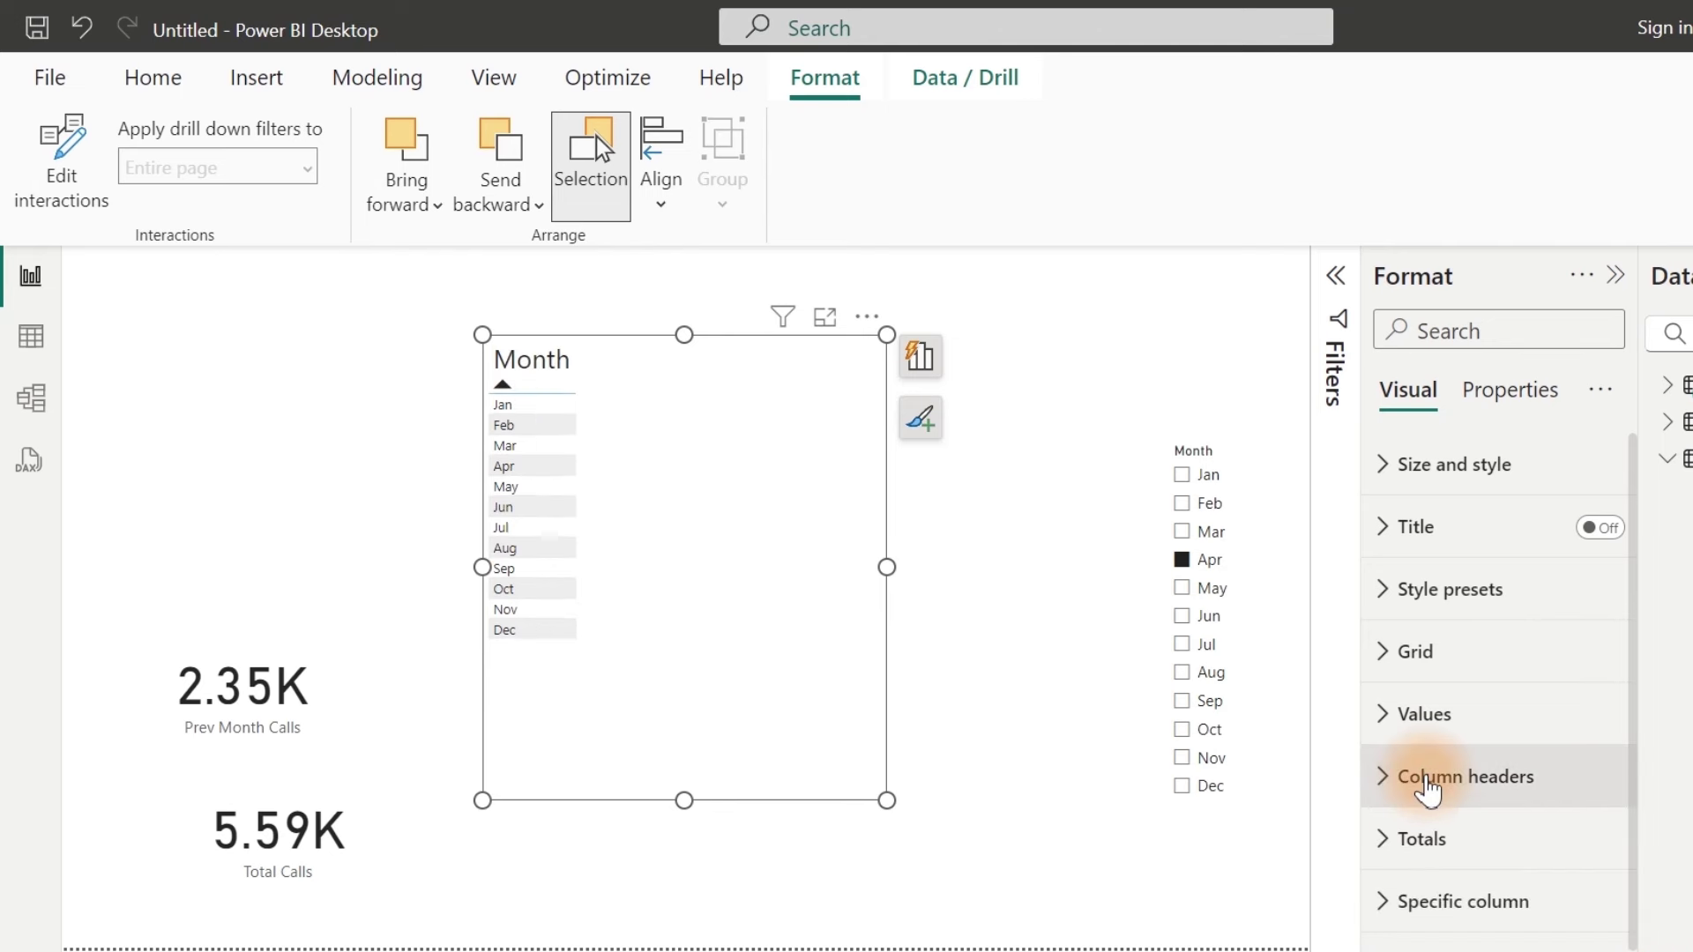
click(1422, 714)
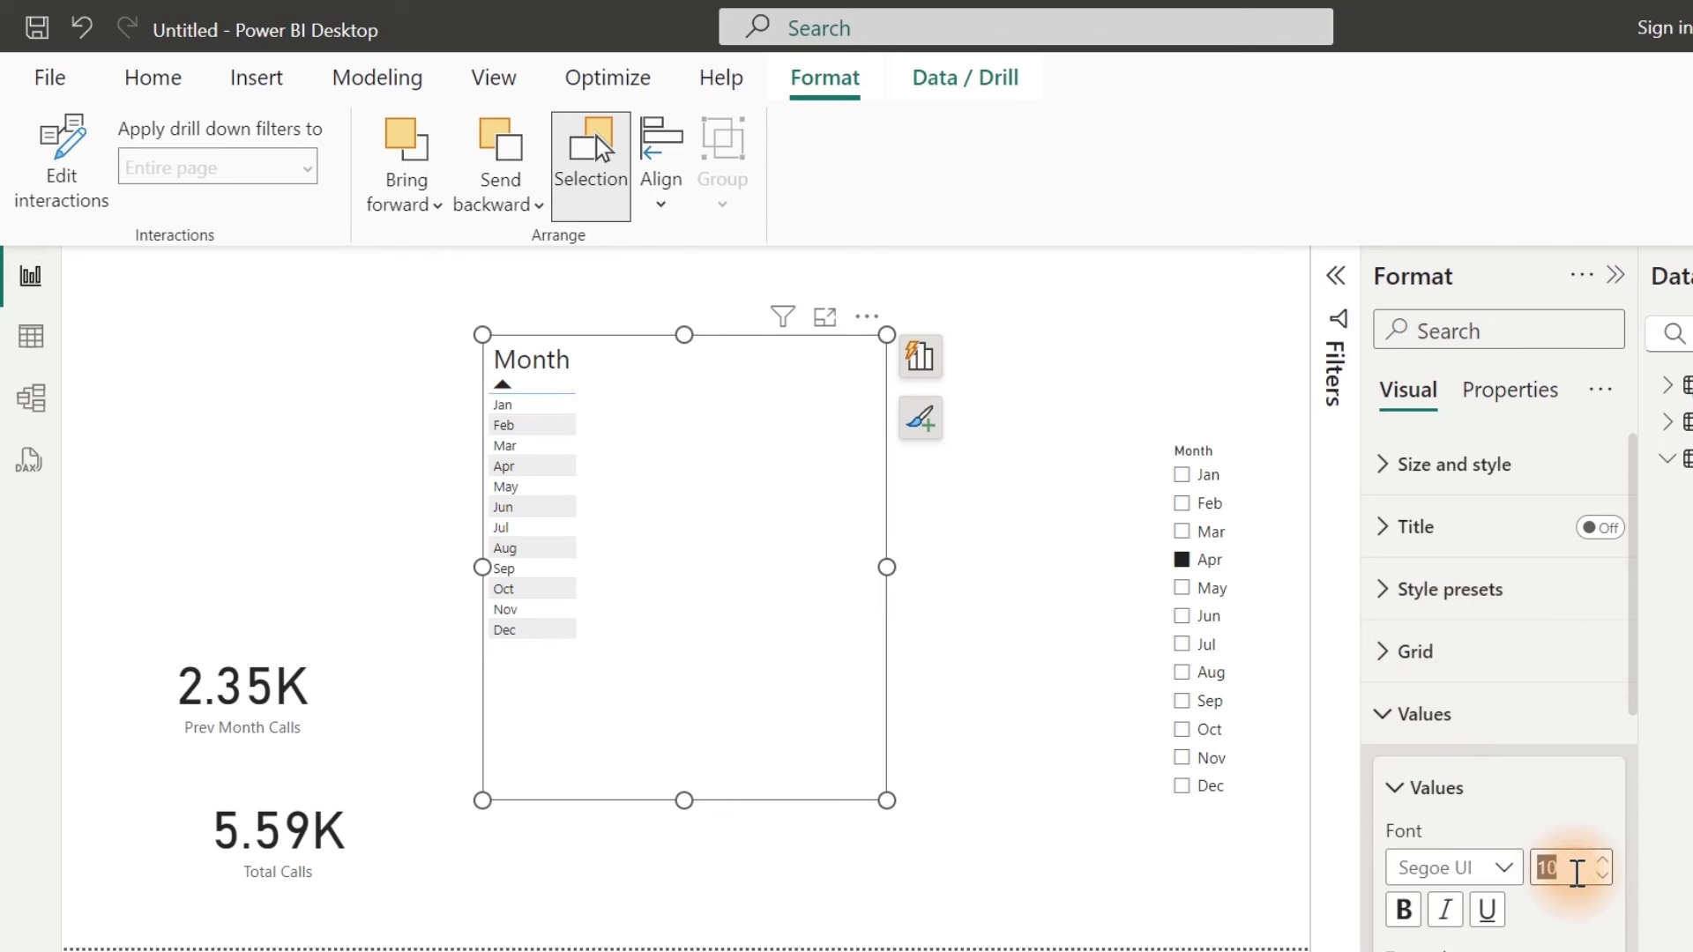
click(1577, 871)
text(30)
key(BackSpace)
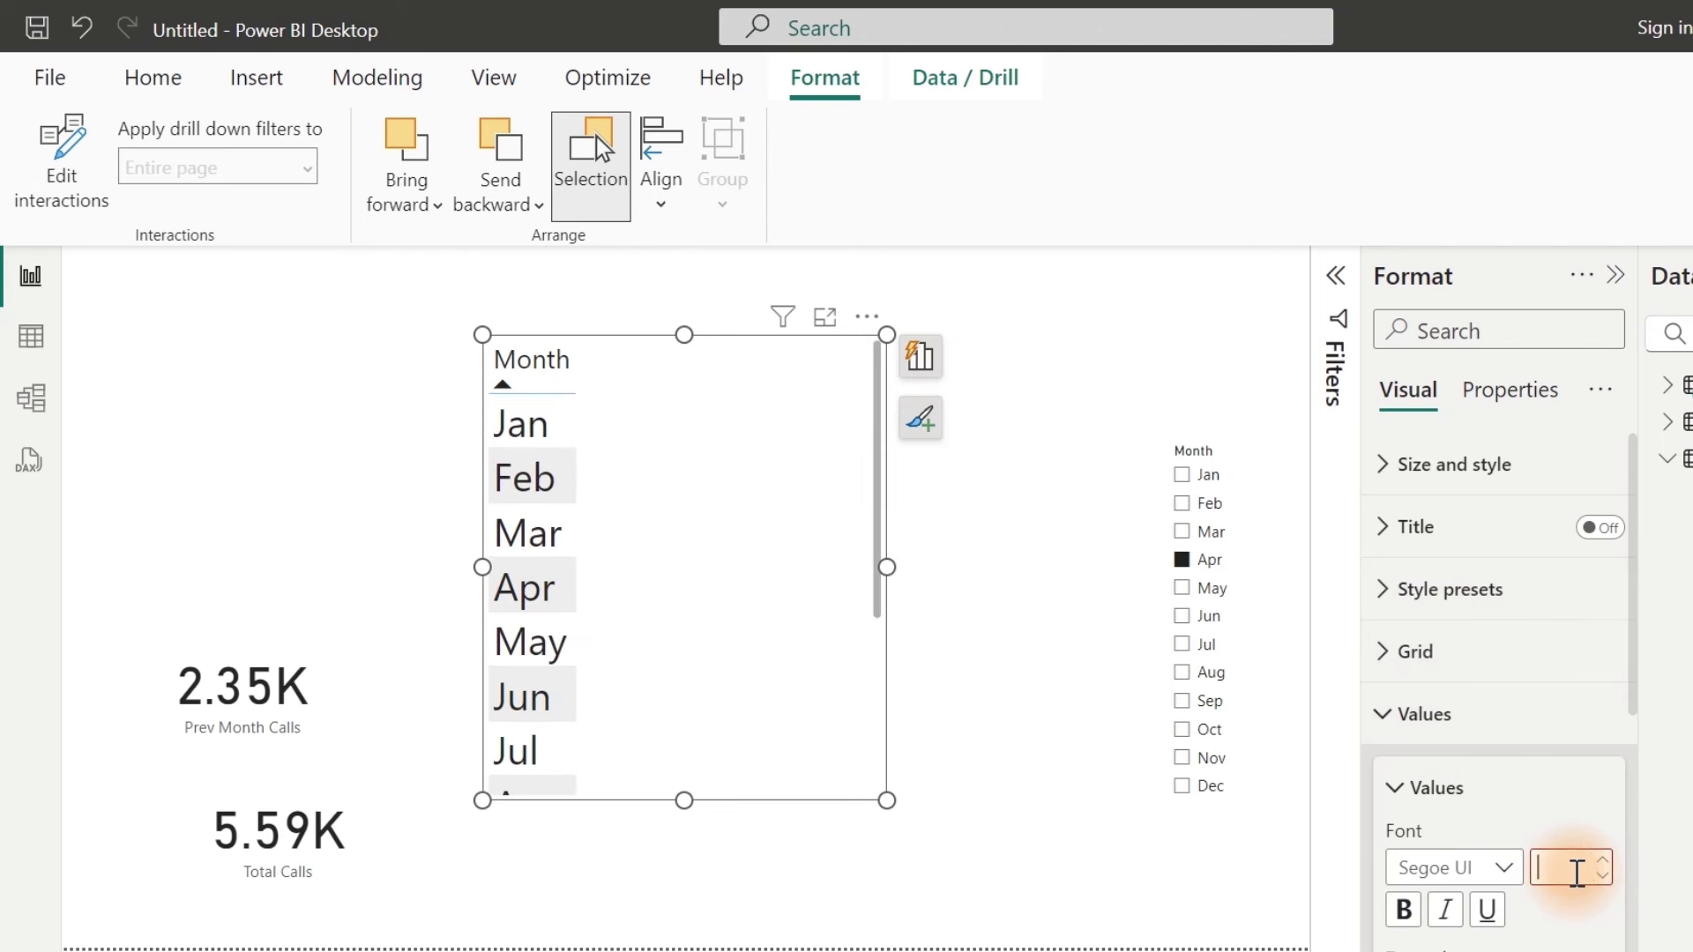
key(Return)
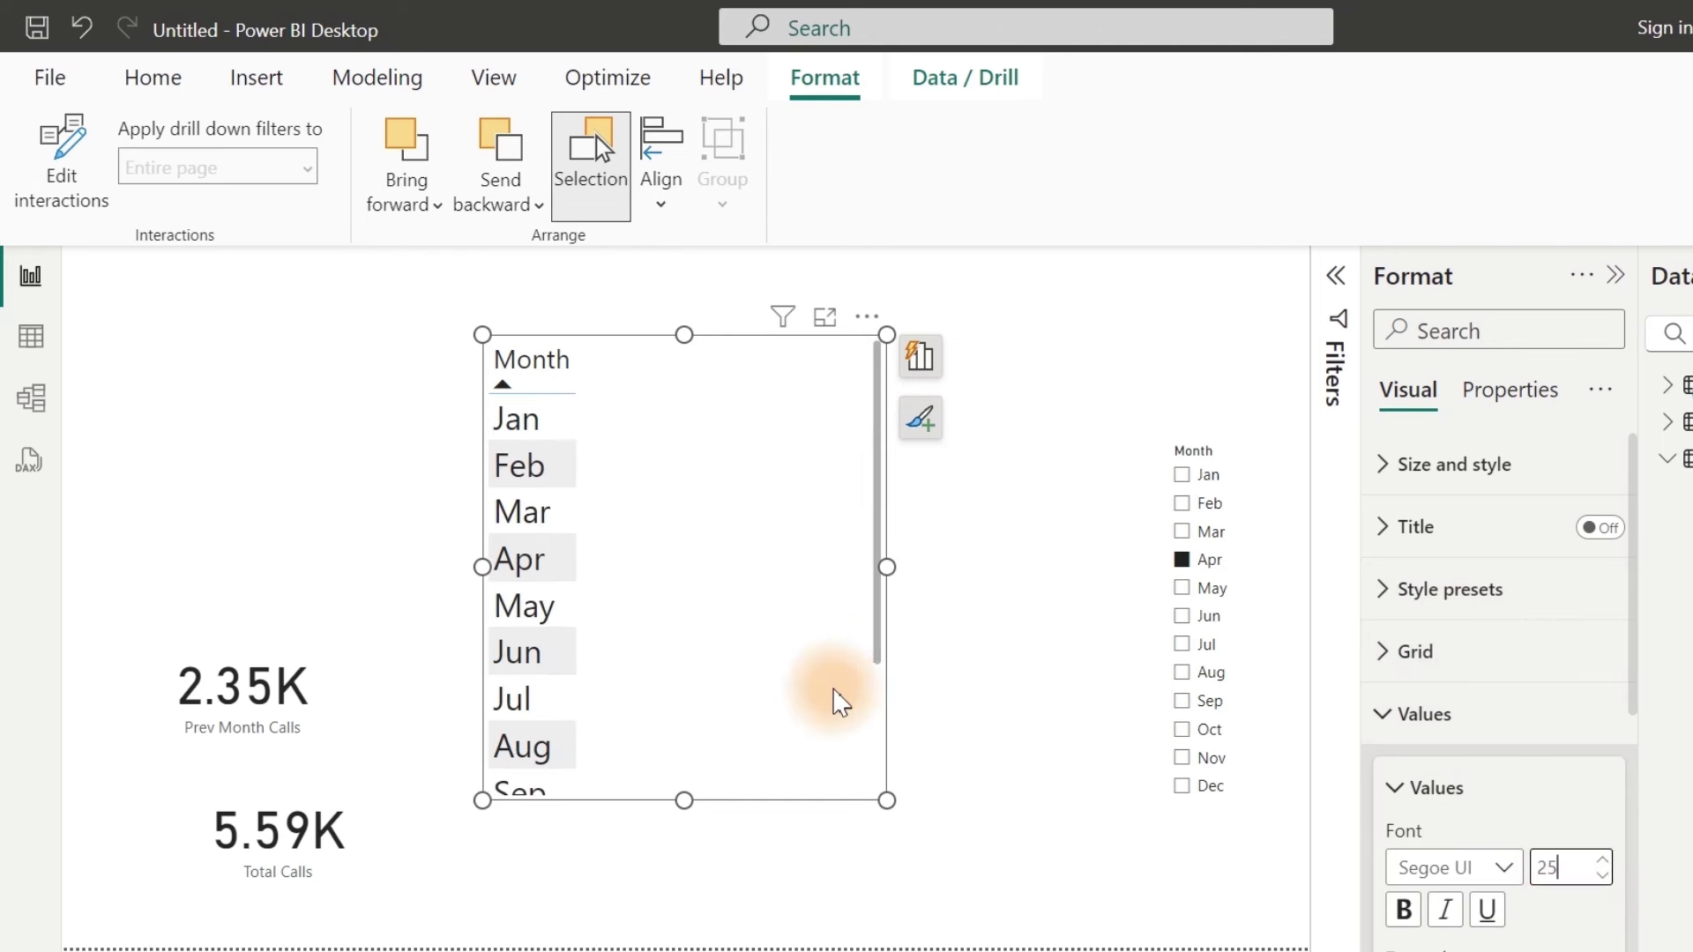
Step: Enlarge the Month table and add the Total Calls and Prev Month Calls measures to it
drag(881, 802, 1028, 894)
click(1544, 571)
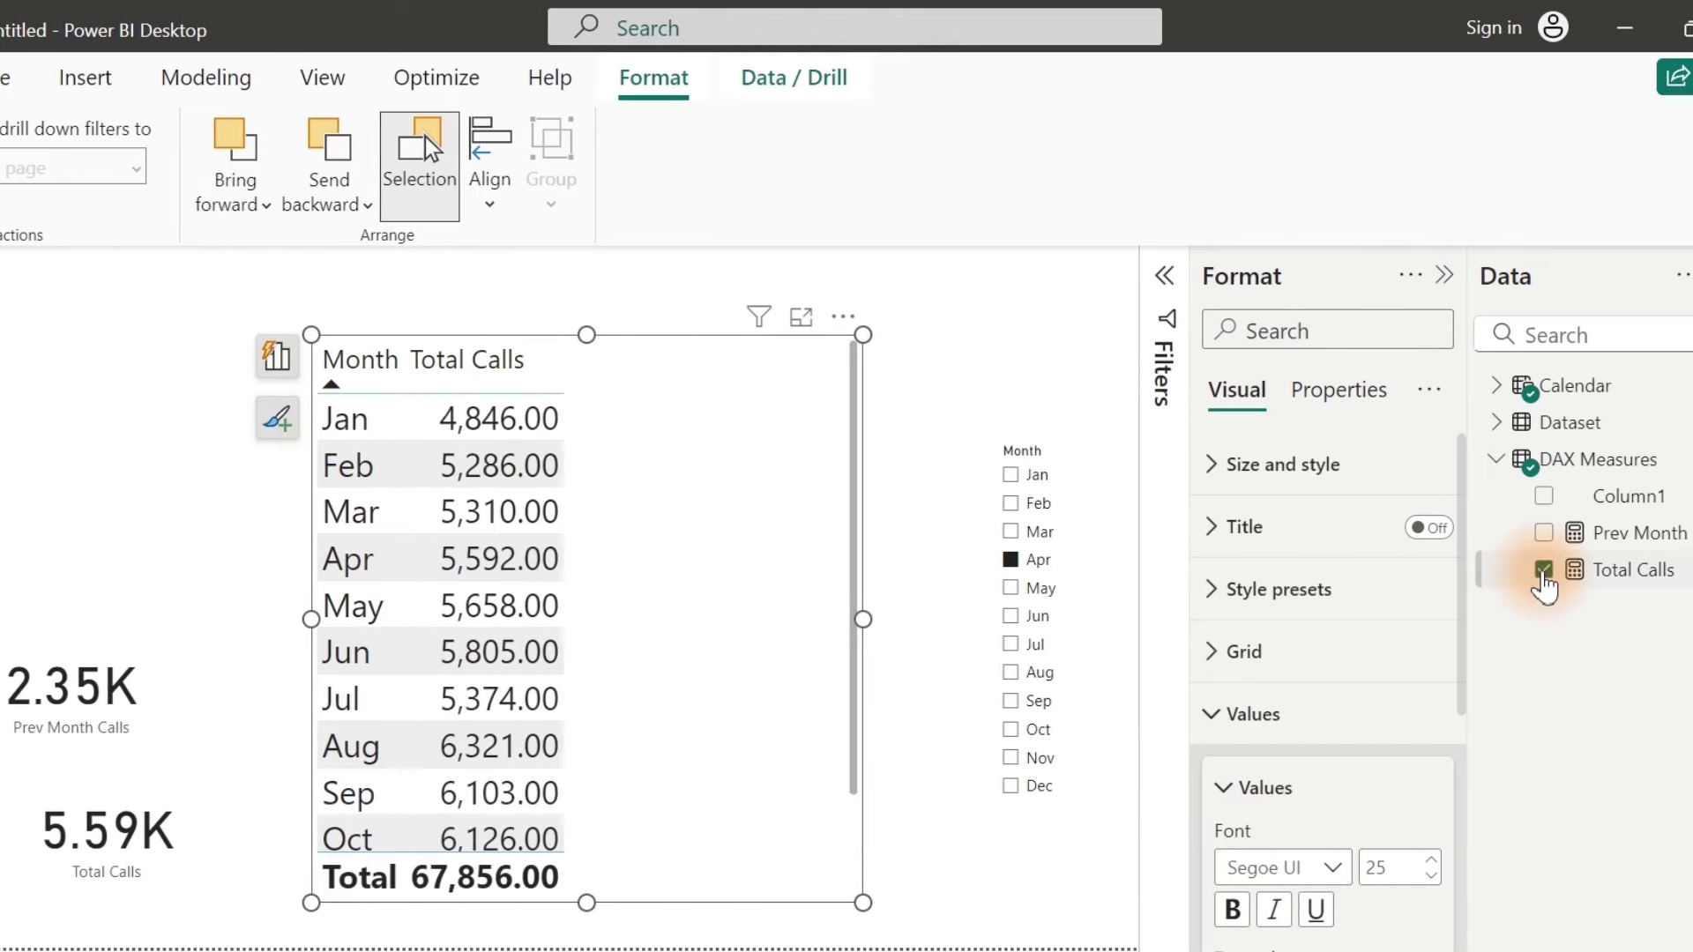
click(1544, 535)
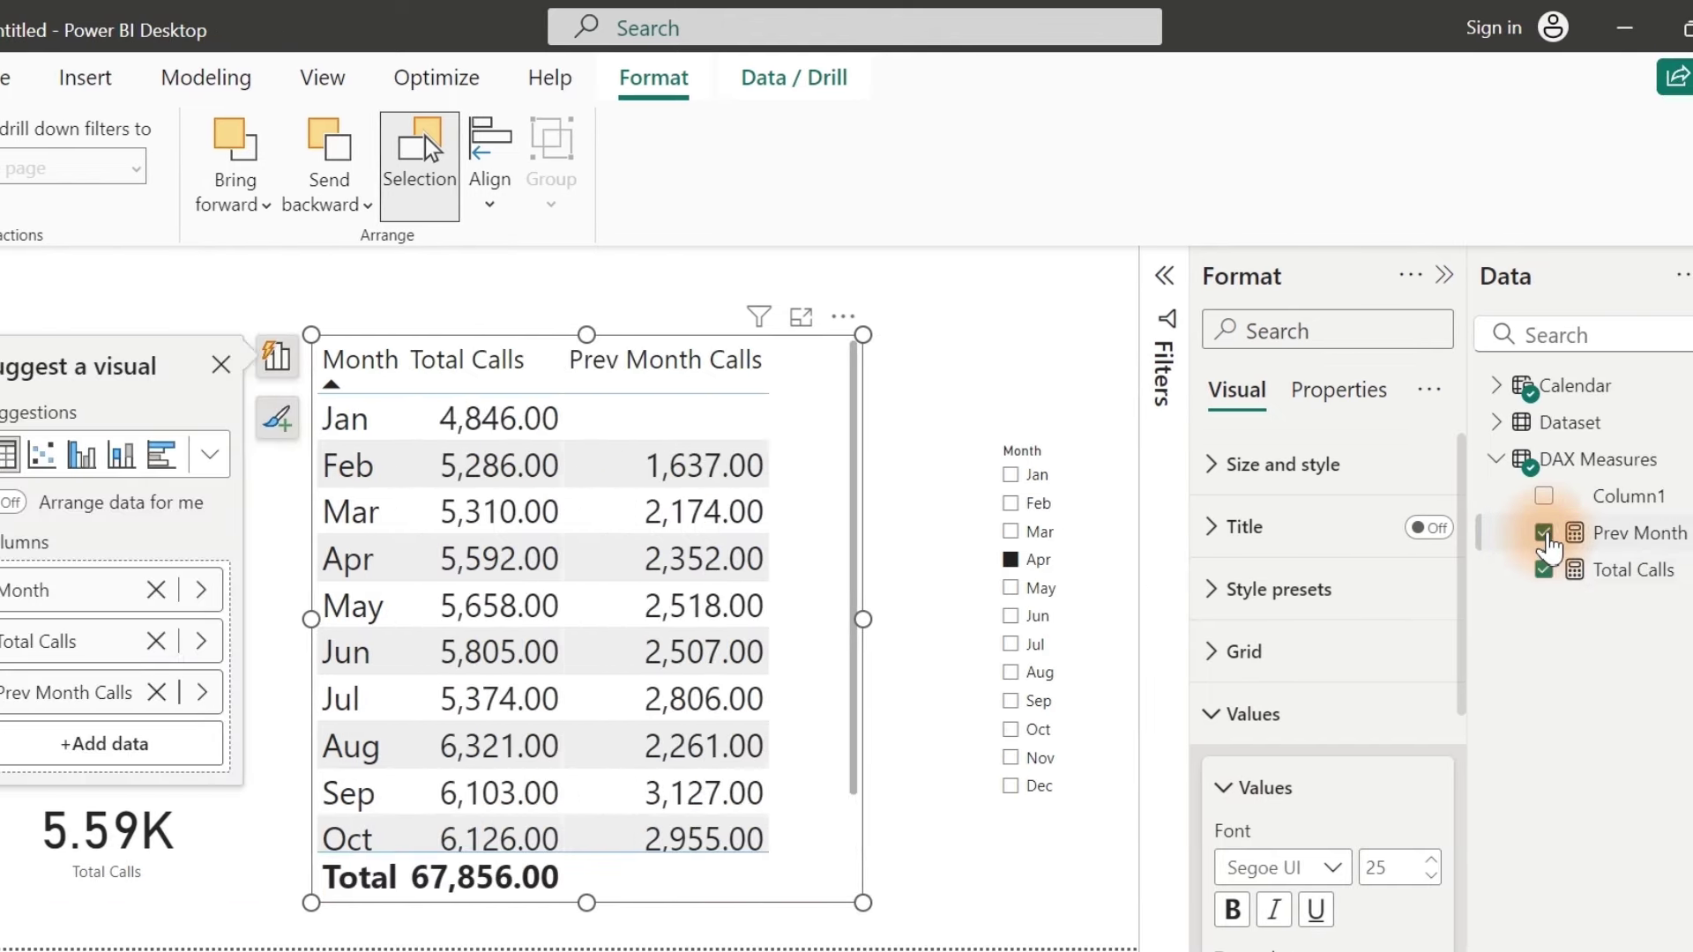
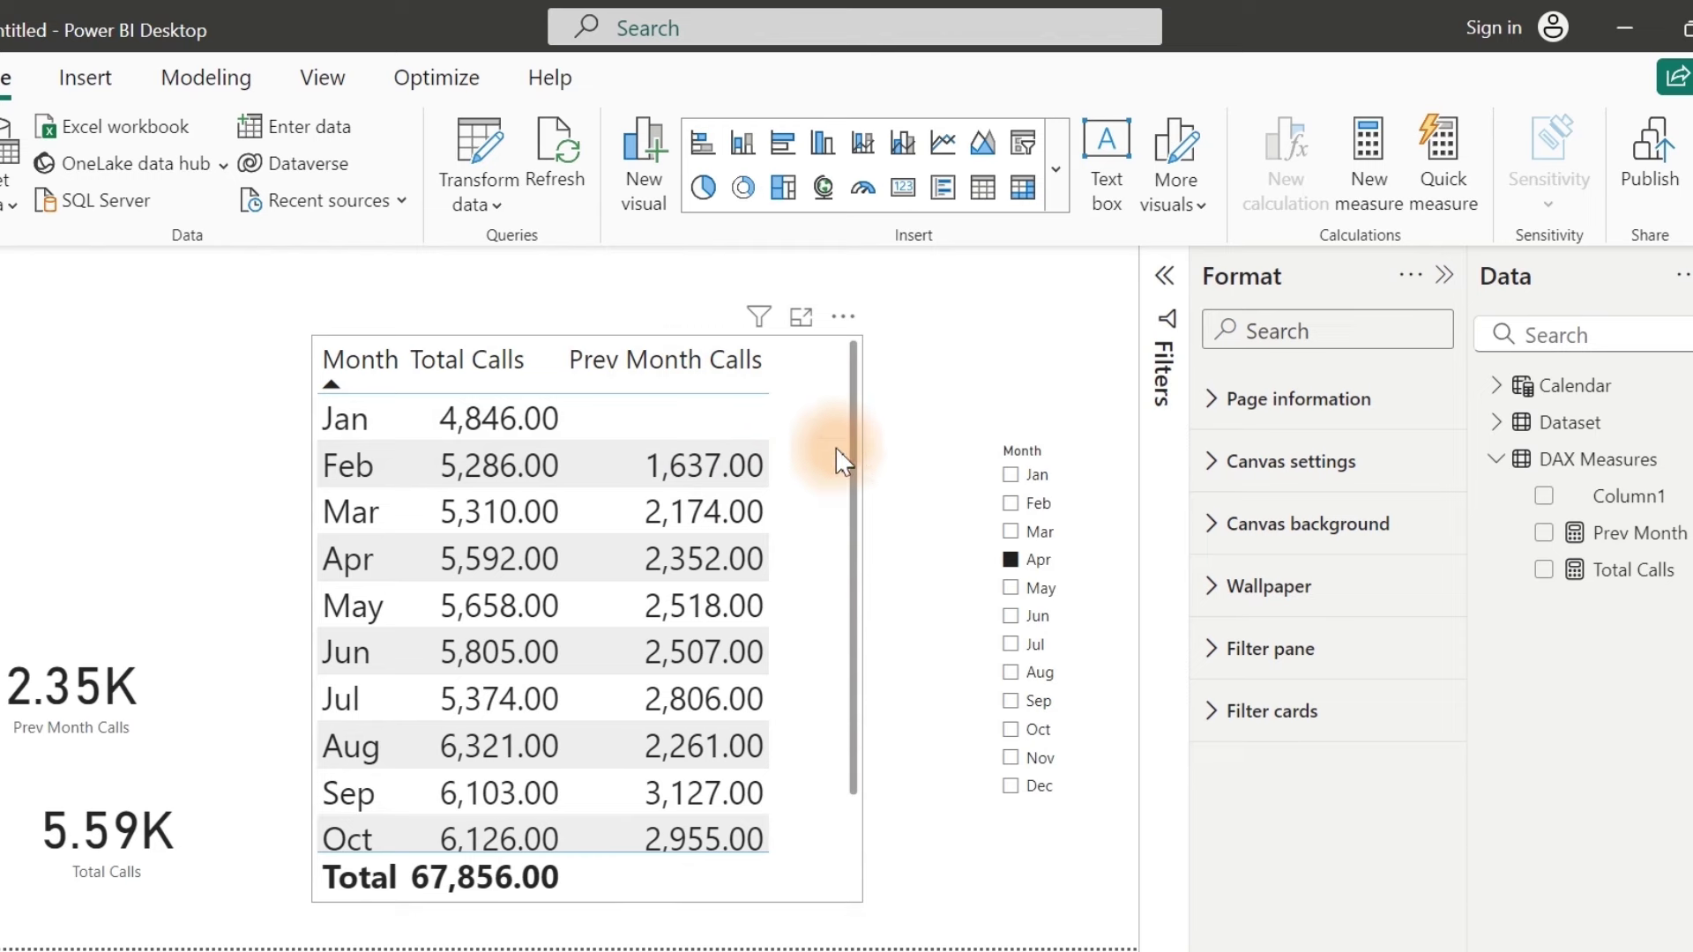
Step: Stretch the table upward and downward to the page edges so all twelve months and the total row fit
click(584, 337)
drag(584, 337, 587, 257)
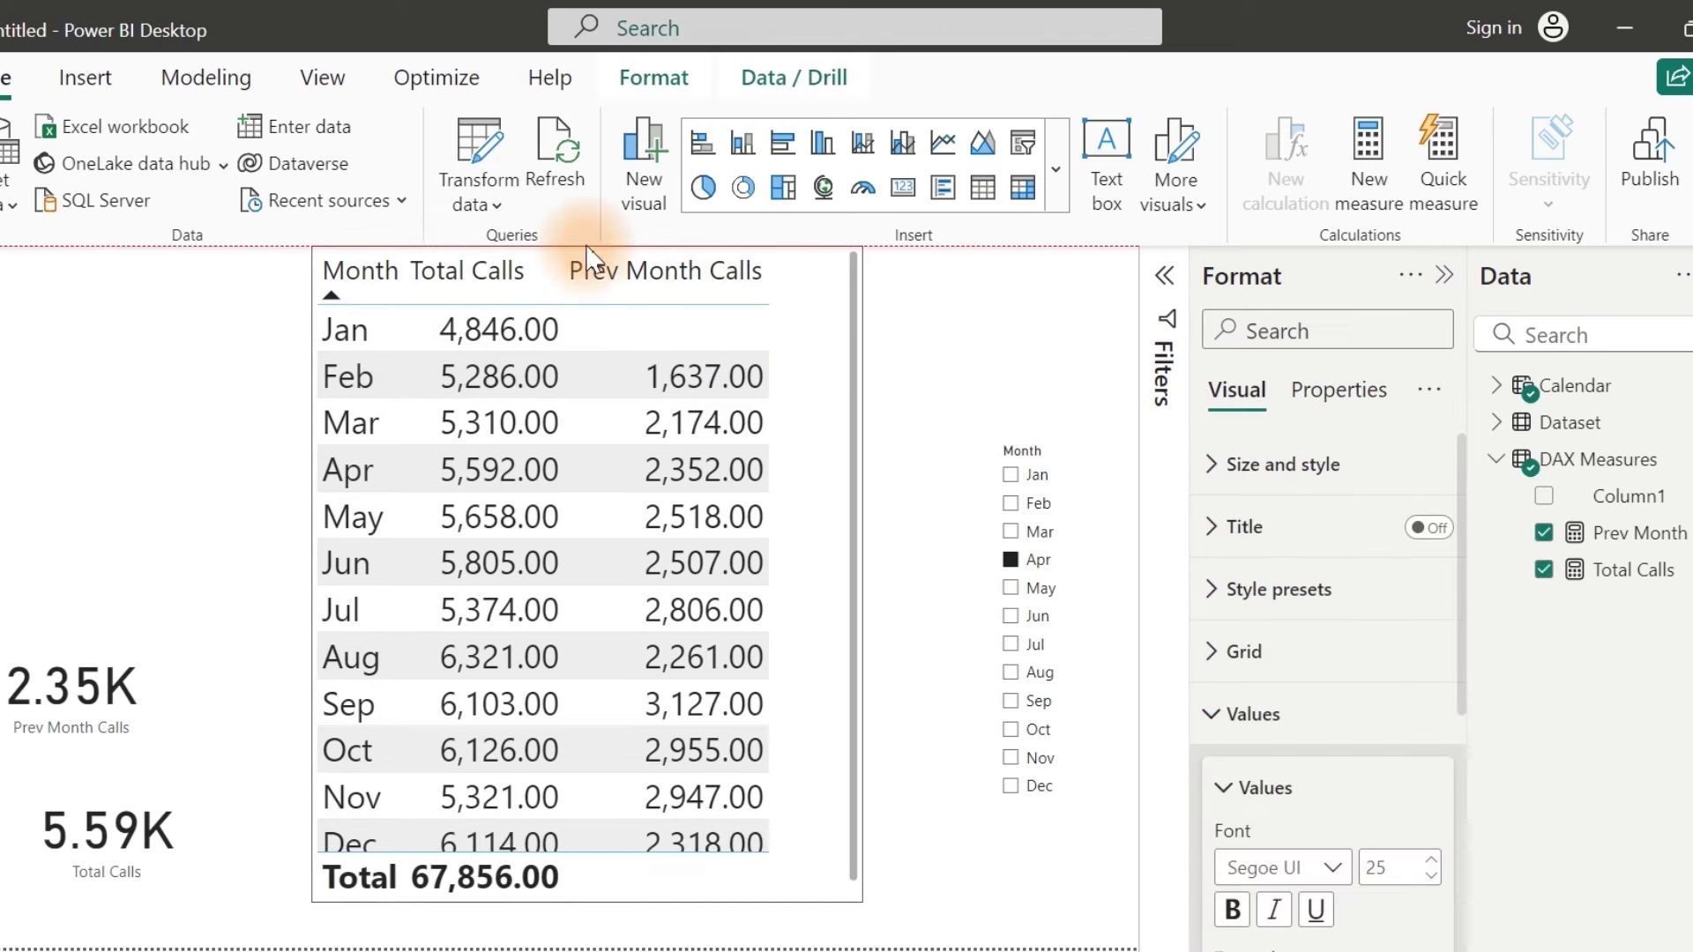
drag(586, 900, 584, 937)
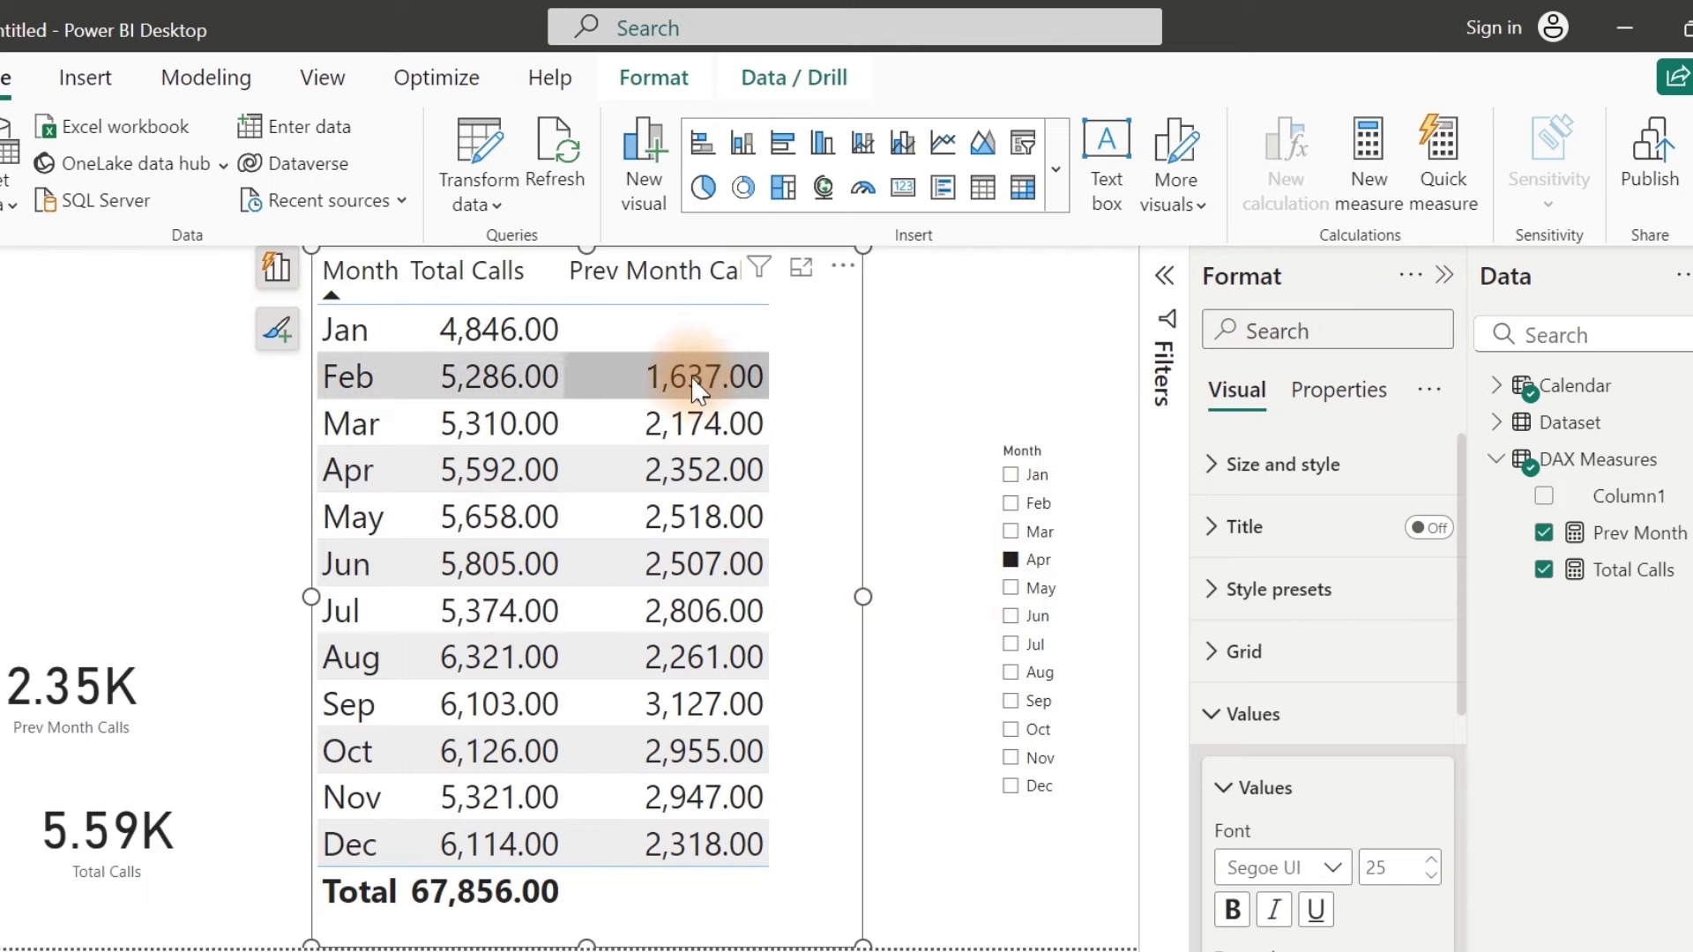
Step: Add a separate slicer for the Year field of the Calendar table
click(998, 328)
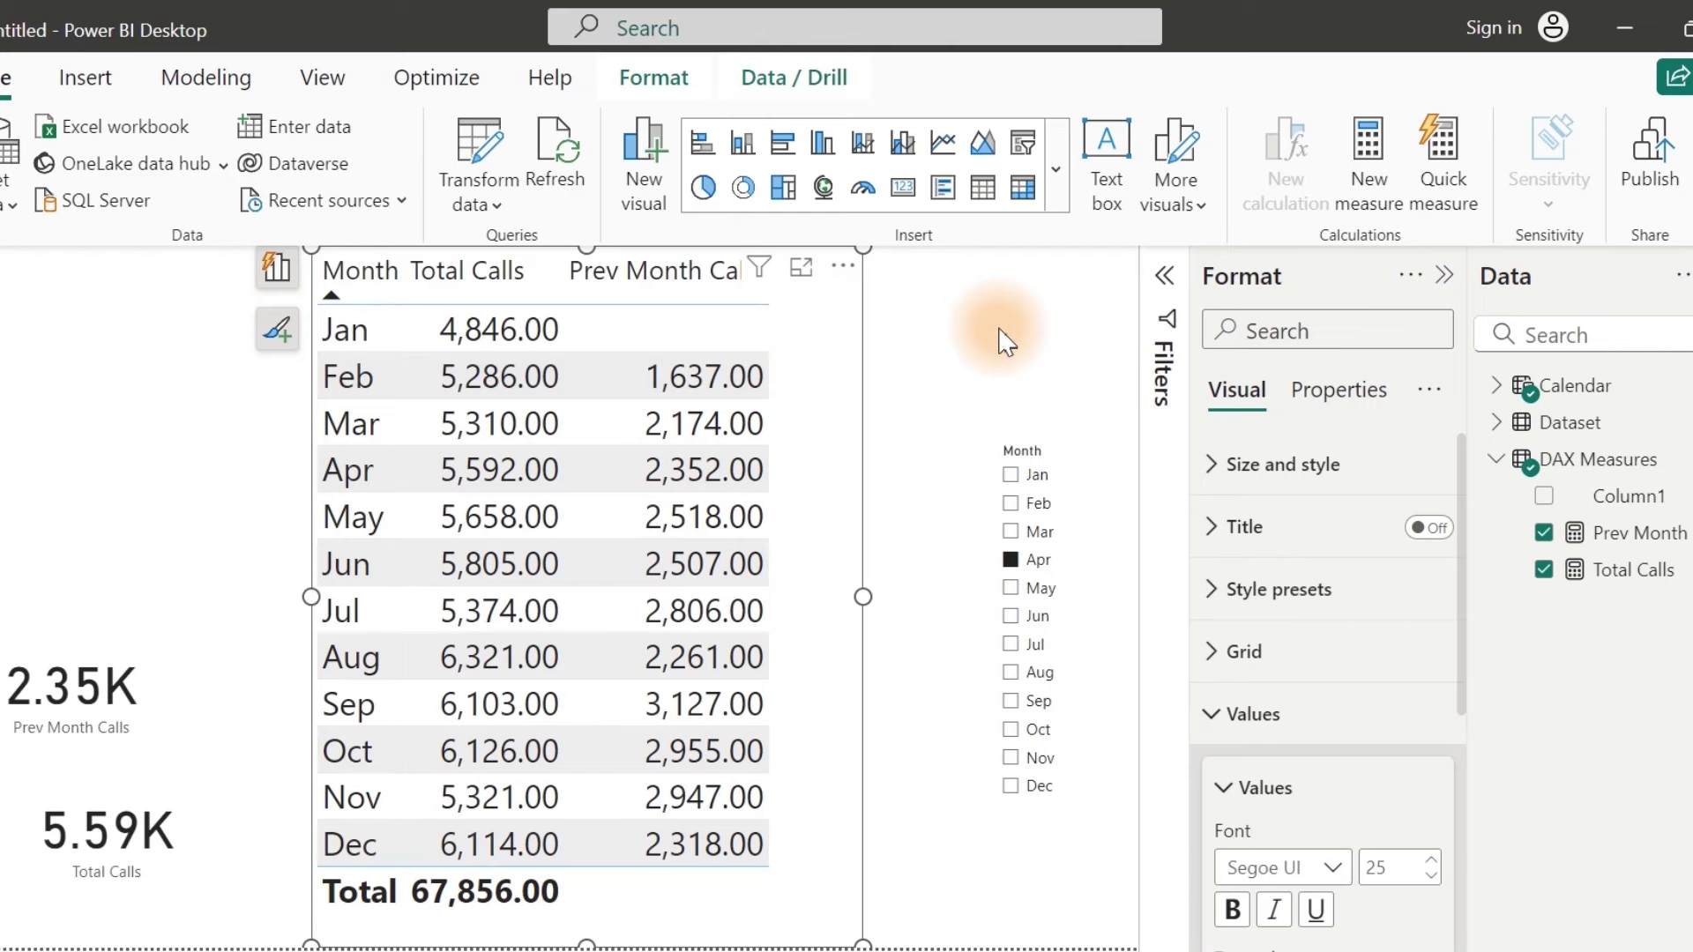
click(1497, 388)
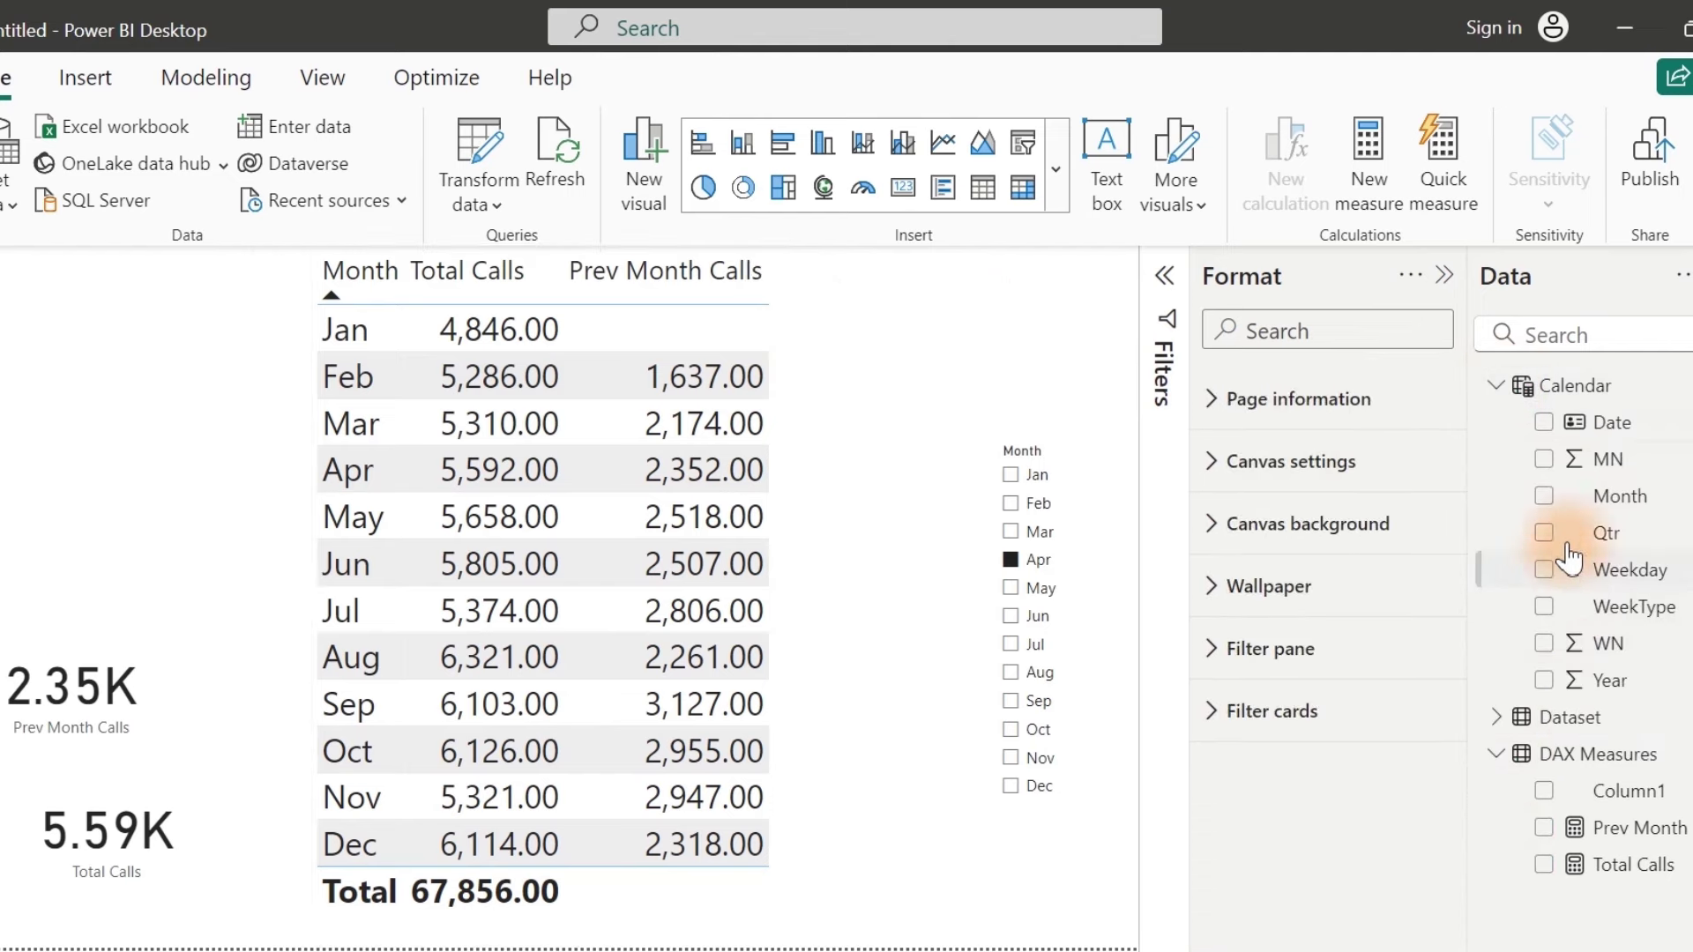
click(1545, 683)
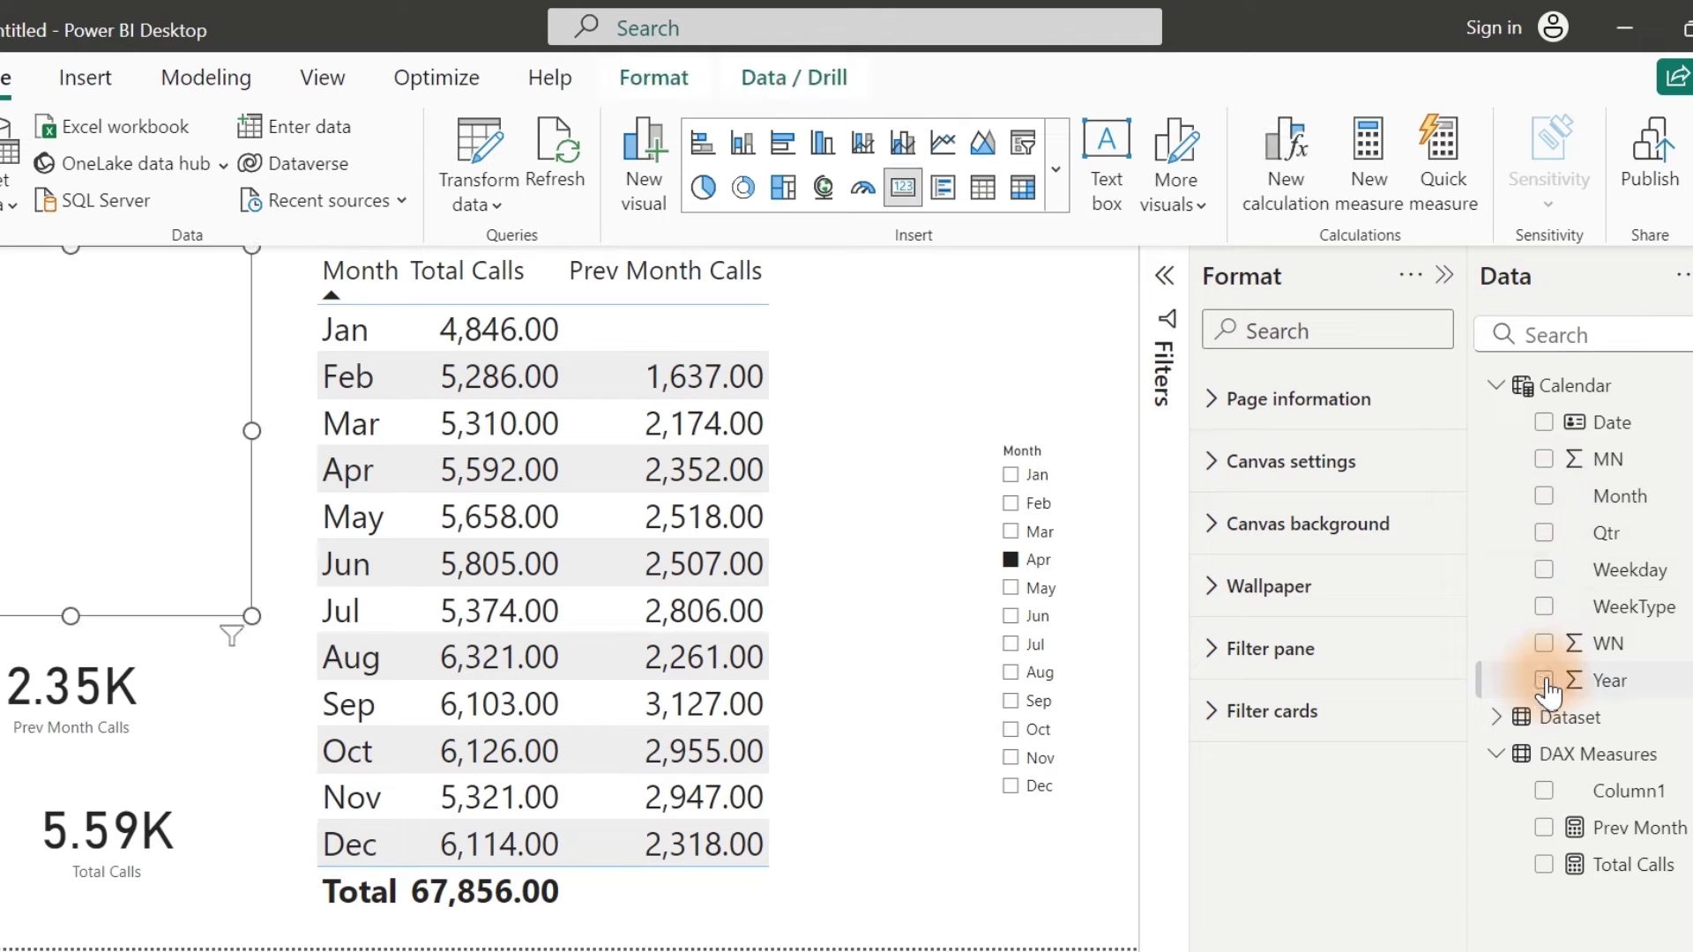
click(1024, 146)
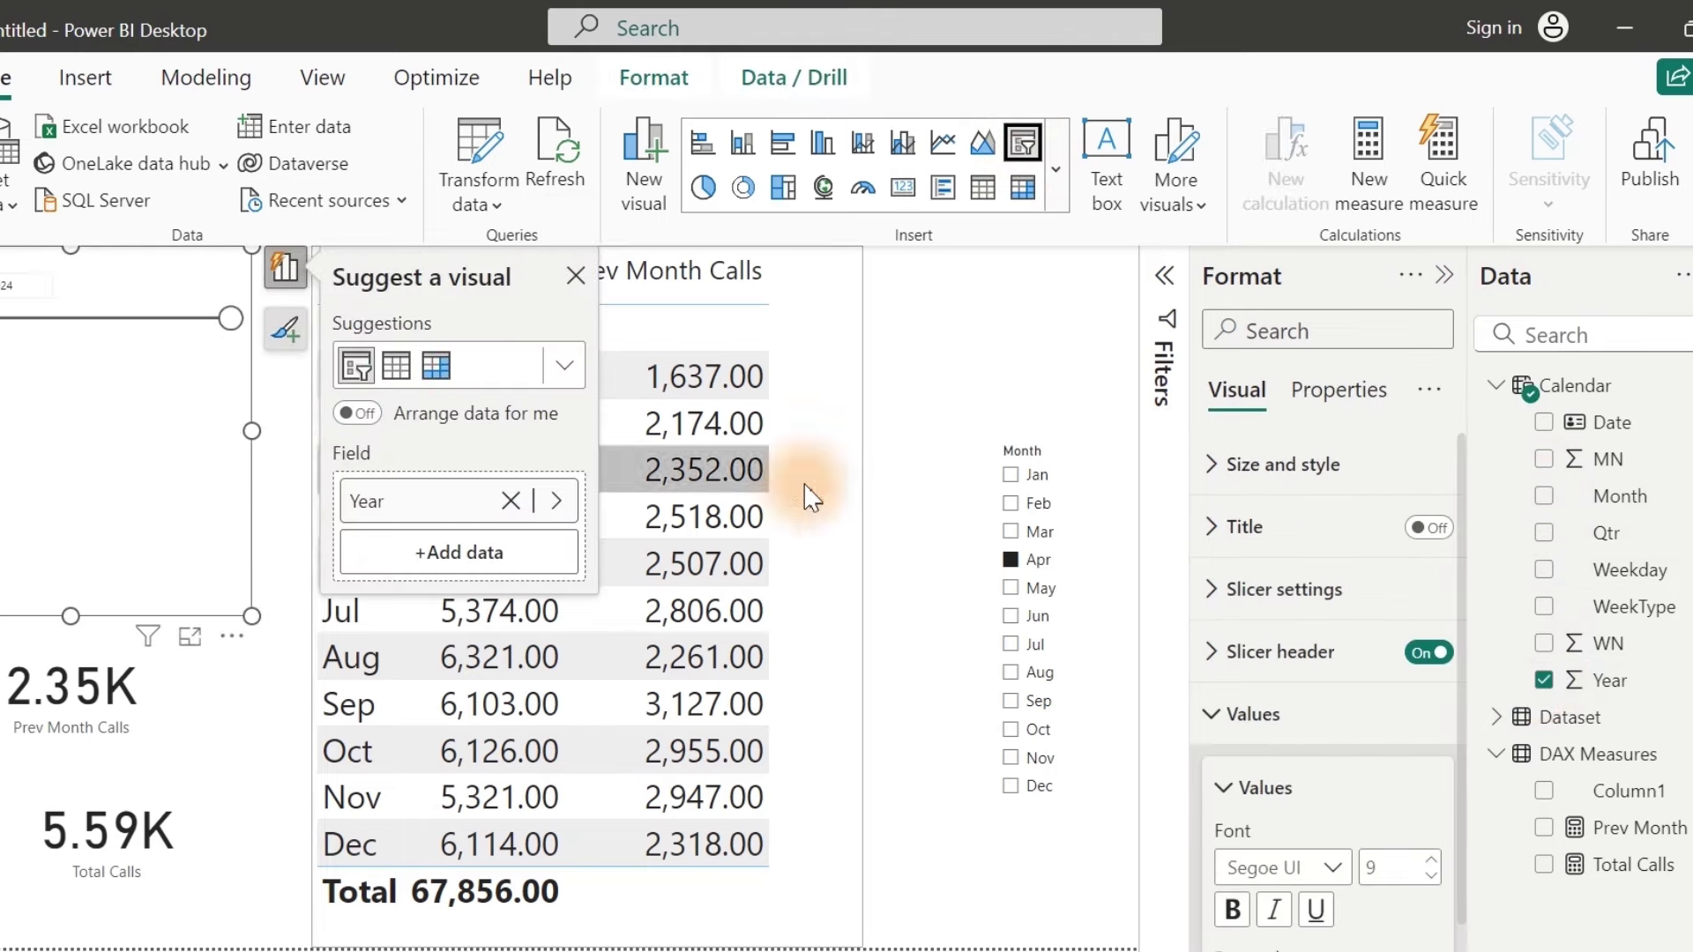
Step: Change the Year slicer's style to Tile and shrink it until the year tiles stack vertically
click(1287, 654)
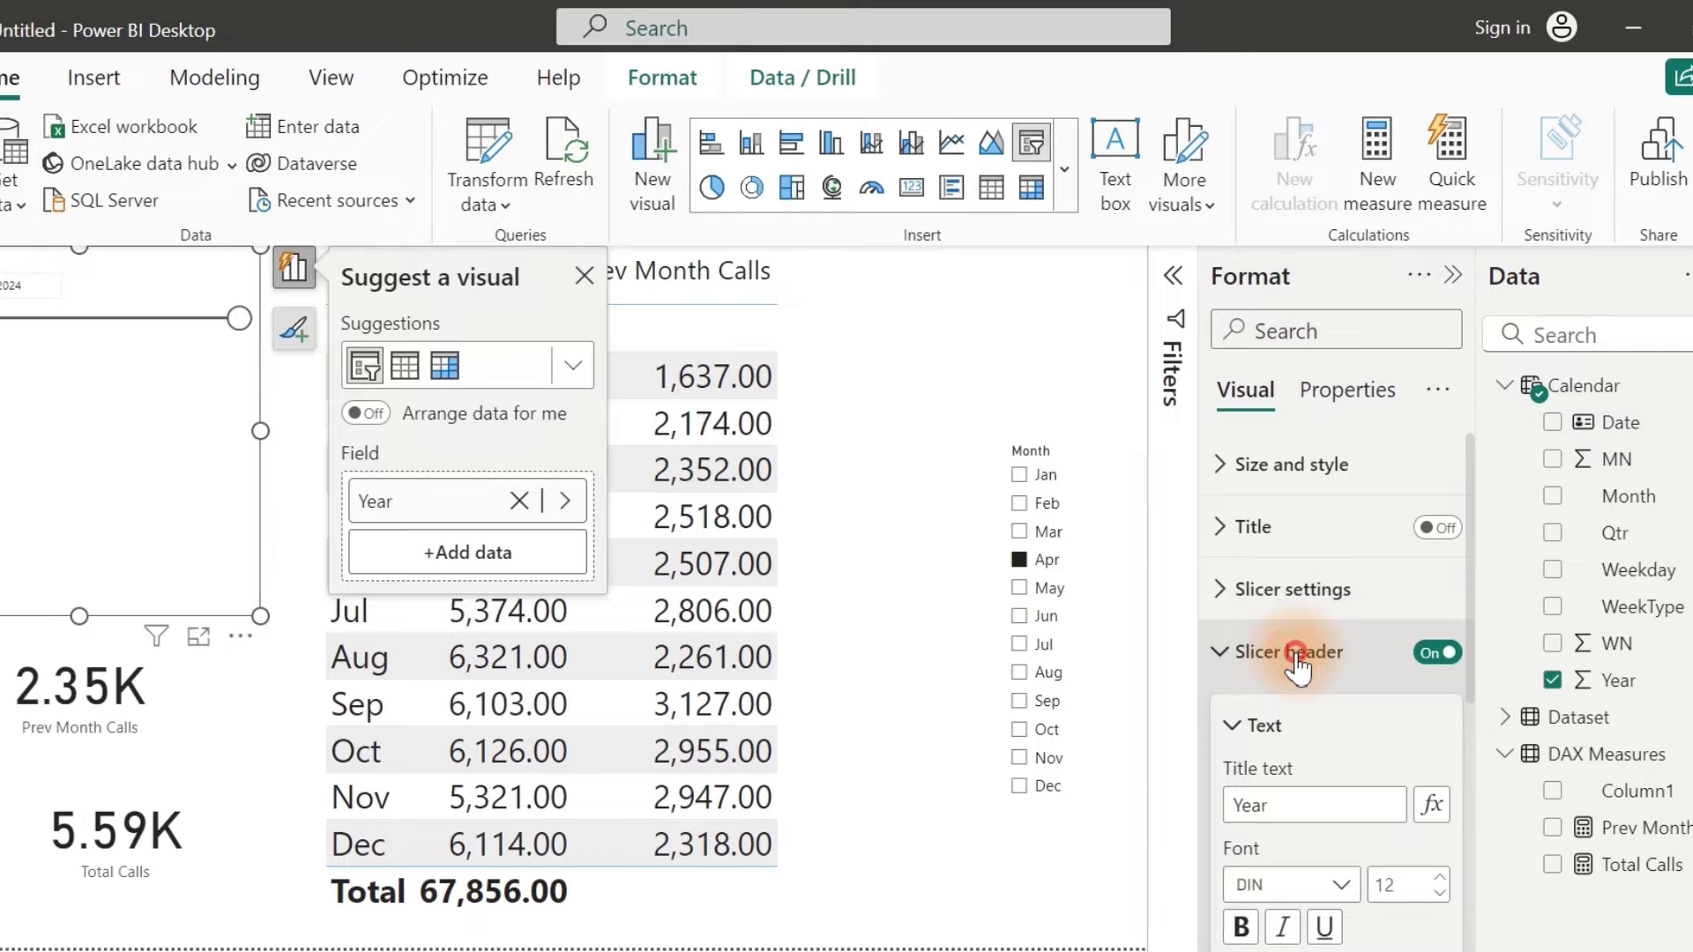
click(1293, 655)
click(1278, 657)
click(1270, 657)
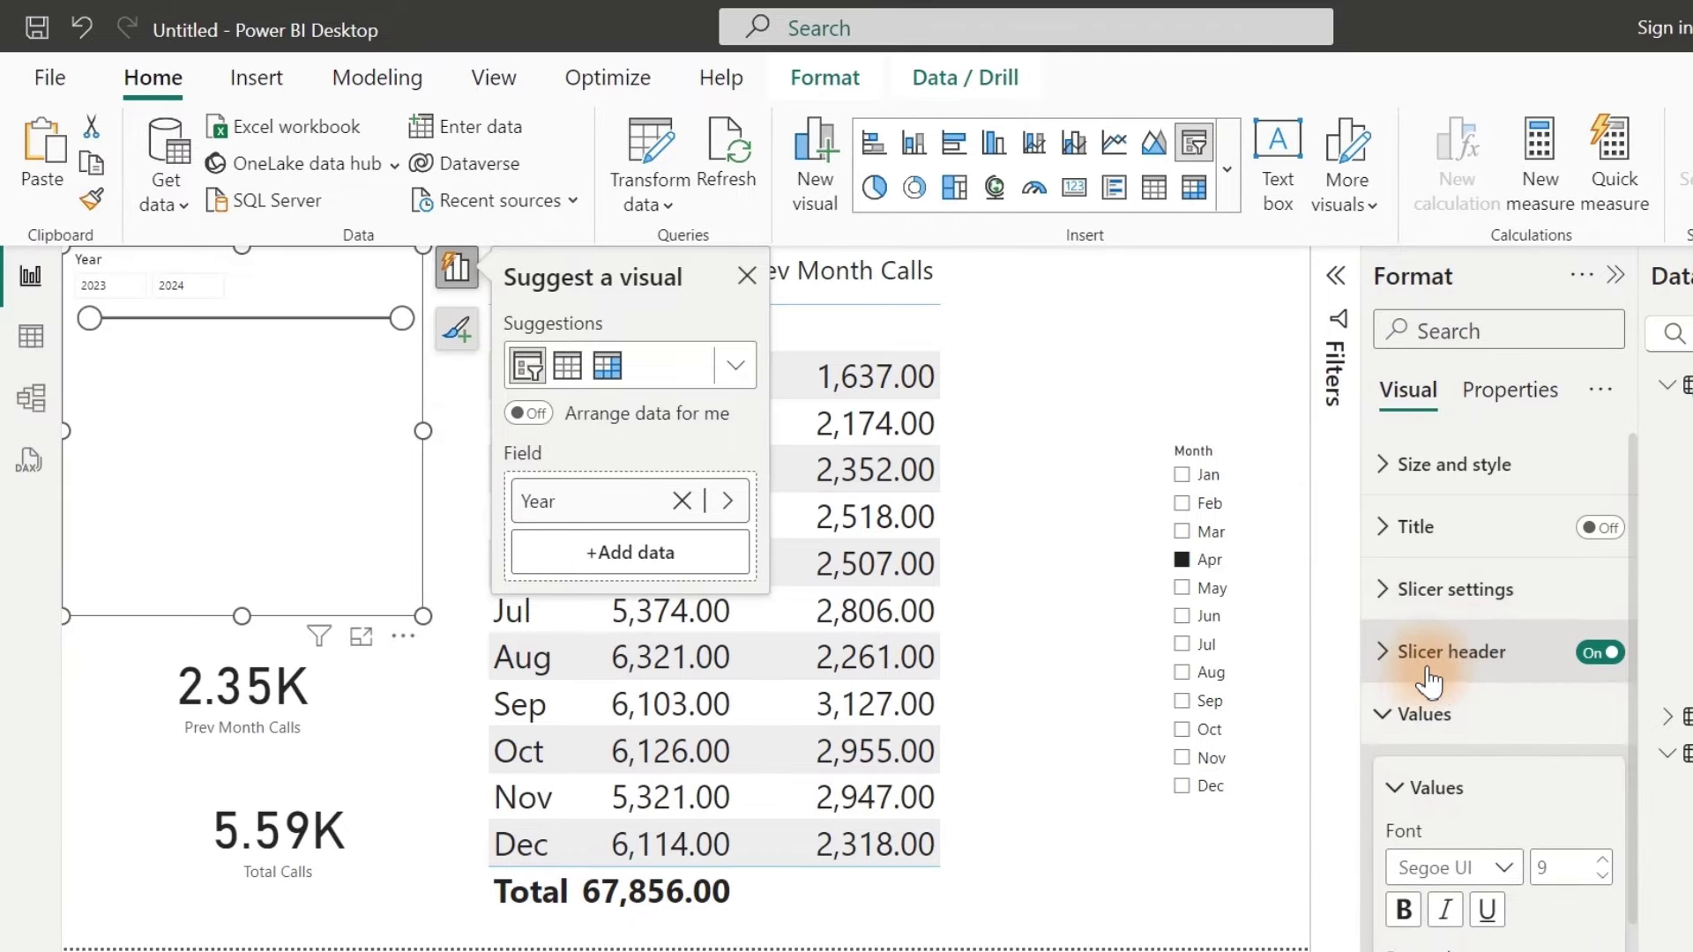
click(1435, 590)
click(1482, 744)
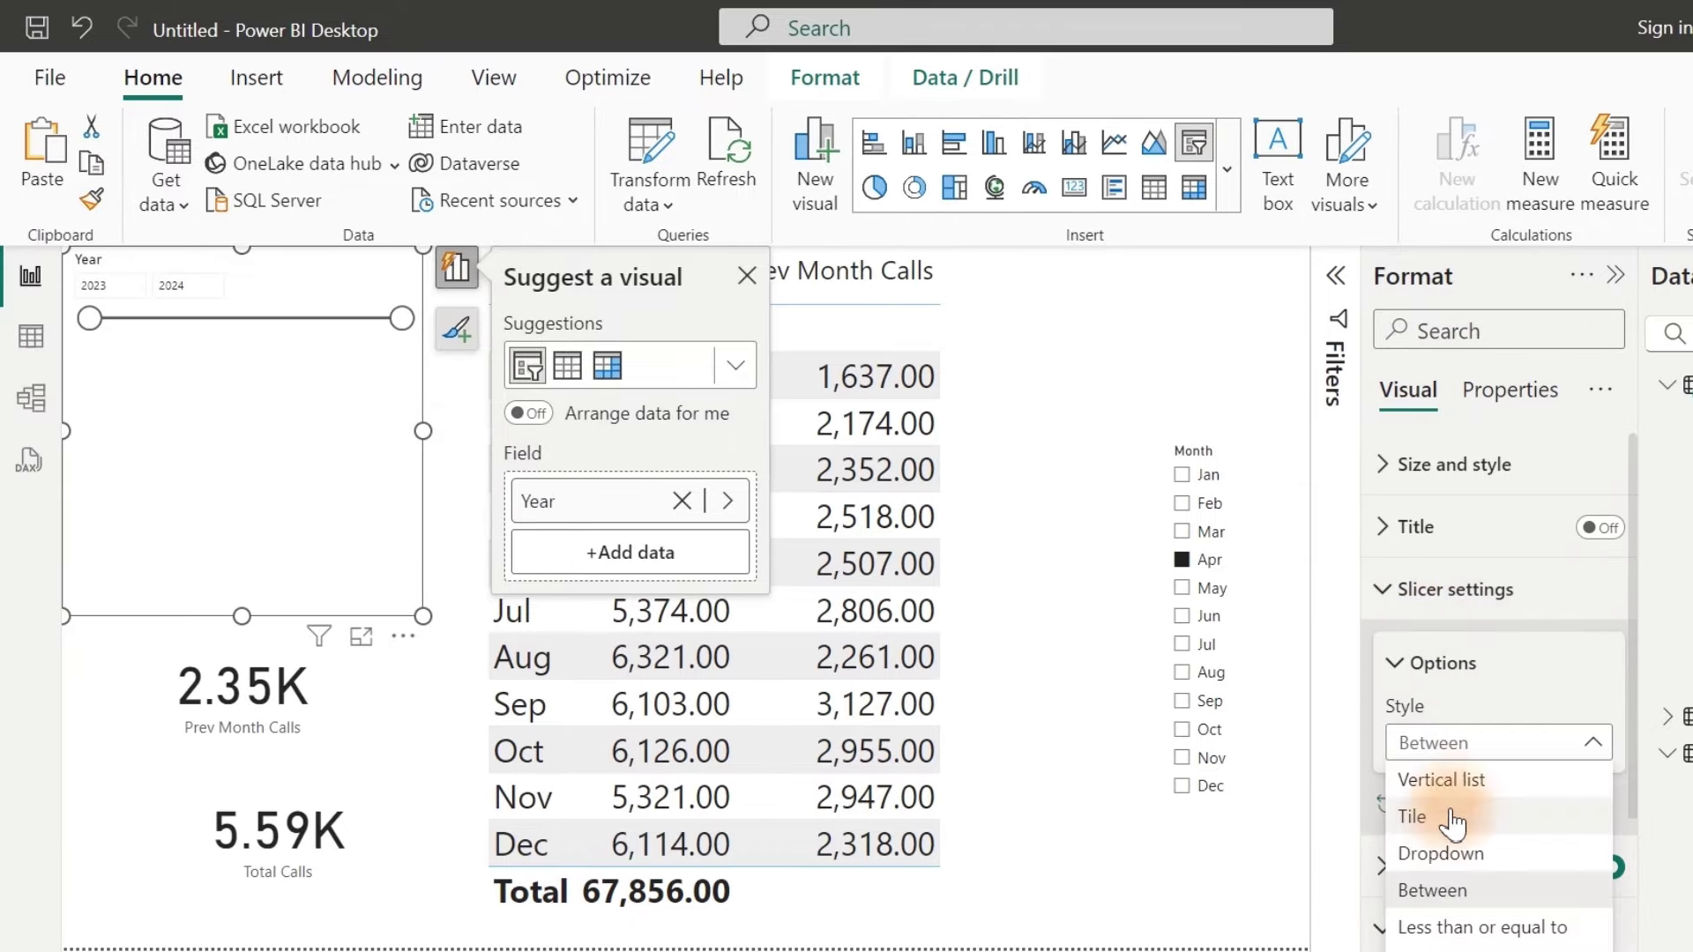
key(Escape)
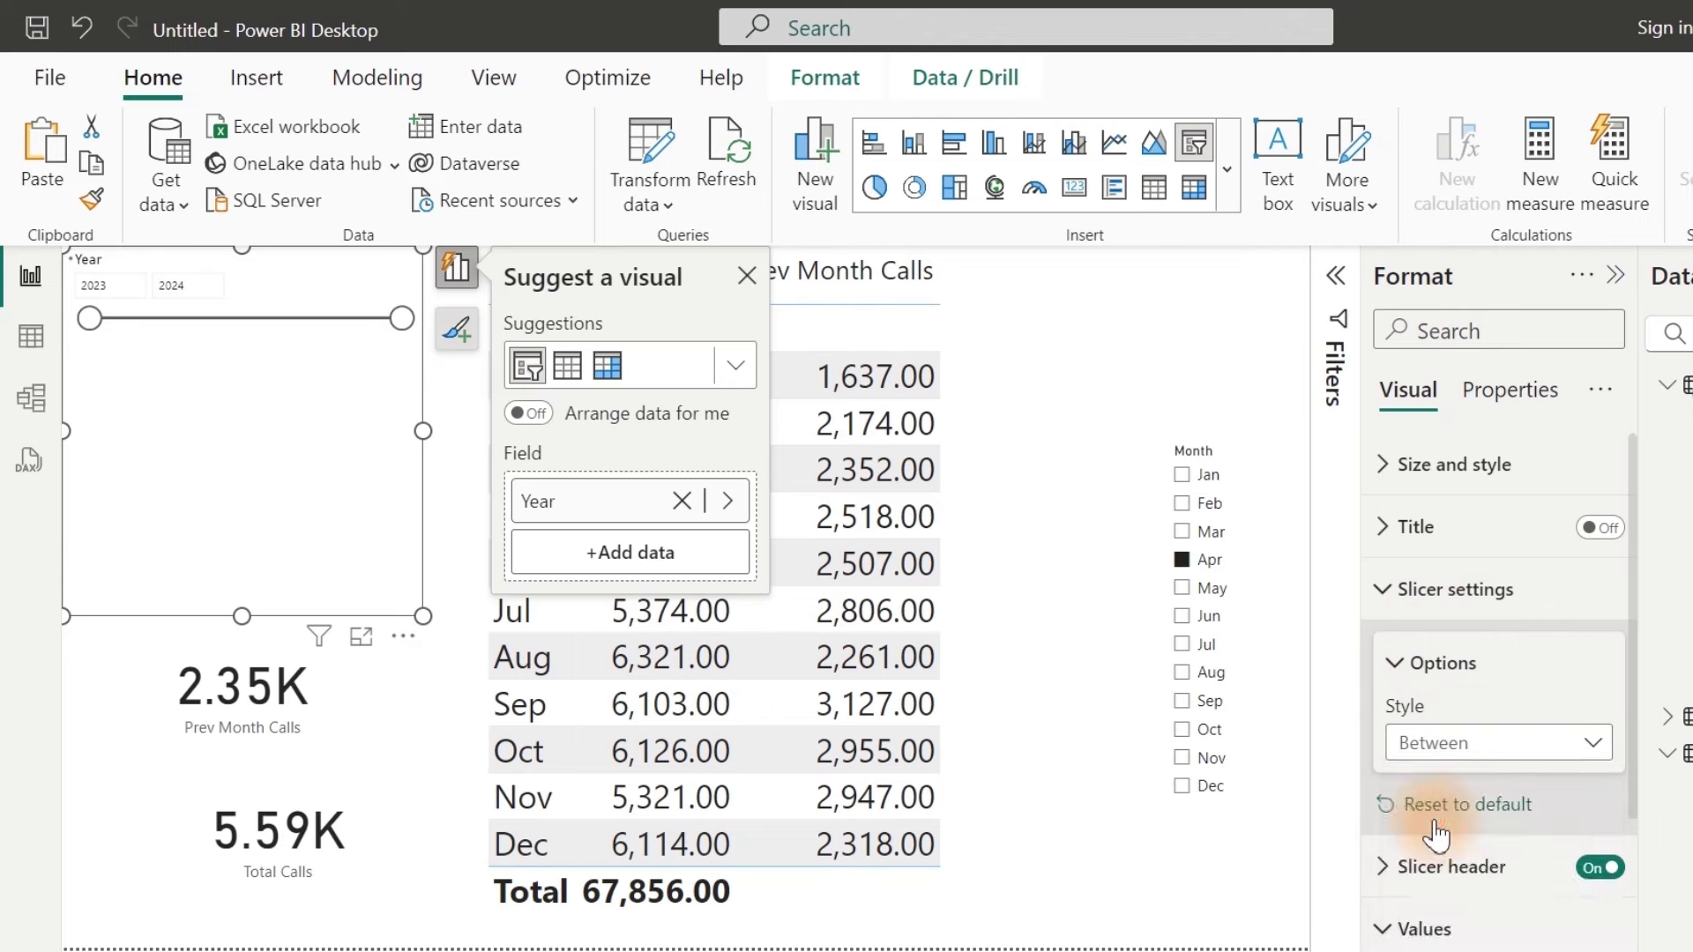
drag(423, 615, 276, 529)
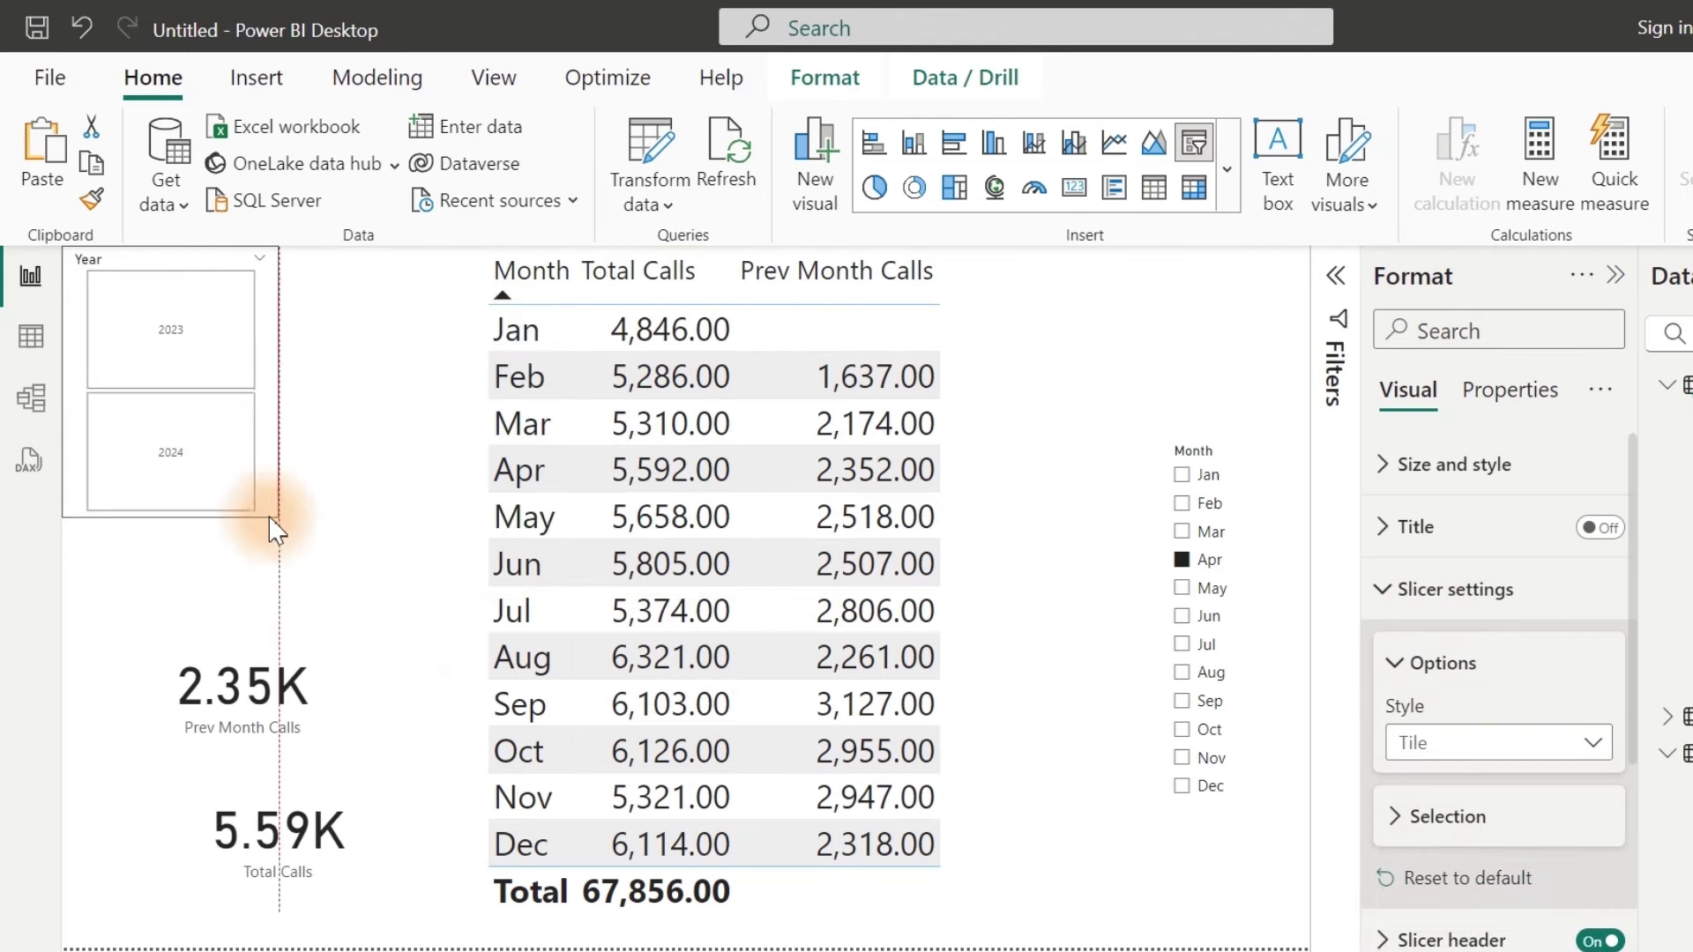
Step: Try 2024 in the Year slicer, filter the page to 2023 instead, and close the visual suggestions
click(176, 437)
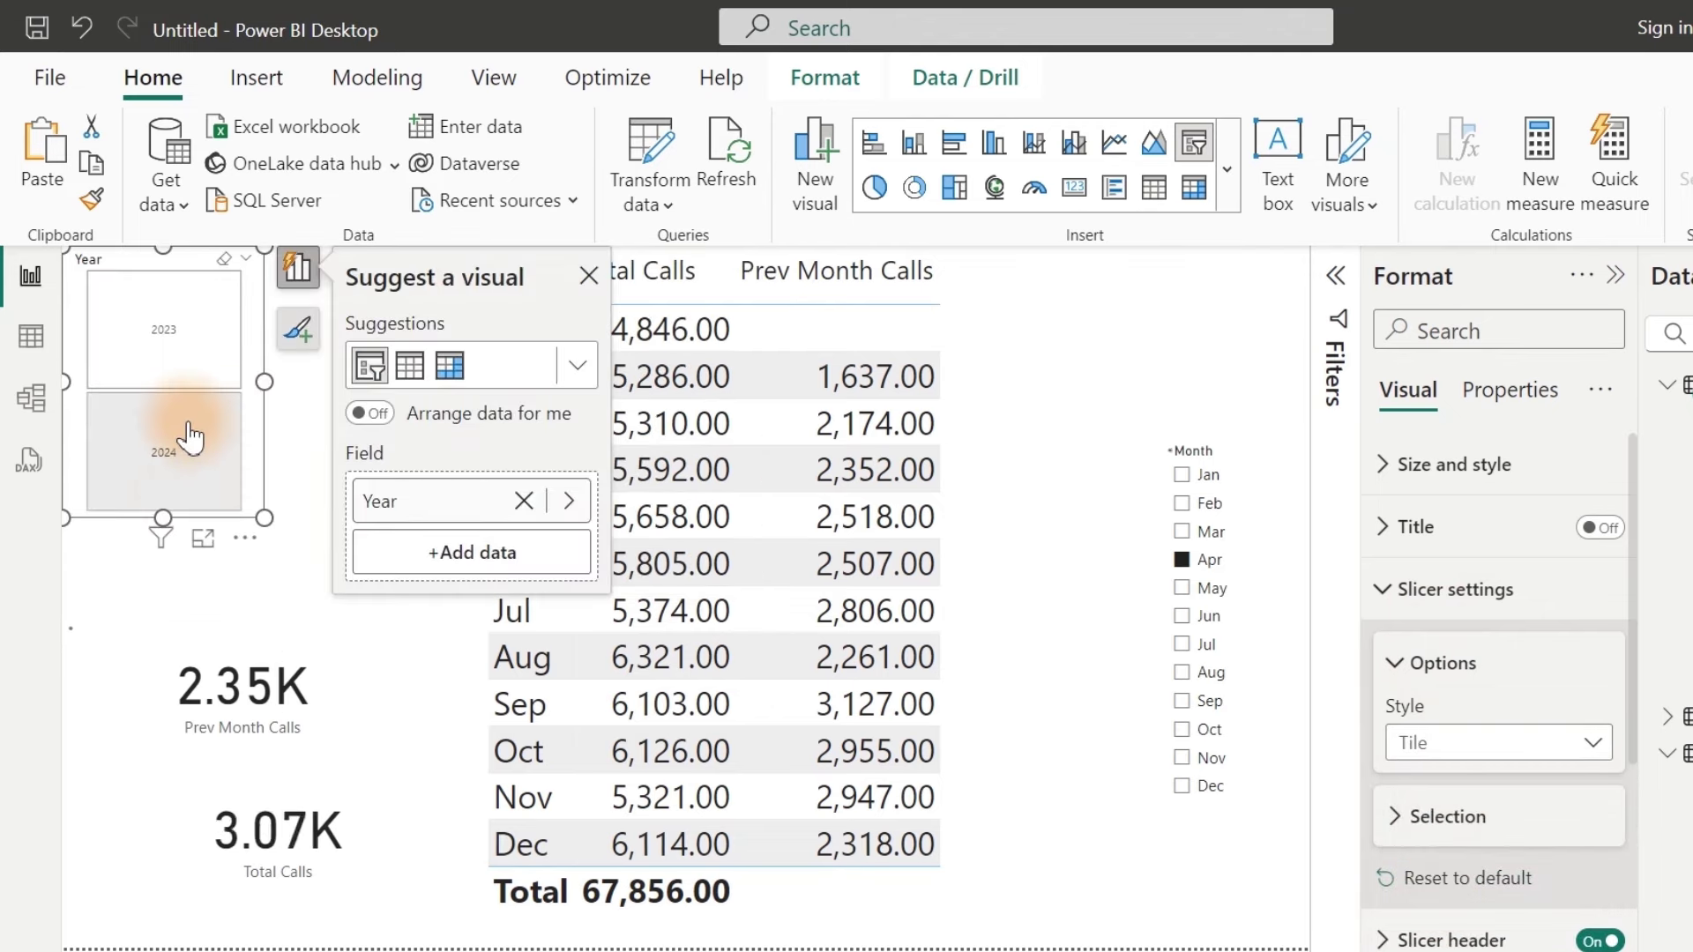
click(185, 339)
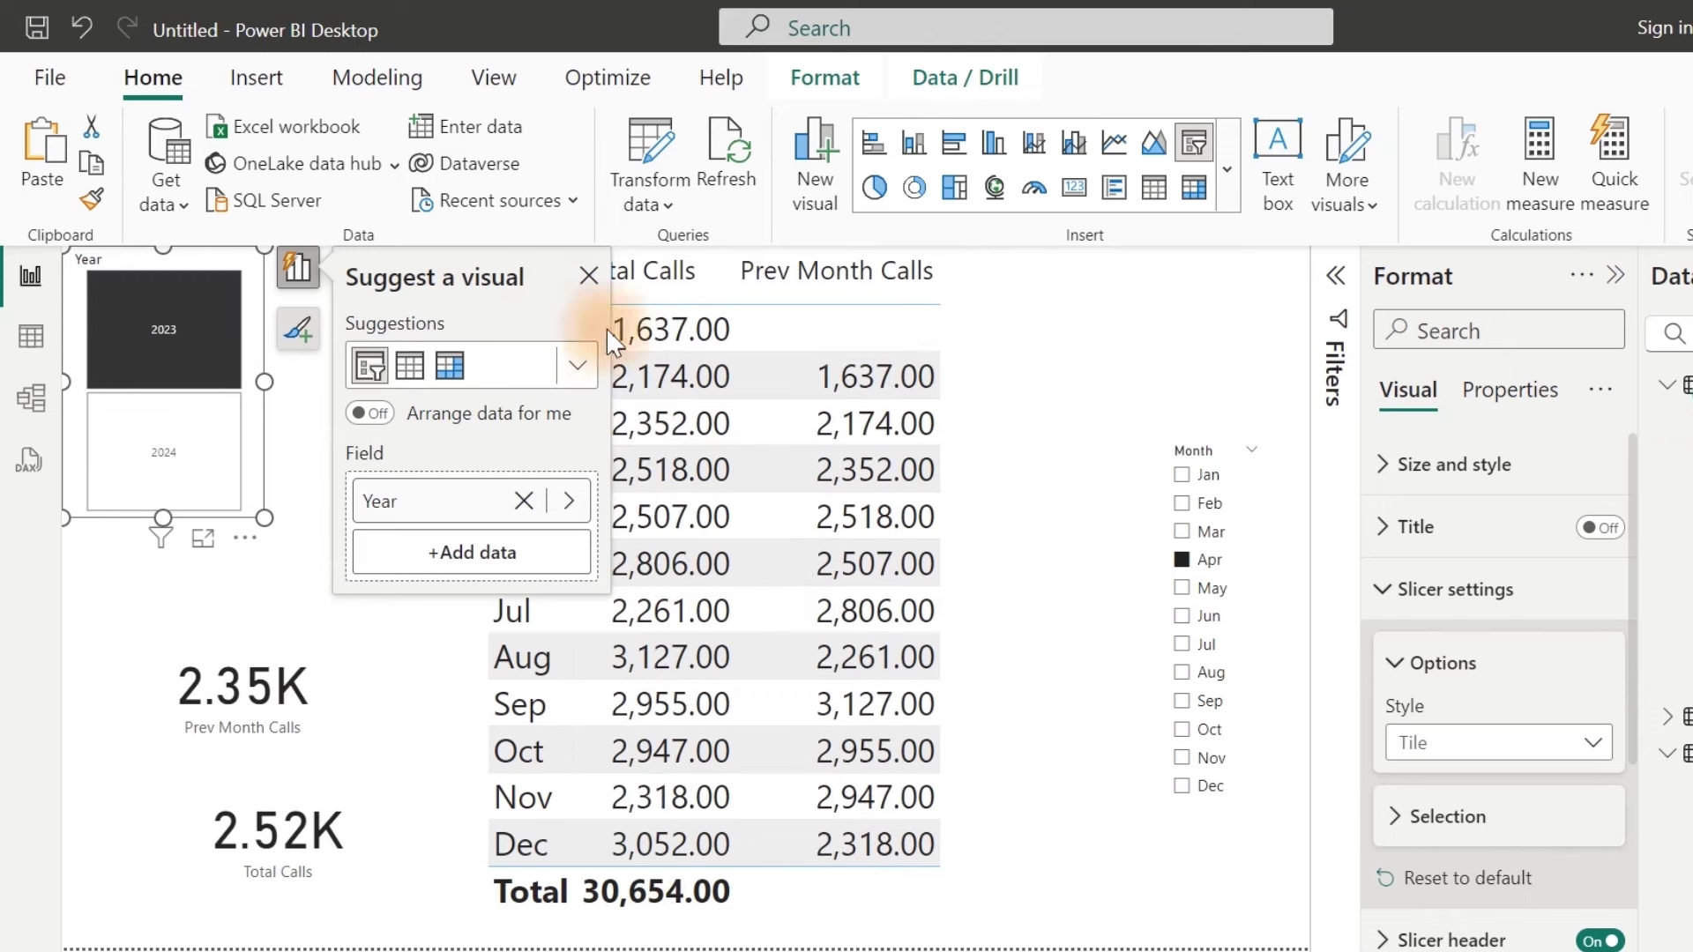
click(588, 275)
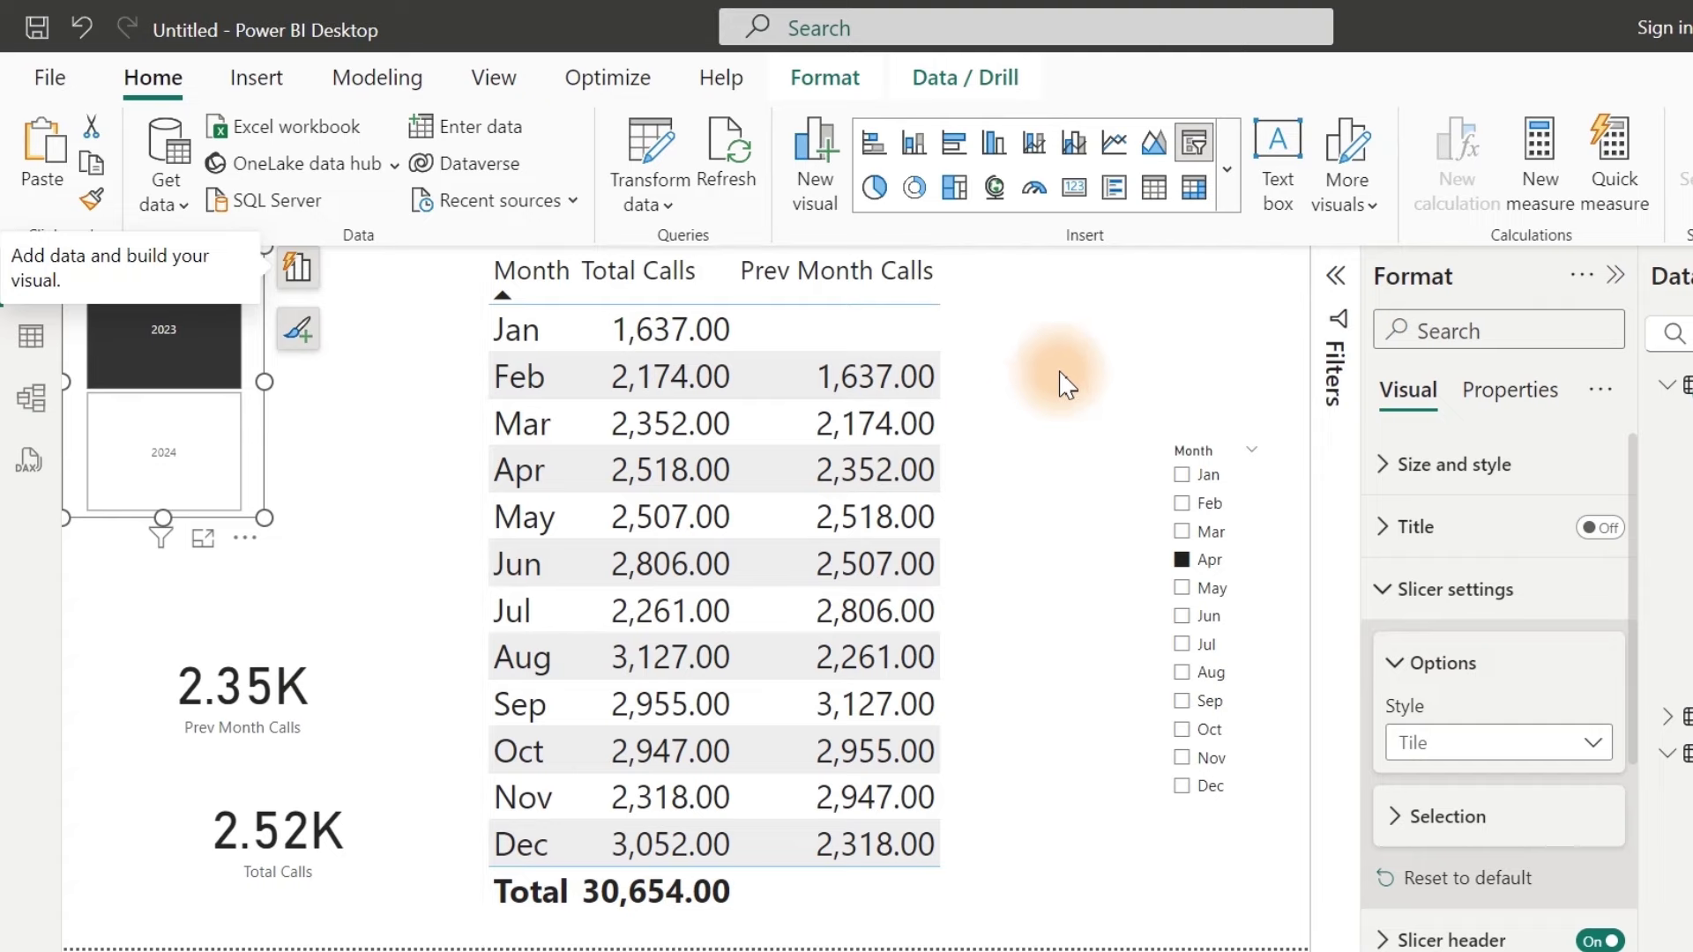
Step: Switch to the finished Call Center Dashboard, filter it to Feb with no year selected, and close the filter pane
mouse_move(1150, 948)
click(1155, 899)
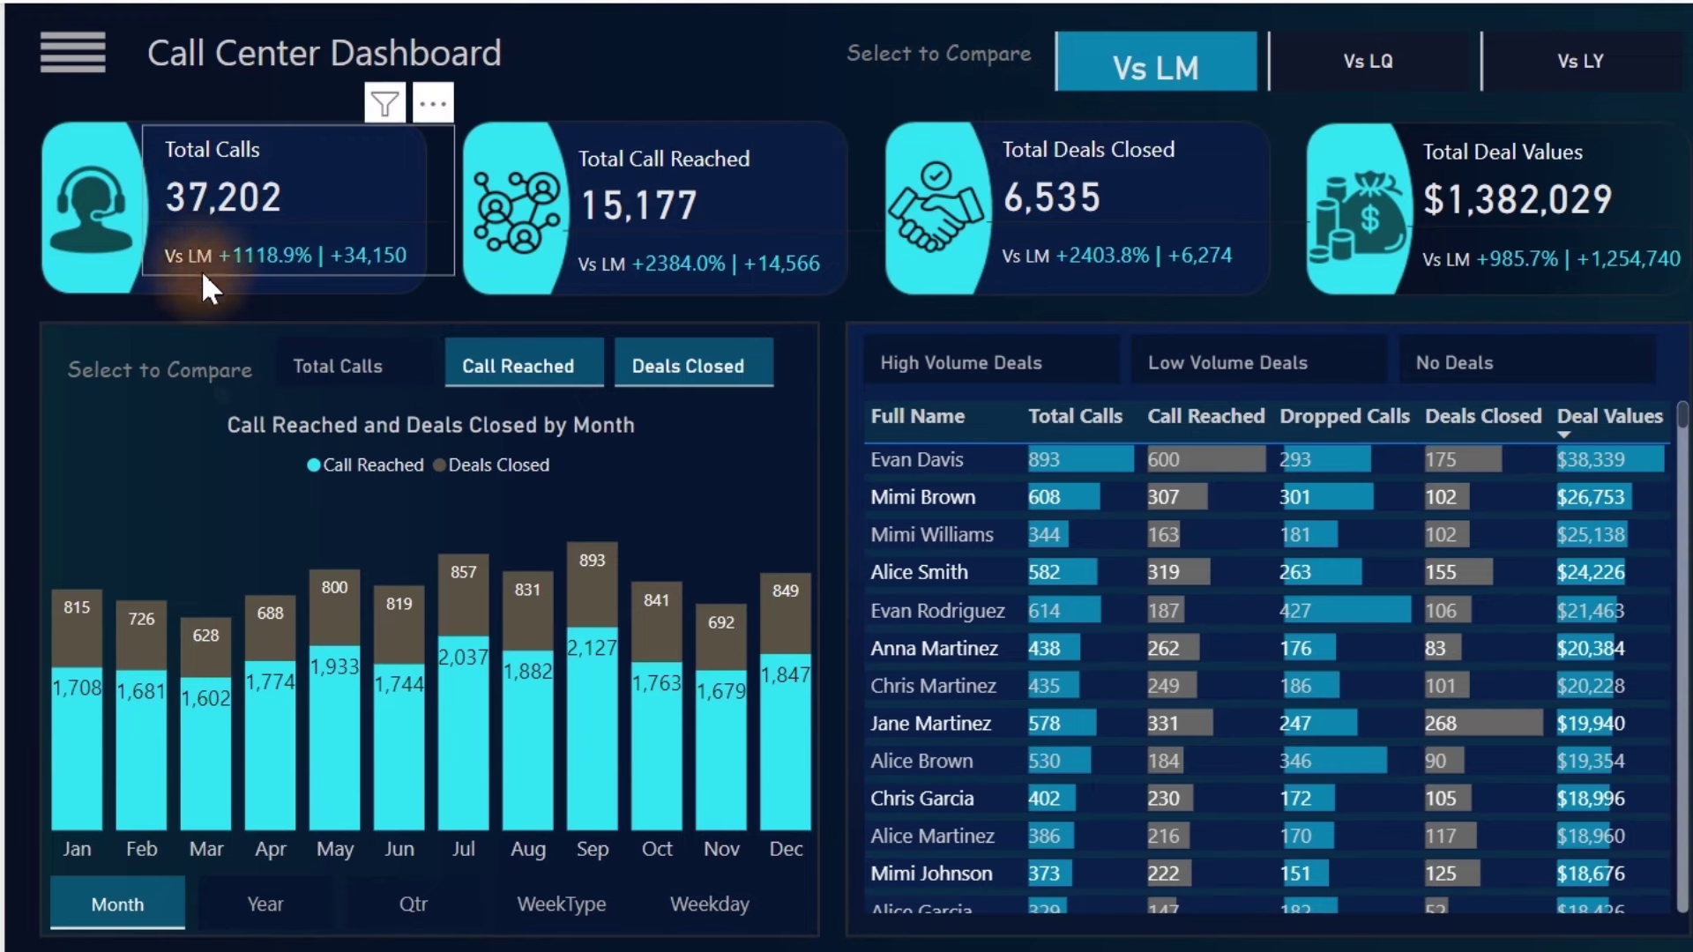
click(61, 63)
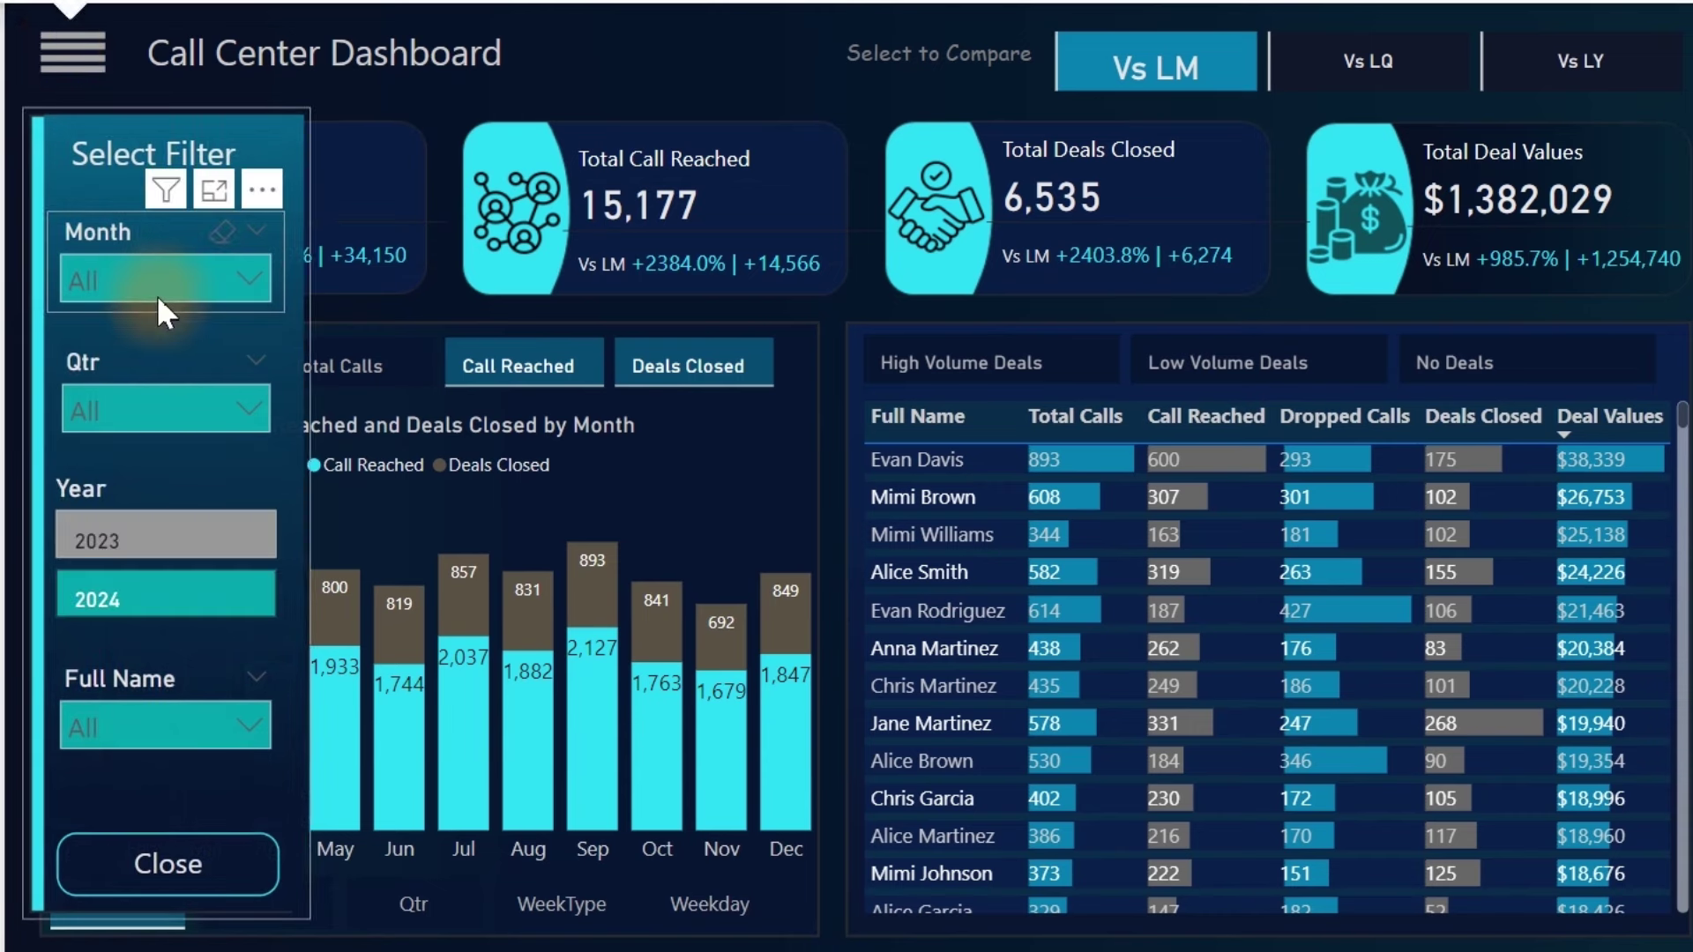
click(159, 291)
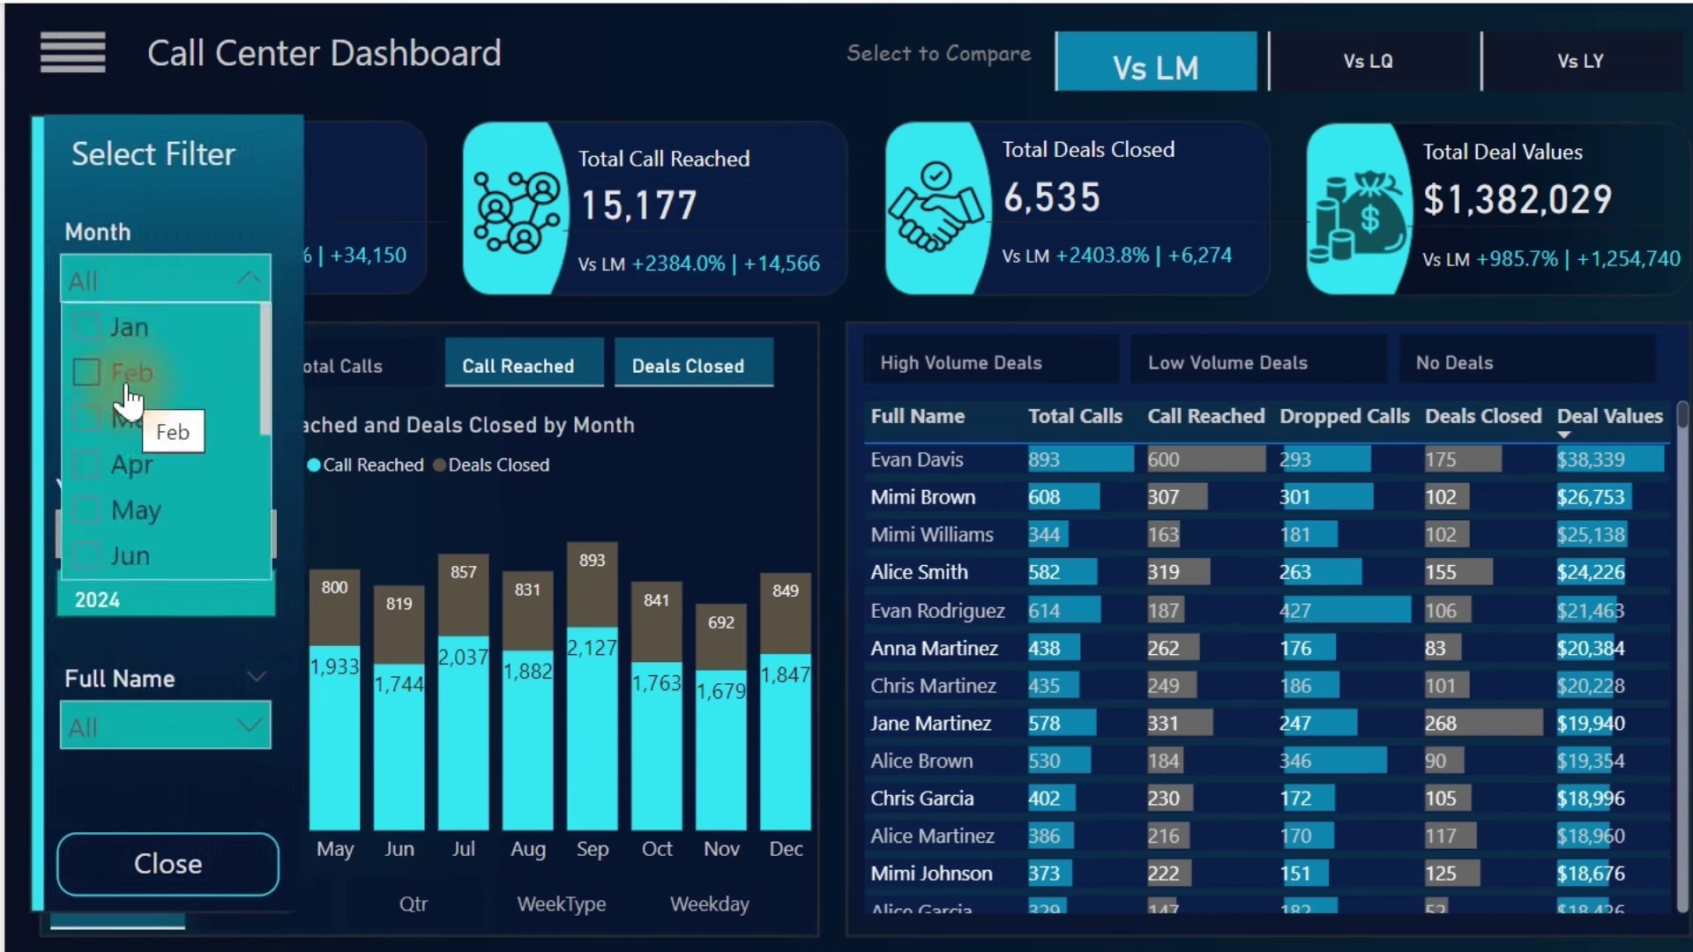
click(124, 373)
click(244, 212)
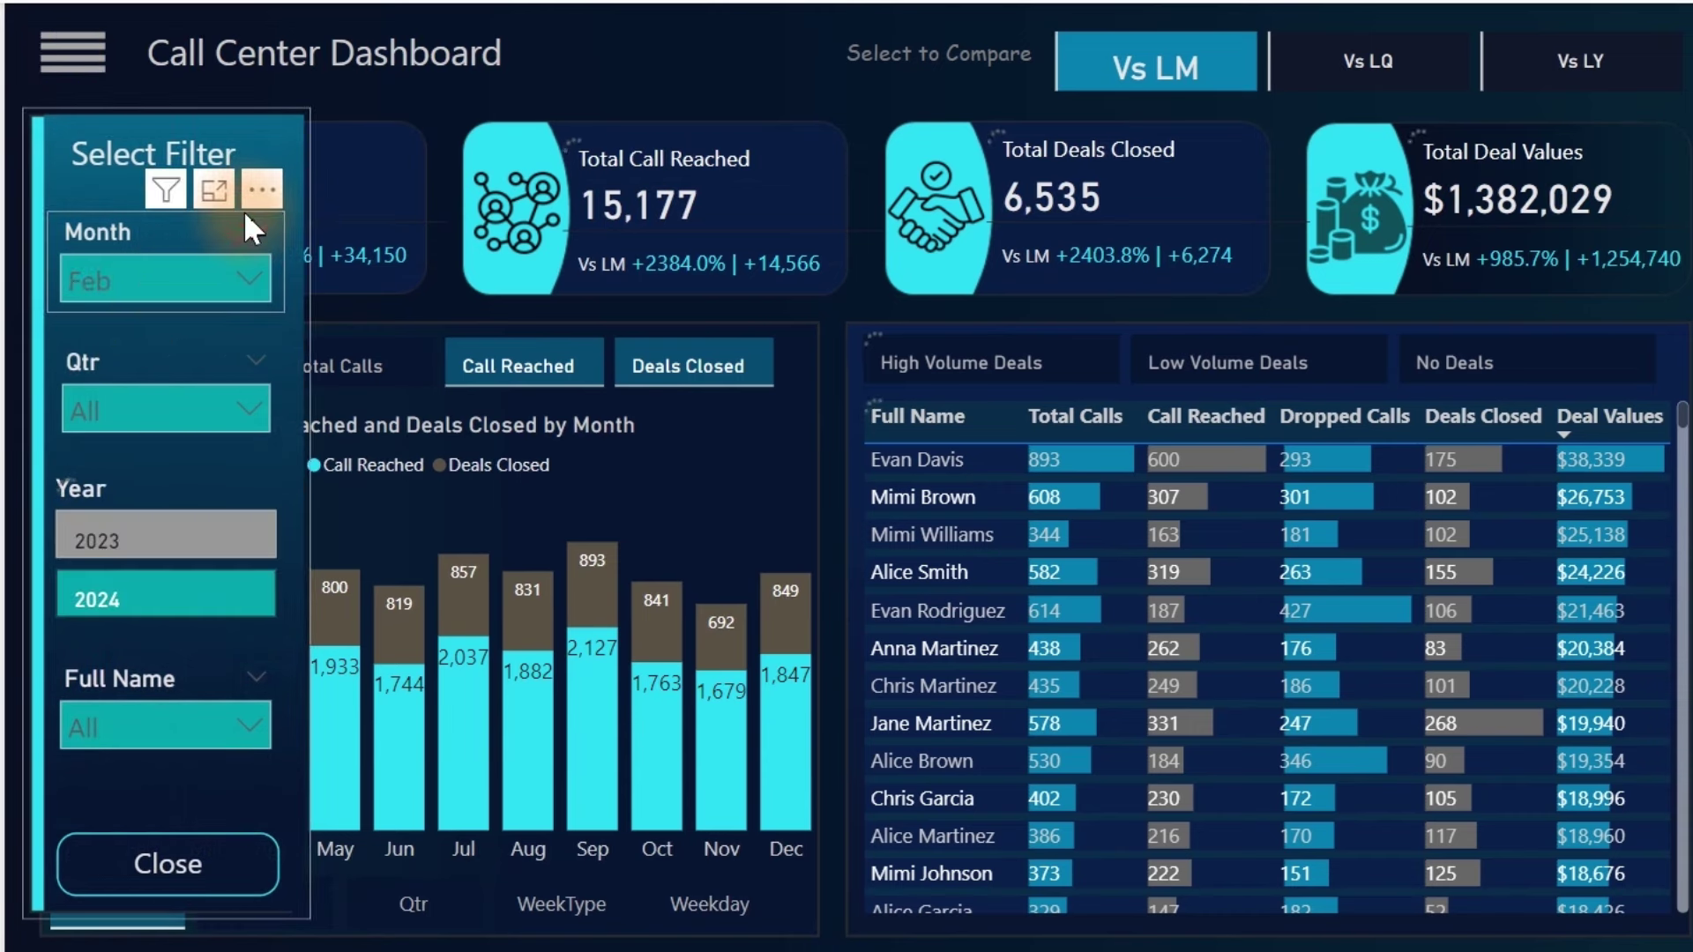
click(168, 560)
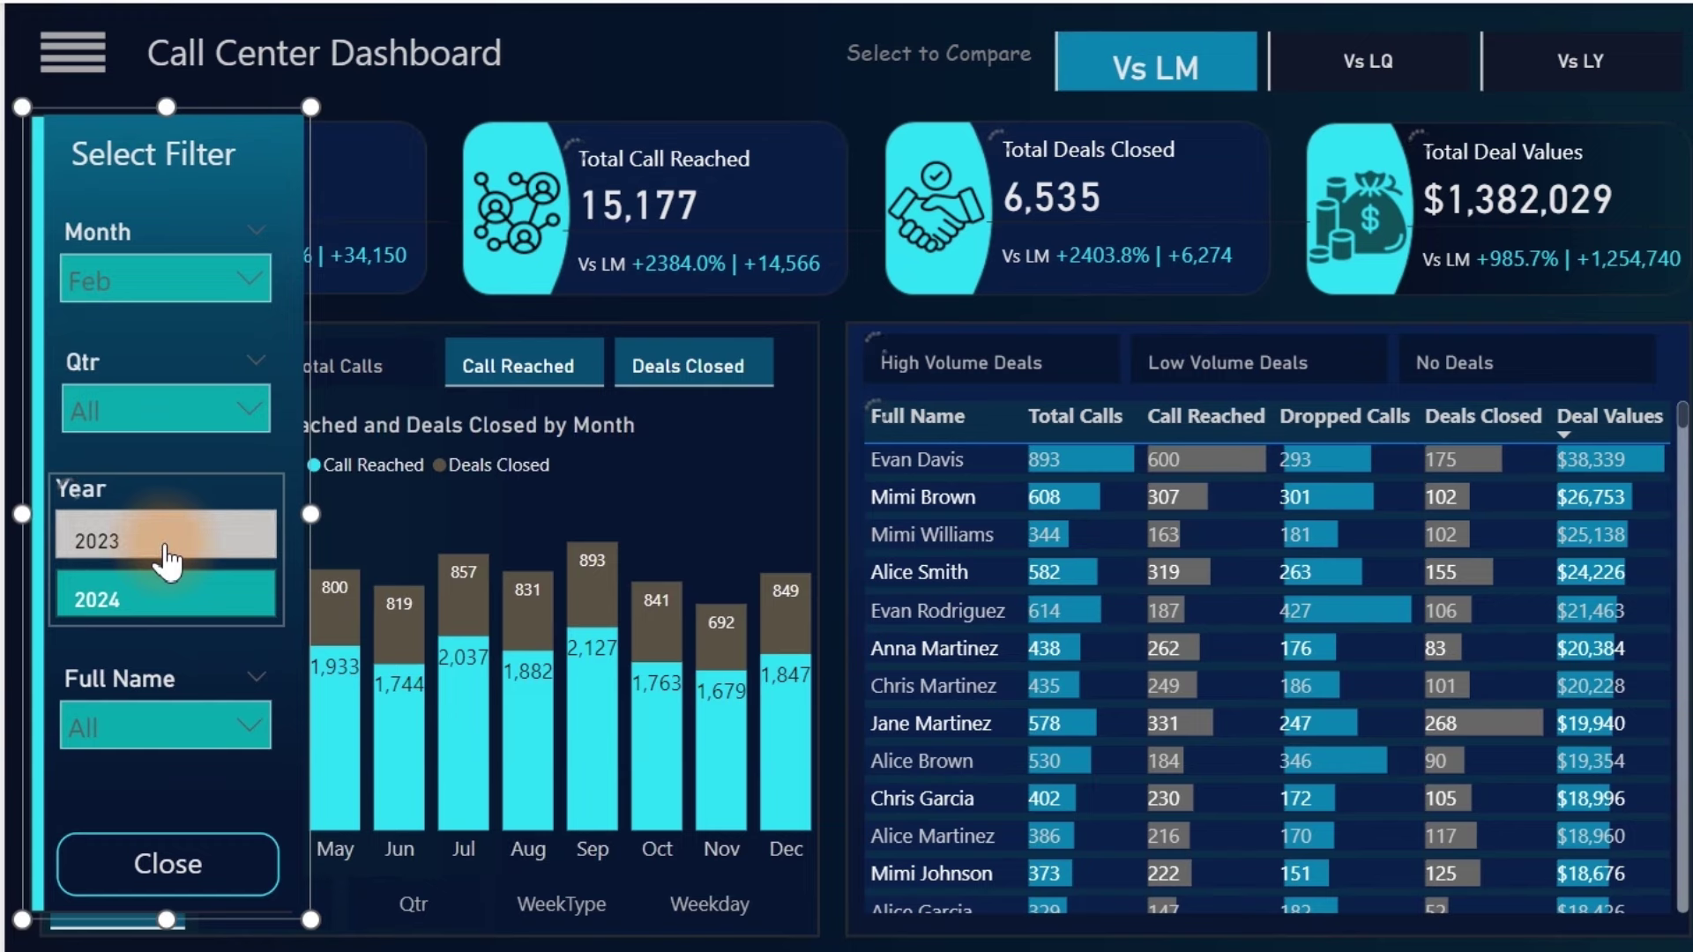
click(110, 555)
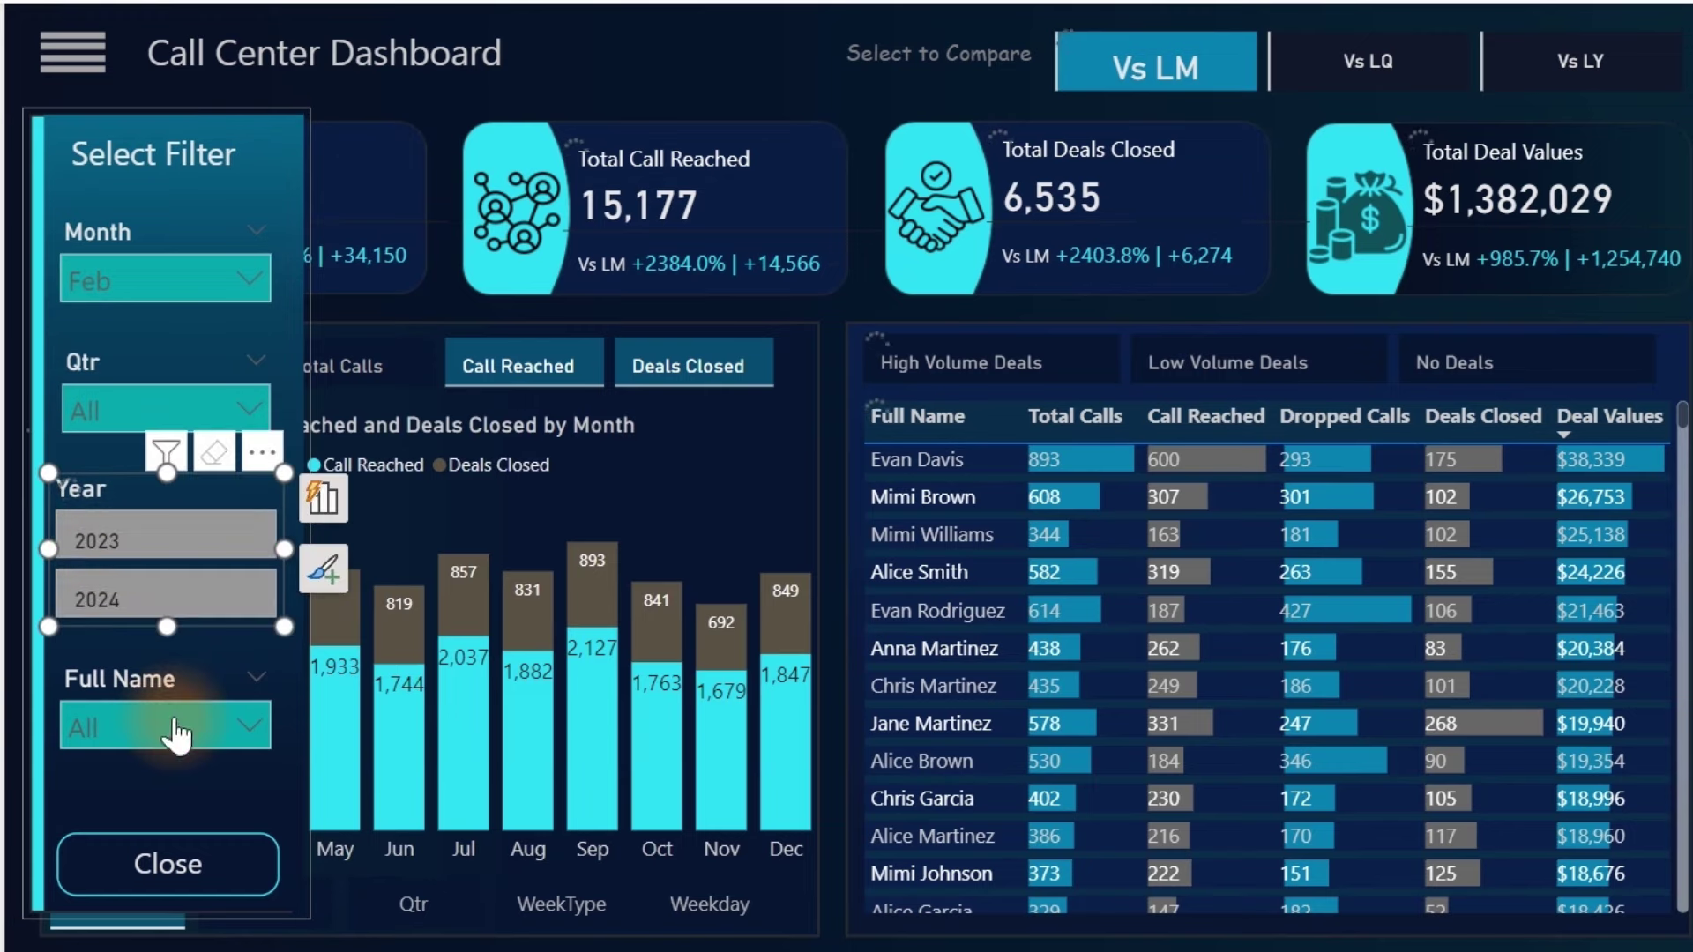
click(167, 868)
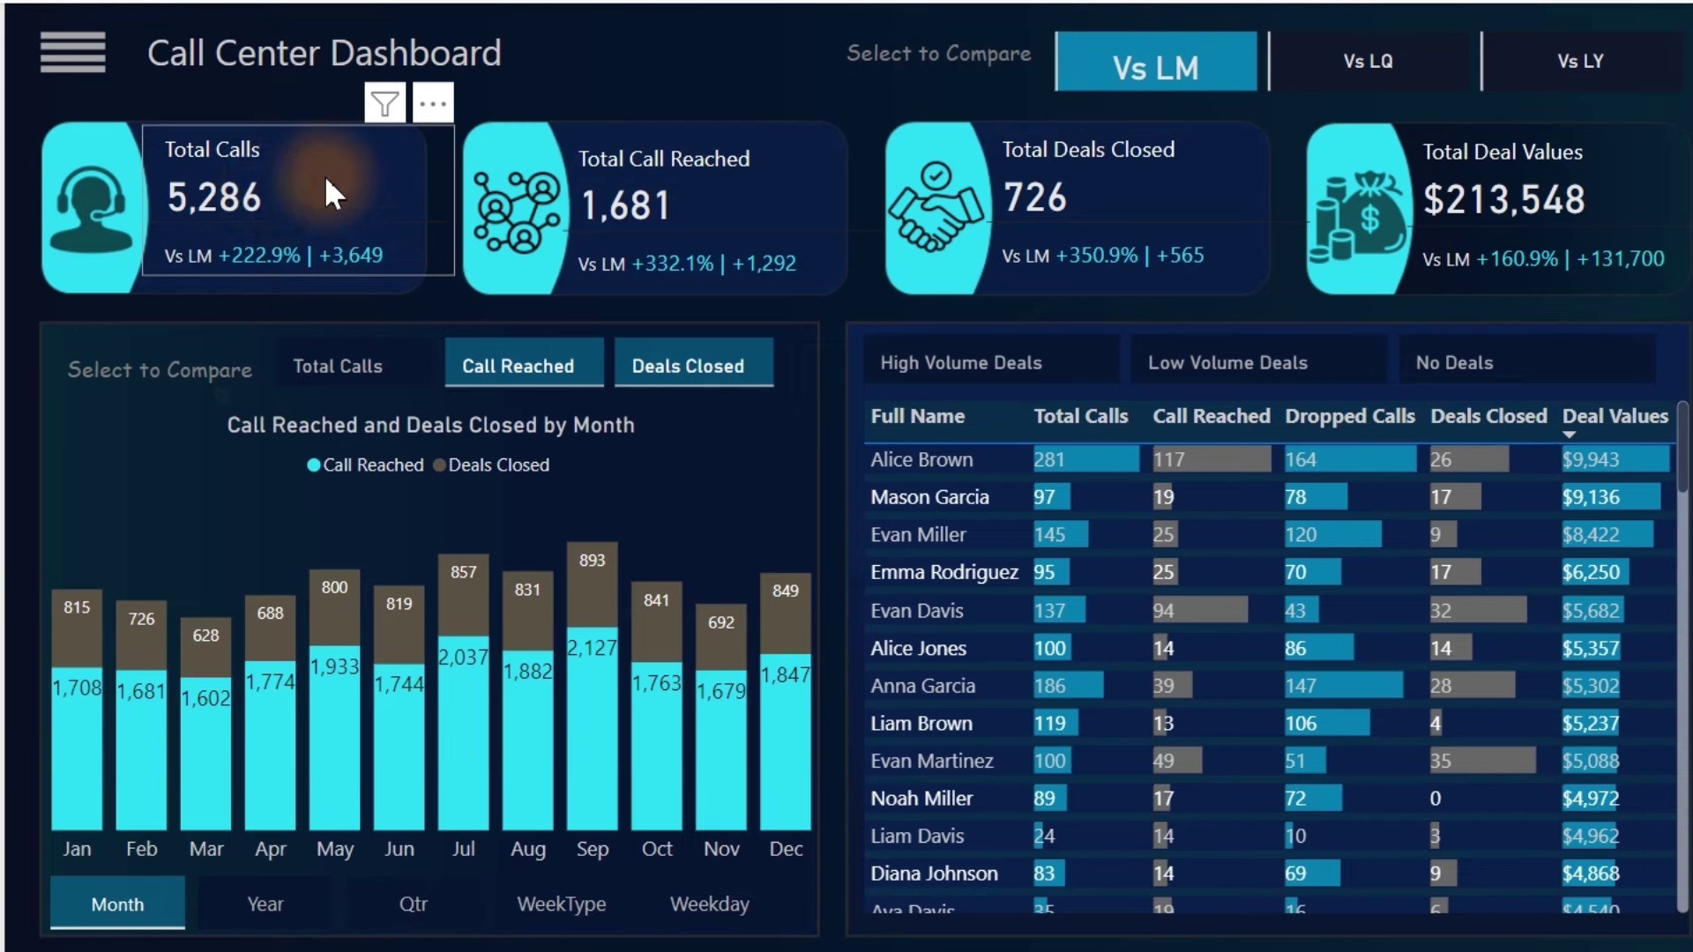
Step: Filter the Call Center Dashboard to Mar 2023 and close the filter pane
click(65, 57)
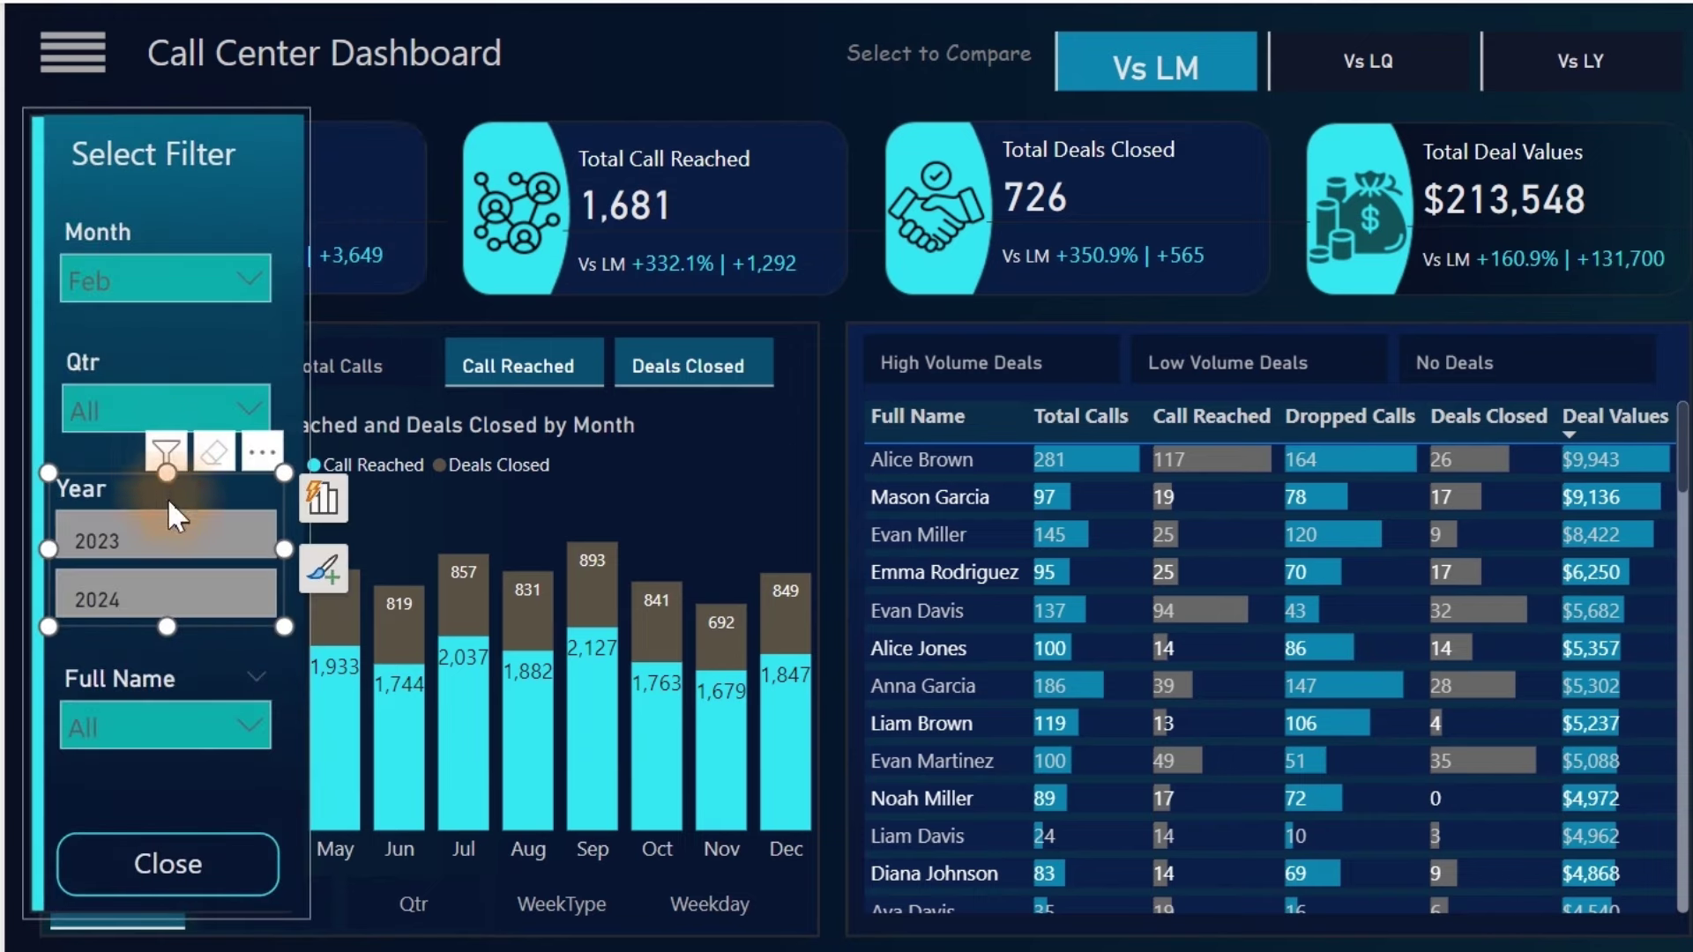
click(167, 548)
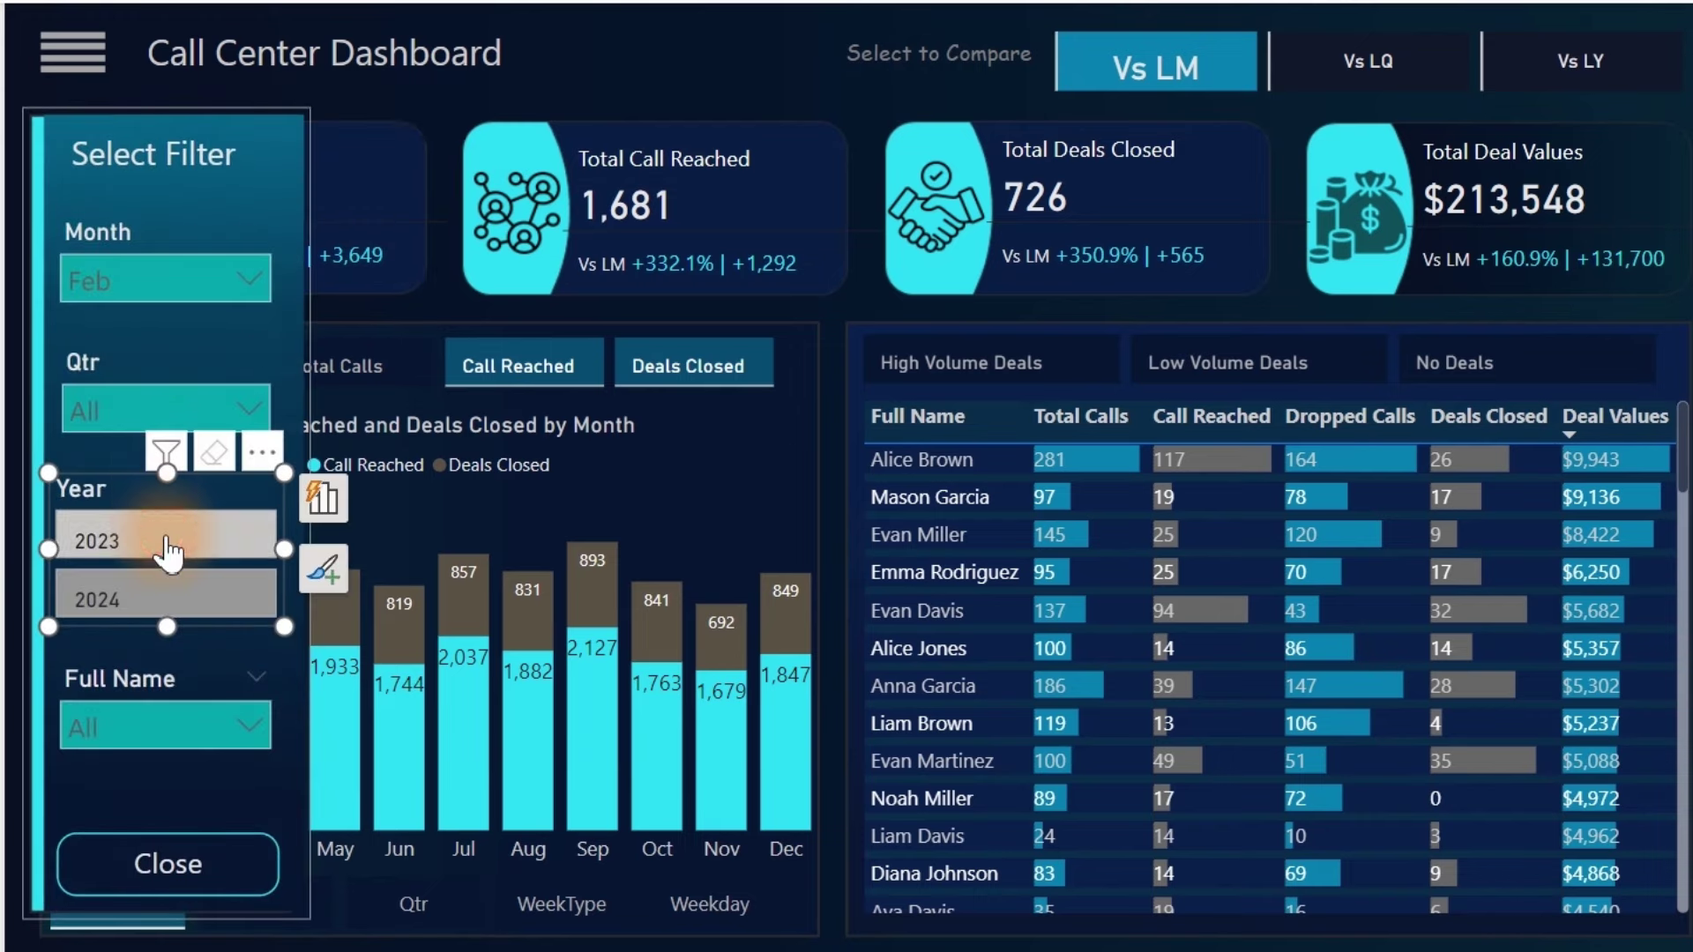
click(220, 282)
click(132, 424)
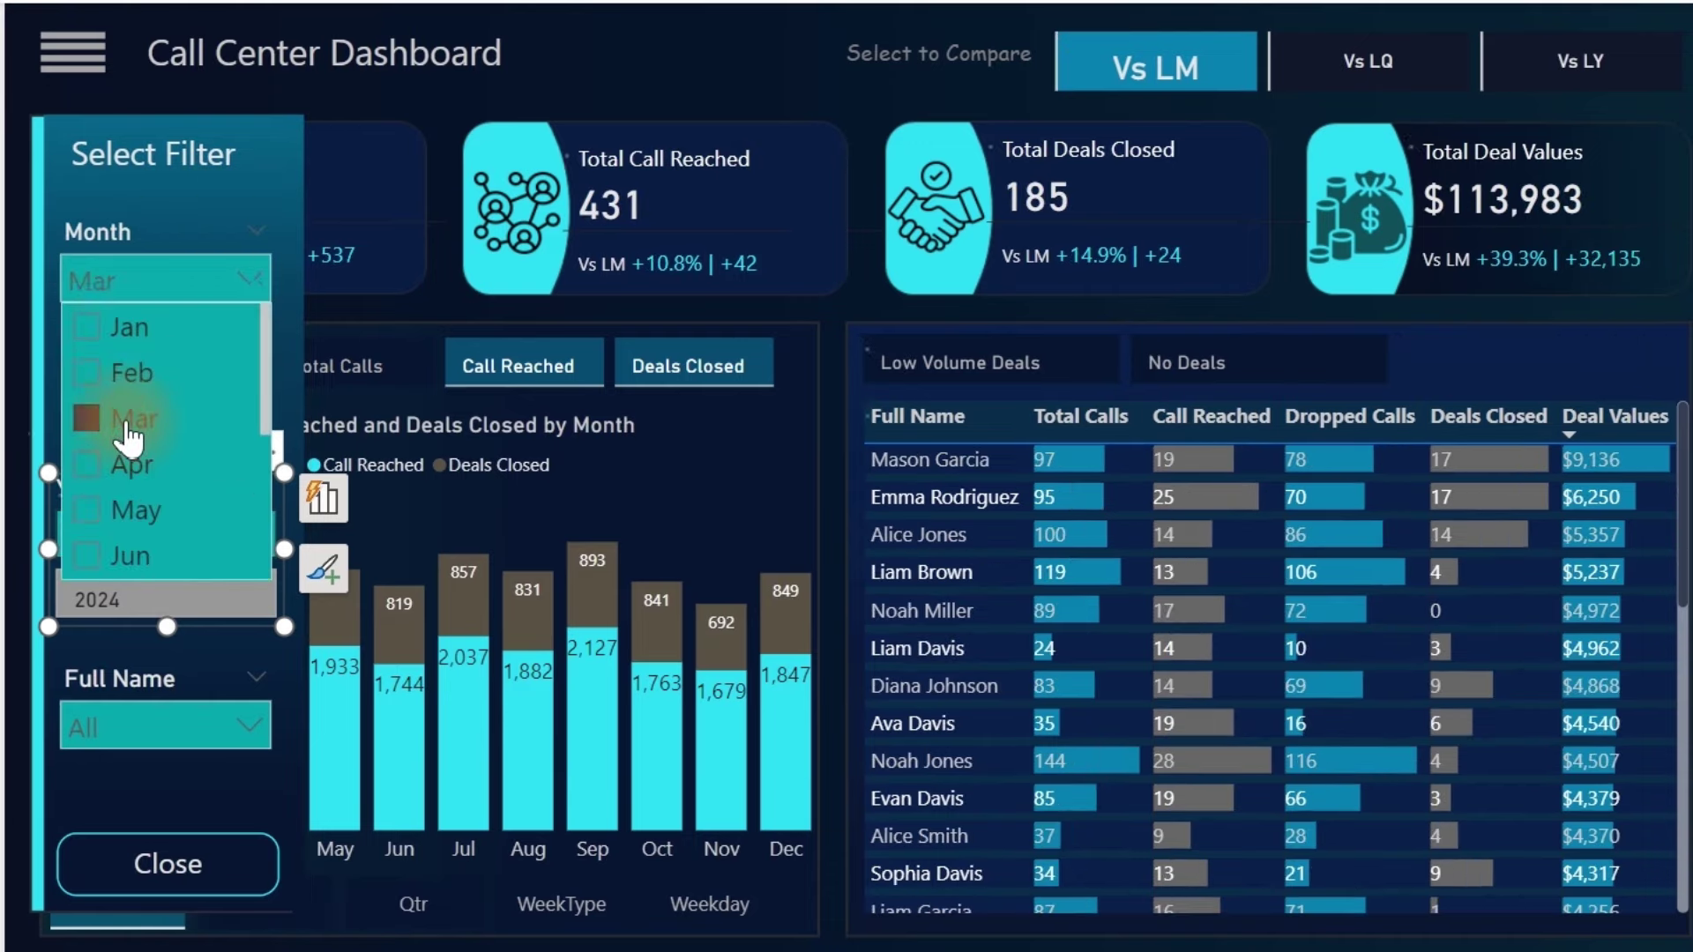
click(75, 84)
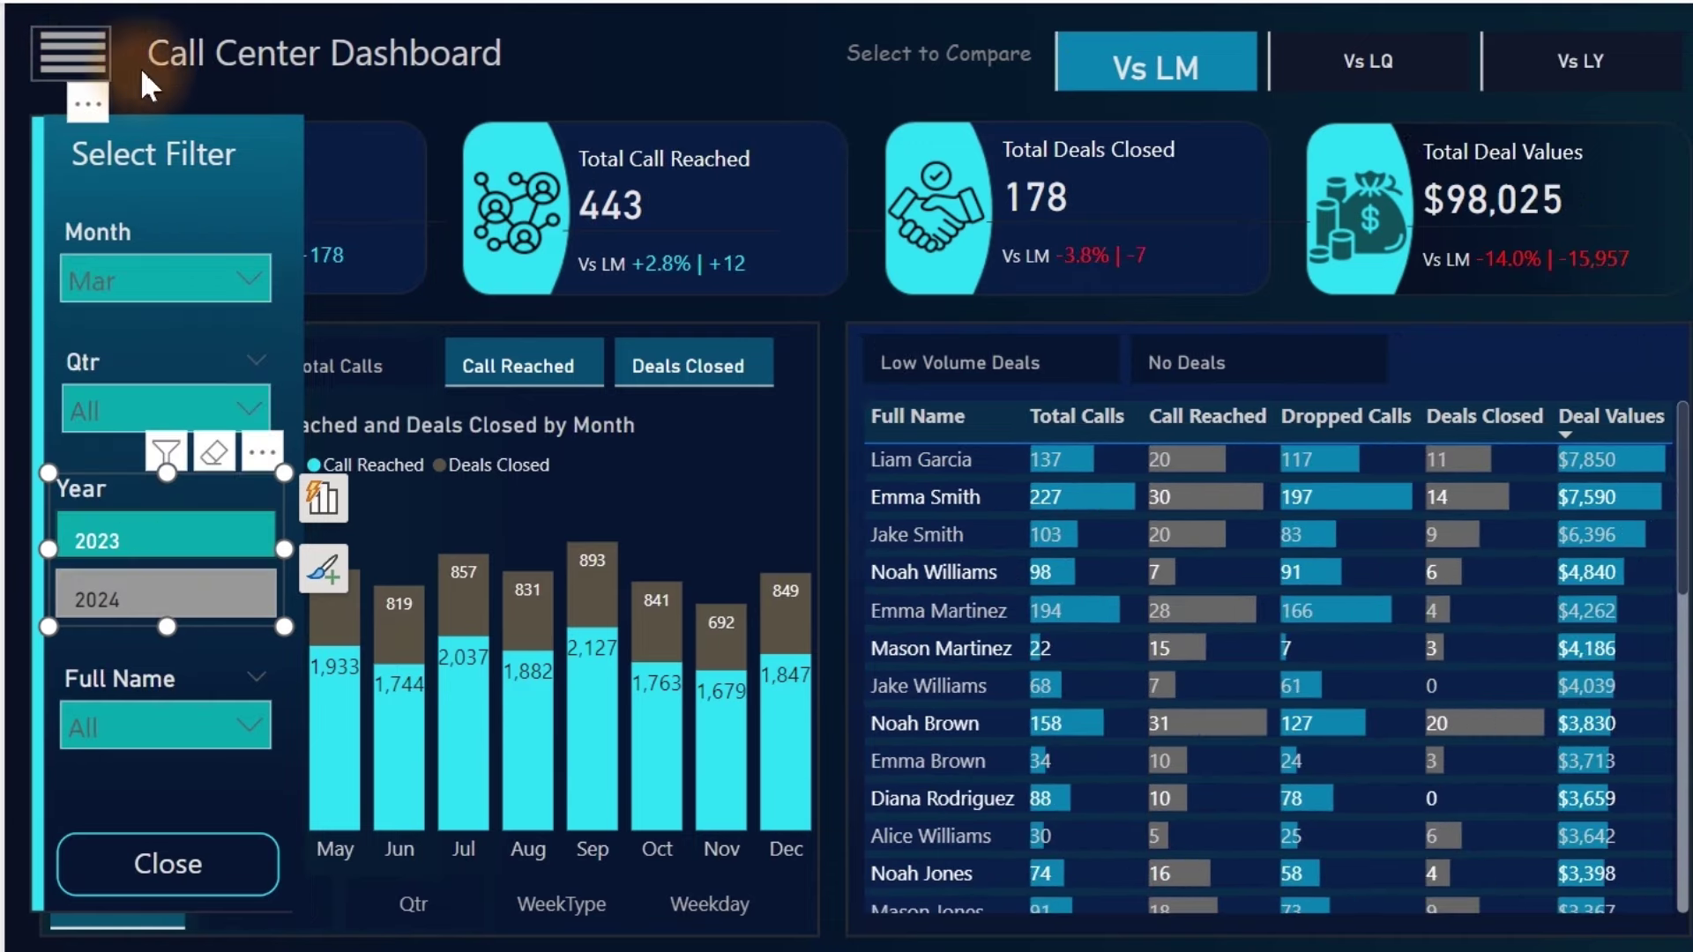
click(164, 864)
ctrl+click(168, 895)
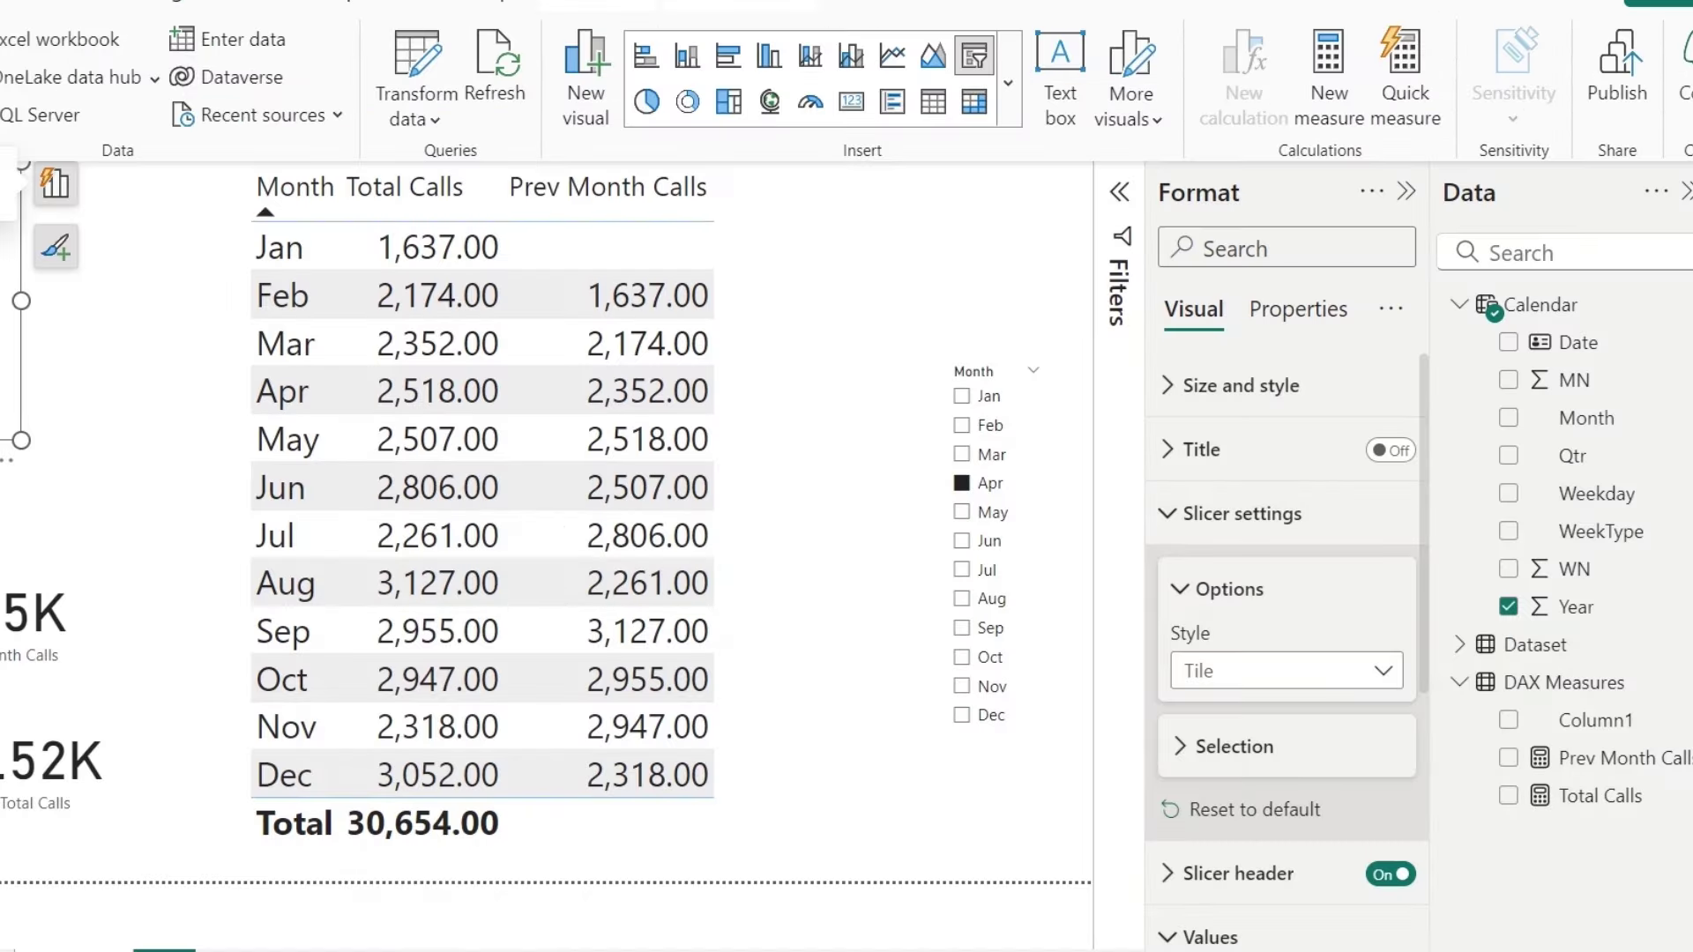
Step: Create a new measure in the DAX Measures table and name it Call vs LM
click(1584, 803)
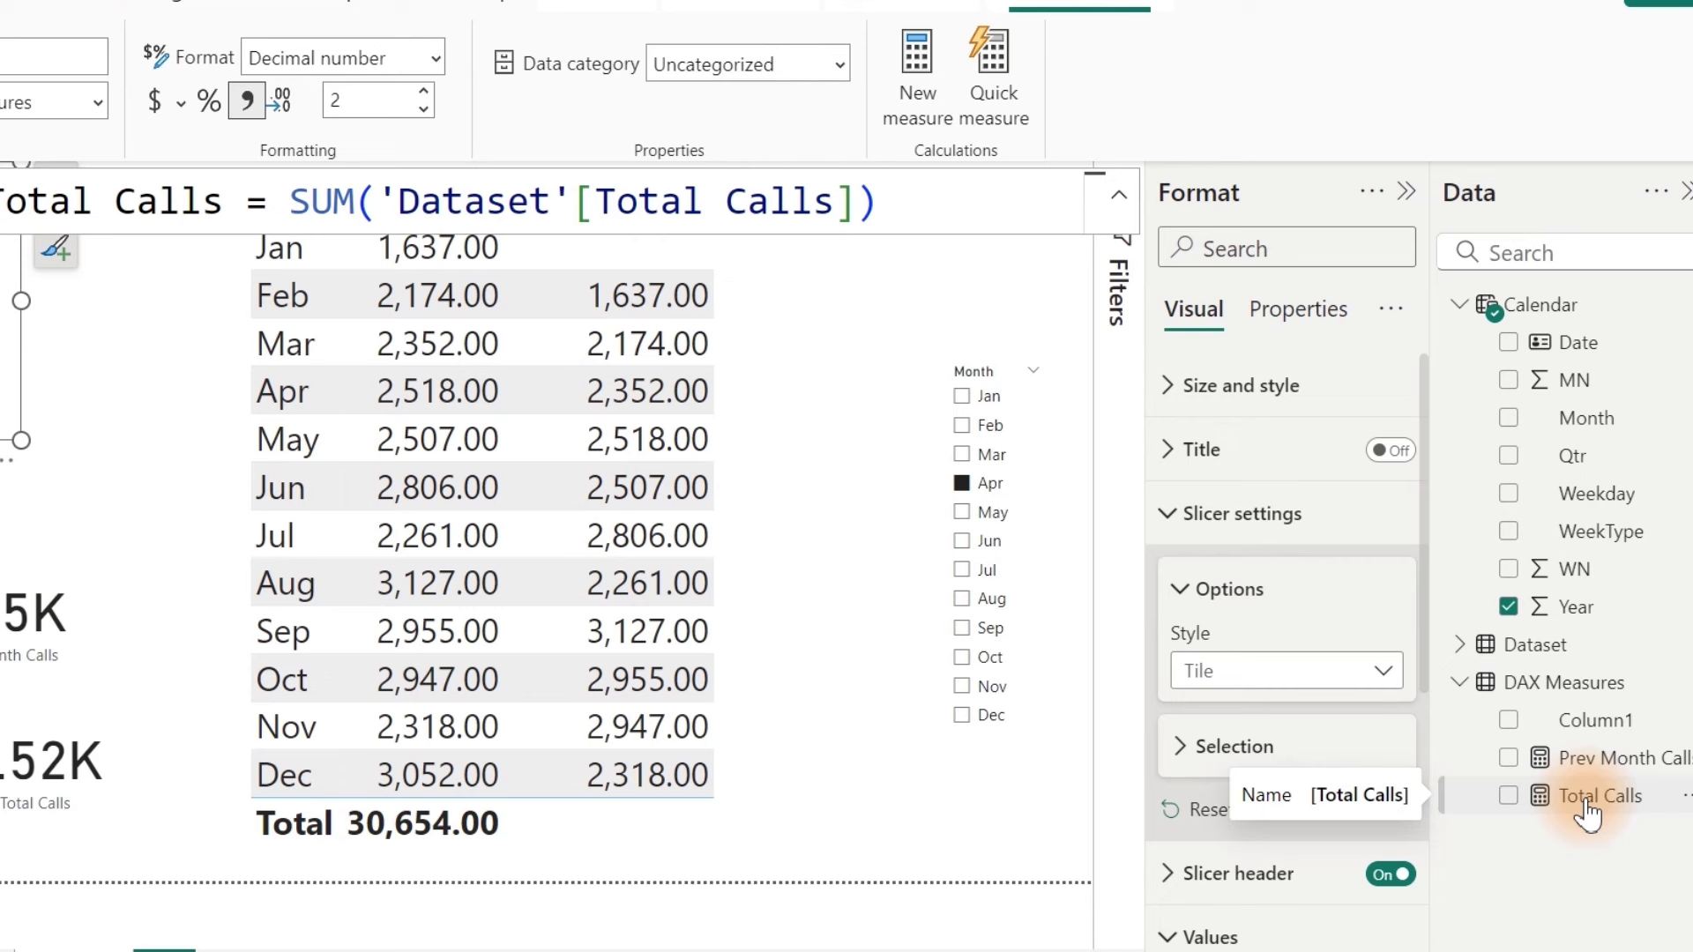
right_click(1587, 810)
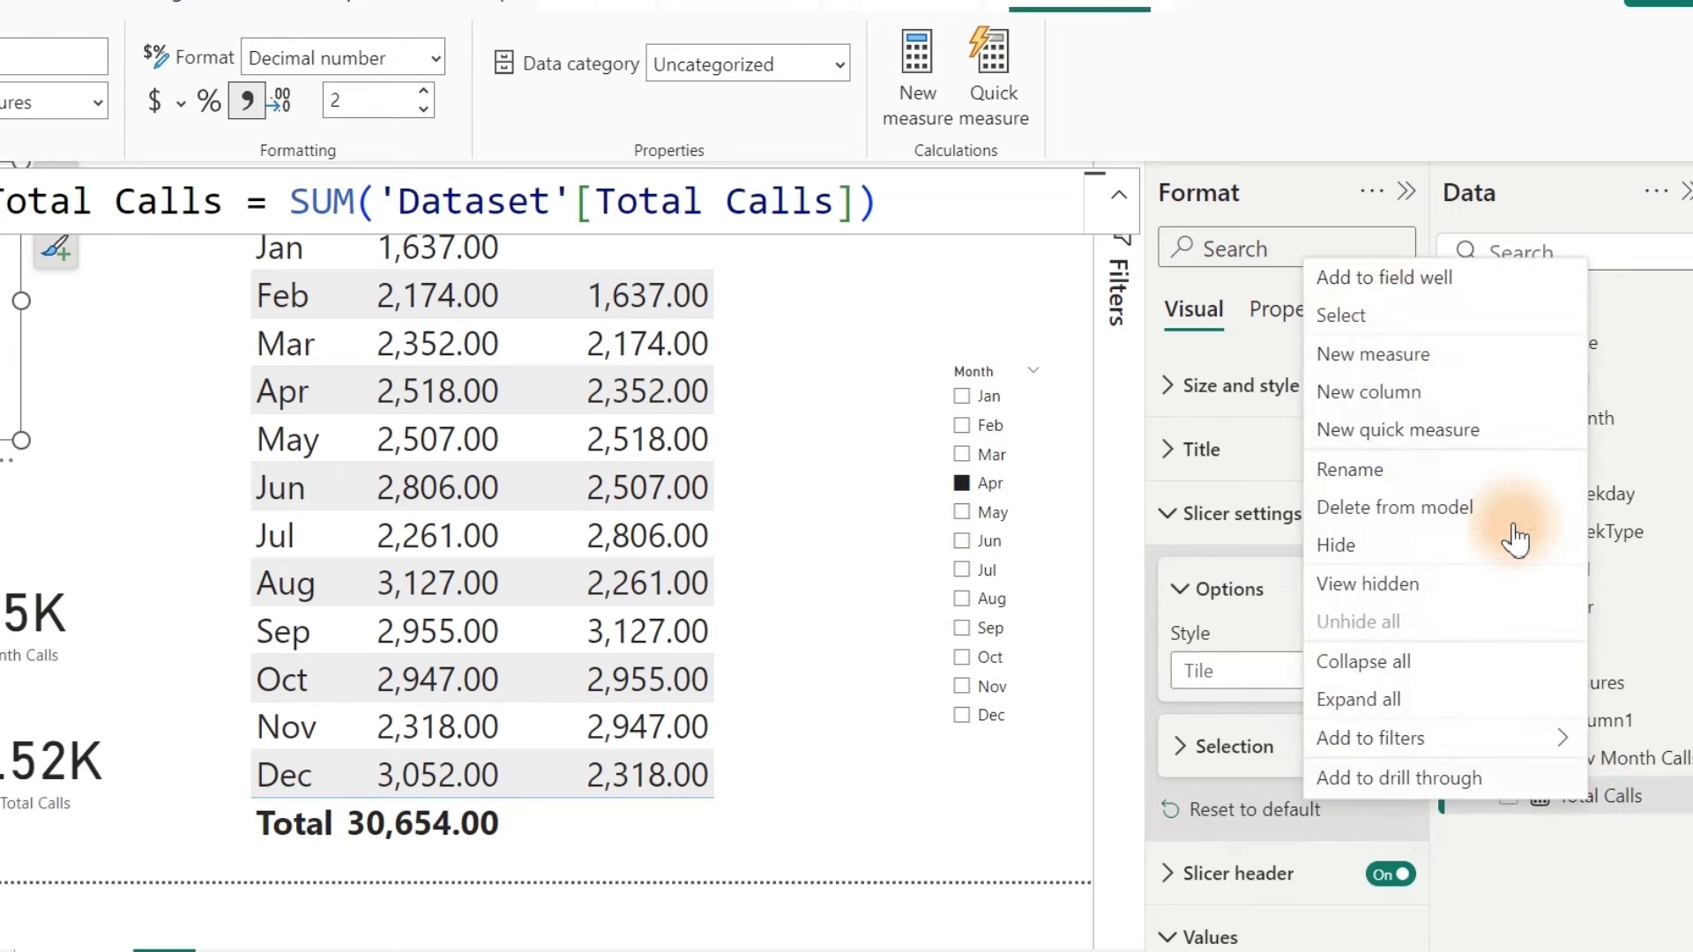
click(1395, 355)
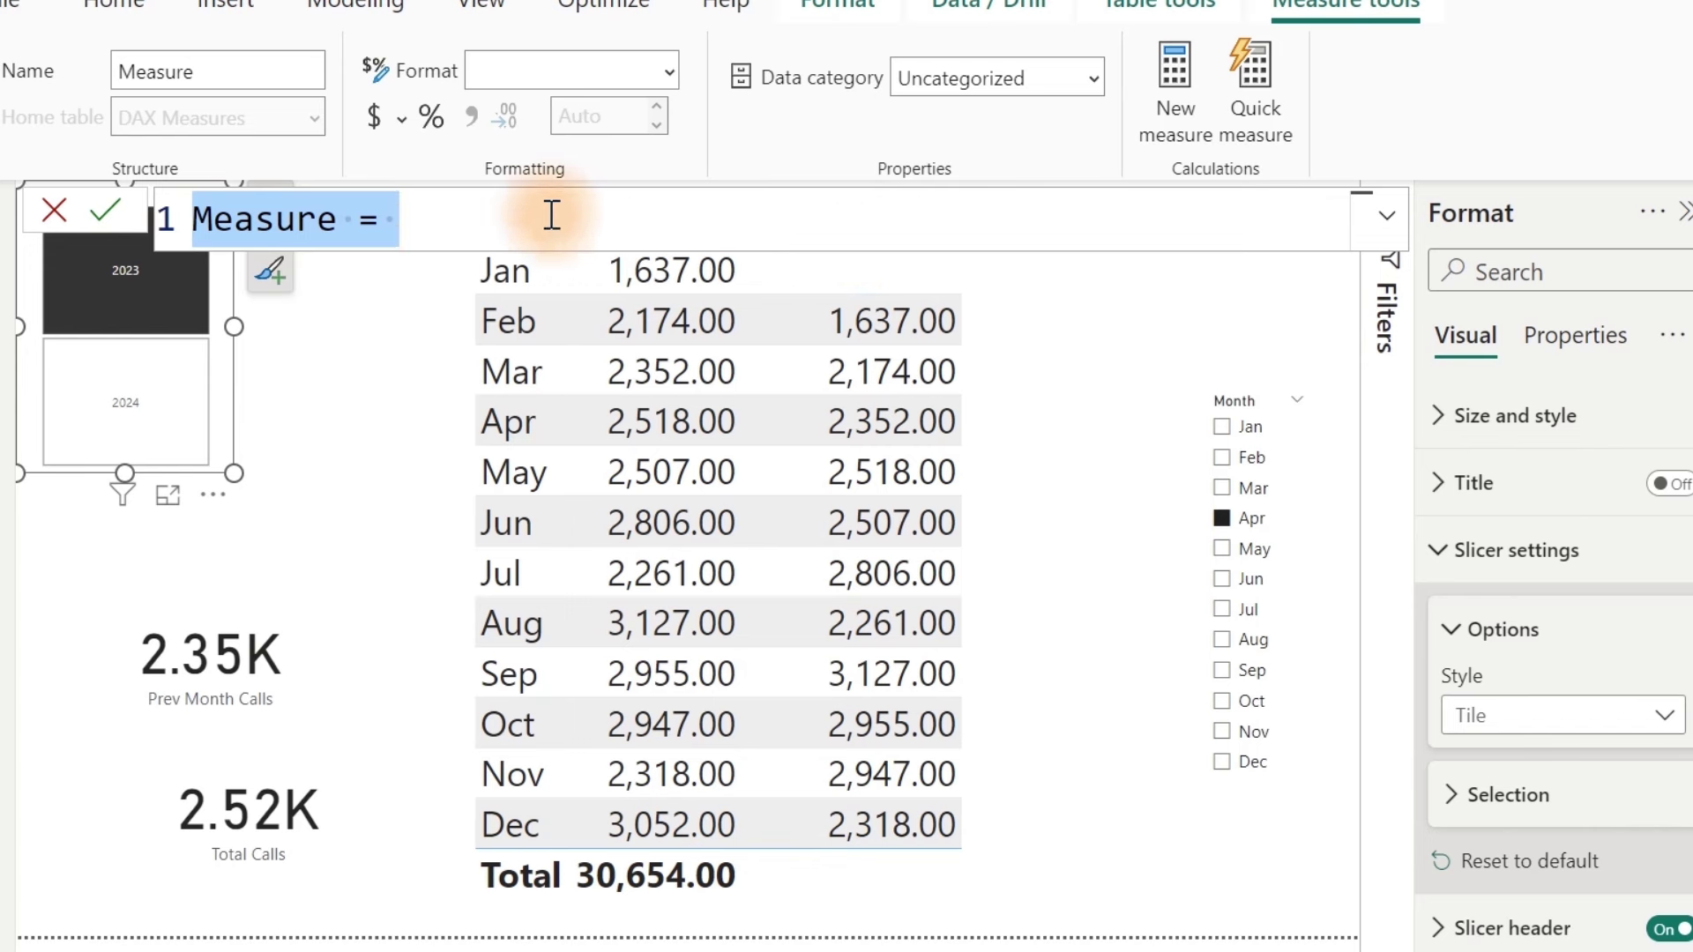
text(a)
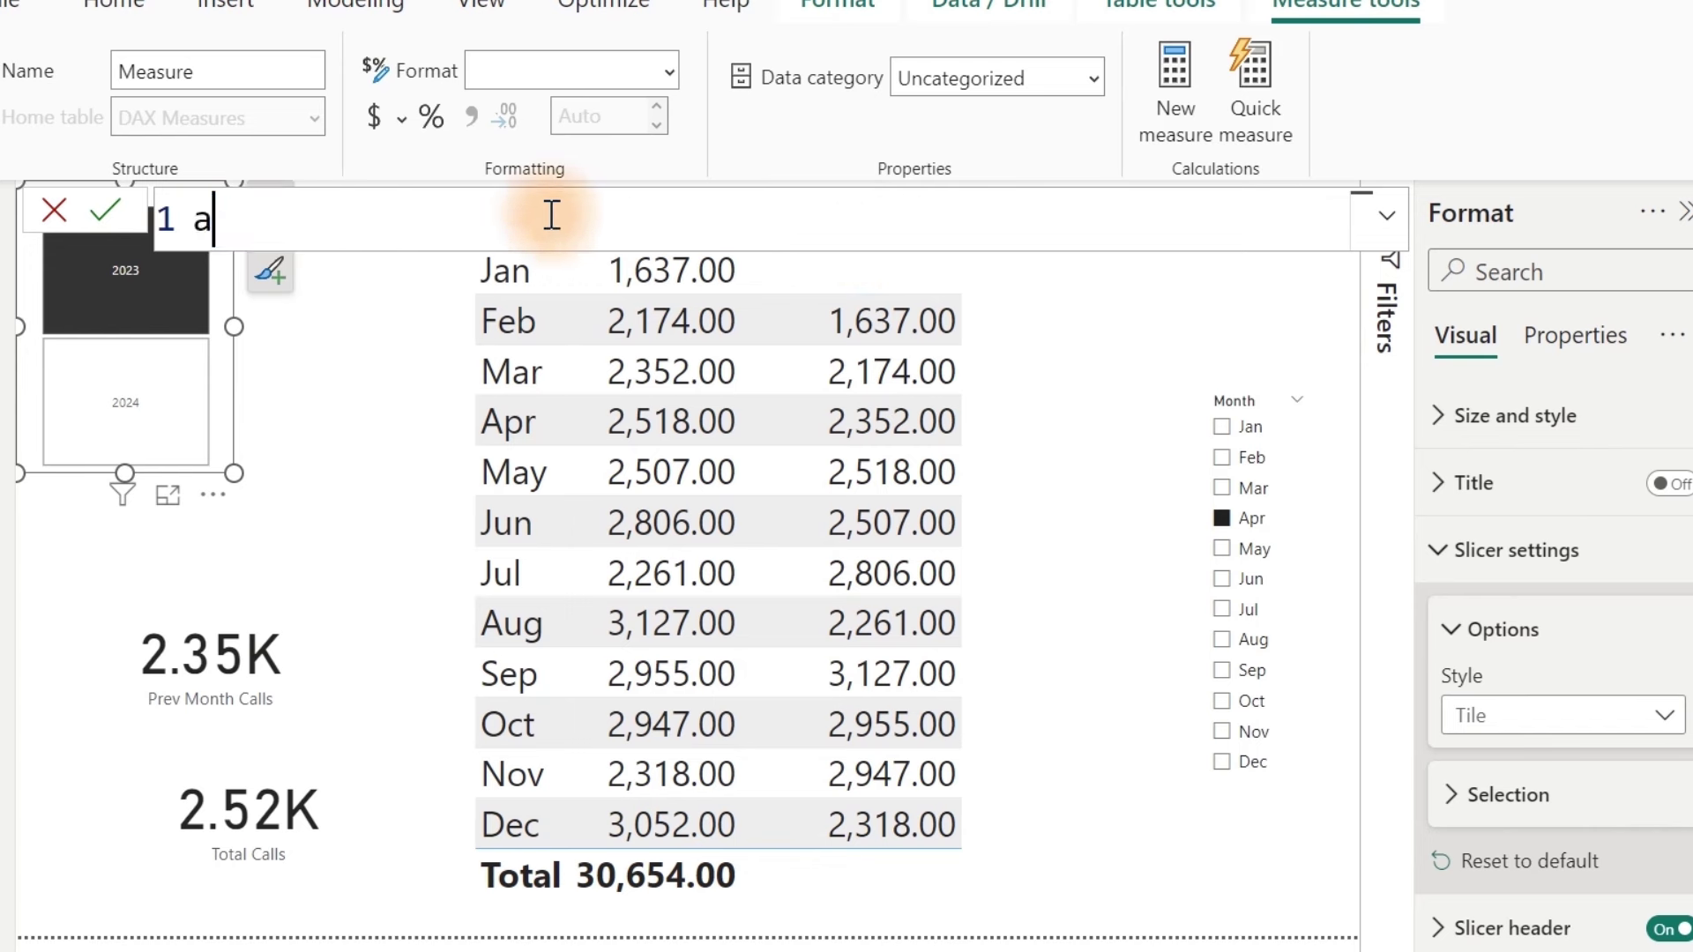
key(BackSpace)
text(Call )
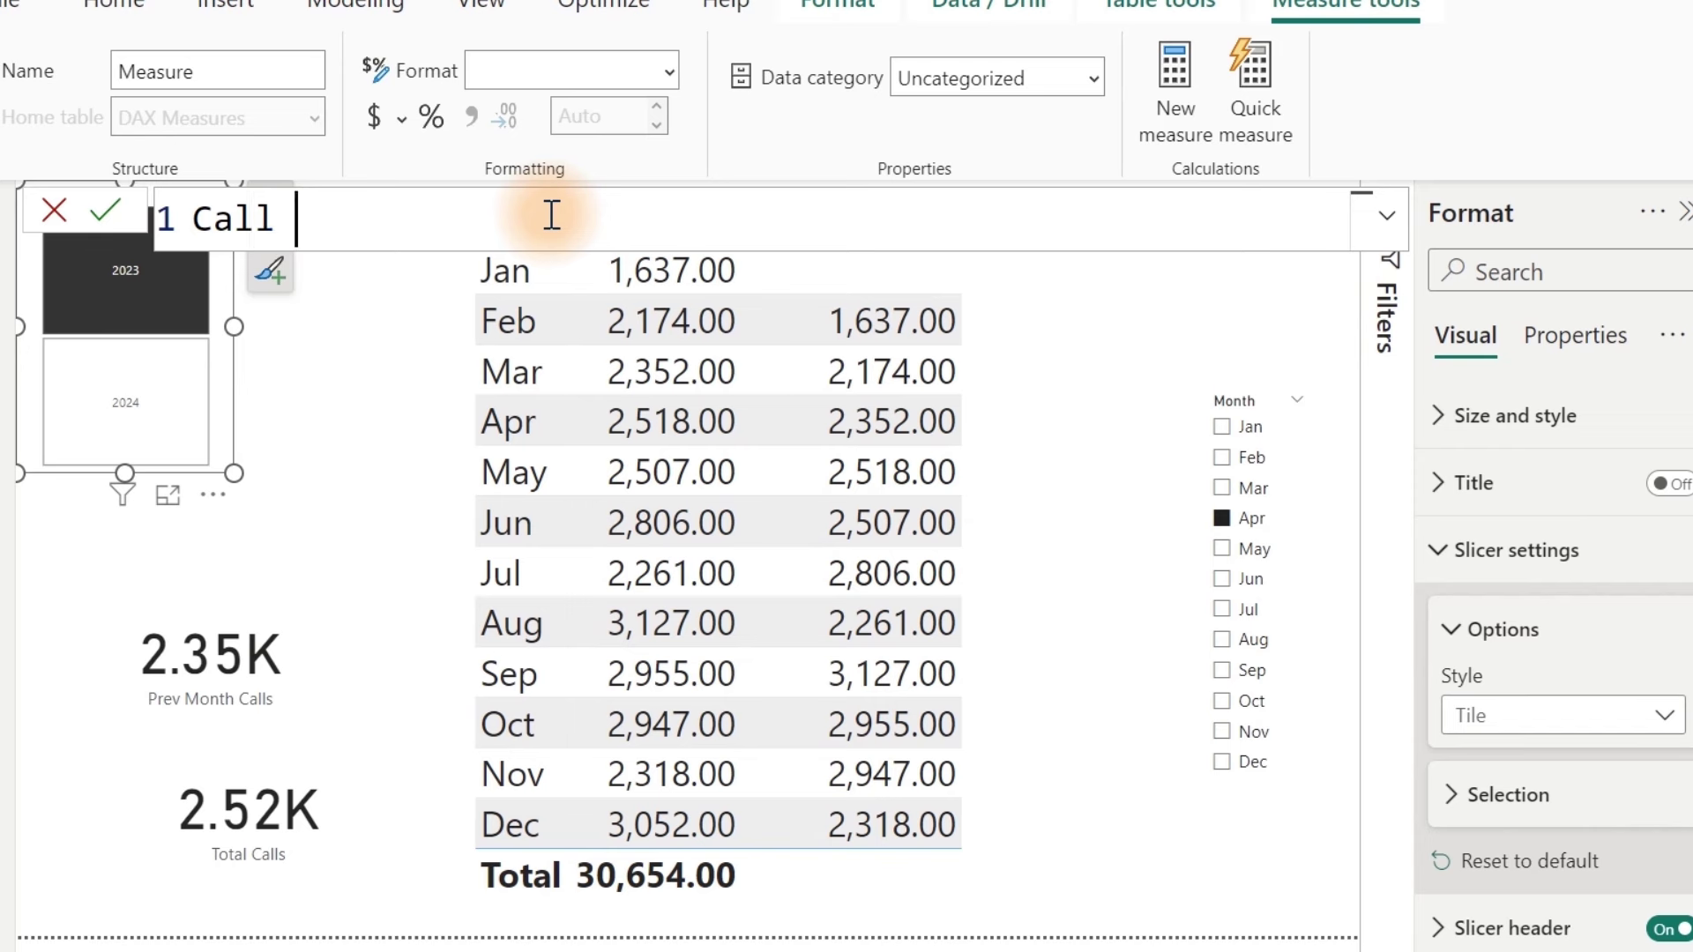
text(vs LM =)
key(shift+Return)
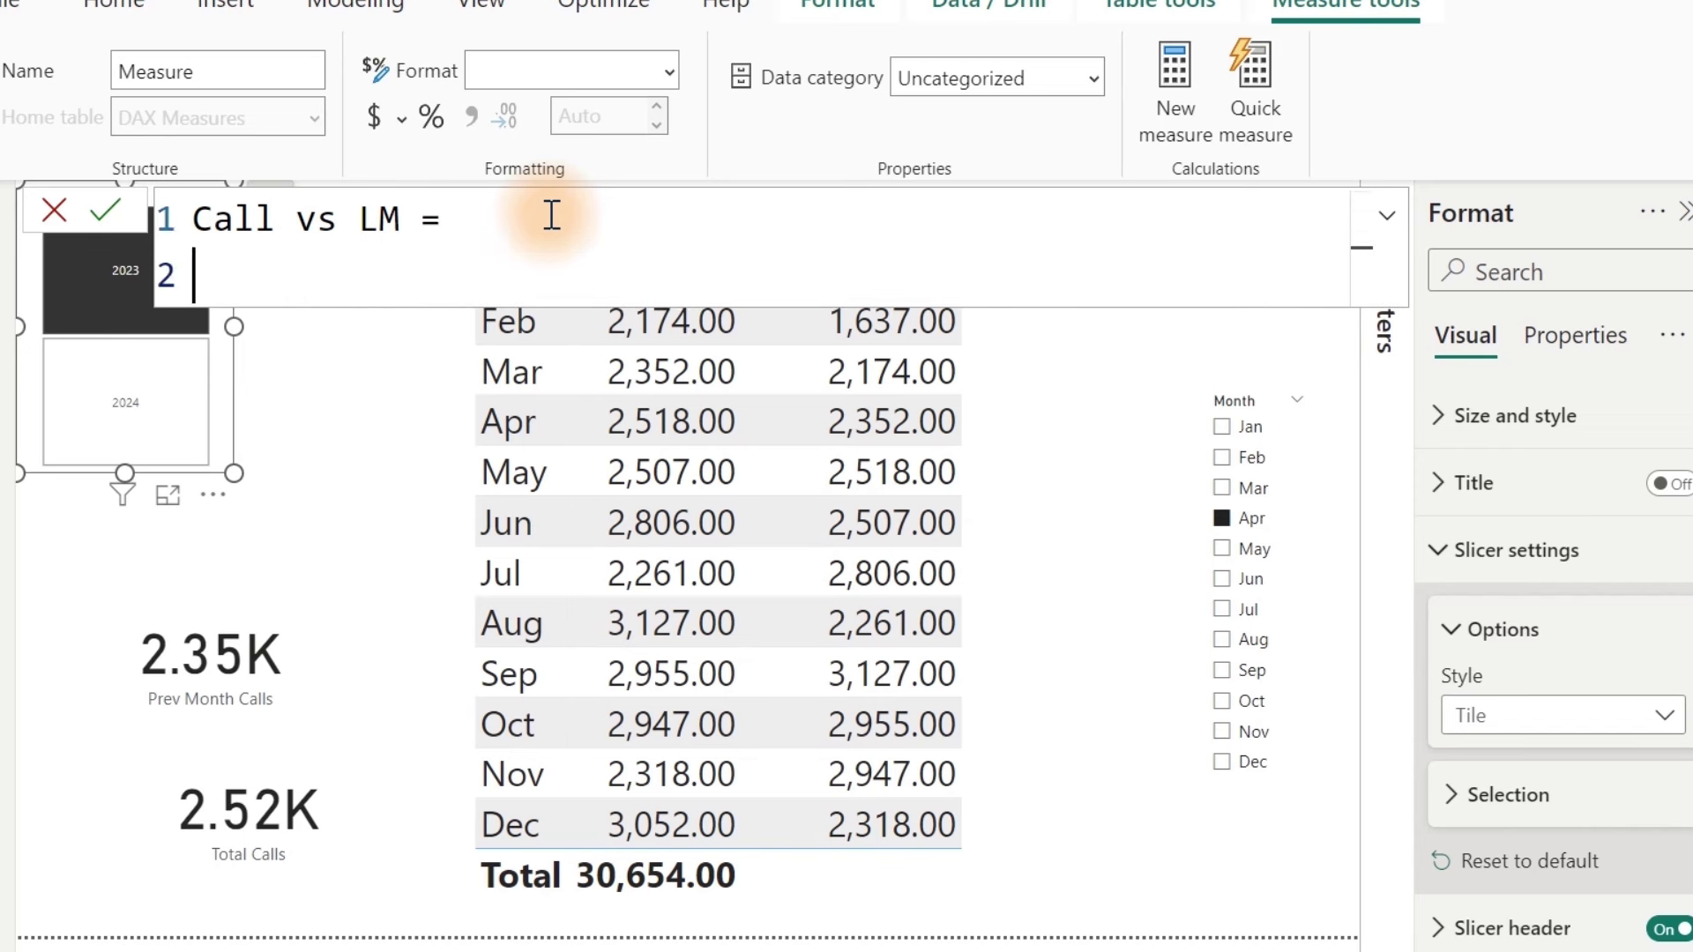
Step: Declare a variable named _ValuesDifference on an indented line of the Call vs LM measure
key(Tab)
text(var)
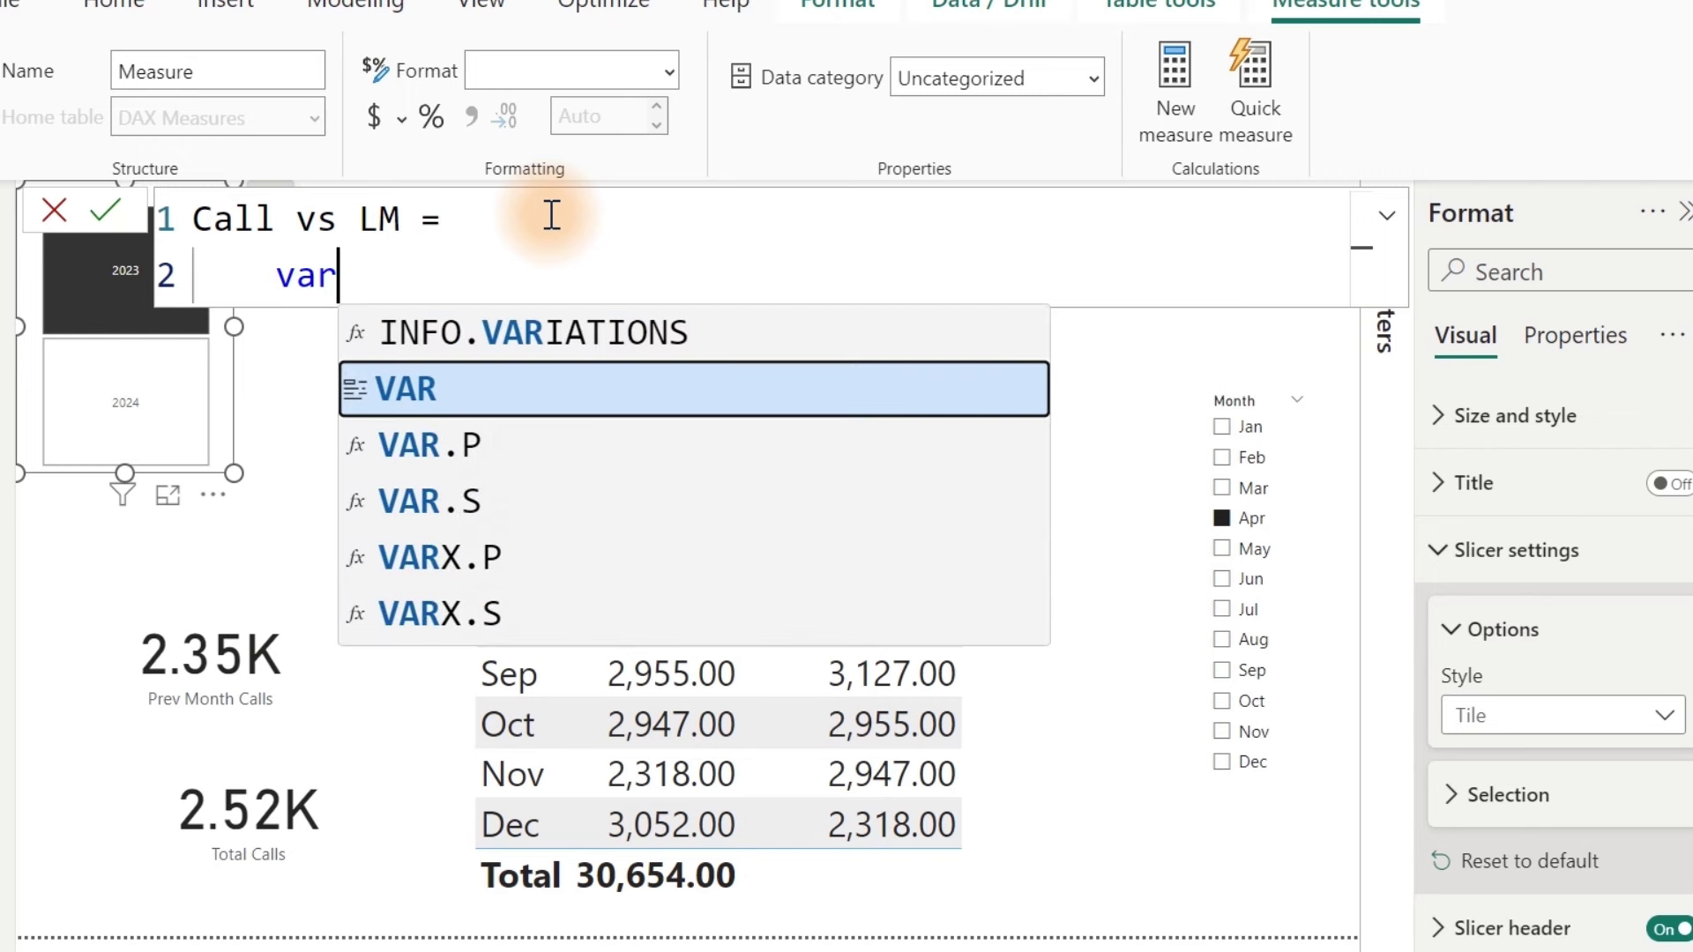
key(Tab)
text(_)
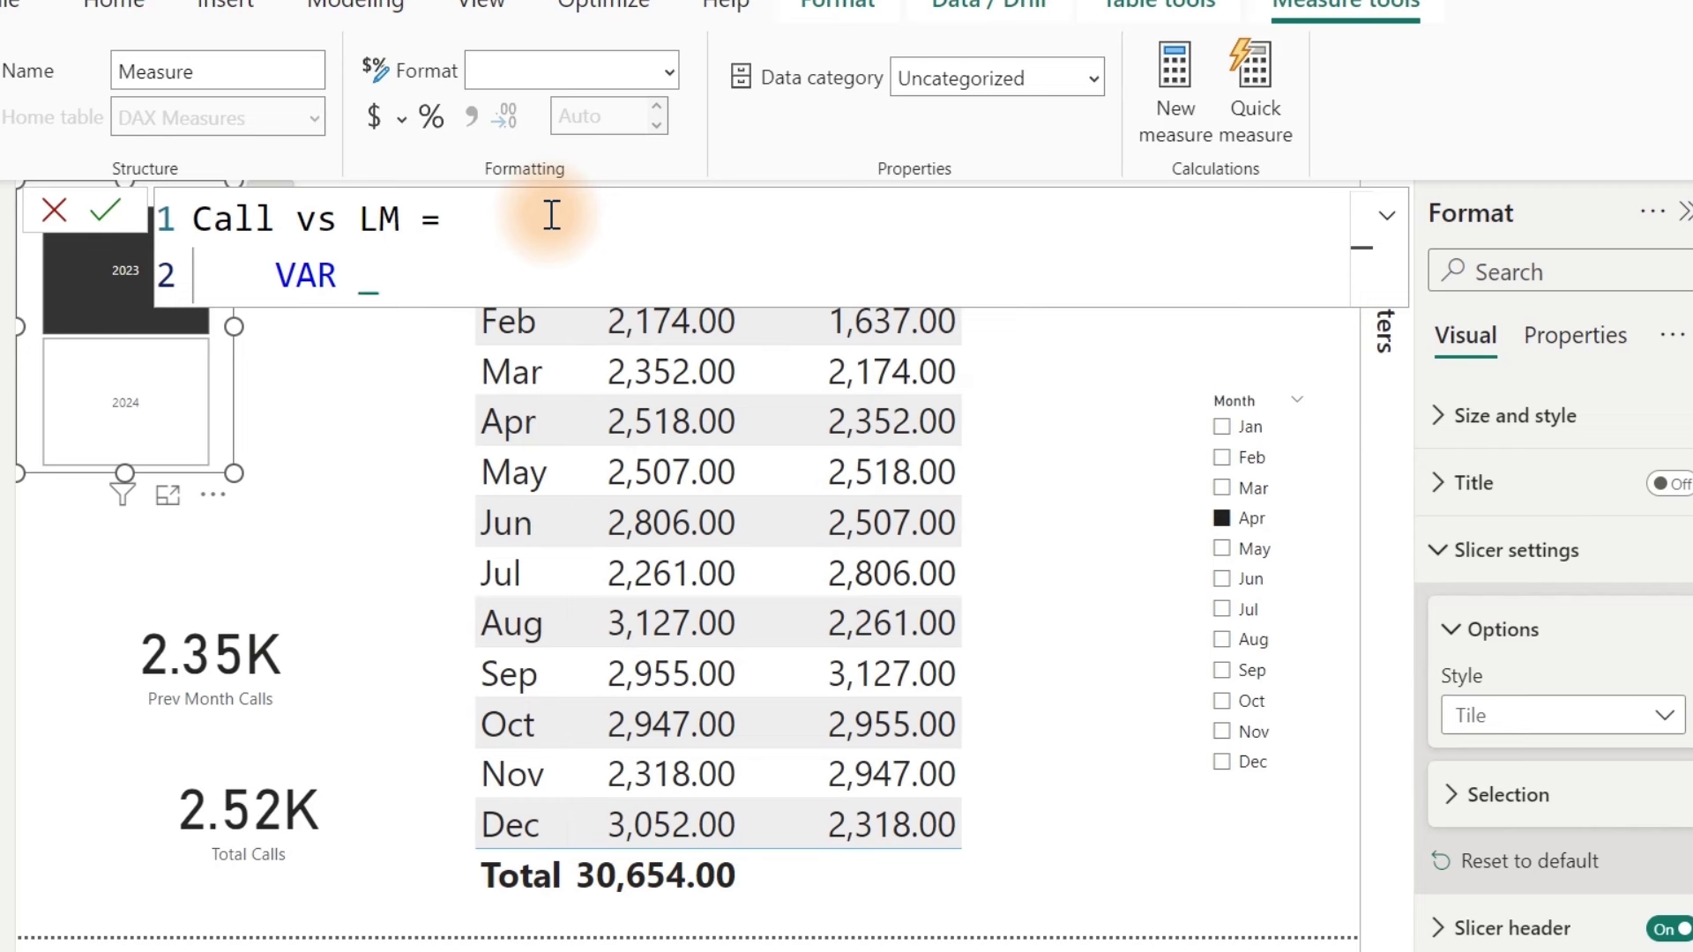
text(Values )
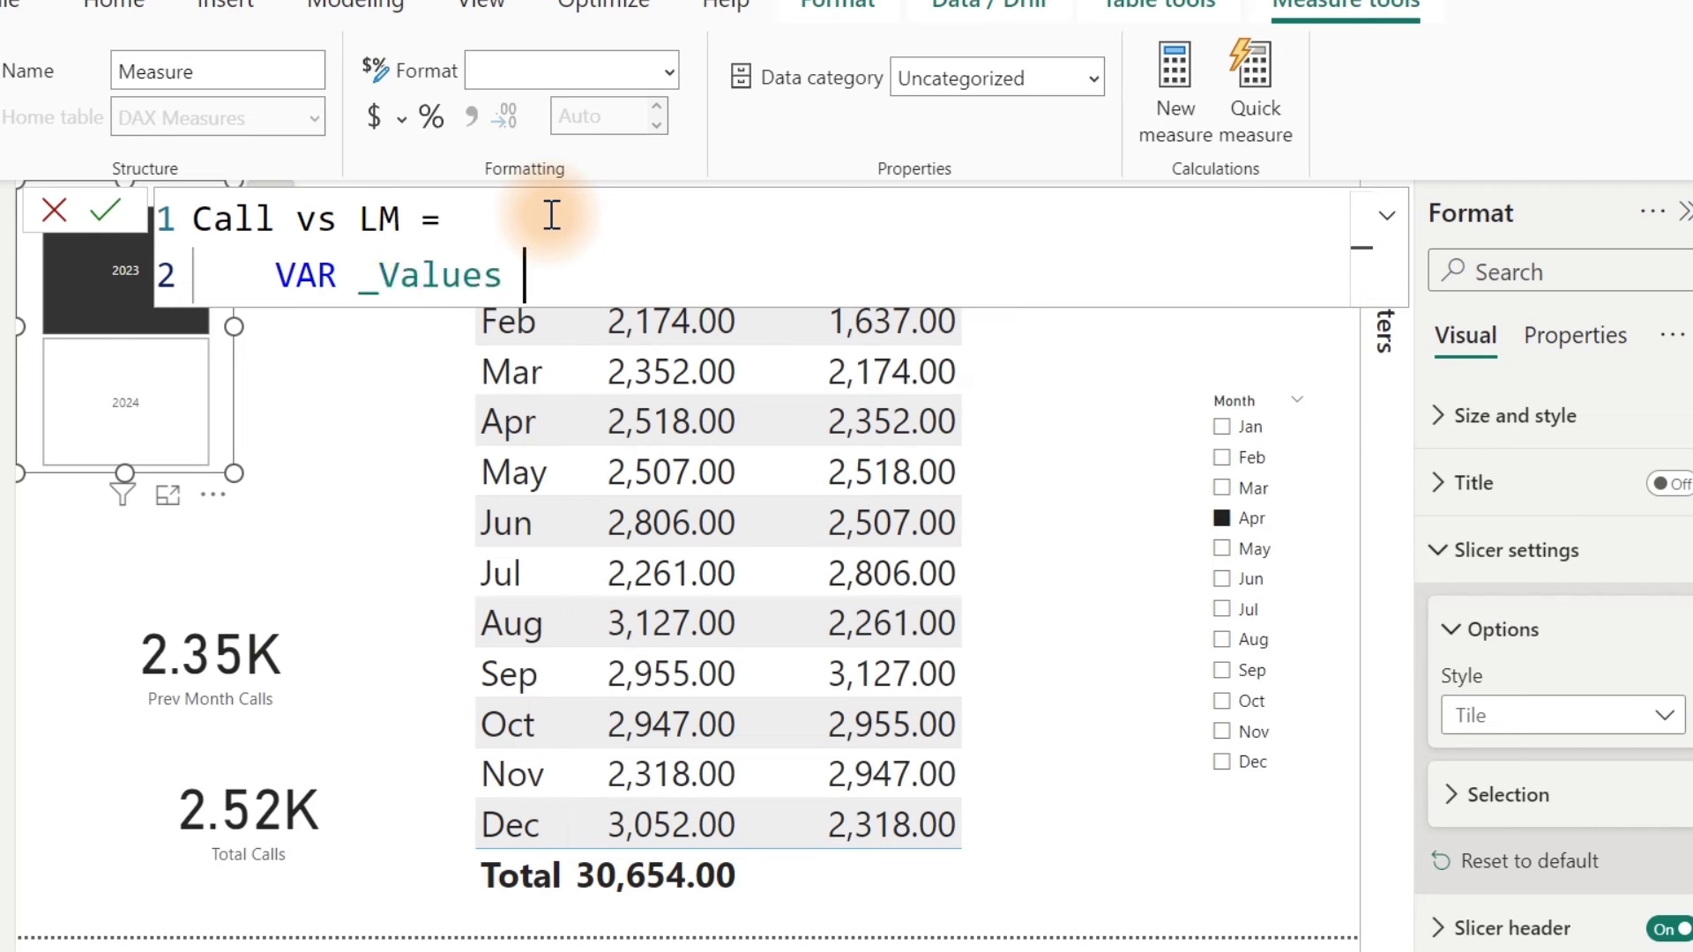
text(Differ)
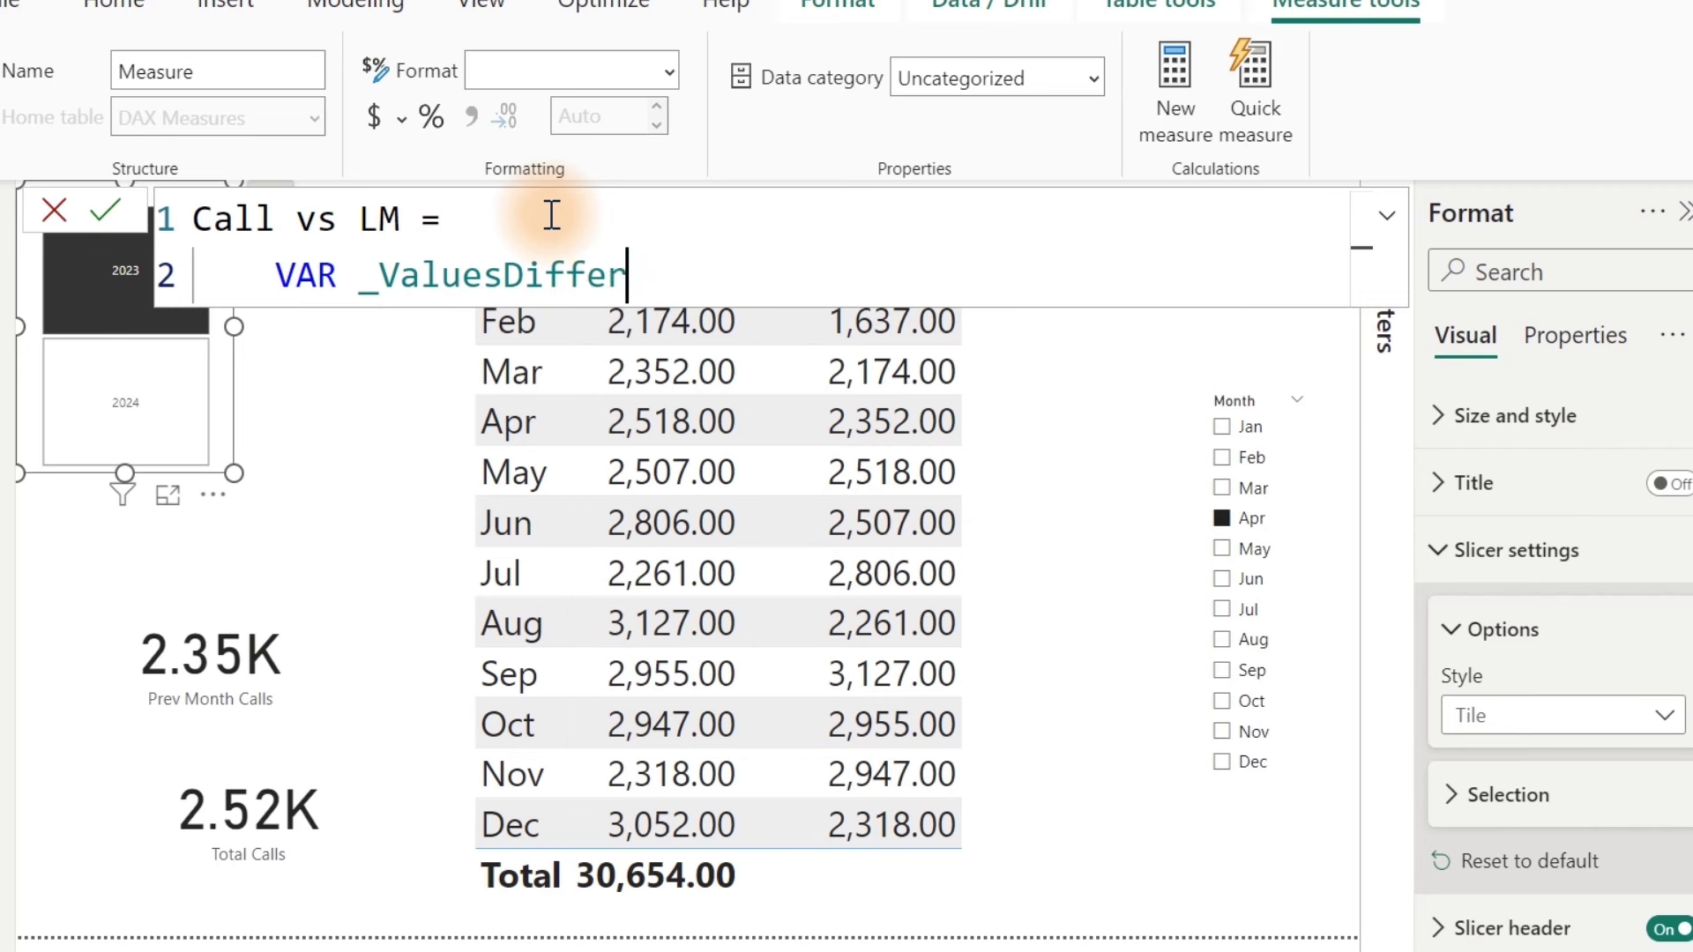
text(ence)
text(=)
key(Return)
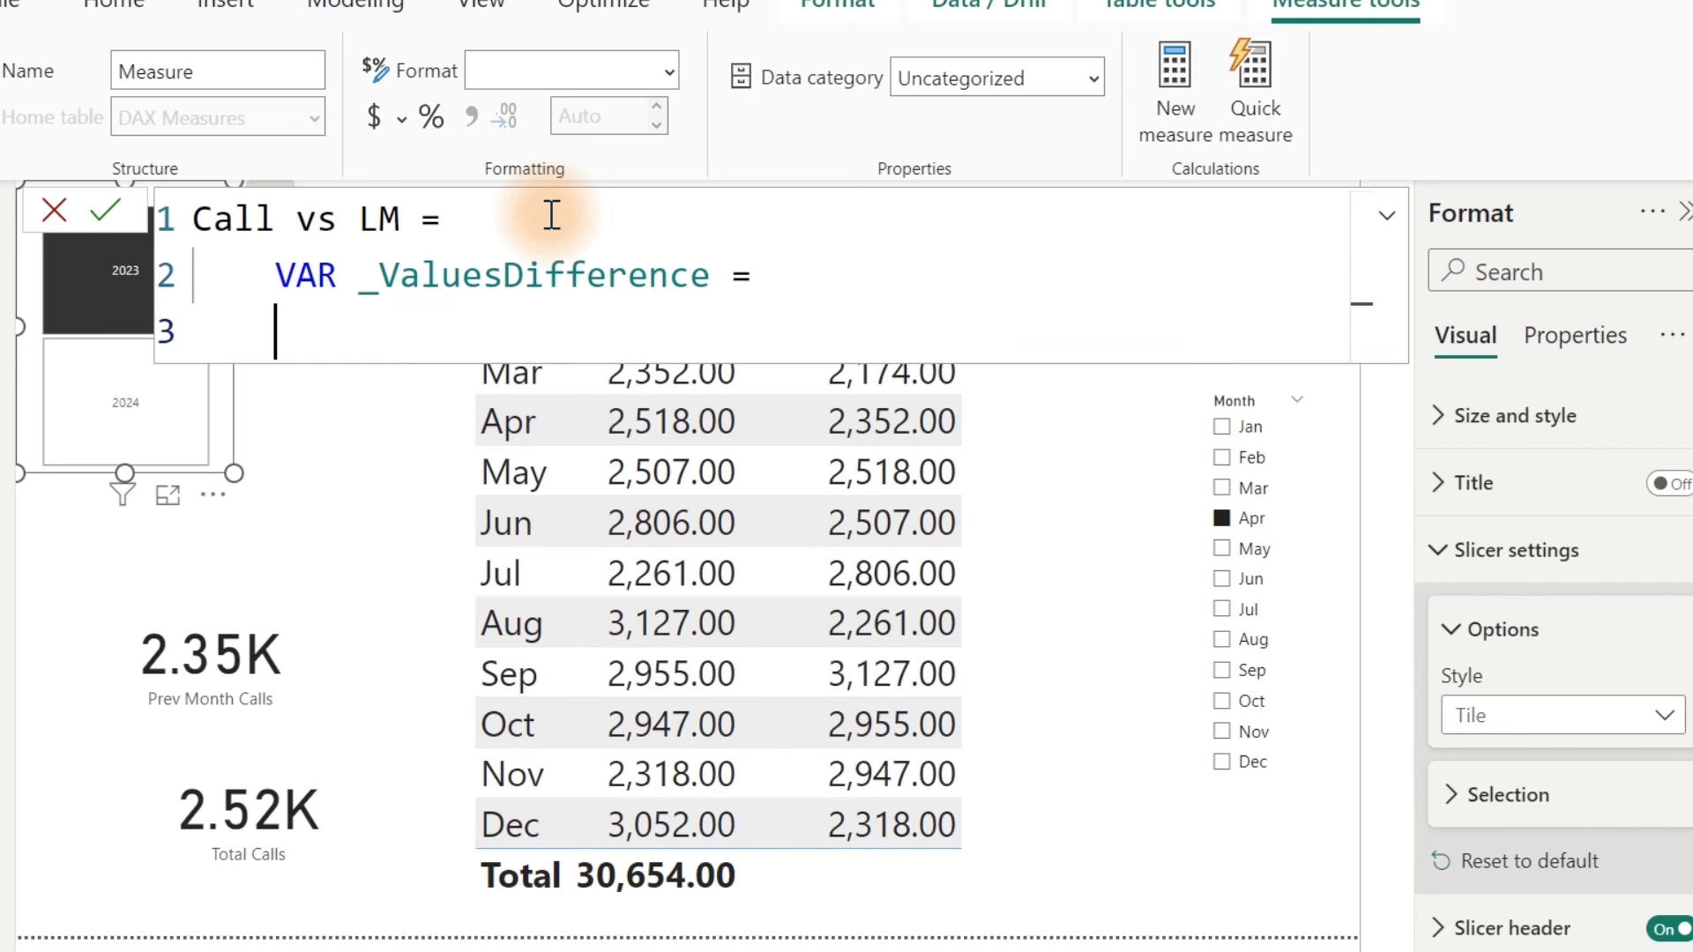
Step: Define _ValuesDifference as [Total Calls] - [Prev Month Calls]
key(Tab)
text([)
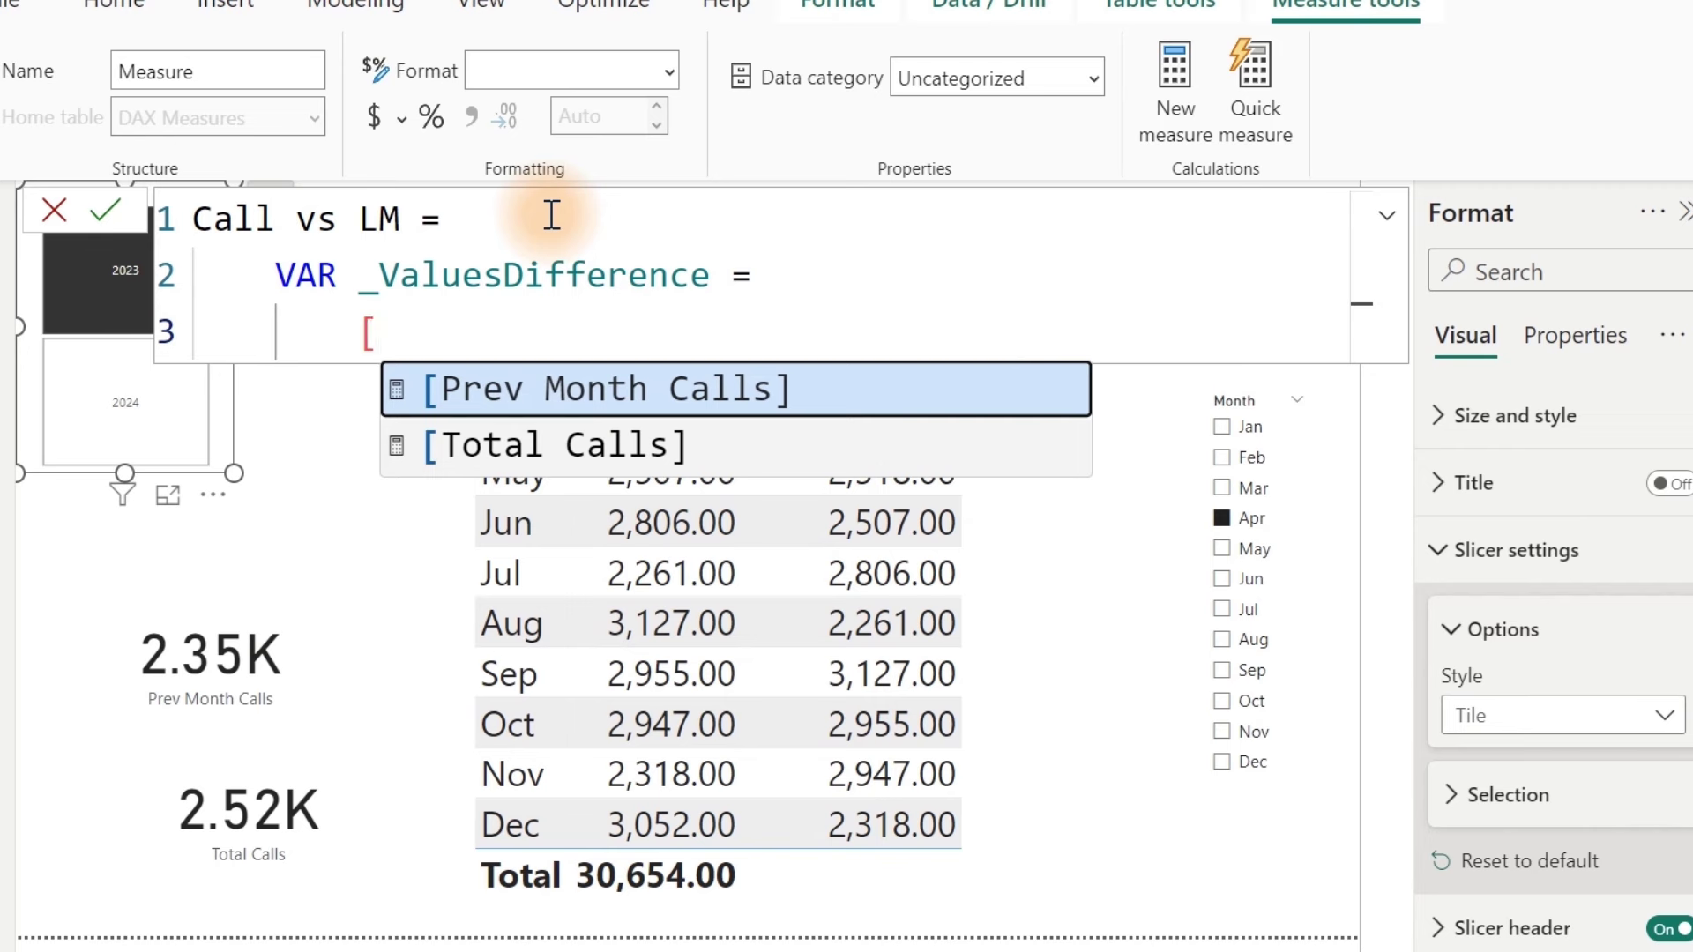
key(Down)
key(Tab)
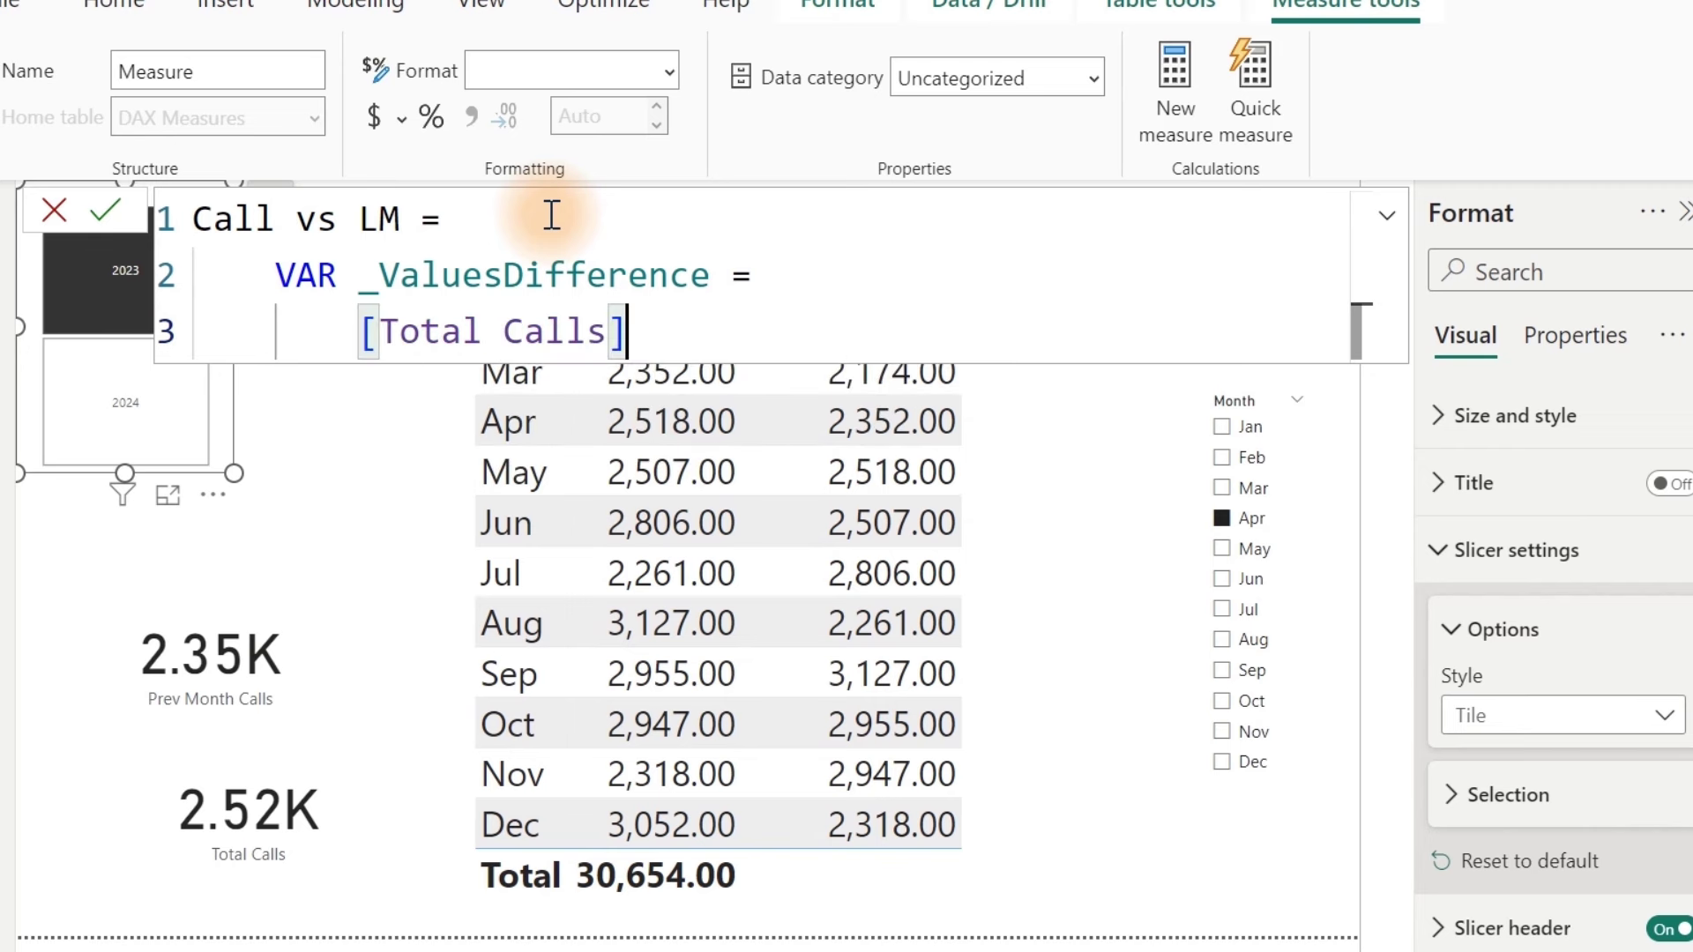
text(- [)
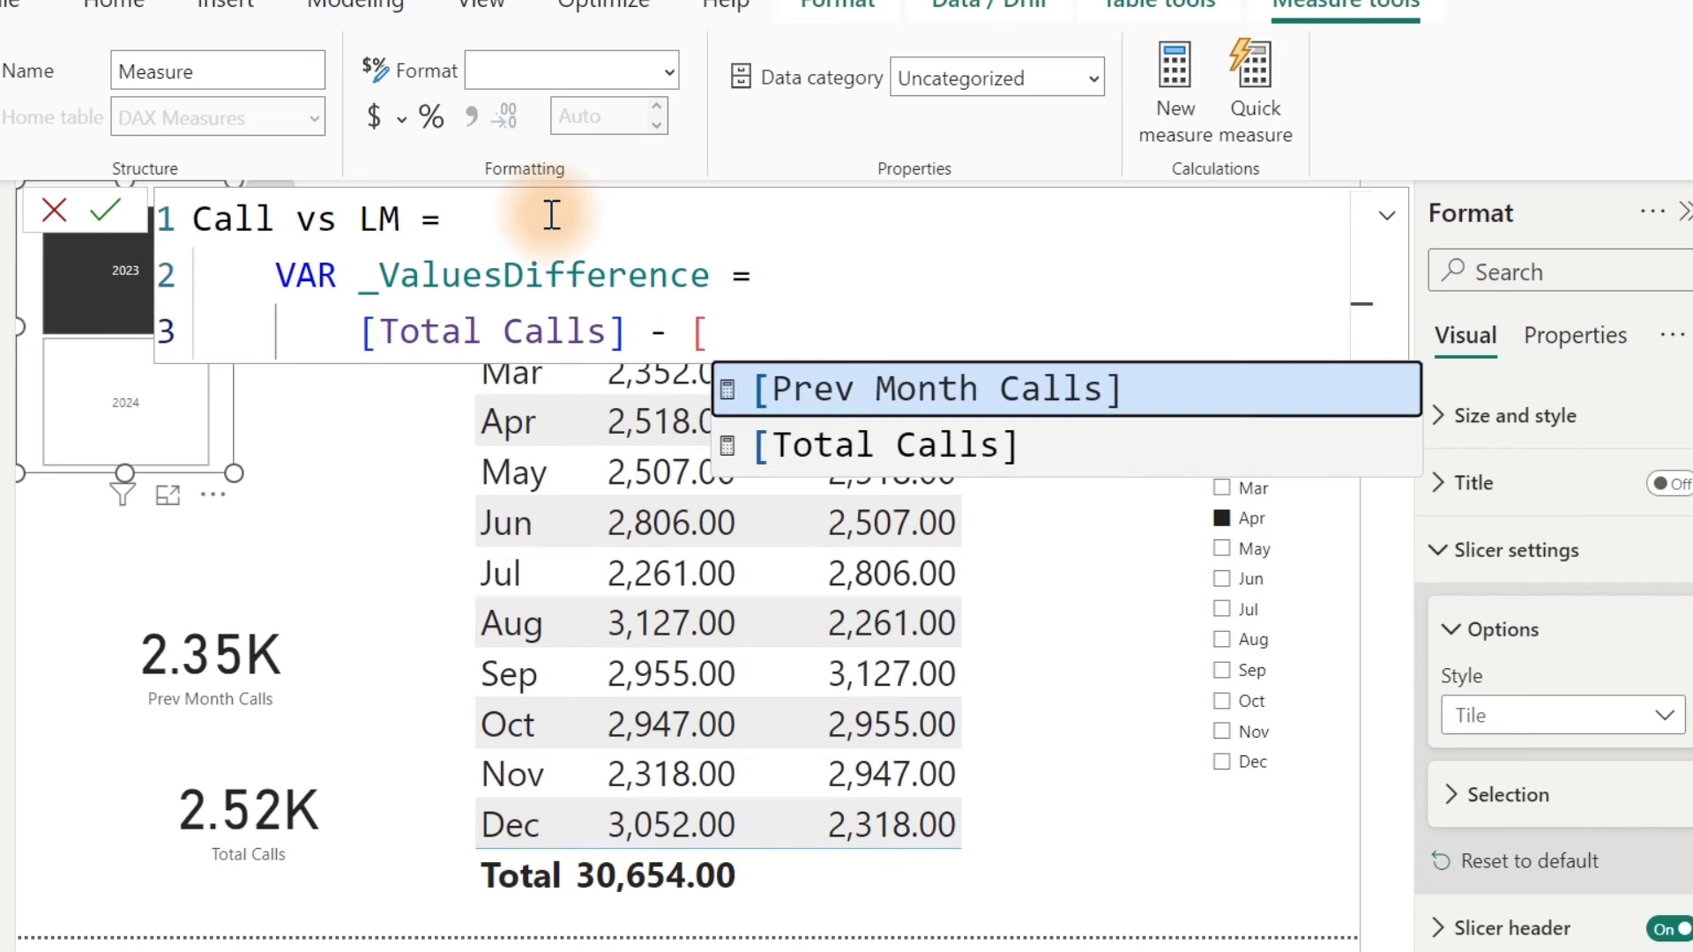
key(Tab)
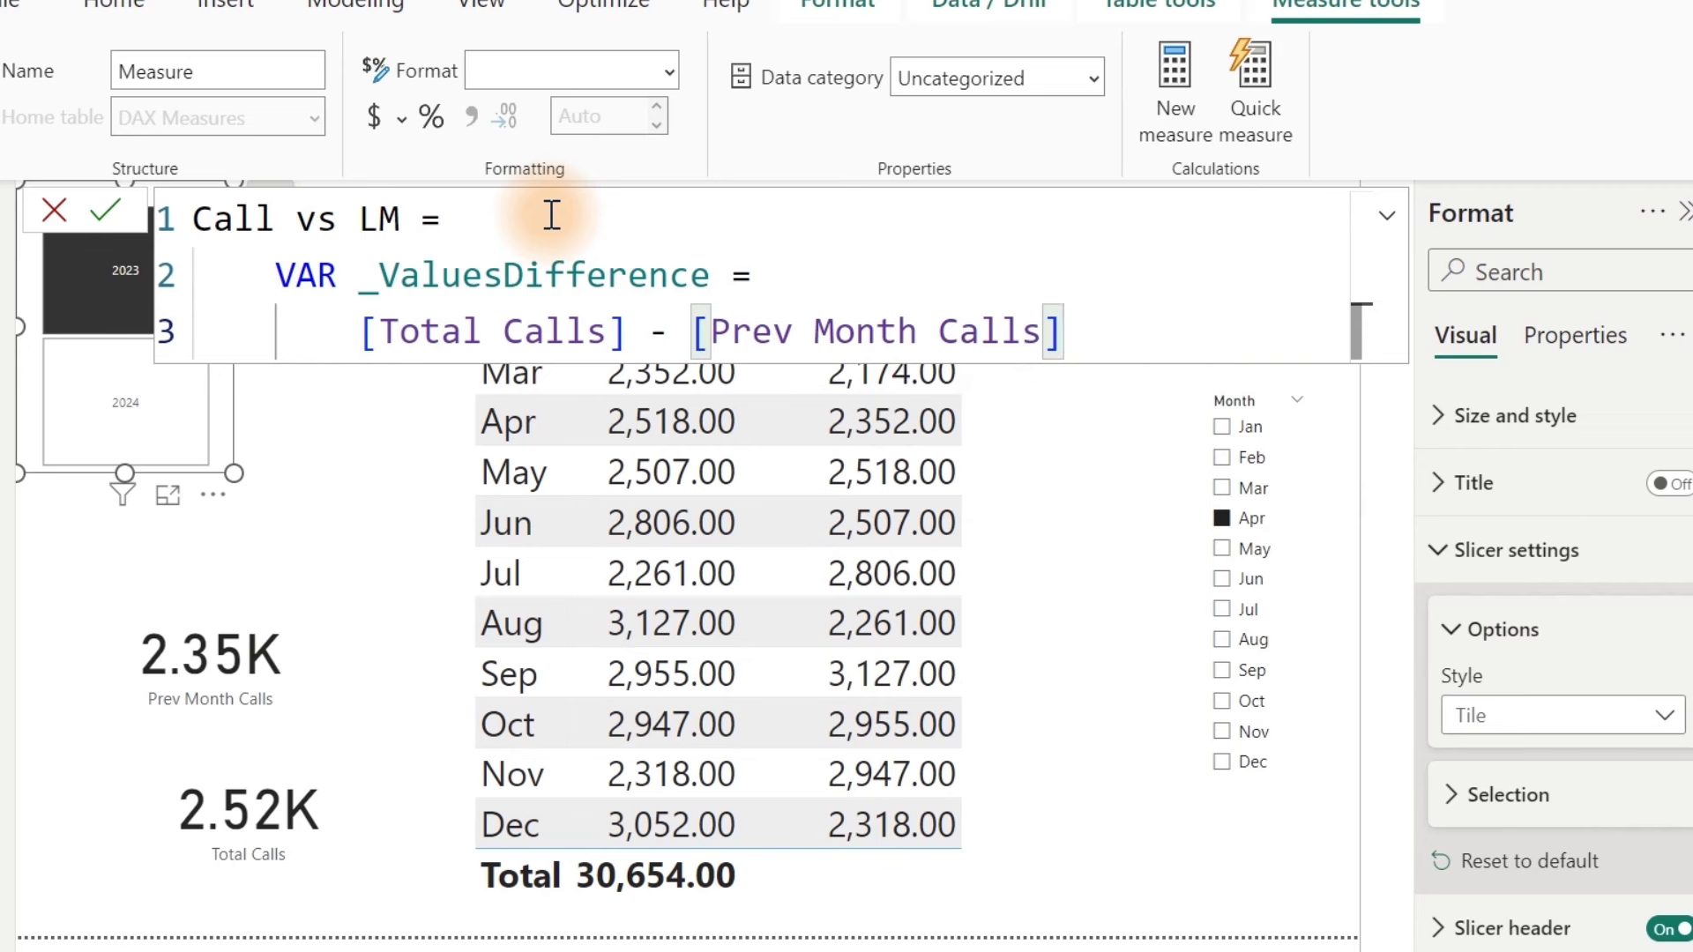
Step: Add a RETURN line giving _ValuesDifference and commit the Call vs LM measure
key(Return)
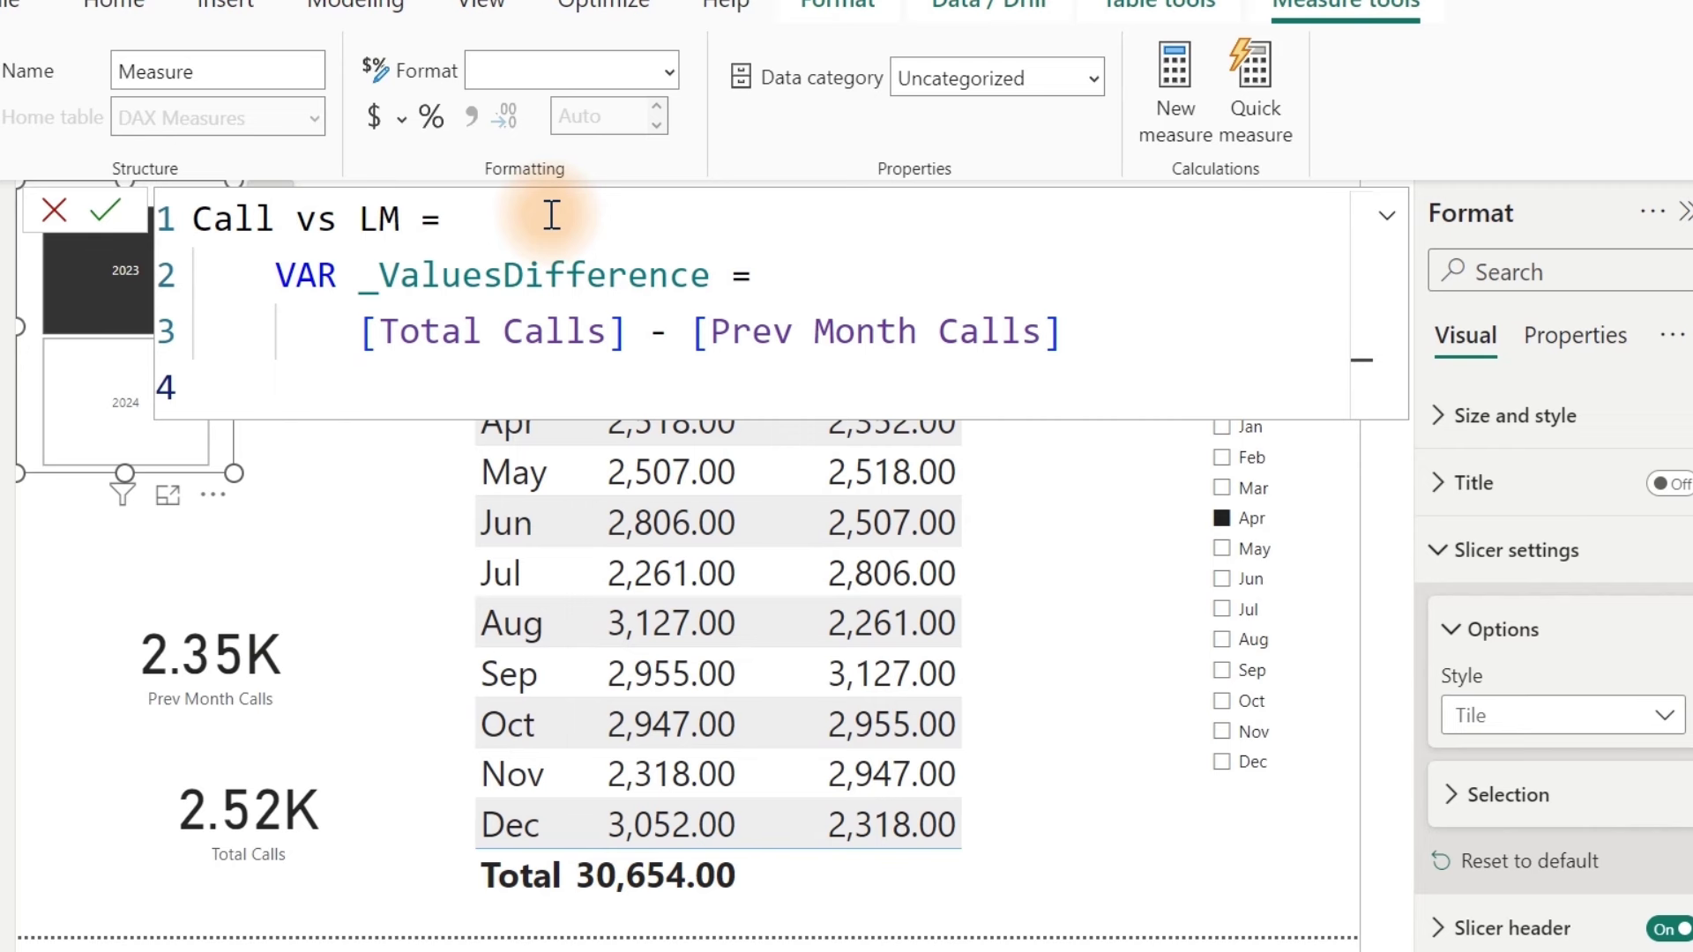
key(BackSpace)
text(re)
key(Tab)
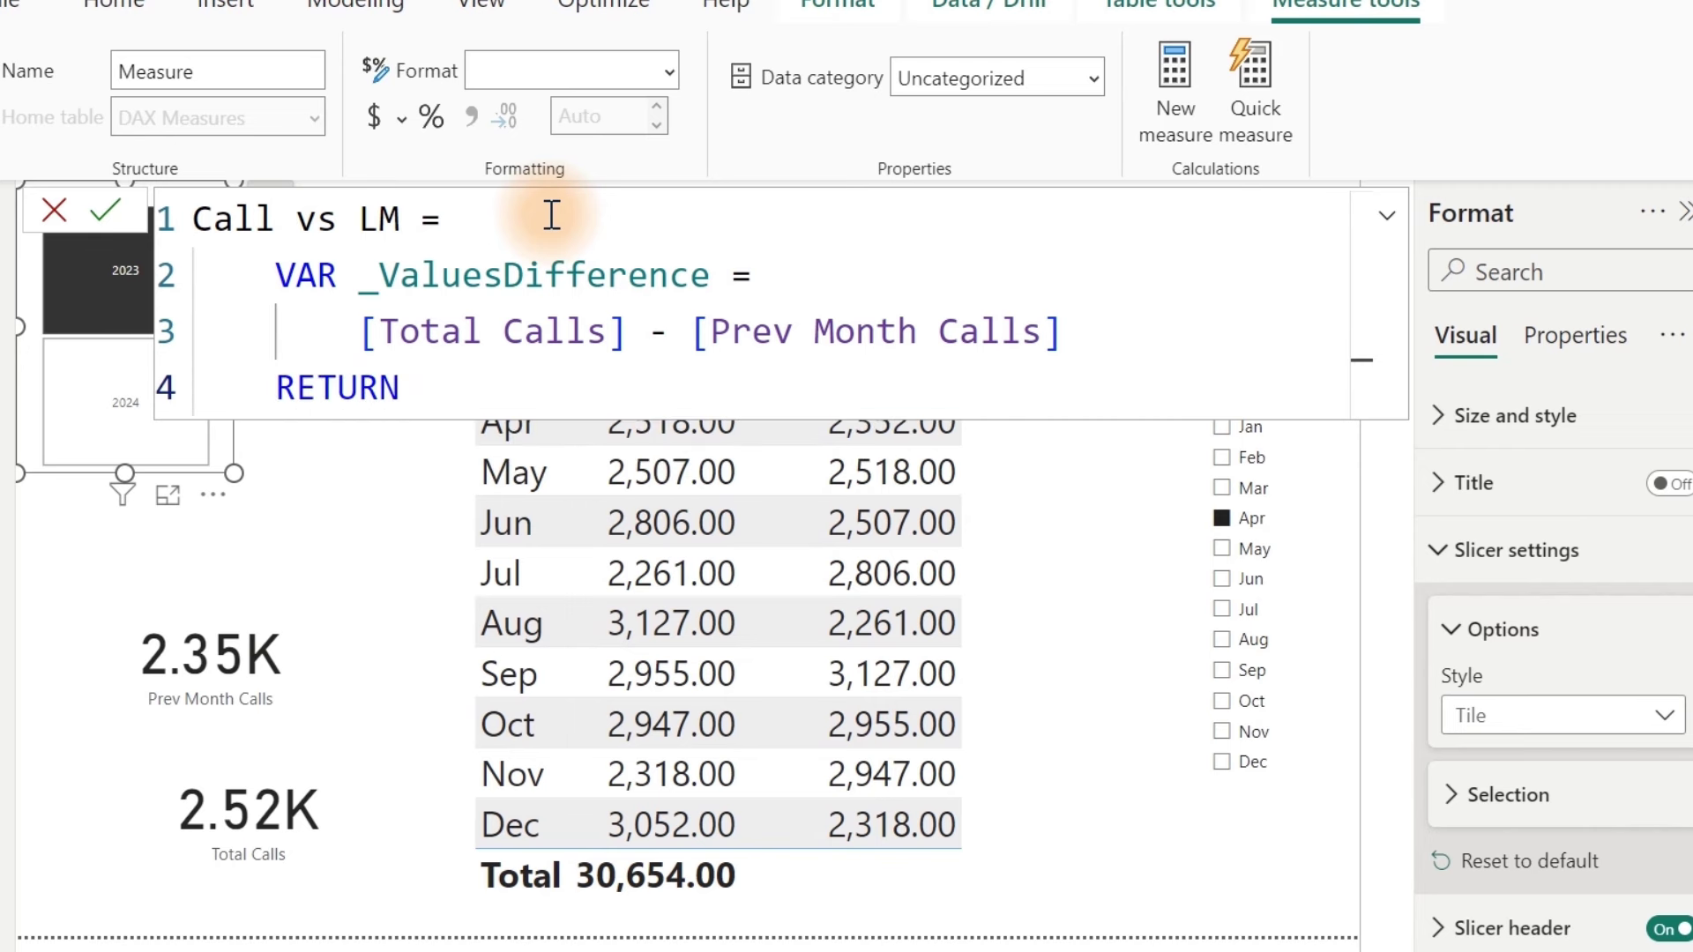
text(_)
key(Tab)
key(Return)
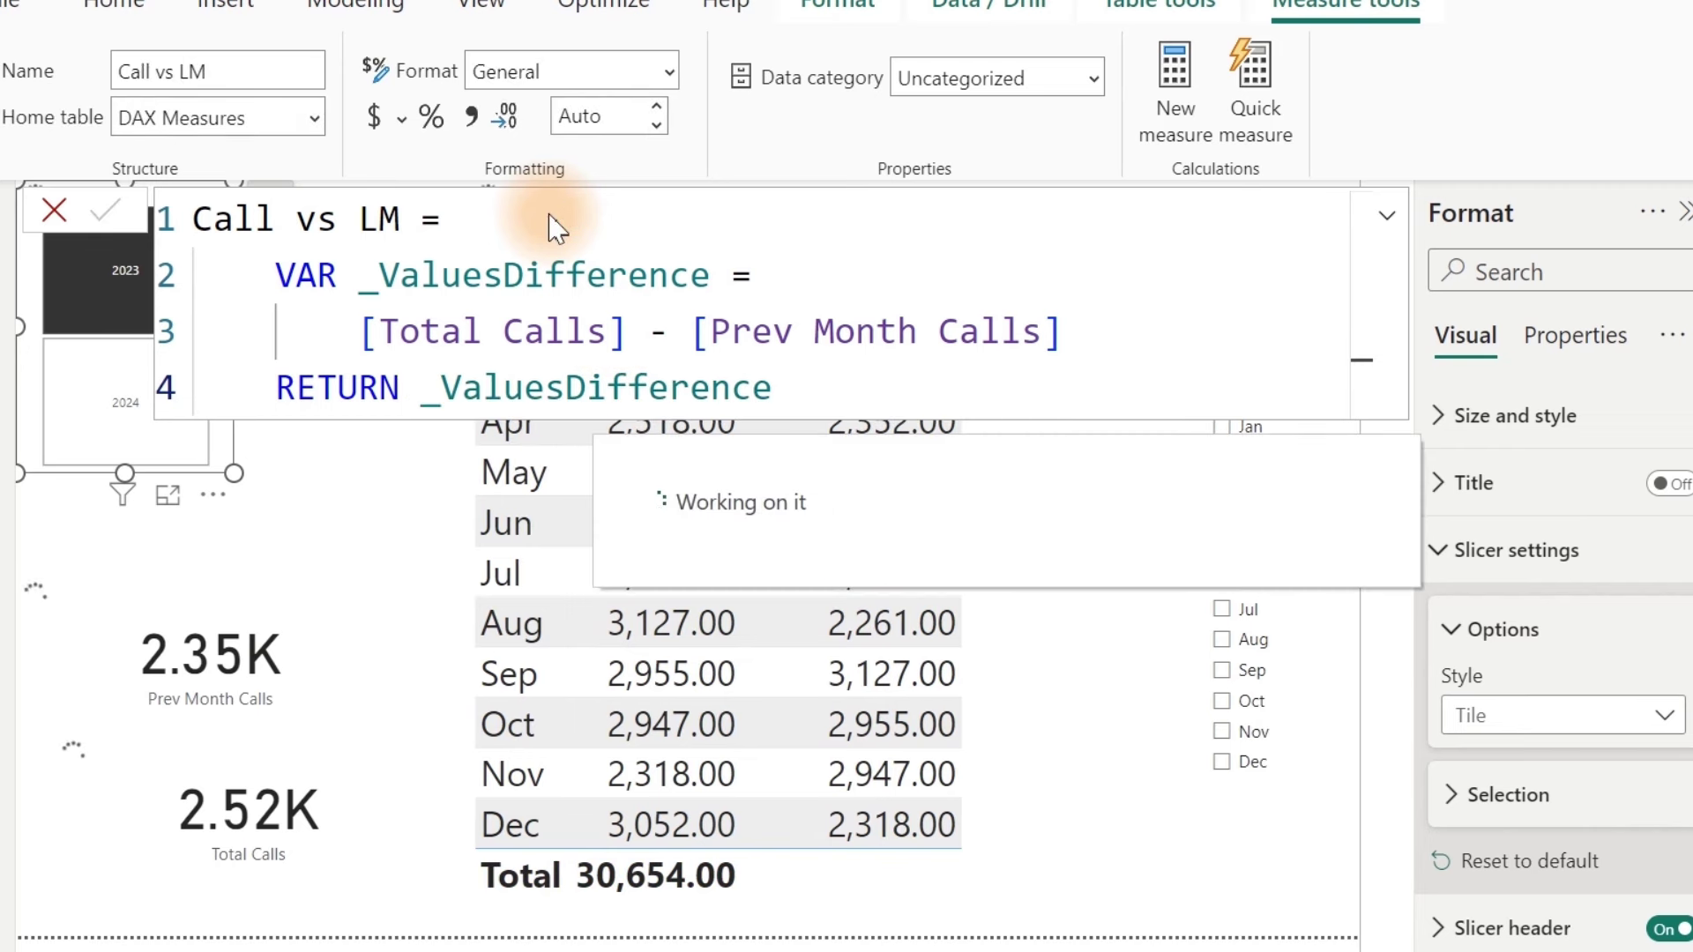
Step: Show the Call vs LM measure in a new card, resize it, and place it below the Month slicer
click(264, 803)
click(937, 918)
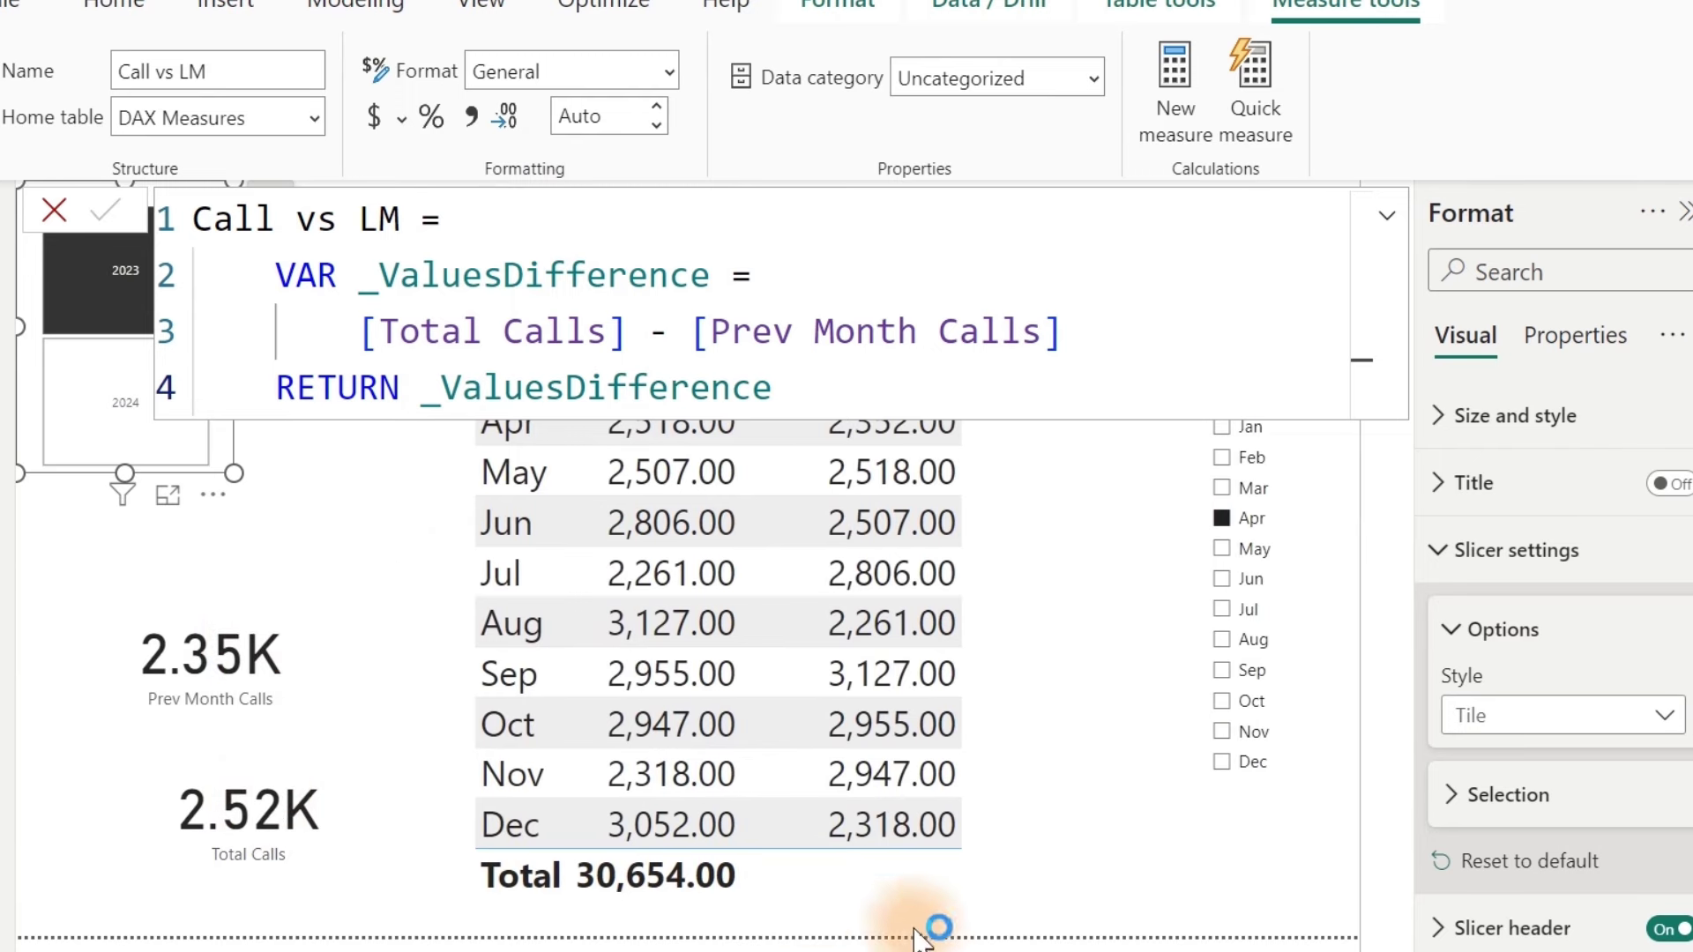
click(1124, 908)
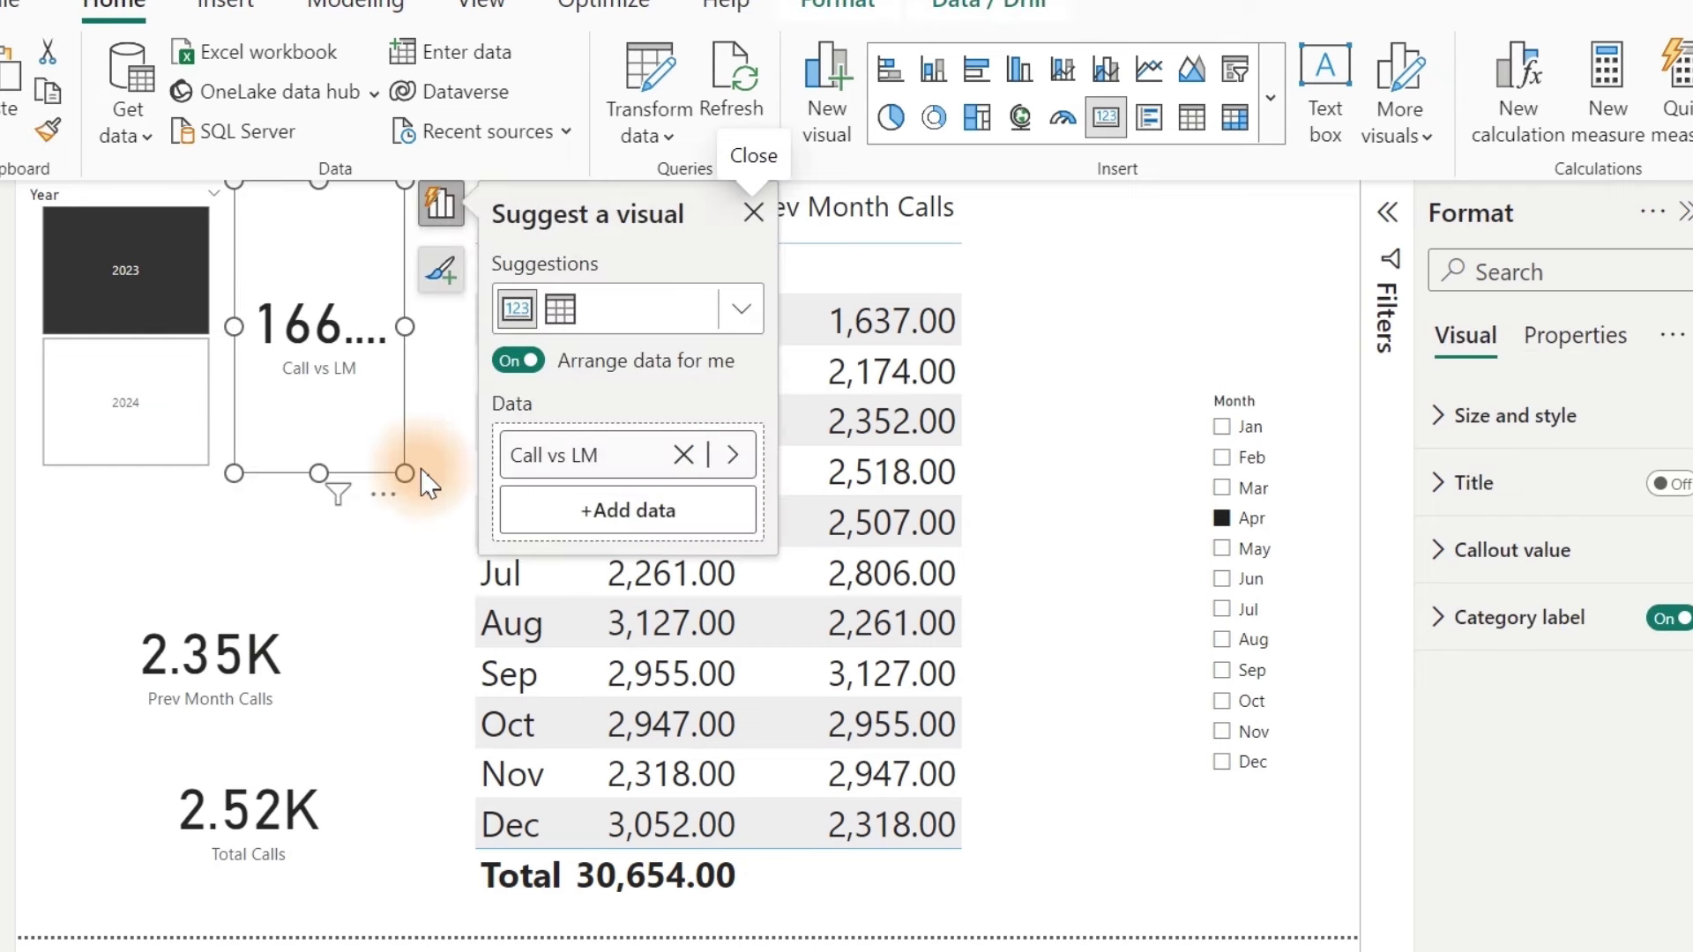
drag(405, 474, 548, 408)
drag(410, 305, 1247, 918)
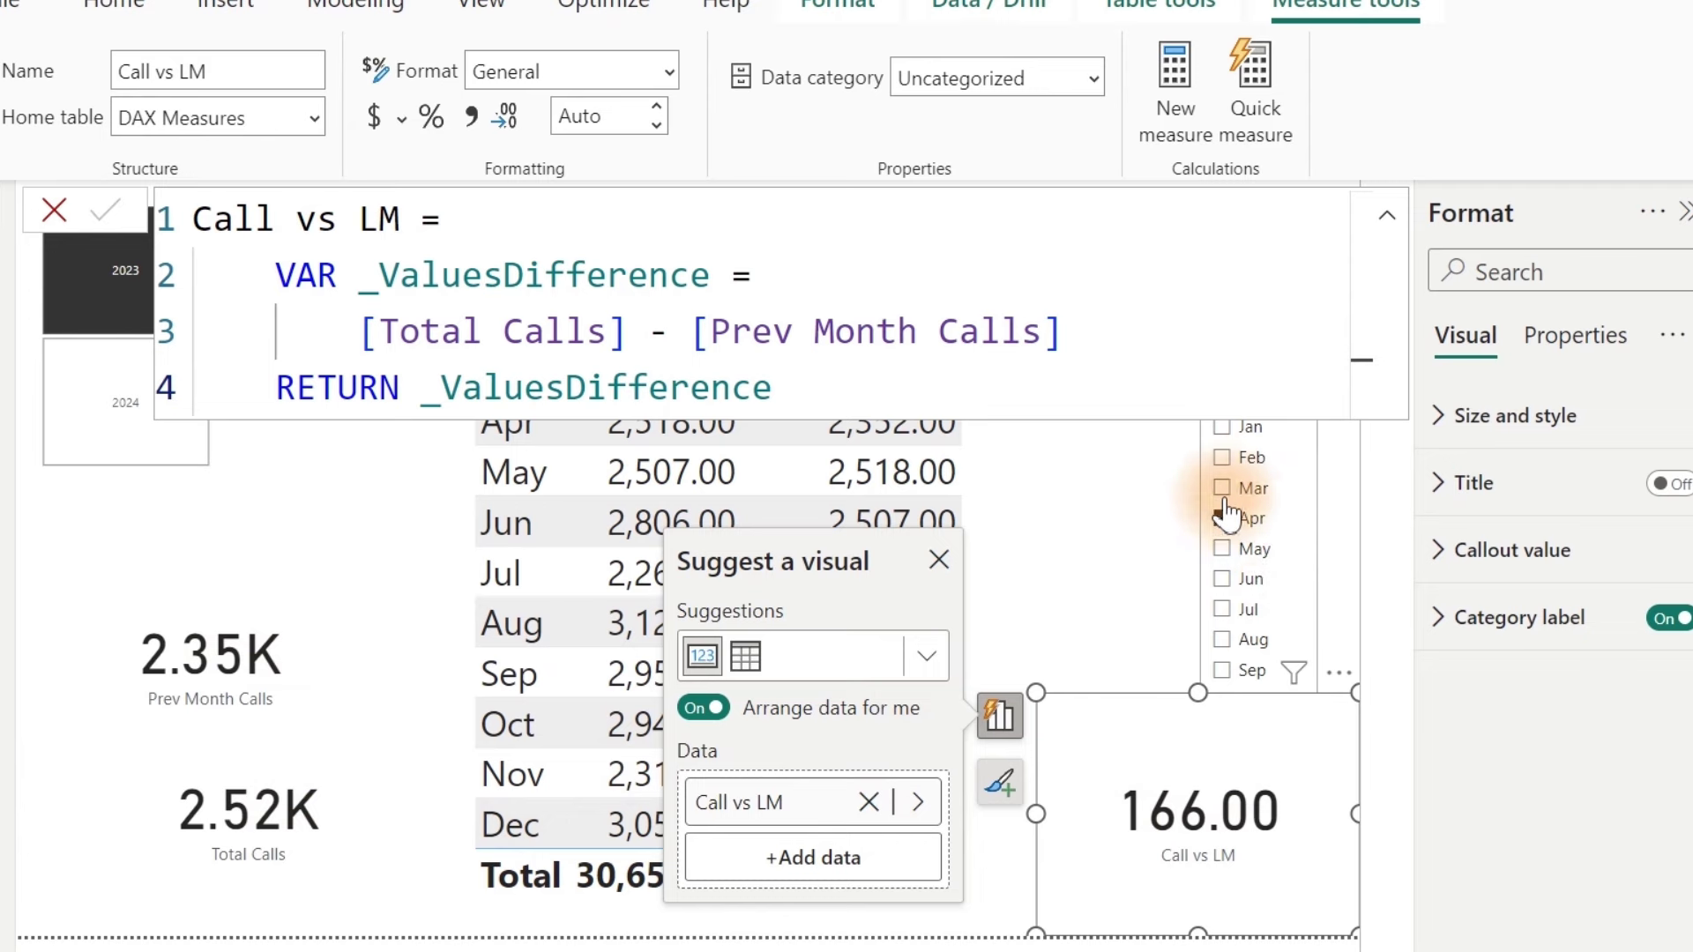
Step: Filter the page to Feb and shorten the Month slicer so it no longer overlaps the Call vs LM card
click(1222, 458)
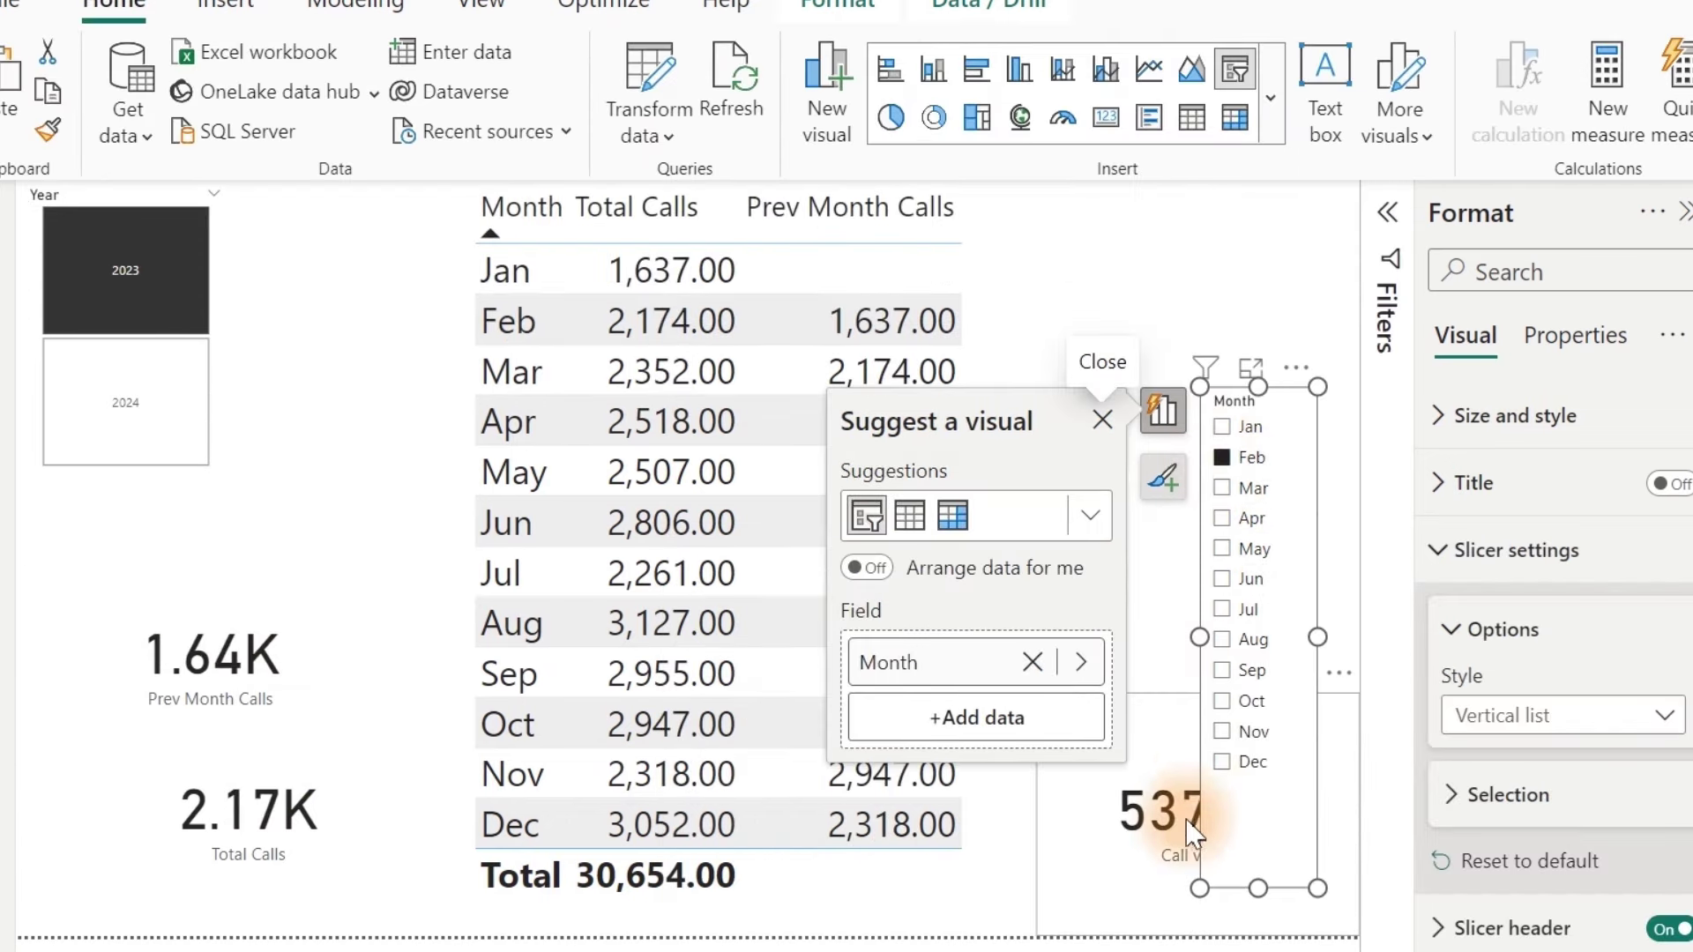
drag(1259, 890, 1270, 692)
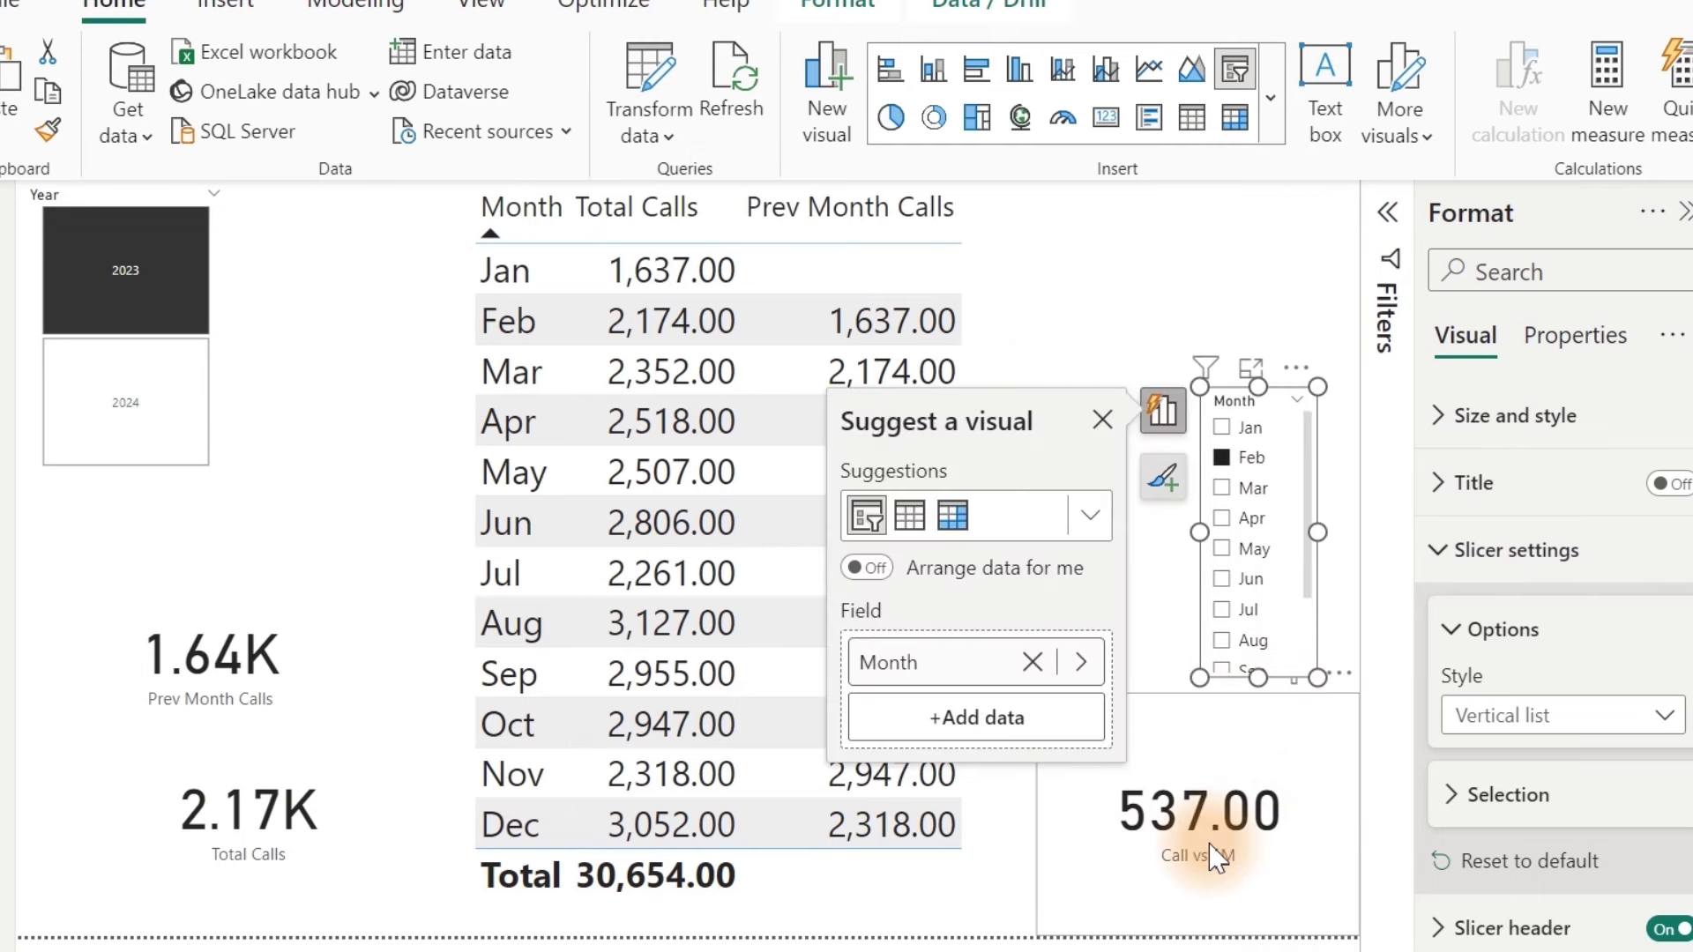
Step: Reopen the Call vs LM measure's formula and delete RETURN _ValuesDifference from its last line
click(1267, 820)
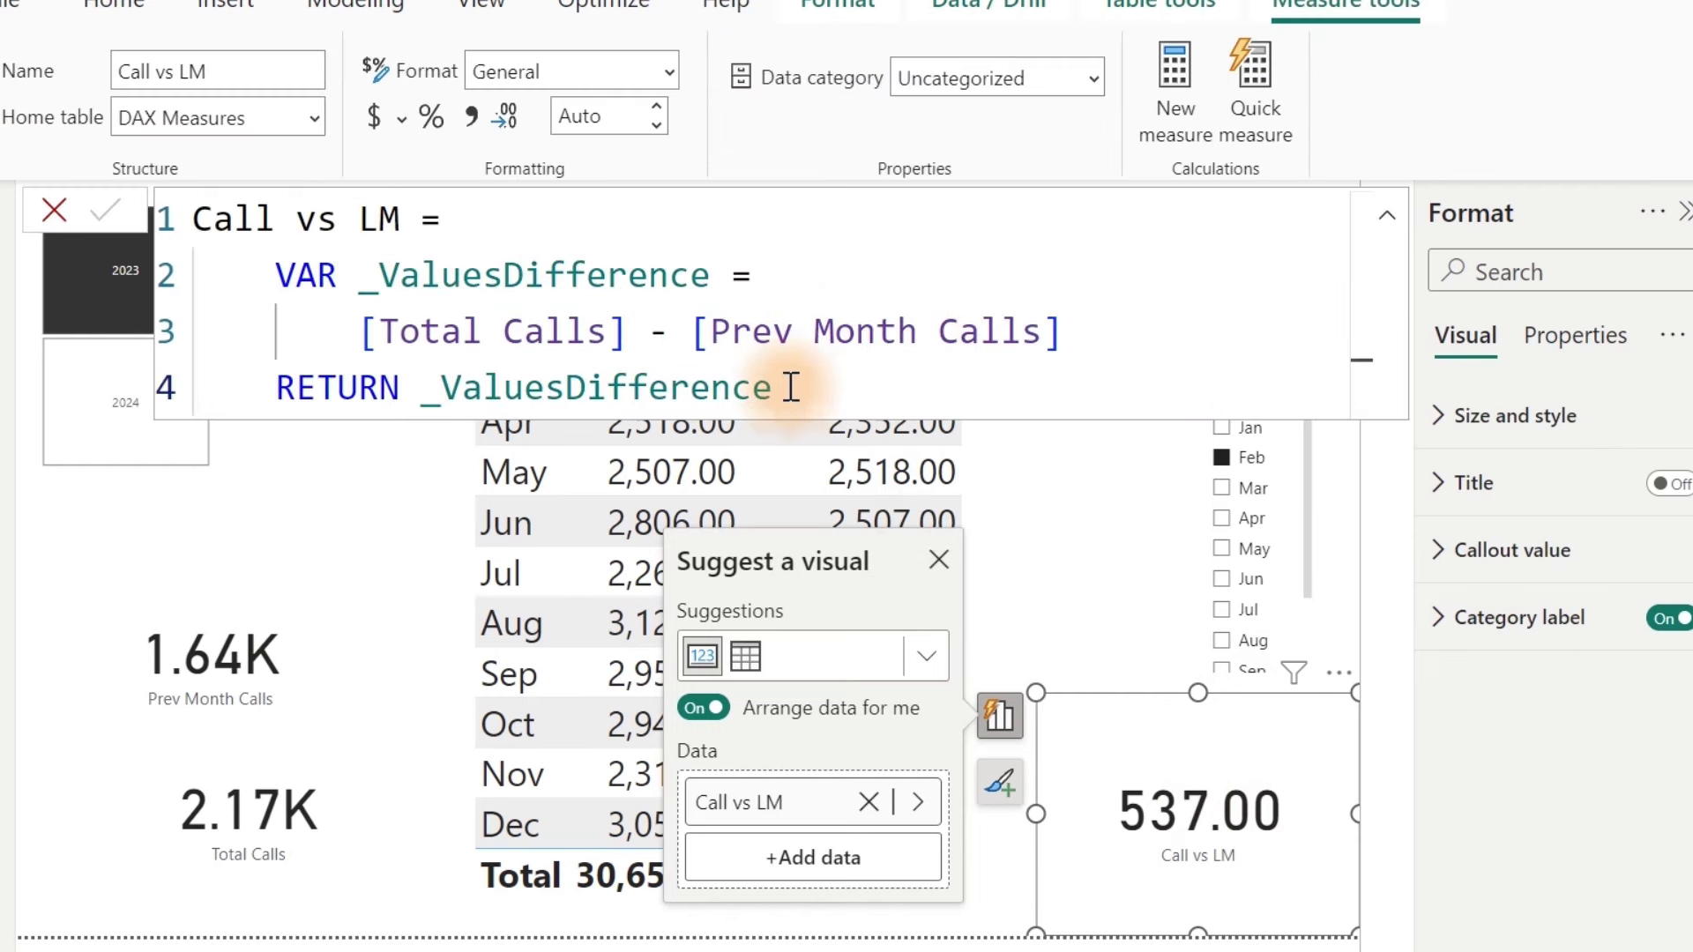
drag(791, 385, 285, 387)
key(BackSpace)
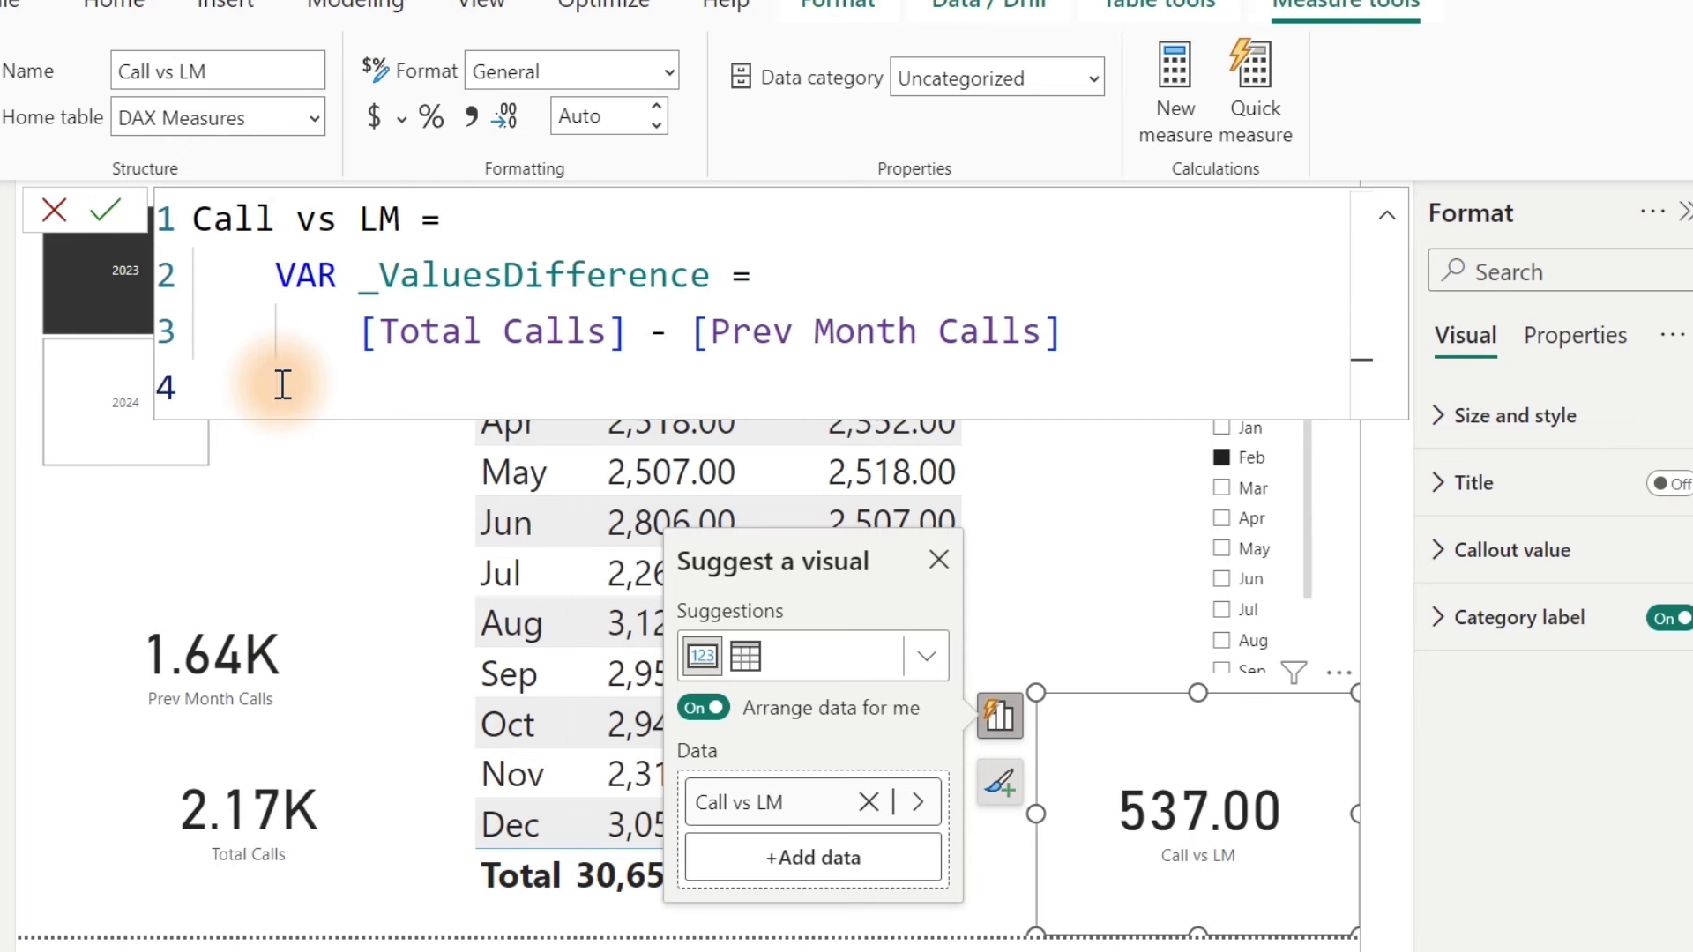
Step: Declare a second variable named _PercentageDifferece in the Call vs LM measure
text(var)
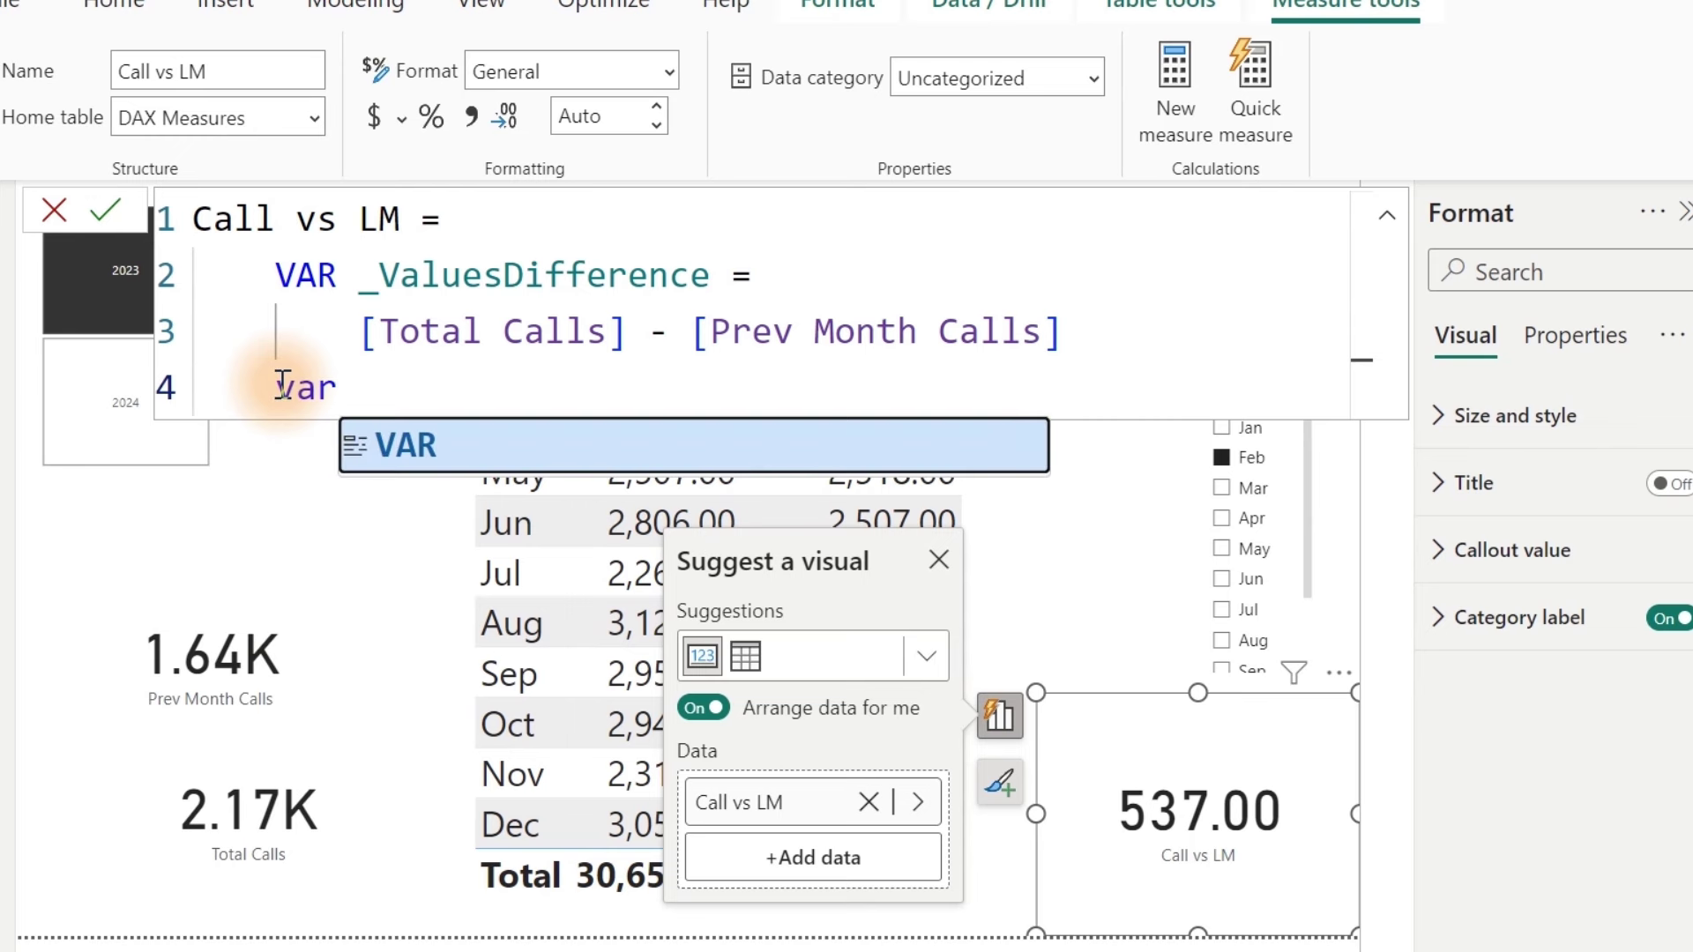
key(Tab)
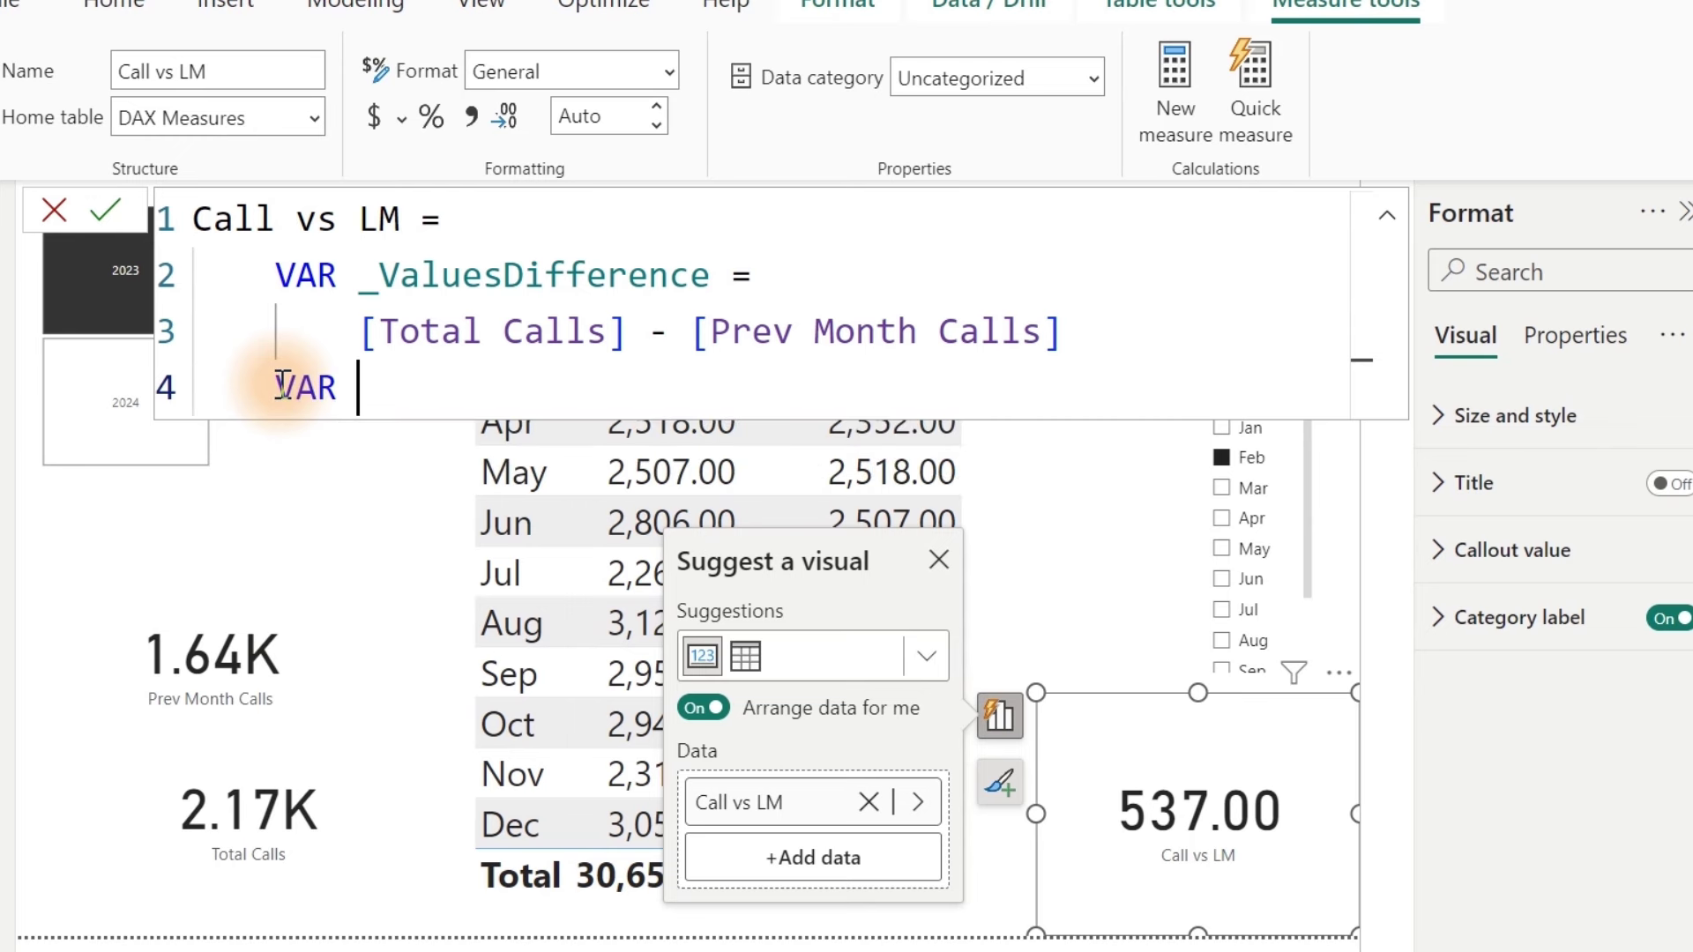
text(_Pct)
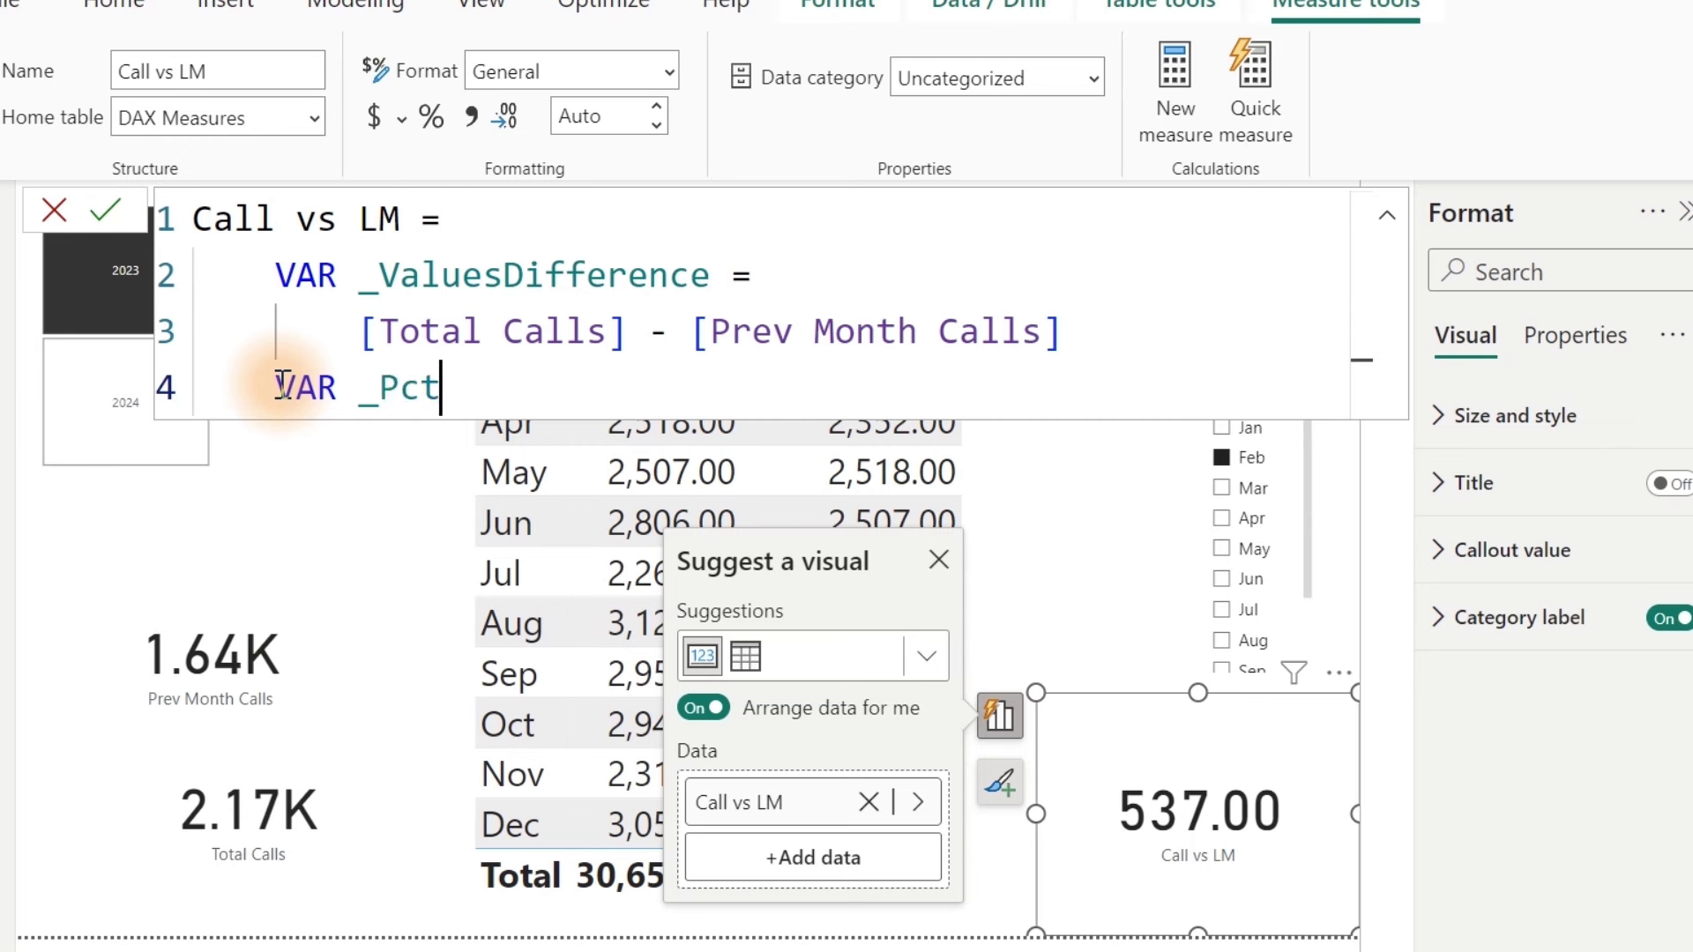
key(BackSpace)
key(BackSpace)
text(ercentage)
key(BackSpace)
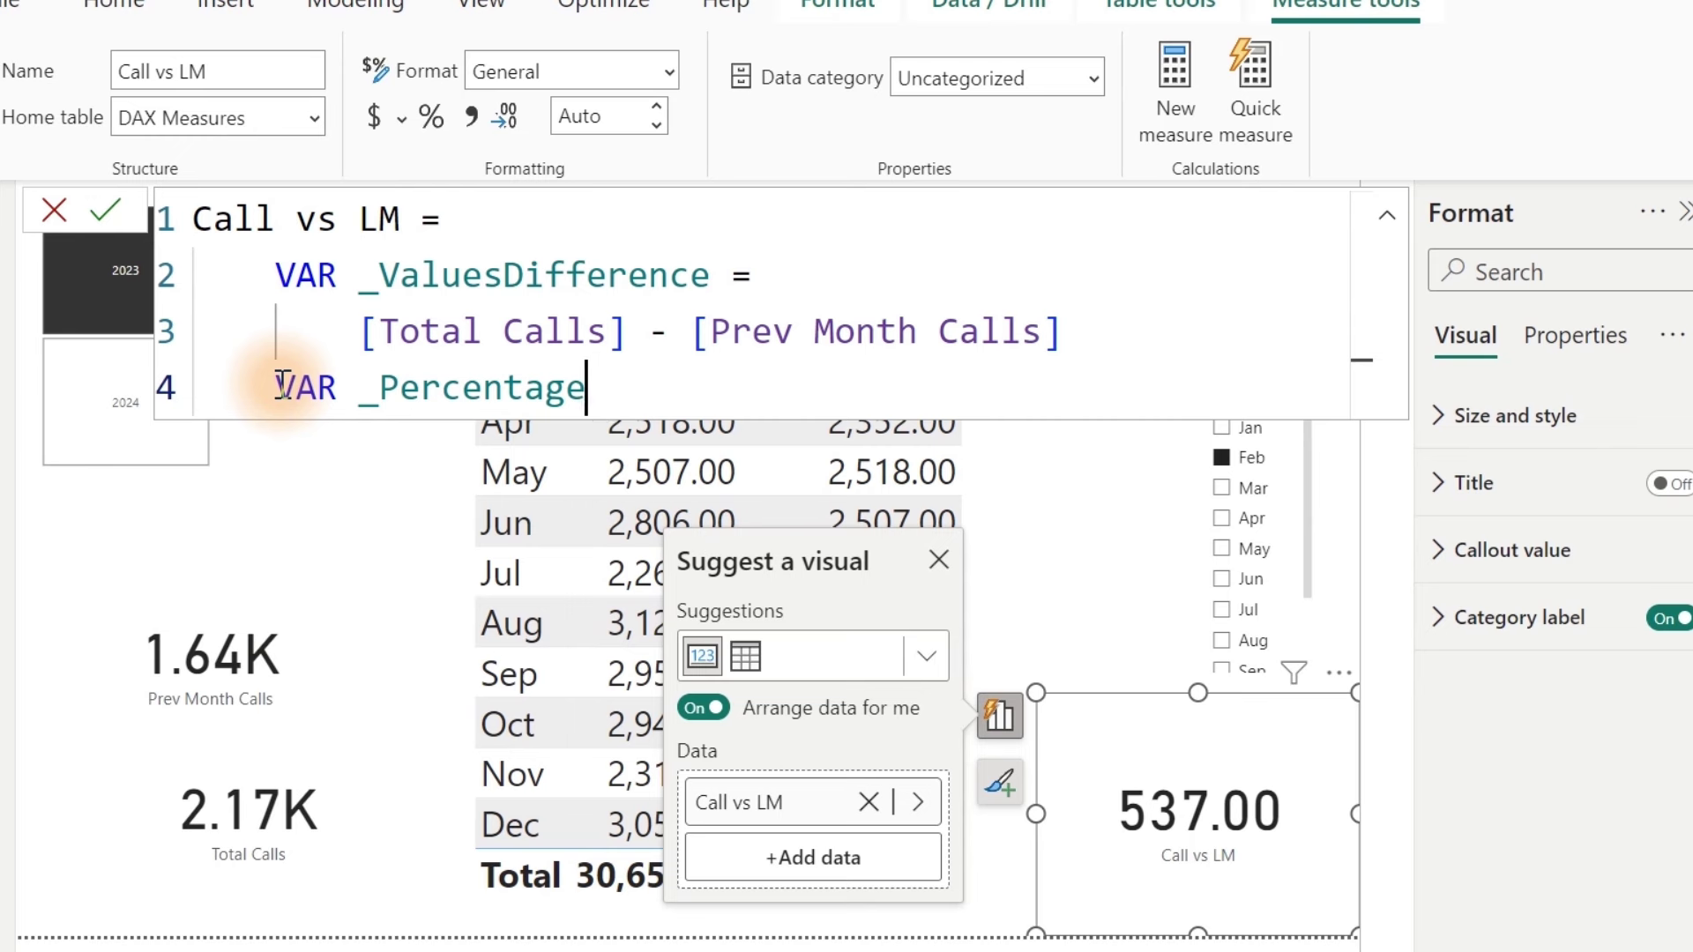
text(Differece =)
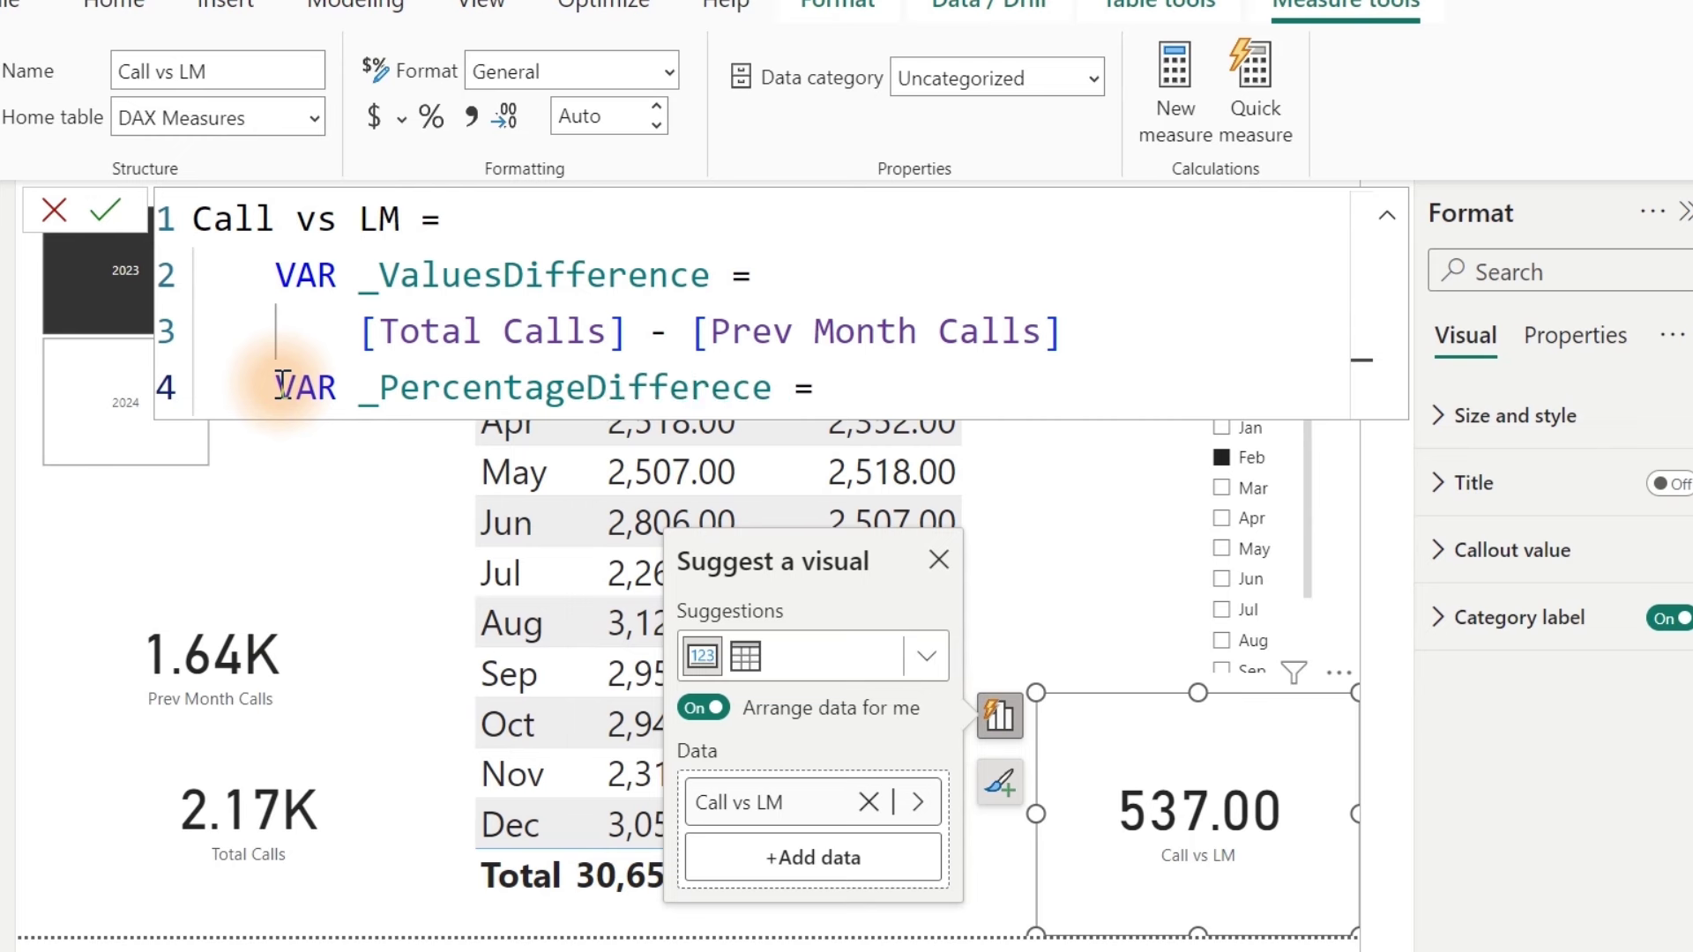
key(shift+Return)
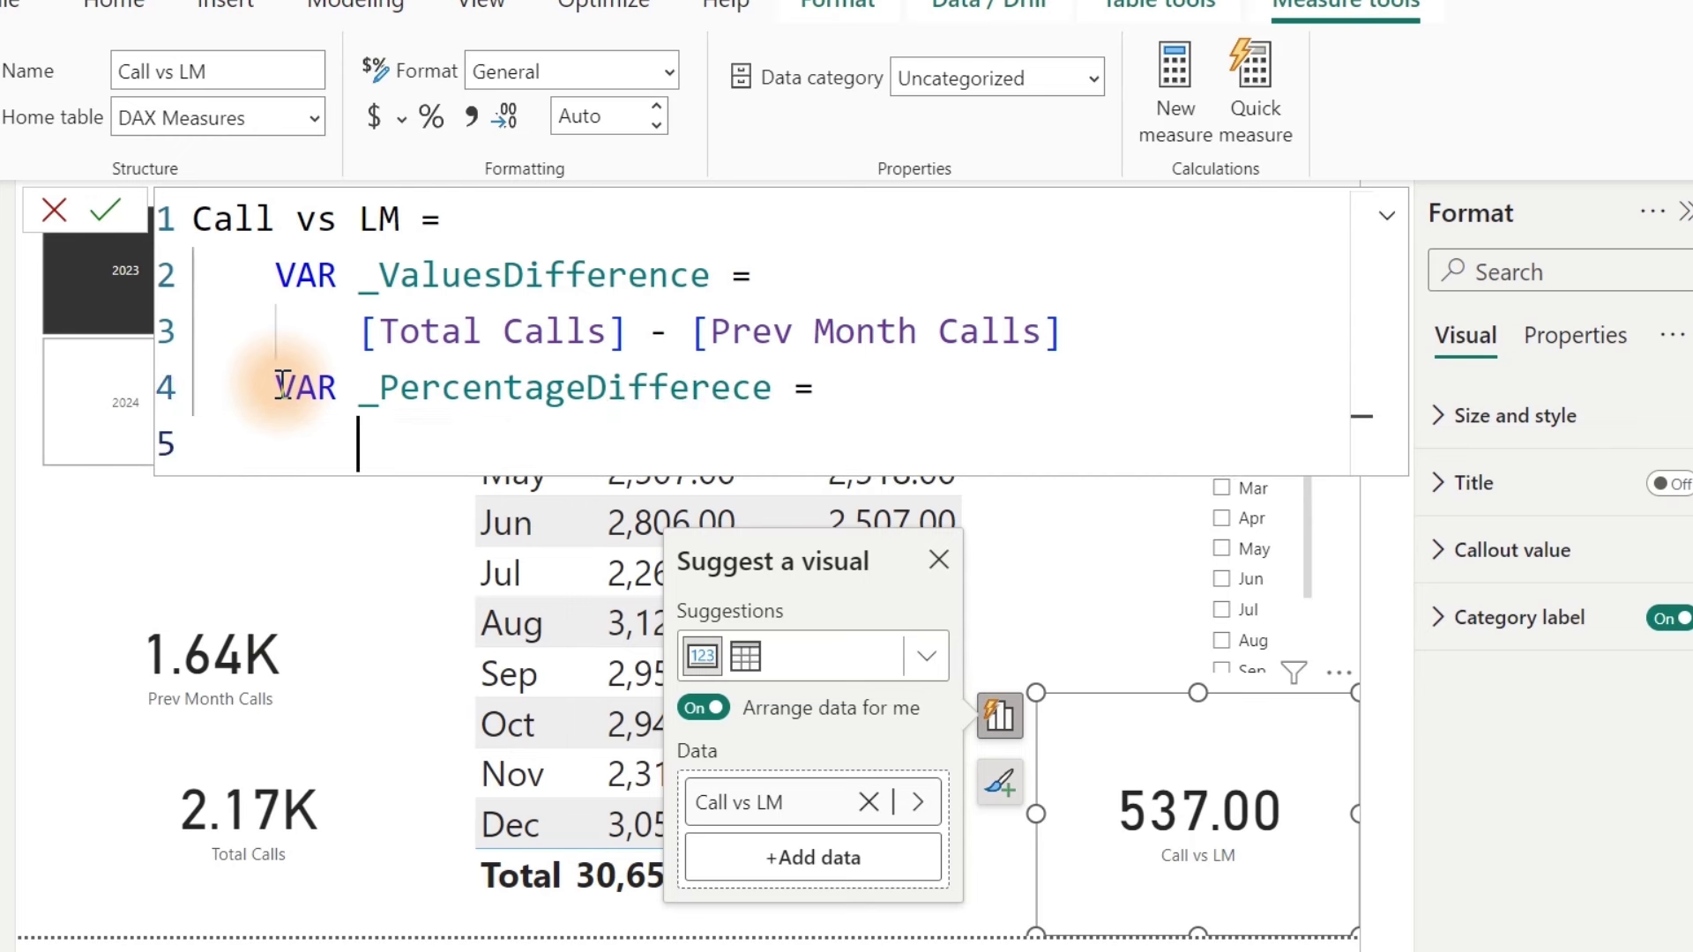
Step: Define _PercentageDifferece with a DIVIDE function using [Total Calls] as numerator and [Prev Month Calls] as denominator
text(div)
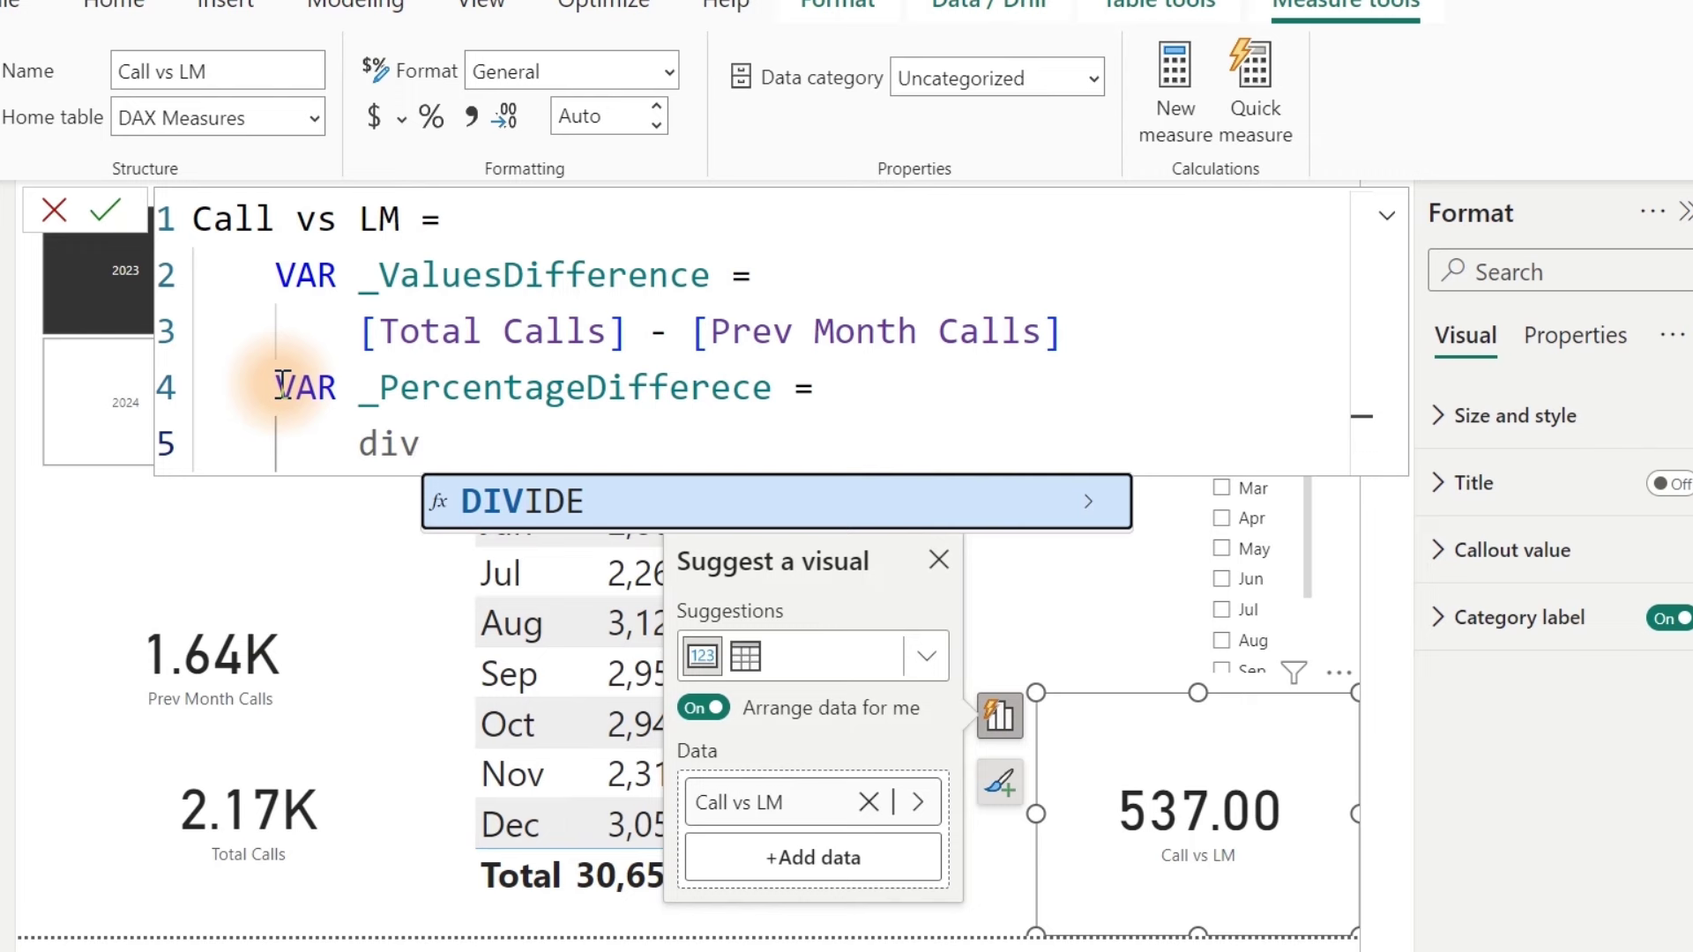
key(Tab)
key(shift+Return)
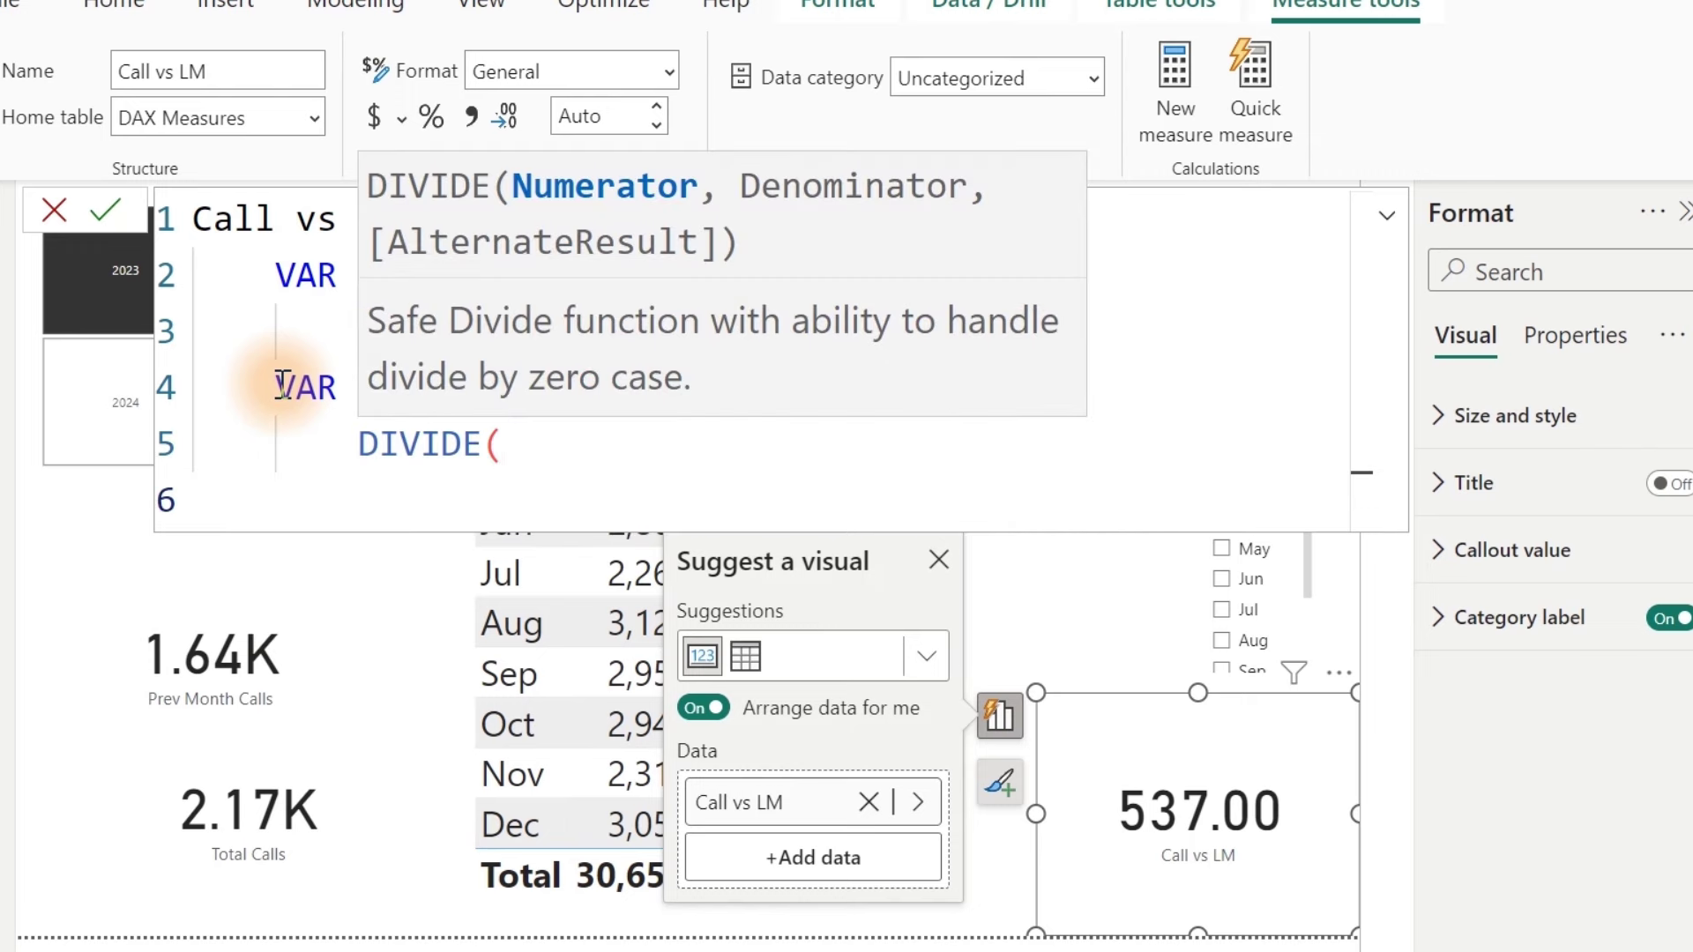
text([)
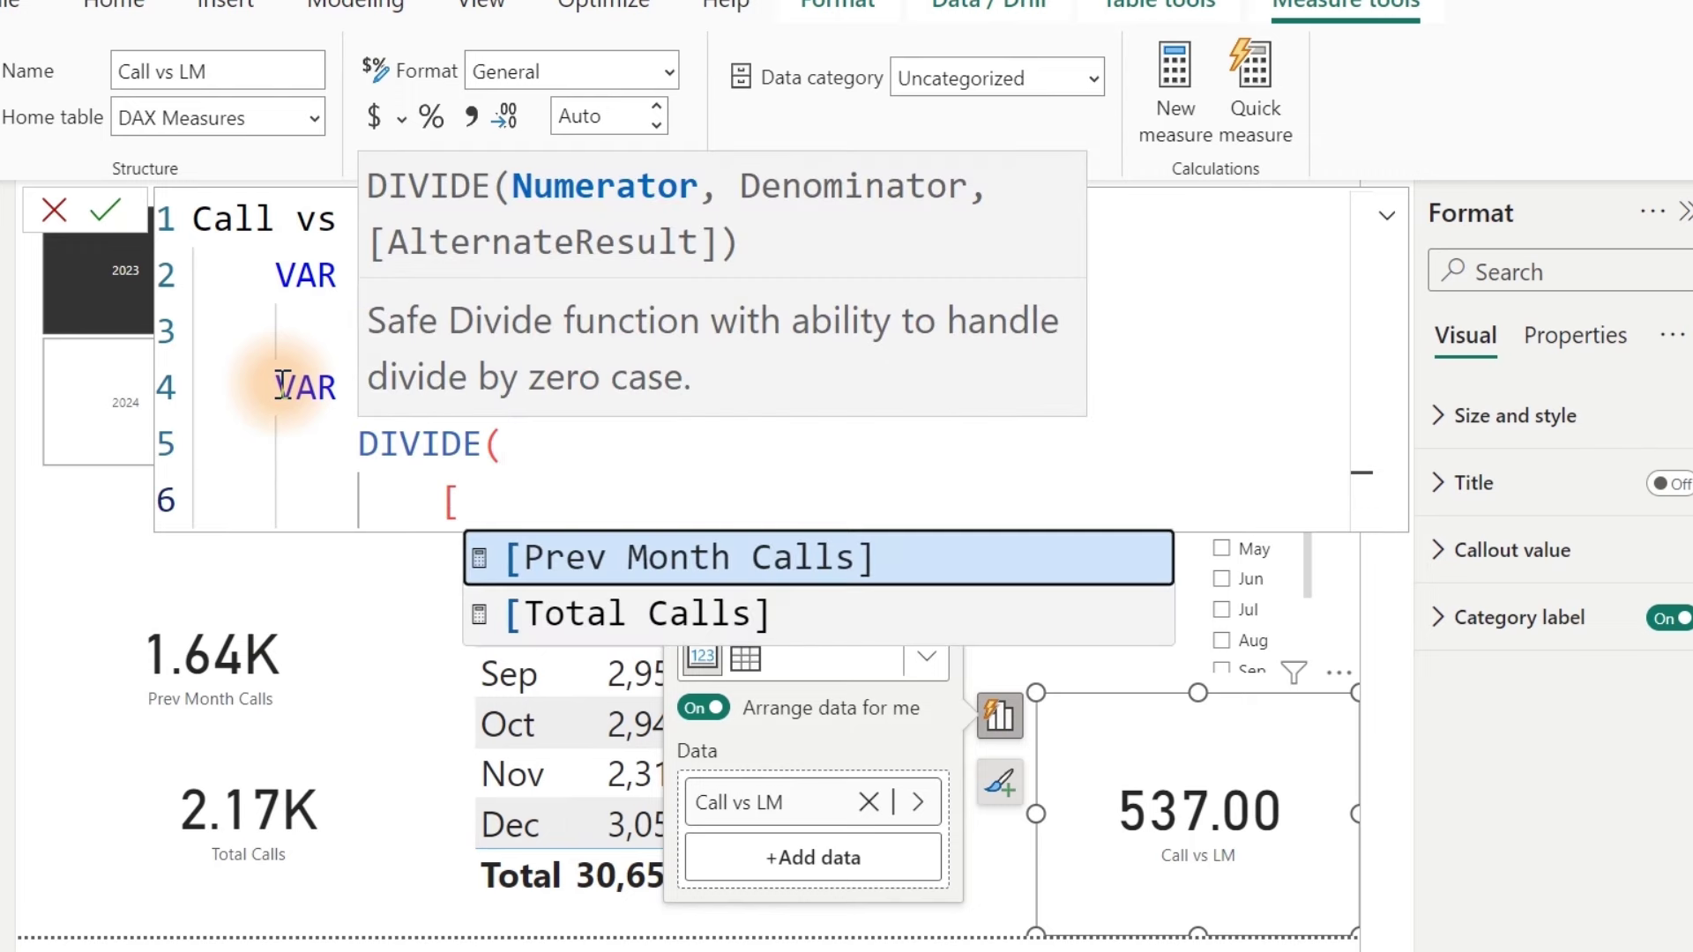
key(Down)
key(Tab)
text(,)
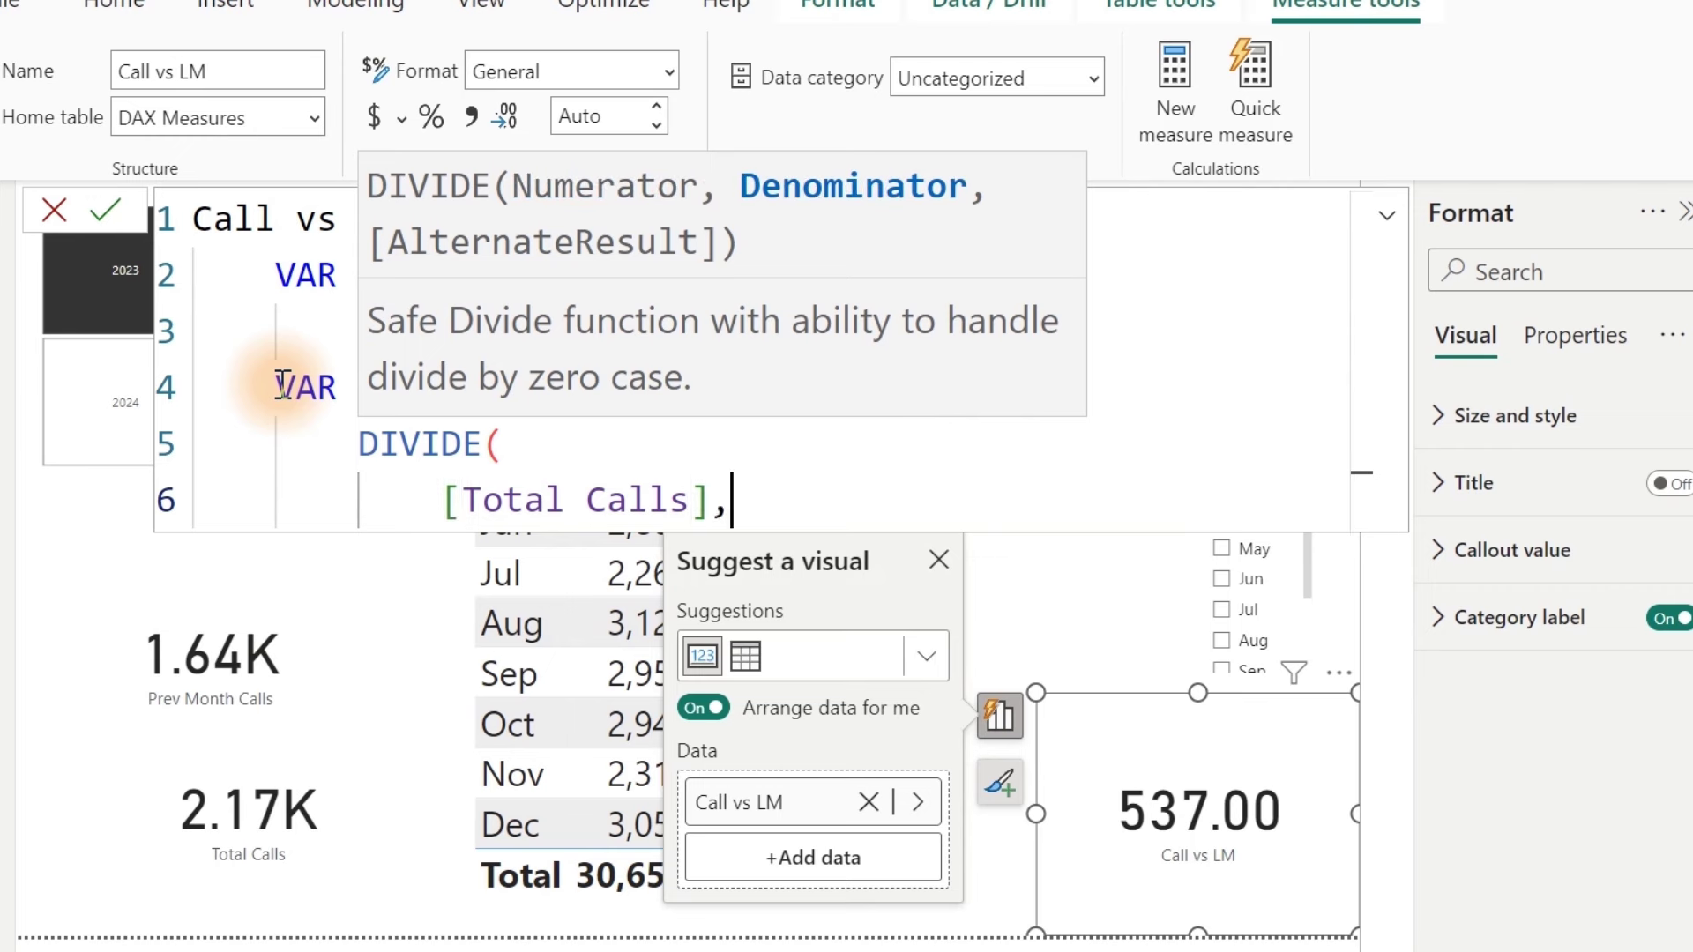
key(shift+Return)
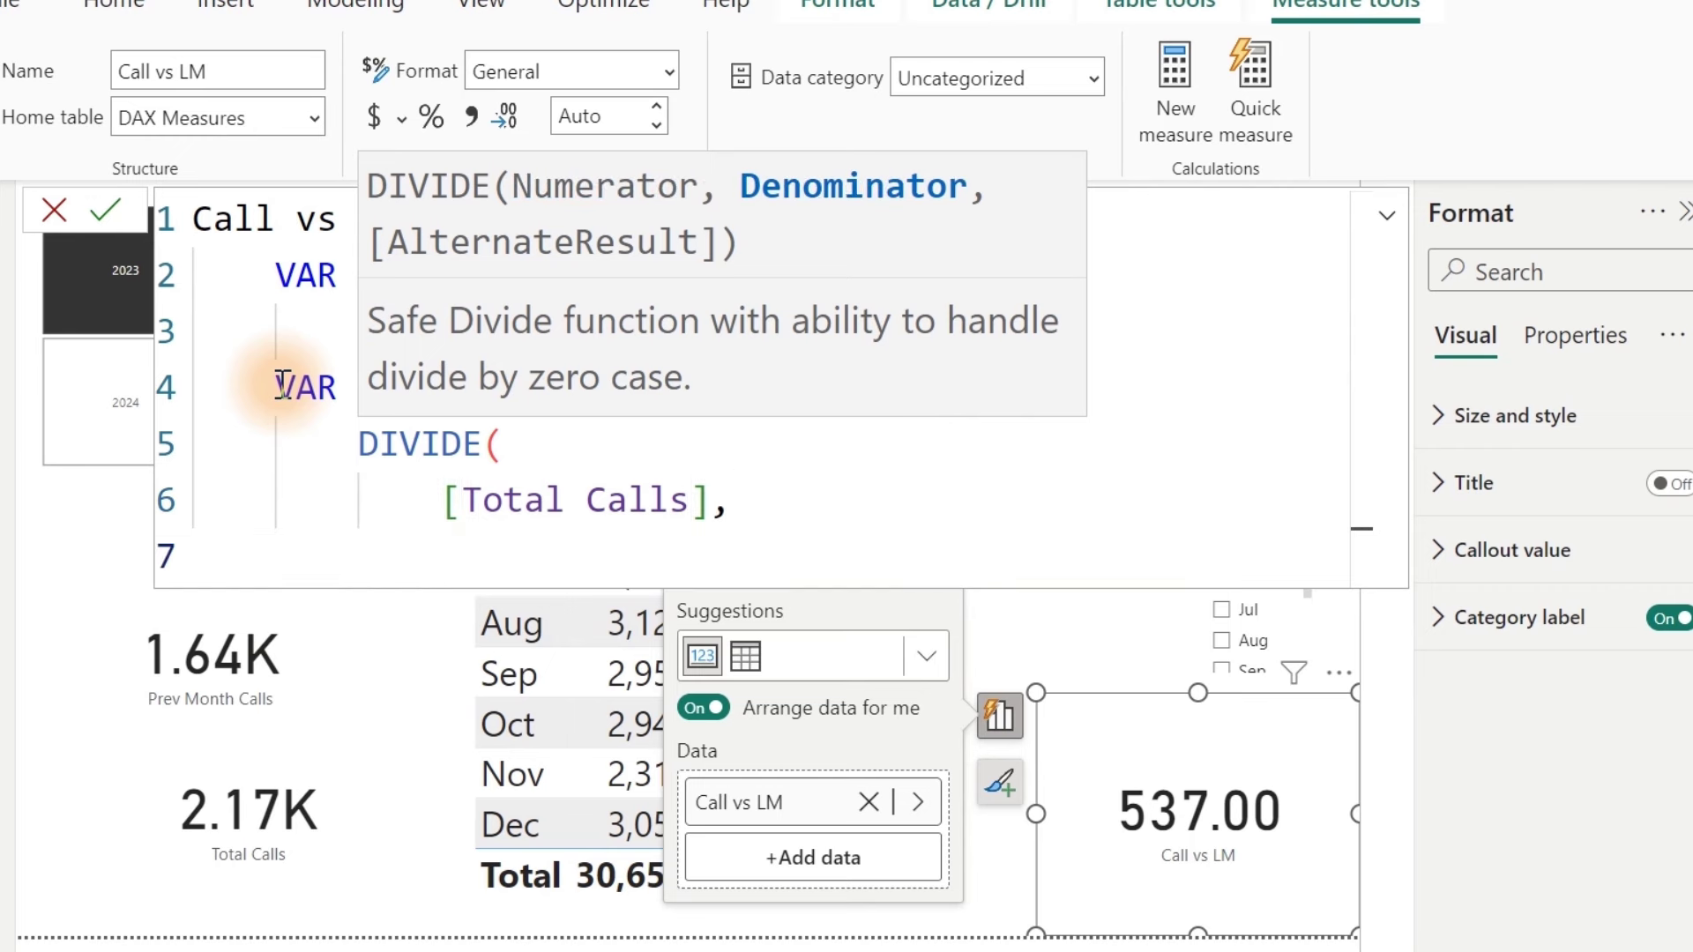
text([)
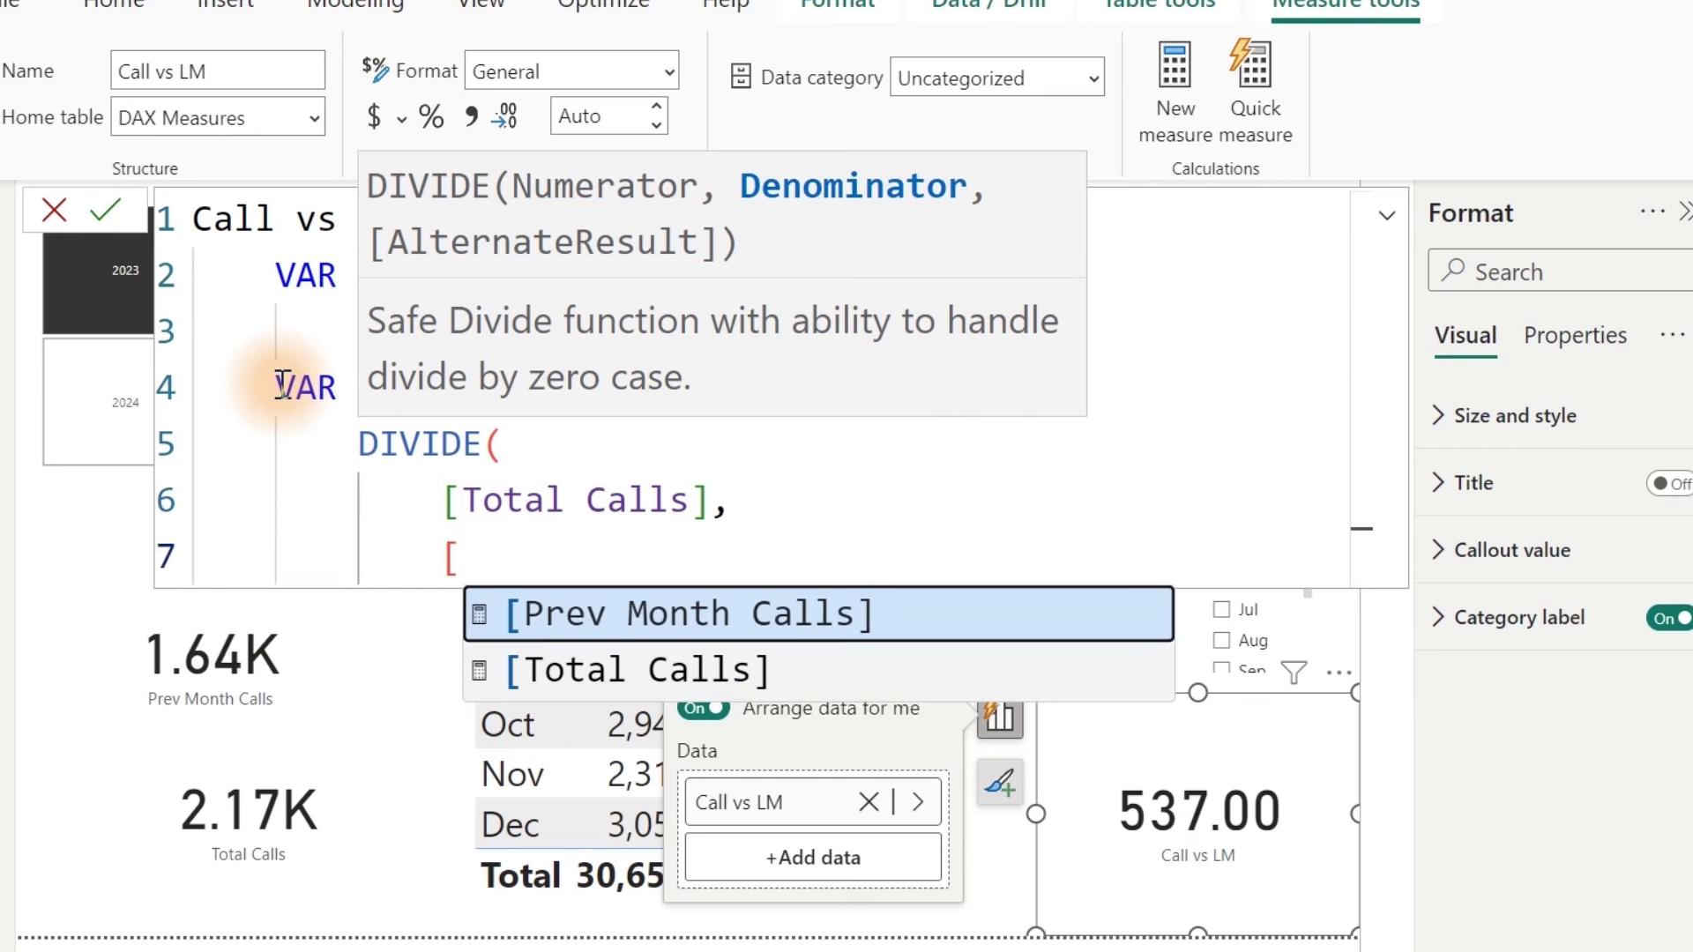
key(Tab)
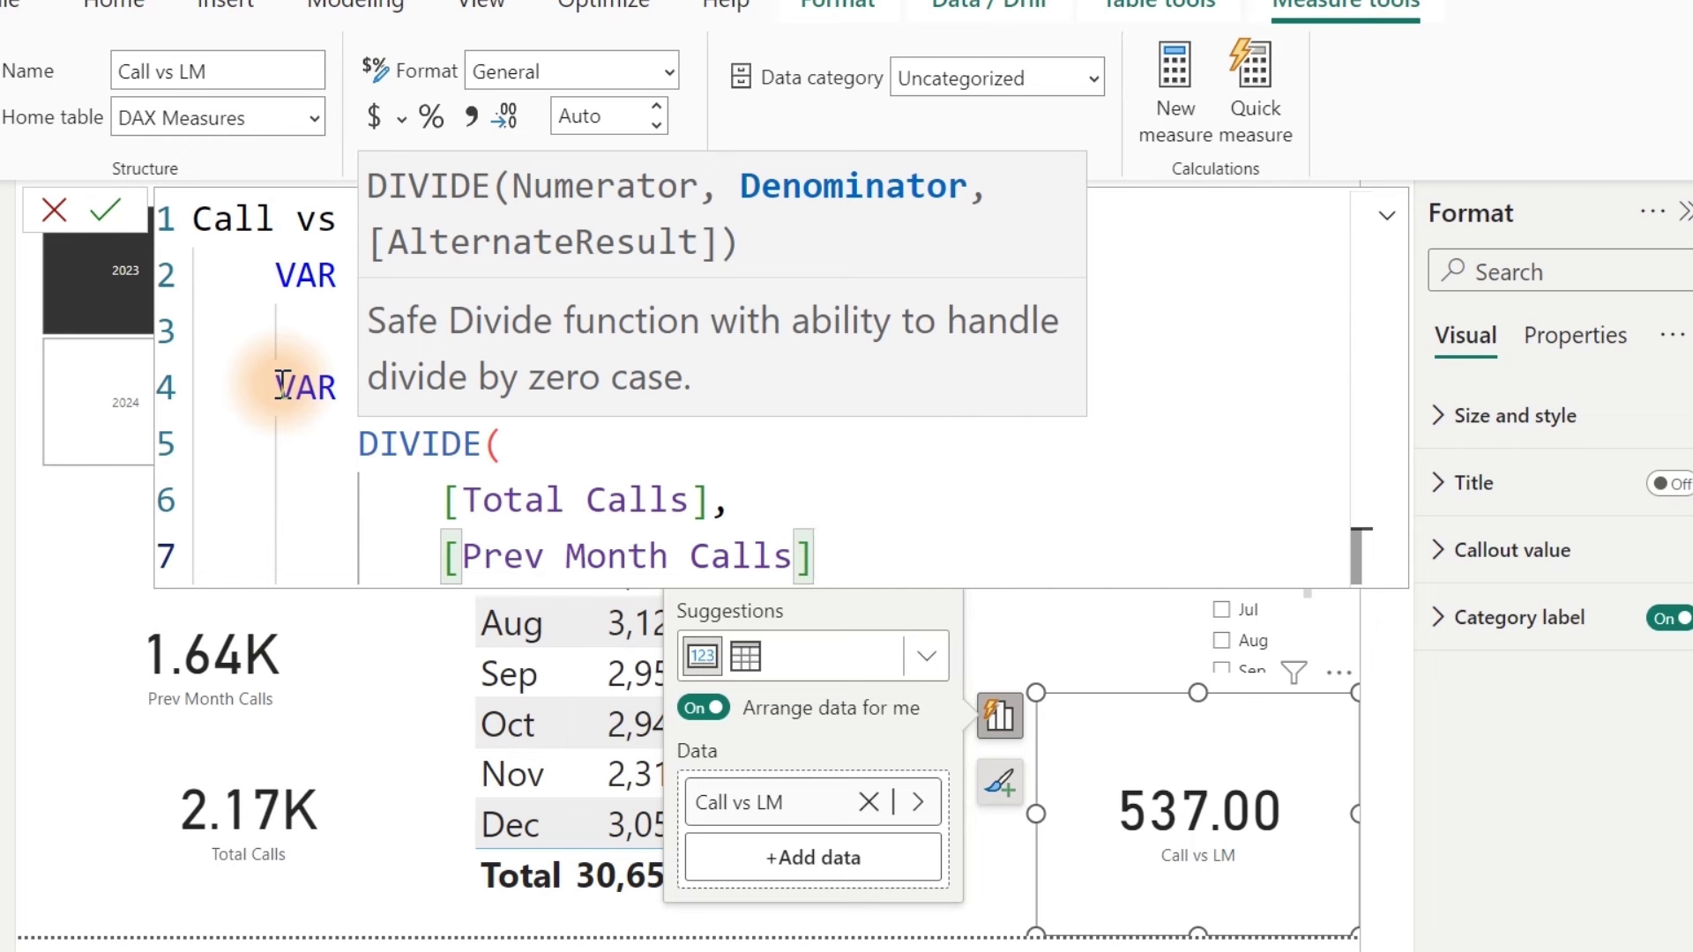
text(,)
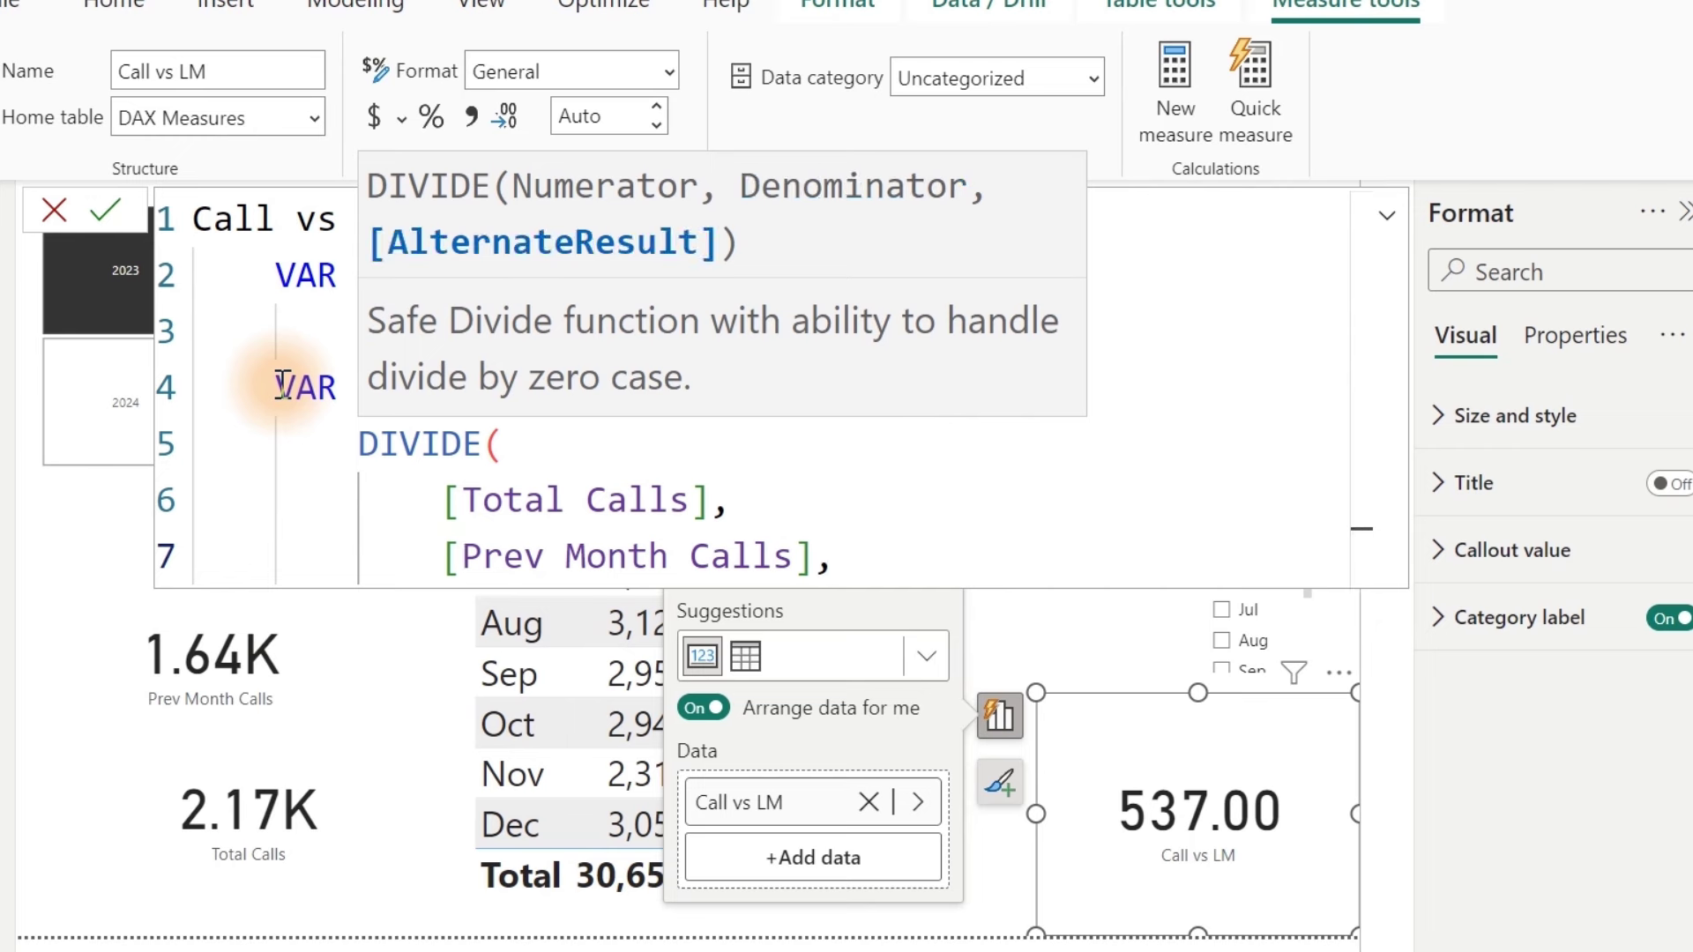
Step: Give the DIVIDE function an alternate result of 1, close it, and subtract 1 from its result
key(shift+Return)
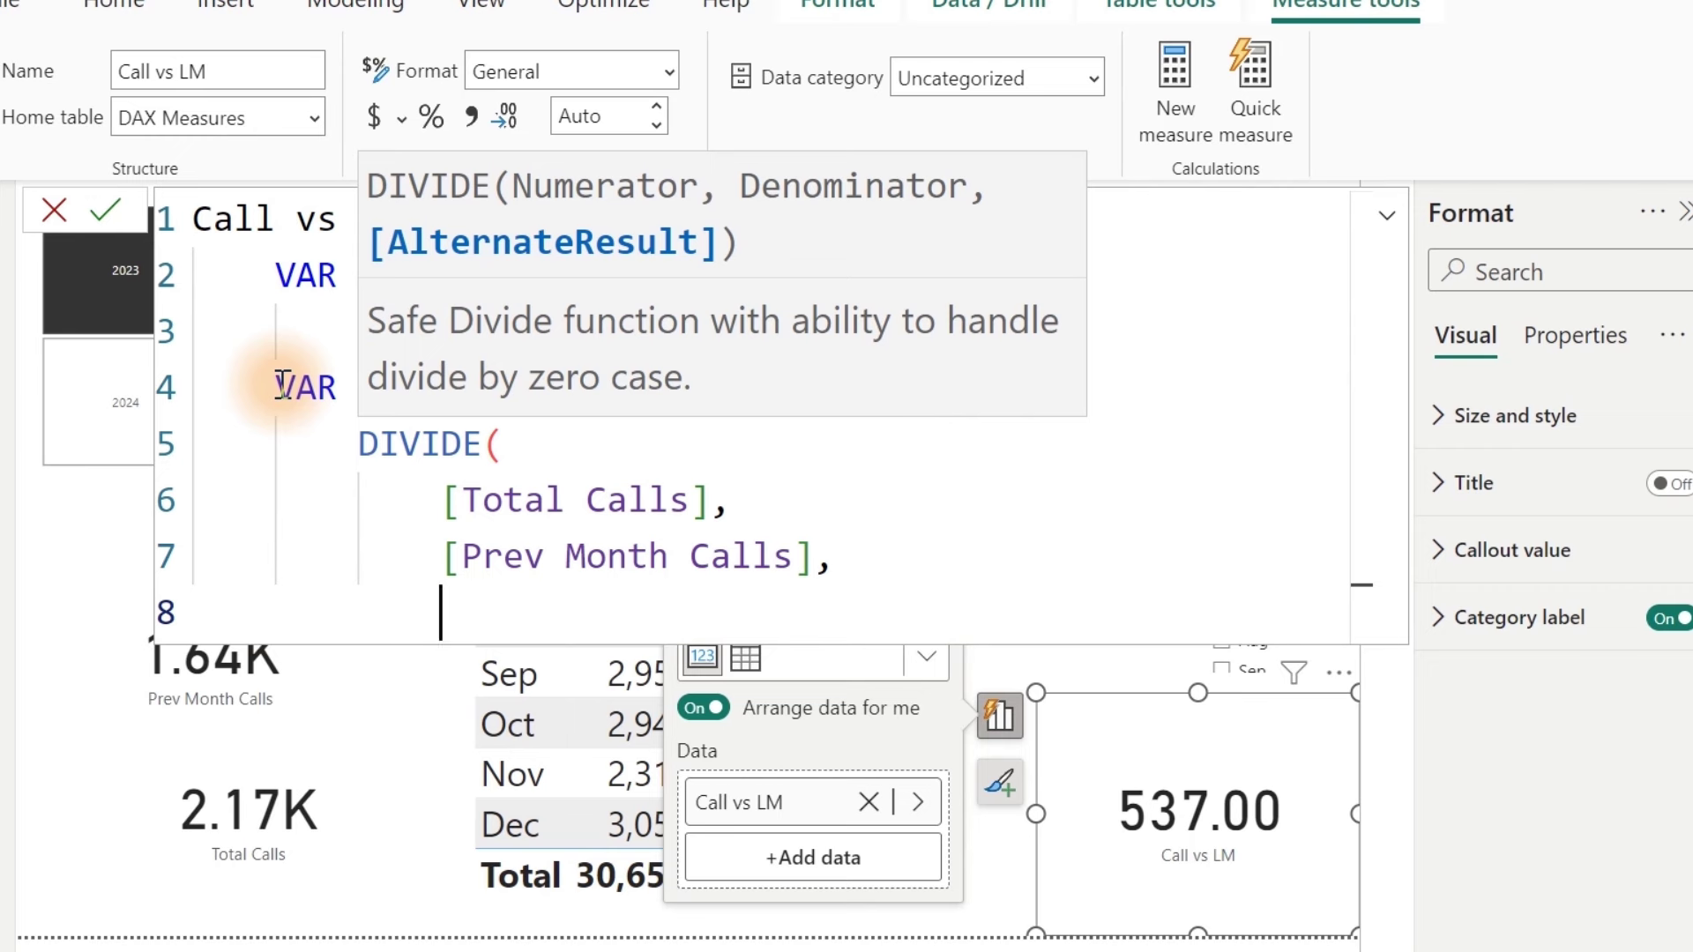
text(1)
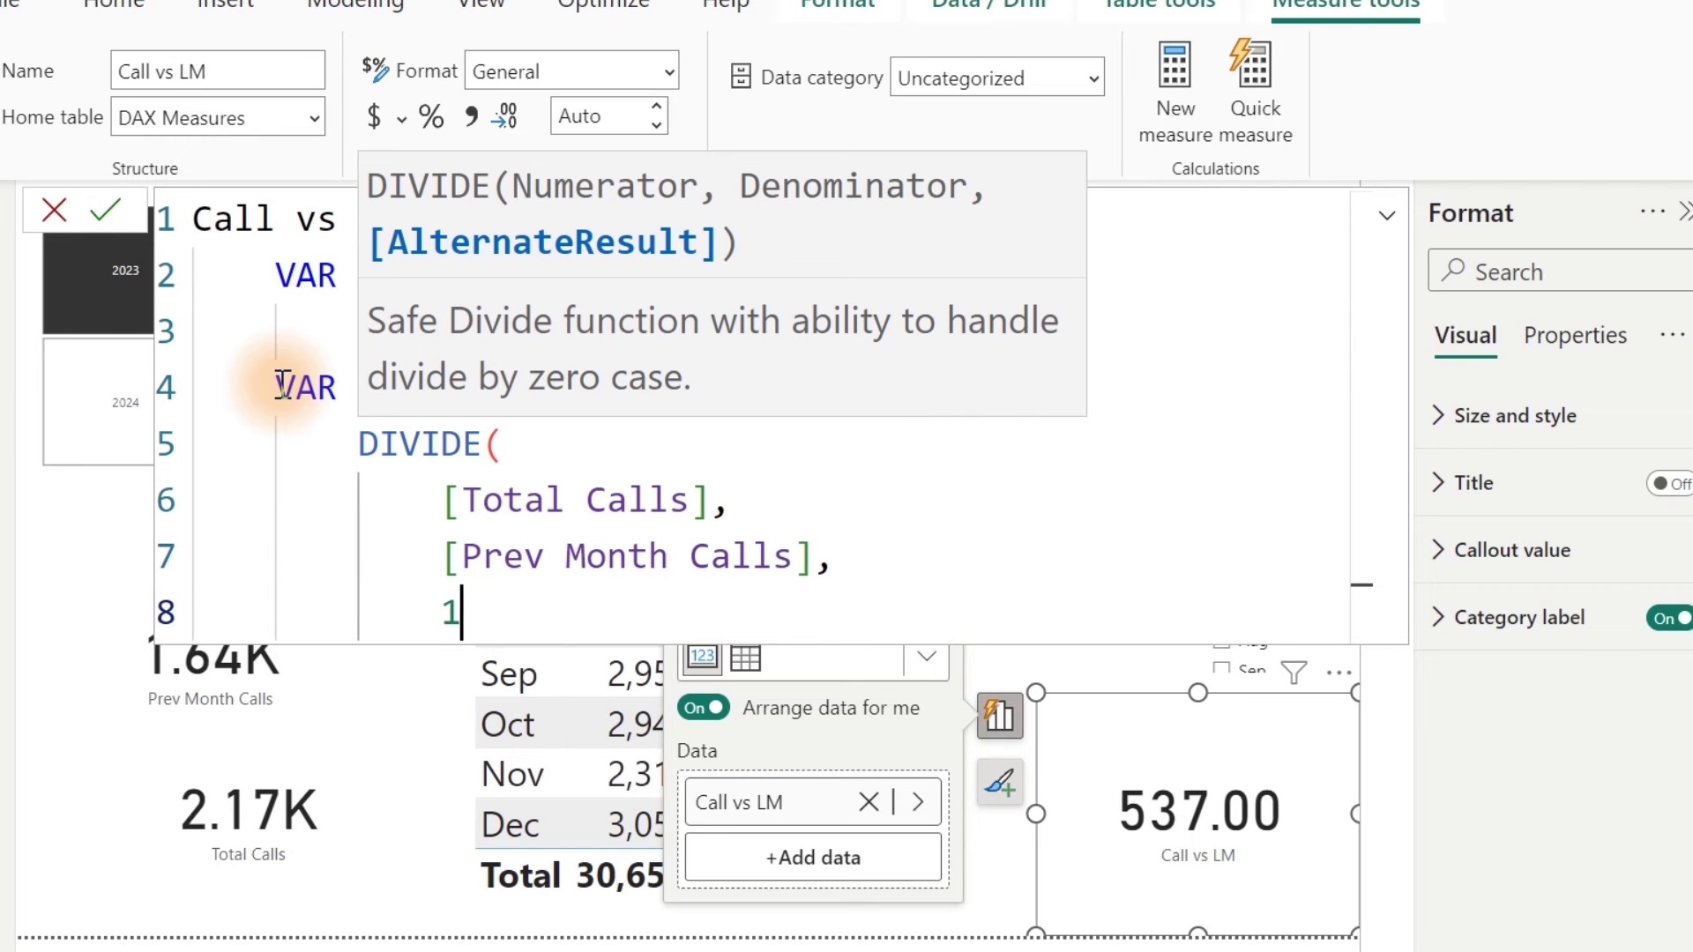
key(shift+Return)
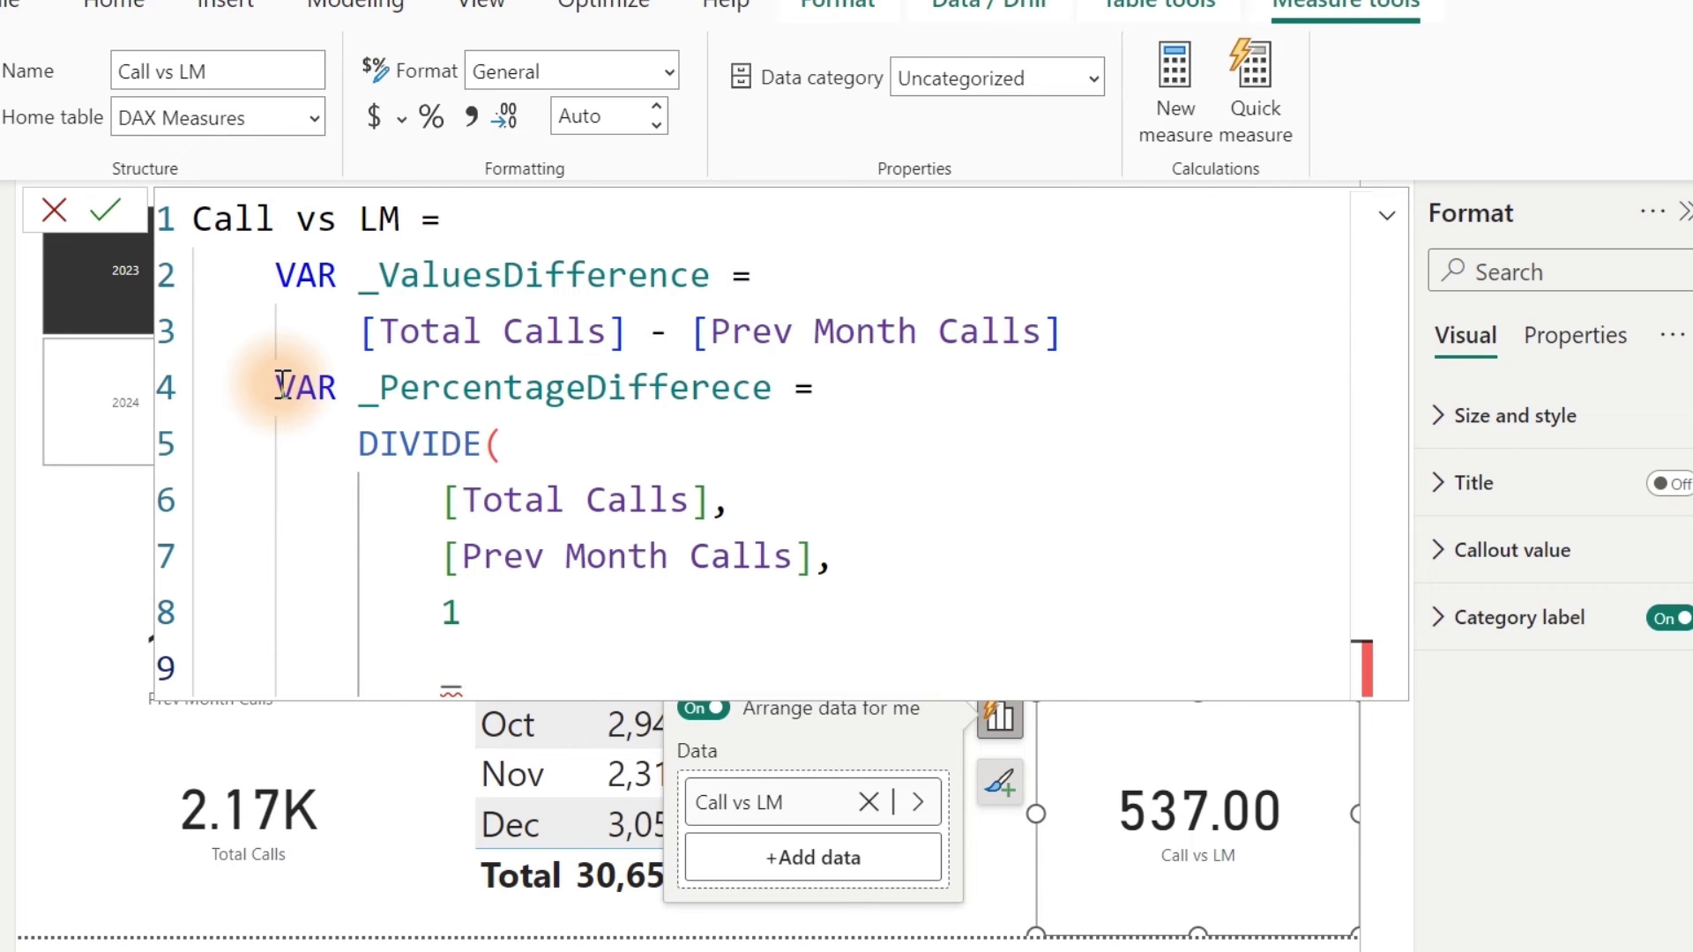
text())
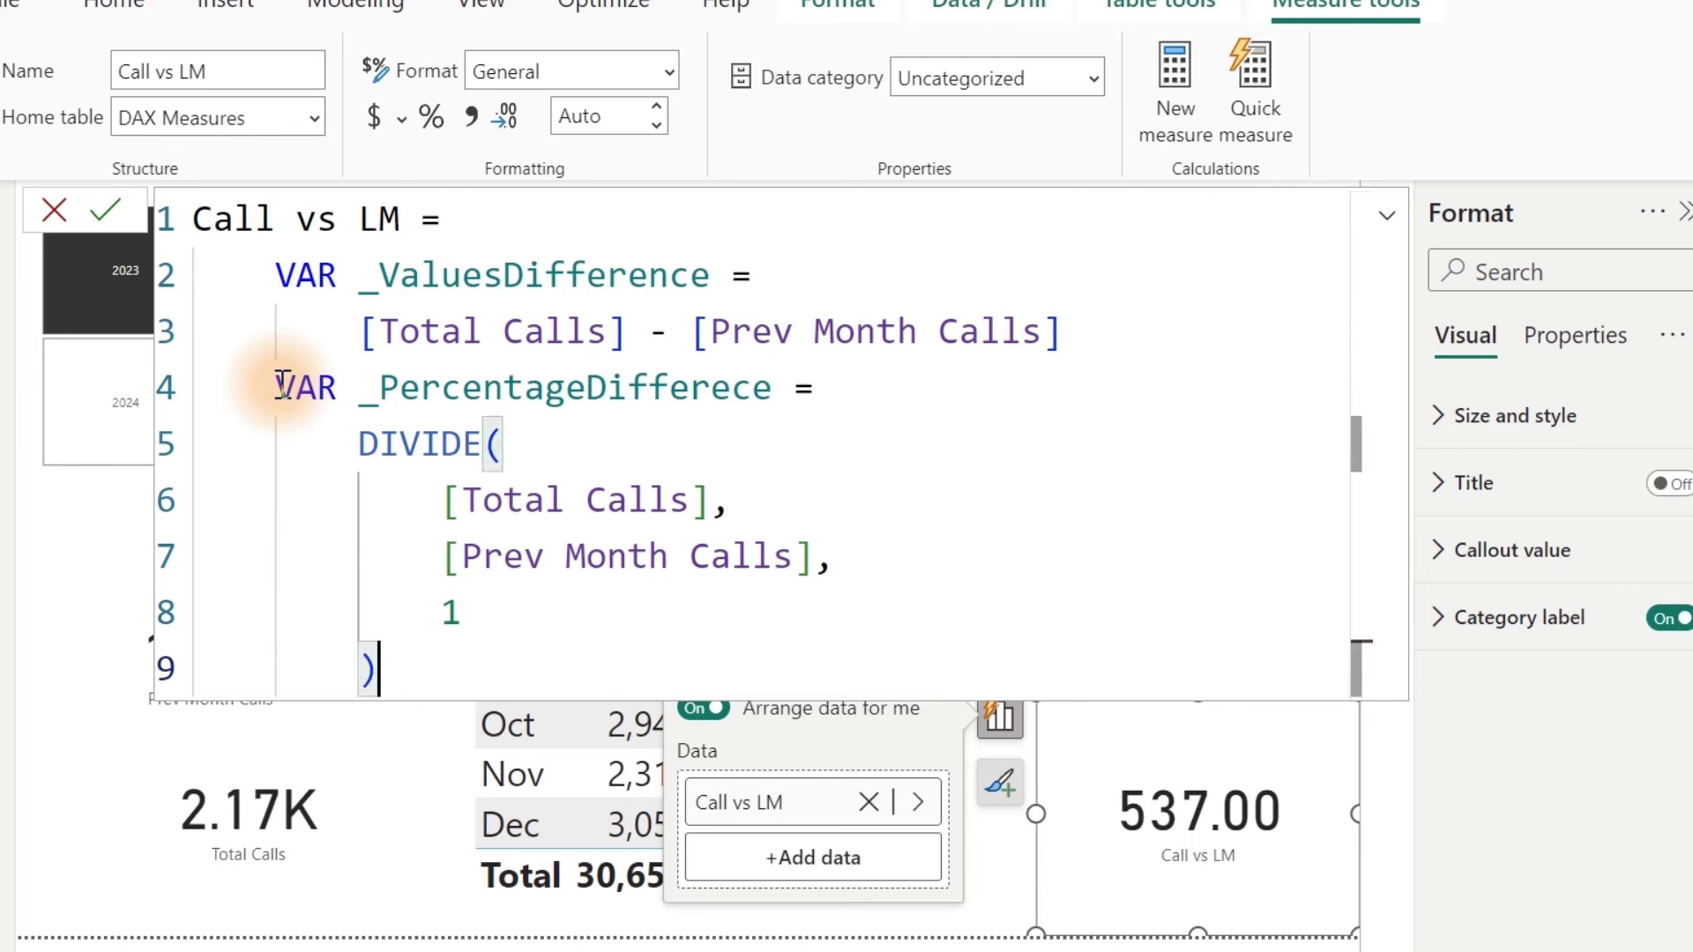
text(-1)
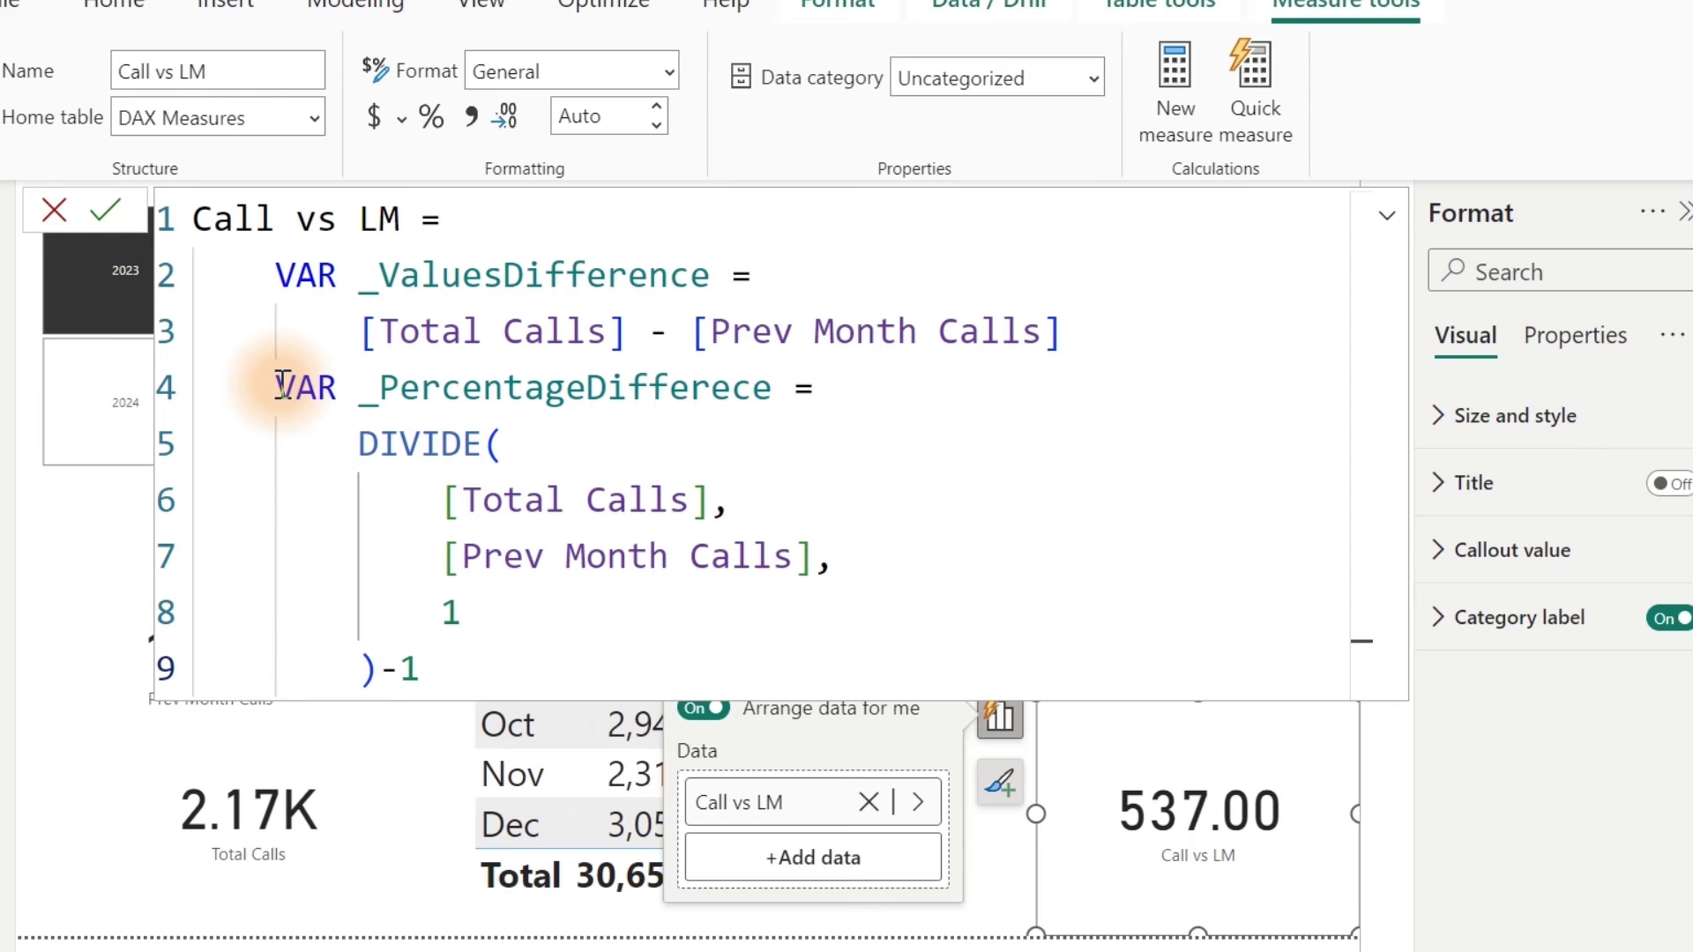
Step: Return _PercentageDifferece from the Call vs LM measure, commit the formula, and format the measure as a percentage
key(shift+Return)
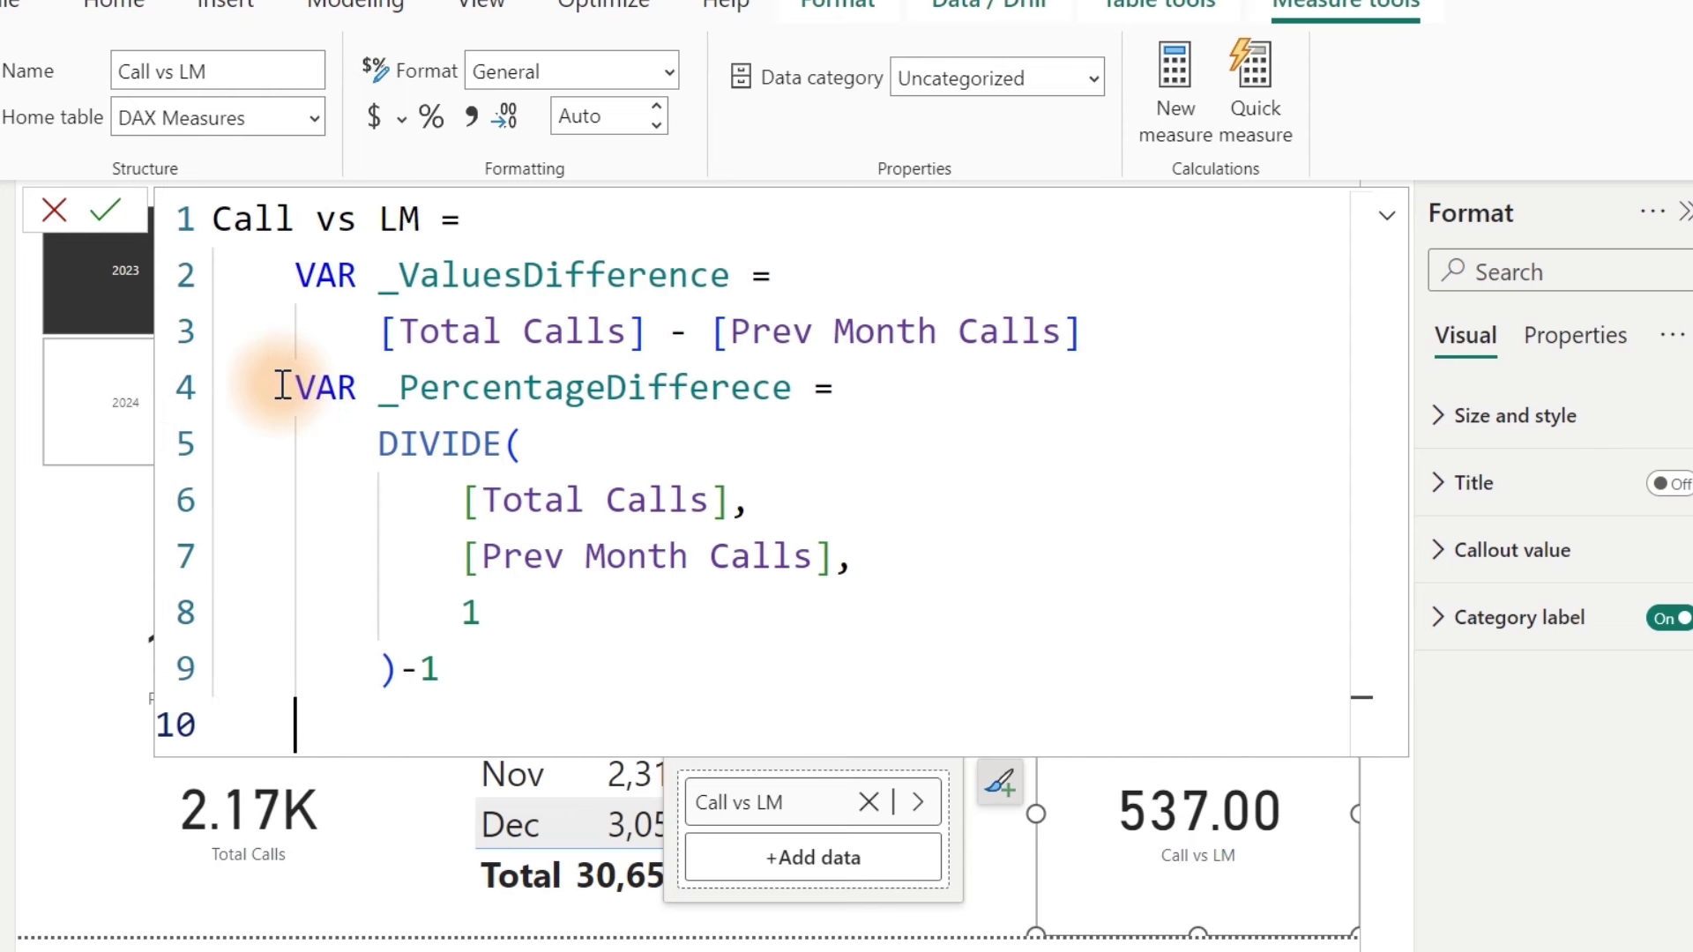
text(re)
key(Tab)
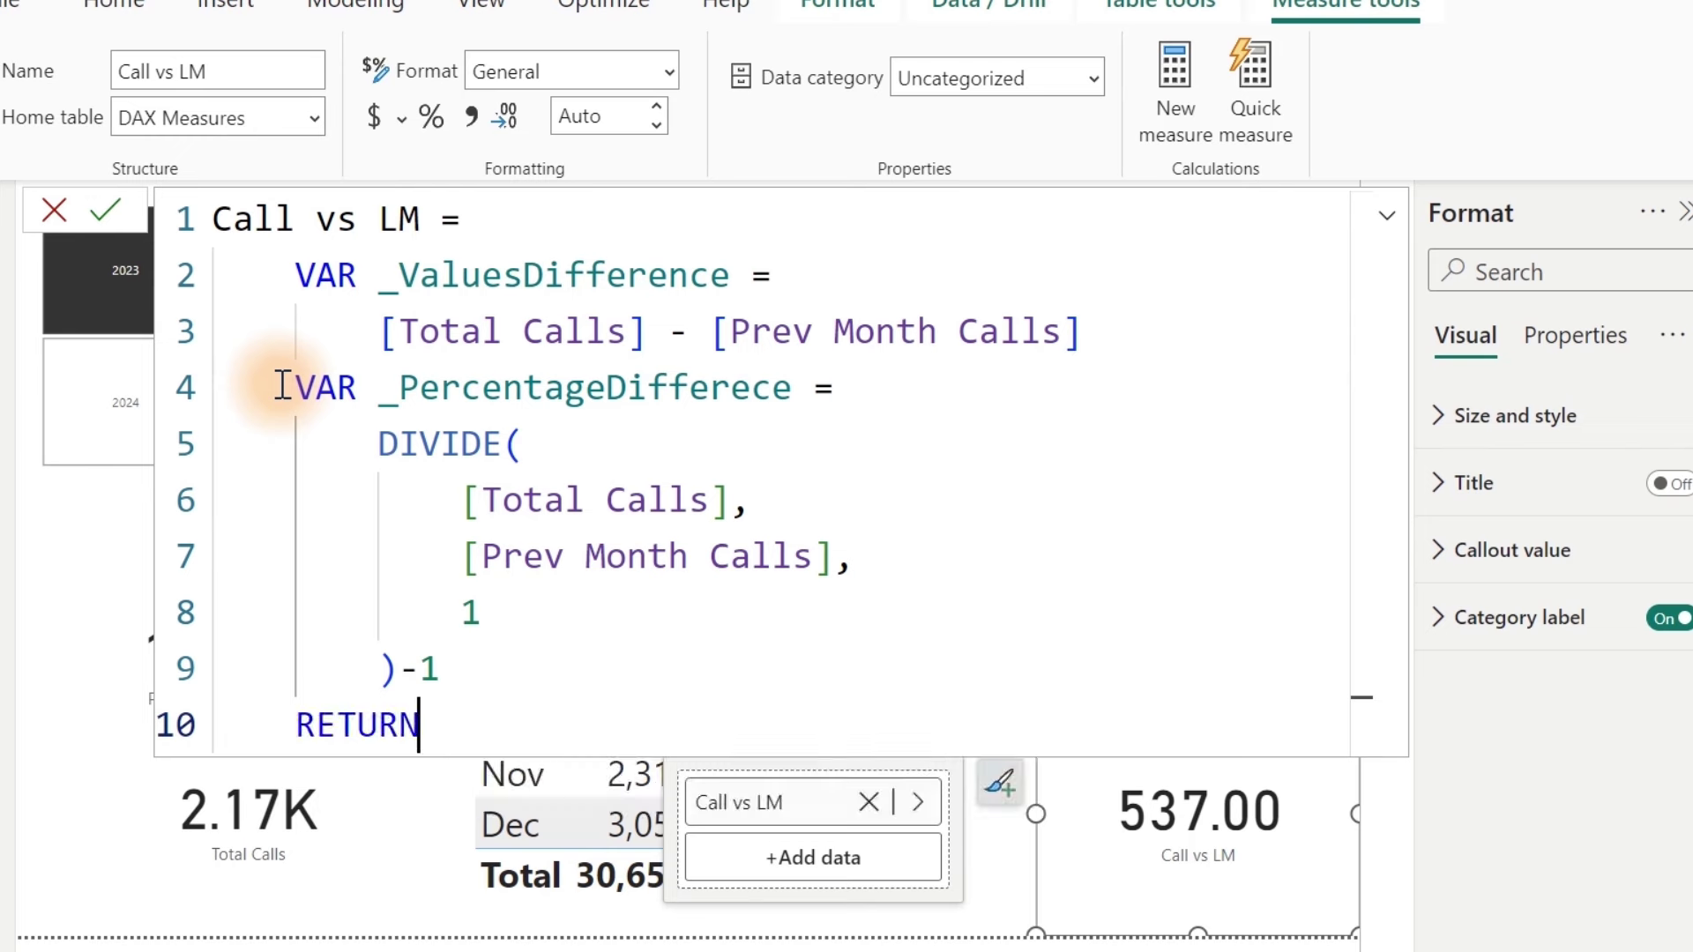
text(_)
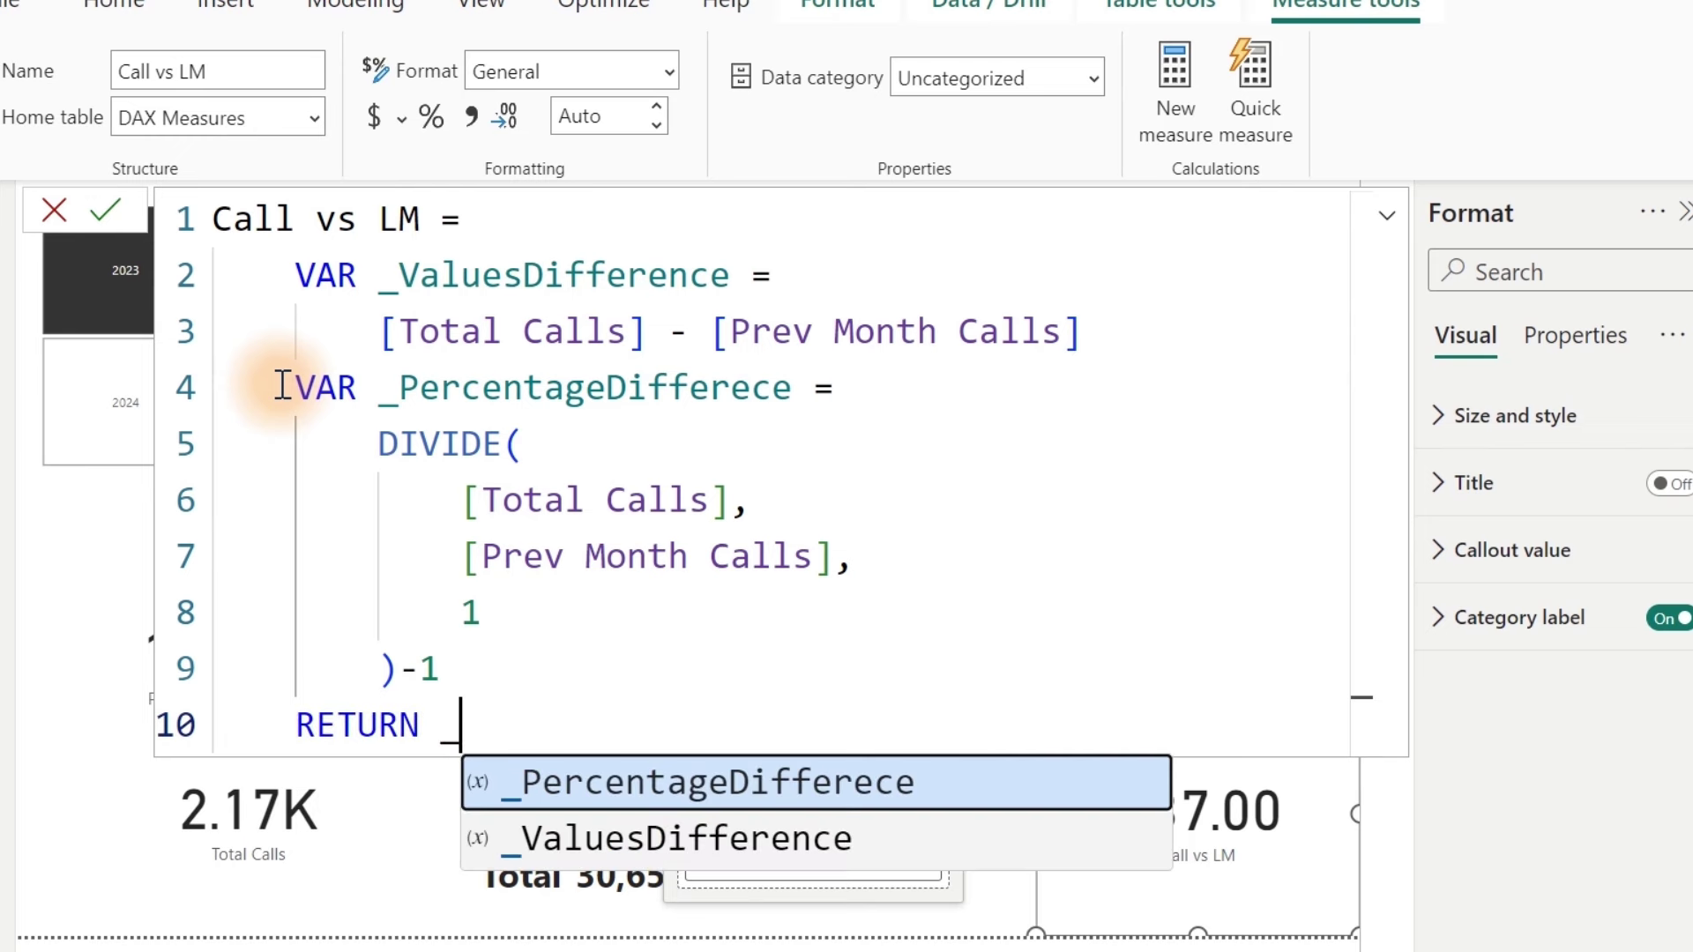
key(Tab)
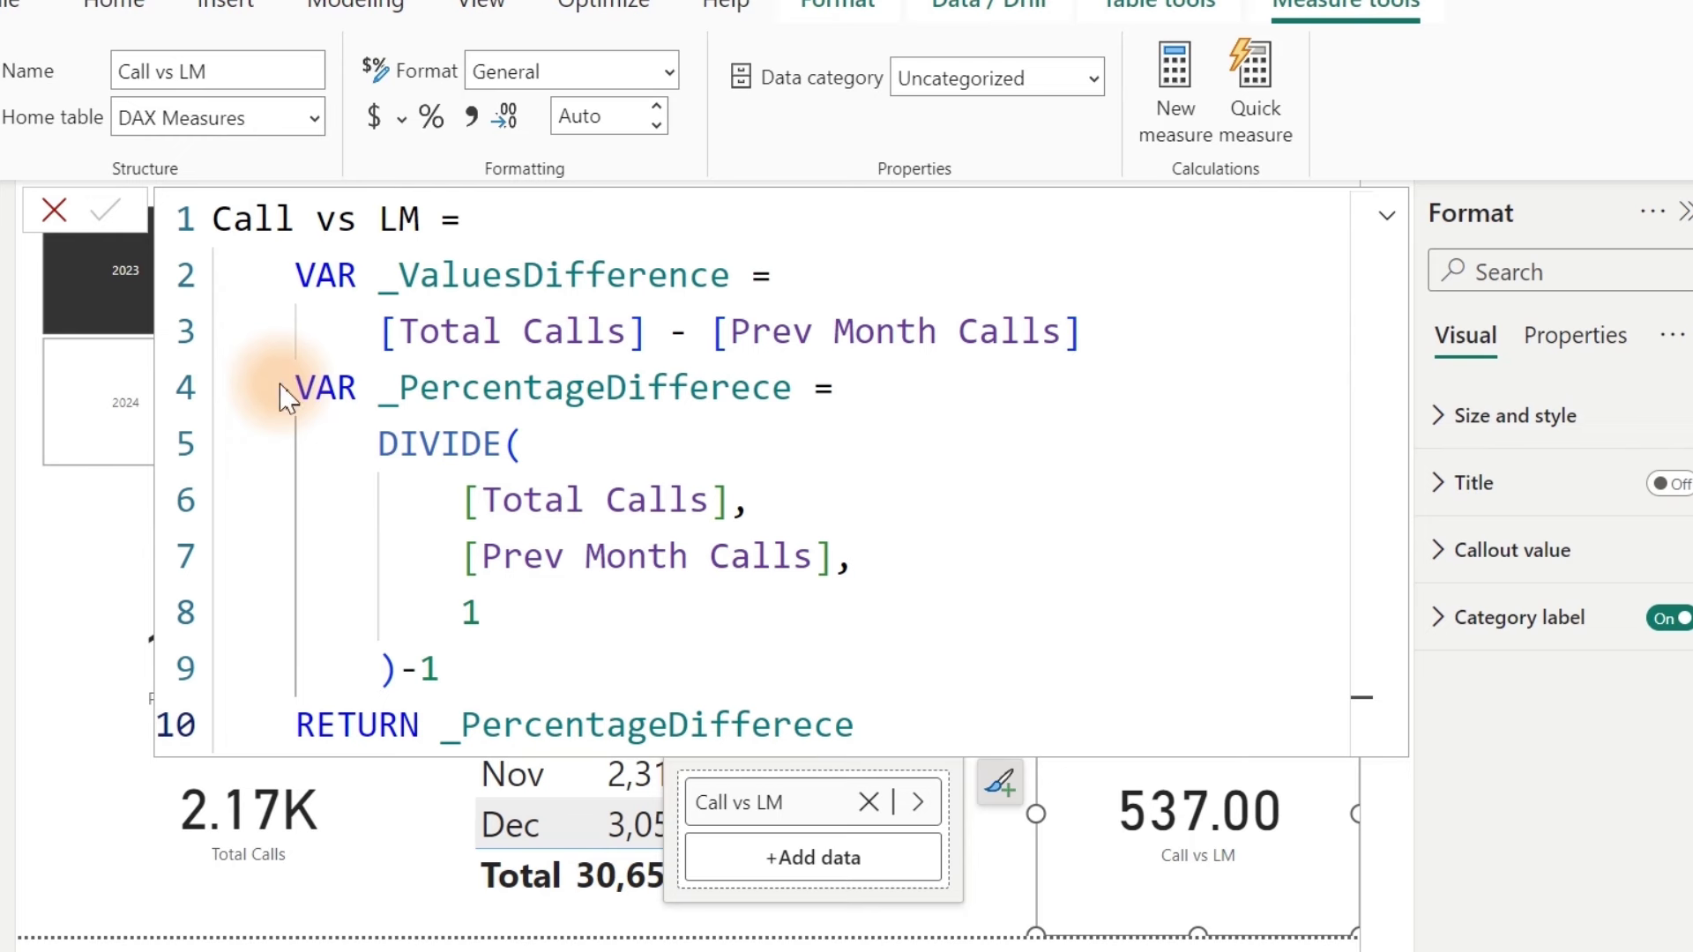
click(298, 386)
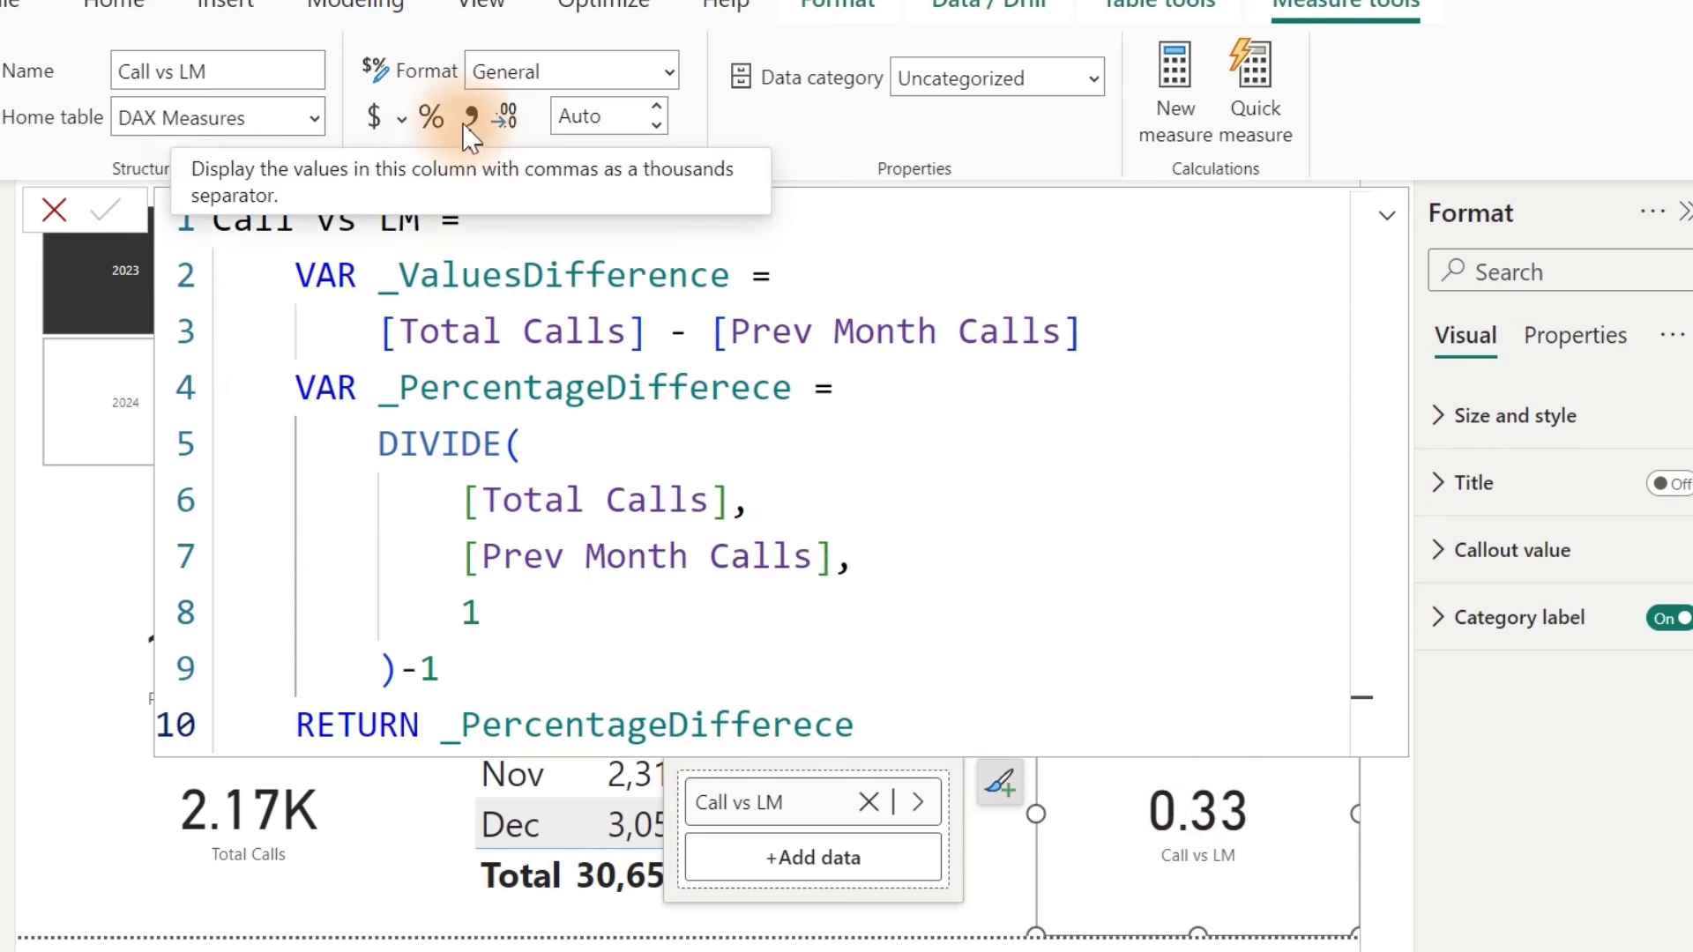
click(432, 115)
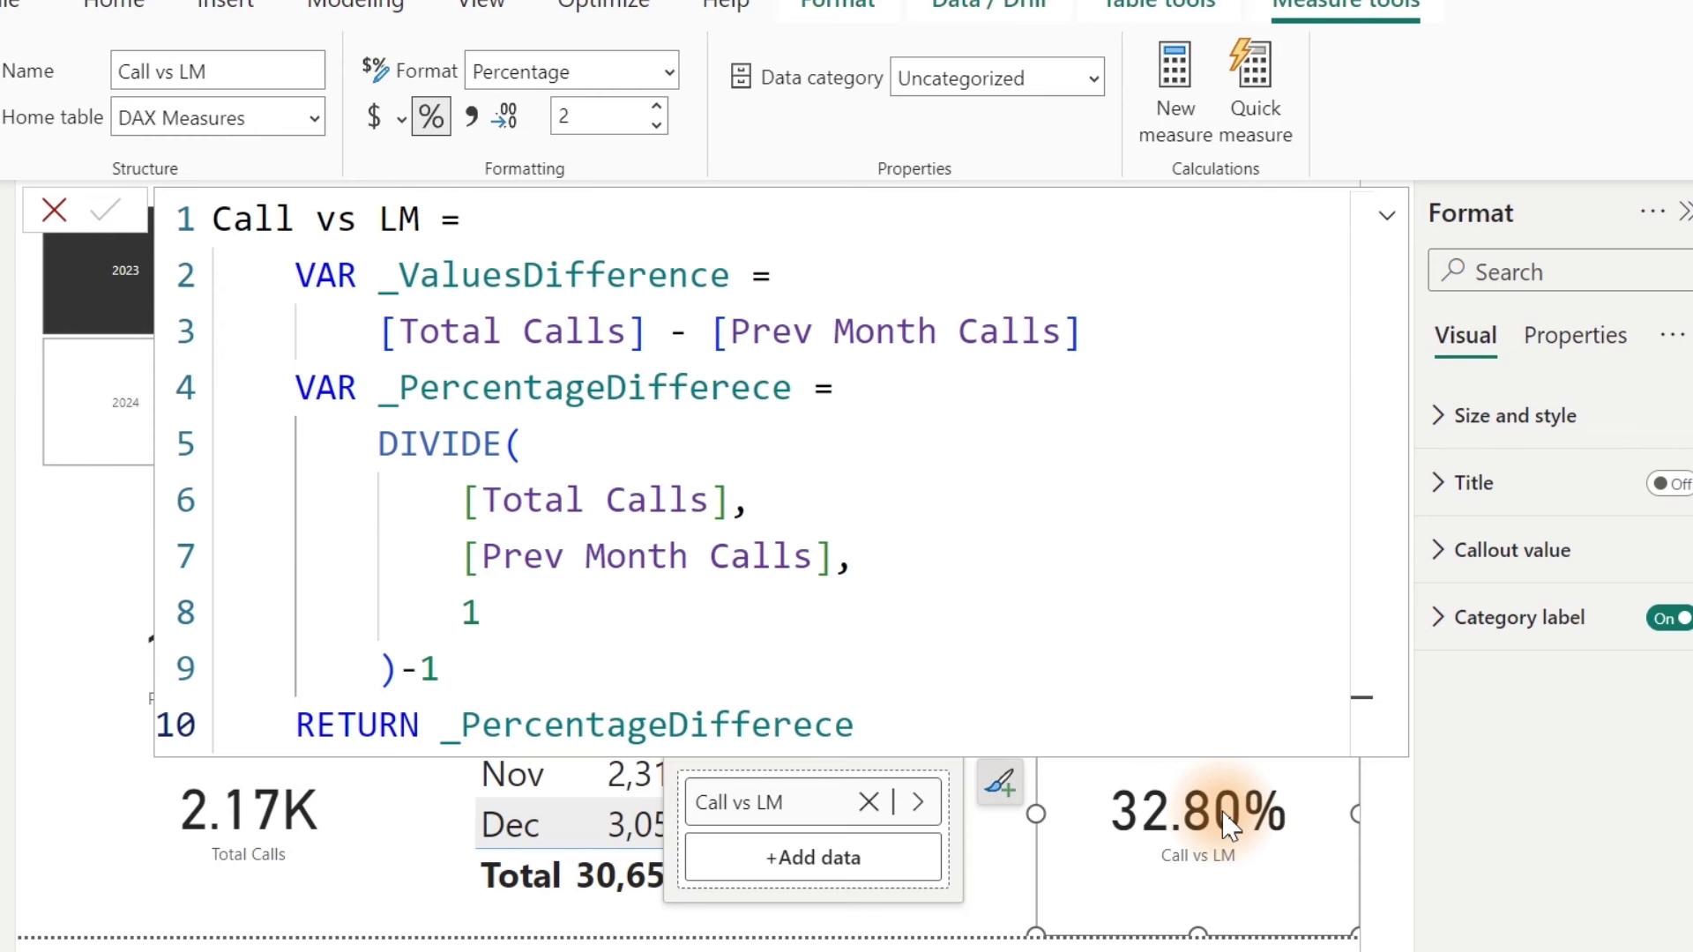
Step: Delete RETURN _PercentageDifferece from the last line of the Call vs LM formula
click(1066, 675)
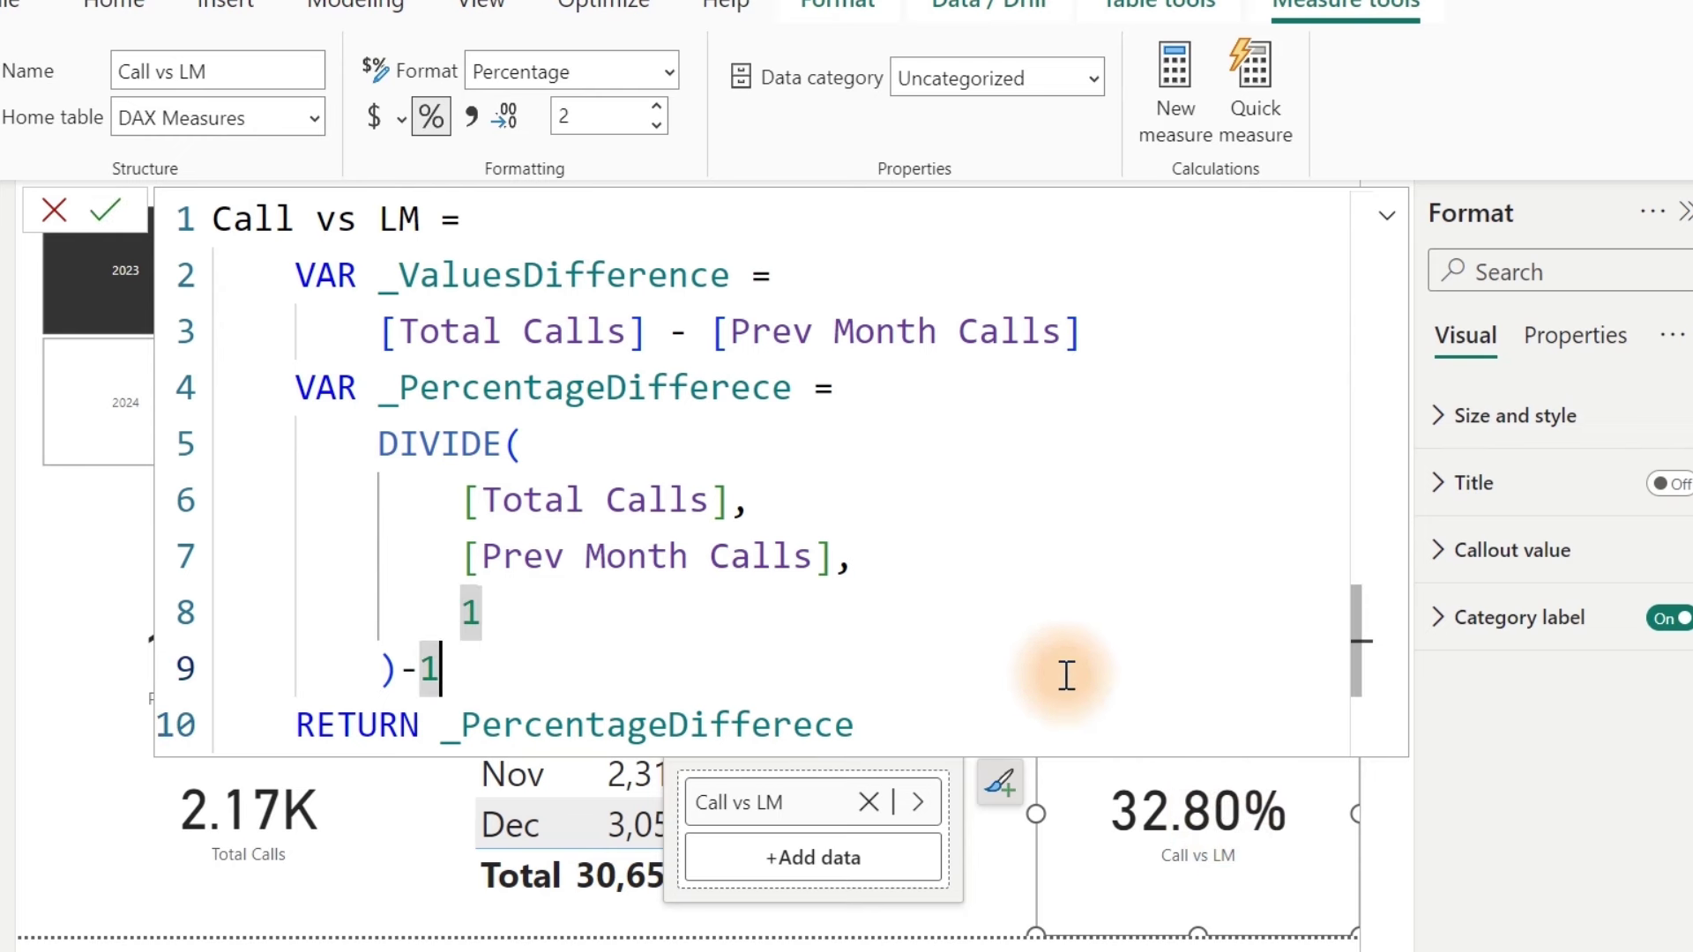
key(Down)
drag(865, 726, 290, 719)
key(BackSpace)
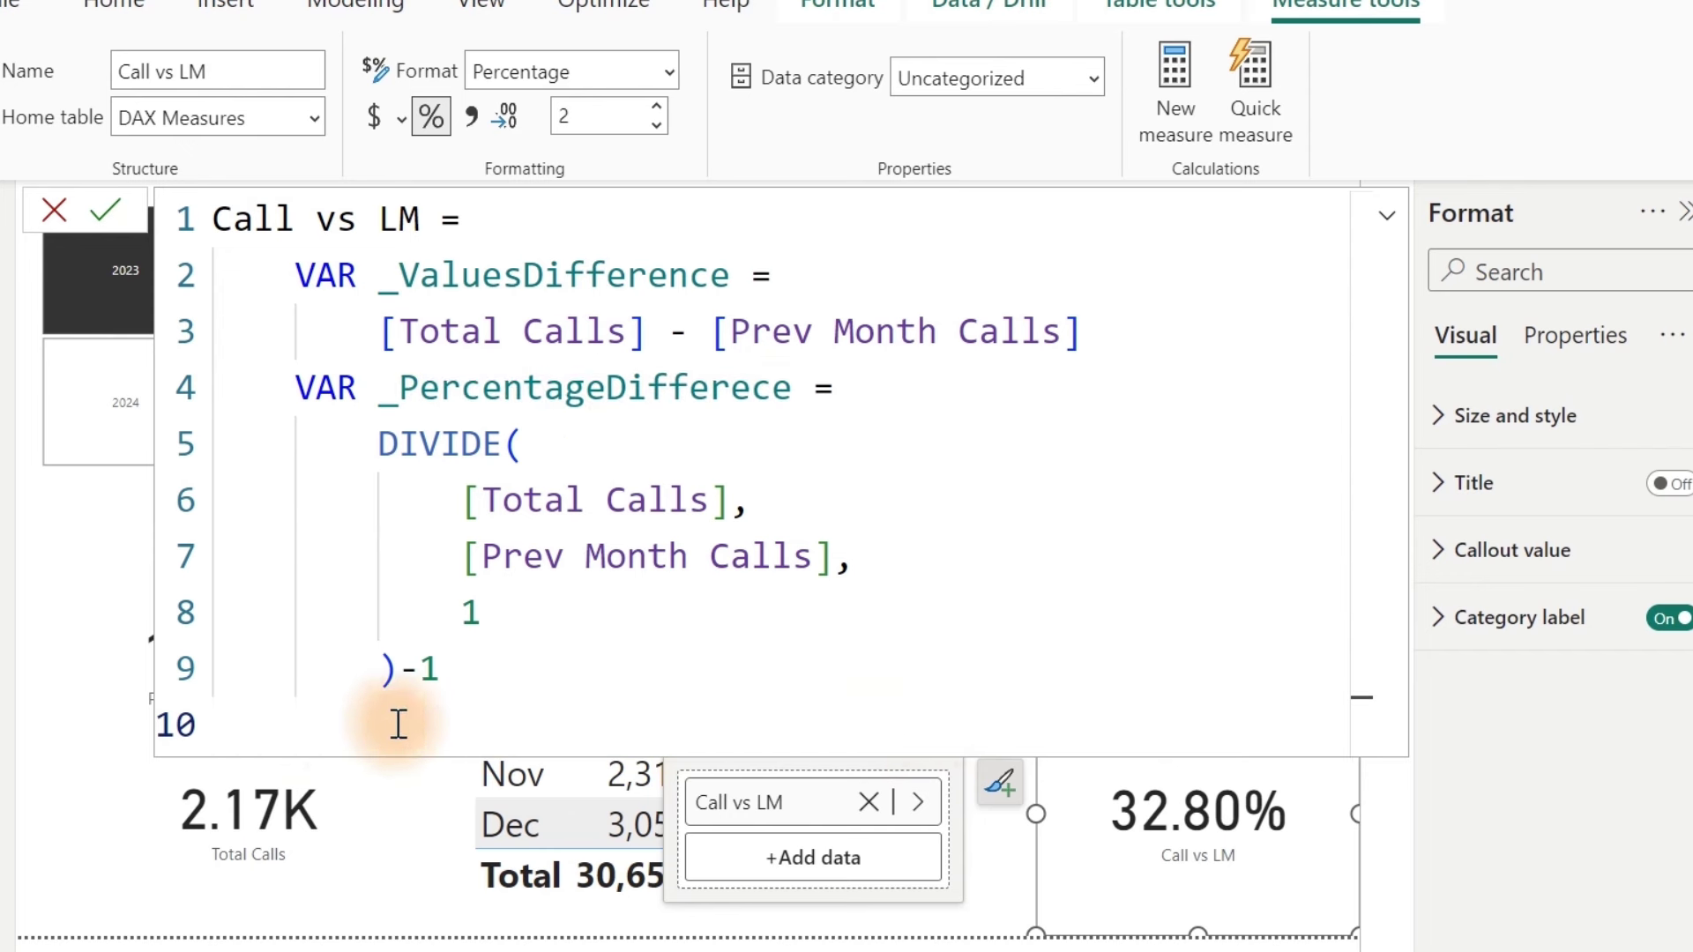
Step: Declare a third variable named _Symbole on the formula's last line
text(var)
key(Tab)
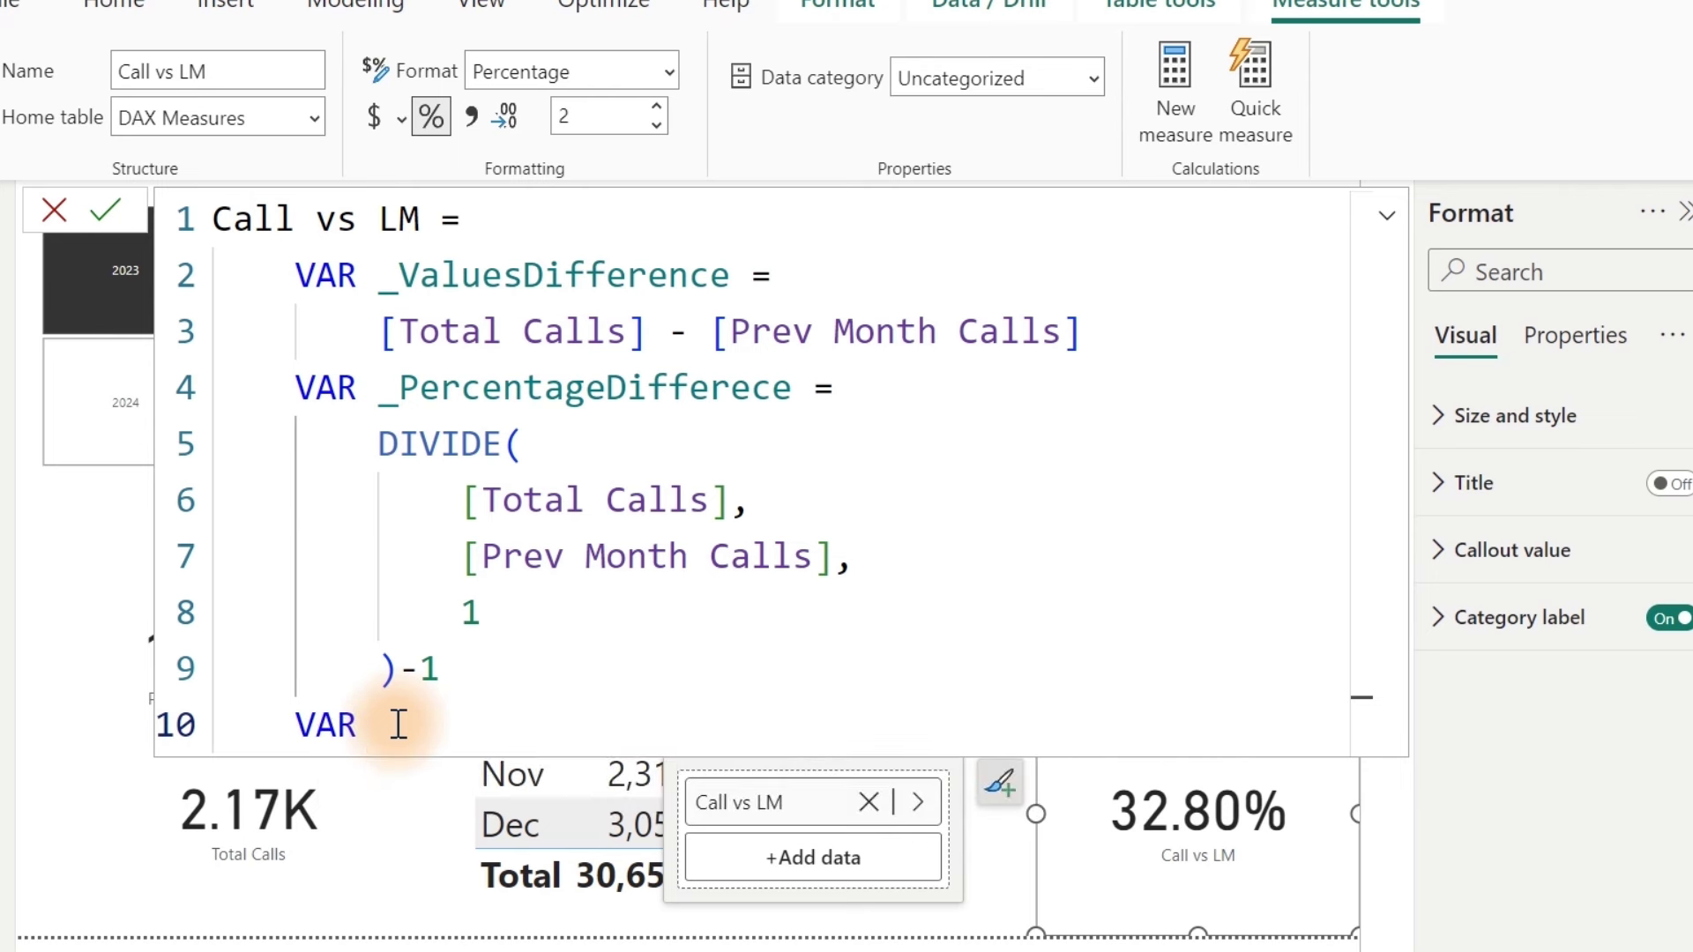
text(_Sympl)
key(BackSpace)
key(BackSpace)
text(bo)
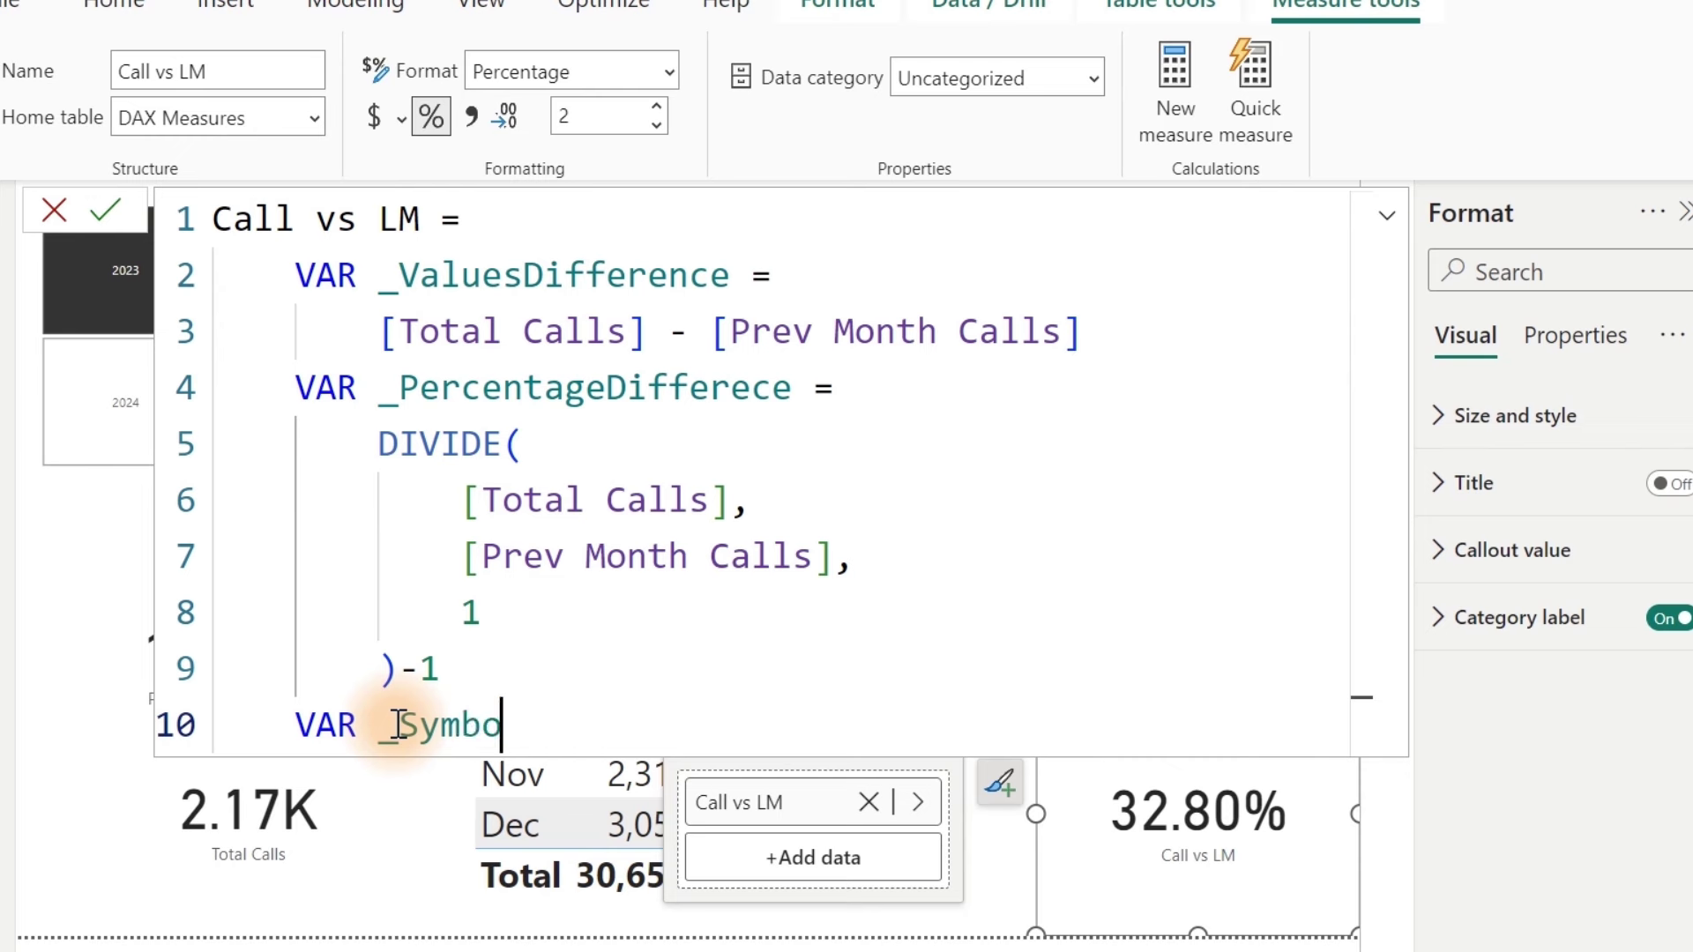
text(le =)
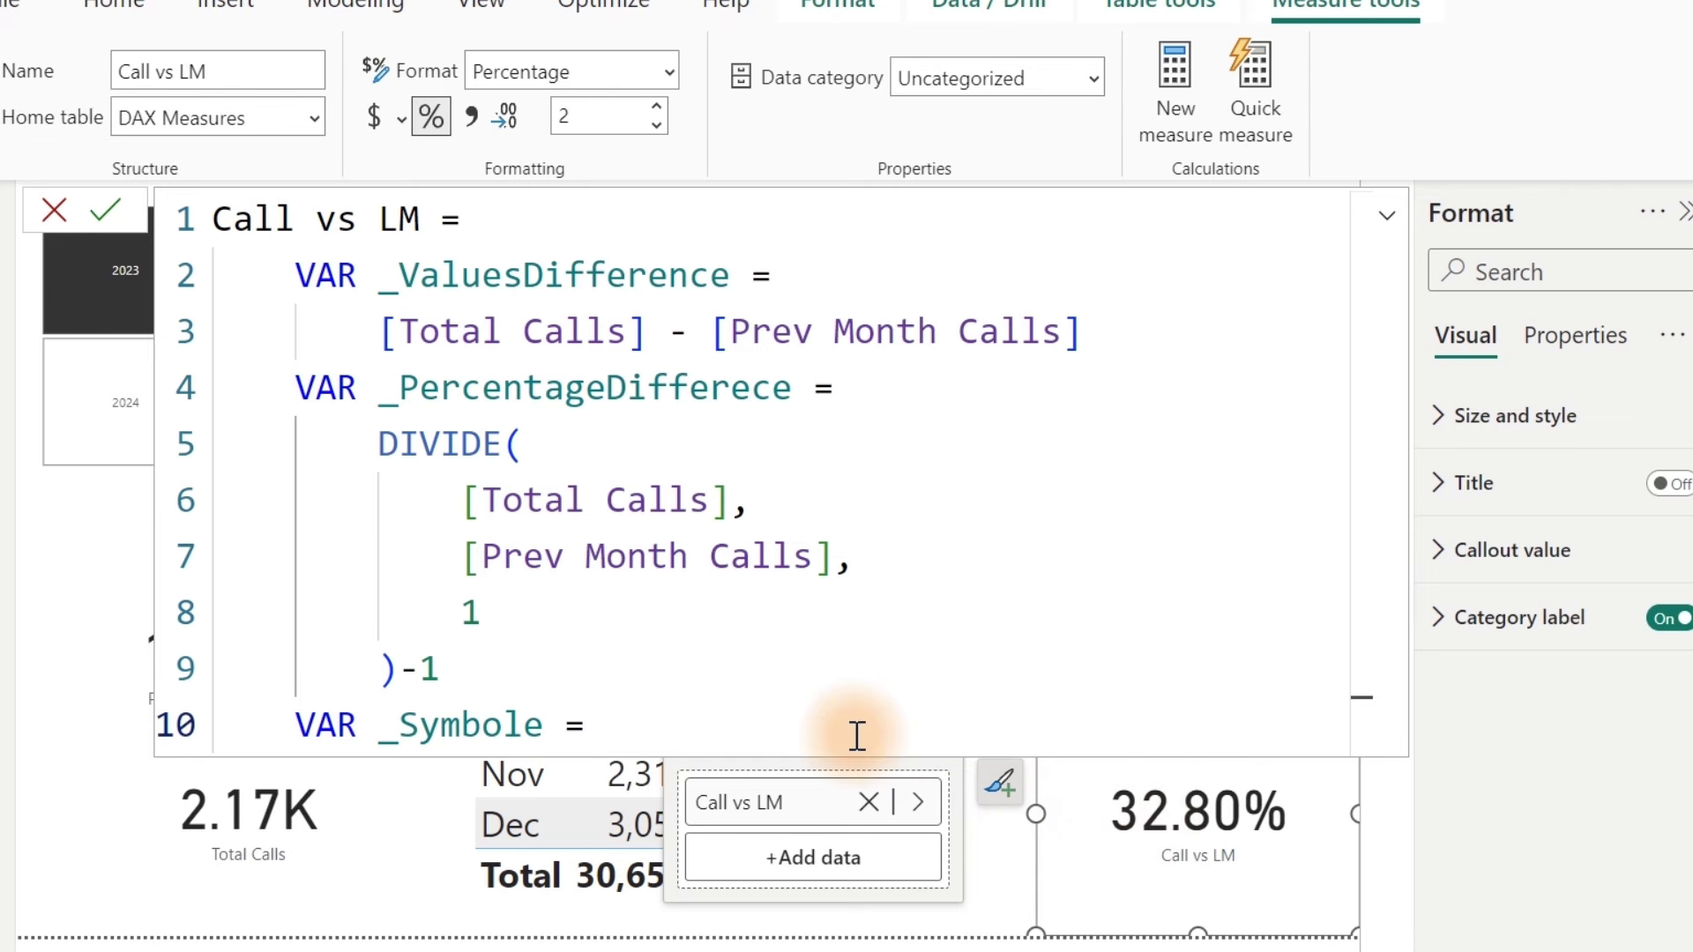
Step: Start an IF function for _Symbole that tests whether _ValuesDifference>0
key(Return)
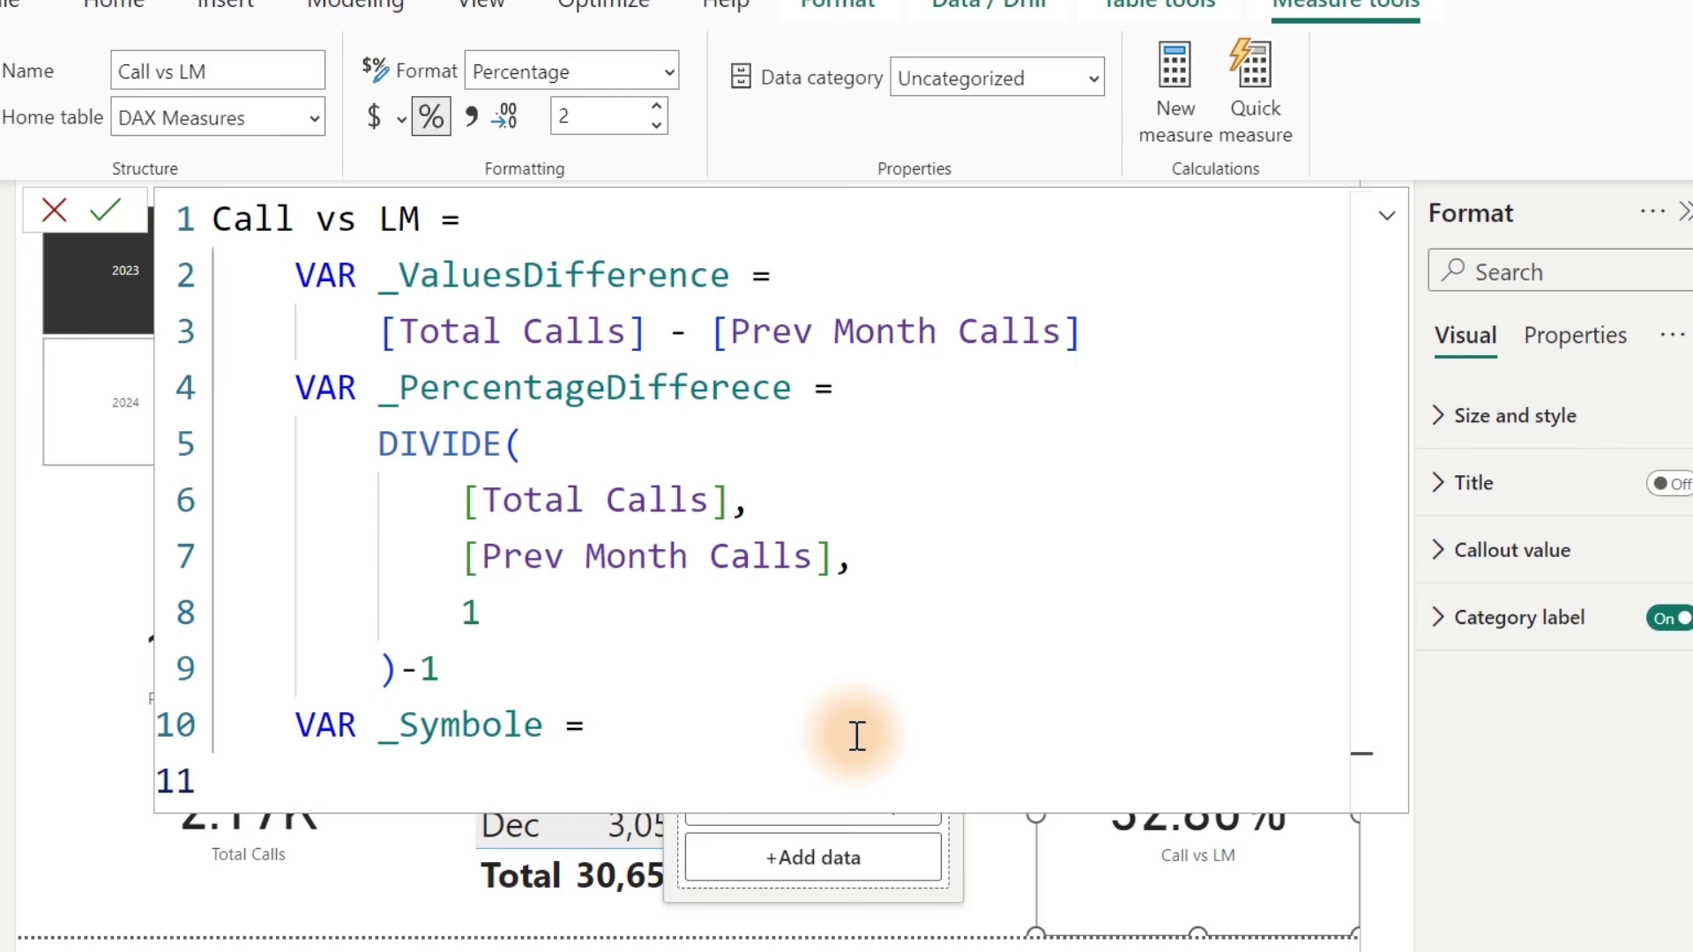
key(Tab)
text(if()
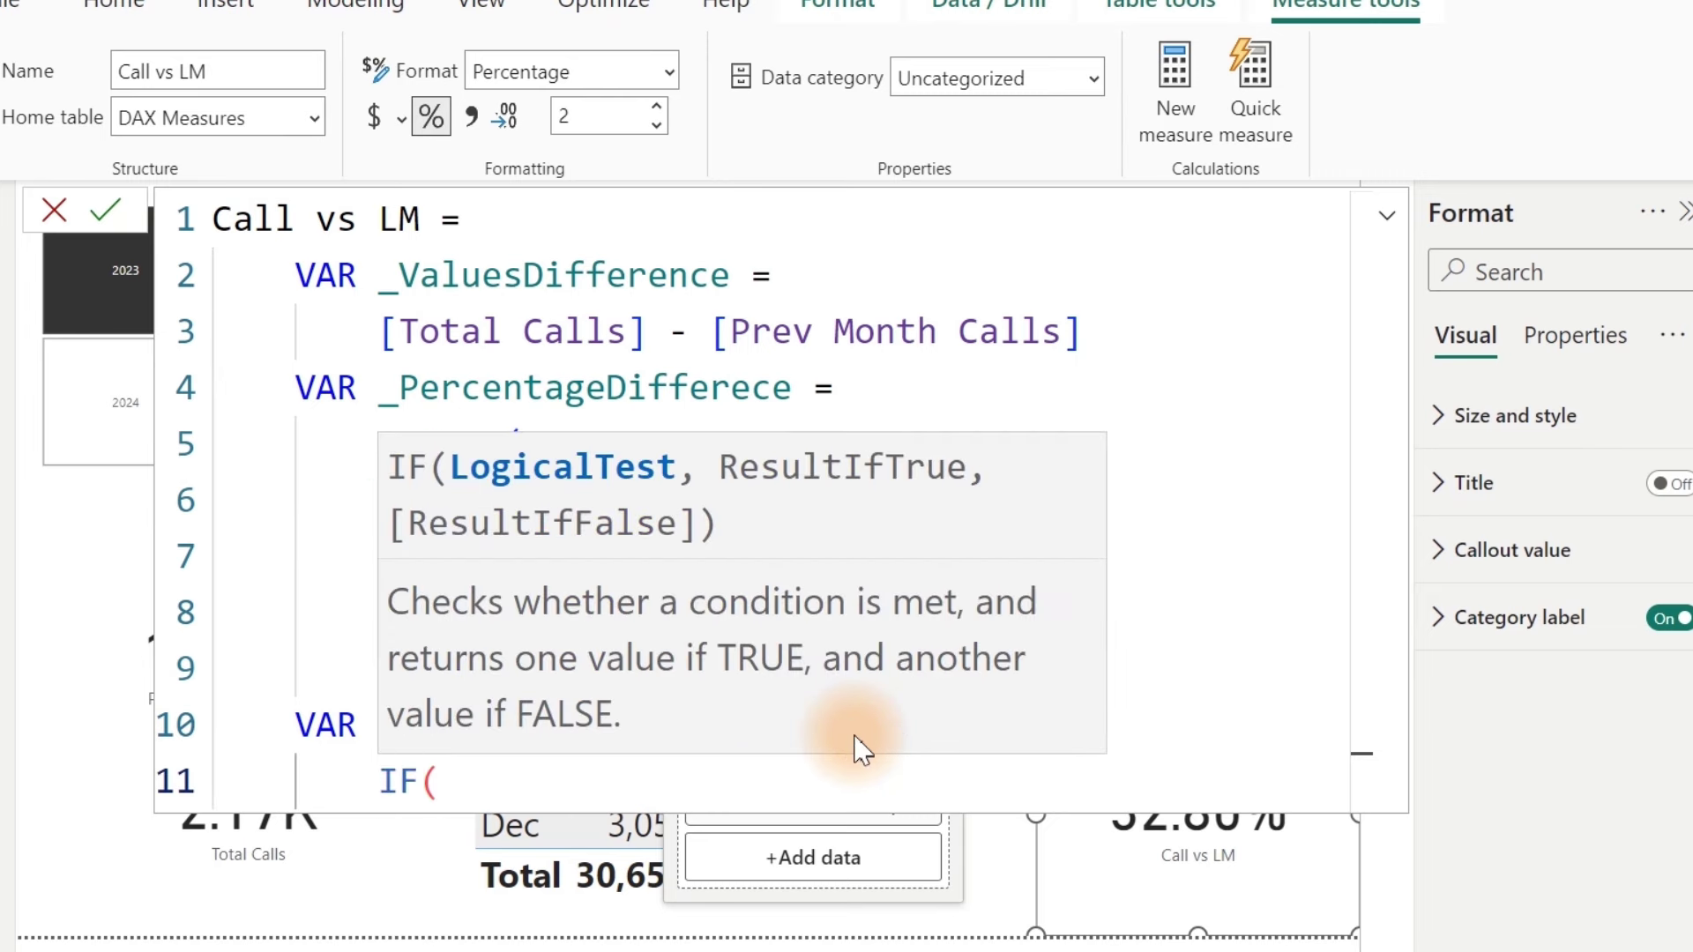
text(_)
key(Down)
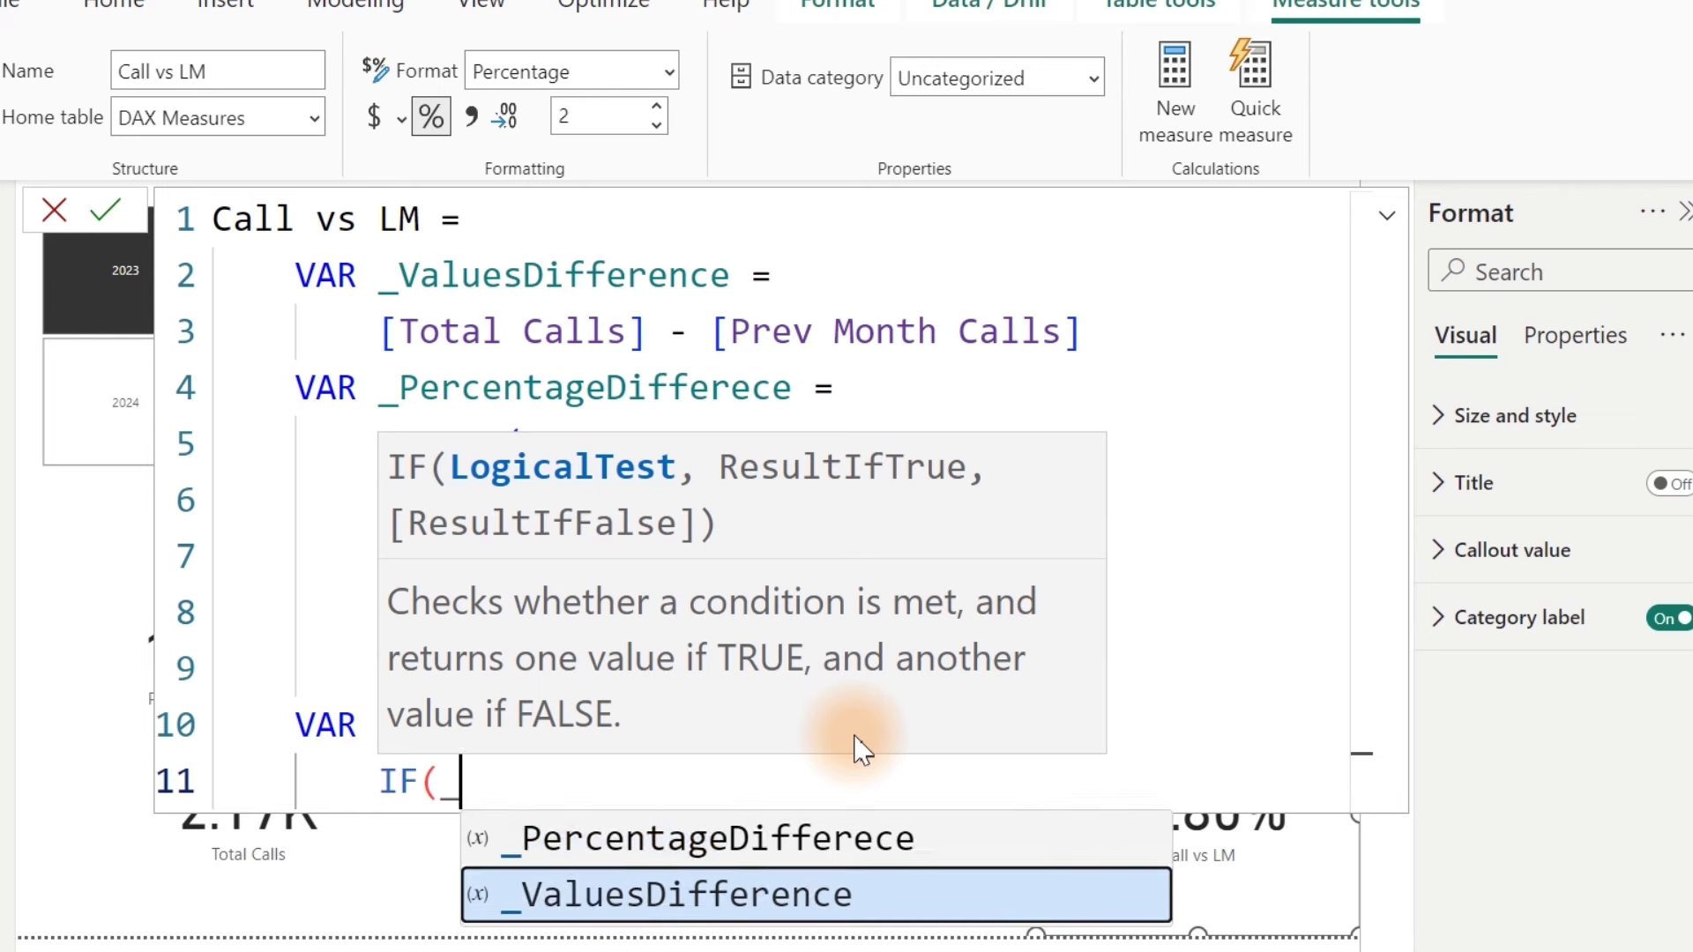
key(Tab)
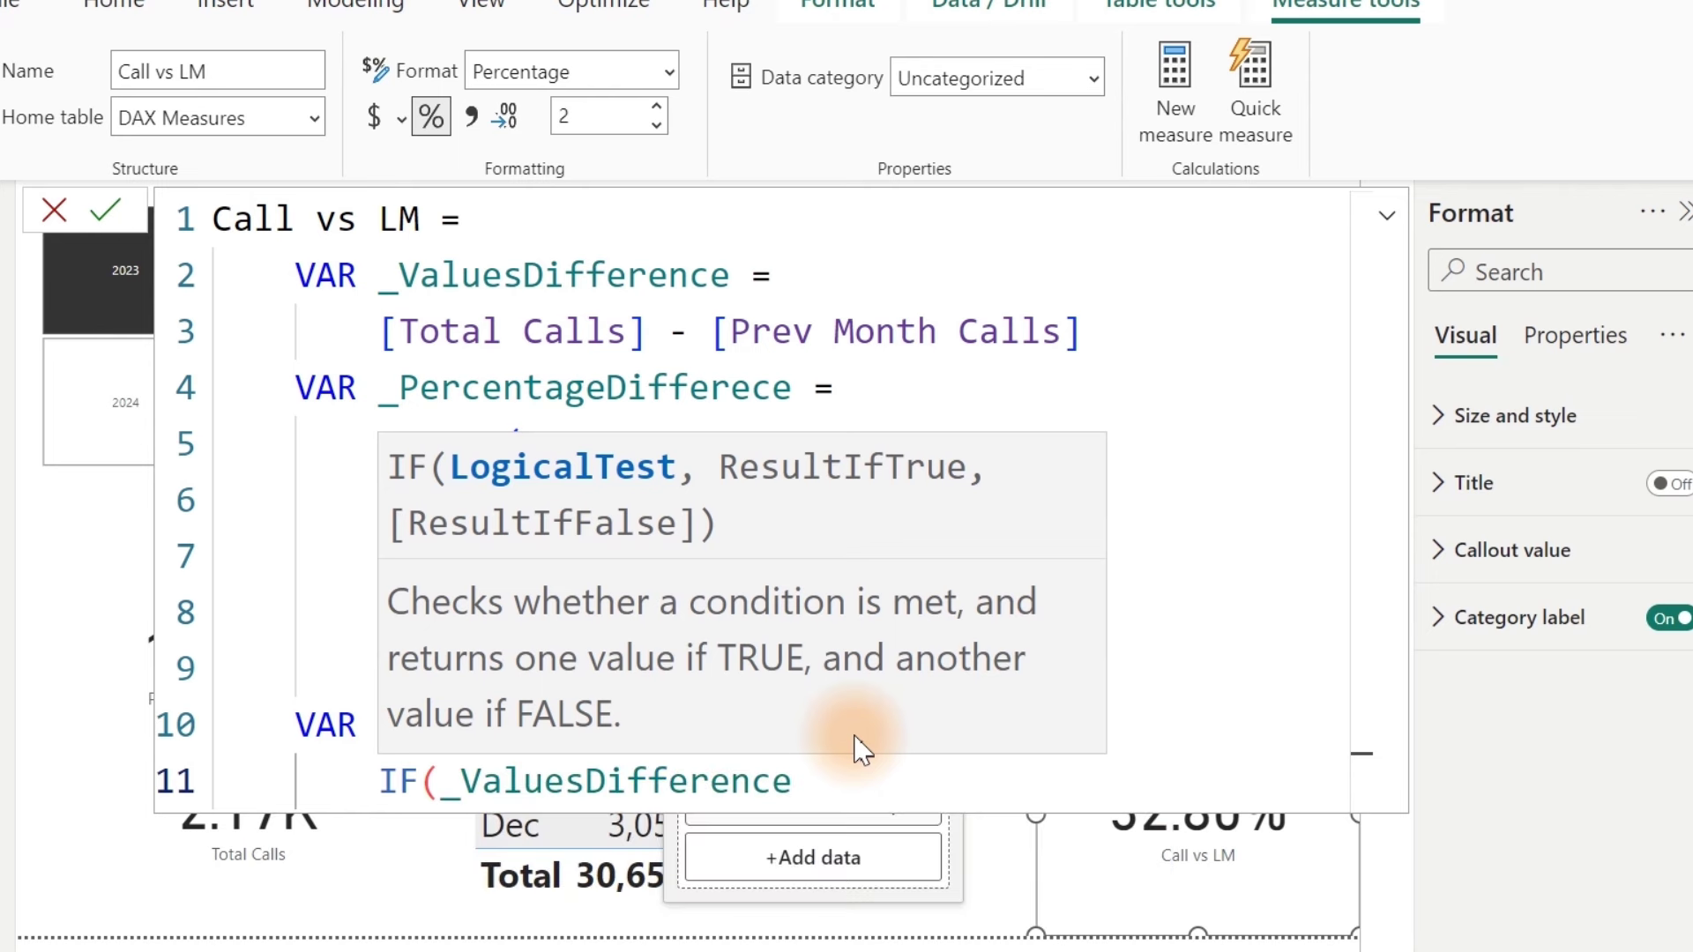
text(,)
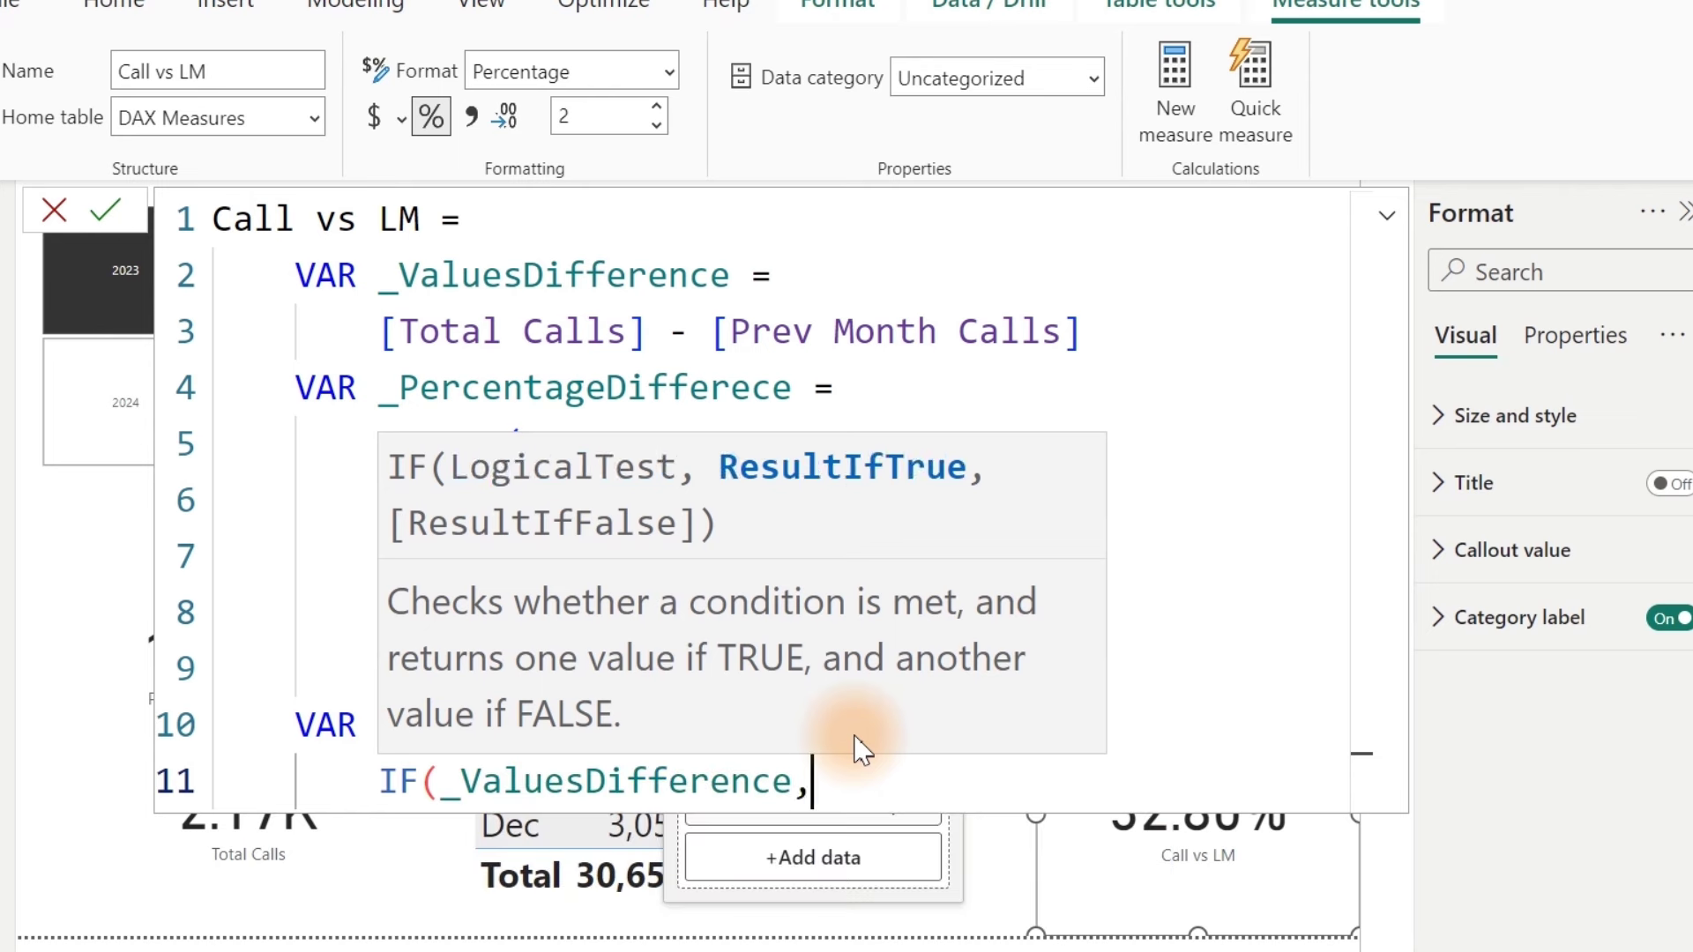
key(BackSpace)
text(>)
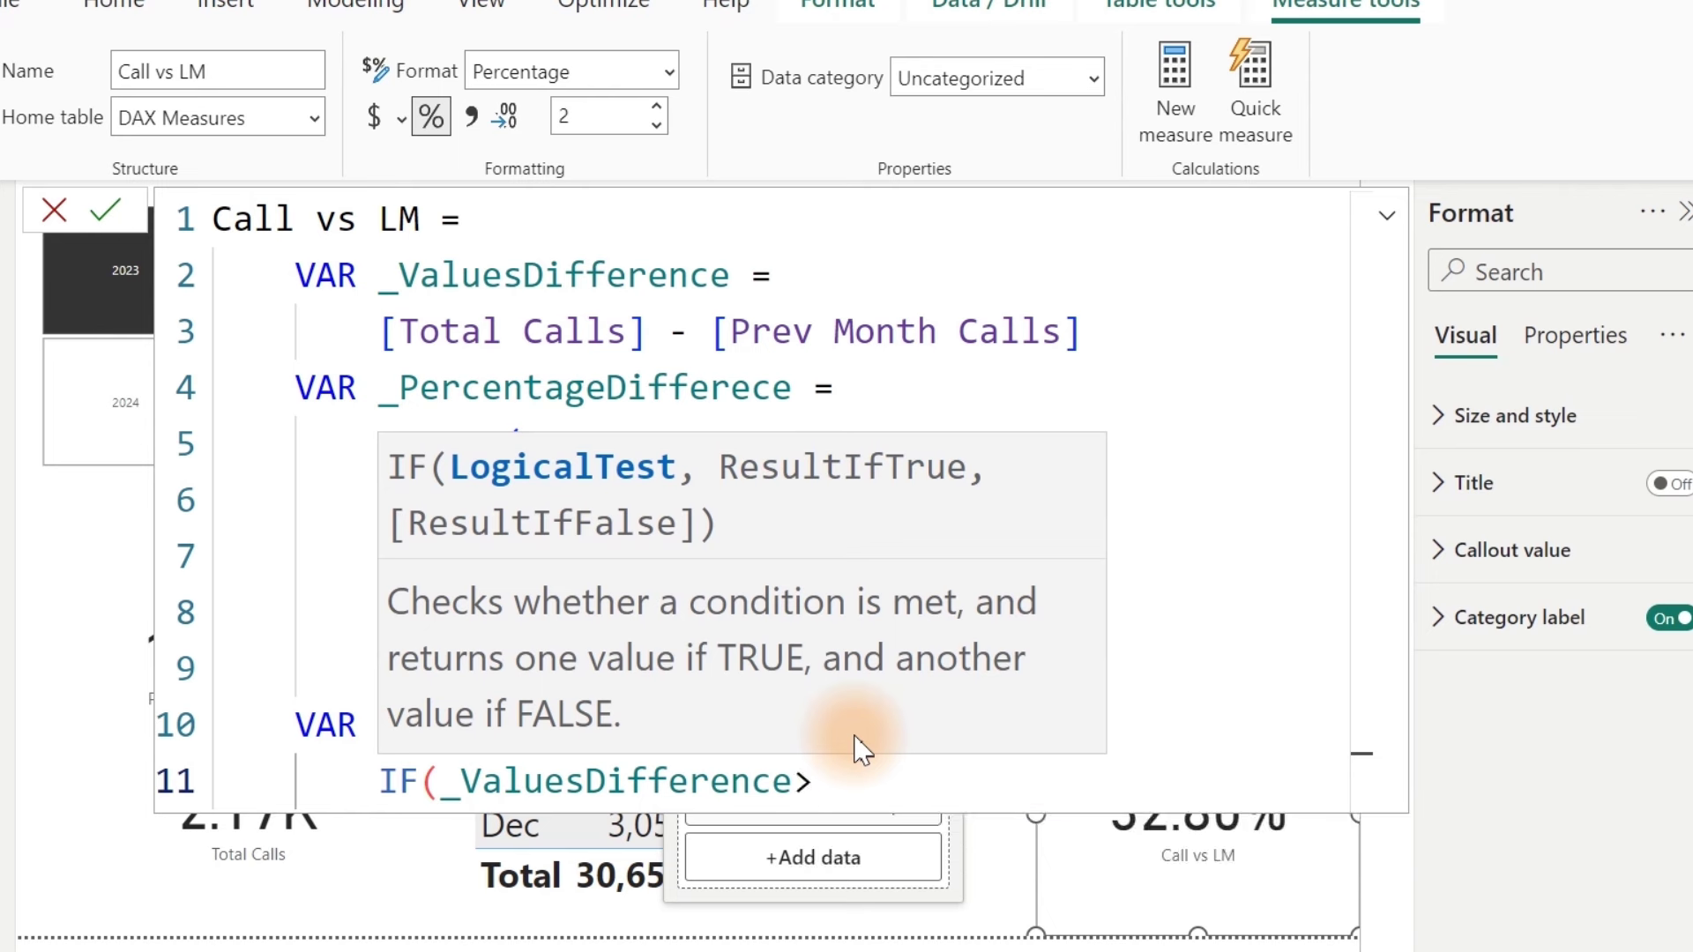
text(0,)
key(shift+Return)
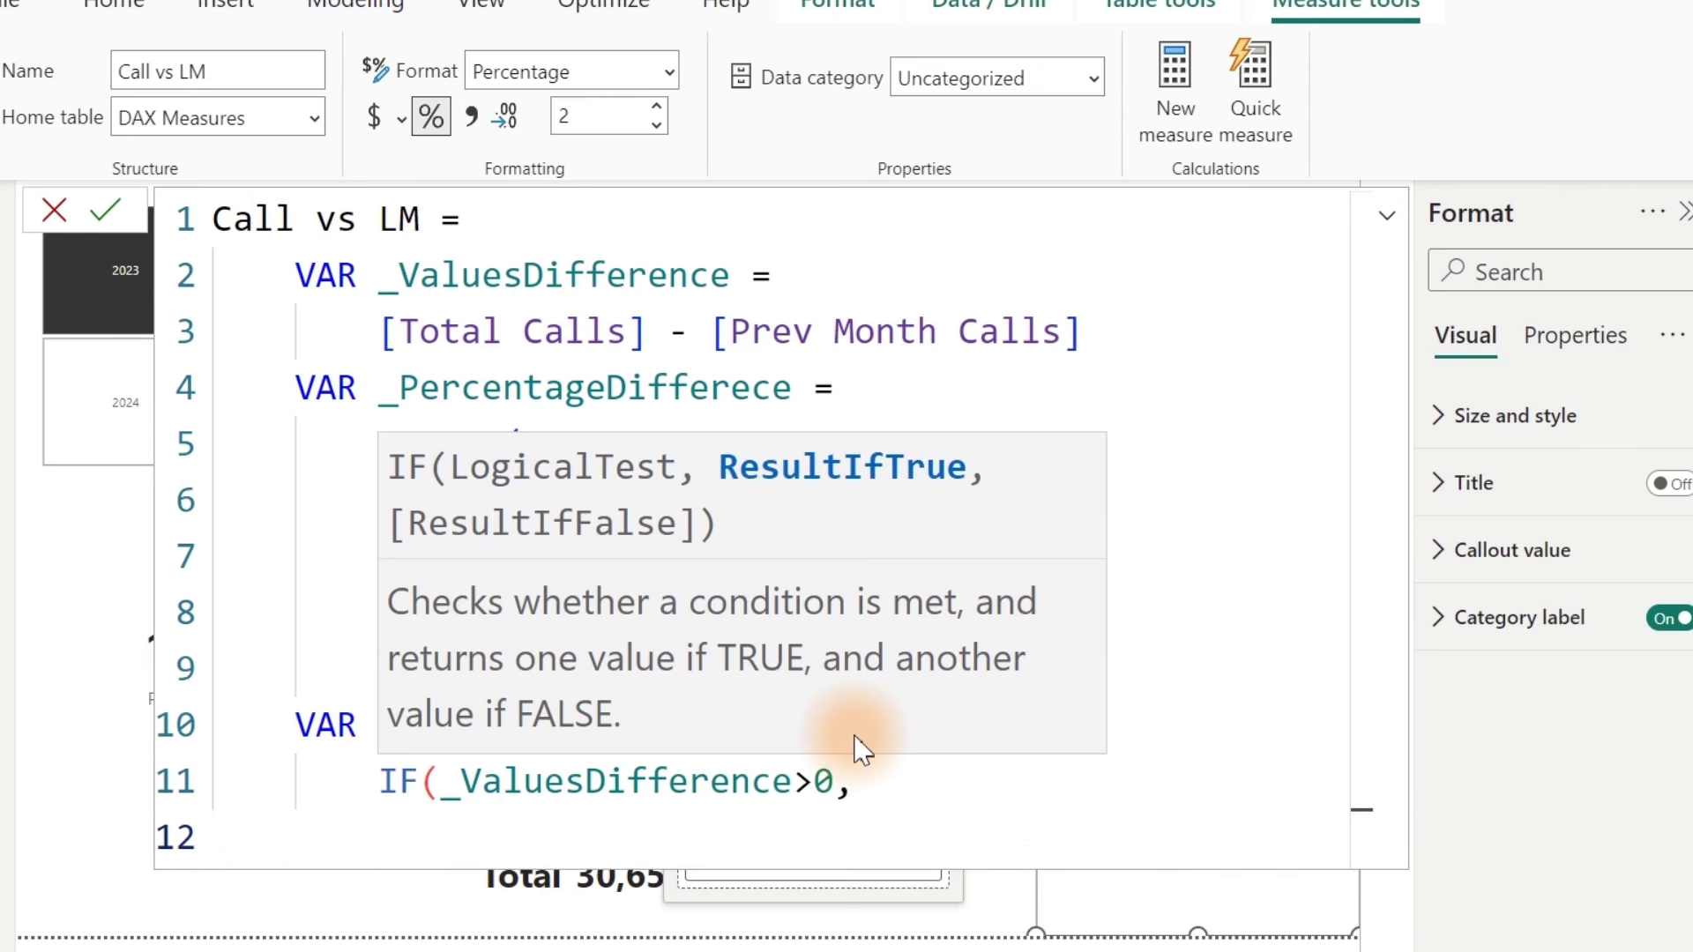
Step: Make the IF return "+" when true and " " when false, close it, and add a new line below
key(Tab)
text("+", ")
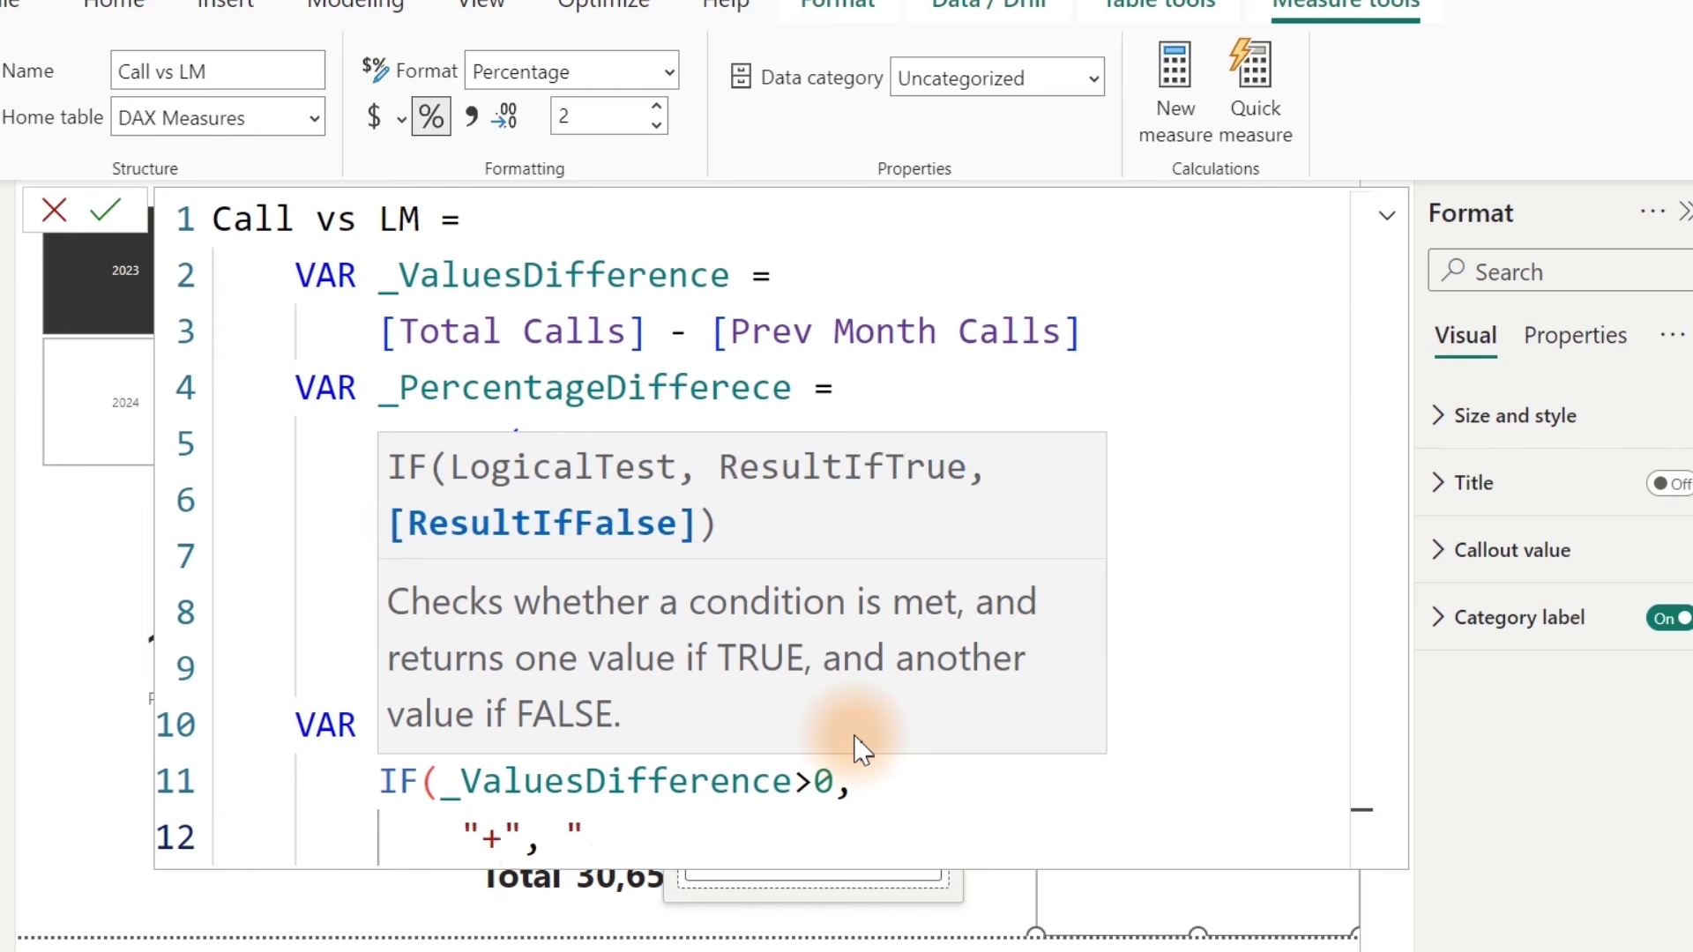
text( ")
key(BackSpace)
text(")
key(Return)
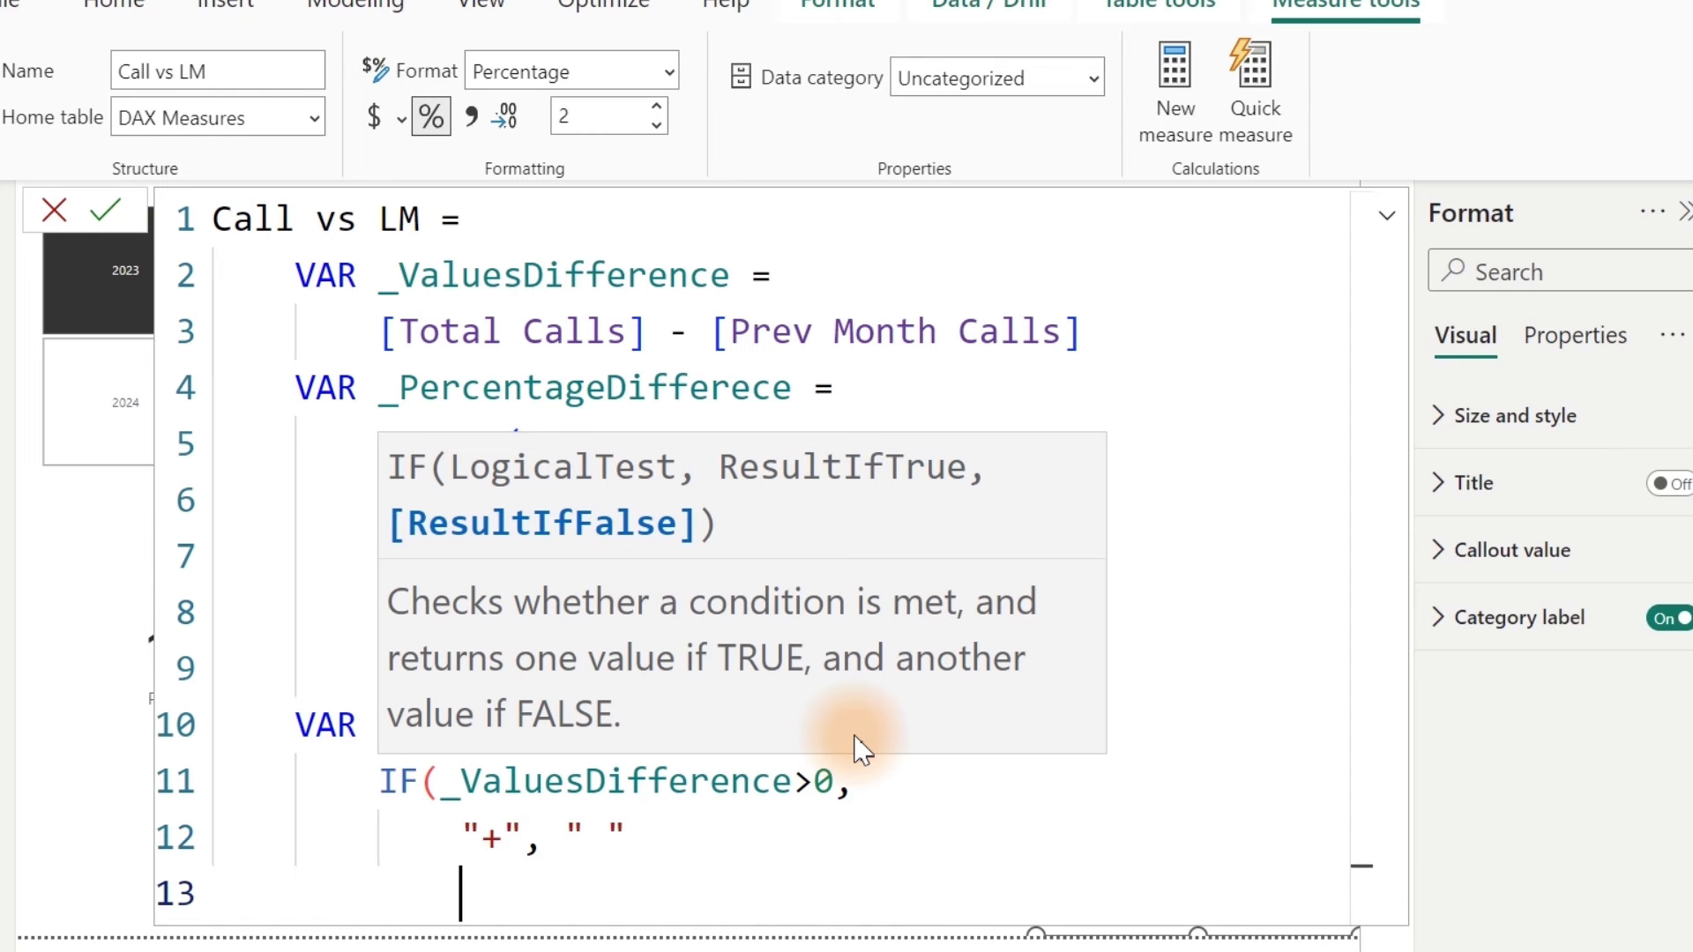
text())
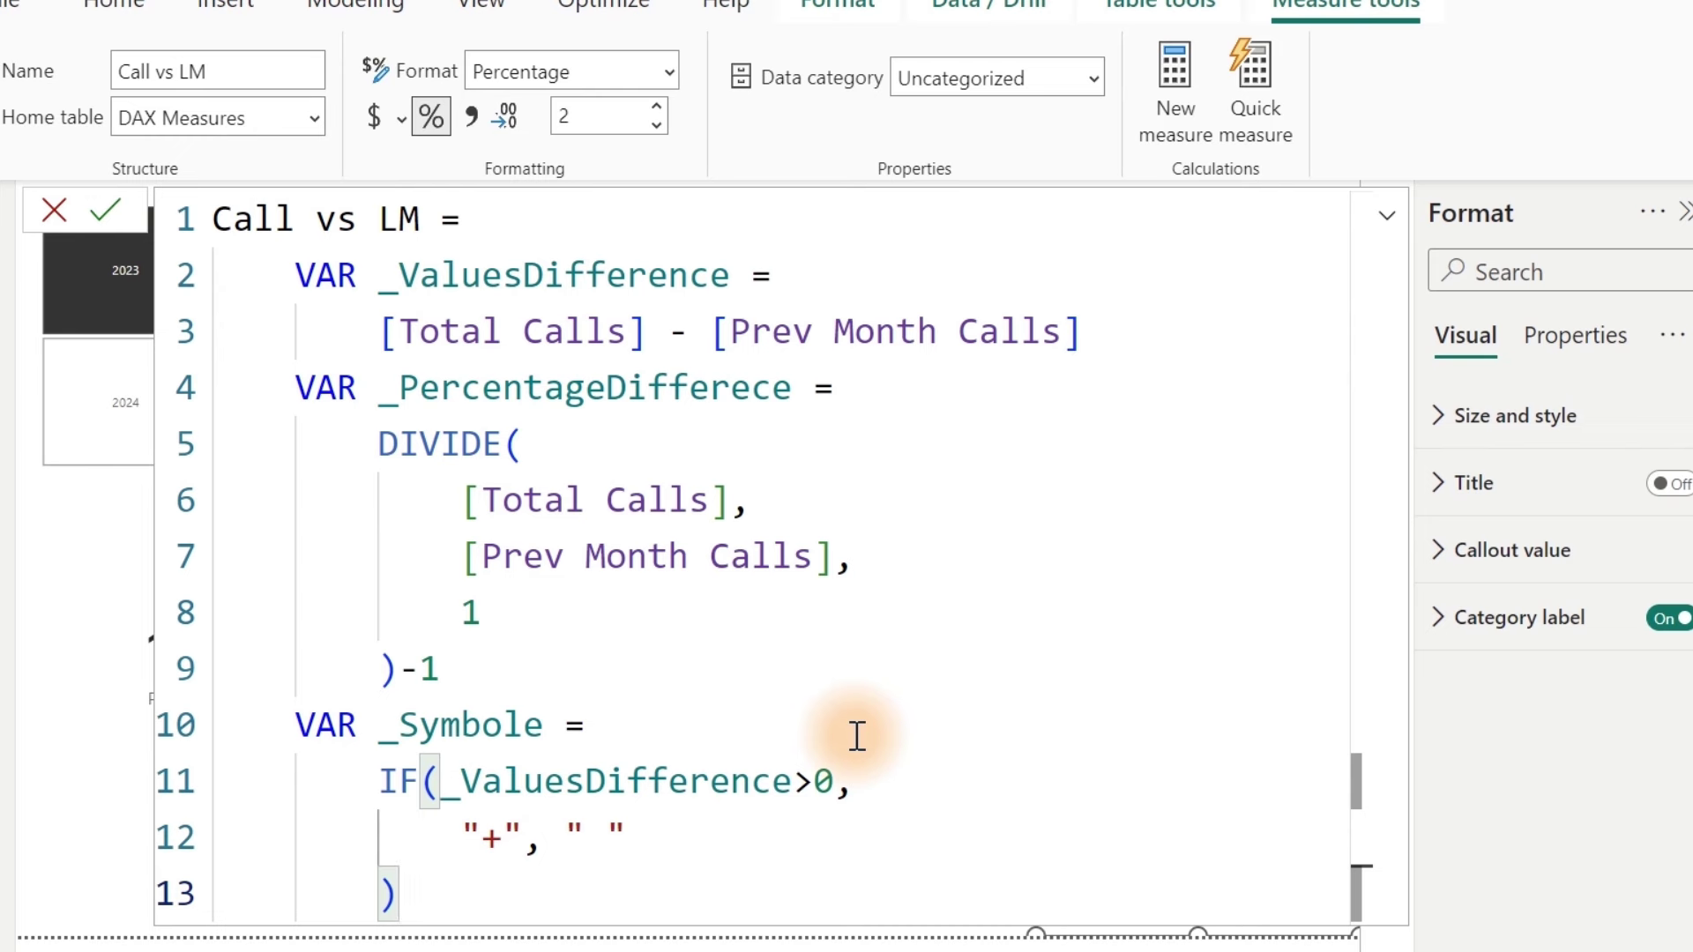
key(Return)
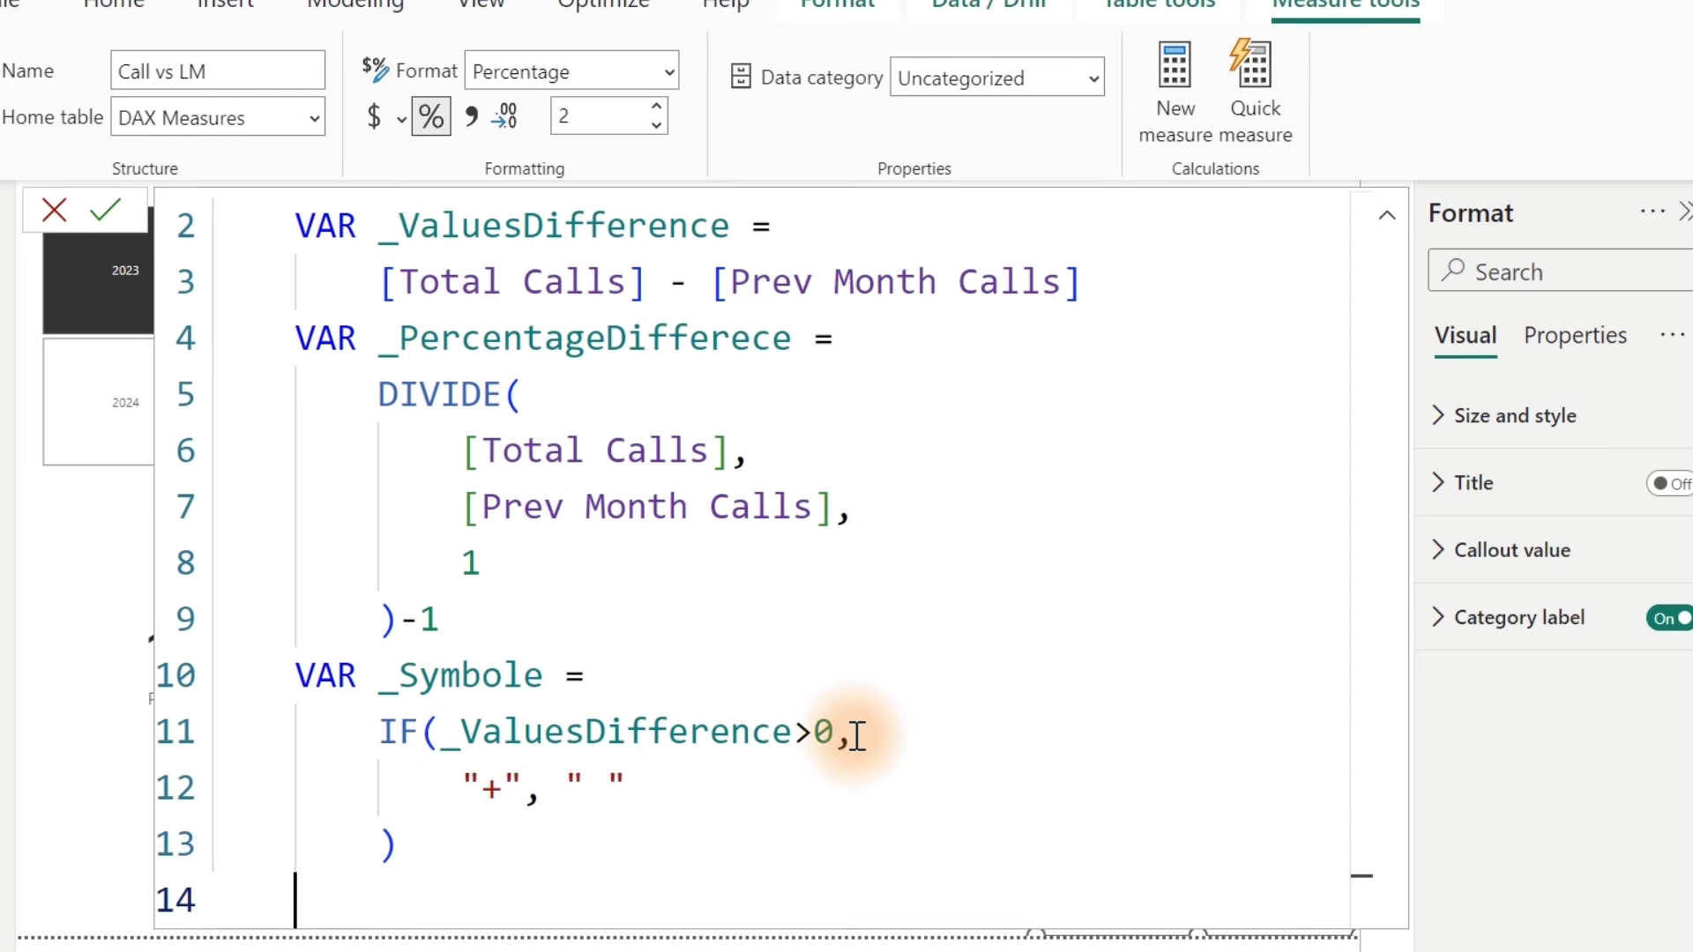
Step: Declare a fourth variable named _Result below the _Symbole block and open an indented line for its expression
text(res)
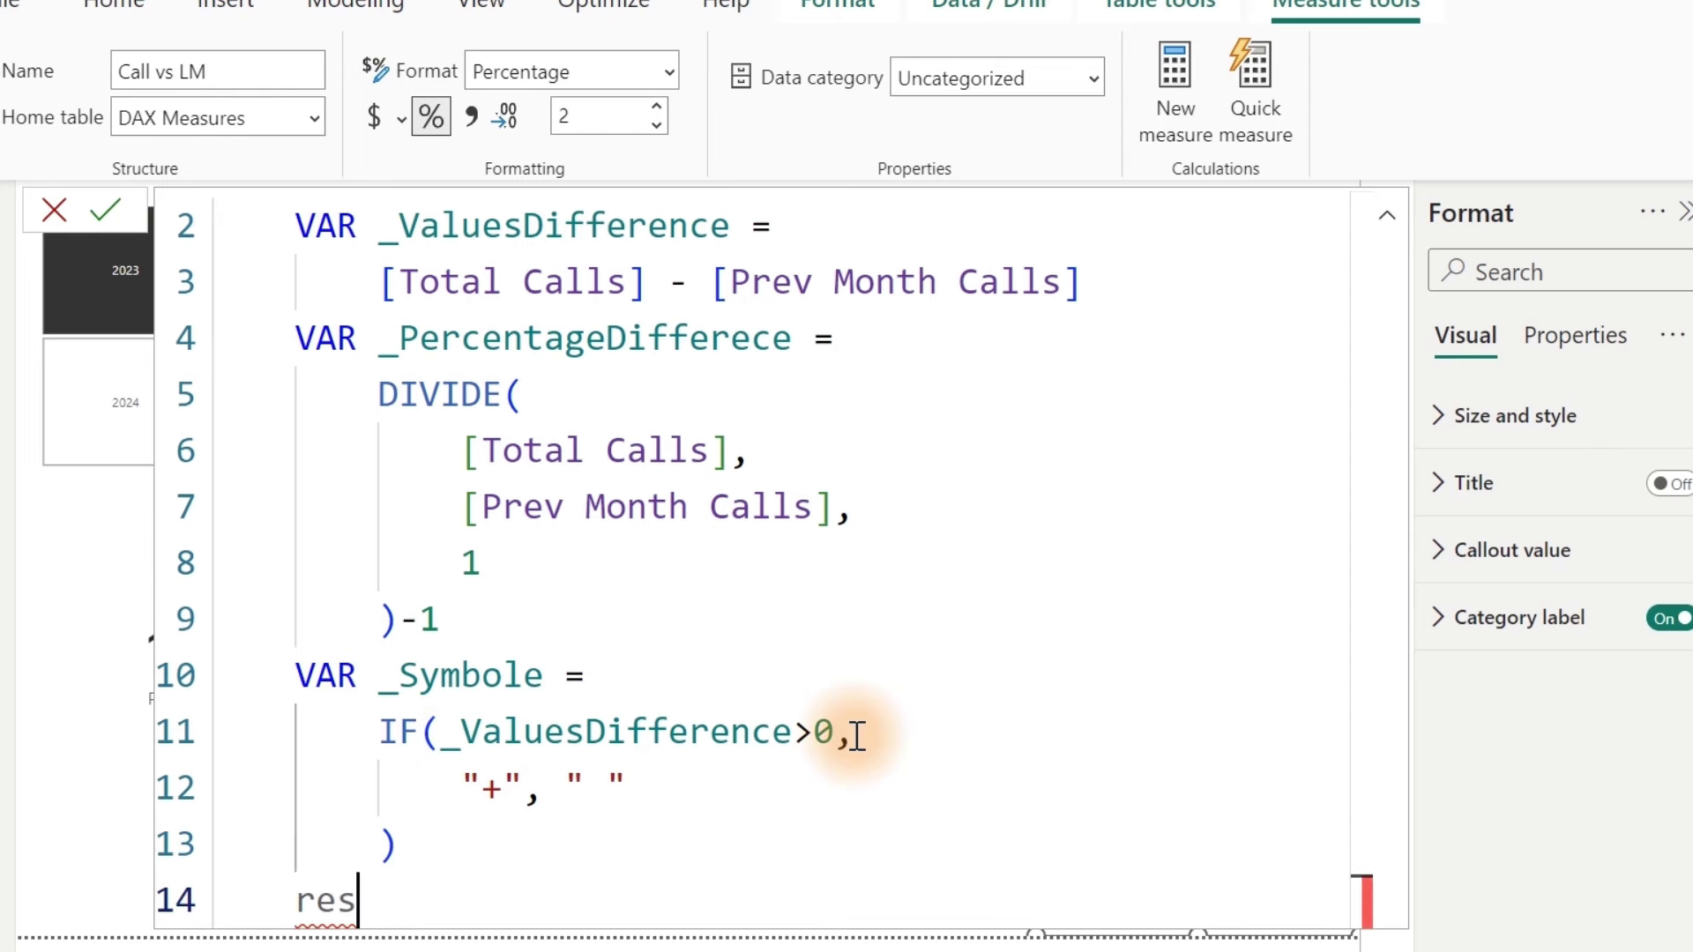
key(BackSpace)
key(BackSpace)
key(BackSpace)
text(var)
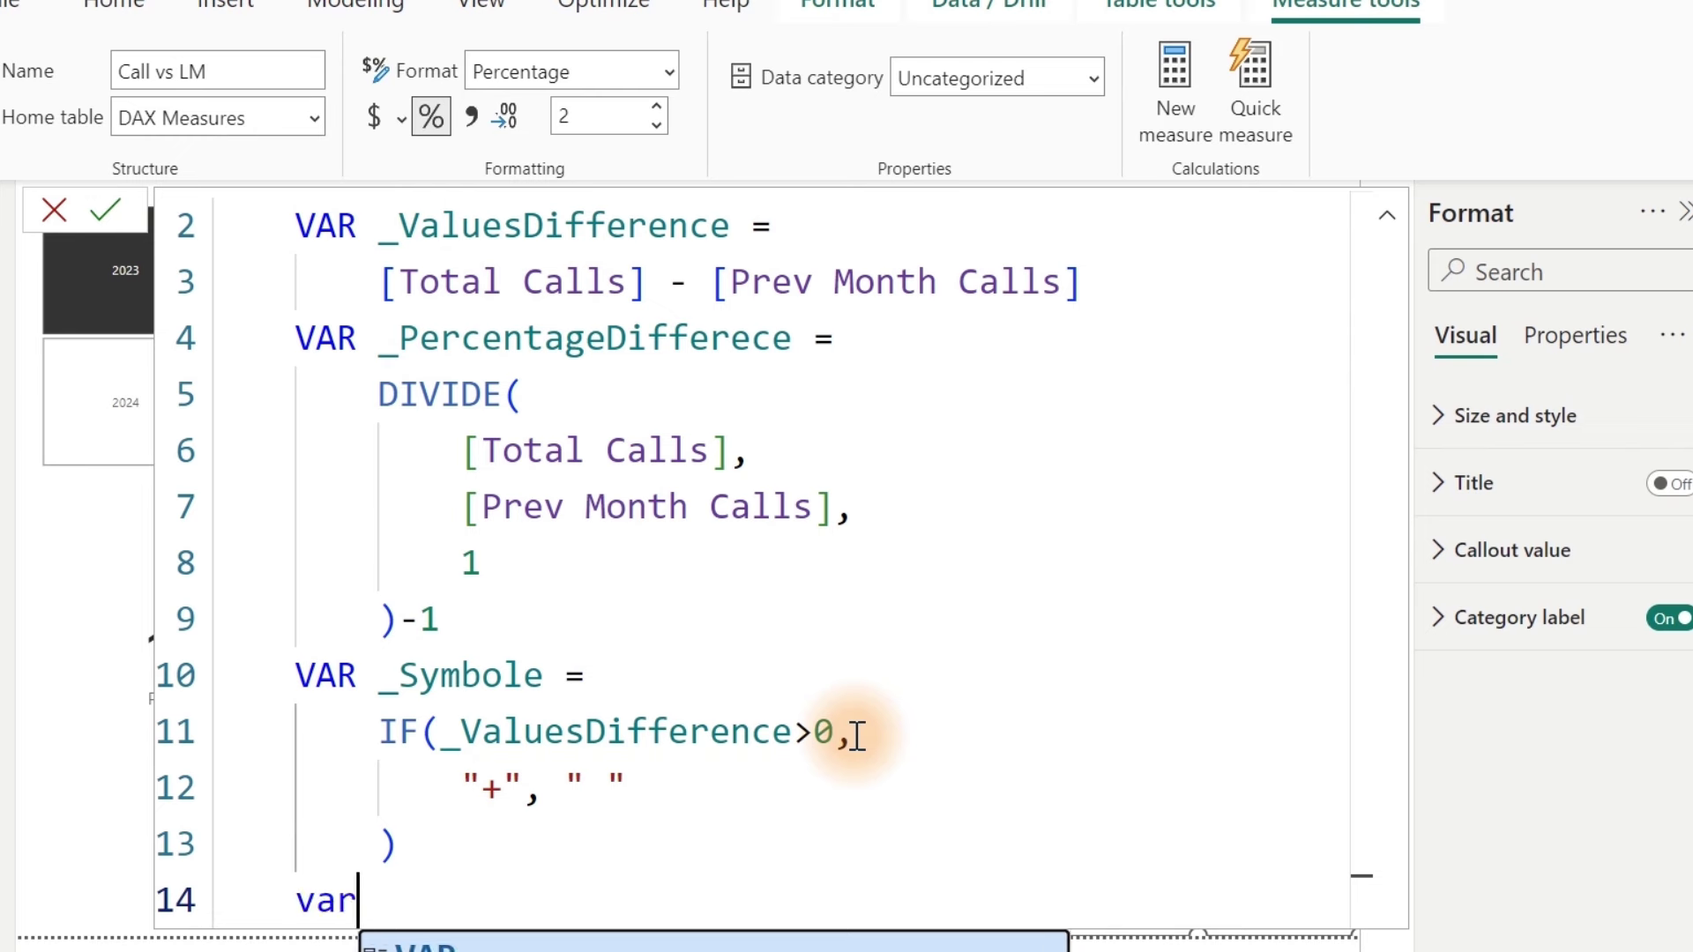
key(Tab)
text(R)
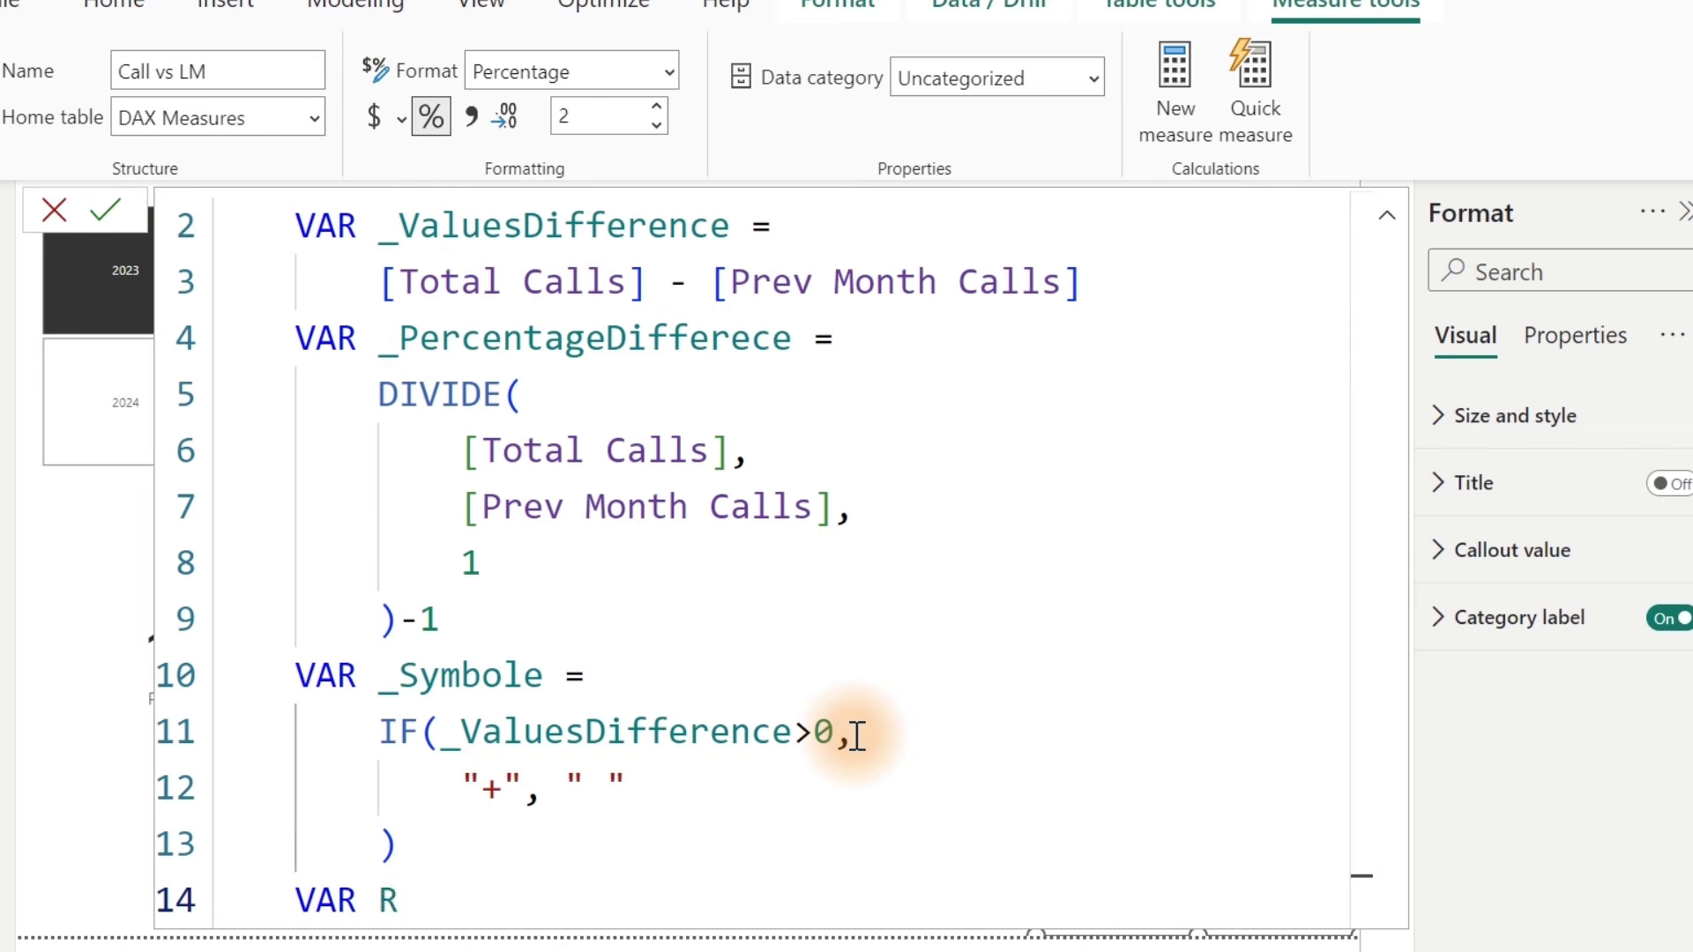
key(BackSpace)
text(_)
key(BackSpace)
text(_Result )
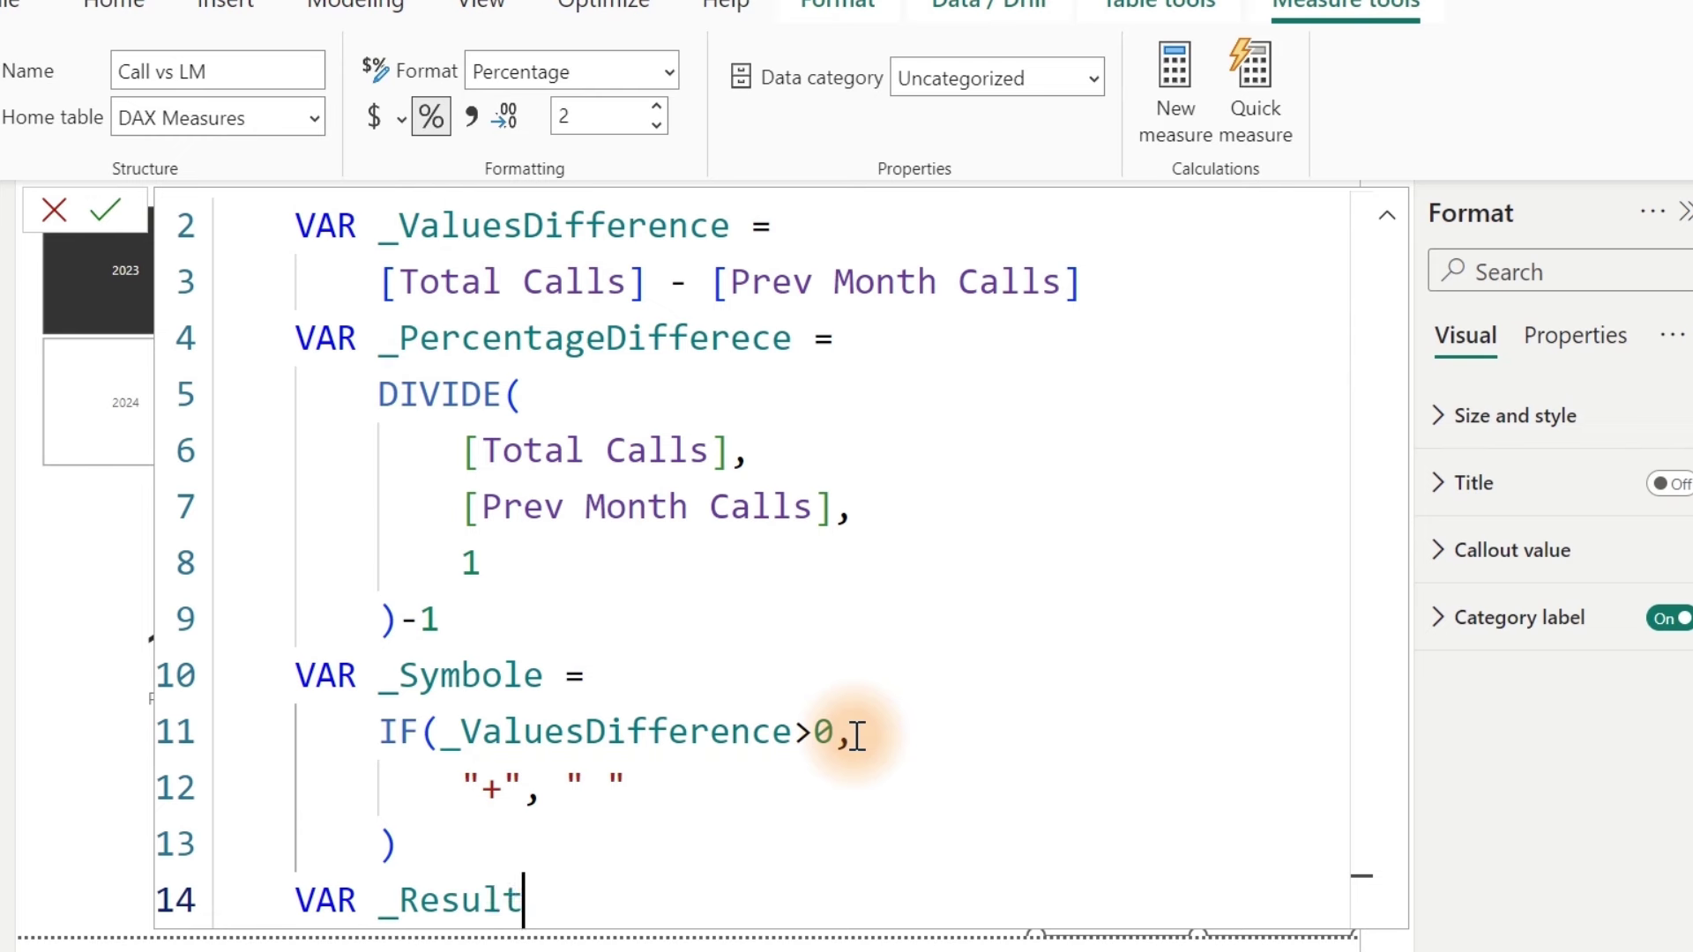
text(=)
key(Return)
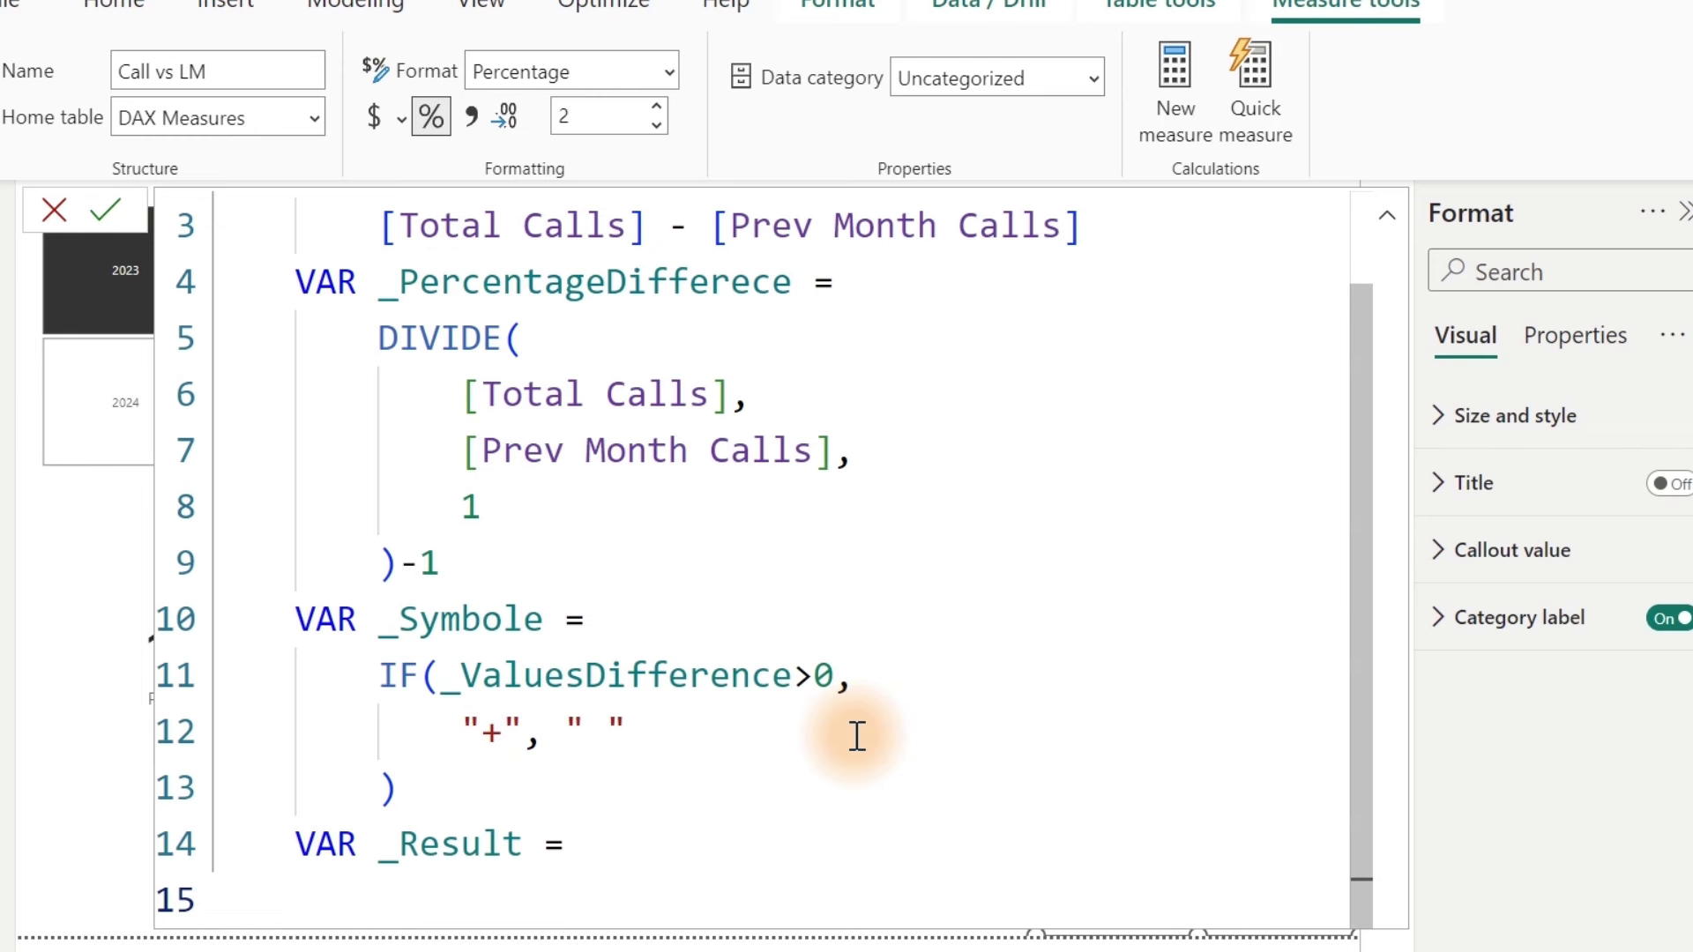
key(Tab)
text(_)
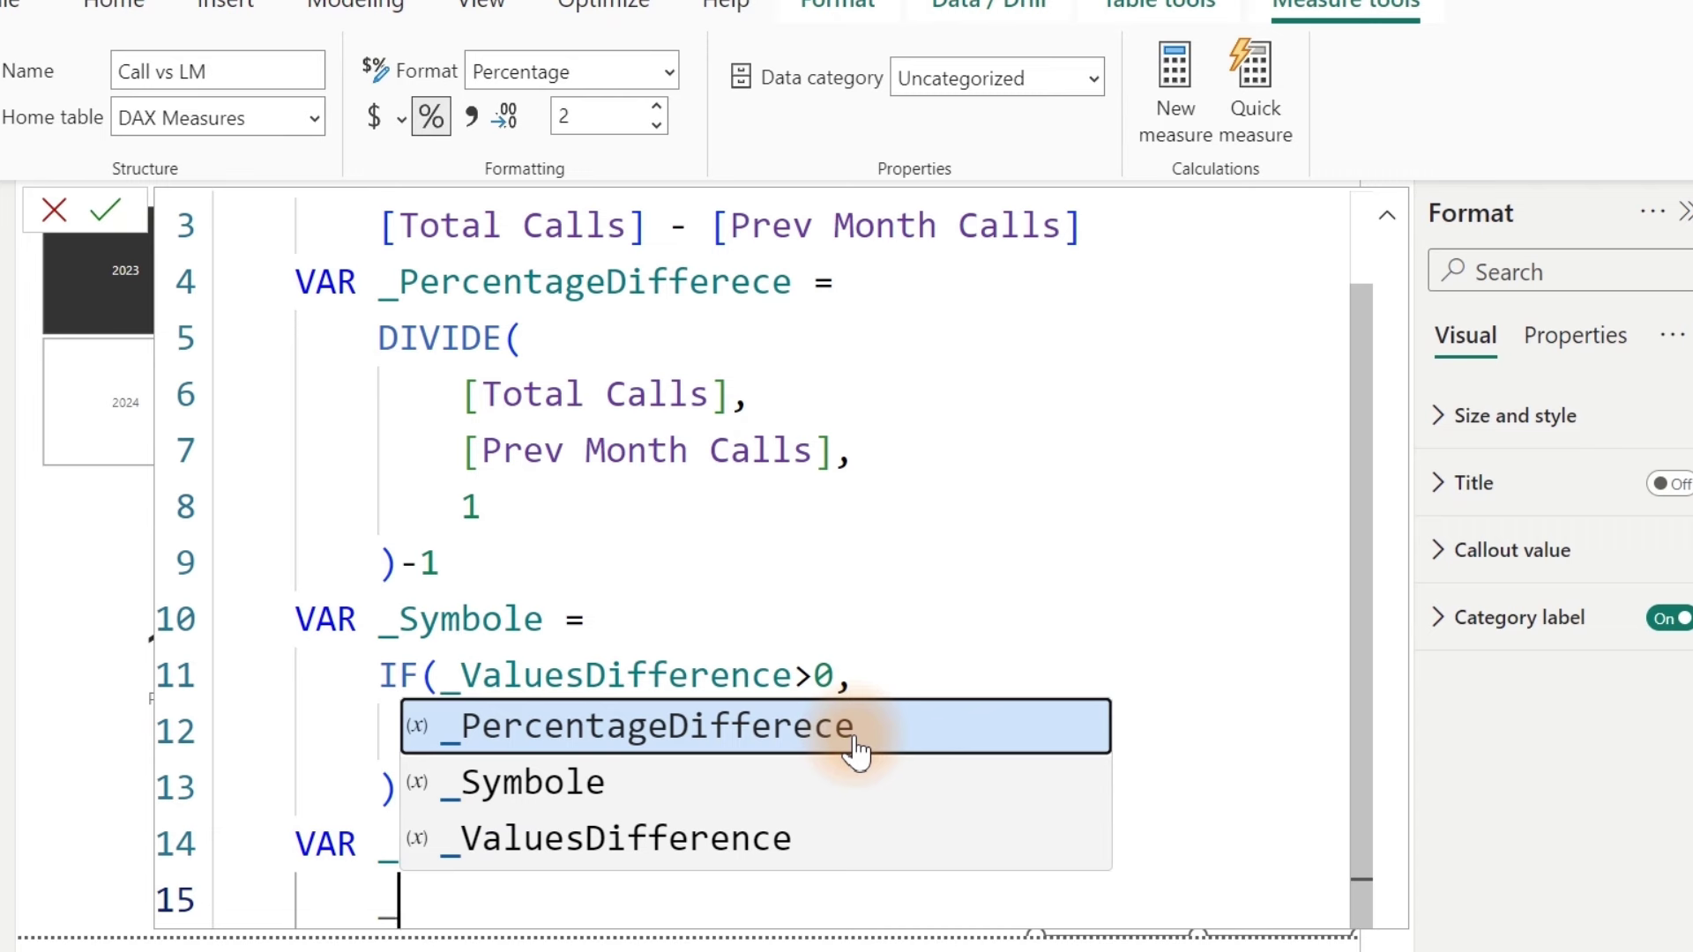
key(Down)
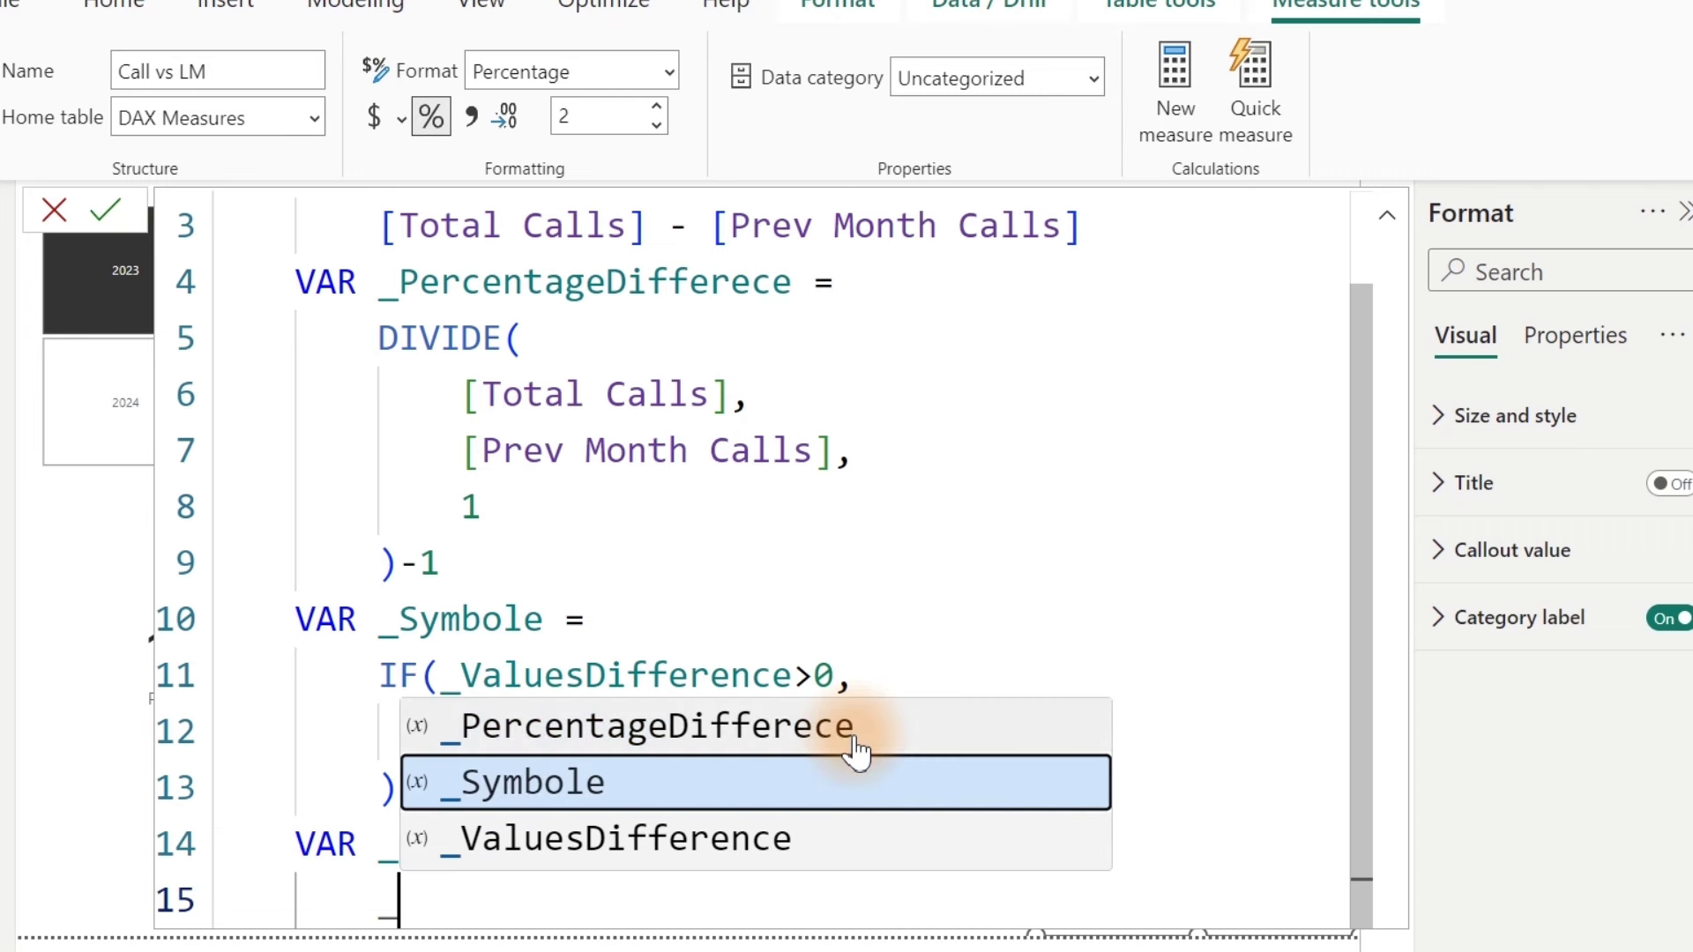
key(BackSpace)
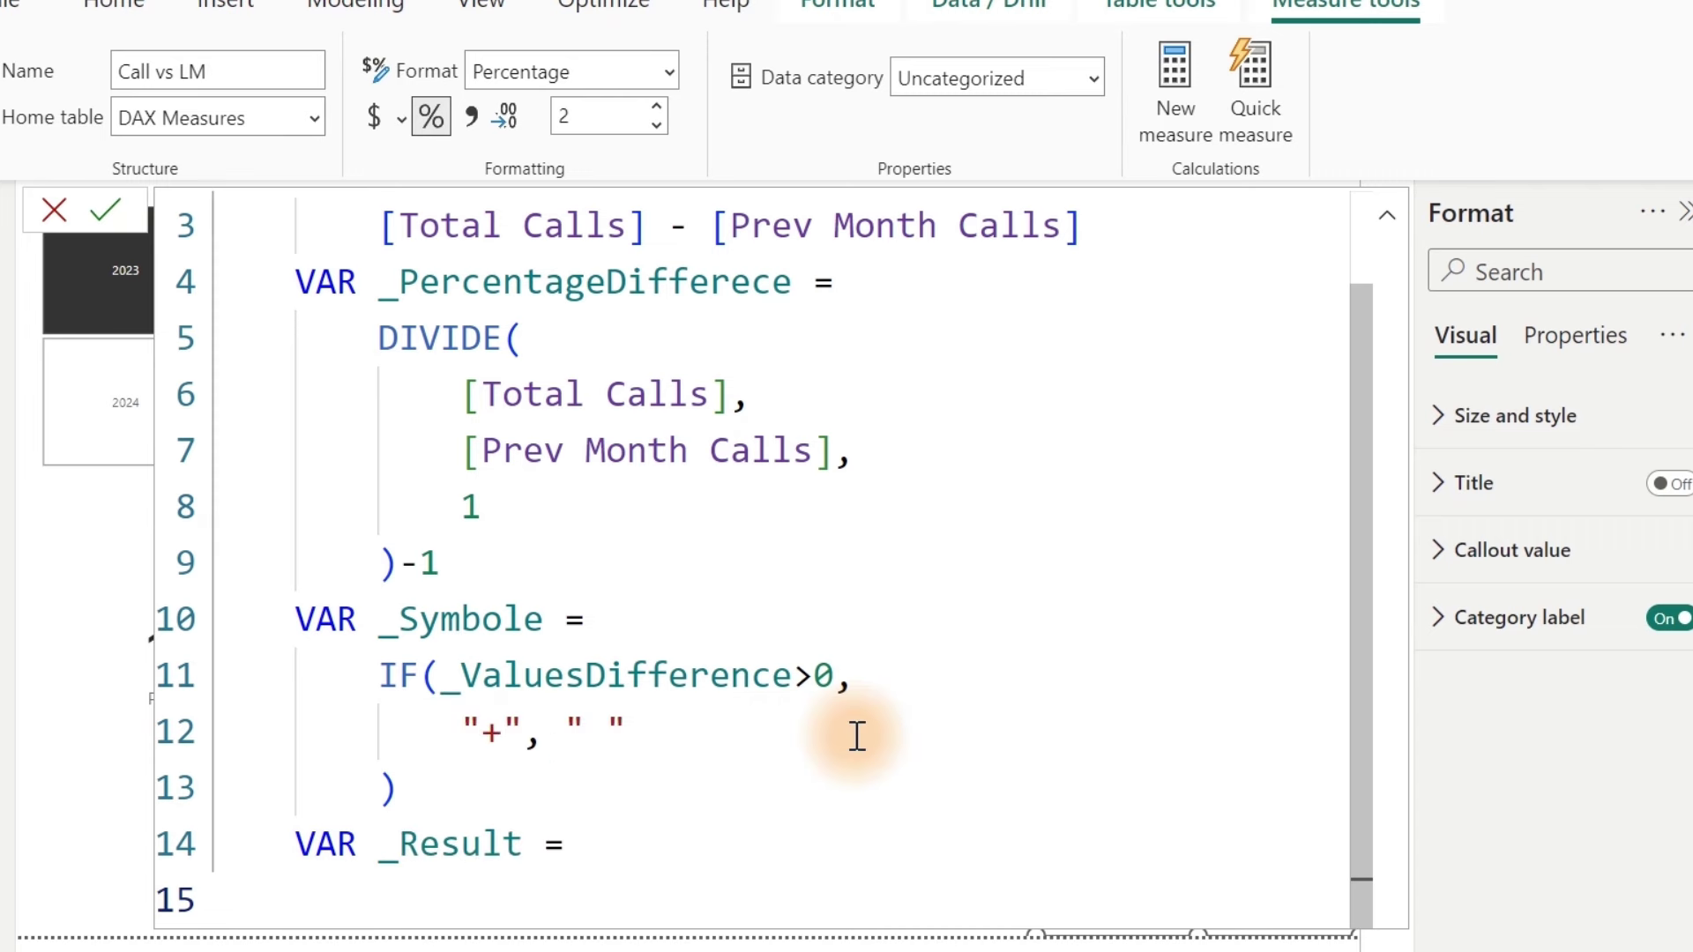
text(su)
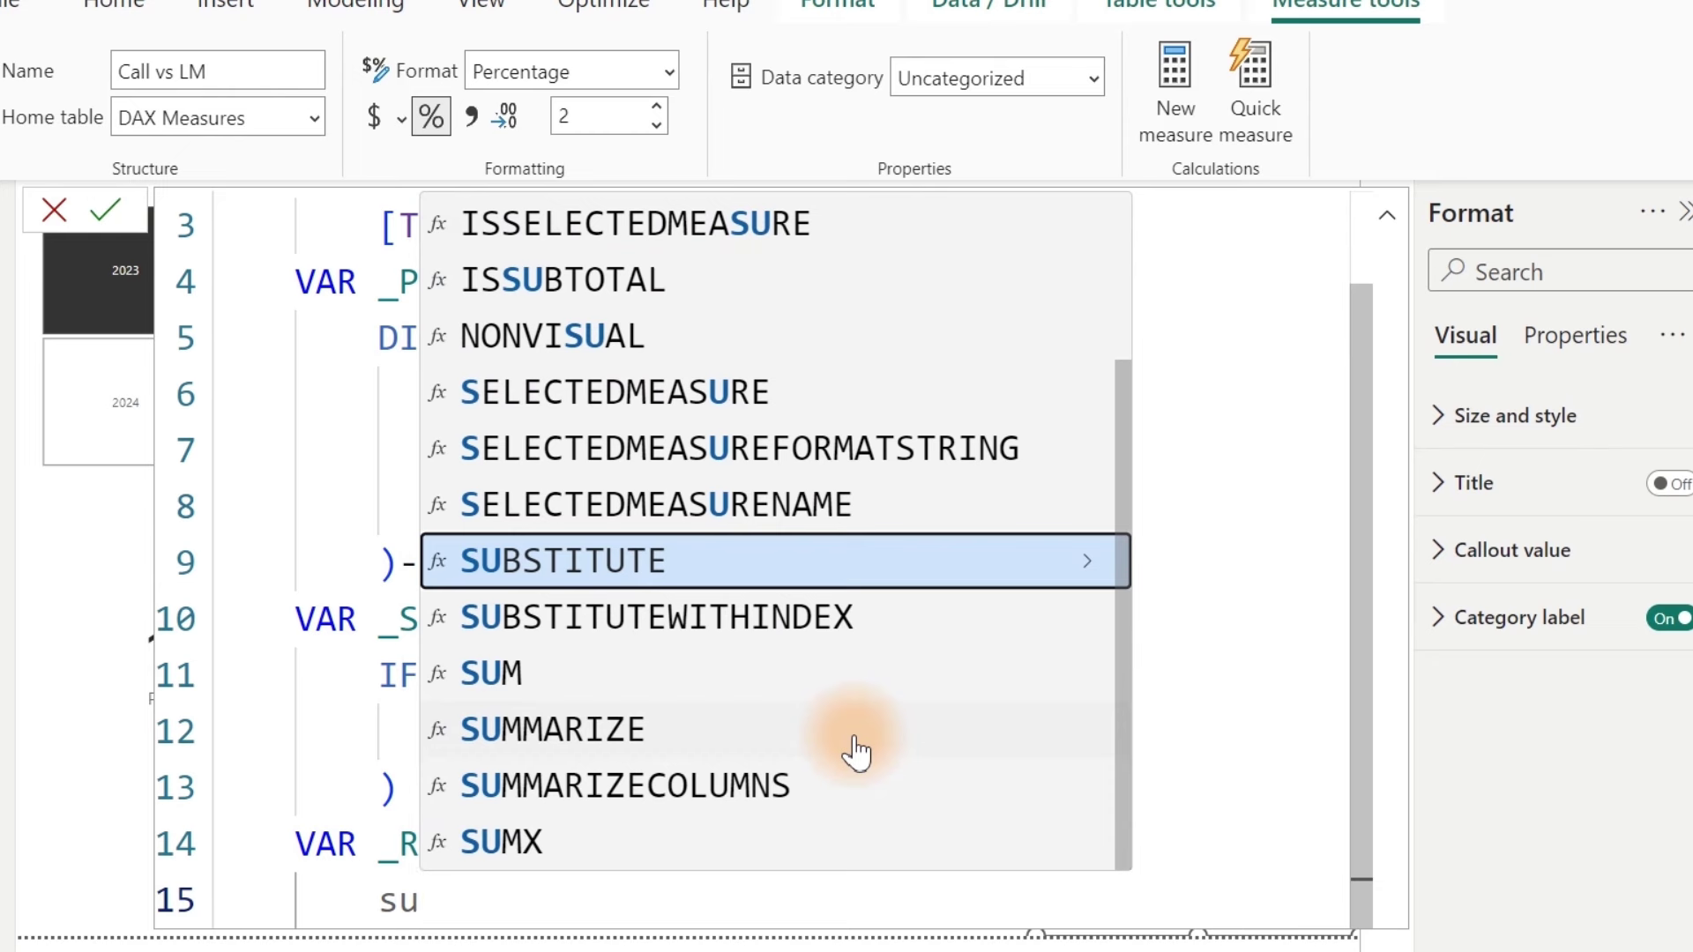
key(BackSpace)
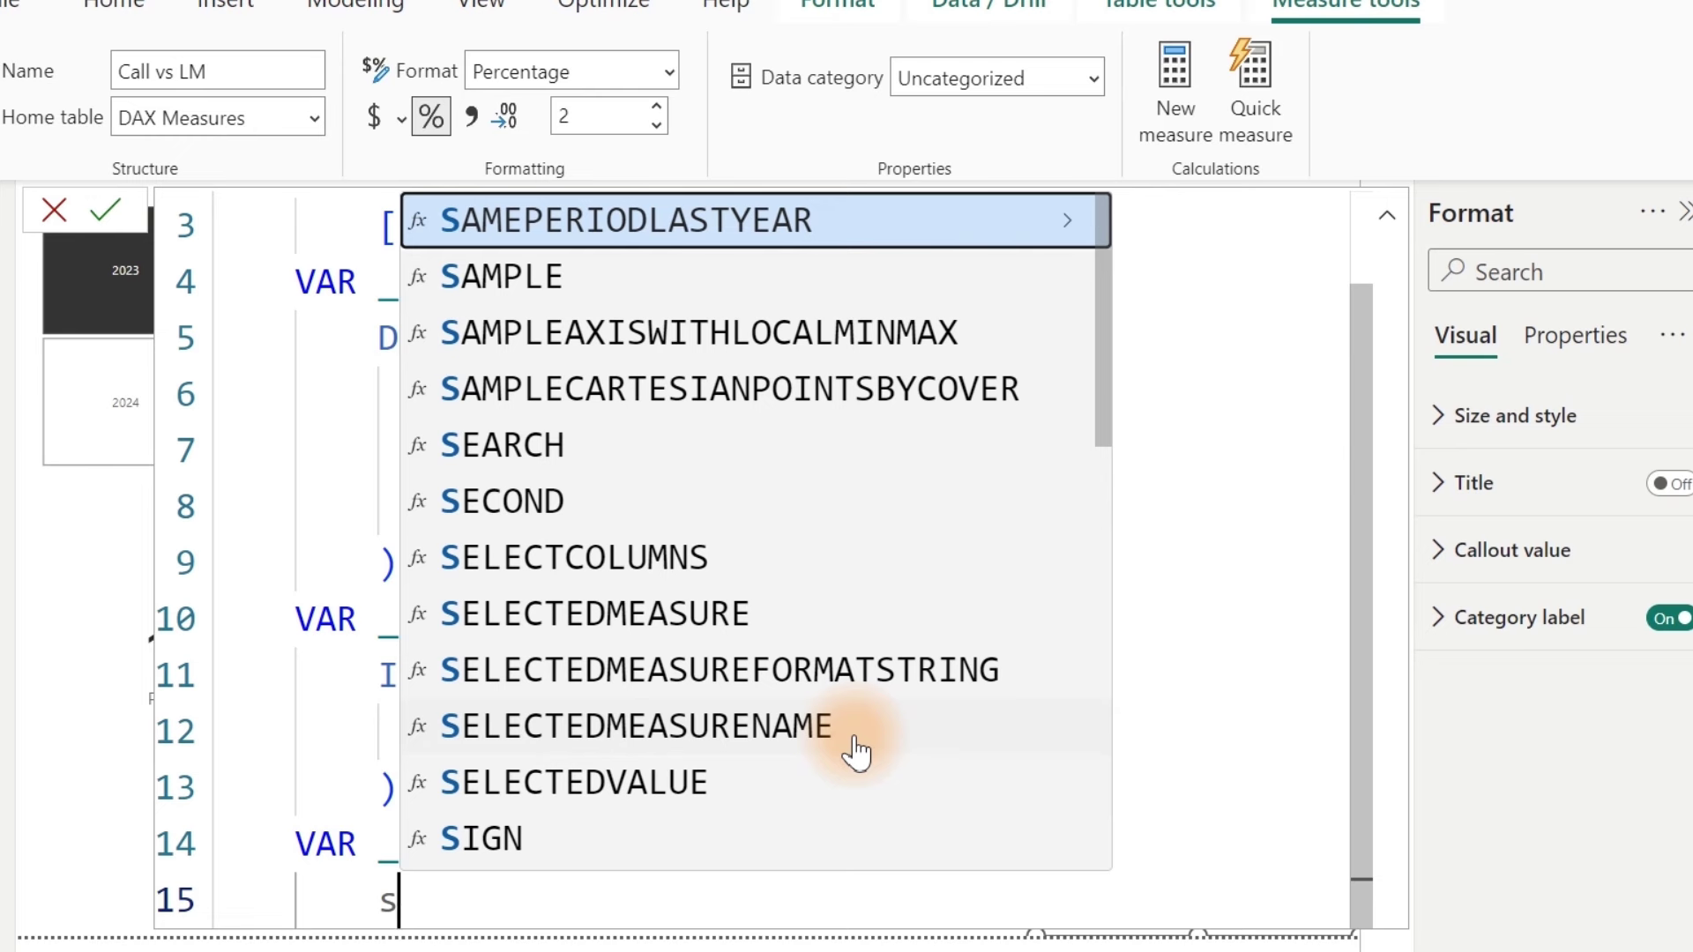
key(Down)
key(Down)
key(Down)
key(Down)
key(Down)
key(Down)
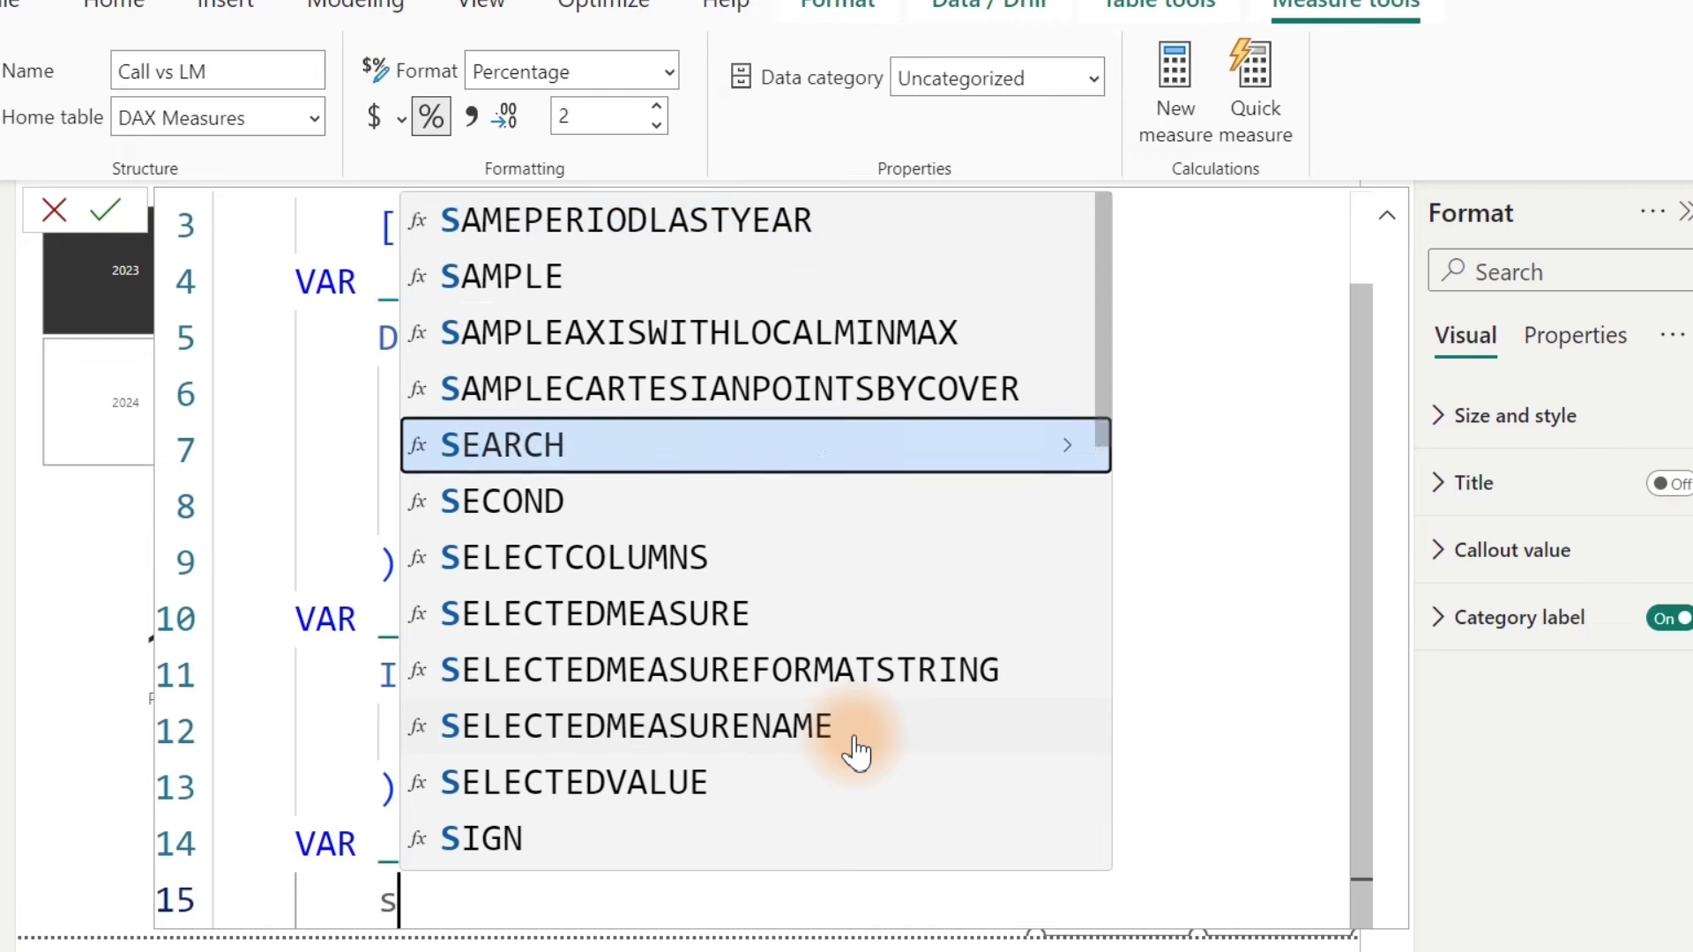
key(Down)
key(Down)
key(Down)
key(Down)
key(BackSpace)
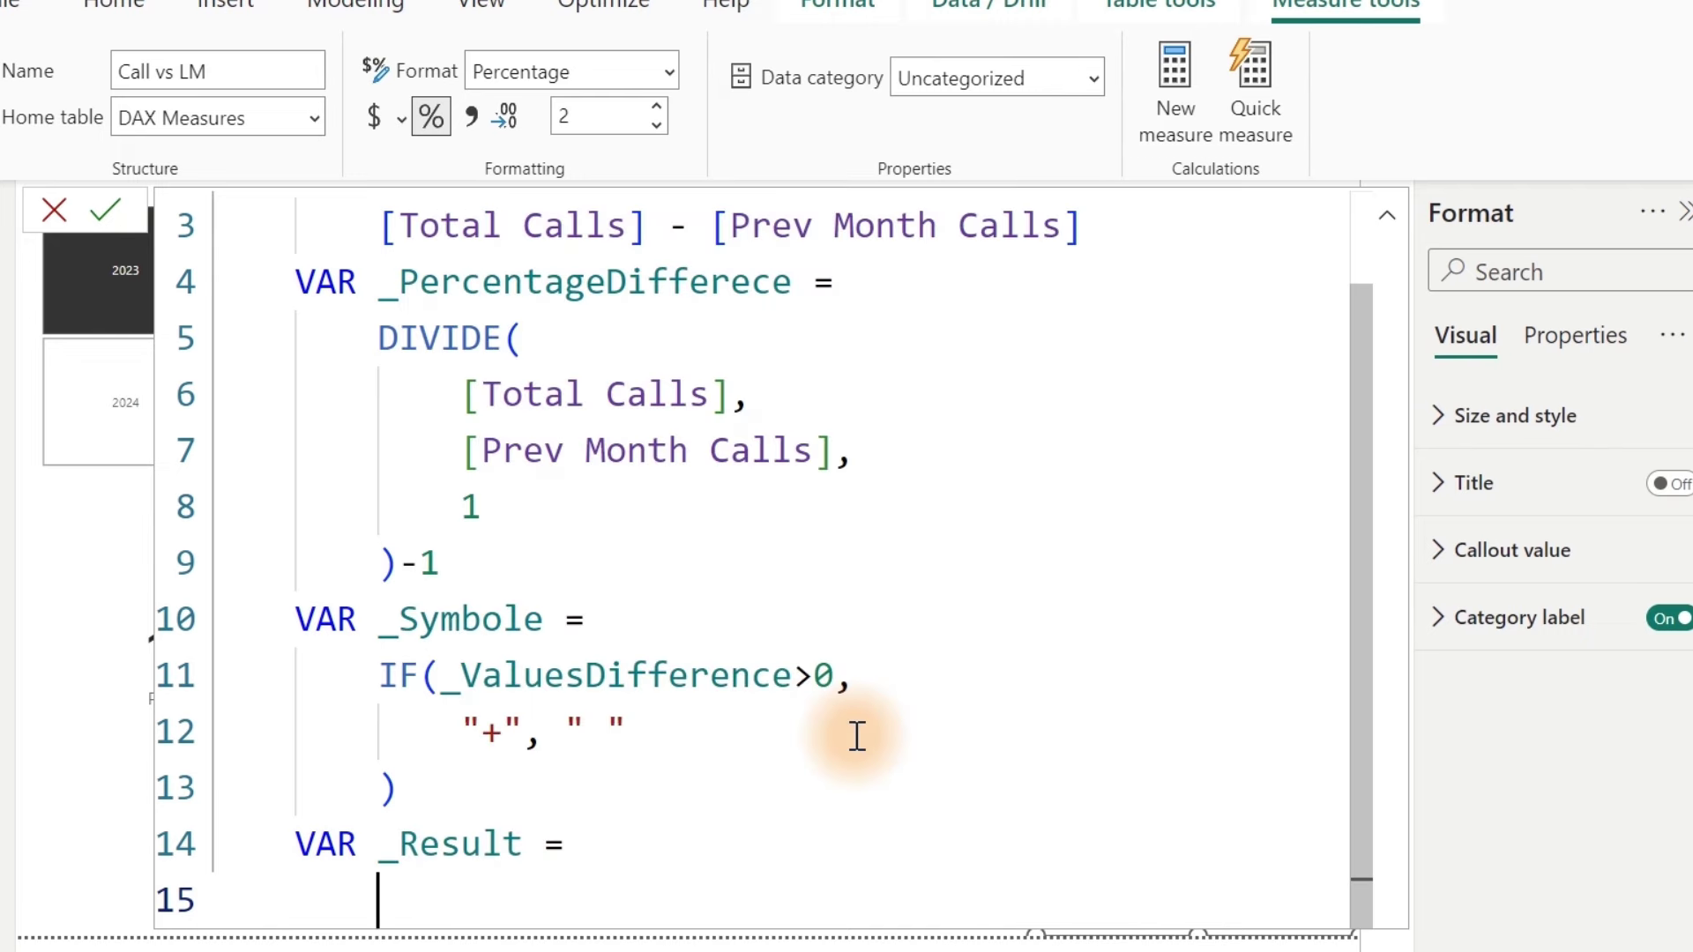
Step: Begin the _Result expression with the _Symbole variable followed by an & concatenation operator
text(_)
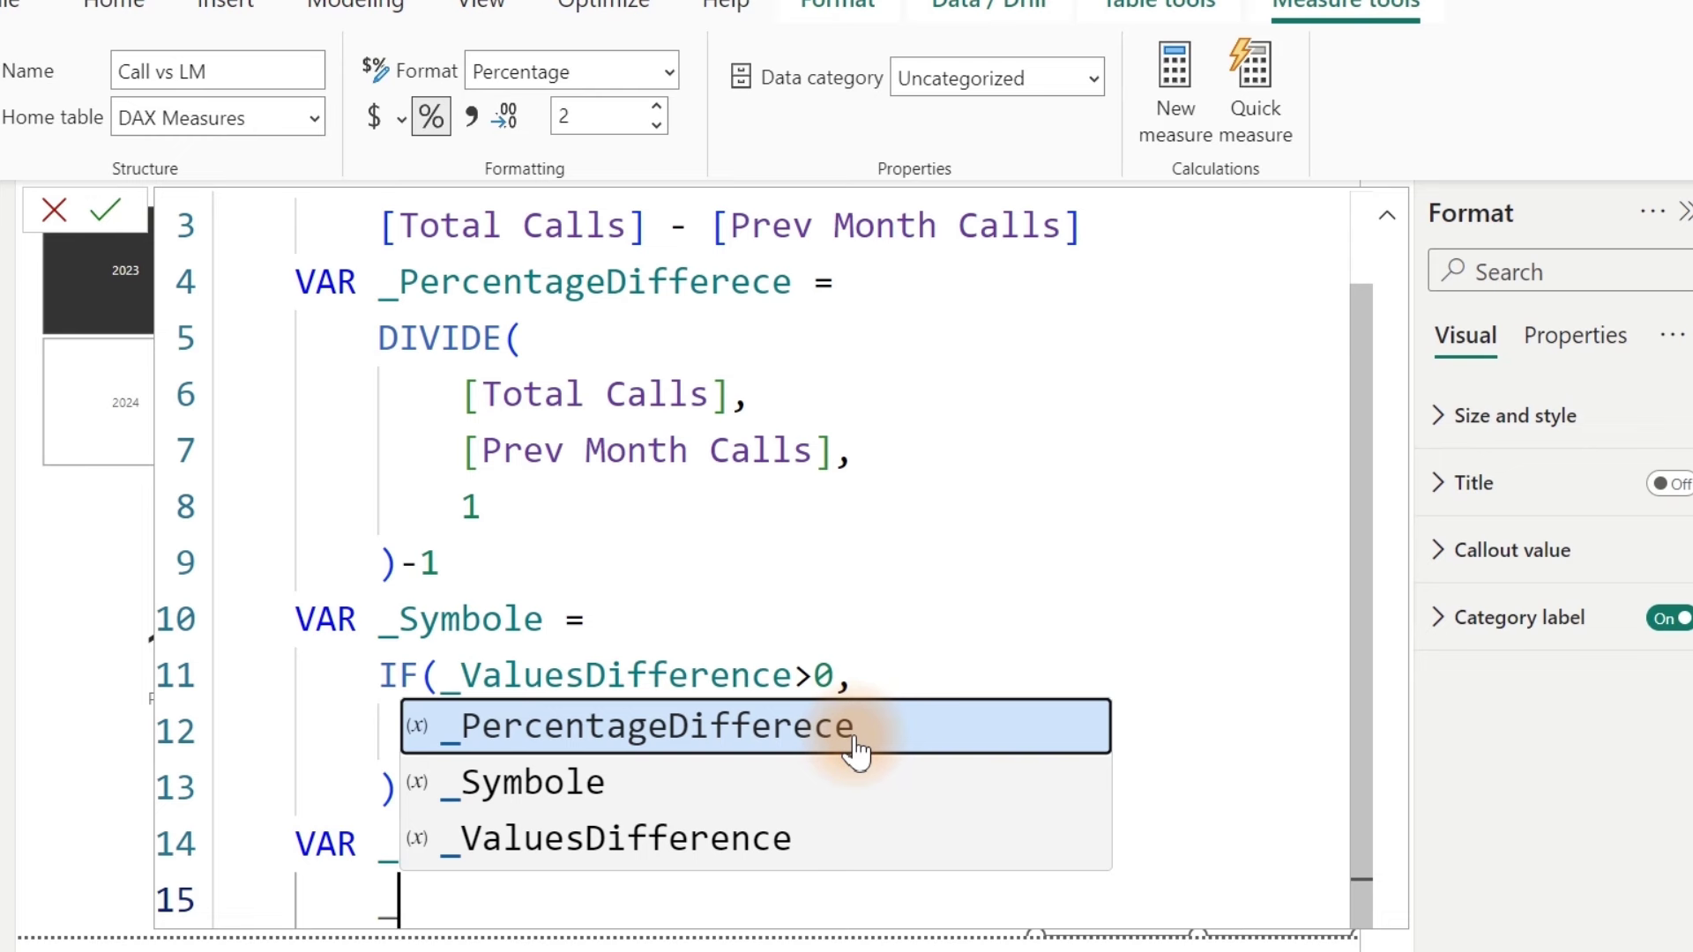
key(Down)
key(Tab)
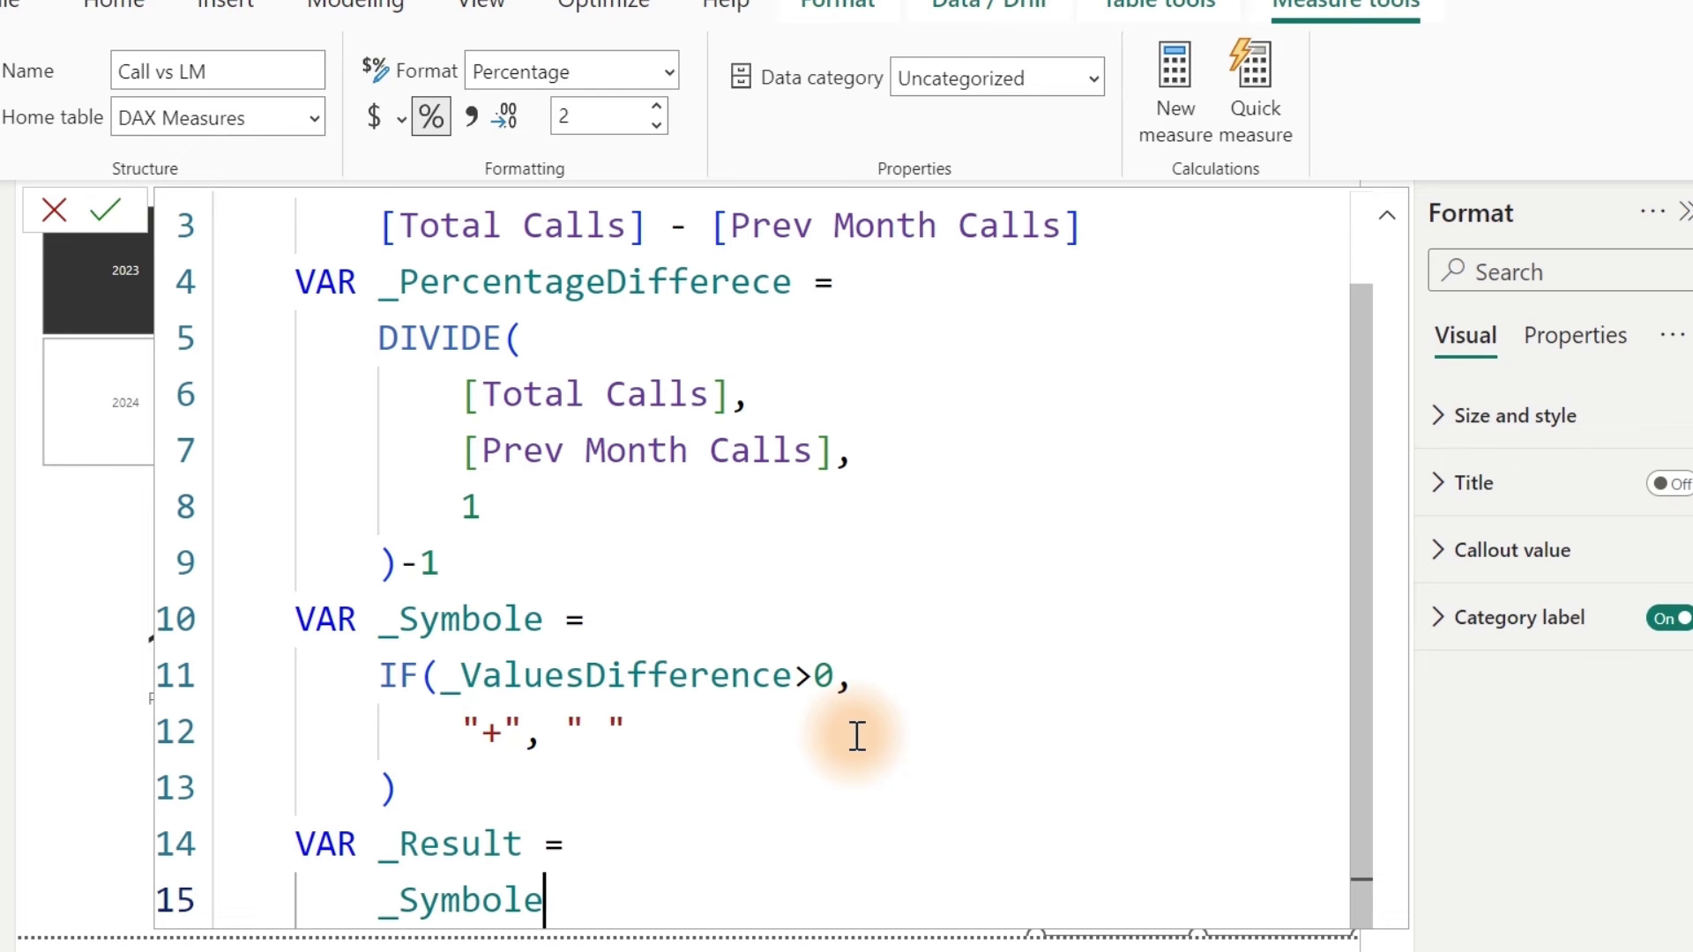
text(&)
key(BackSpace)
text(&)
ctrl+scroll(857, 735, down, 1)
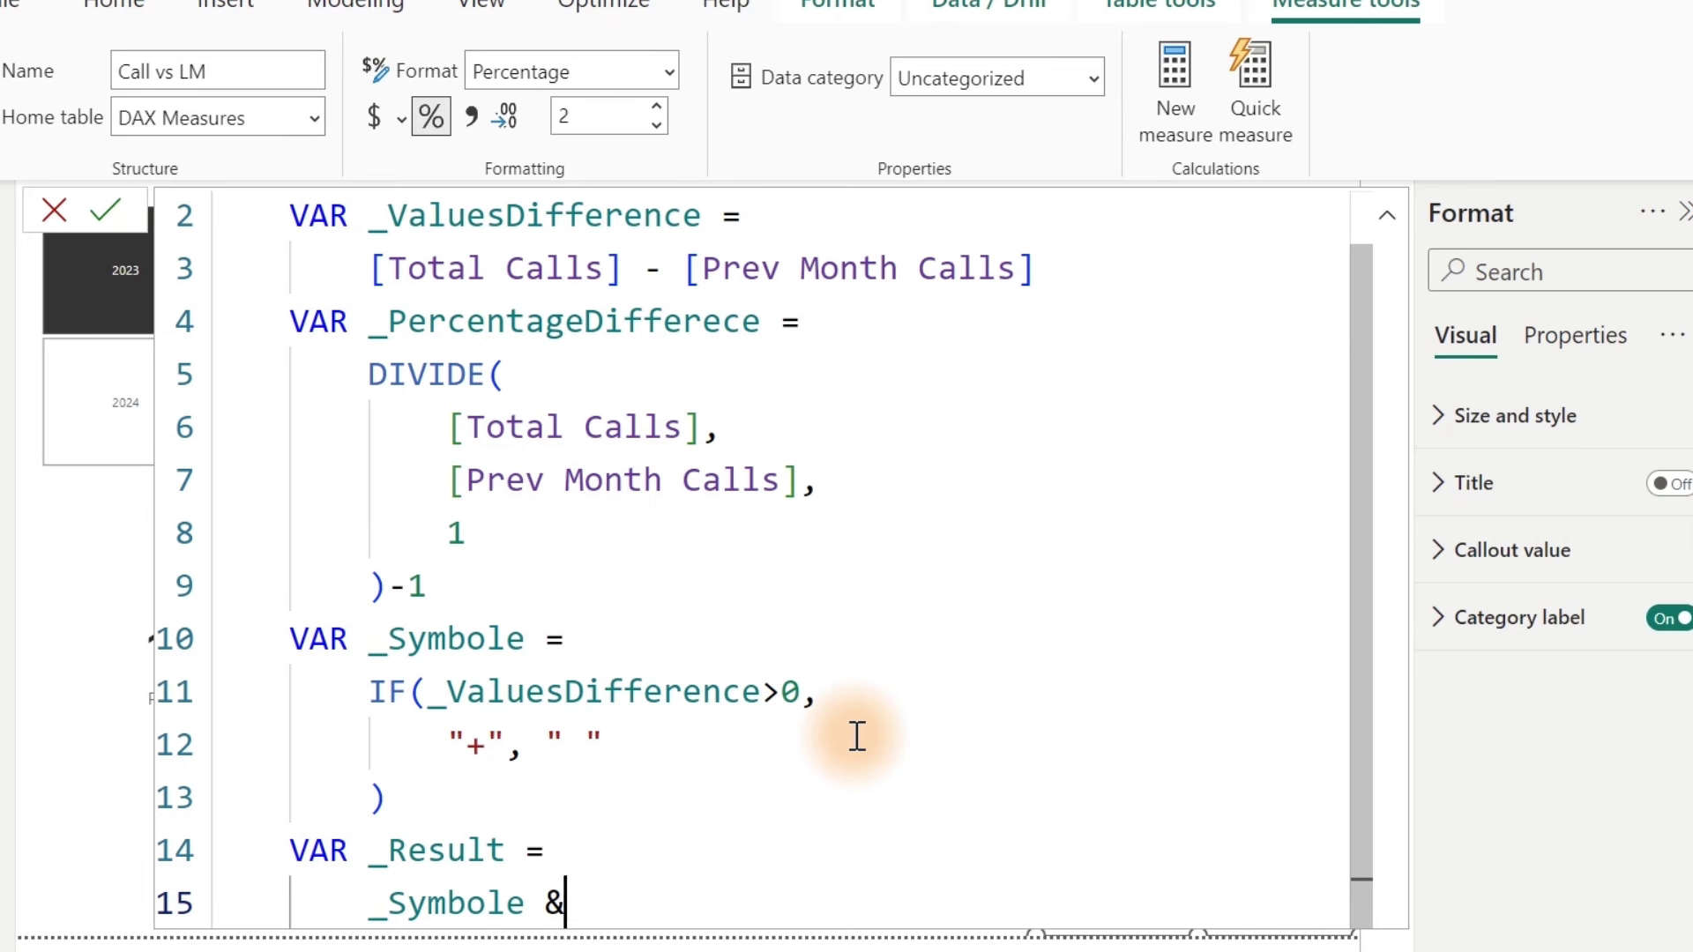
Step: Append FORMAT(_PercentageDifferece,"0.0") to the _Result expression
text(FORMAT()
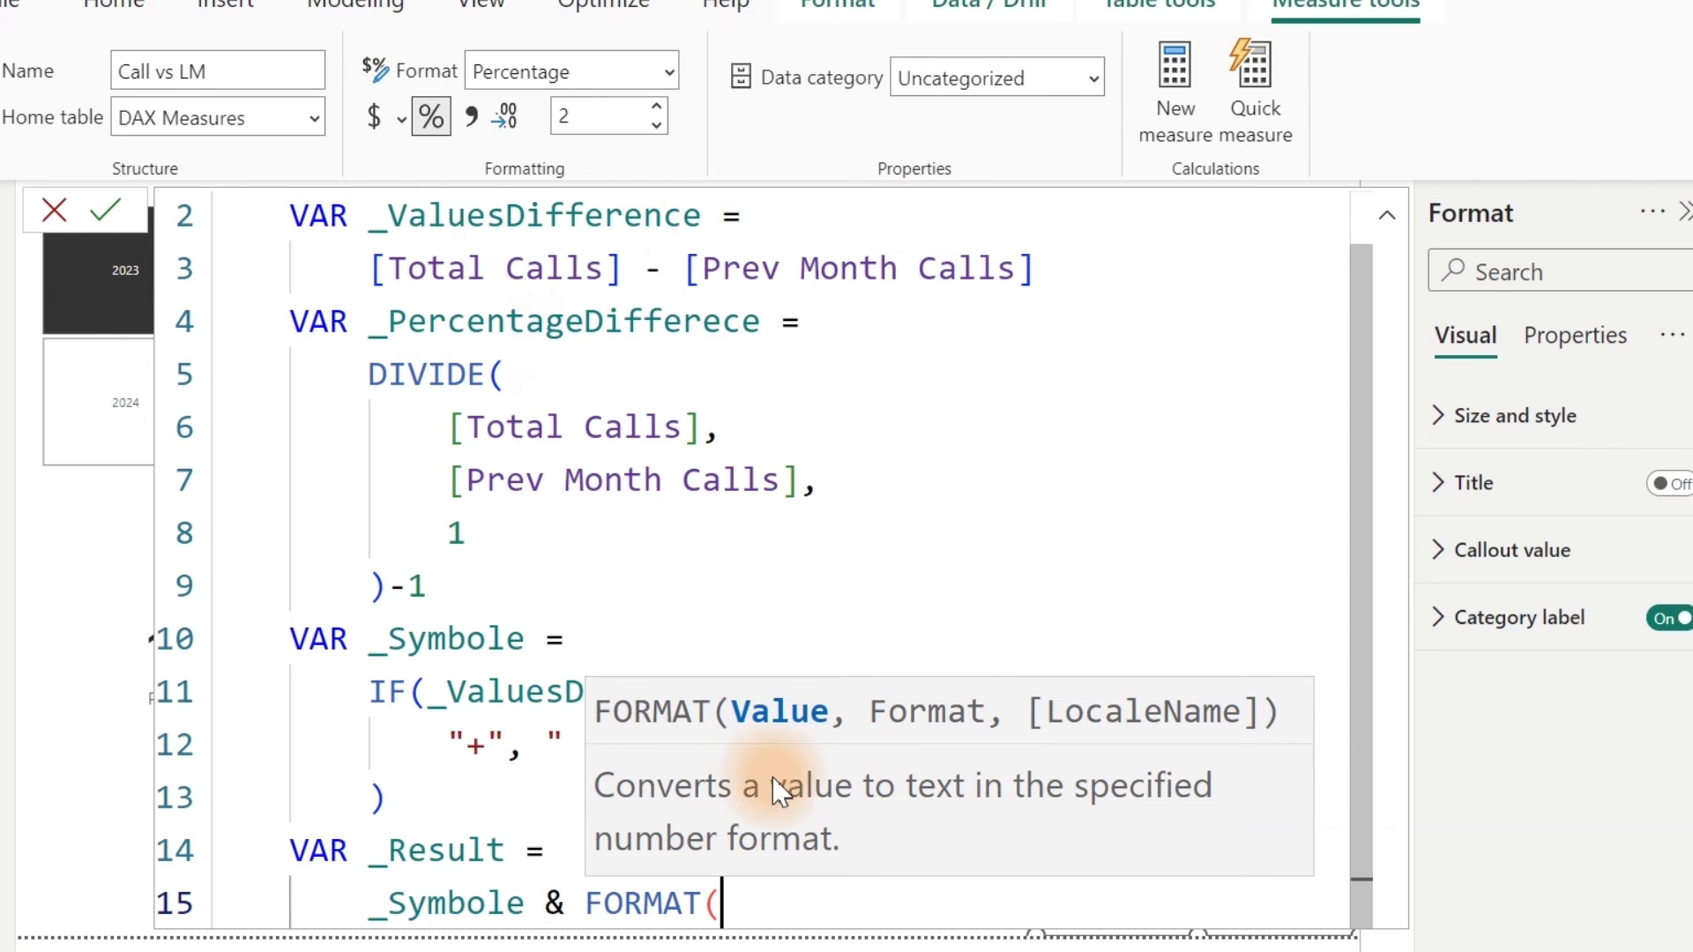
text(_)
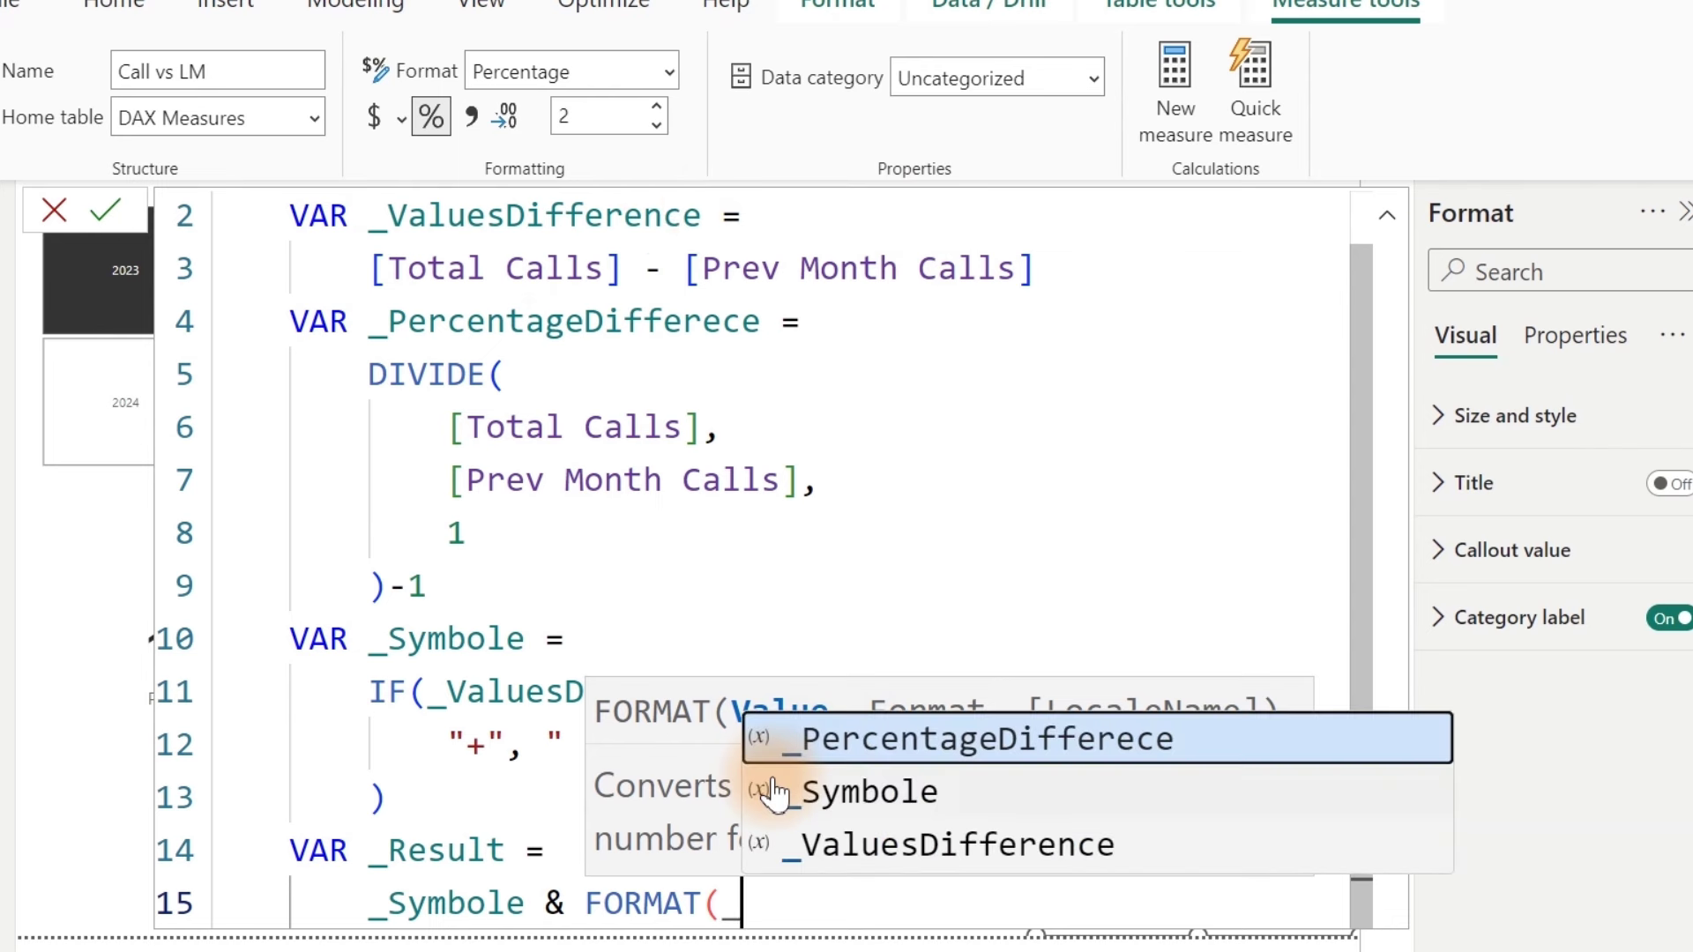
key(Tab)
text(,)
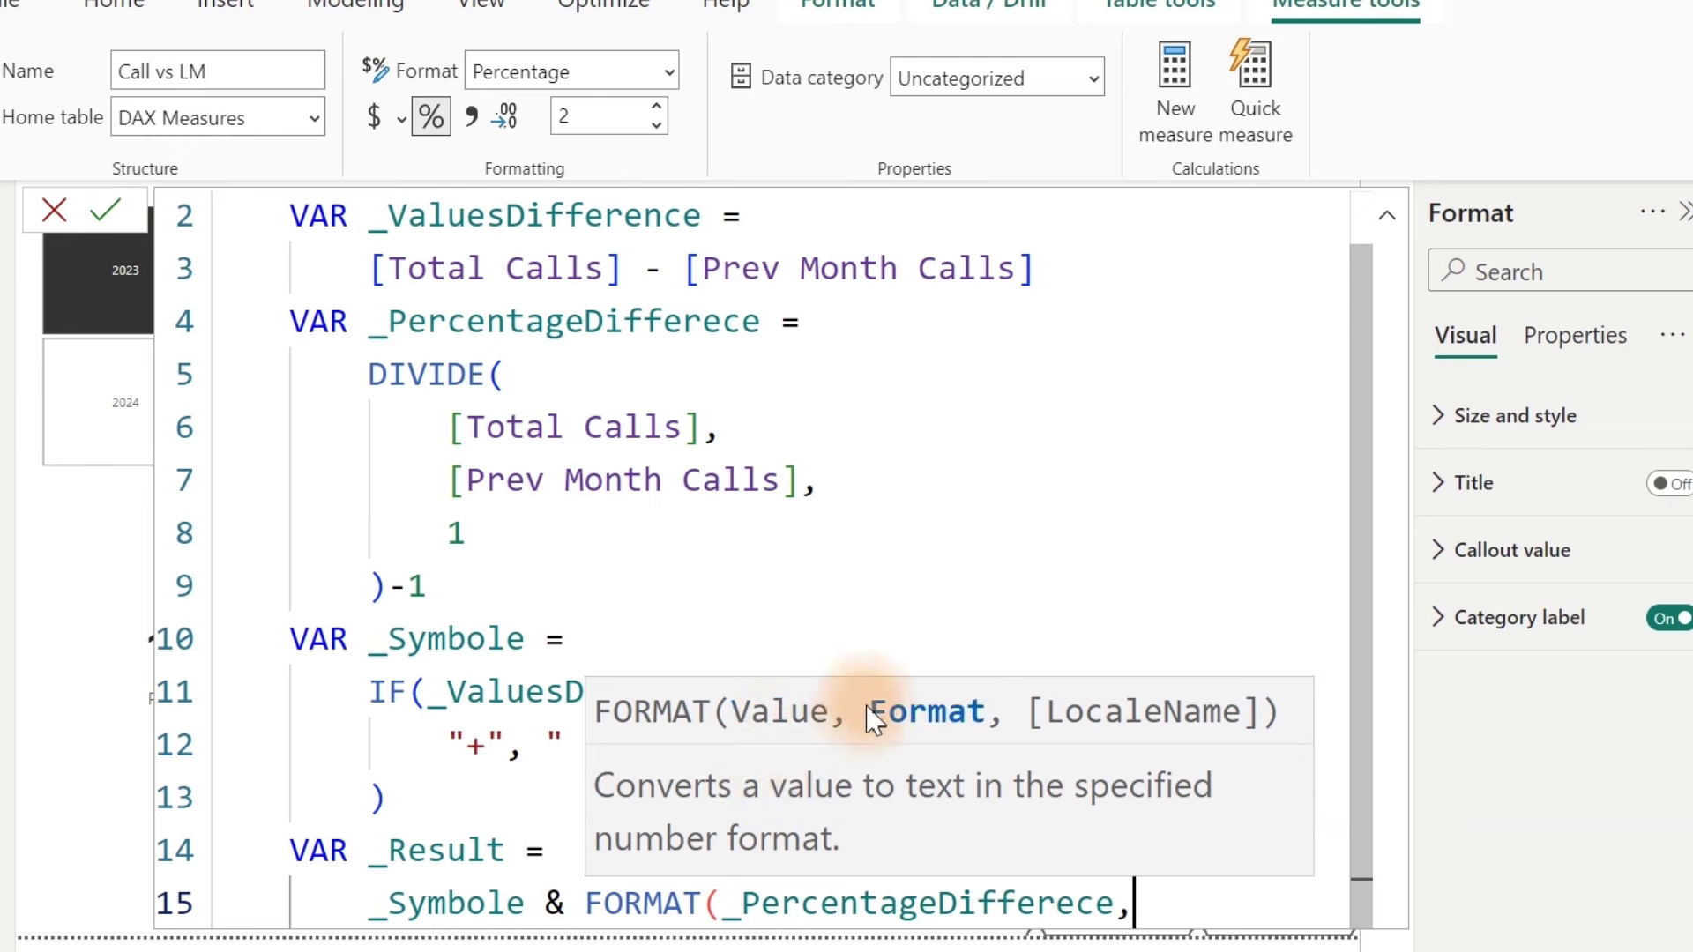
text("0.00)
key(BackSpace)
text("))
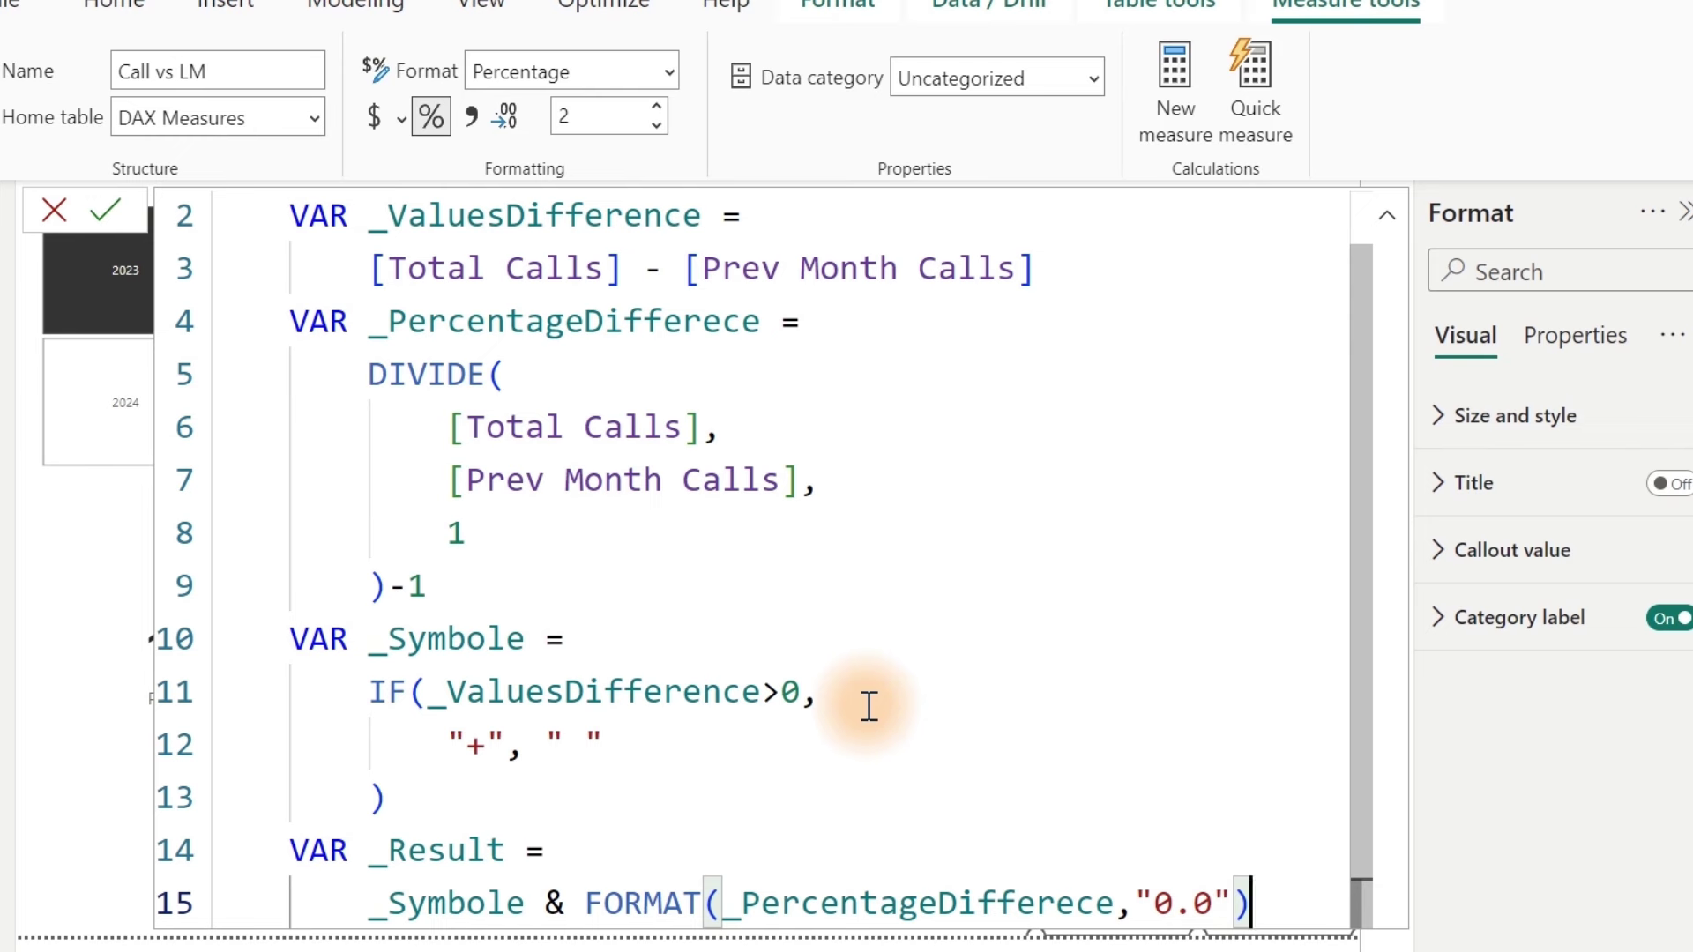
Step: Concatenate the separator " | " and a second _Symbole reference onto the _Result expression
text(&")
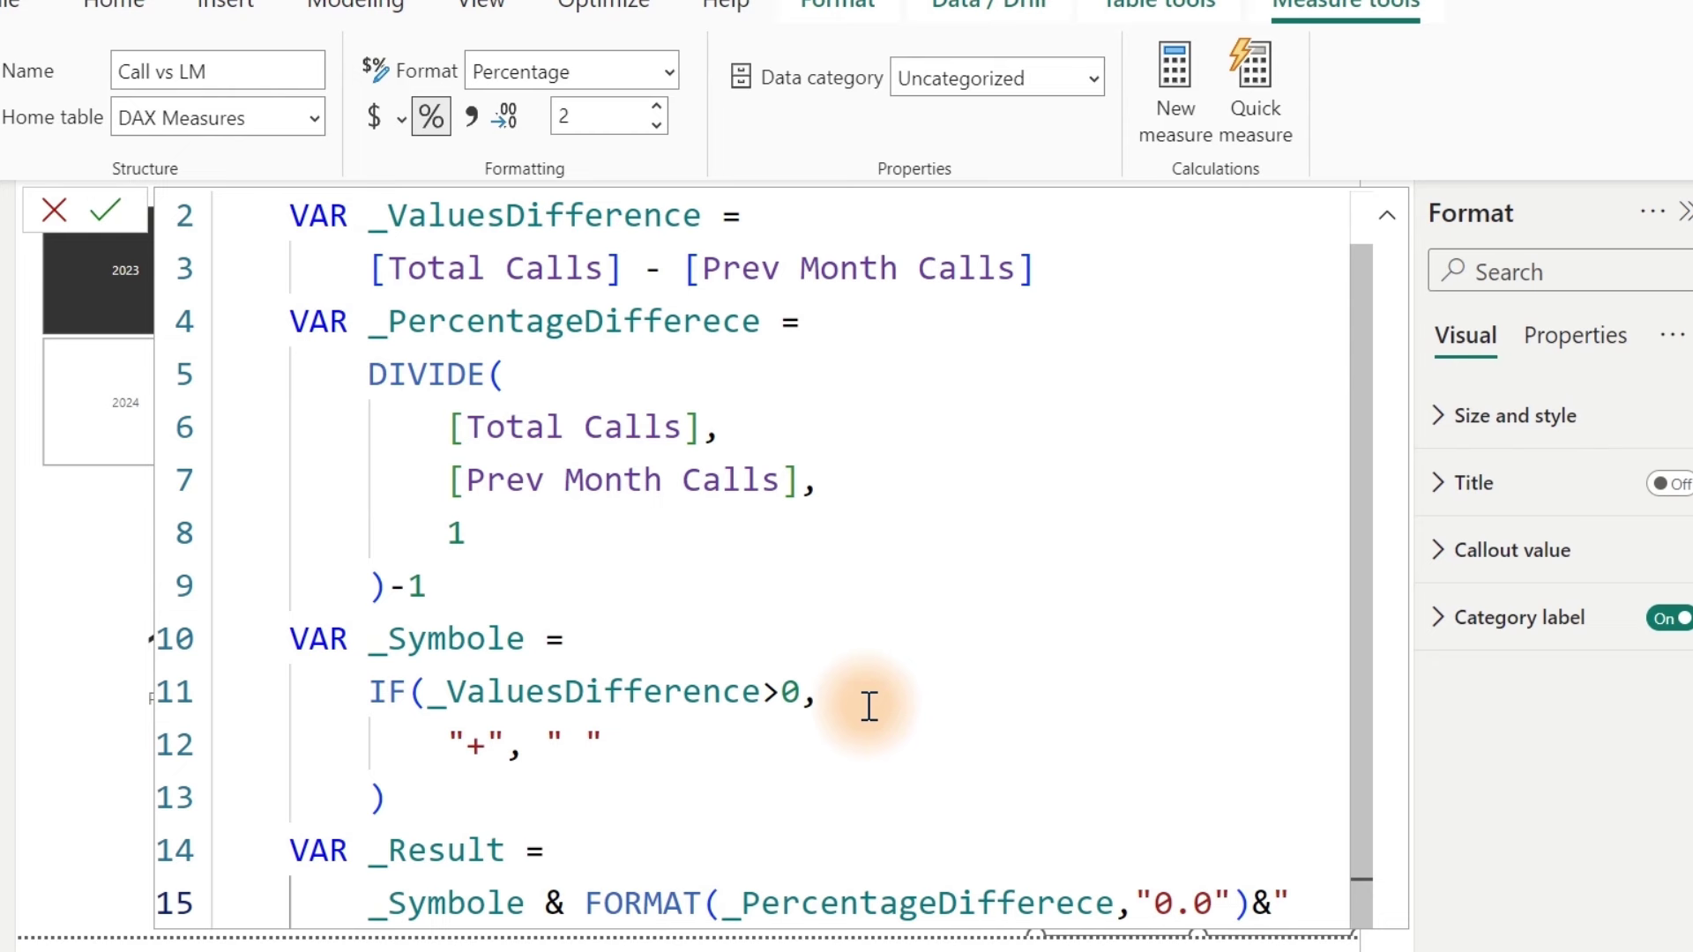
text( |)
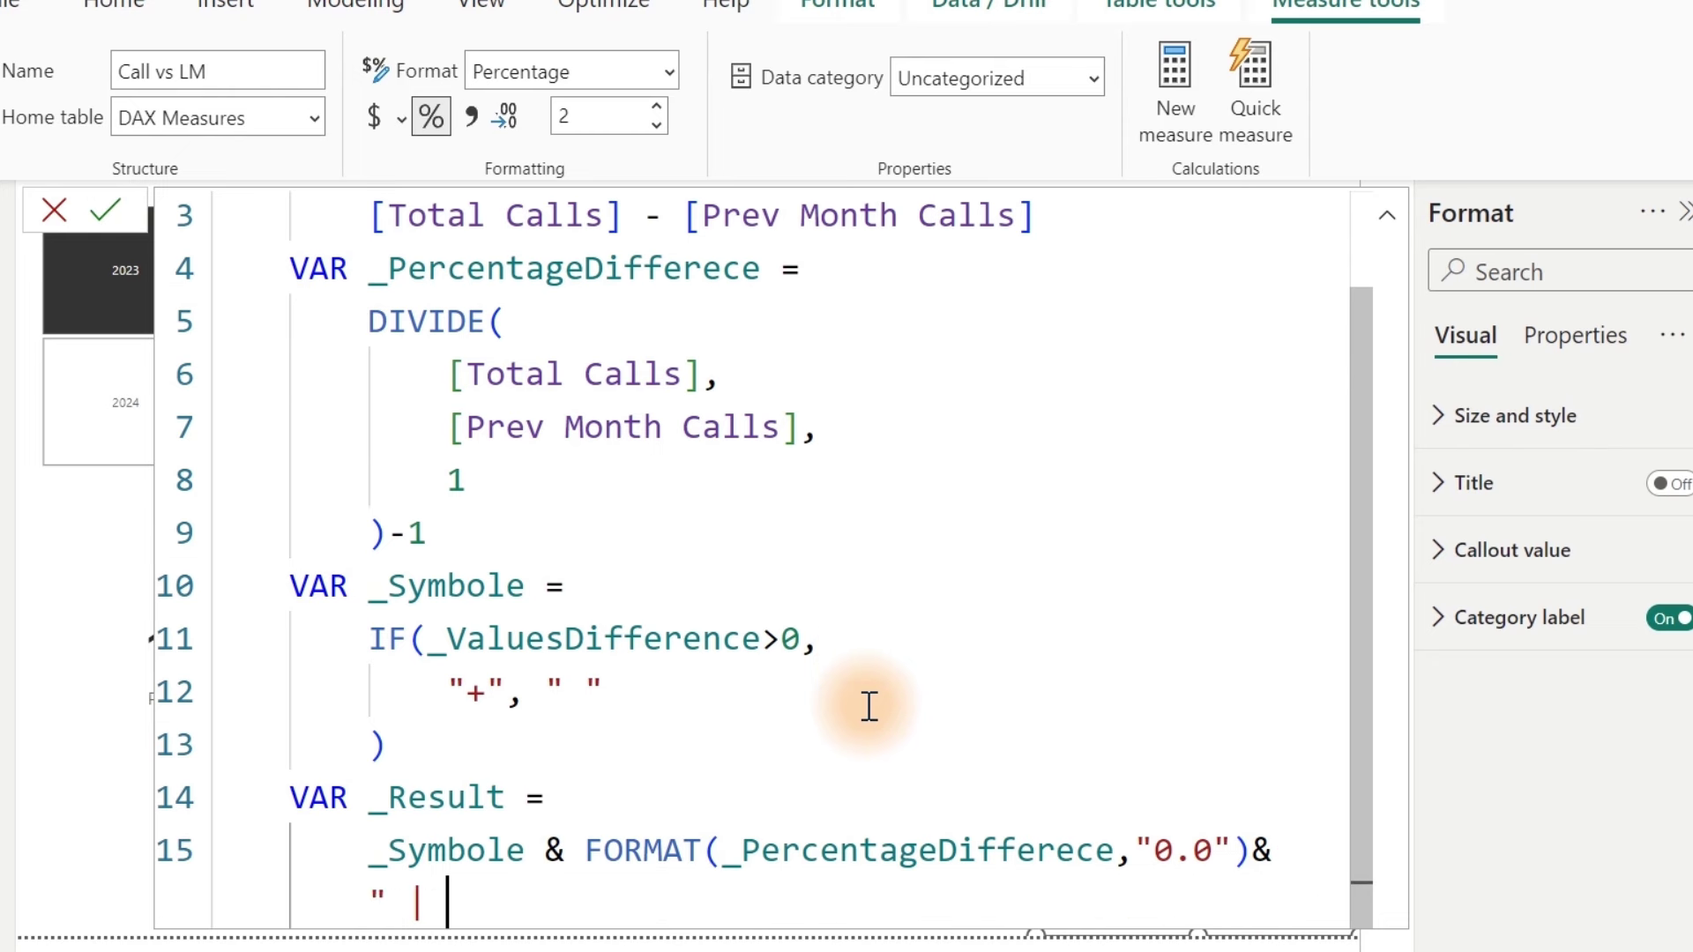
text( "&)
text(_)
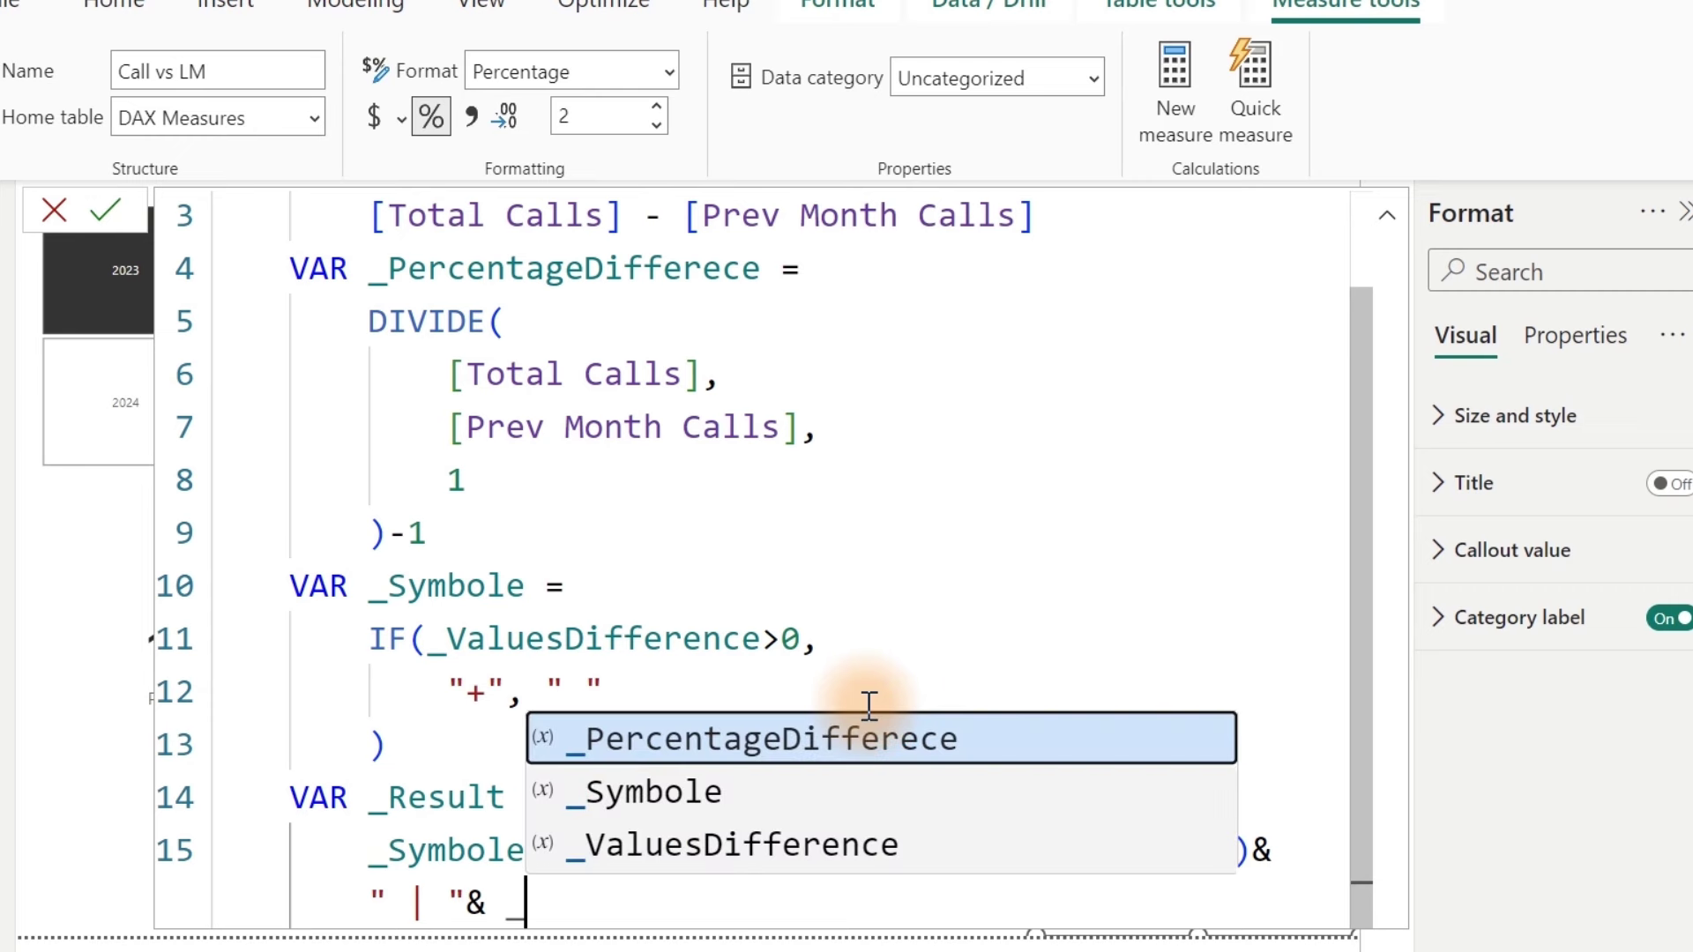
key(Down)
key(Tab)
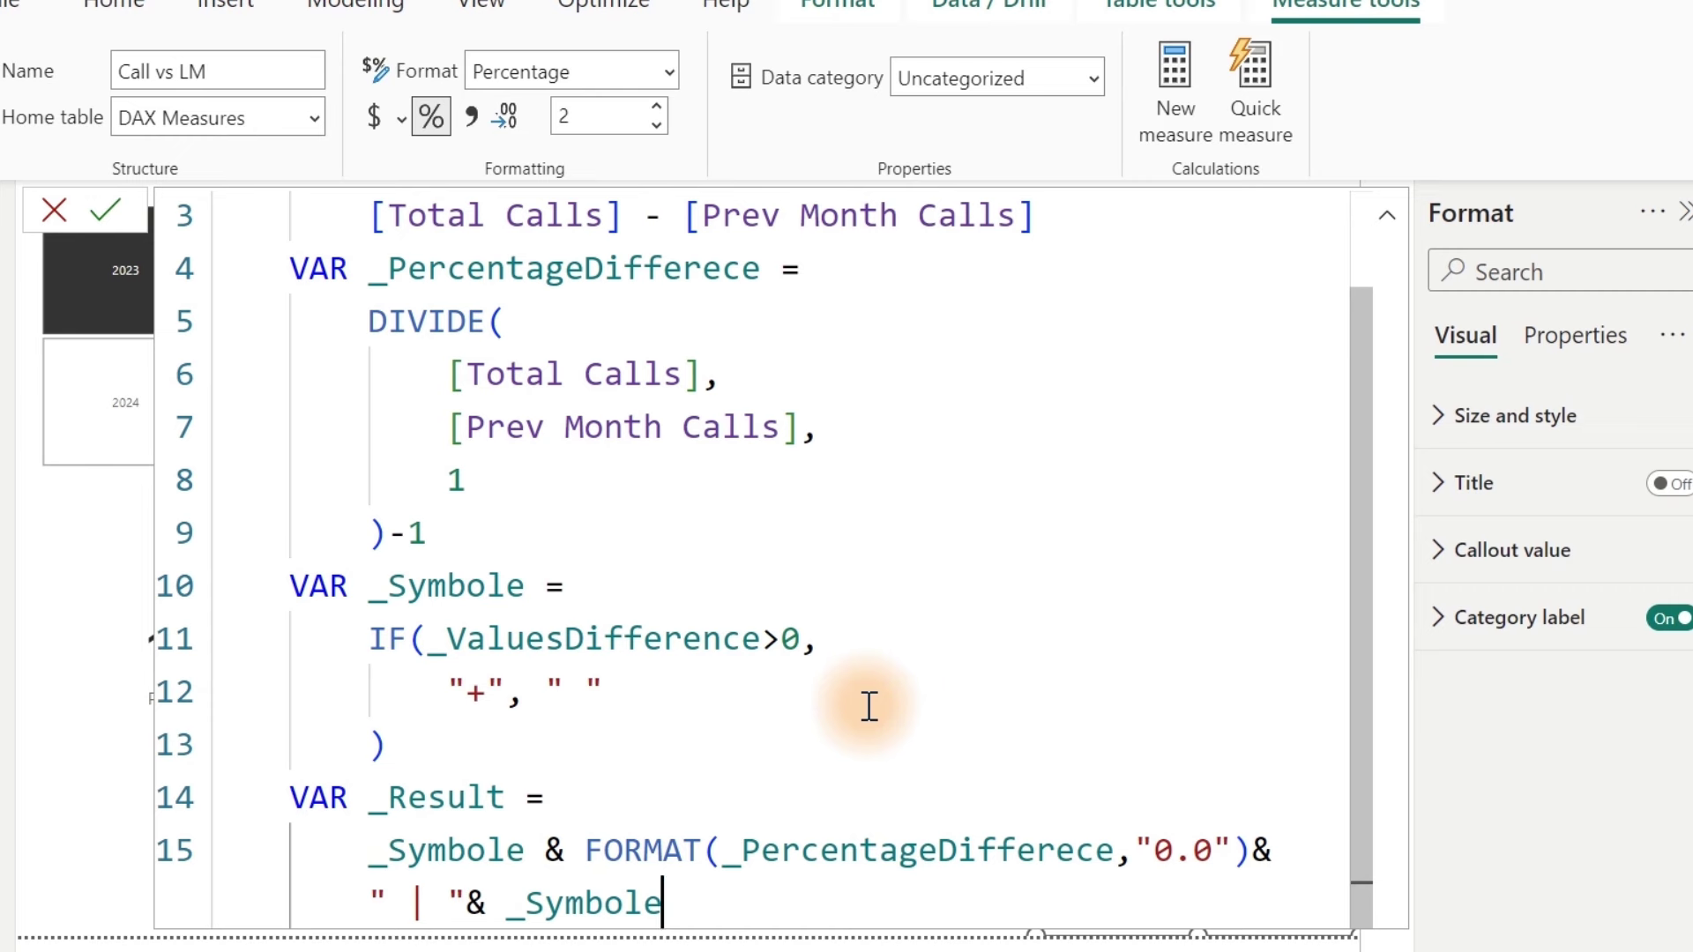
Step: Concatenate a second FORMAT function after _Symbole with _ValuesDifference as its value argument
text(&)
key(BackSpace)
text(& for)
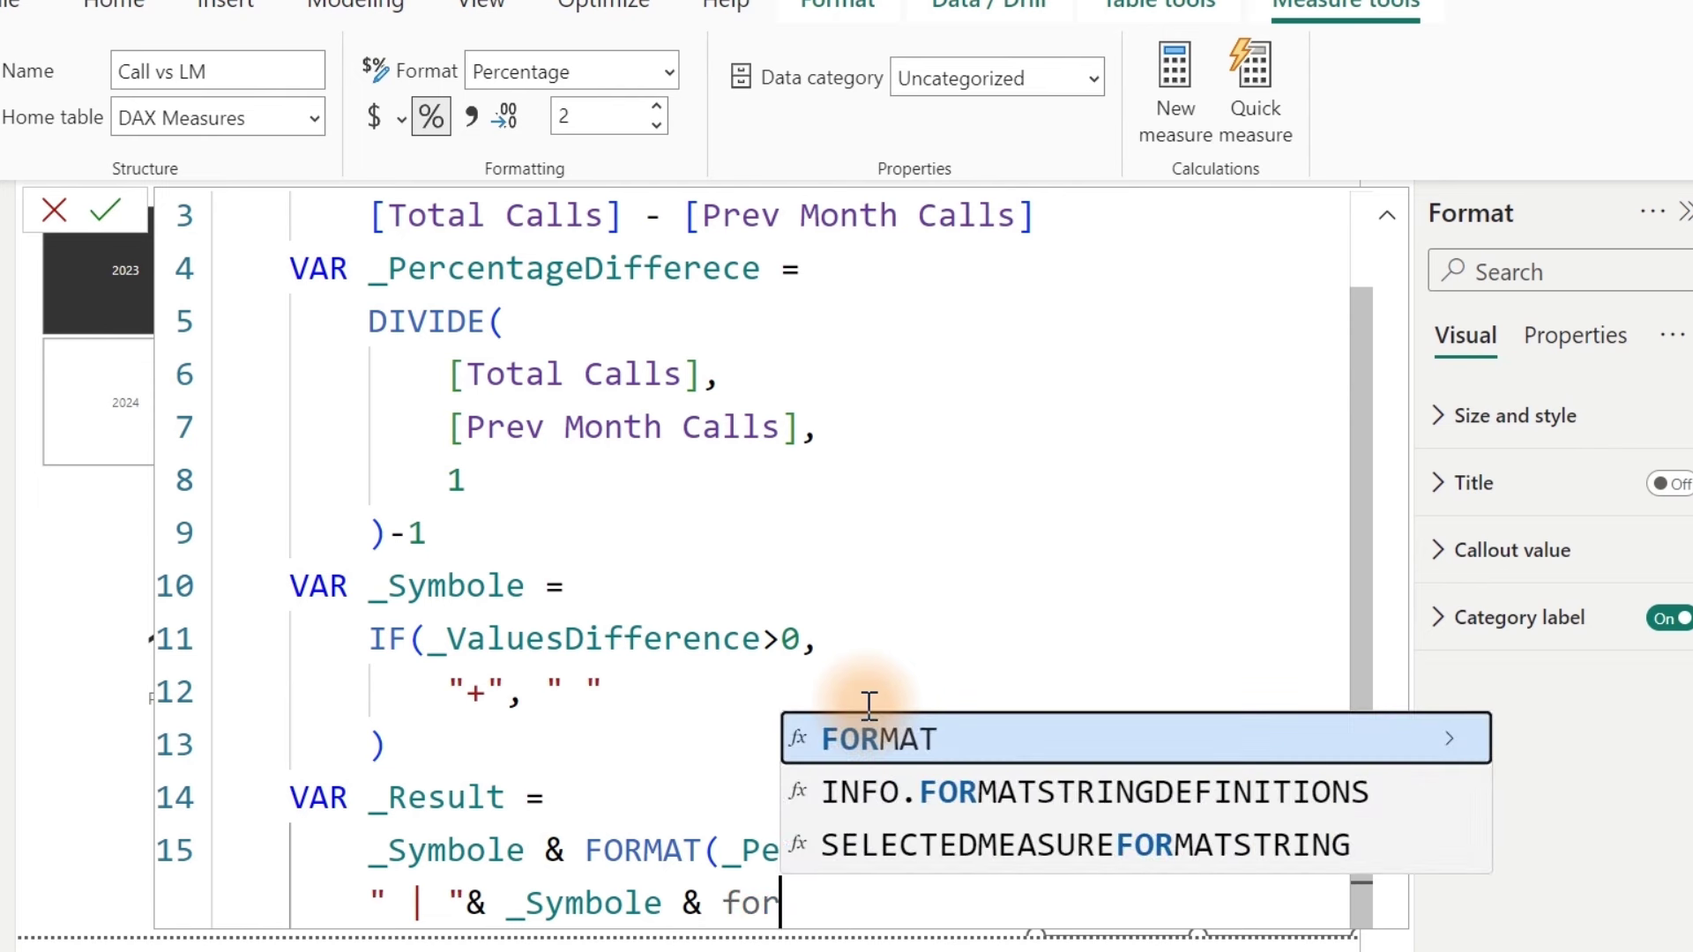
key(Tab)
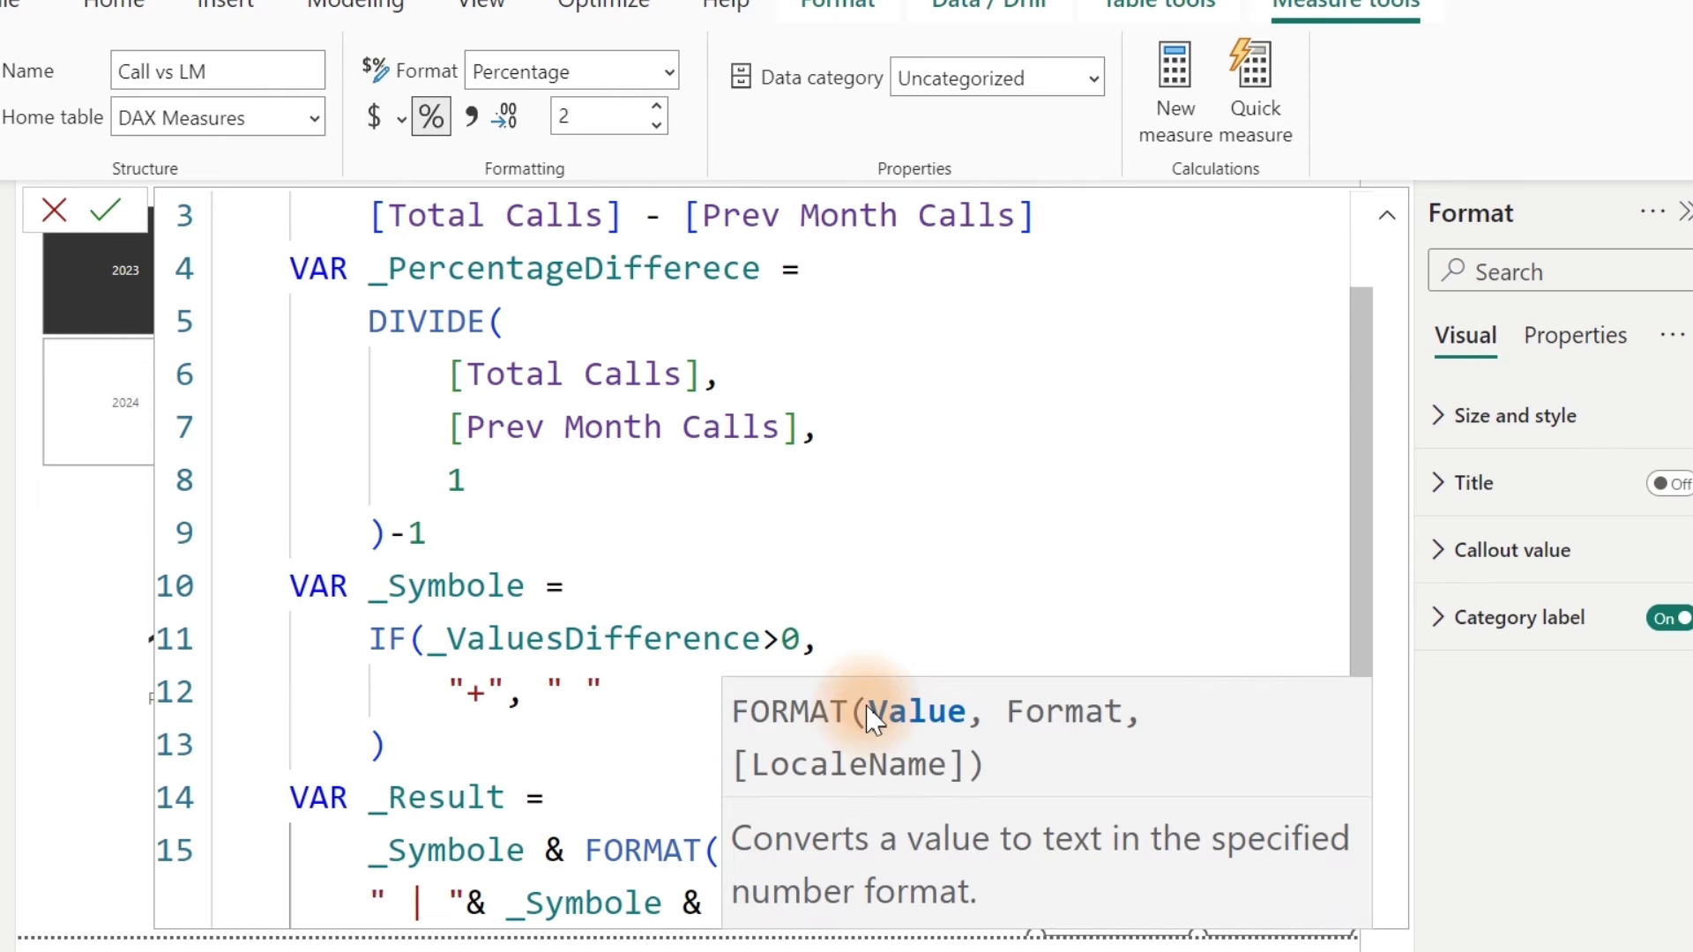
text(_)
key(Down)
key(Down)
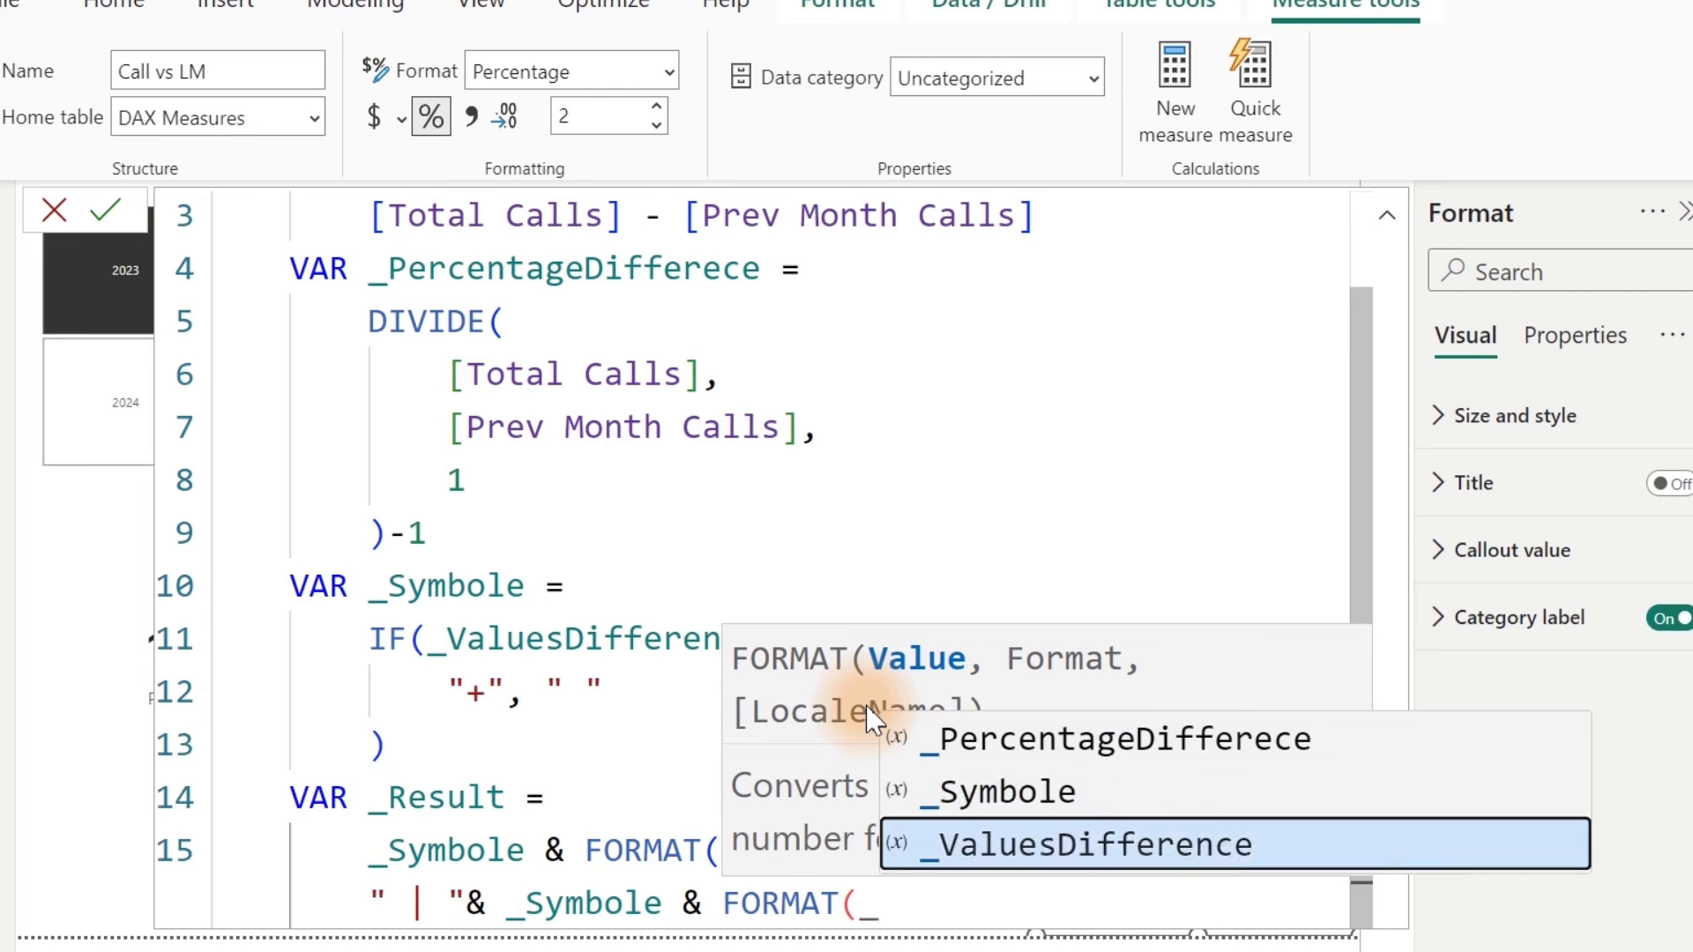
key(Tab)
text(,)
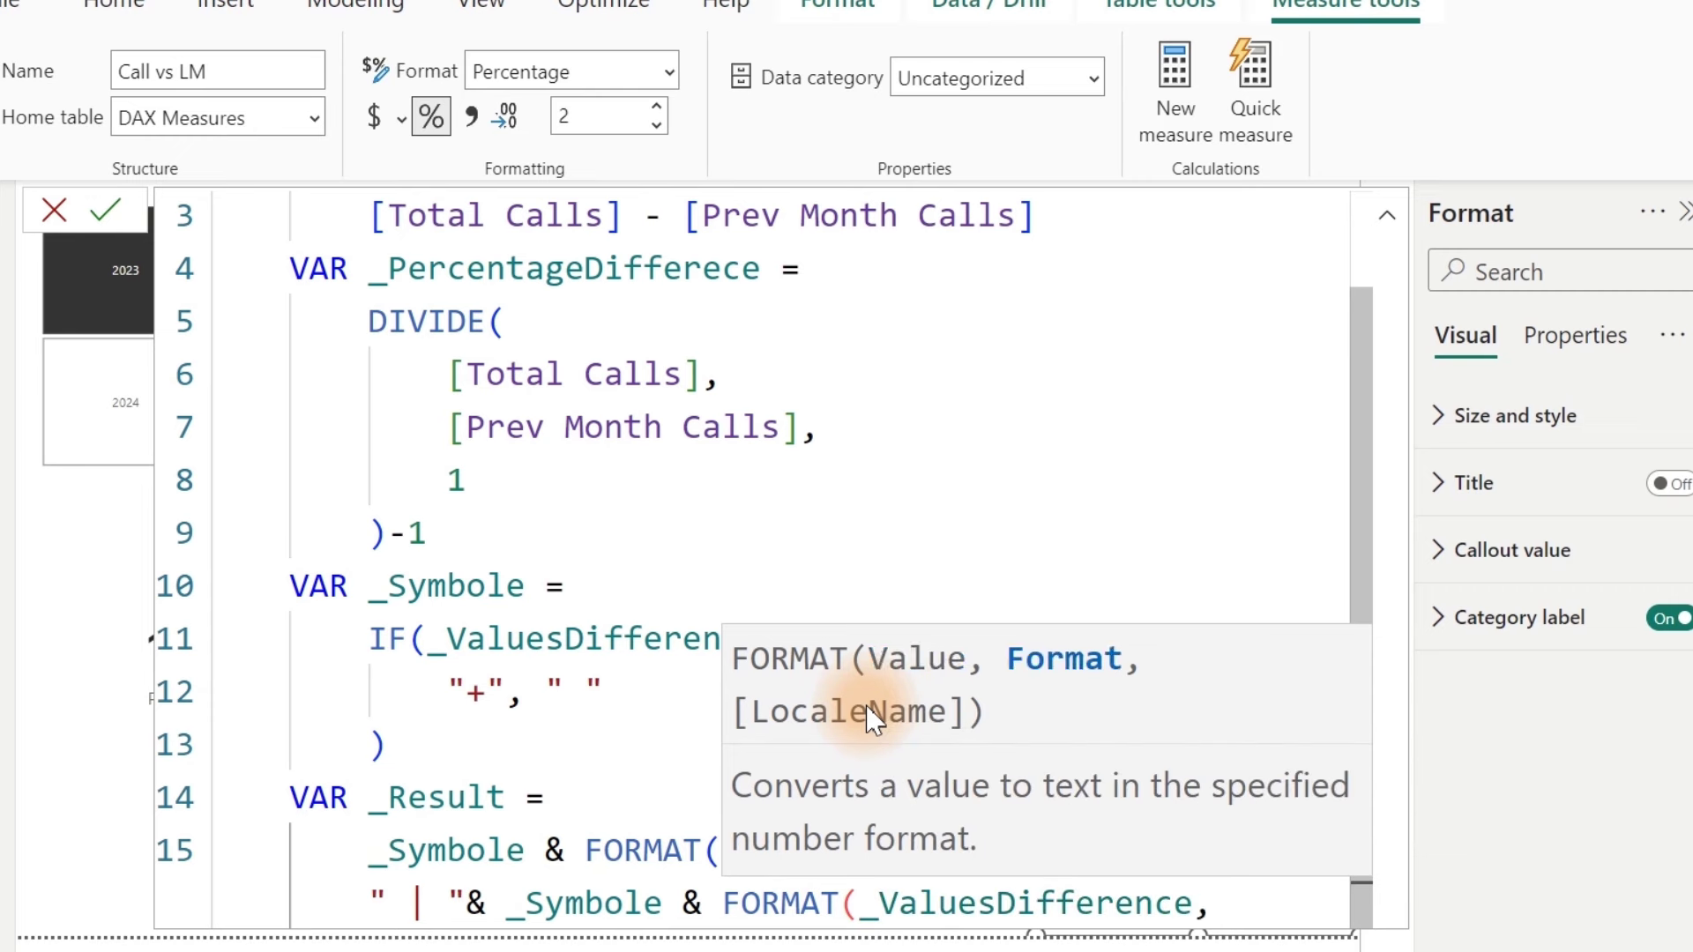
Step: Enter "#,#" as the format string for _ValuesDifference and close the FORMAT function
text("3,)
key(BackSpace)
text(#)
key(BackSpace)
key(BackSpace)
text(#,)
text("))
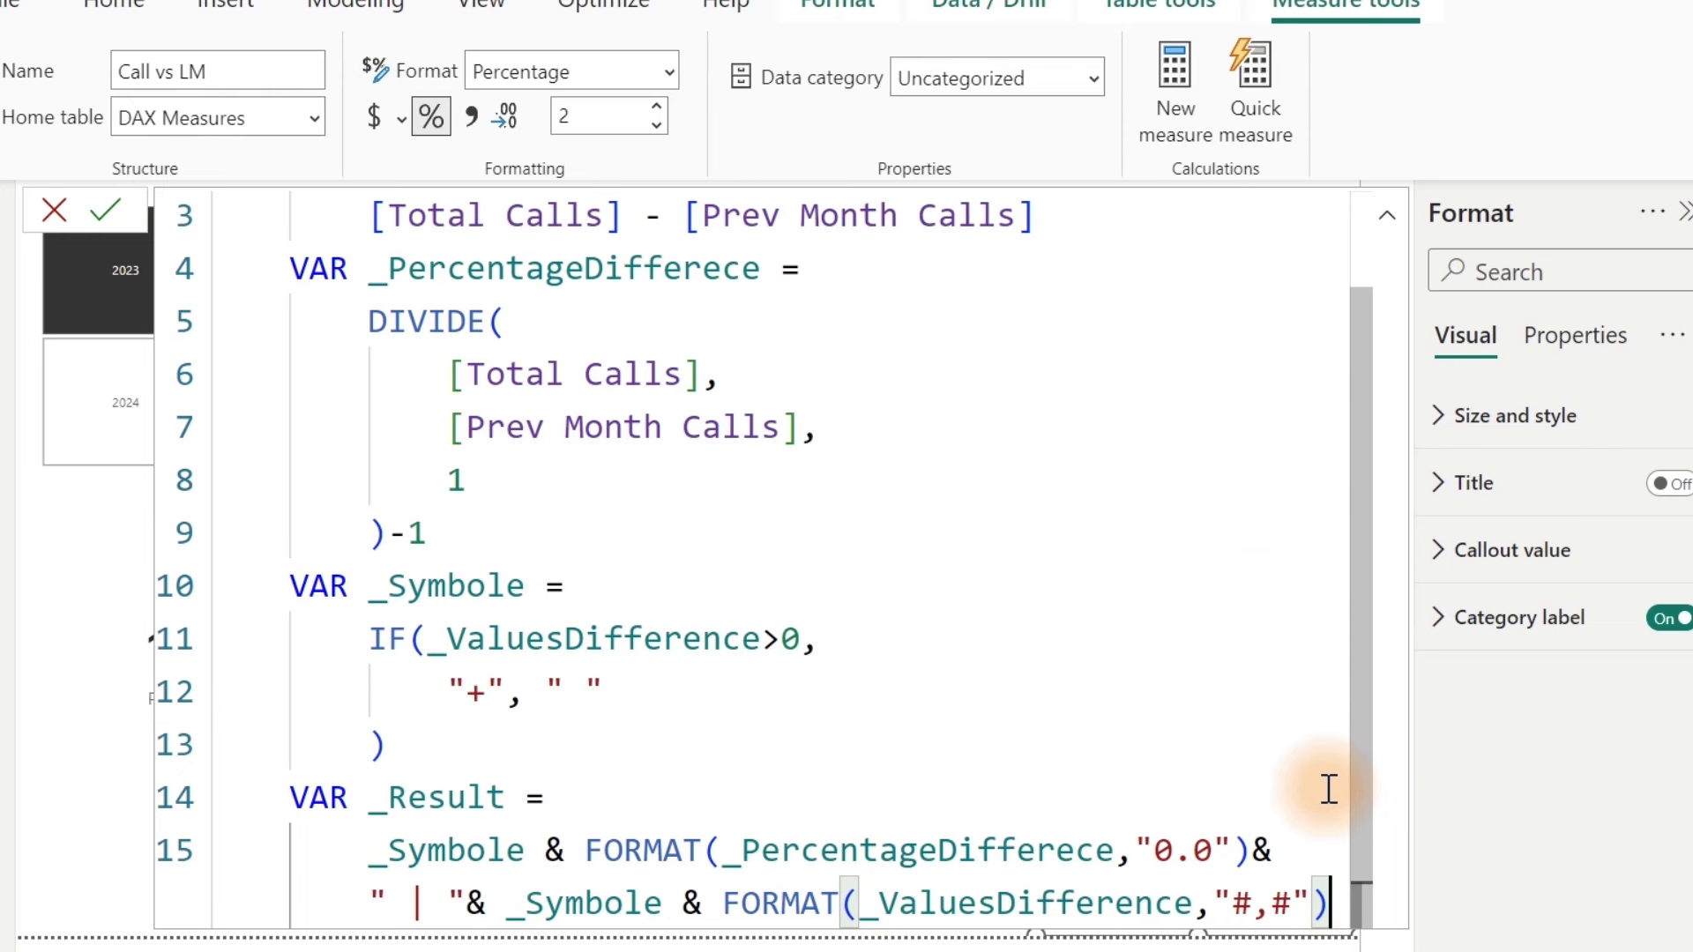
Step: Add three blank lines below the _Result expression
key(Return)
key(Return)
key(Return)
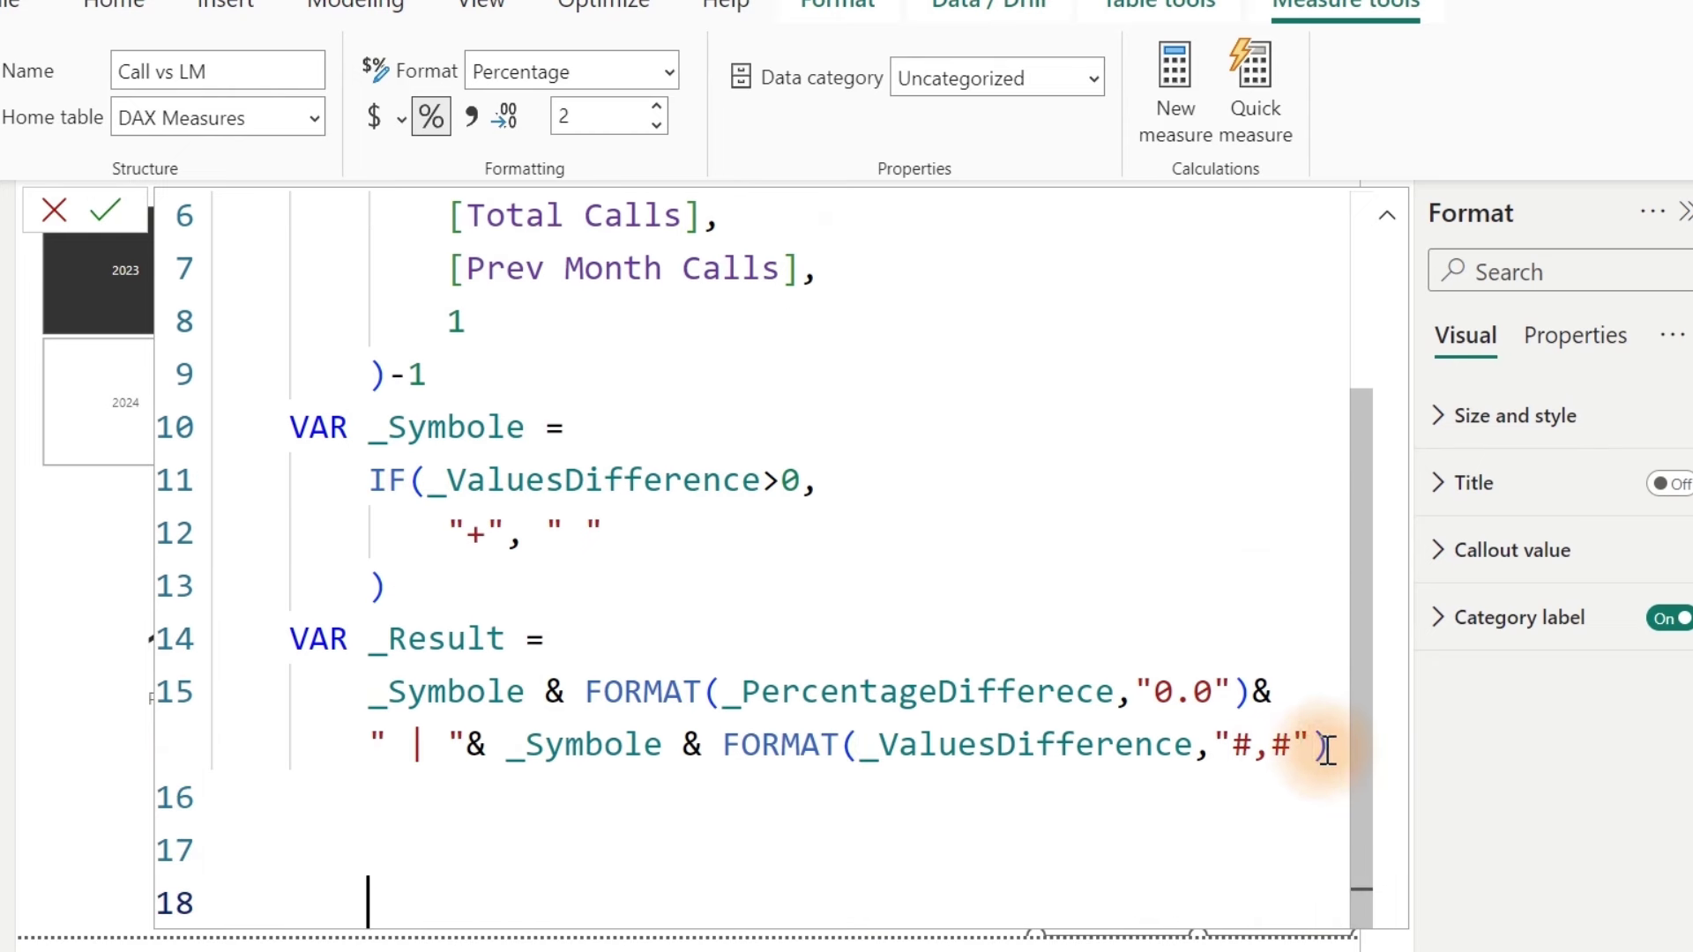
click(1325, 748)
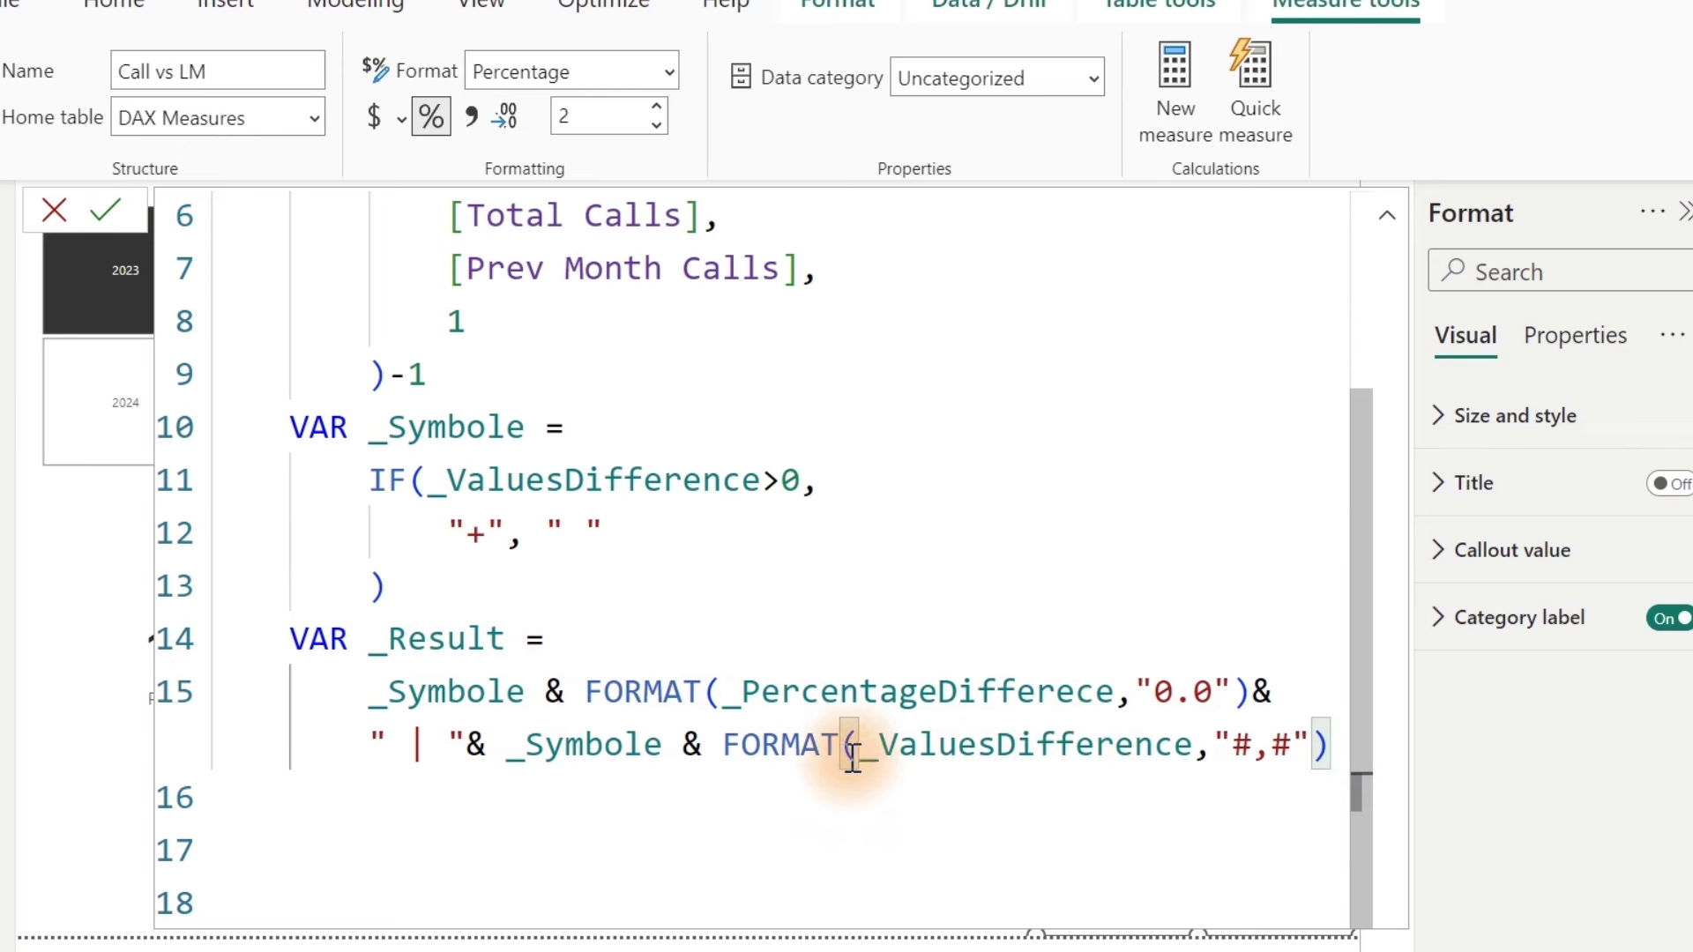
click(701, 748)
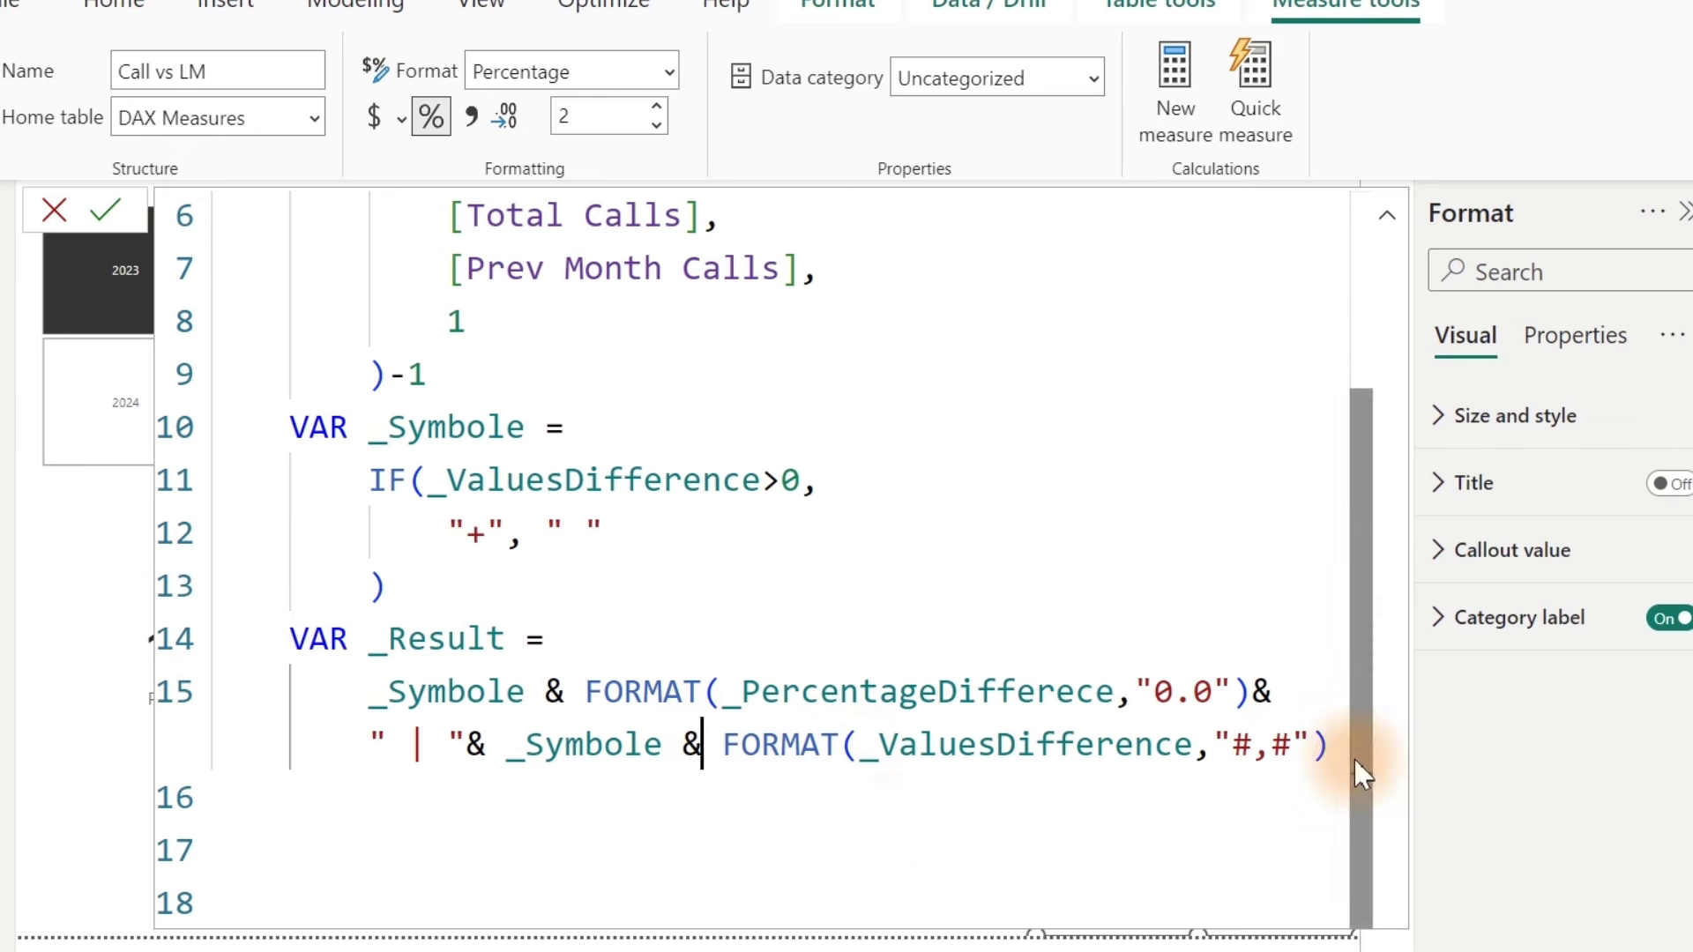
Step: Add a RETURN statement on its own line below the _Result expression of the Call vs LM measure
click(1327, 748)
key(Return)
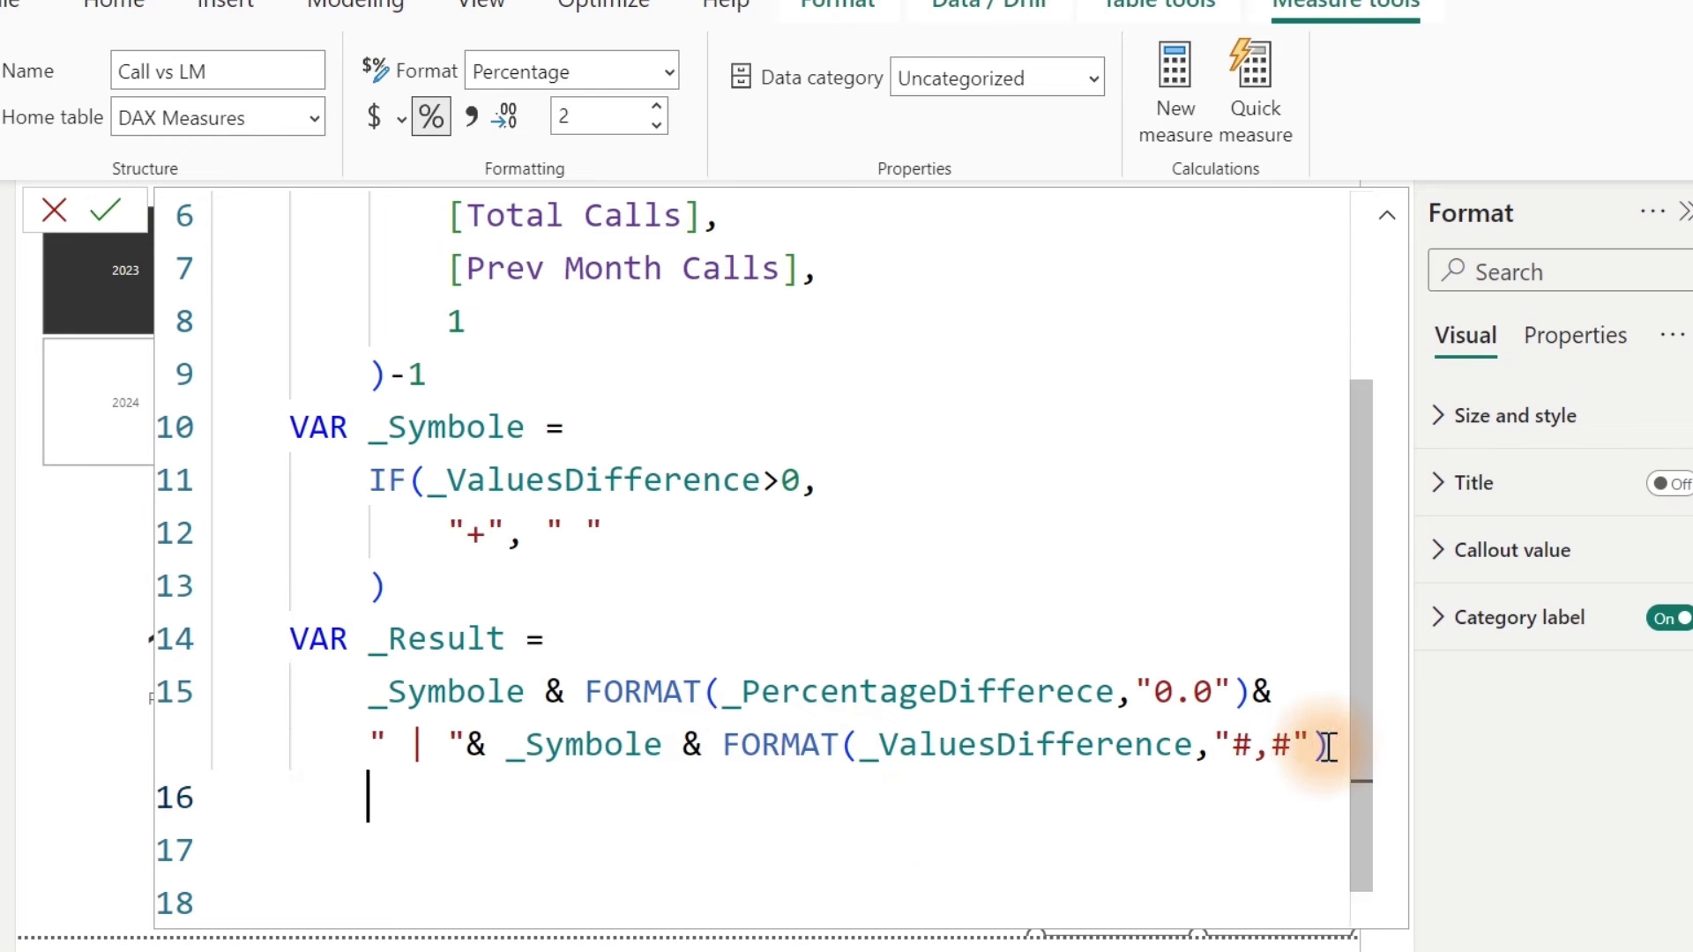
key(Return)
text(re)
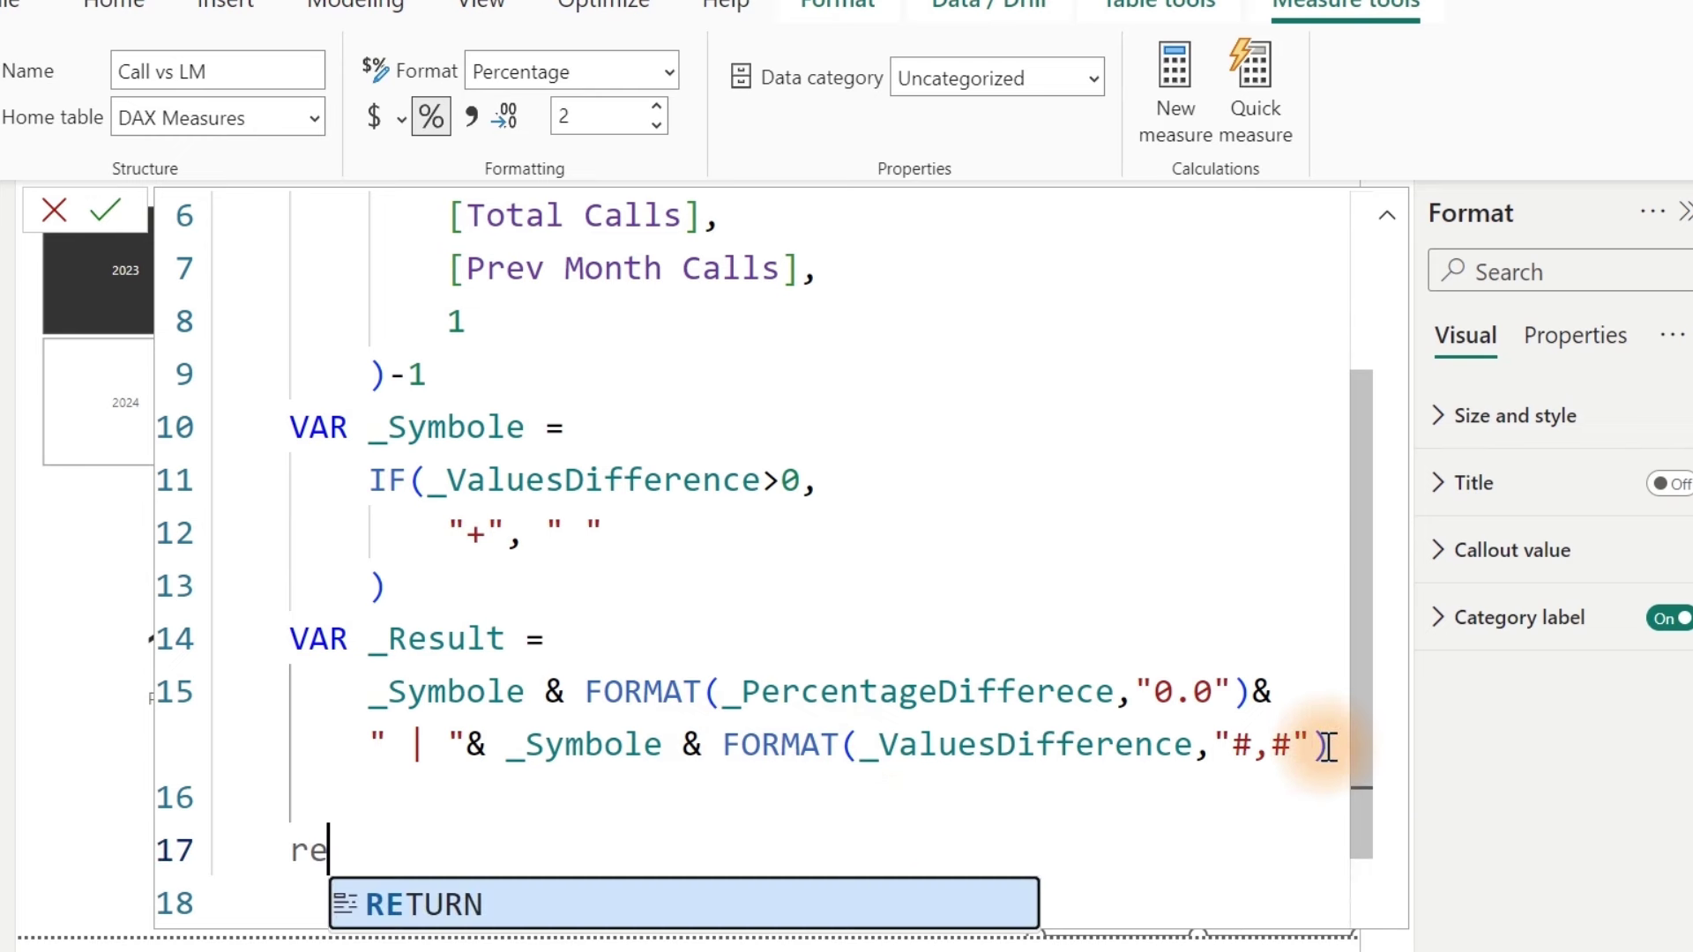
key(Tab)
key(Return)
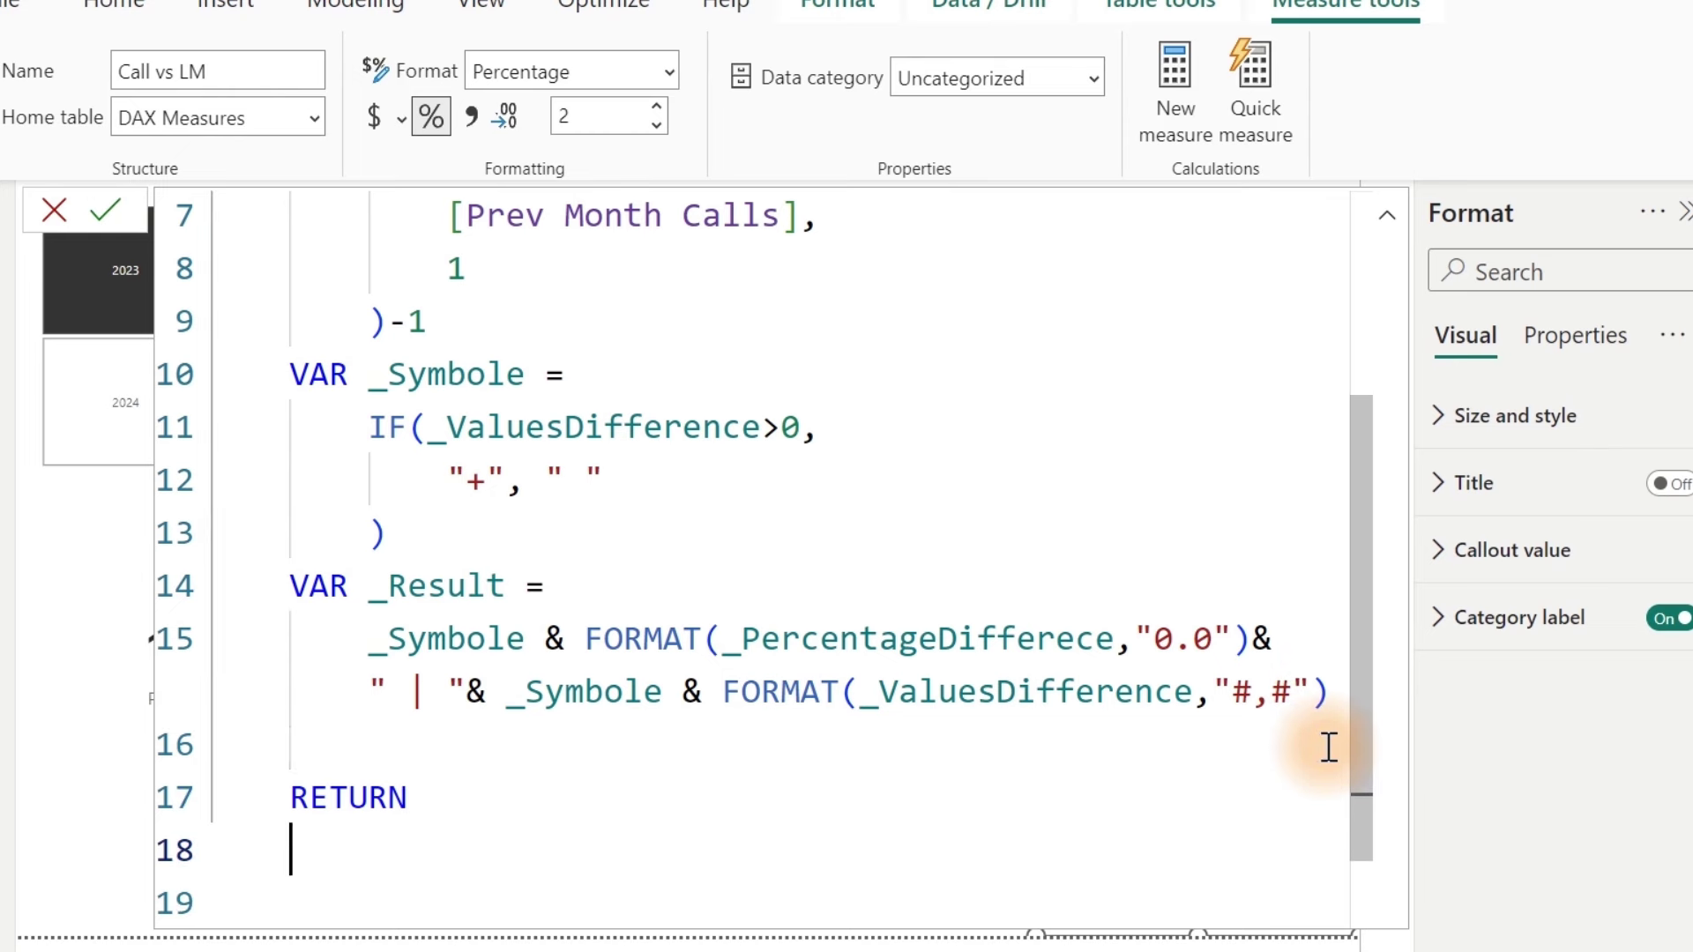
Step: Make the Call vs LM measure return the _Result variable and commit the formula
text(_)
key(Down)
key(Down)
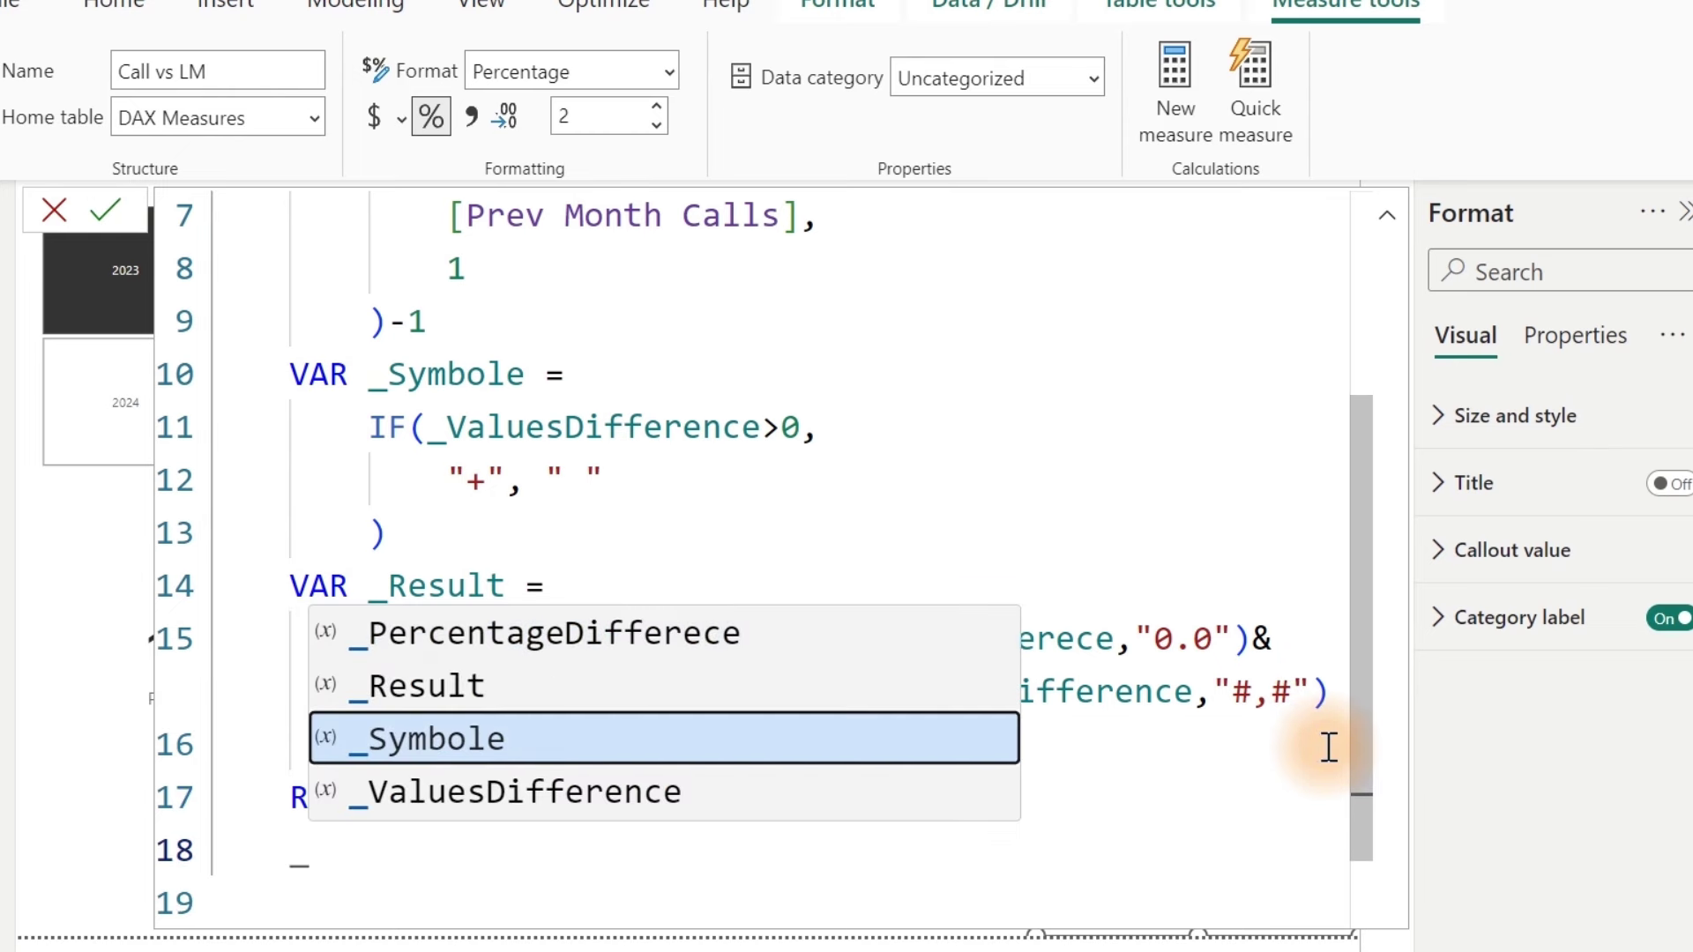
key(Up)
key(Tab)
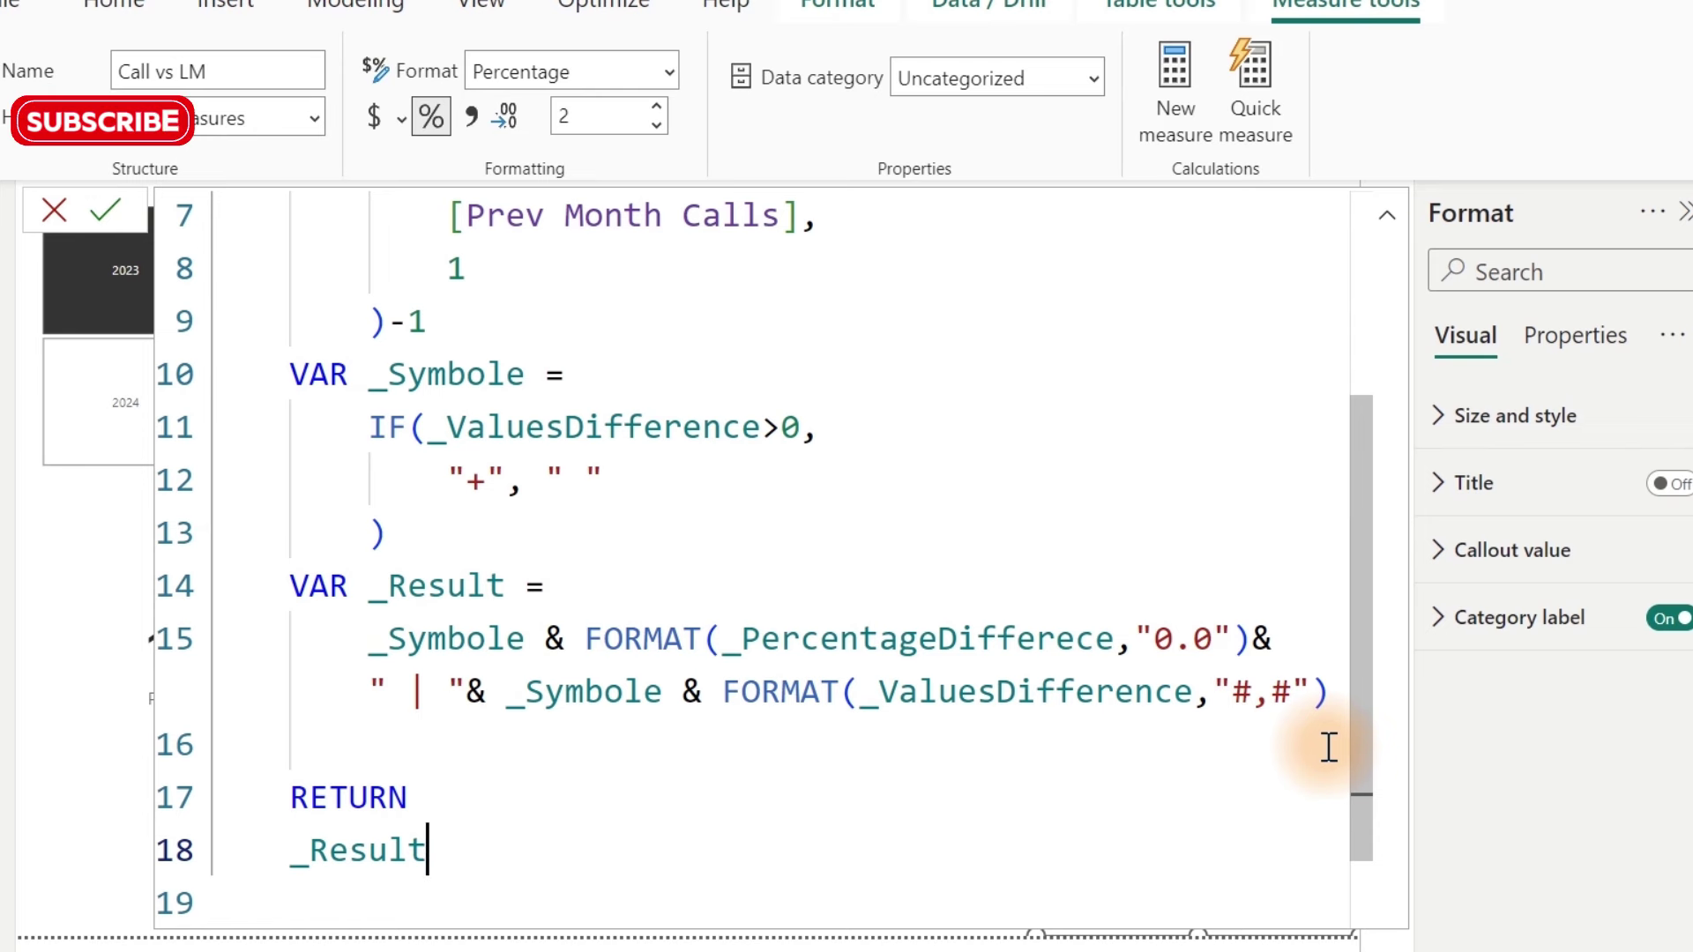
key(Return)
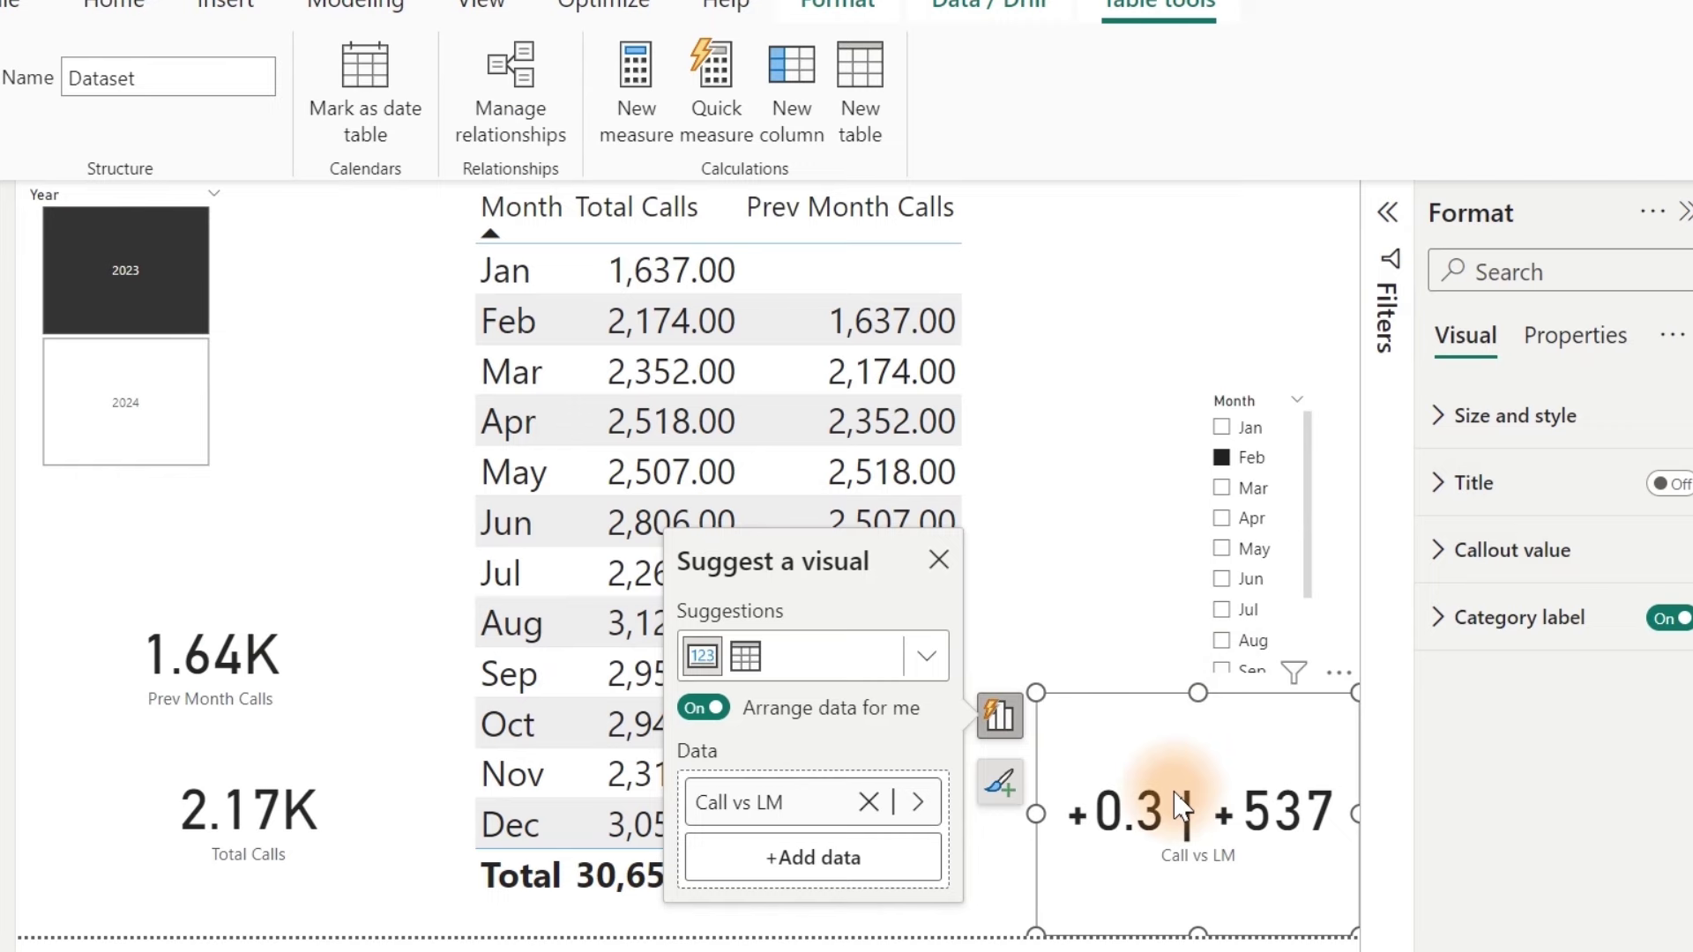
click(1058, 406)
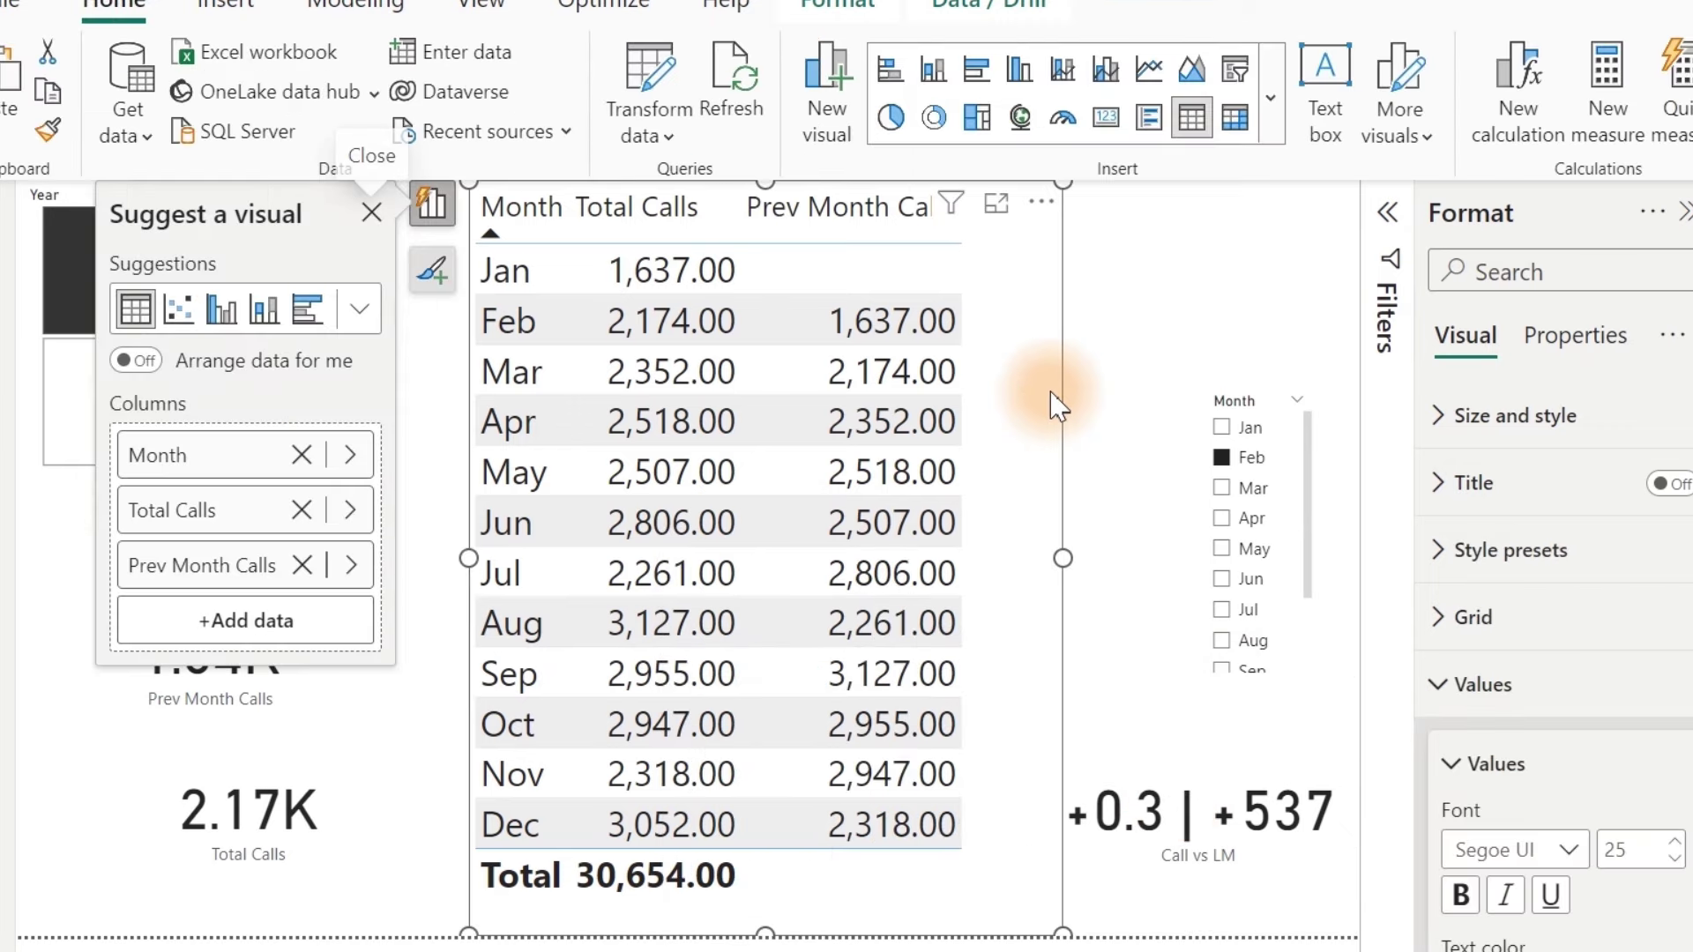
key(Delete)
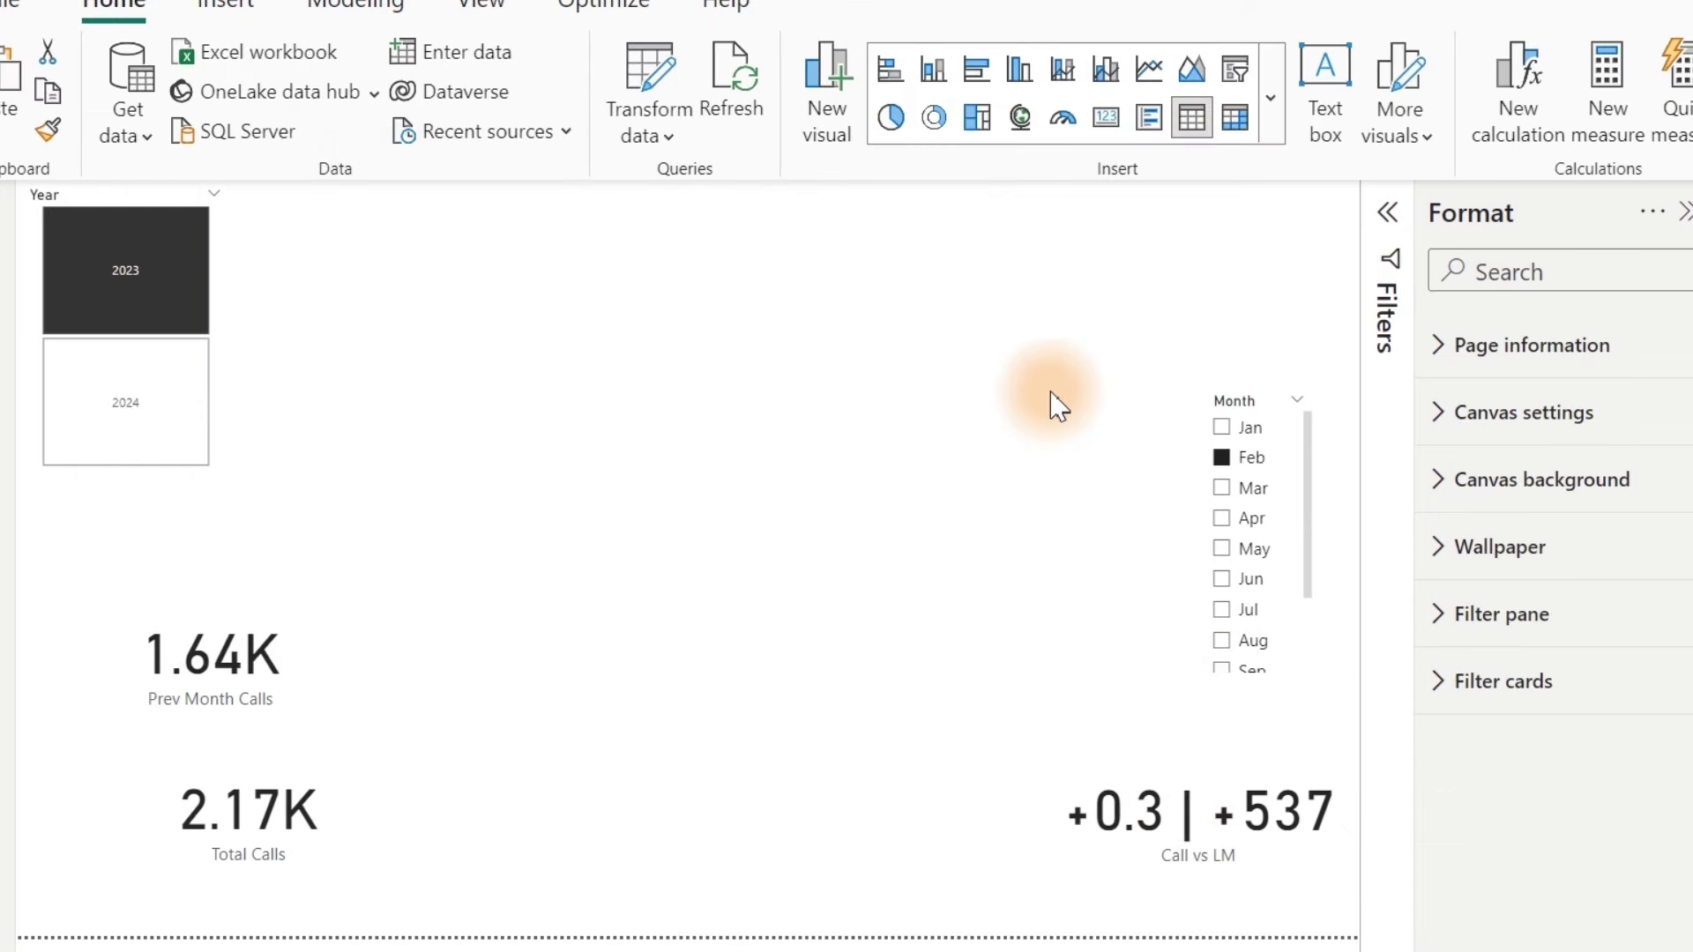
click(1199, 763)
drag(1205, 760, 570, 346)
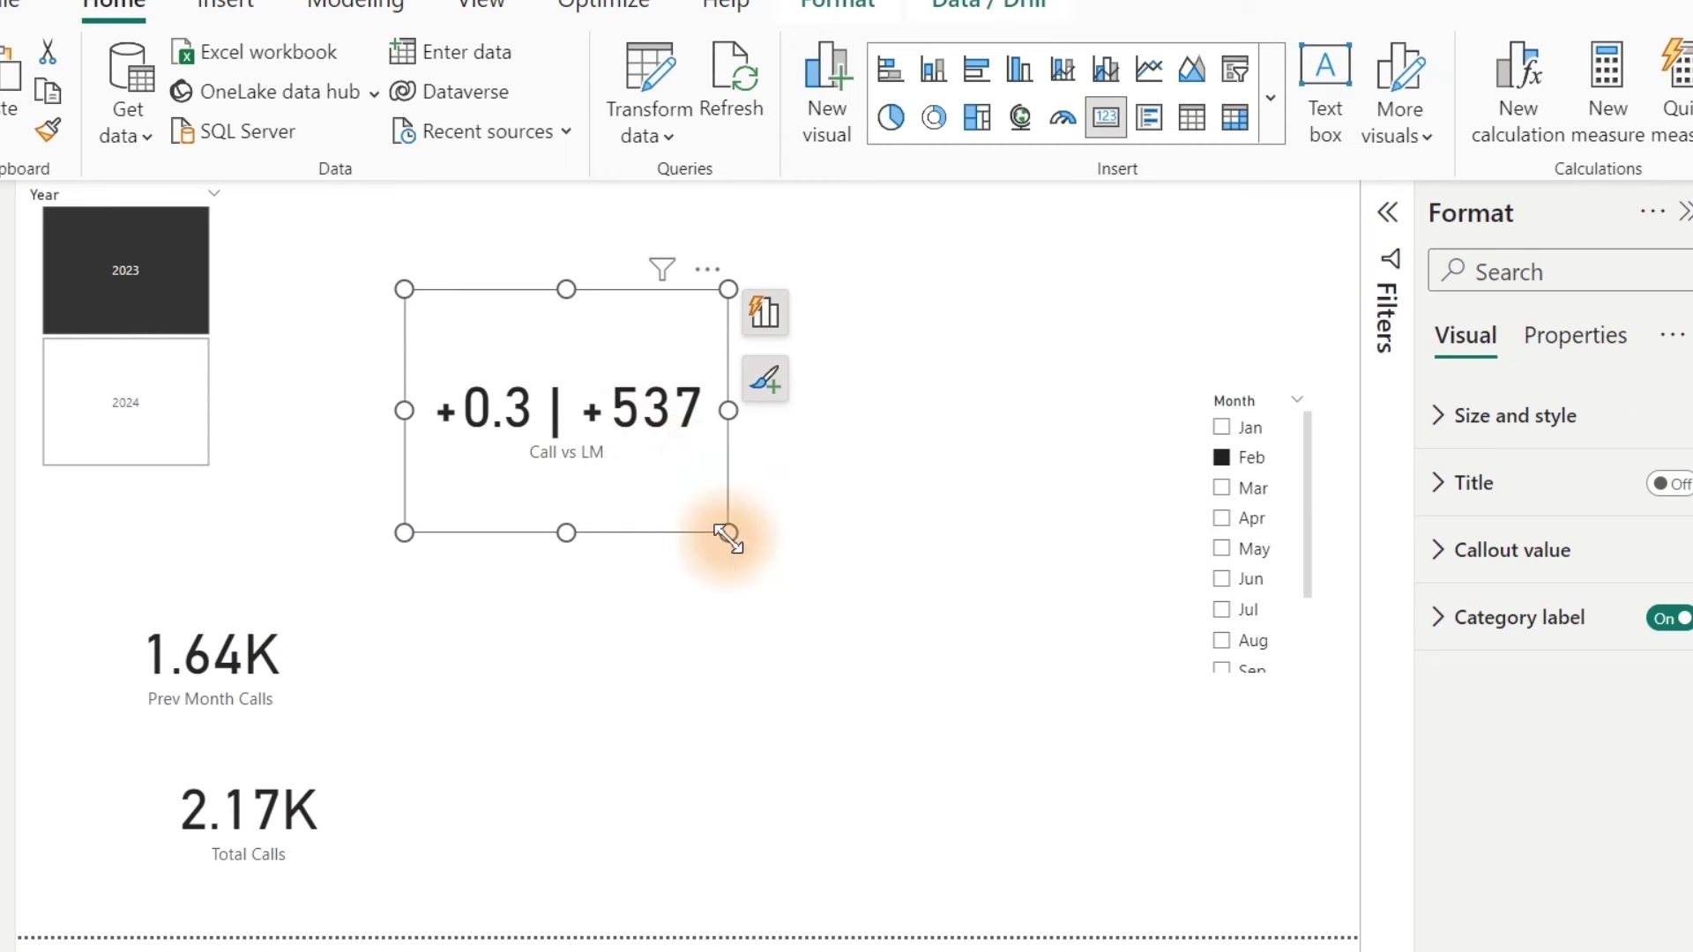
drag(728, 534, 974, 626)
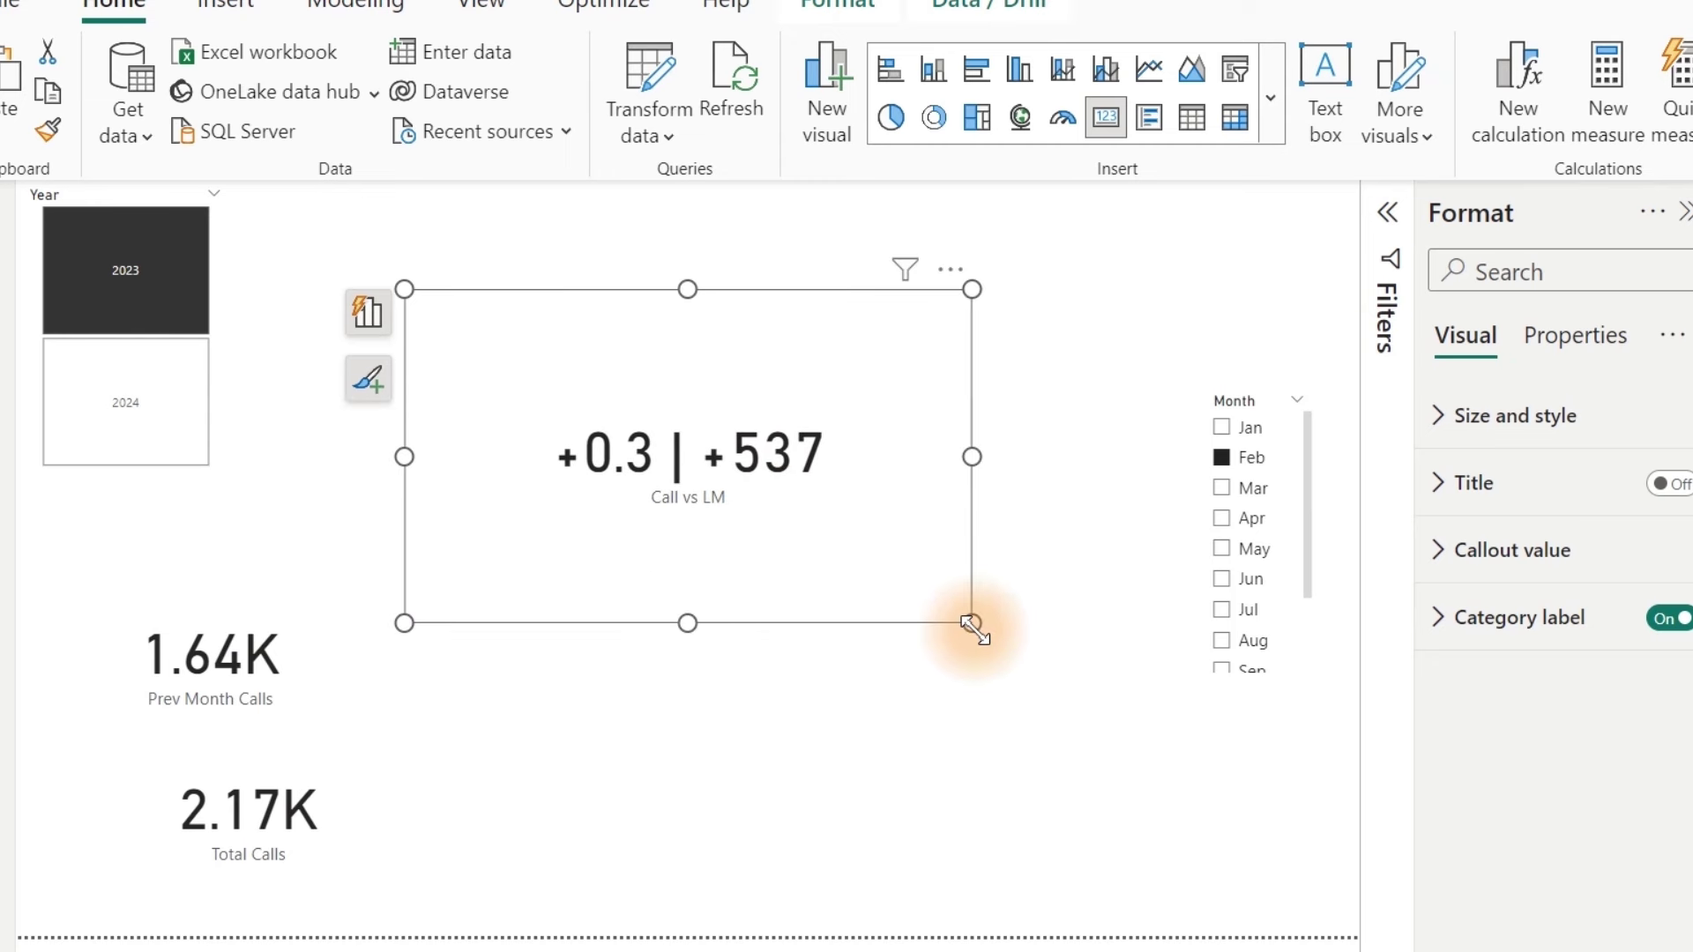
key(ctrl+z)
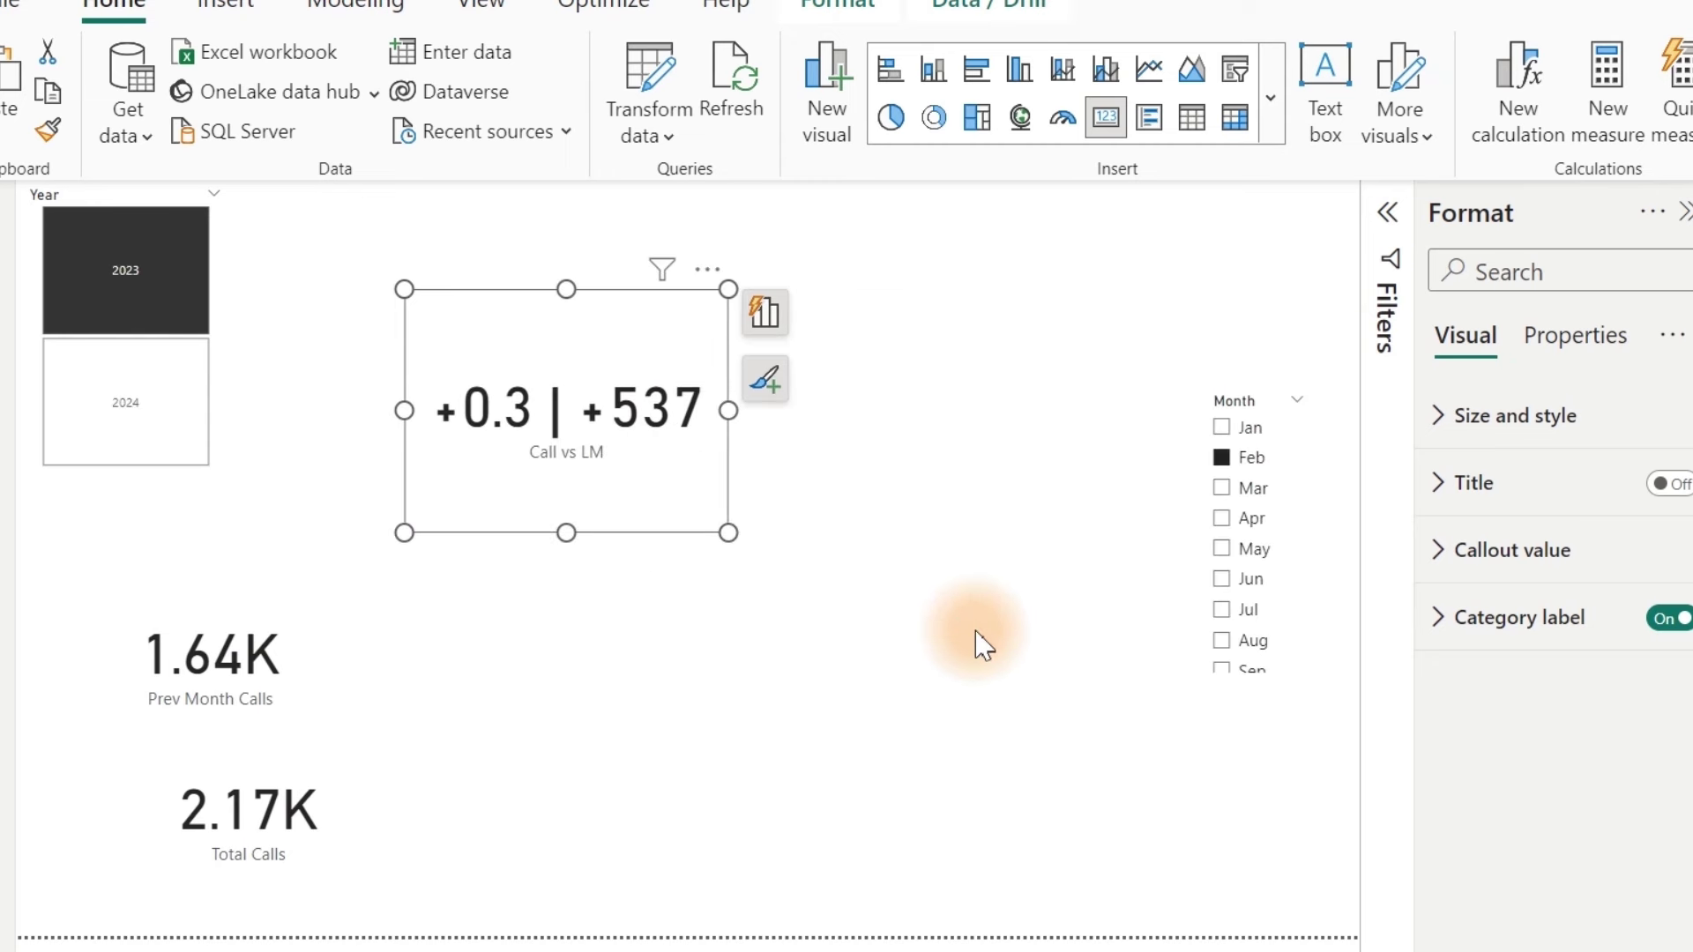
key(ctrl+z)
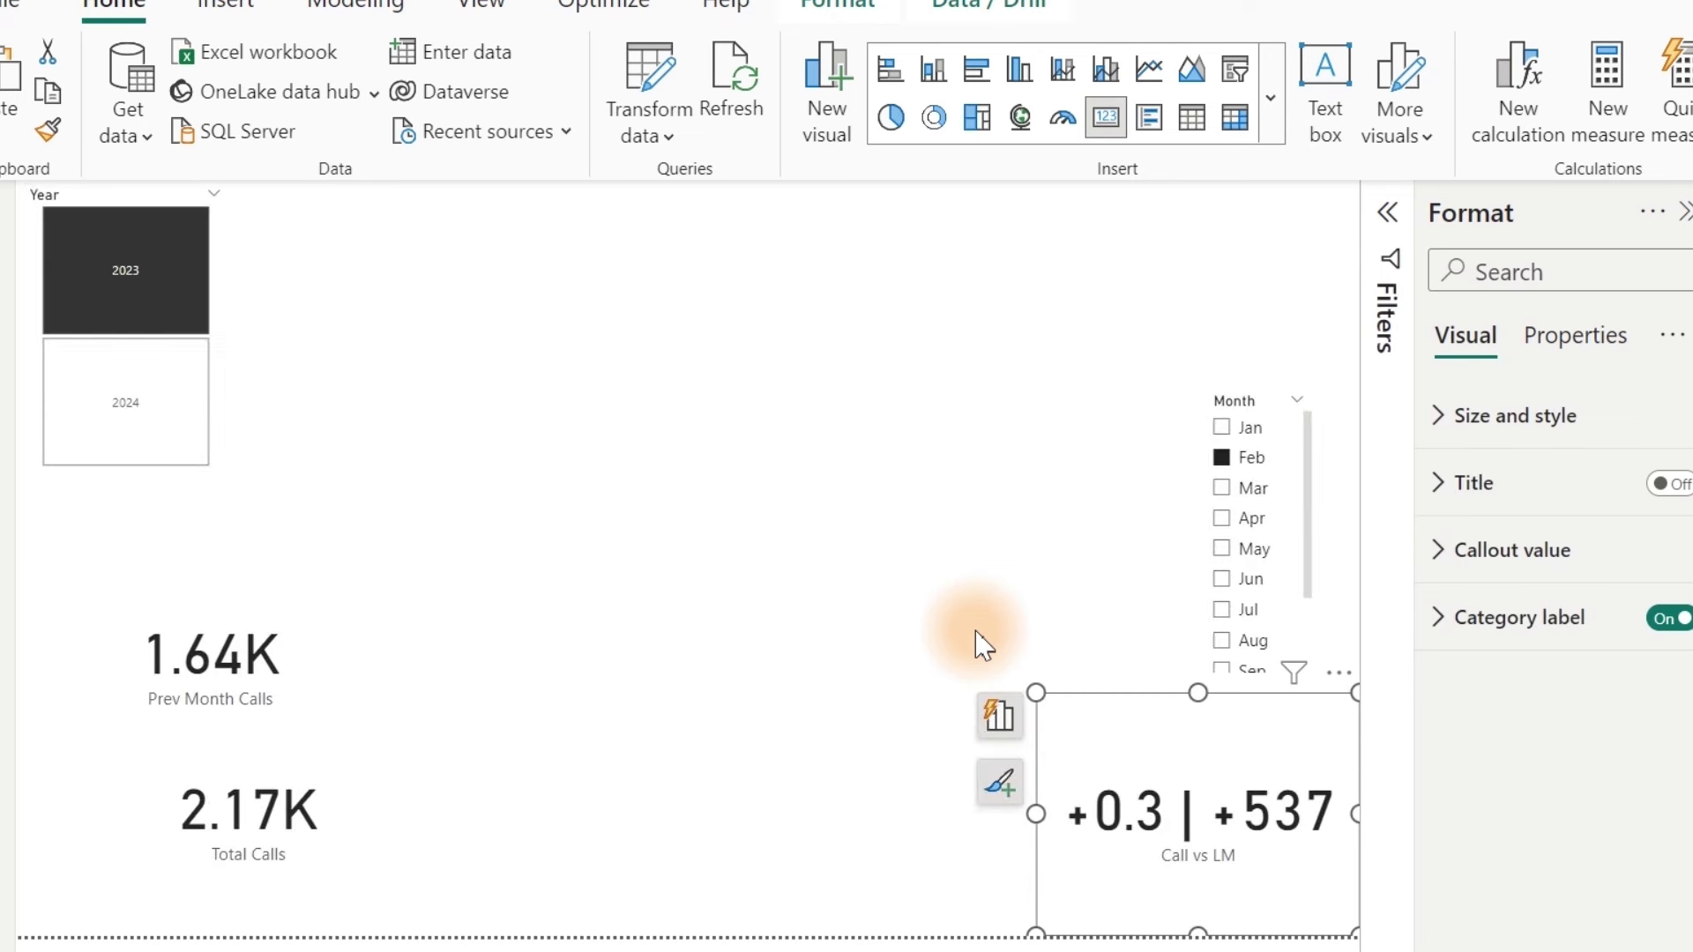
key(ctrl+z)
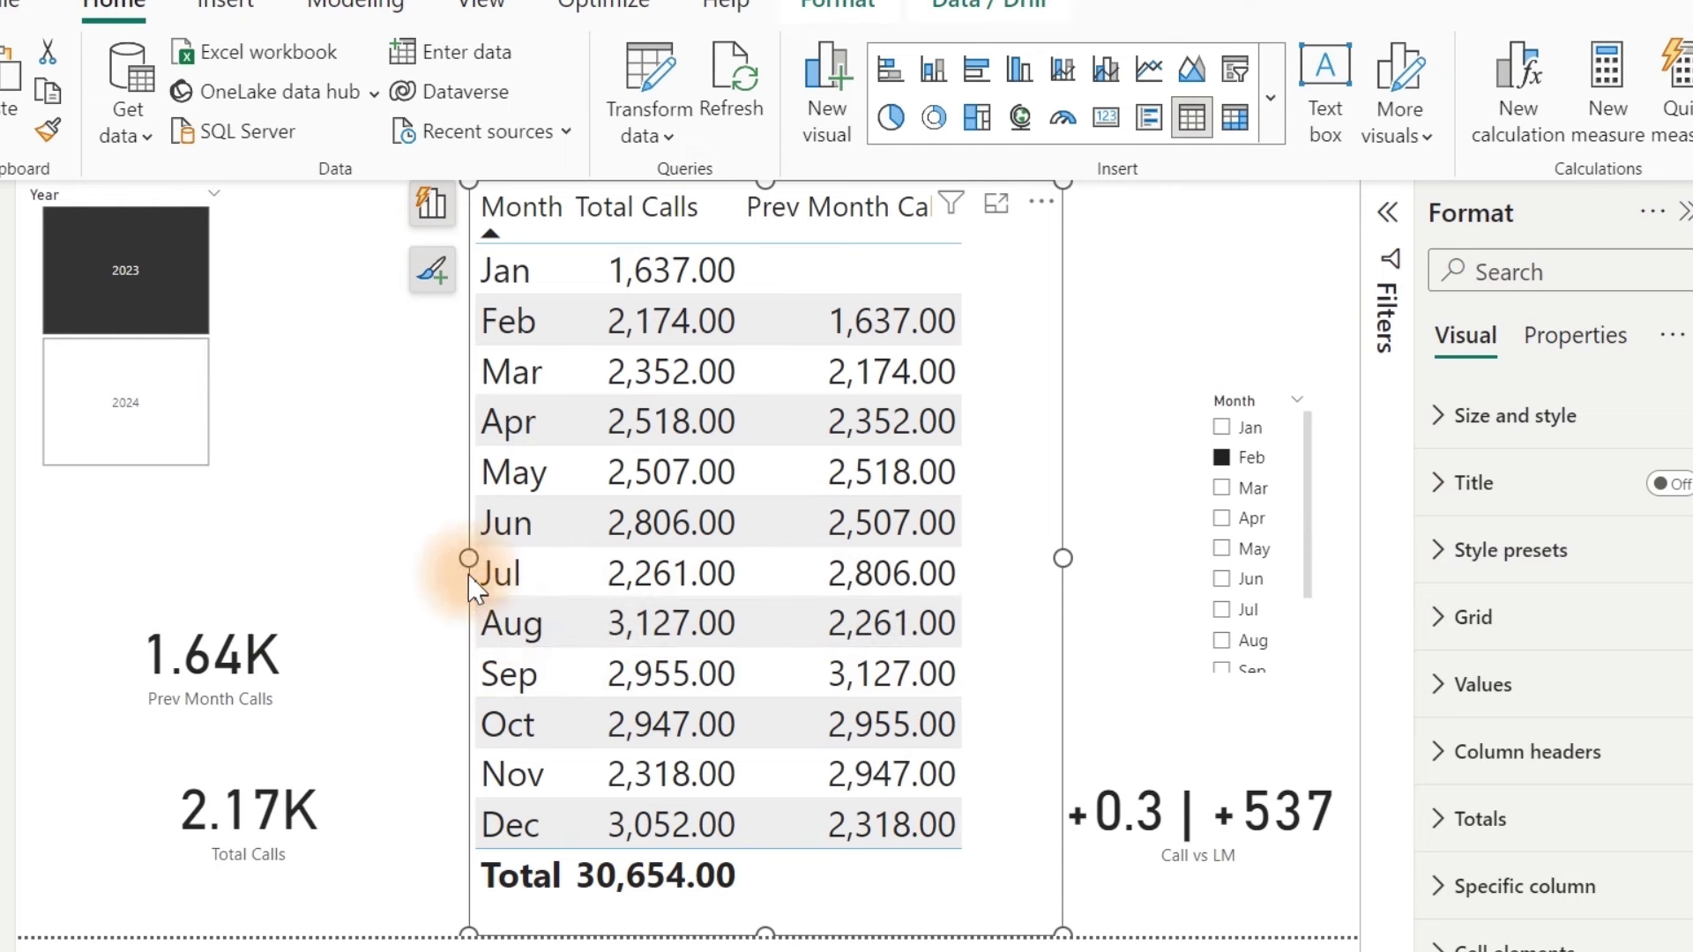
Step: Add the Call vs LM measure to the monthly calls table and widen the table on both sides to fit it
drag(468, 561, 379, 564)
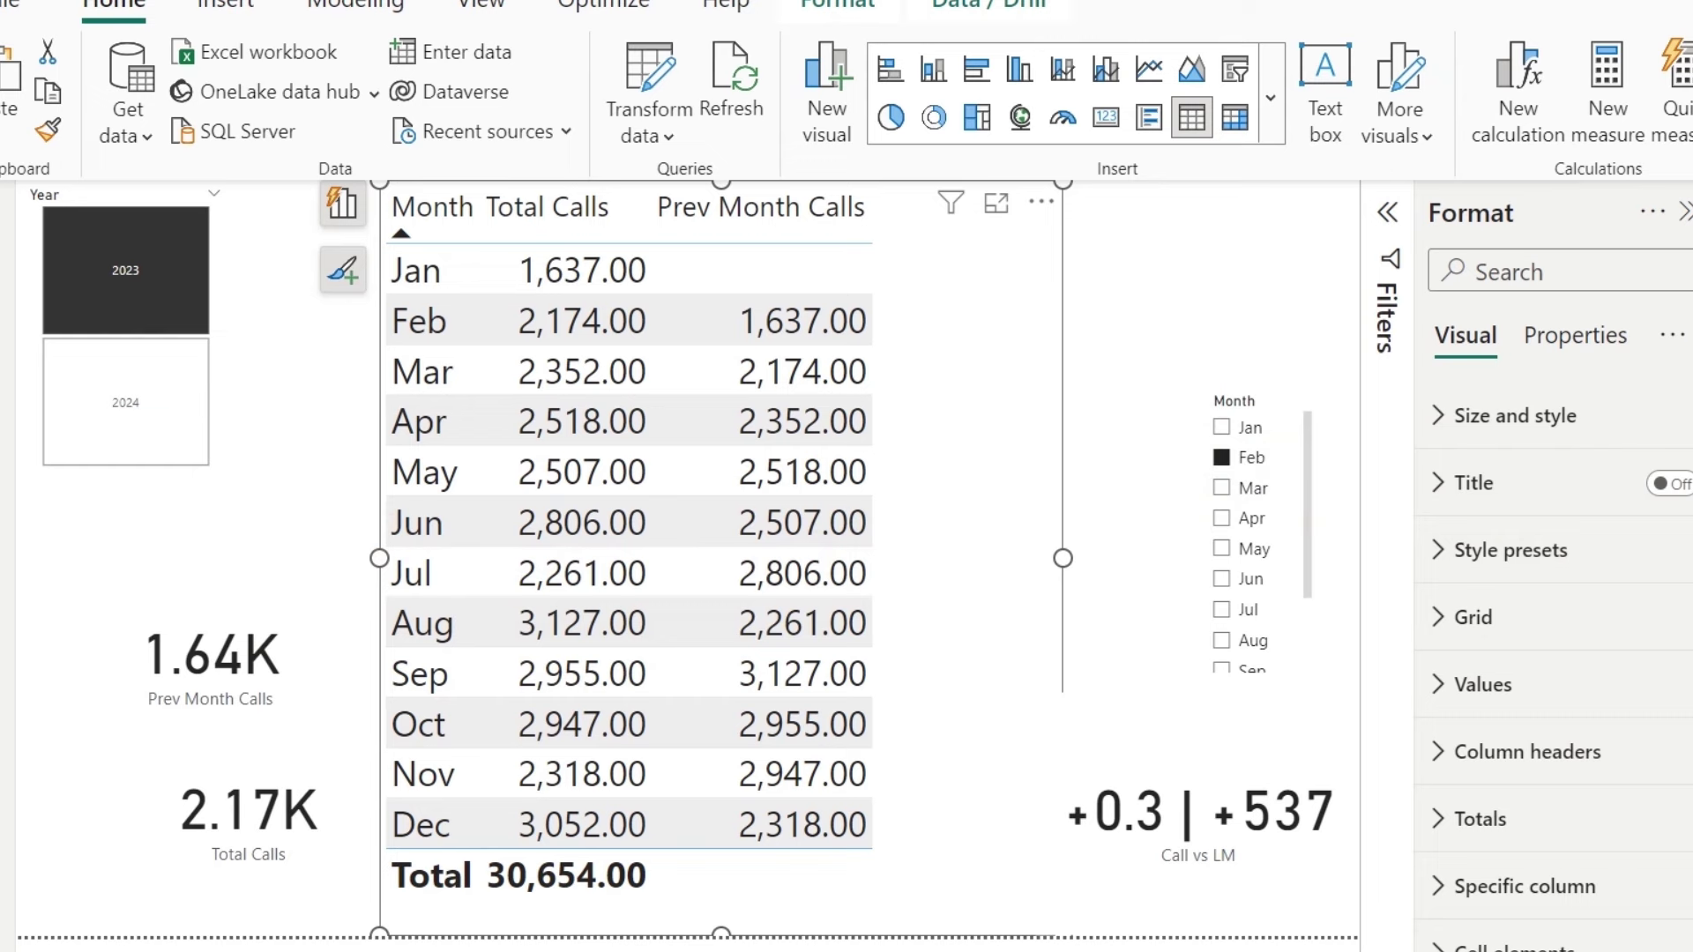
drag(1682, 567, 970, 406)
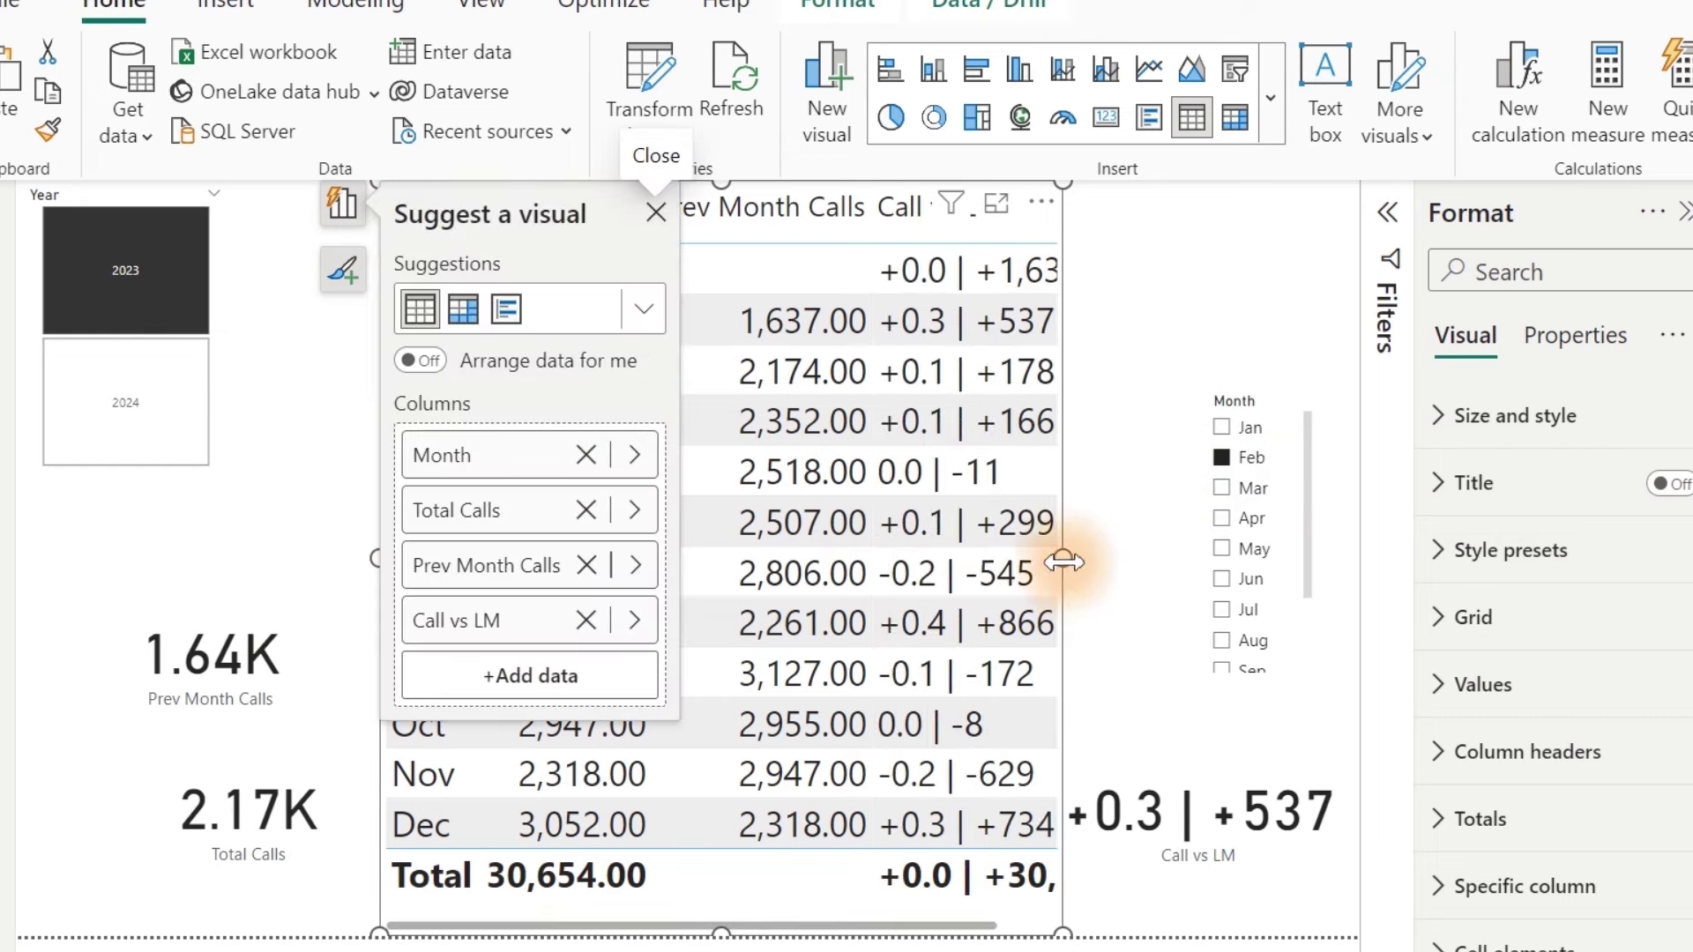
drag(1065, 562, 1242, 575)
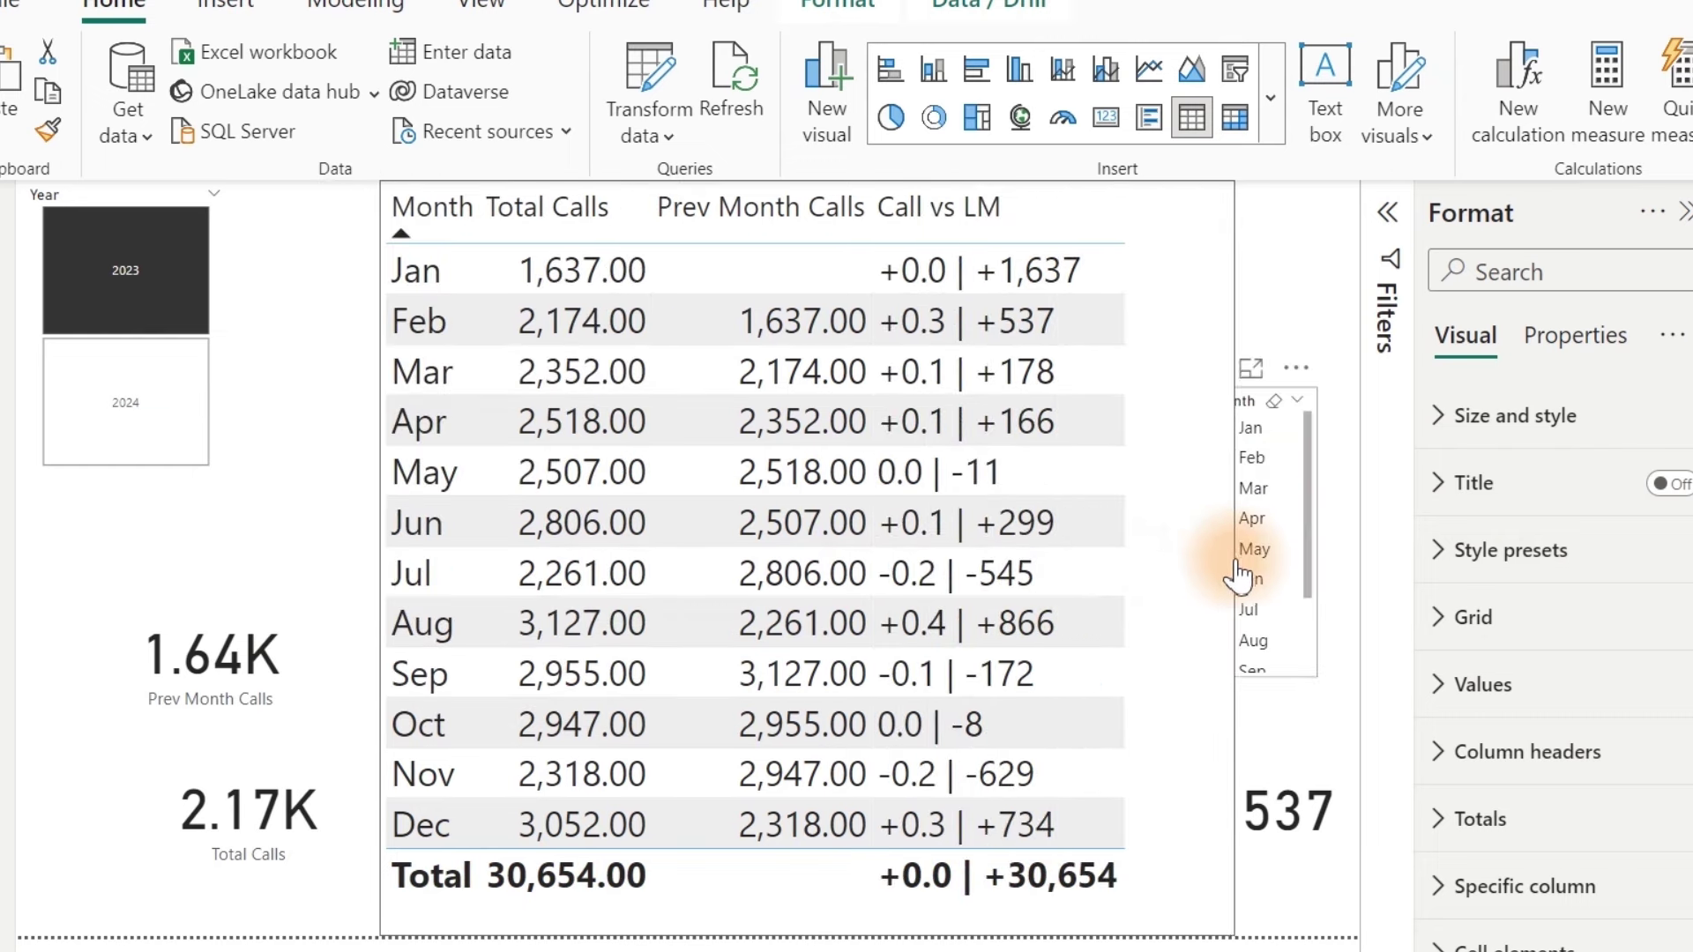
click(1297, 298)
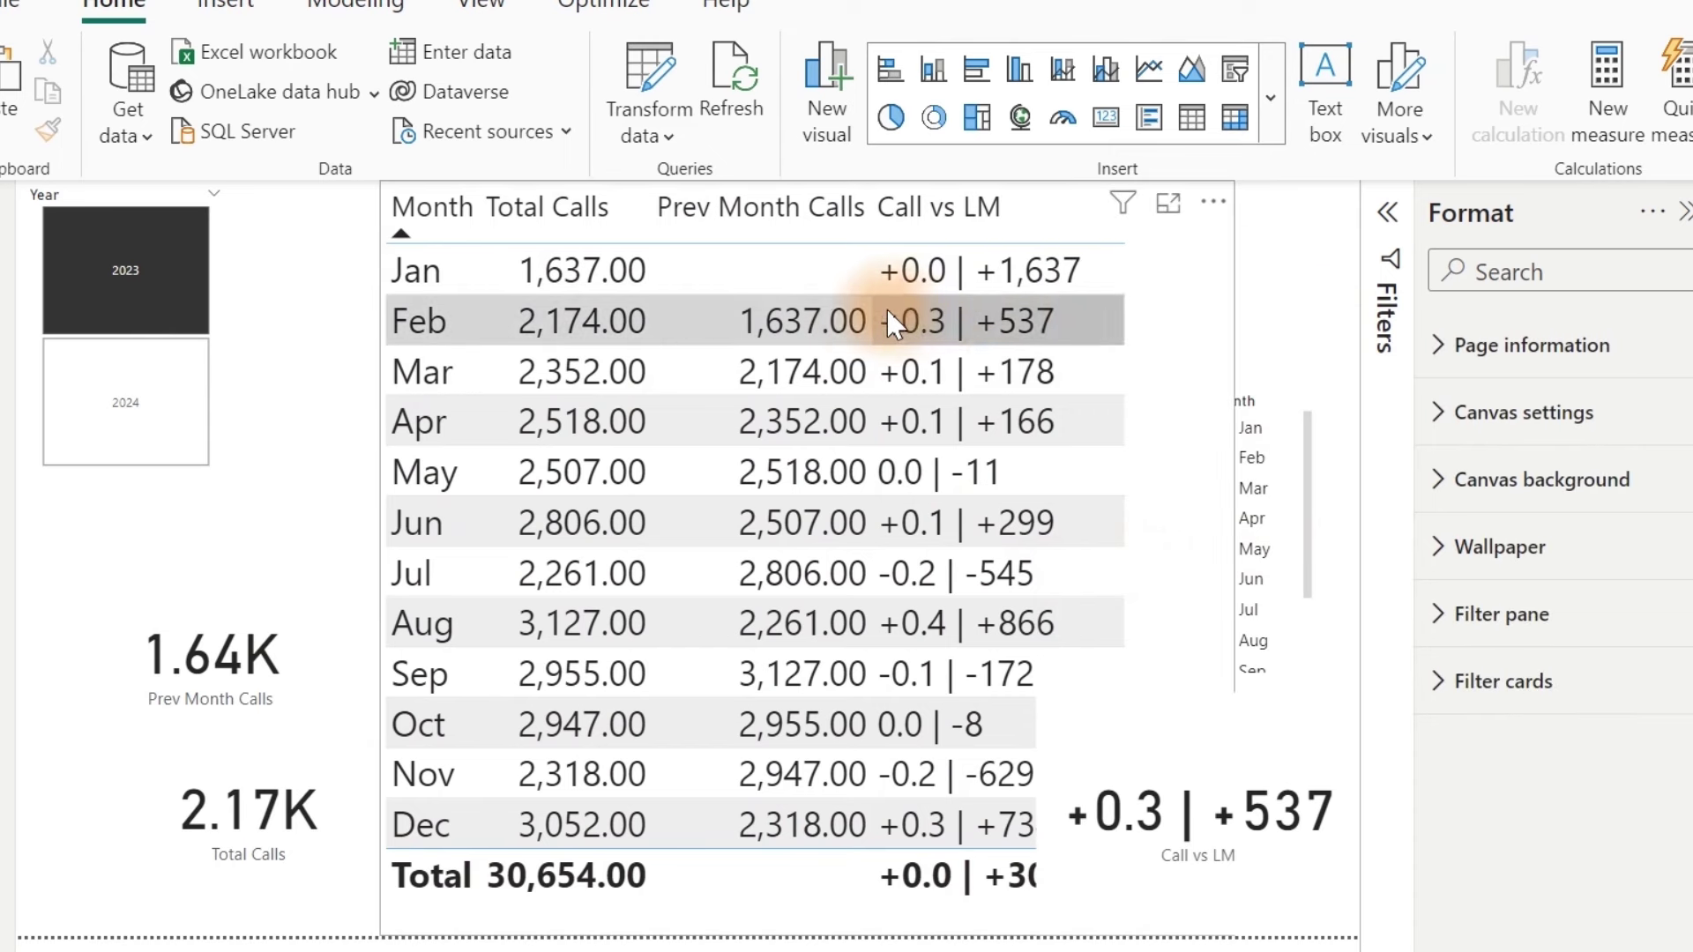
Step: Filter the report to Jan in the Month slicer and check the Prev Month Calls card
click(1310, 418)
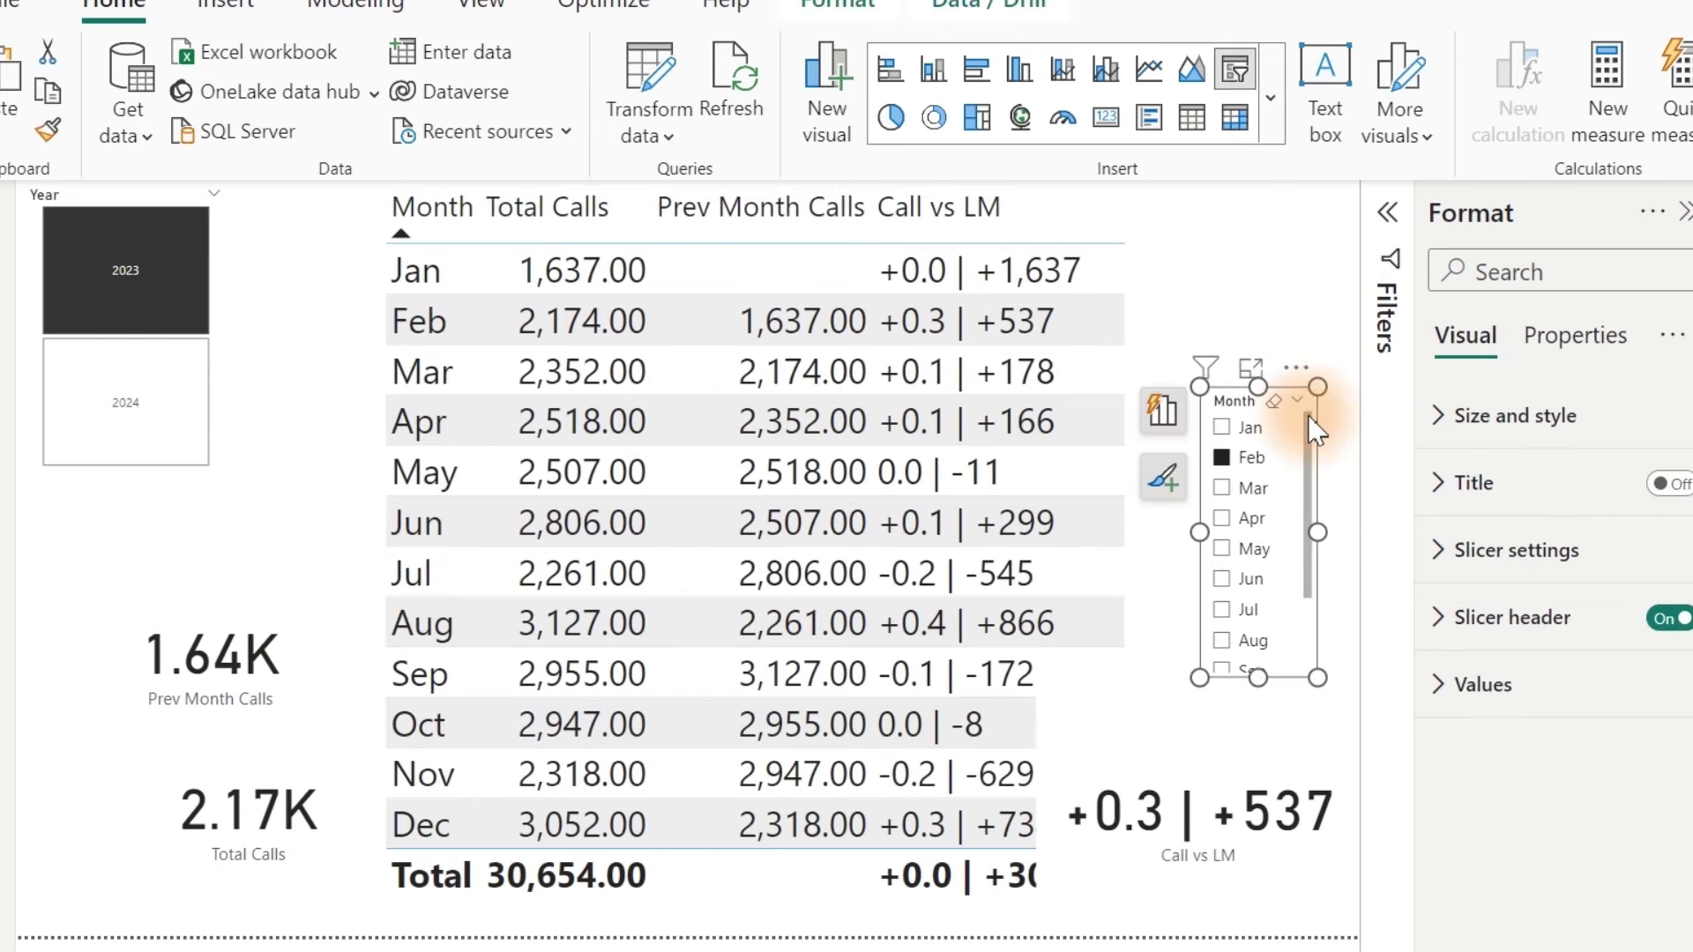
click(1232, 430)
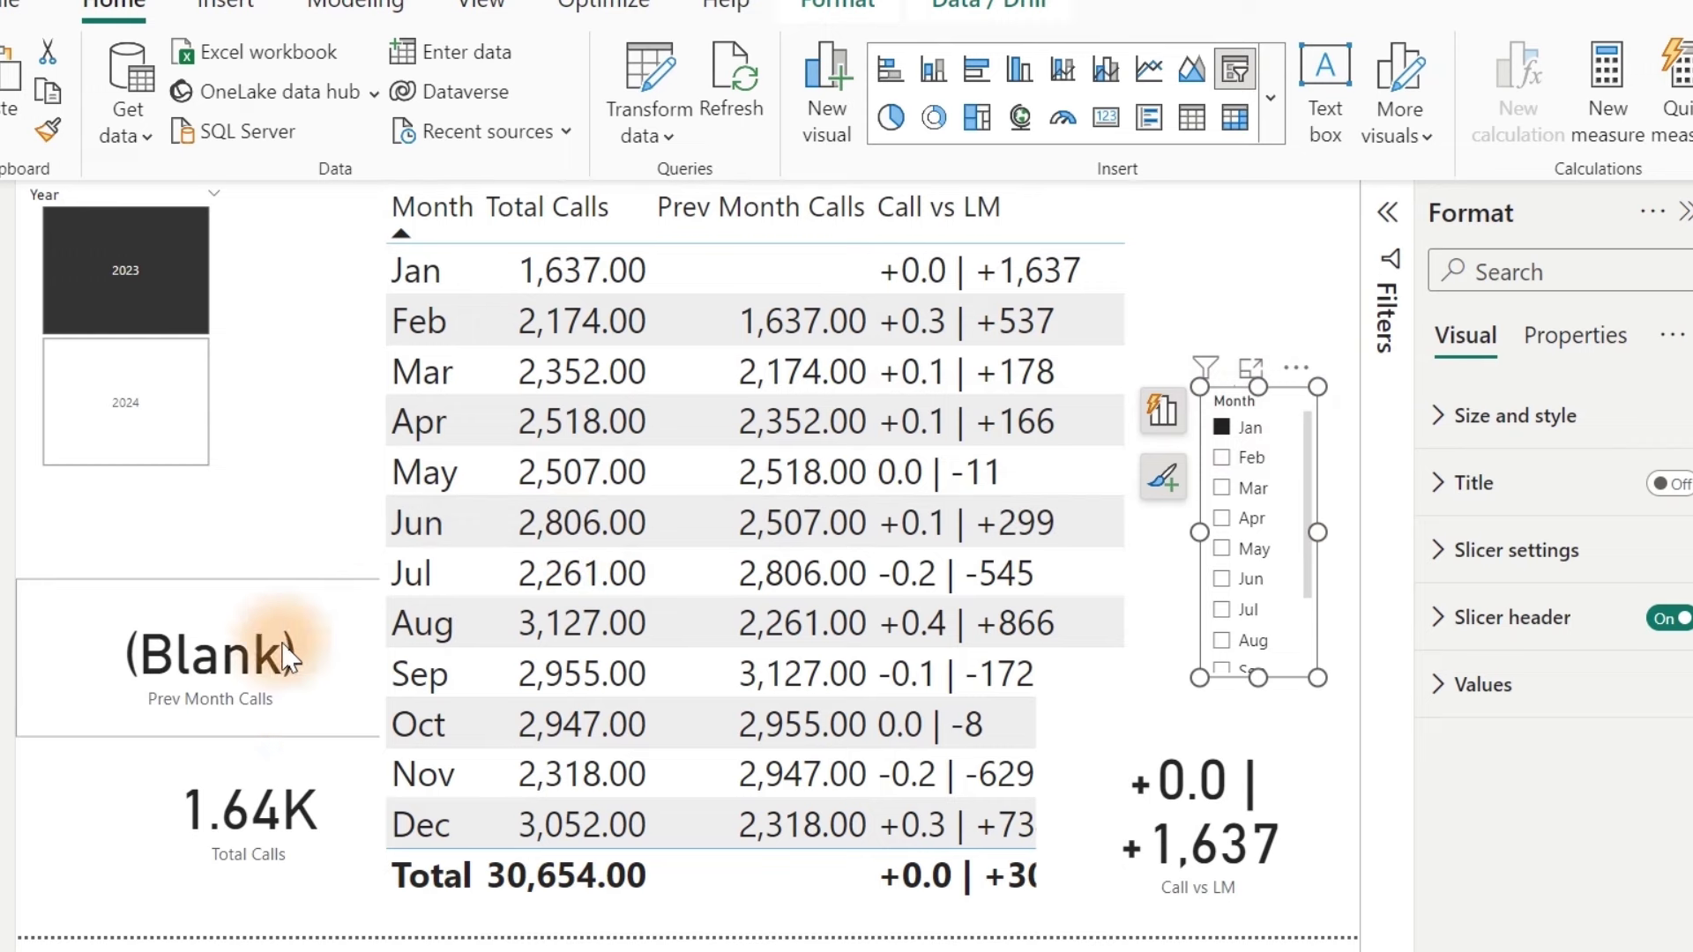
click(218, 681)
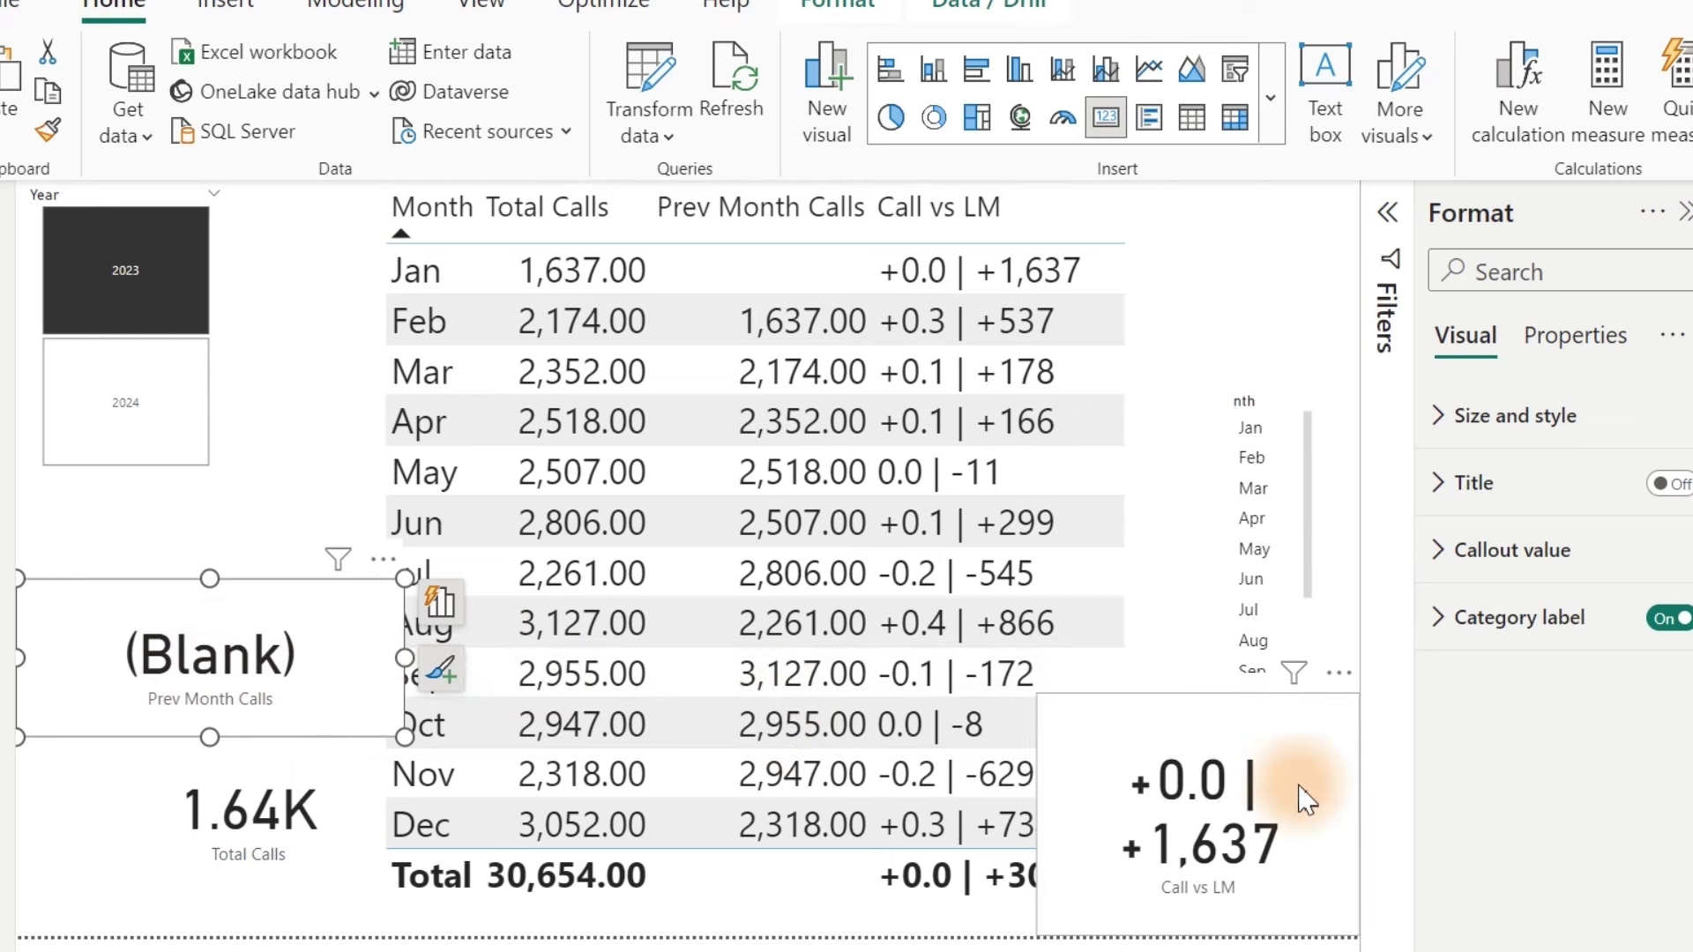
Step: Widen the Call vs LM card toward the table so its text fits on one line
click(1258, 806)
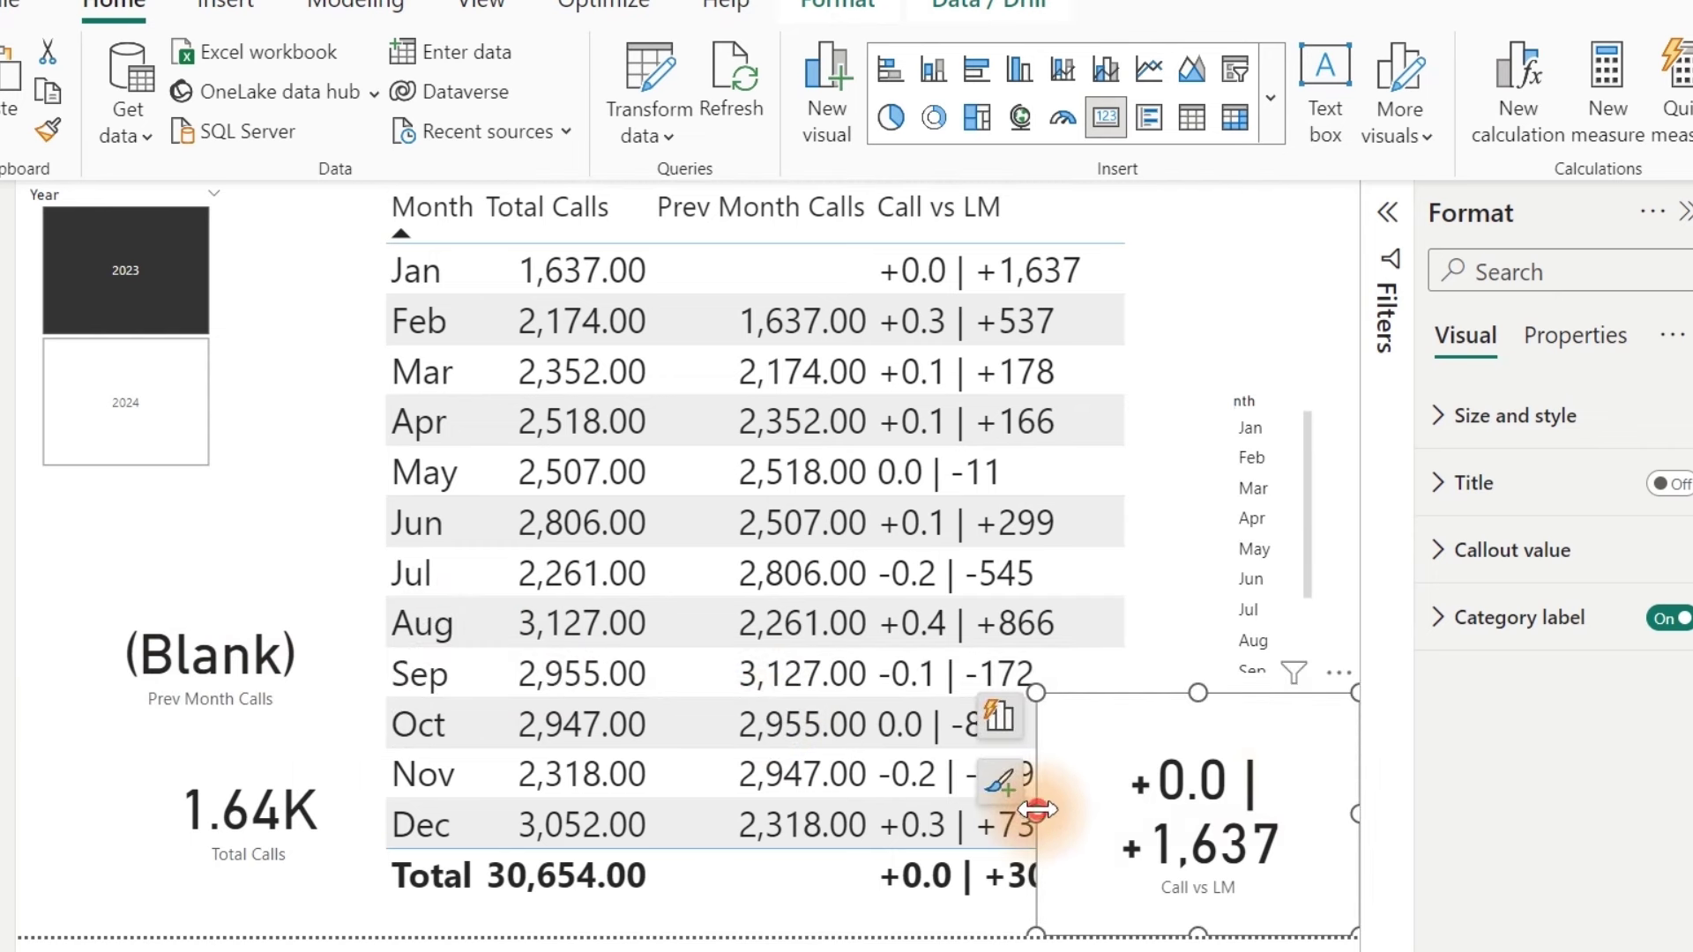
drag(1037, 819, 699, 822)
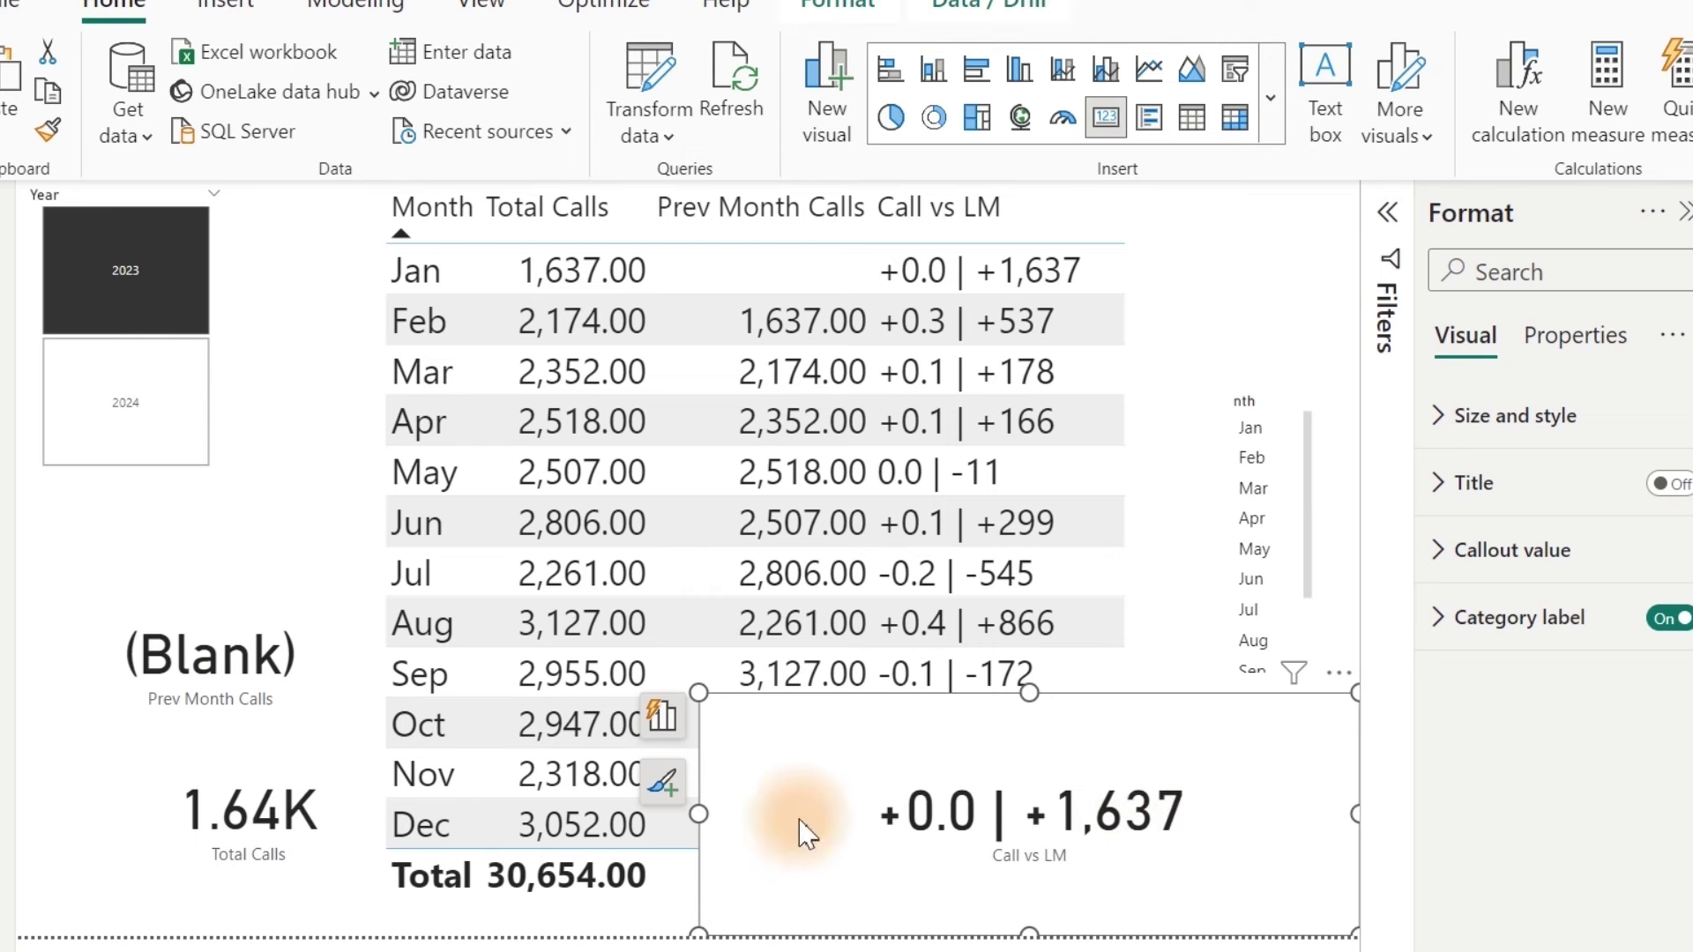
drag(699, 809, 964, 793)
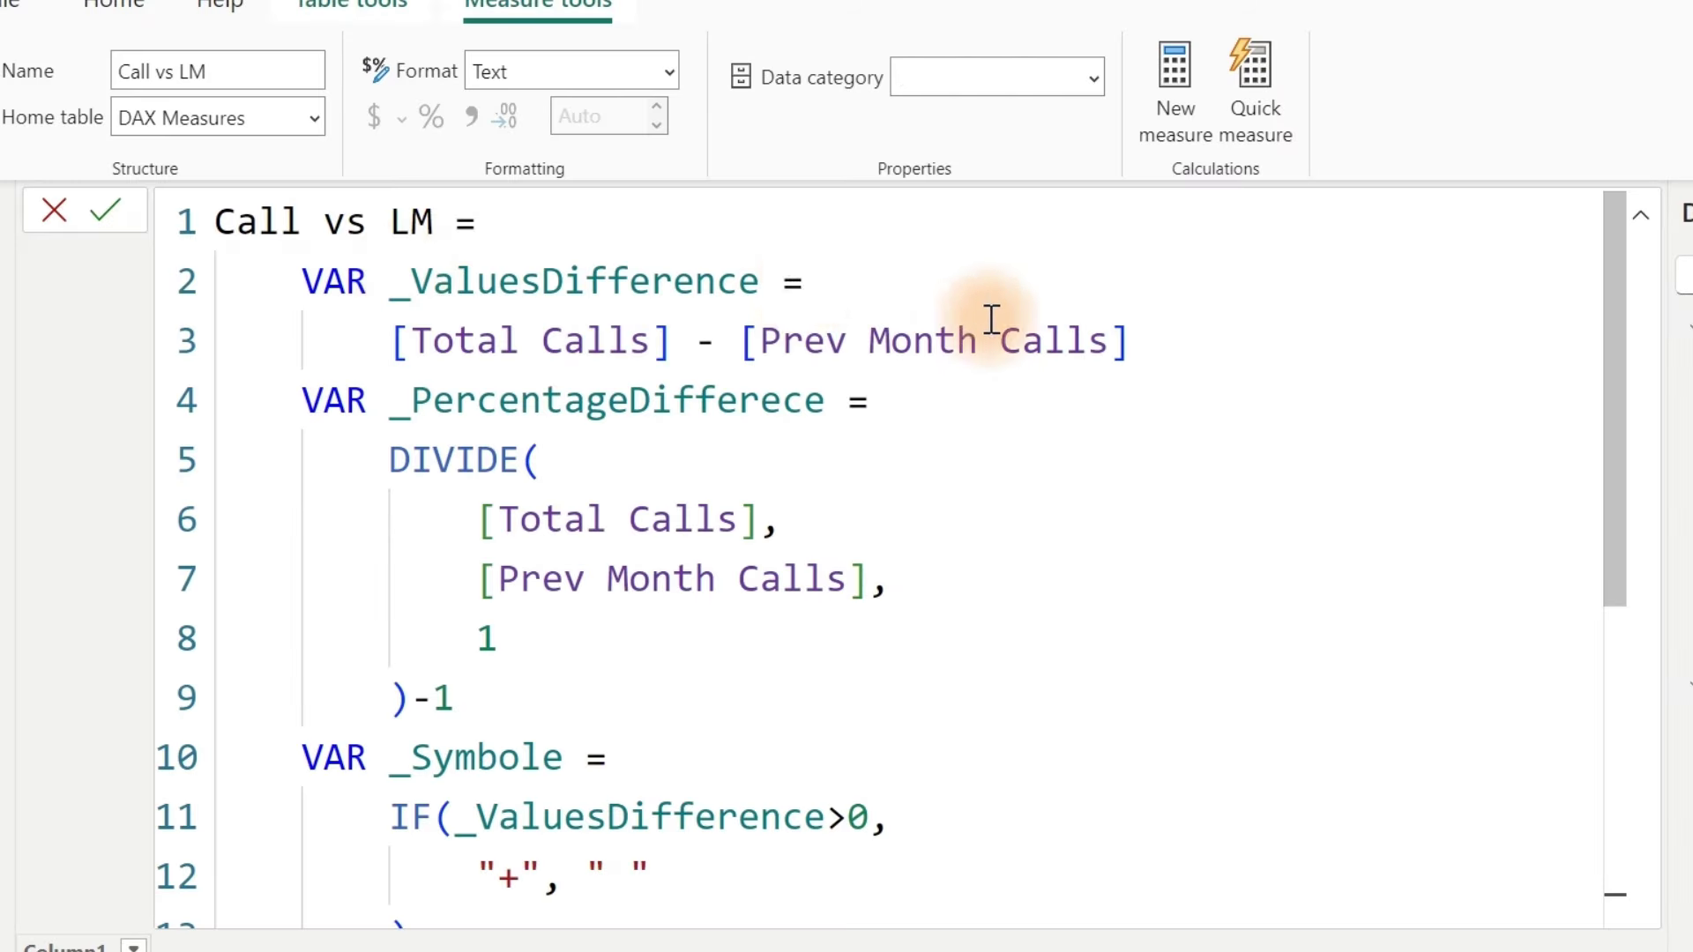
Step: Review the rest of the Call vs LM formula, collapse the formula editor and compare against the Prev Month Calls card
scroll(253, 873, down, 3)
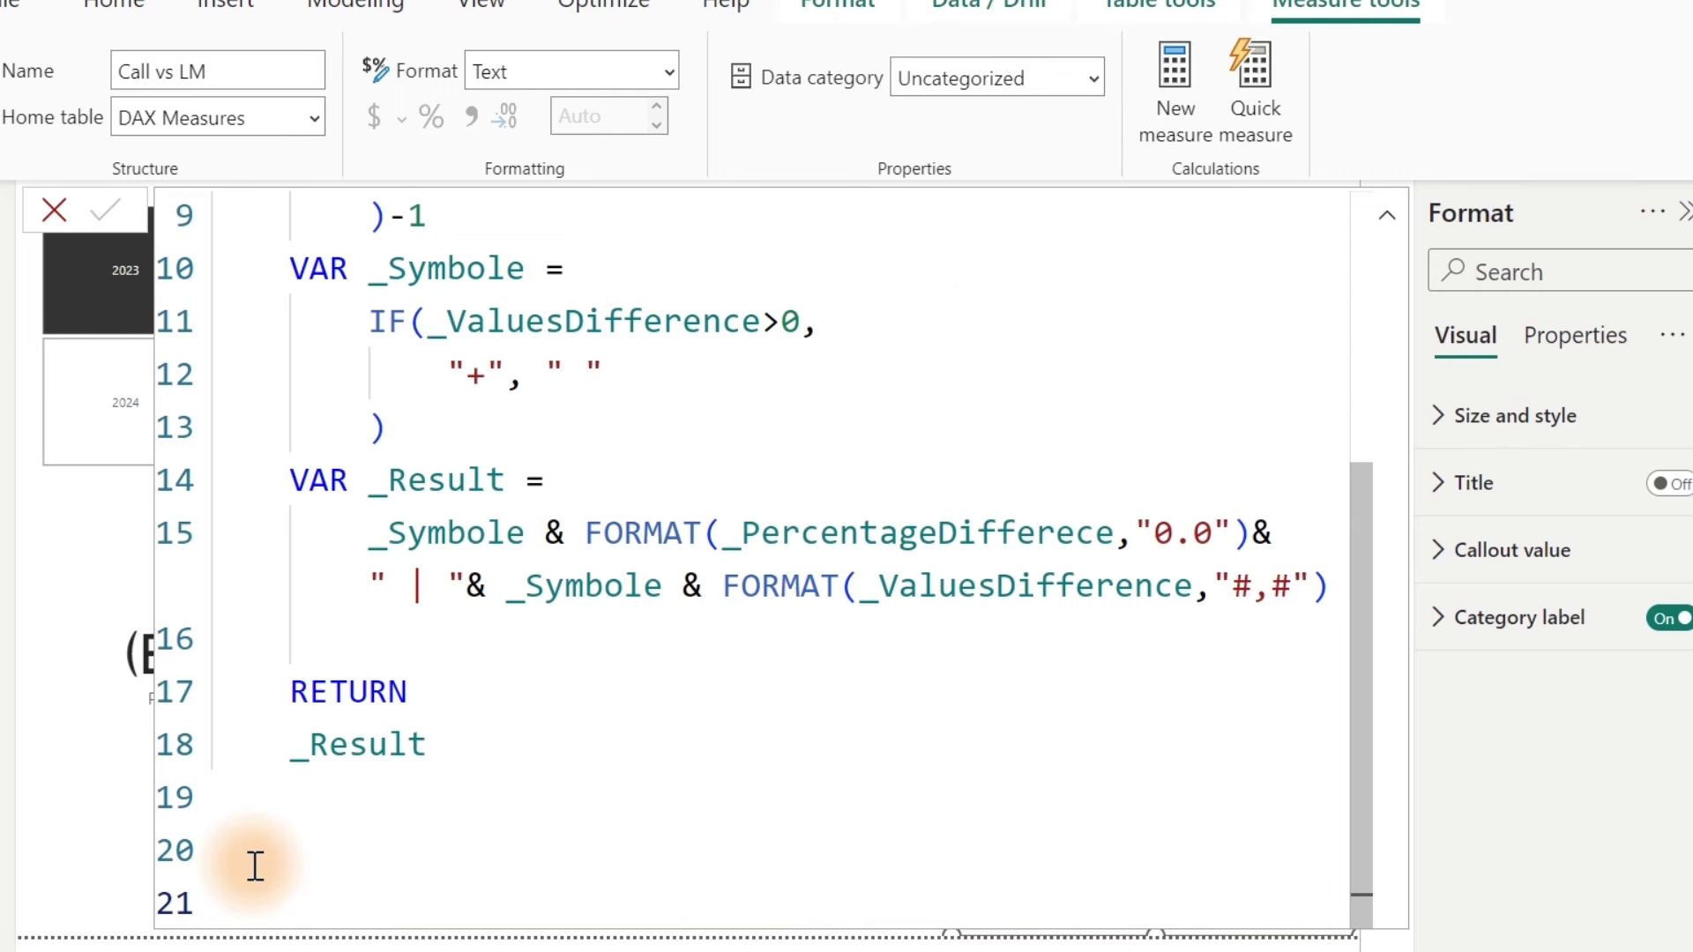
click(1387, 217)
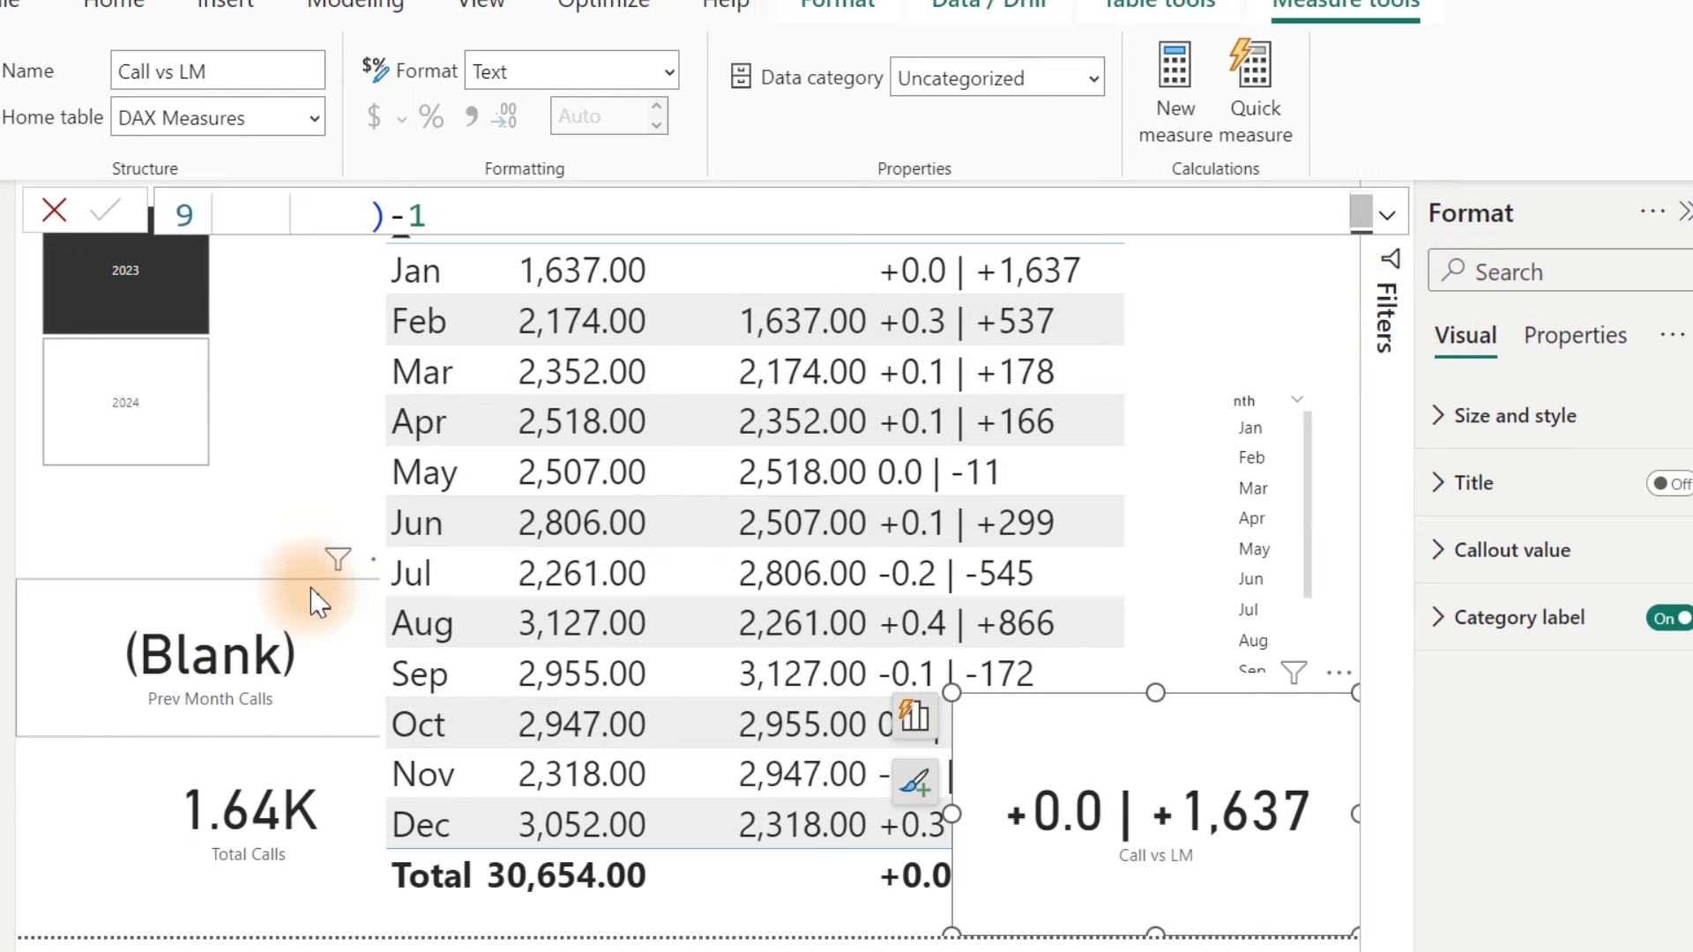
click(237, 658)
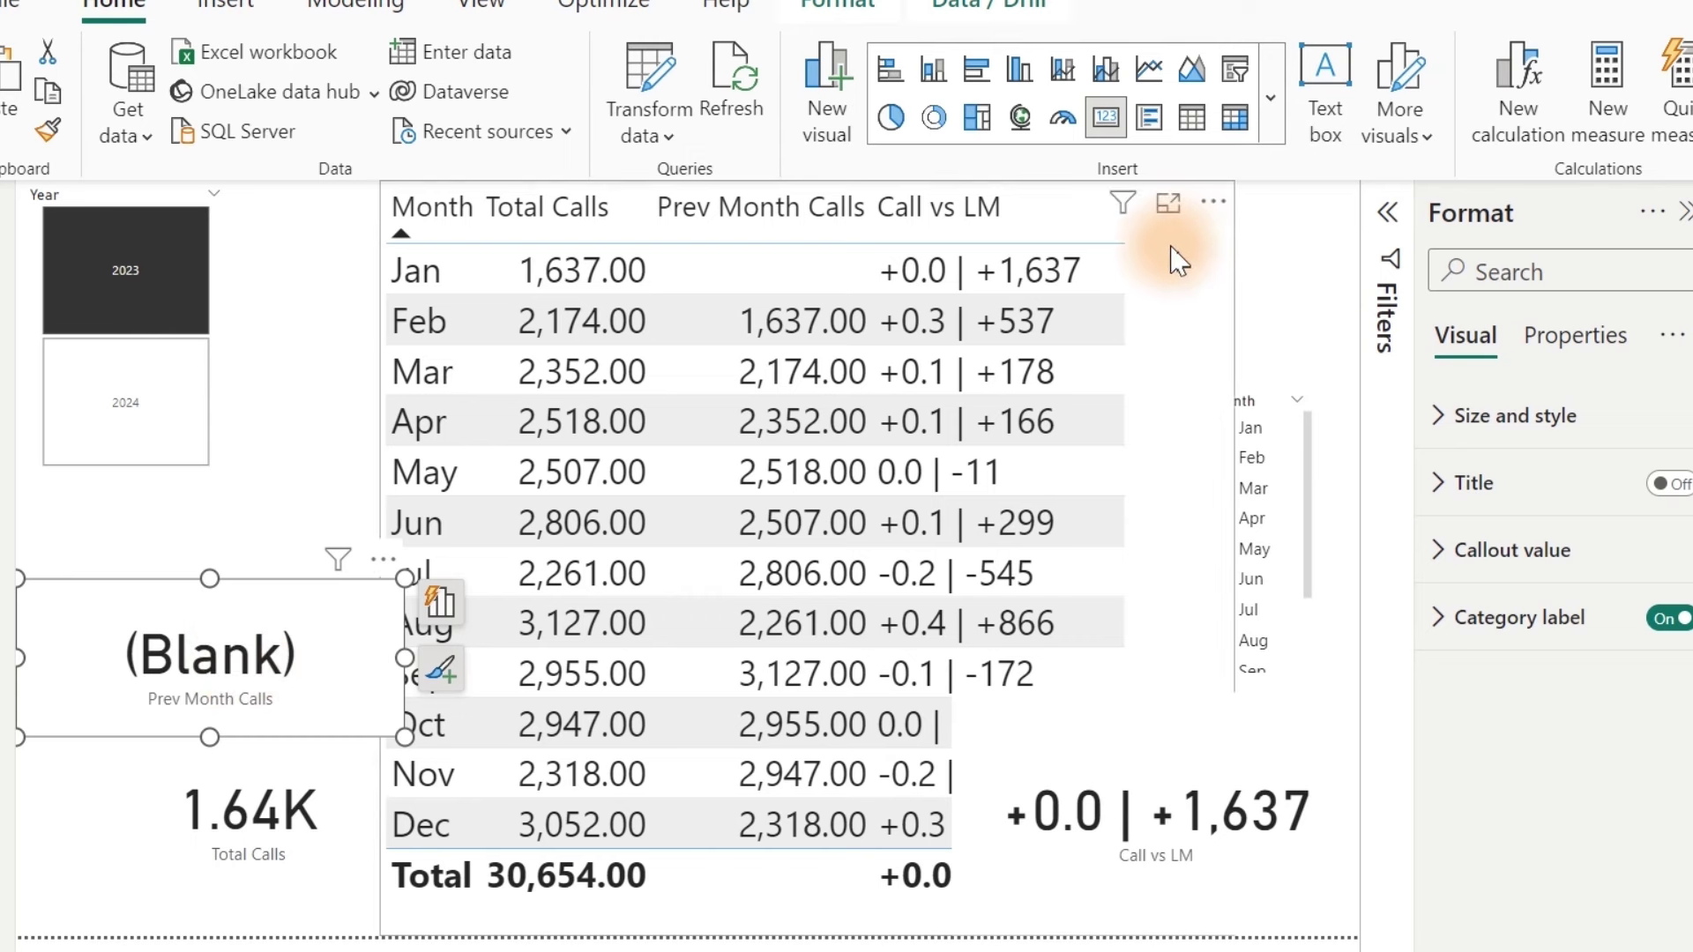
Step: Delete the Call vs LM card and the monthly calls table from the report page
click(1279, 758)
key(Delete)
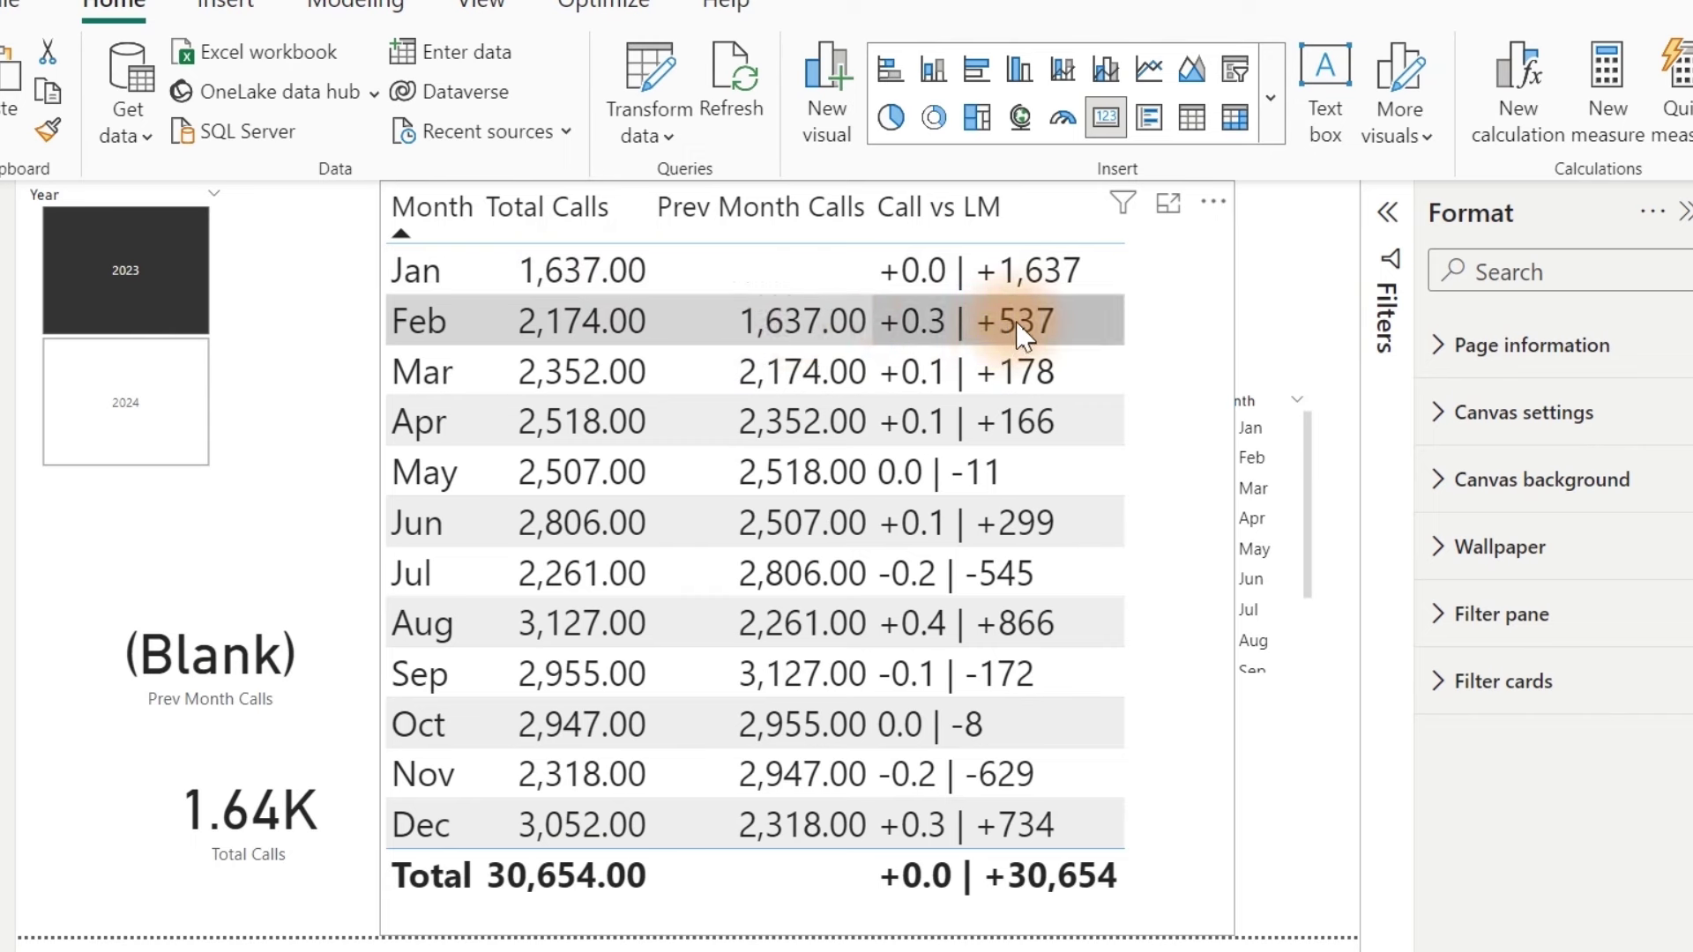
click(1079, 231)
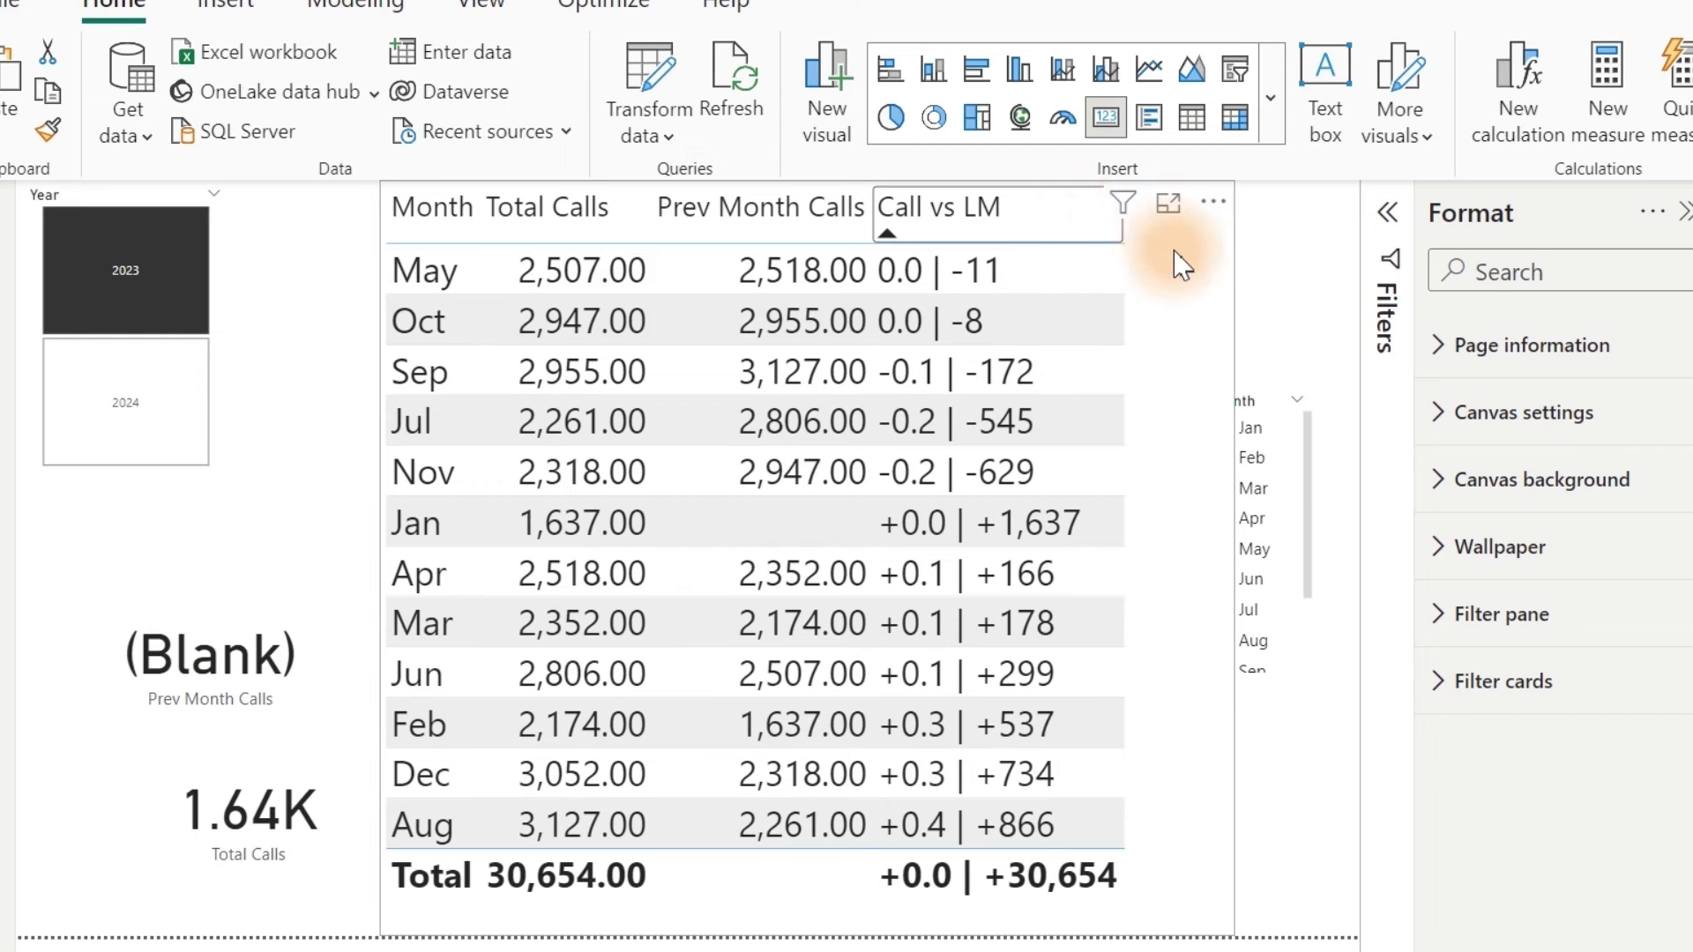
click(1202, 276)
key(Delete)
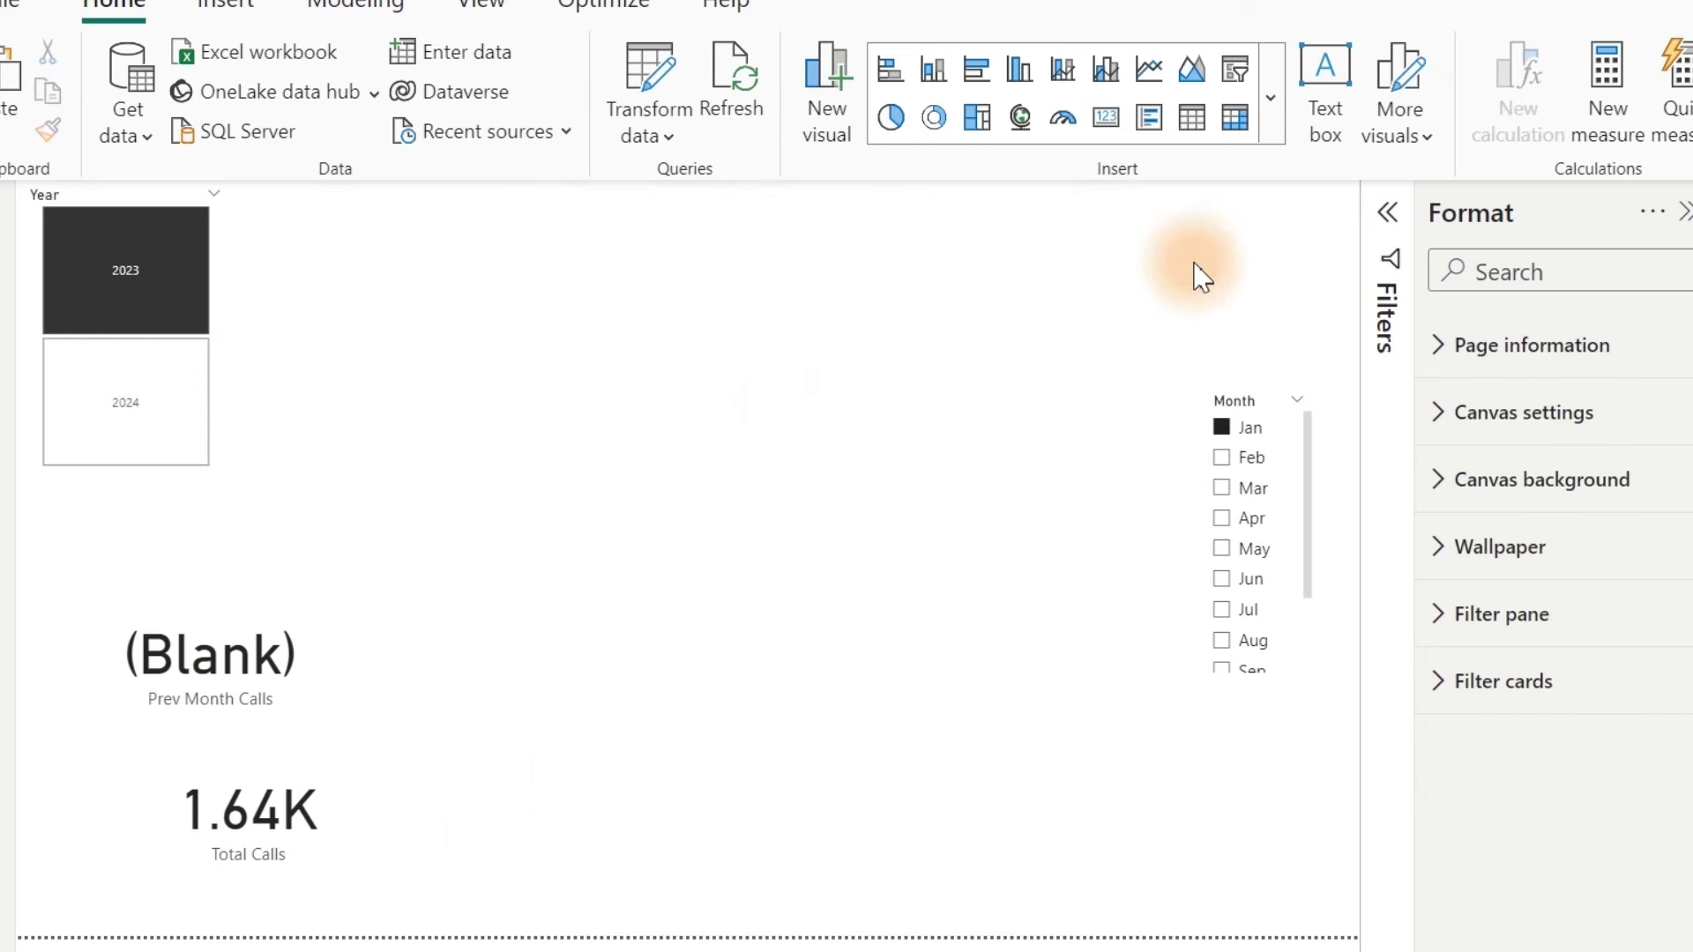
Step: Move the Year slicer below the Month slicer and delete the Prev Month Calls card
click(225, 432)
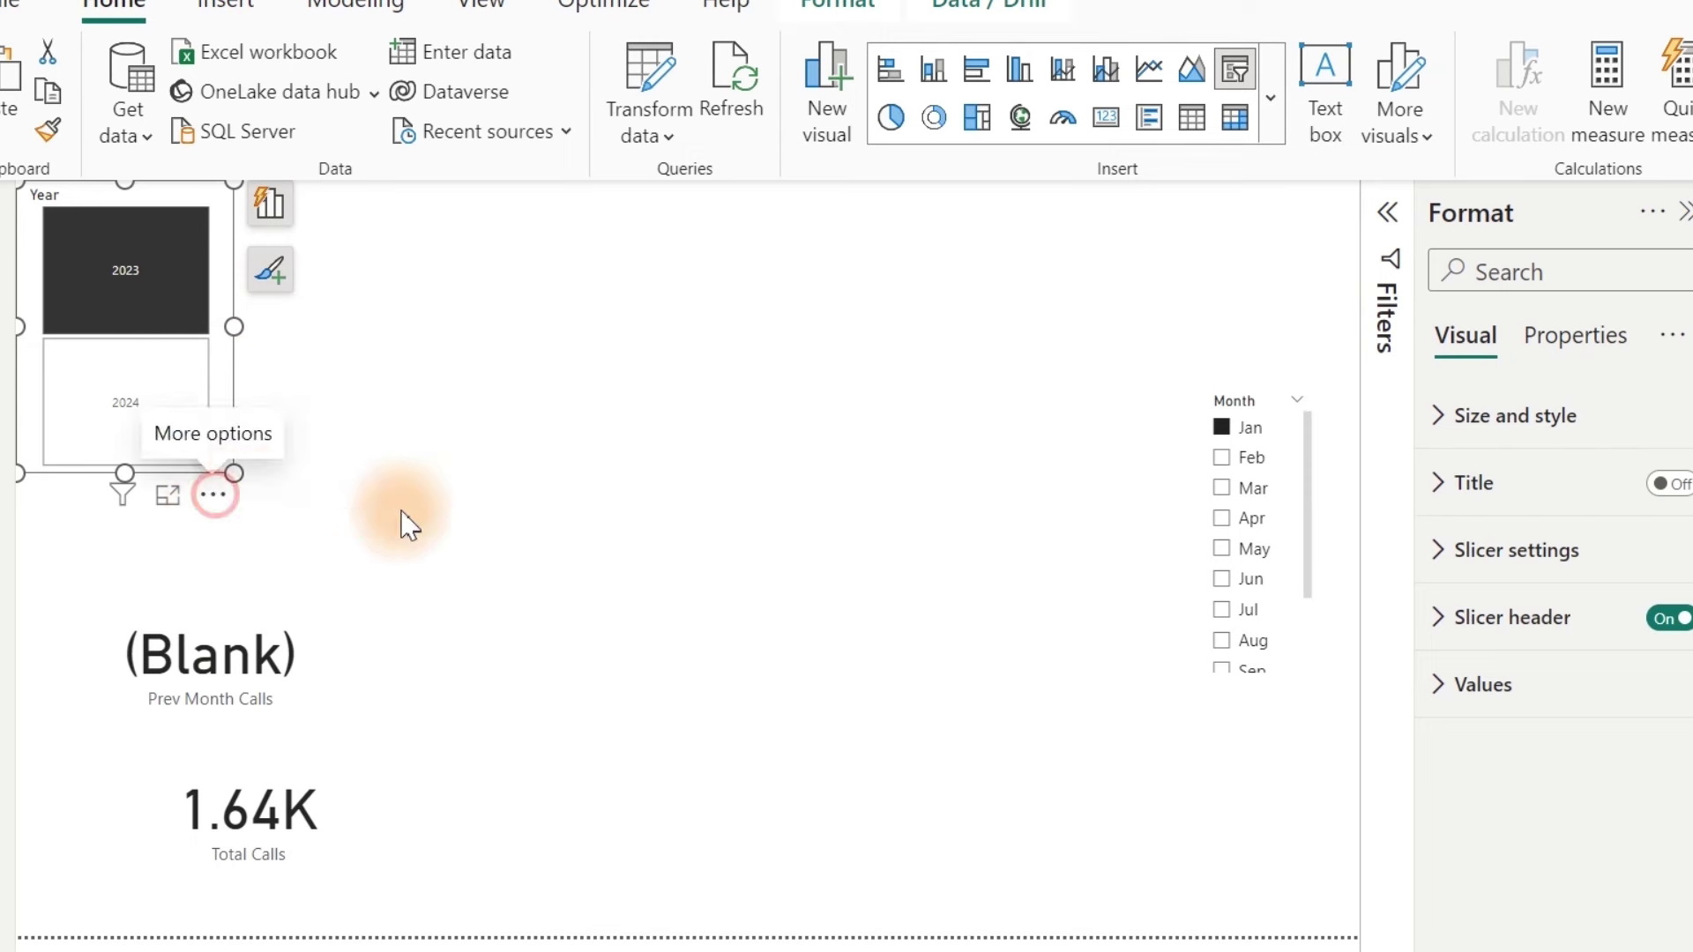
drag(124, 265, 1250, 727)
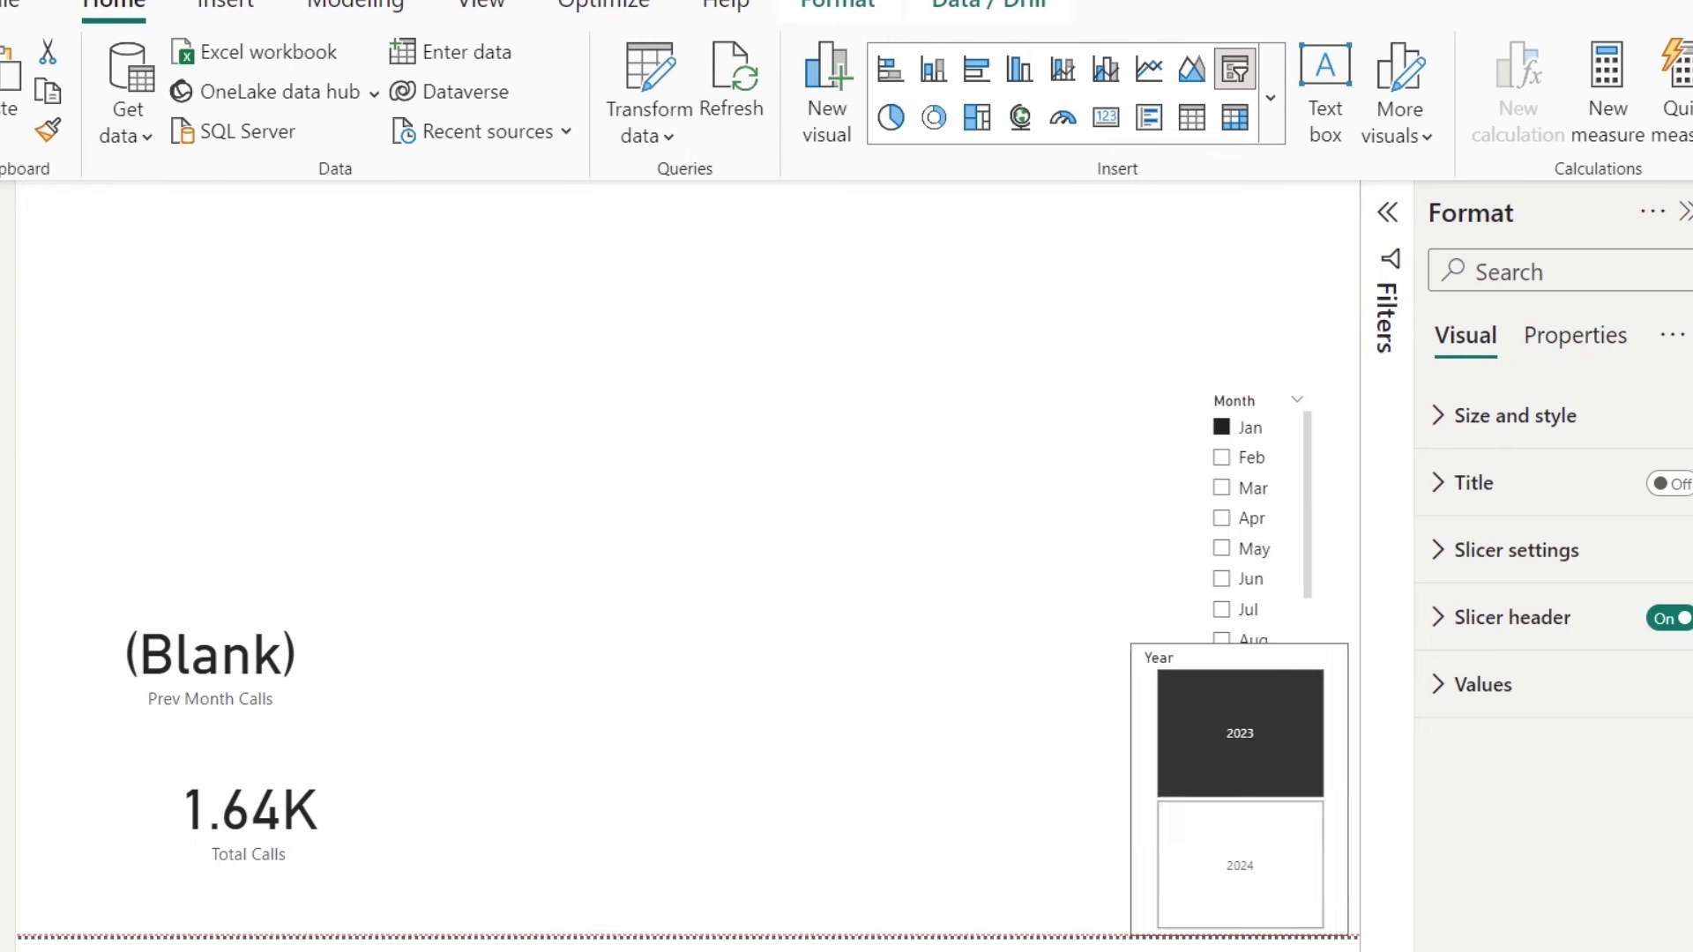
click(240, 692)
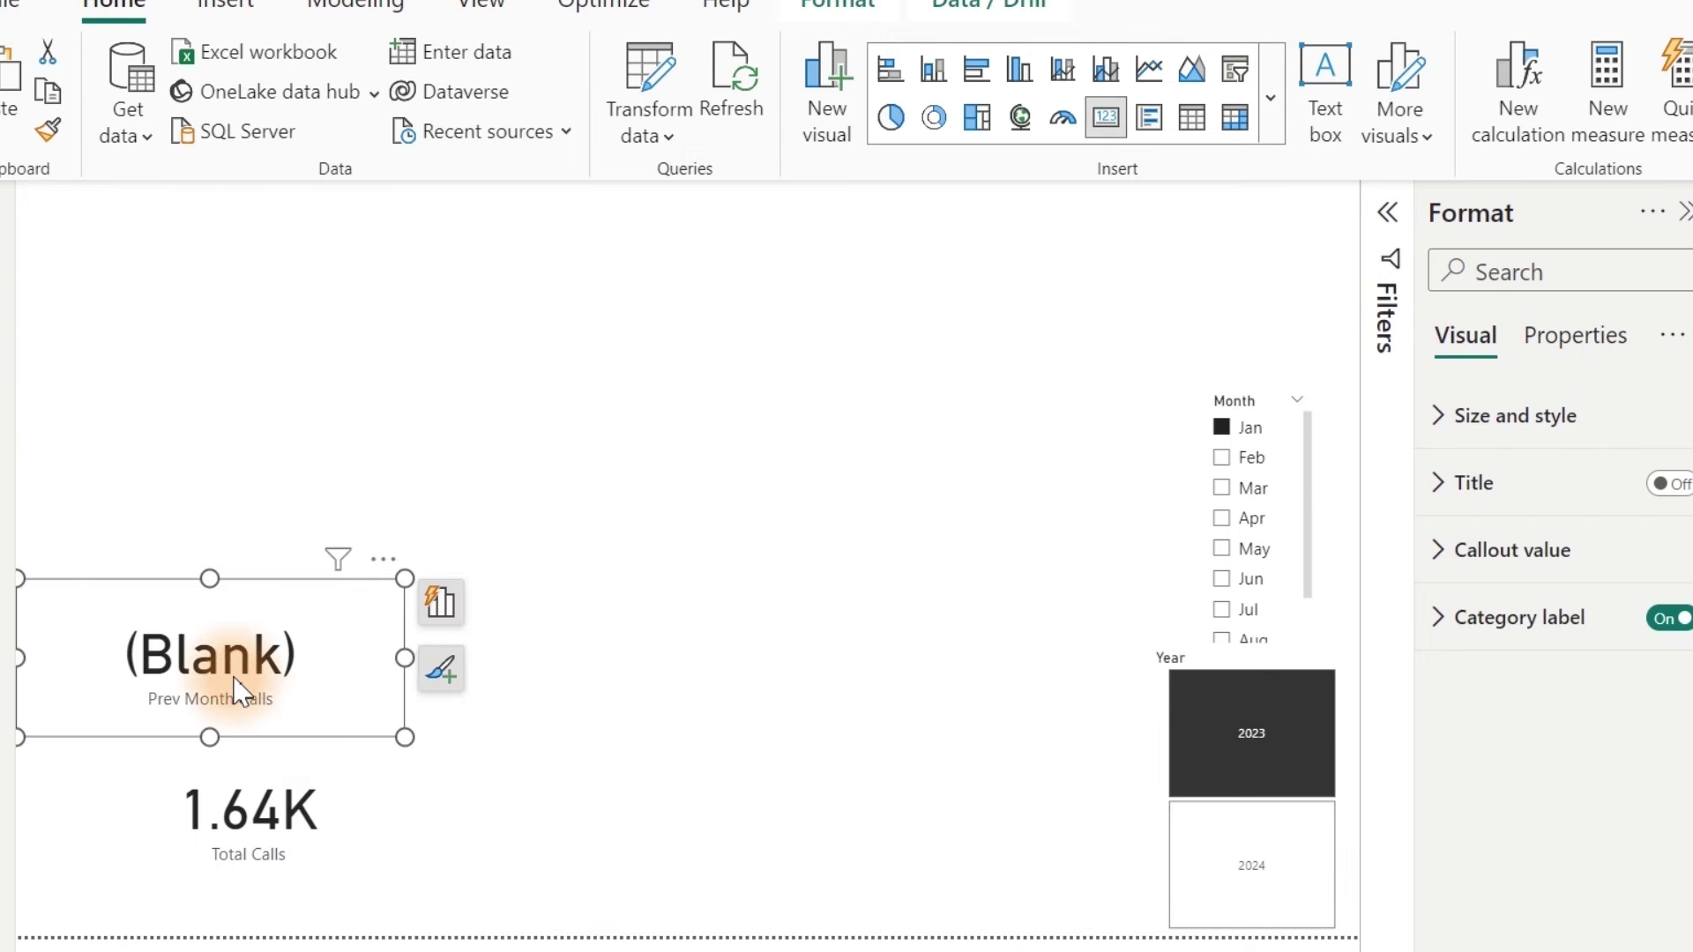
key(Delete)
Step: Move the Total Calls card into the empty upper part of the page and convert it to the new card visual
click(199, 807)
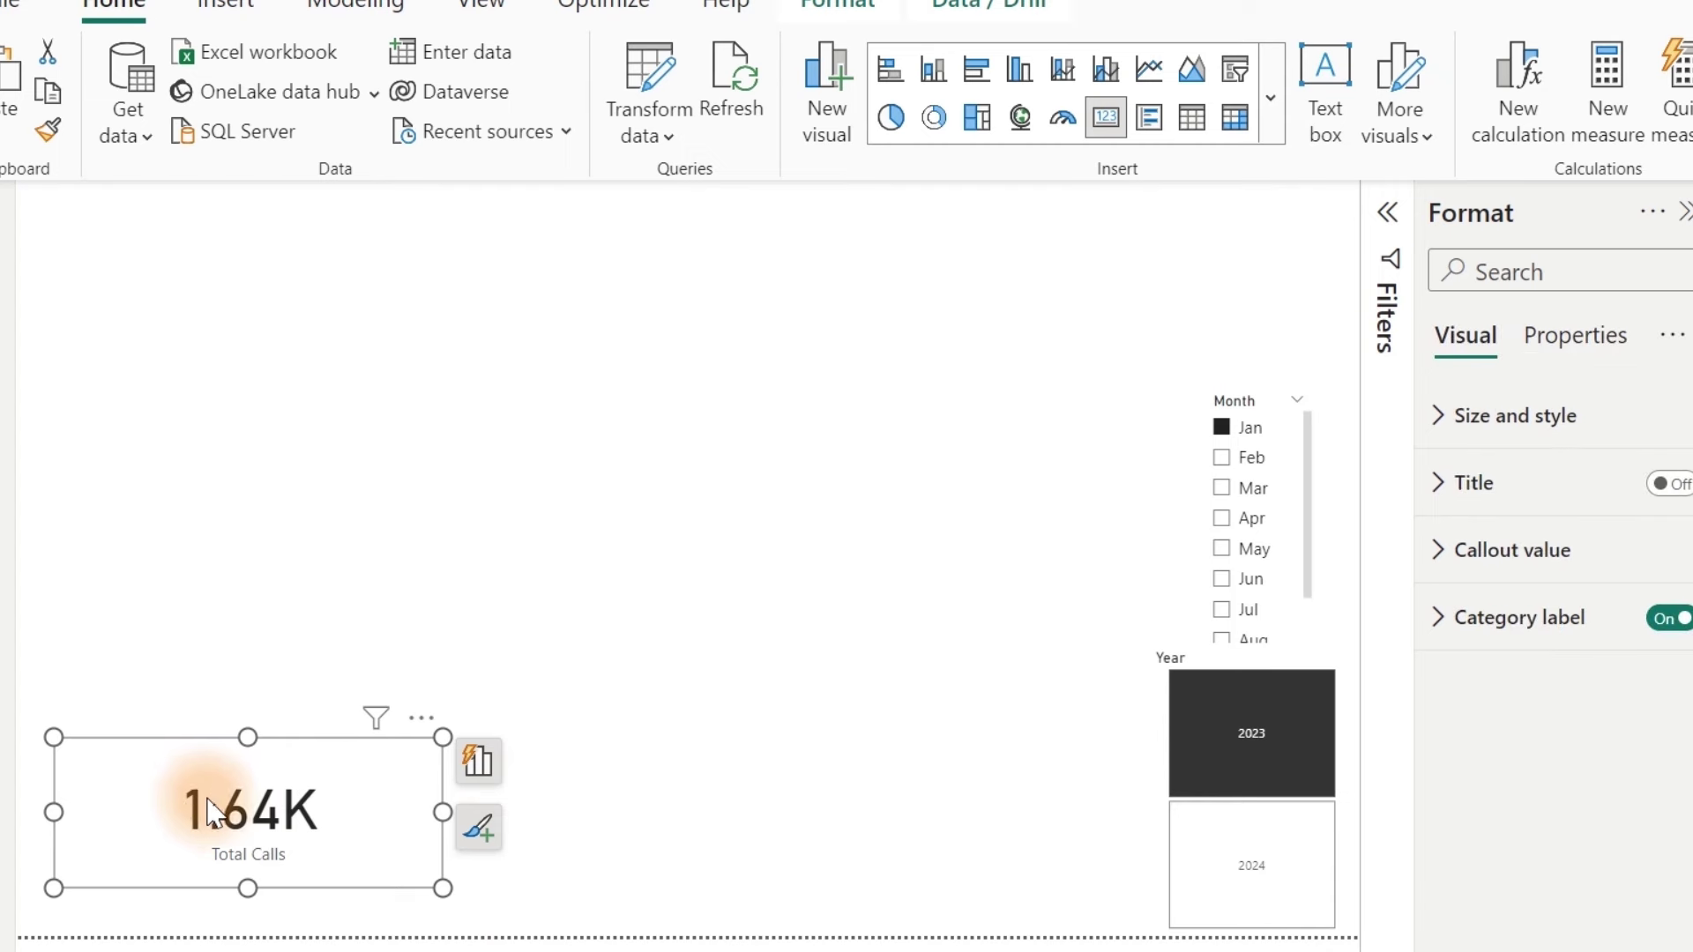
drag(209, 809, 326, 481)
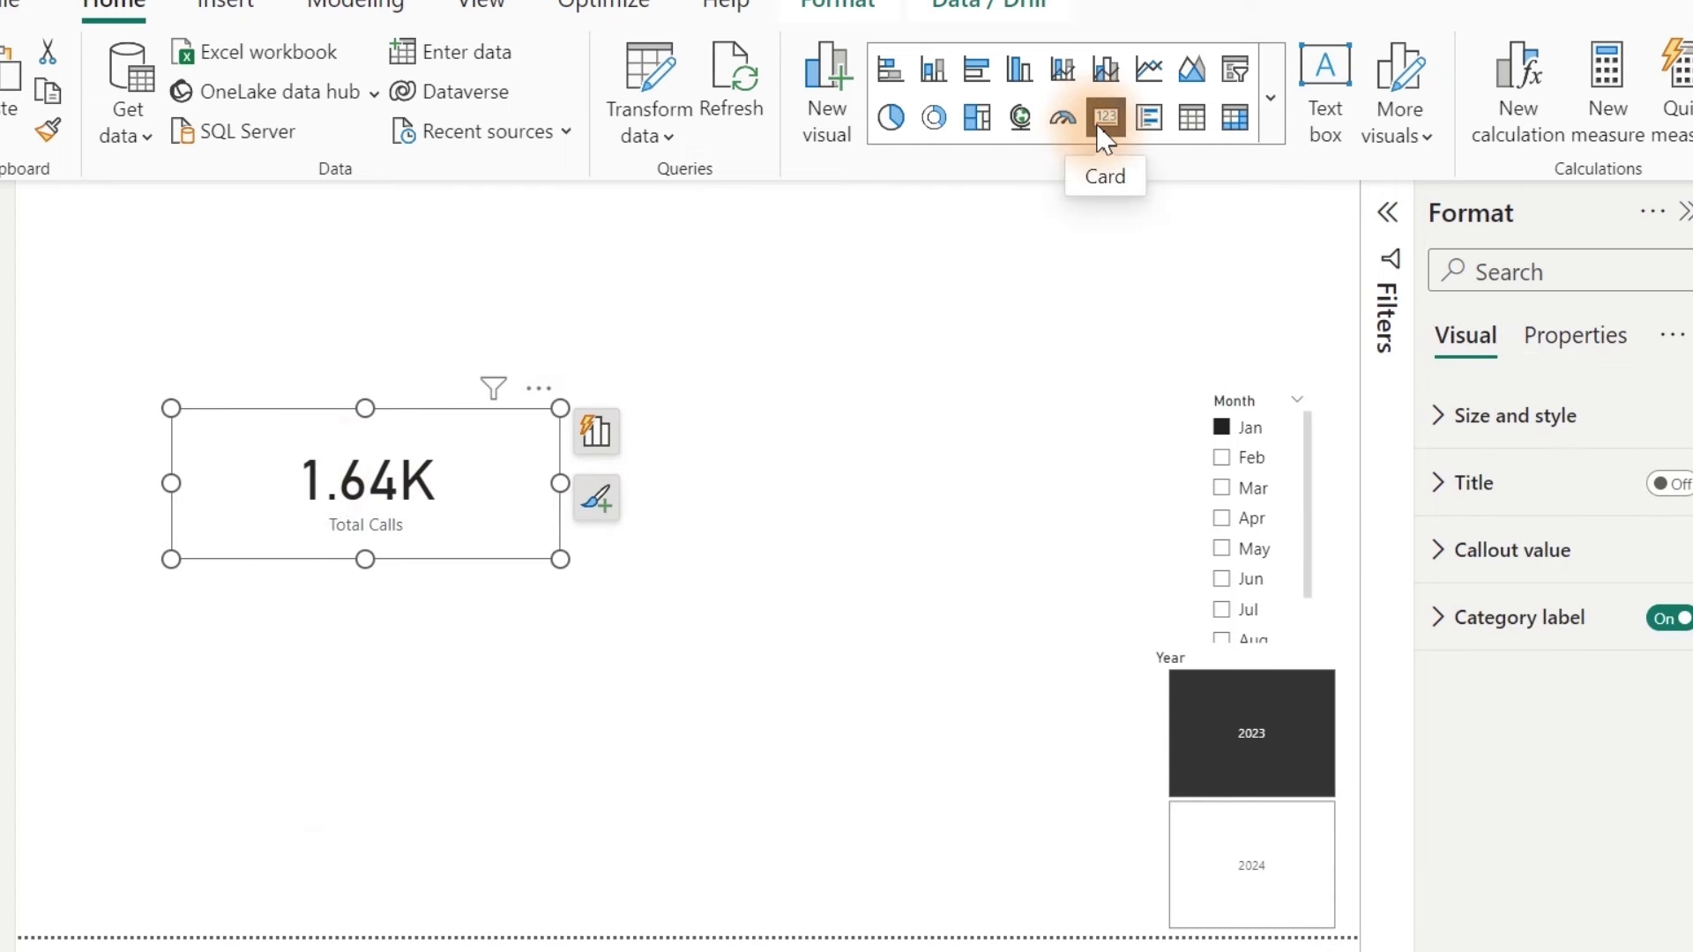
click(1274, 98)
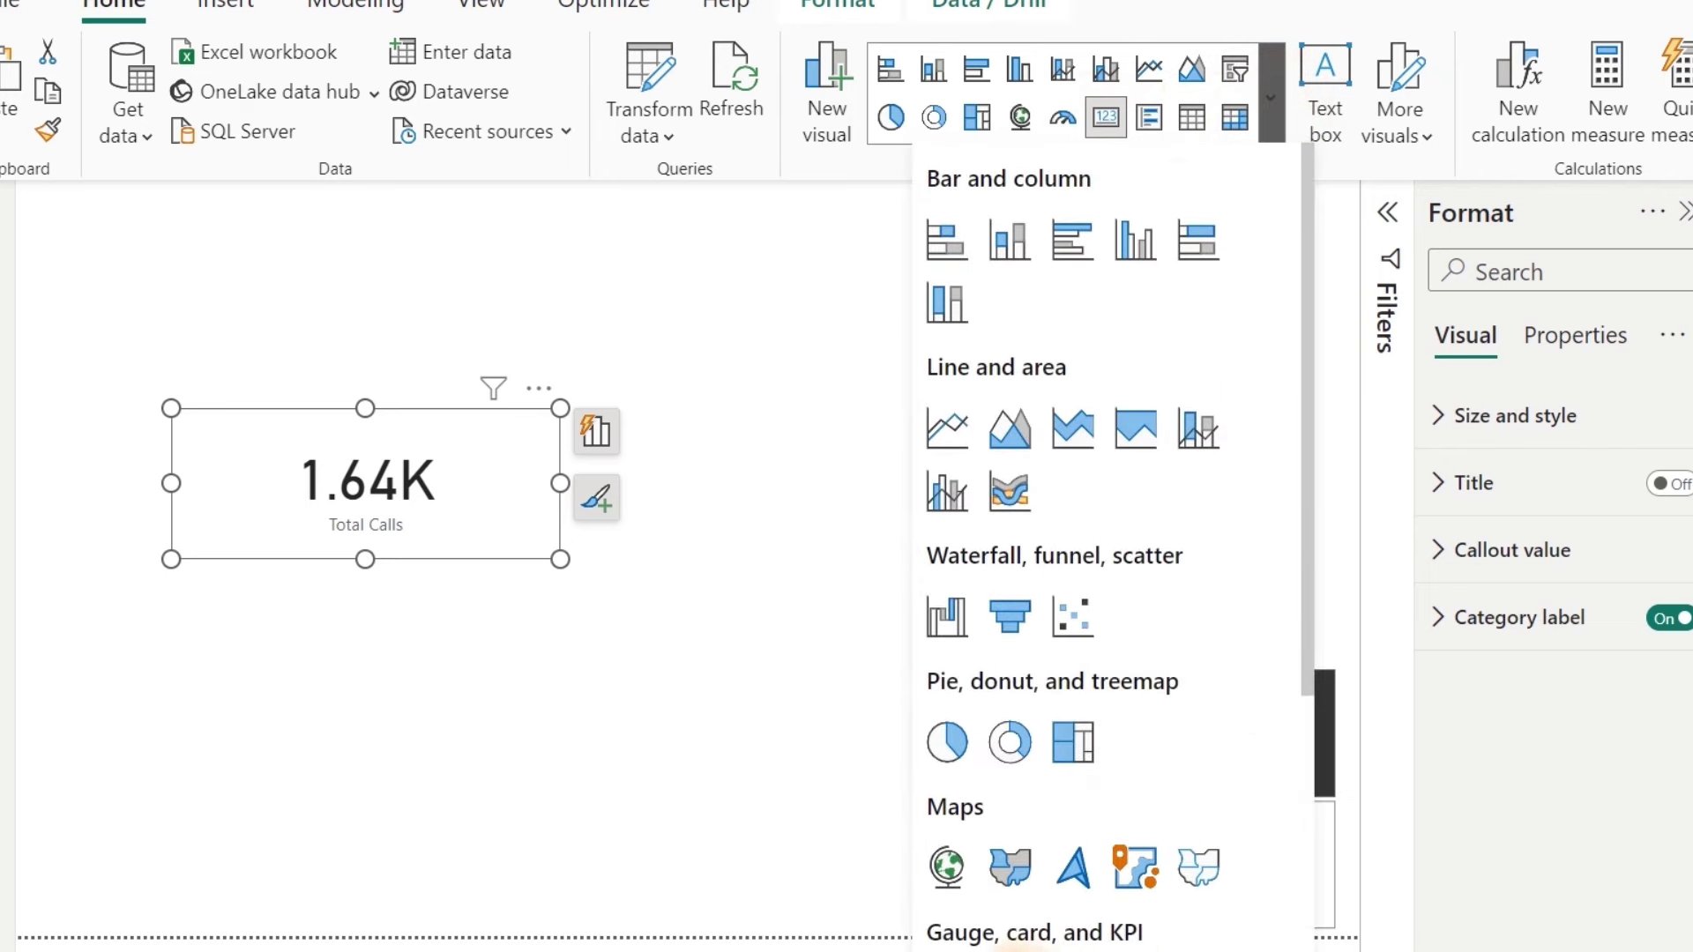
click(1009, 950)
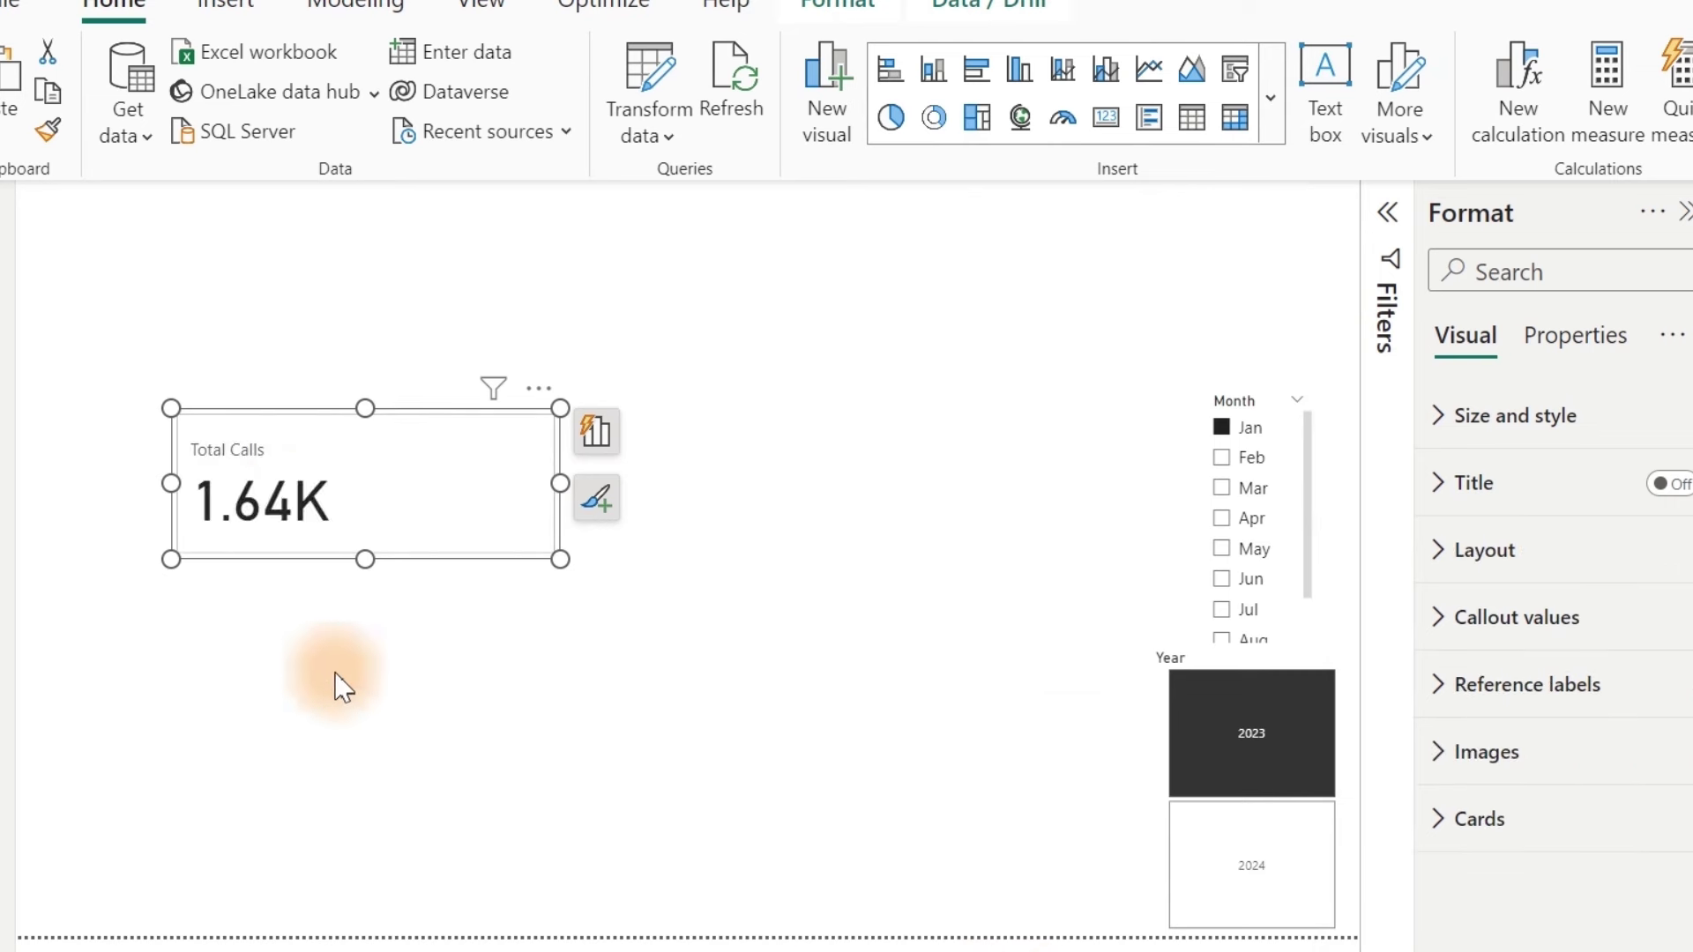
drag(377, 512, 407, 415)
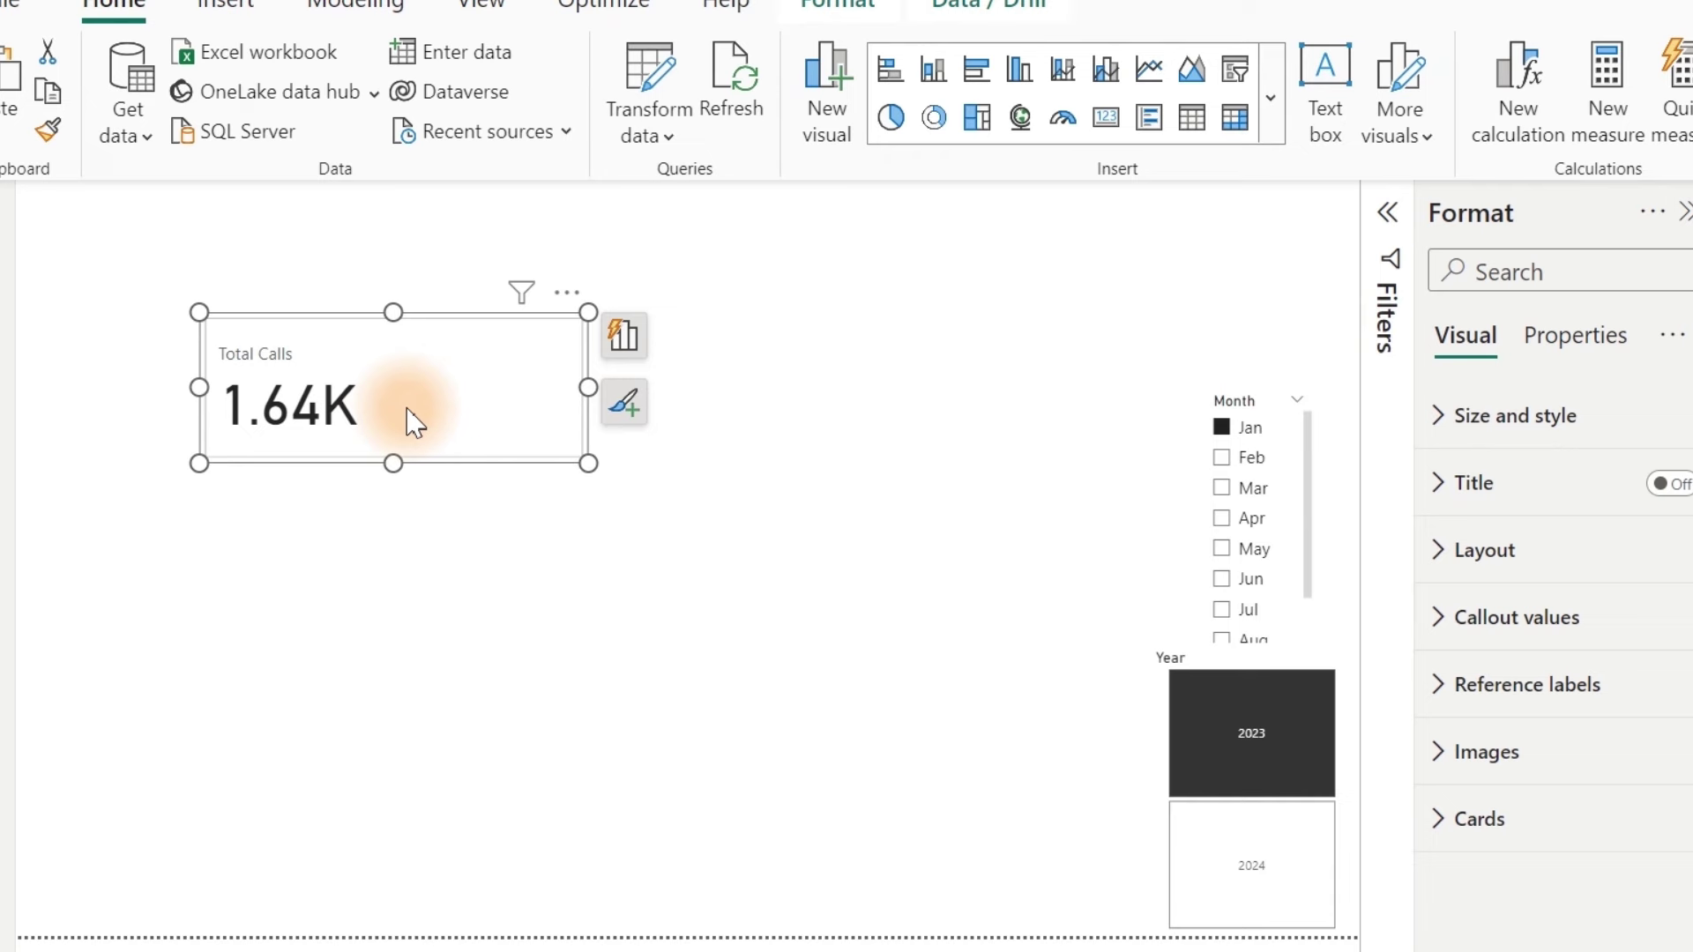
Step: Enlarge the Total Calls card slightly in width and height to make room for a reference label
click(542, 407)
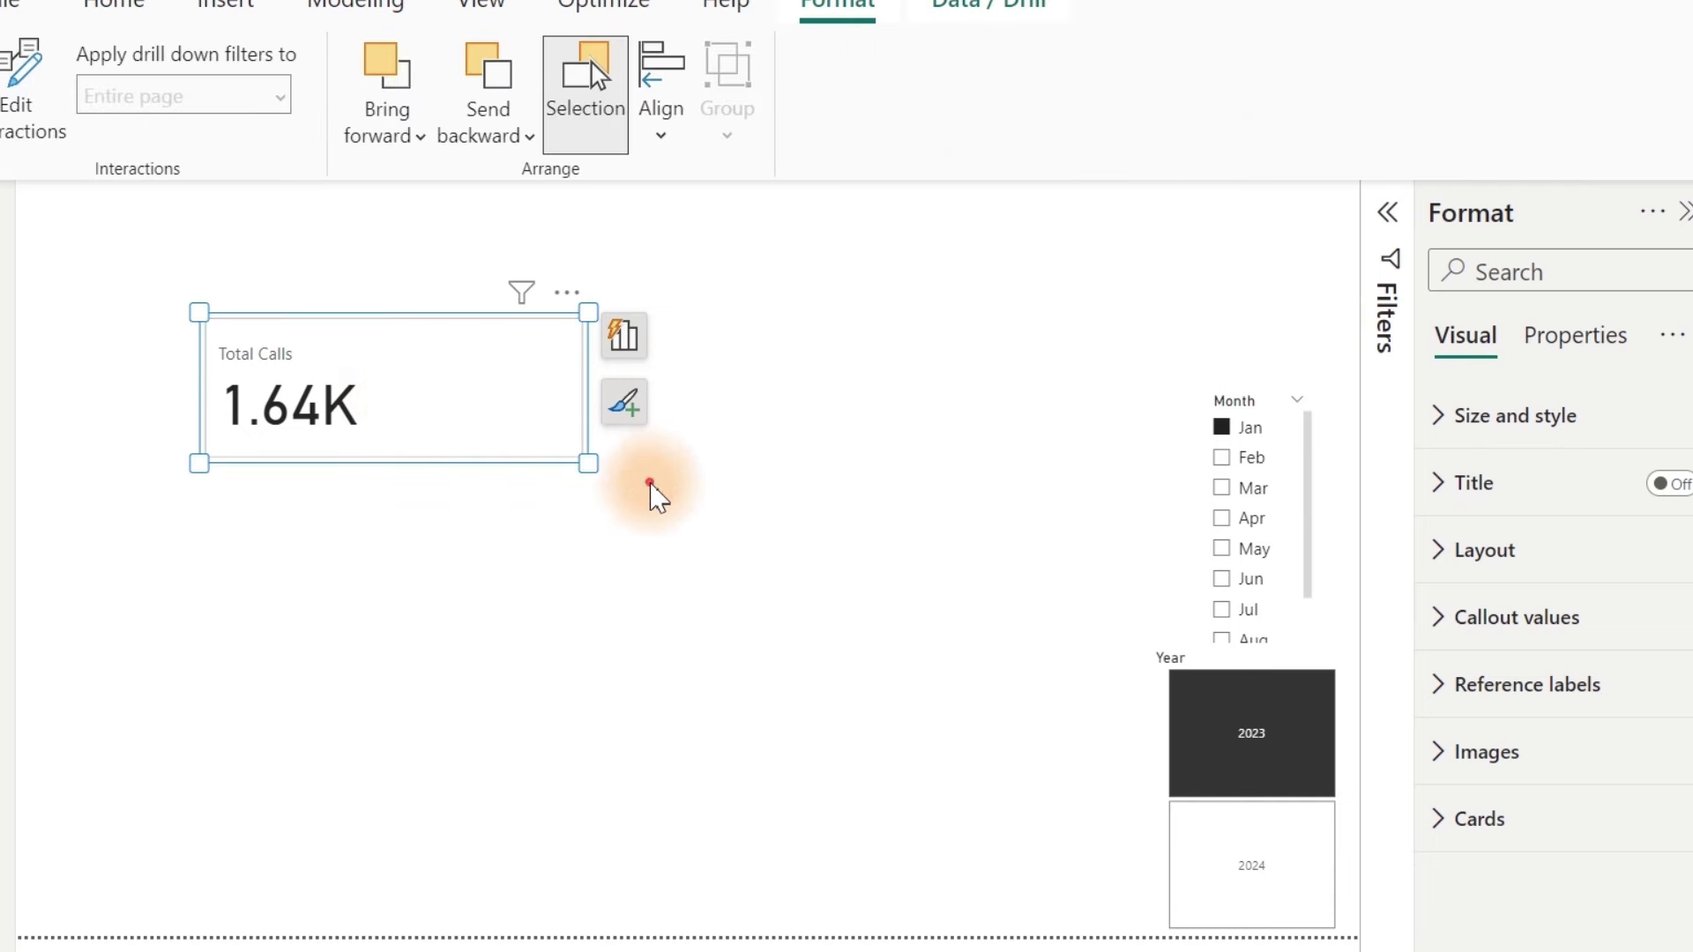
click(520, 437)
click(585, 459)
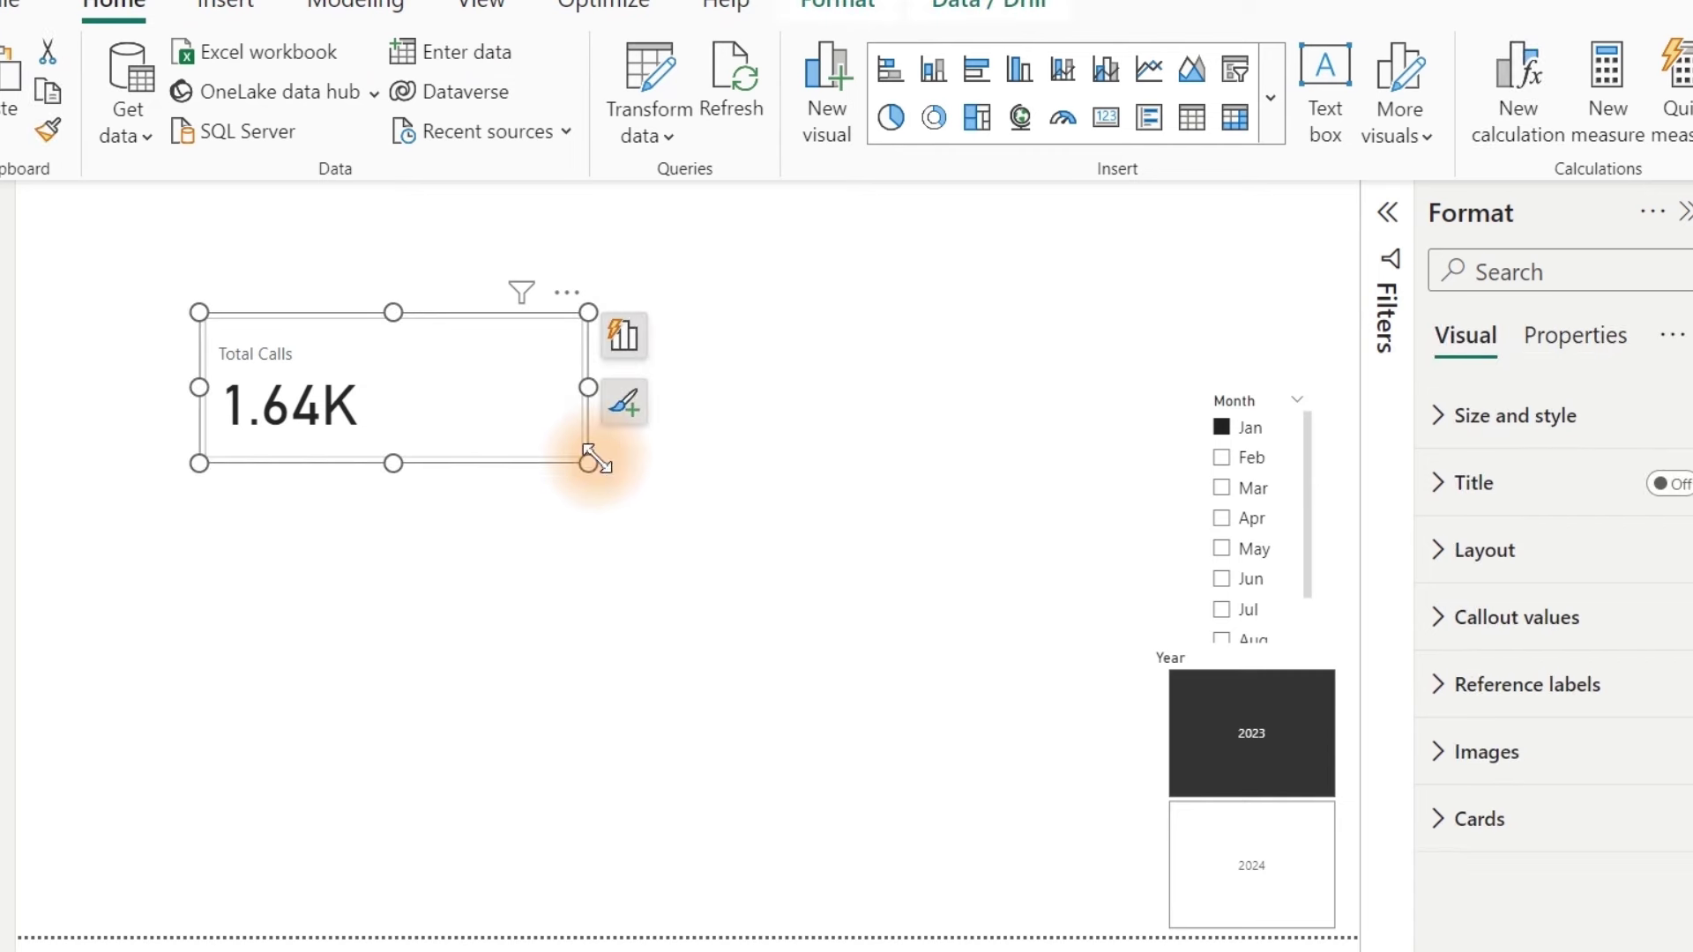
drag(592, 459, 646, 538)
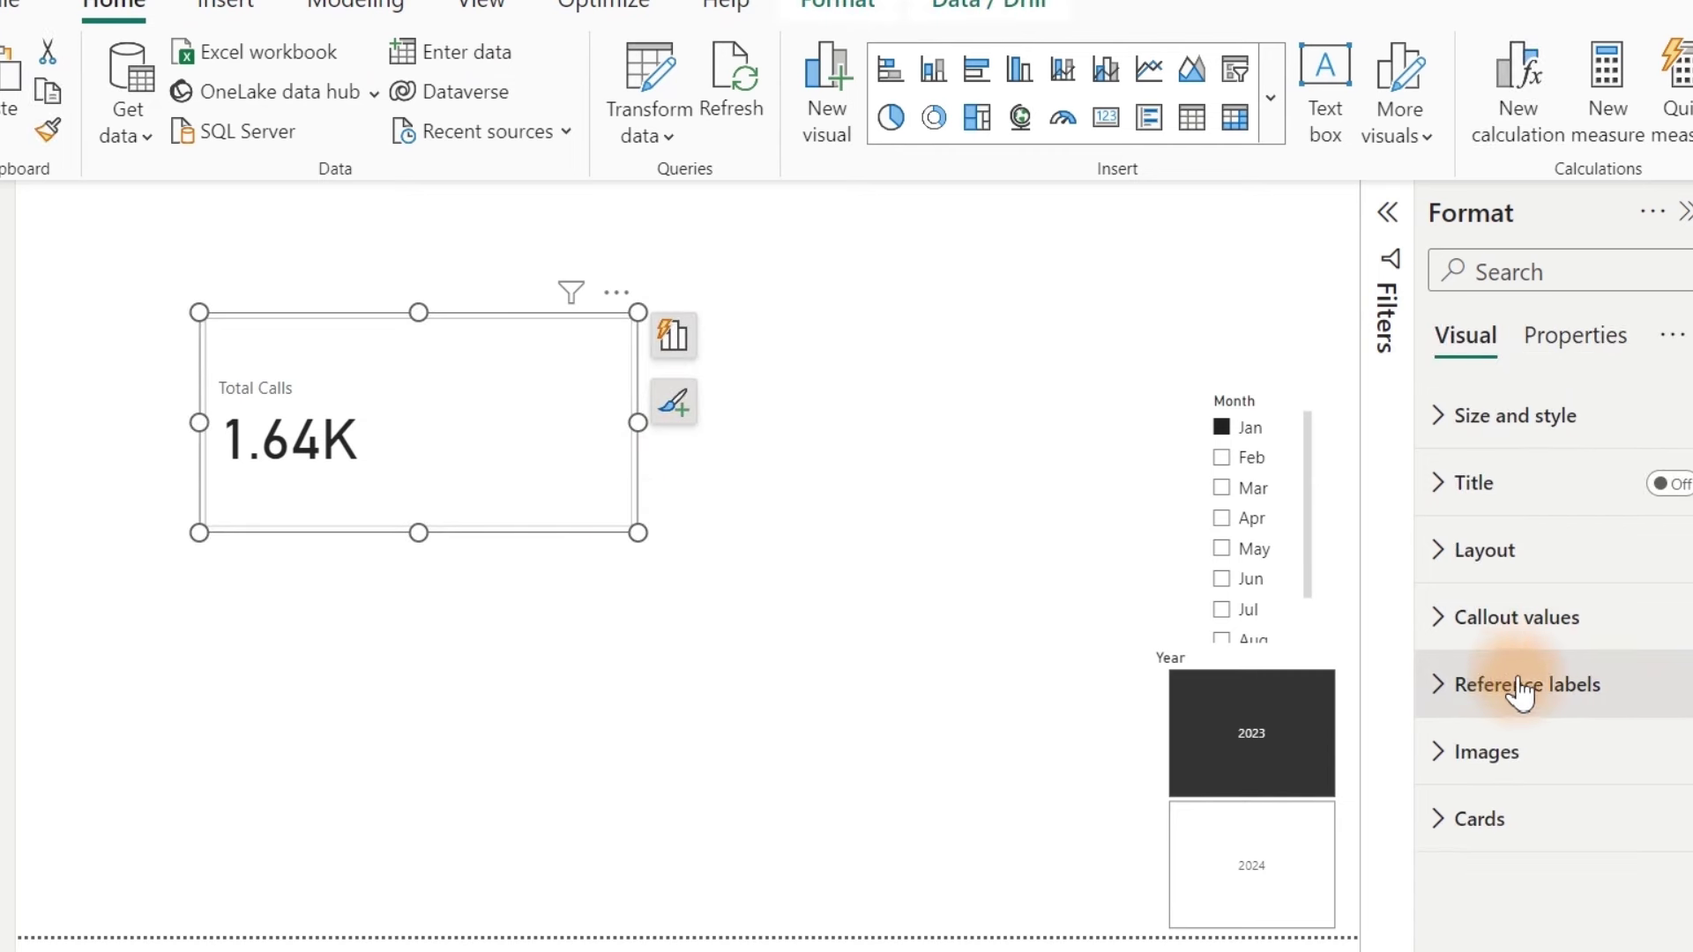
Step: Add the Call vs LM measure as a reference label for the Total Calls series and check it for Mar and May
click(1451, 696)
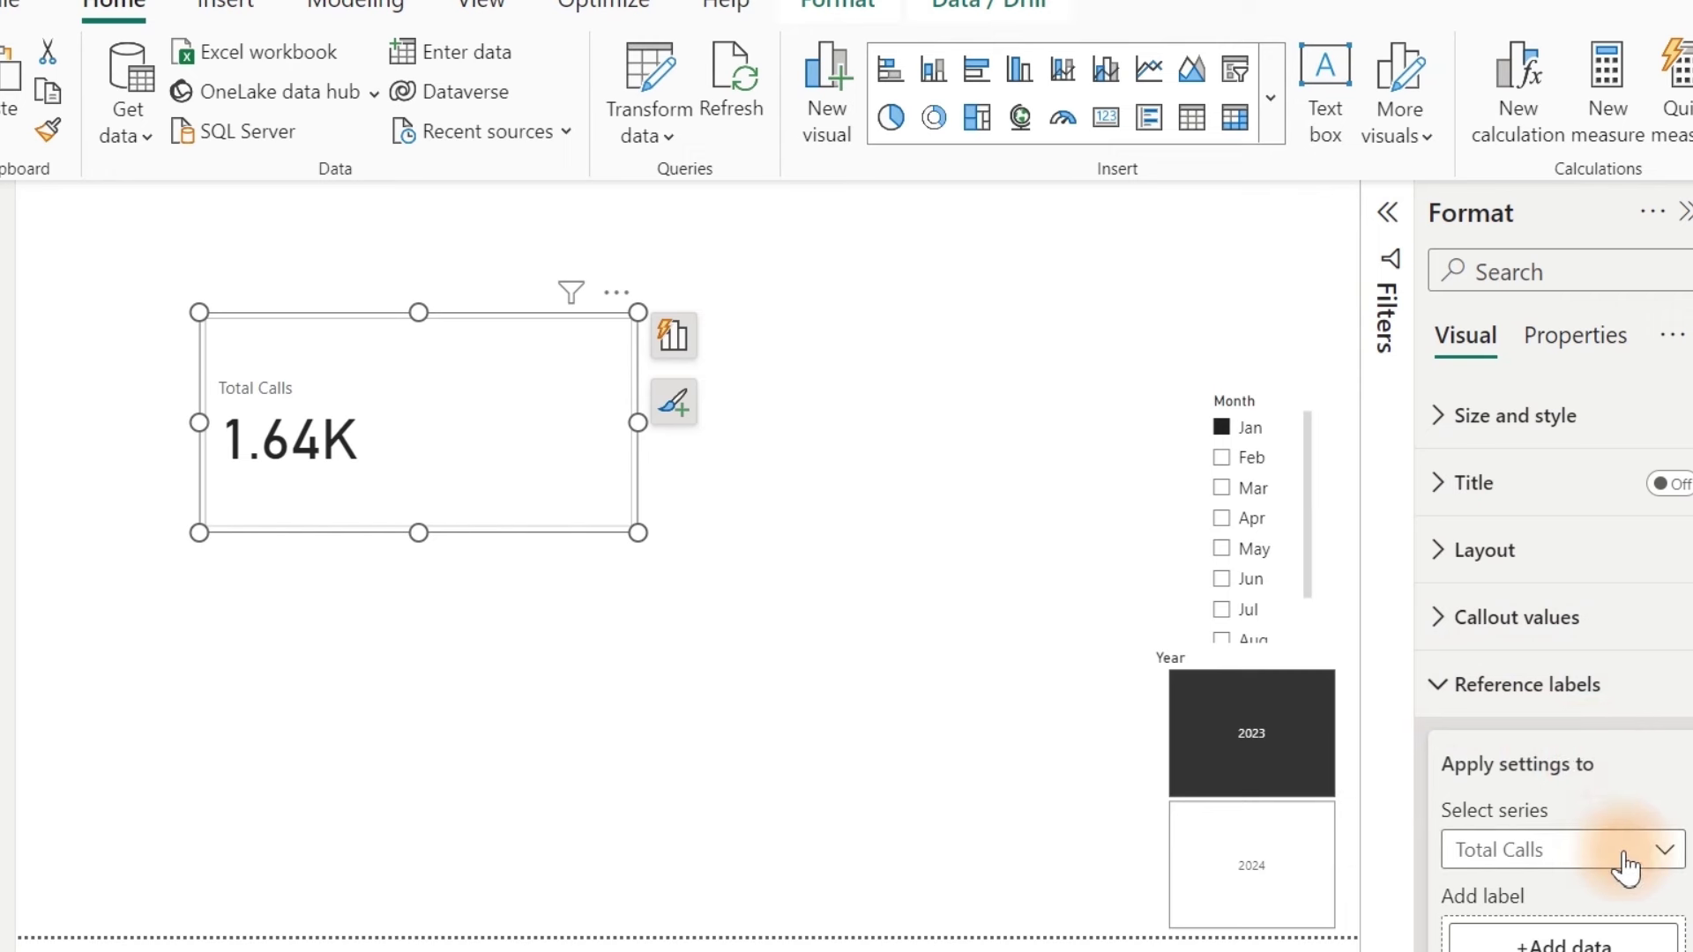
scroll(1663, 794, down, 4)
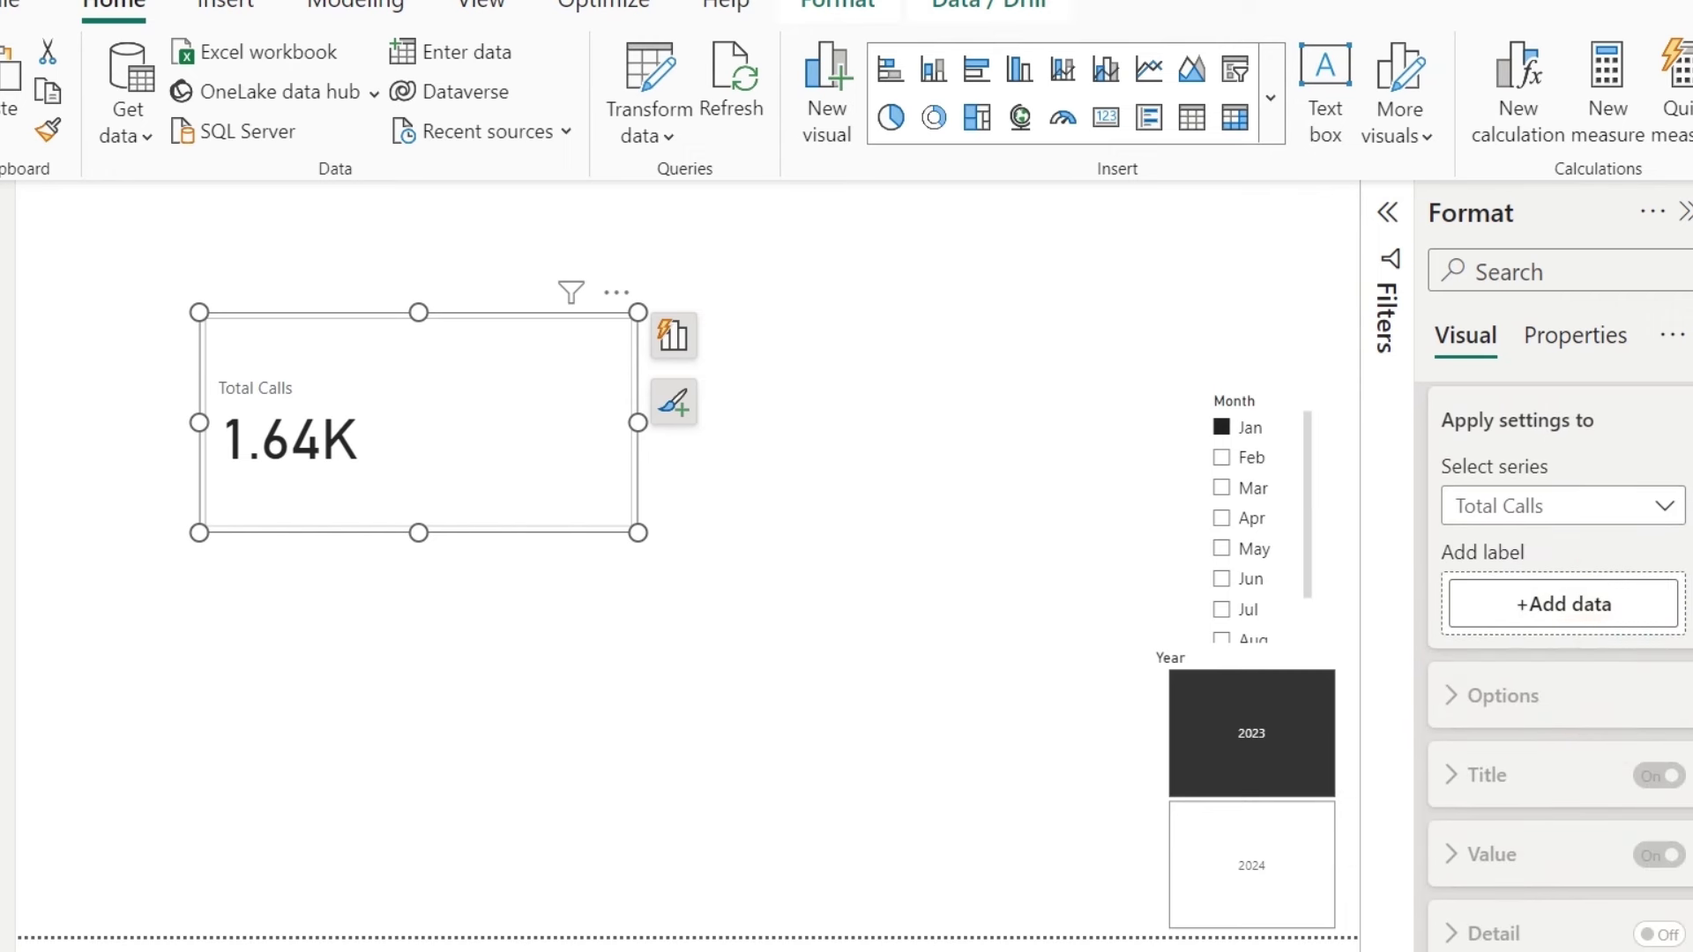
drag(1689, 632, 1627, 636)
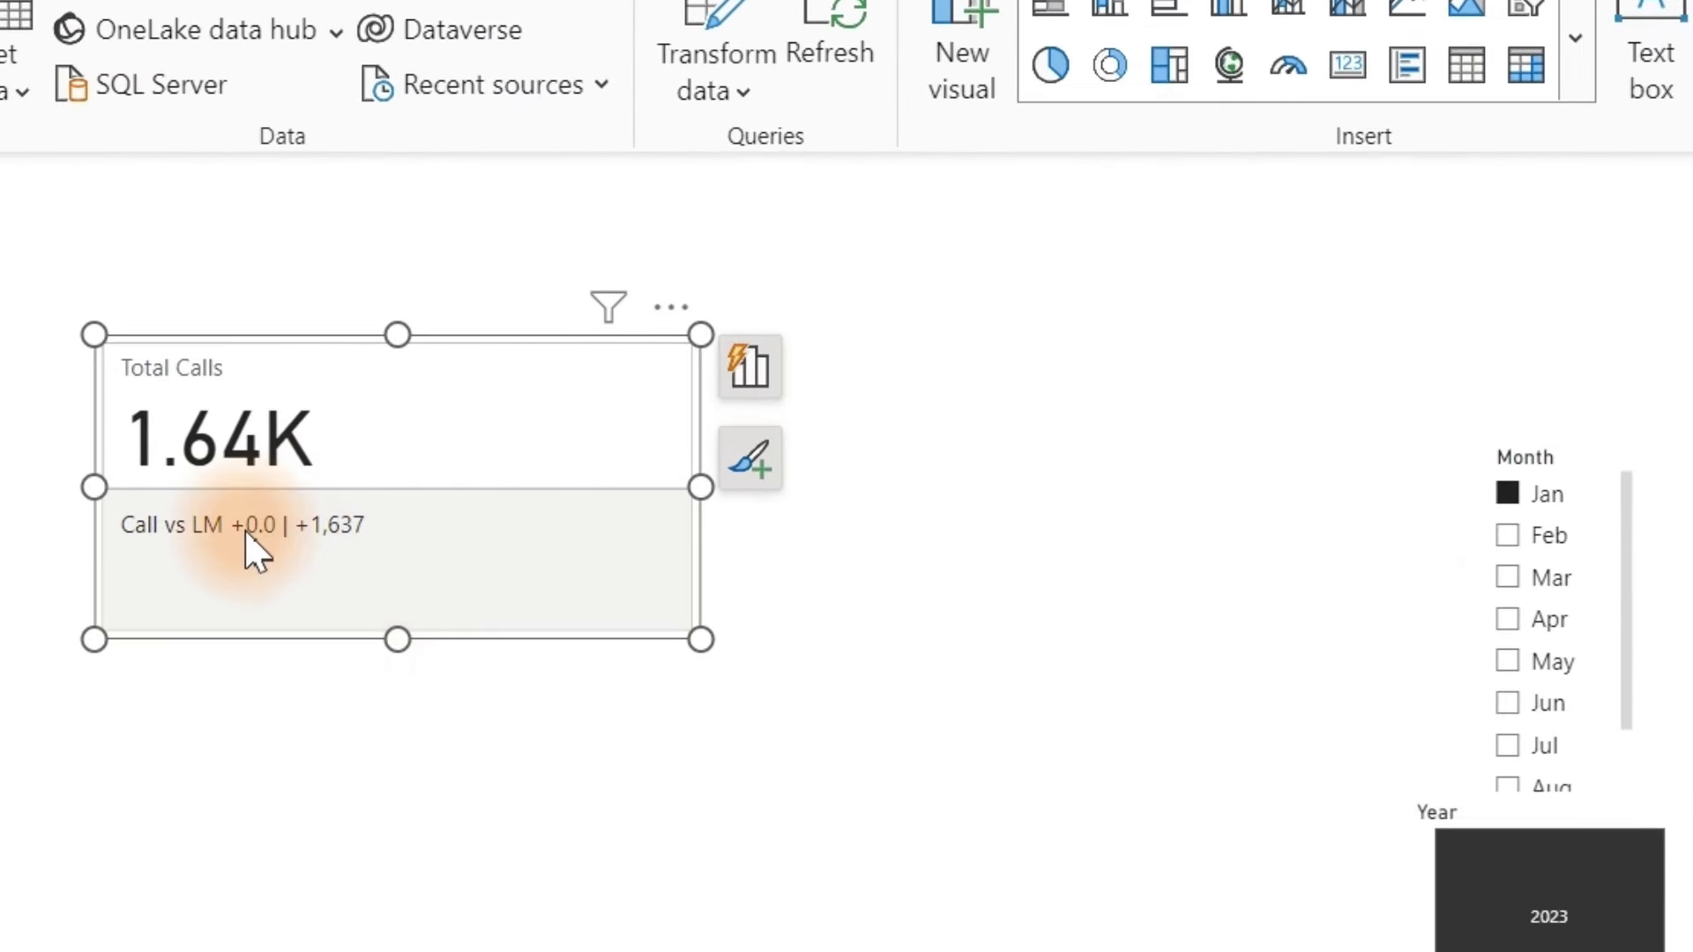
click(1518, 582)
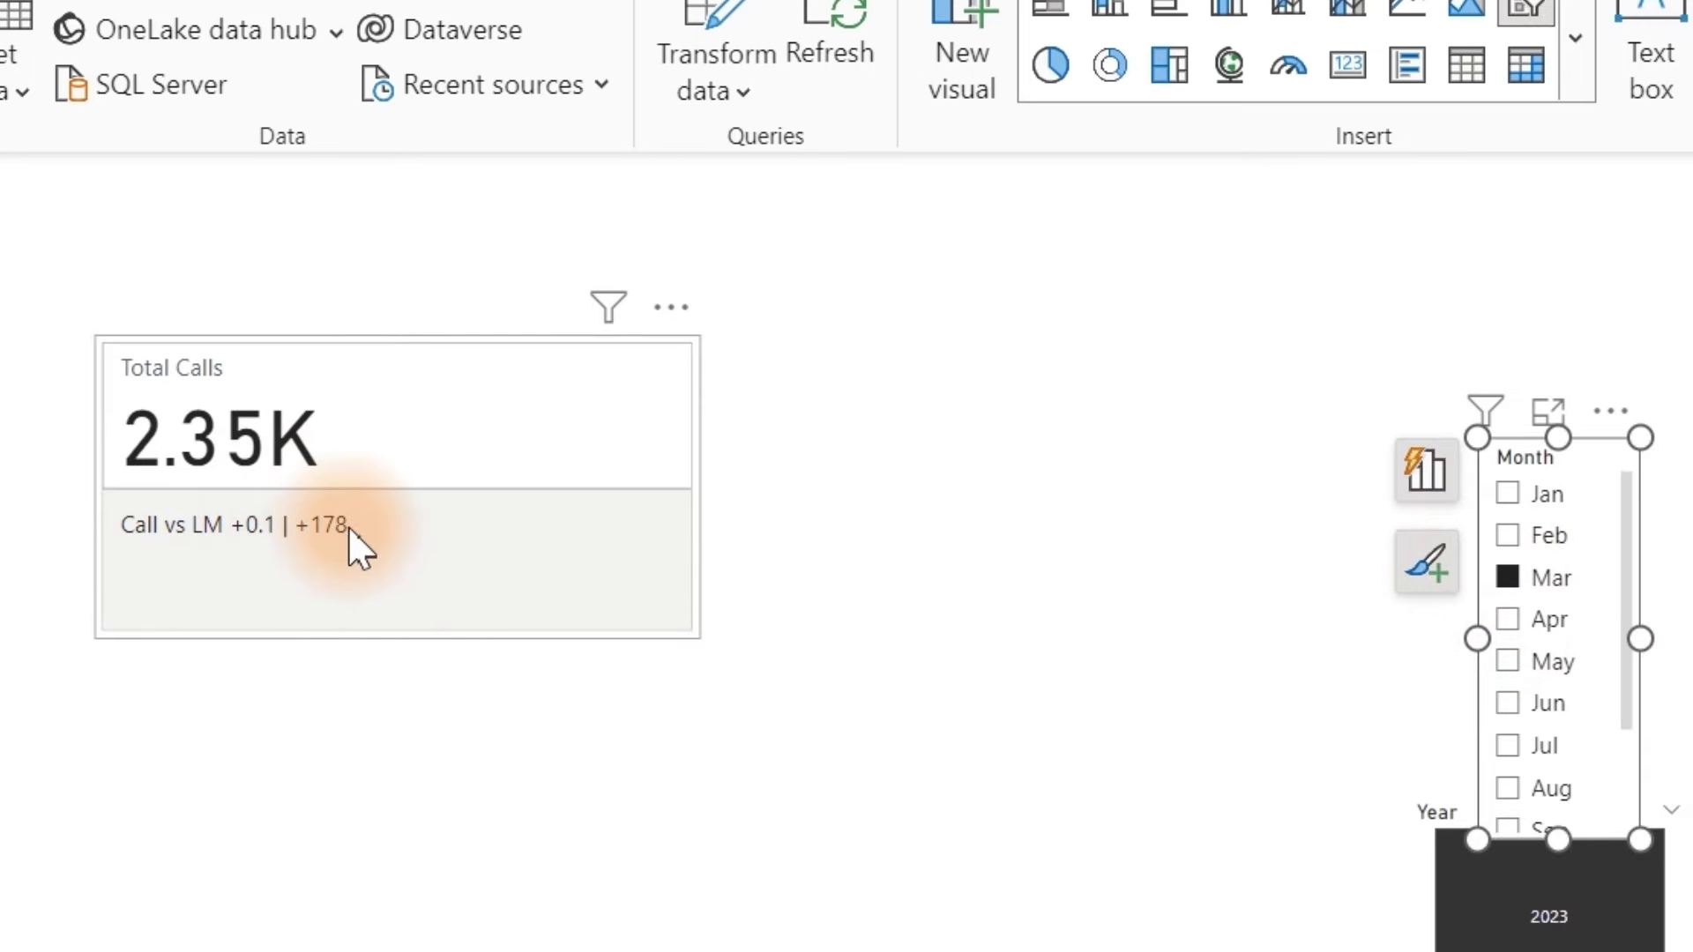
click(1552, 663)
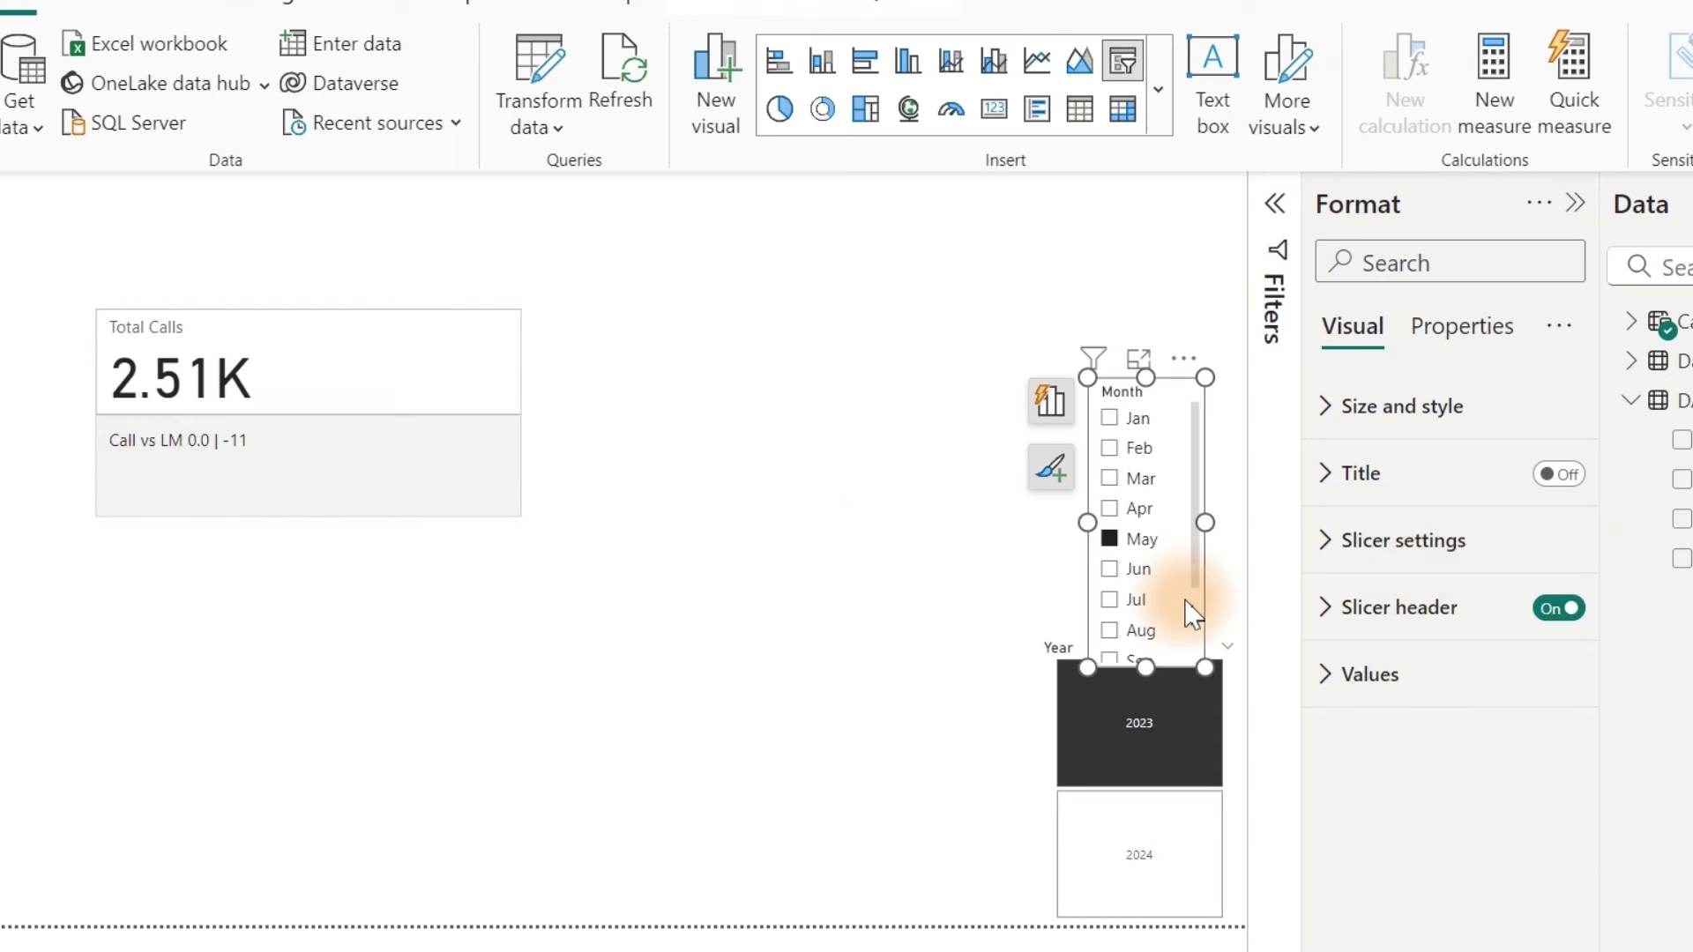
Step: Enlarge the Total Calls card considerably toward the slicers and set its reference label value font size to 13
click(510, 458)
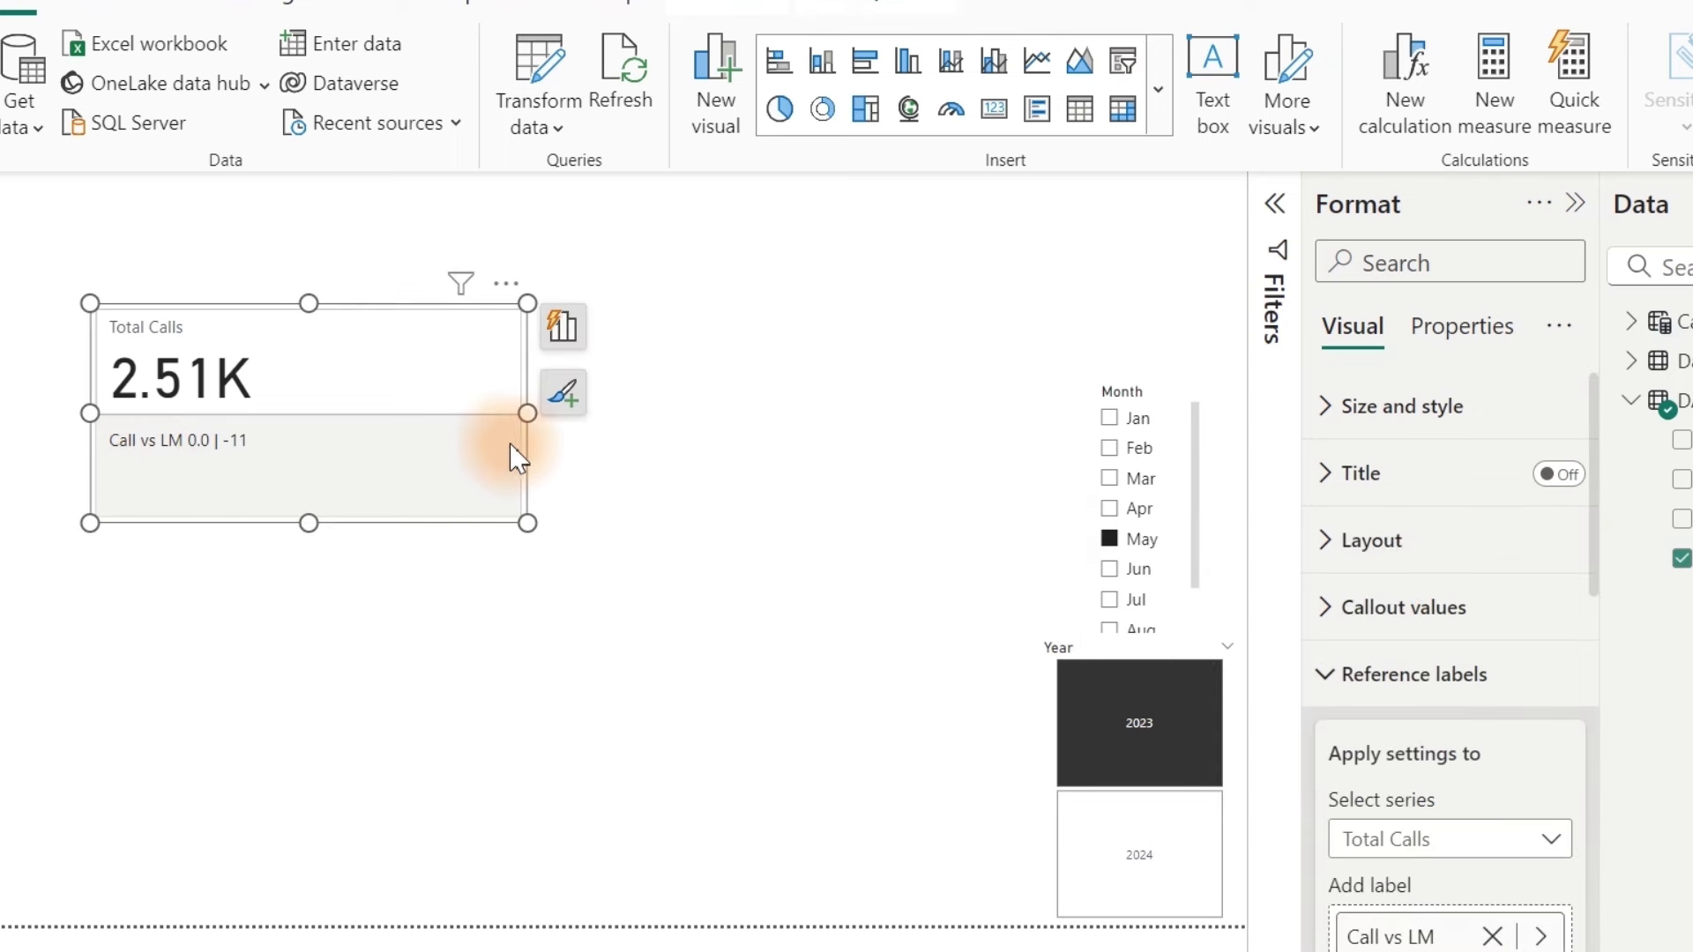
drag(527, 520, 867, 807)
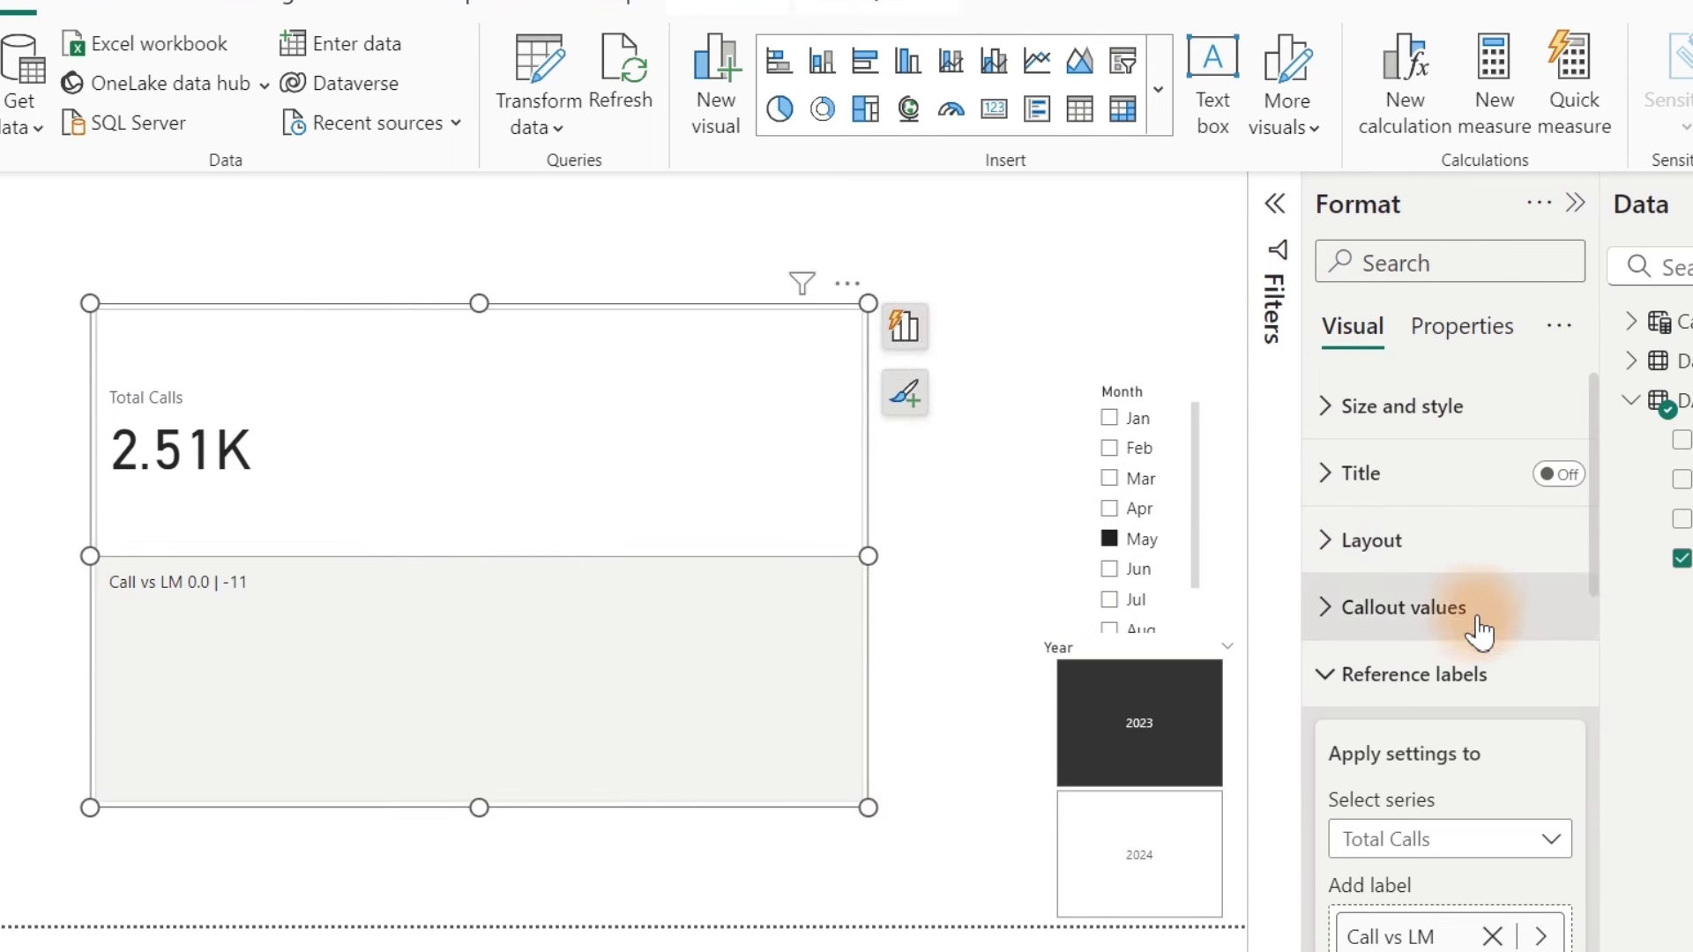
click(1446, 676)
click(1445, 675)
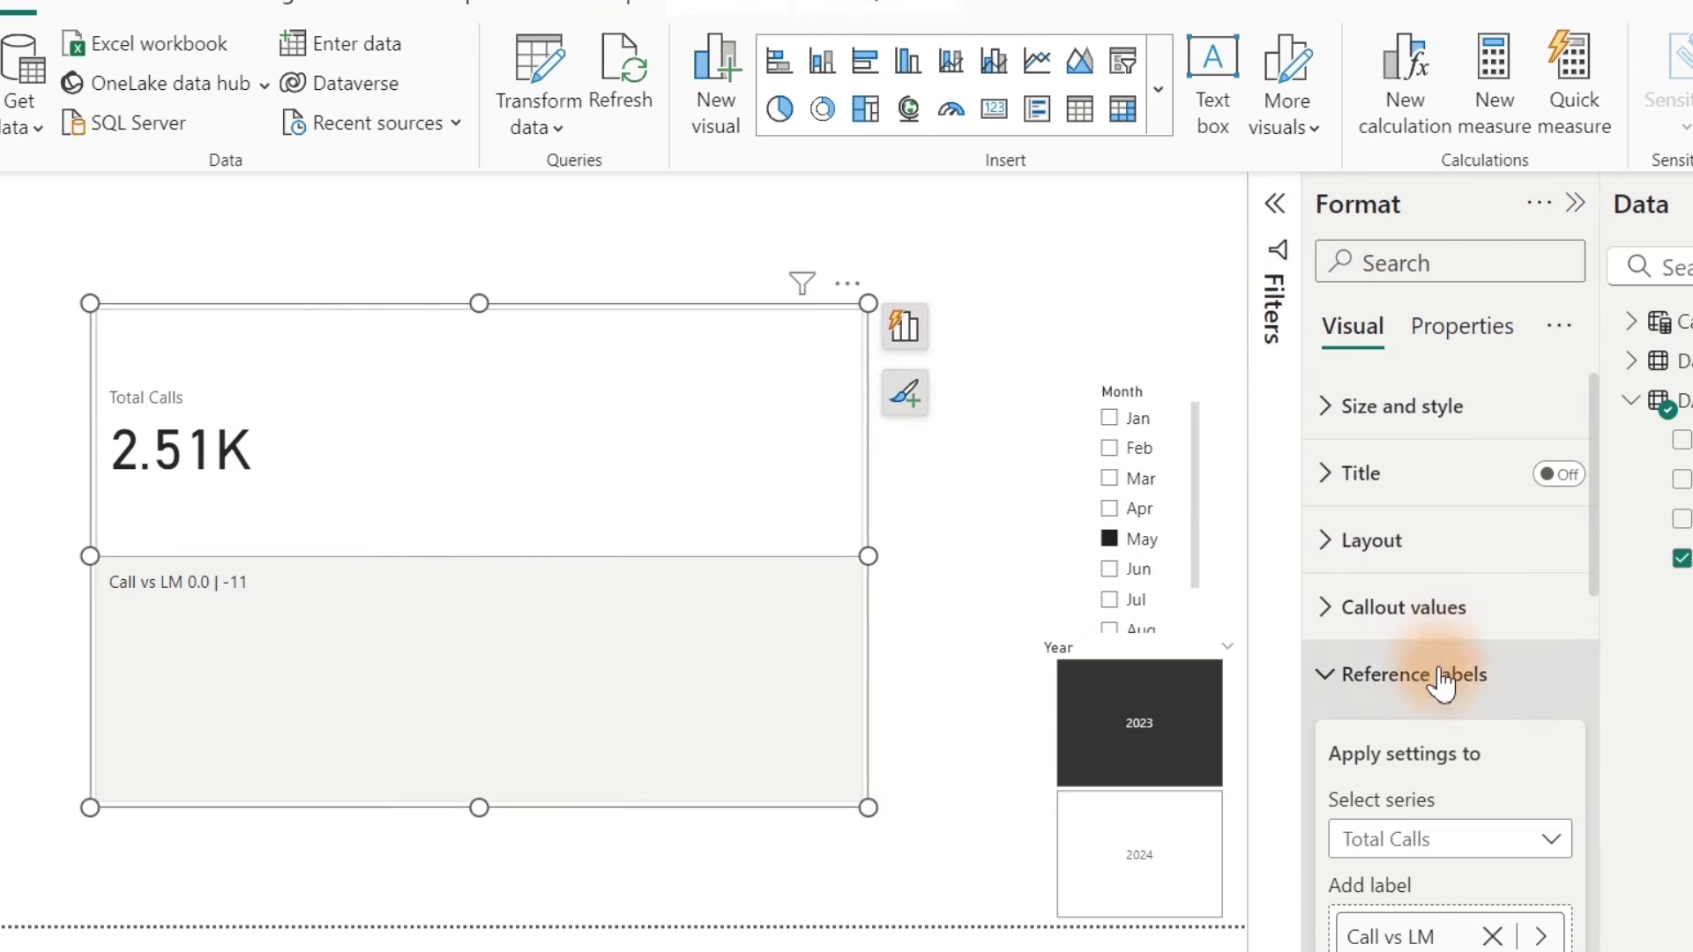
drag(1599, 561, 1627, 815)
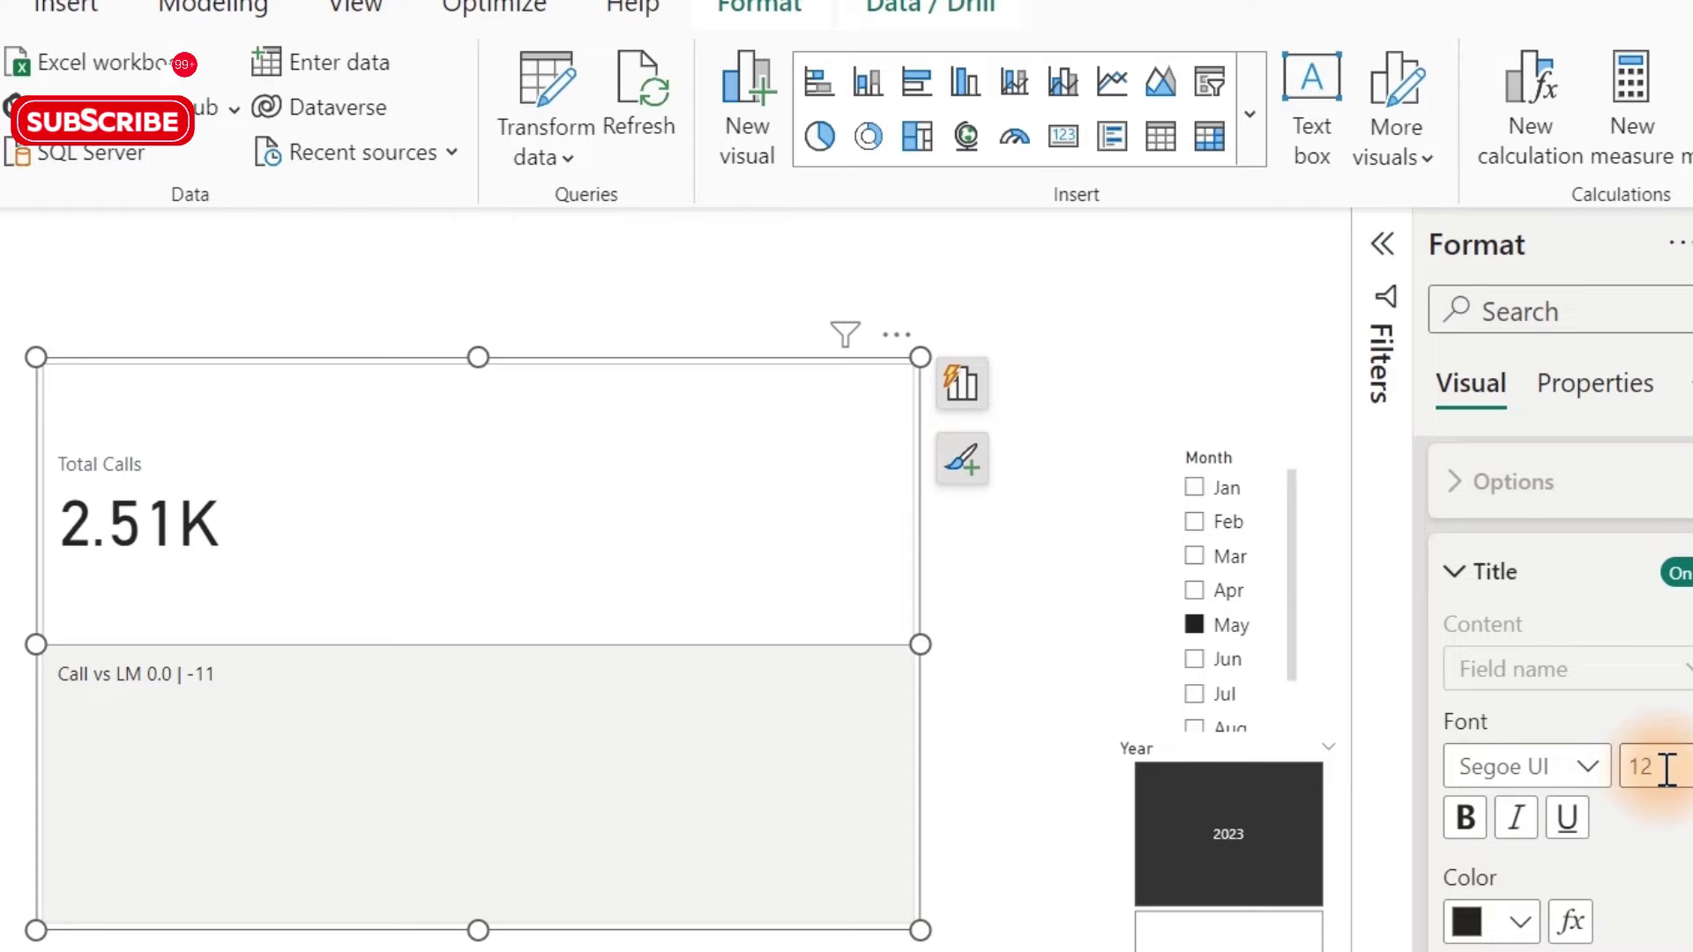
scroll(1692, 768, down, 3)
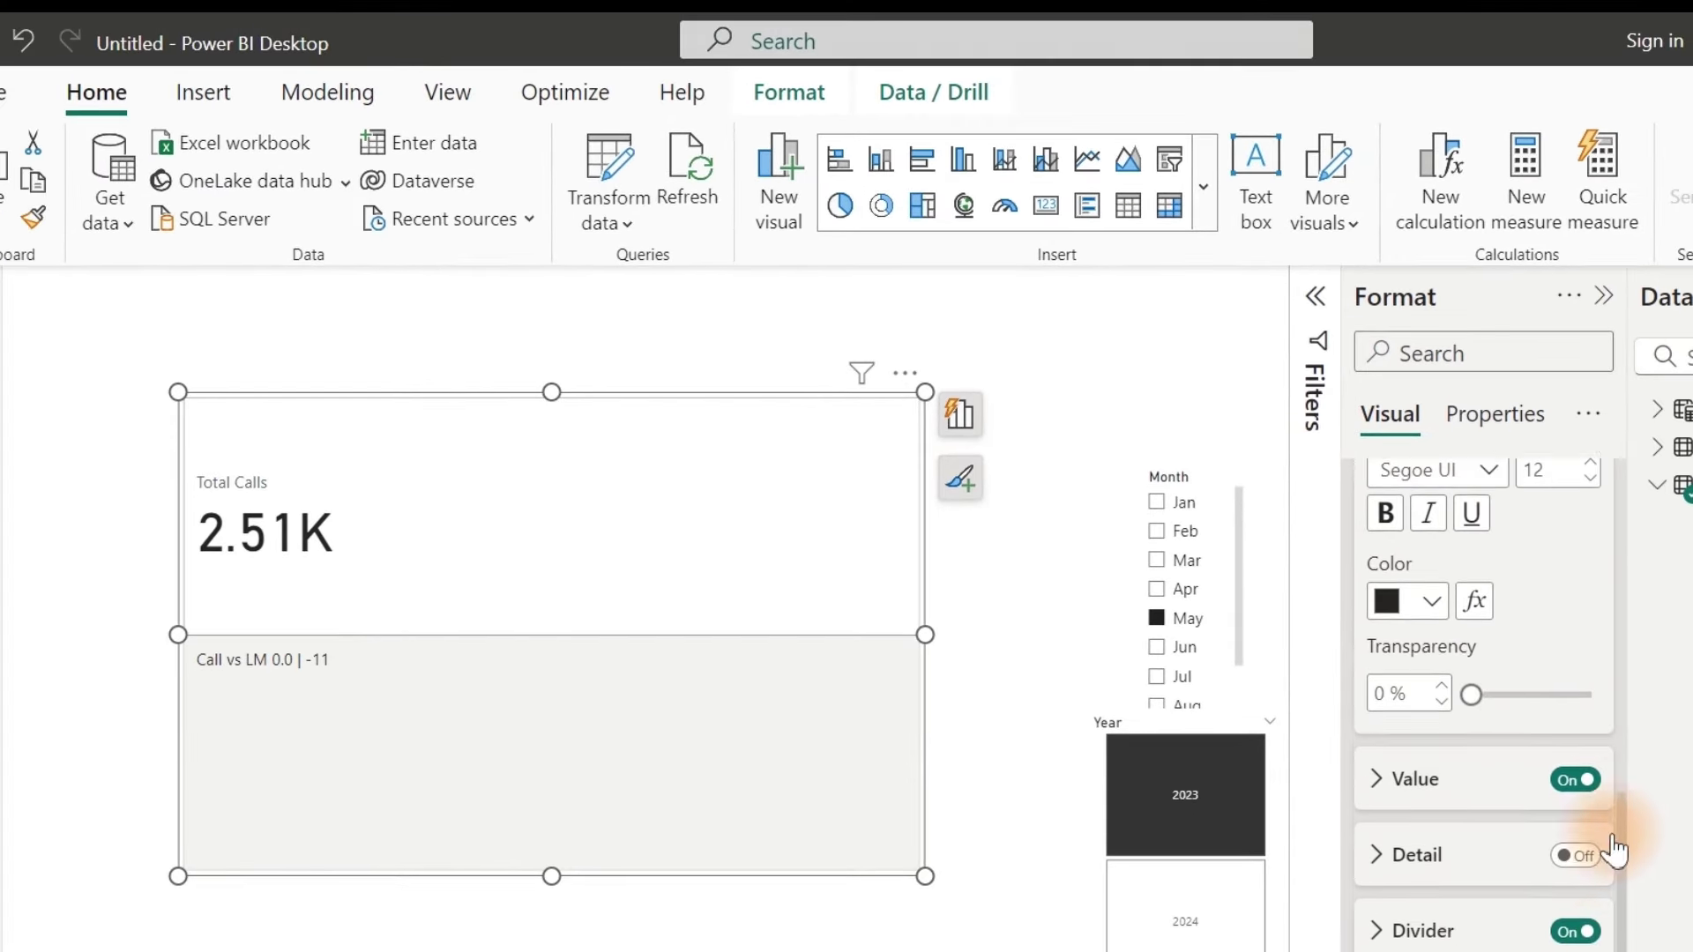
scroll(1615, 852, down, 1)
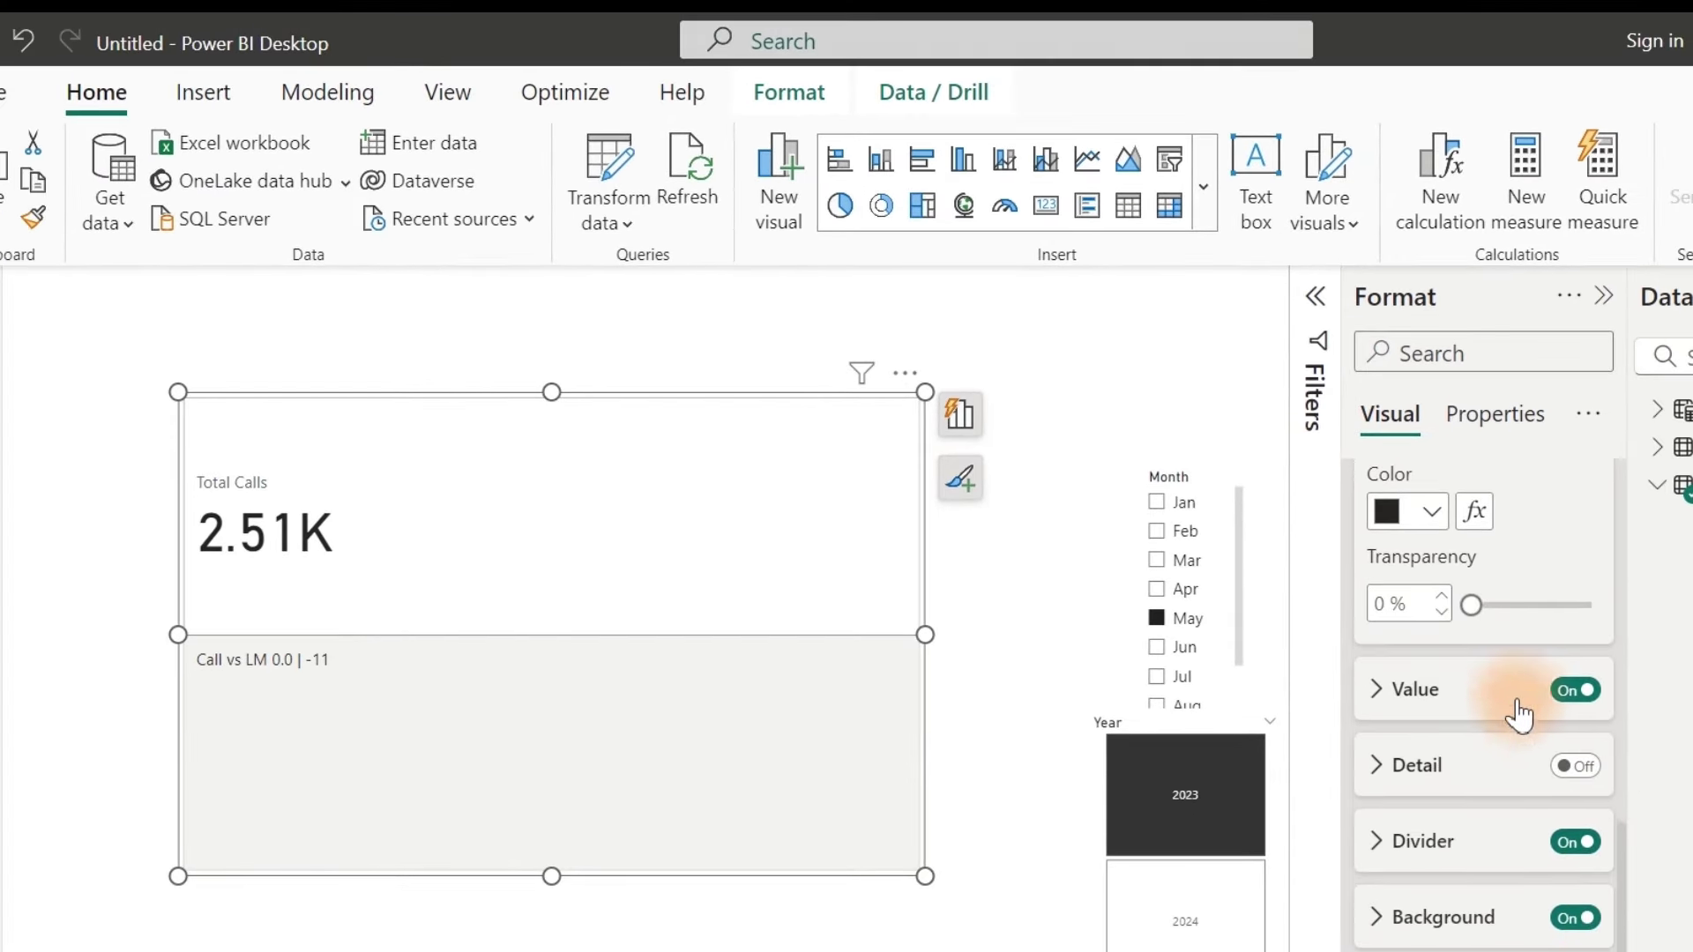
click(1455, 689)
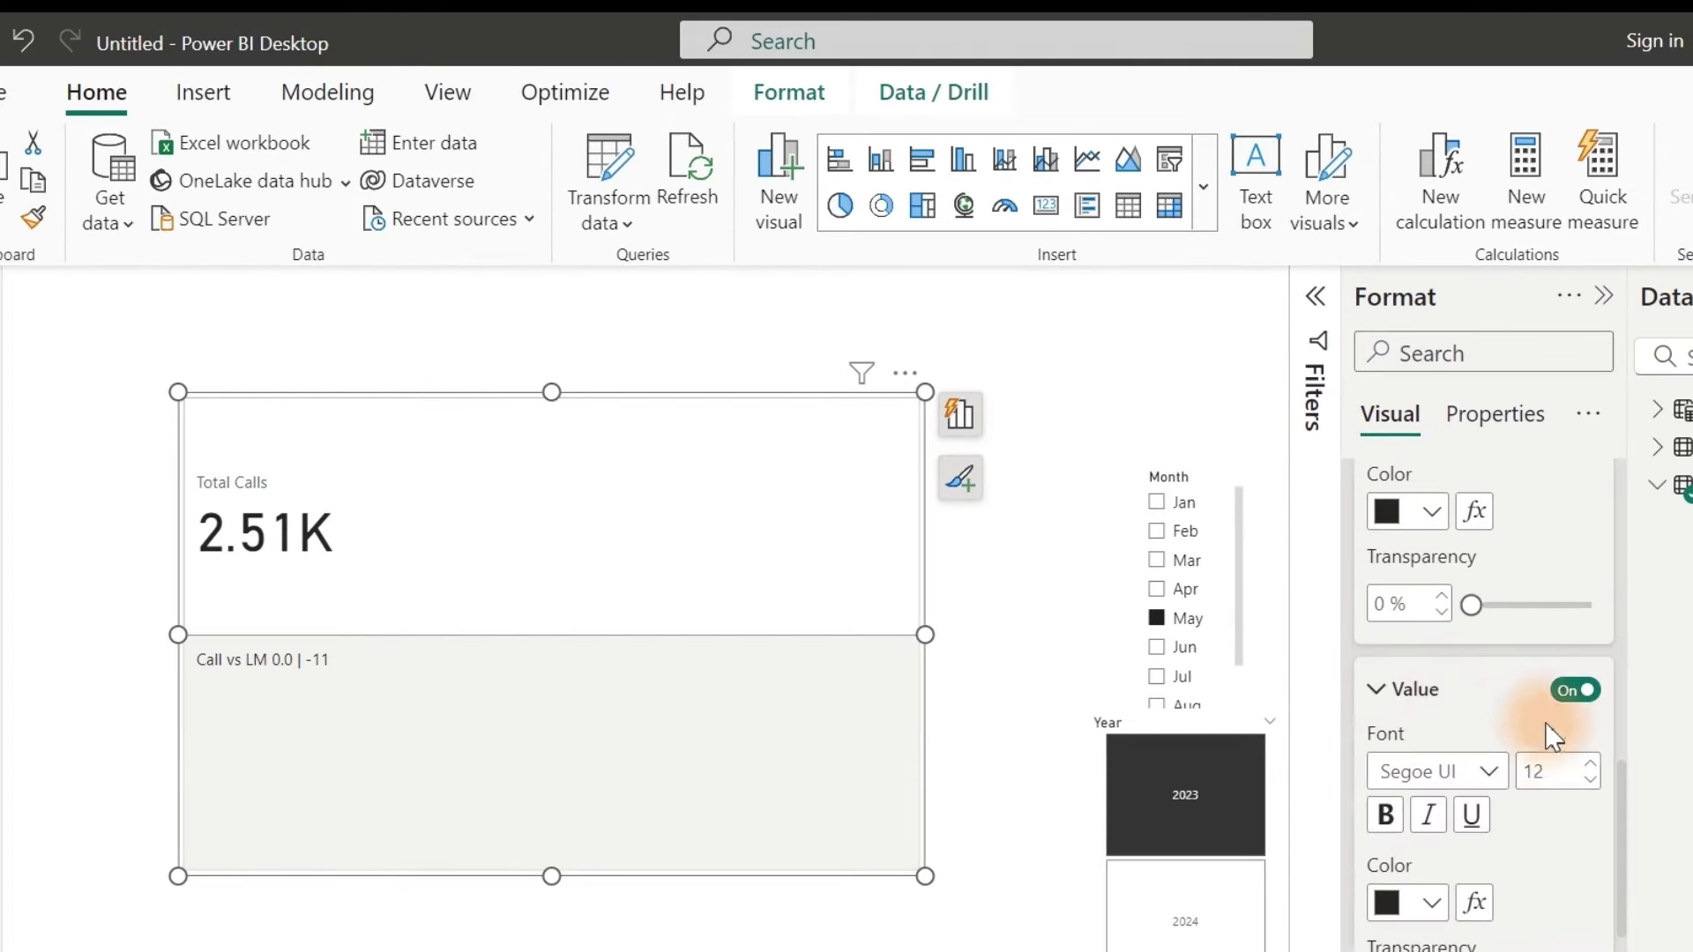
click(1591, 764)
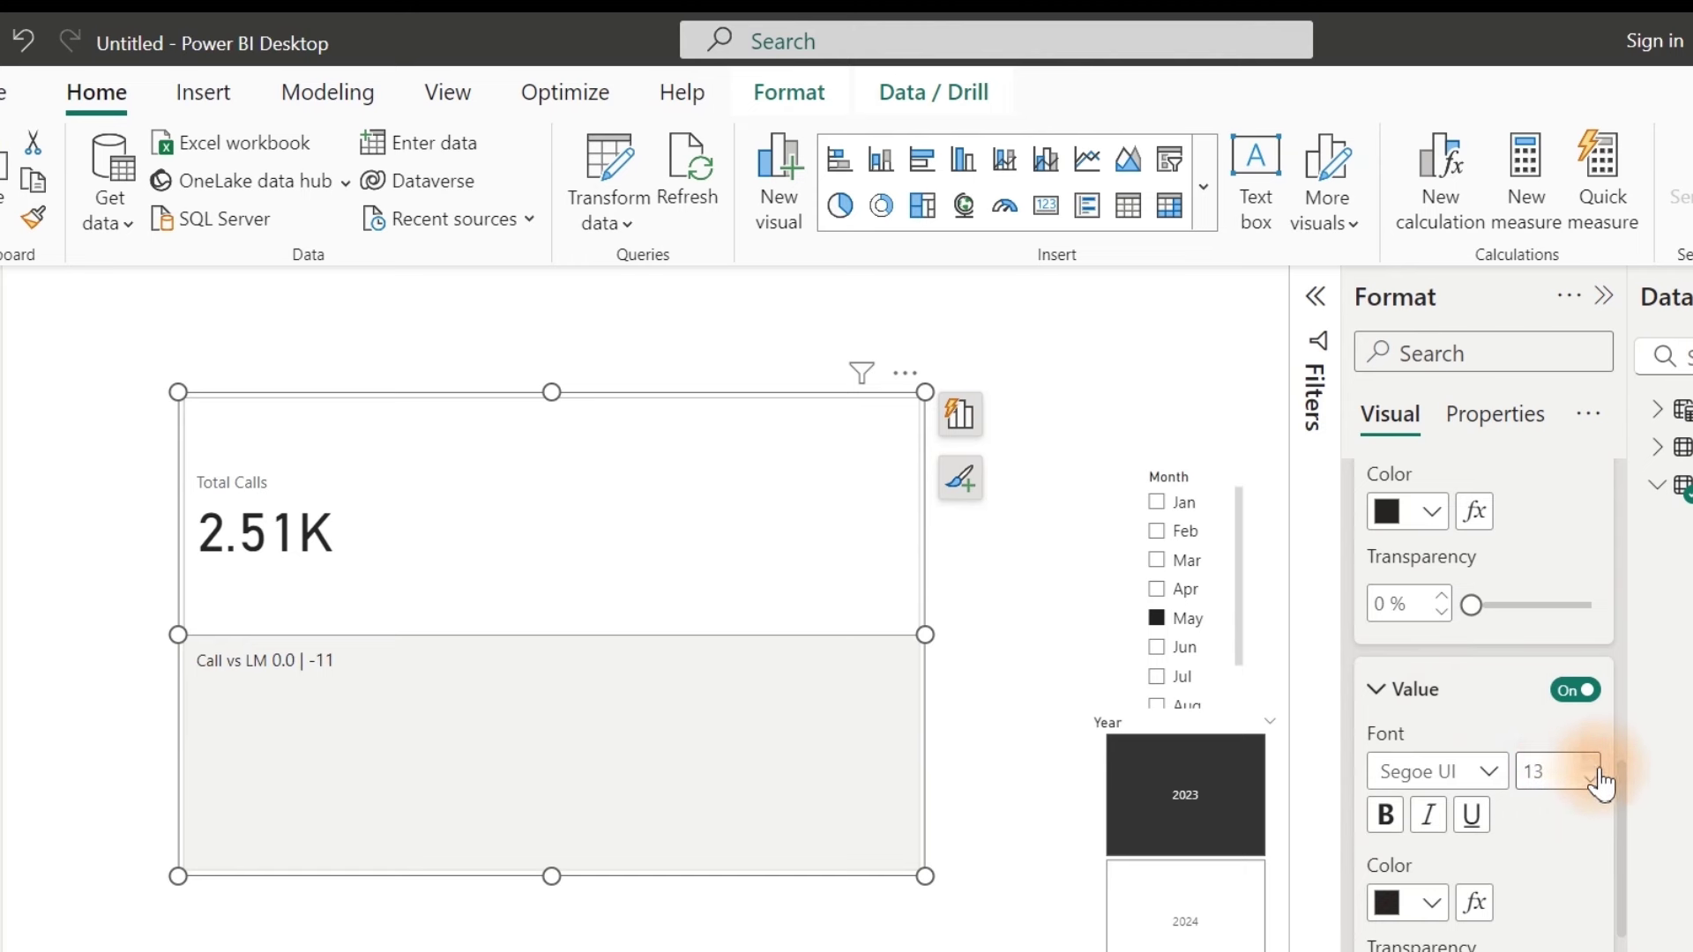
Step: Select Call vs LM as the reference label to format and change its title text to VS LM
drag(1623, 805, 1622, 616)
click(1571, 877)
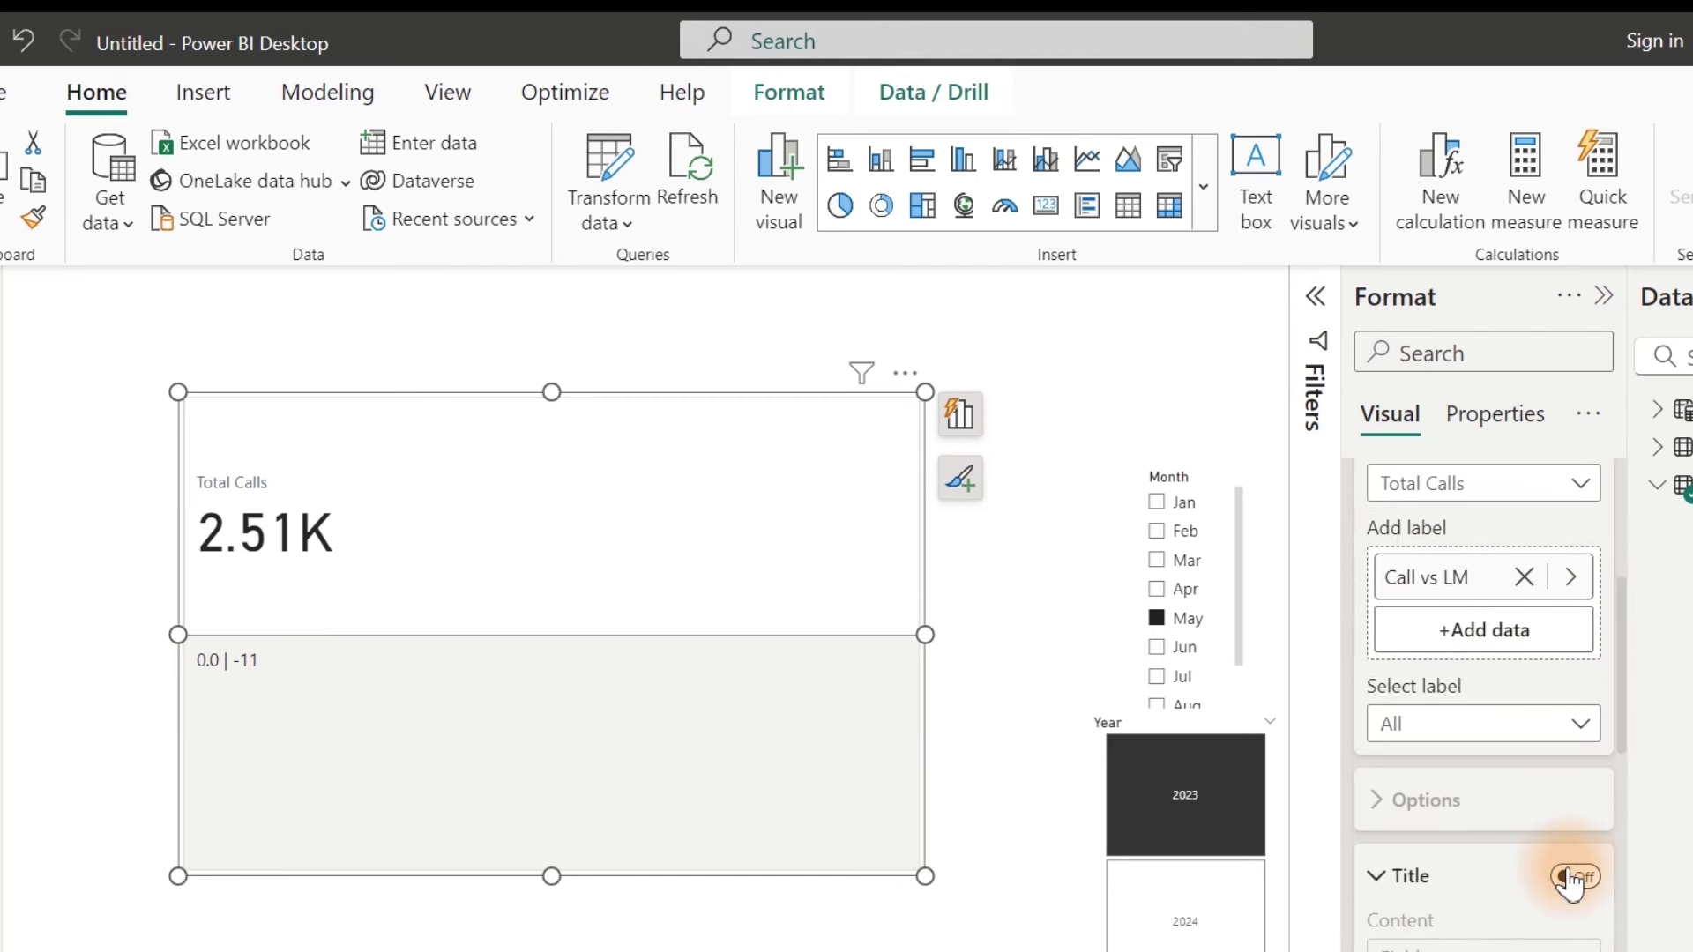
click(1571, 878)
click(1550, 745)
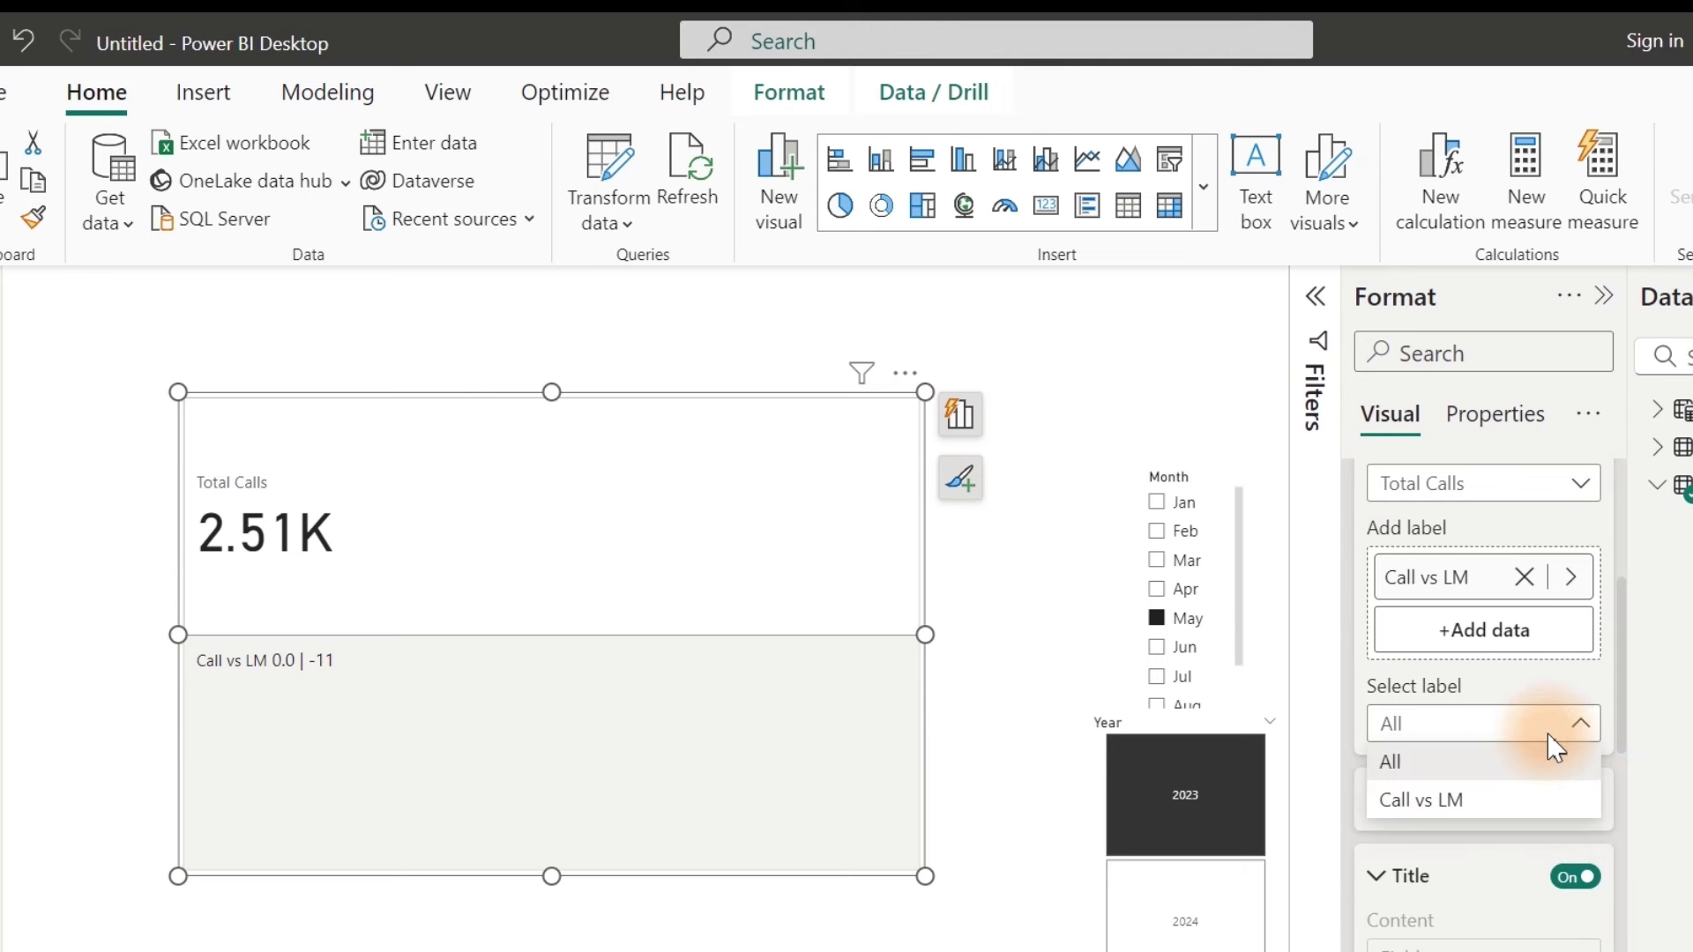
click(1464, 802)
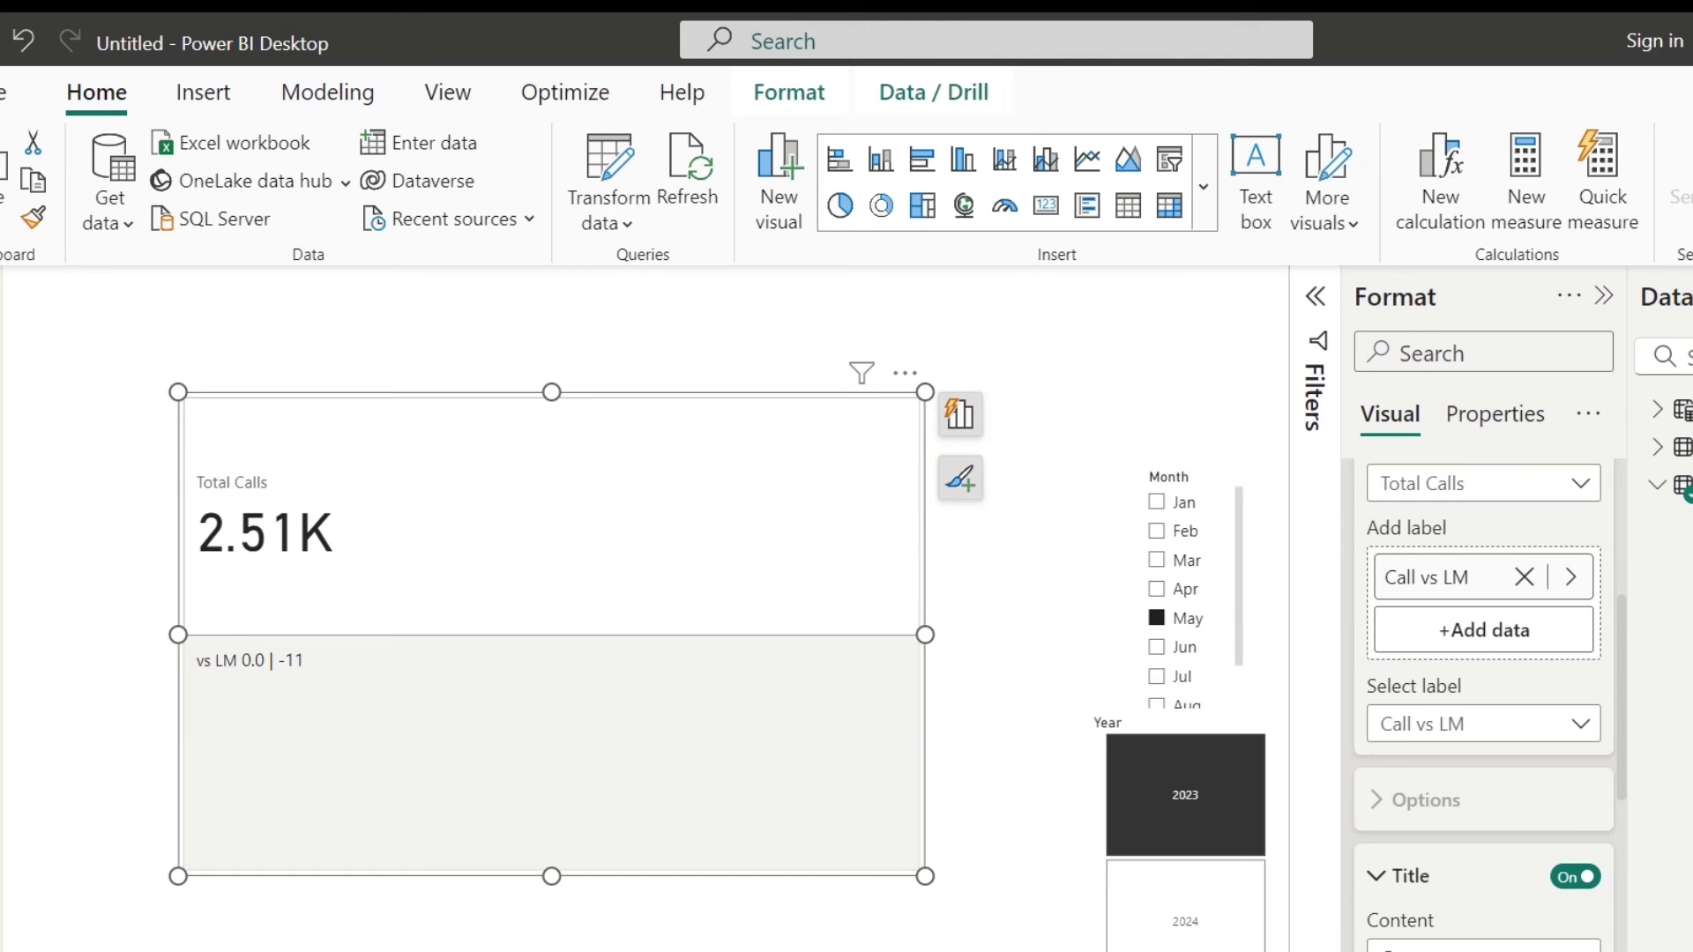
text(VS LM)
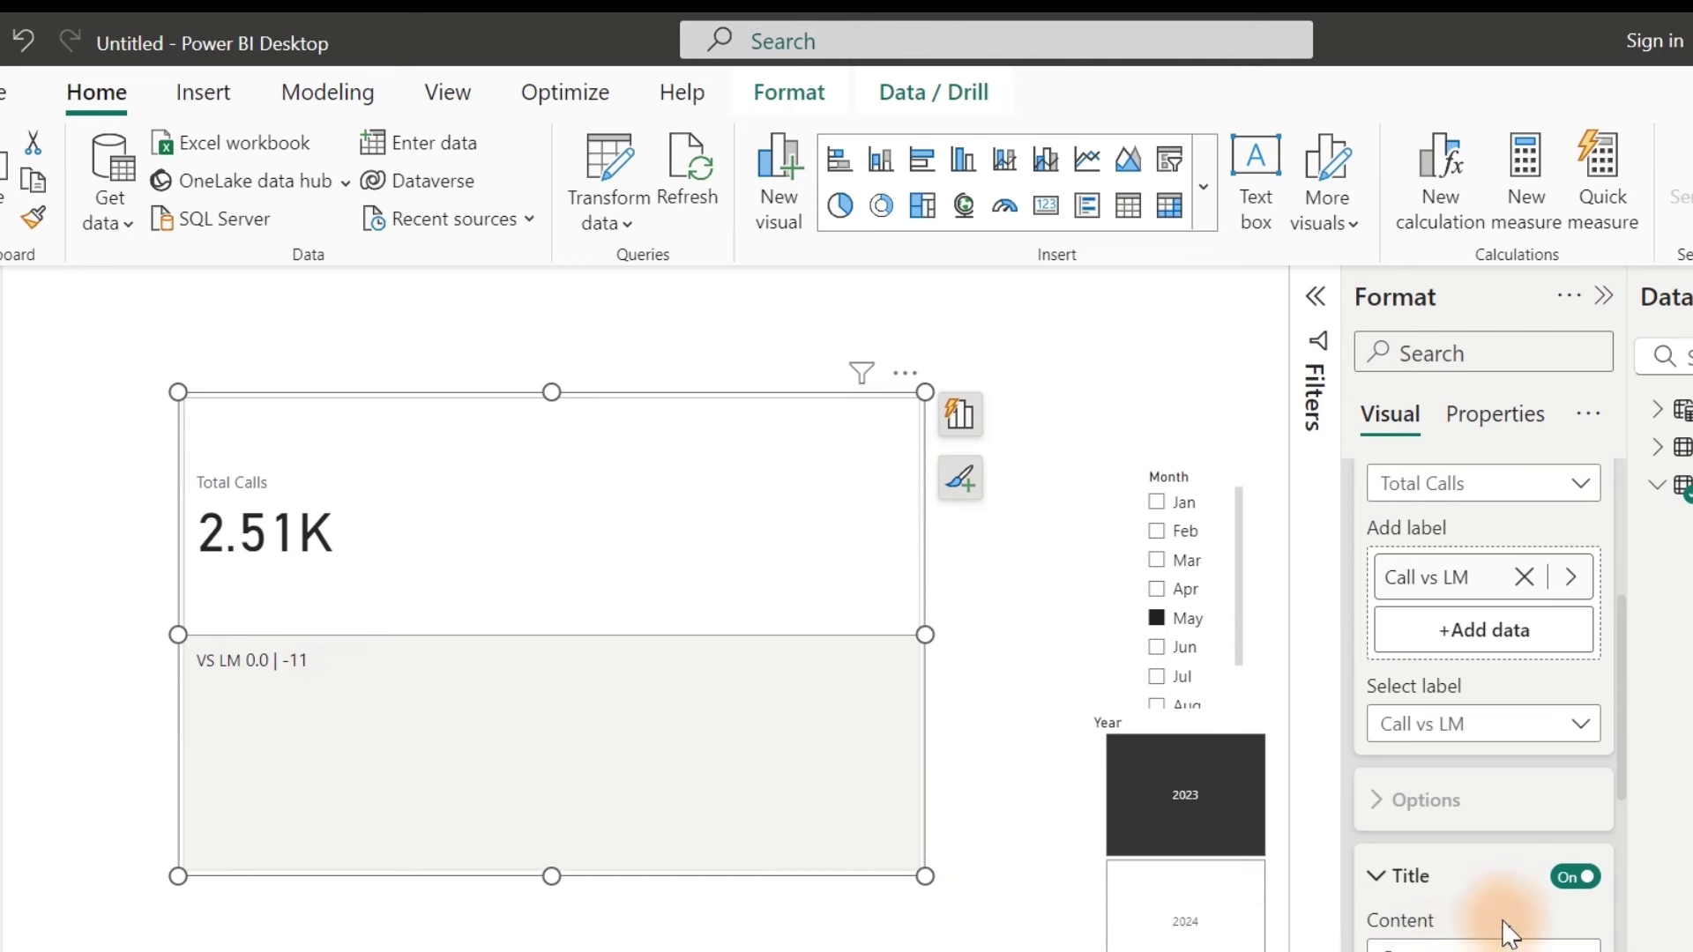
click(1413, 877)
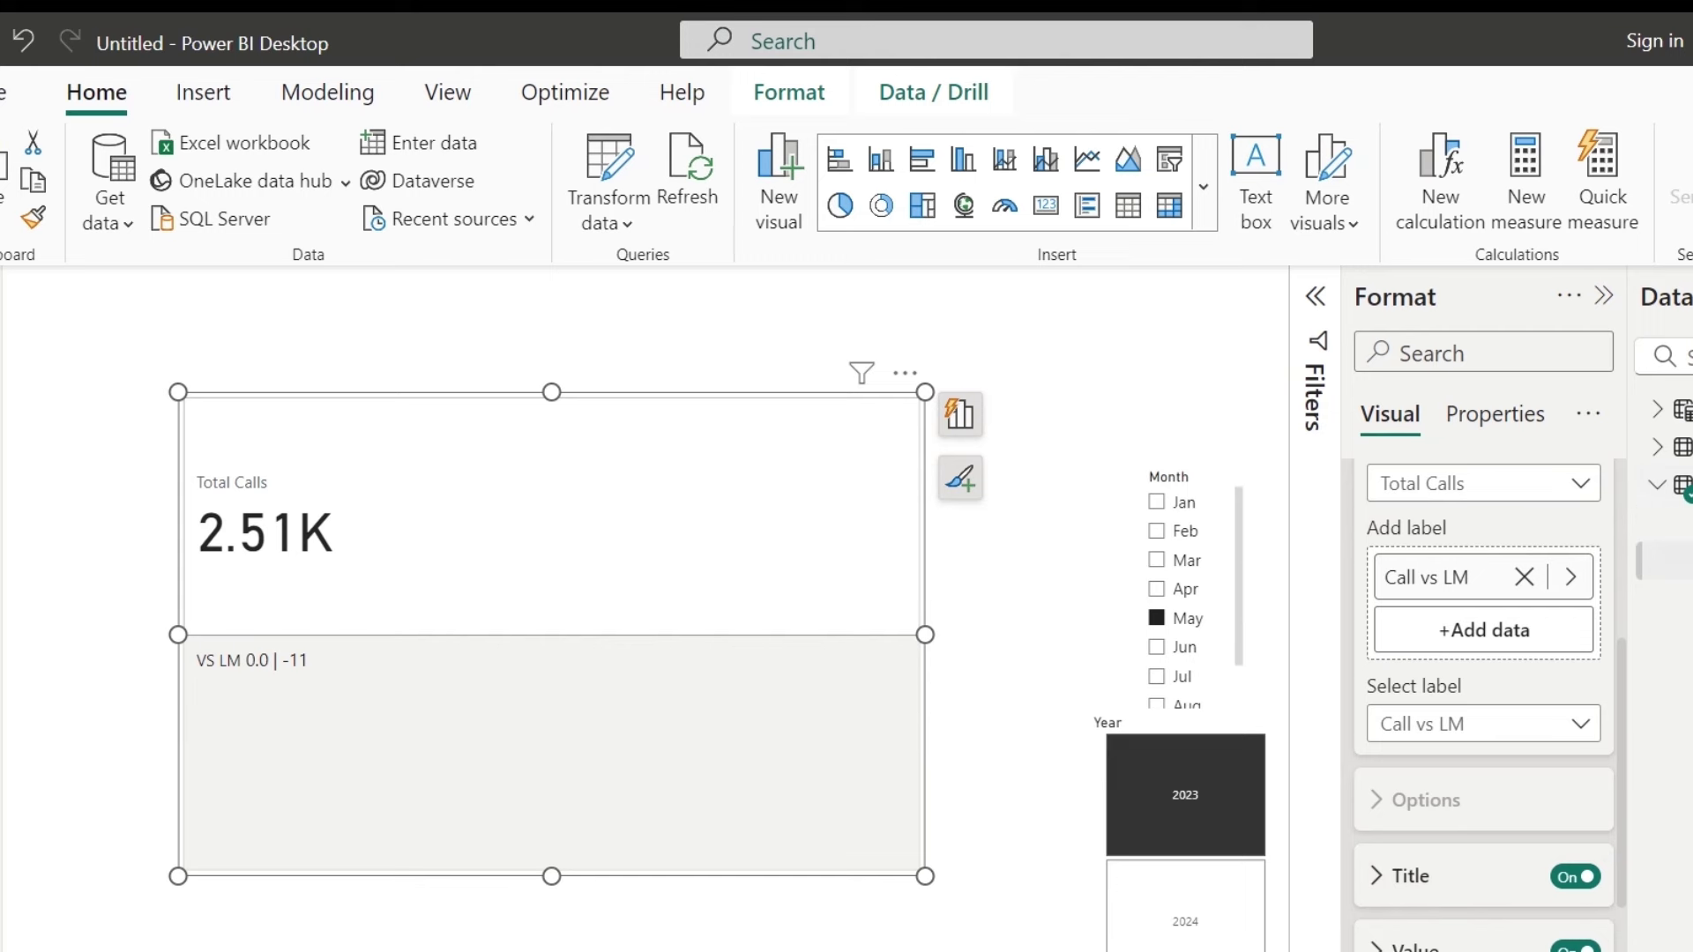
click(1671, 561)
right_click(1671, 561)
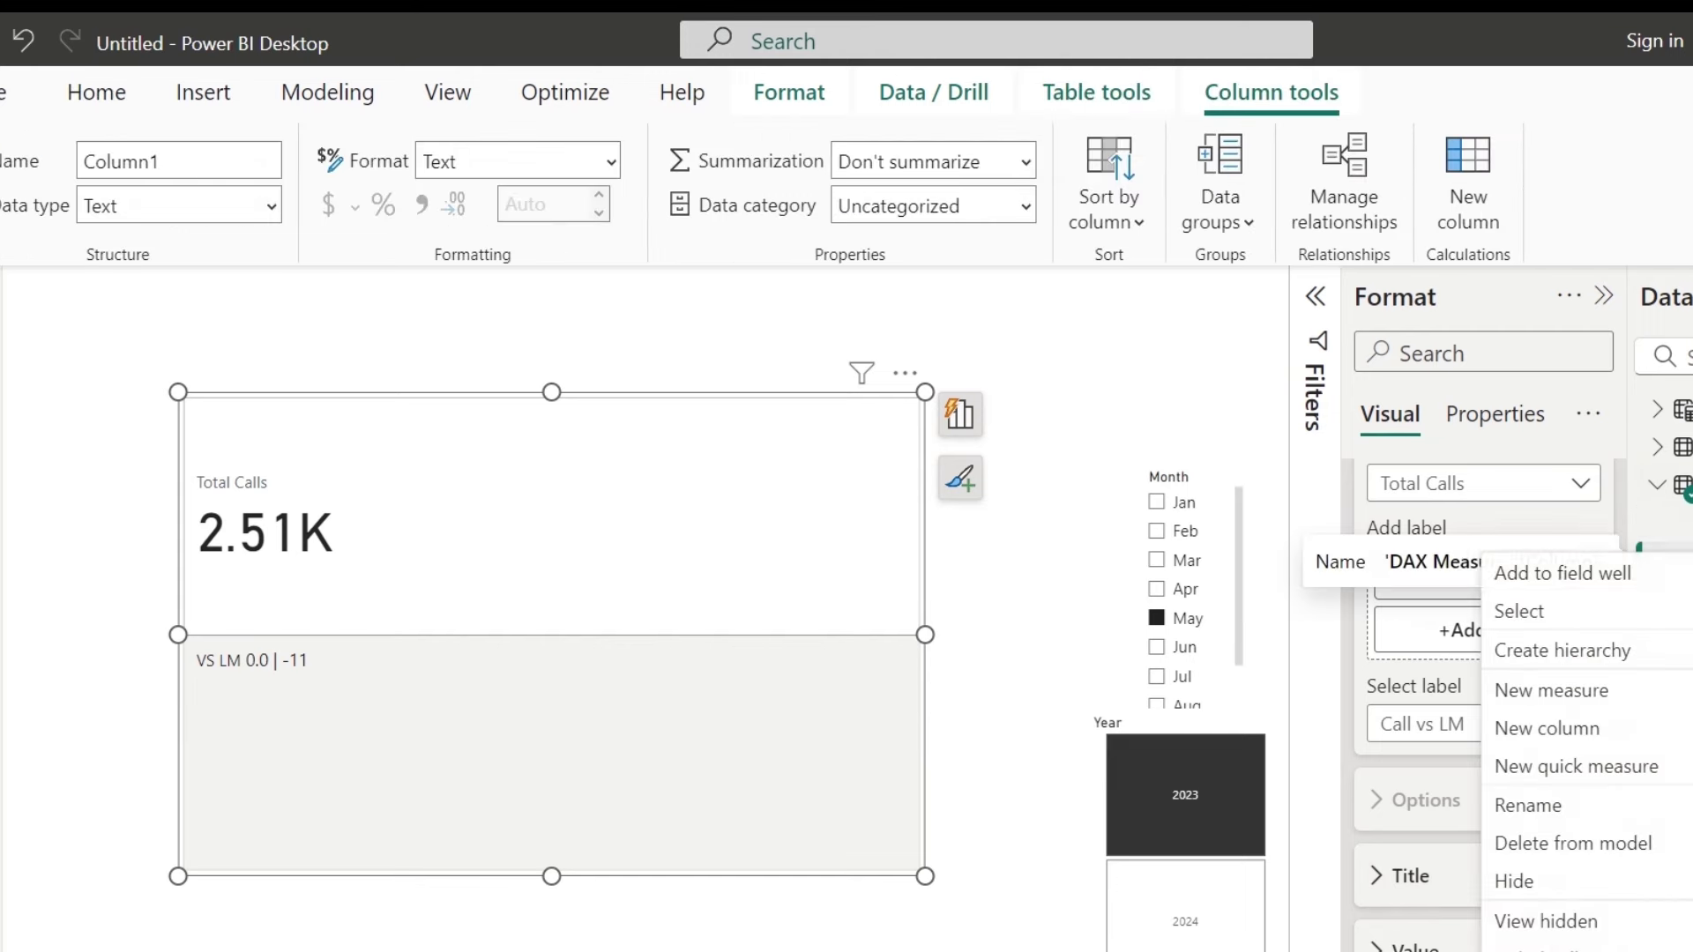
click(1568, 691)
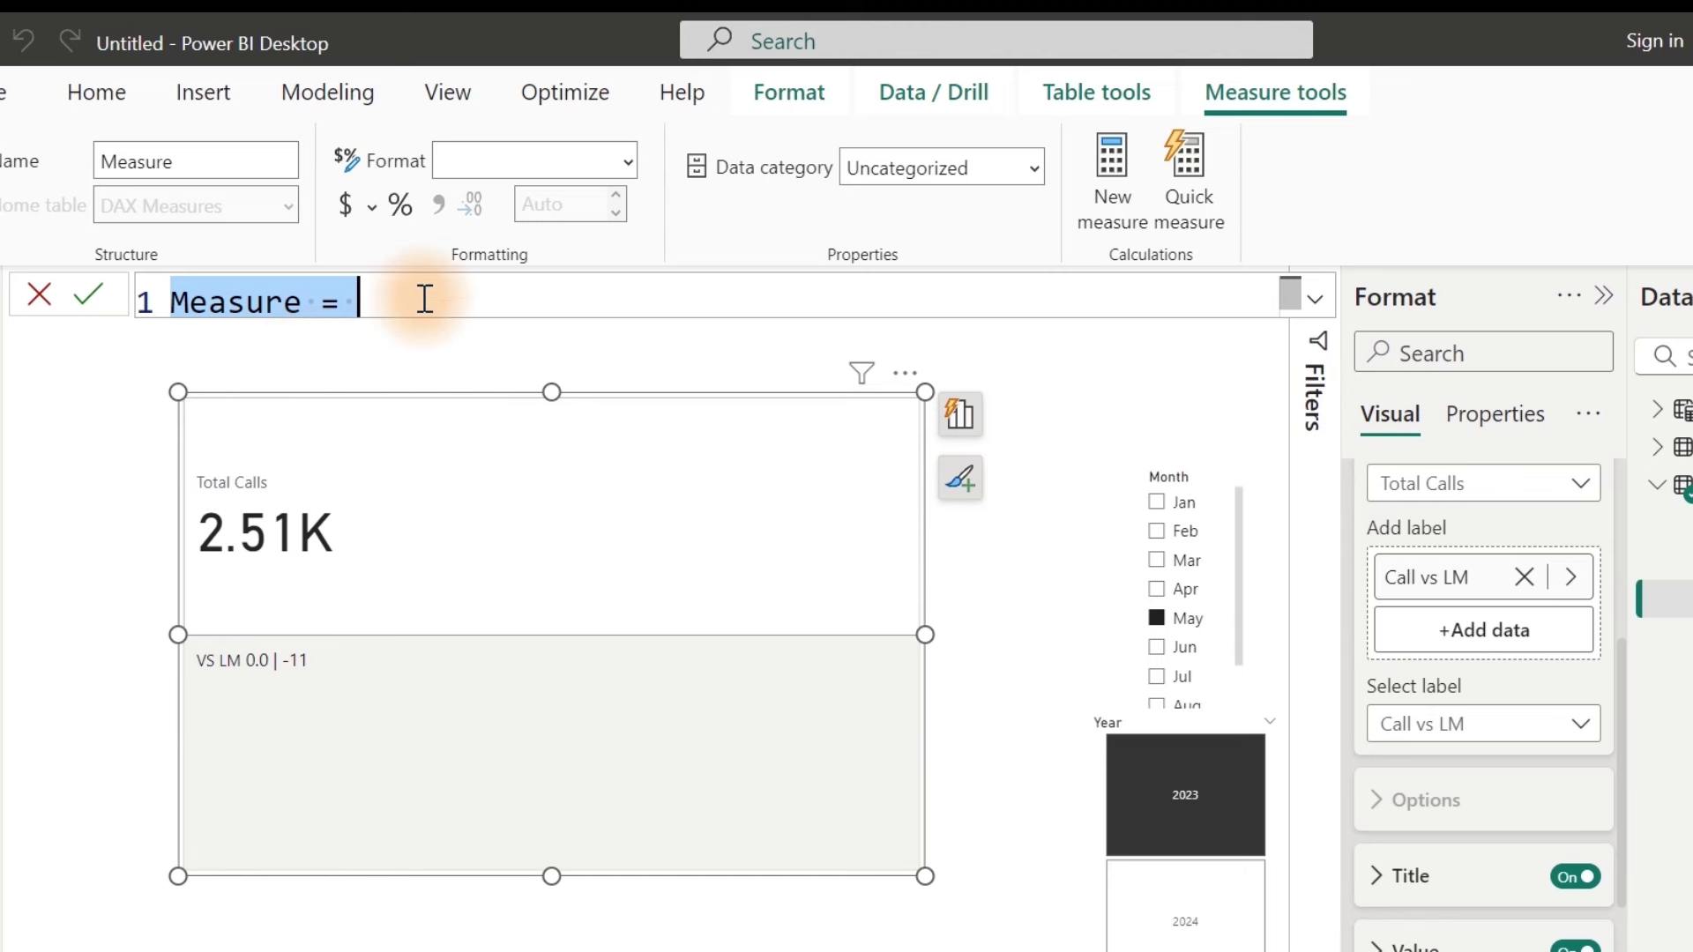
click(35, 300)
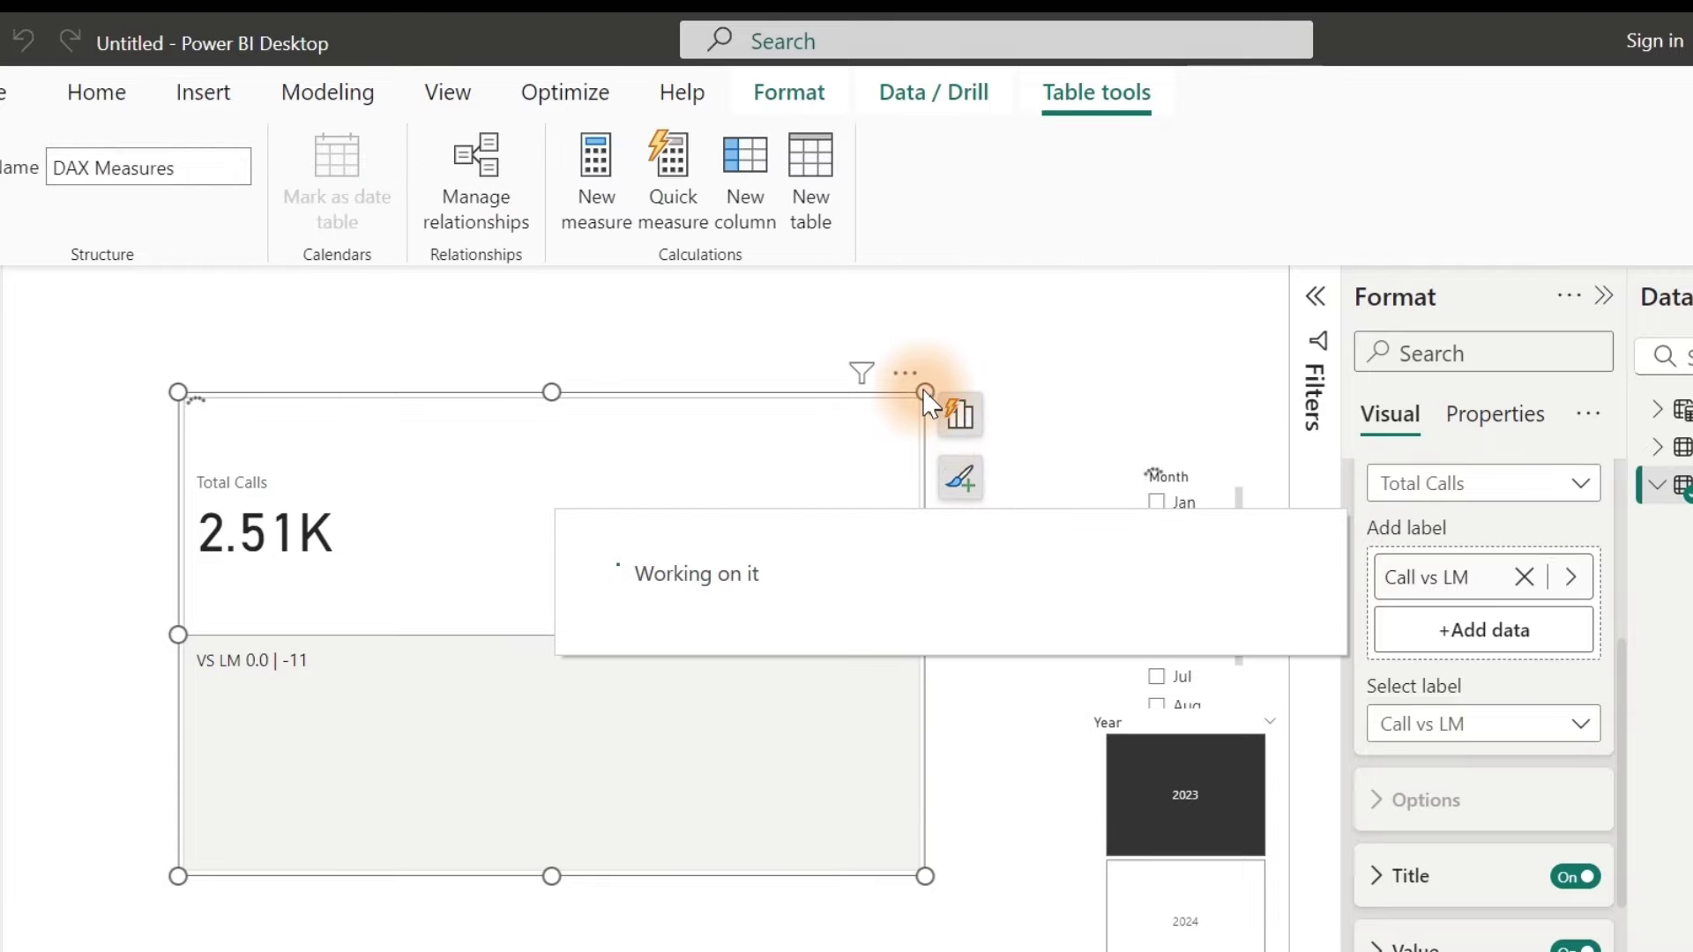
Step: Shrink the Total Calls card from its upper corner nearest the slicers
drag(925, 391, 835, 452)
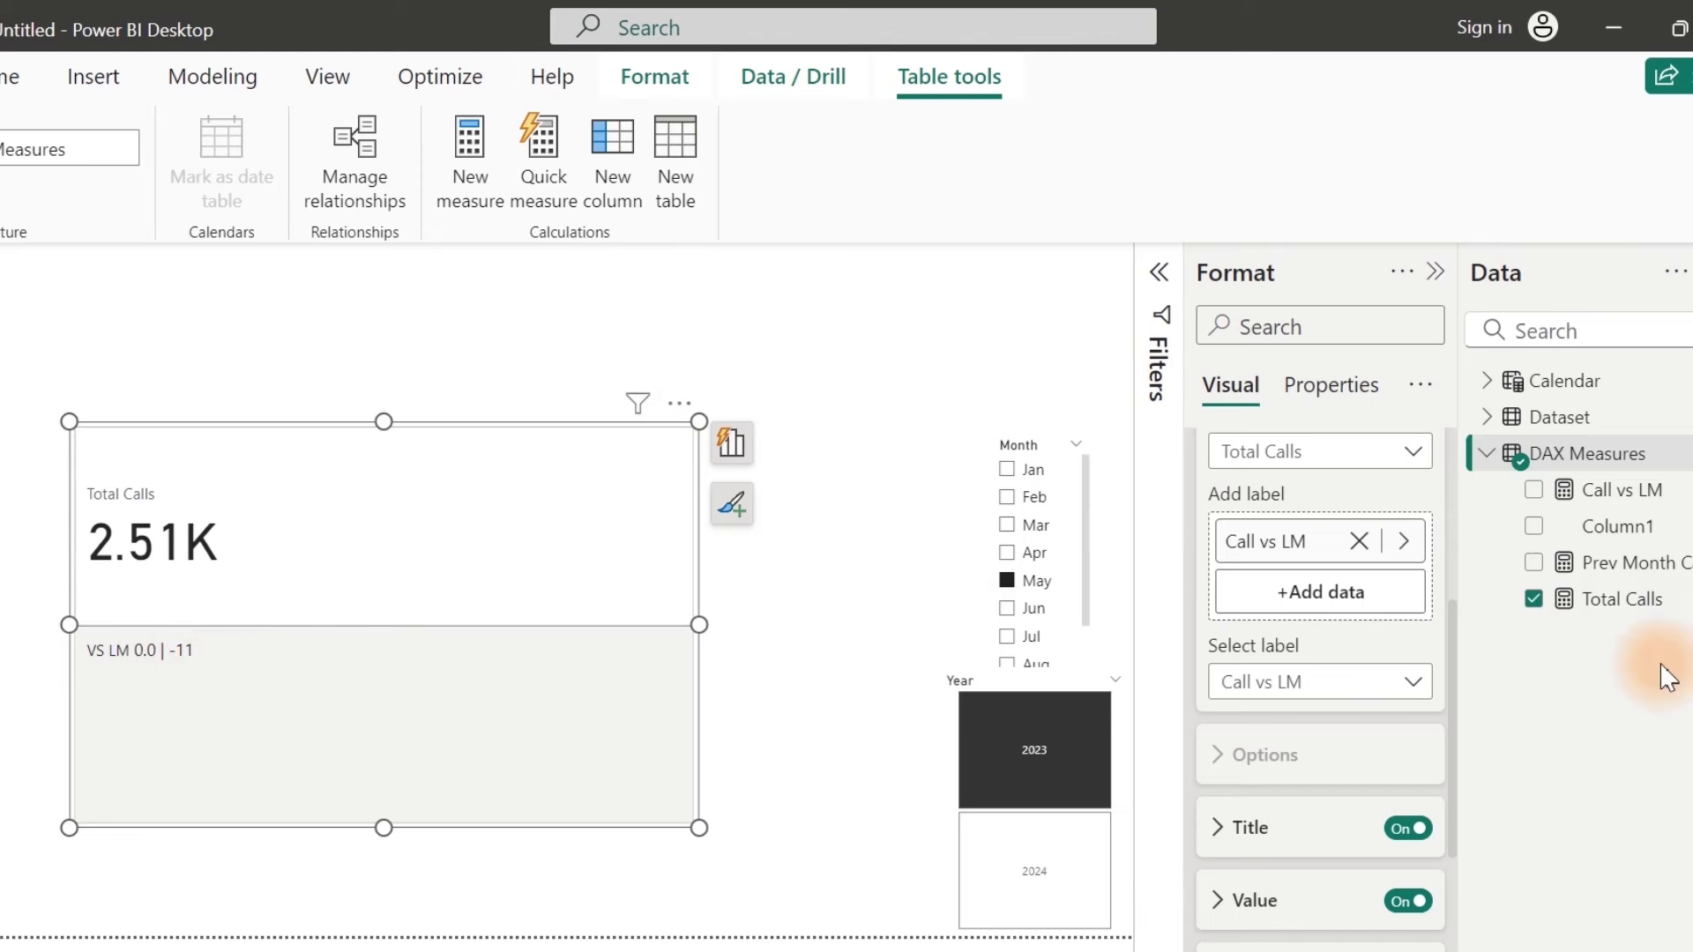
Step: Copy the full Prev Month Calls formula and paste it into a new measure in the DAX Measures table
click(1627, 573)
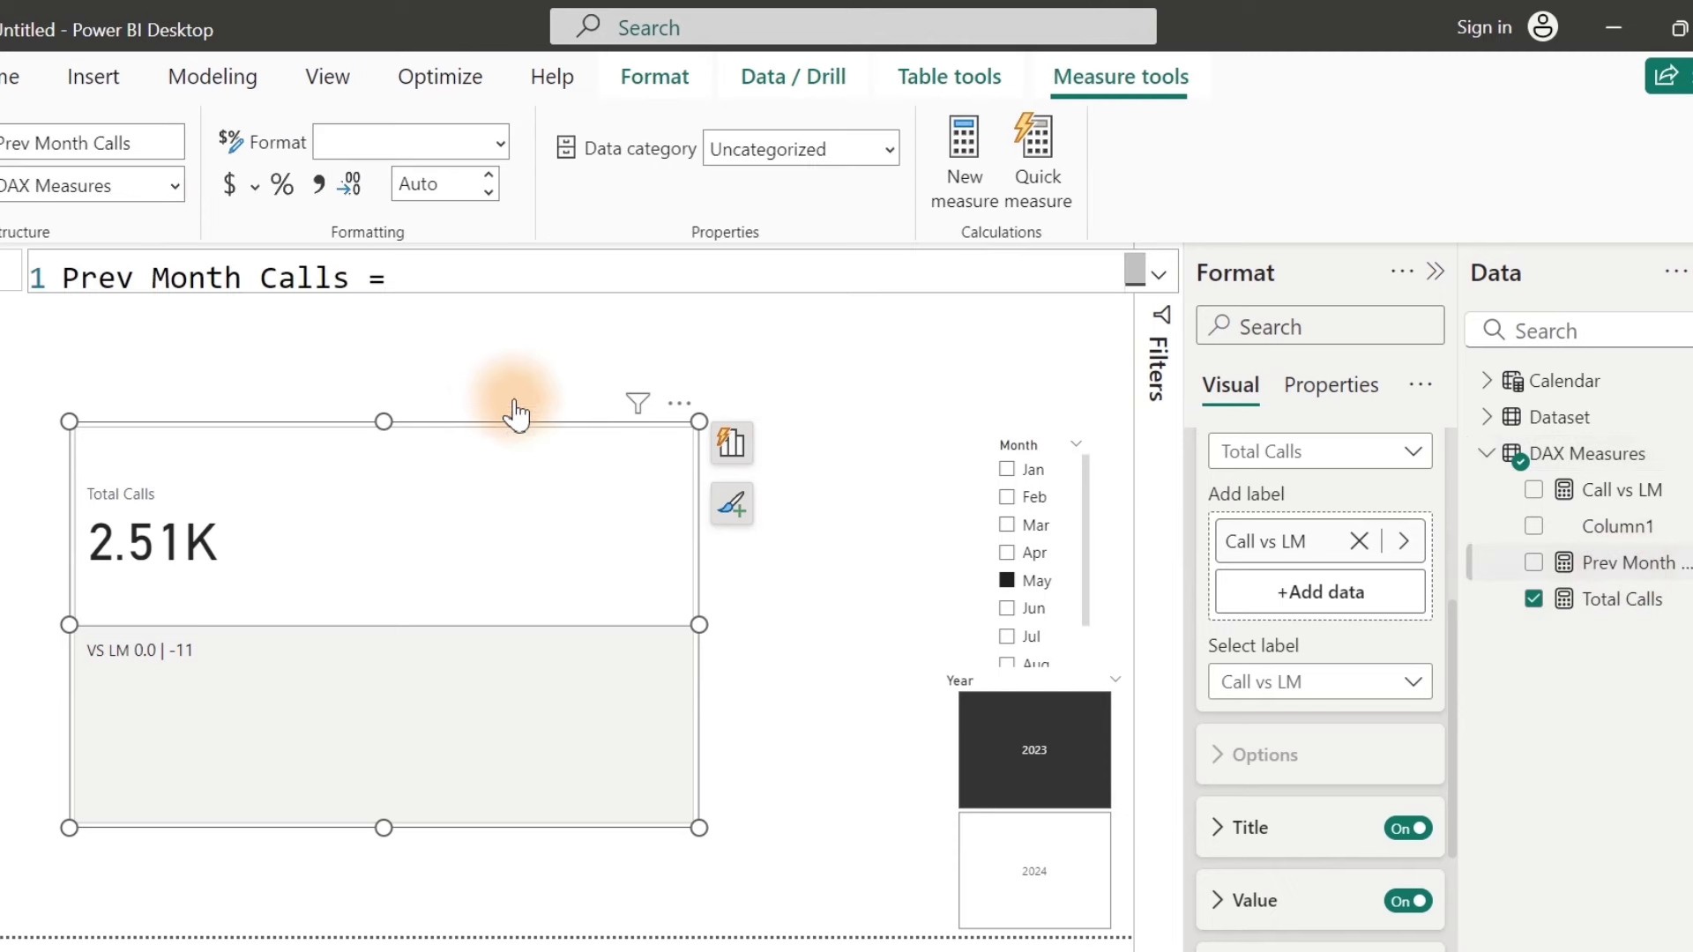
click(1158, 280)
click(796, 320)
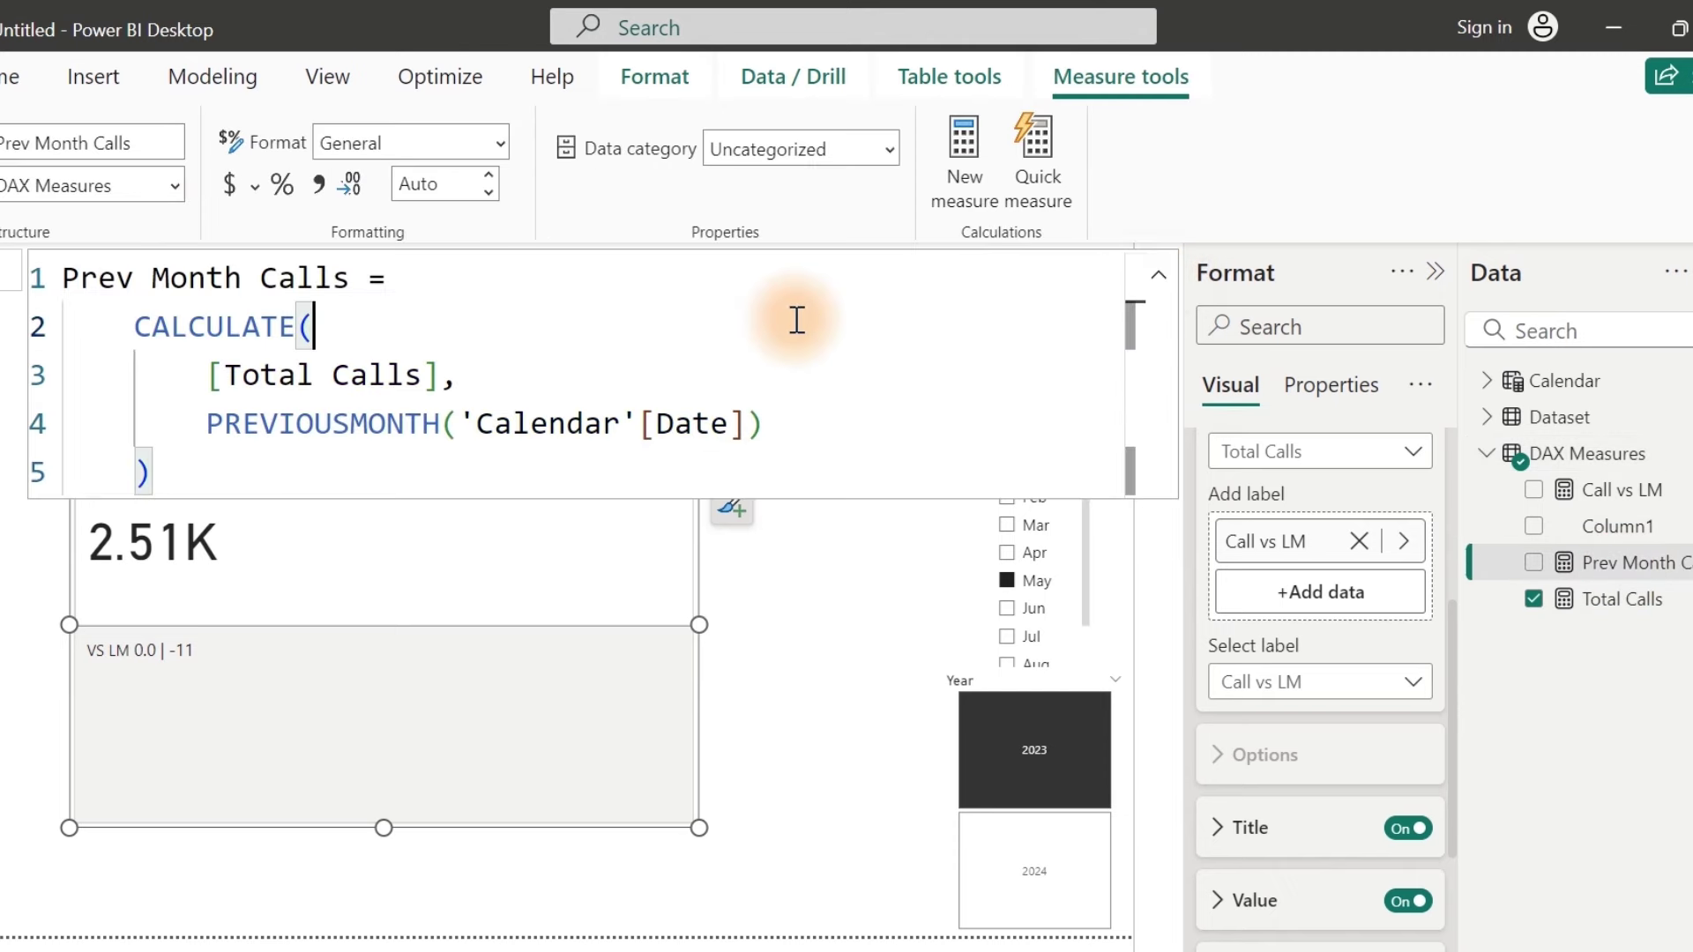
key(ctrl+a)
key(ctrl+c)
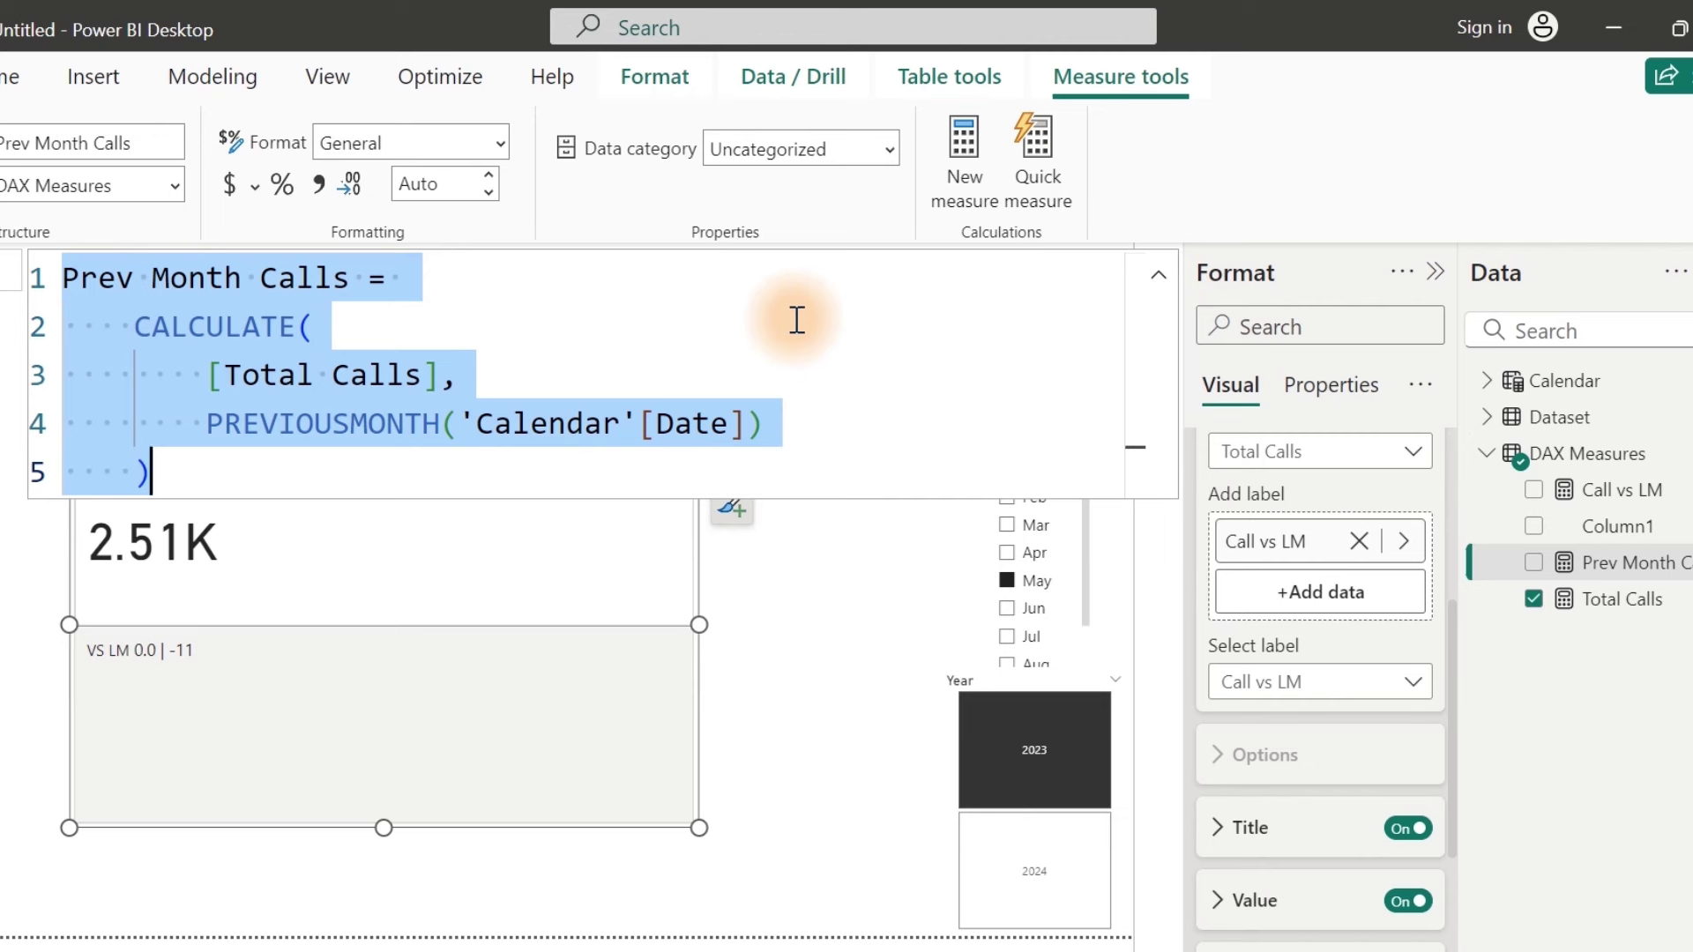
click(954, 147)
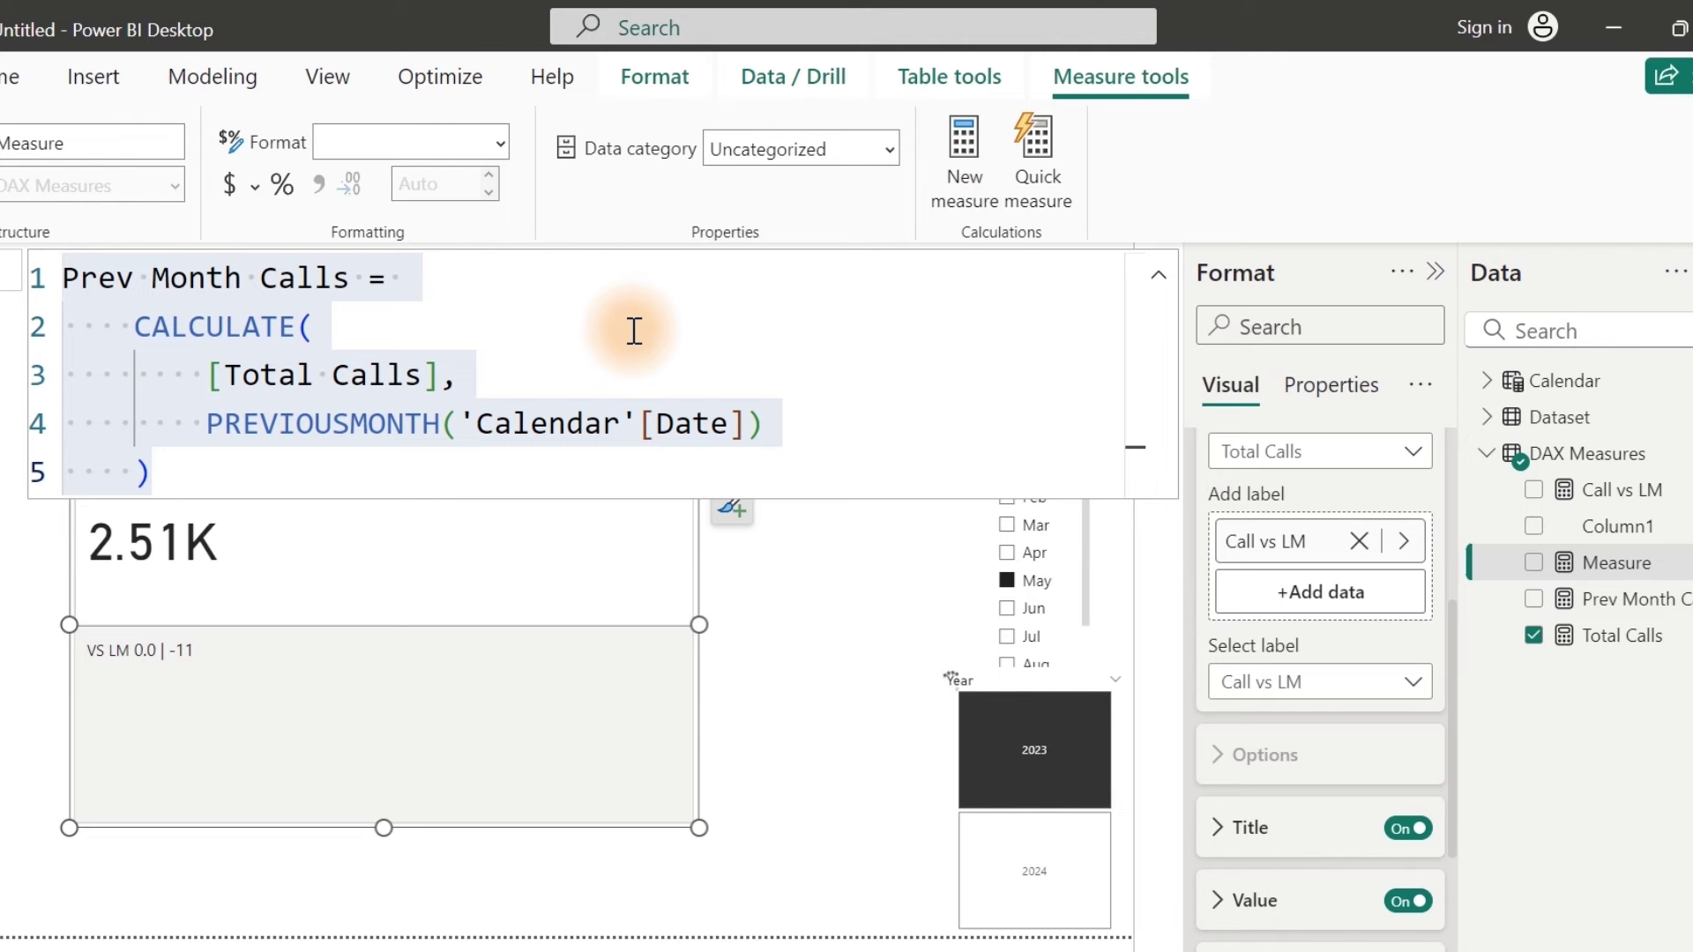
key(ctrl+v)
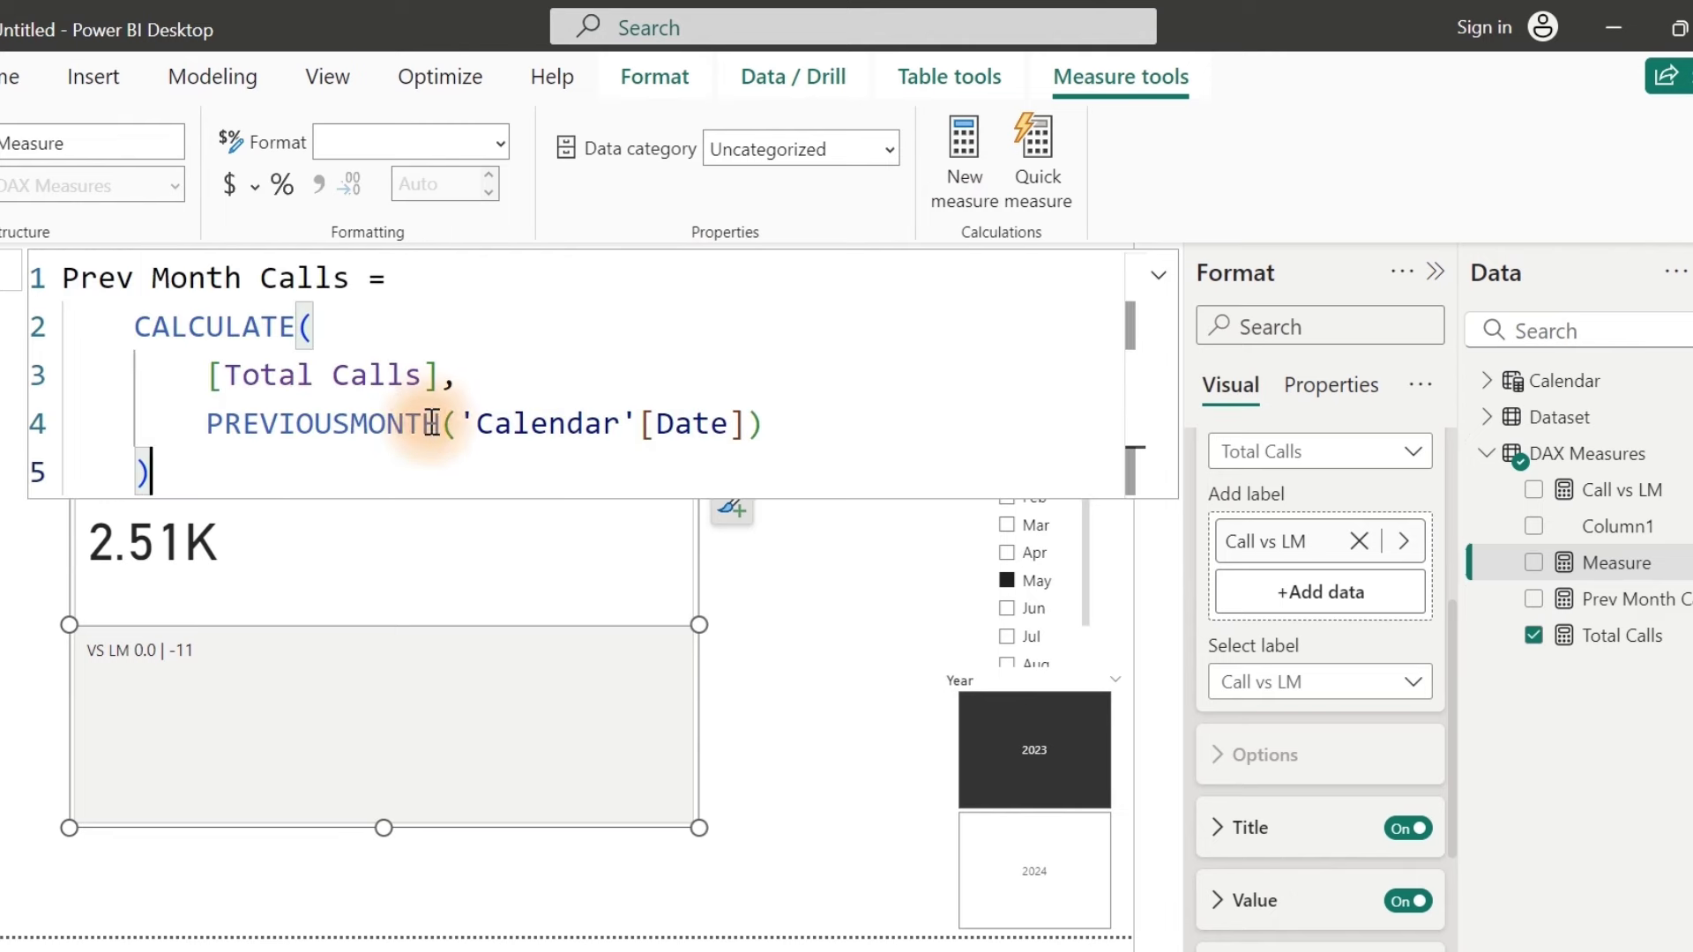
Step: Replace PREVIOUSMONTH with PREVIOUSYEAR in the pasted copy of the Prev Month Calls formula
drag(439, 423, 333, 423)
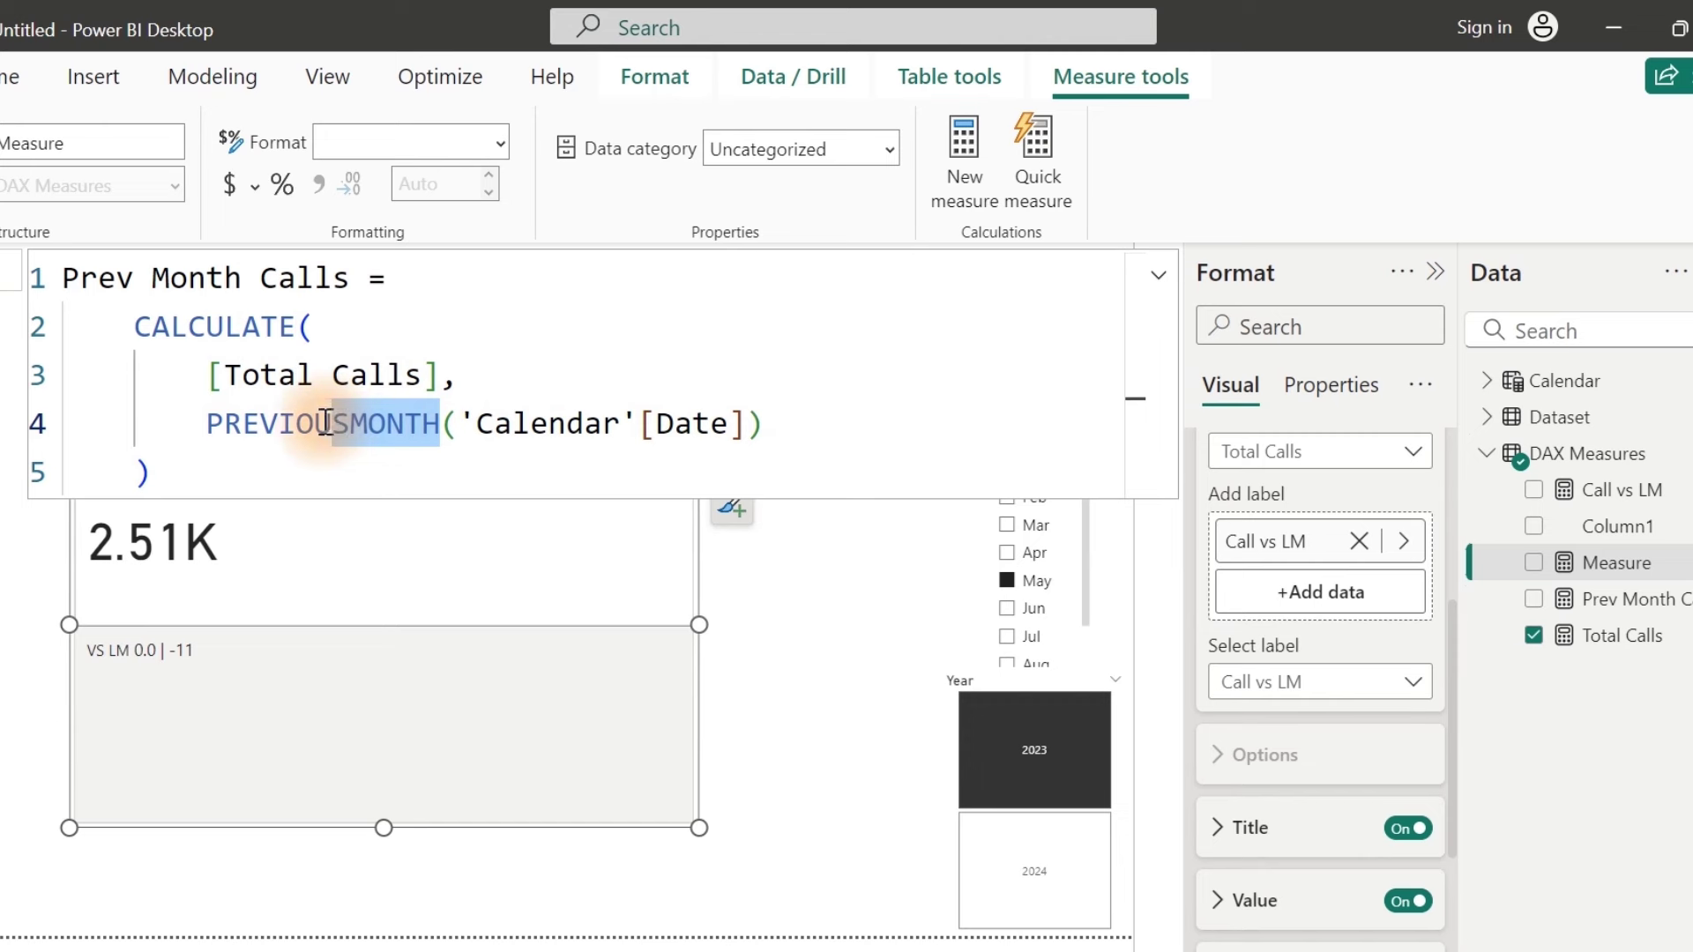
key(BackSpace)
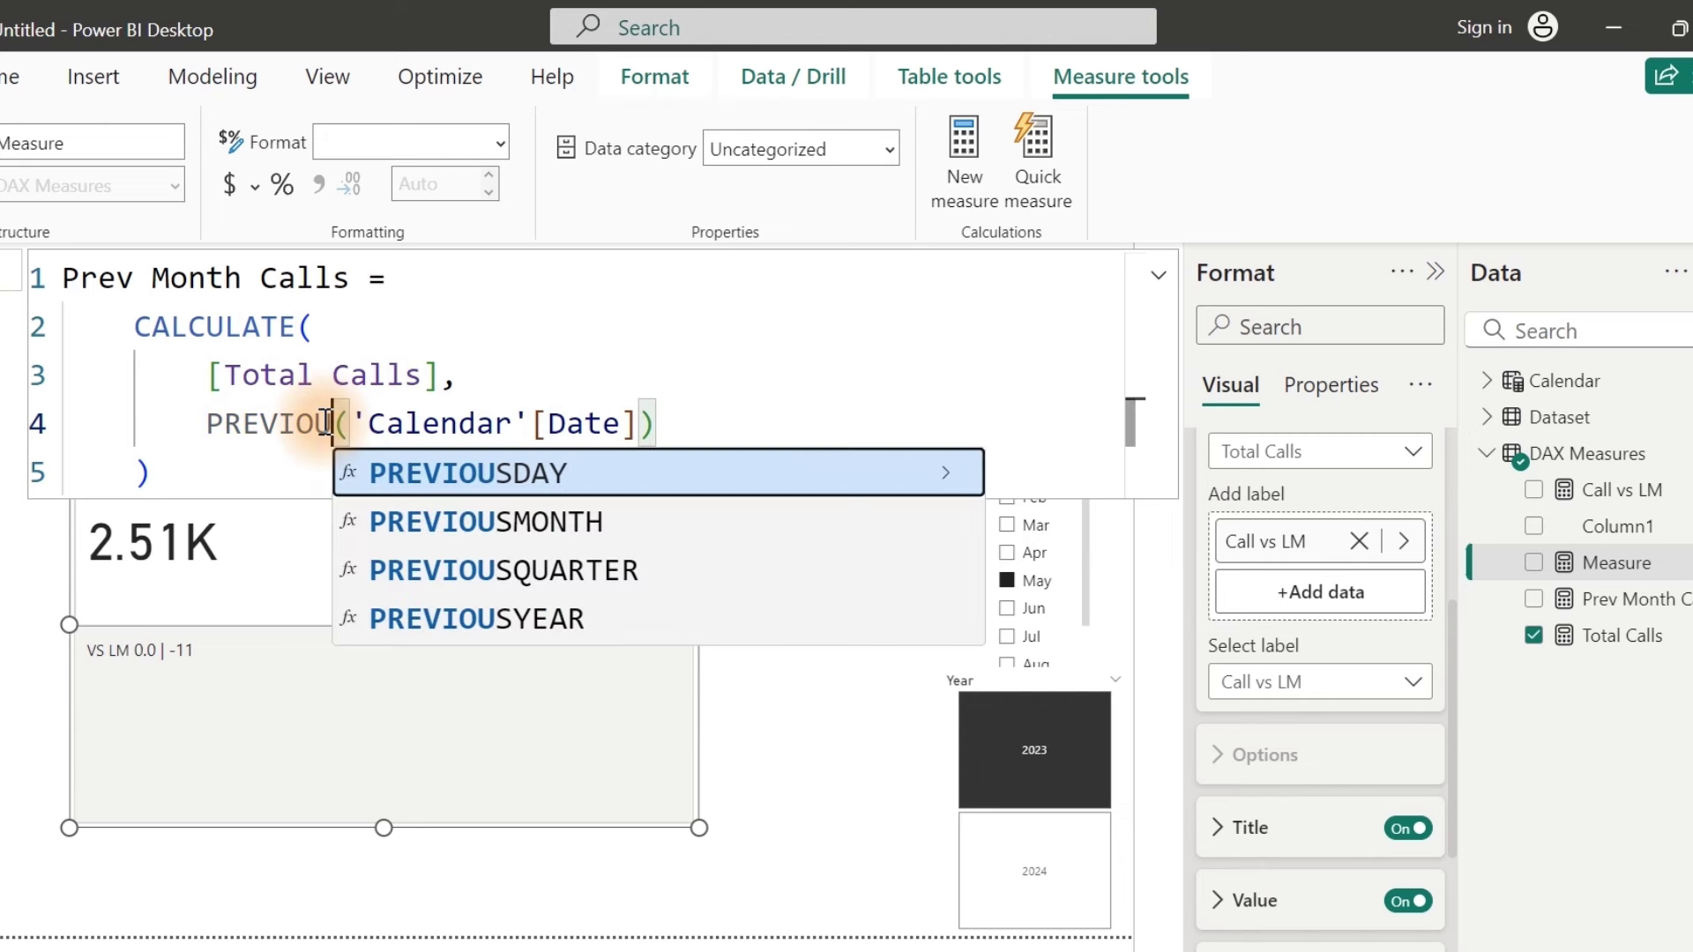
key(Down)
key(Down)
key(Down)
key(Tab)
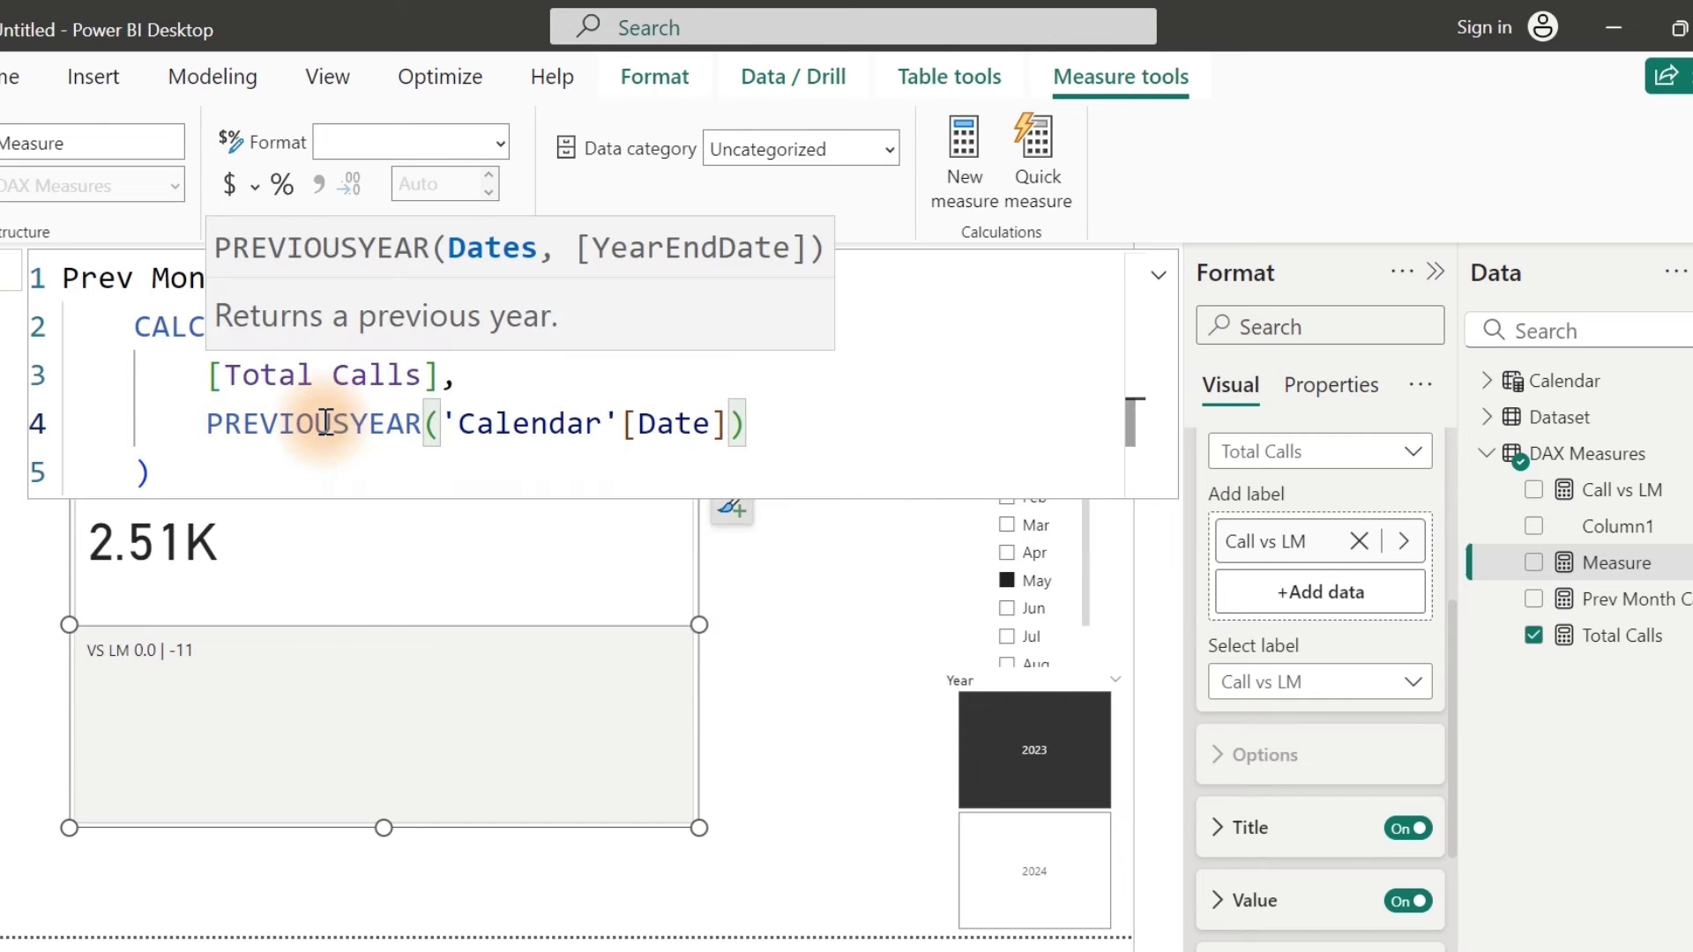
Step: Name the PREVIOUSYEAR measure Prev Year Calls and commit its formula
double_click(201, 277)
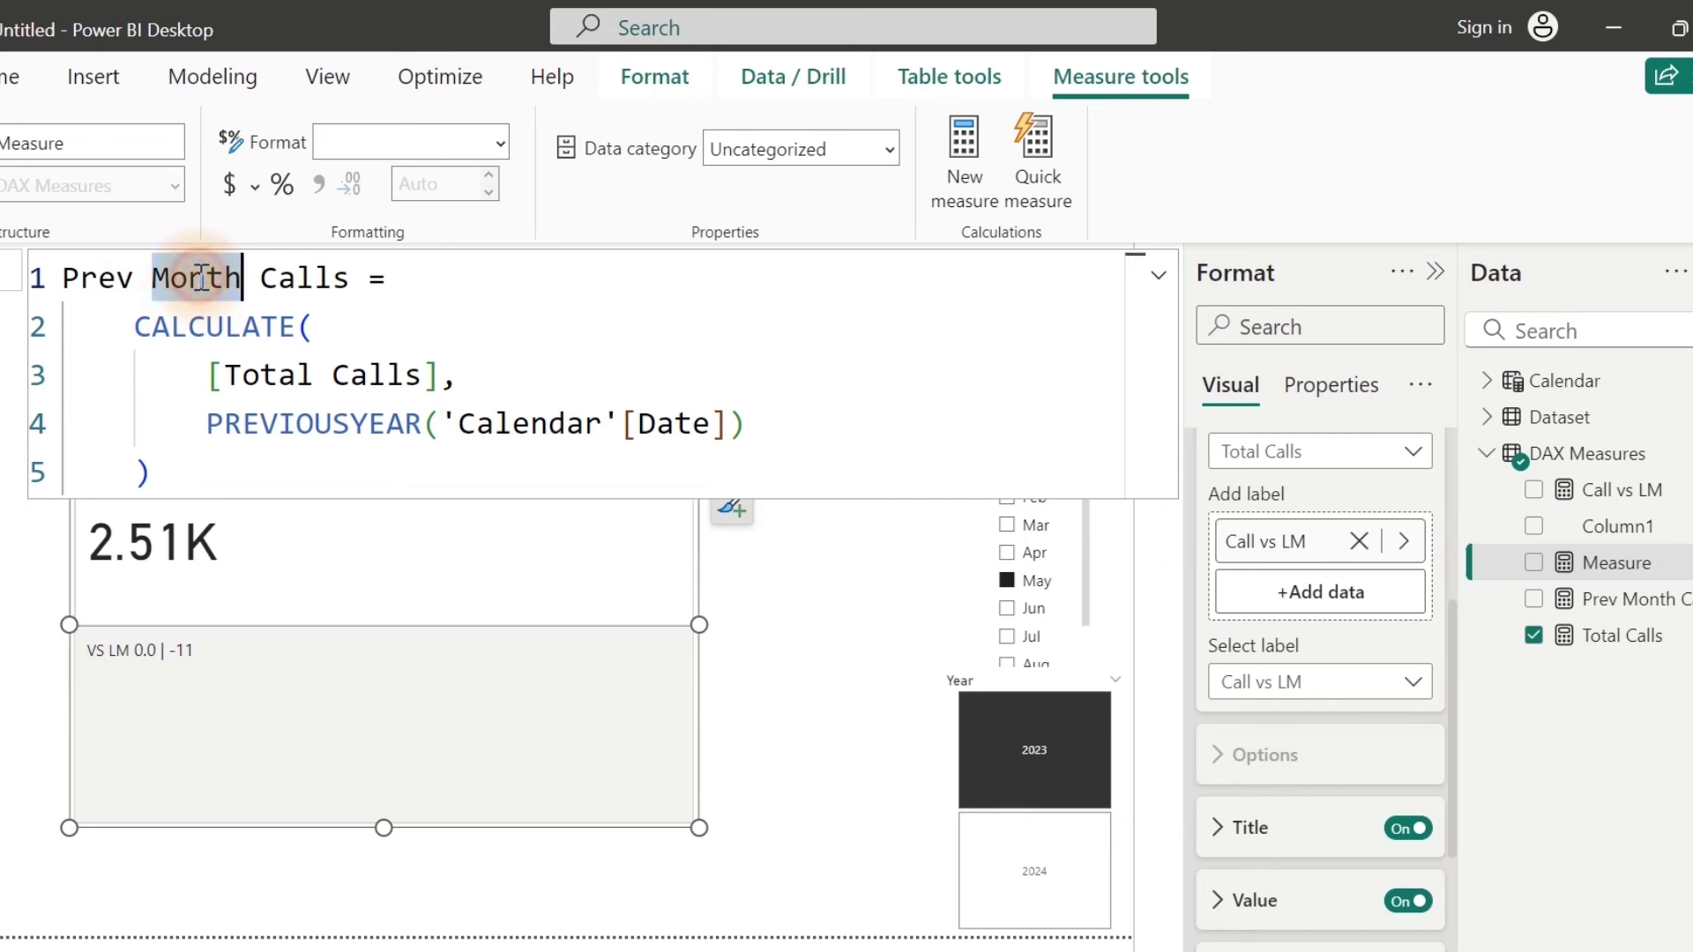
text(Year)
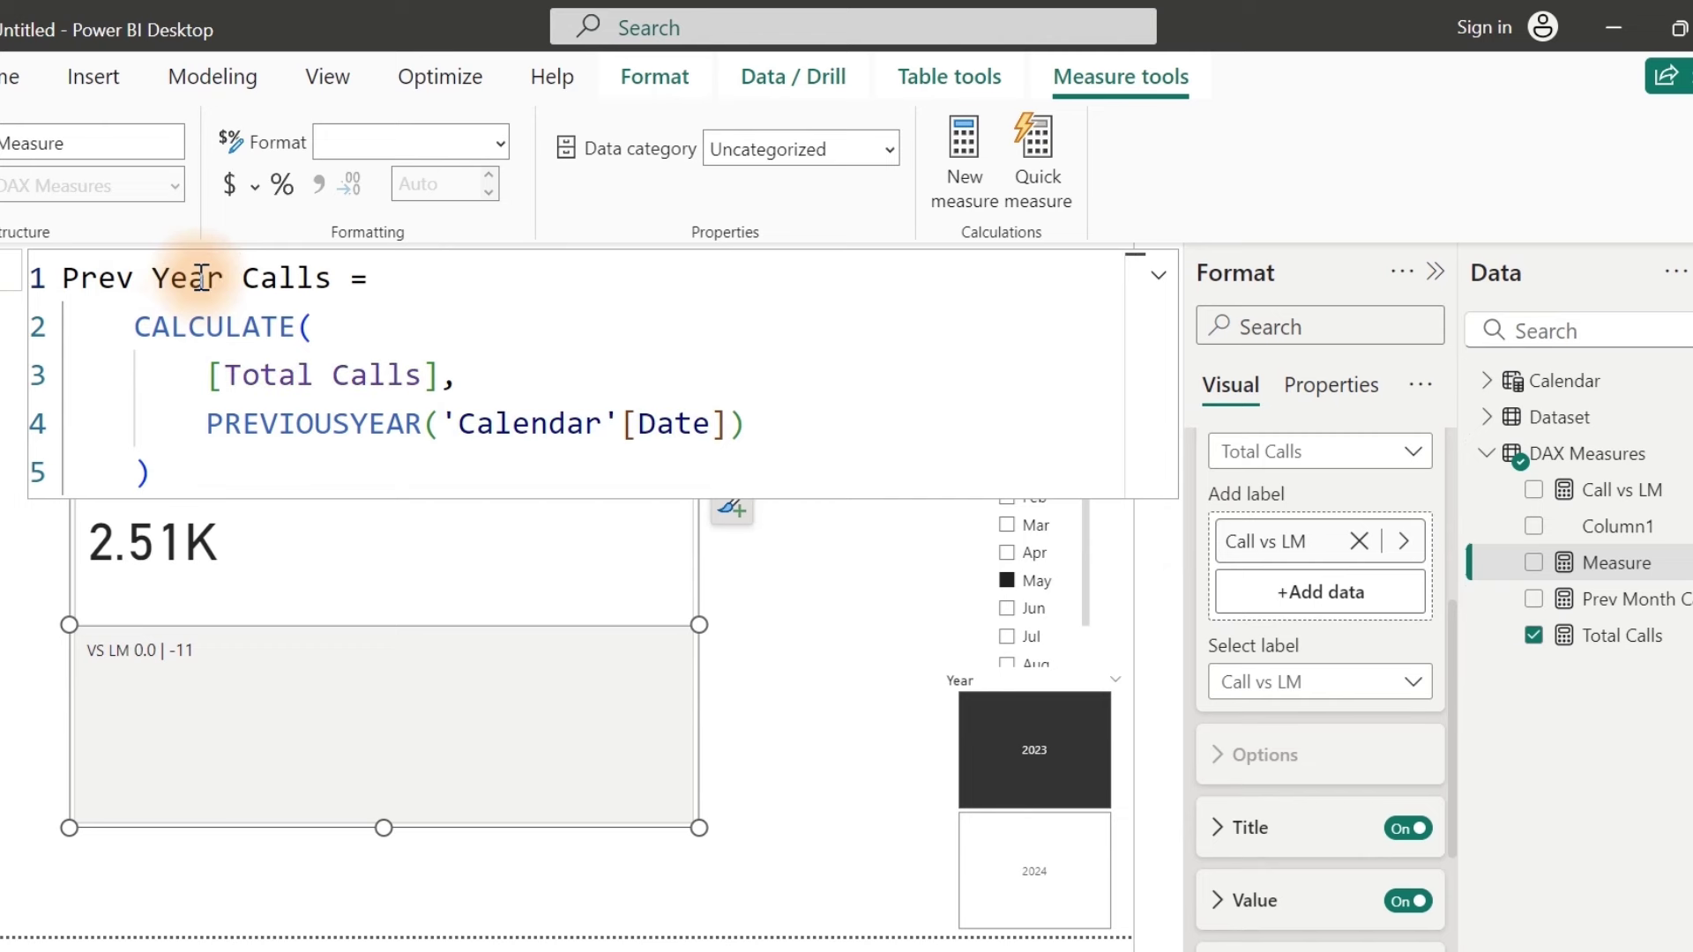
key(Return)
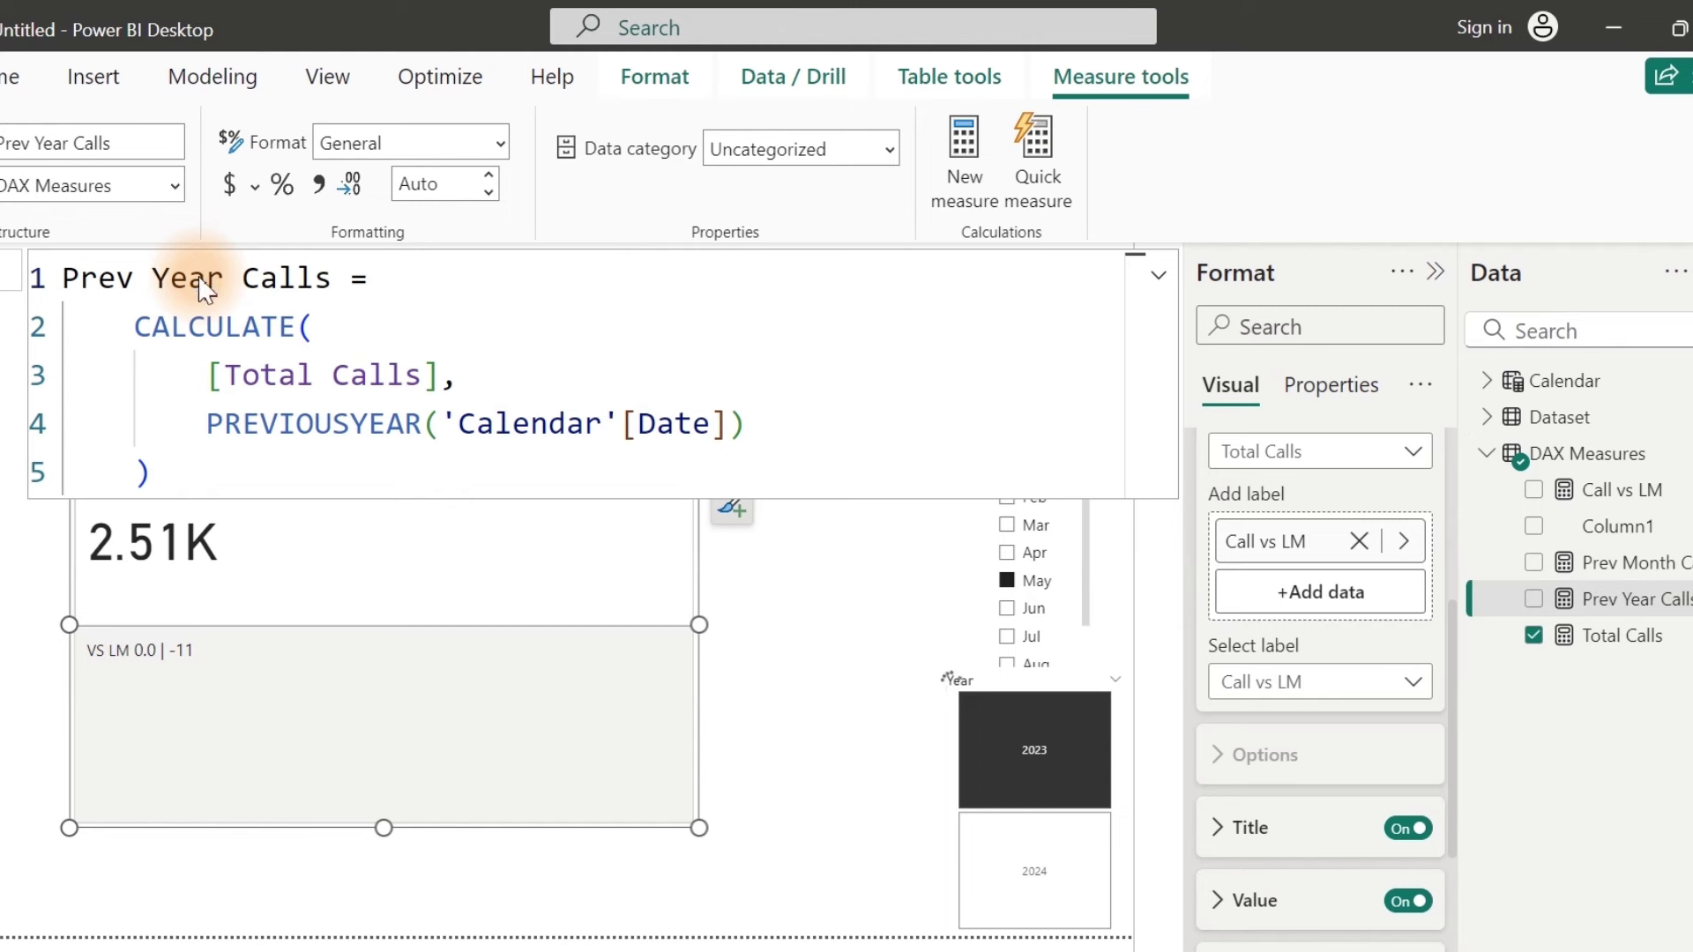
Step: Copy the full Call vs LM formula and paste it into a new measure in the DAX Measures table
click(1631, 498)
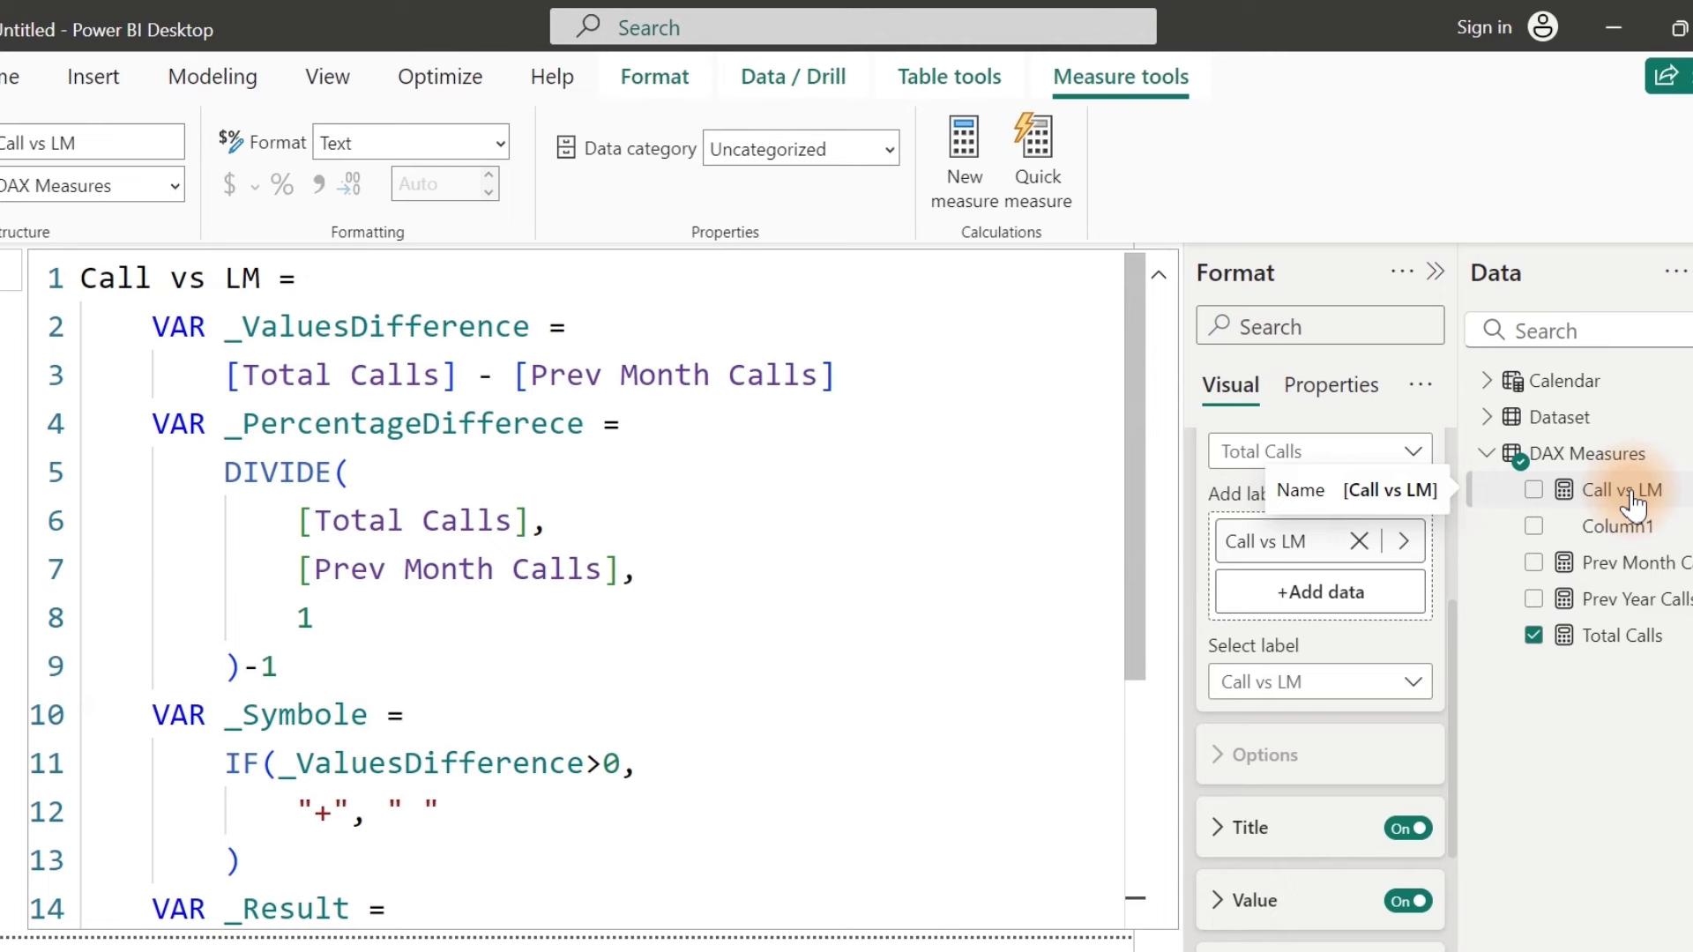
click(775, 624)
key(ctrl+a)
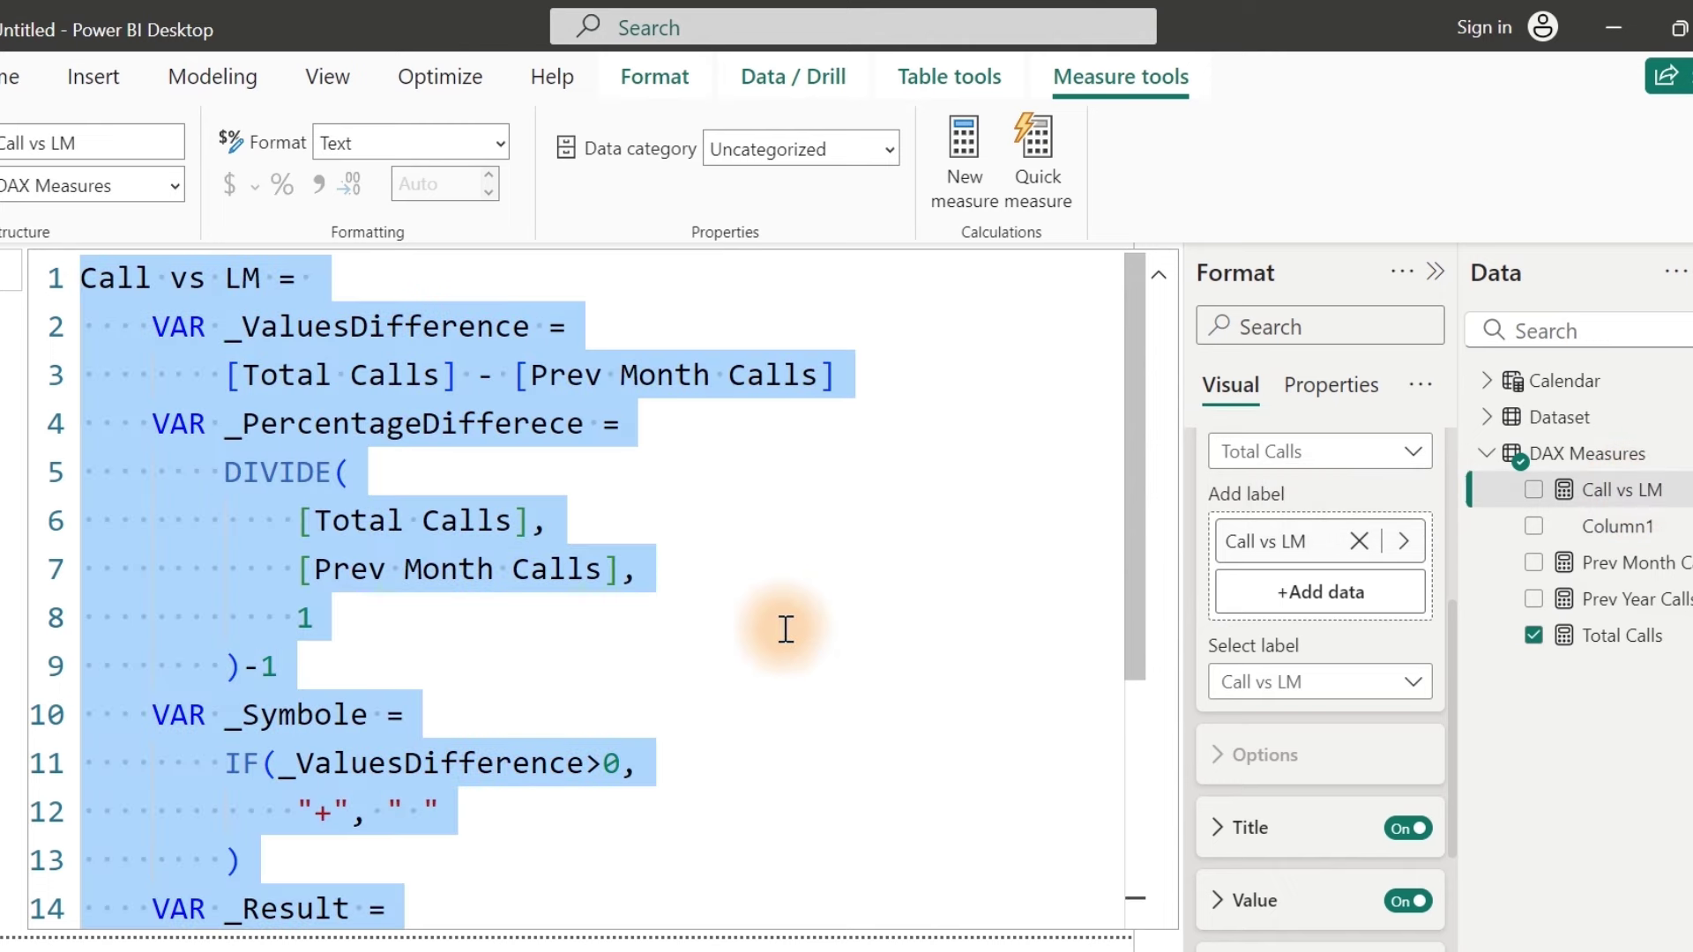
click(964, 163)
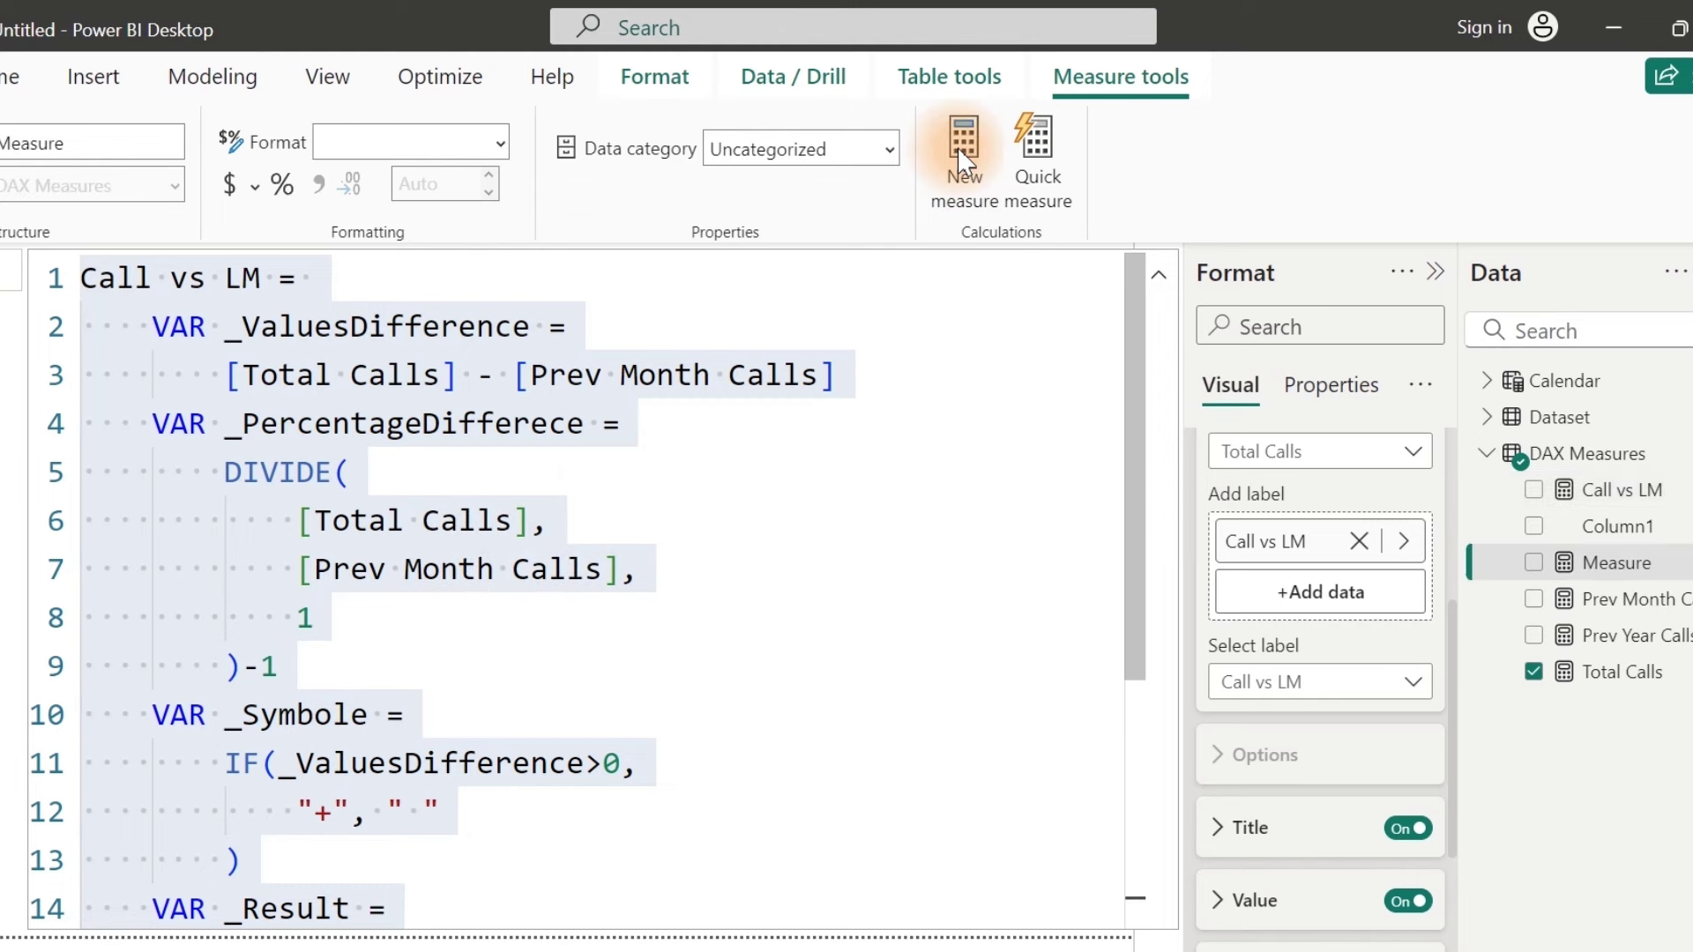
click(451, 281)
key(ctrl+a)
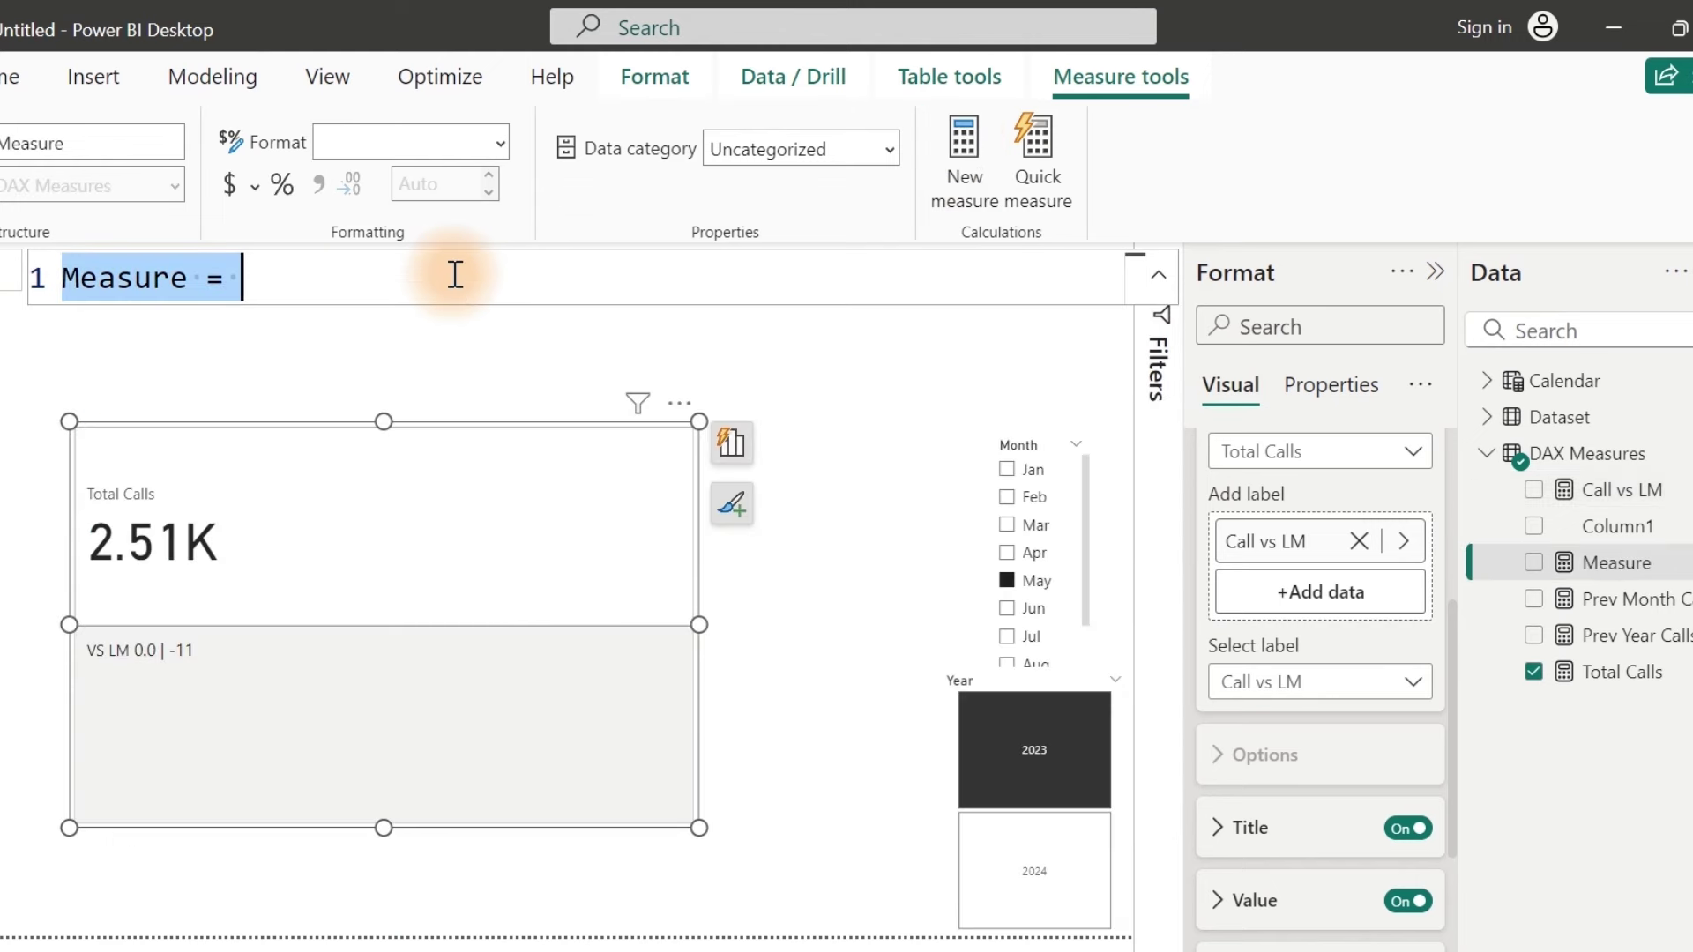
key(ctrl+v)
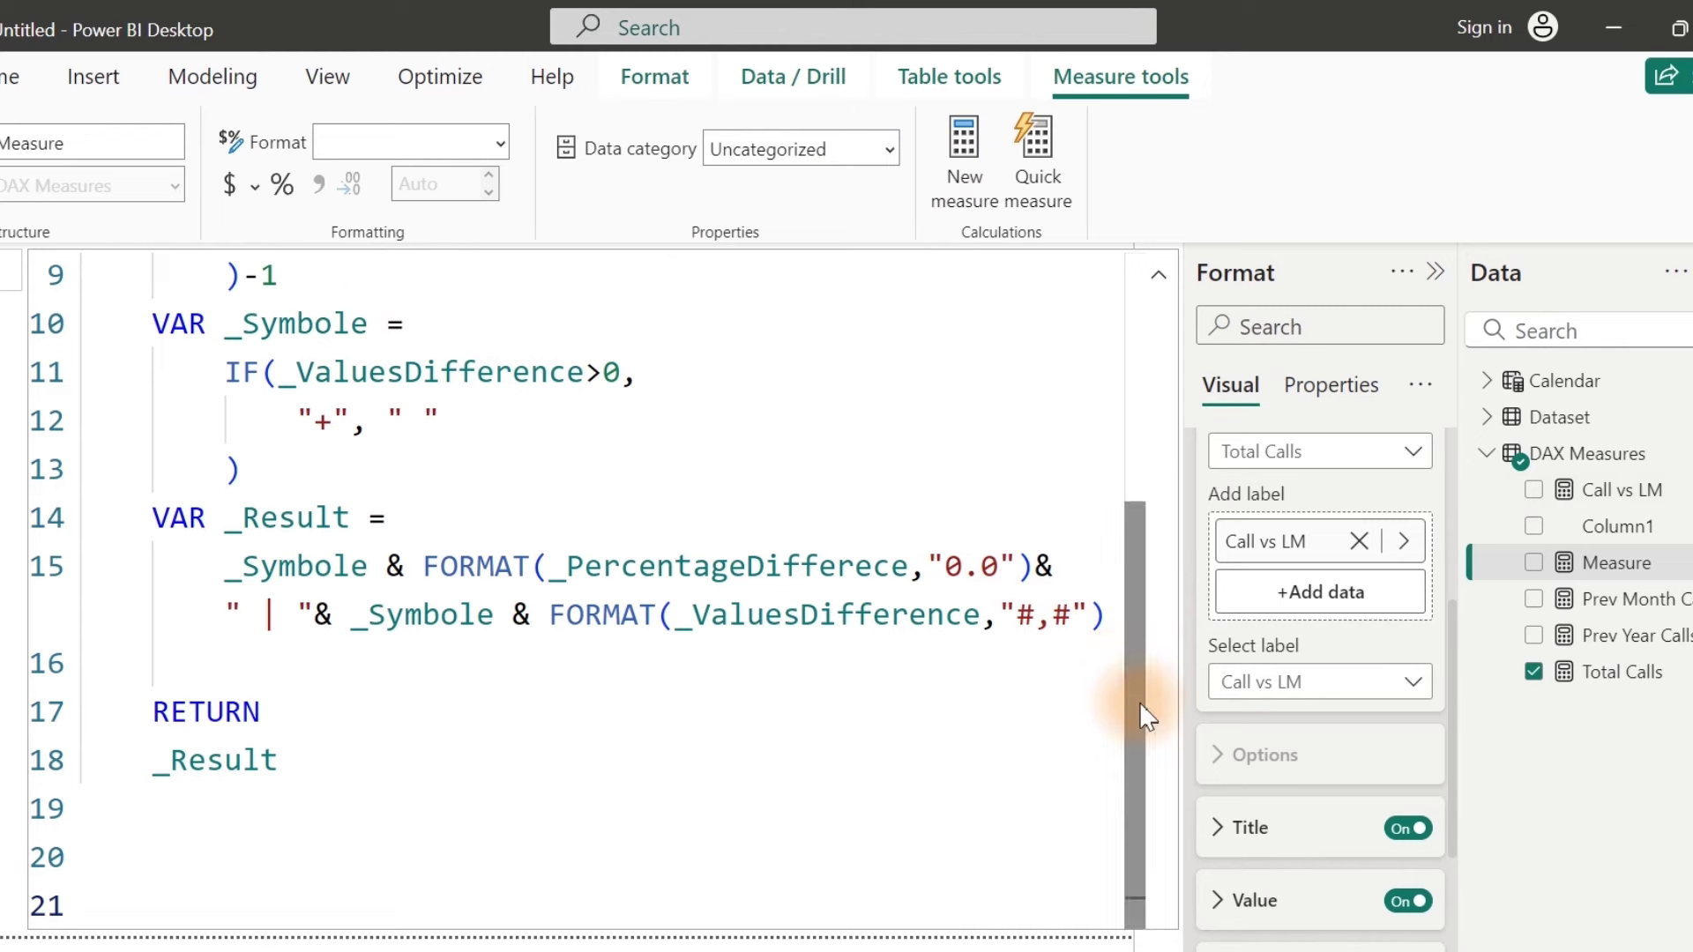
Step: Rename the pasted copy of Call vs LM to Call vs LY in the first line of its formula
drag(1141, 706, 1134, 294)
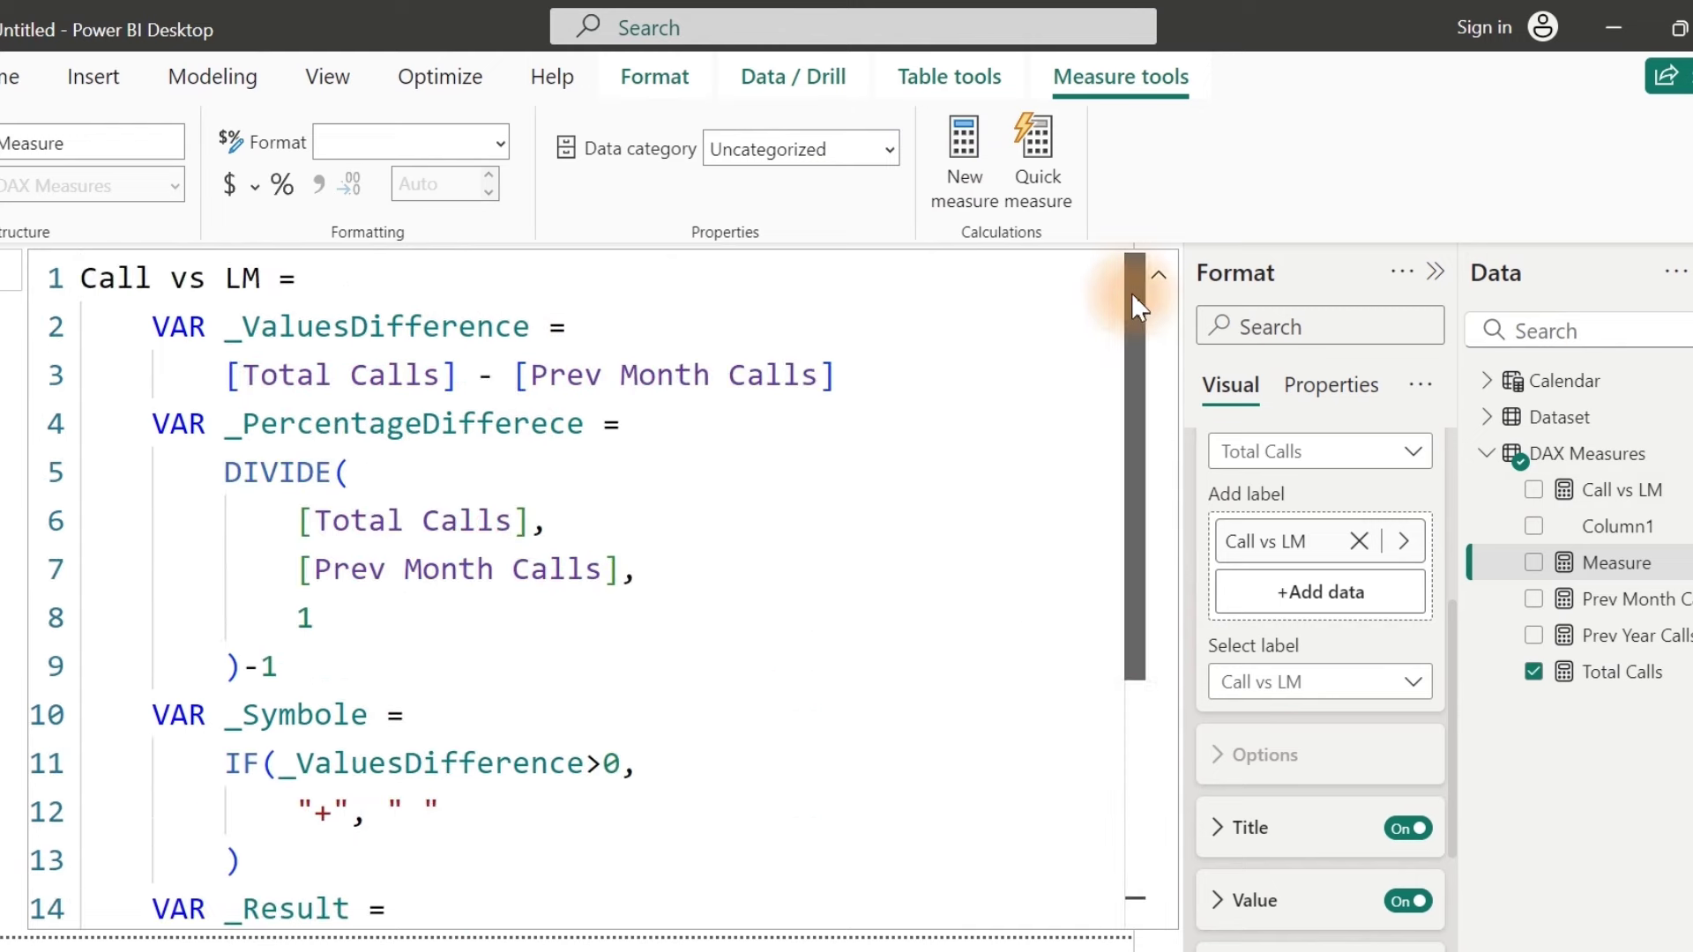
double_click(255, 278)
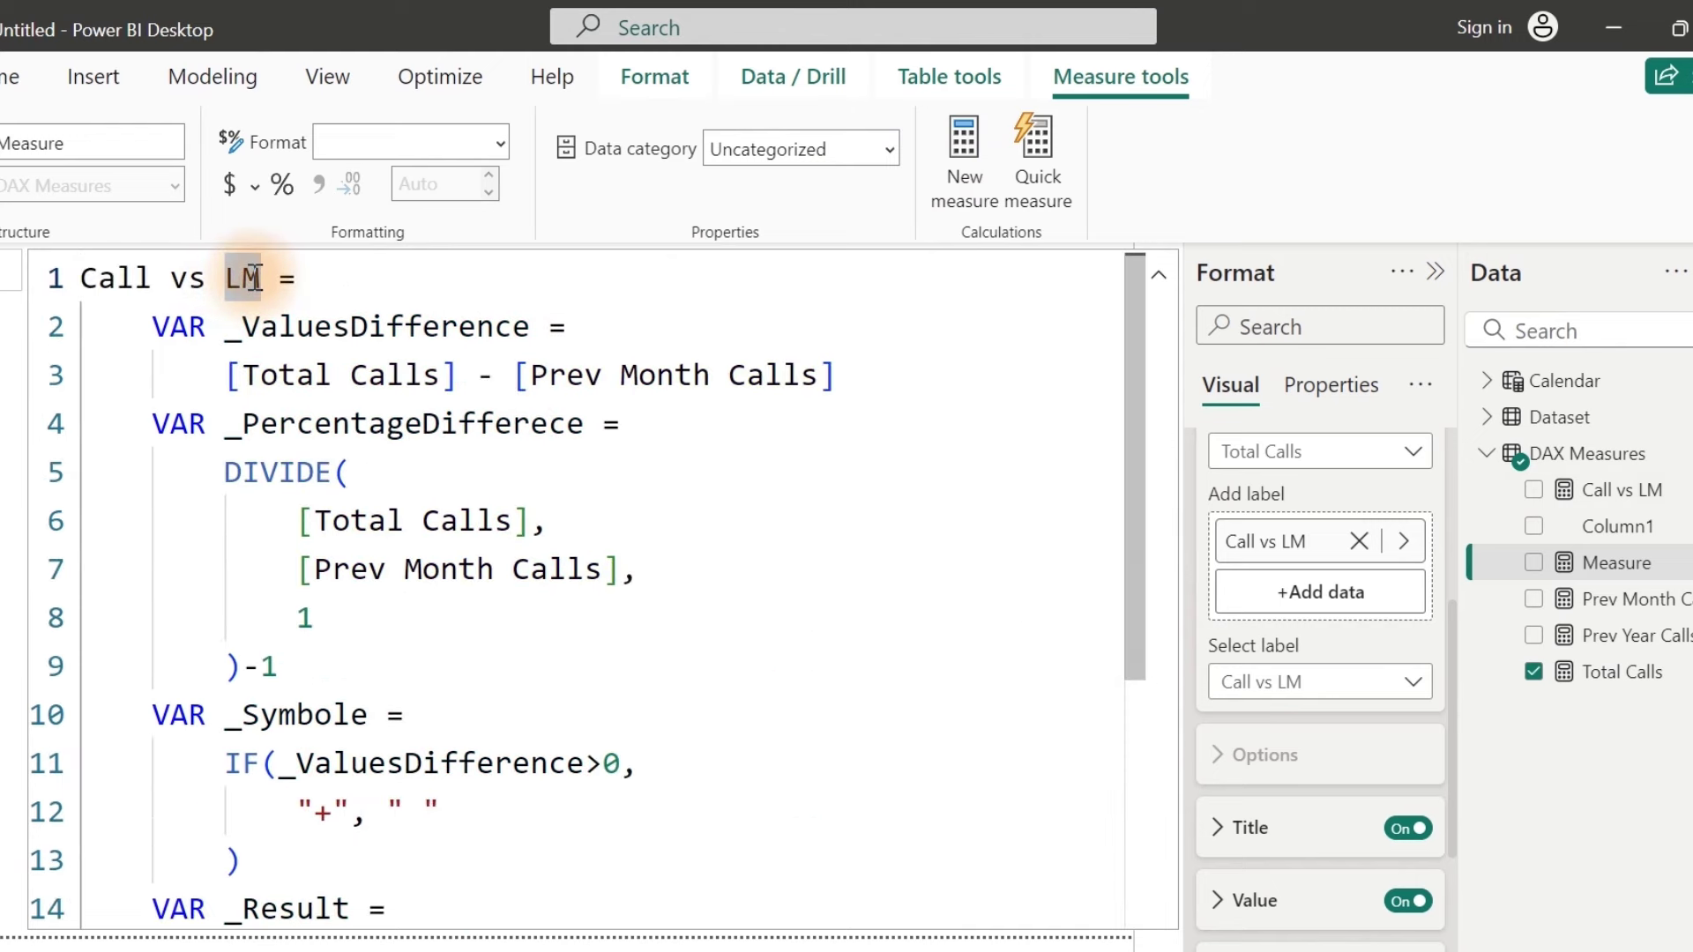
text(L)
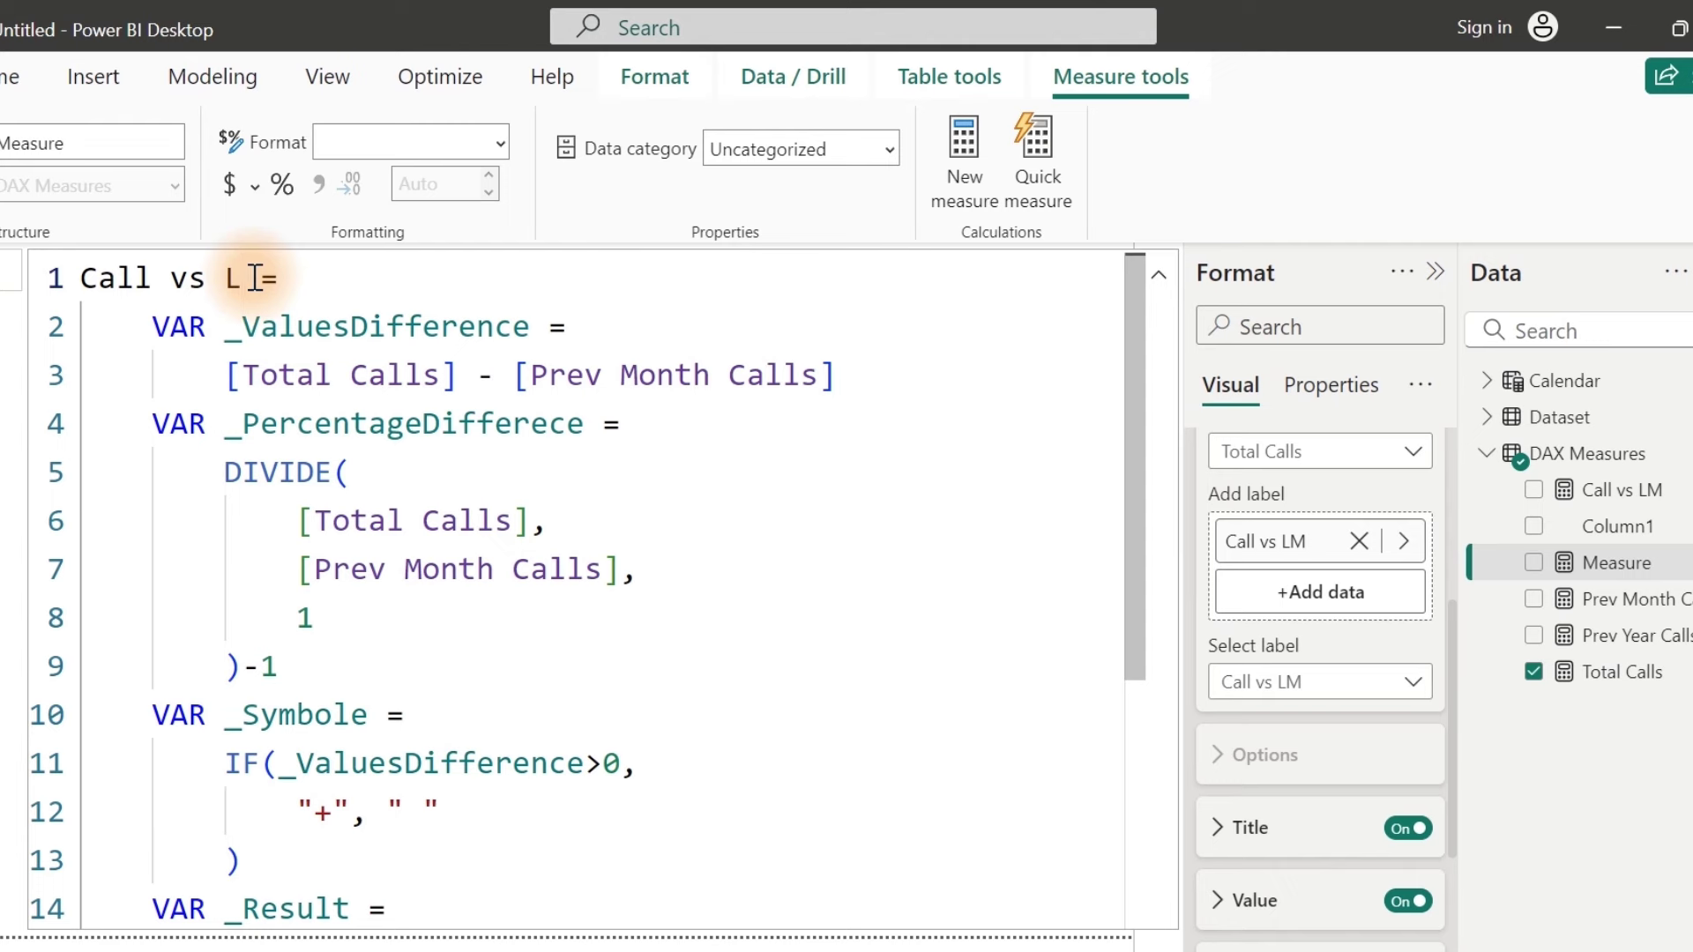
text(Y)
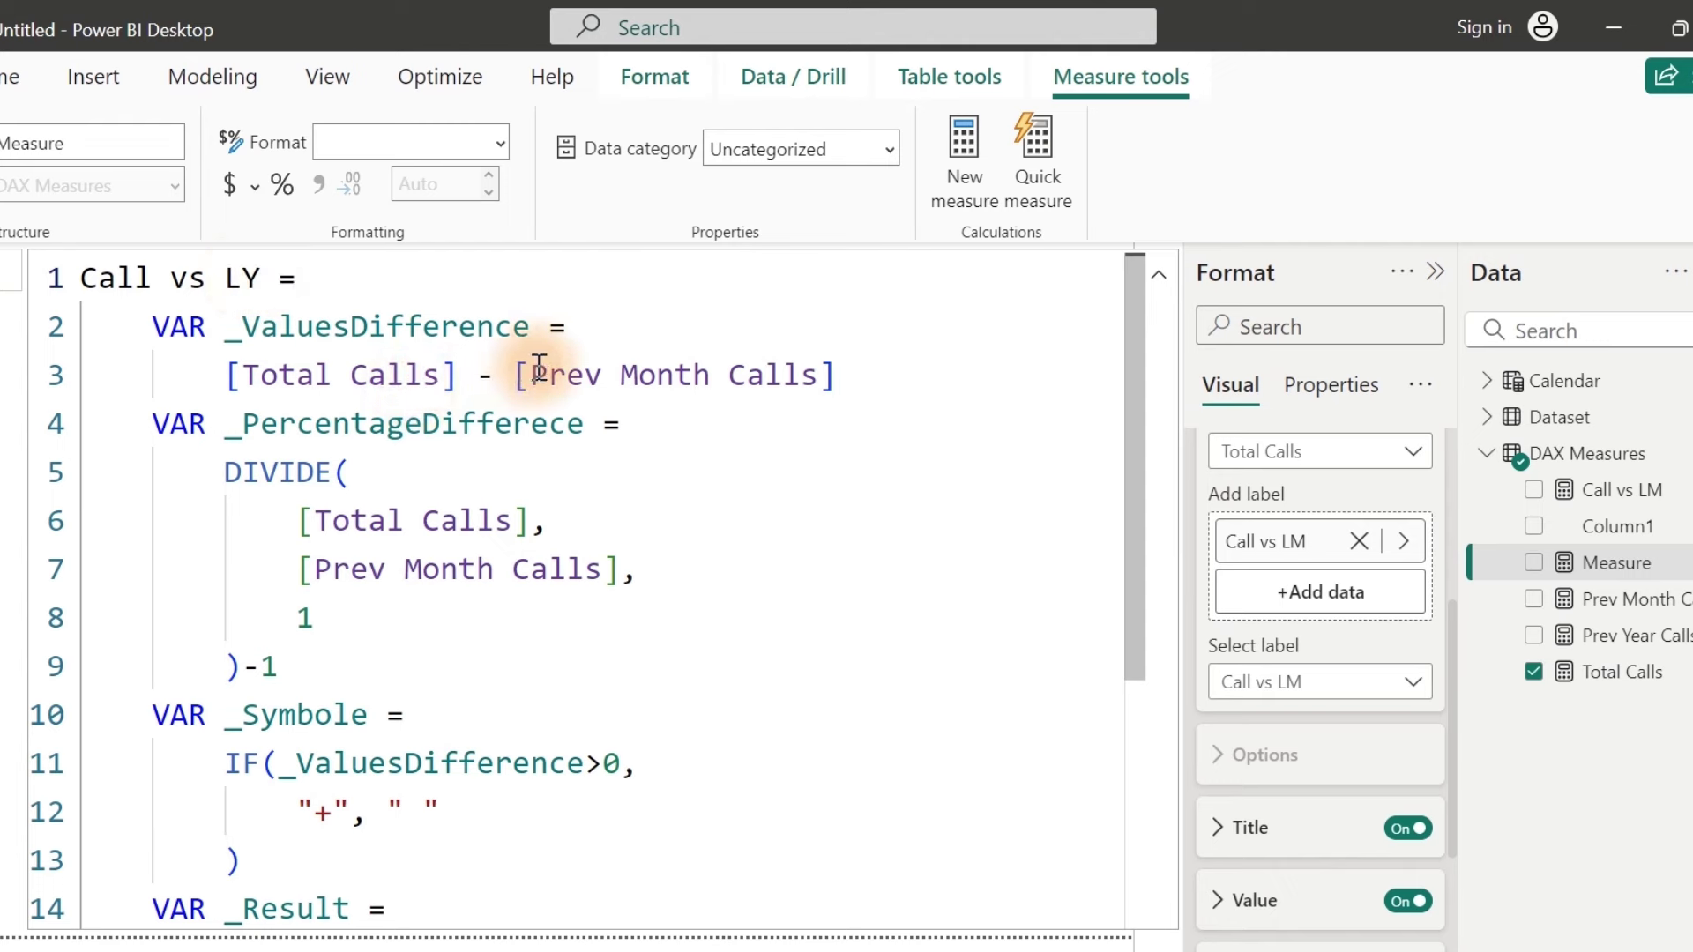
Step: Replace Prev Month Calls with Prev Year Calls in both the _ValuesDifference and _PercentageDifferece variables of Call vs LY and commit the measure
double_click(690, 375)
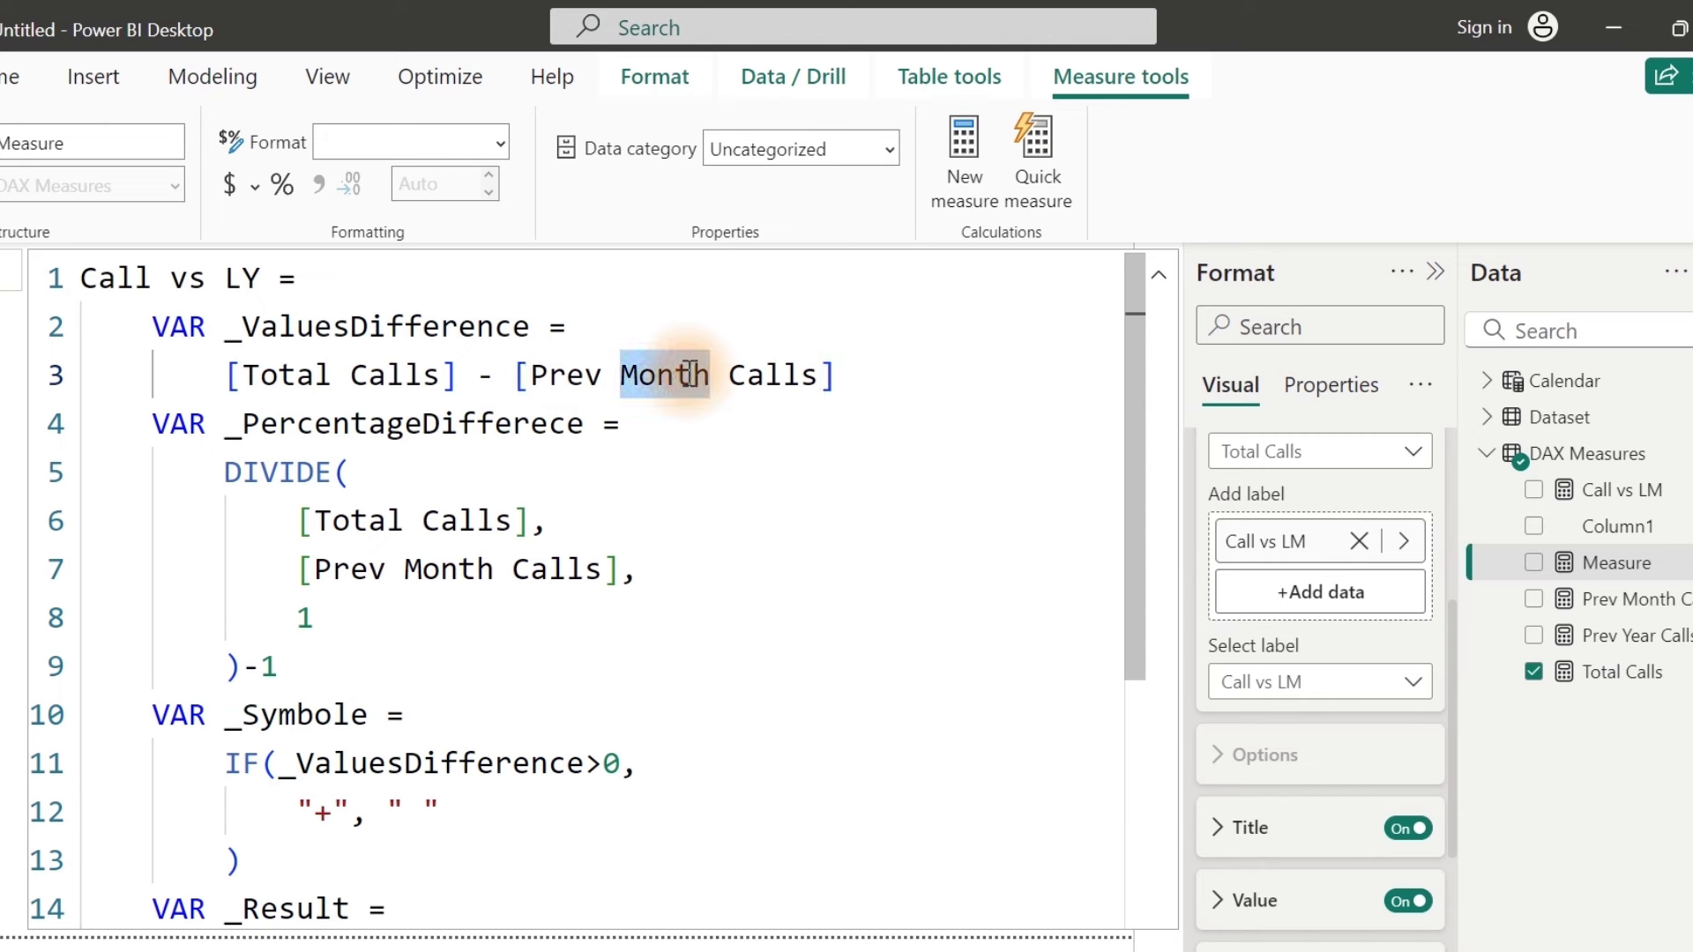
text(ye)
key(Tab)
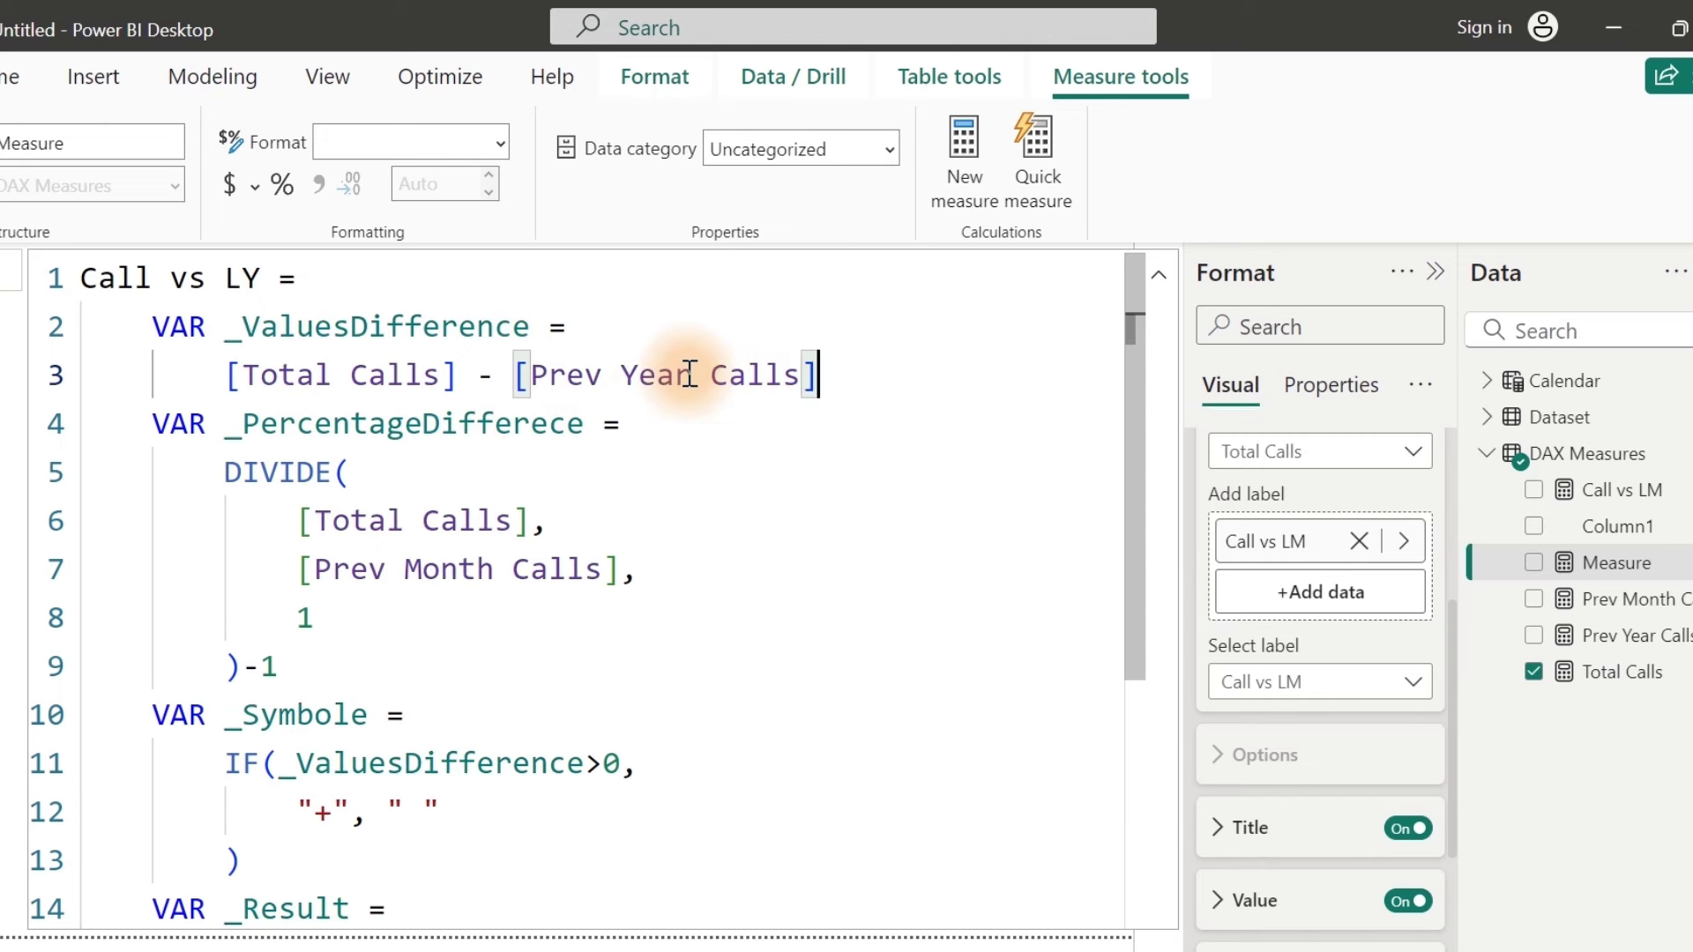
double_click(450, 569)
text(ye)
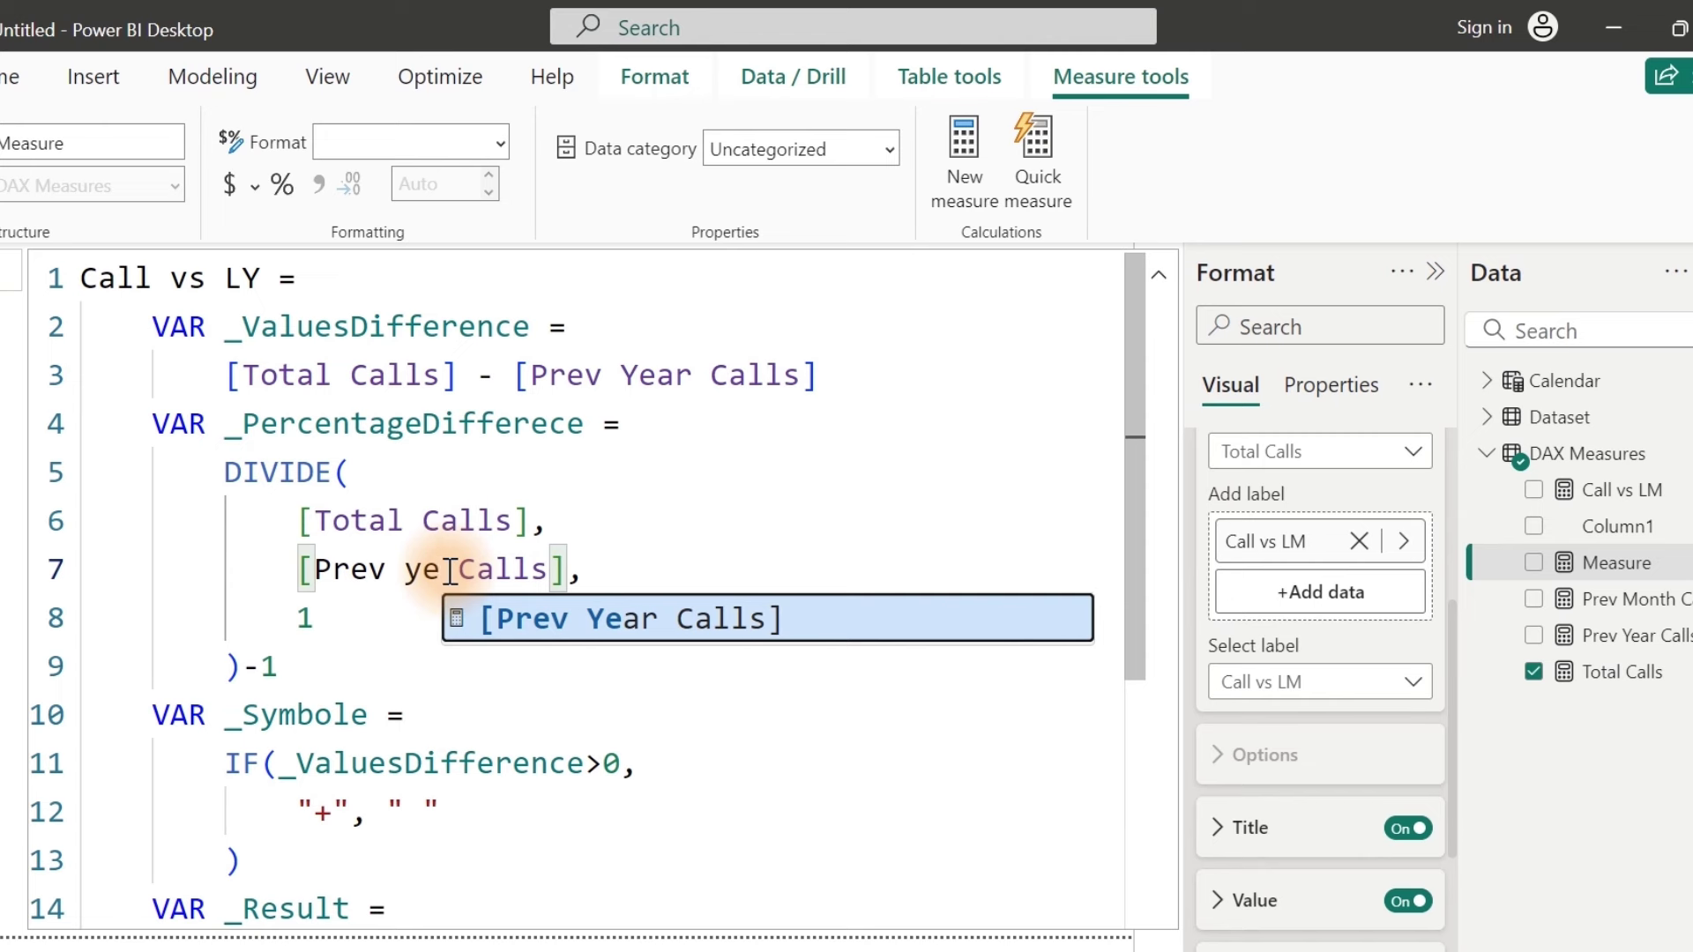
key(Tab)
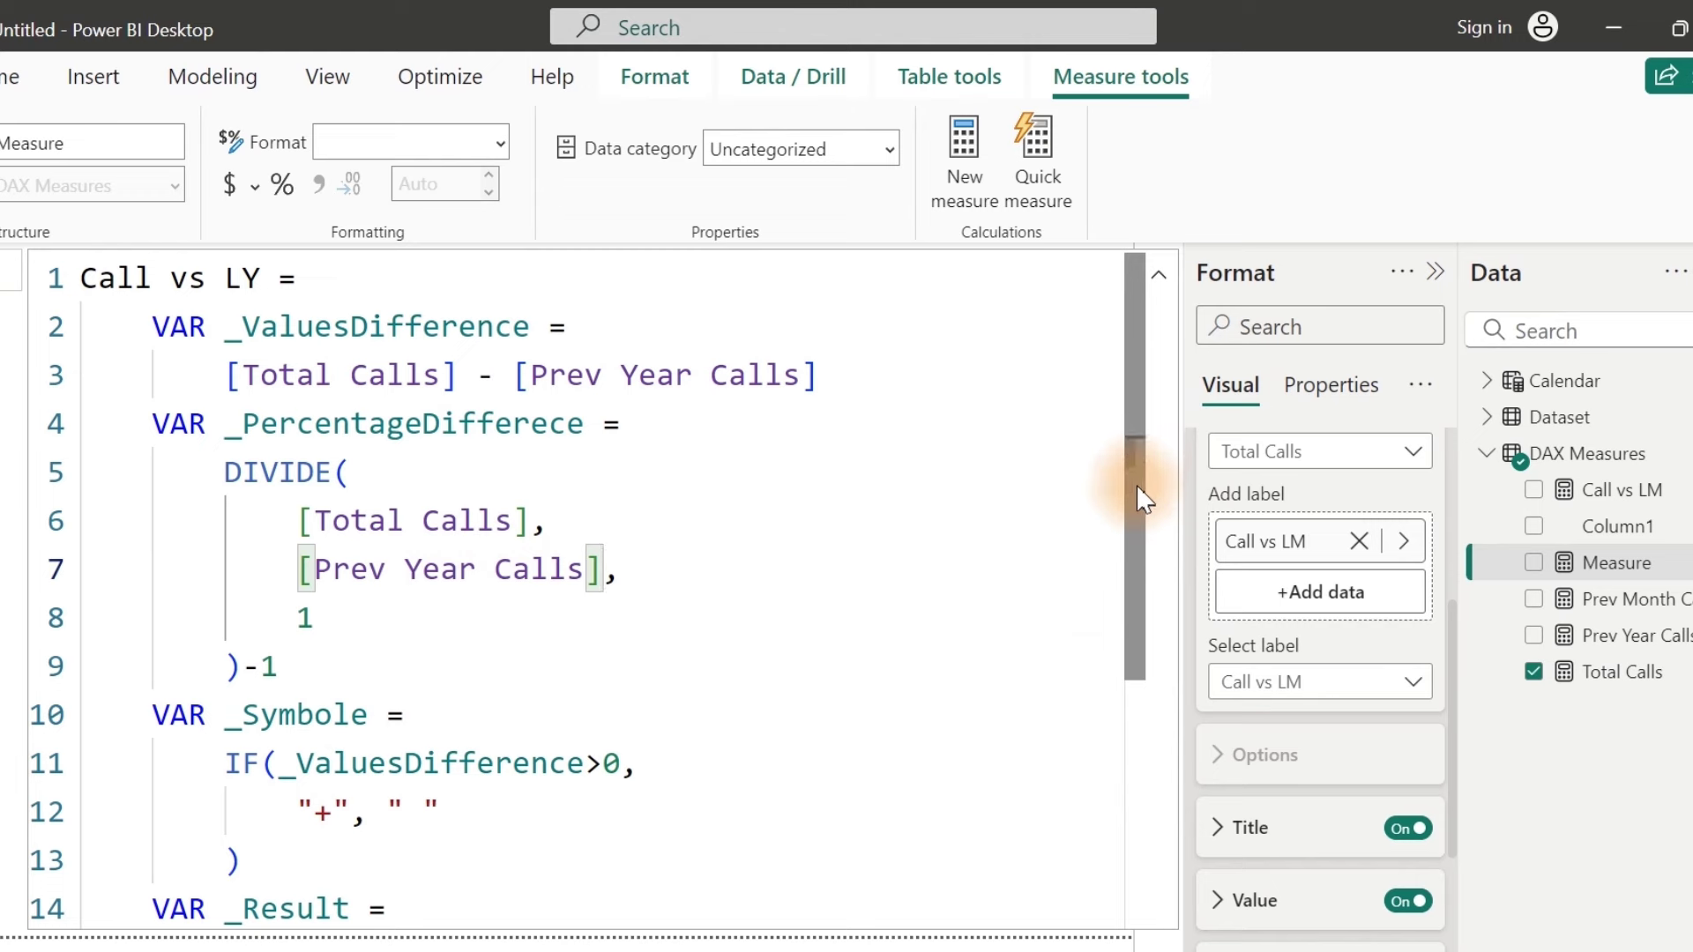
drag(1136, 484, 1141, 758)
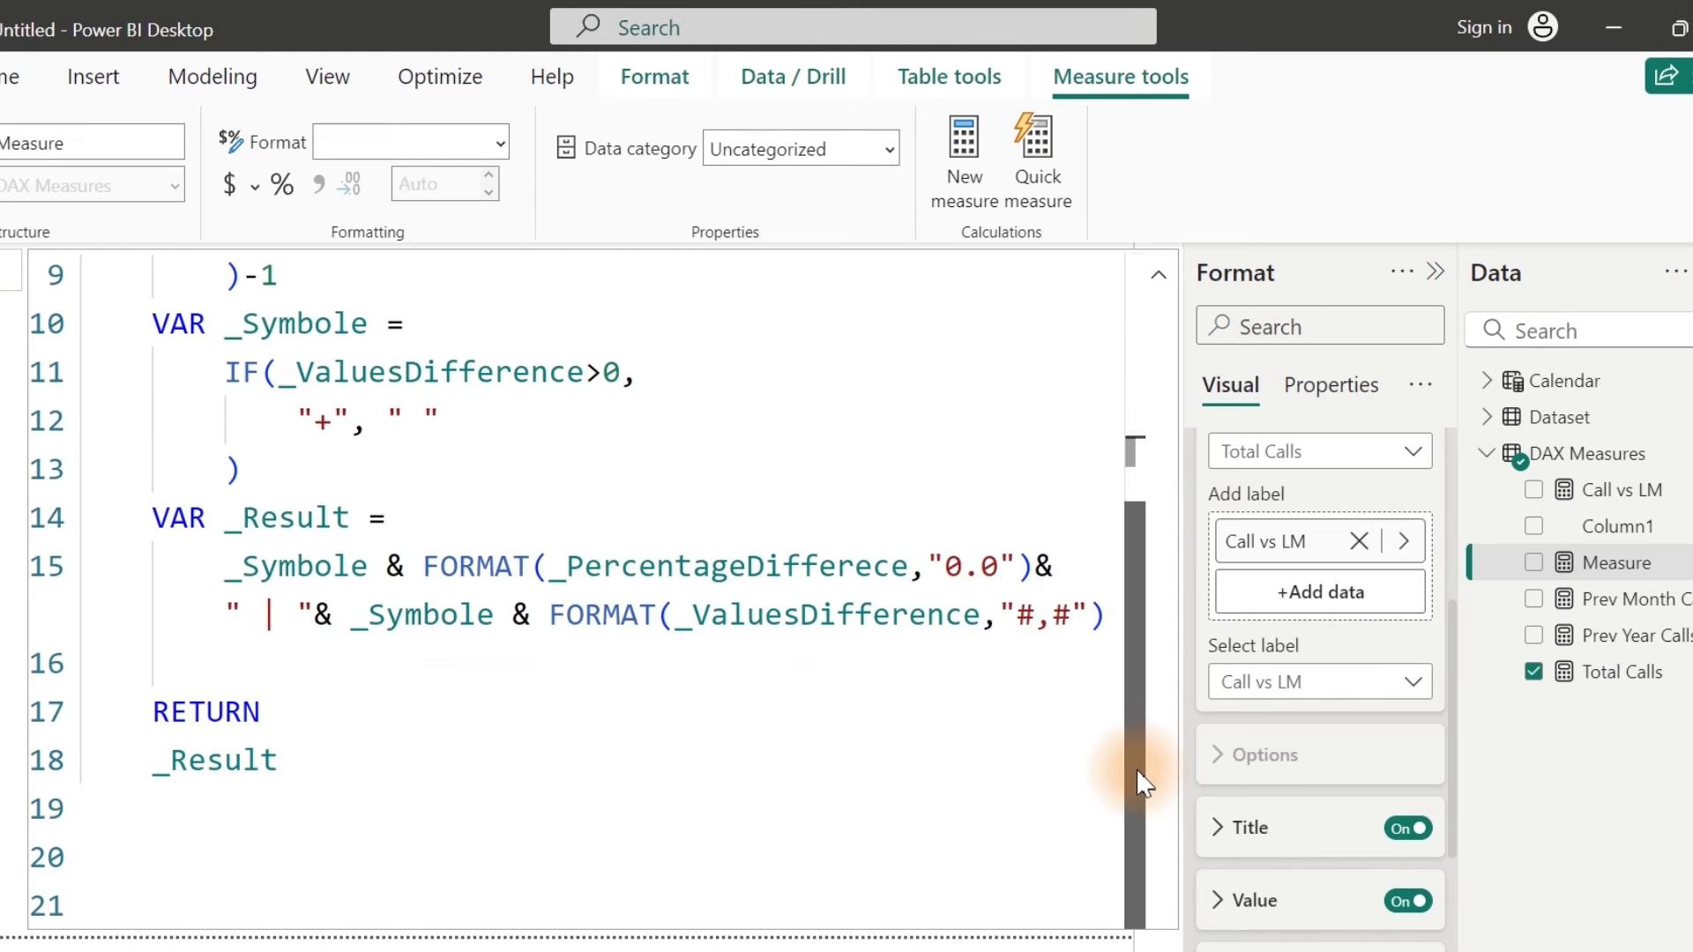
drag(1136, 769, 1123, 408)
click(886, 474)
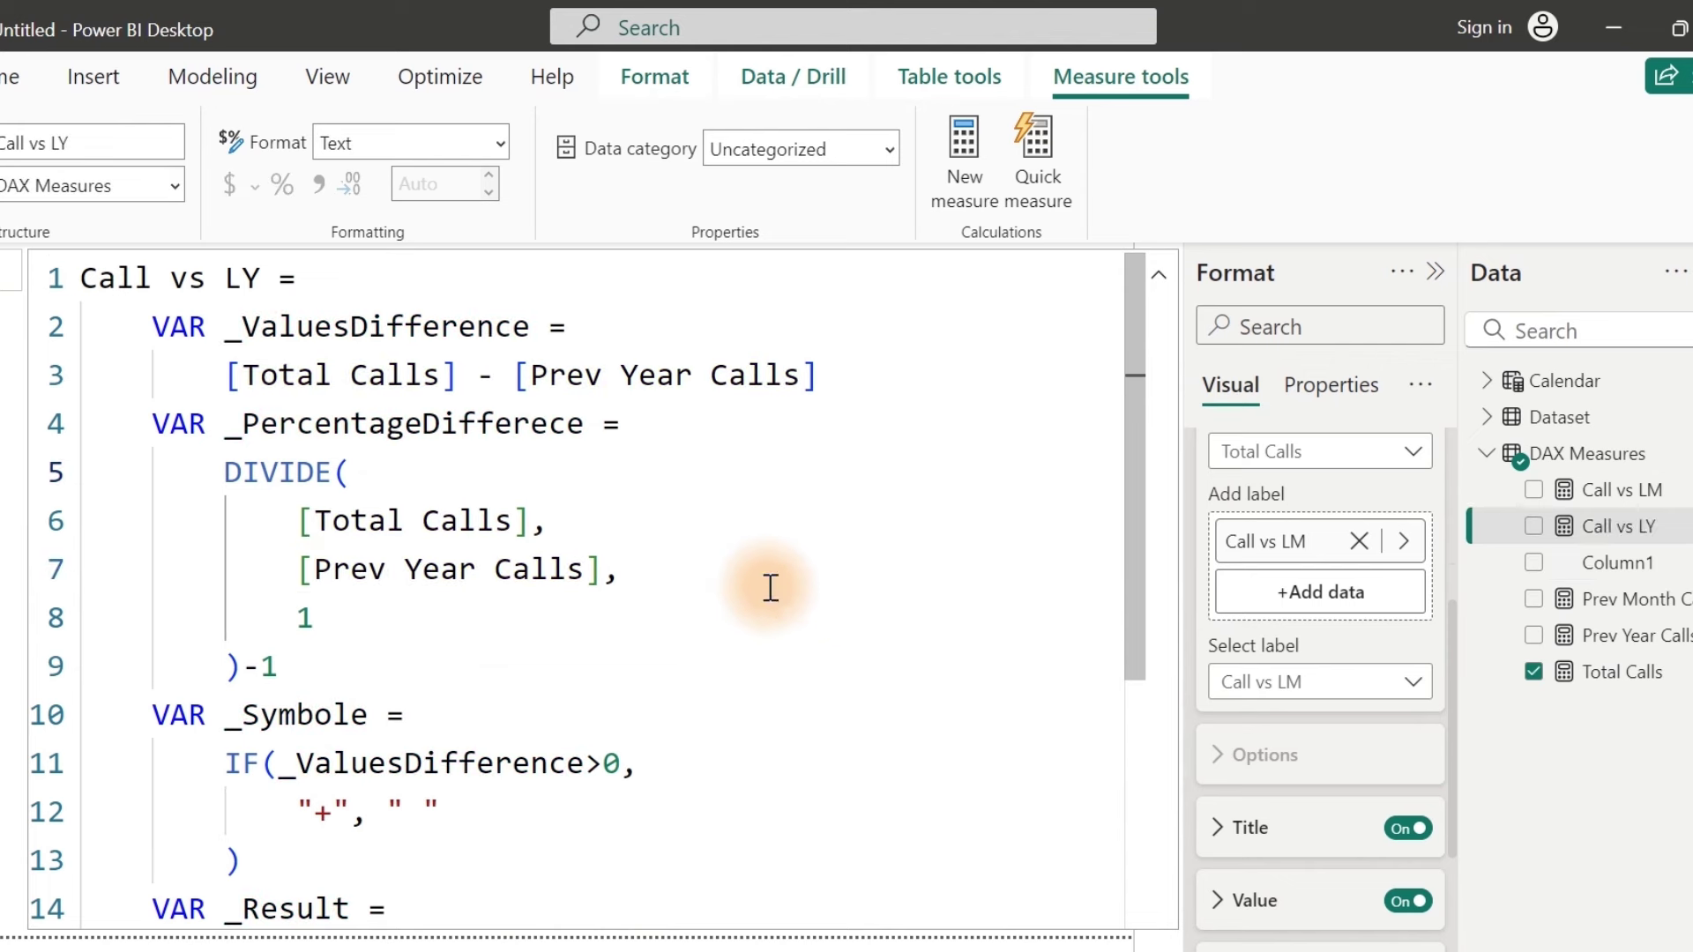
Step: Copy the full Prev Year Calls formula and paste it into another new measure
click(1610, 527)
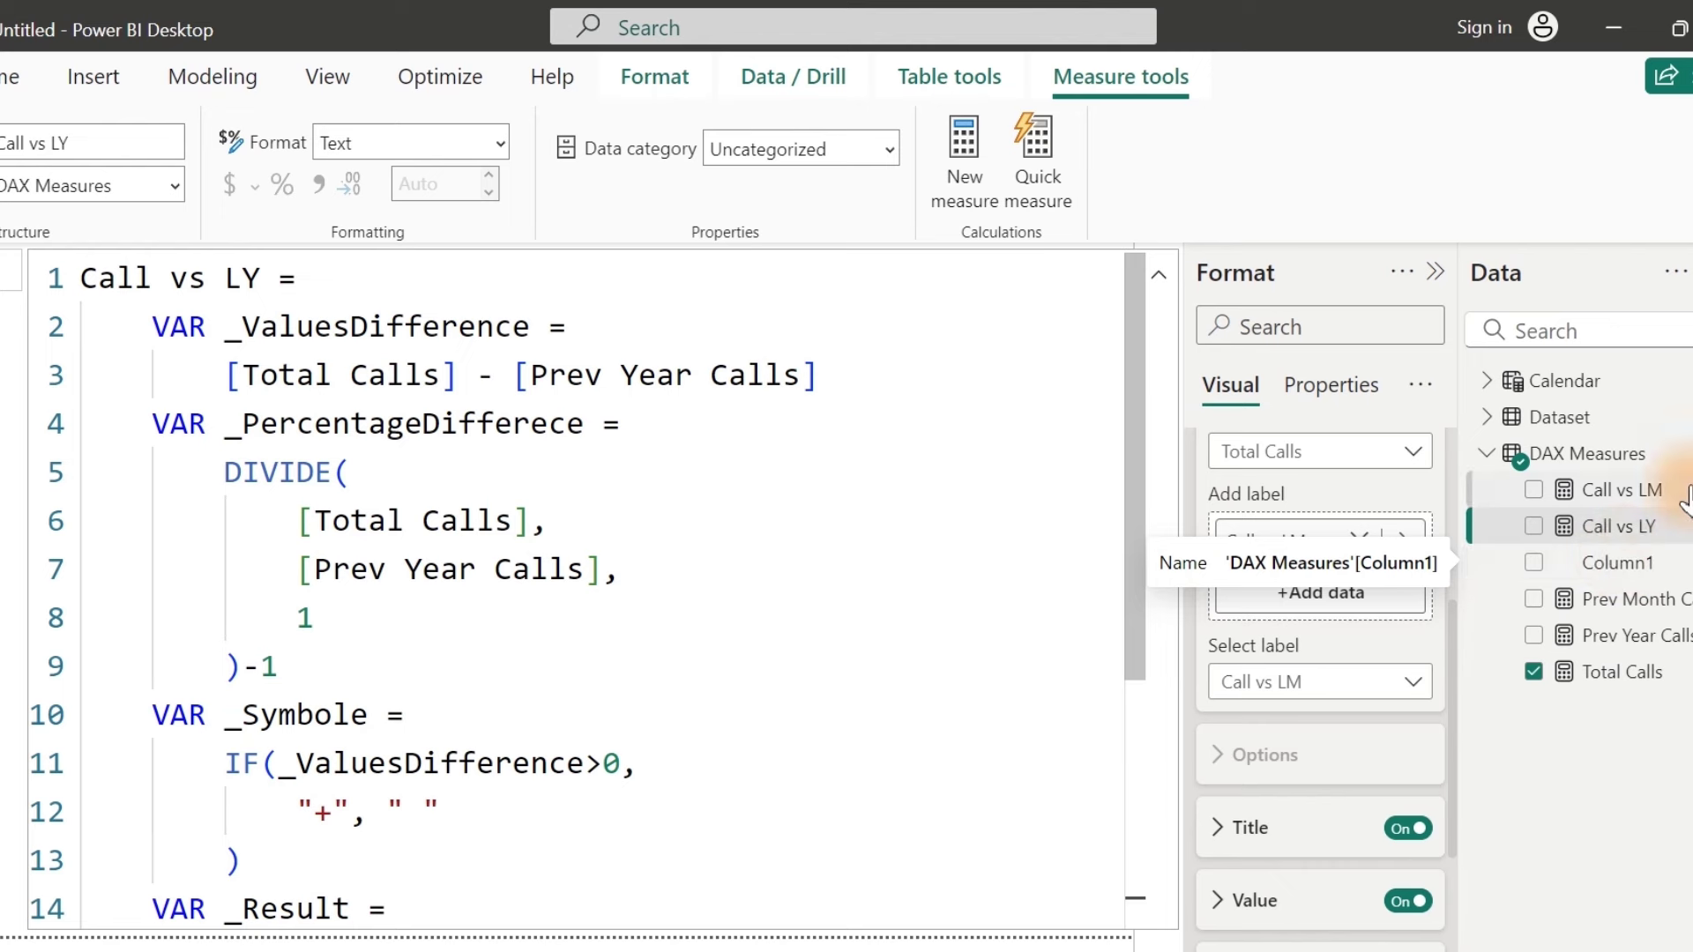
click(1622, 635)
click(714, 385)
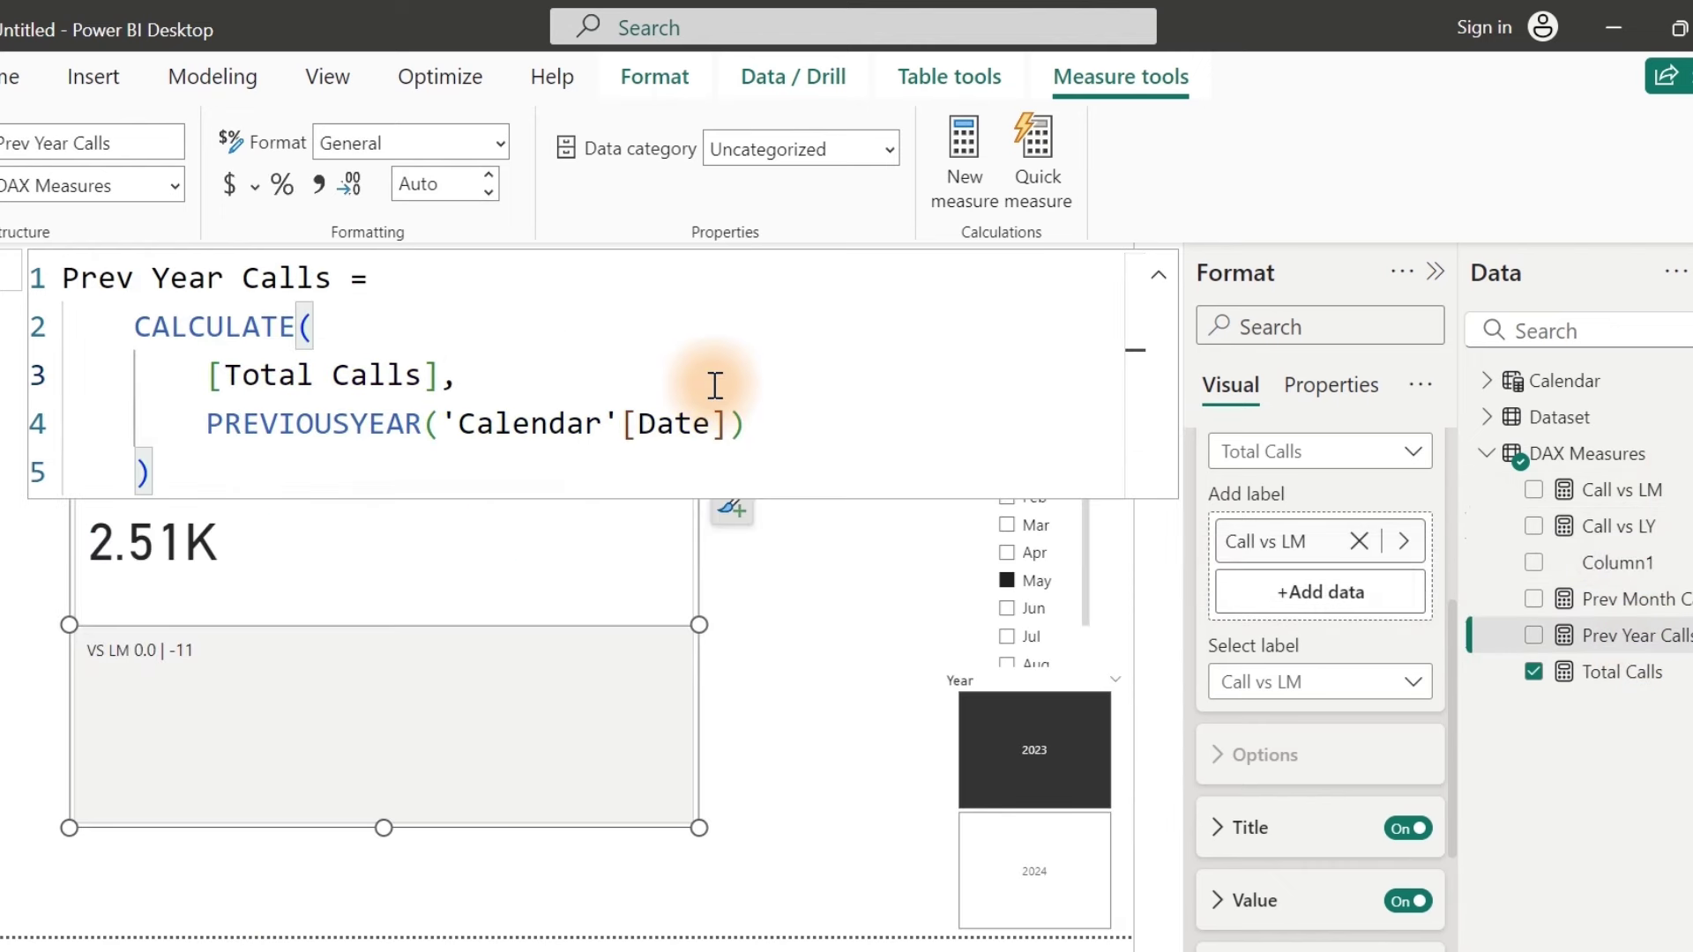
key(ctrl+a)
key(ctrl+c)
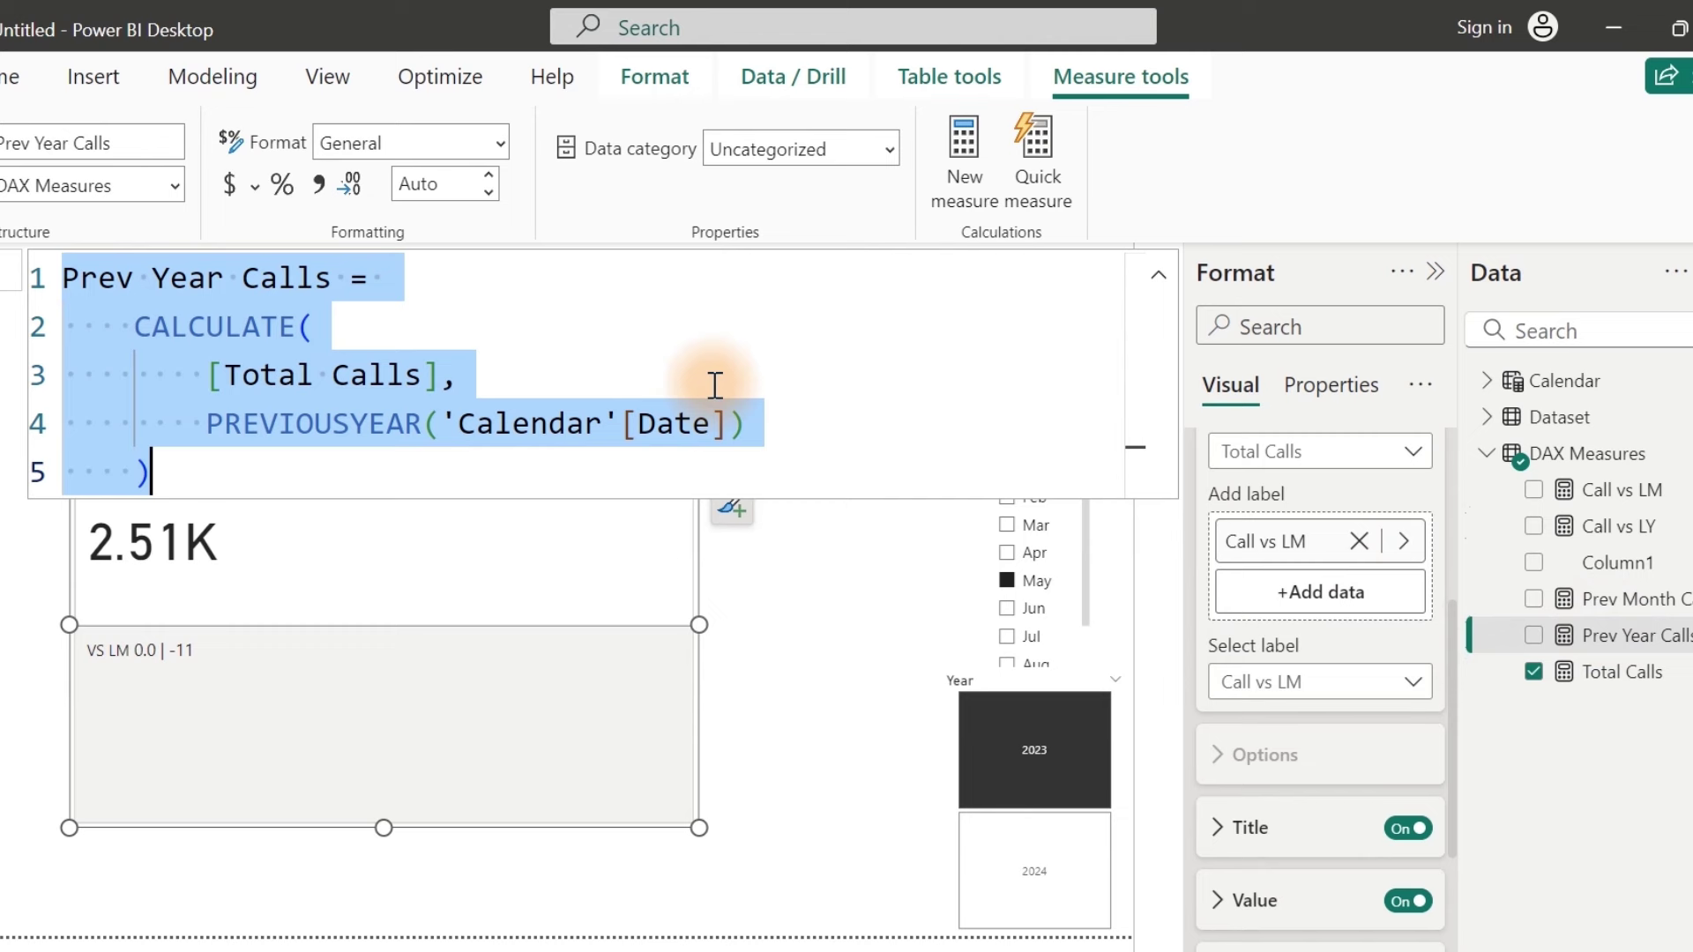
click(950, 159)
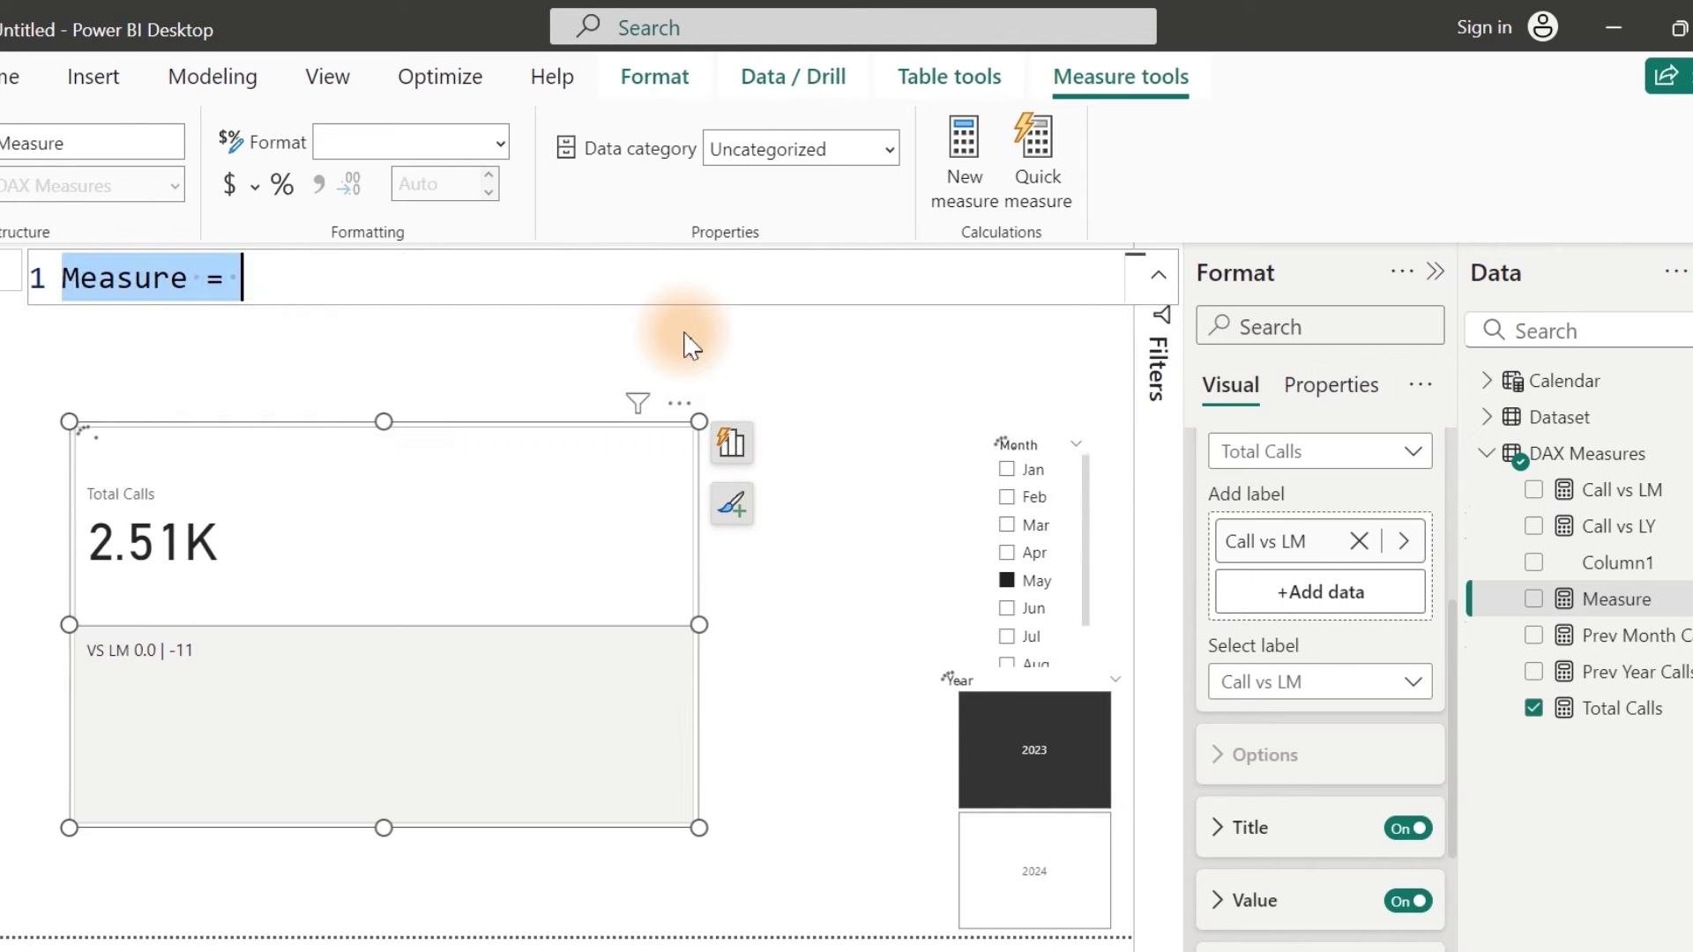
key(ctrl+v)
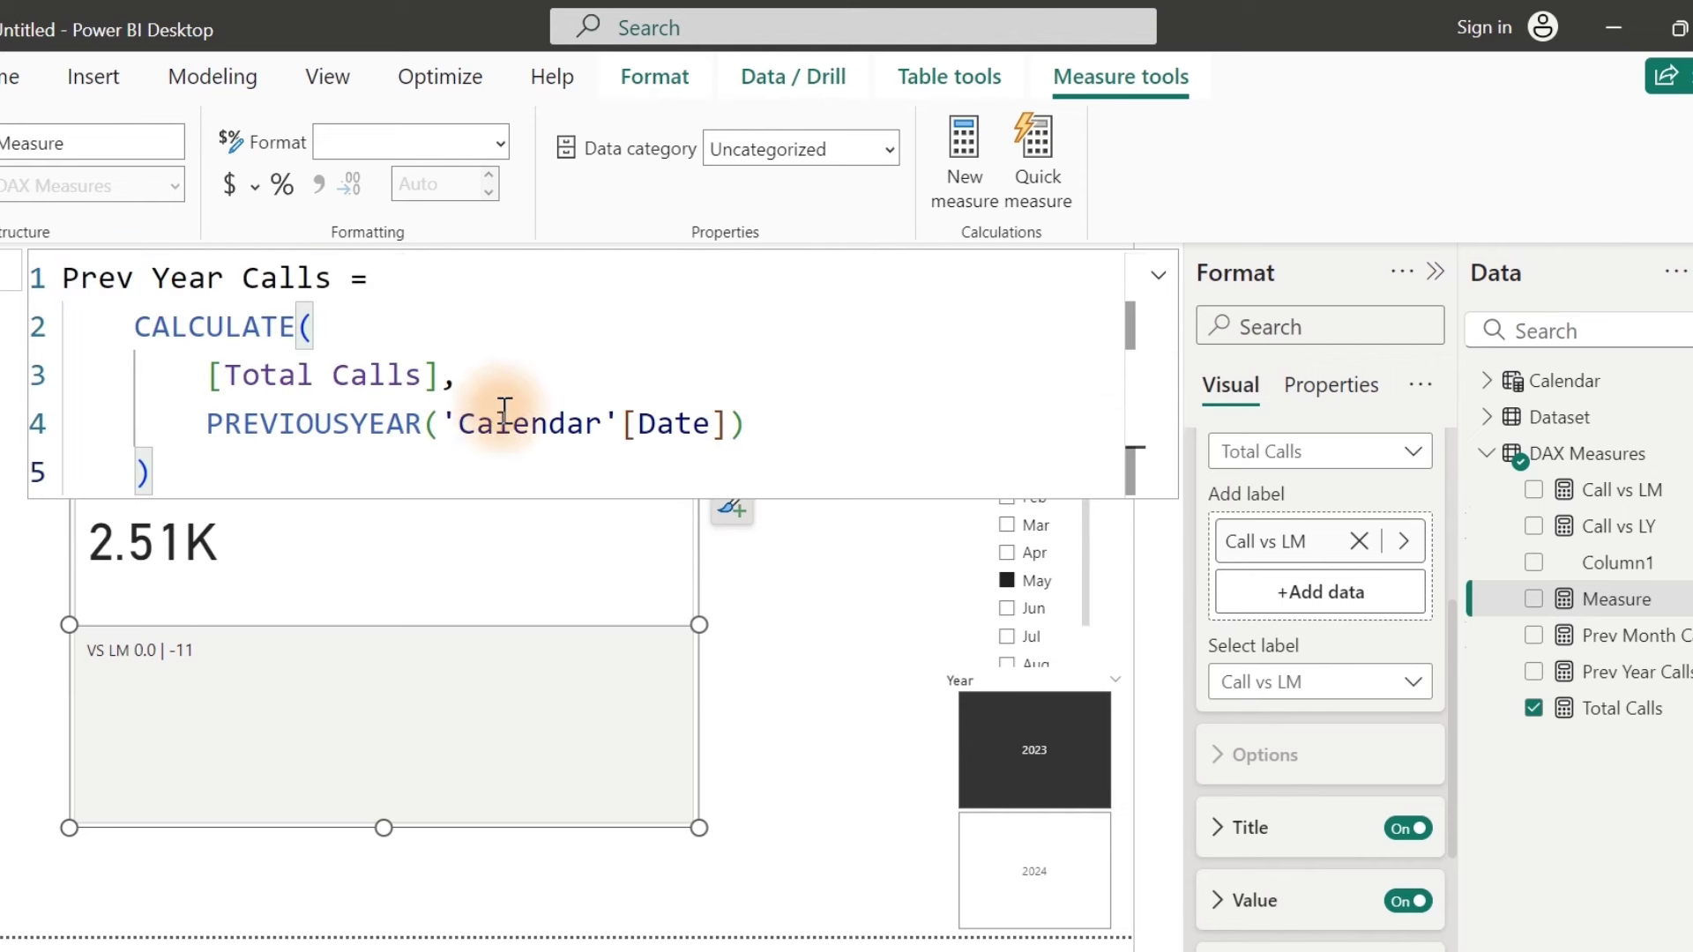
Step: Replace PREVIOUSYEAR with PREVIOUSQUARTER in the pasted copy of the Prev Year Calls formula
drag(424, 424, 352, 424)
key(BackSpace)
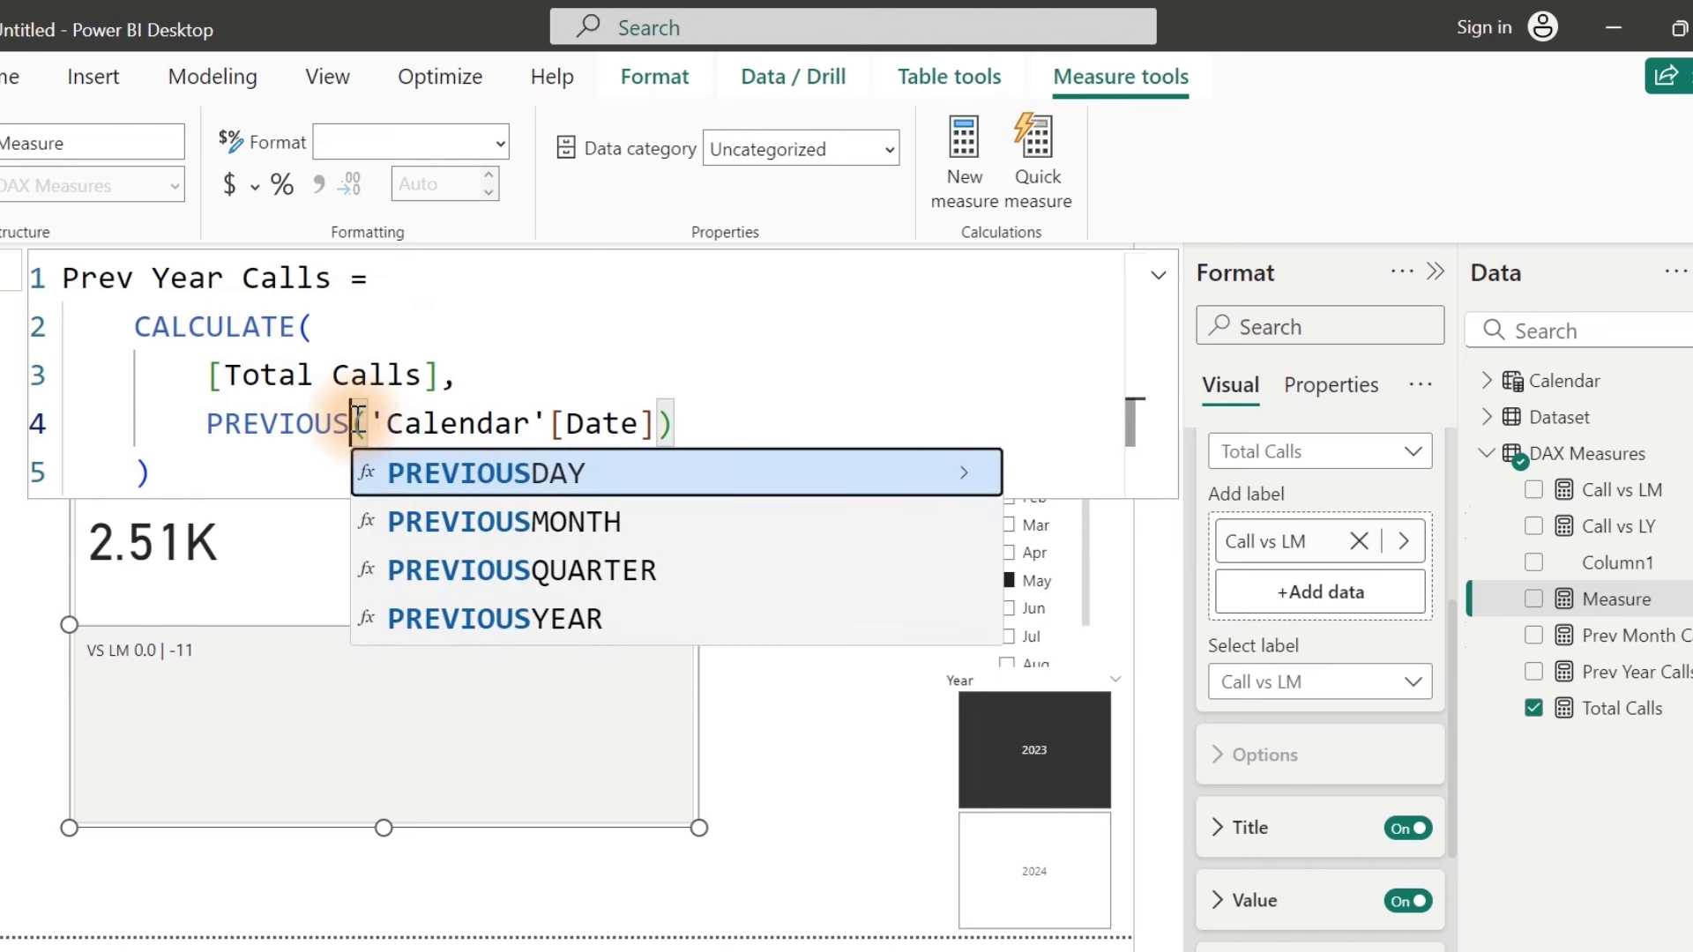
key(Up)
key(Up)
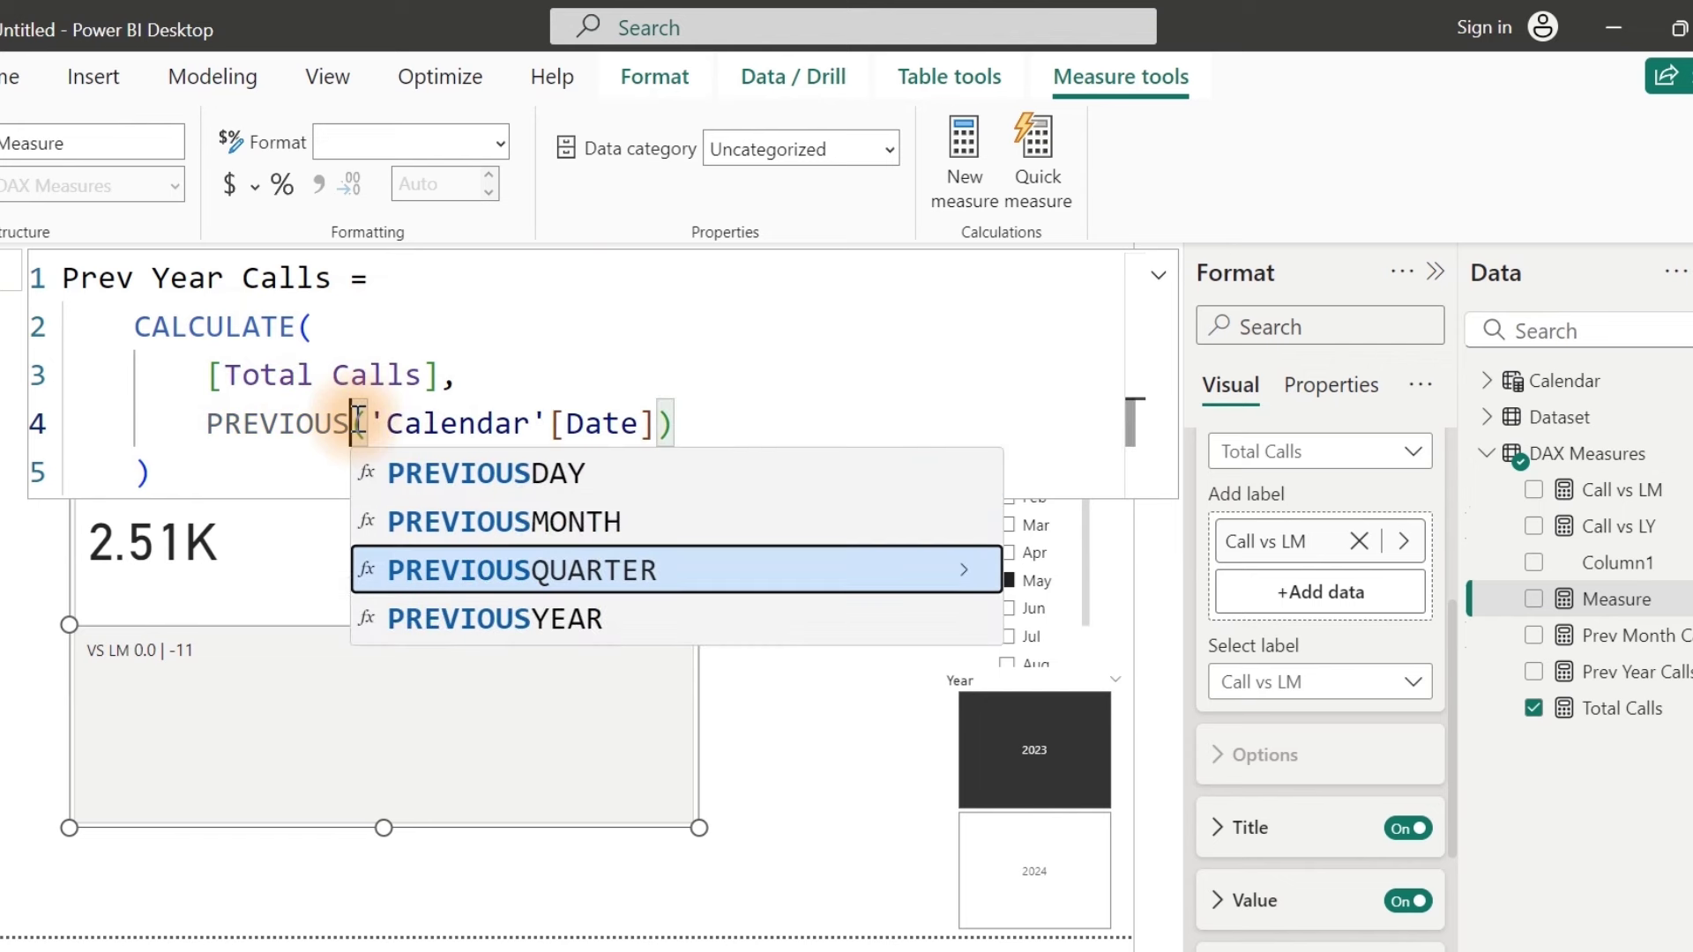
key(Tab)
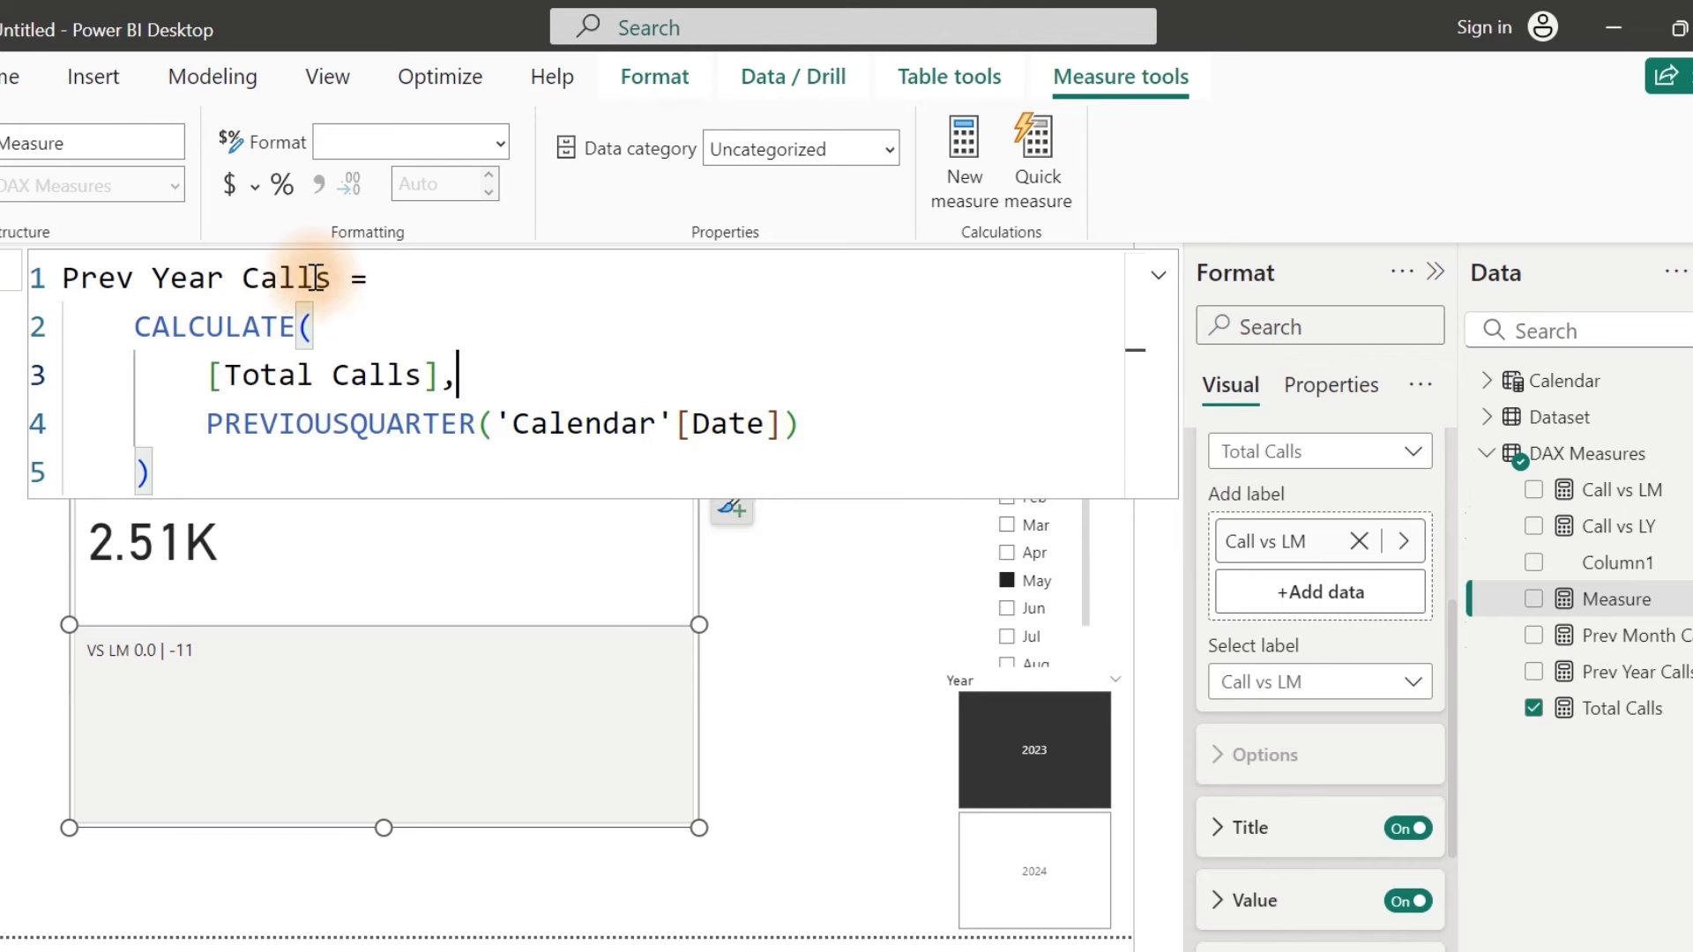
Step: Name the PREVIOUSQUARTER measure Prev Qtr Calls and commit its formula
double_click(204, 281)
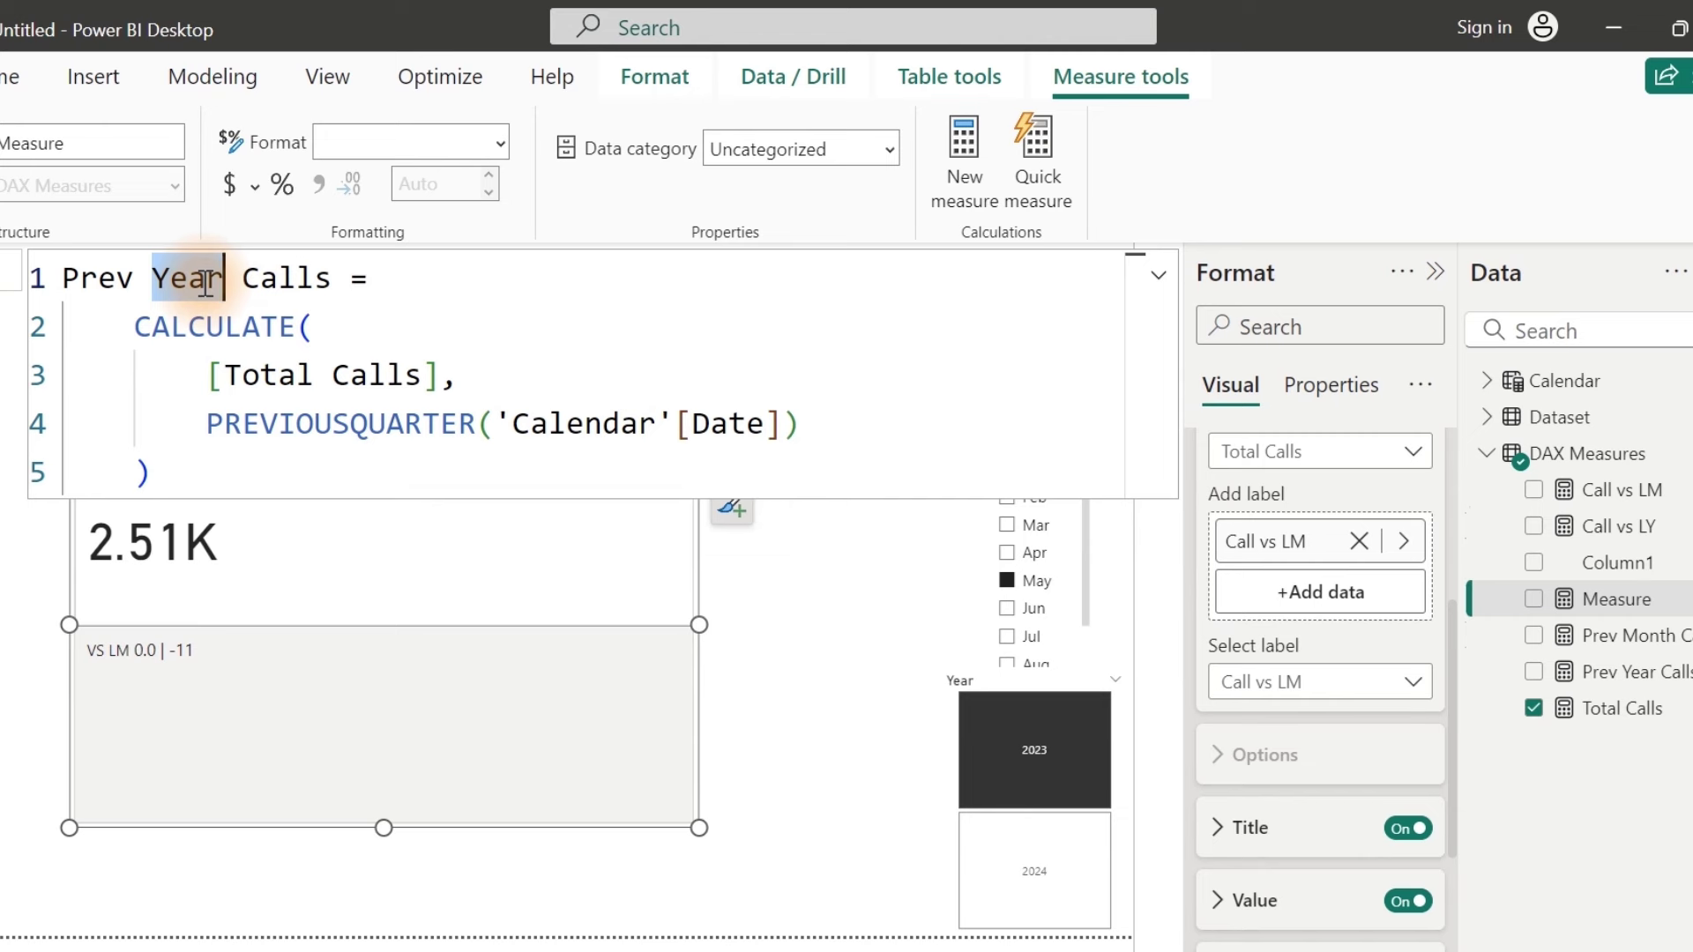
text(Qtr)
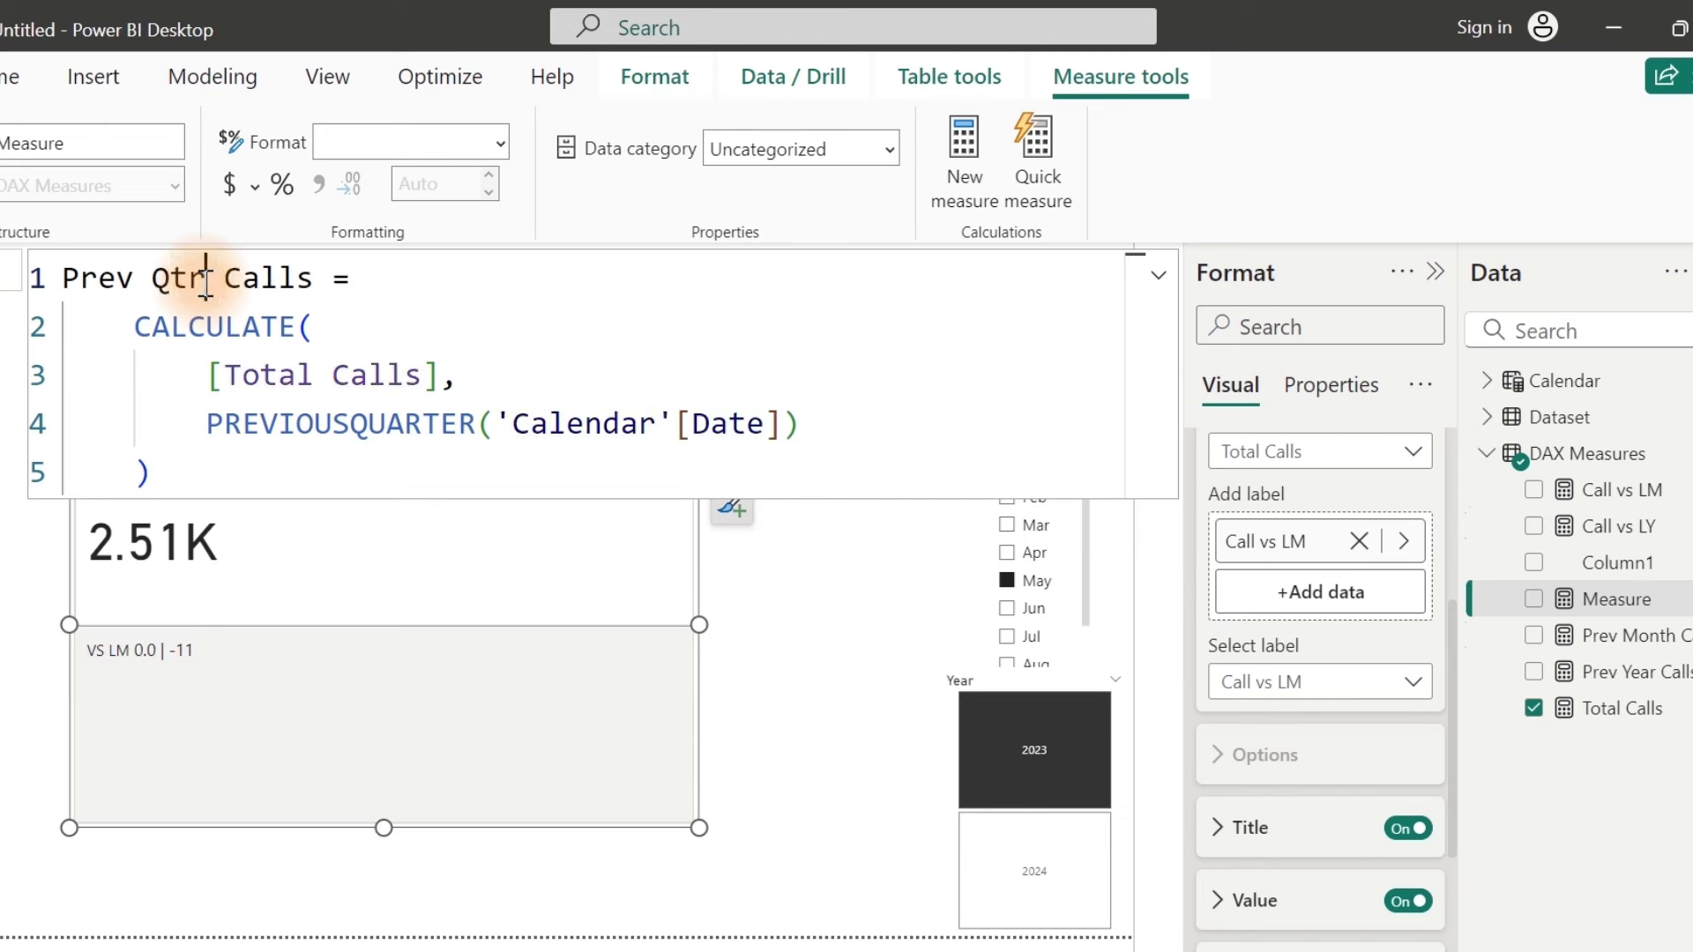
key(Return)
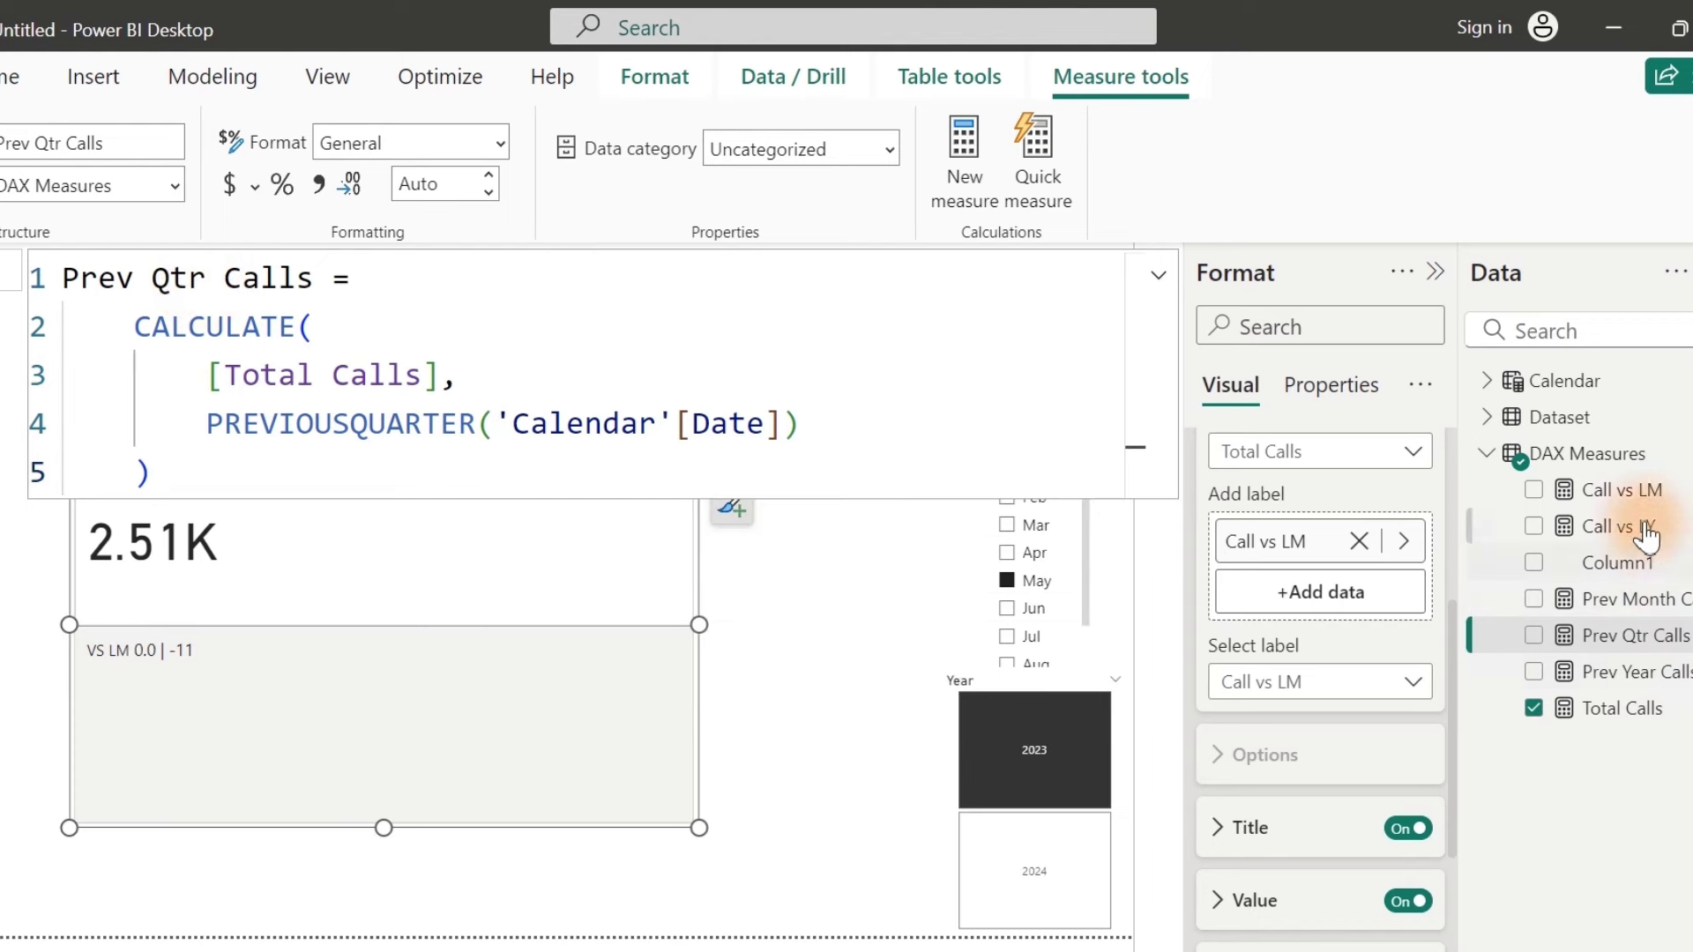
Step: Copy the full Call vs LM formula and paste it into a new measure
click(1631, 494)
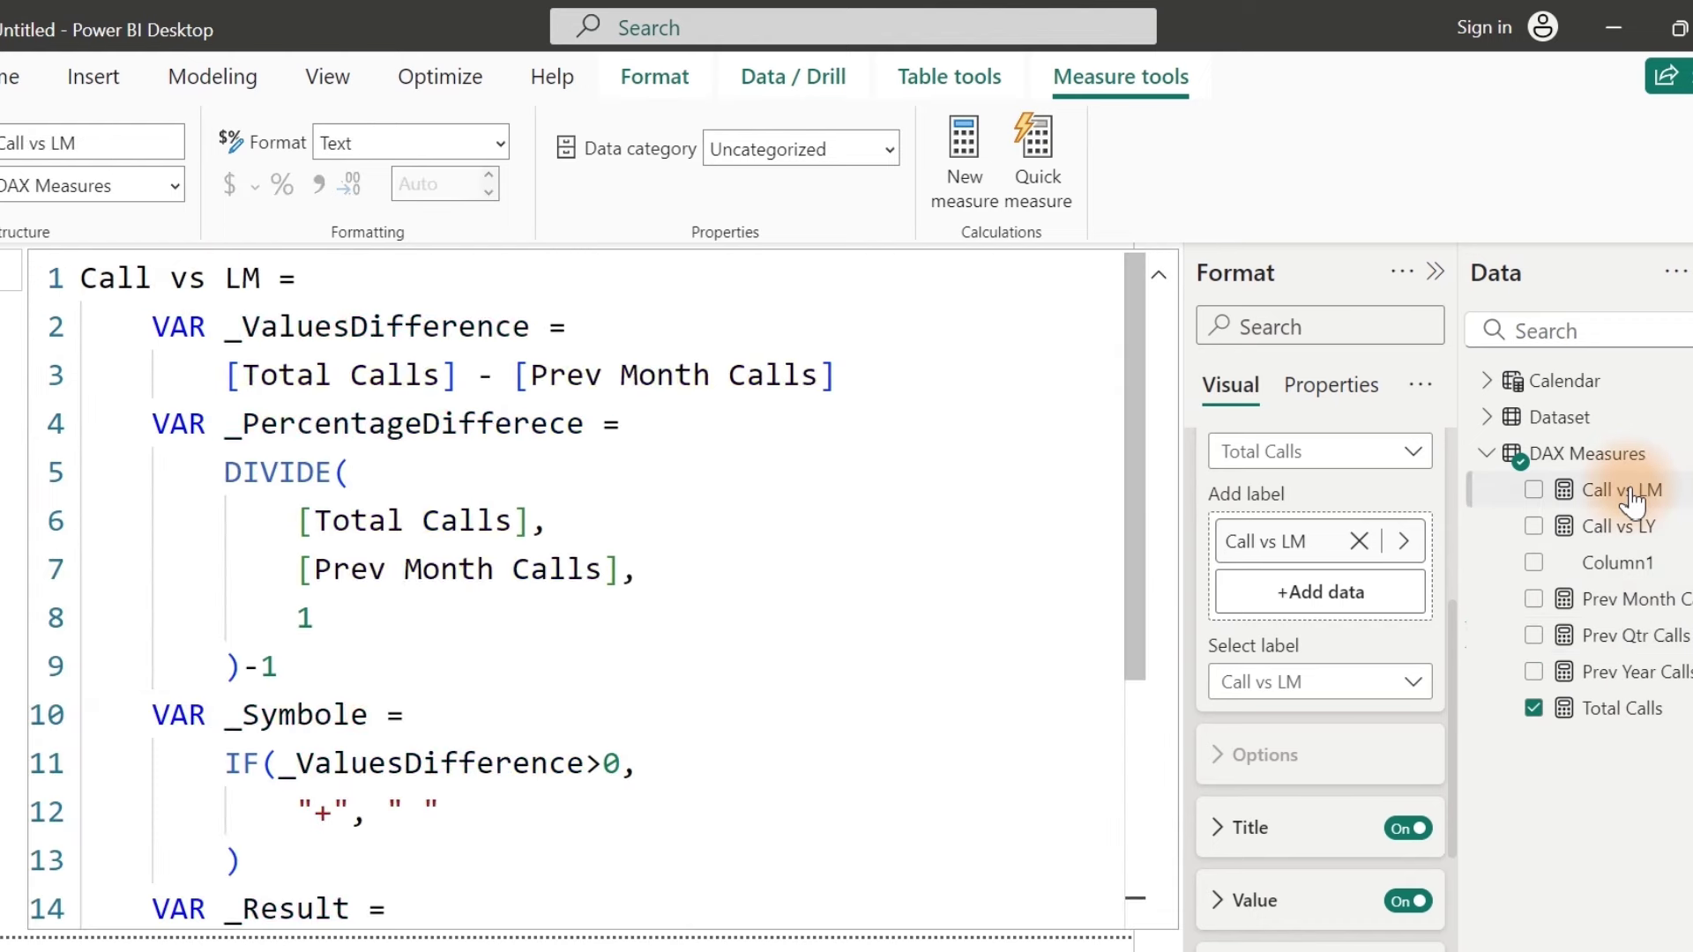
click(745, 453)
key(ctrl+a)
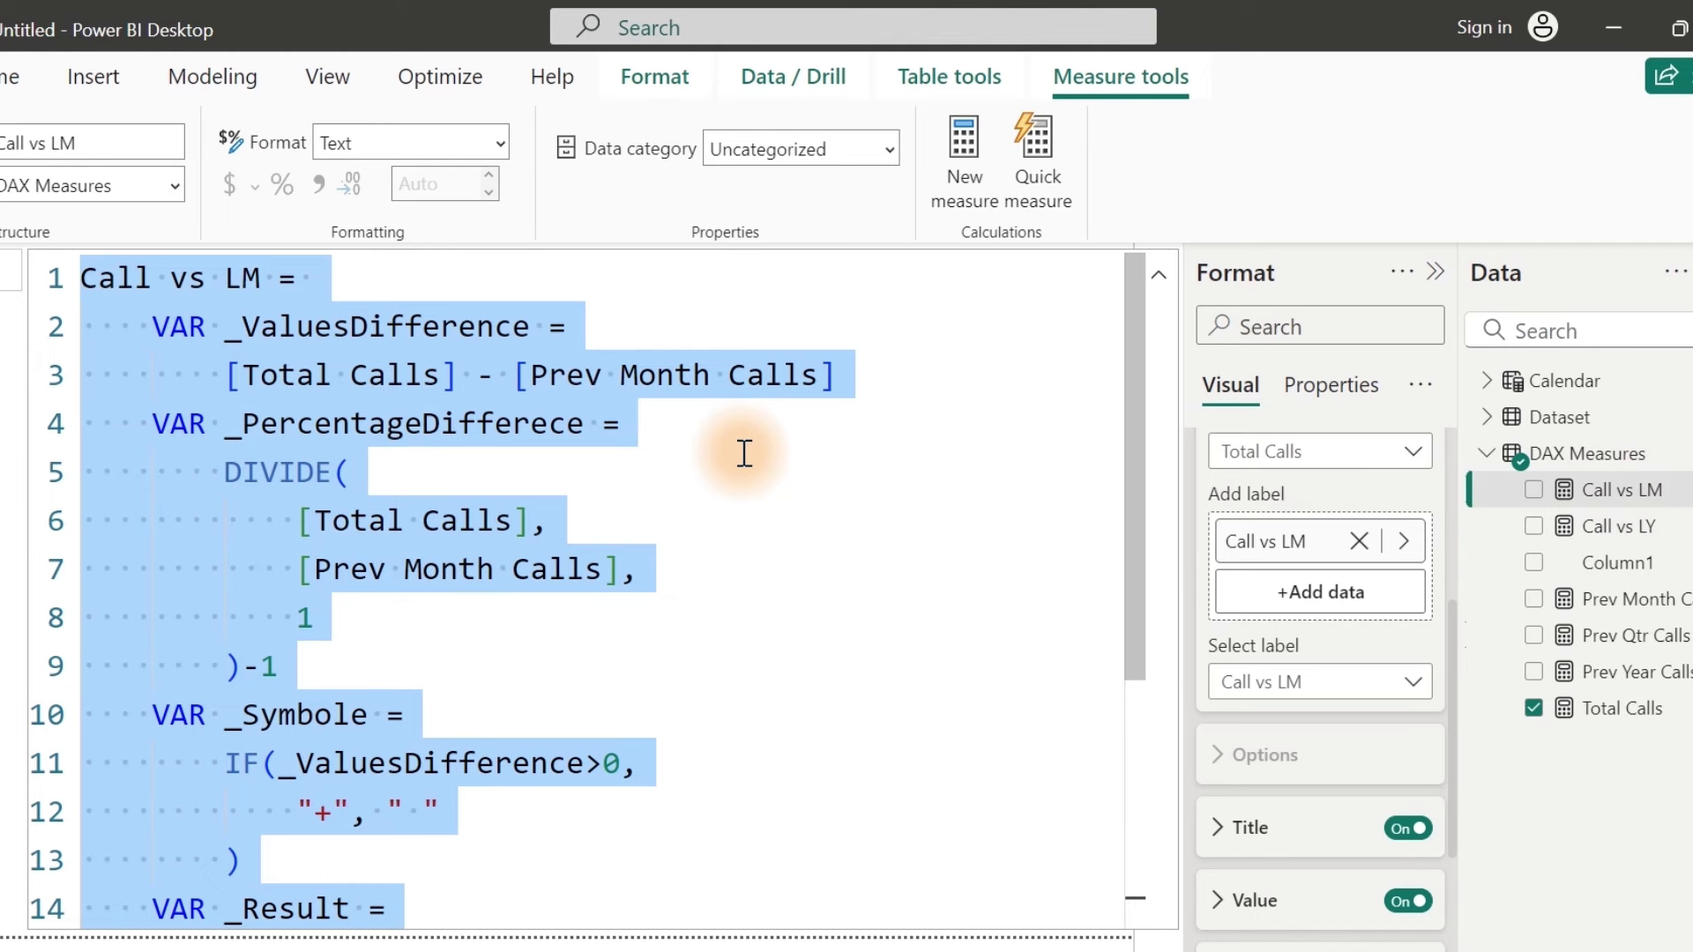
click(964, 148)
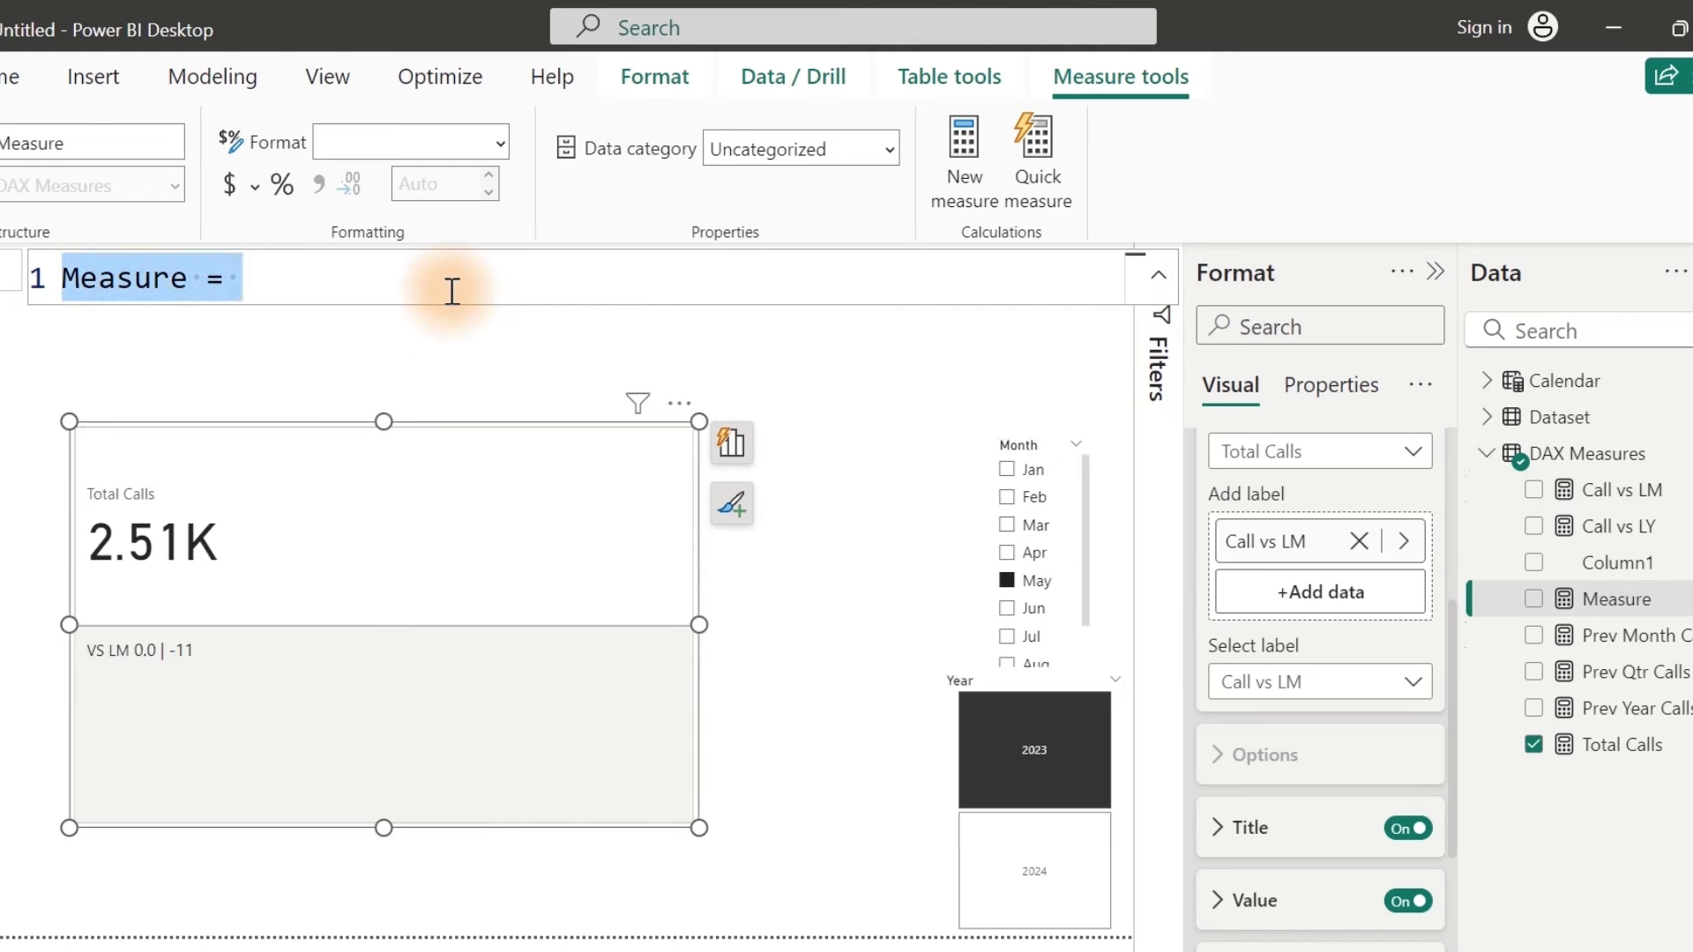
key(ctrl+v)
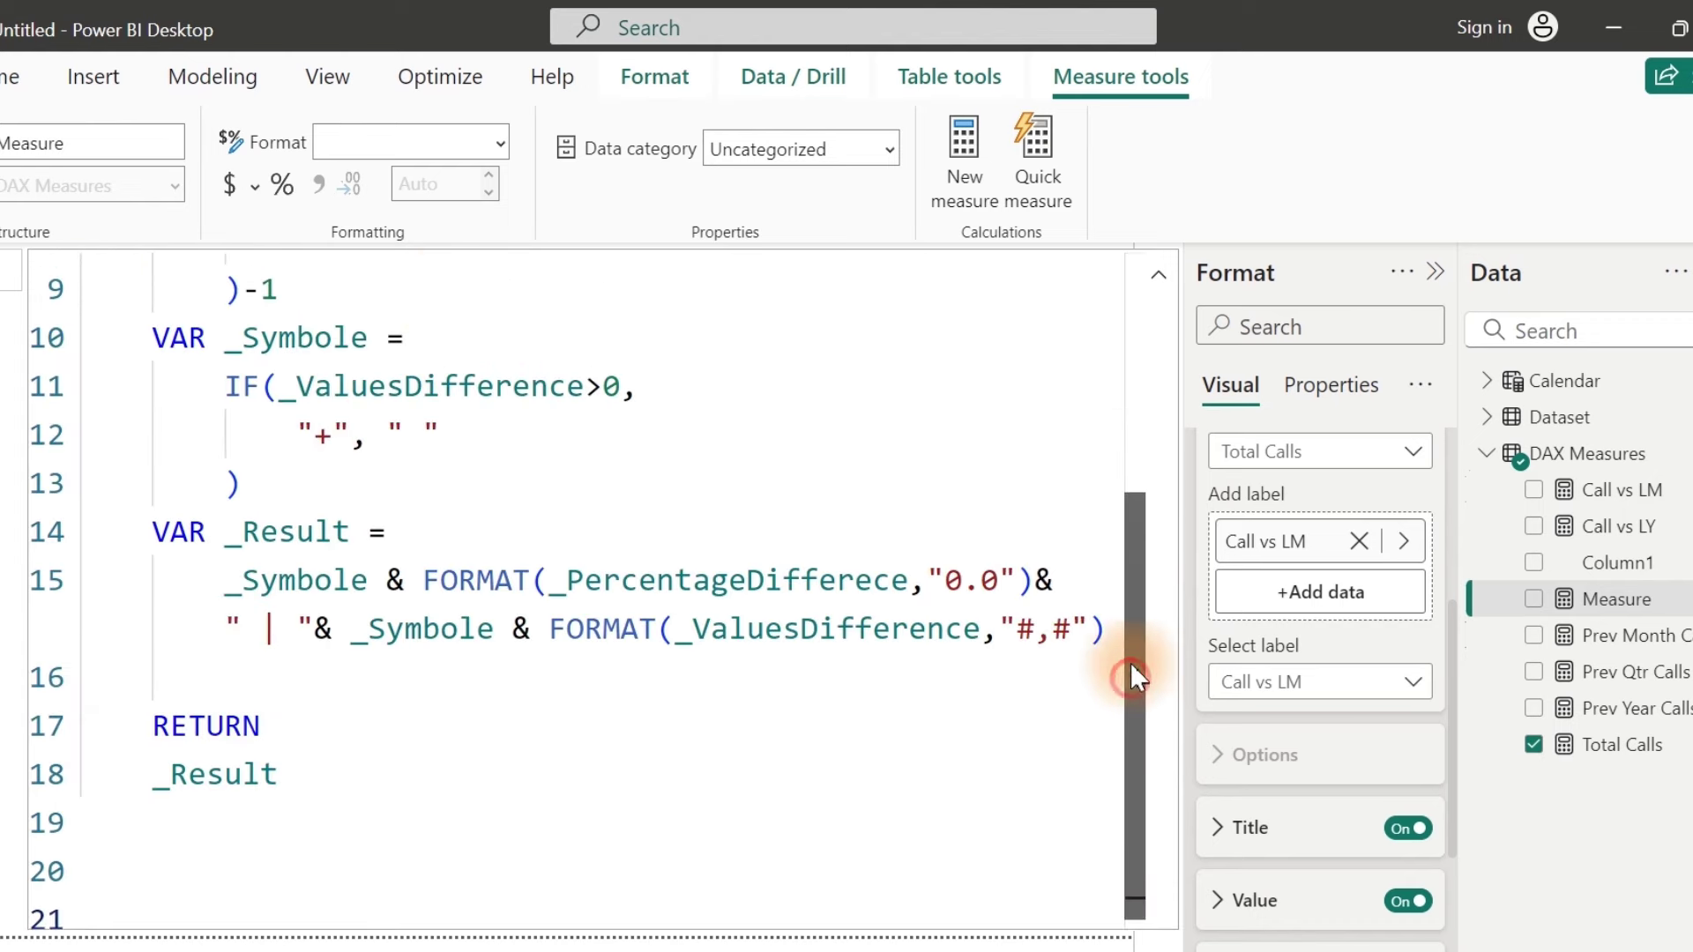
Step: Rename the pasted copy of the Call vs LM measure to Call vs LQ in its first formula line
drag(1130, 663, 1102, 282)
click(256, 283)
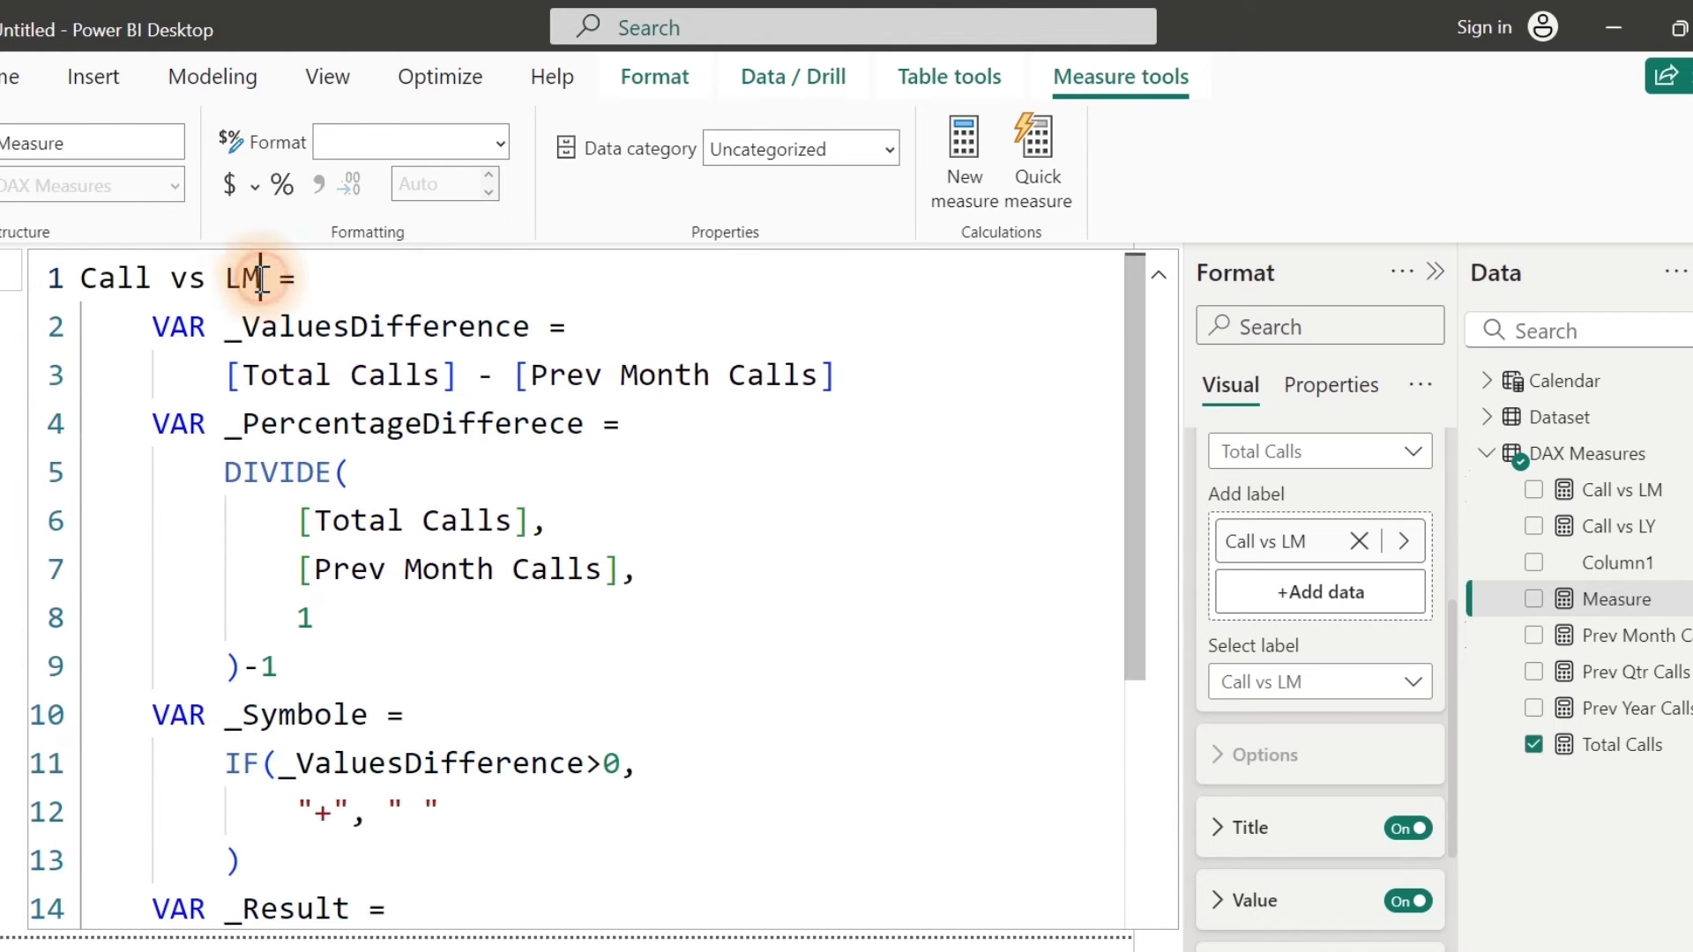
key(BackSpace)
text(Q)
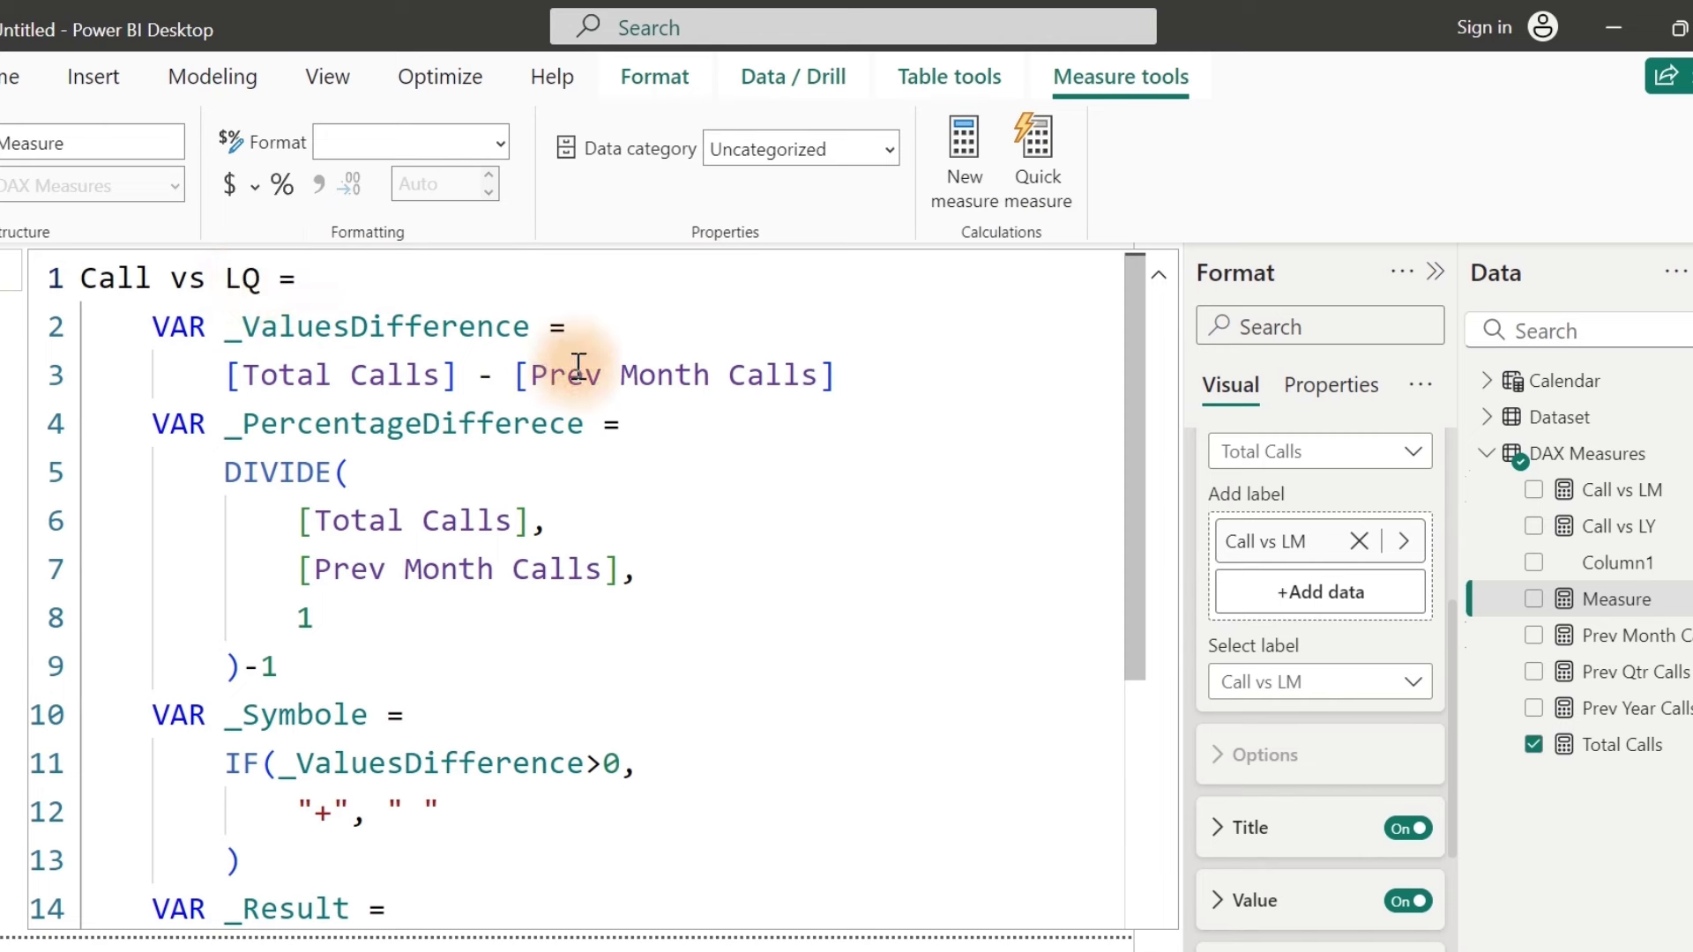
Step: Replace Prev Month Calls with Prev Qtr Calls in both the _ValuesDifference and _PercentageDifferece variables of Call vs LQ and commit the measure
double_click(673, 377)
text(q)
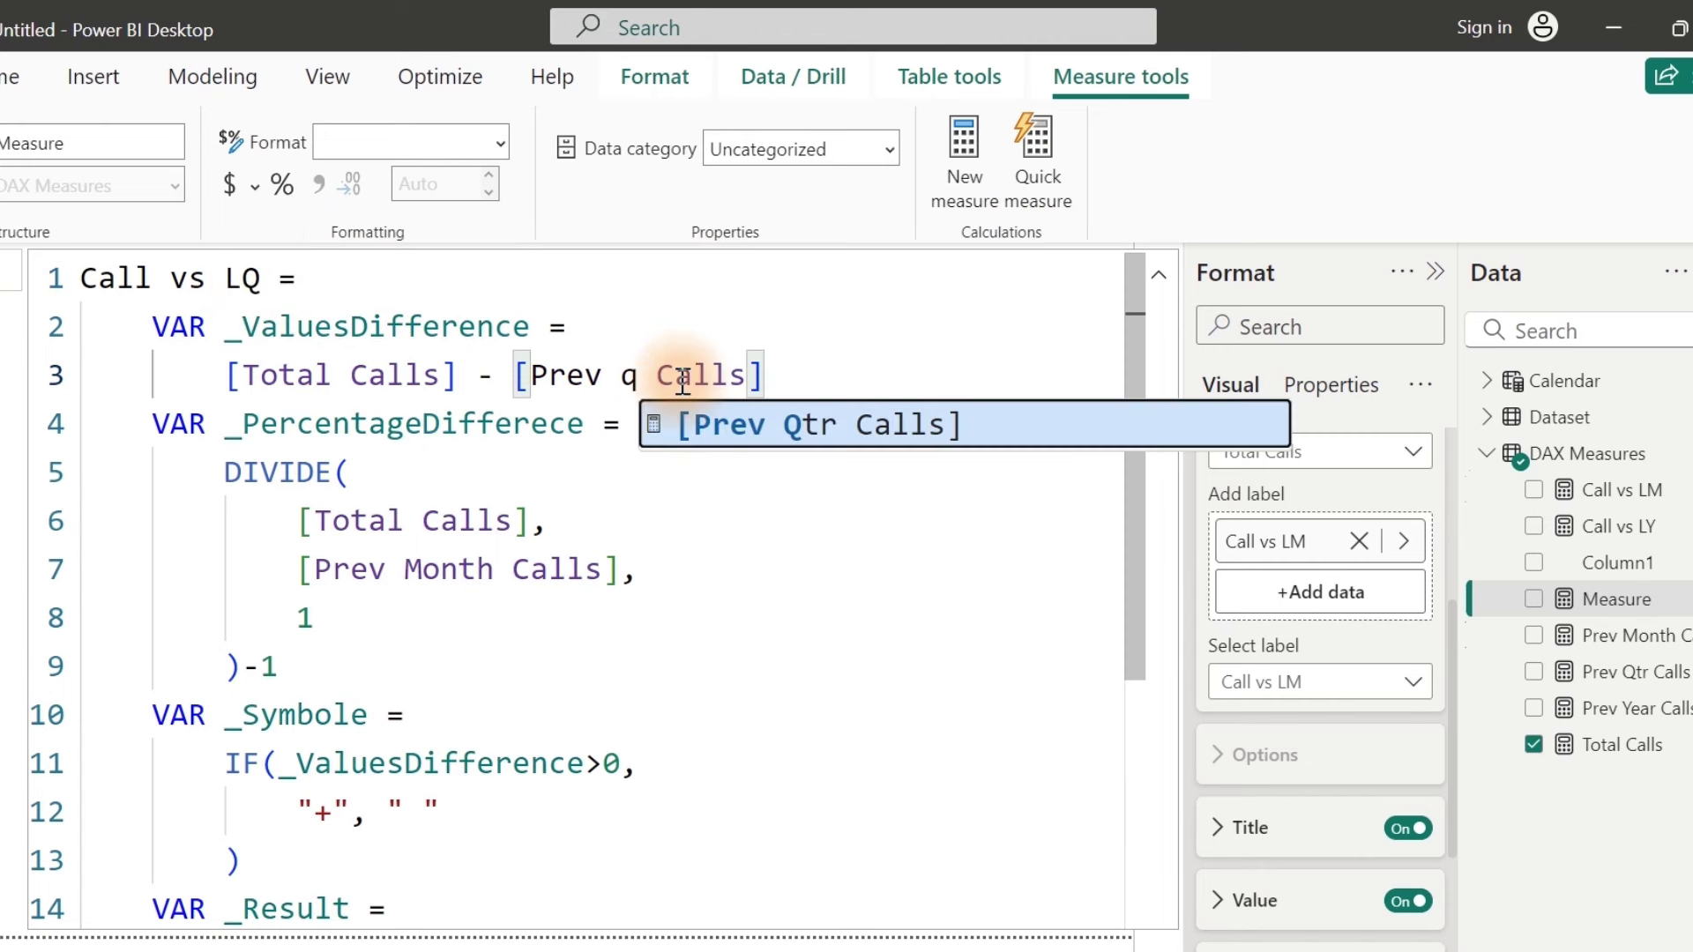
key(Tab)
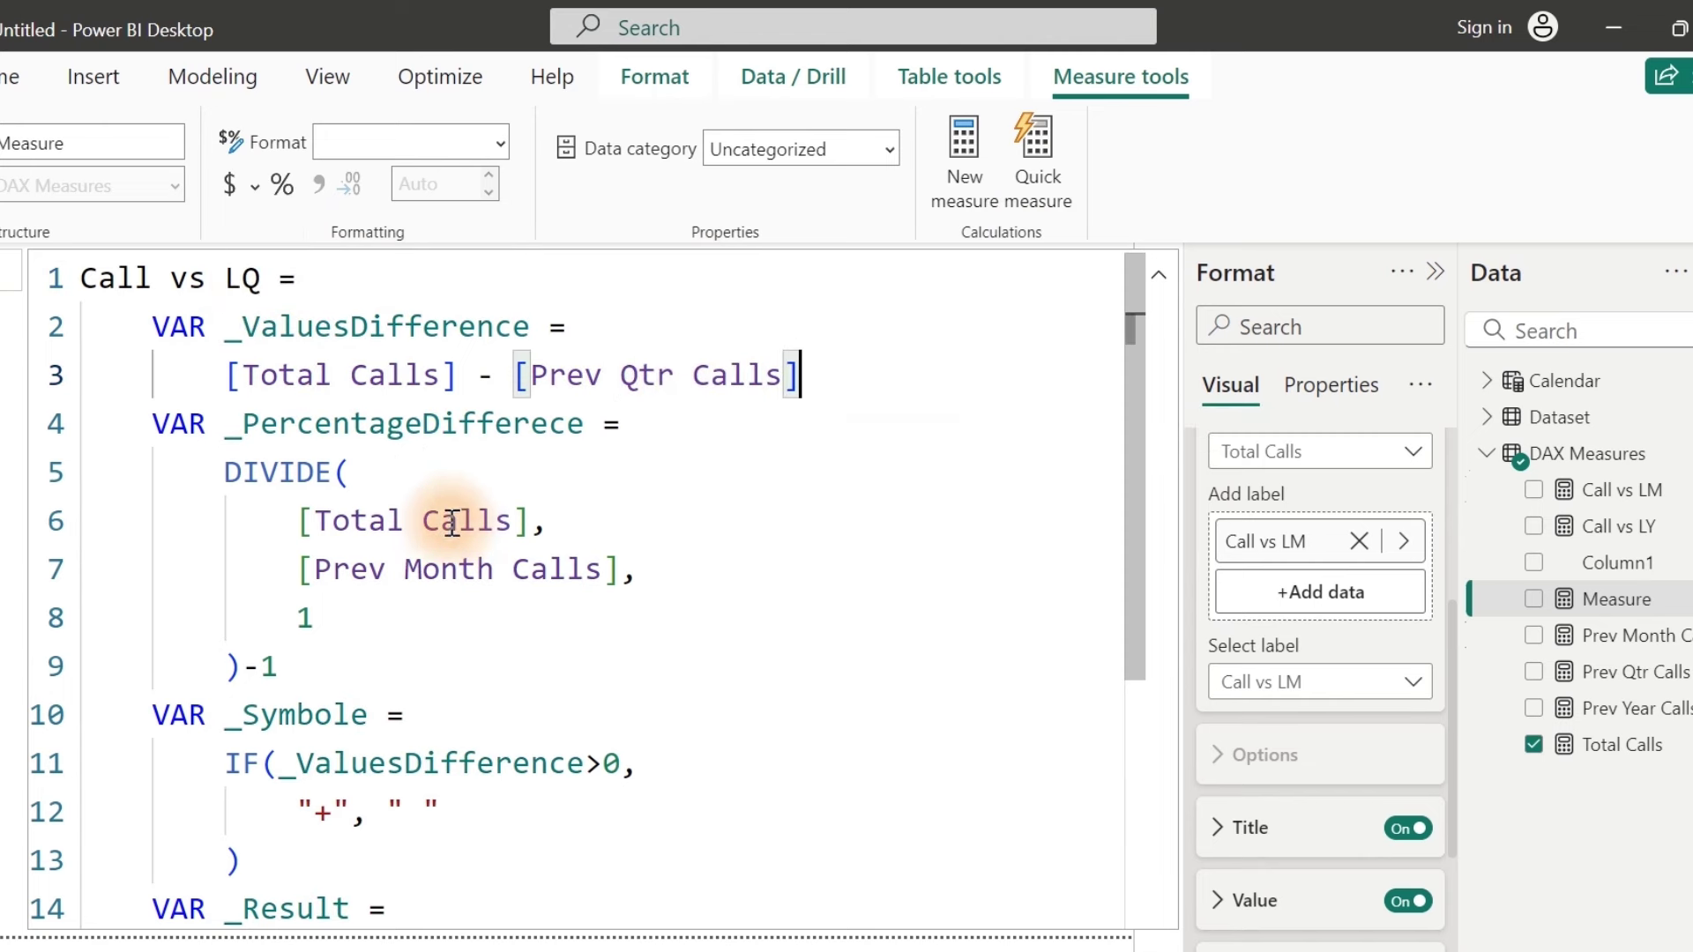
click(449, 571)
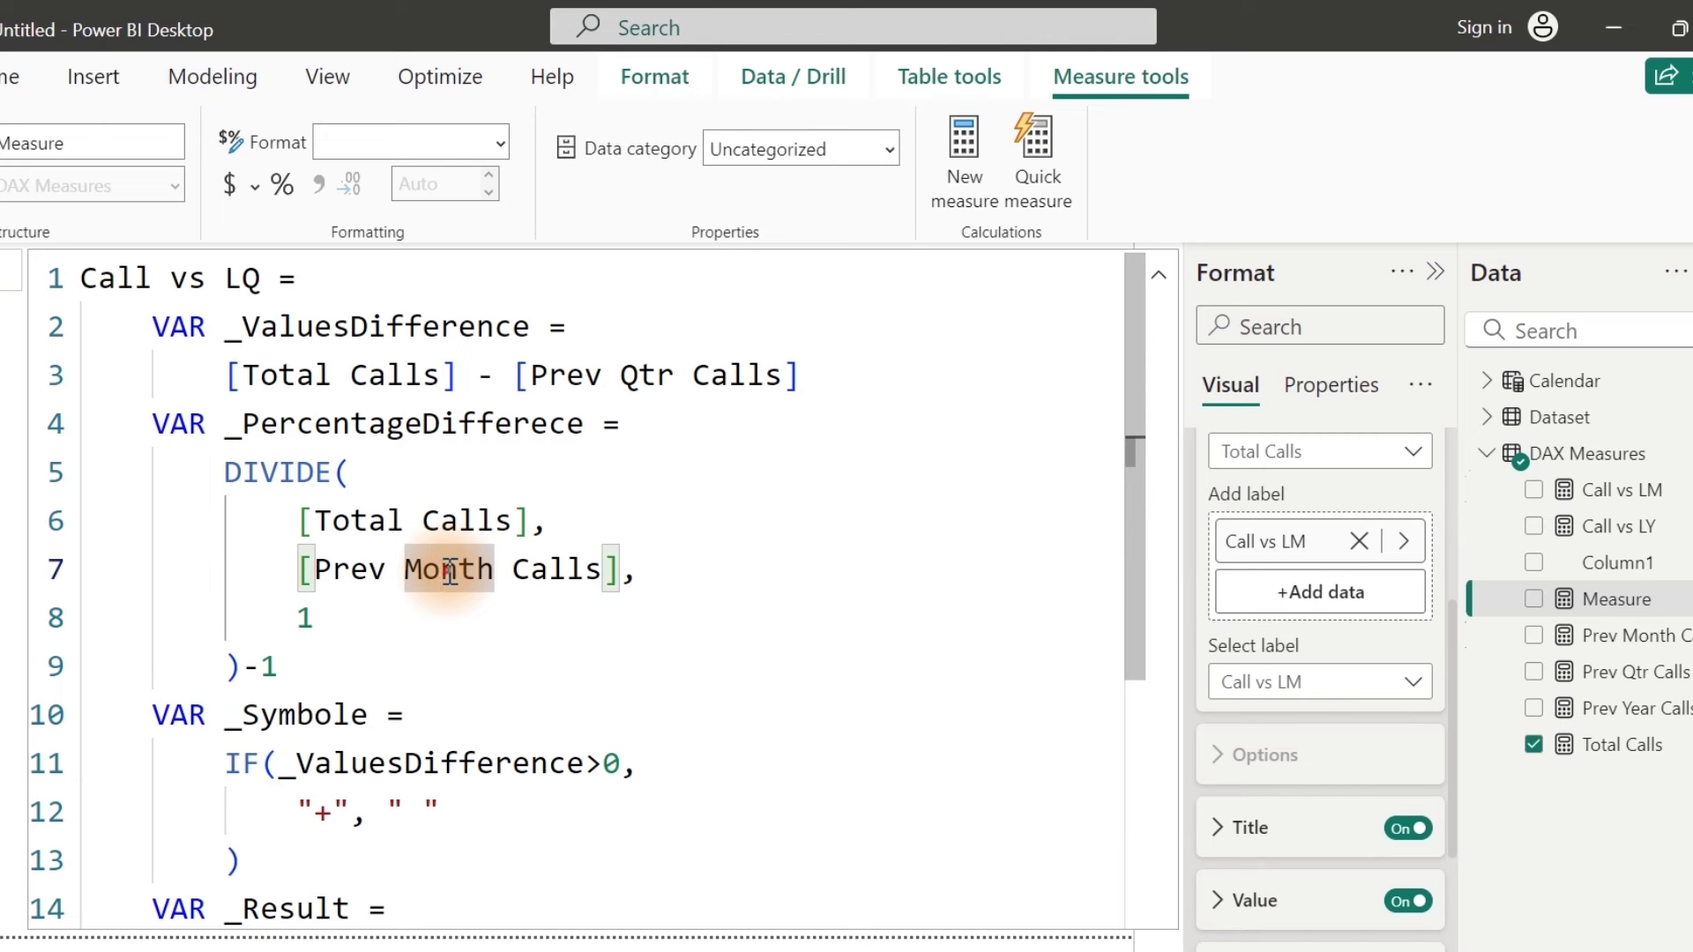
double_click(449, 572)
text(q)
key(Tab)
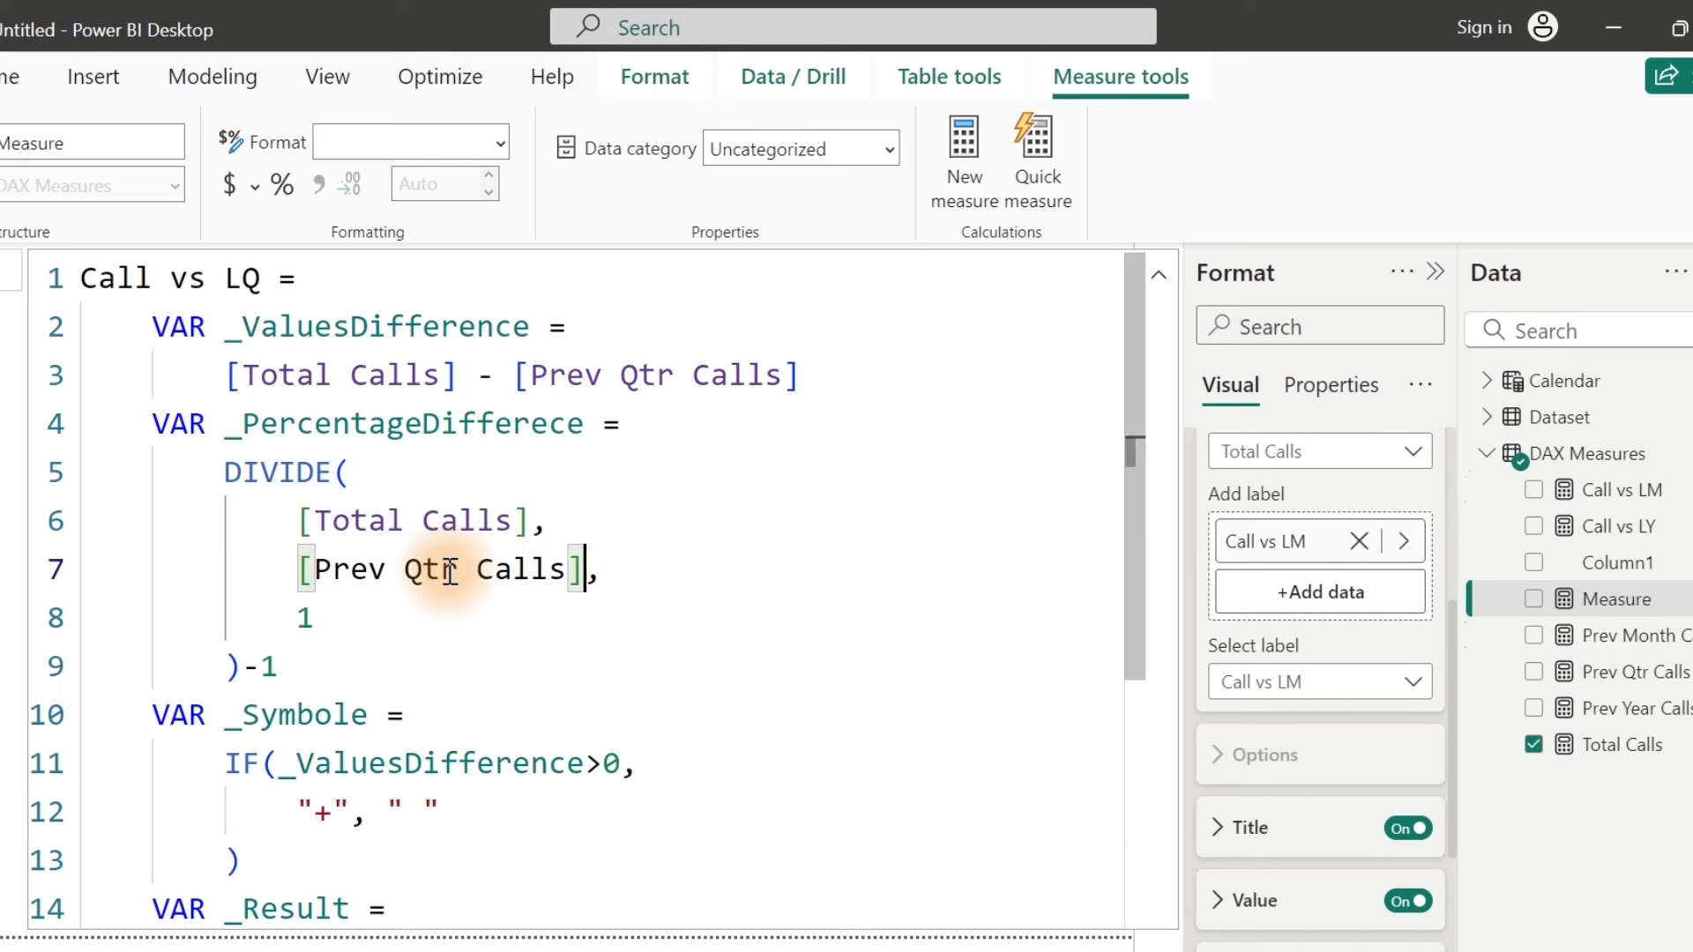
click(676, 679)
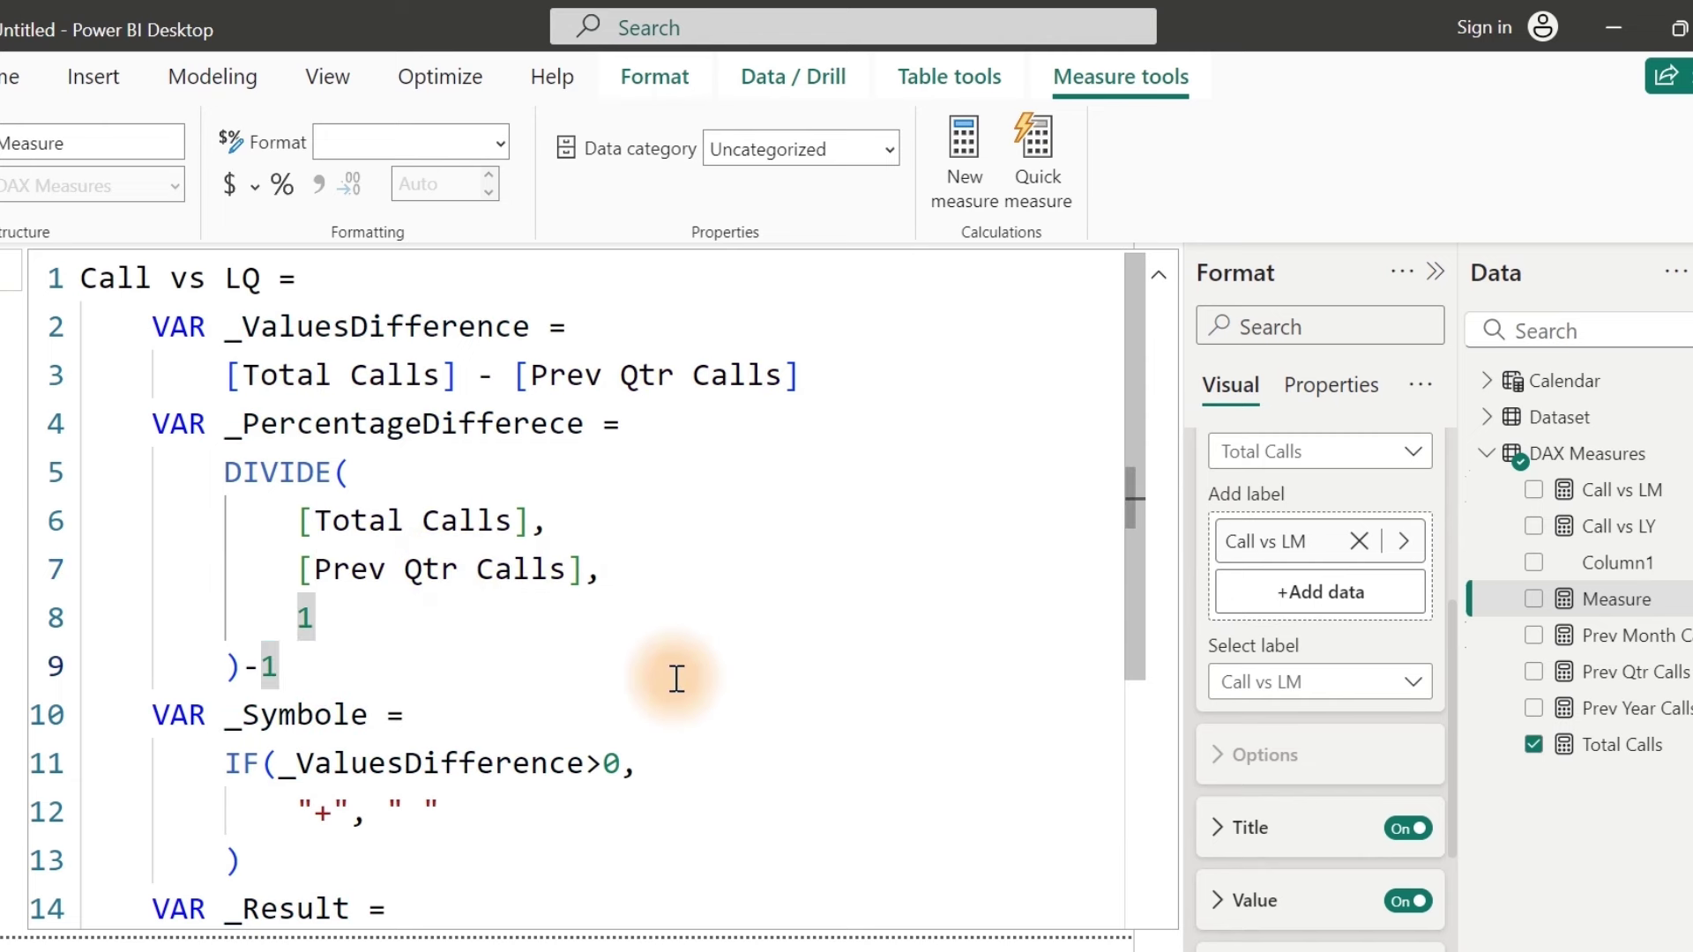
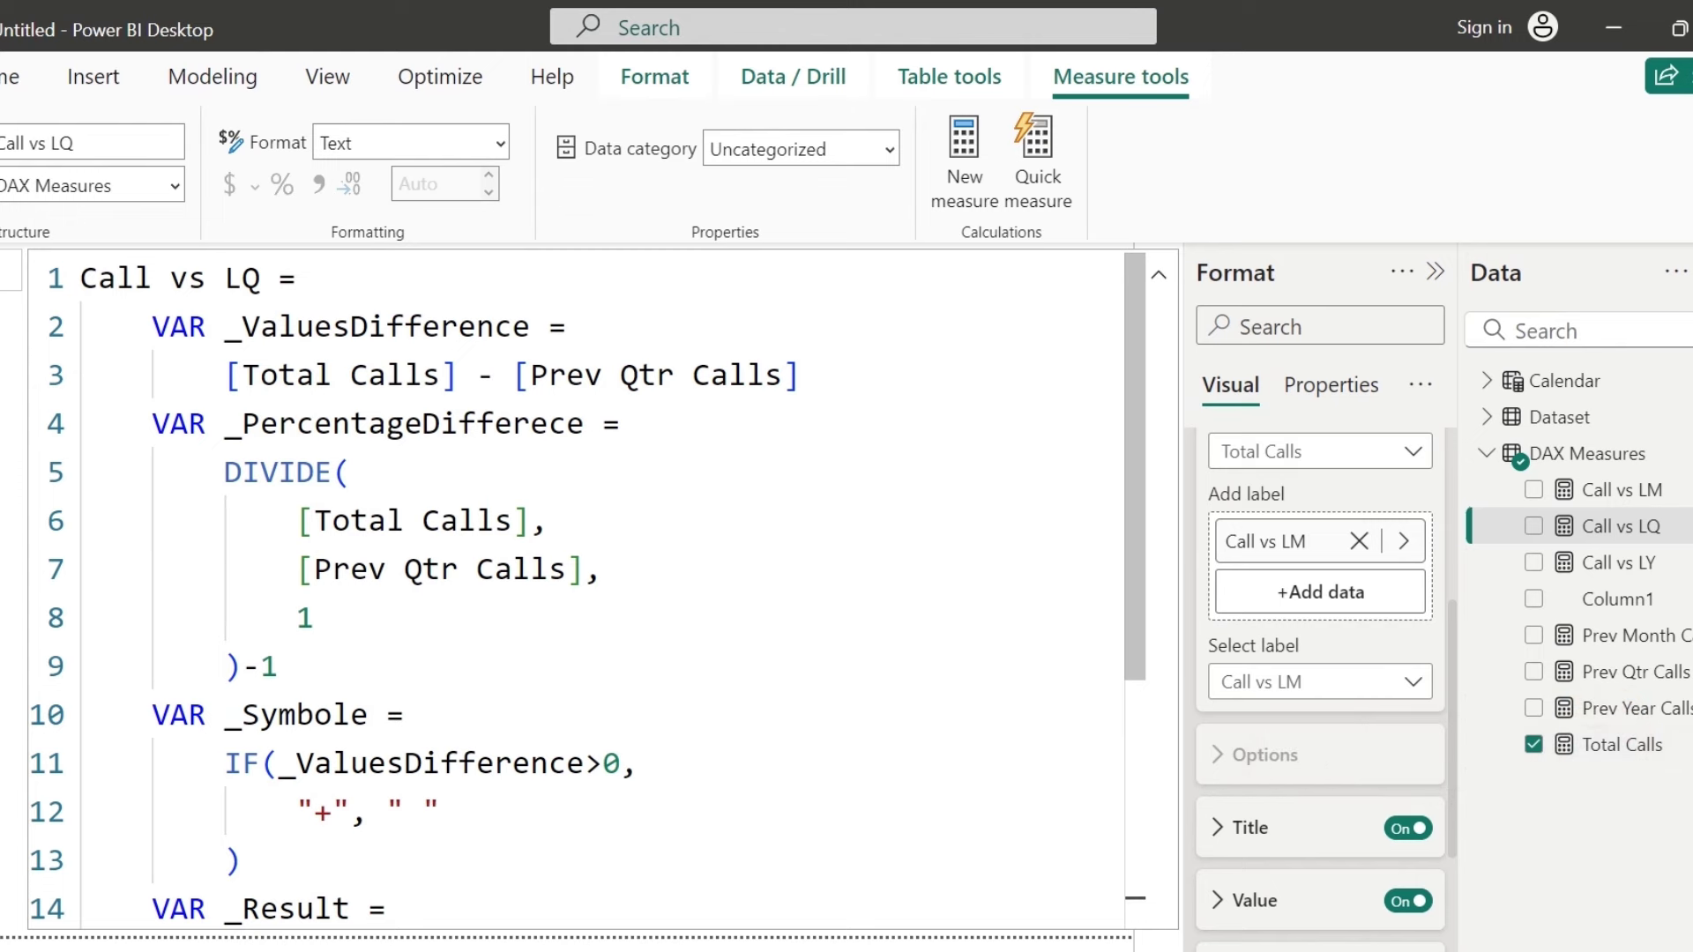
key(Escape)
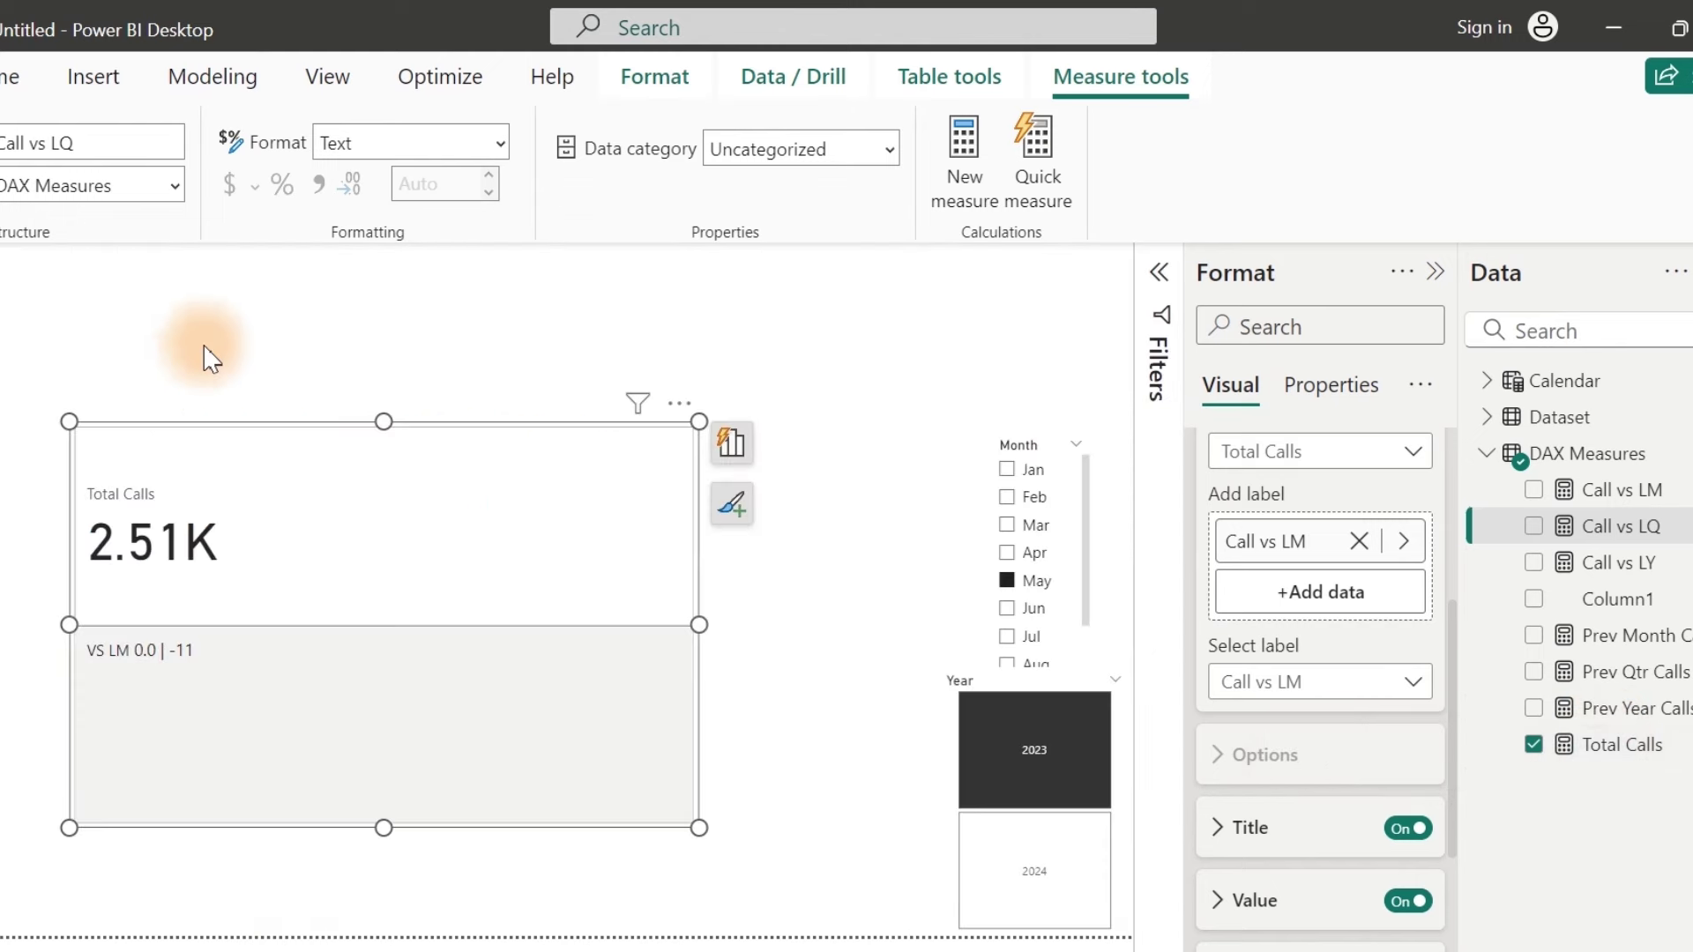
key(Escape)
Step: Move and shrink the Total Calls card into the report page's upper-left area and place a copy of it beside the original
click(441, 549)
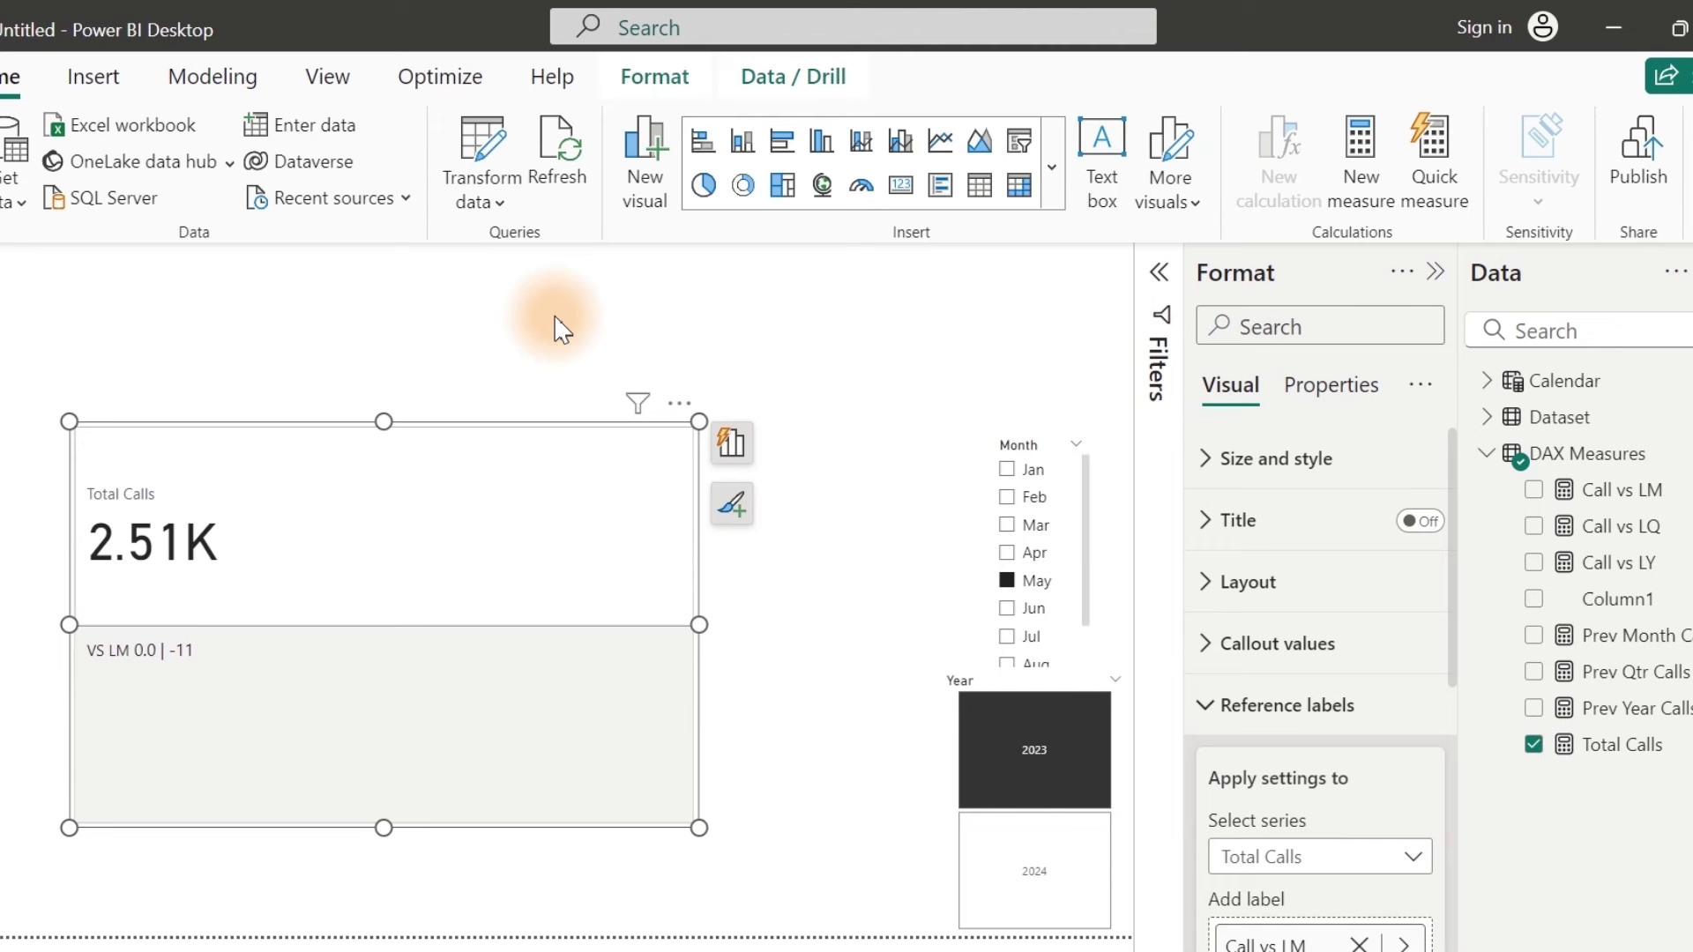
drag(548, 491, 435, 362)
drag(585, 699, 321, 445)
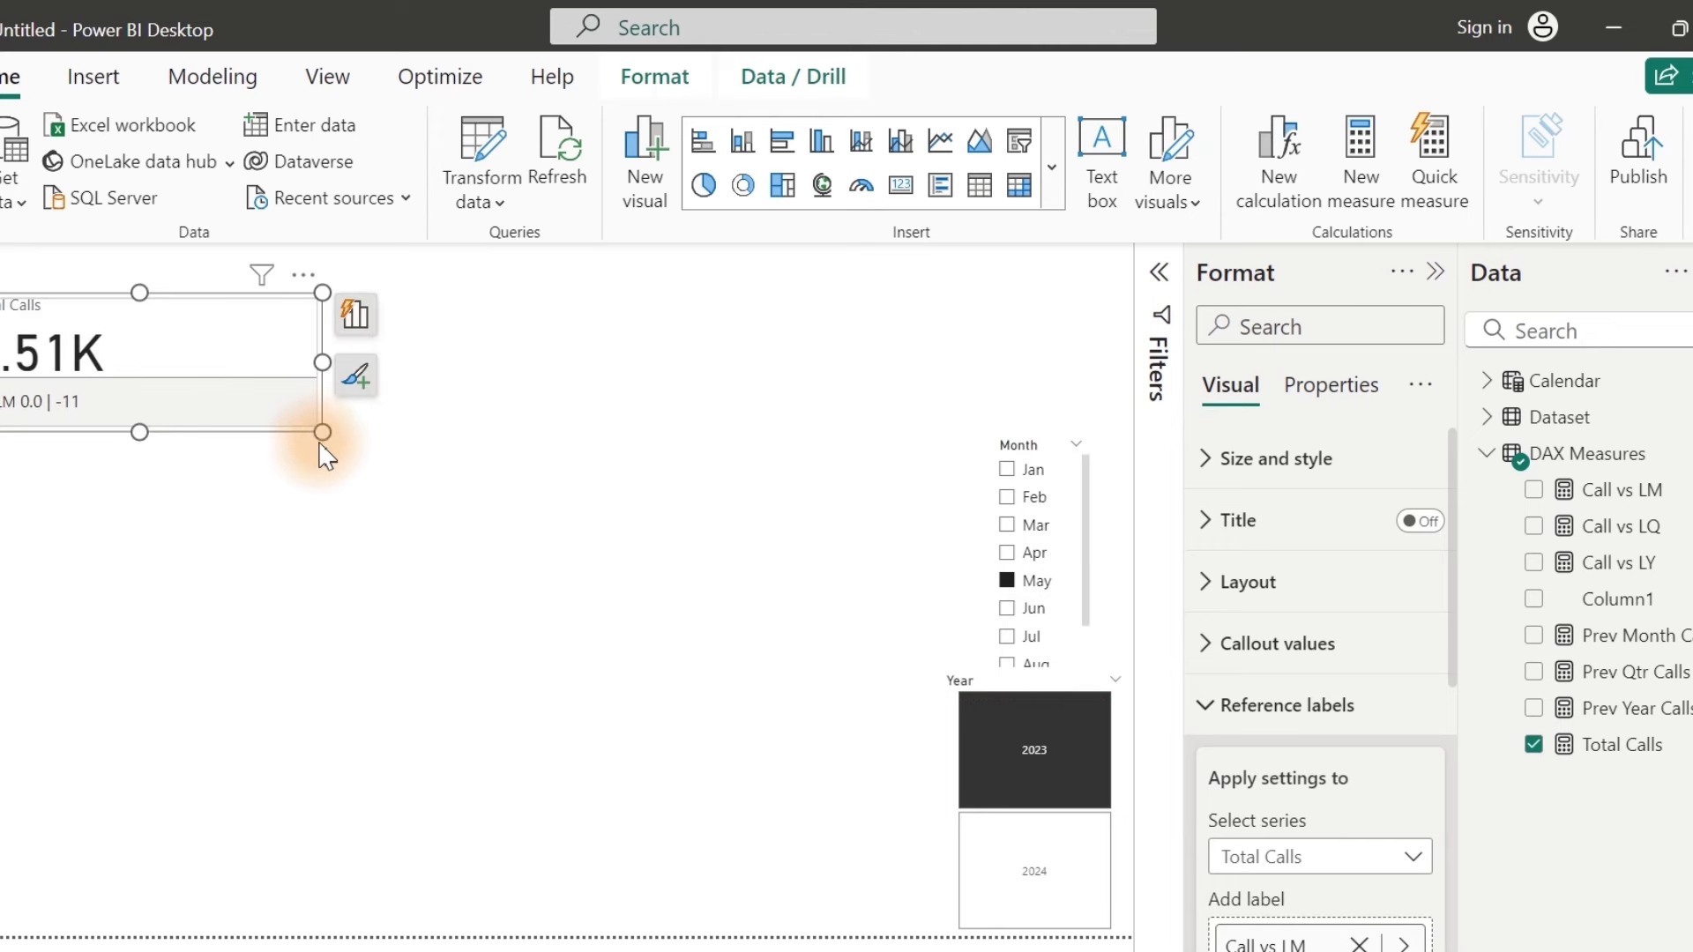
drag(288, 378, 228, 385)
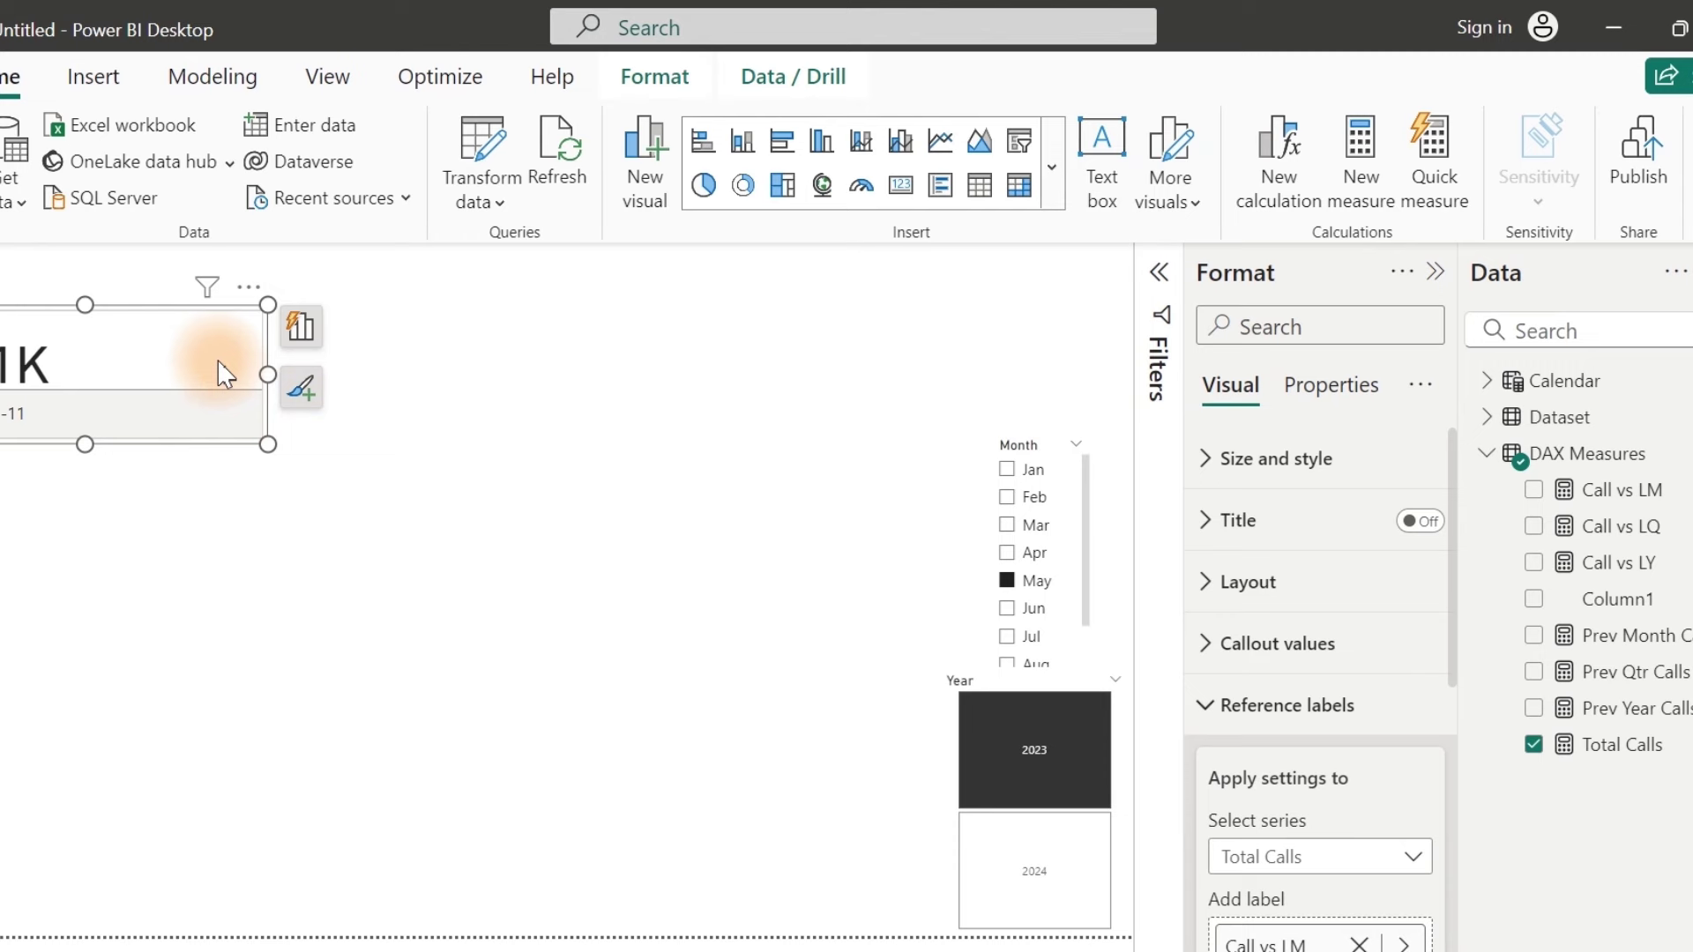
key(ctrl+v)
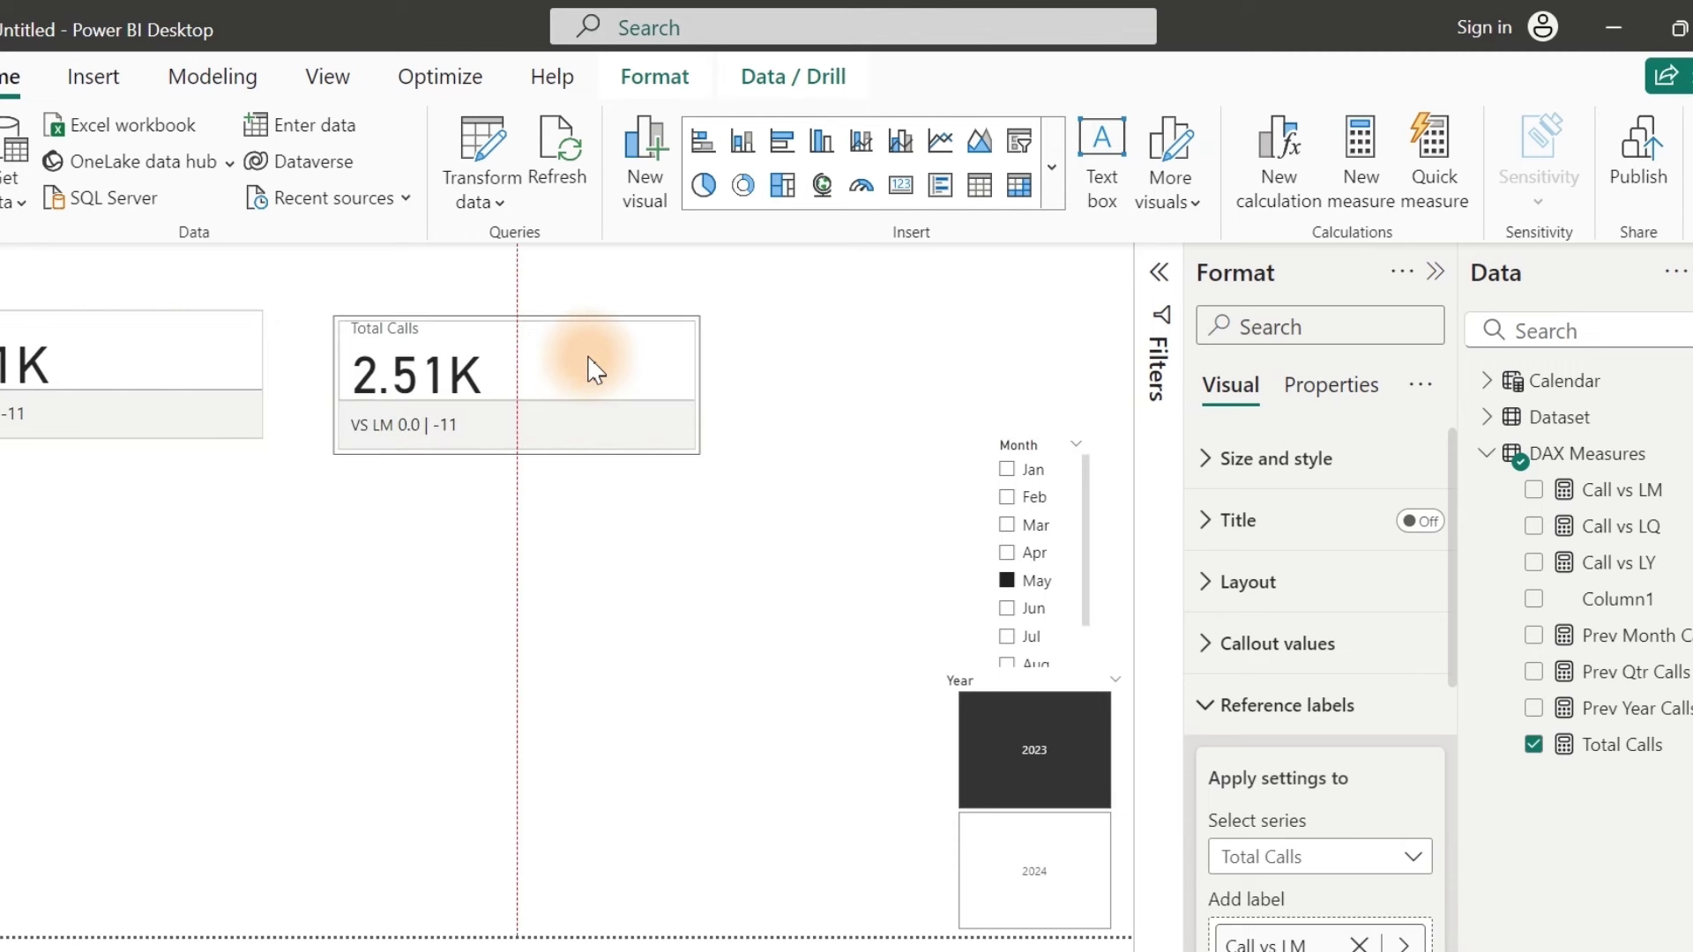
click(582, 369)
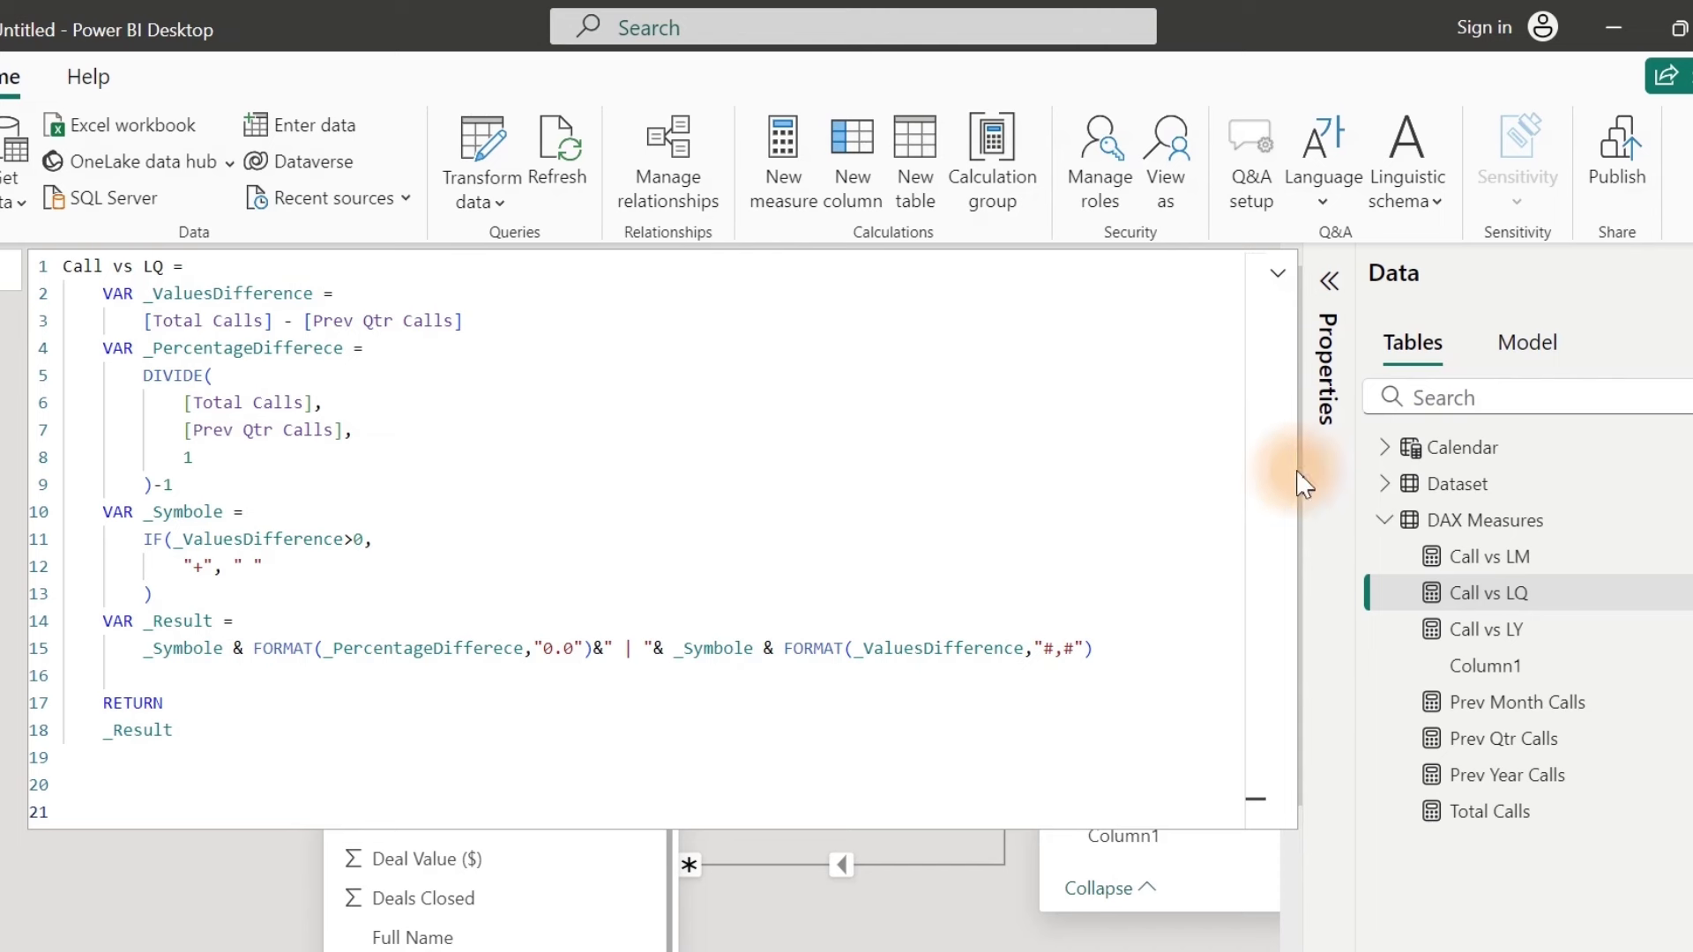
Step: Hide Column1 of the DAX Measures table from the report view, working in the model view
click(1325, 284)
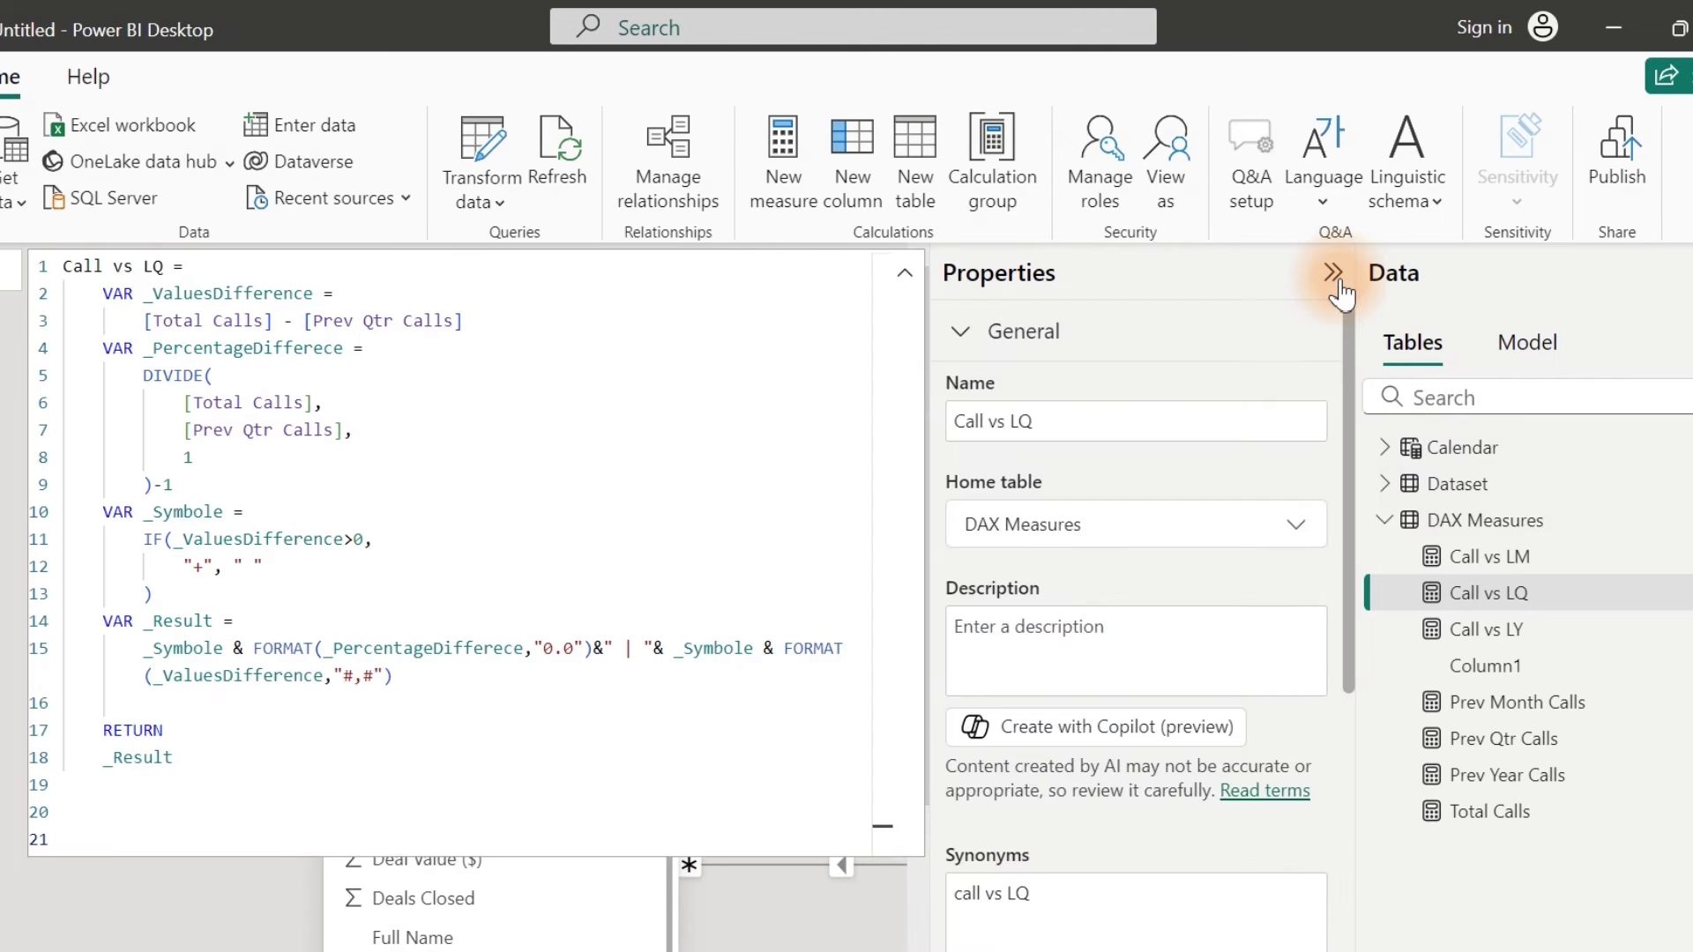
click(1483, 561)
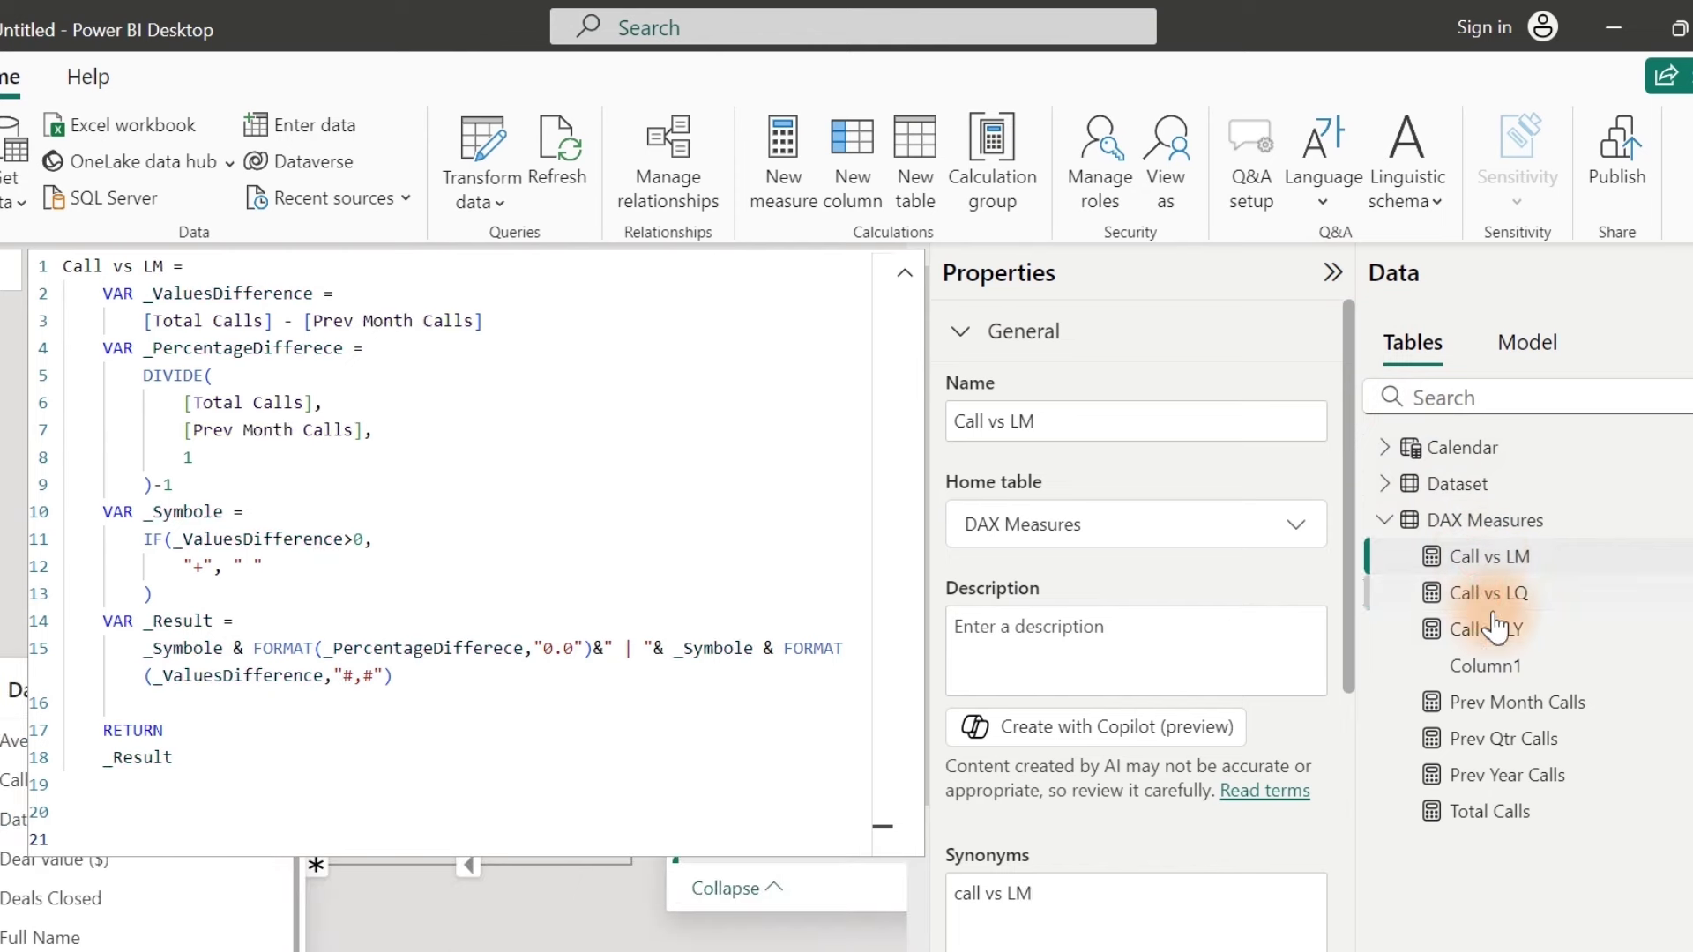
right_click(1504, 666)
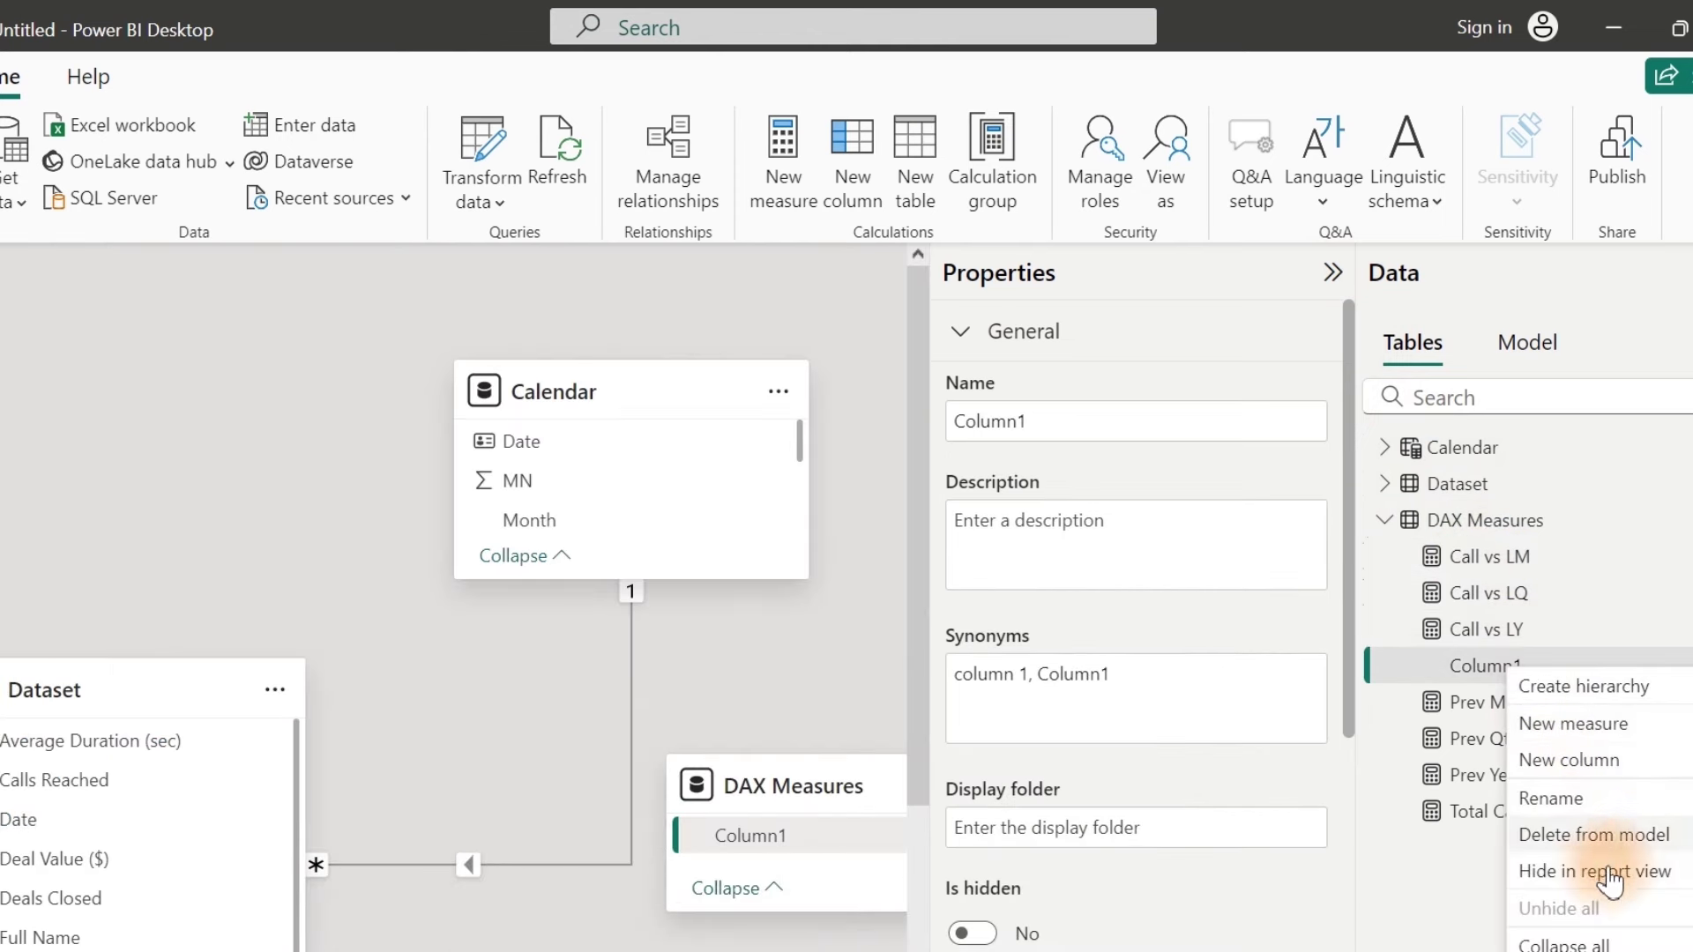
click(1581, 872)
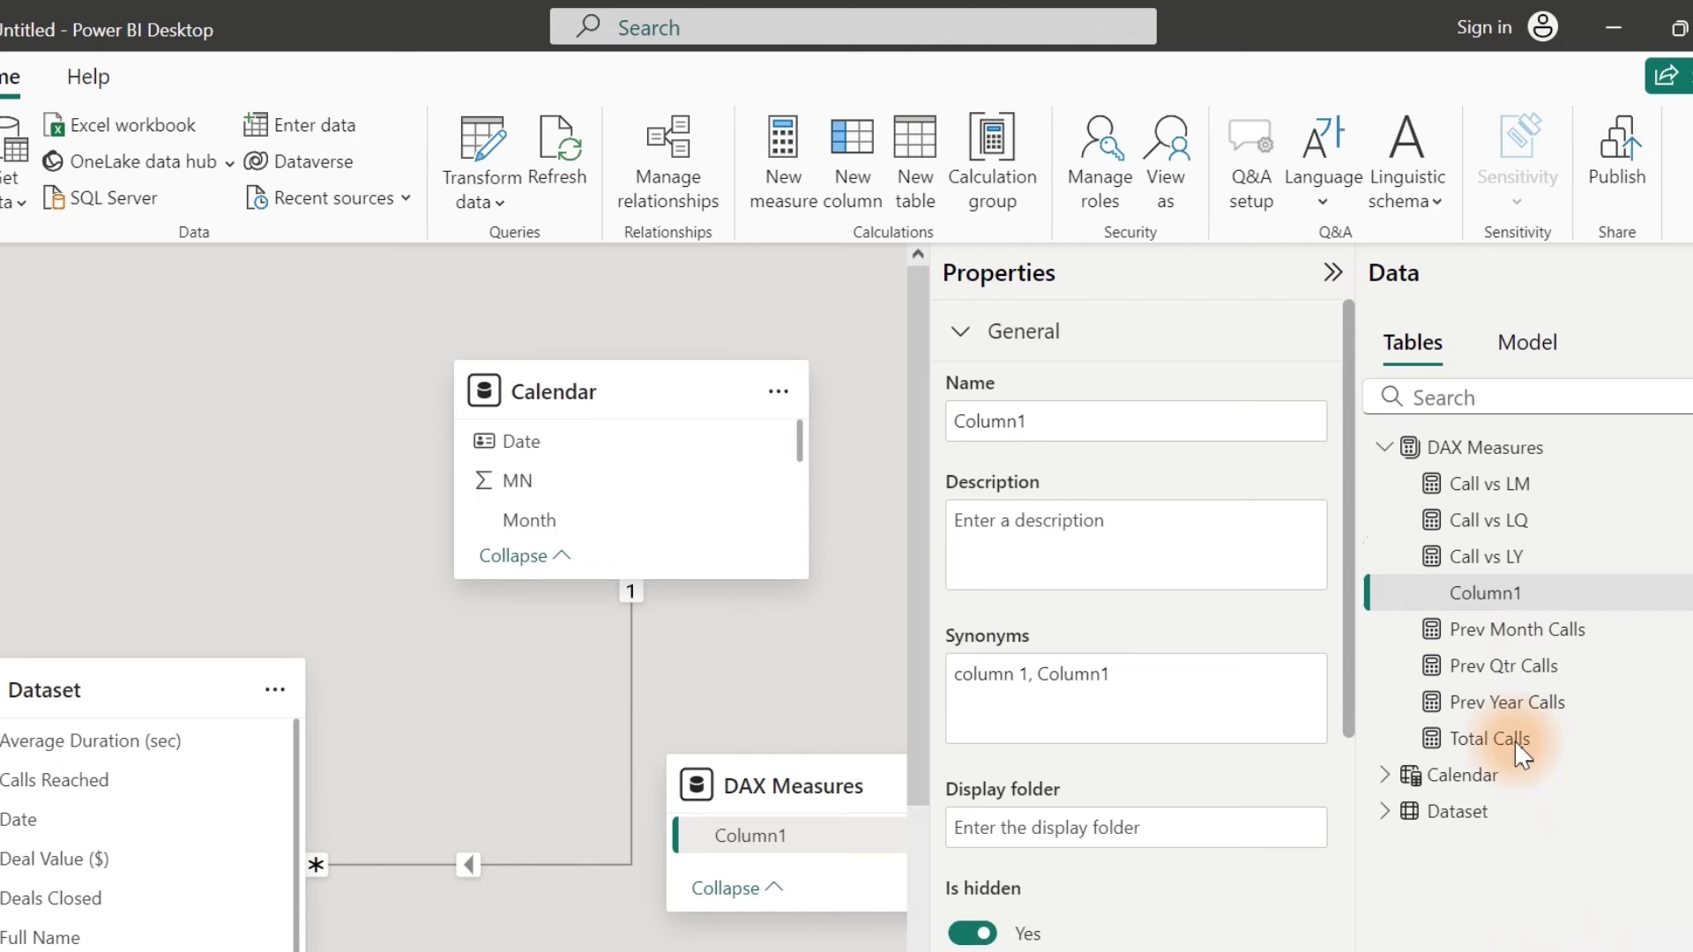
Step: Select all measures in the DAX Measures table except Column1 and assign them to a display folder named Total Calls
click(1517, 748)
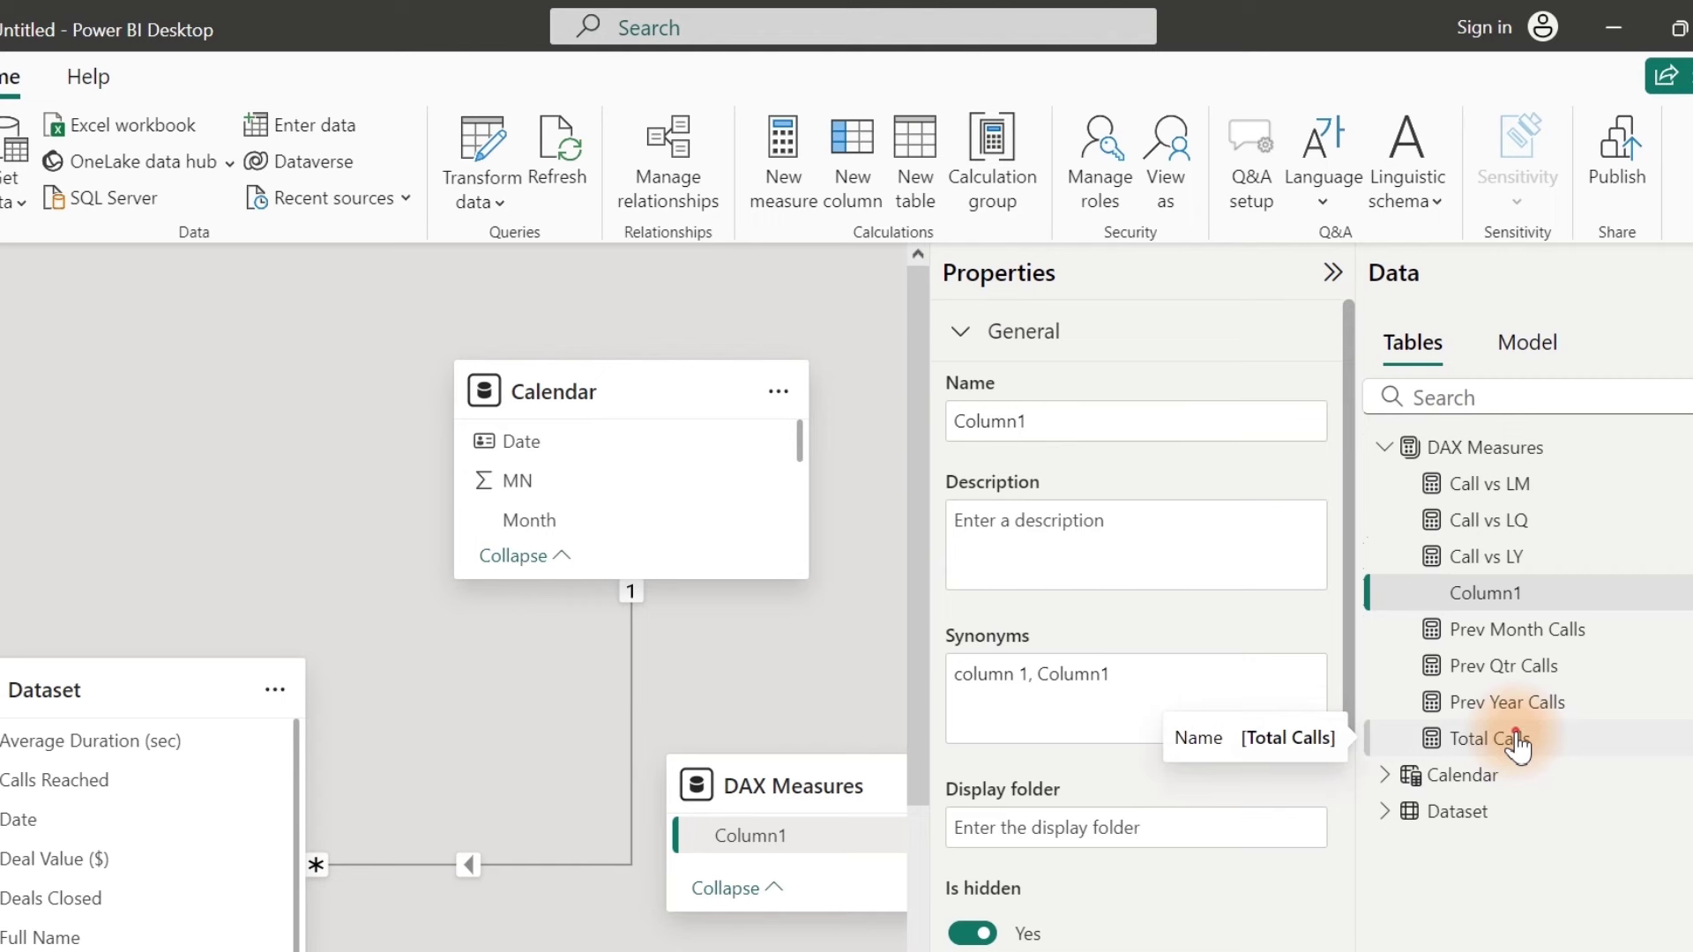
click(1517, 741)
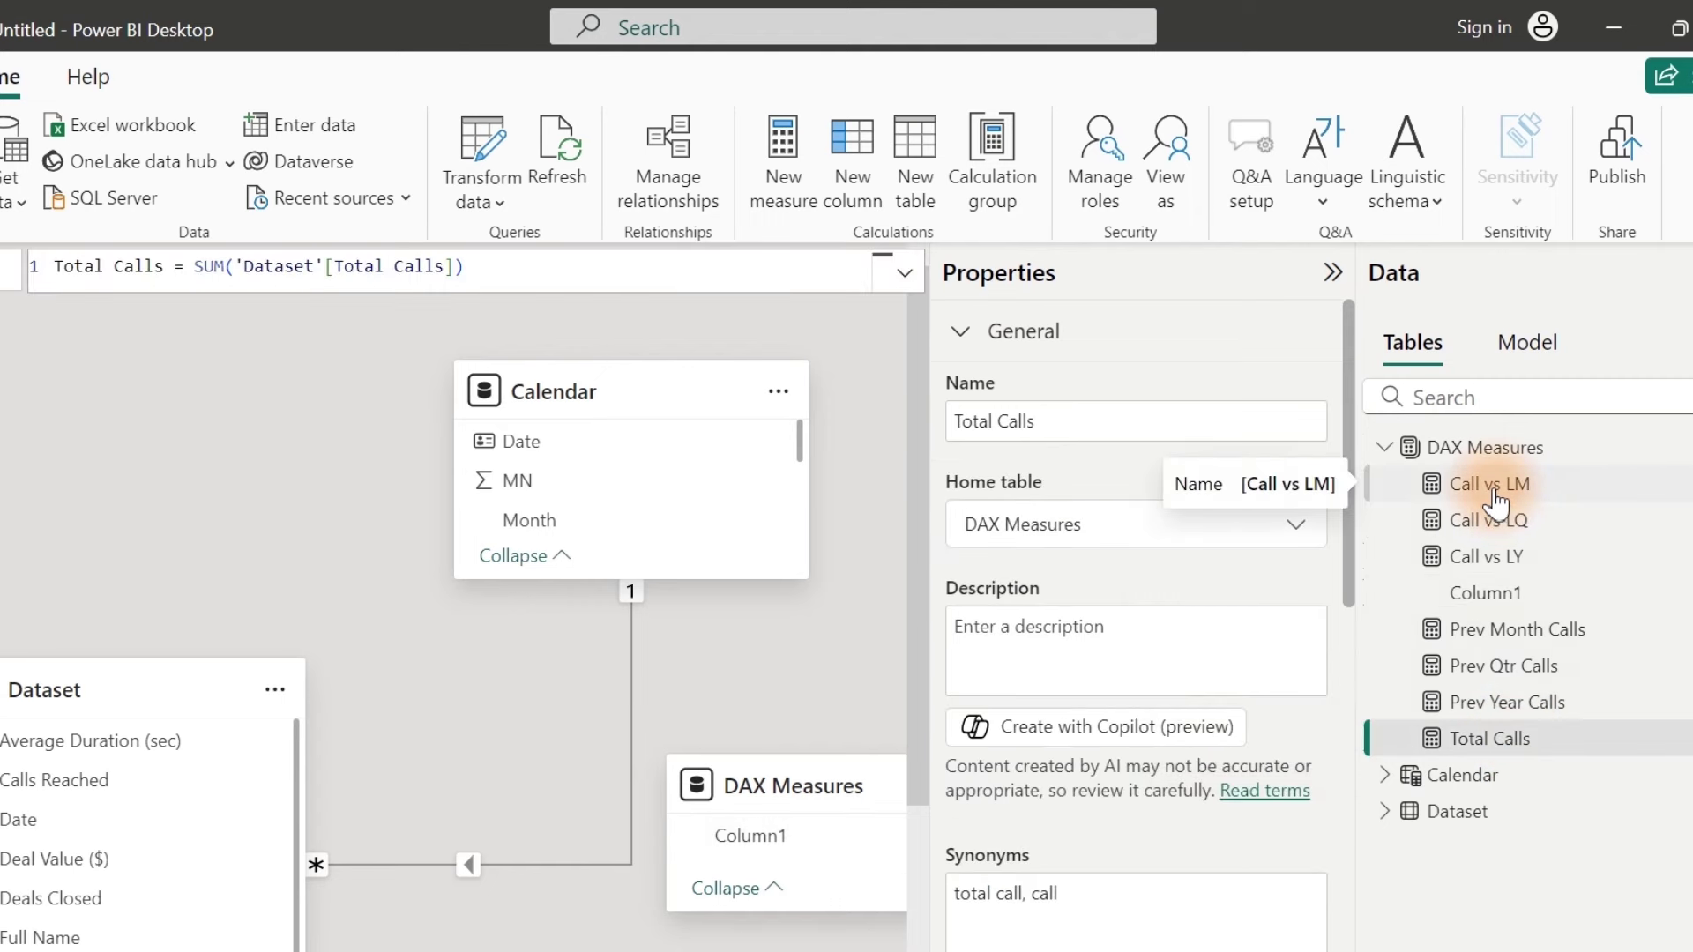
shift+click(1491, 494)
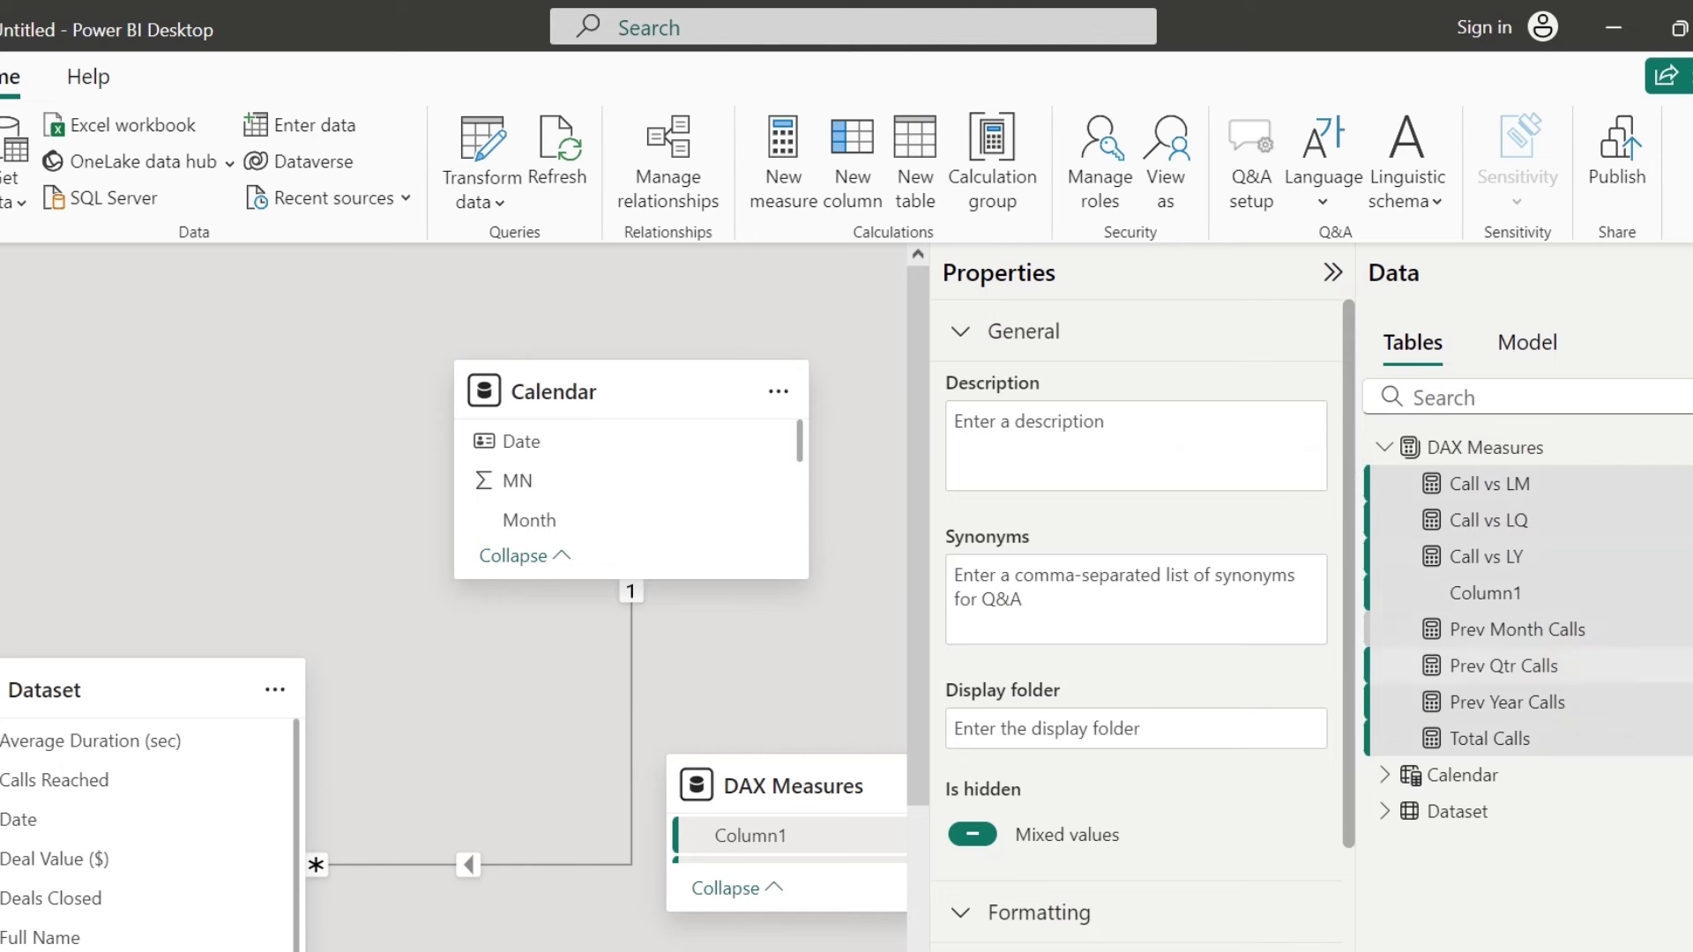
ctrl+click(1555, 600)
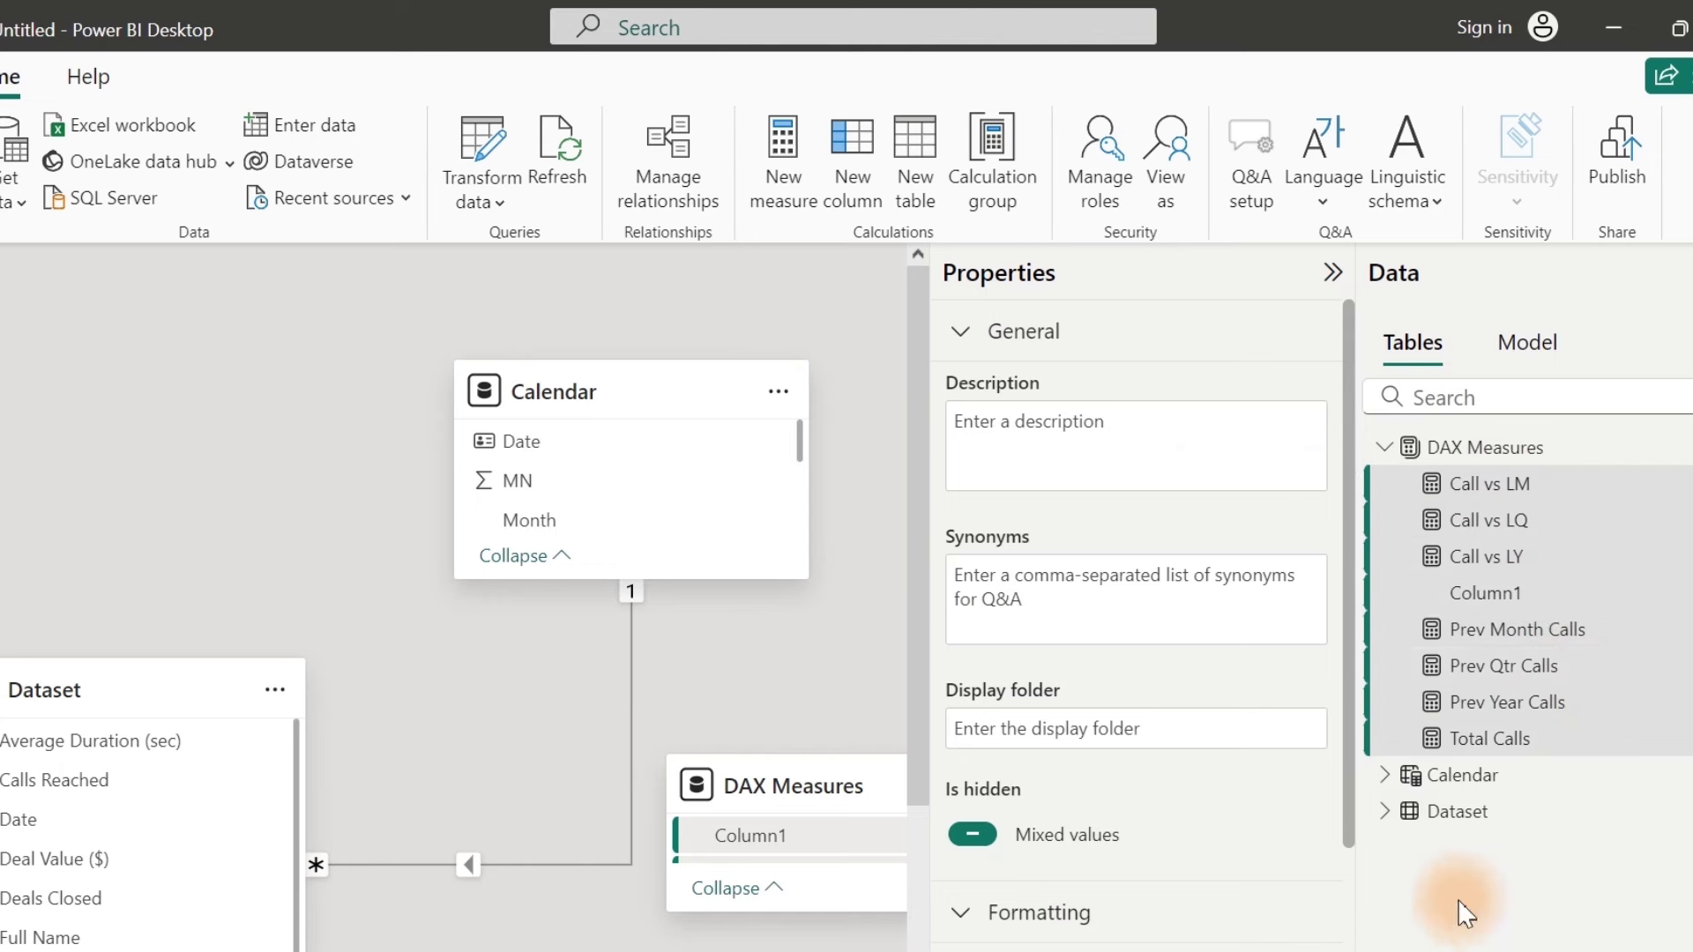
ctrl+click(1534, 598)
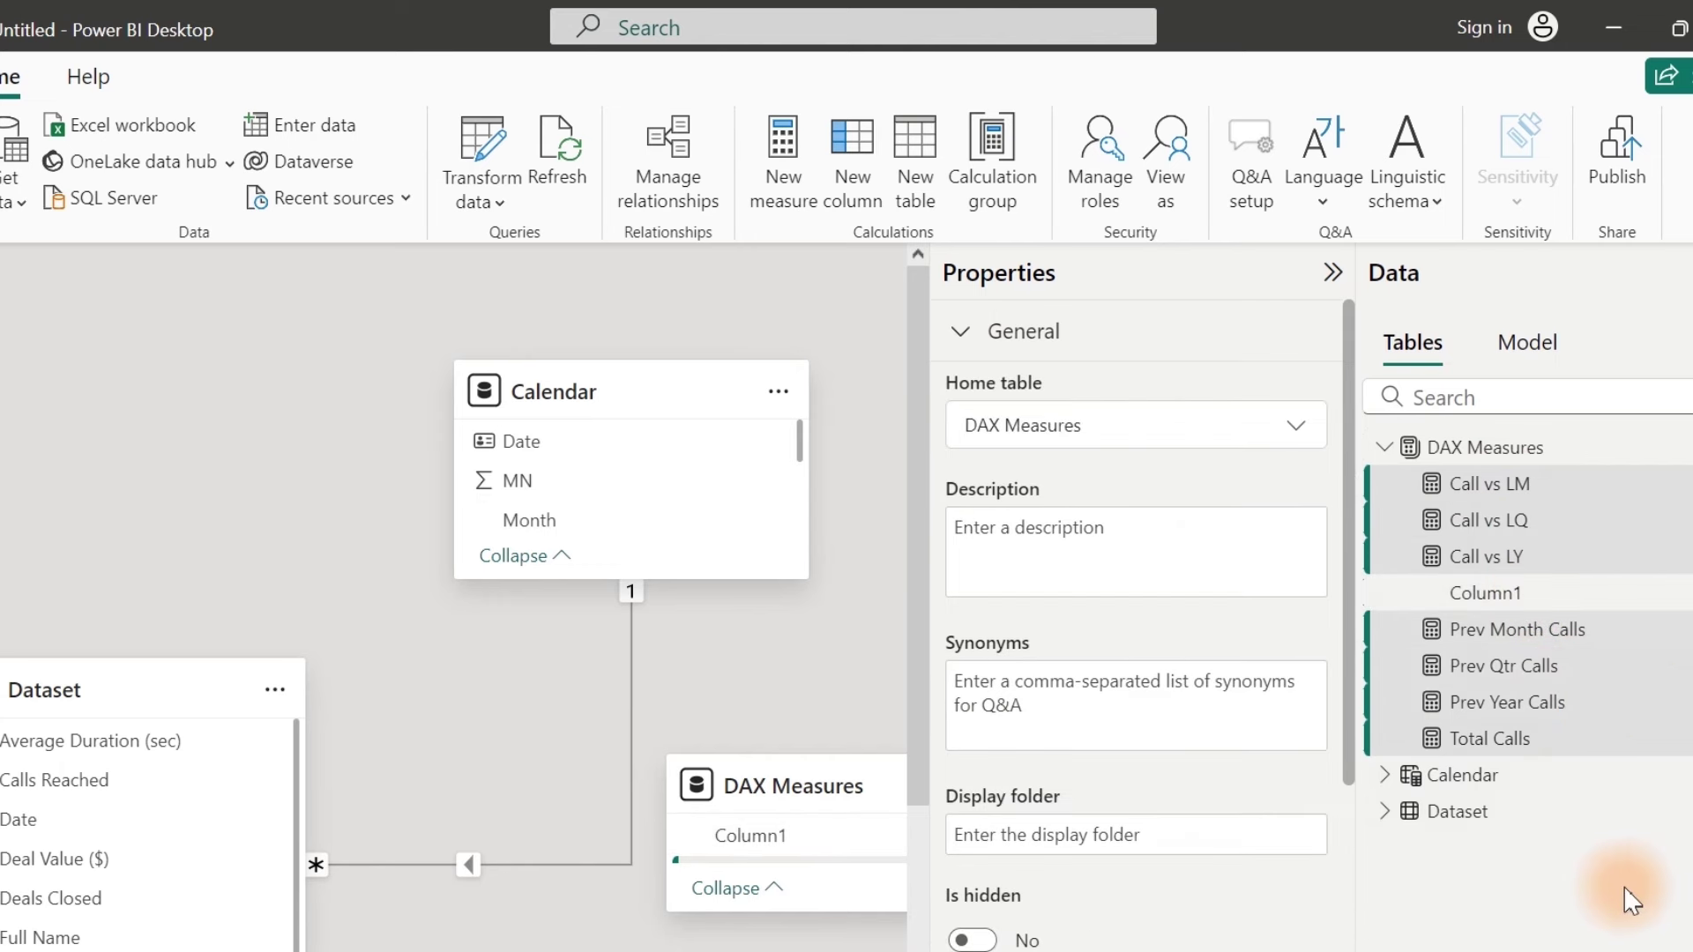
click(1069, 831)
text(Total Calls)
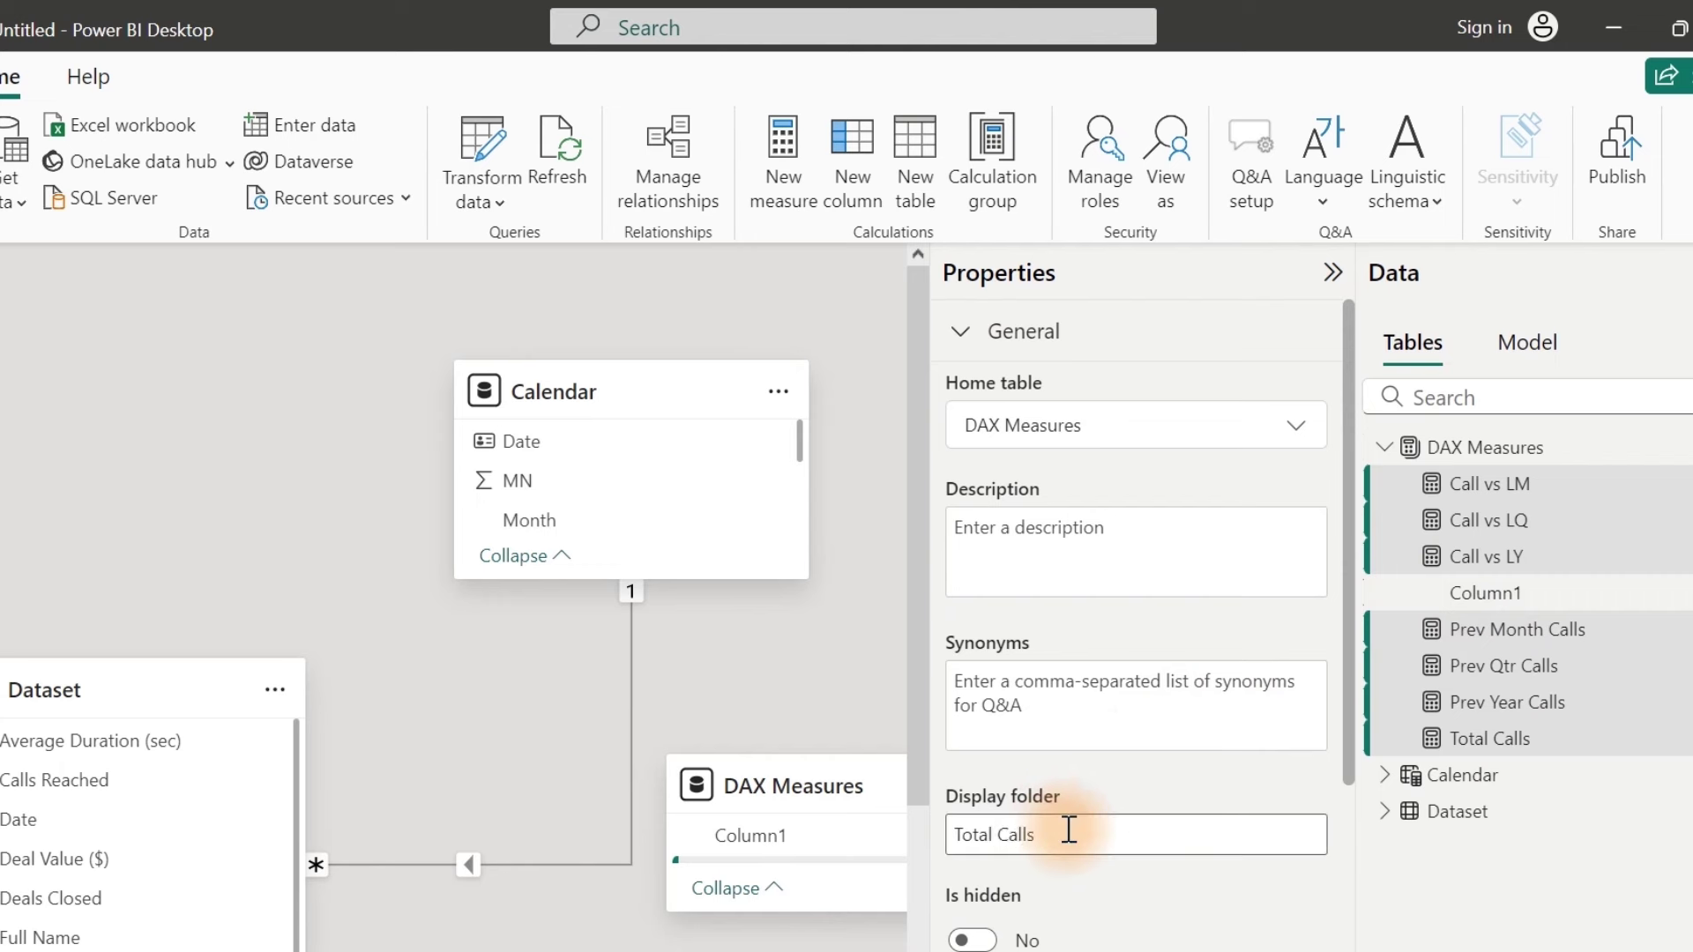
key(Return)
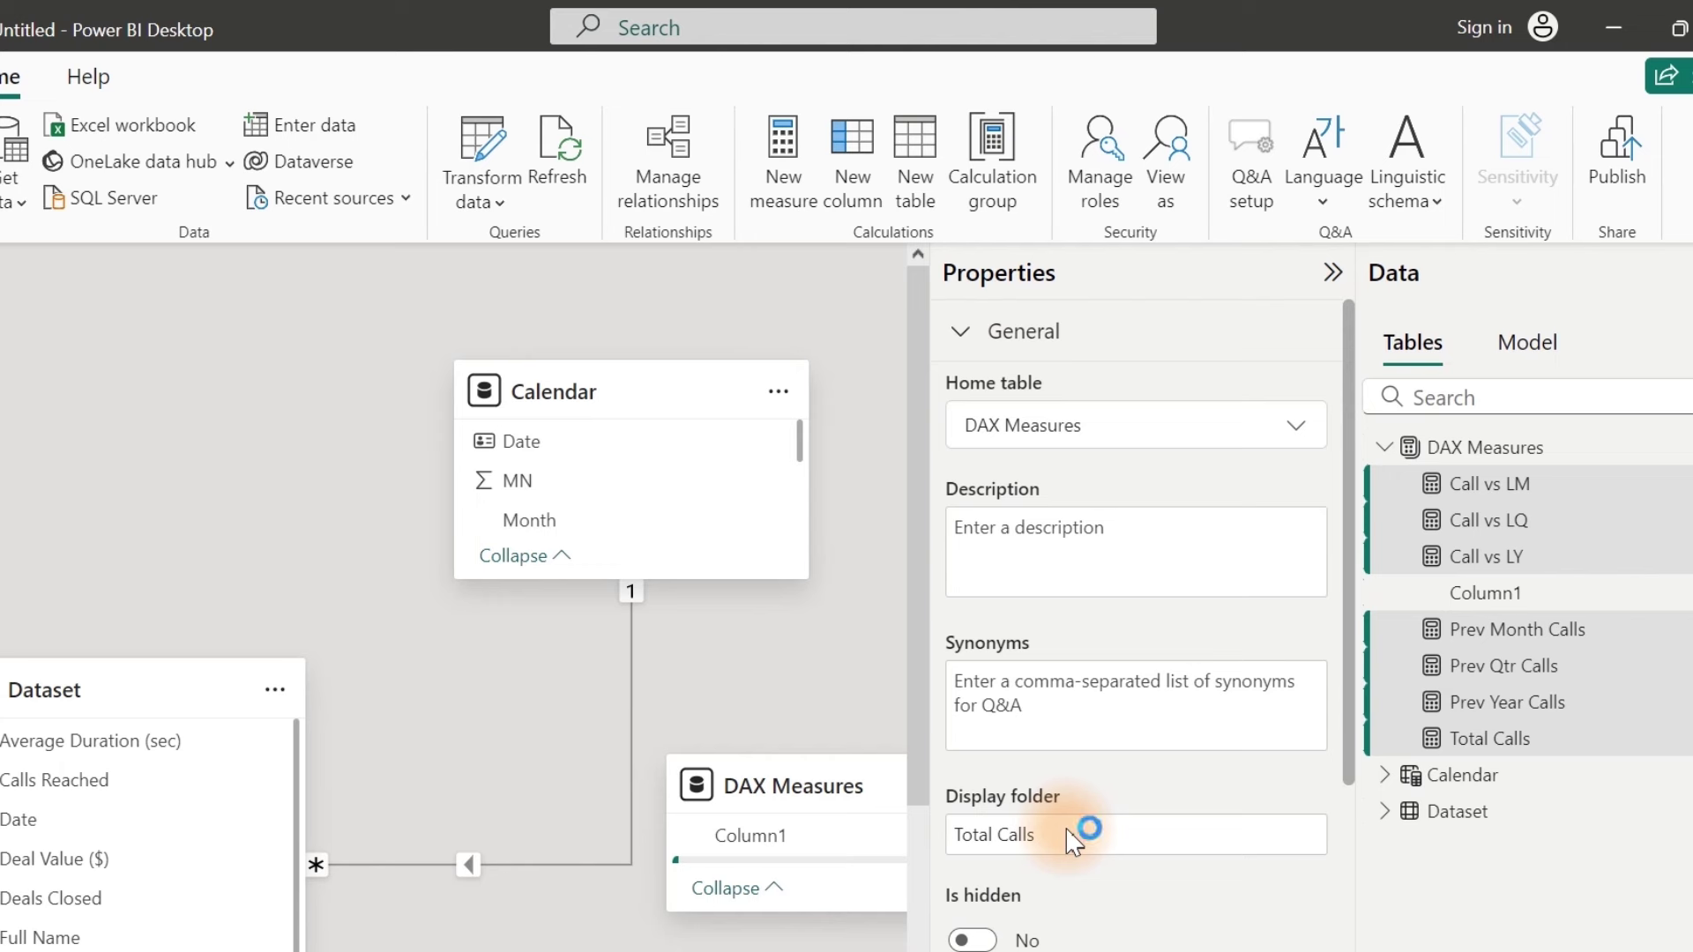
Step: Collapse the Total Calls folder in the model view and check its measures in the report view
click(1402, 495)
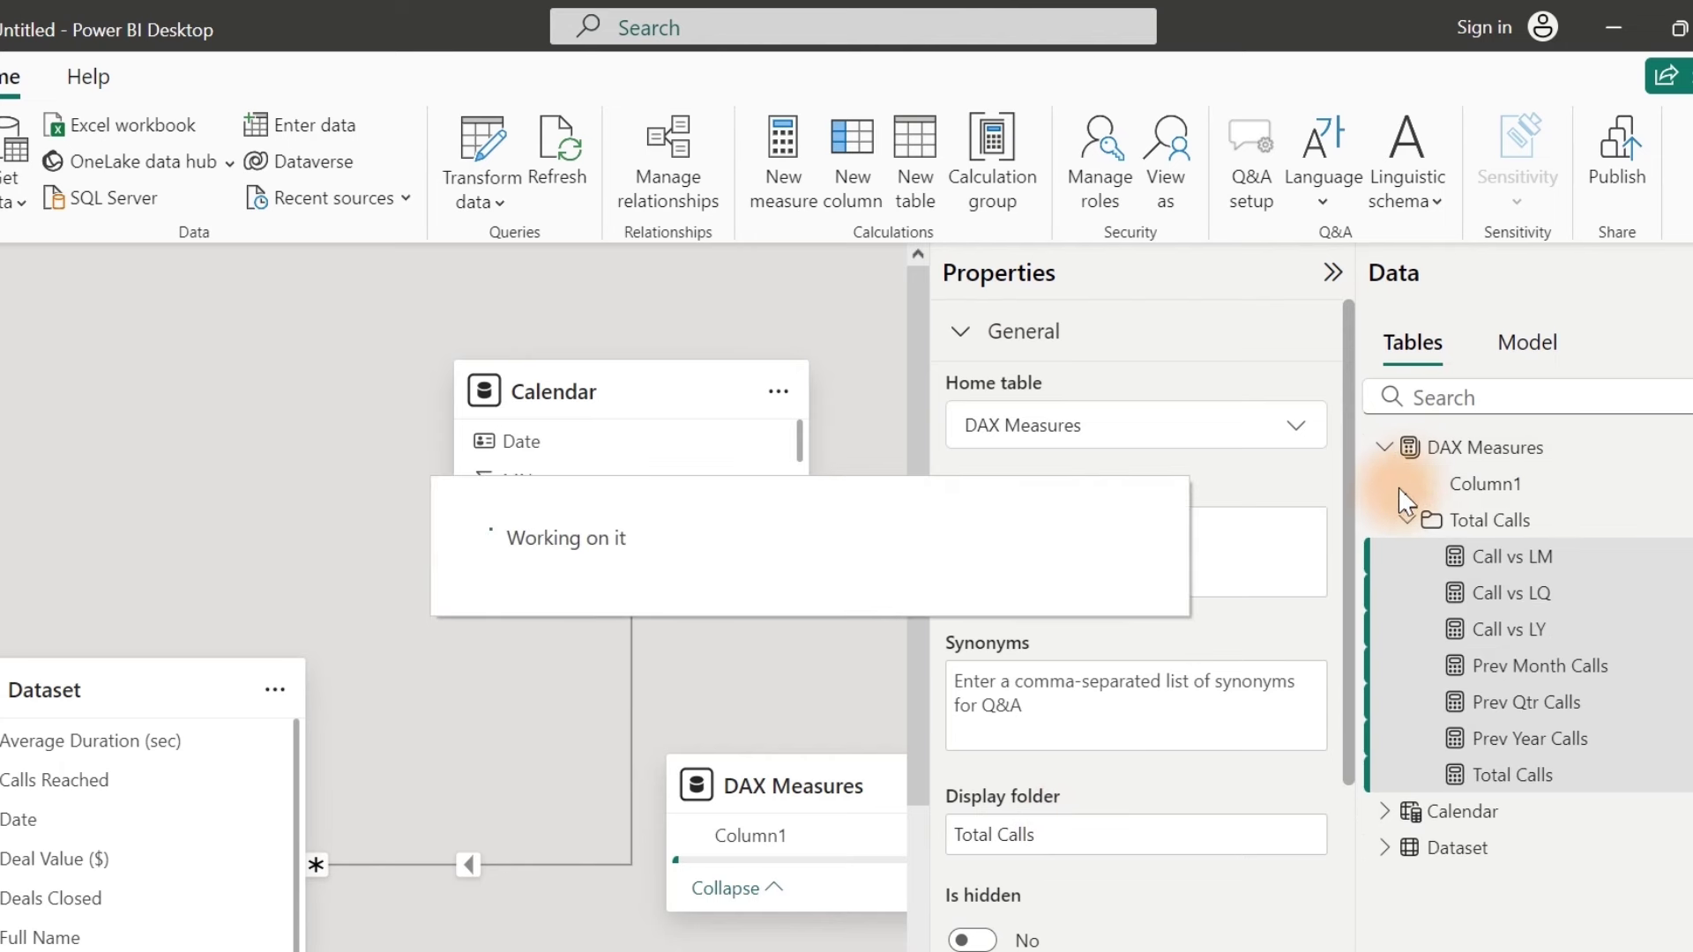
click(1404, 514)
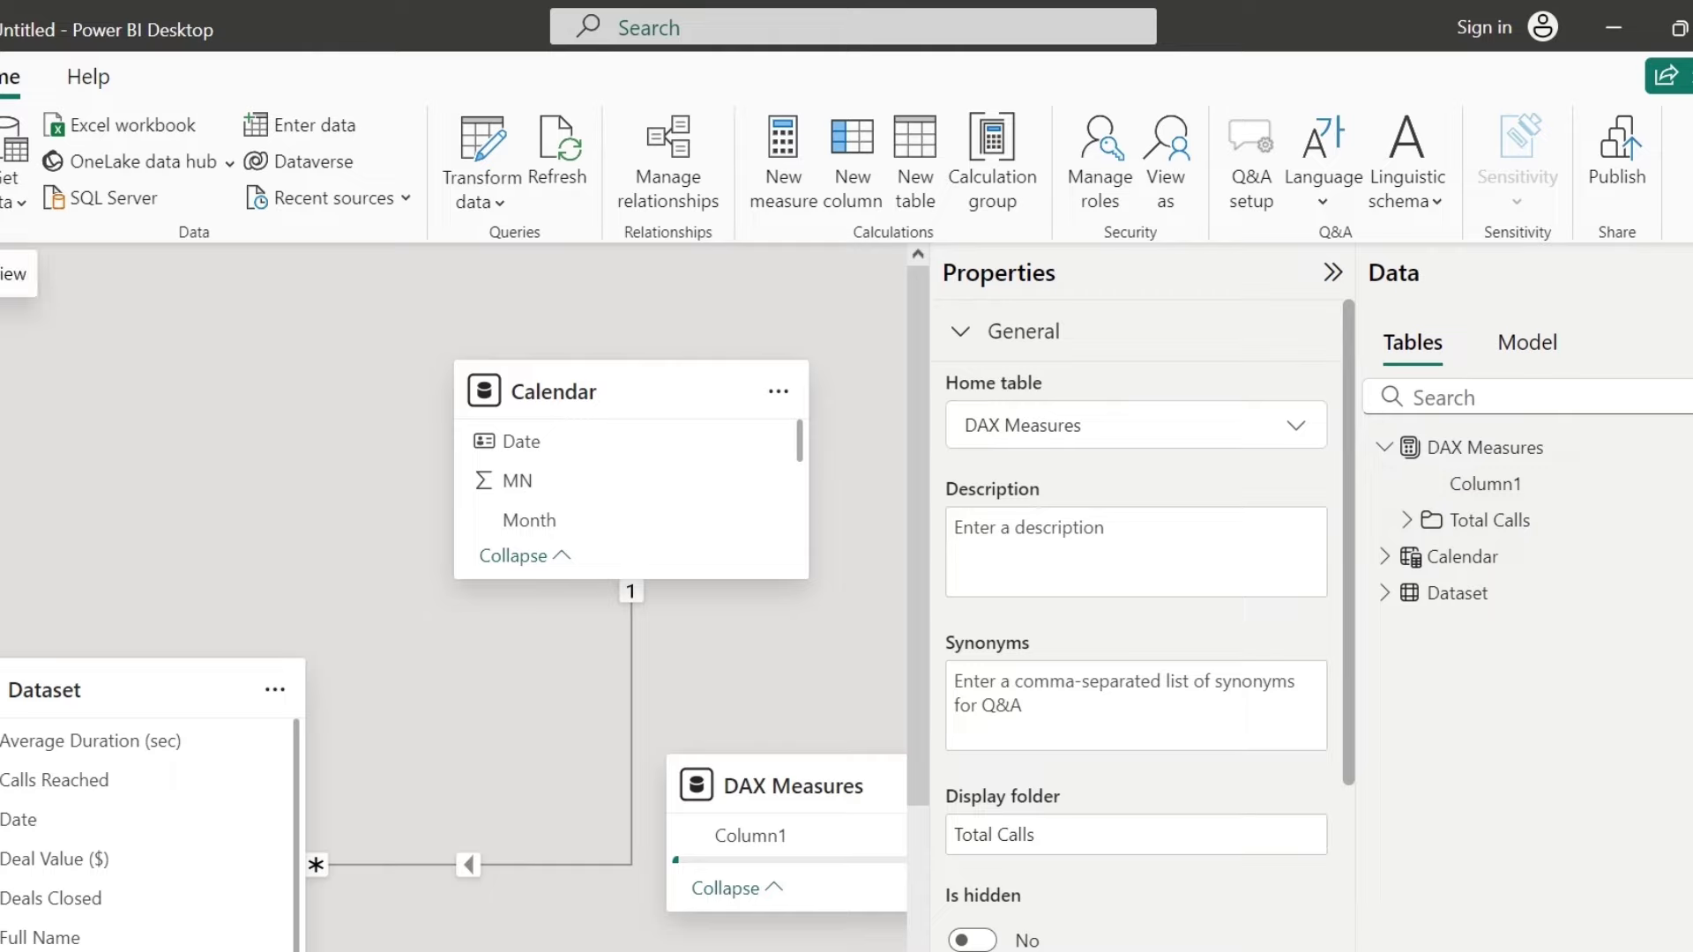
click(7, 287)
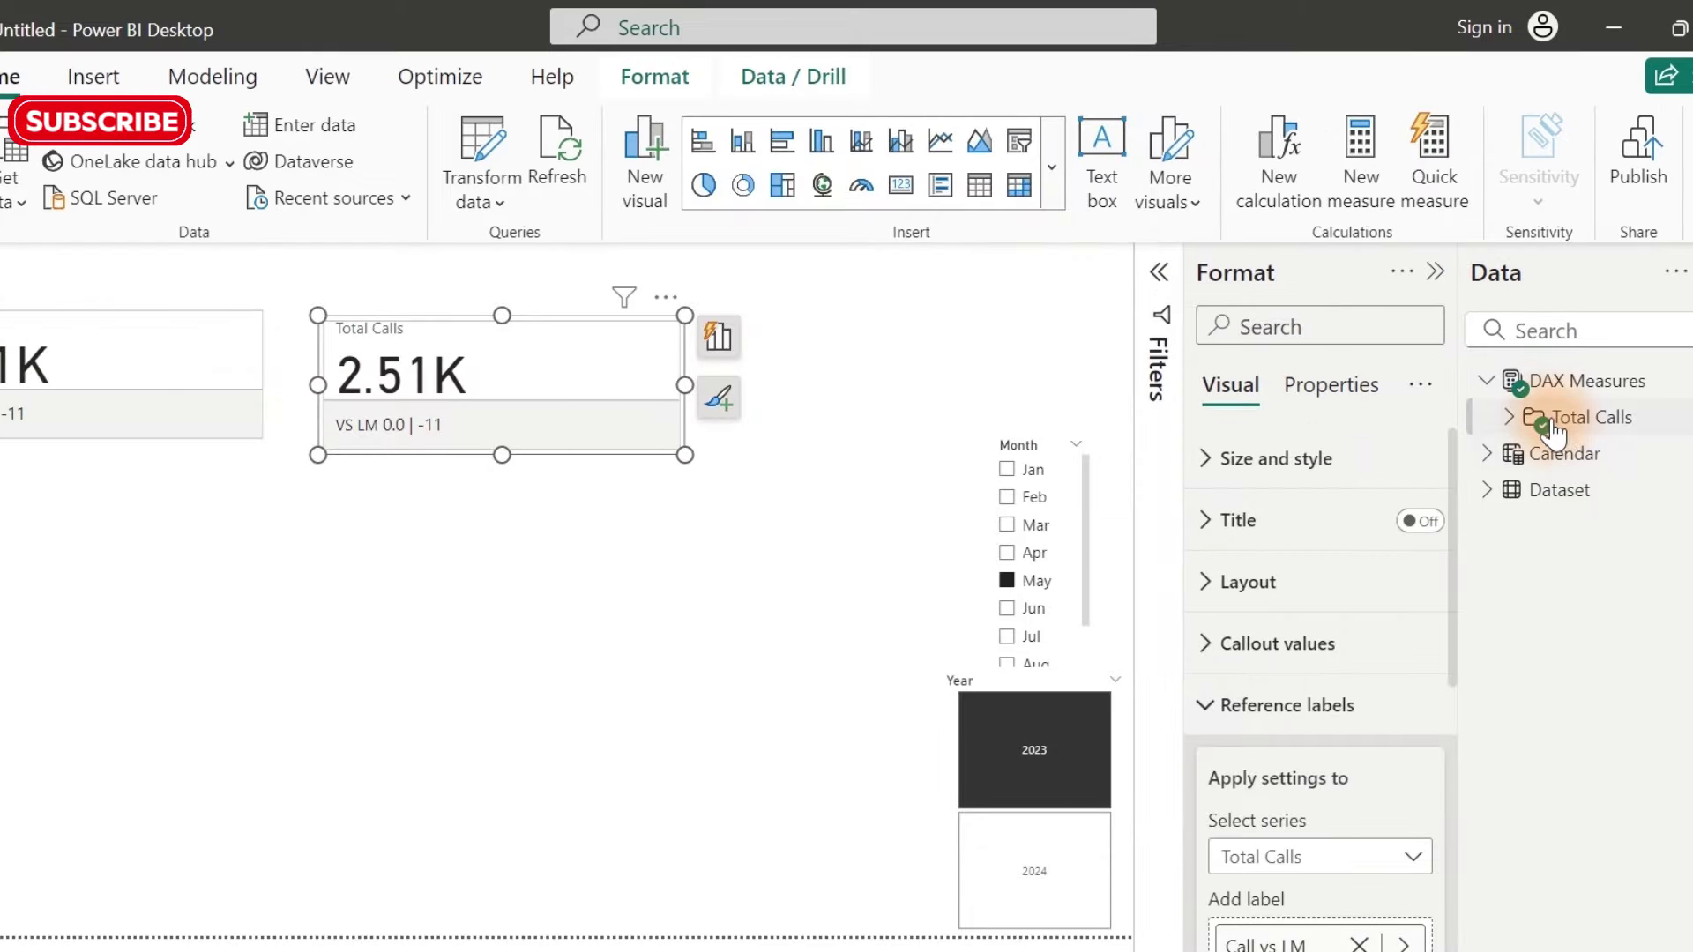
click(1510, 422)
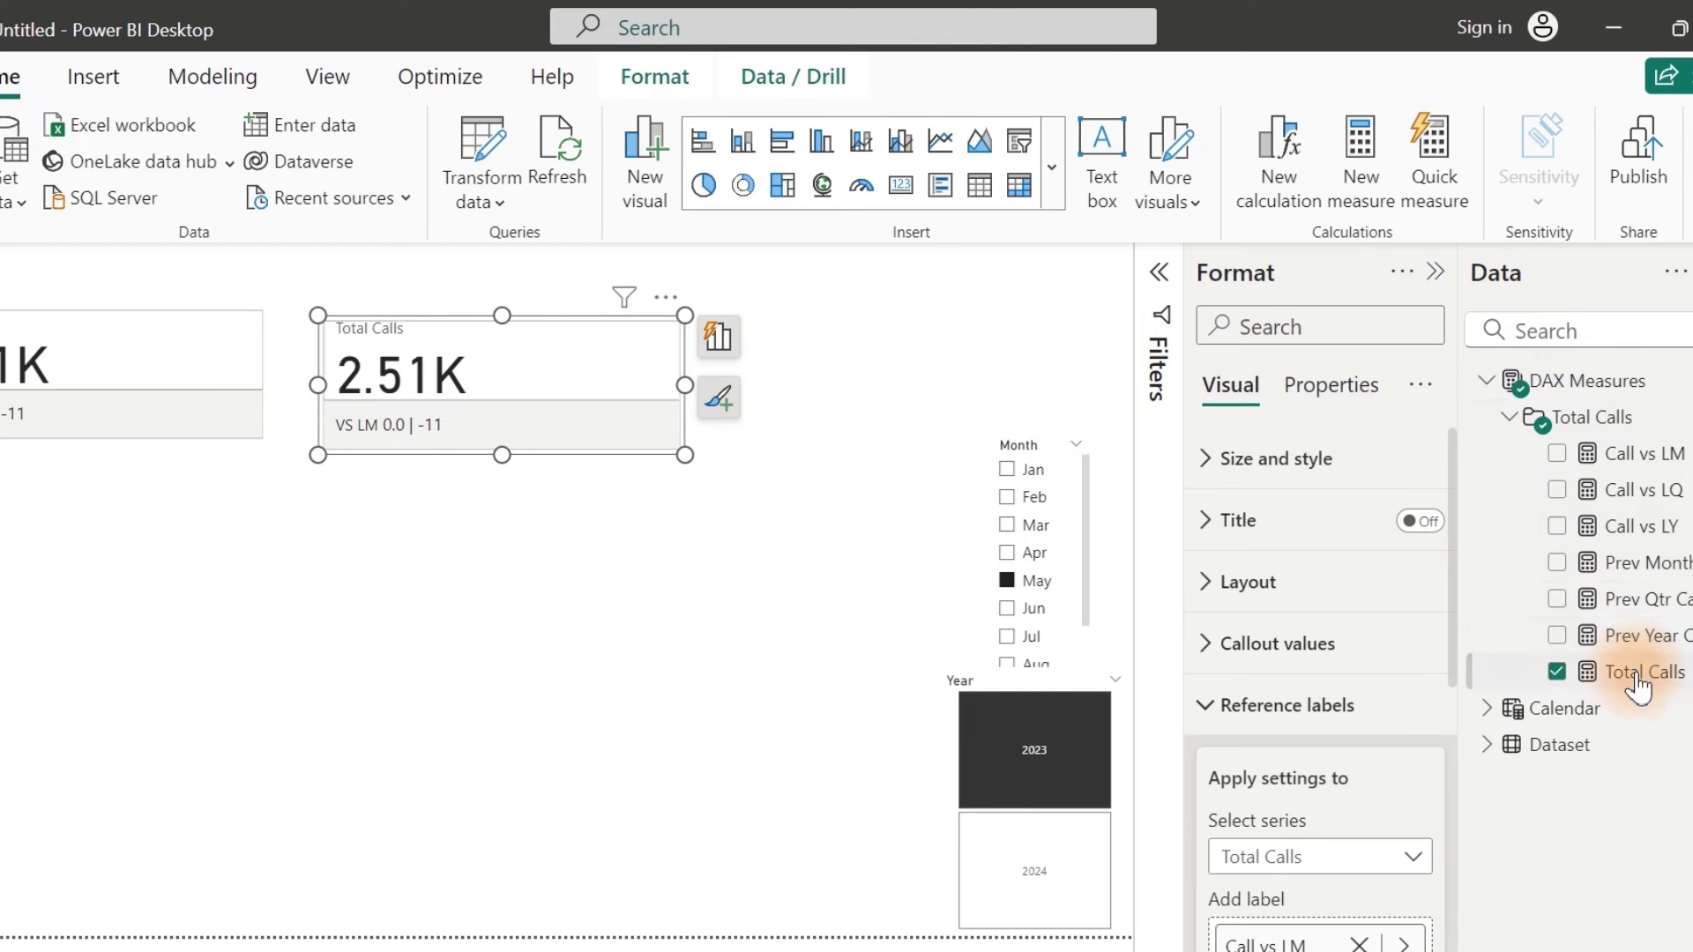
click(1511, 417)
Step: Create a measure named Total Call Reached in the DAX Measures table that sums the Dataset table's Calls Reached column
click(1609, 383)
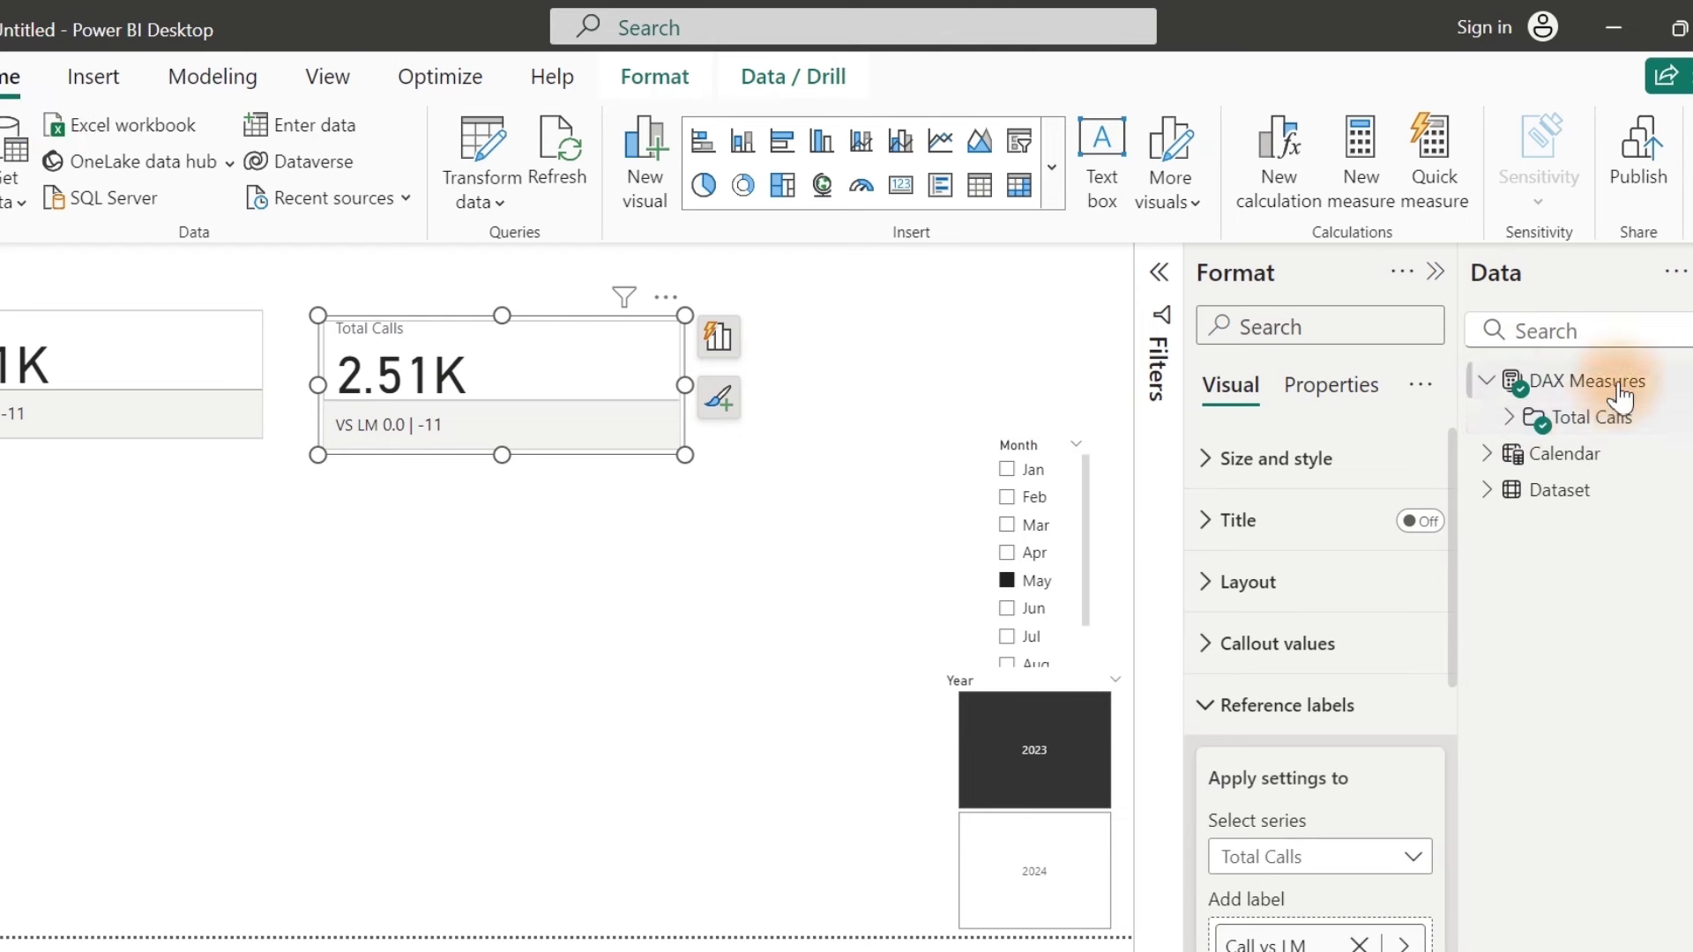
right_click(1618, 382)
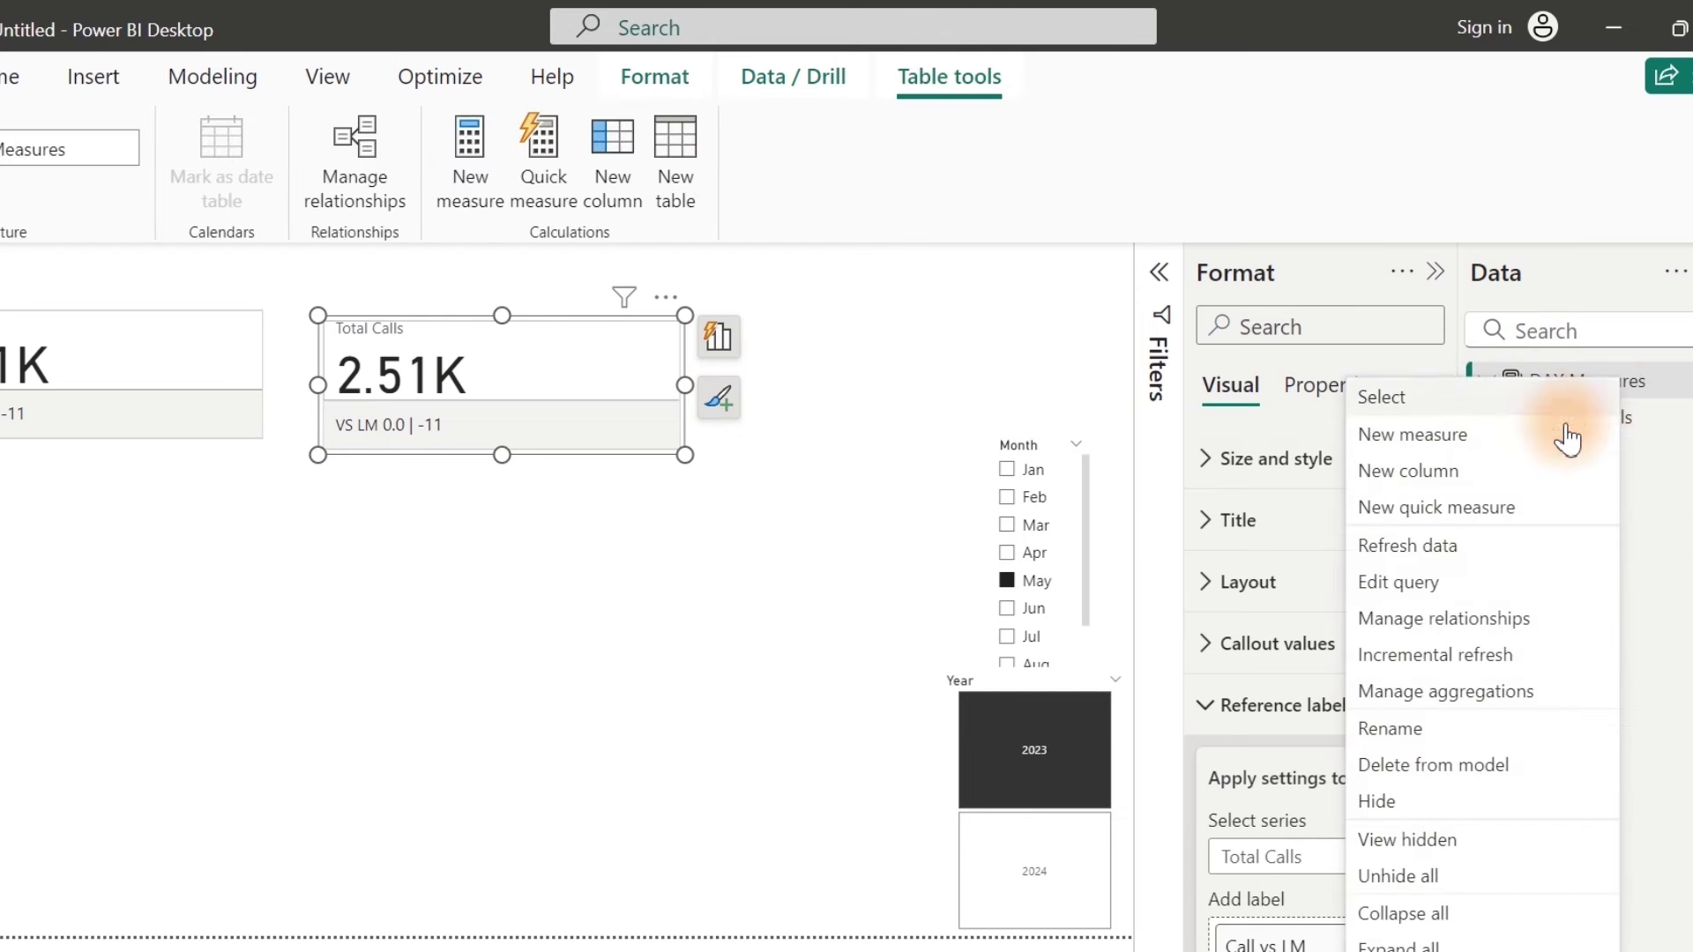
click(1425, 436)
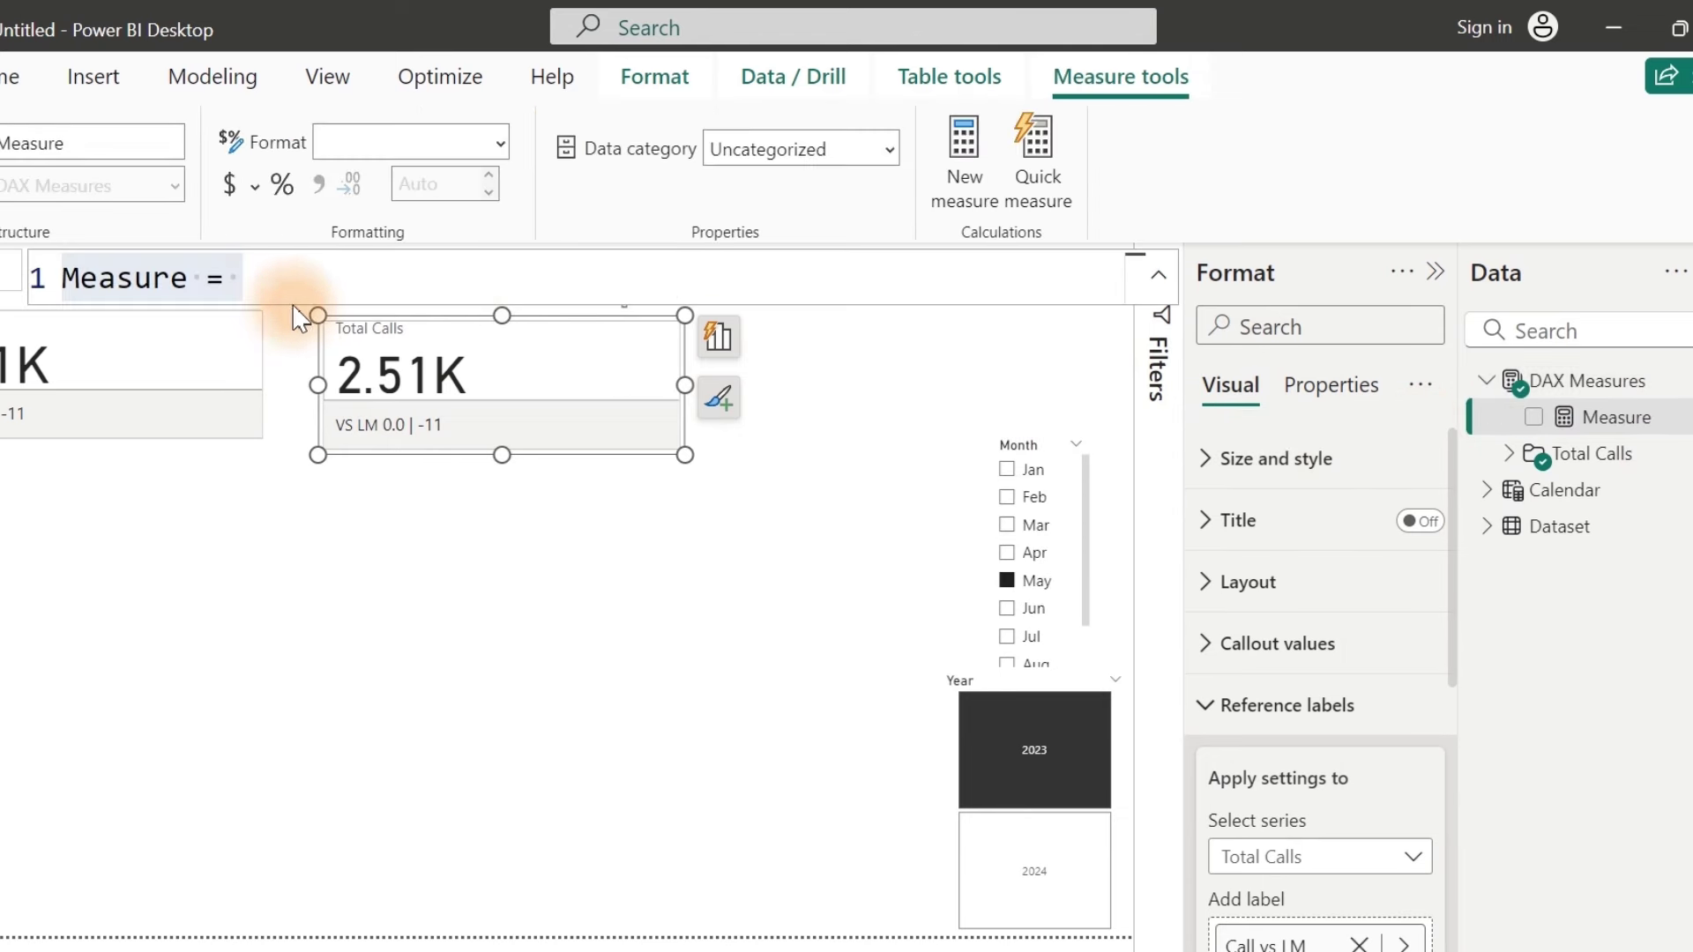
text(Total)
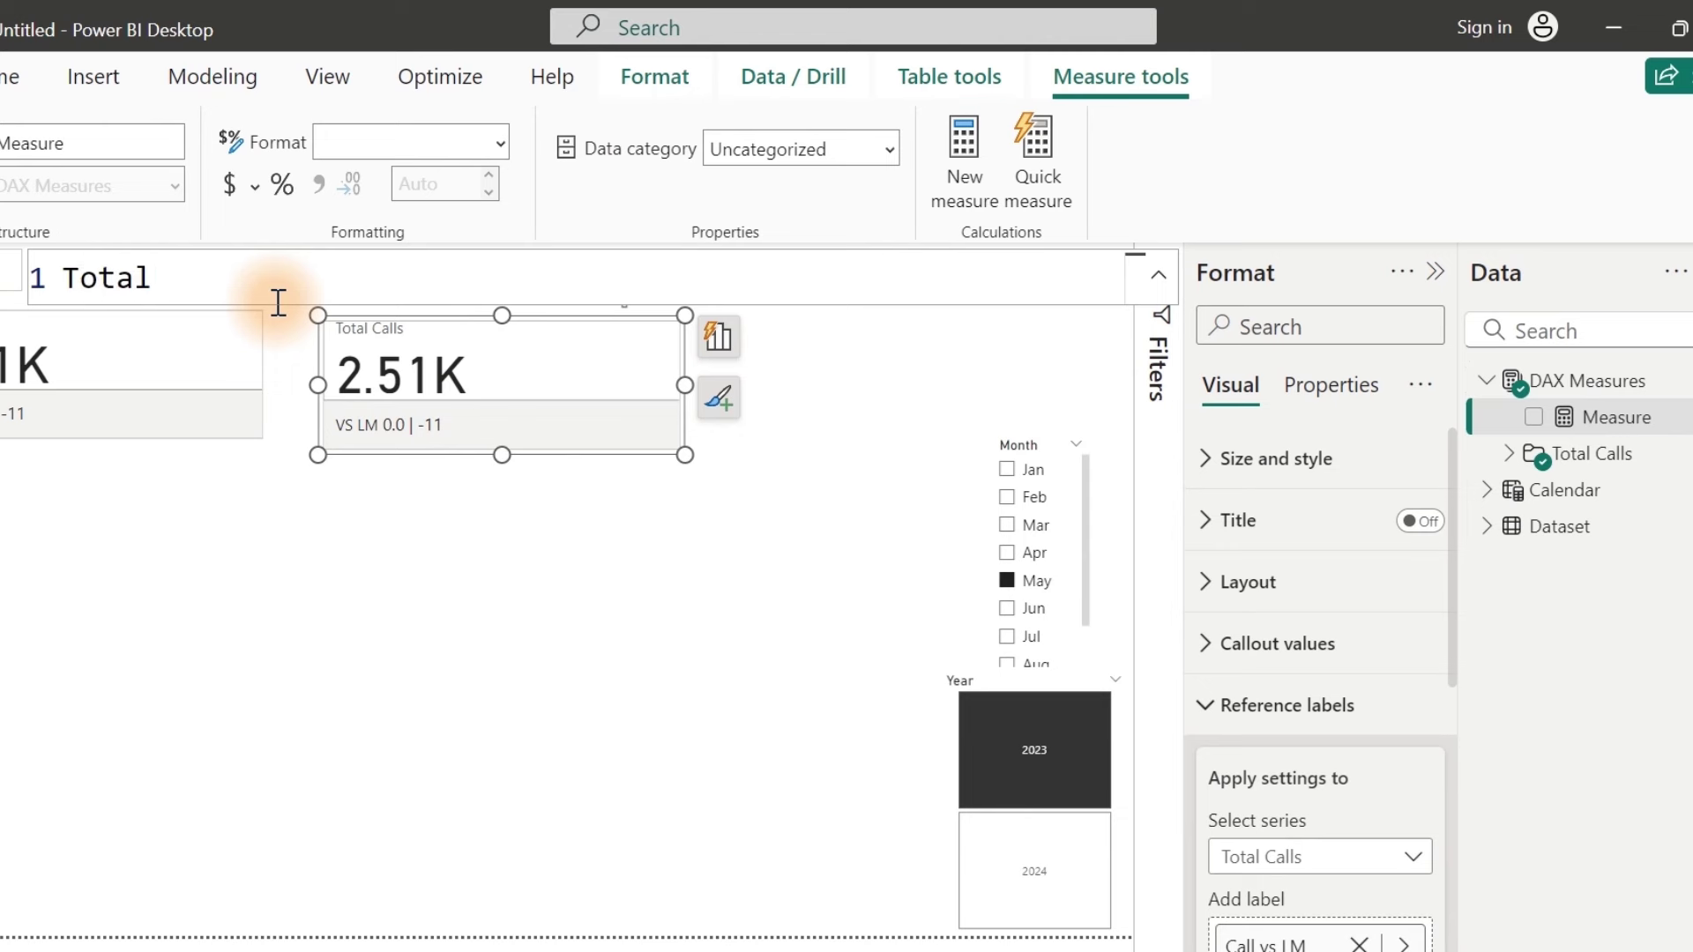
text( Call Reache)
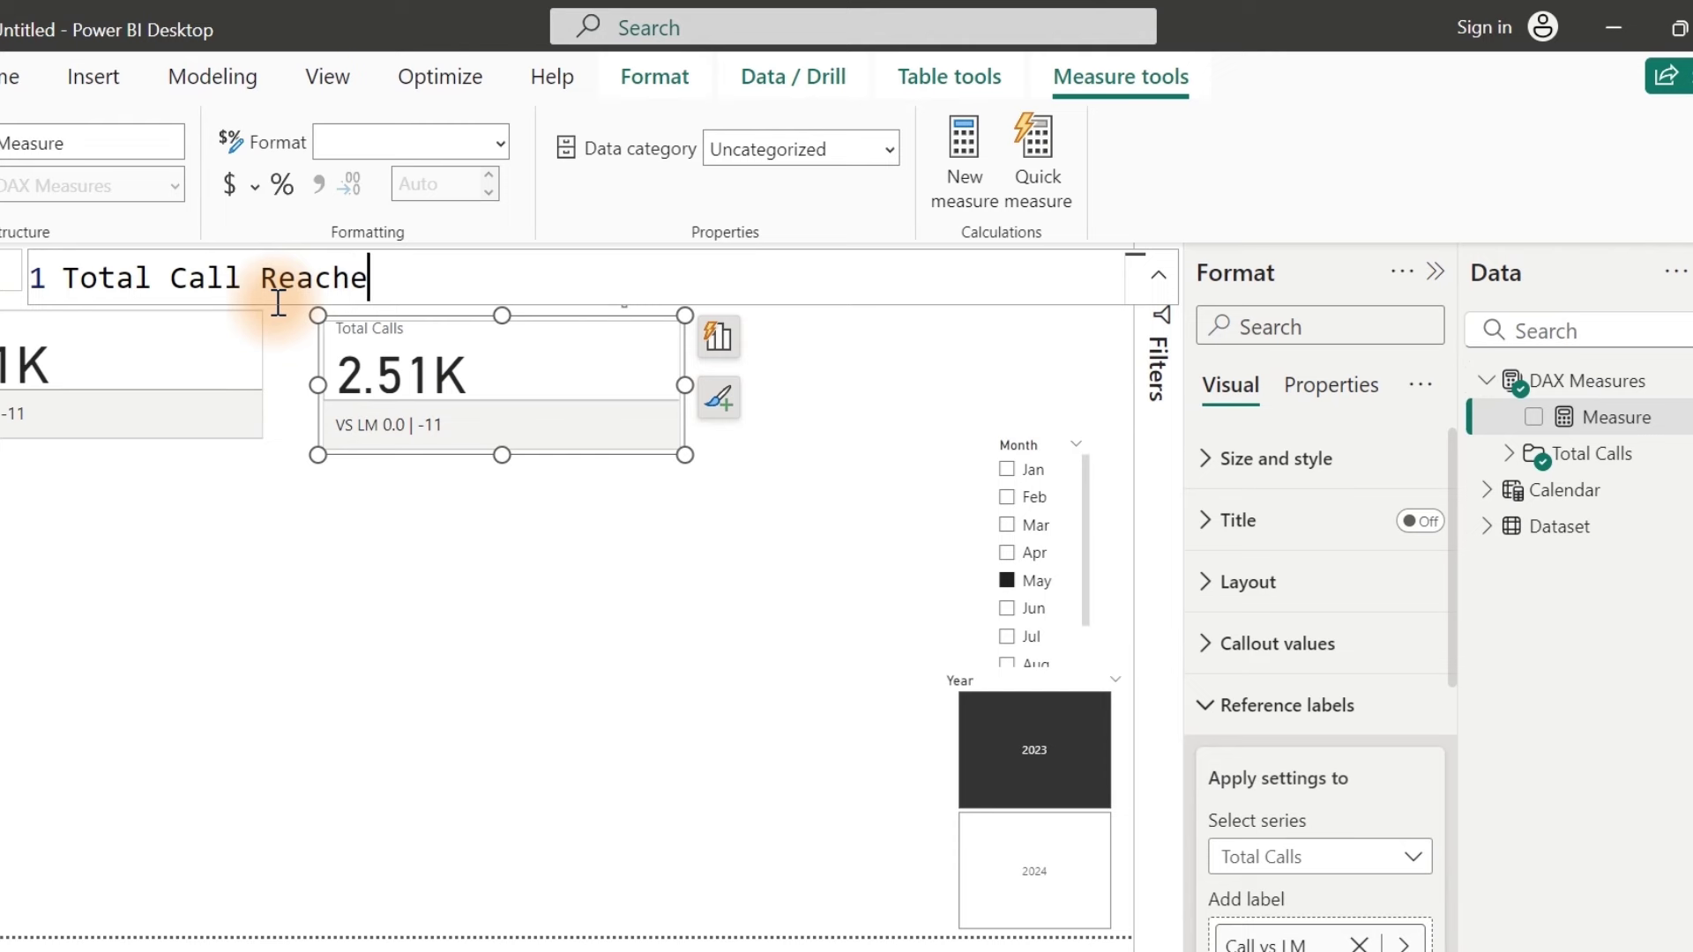
text(d =)
key(shift+Return)
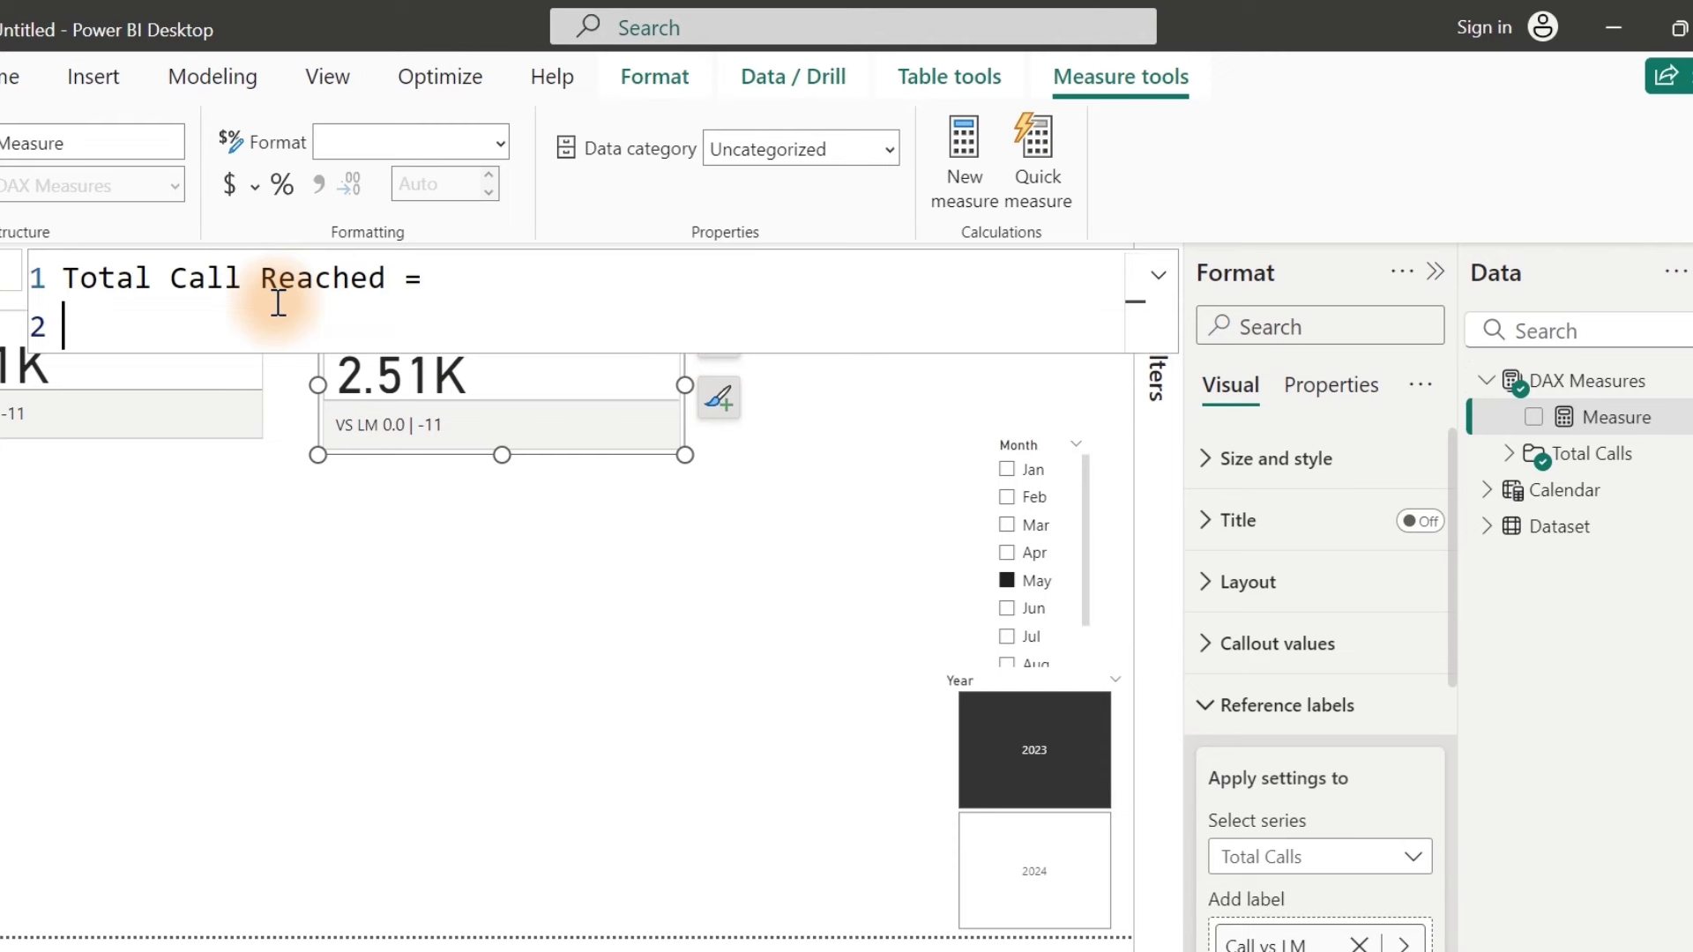
key(Tab)
text(sum(cal)
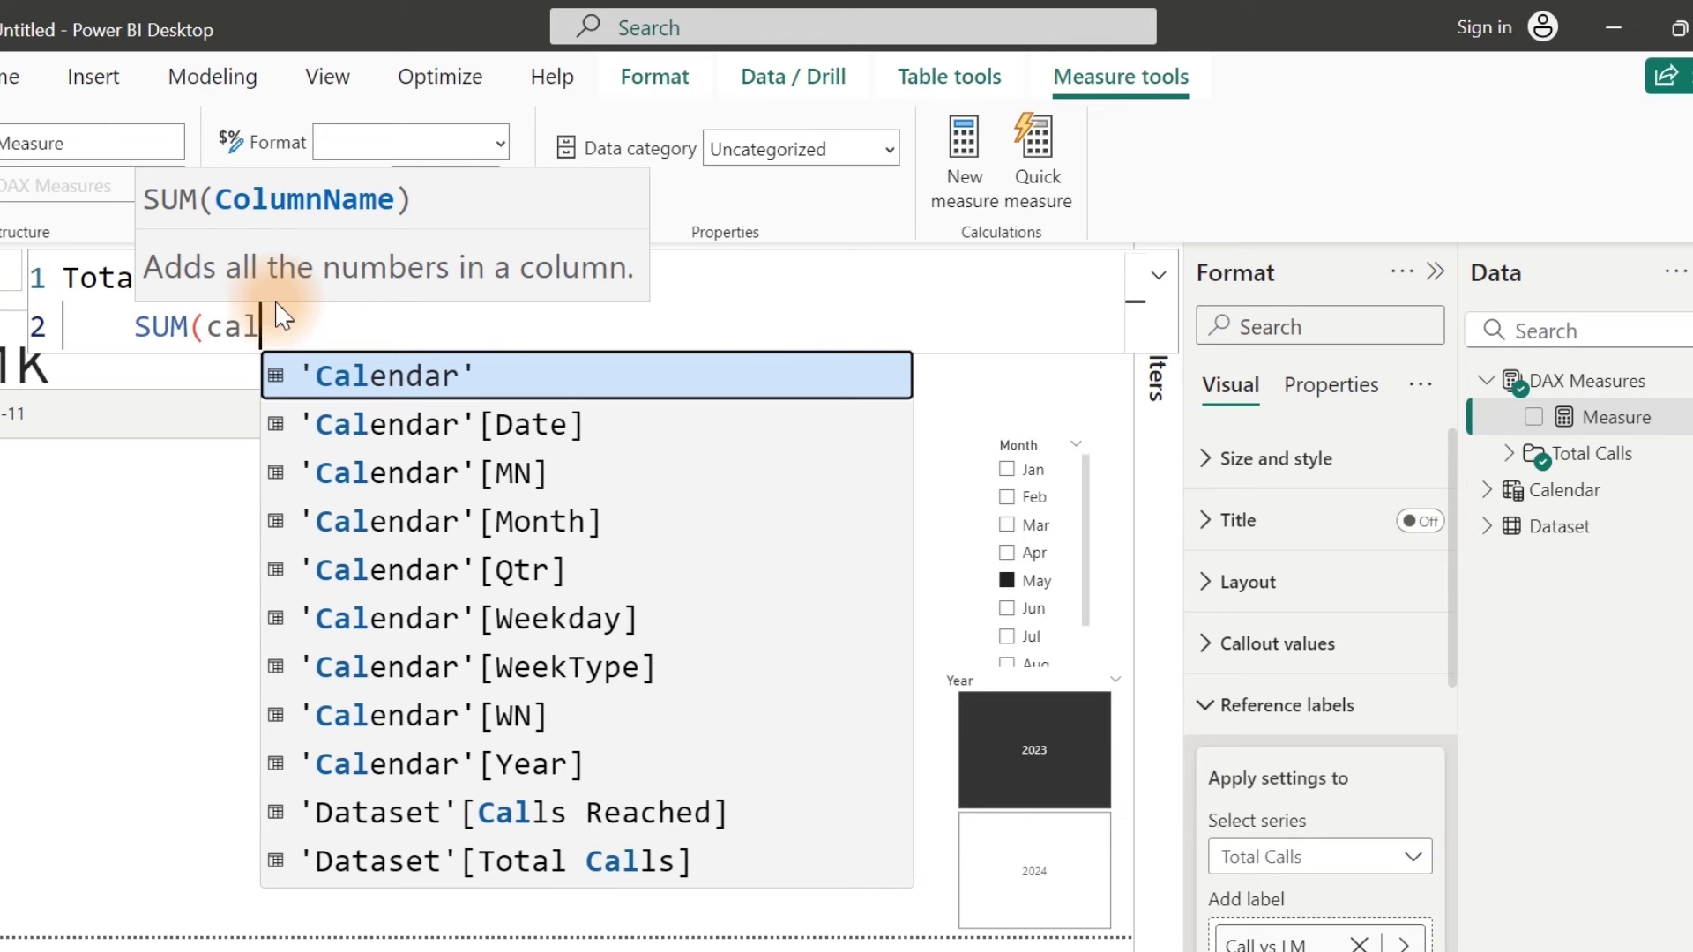
text(l)
key(Tab)
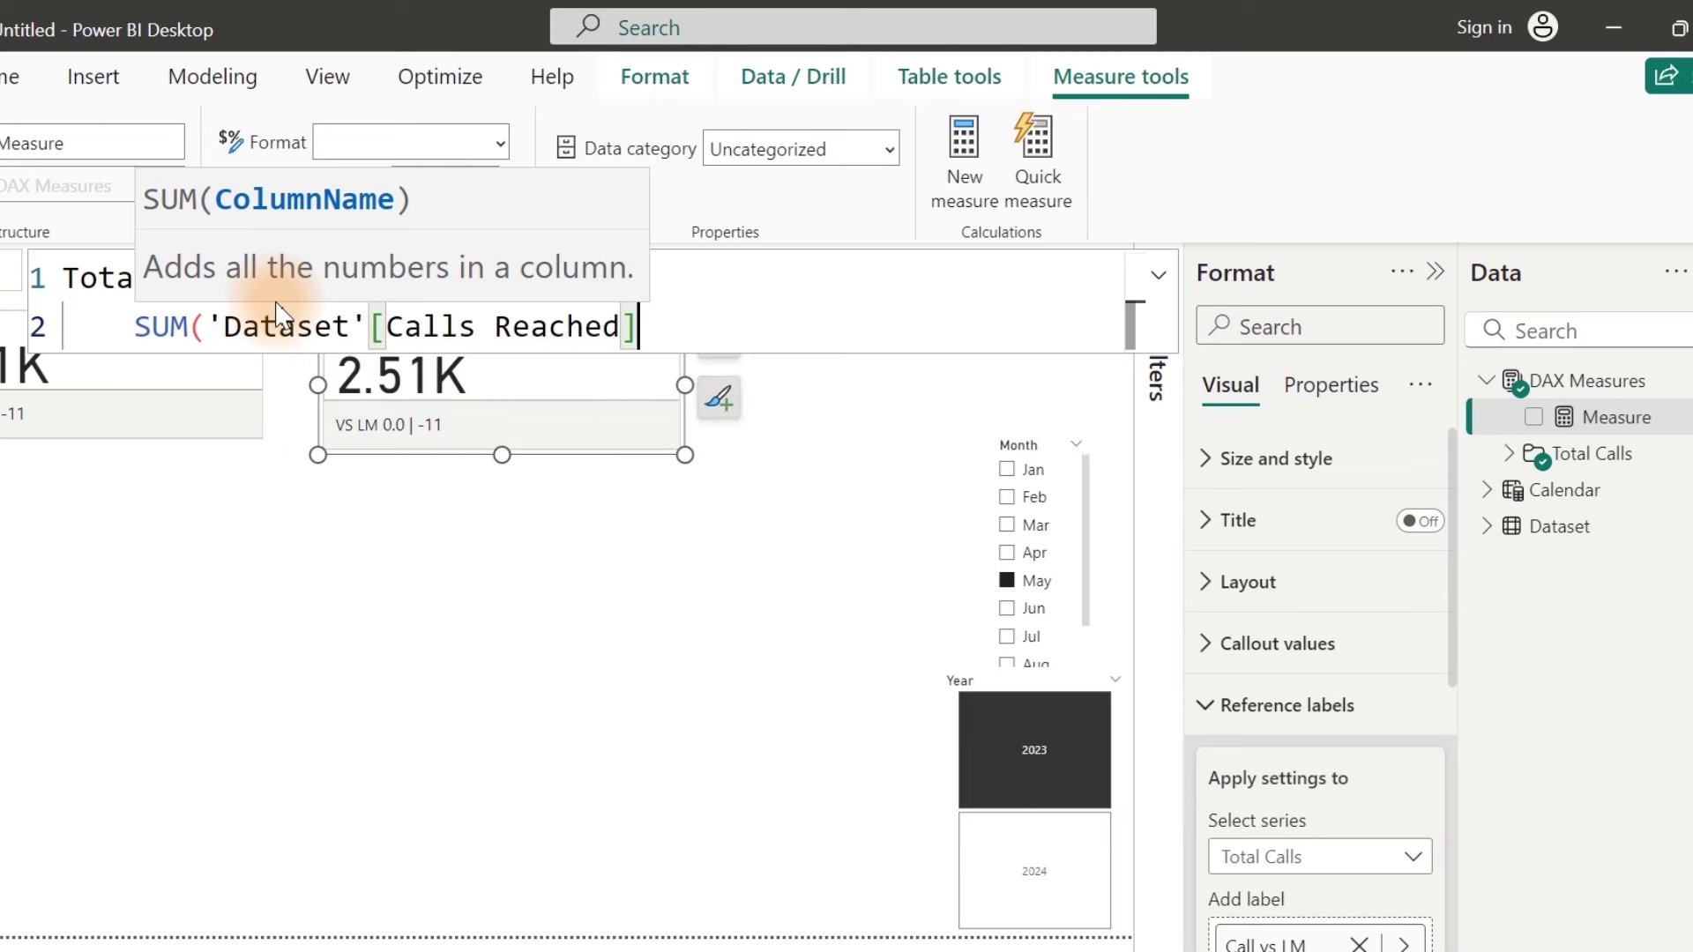
text())
key(Return)
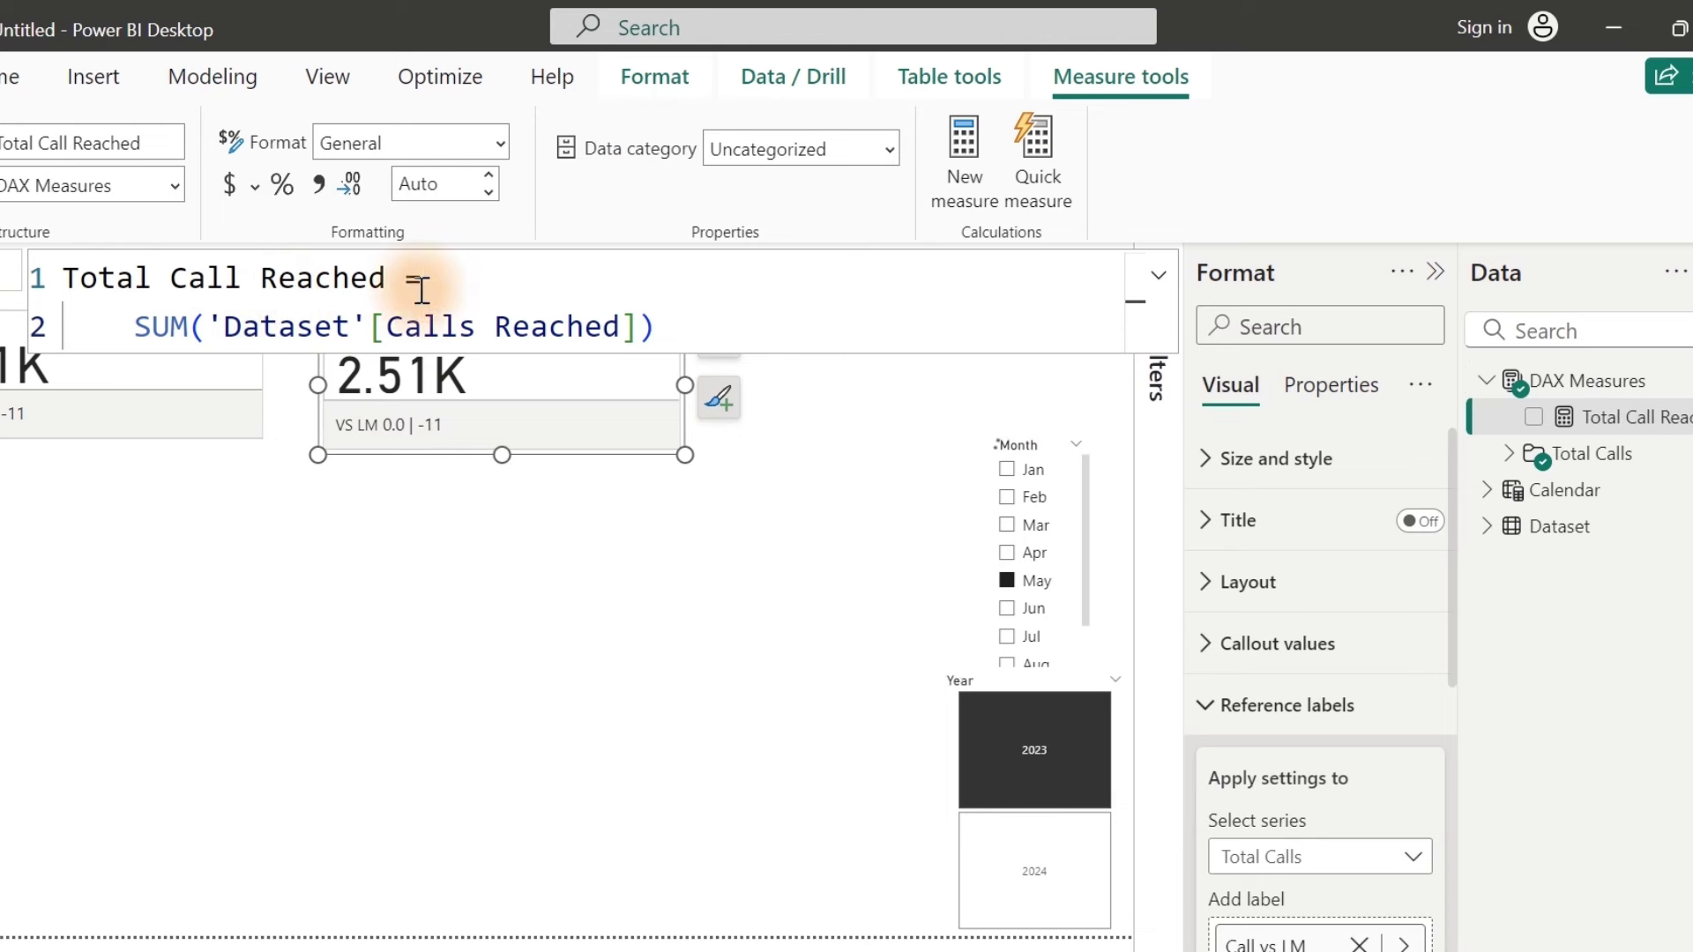
Step: Copy the complete DAX formula of the Prev Year Calls measure from the Total Calls folder
click(1507, 455)
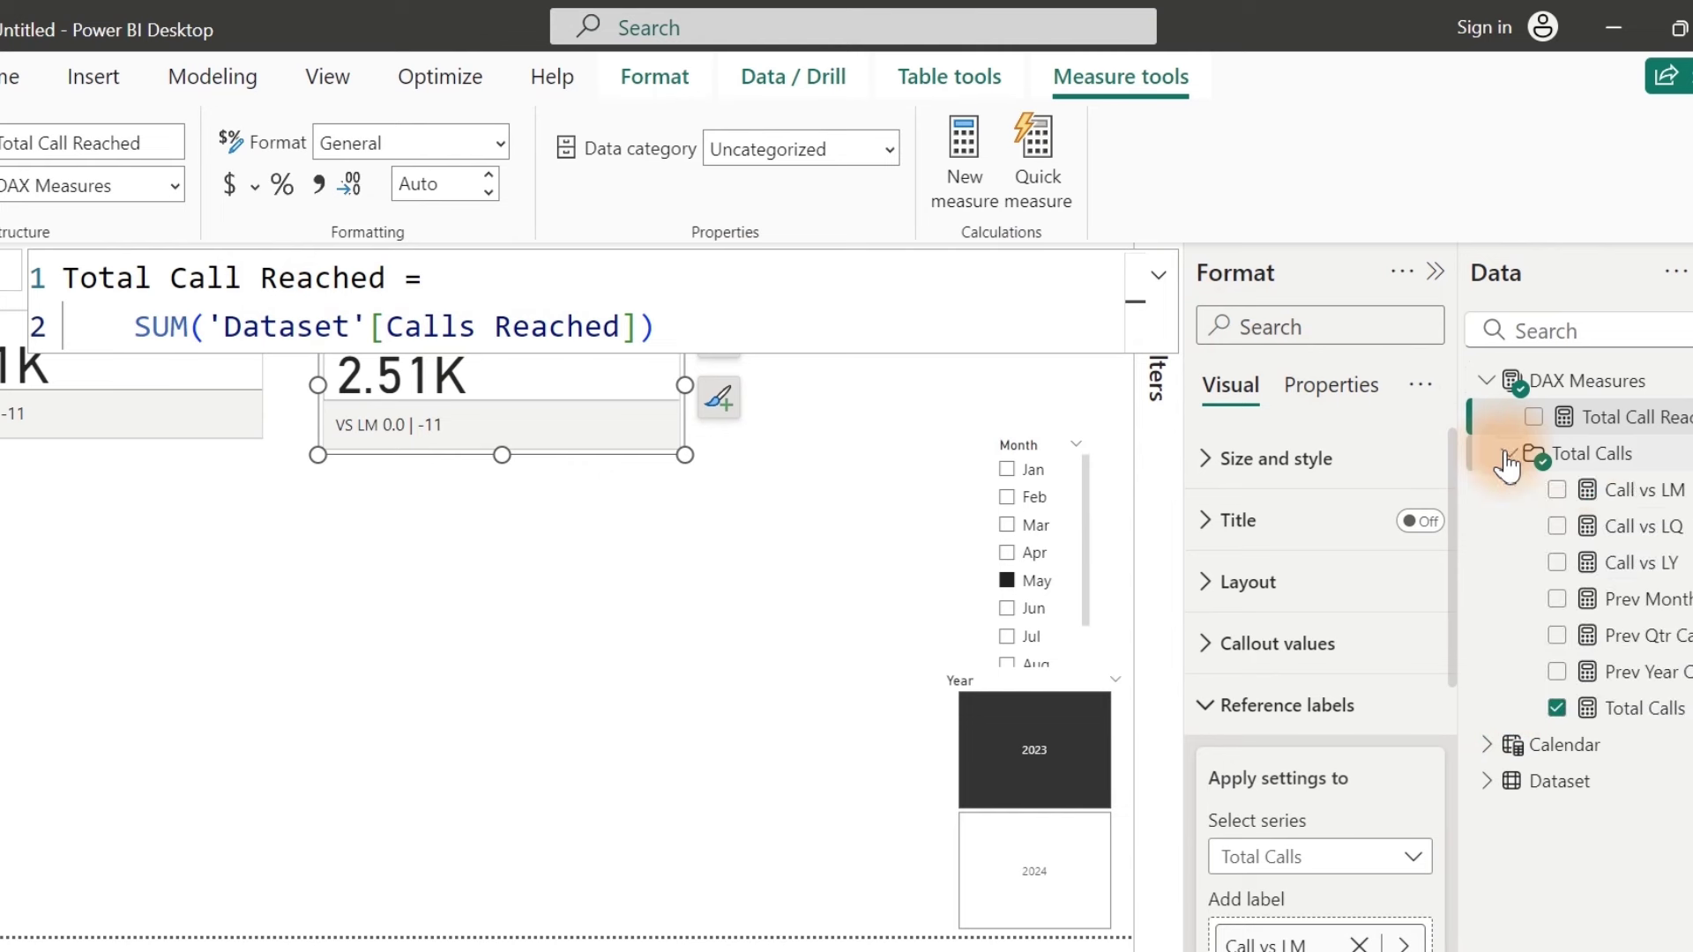
click(1616, 495)
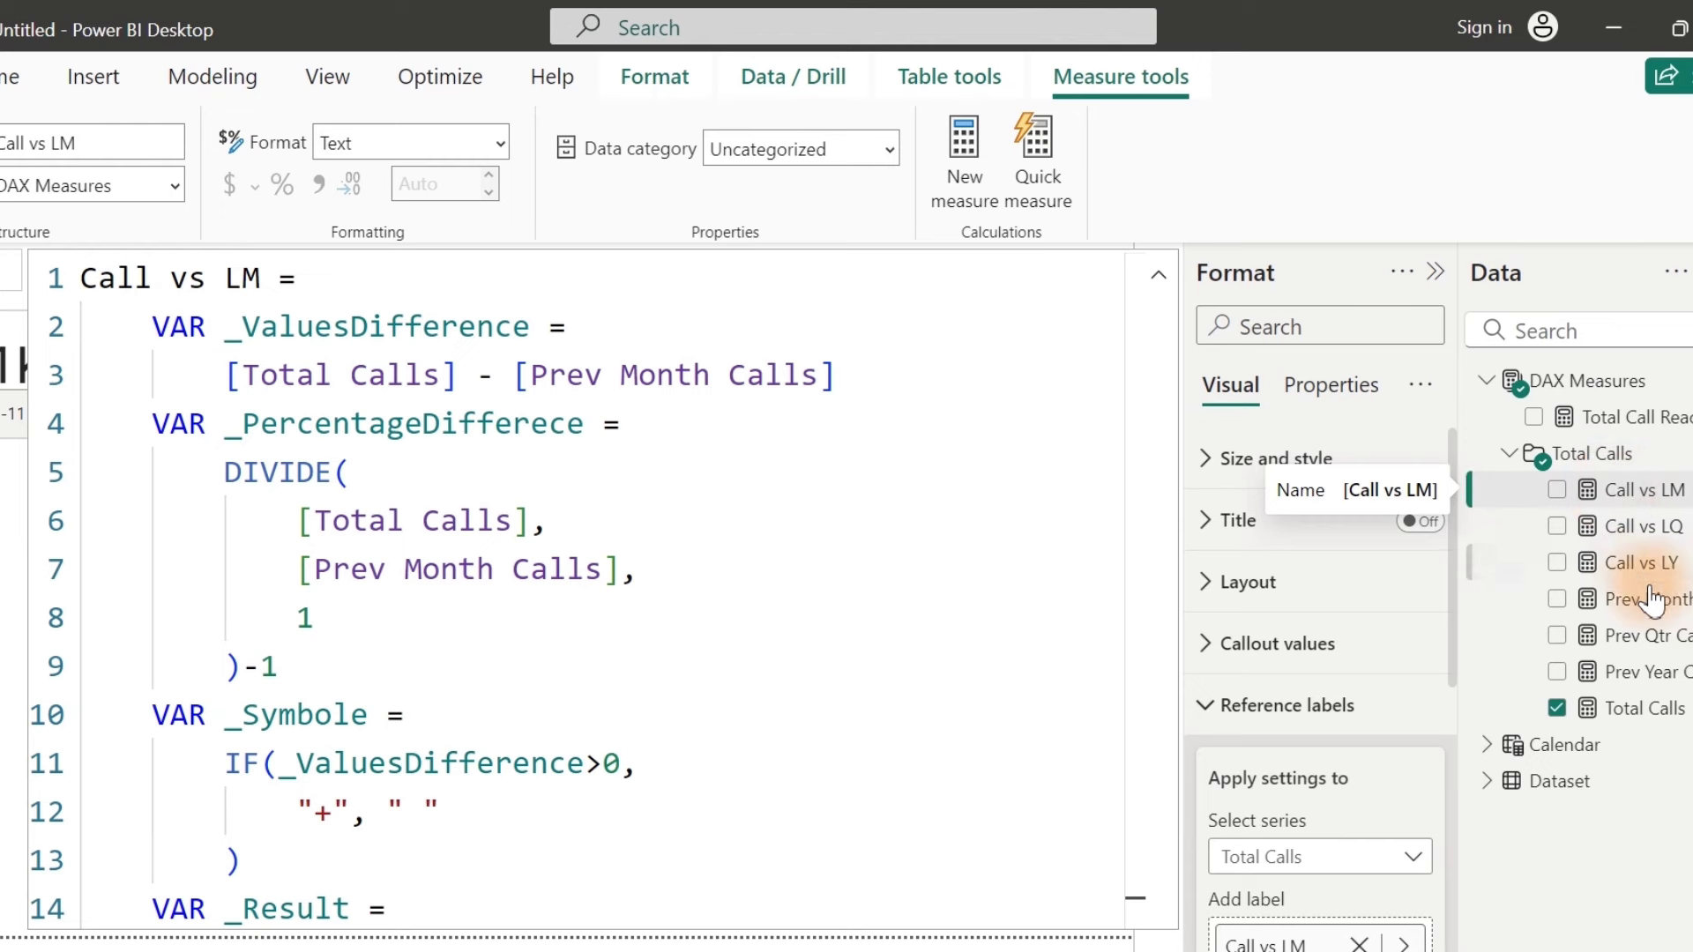
click(1640, 686)
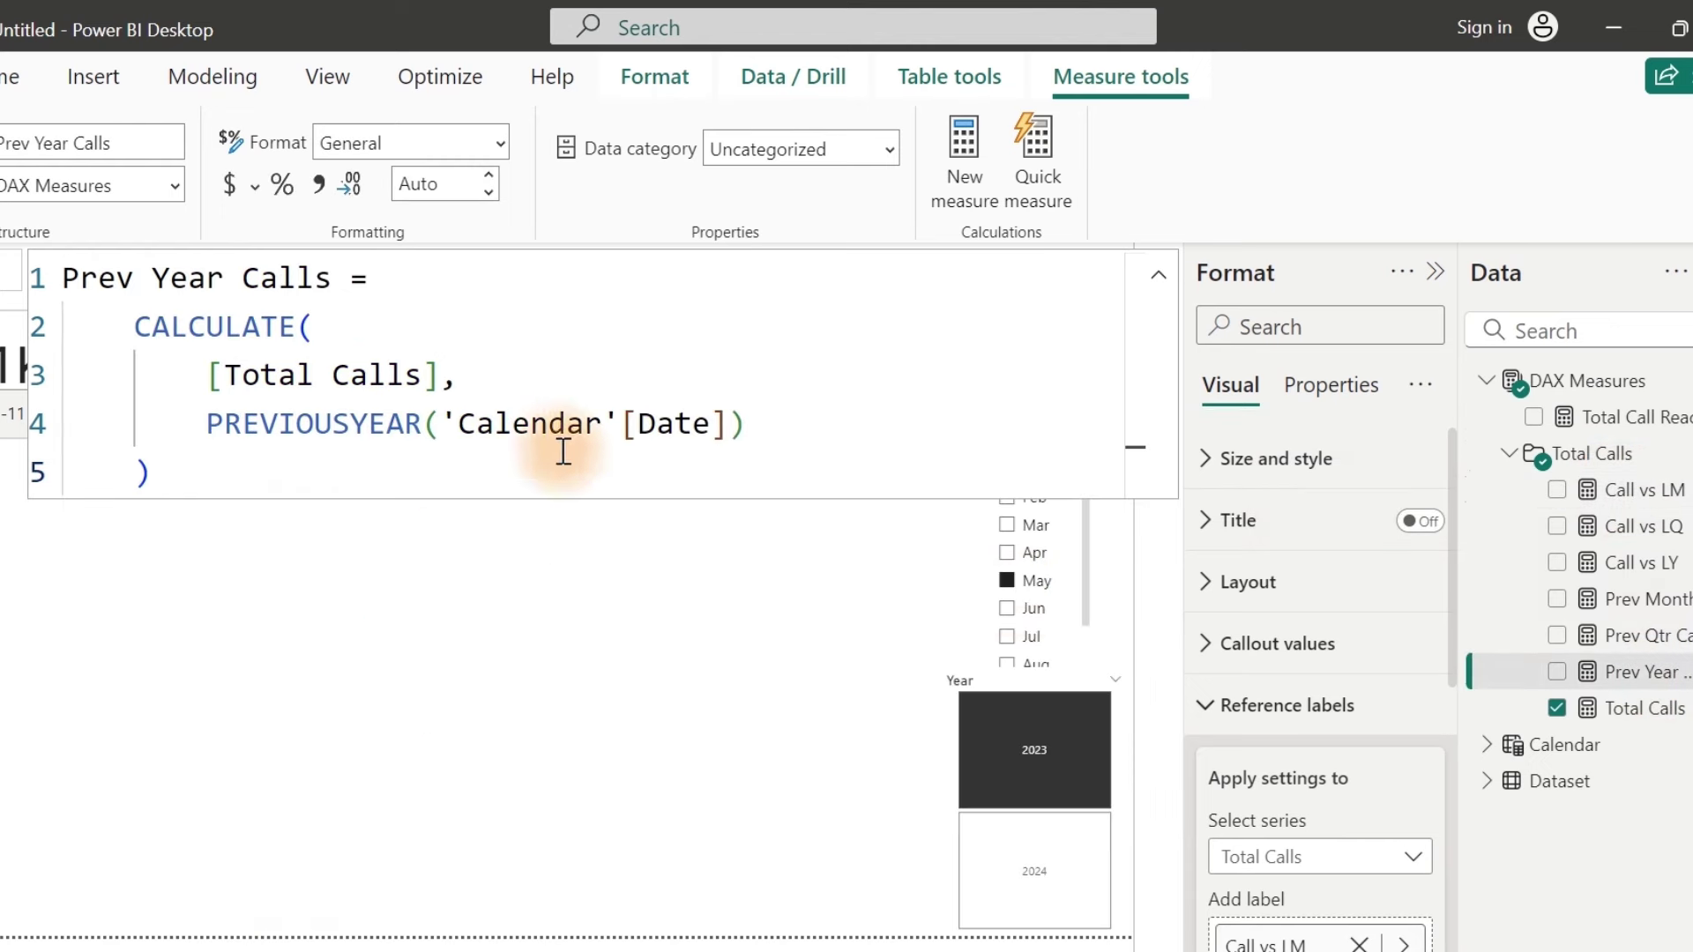
click(491, 388)
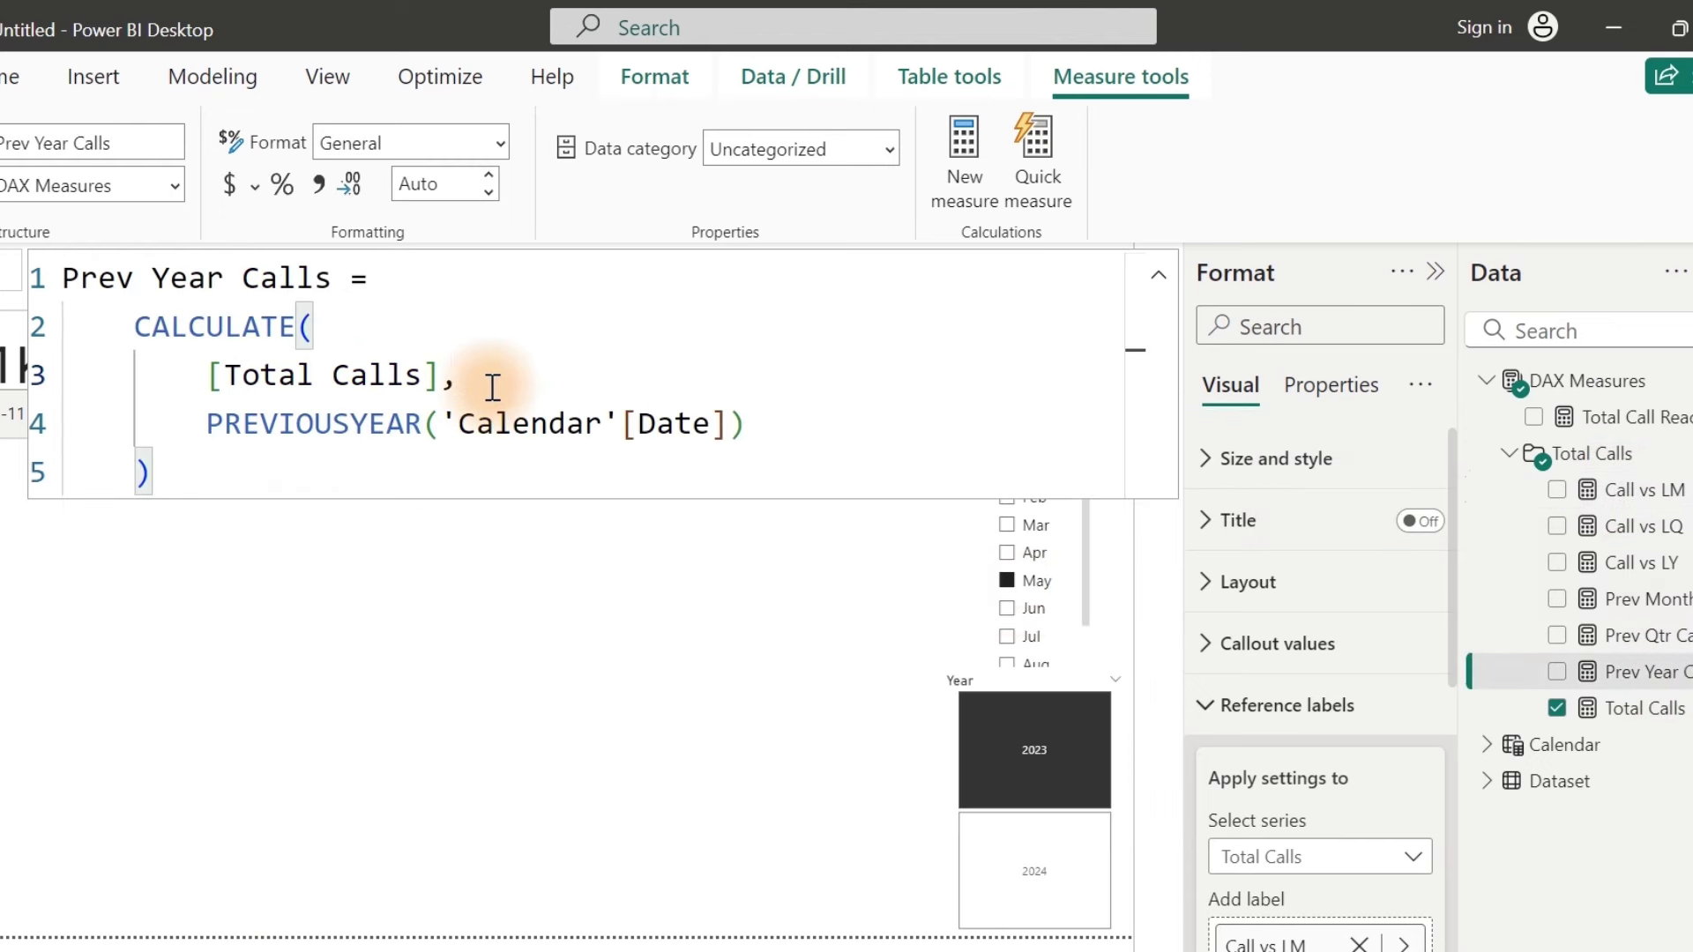
key(ctrl+a)
key(ctrl+c)
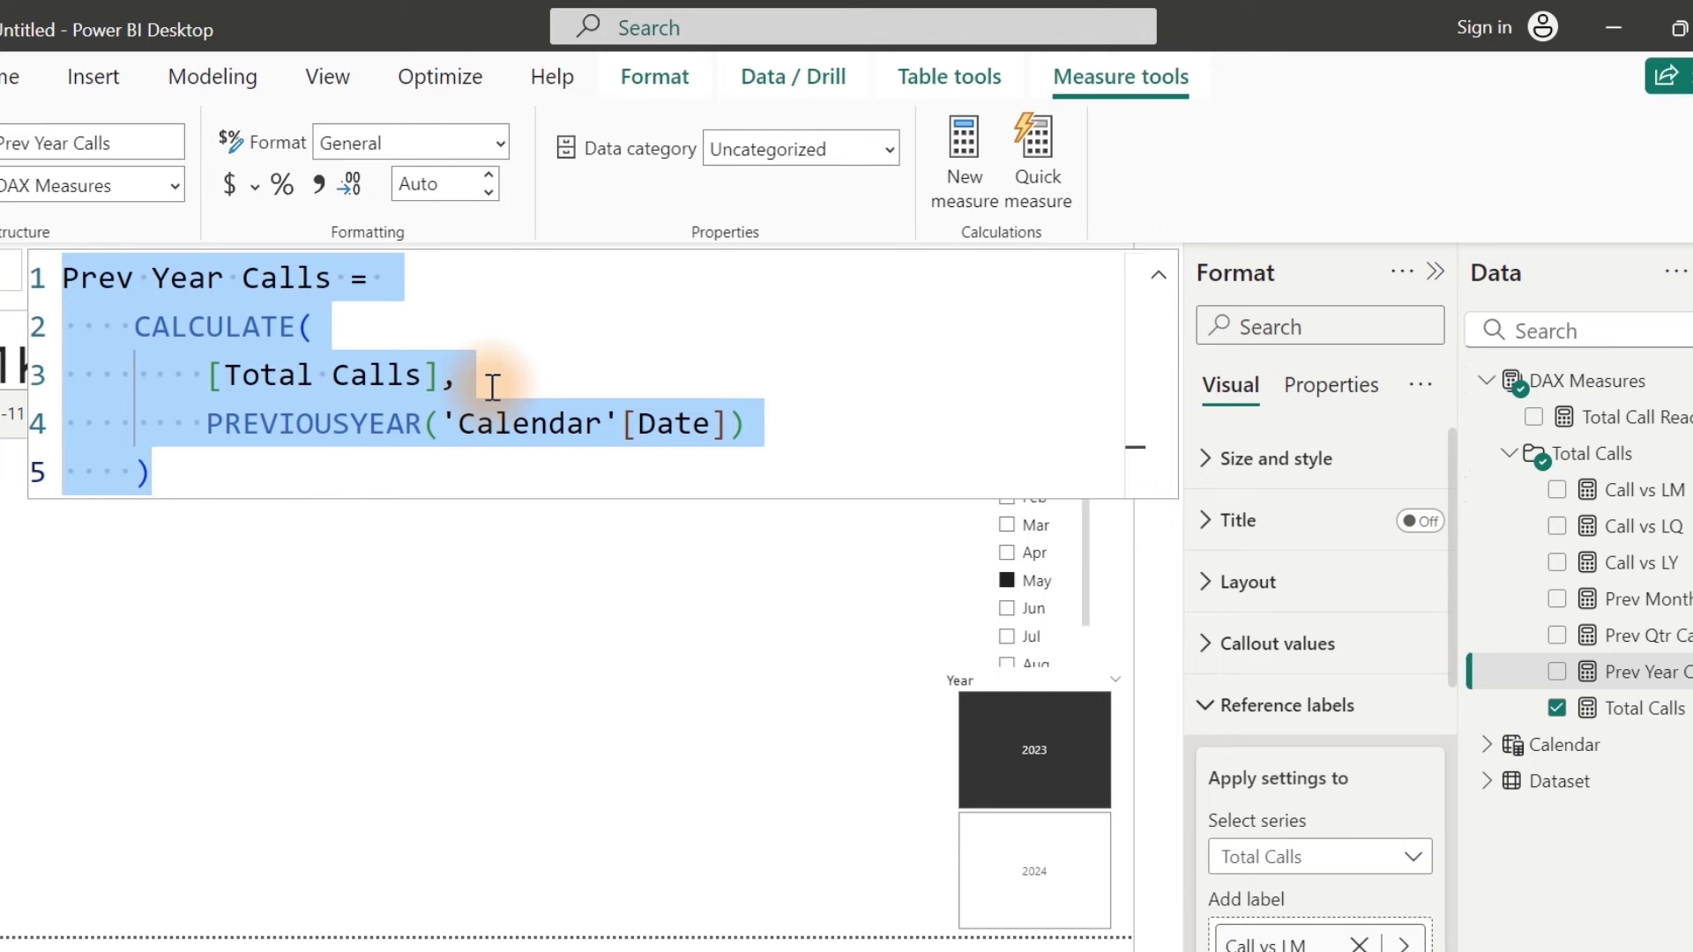
Step: Add a new measure from the copied formula and name it Prev Year Calls Reached
click(1598, 418)
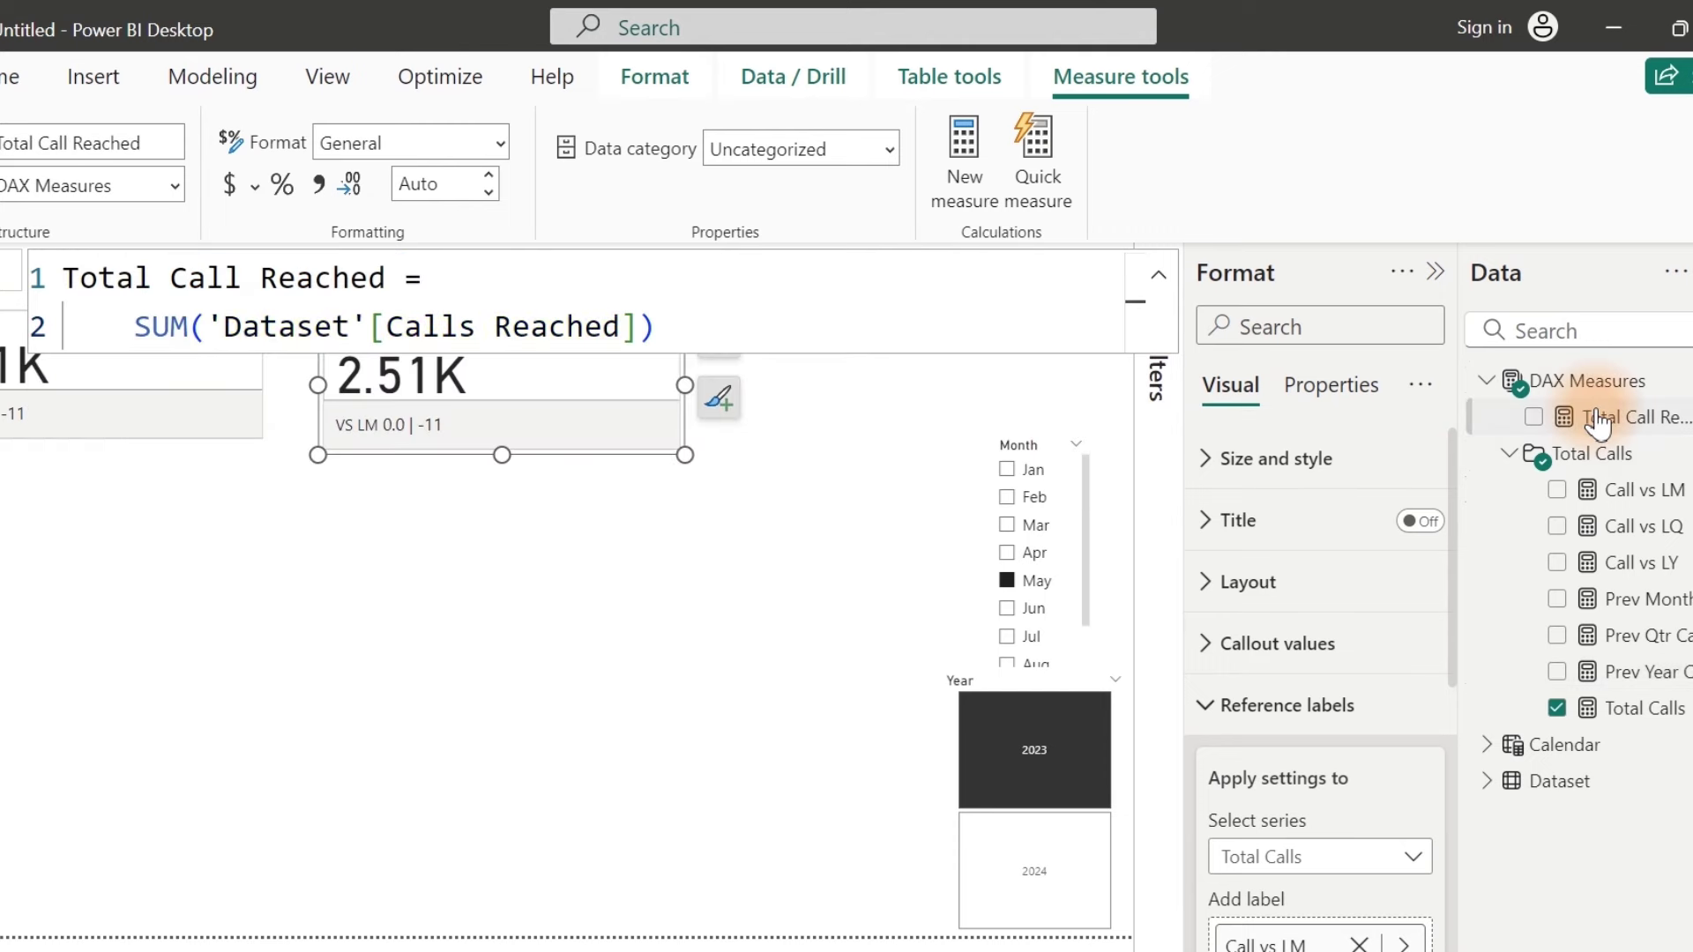
click(966, 141)
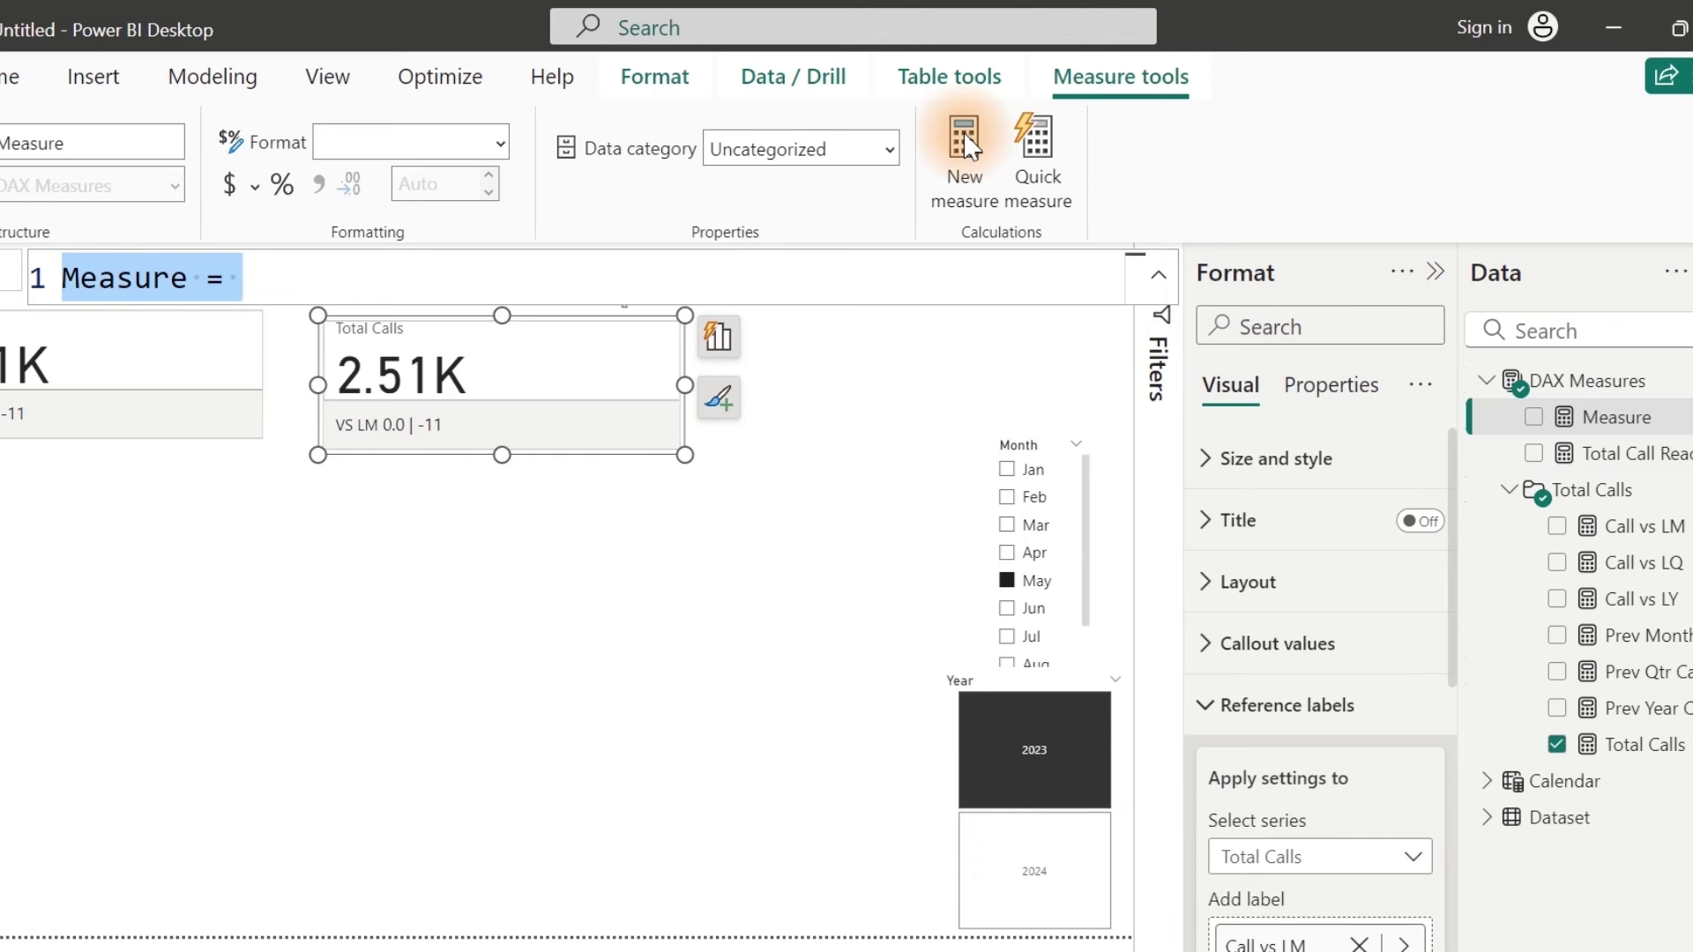
key(ctrl+v)
double_click(286, 279)
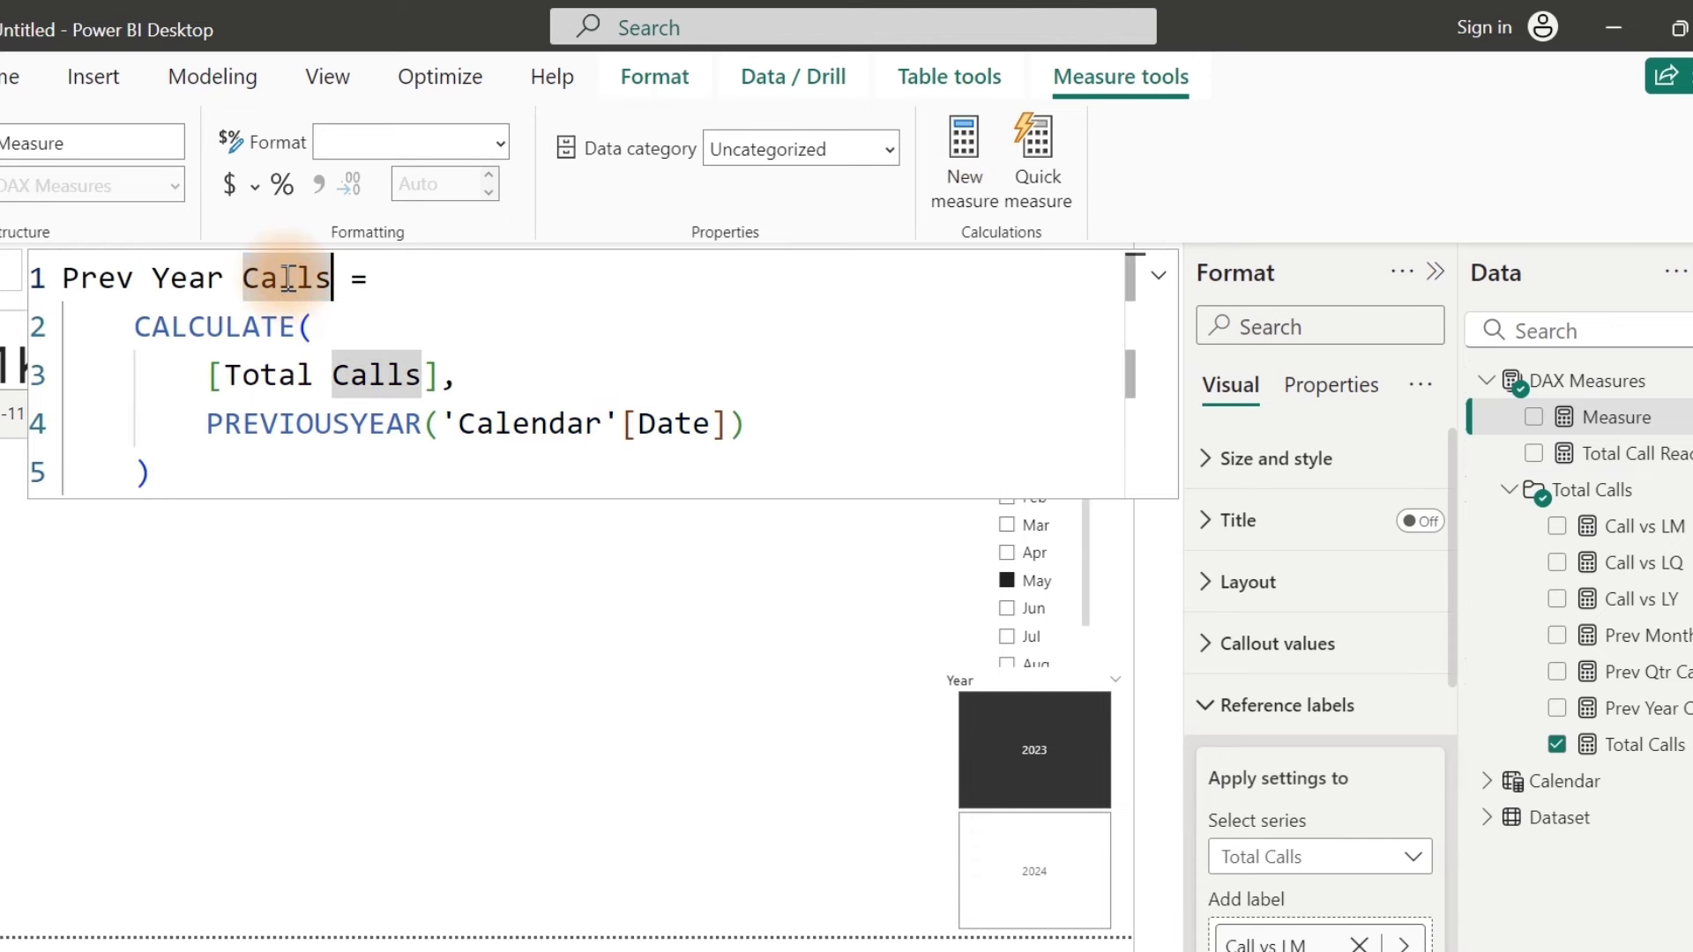
key(Right)
text(Reached)
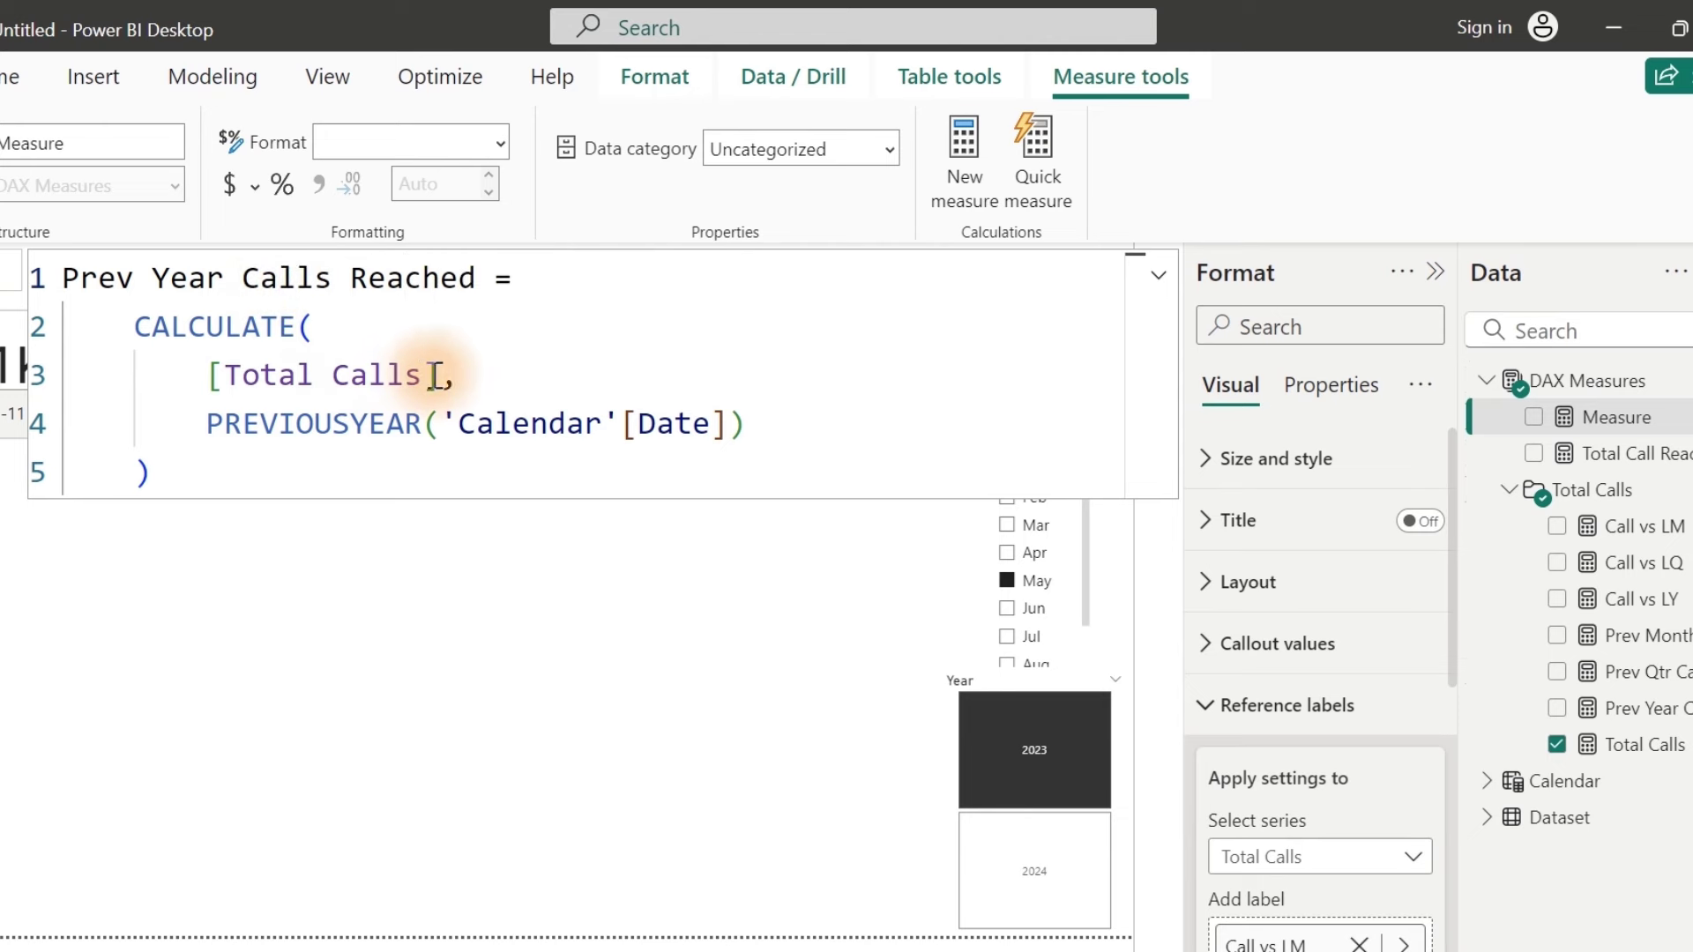
Step: Make the Prev Year Calls Reached formula calculate [Total Call Reached] instead of [Total Calls], and copy the whole formula
drag(440, 374, 227, 371)
key(BackSpace)
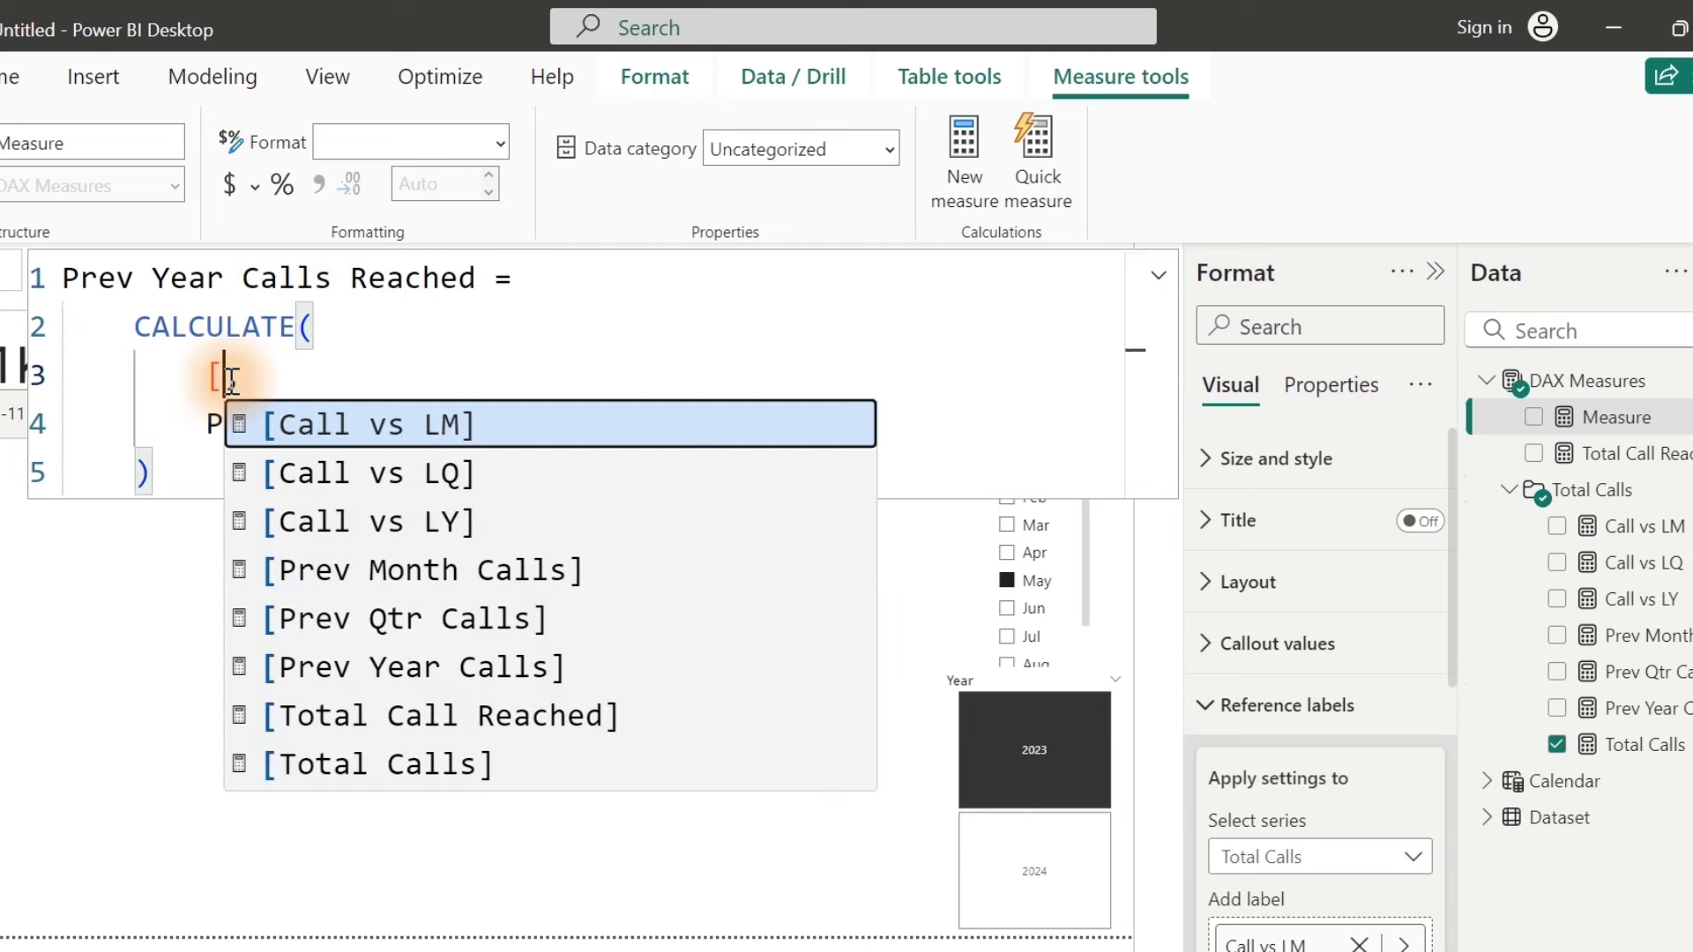
key(Down)
key(Down)
key(Down)
key(Down)
key(Down)
key(Down)
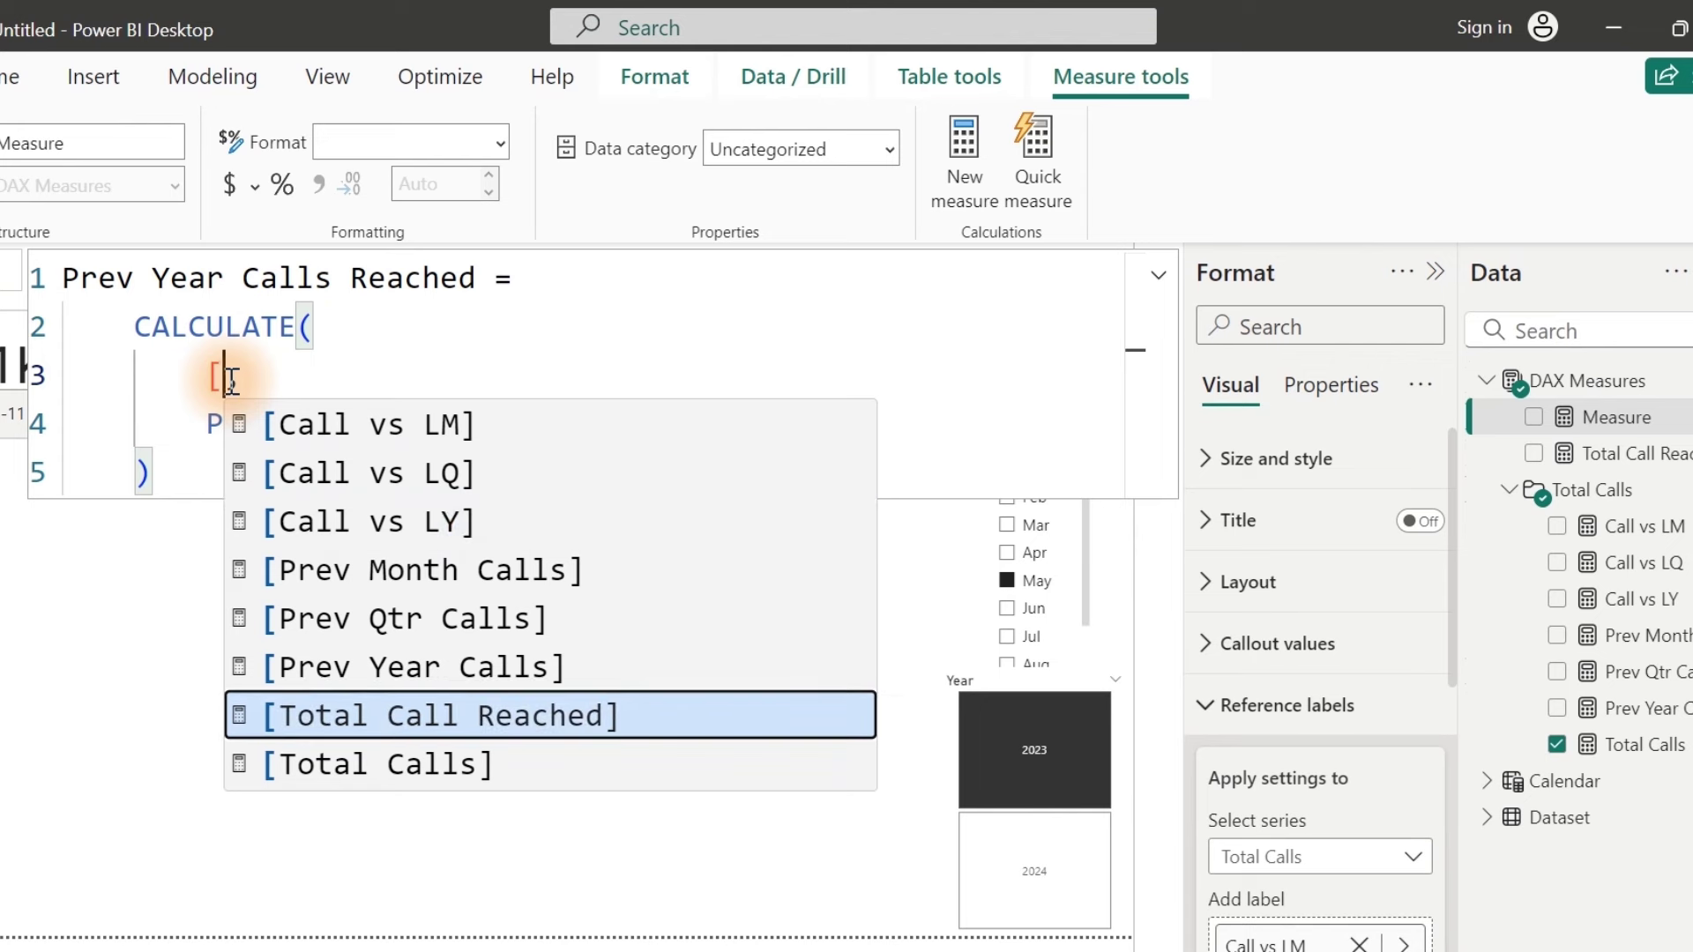
key(Tab)
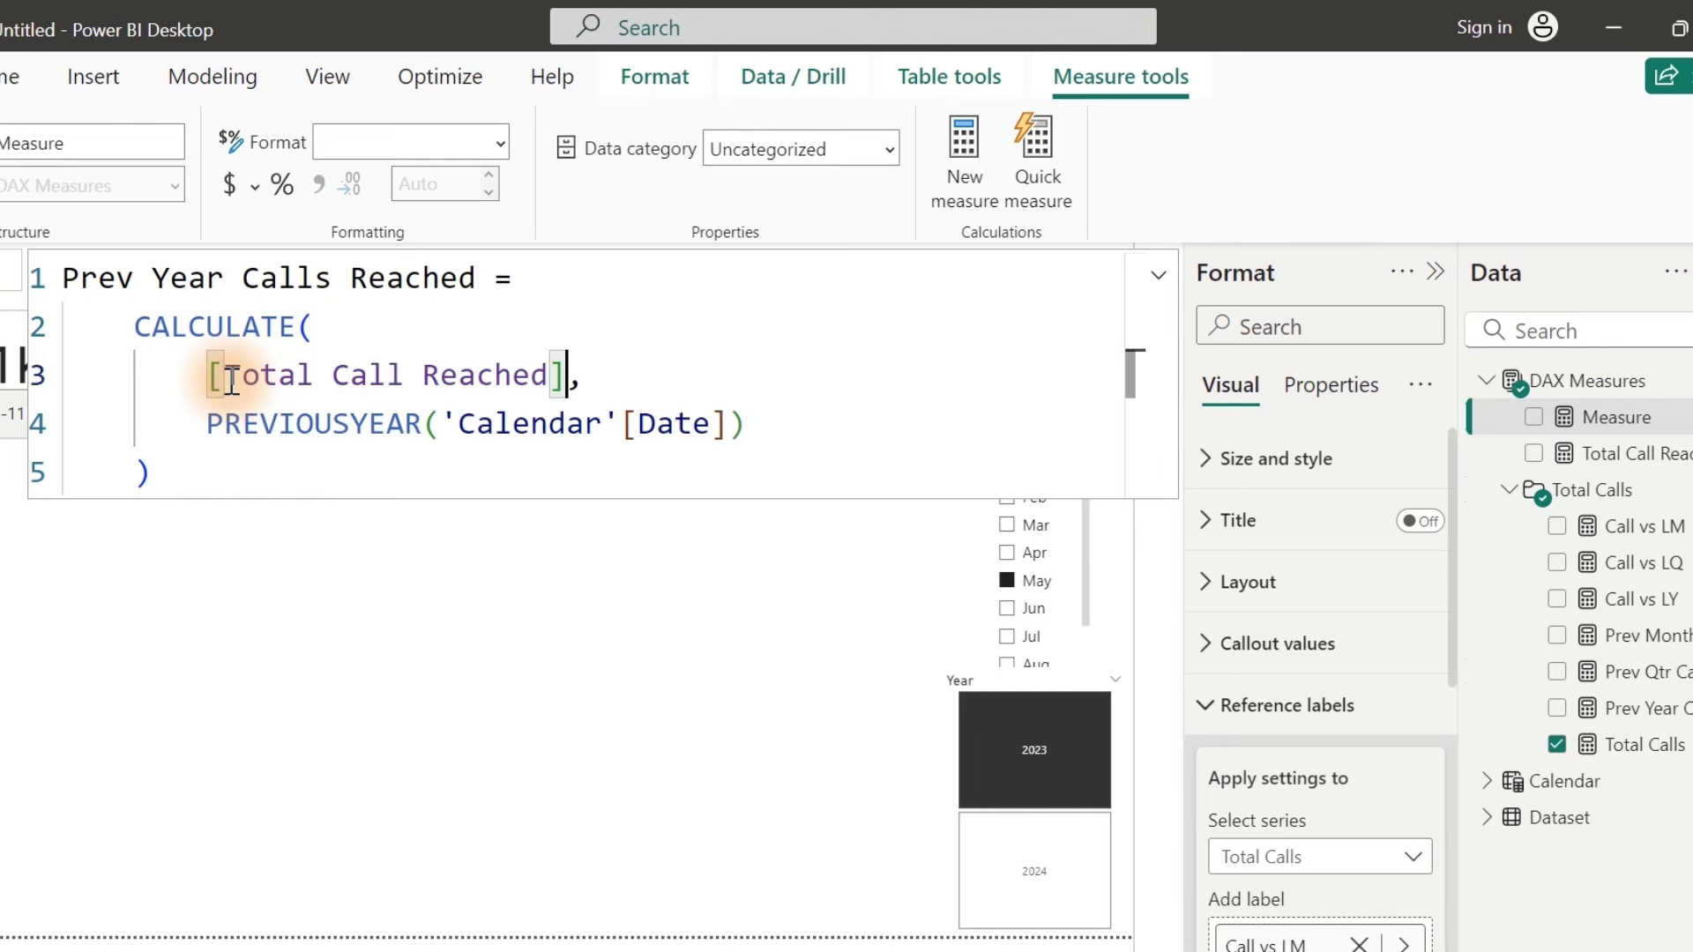
key(ctrl+a)
key(ctrl+c)
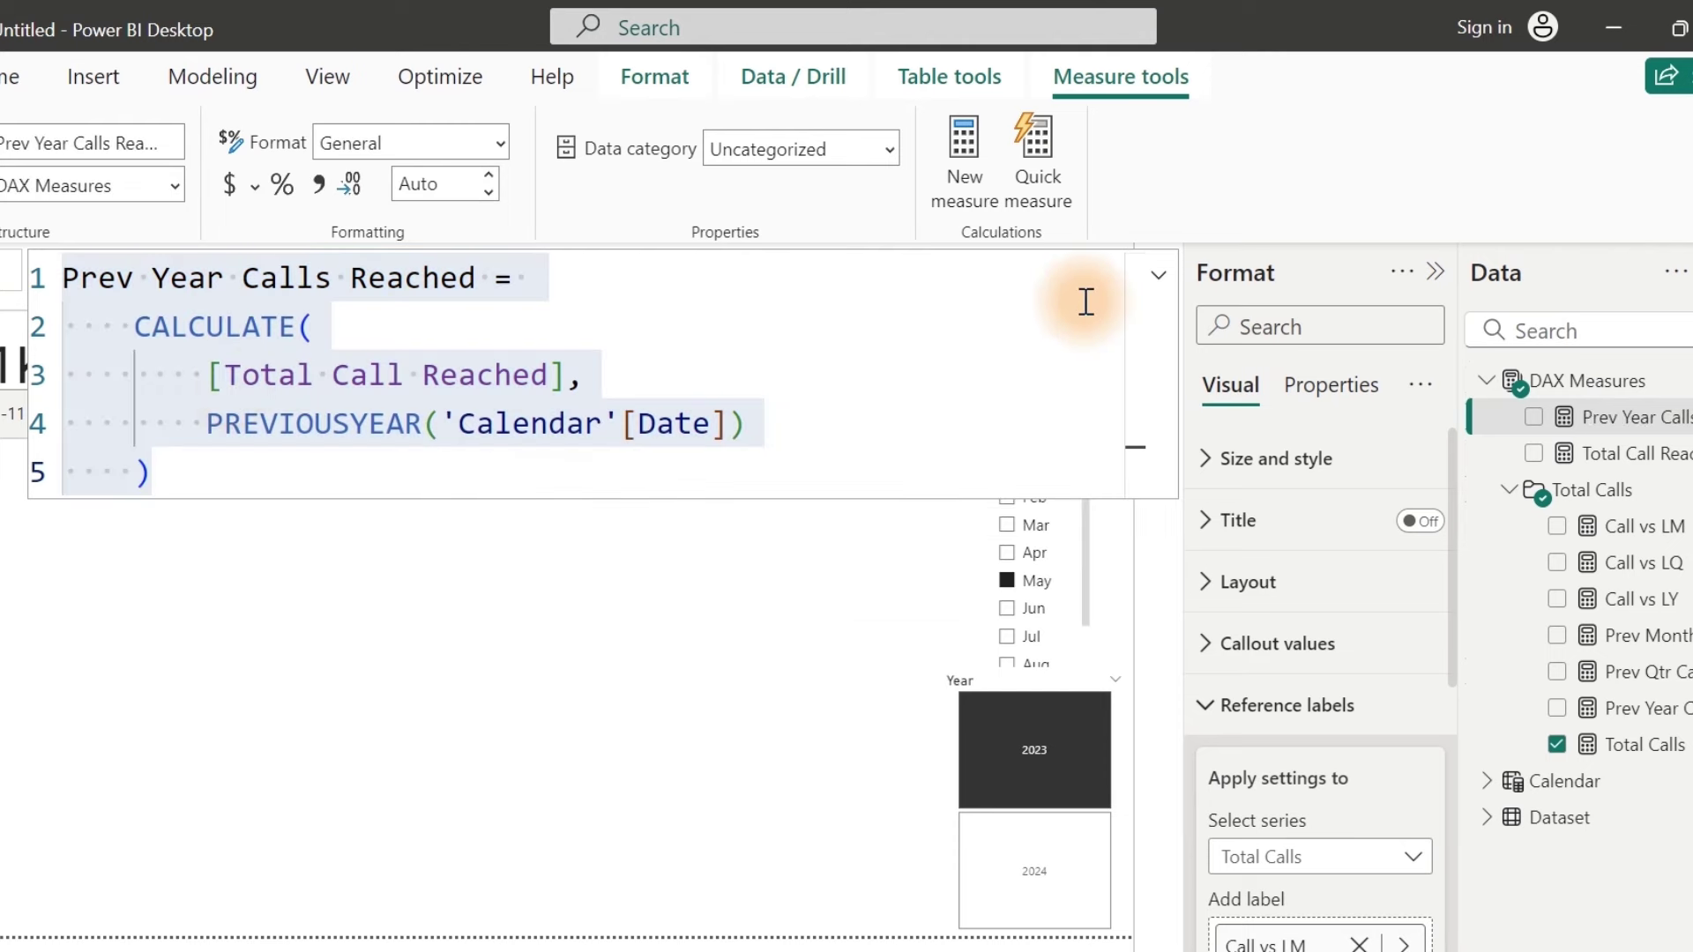
Step: Add another measure from the copied formula and name it Prev Month Calls Reached
click(976, 136)
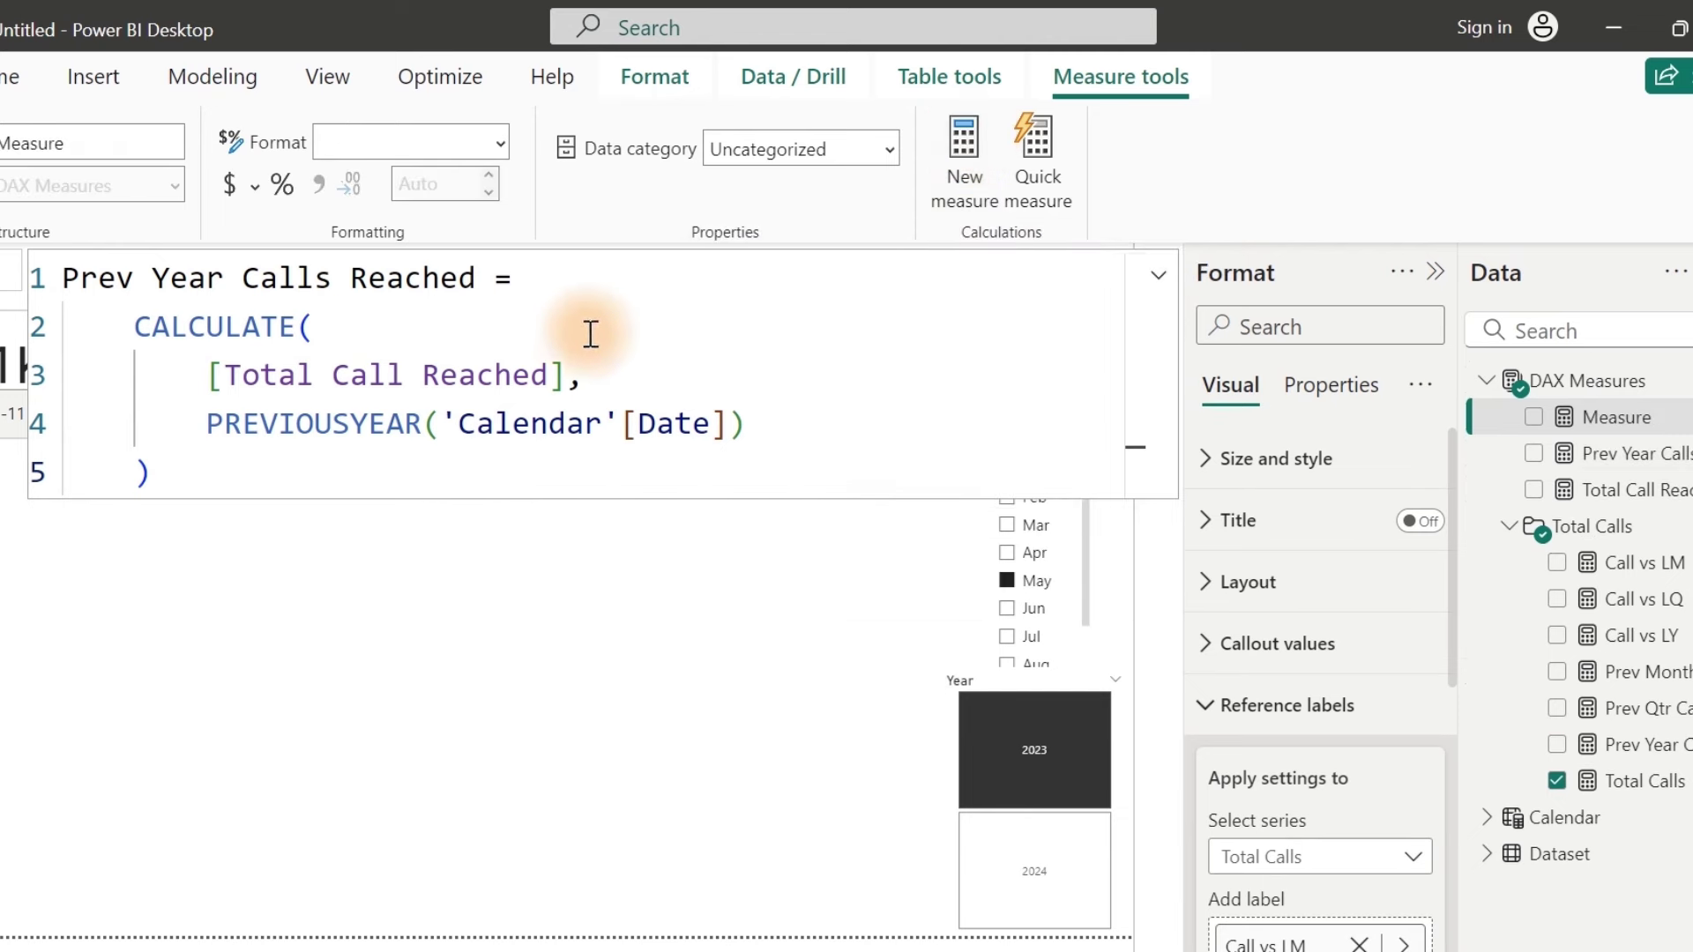
key(ctrl+v)
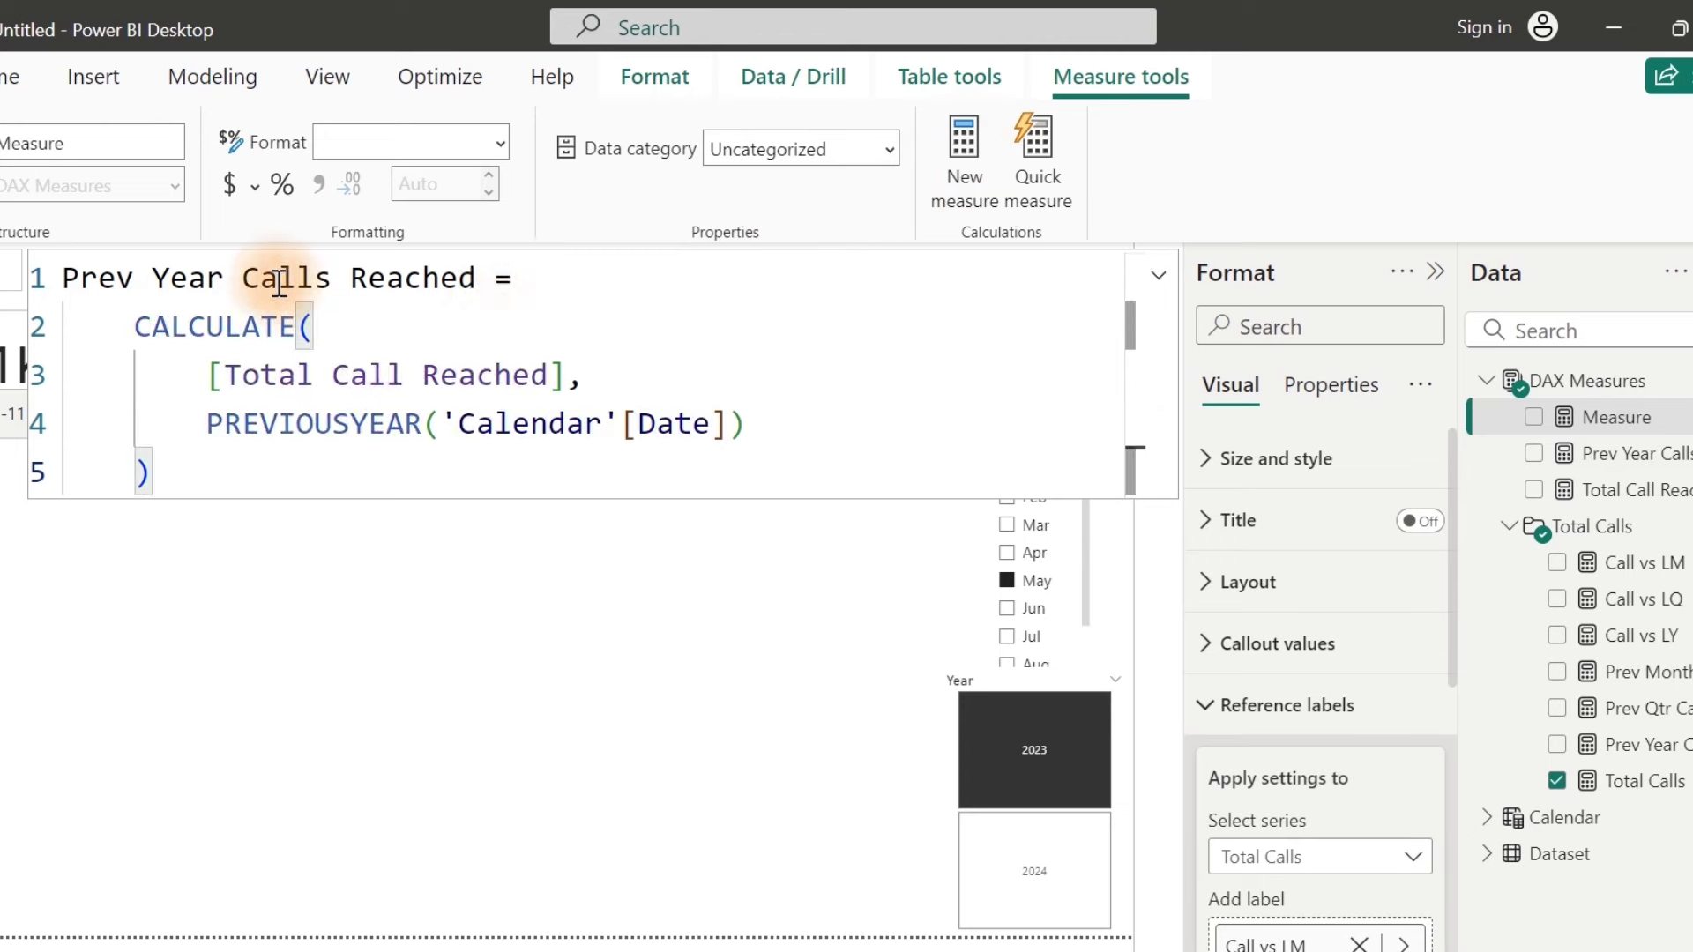
double_click(180, 280)
text(Month)
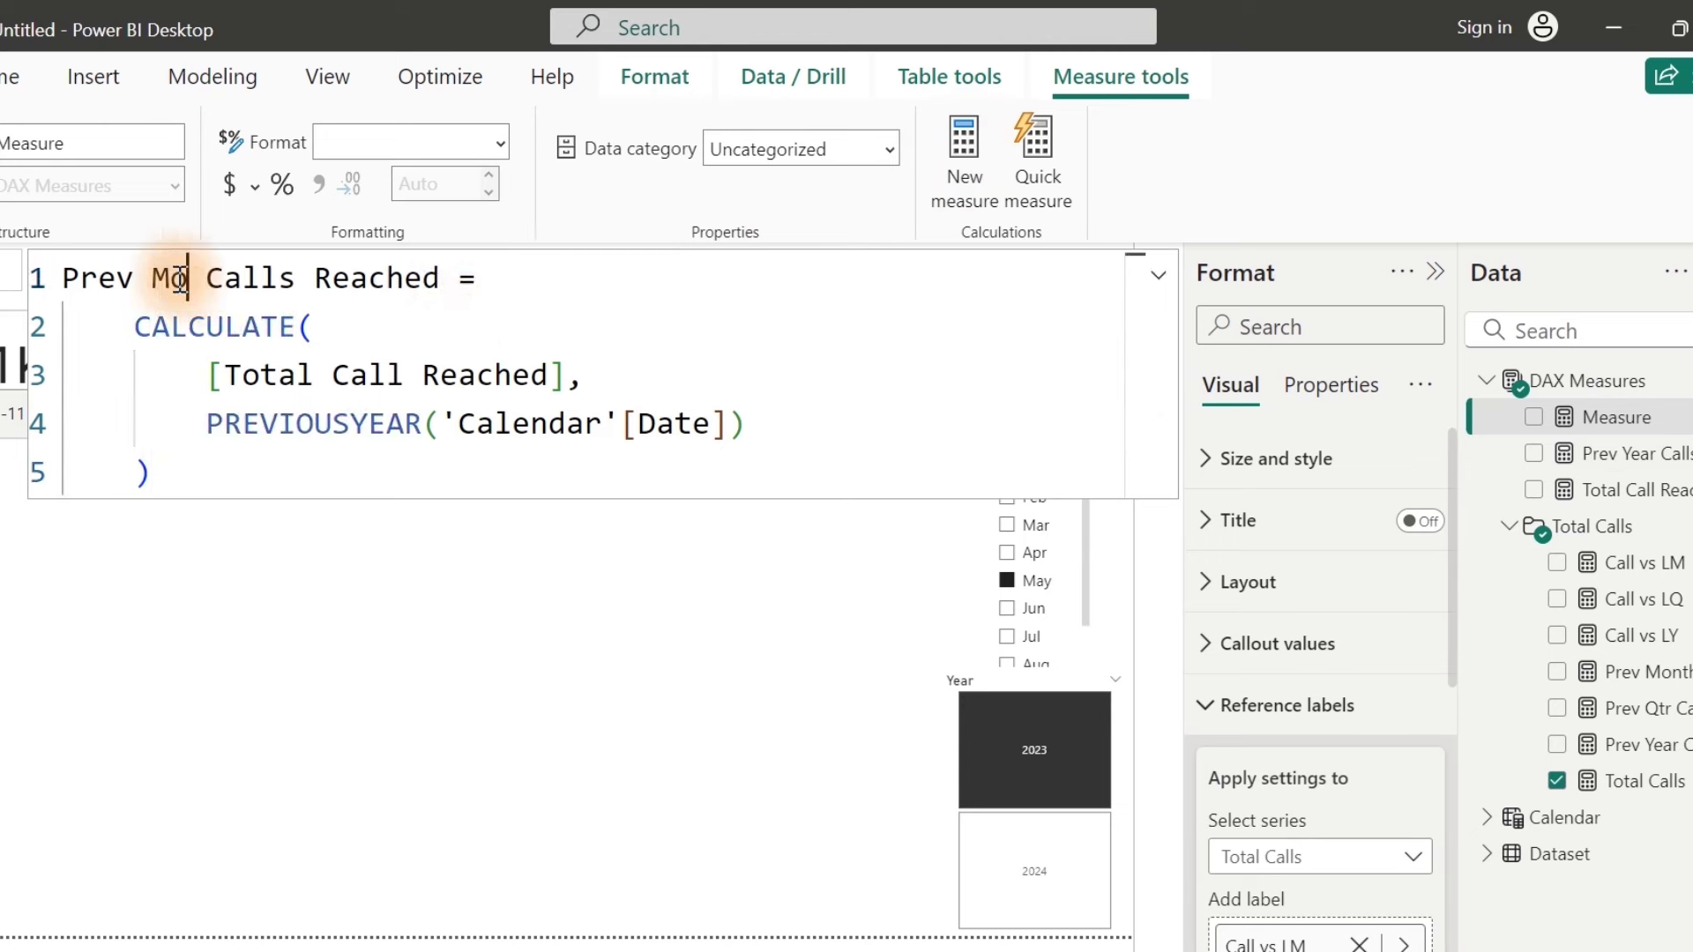
Step: Replace PREVIOUSYEAR with PREVIOUSMONTH in the Prev Month Calls Reached formula and commit the measure
double_click(421, 424)
drag(423, 425, 353, 426)
key(BackSpace)
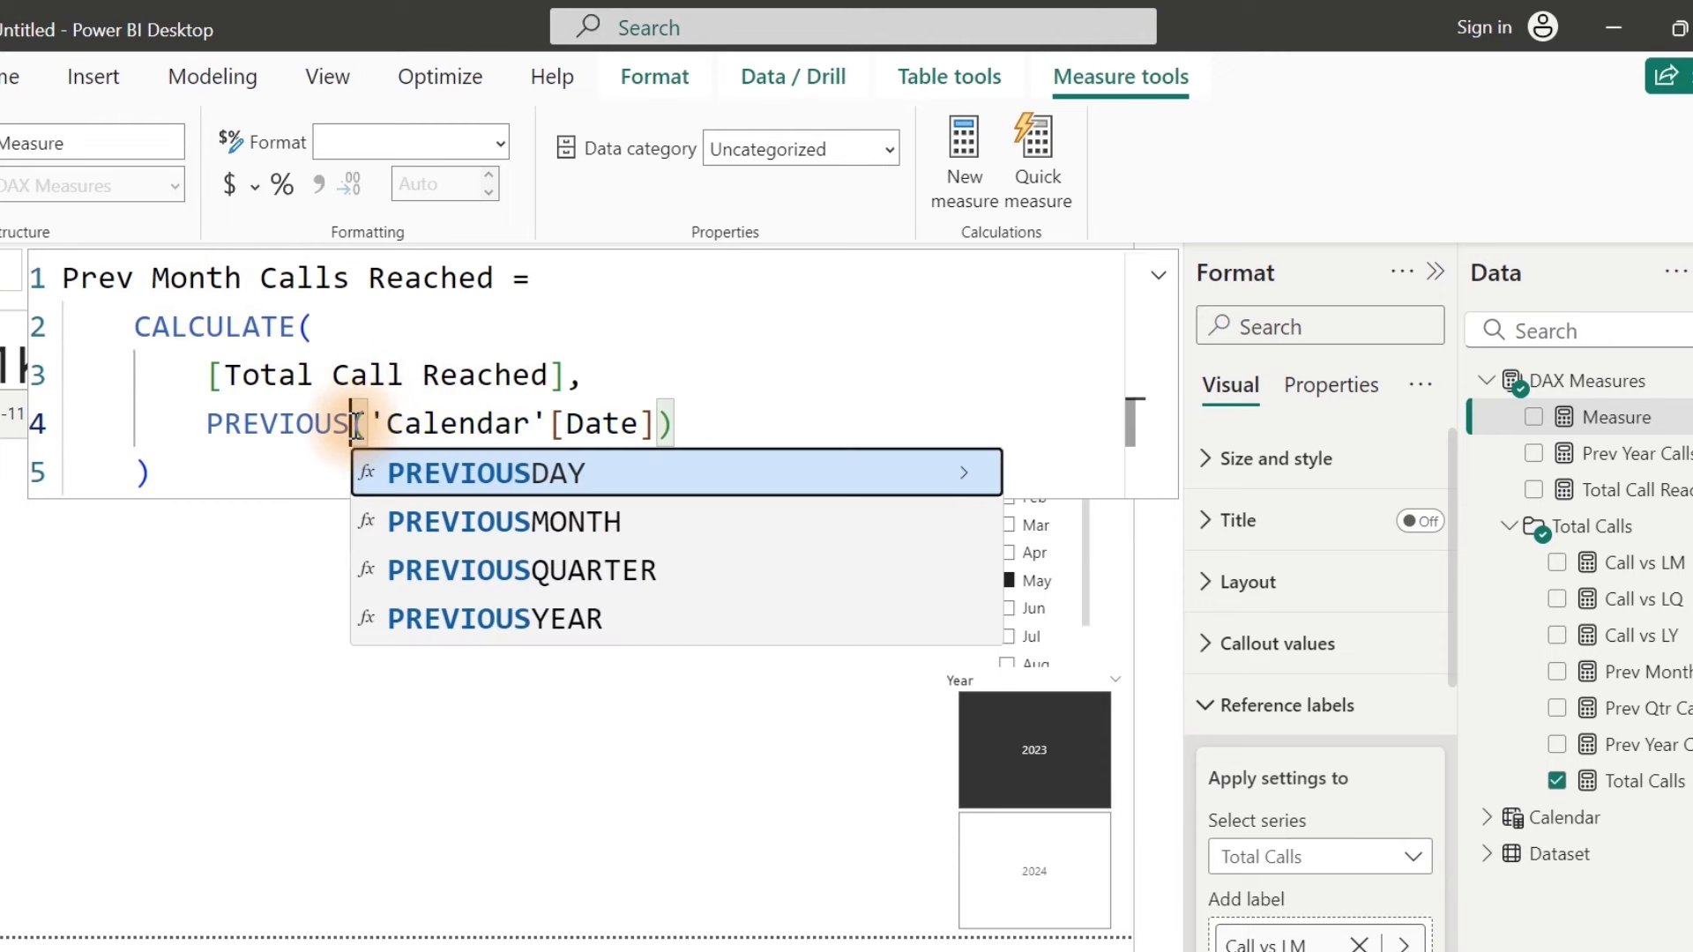
key(Down)
key(Tab)
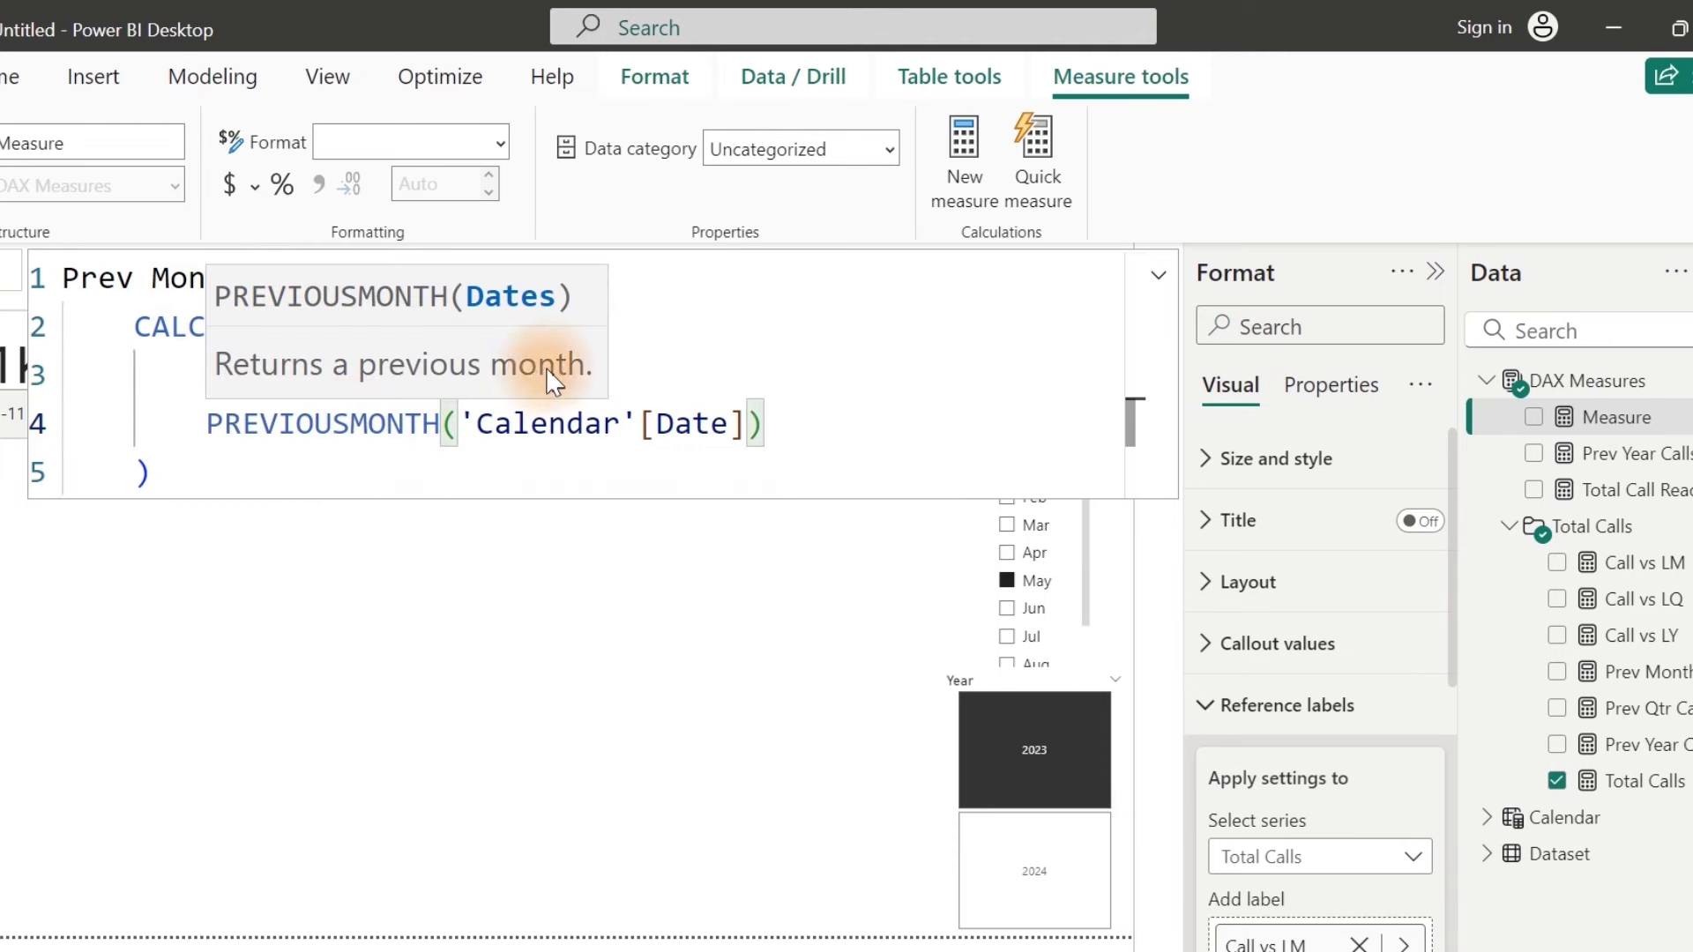
click(653, 367)
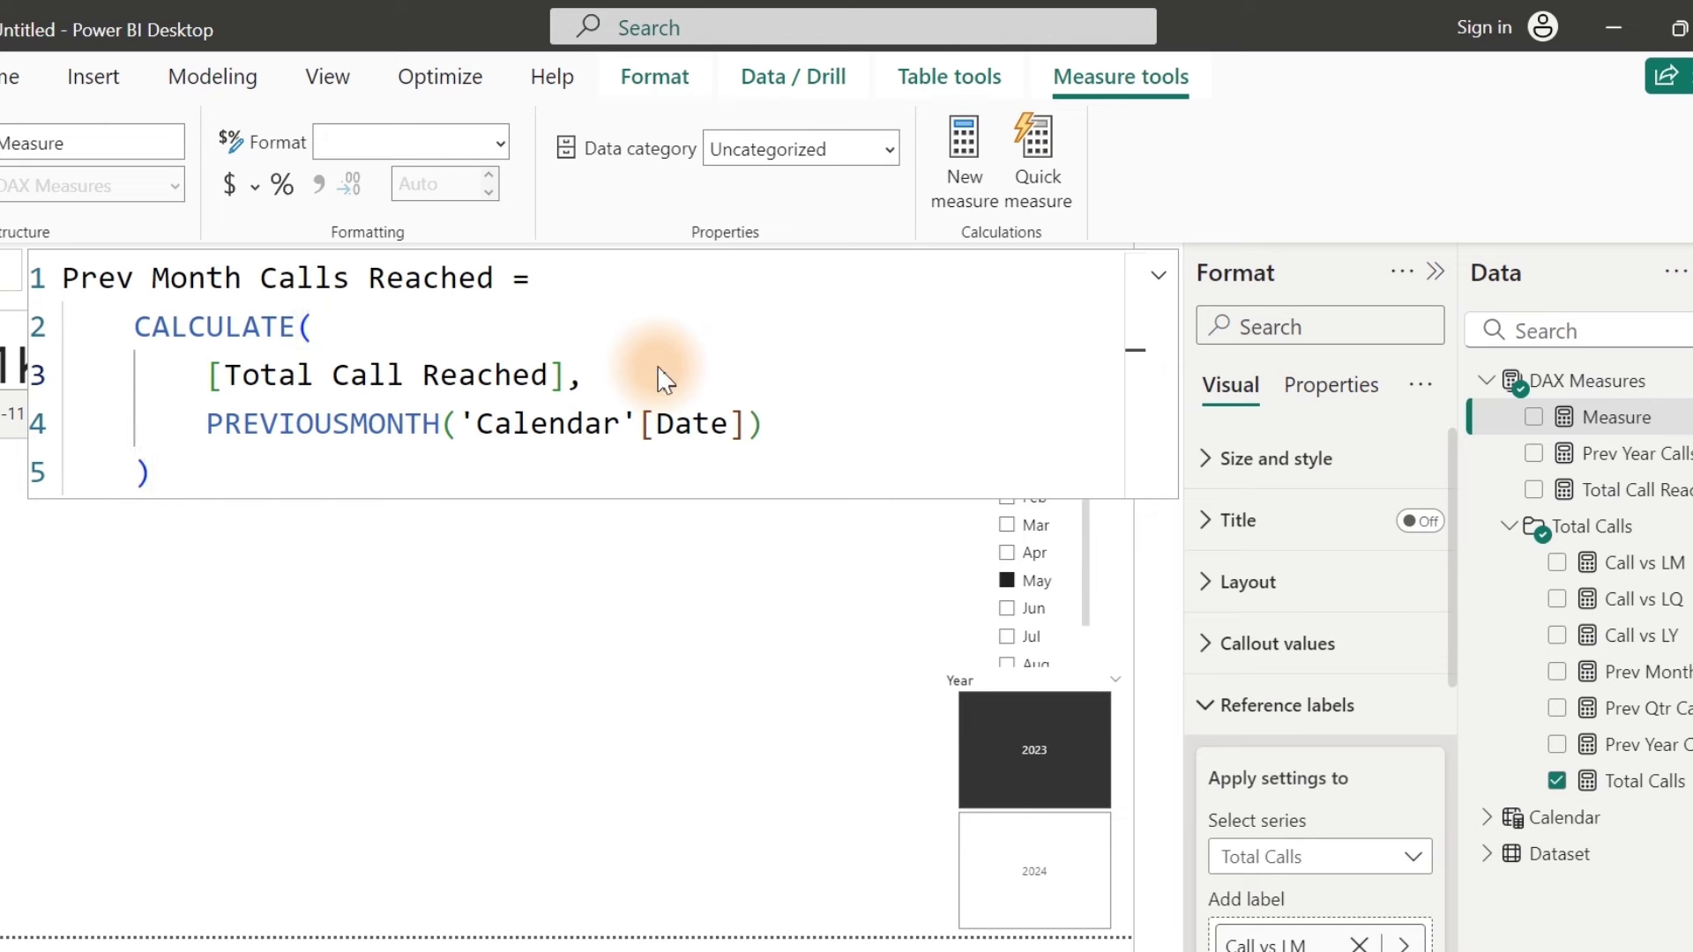
key(Return)
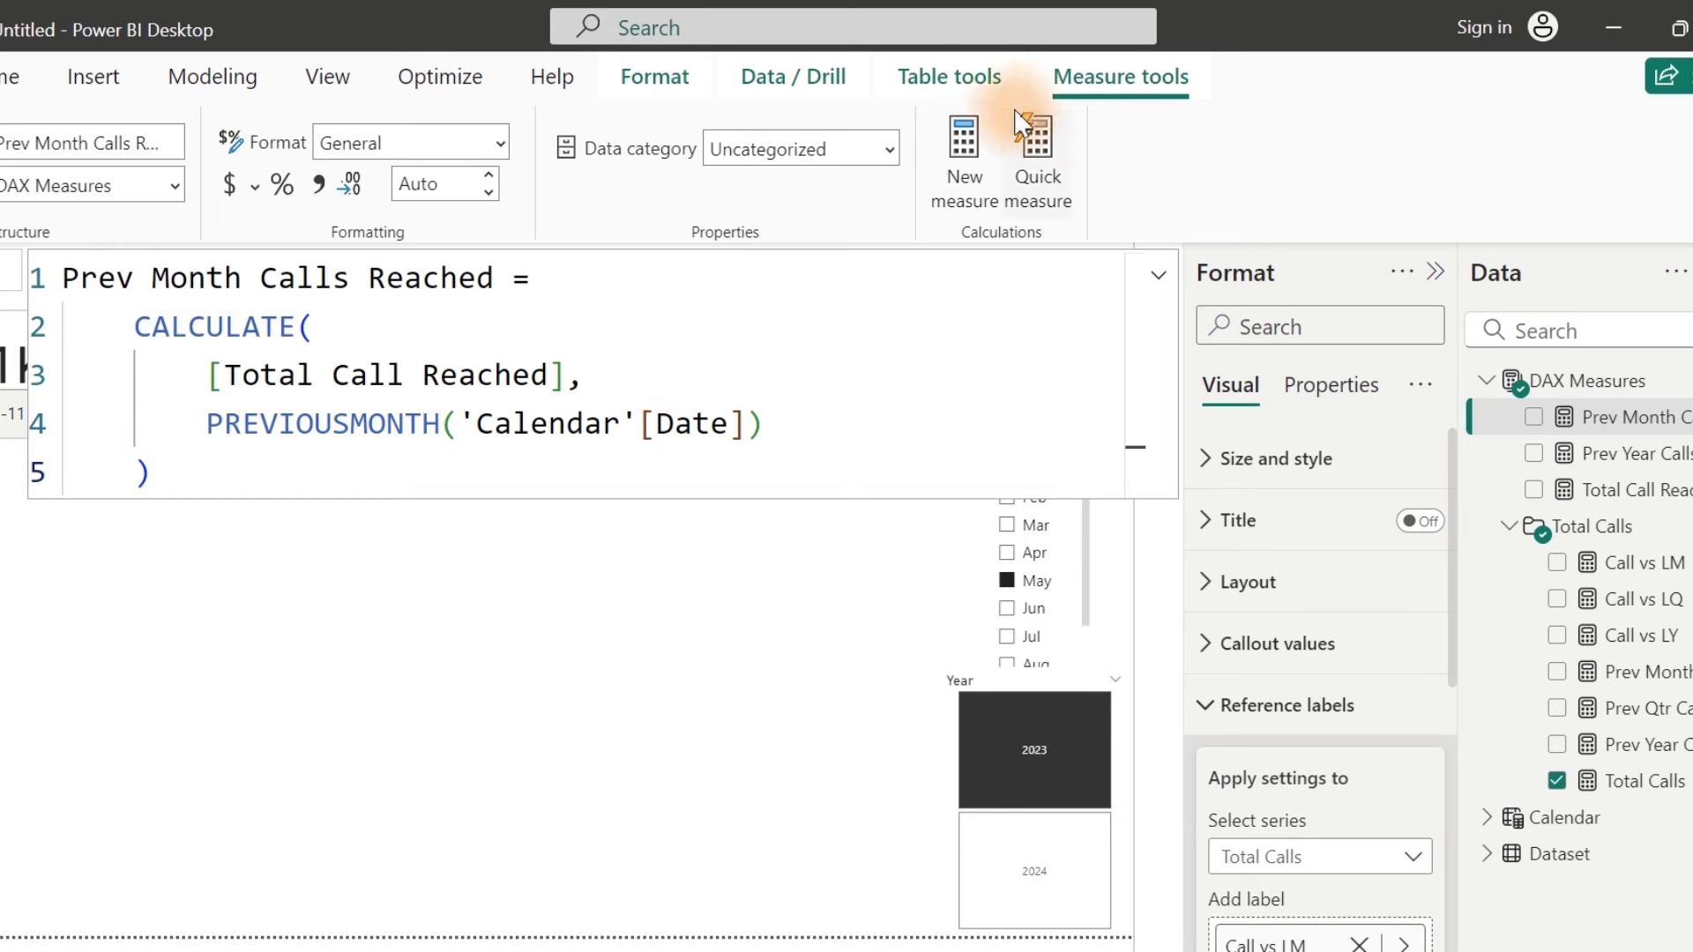
Step: Add a third measure from the copied previous-year formula and name it Prev Qtr Calls Reached
click(965, 141)
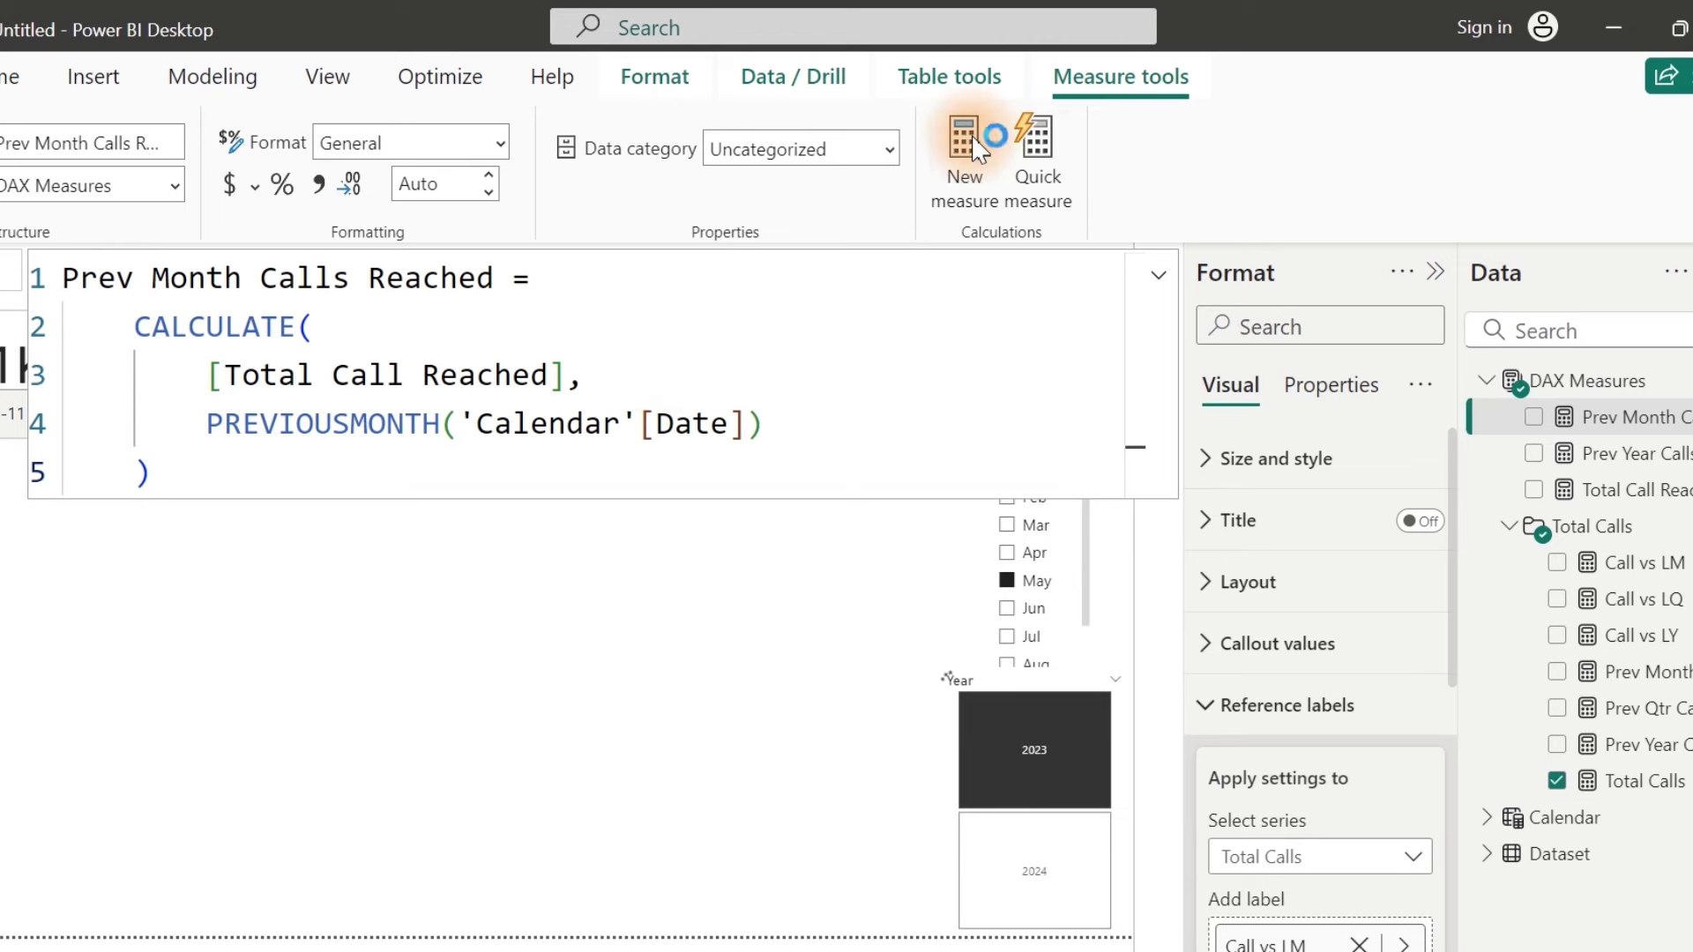
click(978, 148)
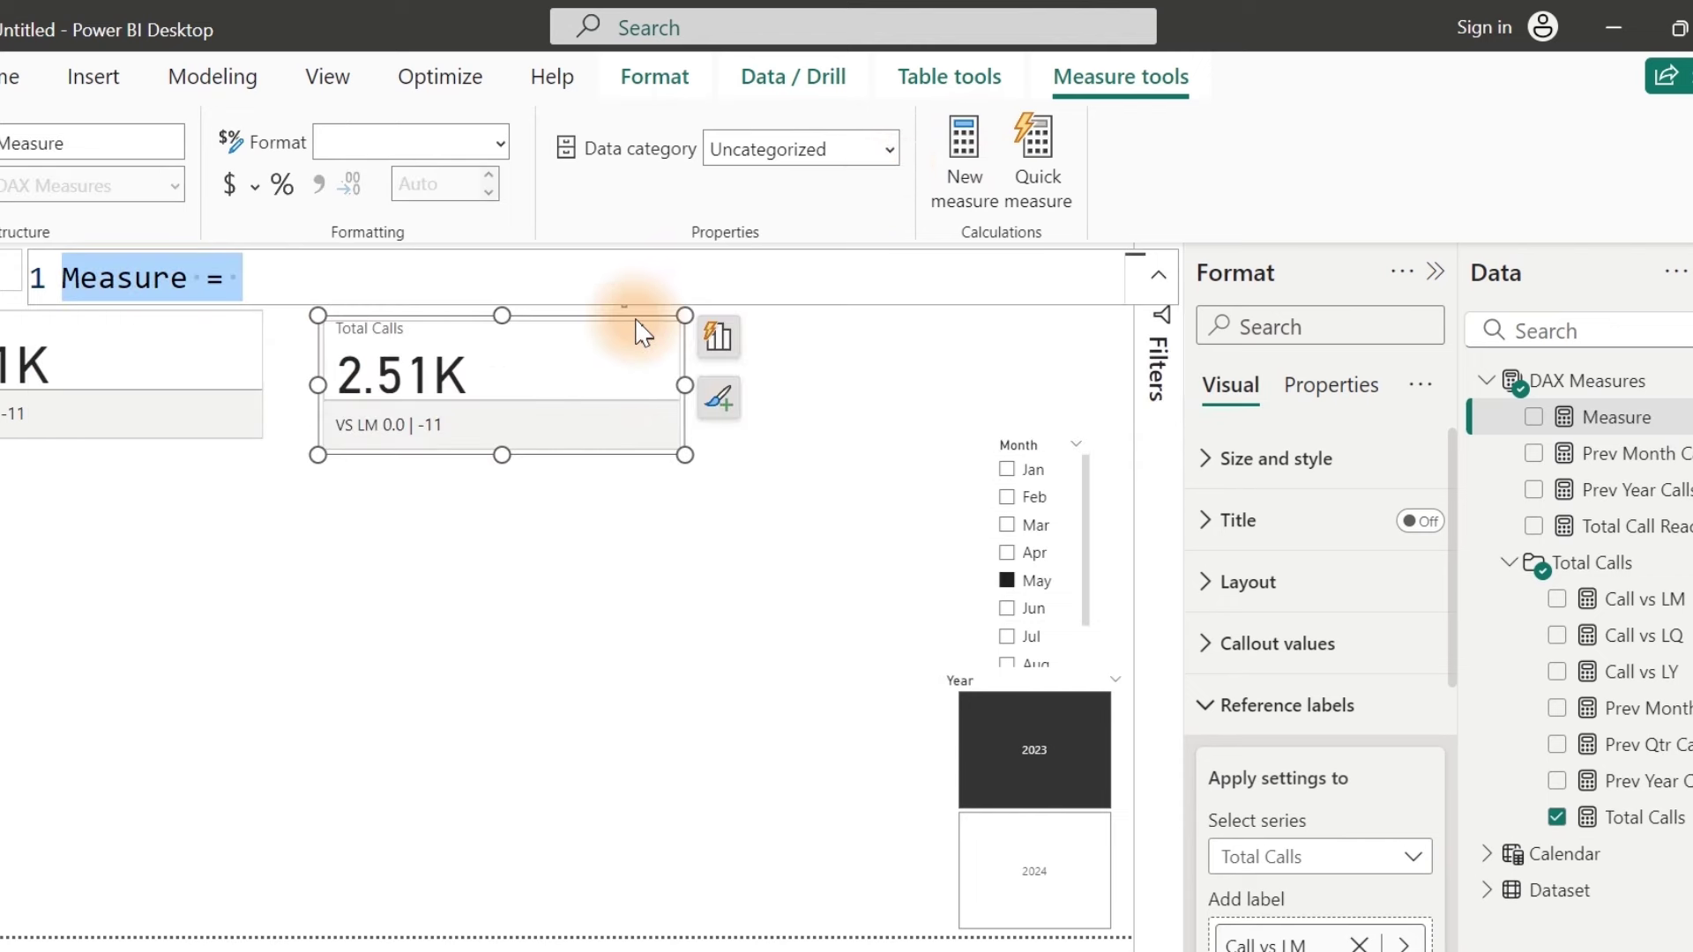
text(Prev Year Calls Reached =     CALCULATE(         [Total Call Reached],         PREVIOUSYEAR('Calendar'[Date])     ))
click(300, 278)
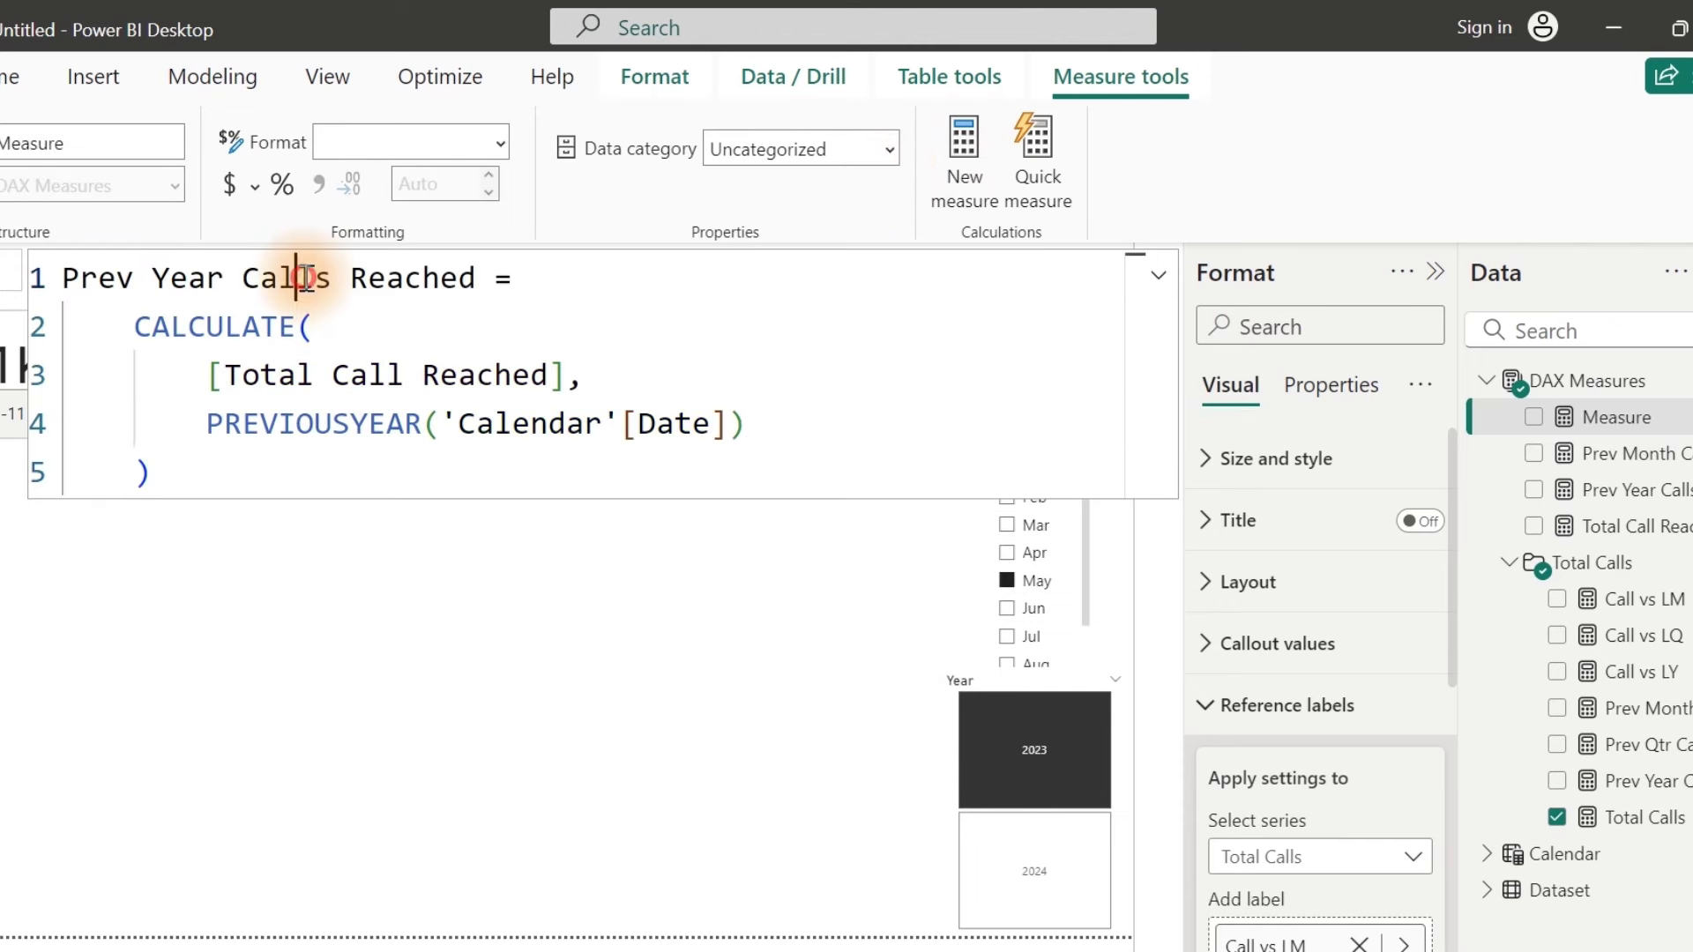
double_click(304, 277)
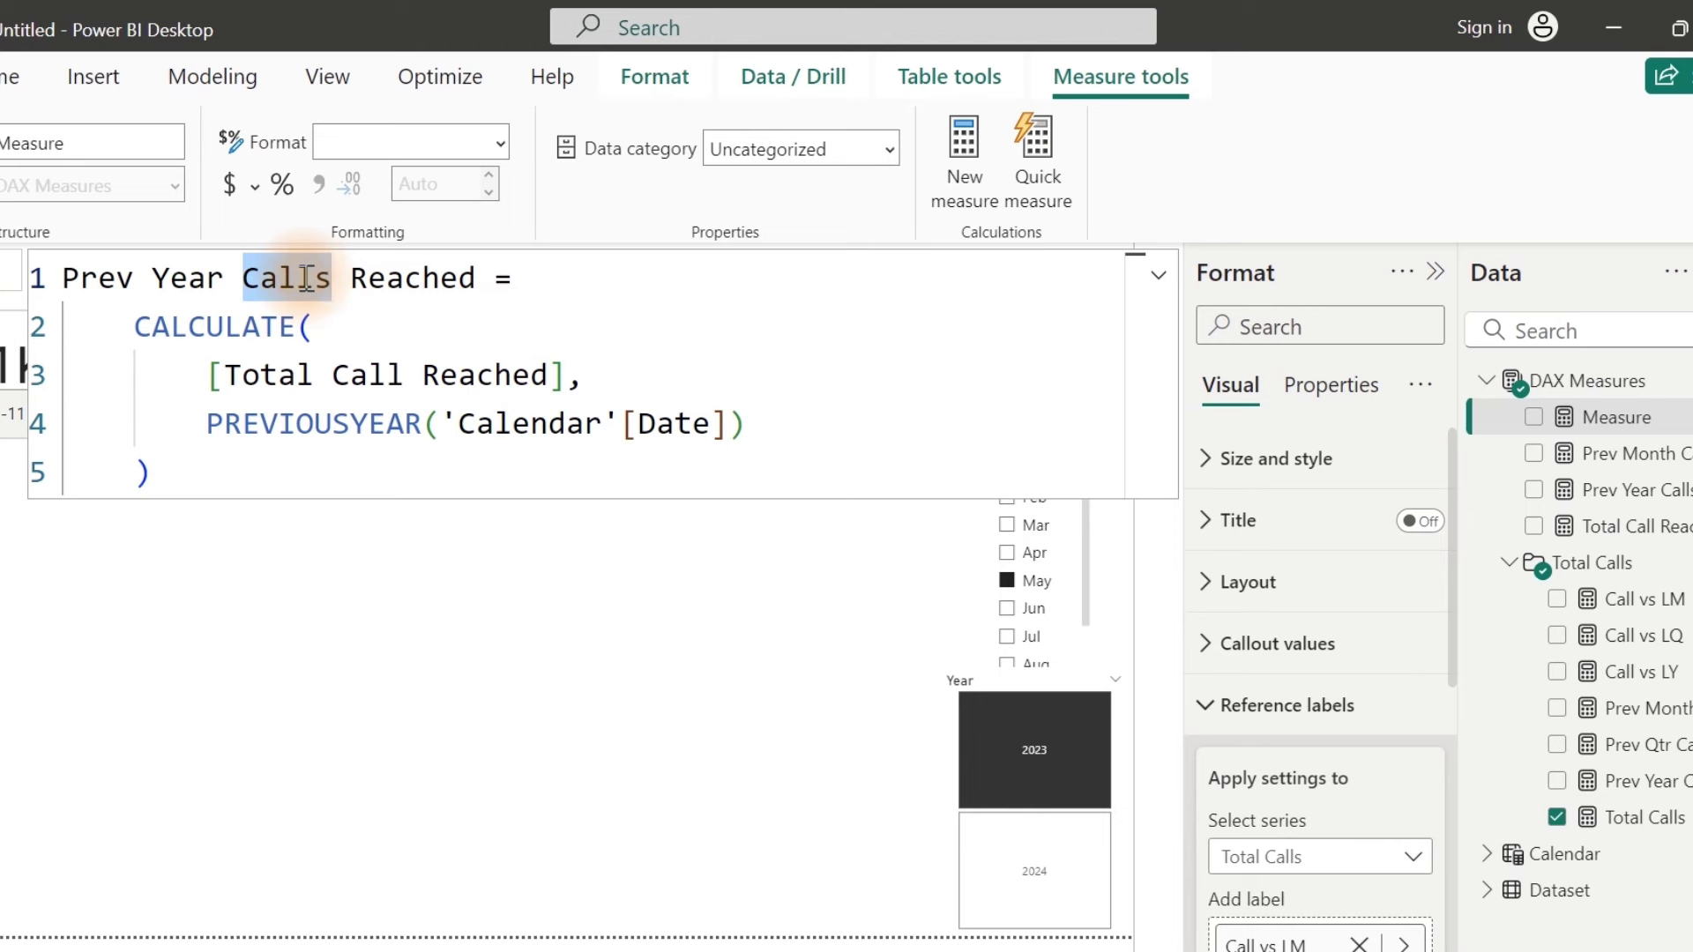
double_click(168, 277)
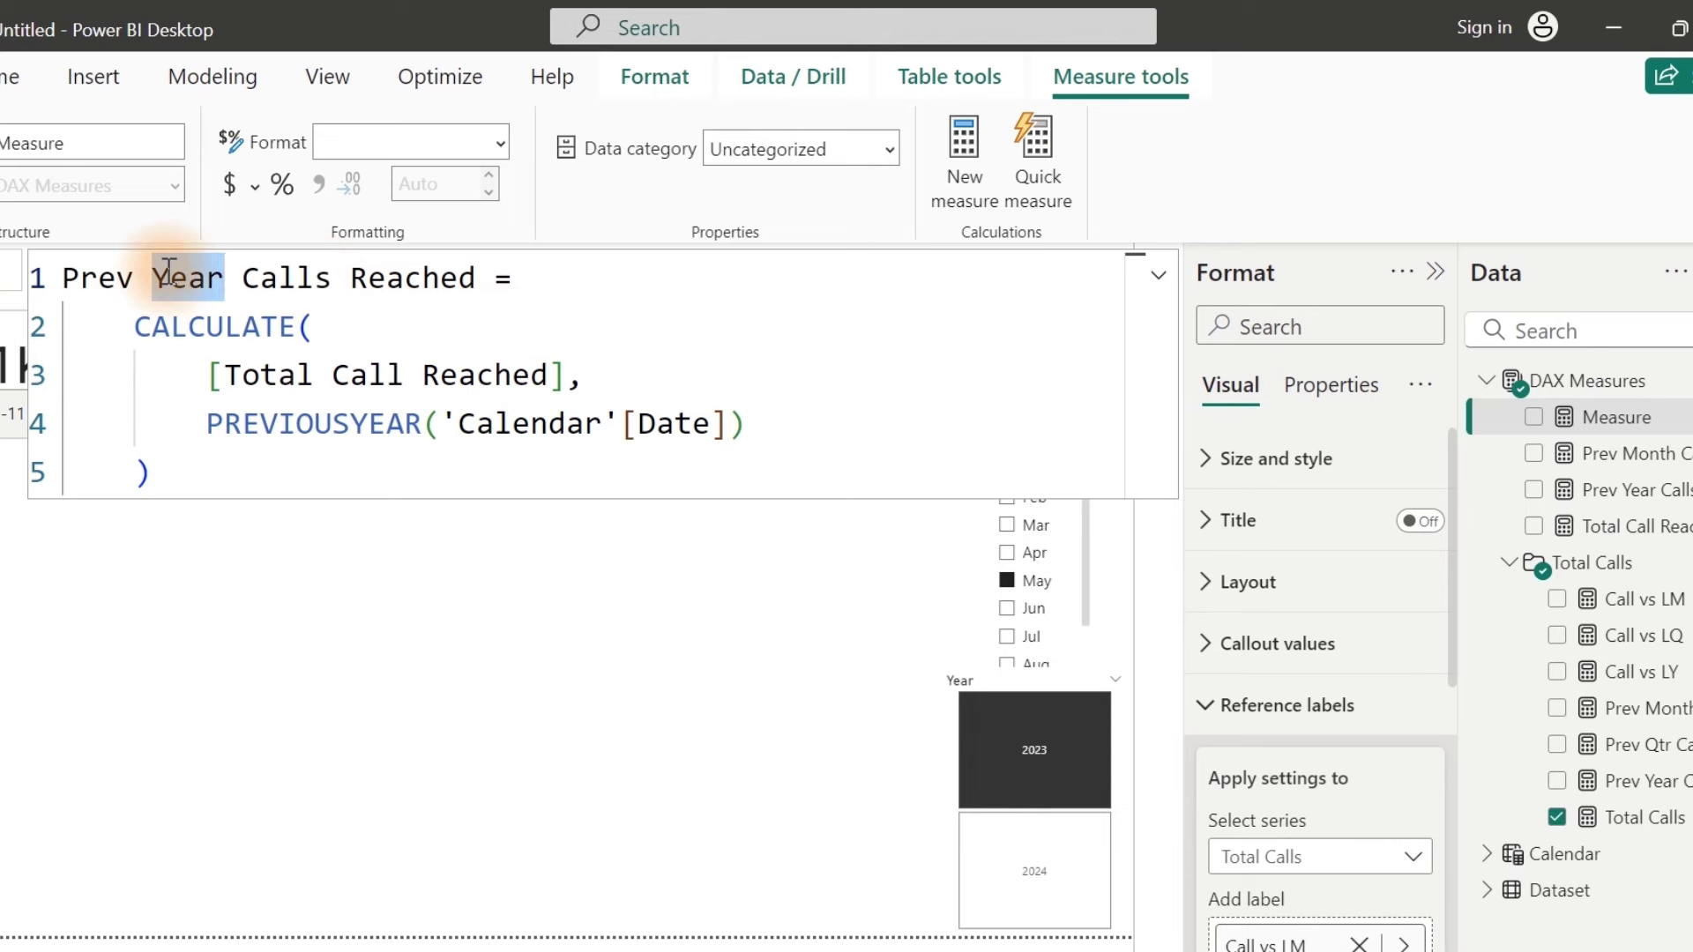
text(Qtr)
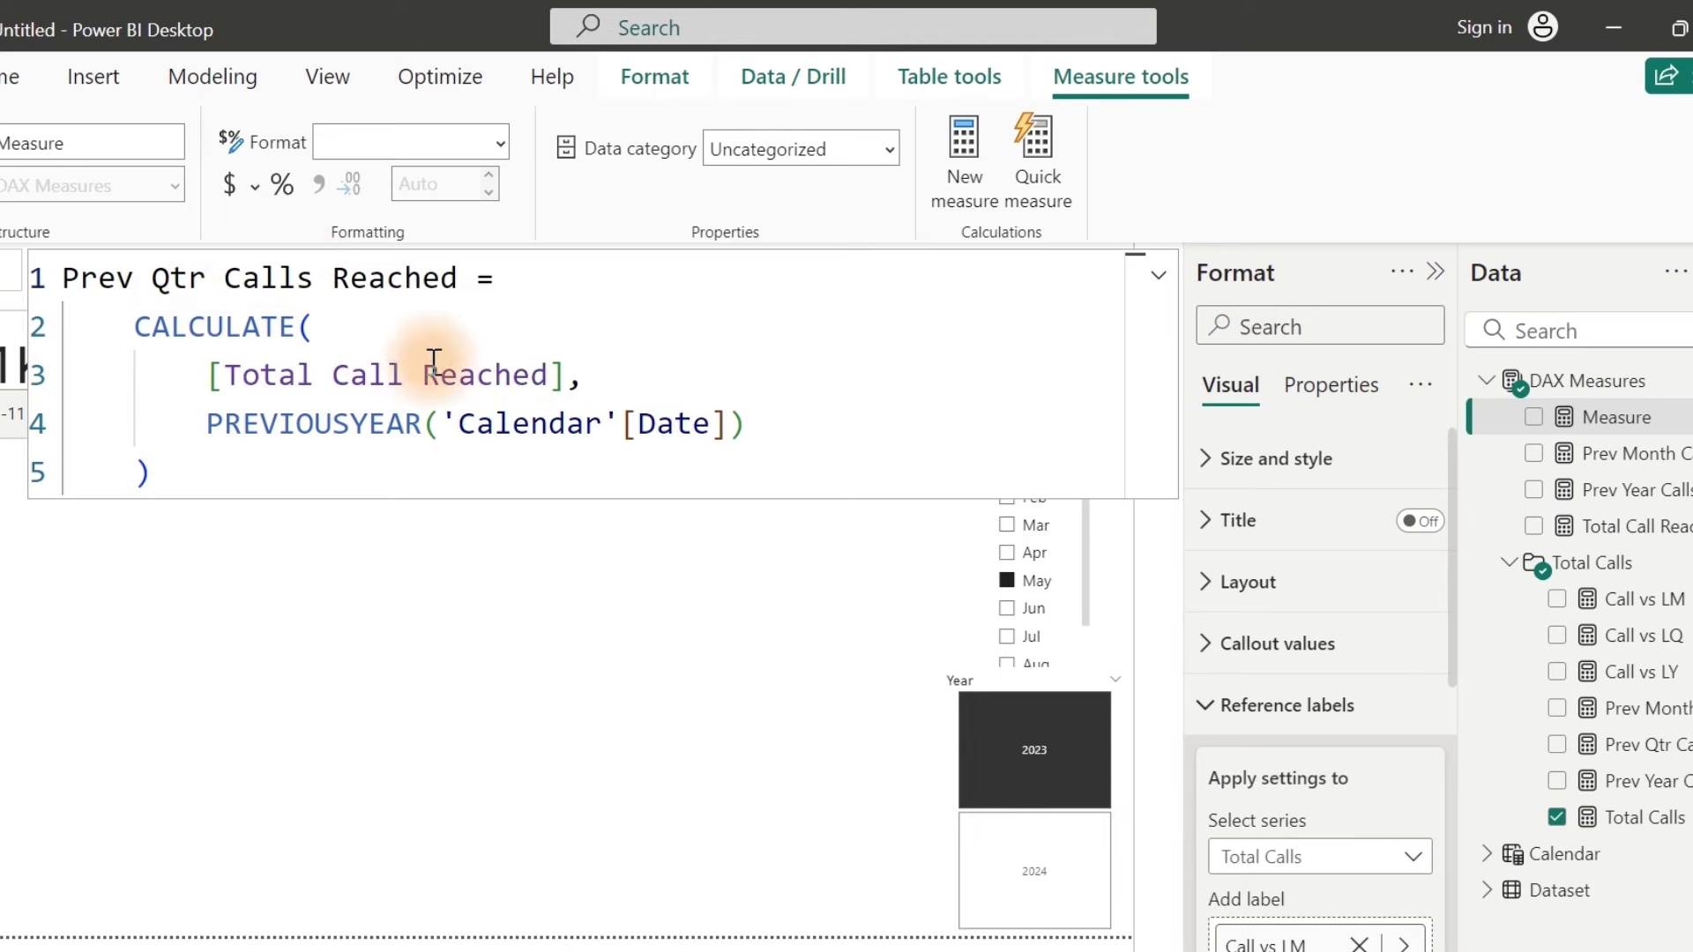
Step: Replace PREVIOUSYEAR with PREVIOUSQUARTER in the Prev Qtr Calls Reached formula and commit the measure
drag(571, 375, 228, 378)
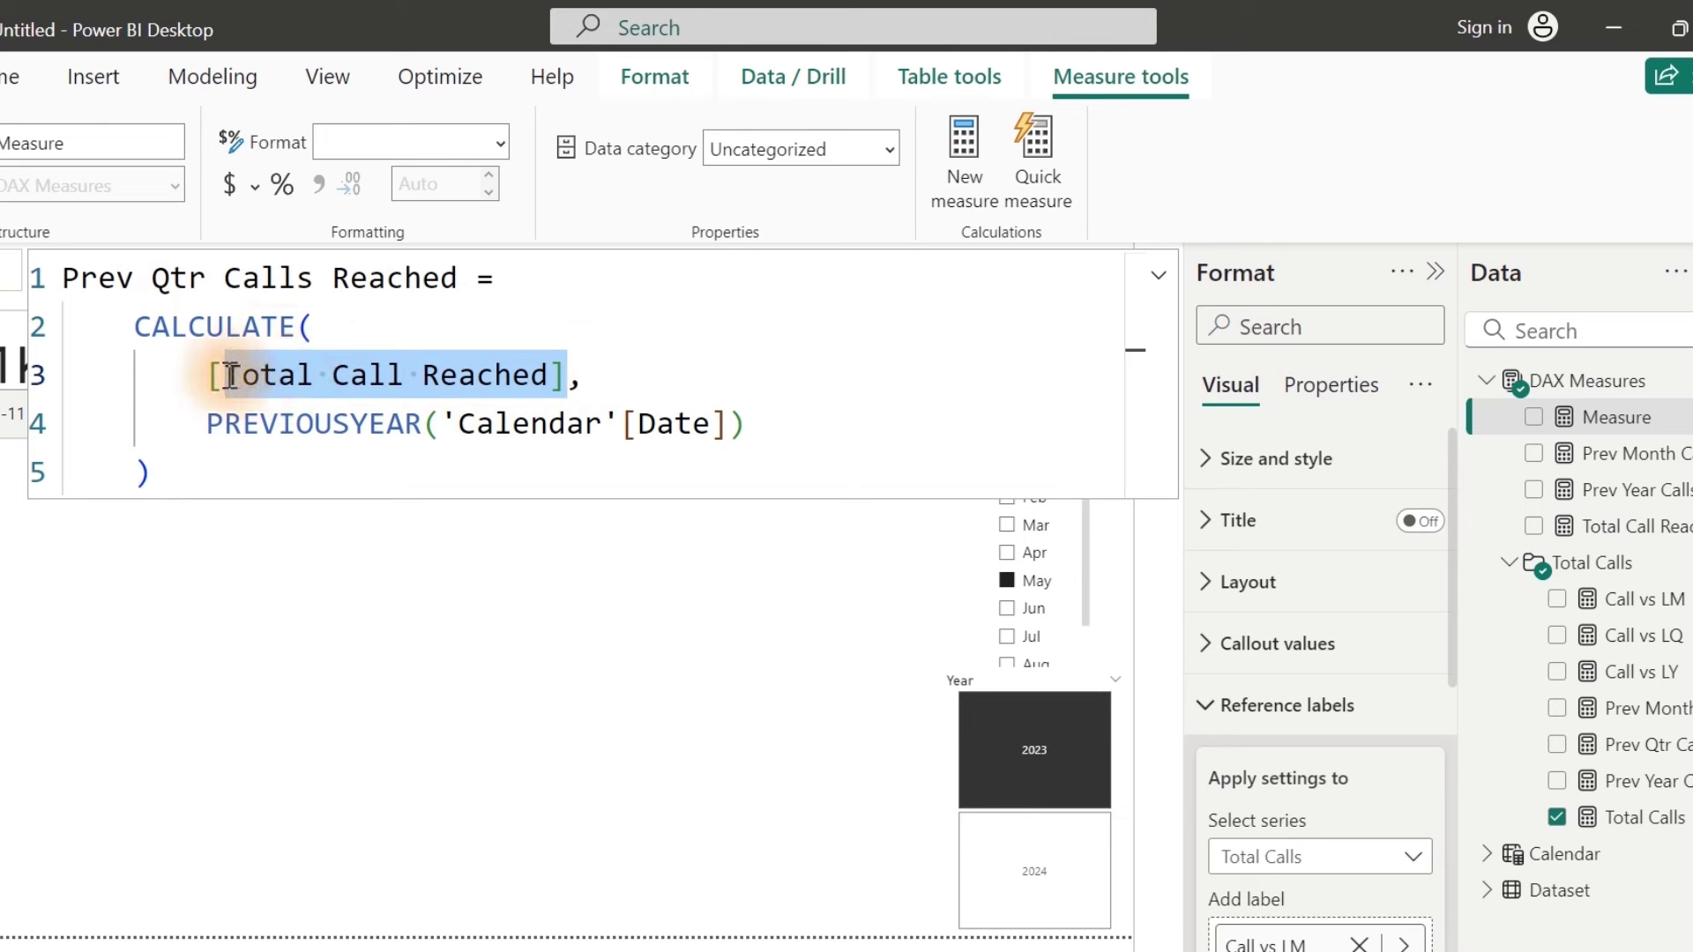
click(407, 424)
click(406, 425)
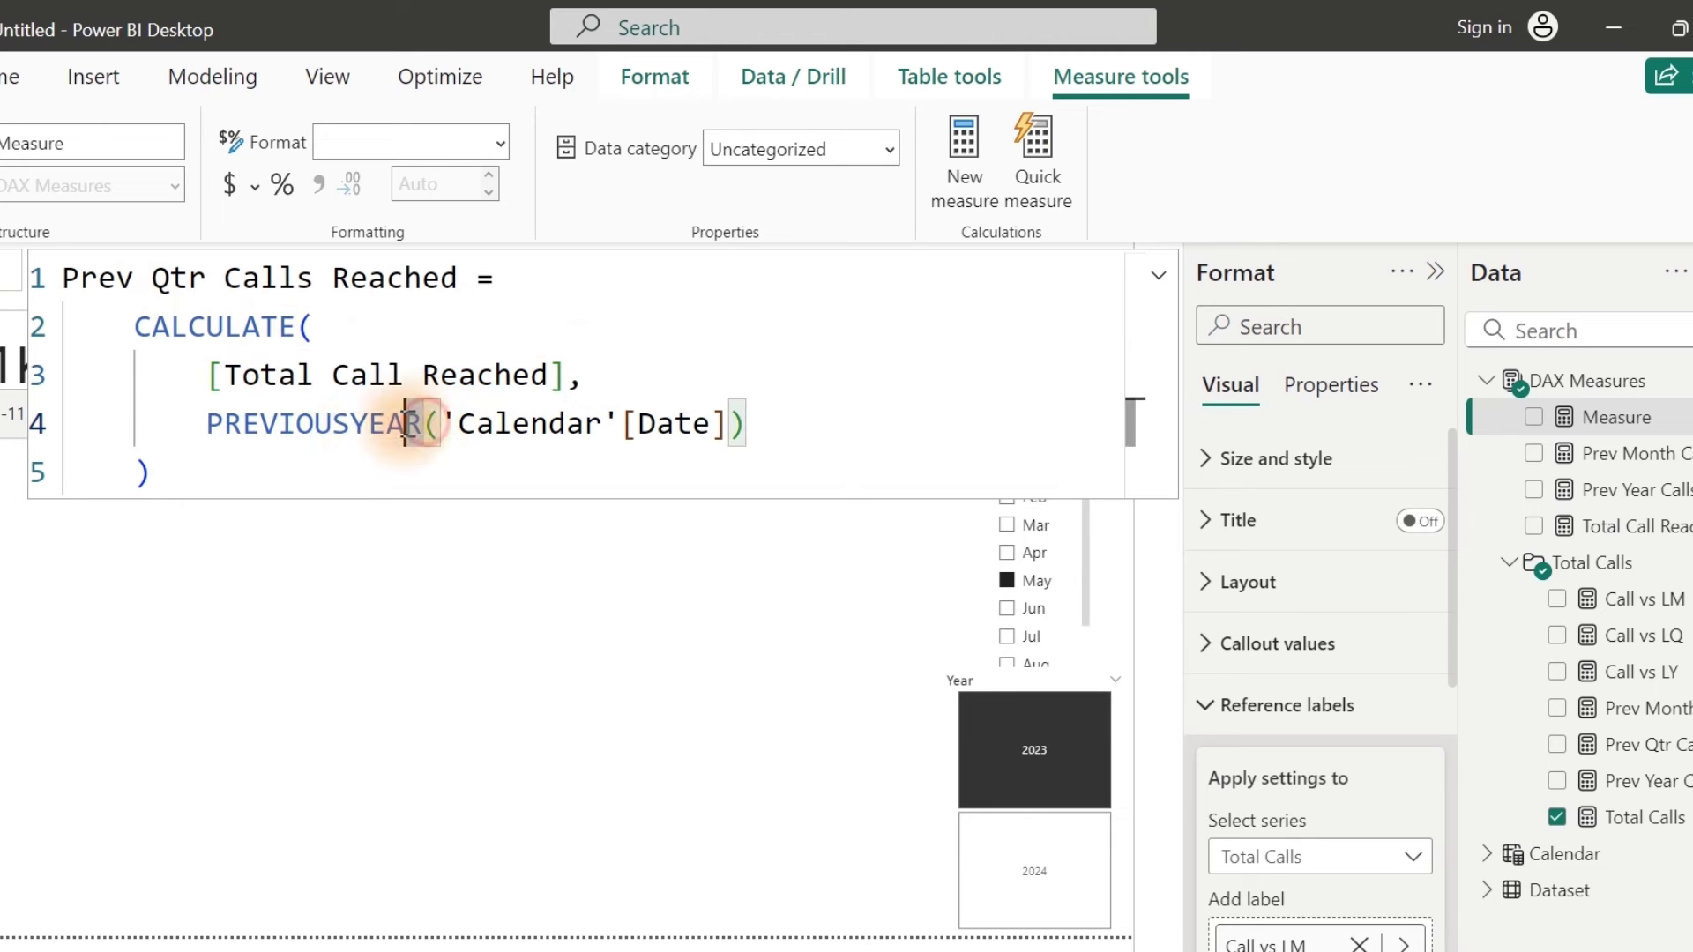
drag(405, 425, 367, 428)
key(BackSpace)
key(BackSpace)
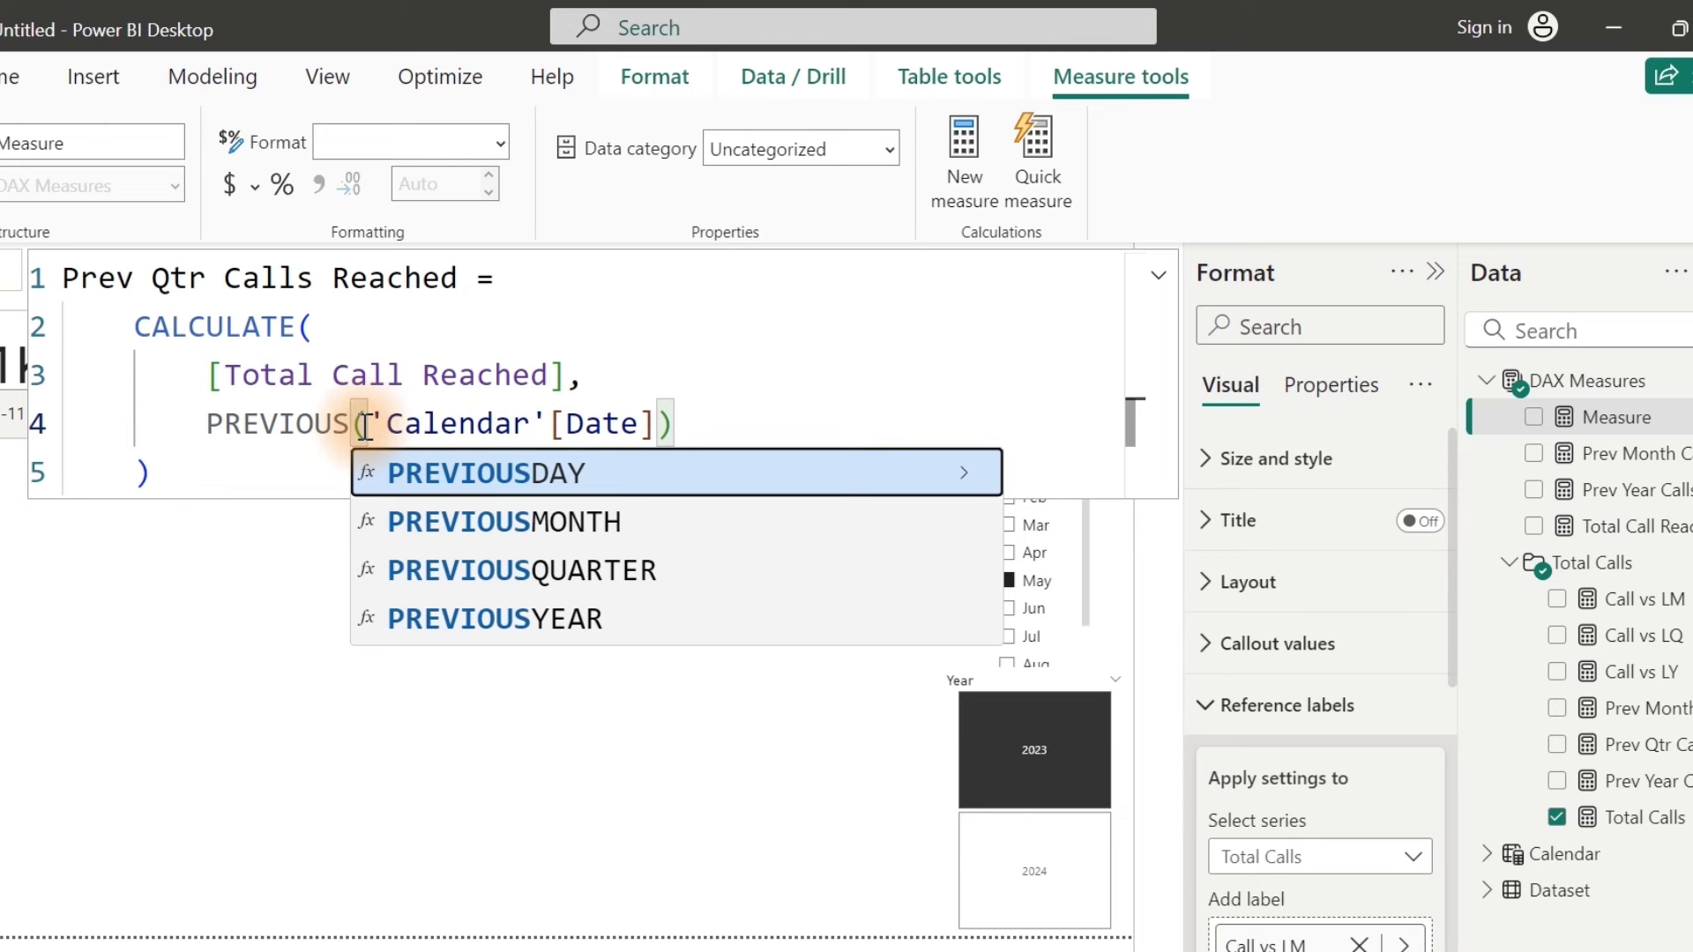
key(Down)
key(Down)
key(Tab)
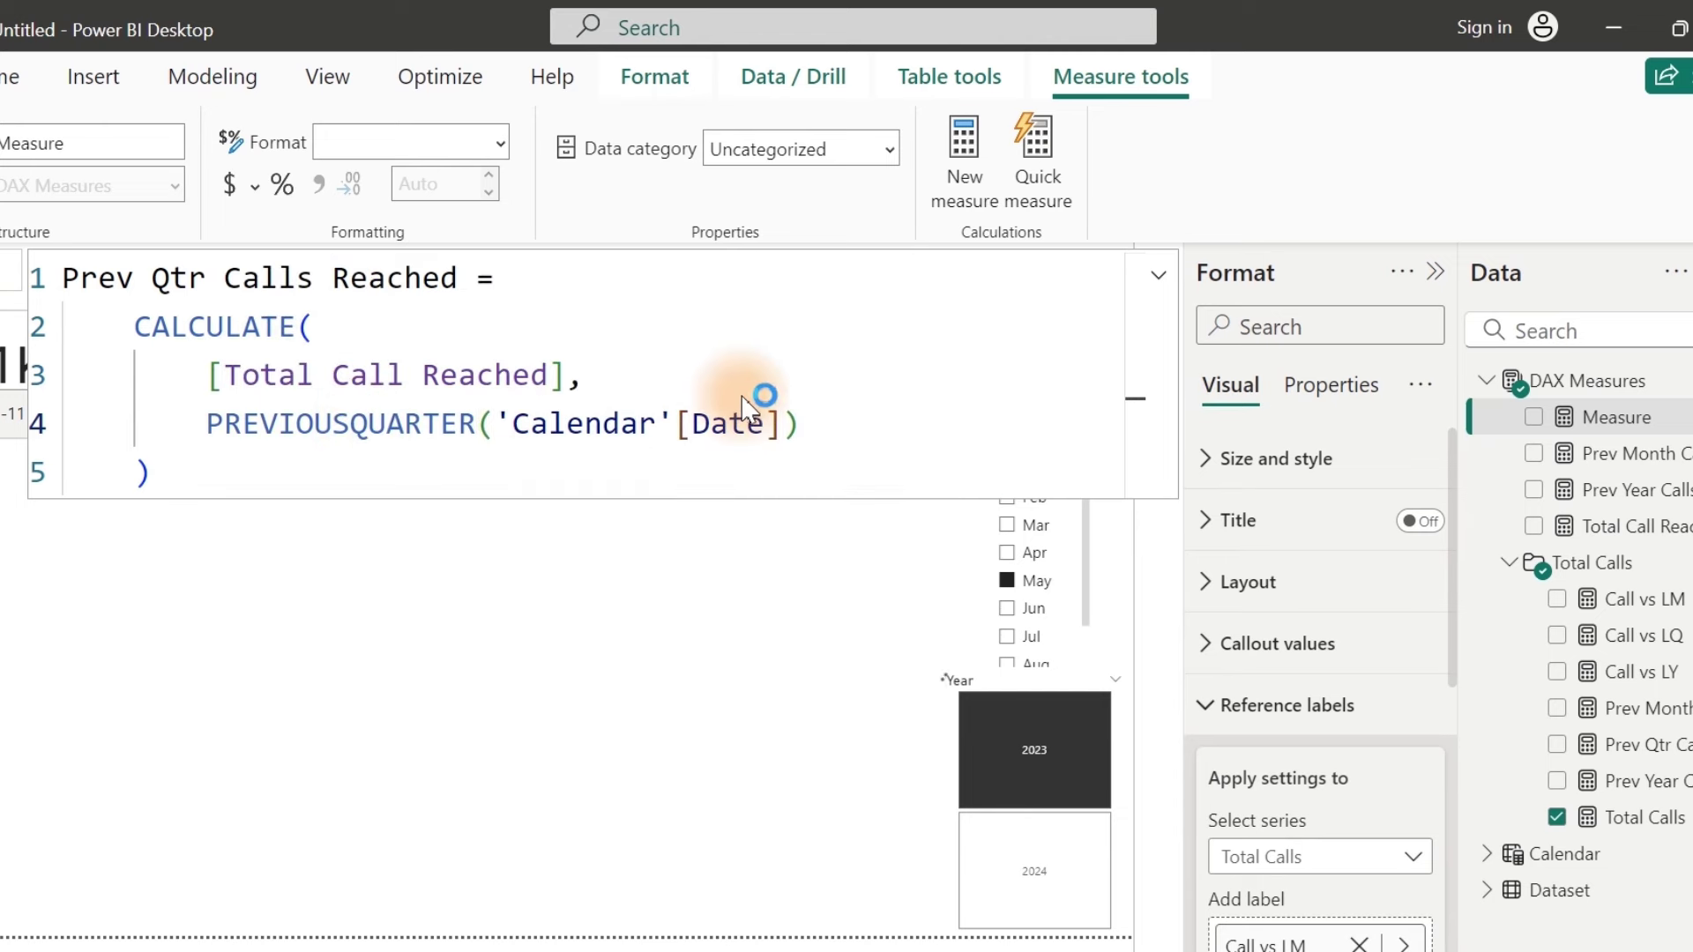
key(Return)
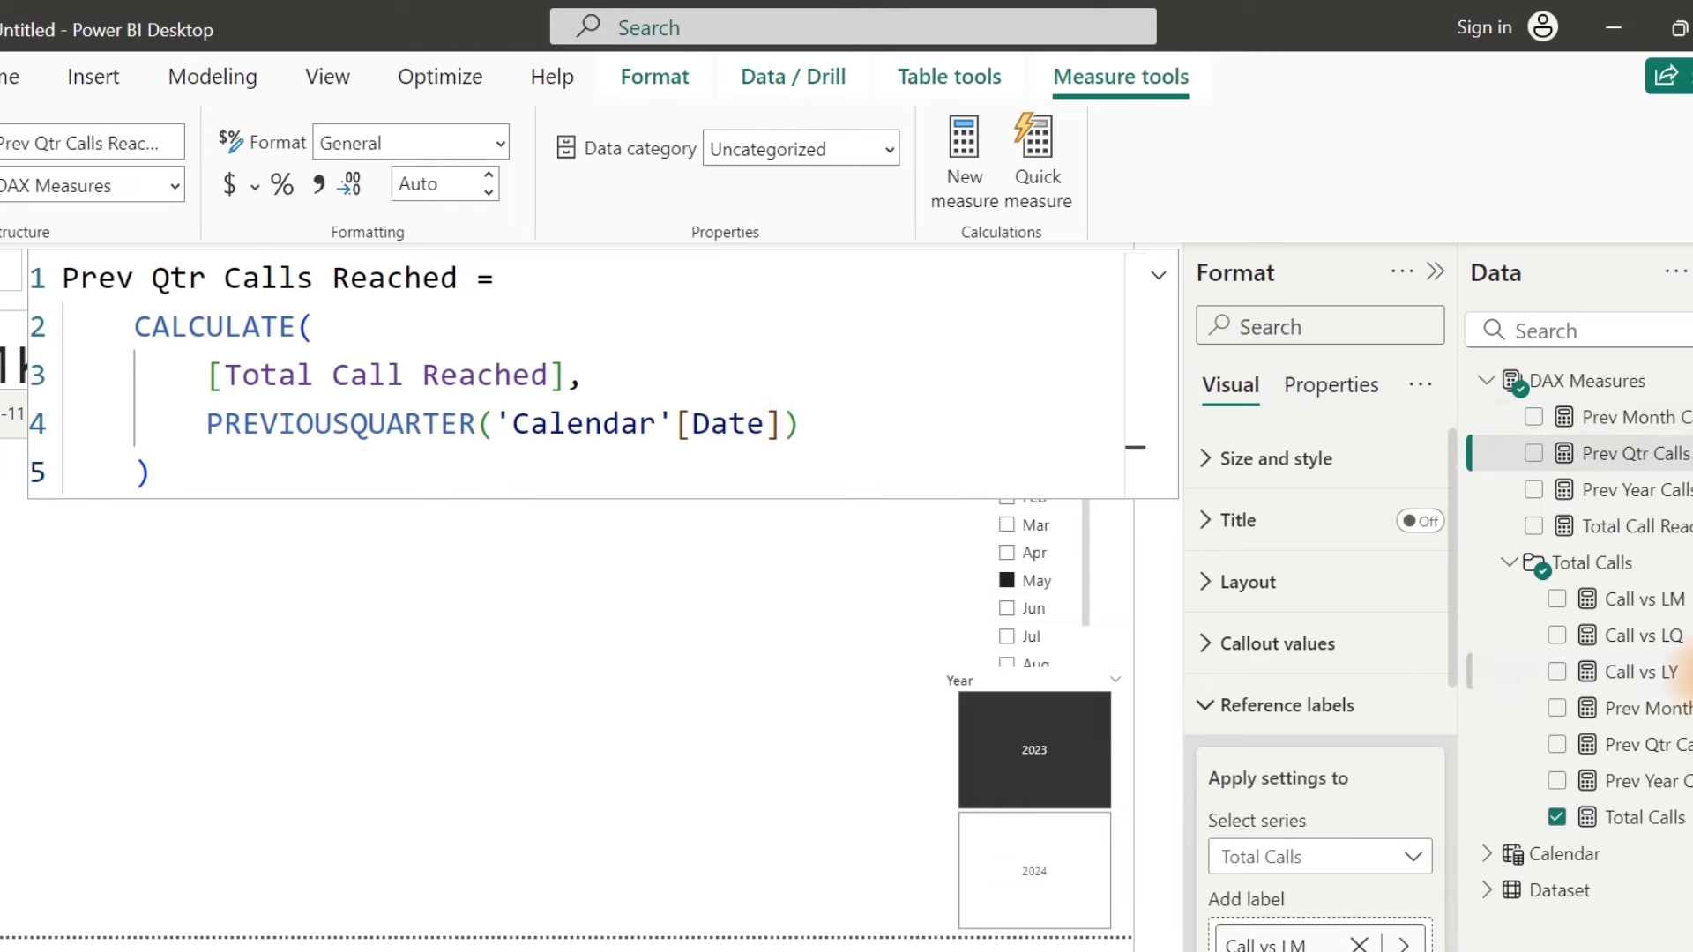
Step: Copy the whole Call vs LQ formula into a new measure and name it Call Reached vs LQ
click(1673, 642)
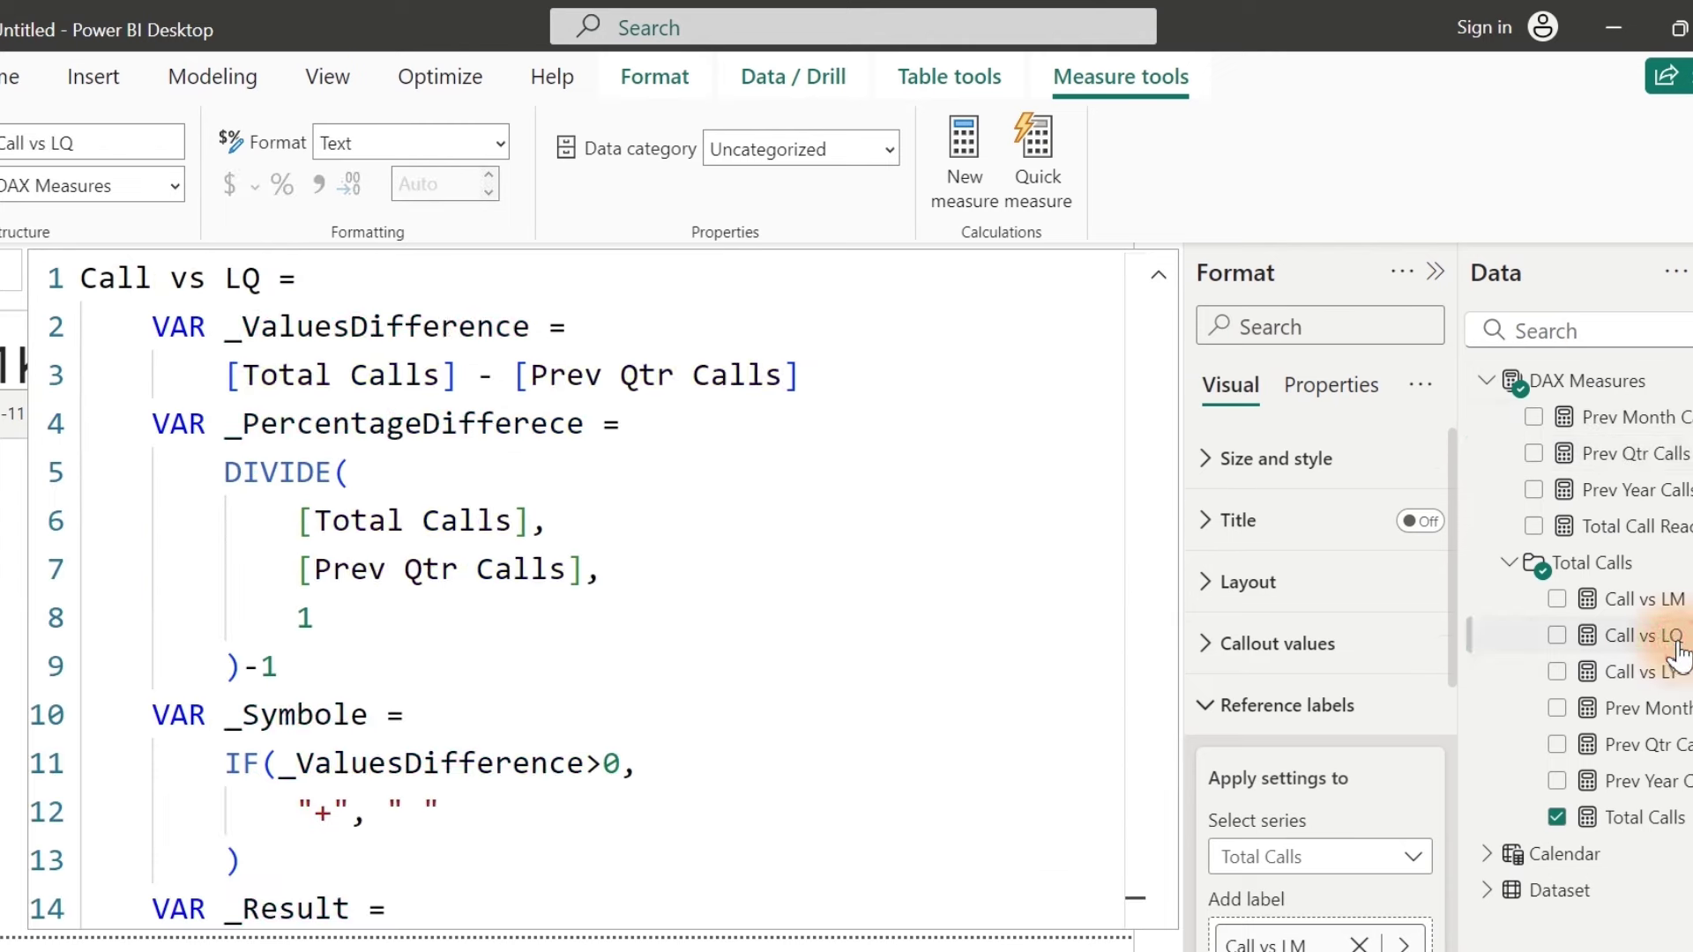
key(ctrl+a)
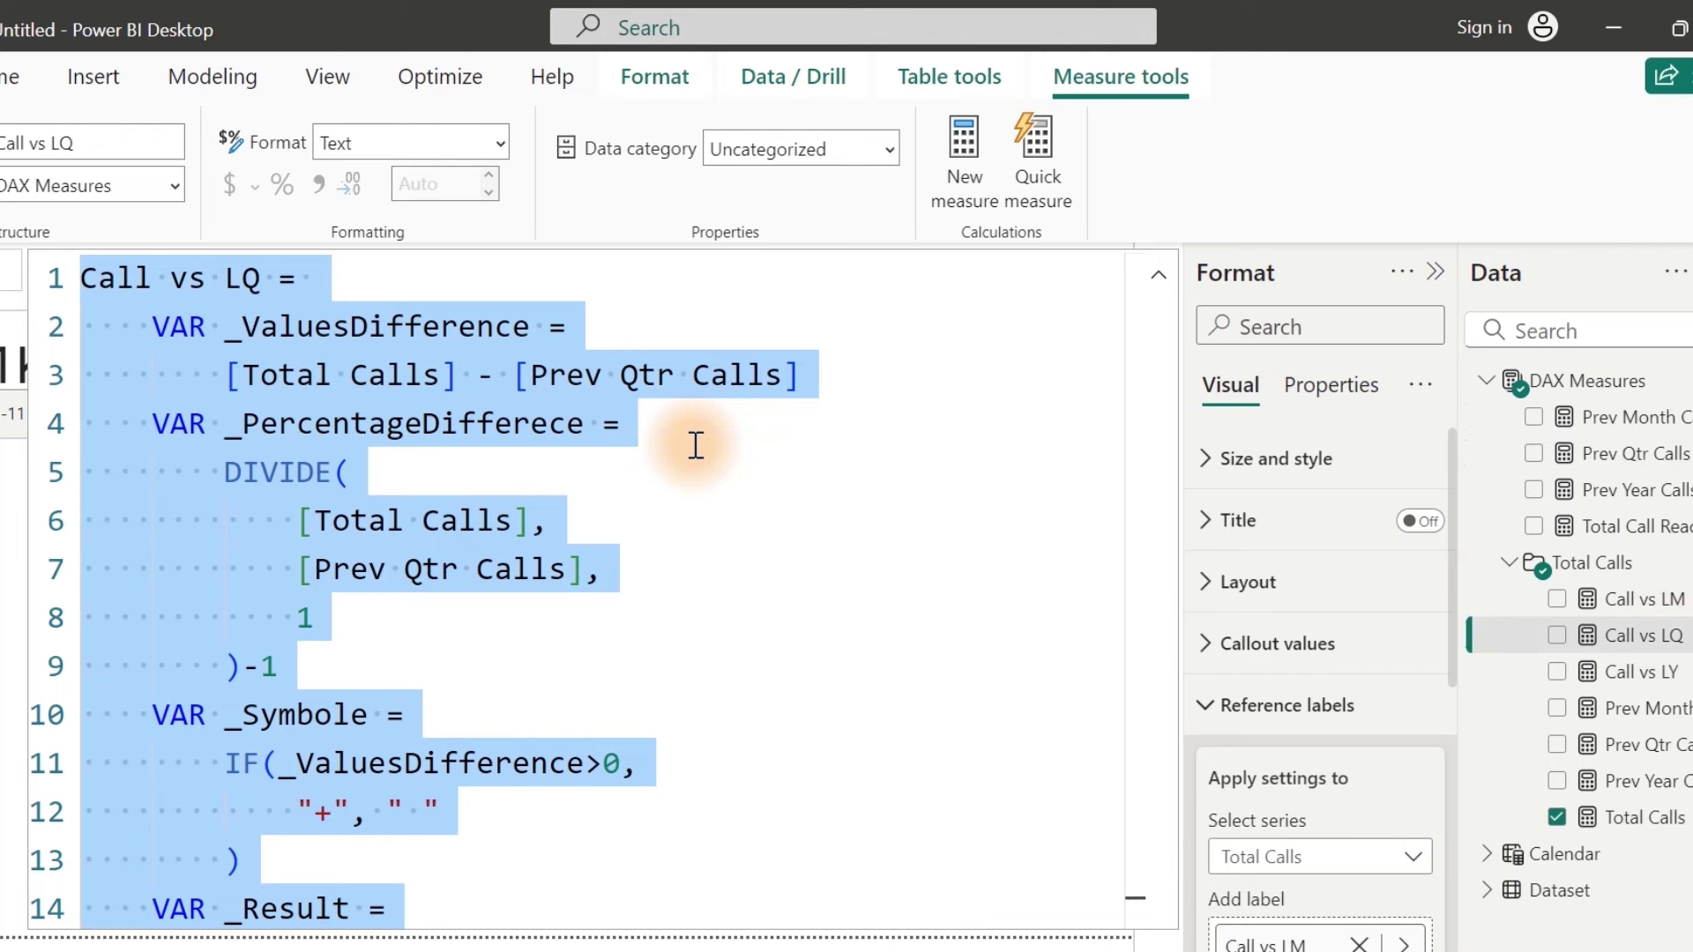
click(950, 160)
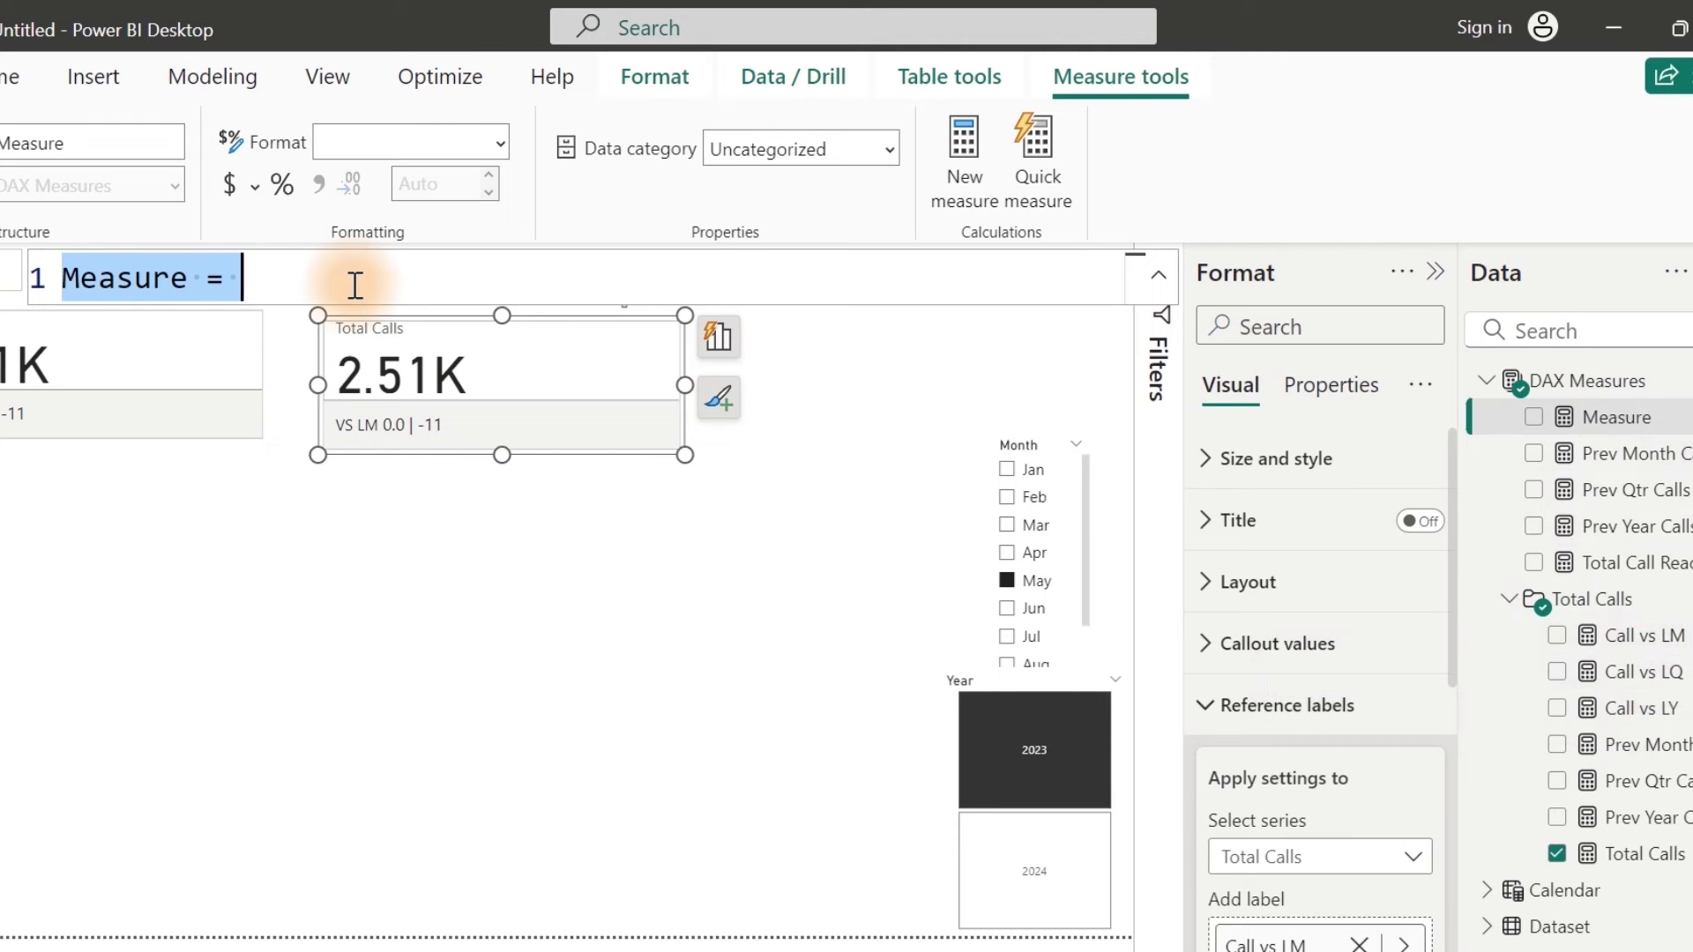
key(ctrl+v)
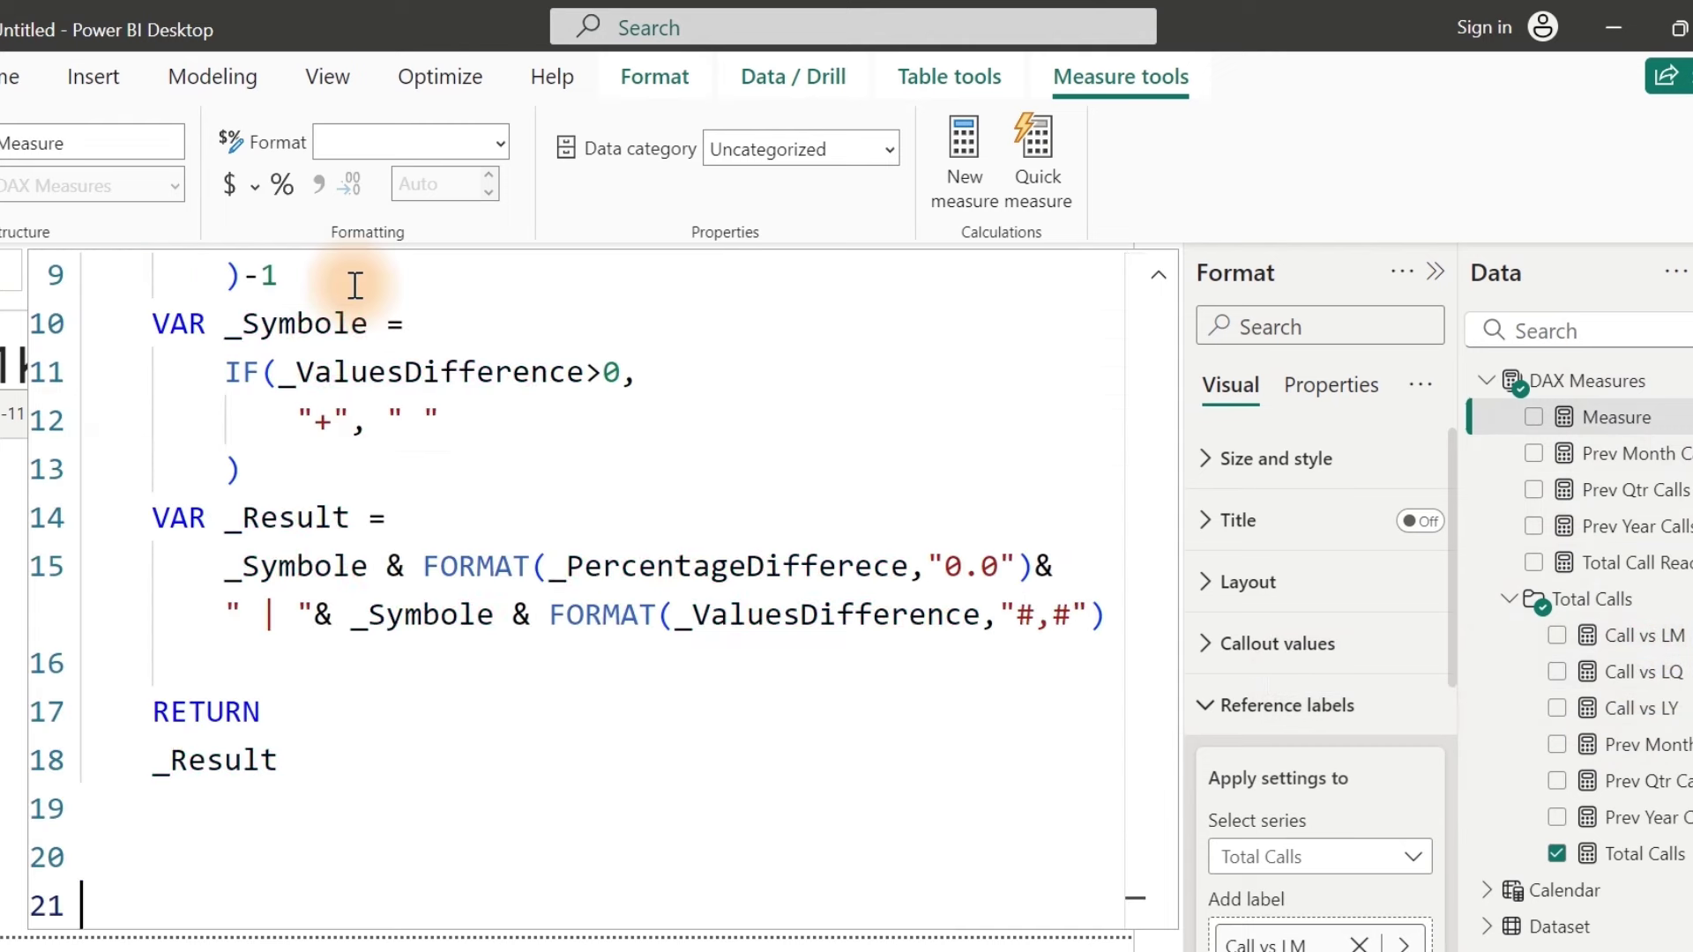
click(1093, 818)
drag(1093, 567, 1091, 185)
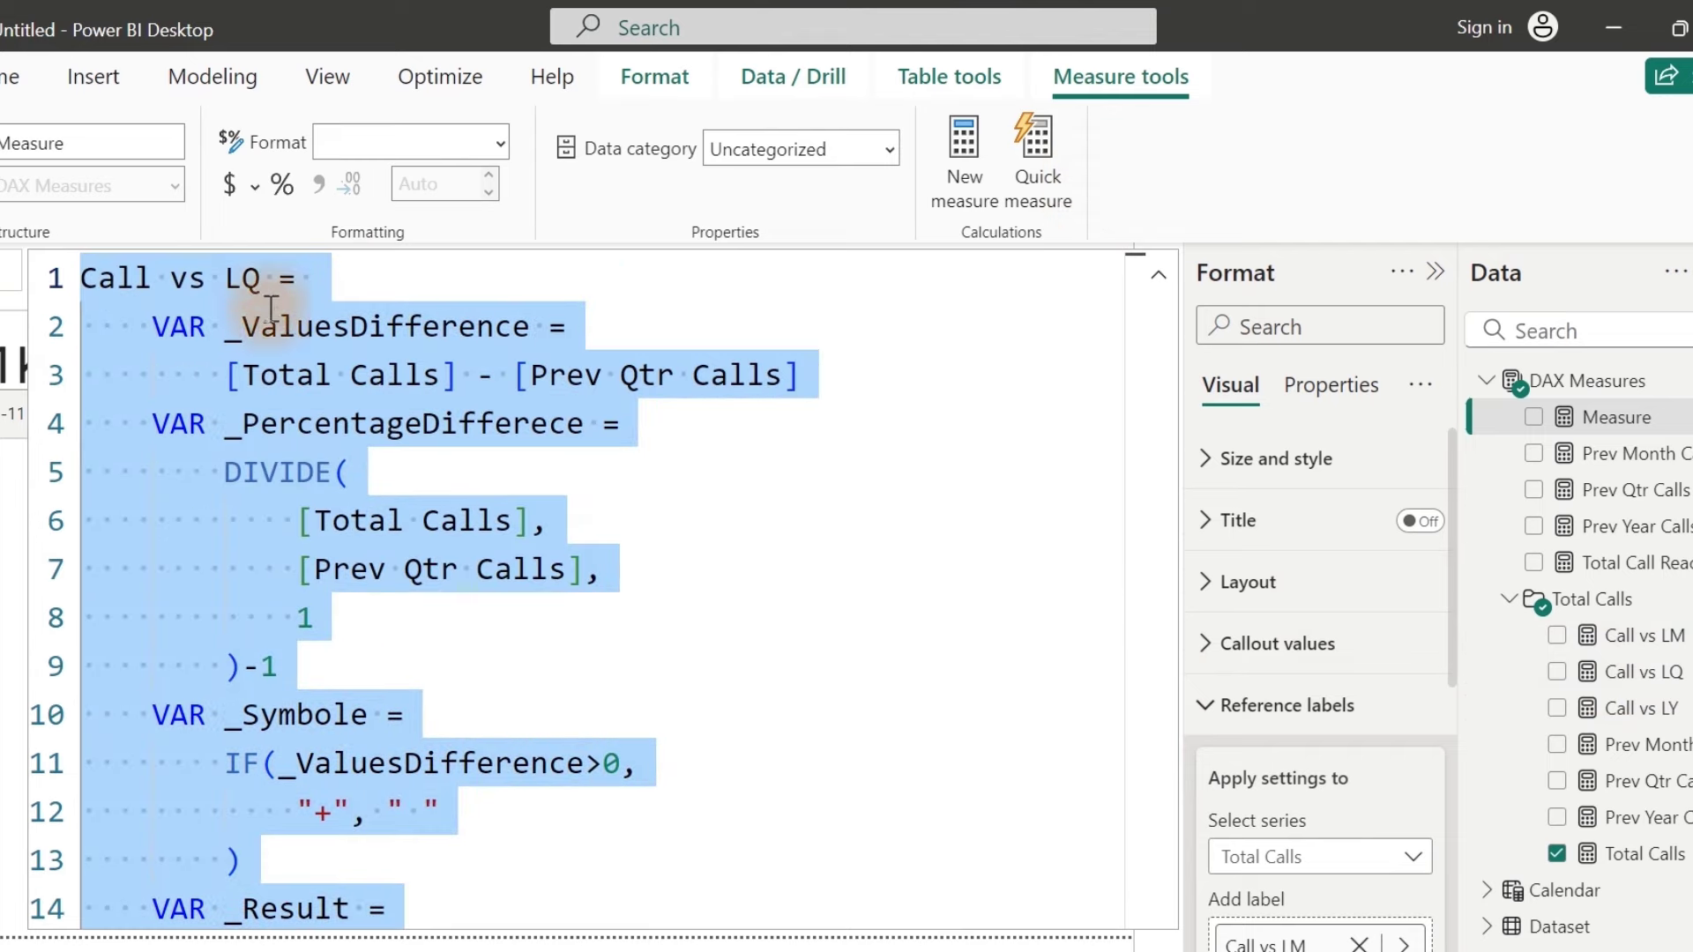
click(205, 278)
click(152, 279)
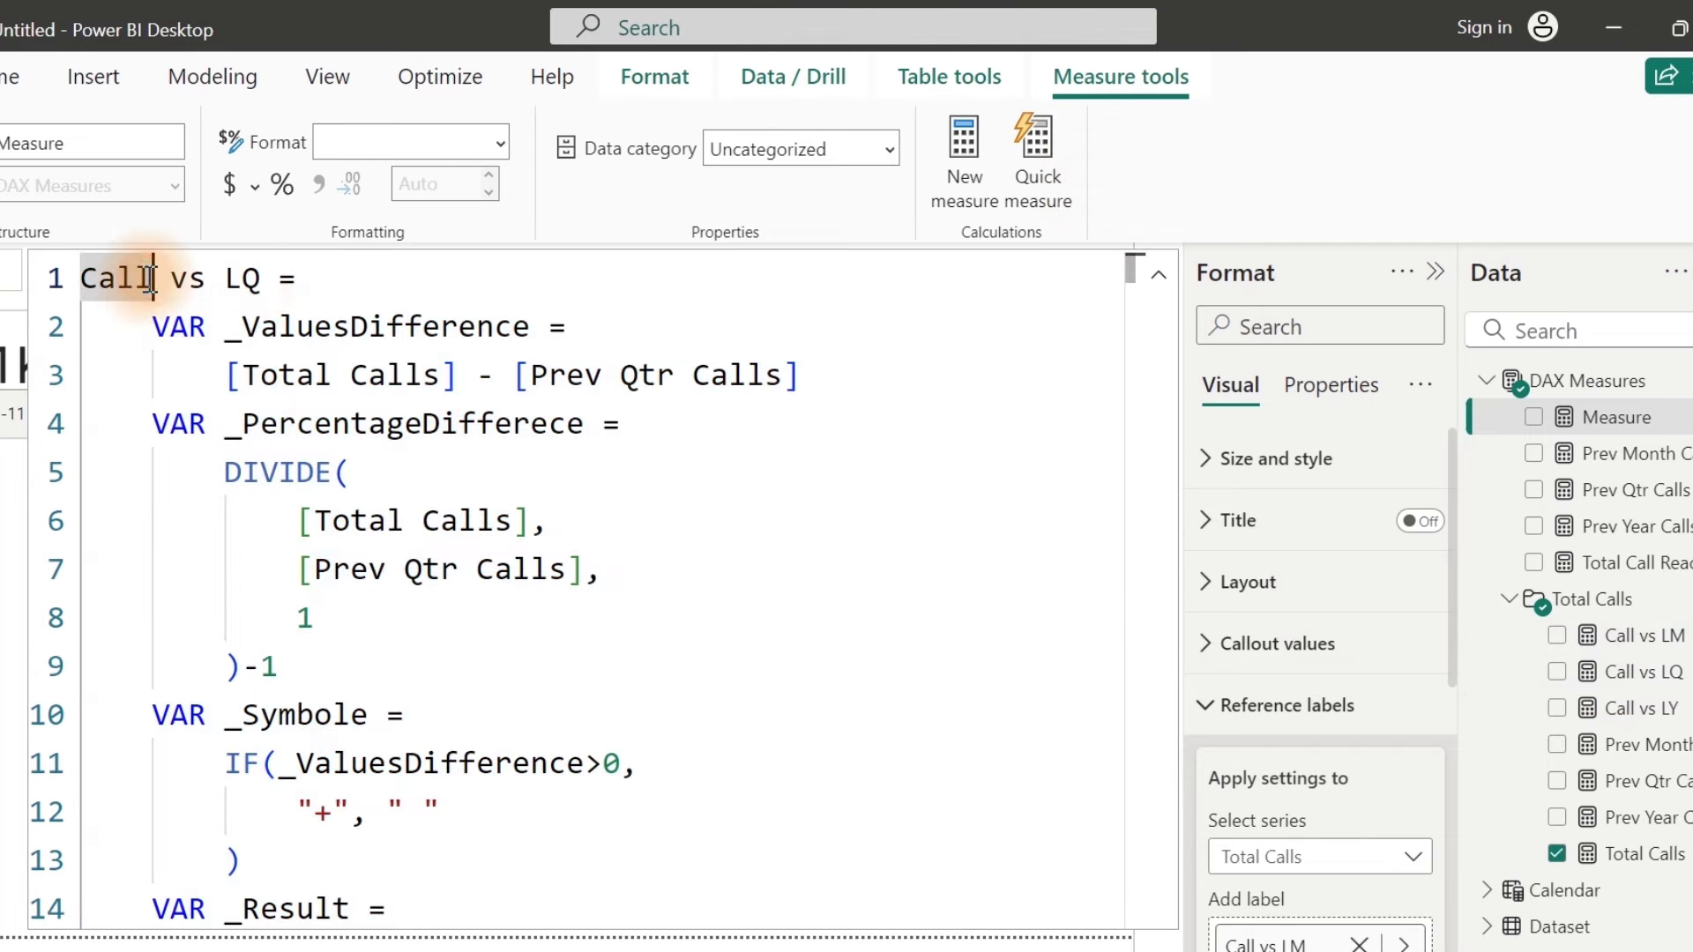
text(Reach)
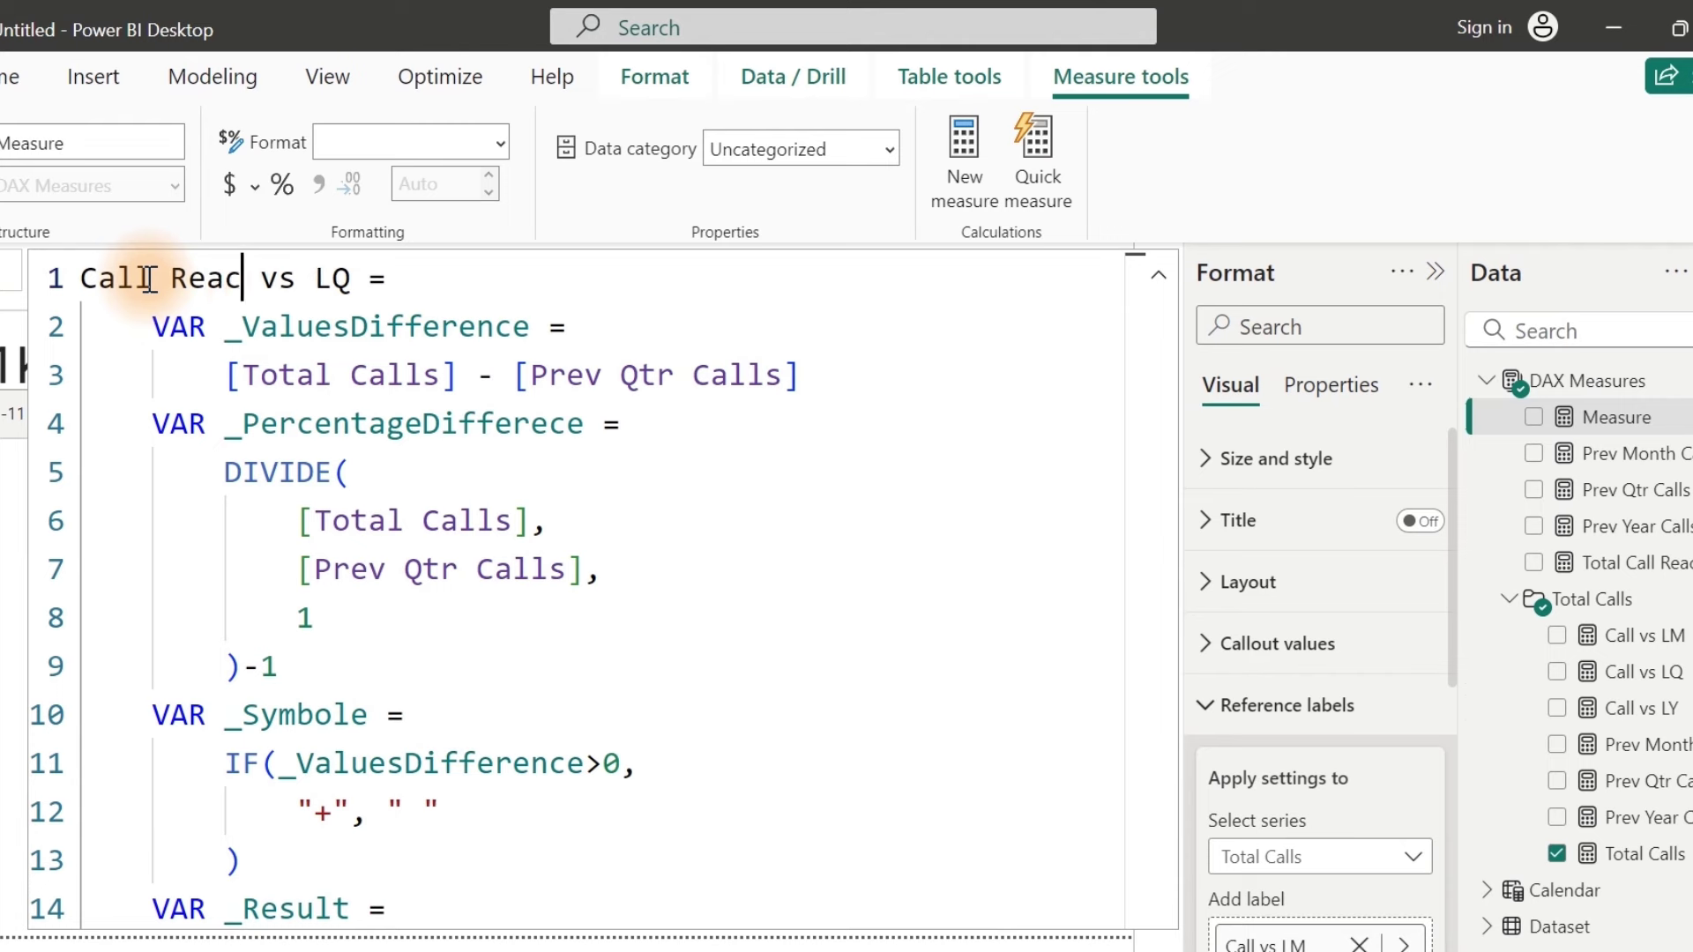
text(ed)
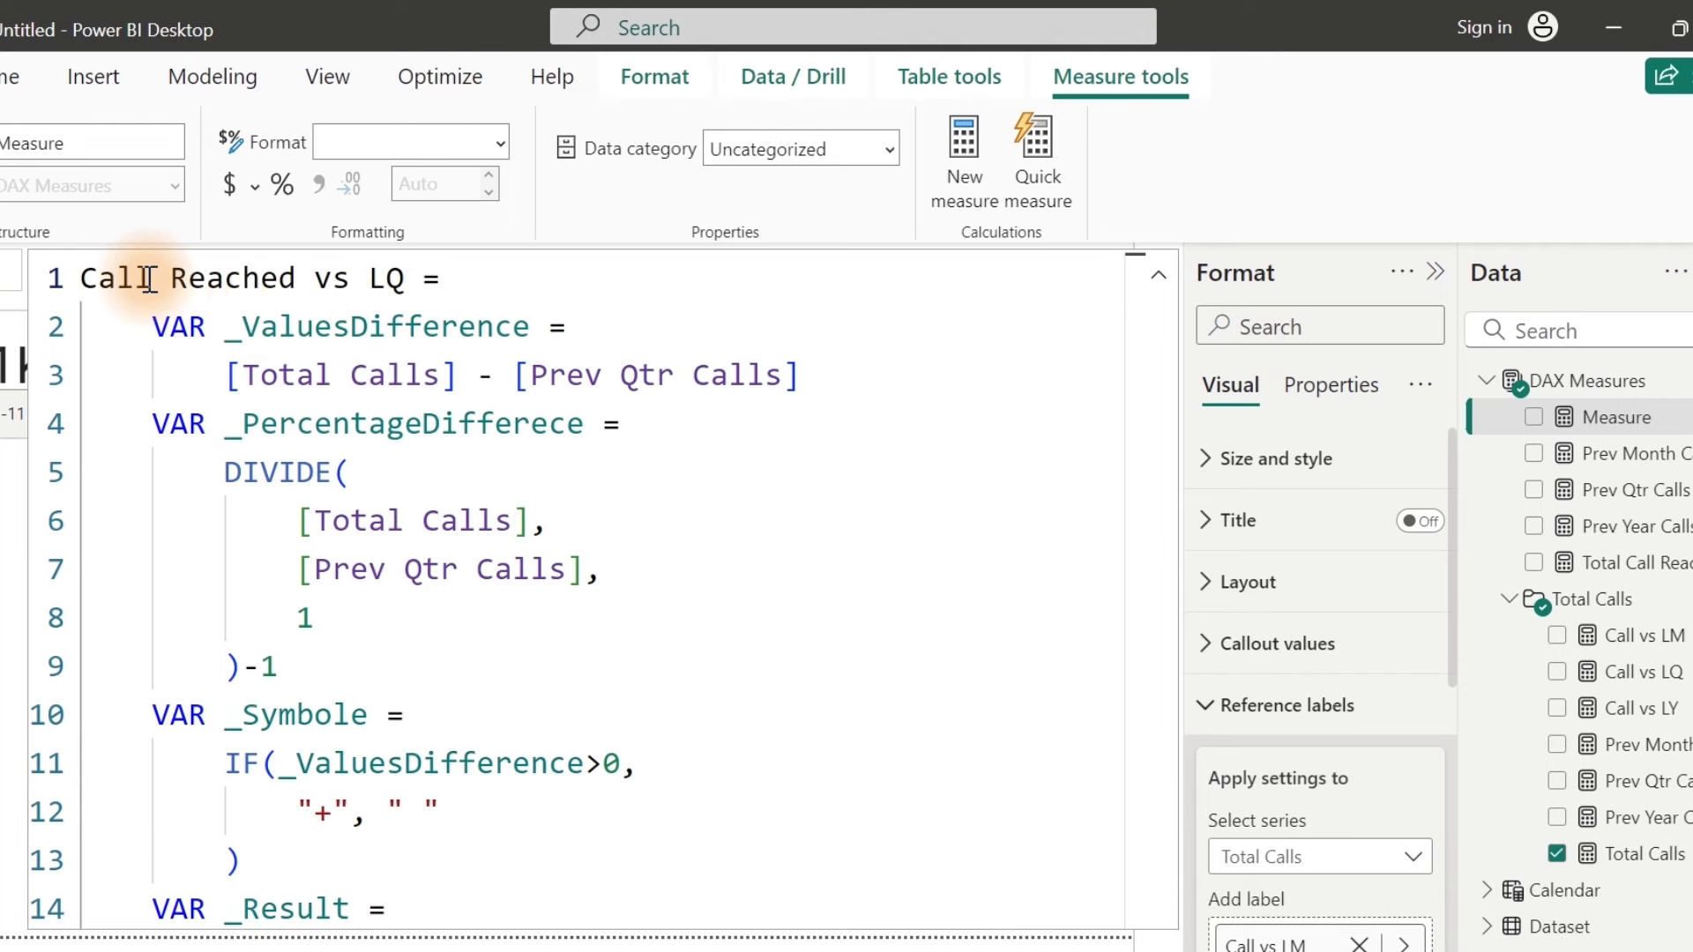
Step: Replace both [Total Calls] references in the Call Reached vs LQ formula with [Total Call Reached]
click(386, 375)
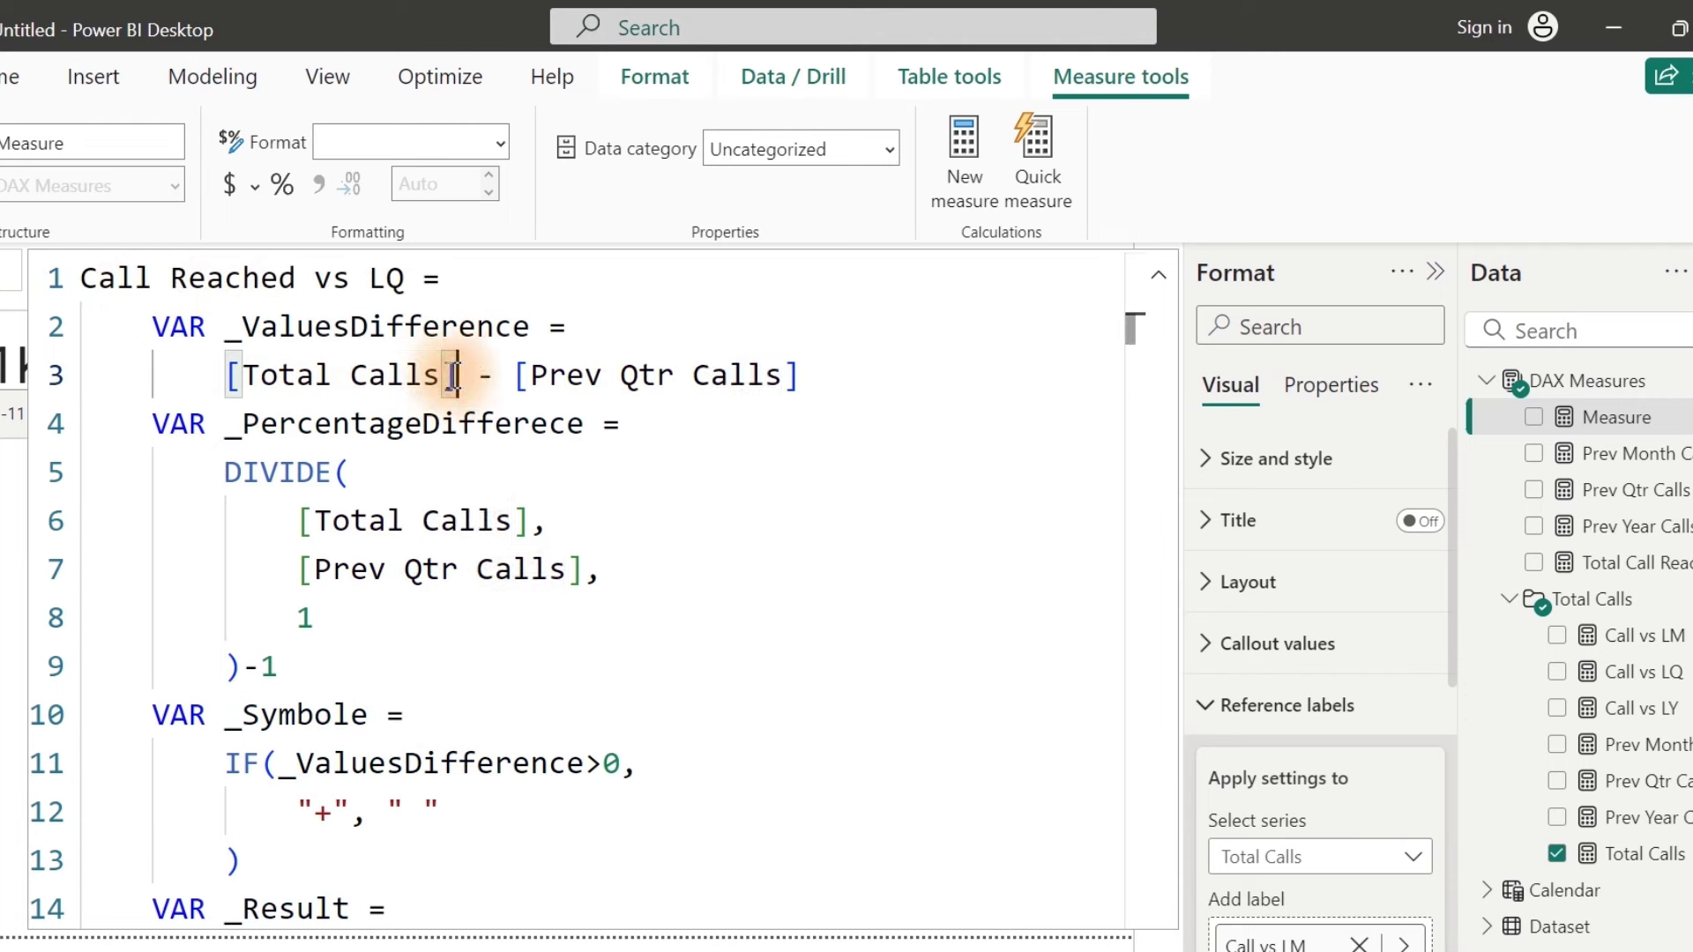
drag(458, 375, 226, 374)
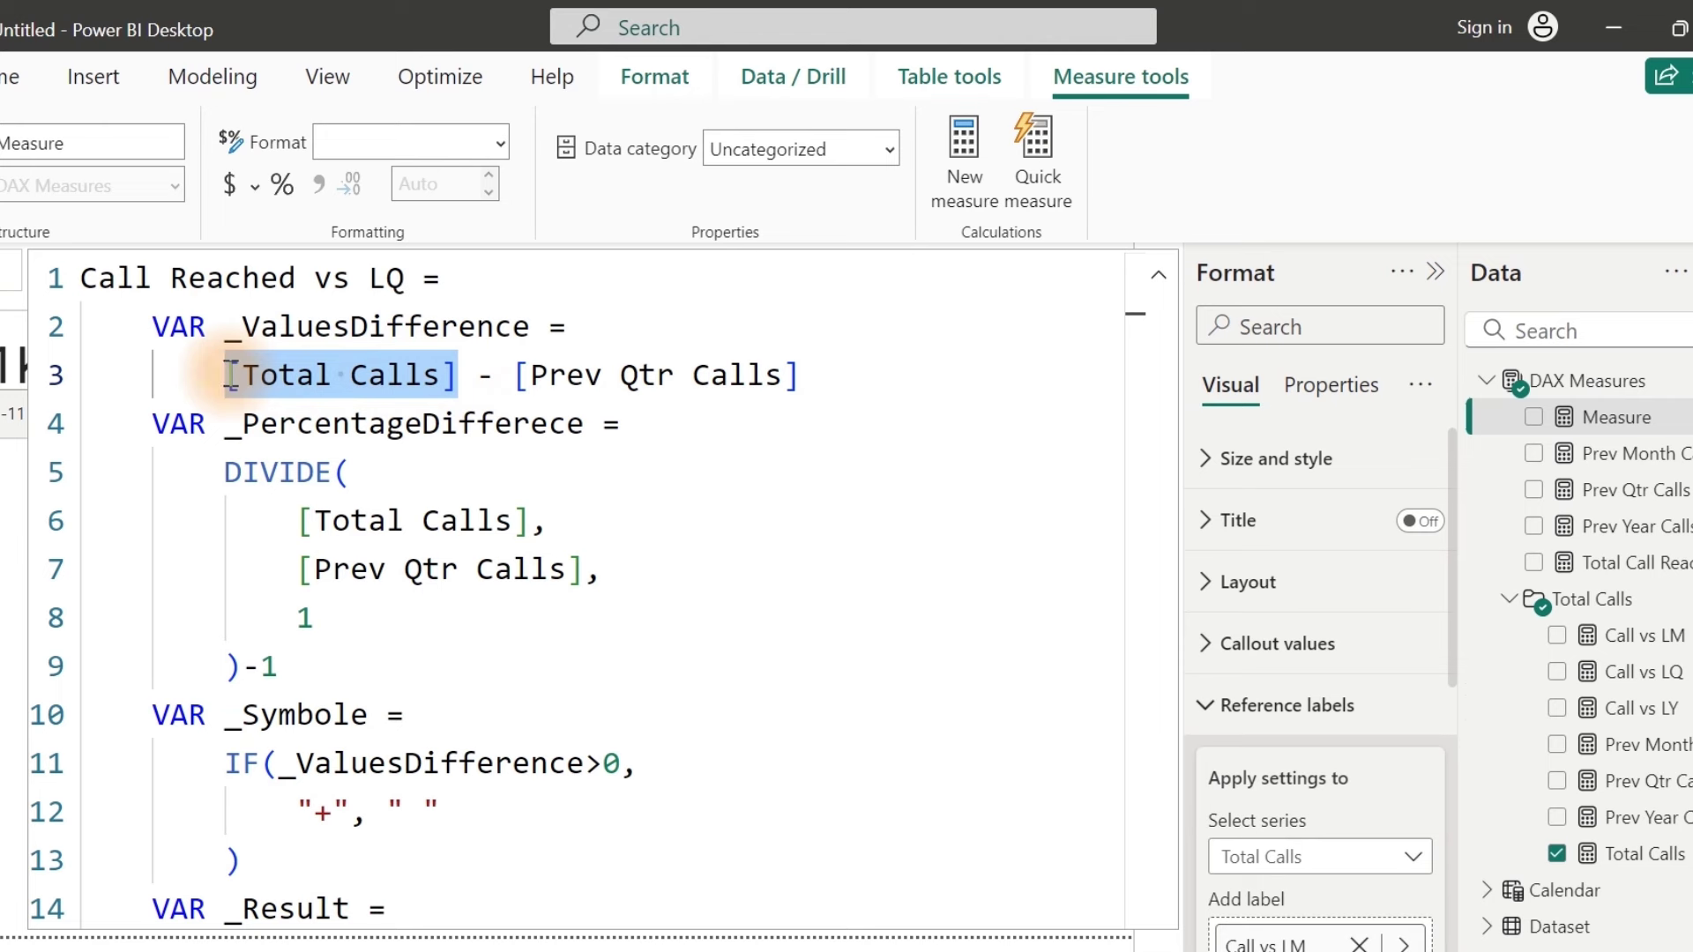
key(ctrl+d)
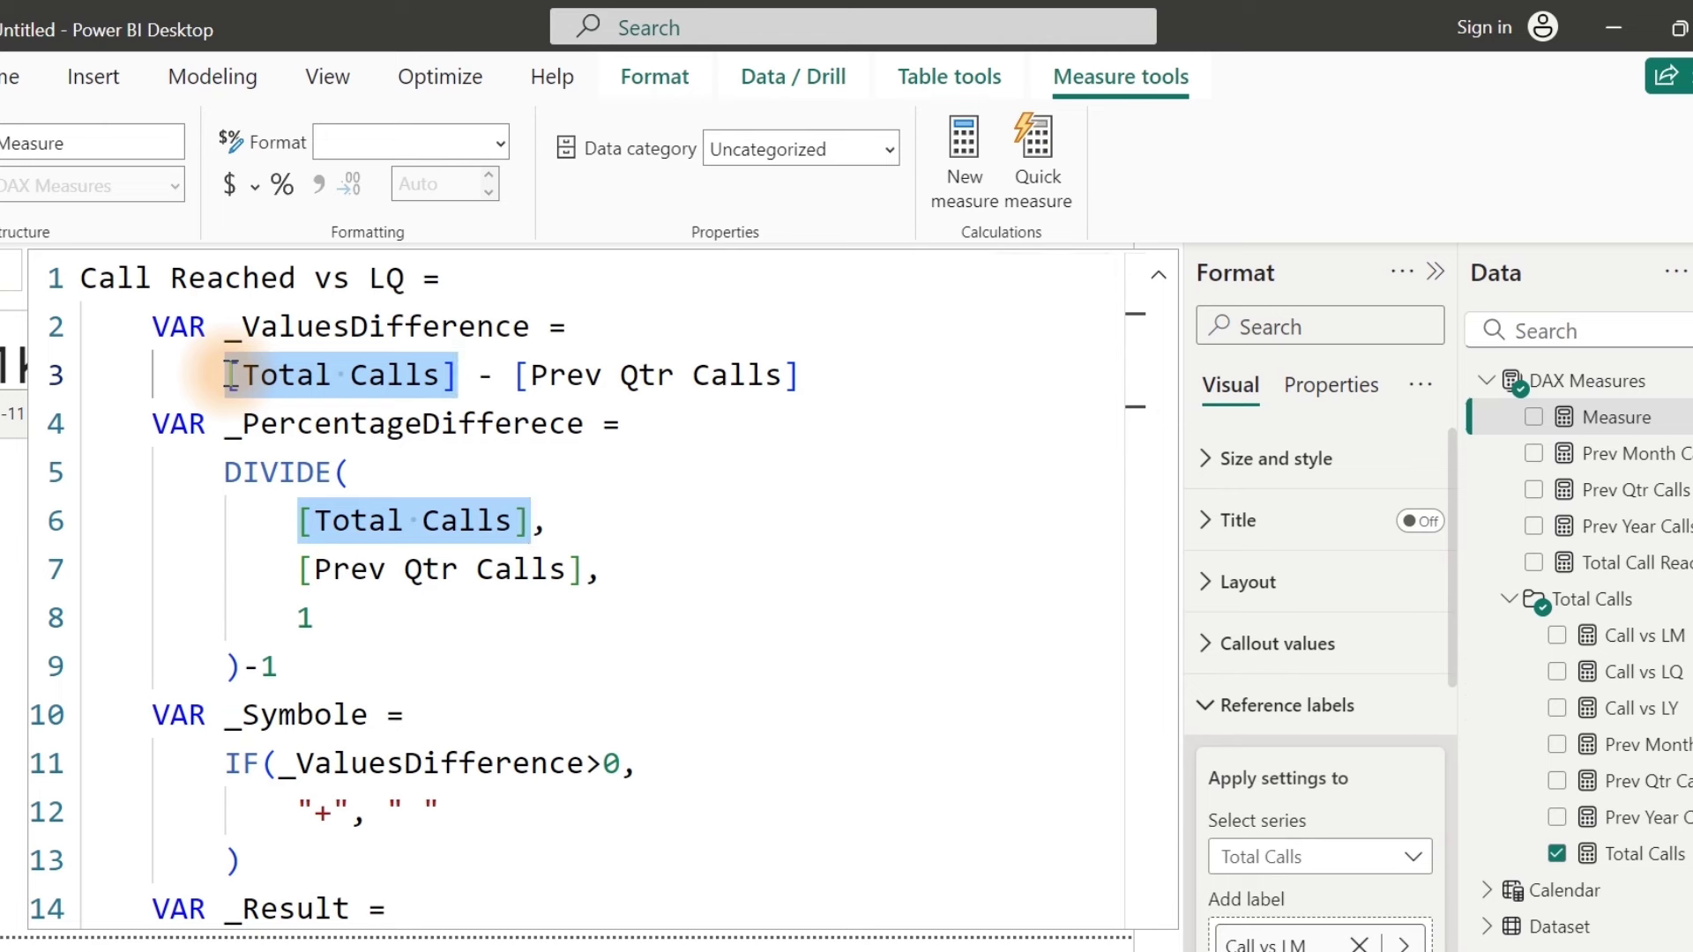
key(BackSpace)
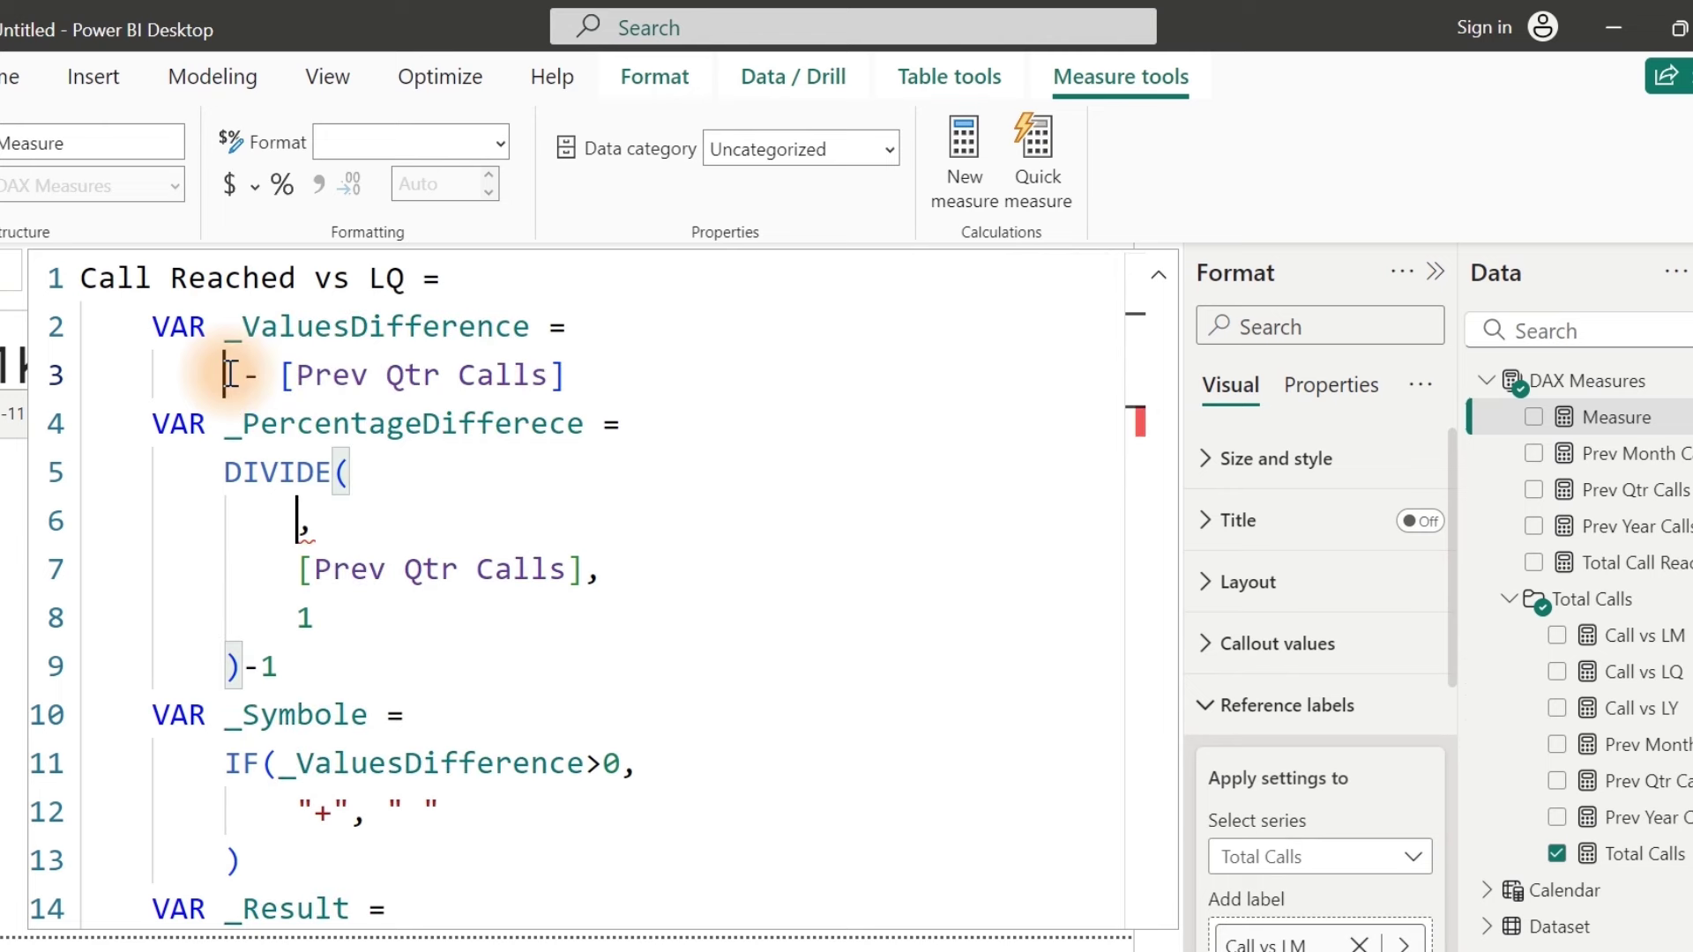
text([)
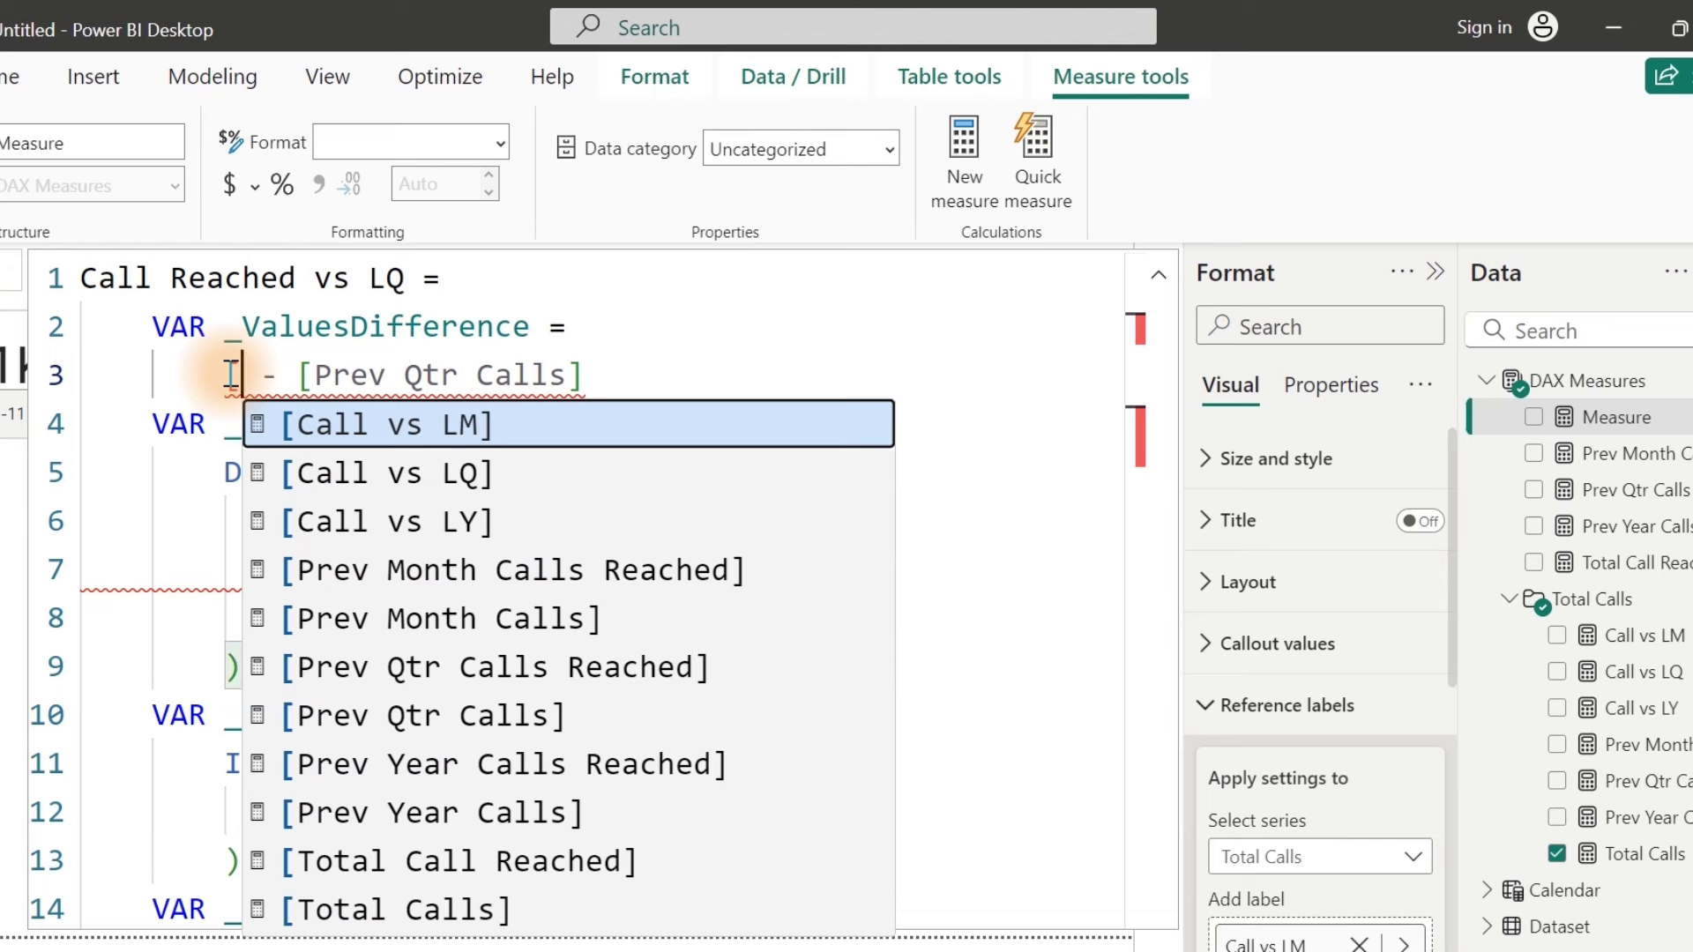
key(Down)
key(Down)
key(Down)
key(Down)
key(Down)
key(Down)
key(Down)
key(Down)
key(Down)
key(Down)
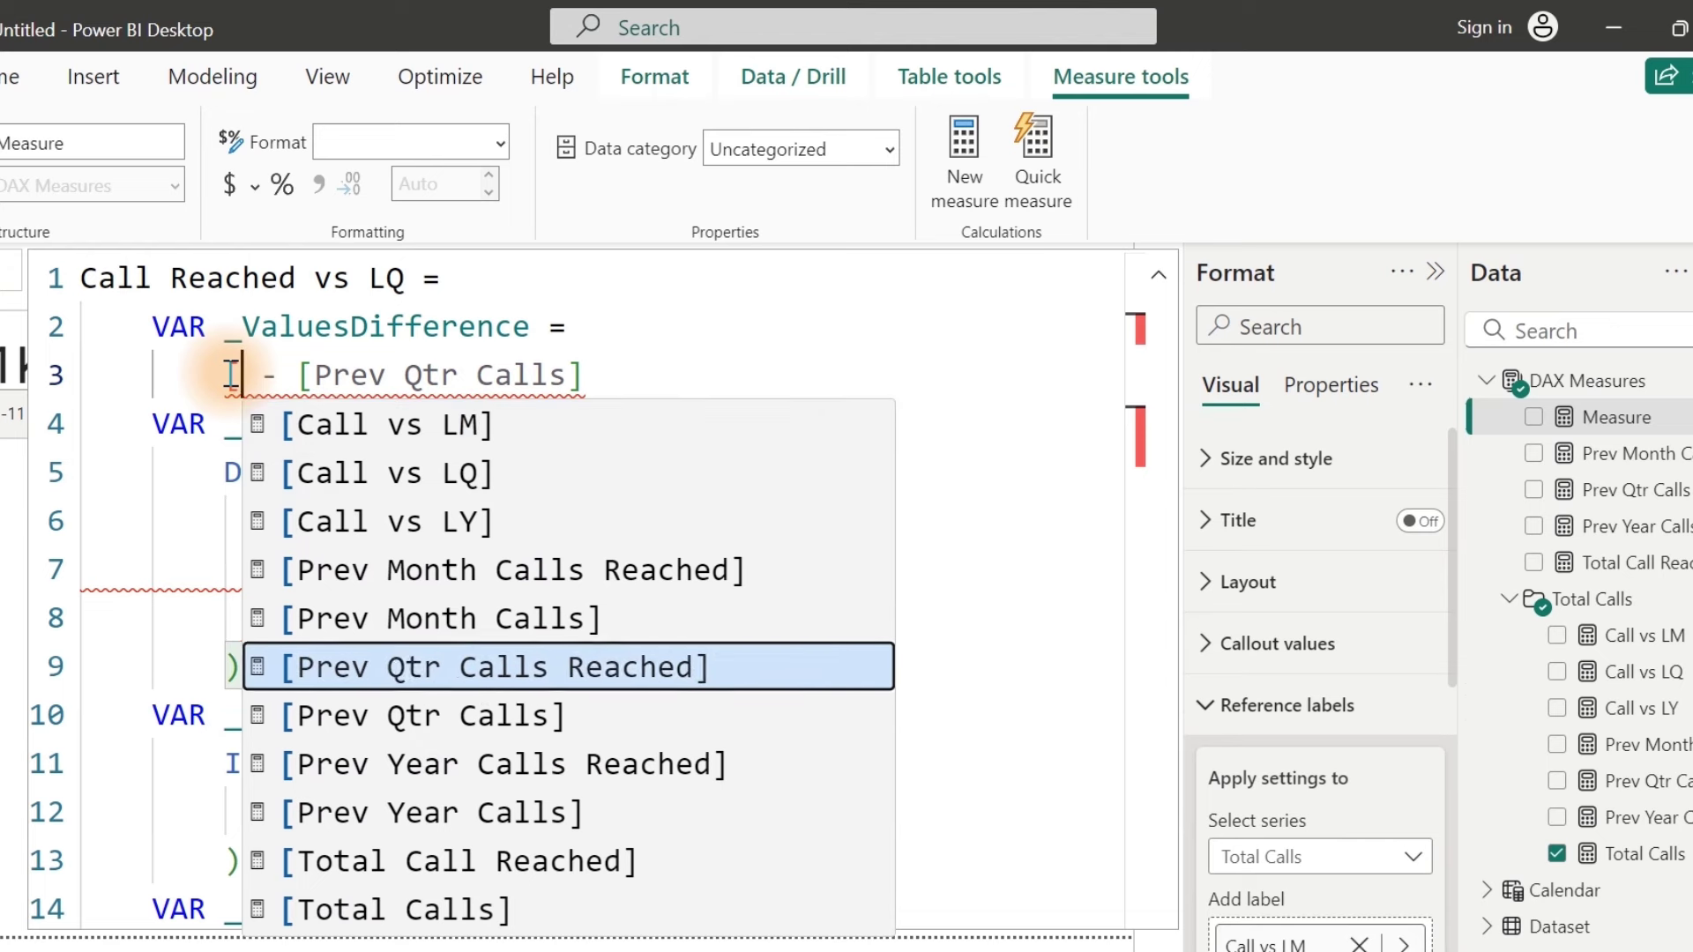
key(Up)
key(Tab)
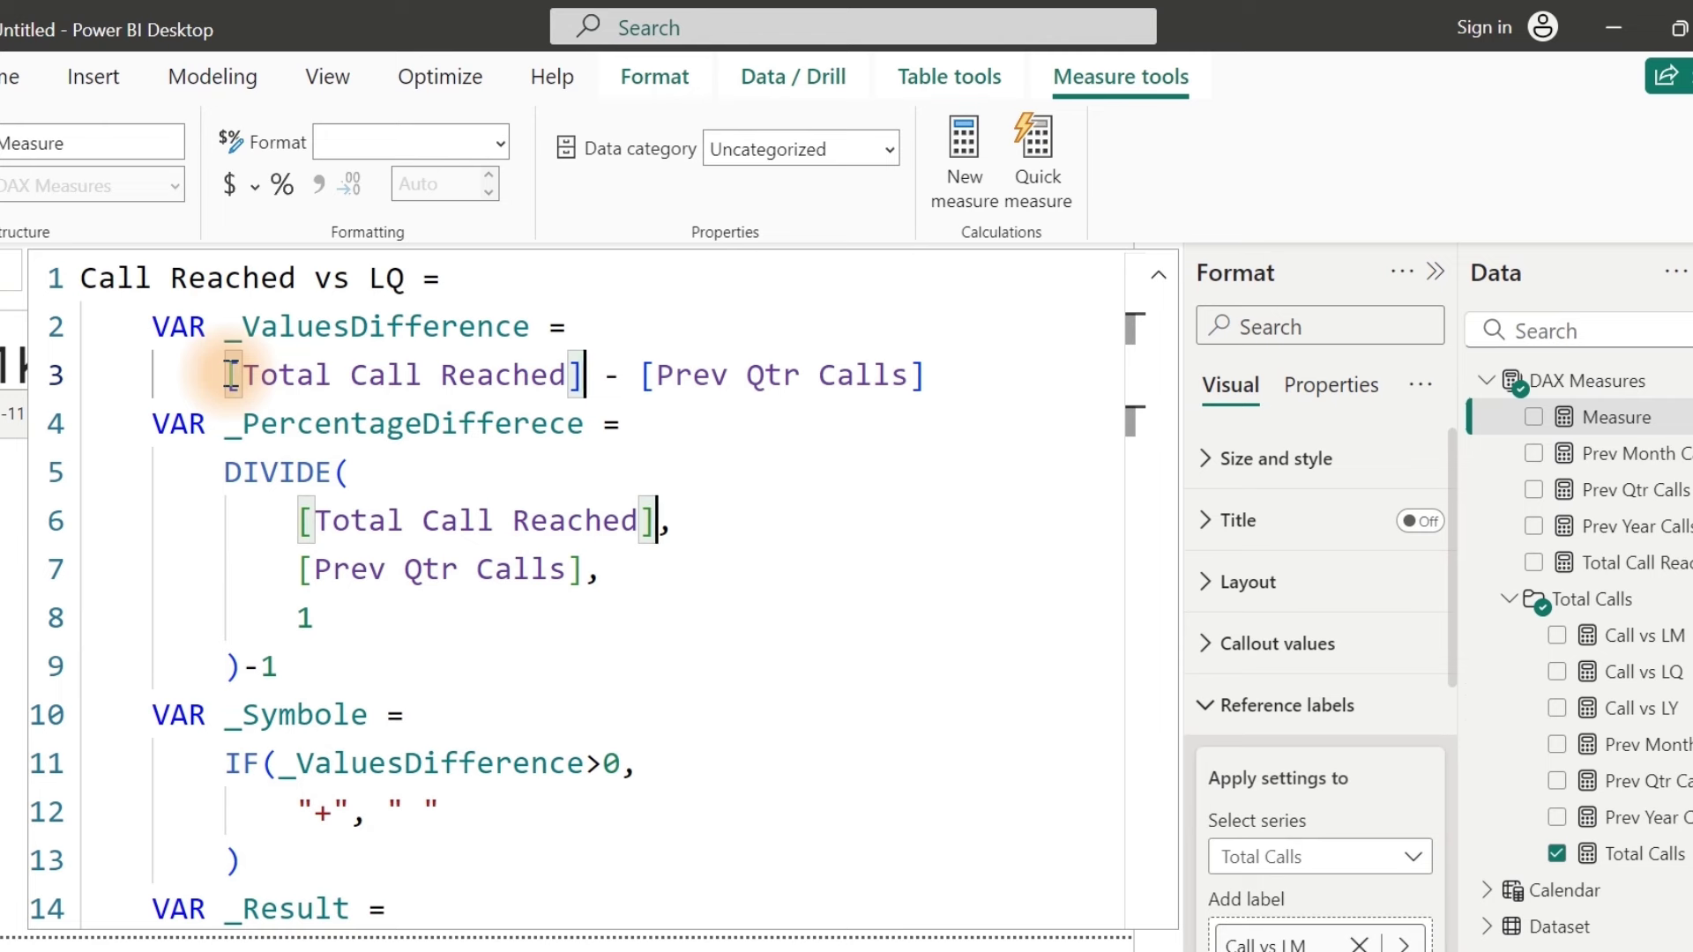
Step: Replace both [Prev Qtr Calls] references in the Call Reached vs LQ formula with [Prev Qtr Calls Reached]
drag(638, 374, 926, 379)
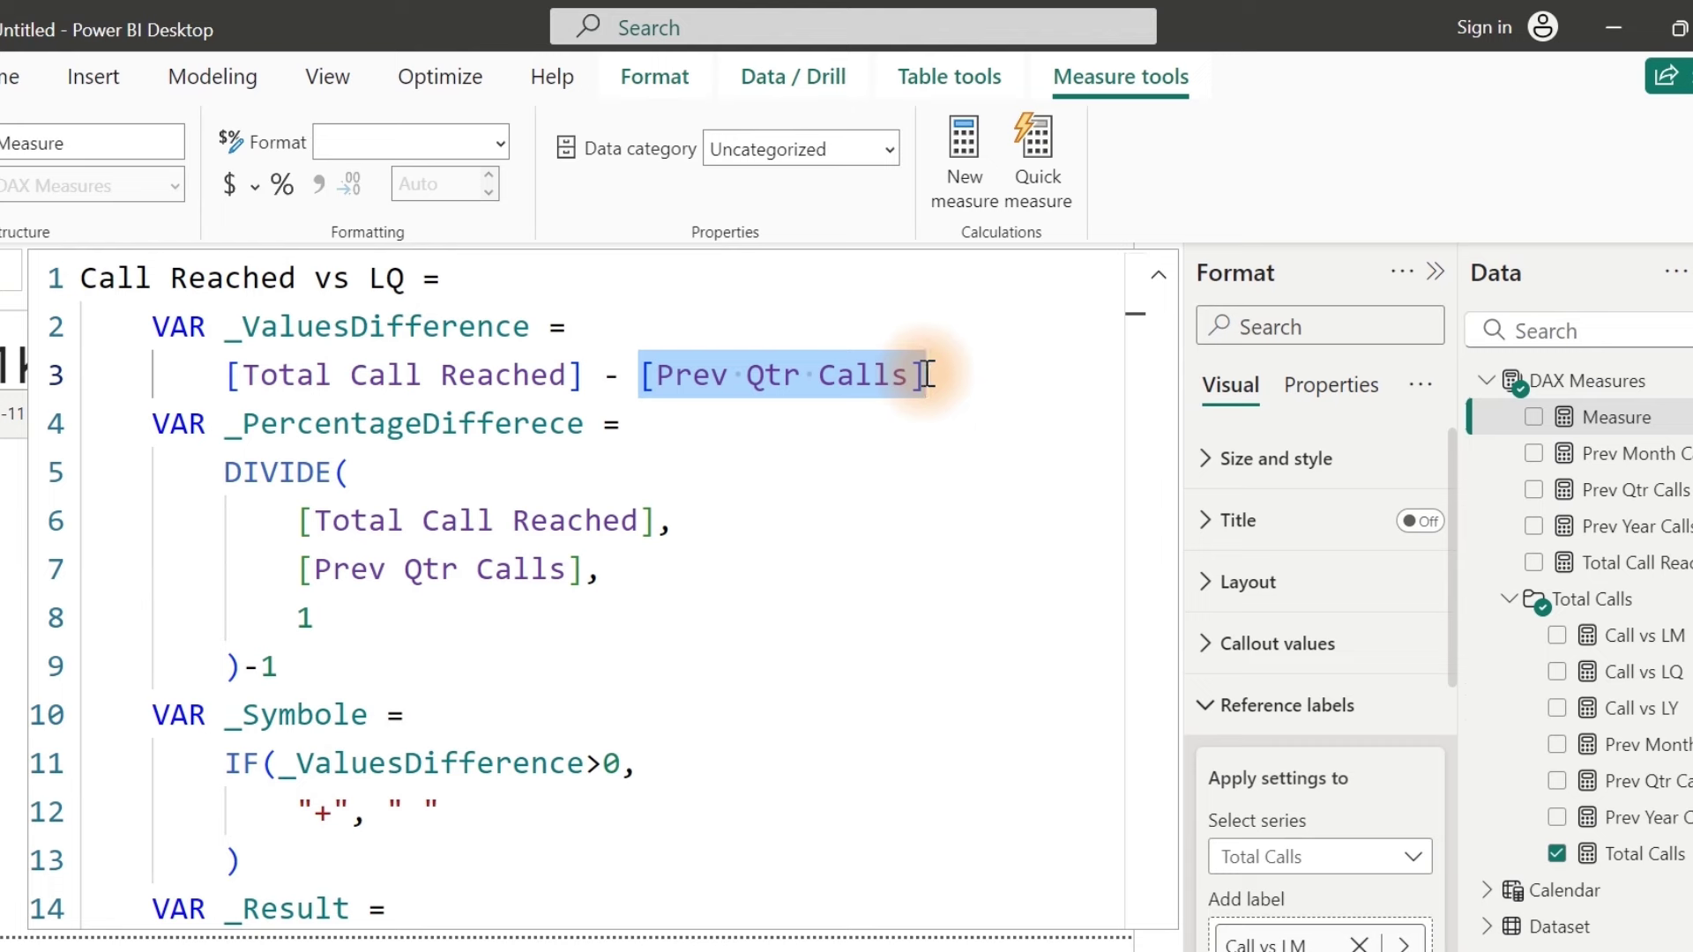
key(ctrl+d)
key(BackSpace)
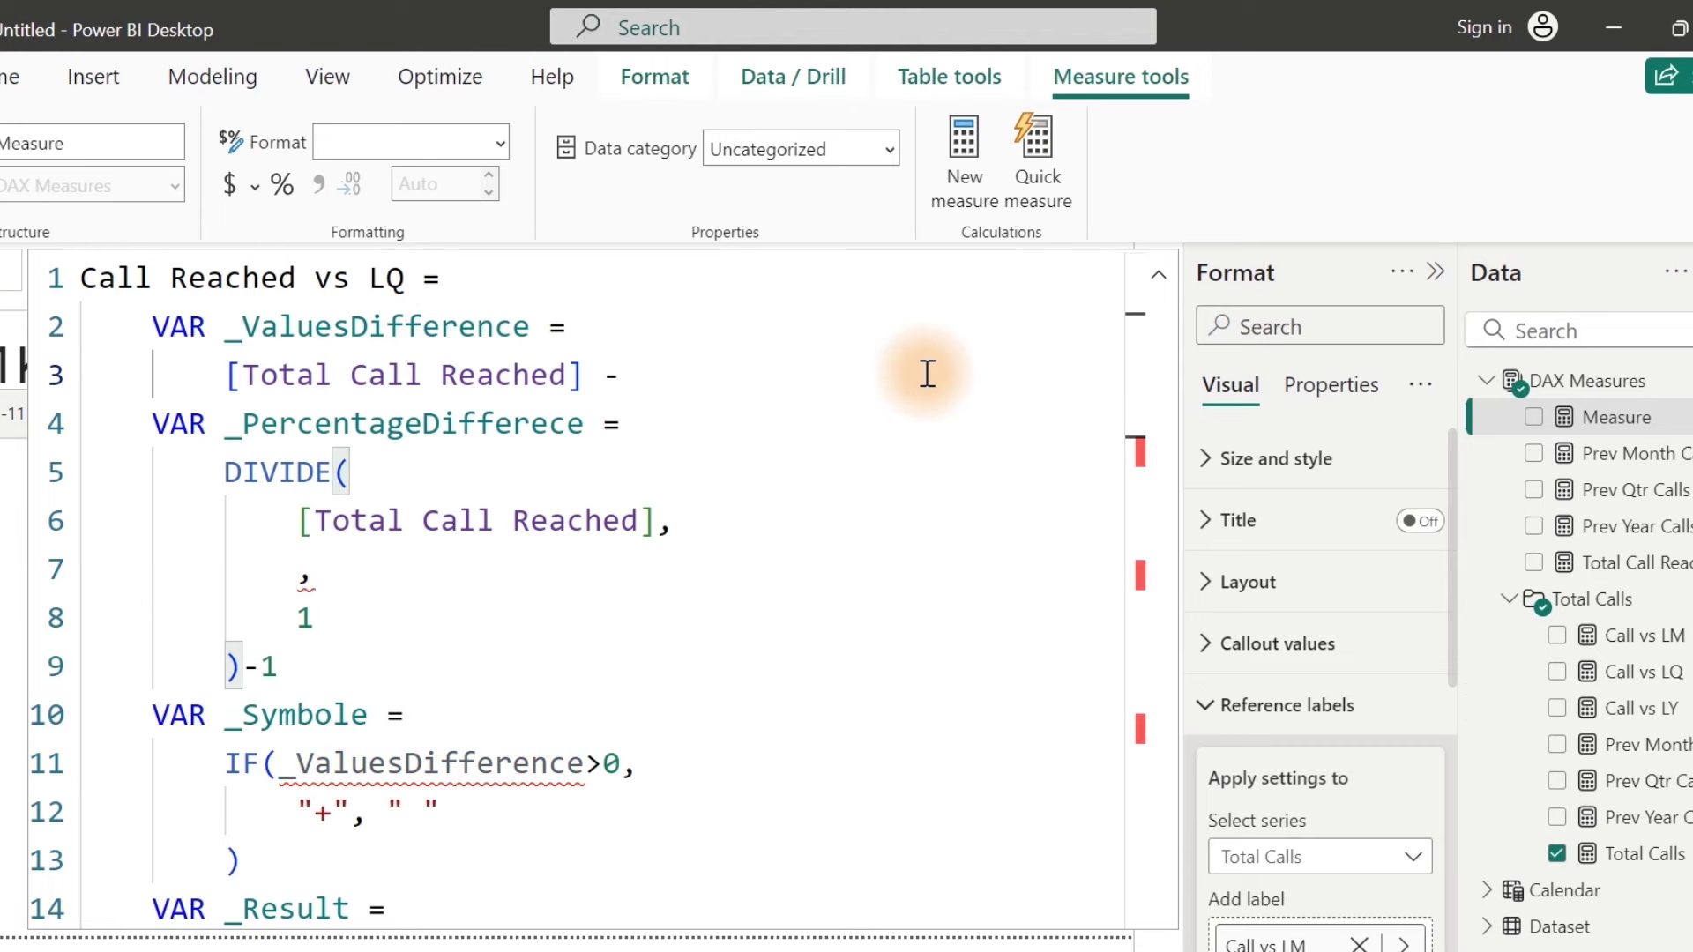
text([)
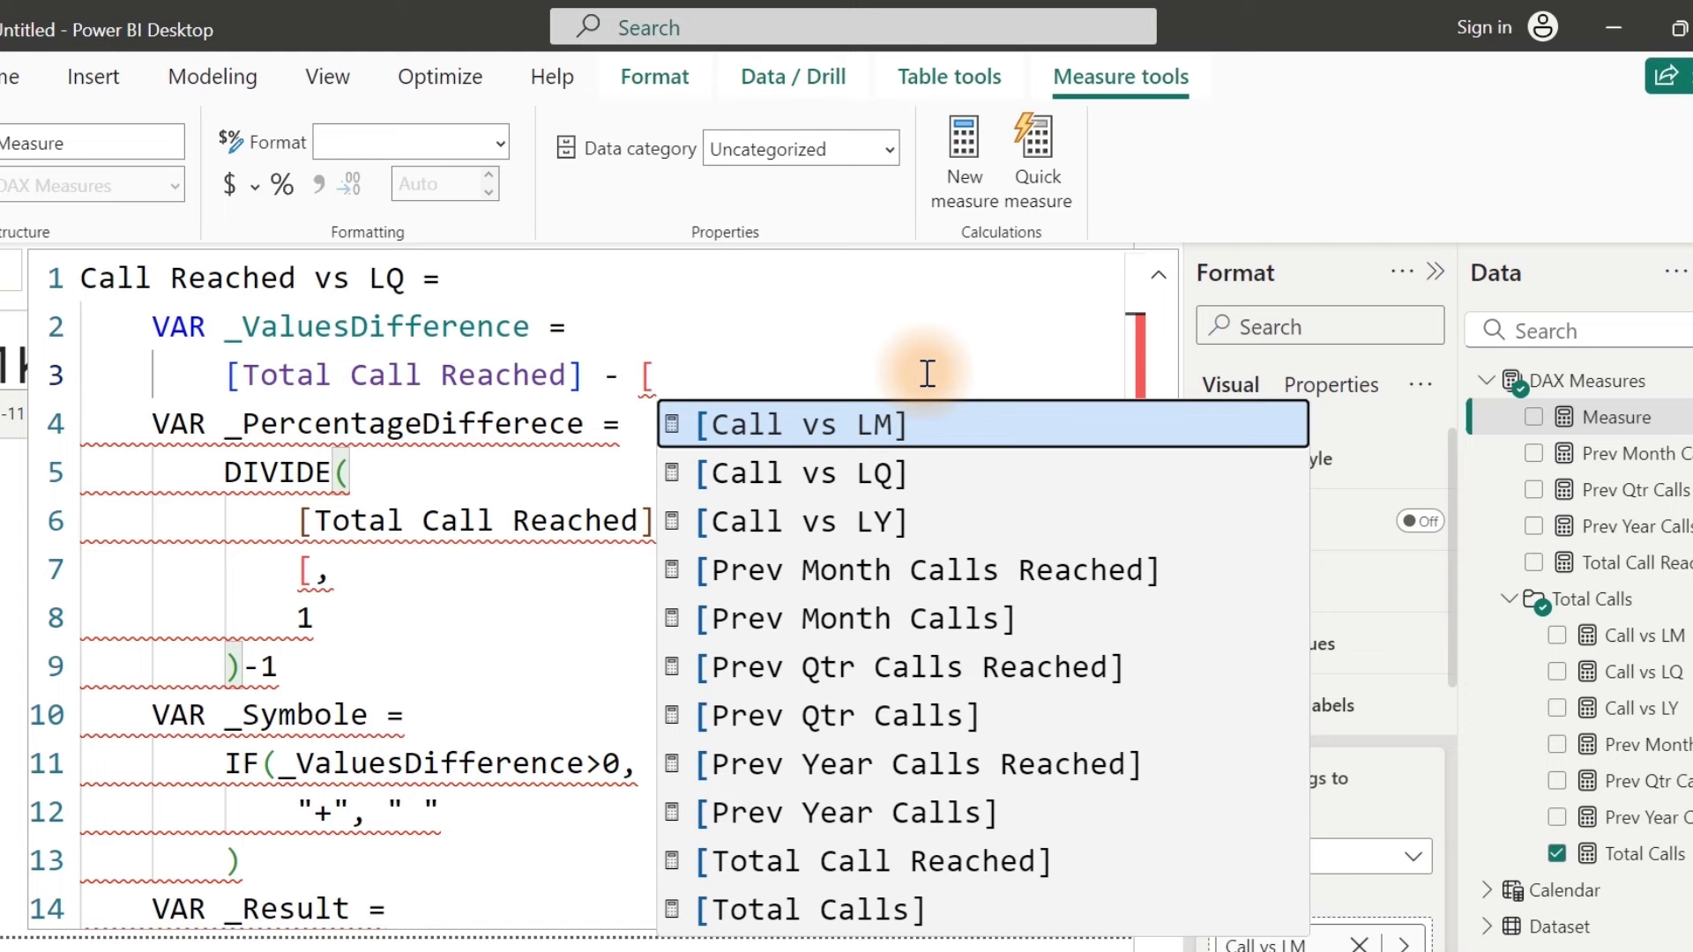
key(Down)
key(Down)
key(Down)
key(Down)
key(Down)
key(Down)
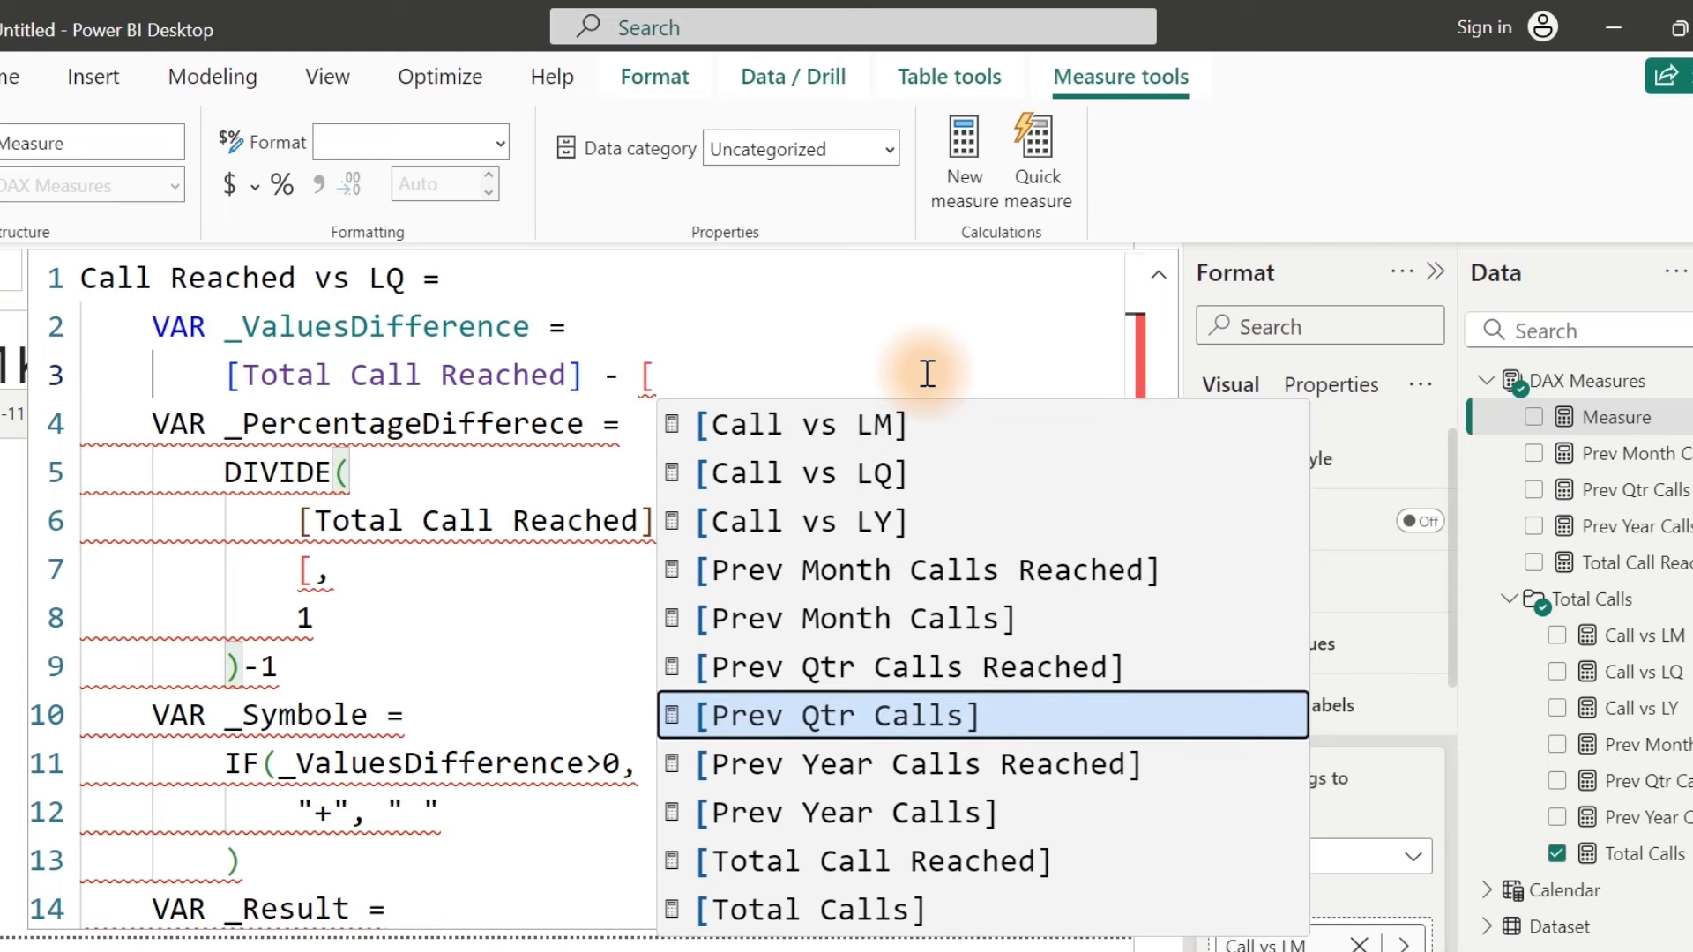
key(Up)
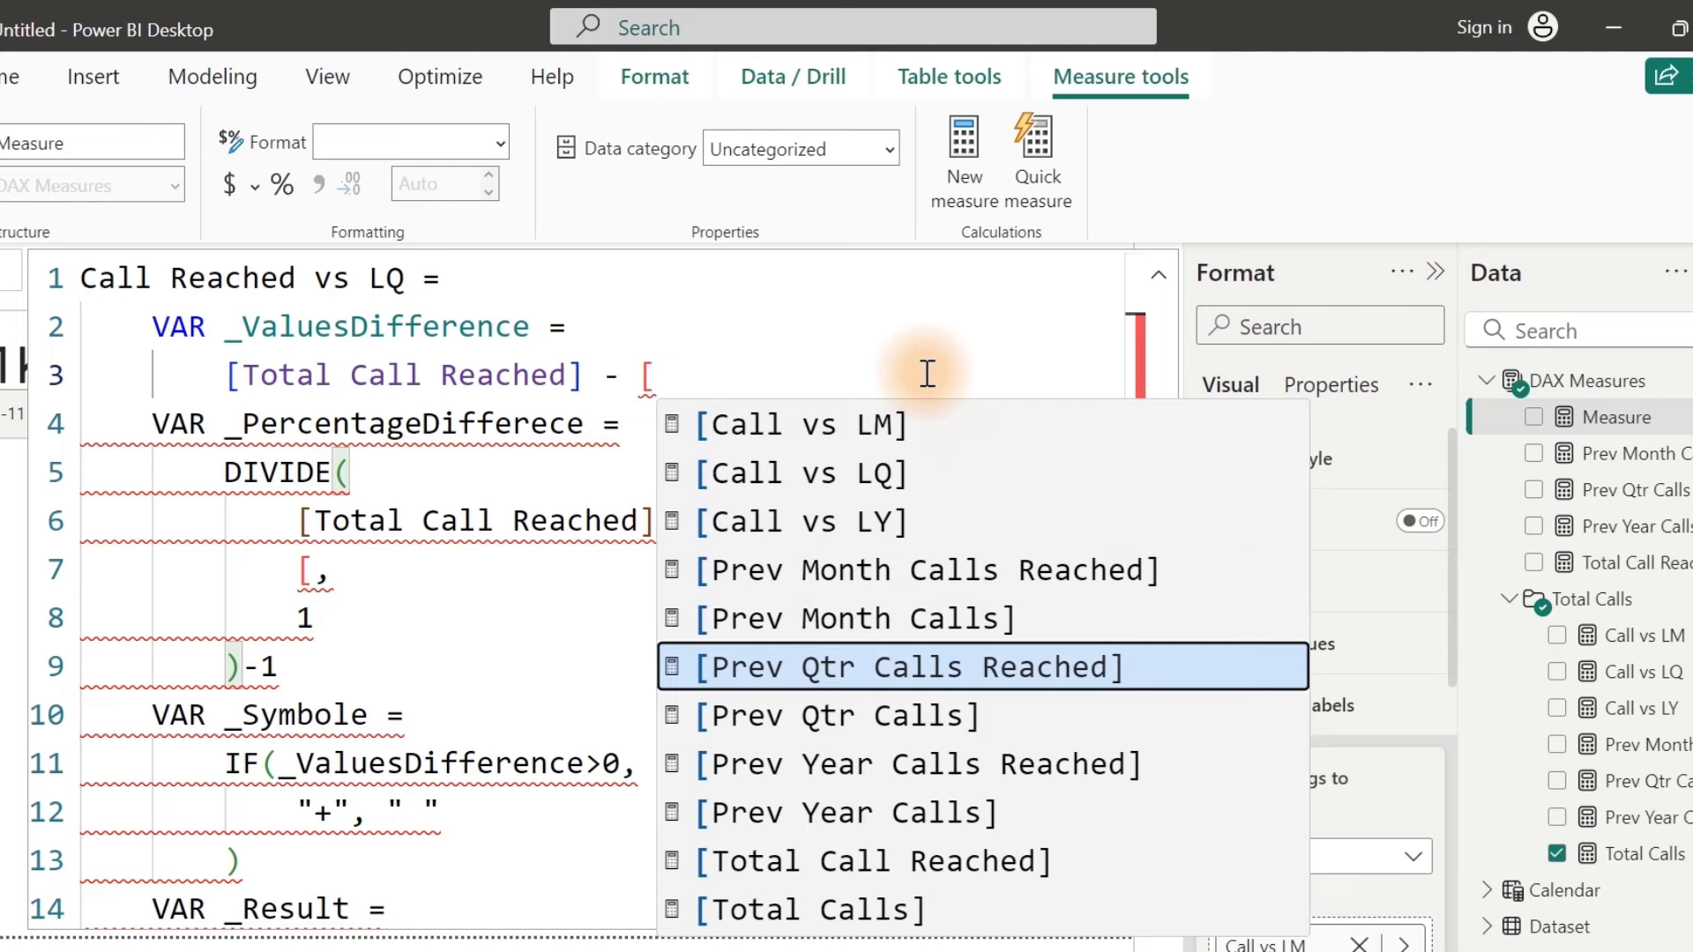
key(Tab)
Step: Copy the whole Call Reached vs LQ formula and commit the measure
click(775, 378)
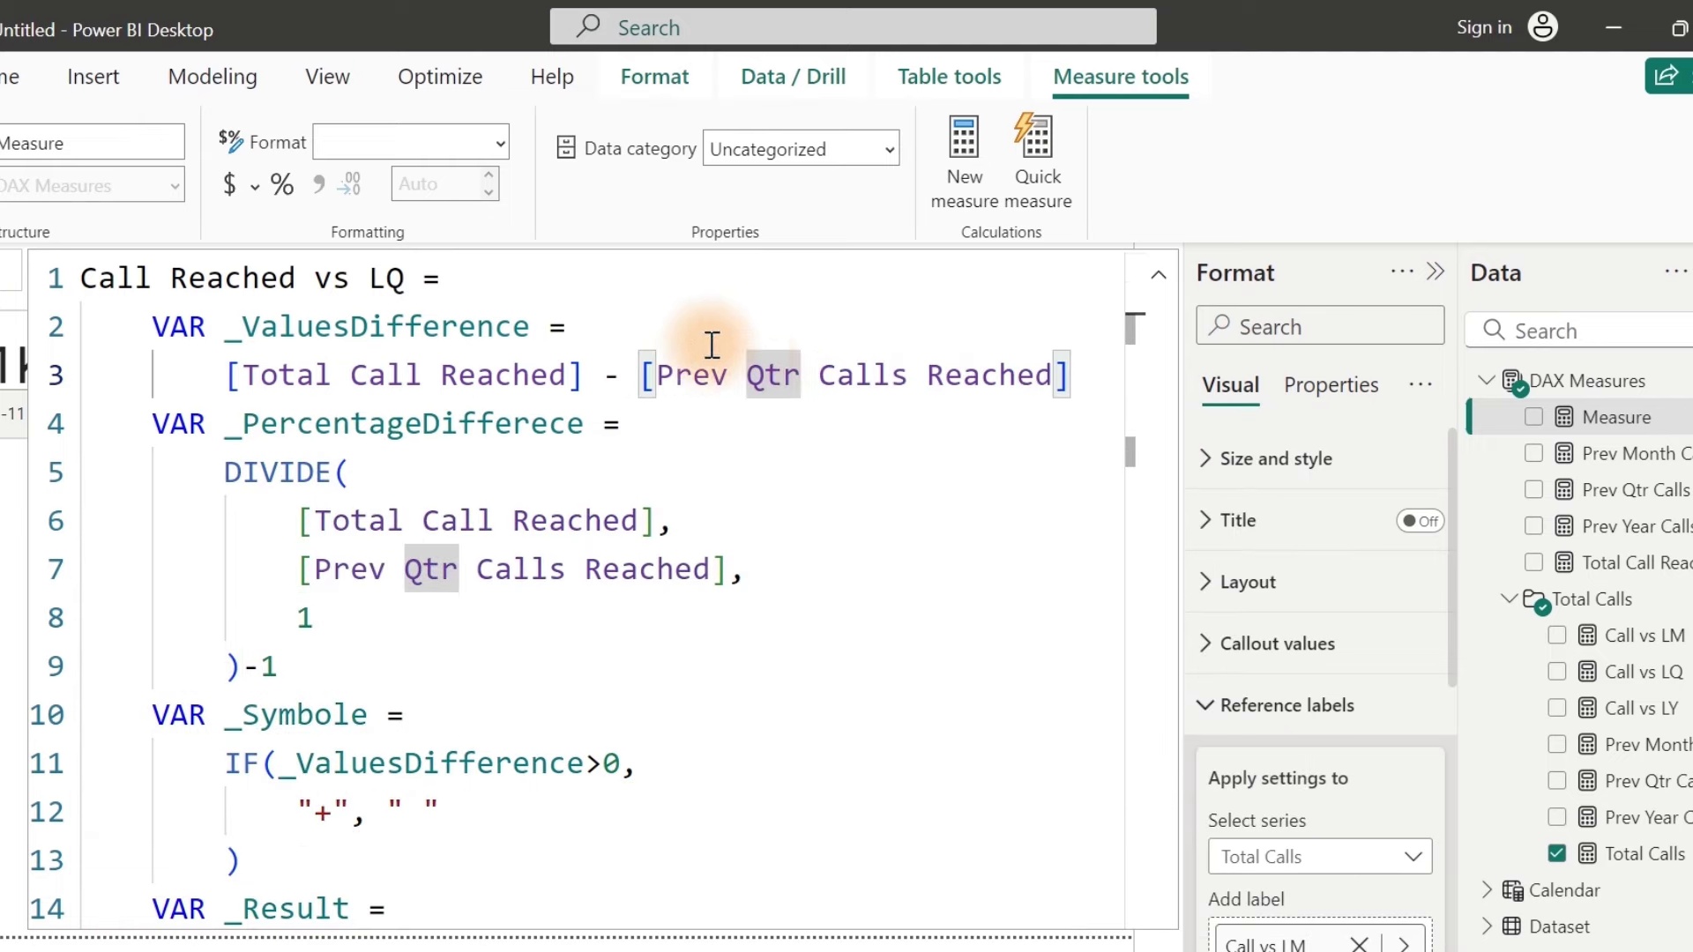
click(670, 341)
key(ctrl+a)
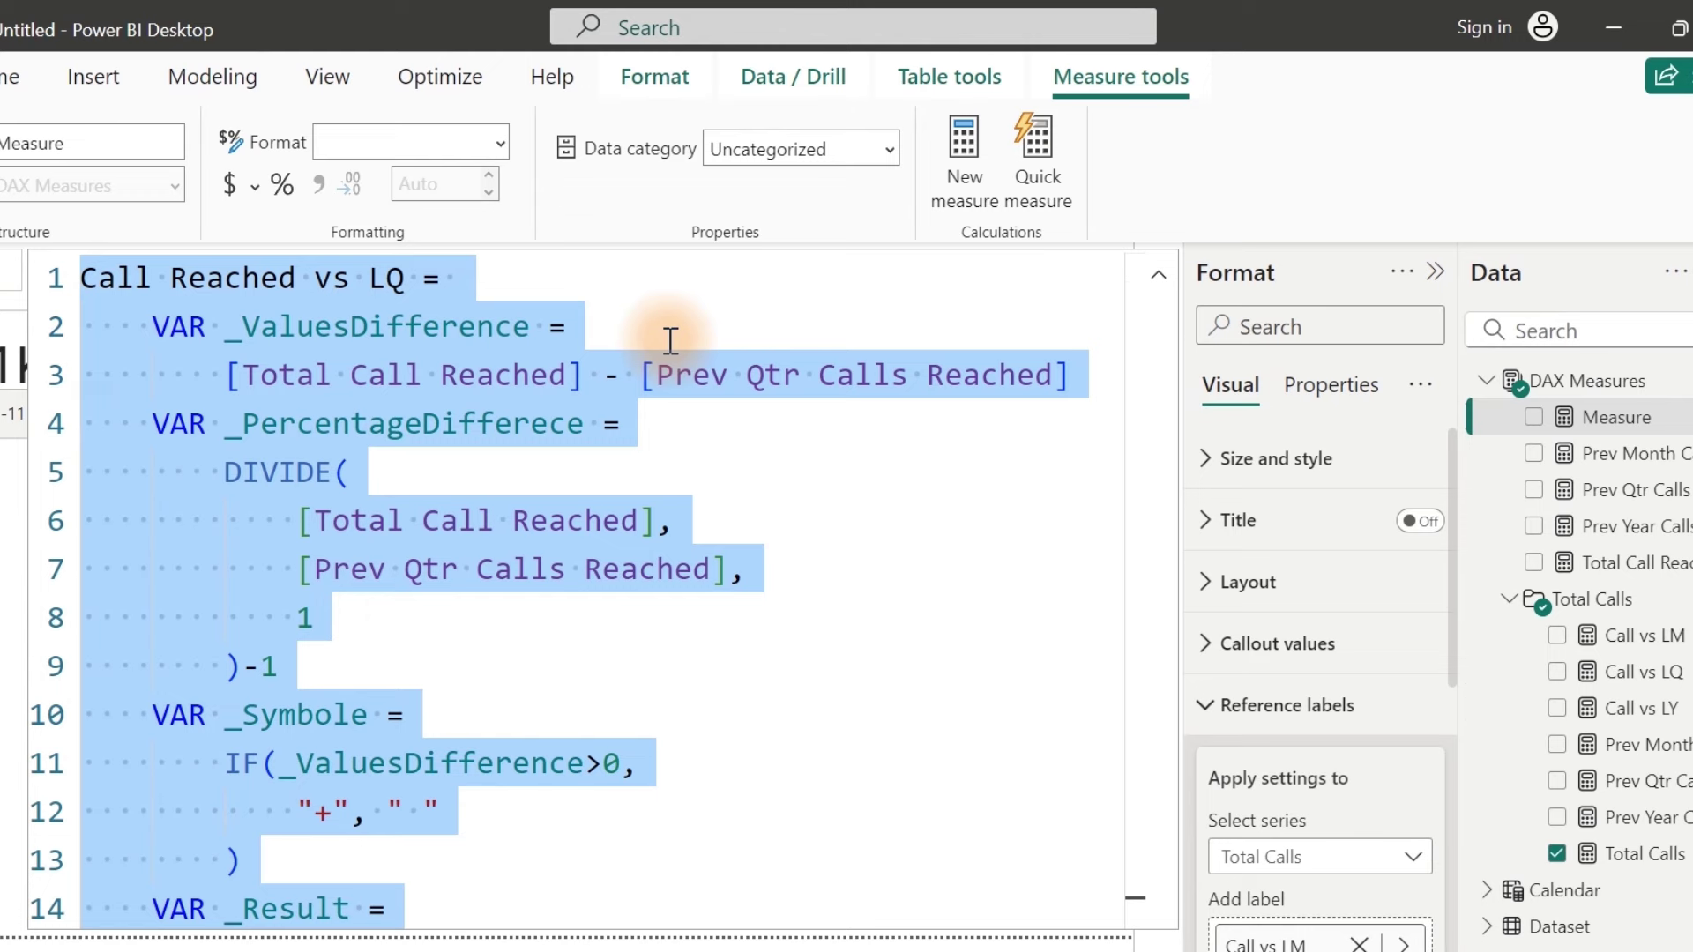
click(670, 341)
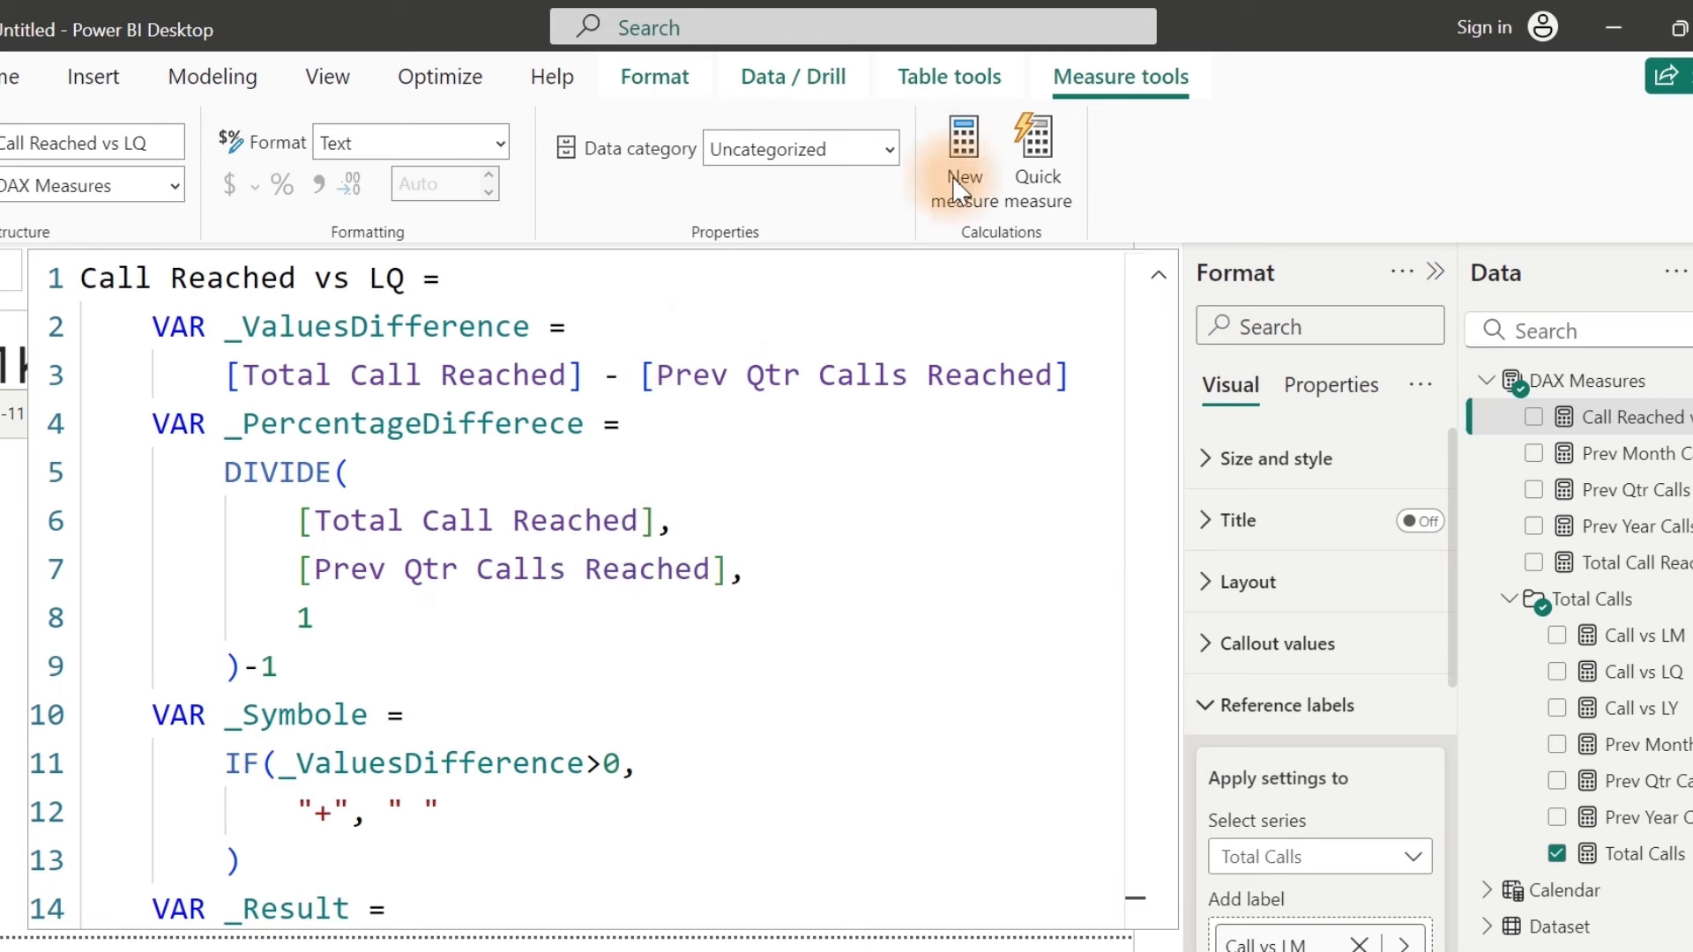
Step: Add another measure from the copied Call Reached vs LQ formula and name it Call Reached vs LY
click(963, 129)
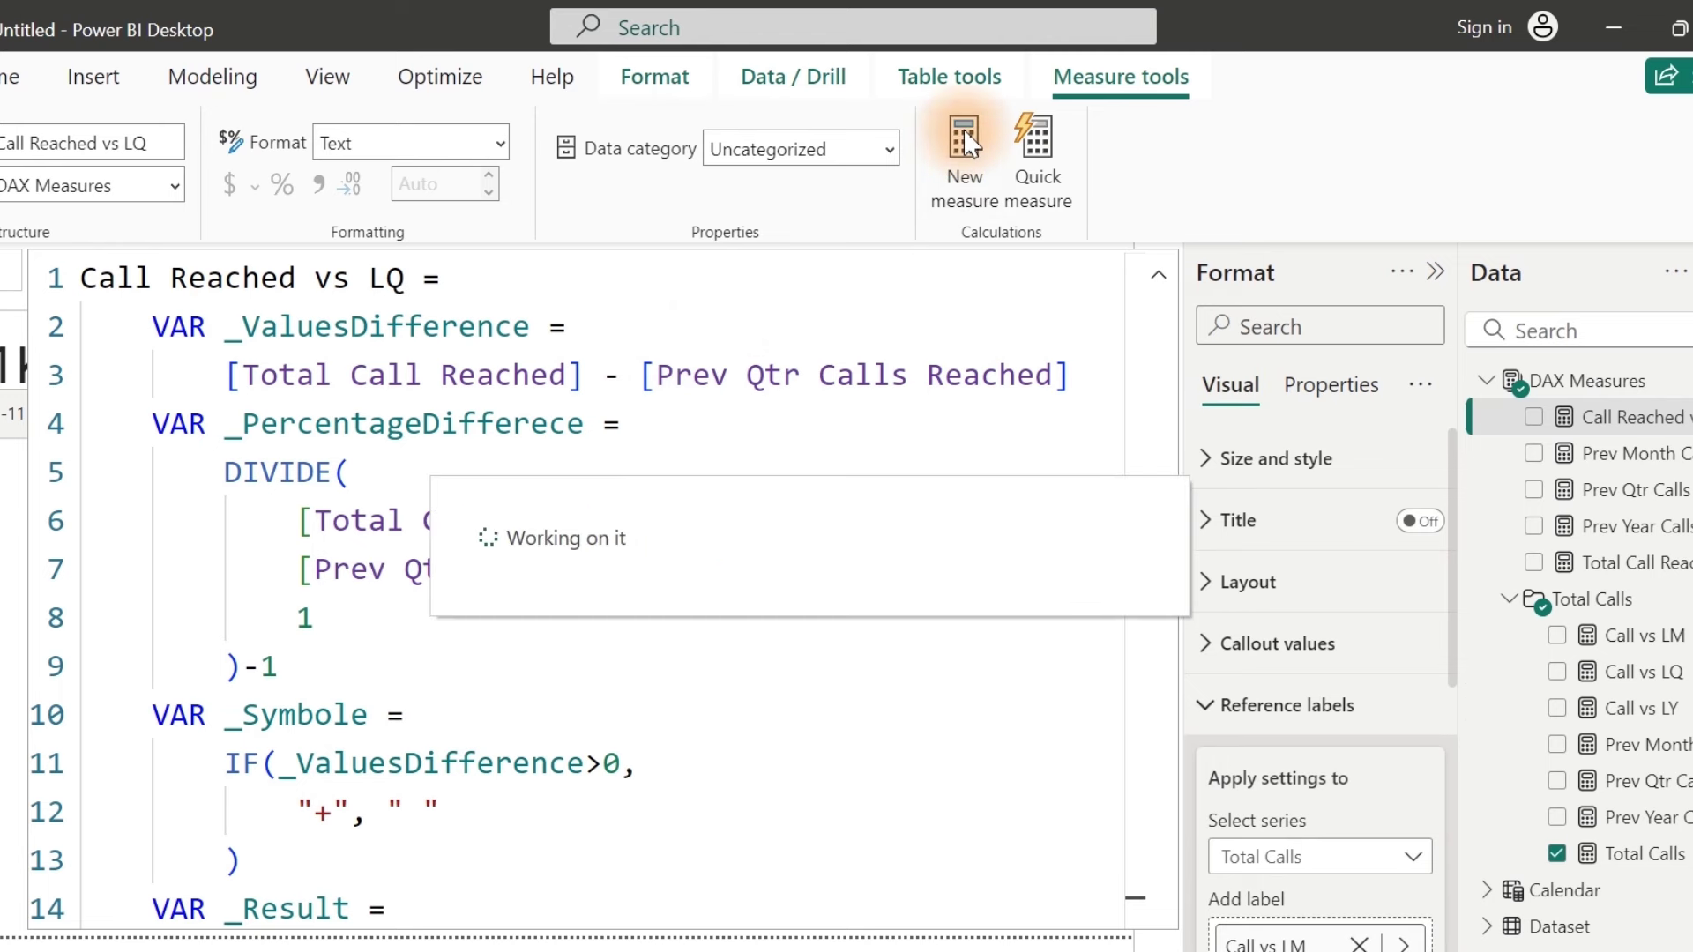
click(559, 390)
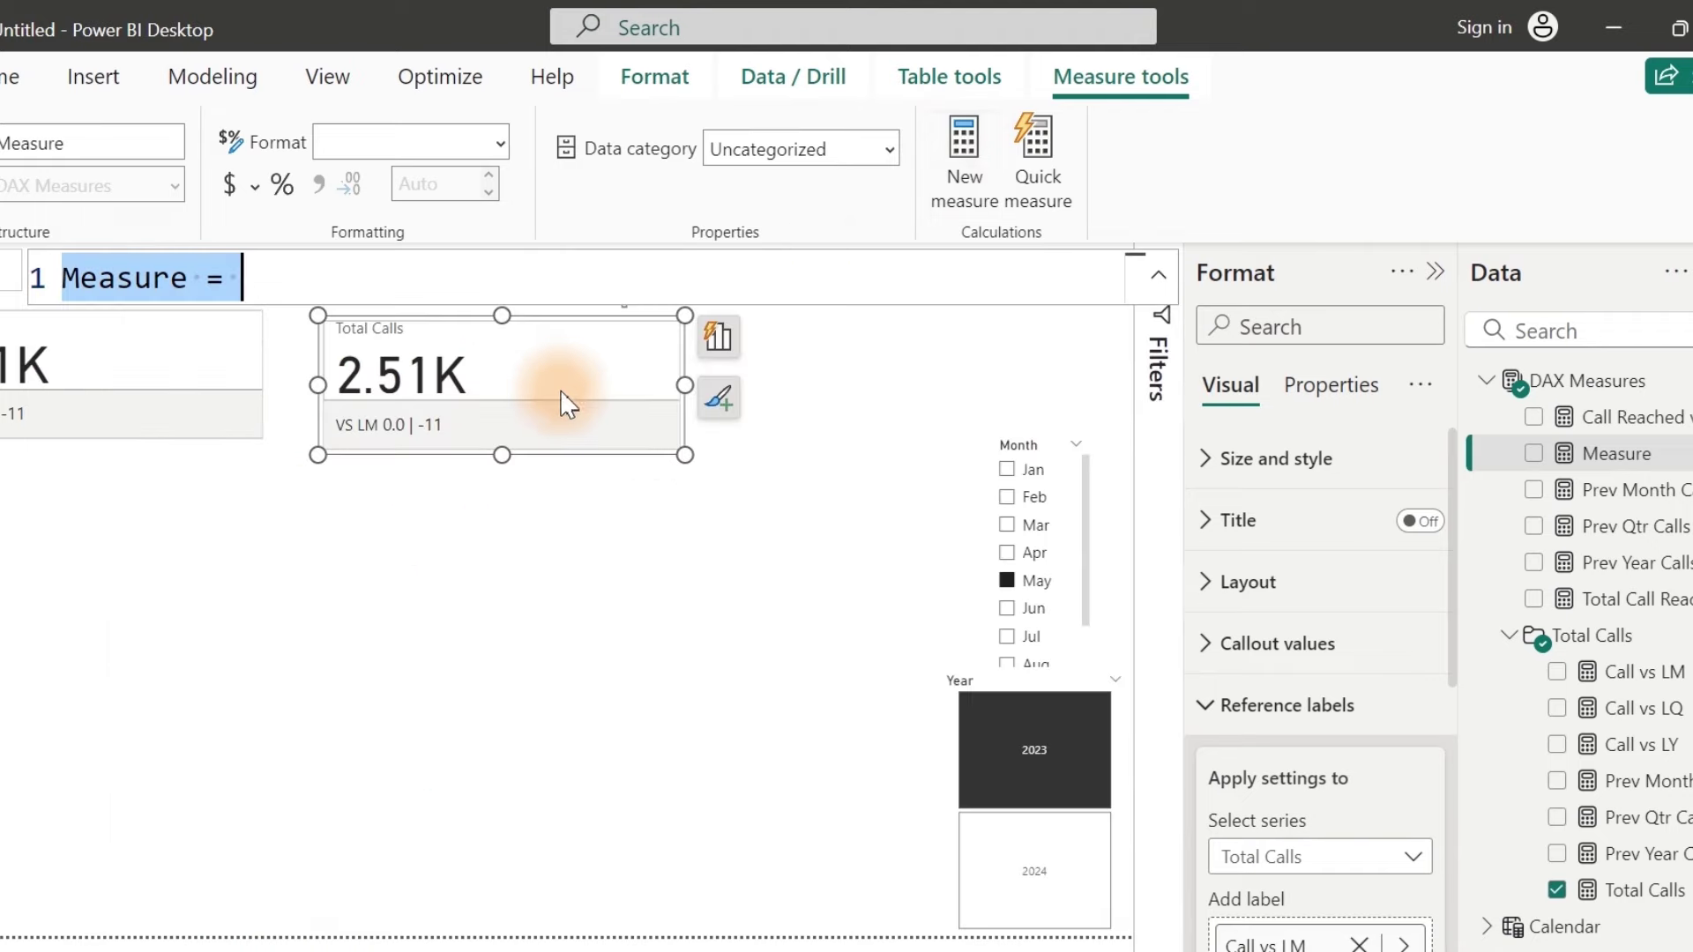
click(435, 276)
key(ctrl+v)
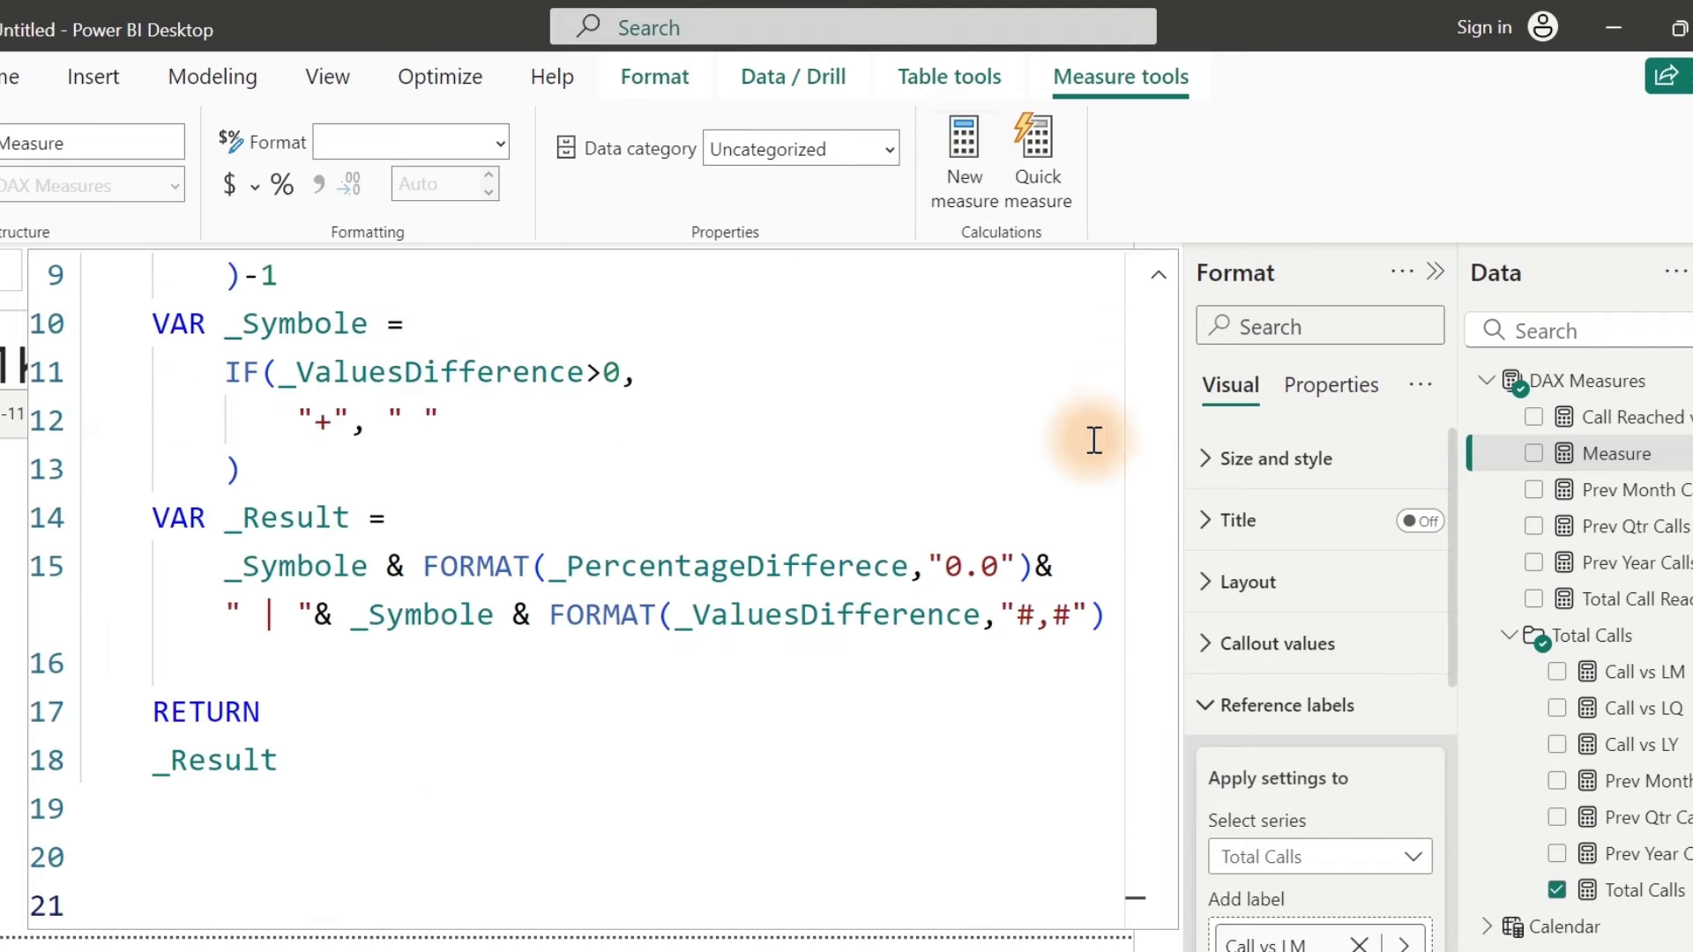
drag(1100, 563, 1081, 227)
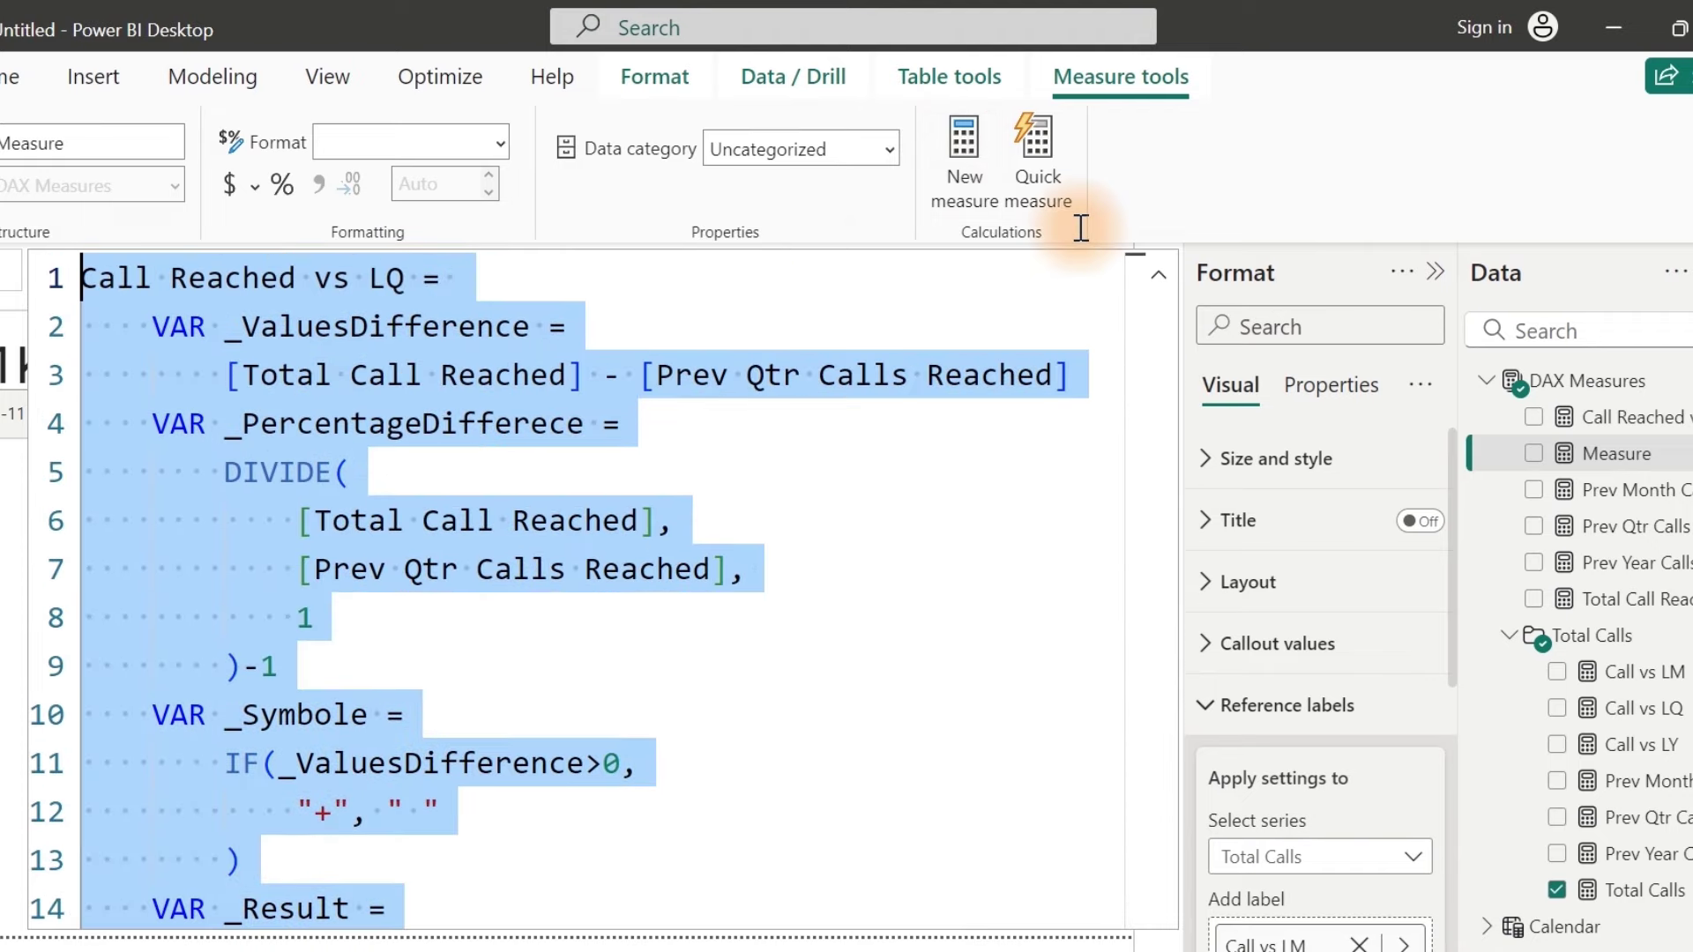
click(749, 331)
double_click(394, 277)
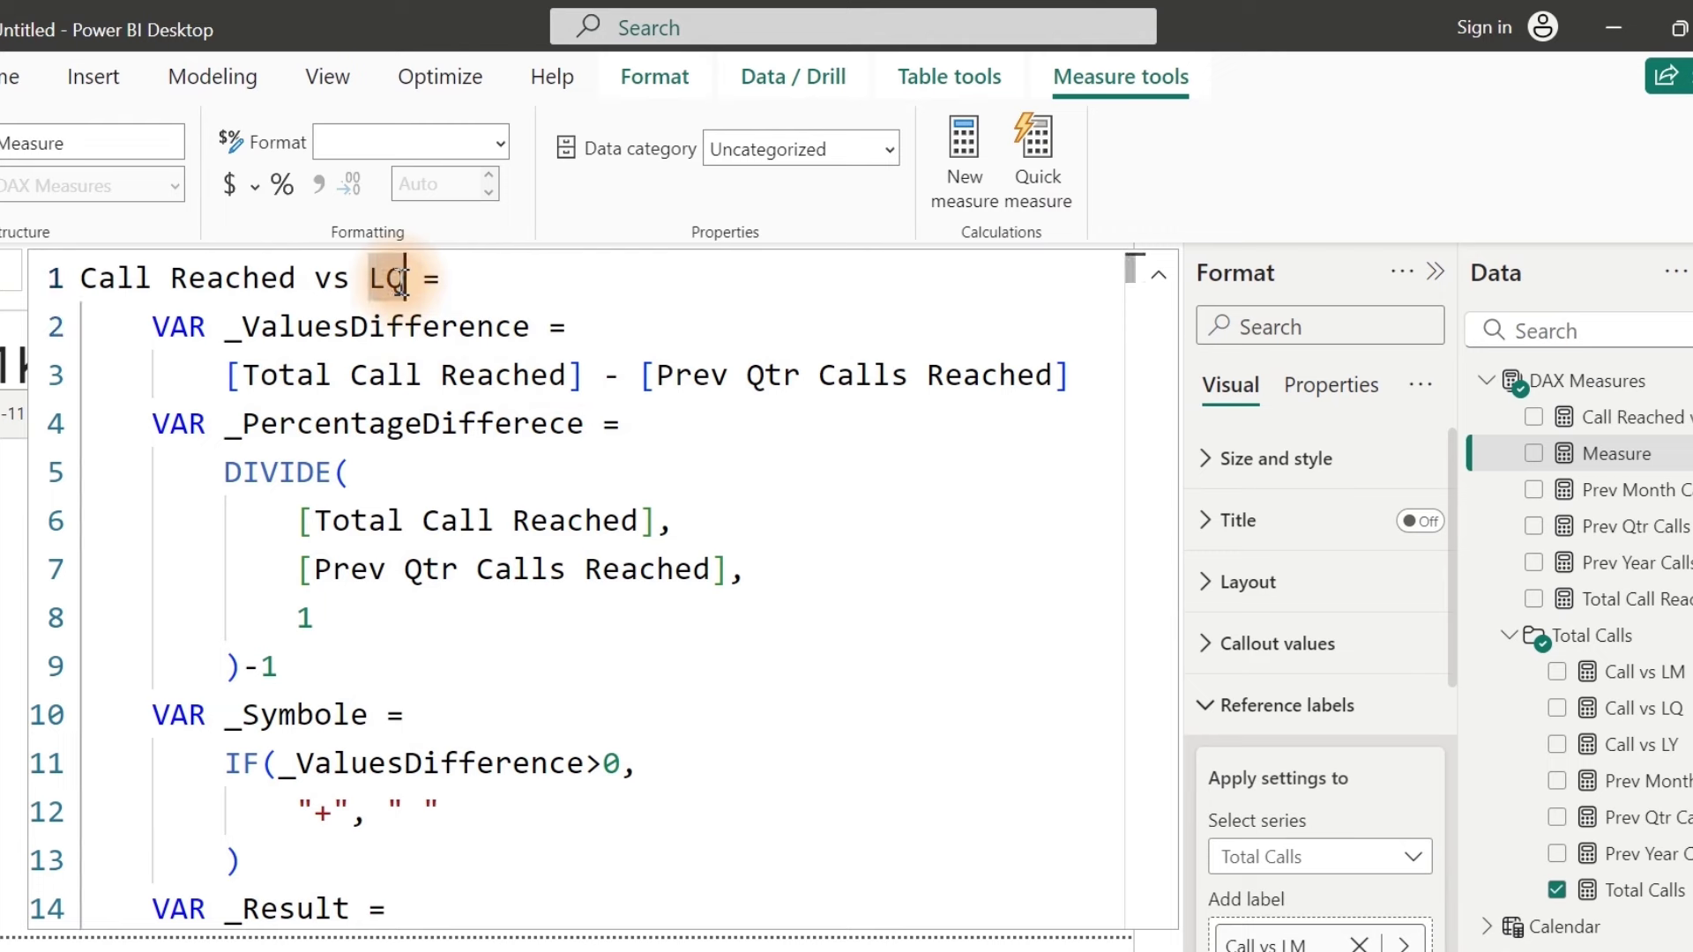
text(LY)
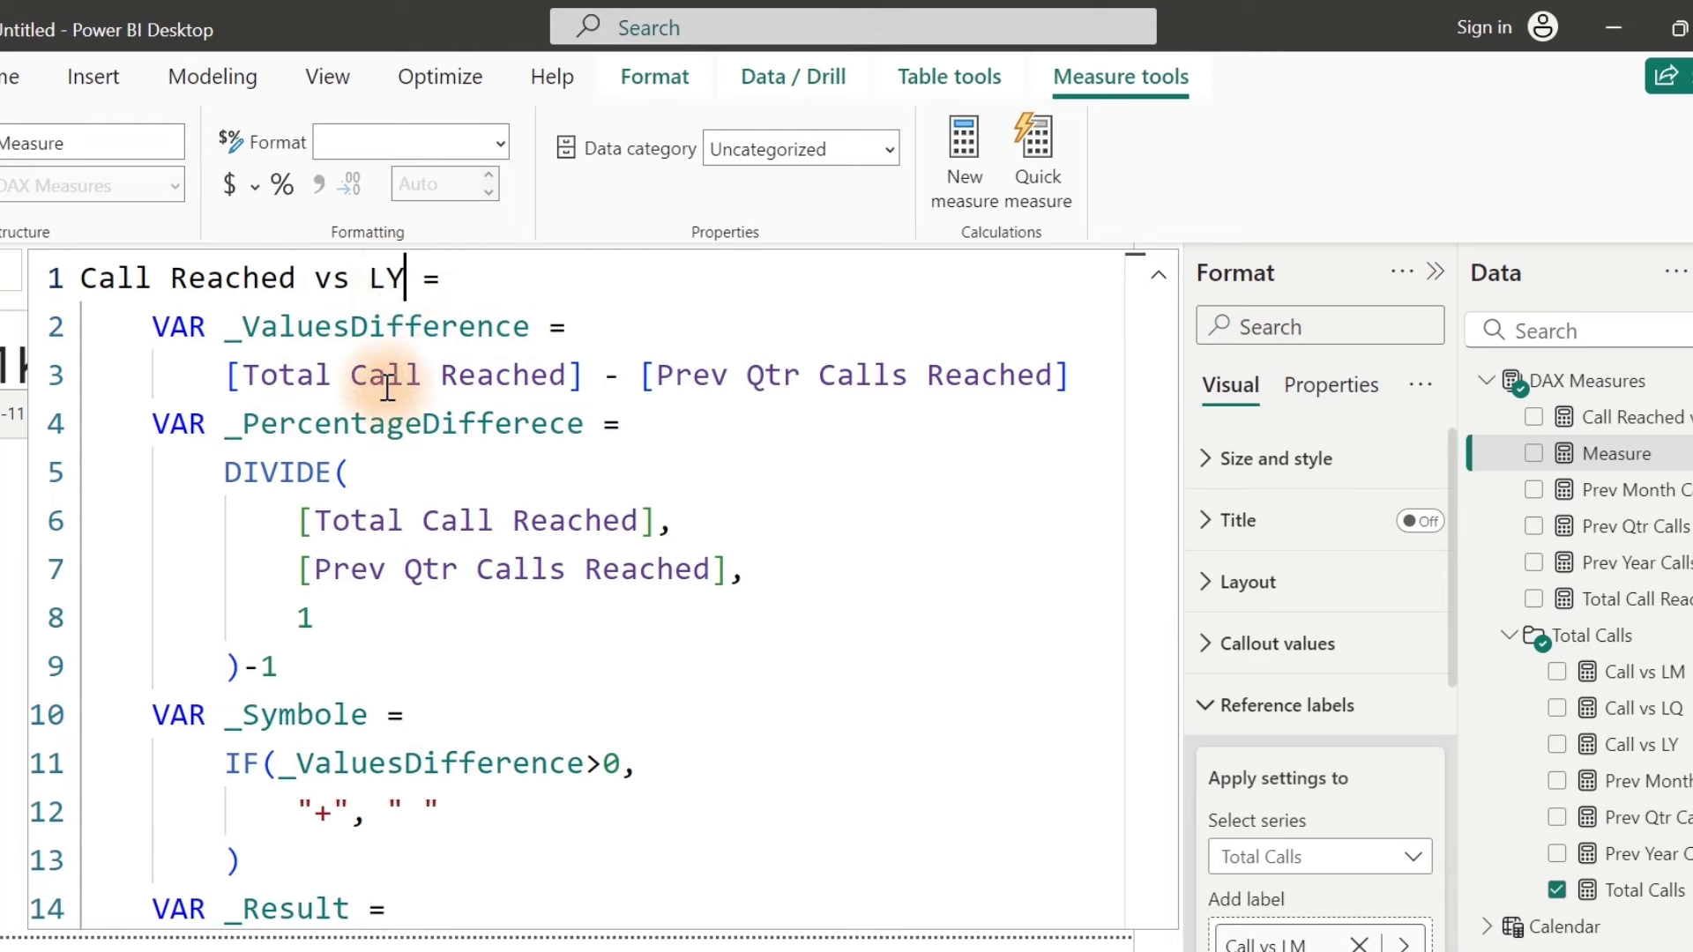
Step: Replace both [Prev Qtr Calls Reached] references in the Call Reached vs LY formula with [Prev Year Calls Reached] and commit the measure
double_click(774, 371)
text(y)
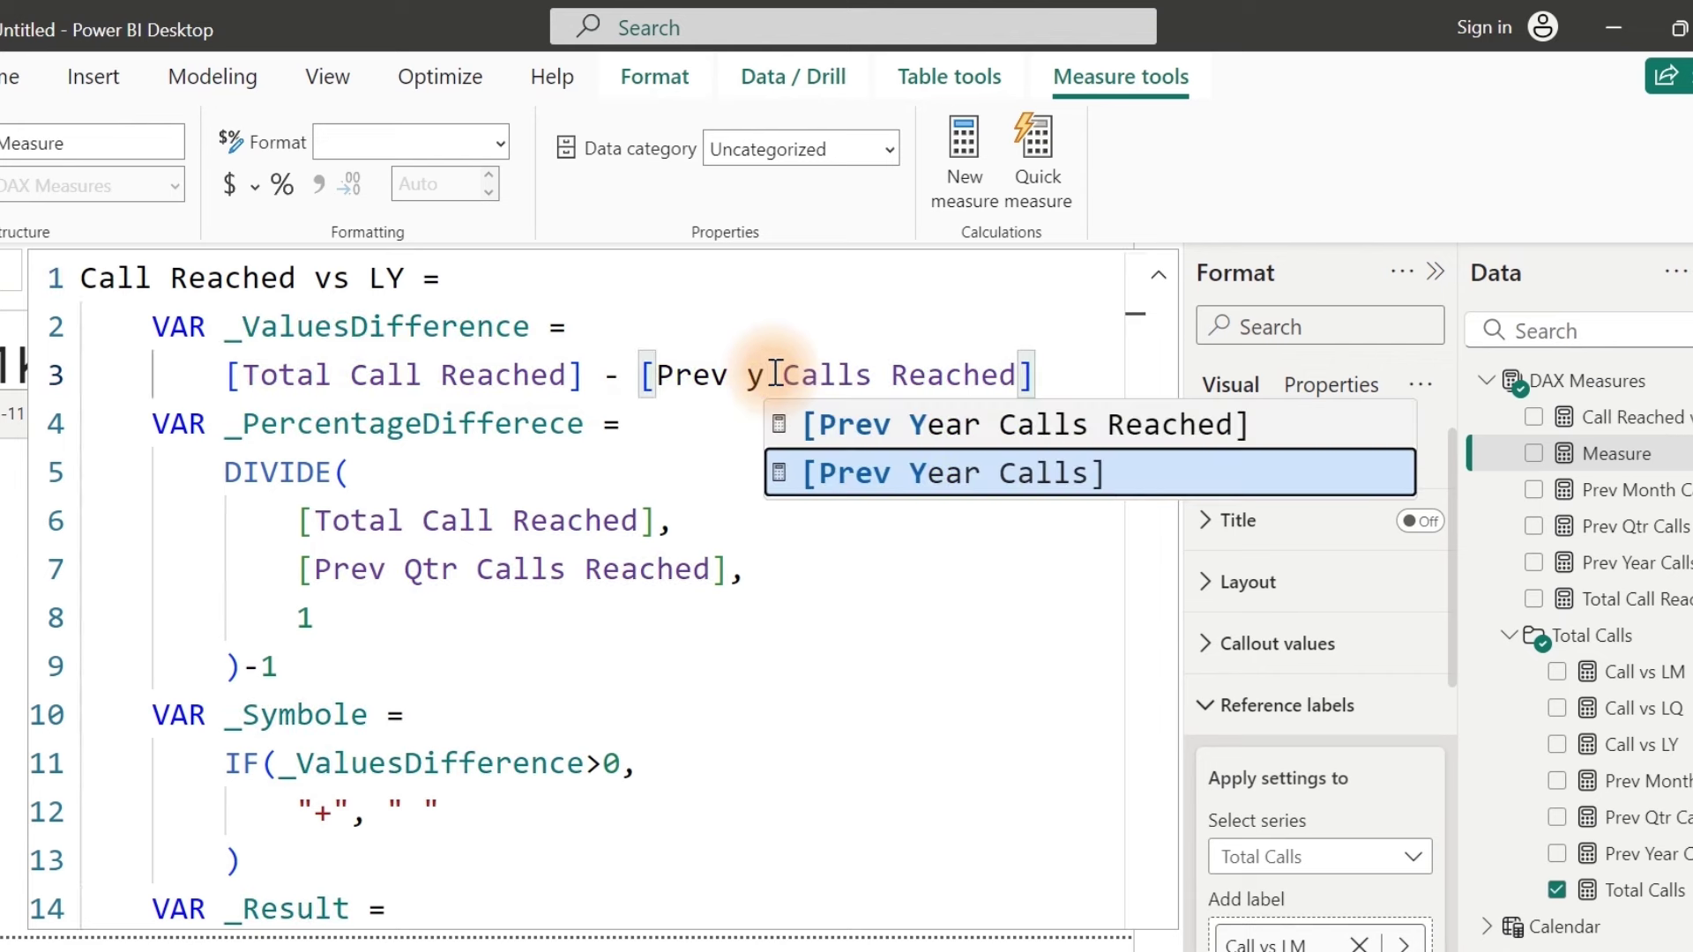
key(Up)
key(Tab)
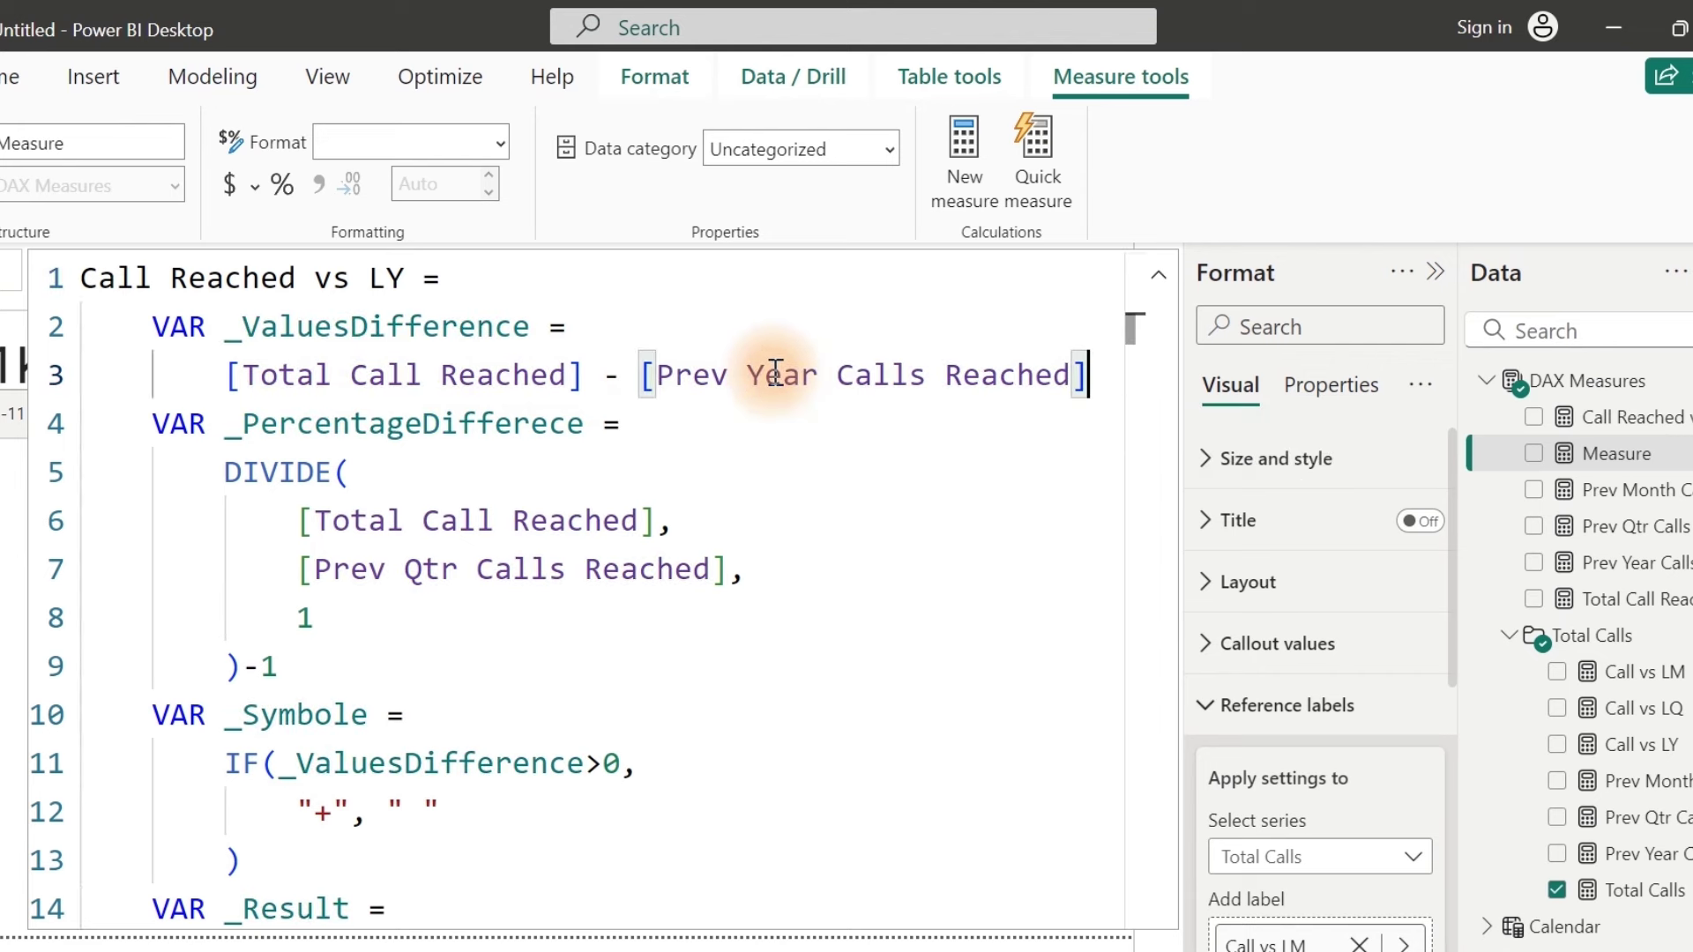
double_click(423, 571)
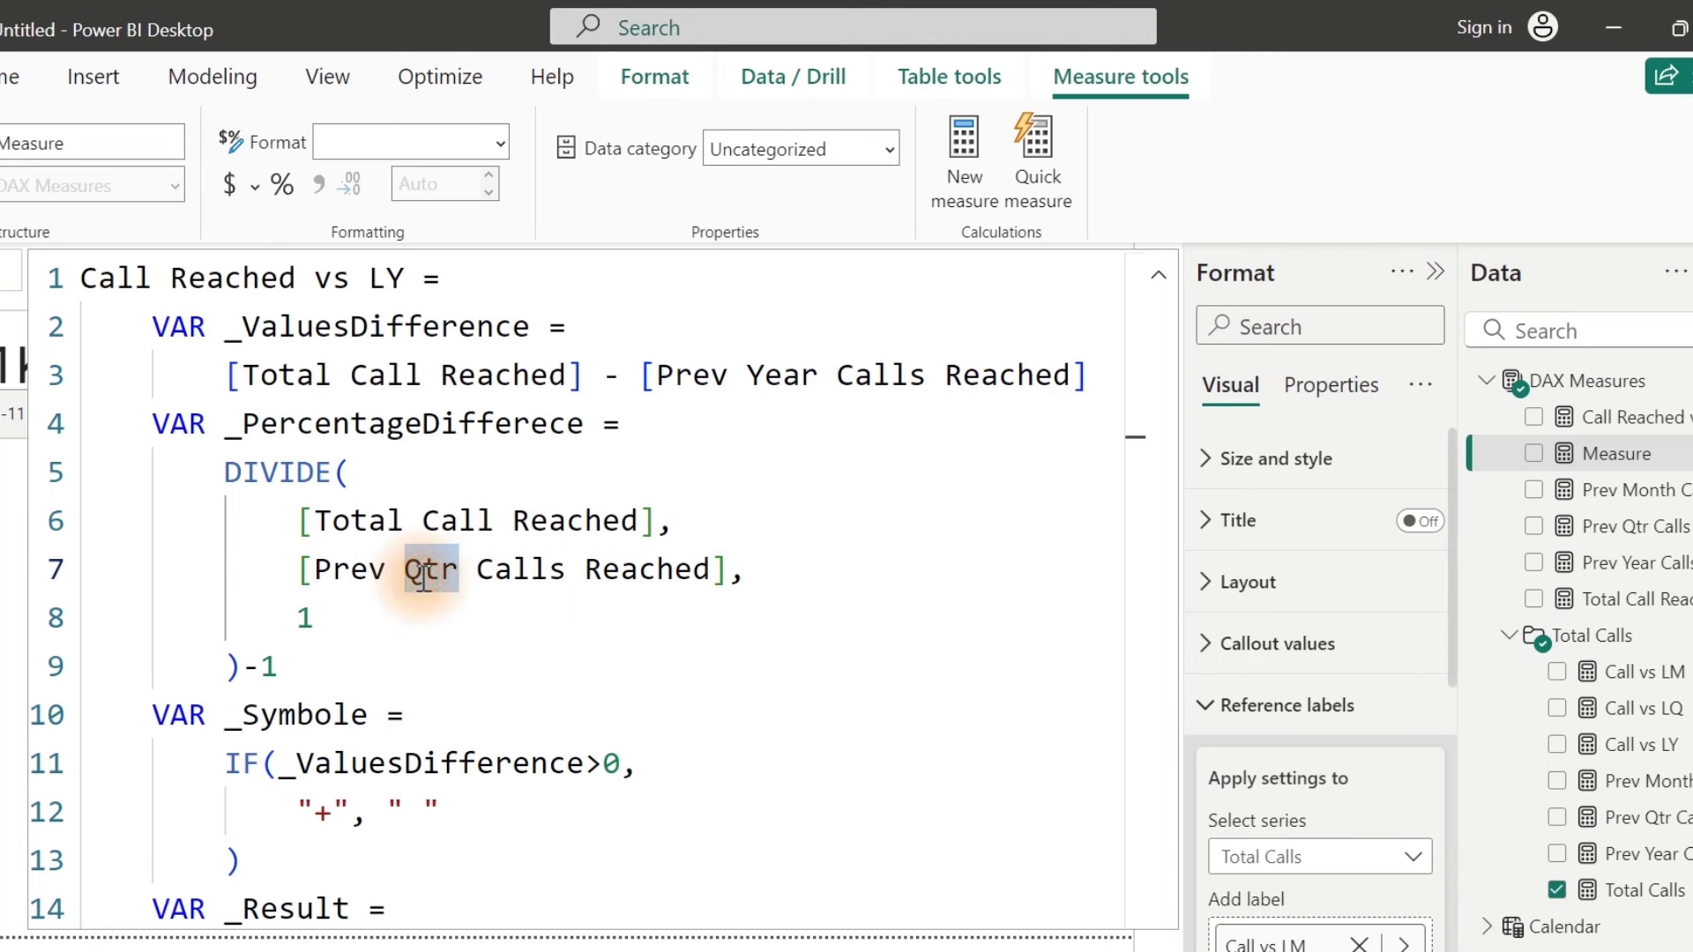
text(y)
key(Up)
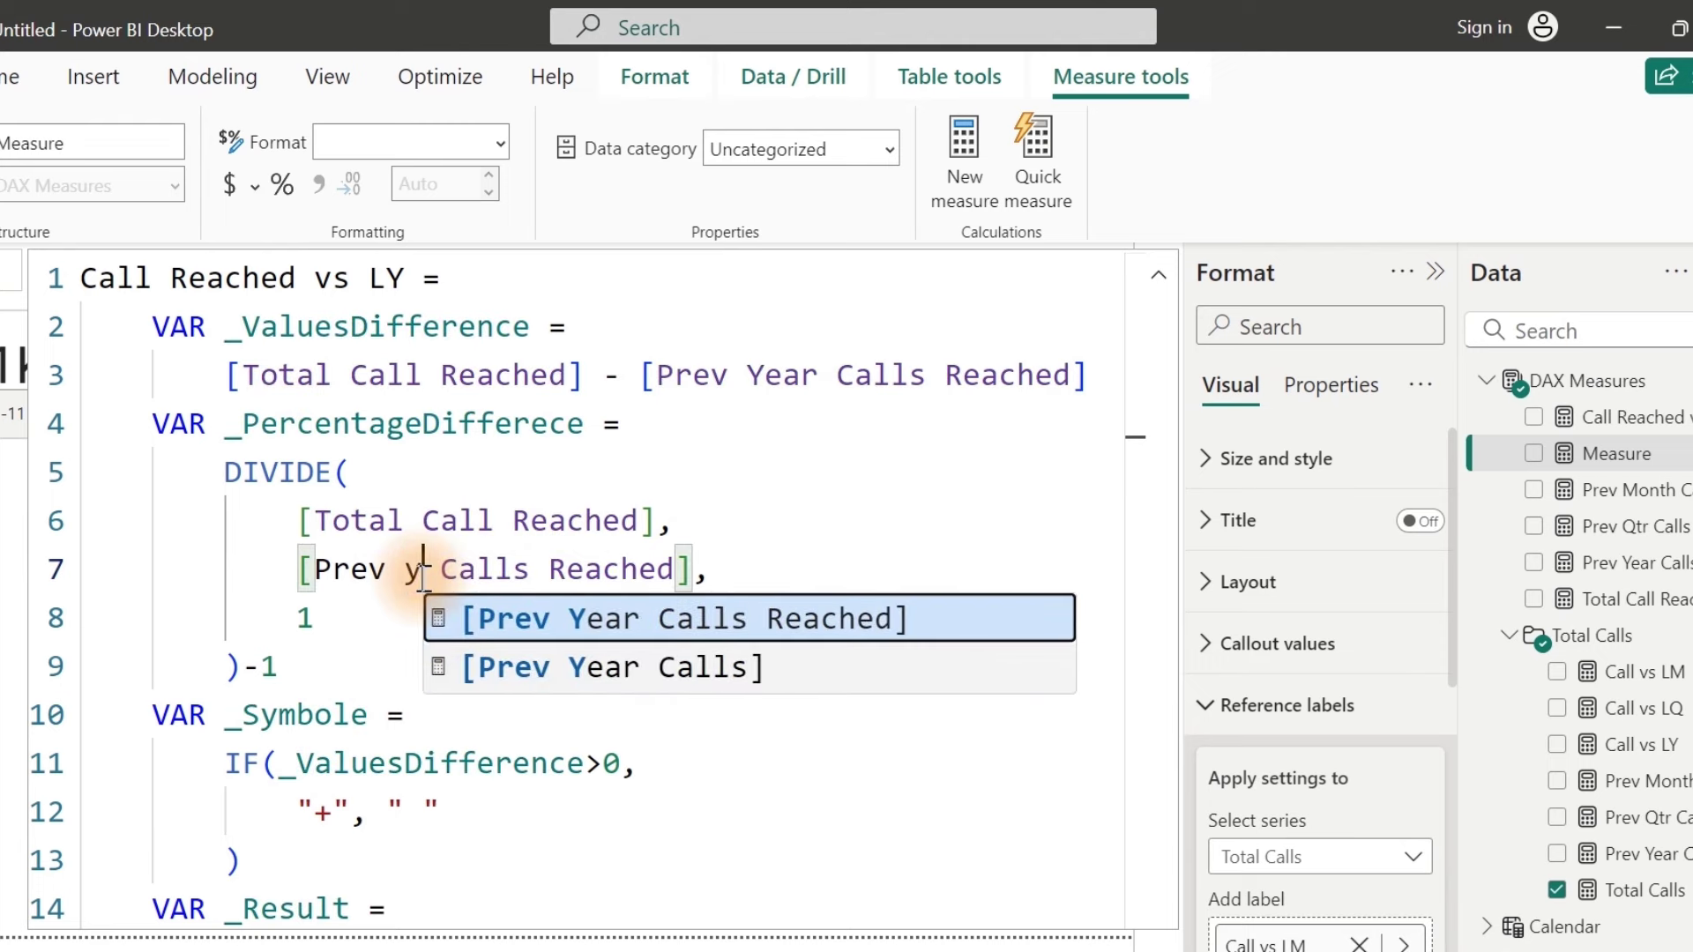
key(Tab)
click(423, 580)
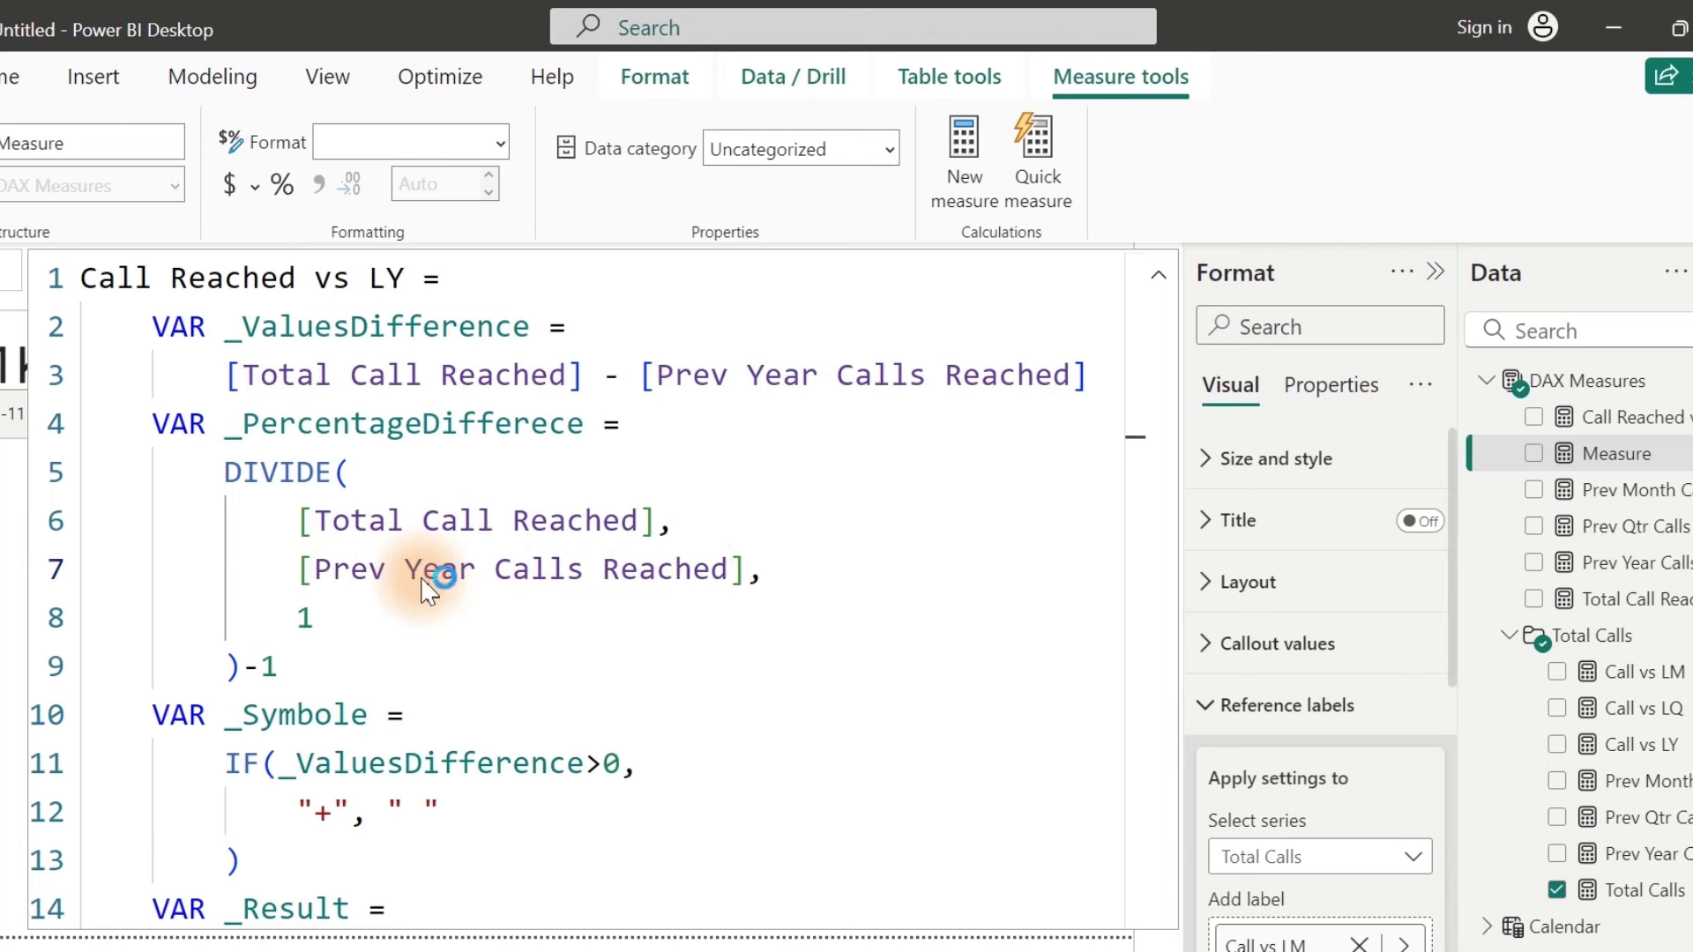
key(Return)
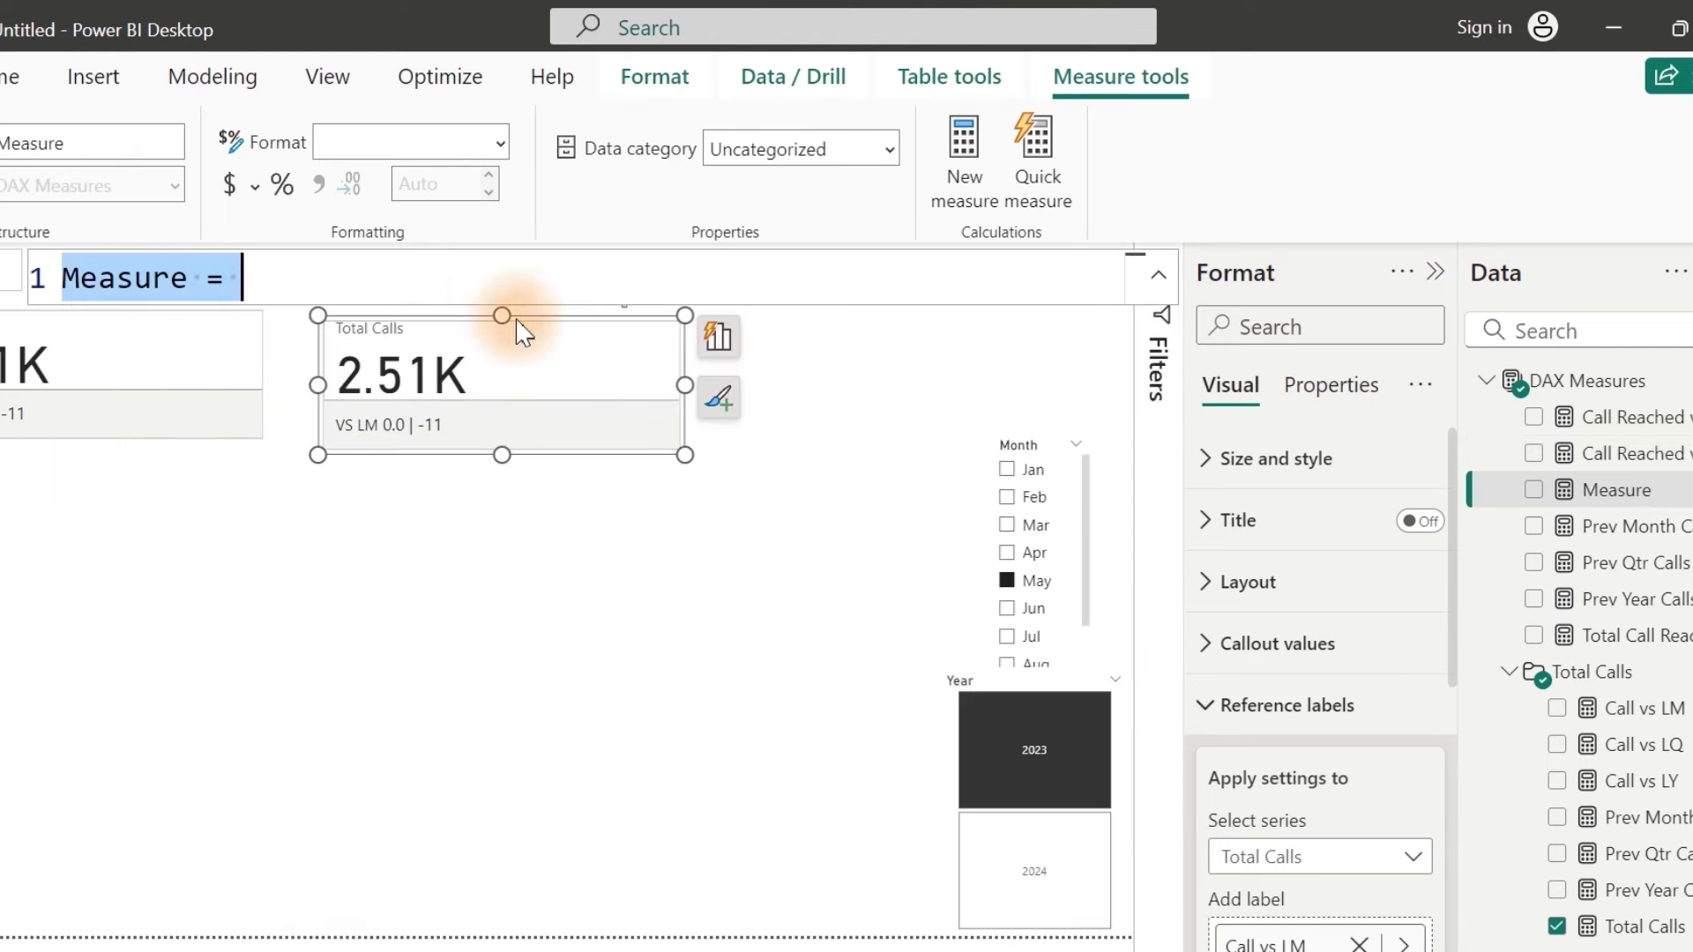
Step: Add another measure from the copied Call Reached vs LQ formula and name it Call Reached vs LM
text(Call Reached vs LY =     VAR _ValuesDifference =         [Total Call Reached] - [Prev Year Calls Reached]     VAR _PercentageDifferece =         DIVIDE(             [Total Call Reached],             [Prev Year Calls Reached],             1         )-1     VAR _Symbole =         IF(_ValuesDifference>0,             "+", " "         )     VAR _Result =         _Symbole & FORMAT(_PercentageDifferece,"0.0")& " | "& _Symbole & FORMAT(_ValuesDifference,"#,#")      RETURN     _Result)
drag(1047, 516, 1021, 234)
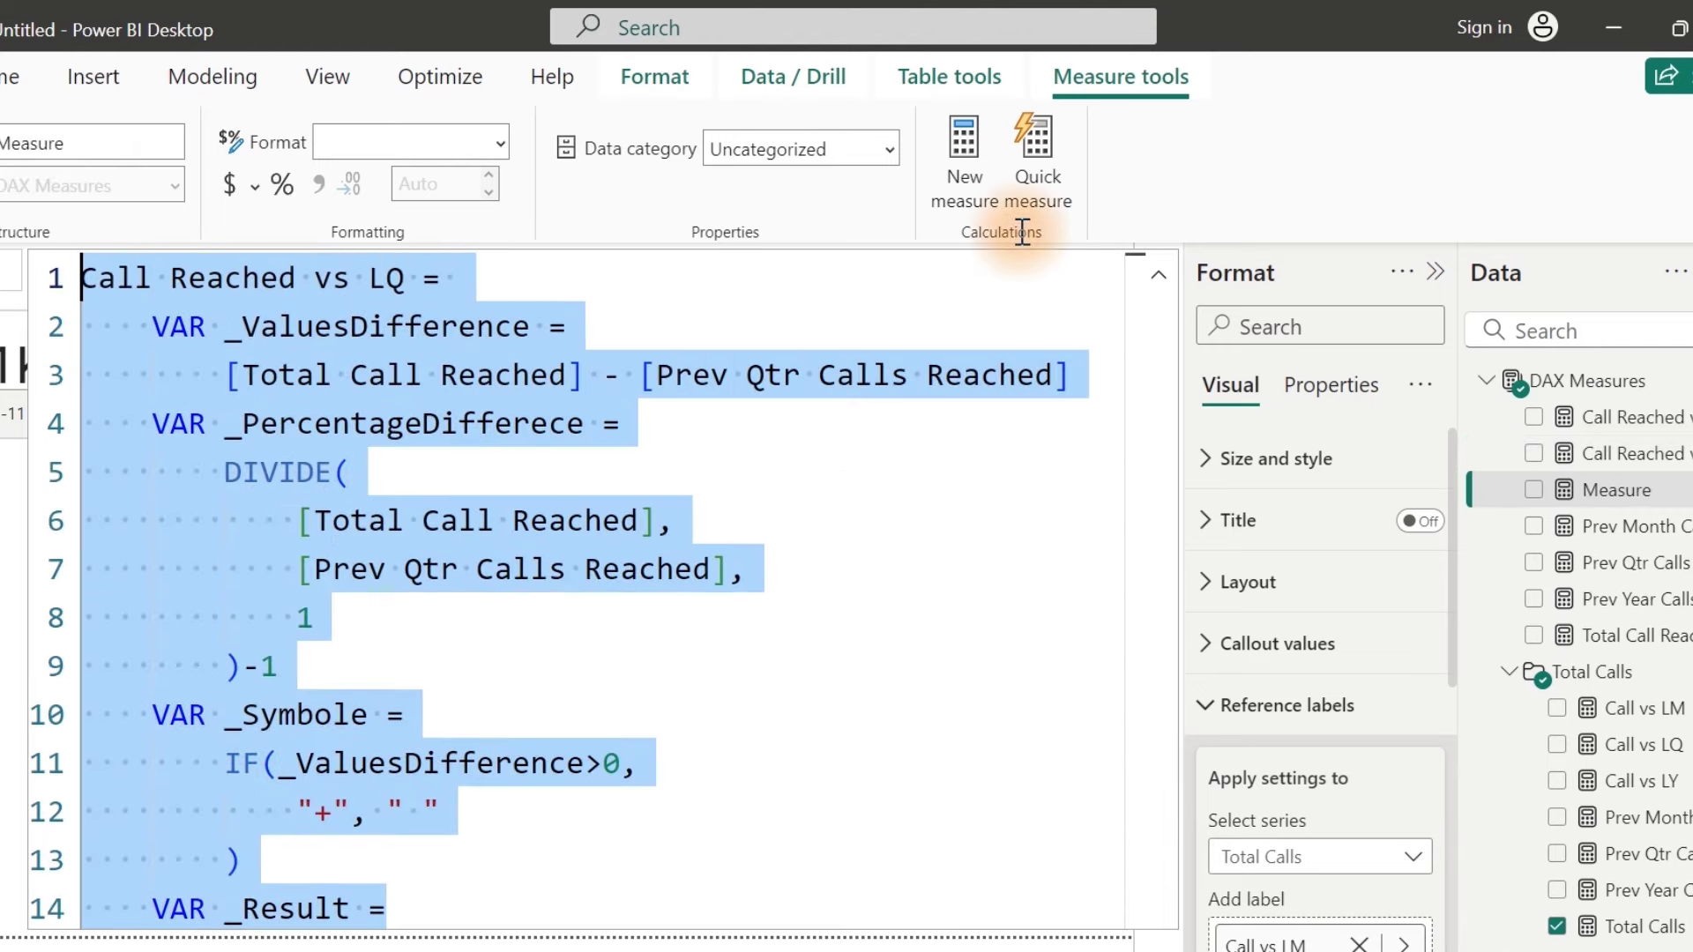
click(388, 281)
key(Delete)
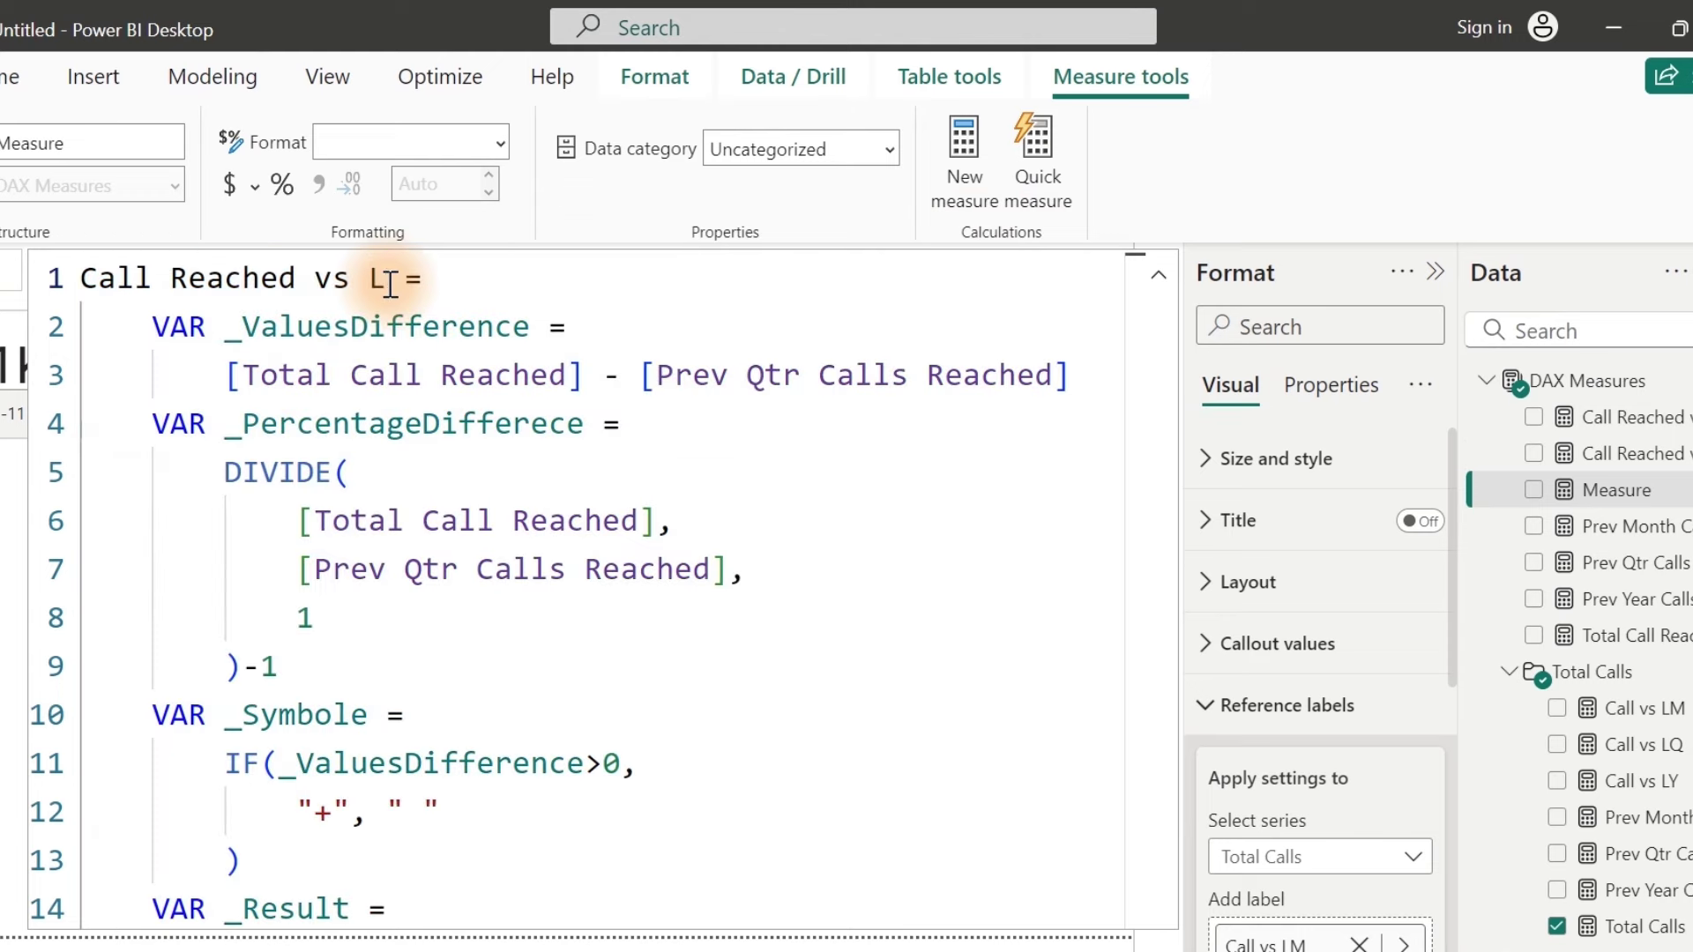
text(M)
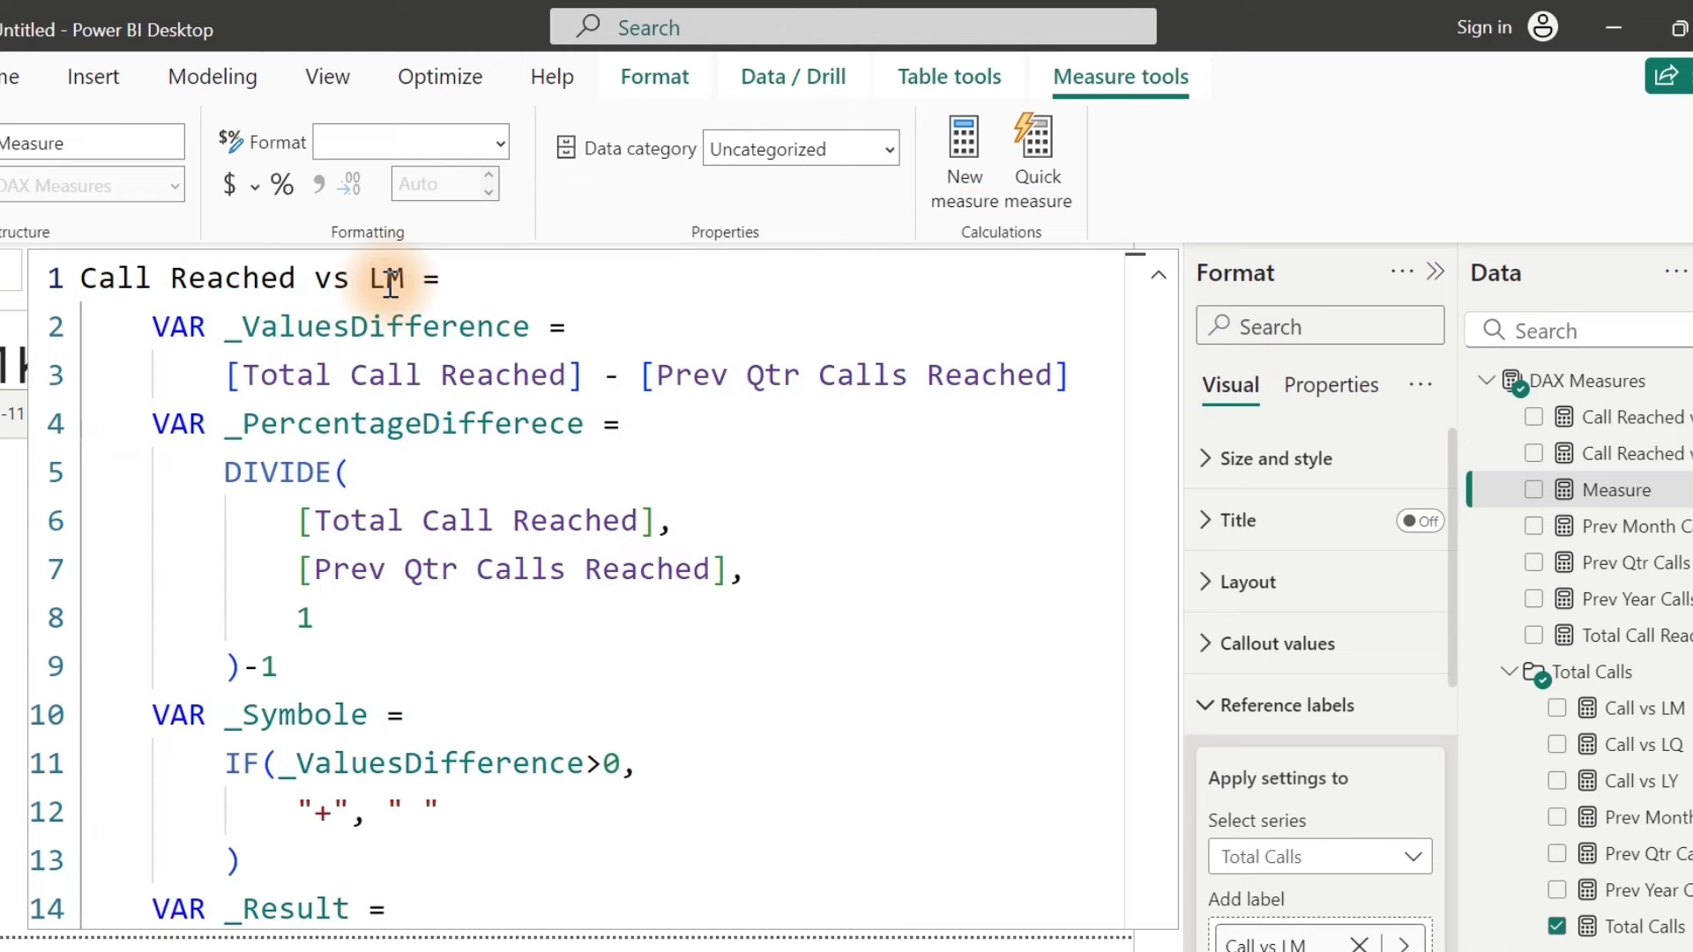
Step: Replace both [Prev Qtr Calls Reached] references in the Call Reached vs LM formula with [Prev month Calls Reached]
double_click(775, 374)
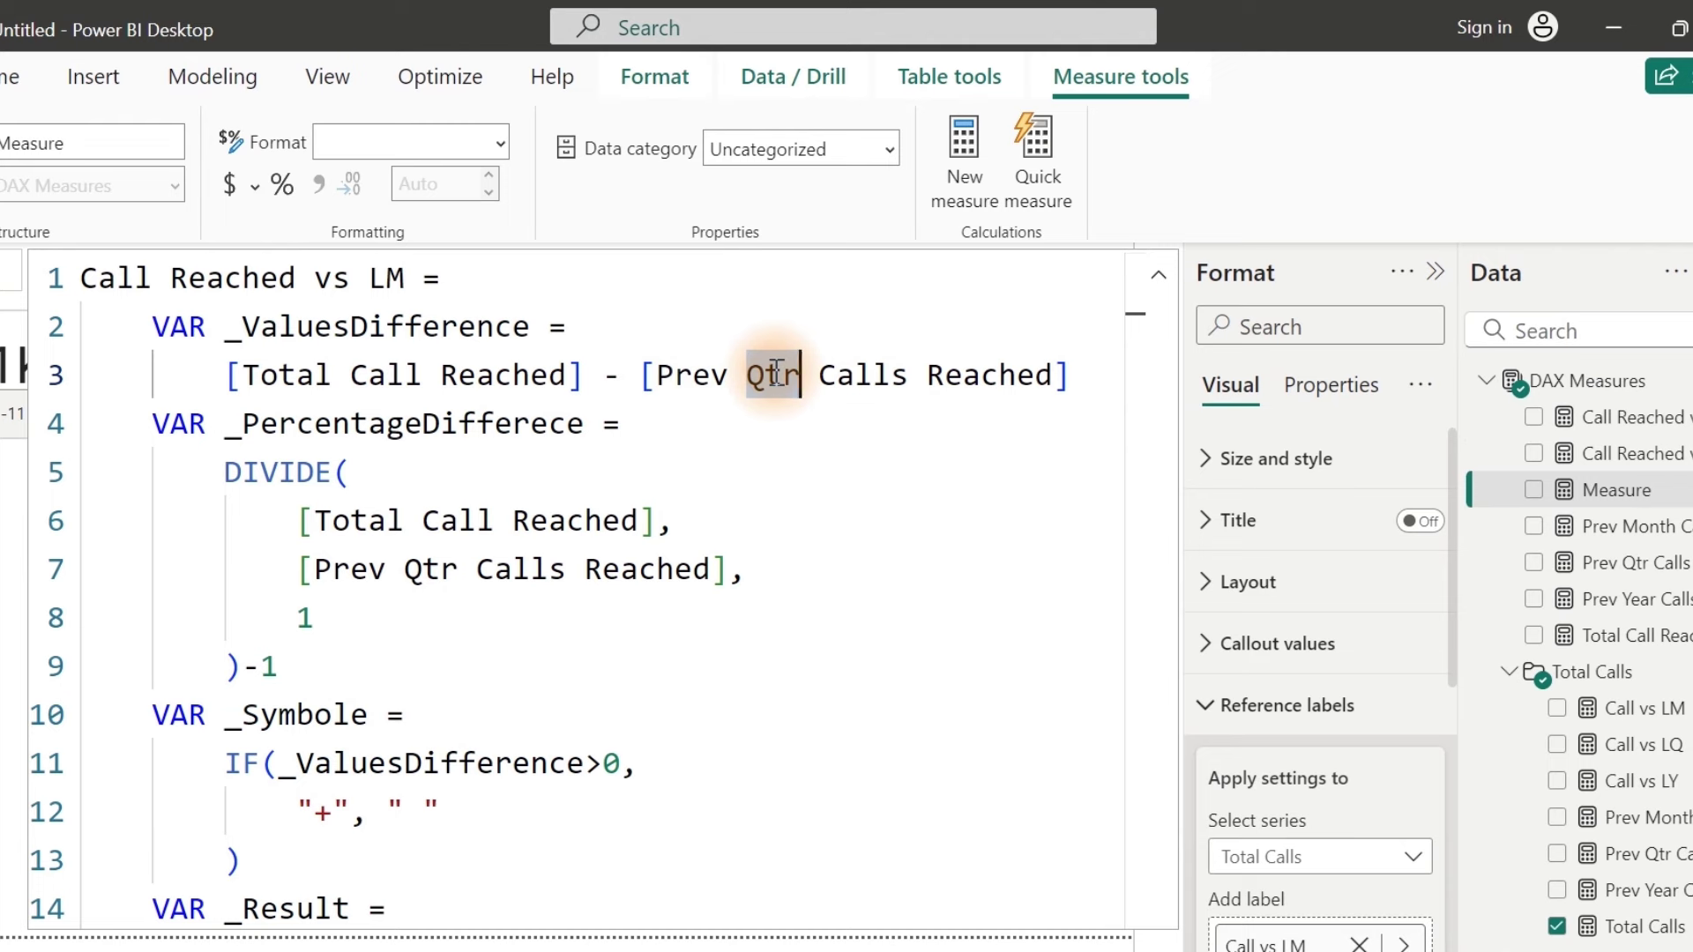
key(ctrl+d)
text(m)
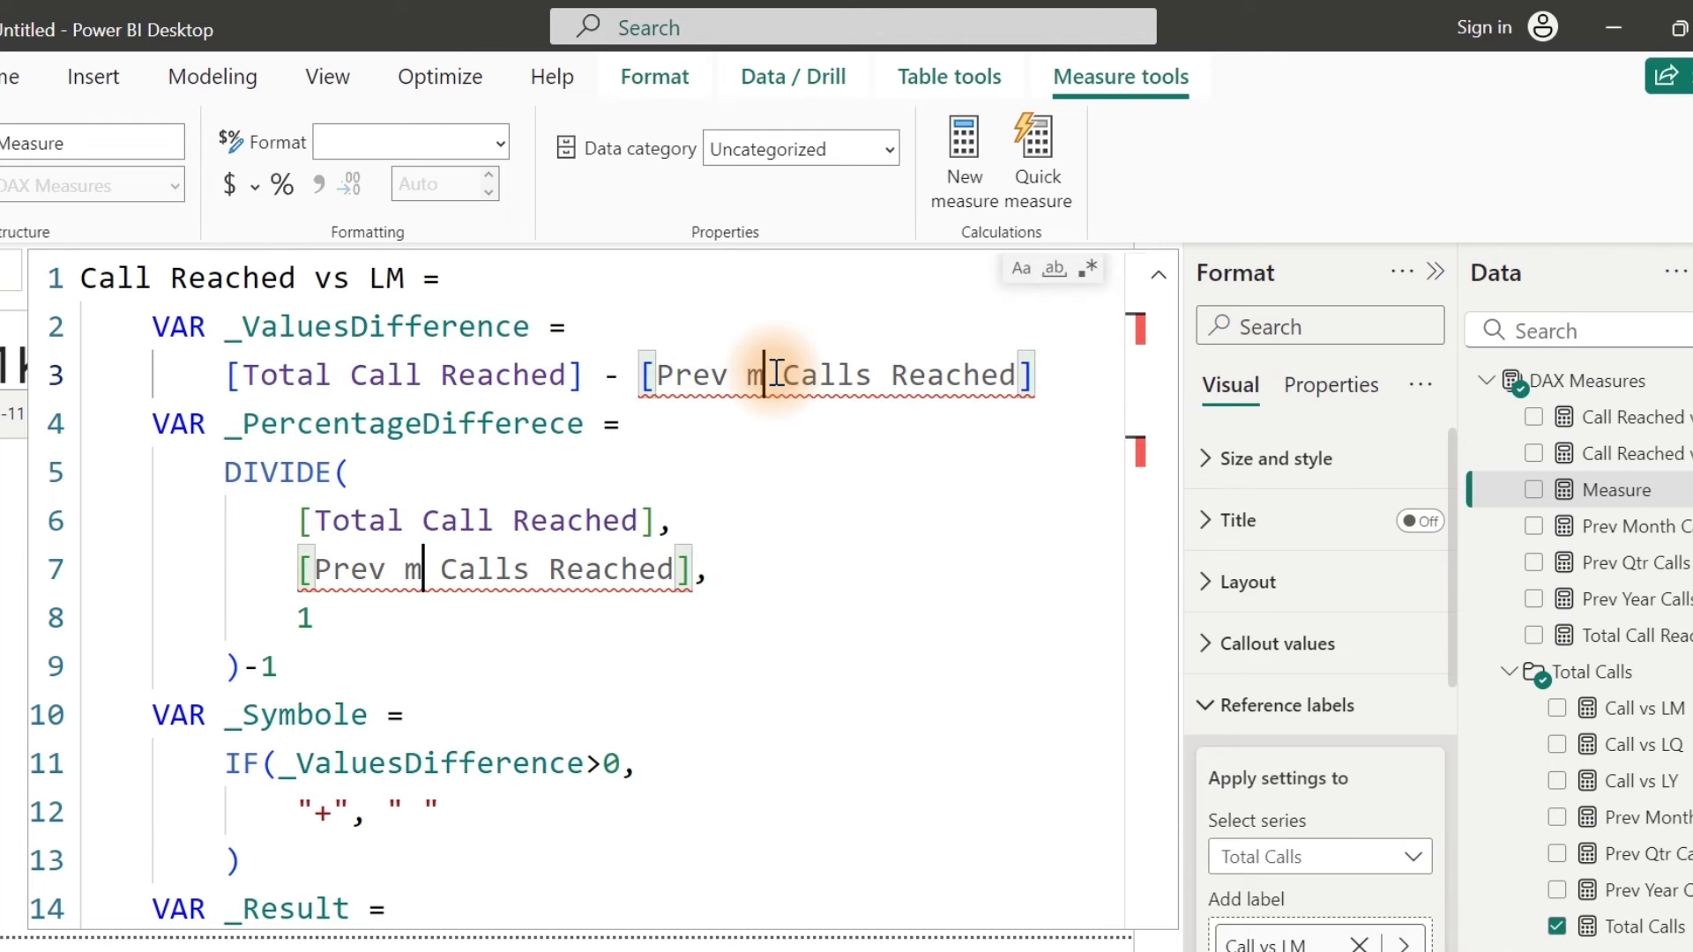
text(onth)
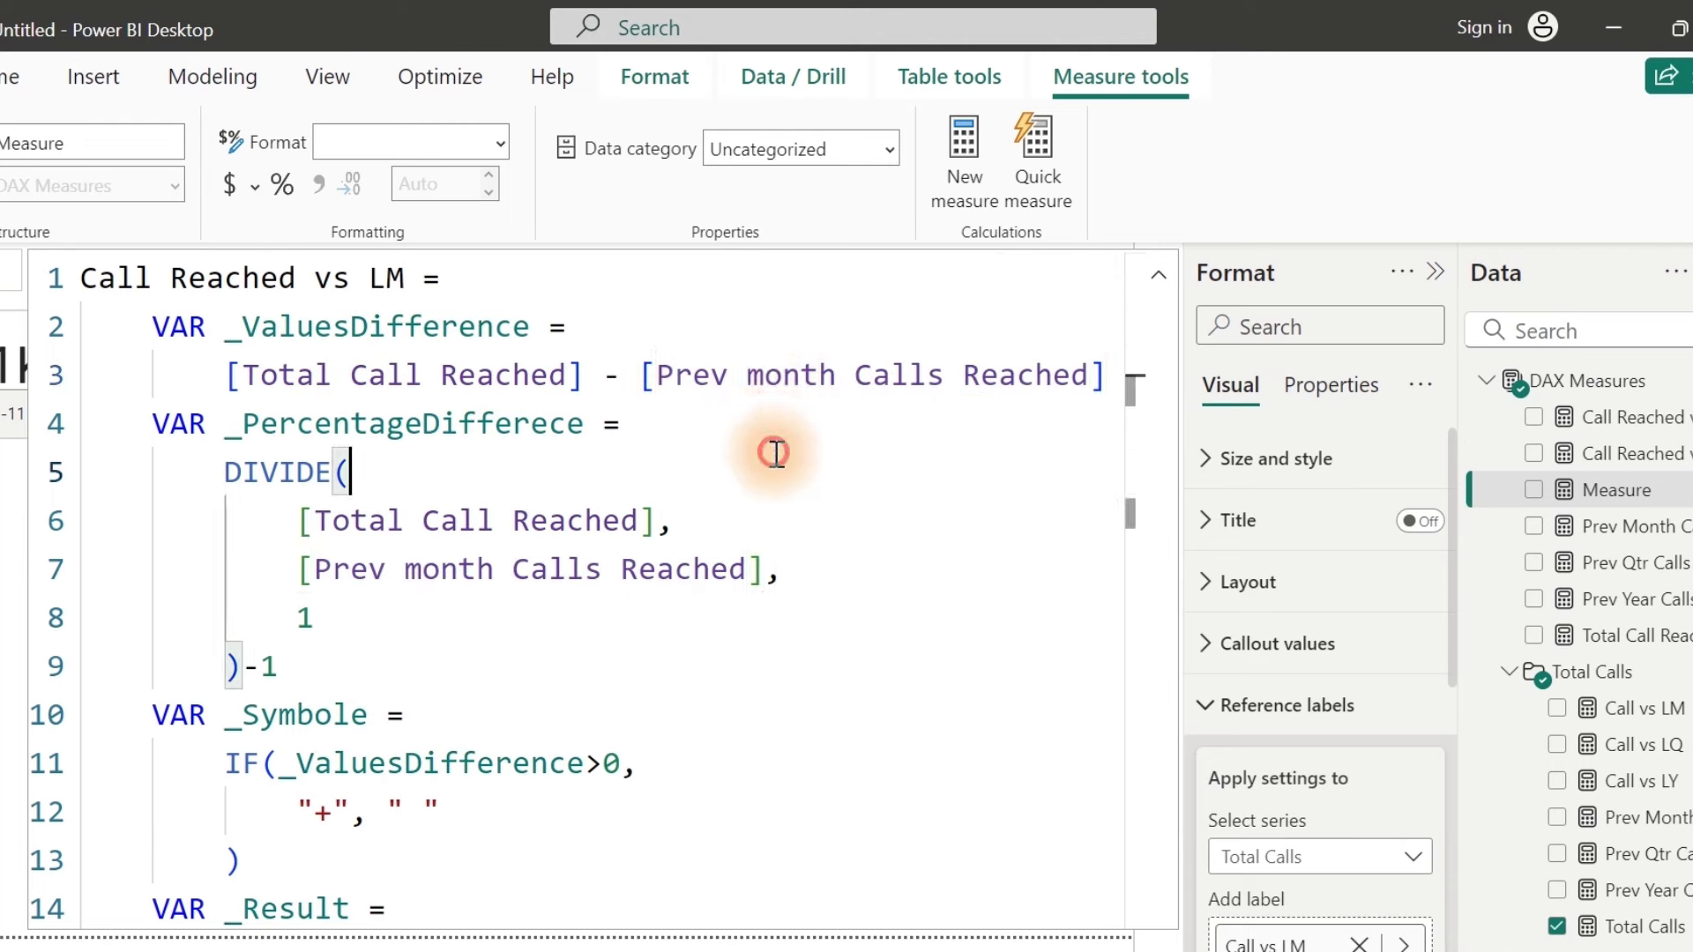
click(686, 500)
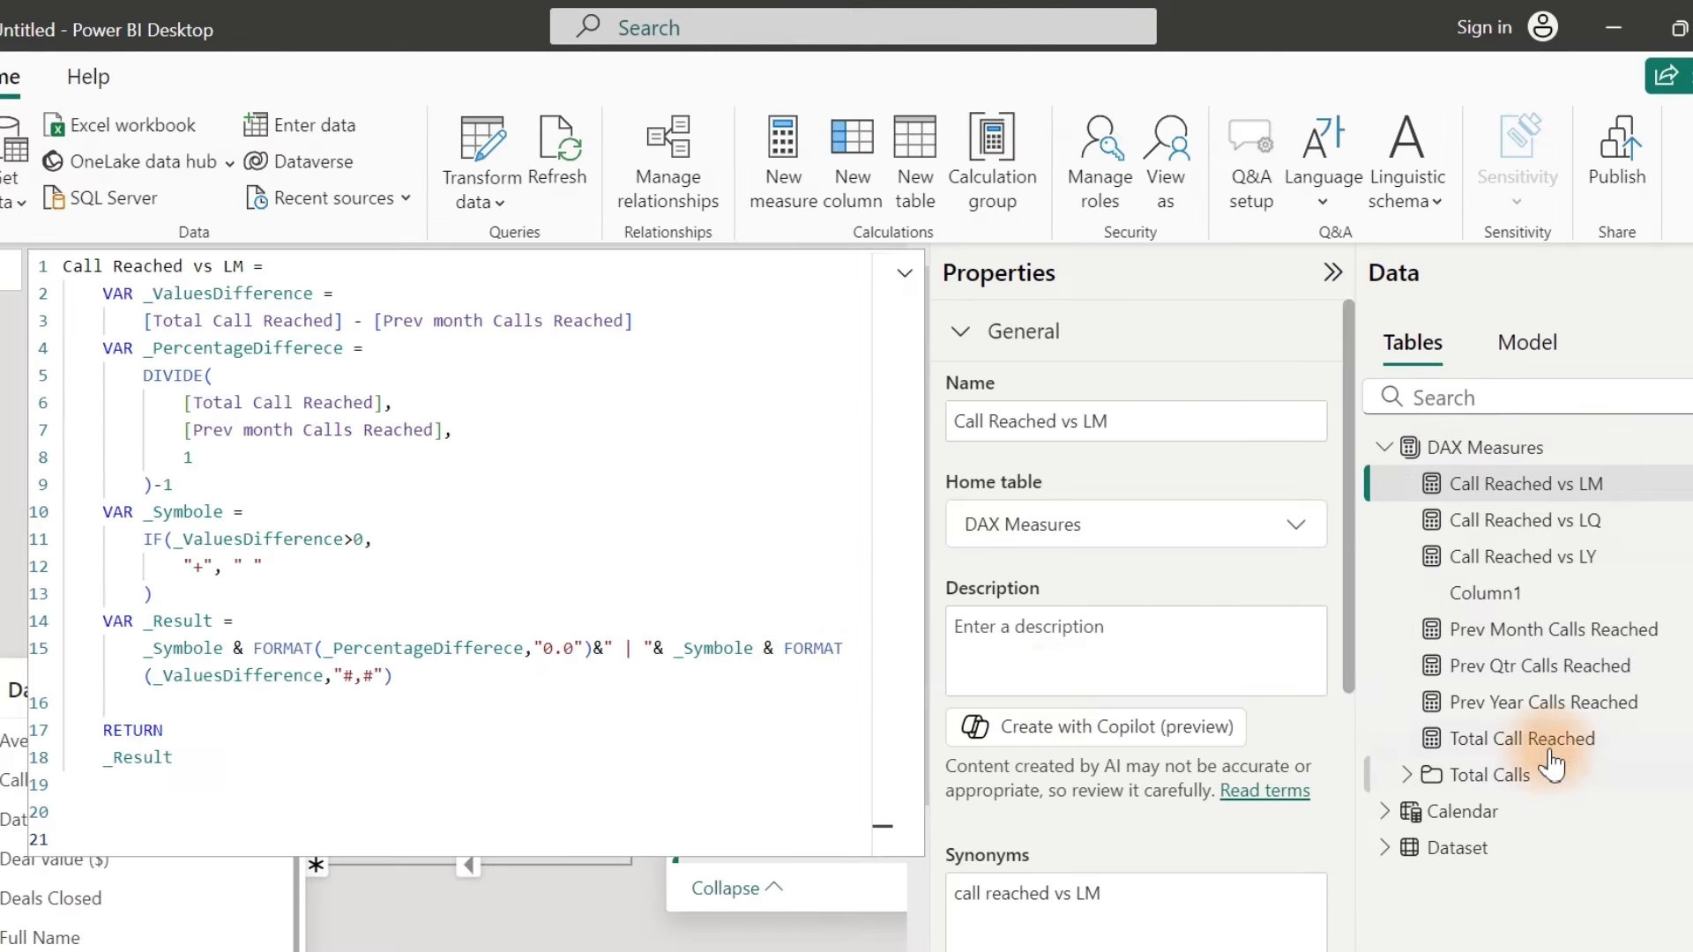
Step: Group all measures from Call Reached vs LM through Total Call Reached in a display folder named Calls Reached
click(1524, 739)
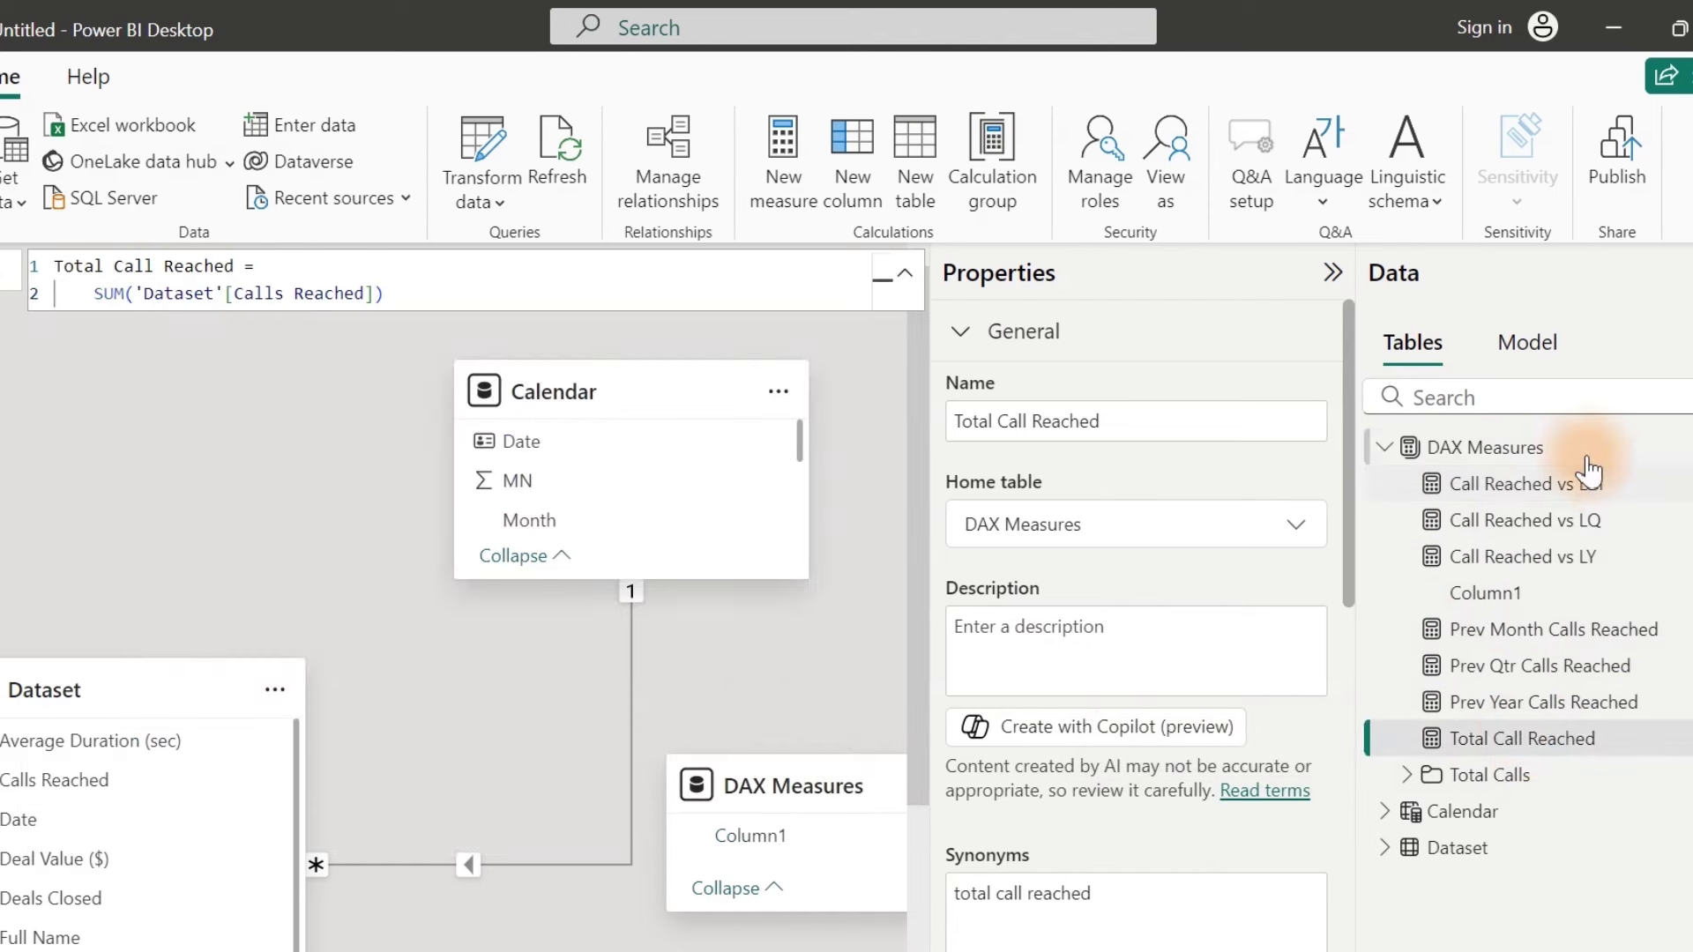
shift+click(1548, 494)
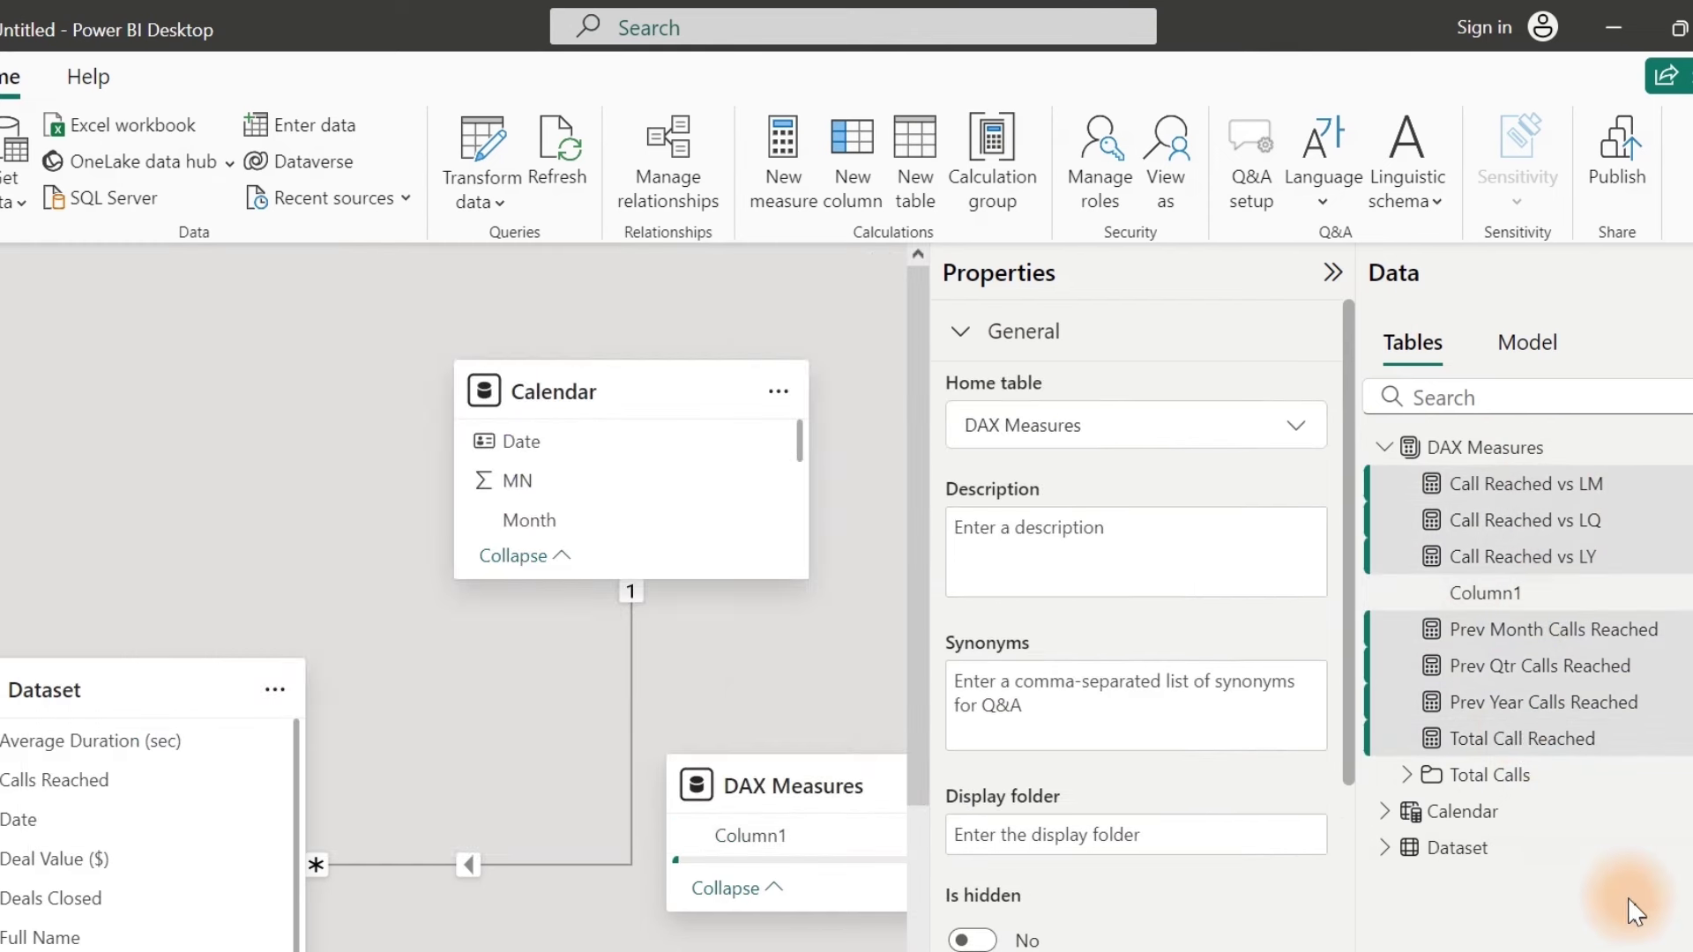
click(1102, 842)
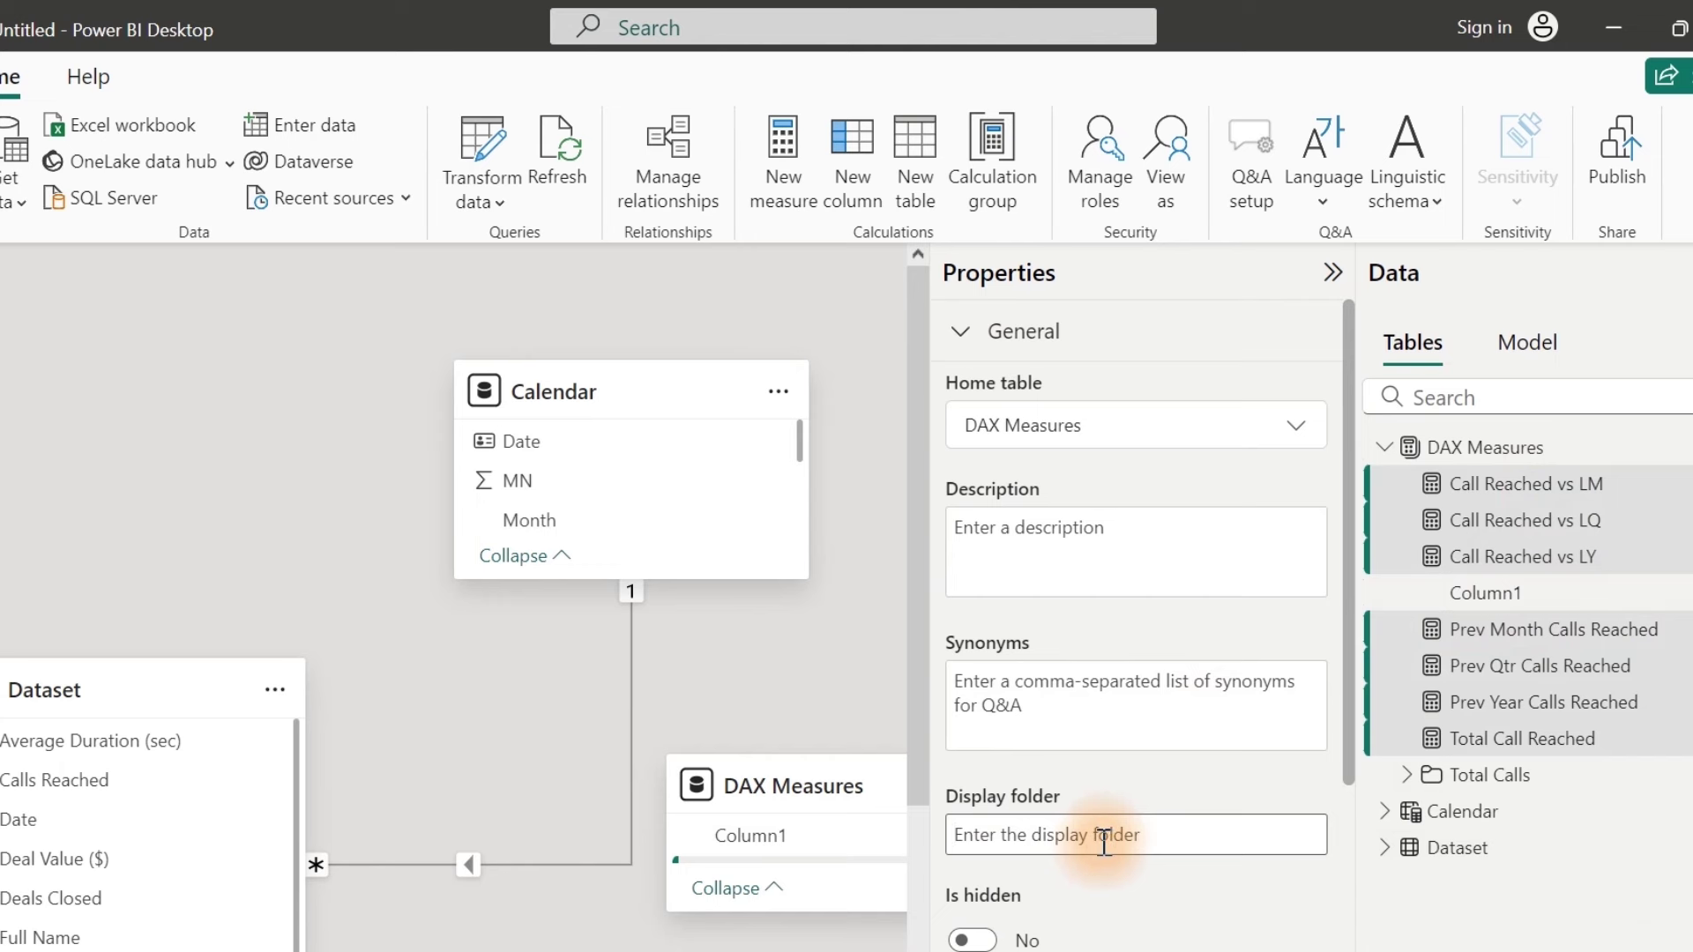
text(Calls Reached)
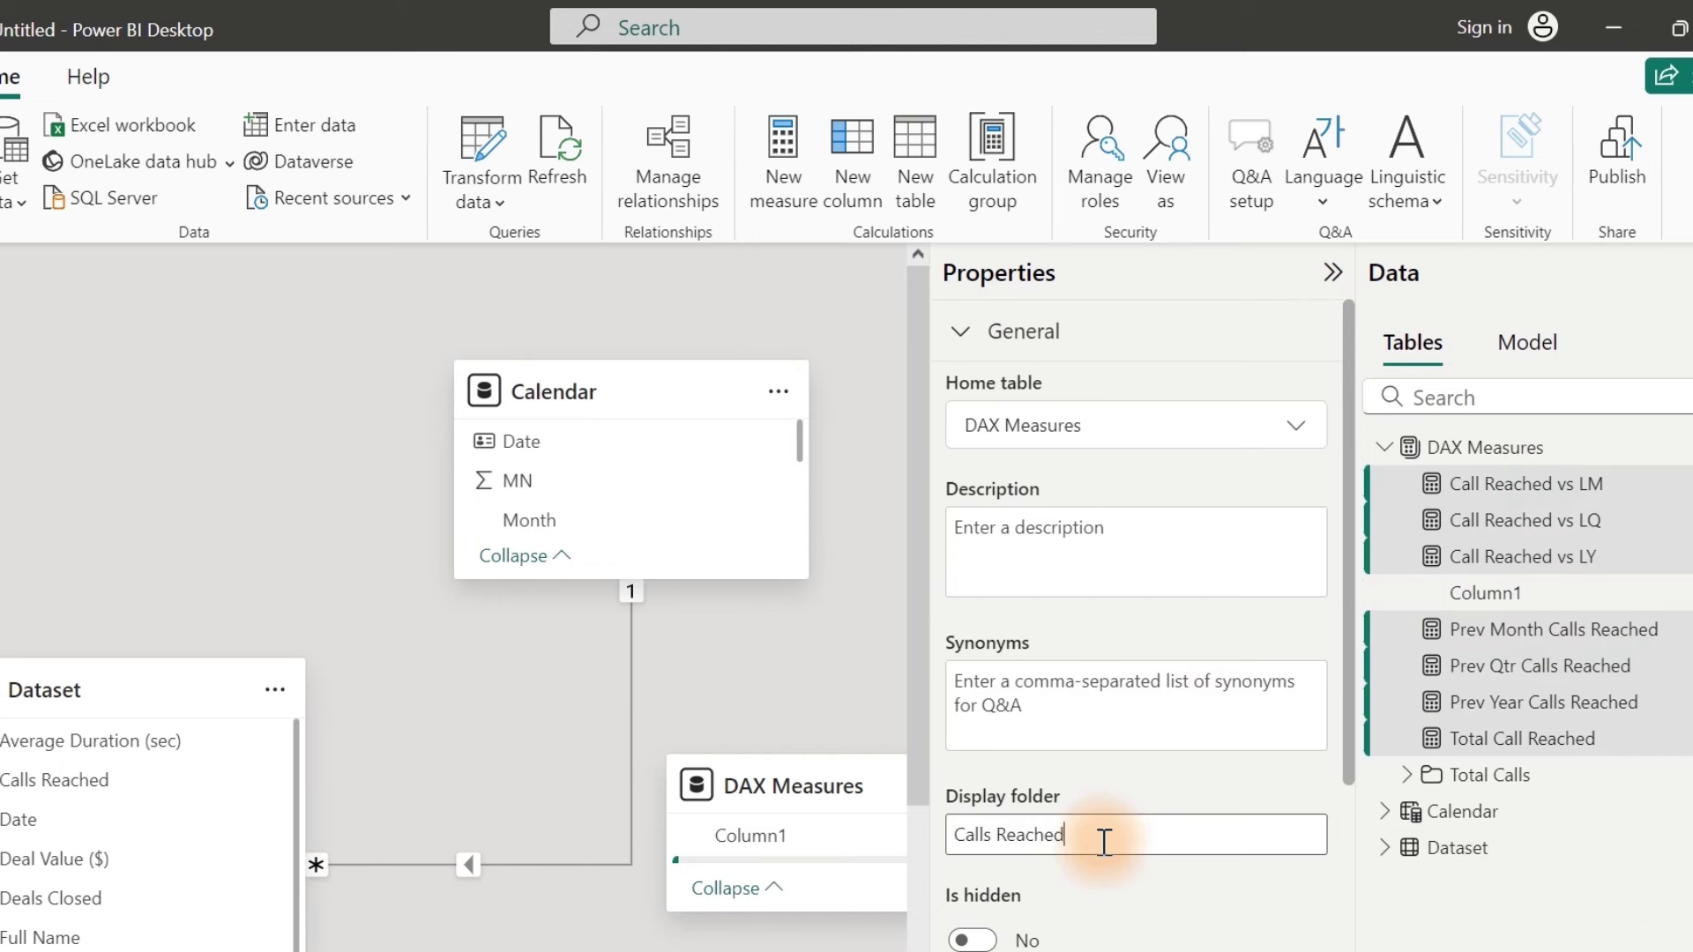
key(Return)
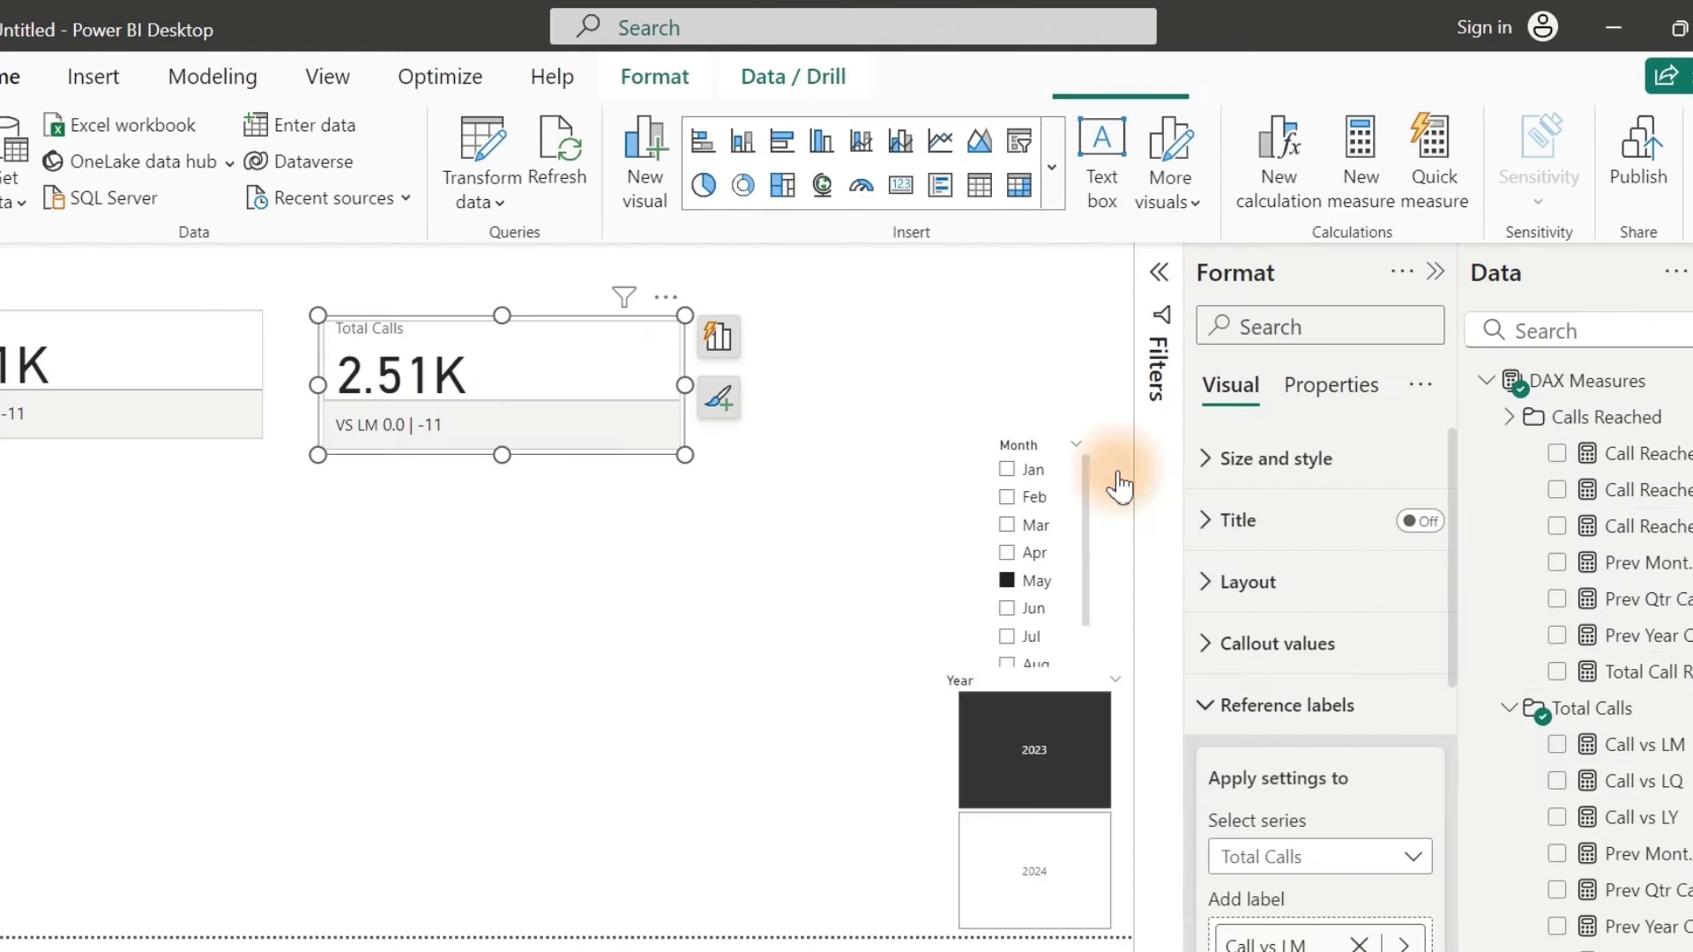
Step: Collapse both measure folders and replace the second card's Total Calls data with Total Call Reached
click(1515, 419)
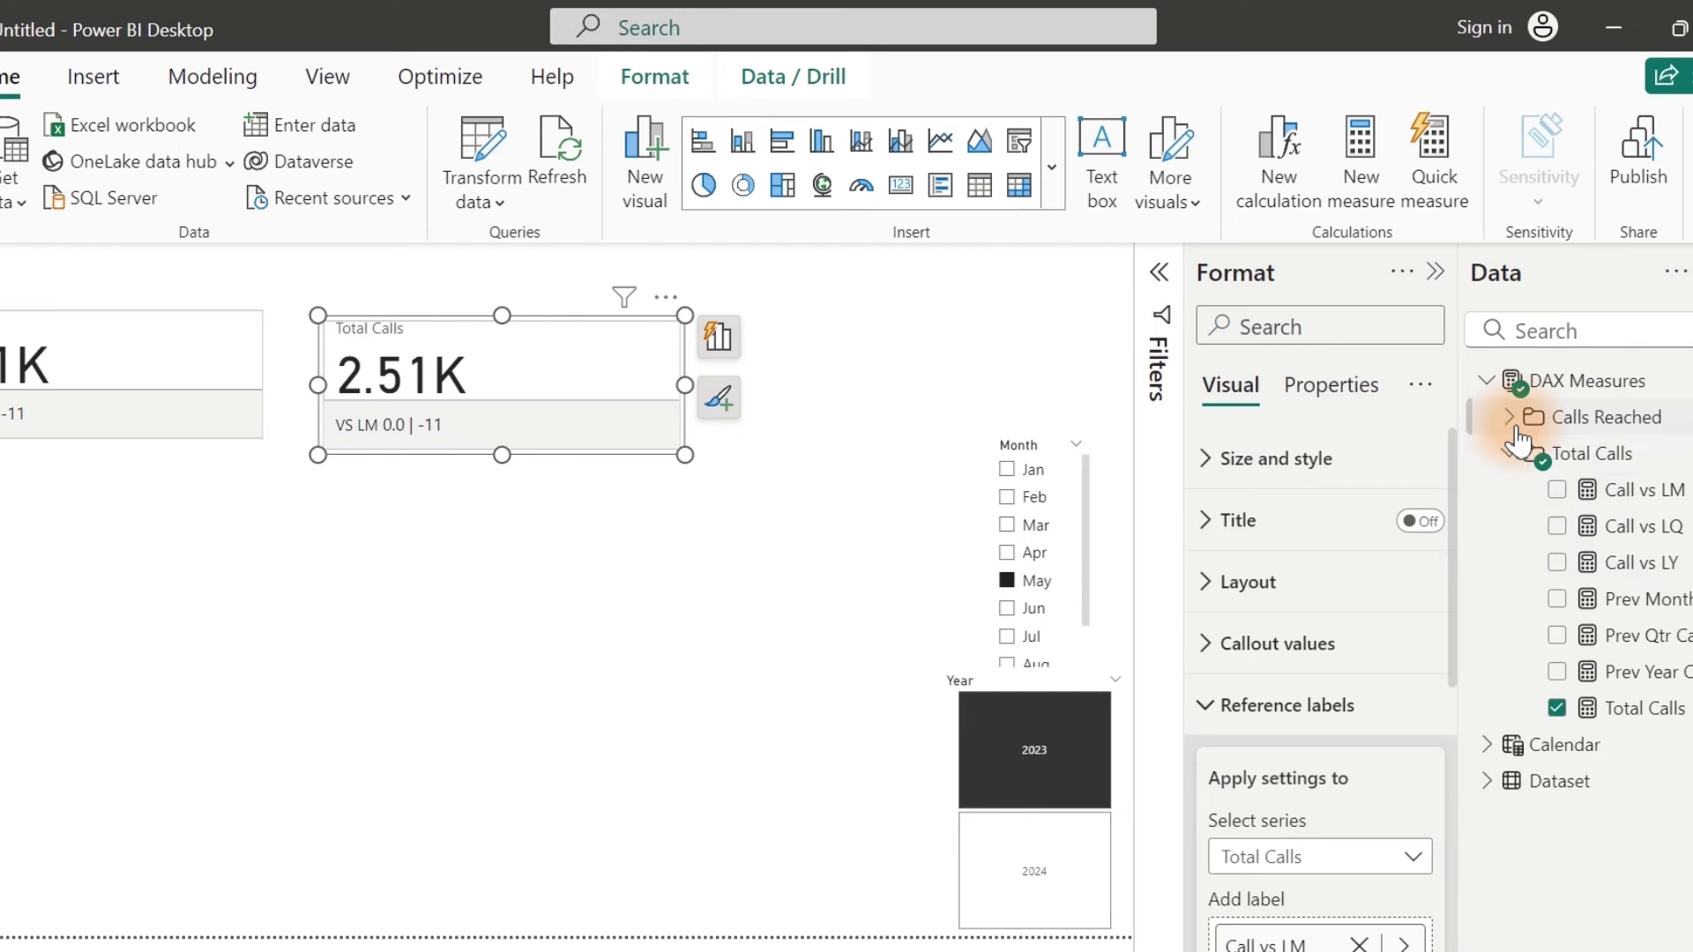
click(1510, 453)
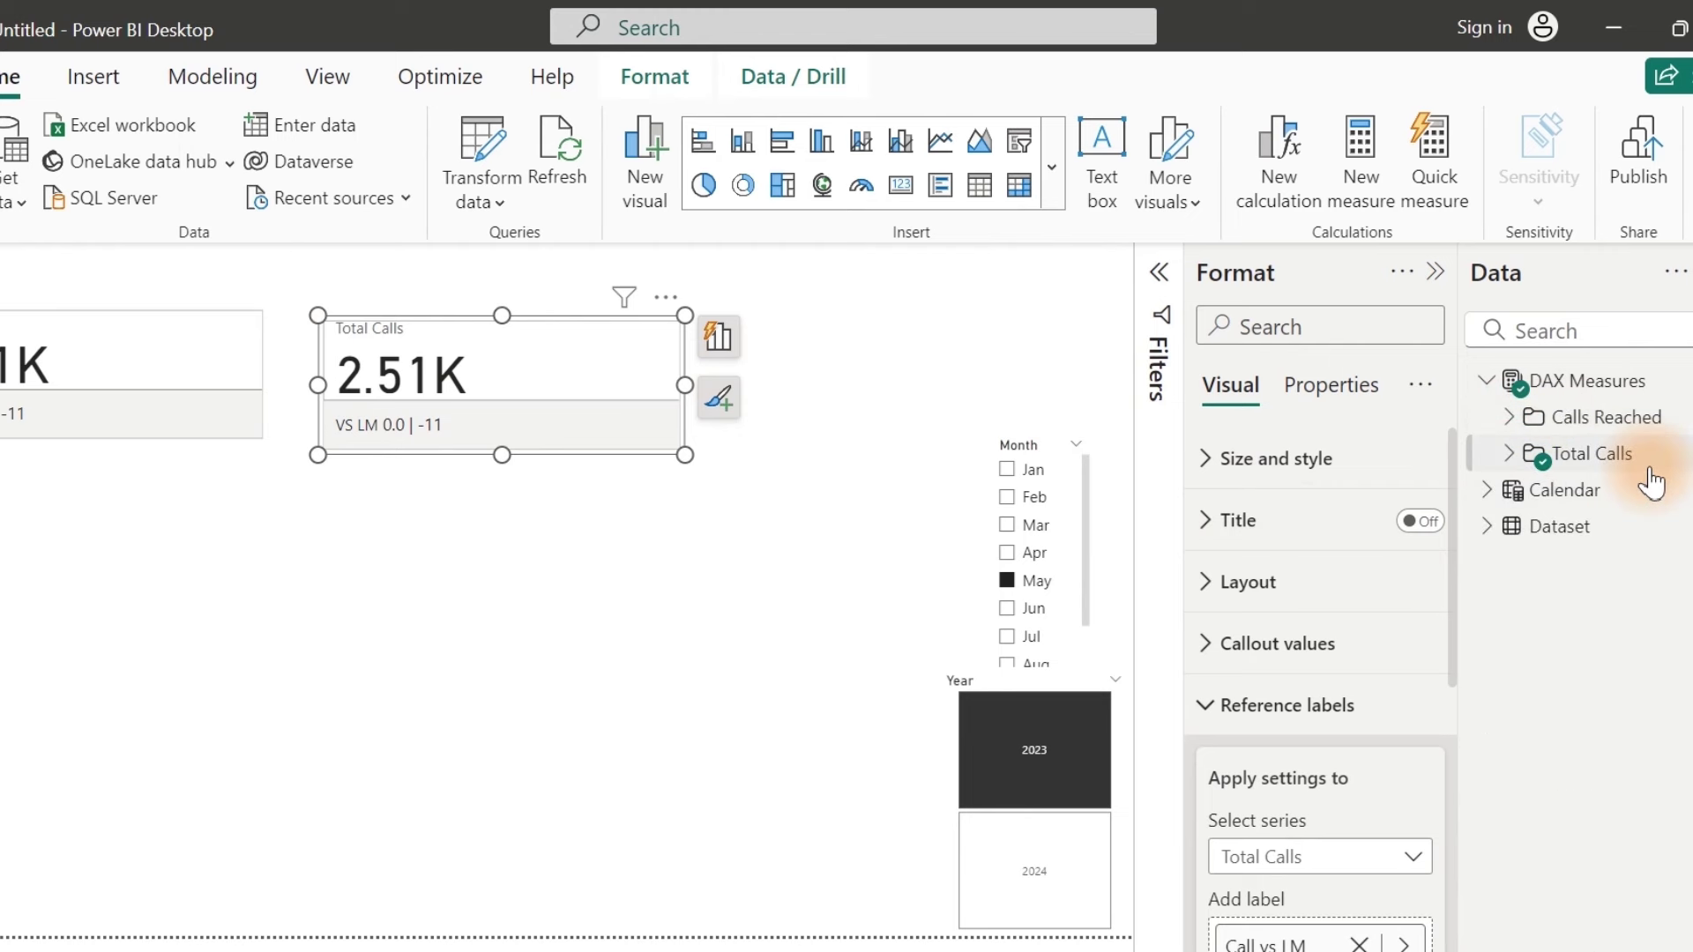
click(718, 353)
click(988, 571)
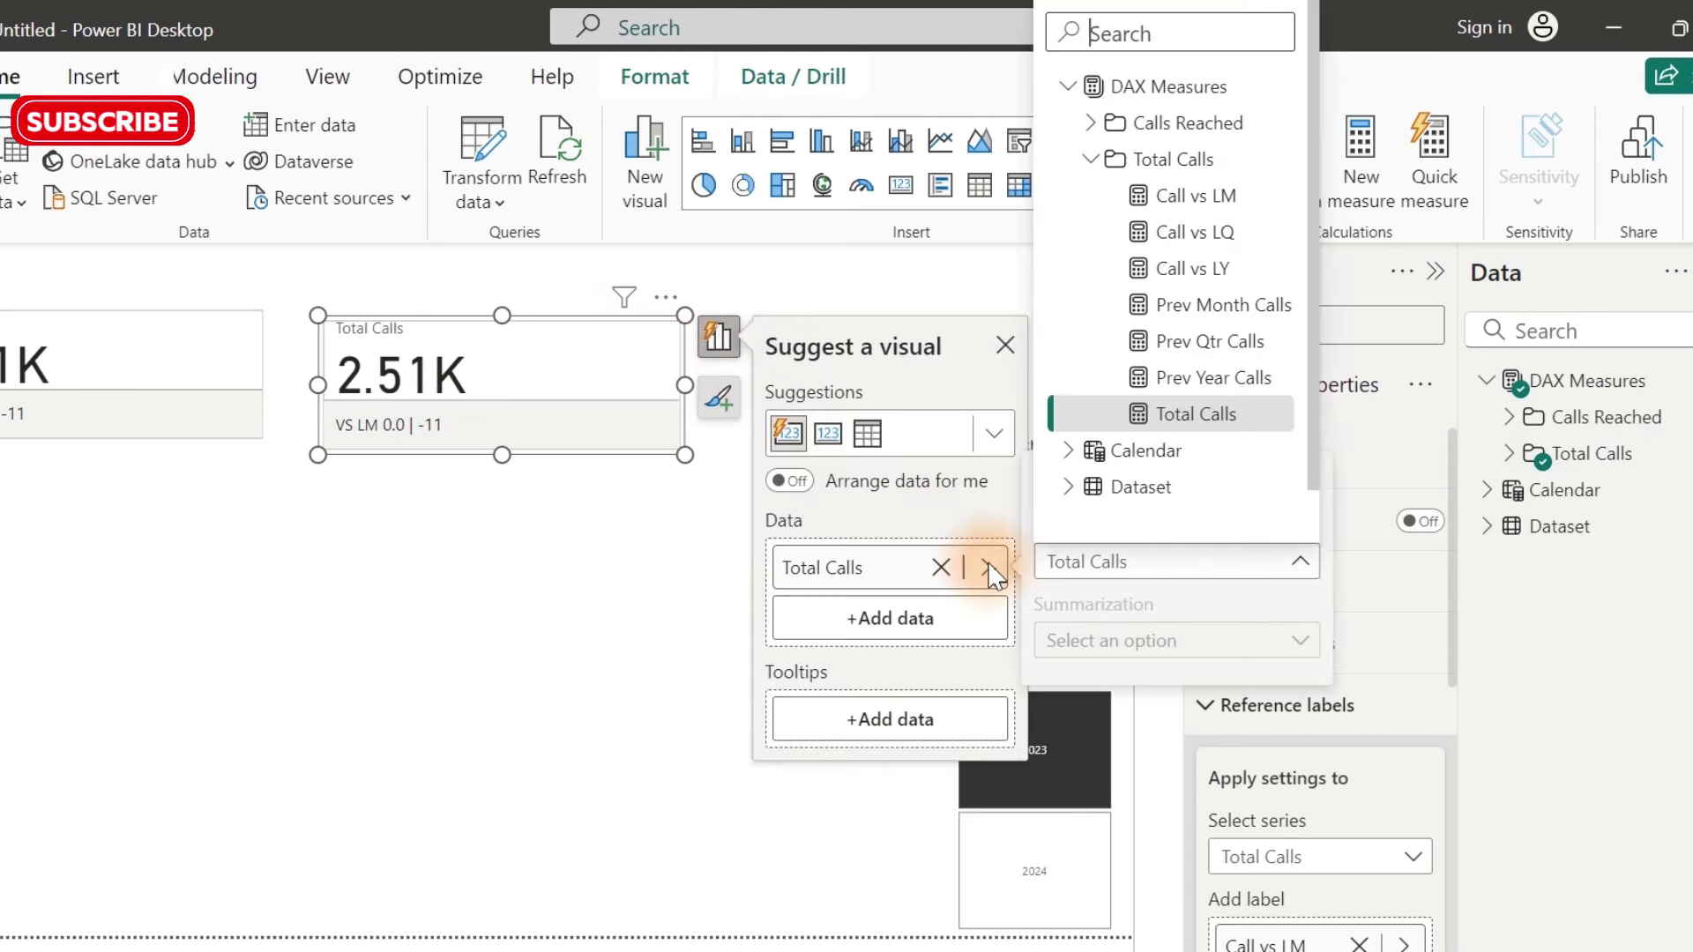
click(1092, 163)
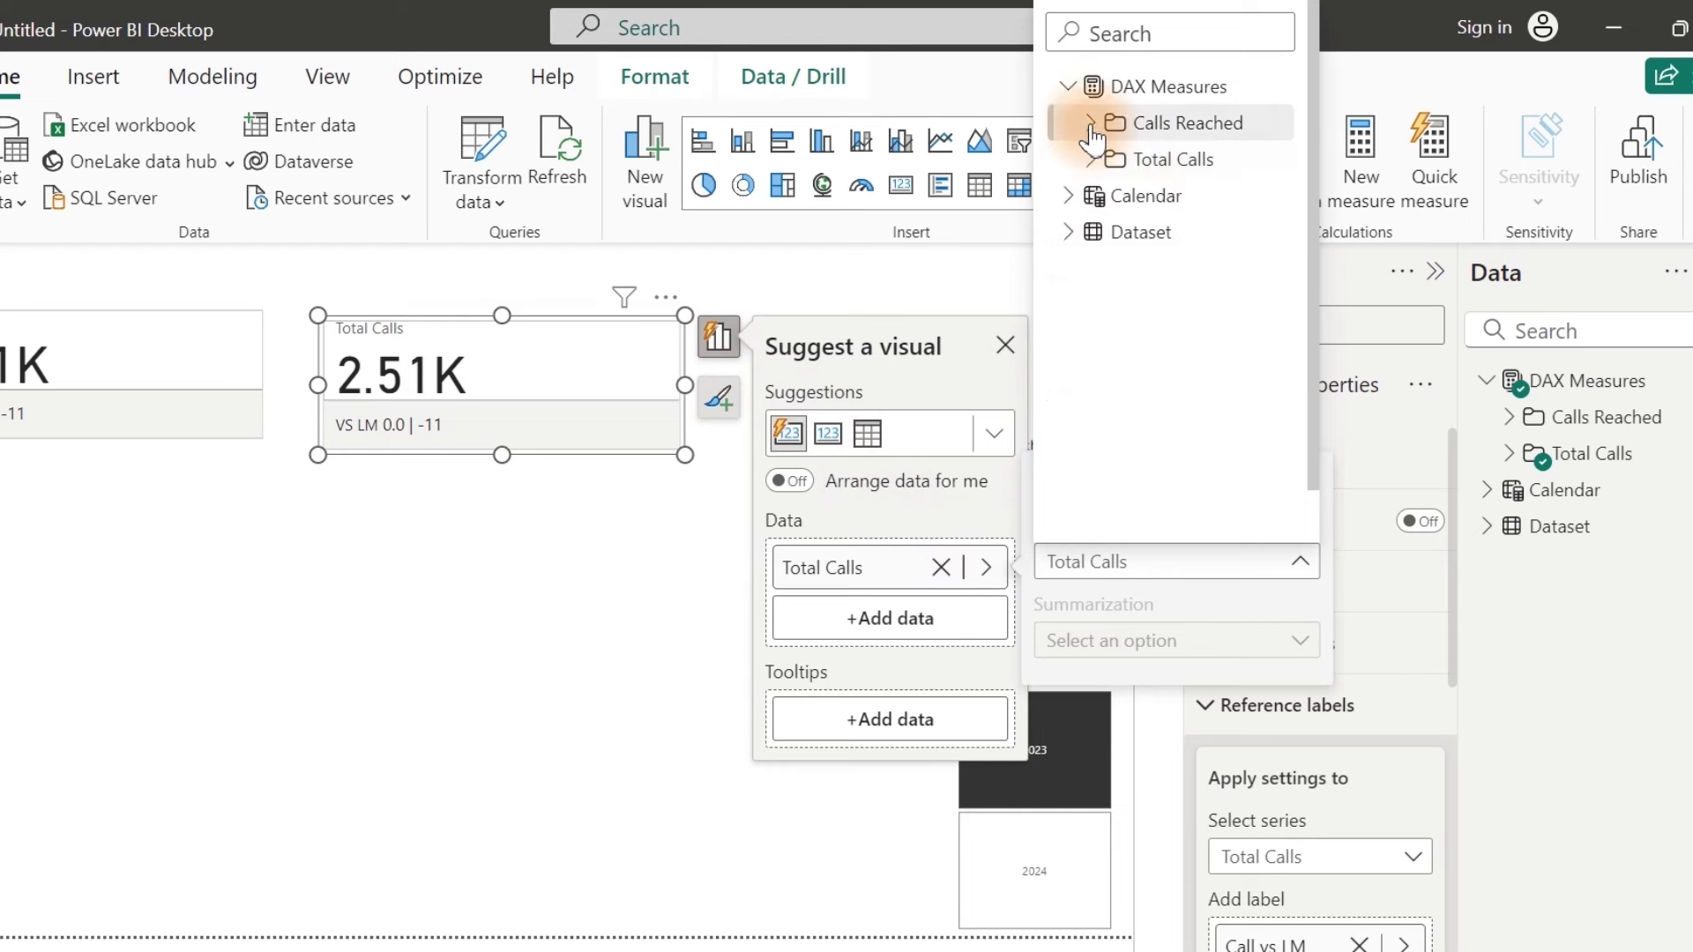
click(1091, 122)
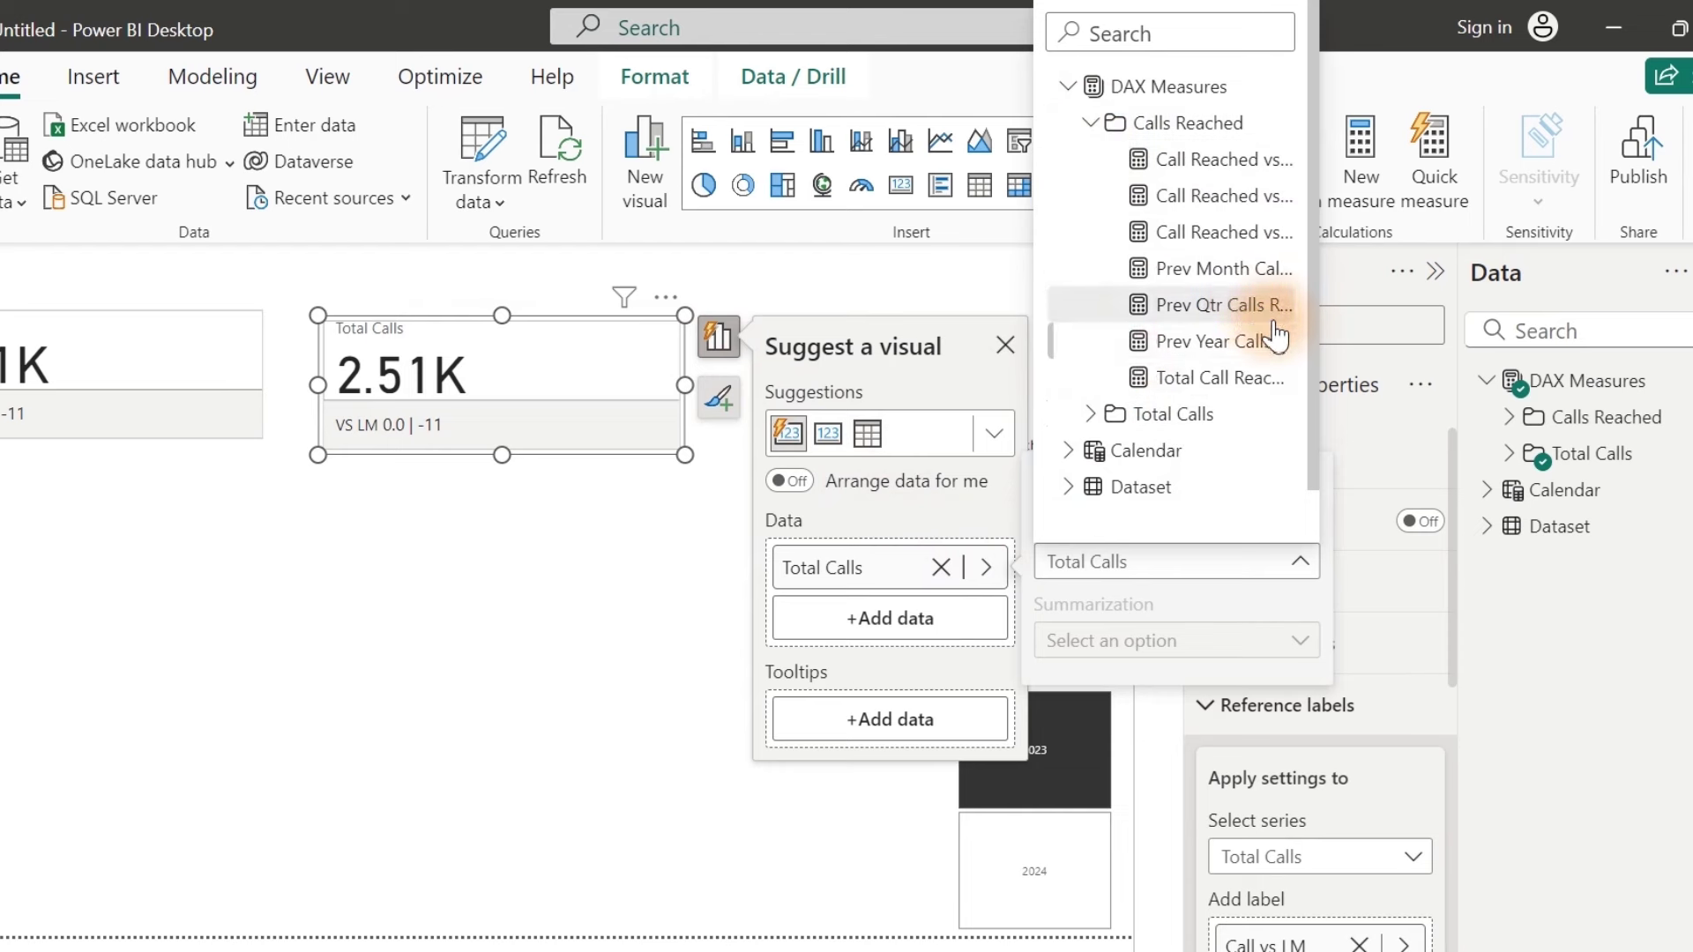
click(1135, 379)
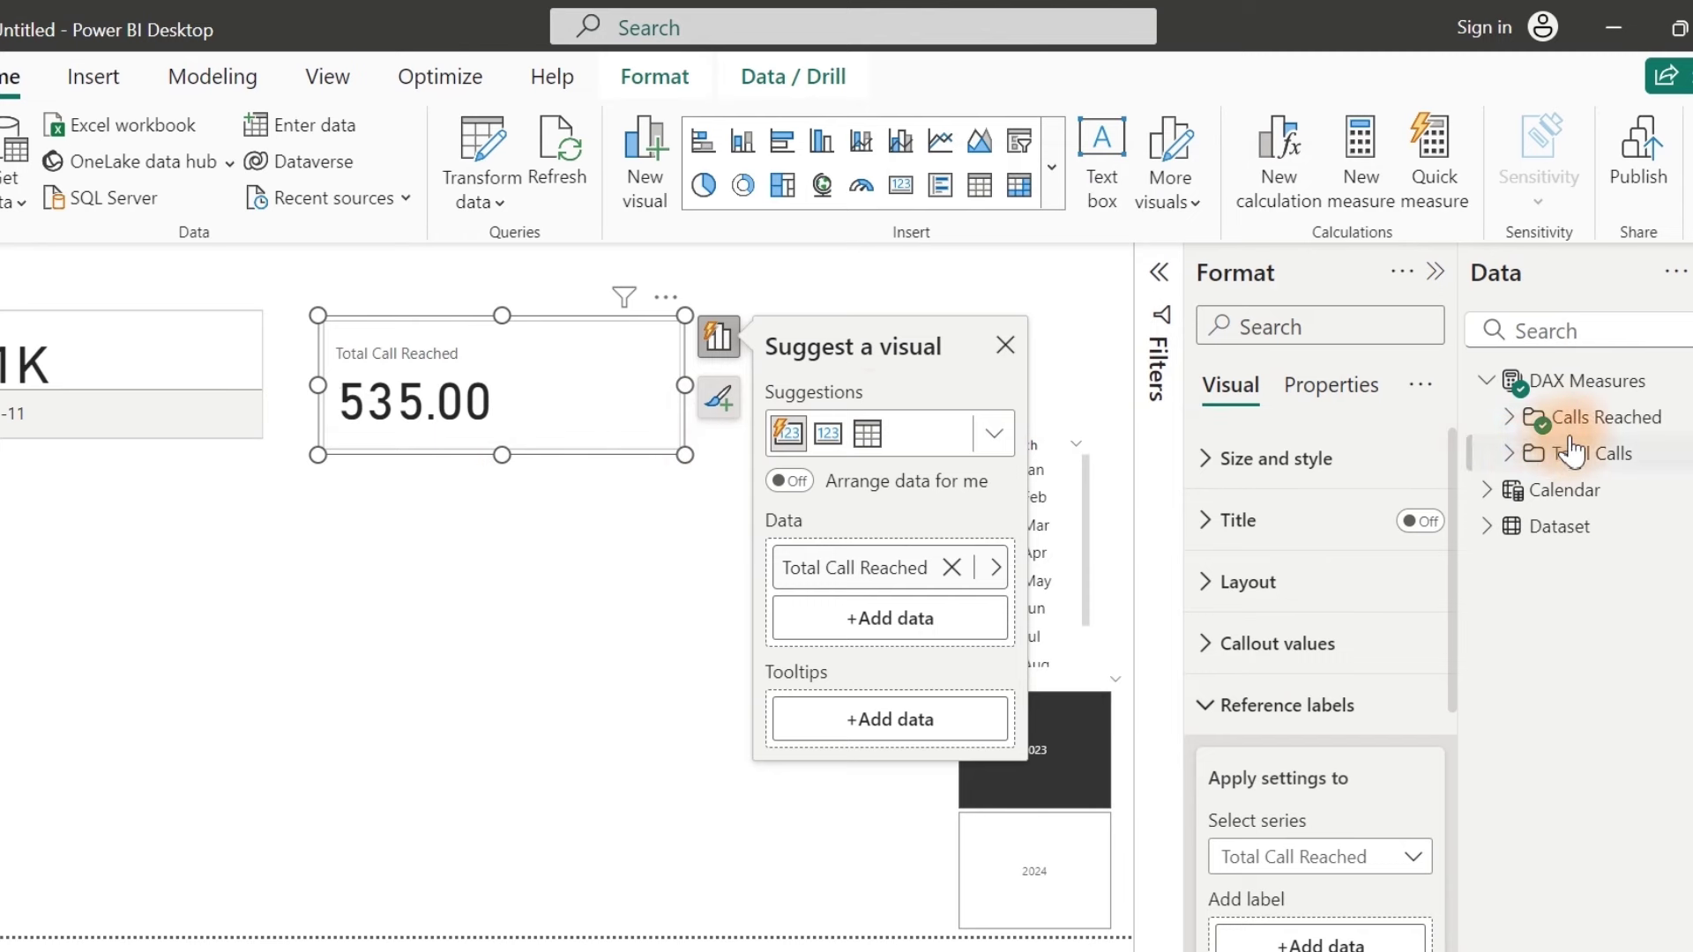
Step: Set the Total Call Reached measure in the Calls Reached folder to 0 decimal places
click(1504, 420)
click(1622, 672)
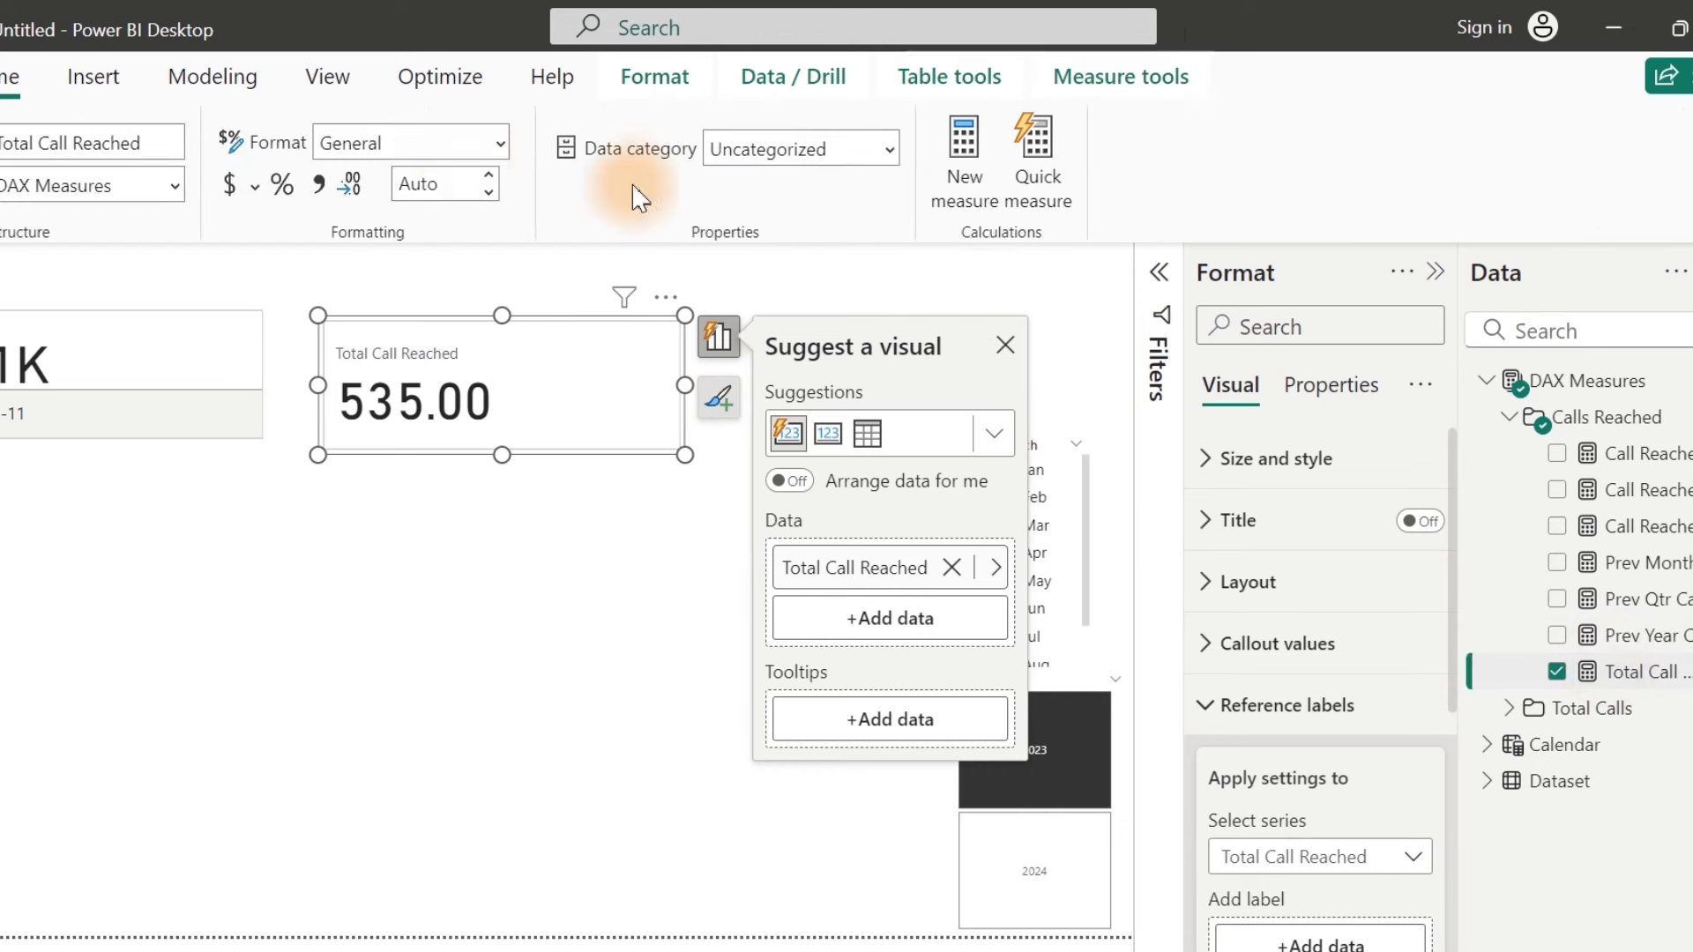
click(444, 184)
text(0)
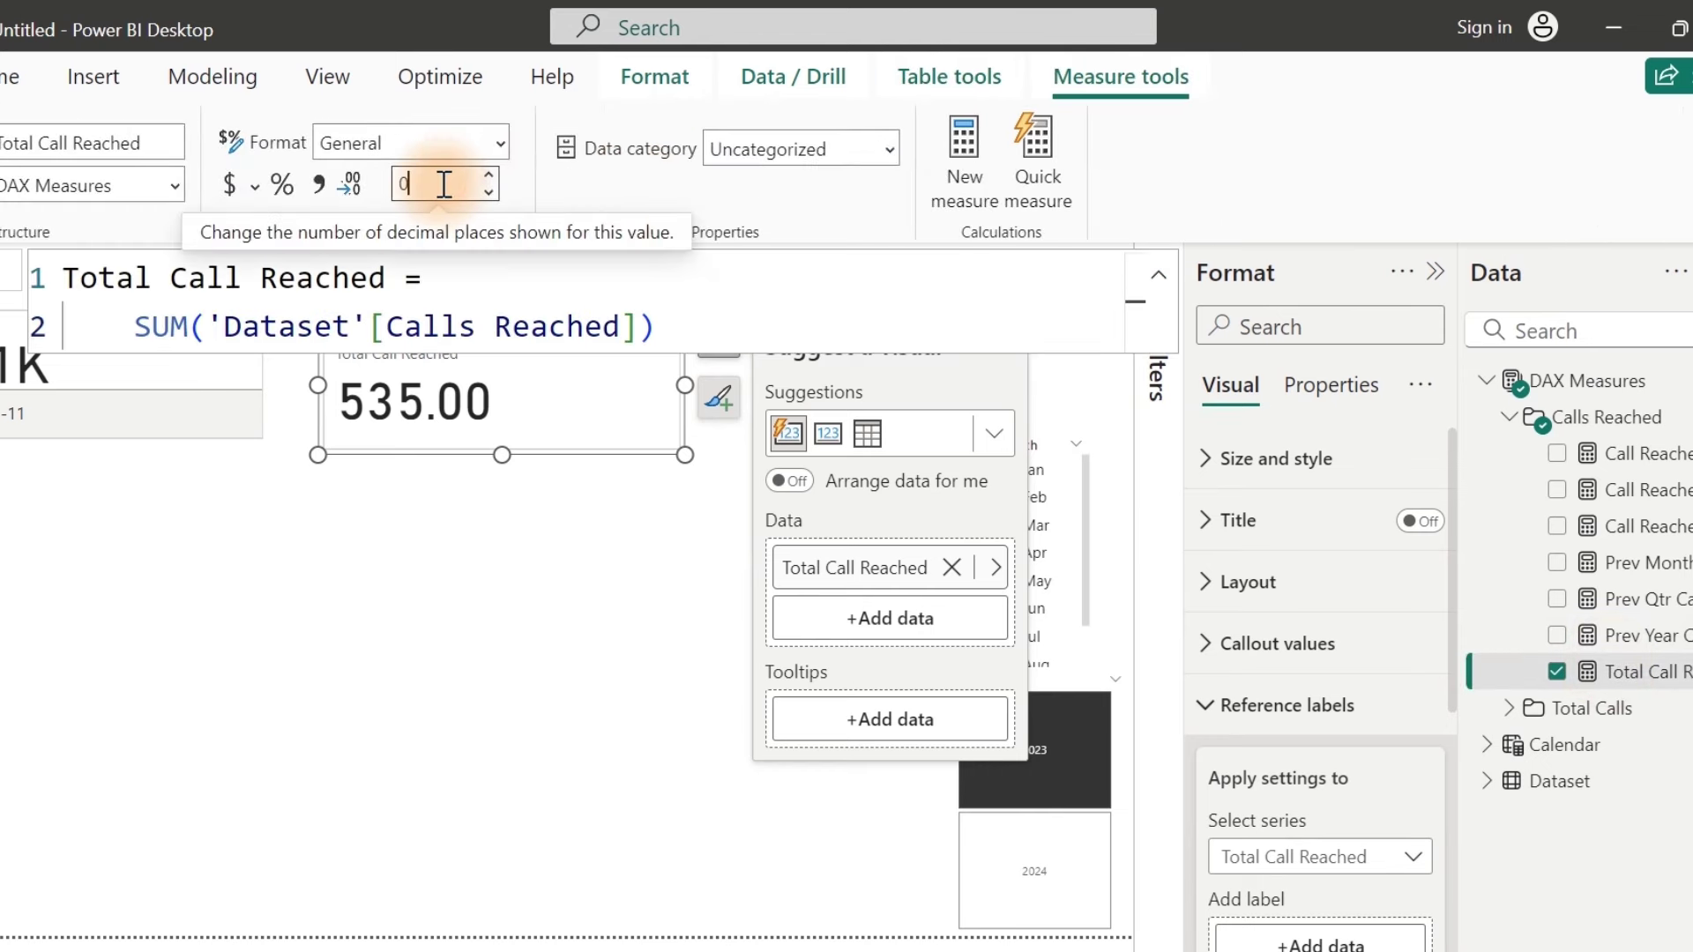
key(Return)
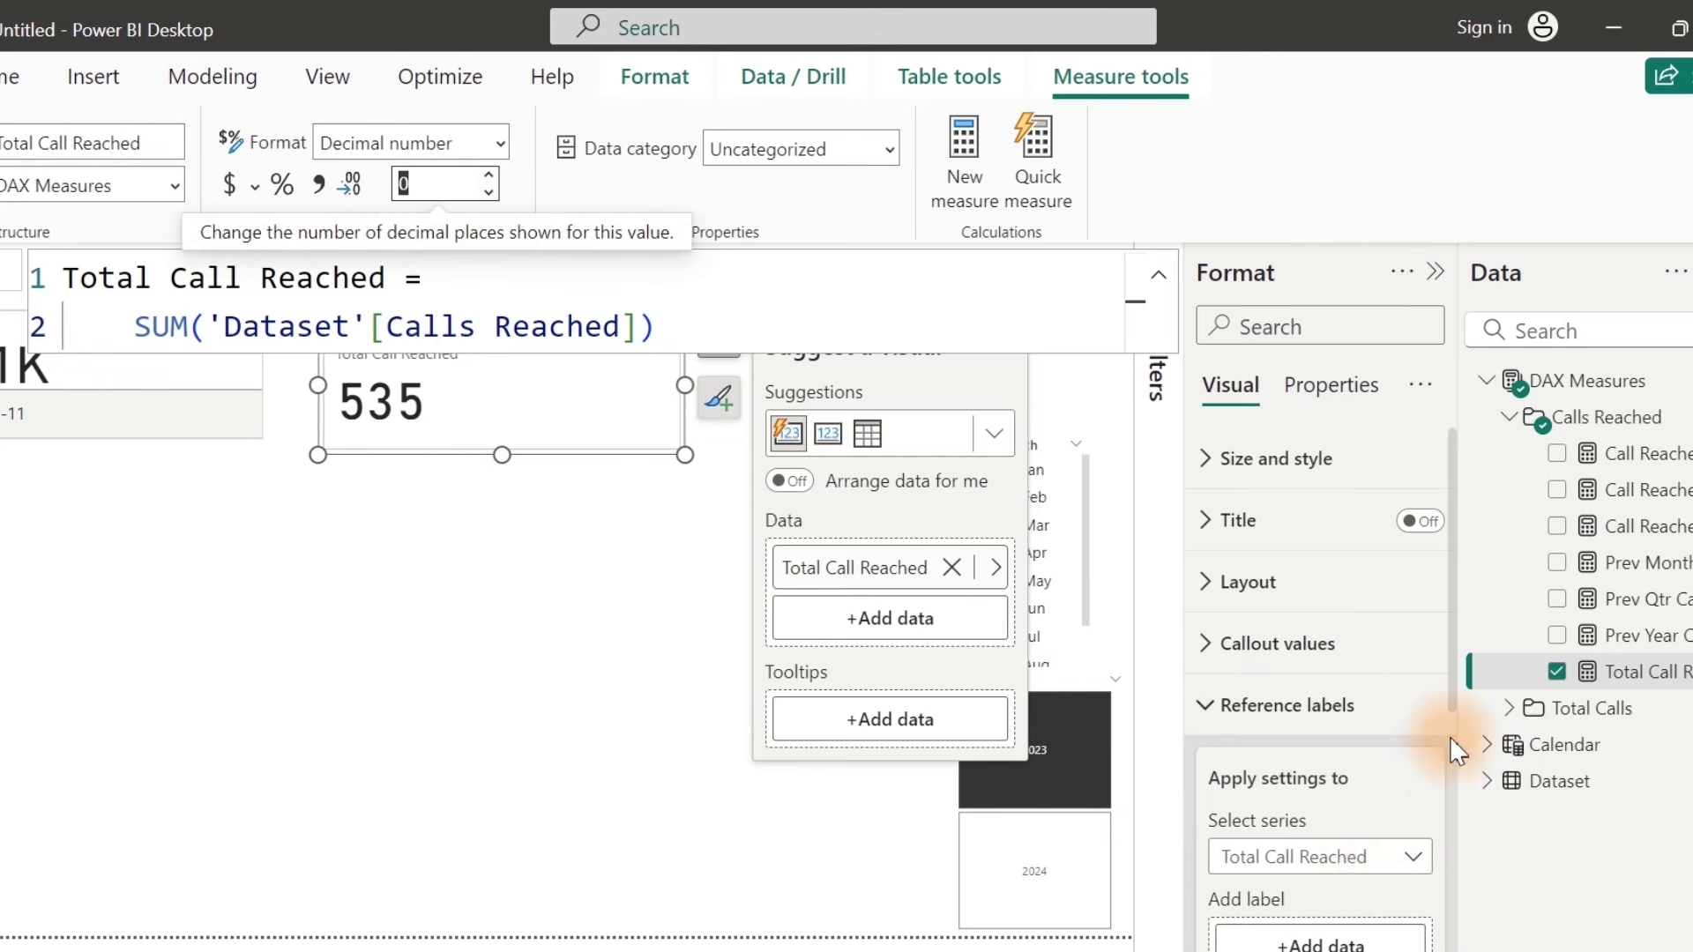
Step: Widen the Data pane so the full Calls Reached measure names are readable, and deselect the card
scroll(1446, 706, down, 3)
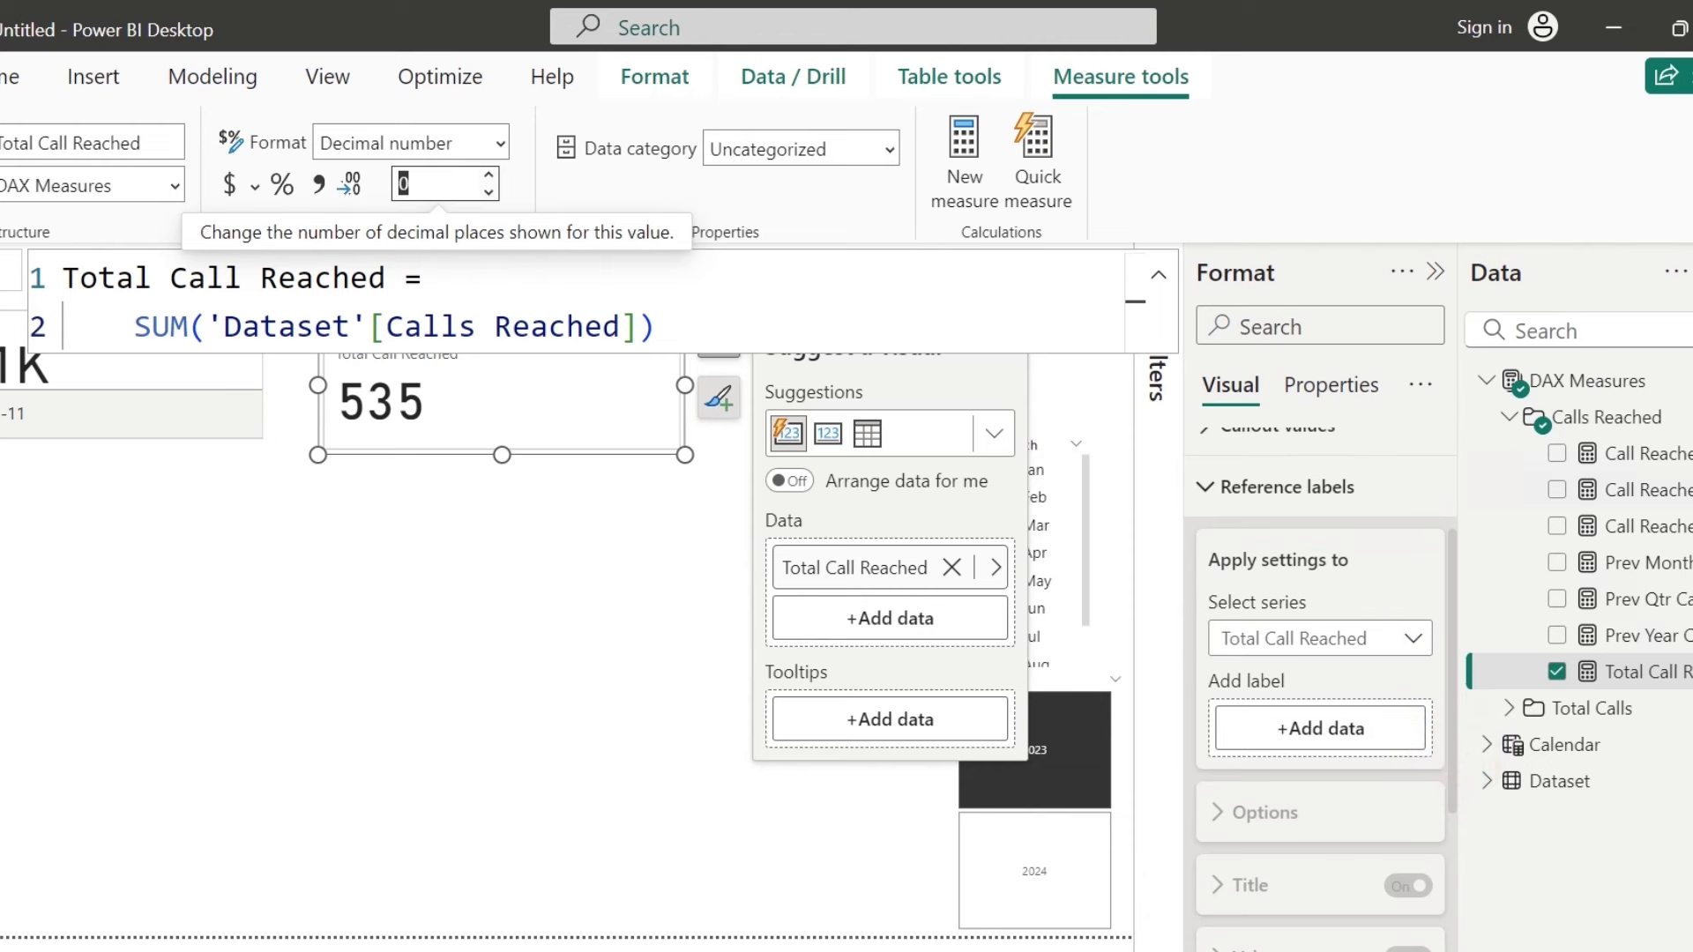
click(1675, 672)
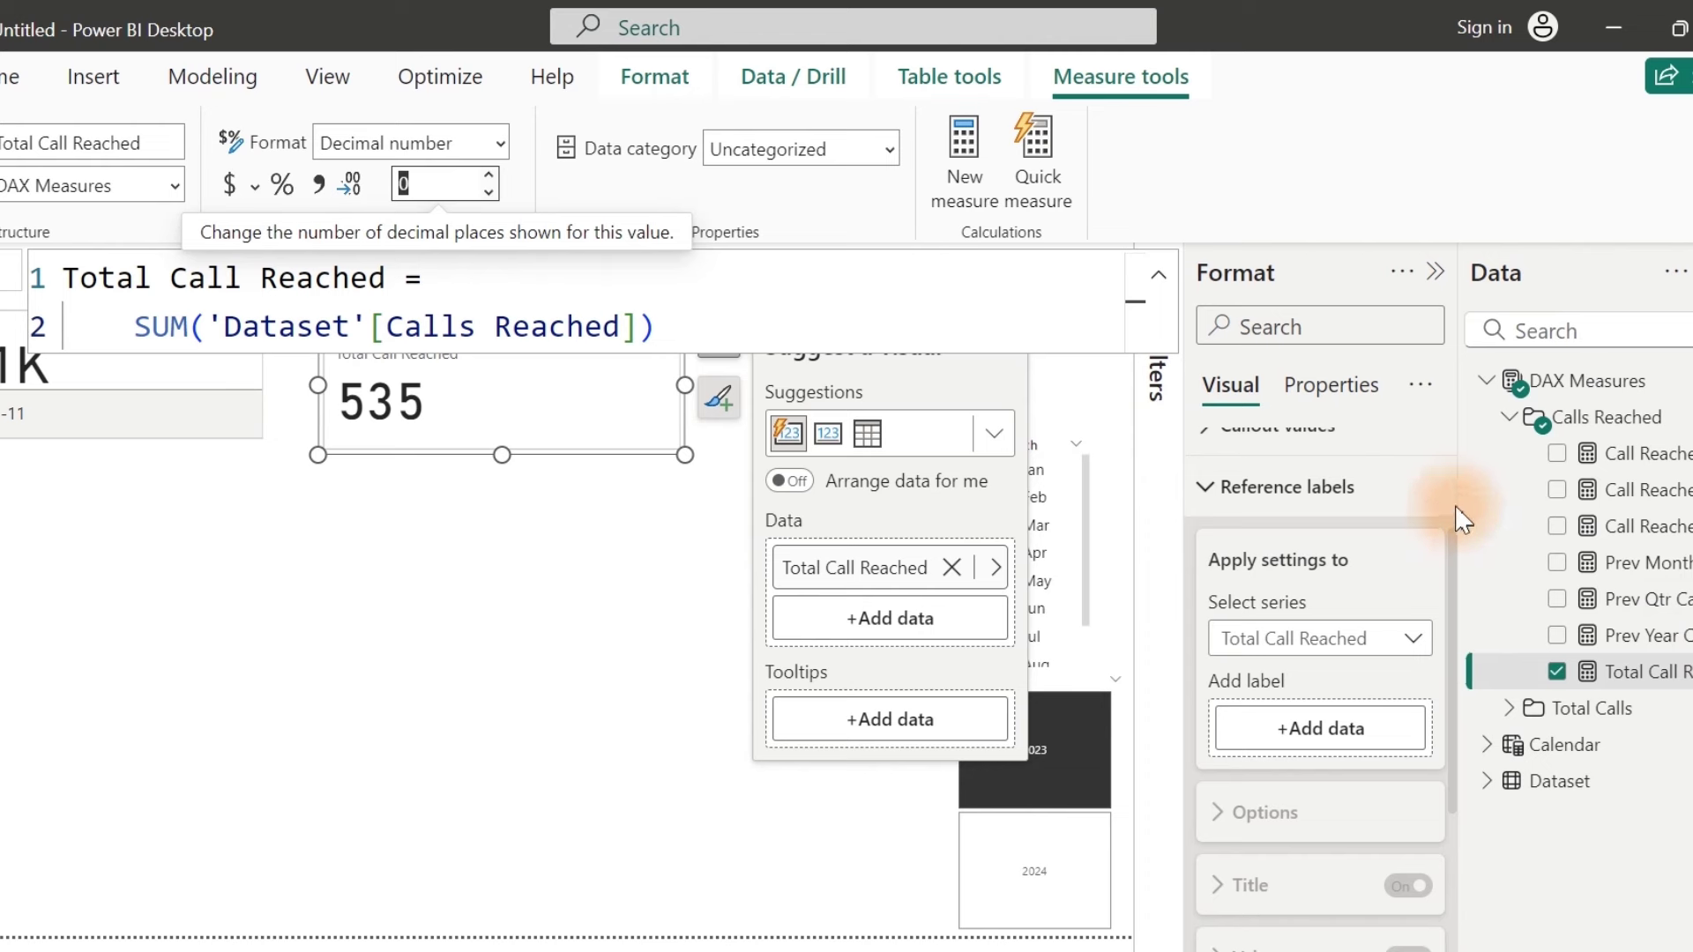
drag(1459, 503, 1384, 503)
click(661, 393)
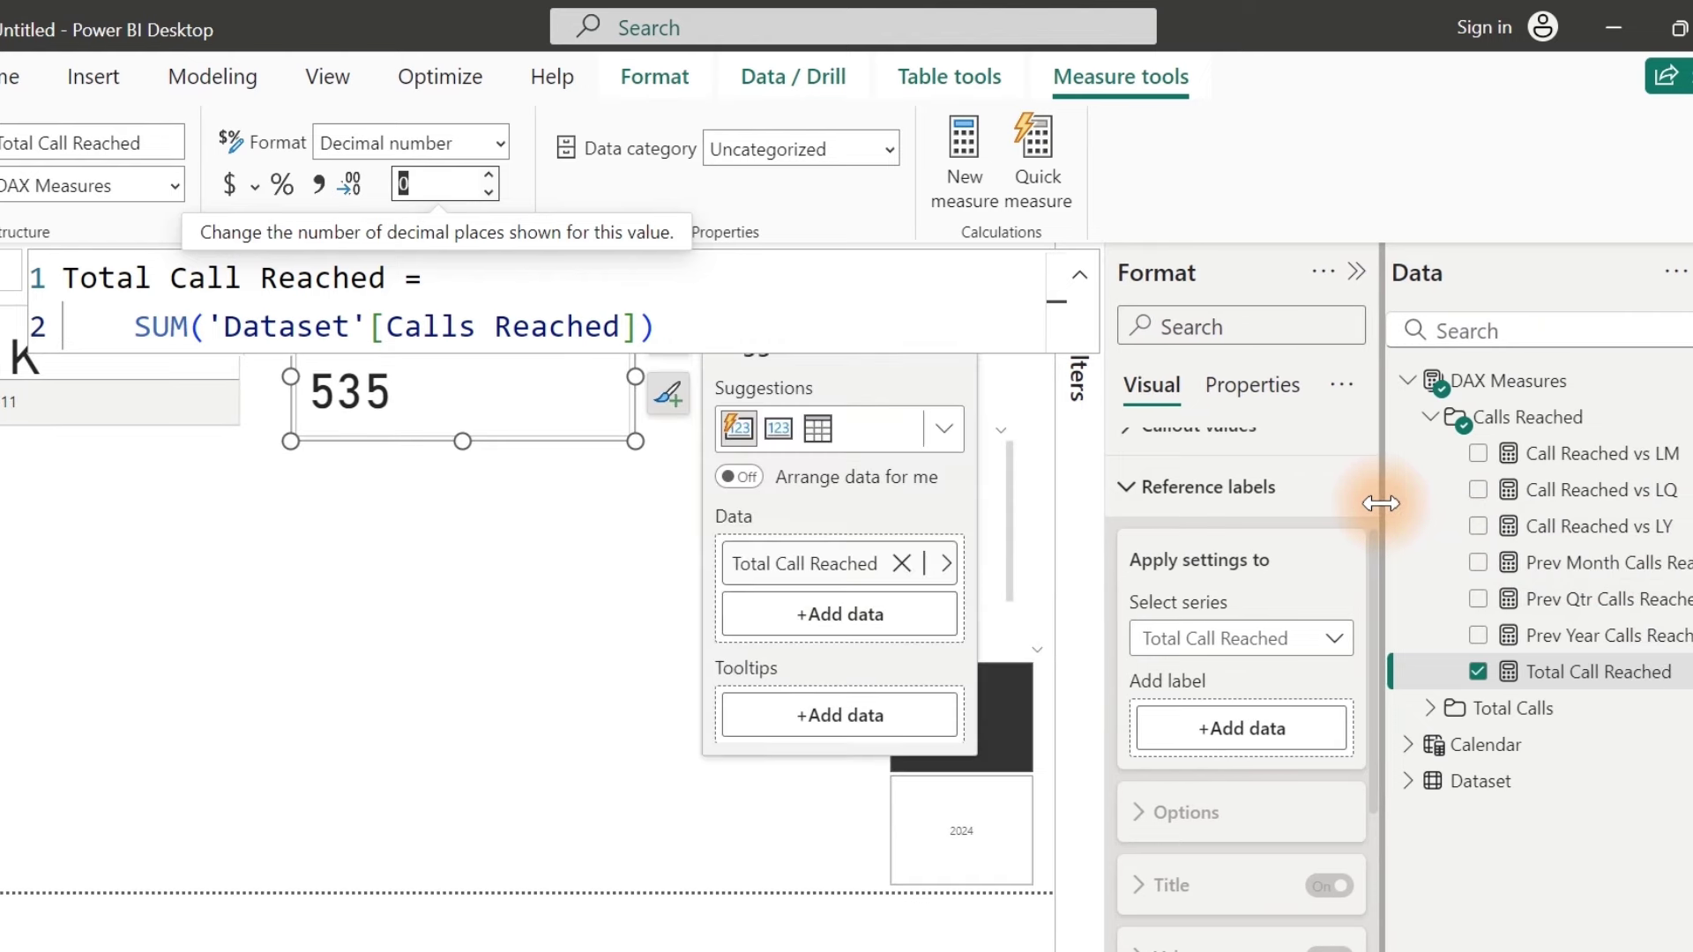
click(561, 692)
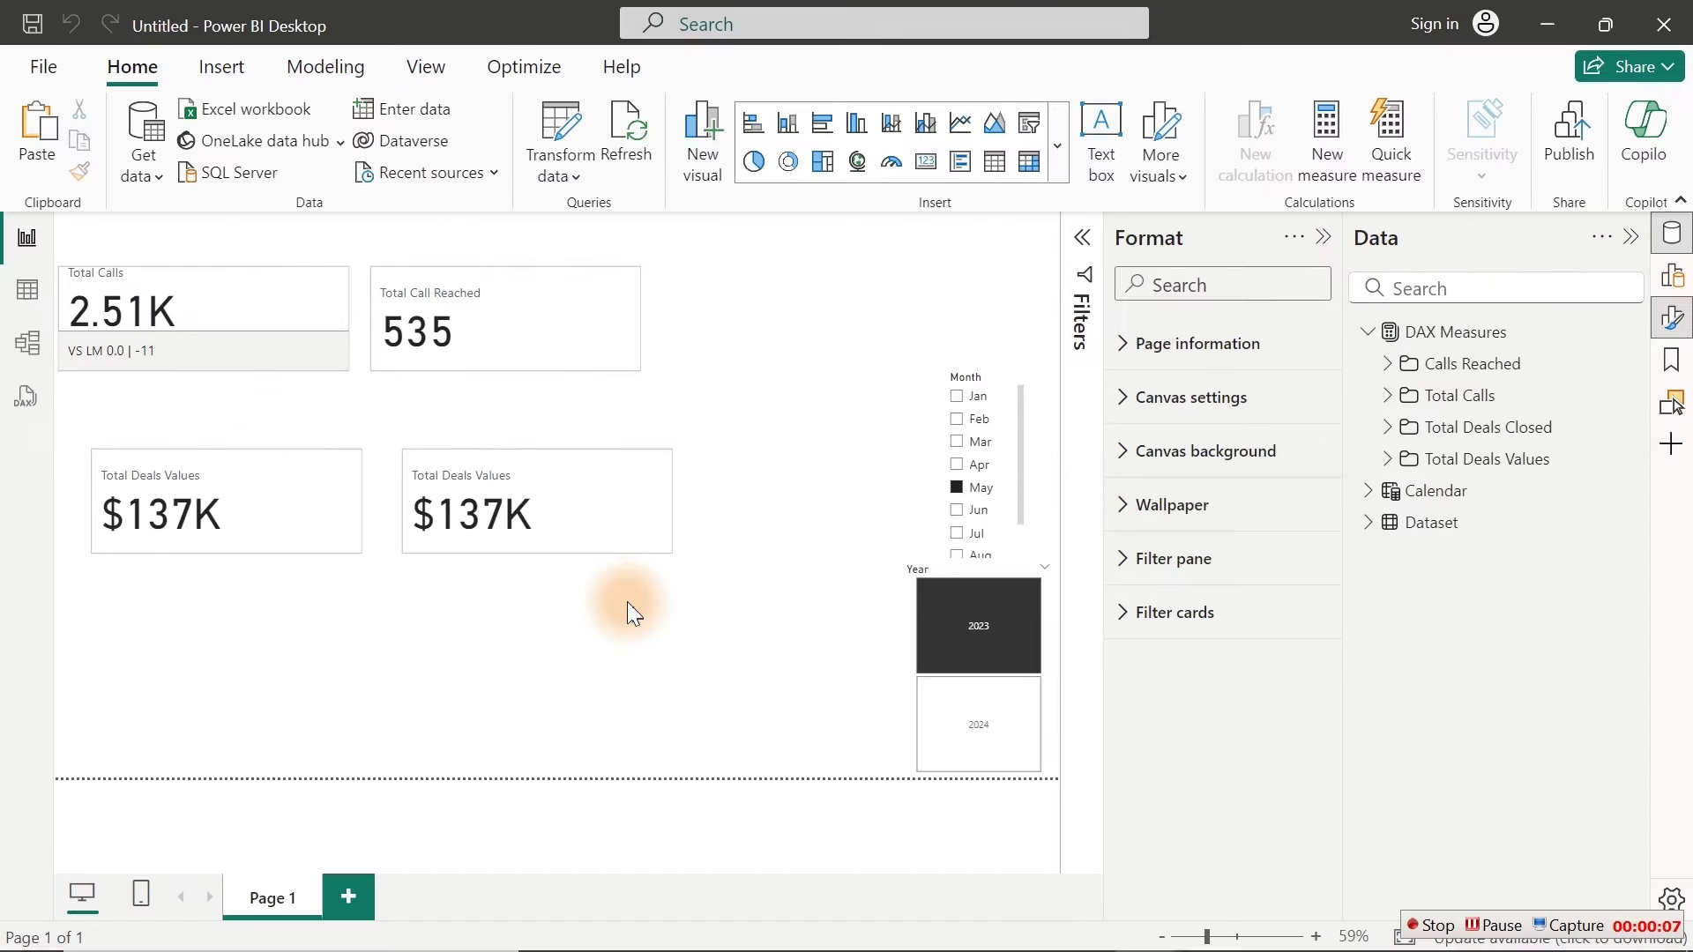
click(588, 458)
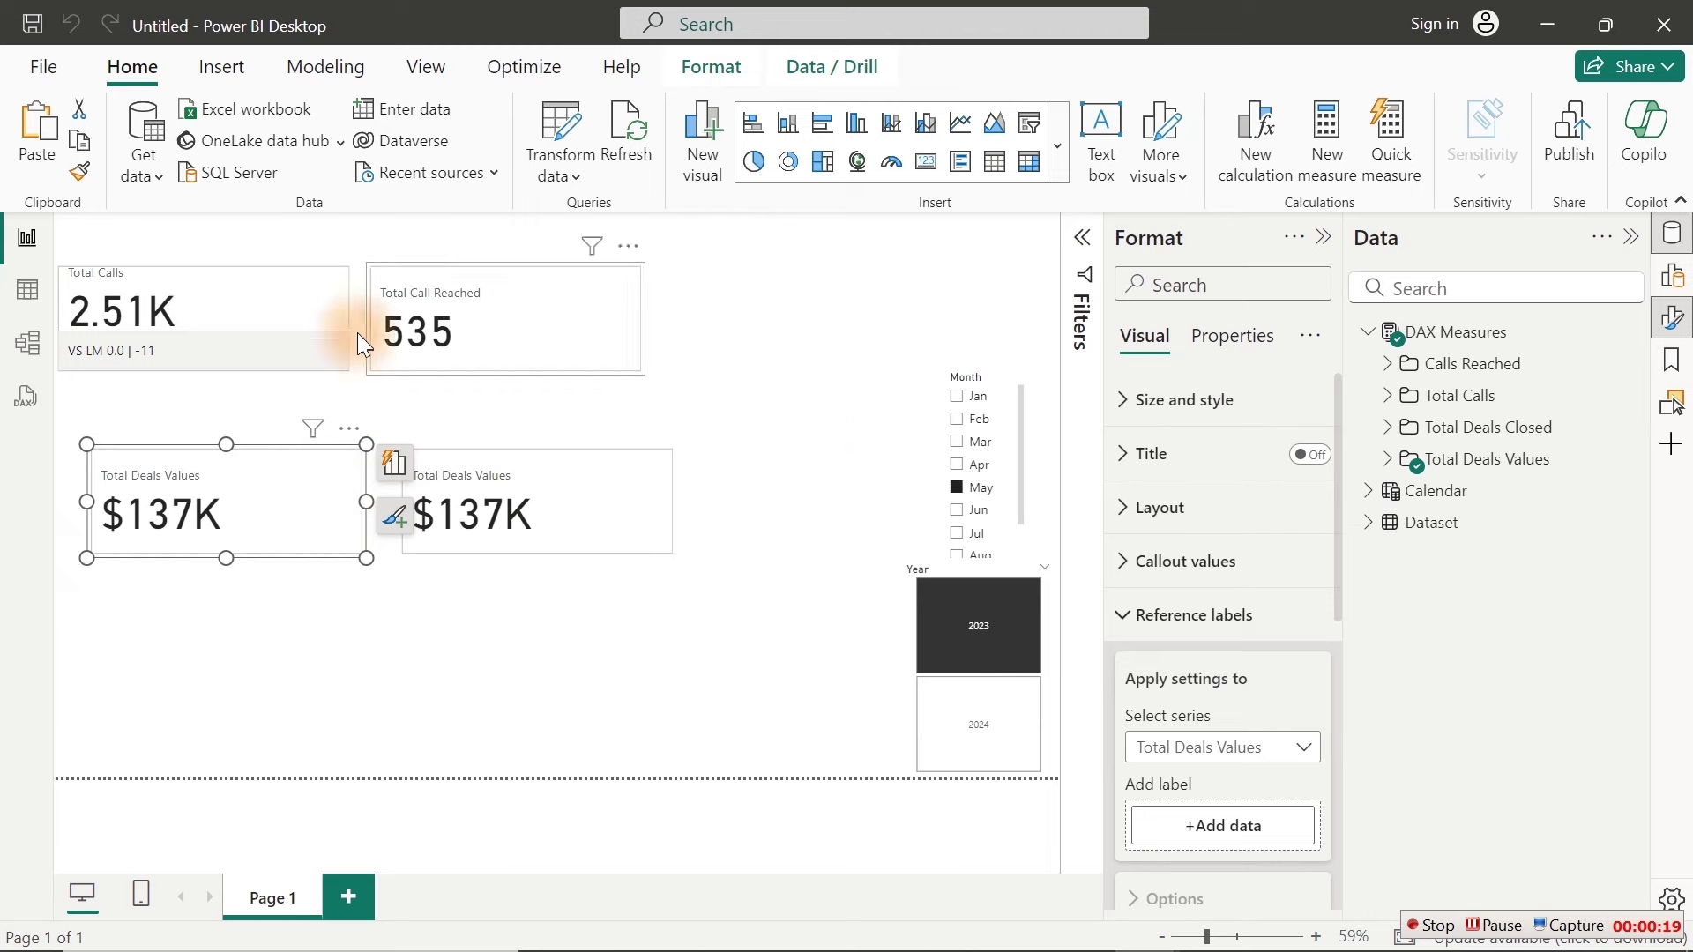
click(293, 325)
click(558, 312)
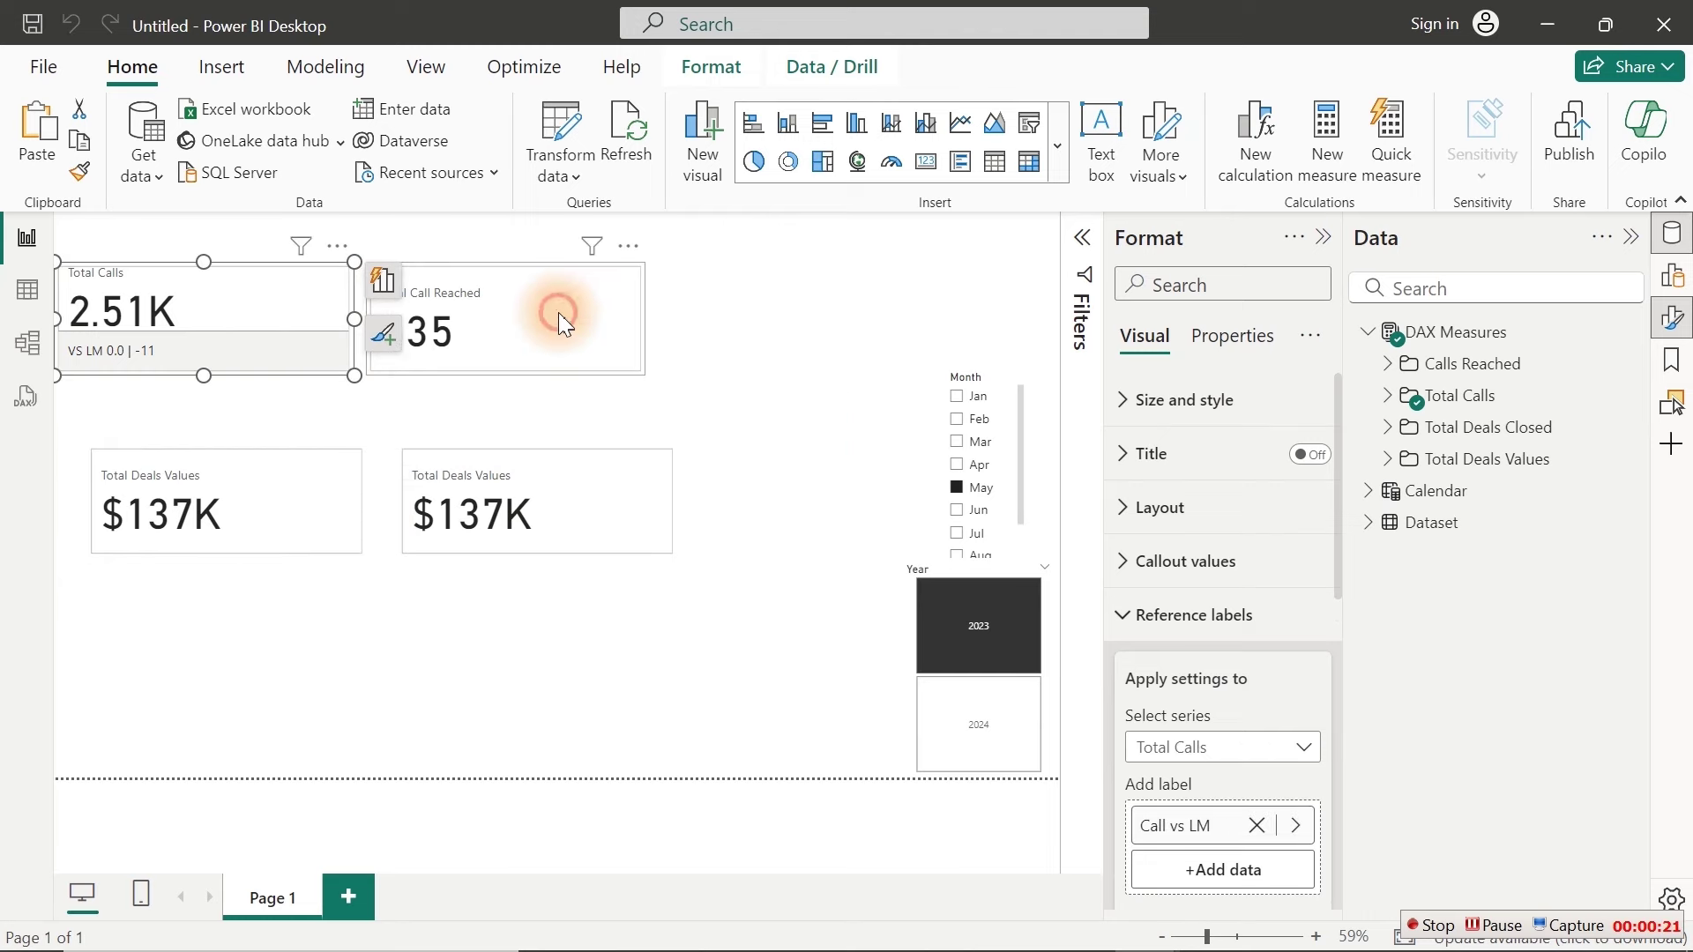
click(612, 480)
click(298, 495)
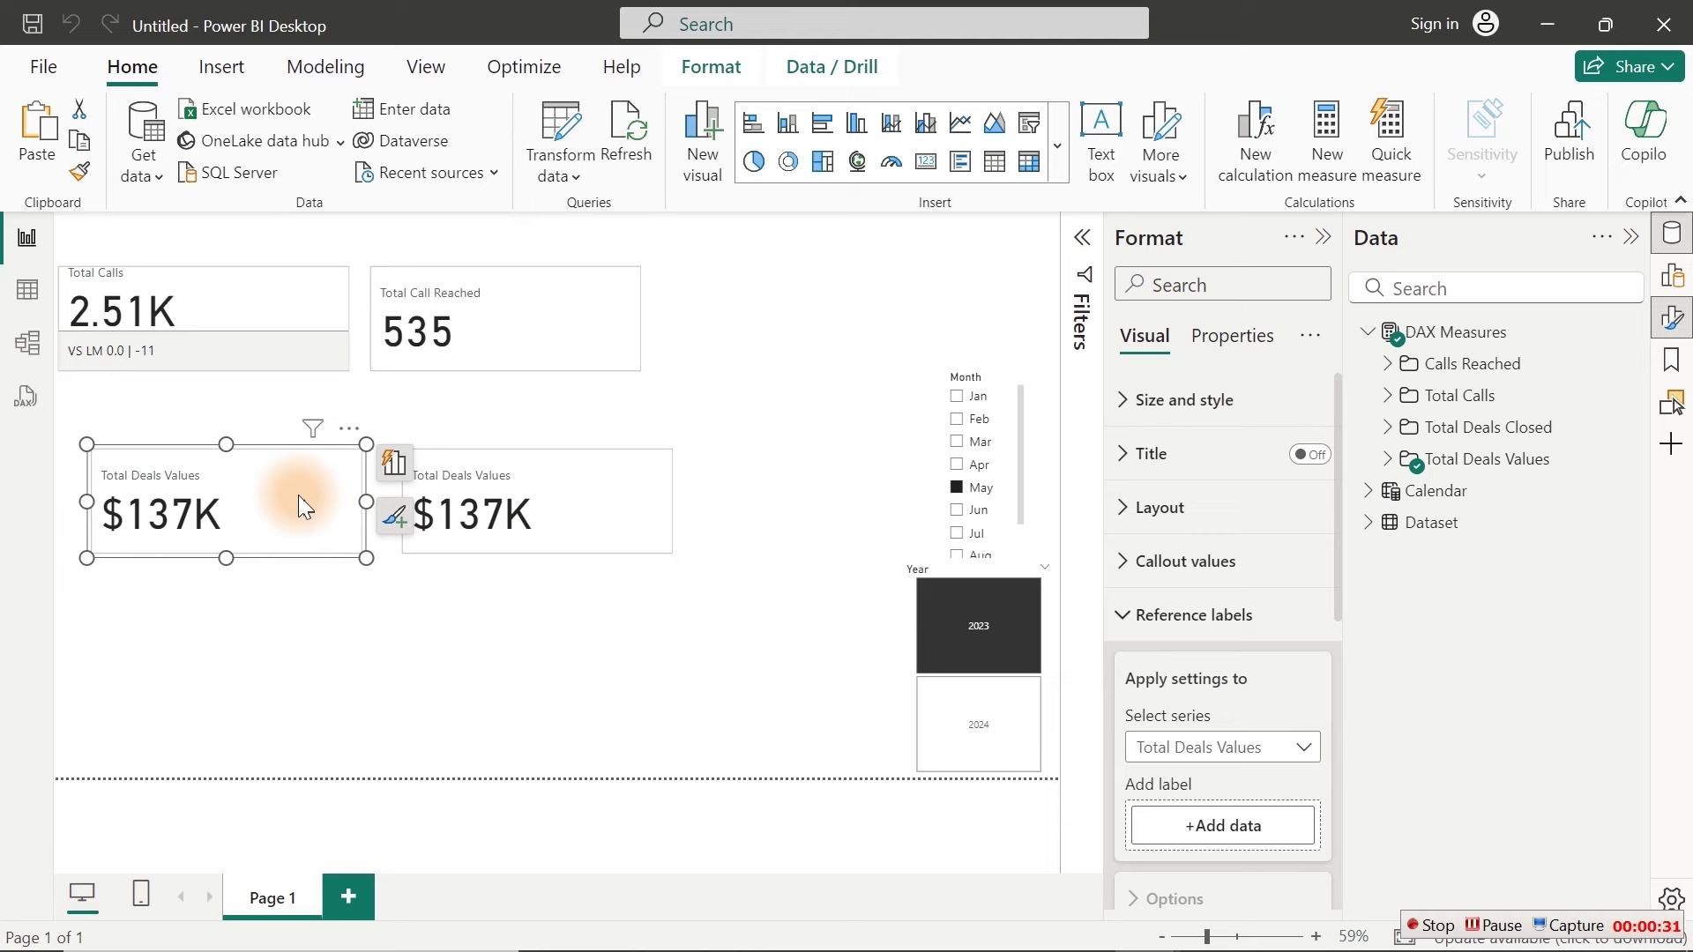
click(853, 443)
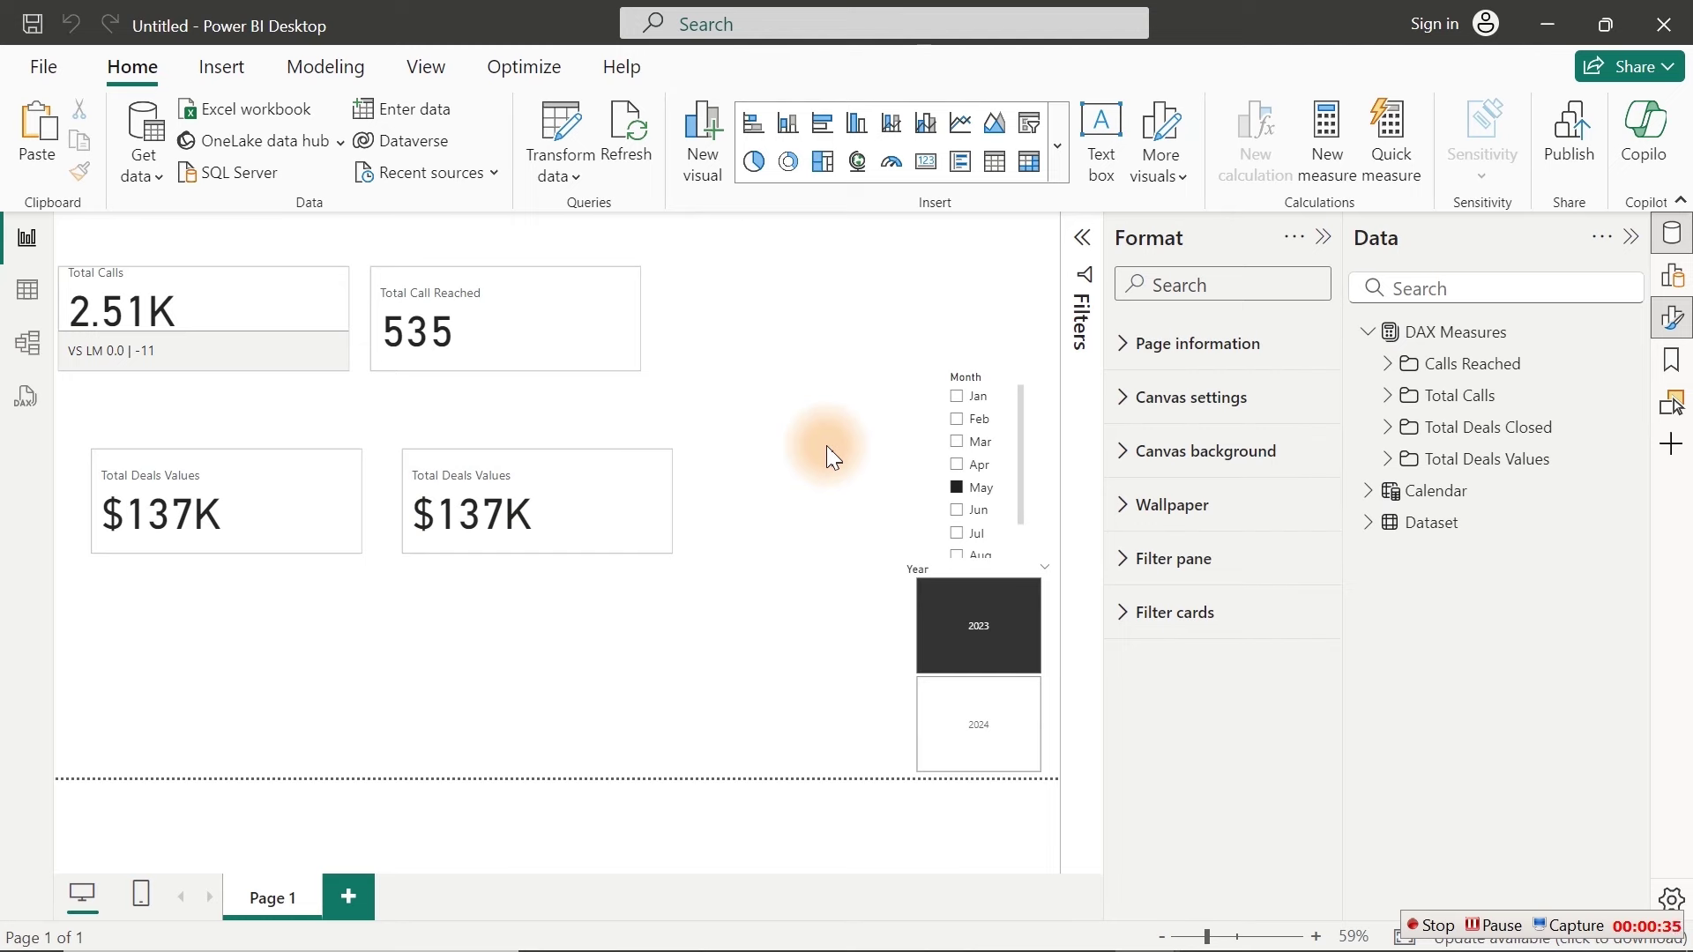
click(210, 351)
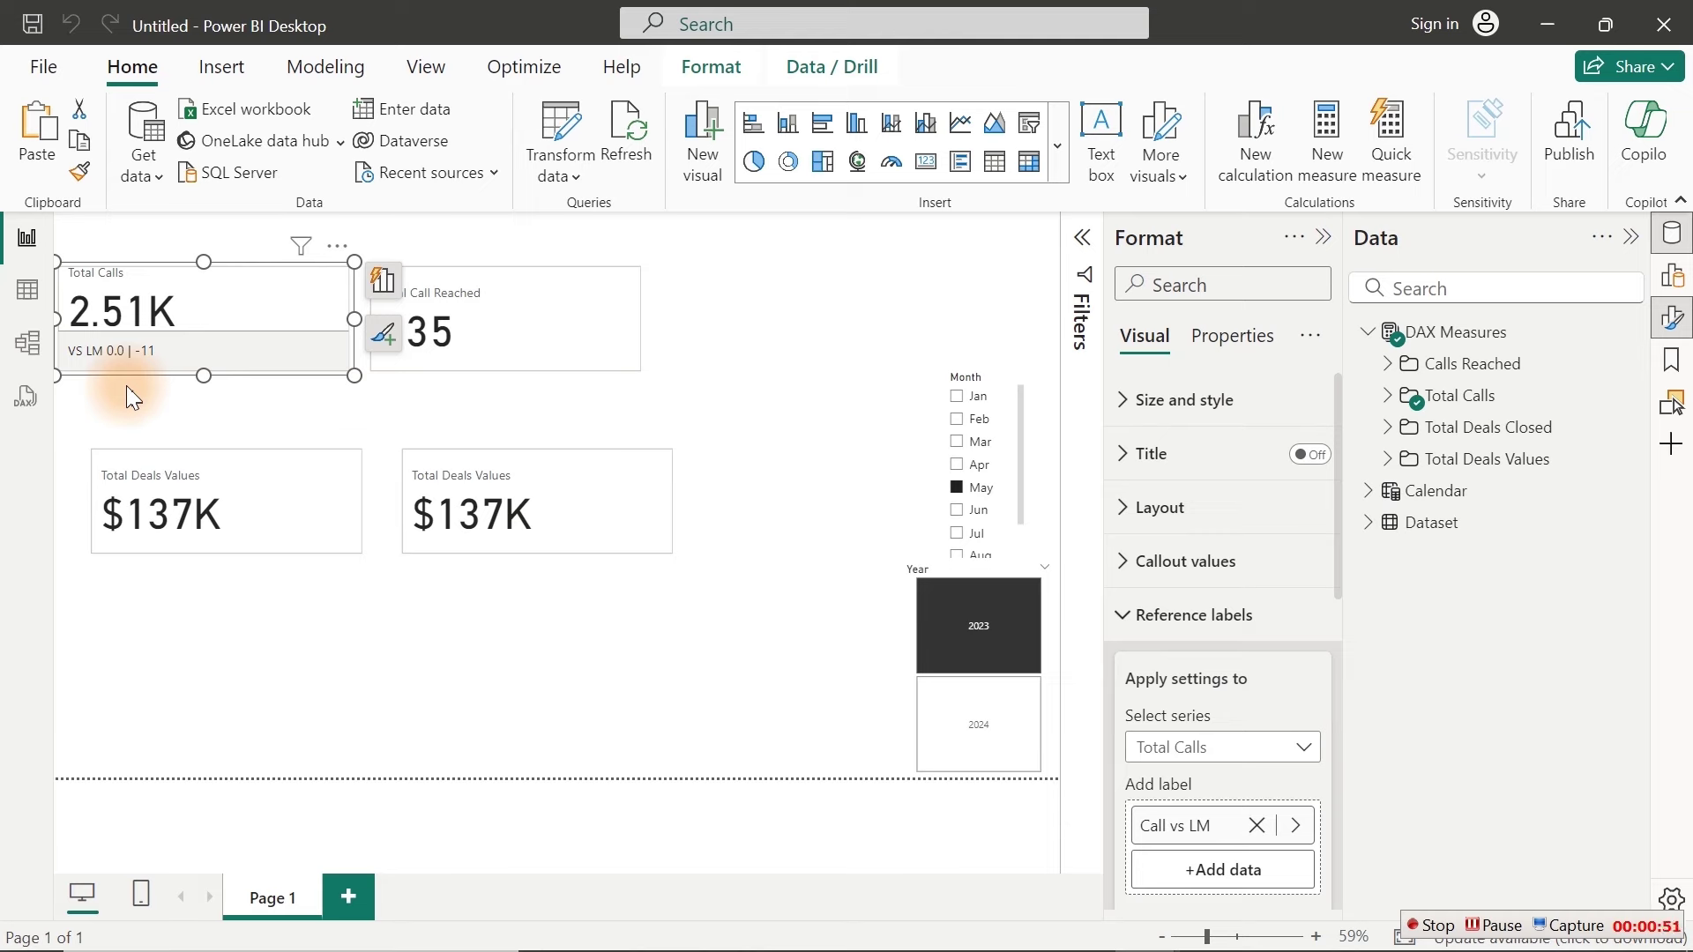
click(323, 63)
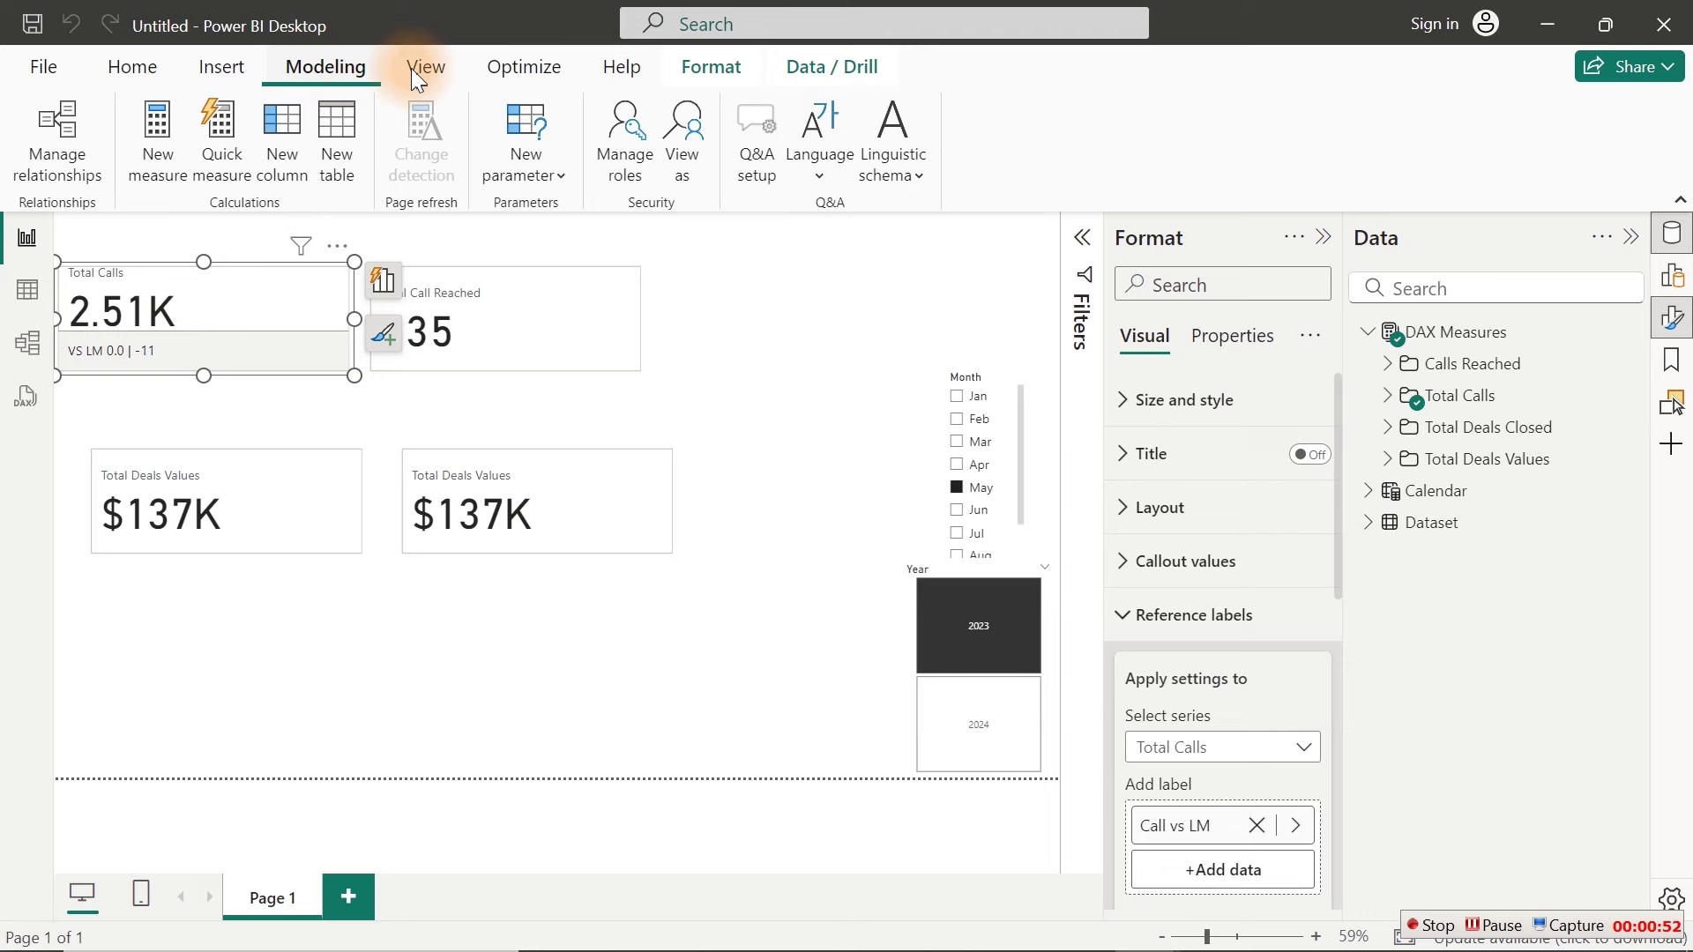
click(557, 166)
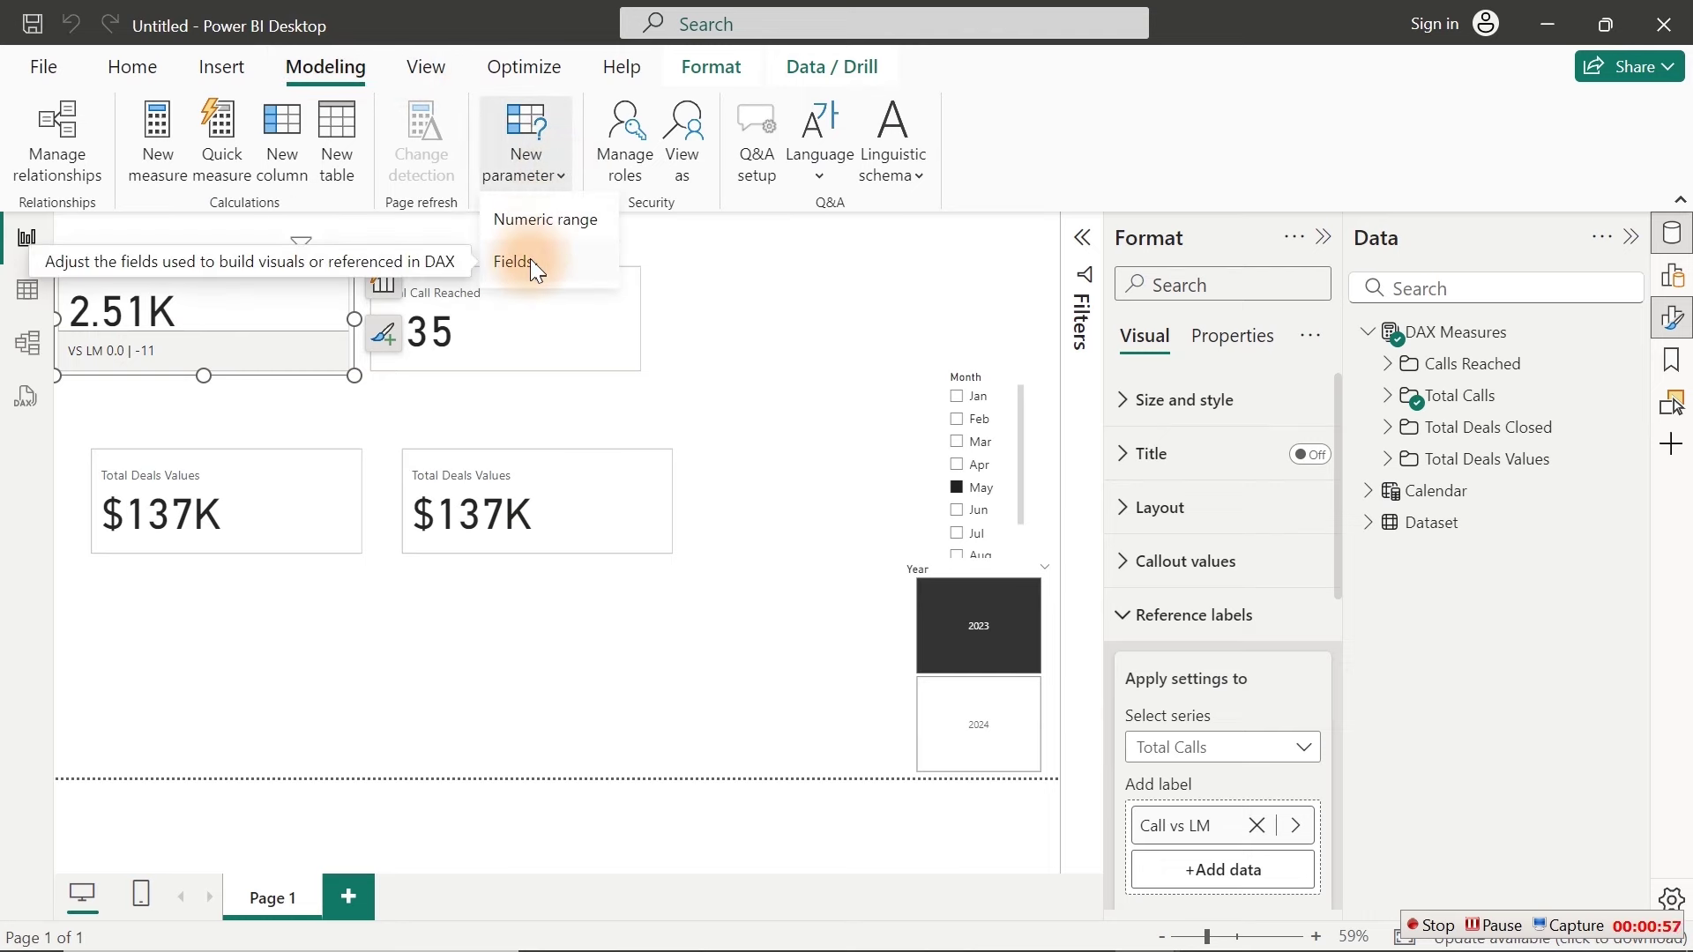
click(731, 397)
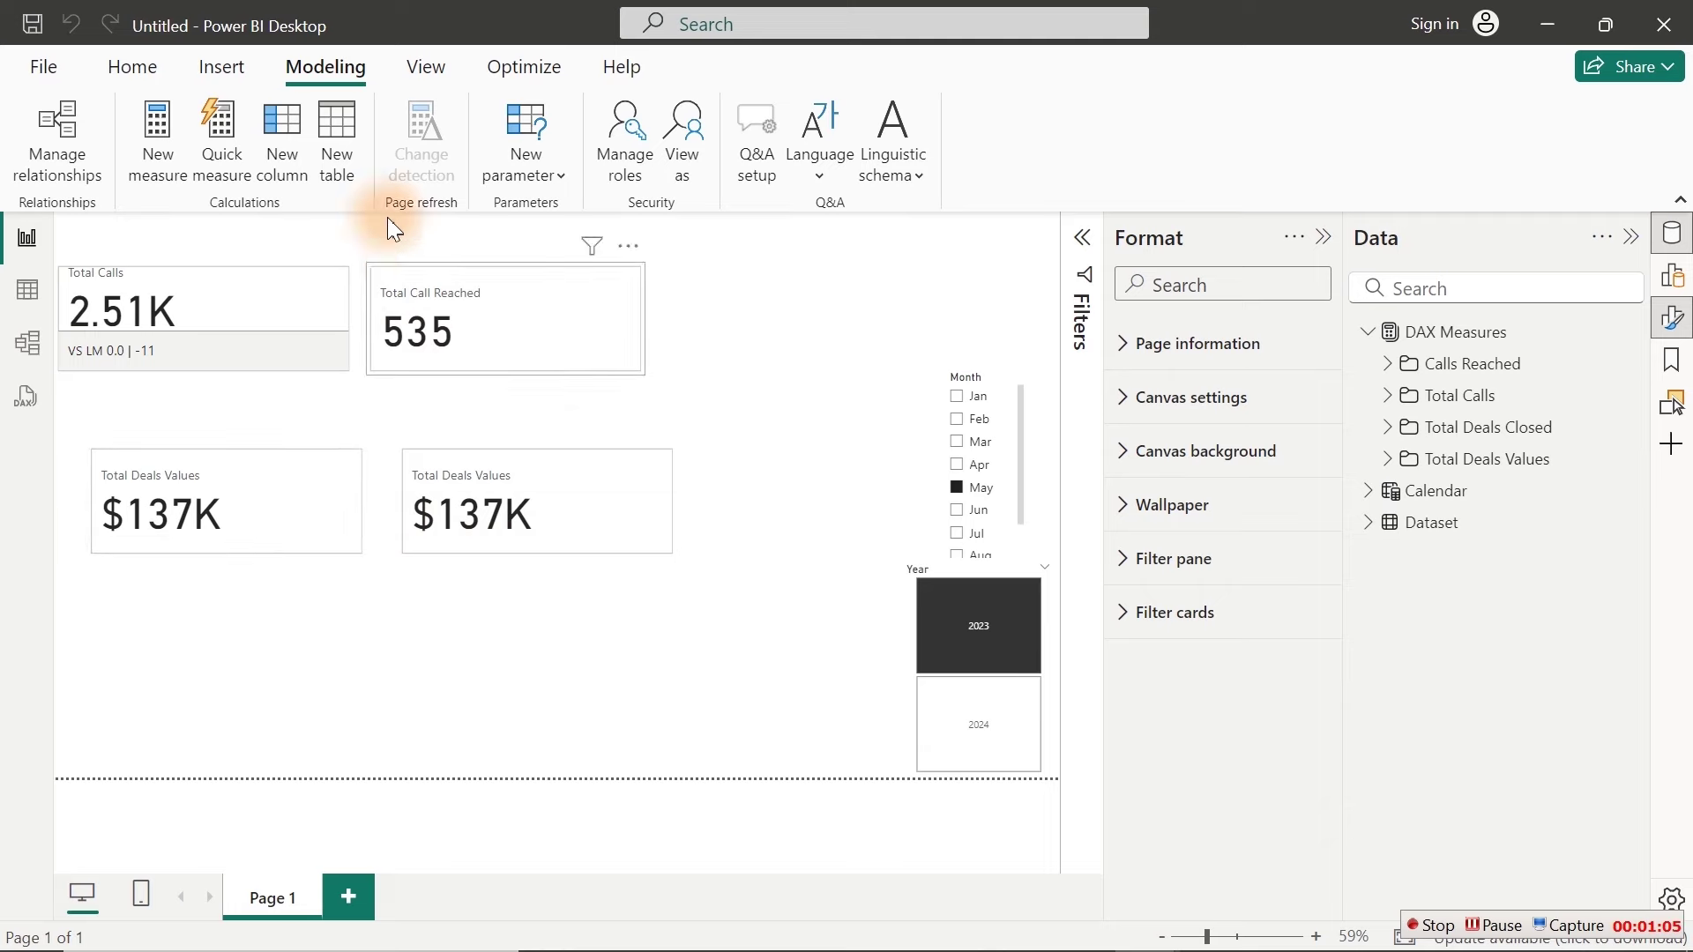
Step: Start a manually entered data table and rename its first column Compare
click(142, 74)
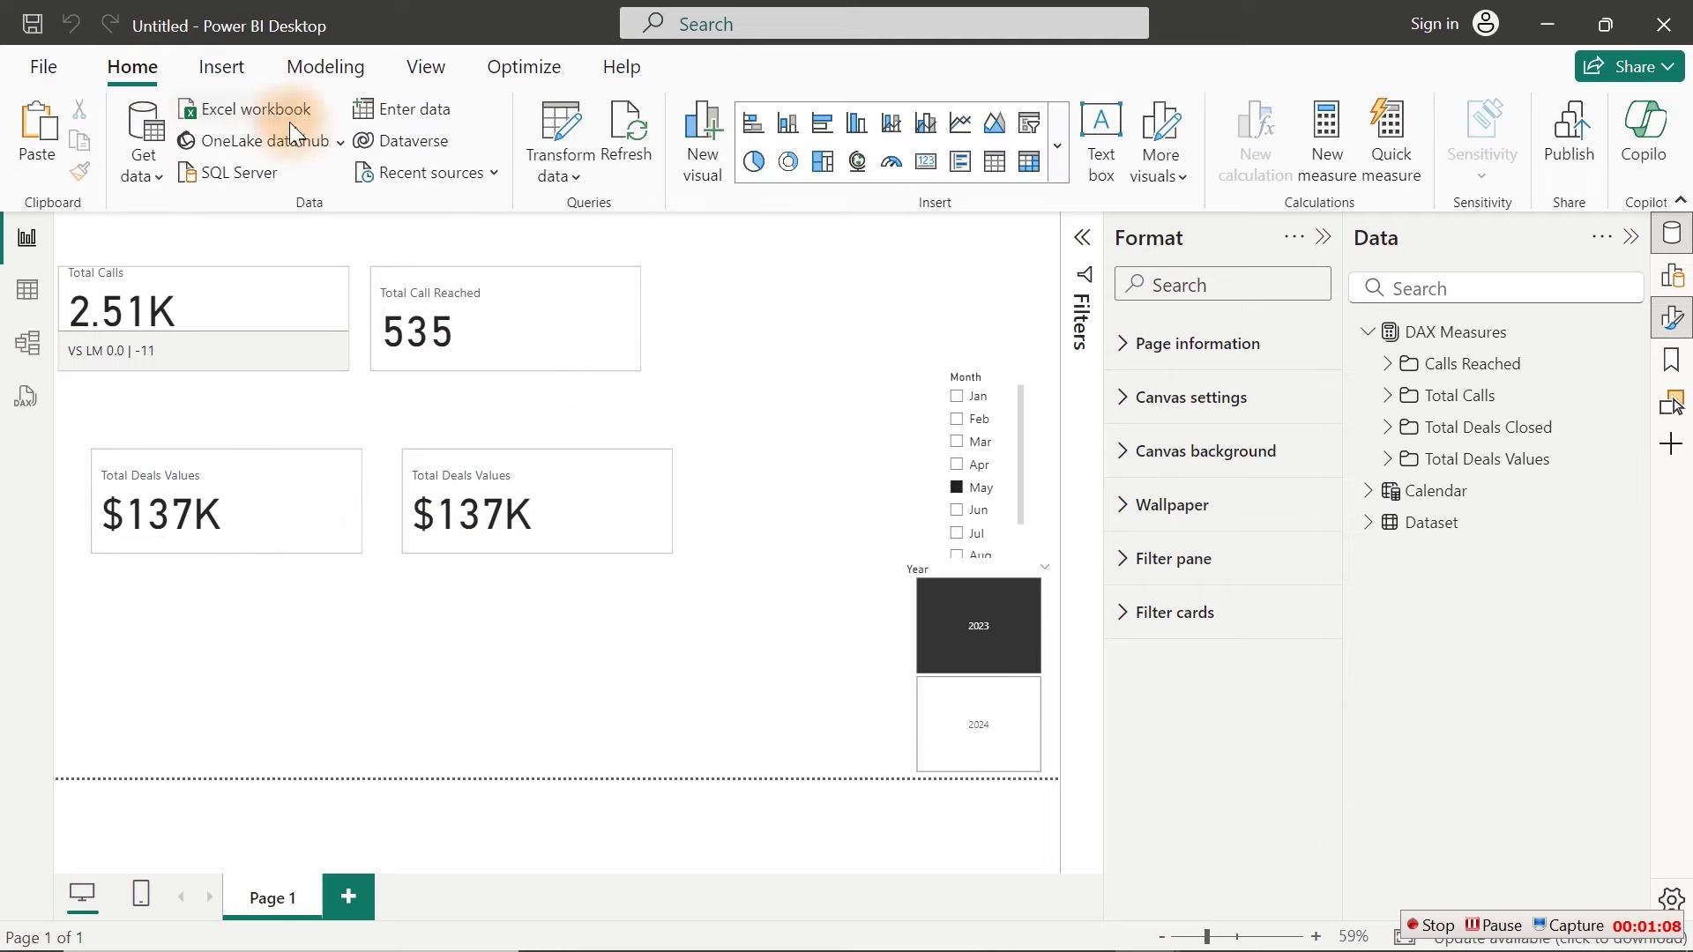
click(407, 115)
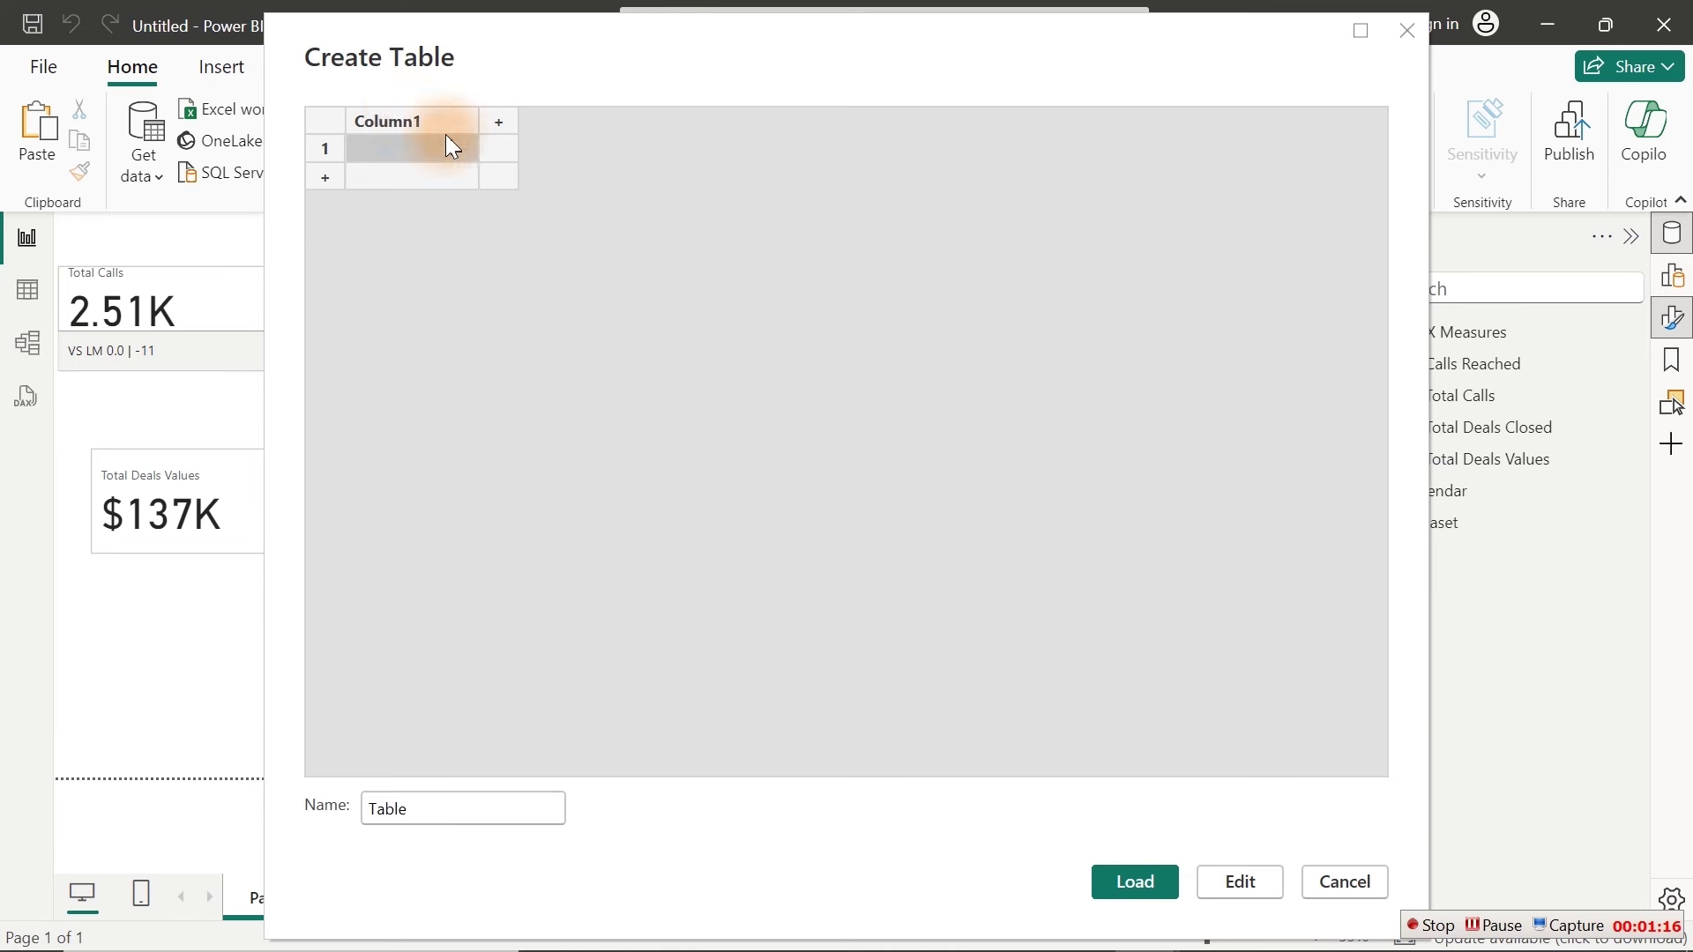
double_click(400, 123)
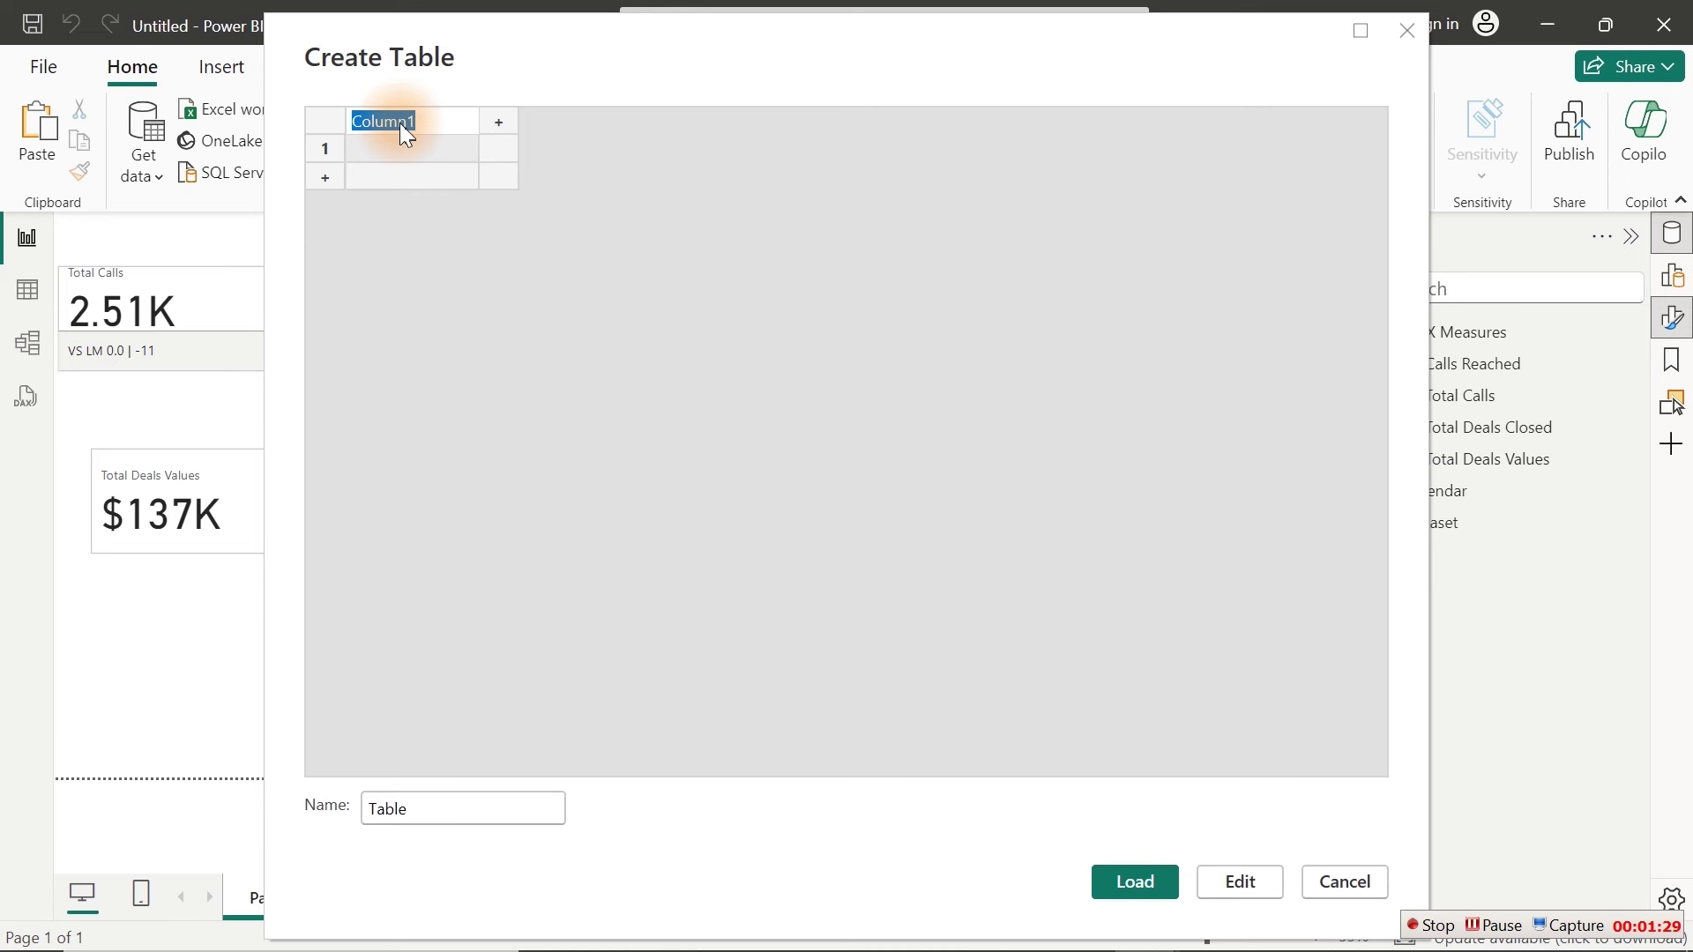
text(Compare)
key(Return)
Step: Fill the Compare column with three rows: Vs LY, Vs LM and Vs LQ
text(V)
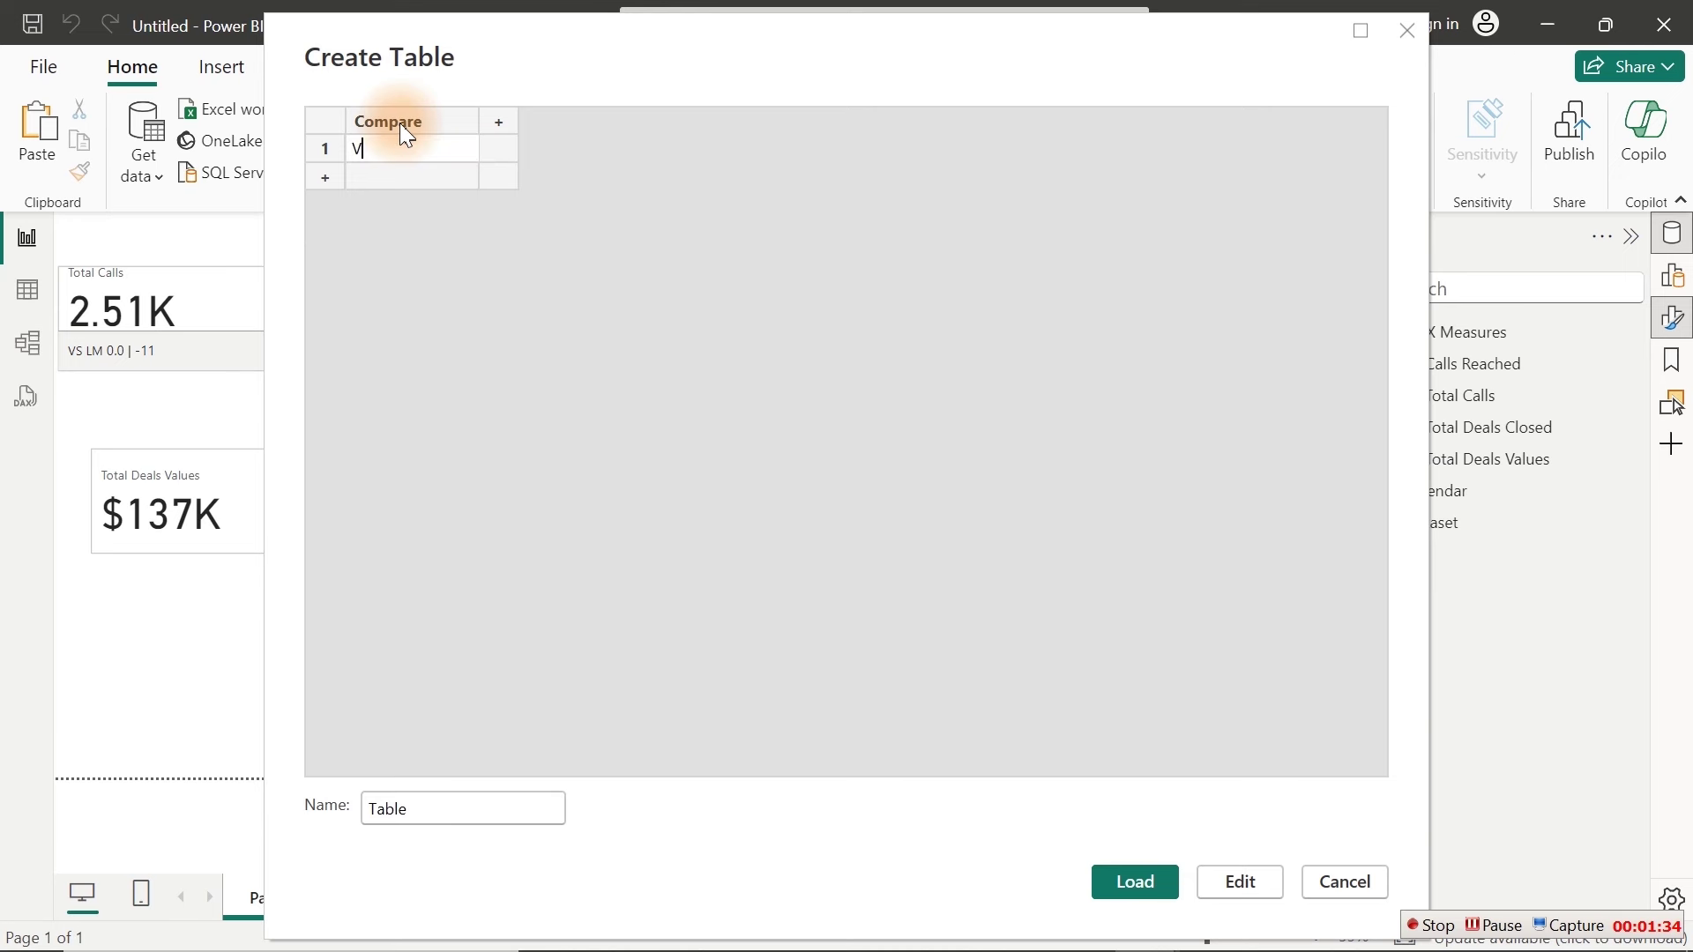
text(s Ly)
key(BackSpace)
text(Y)
key(Return)
text(V)
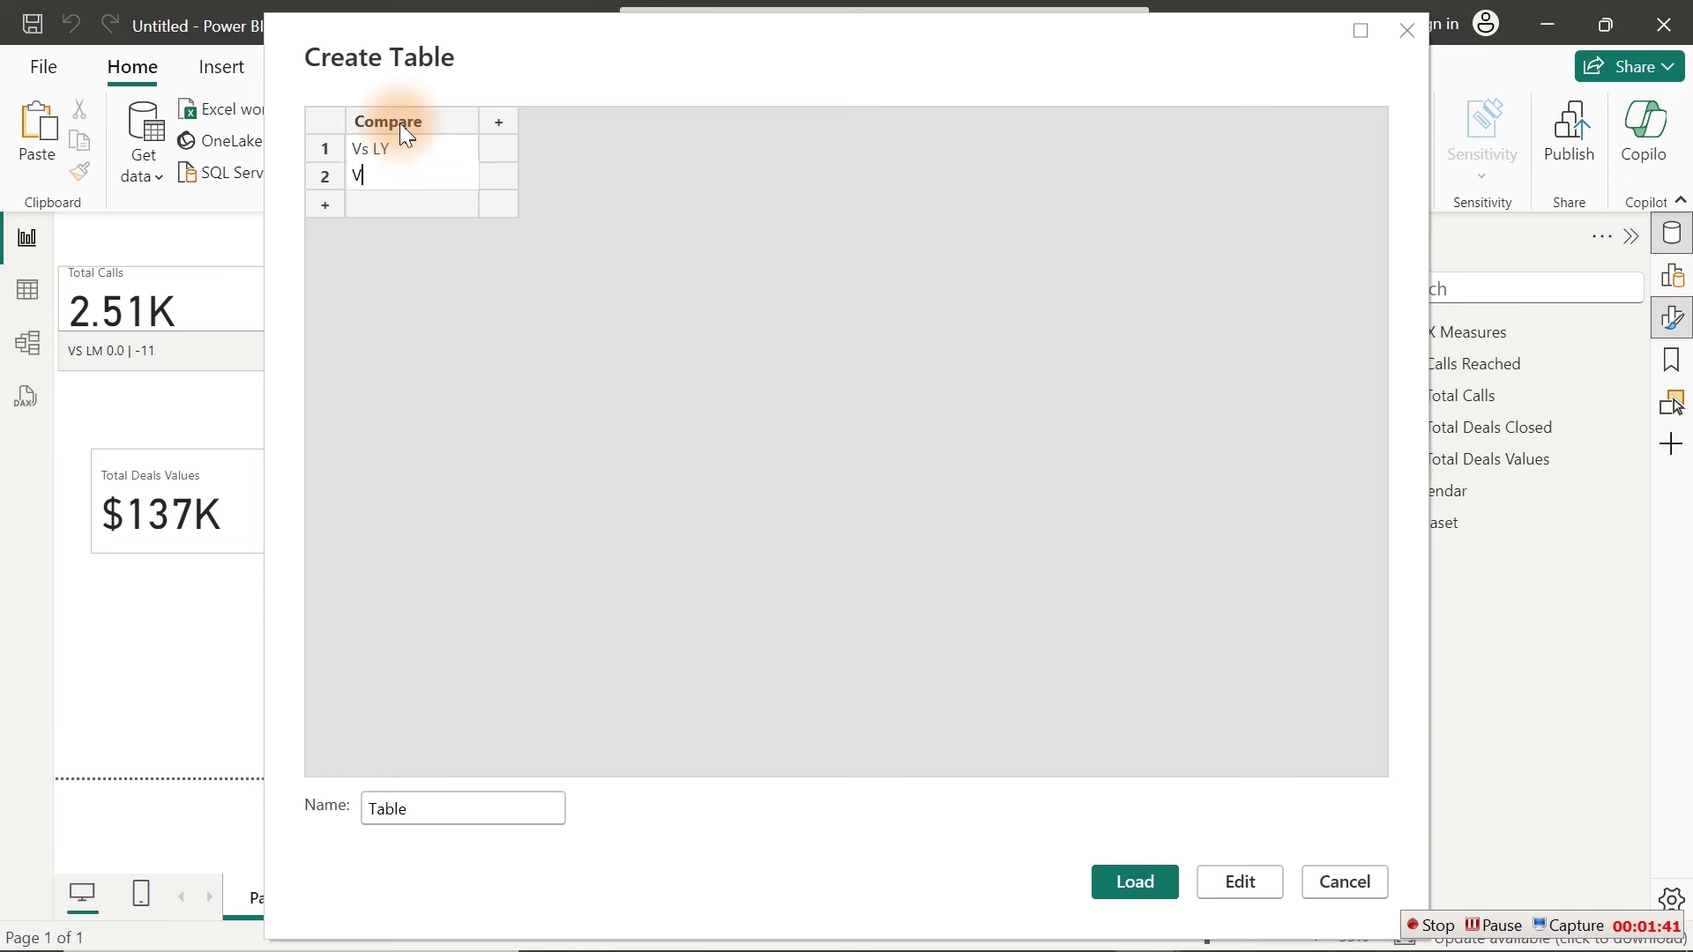
text(s LM)
key(Return)
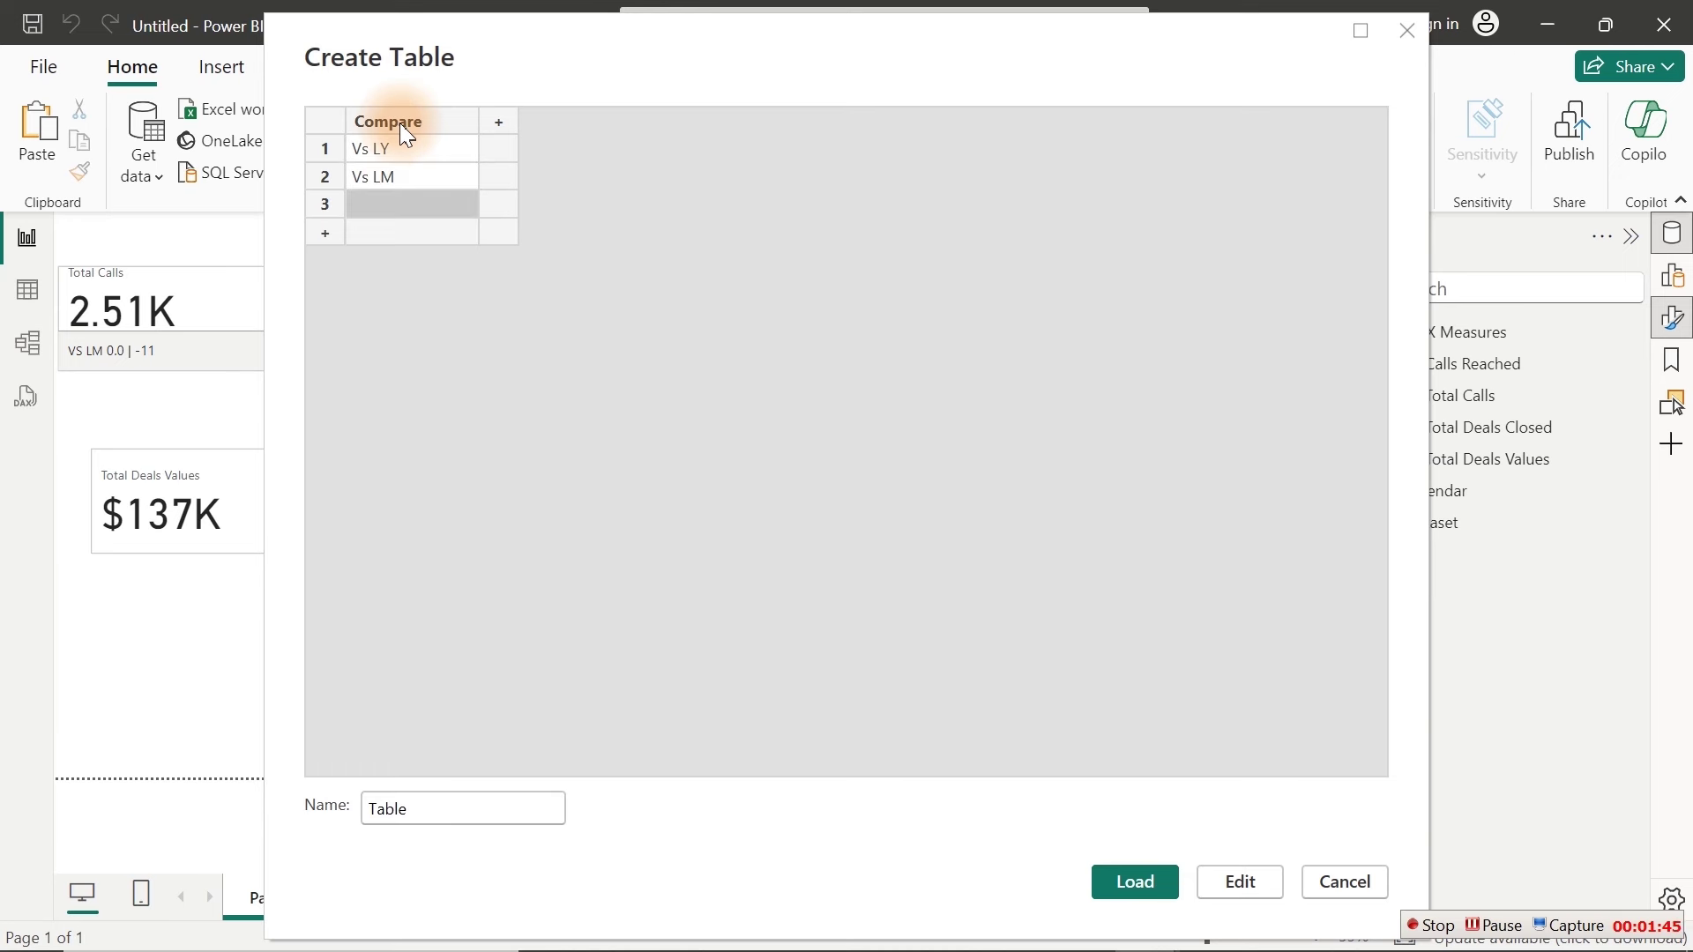
text(Vs LQ)
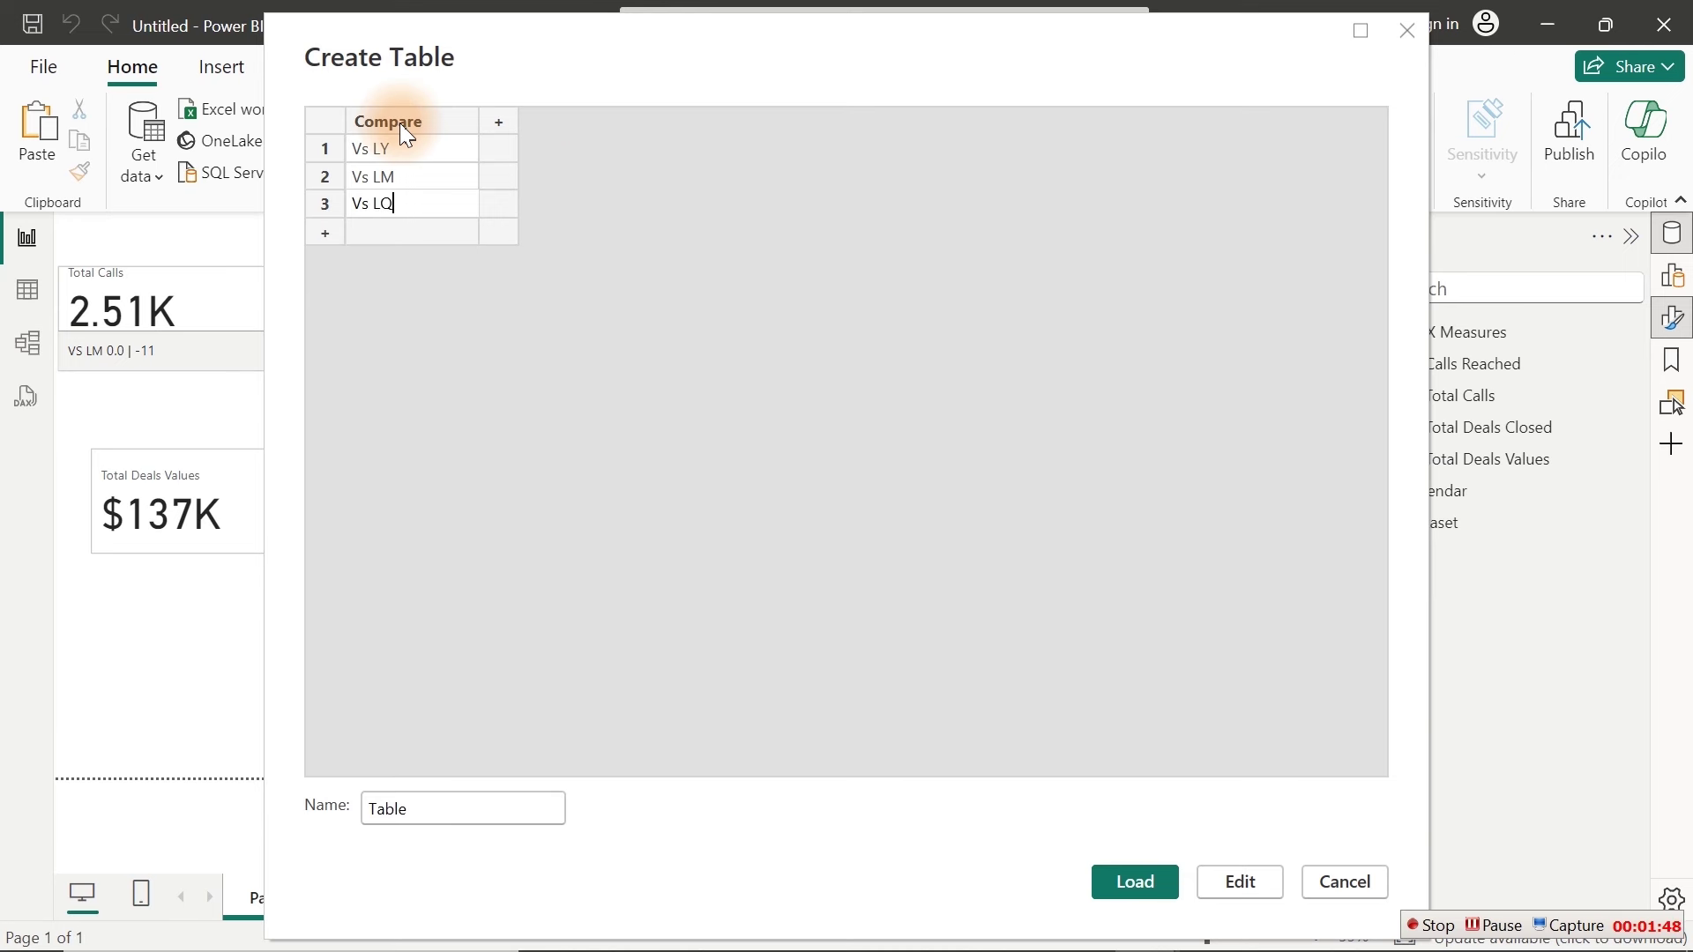
click(622, 192)
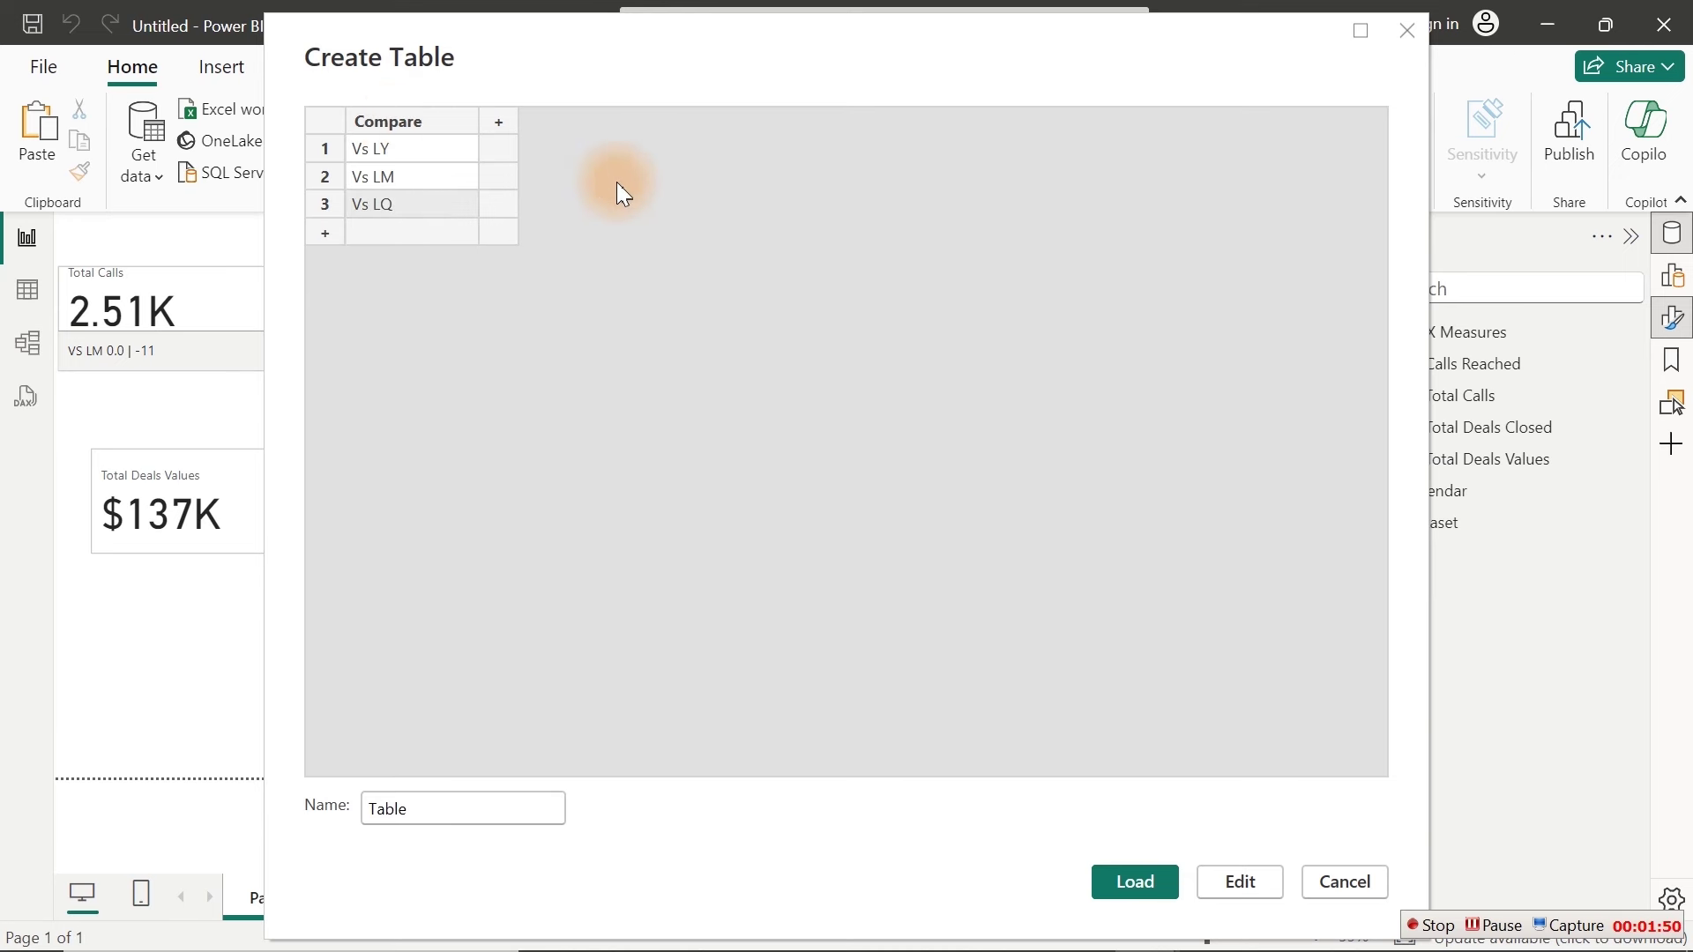
Step: Name the new table Switch for KPI and load it into the model
drag(517, 796, 345, 816)
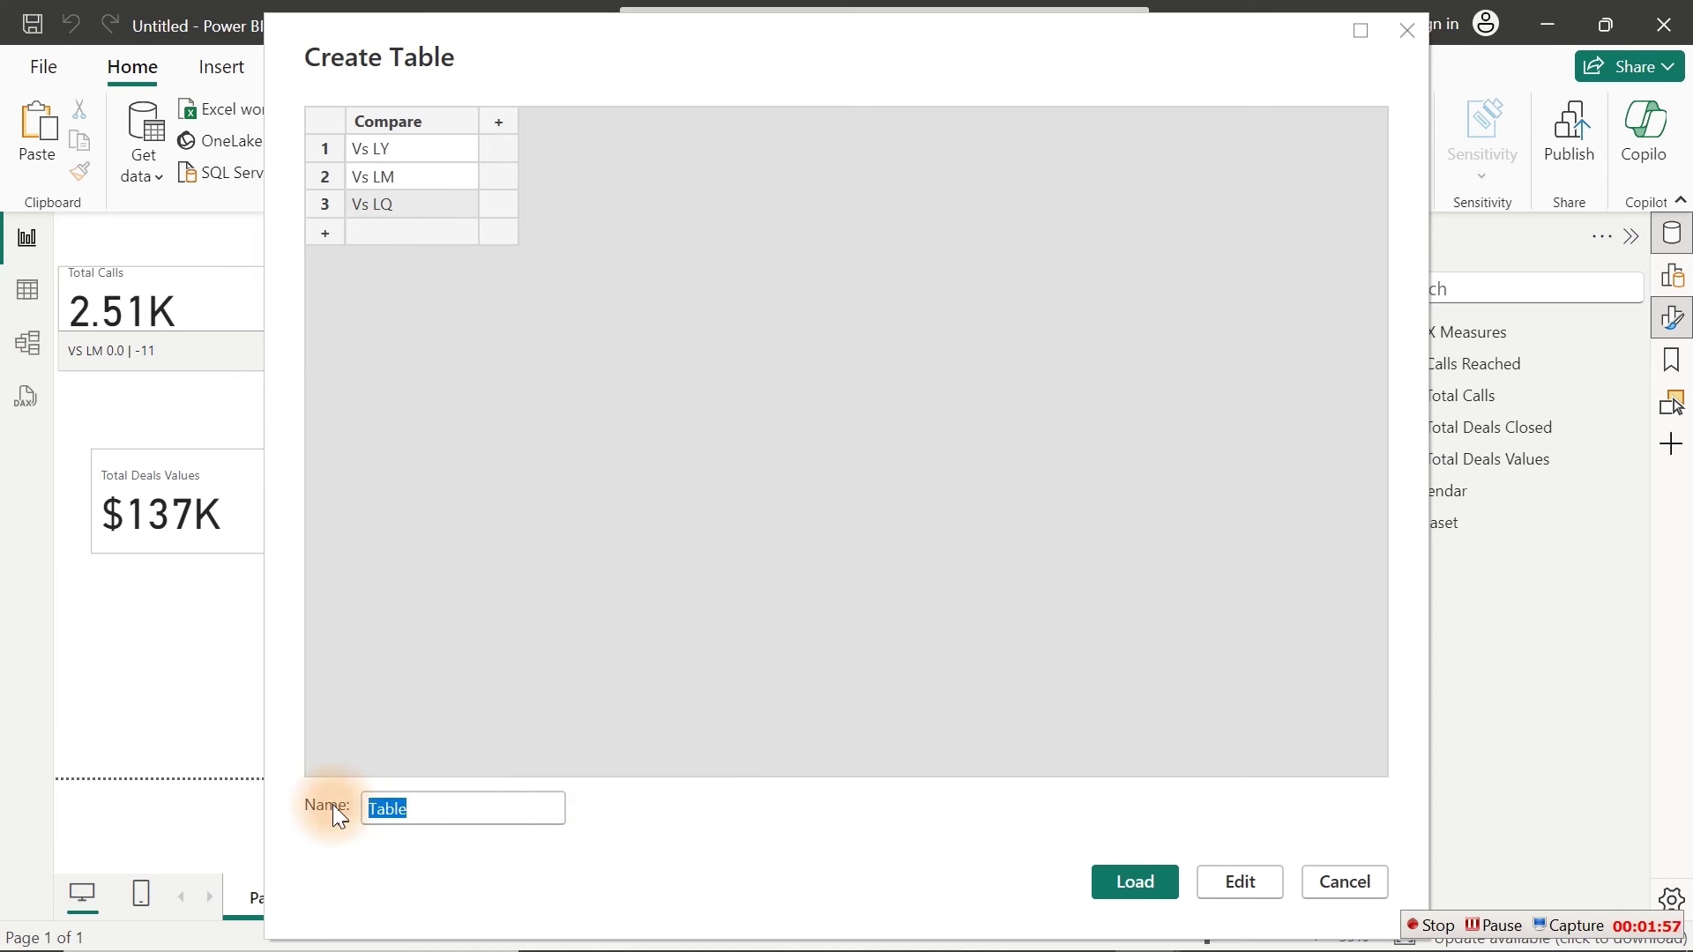
text(Switch)
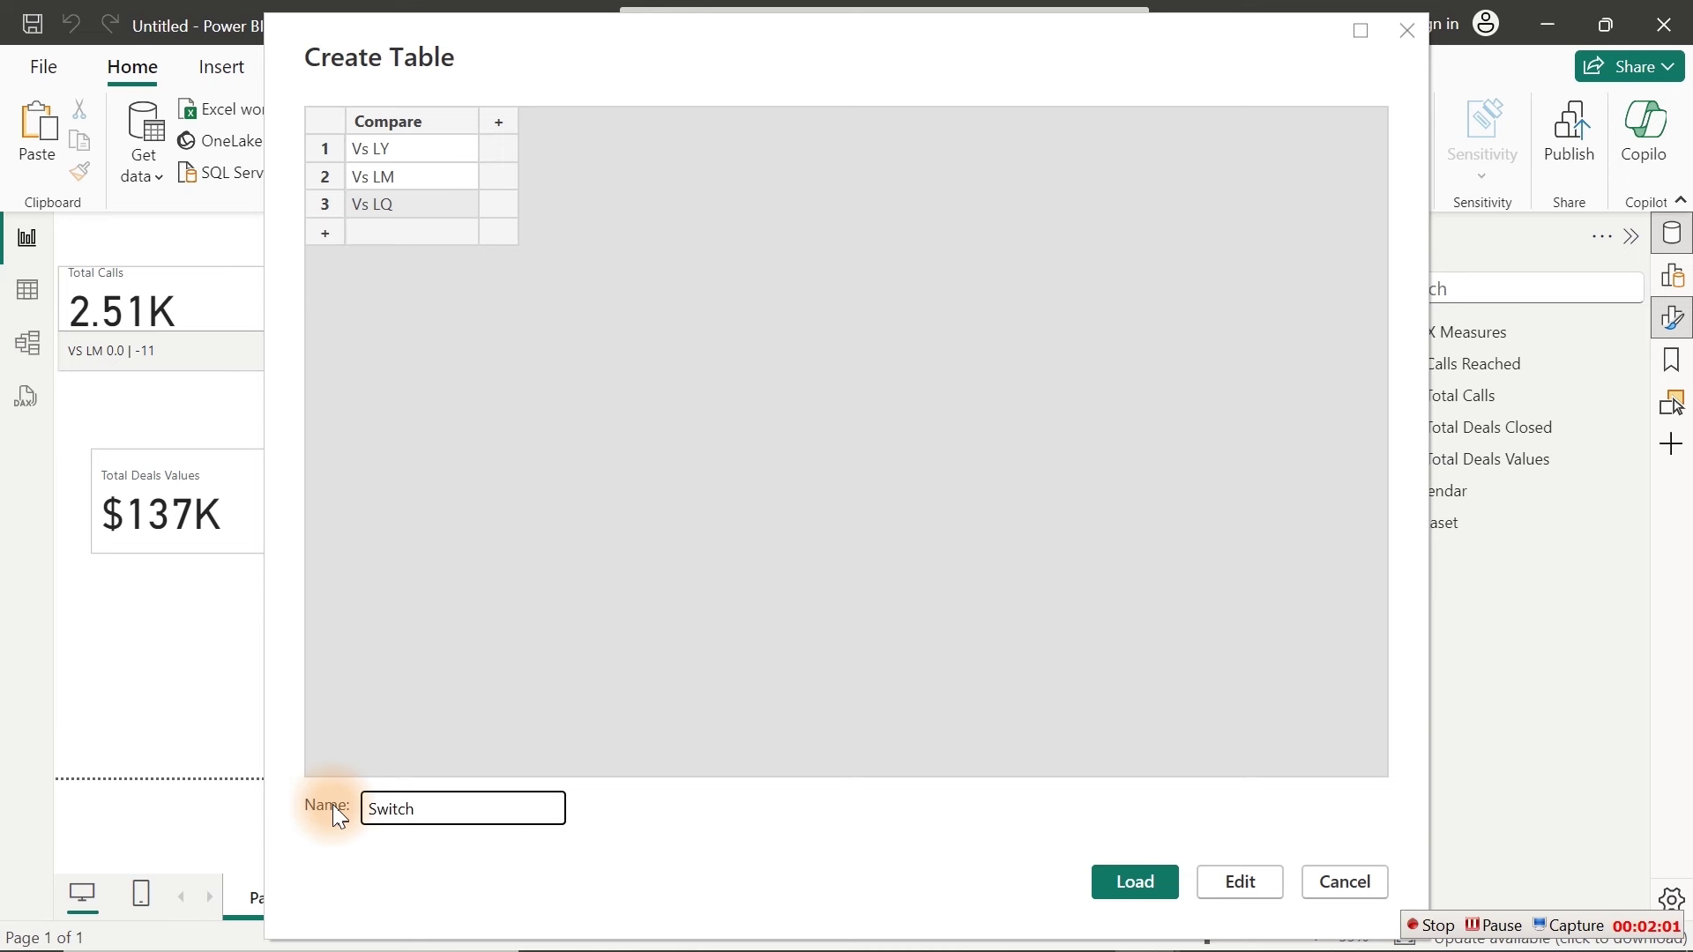
text(for KPI)
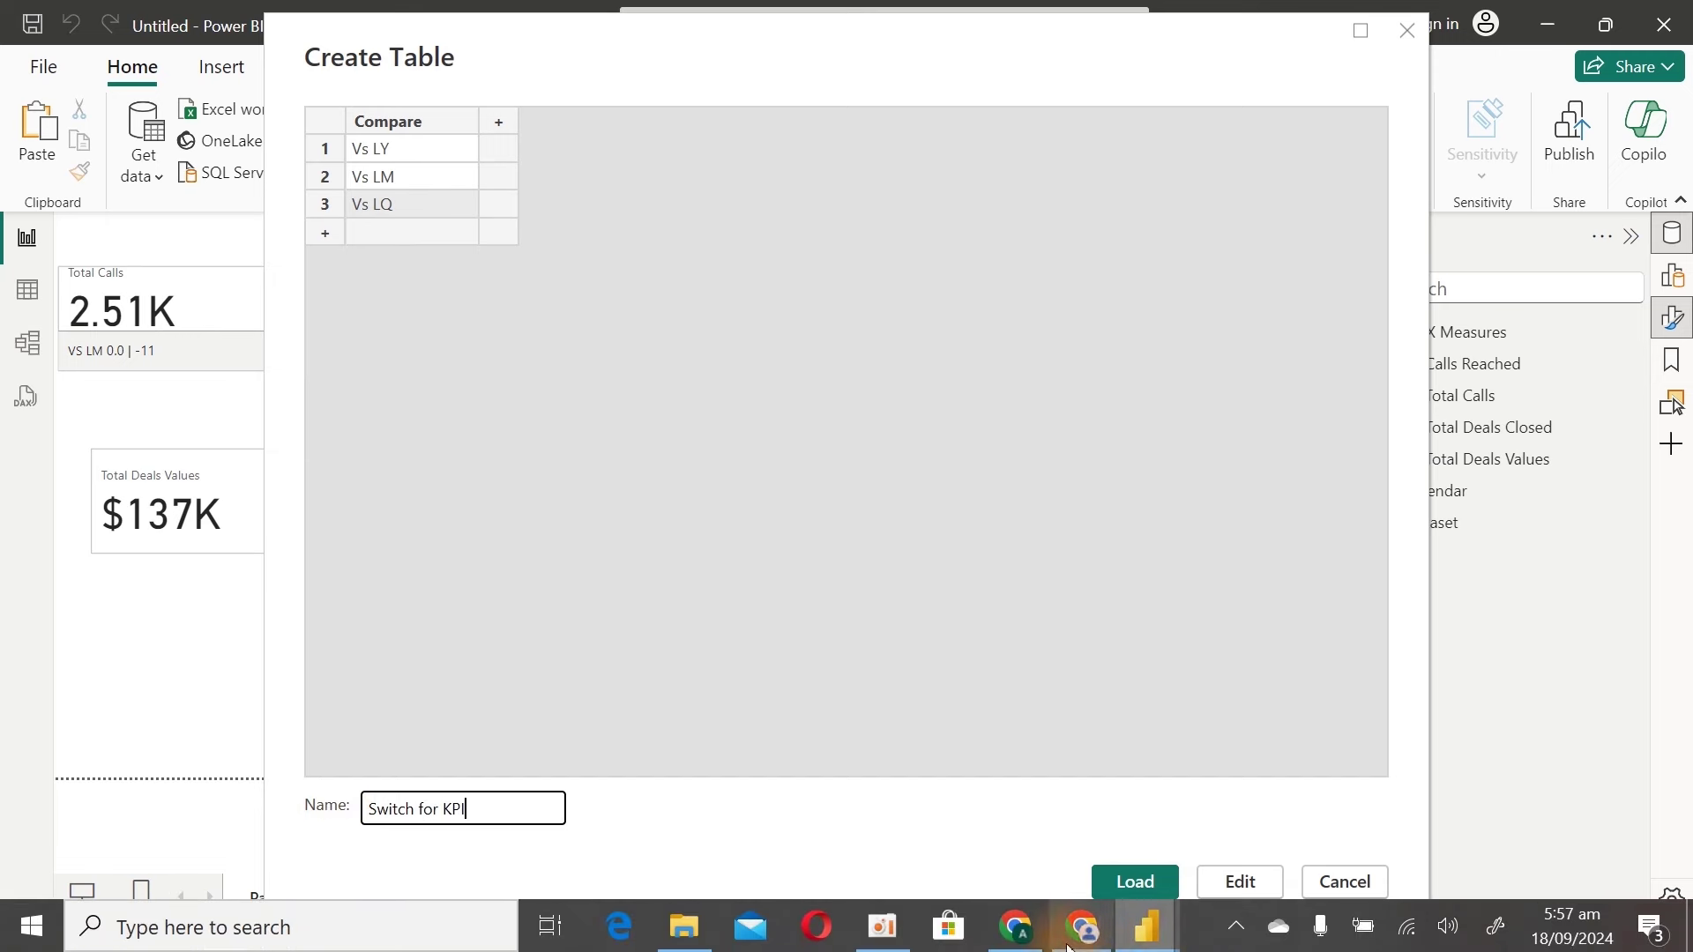
click(1146, 875)
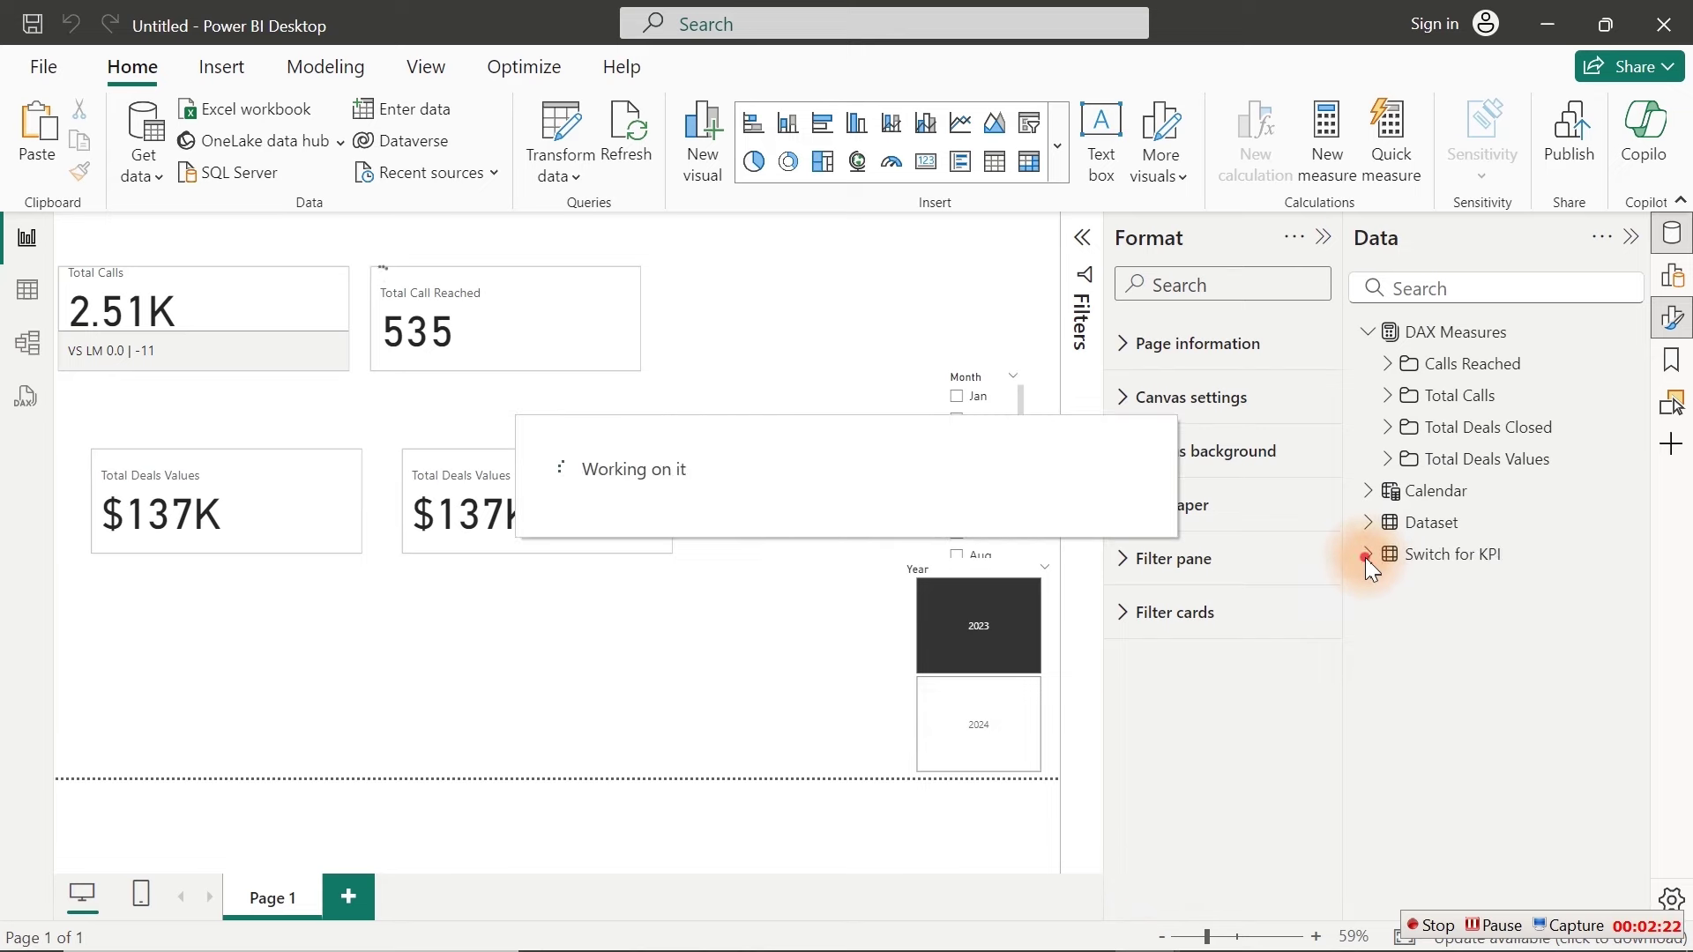
Step: Examine the Switch for KPI table's Compare column and its rows in Table view, collapsing the other tables
click(1370, 557)
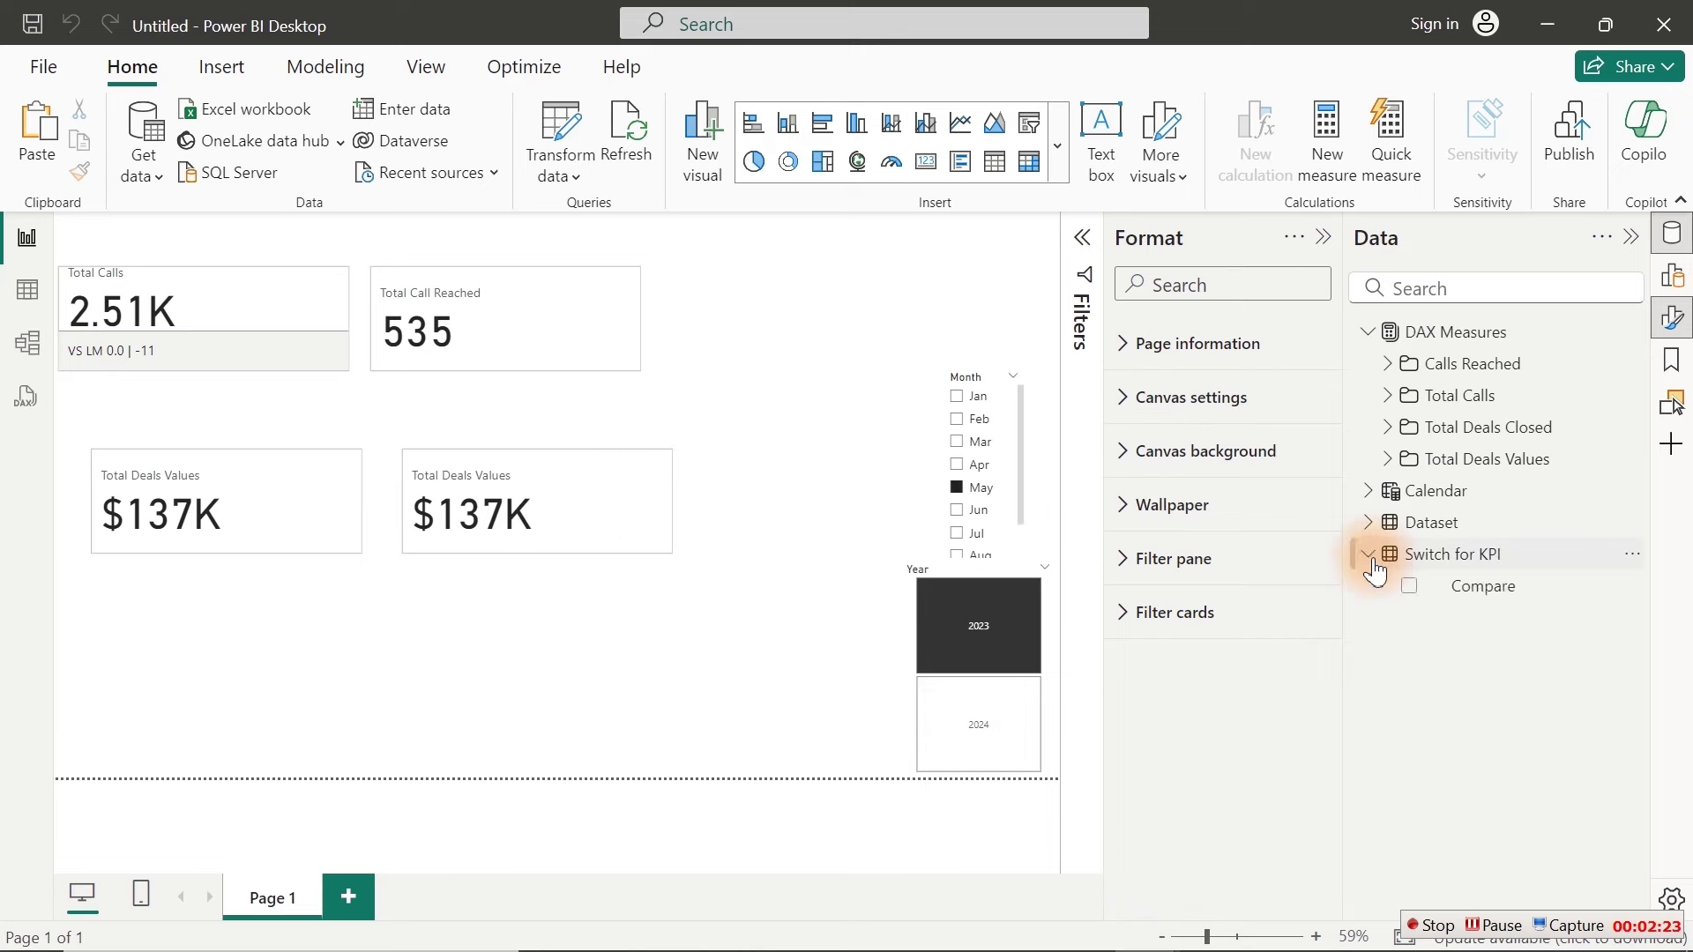
click(1491, 603)
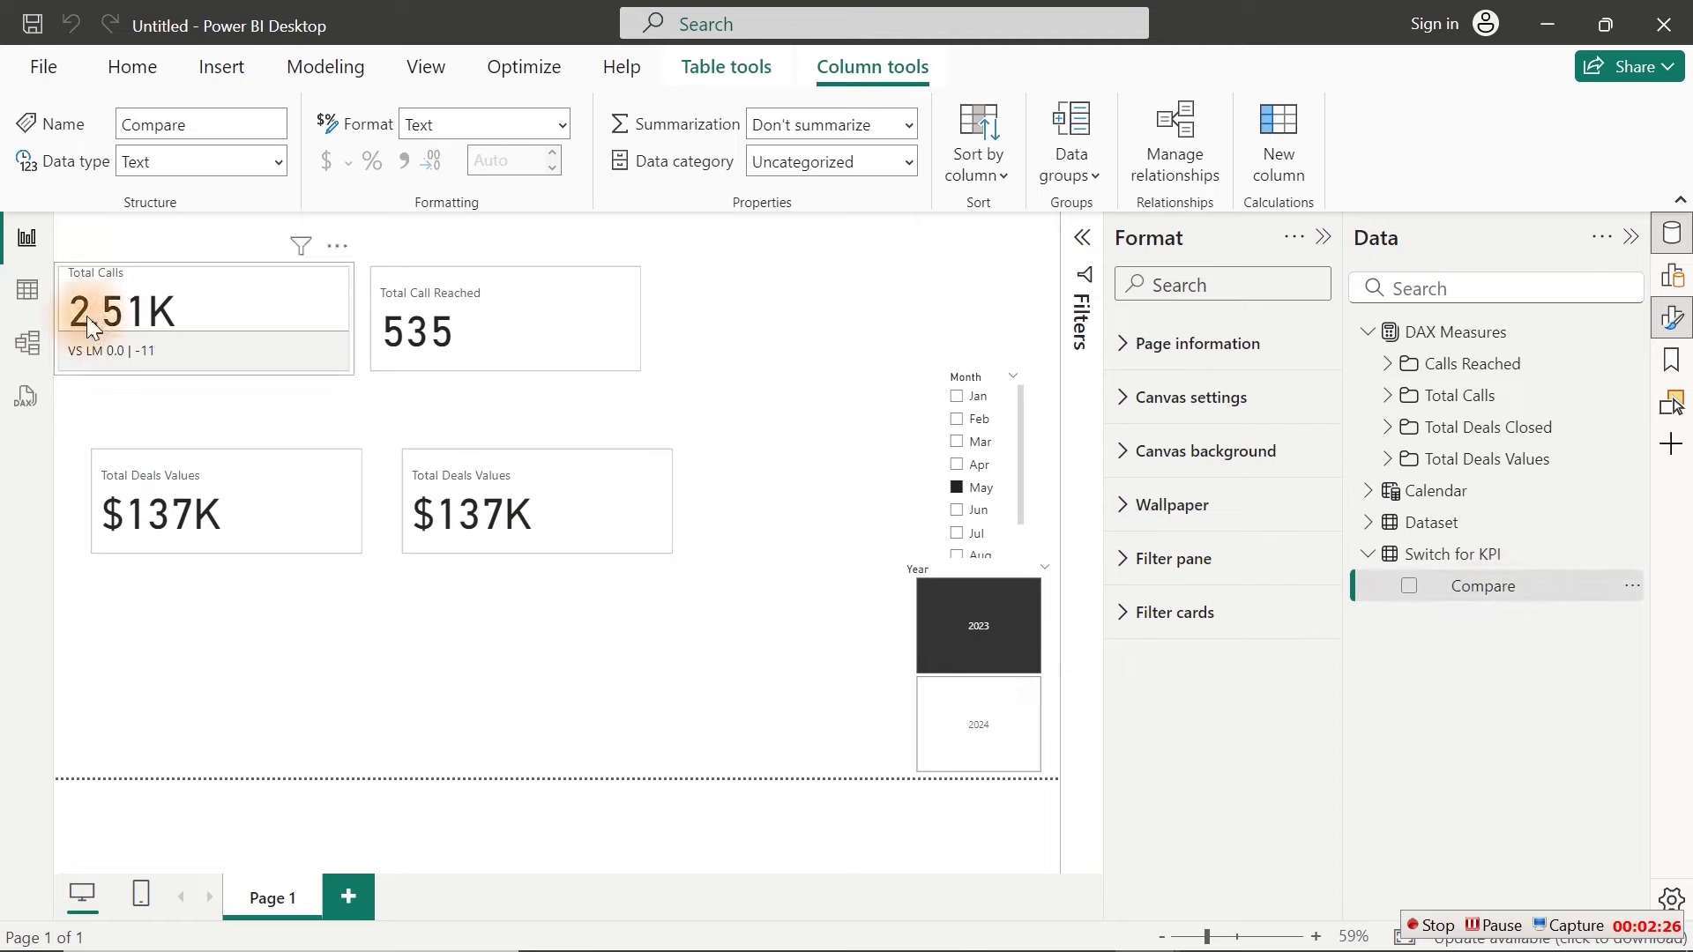
click(27, 289)
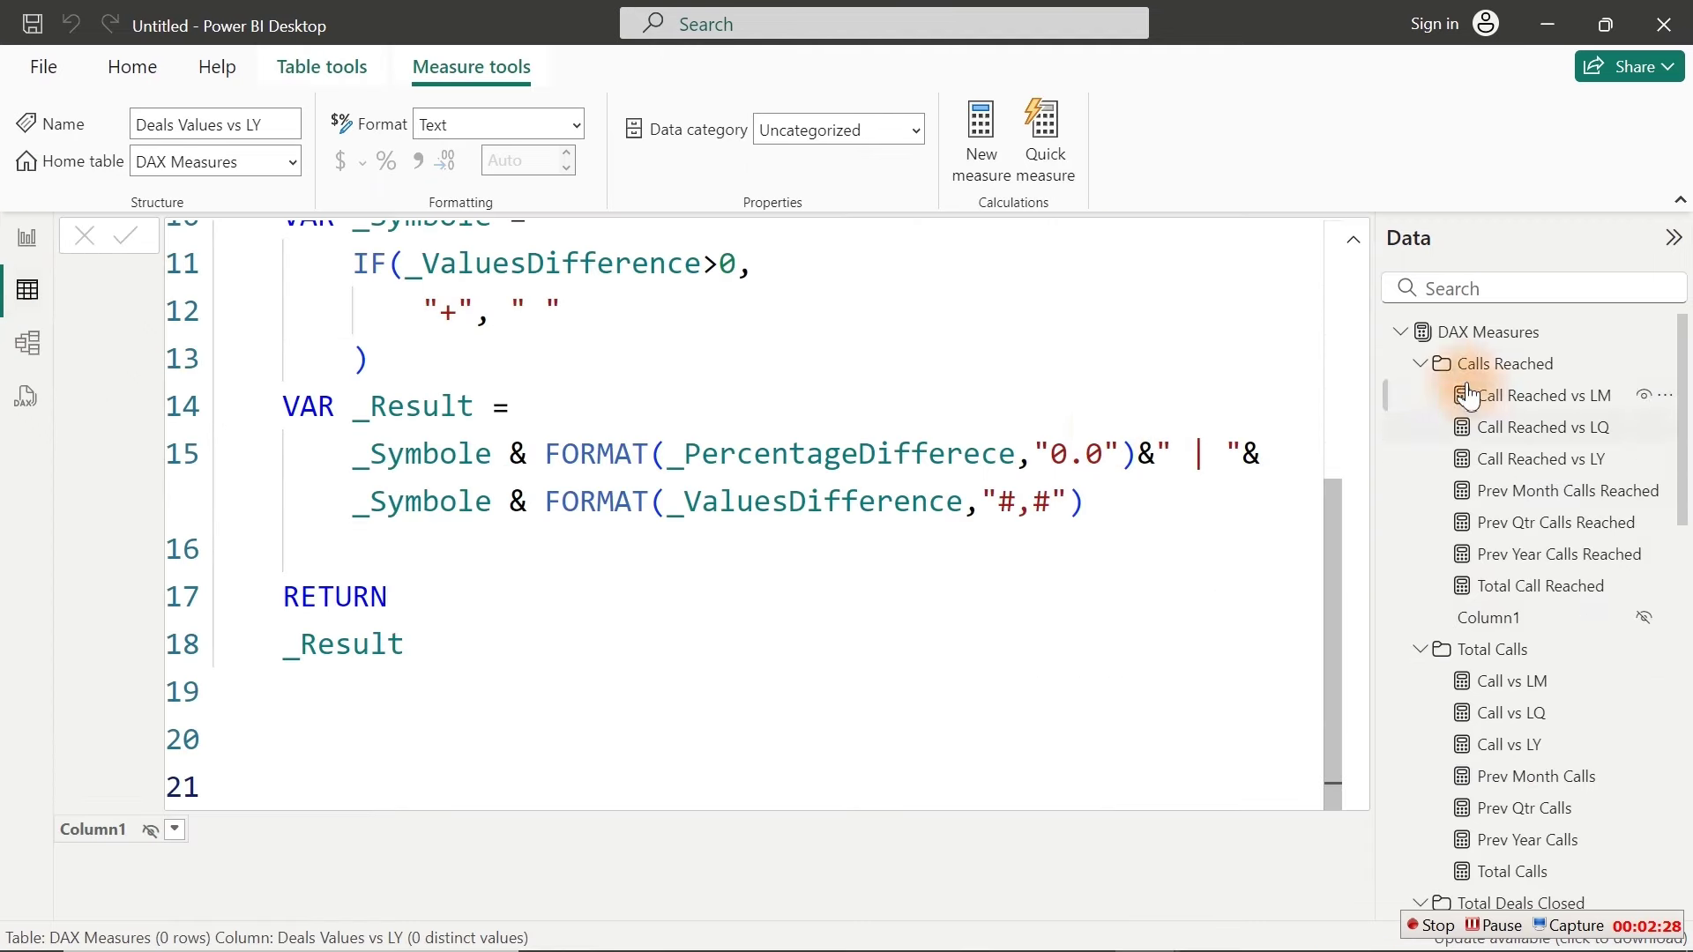
click(1420, 364)
click(1401, 332)
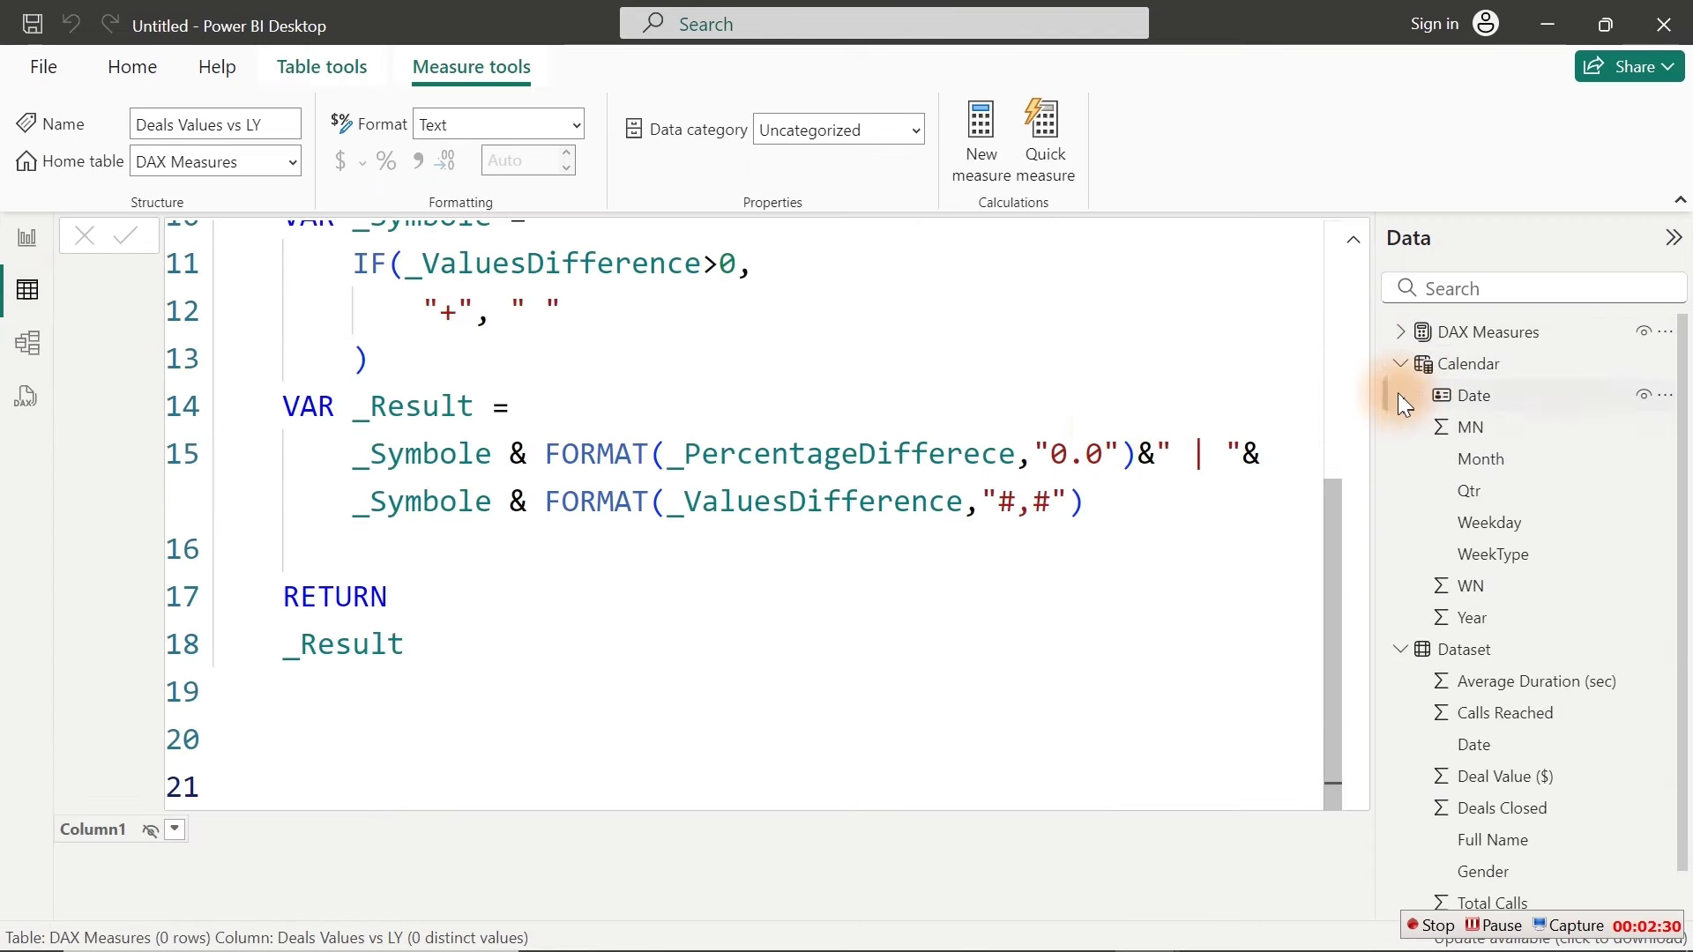
click(1402, 364)
click(1401, 396)
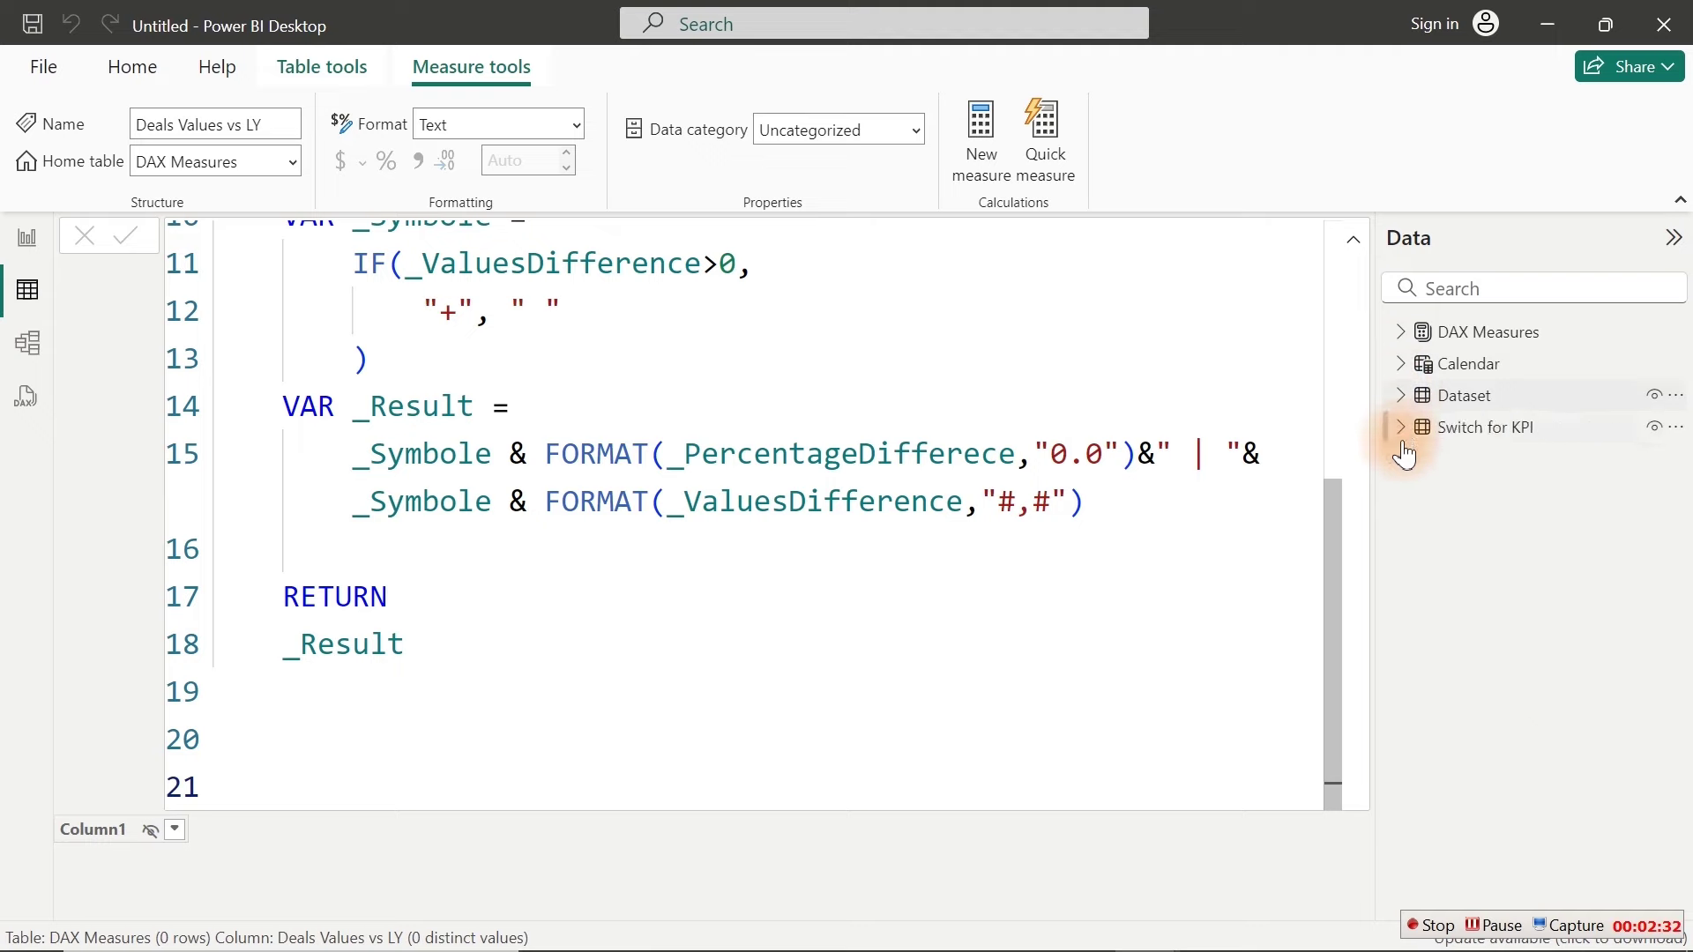
click(1468, 429)
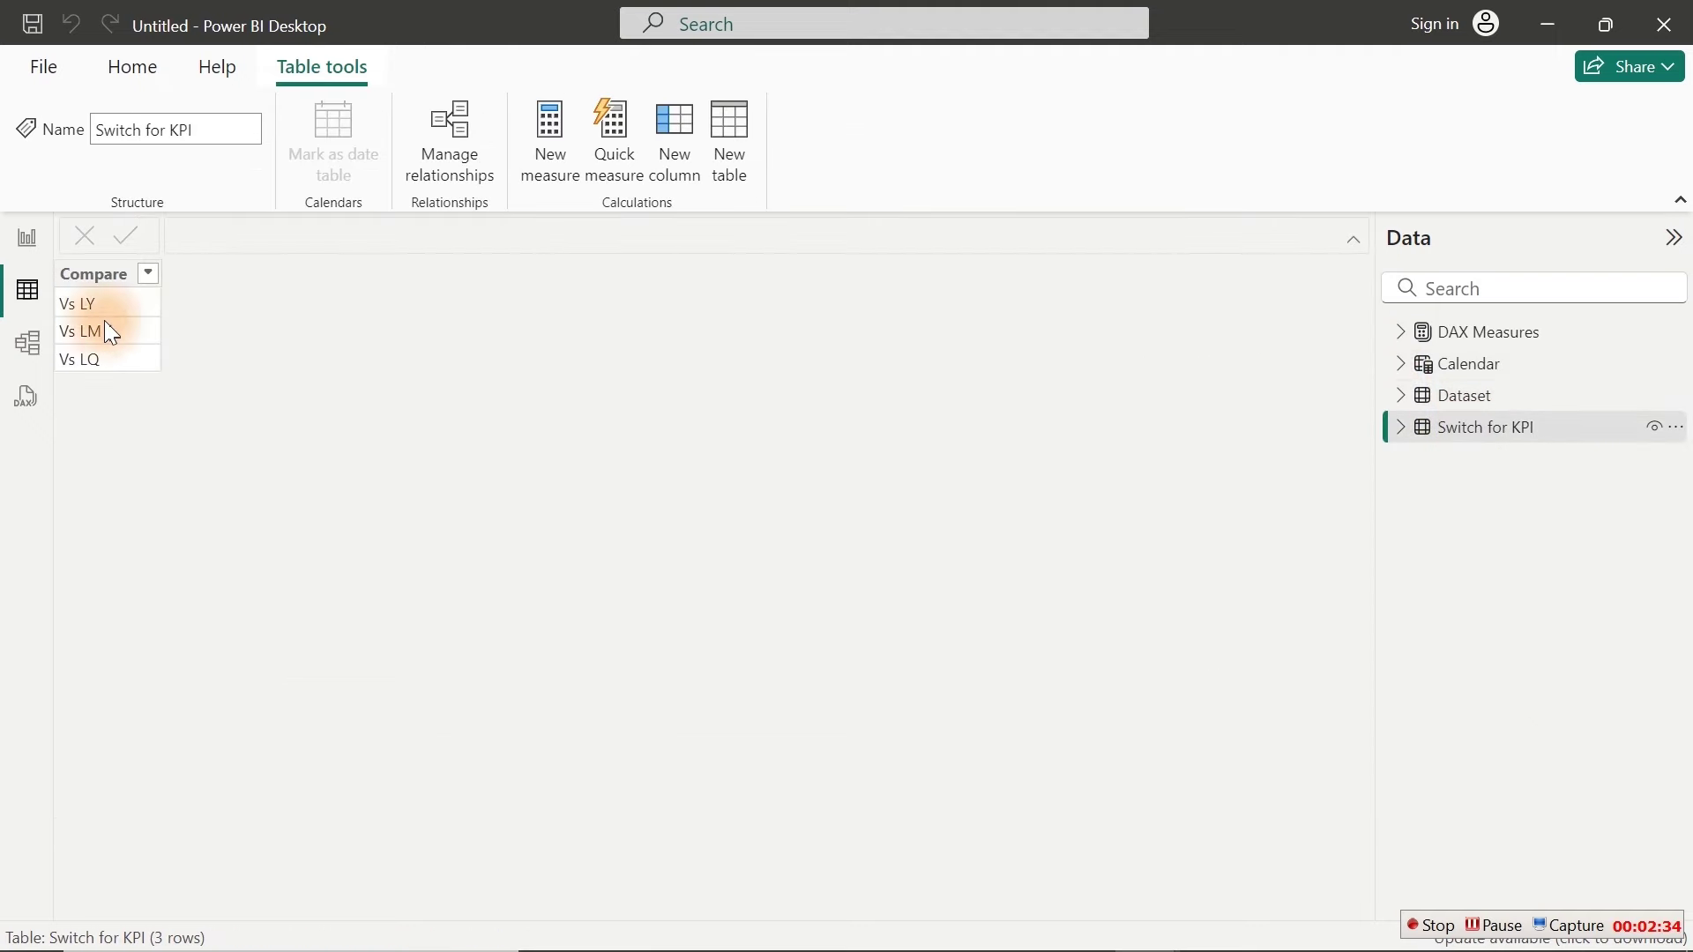
Step: Add a slicer for the Compare field of the Switch for KPI table to the report page and narrow it
click(17, 238)
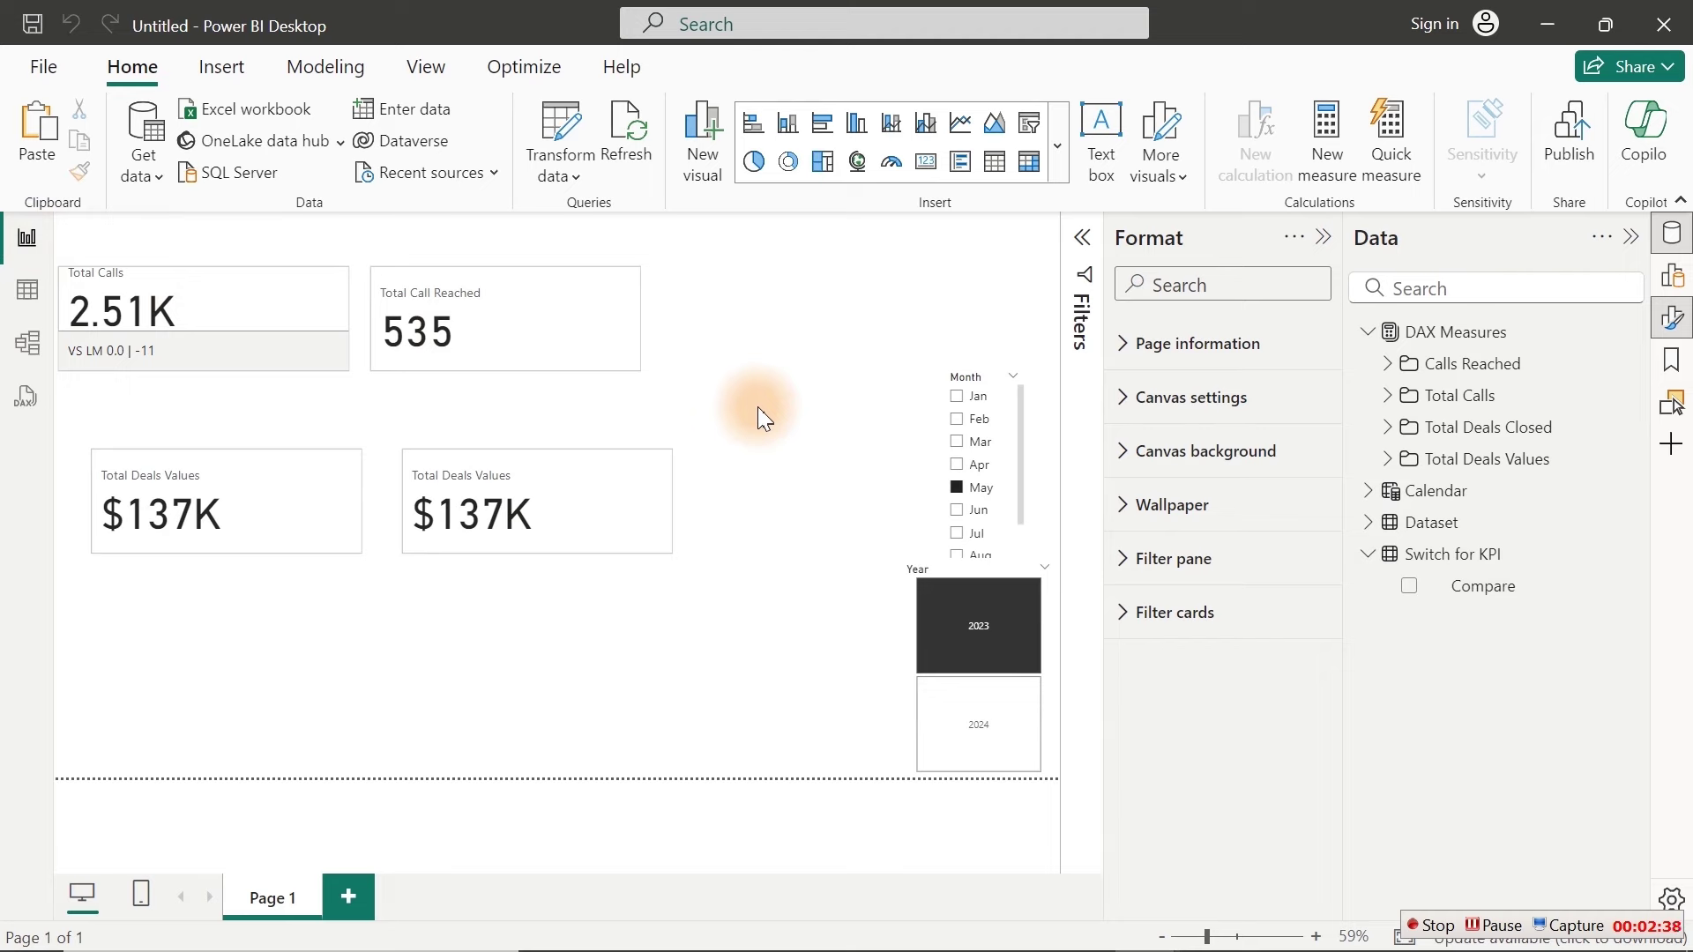
click(1410, 589)
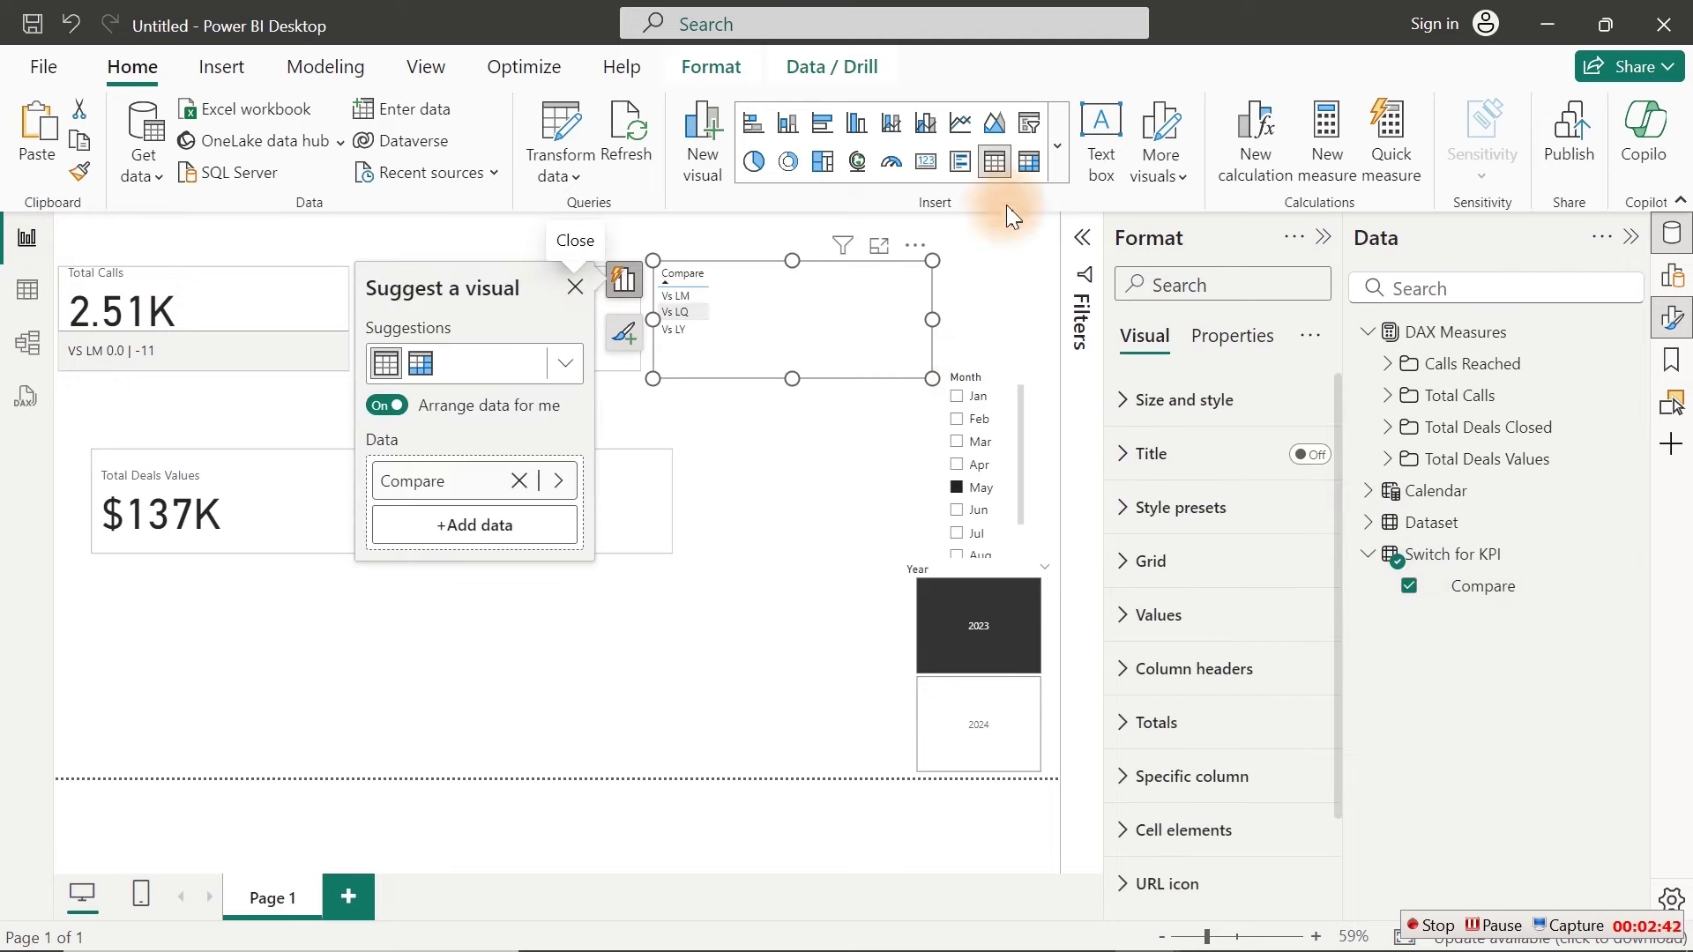
click(1030, 129)
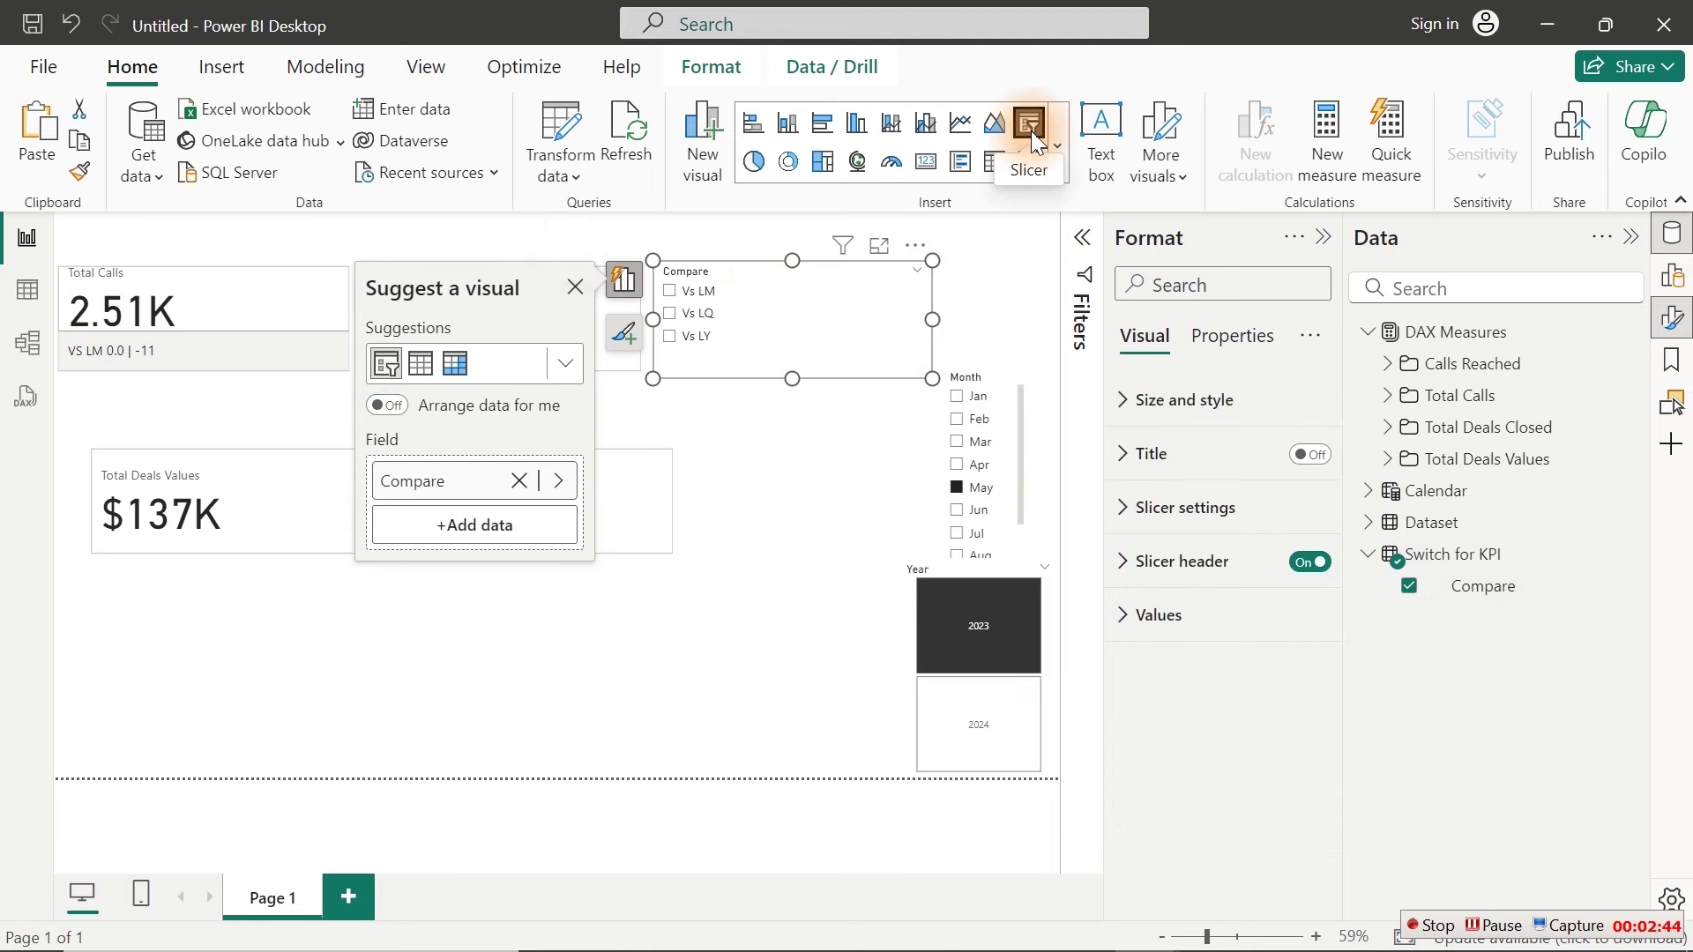
drag(932, 379, 787, 395)
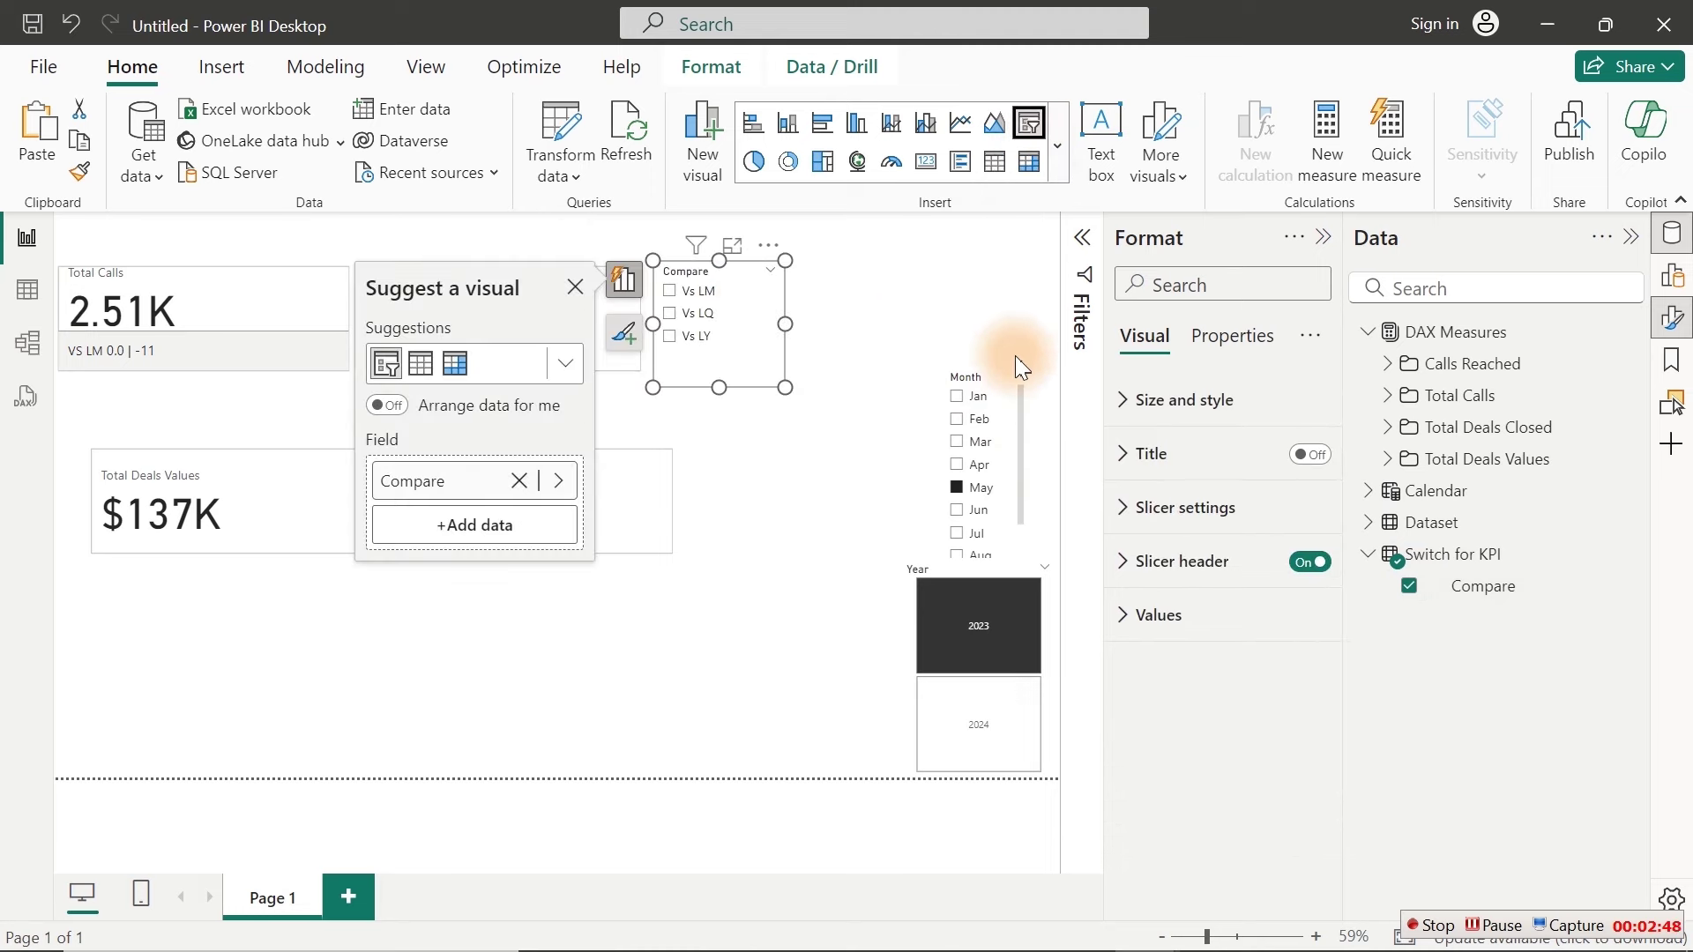
Step: Move the Month slicer beside the Year slicer and place the Compare slicer in the space above them
drag(995, 379, 796, 571)
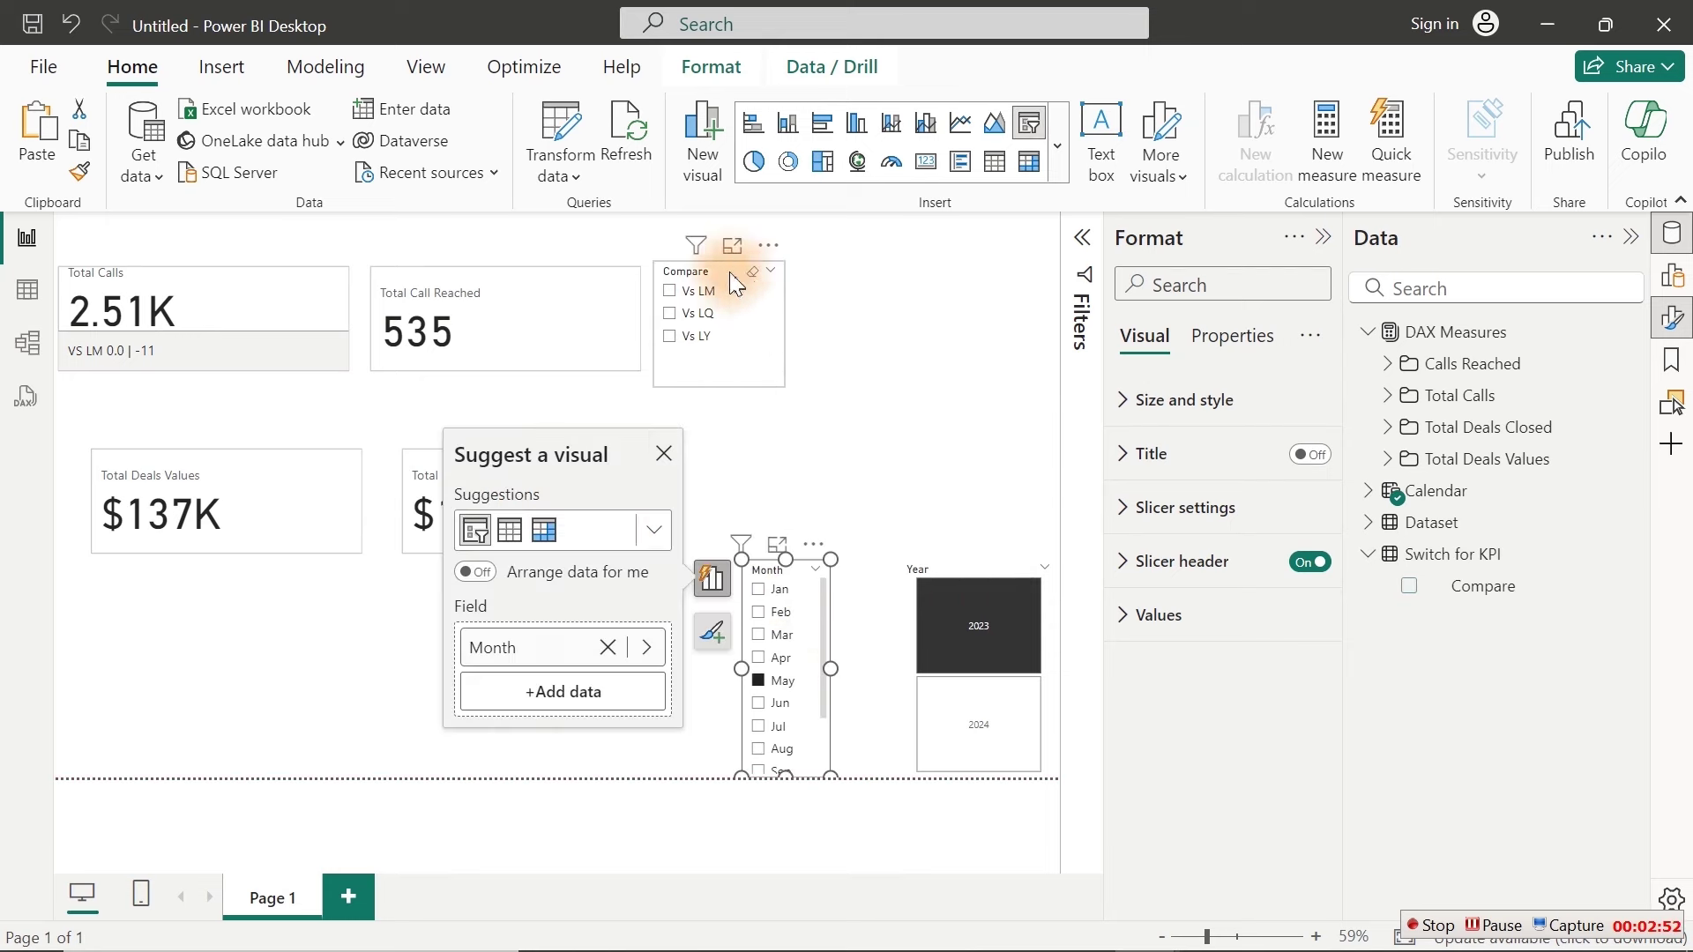
drag(722, 268, 1002, 303)
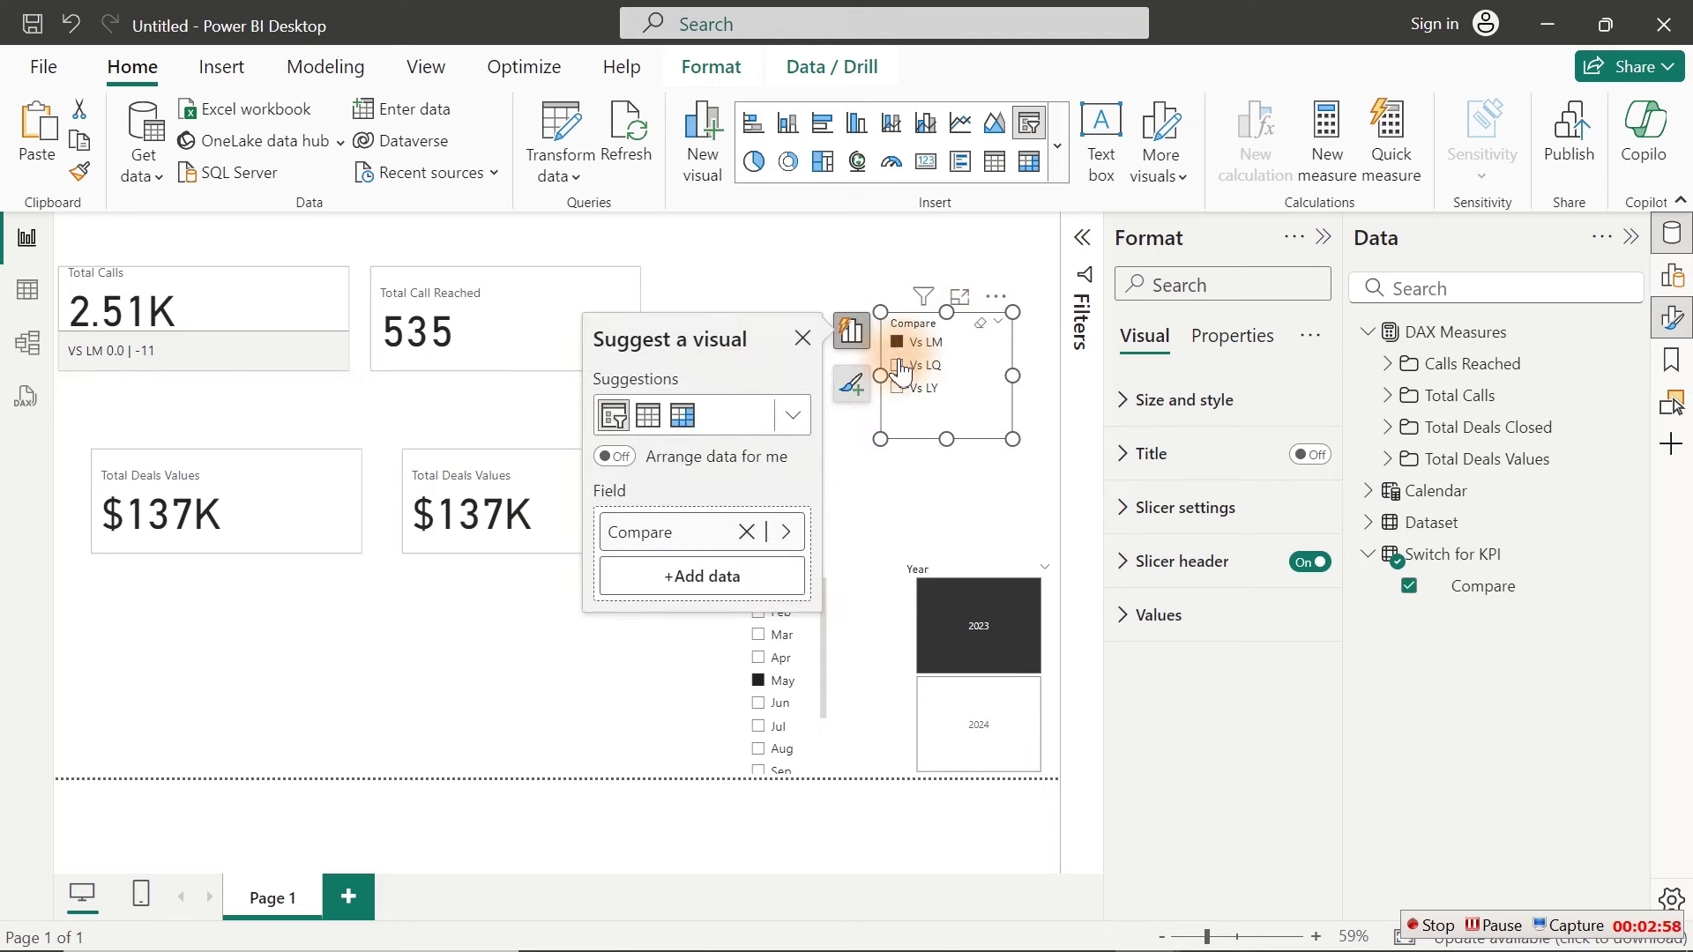
Step: Try the Vs LQ option in the Compare slicer and set the selection to Vs LY
click(899, 366)
click(902, 390)
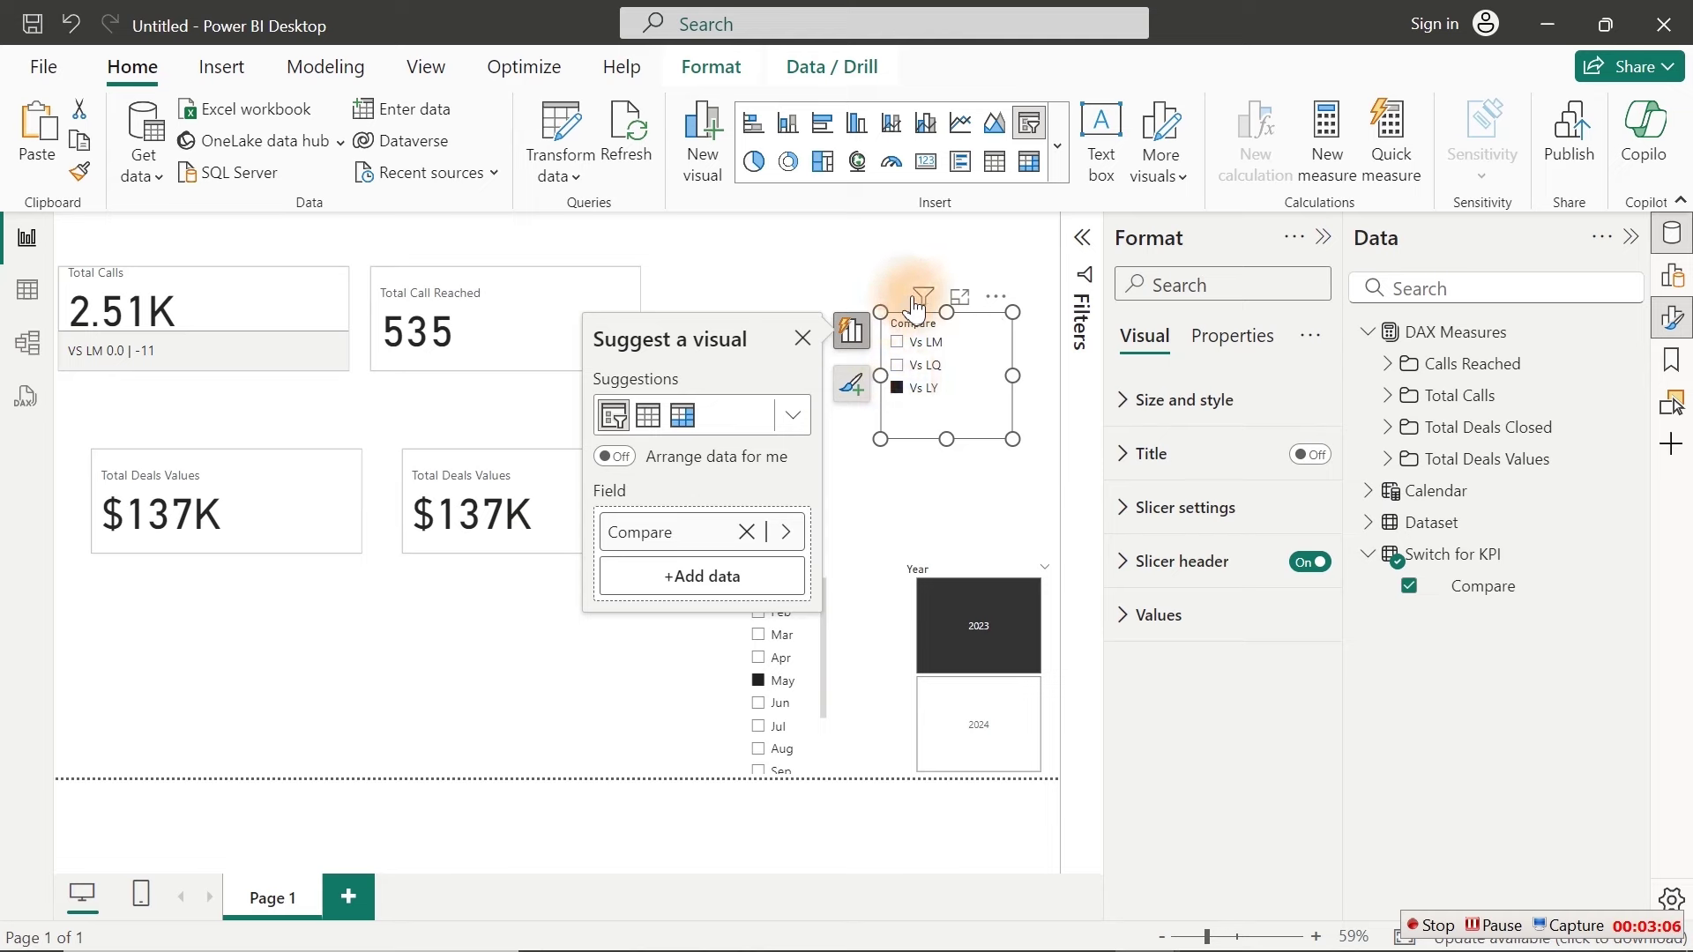
click(754, 253)
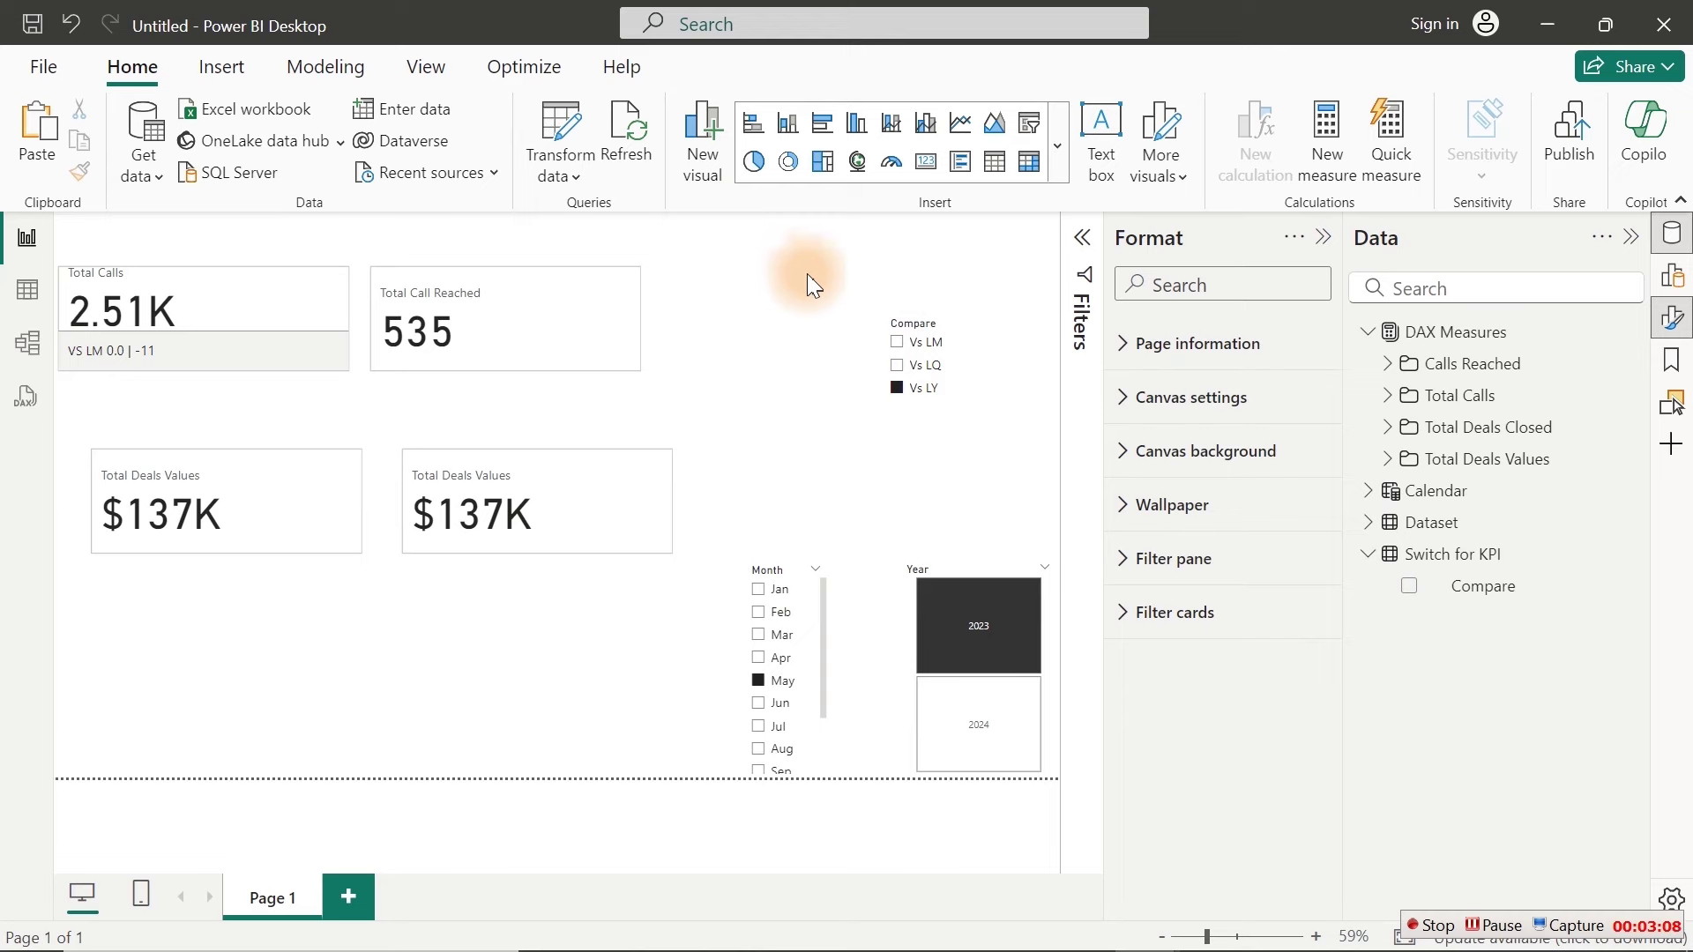
Step: Create a measure named Calls Compare in the DAX Measures table, with its expression starting on a second line
click(1437, 339)
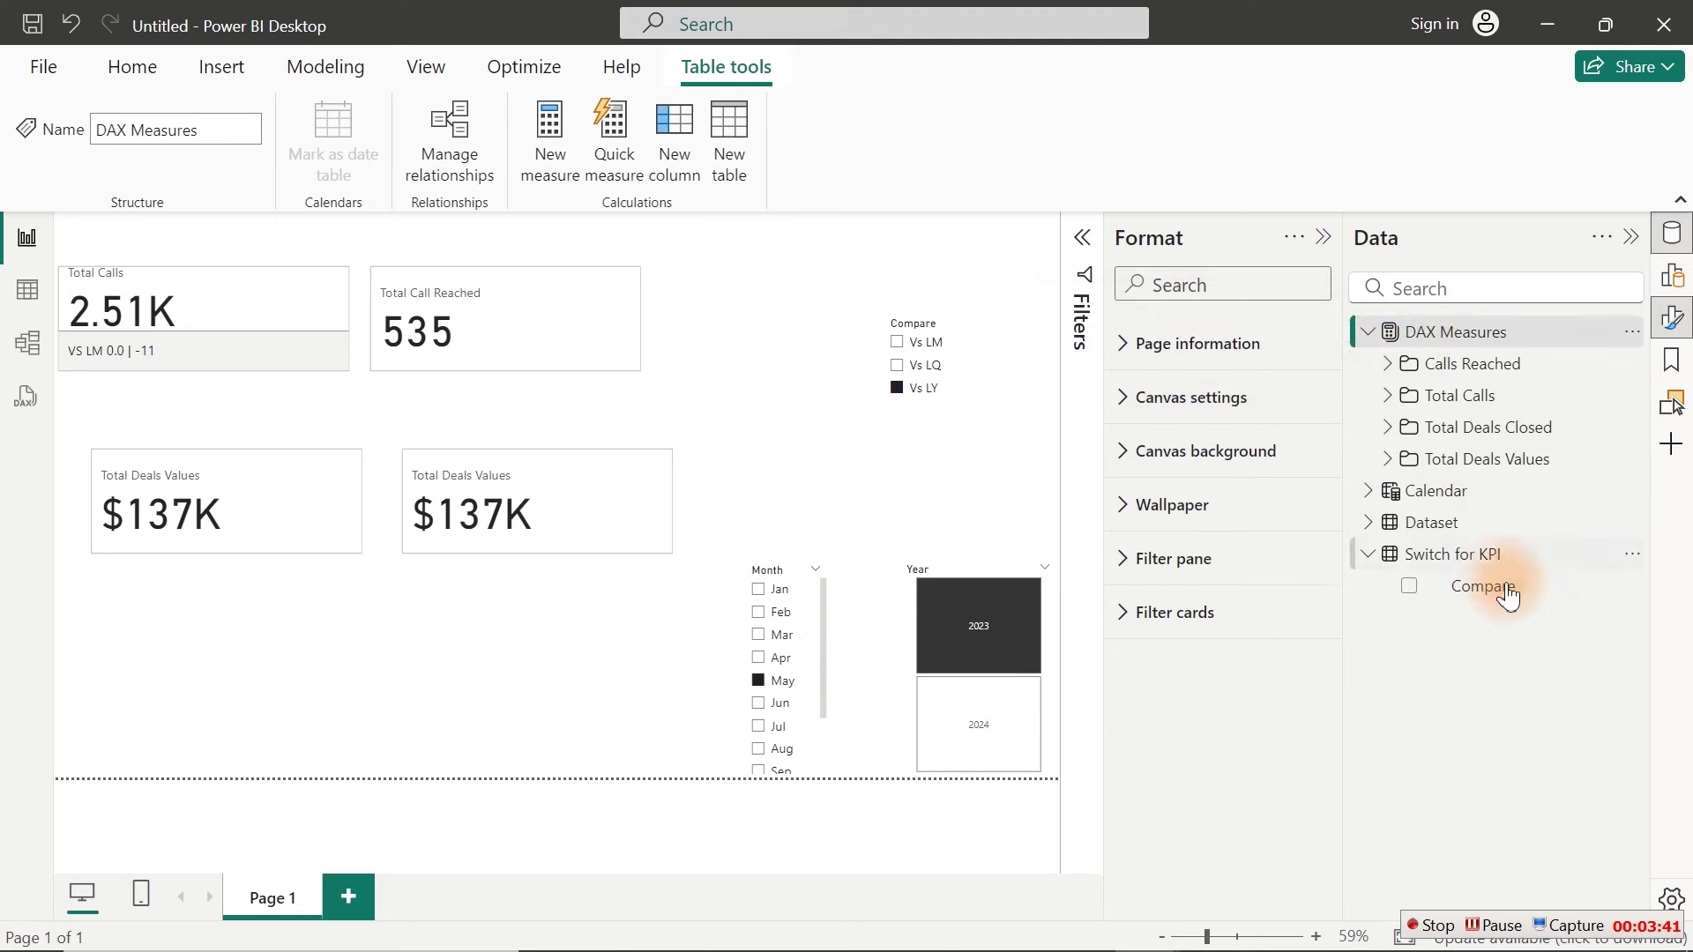
right_click(1452, 340)
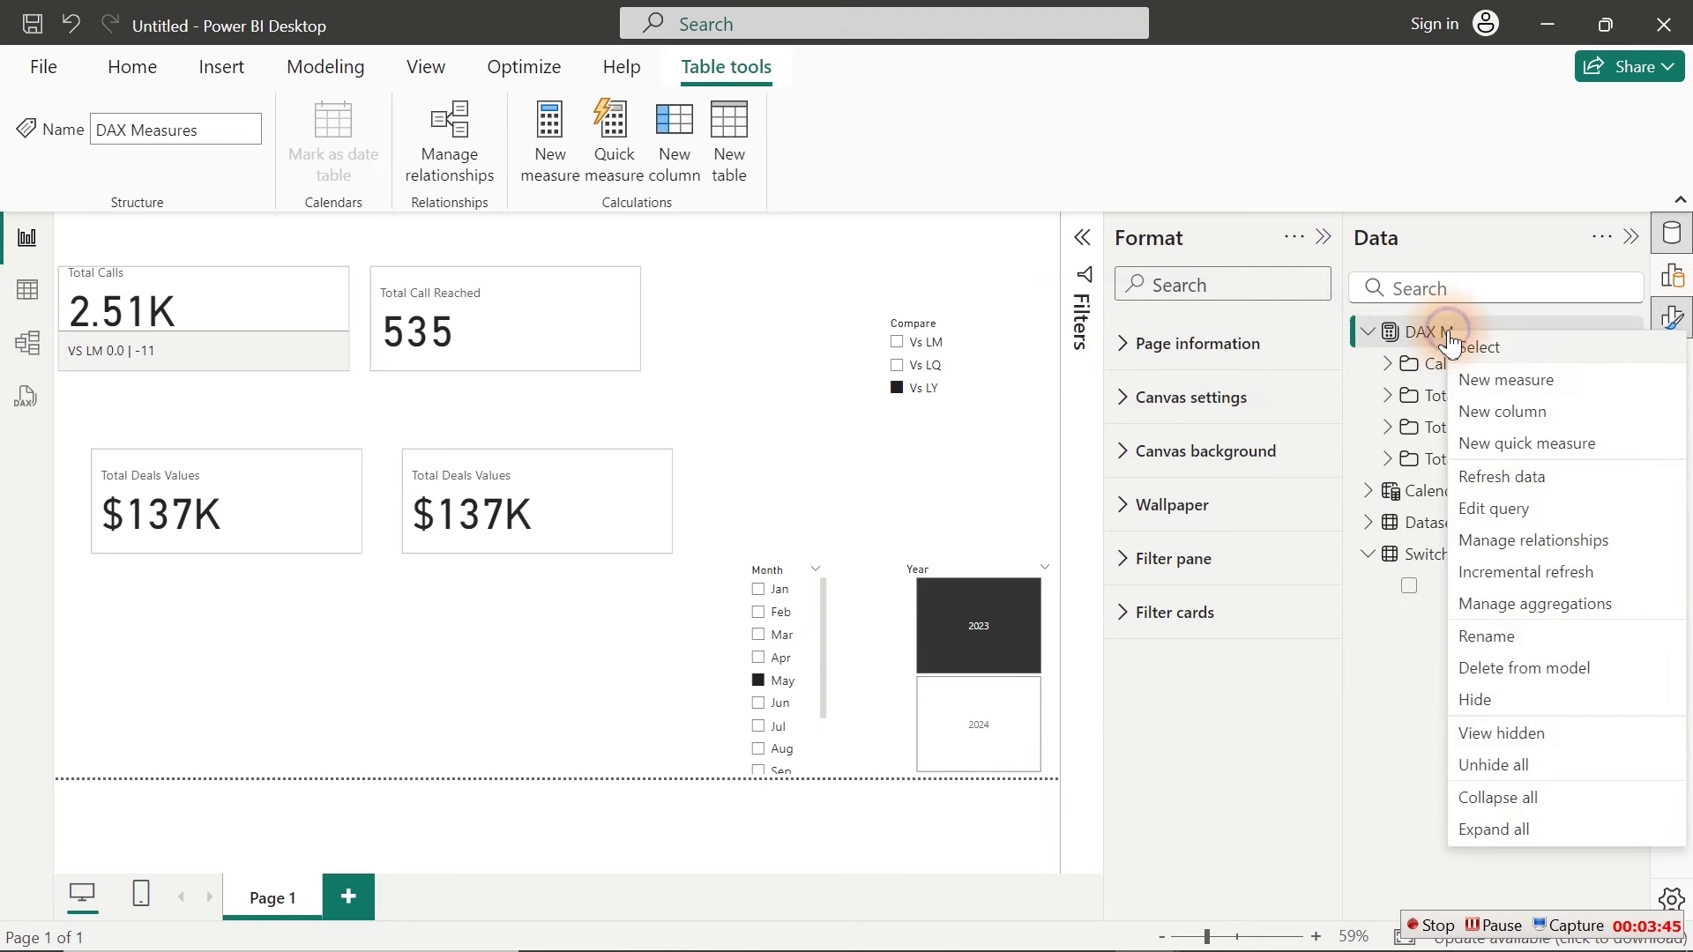
click(1515, 379)
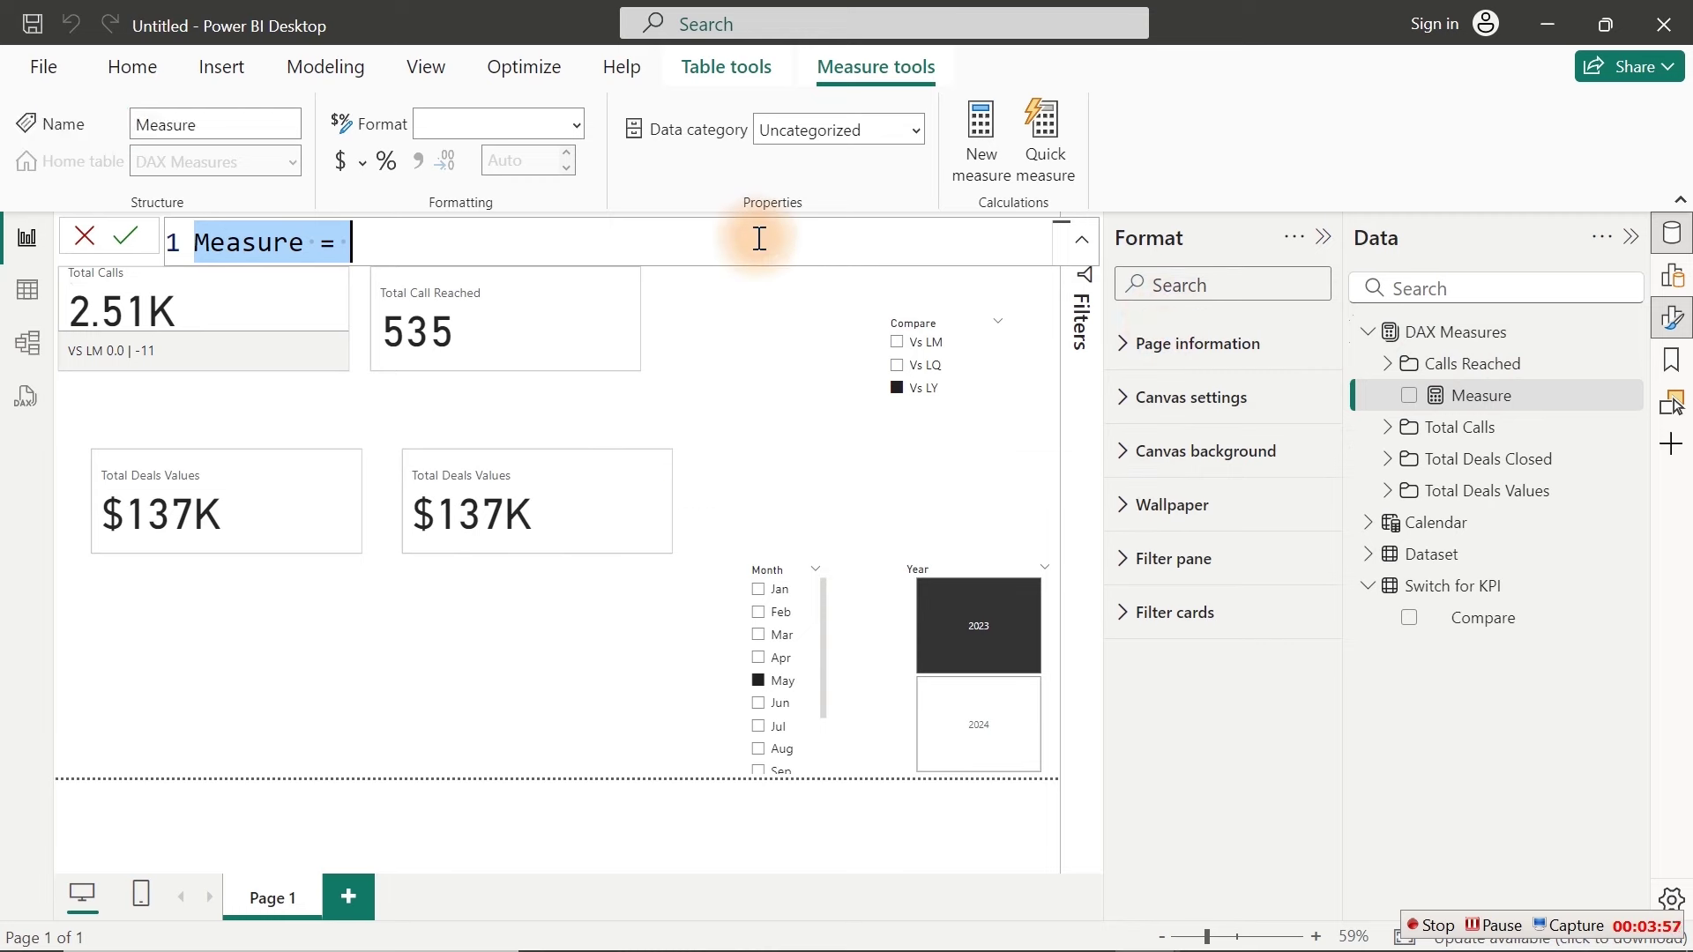
text(Cal)
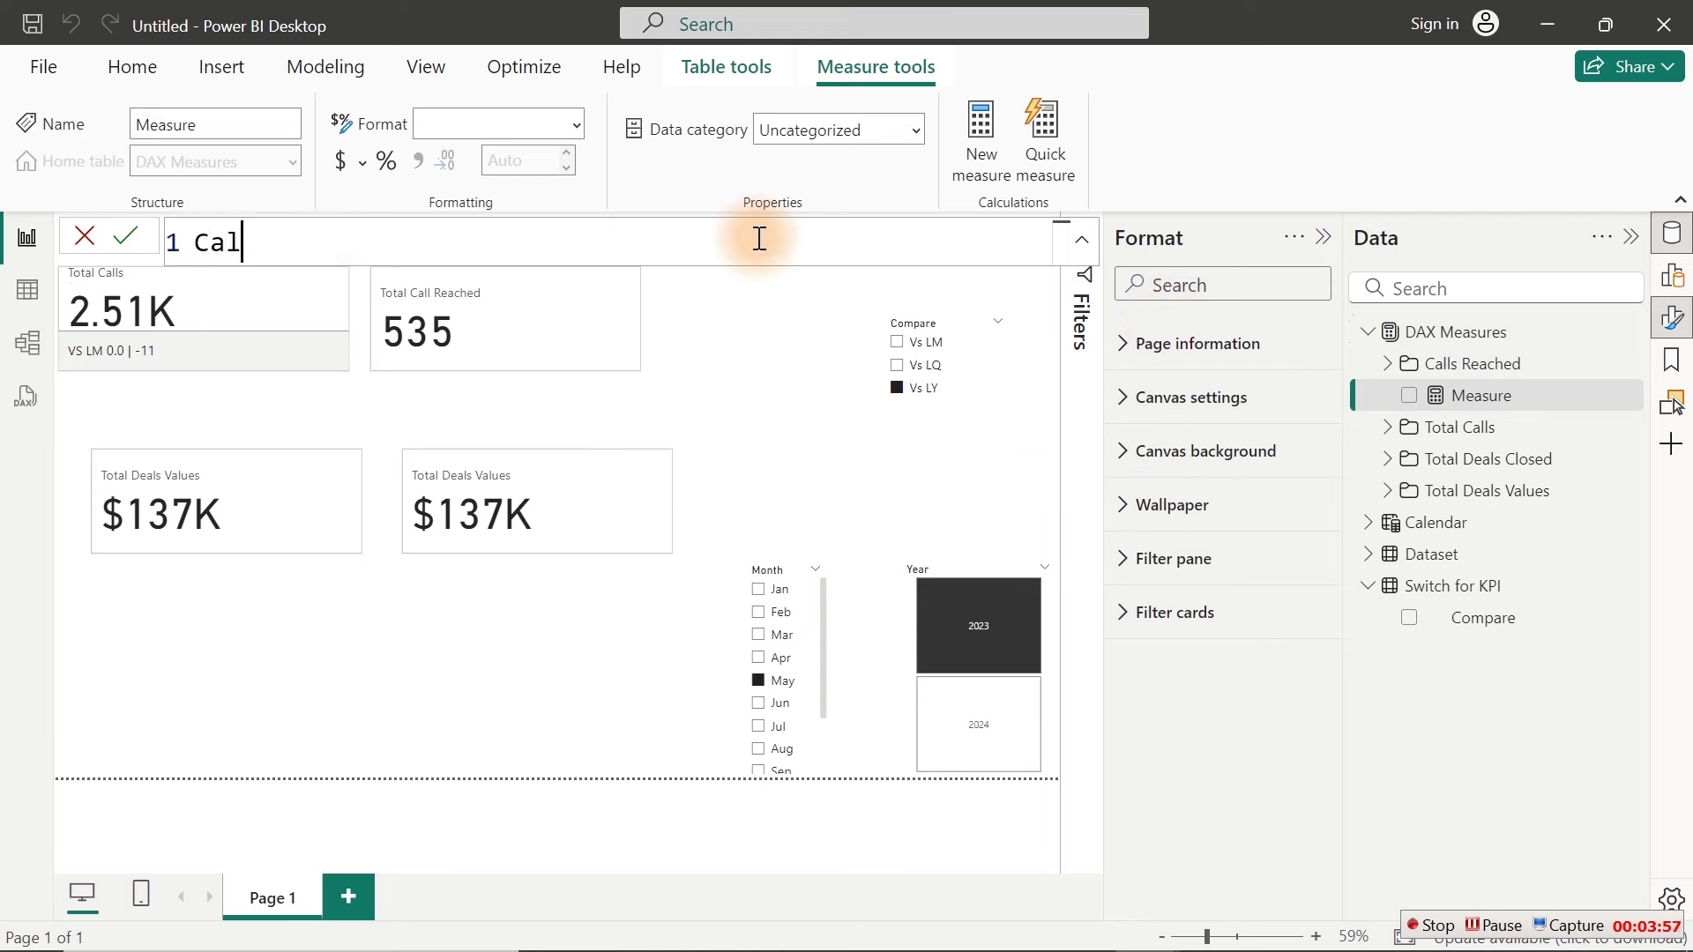
text(ls Compare =)
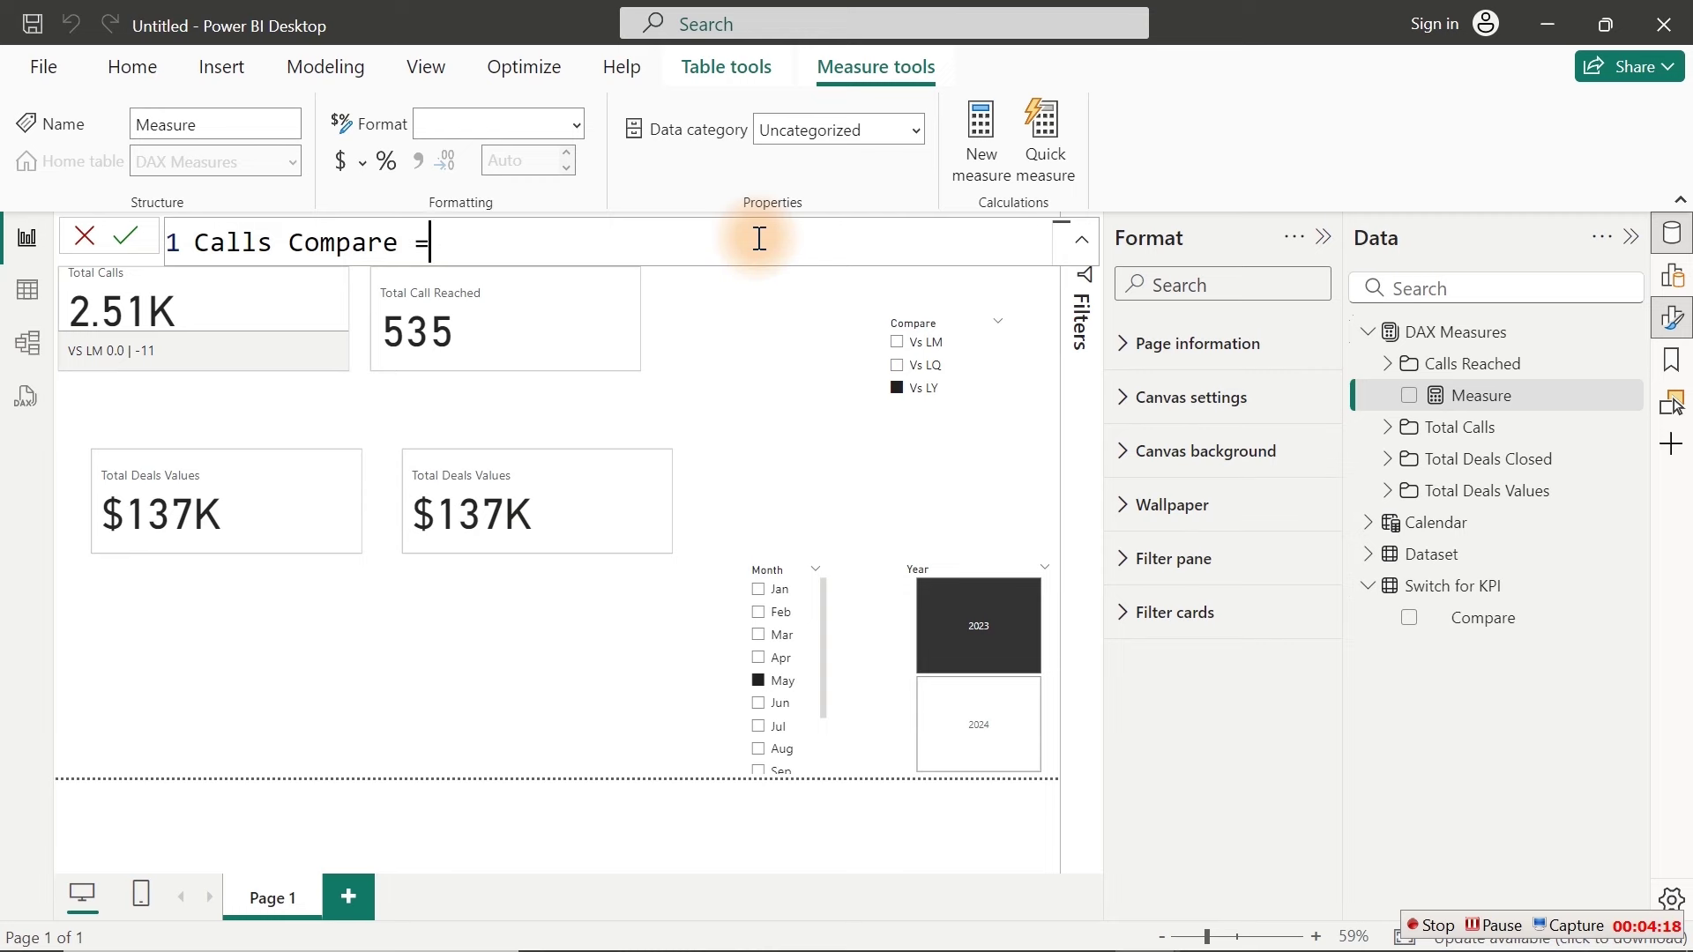
key(shift+Return)
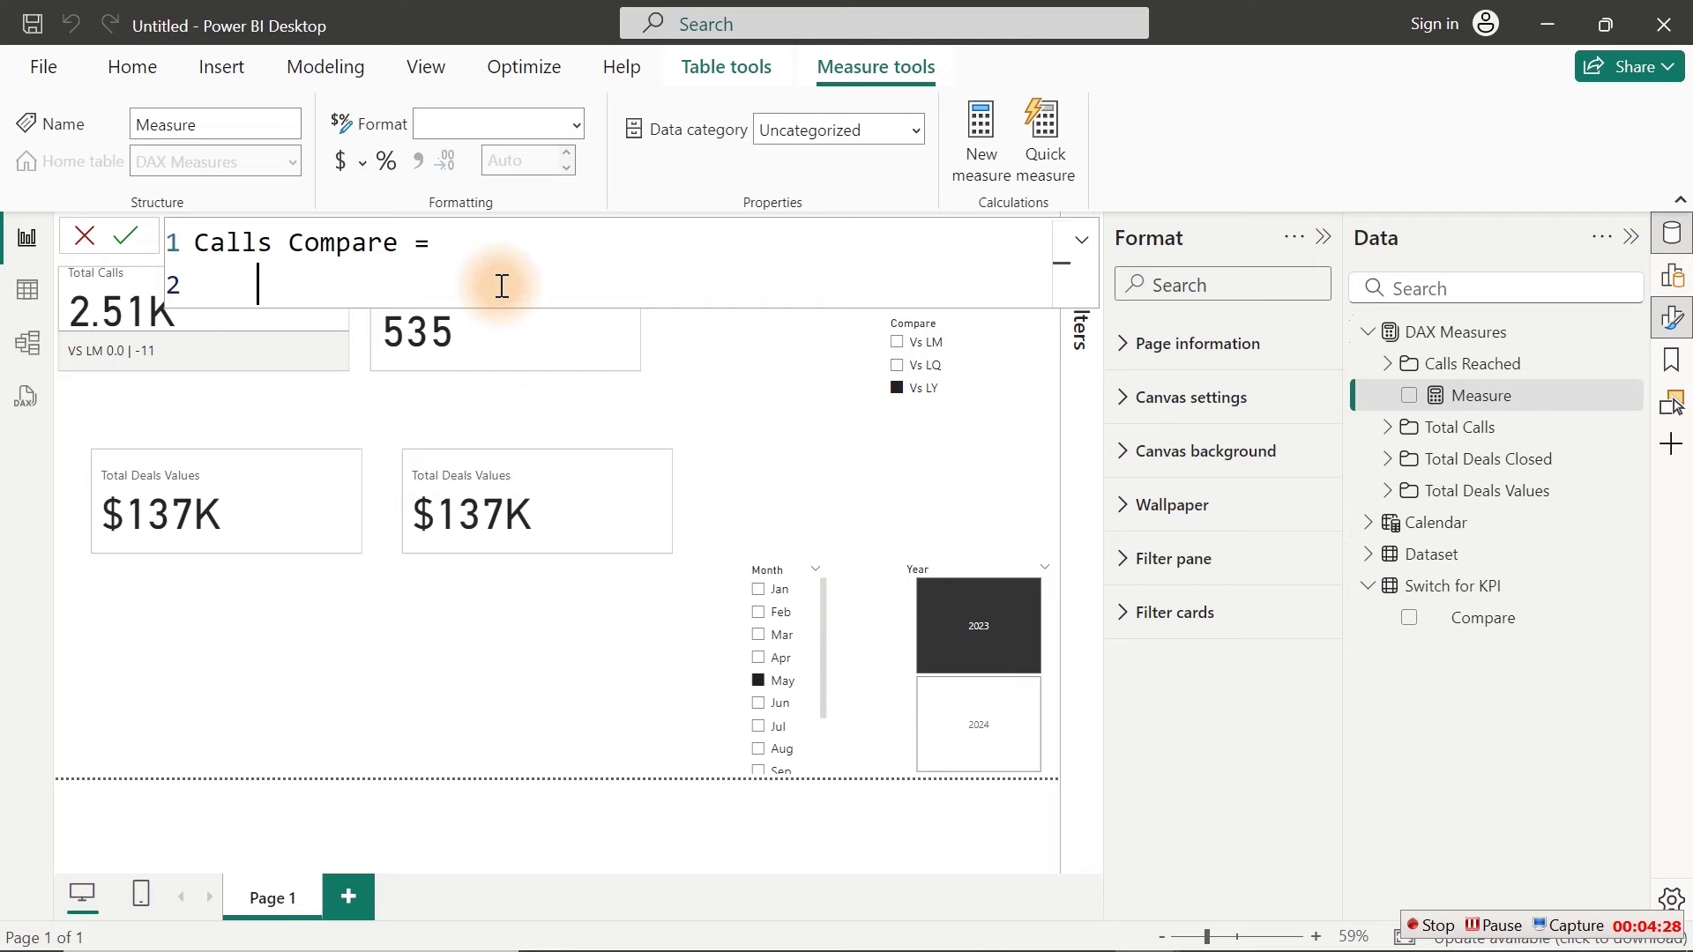
text(swi)
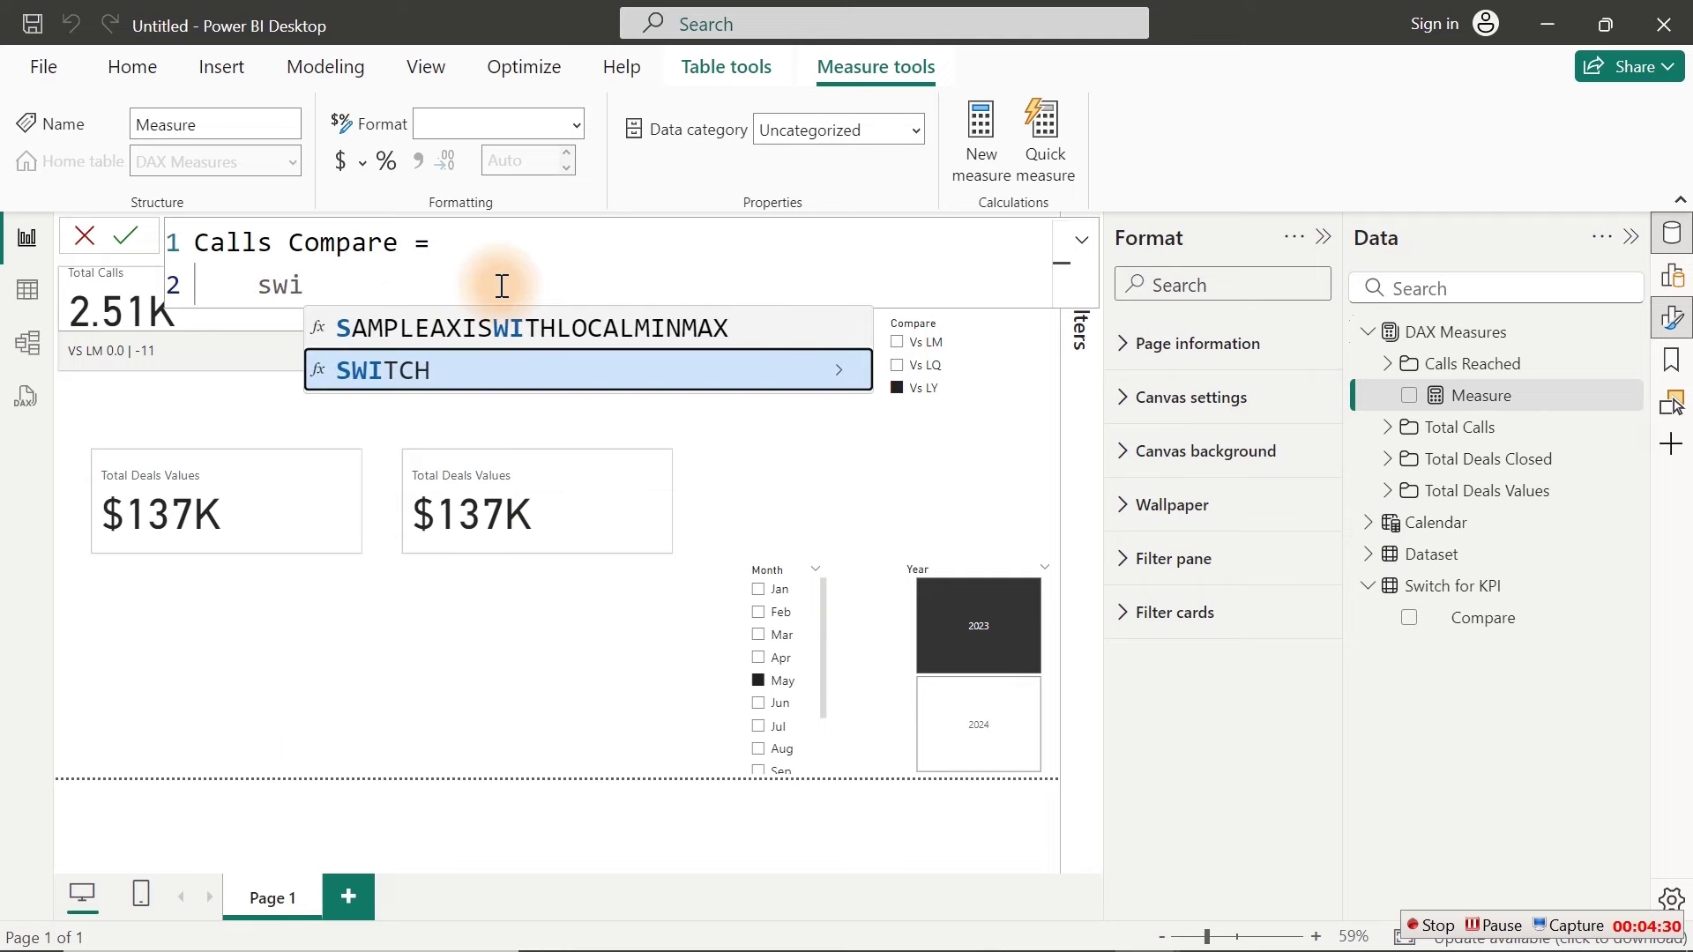
key(BackSpace)
key(BackSpace)
key(BackSpace)
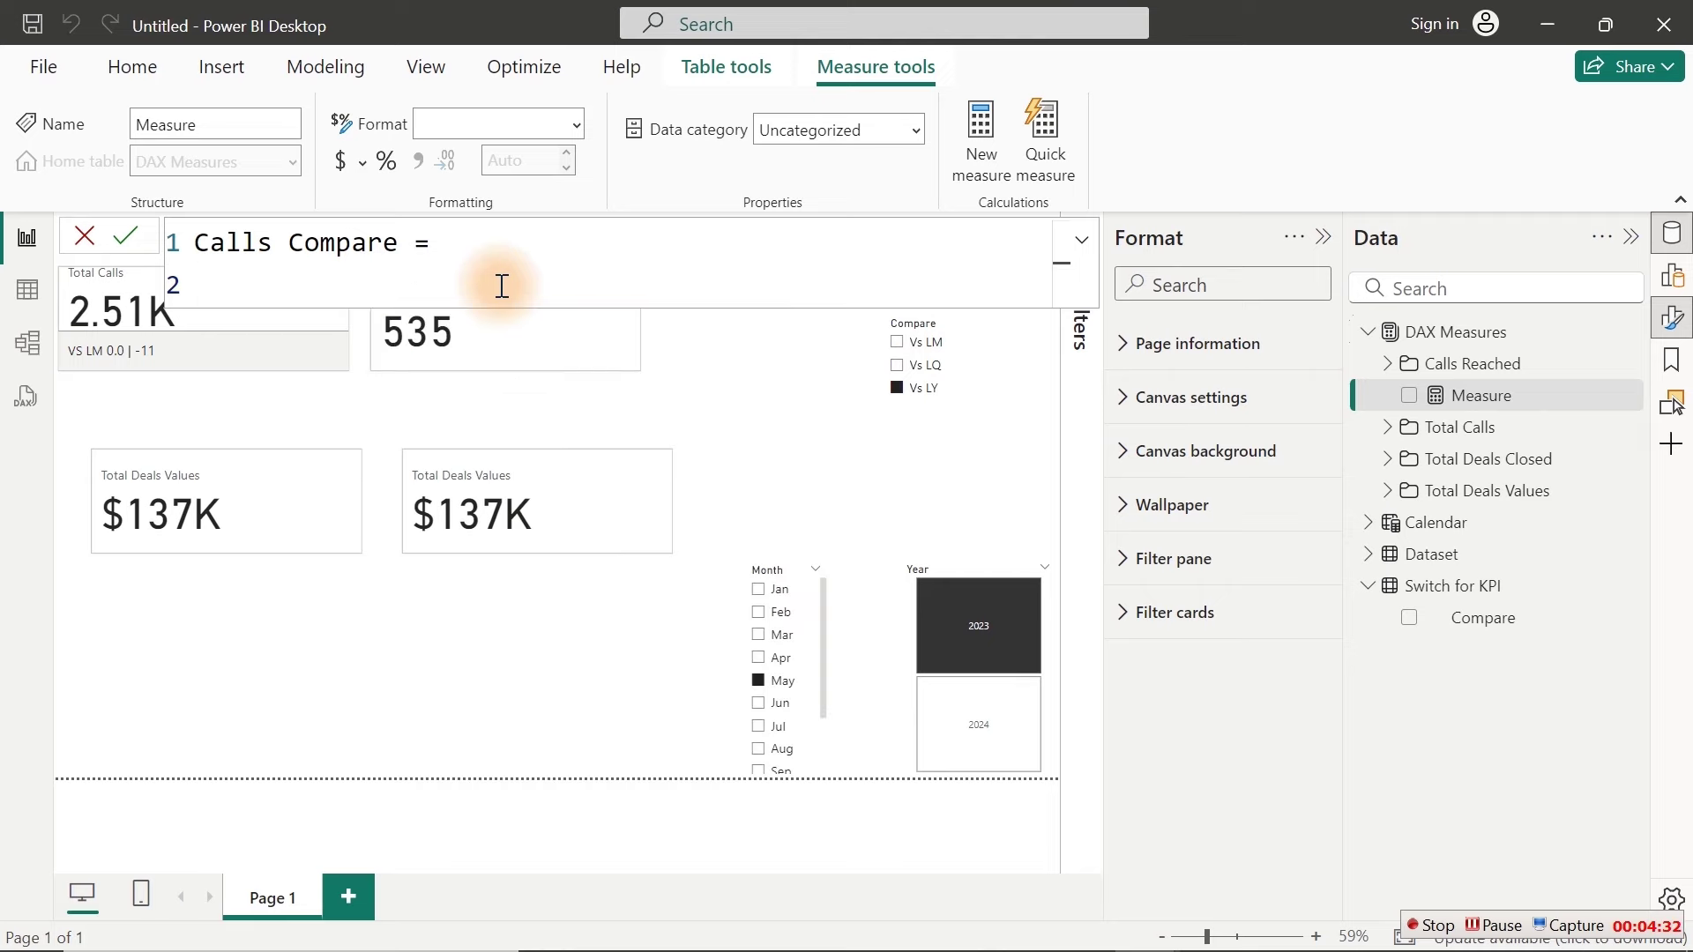
Step: Start the Calls Compare expression with the SELECTEDVALUE function
text(selectd)
key(BackSpace)
key(Down)
key(Down)
key(Down)
key(Down)
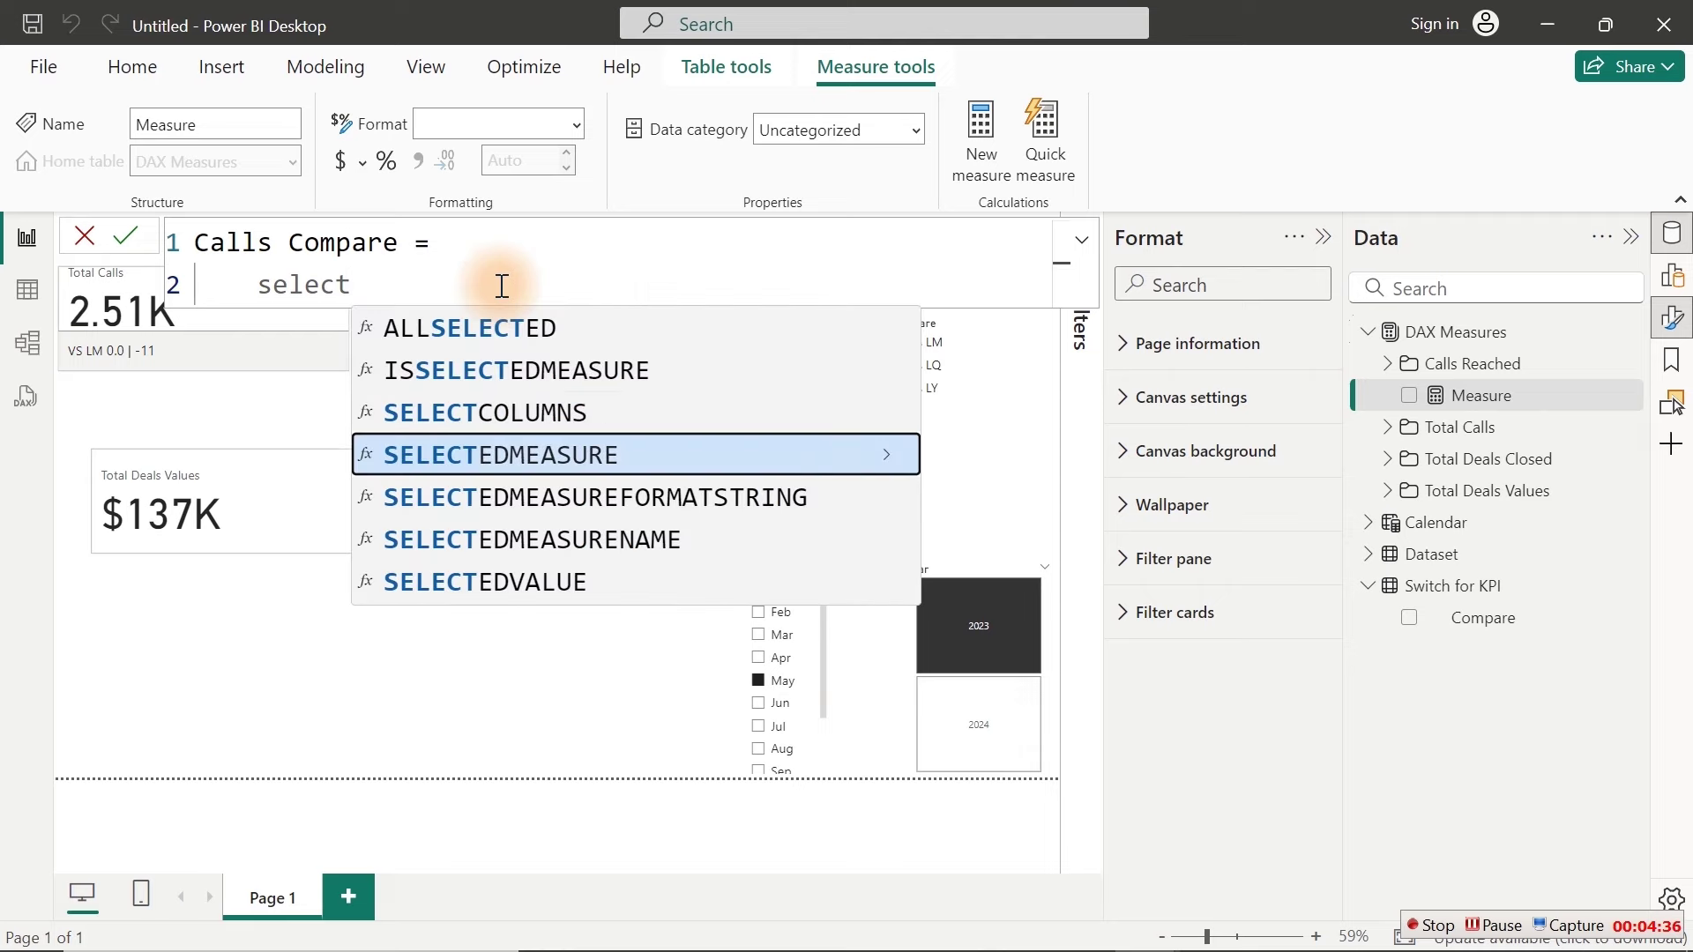
key(Tab)
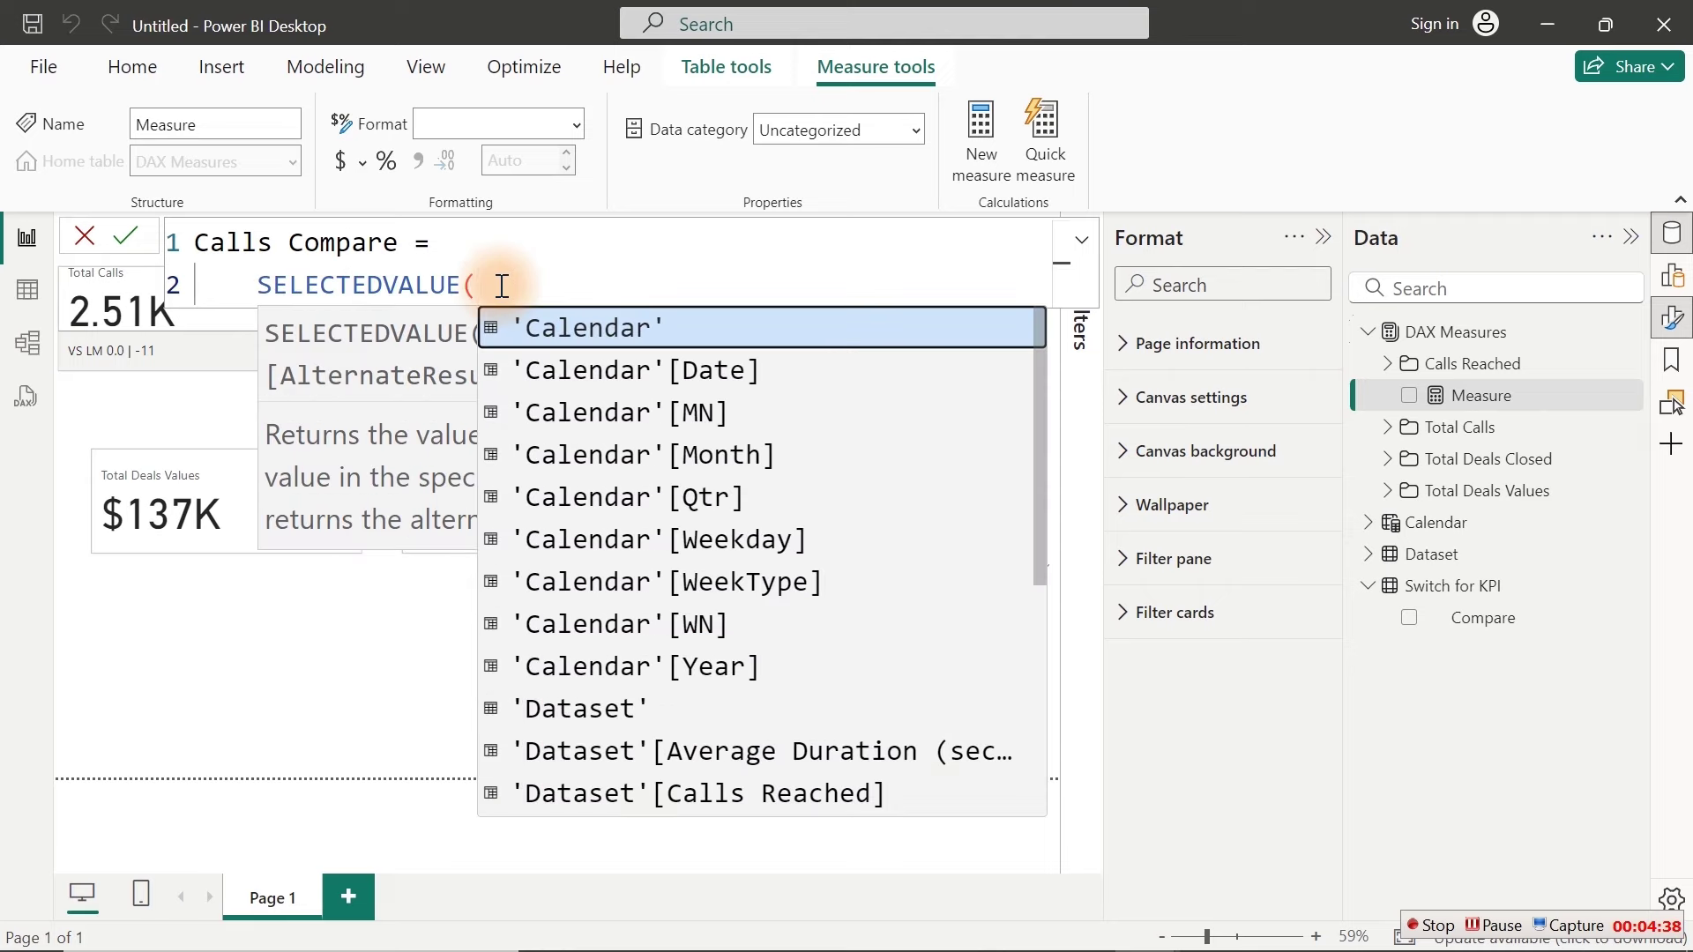
Step: Use 'Switch for KPI'[Compare] as the SELECTEDVALUE column, close the function and commit the measure
text([)
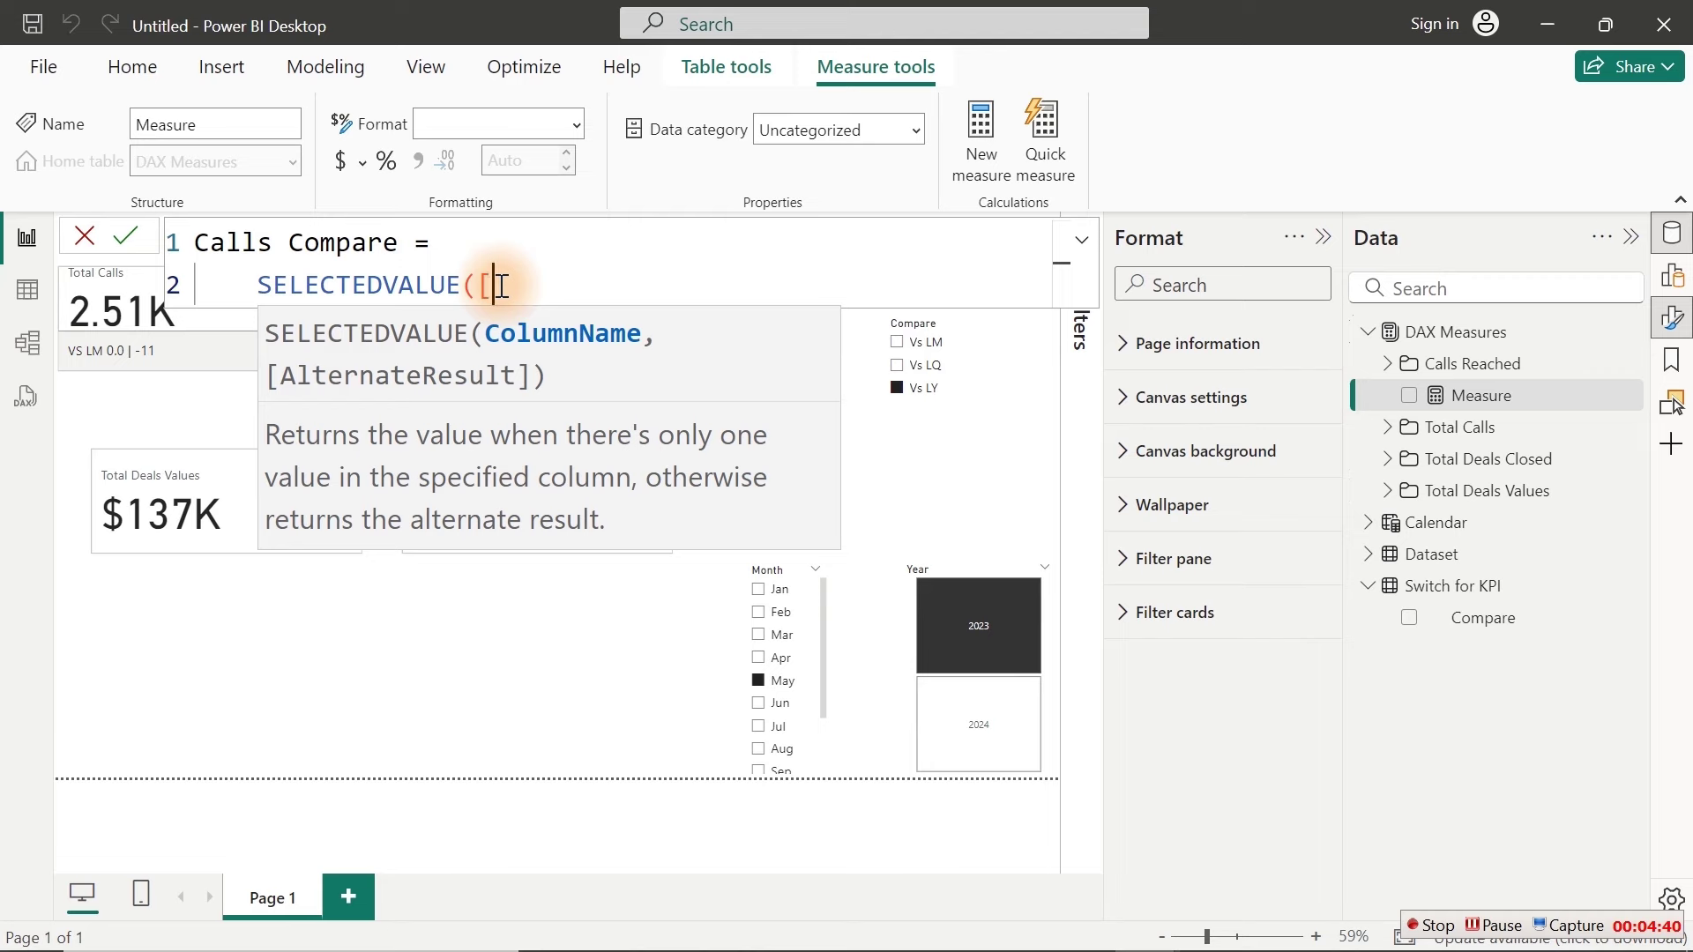
text(Sw)
click(502, 285)
key(BackSpace)
key(BackSpace)
text(sw)
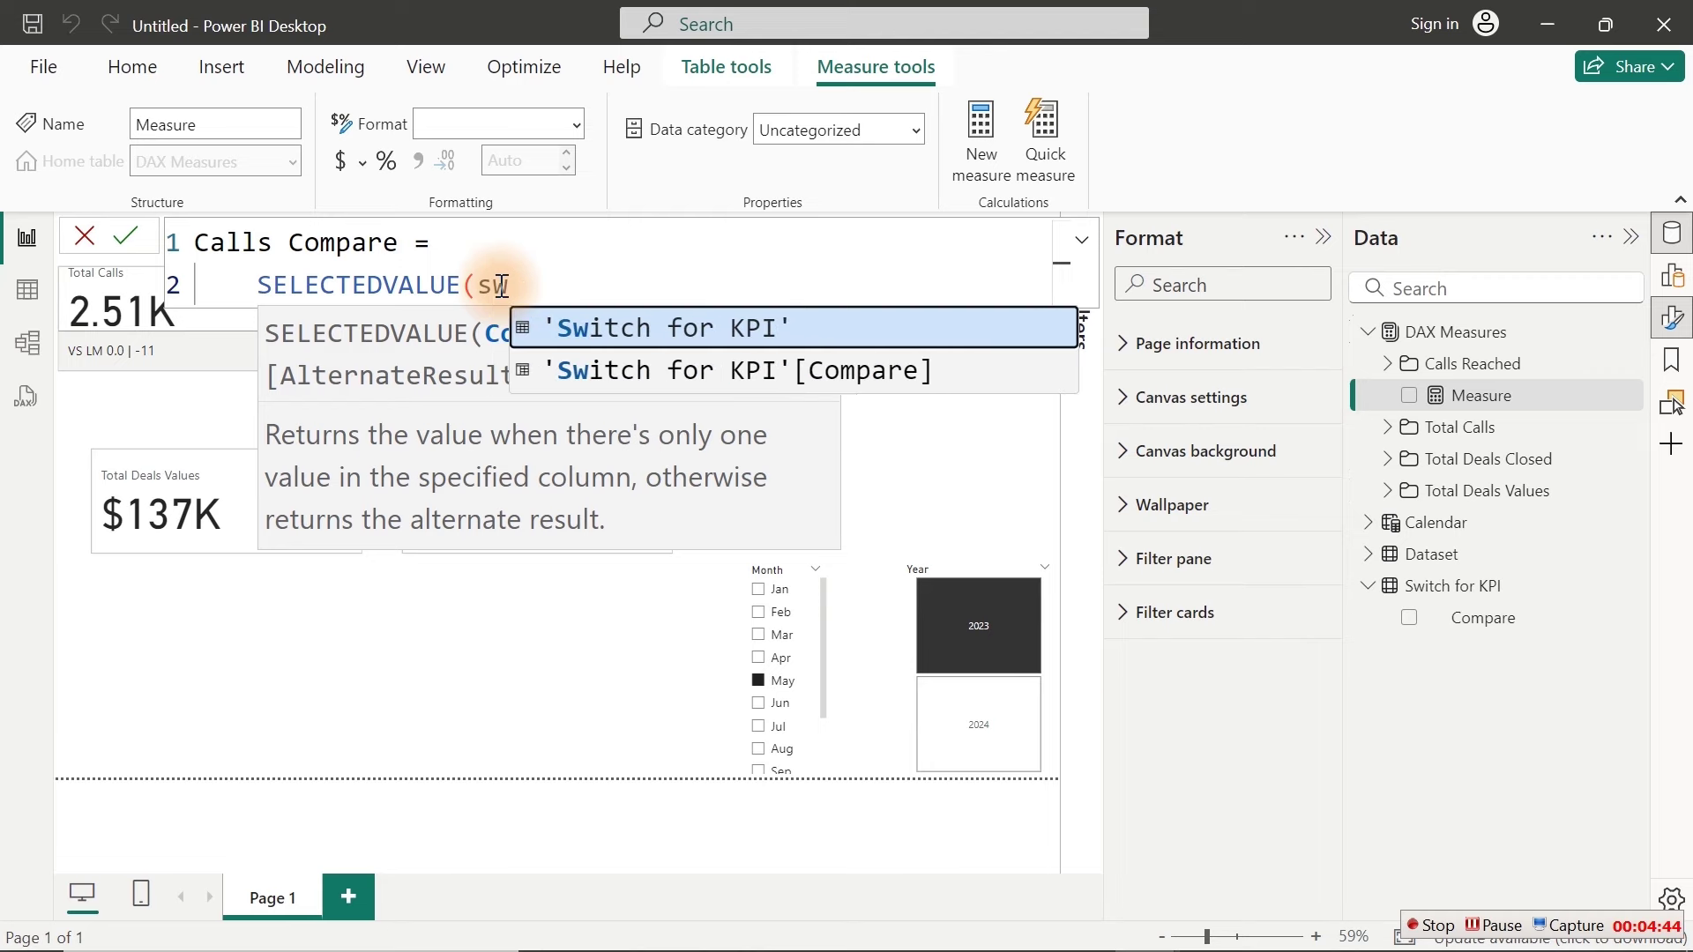
key(Down)
key(Tab)
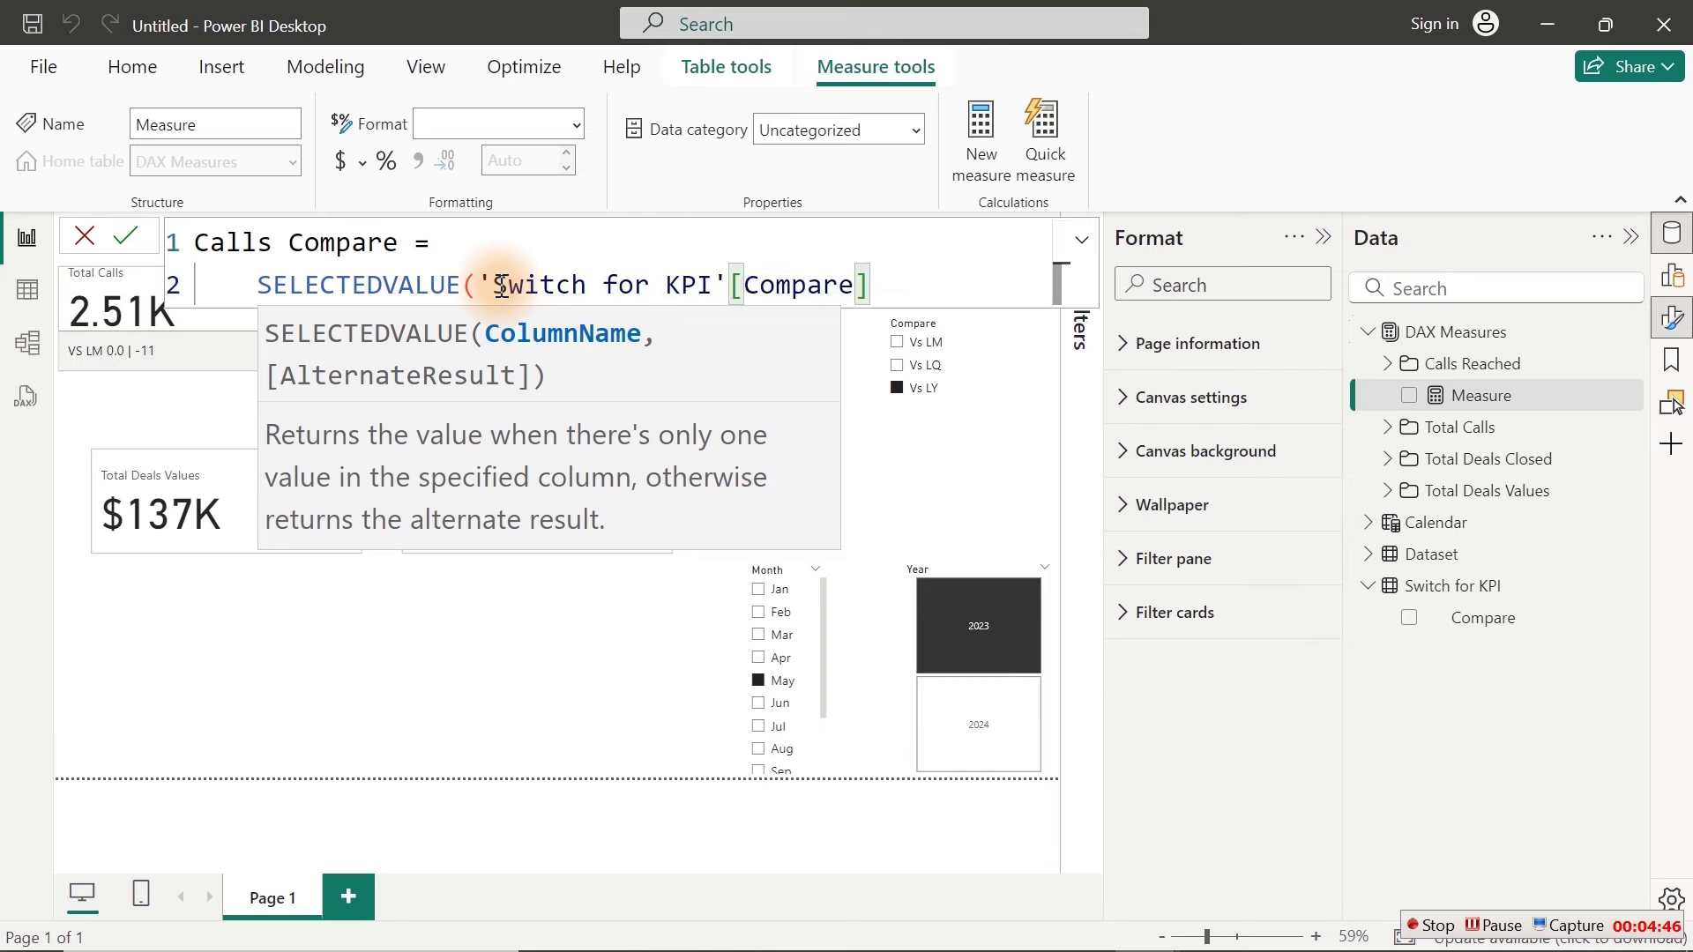
text())
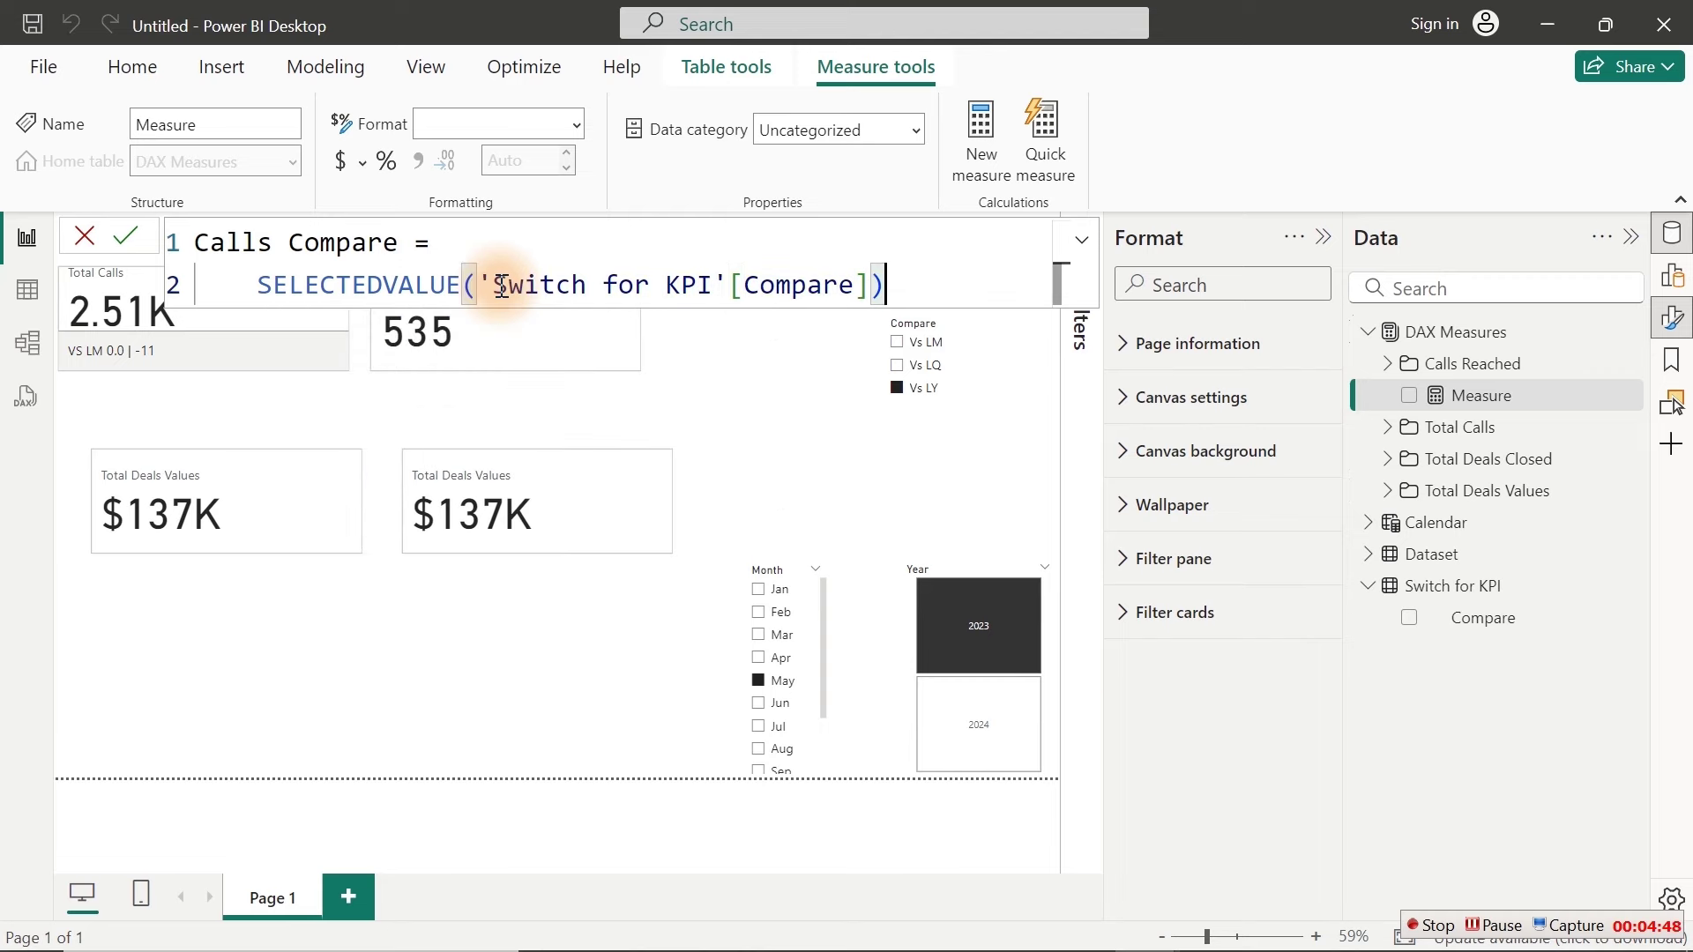
key(Return)
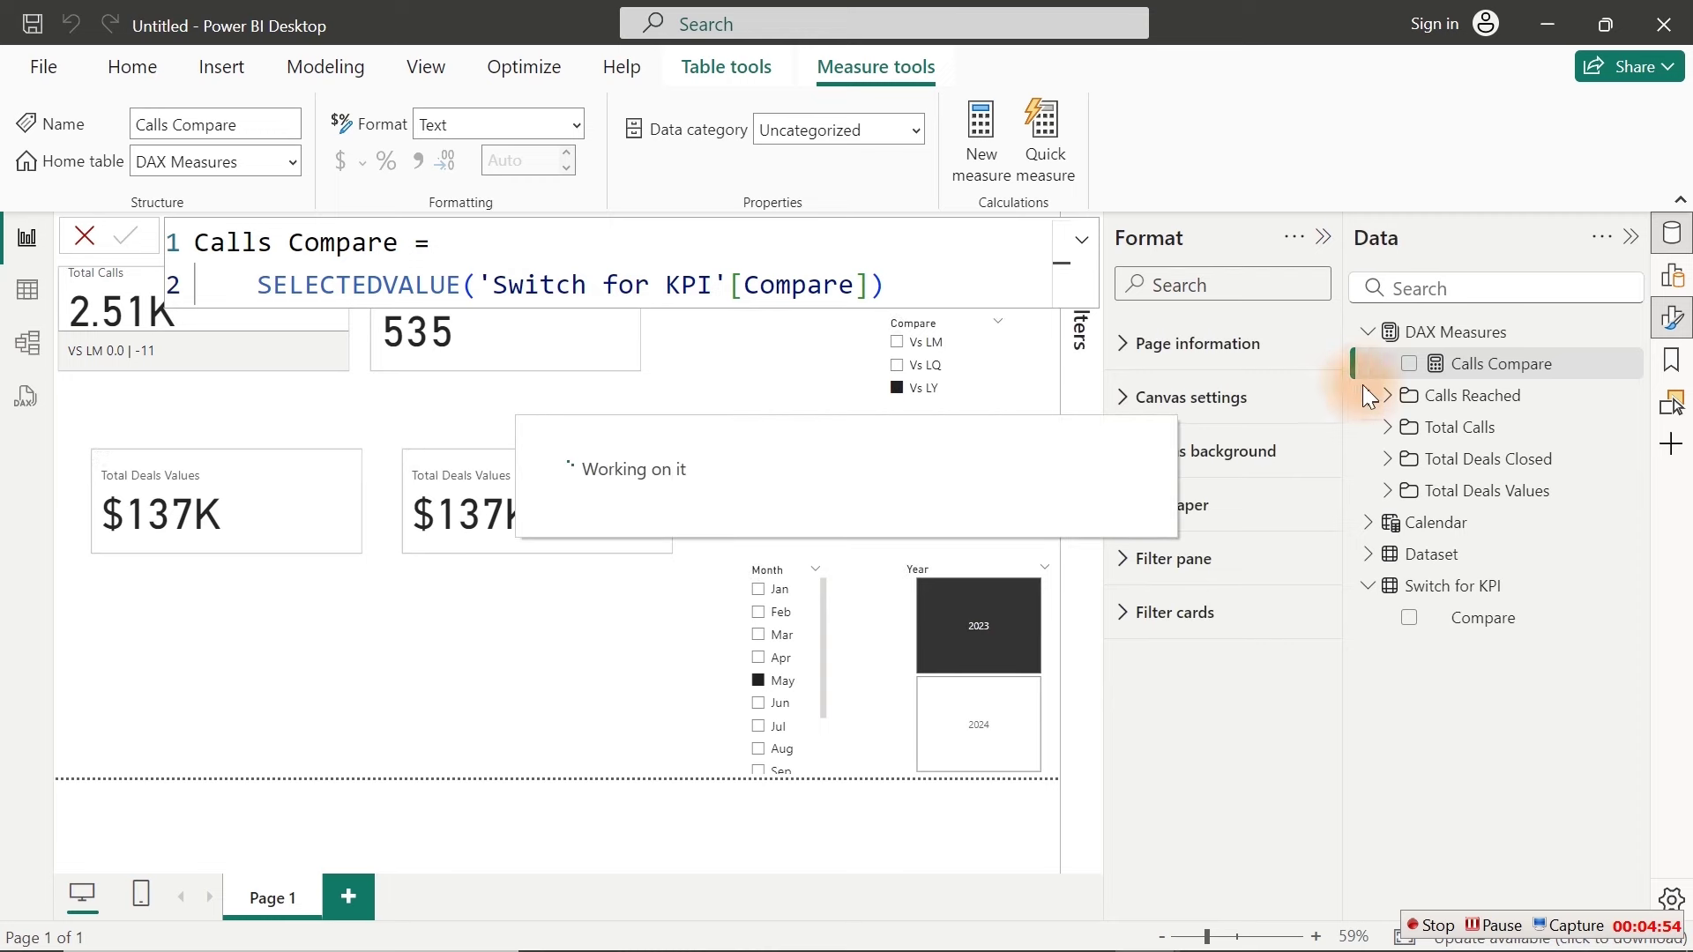
Step: Show the Calls Compare measure in a card and place it below the Total Deals Values cards
click(1410, 364)
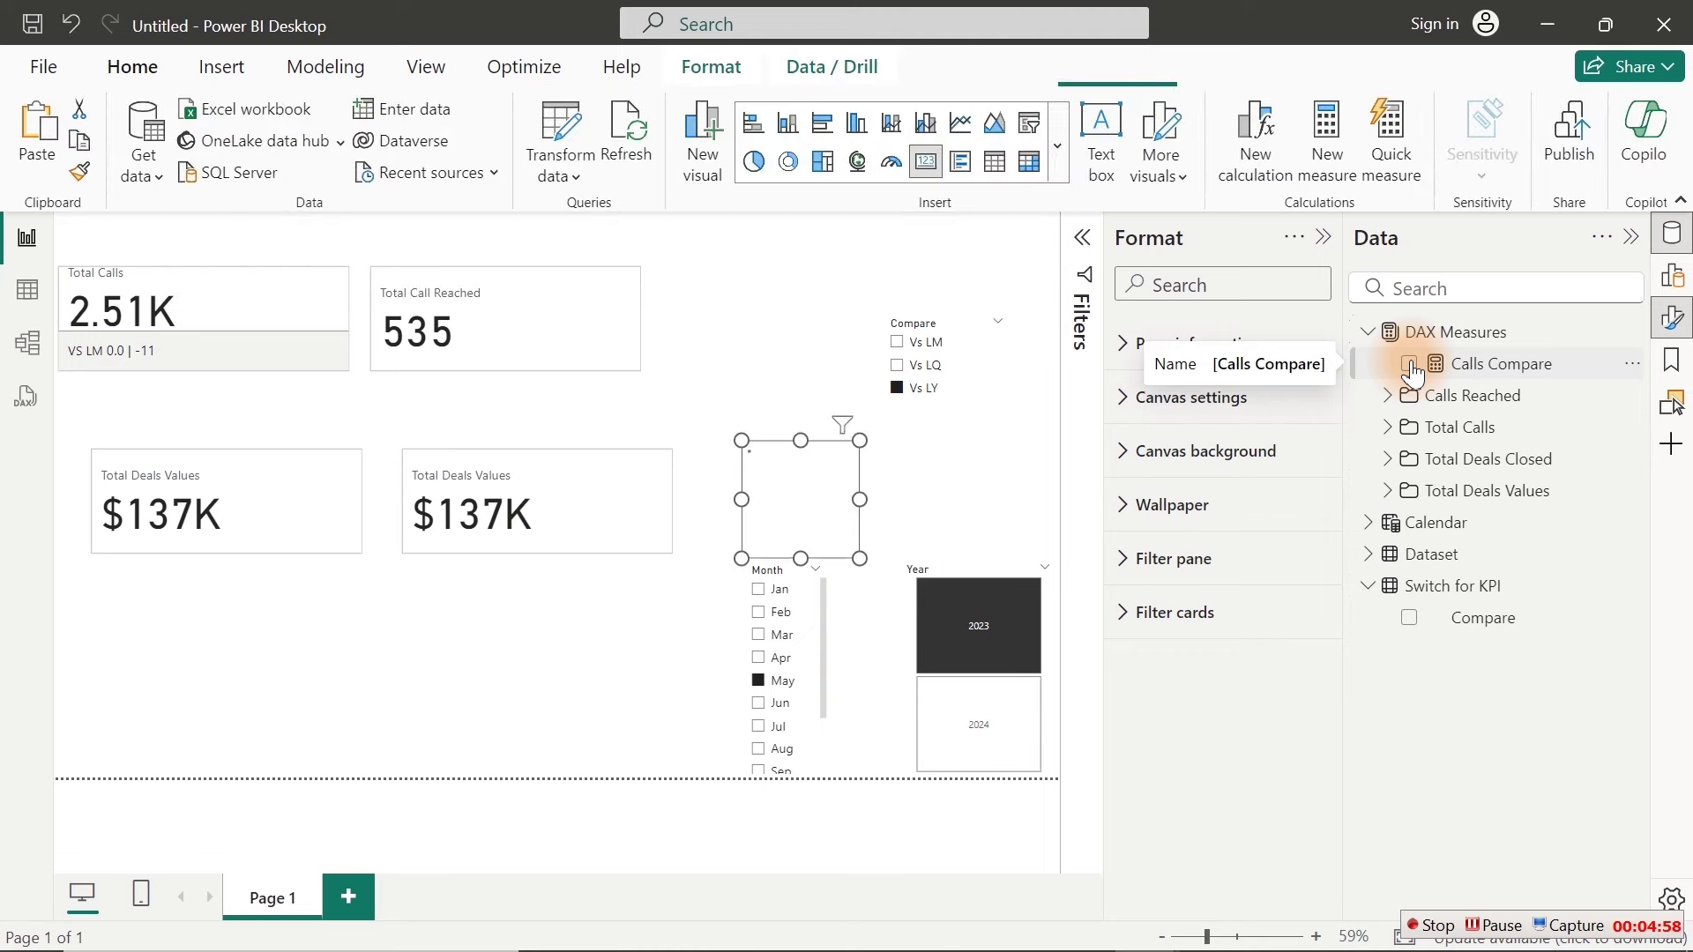
drag(828, 494, 395, 686)
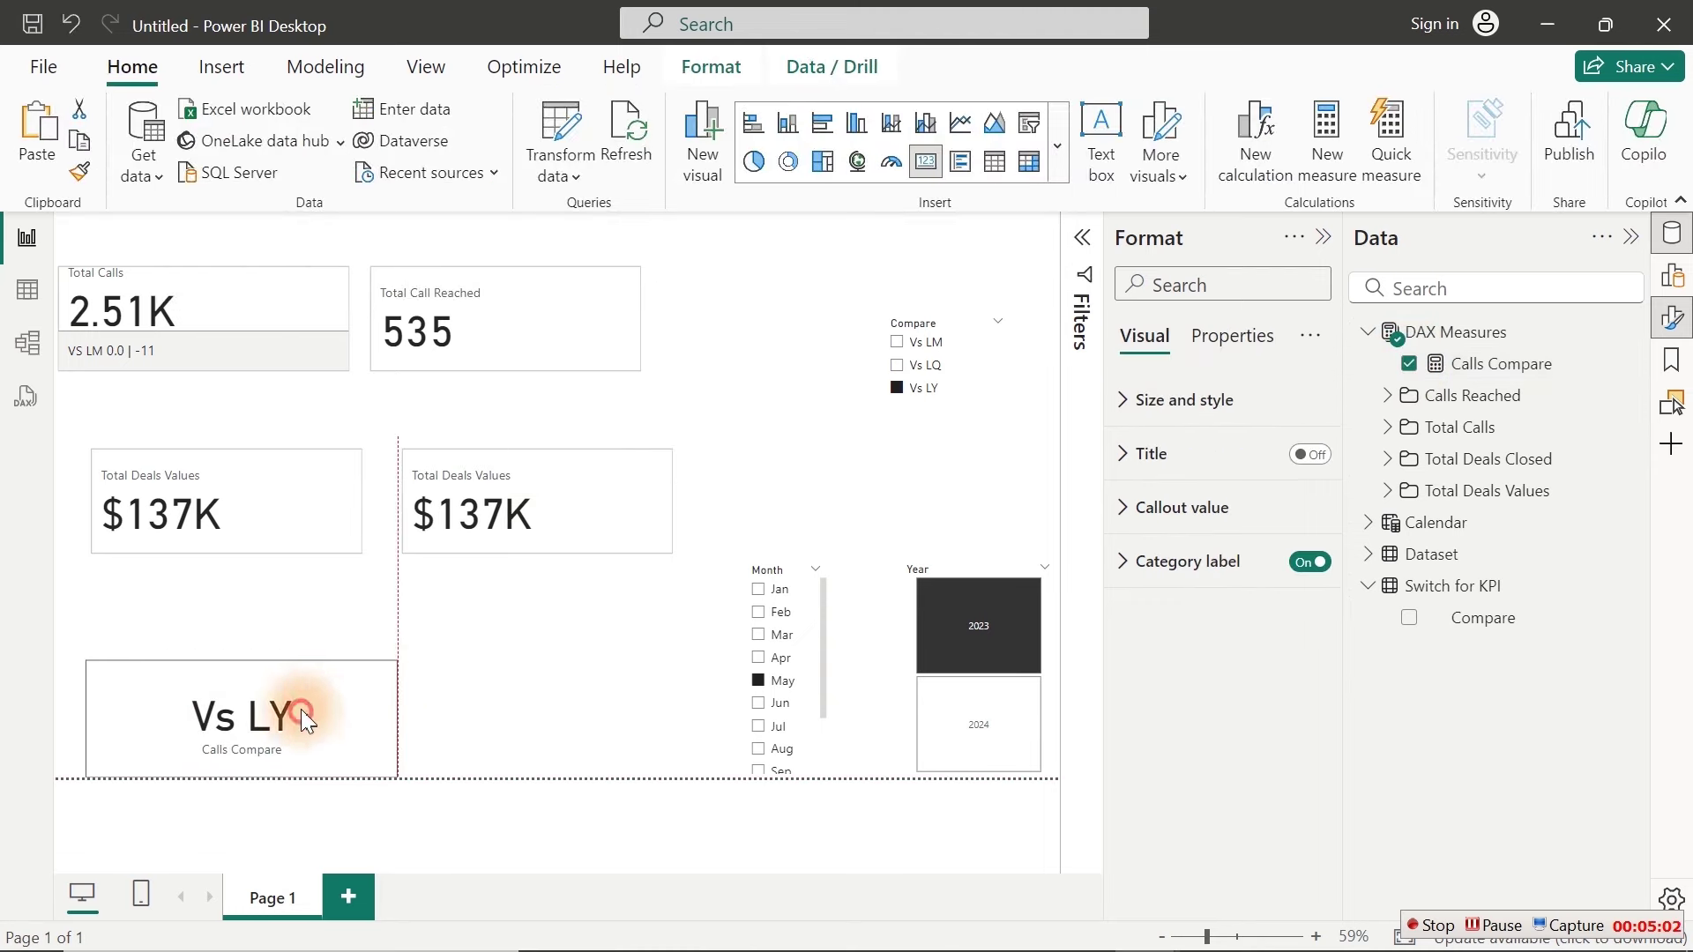
drag(299, 709, 379, 664)
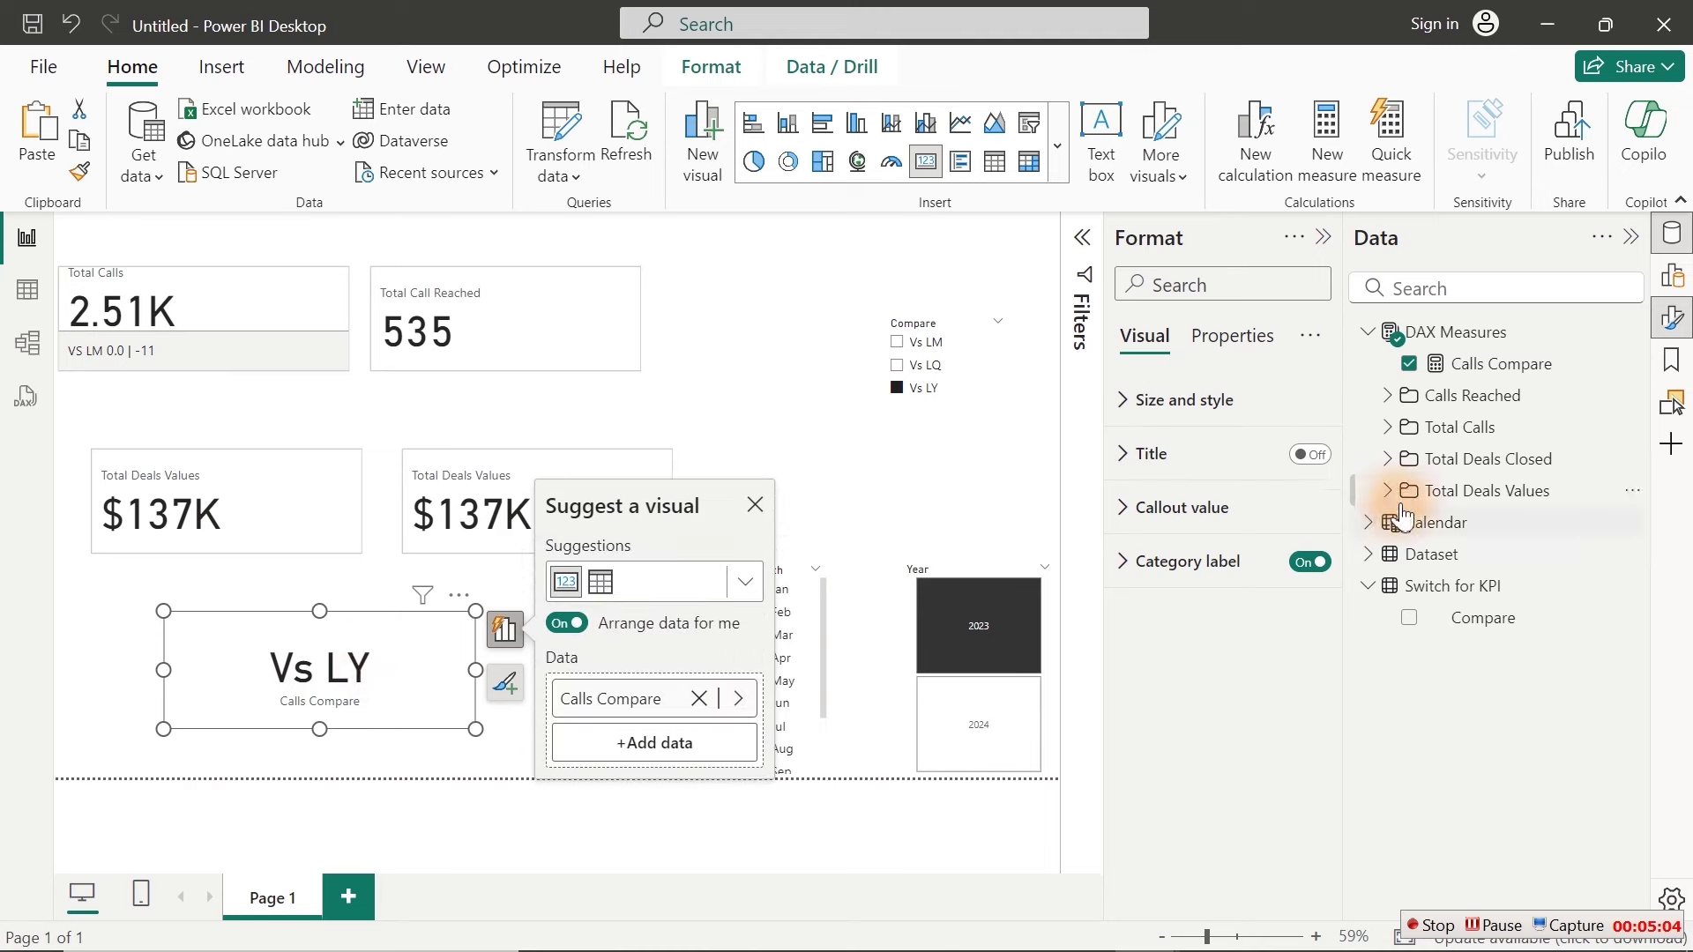
Step: Store the SELECTEDVALUE expression of the Calls Compare measure in a variable by inserting "VAR _Select =" on the line above it
click(1461, 377)
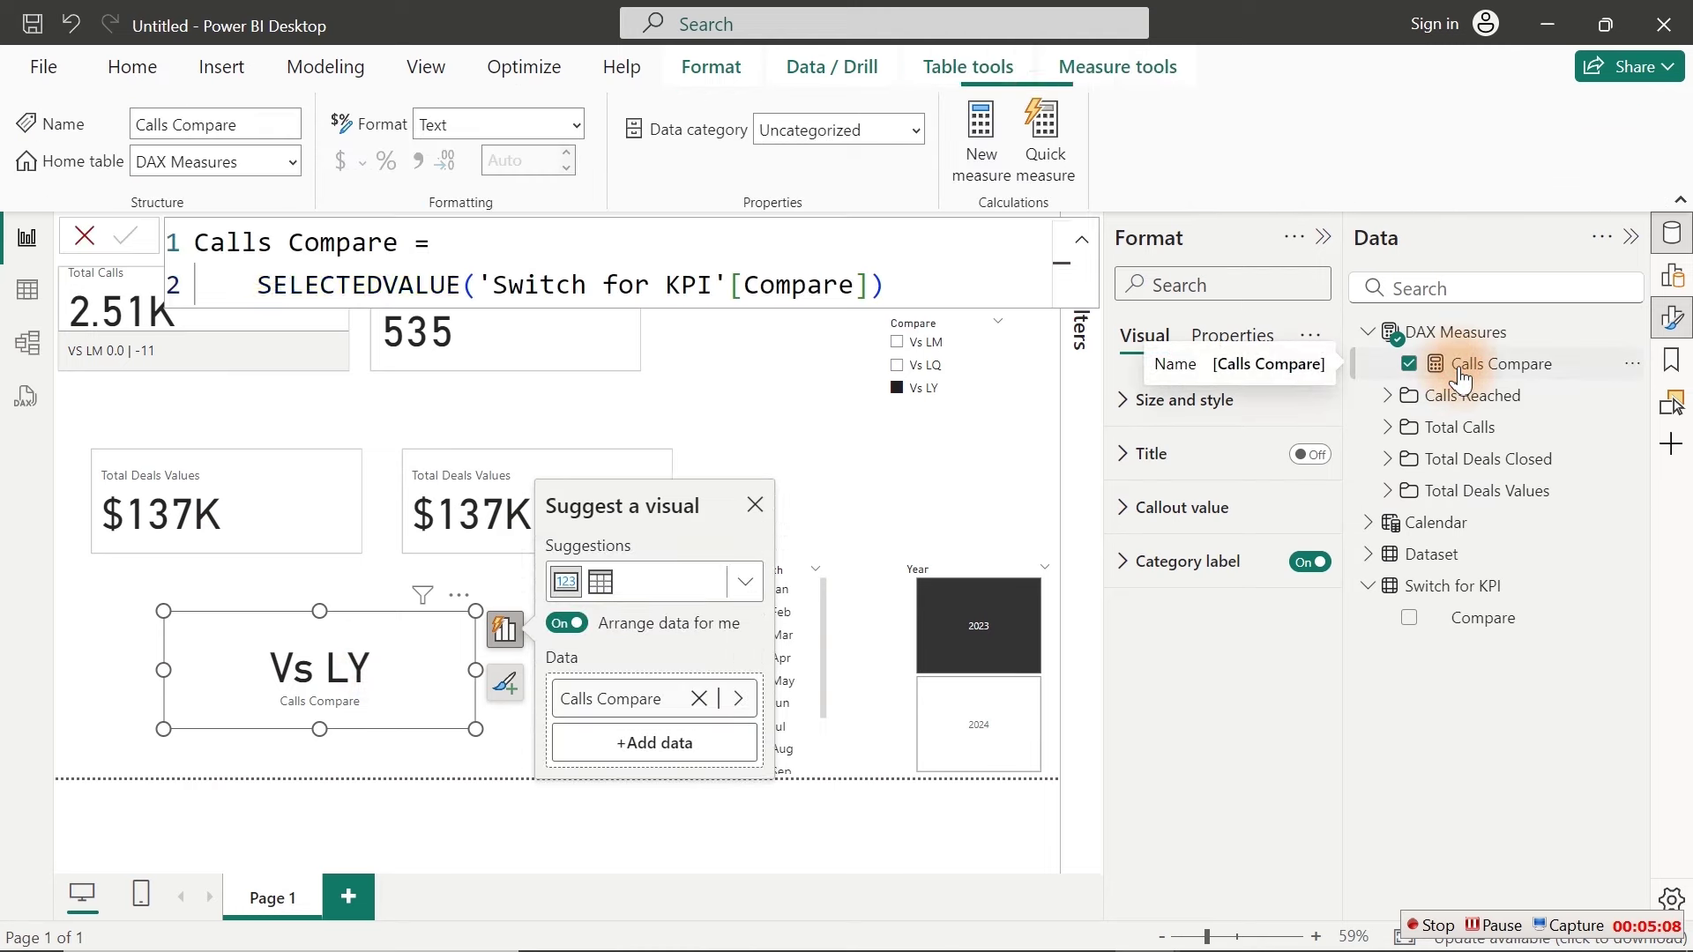
click(452, 247)
key(shift+Return)
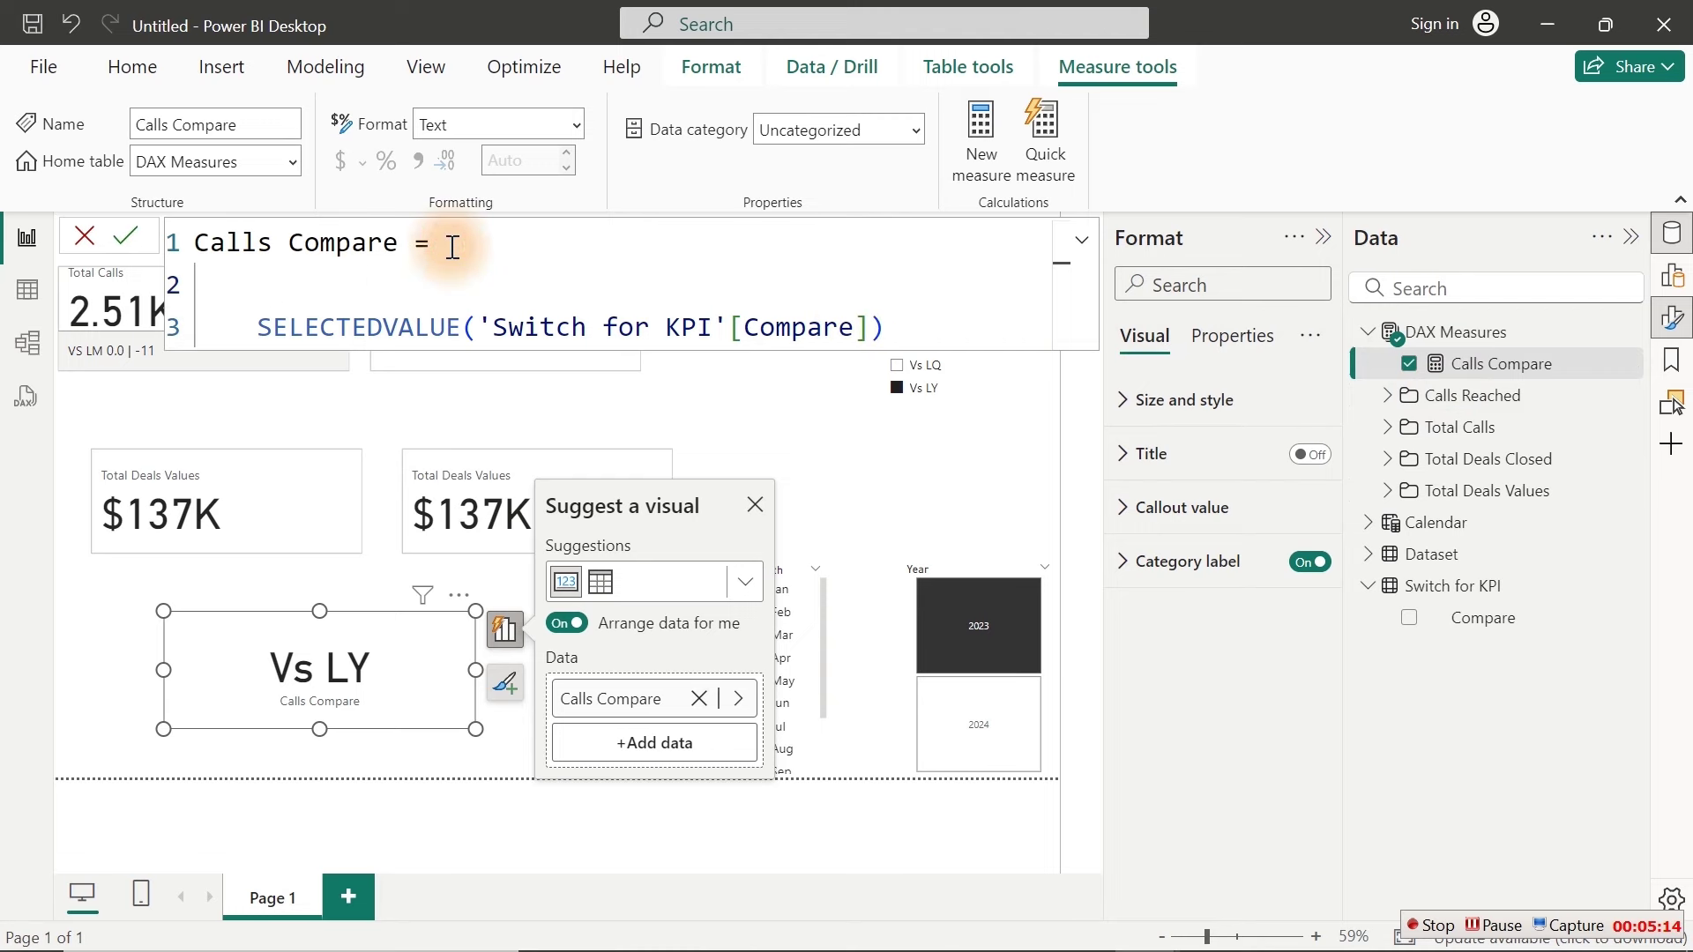
text(var)
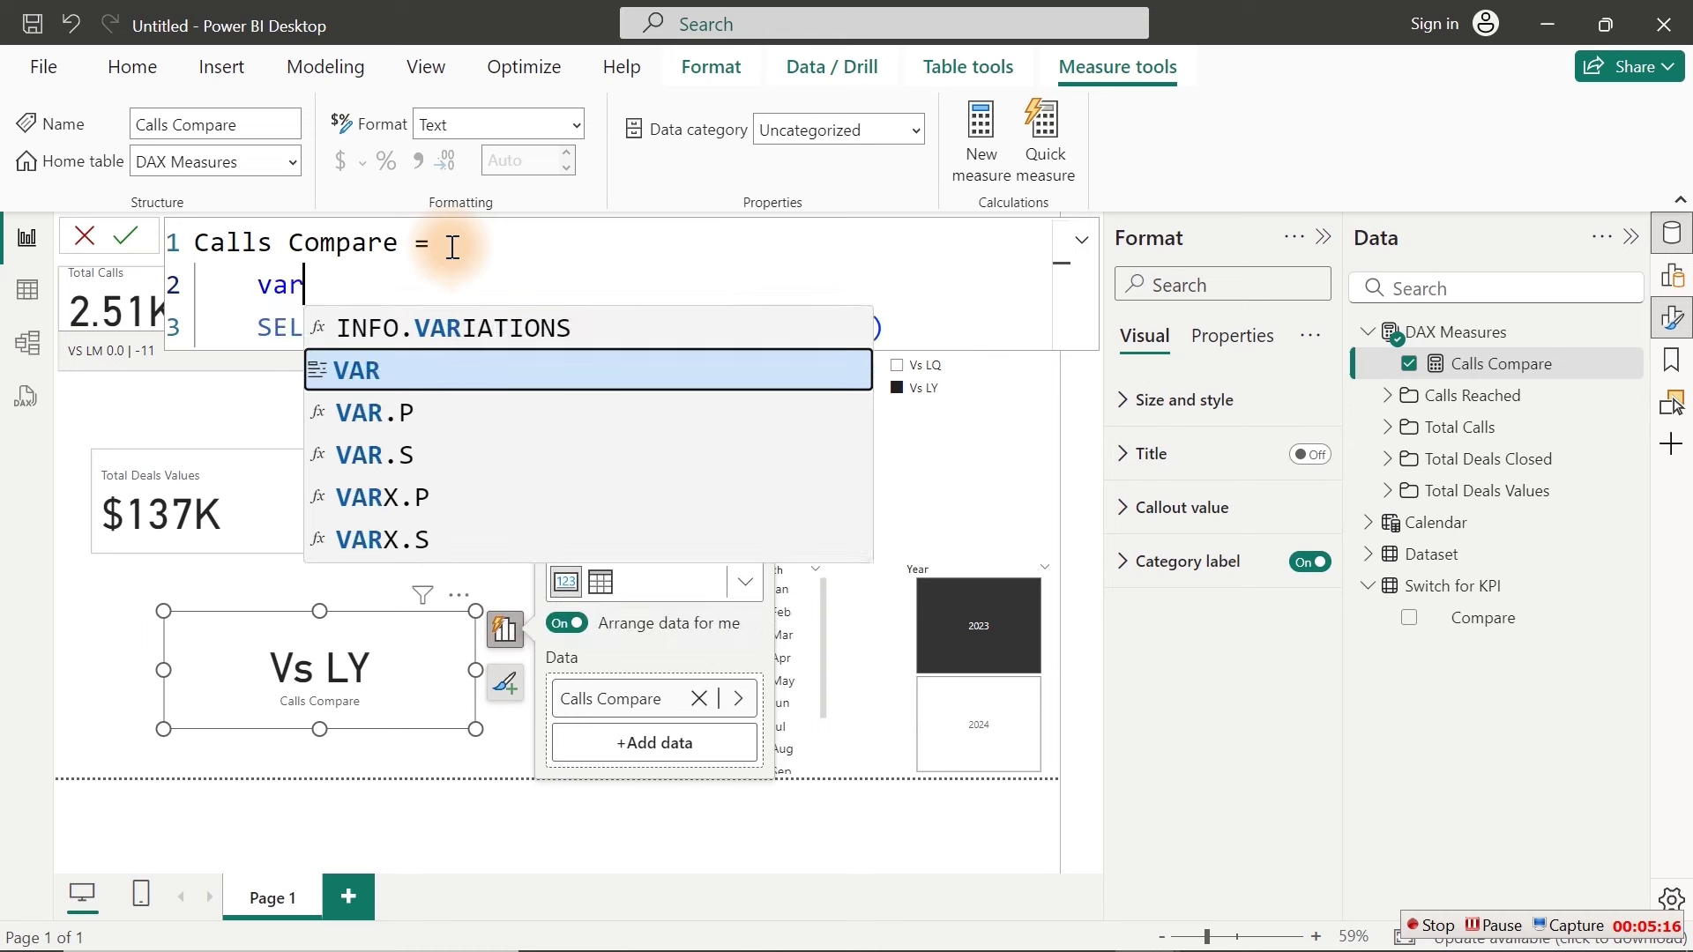
key(Tab)
text(_)
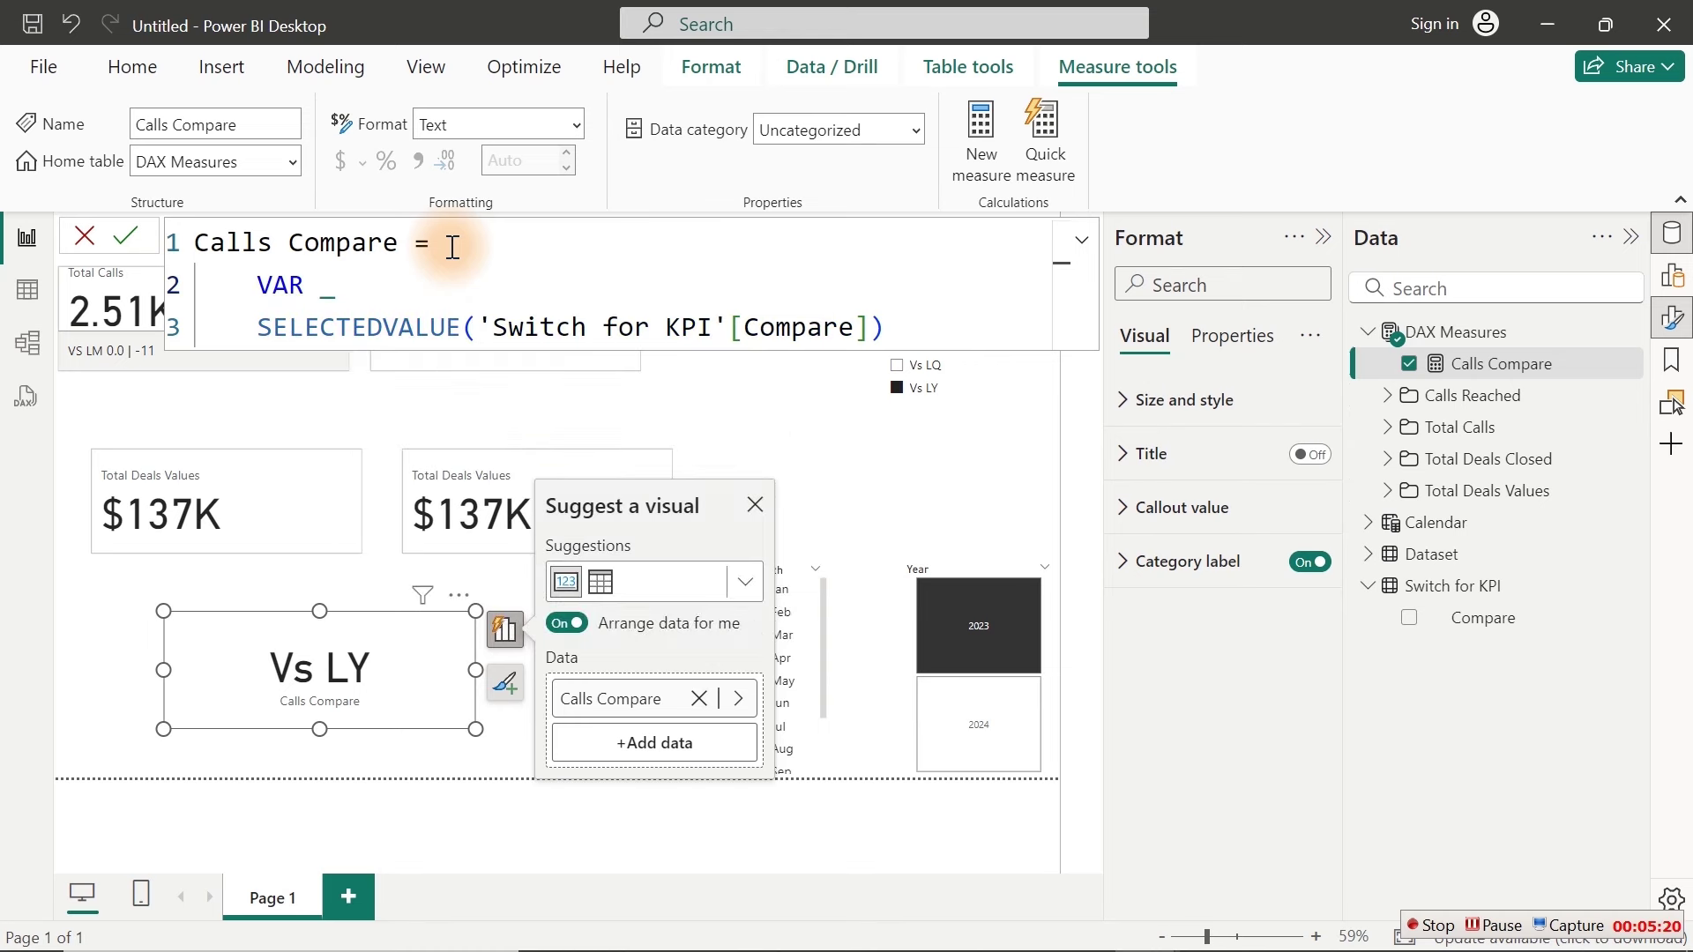
text(Select =)
drag(250, 326, 930, 334)
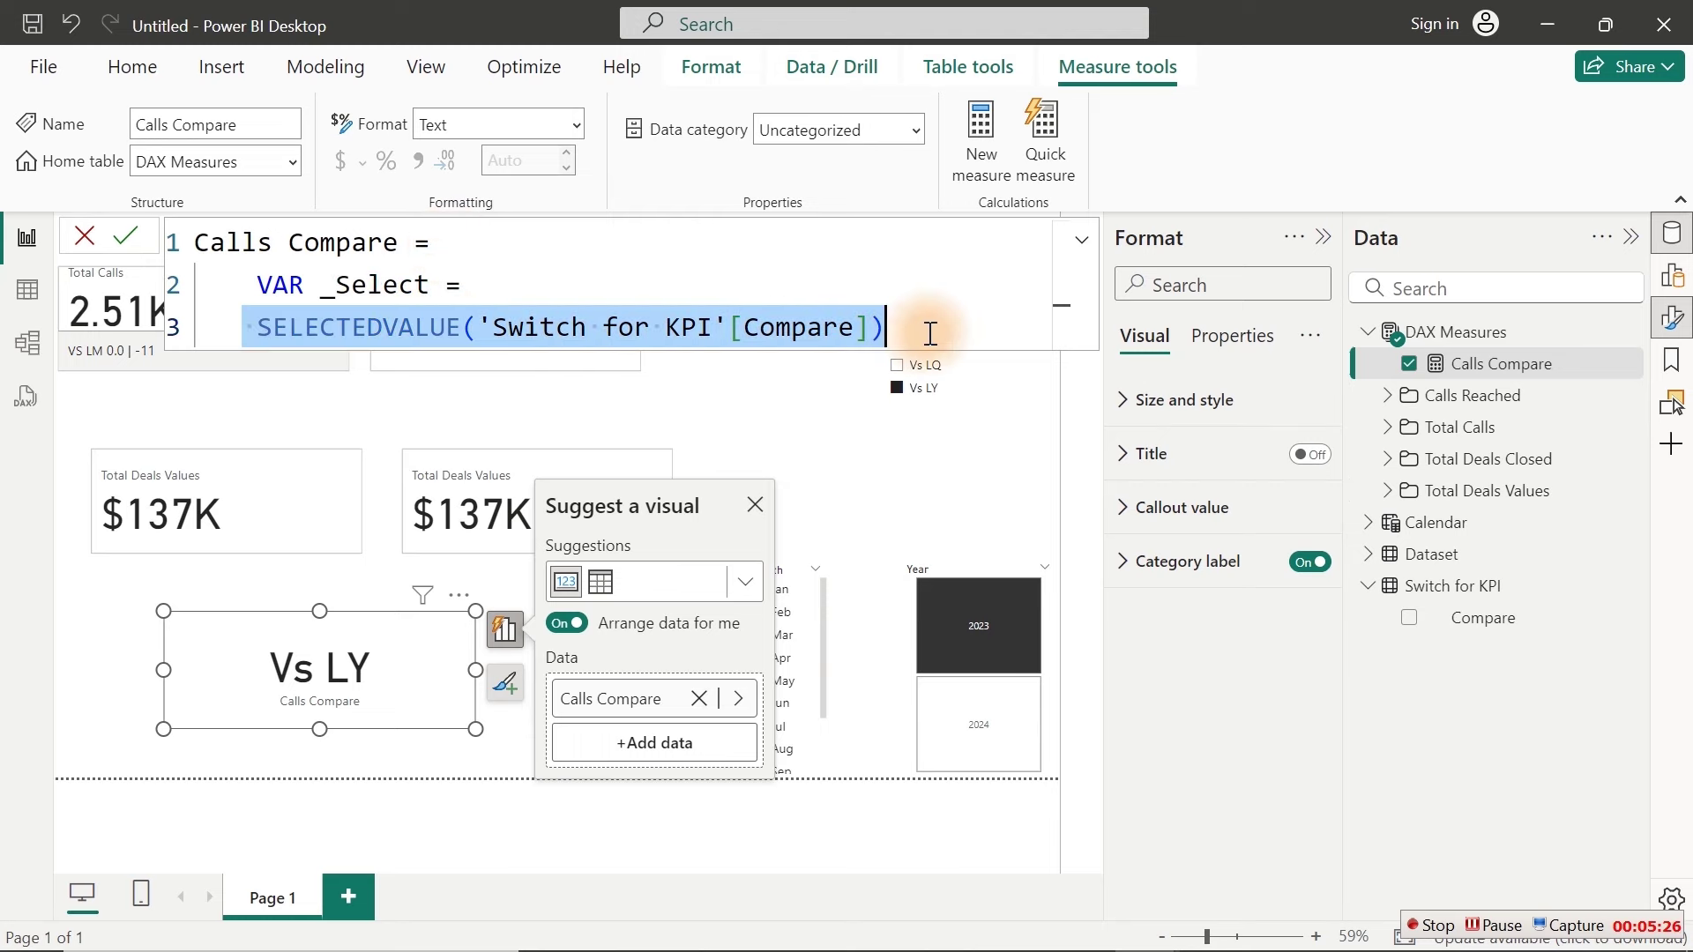
drag(529, 283, 257, 283)
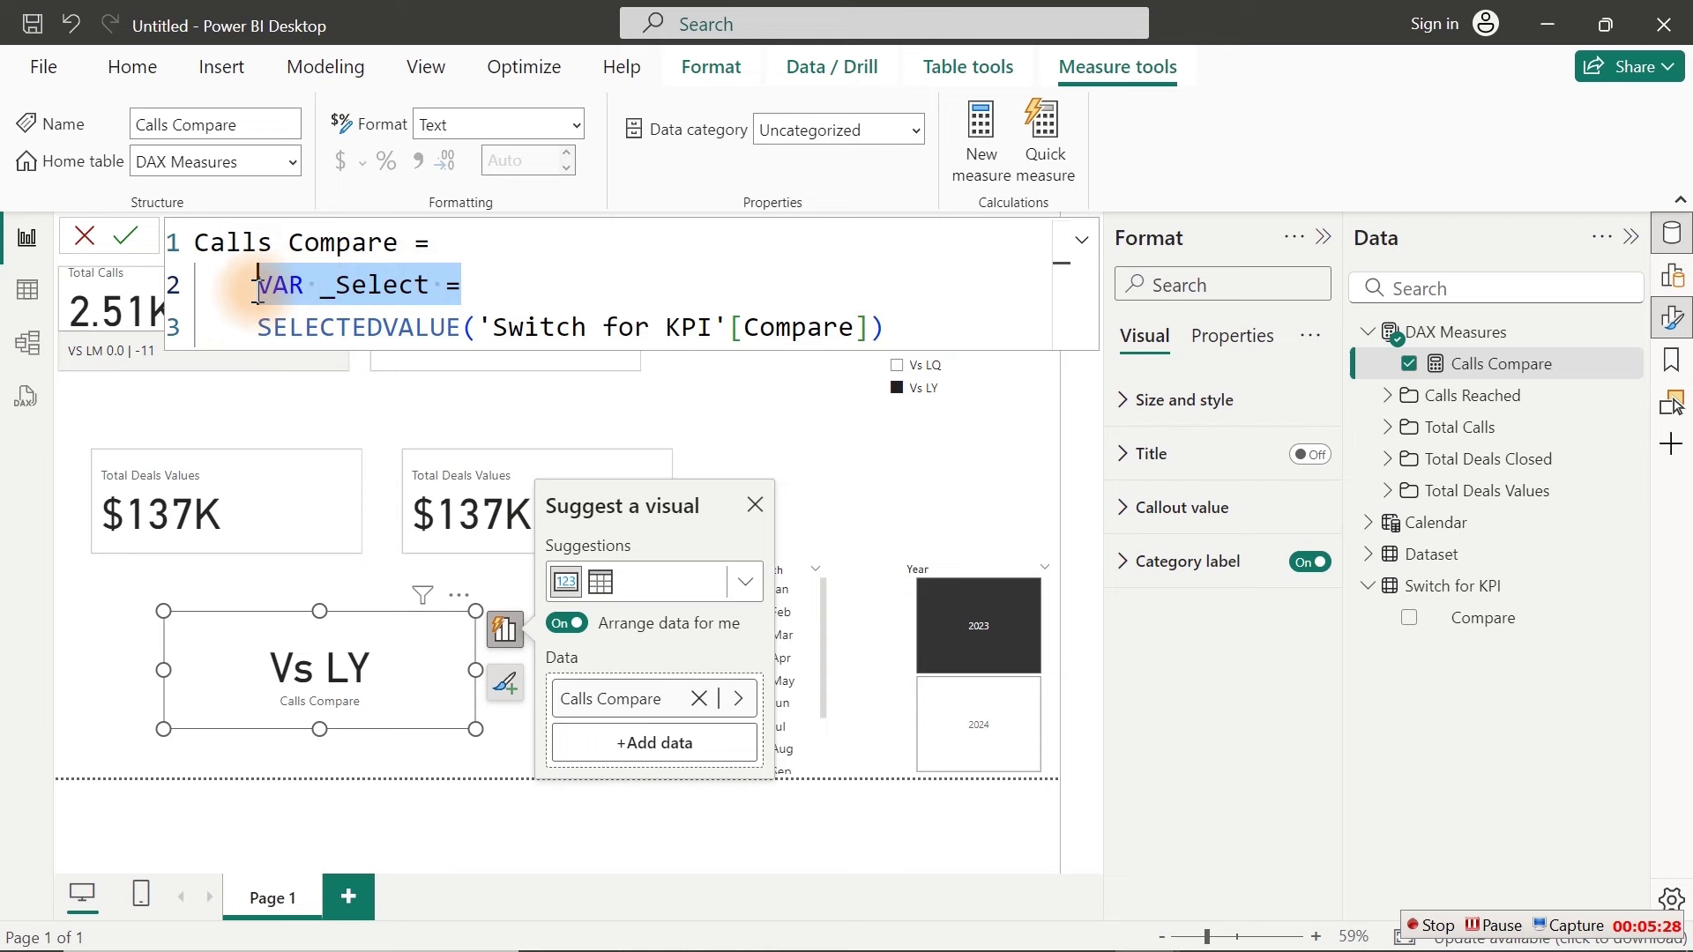
click(467, 281)
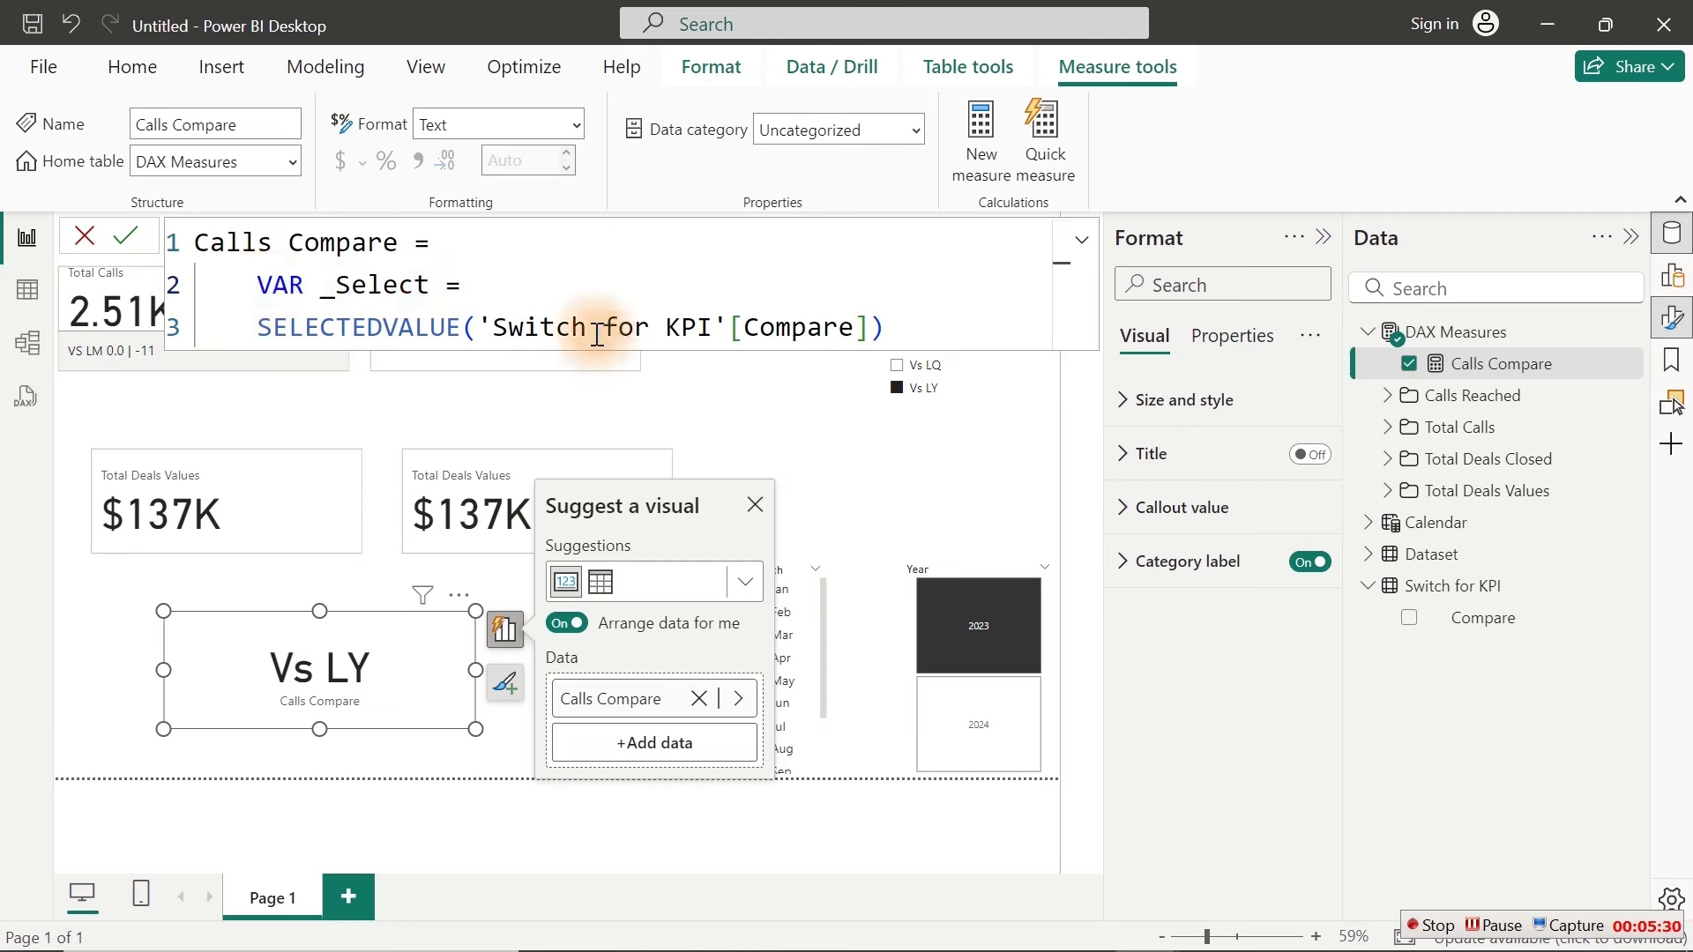
Step: Add two new lines below the SELECTEDVALUE expression in the Calls Compare measure
click(890, 325)
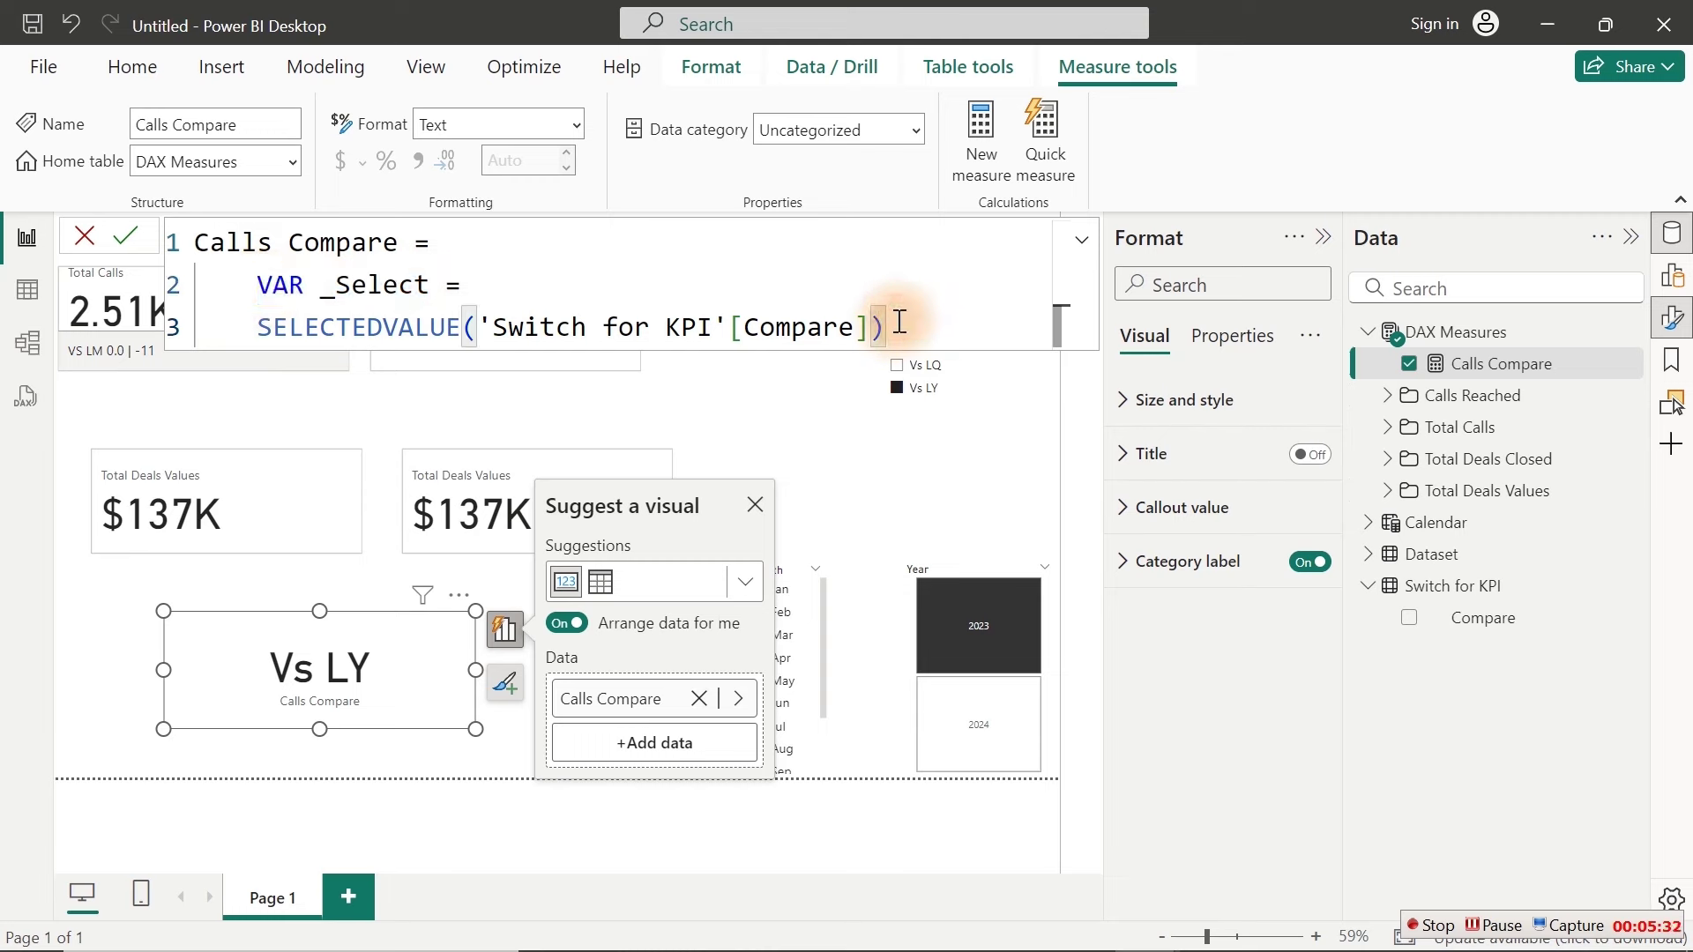
key(shift+Return)
key(shift+Return)
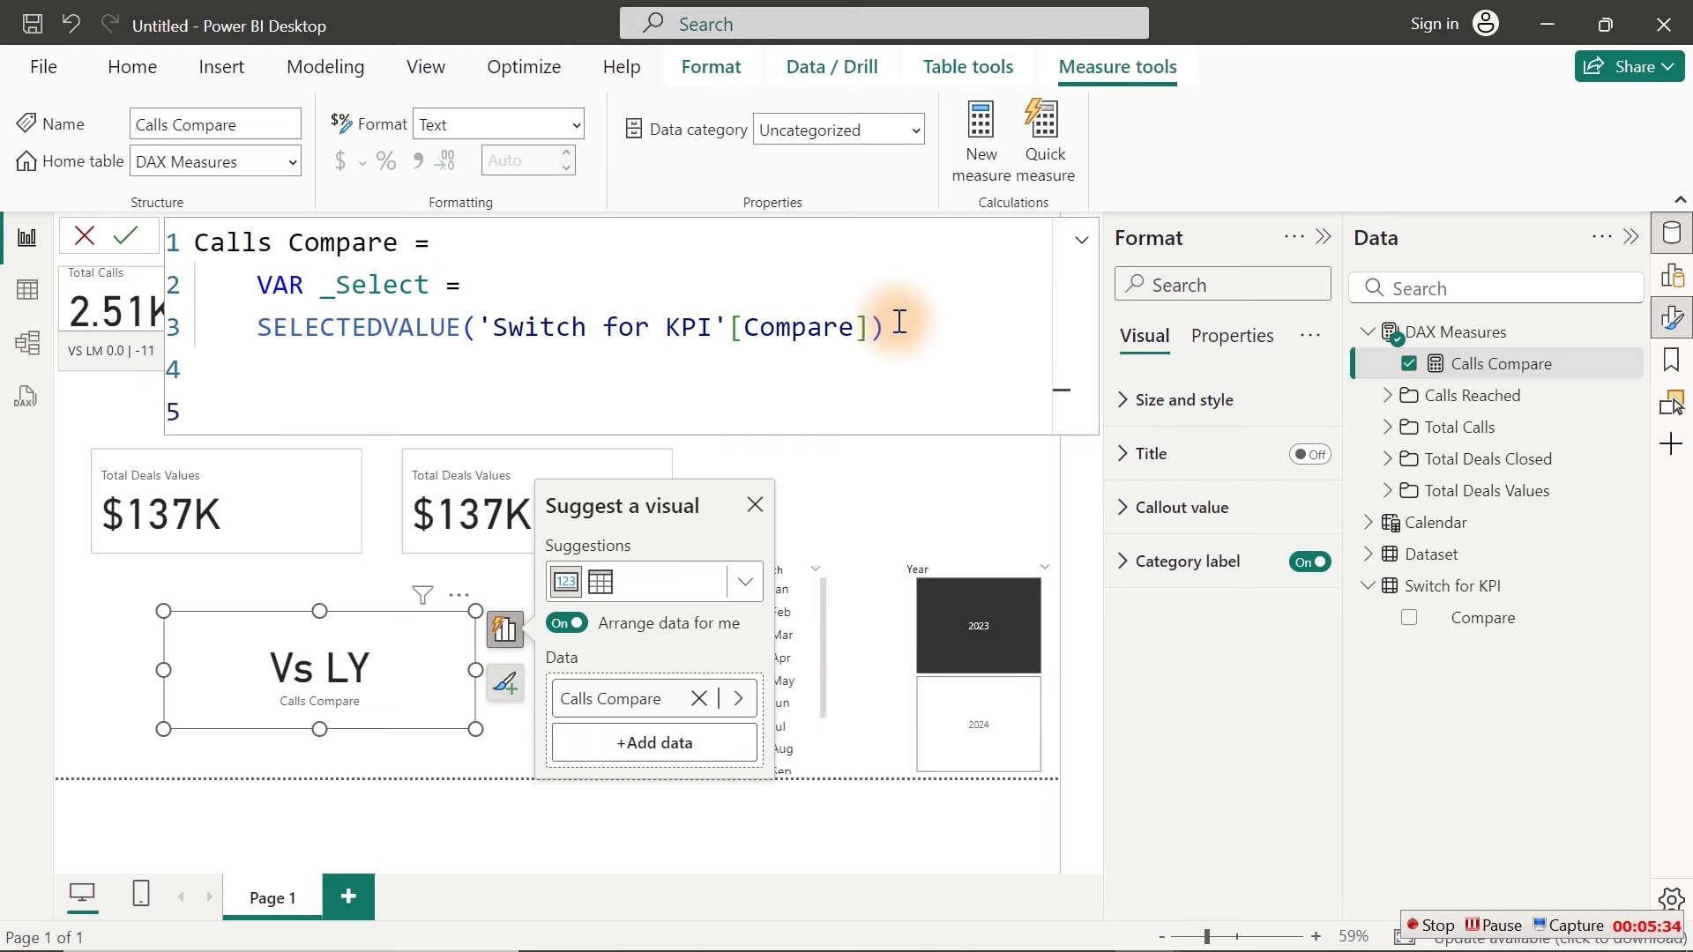
text(var)
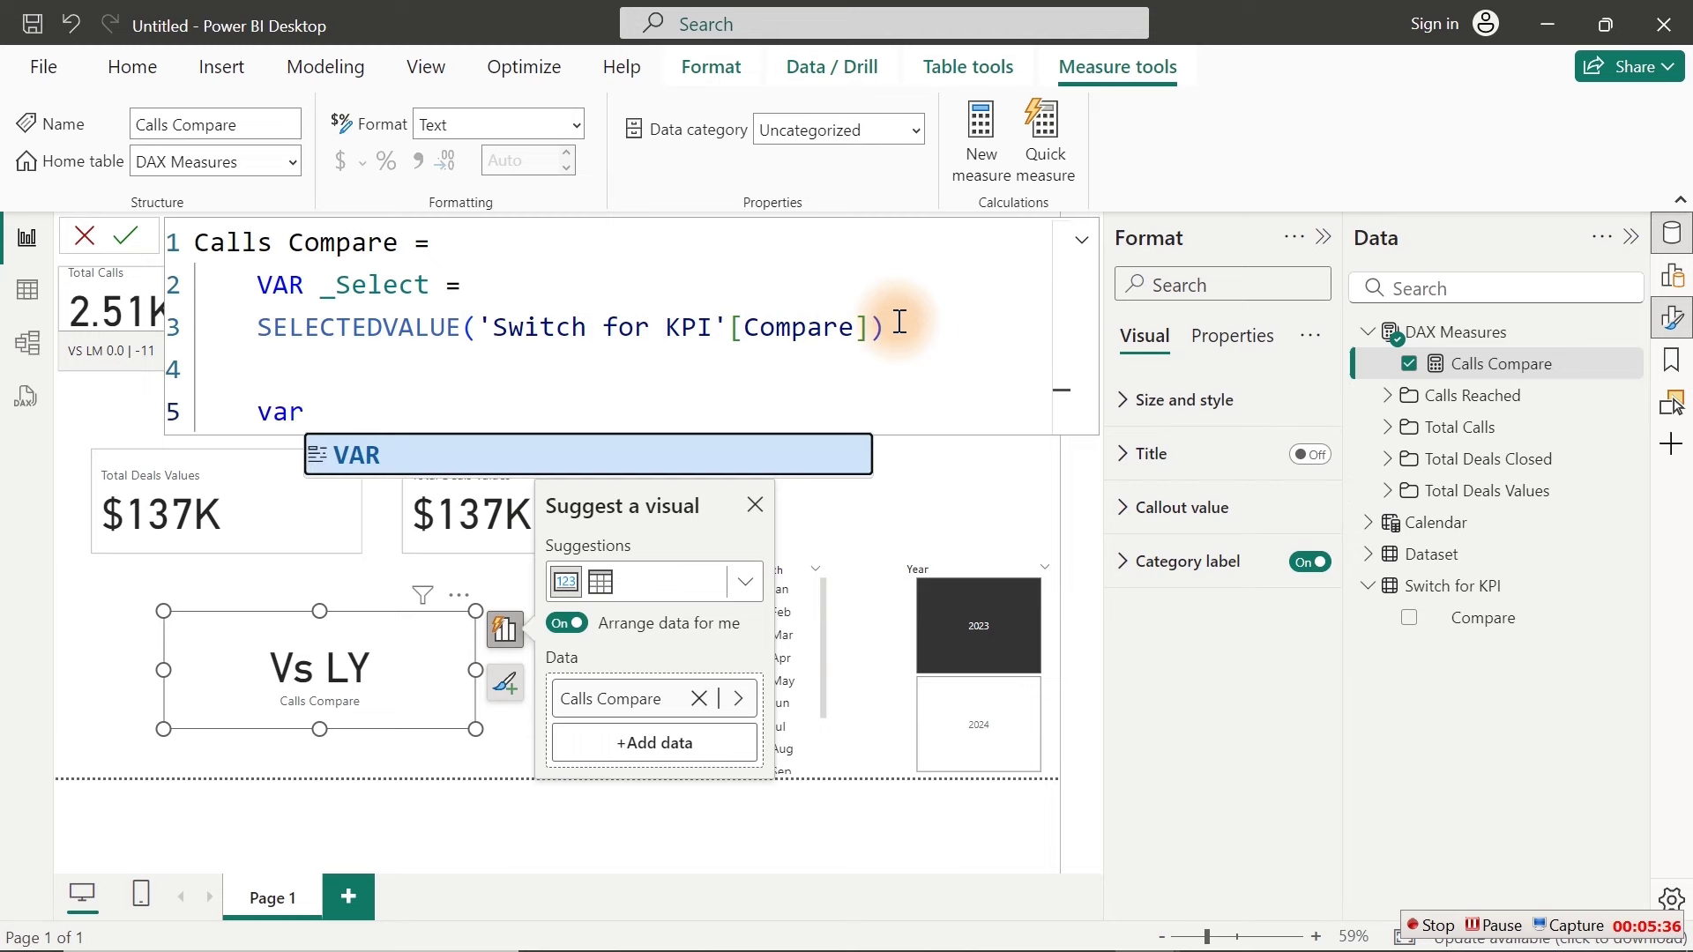
key(BackSpace)
key(BackSpace)
key(BackSpace)
key(BackSpace)
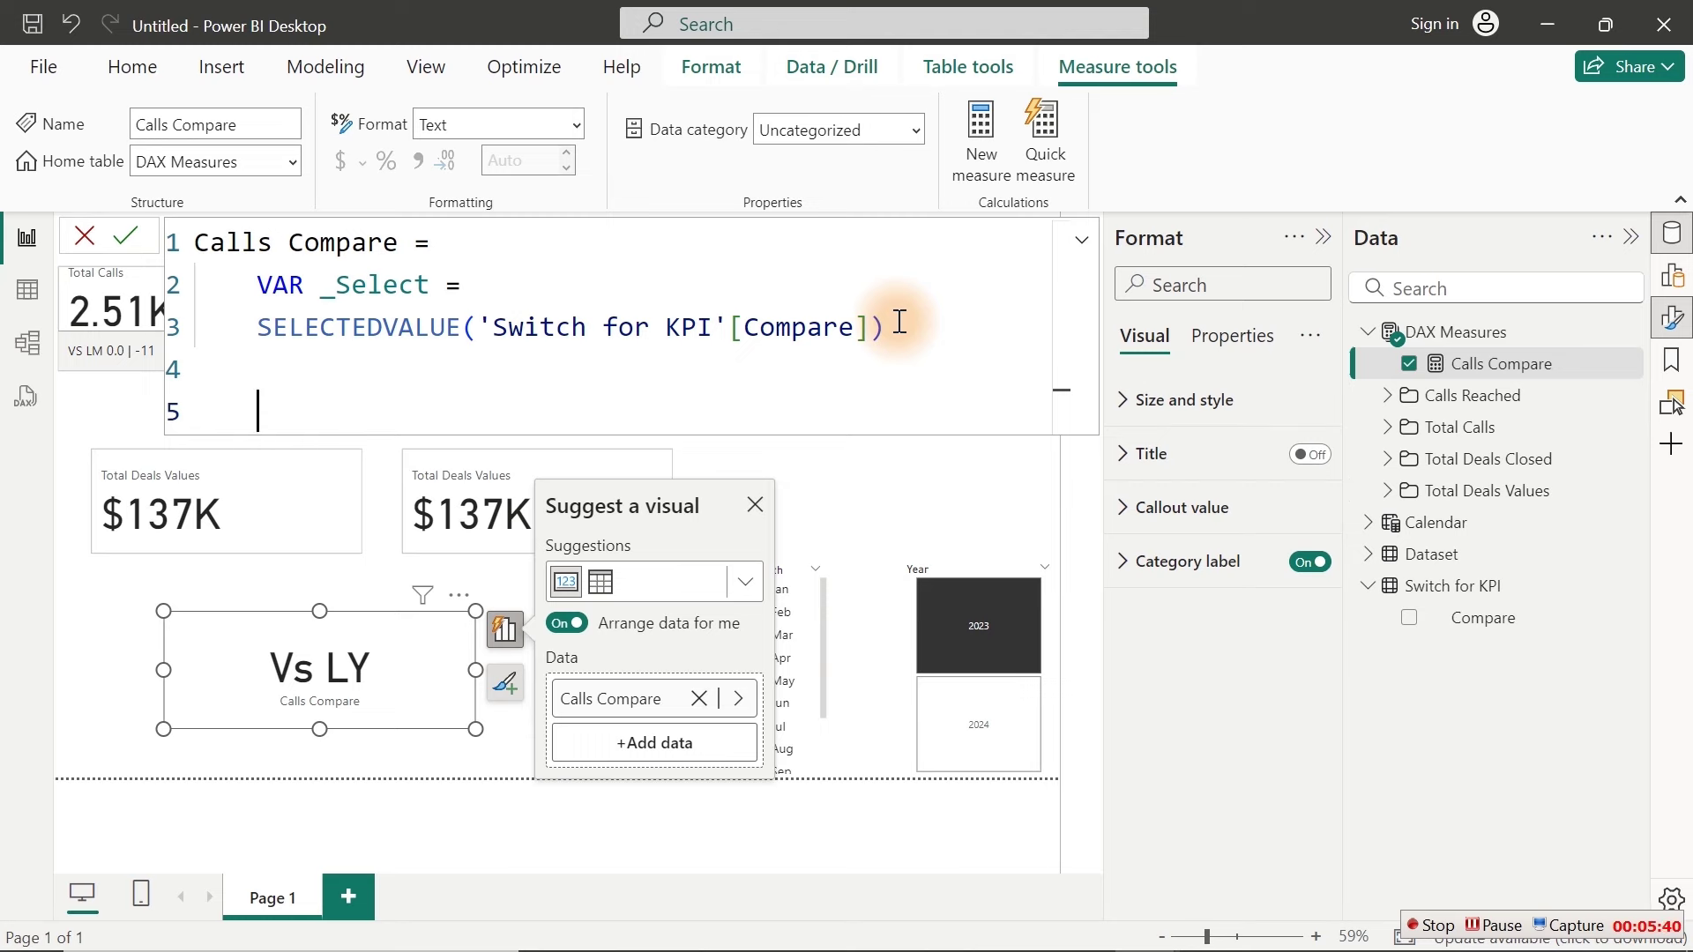
Step: Add a RETURN clause after the variable and start a SWITCH function on an indented line below it
text(re)
key(Tab)
key(Return)
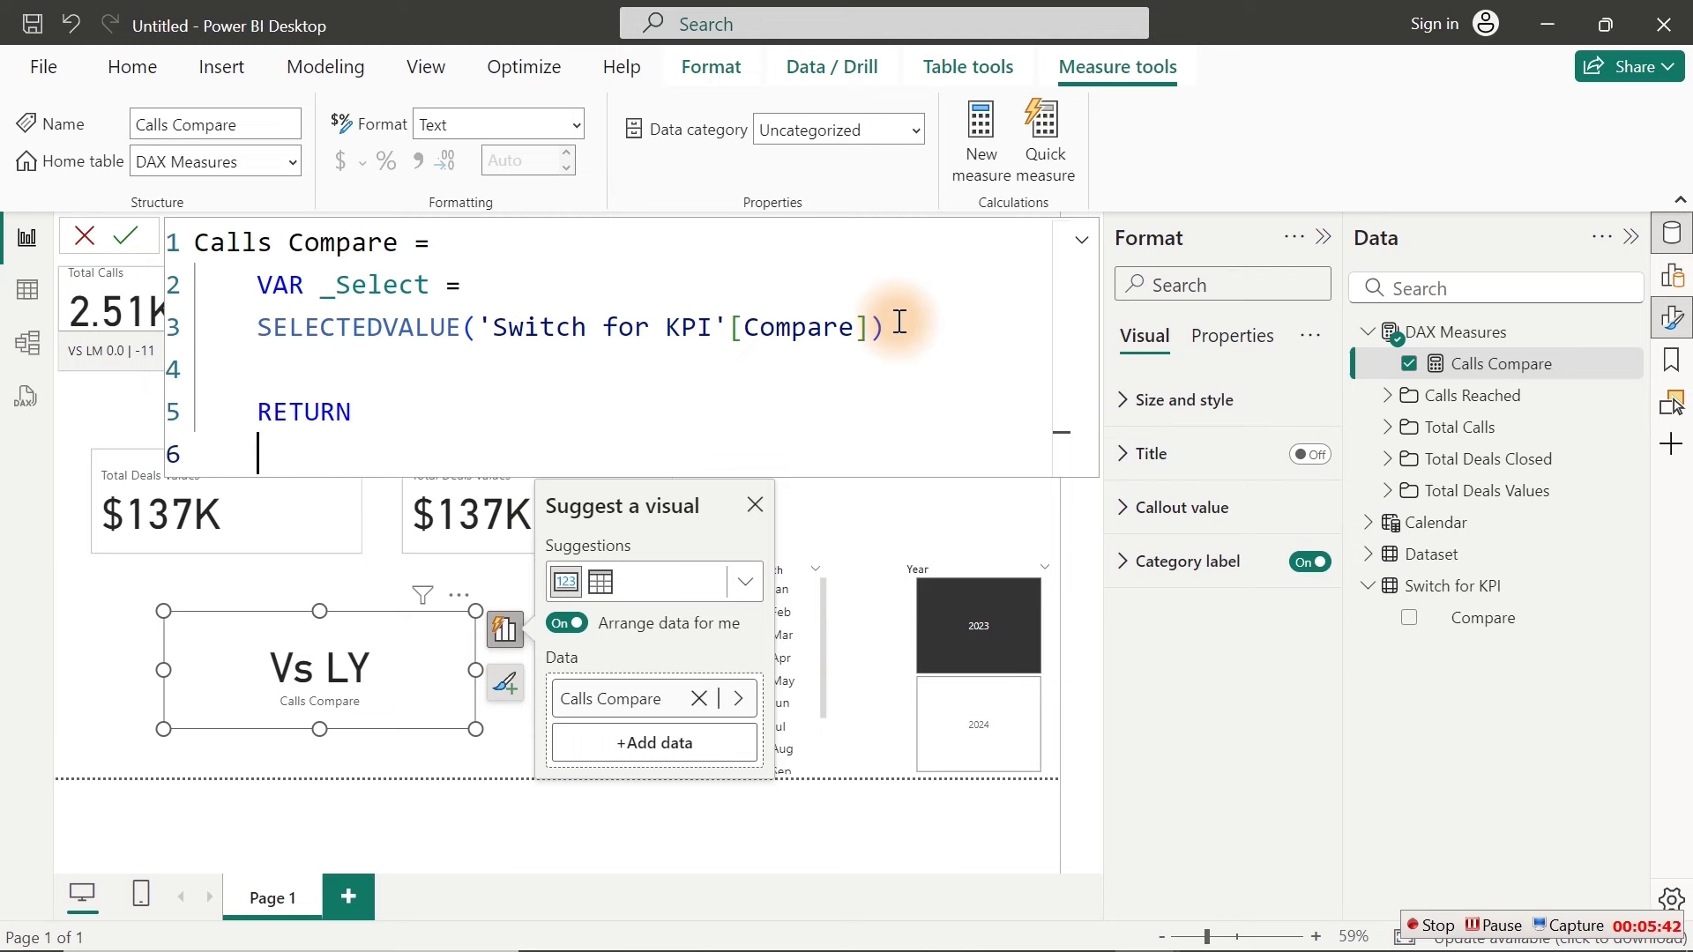
key(Tab)
text(swi)
key(Tab)
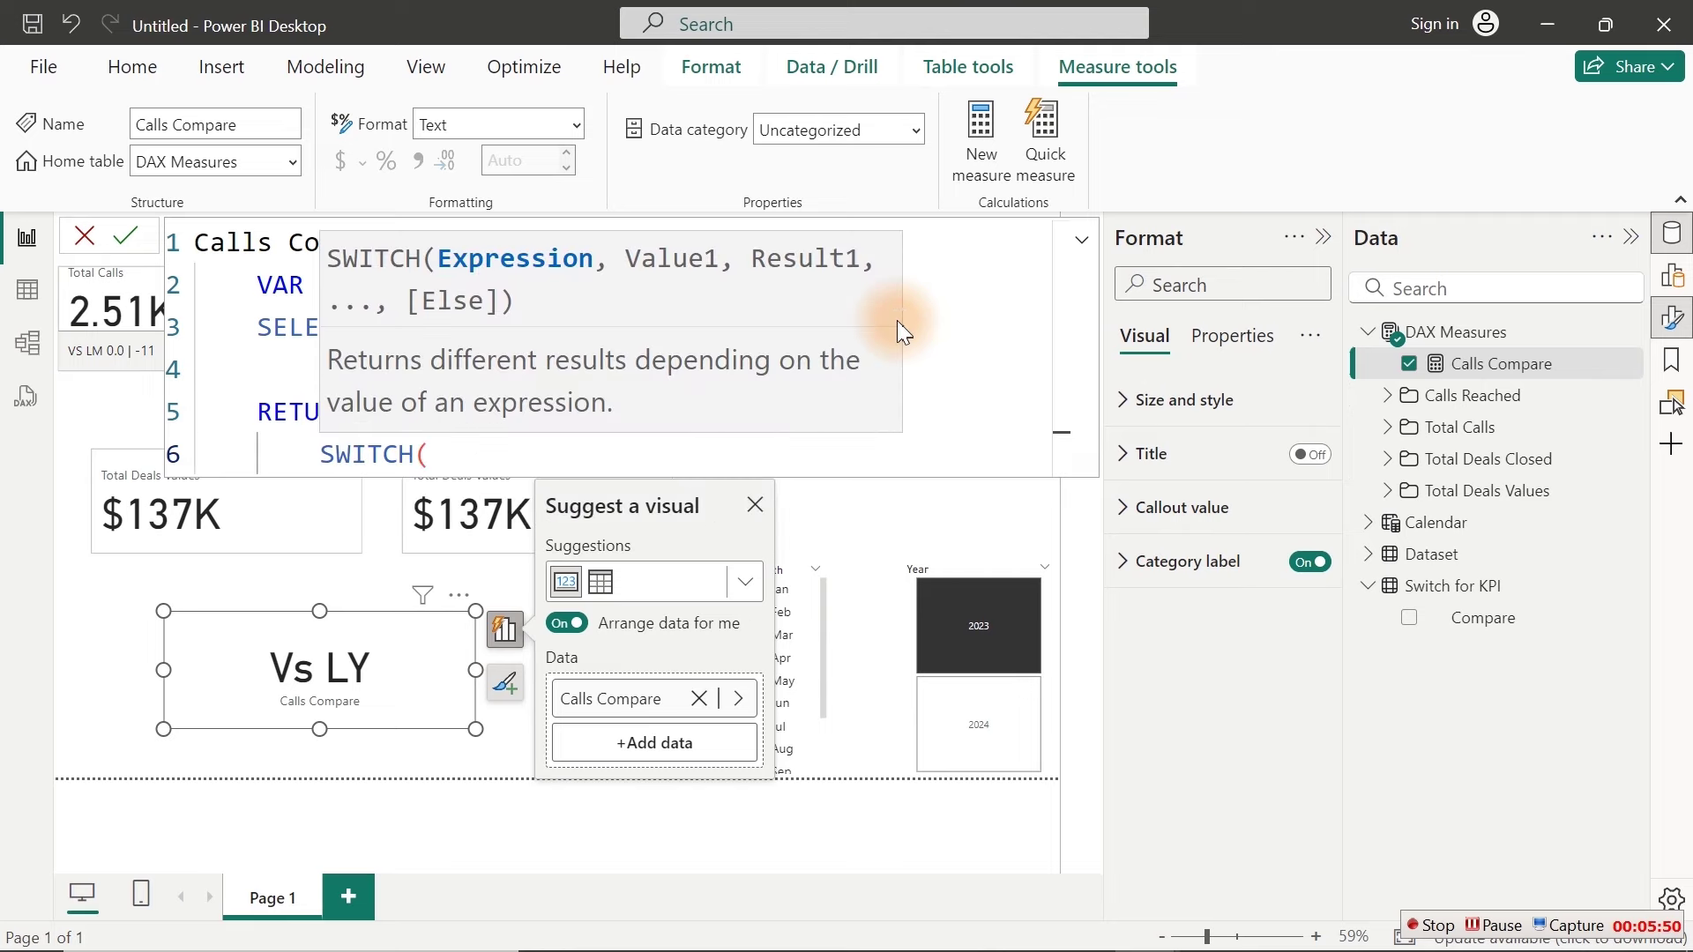
Step: Enter TRUE() as the SWITCH expression on its own line, followed by a comma
key(shift+Return)
text(tru)
key(Tab)
text(),)
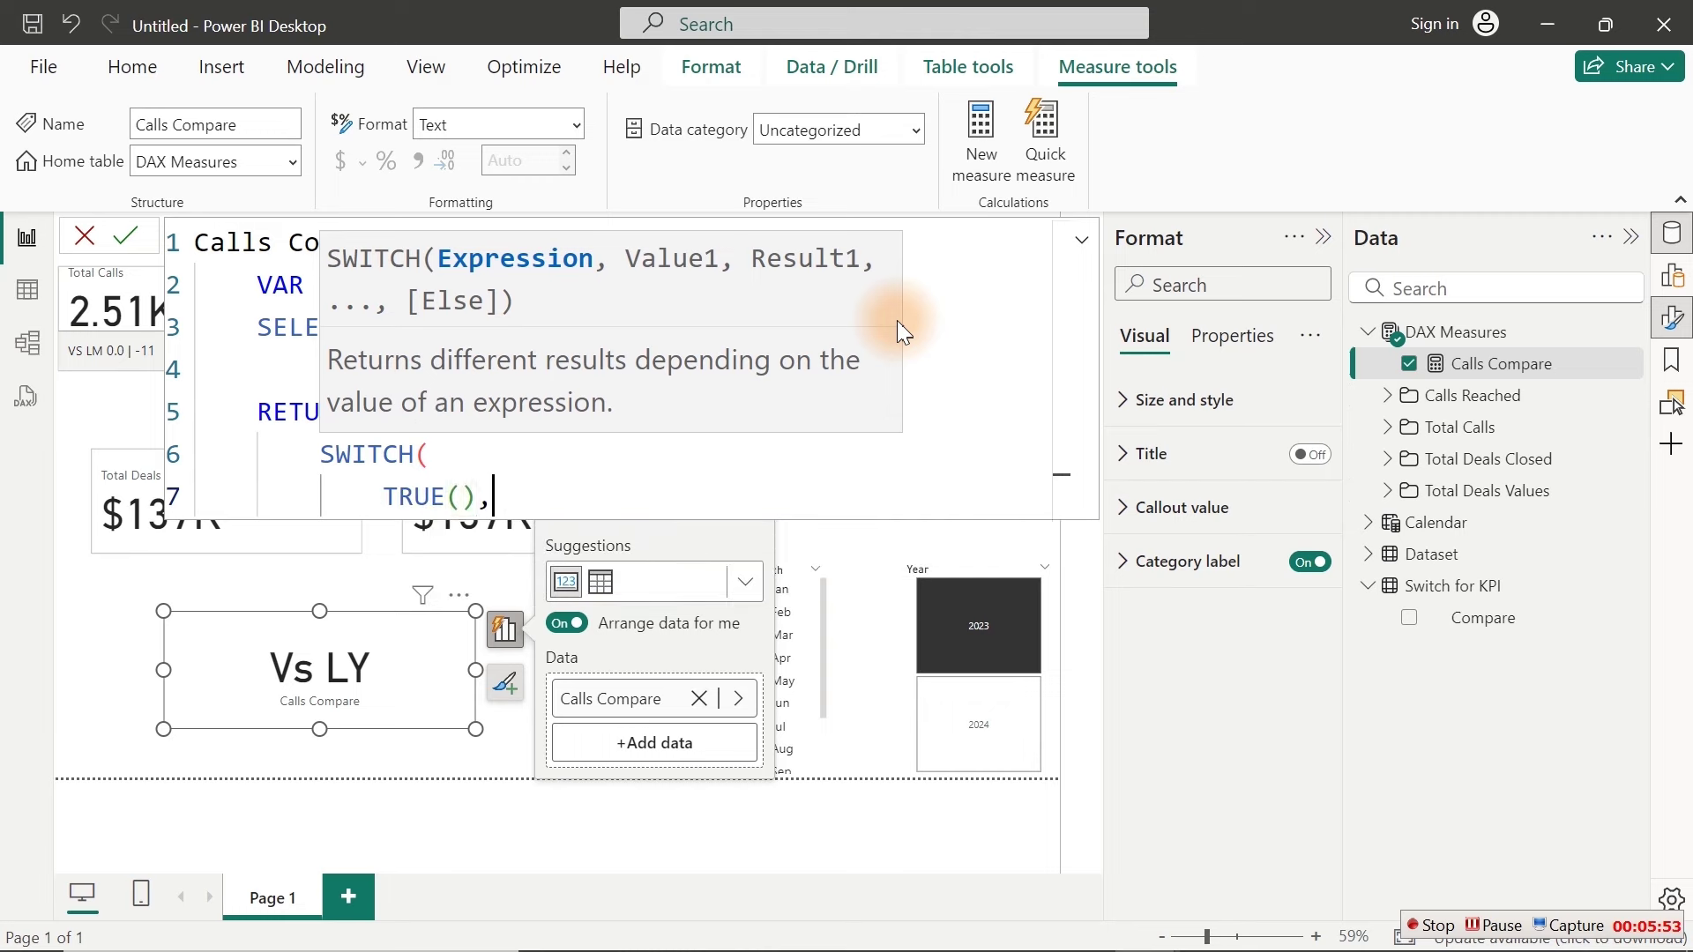
Step: Add the first SWITCH condition, _Select= "Vs LY", on a new line and open a measure reference for its result
key(shift+Return)
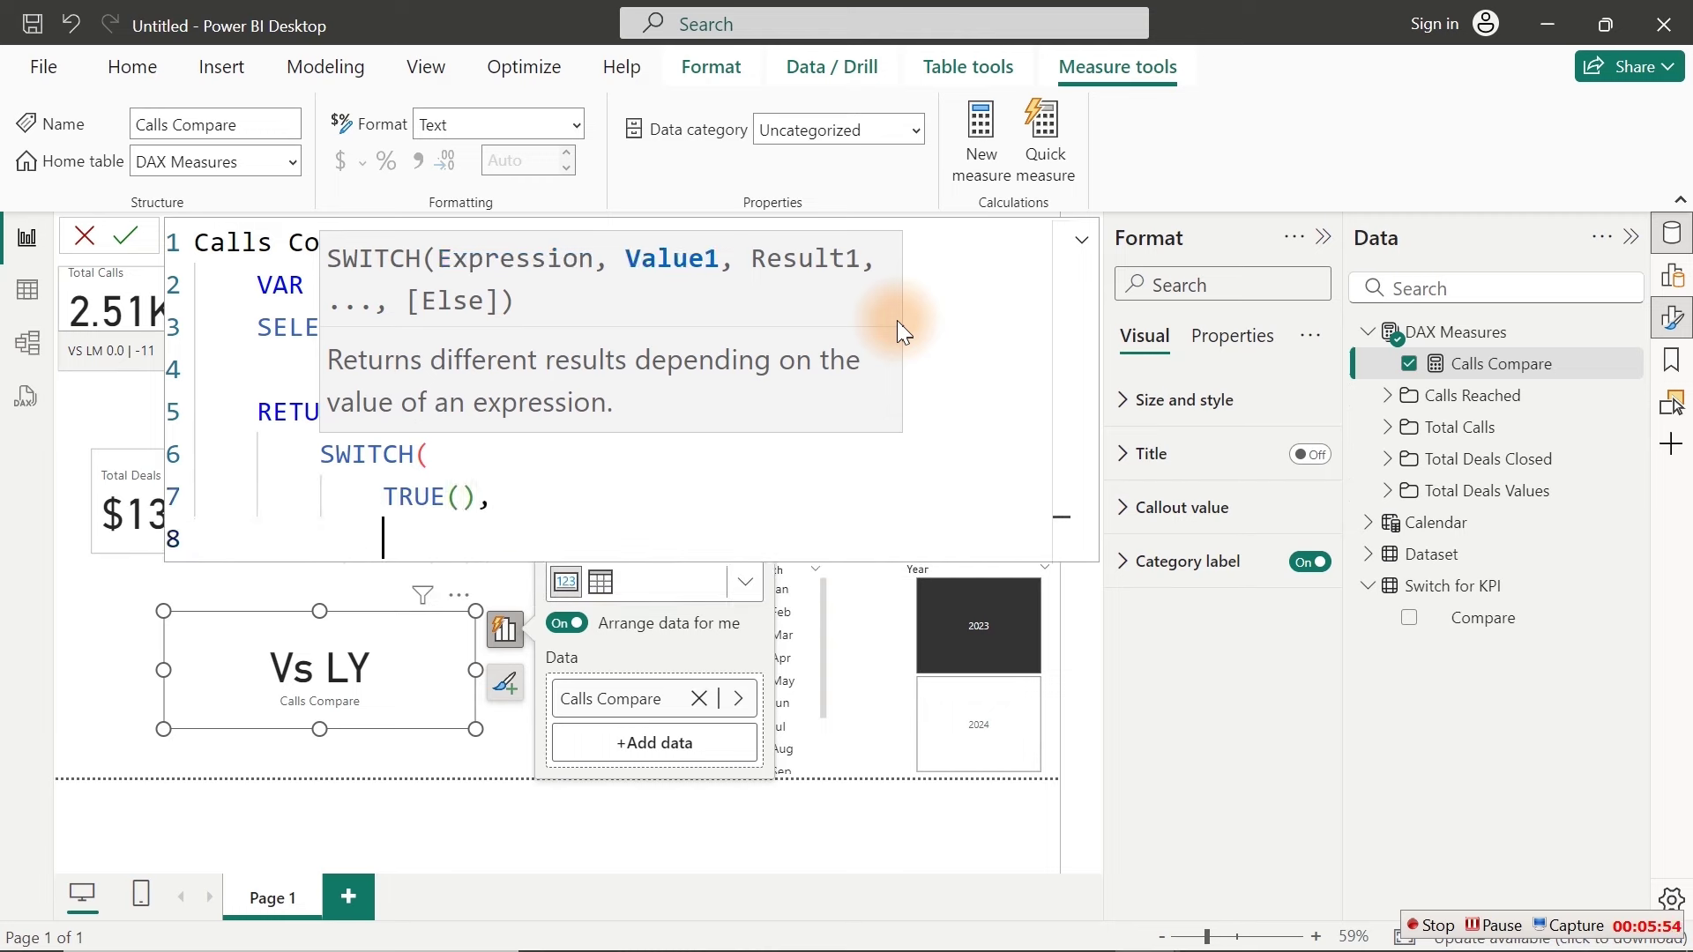
text(_)
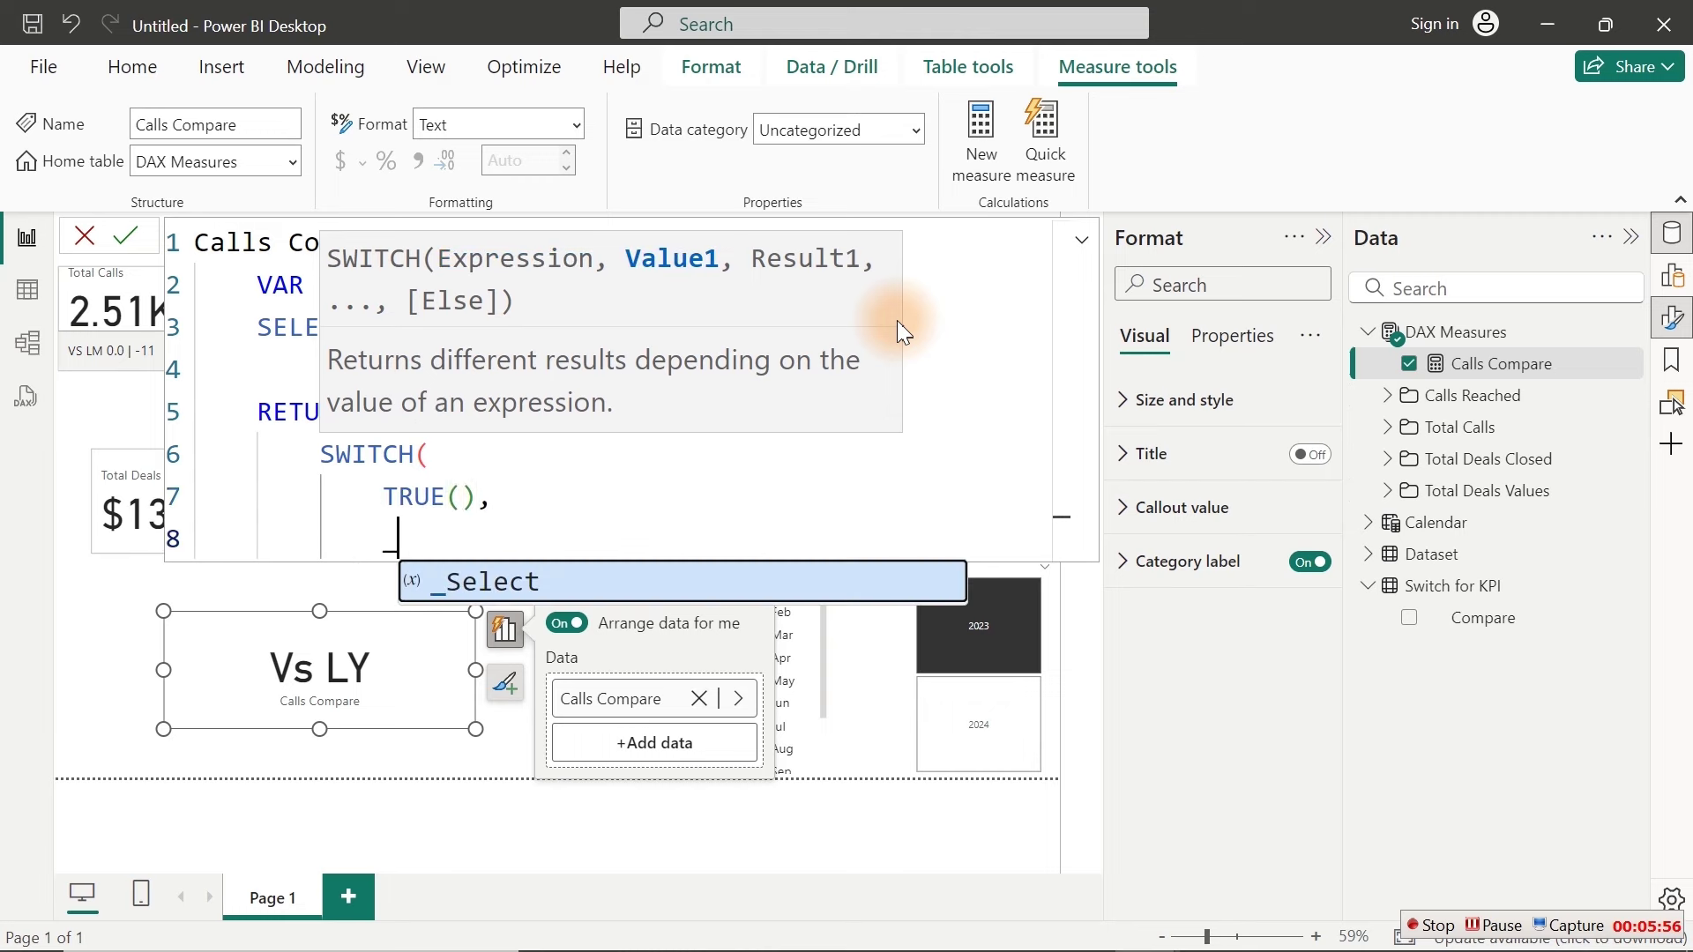
key(Tab)
text(,)
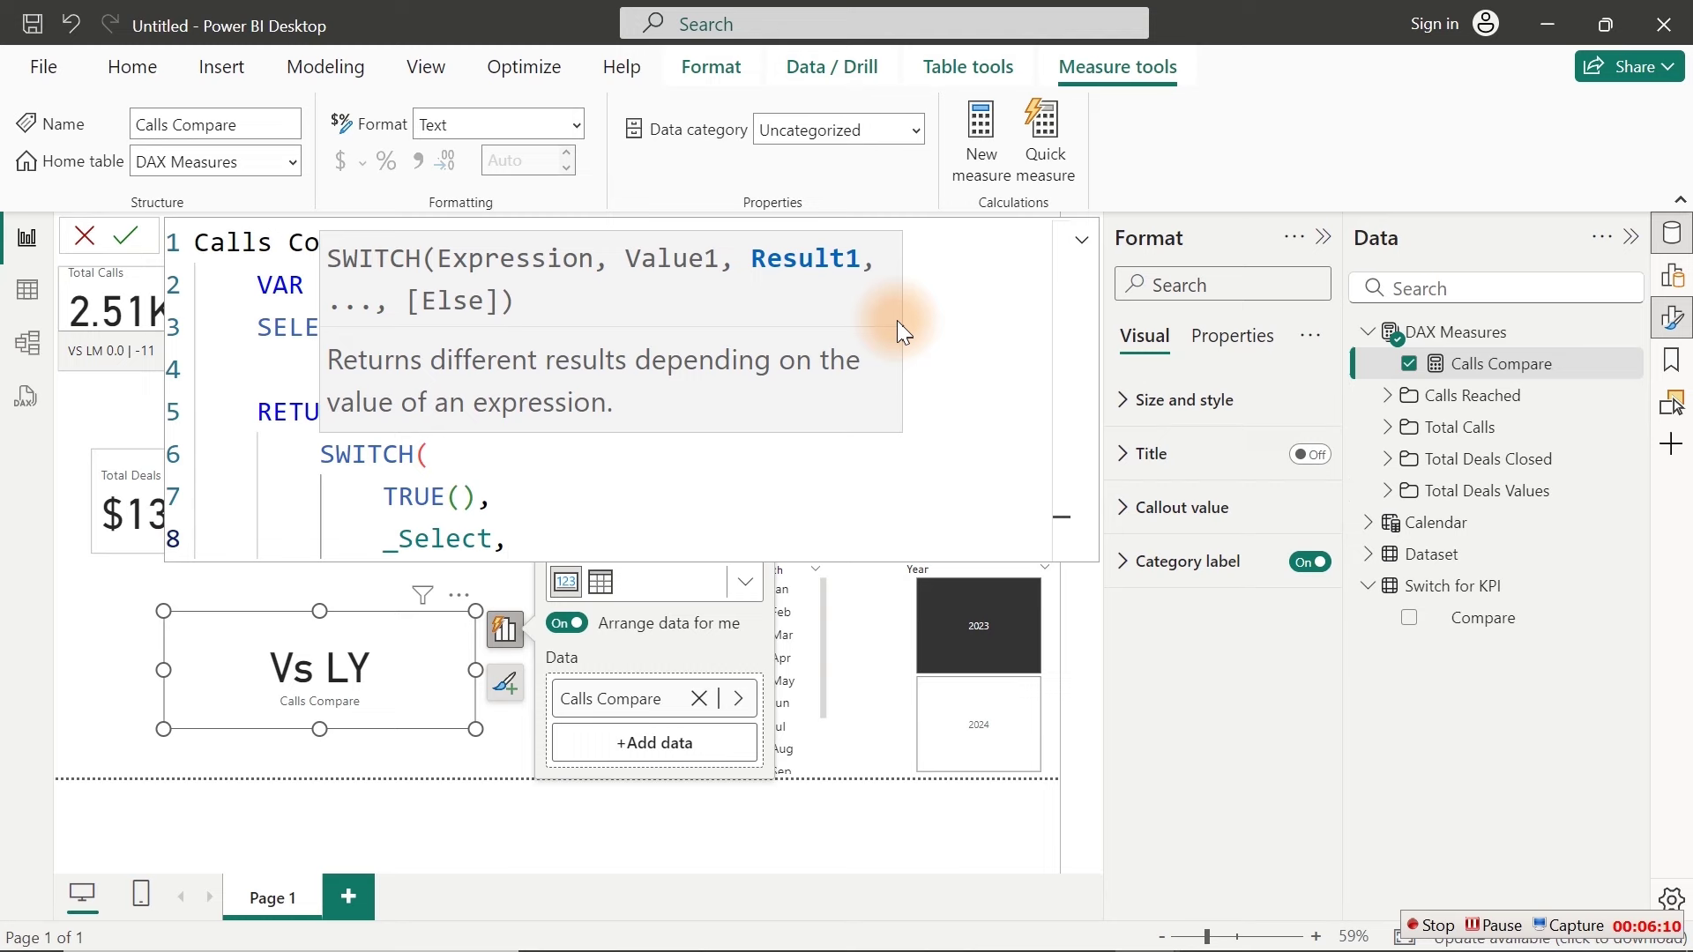
key(BackSpace)
text(=)
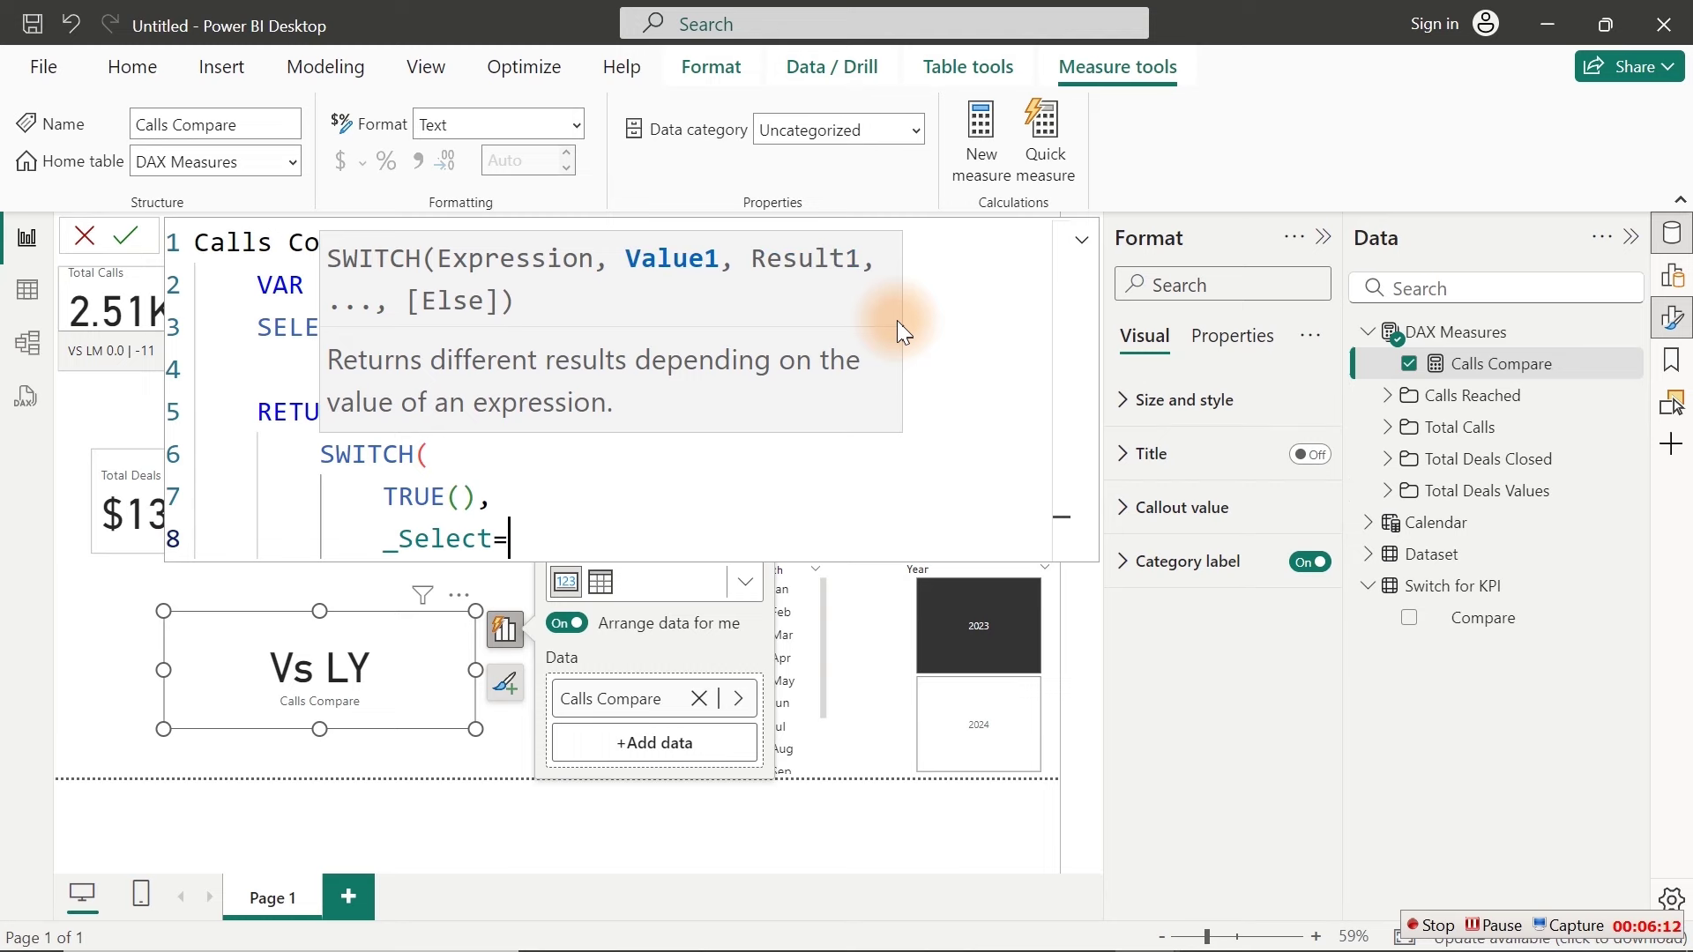
text( "Vs LY,)
key(BackSpace)
text(", [)
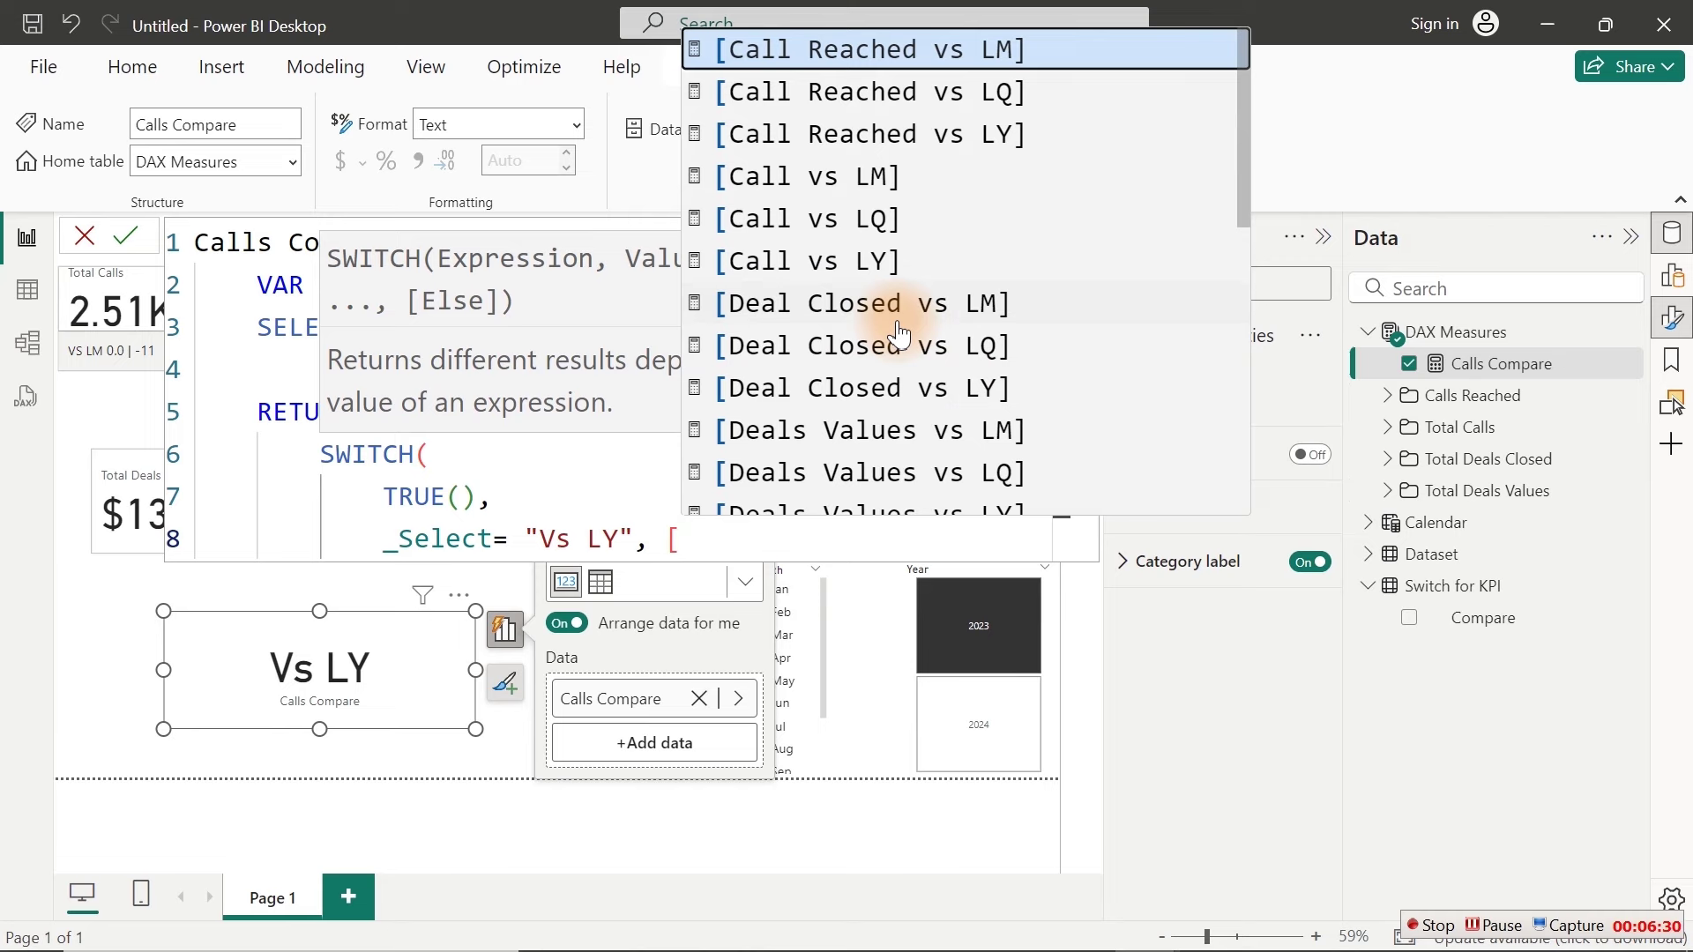
text(tit)
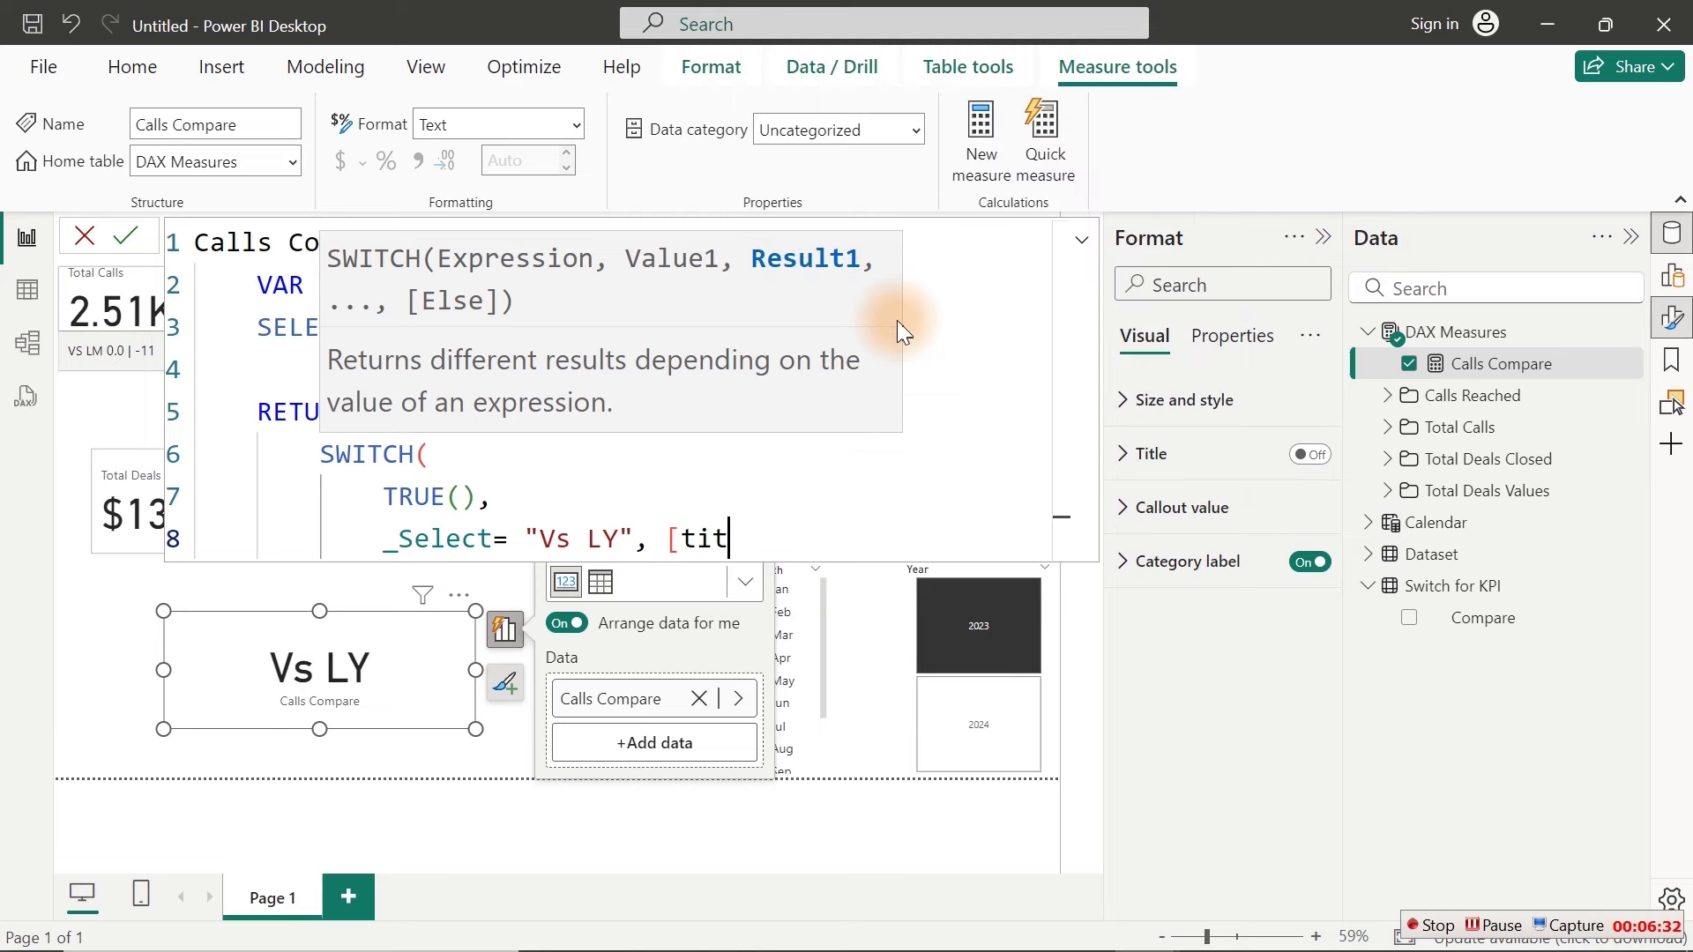
key(BackSpace)
key(BackSpace)
key(BackSpace)
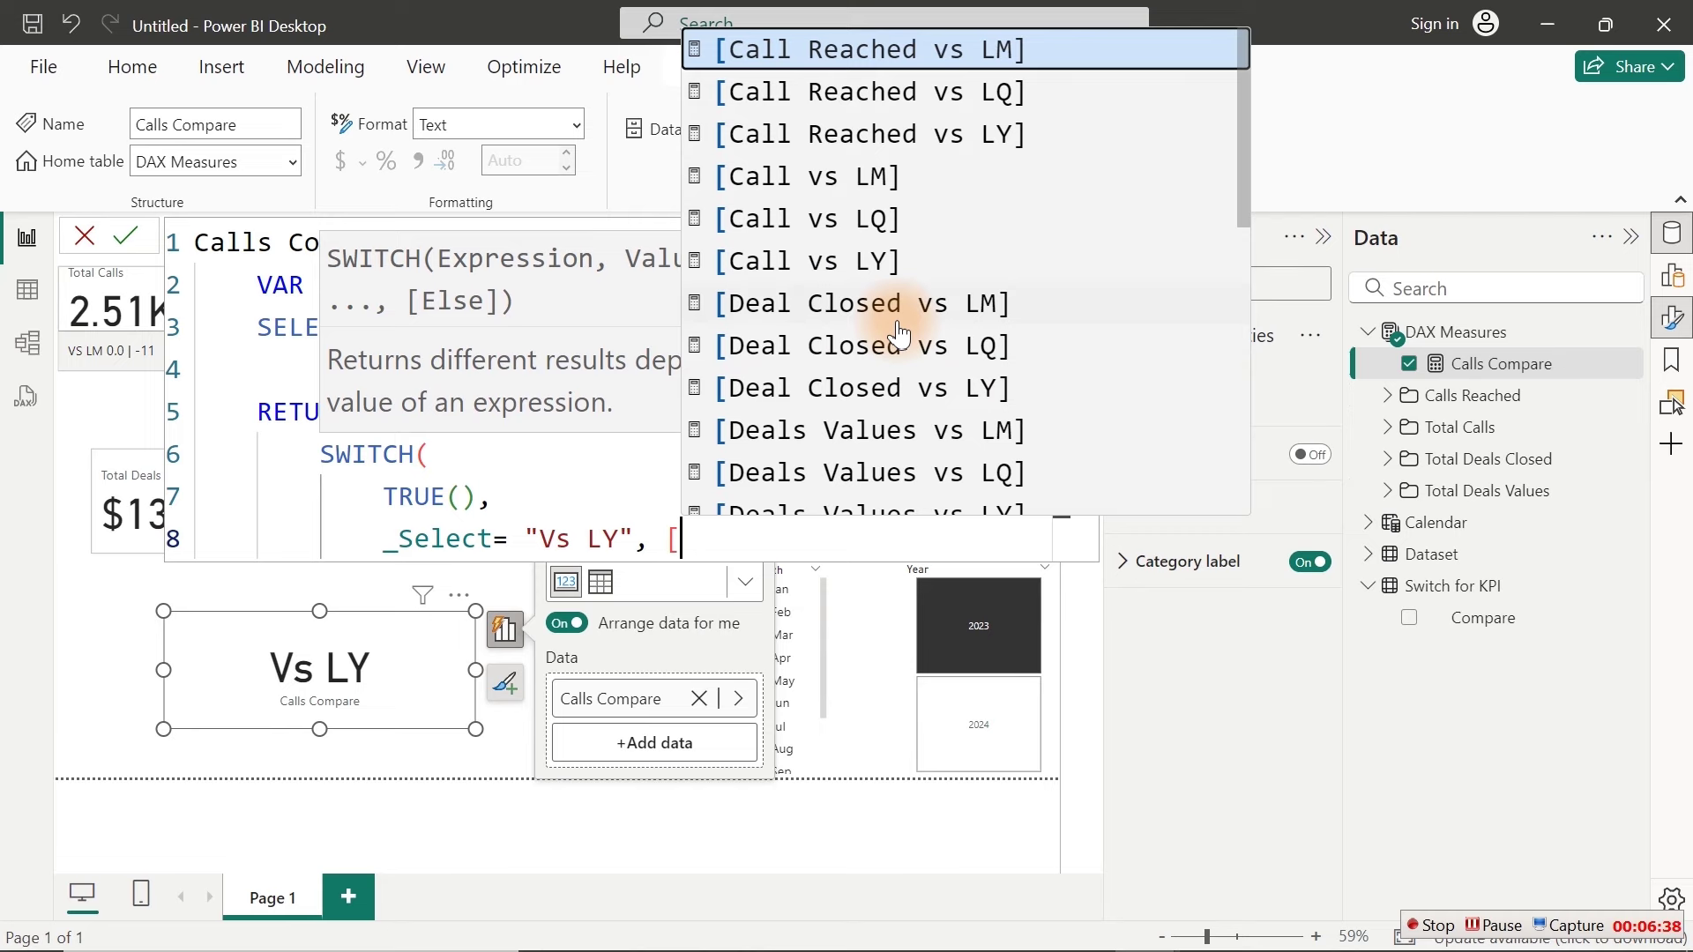
Step: Use the [Call vs LY] measure as the result of the "Vs LY" condition, followed by a comma
text(ca)
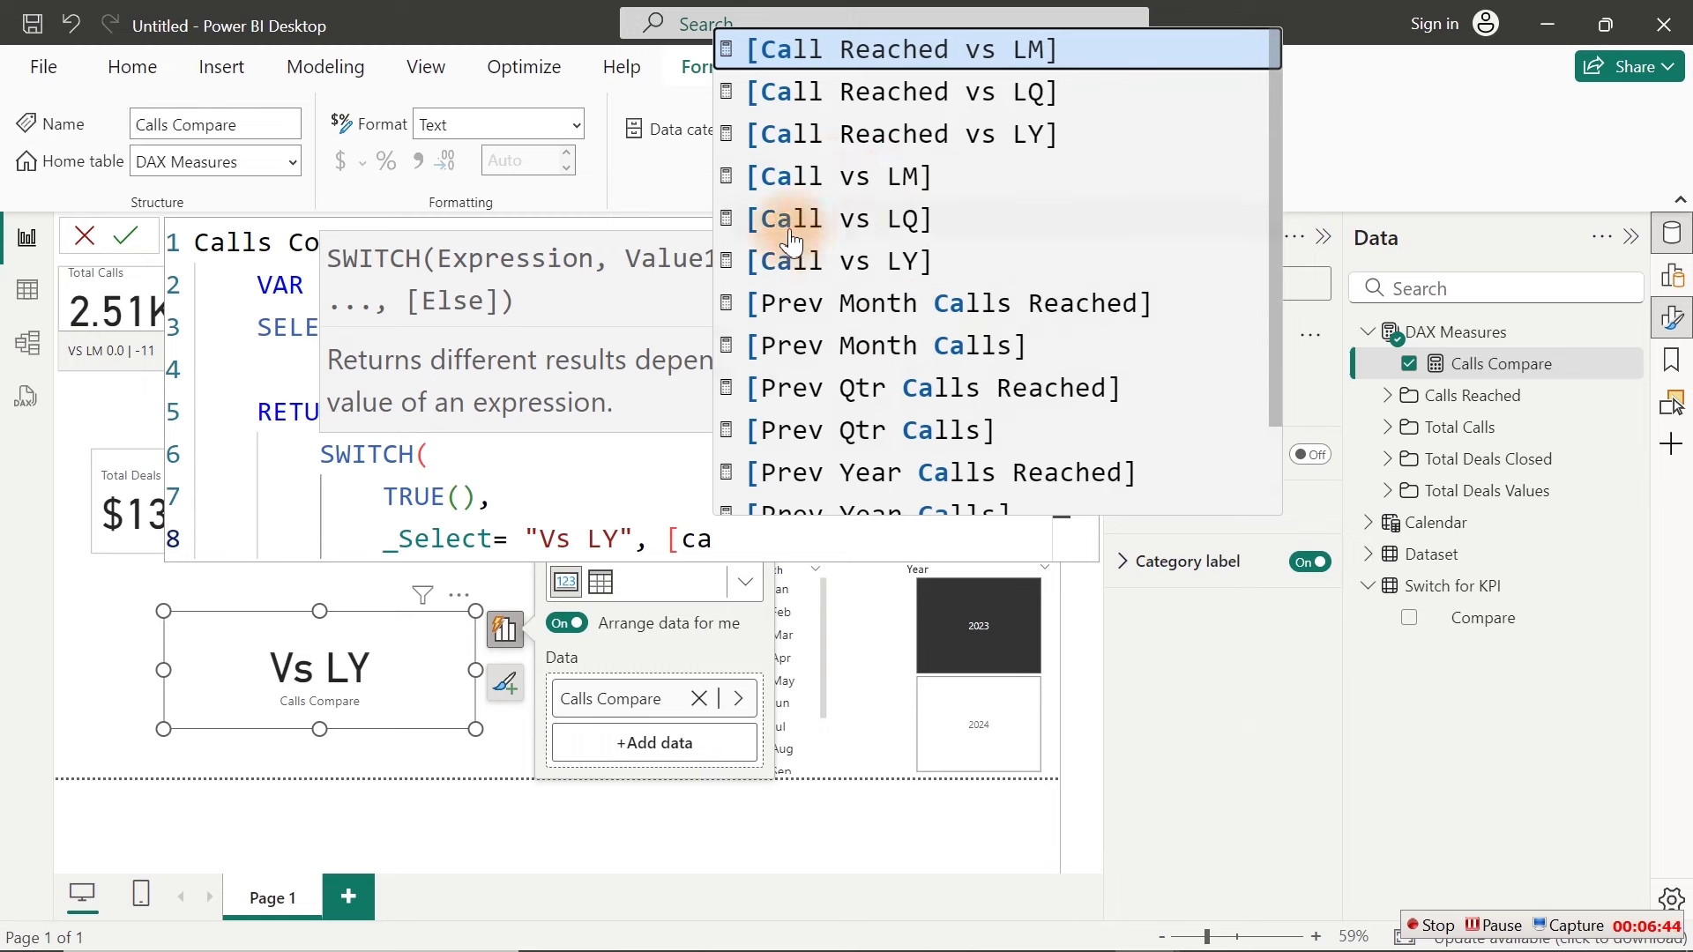
click(835, 261)
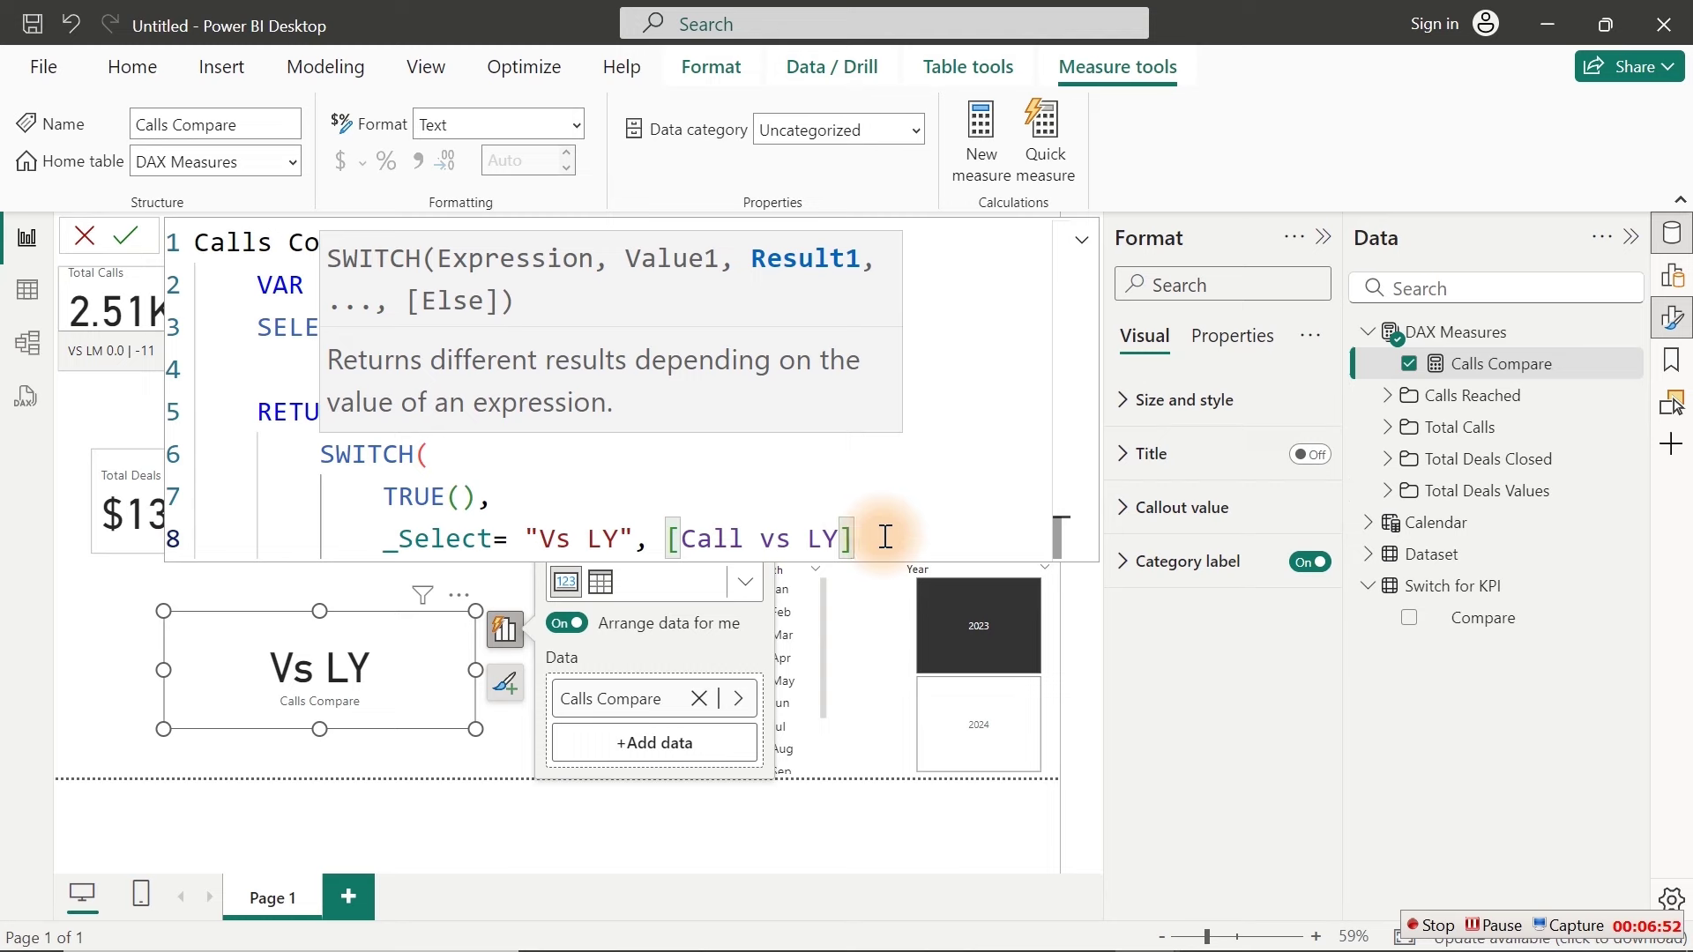
text(,)
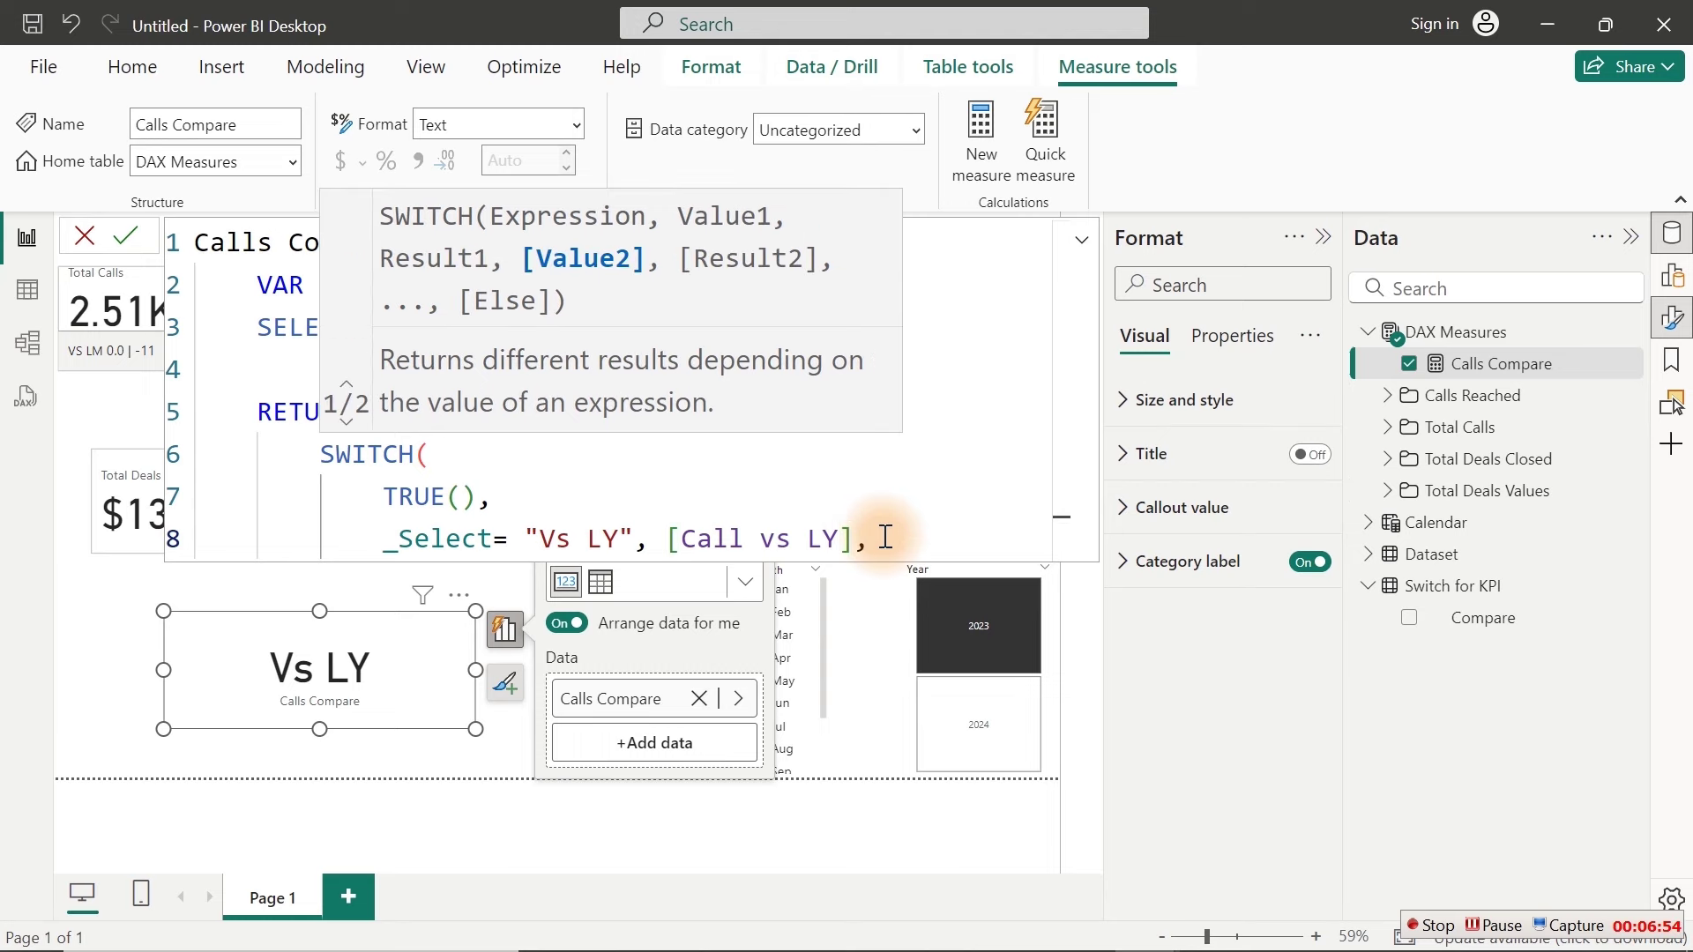
Step: Add a second SWITCH condition on a new line: _Select= "Vs LM" returning the [Call vs LM] measure
key(shift+Return)
text(_Select)
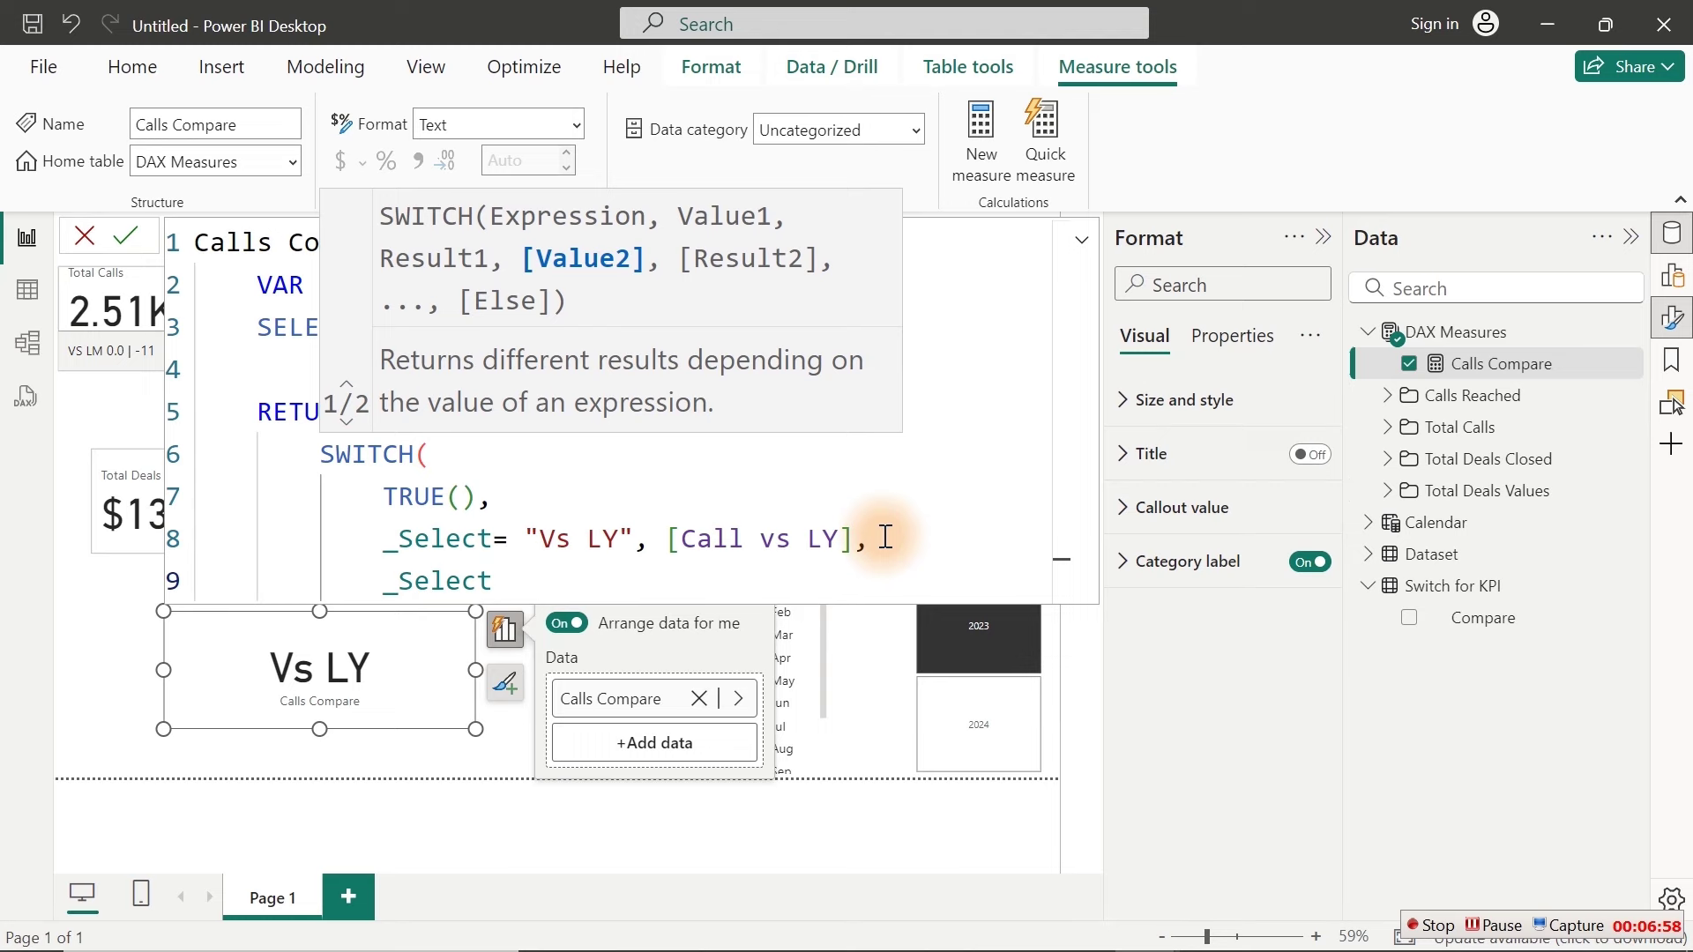
text(= "Vs LM",)
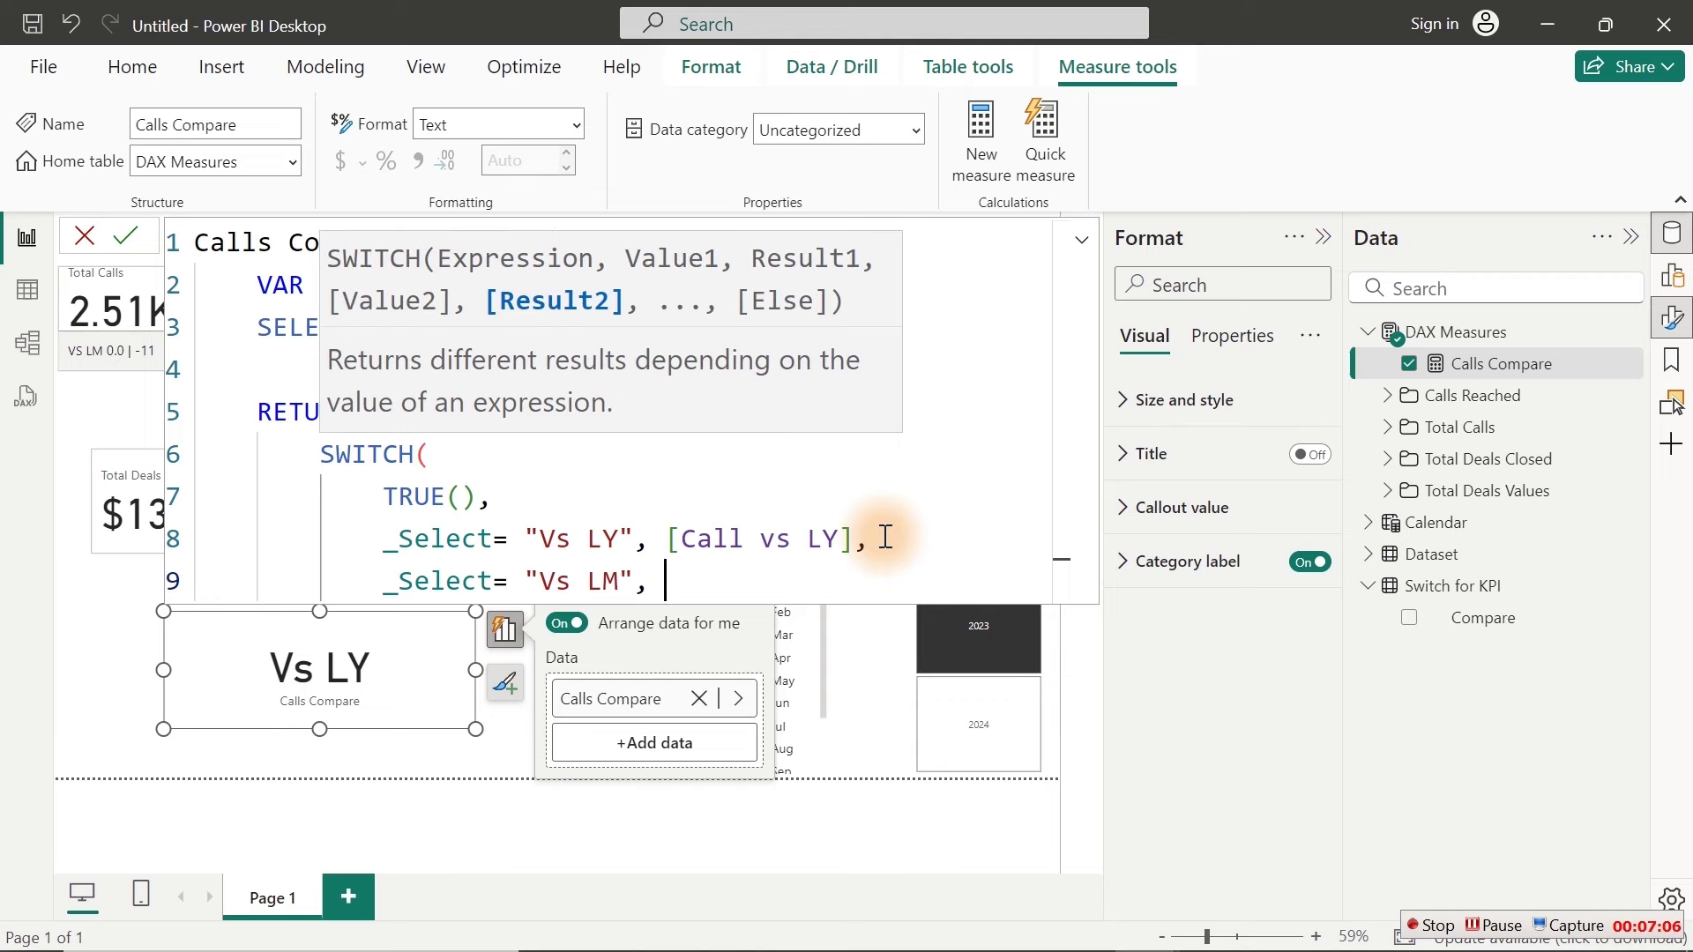
text( [)
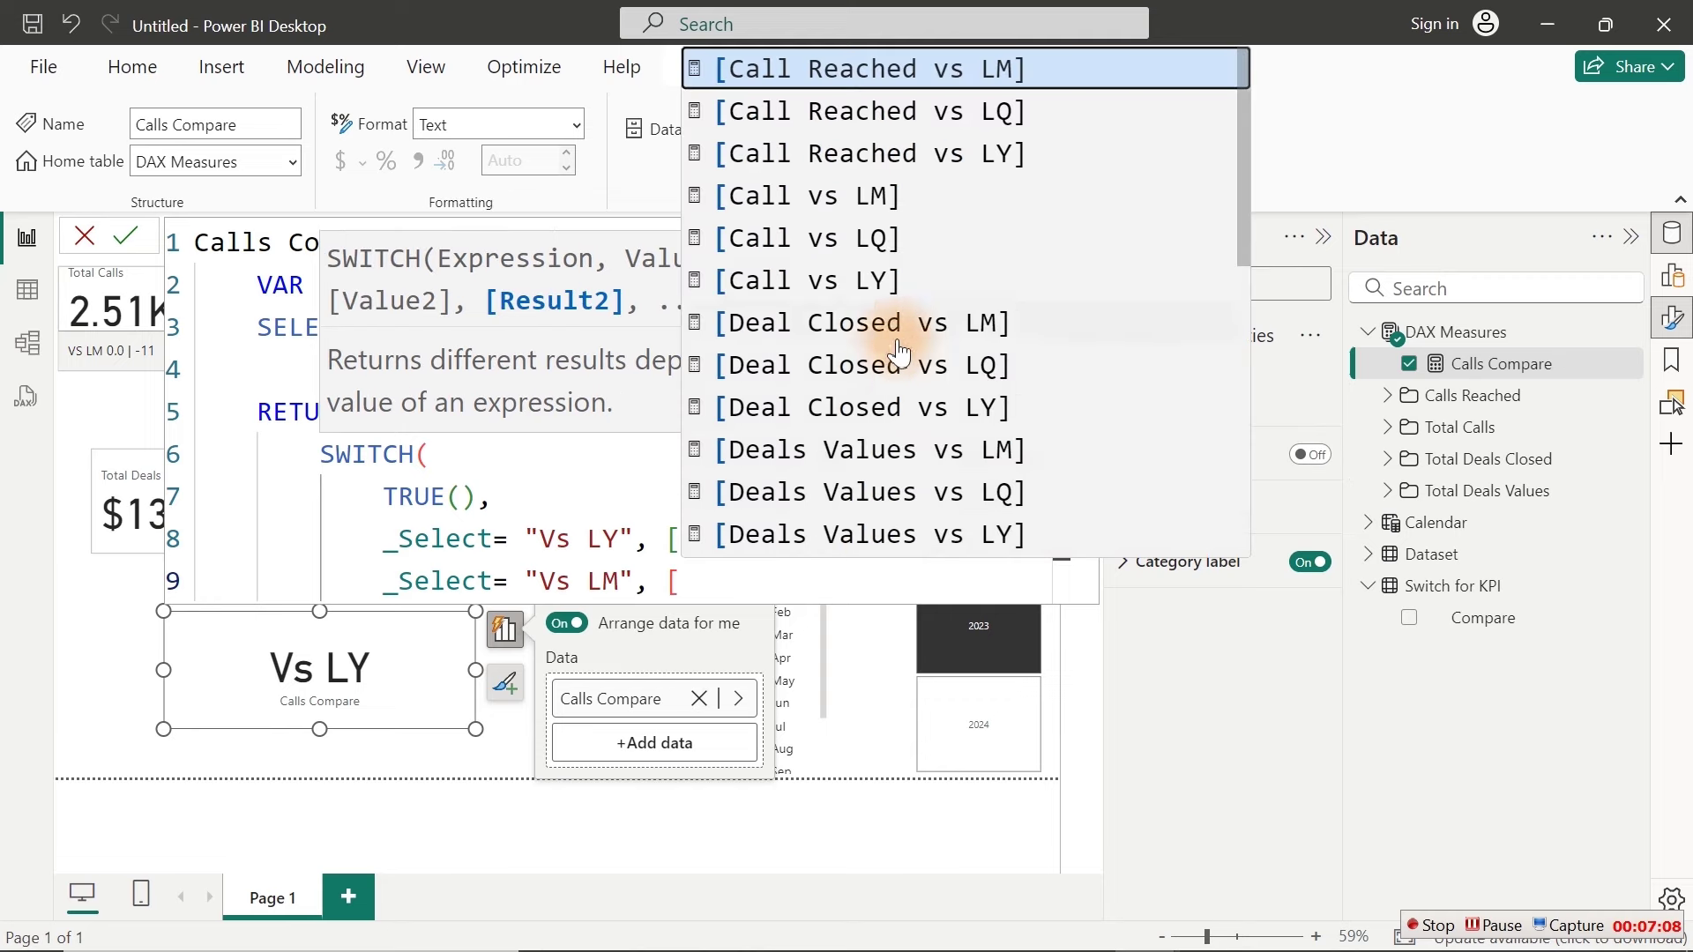
click(857, 201)
text(,)
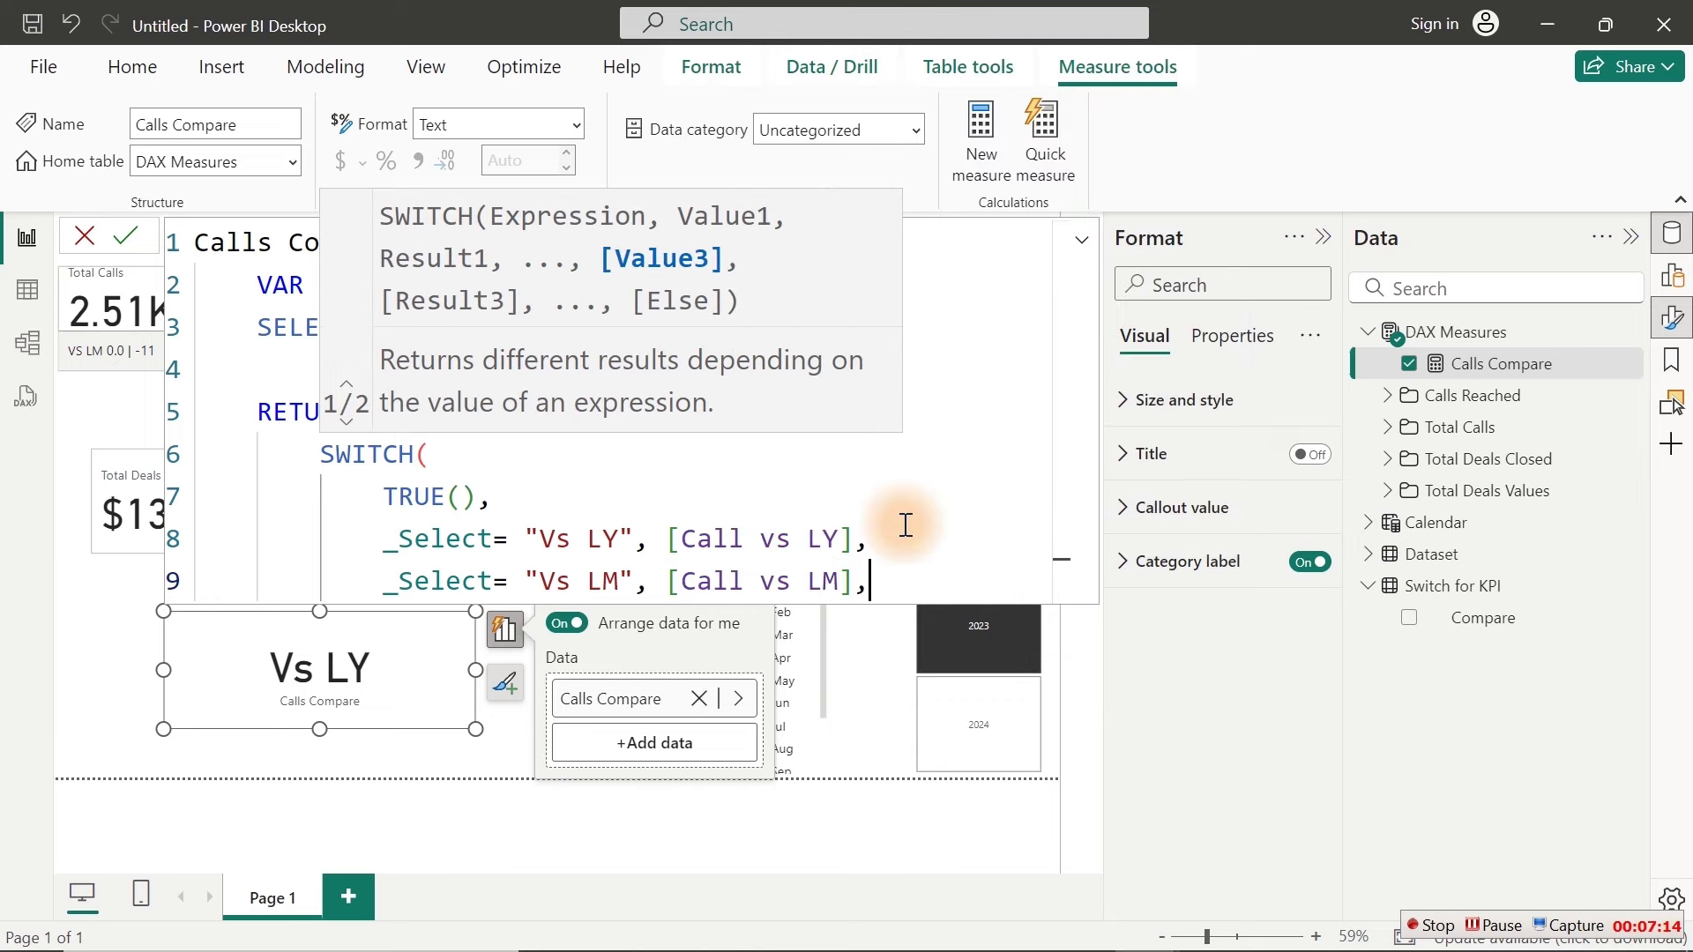
Step: Add a third SWITCH condition on a new line: _Select= "Vs LQ" returning the [Call vs LQ] measure
key(shift+Return)
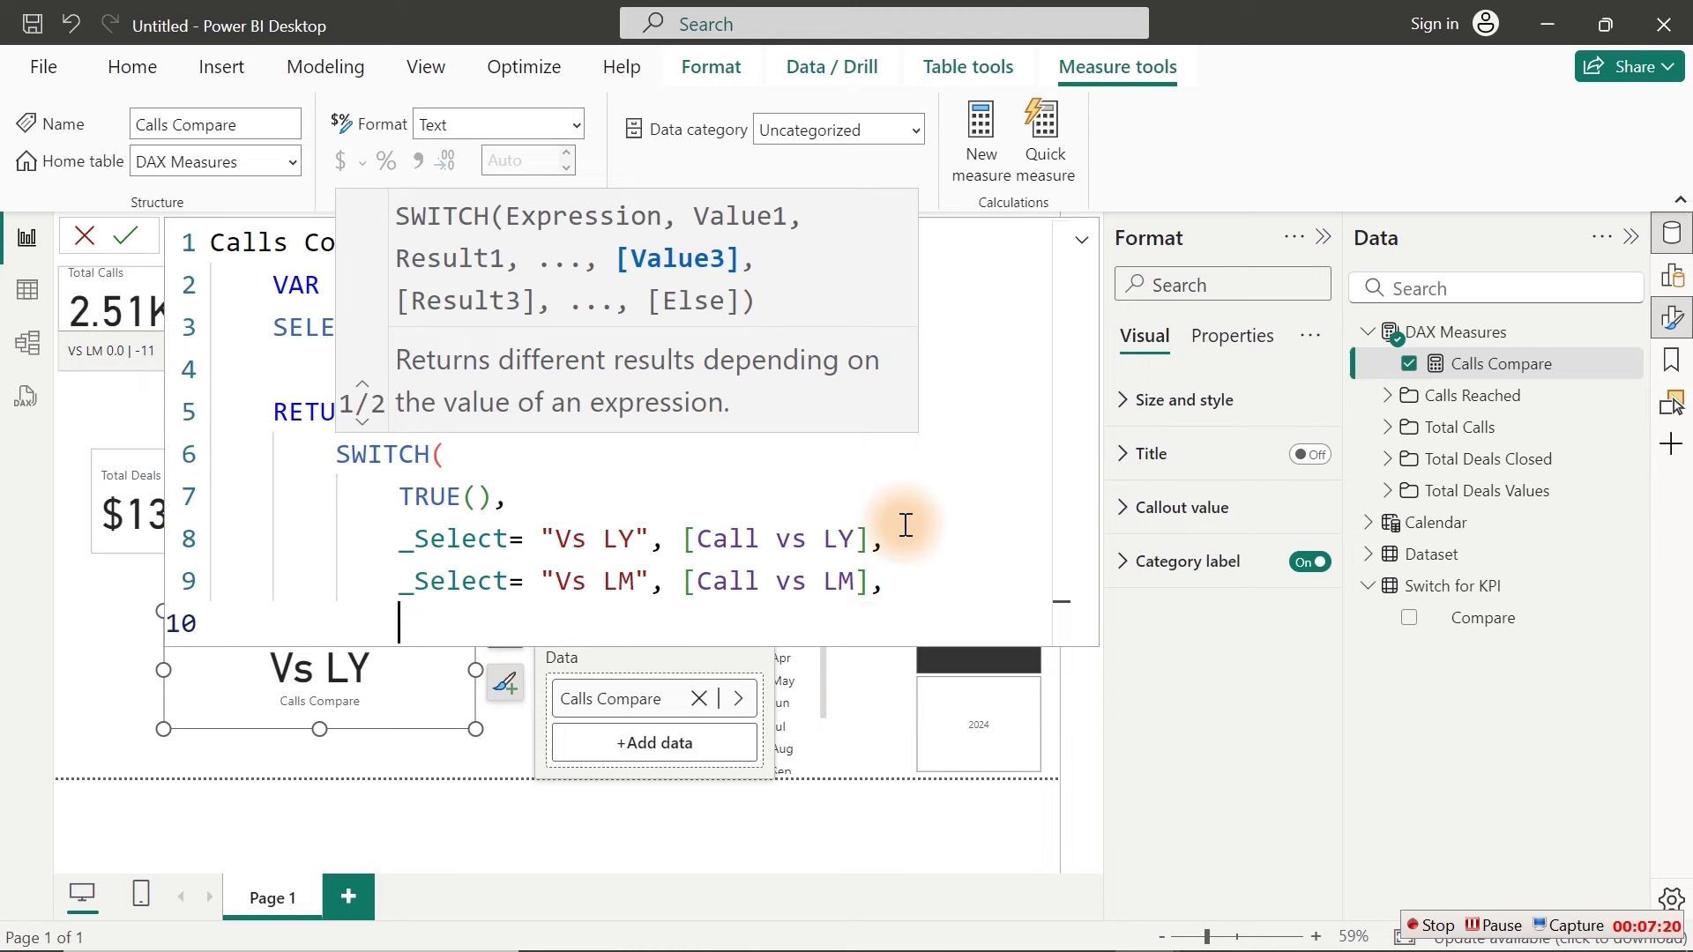
text(_)
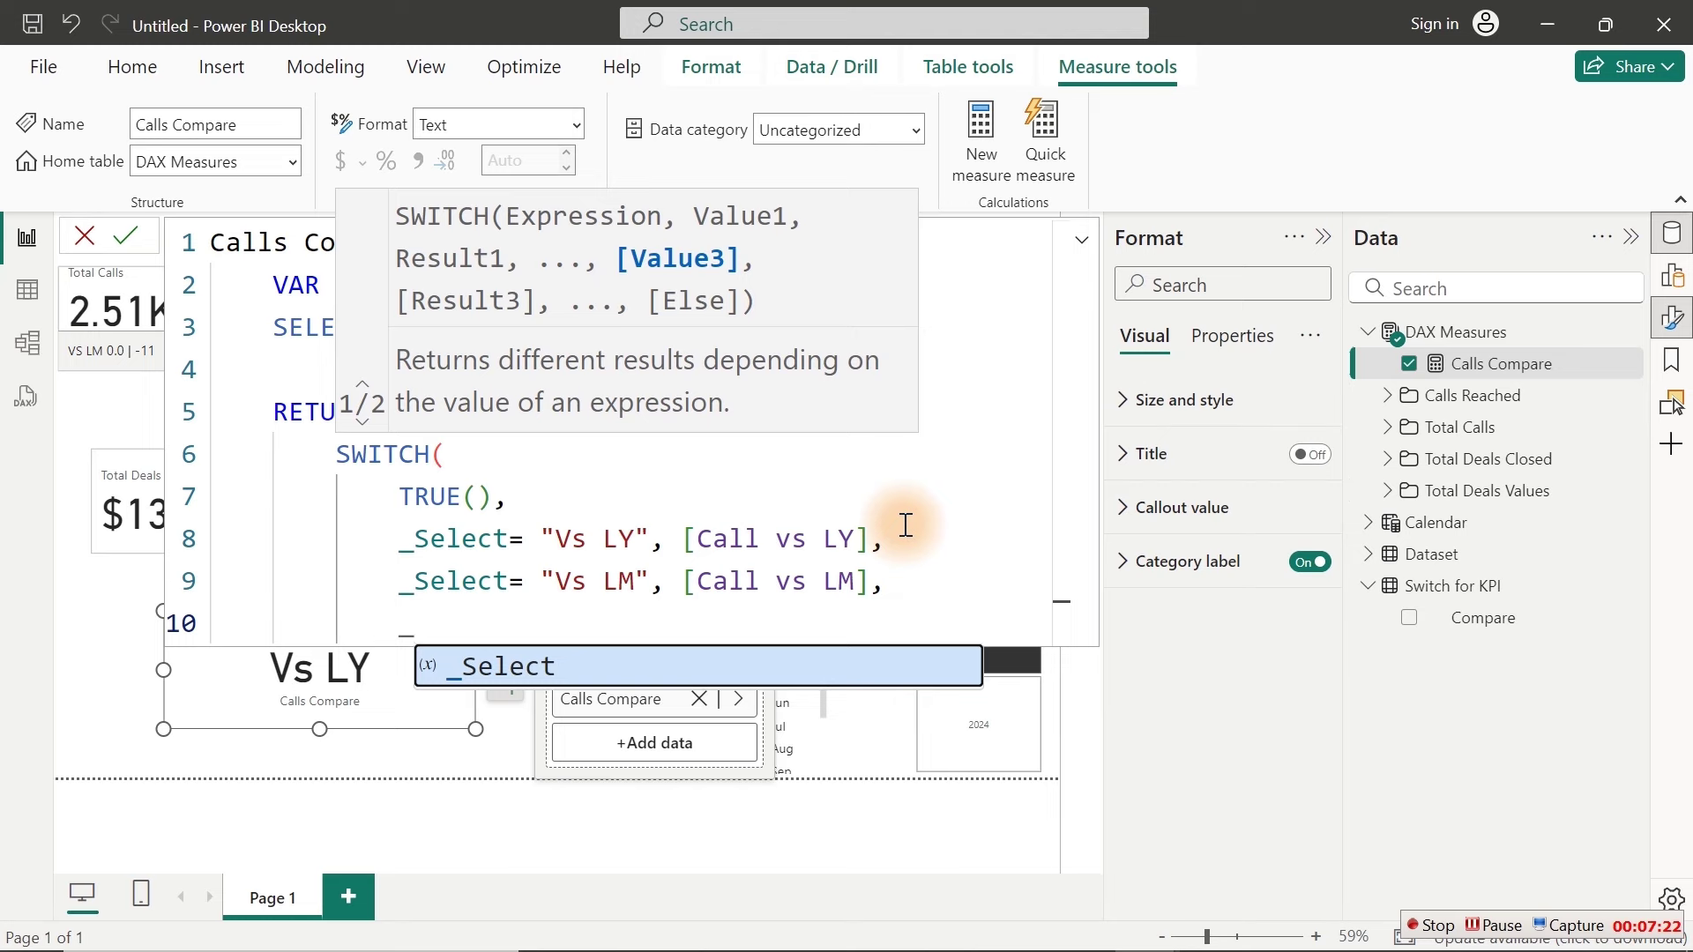
key(Tab)
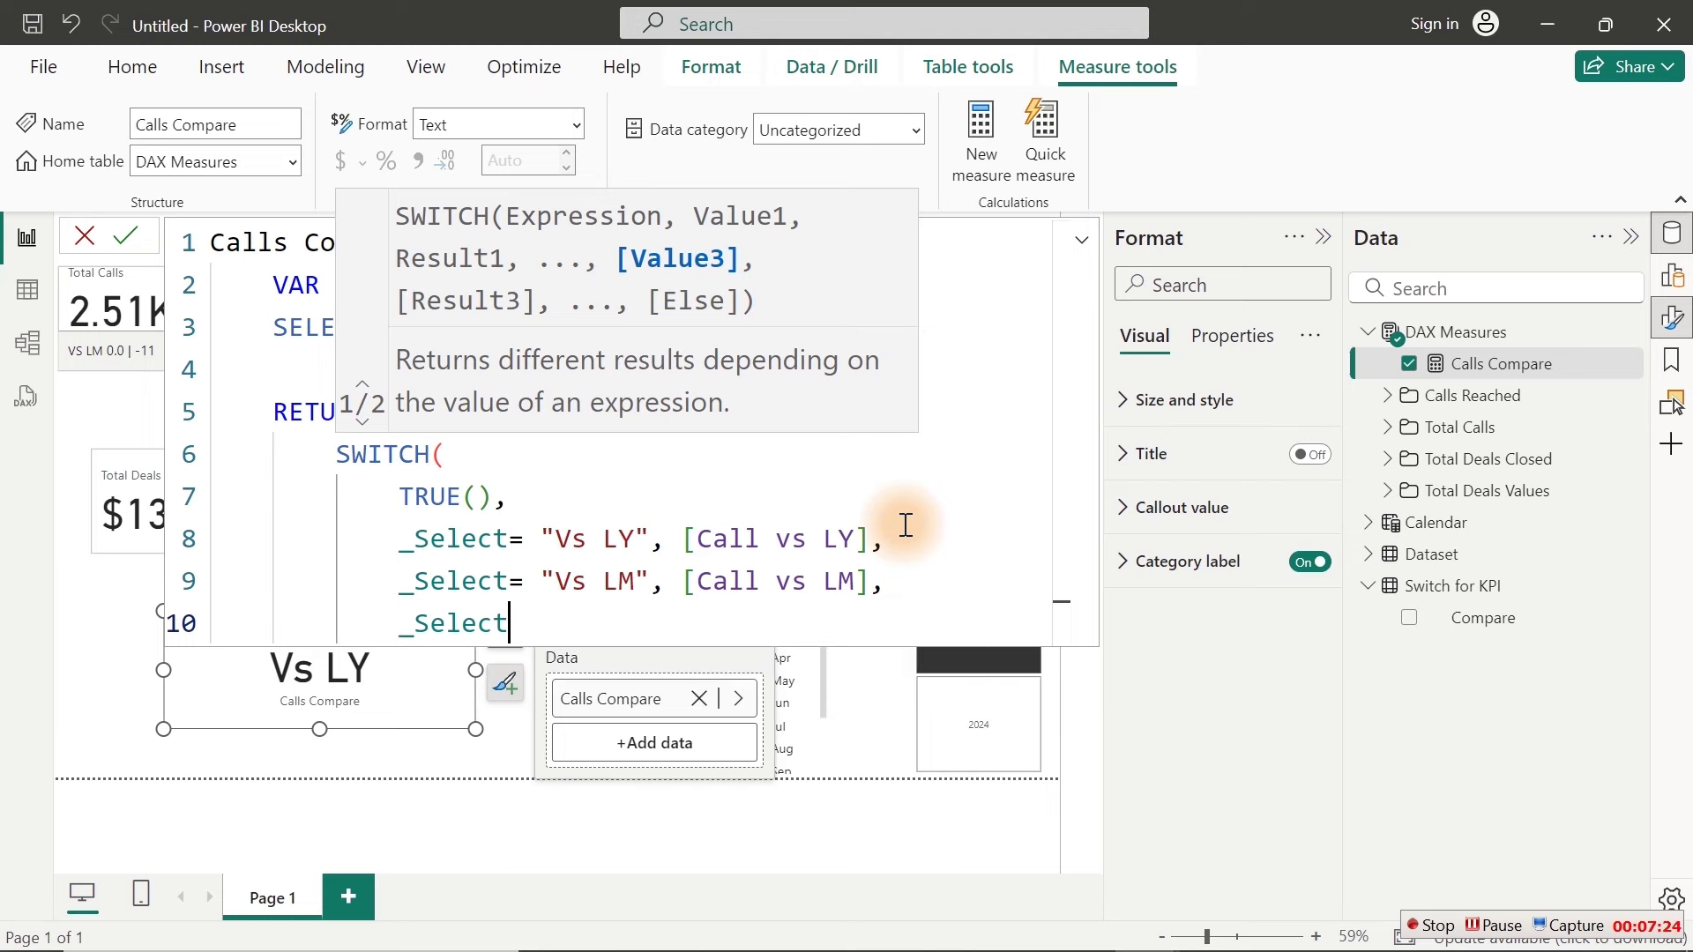
text(= "Vs LQ",[)
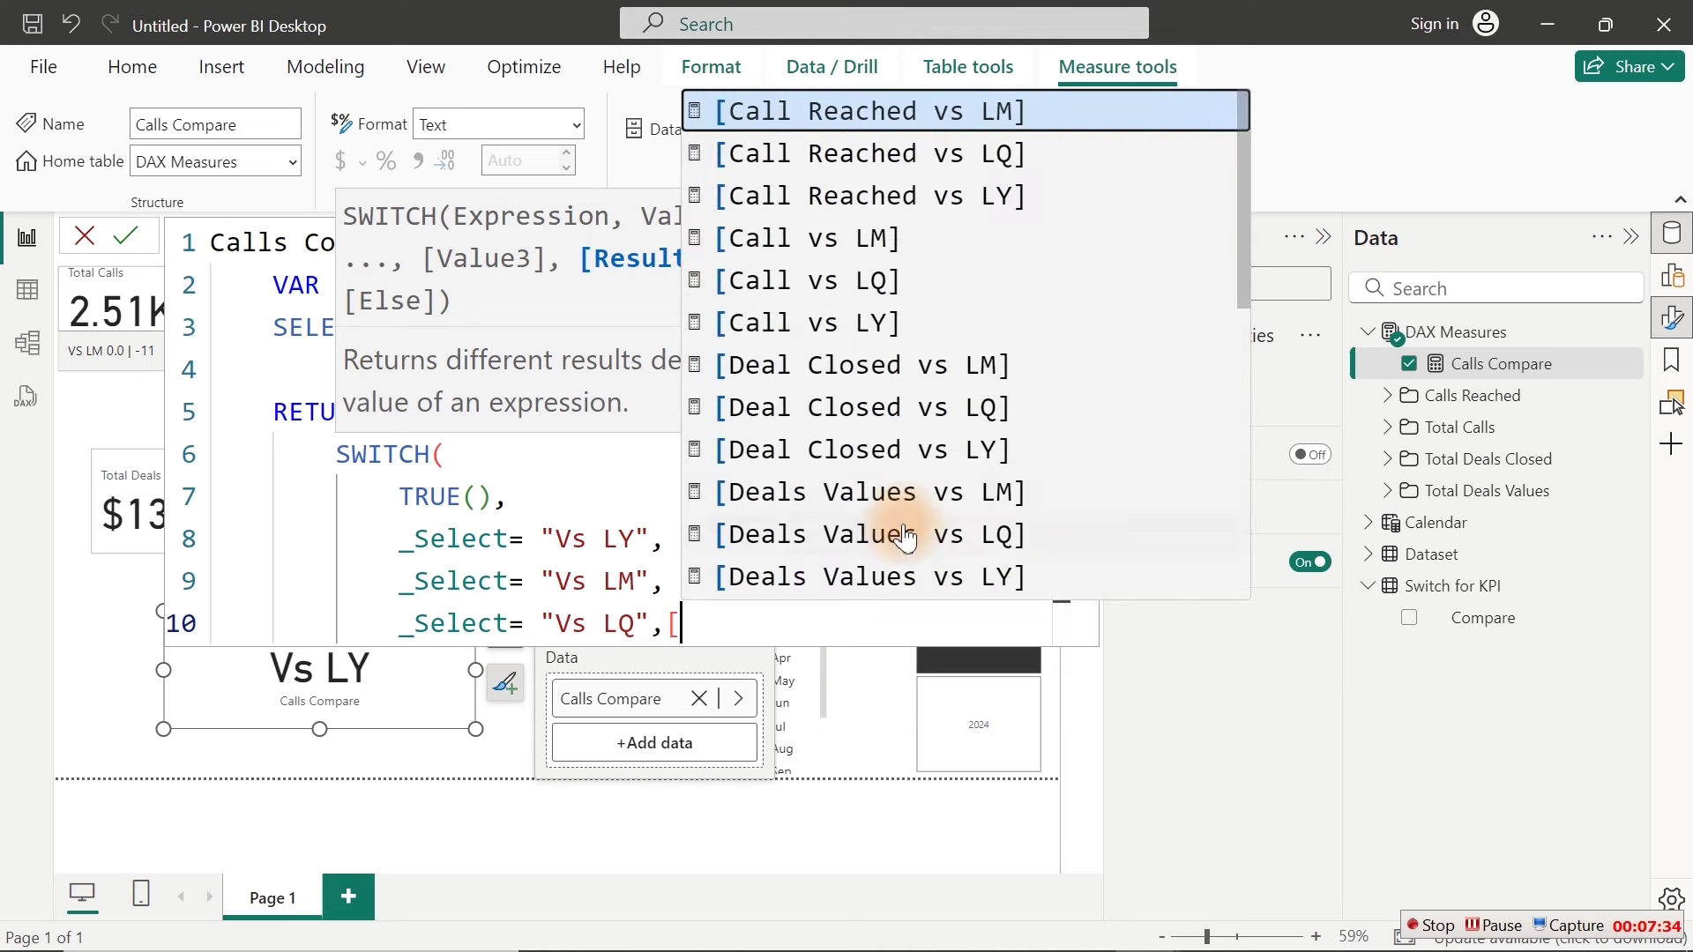
click(873, 287)
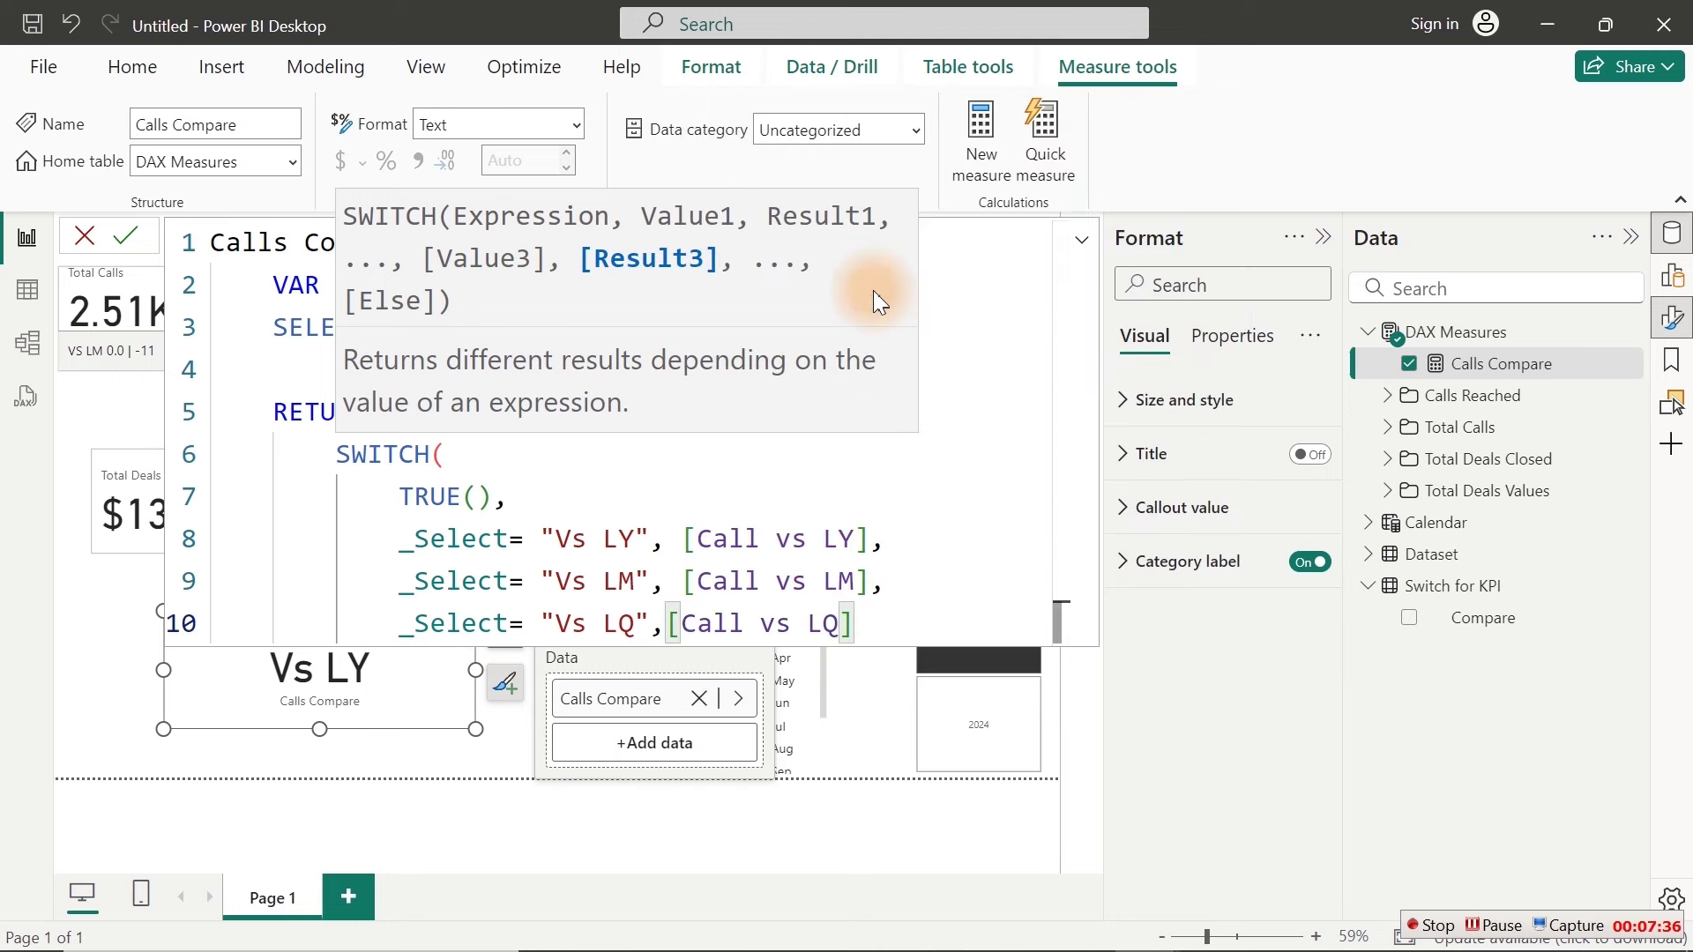
text(,)
Step: Add an empty string "" as the SWITCH fallback, close the function, commit the measure and leave the formula editor
key(Return)
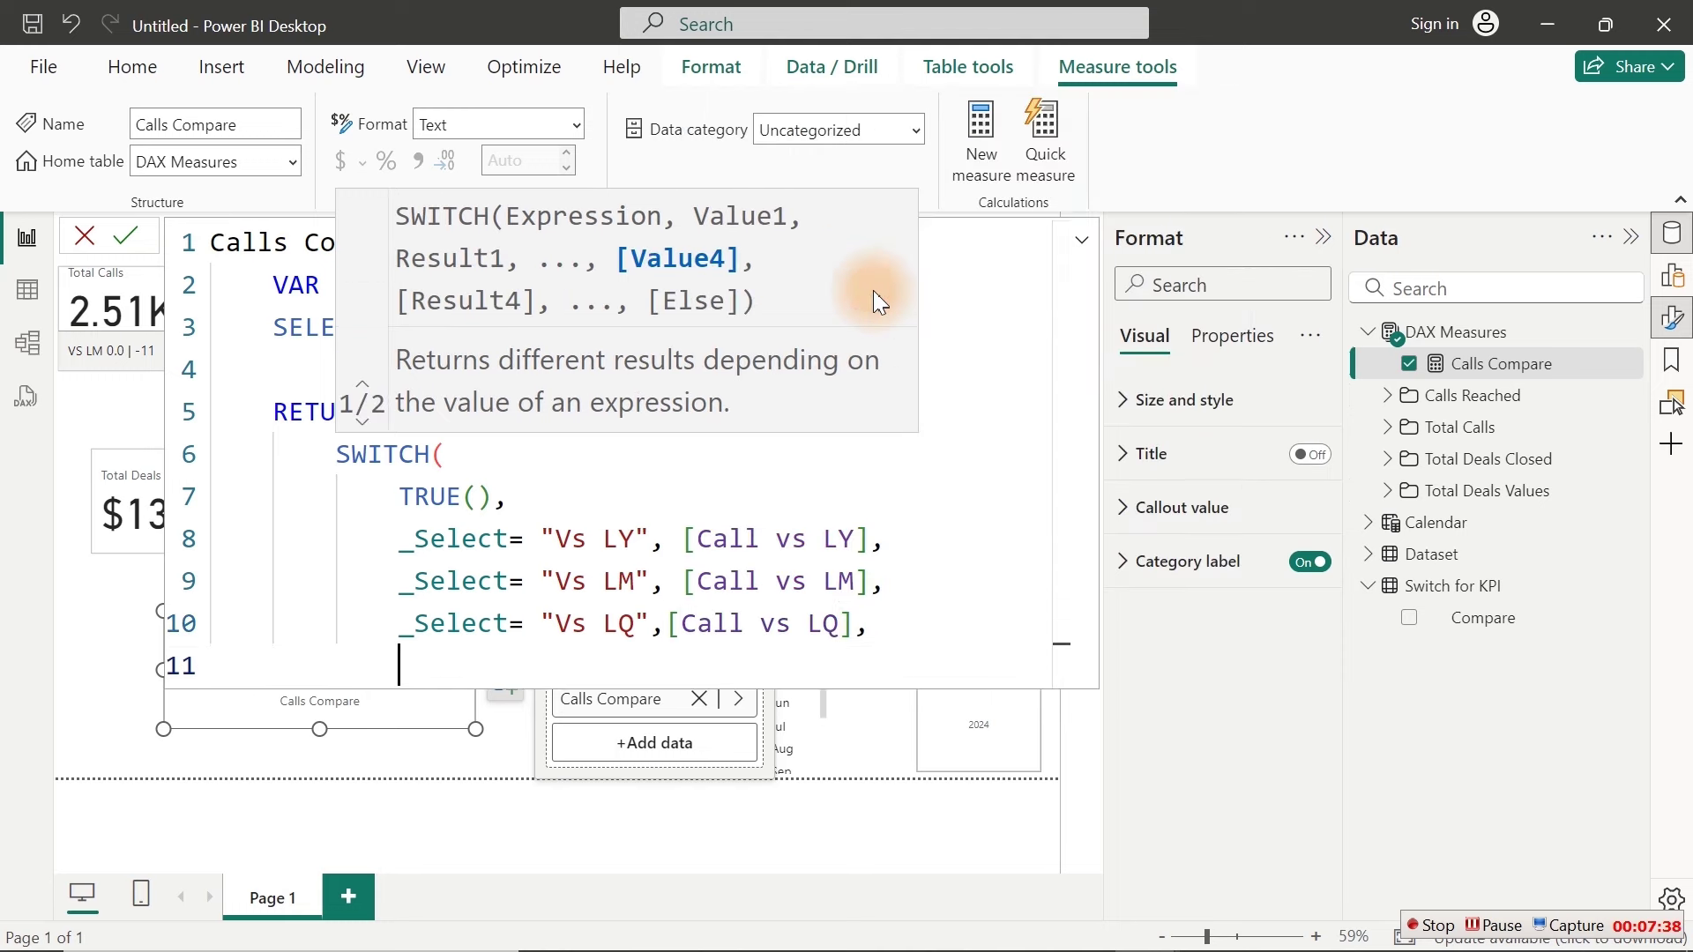
text("")
key(Return)
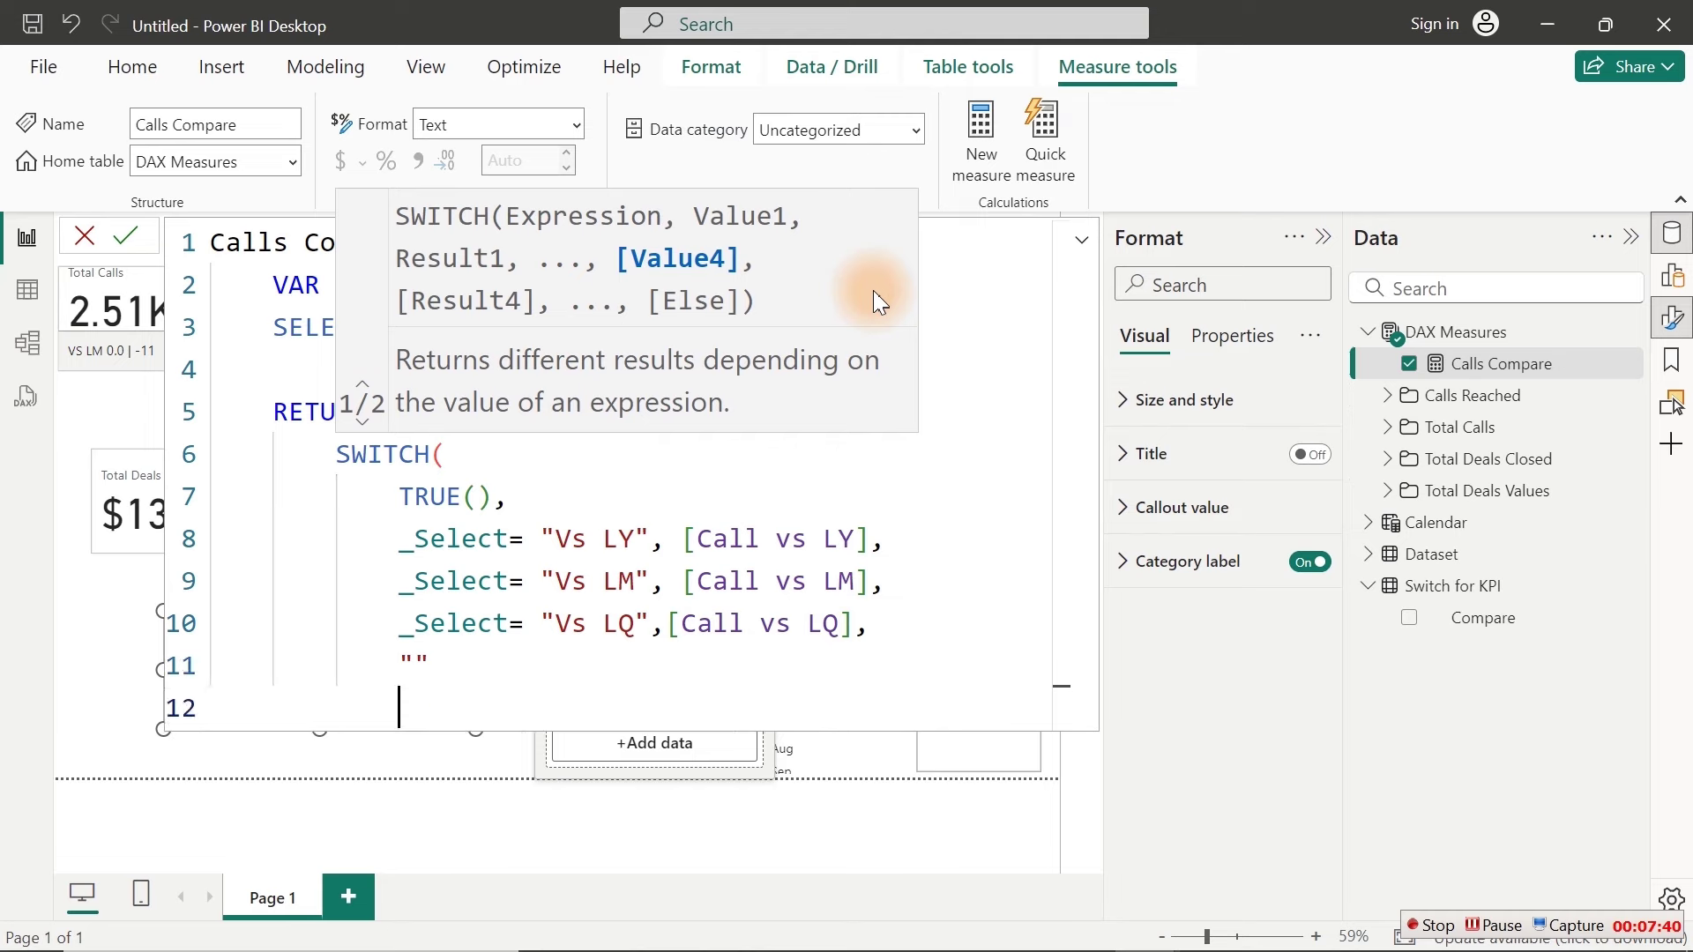
text())
key(Return)
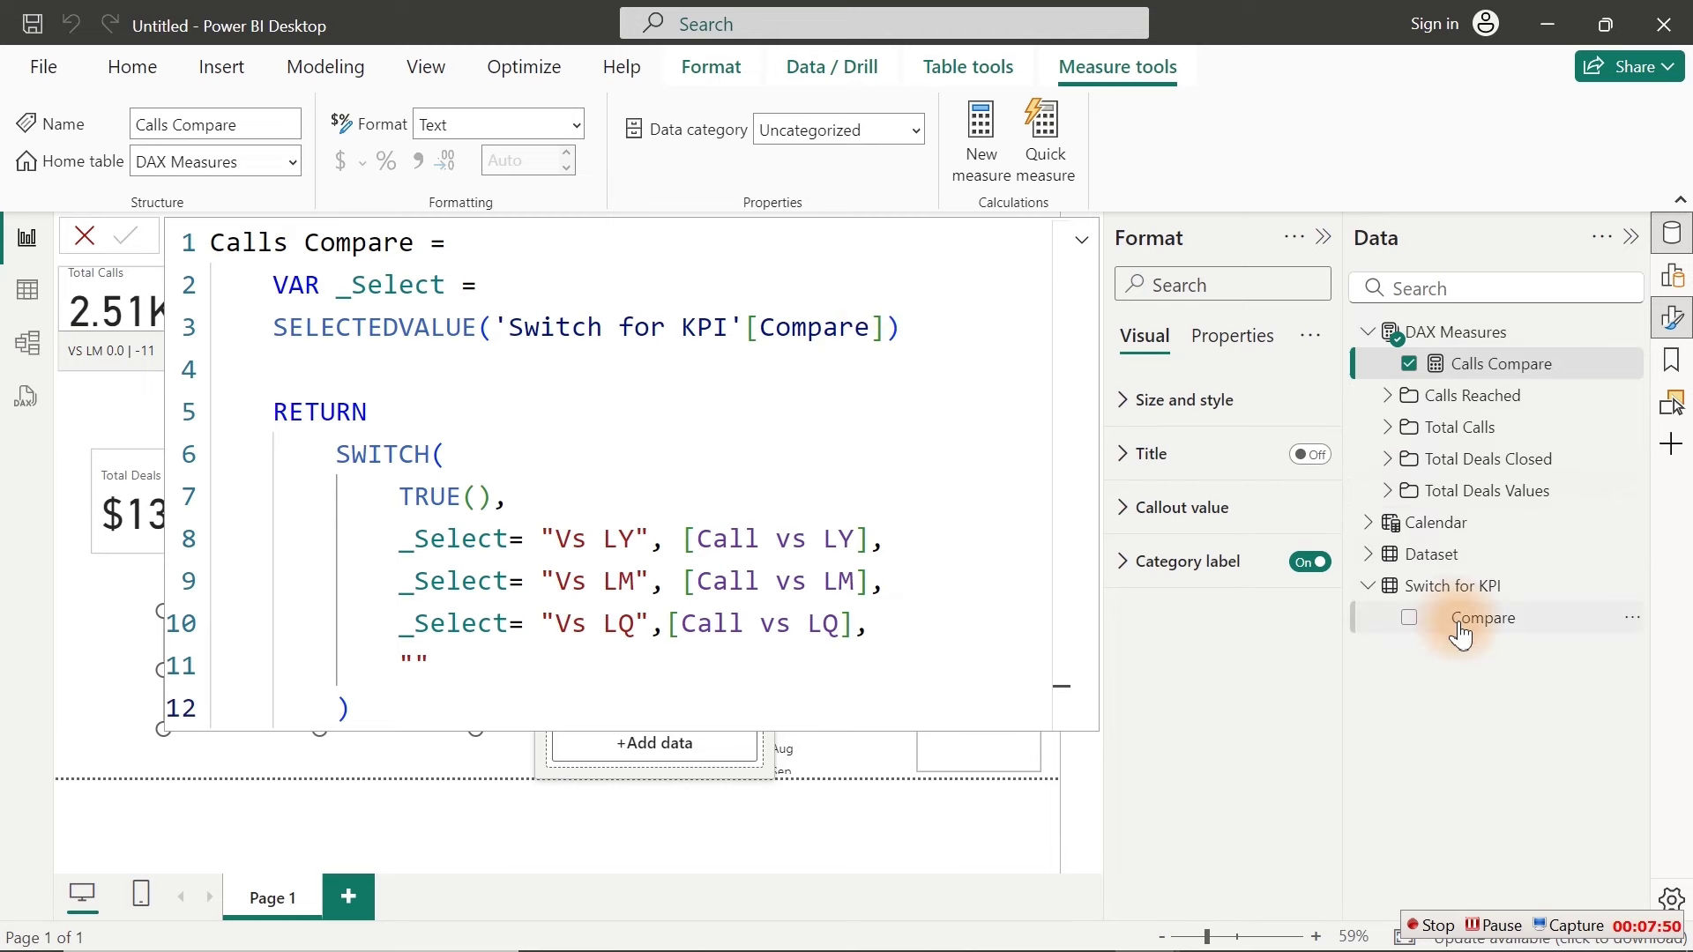
click(1448, 586)
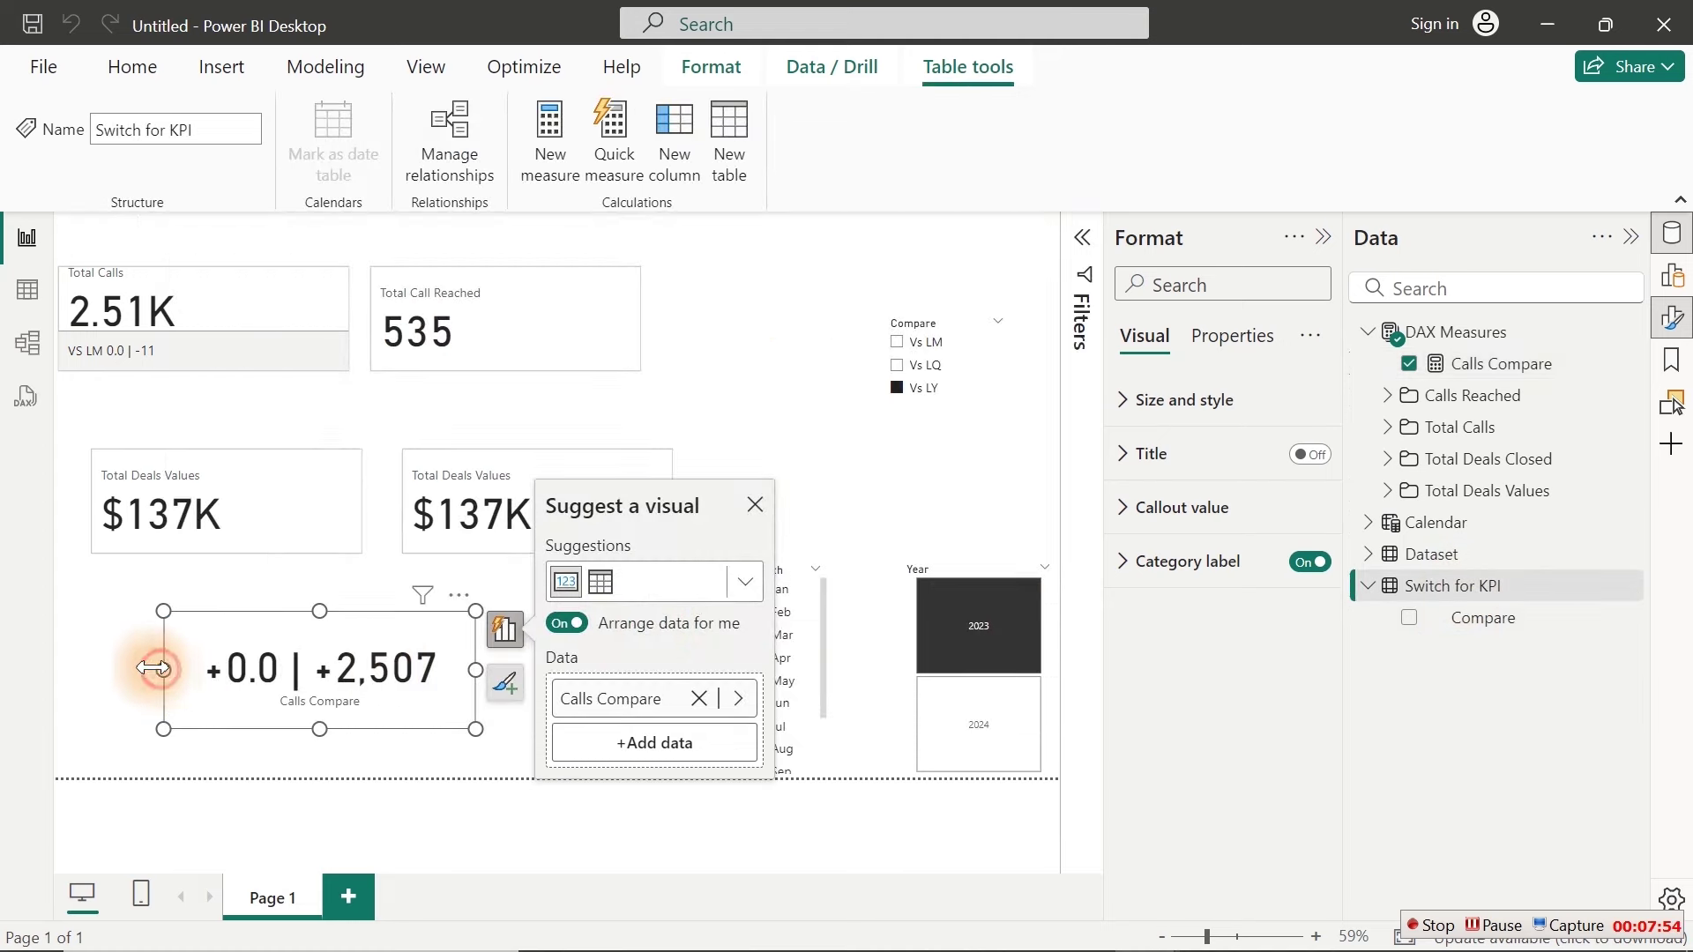
Step: Widen the Calls Compare card by extending its left edge, and test it with the Compare slicer on Vs LQ, then Vs LM
drag(153, 669, 94, 656)
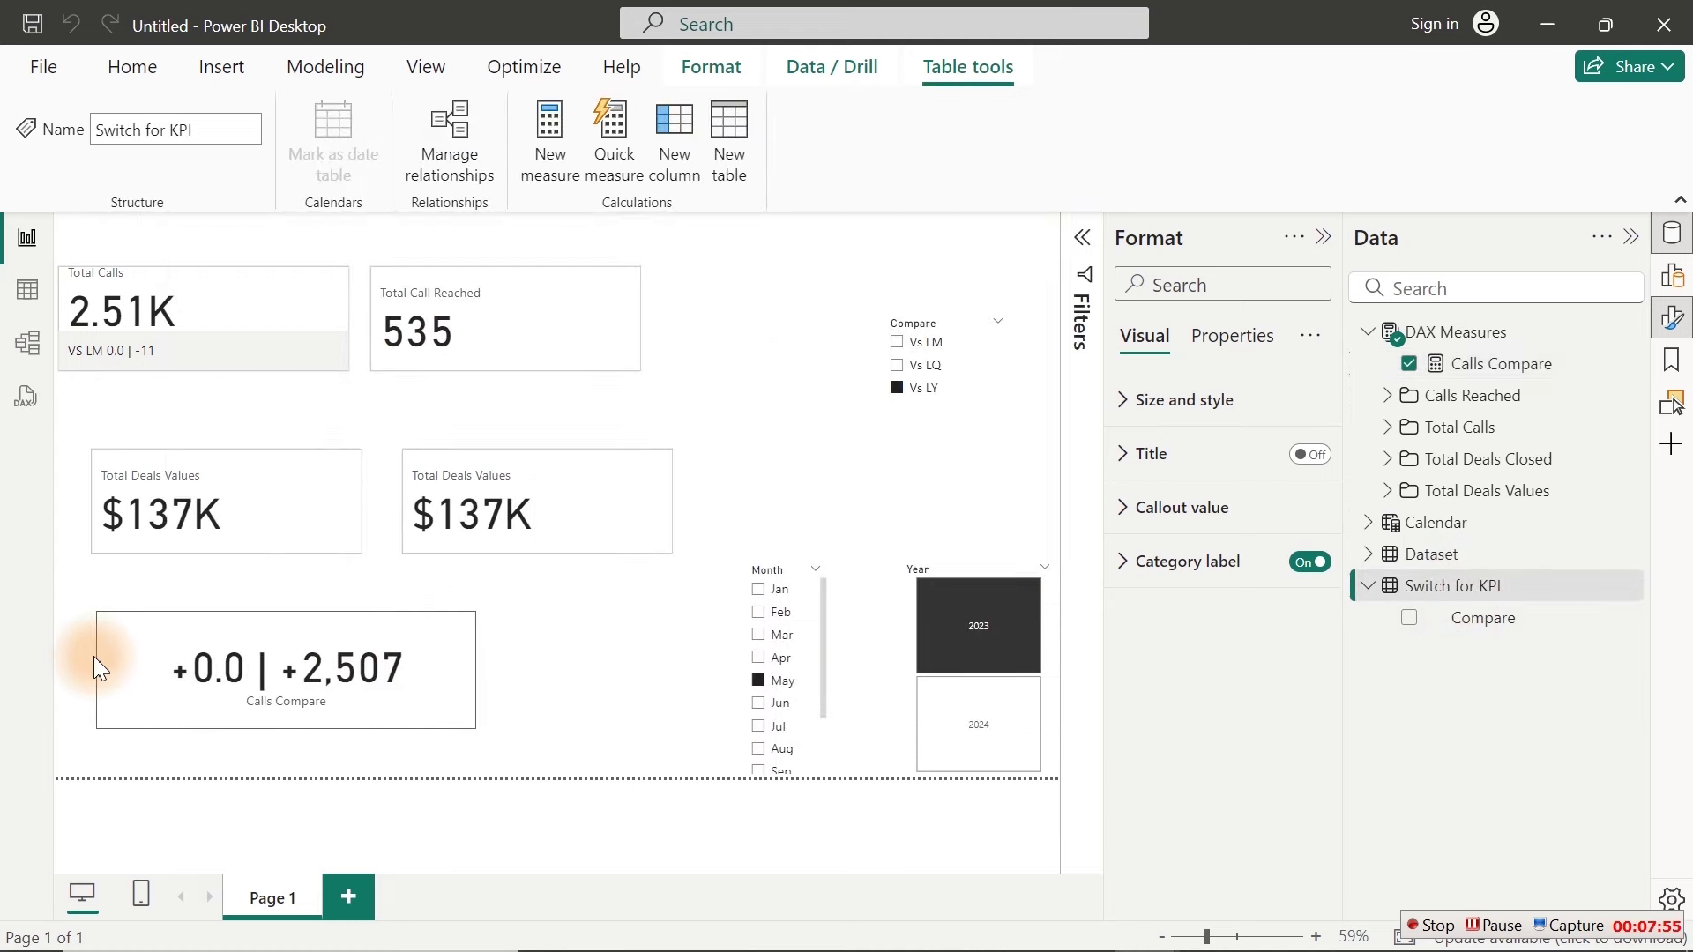
click(898, 365)
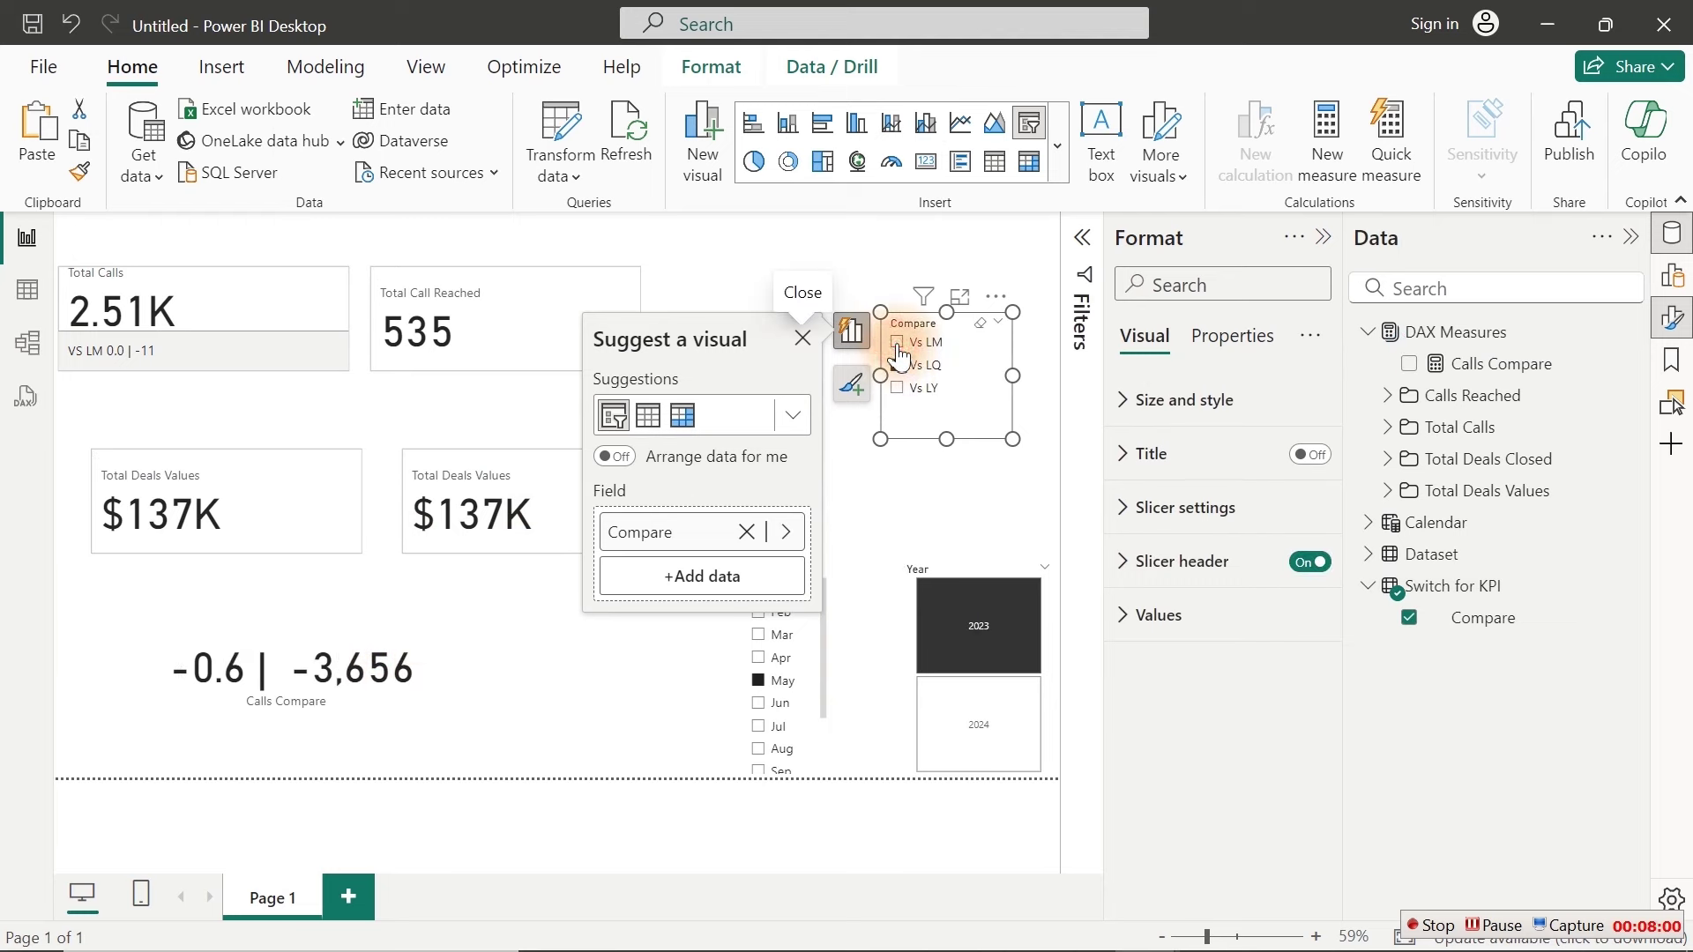
click(899, 344)
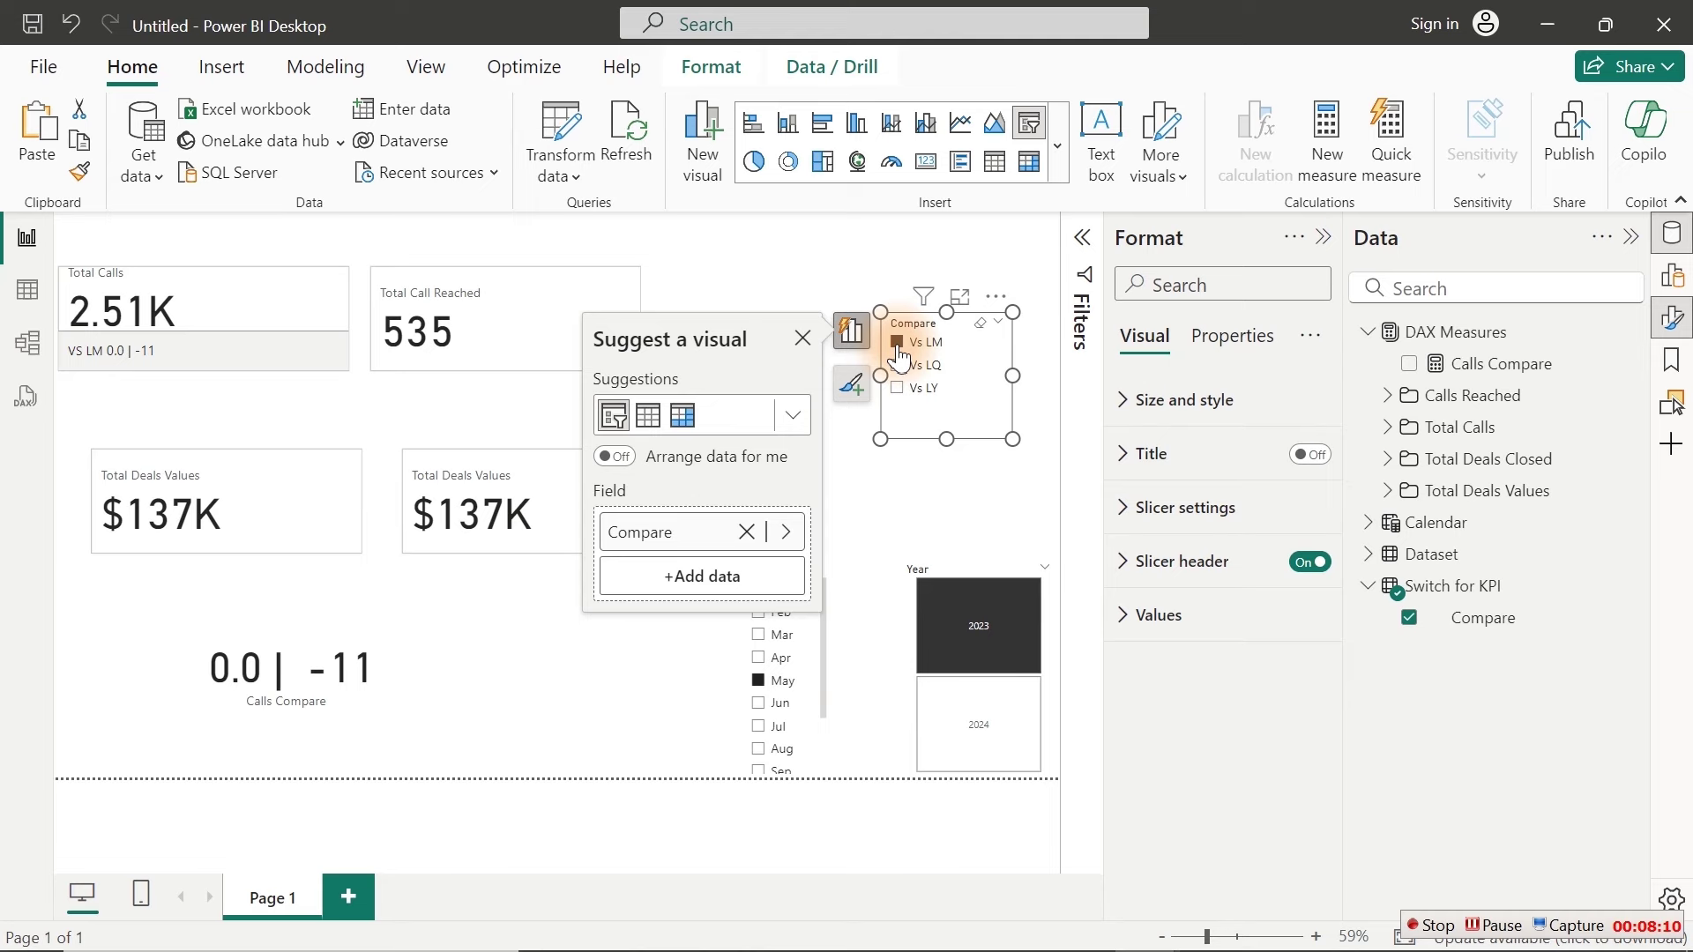
click(358, 691)
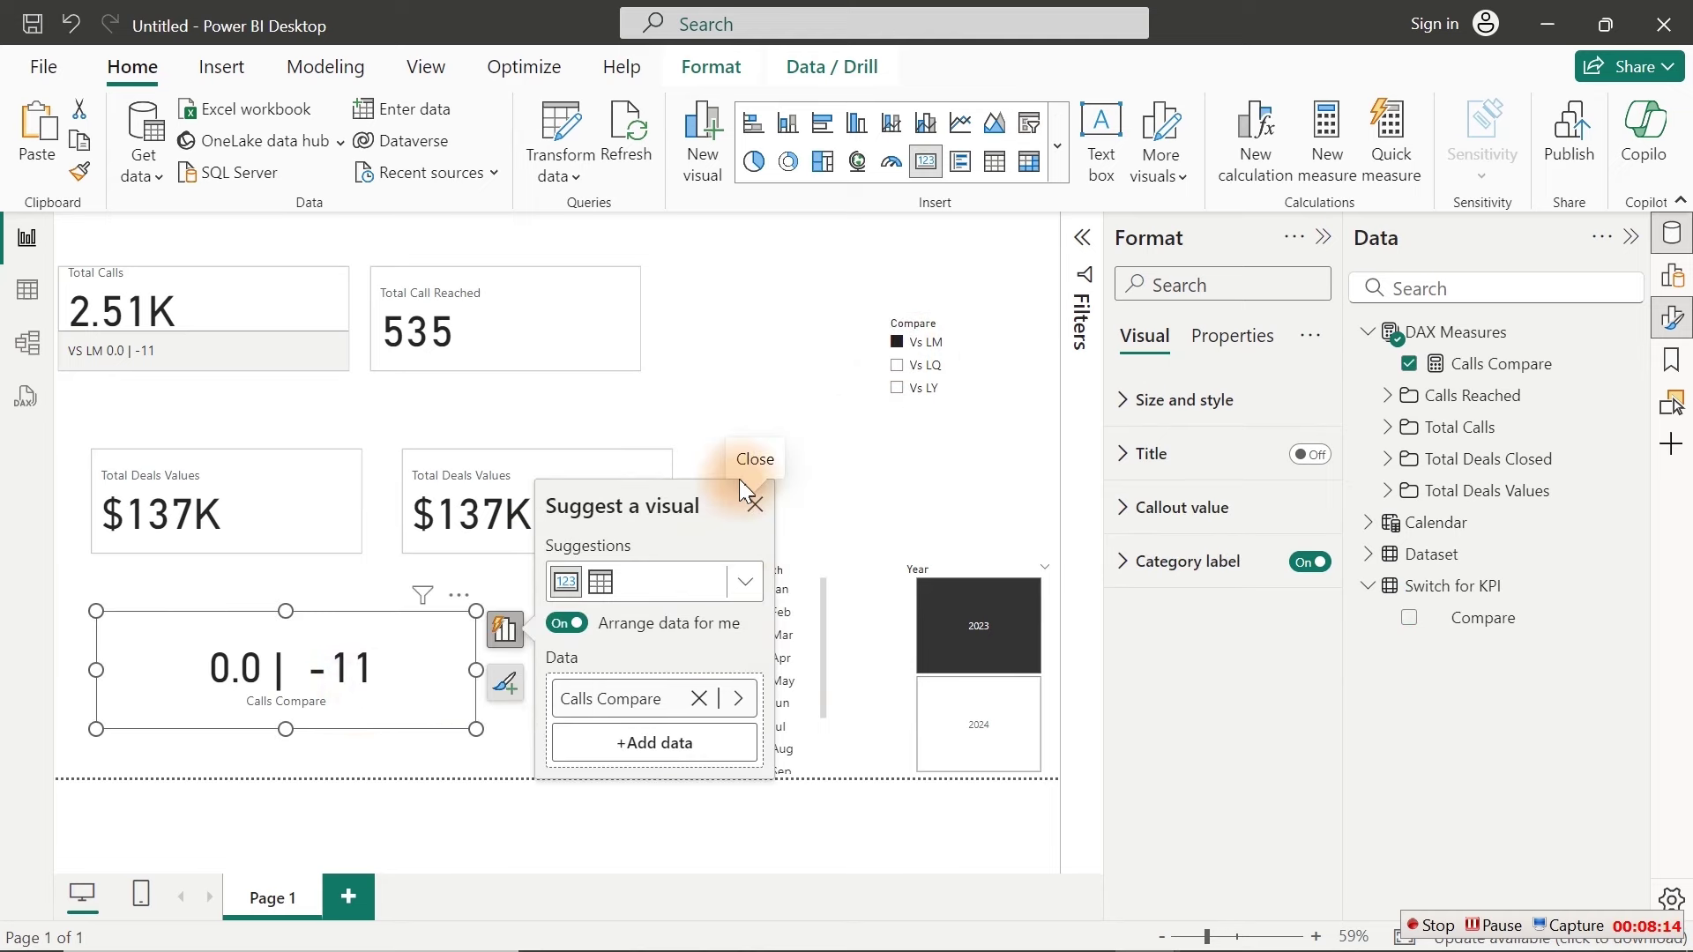
click(757, 506)
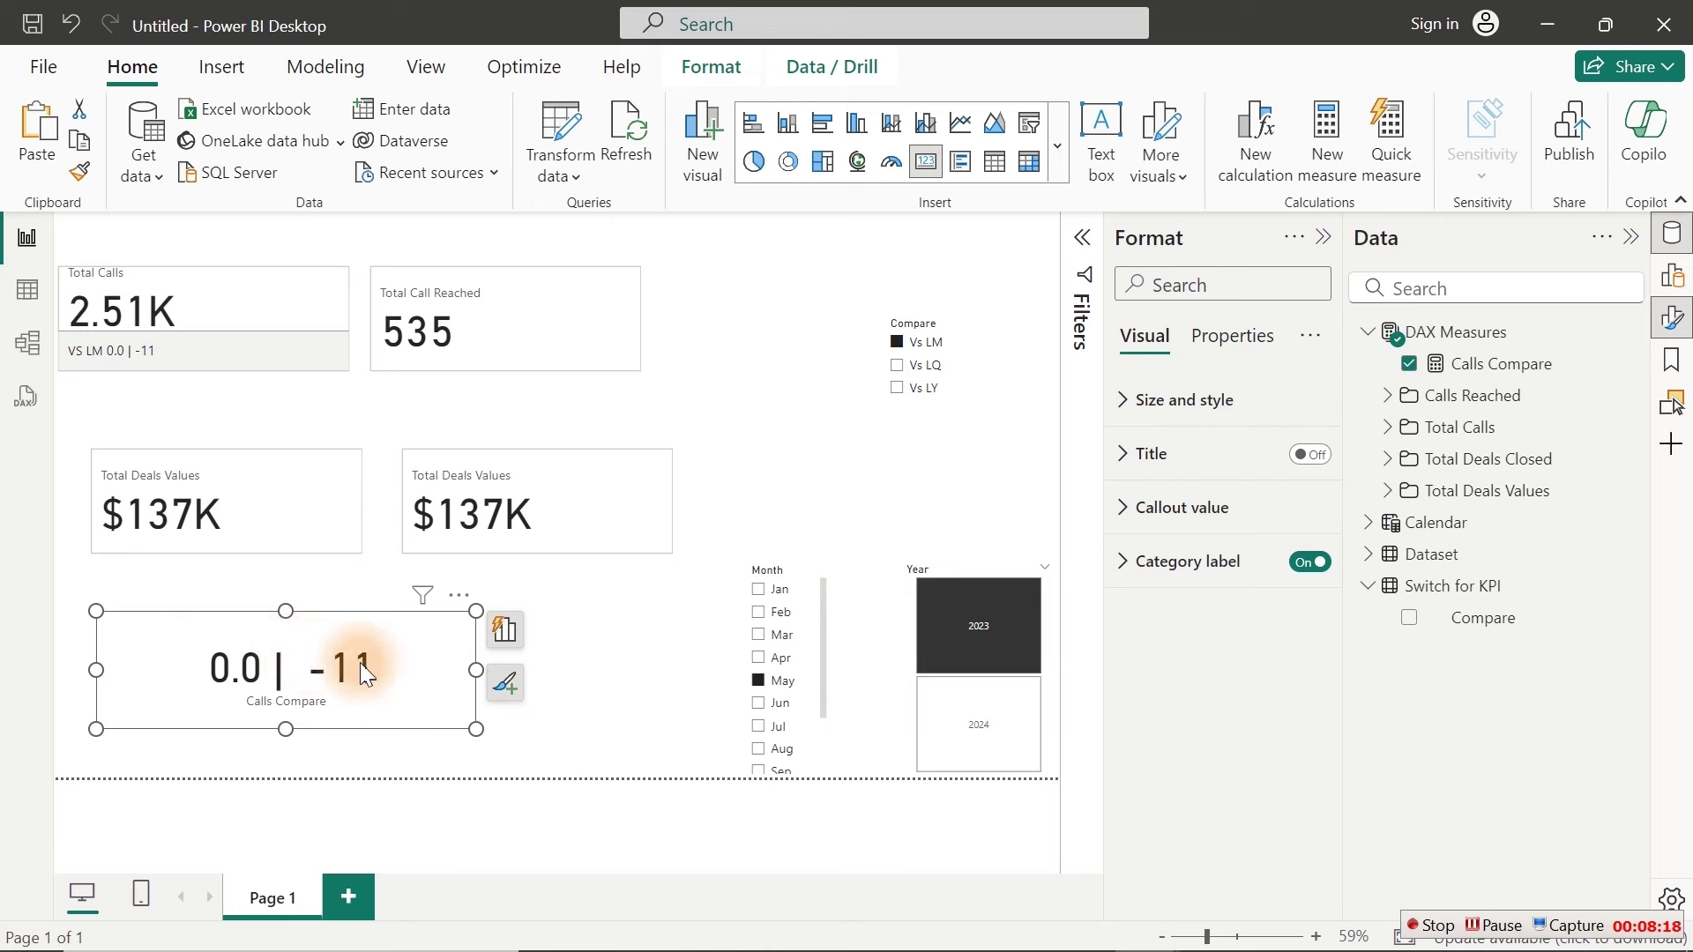
Step: Widen the Calls Compare card by extending its right edge, and test it with the Month slicer on Feb, Apr, Mar, Jun and Aug
drag(473, 669, 537, 668)
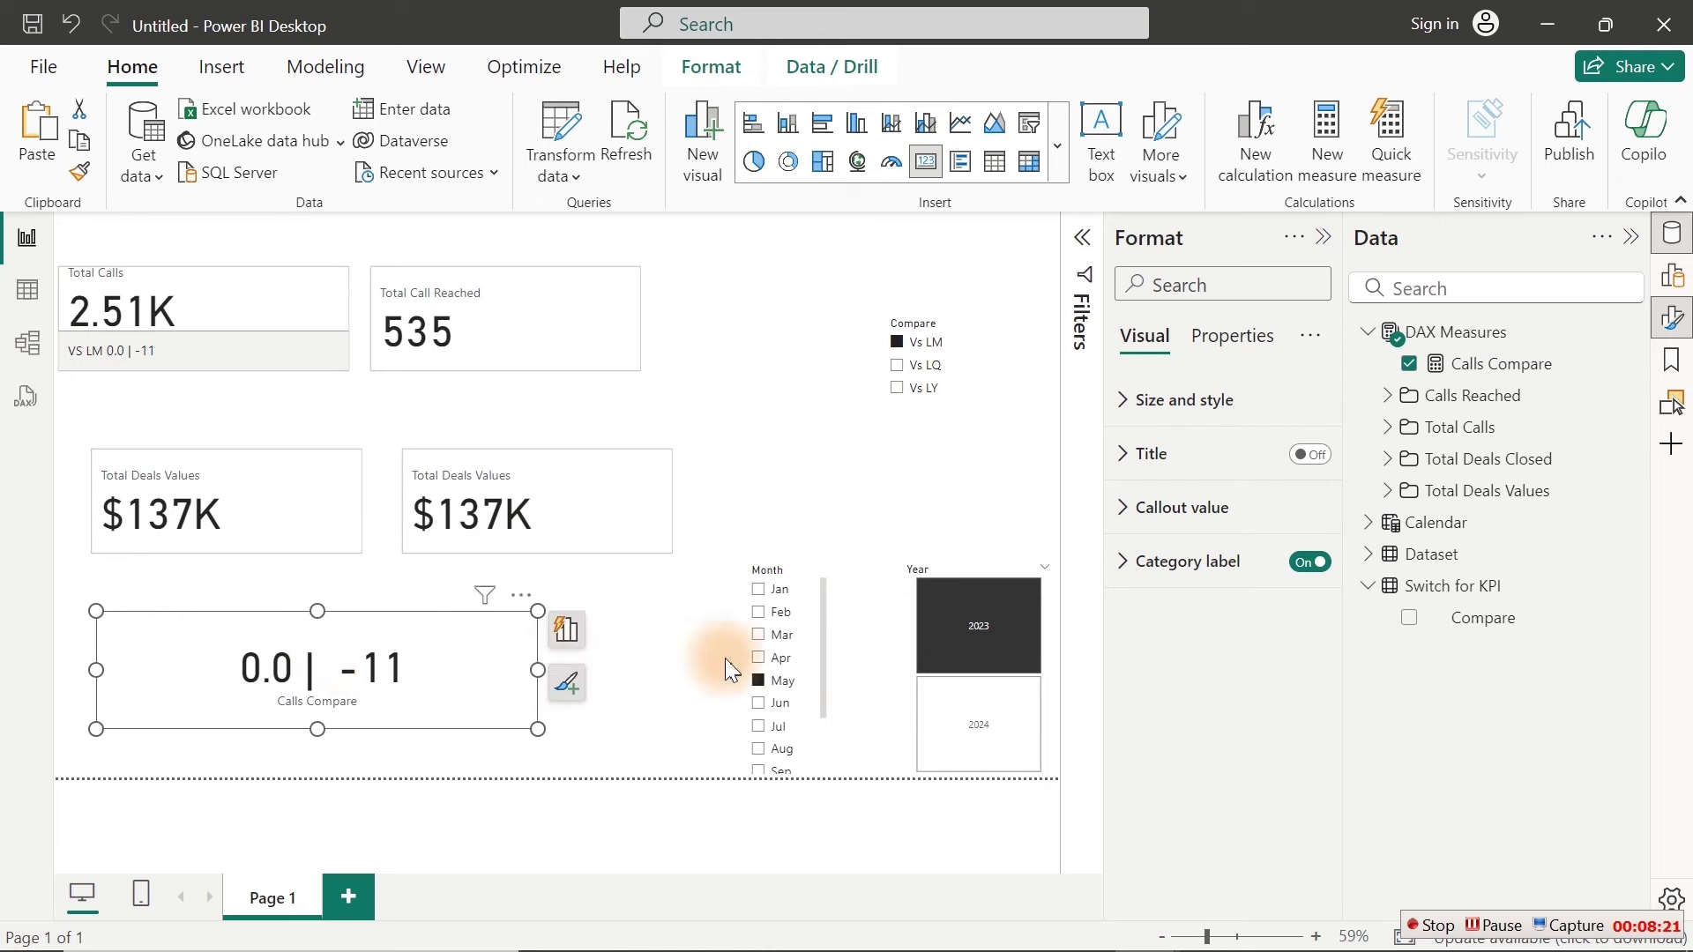
click(759, 615)
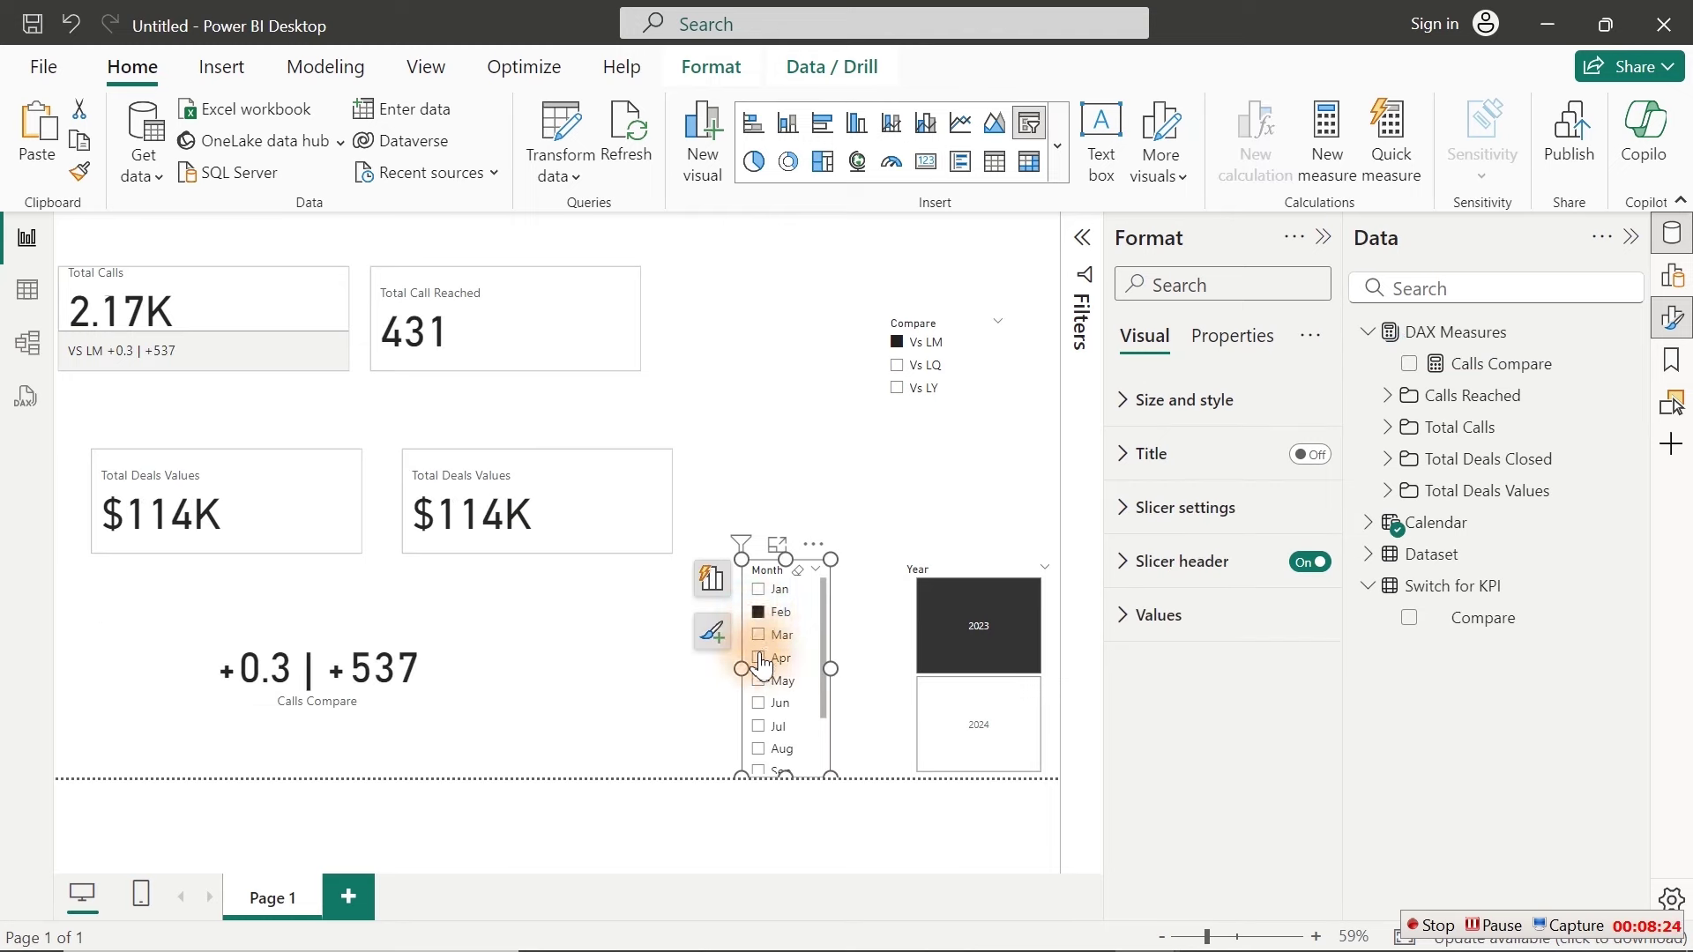
click(759, 659)
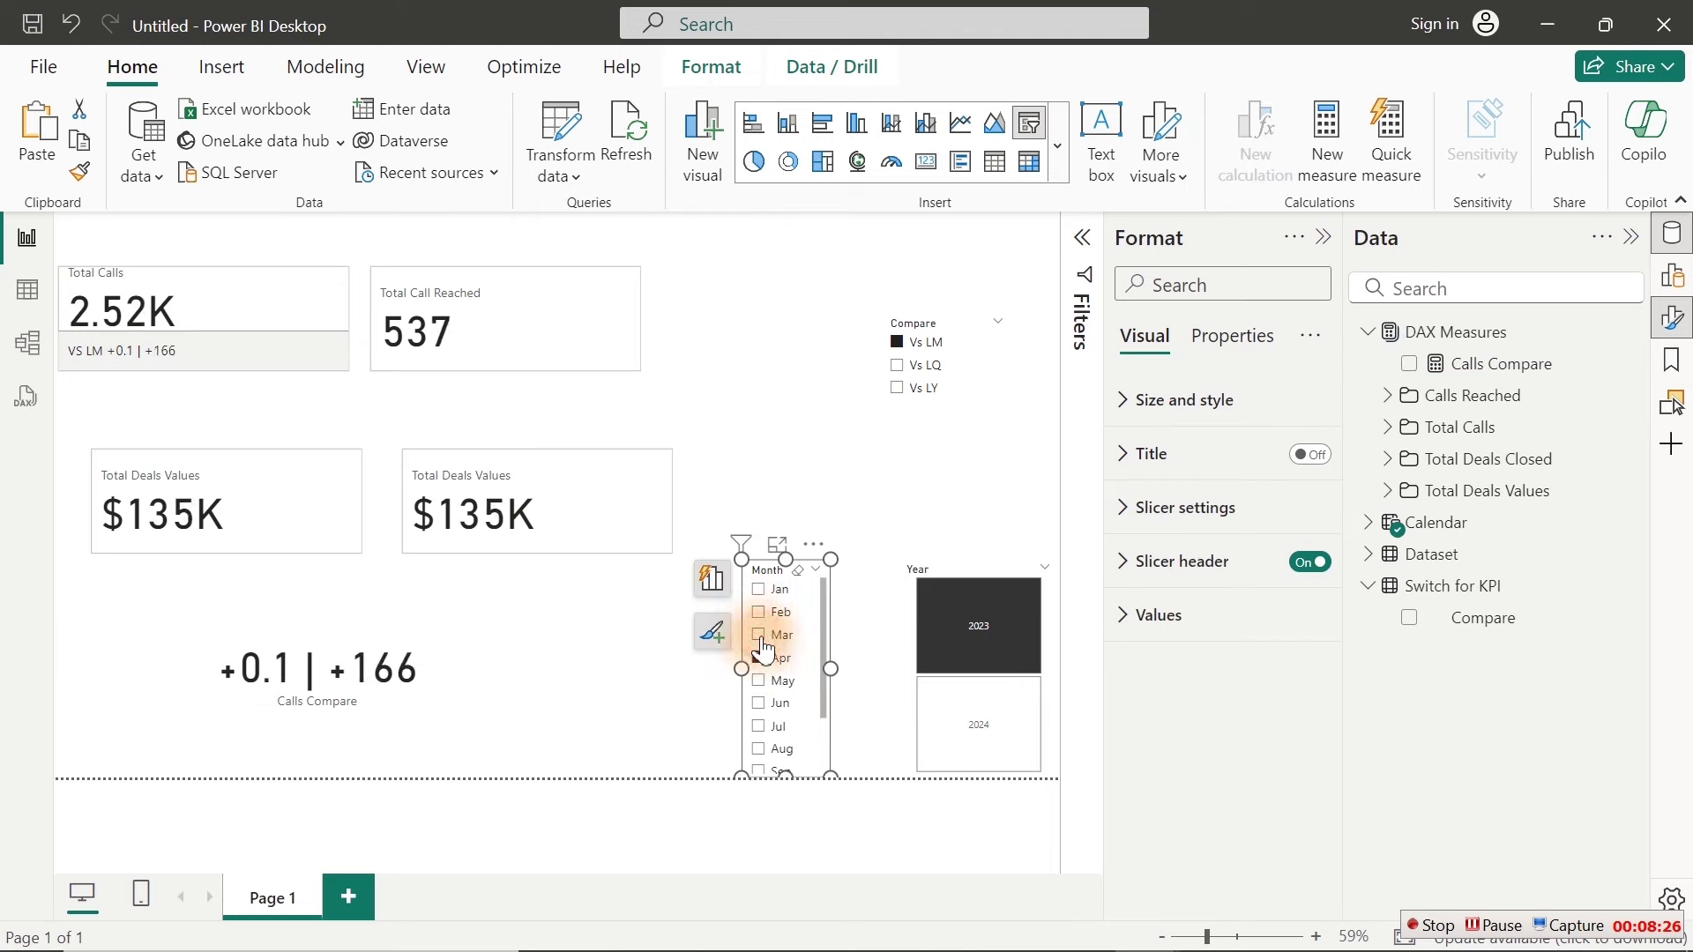
click(759, 636)
click(760, 704)
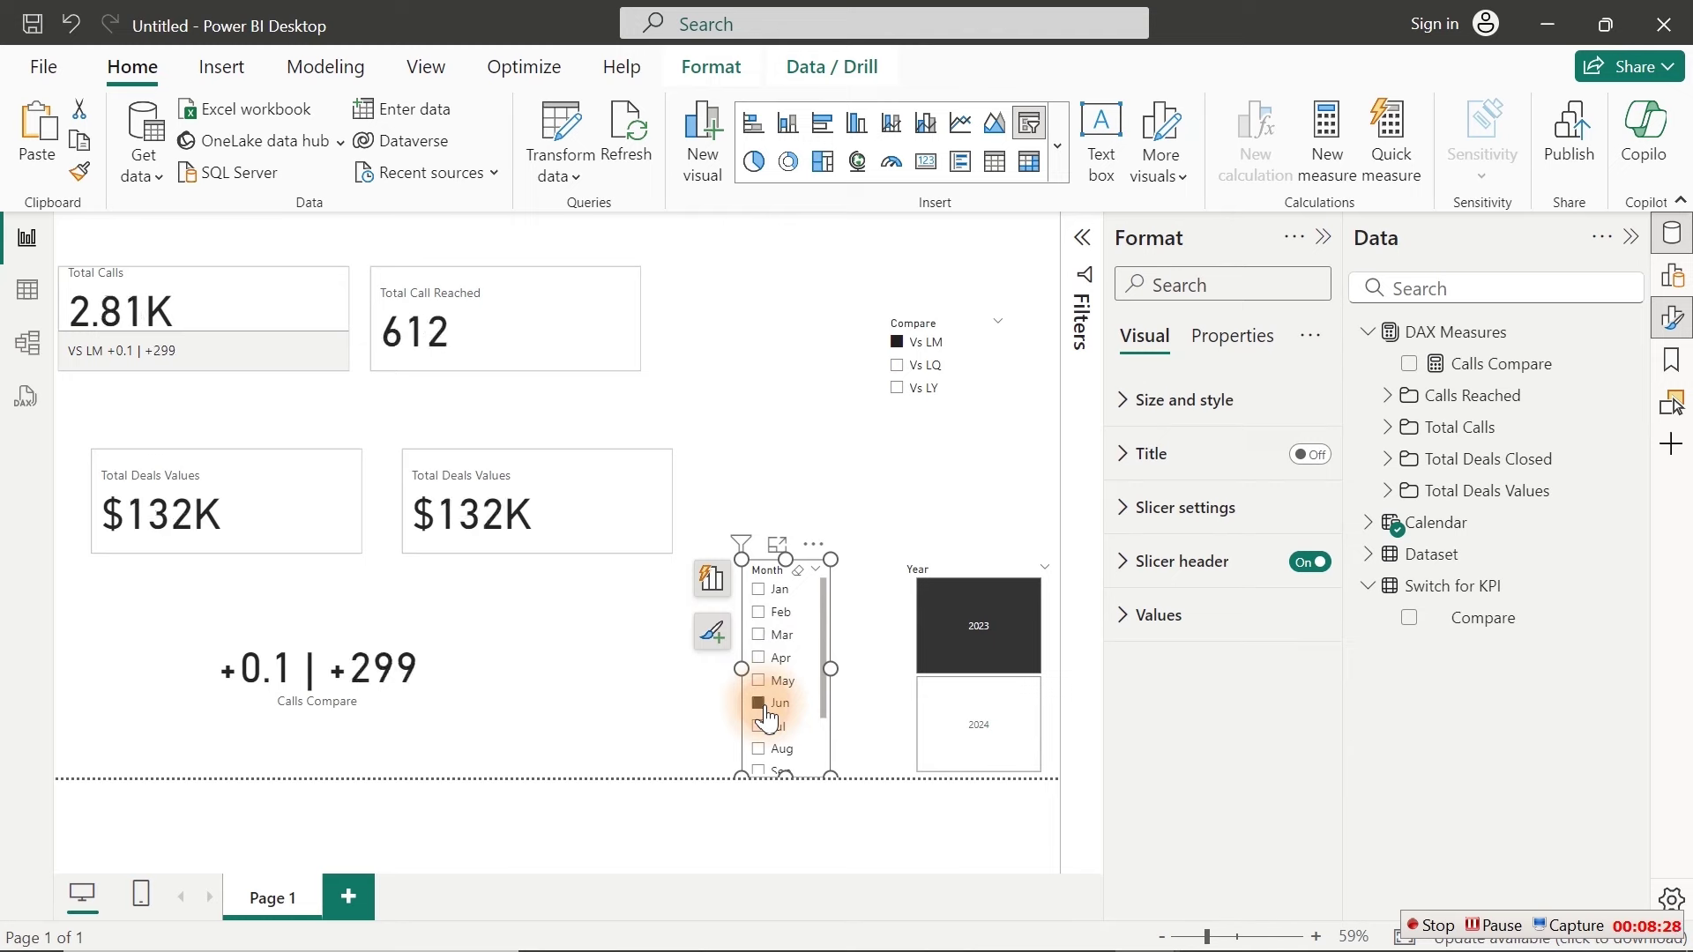
click(764, 749)
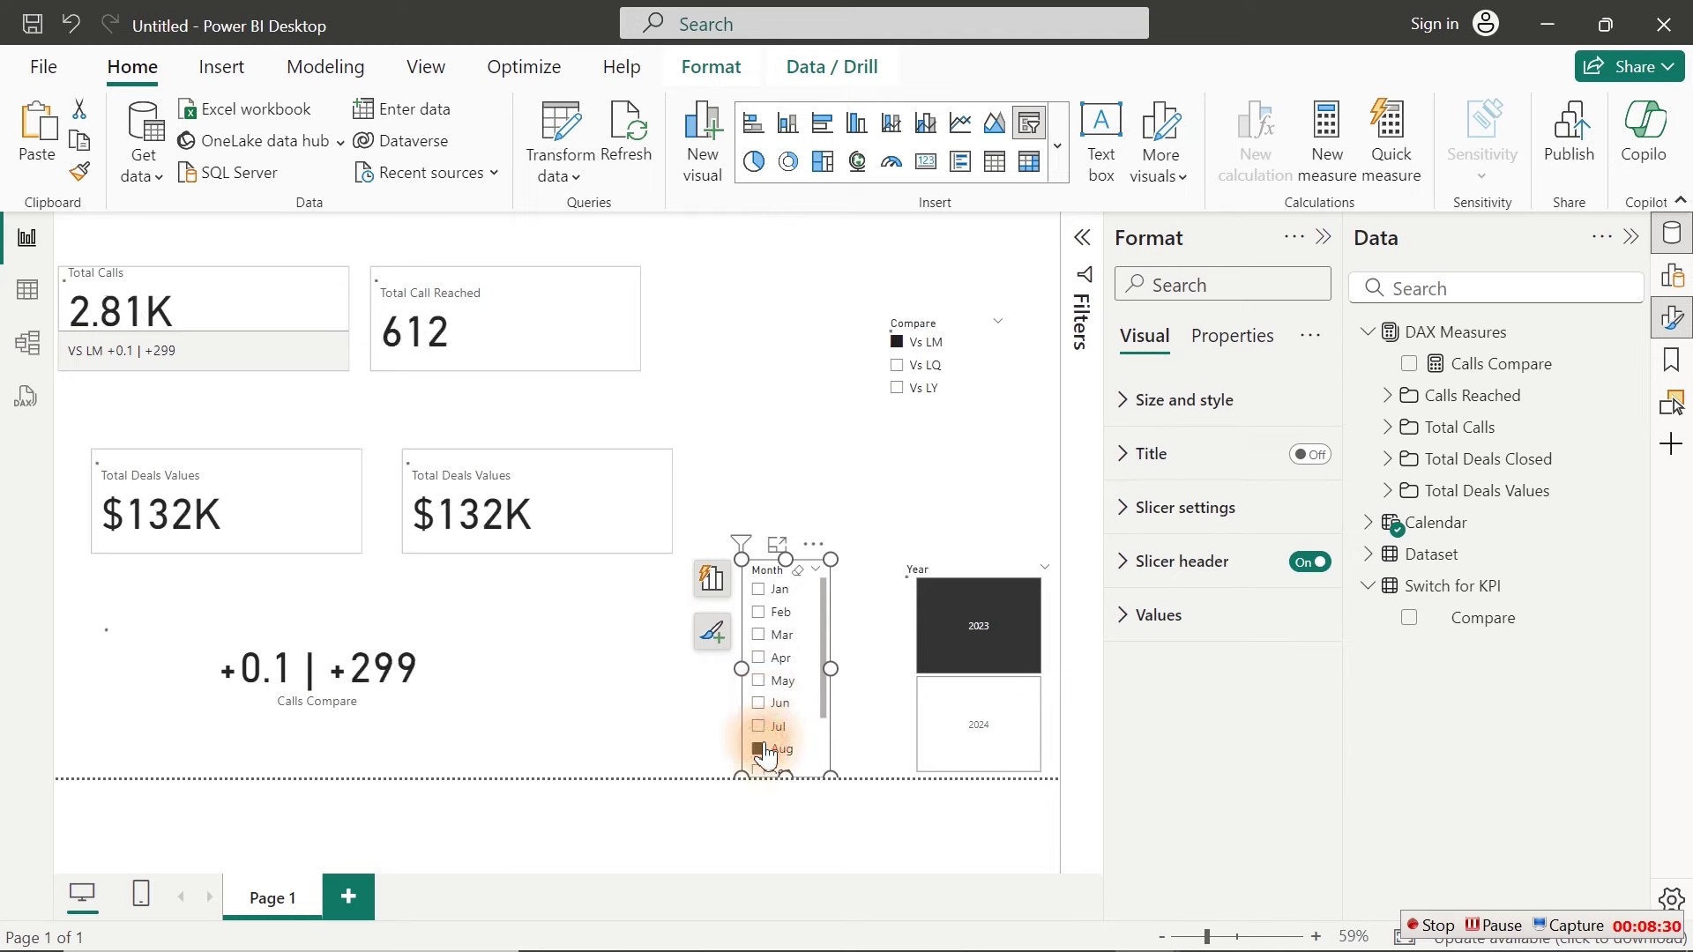
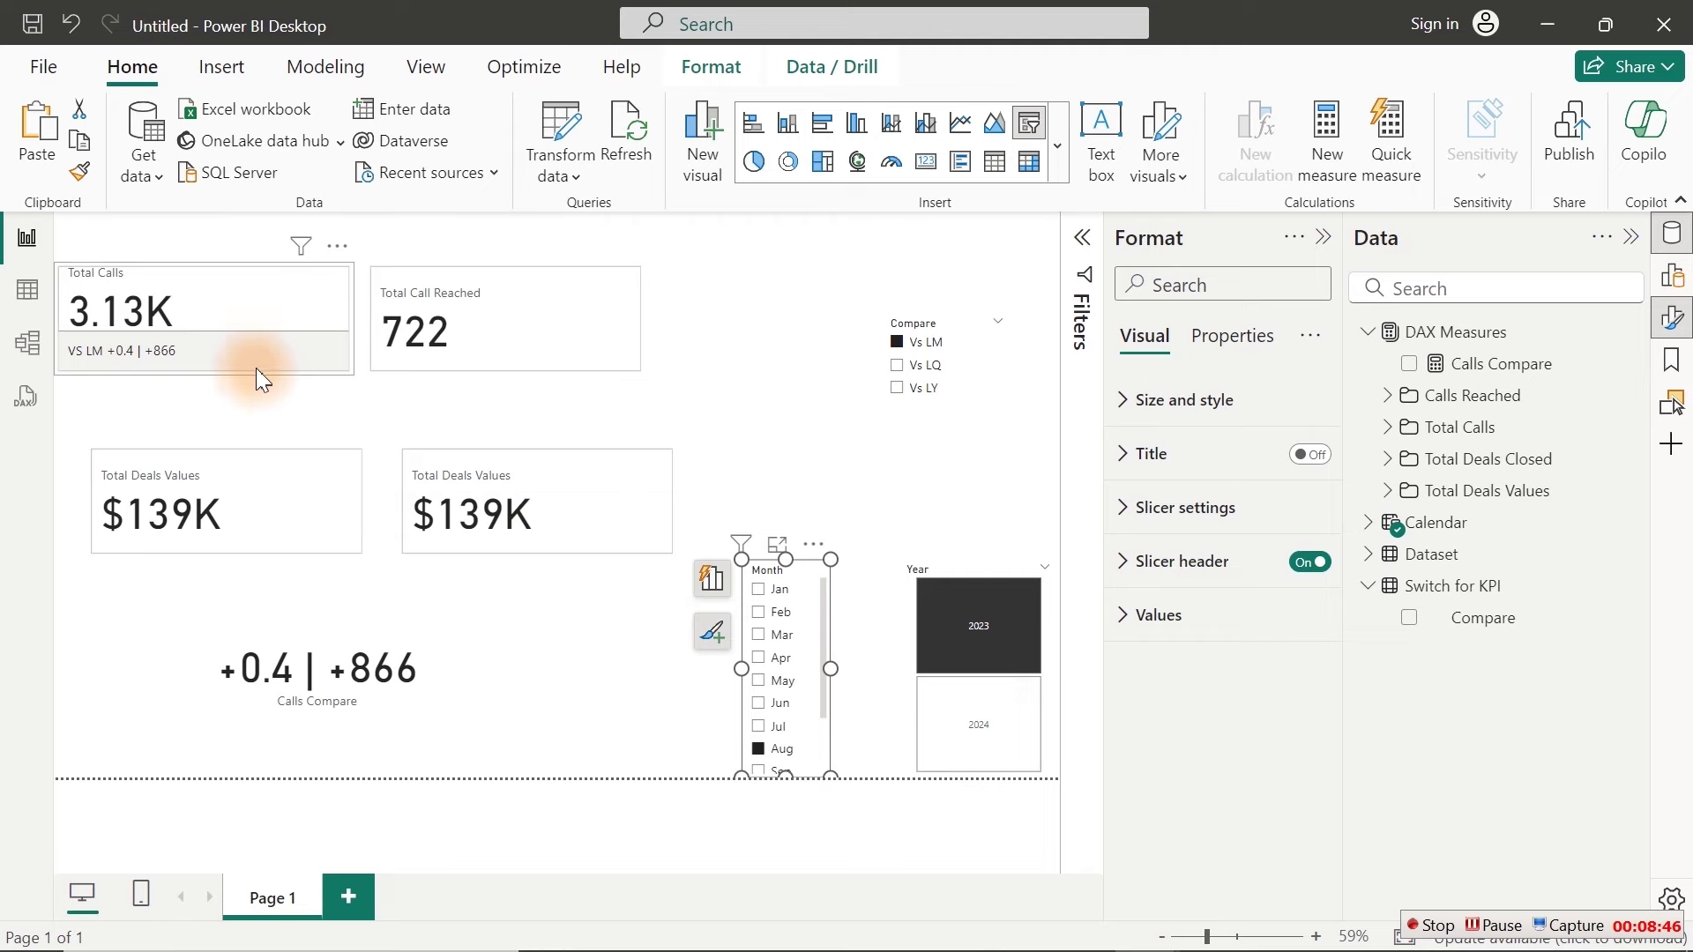
Step: Create a new measure in the DAX Measures table and name it CF Total Calls
click(1510, 369)
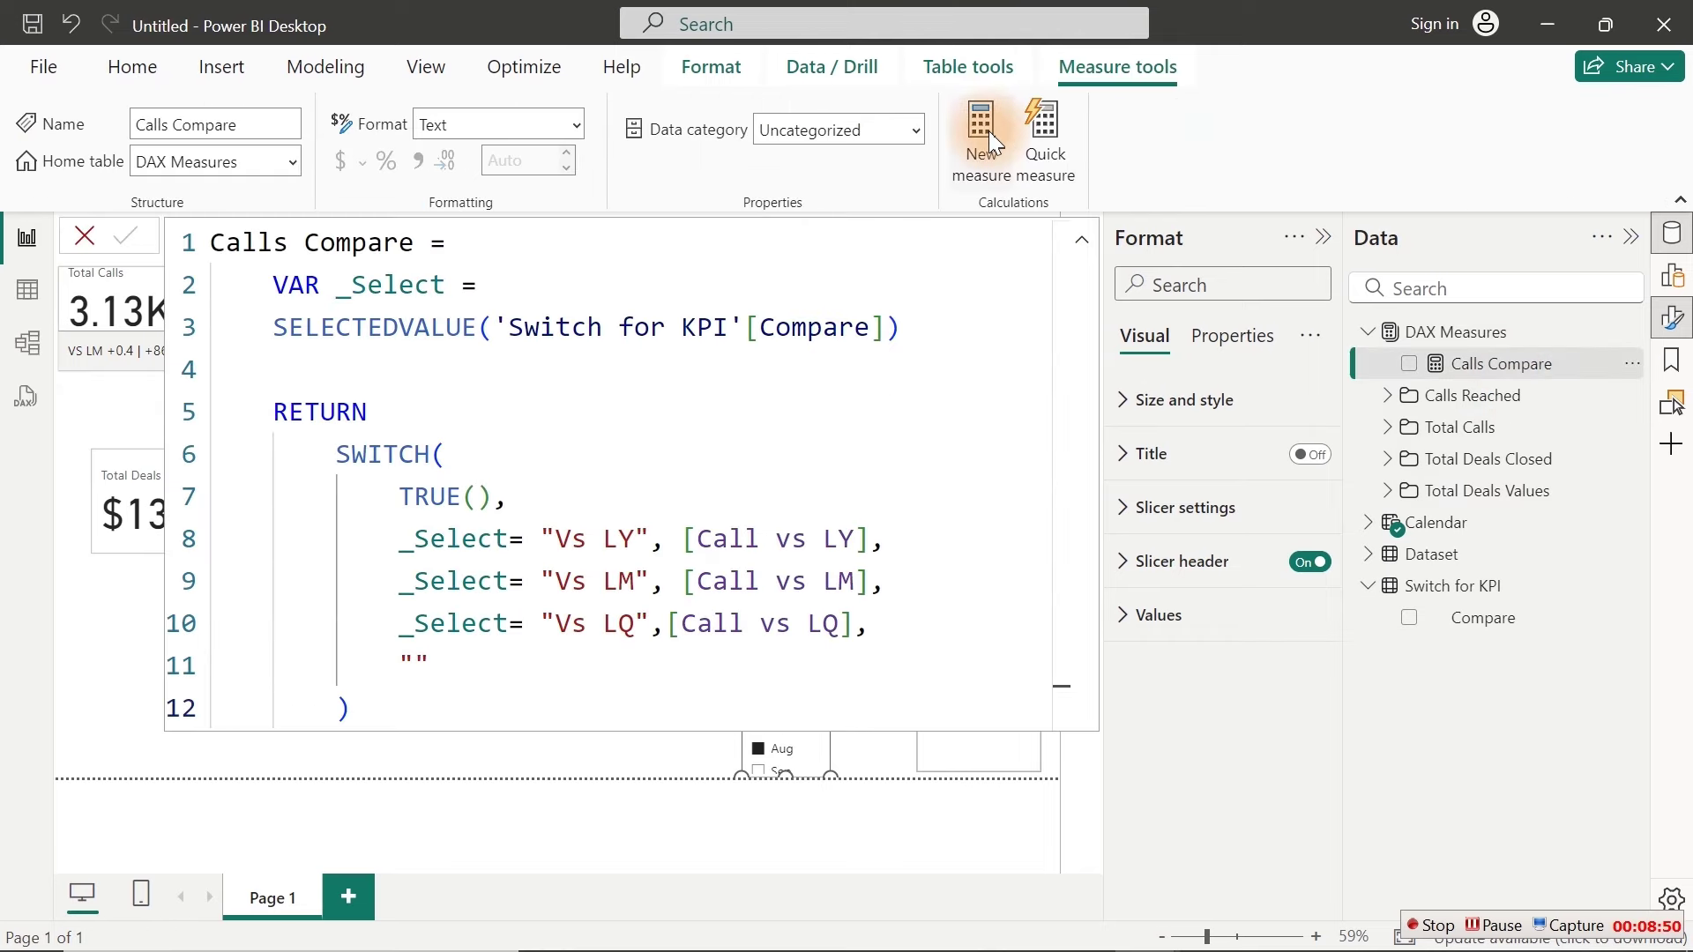
click(987, 131)
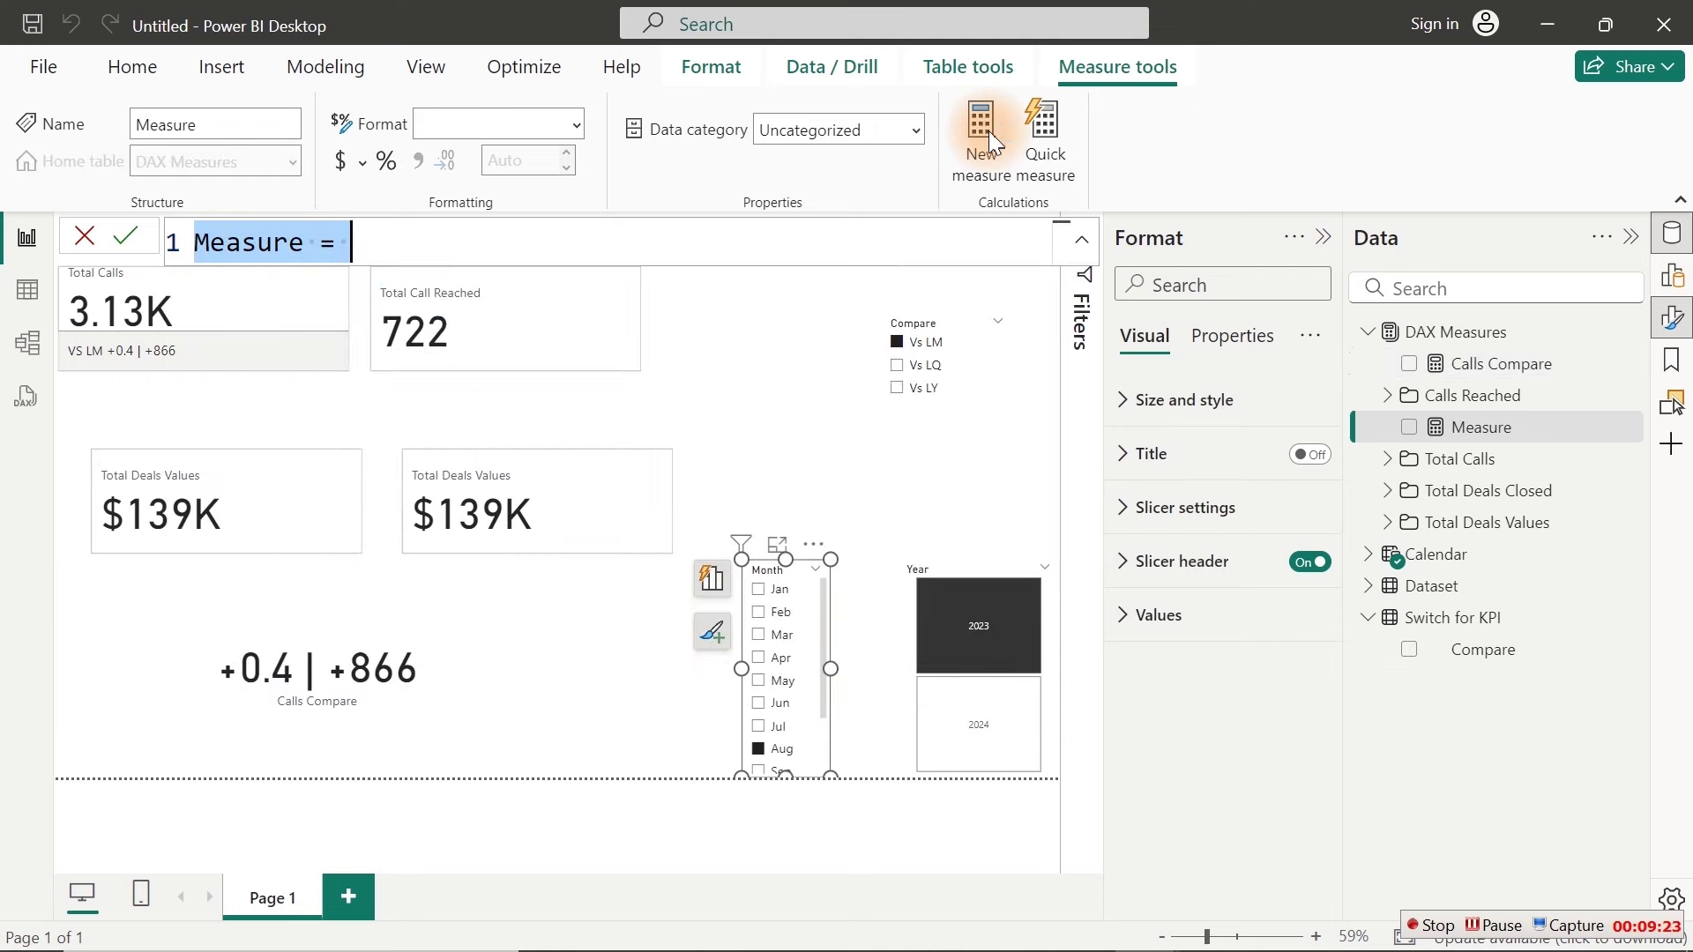
text(CF )
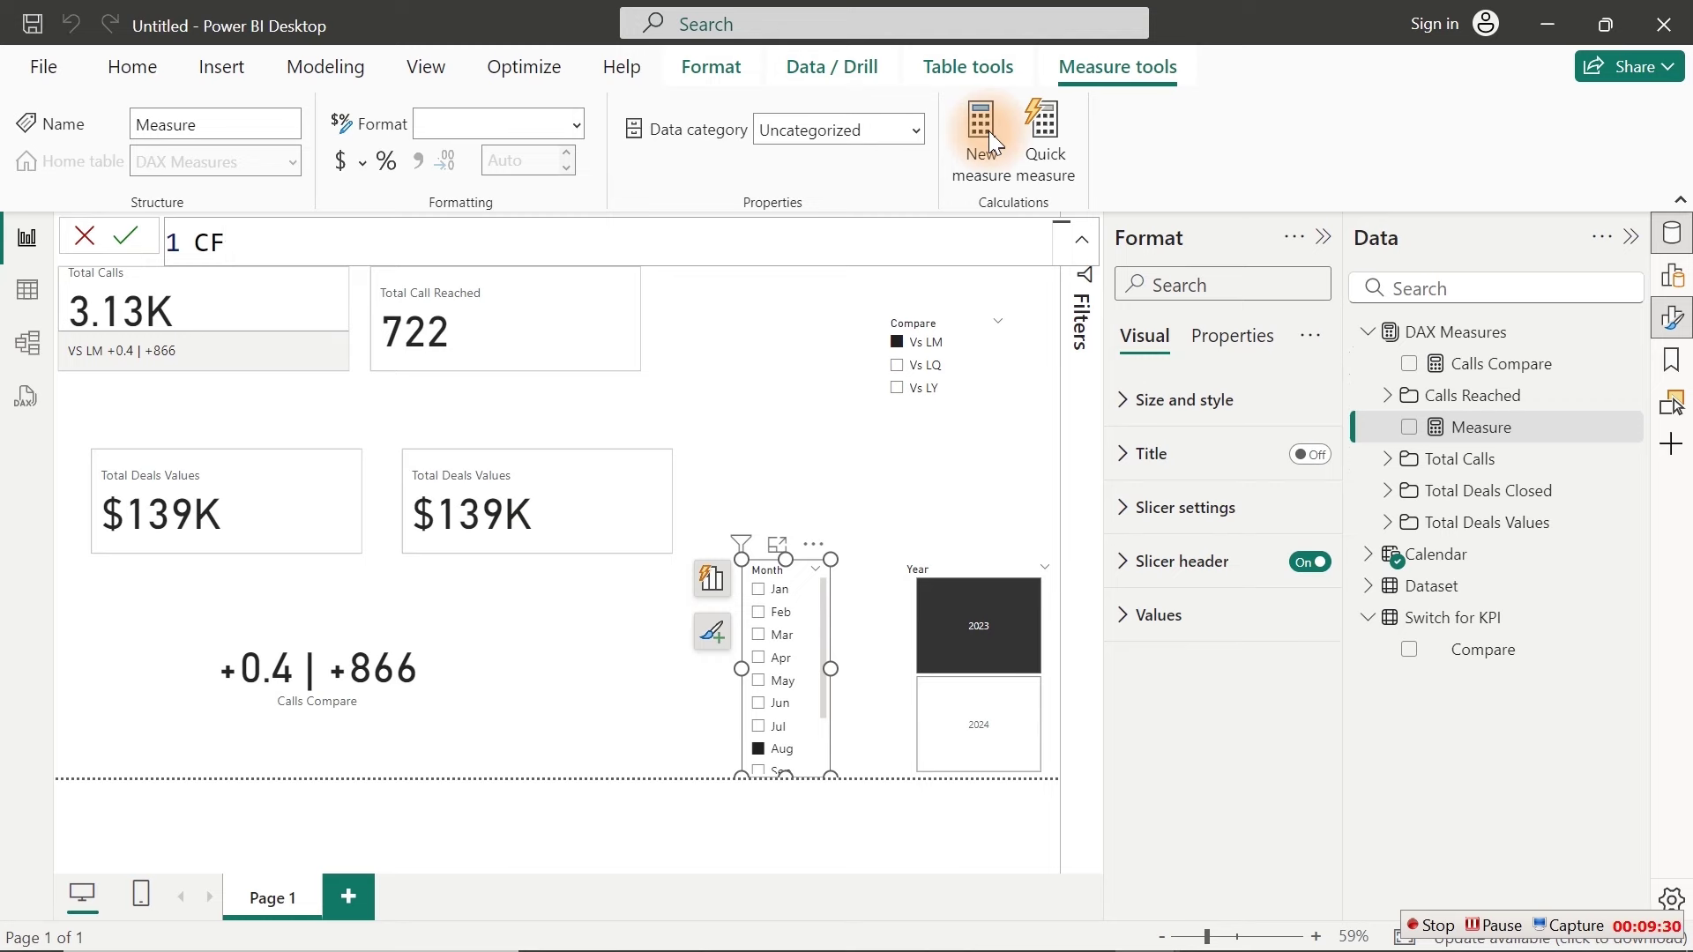
text(Total Calls =)
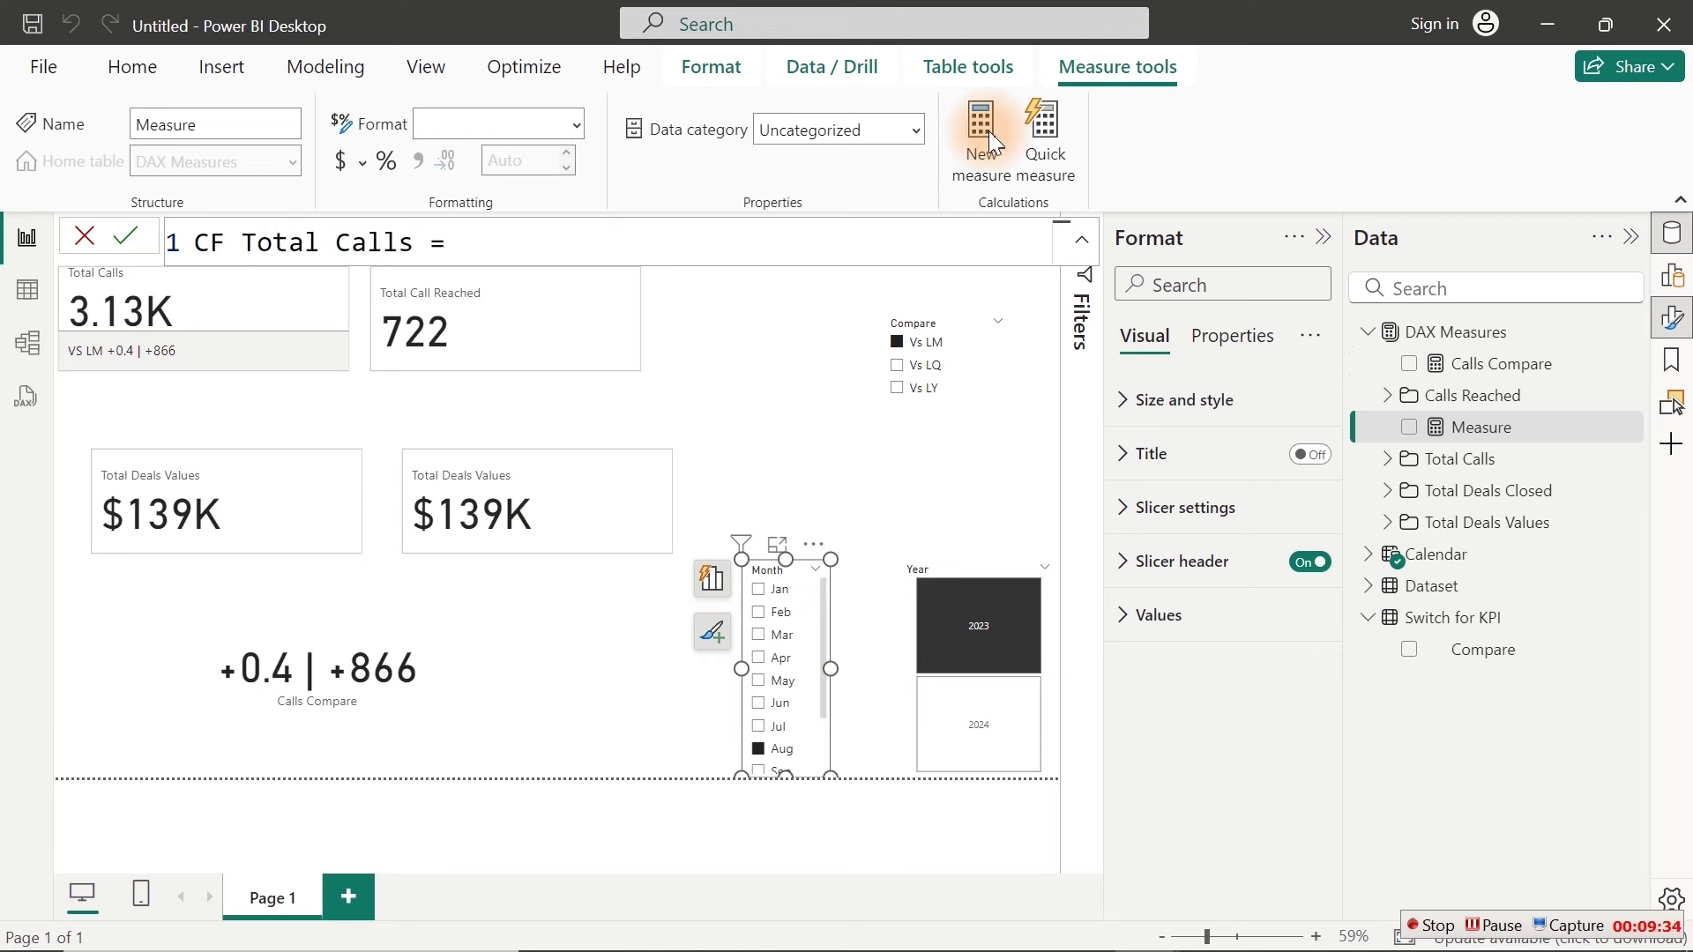
Step: Declare a variable named _Check on a new indented line of the CF Total Calls formula
key(shift+Return)
key(Tab)
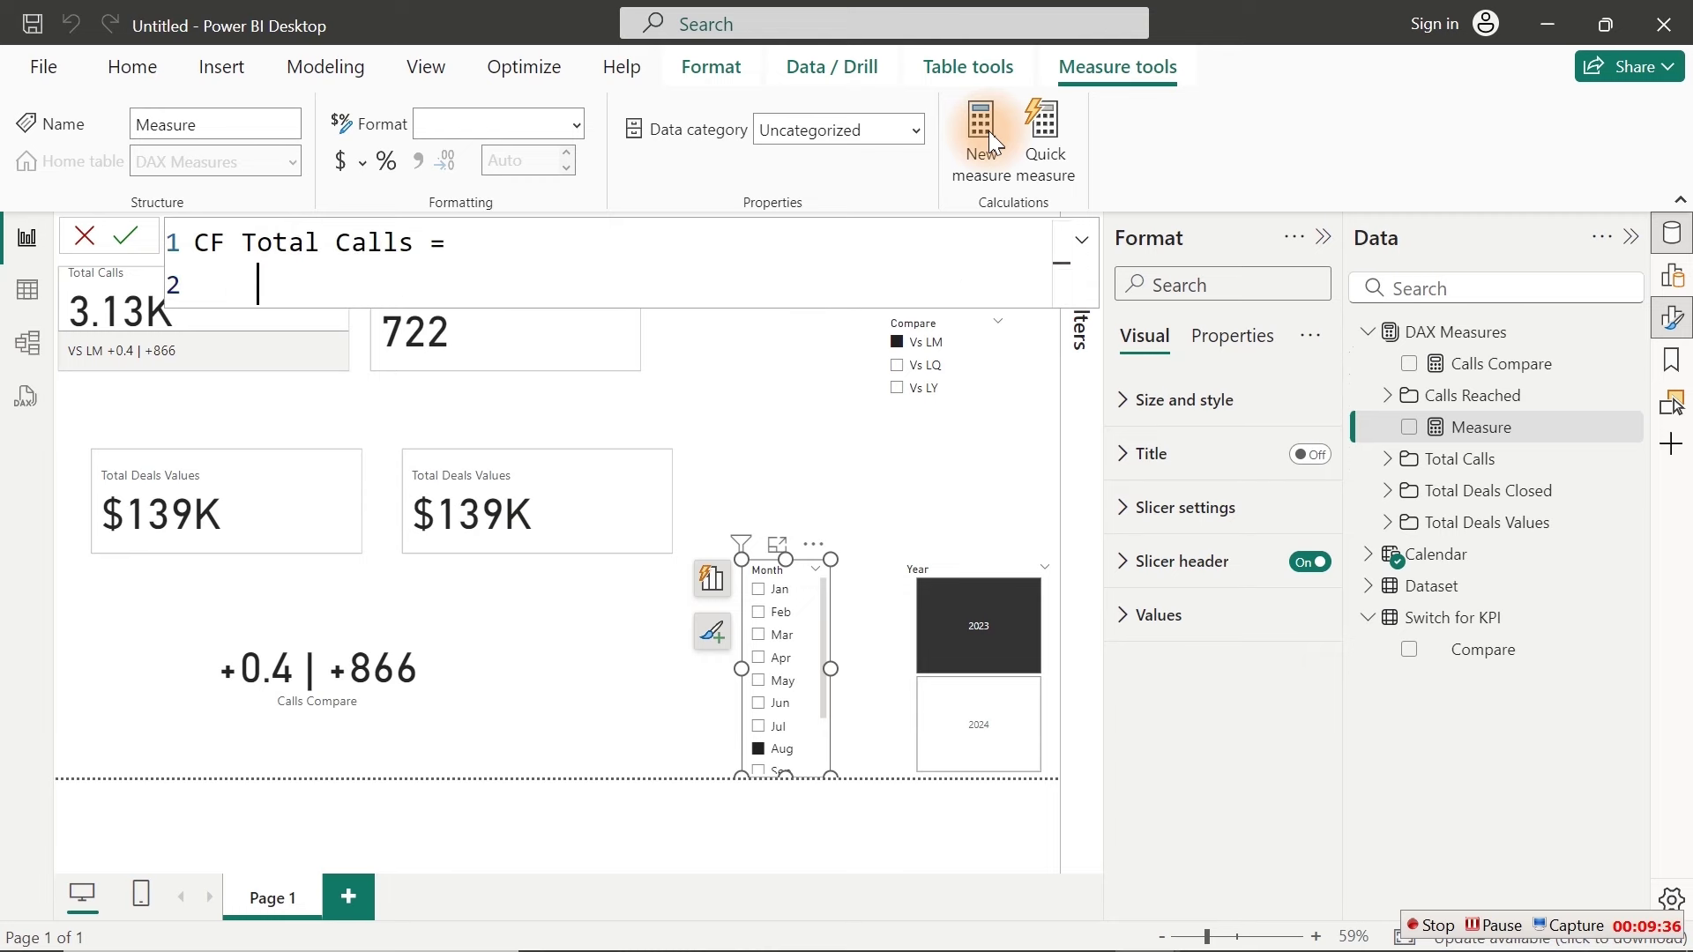
text(var)
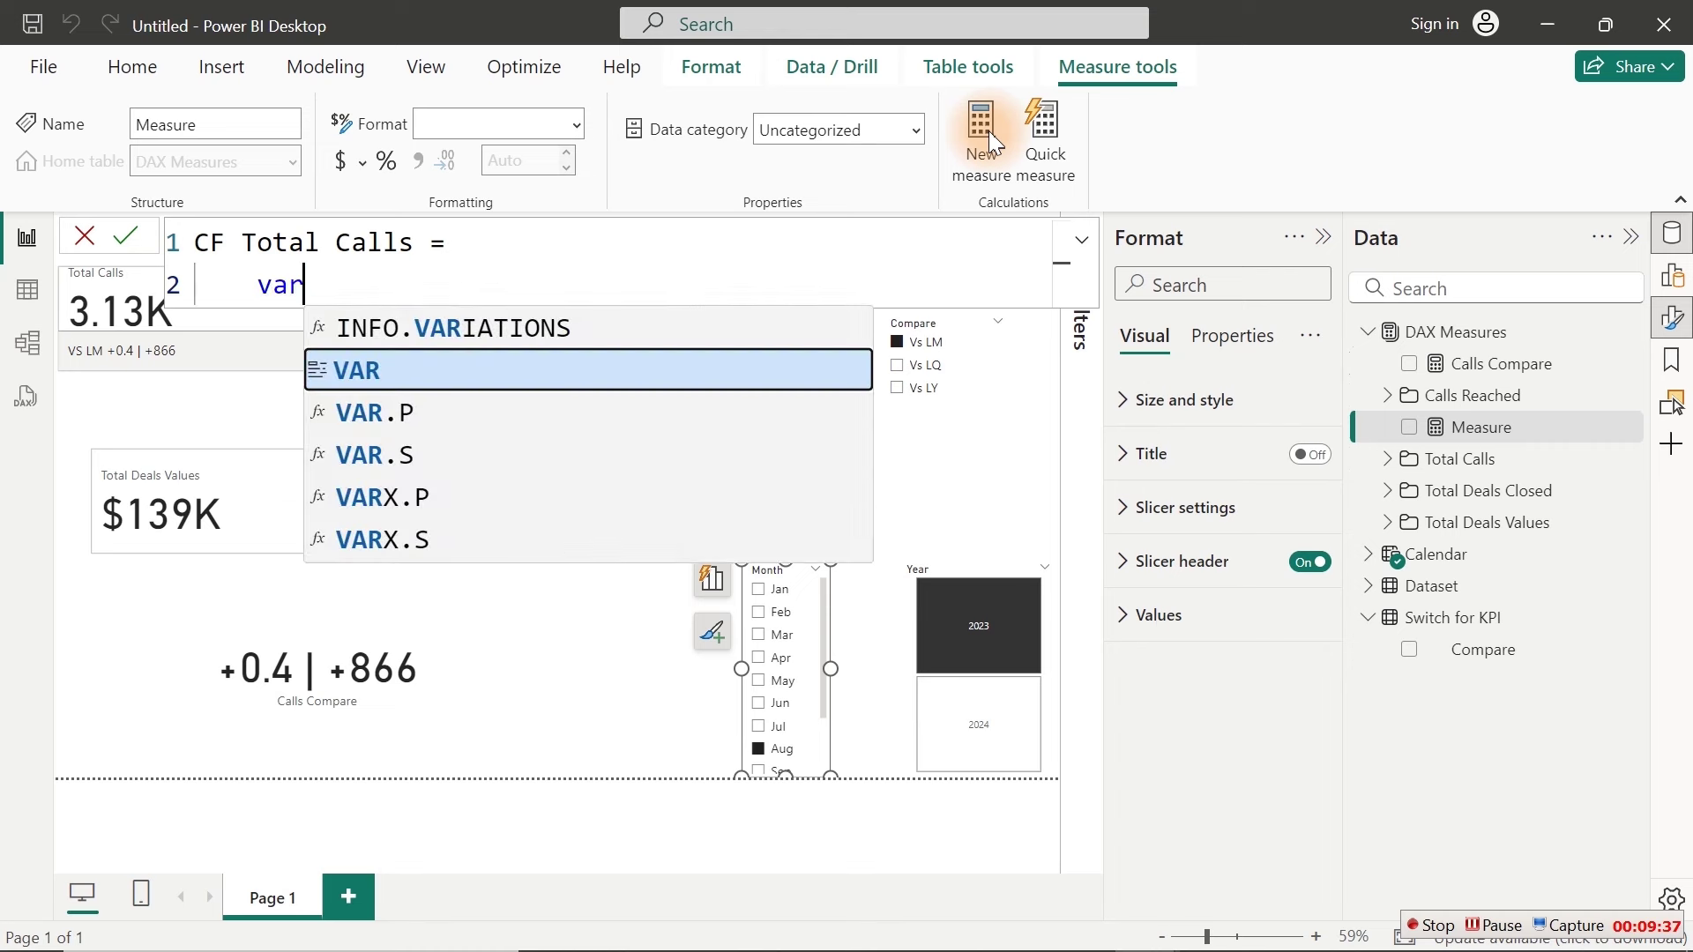
key(Tab)
text(_)
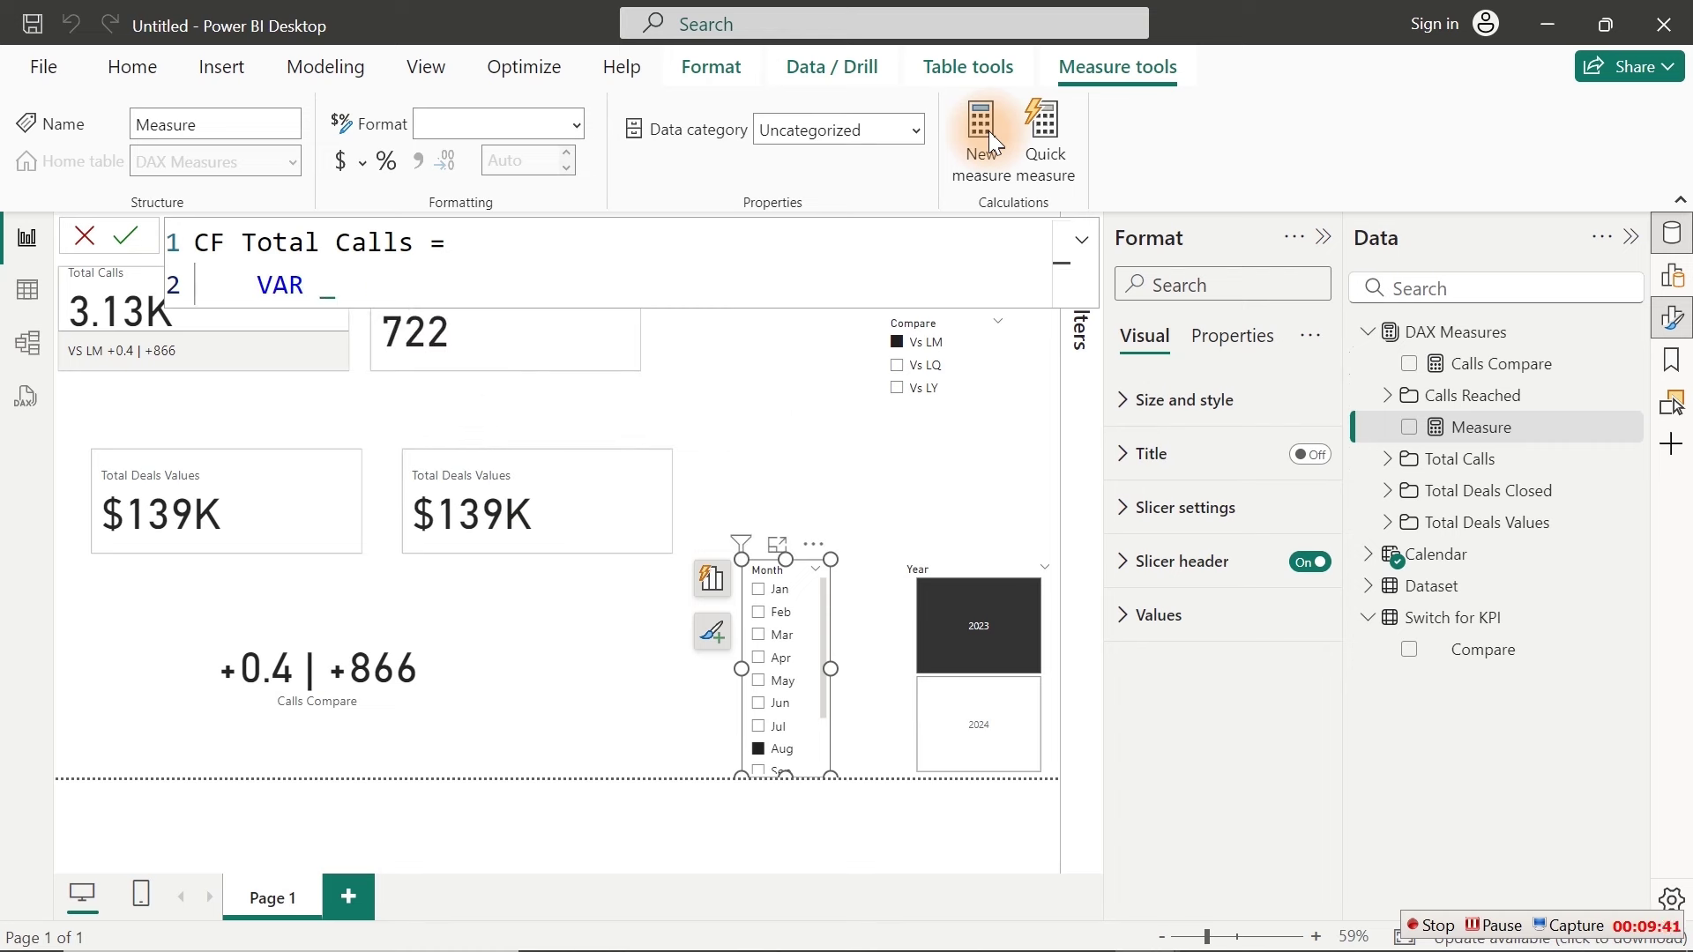
text(Check =)
Step: Assign _Check the SELECTEDVALUE of the 'Switch for KPI'[Compare] column
text(selec)
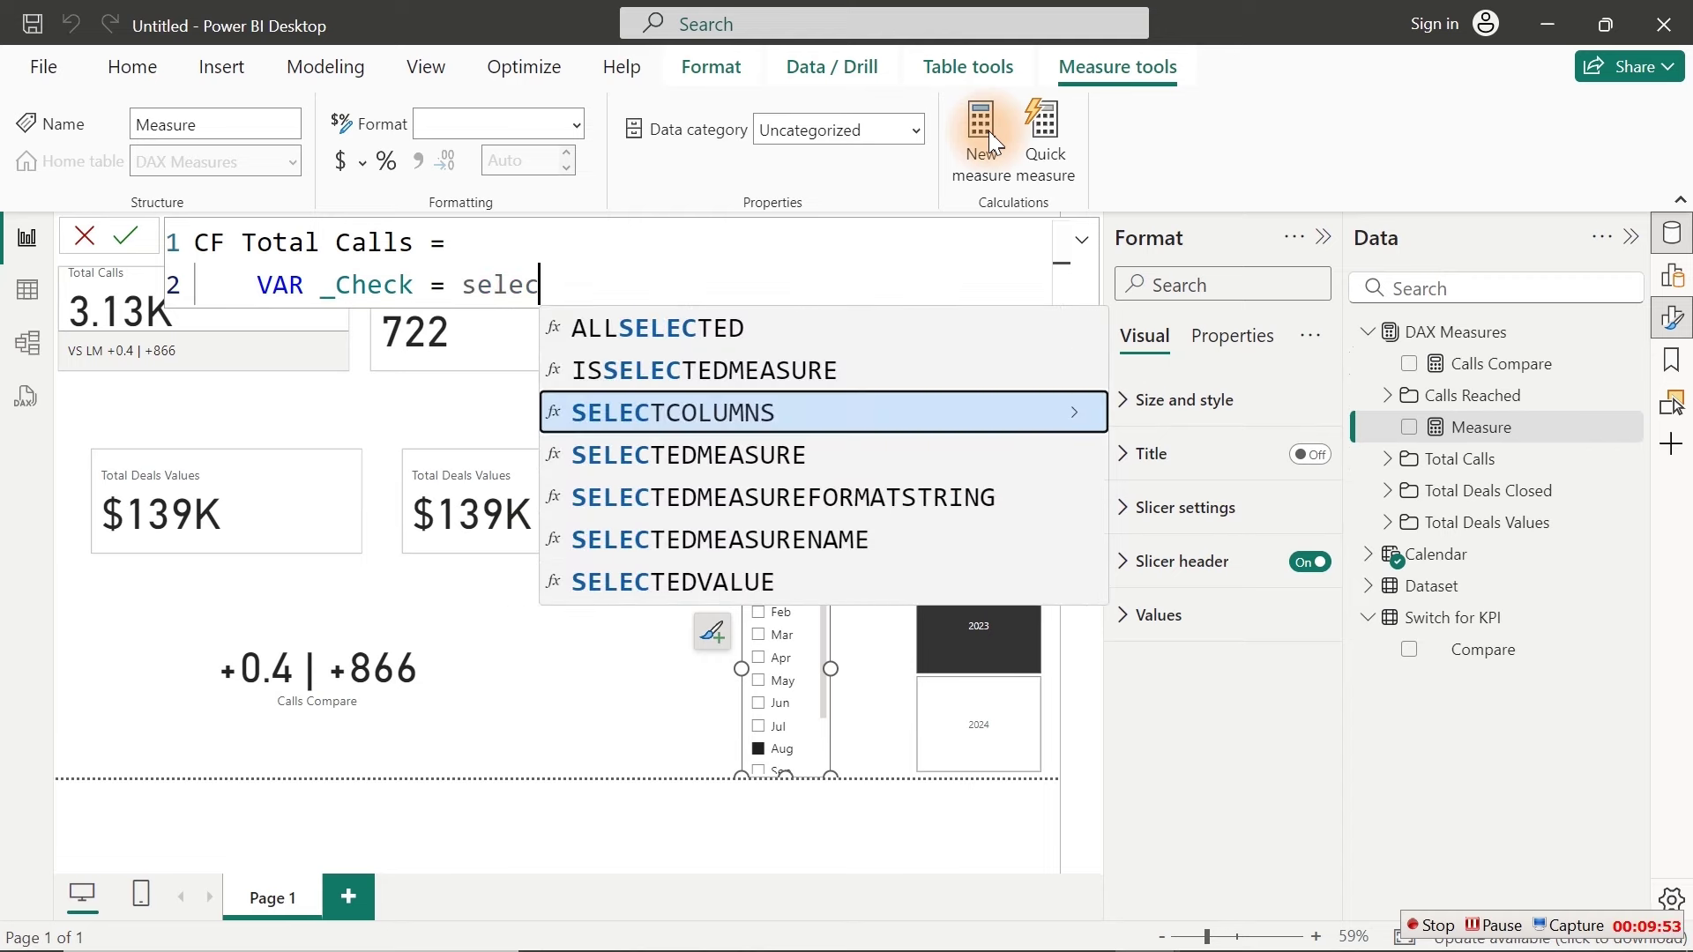
key(Down)
key(Down)
key(Down)
key(Down)
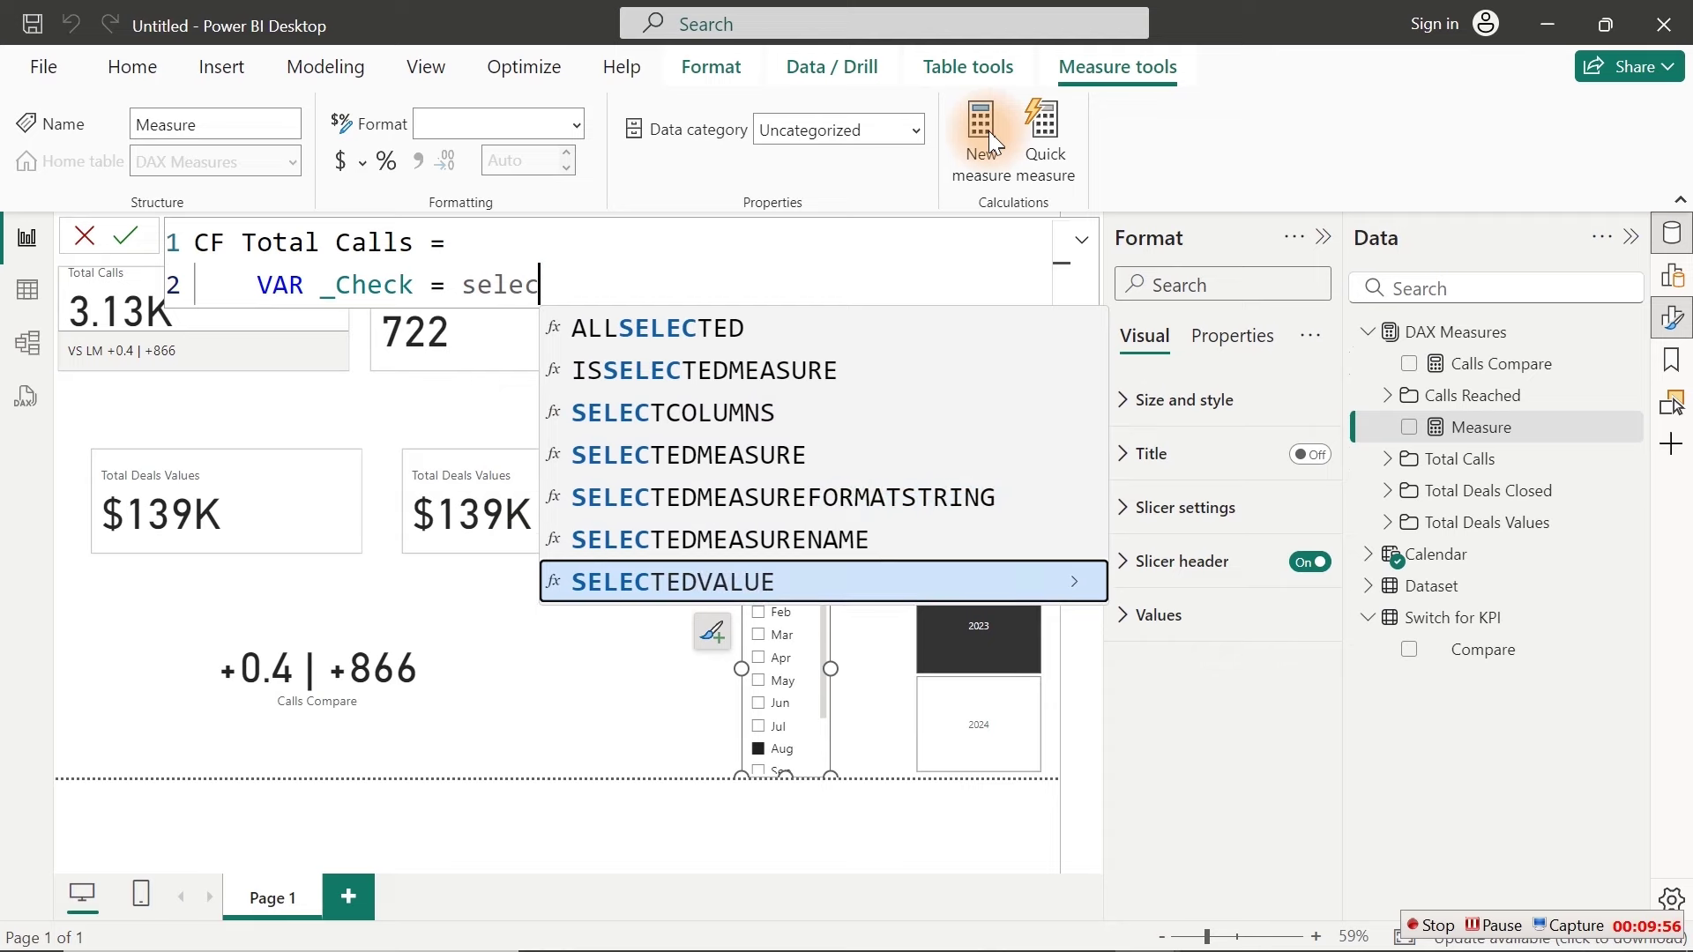
key(Tab)
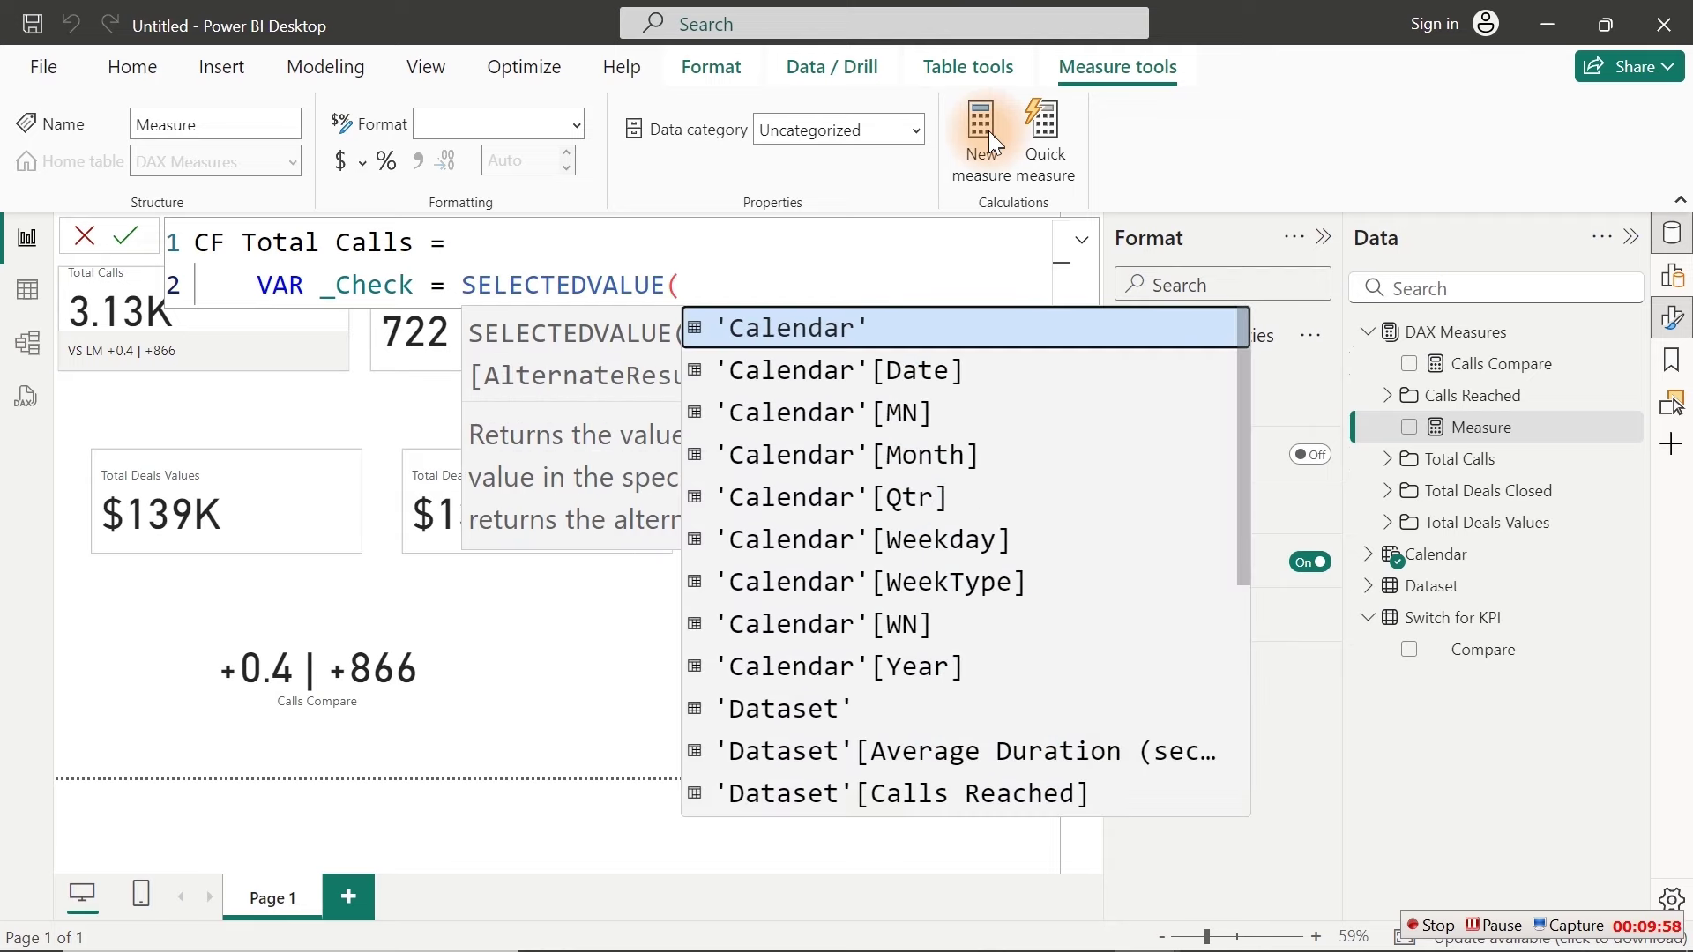
text(sw)
key(Down)
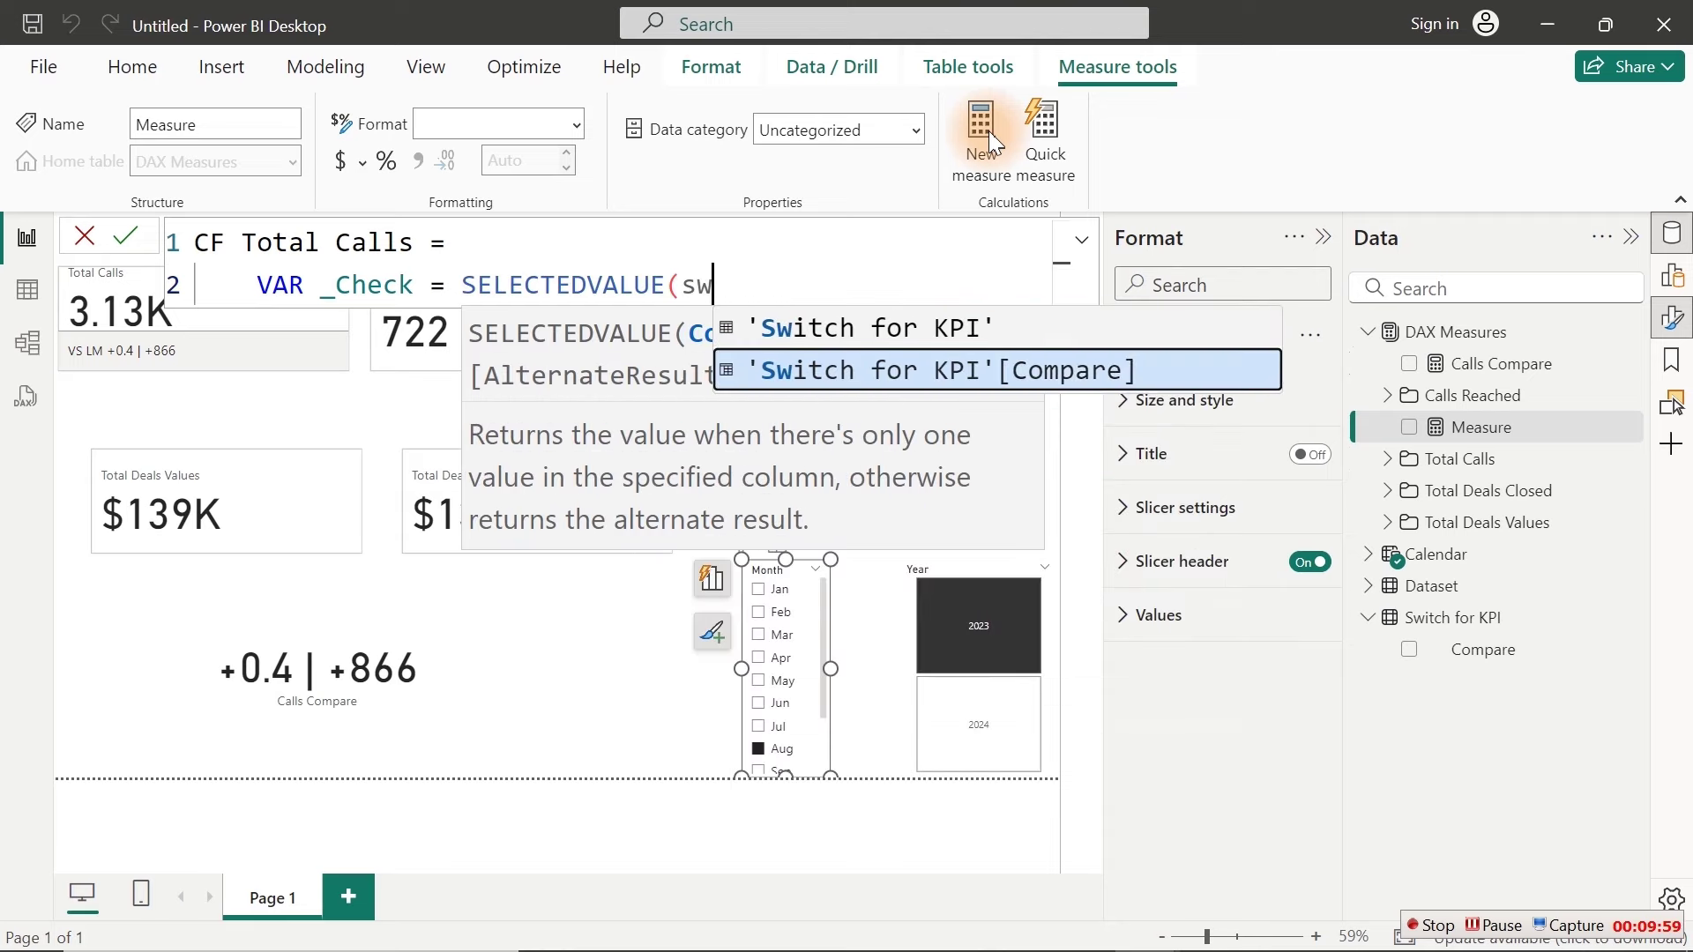
key(Tab)
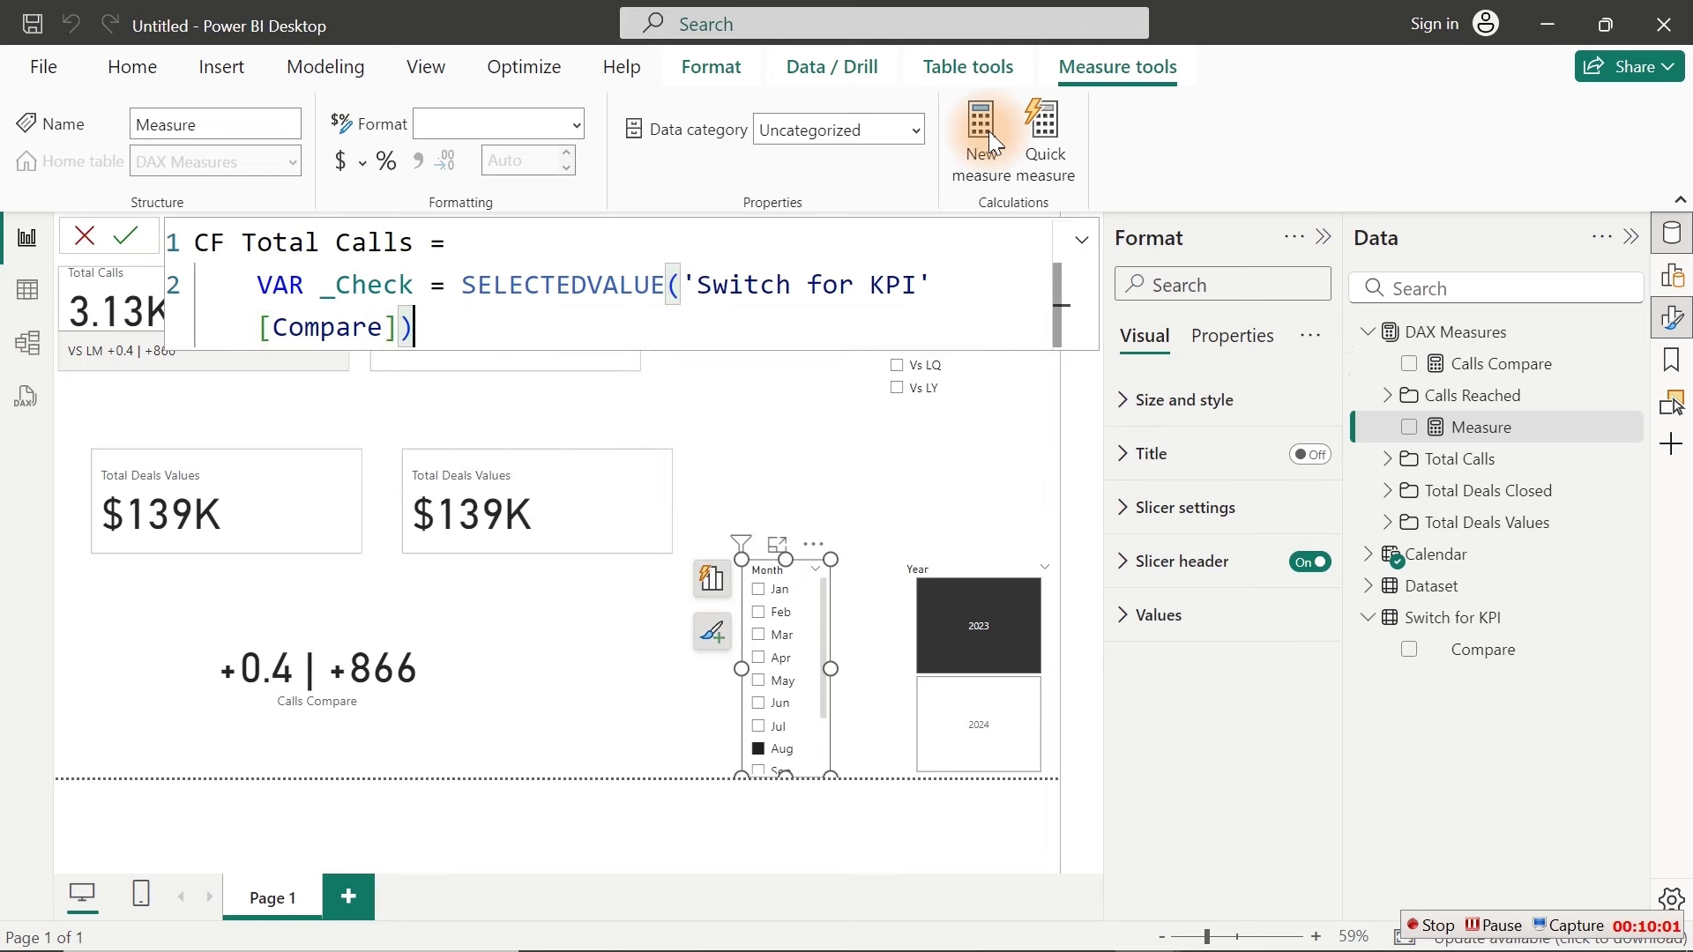
text())
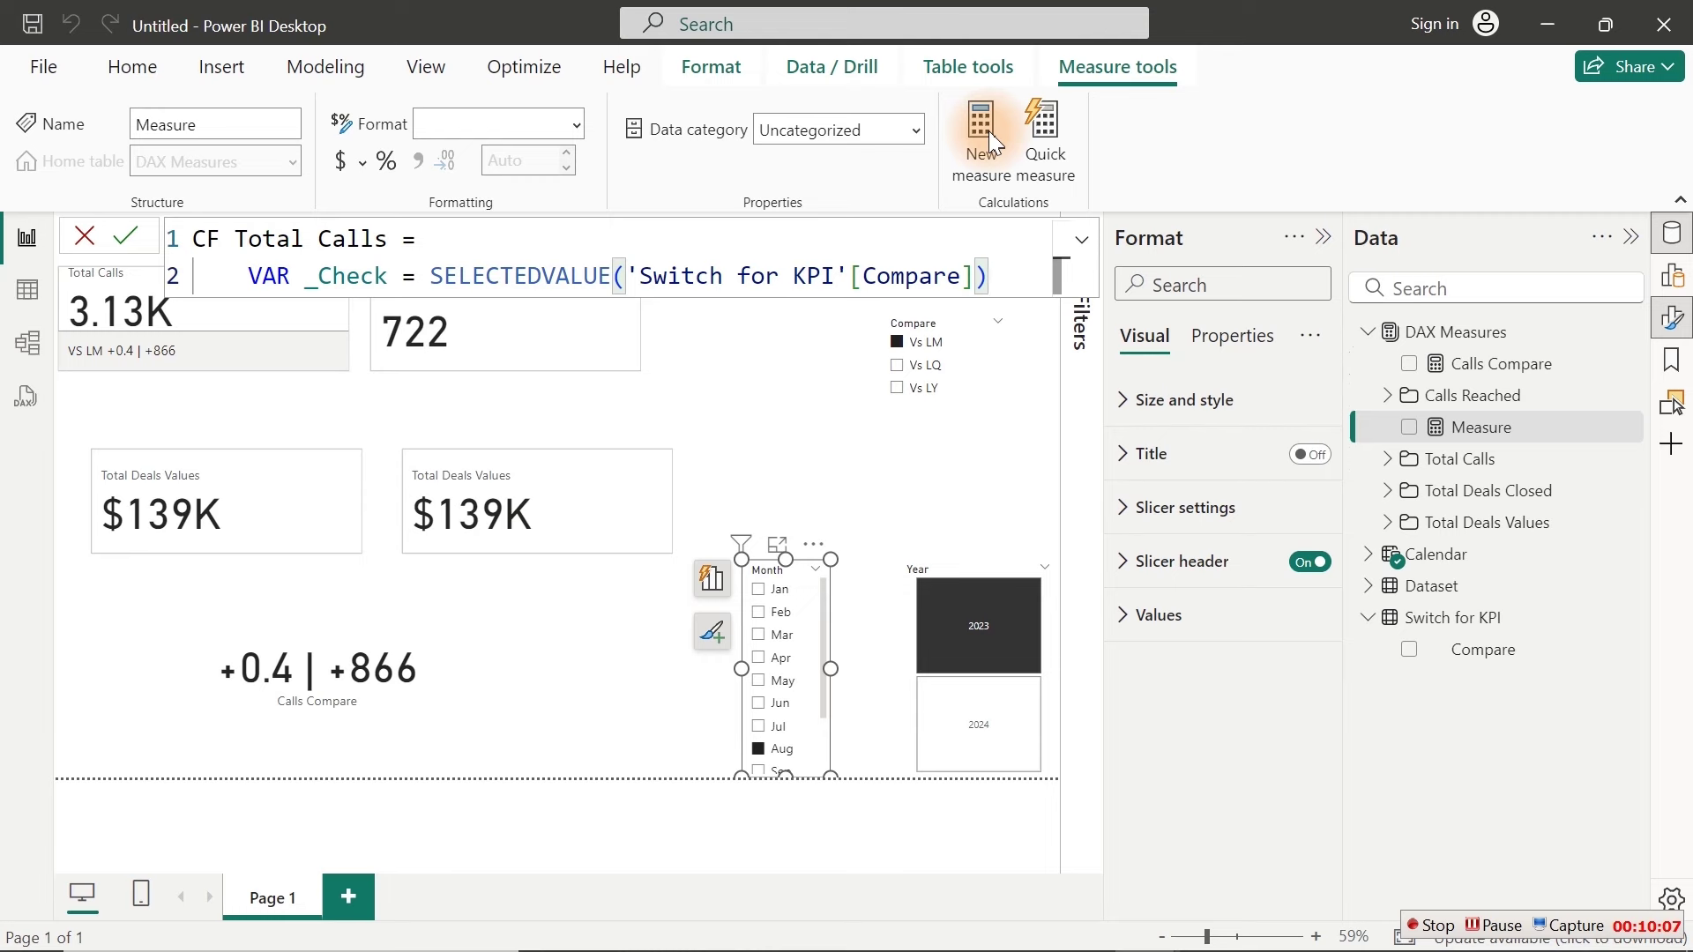
Step: Leave a blank line and declare a second variable named _Switch with its equals sign
key(shift+Return)
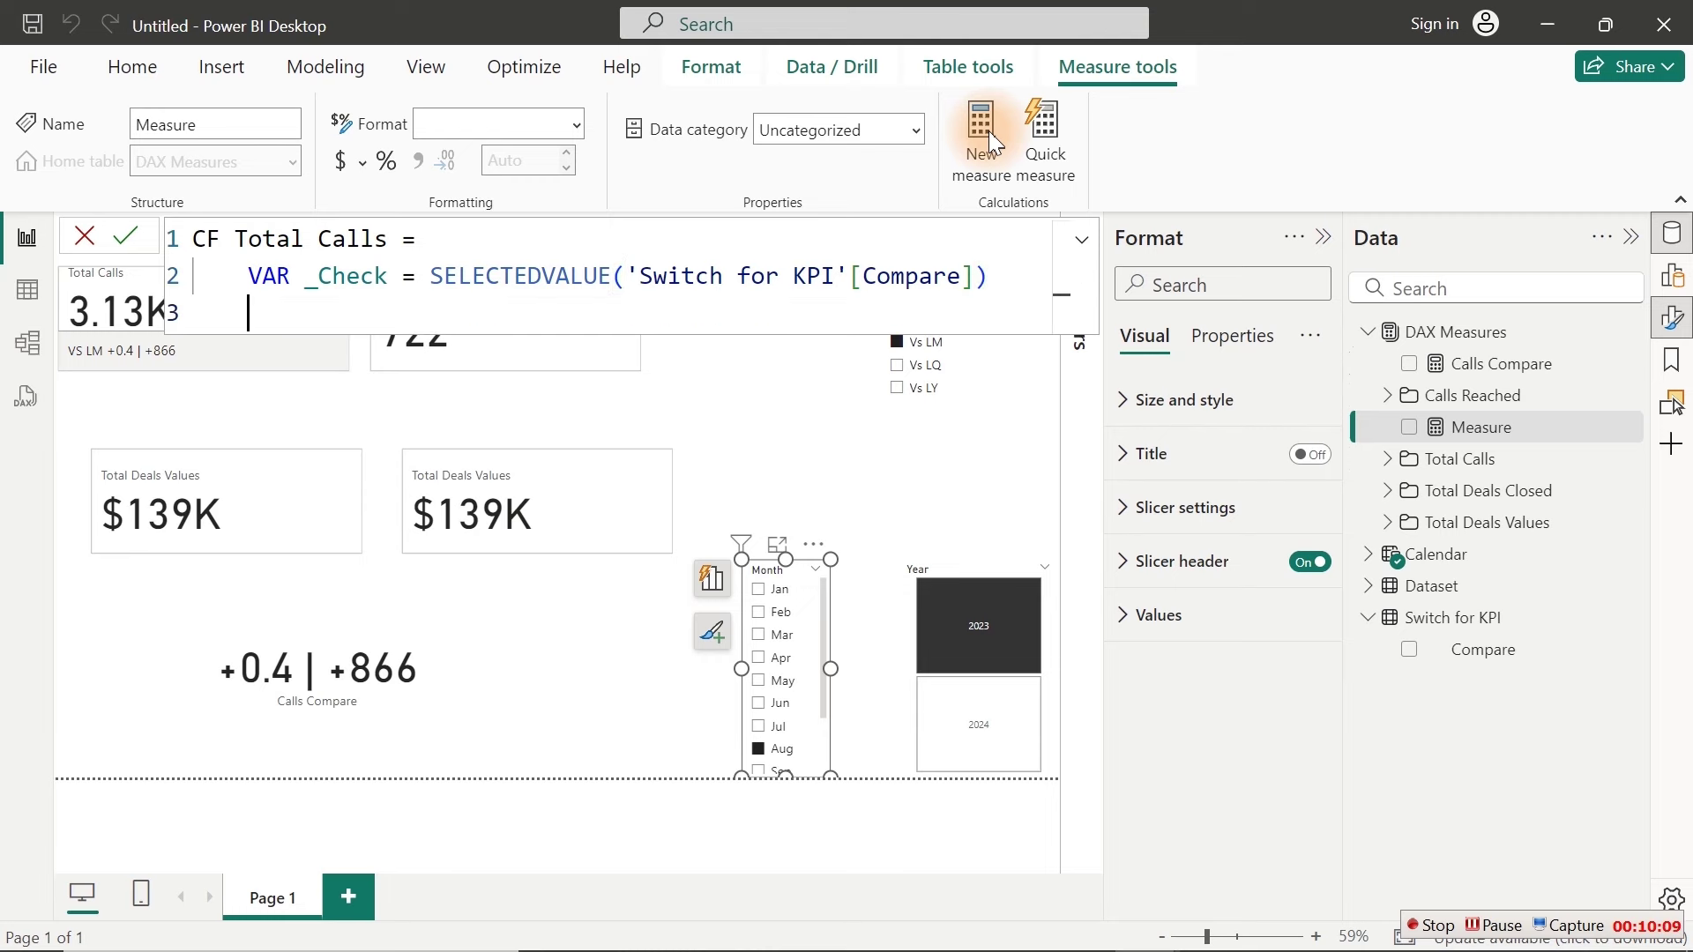
key(shift+Return)
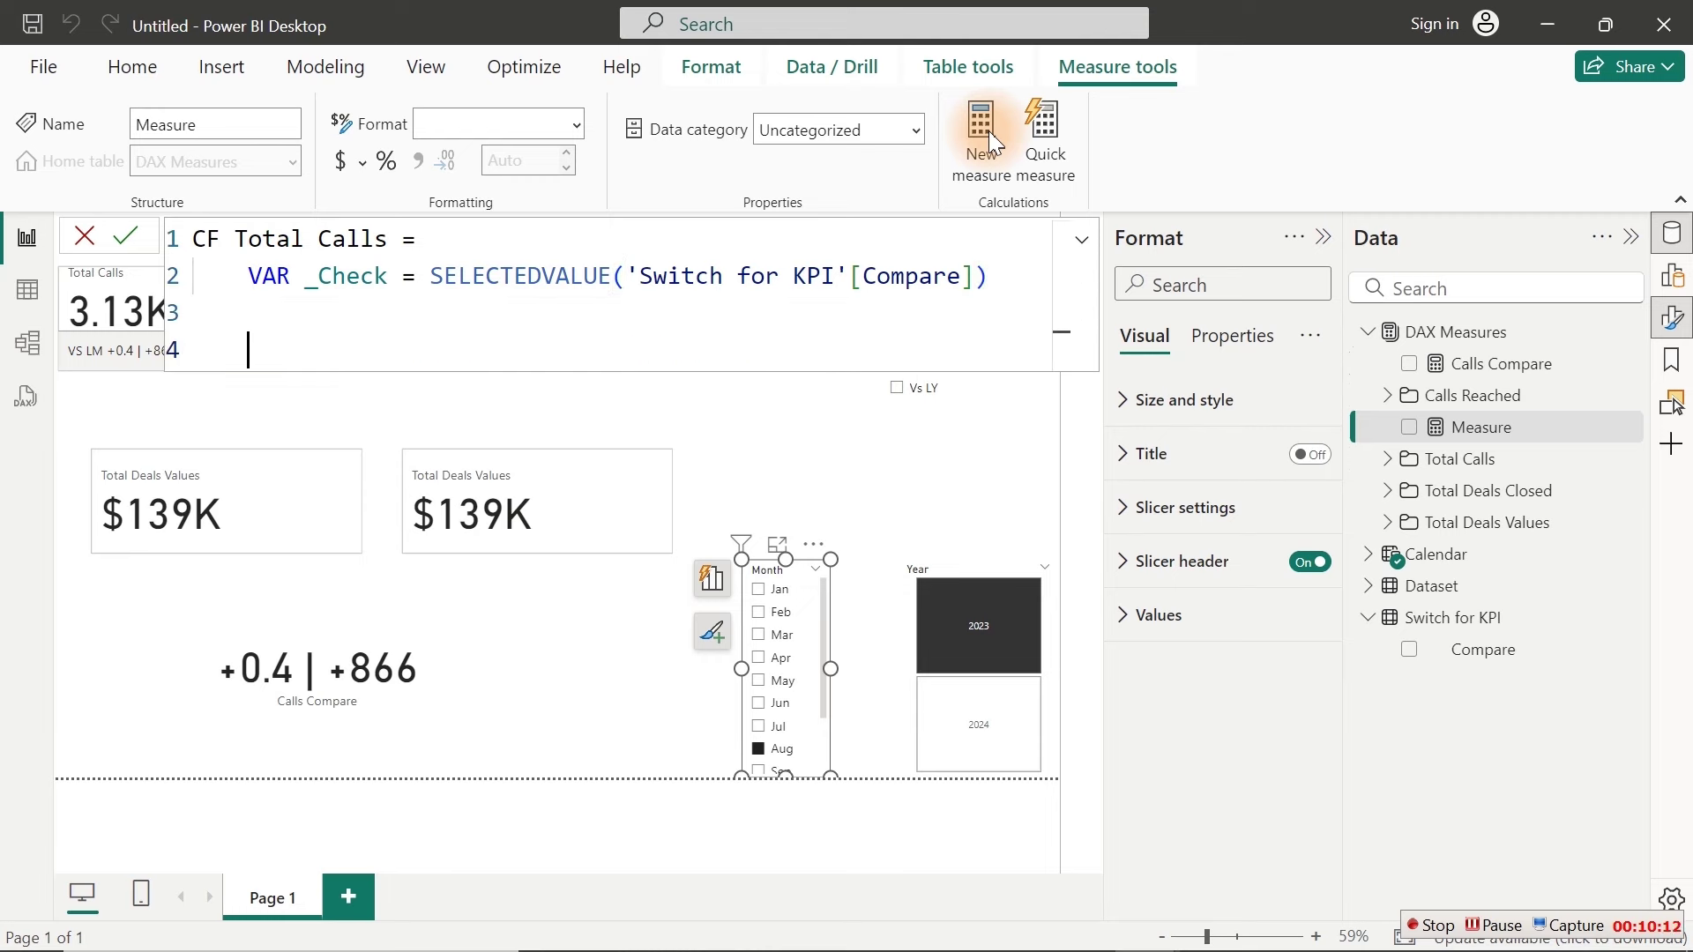
text(var)
key(Tab)
text(_Switch)
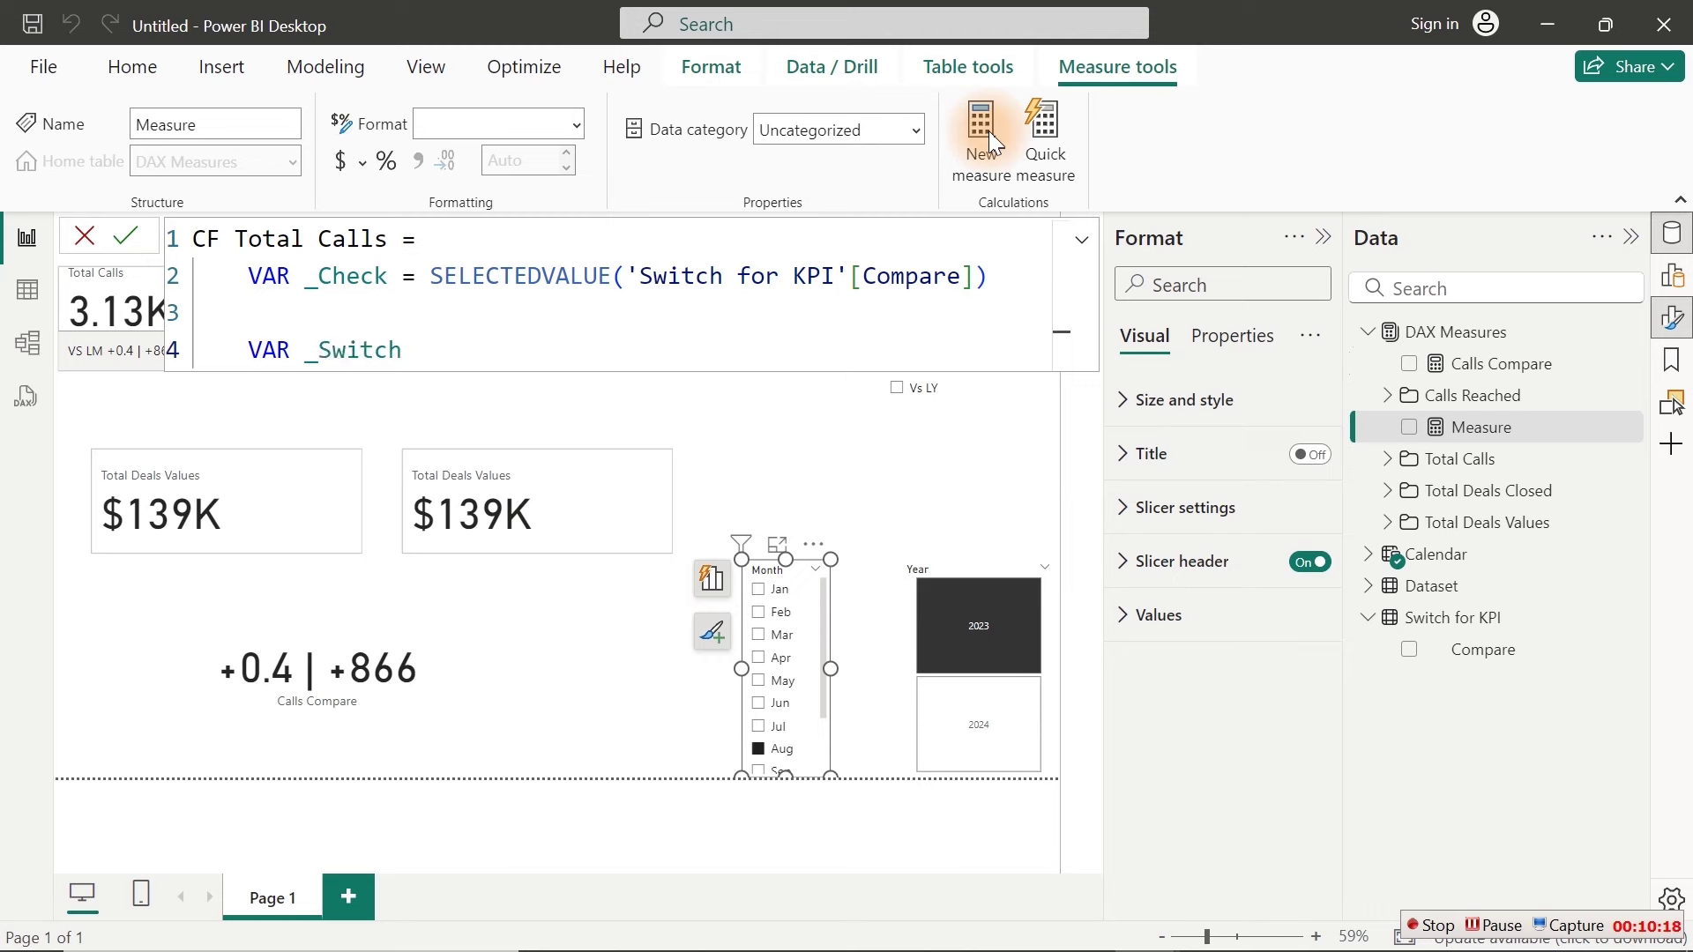
text( =)
key(BackSpace)
key(BackSpace)
key(BackSpace)
key(BackSpace)
key(BackSpace)
key(BackSpace)
key(BackSpace)
key(BackSpace)
key(BackSpace)
text(switch)
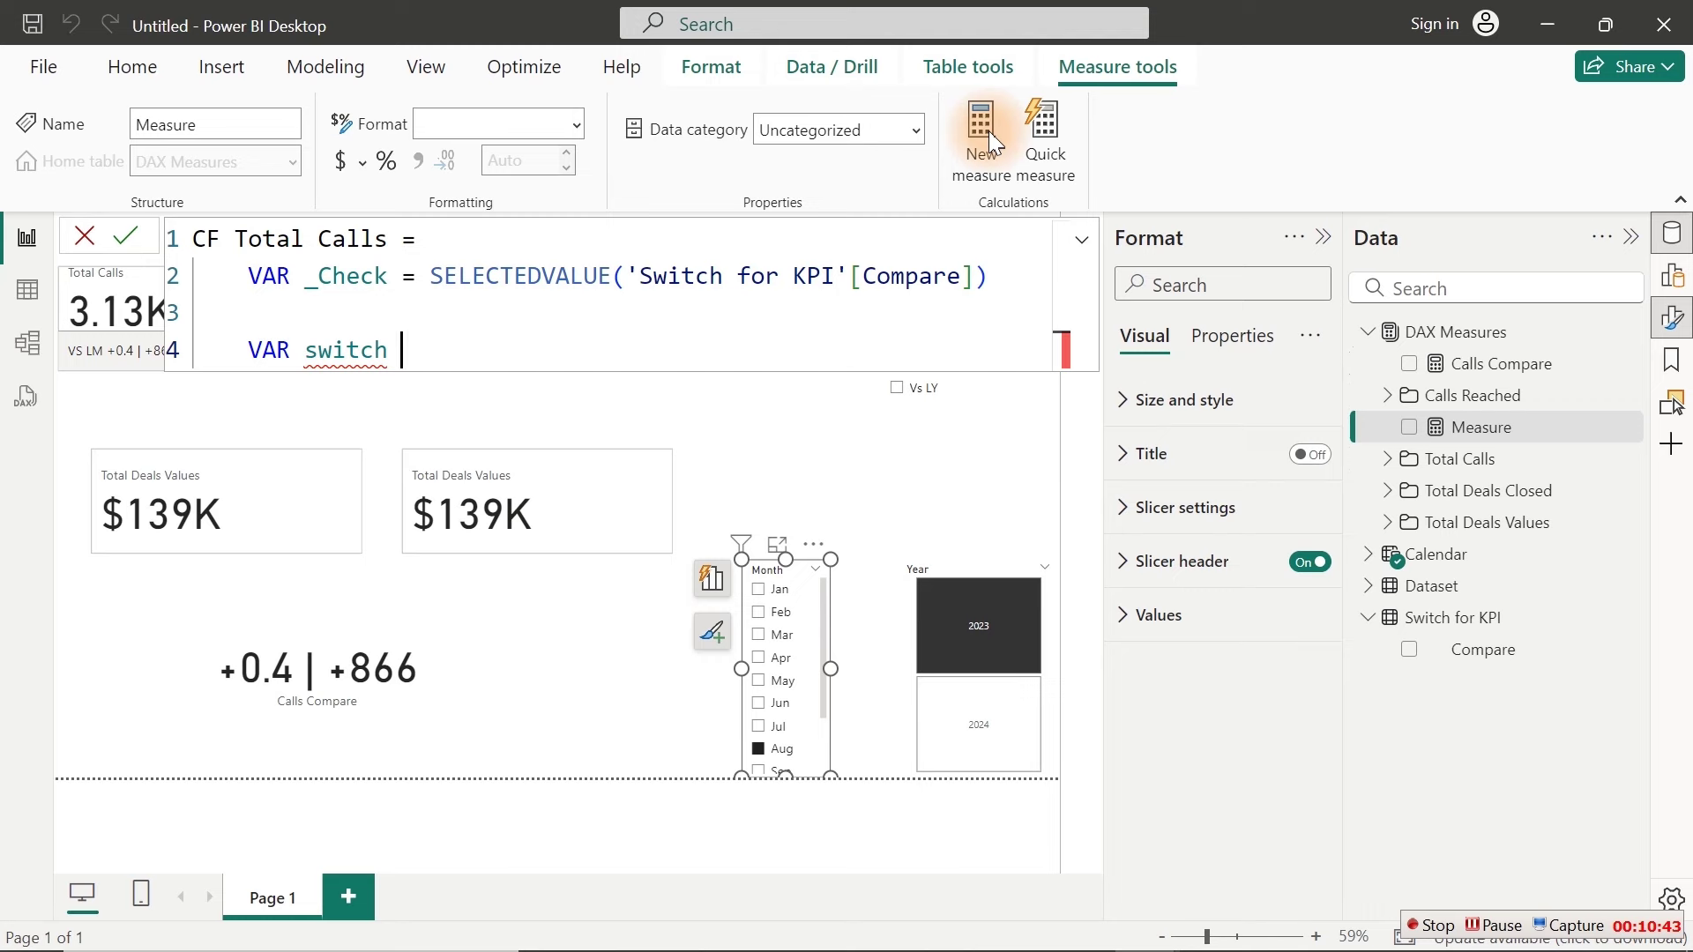
key(BackSpace)
key(BackSpace)
key(BackSpace)
key(BackSpace)
key(BackSpace)
key(BackSpace)
key(BackSpace)
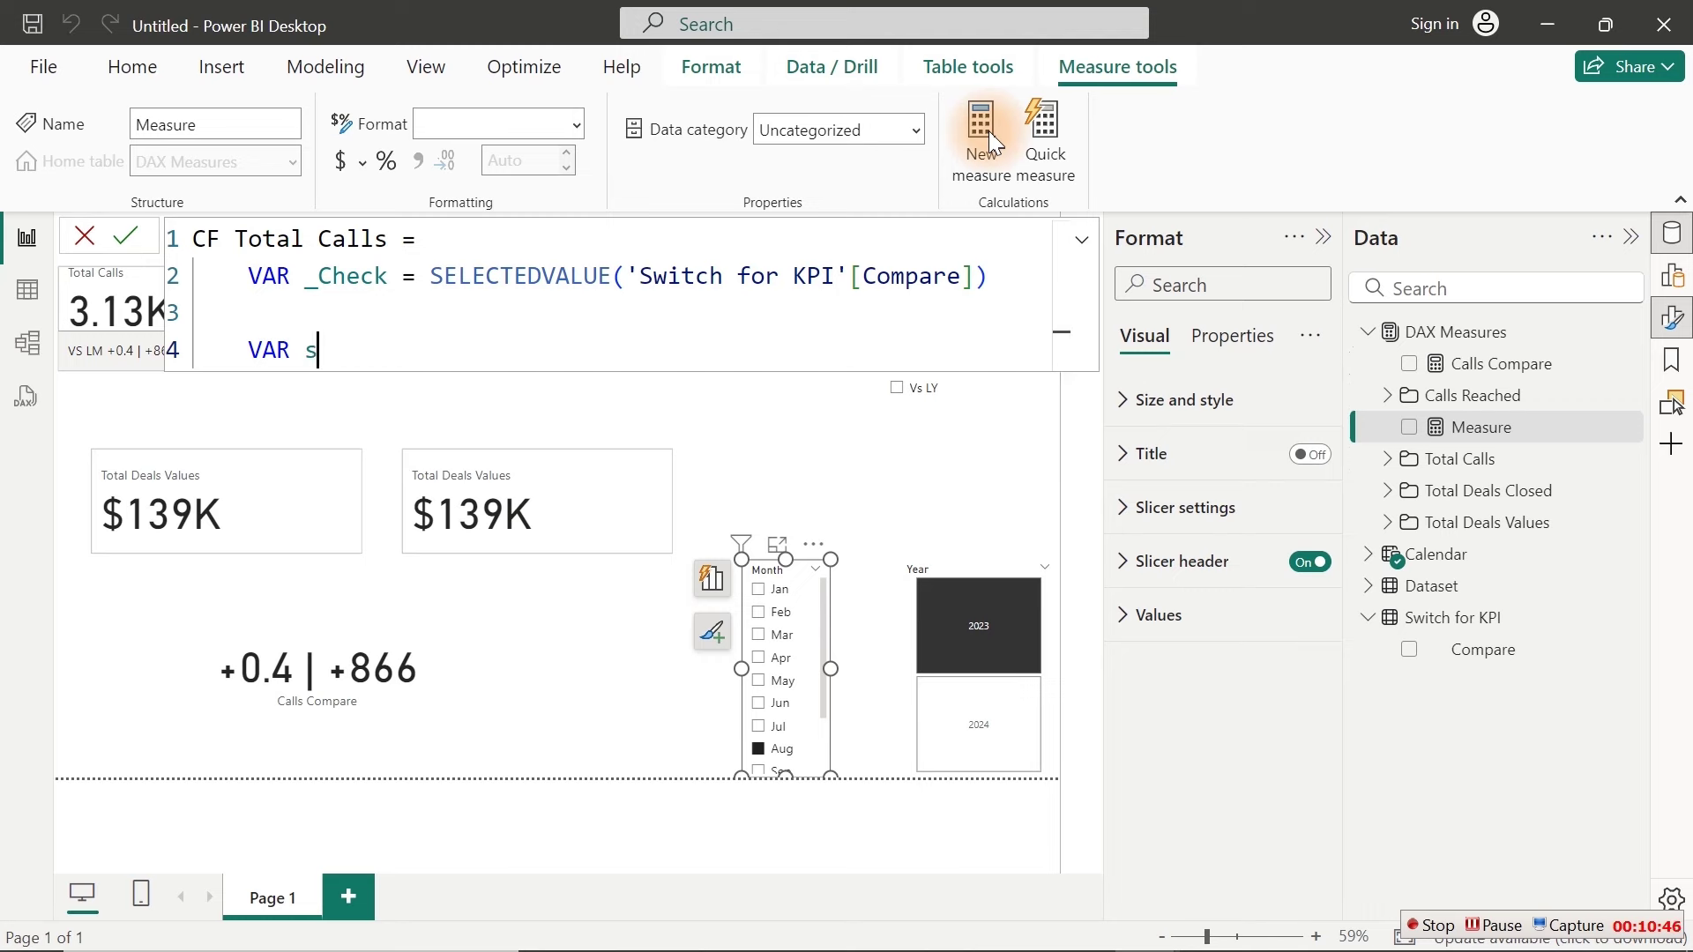
text(_Swict)
key(BackSpace)
key(BackSpace)
text(tch =)
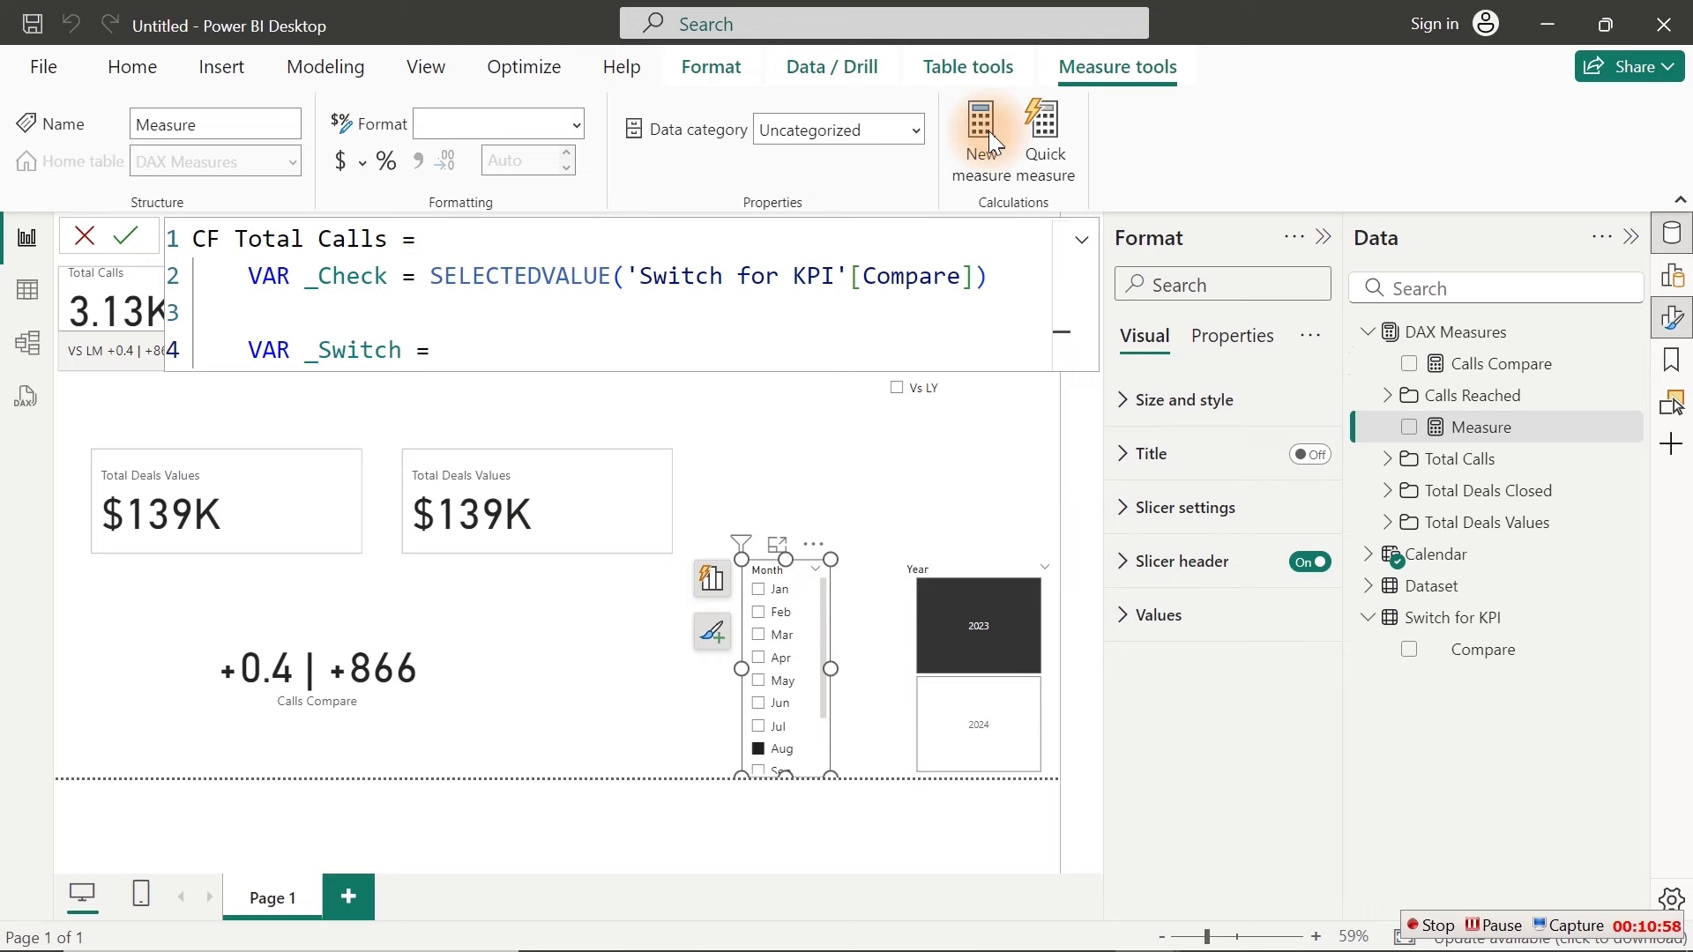
key(BackSpace)
key(BackSpace)
key(BackSpace)
text(h =)
Step: Begin a SWITCH function on an indented line under _Switch, with TRUE() as its expression on its own line
key(shift+Return)
key(Tab)
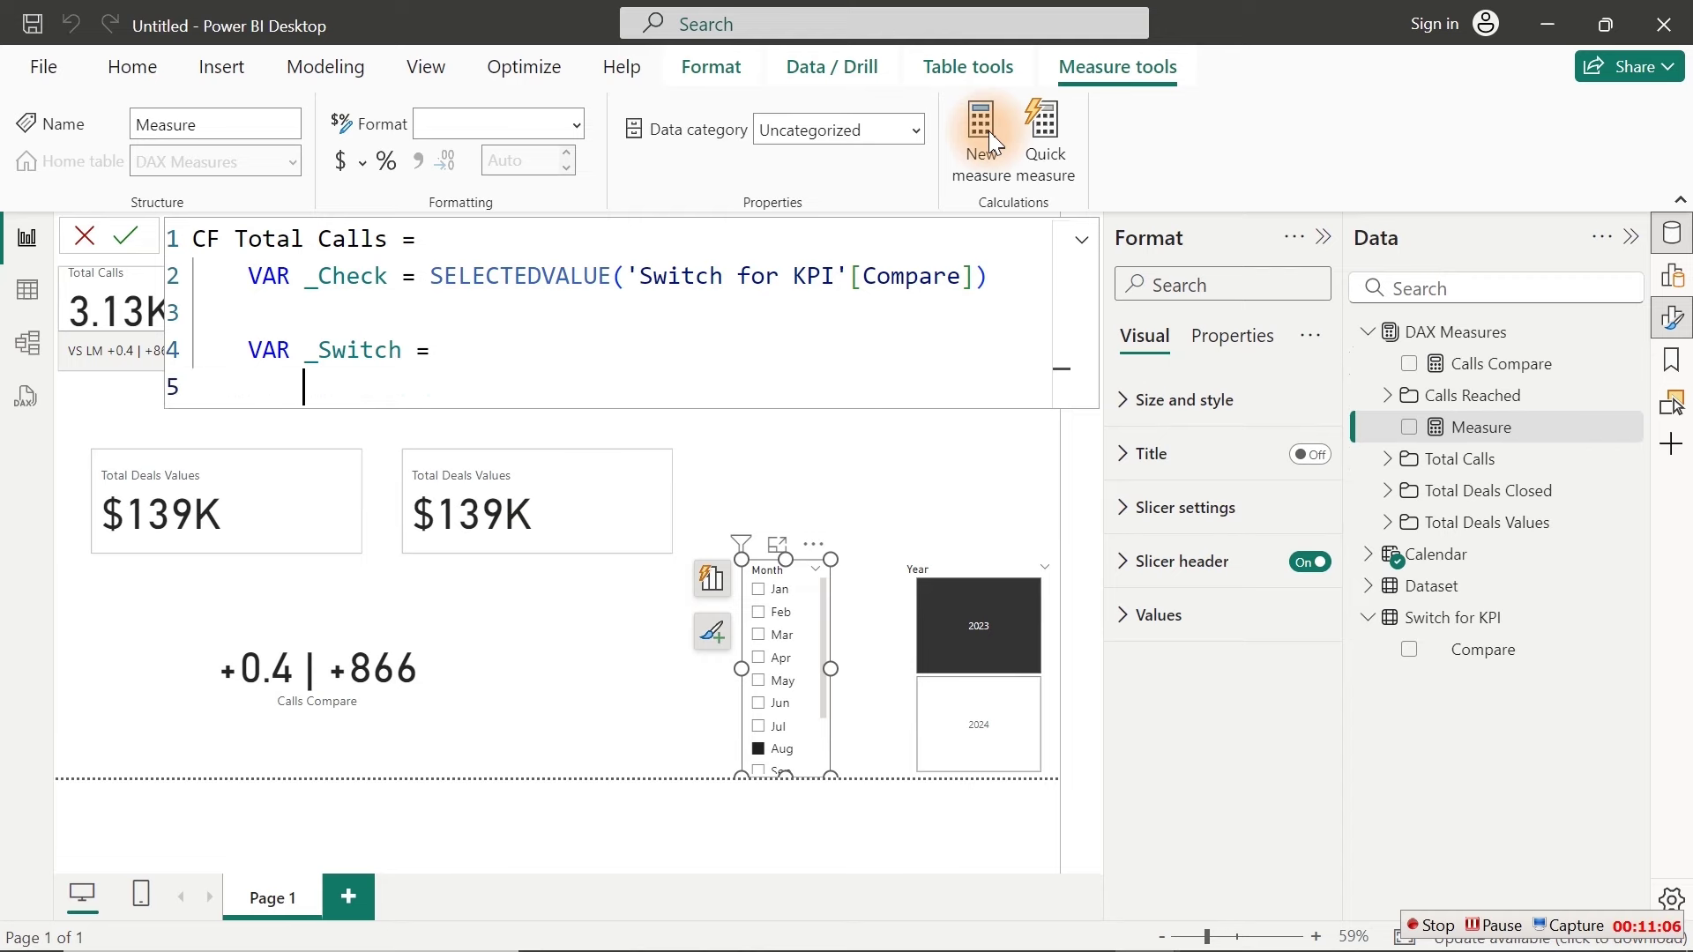
text(swi)
key(Tab)
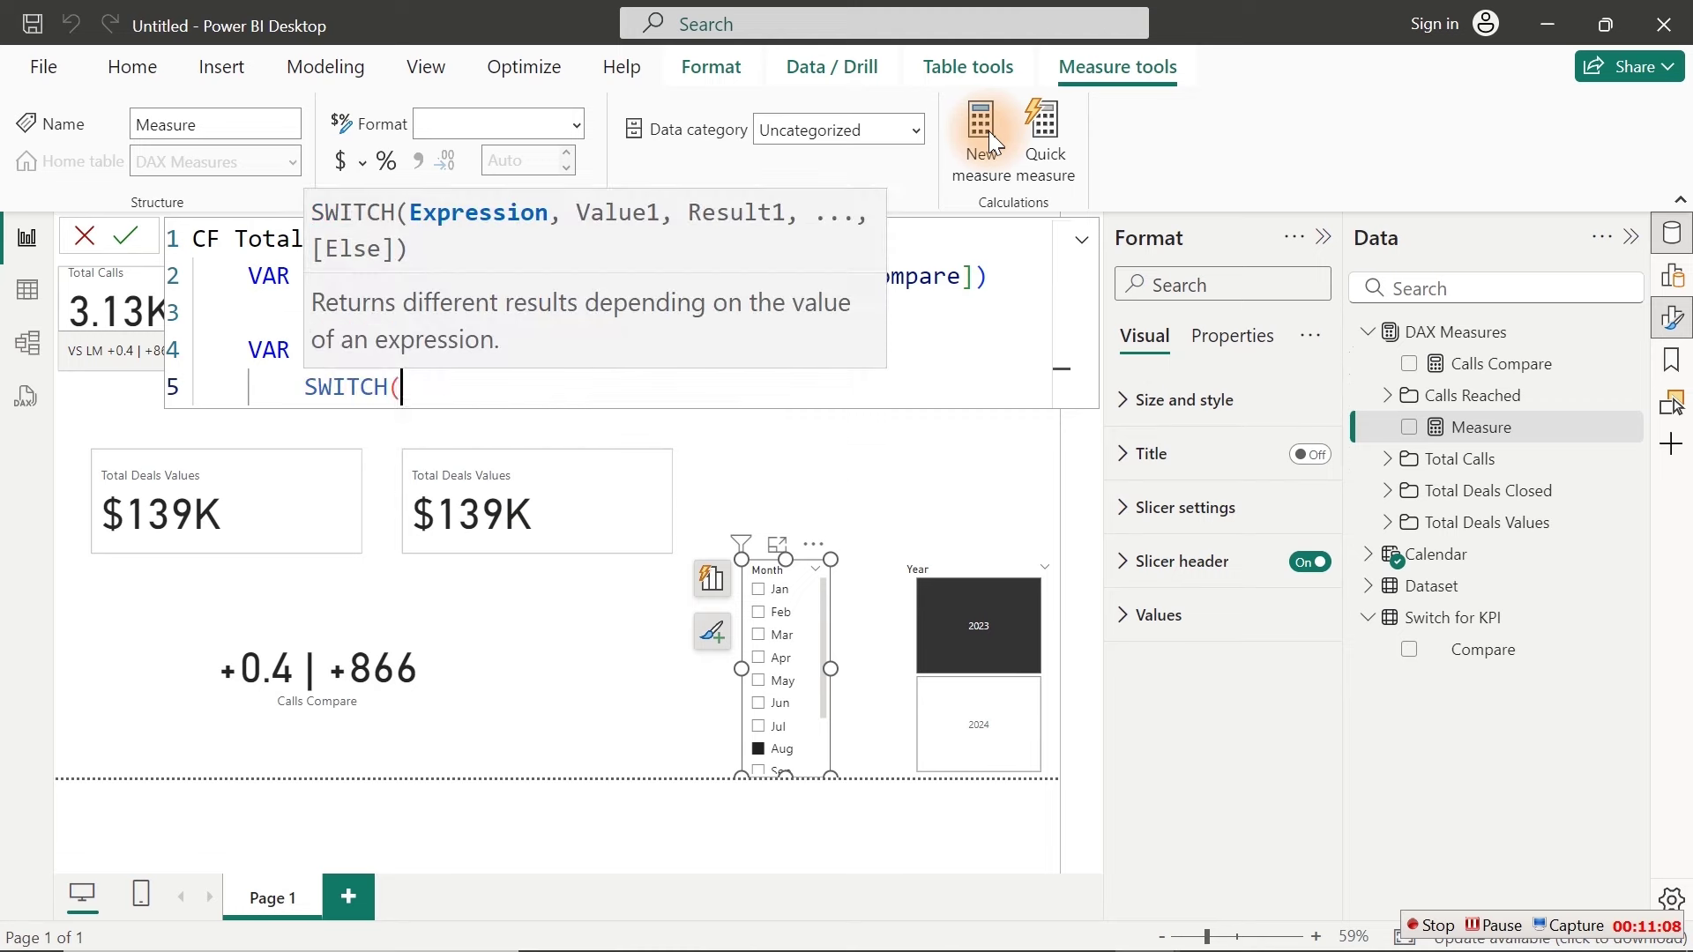
key(shift+Return)
key(Tab)
text(tru)
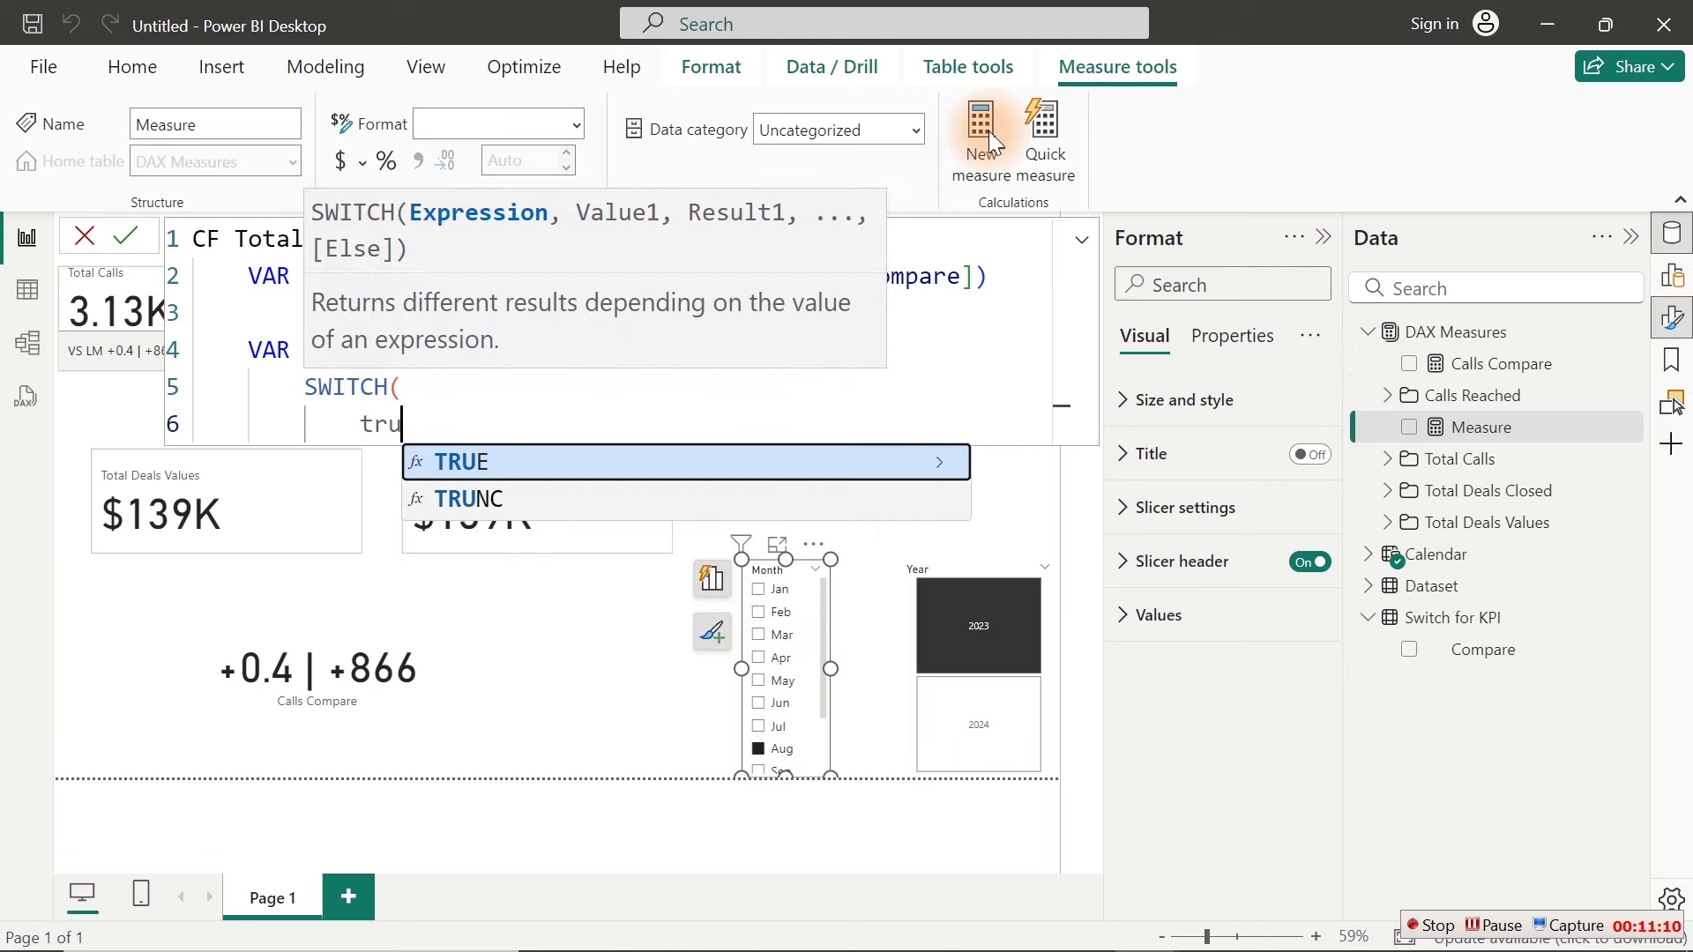
key(Tab)
text(,)
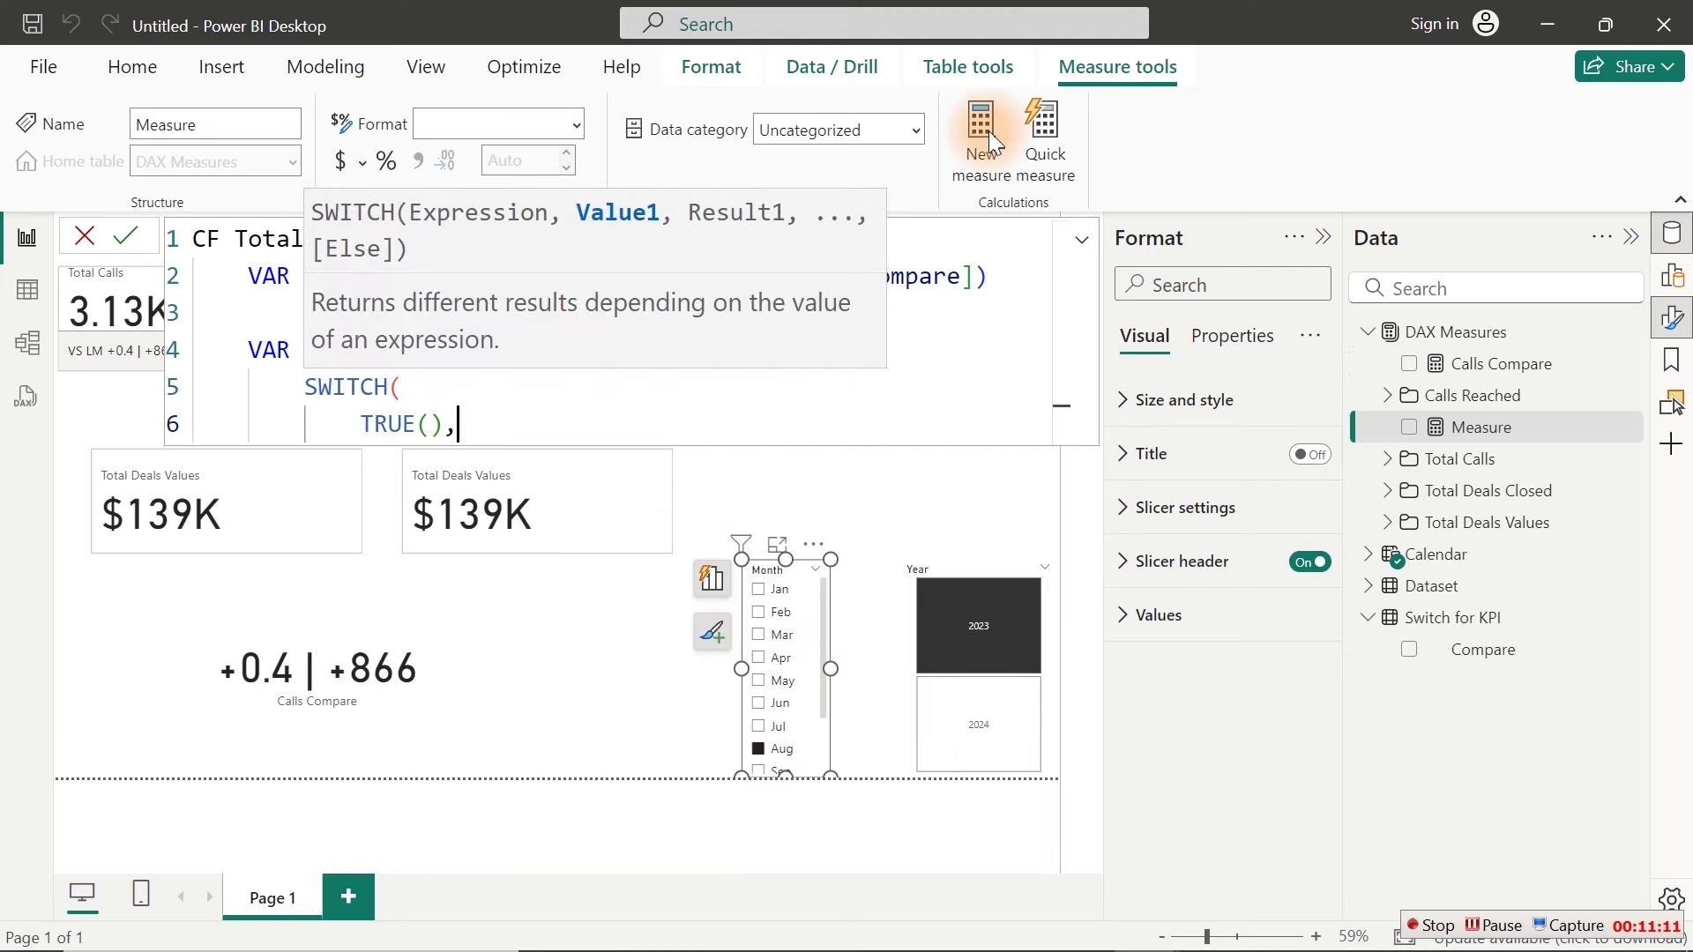
Step: Add the first SWITCH condition on a new line: _Check ="vs LM"
key(shift+Return)
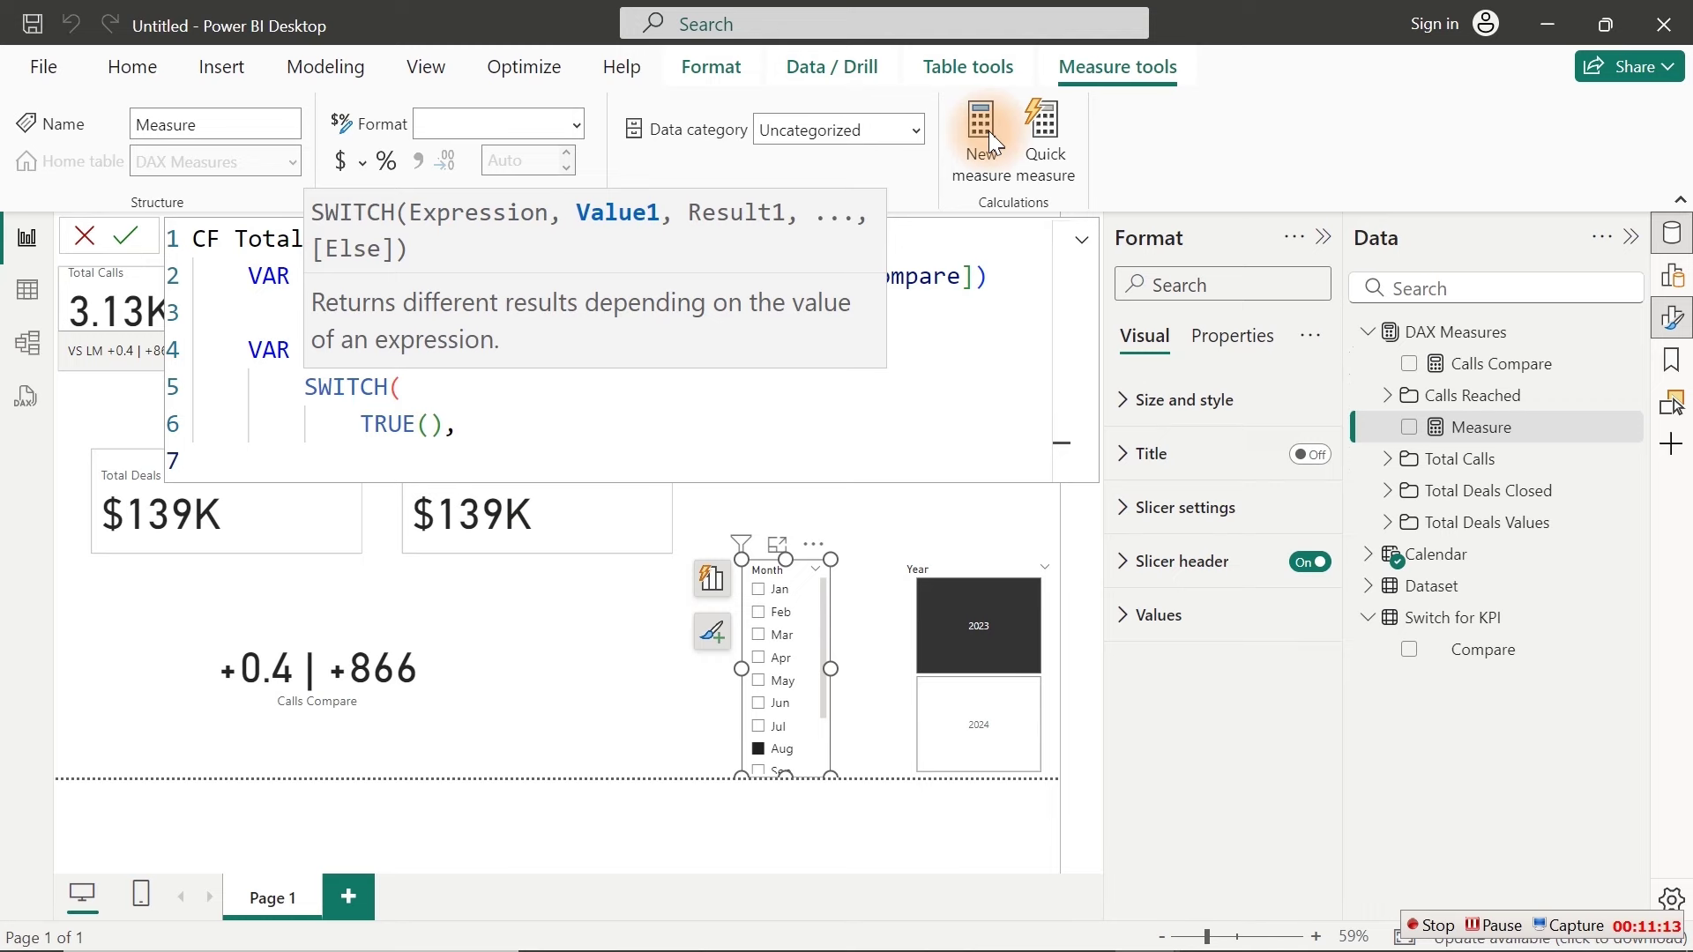
text(_)
key(Tab)
text(=")
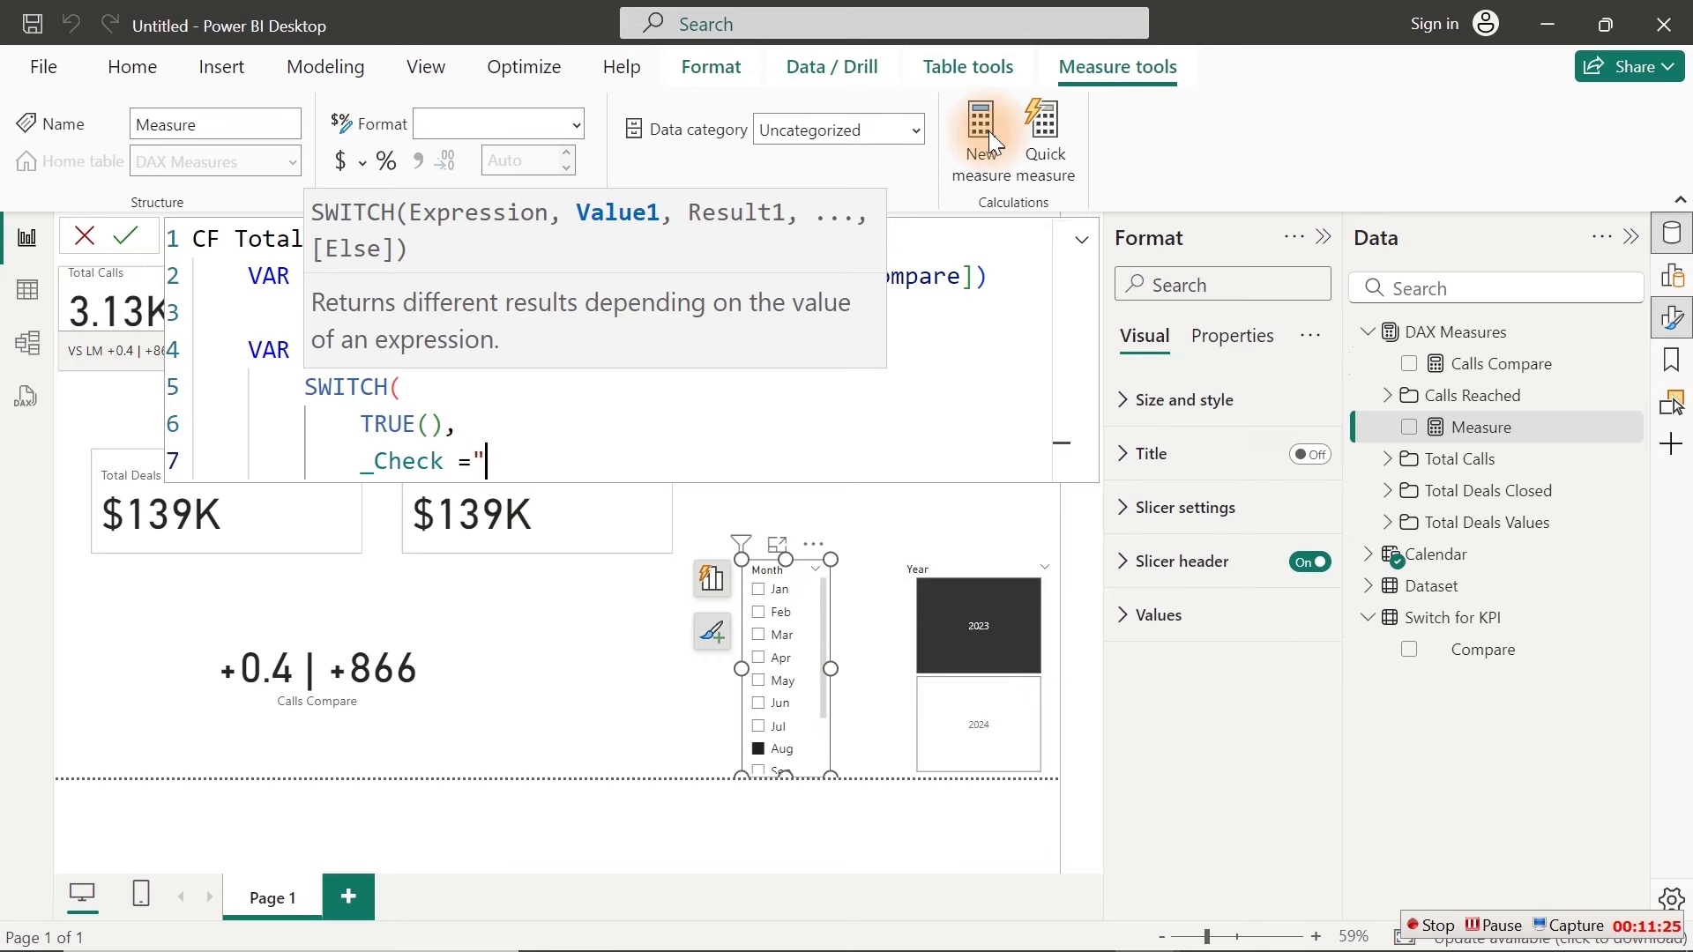
text(V)
key(BackSpace)
text(vs LM",)
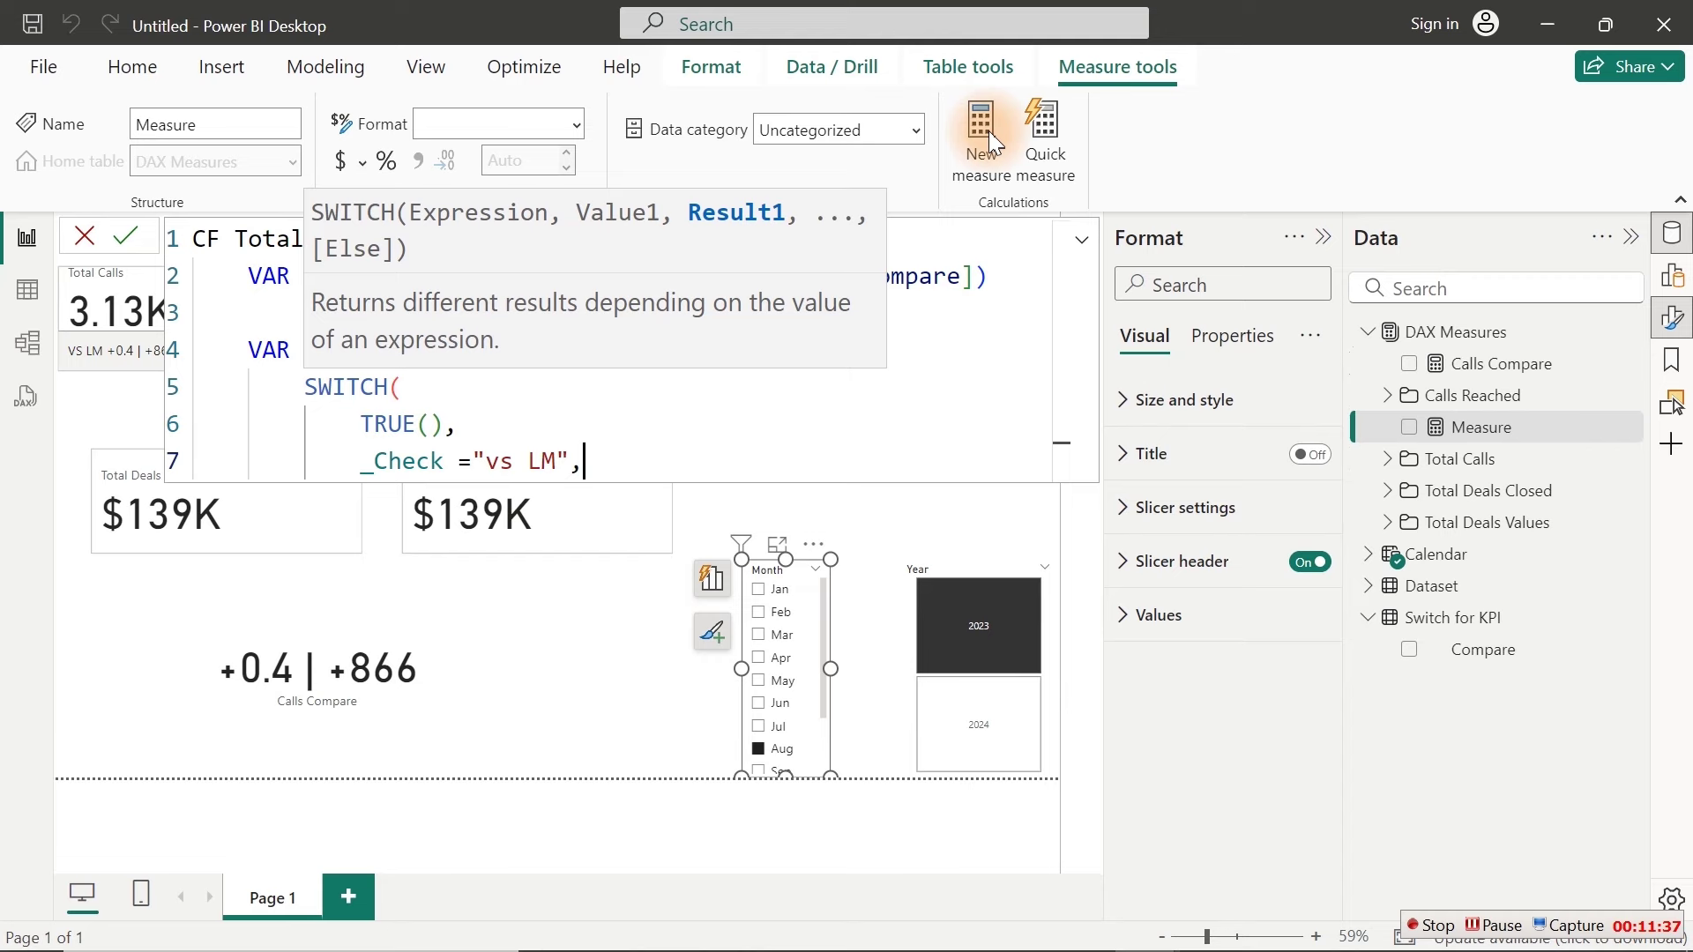
Step: Begin the "vs LM" result on a new line with [Total Calls] followed by a minus sign
key(shift+Return)
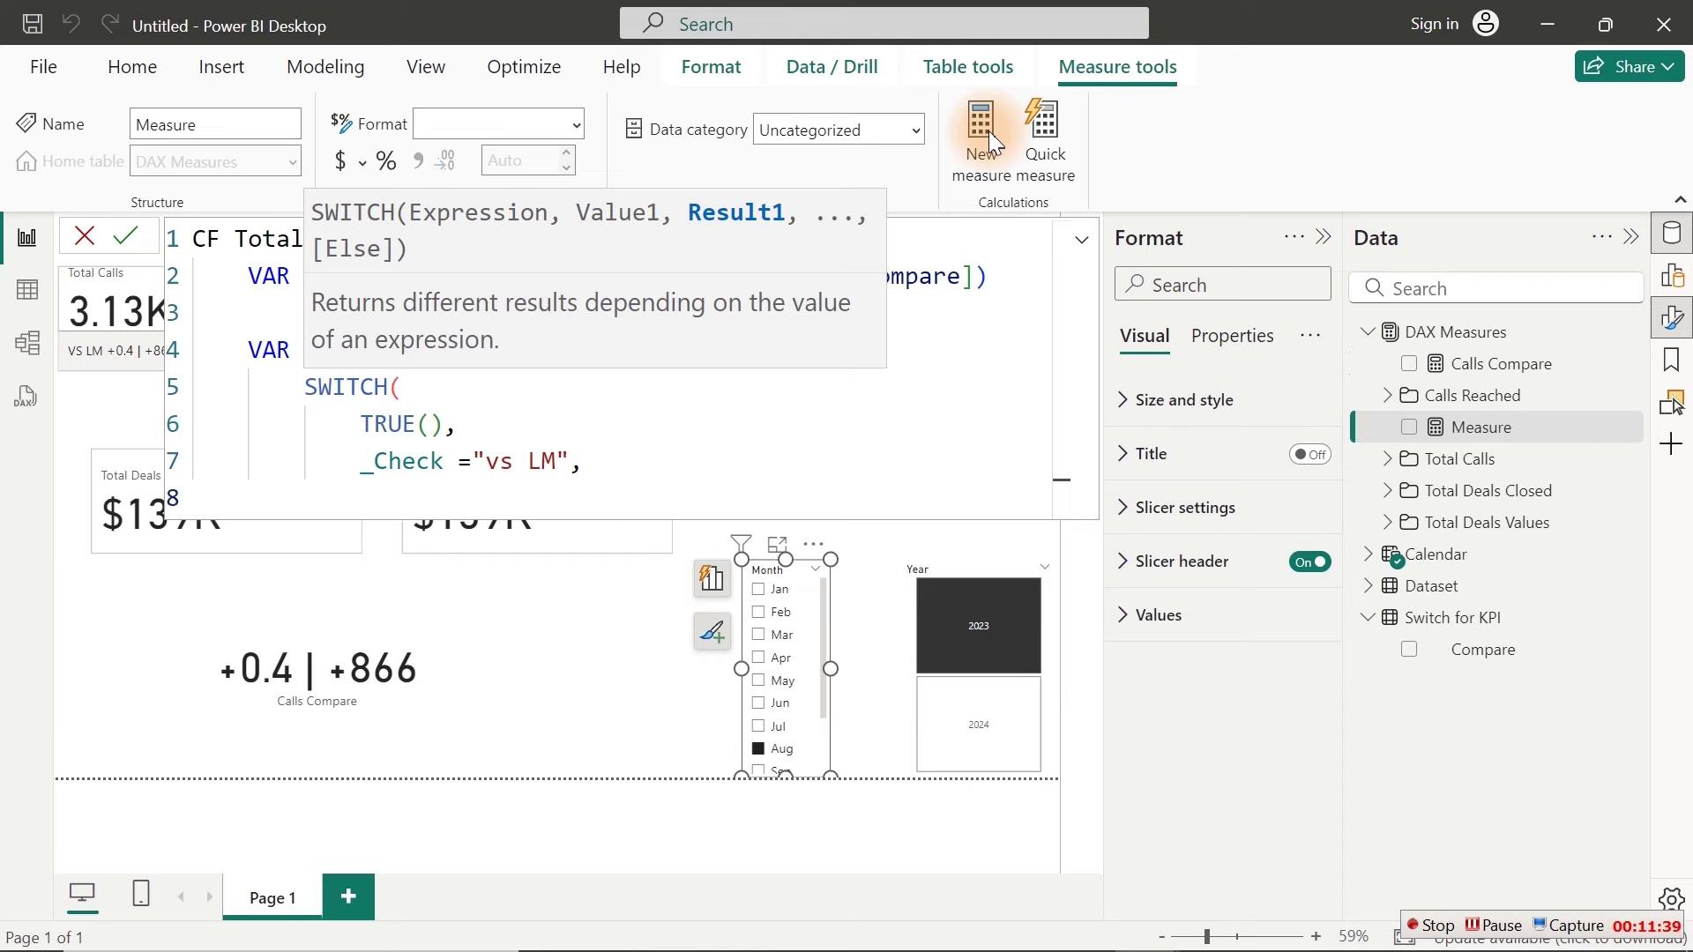
text([tot)
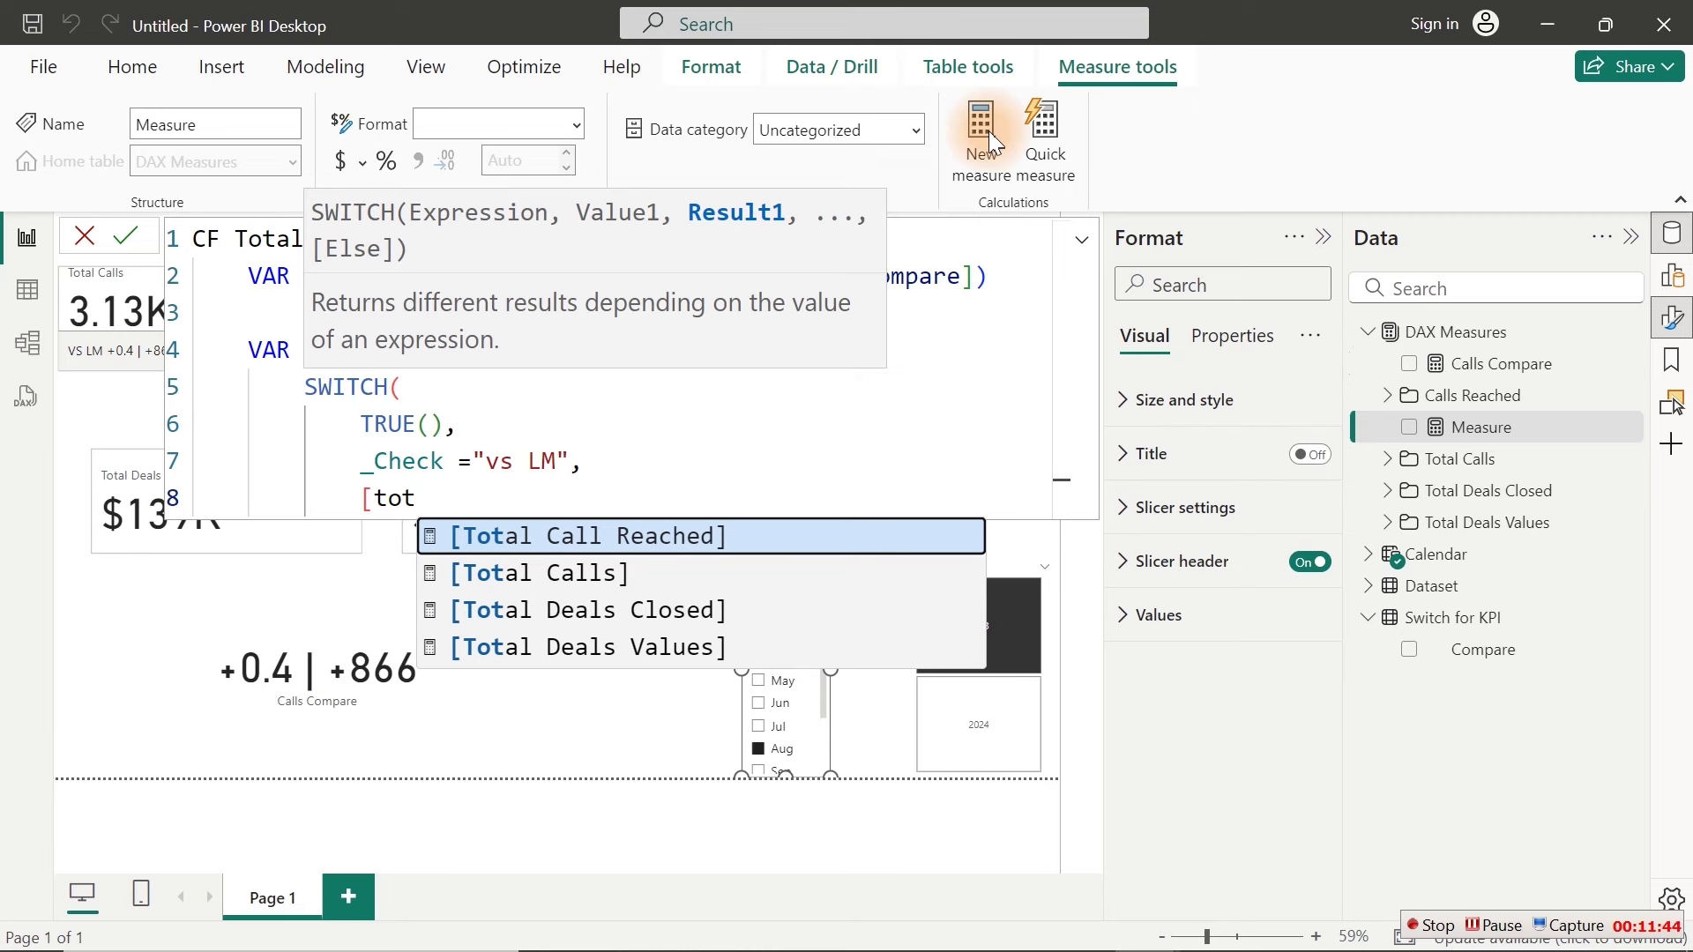
key(Down)
key(Tab)
text(- )
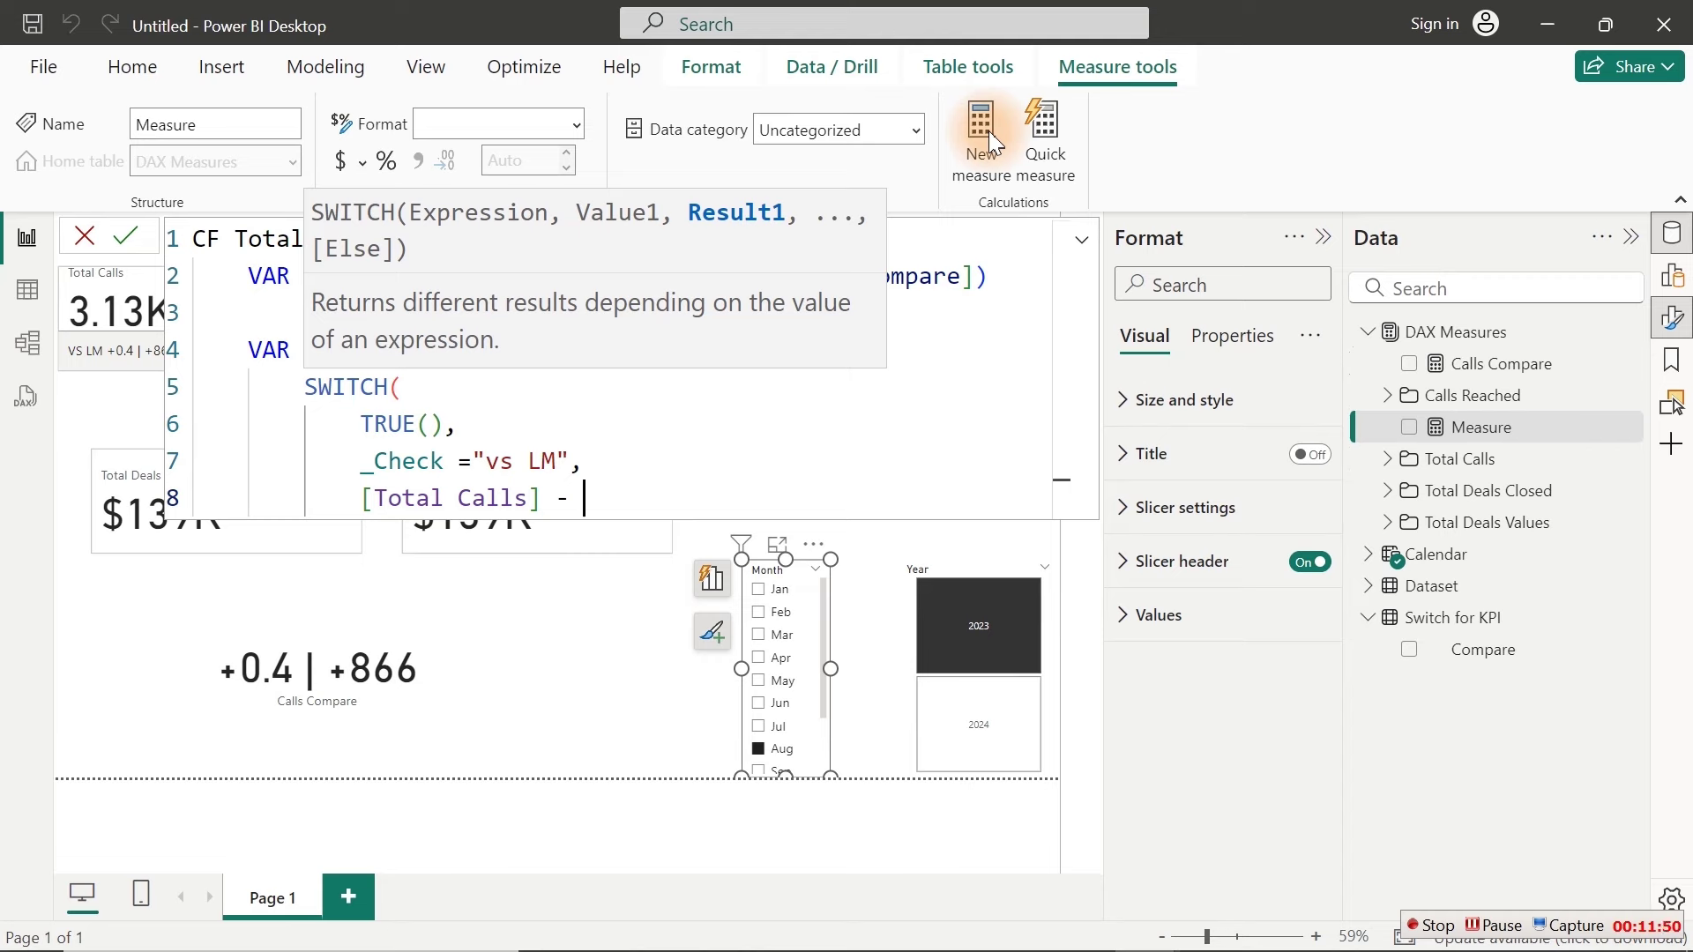
Step: Subtract [Prev Month Calls] in the "vs LM" result and end the line with a comma
text([)
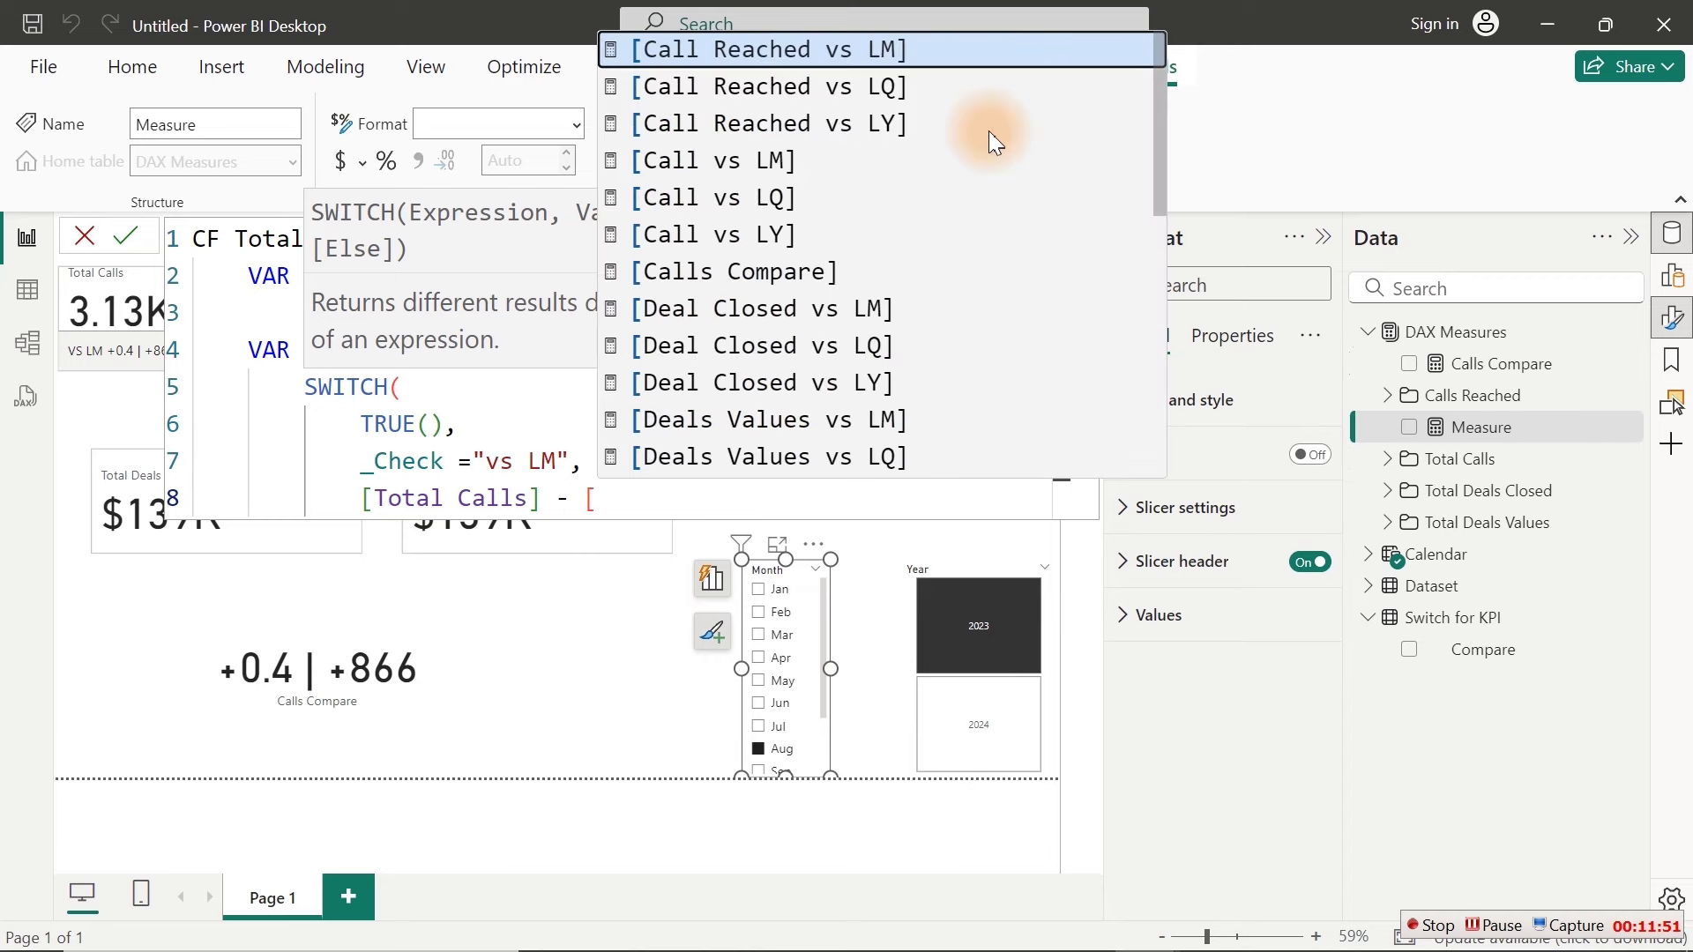
text(pr)
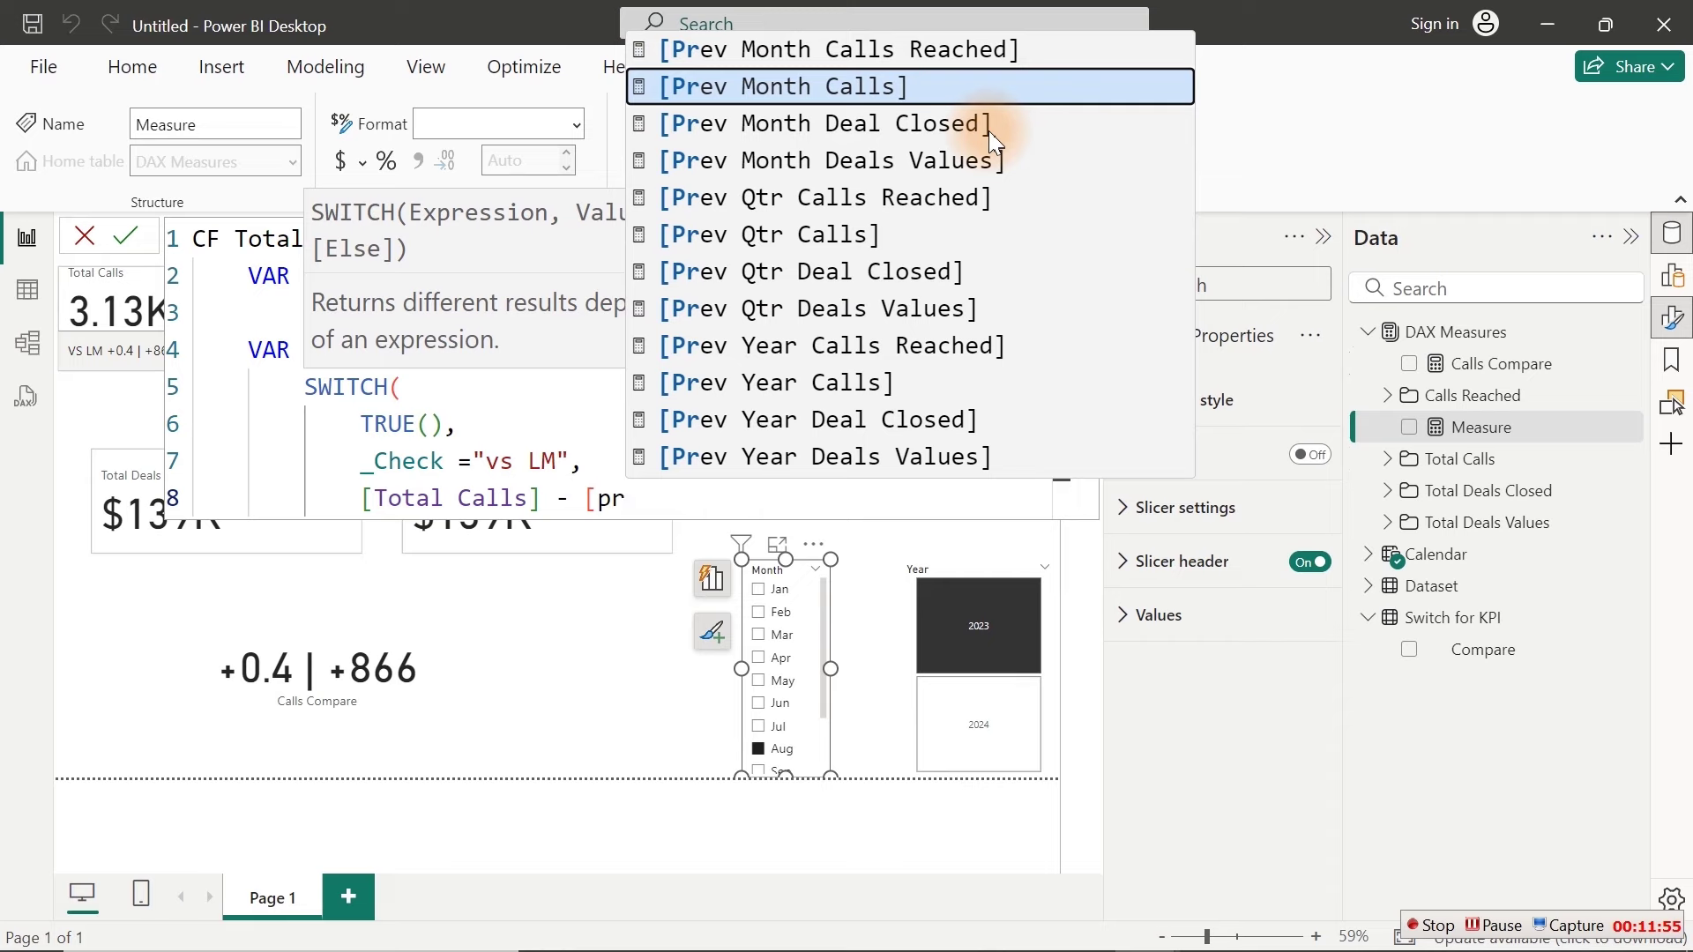
text(eviou)
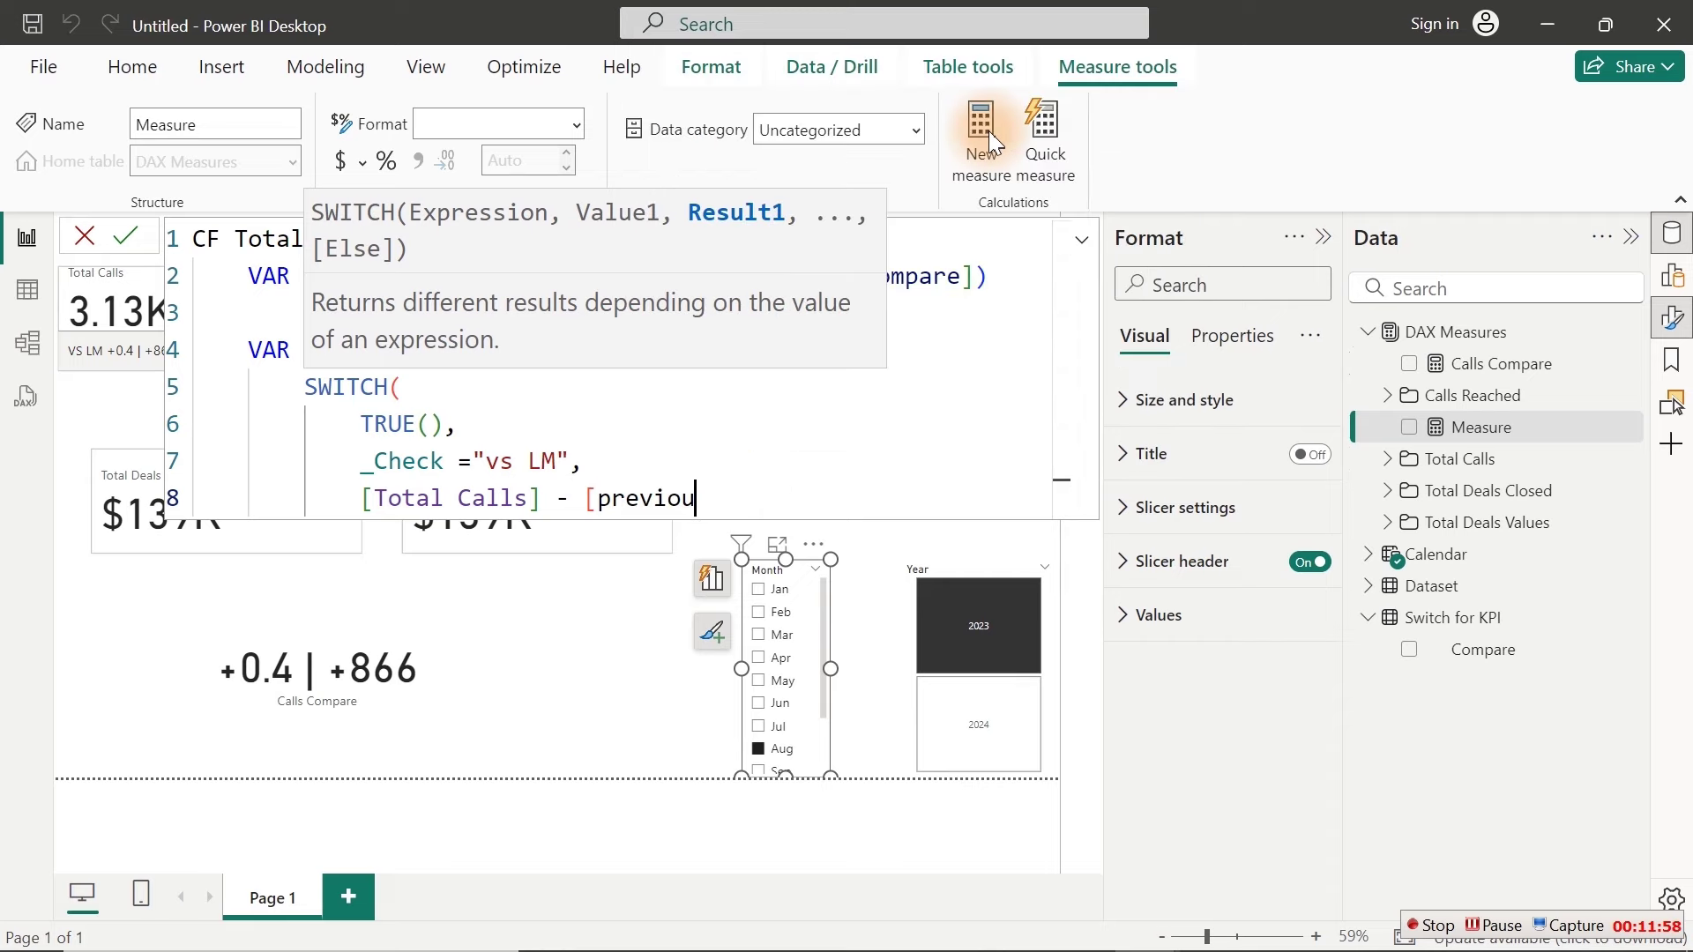
key(BackSpace)
key(BackSpace)
key(BackSpace)
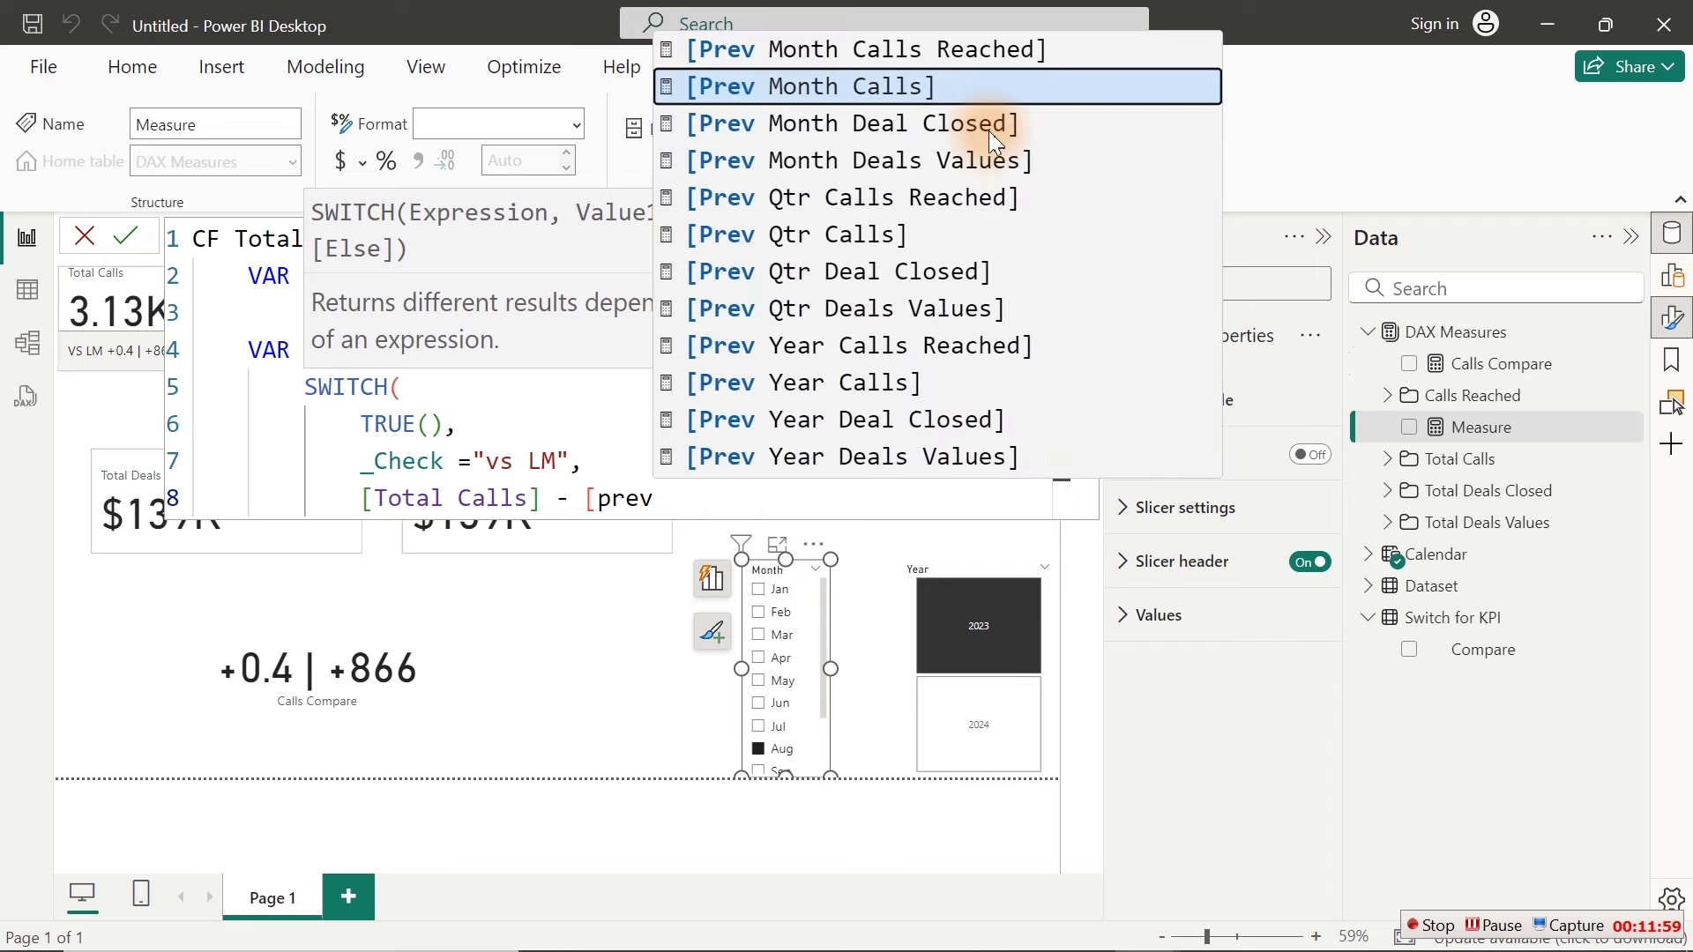
key(Down)
key(Down)
key(Down)
key(Down)
key(Down)
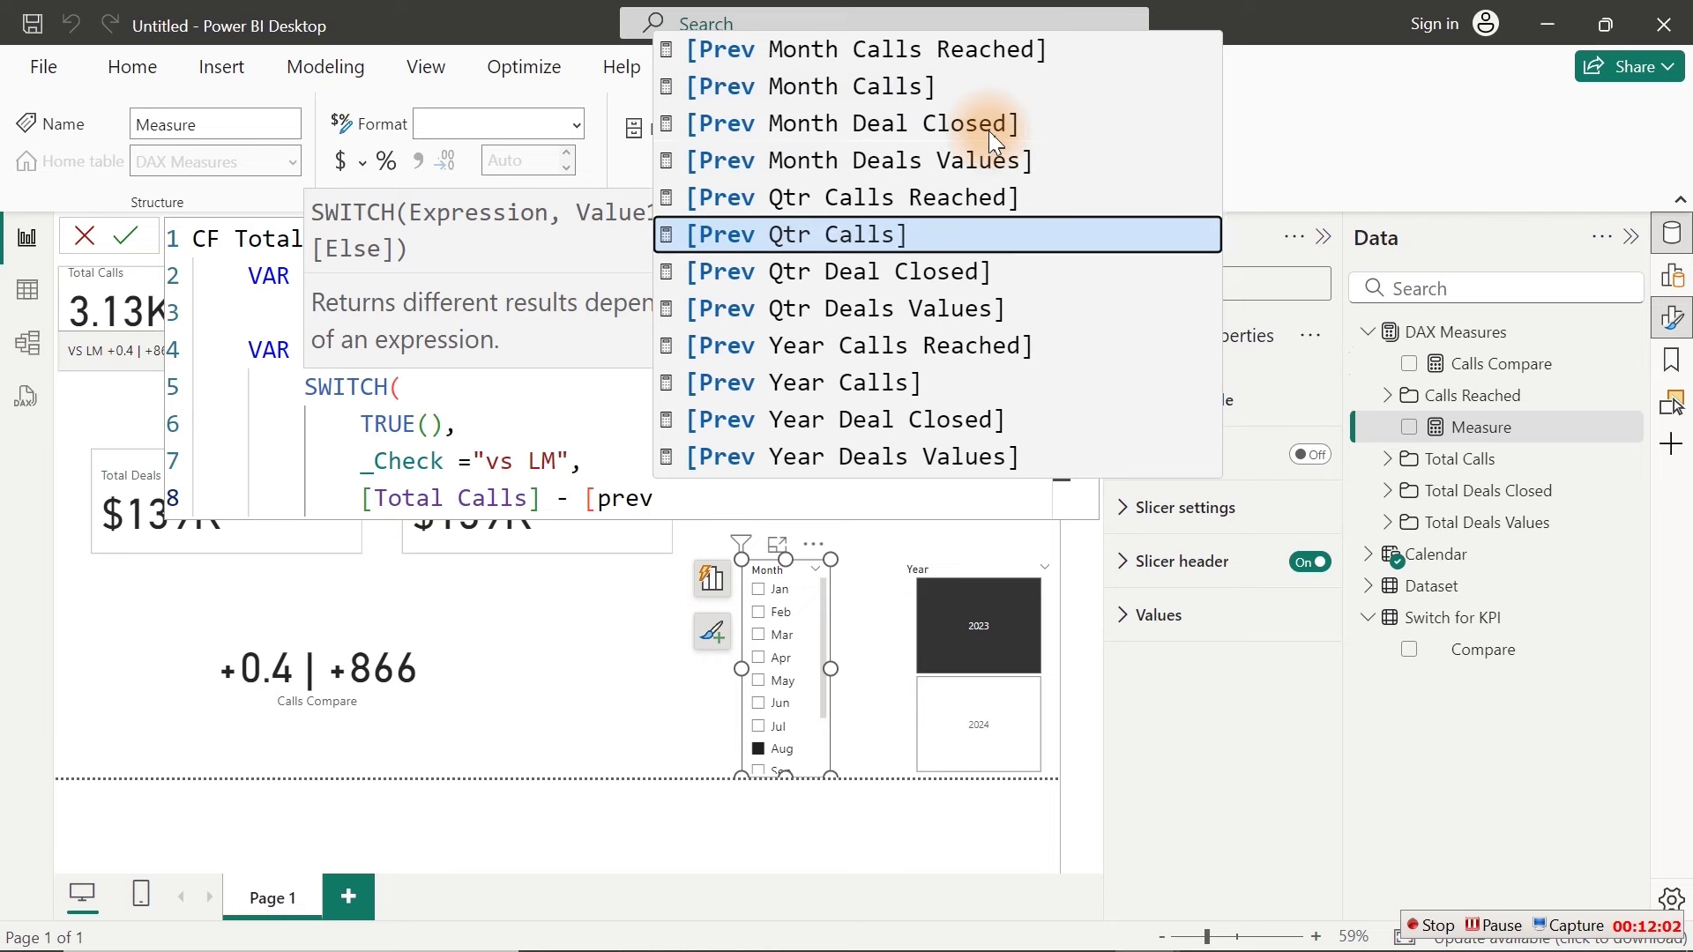
key(Up)
key(Up)
key(Up)
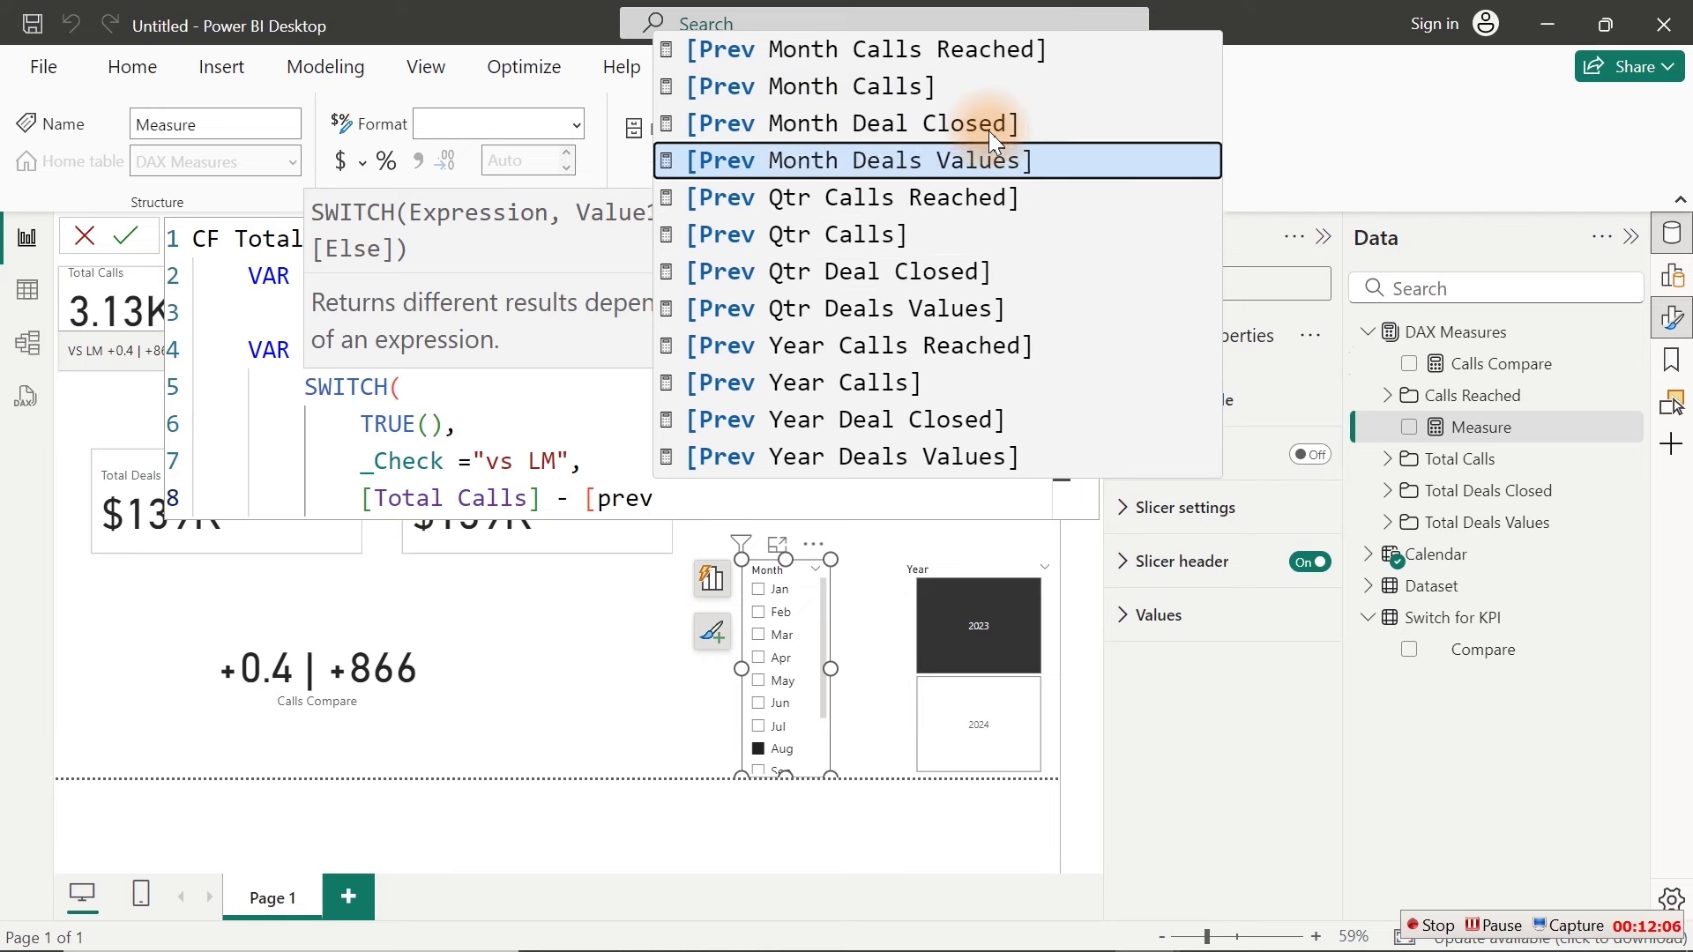
key(Down)
key(Down)
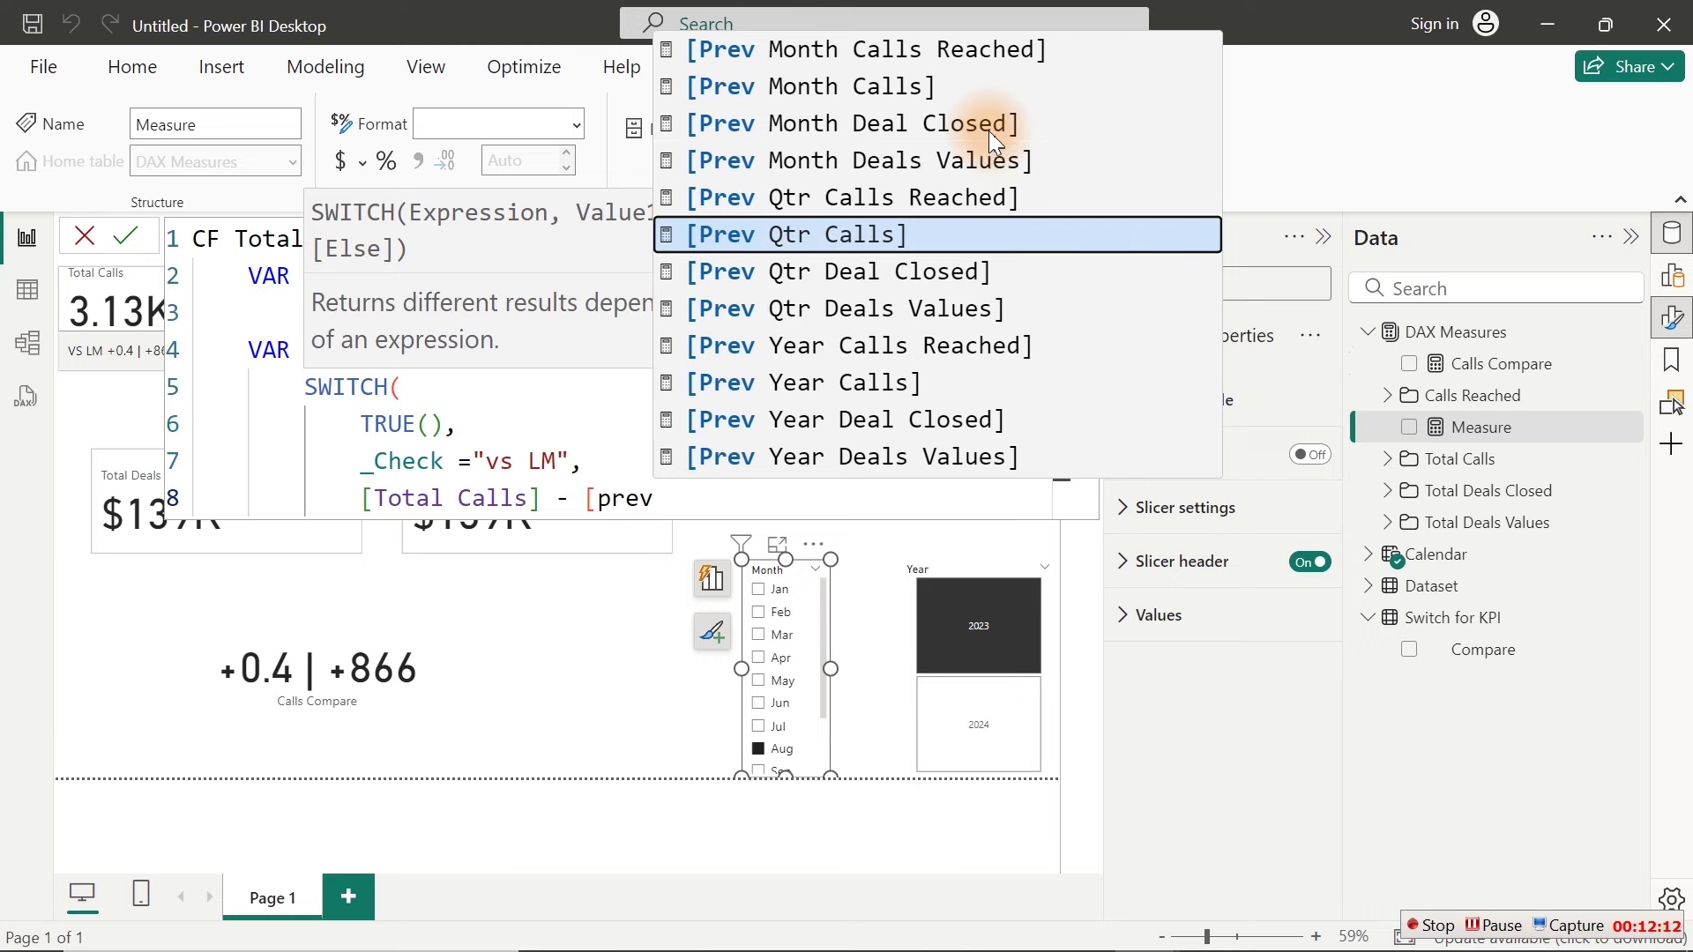
key(Up)
key(Up)
key(Up)
key(Up)
key(Up)
key(Down)
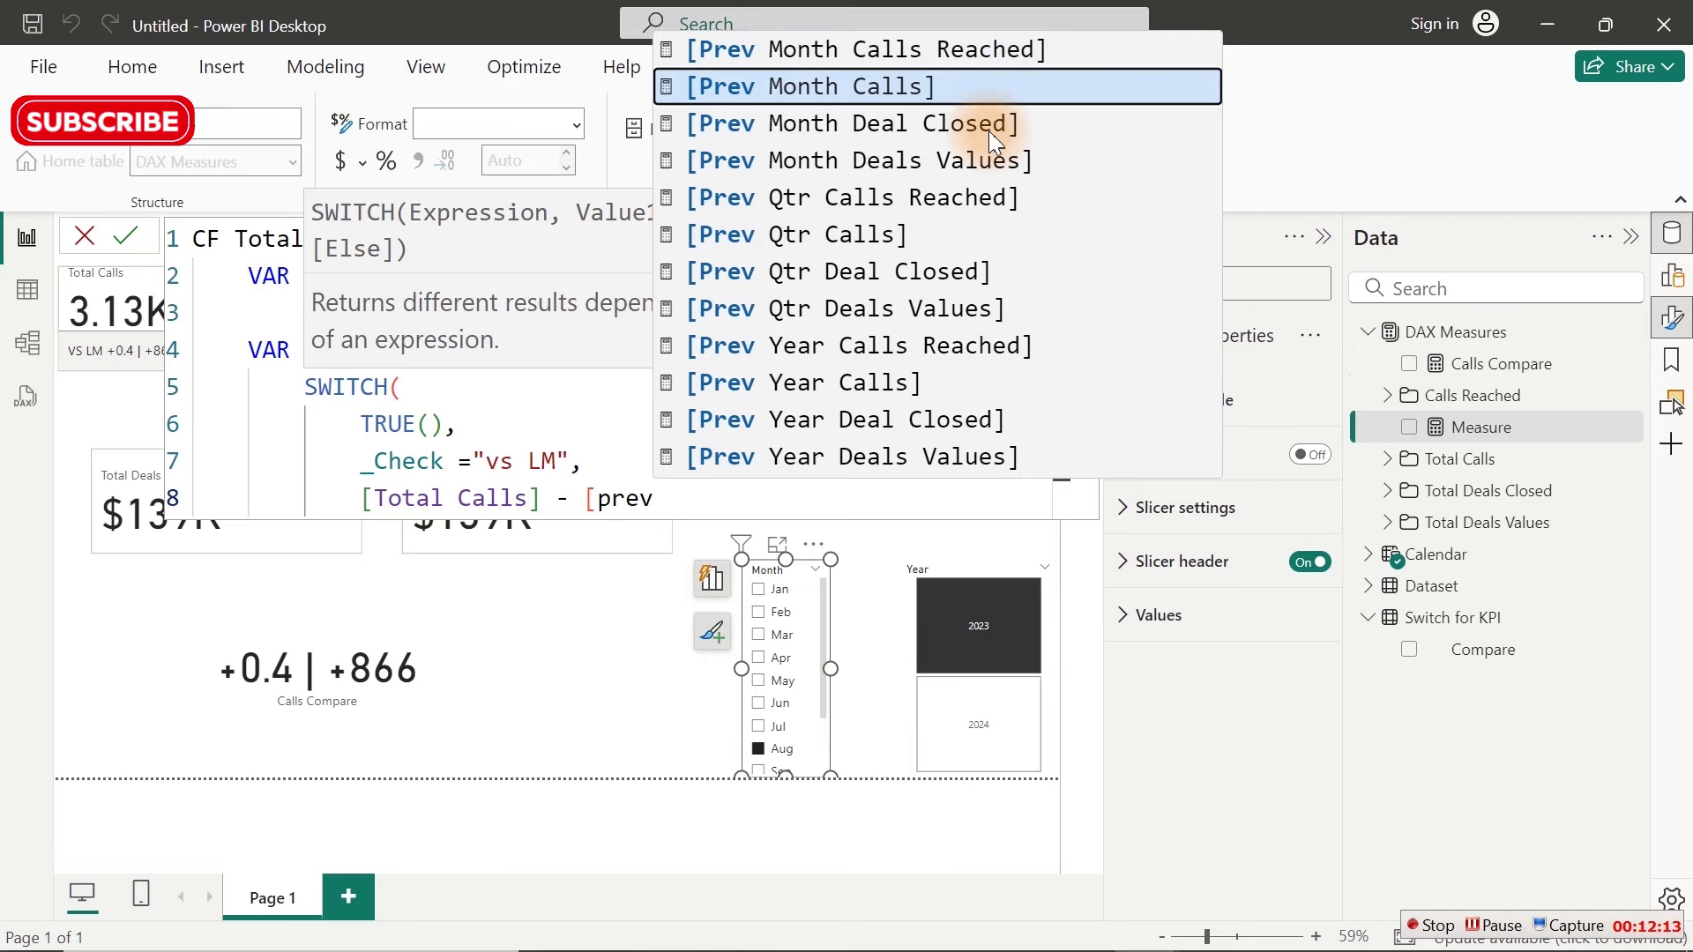
key(Tab)
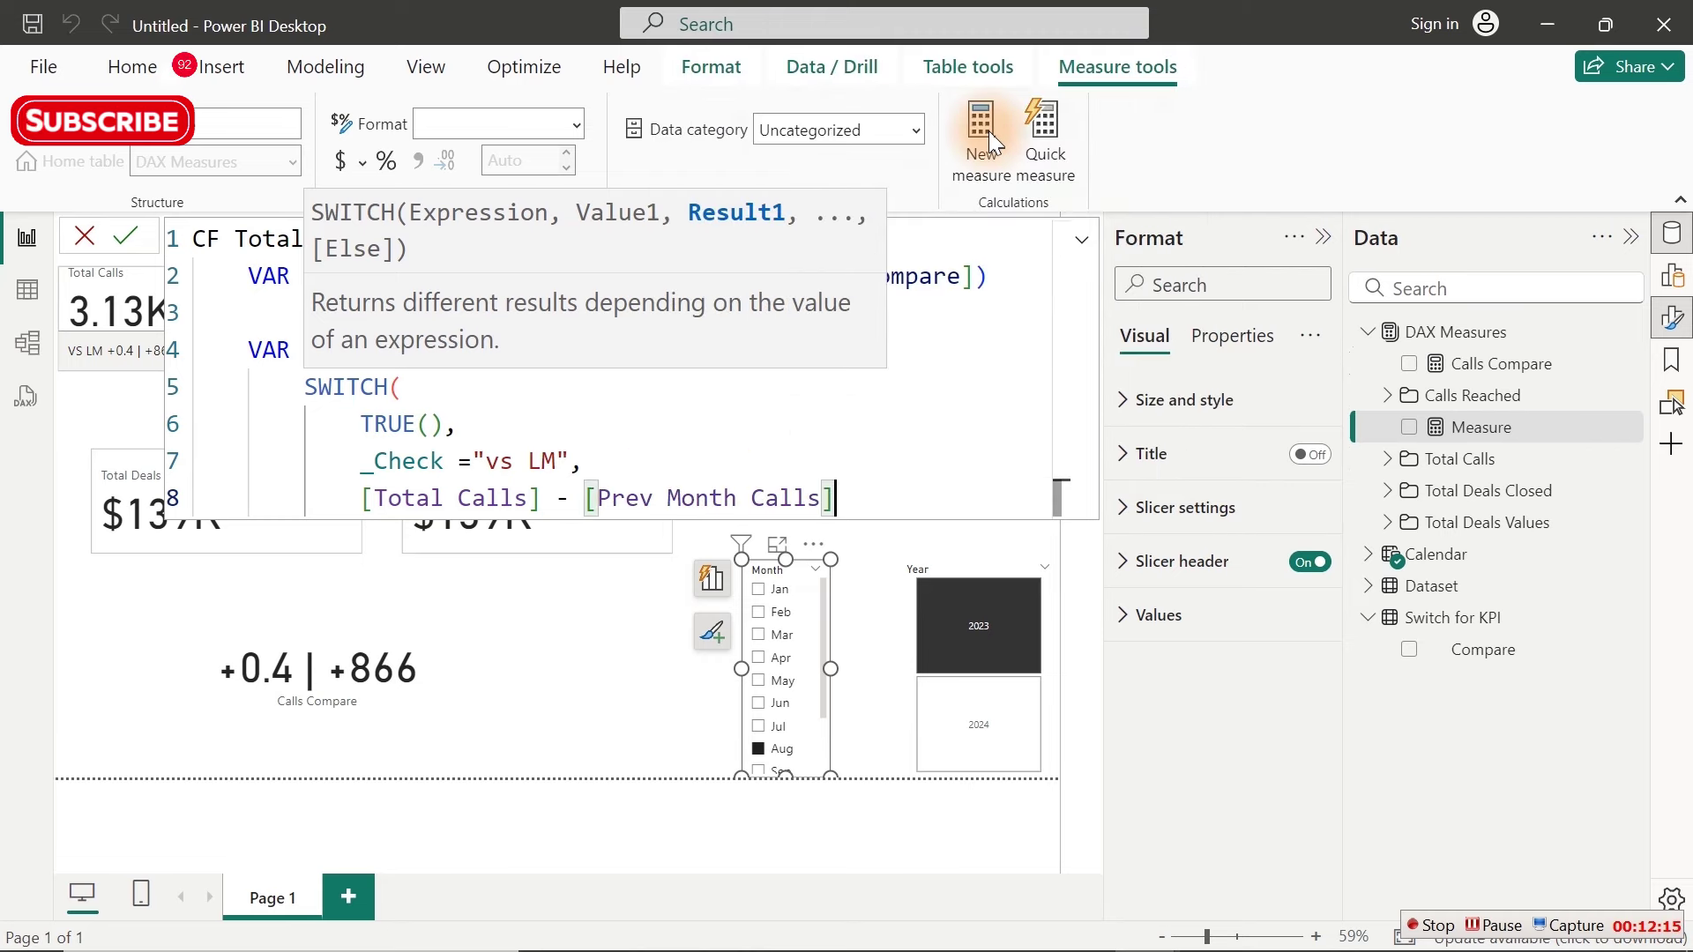
text(,)
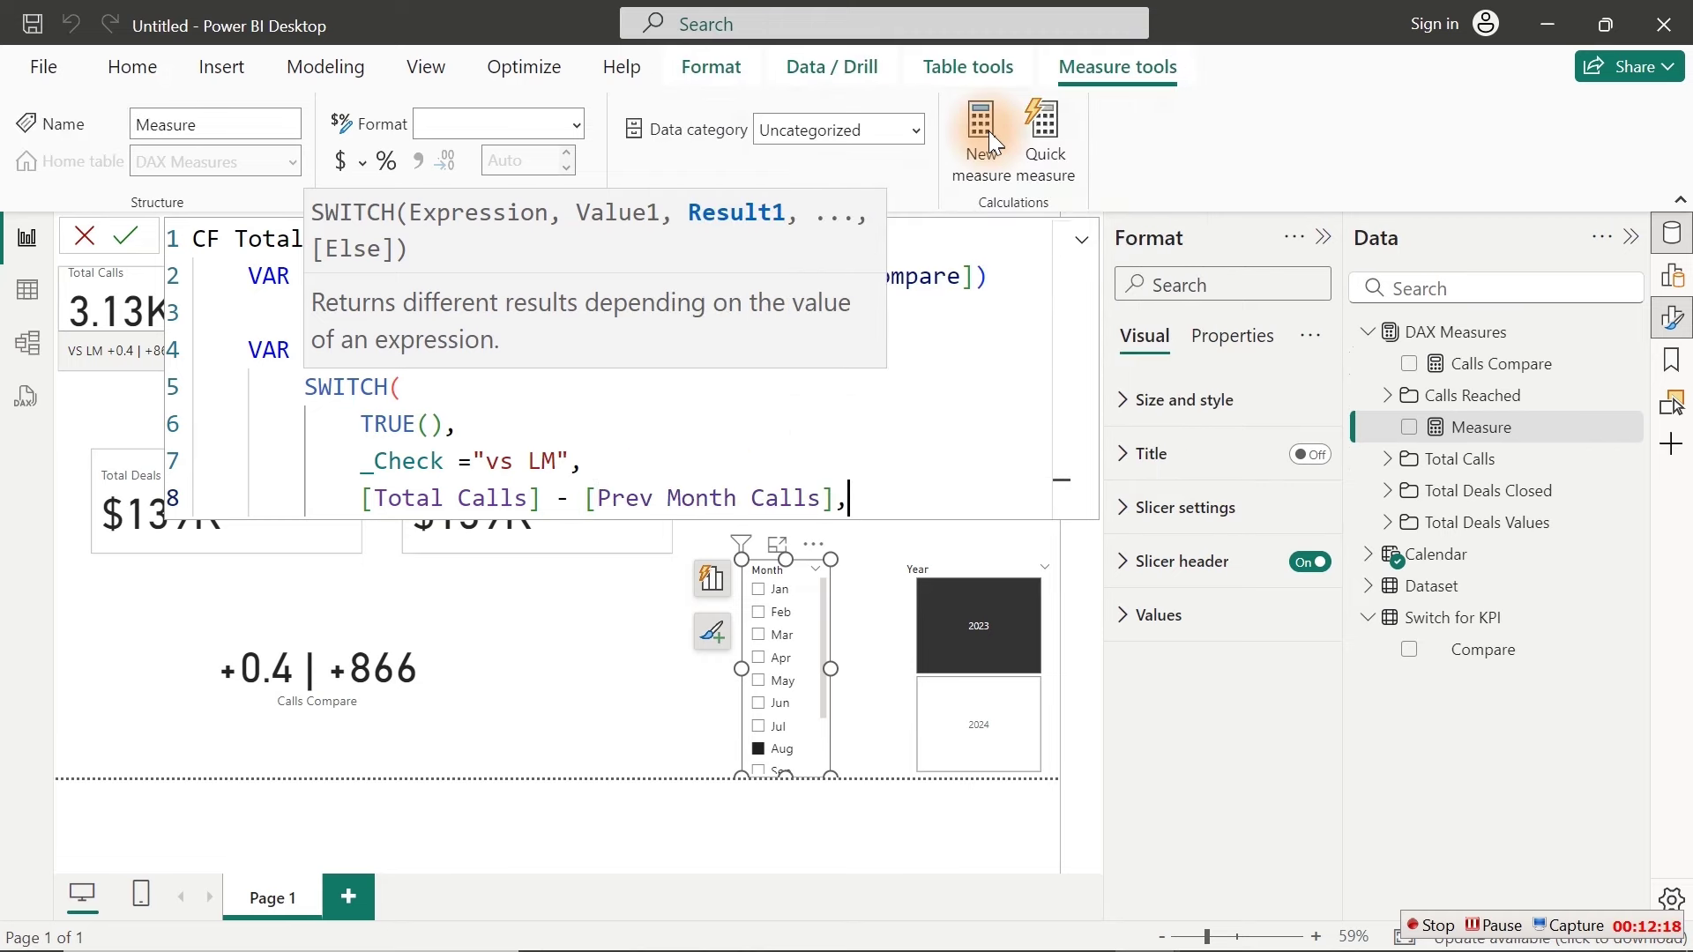
Step: Add the second SWITCH condition on a new line: _Check = "vs LQ", ending with a comma
key(shift+Return)
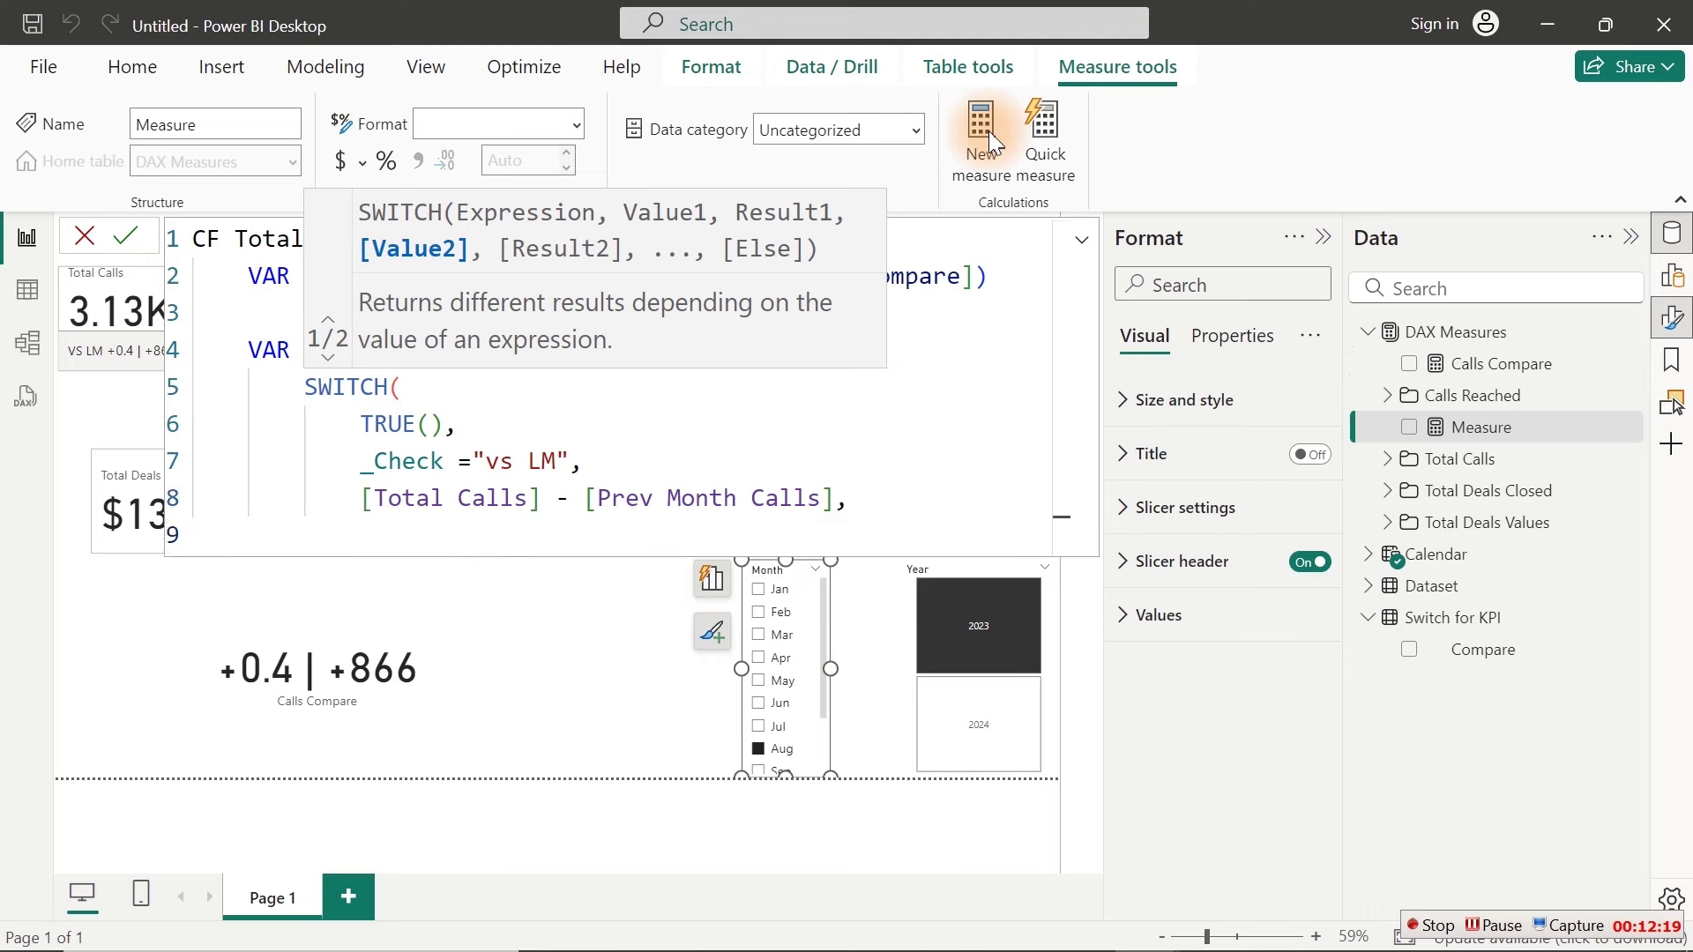
text(_)
key(Tab)
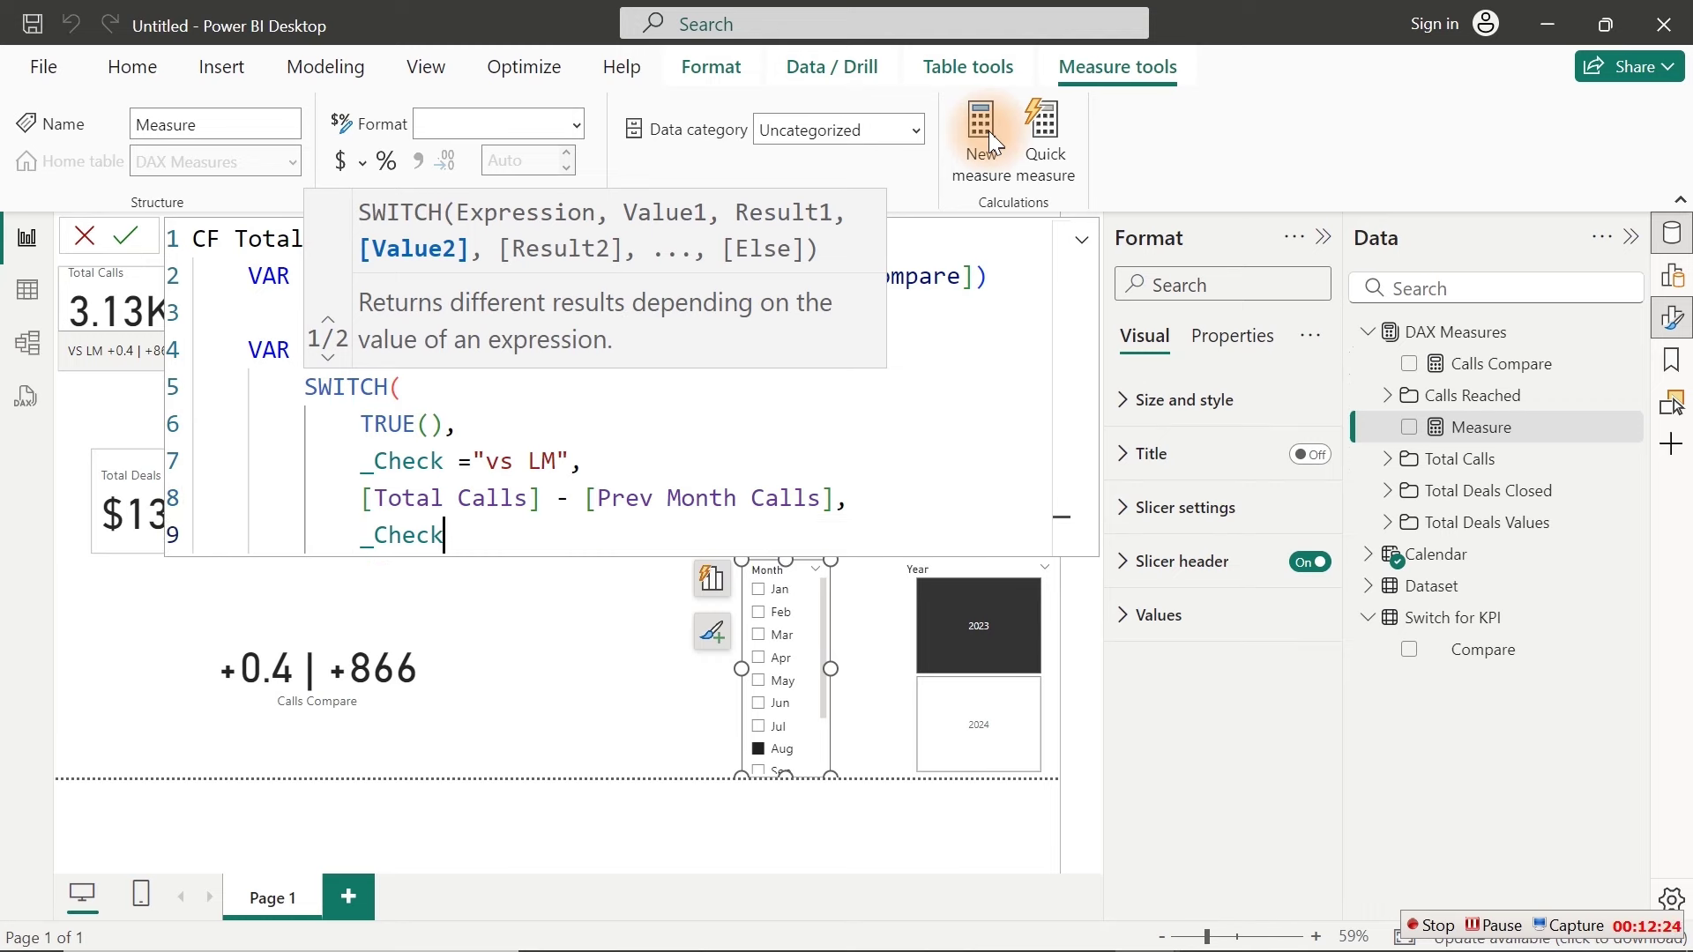
text(= "vs LQ",)
Step: Begin the "vs LQ" result on a new line with [Total Calls] followed by a minus sign
key(shift+Return)
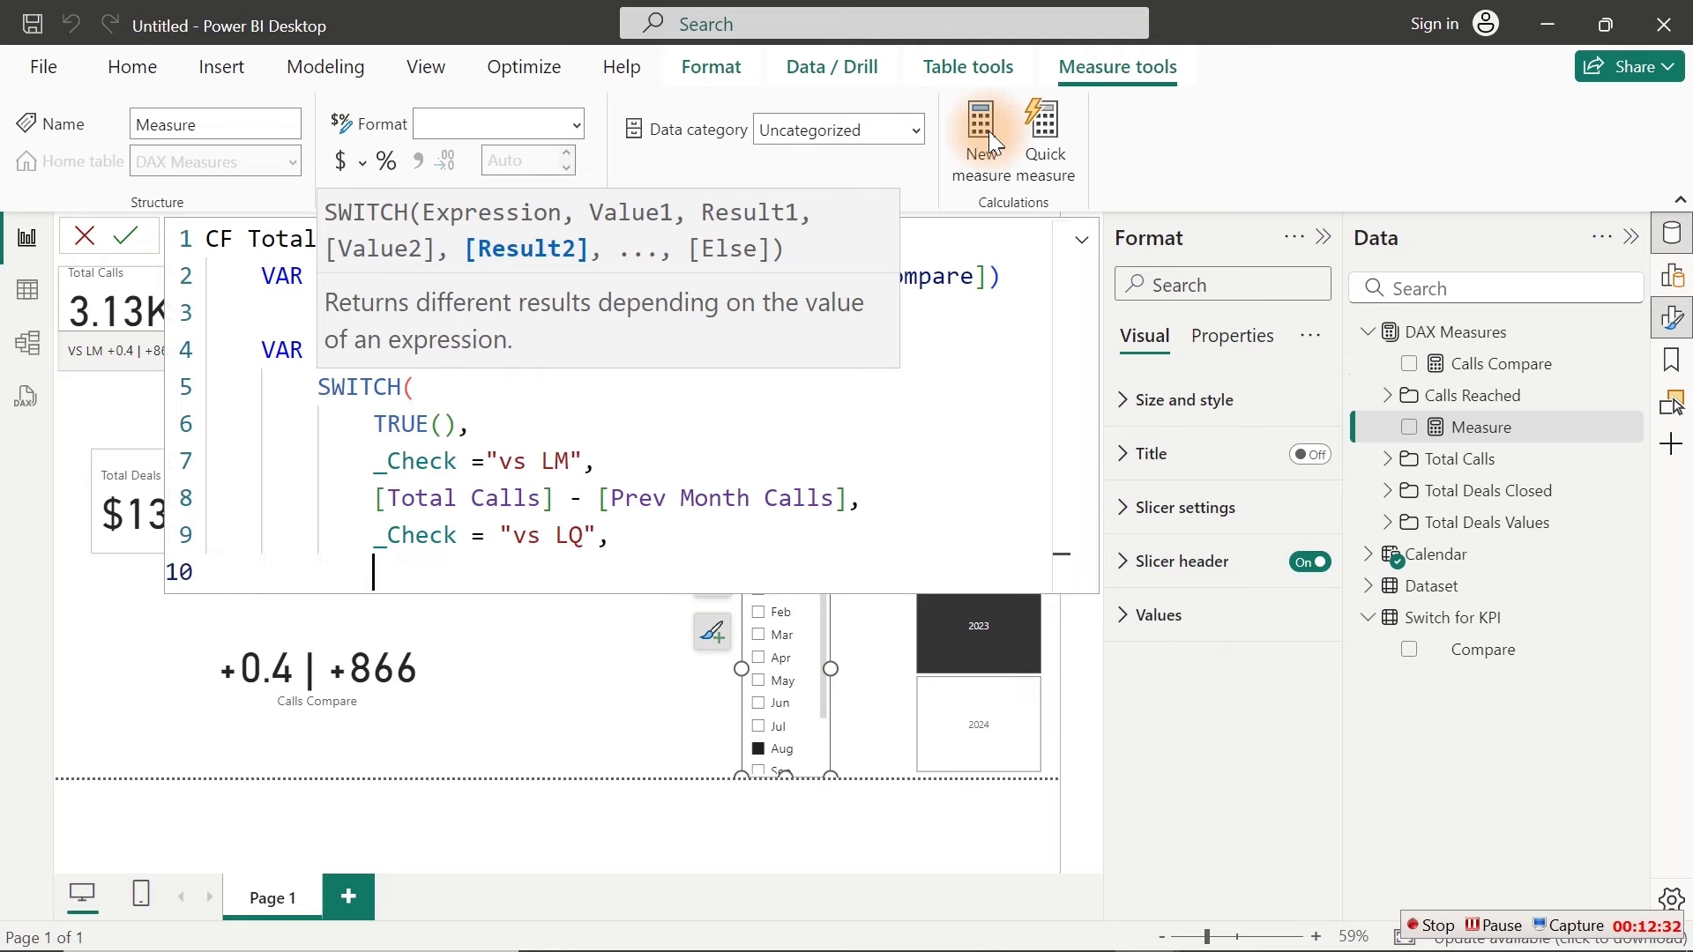
text([tot)
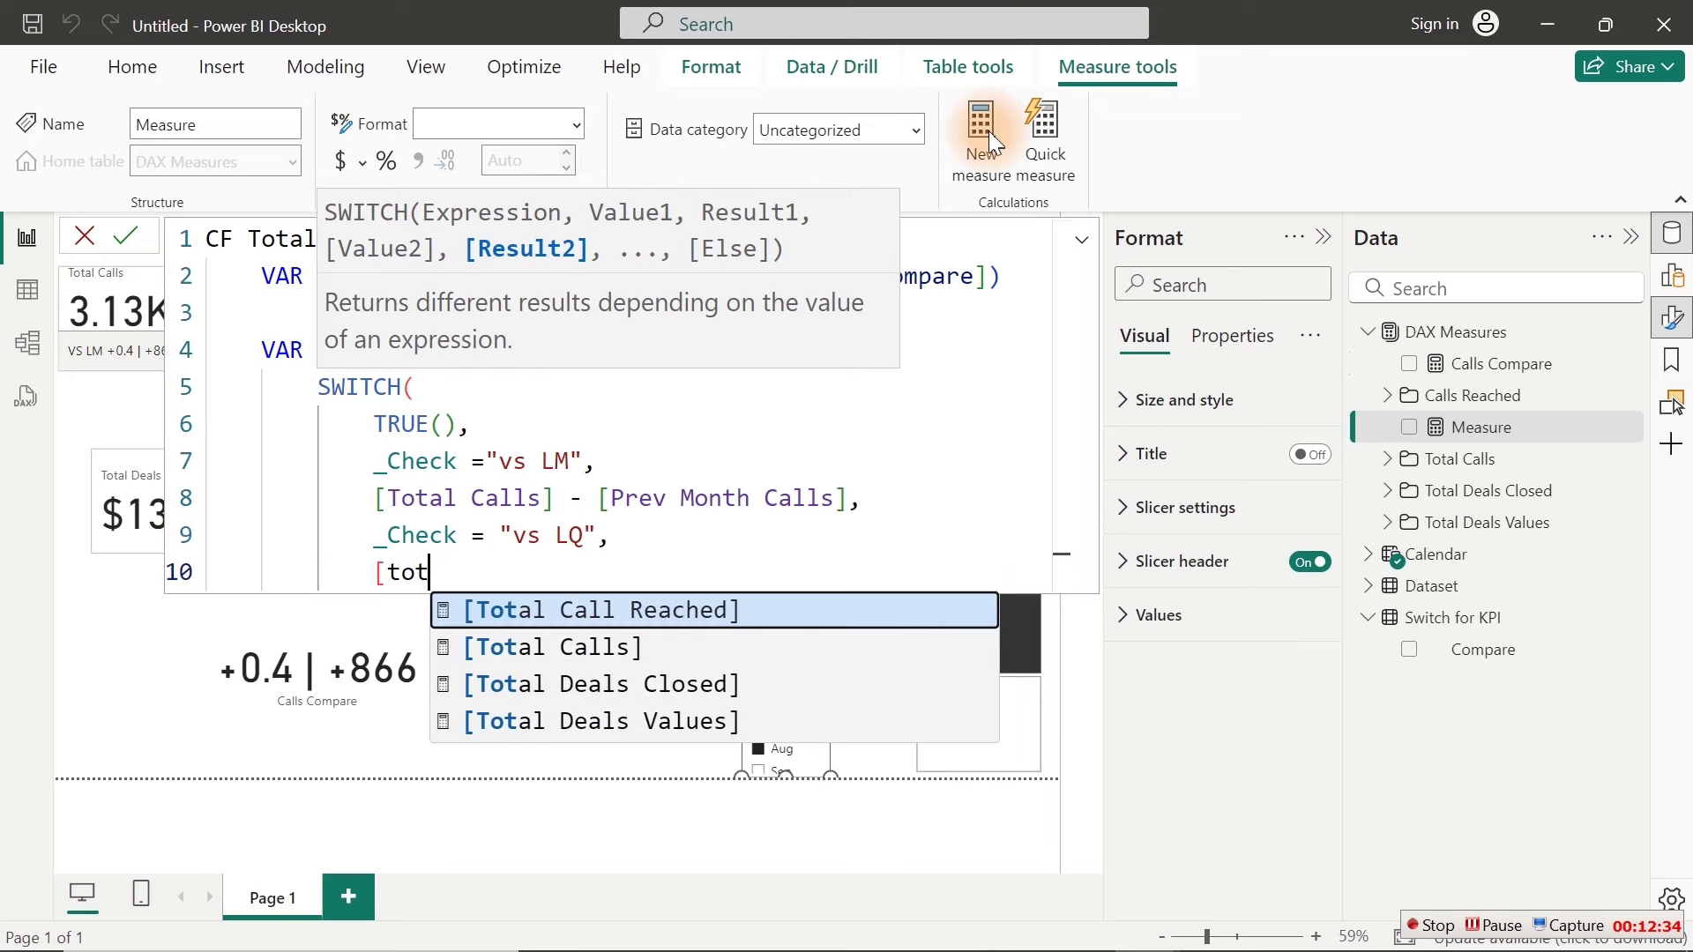
key(Down)
key(Down)
key(Up)
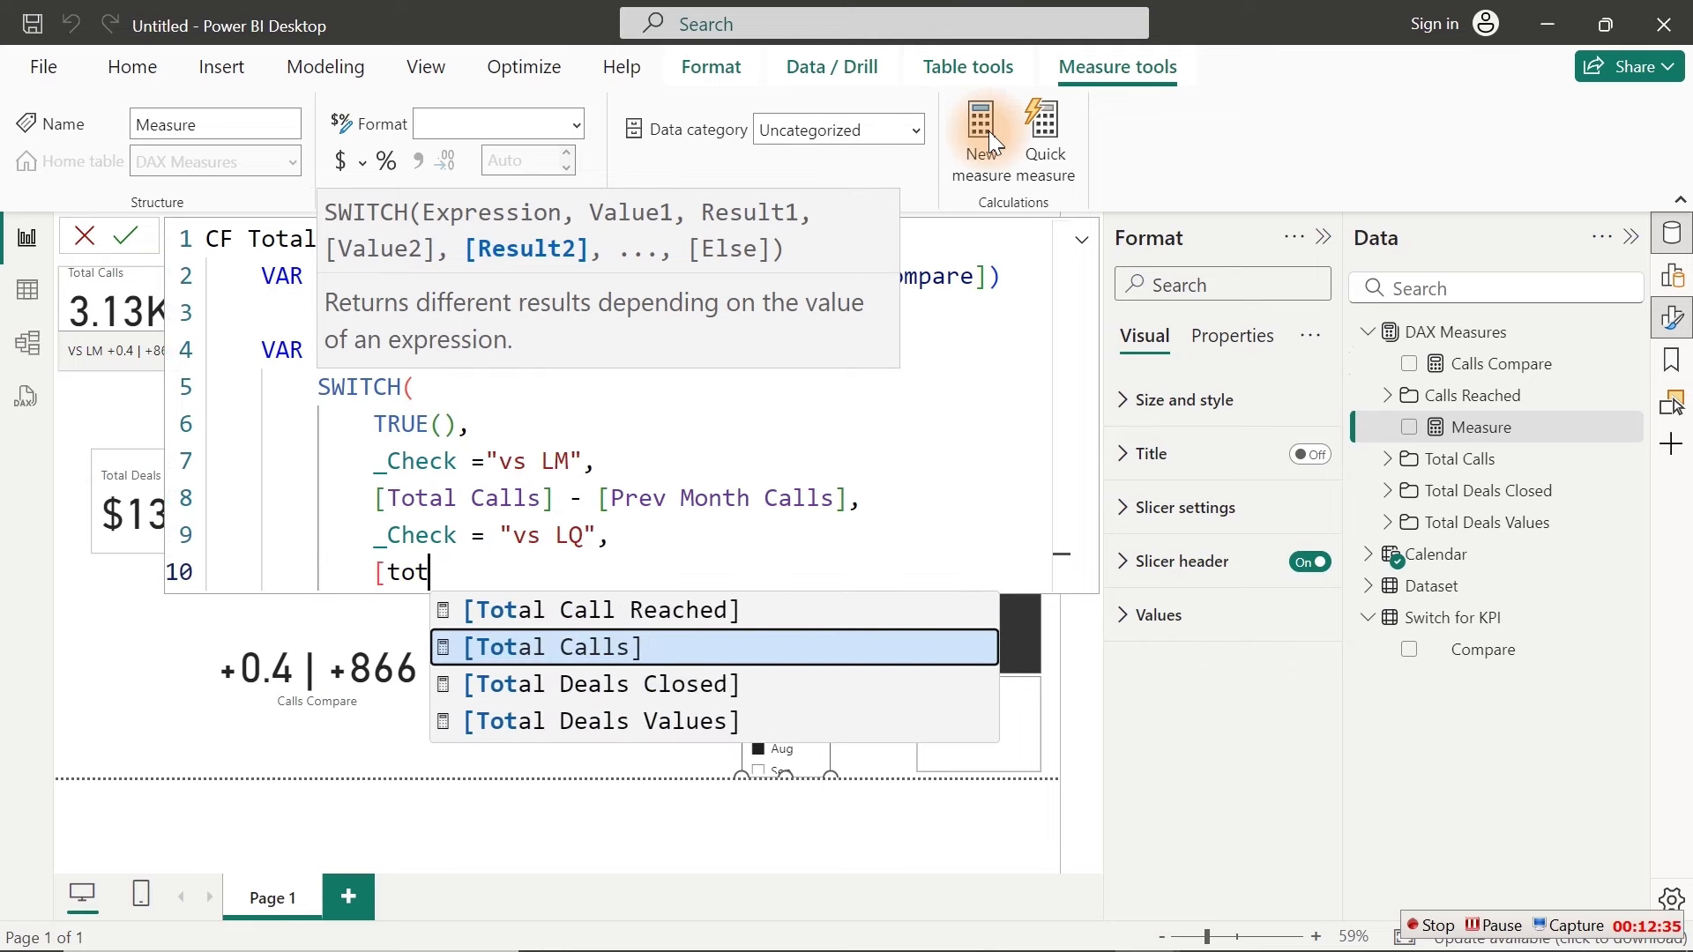
key(Tab)
text(- )
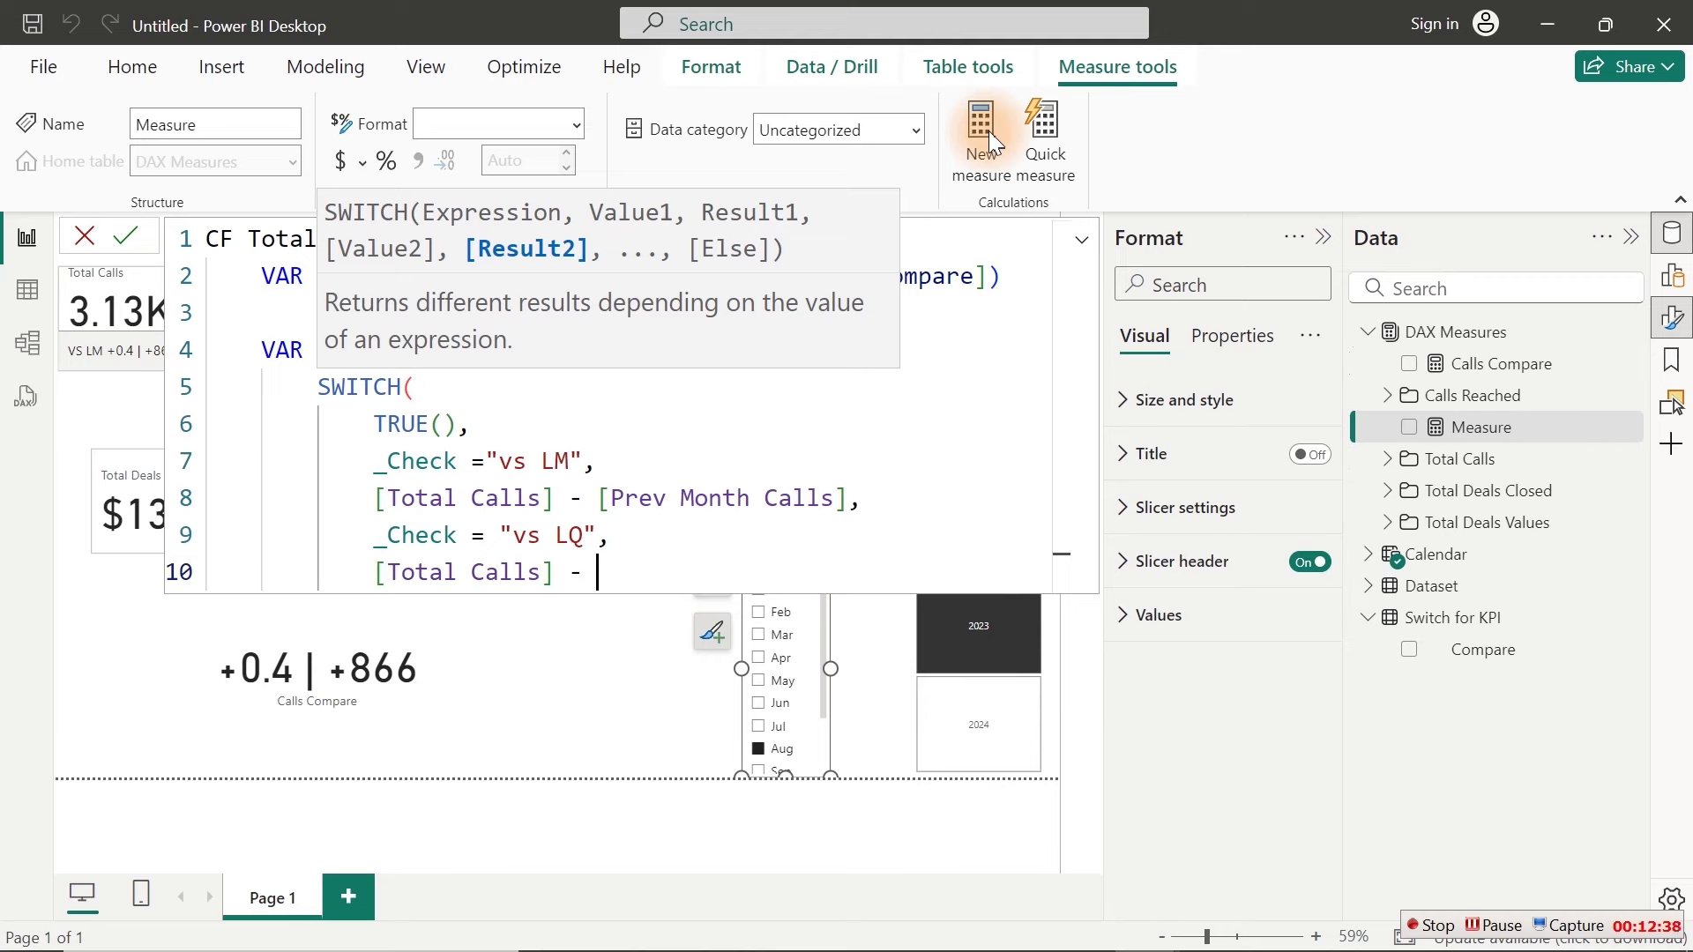
Step: Subtract [Prev Qtr Calls] in the "vs LQ" result and end the line with a comma
text([)
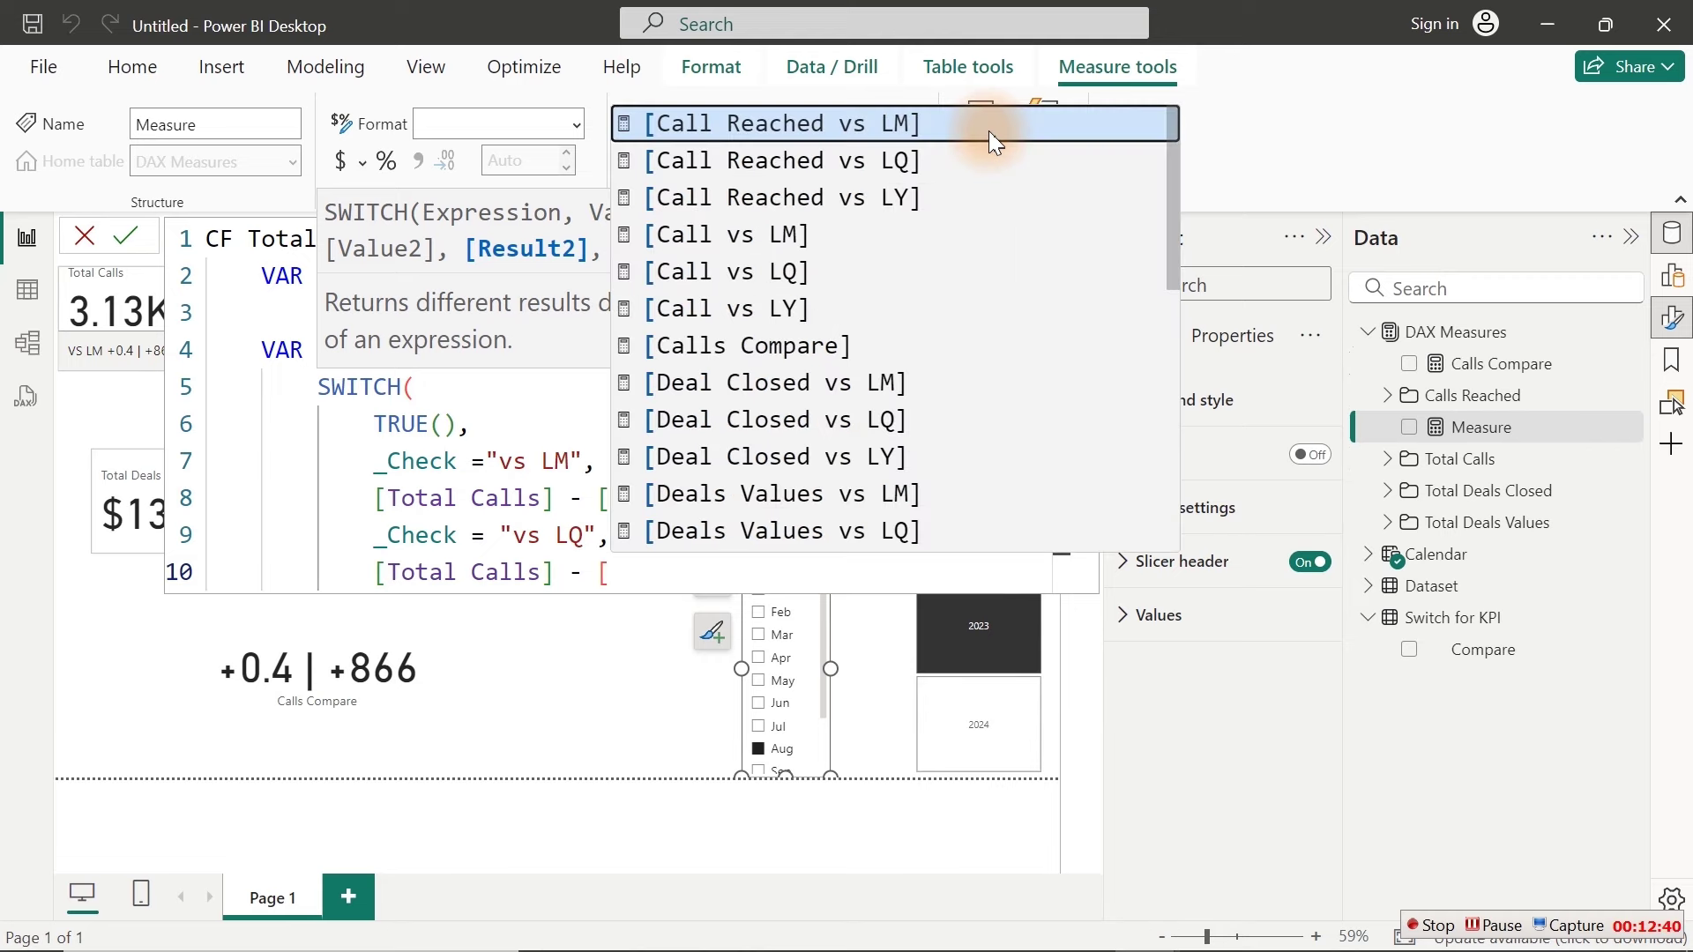
text(prev)
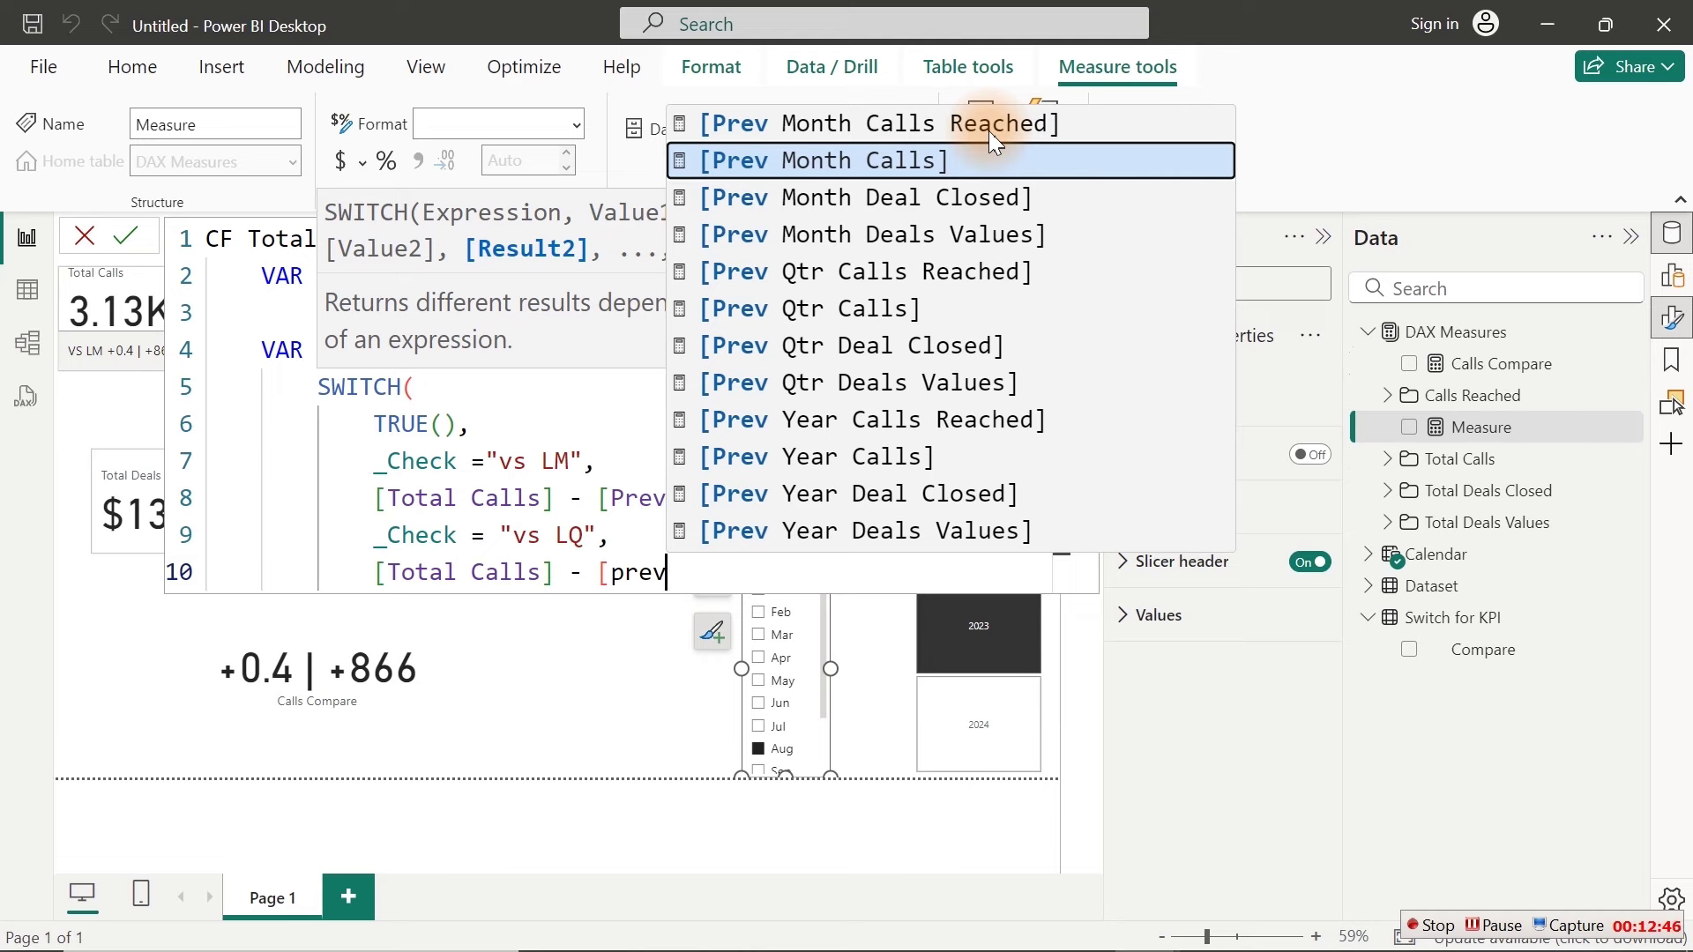
key(Down)
key(Down)
key(Down)
key(Down)
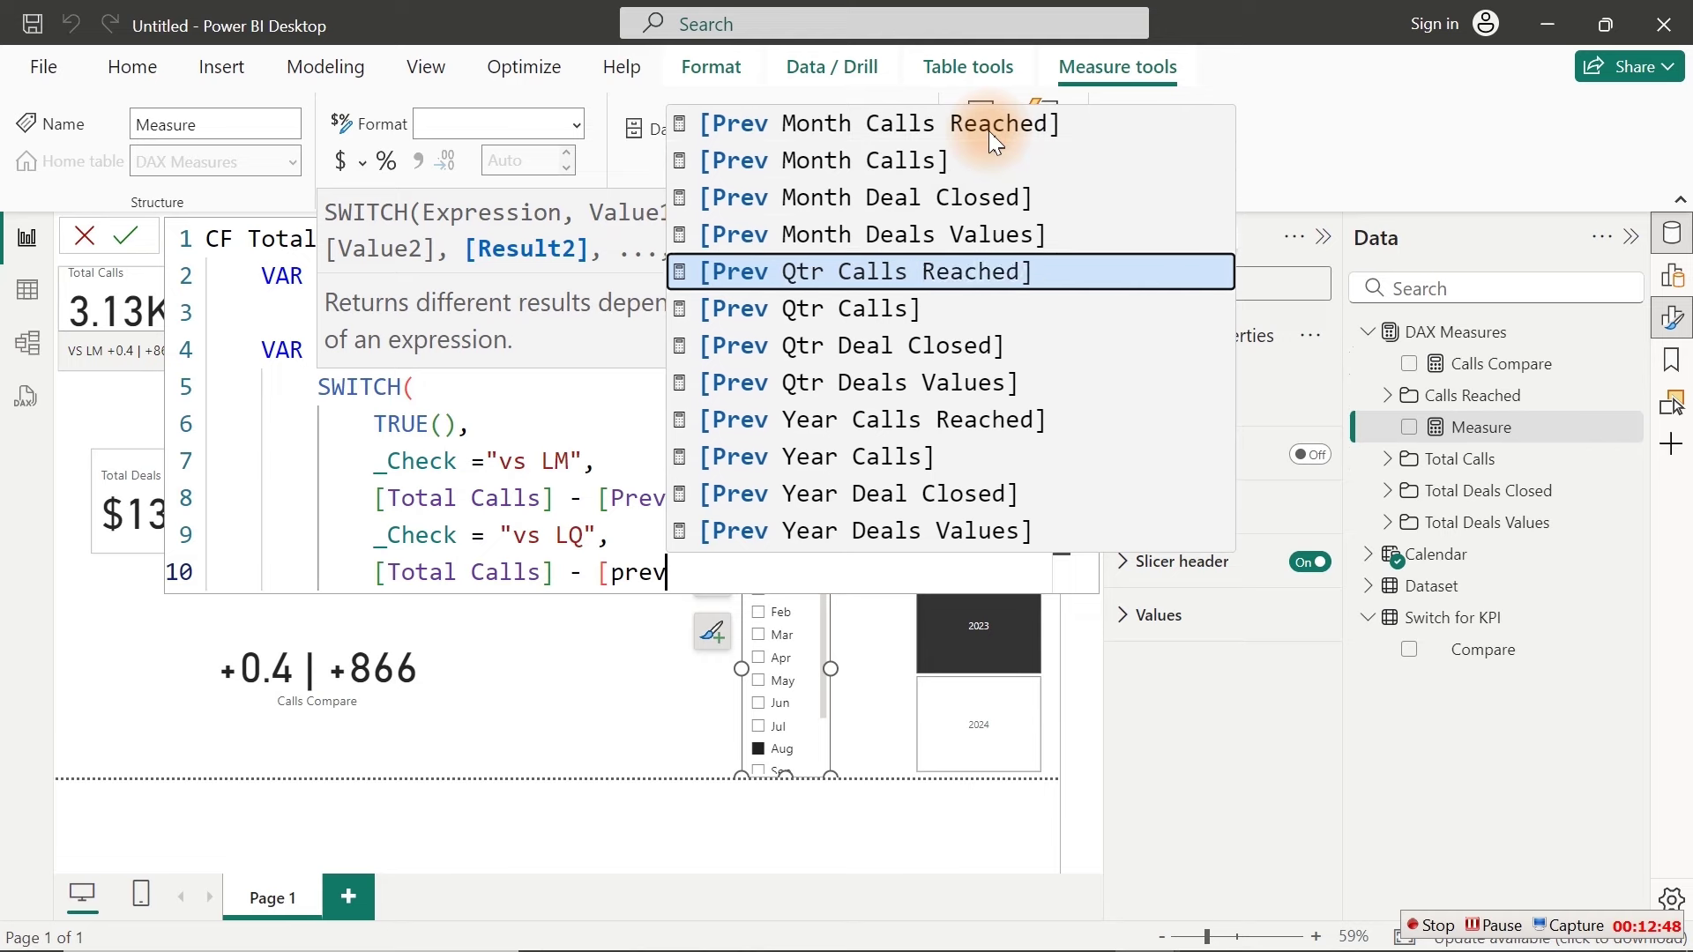
key(Tab)
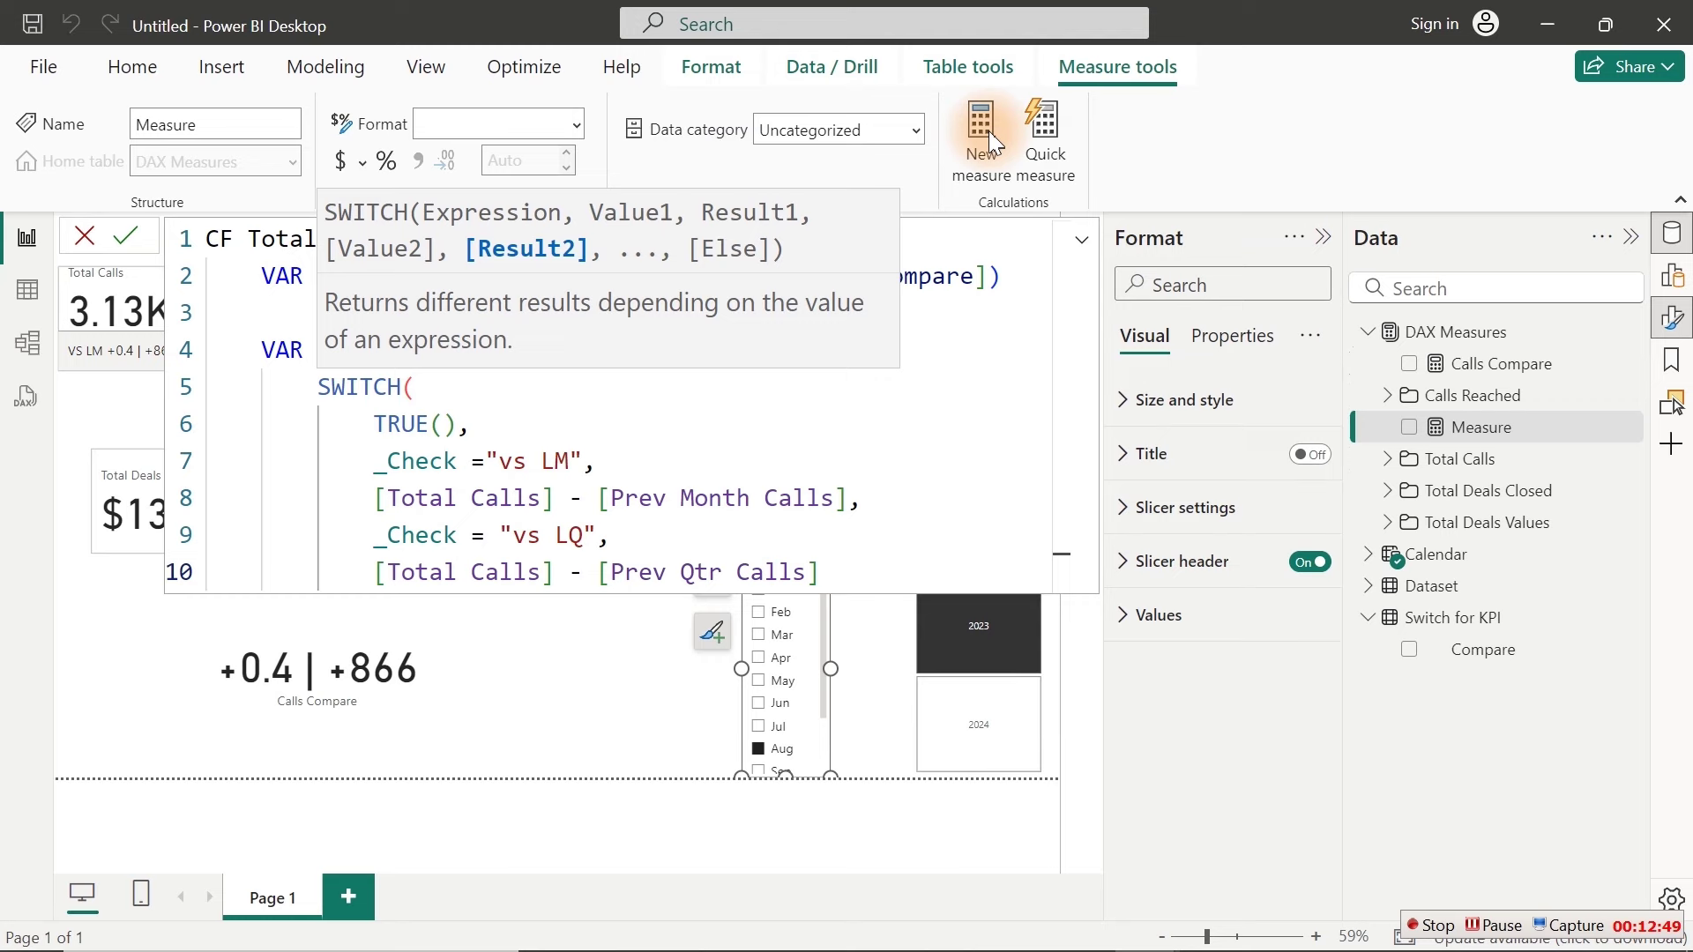
key(BackSpace)
key(BackSpace)
key(BackSpace)
key(BackSpace)
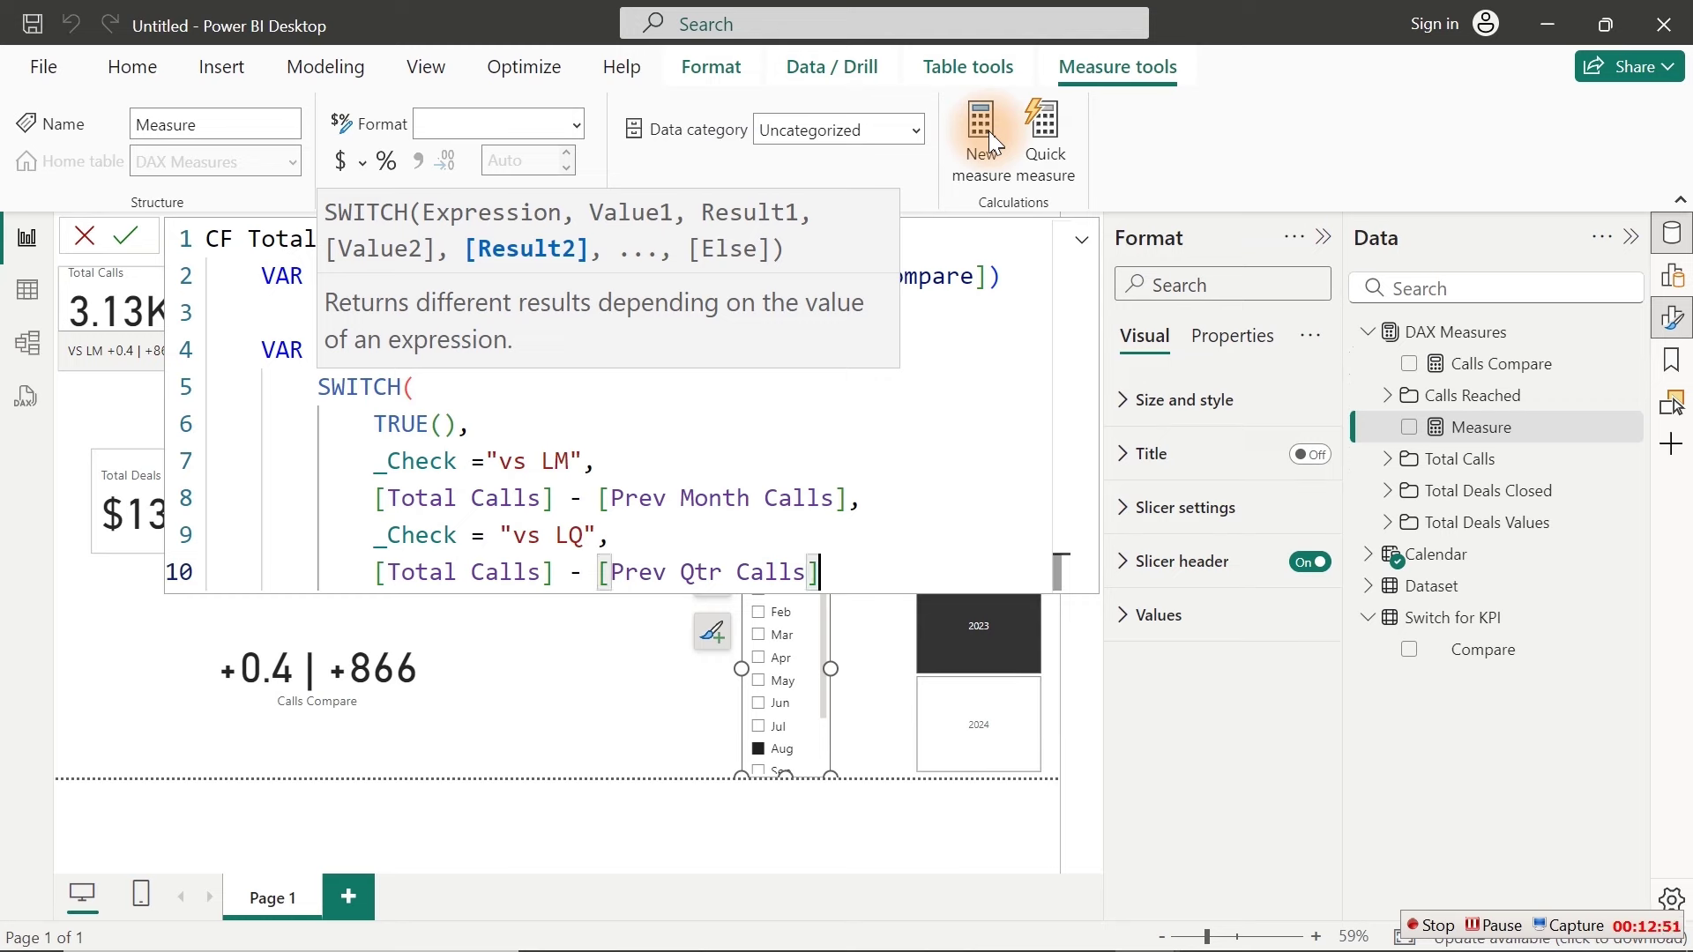
text(,)
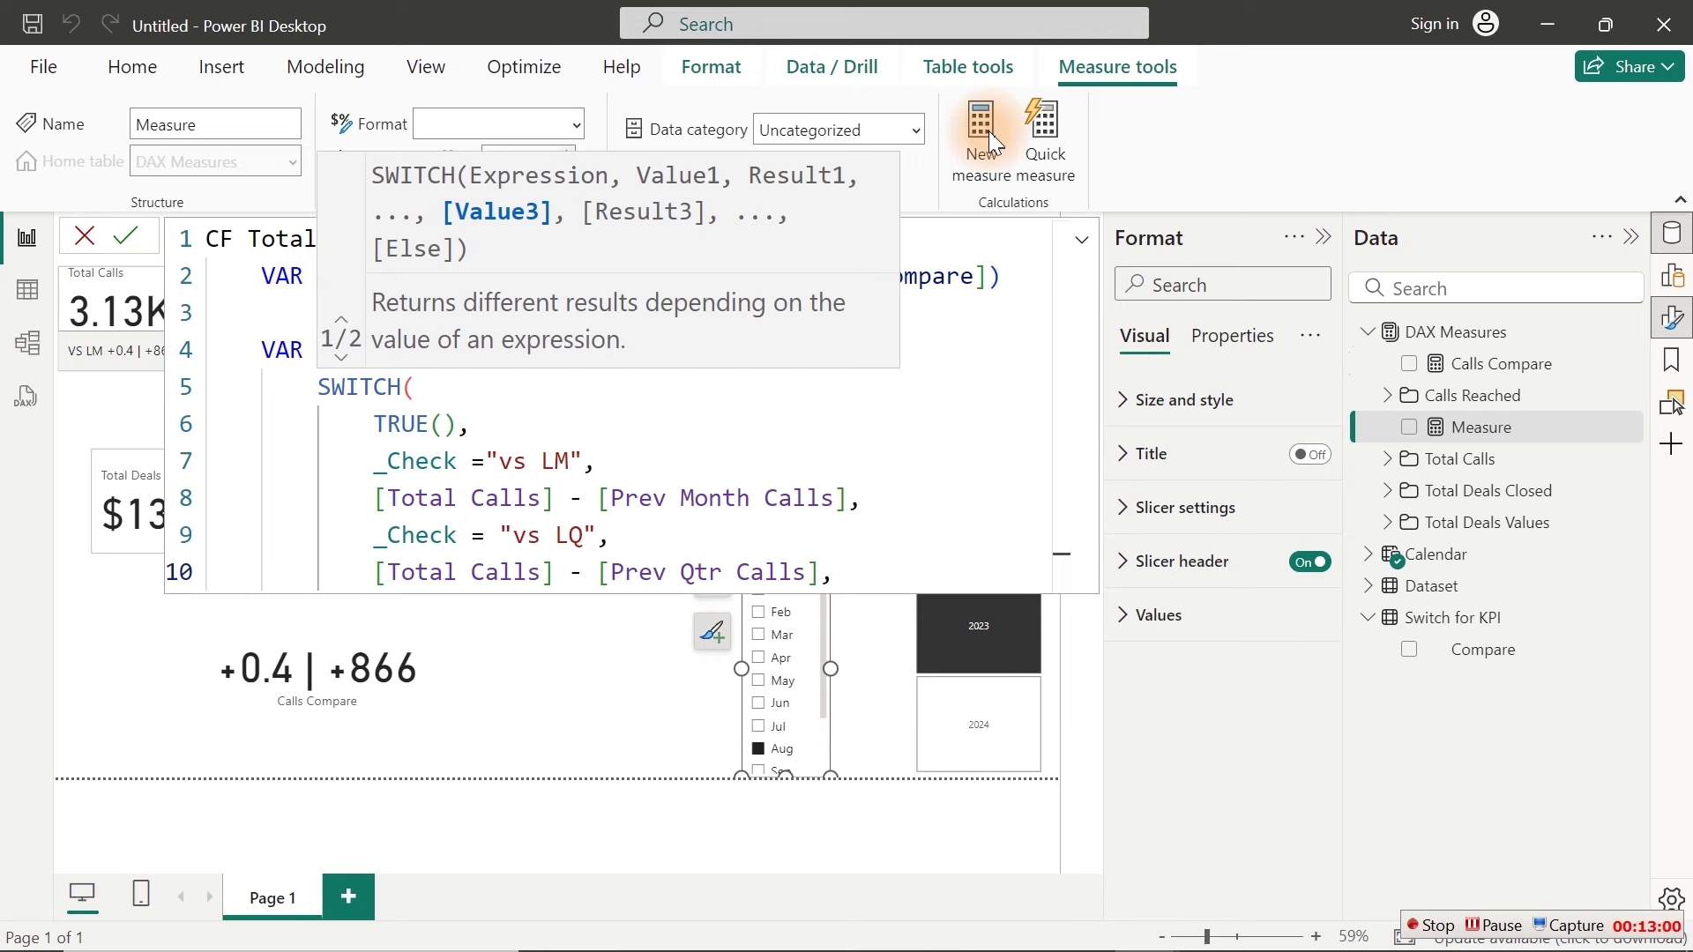
Step: Start the SWITCH function's default result on a new line with [Total Calls]
key(Return)
text([)
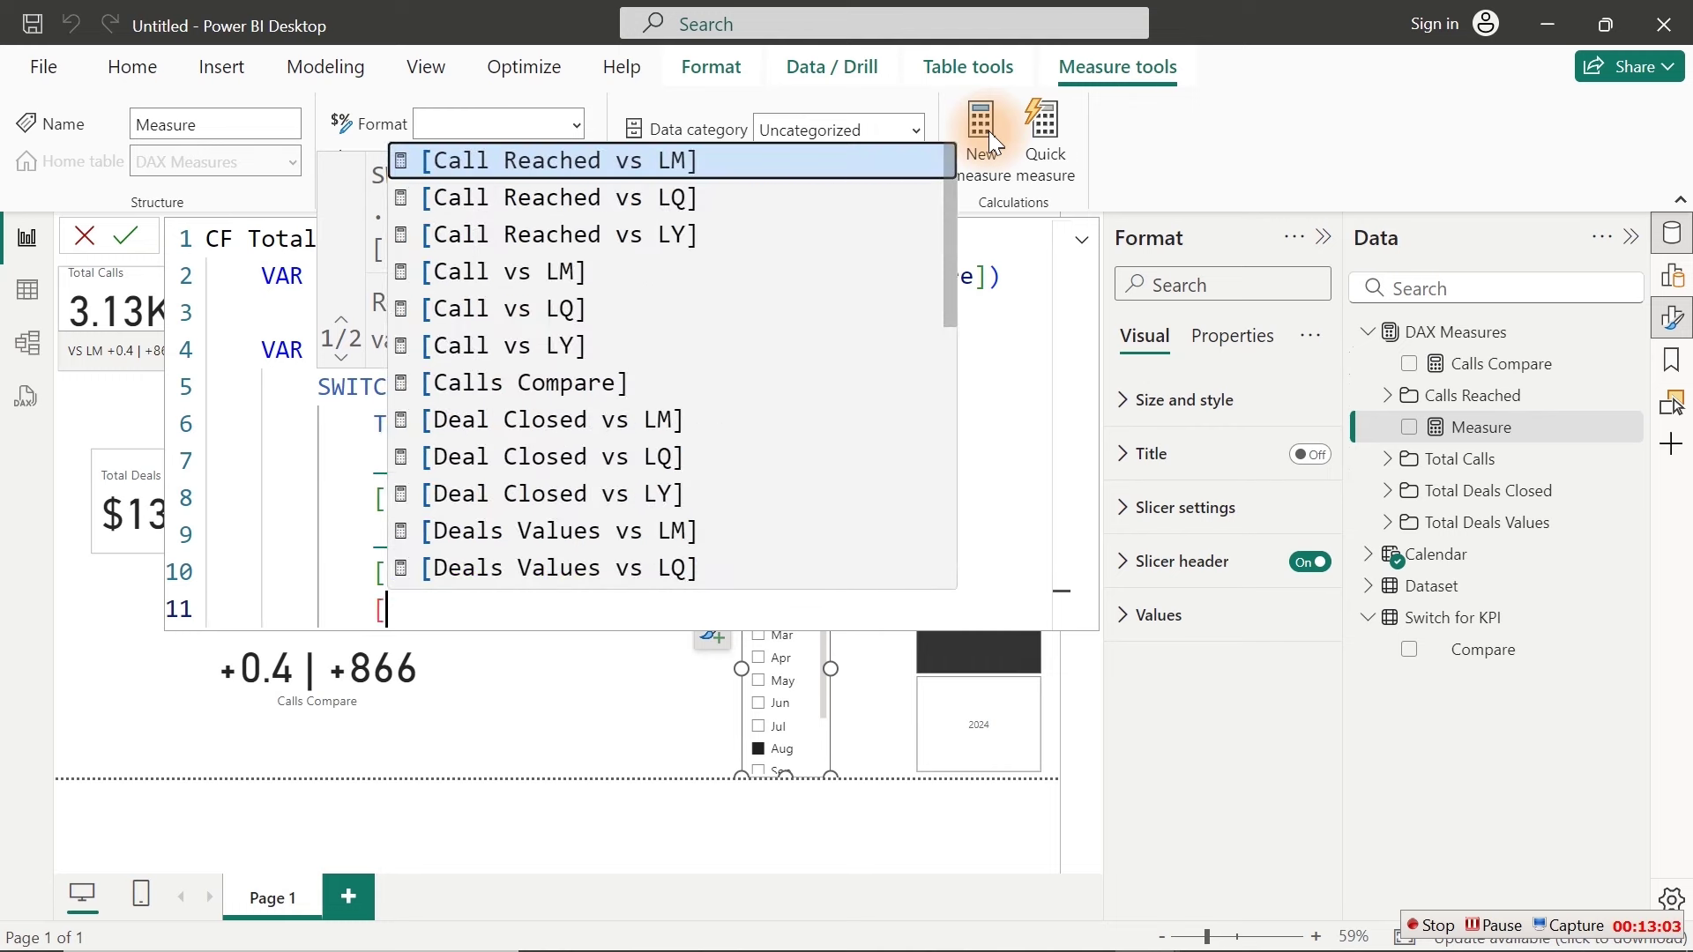
text(tot)
key(Down)
key(Tab)
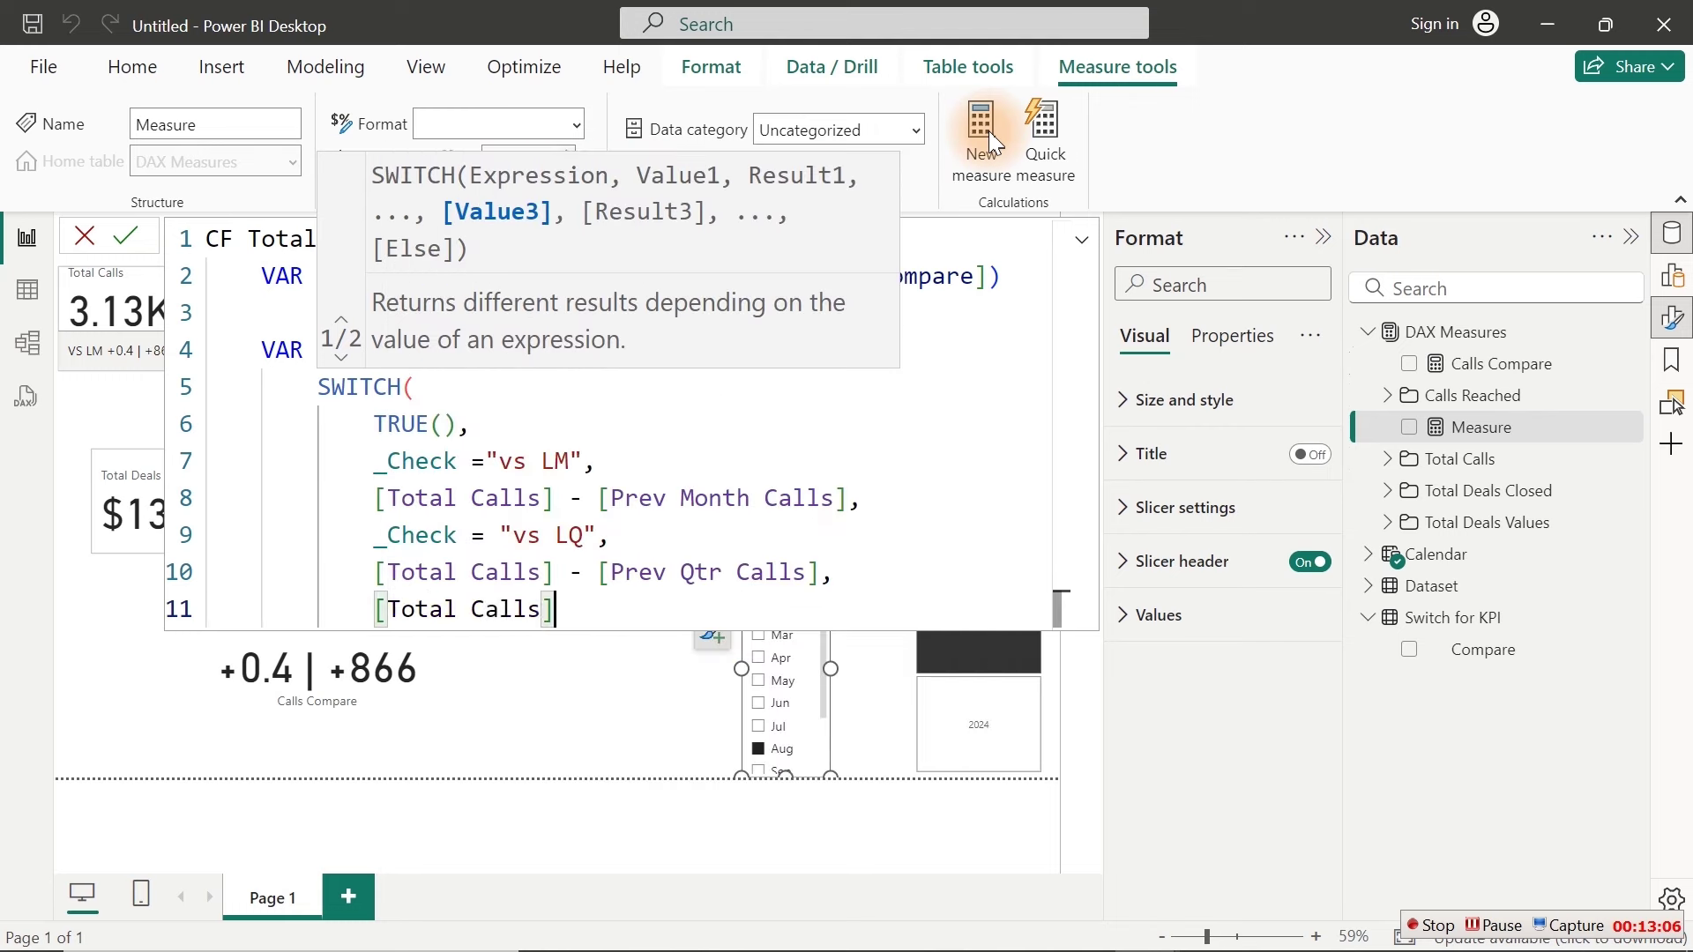
Step: Subtract [Prev Year Calls] from [Total Calls] in the SWITCH function's default result
text(- [)
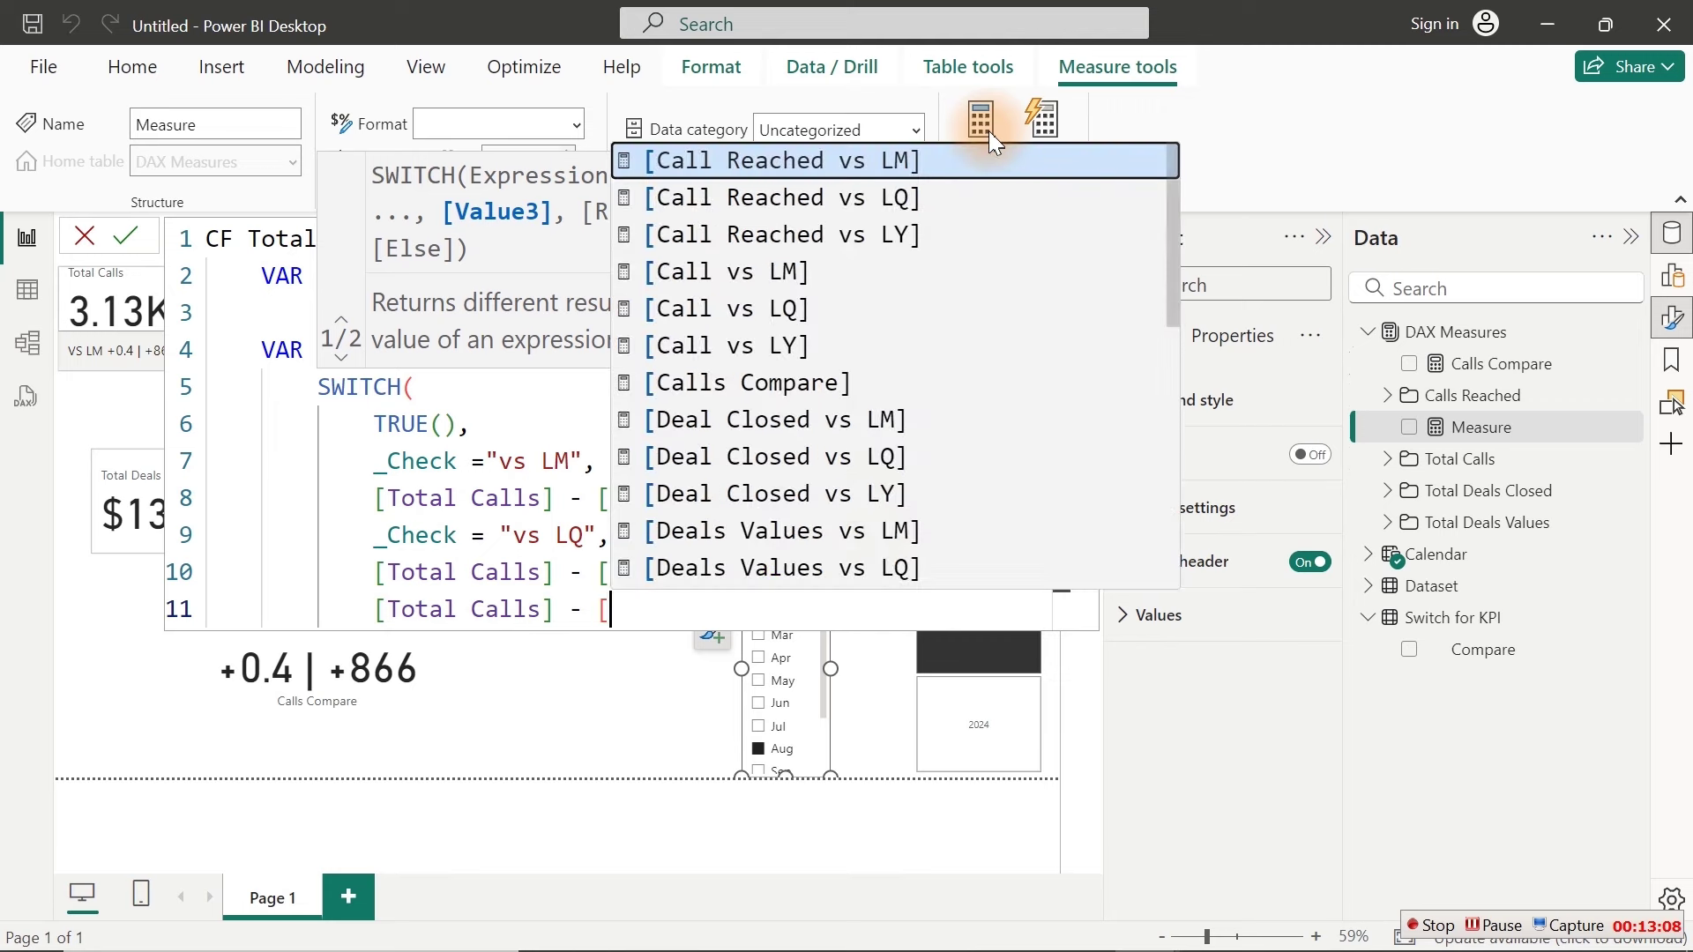
text(pre)
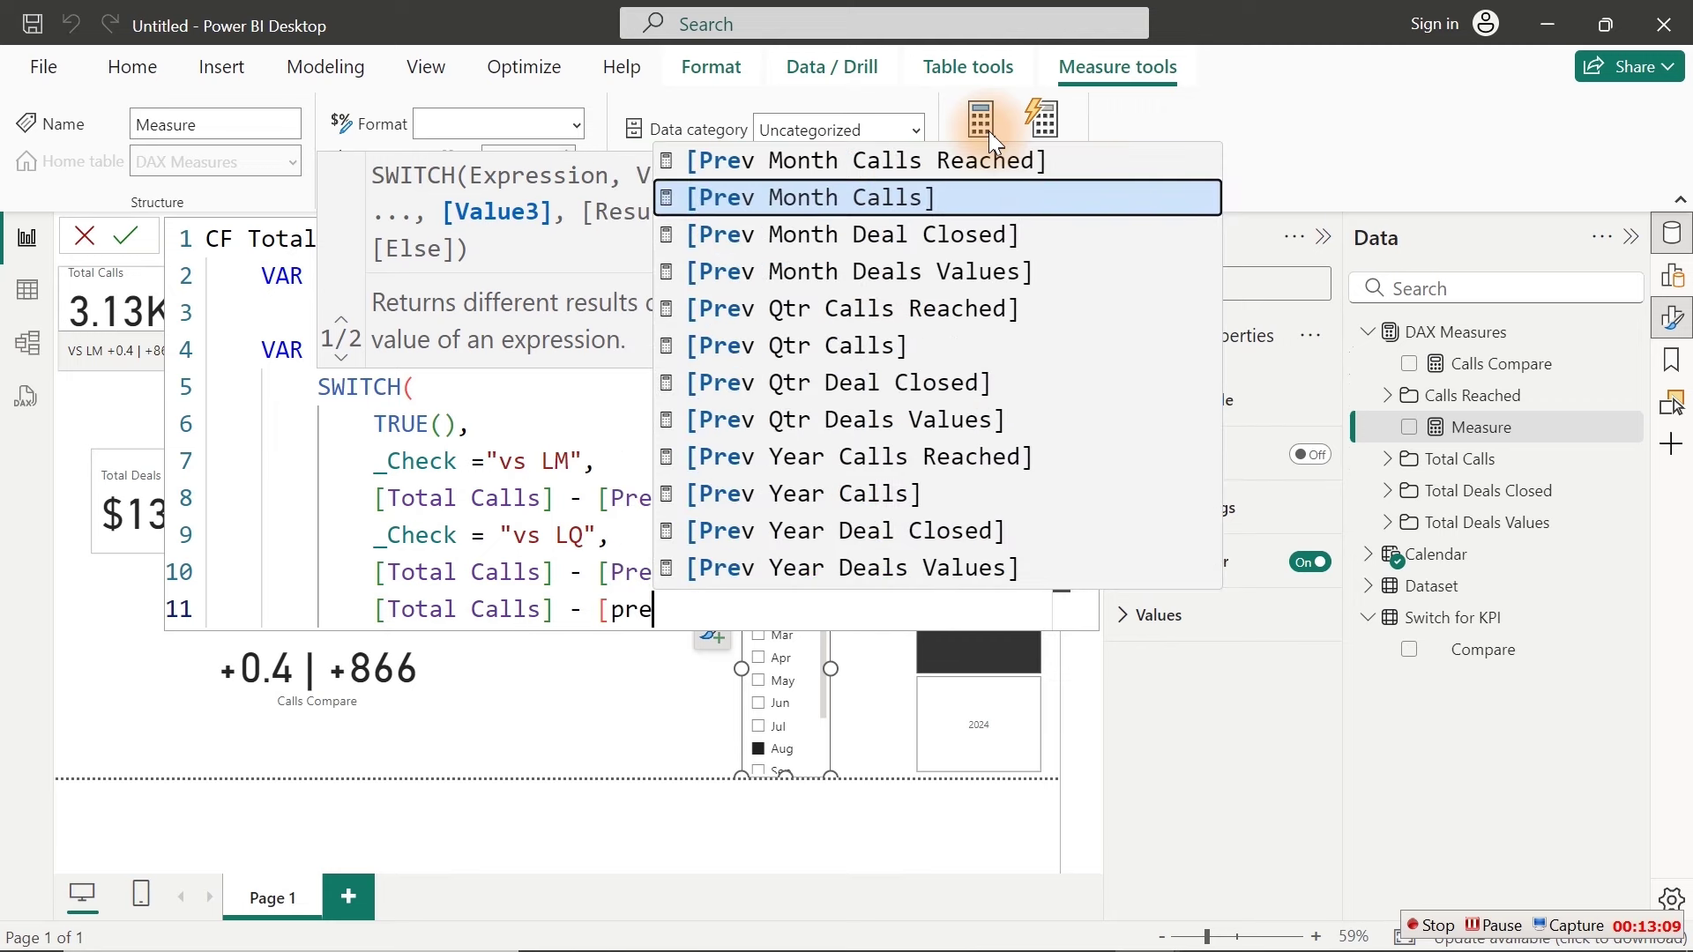
key(Down)
key(Down)
key(Down)
key(Down)
key(Down)
key(Down)
key(Down)
key(Down)
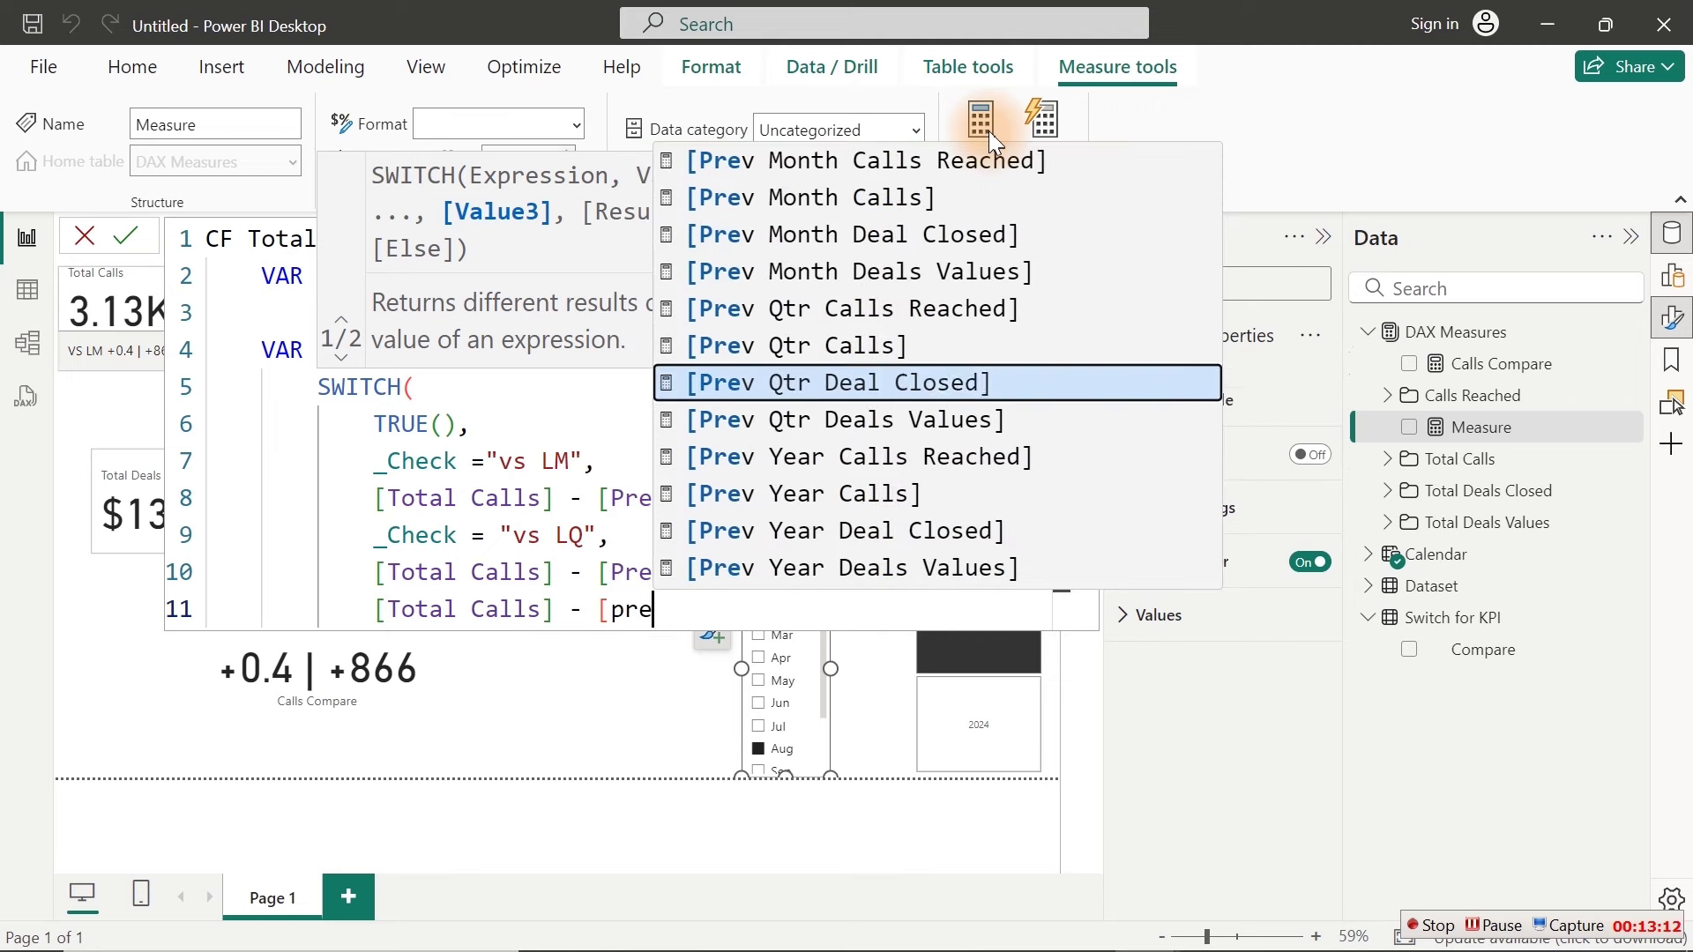
key(Tab)
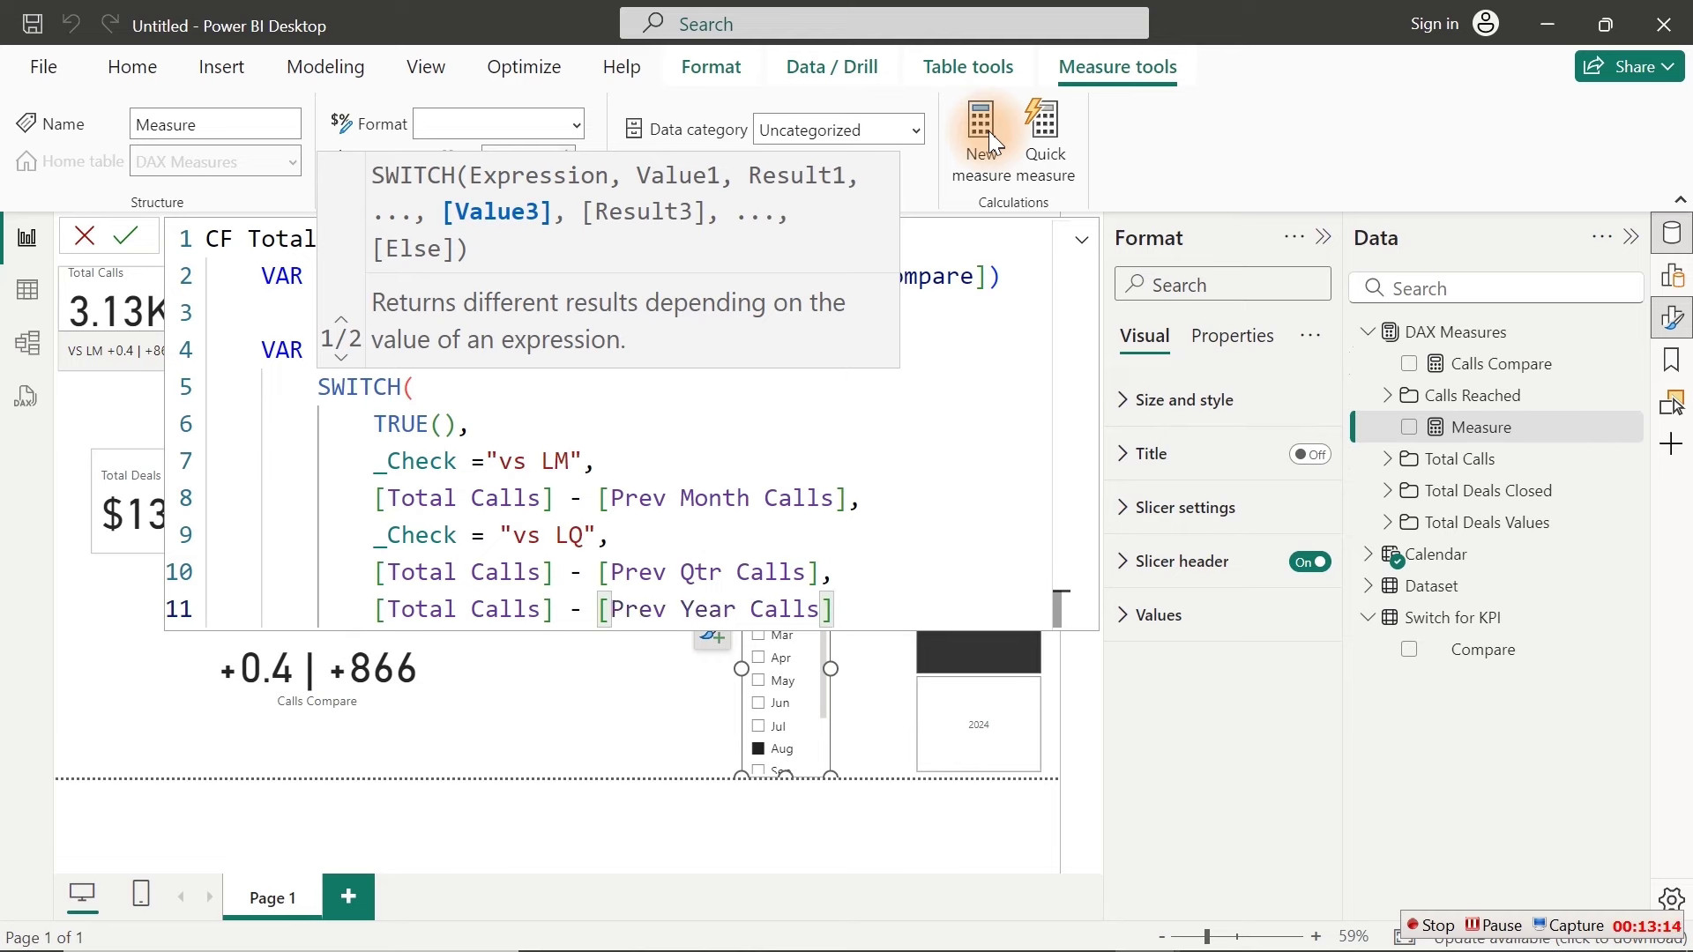
Step: Close the SWITCH function on its own line and add RETURN after a blank line, aligned with the variables
key(shift+Return)
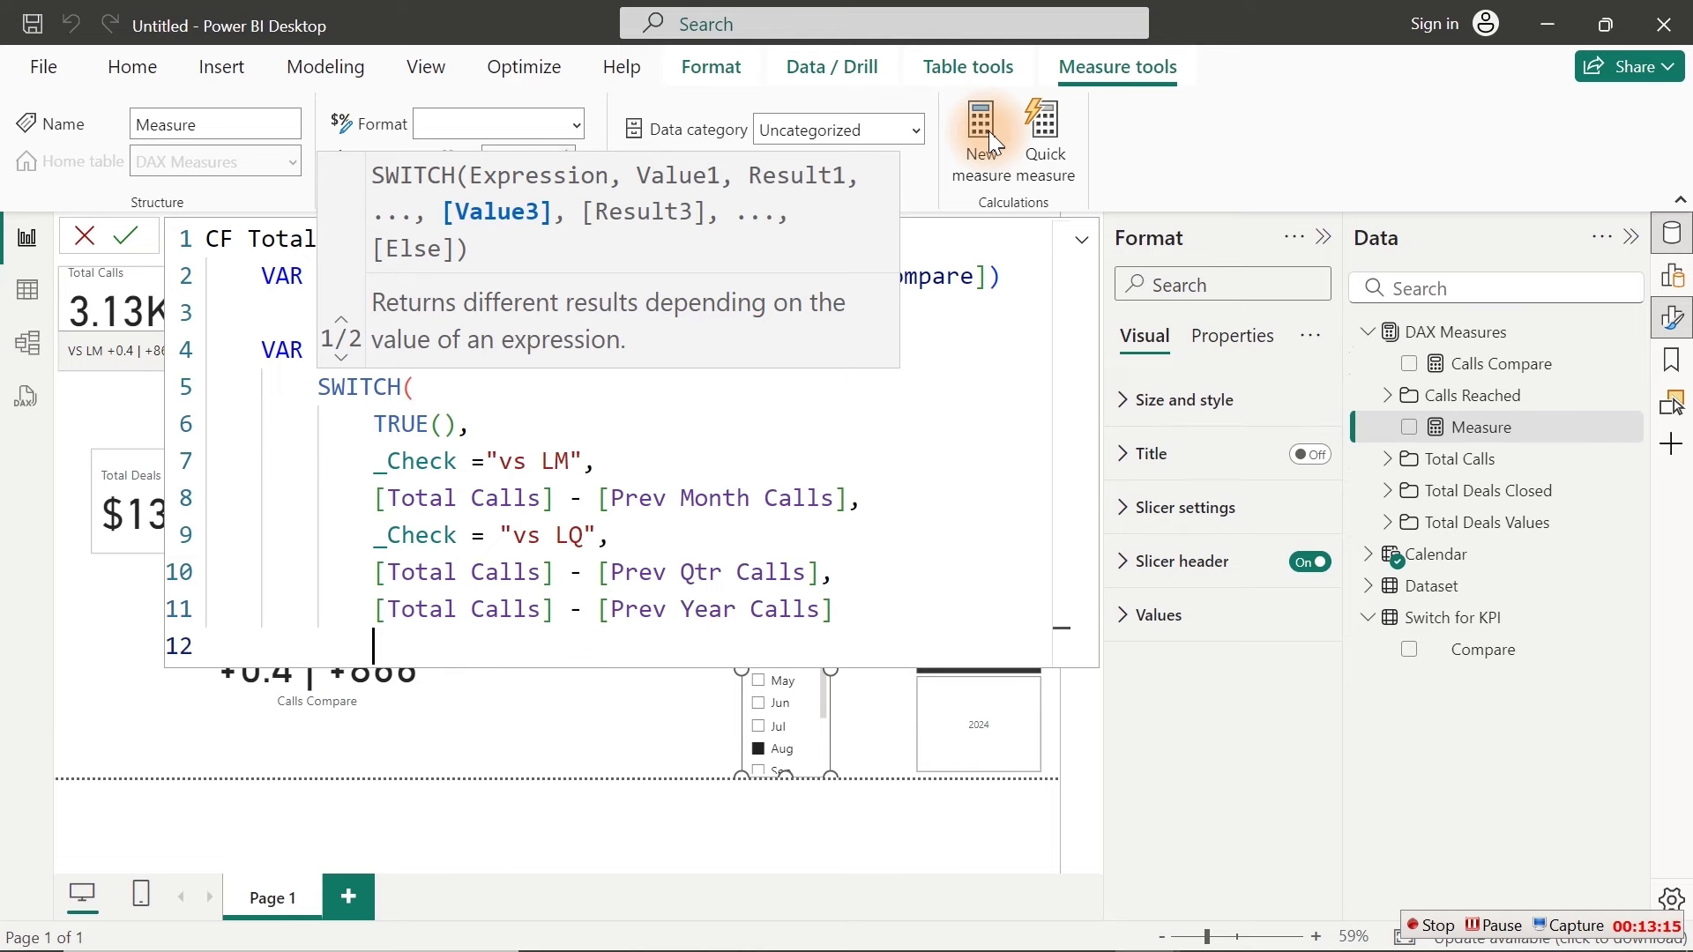
text())
key(shift+Return)
key(shift+Return)
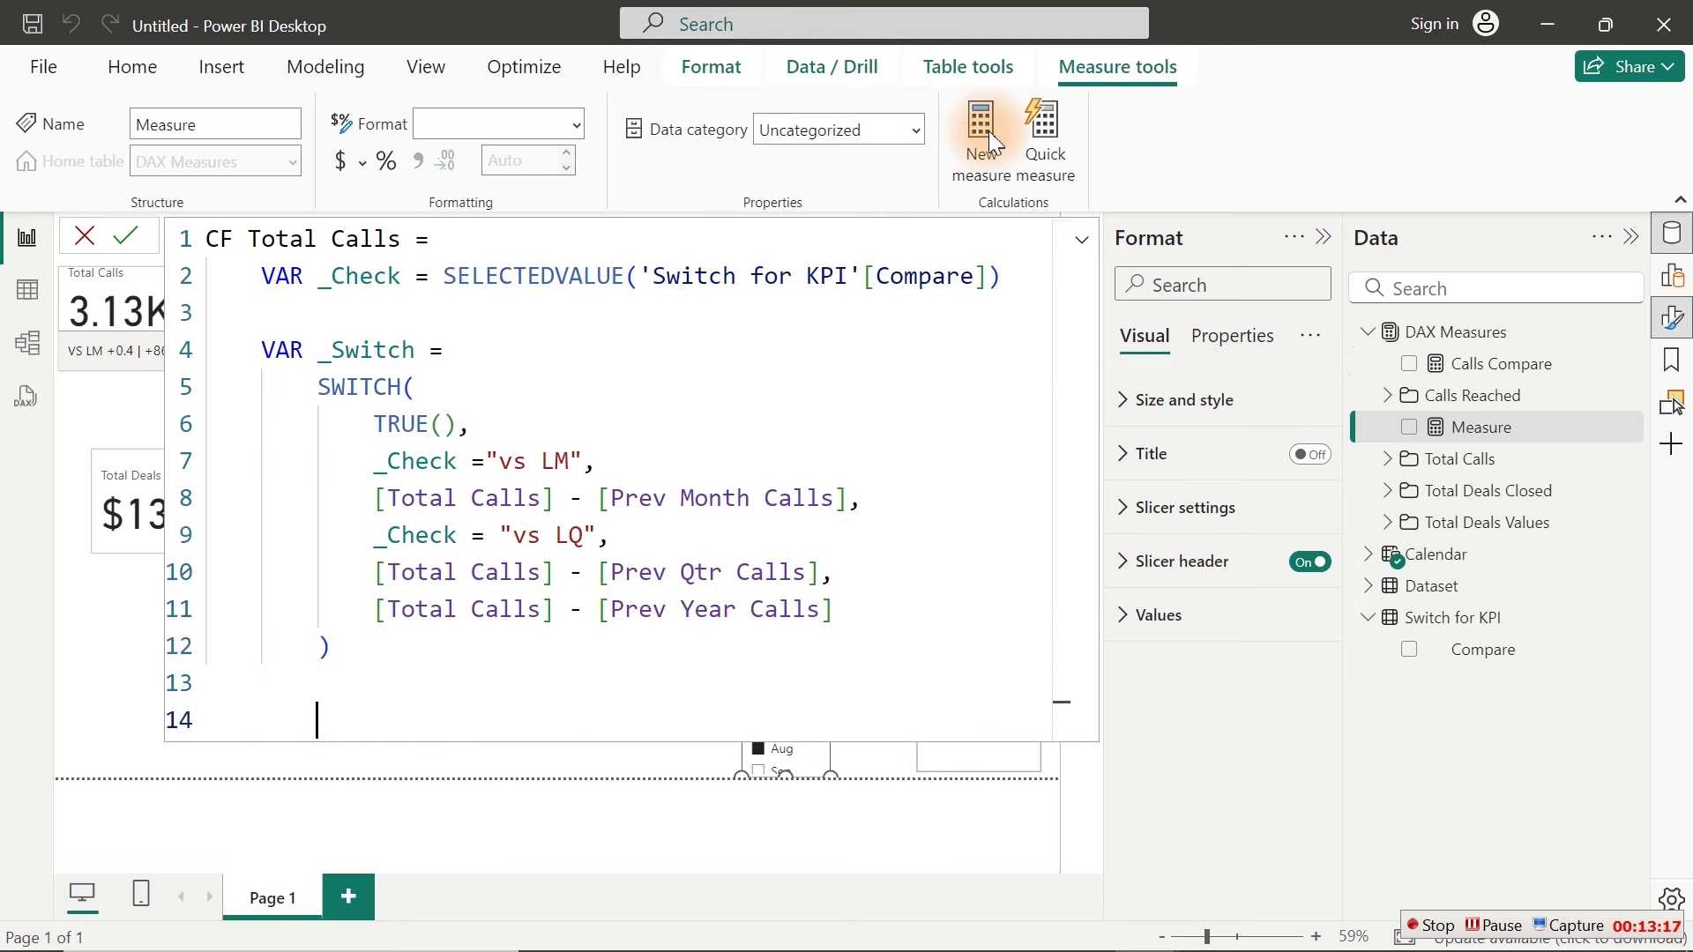
key(BackSpace)
text(re)
key(Tab)
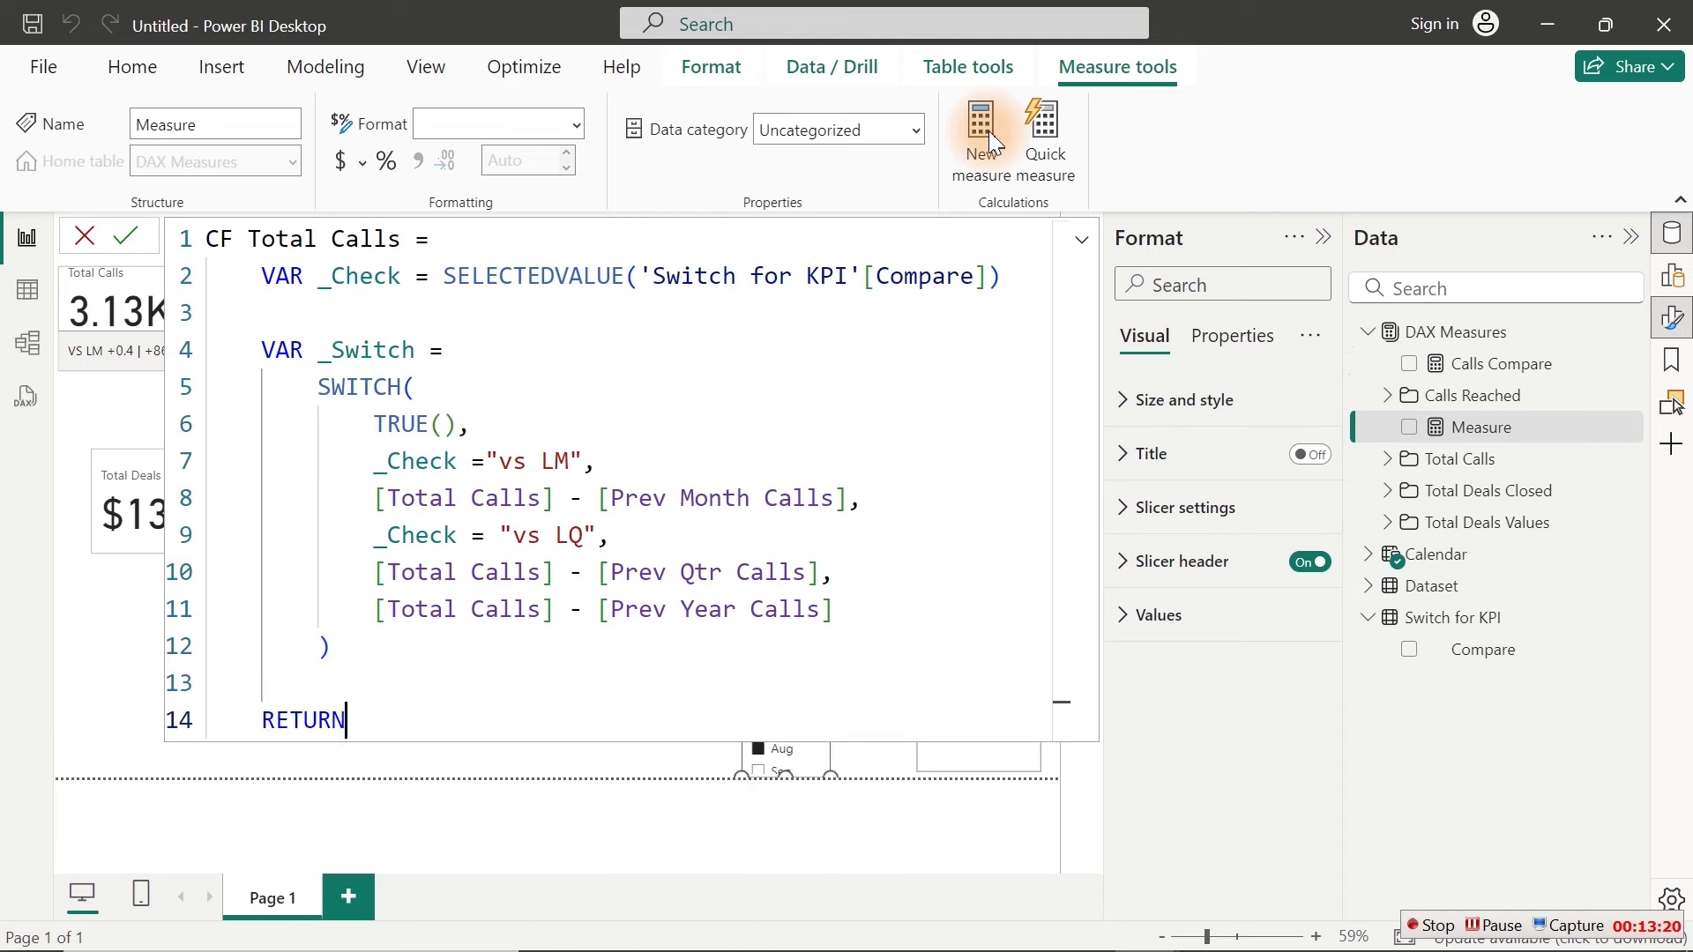
Step: Below RETURN, start an IF function whose logical test on its own line is _Switch>0, followed by a comma
key(shift+Return)
text(if)
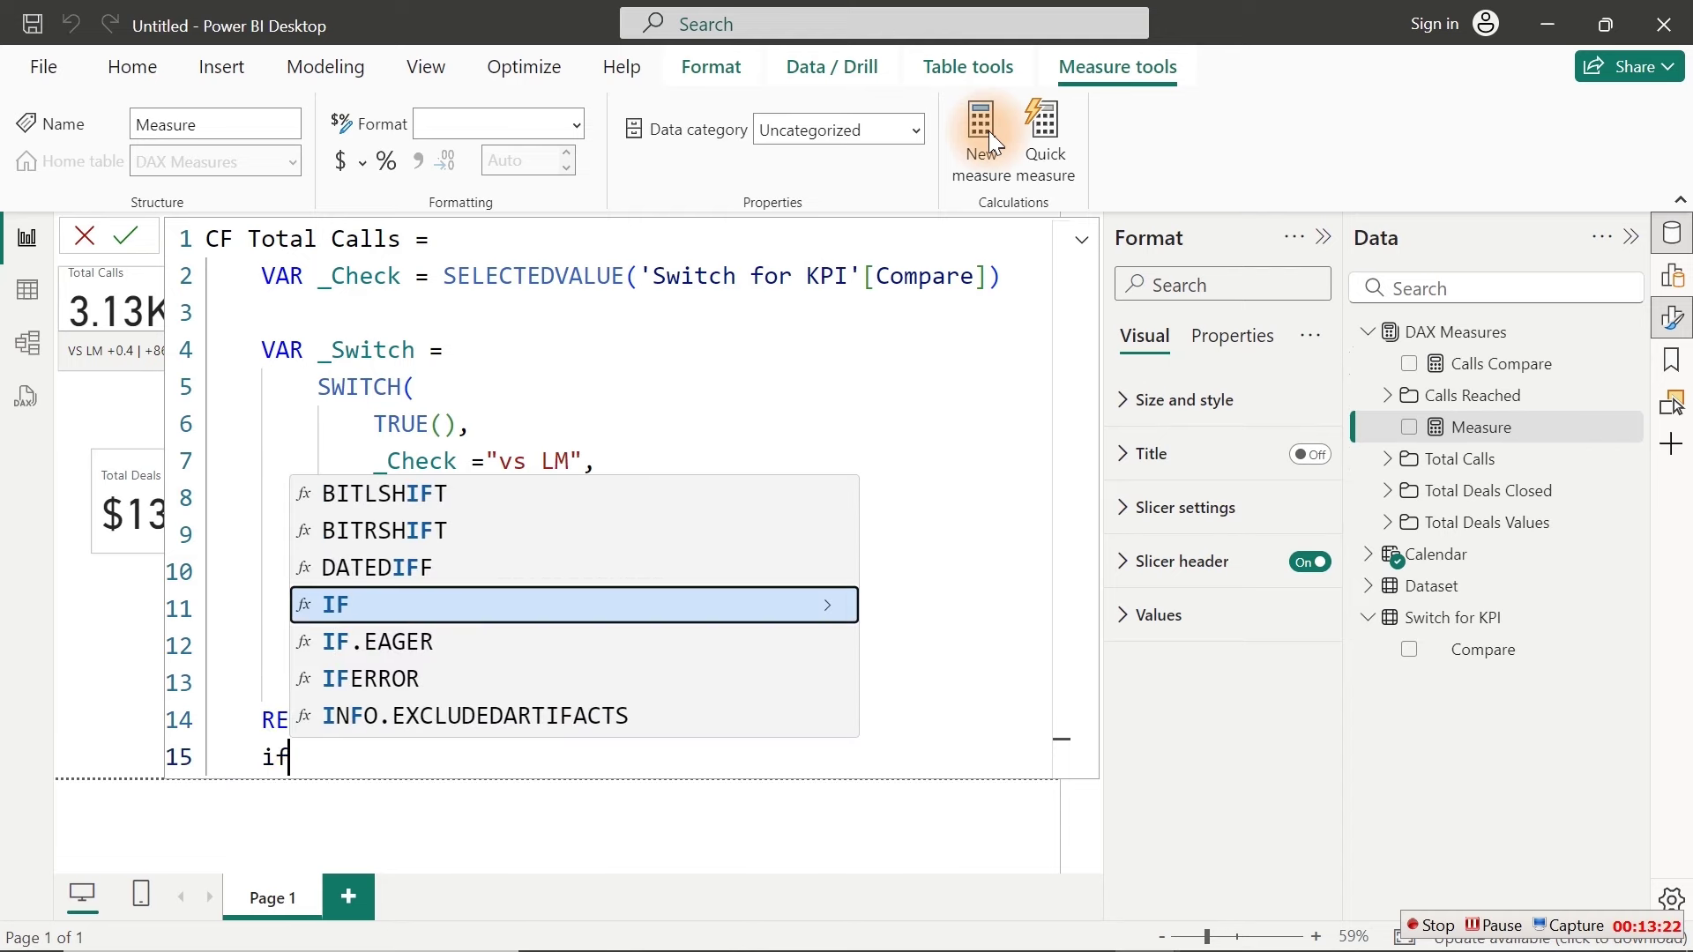
key(Tab)
key(shift+Return)
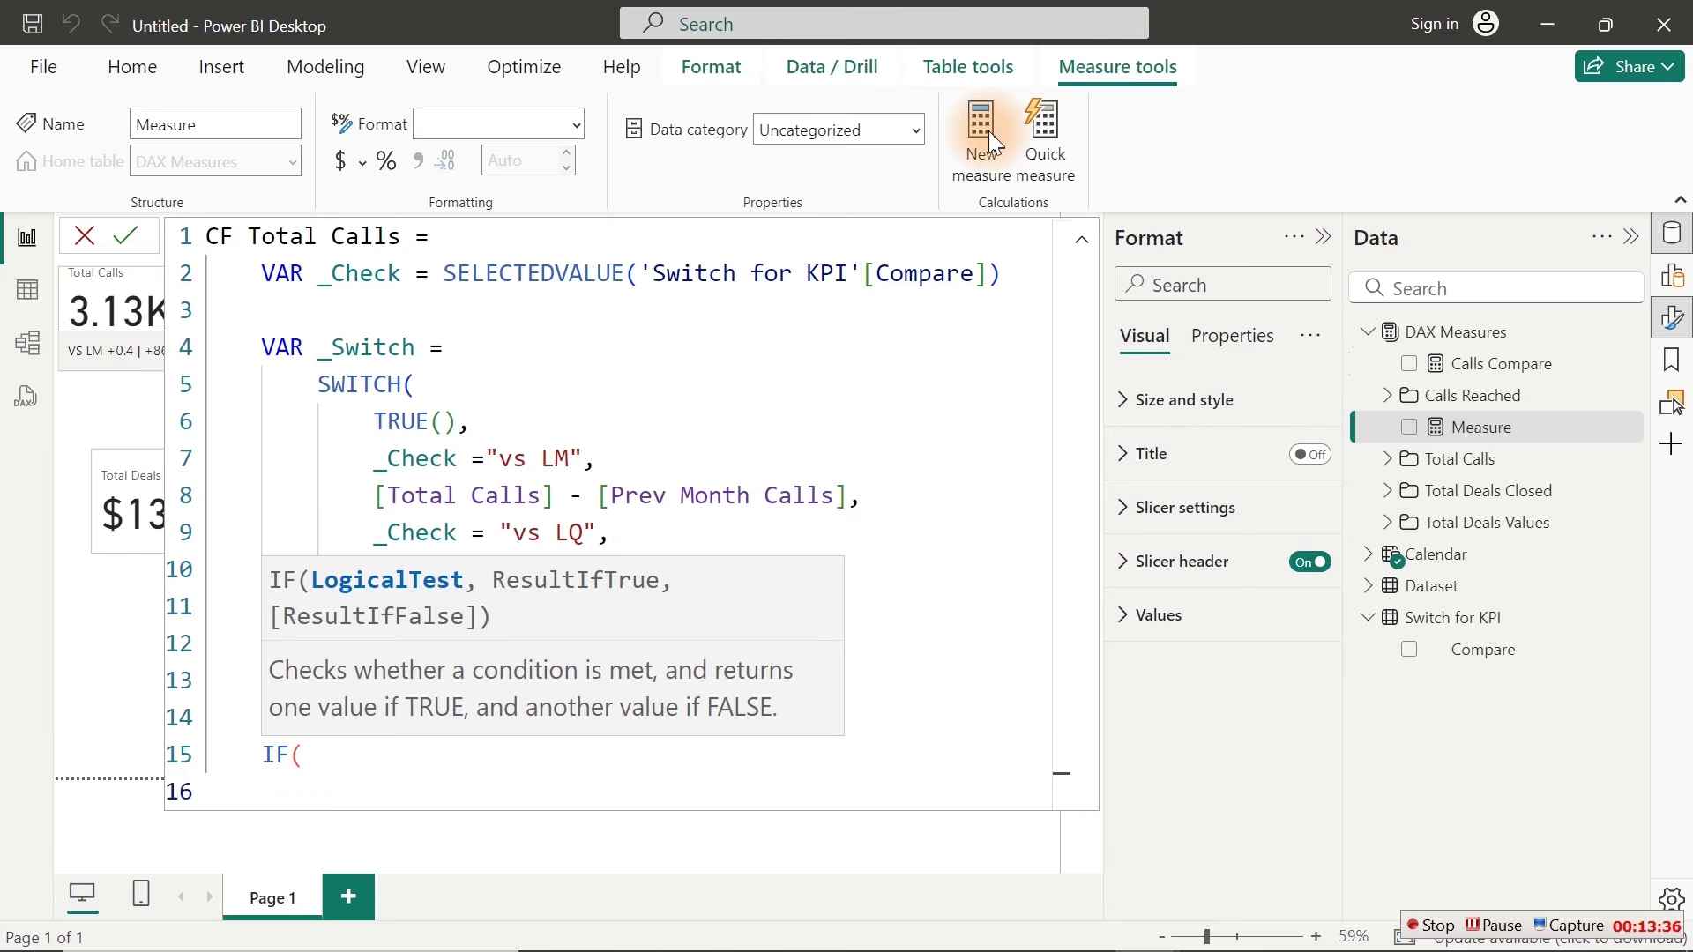
text(_)
key(Down)
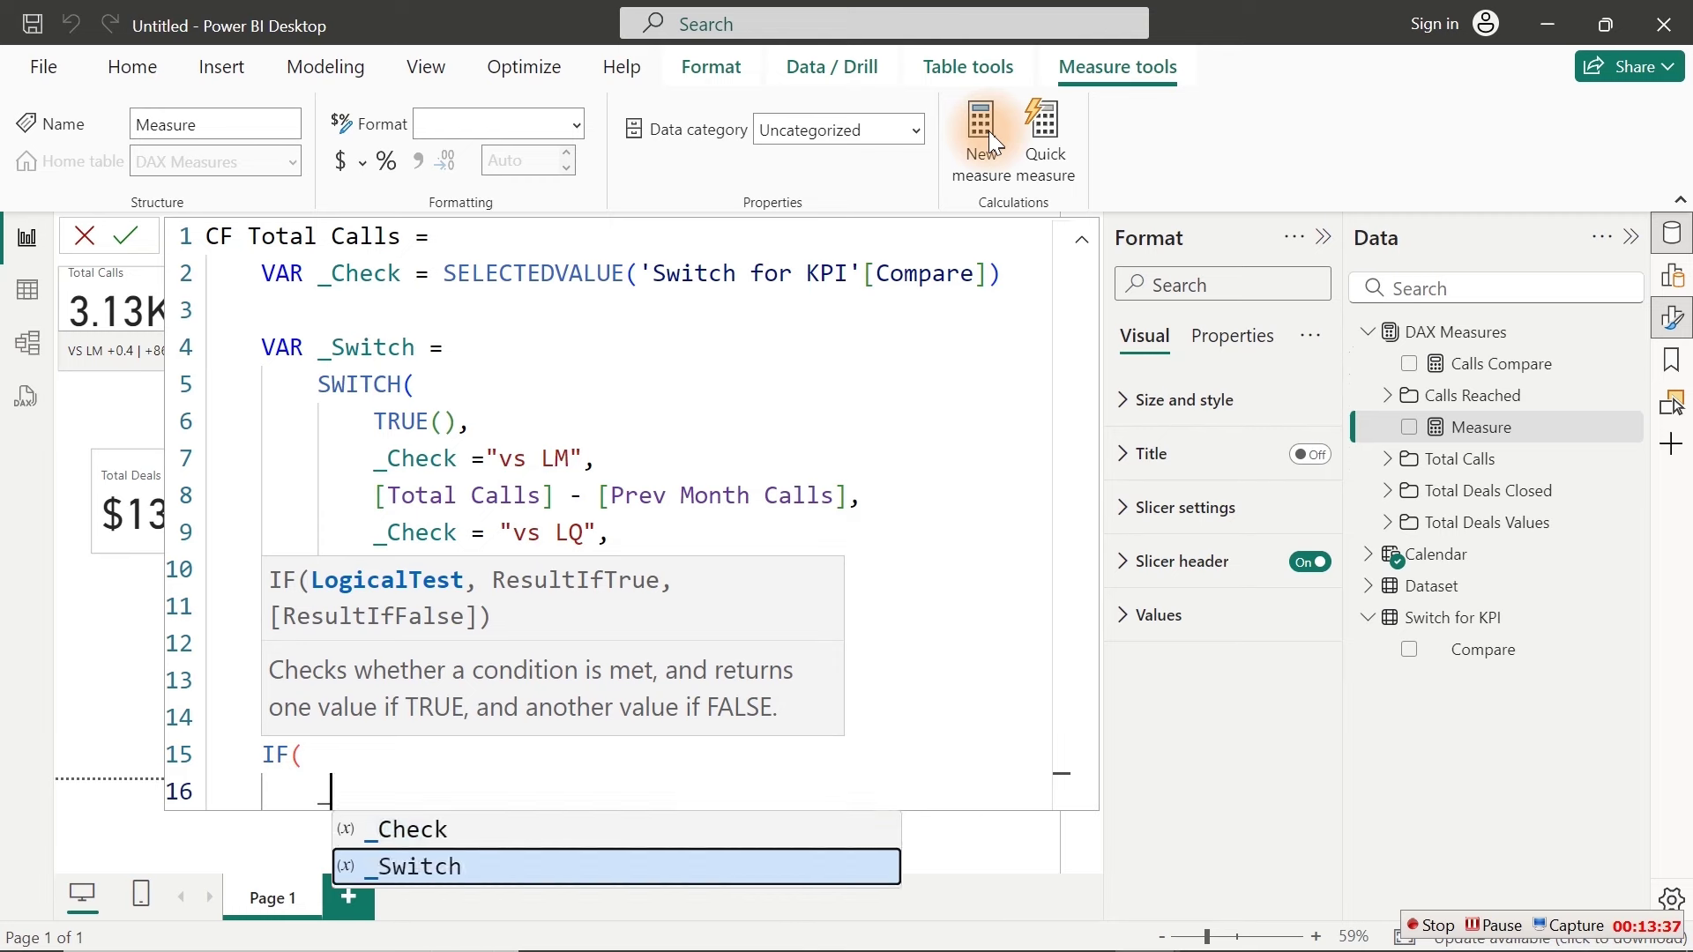
key(Tab)
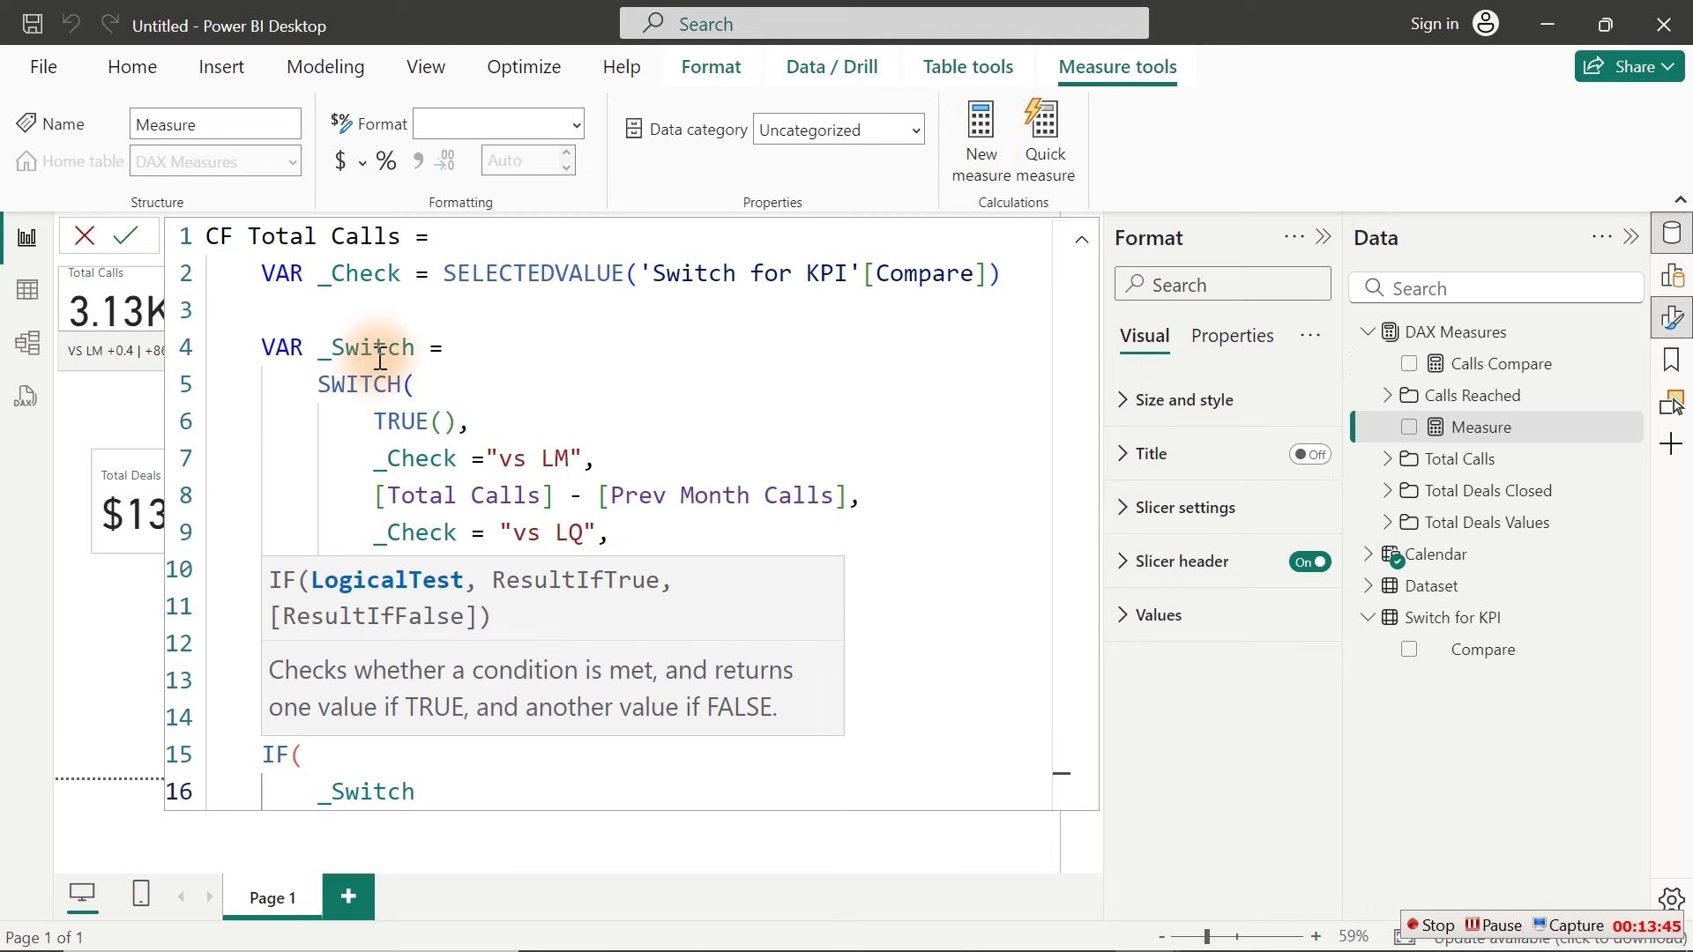
text(>)
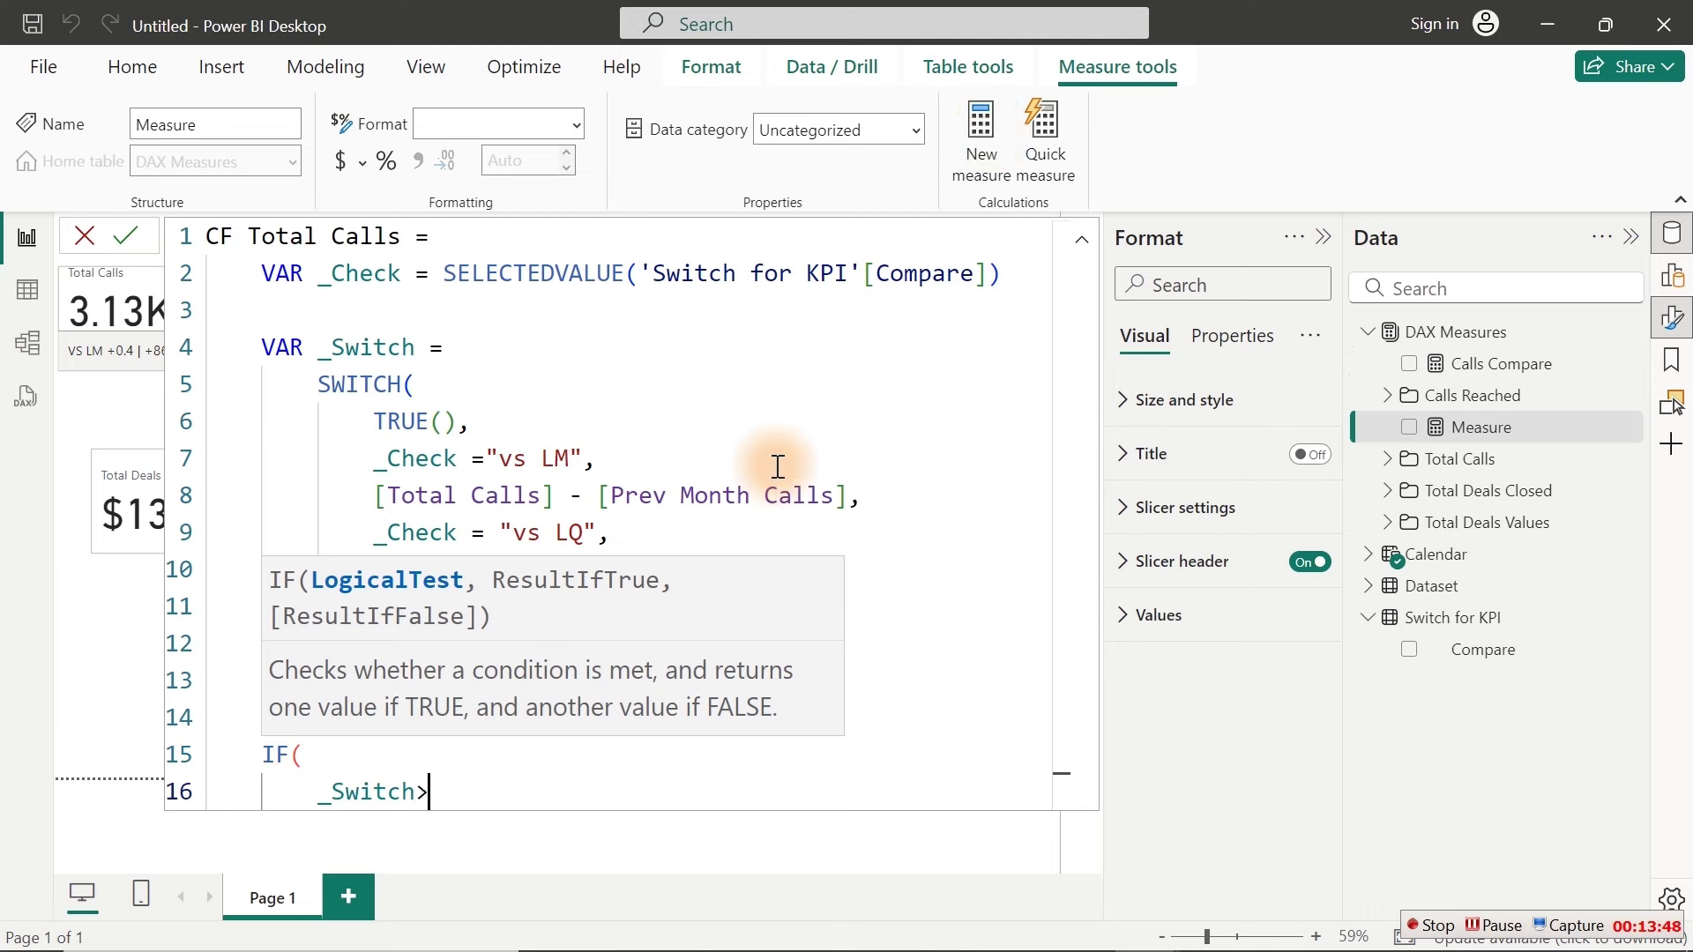
text(0,)
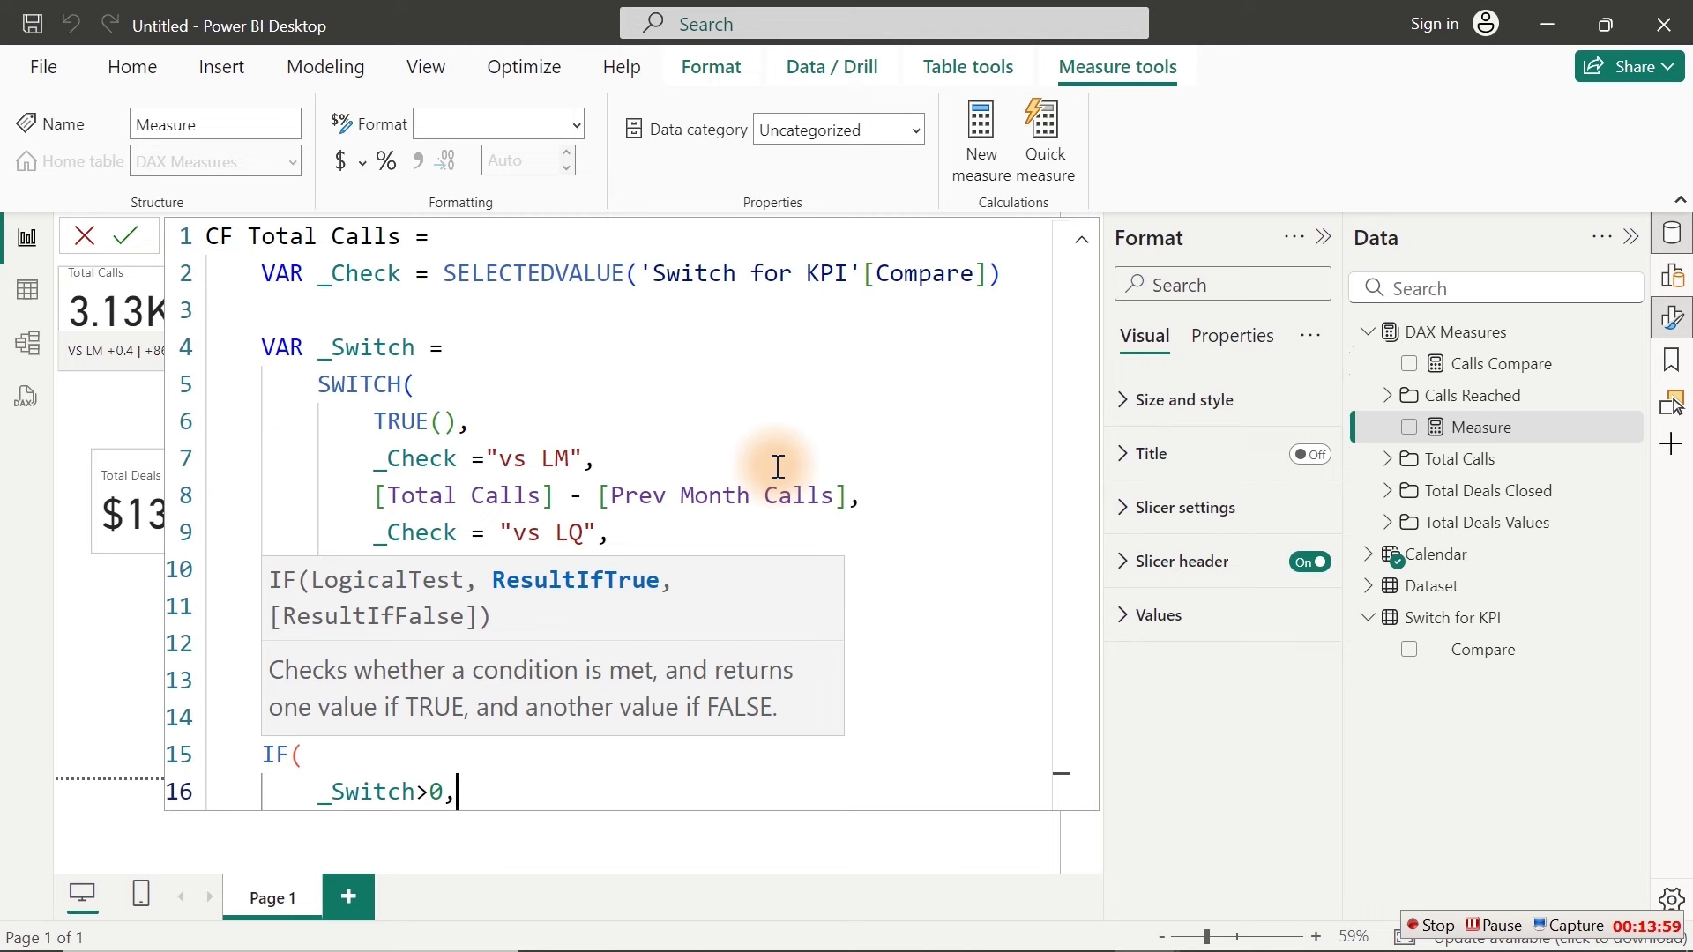
Step: Return "Green" when the IF test is true and "Red" otherwise, close the function on a new line, and commit the measure
text("Green",)
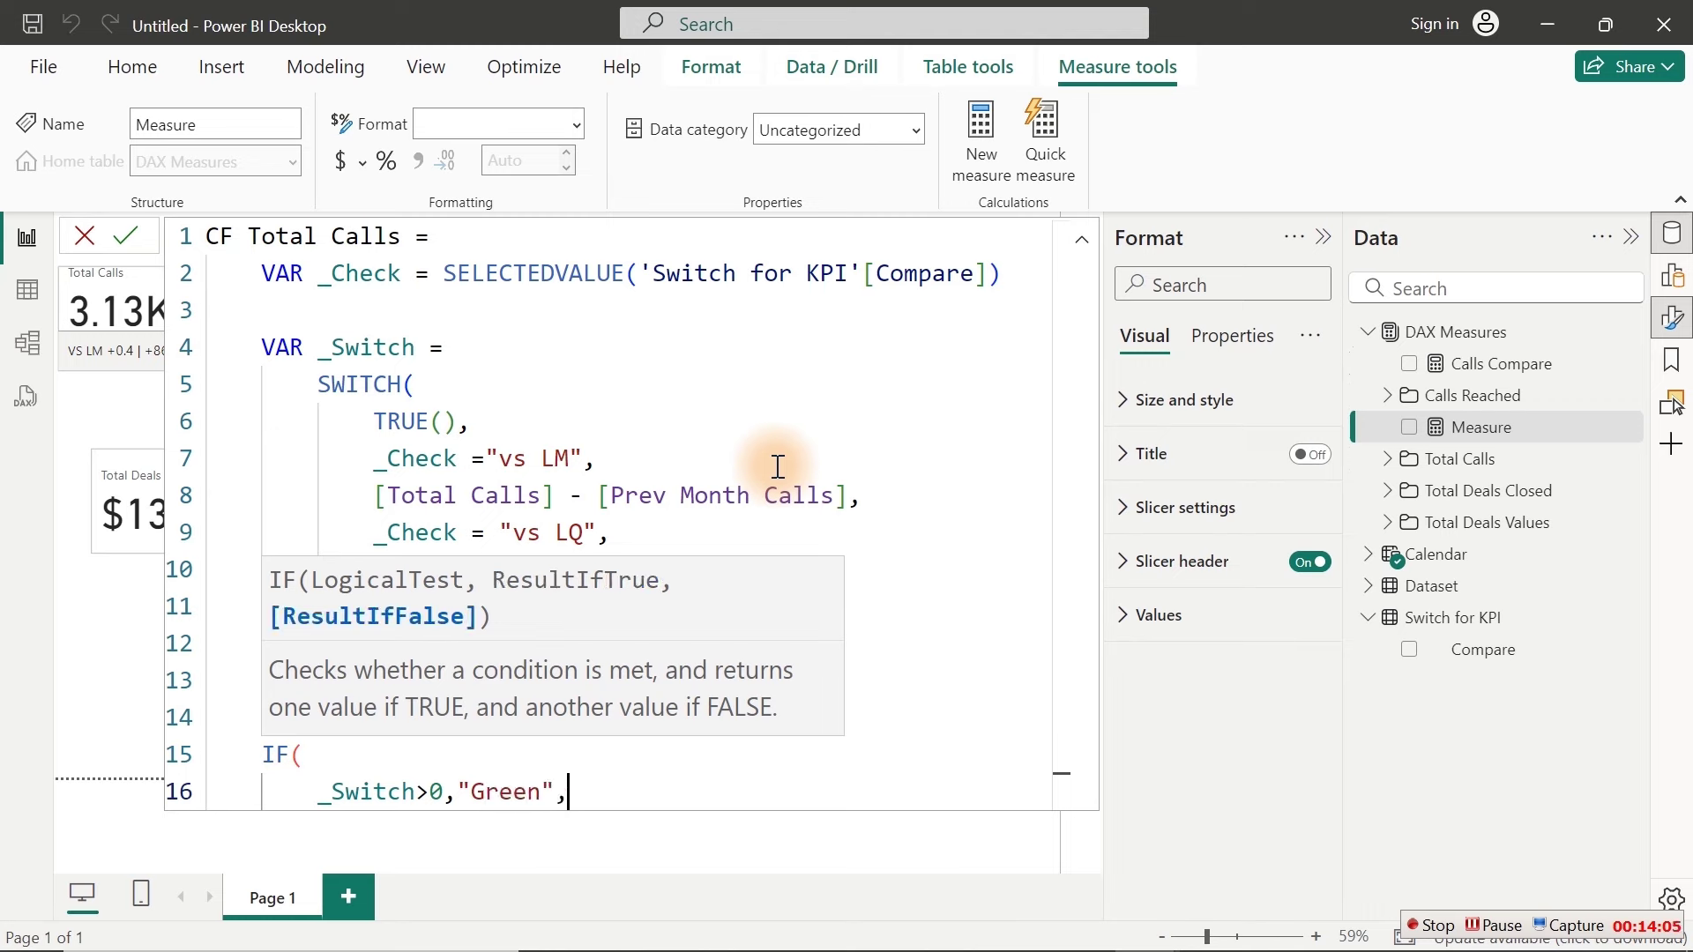
text("Red")
key(Return)
text())
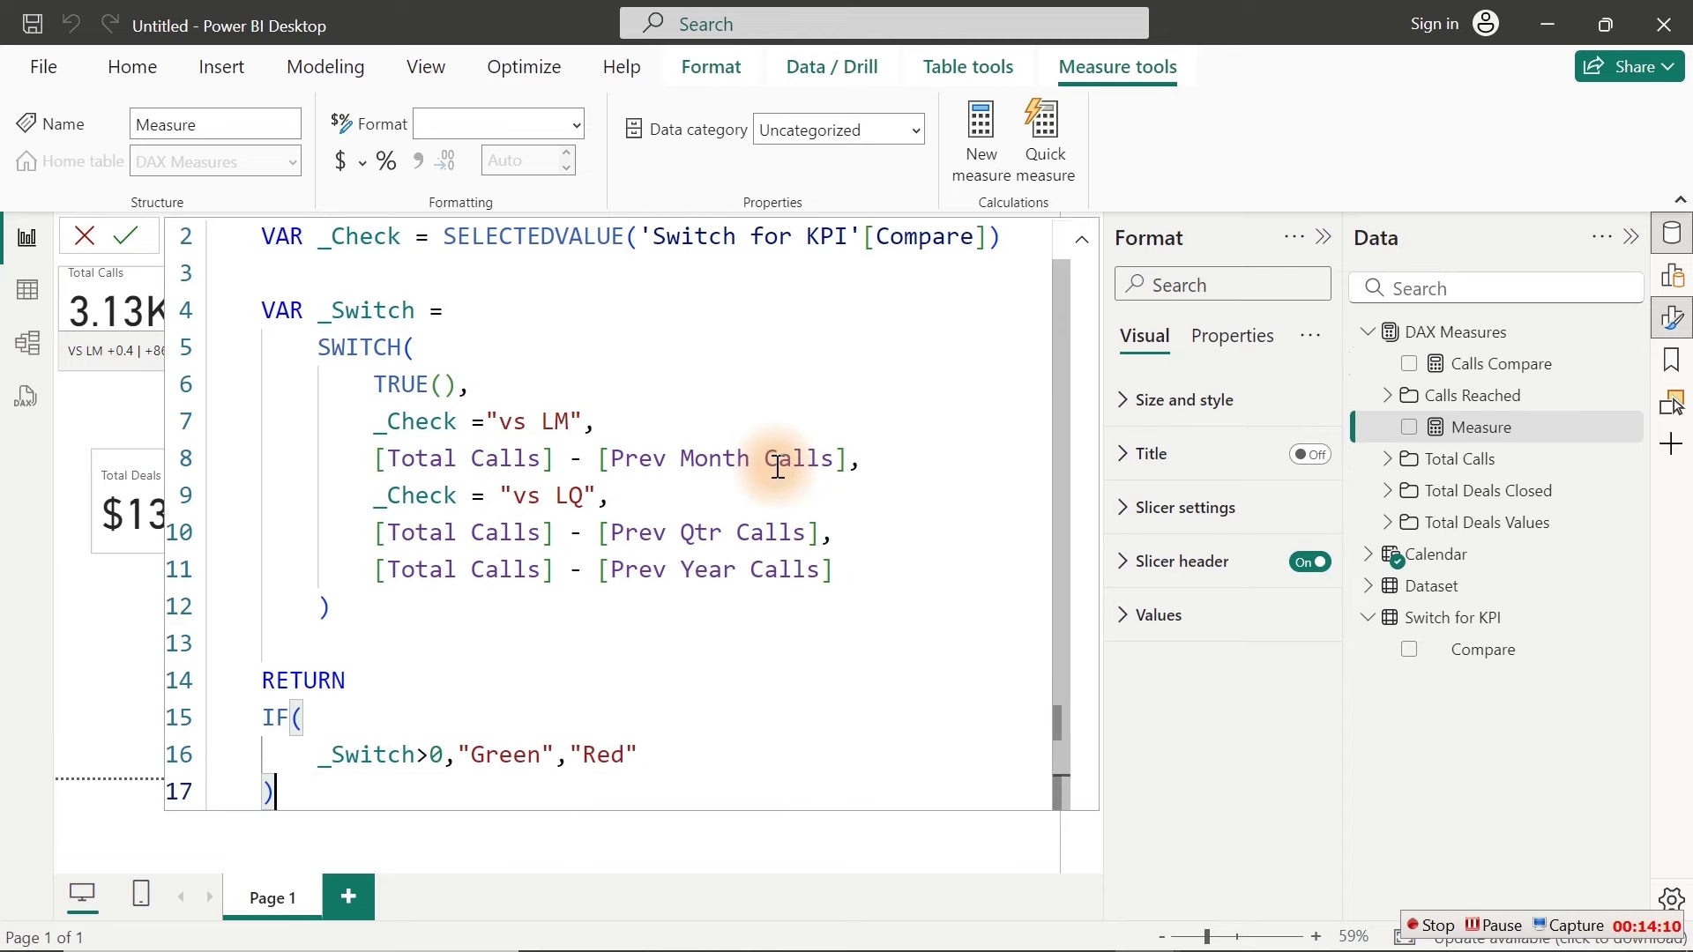
key(Return)
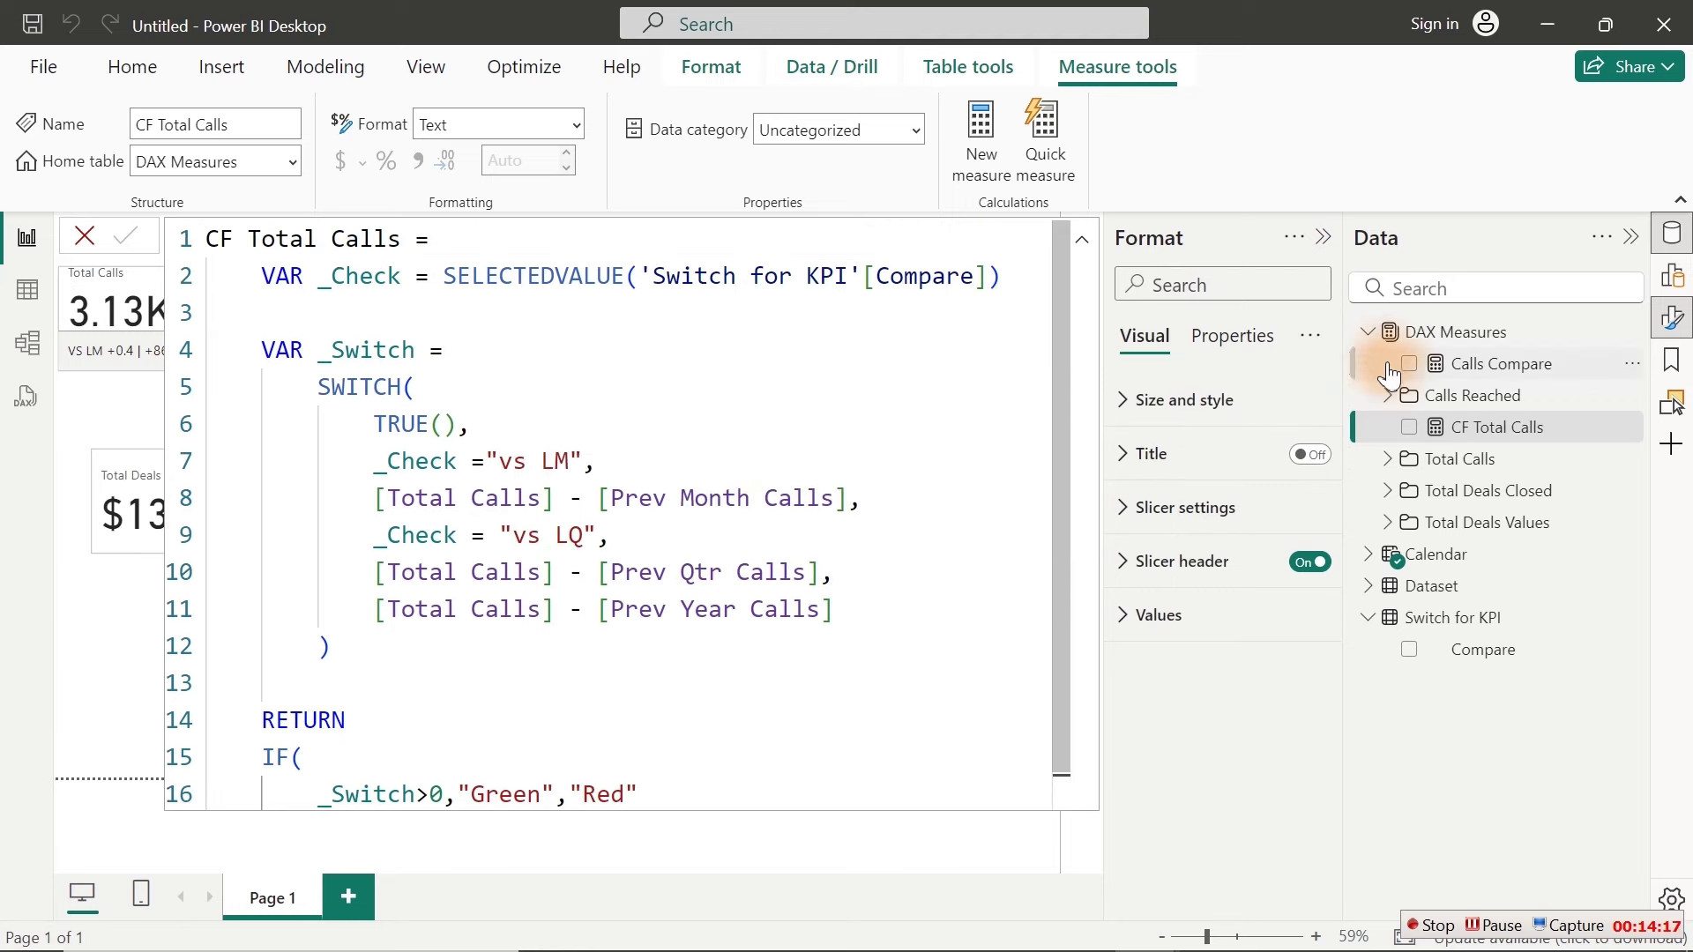
Step: Leave the formula editor and open the callout value formatting of the Calls Compare card
click(1414, 633)
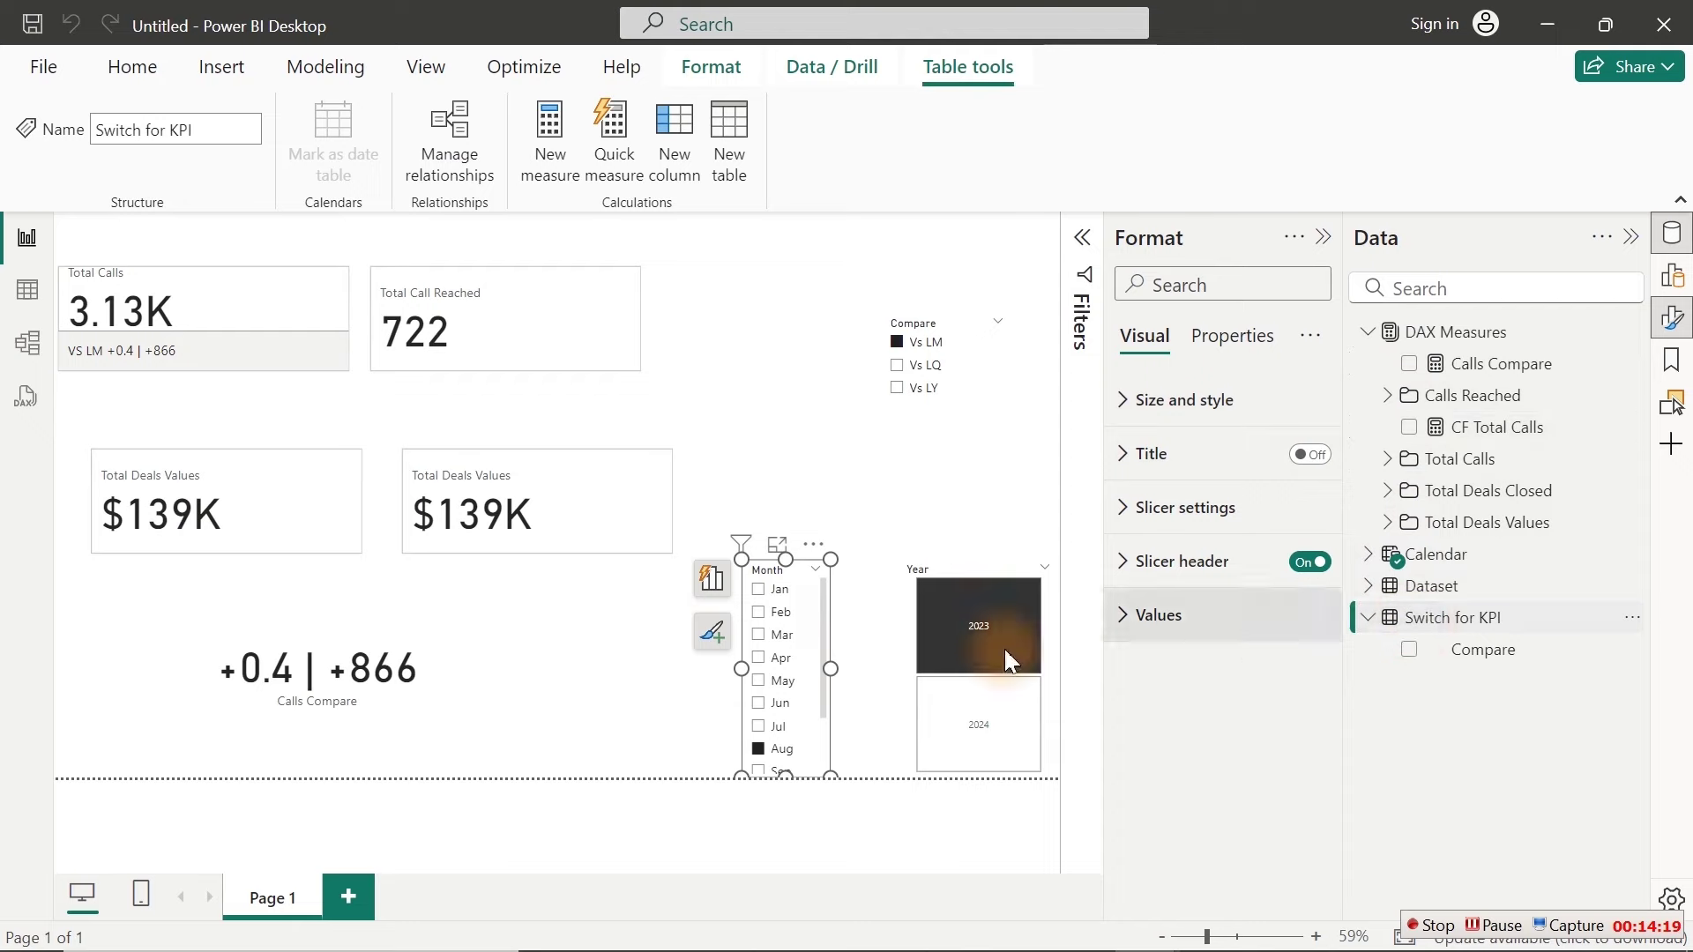
click(344, 703)
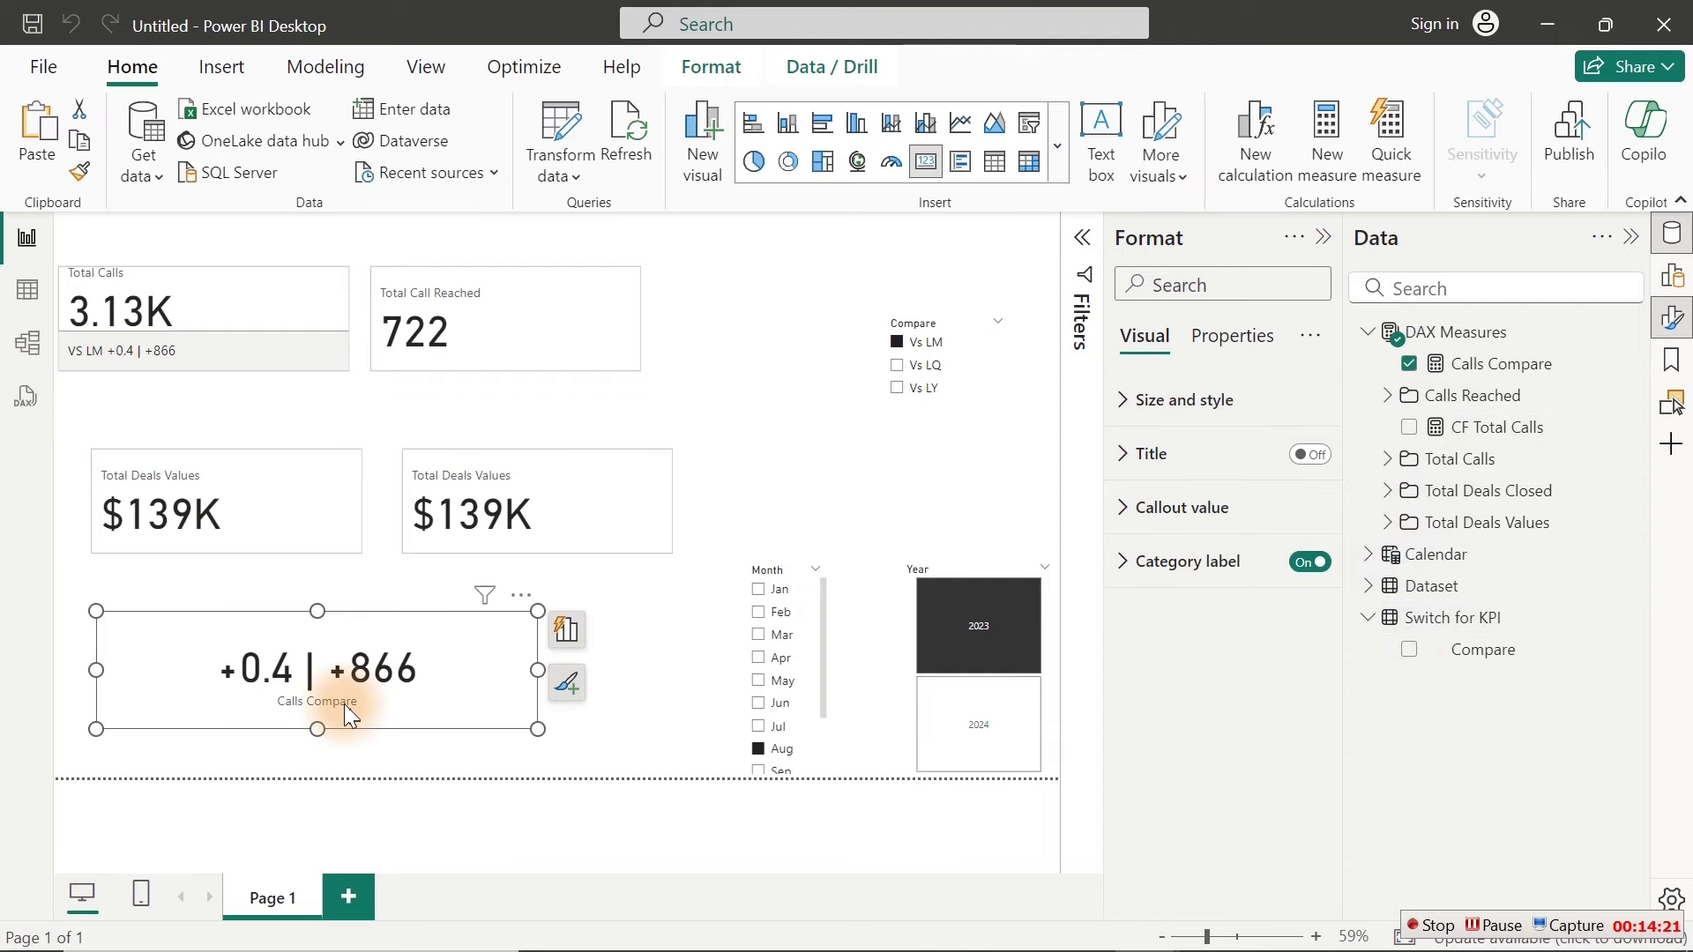
click(1199, 561)
click(1186, 520)
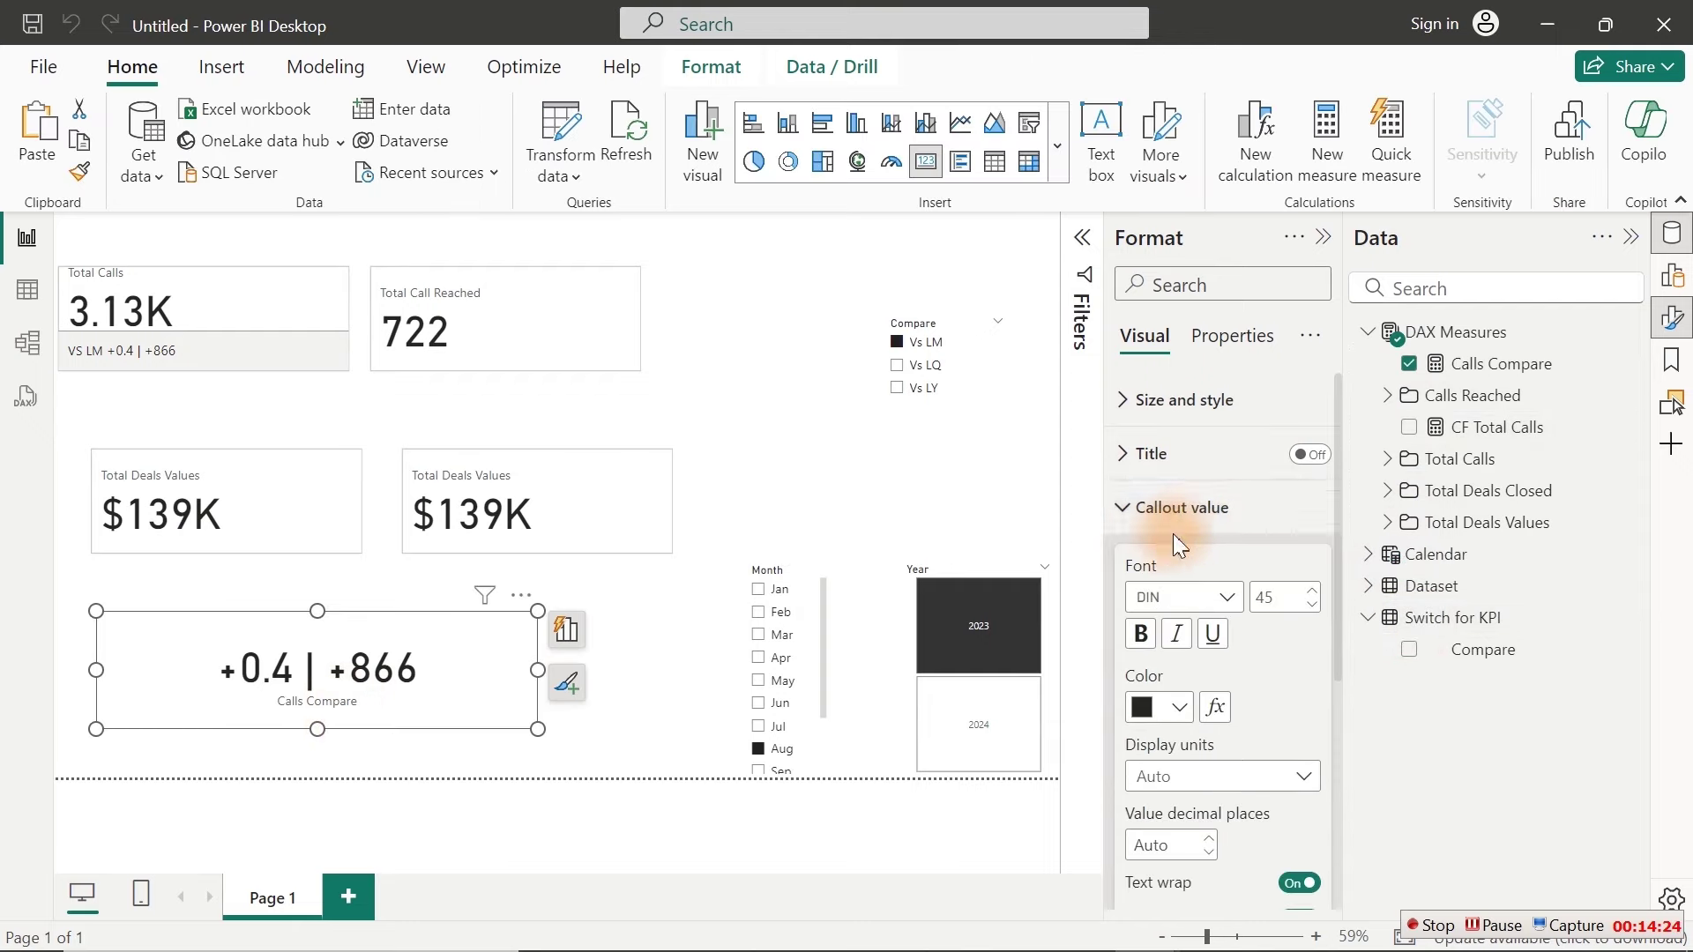
Step: Try a pale yellow and then a bright blue fixed color for the Calls Compare card's callout value
click(1173, 706)
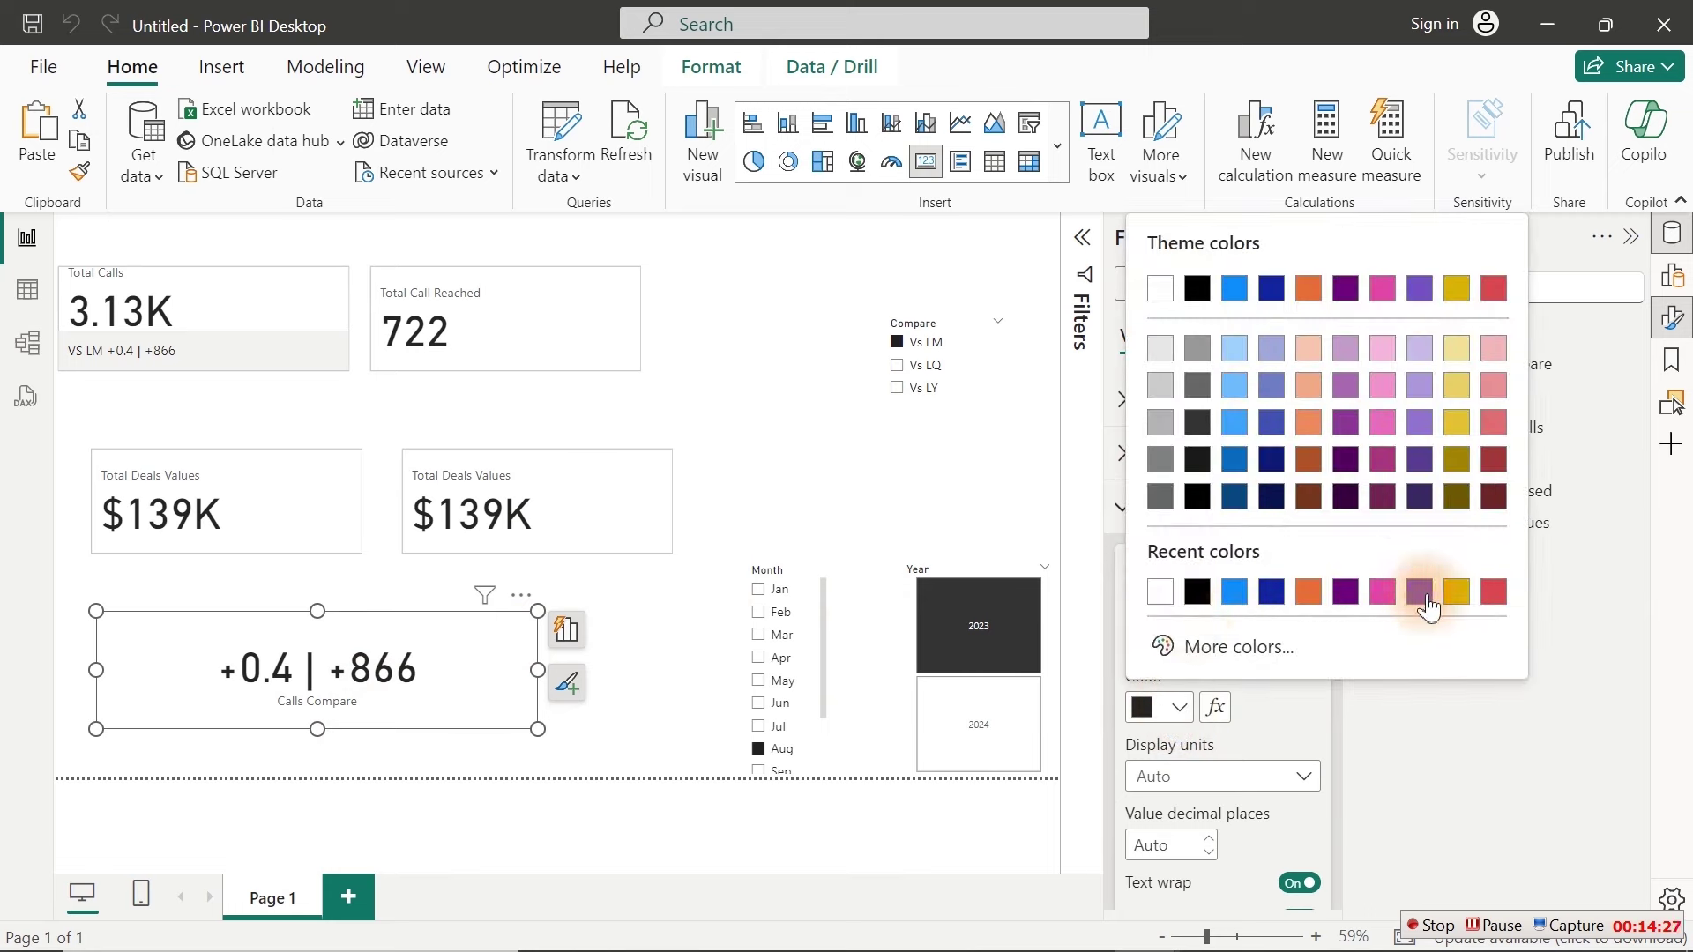
click(1453, 351)
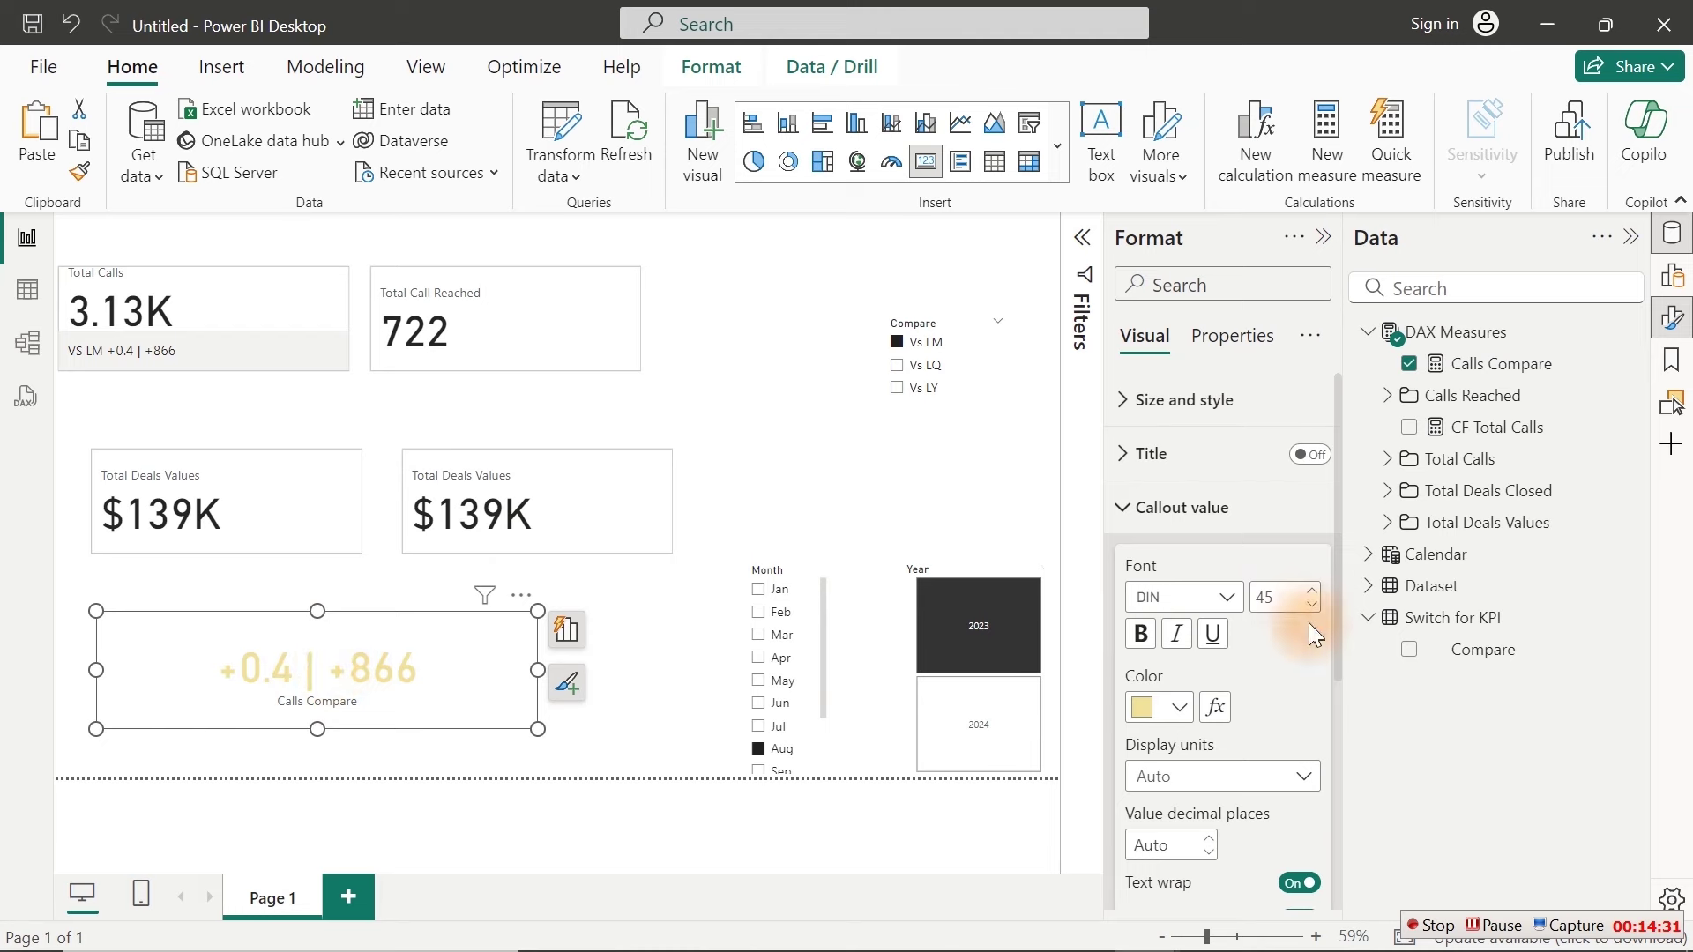
click(1180, 708)
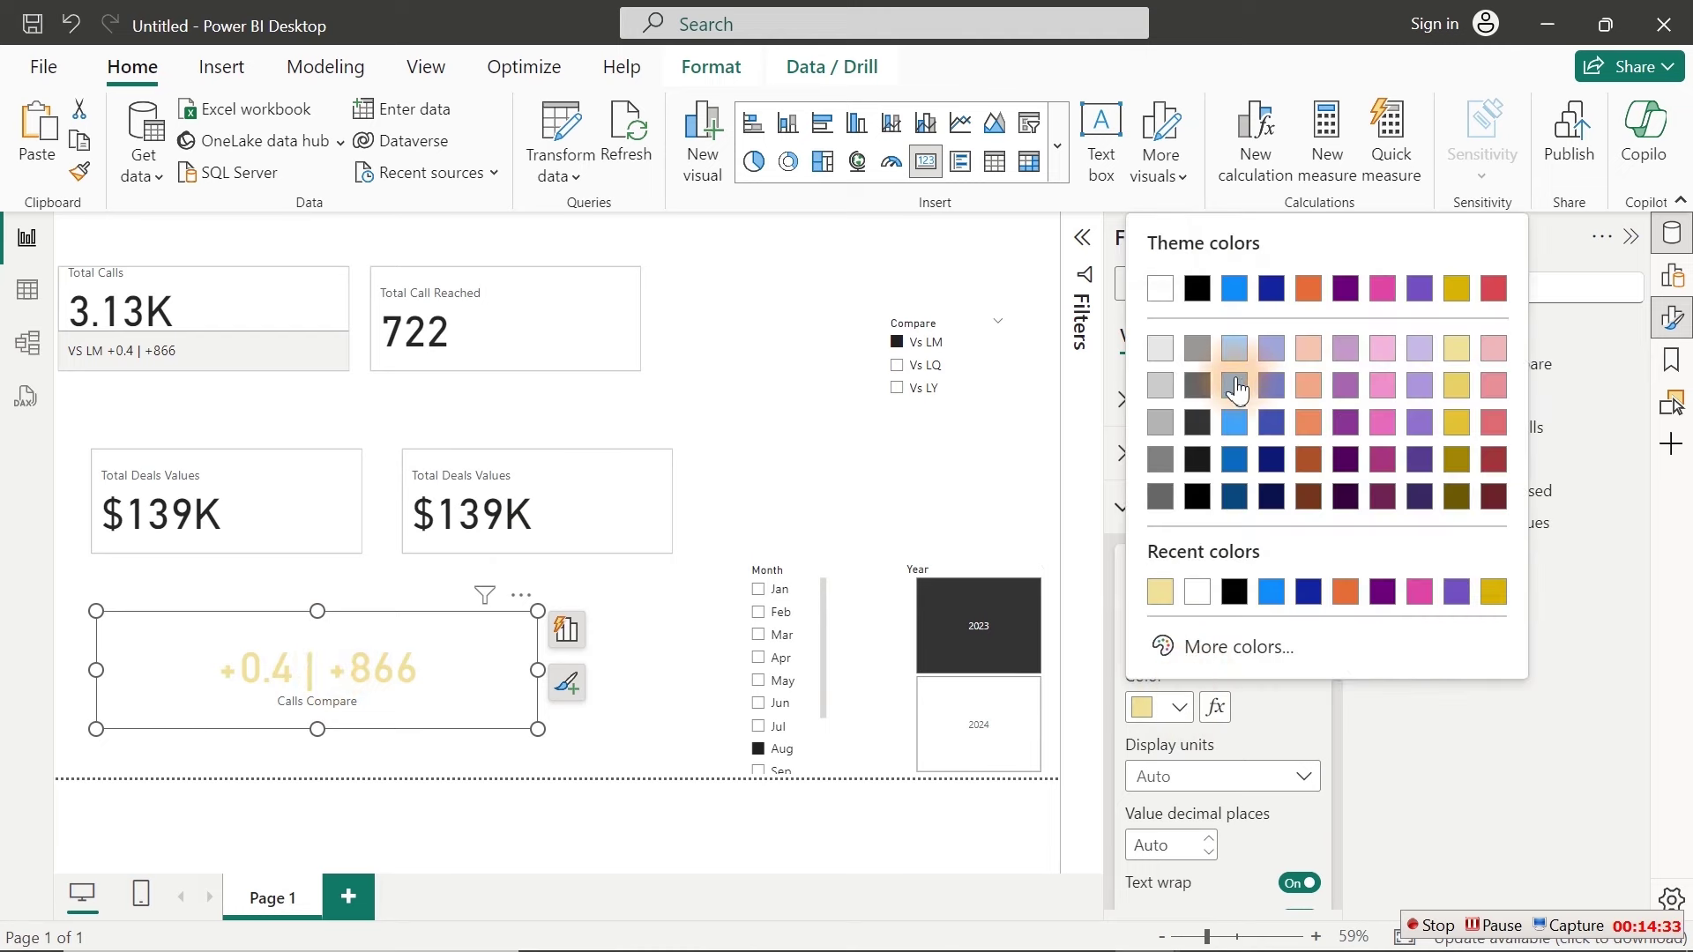
click(1235, 288)
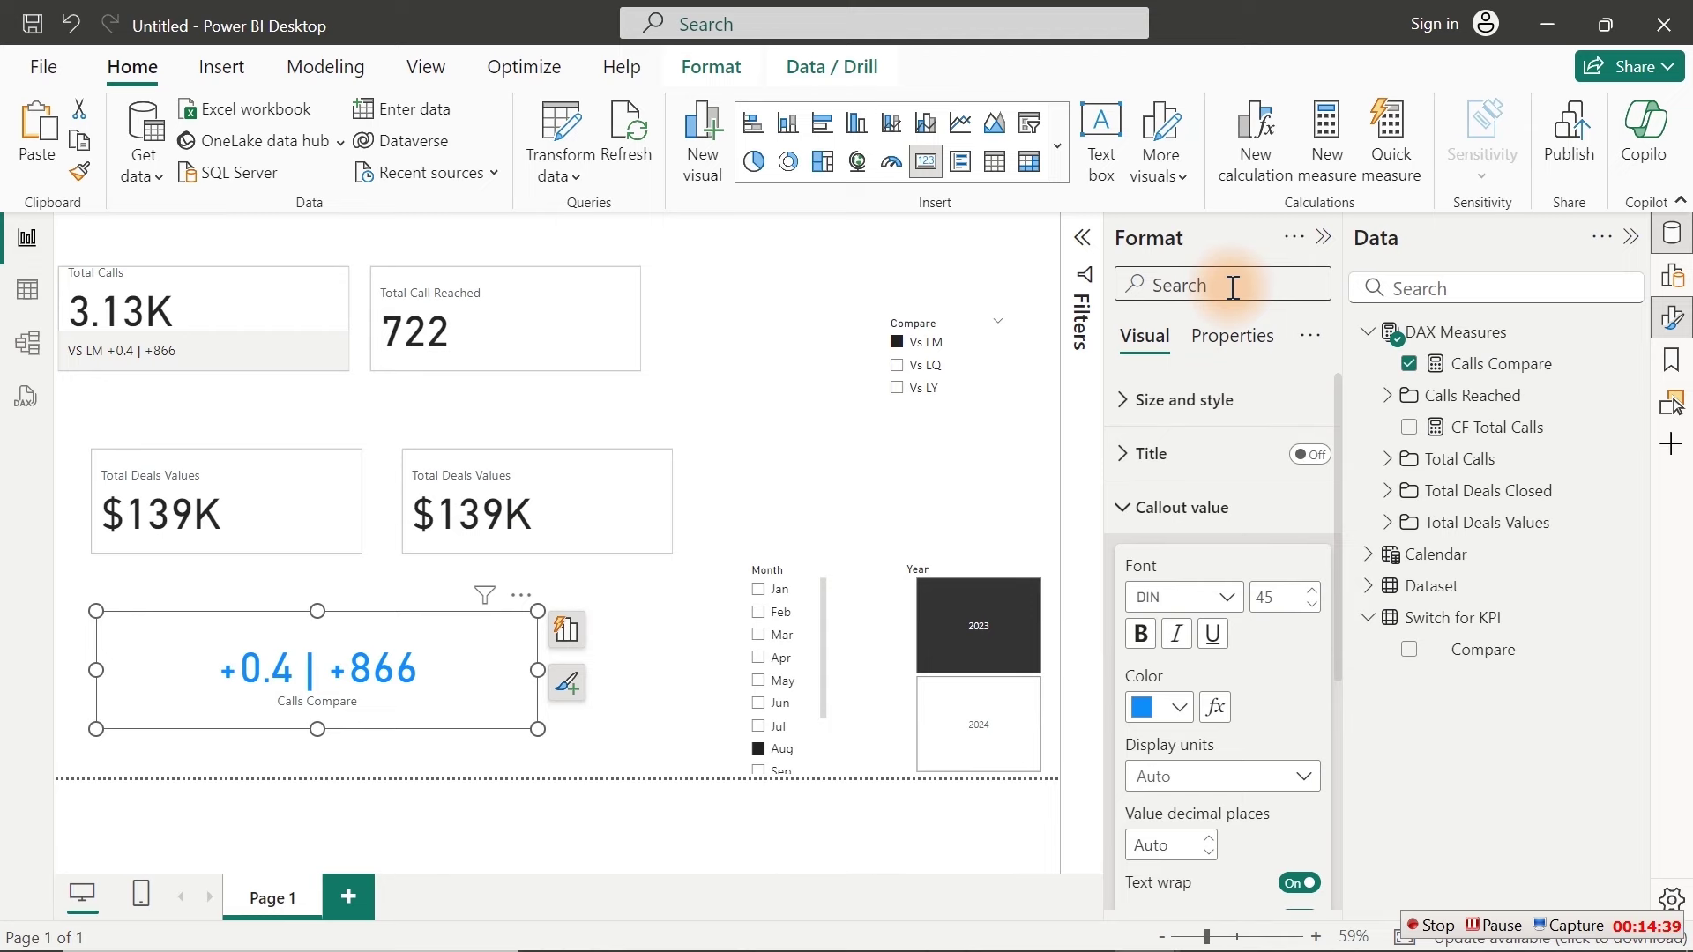
Step: Apply conditional formatting to the callout value color, using the Field value style based on the CF Total Calls measure
click(1218, 710)
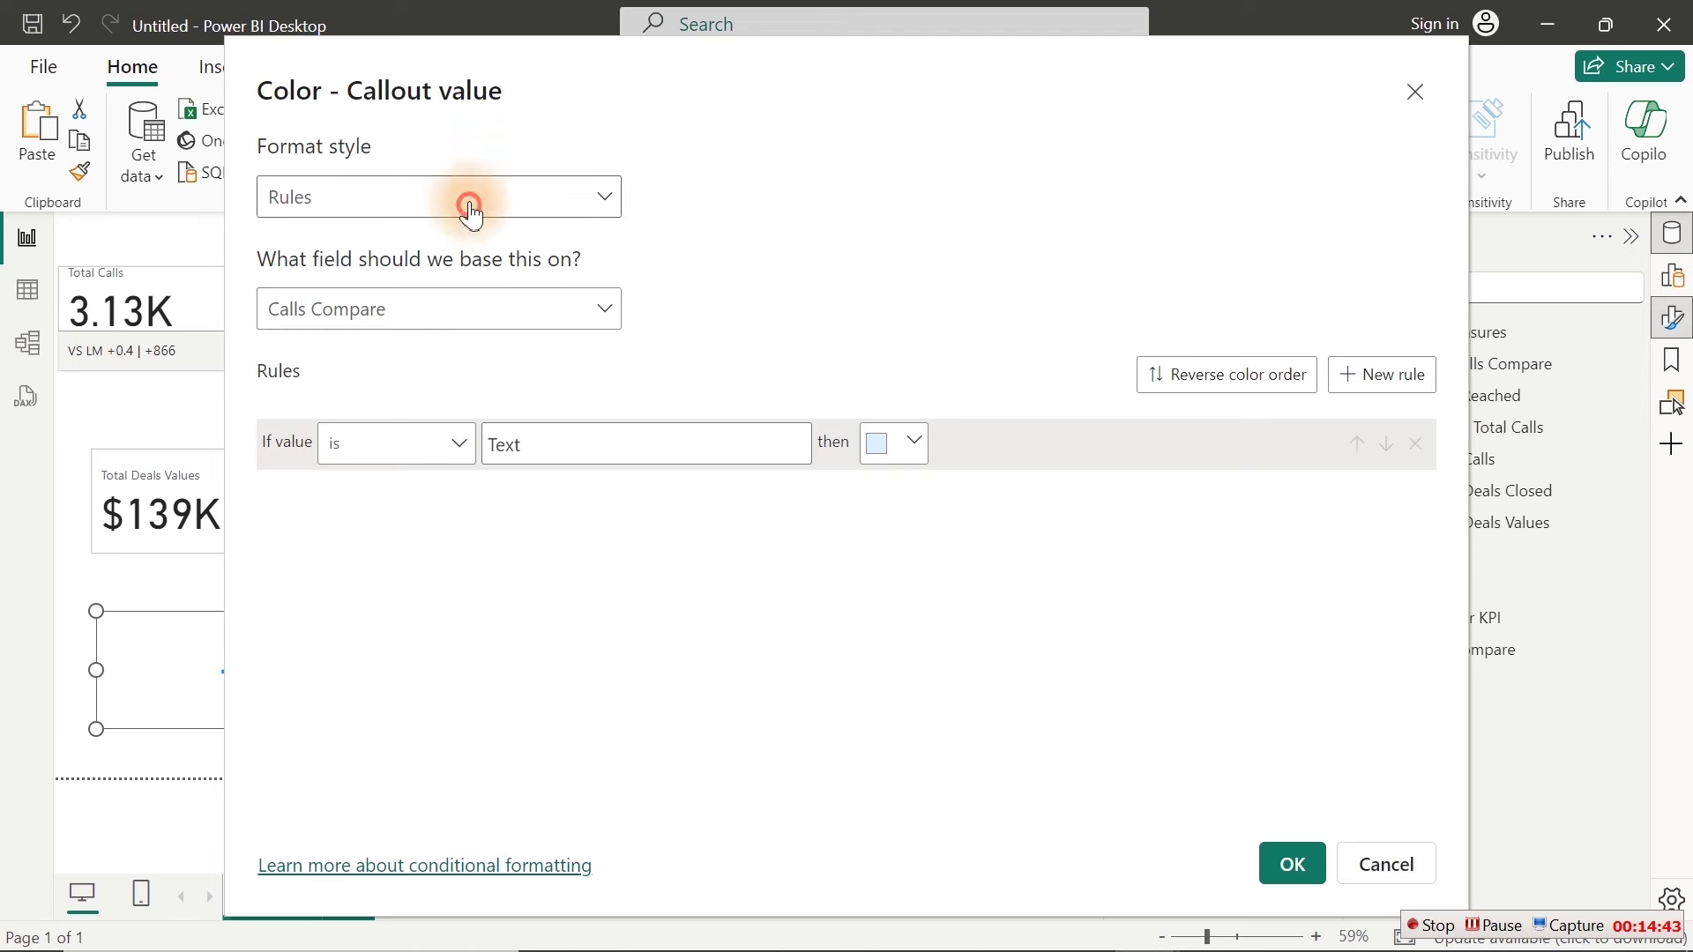
click(469, 198)
click(393, 326)
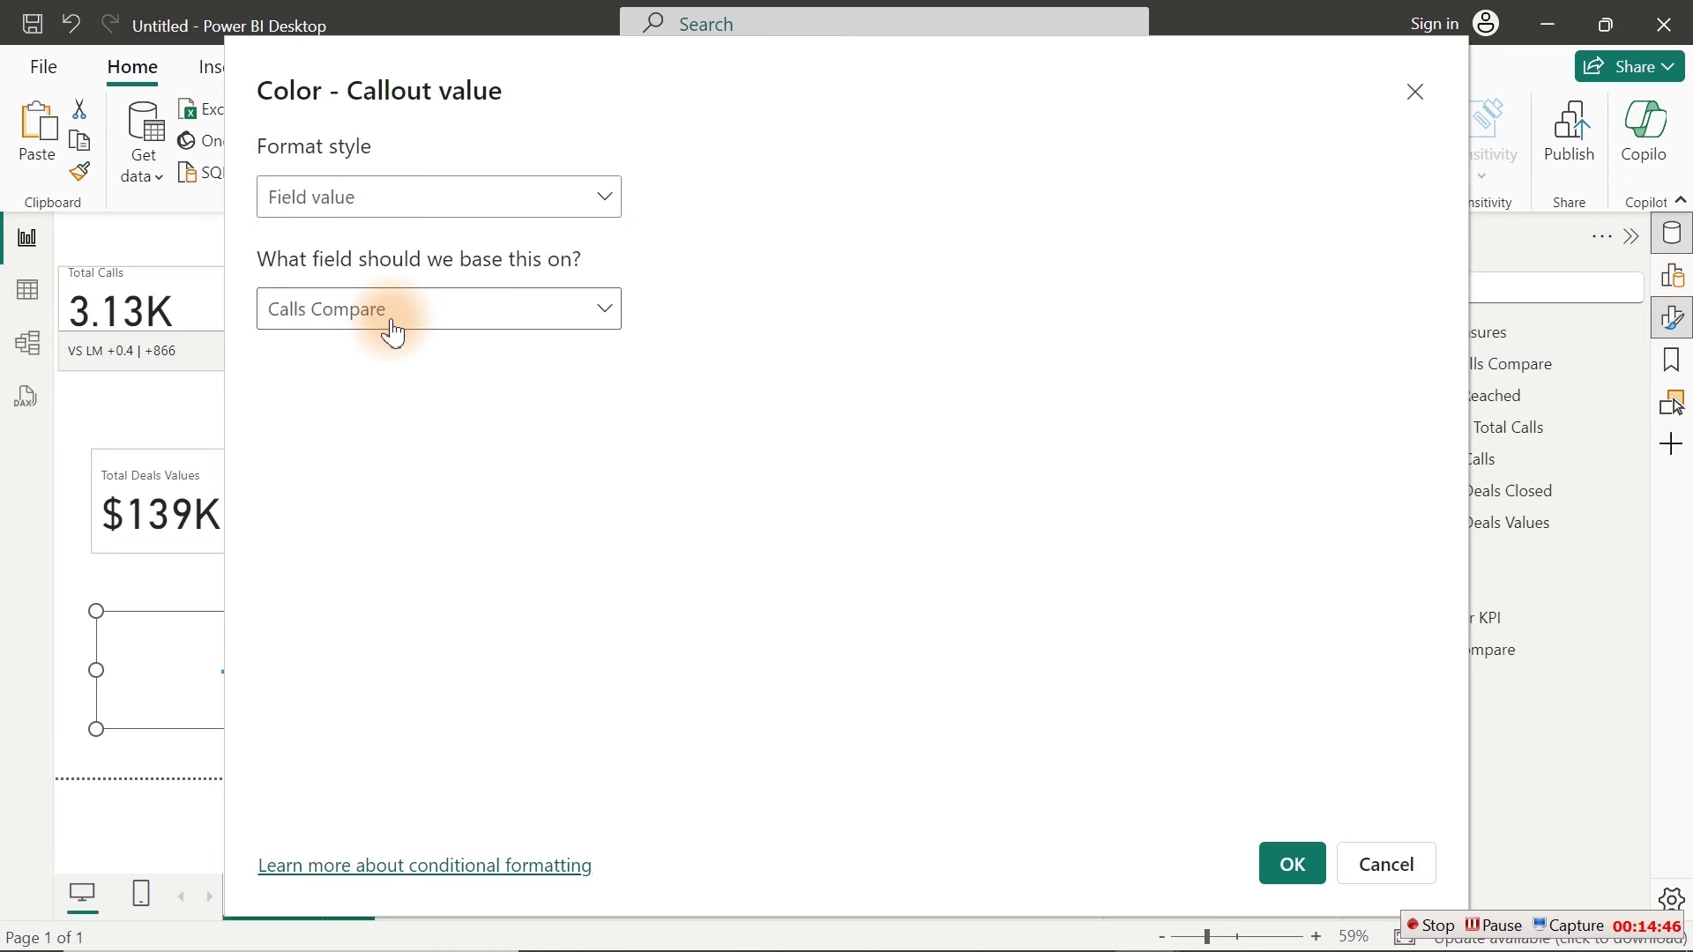
click(390, 318)
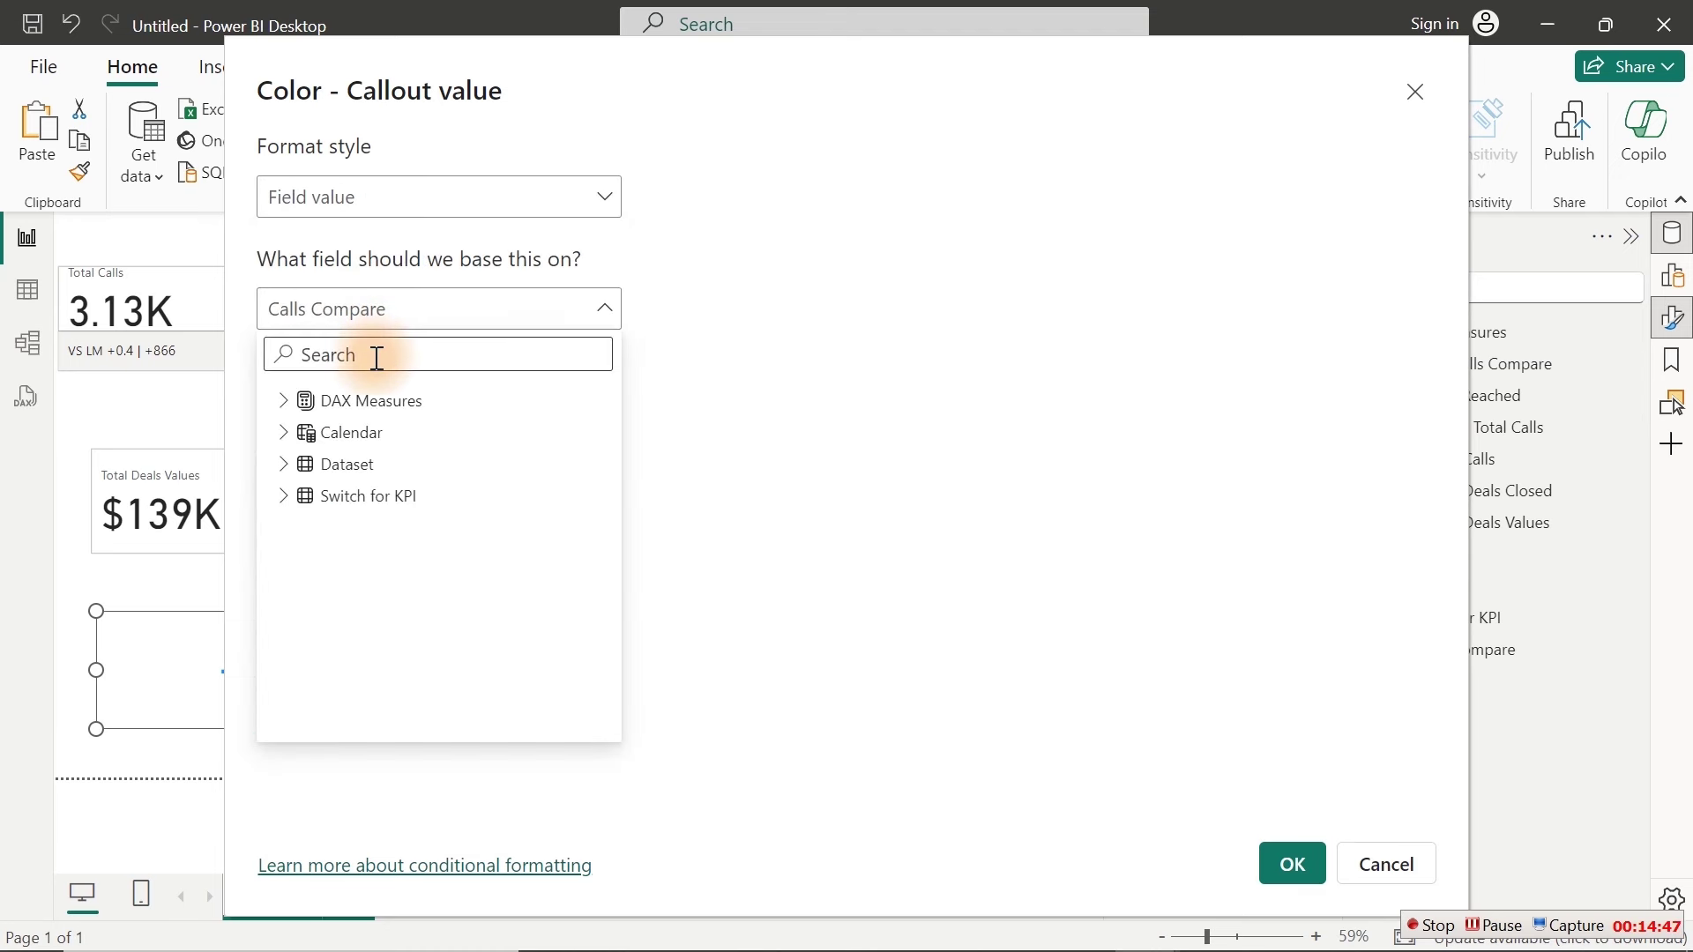
text(cf)
click(351, 441)
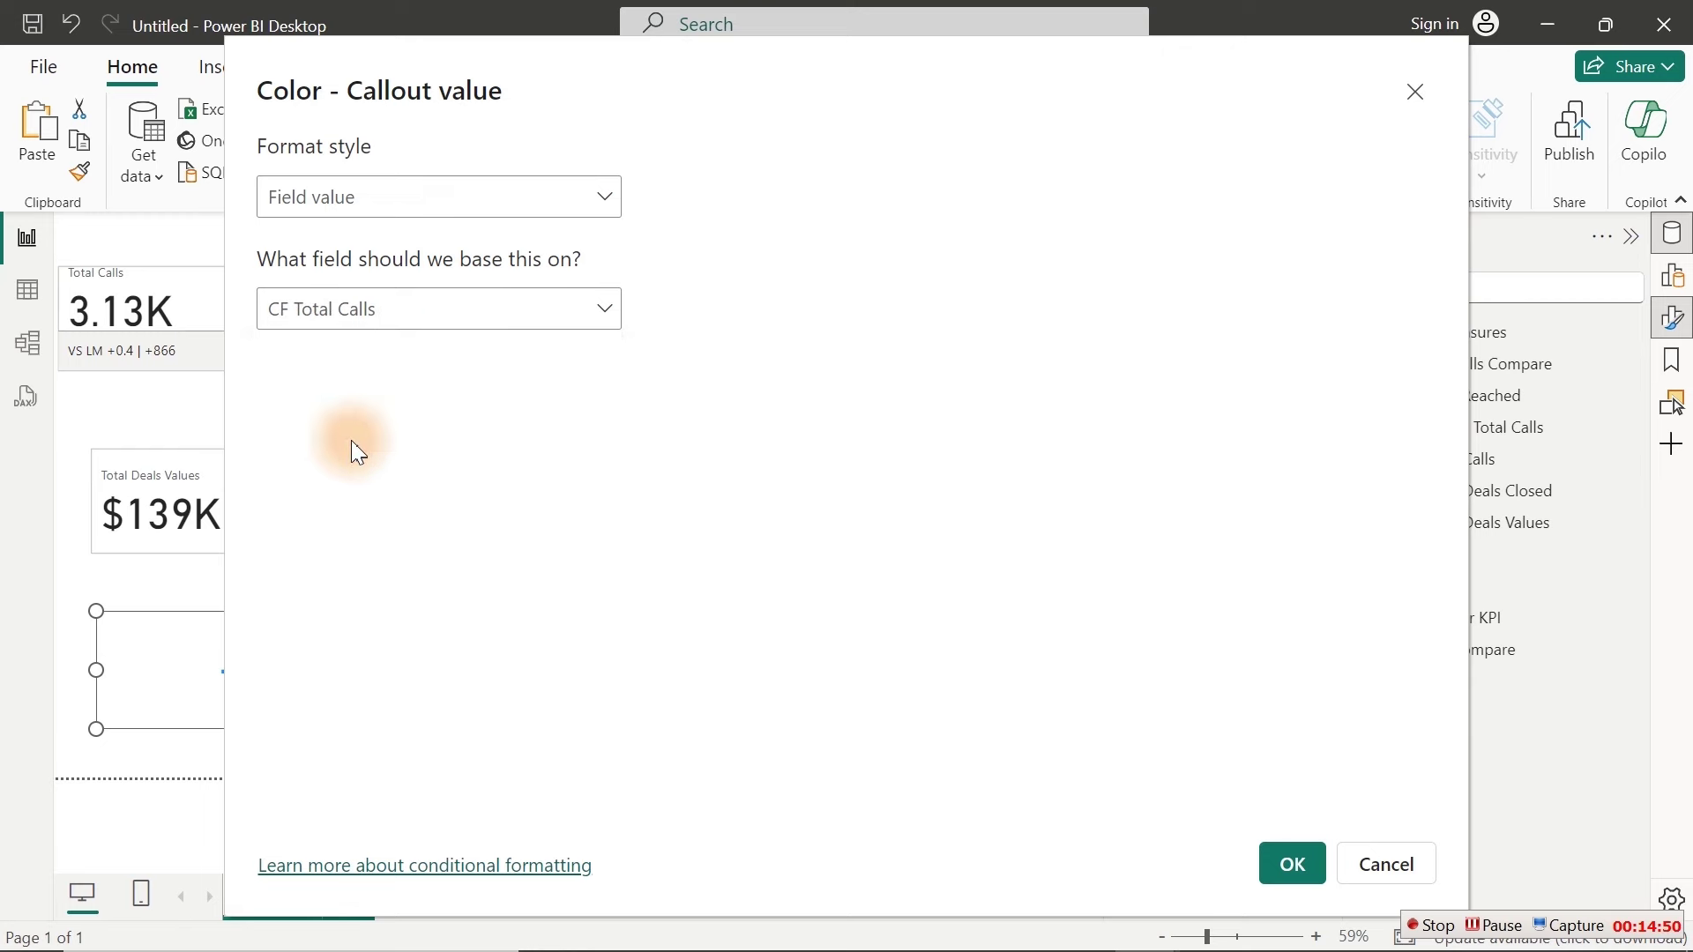
click(1298, 854)
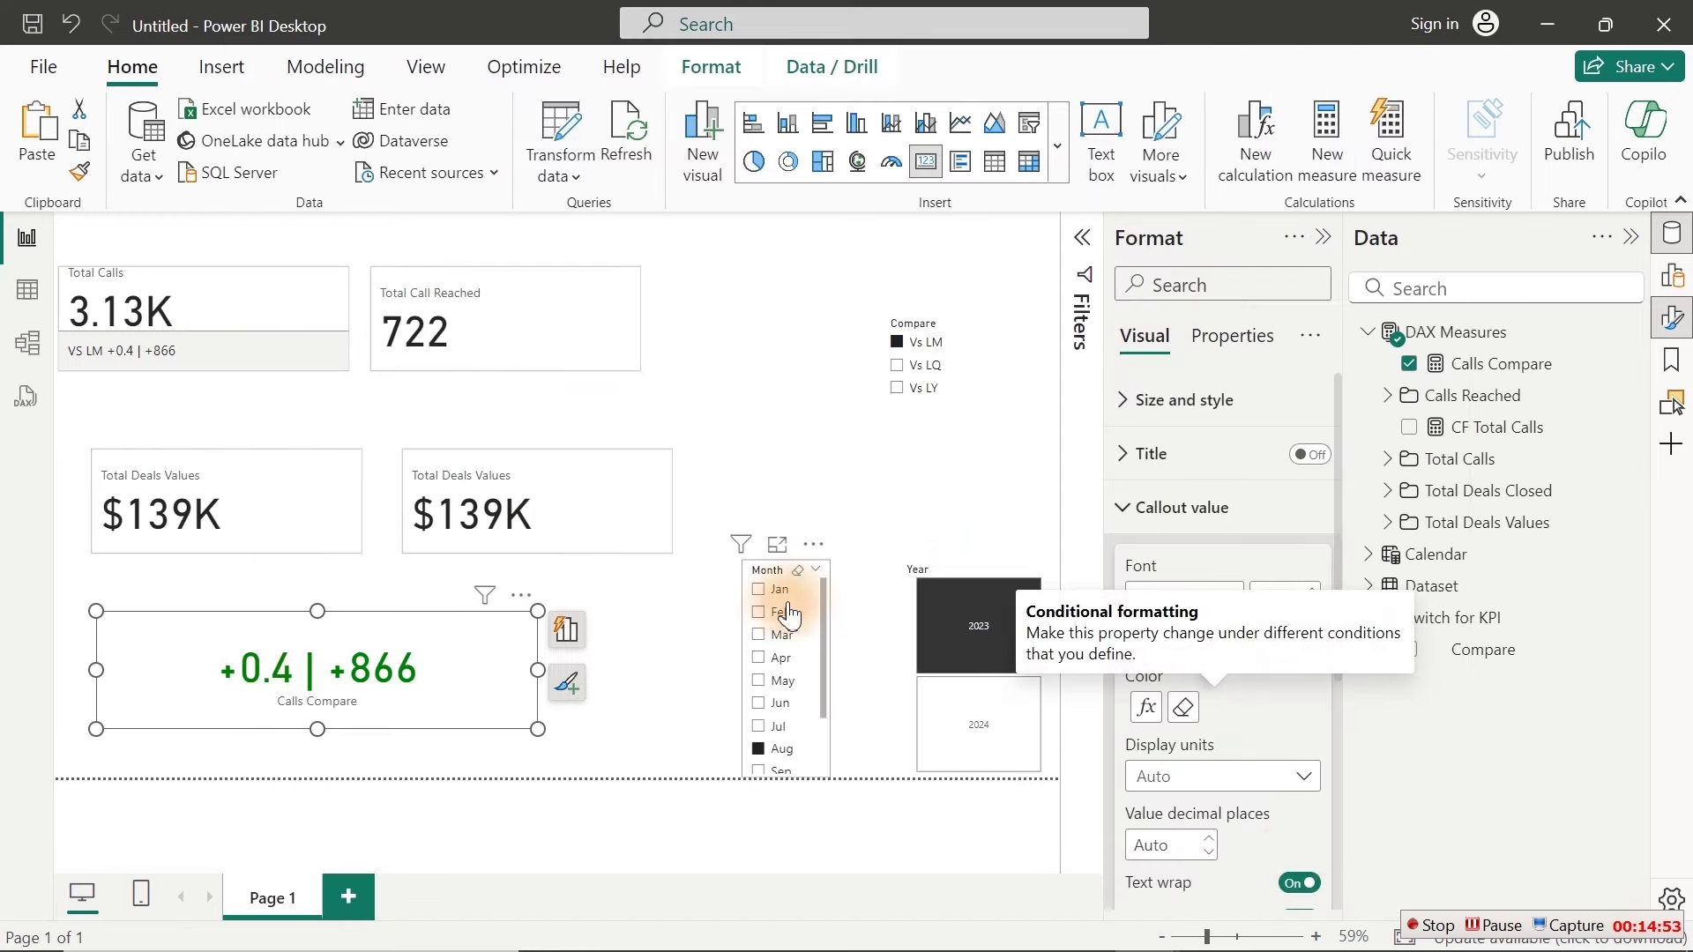
Step: Filter the report to May, Jun and Jul in turn to check the Calls Compare card's conditional color
click(773, 680)
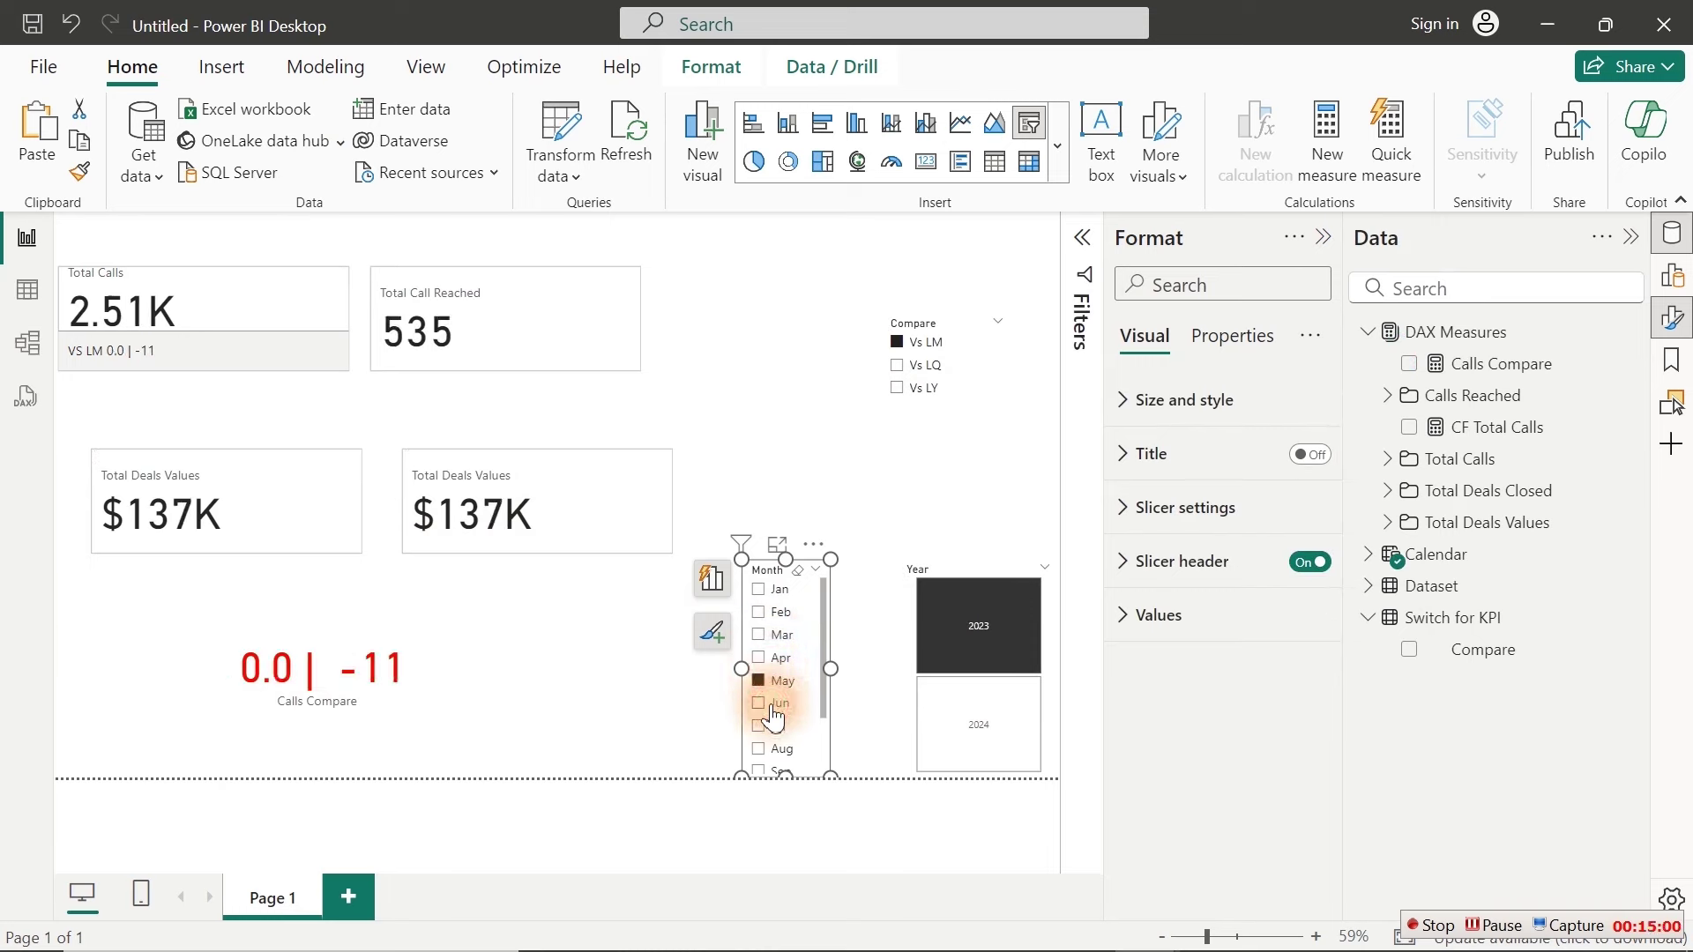
click(776, 703)
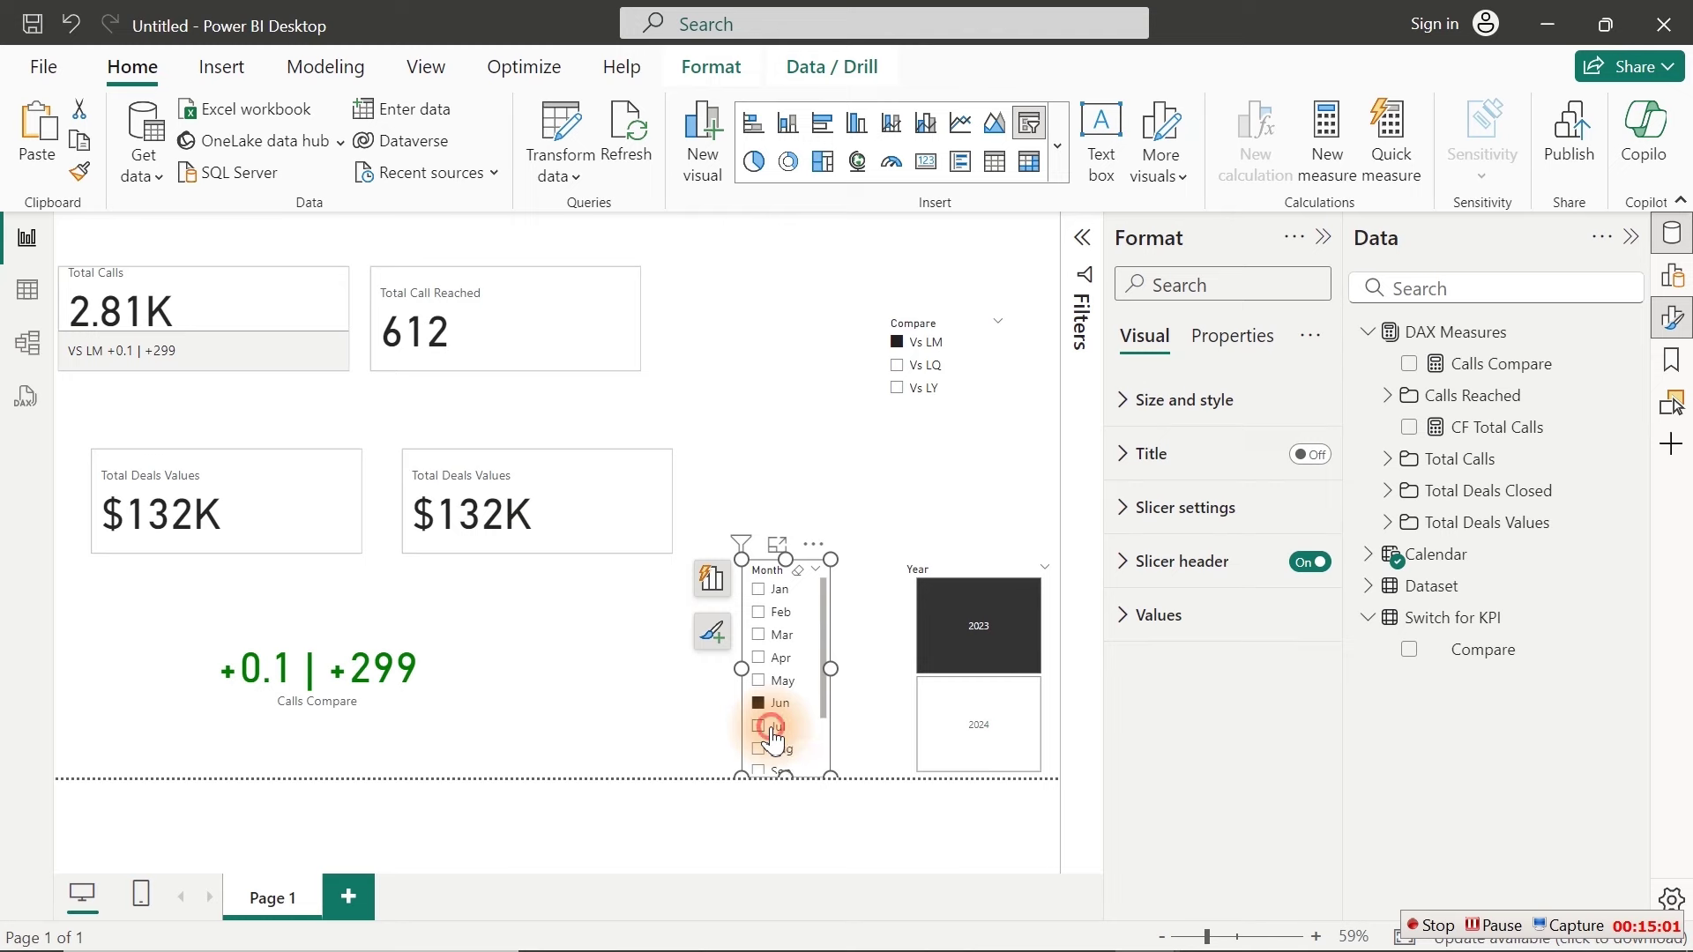
click(775, 727)
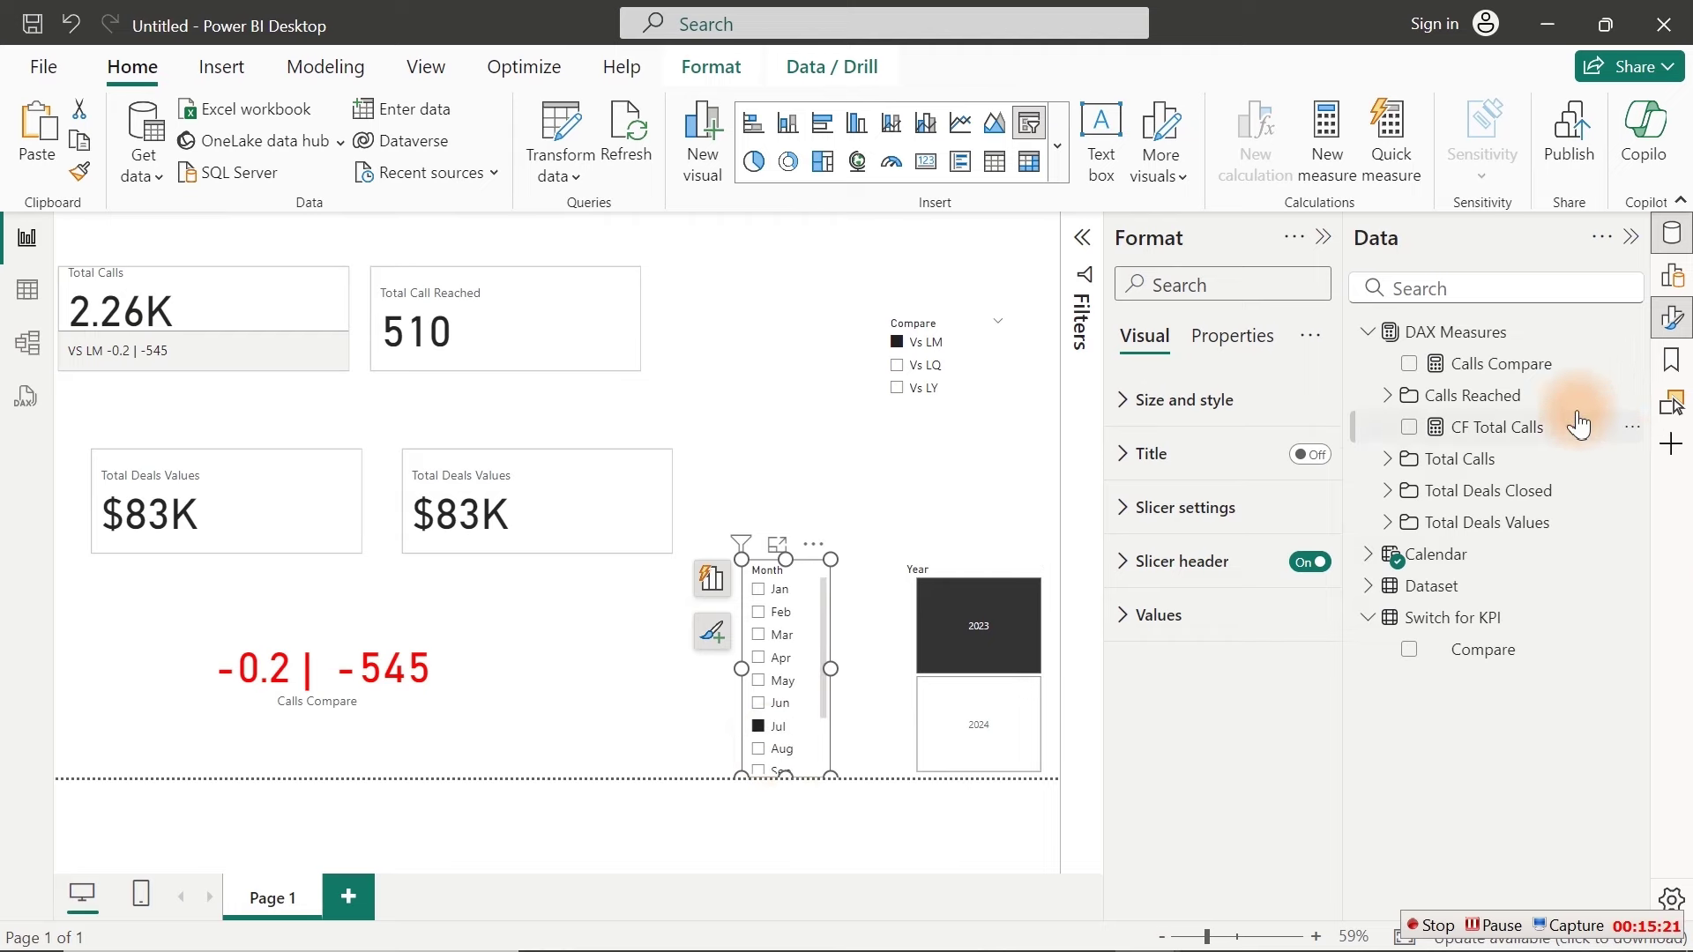
Step: Review the Calls Compare measure's formula, including its SELECTEDVALUE variable and SWITCH branches, and select the whole formula
click(1509, 369)
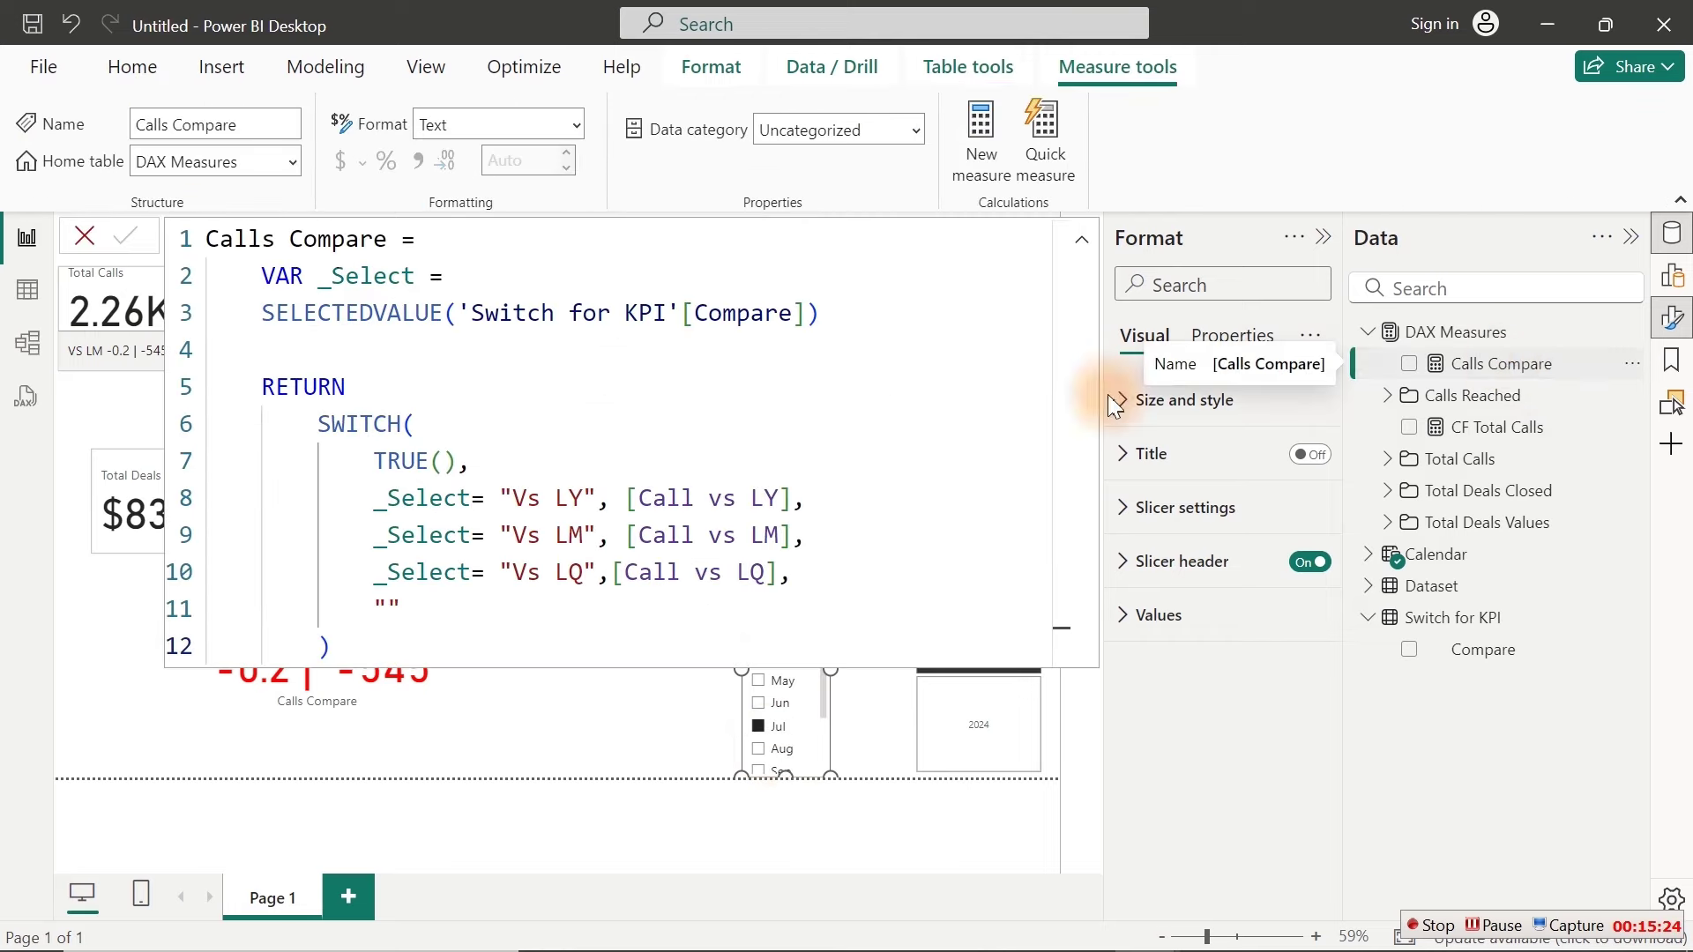
click(734, 447)
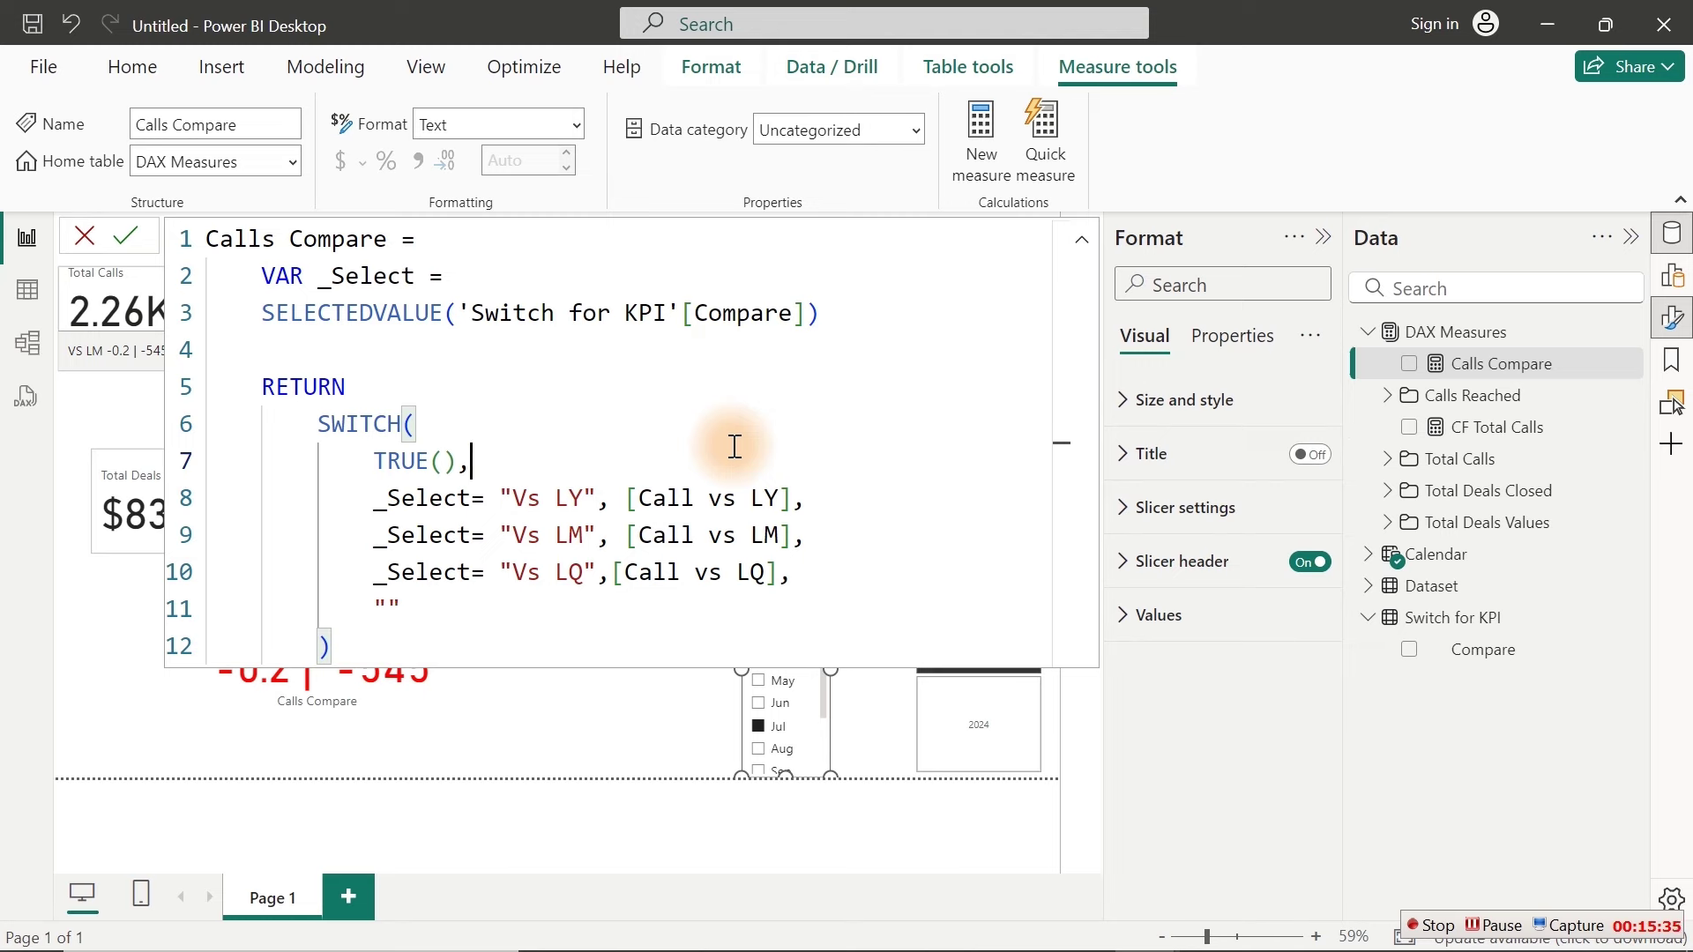
click(631, 706)
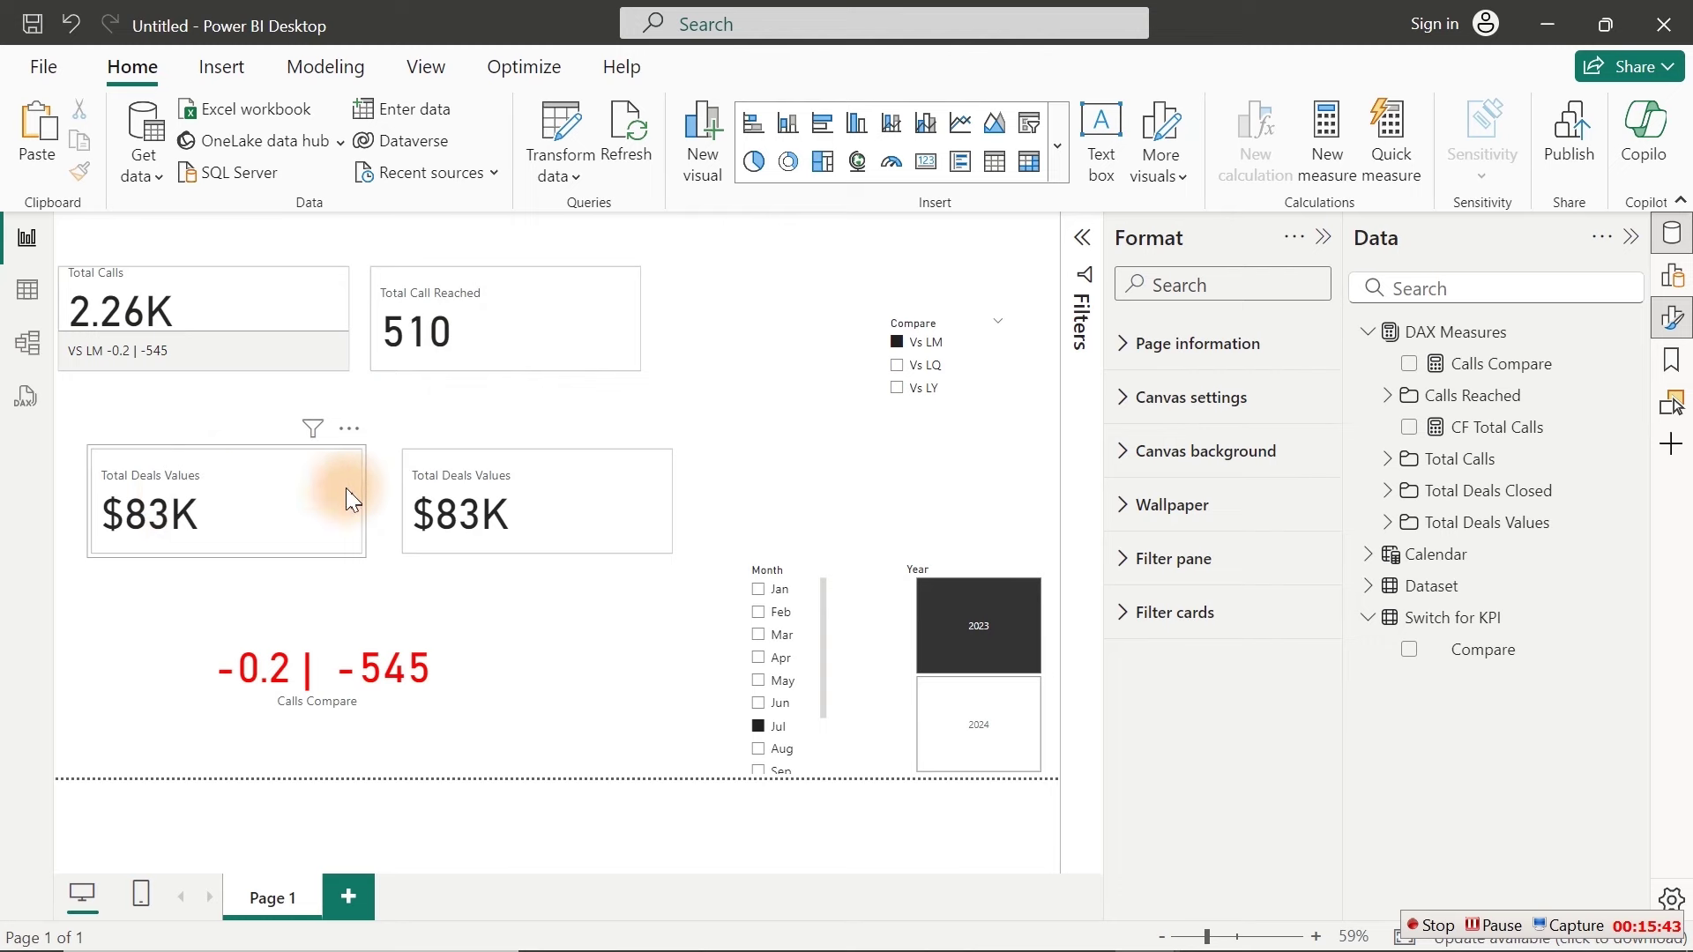
click(552, 491)
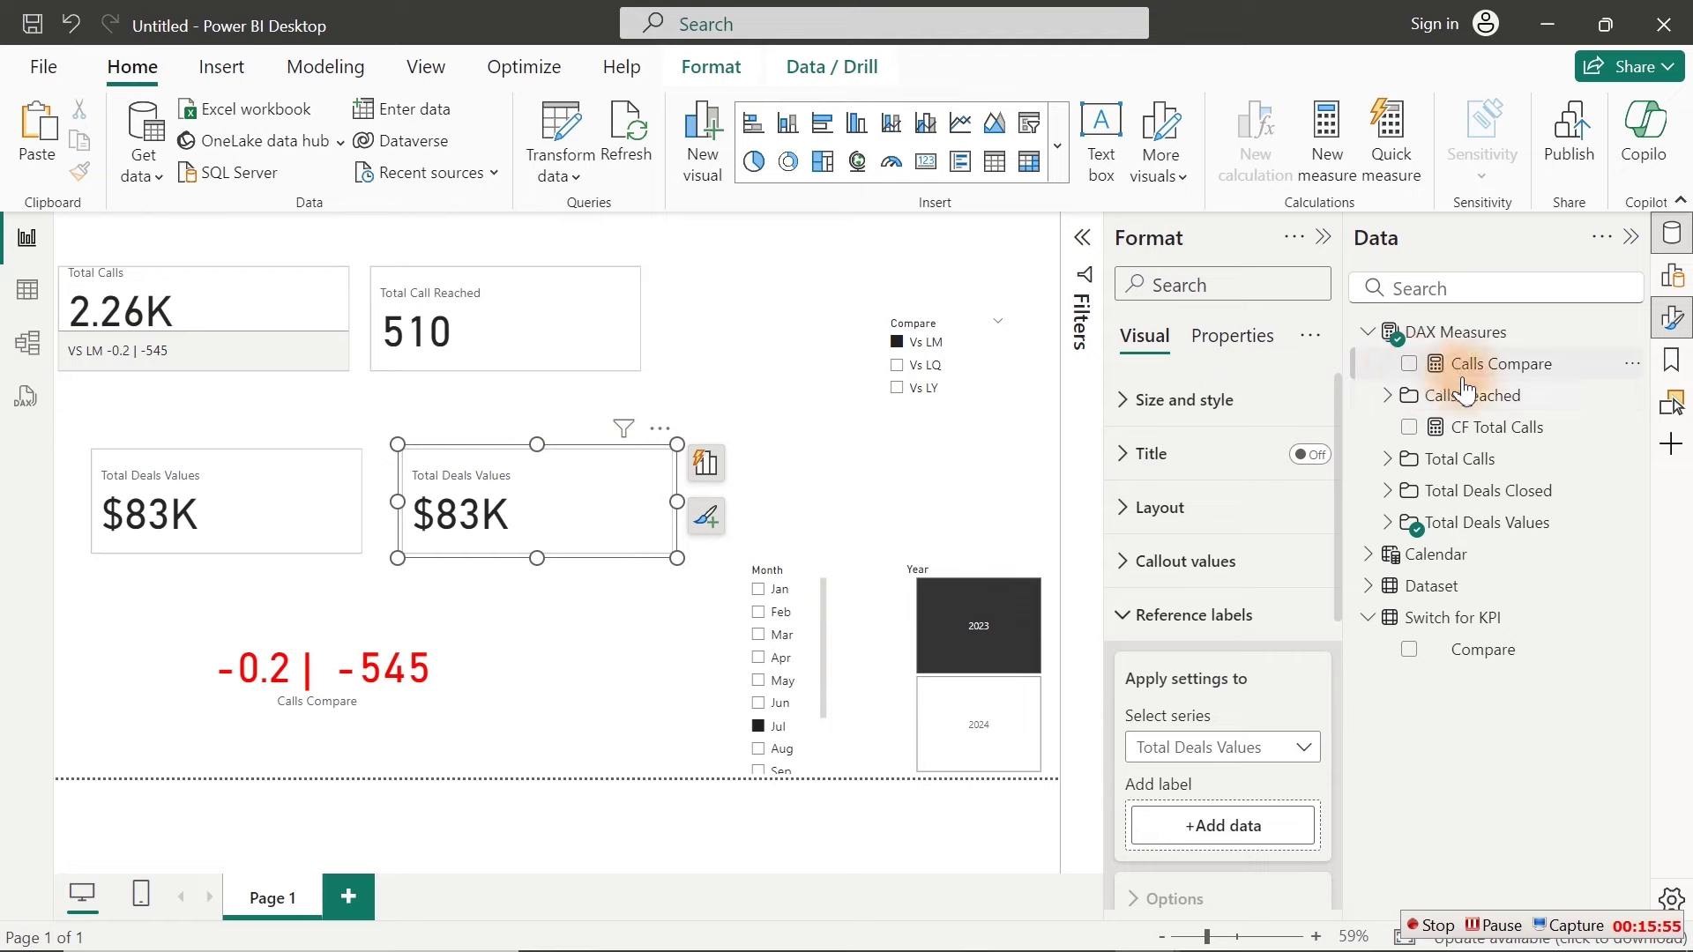
click(1518, 363)
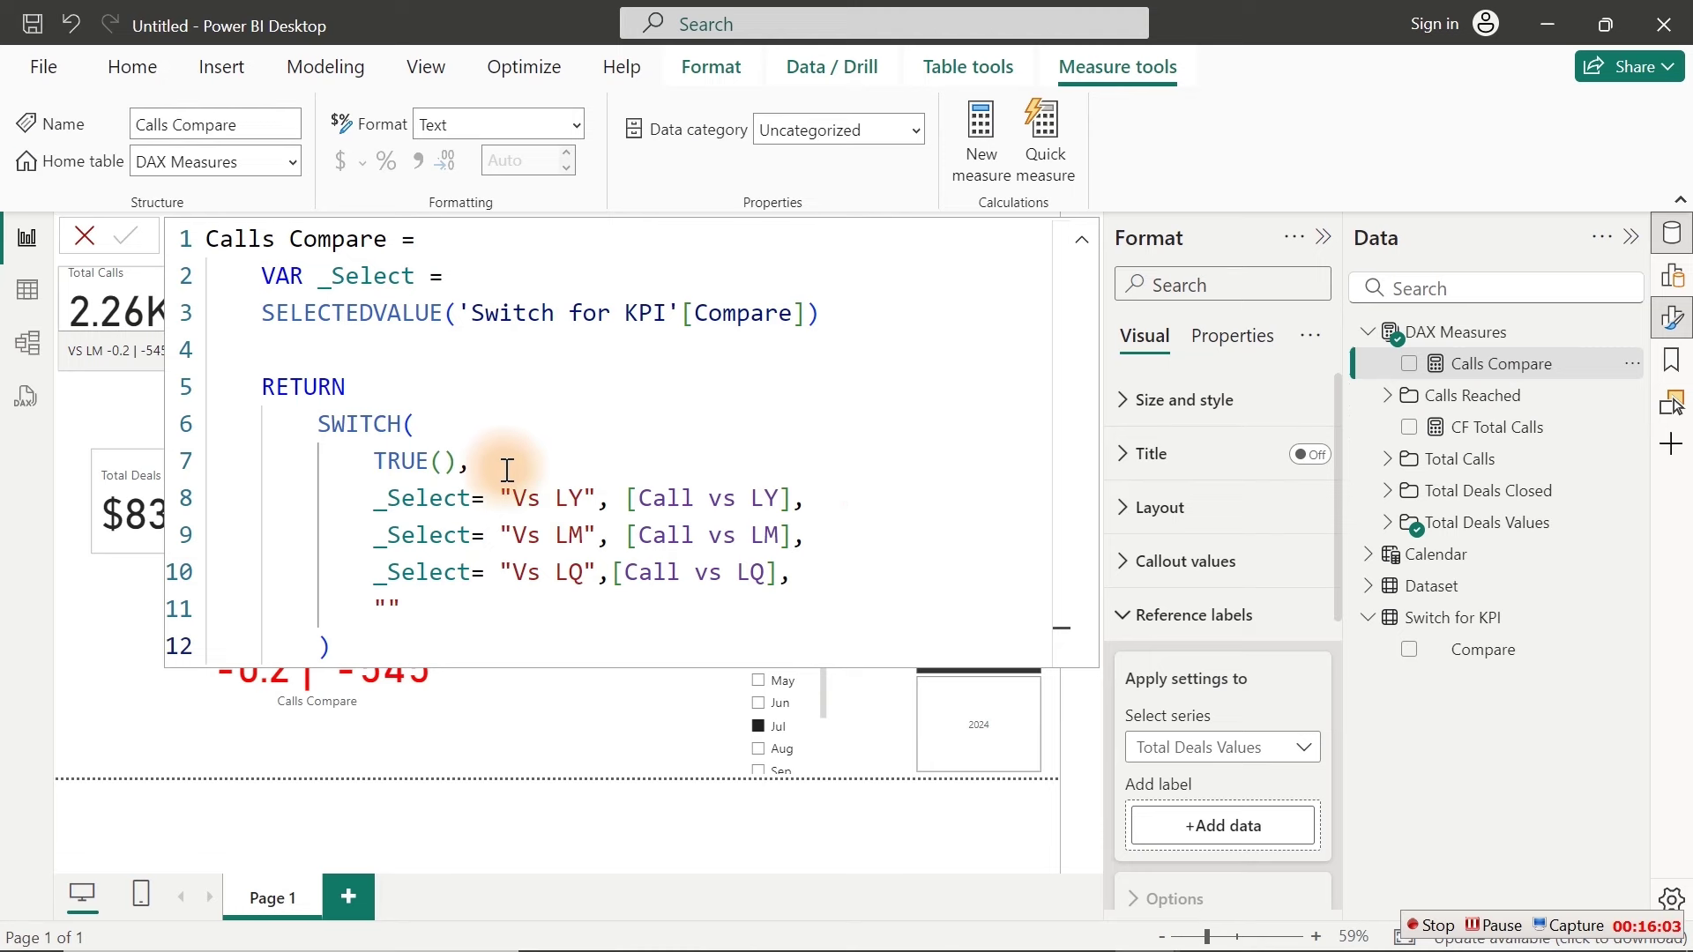
click(806, 416)
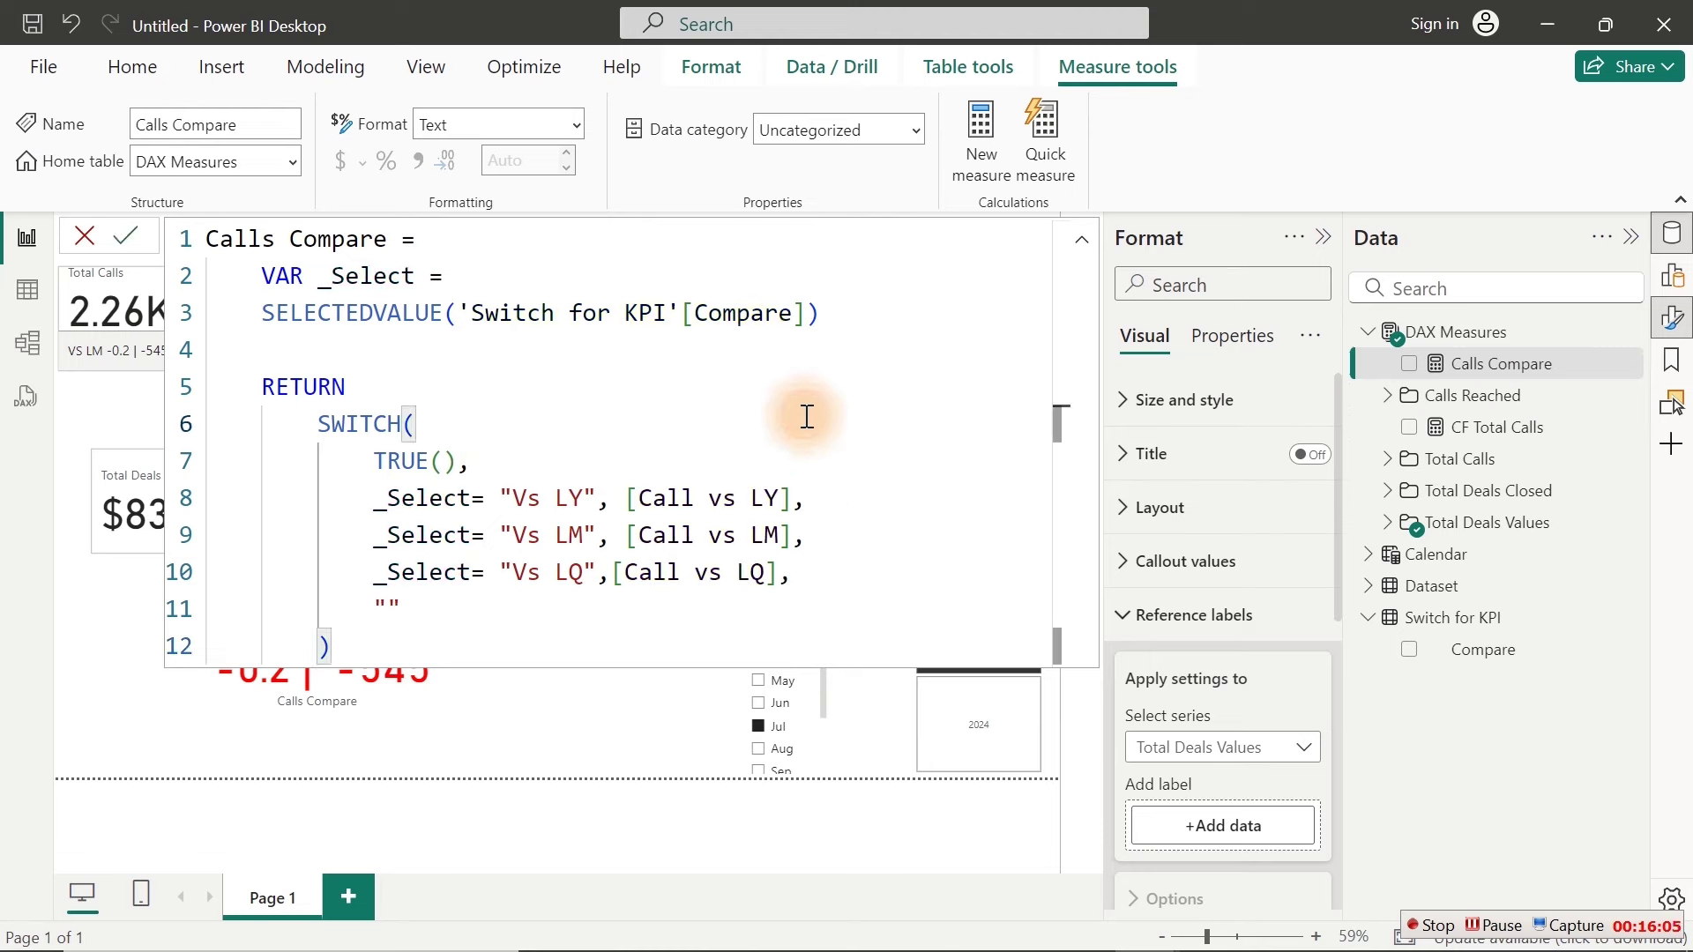
key(ctrl+a)
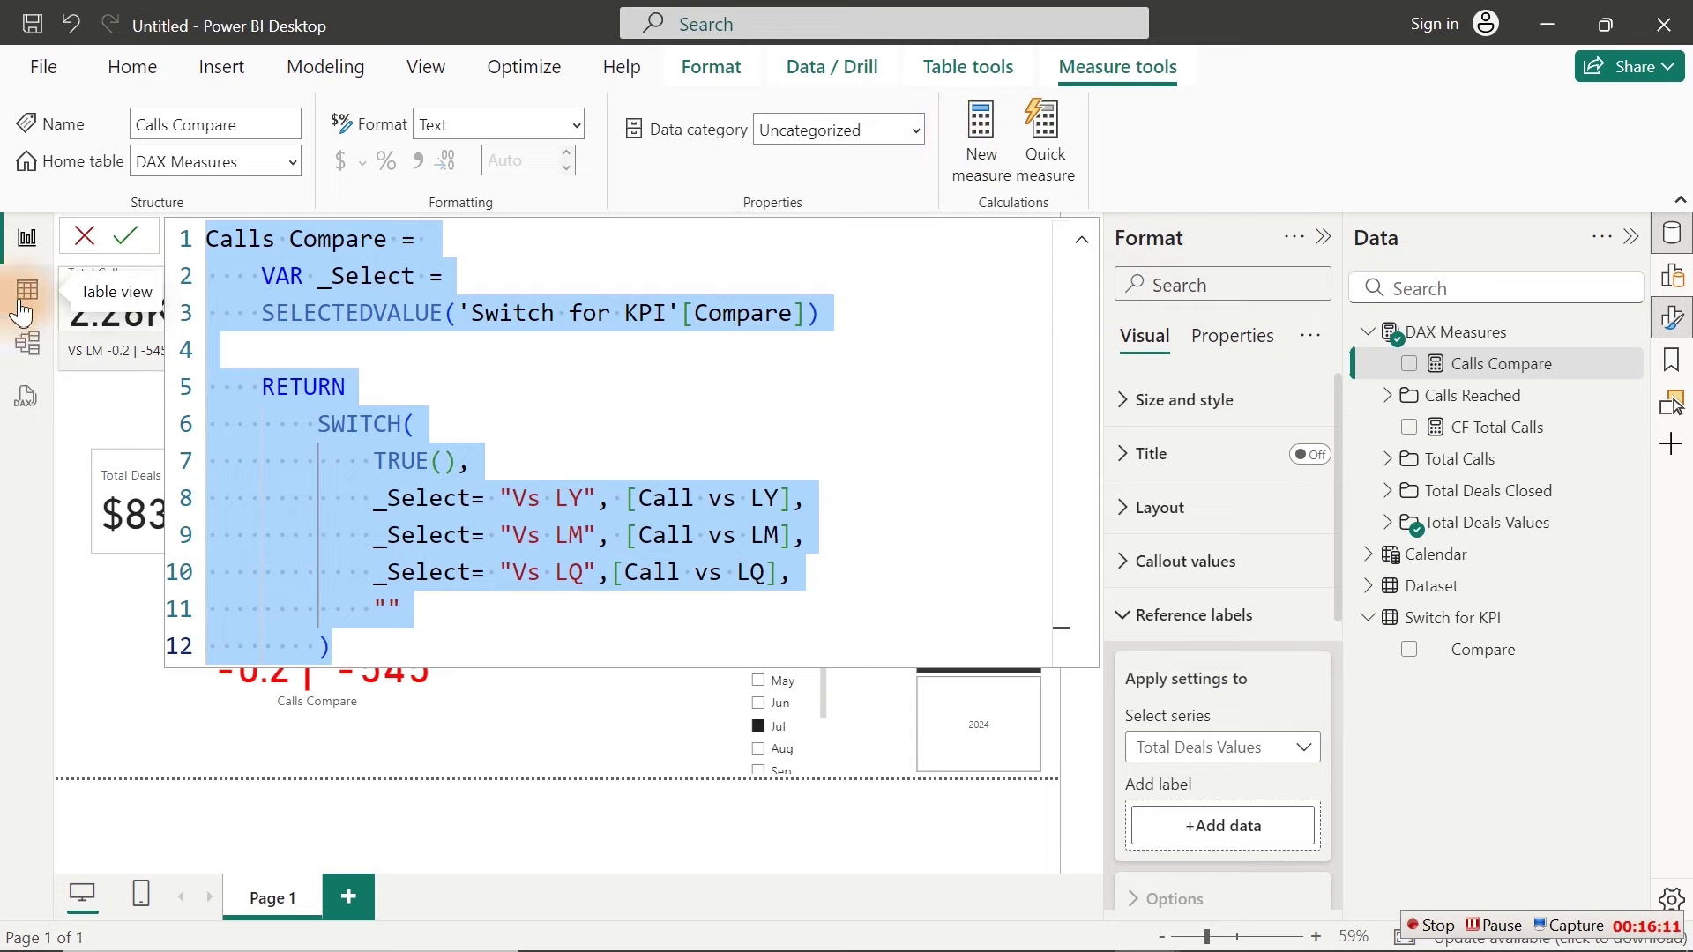
Step: In Model view, move the CF Total Calls and Calls Compare measures into the Total Calls display folder
click(26, 344)
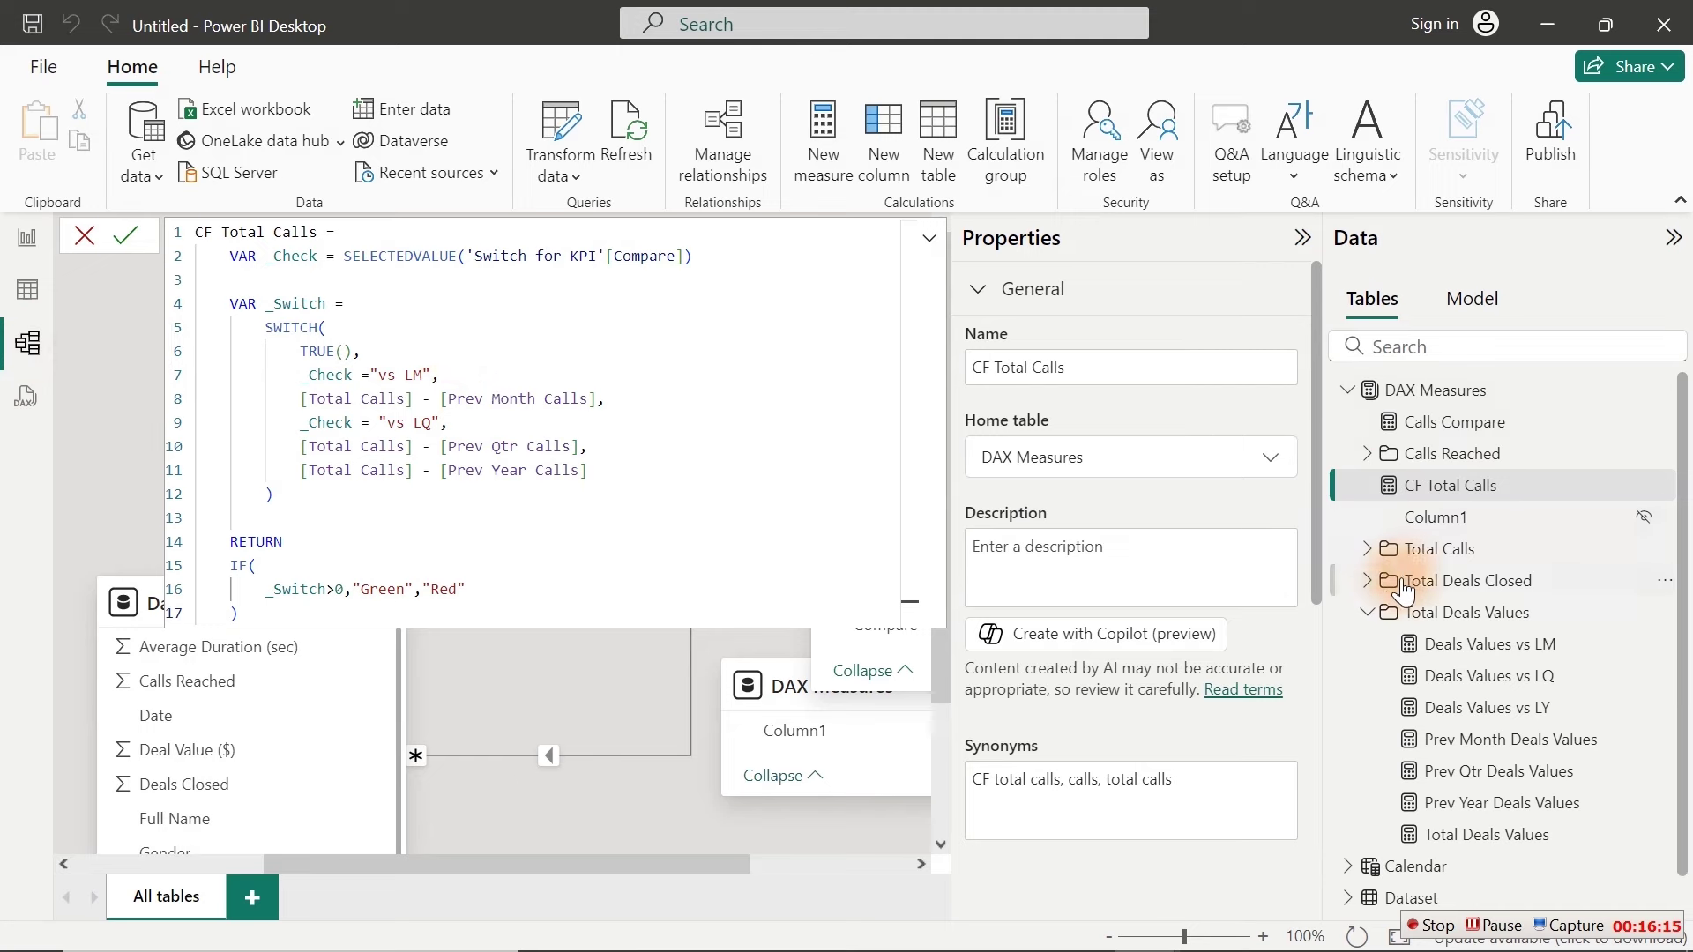
click(1368, 612)
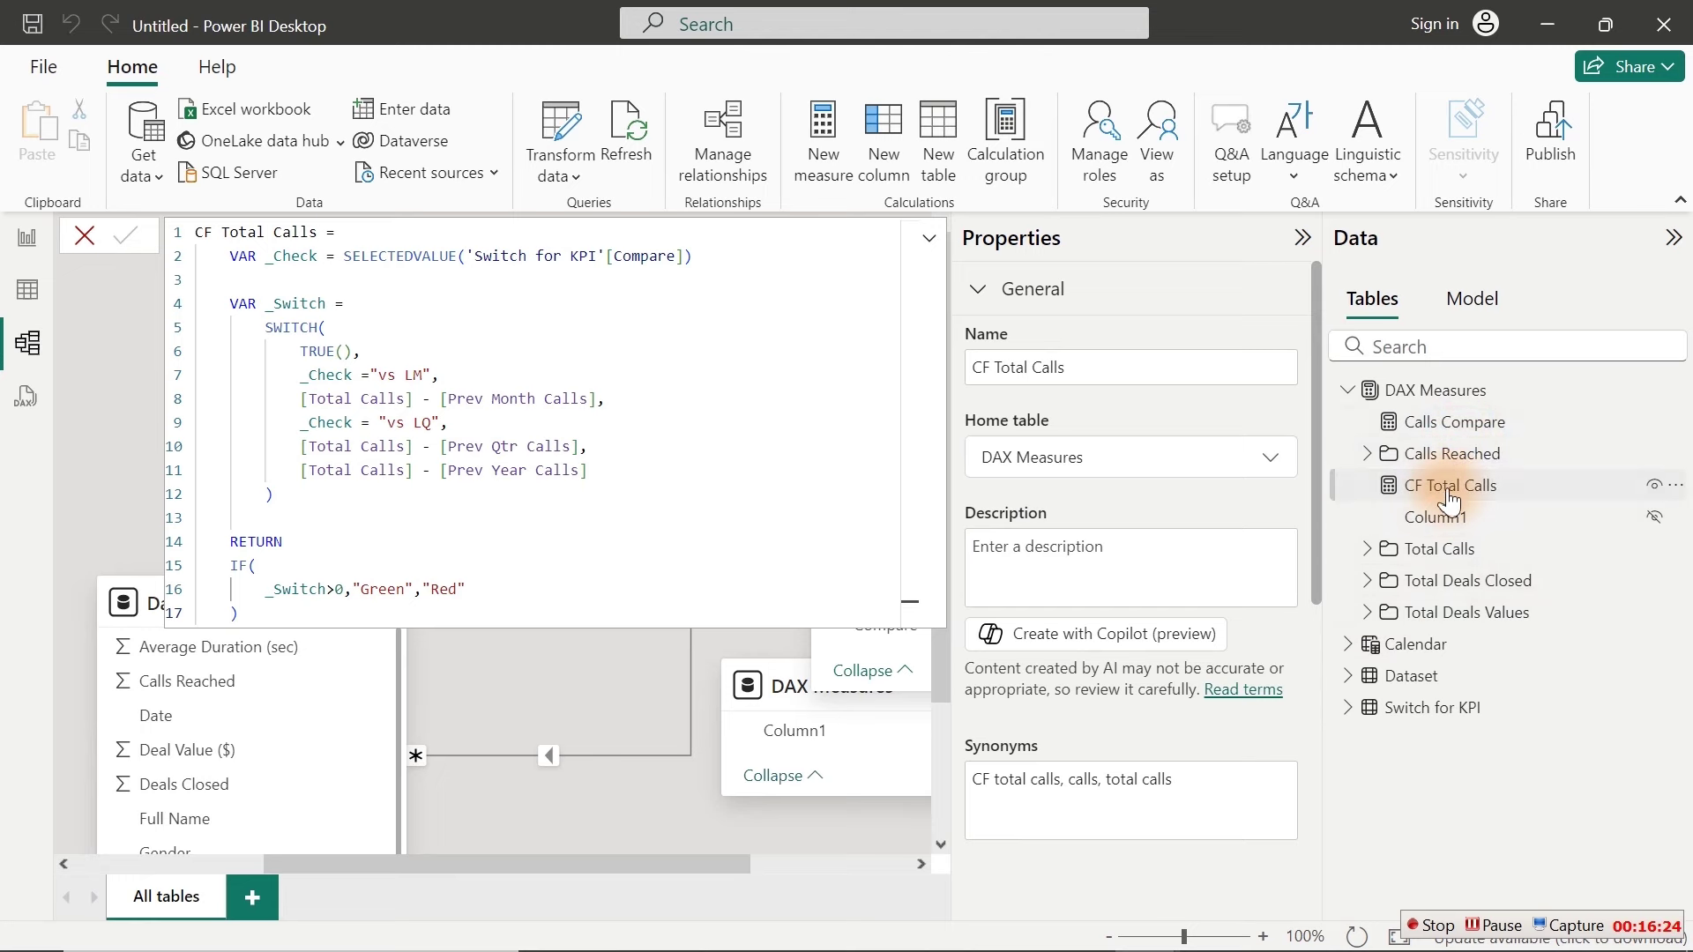
drag(1451, 500, 1487, 553)
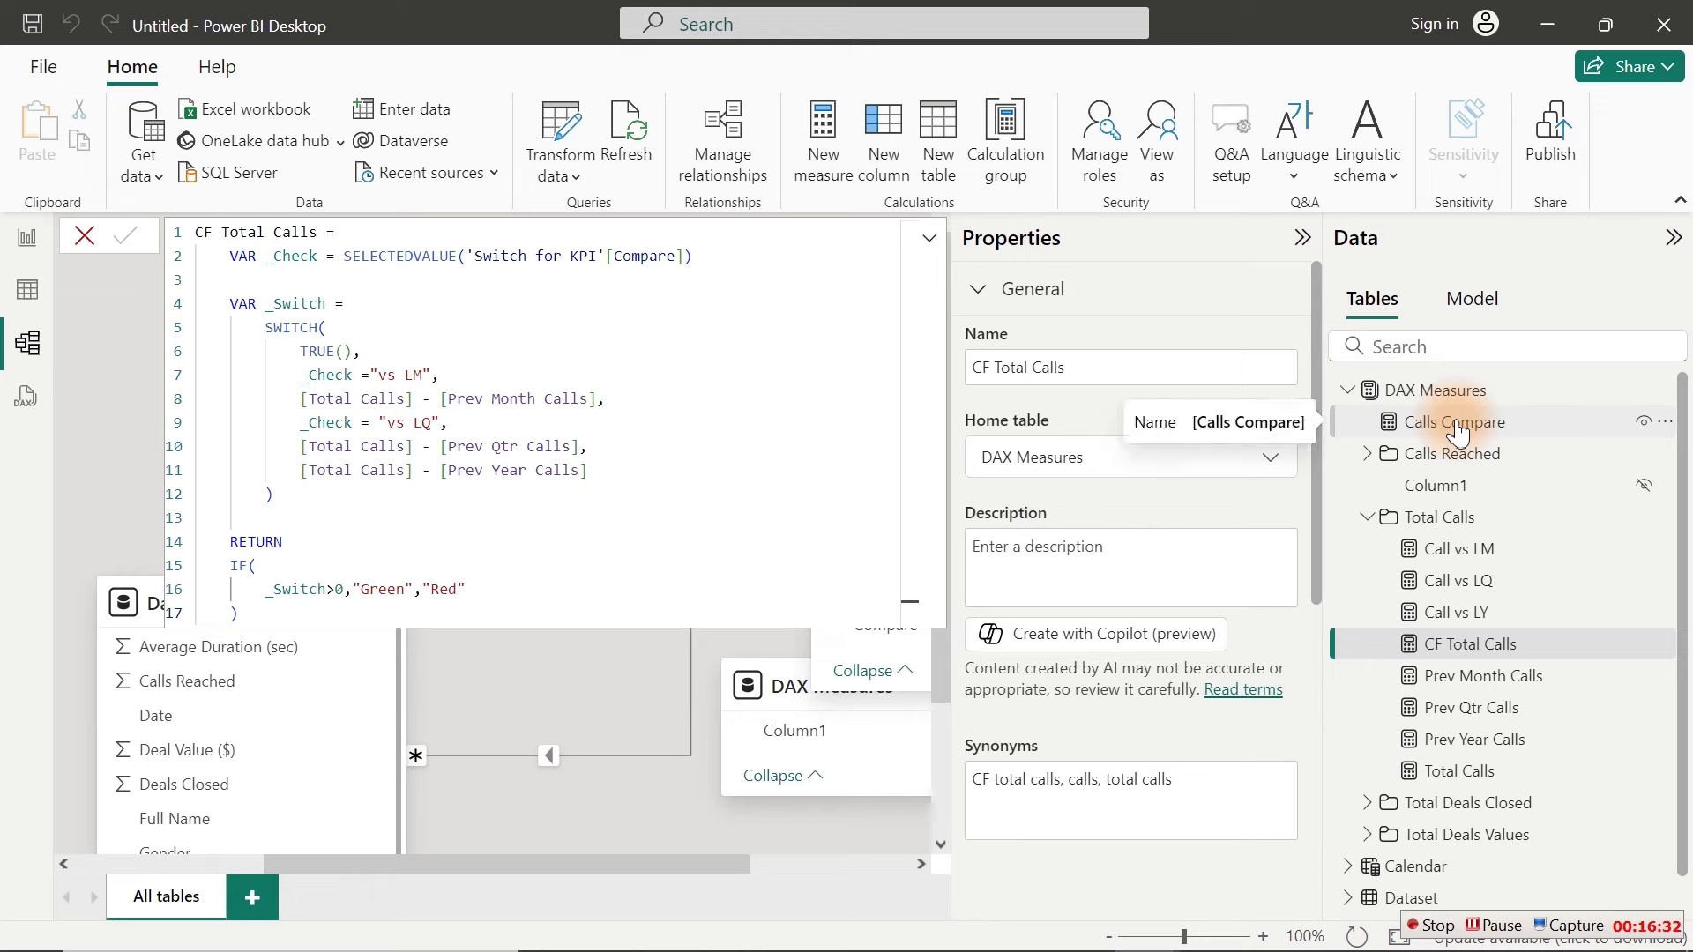
drag(1457, 432, 1522, 529)
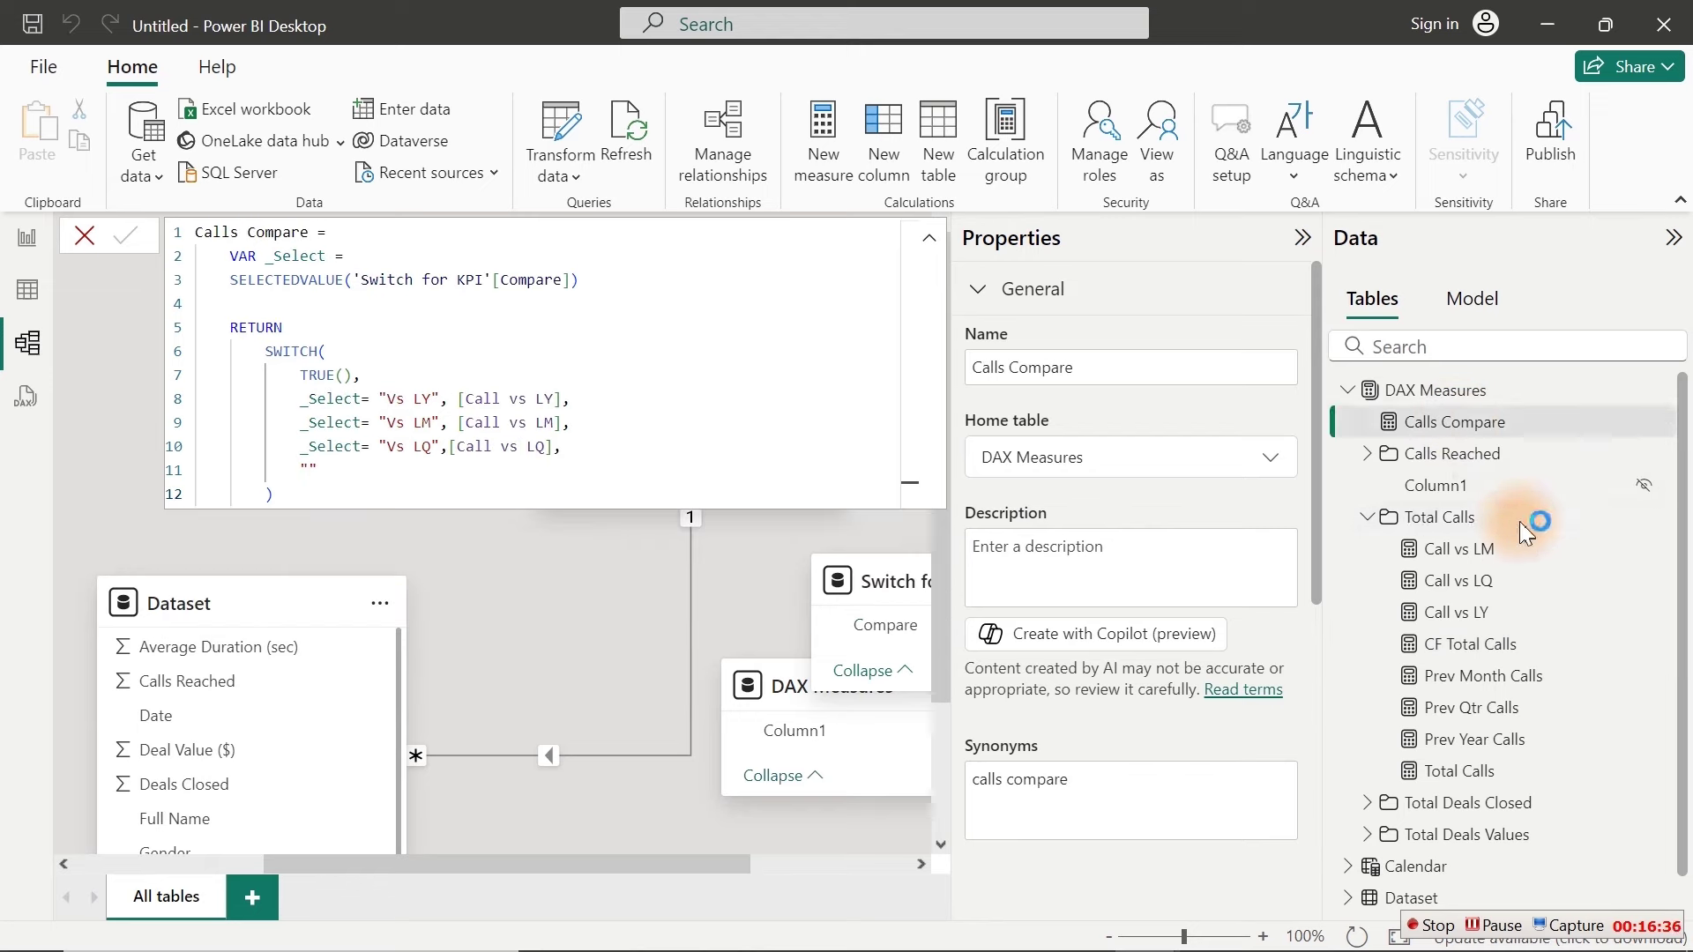
Step: In Report view, create a new measure in the DAX Measures table and fill it with the copied Calls Compare formula
click(26, 238)
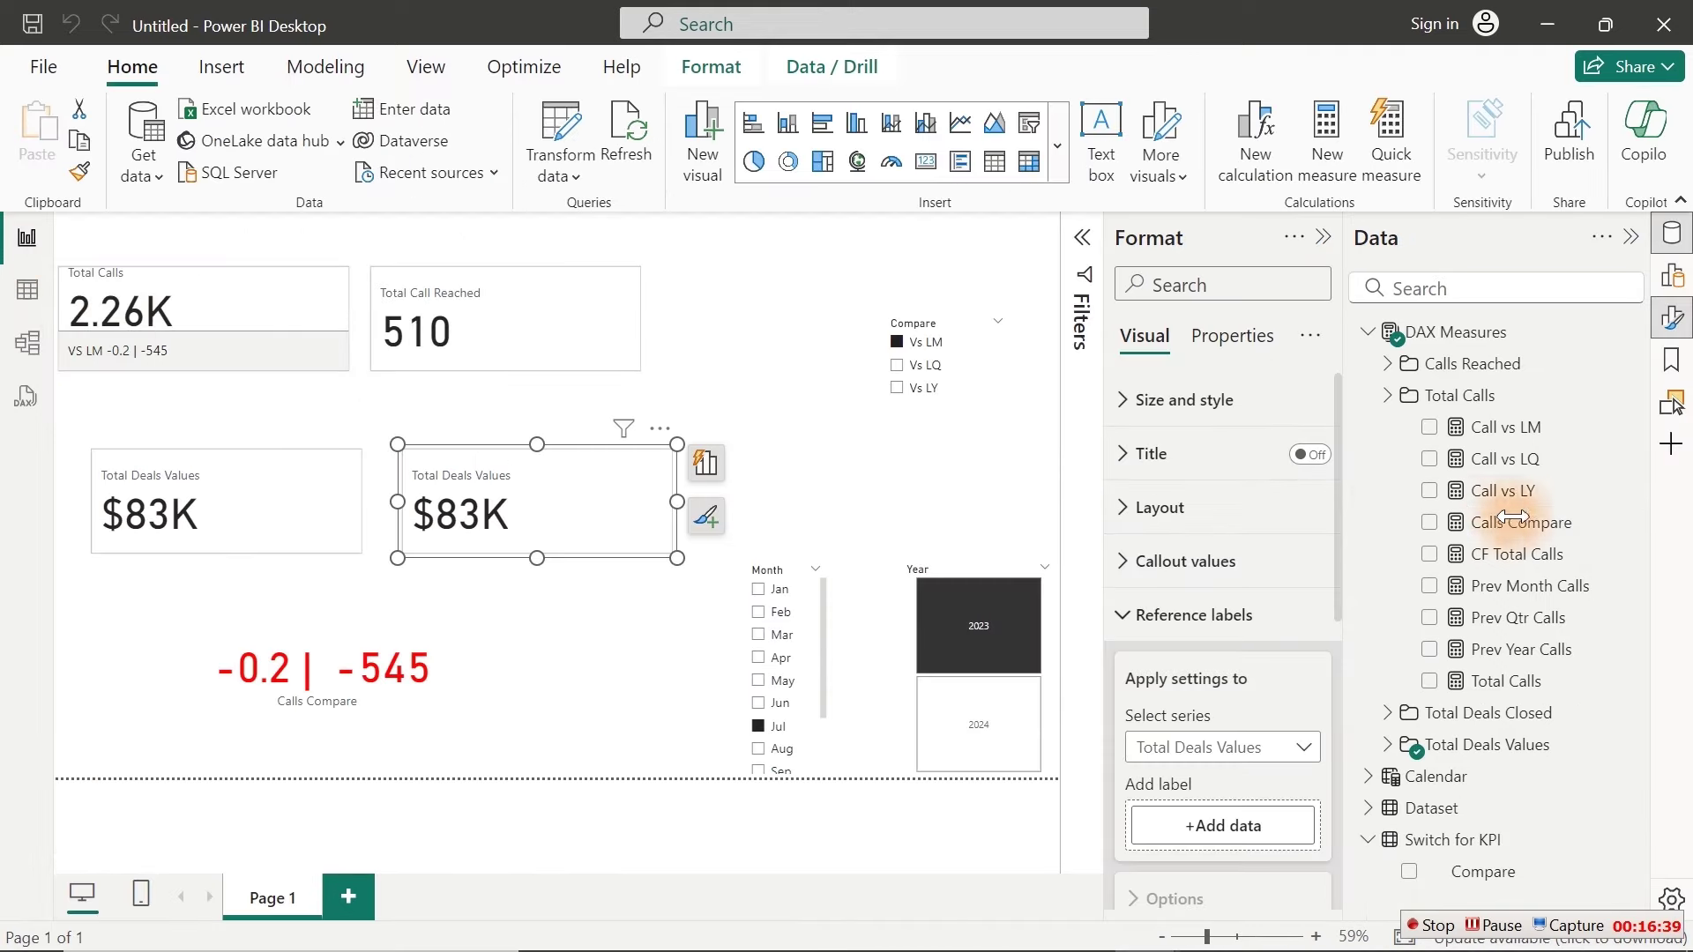
click(1391, 395)
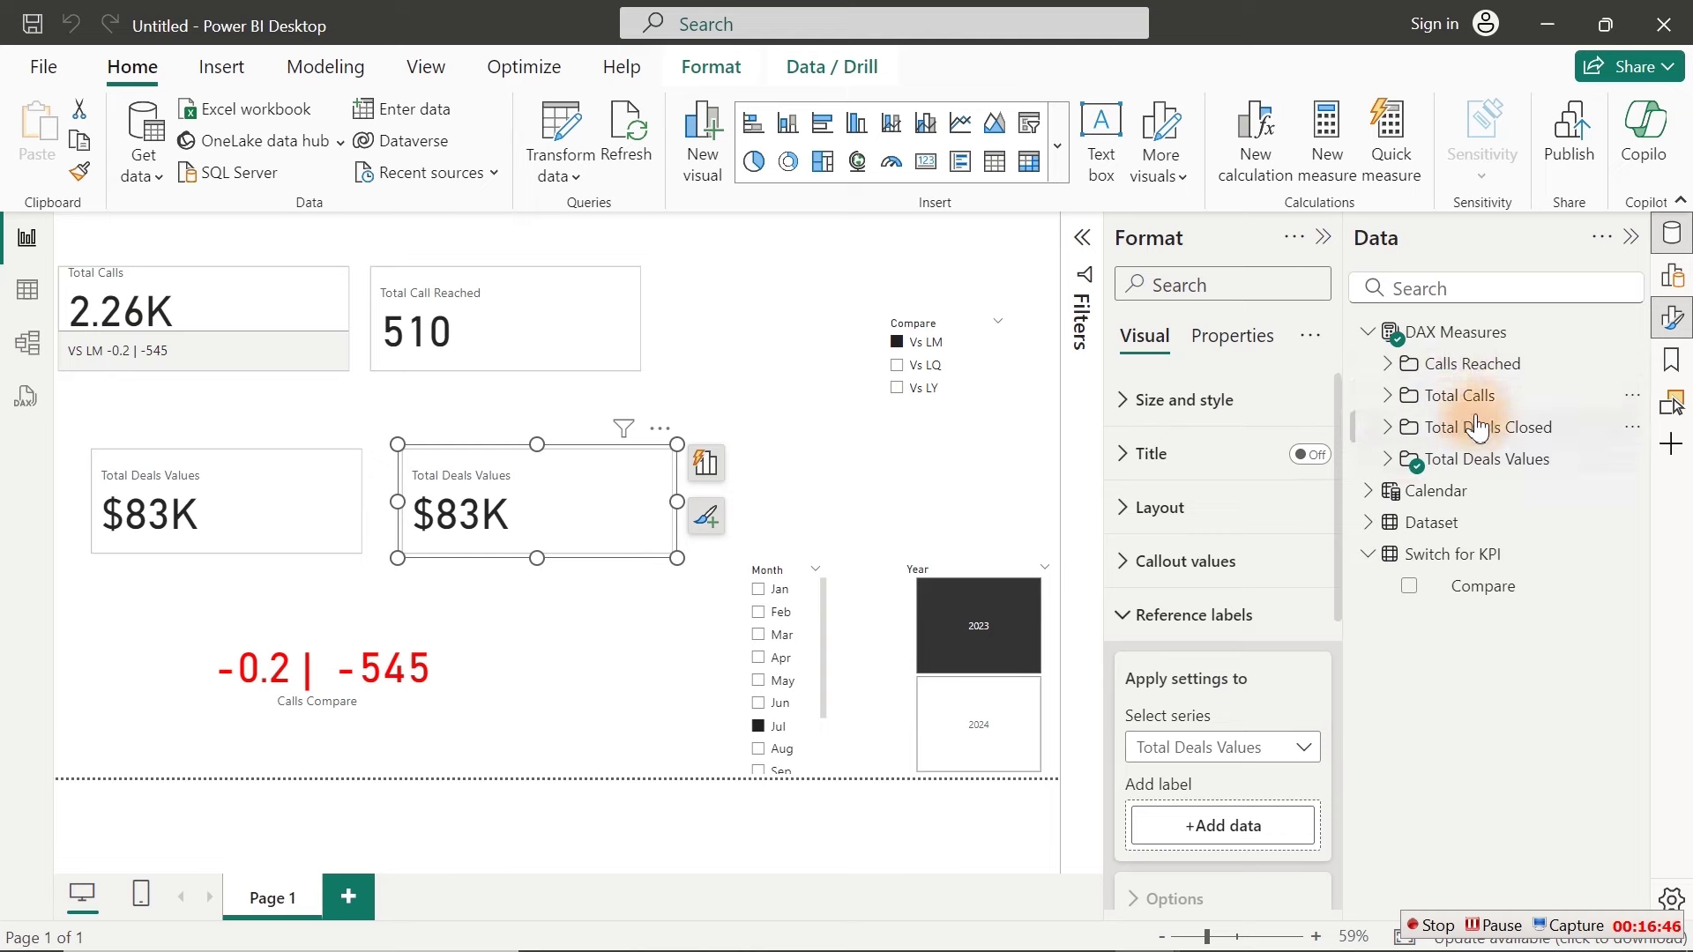
click(1468, 332)
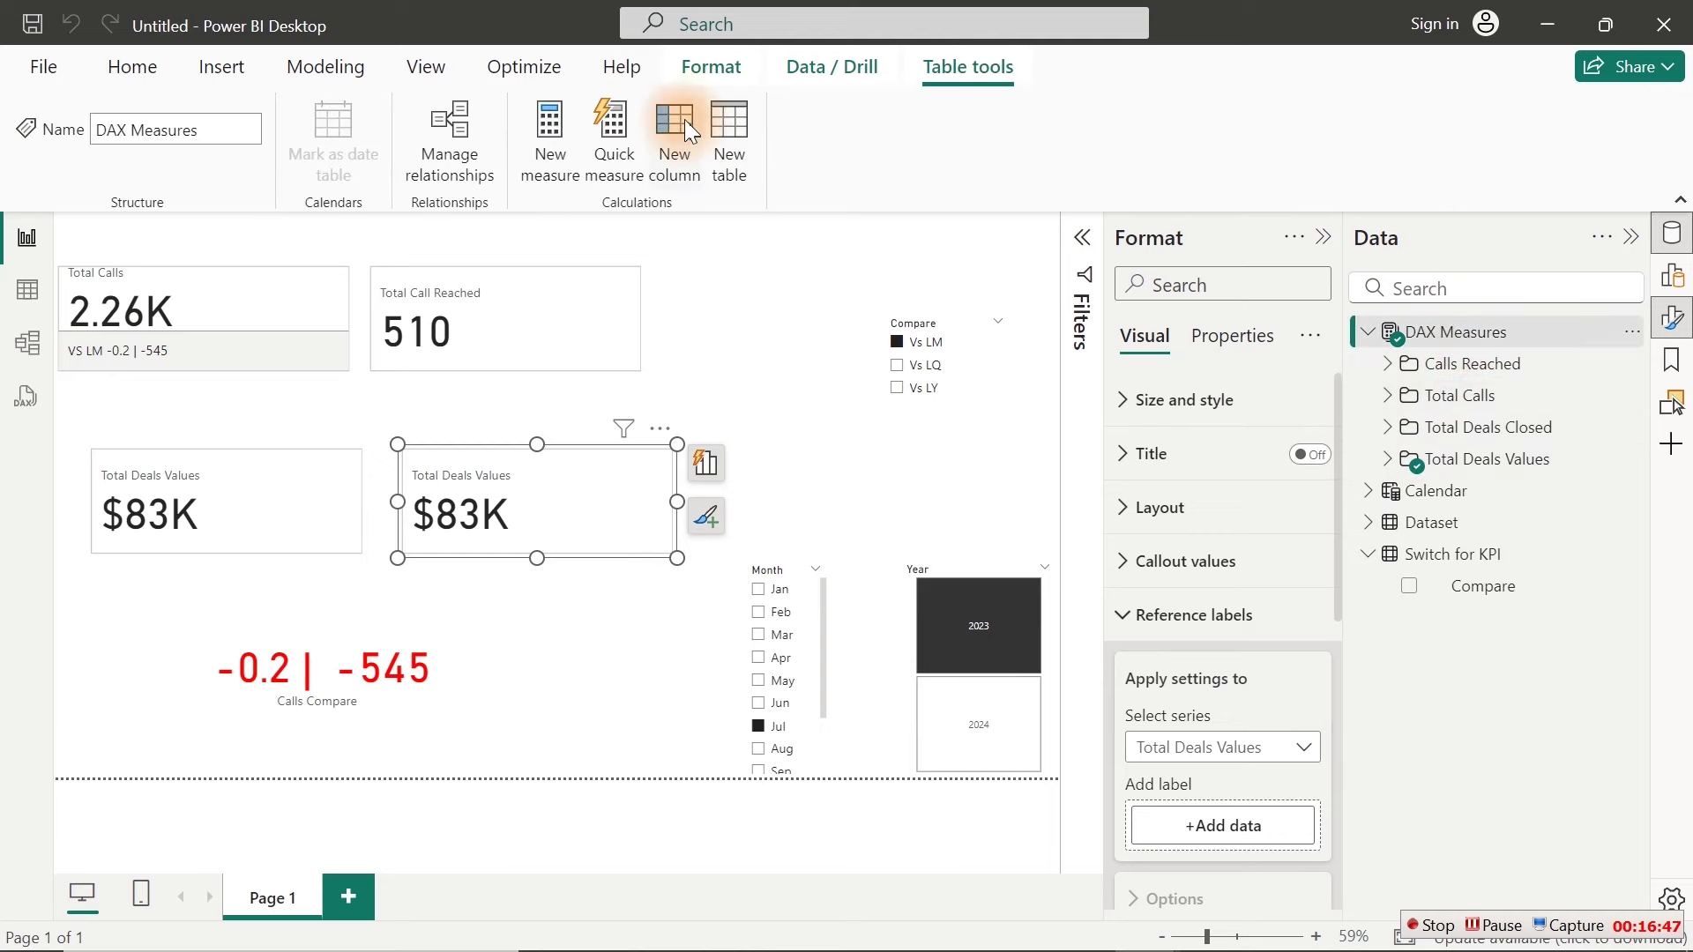
click(550, 119)
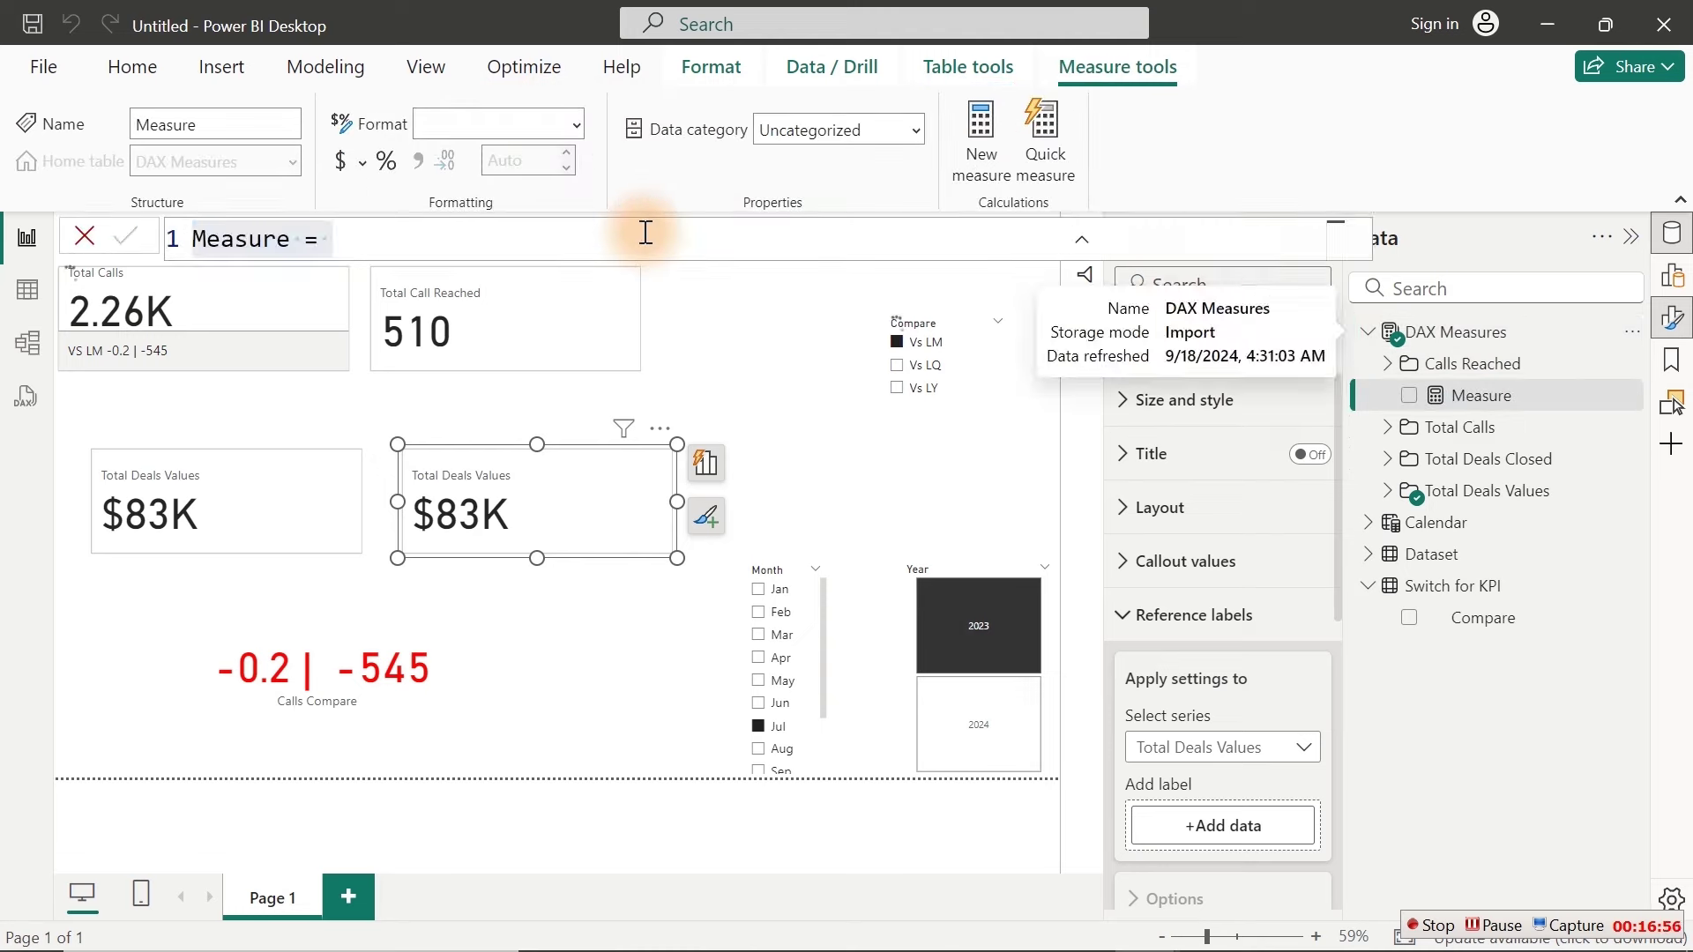
key(ctrl+a)
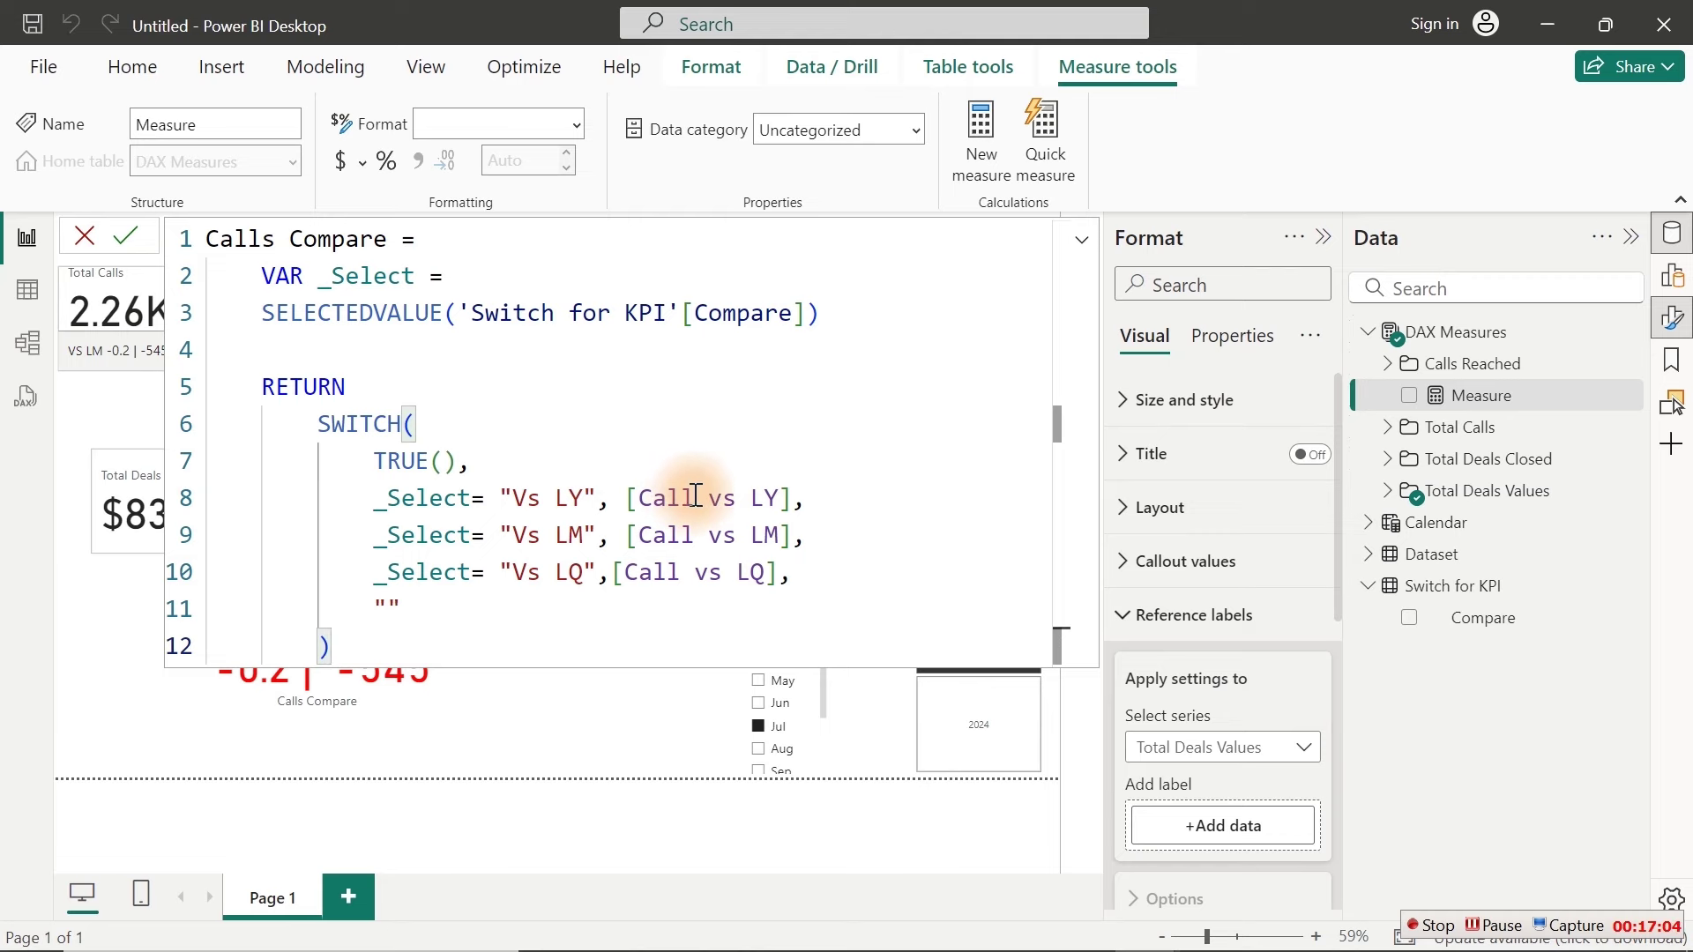
Step: In the new measure's "Vs LY" branch, replace the Call vs LY reference with [Deal Closed vs LY]
drag(692, 496, 639, 499)
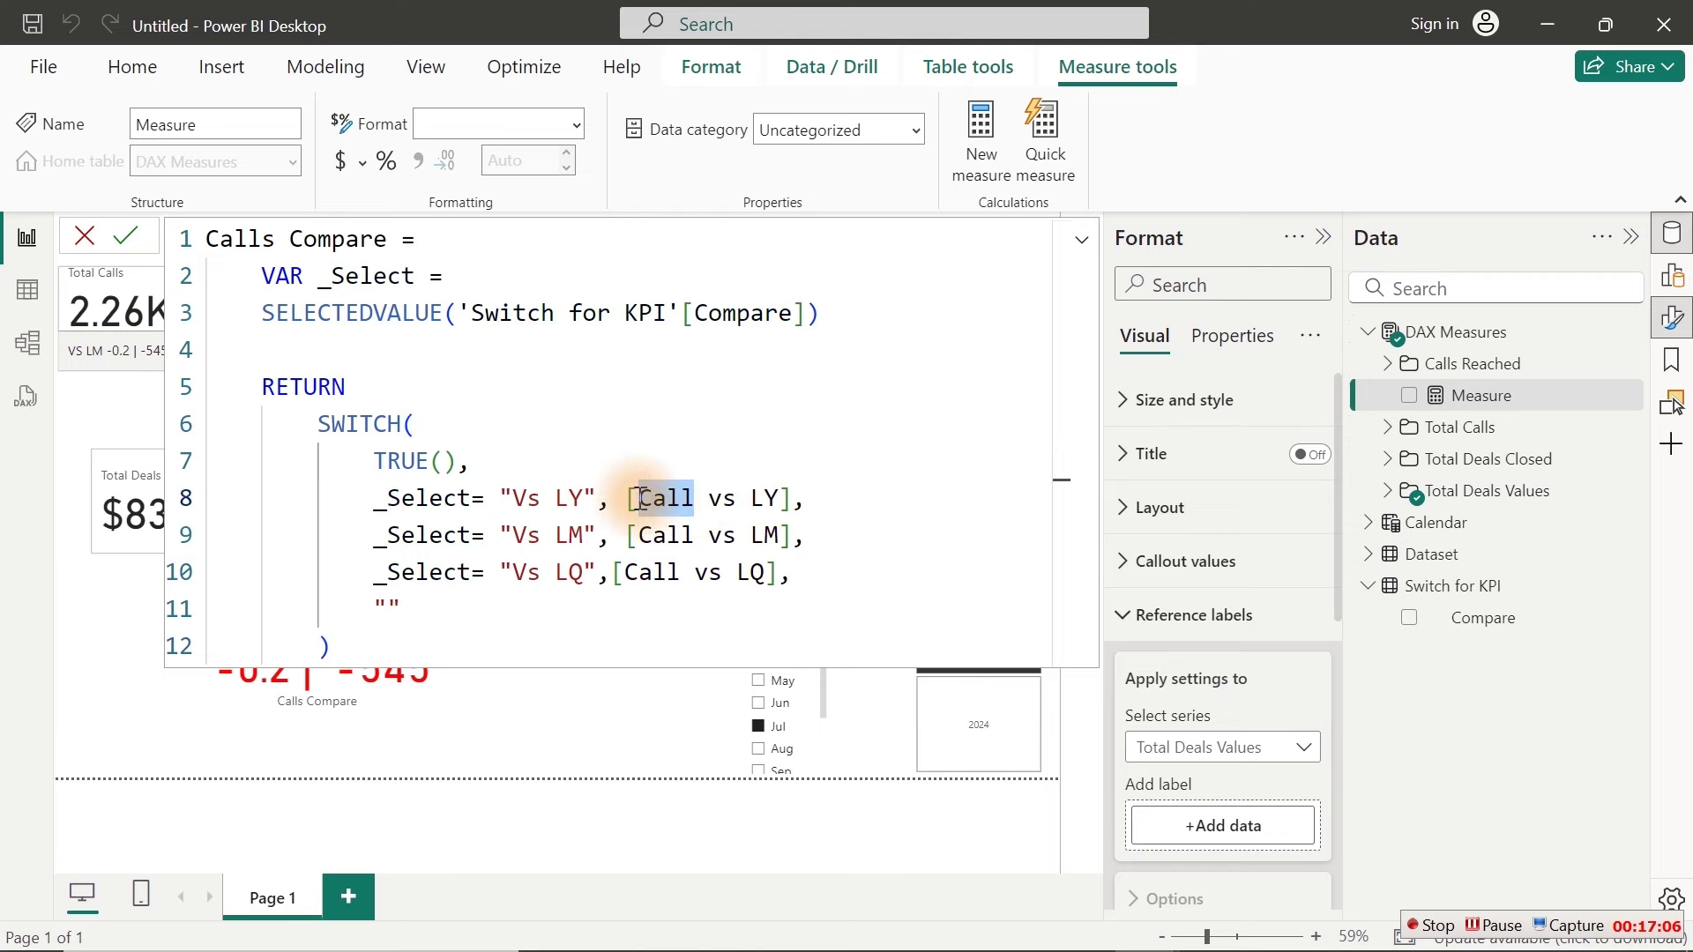
key(BackSpace)
text(d)
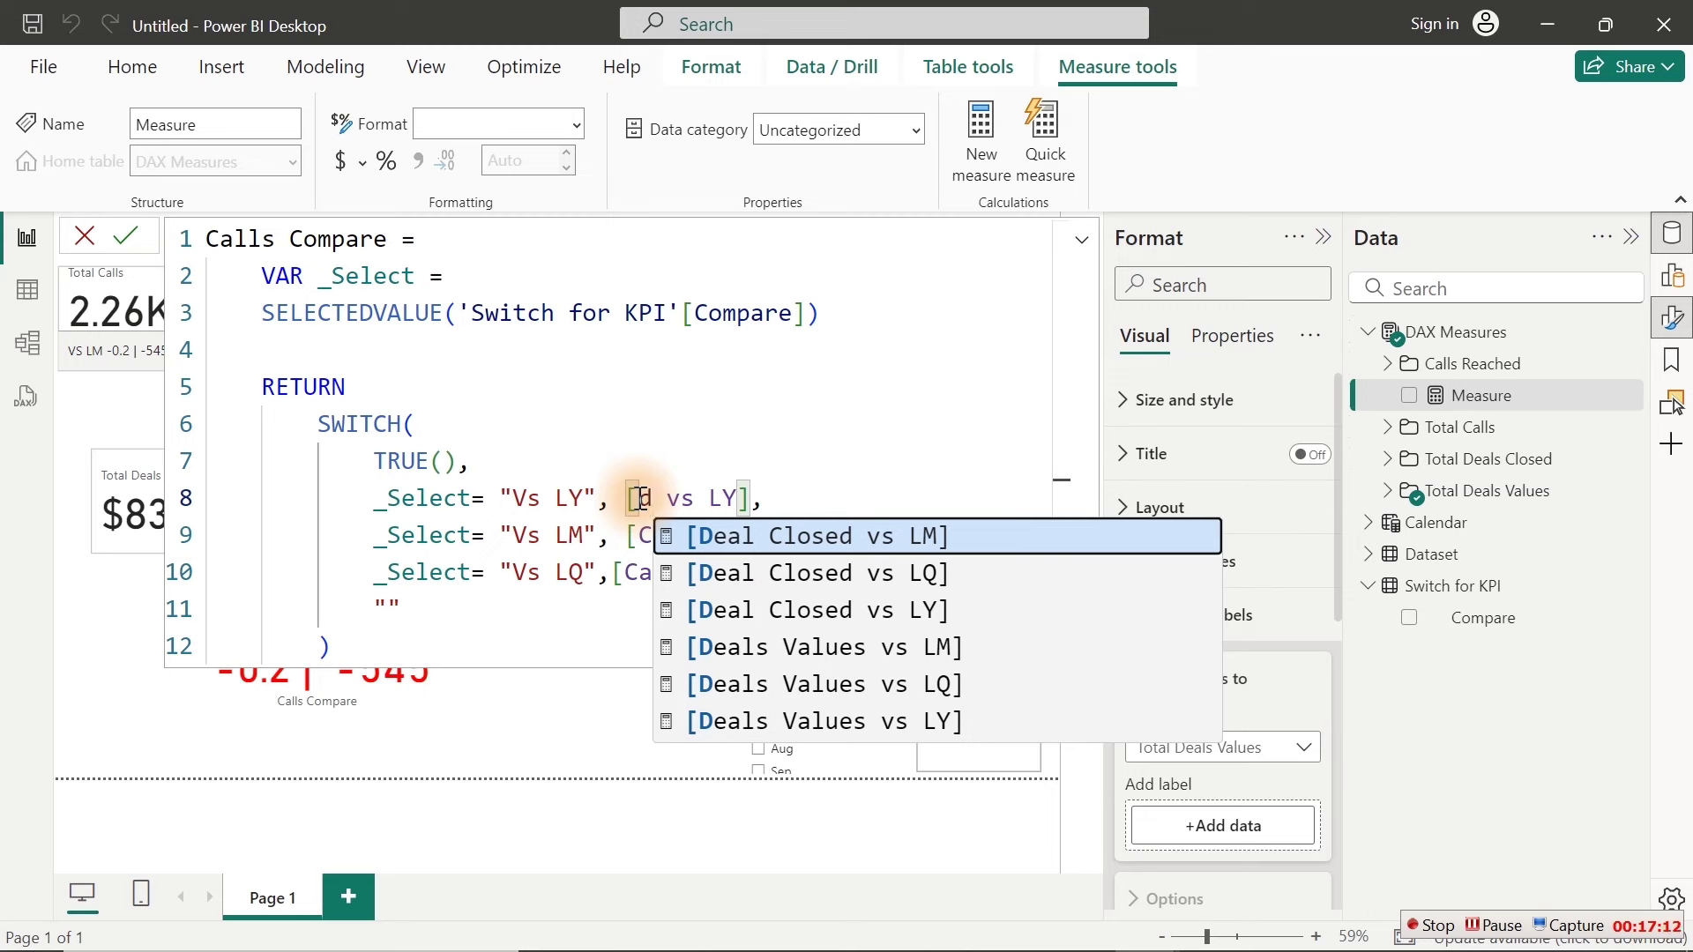
key(Down)
key(Down)
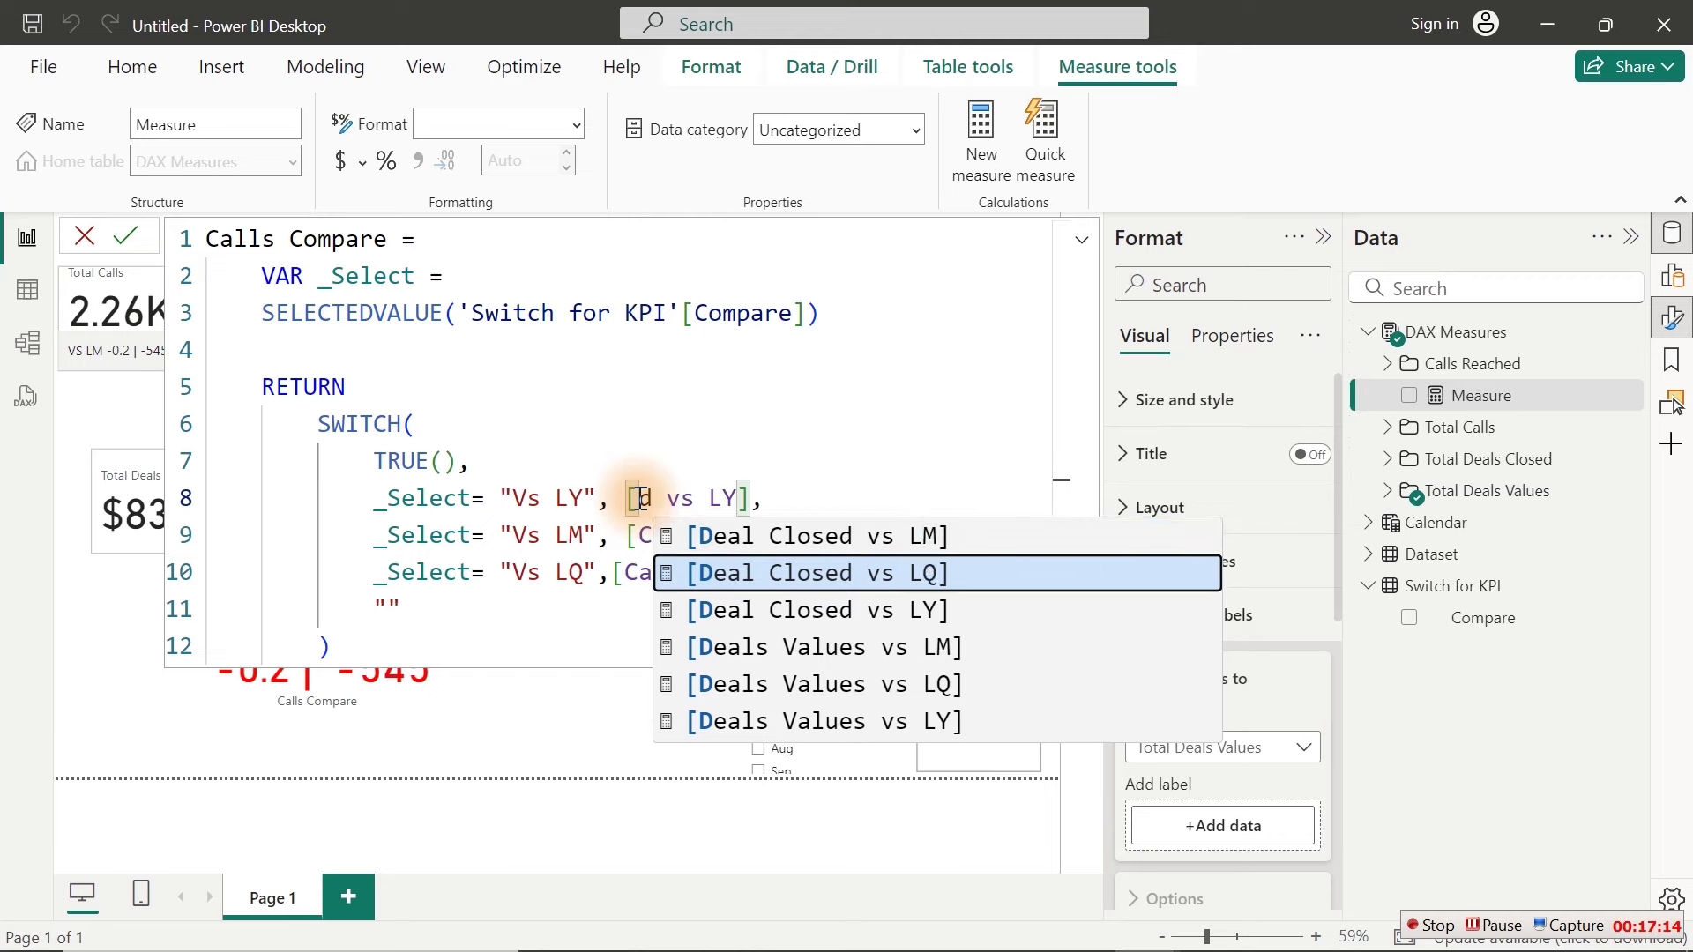
key(Tab)
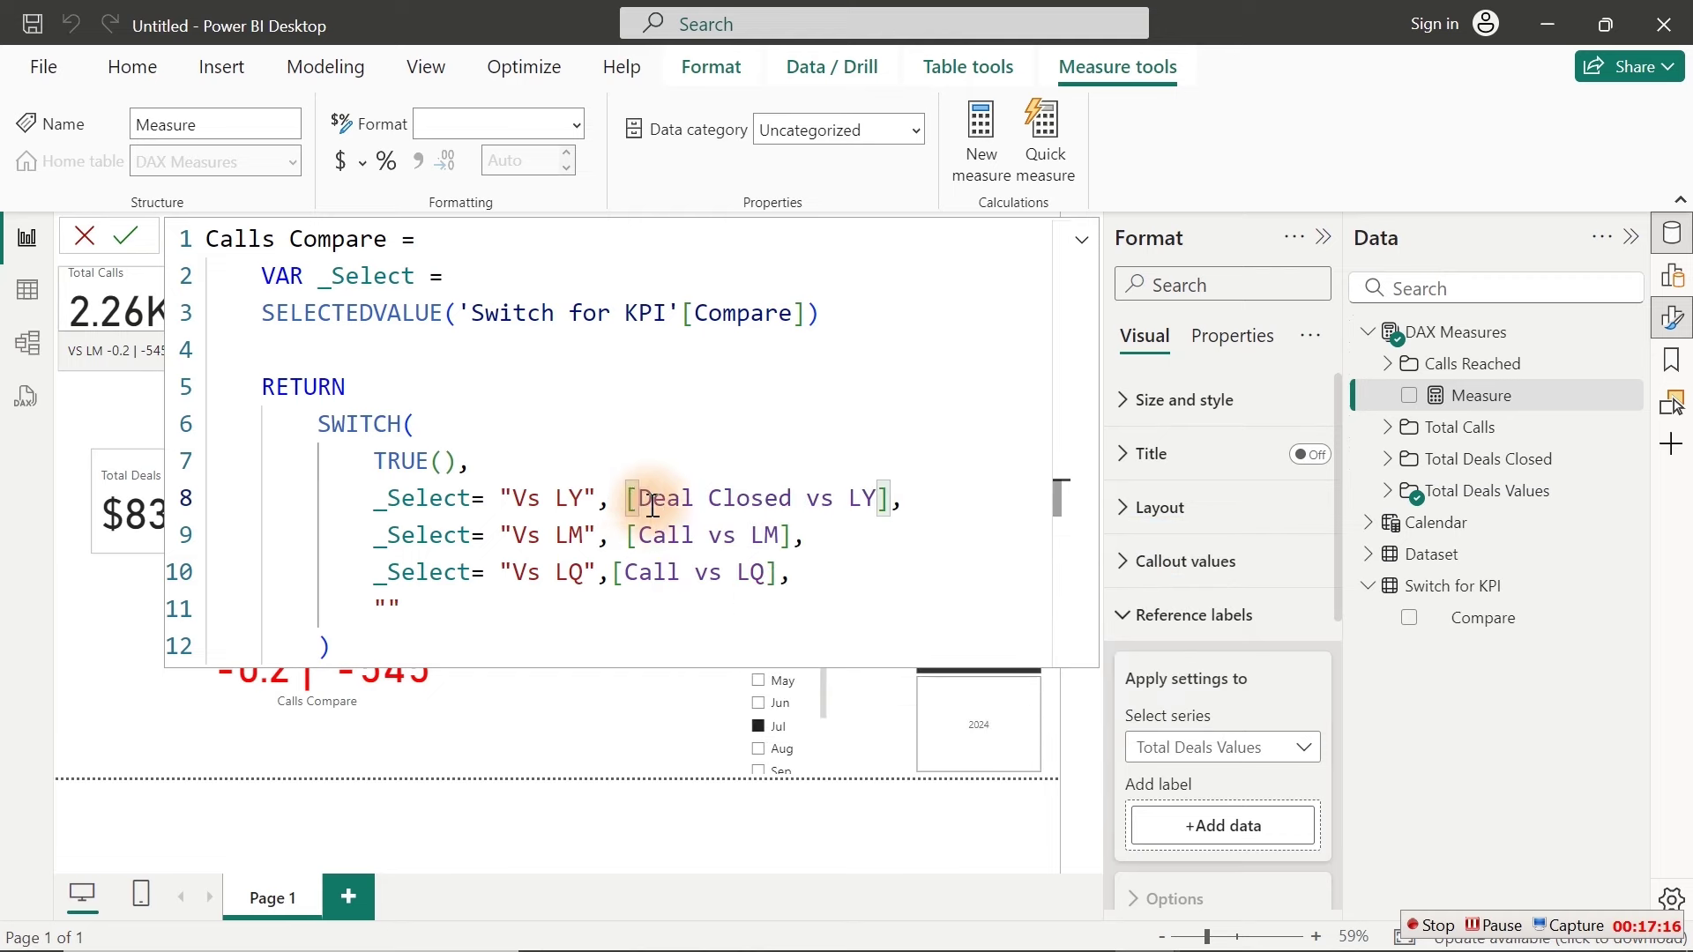
Step: In the "Vs LM" branch, replace the Call vs LM reference with [Deal Closed vs LM]
drag(695, 536, 641, 535)
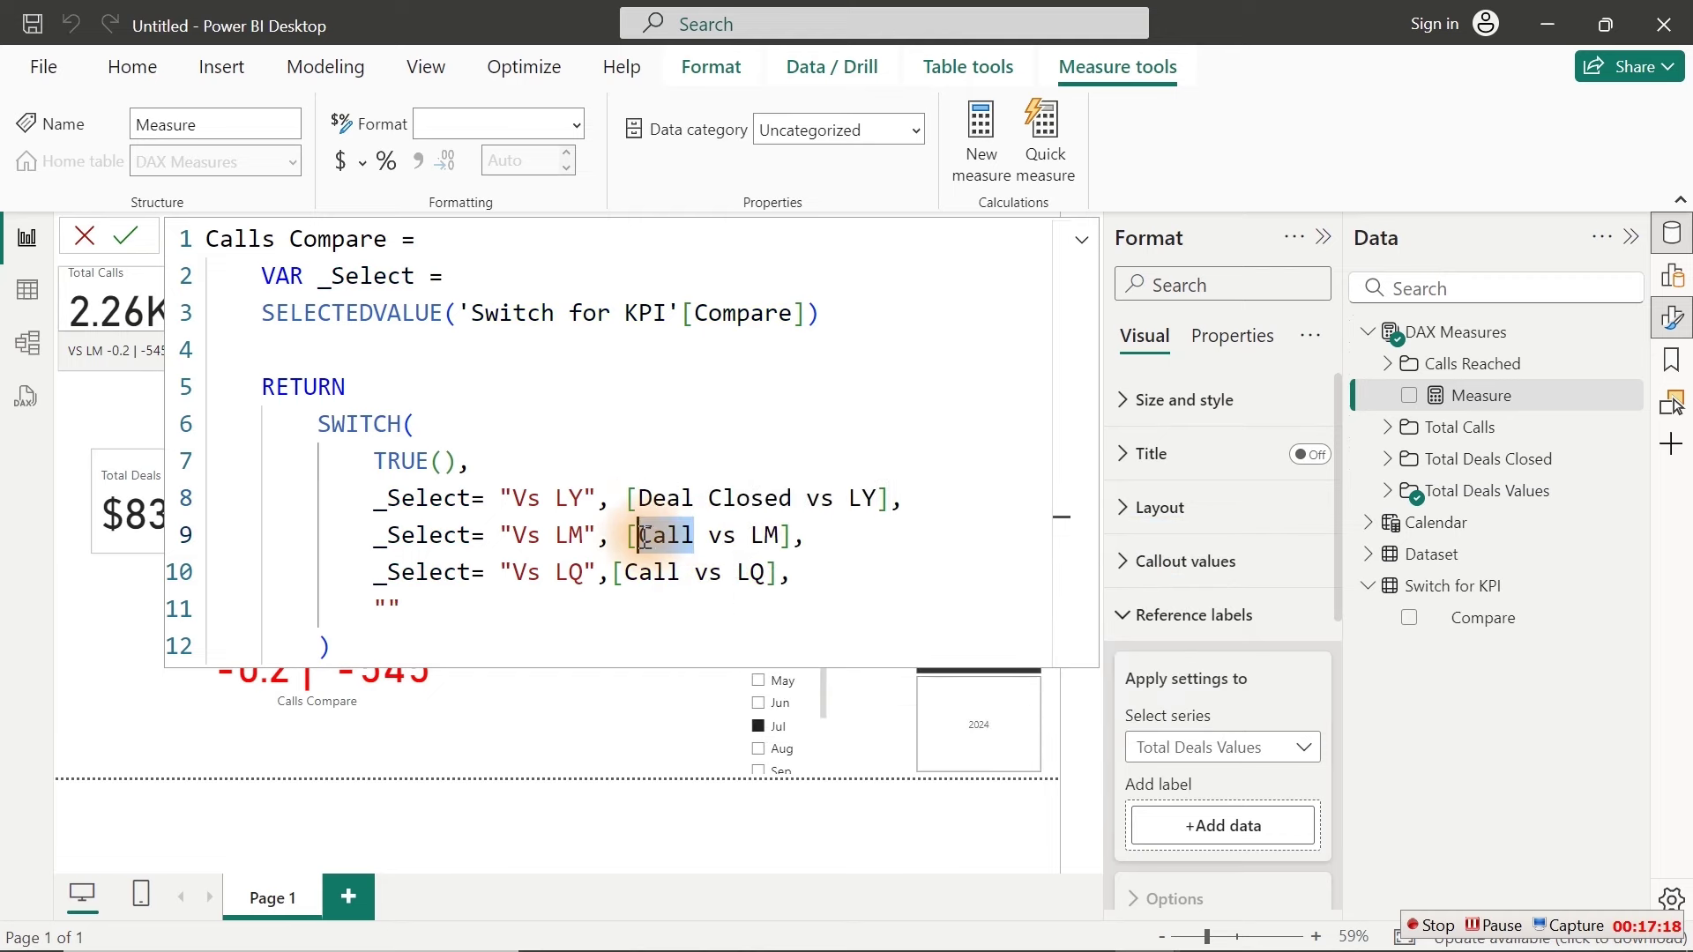
key(BackSpace)
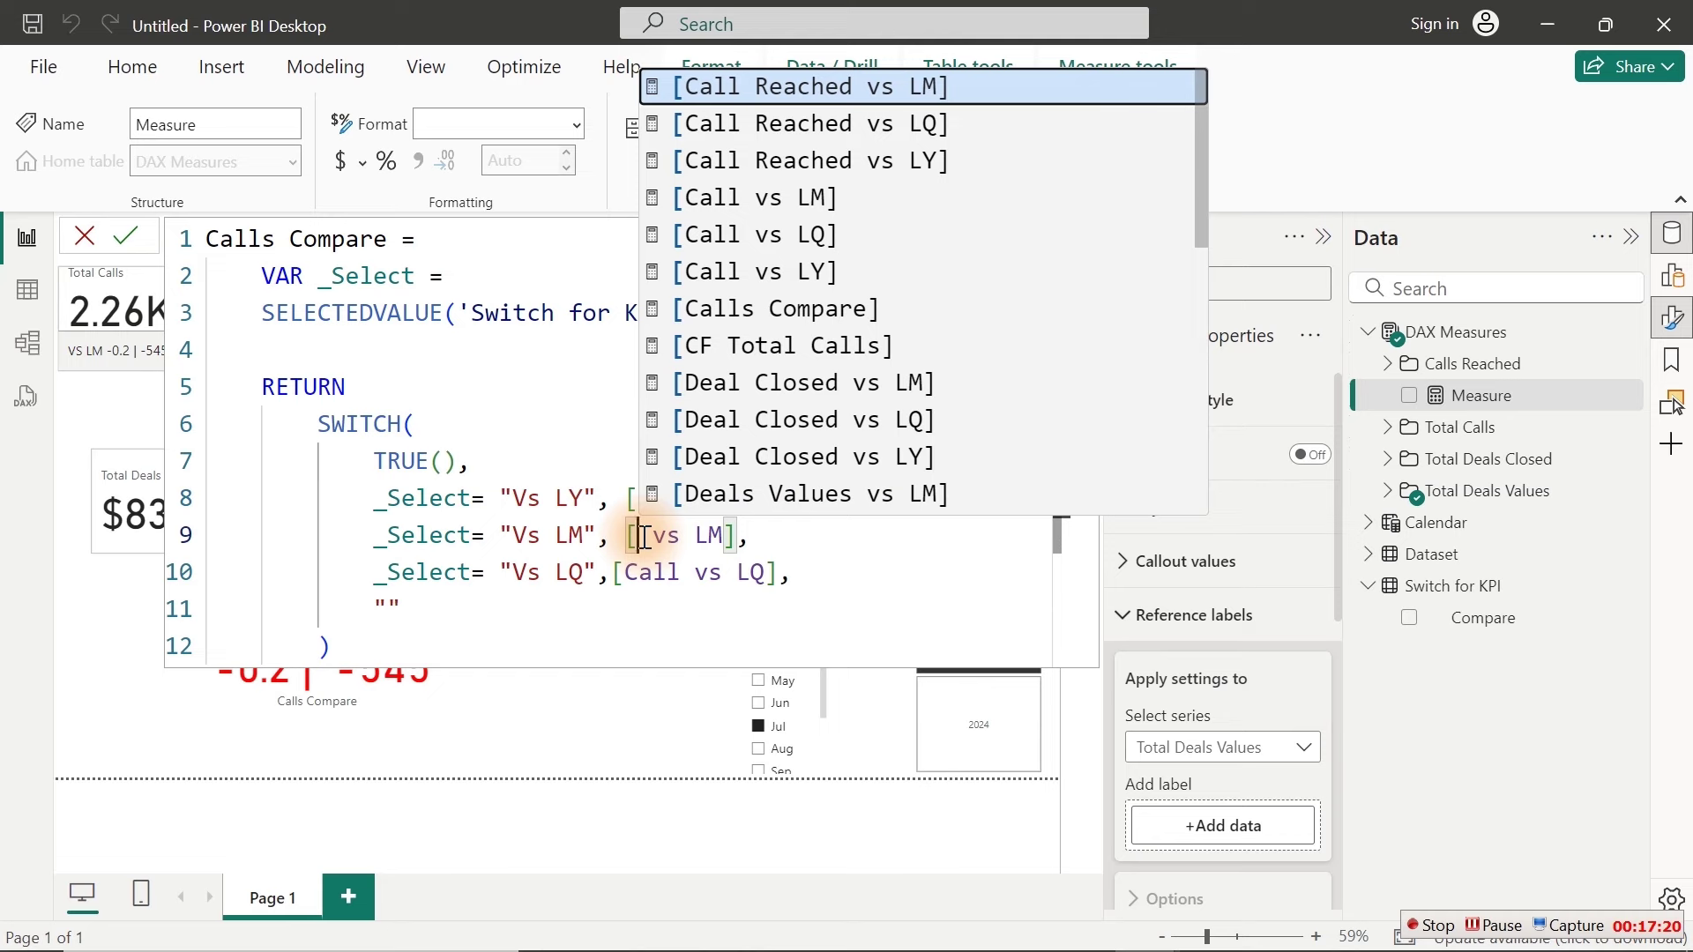
text(d)
key(Down)
key(Down)
key(Down)
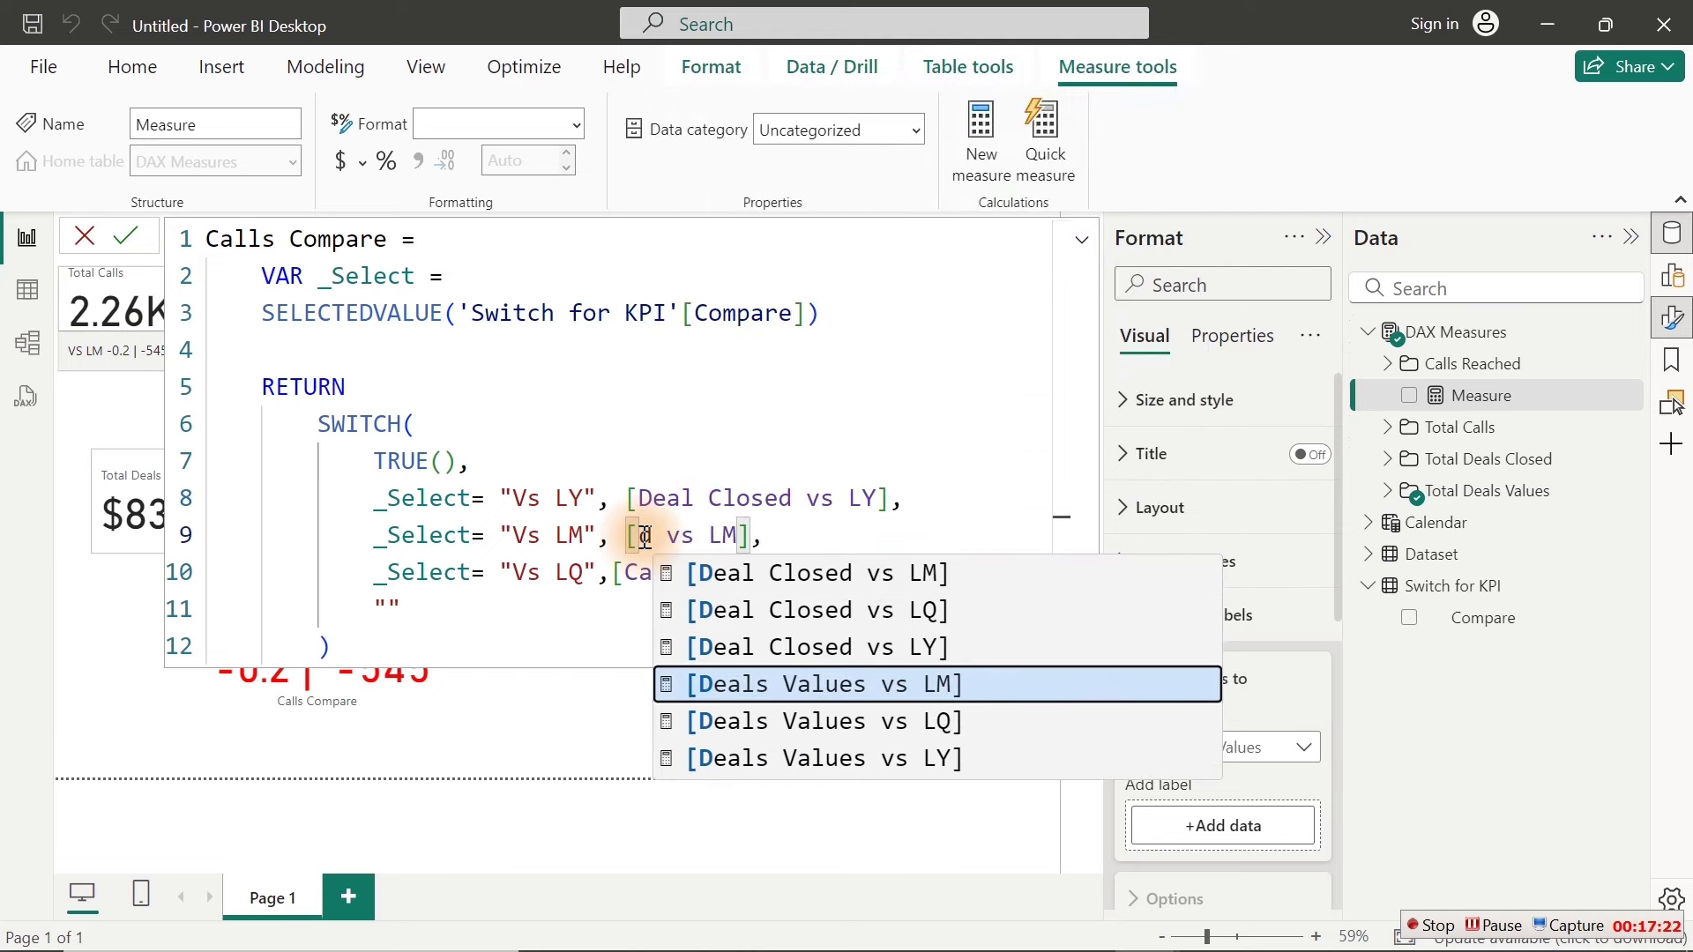
key(Up)
key(Up)
key(Up)
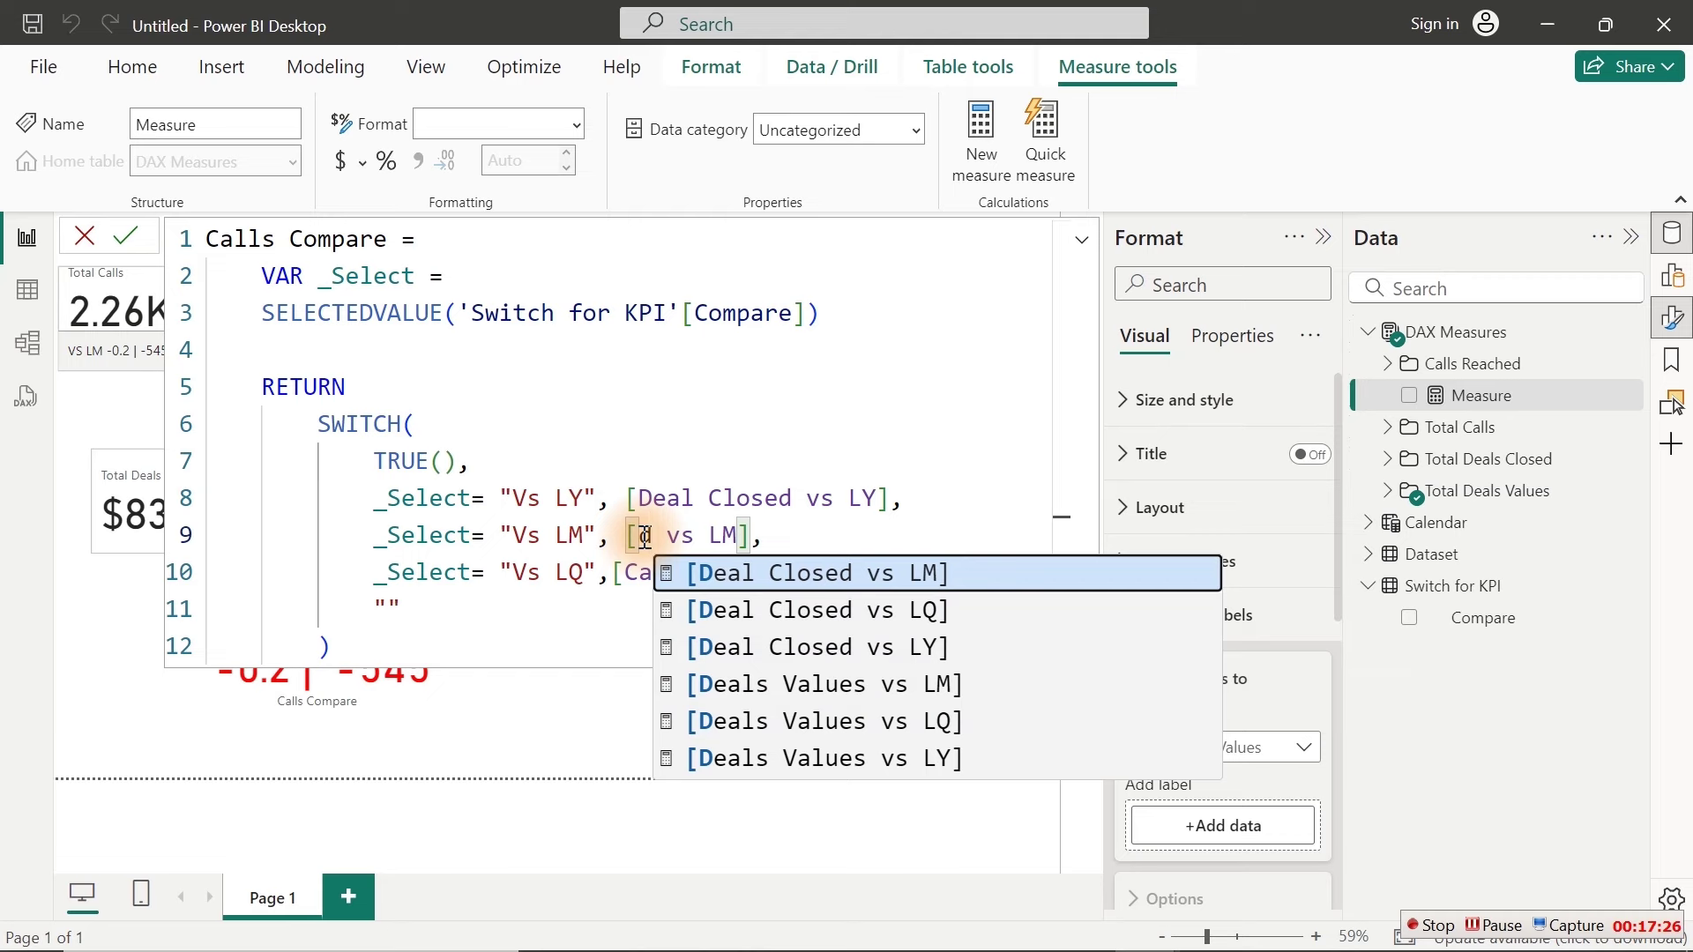
key(Tab)
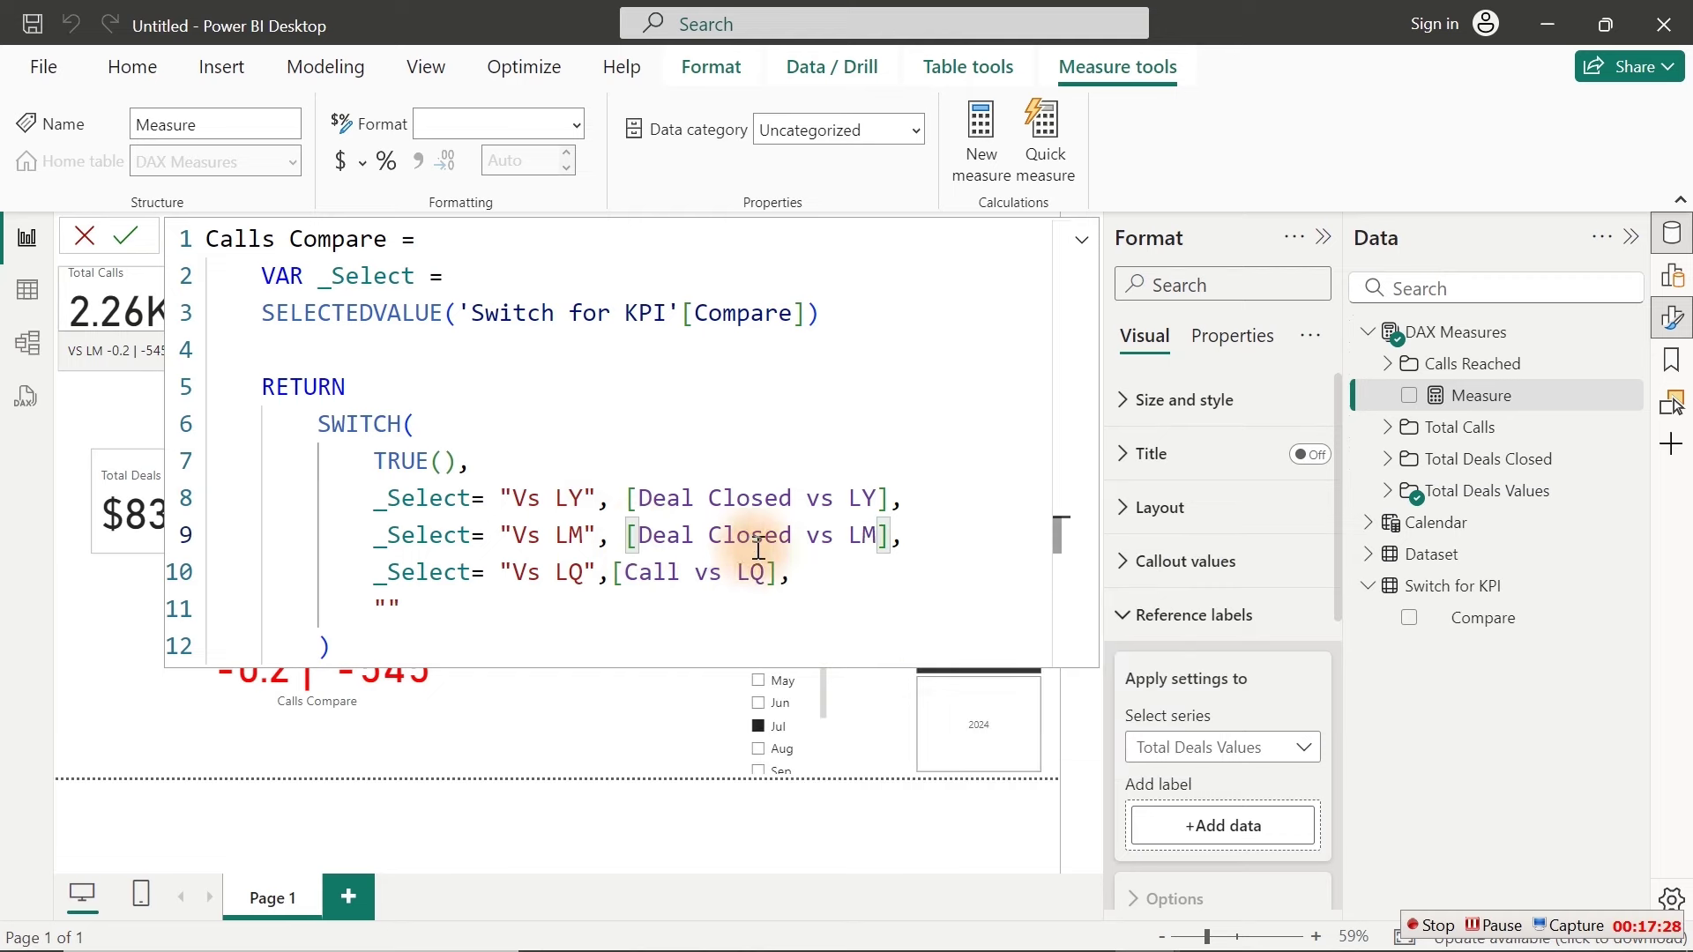
Step: In the "Vs LQ" branch, replace the Call vs LQ reference with [Deal Closed vs LQ]
drag(681, 573, 632, 573)
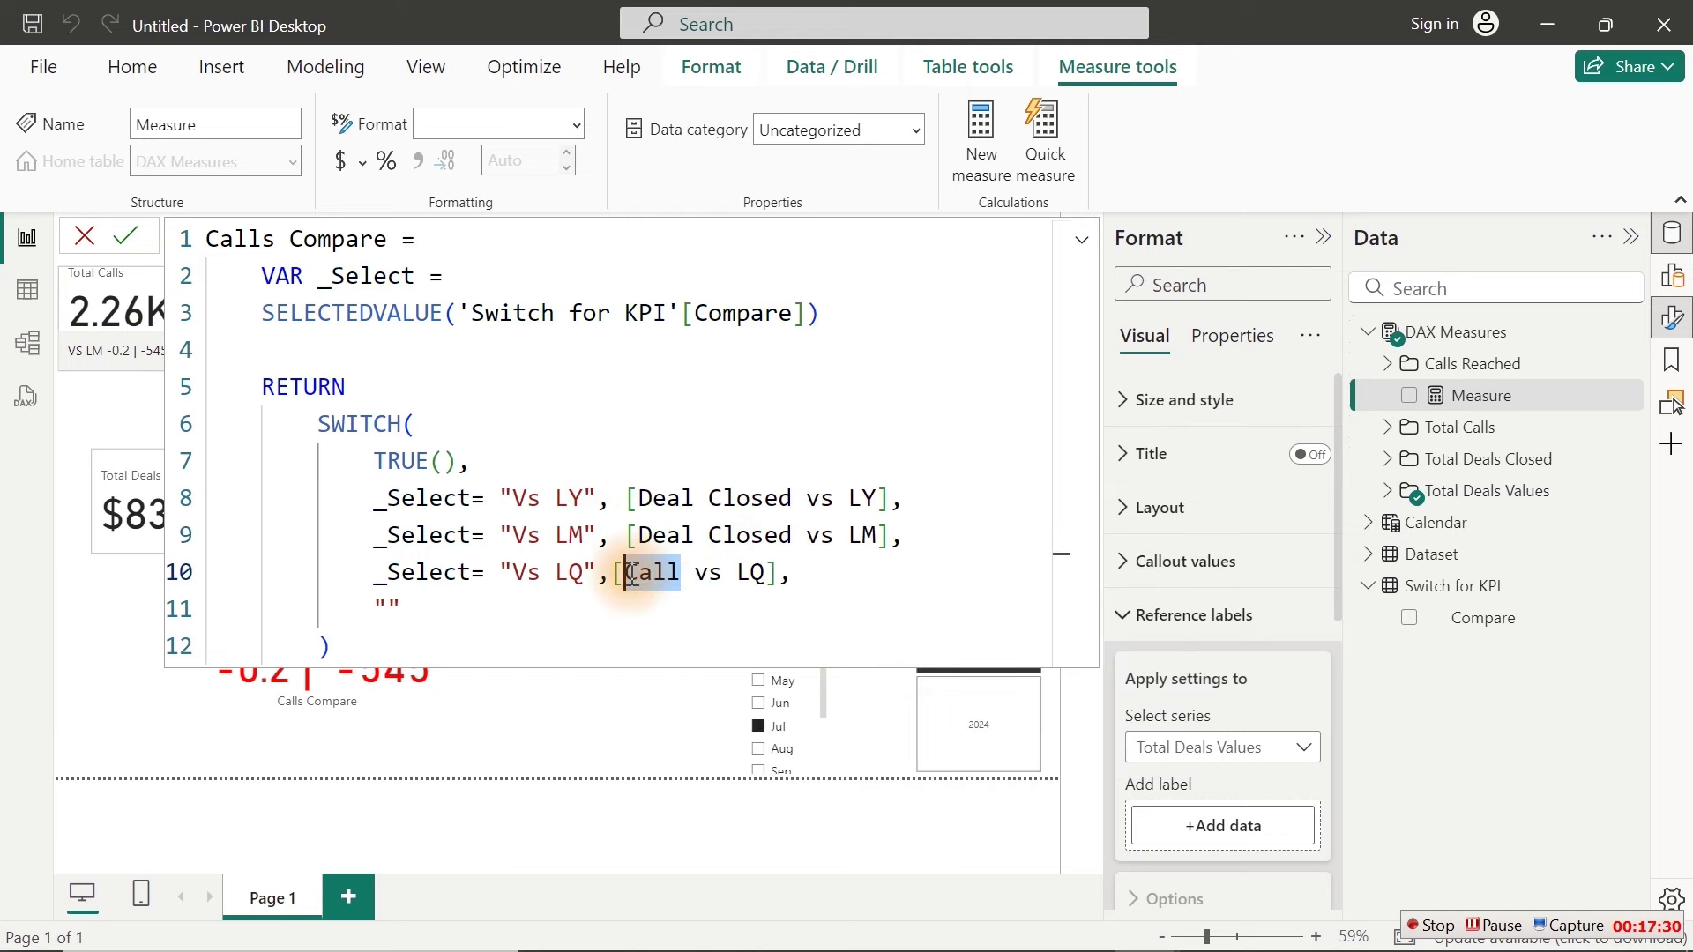
key(BackSpace)
text(d)
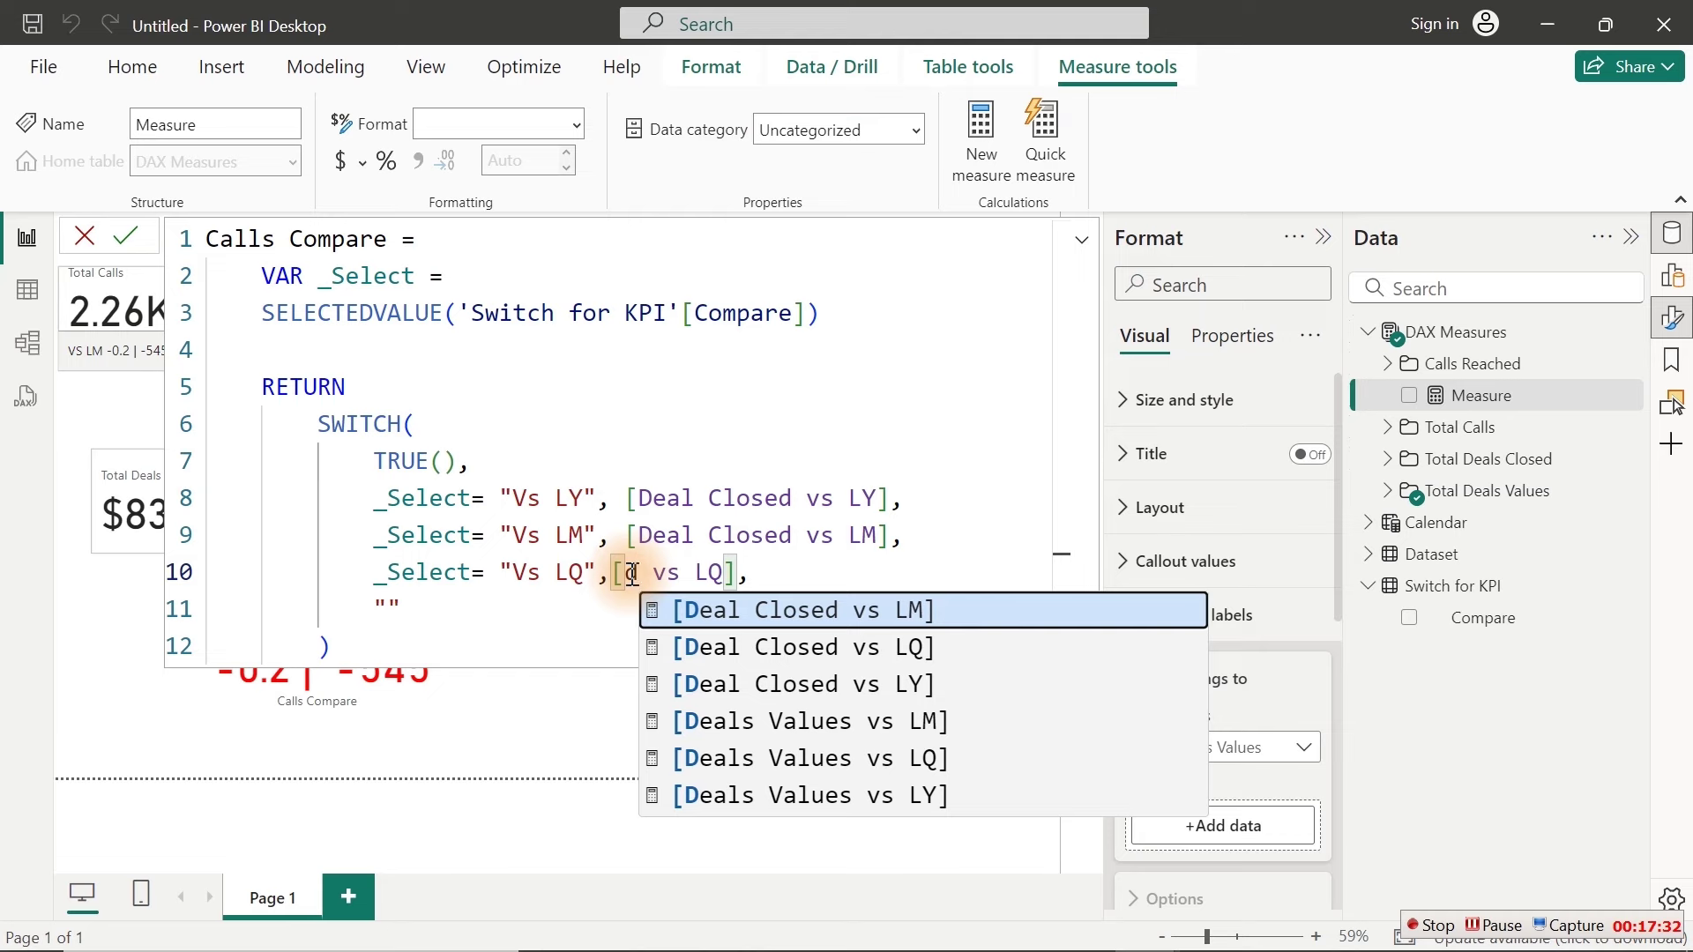
key(Down)
key(Tab)
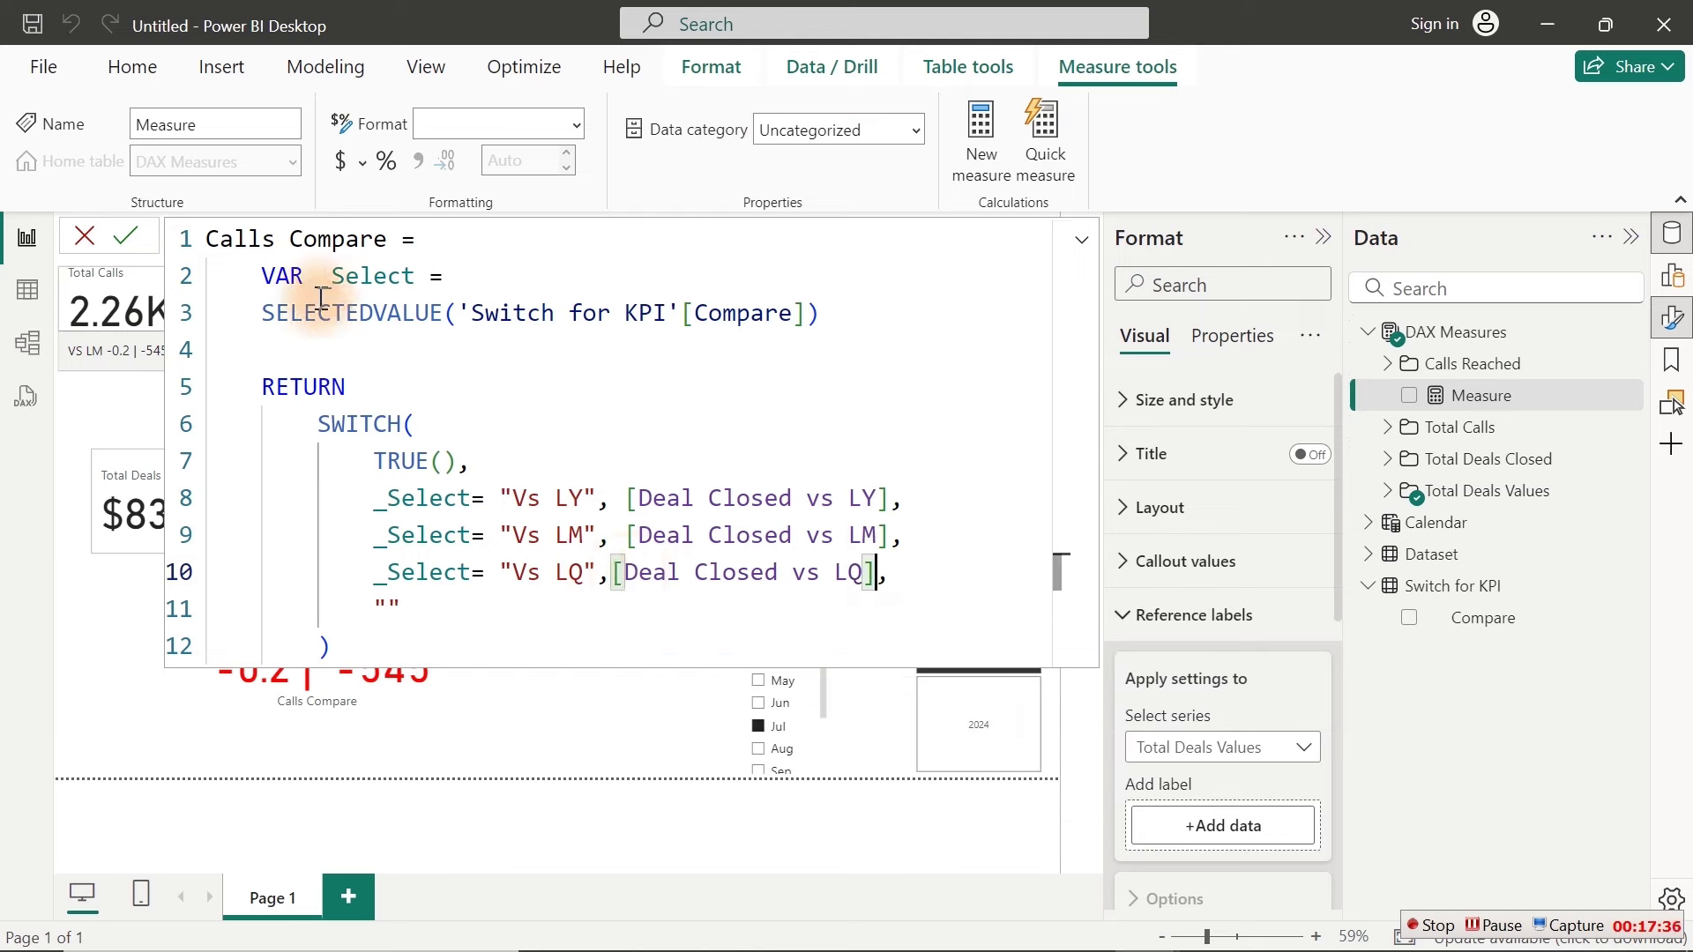
Step: Rename the measure in its formula to Deal Closed Compare and commit it
double_click(254, 240)
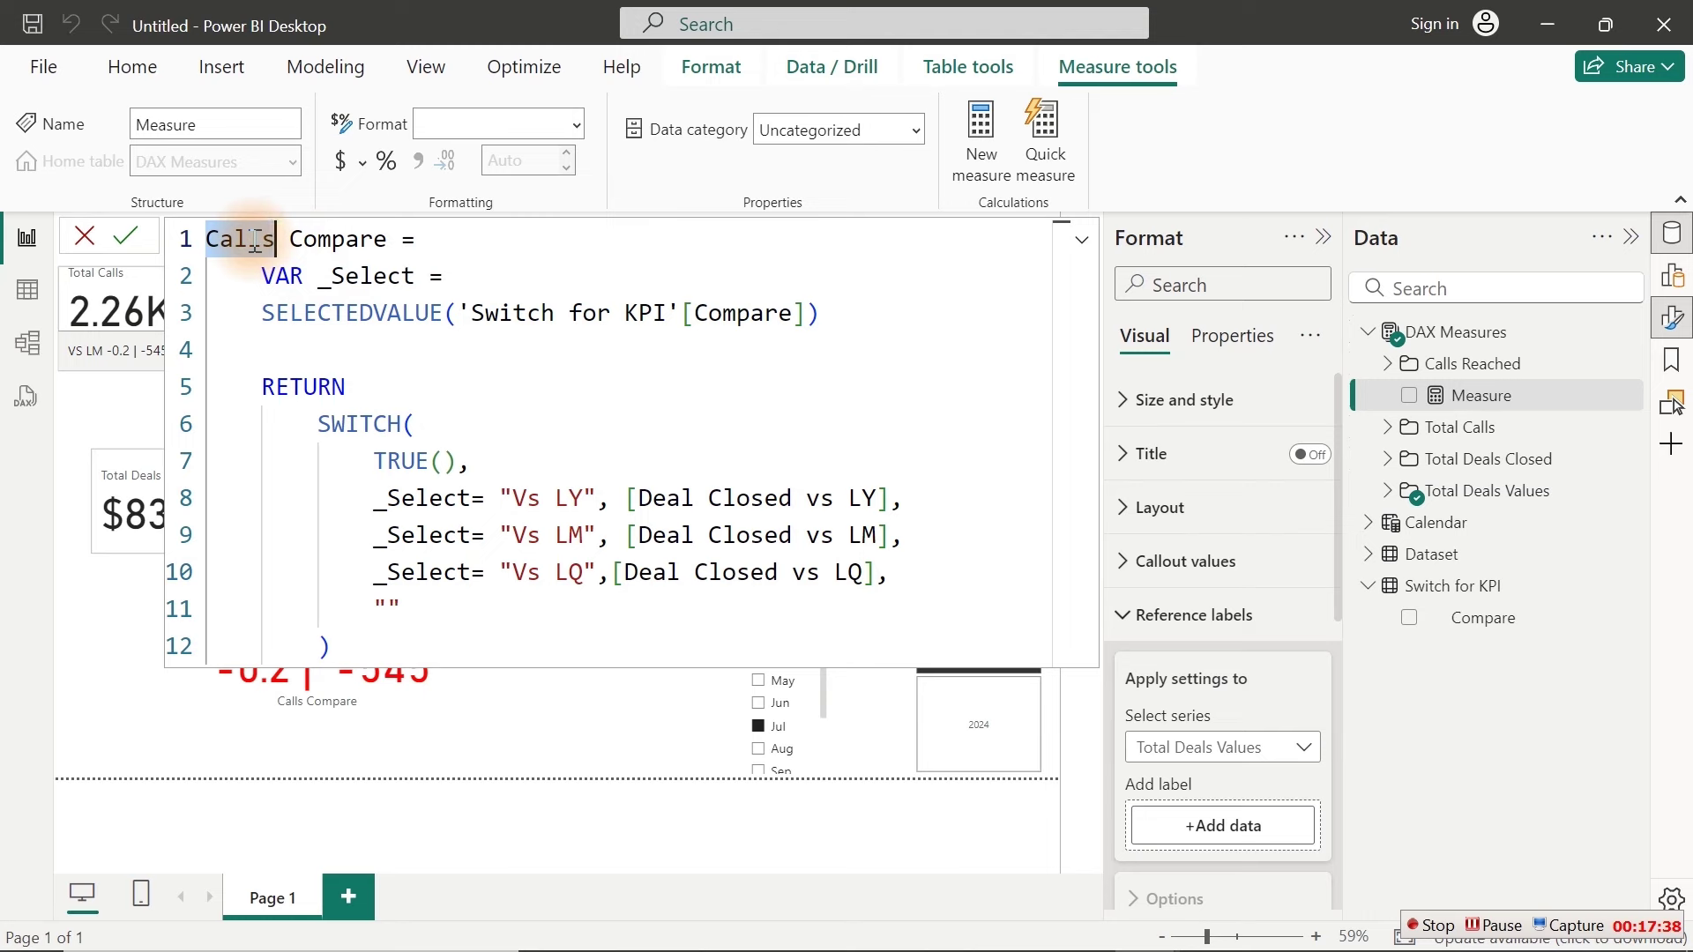
text(Deal Clo)
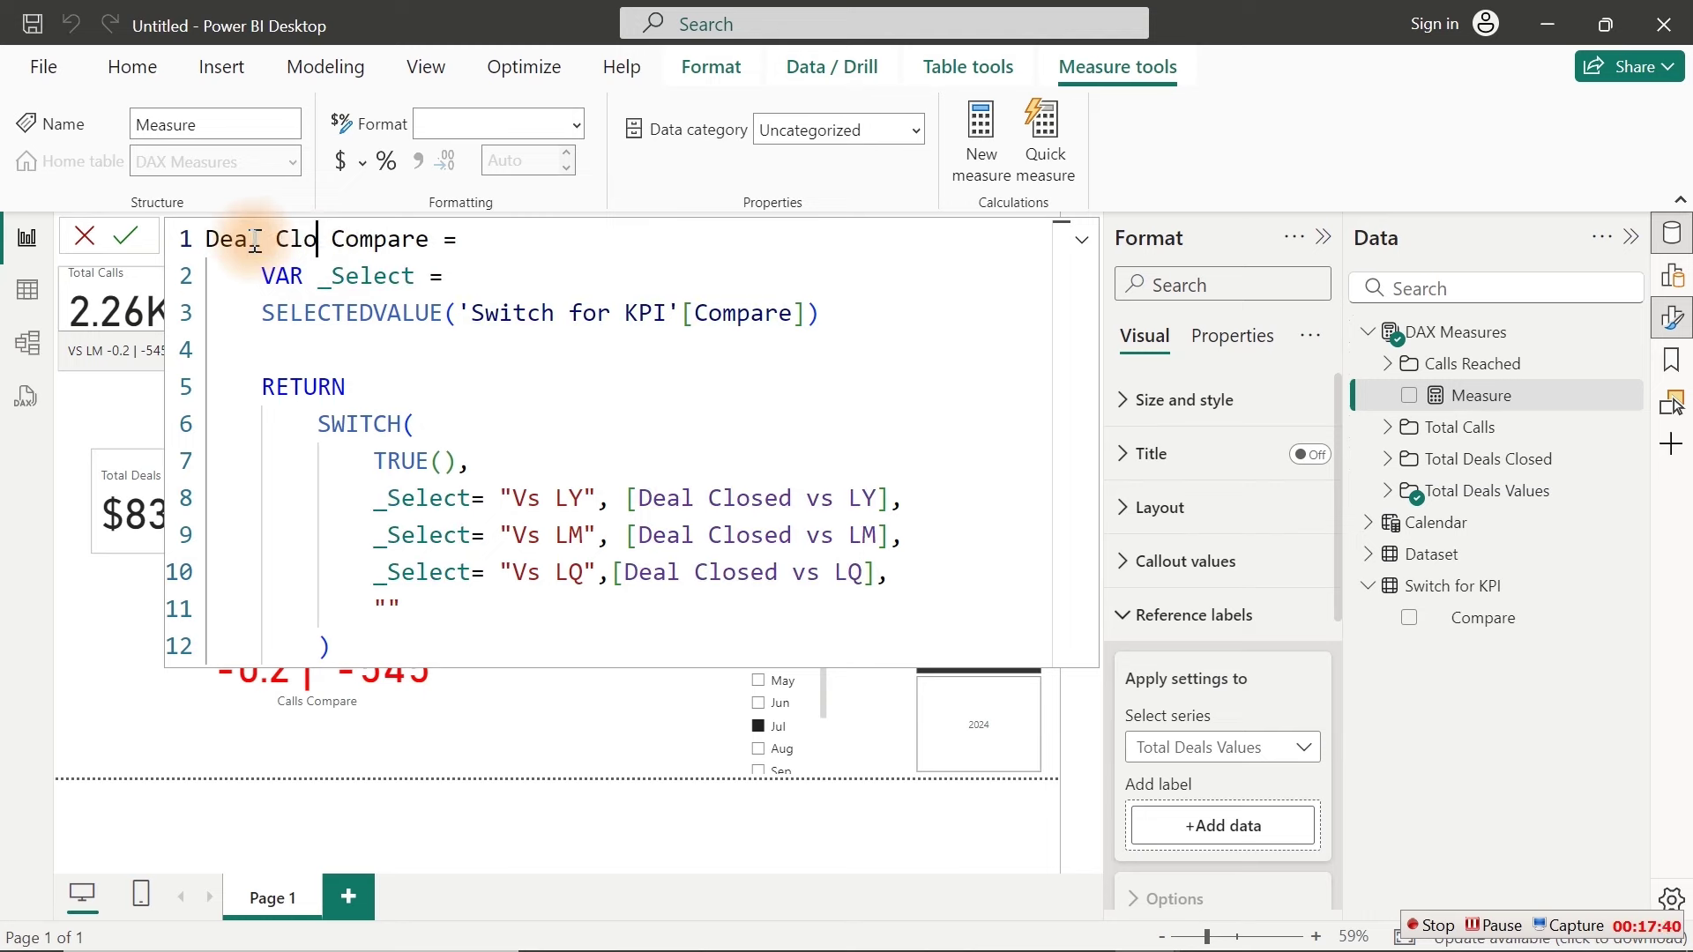
text(sed)
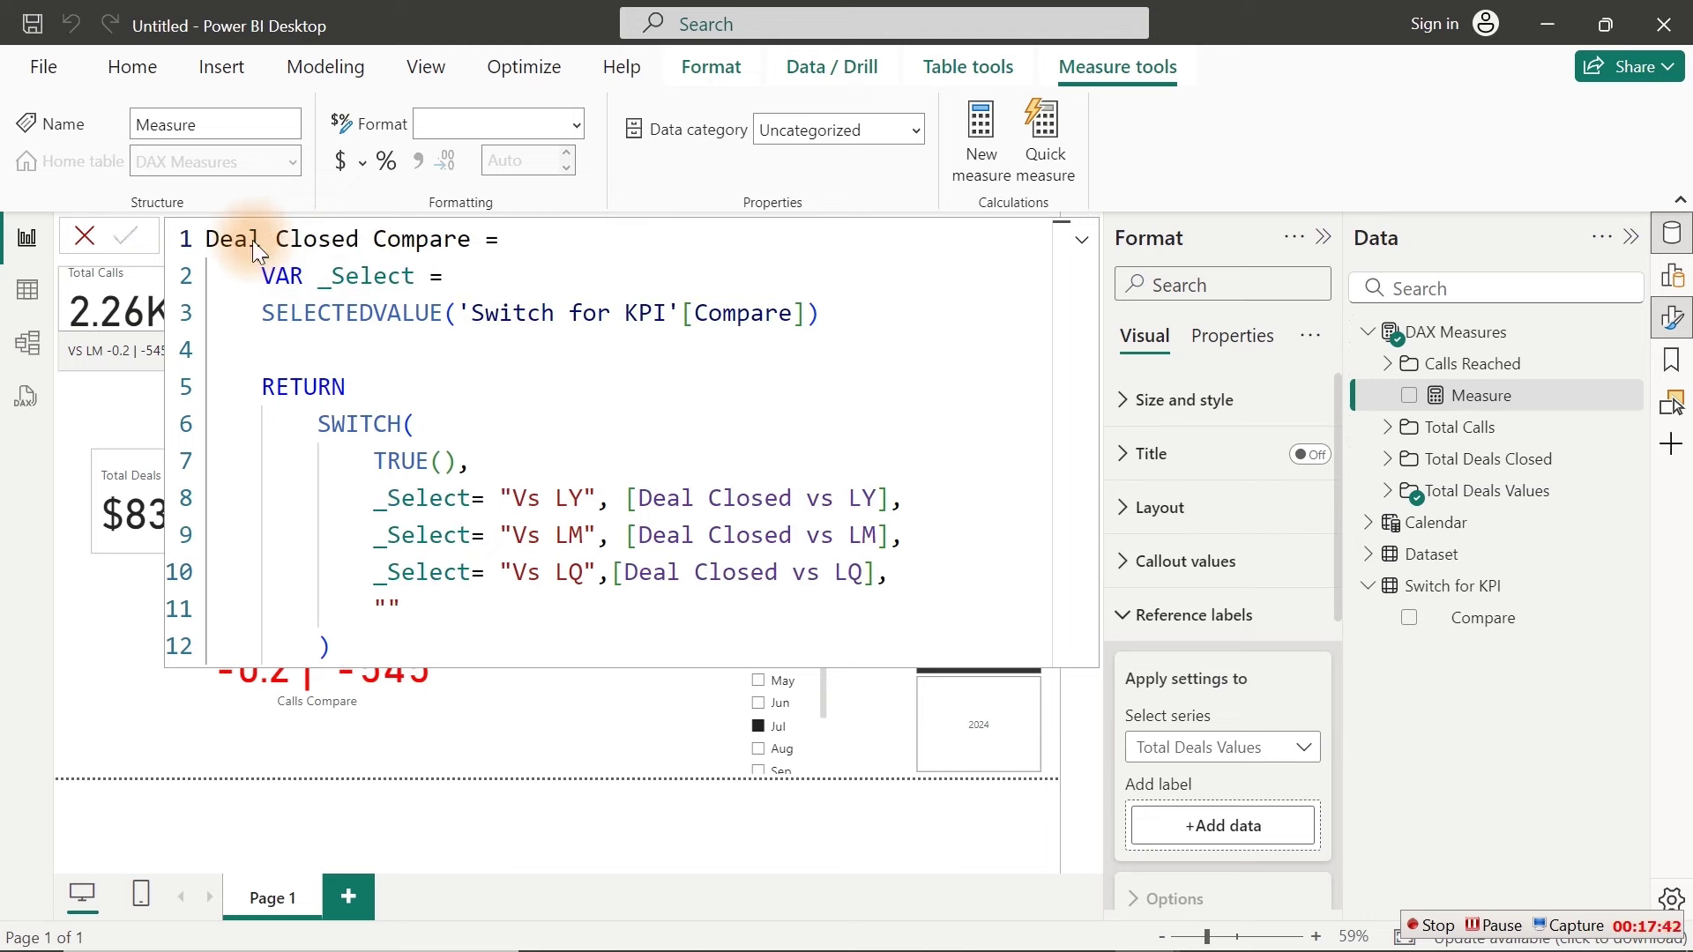
key(Return)
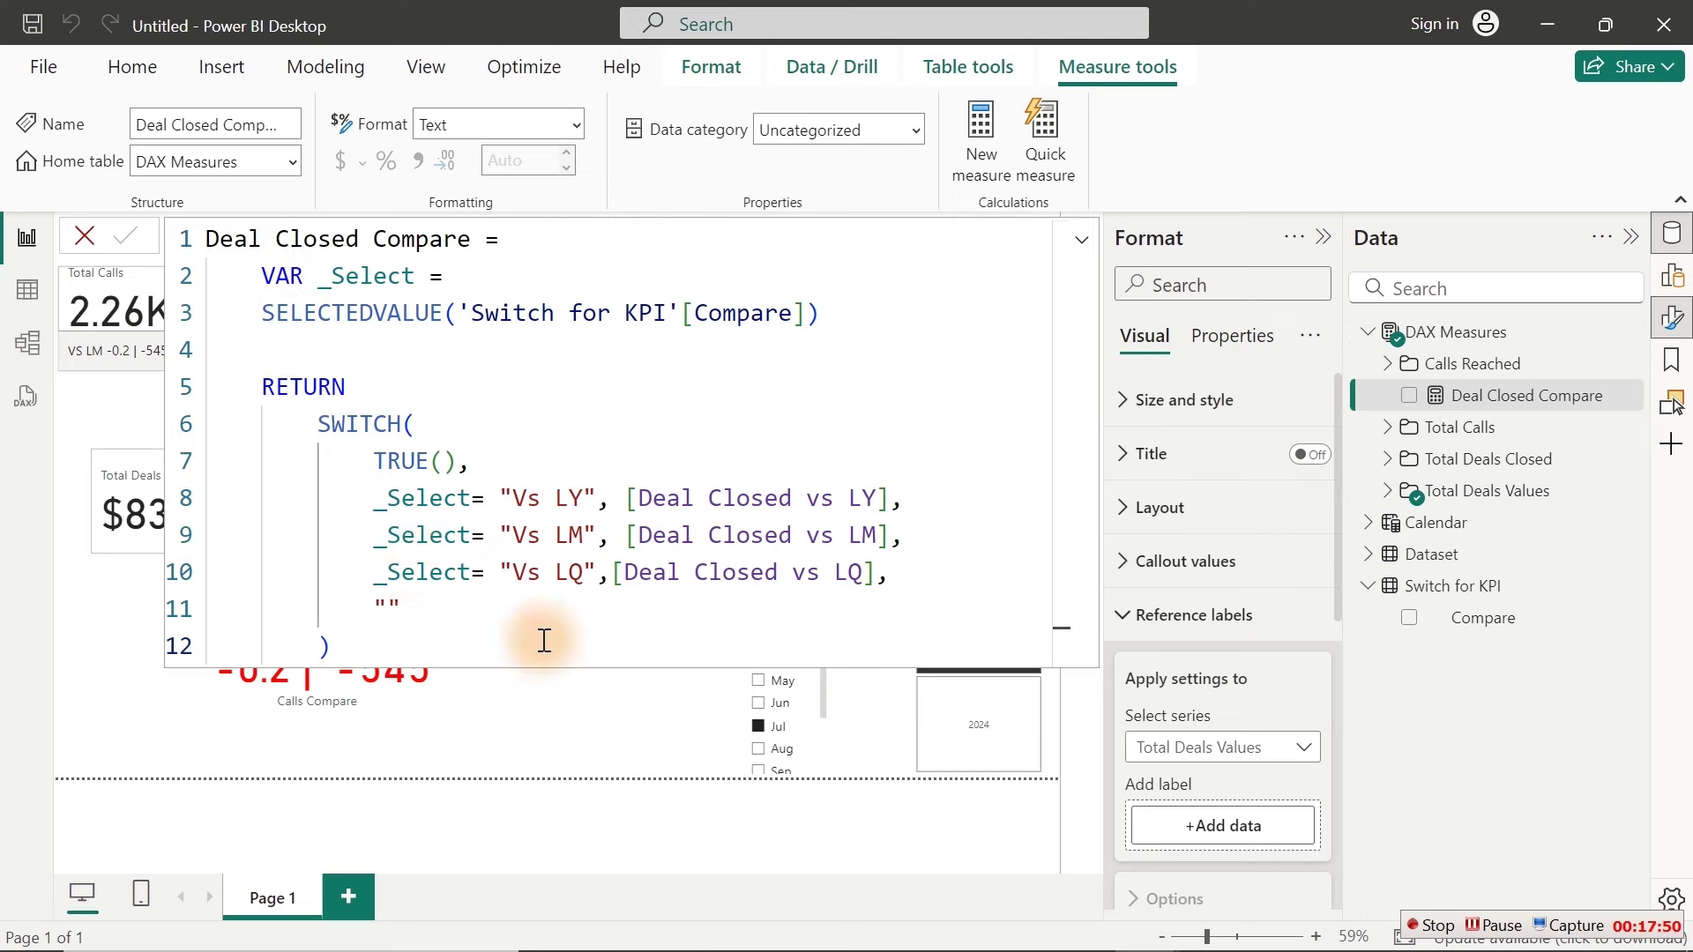
Step: Open the CF Total Calls measure from the Total Calls folder and copy its entire formula
click(1402, 429)
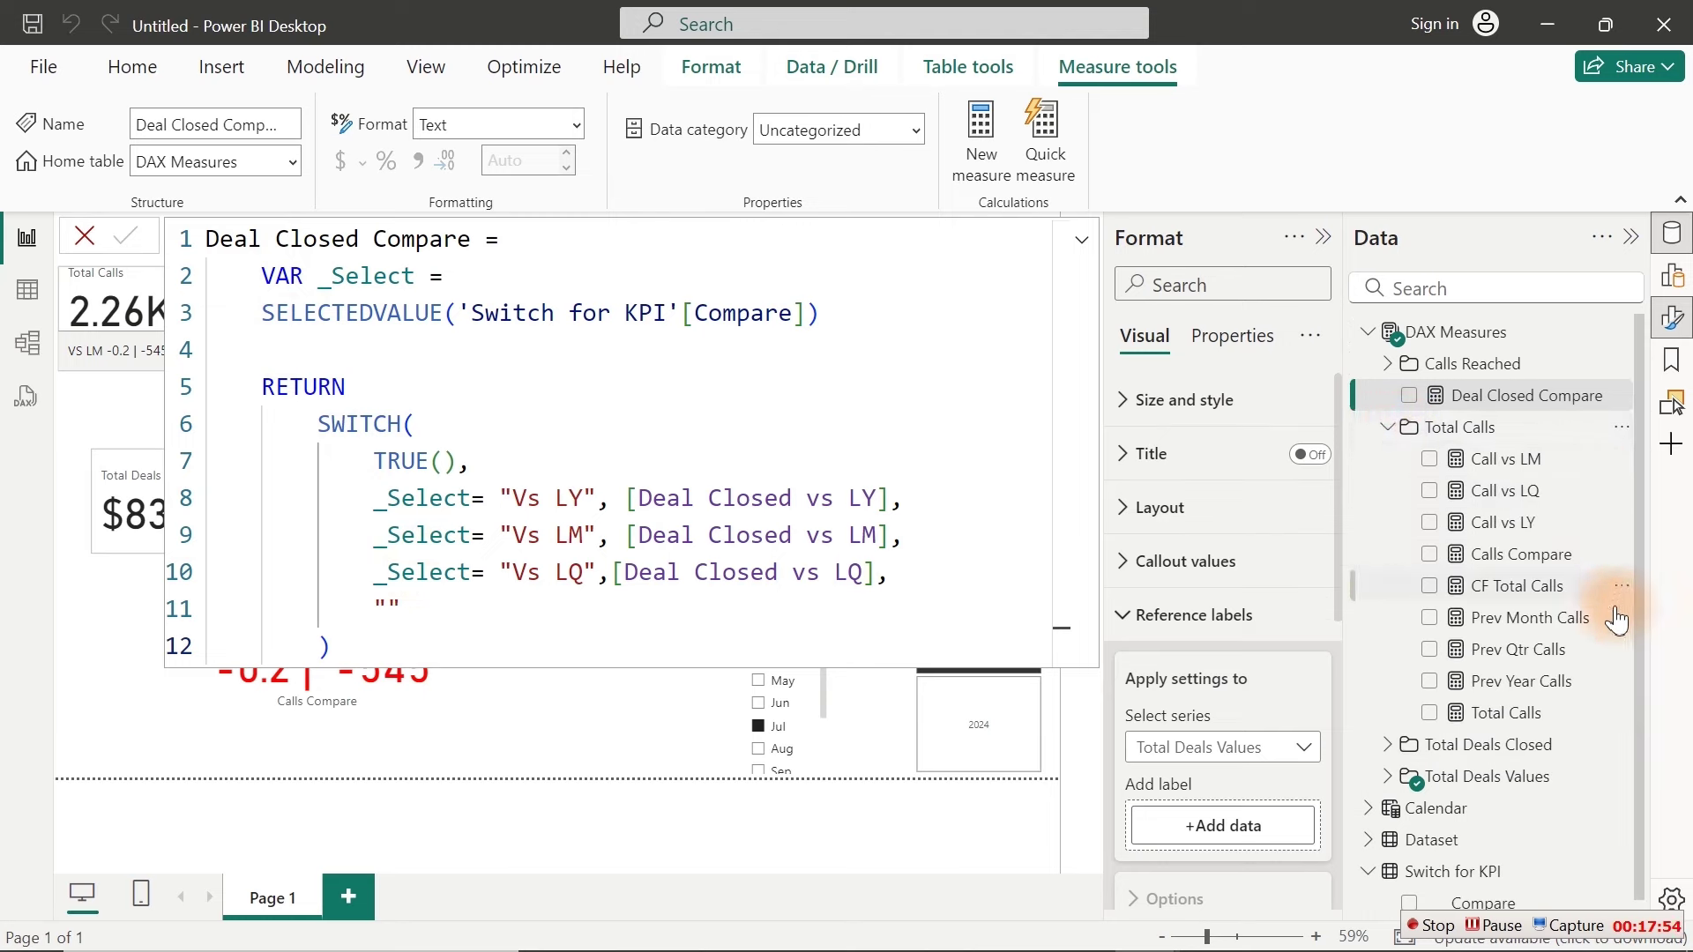
click(1520, 593)
click(794, 393)
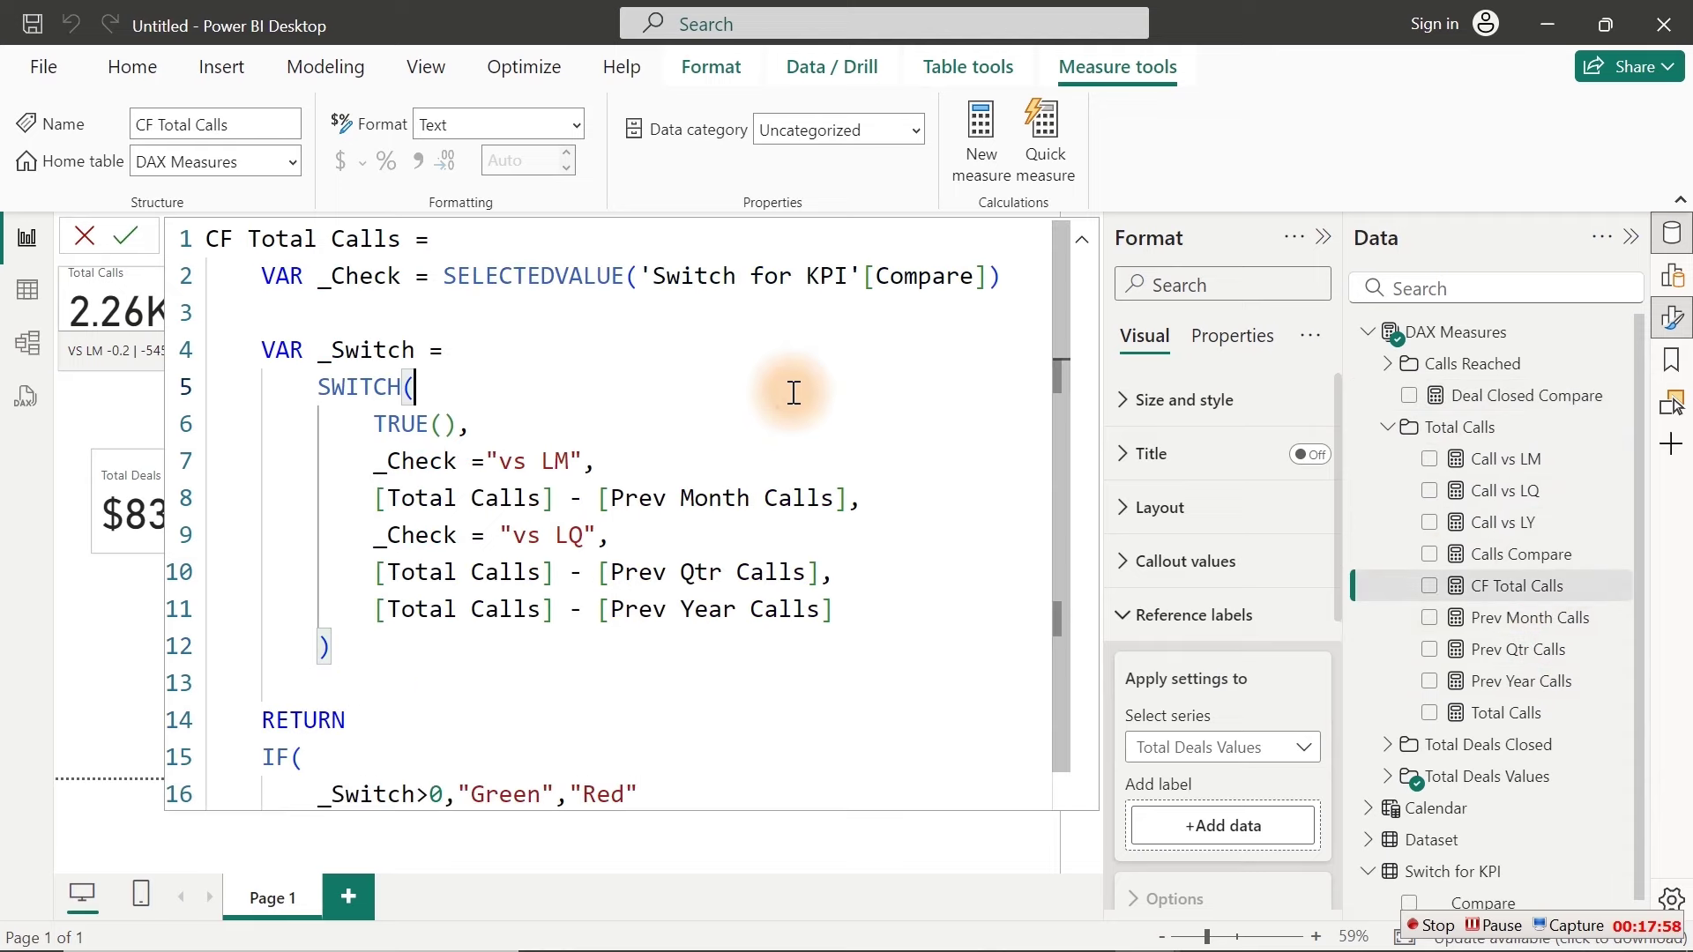
key(ctrl+a)
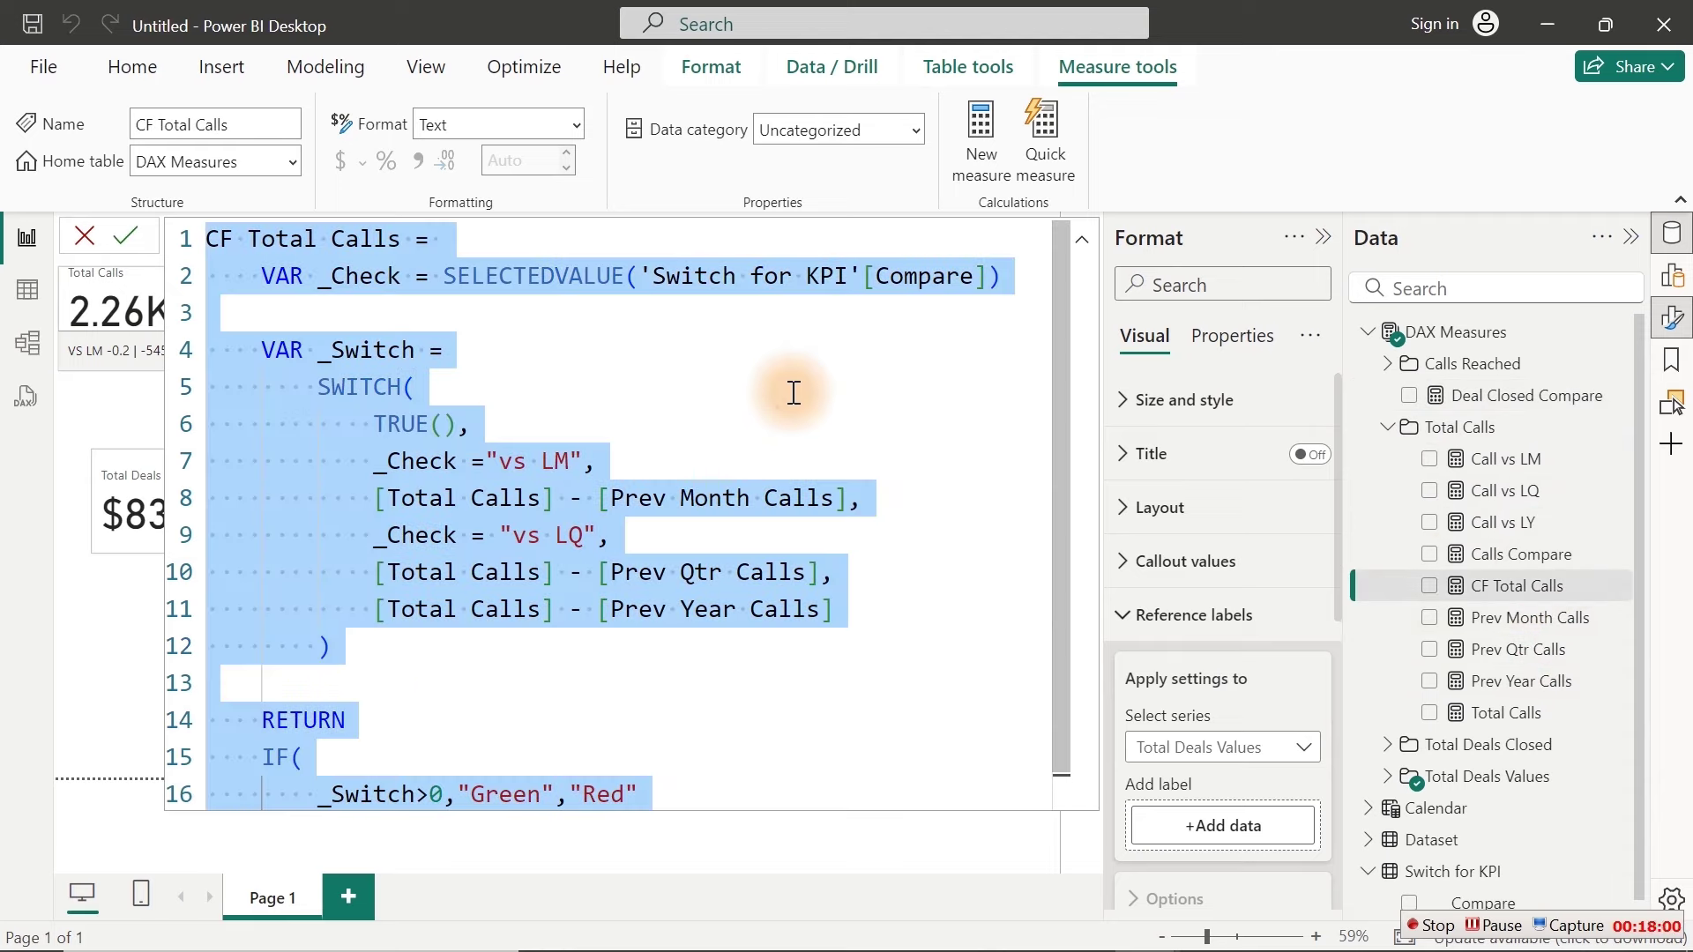
click(1390, 427)
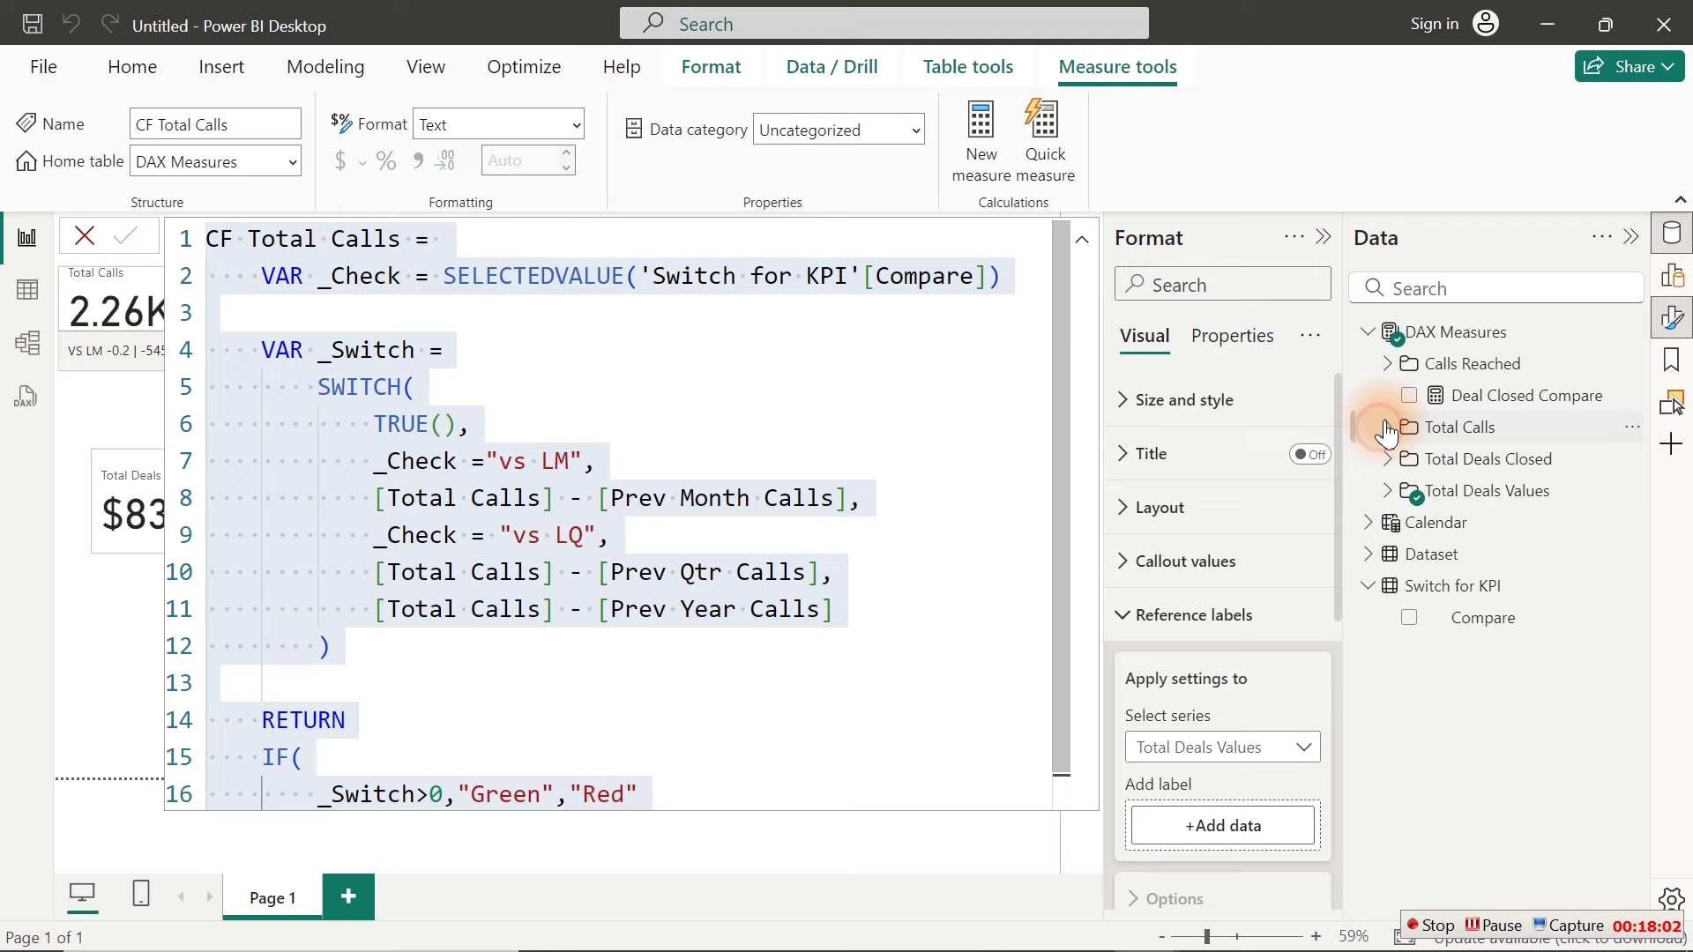
Step: Create another new measure in the DAX Measures table and paste the CF Total Calls formula into it
click(1468, 397)
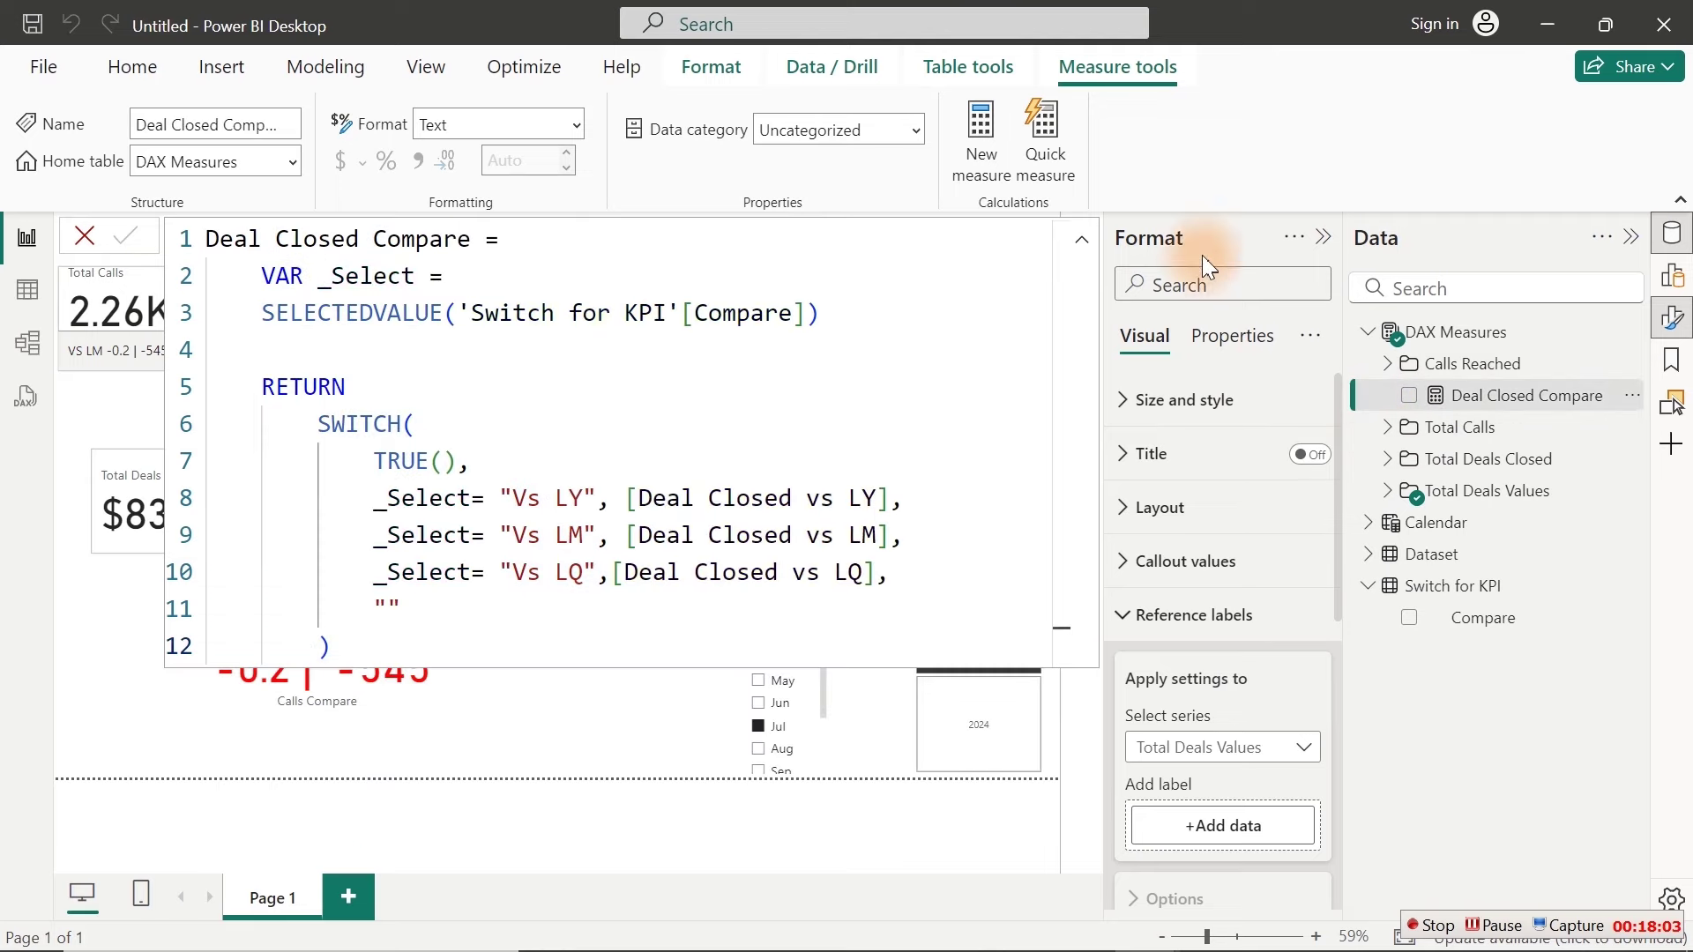
click(978, 132)
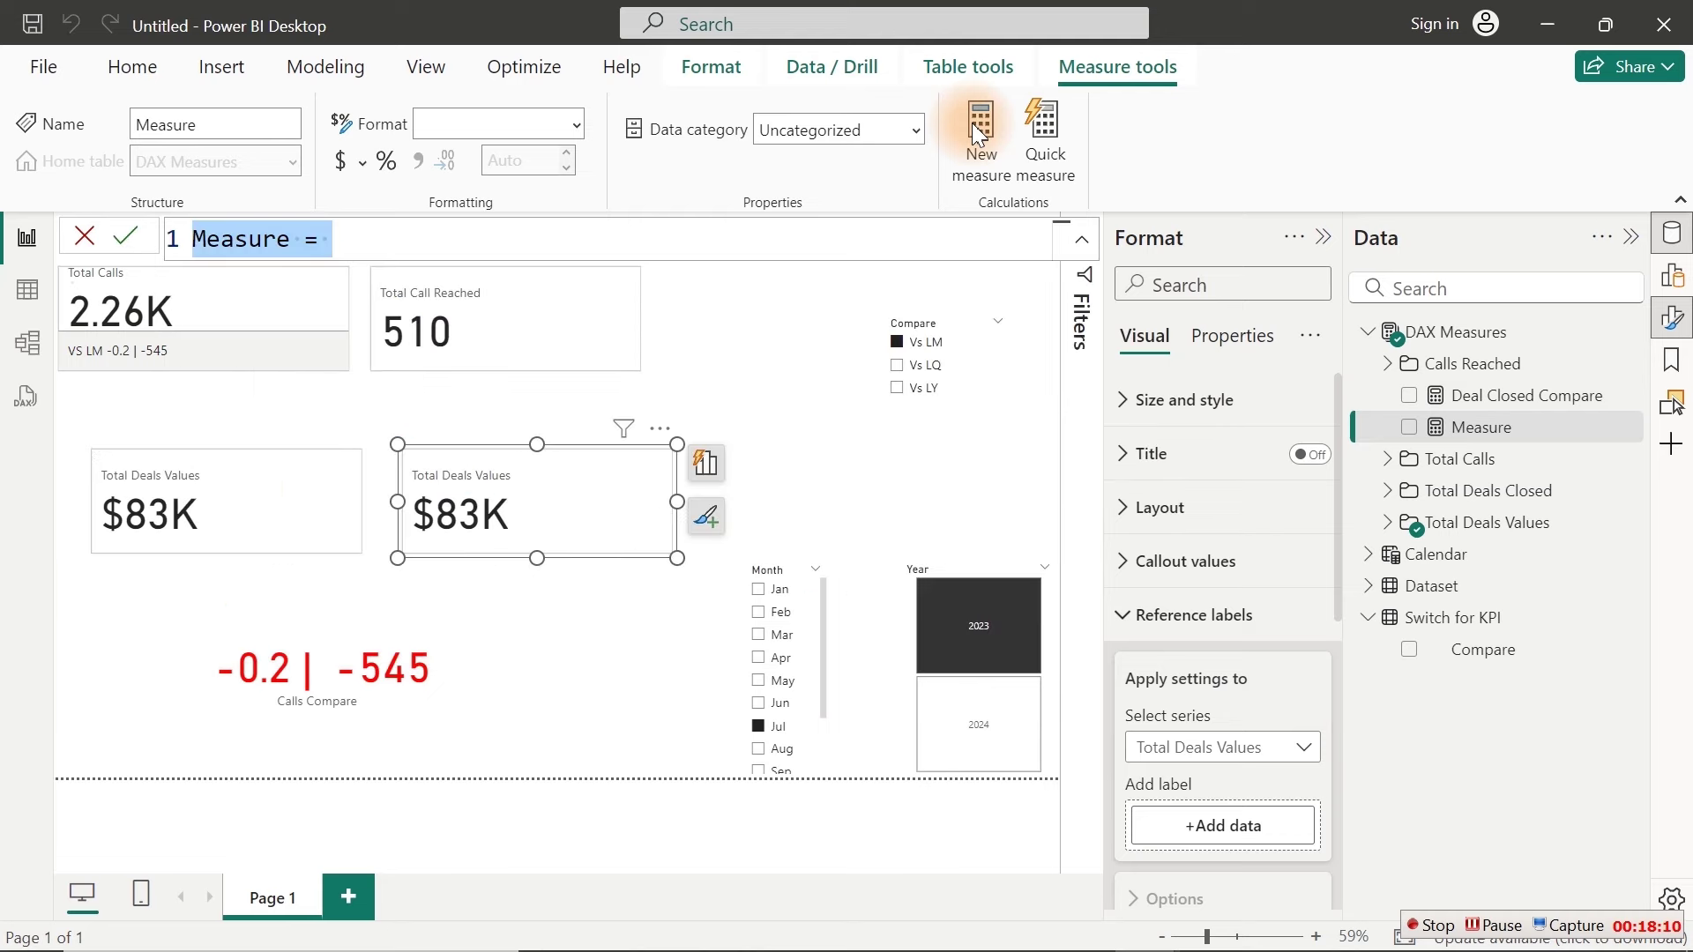
key(ctrl+v)
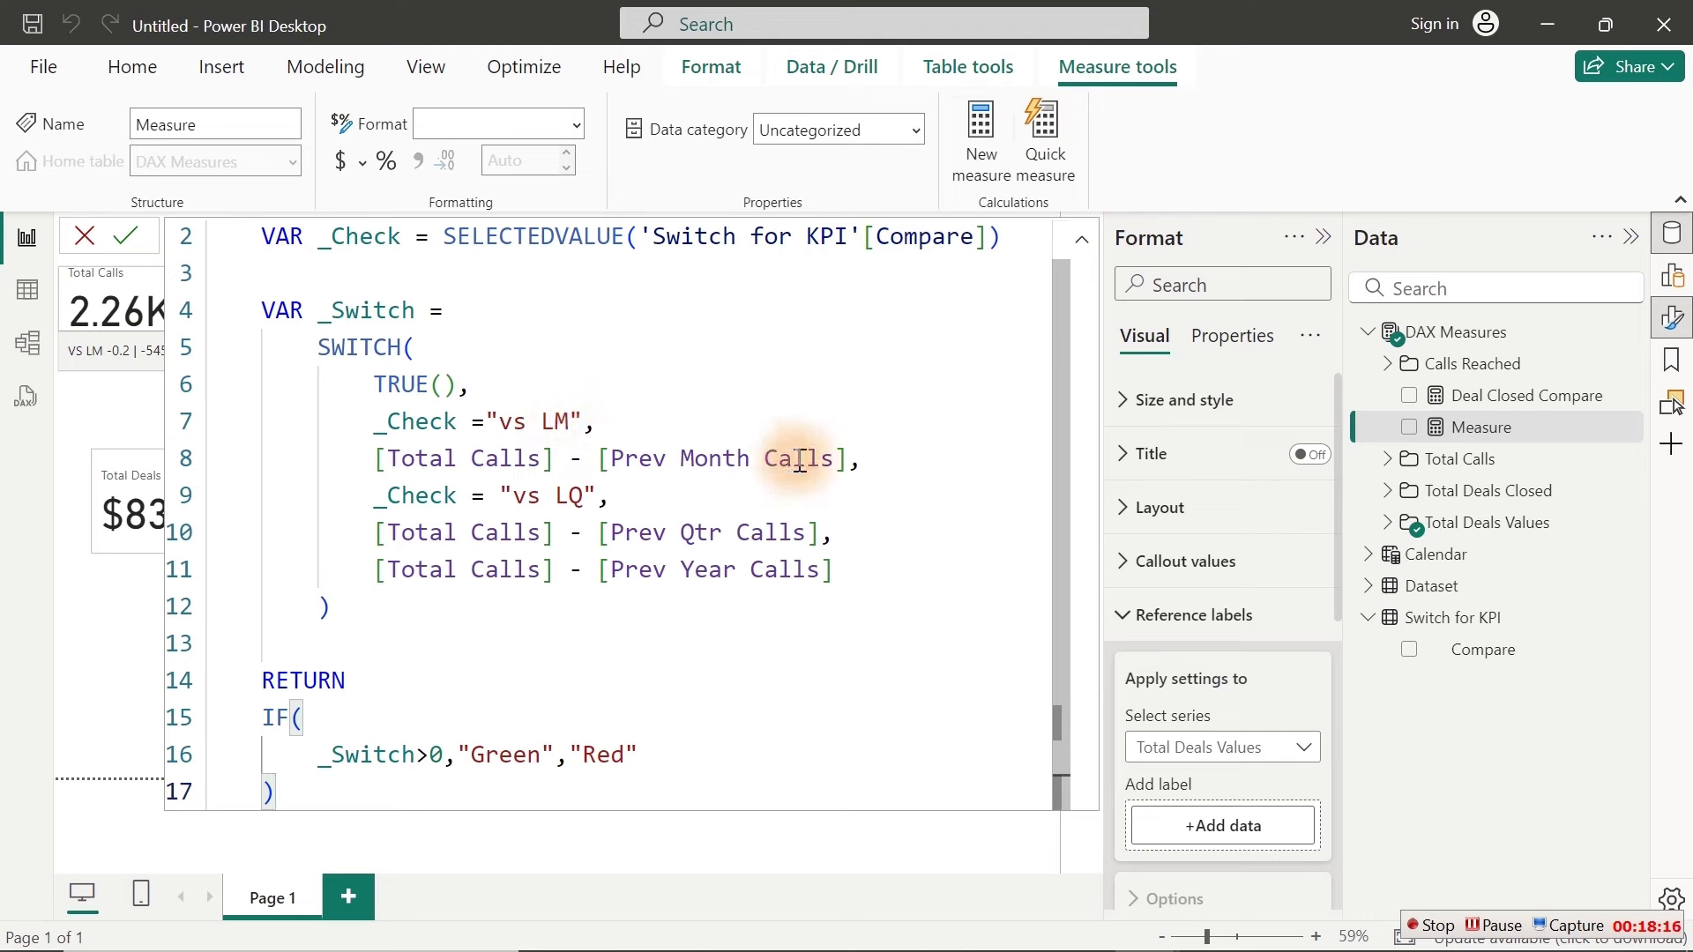
Step: In the new measure's "vs LM" branch, replace [Prev Month Calls] with [Prev Month Deal Closed]
drag(833, 460, 765, 460)
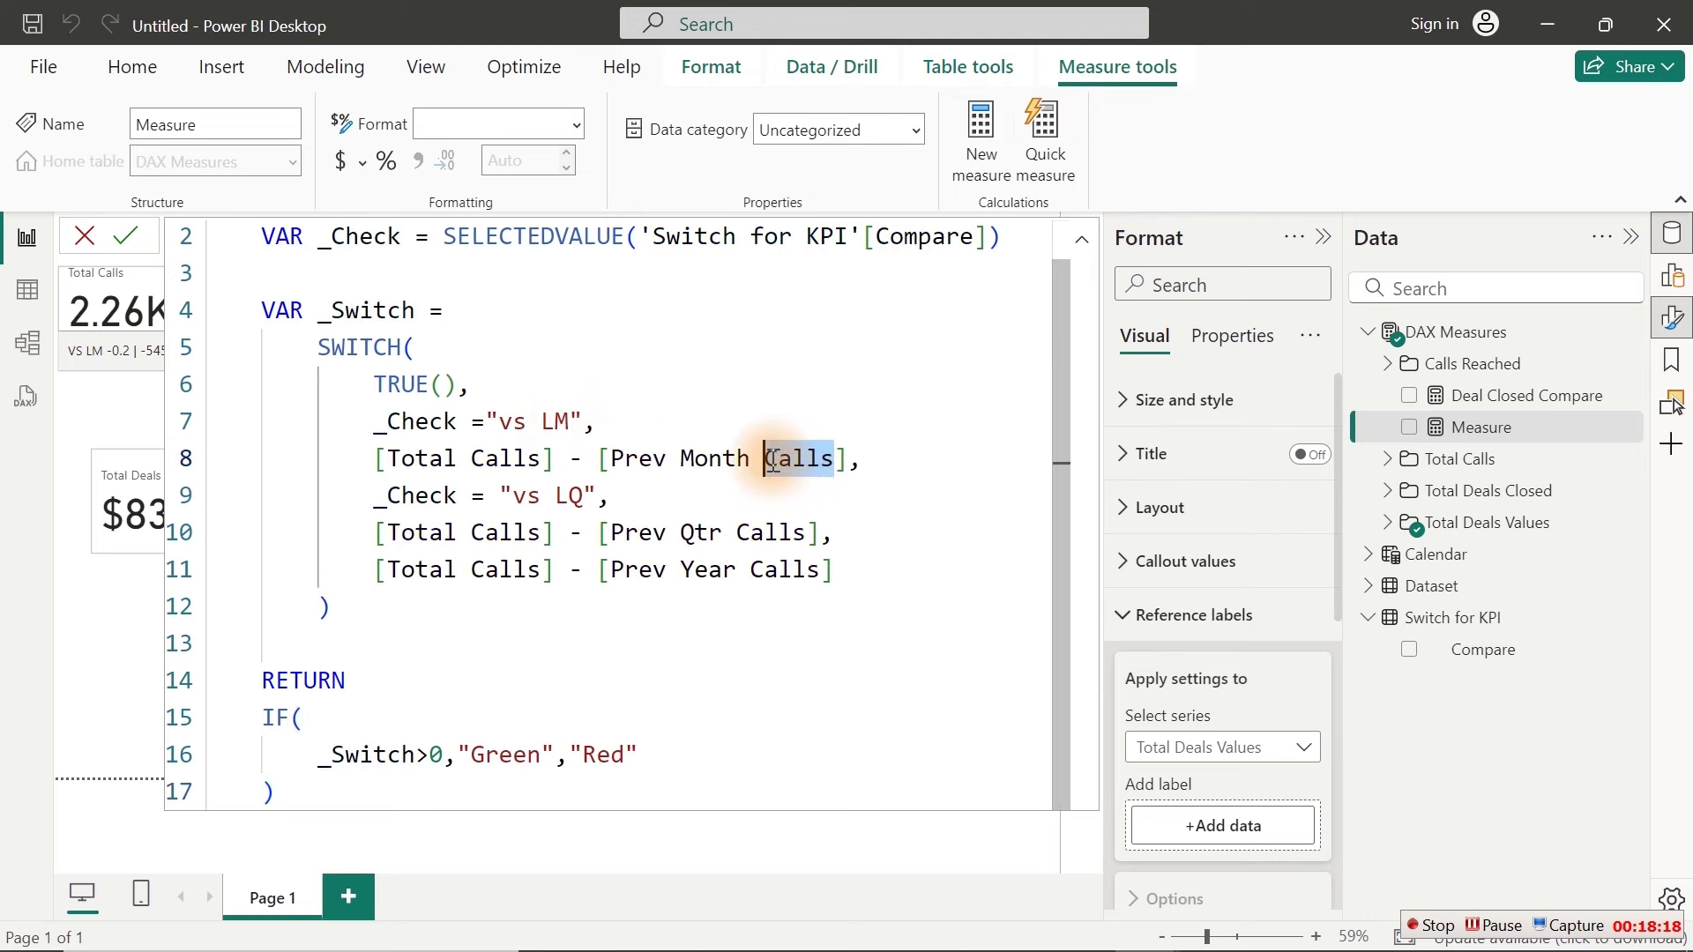
key(BackSpace)
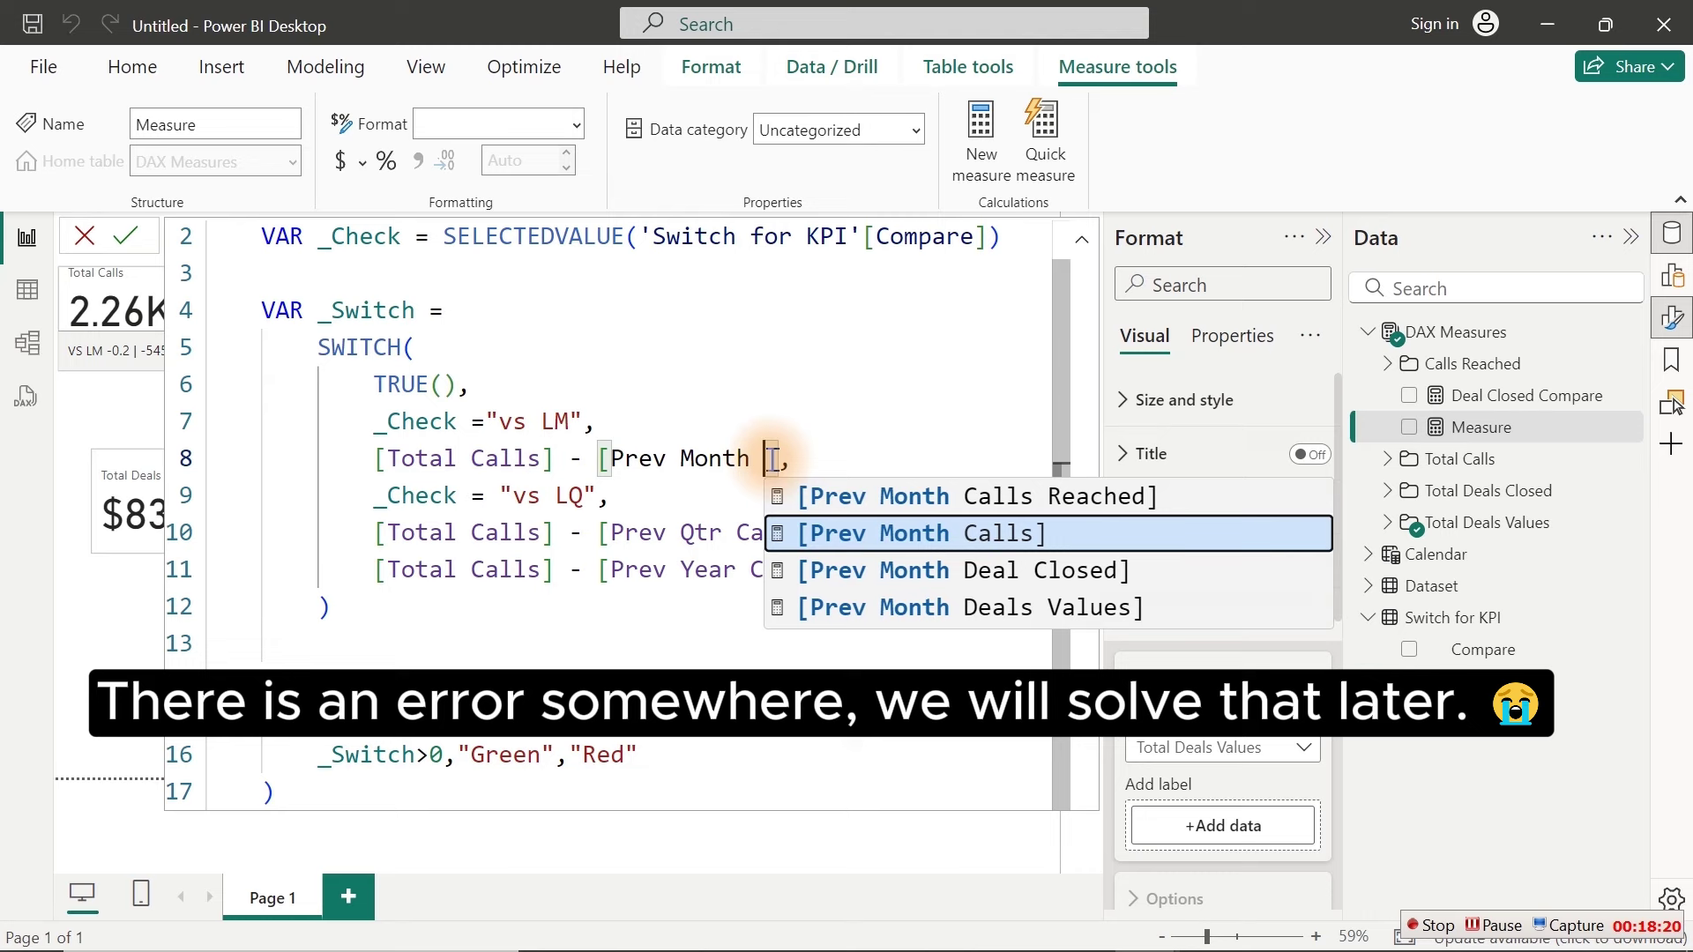
key(Down)
key(Tab)
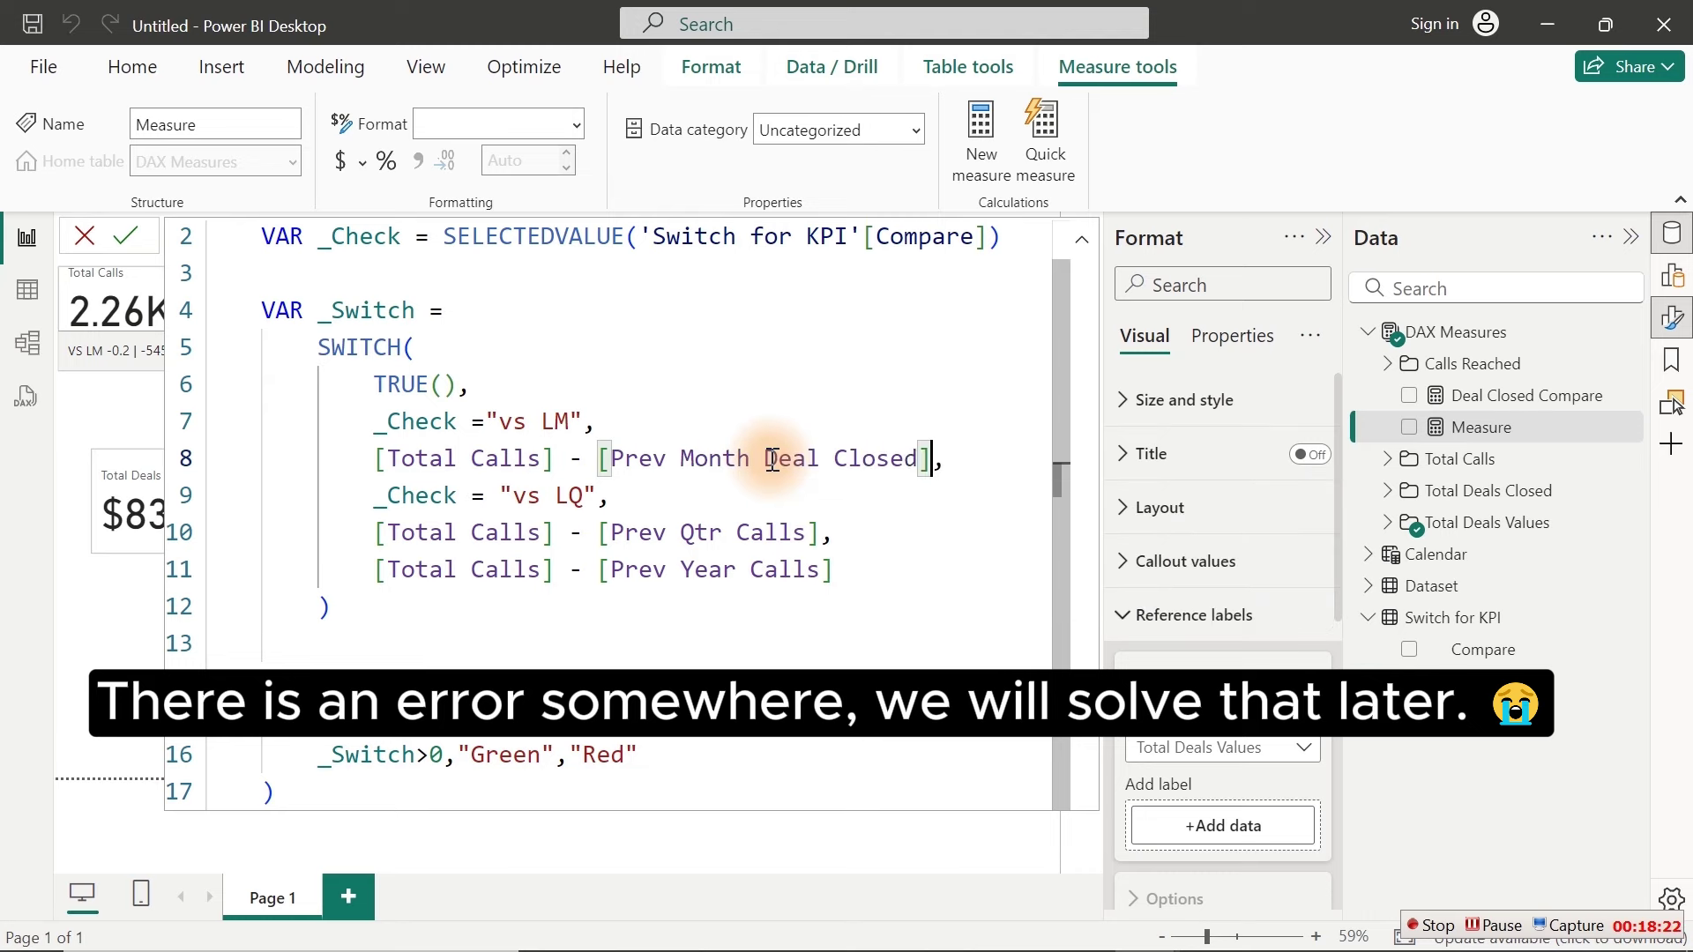
Step: In the measure's "vs LQ" branch, replace [Prev Qtr Calls] with [Prev Qtr Deal Closed]
double_click(787, 533)
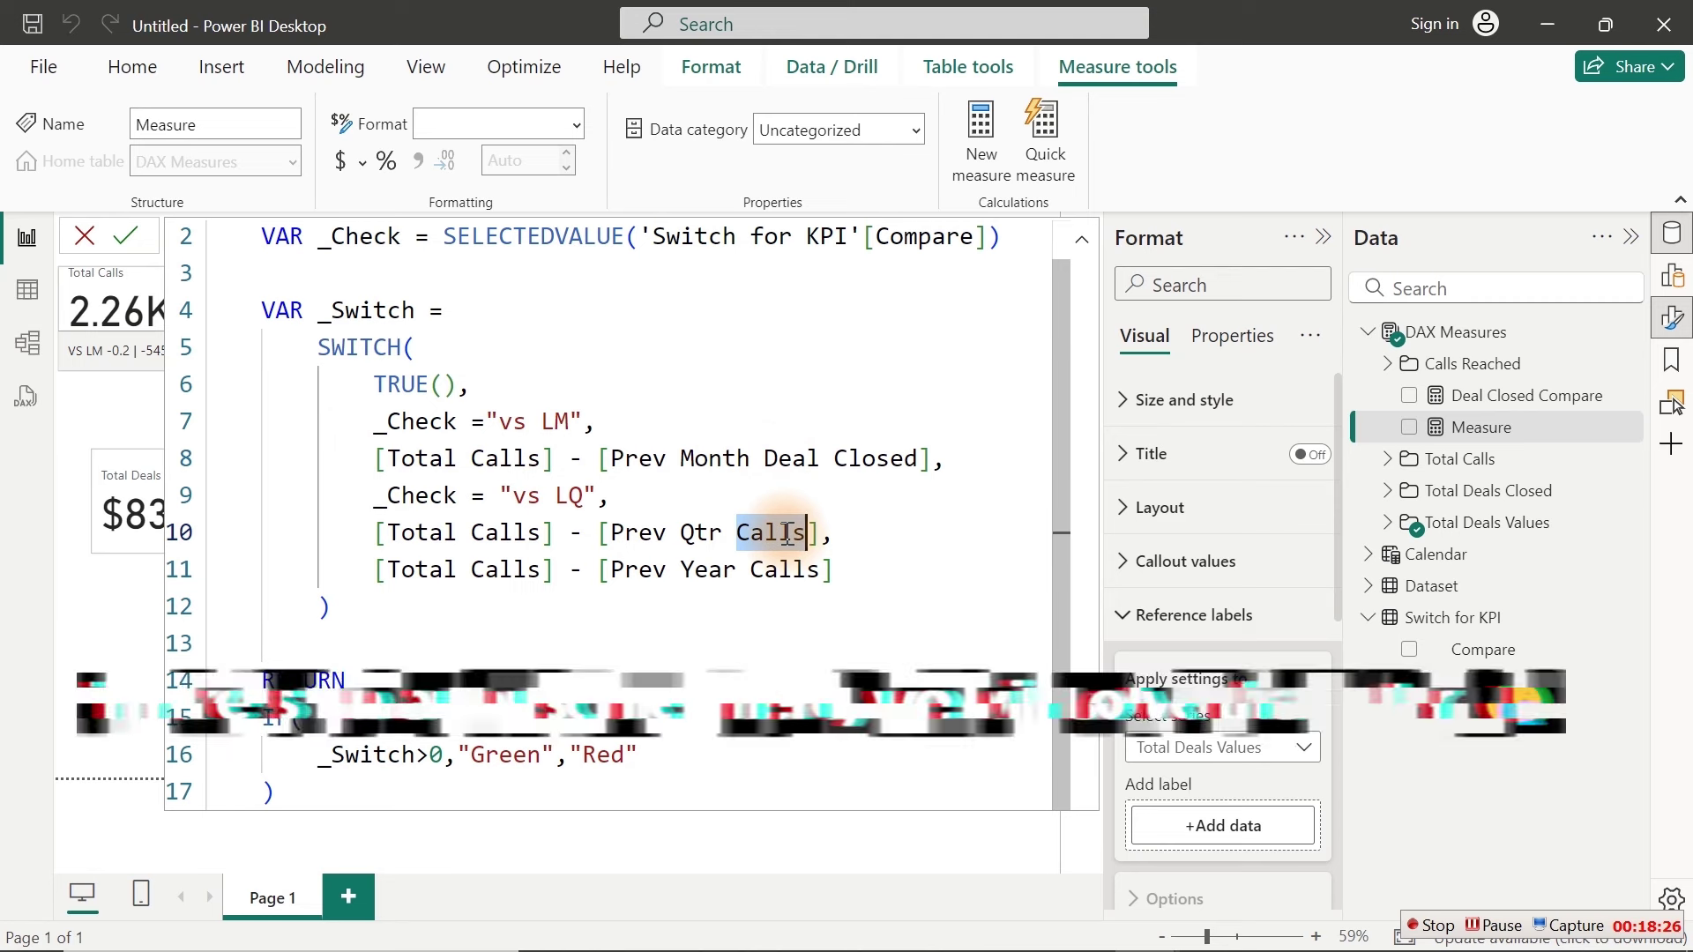
key(ctrl+shift+l)
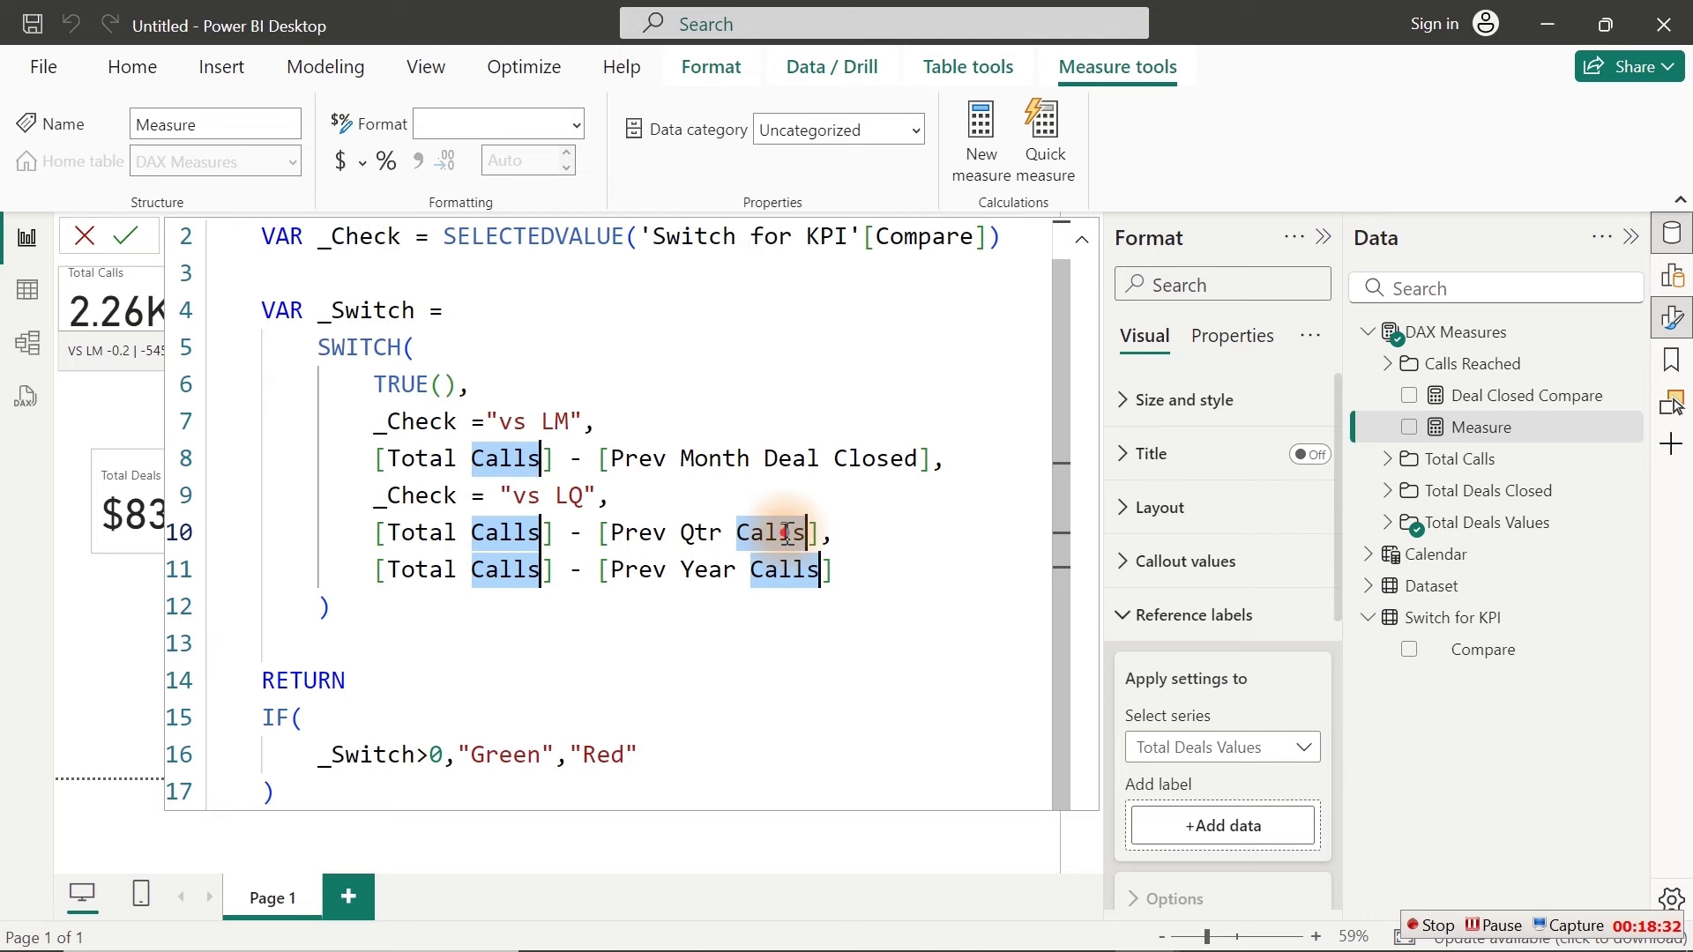
click(832, 534)
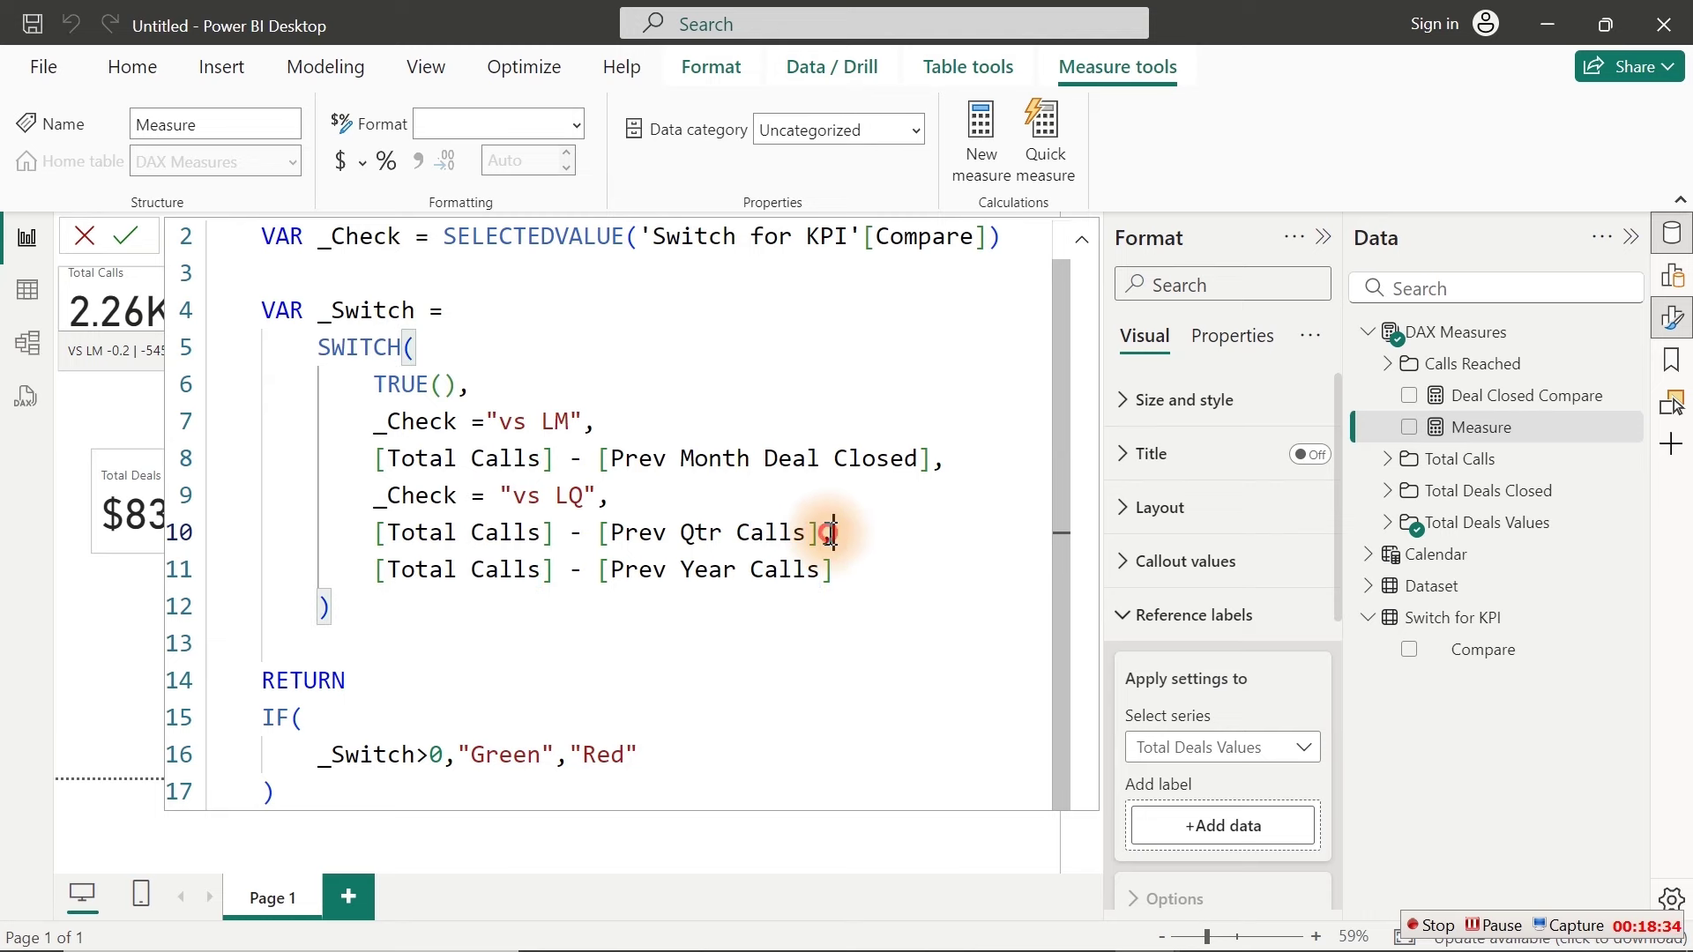
drag(805, 533, 737, 535)
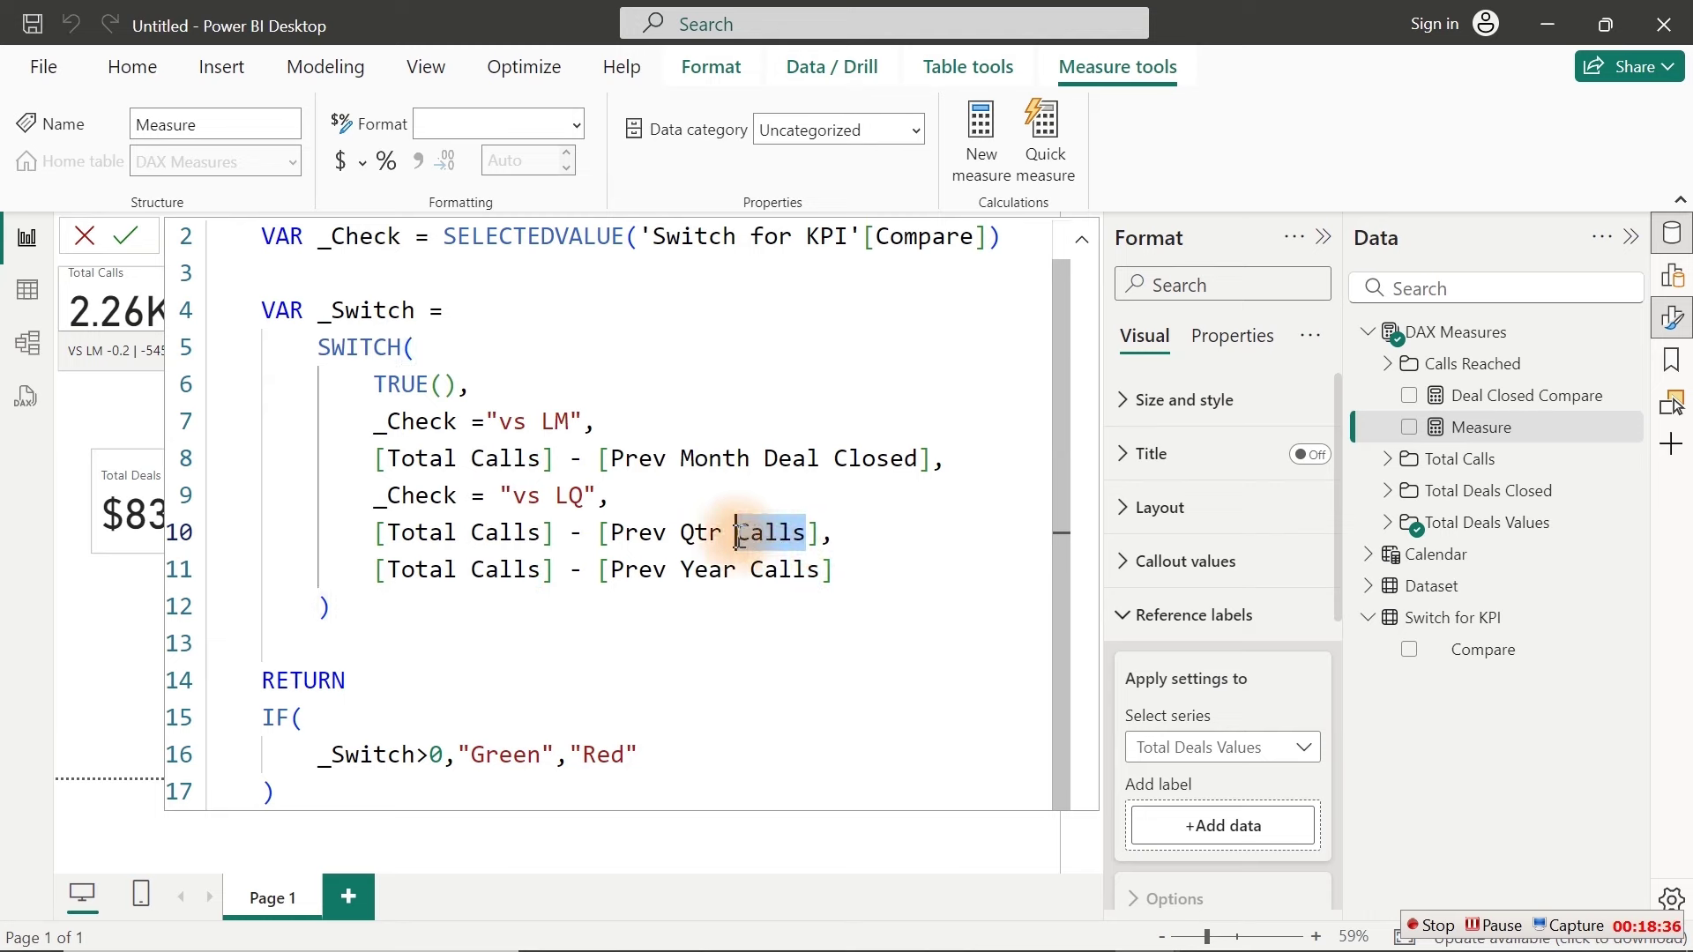
text(D)
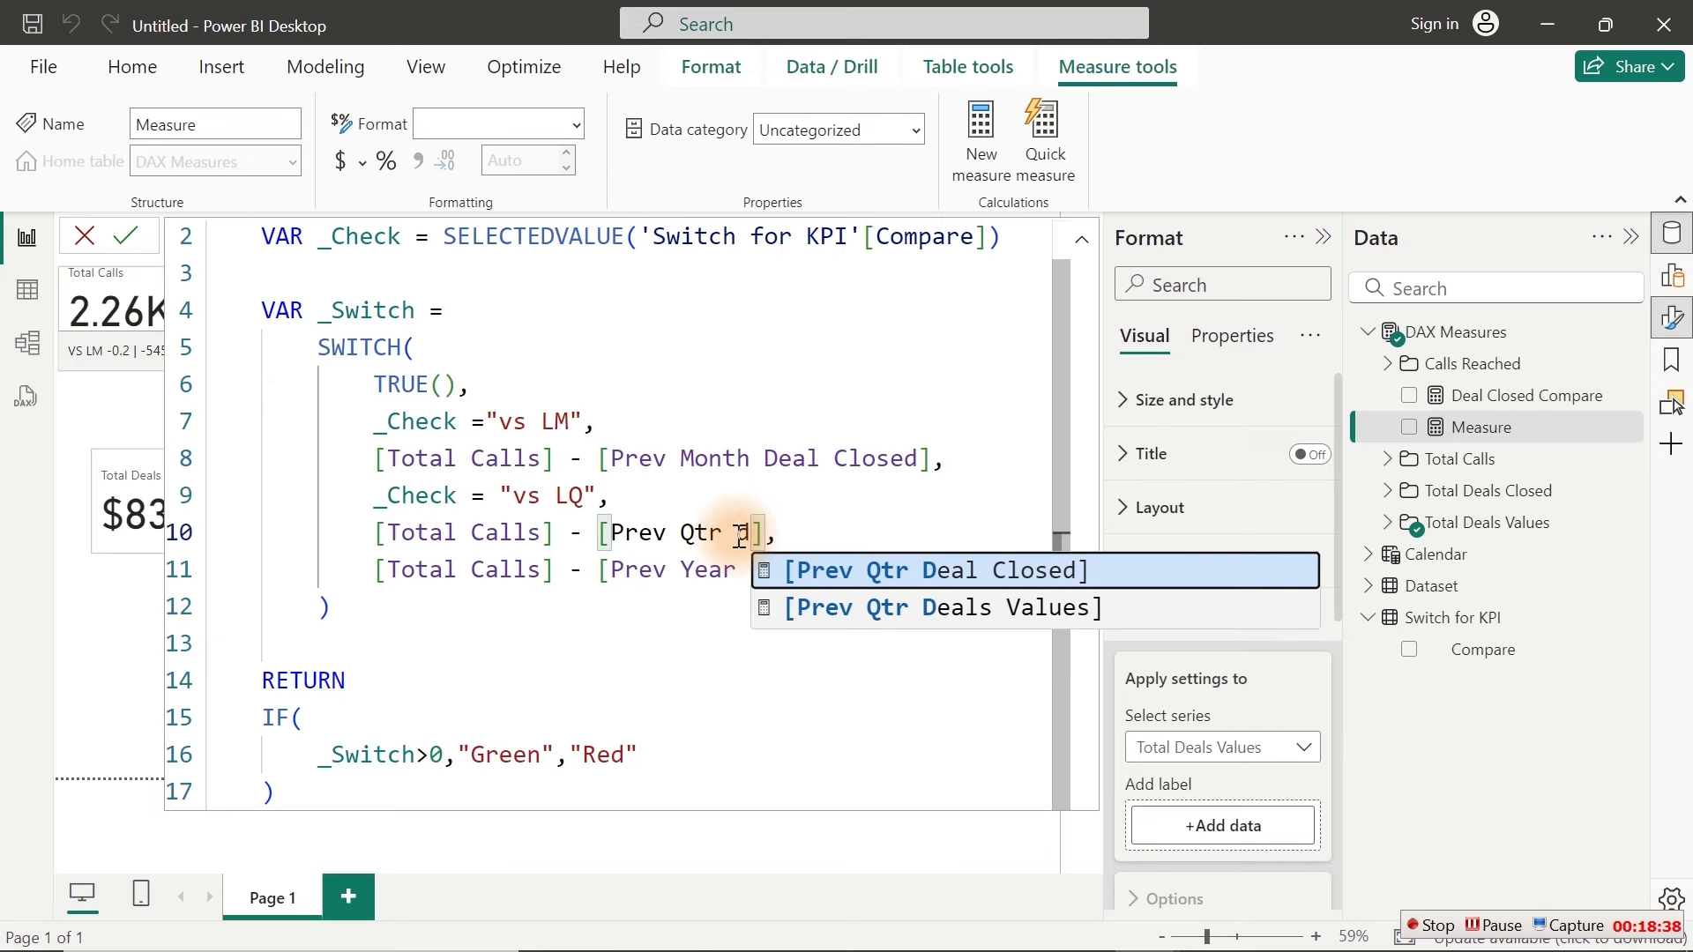
key(Tab)
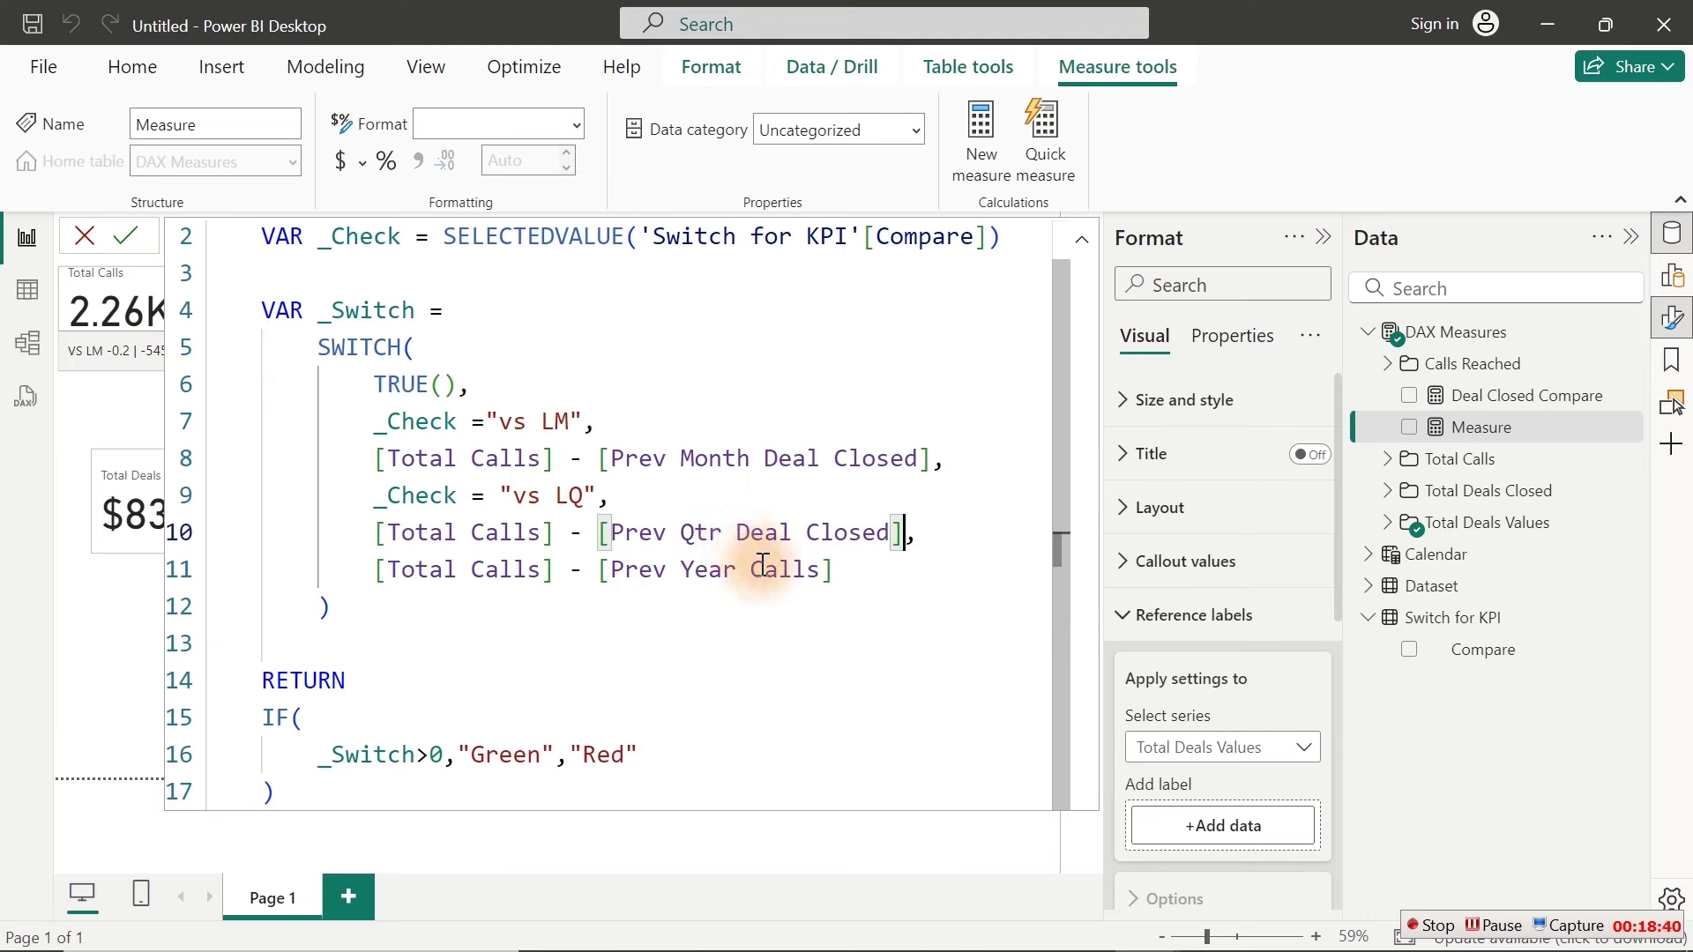
Step: In the measure's final SWITCH branch, replace [Prev Year Calls] with [Prev Year Deal Closed]
double_click(817, 568)
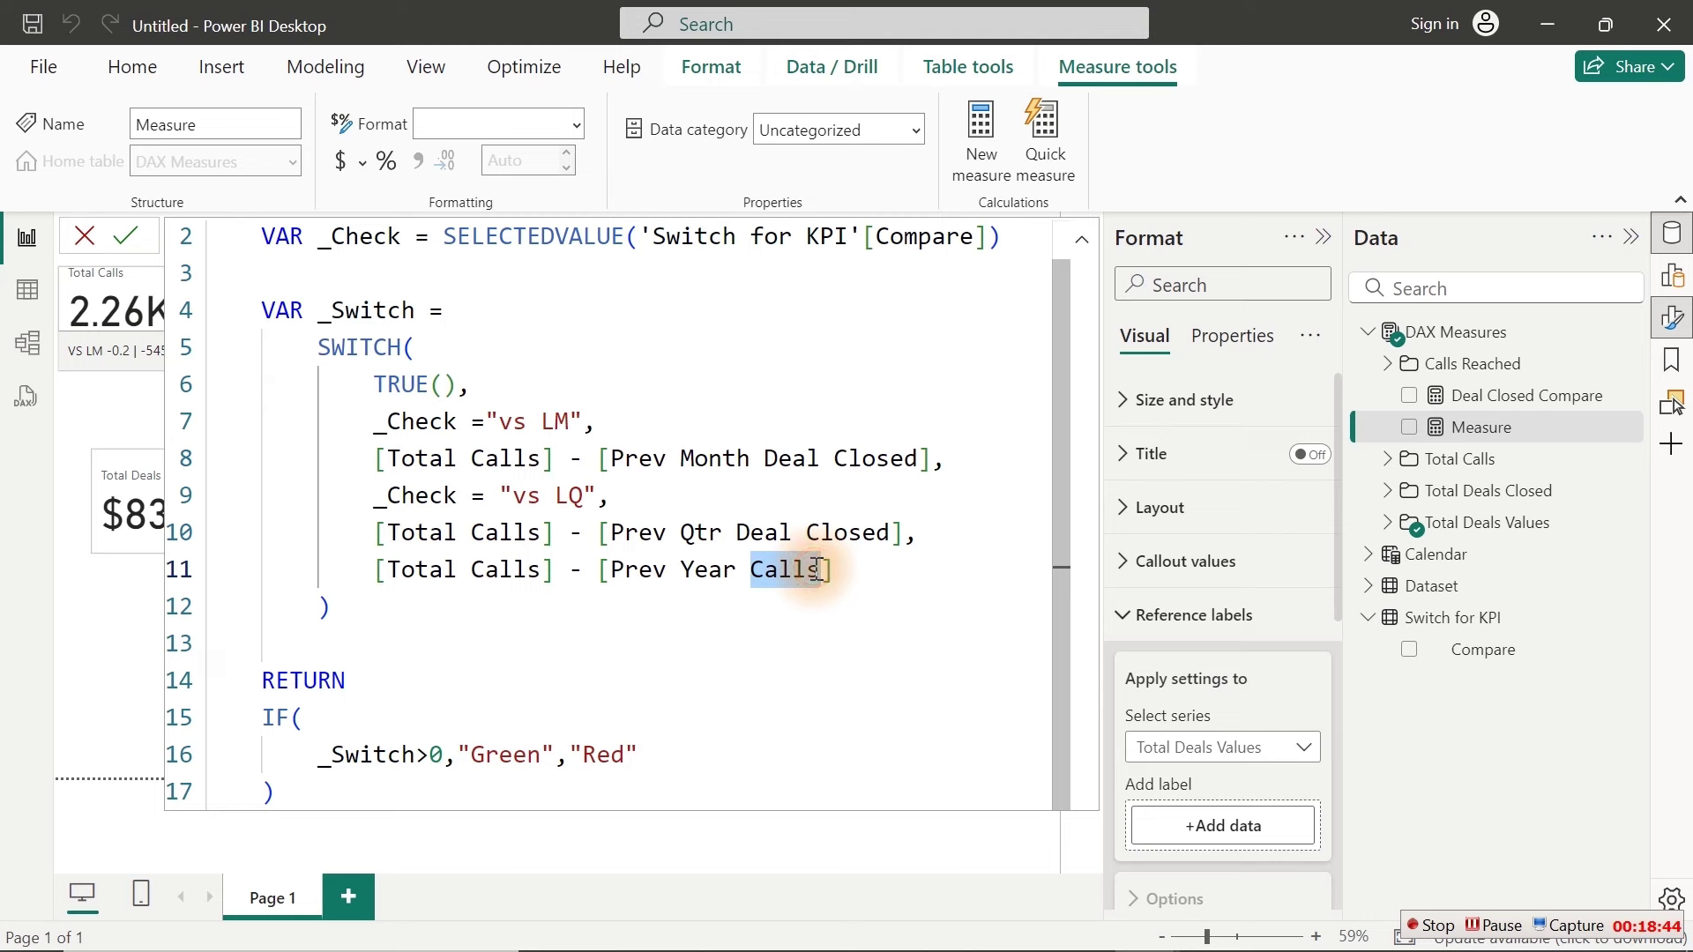
key(BackSpace)
text(d)
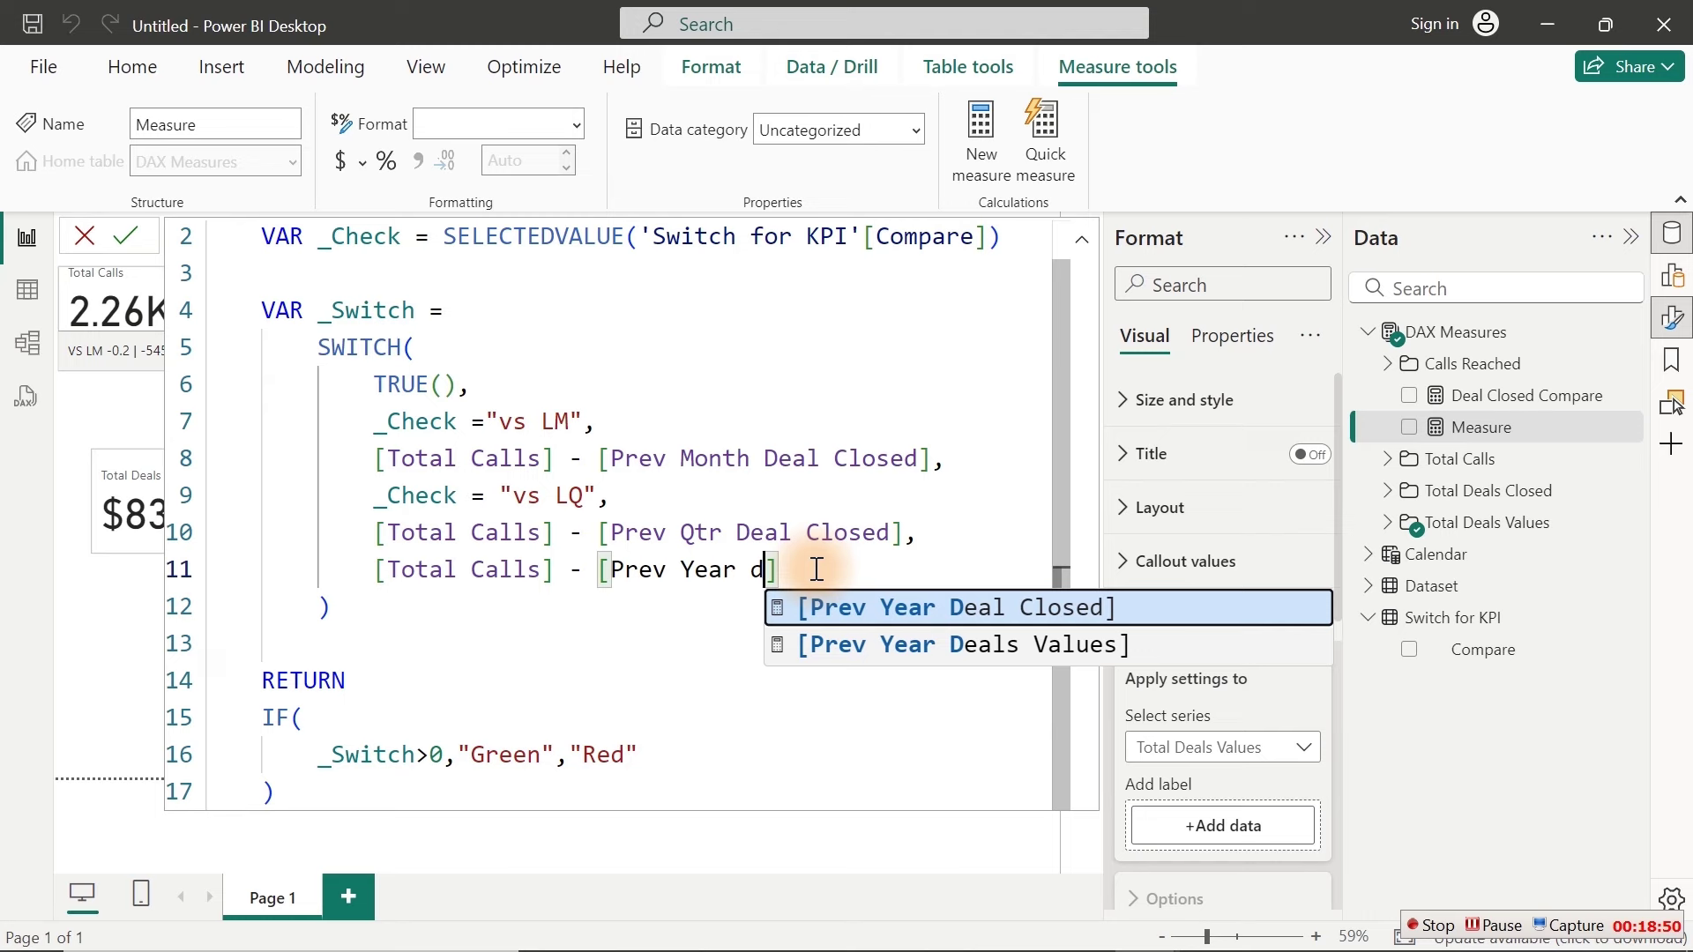
key(Tab)
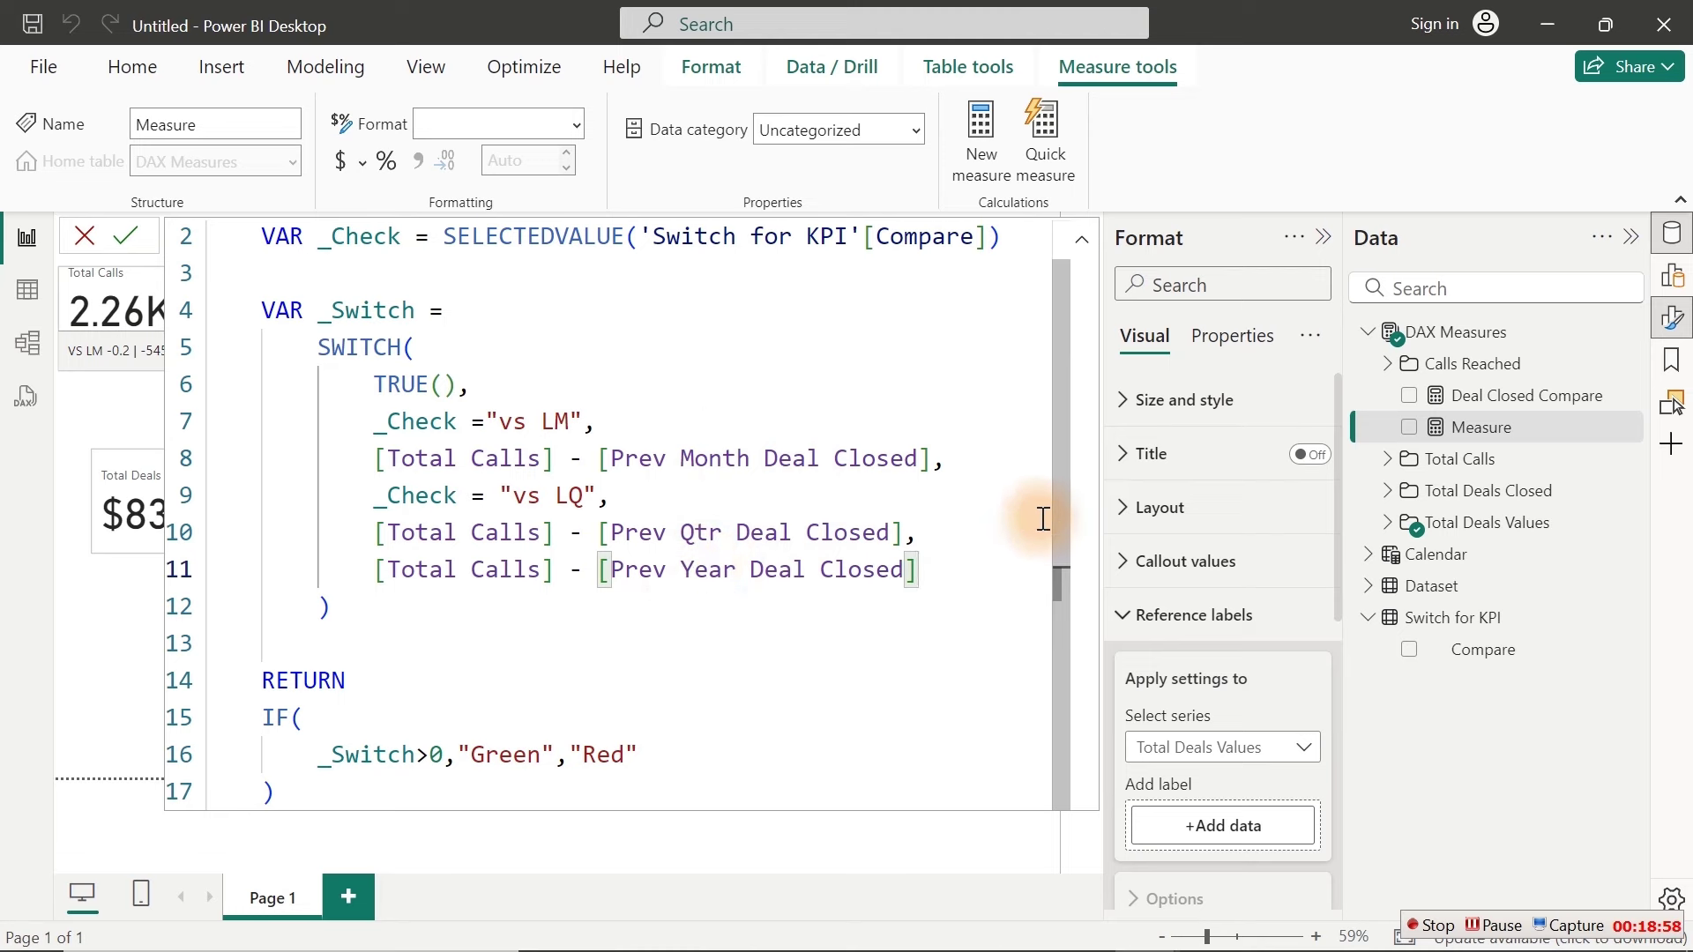
Step: Rename the measure in its formula to CF Deal Closed and commit it
drag(1061, 504, 1054, 342)
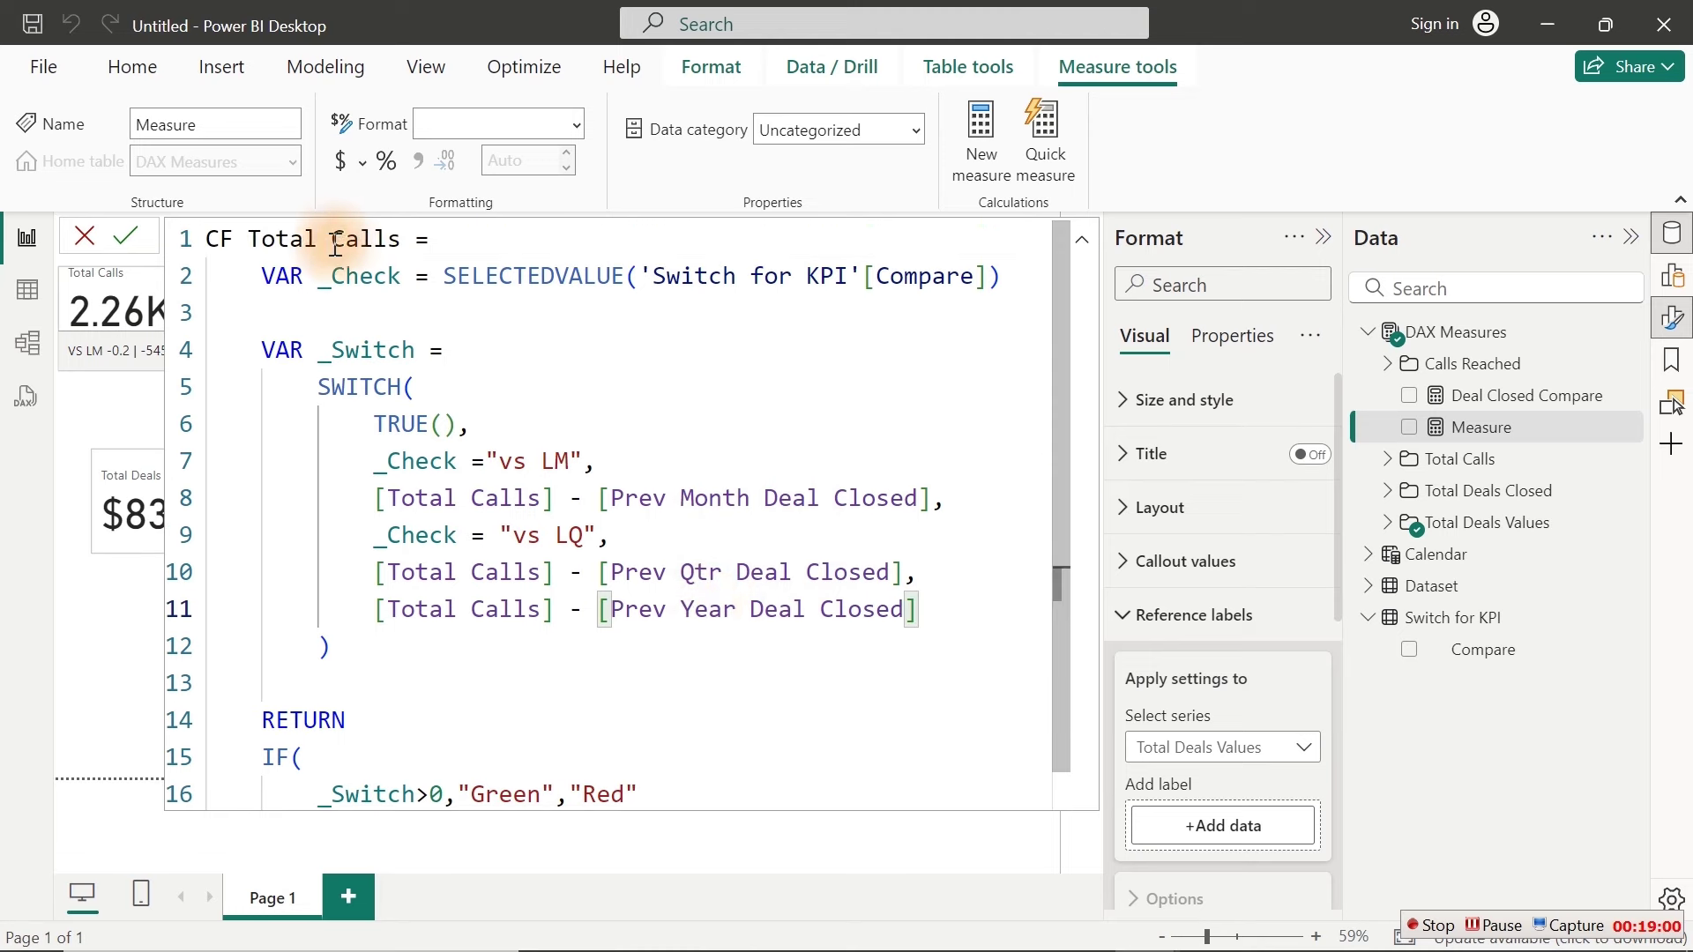
drag(404, 239, 255, 241)
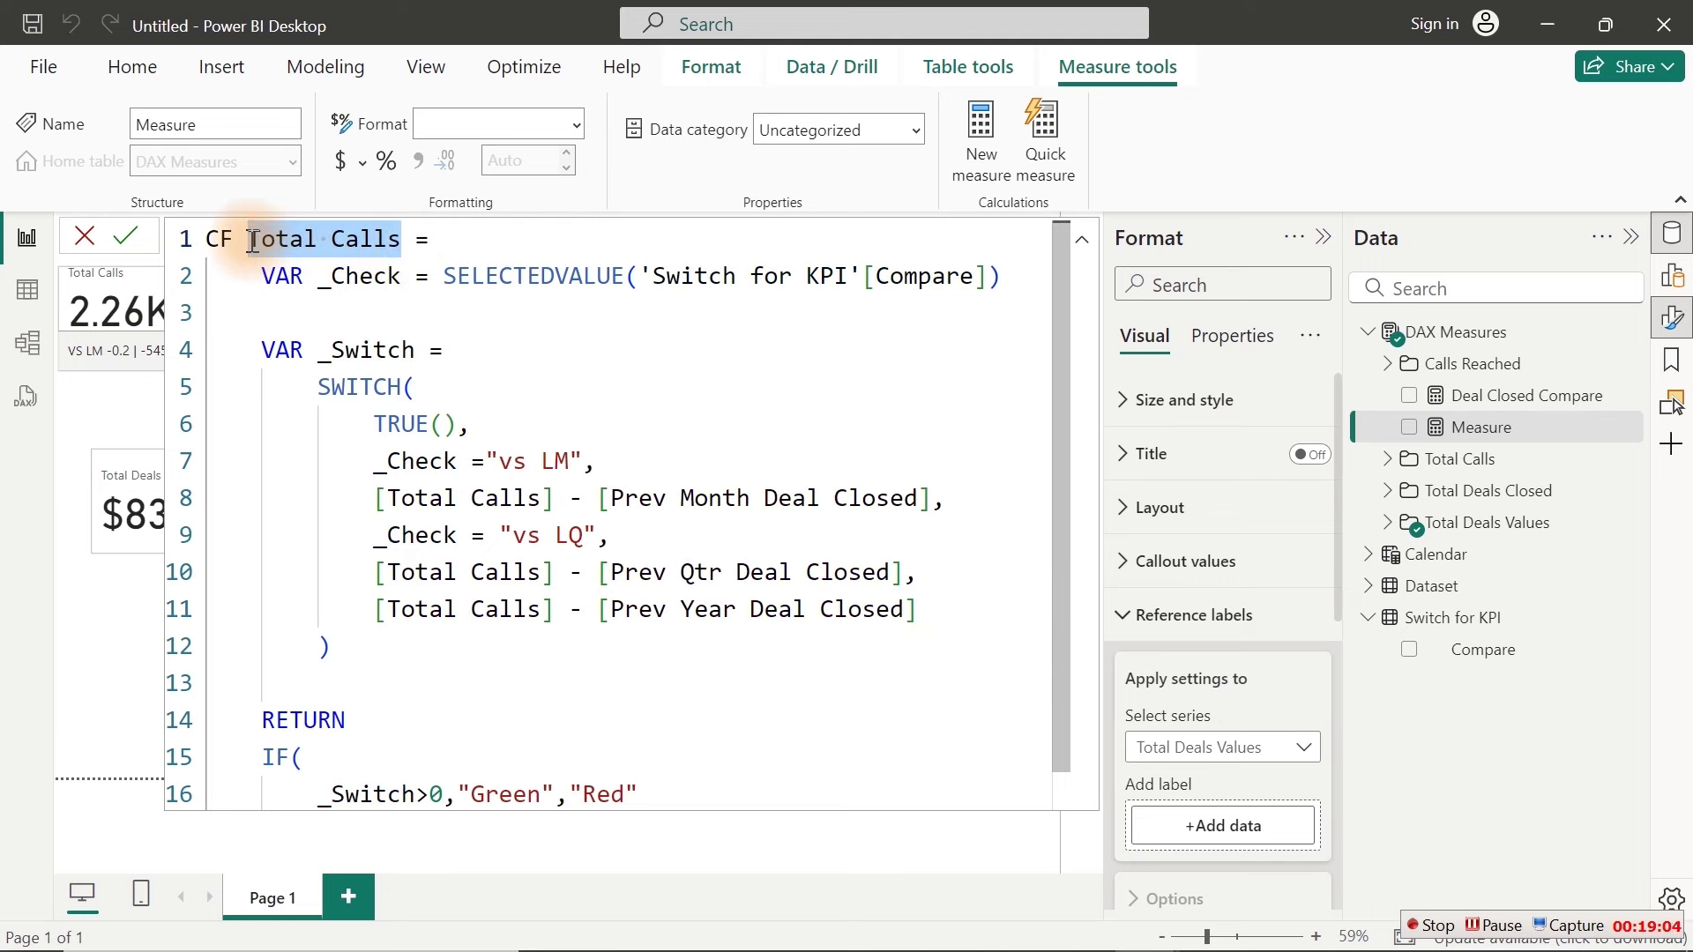
text(Dea)
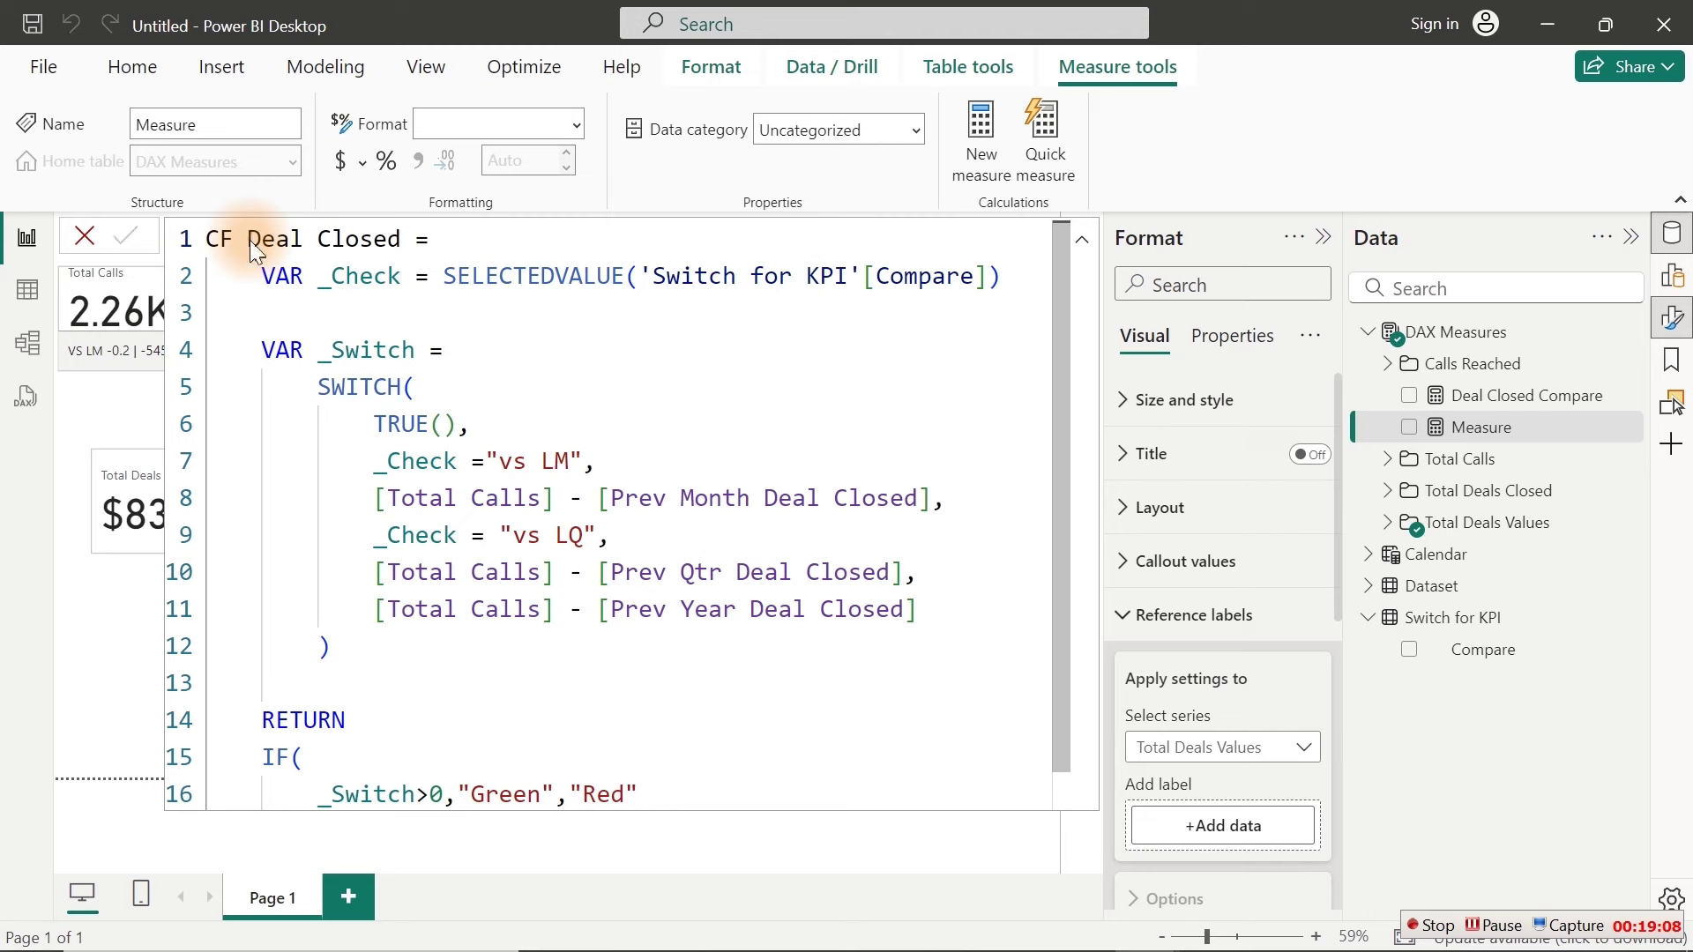
key(Return)
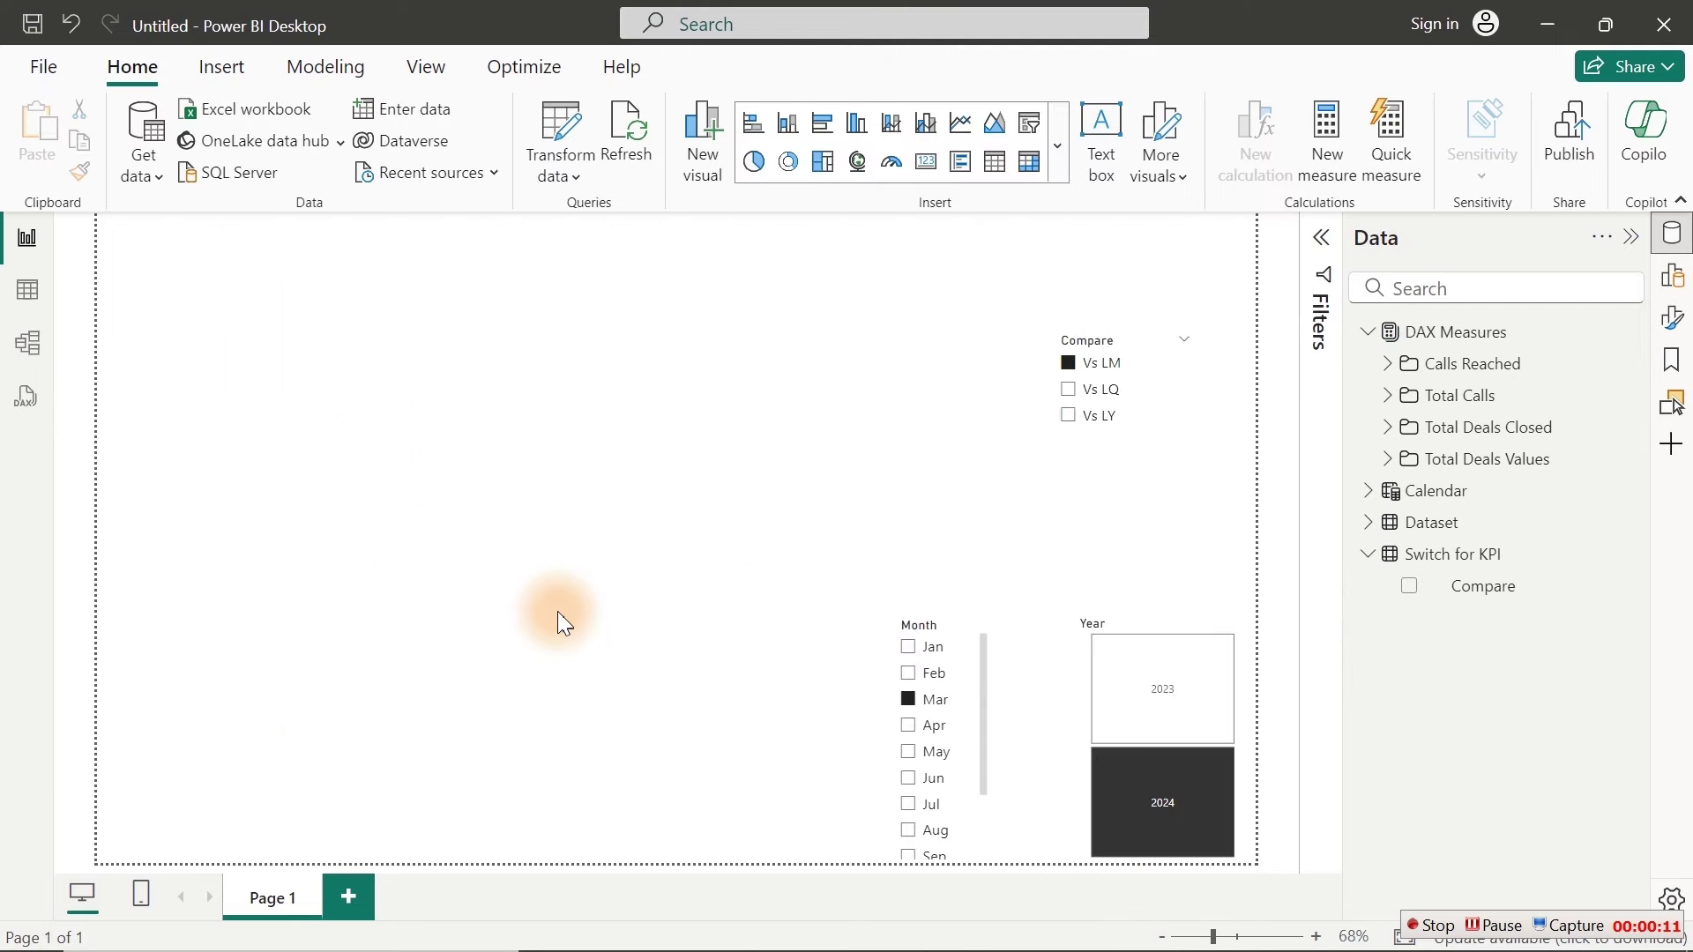
Step: Insert a new card visual, widened across the empty upper part of the page, showing the Total Calls measure
click(1061, 151)
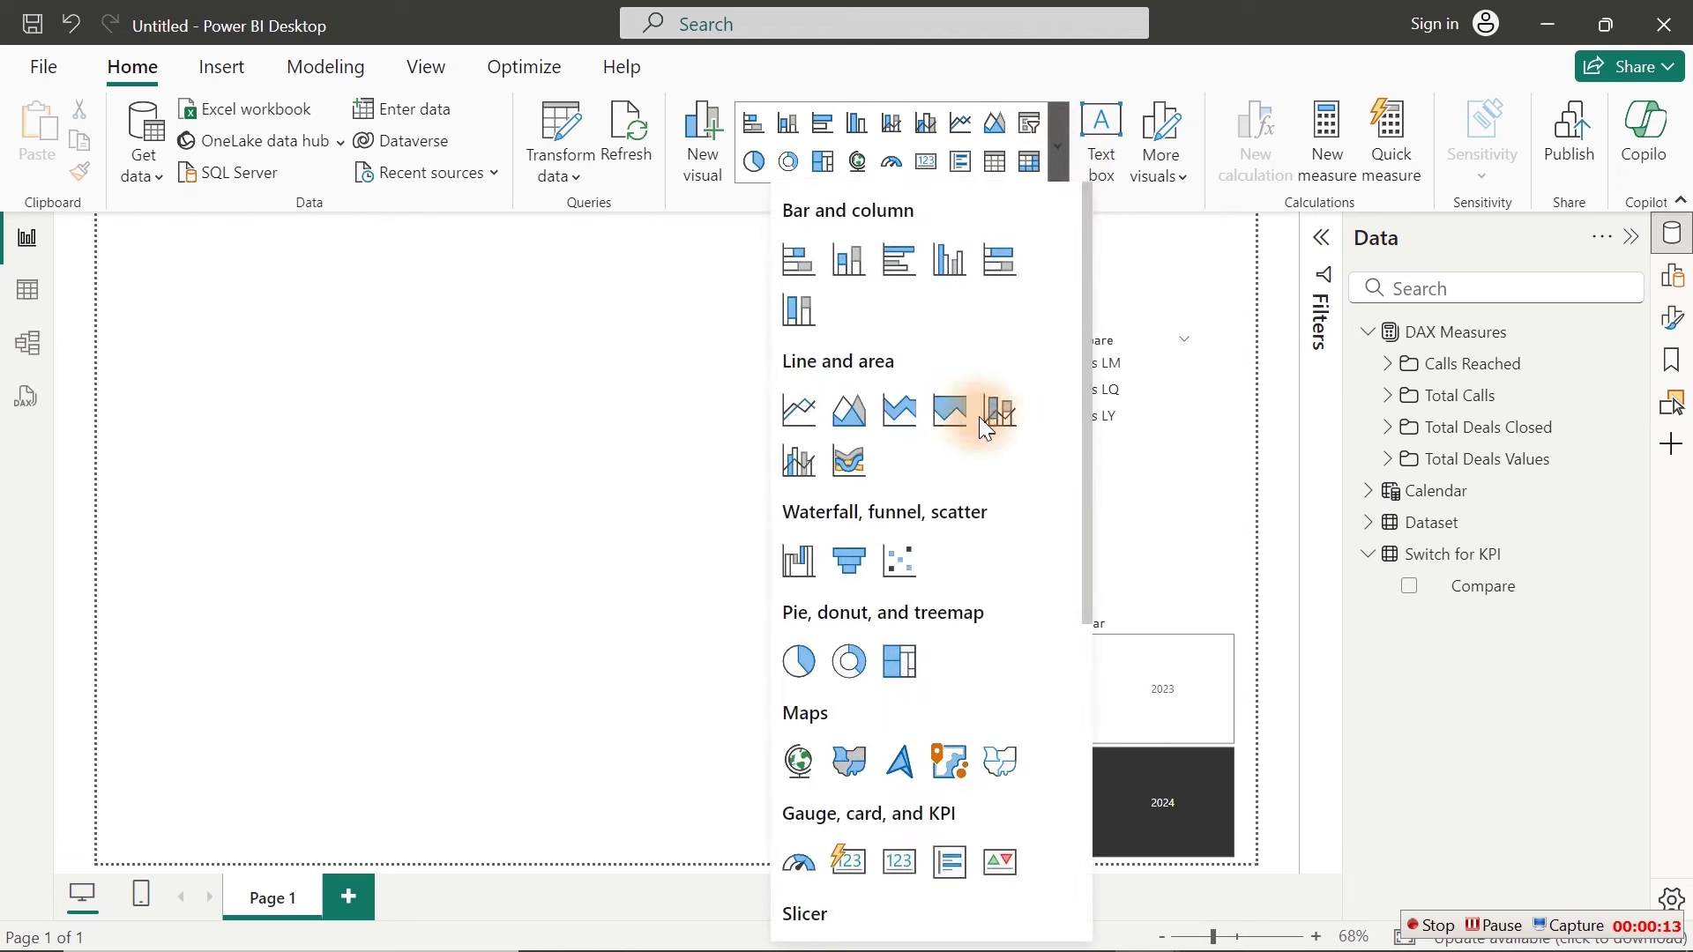
click(850, 862)
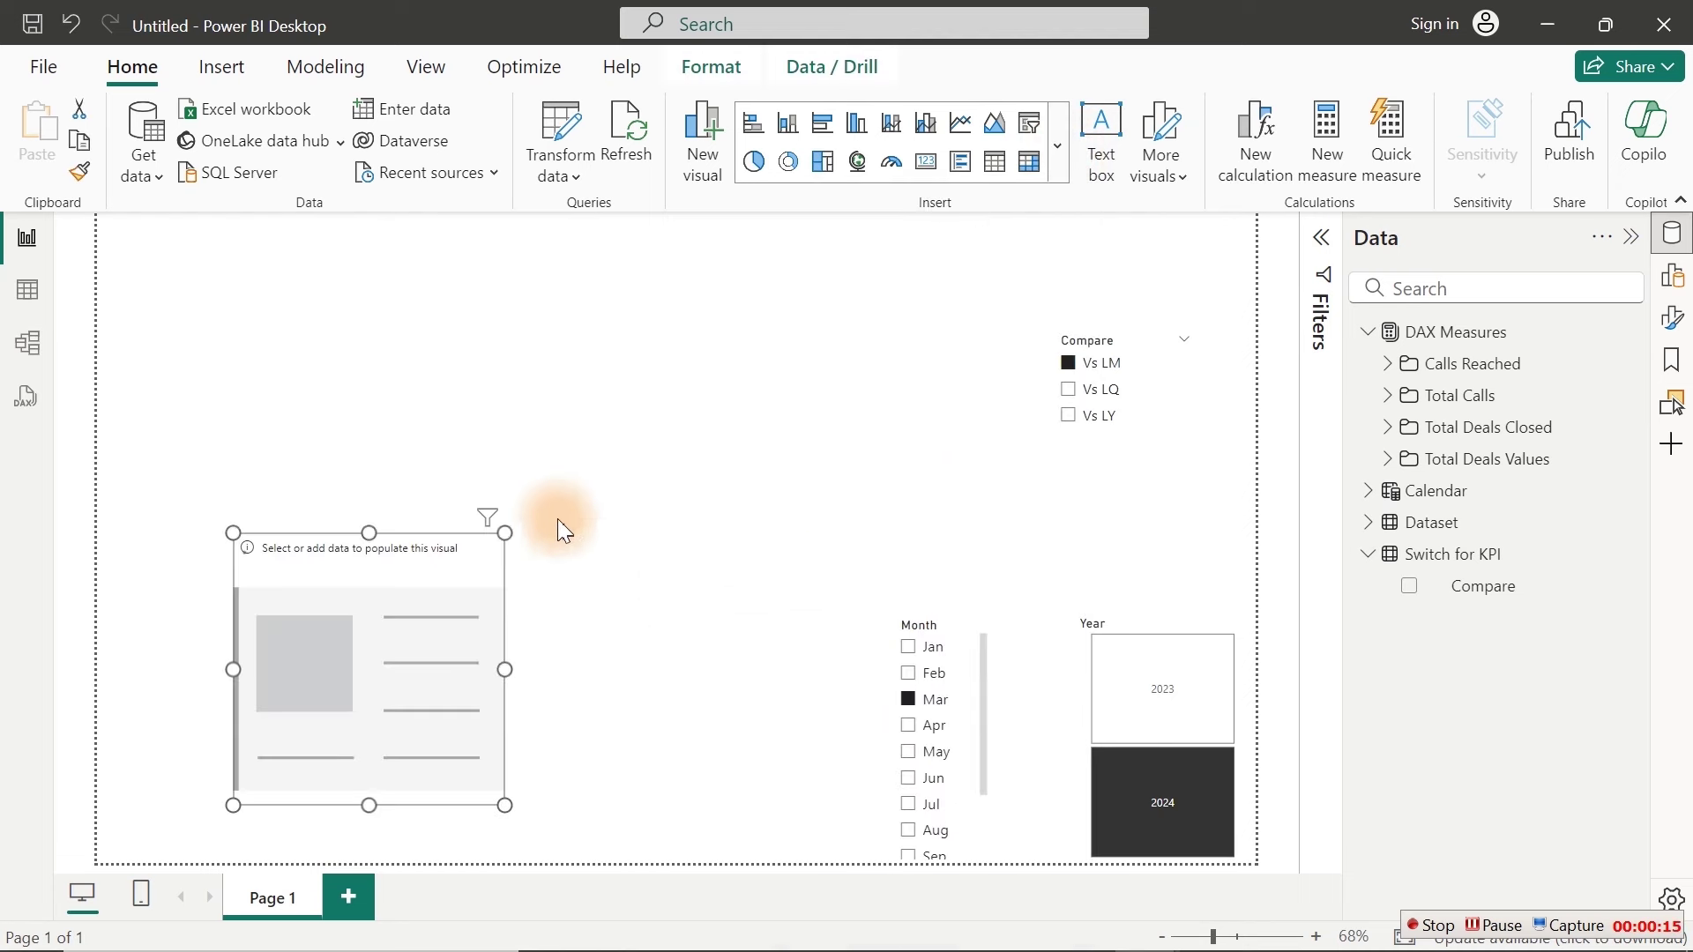
drag(426, 590, 421, 385)
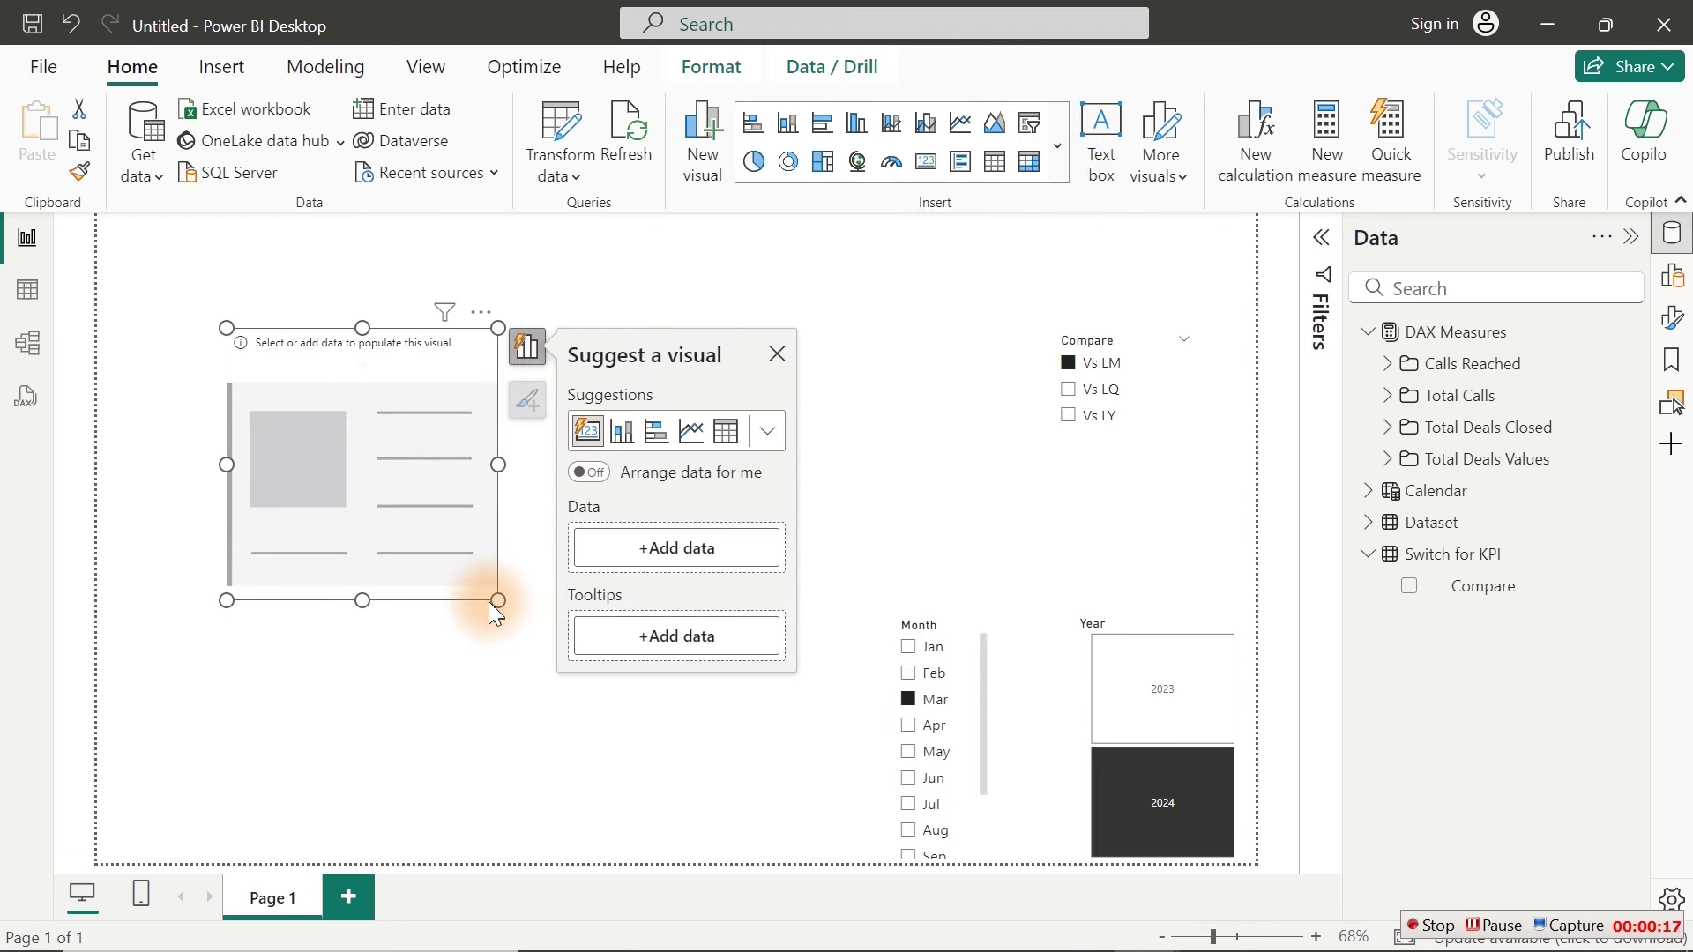
drag(494, 601, 790, 566)
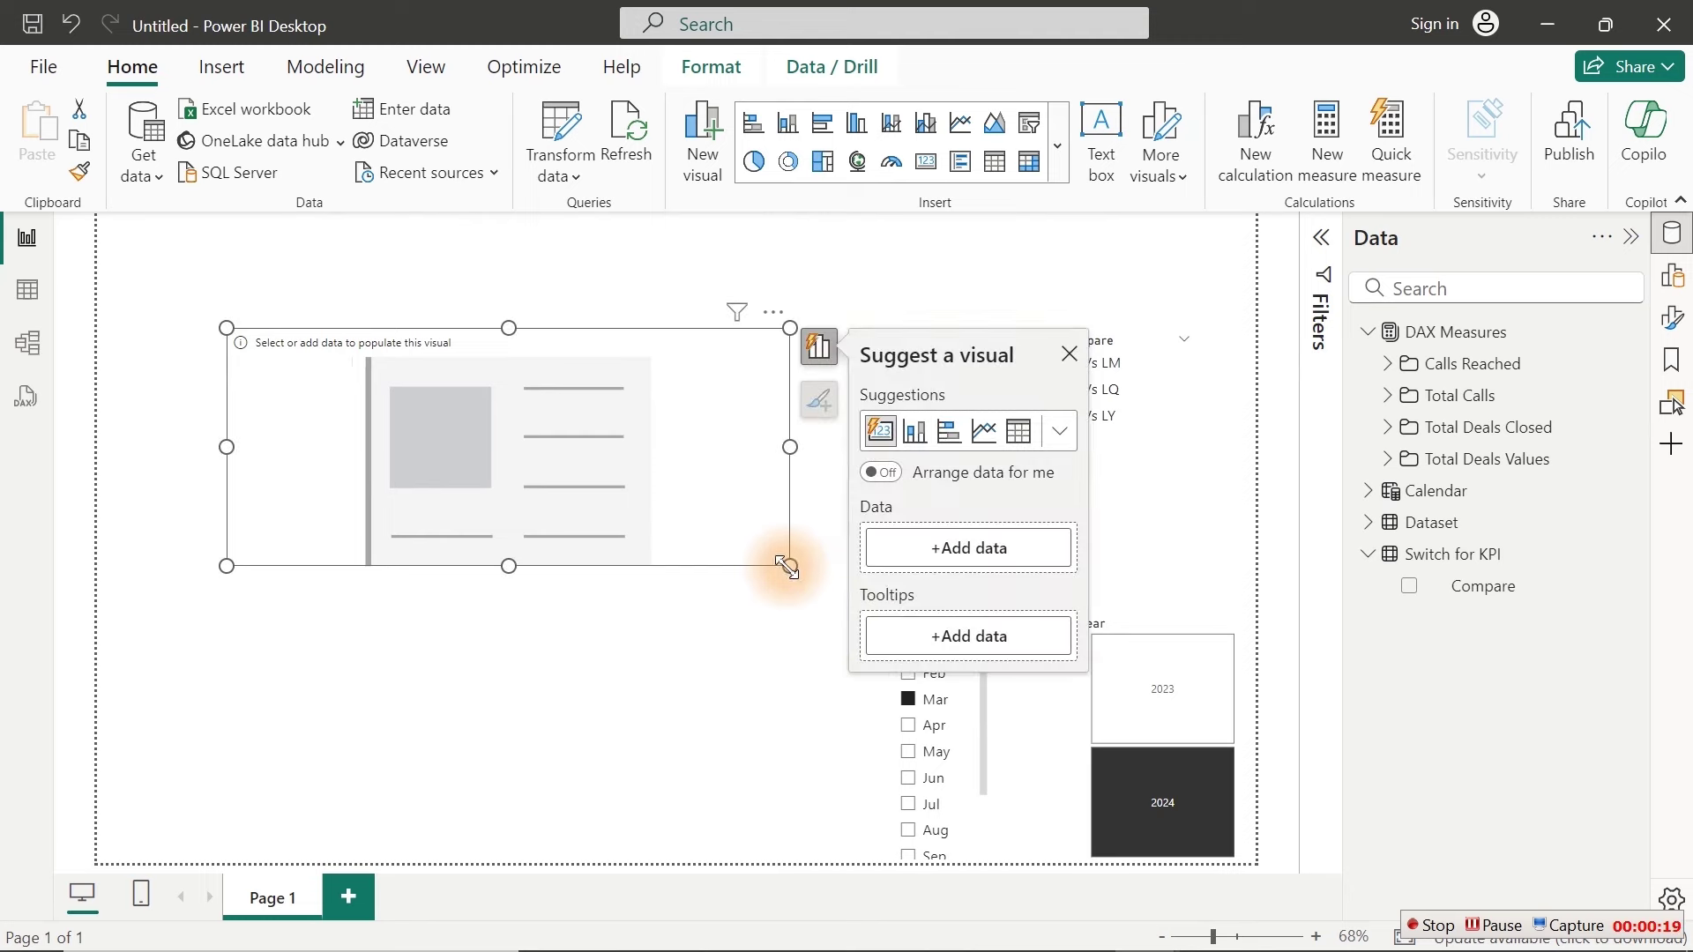
click(1388, 396)
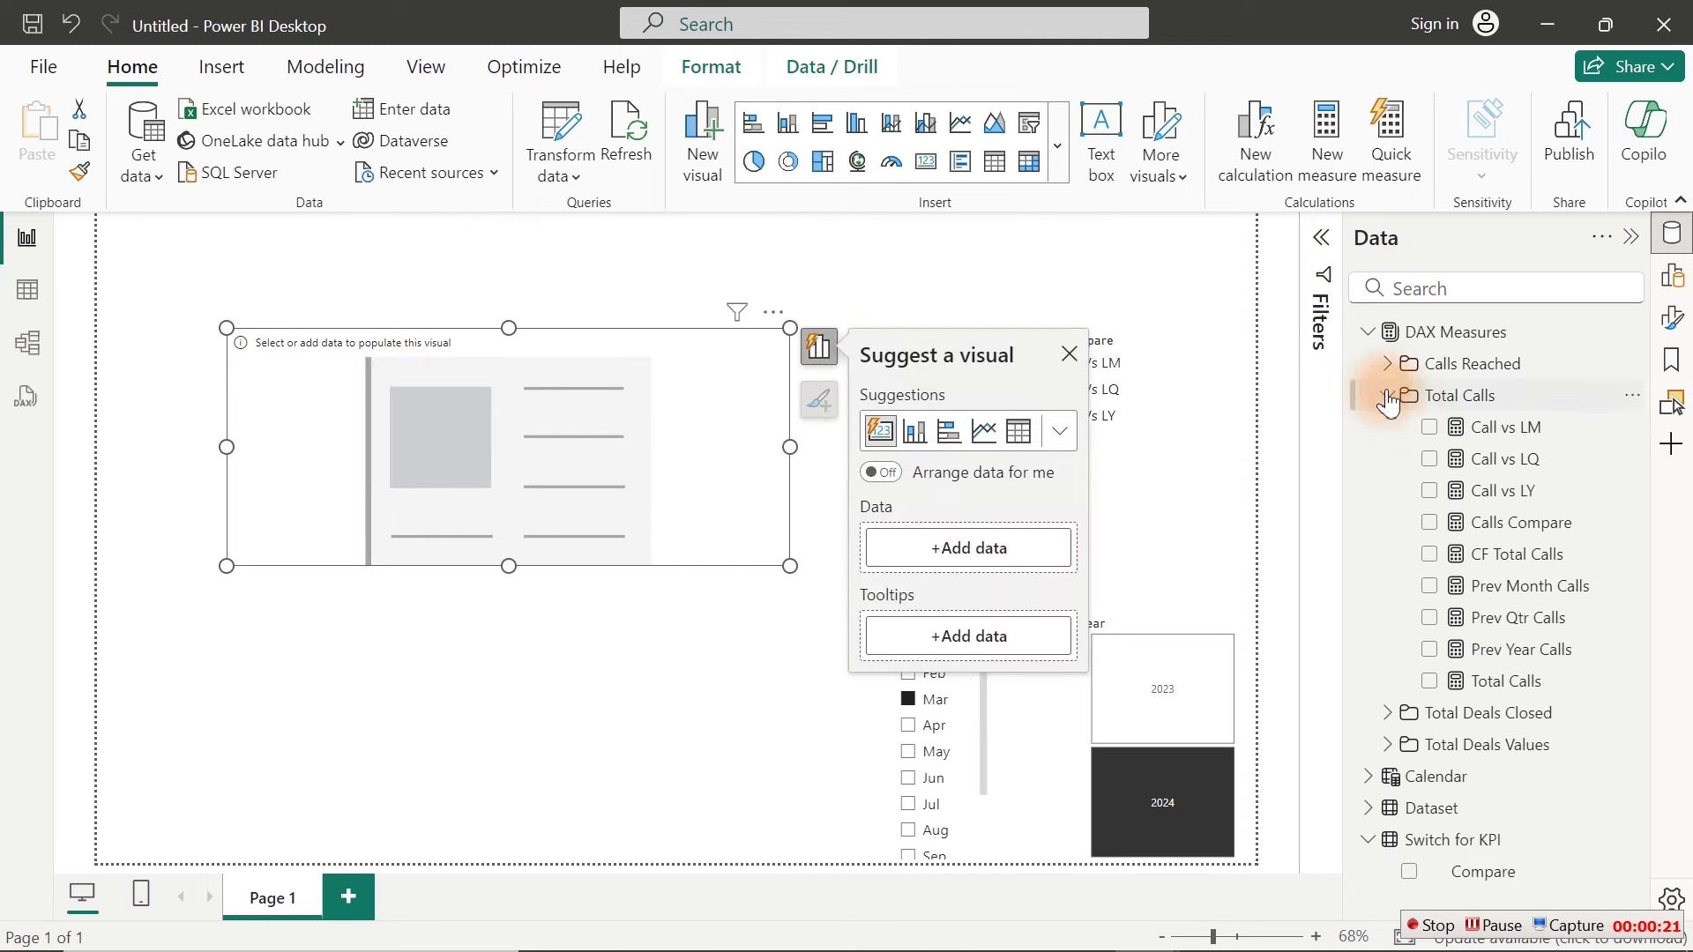
click(1430, 683)
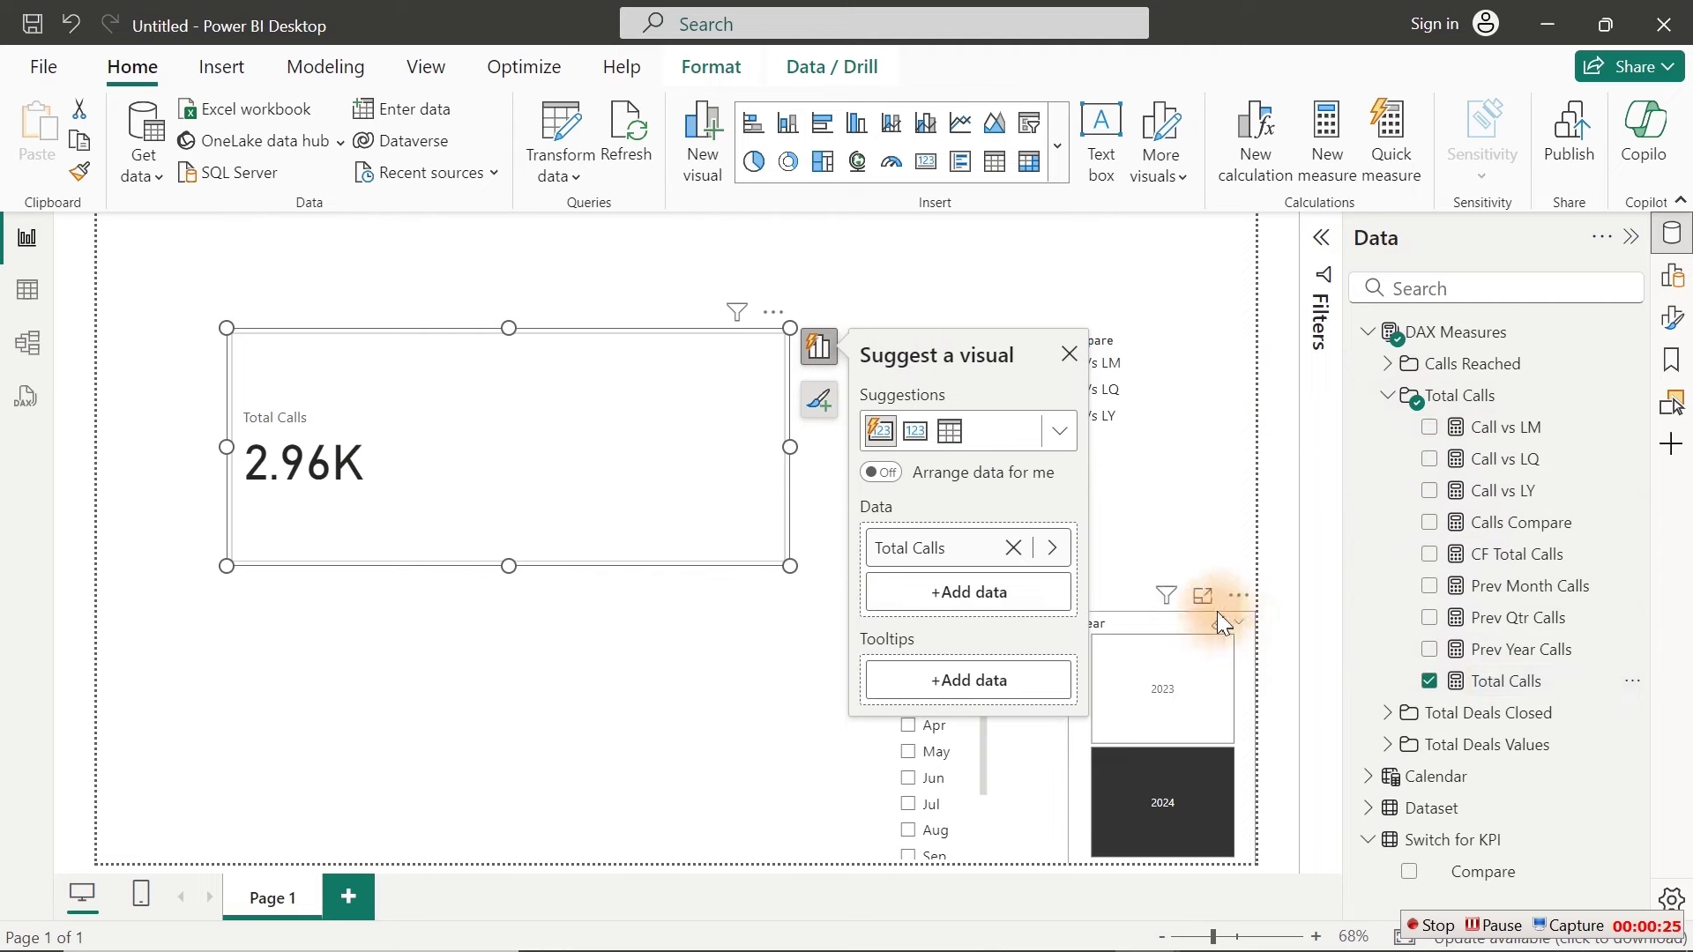
Step: Add Calls Compare as a reference label for the card's Total Calls series and enlarge the card
click(1674, 323)
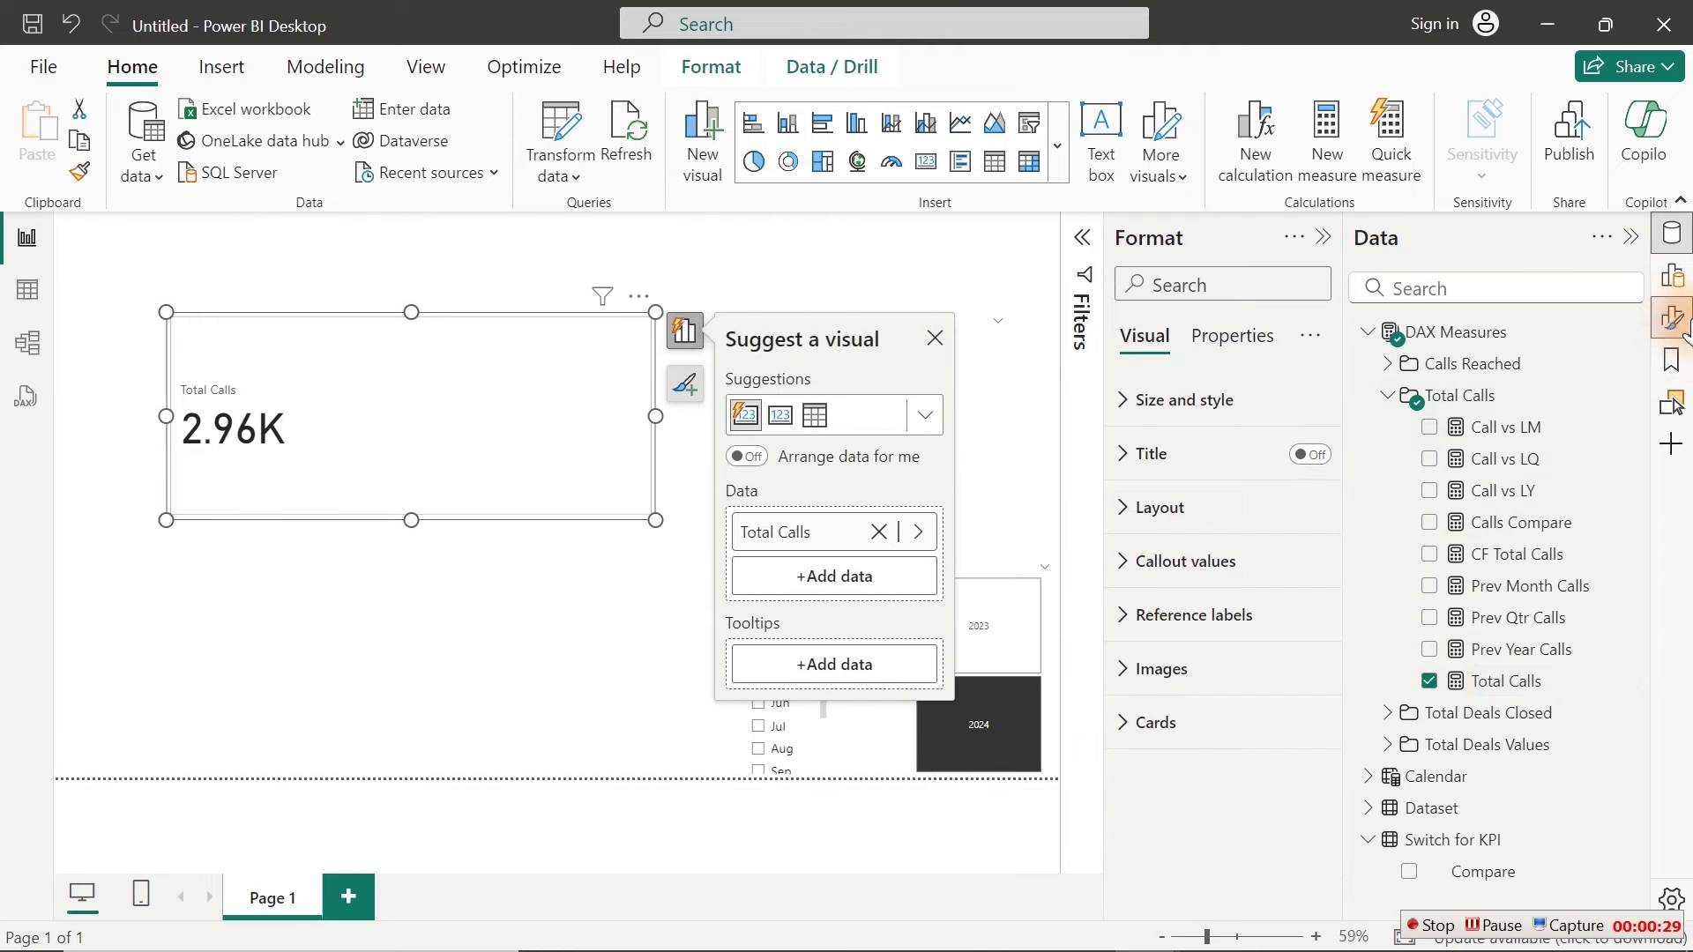
click(1677, 333)
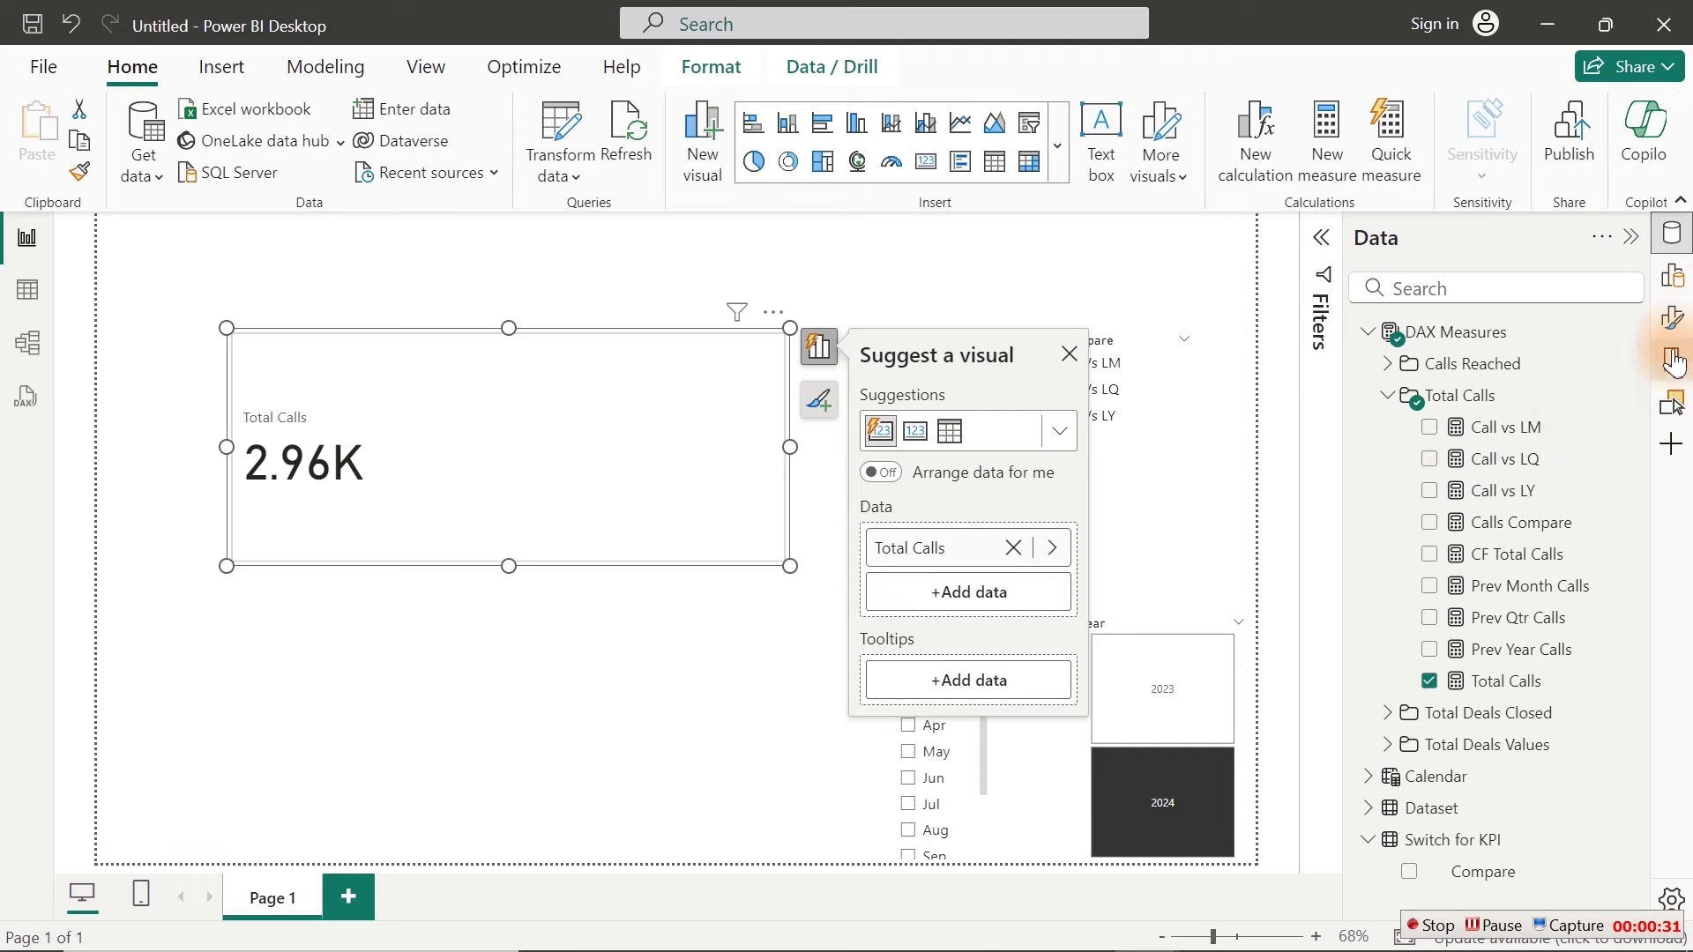
click(1676, 333)
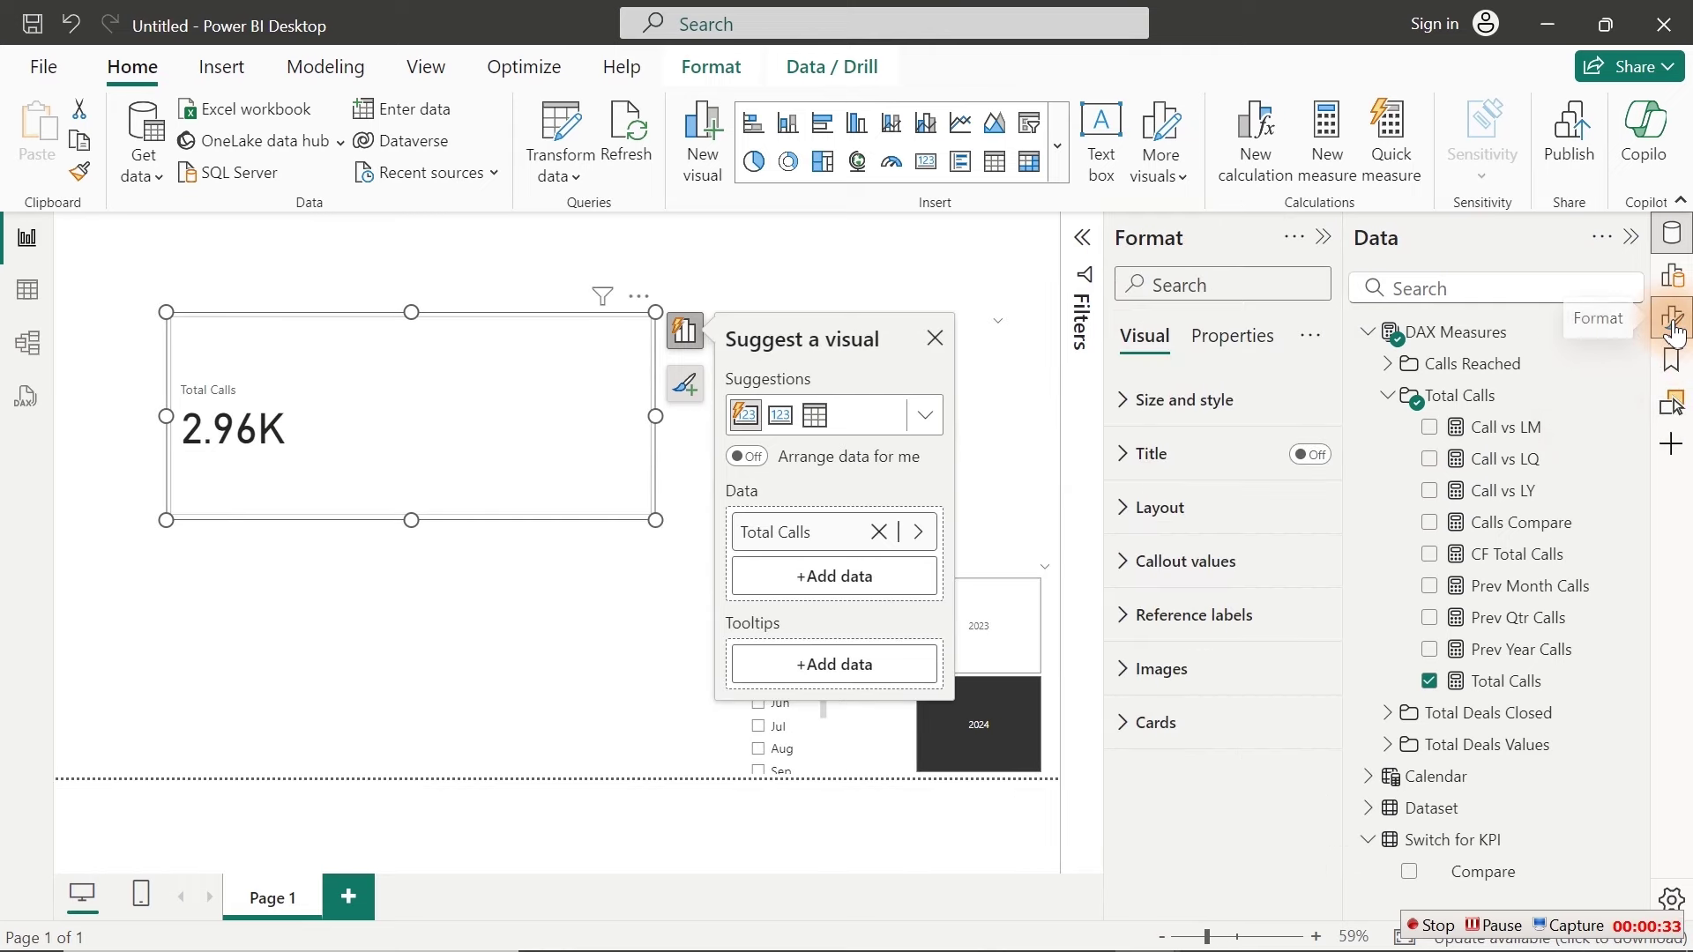
click(1131, 622)
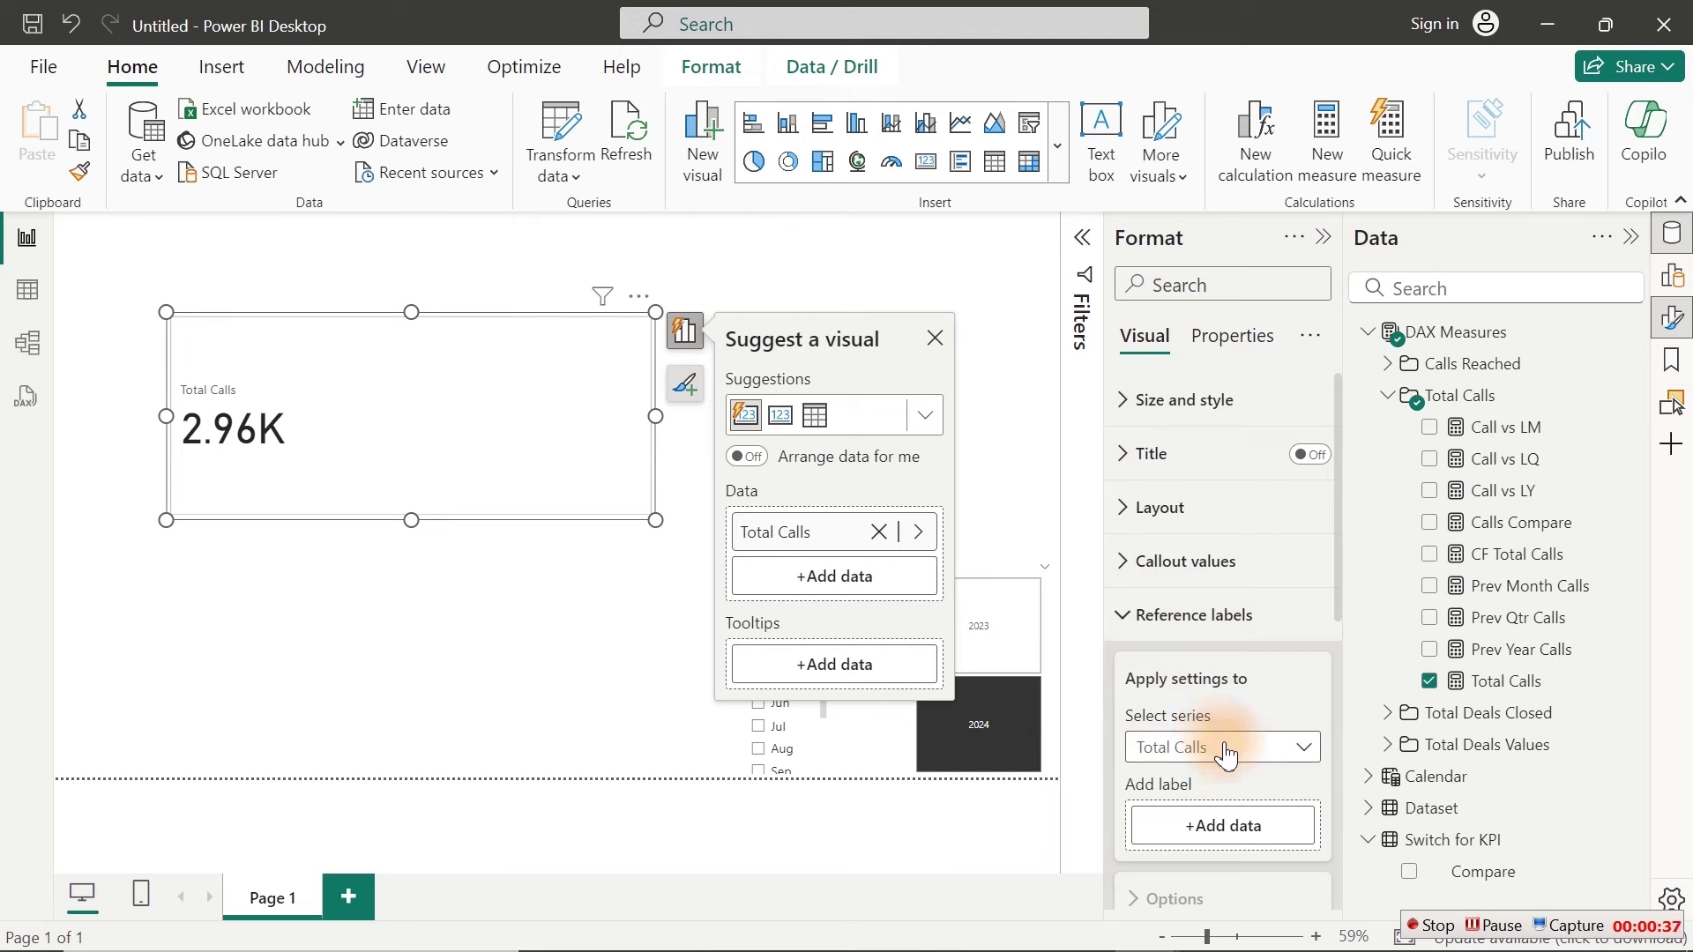
click(1208, 829)
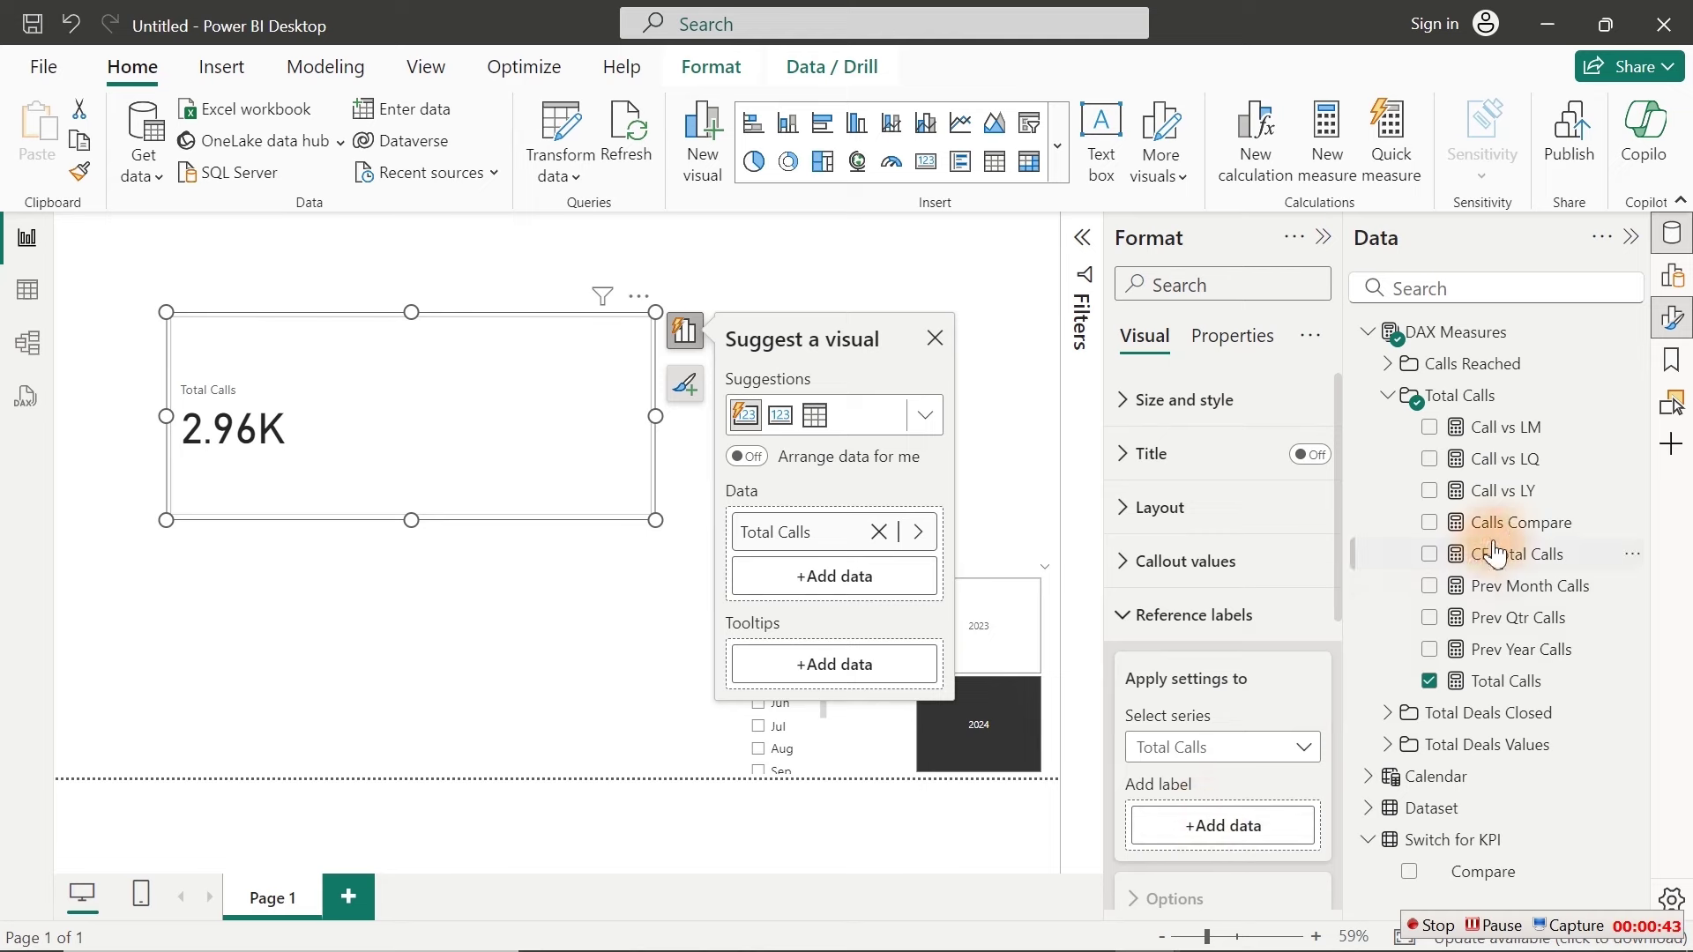
drag(1499, 522, 1258, 833)
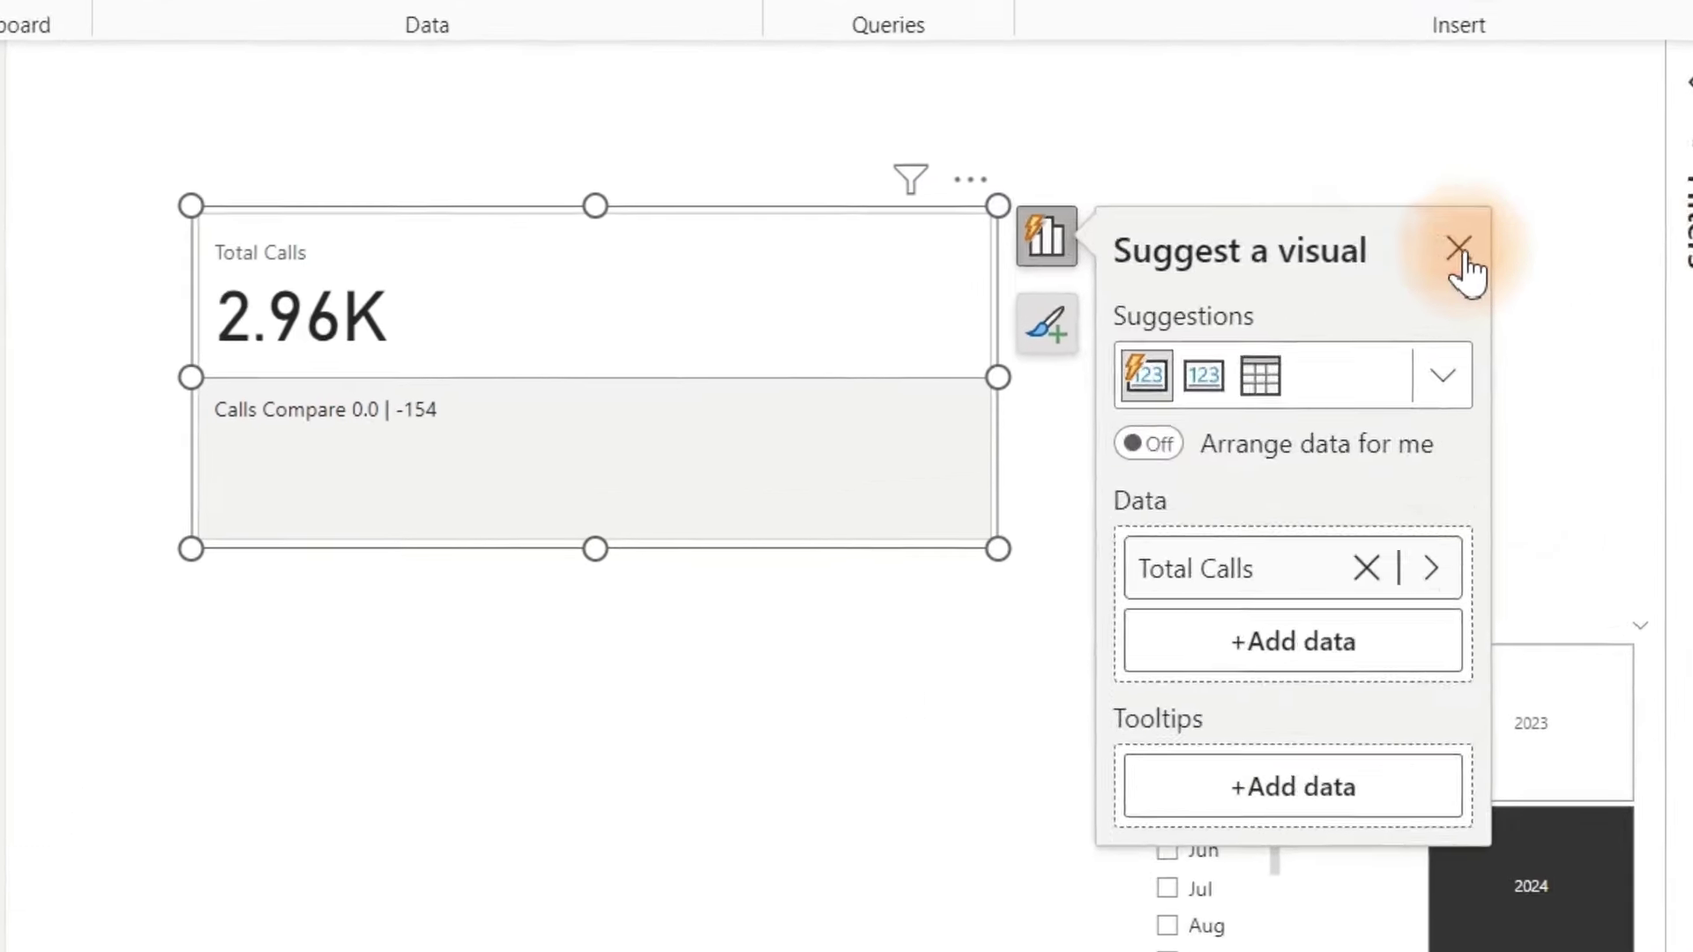
click(934, 338)
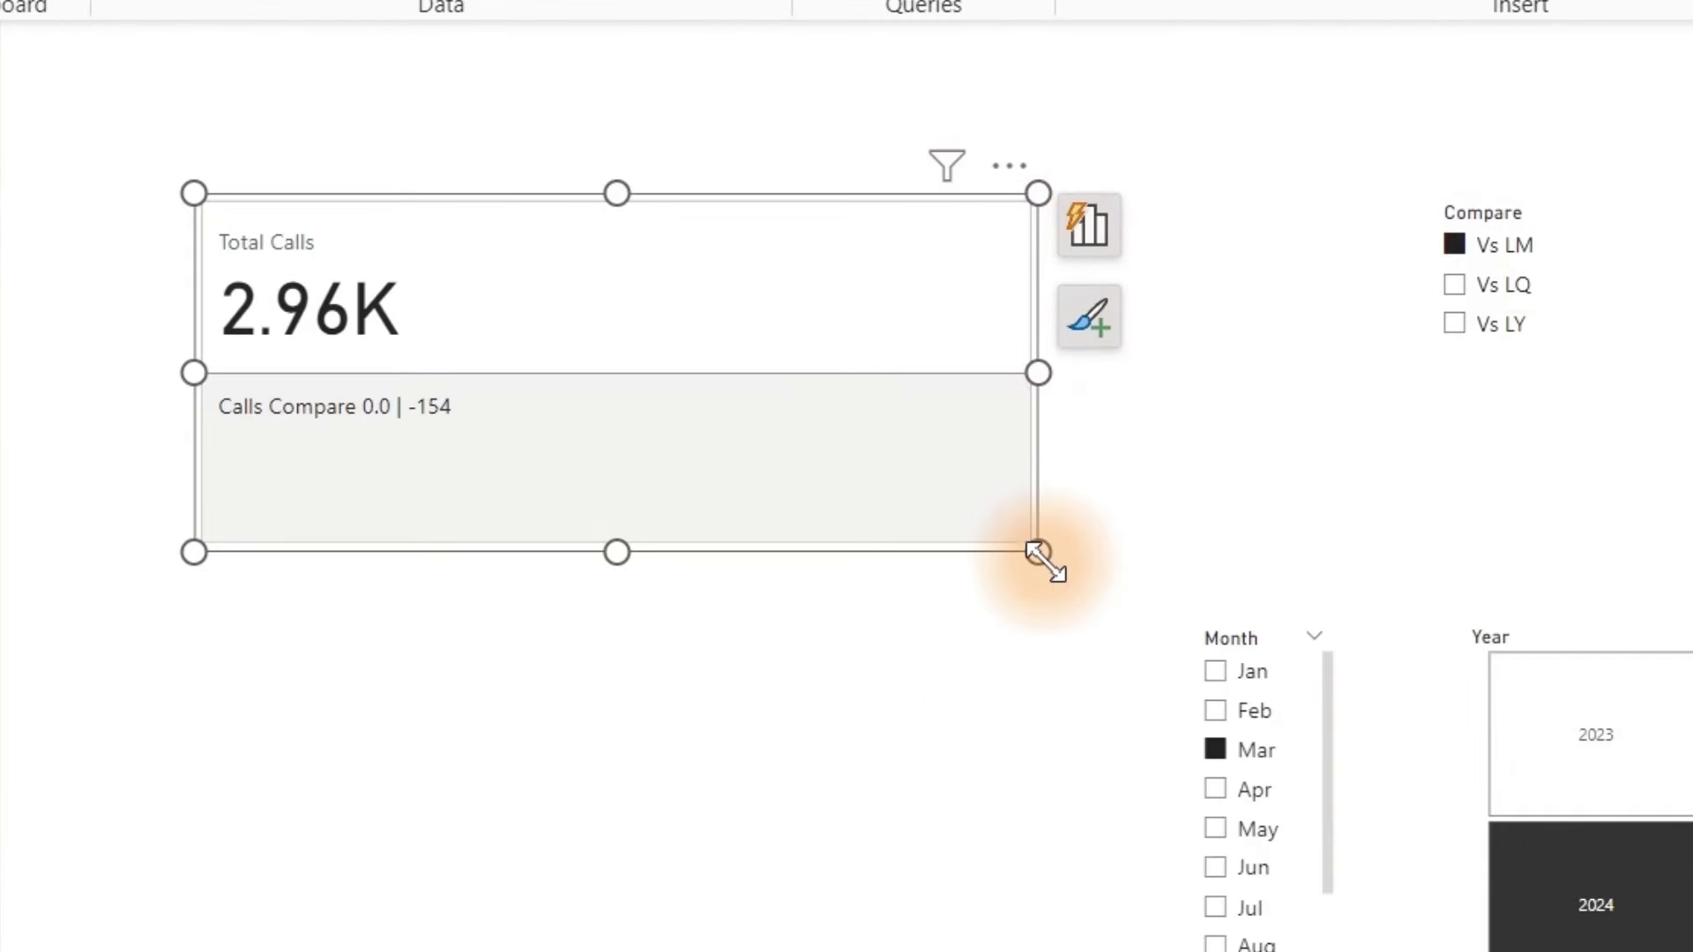
drag(1041, 556, 1093, 873)
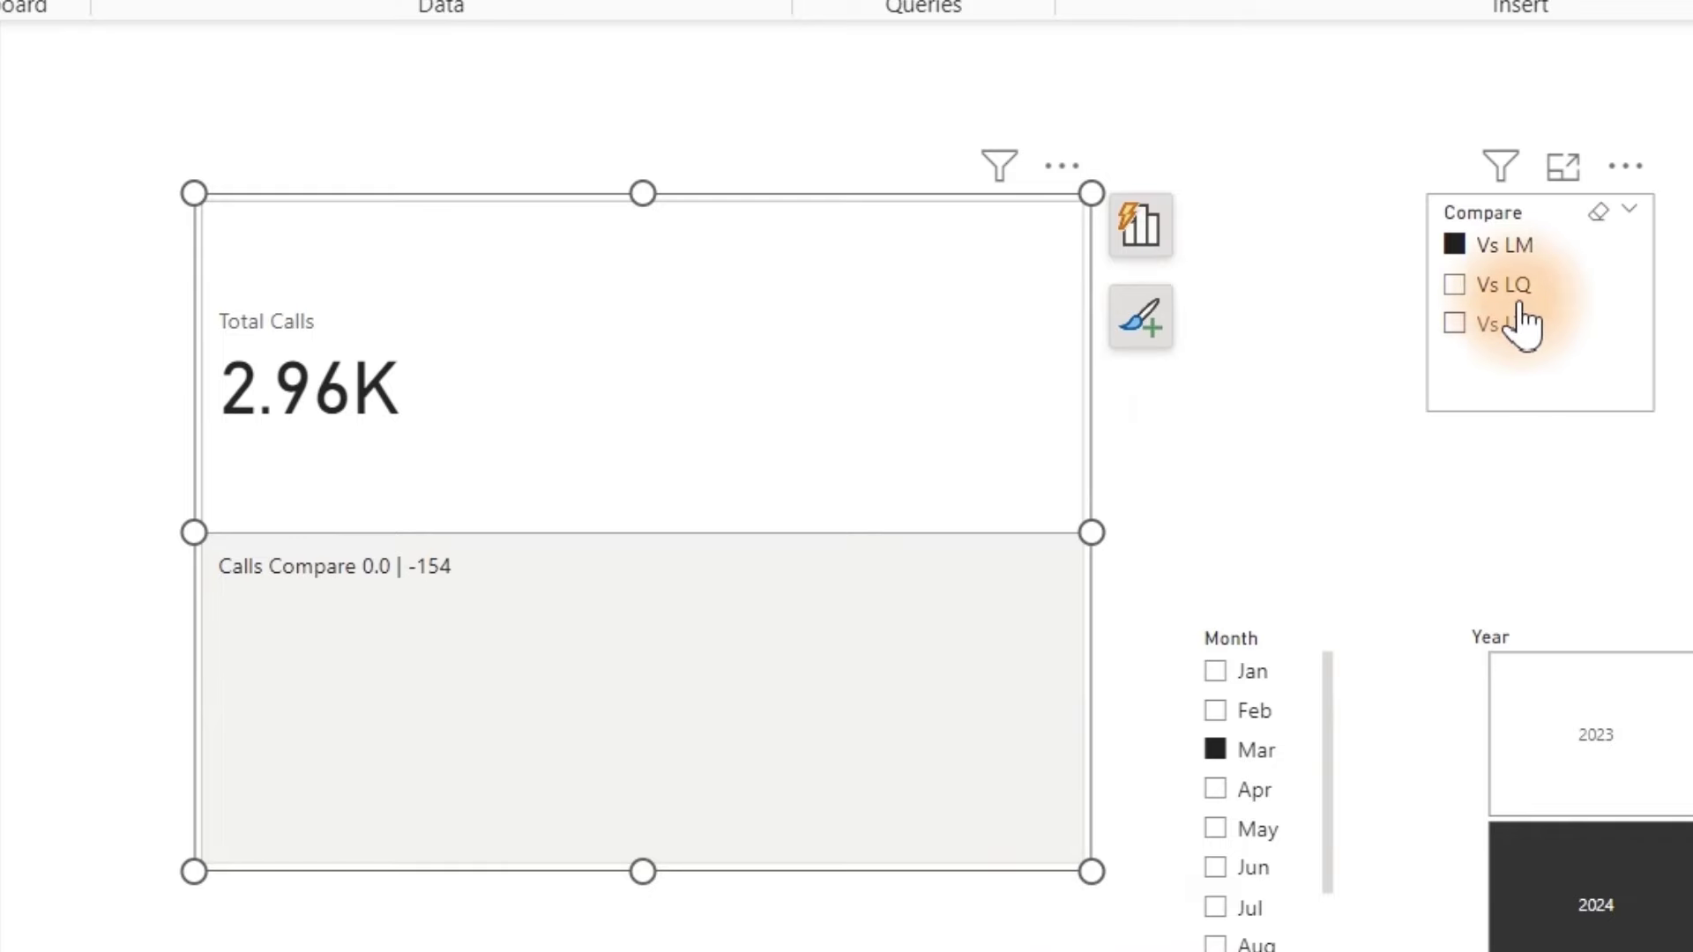
Step: Switch the Compare slicer through Vs LY and Vs LQ, then return to Vs LM, to check the card's comparison label
click(1466, 288)
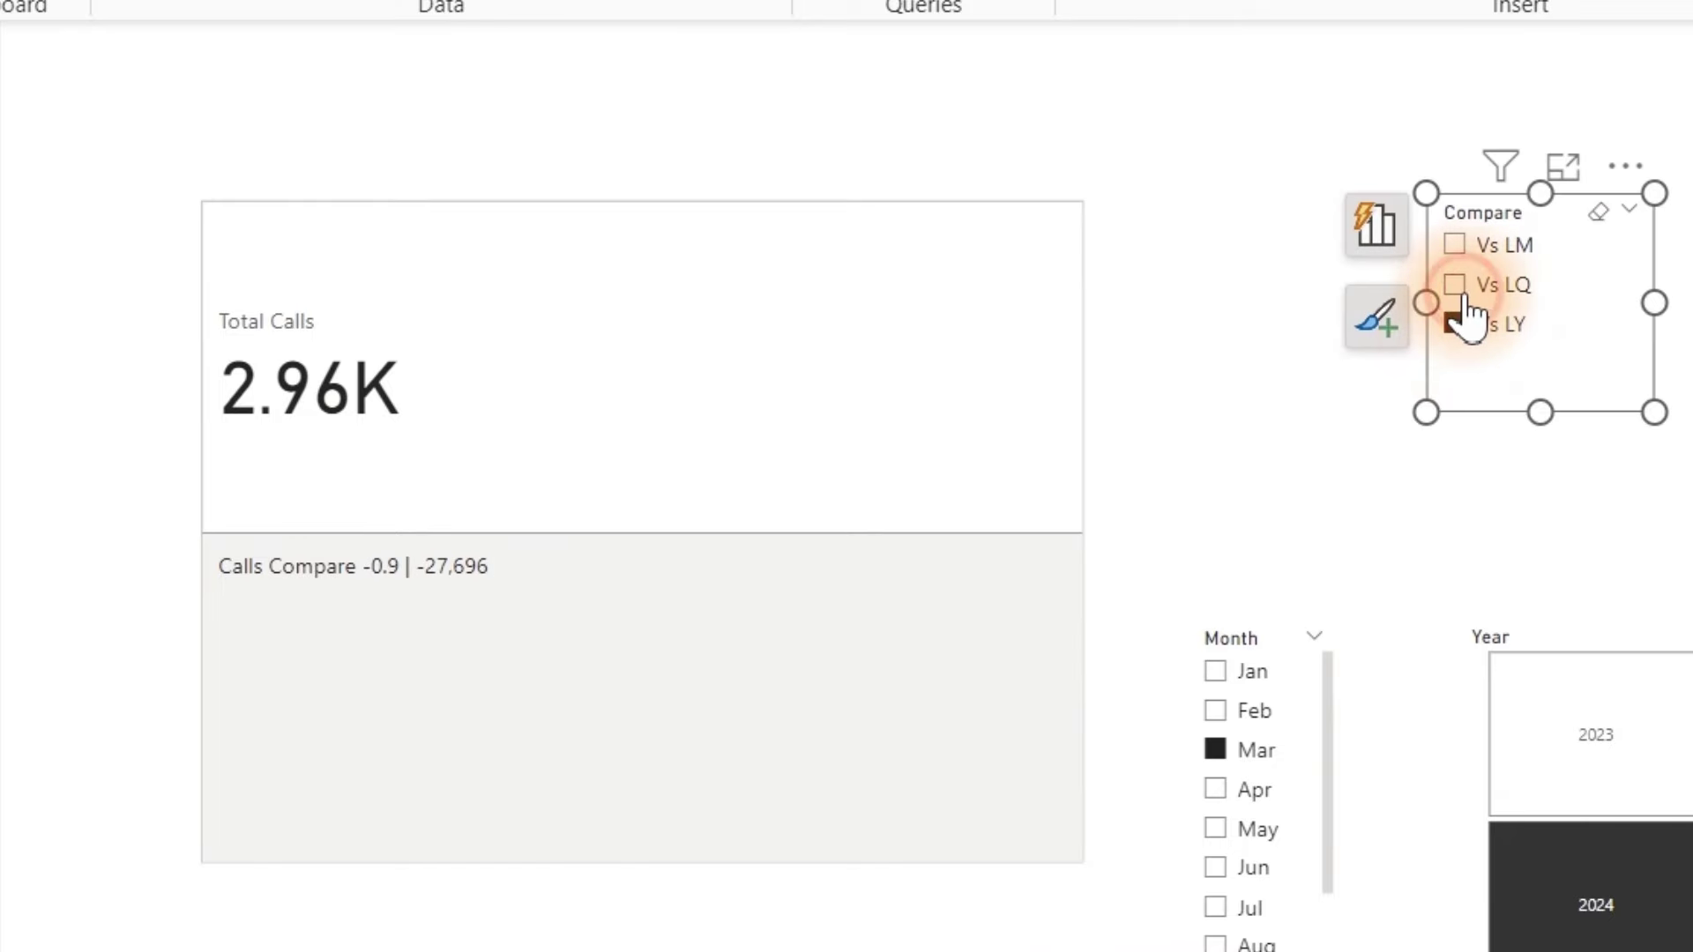
click(1464, 296)
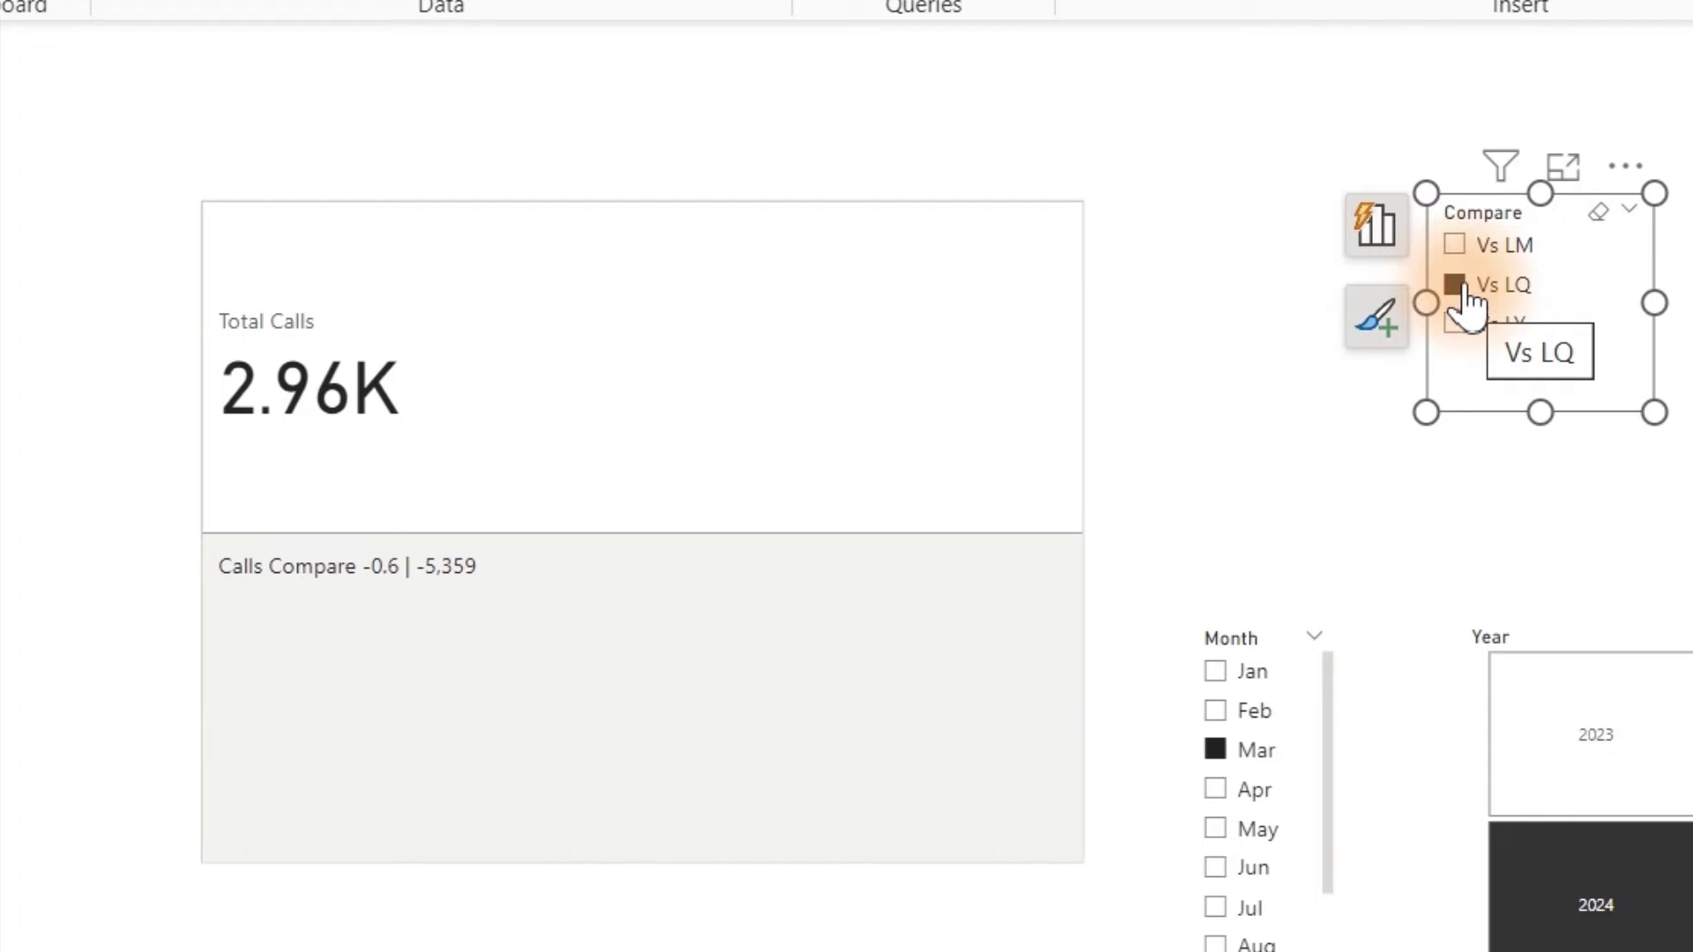
click(1456, 251)
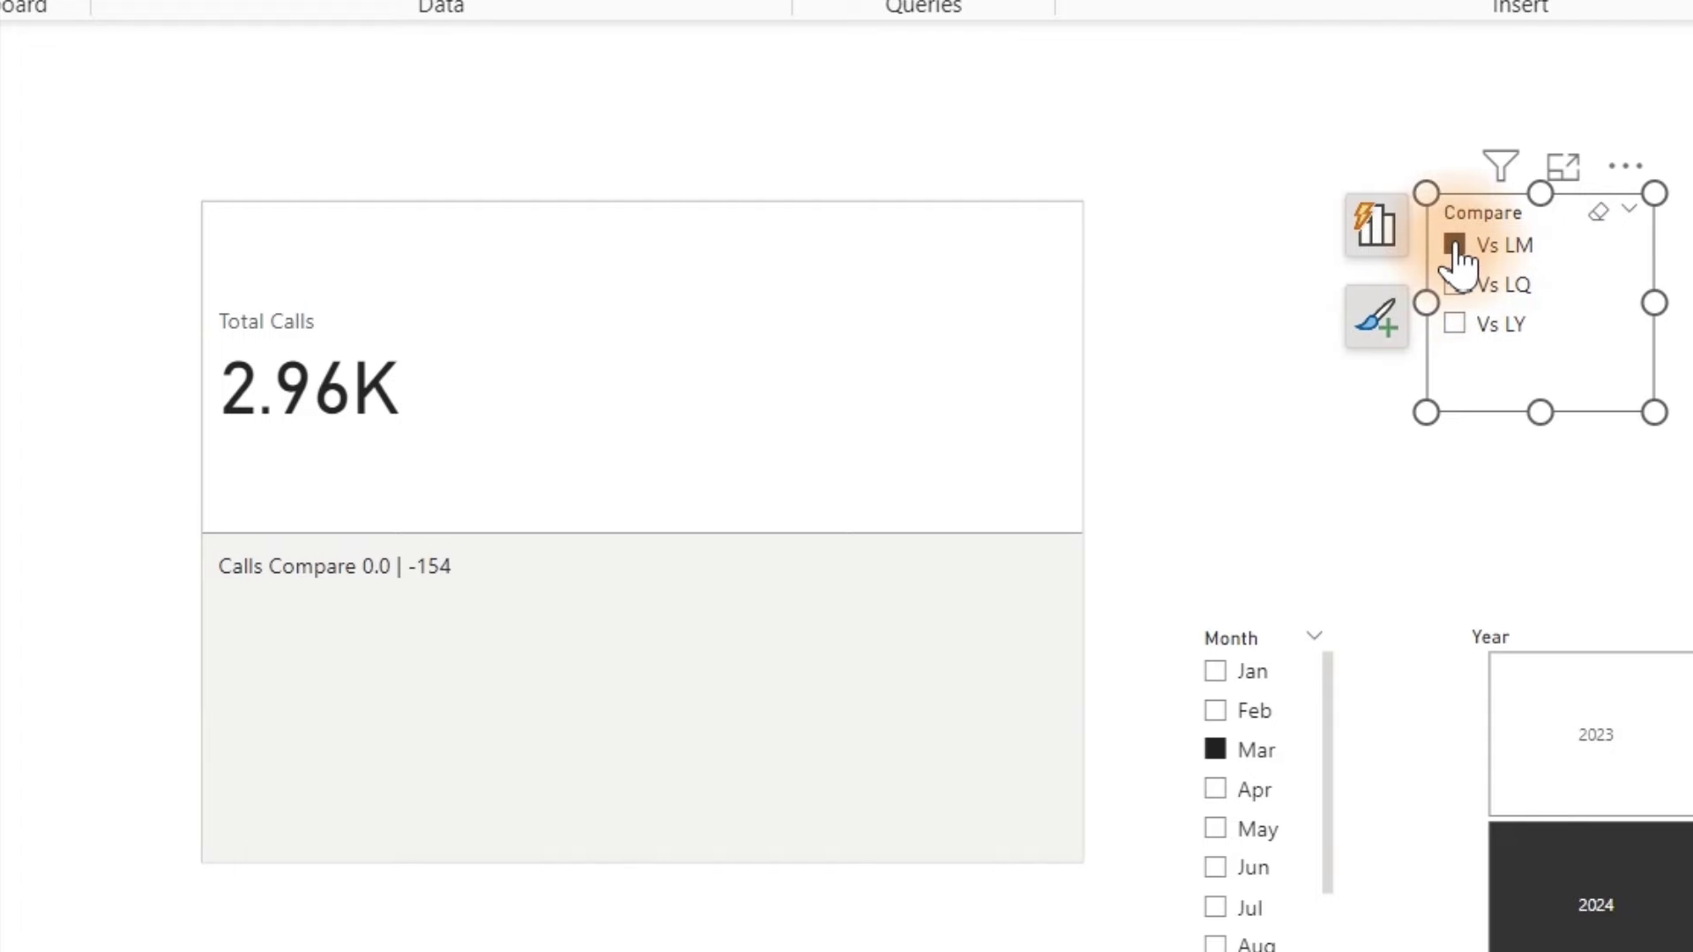
Step: In the Call vs LM measure, set the percentage difference format to "0.00" and commit the formula
click(593, 567)
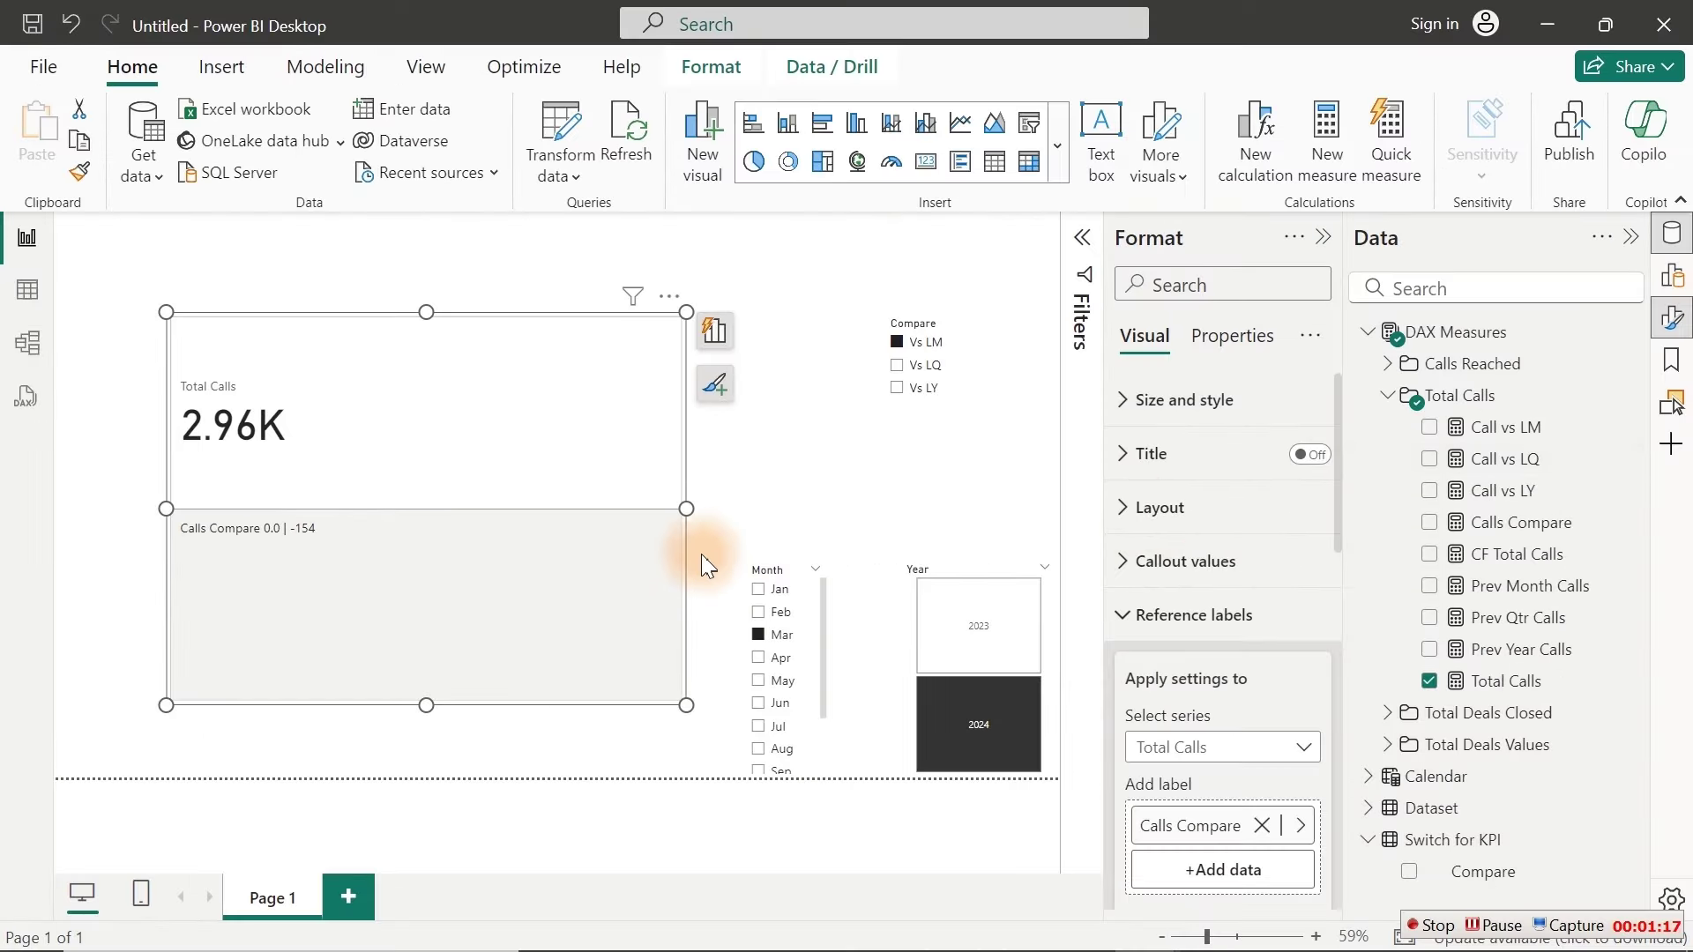
click(1479, 433)
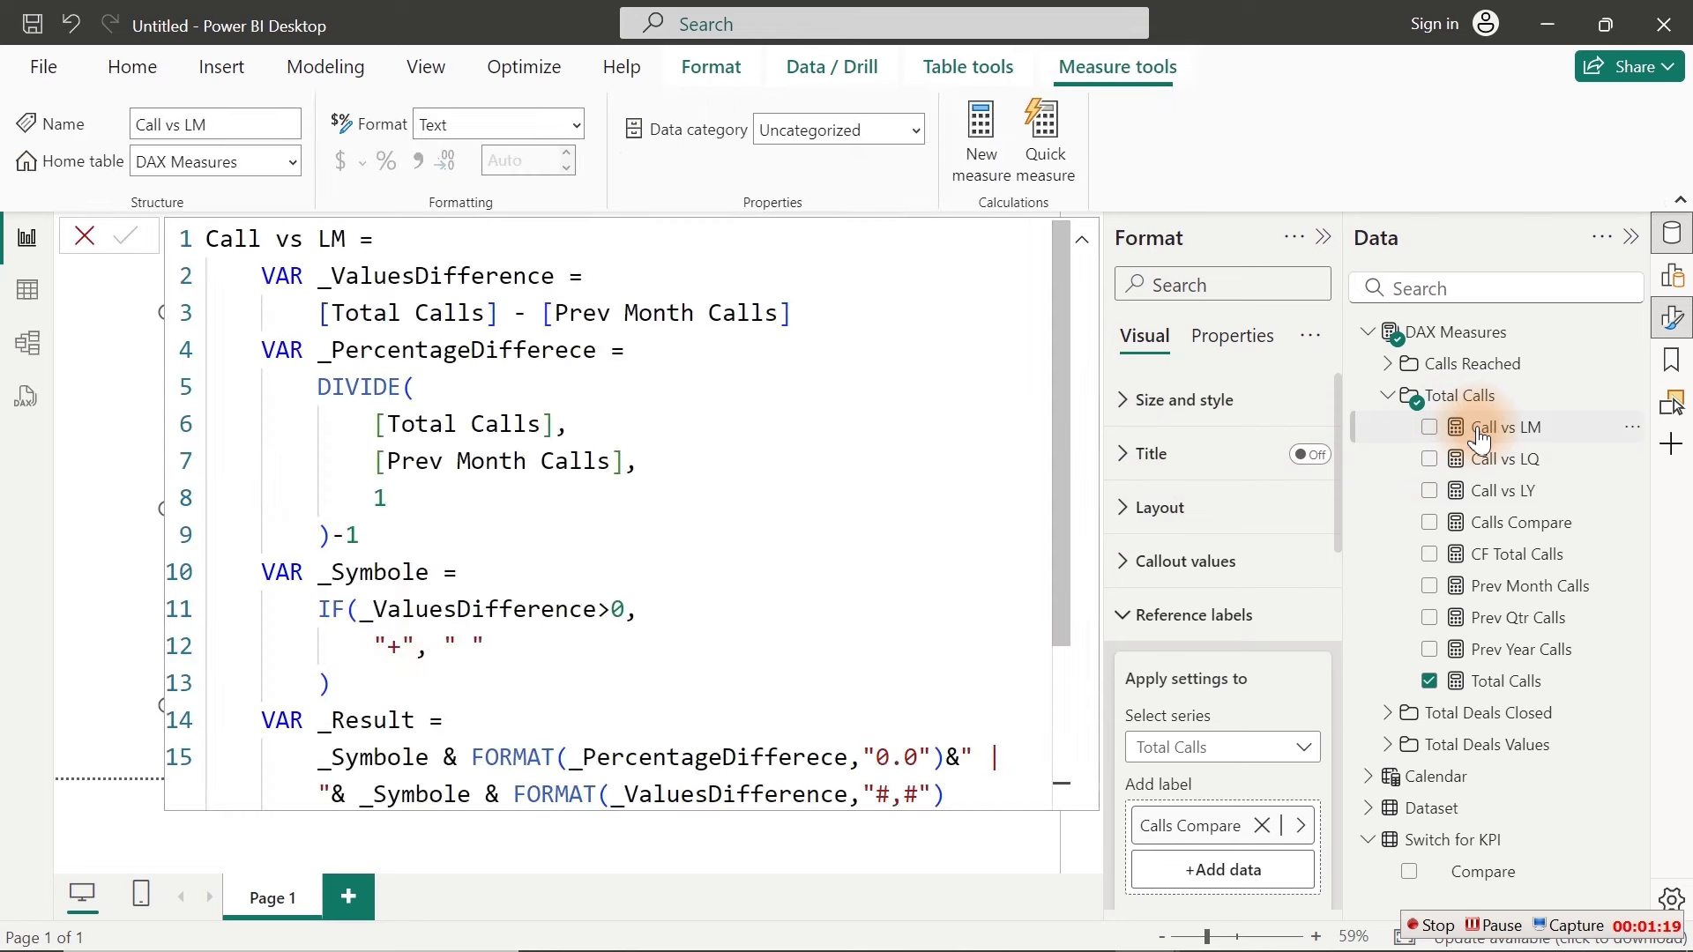
click(919, 756)
text(0)
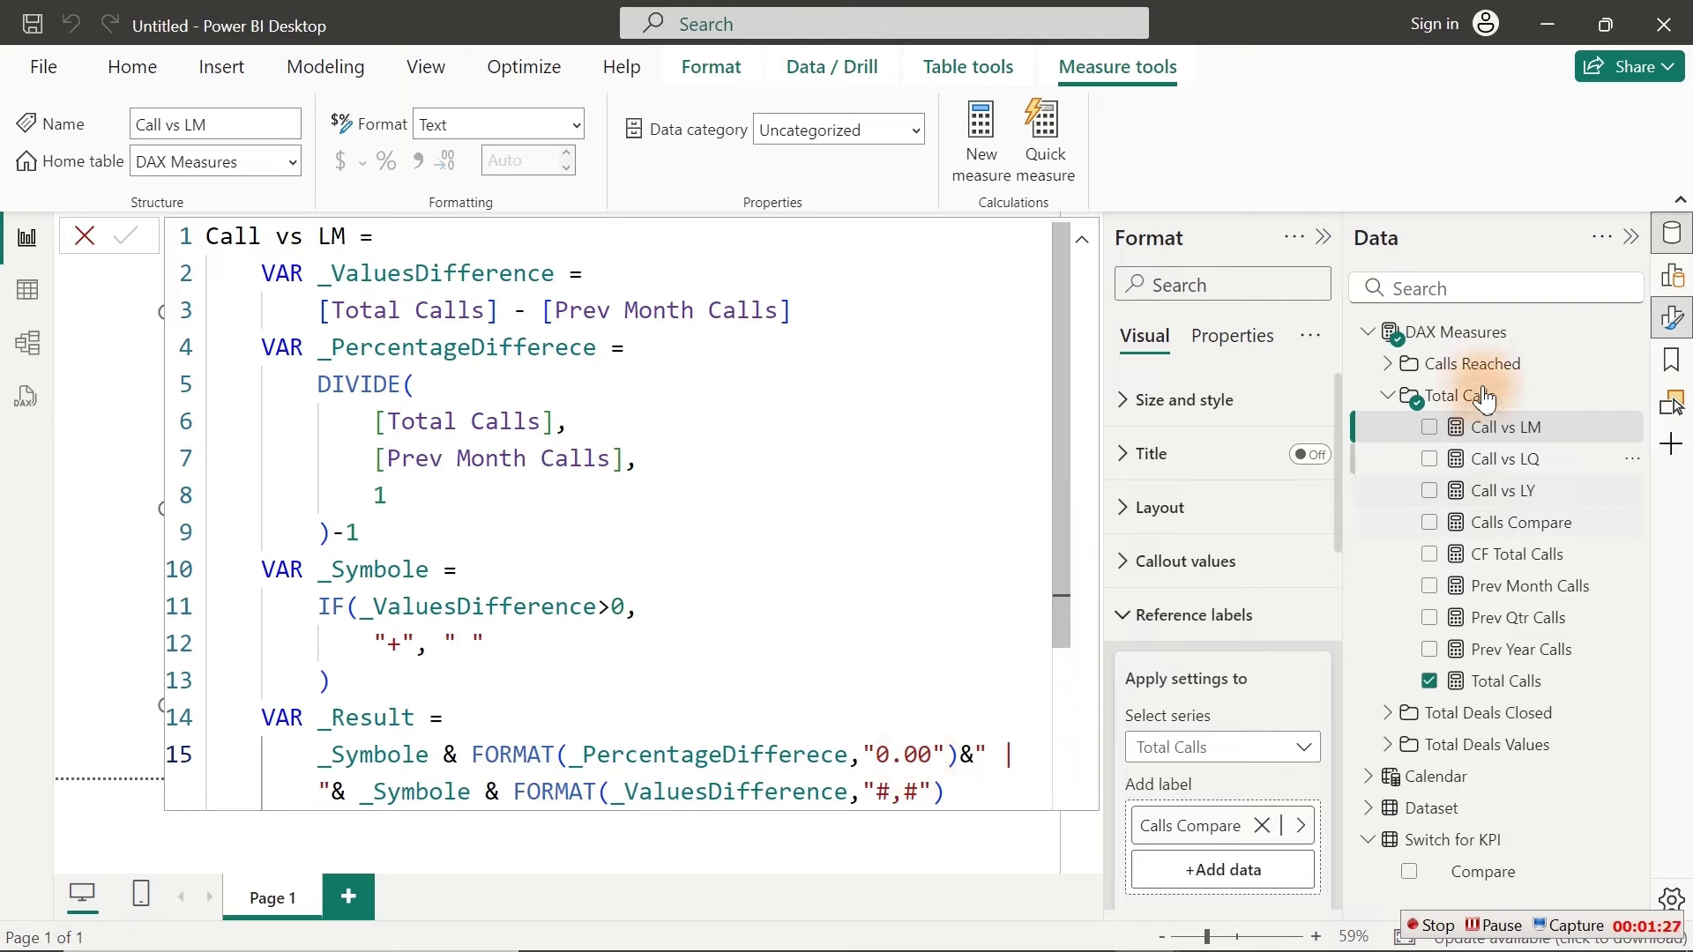
click(1462, 340)
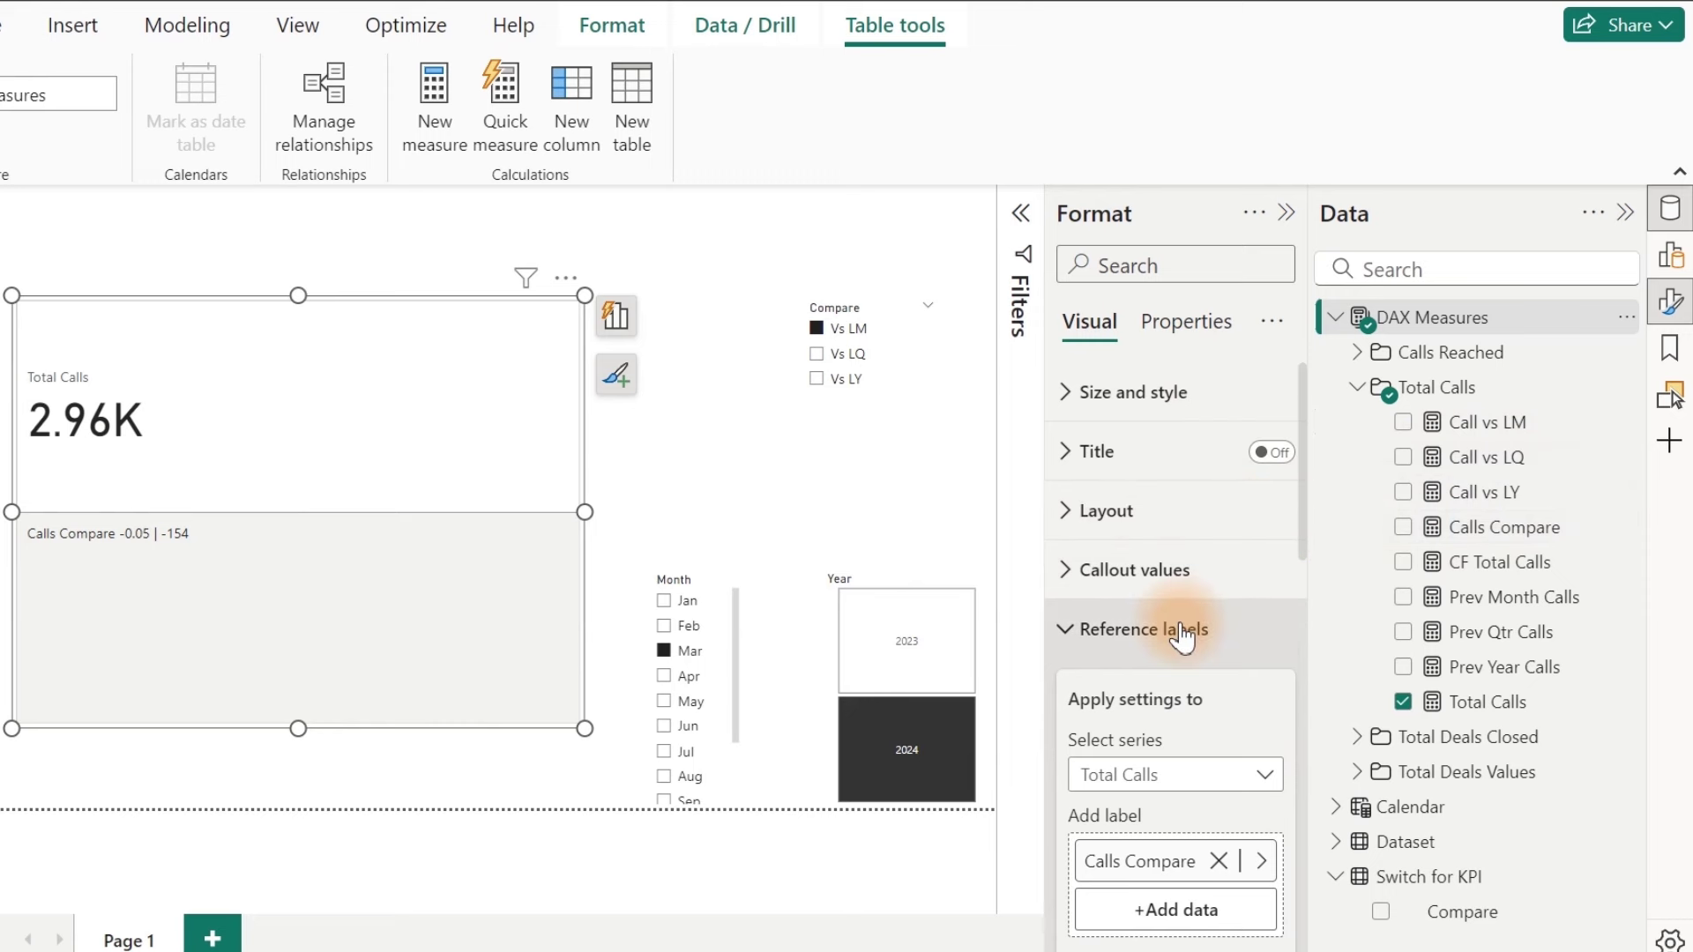
Step: Choose the Calls Compare label in the card's reference label settings and set its title content to Custom
drag(1301, 541, 1303, 756)
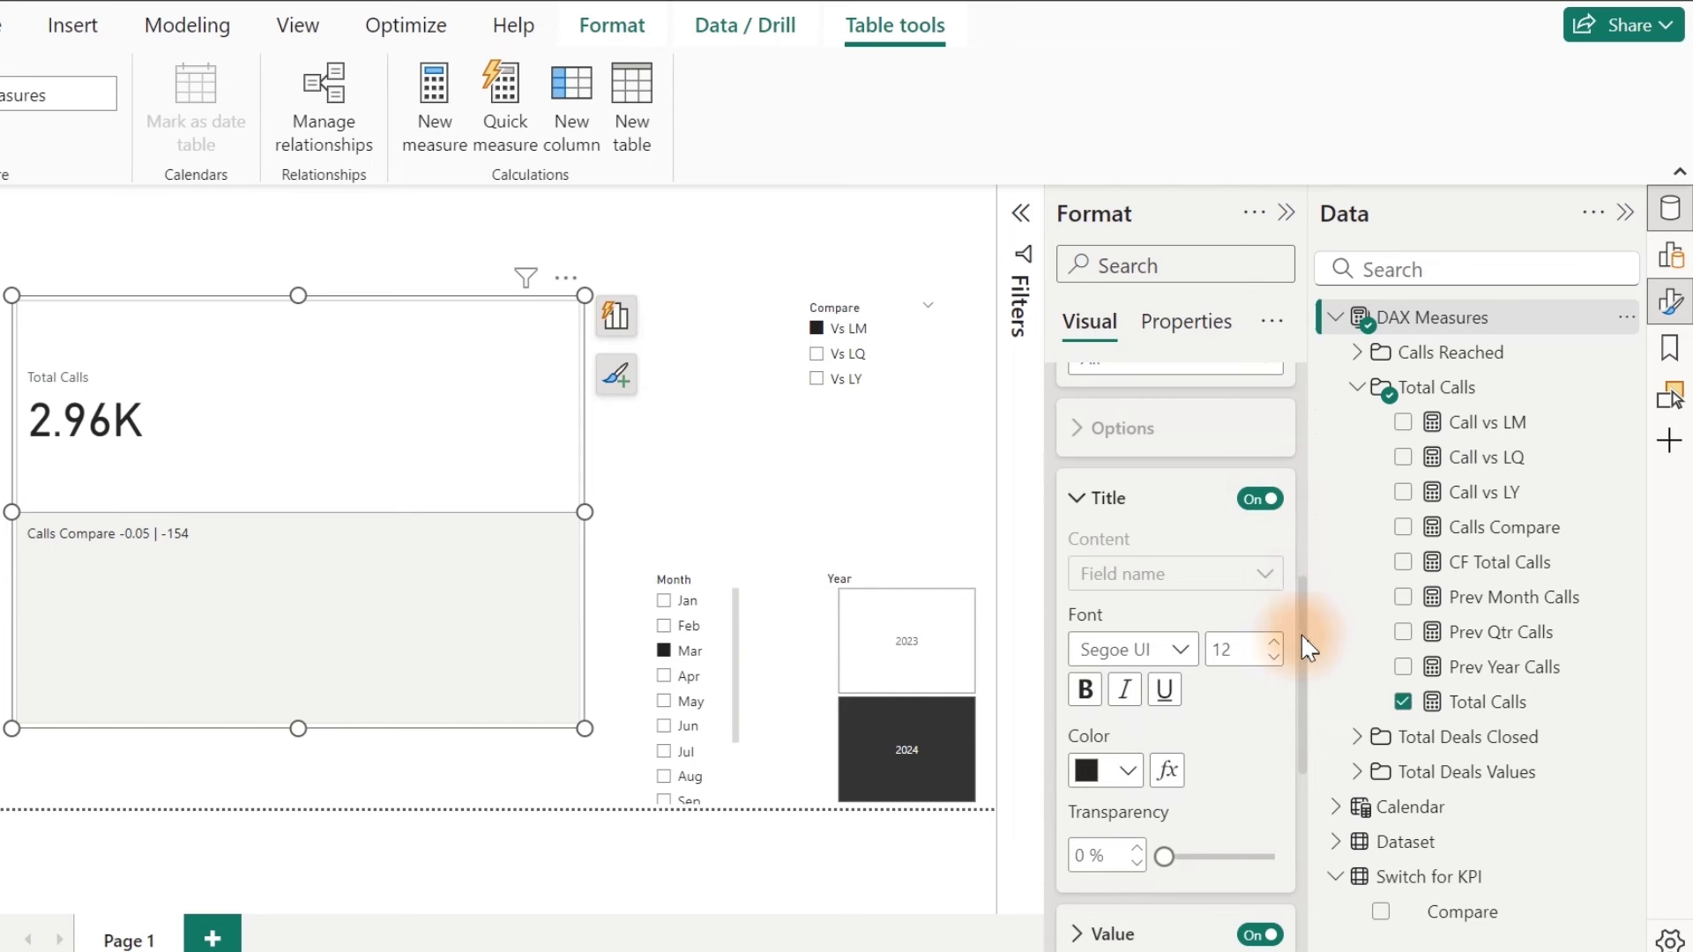
drag(1300, 633, 1303, 605)
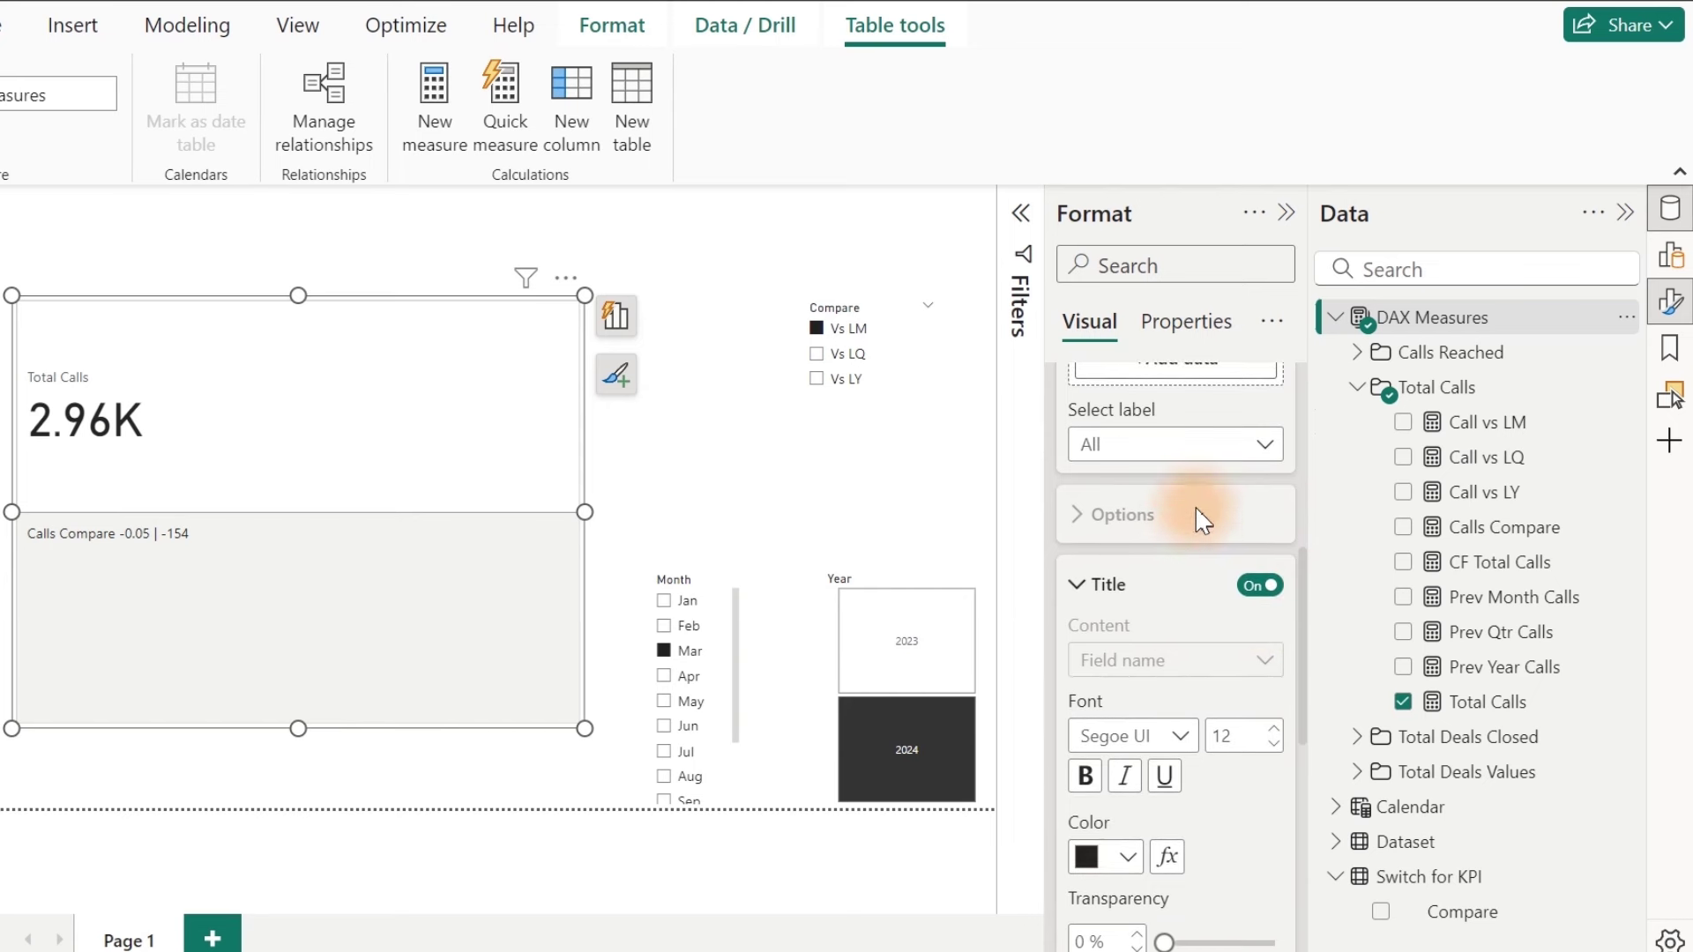
click(1174, 470)
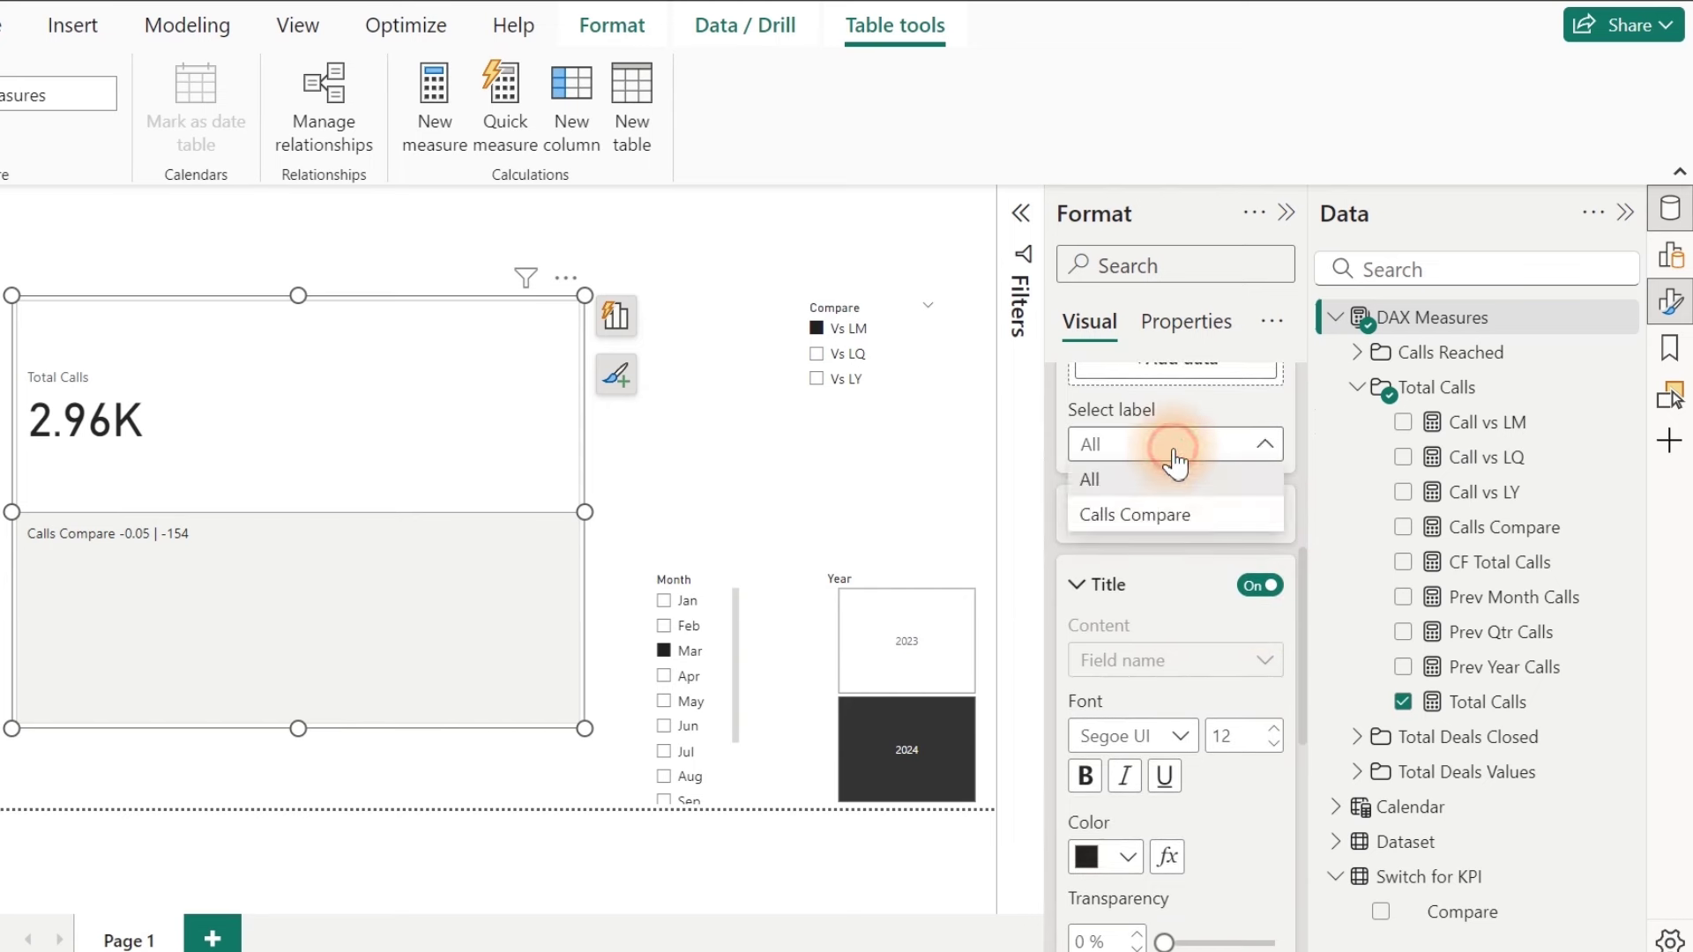
click(1152, 517)
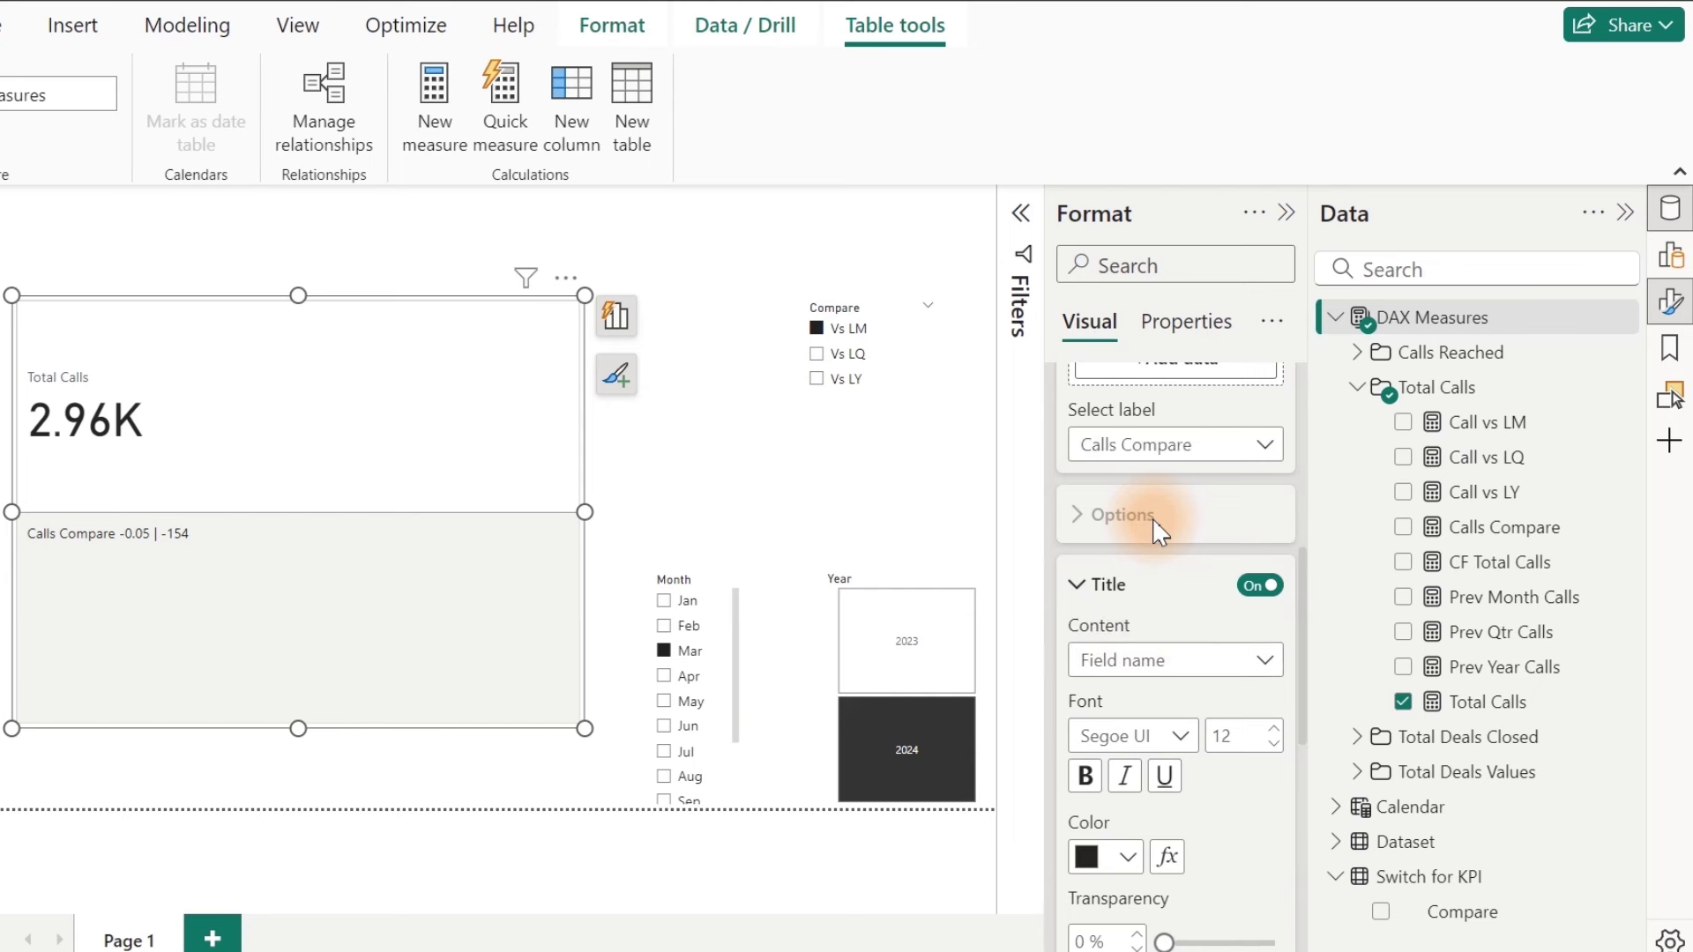
click(1147, 670)
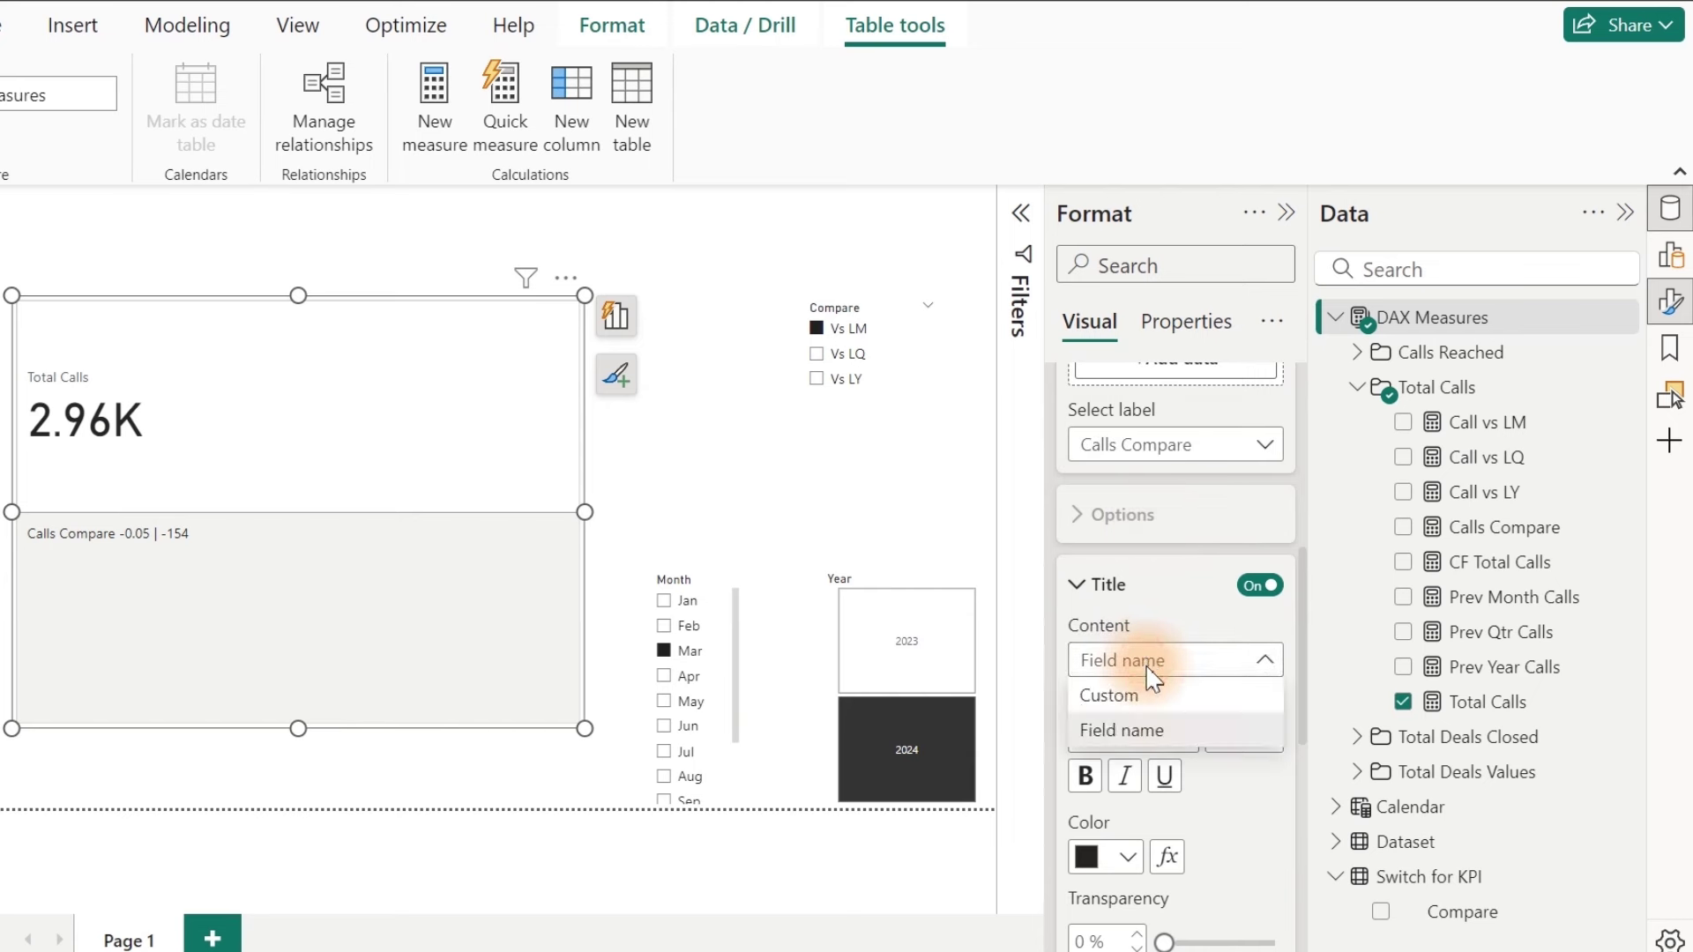
click(1134, 700)
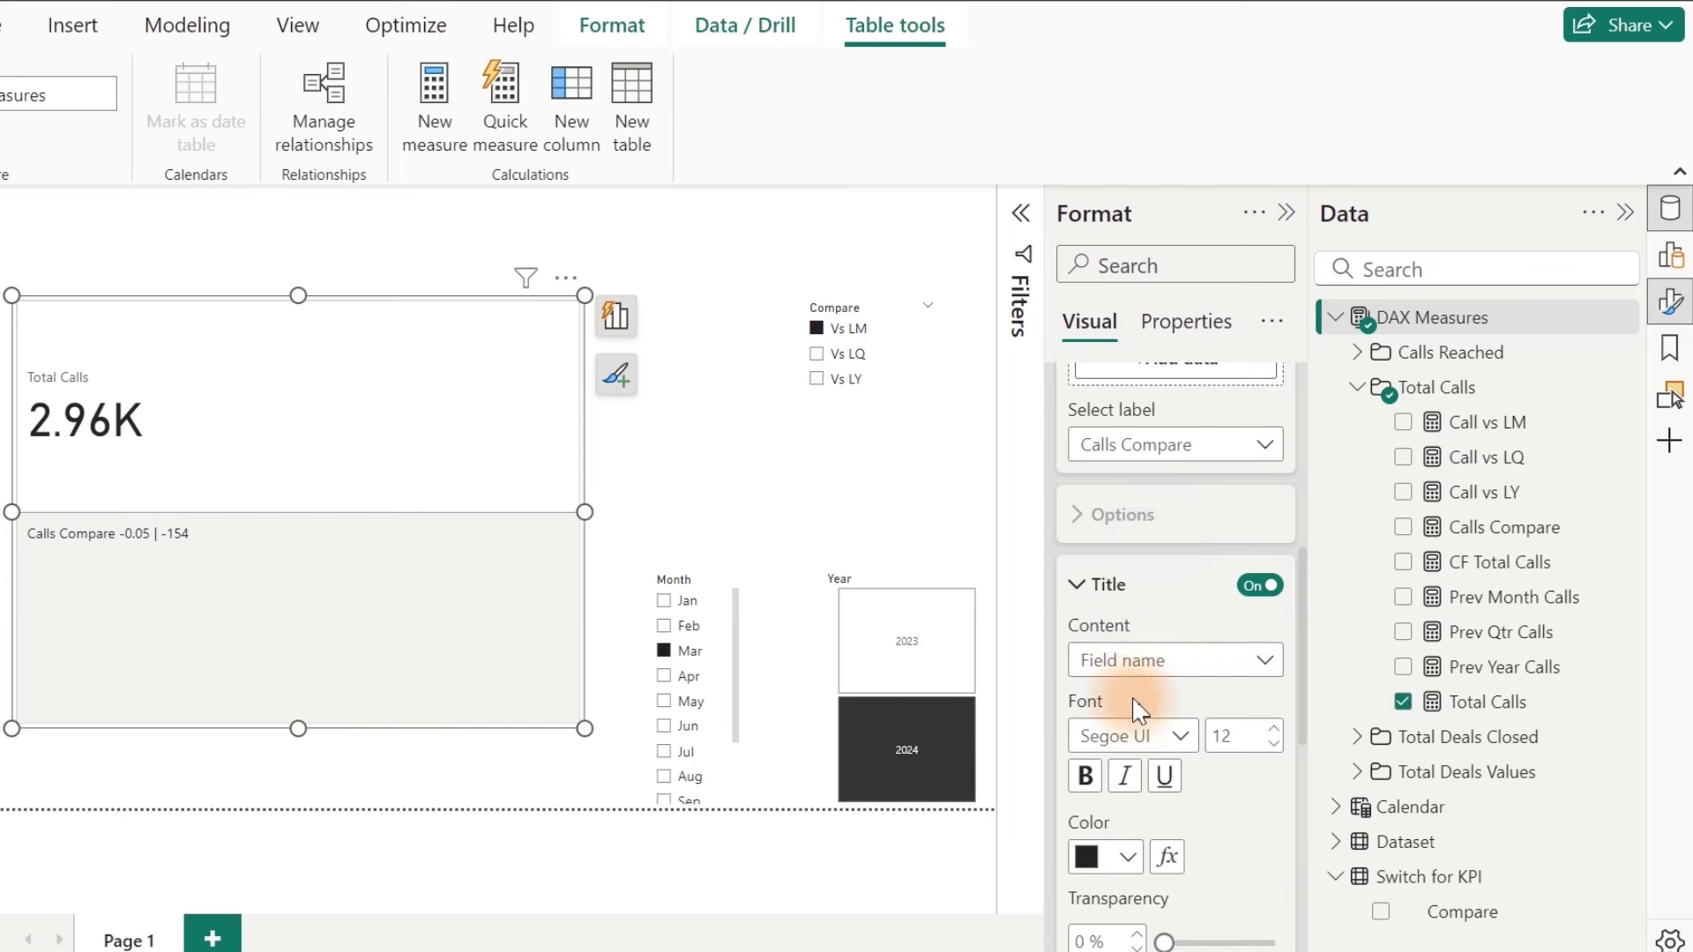
drag(1216, 739, 1061, 752)
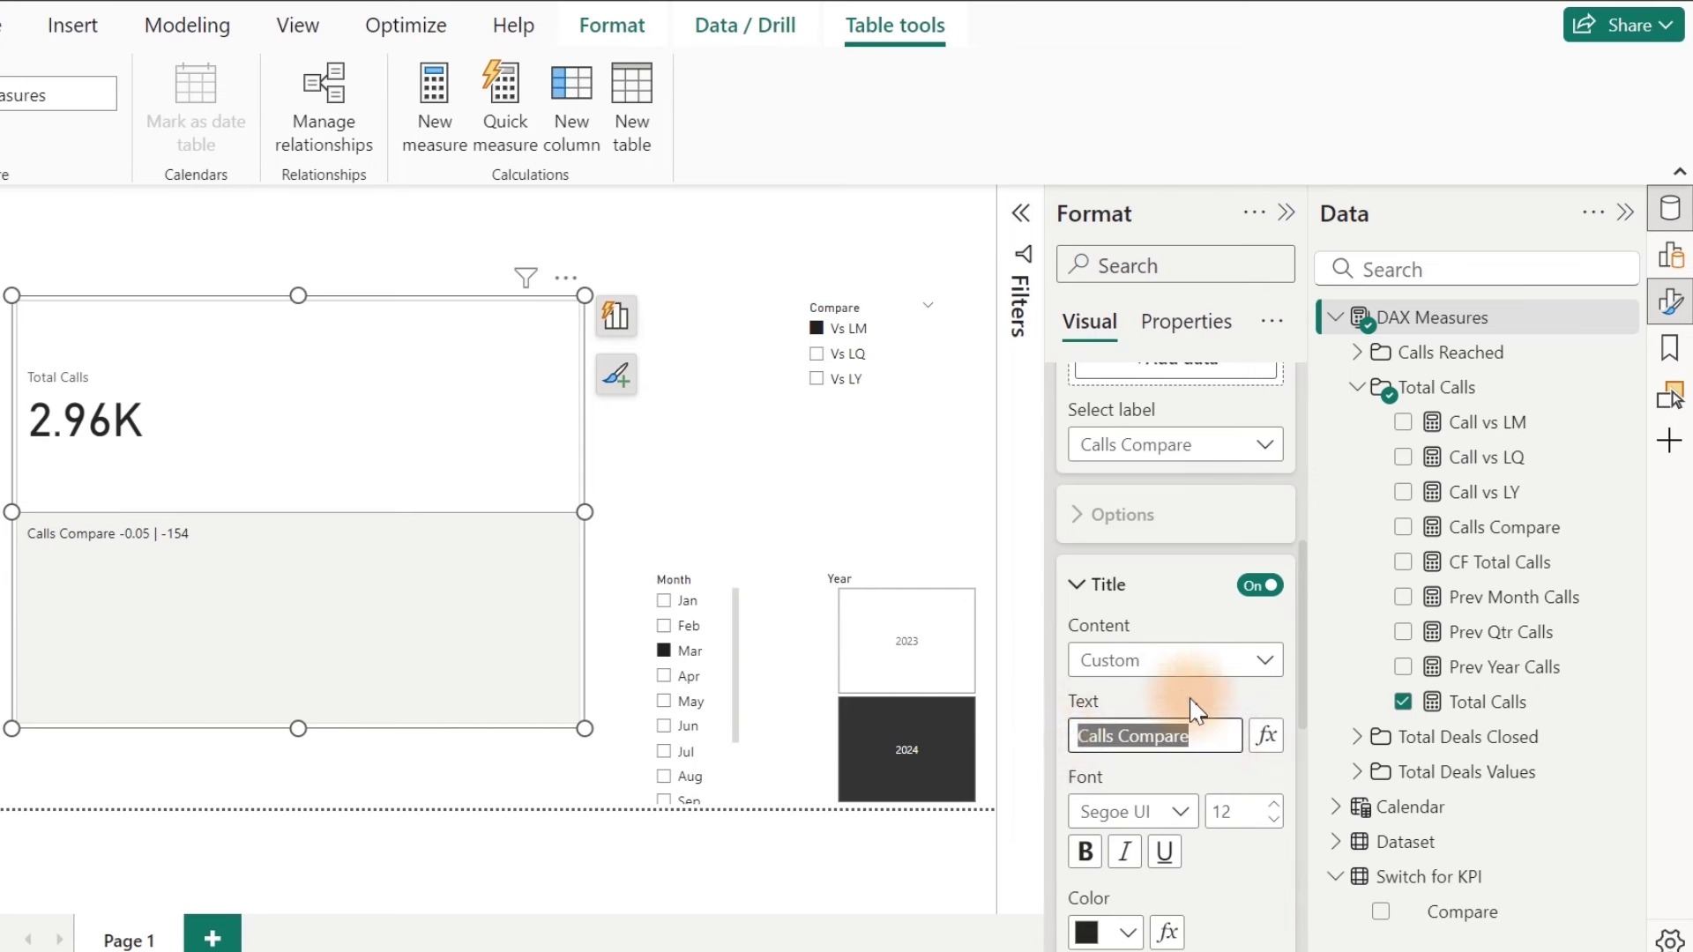
Step: Base the label's title text on the field value of Compare from the Switch for KPI table, summarized as First
click(1269, 739)
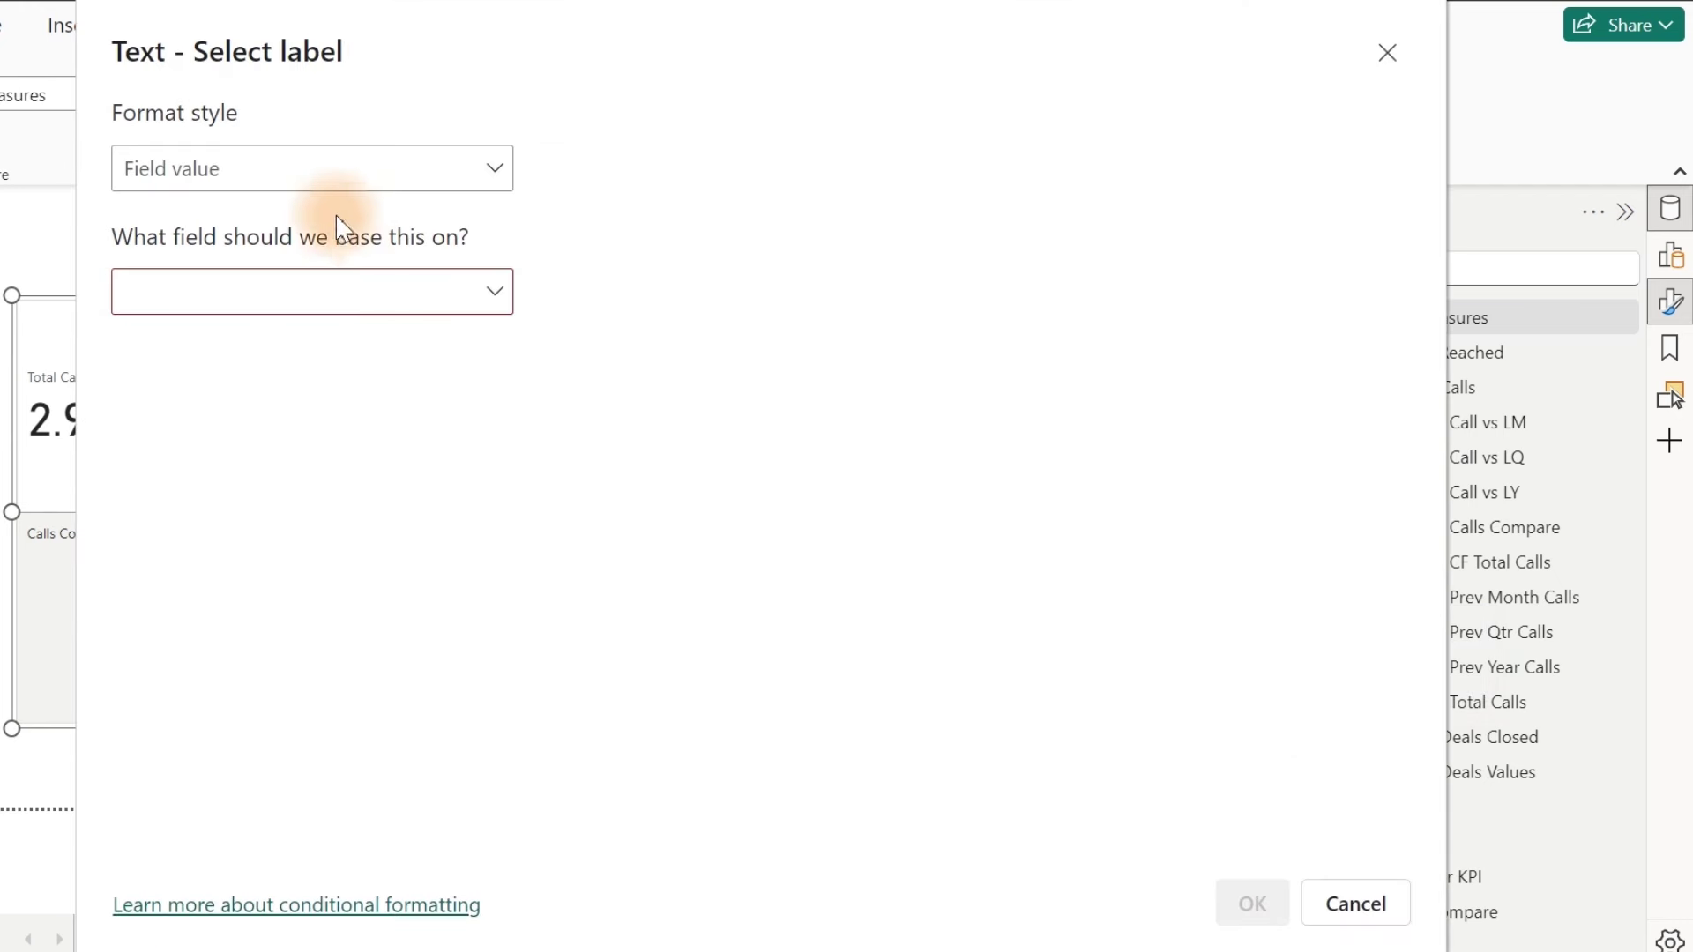
click(318, 169)
click(302, 218)
click(306, 300)
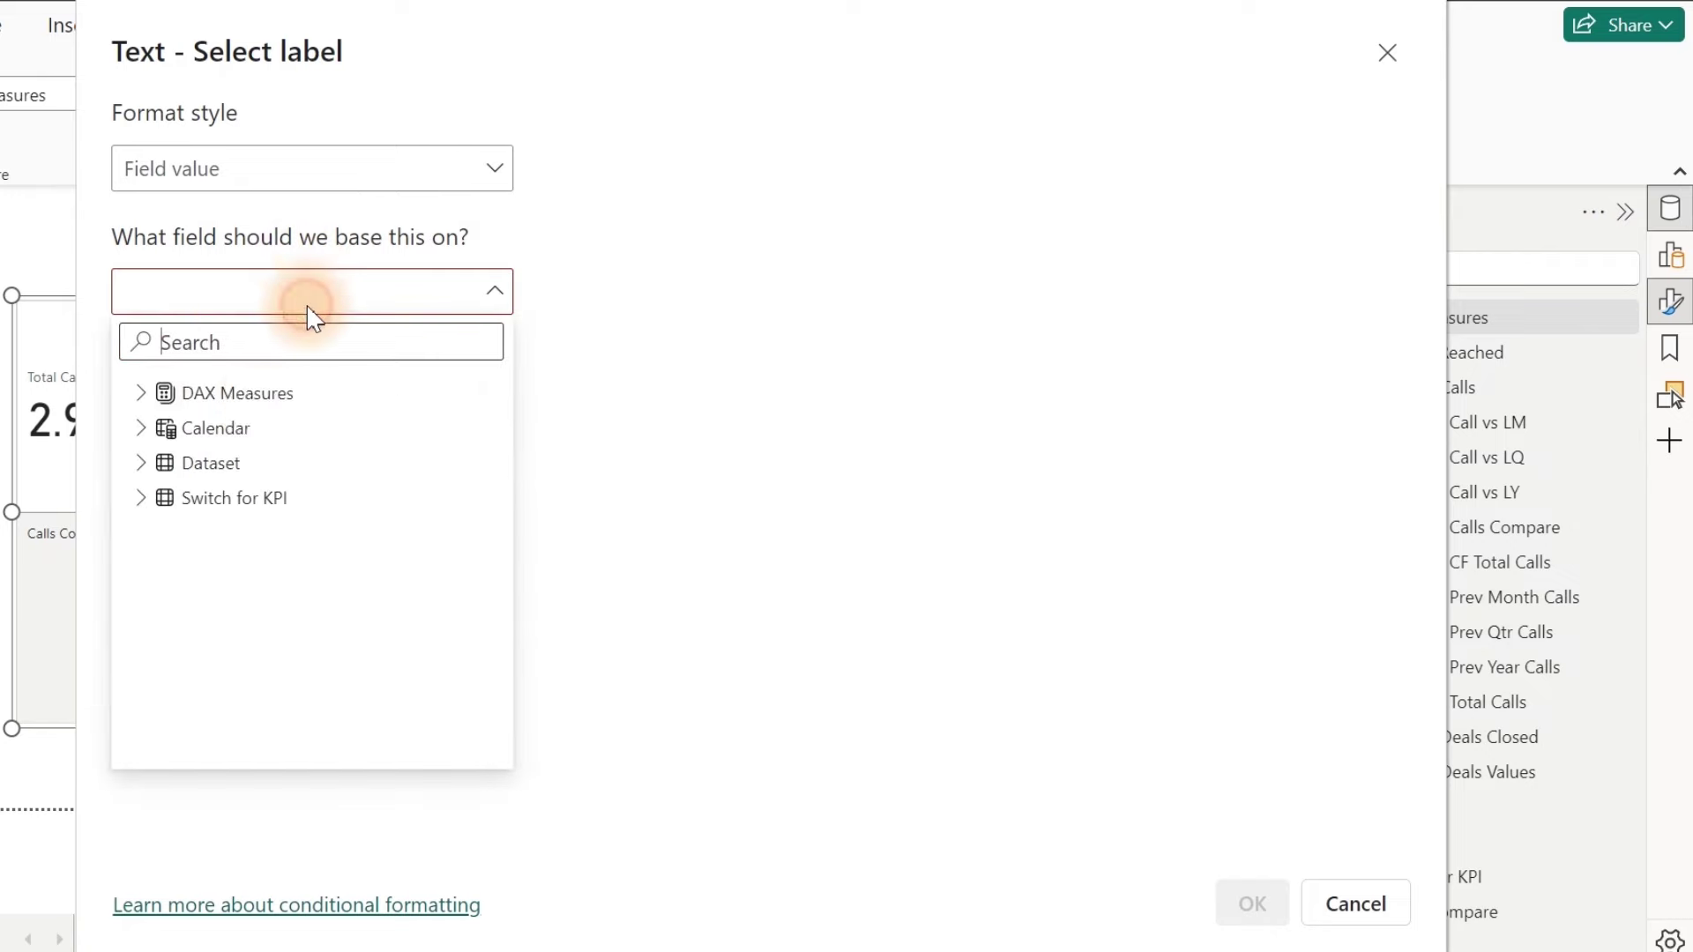
click(139, 499)
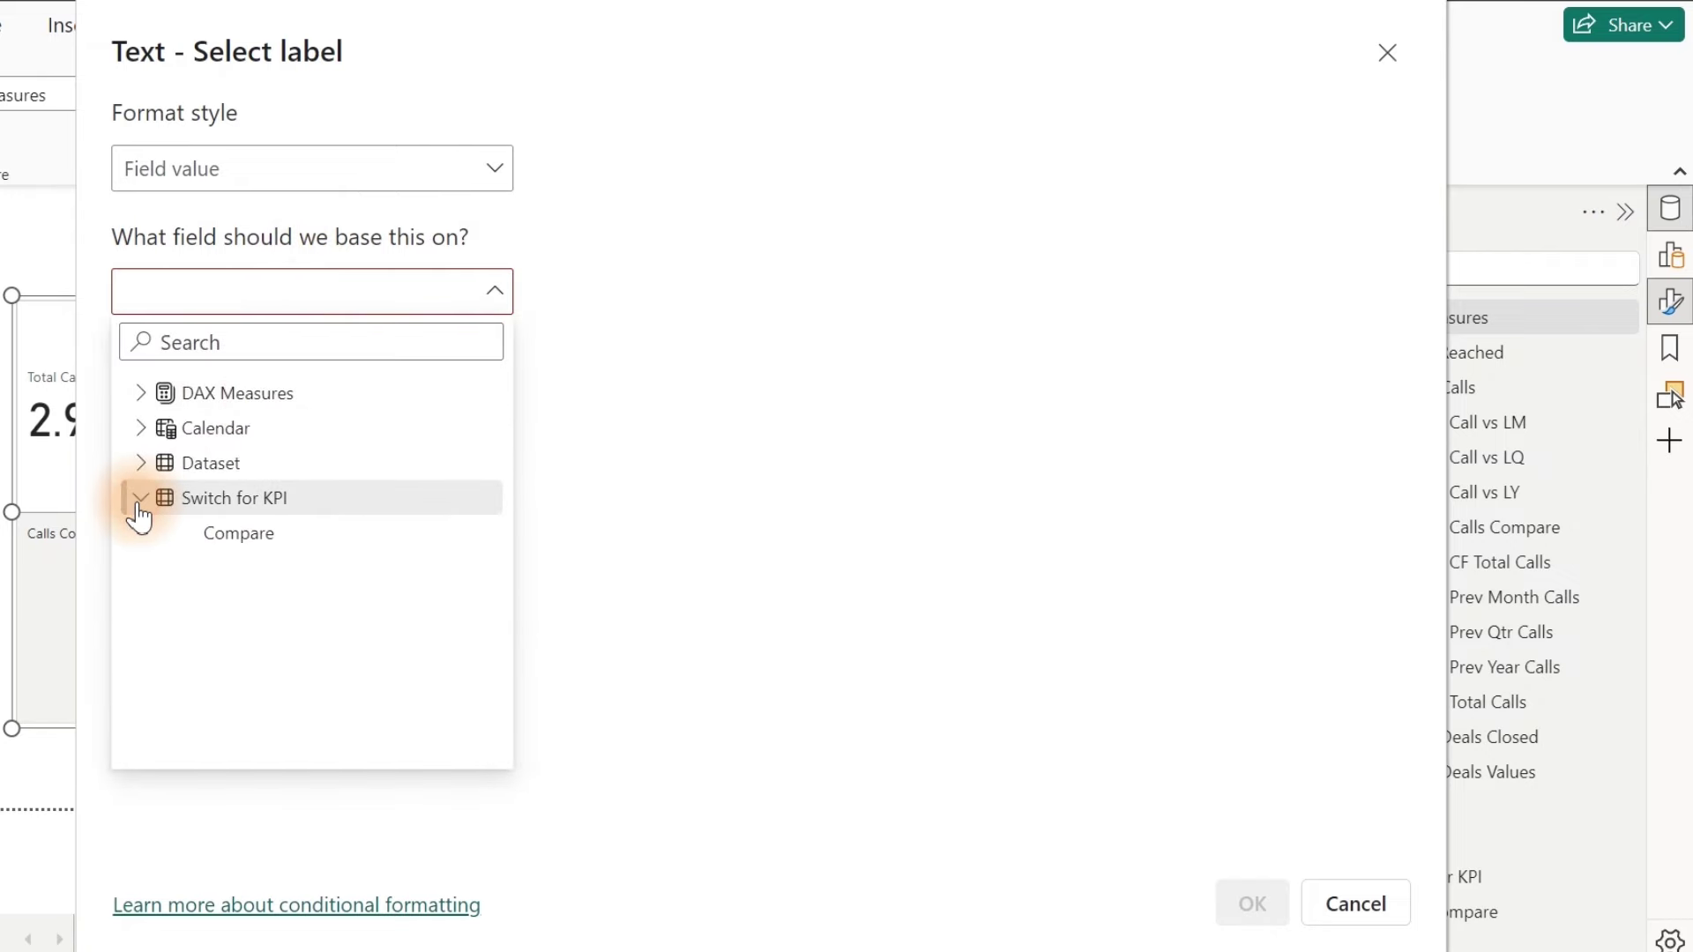
click(208, 534)
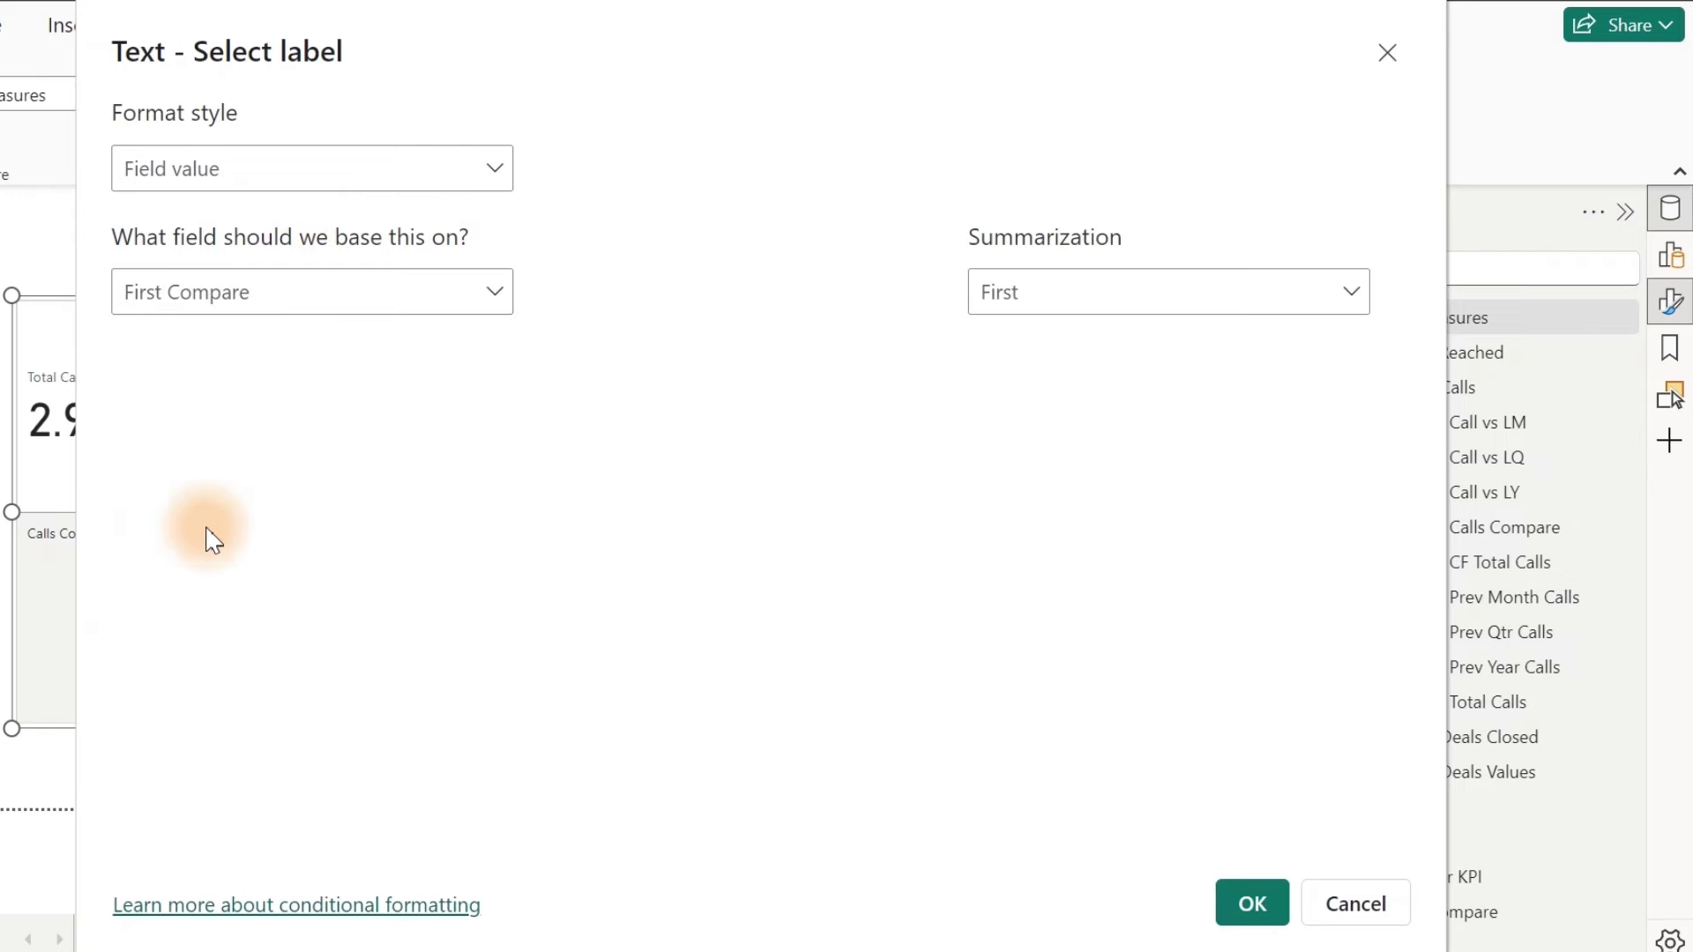
click(1252, 906)
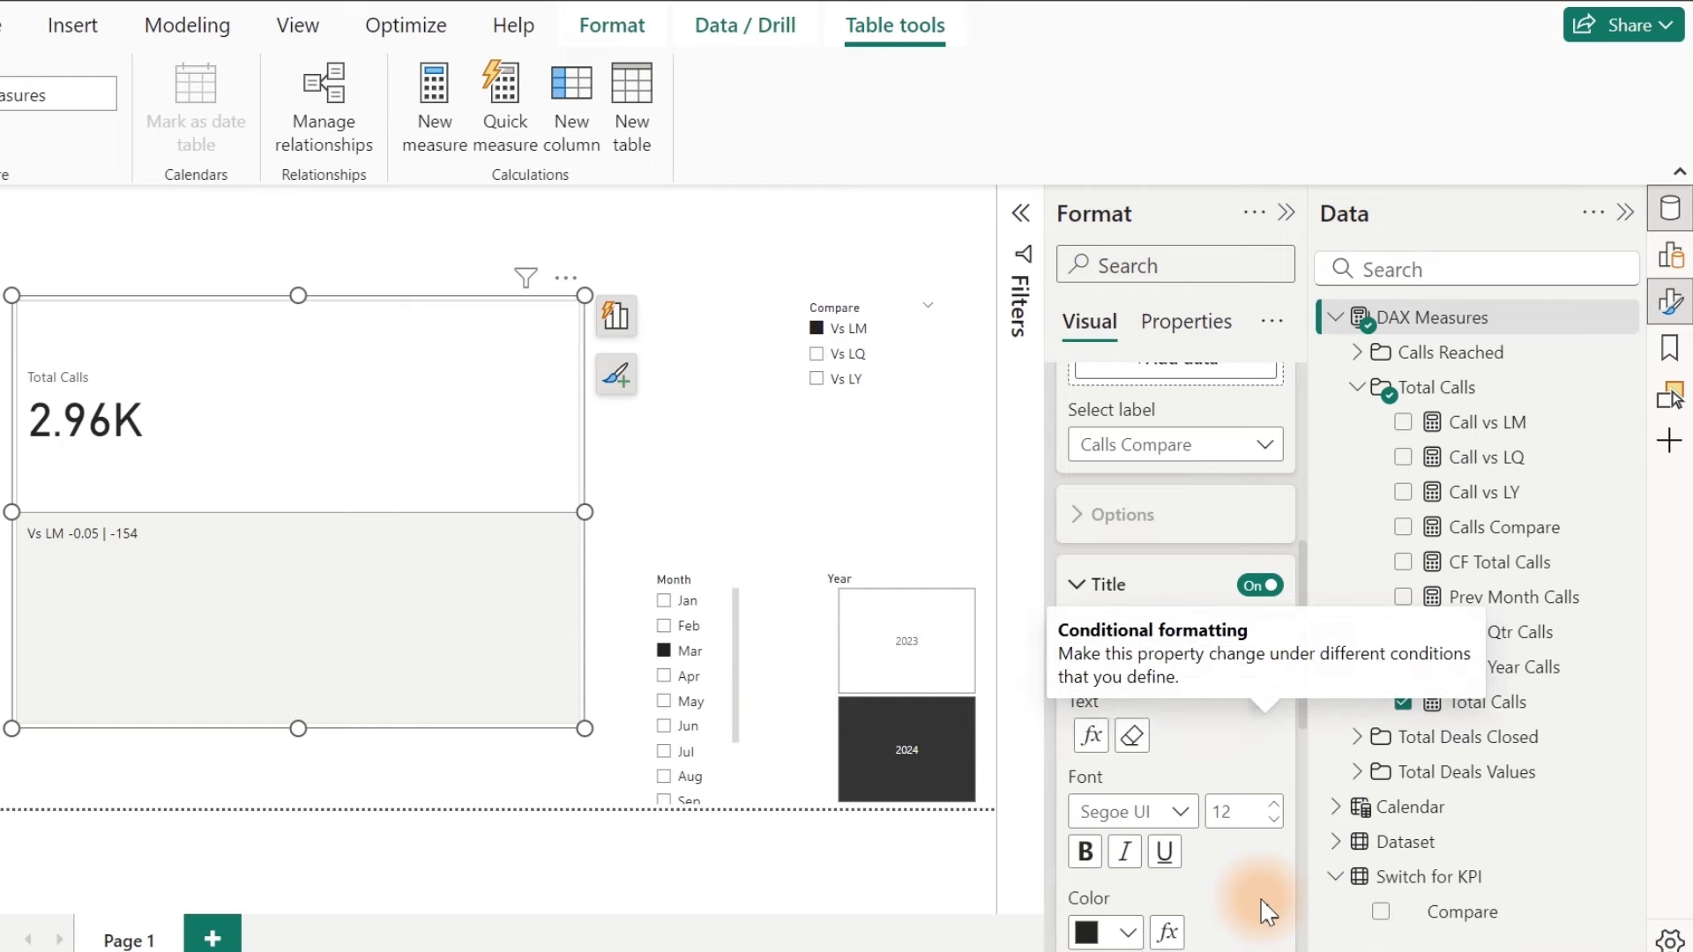
Step: Switch the Compare slicer through Vs LQ and Vs LY, then return to Vs LM, to check the label's title
click(813, 357)
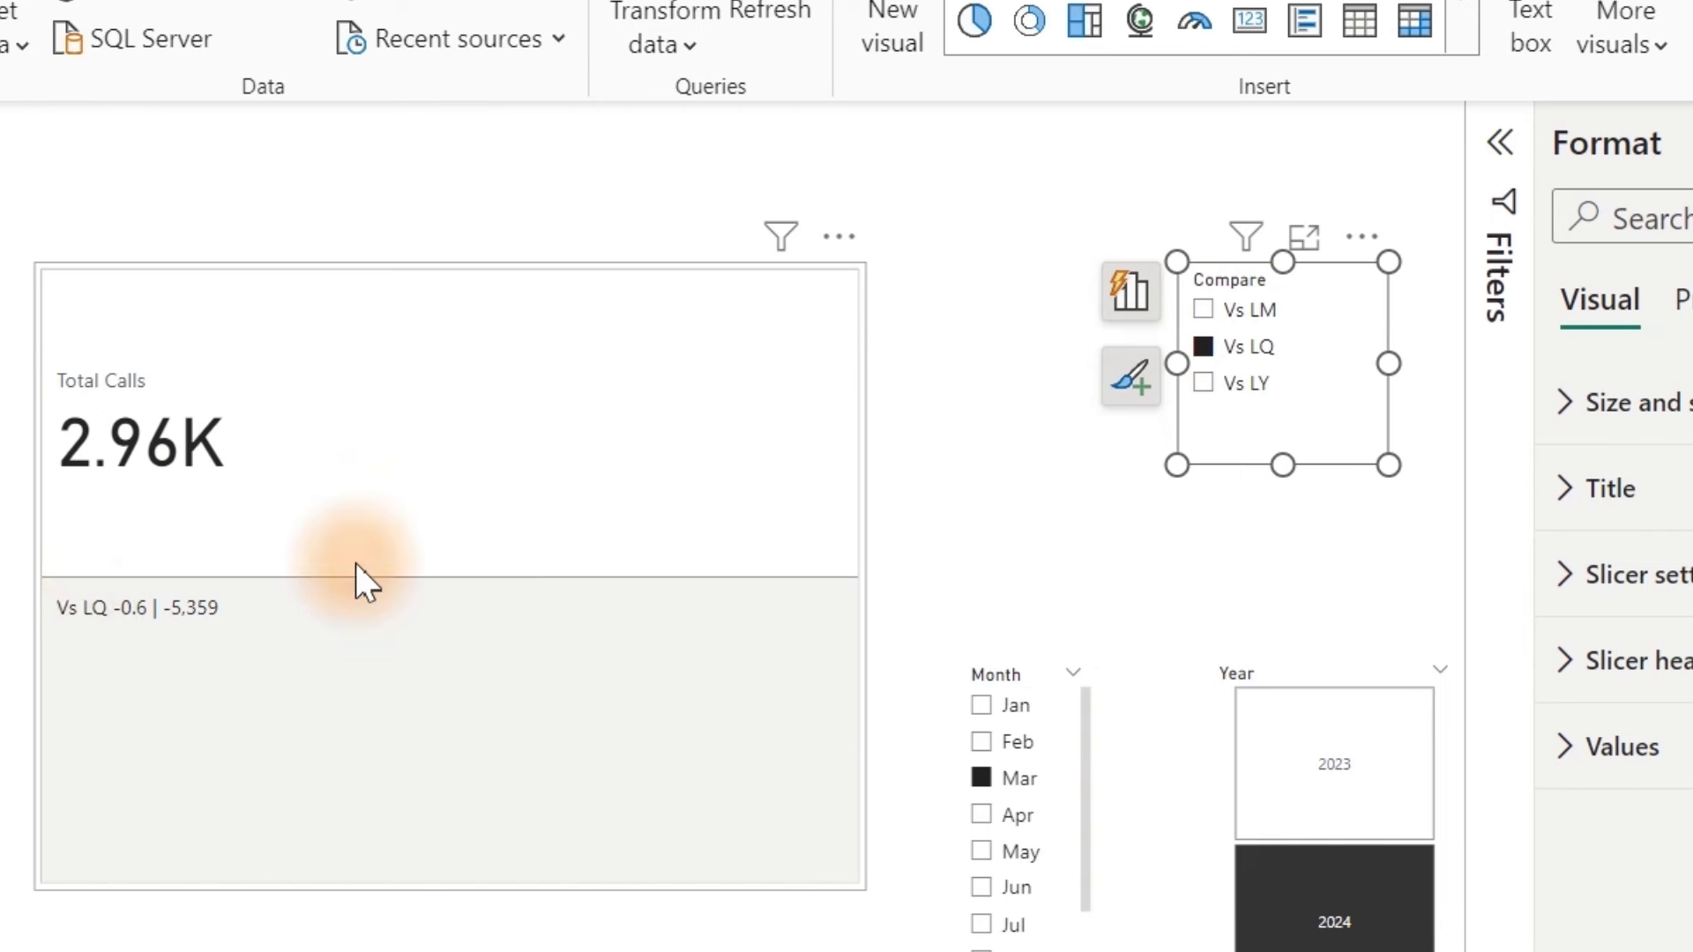
click(1204, 382)
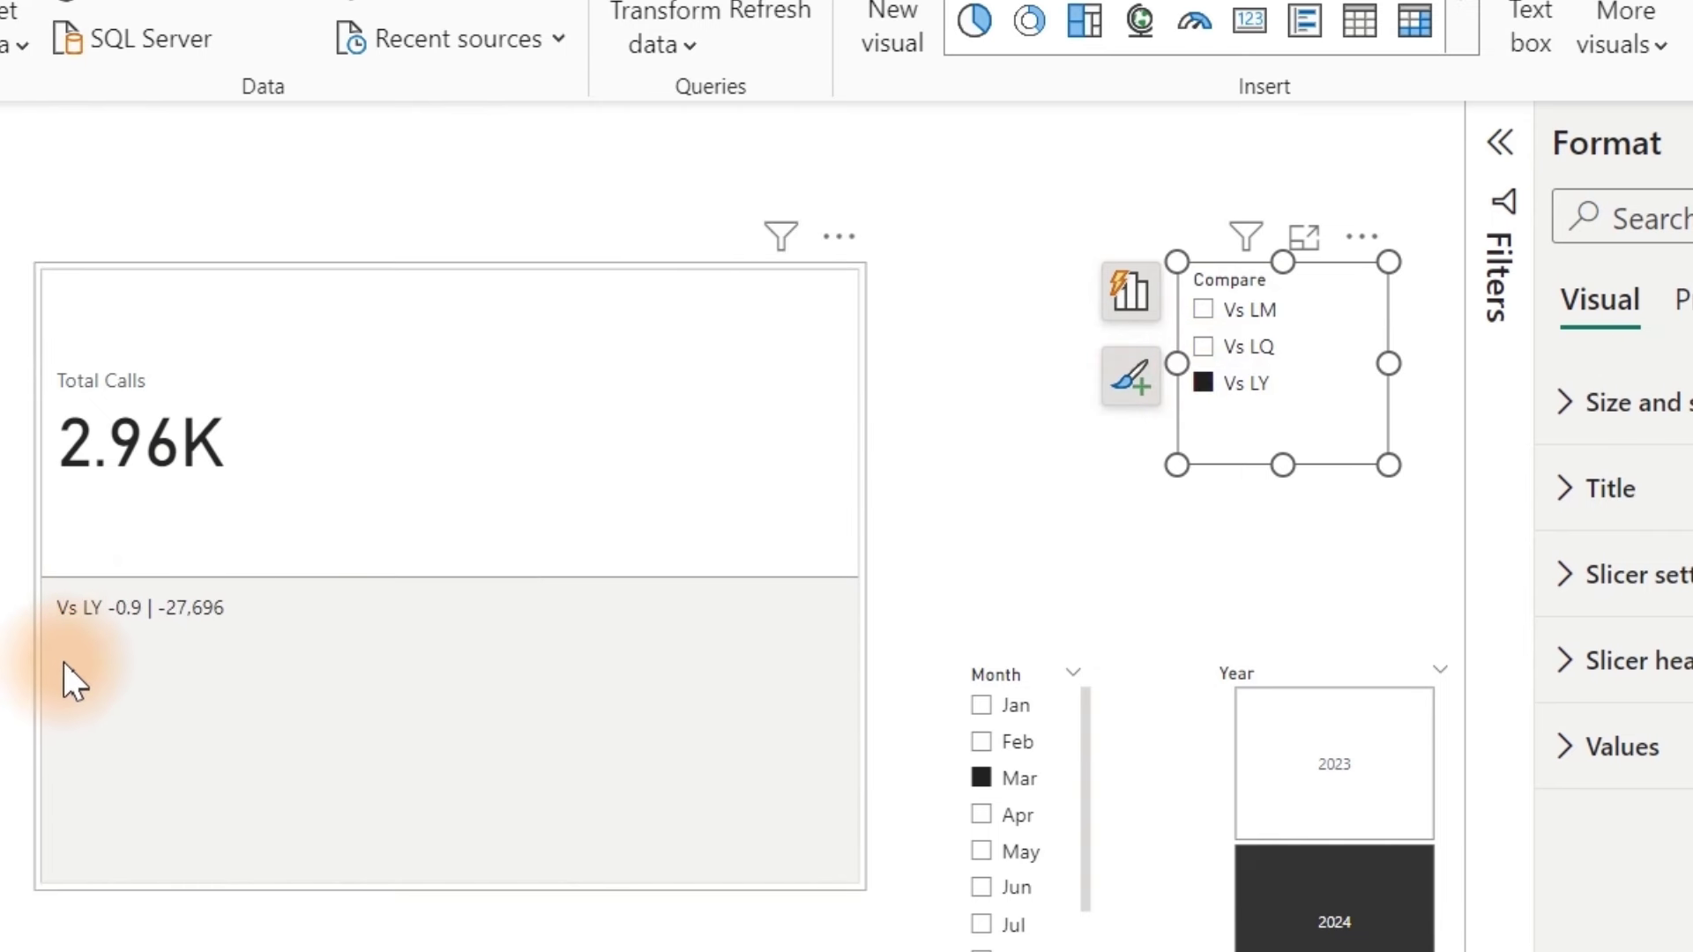
click(1204, 309)
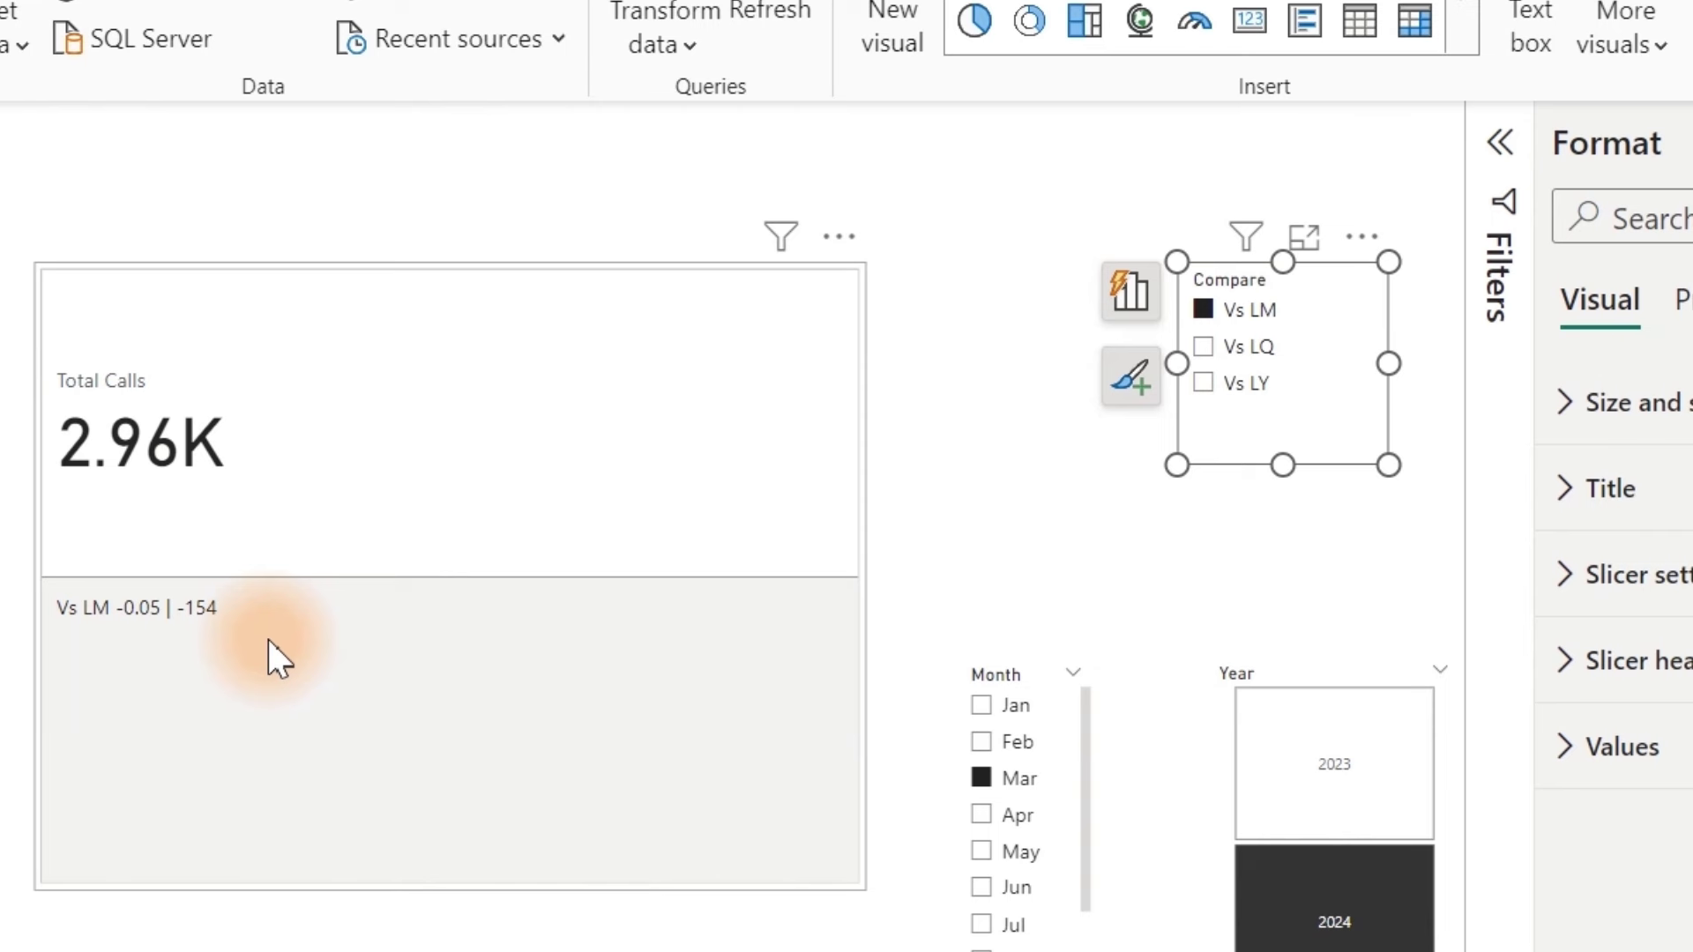
Step: Set the color of the reference label's value on the Total Calls card to blue
click(467, 616)
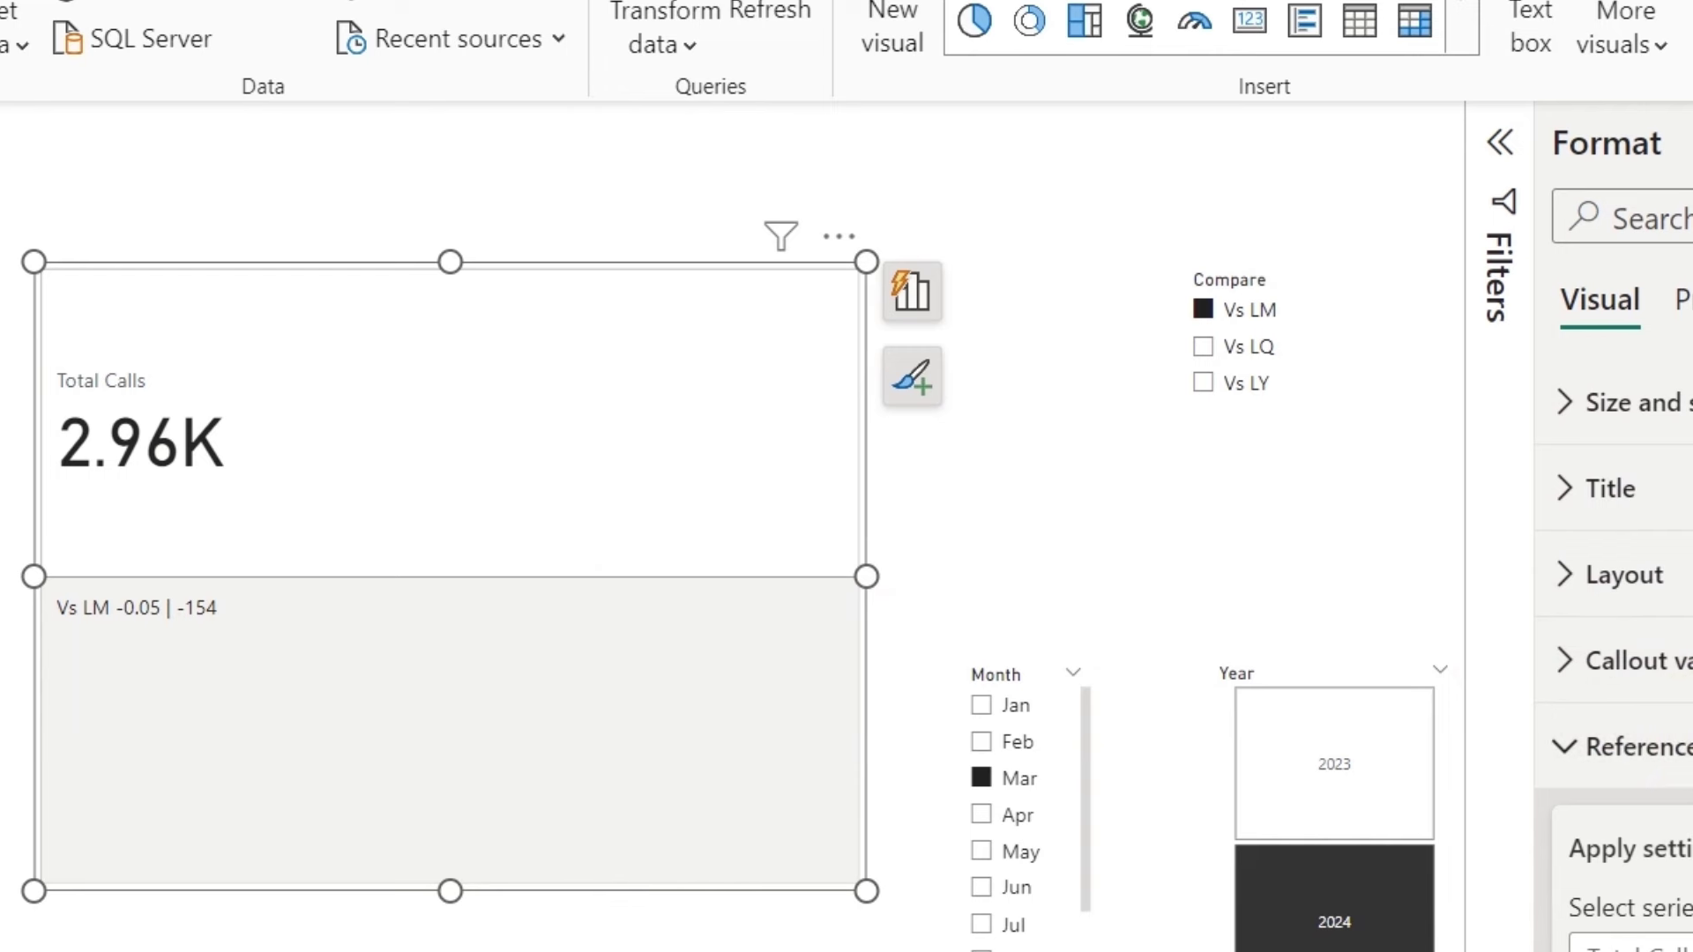
scroll(1623, 652, down, 10)
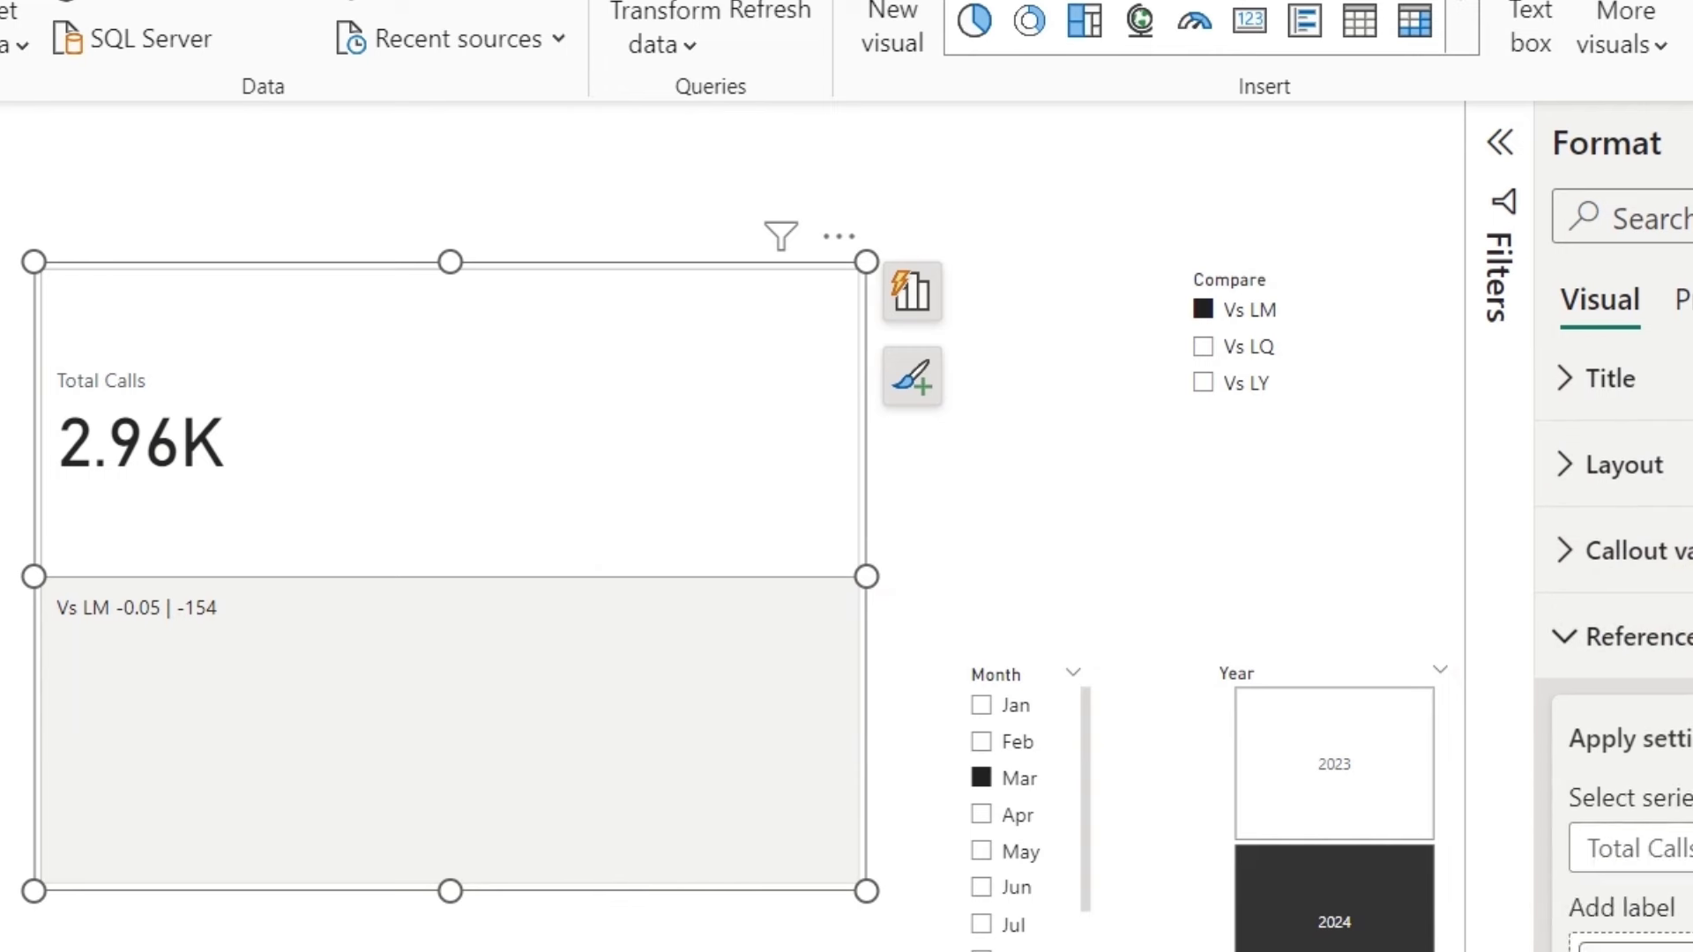
scroll(1623, 529, down, 3)
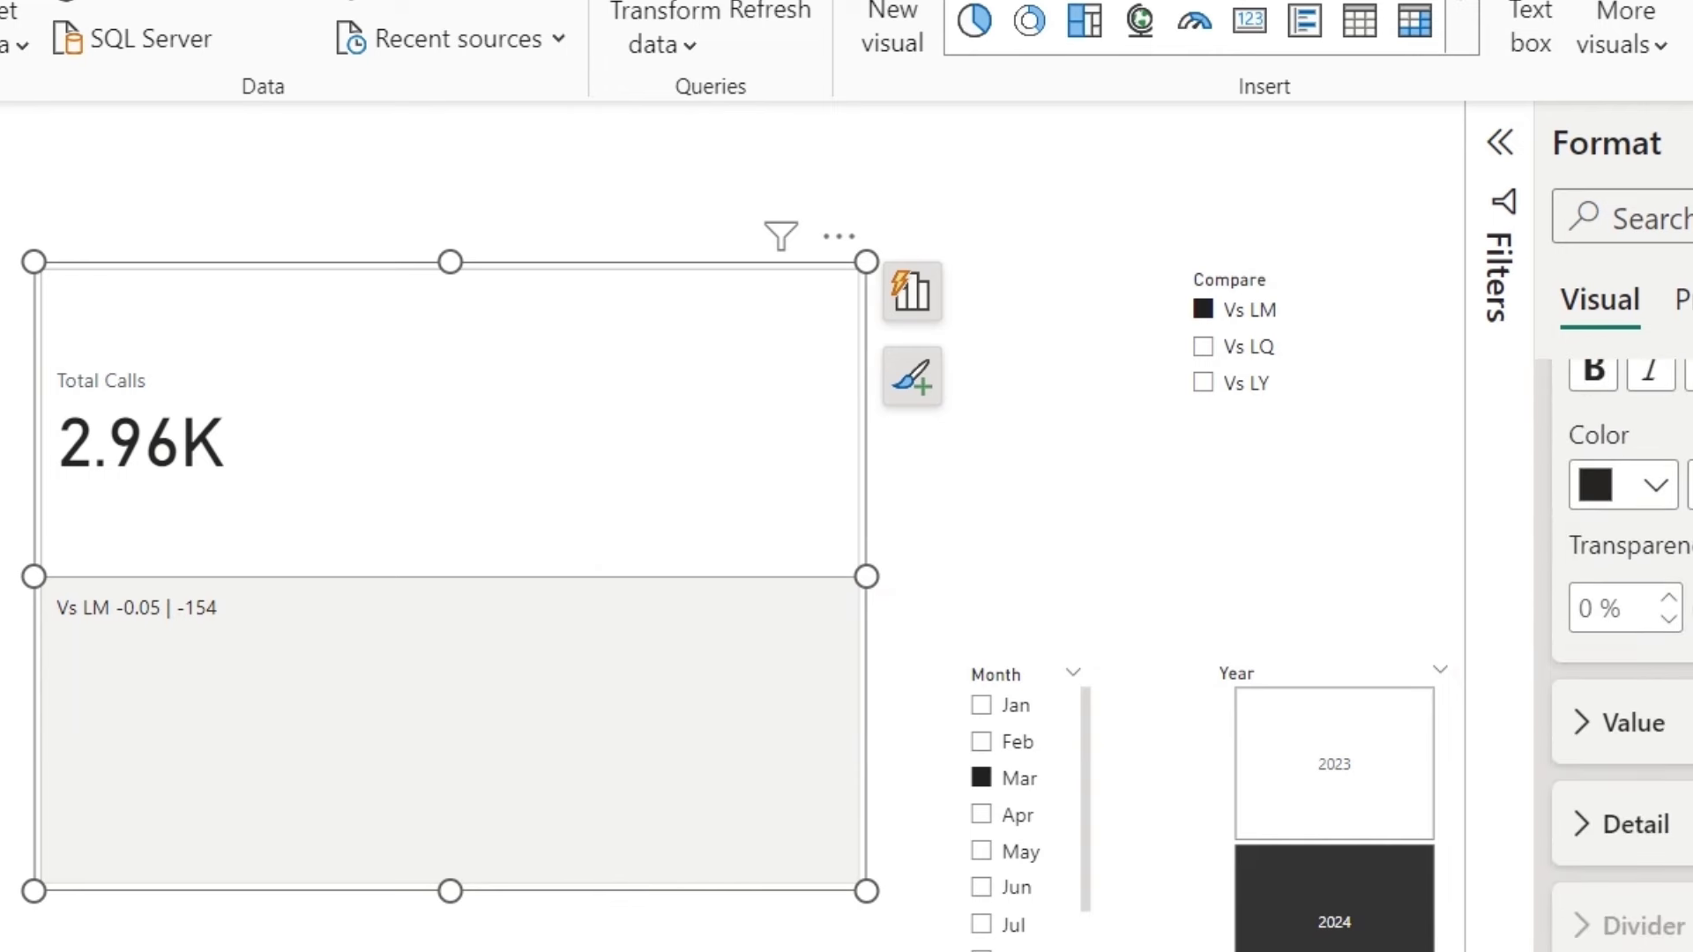
click(1591, 731)
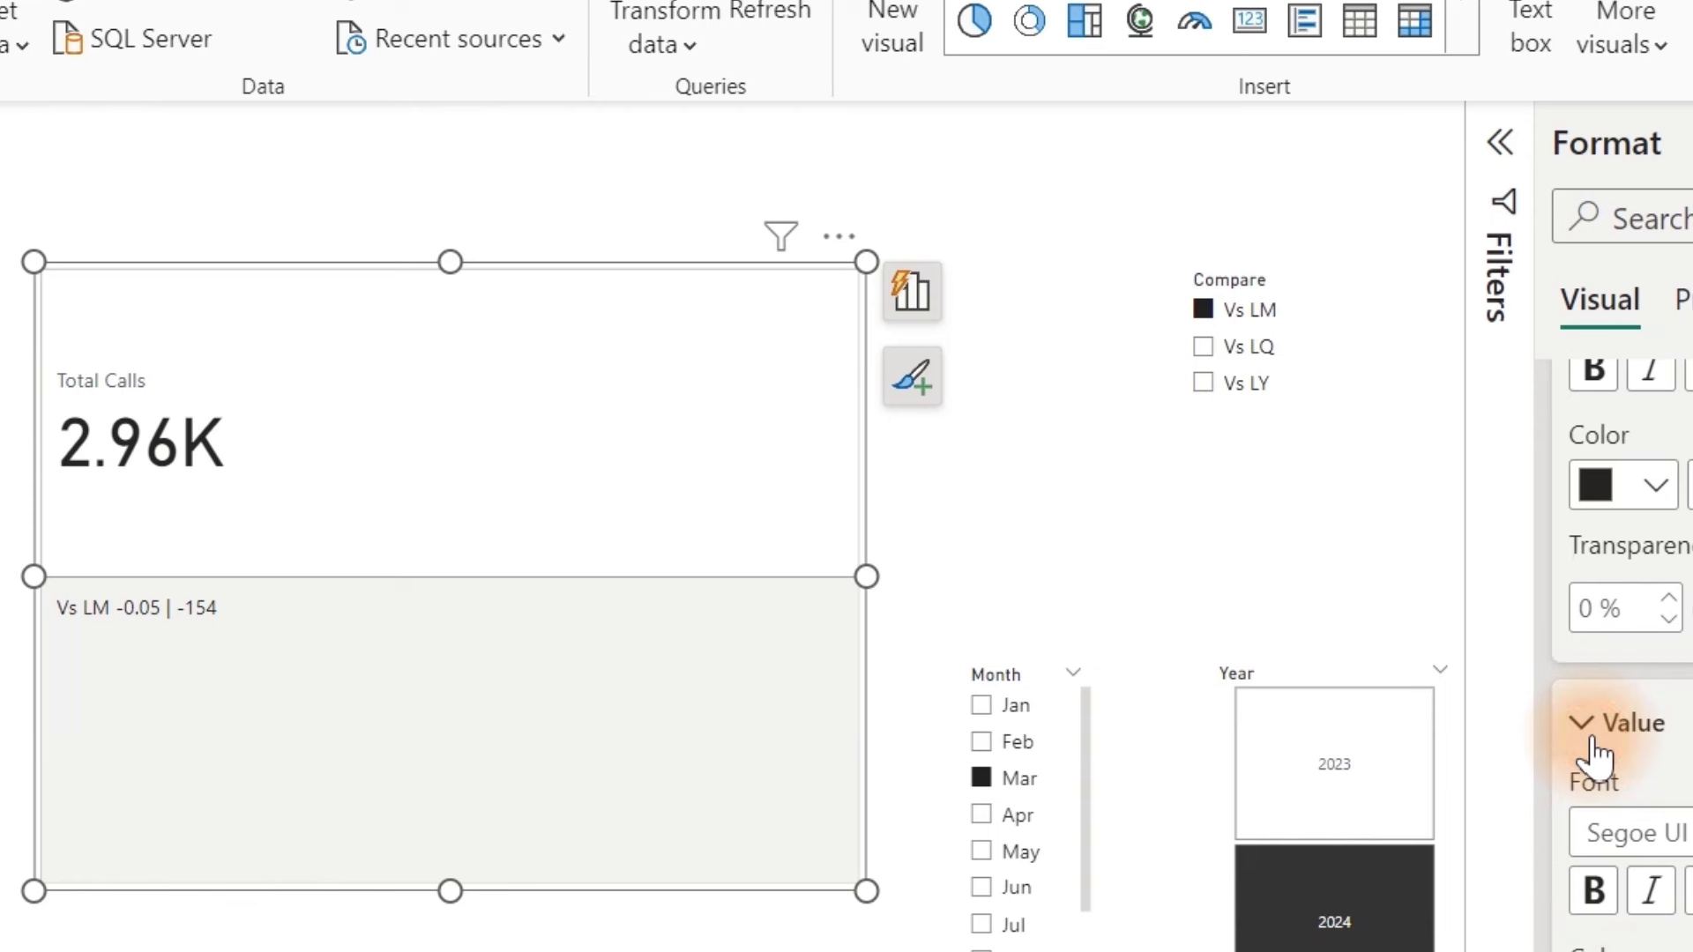
click(1656, 485)
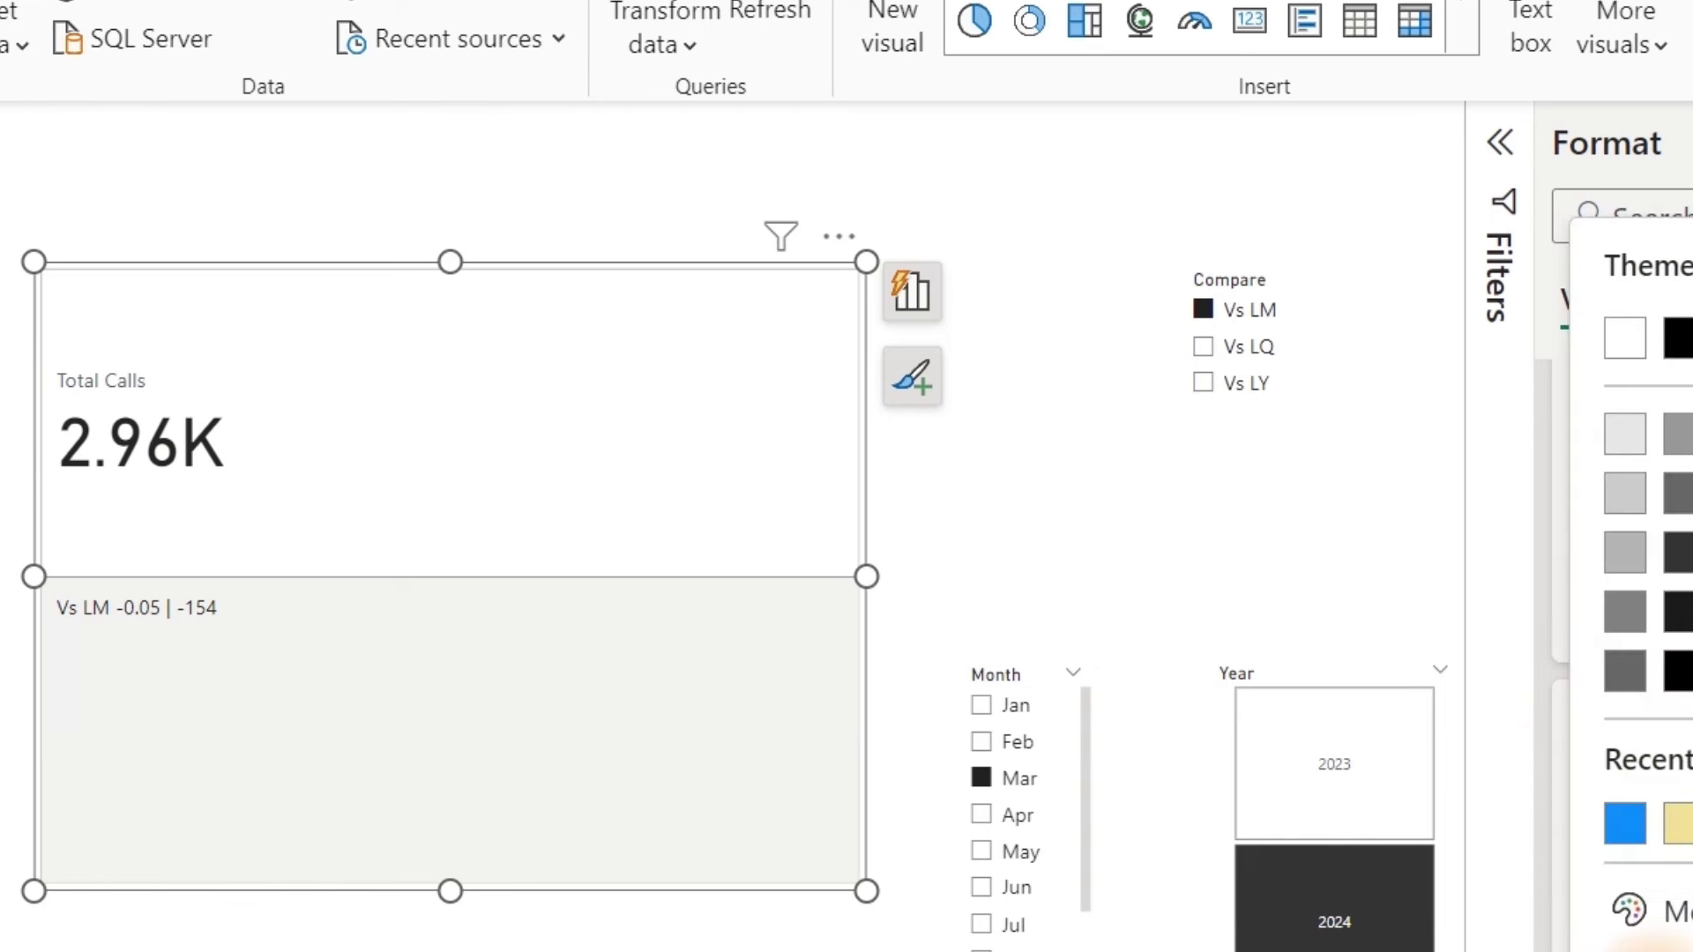
click(1622, 821)
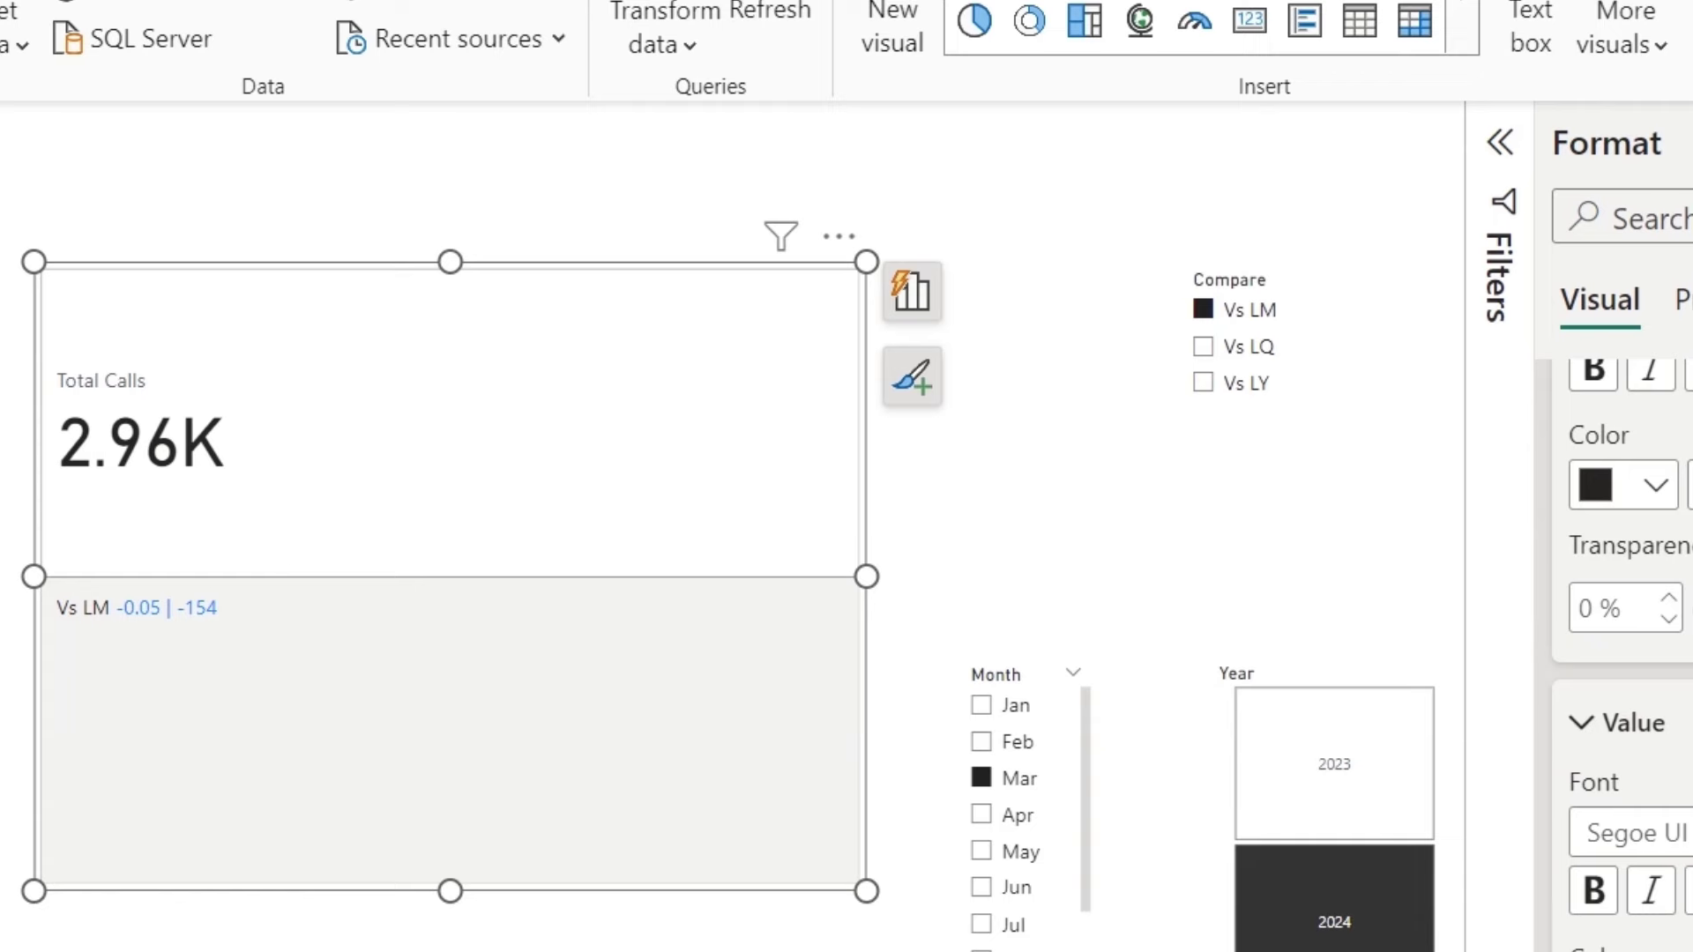
Step: Apply conditional formatting to the reference label value's color, using the Field value style based on the CF Total Calls measure
click(1689, 485)
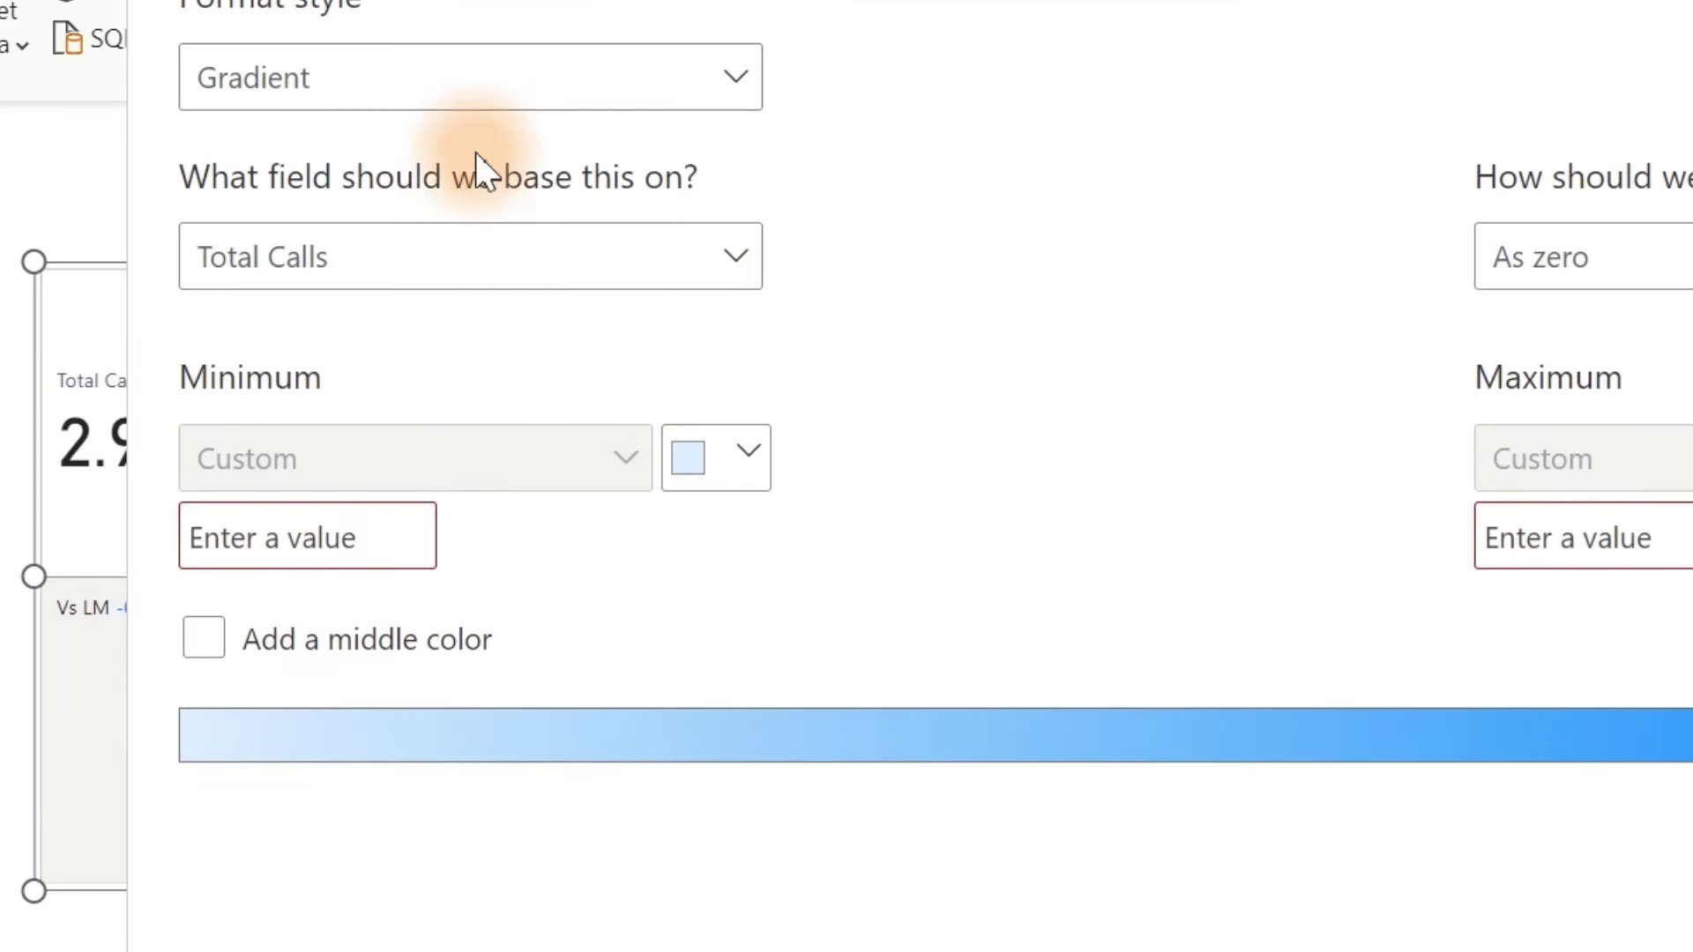
click(473, 88)
click(375, 277)
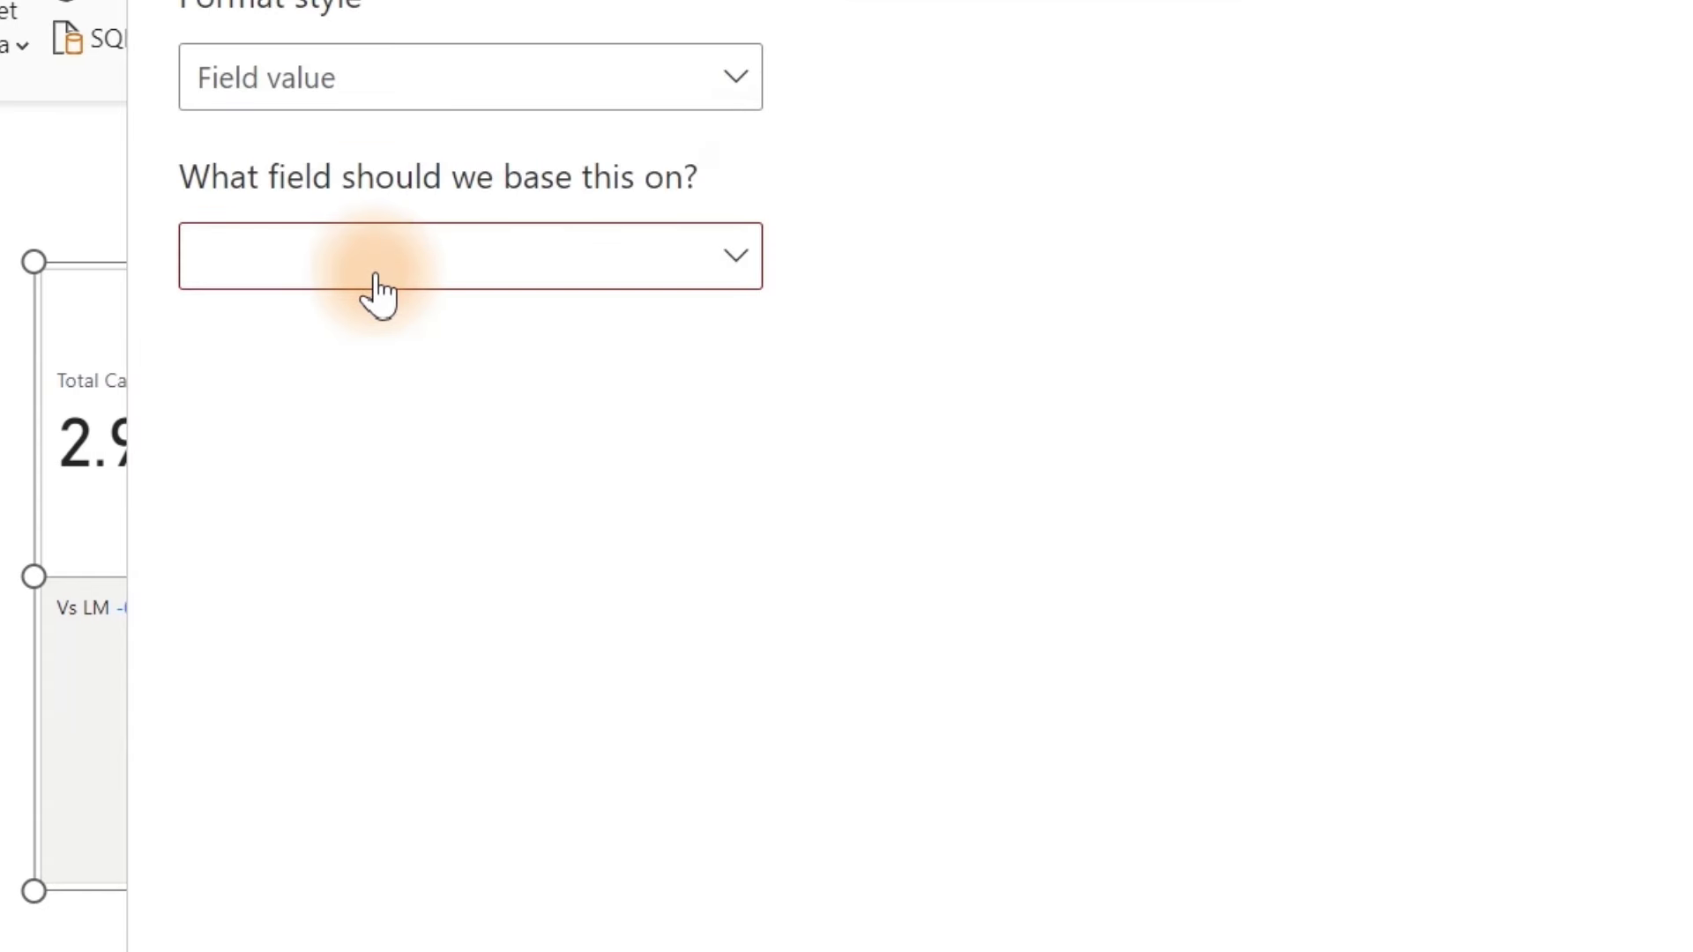
click(377, 286)
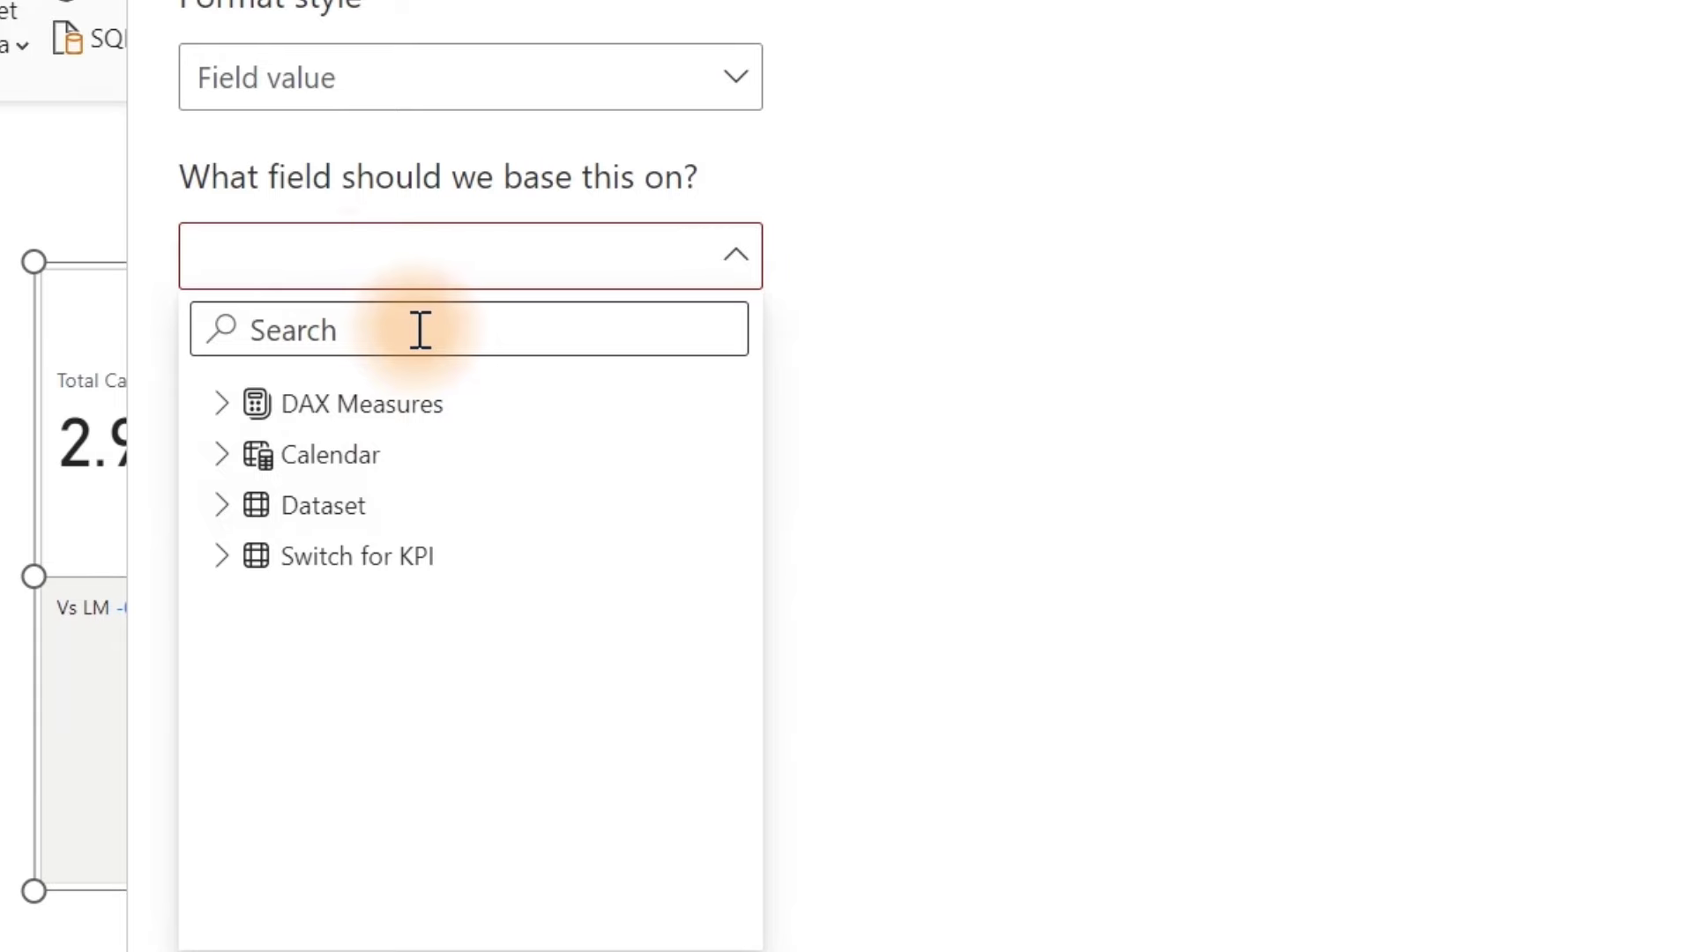
text(cf)
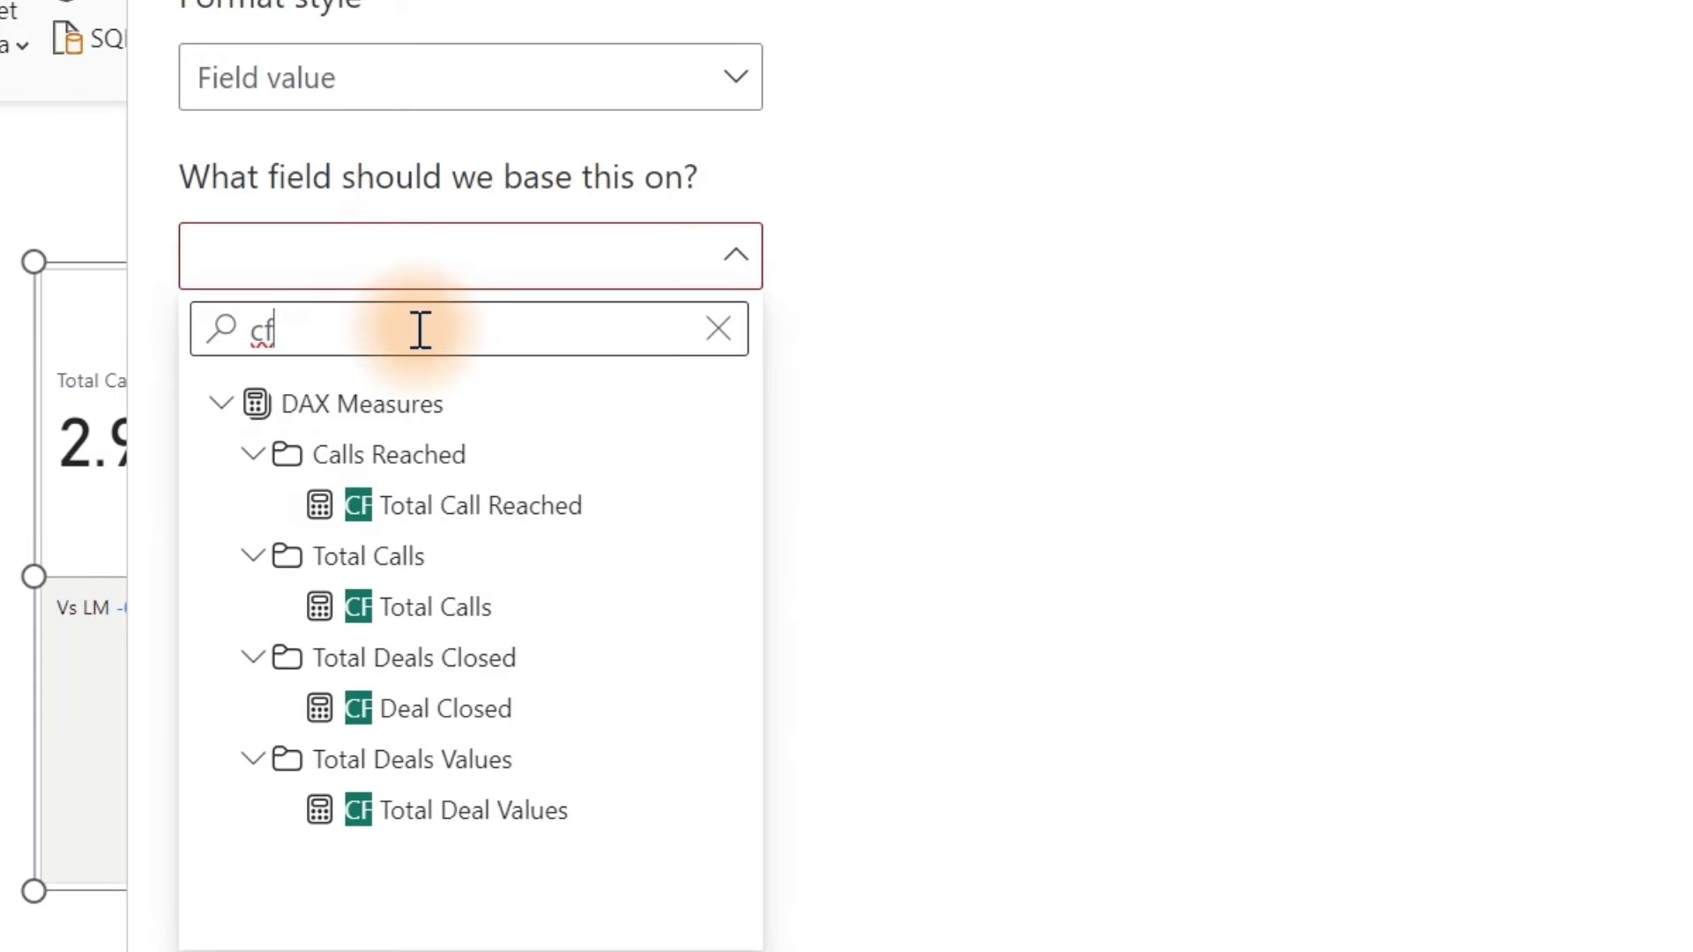
click(351, 606)
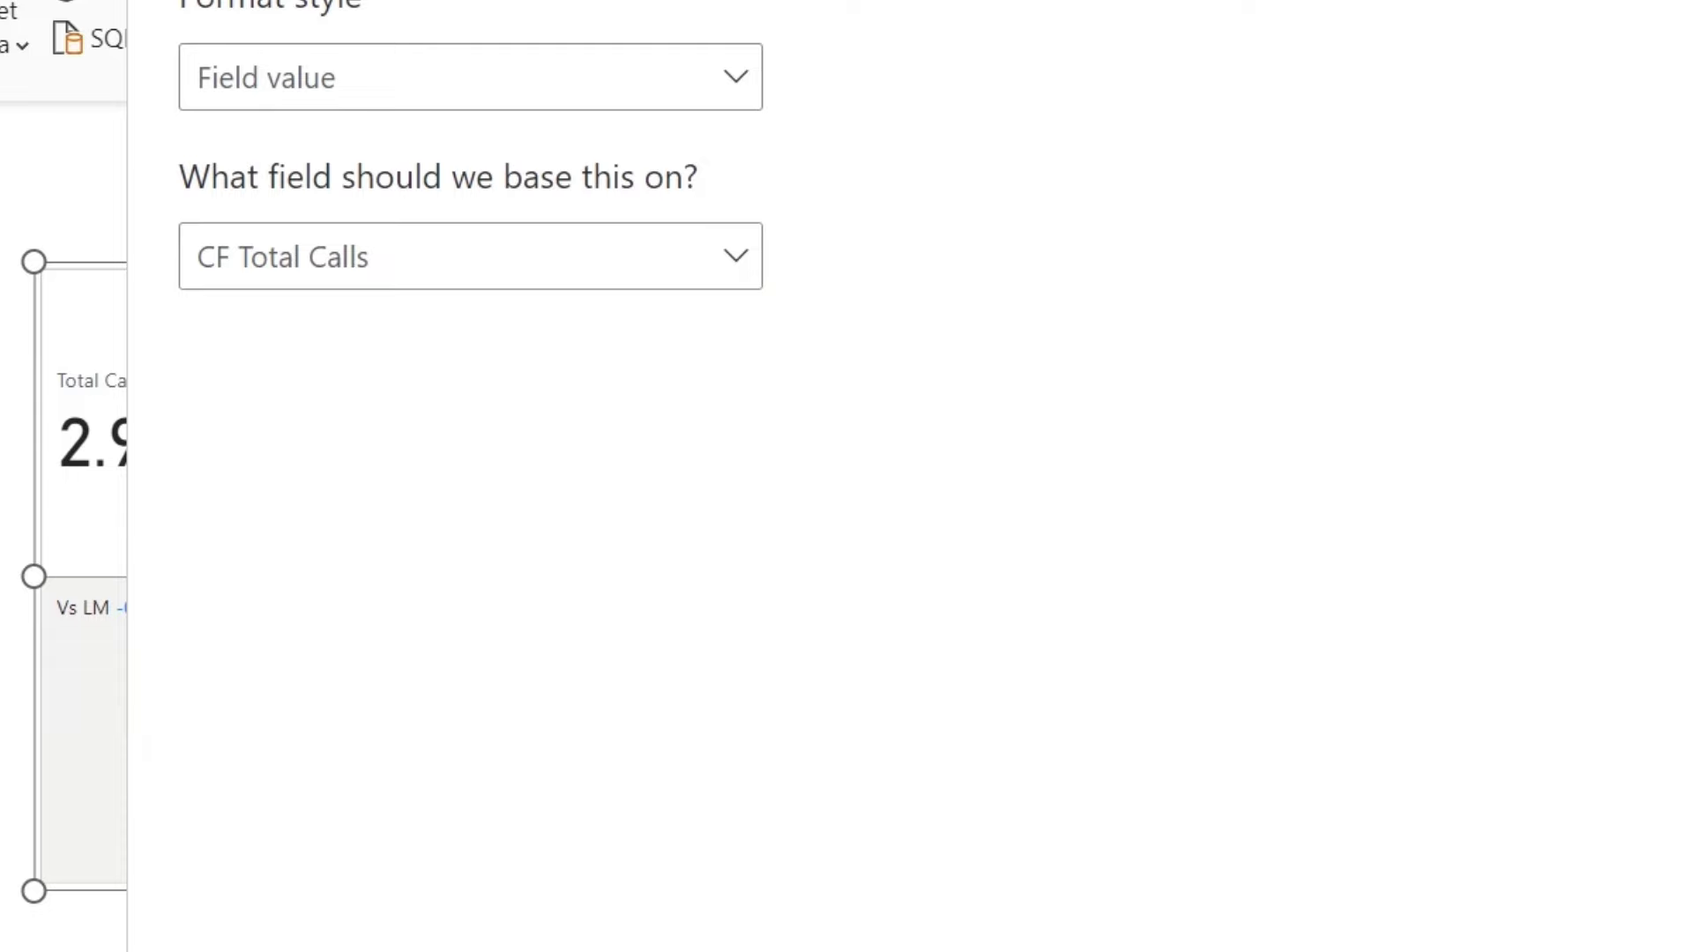
key(Return)
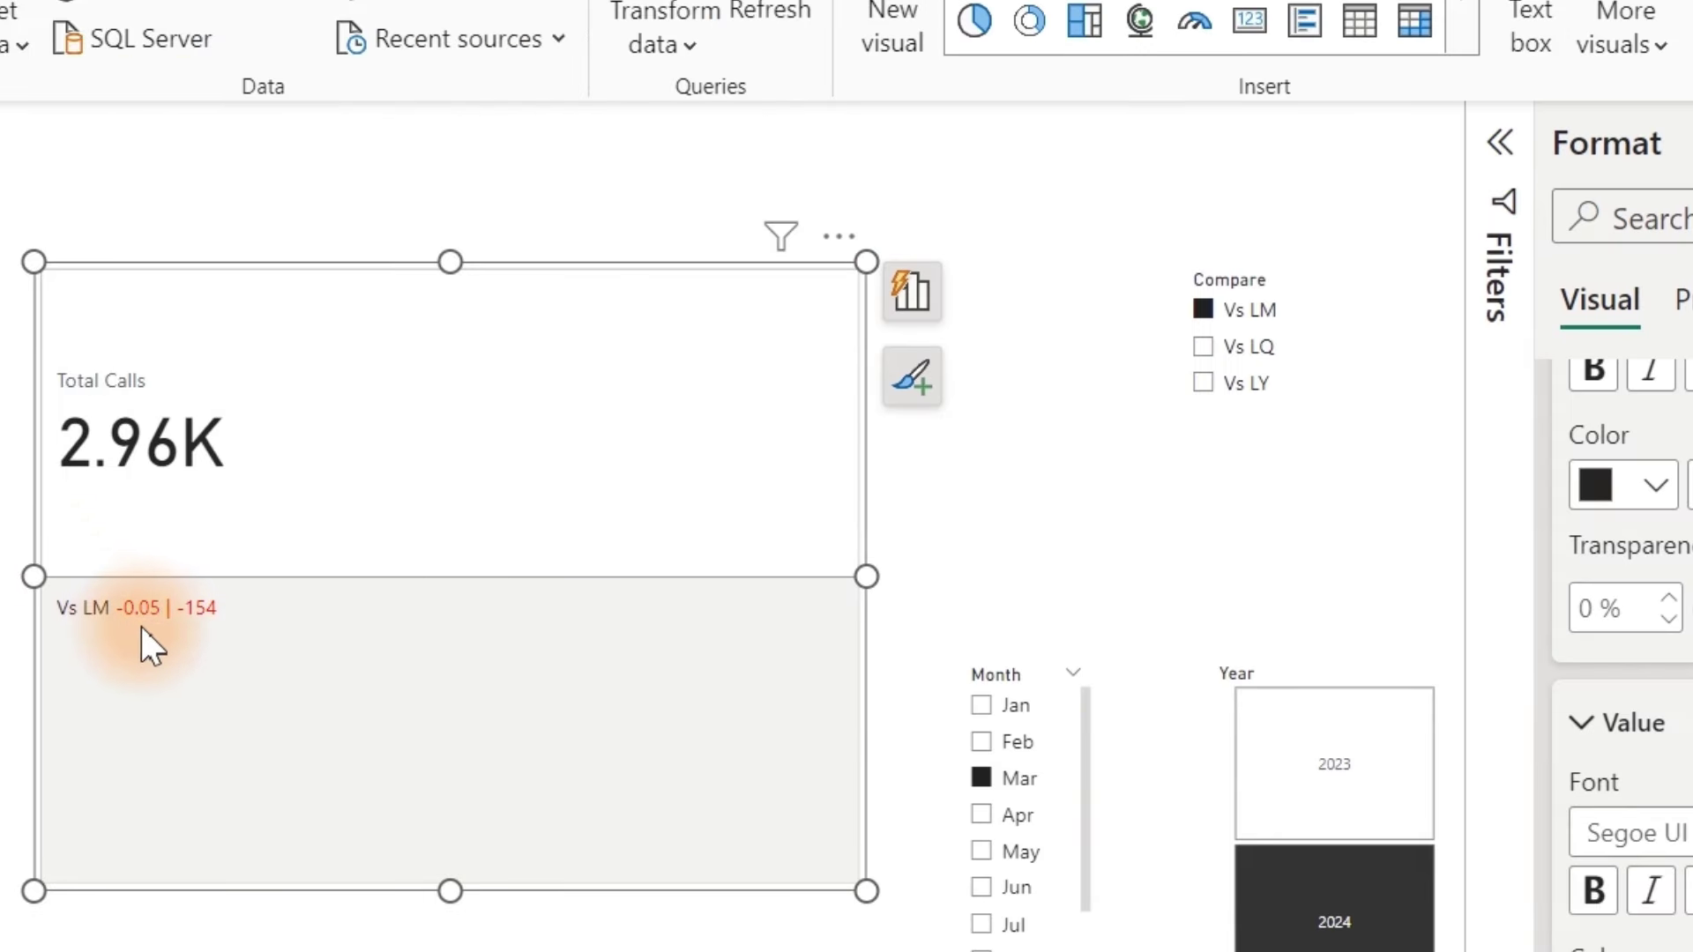
Step: Switch the Month slicer to May to check the comparison label's coloring
click(986, 748)
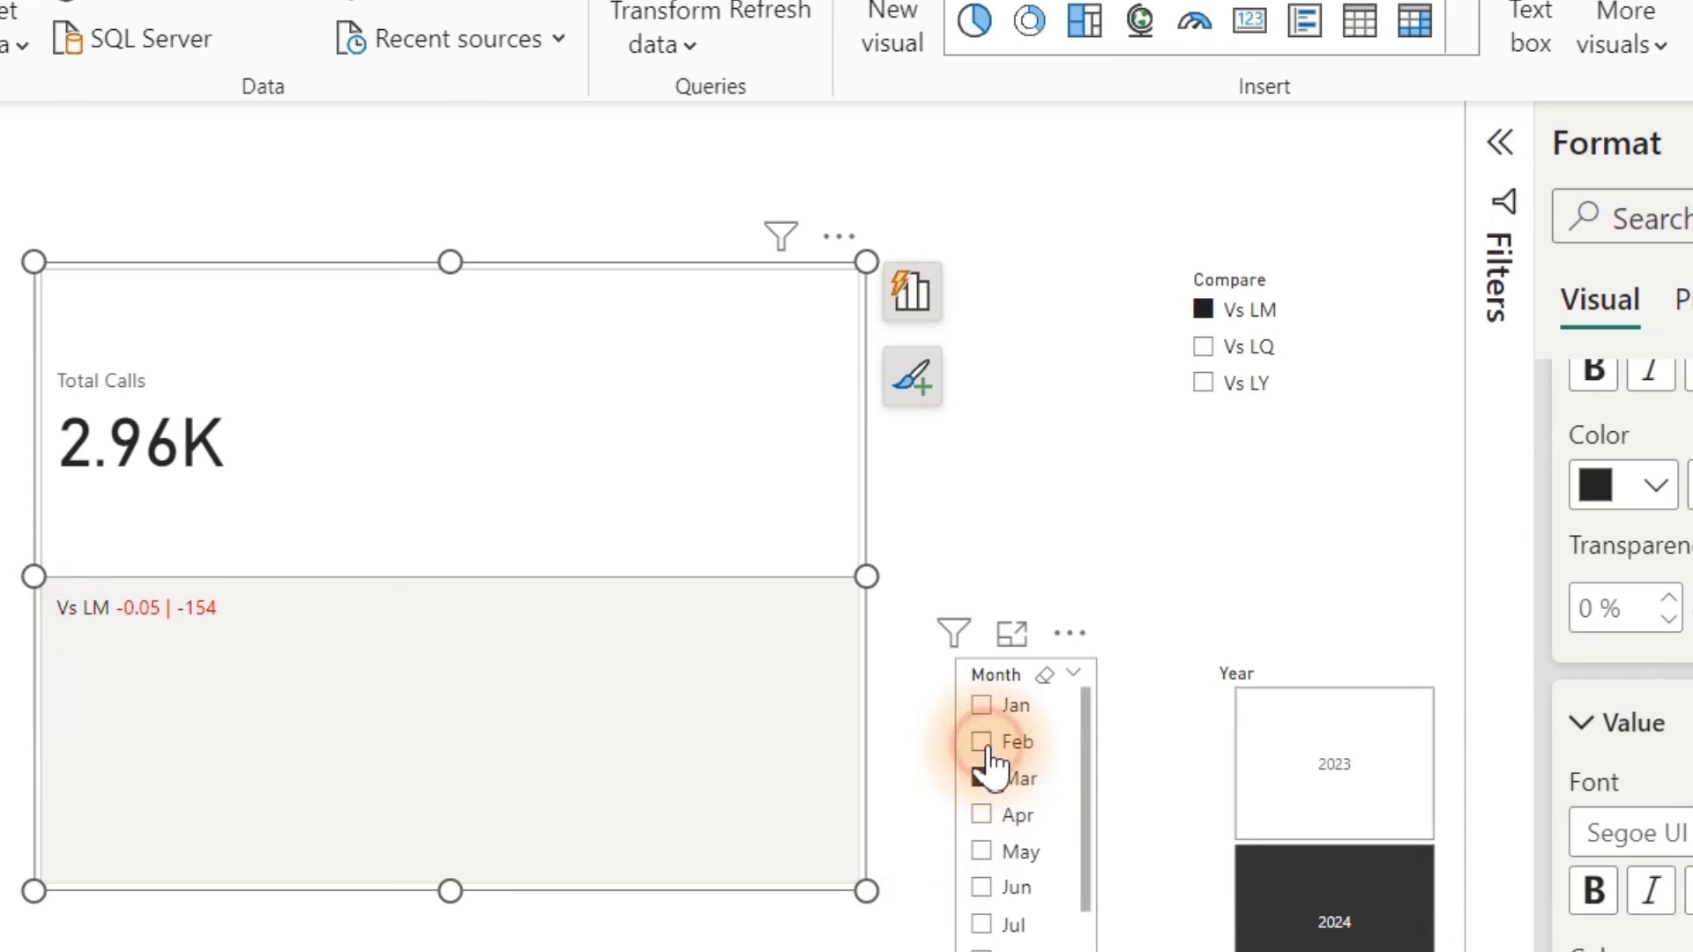
click(987, 818)
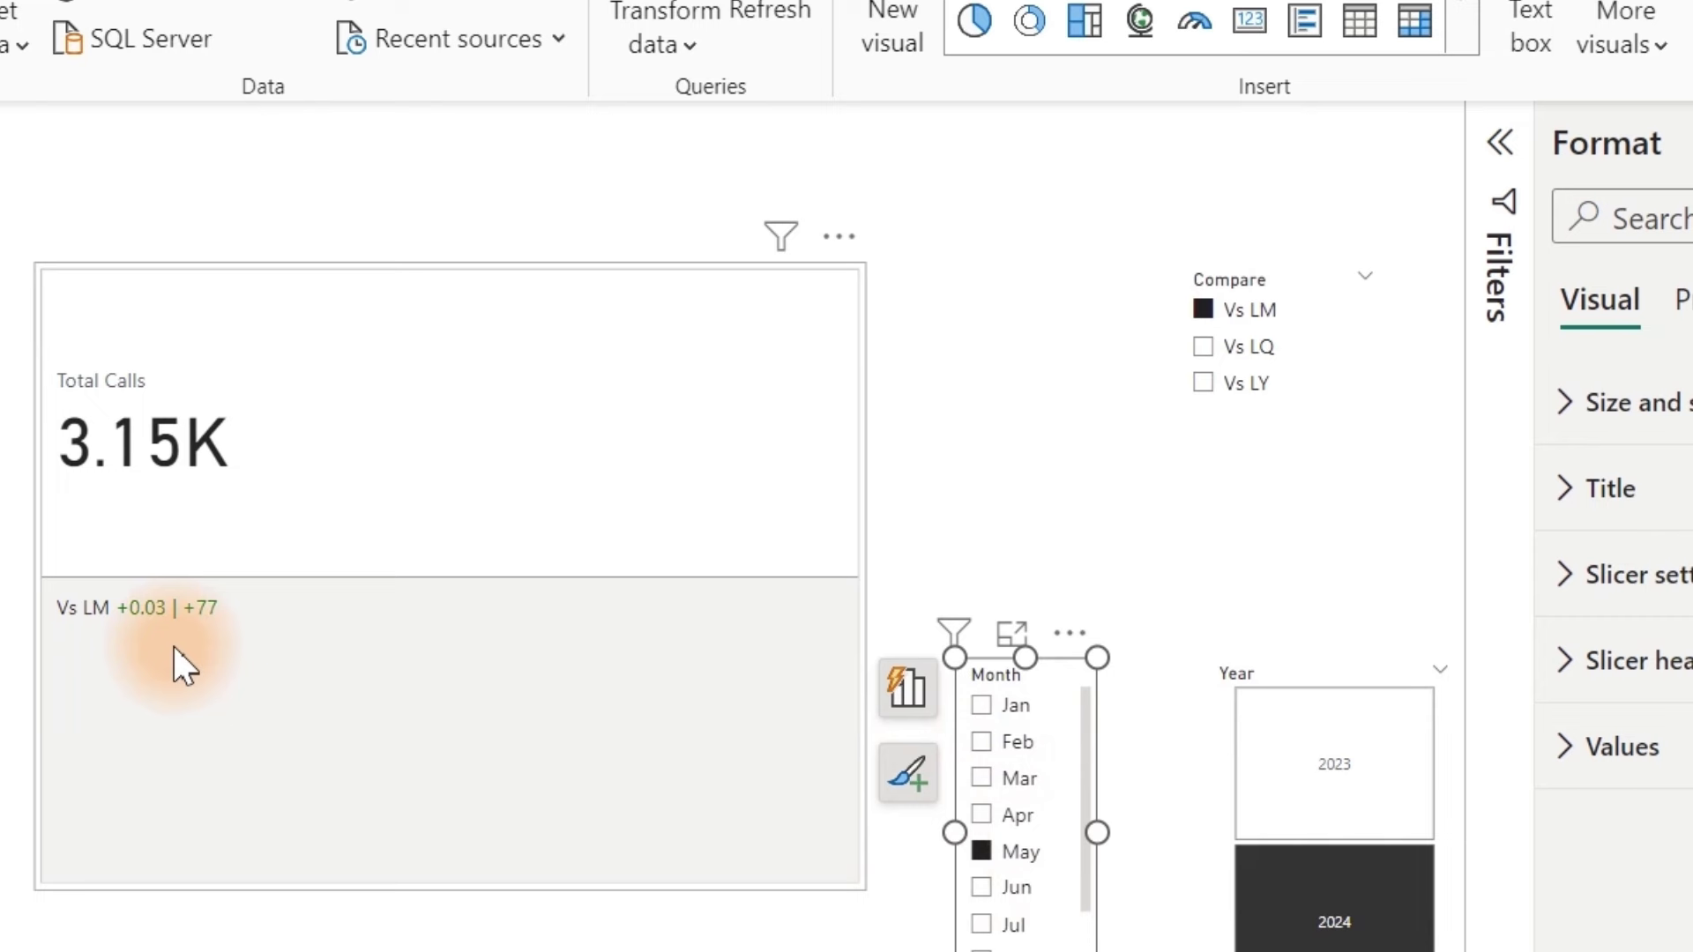
Step: Shrink the Total Calls card to a compact size and move it toward the page's upper-left corner
click(844, 875)
drag(861, 891, 462, 490)
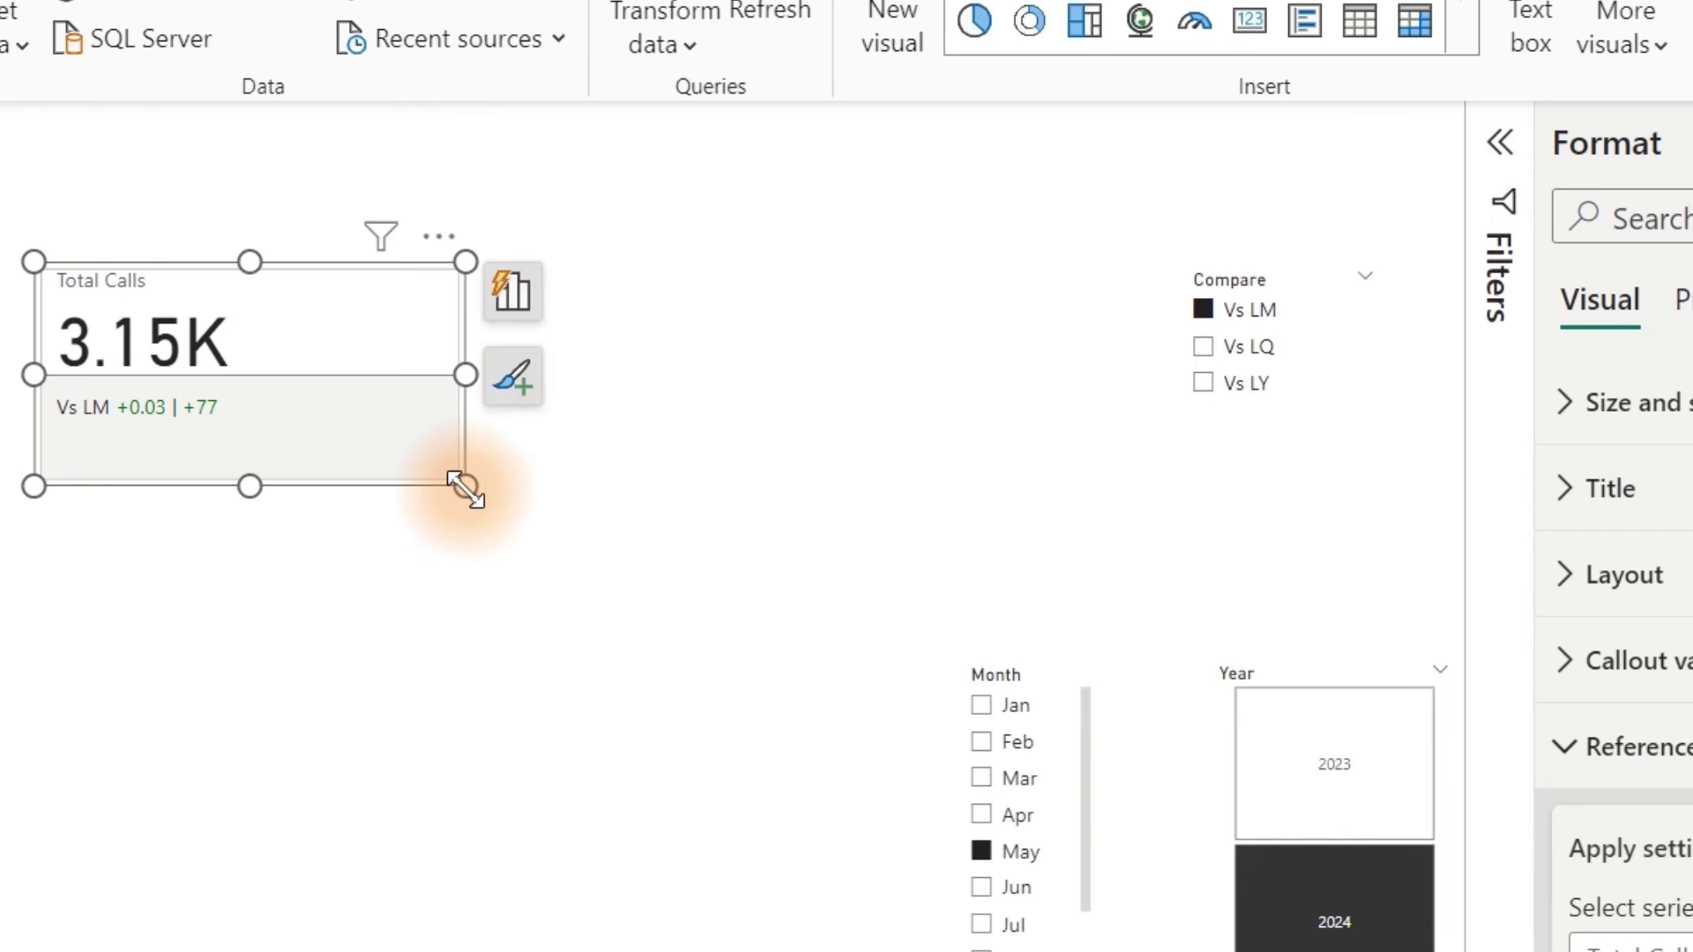
drag(335, 445, 236, 346)
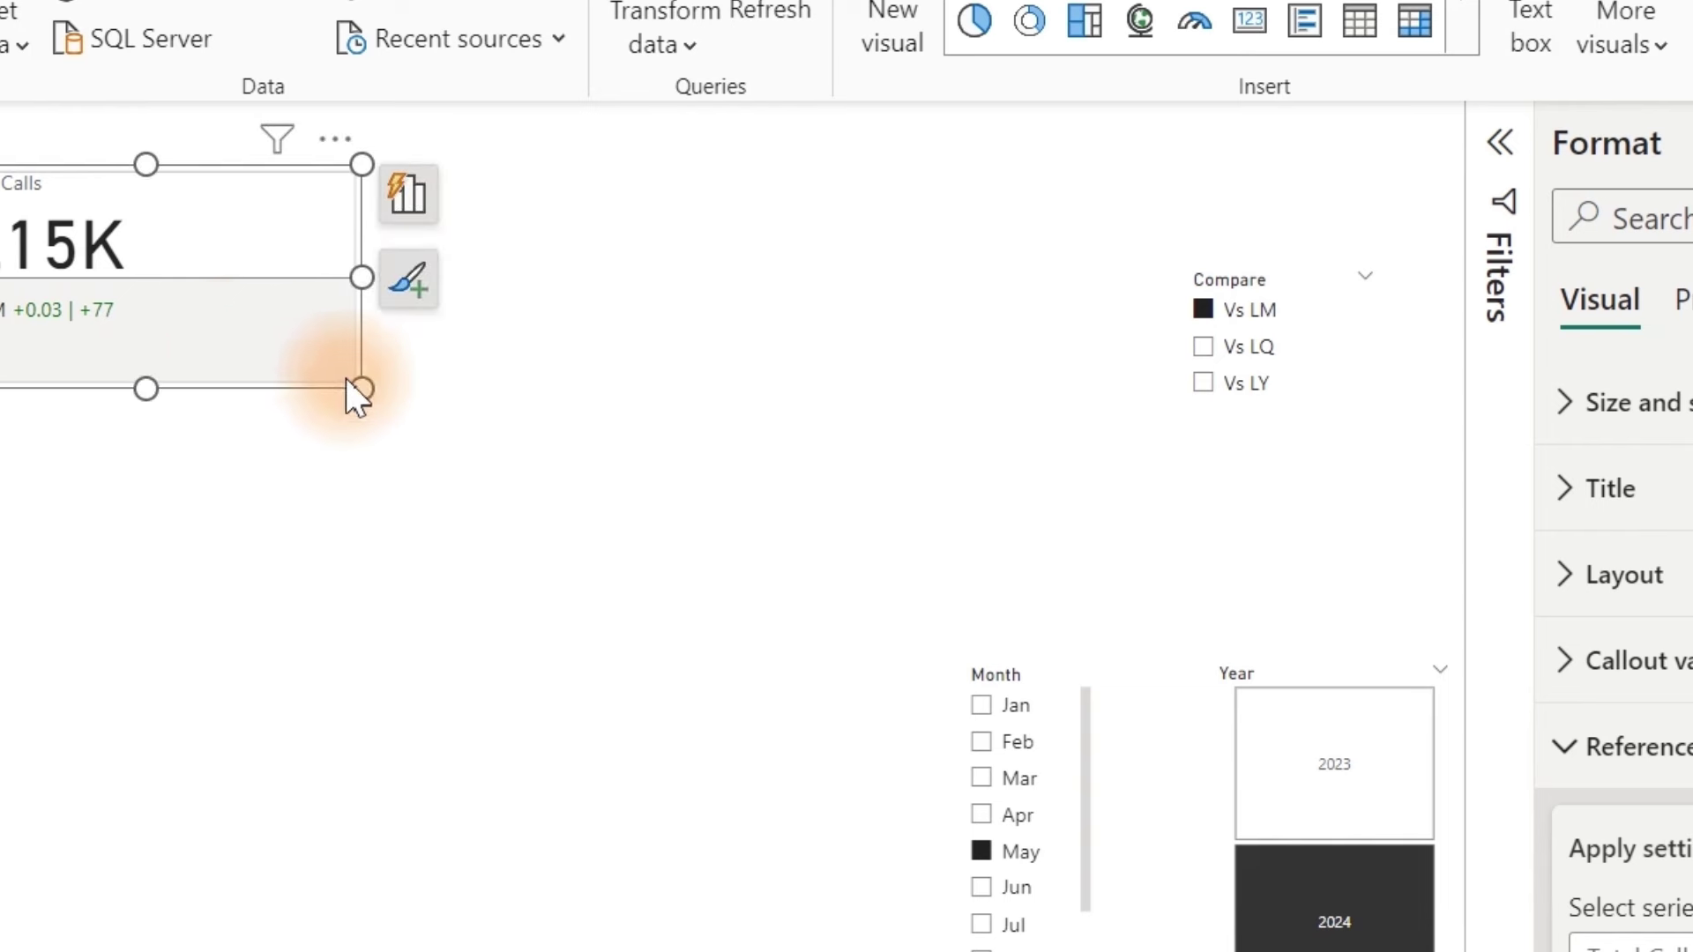
drag(362, 386, 313, 372)
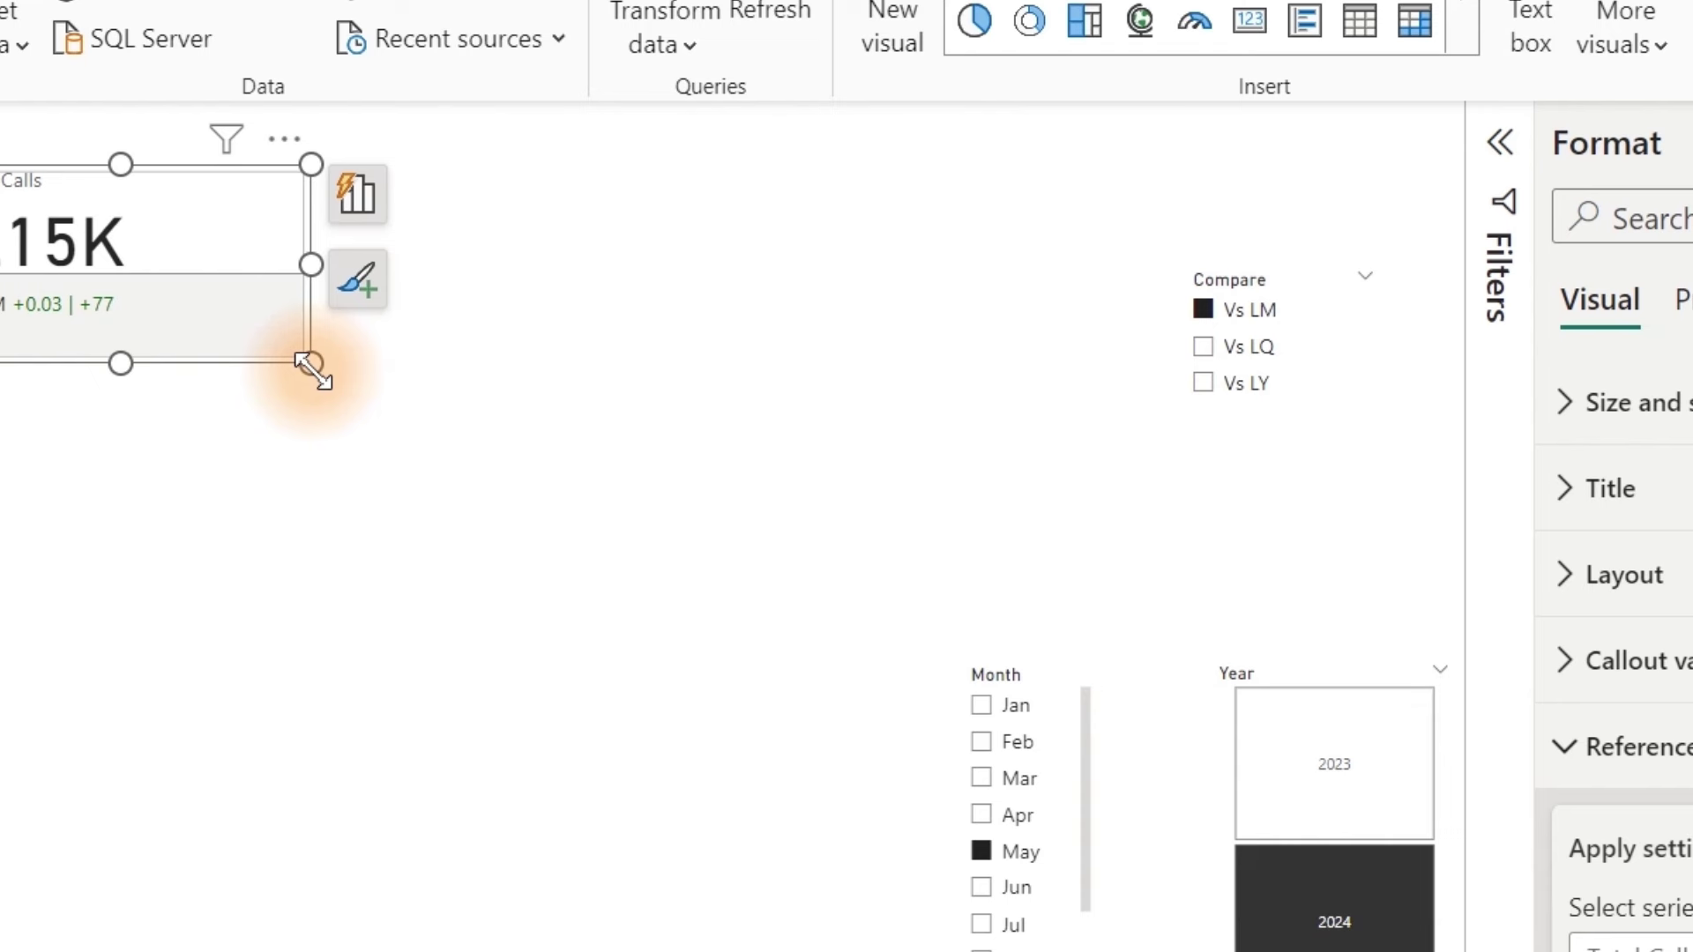
drag(310, 364, 270, 361)
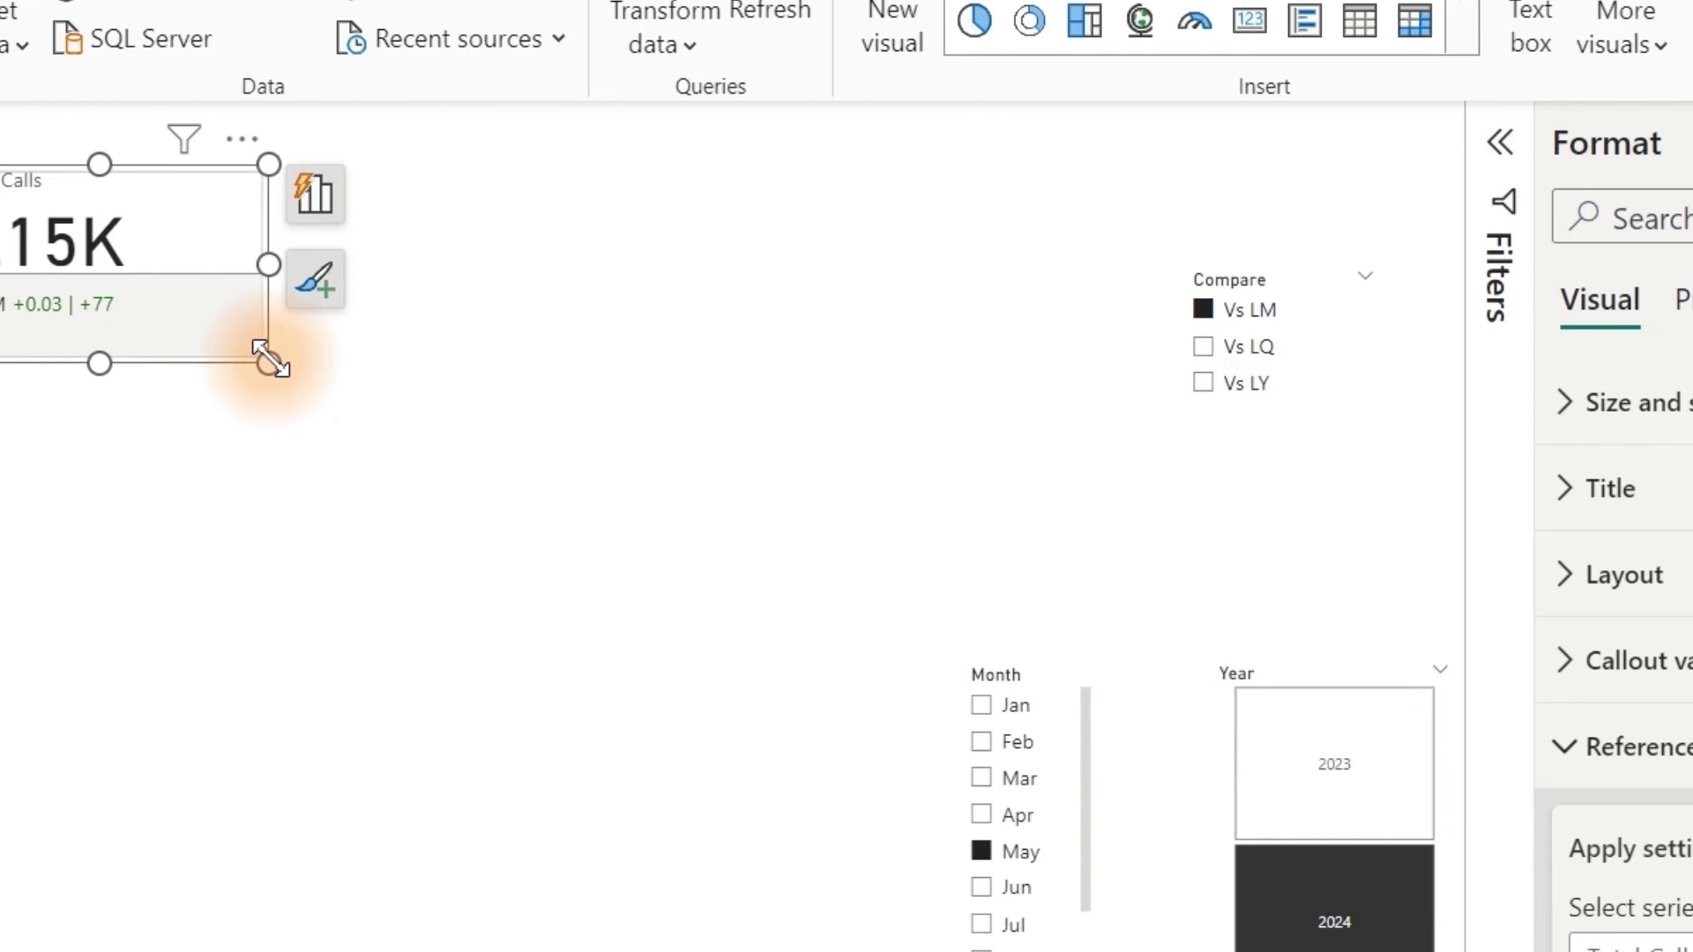
Step: Duplicate the Total Calls card and place the copy to the right of the original in the same row
key(ctrl+c)
key(ctrl+v)
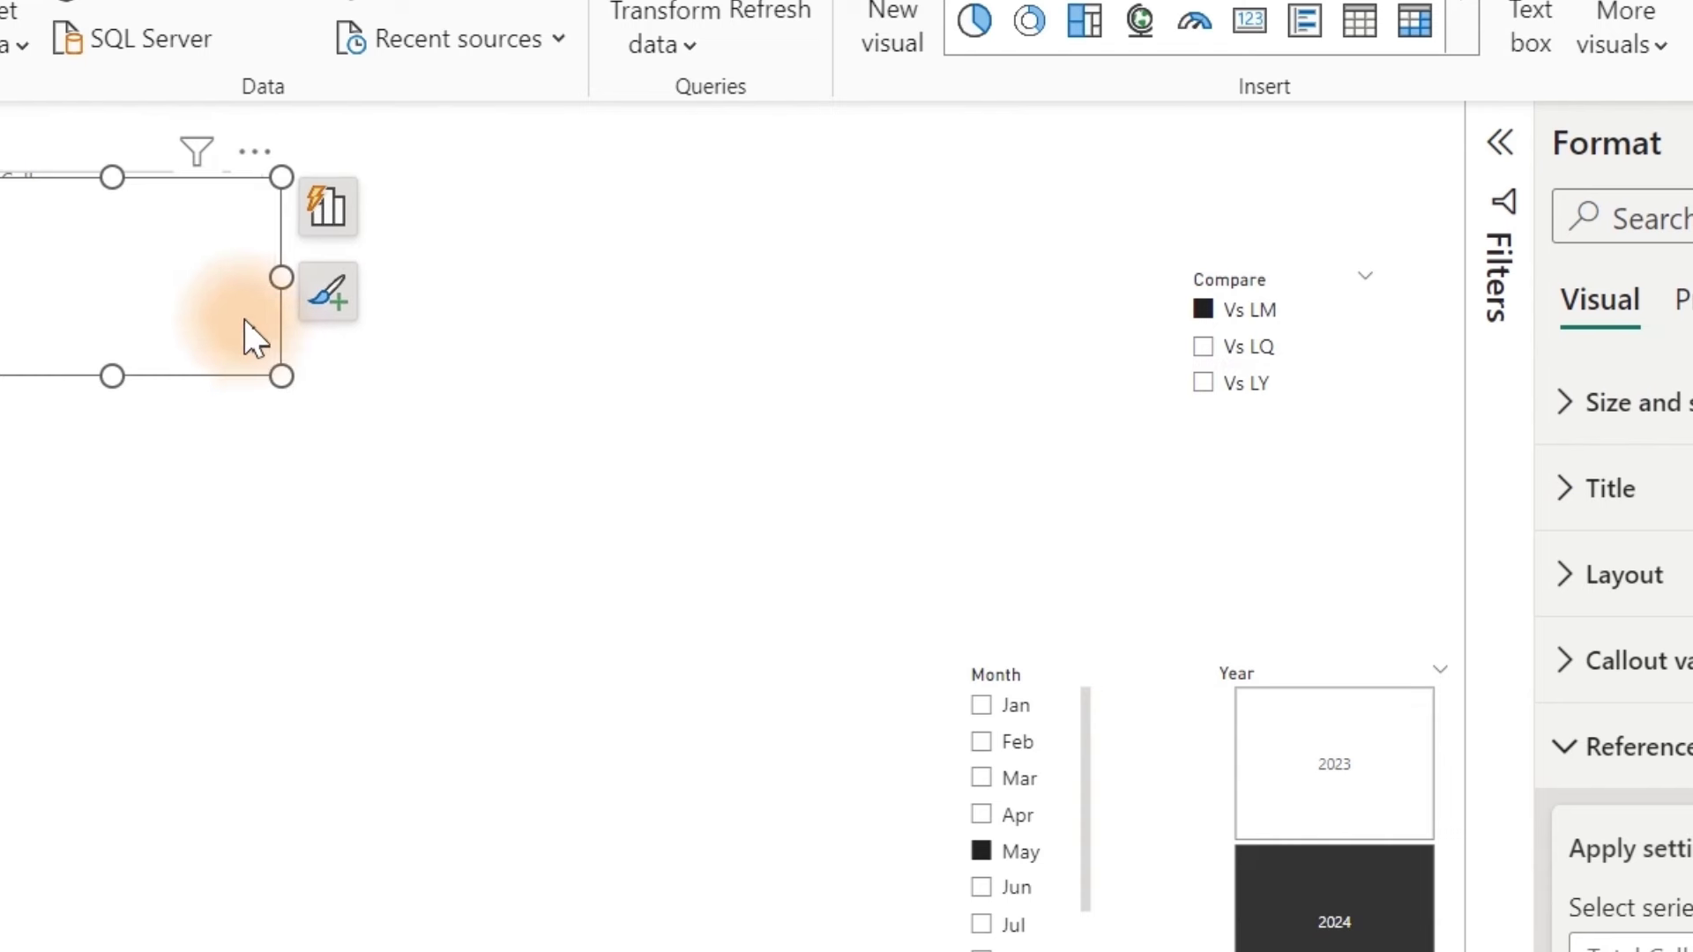
drag(231, 298, 663, 315)
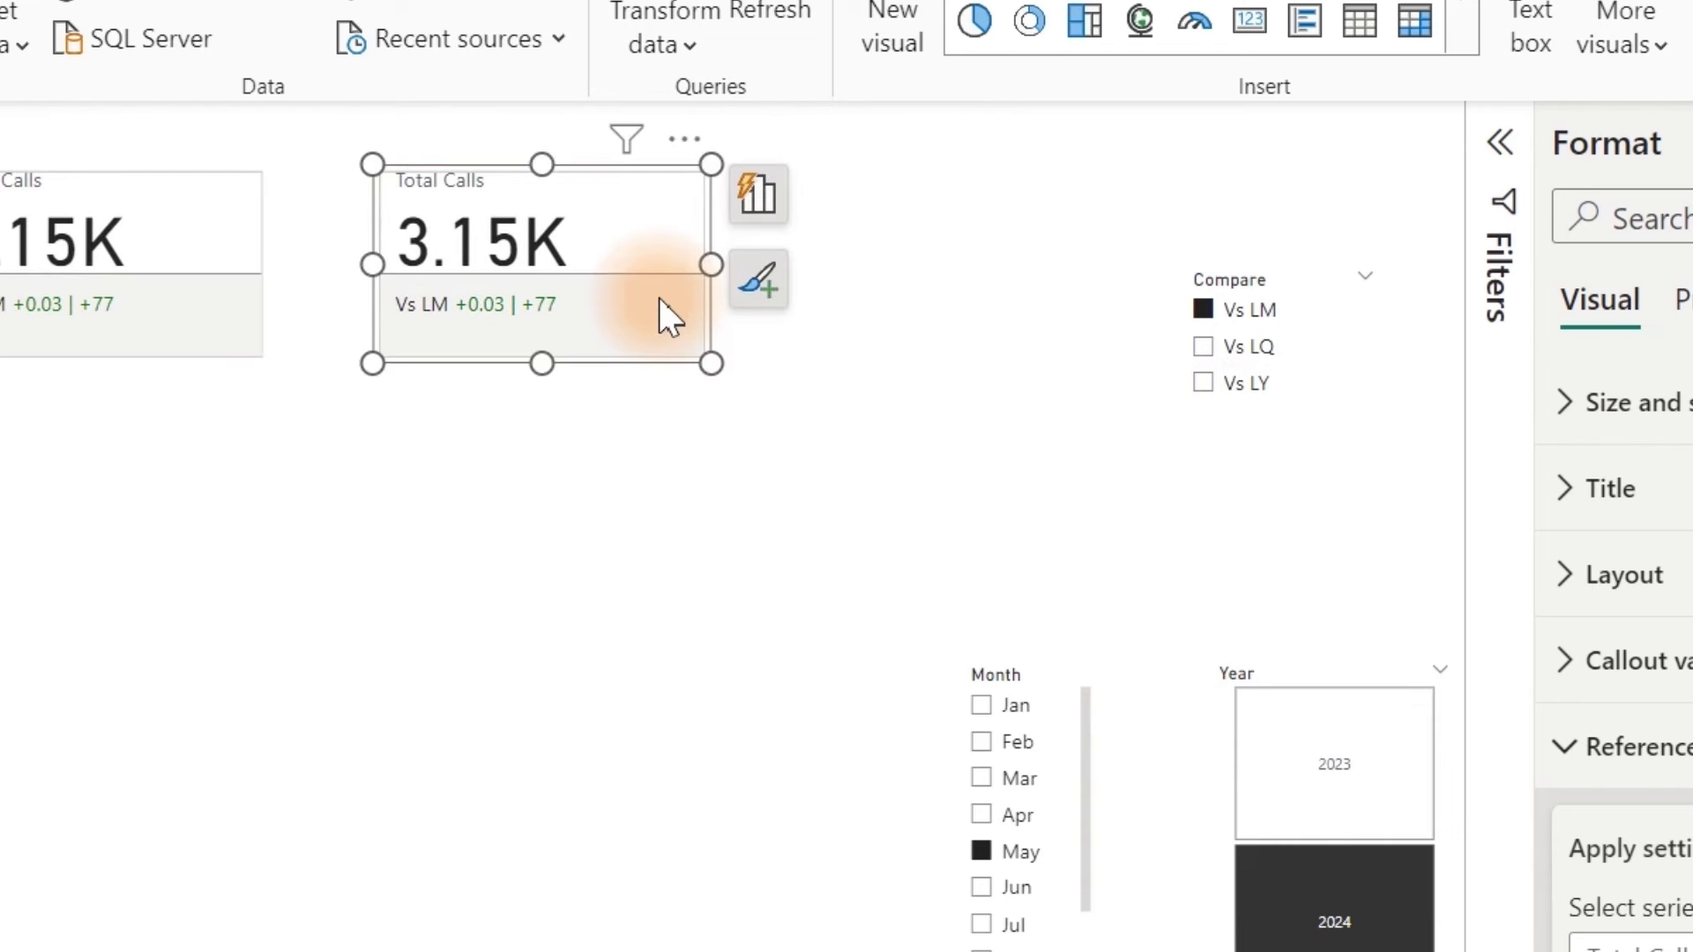
Step: Replace the copied card's data field with the Total Call Reached measure from the Calls Reached folder
click(760, 212)
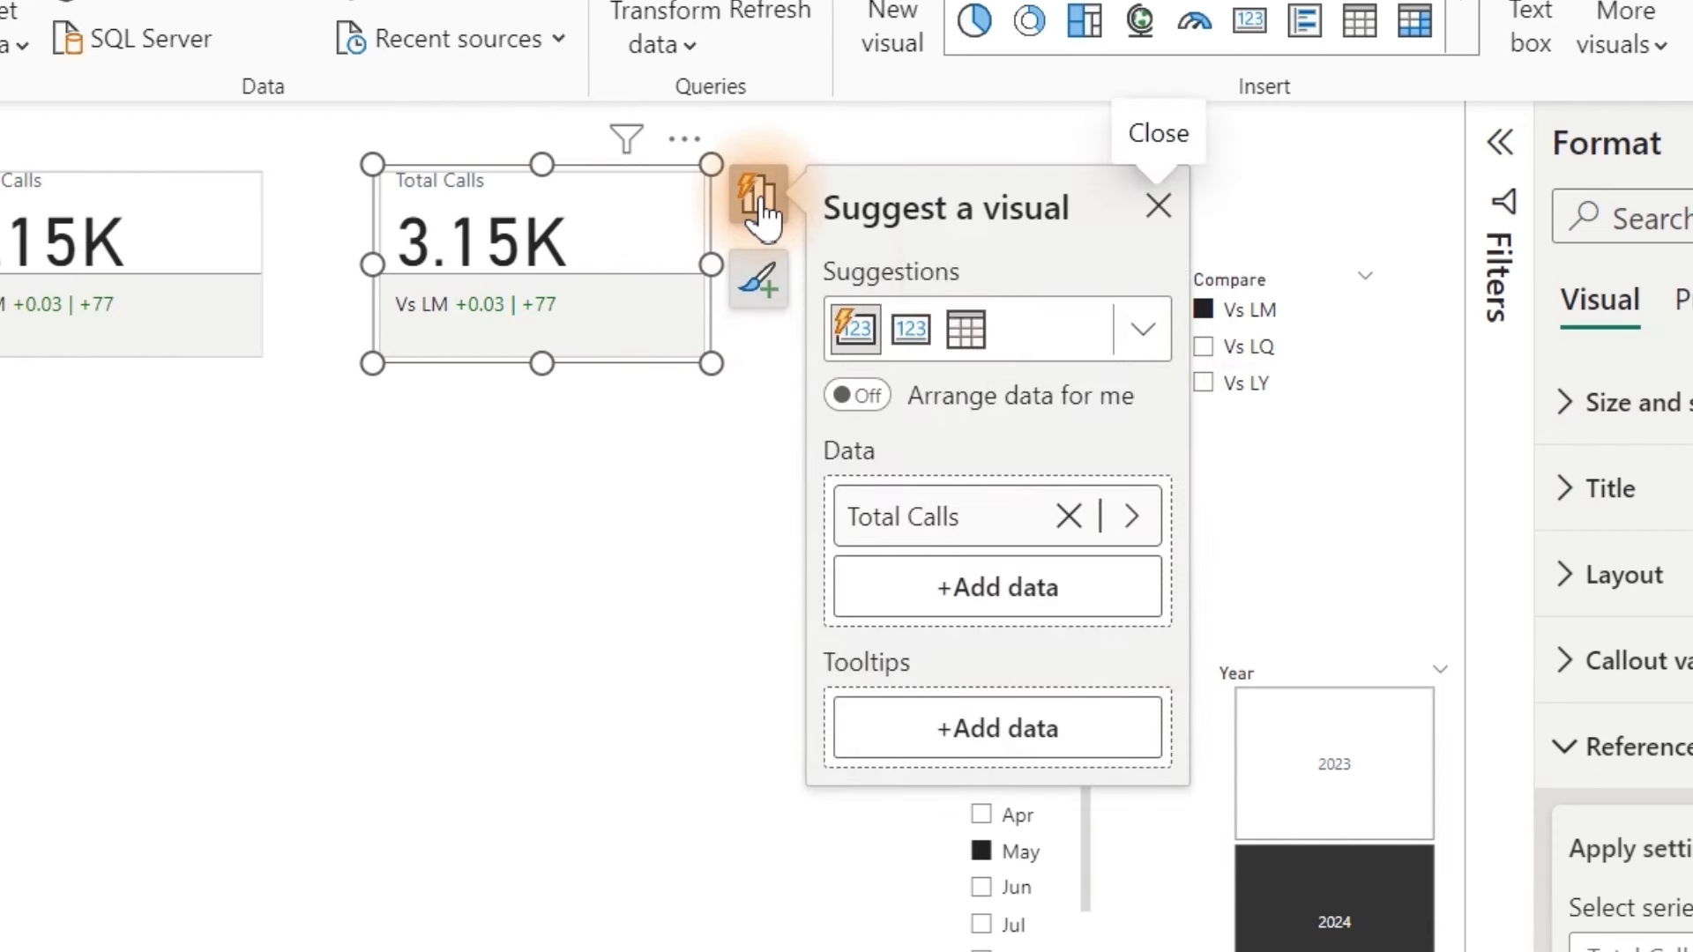
click(1128, 519)
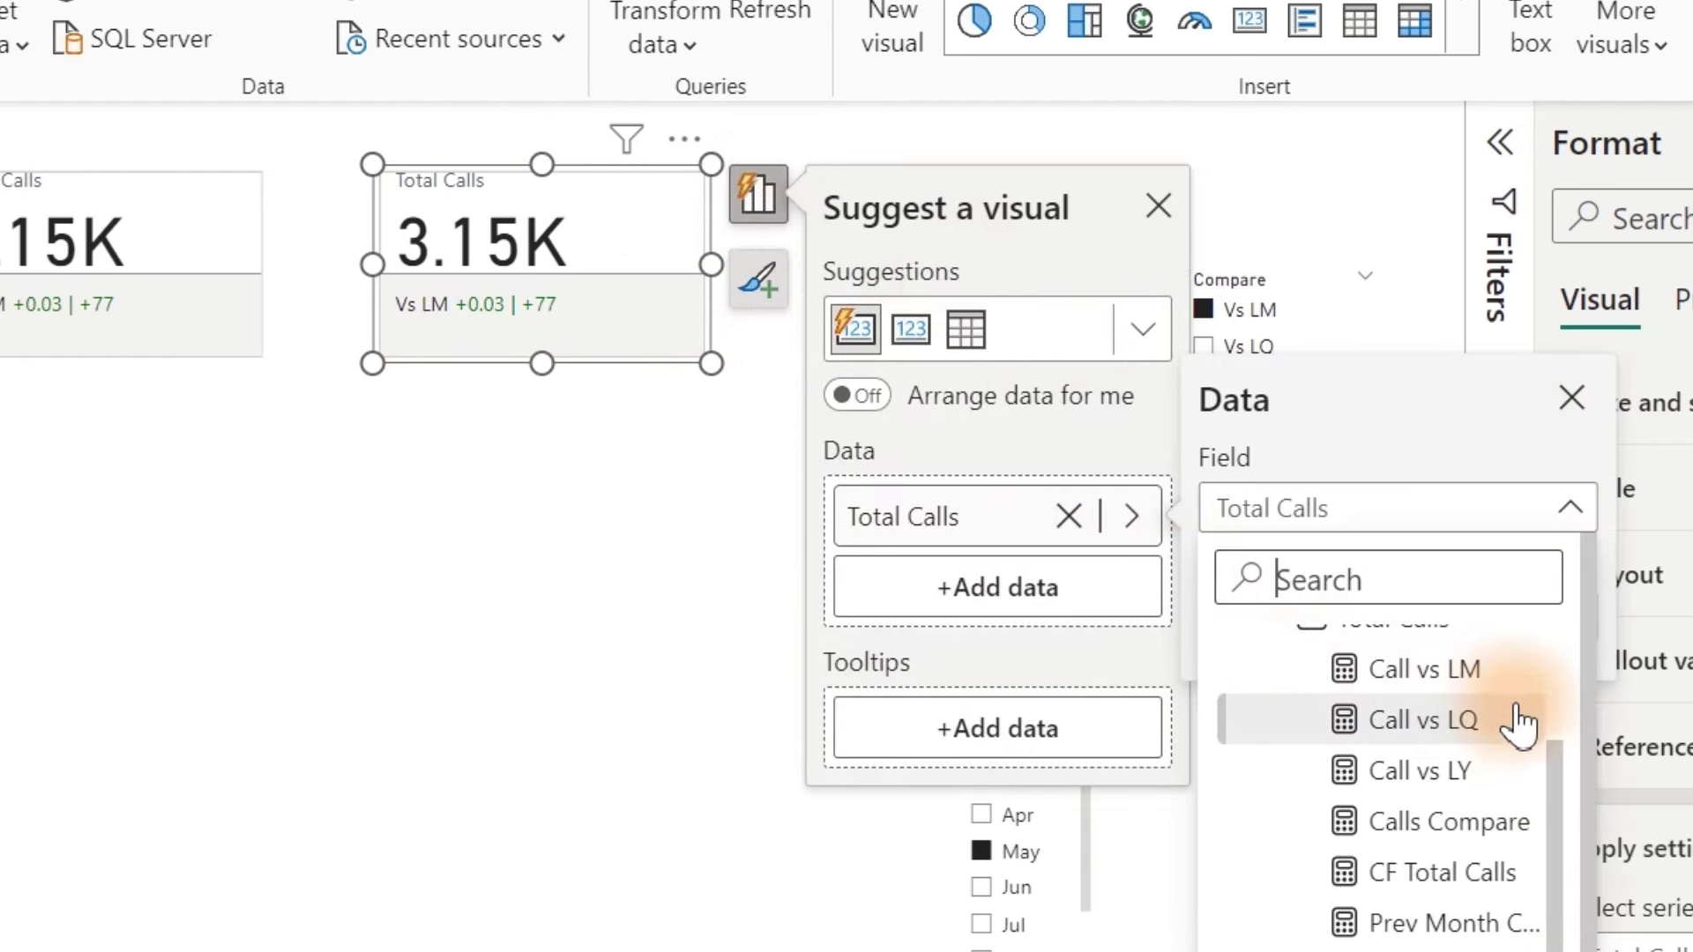
drag(1559, 828, 1550, 737)
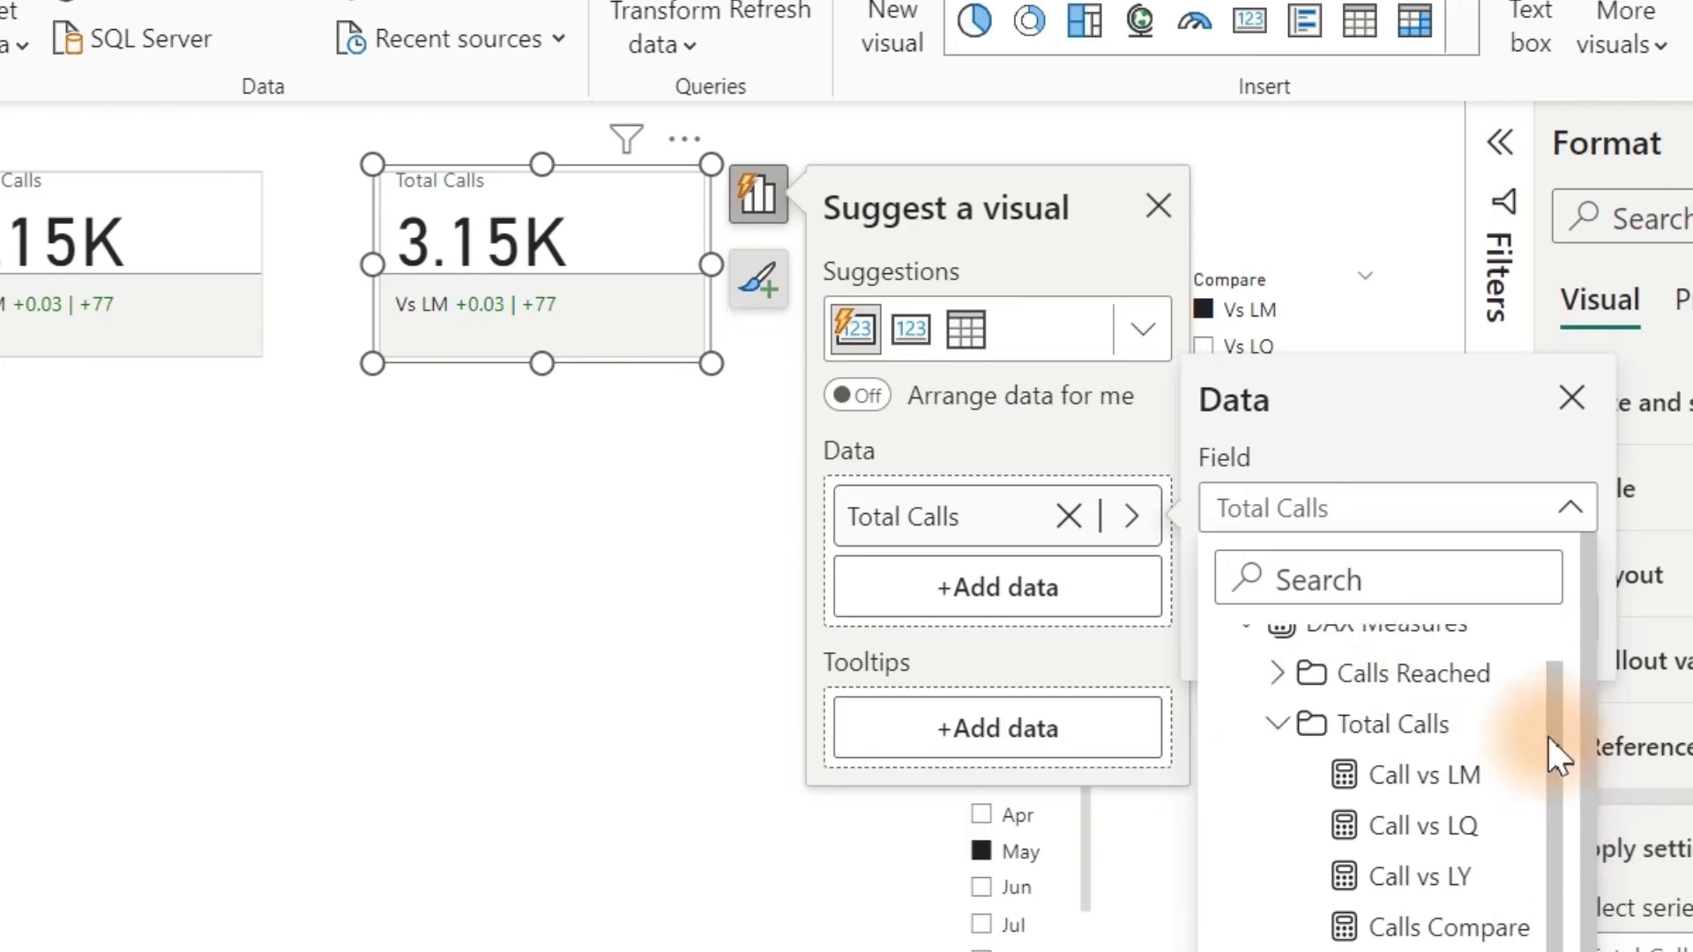
click(1283, 747)
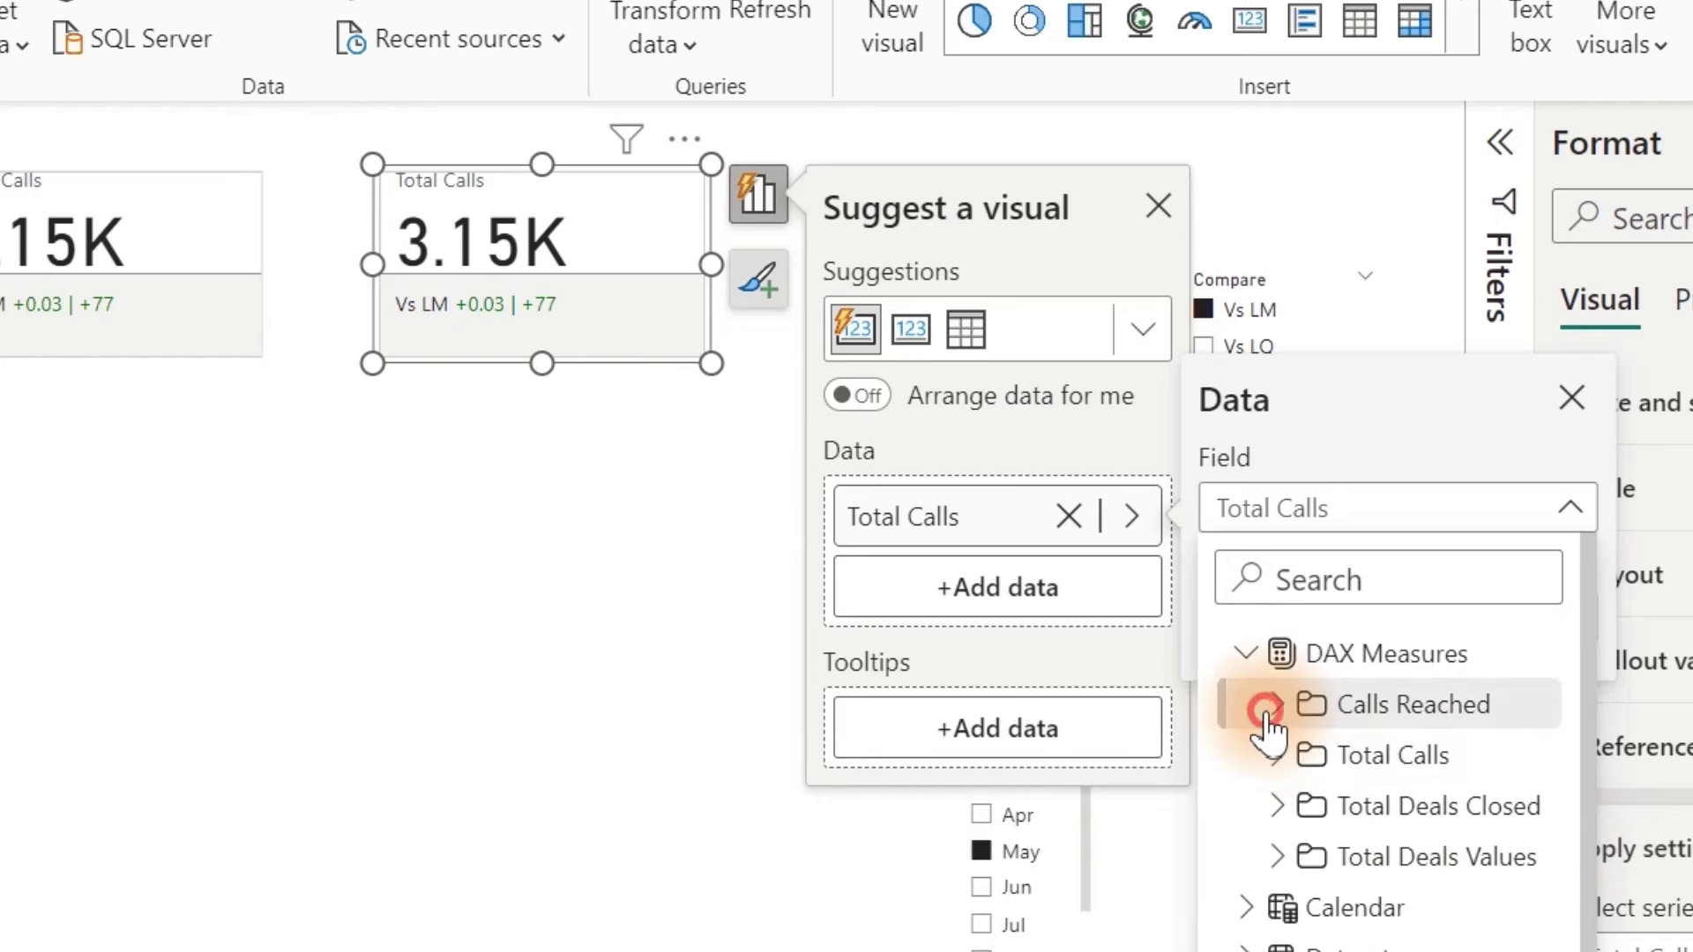
click(1276, 703)
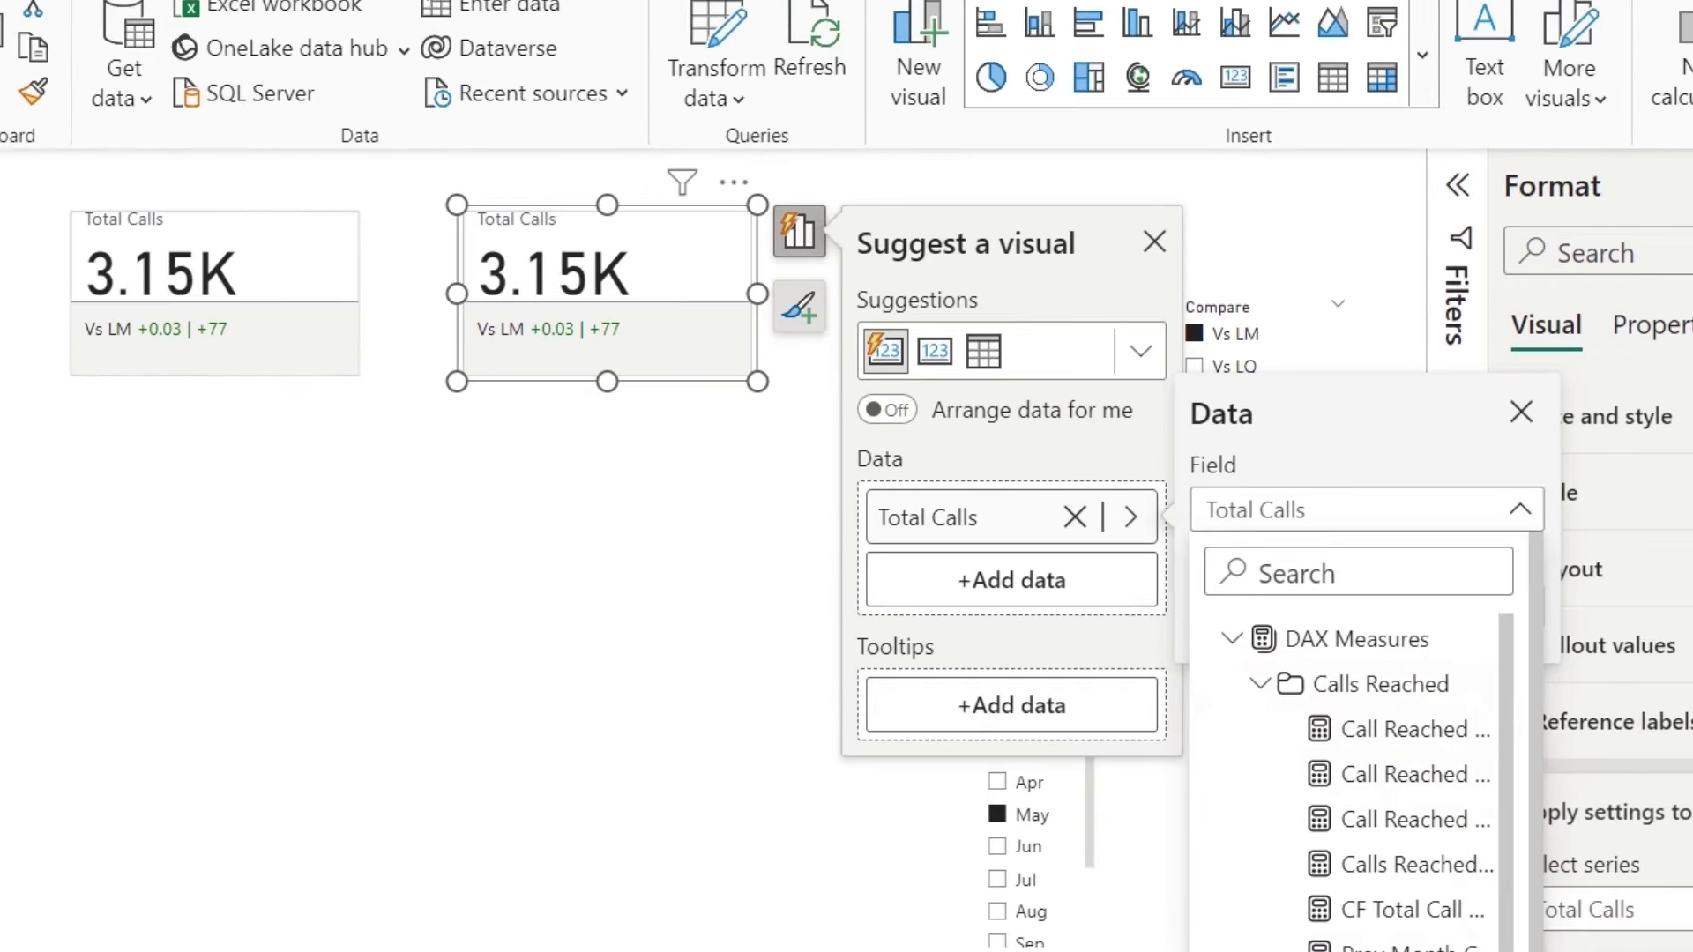
click(1411, 879)
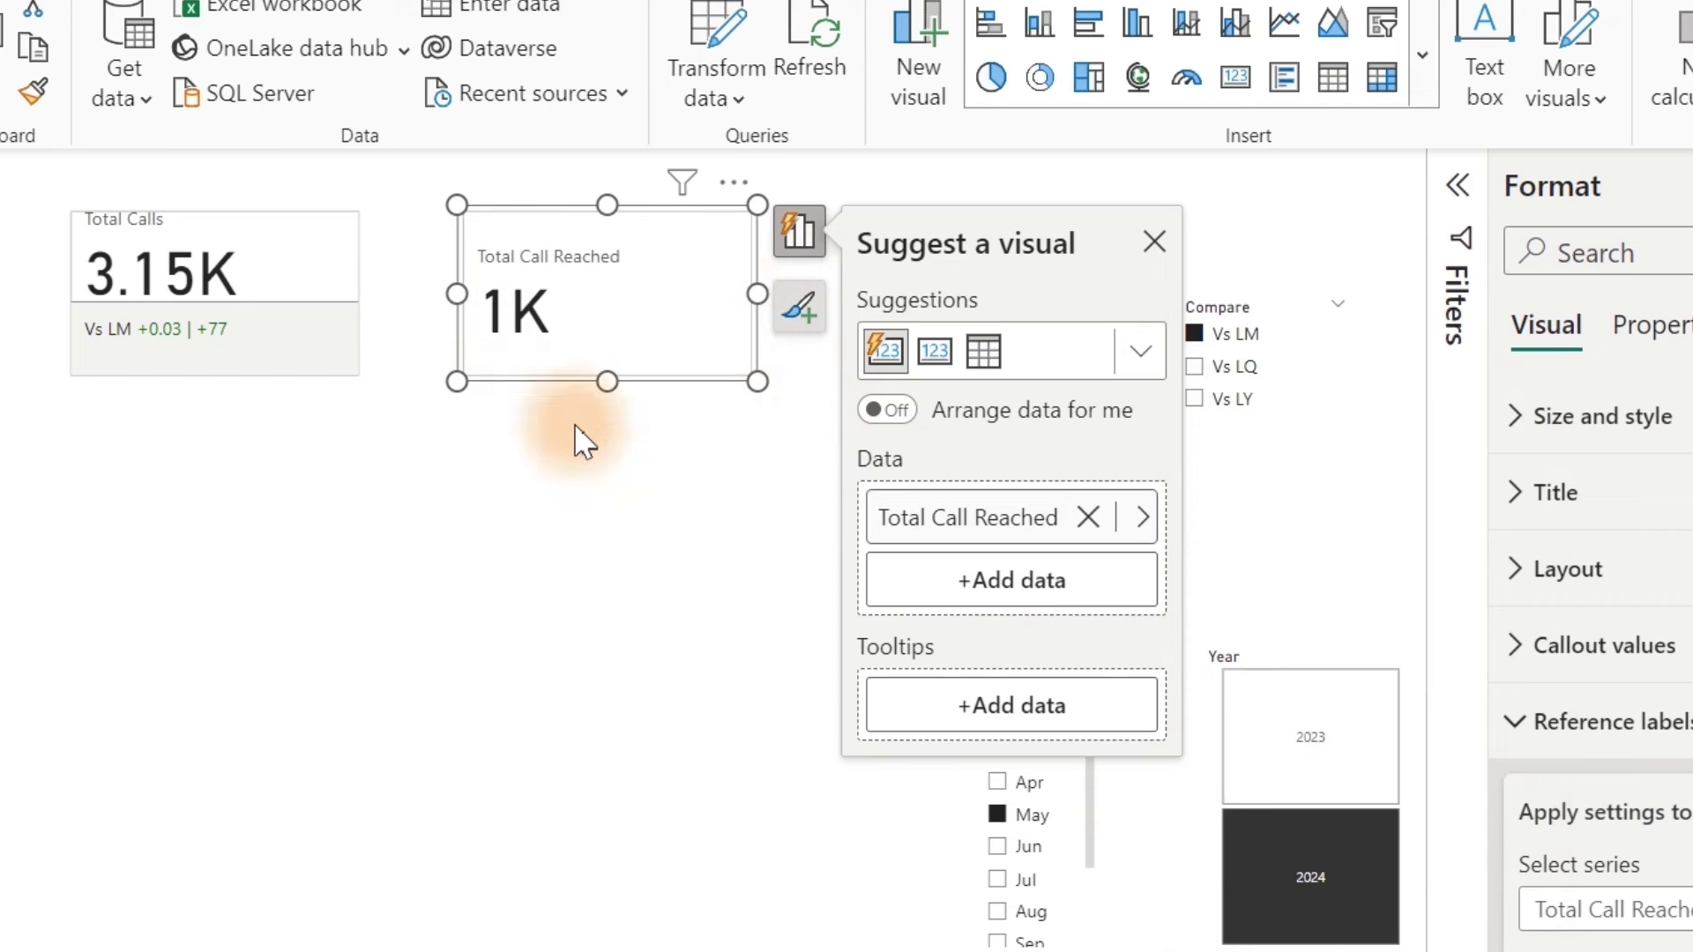
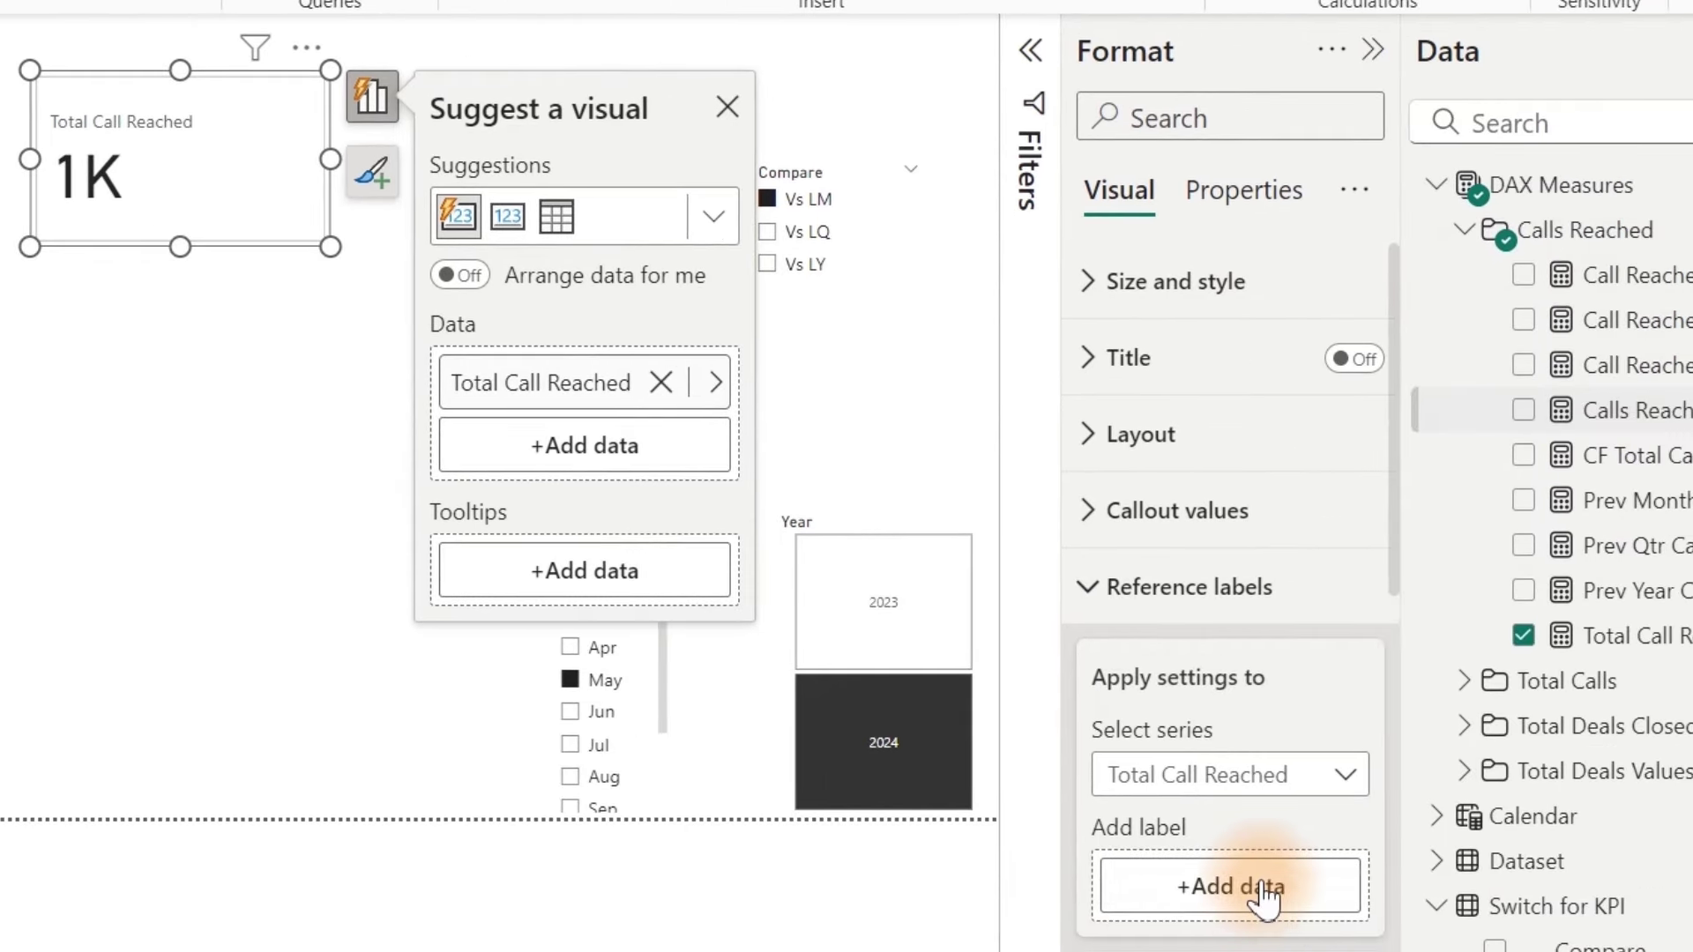
Step: Add Calls Reached Compare as the card's reference label and set that label's title content to Custom
click(1265, 897)
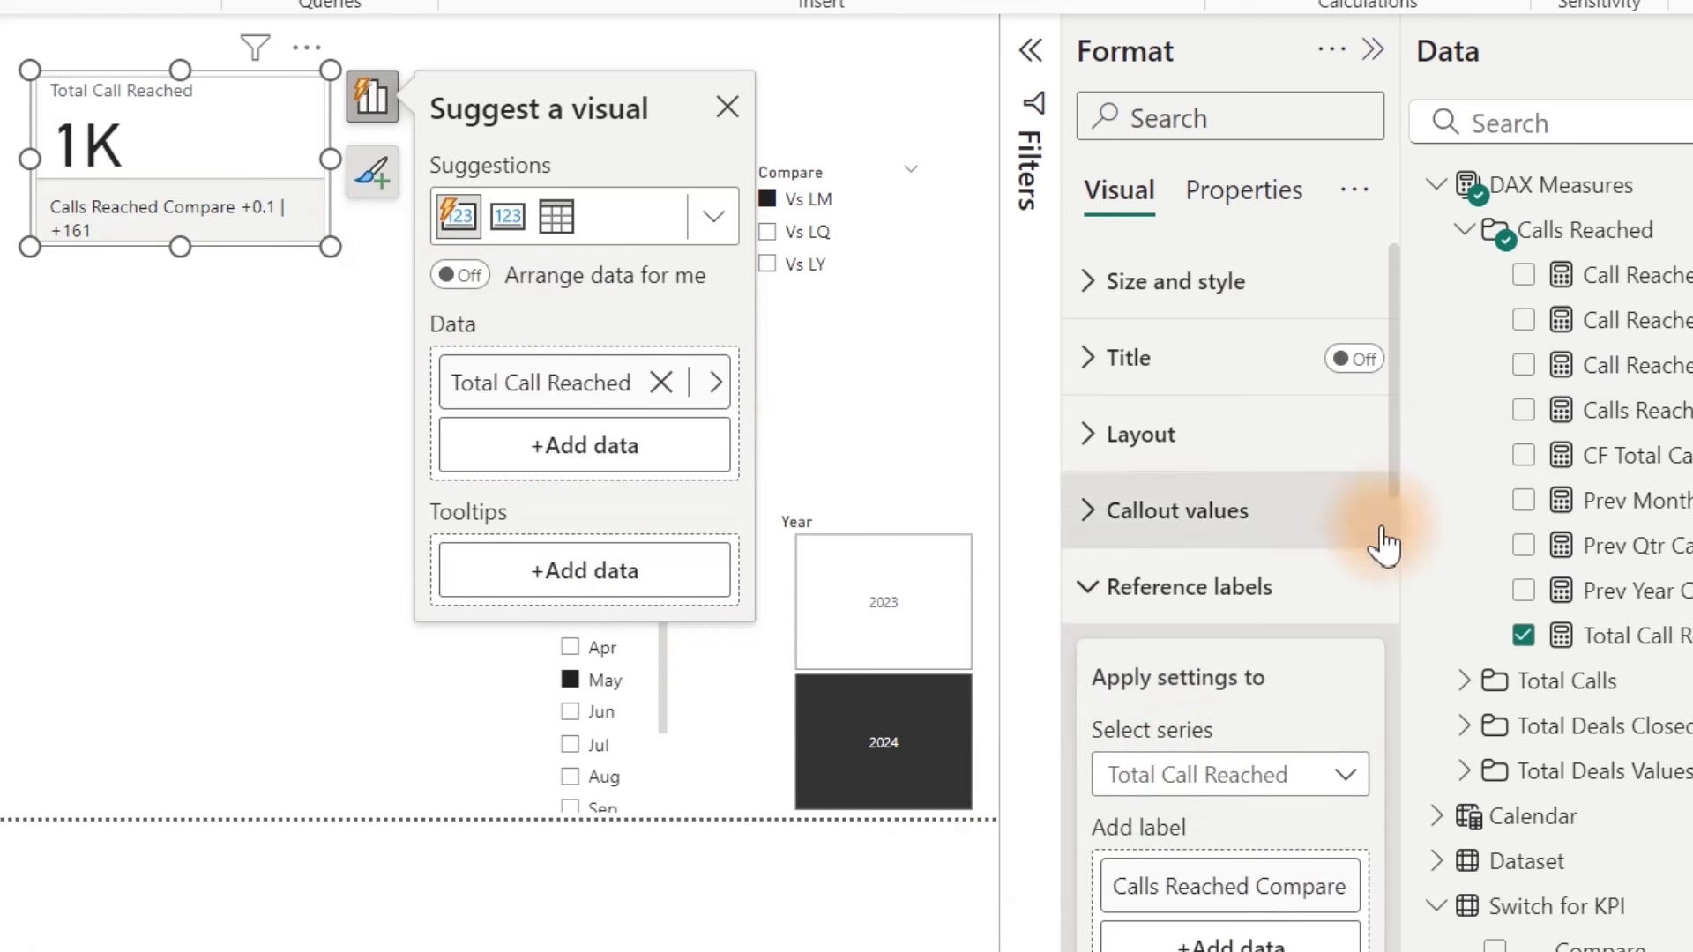
drag(1390, 455, 1373, 706)
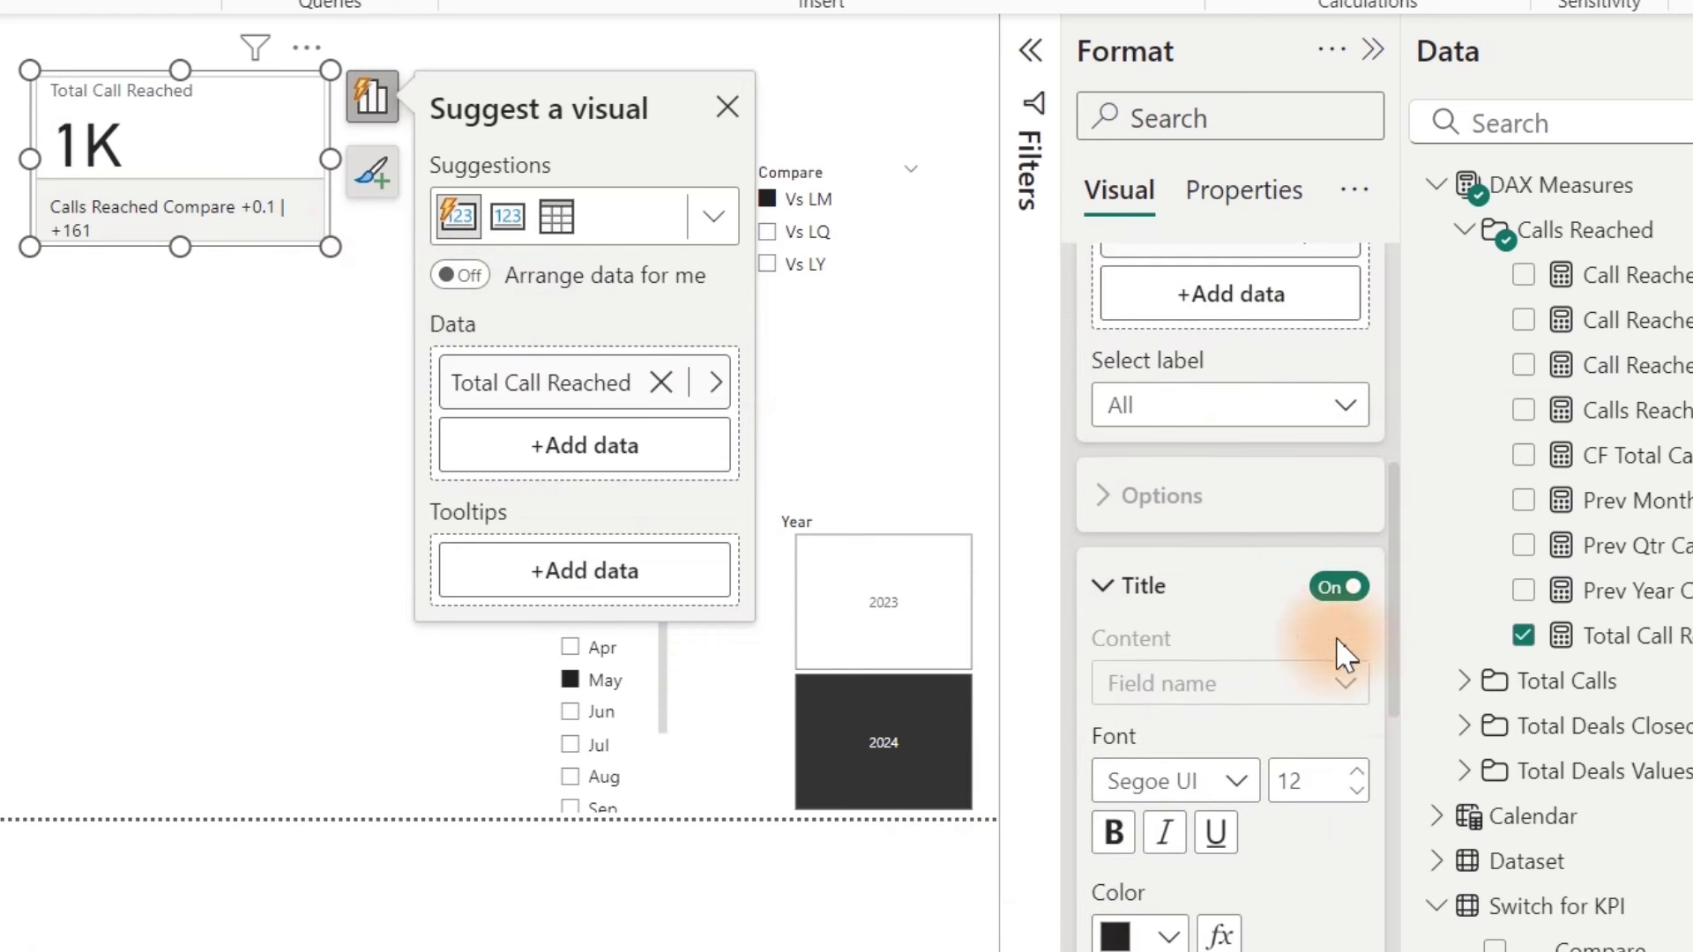
click(1253, 404)
click(1221, 494)
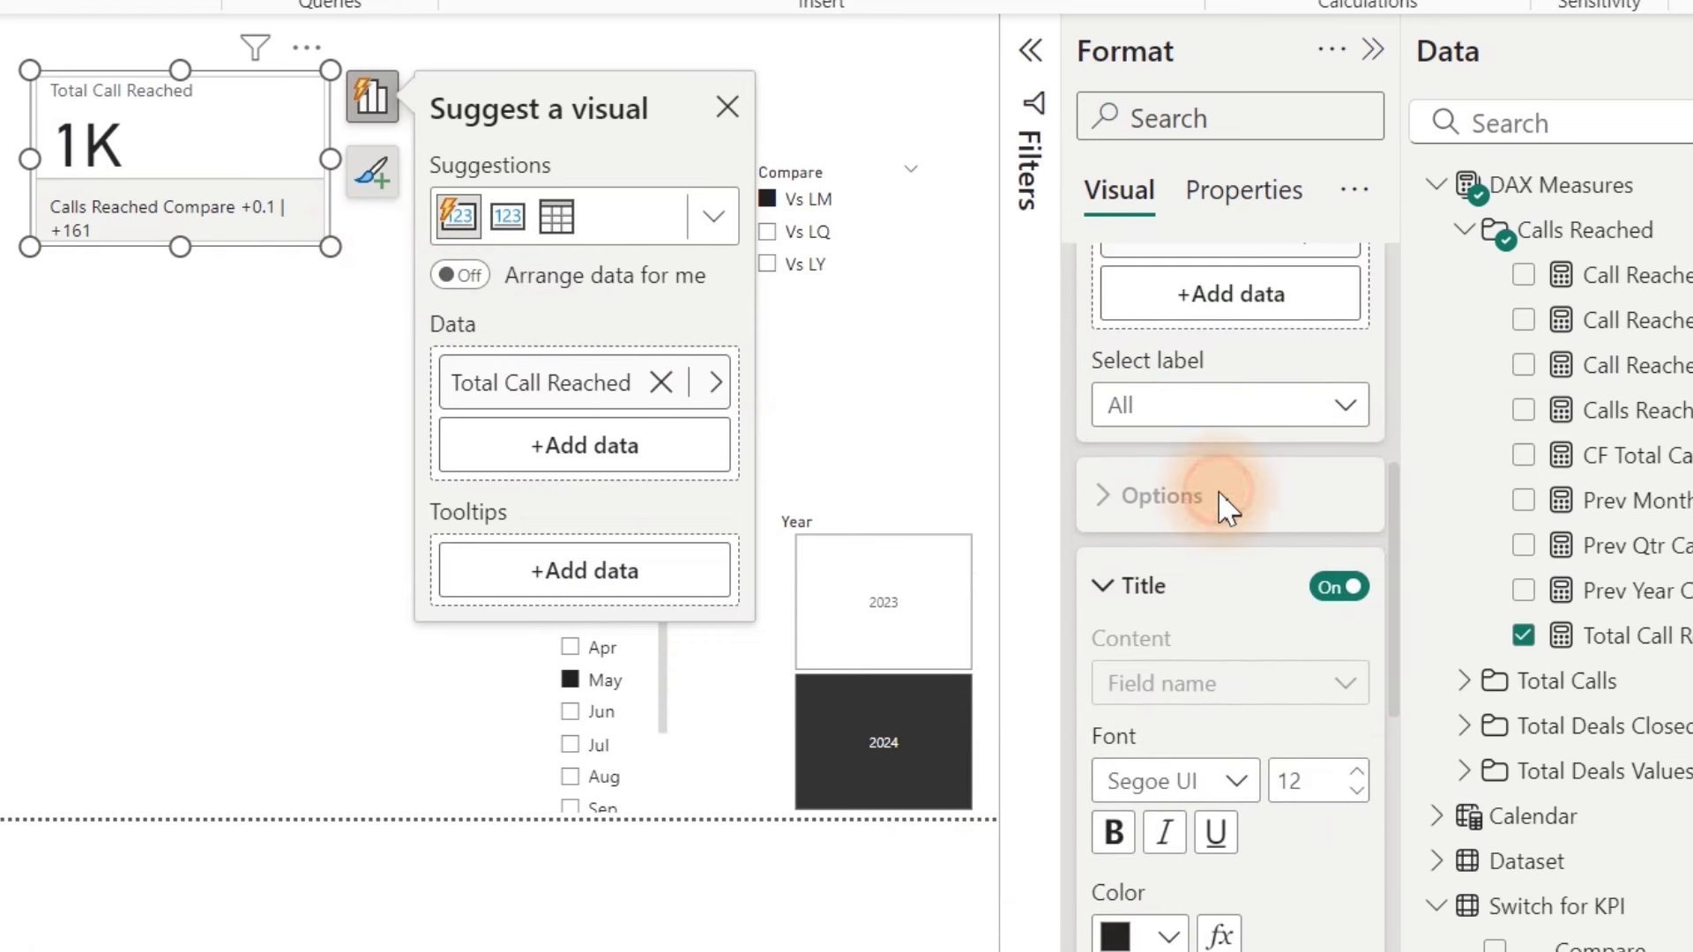
click(1289, 681)
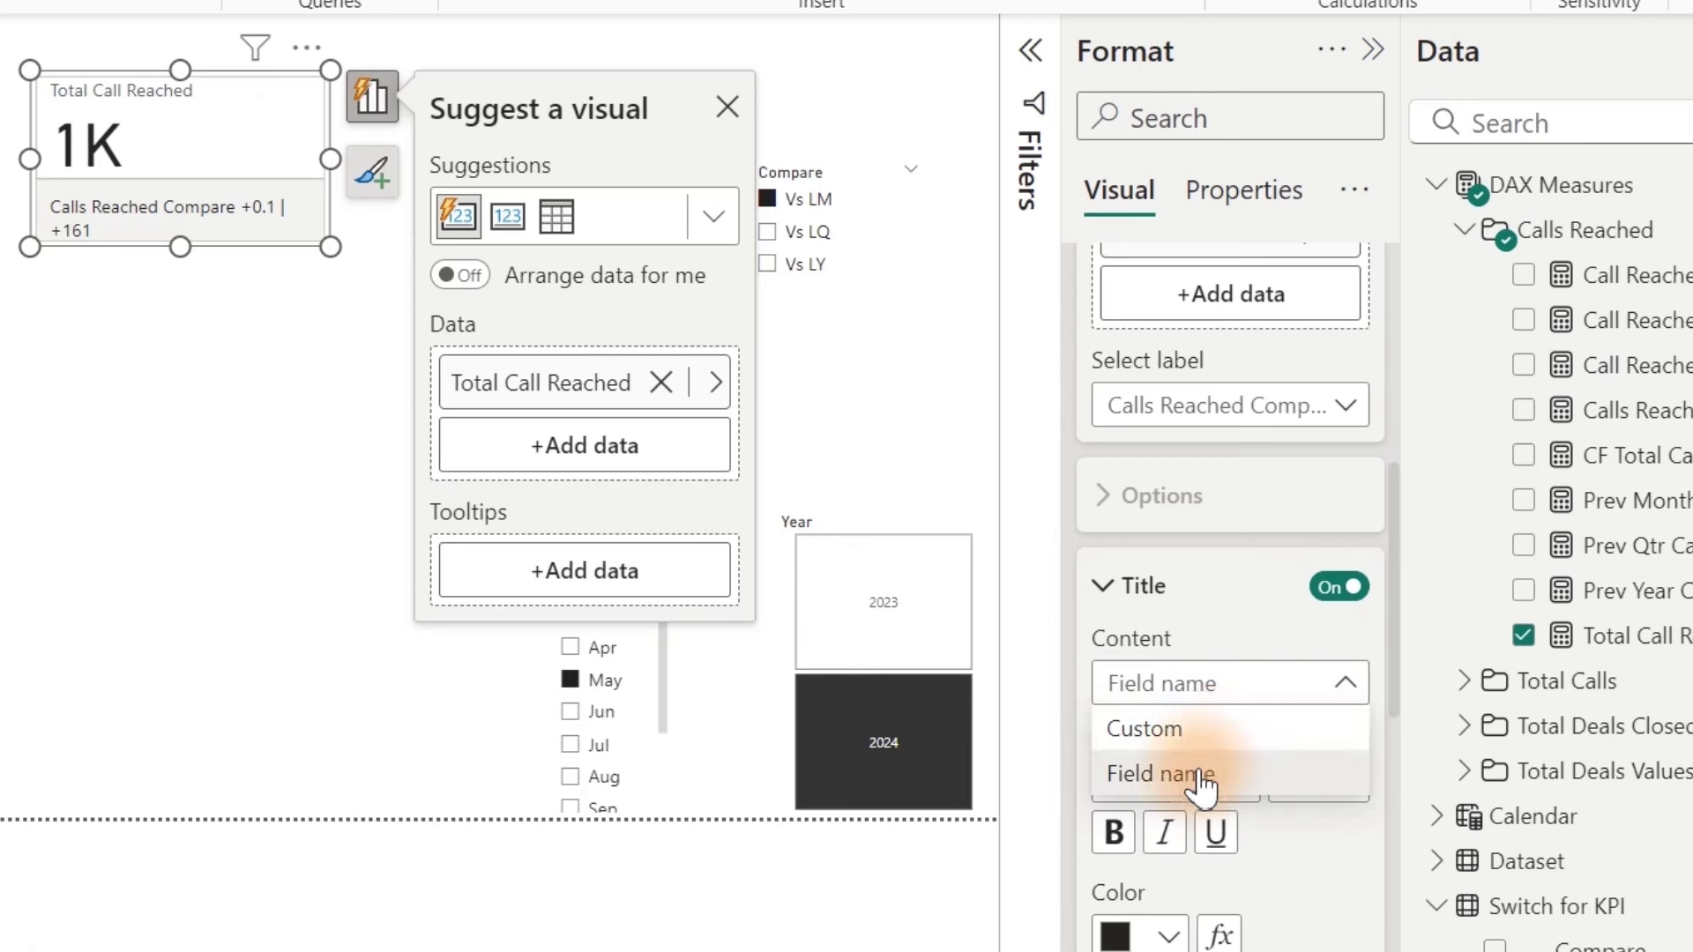
click(1194, 730)
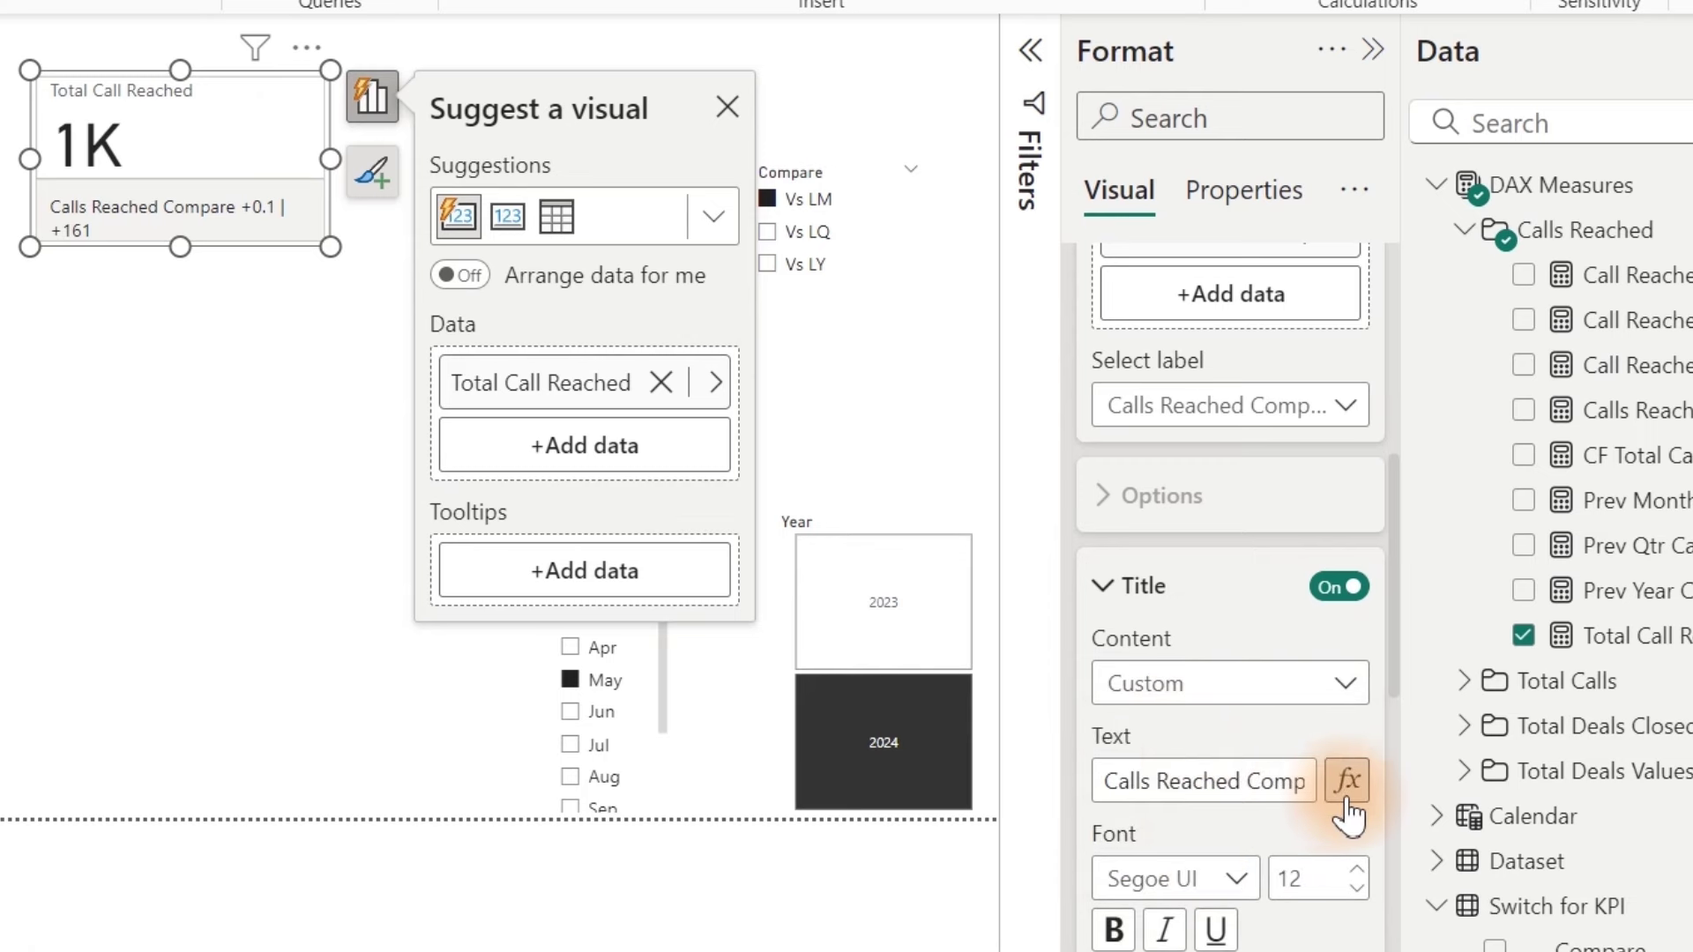
Step: Base the reference label's title text on the Compare field from Switch for KPI, using Field value style with First summarization
click(1347, 784)
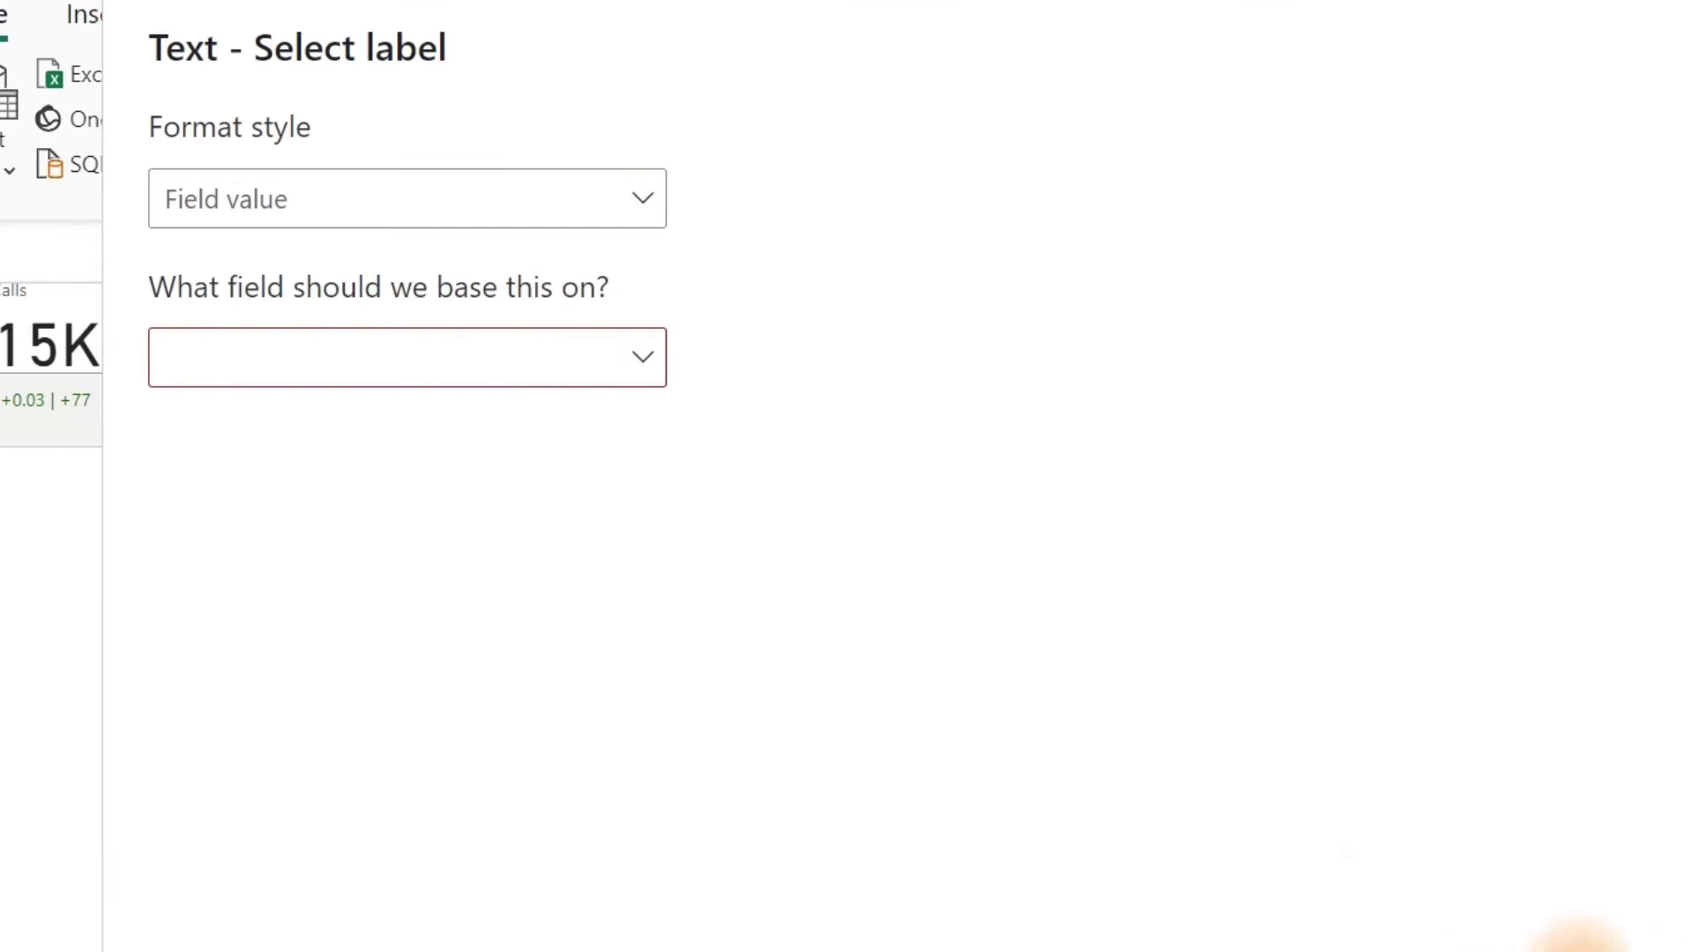
click(344, 355)
click(186, 625)
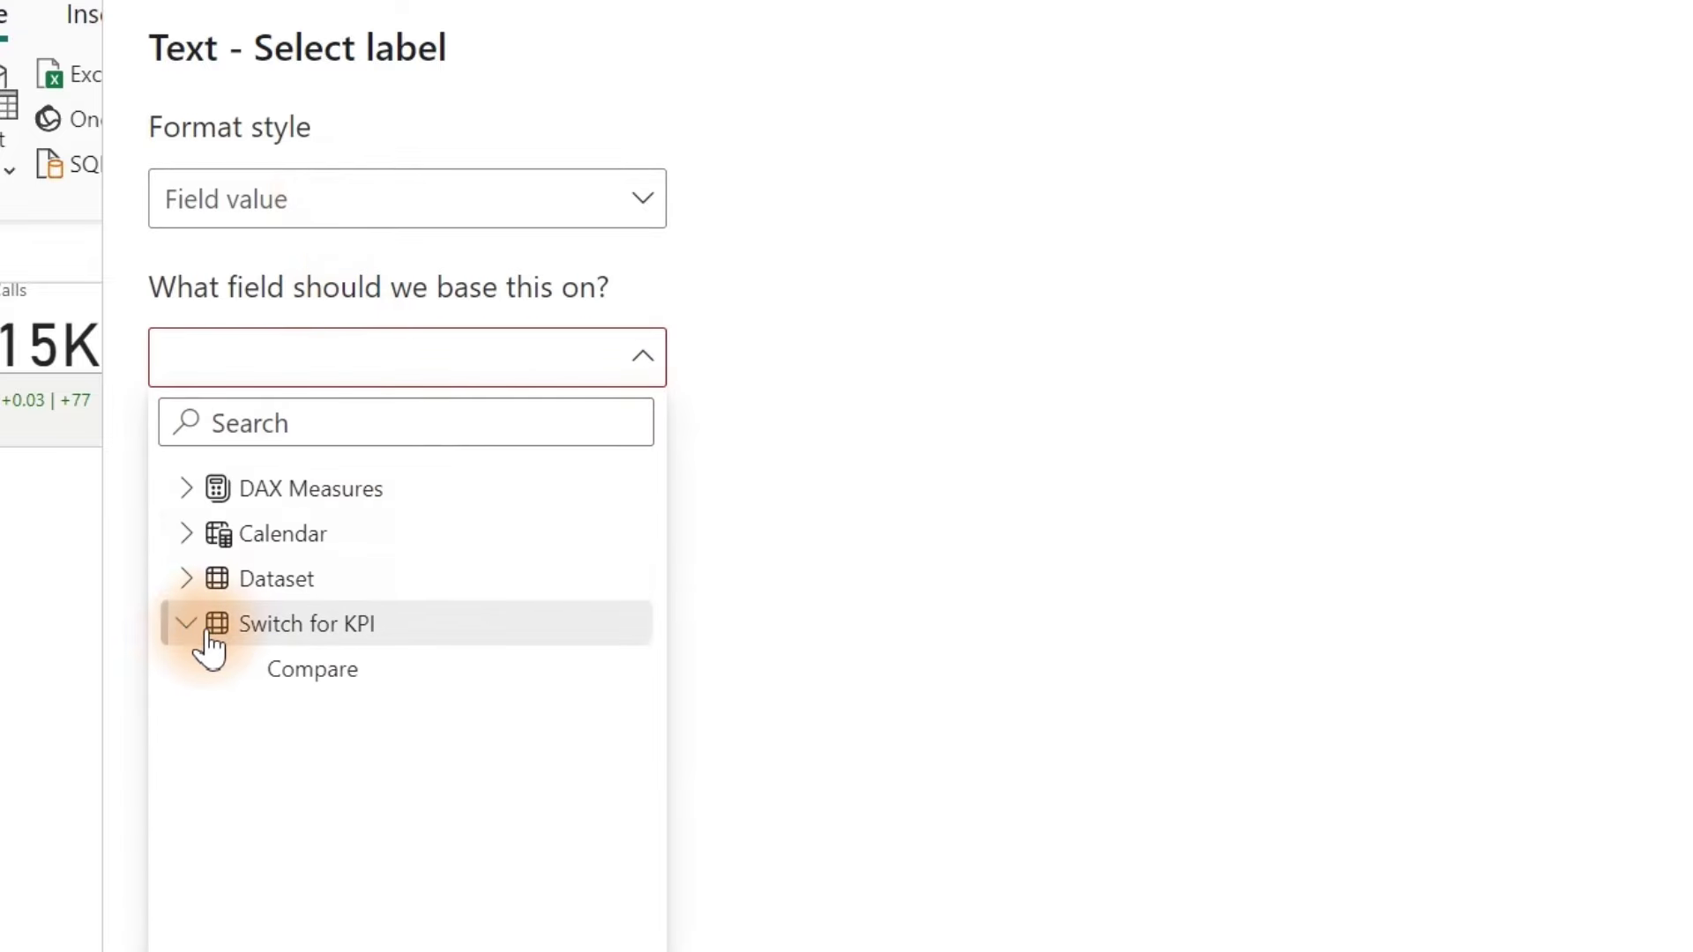
click(305, 670)
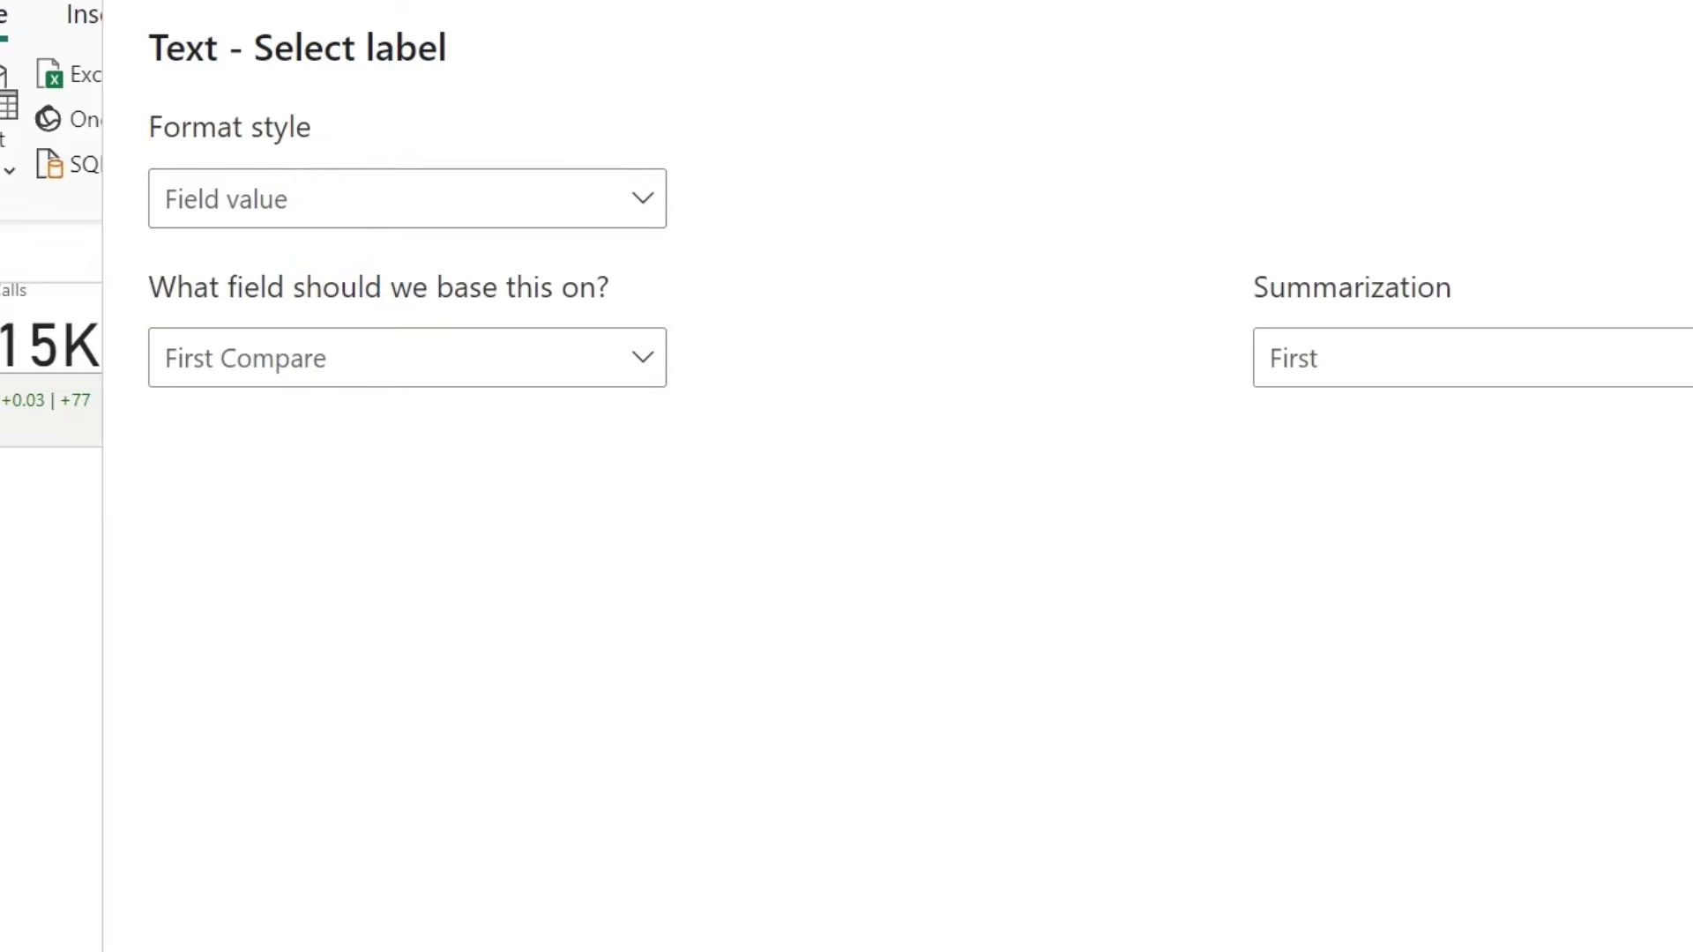
key(Return)
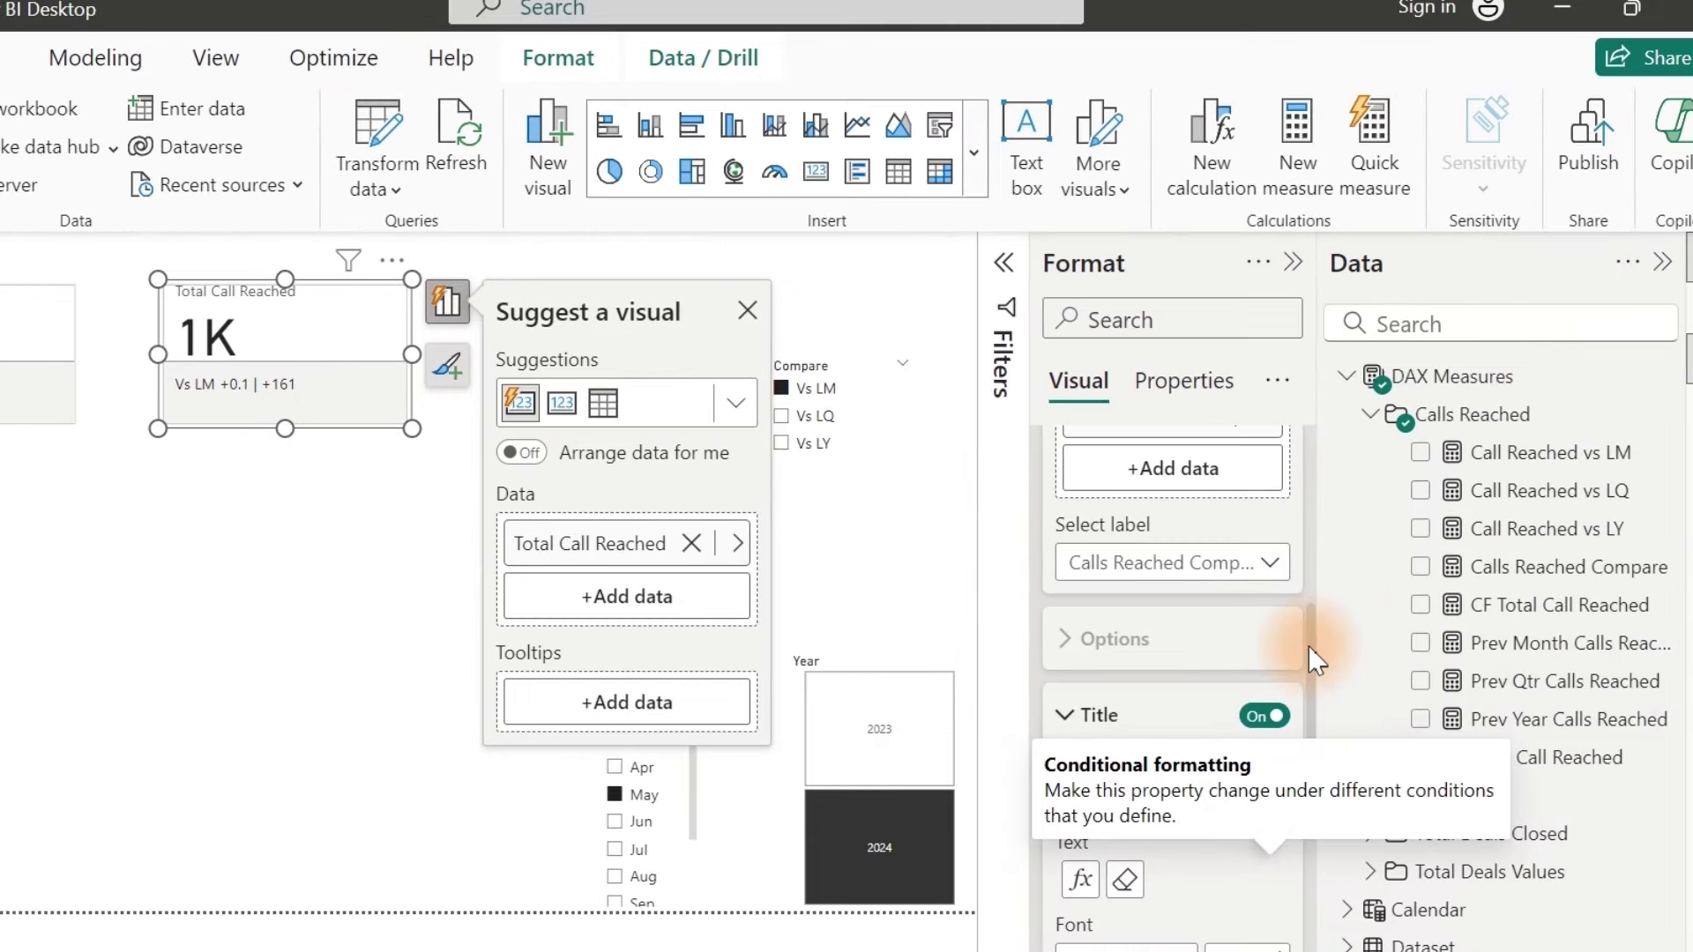
Step: Apply conditional formatting to the reference label value's color, using Field value style based on the CF Total Call Reached measure
scroll(1308, 646, down, 10)
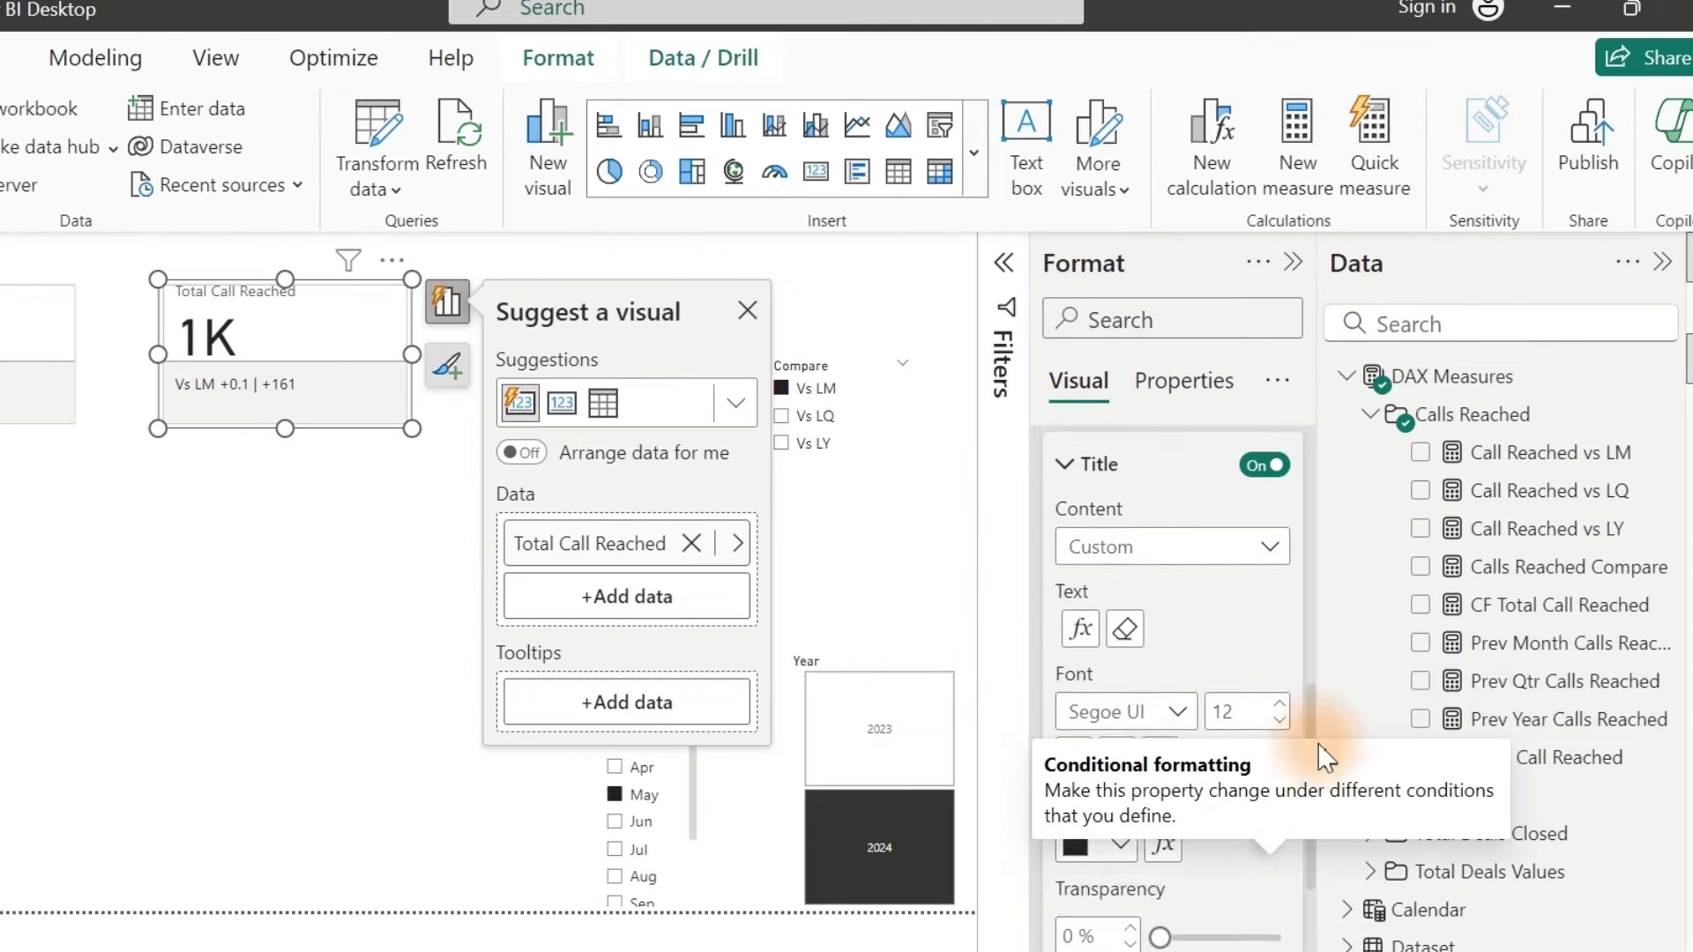
click(1064, 495)
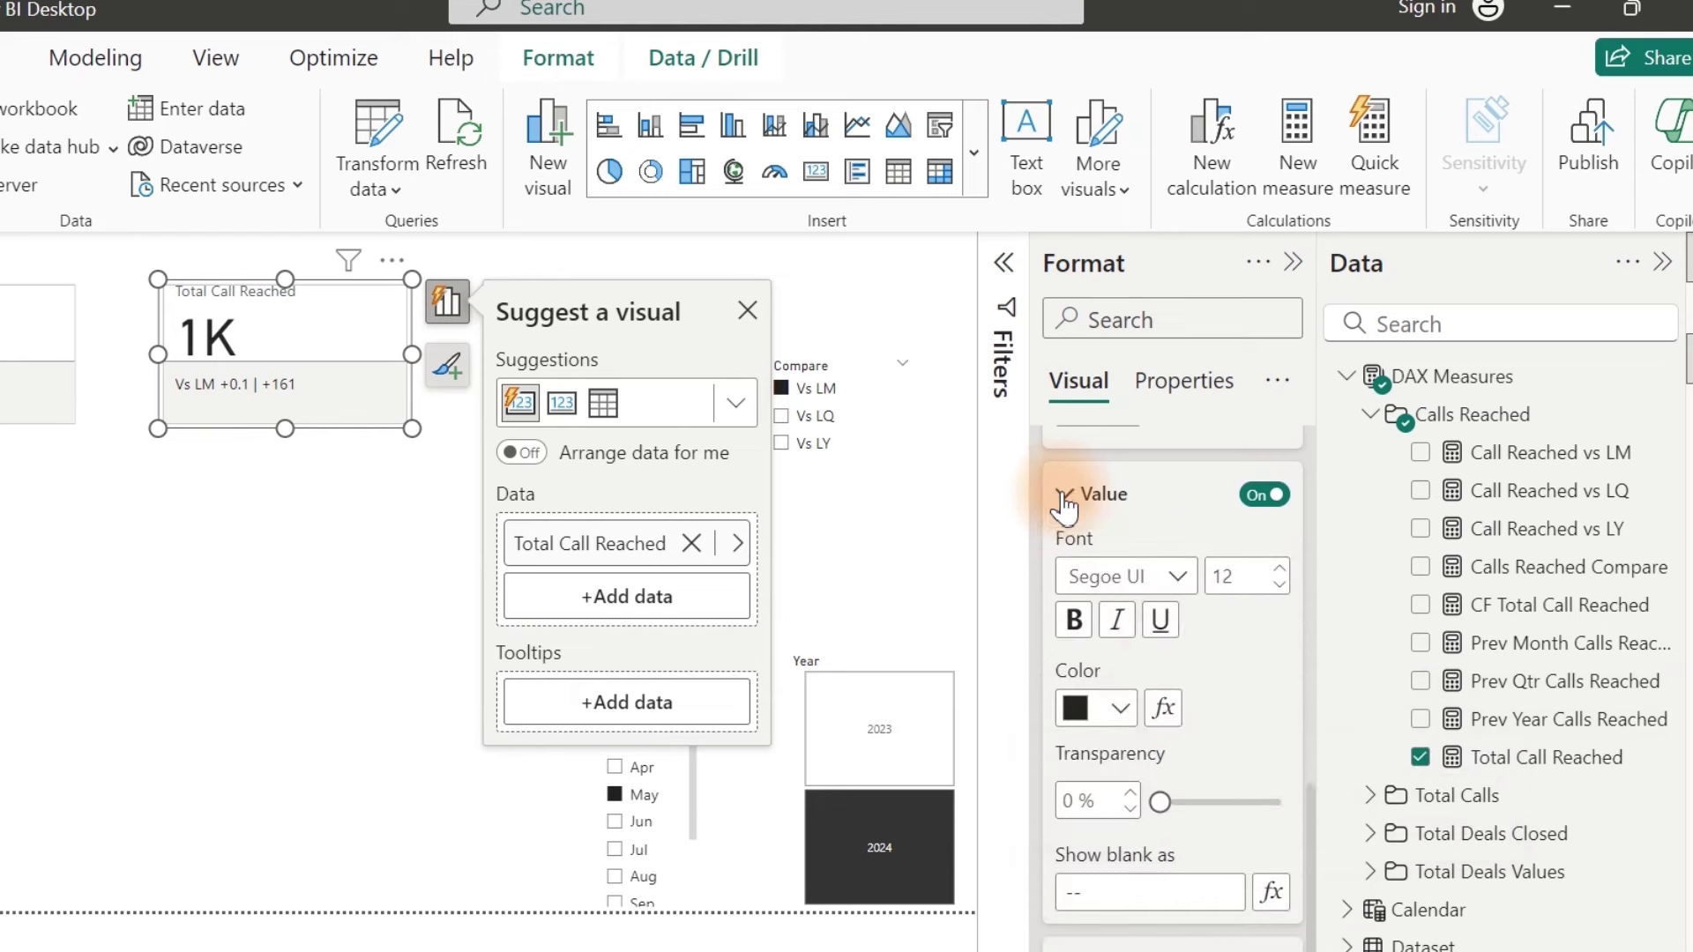
click(1166, 710)
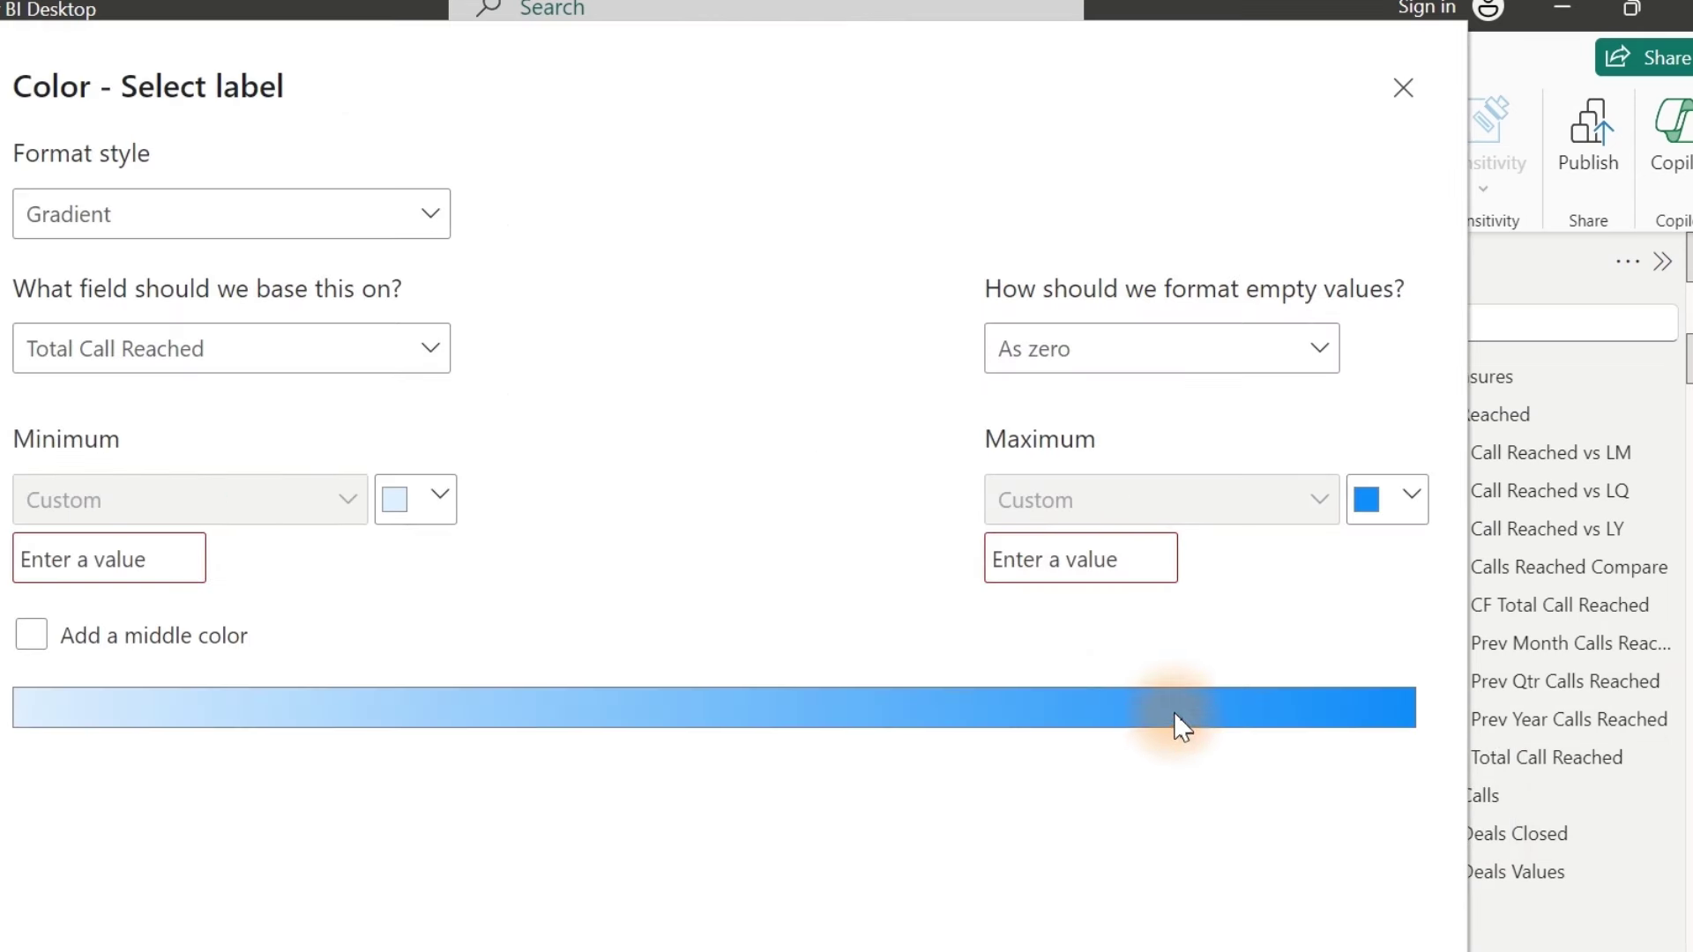
click(171, 215)
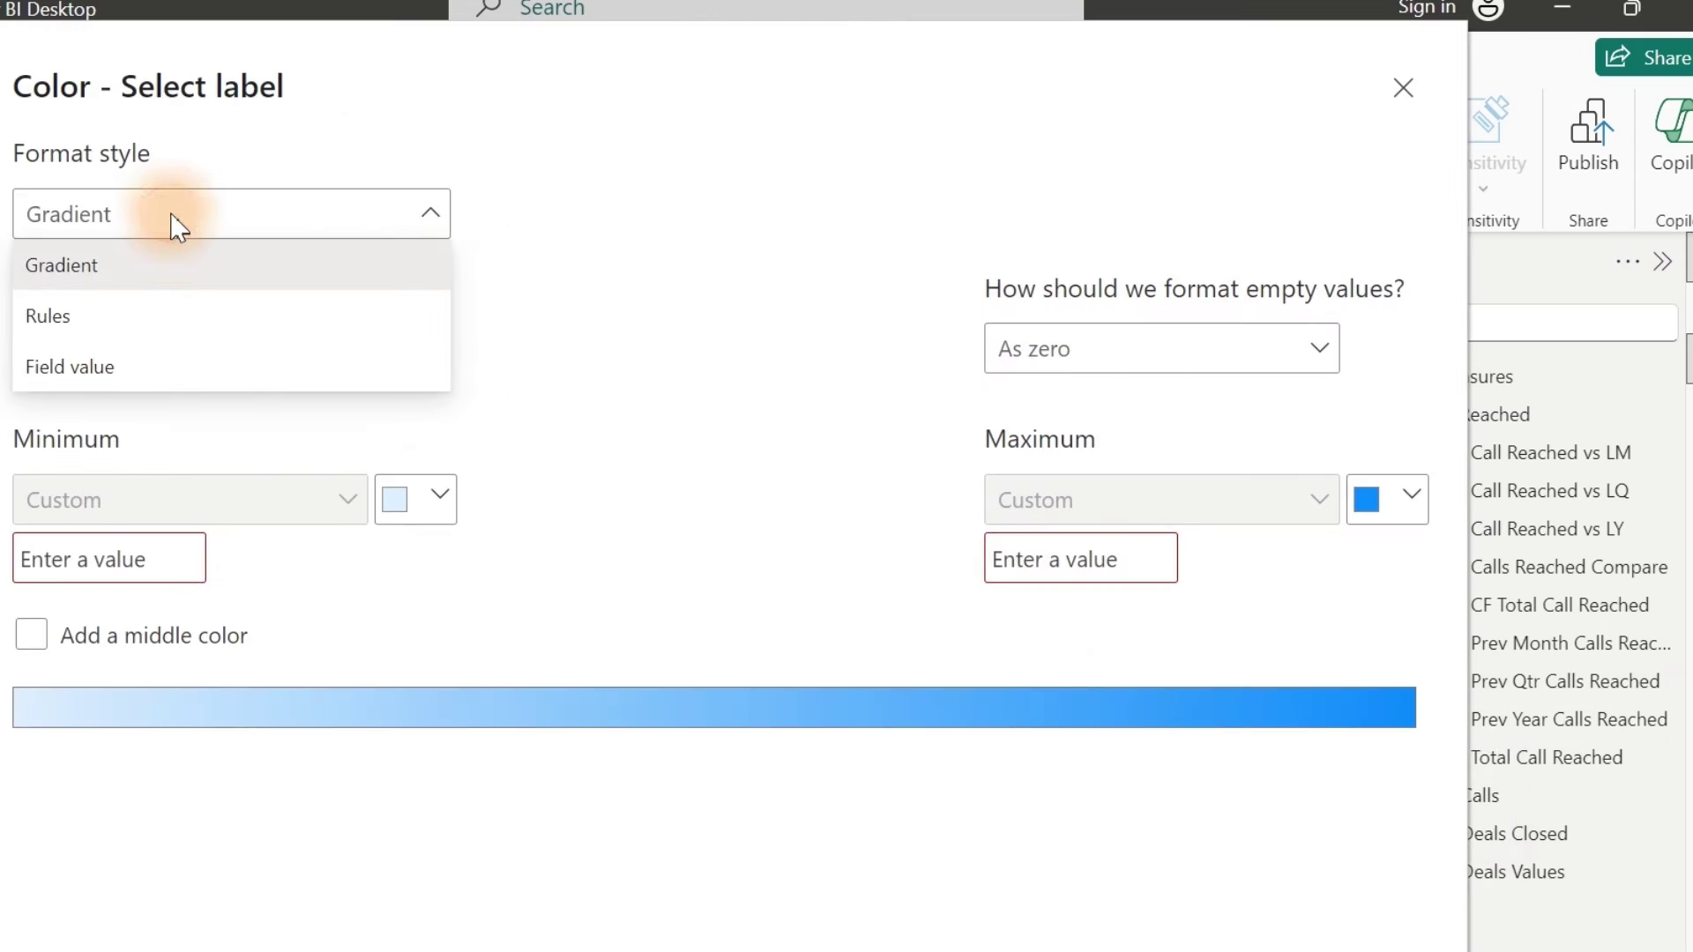
click(122, 368)
click(173, 351)
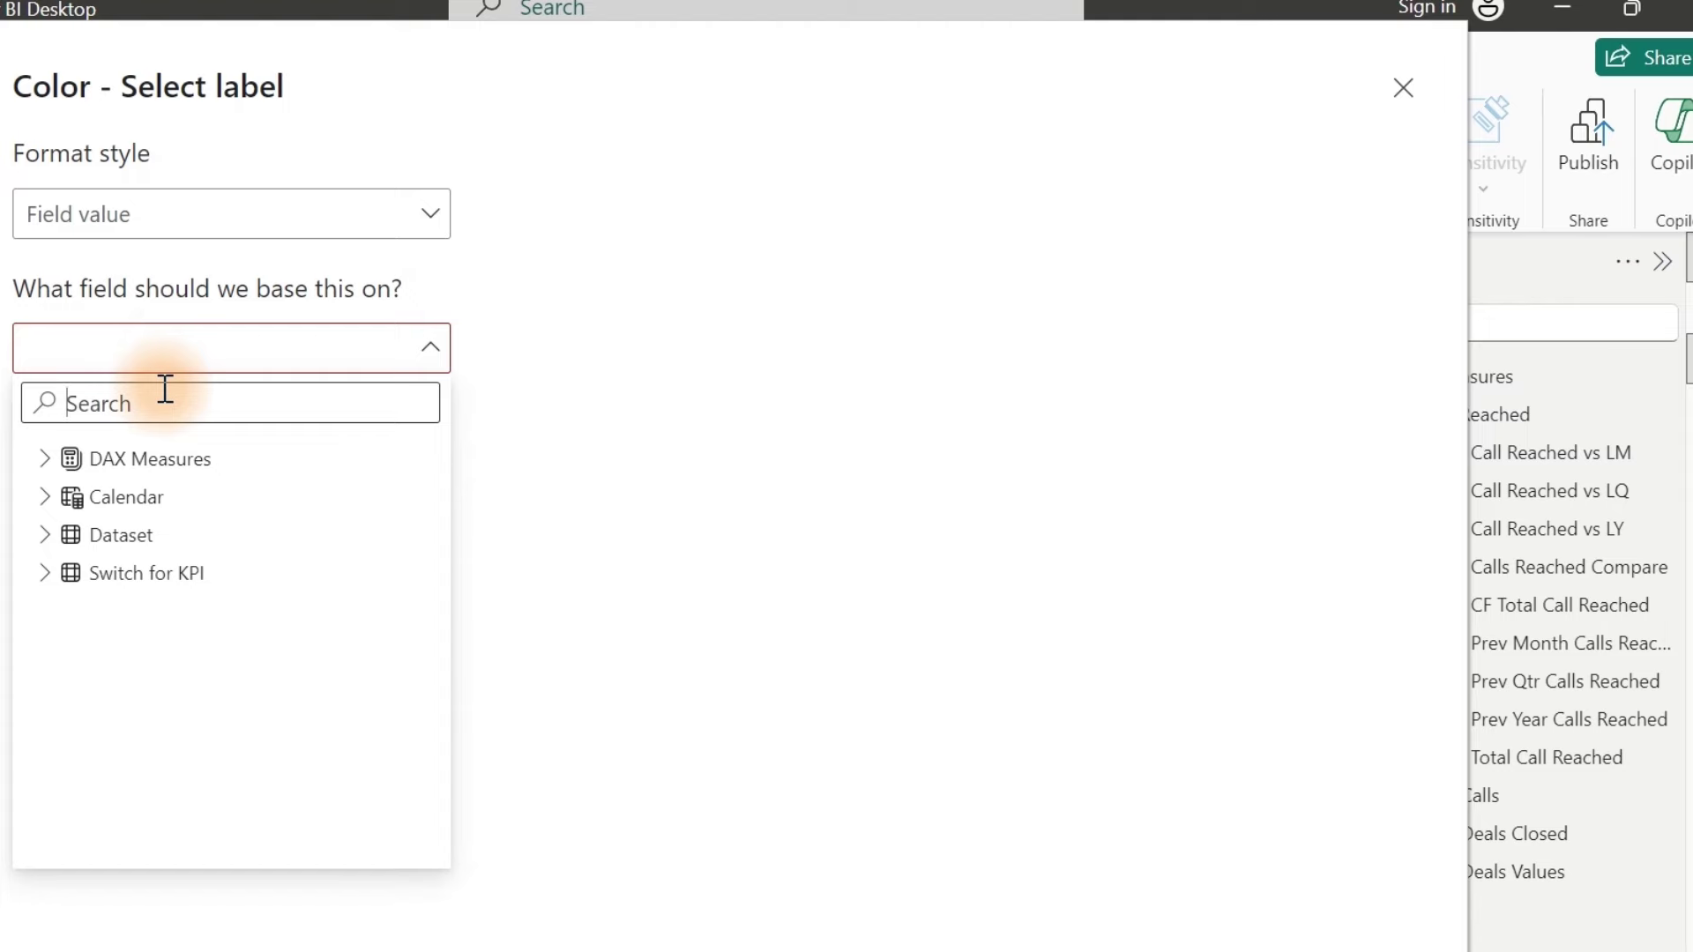
text(cf)
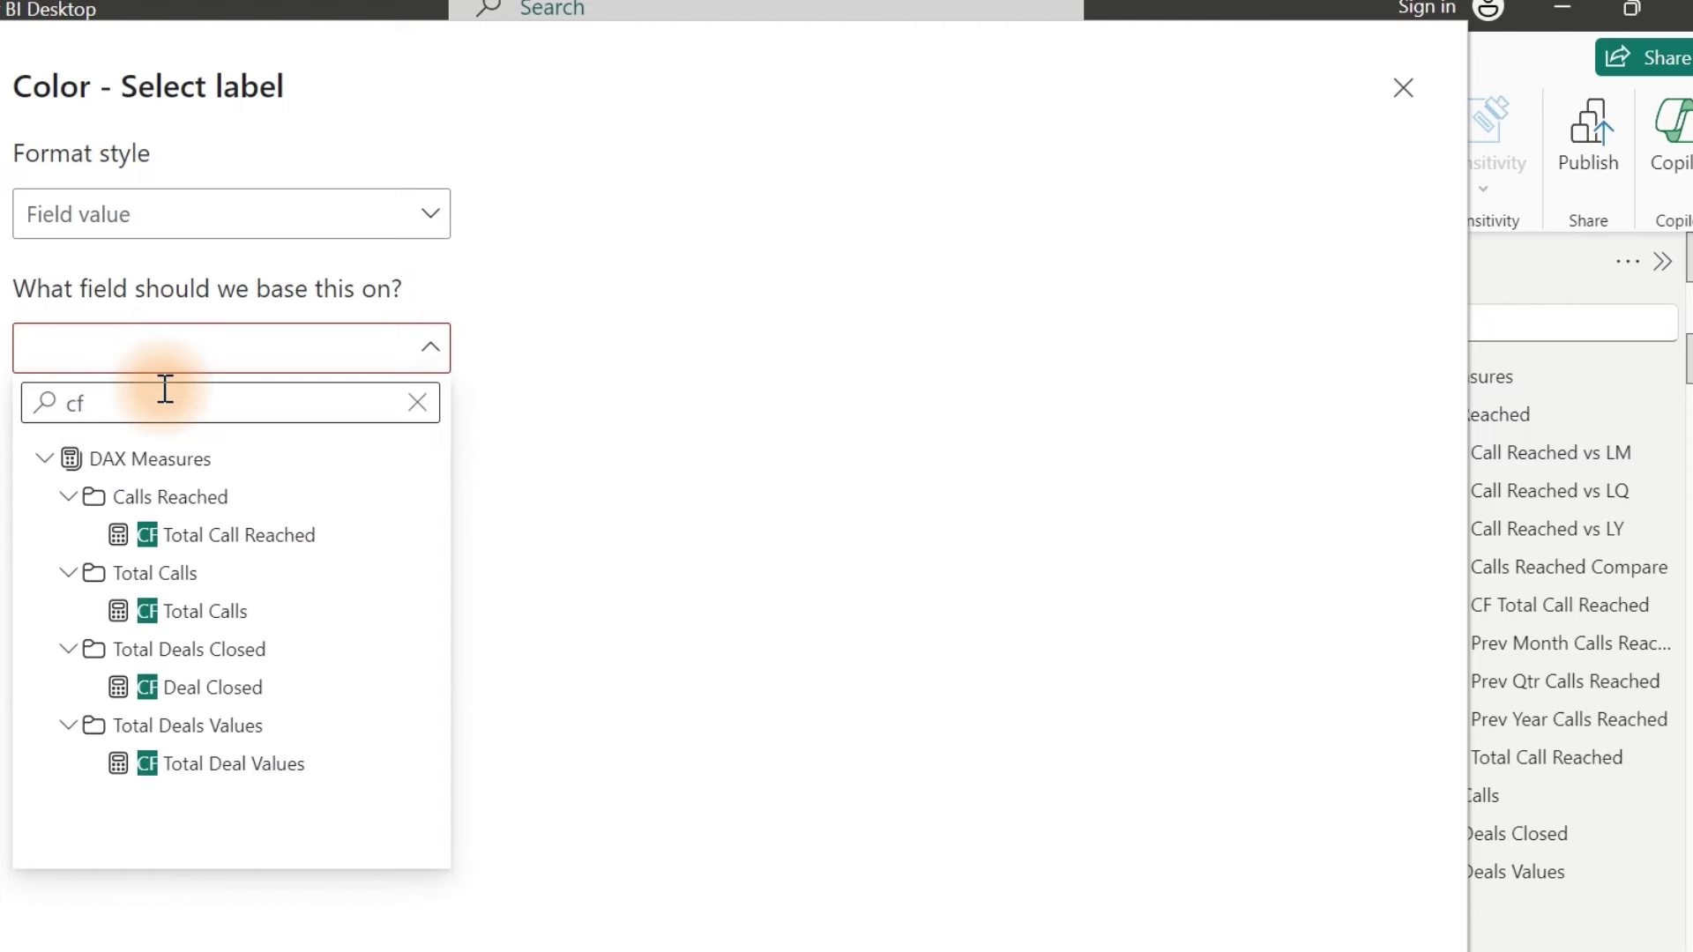
click(167, 538)
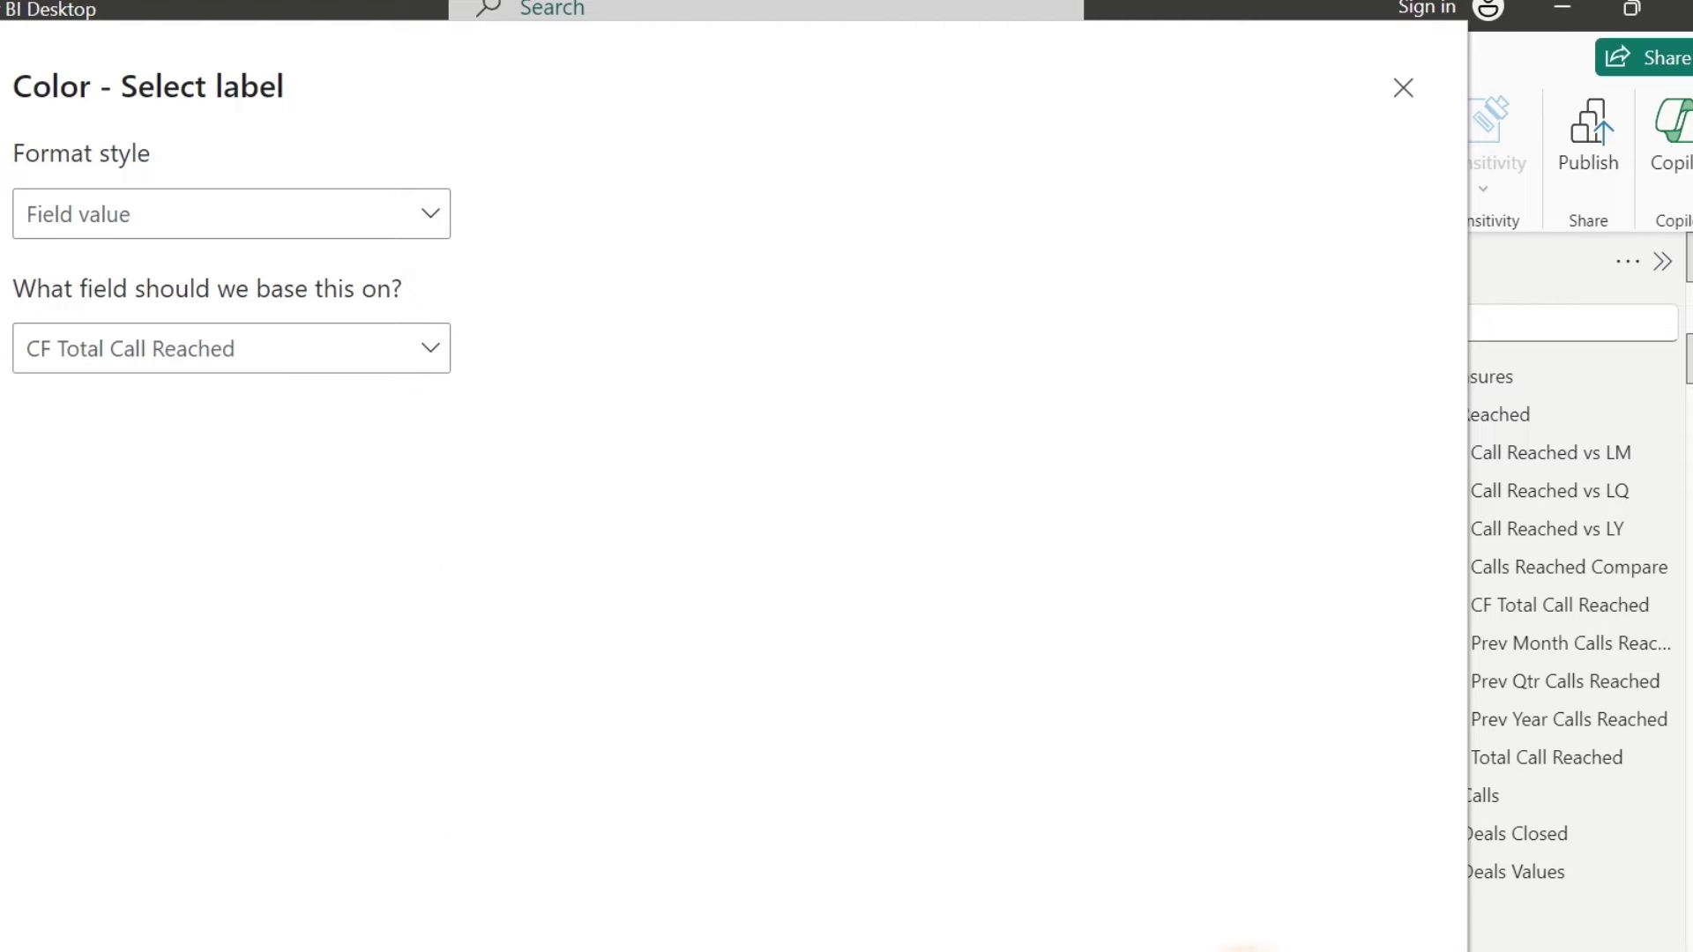
click(1244, 948)
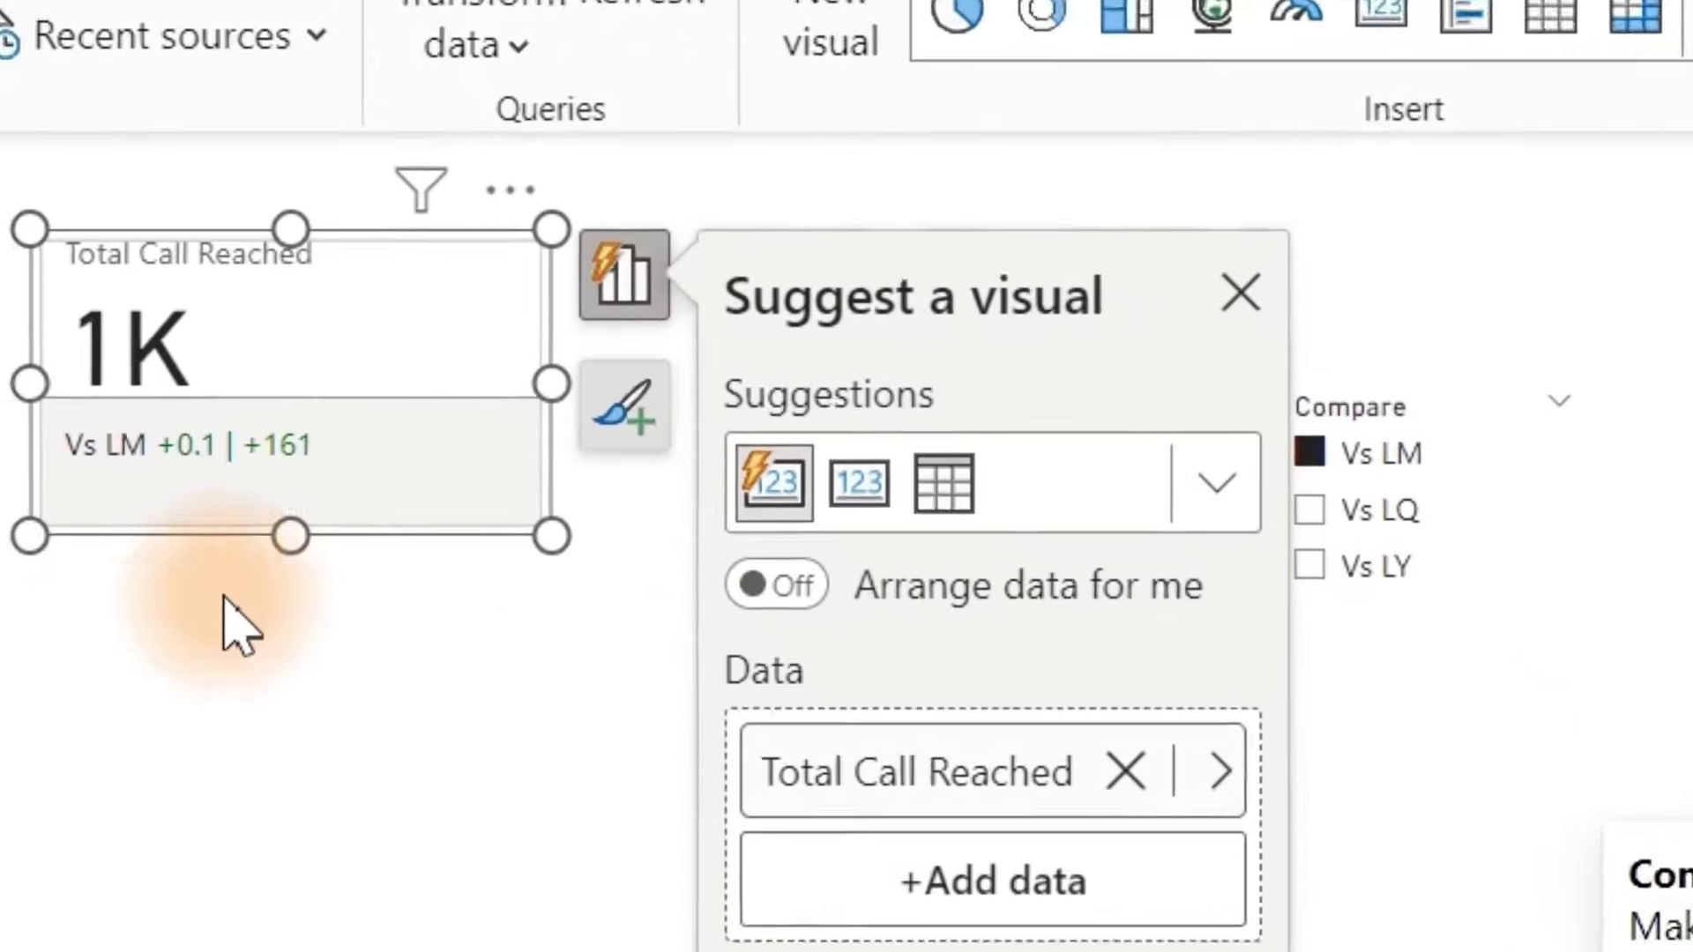
Step: Move the Total Call Reached card below the Total Calls card and place a duplicate of it in the upper row beside Total Calls
drag(359, 390, 0, 774)
click(148, 552)
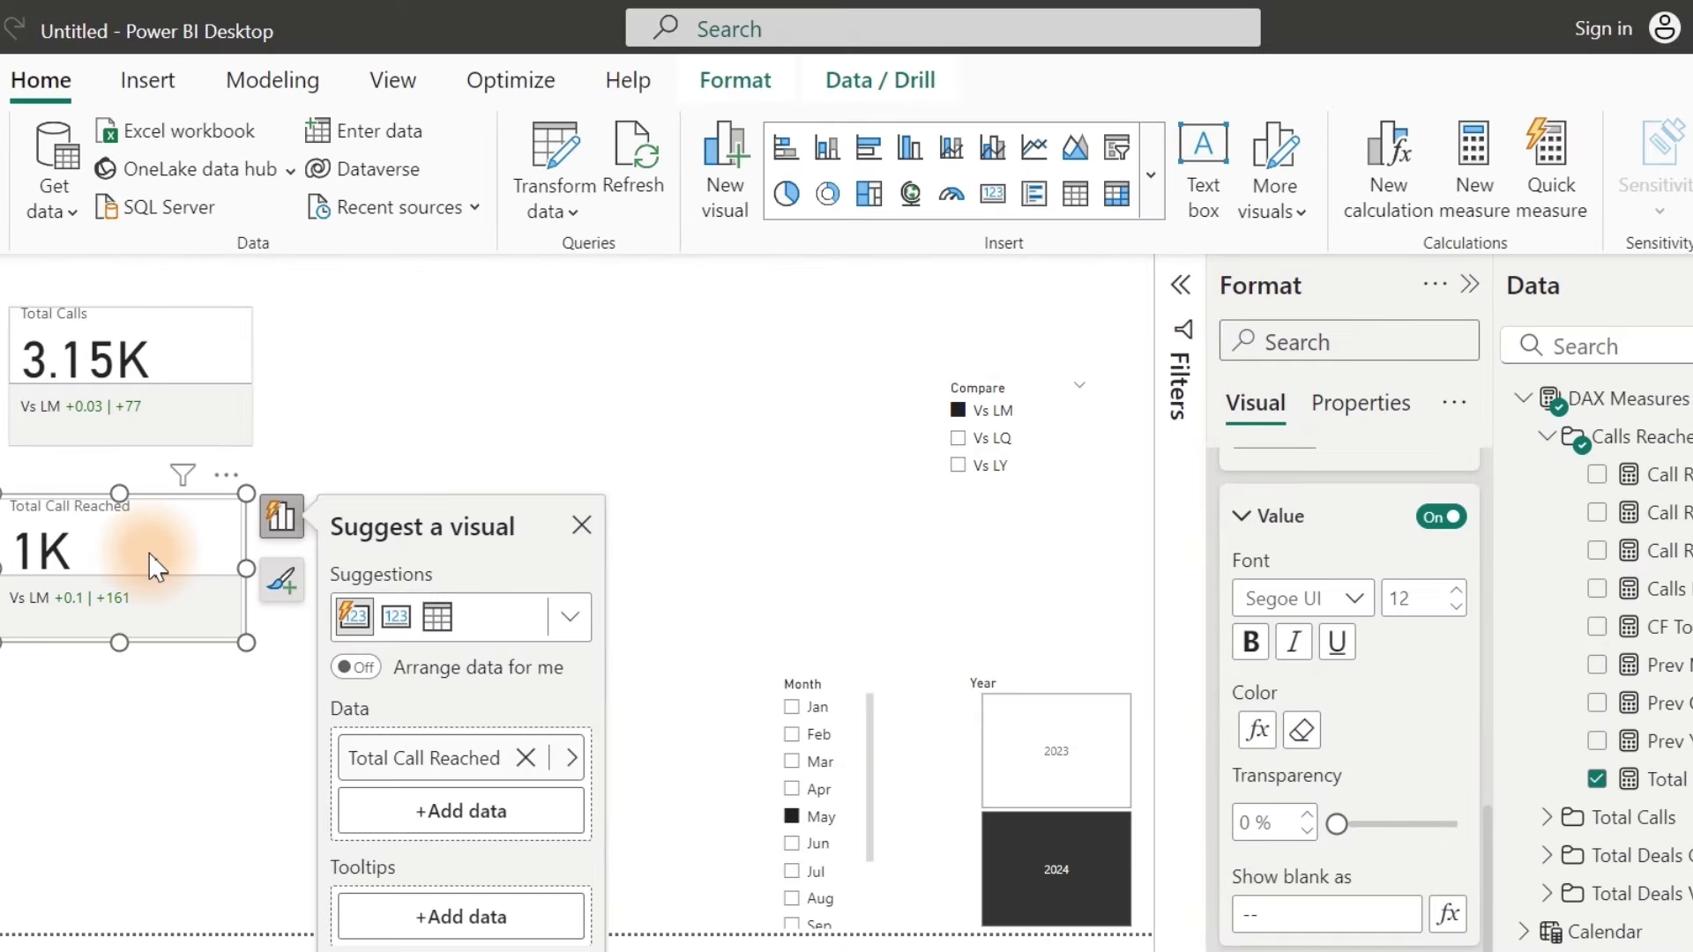
key(ctrl+c)
key(ctrl+v)
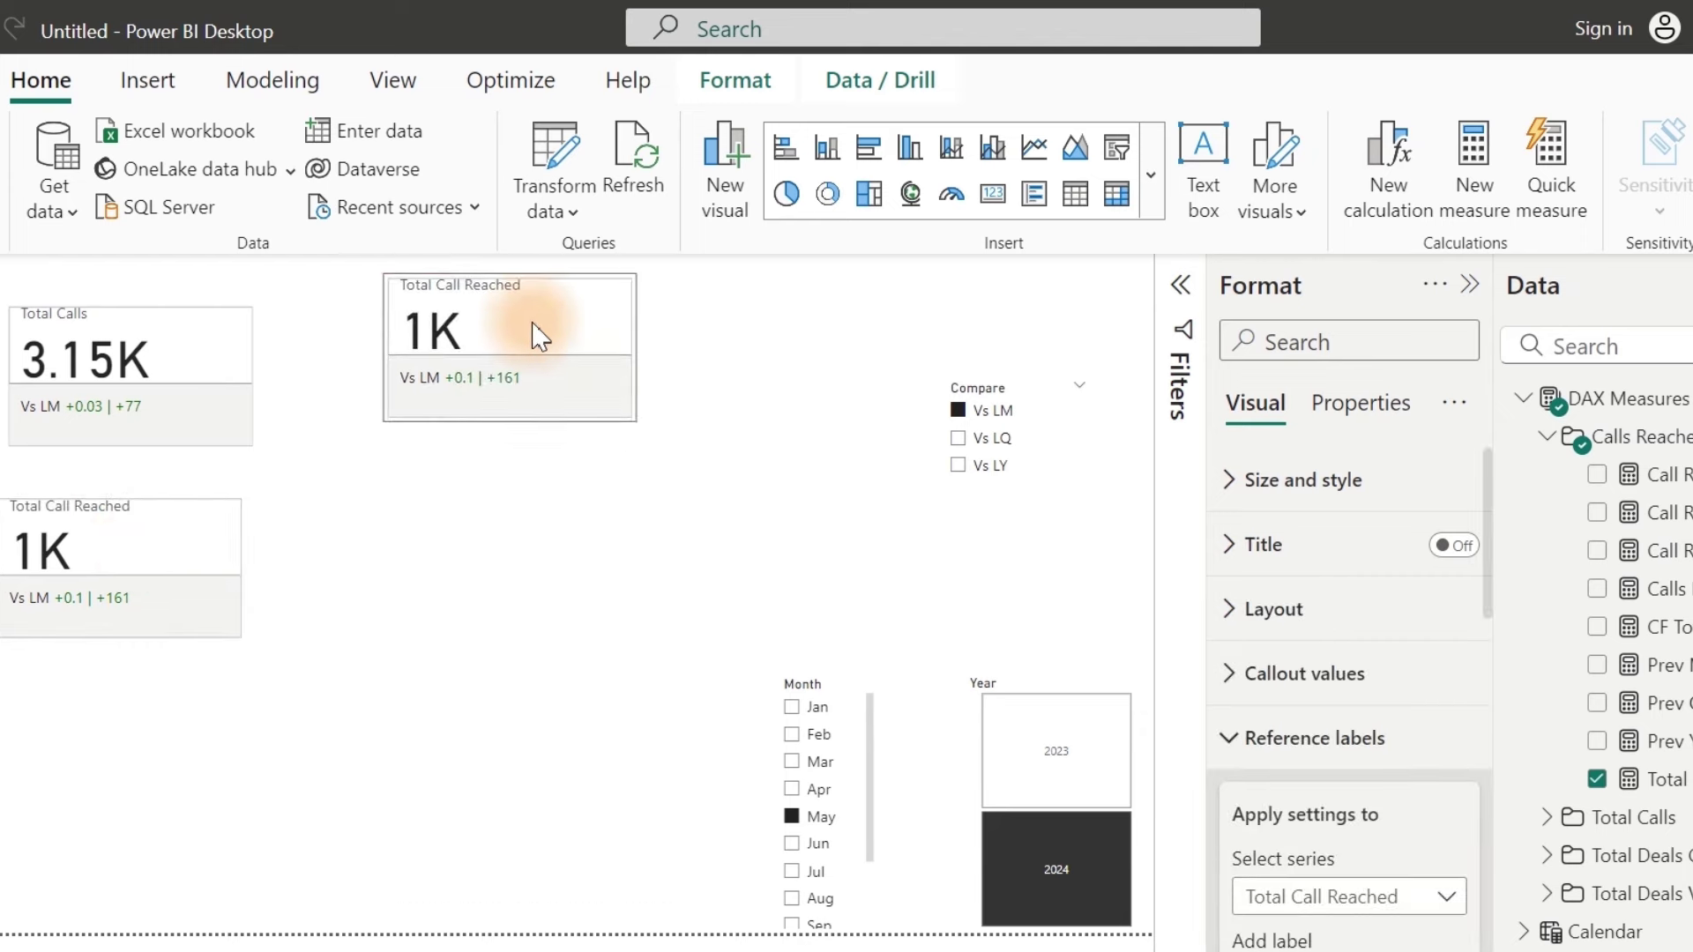
drag(529, 332, 480, 378)
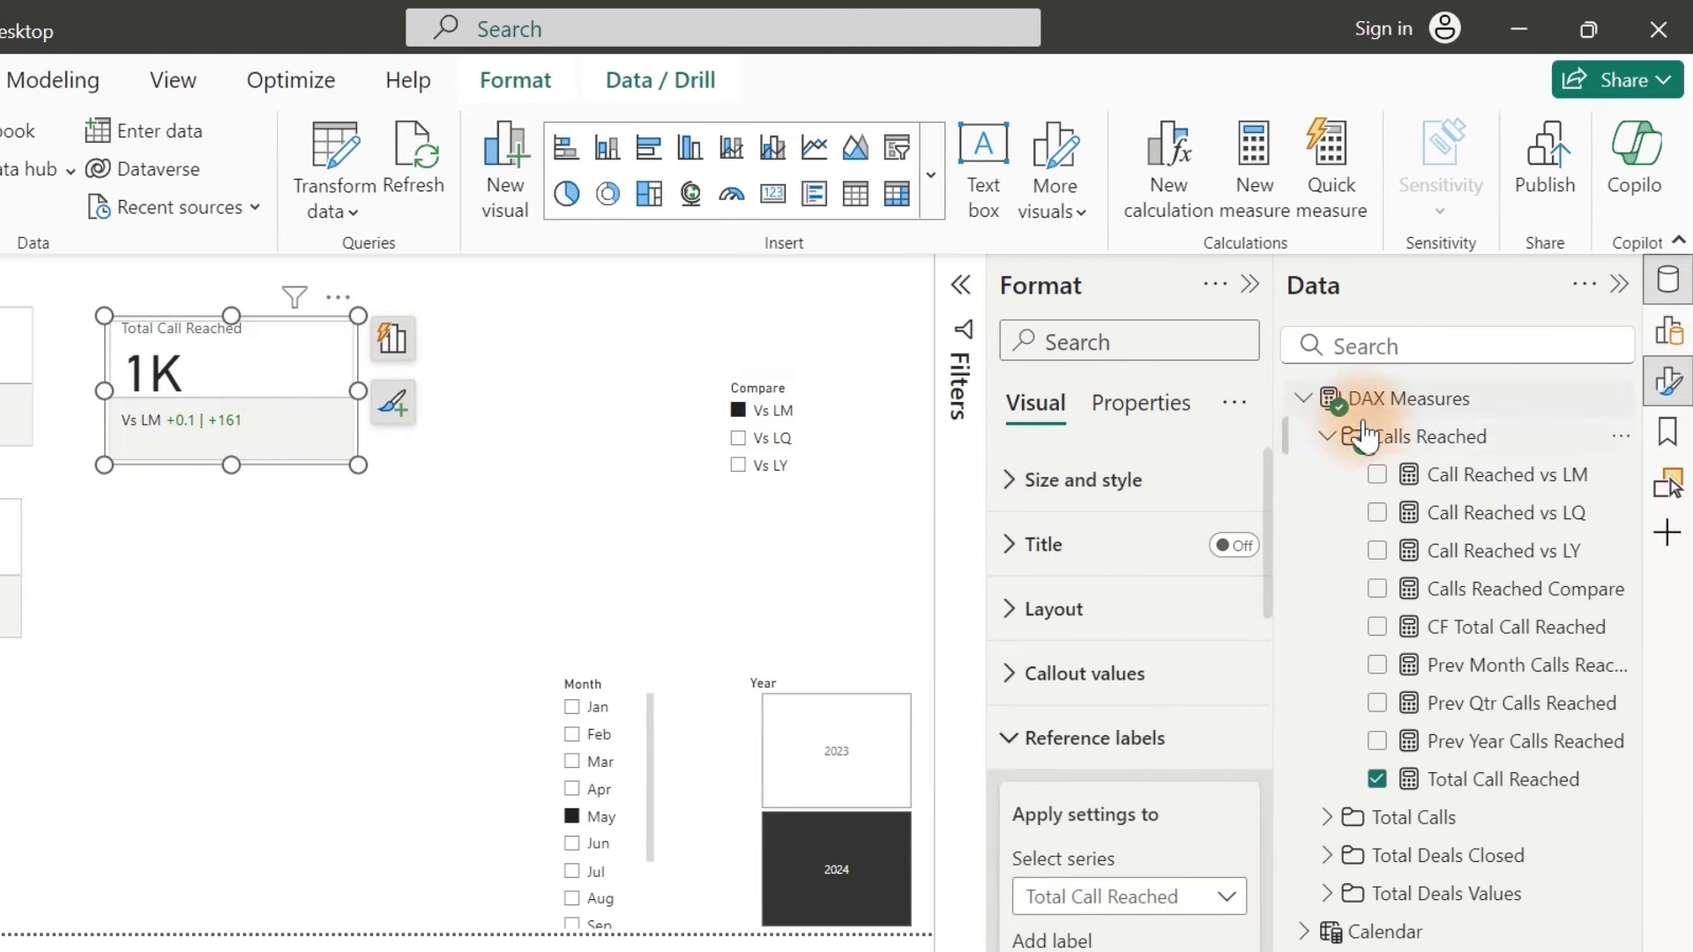
Step: Replace the duplicate card's data field with the Total Deals Closed measure from the Total Deals Closed folder
click(1365, 435)
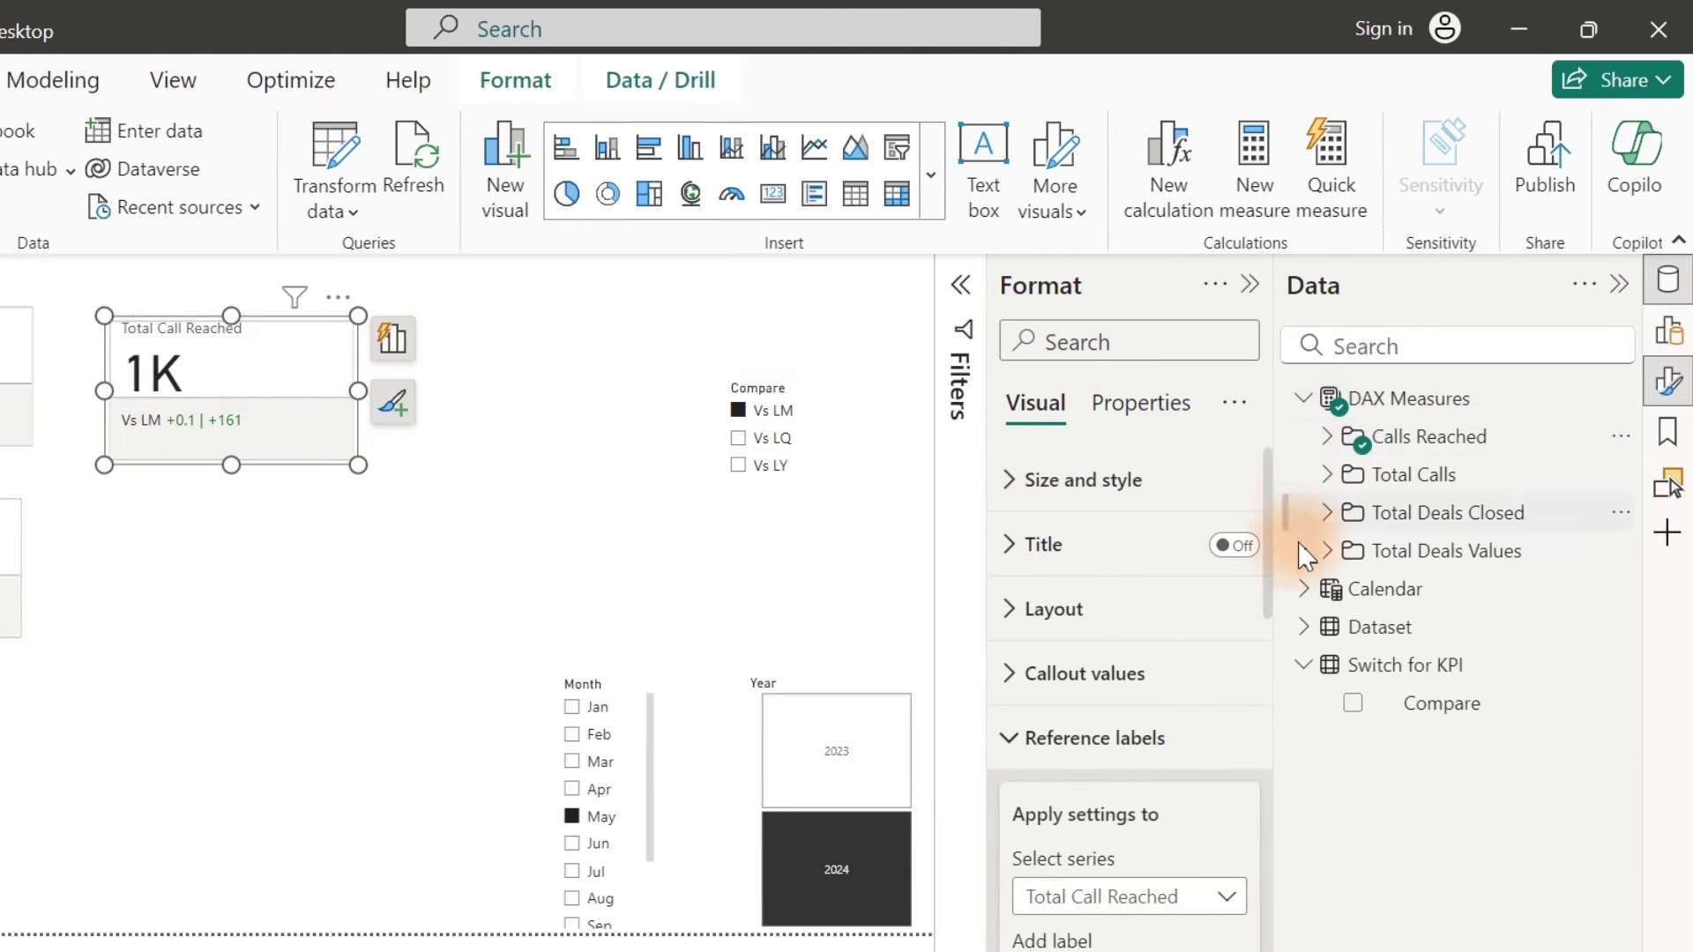
click(391, 336)
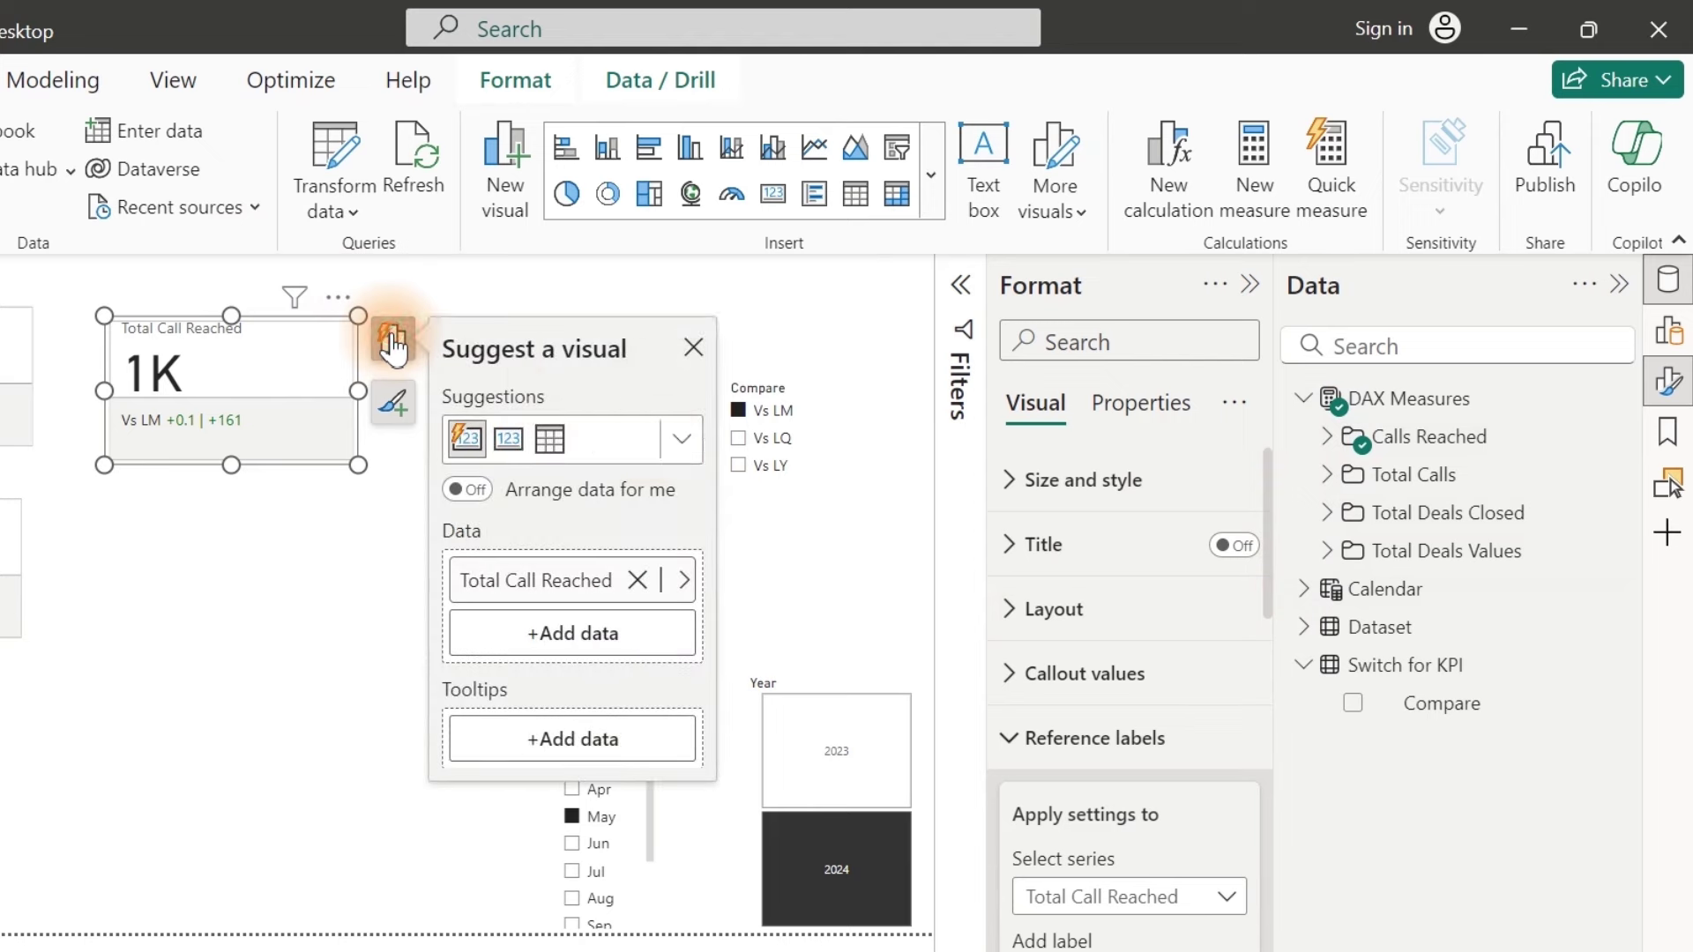
click(683, 579)
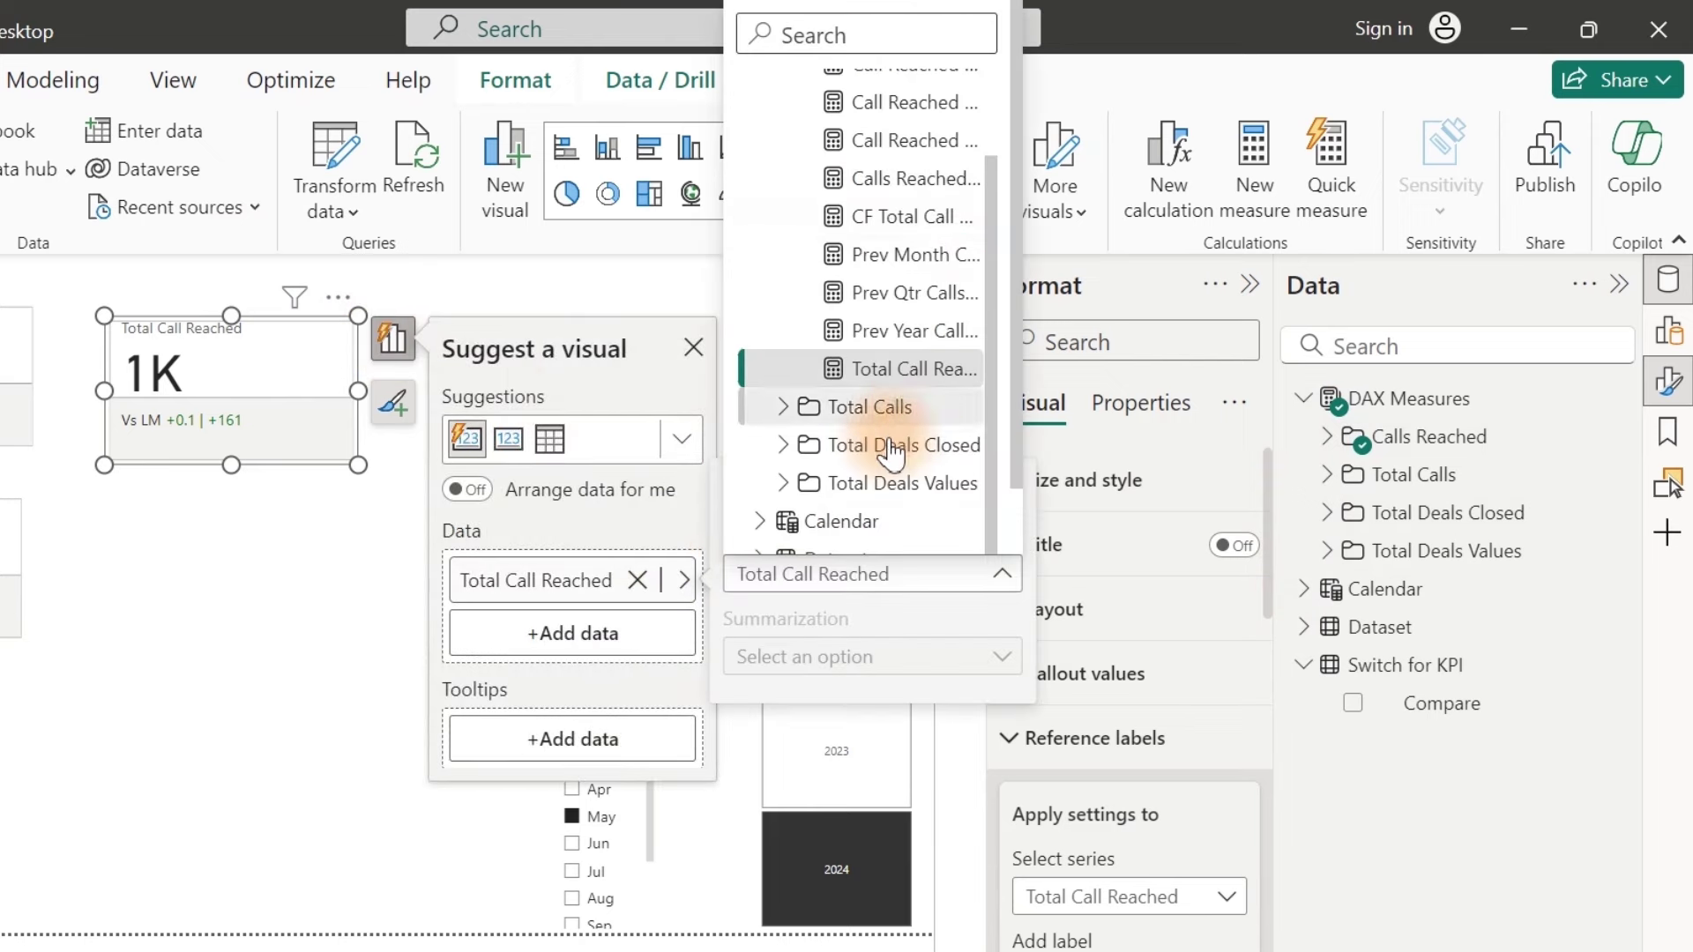
click(780, 446)
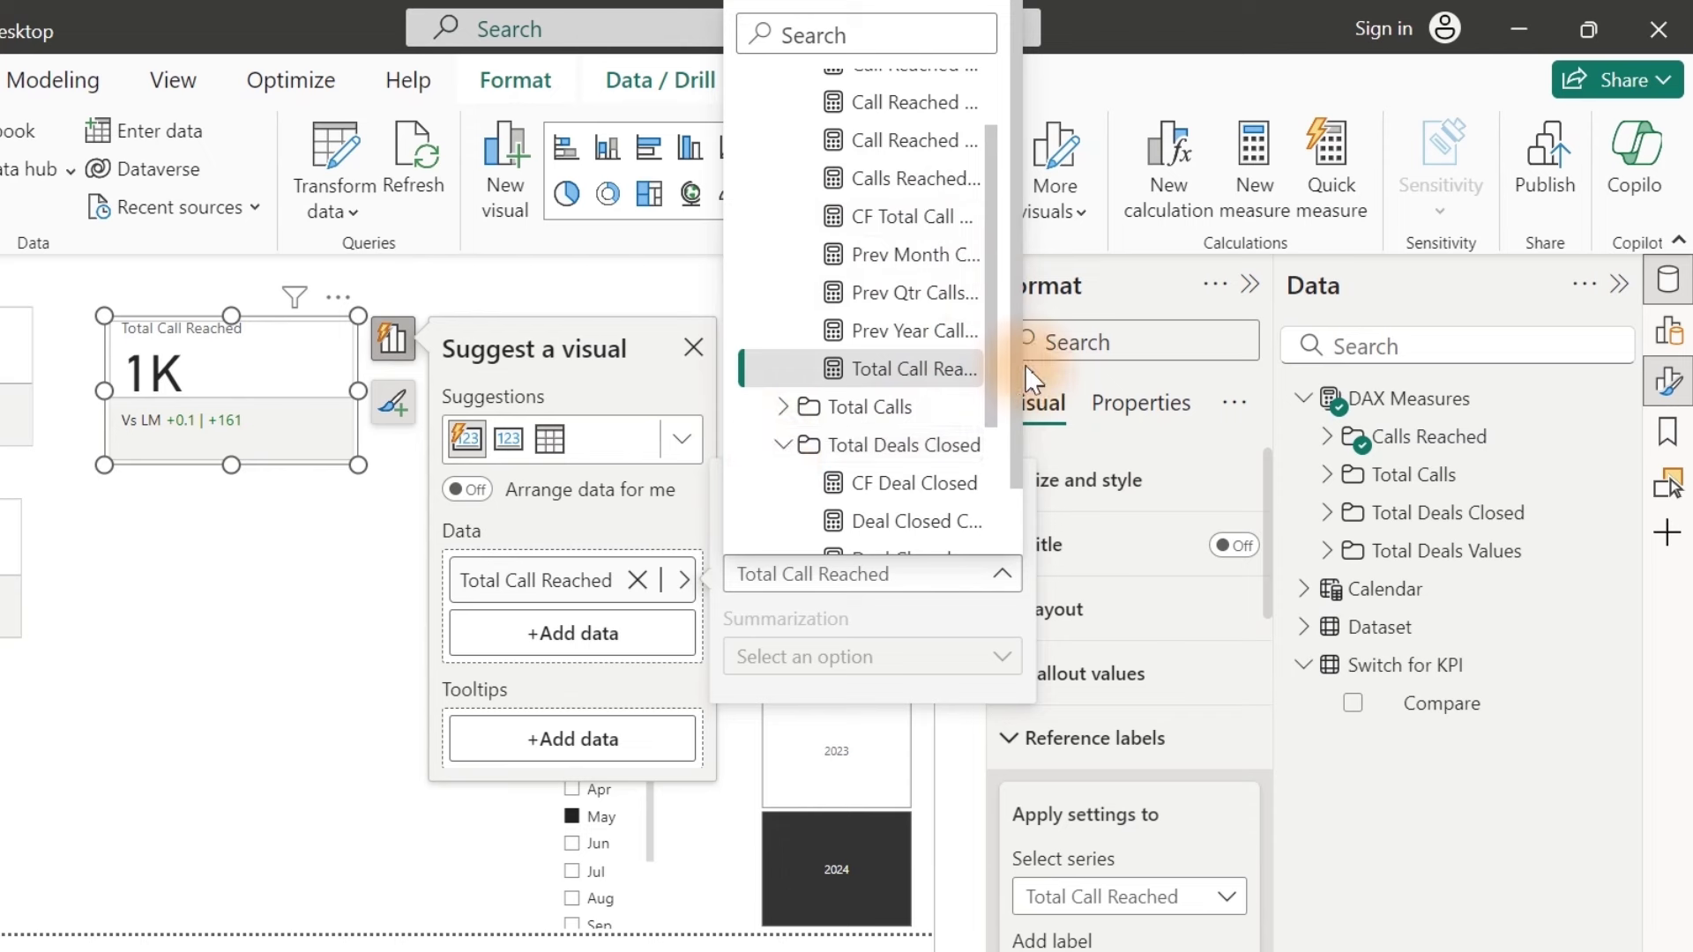
drag(992, 364, 1005, 551)
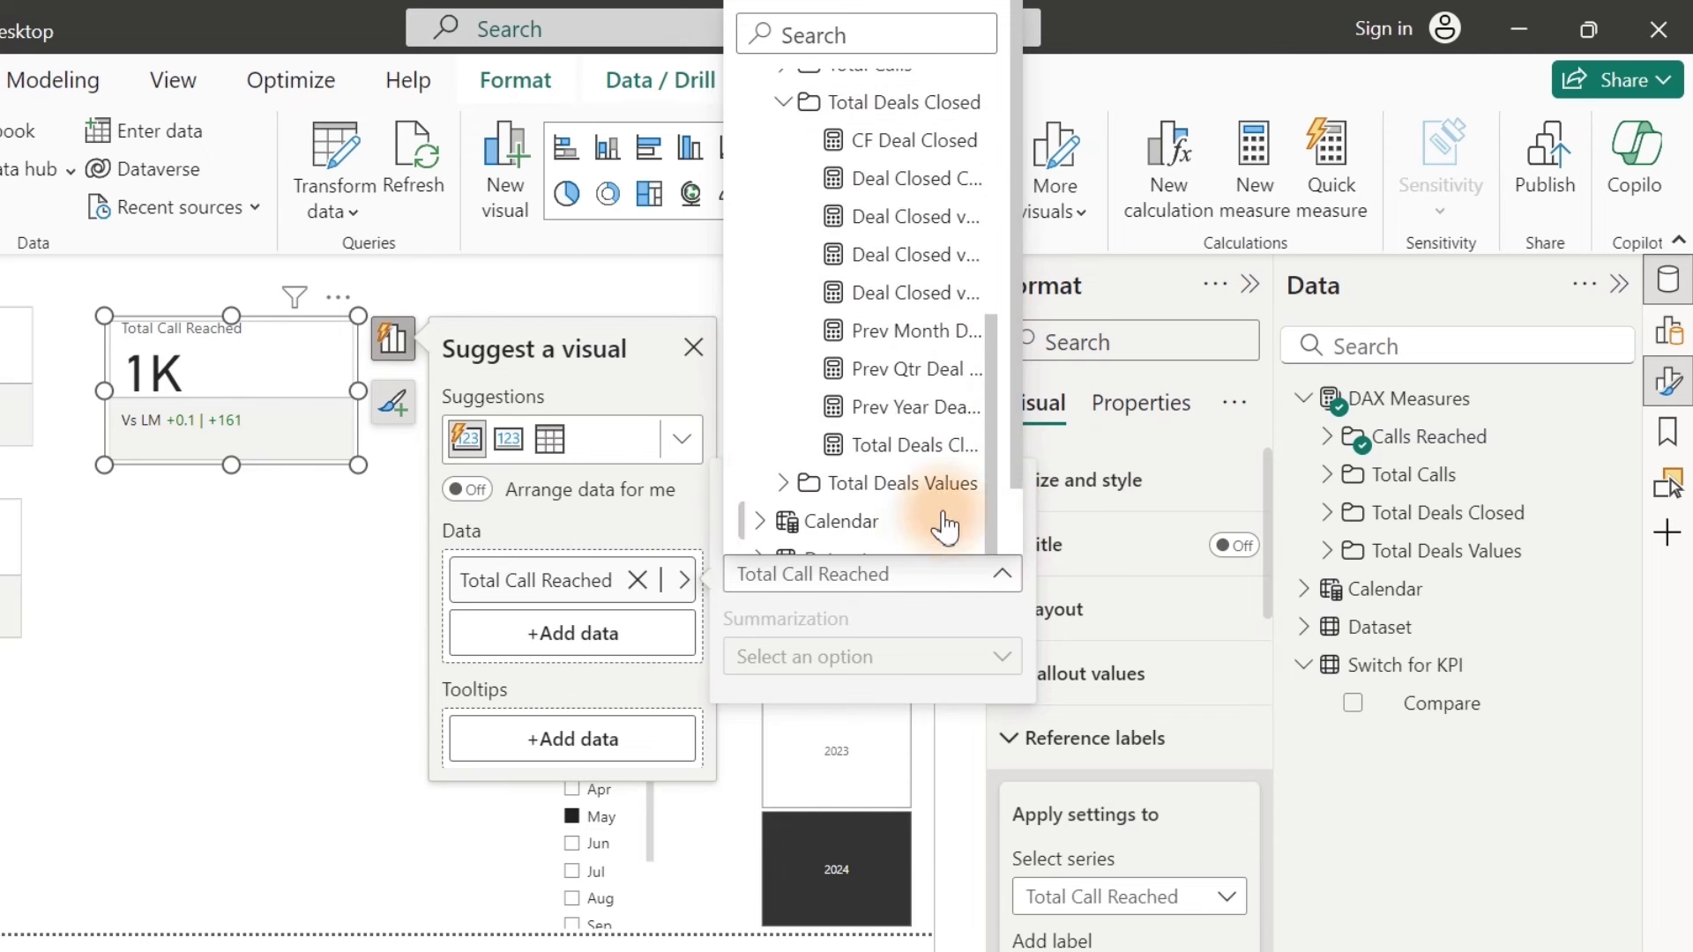
click(882, 448)
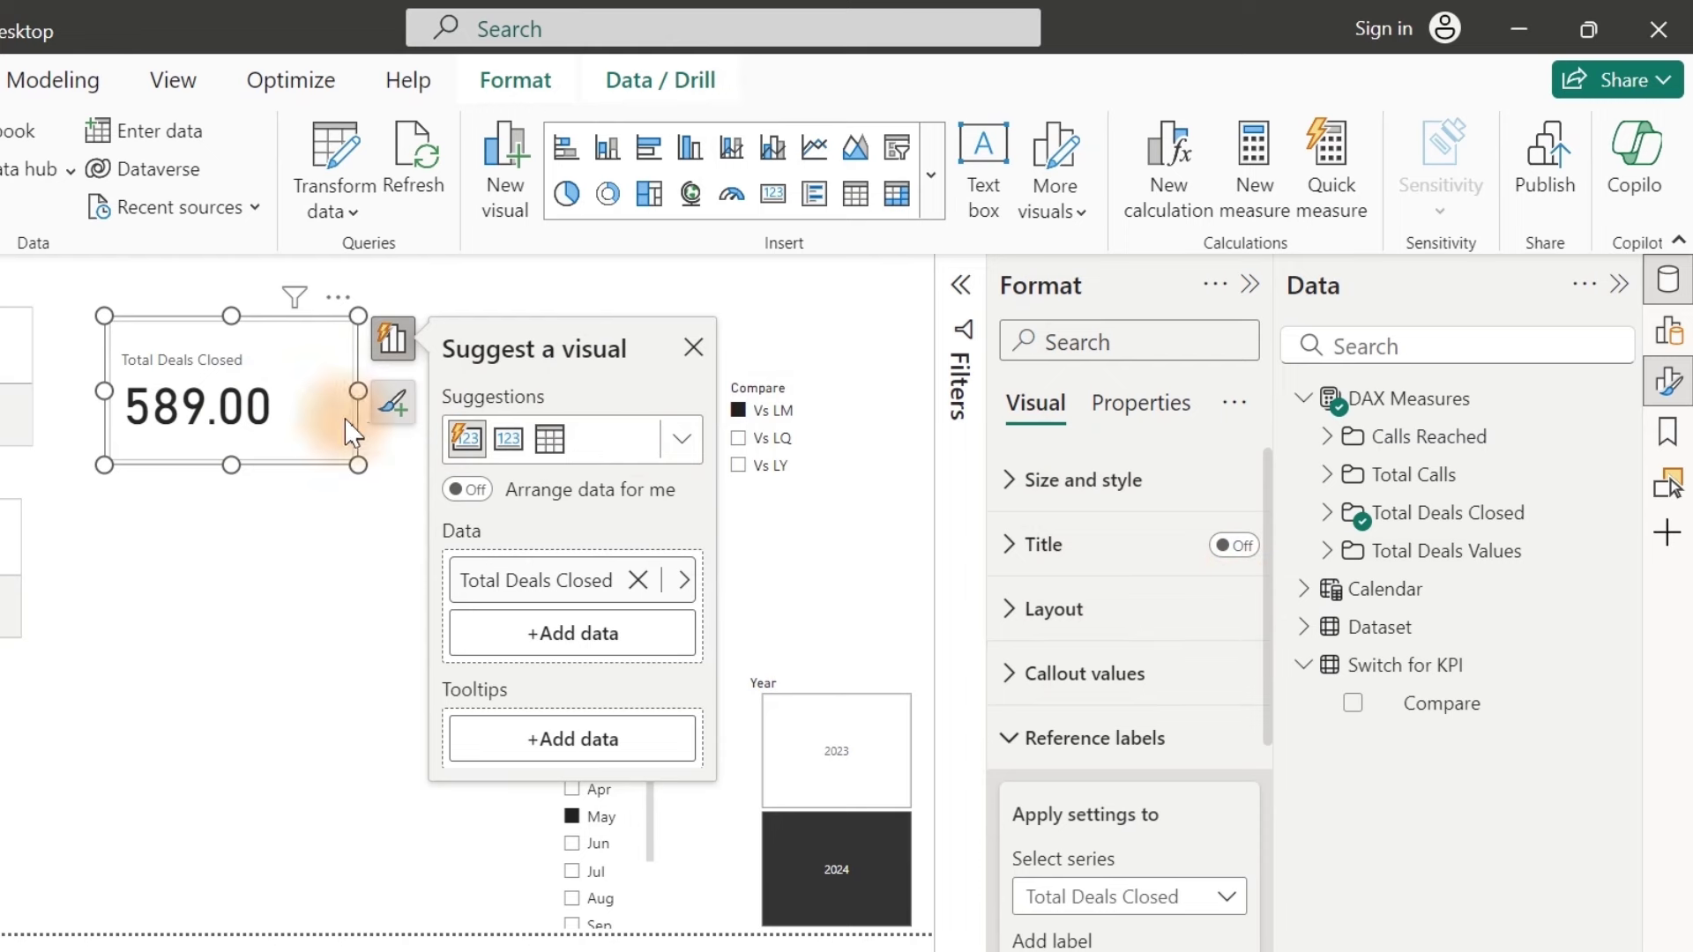
Step: Set the Total Deals Closed measure to display 0 decimal places
click(1325, 515)
click(1440, 857)
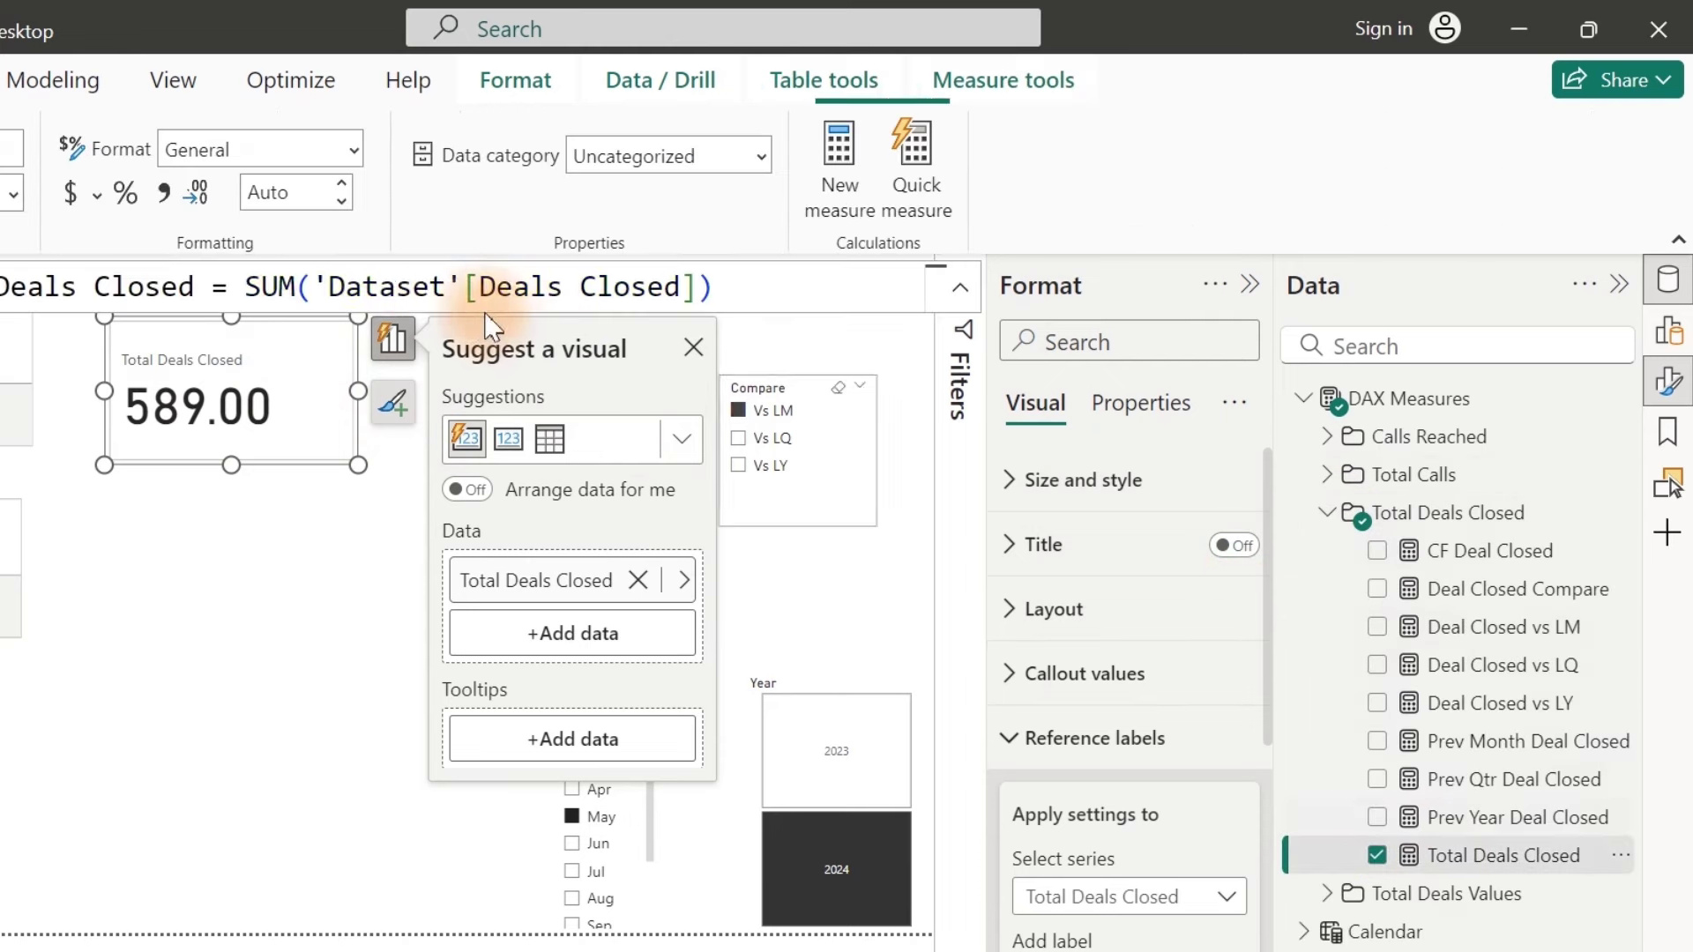
click(309, 194)
click(307, 194)
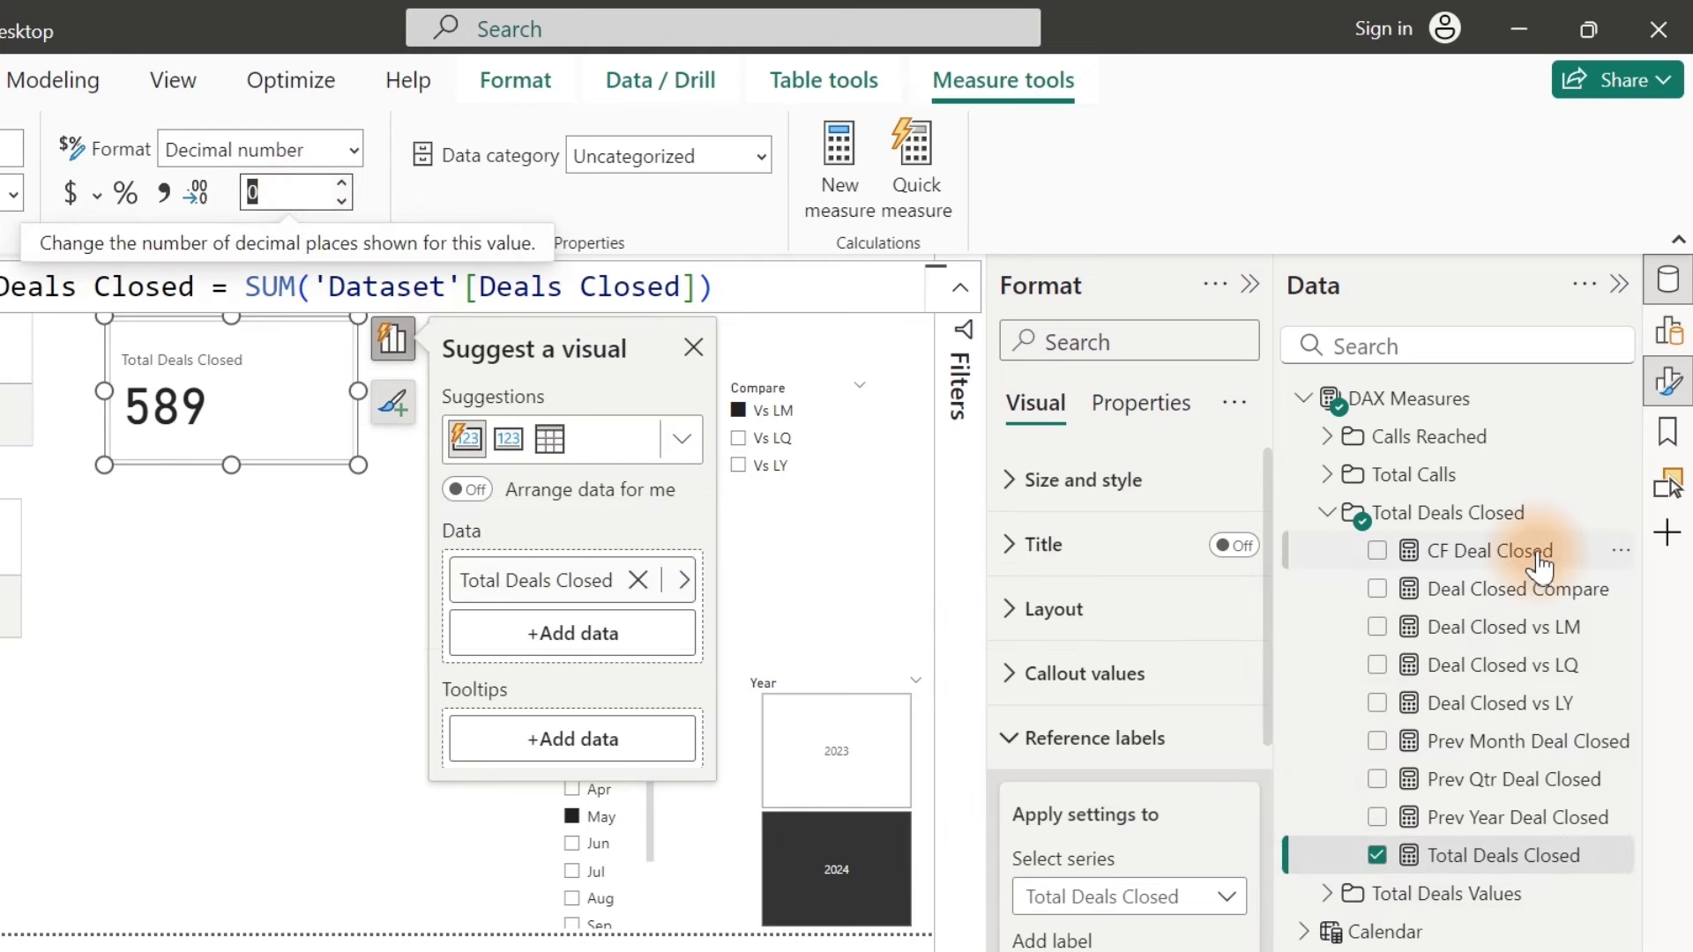
Step: Add the Deal Closed Compare measure as a reference label on the Total Deals Closed card and choose that label for formatting
drag(1504, 589, 1177, 945)
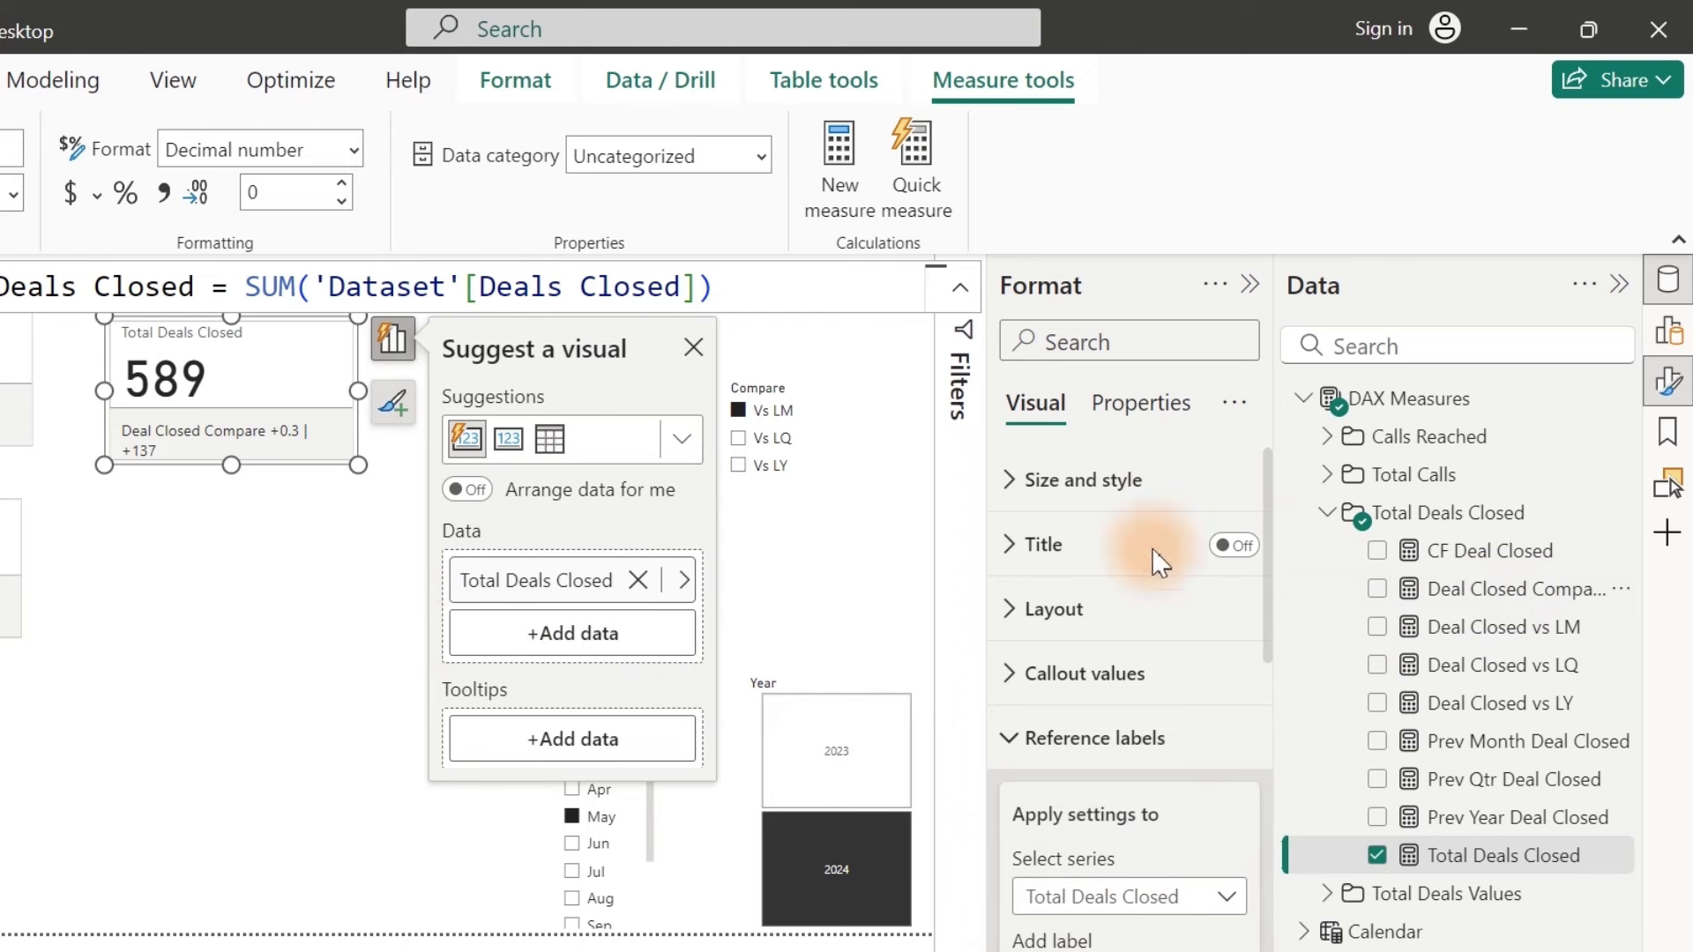
drag(1269, 590, 1273, 756)
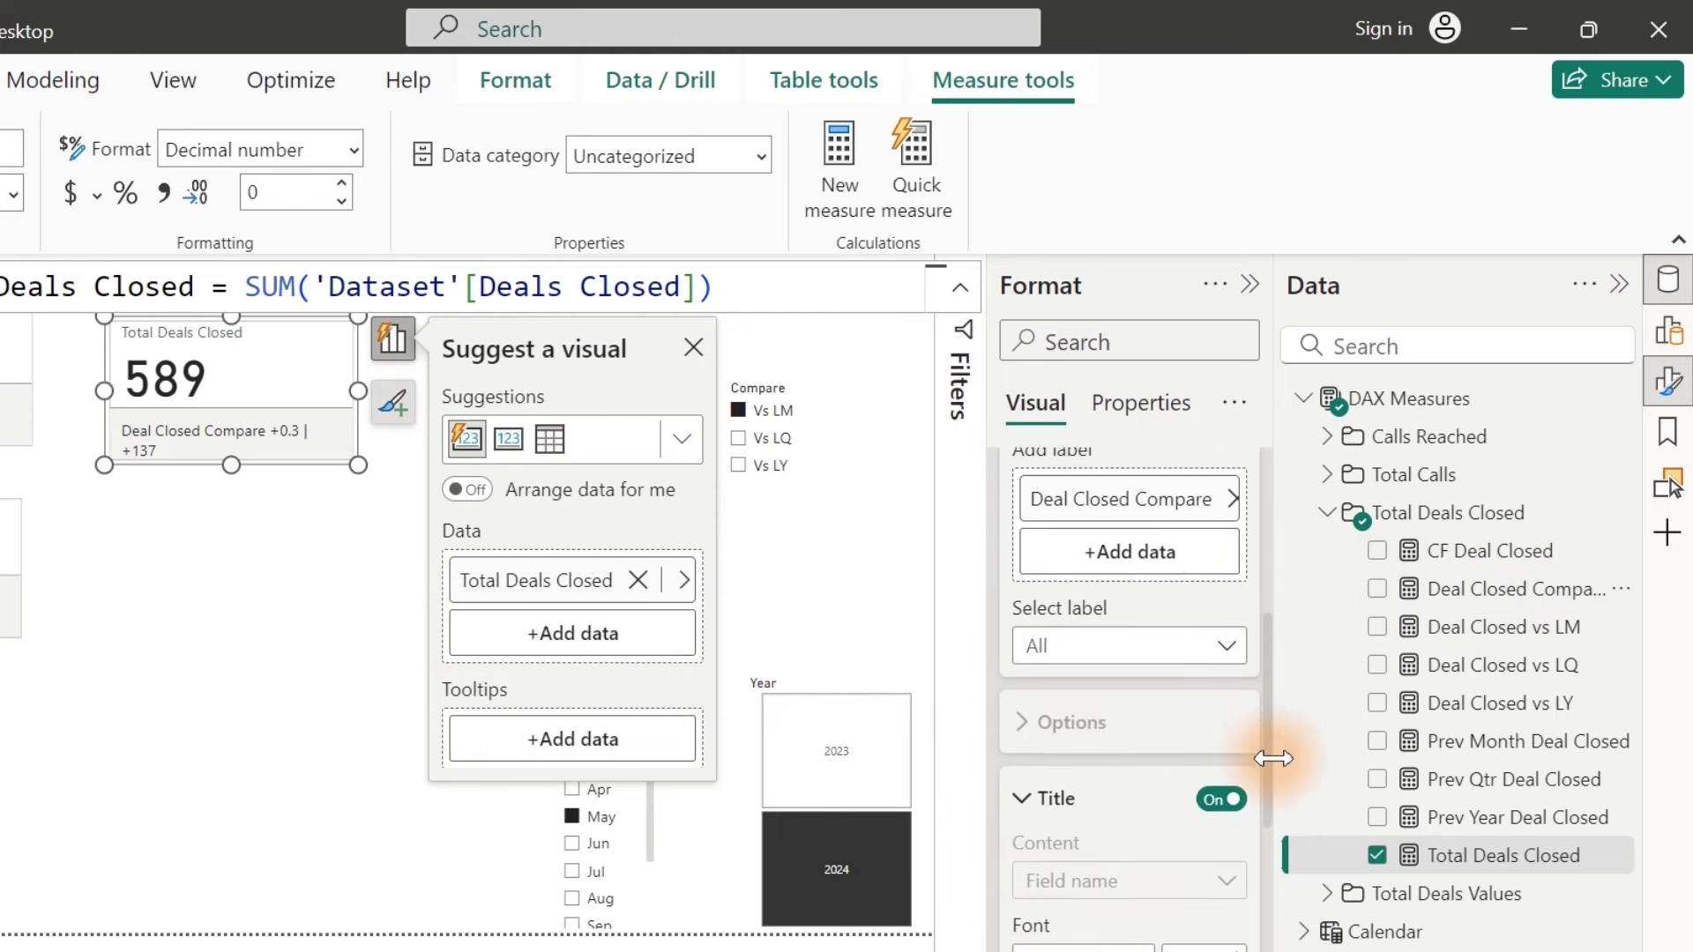
click(1184, 608)
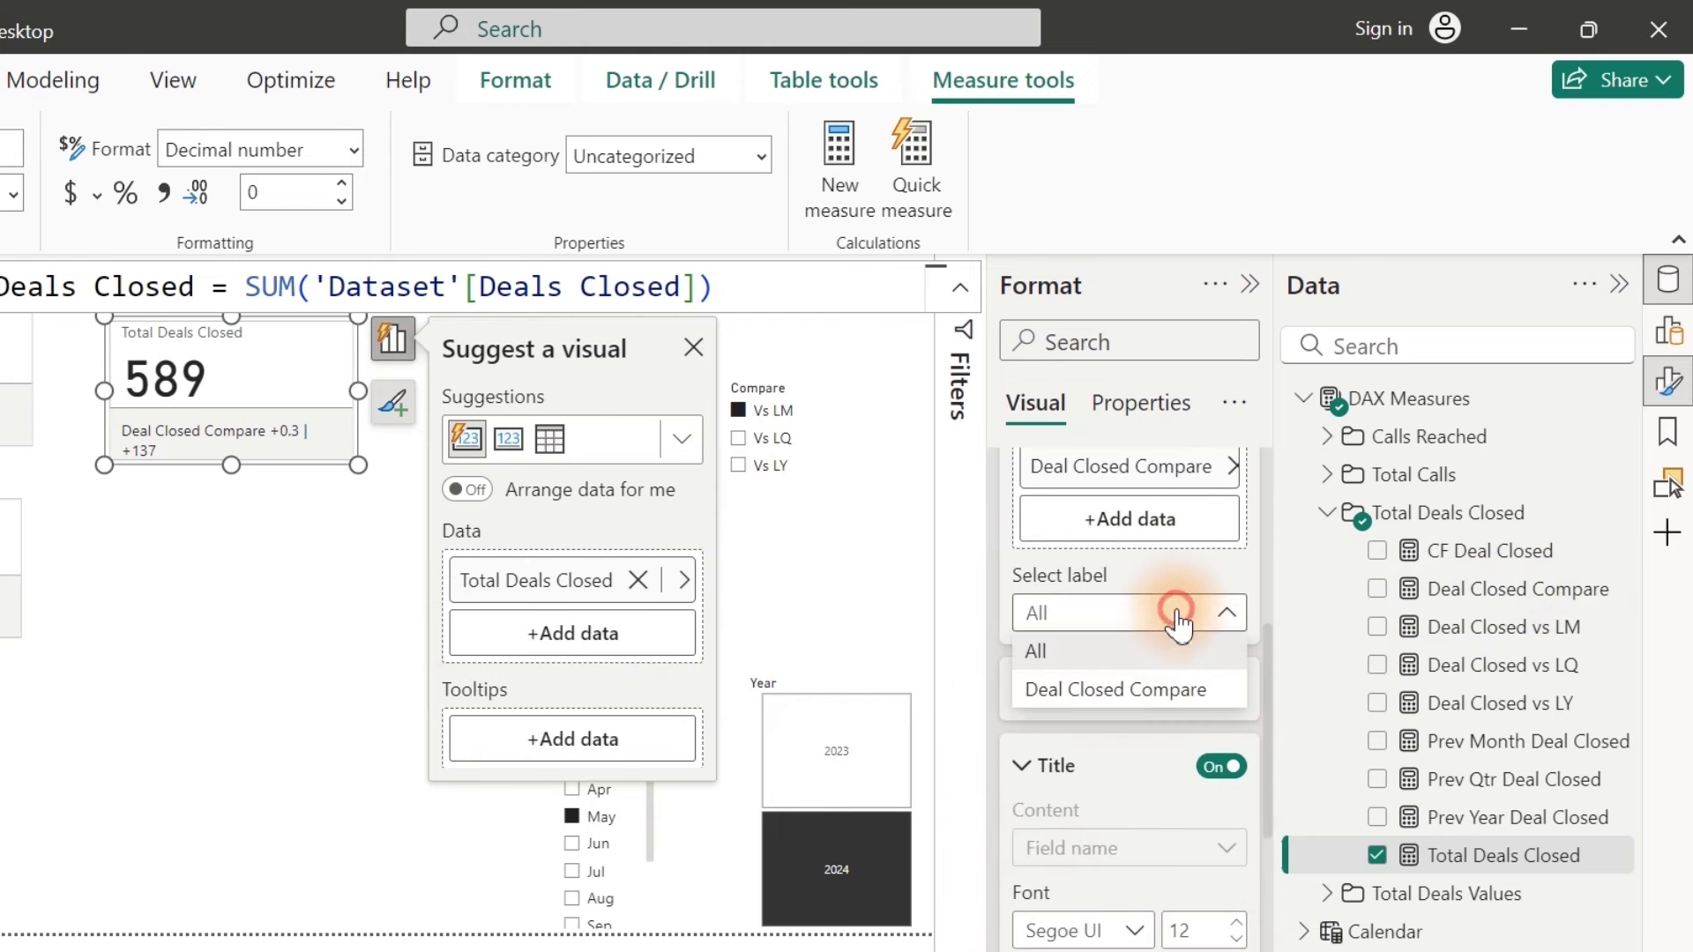
click(1117, 690)
Step: Set the Deal Closed Compare label's title content to Custom, with its text based on the first Compare value from the Switch for KPI table
click(1212, 866)
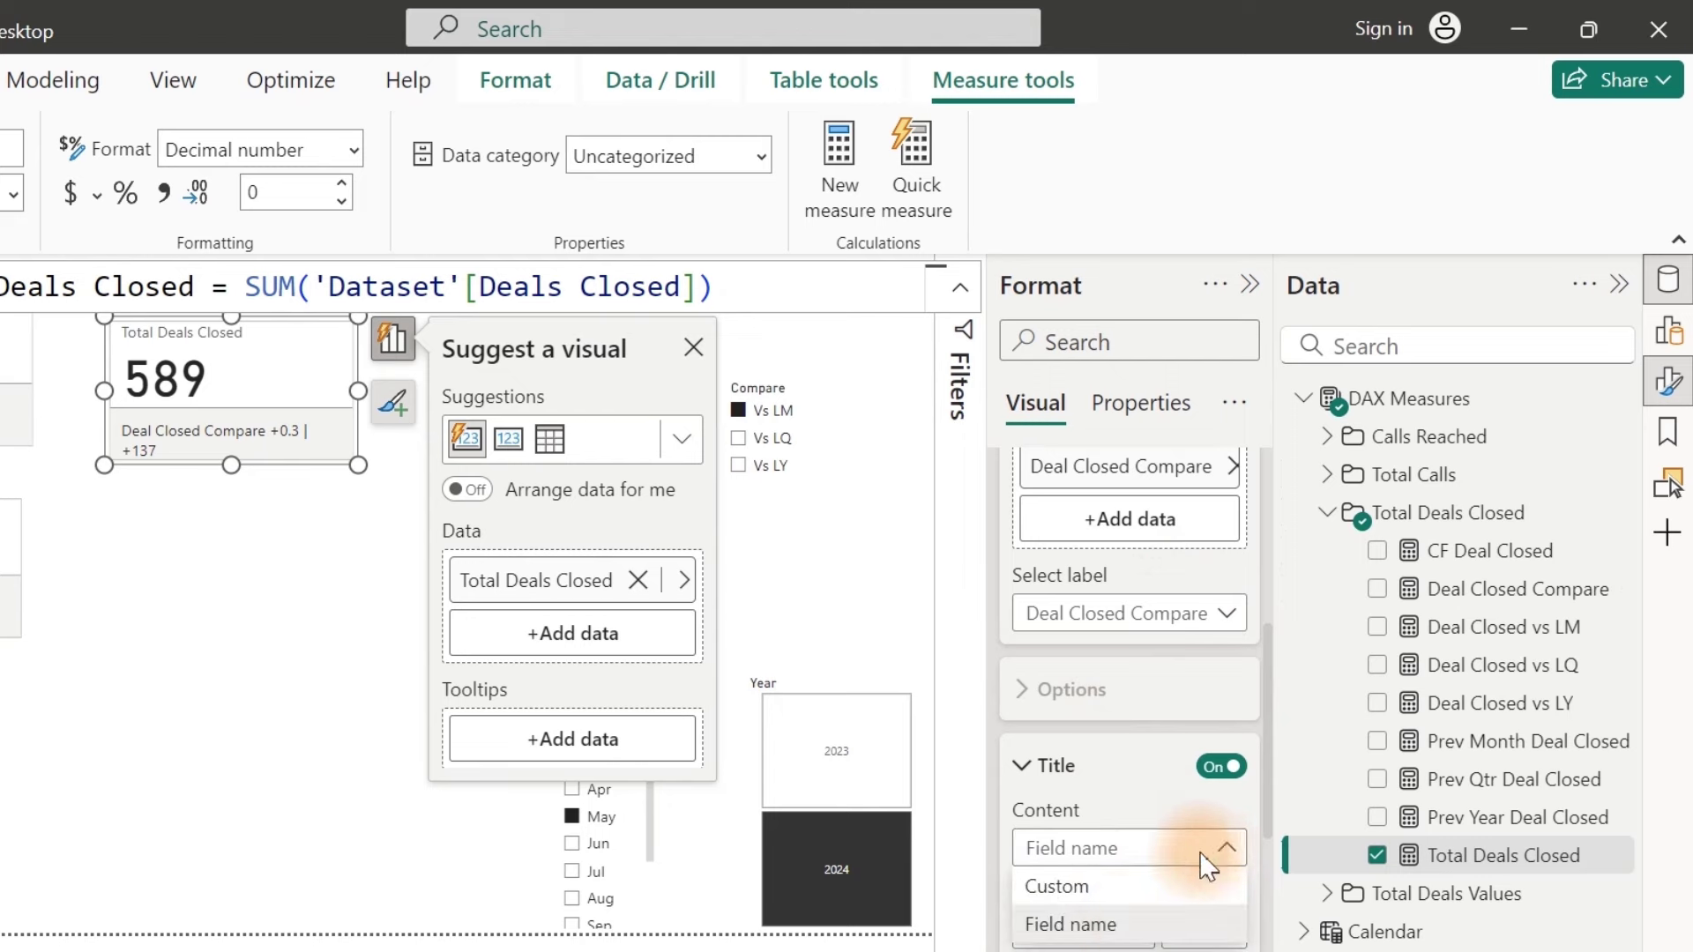
click(1122, 921)
click(1201, 871)
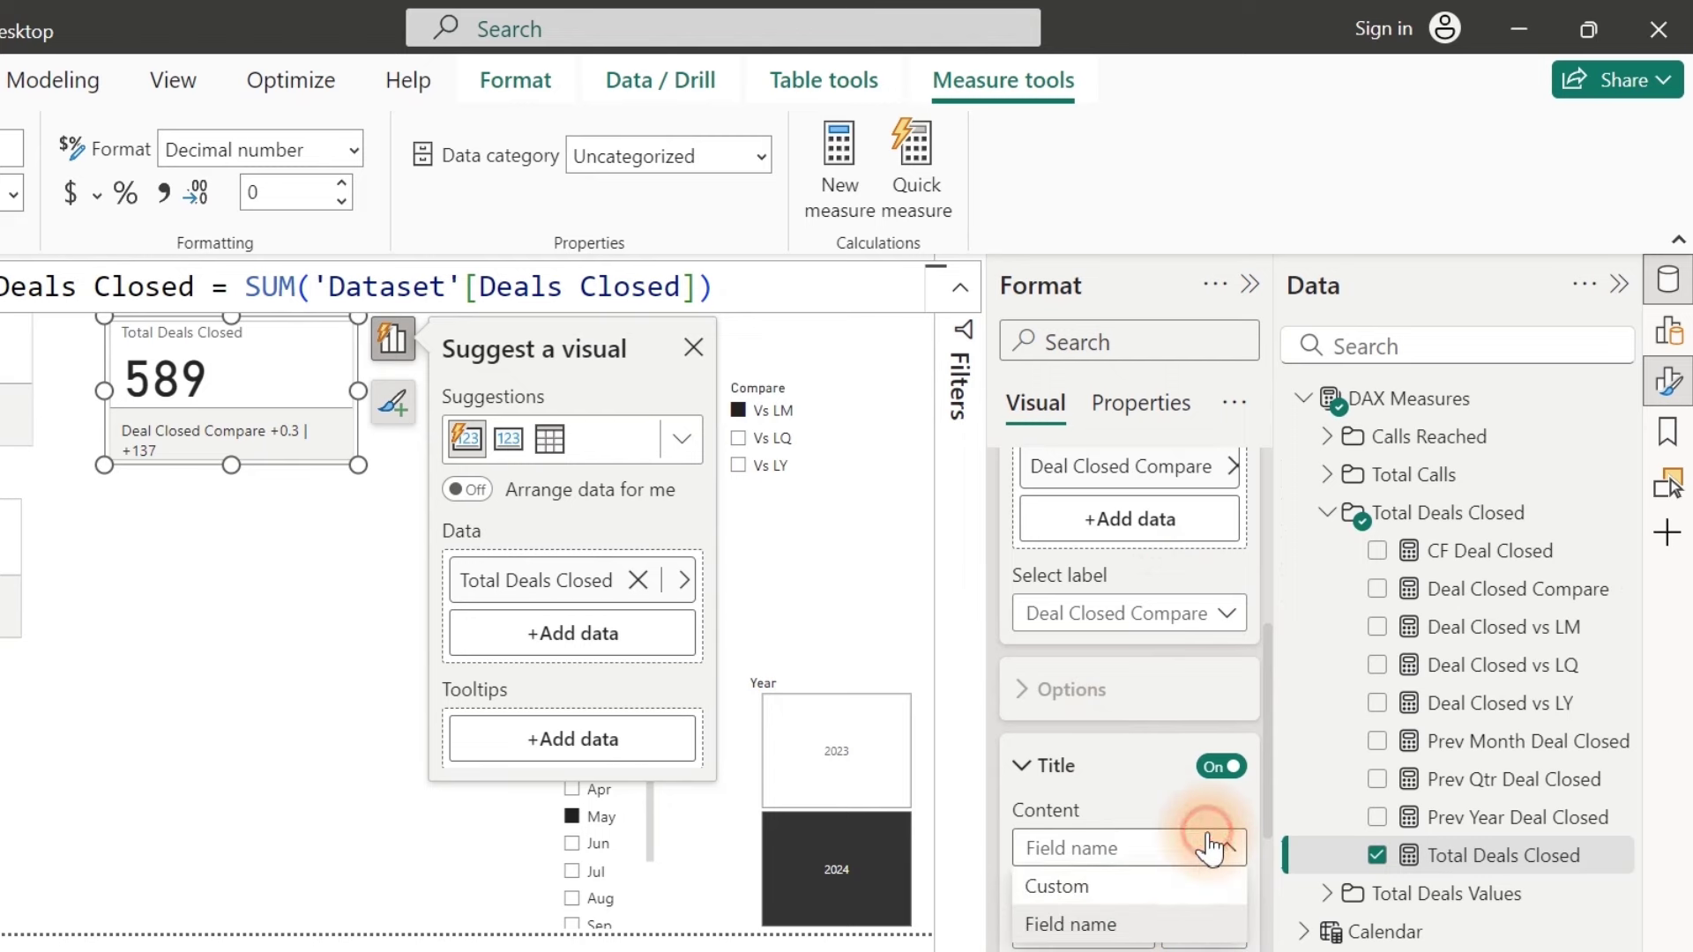
click(1138, 895)
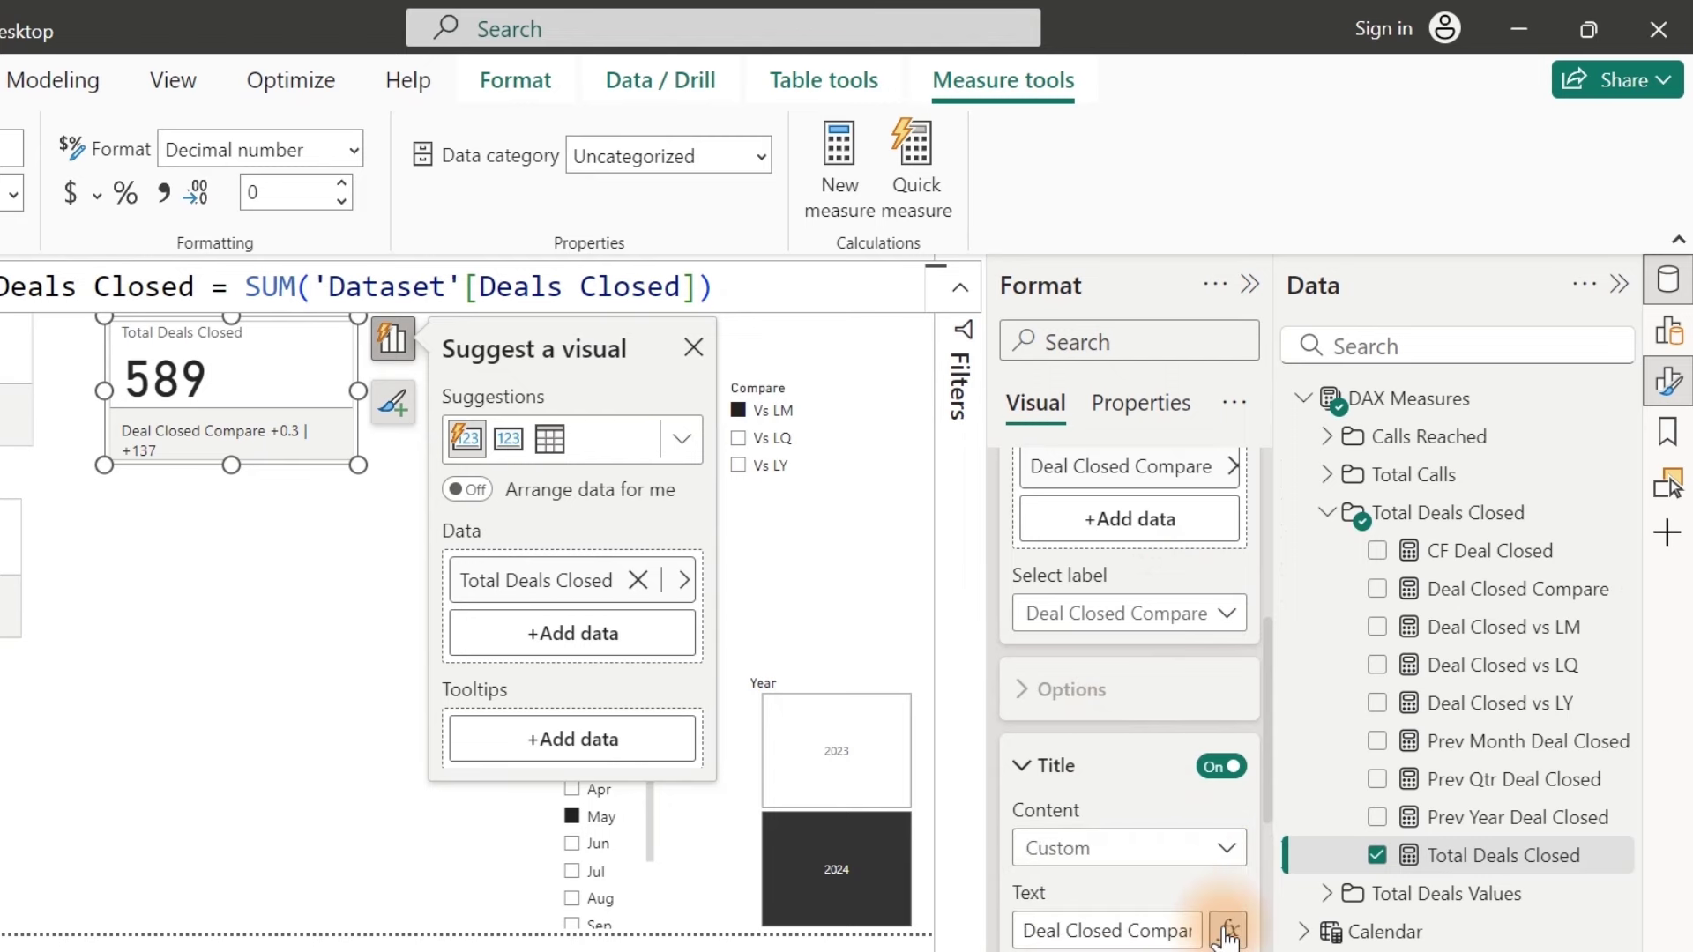
click(1225, 926)
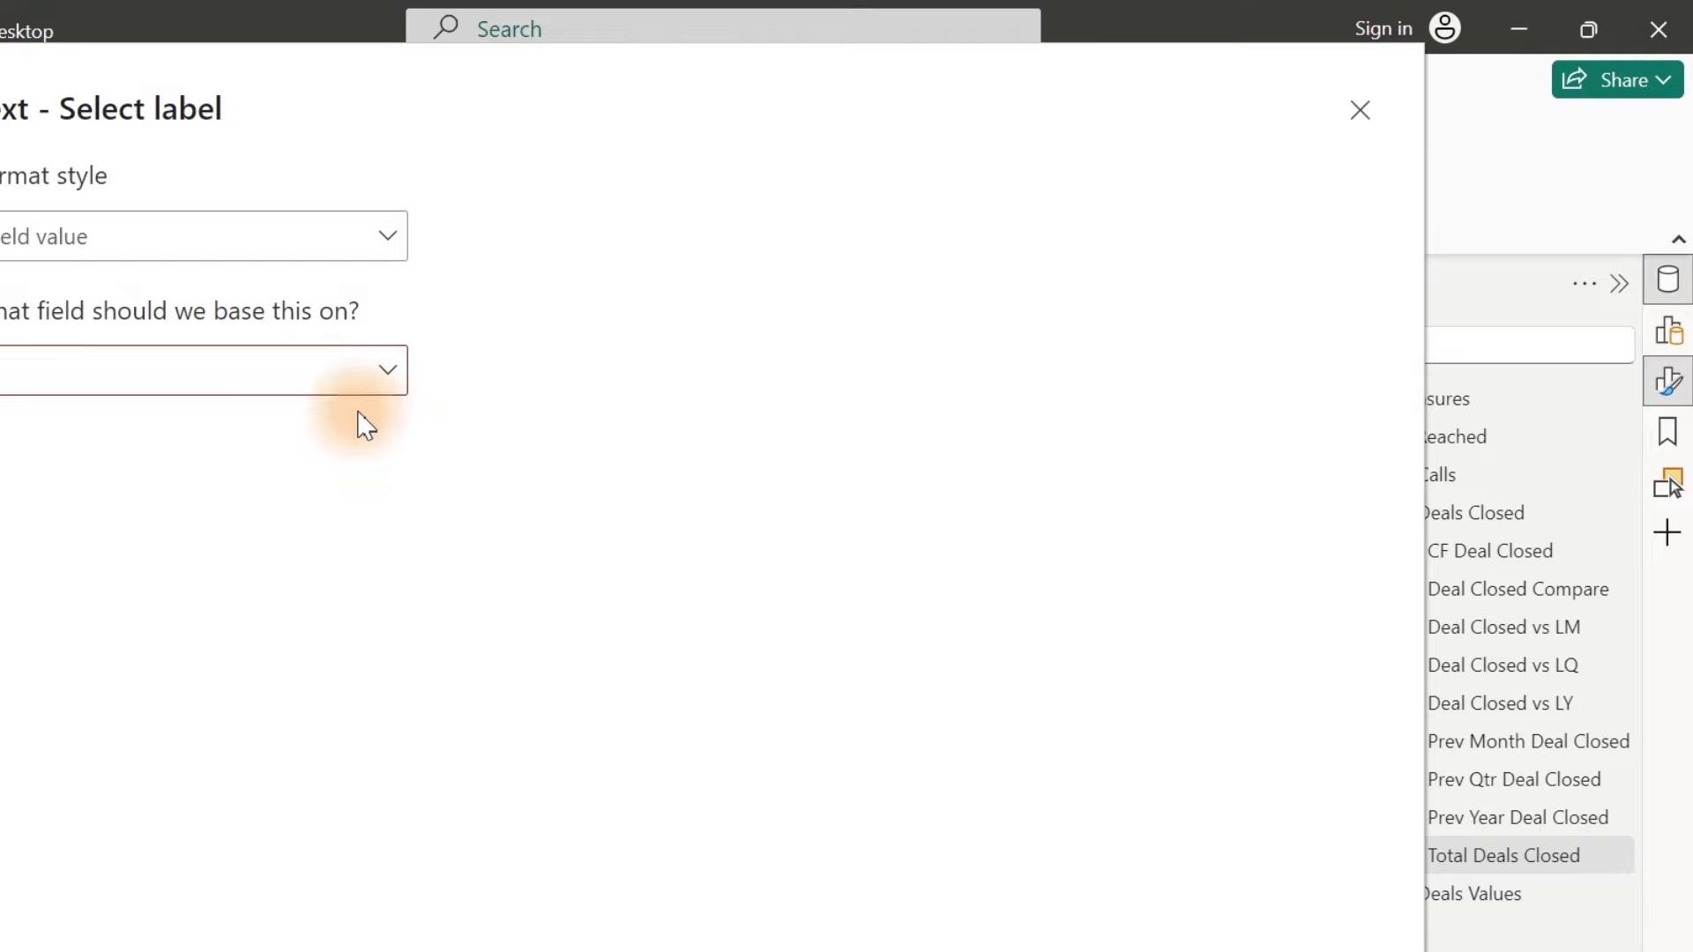
click(333, 383)
click(20, 615)
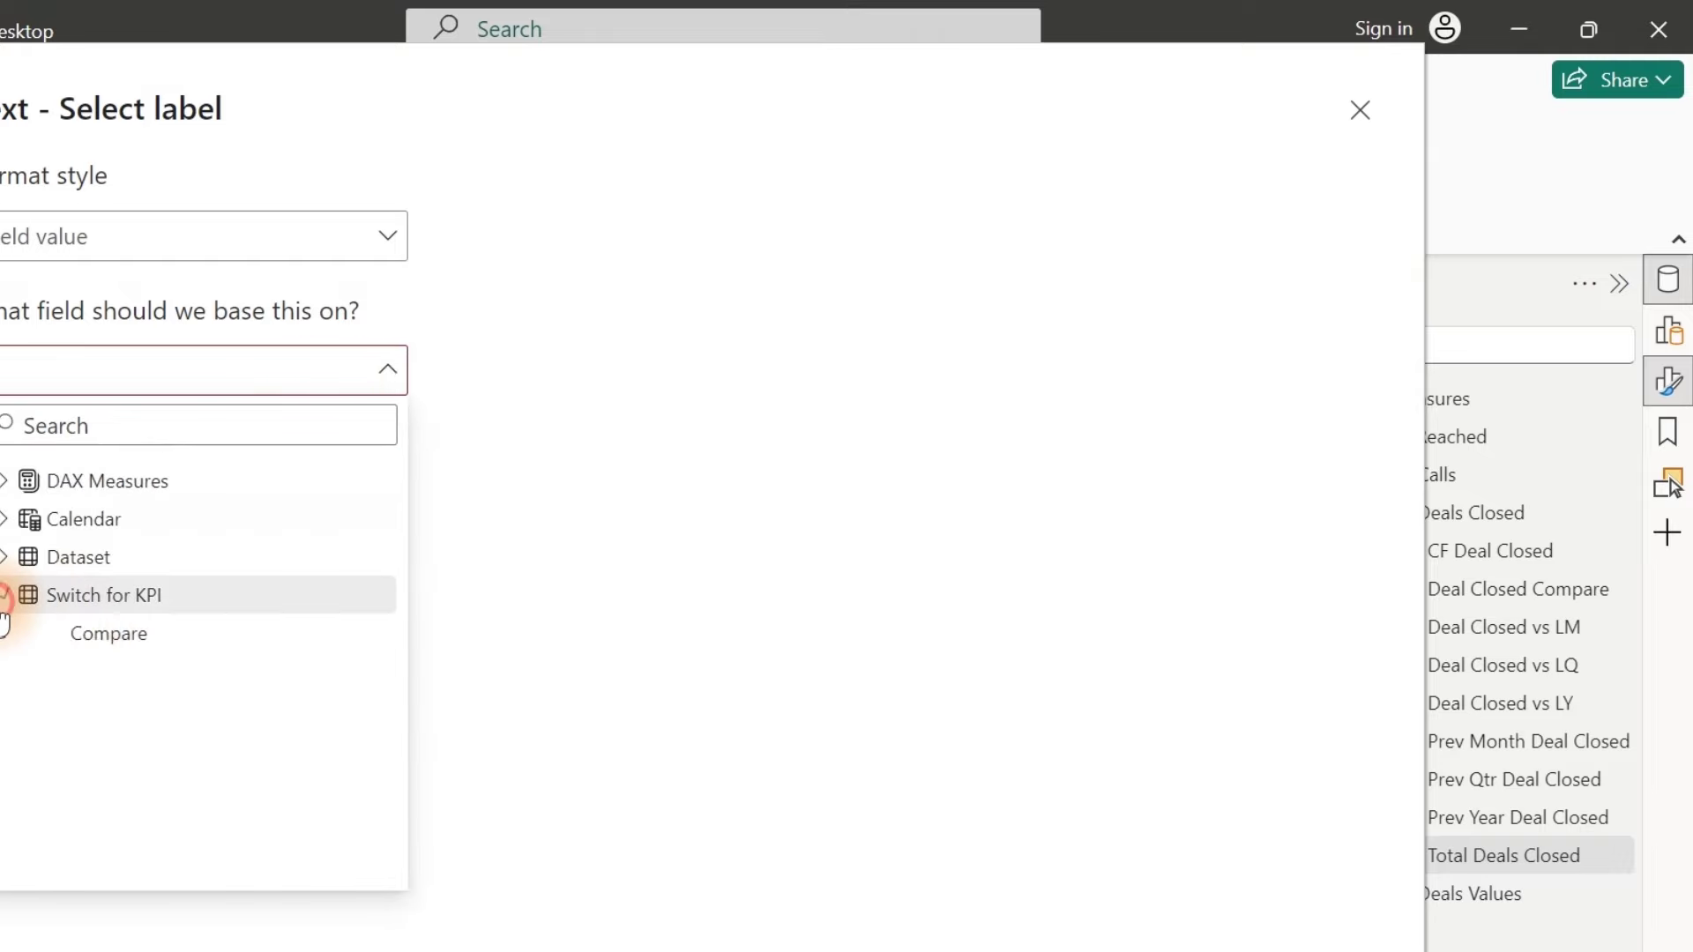
click(96, 635)
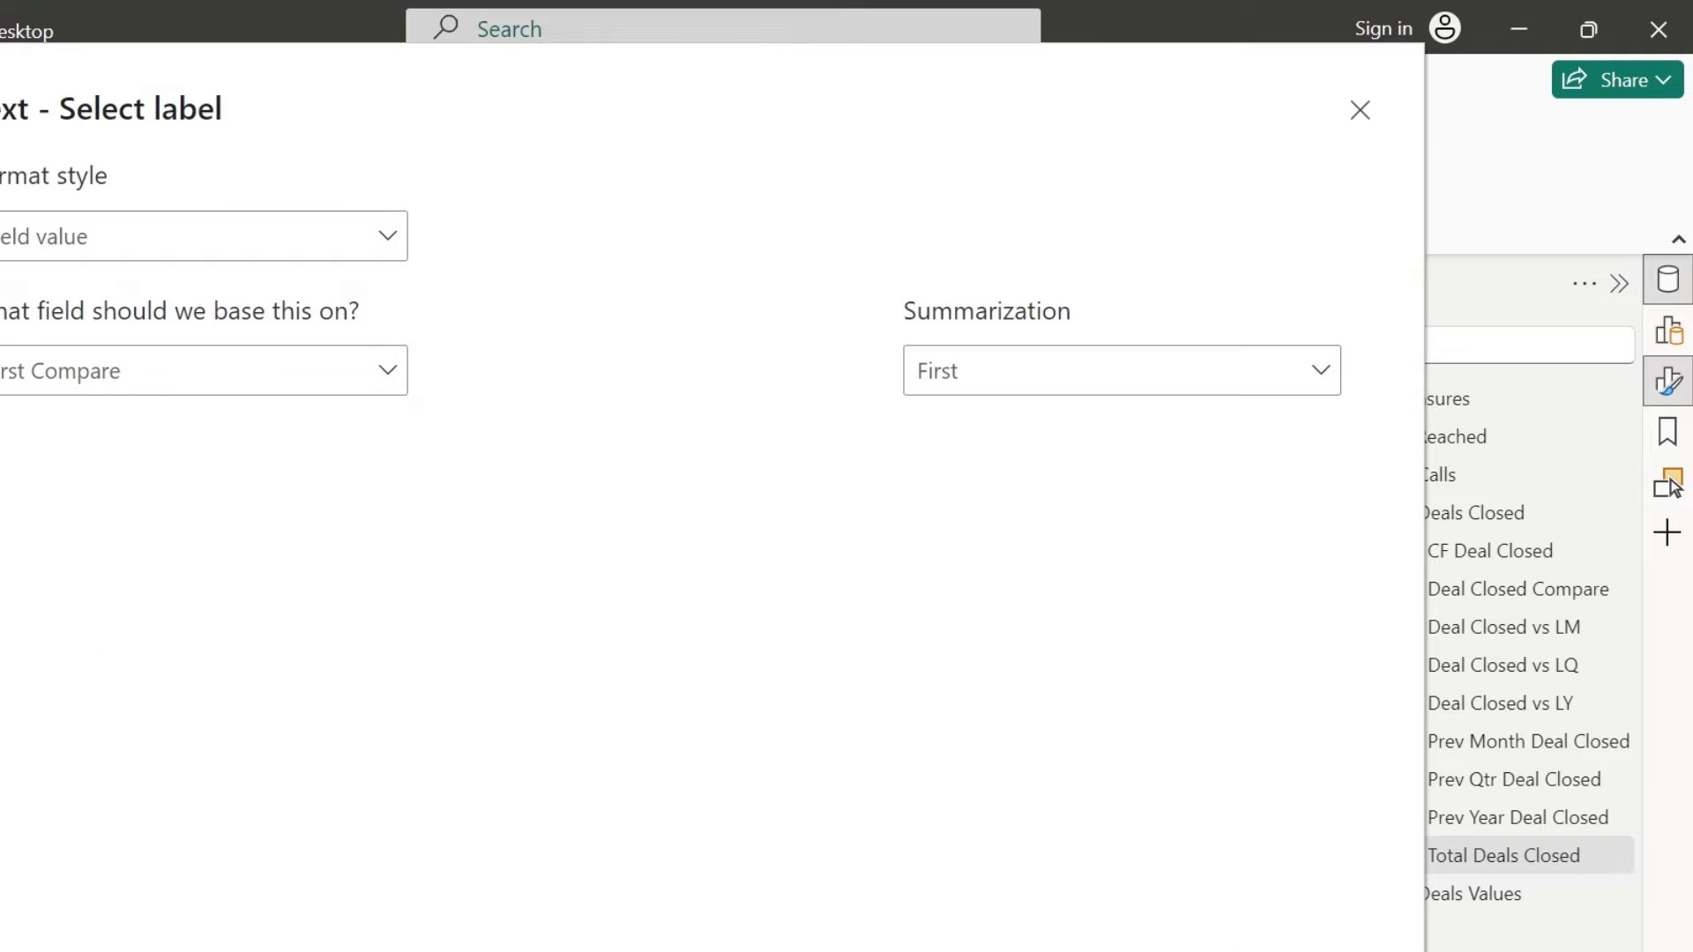
key(Return)
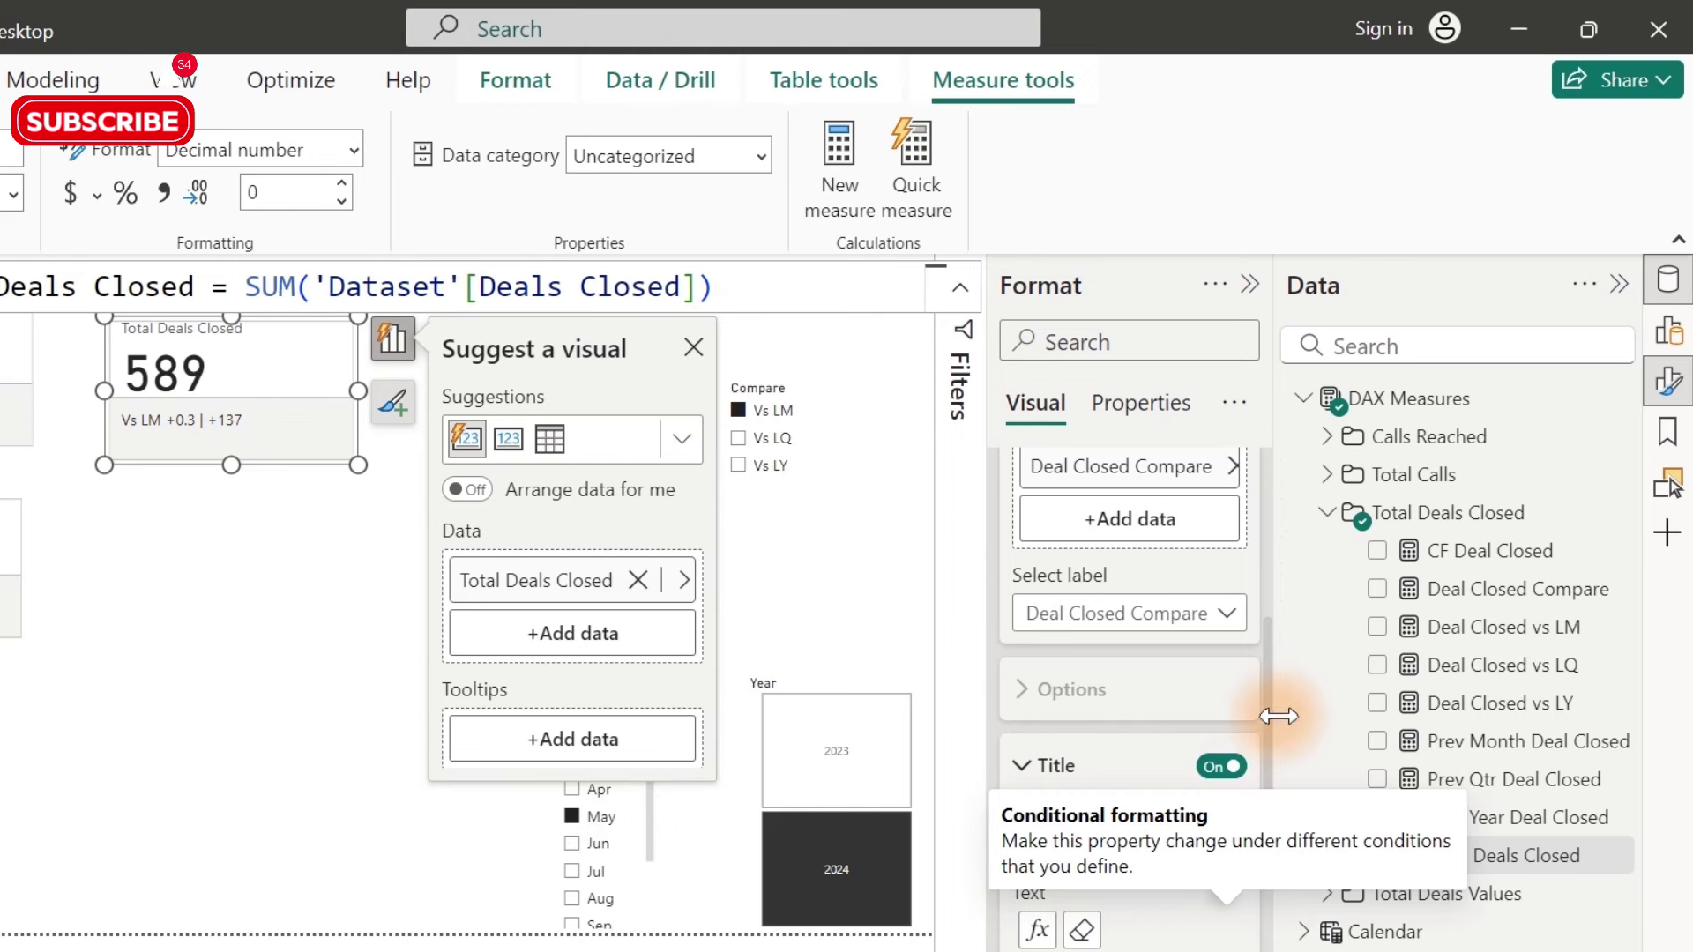
Step: Apply conditional formatting to the Deal Closed Compare label value's color, using Field value style based on the CF Deal Closed measure
drag(1265, 711, 1270, 882)
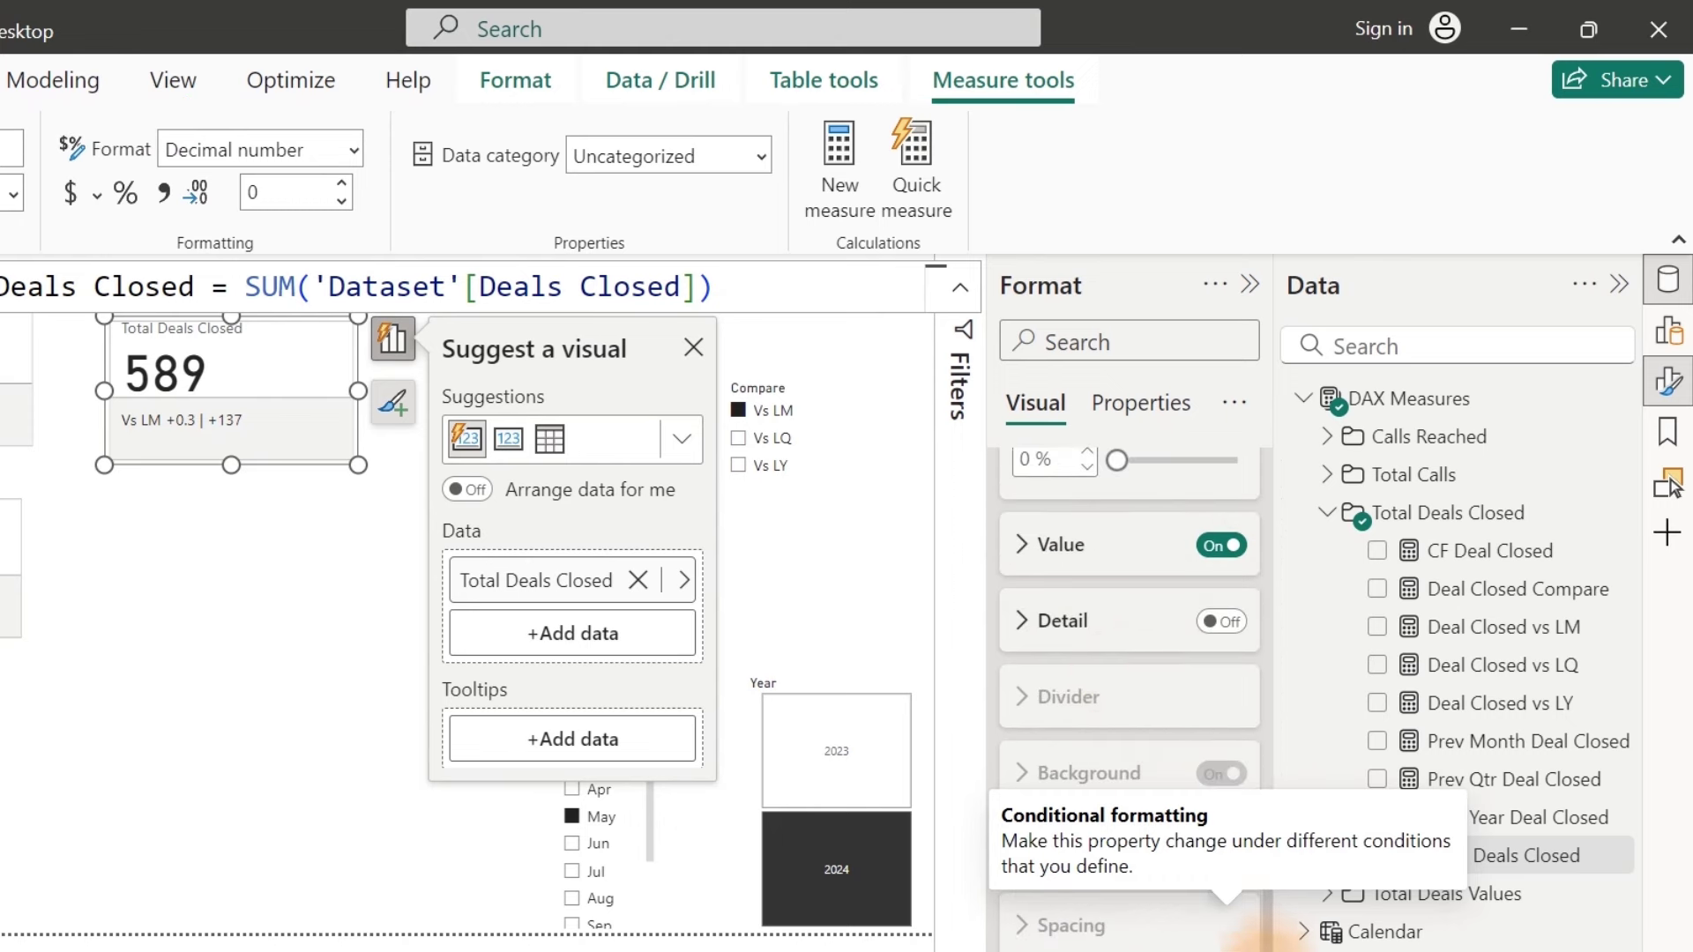
click(1025, 545)
click(1044, 760)
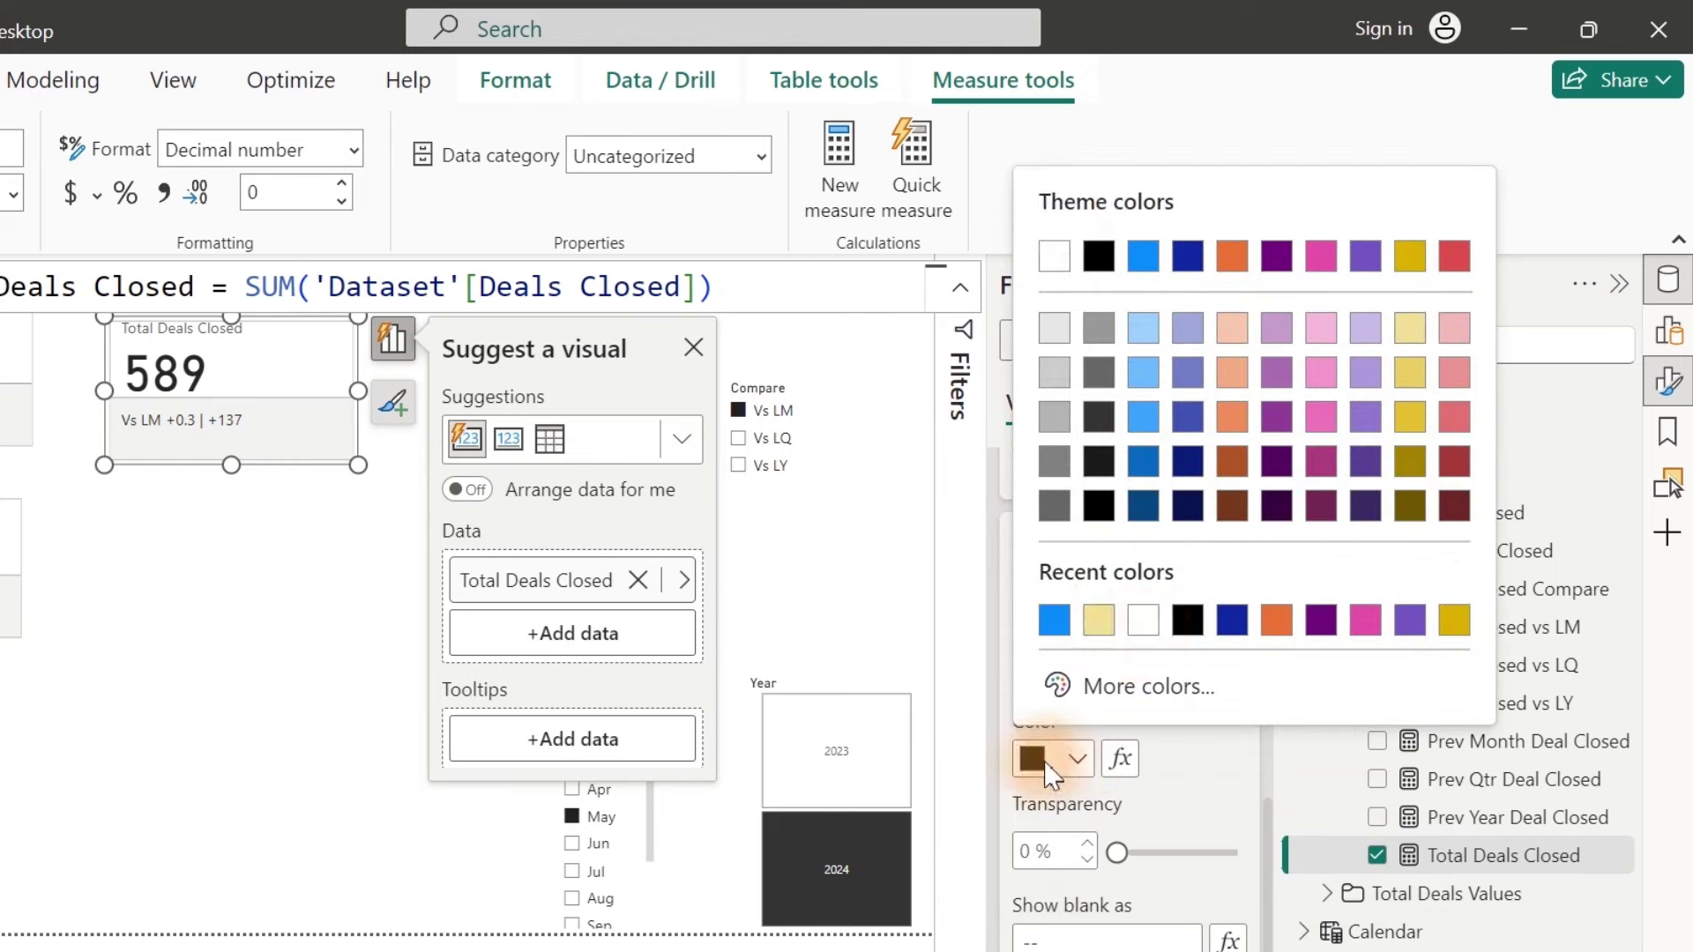
click(1115, 756)
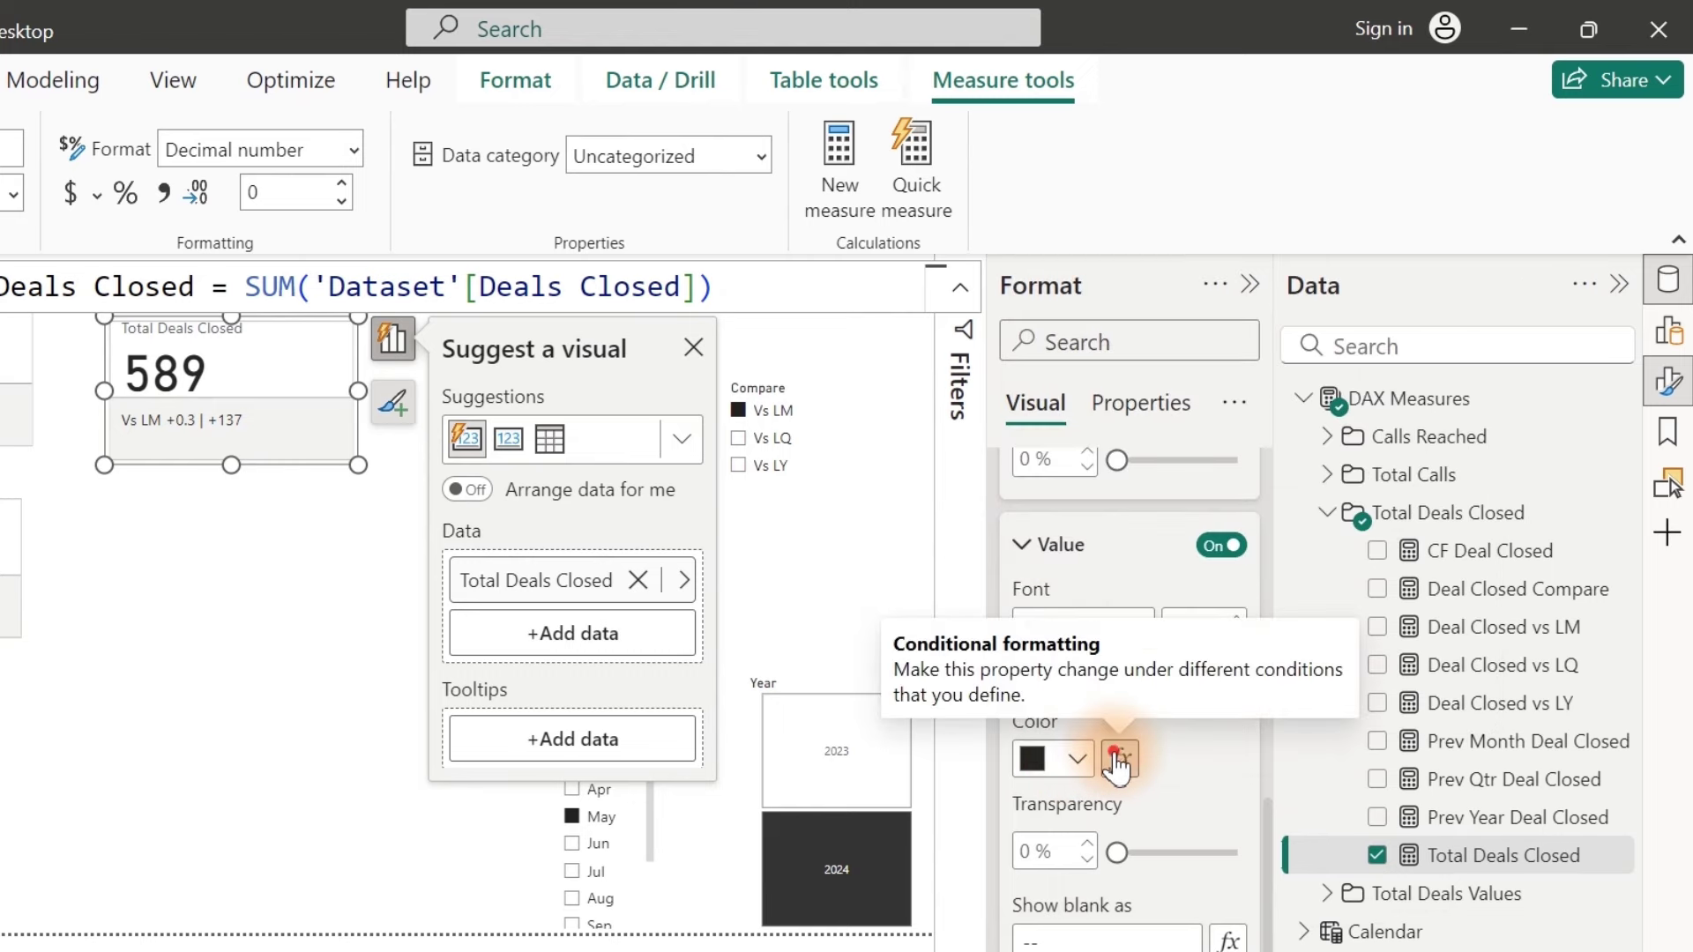
click(1118, 758)
click(204, 235)
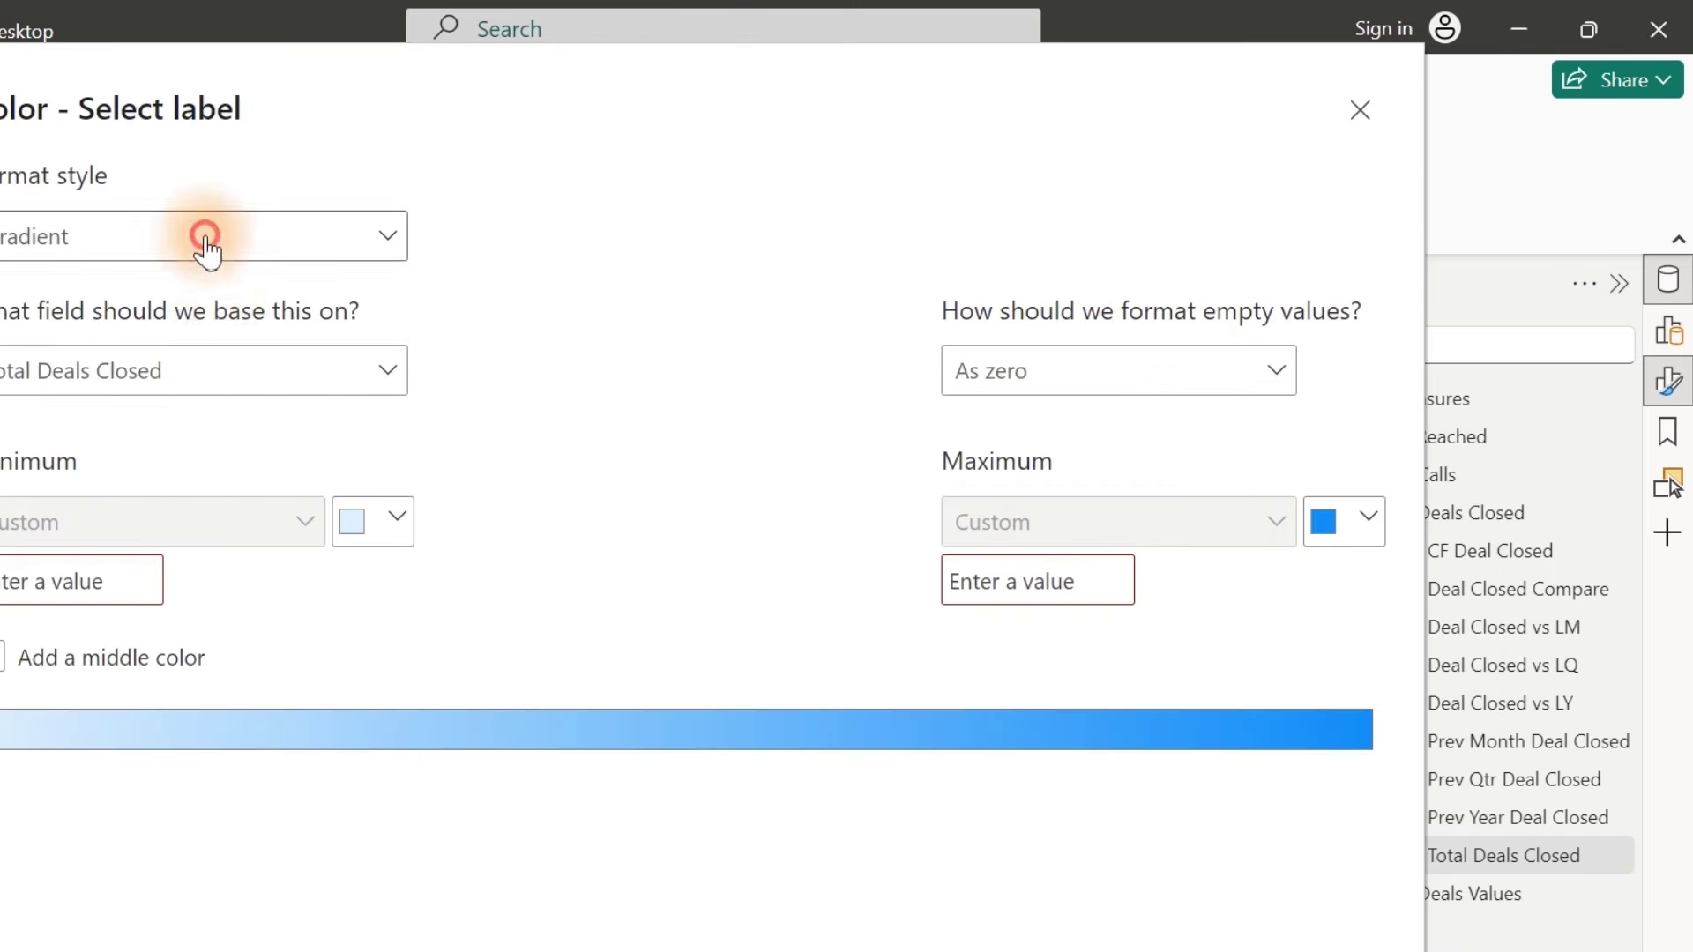
click(155, 389)
click(155, 384)
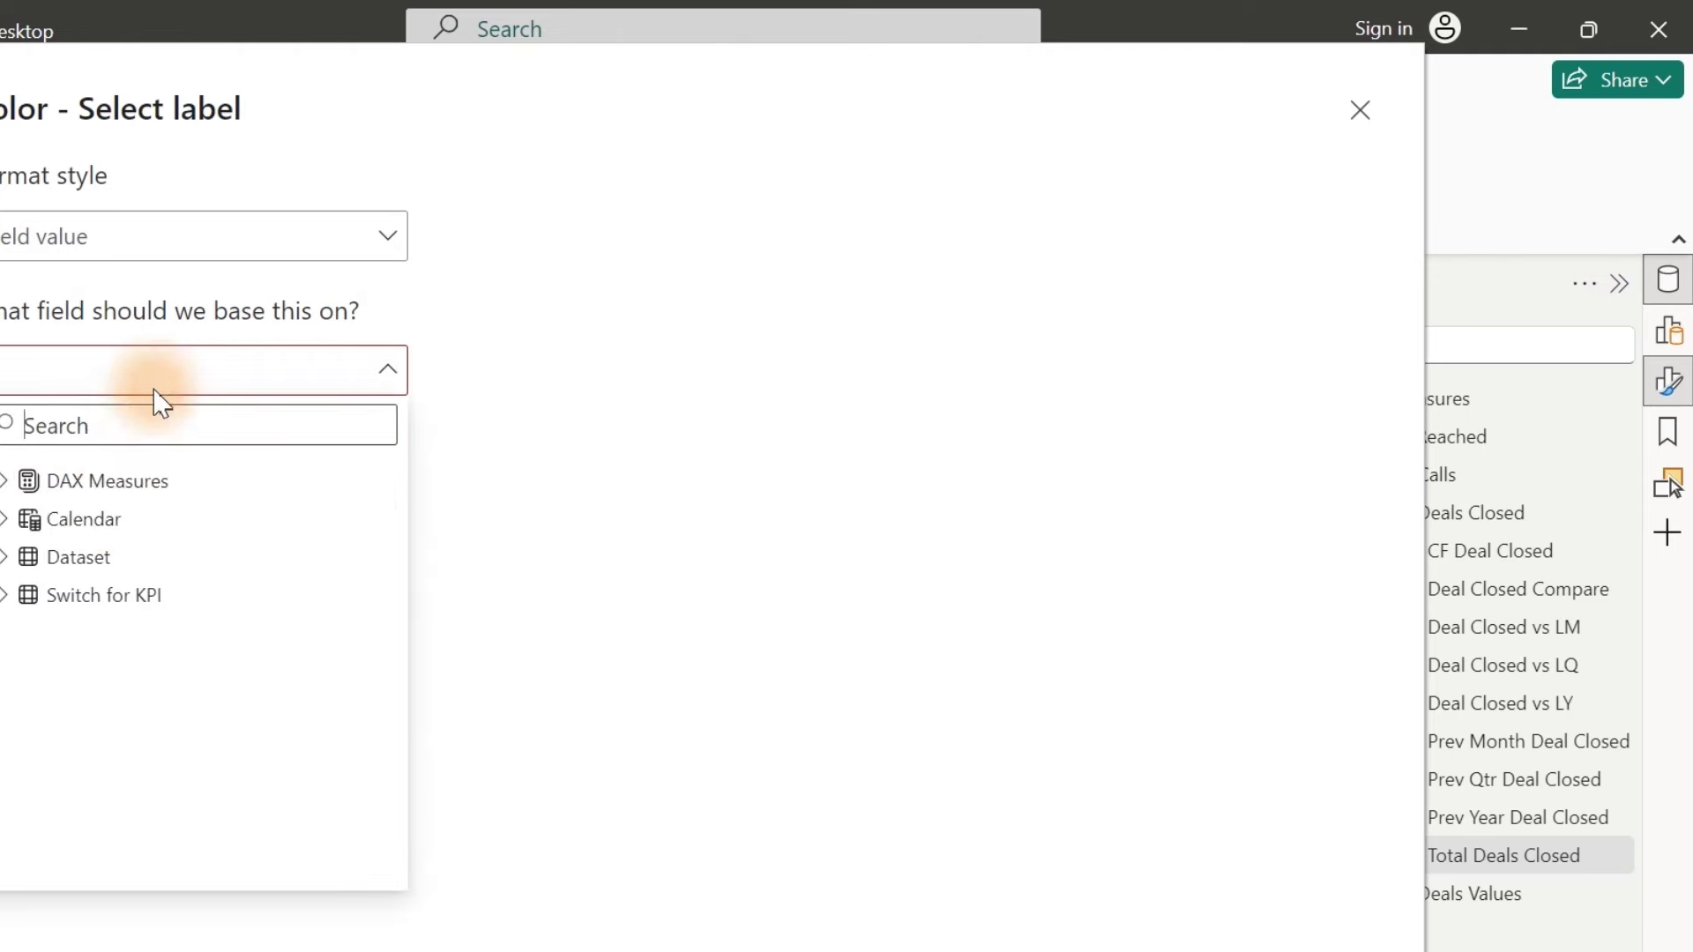
text(cf)
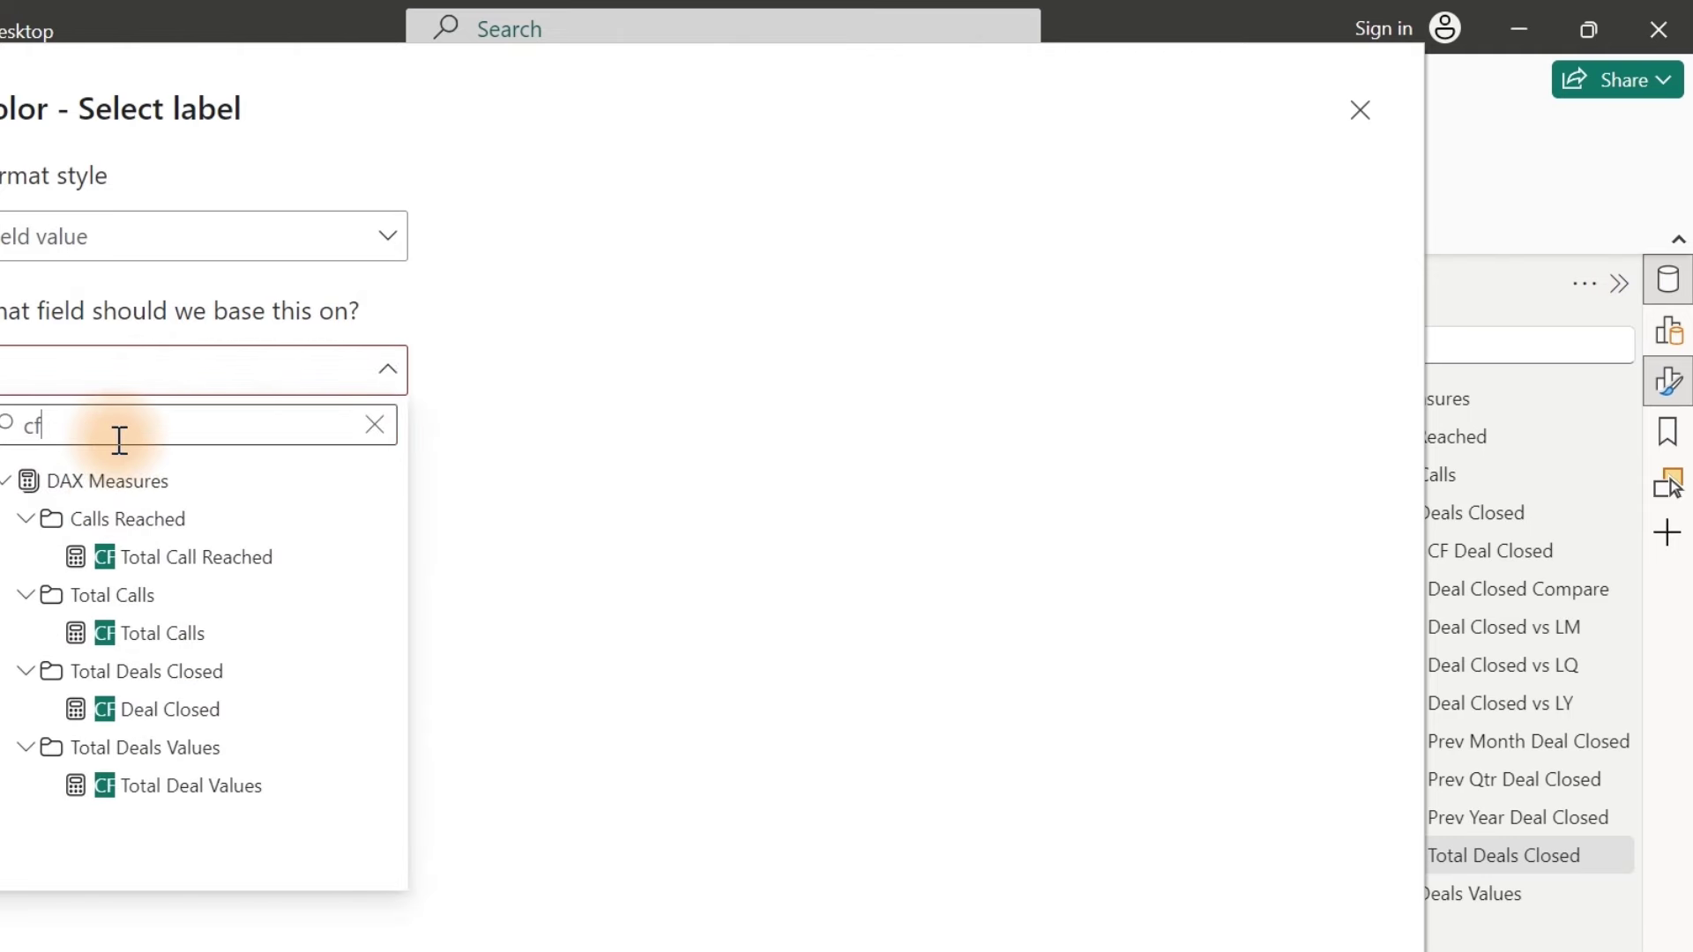
click(137, 723)
click(1201, 938)
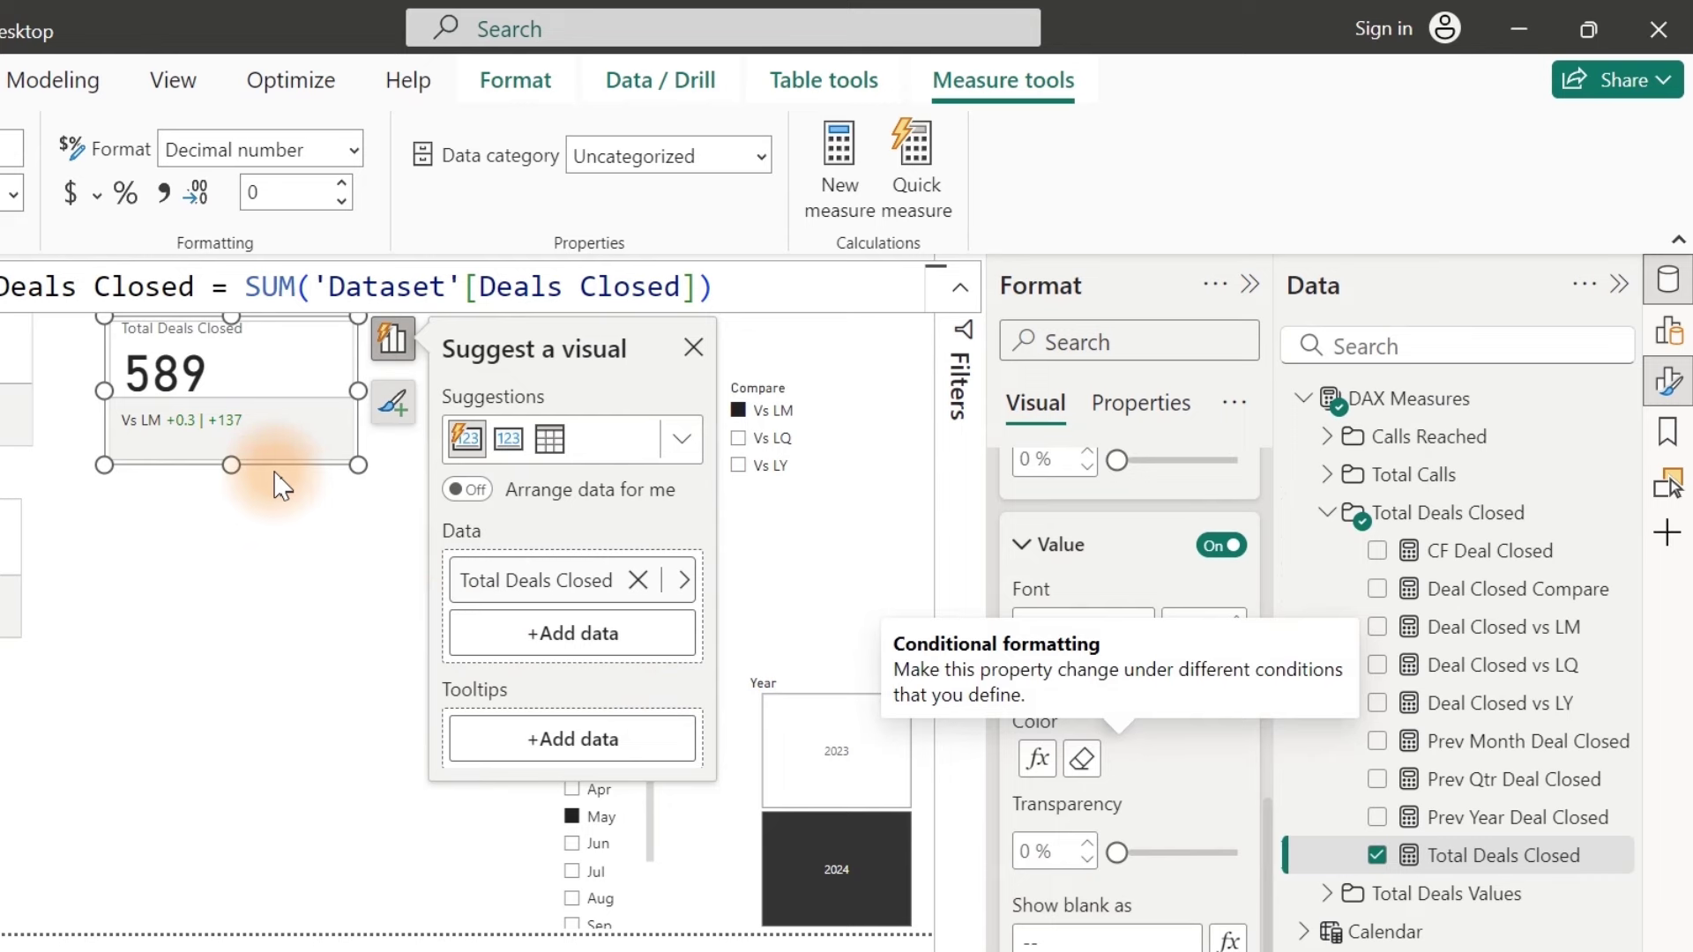
Step: Duplicate the Total Deals Closed card and place the copy directly below the original
key(ctrl+c)
key(ctrl+v)
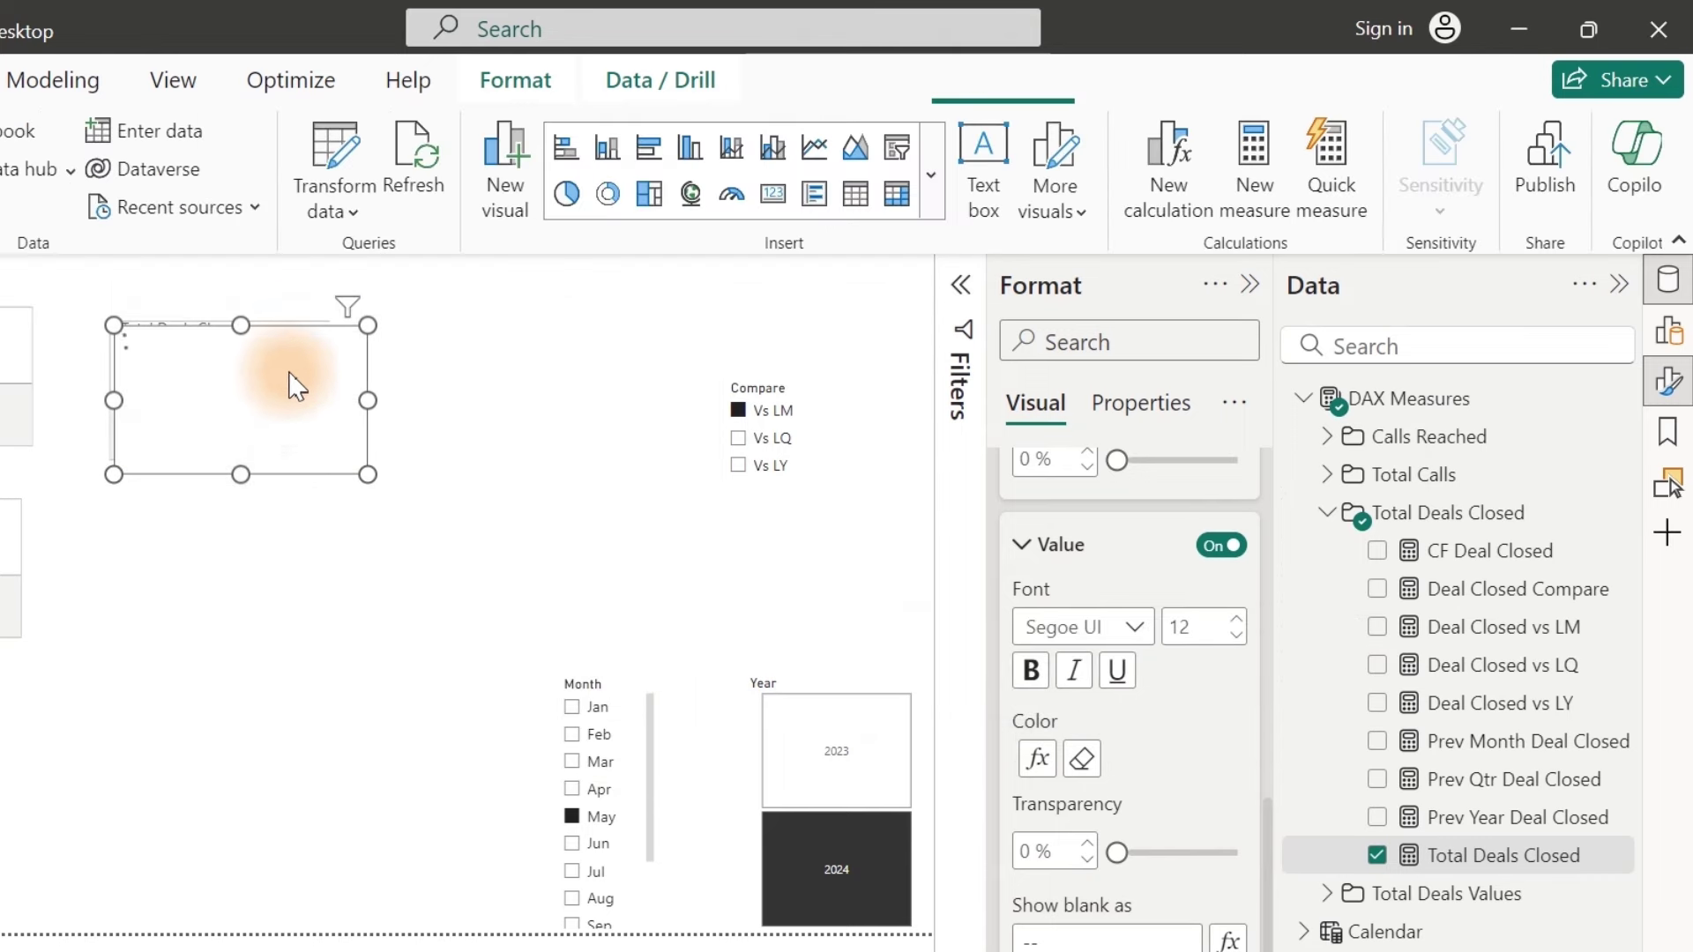
drag(294, 378, 268, 541)
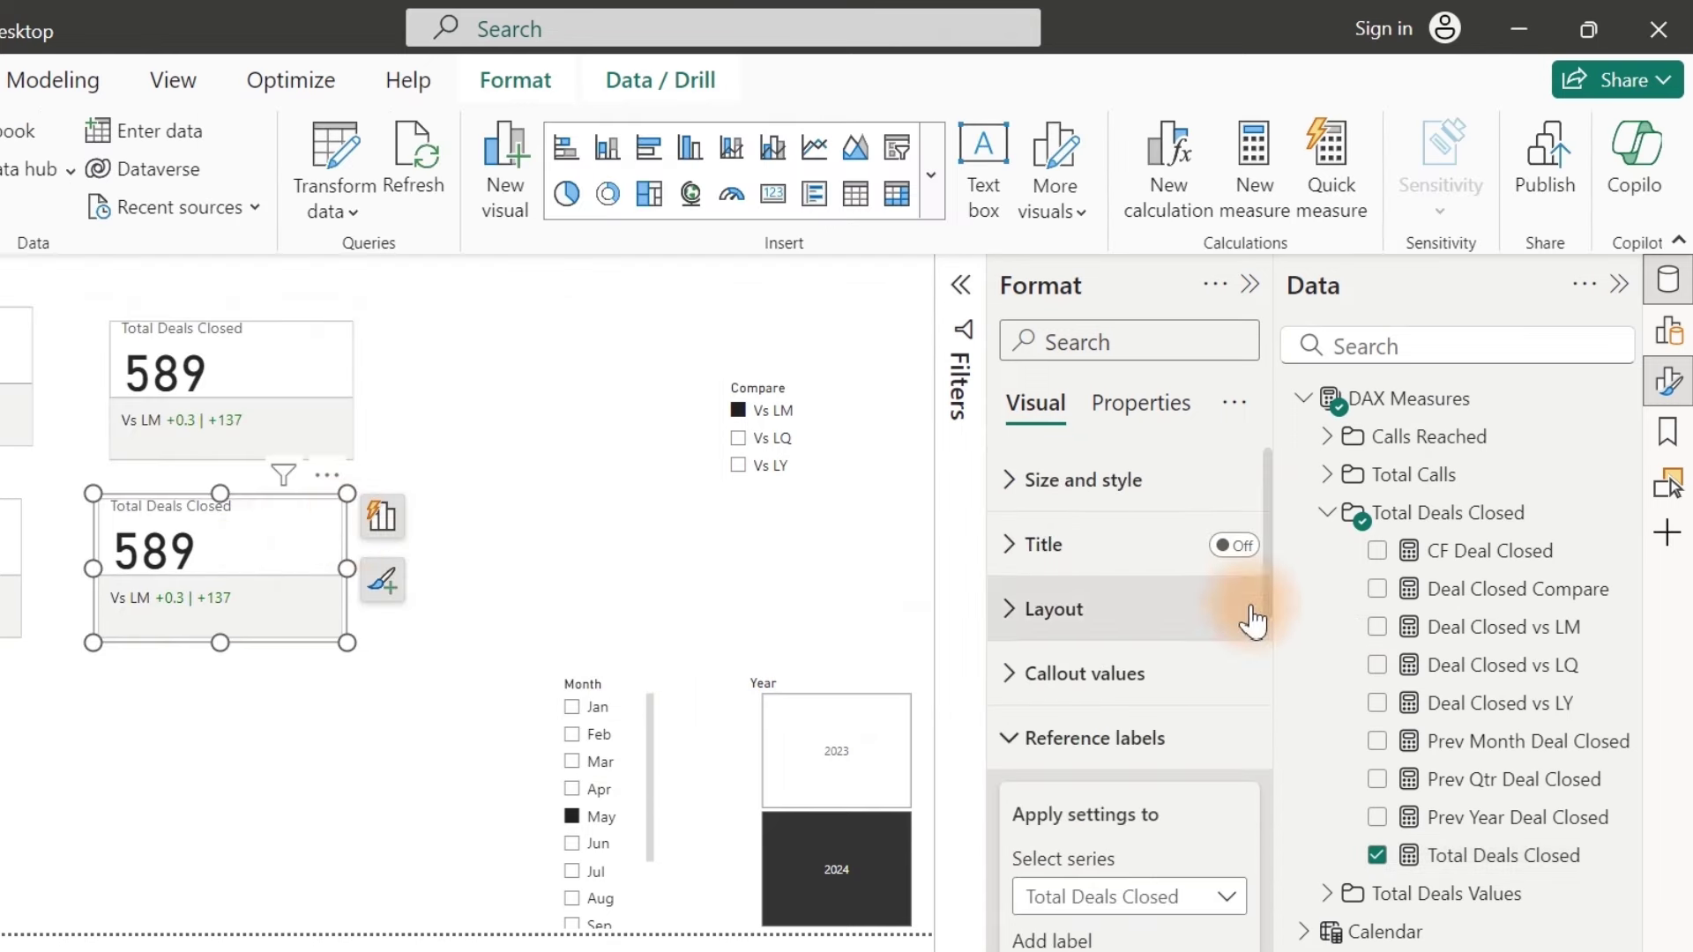
Step: Replace the duplicated card's data field with the Total Deals Values measure from the Total Deals Values folder
click(384, 533)
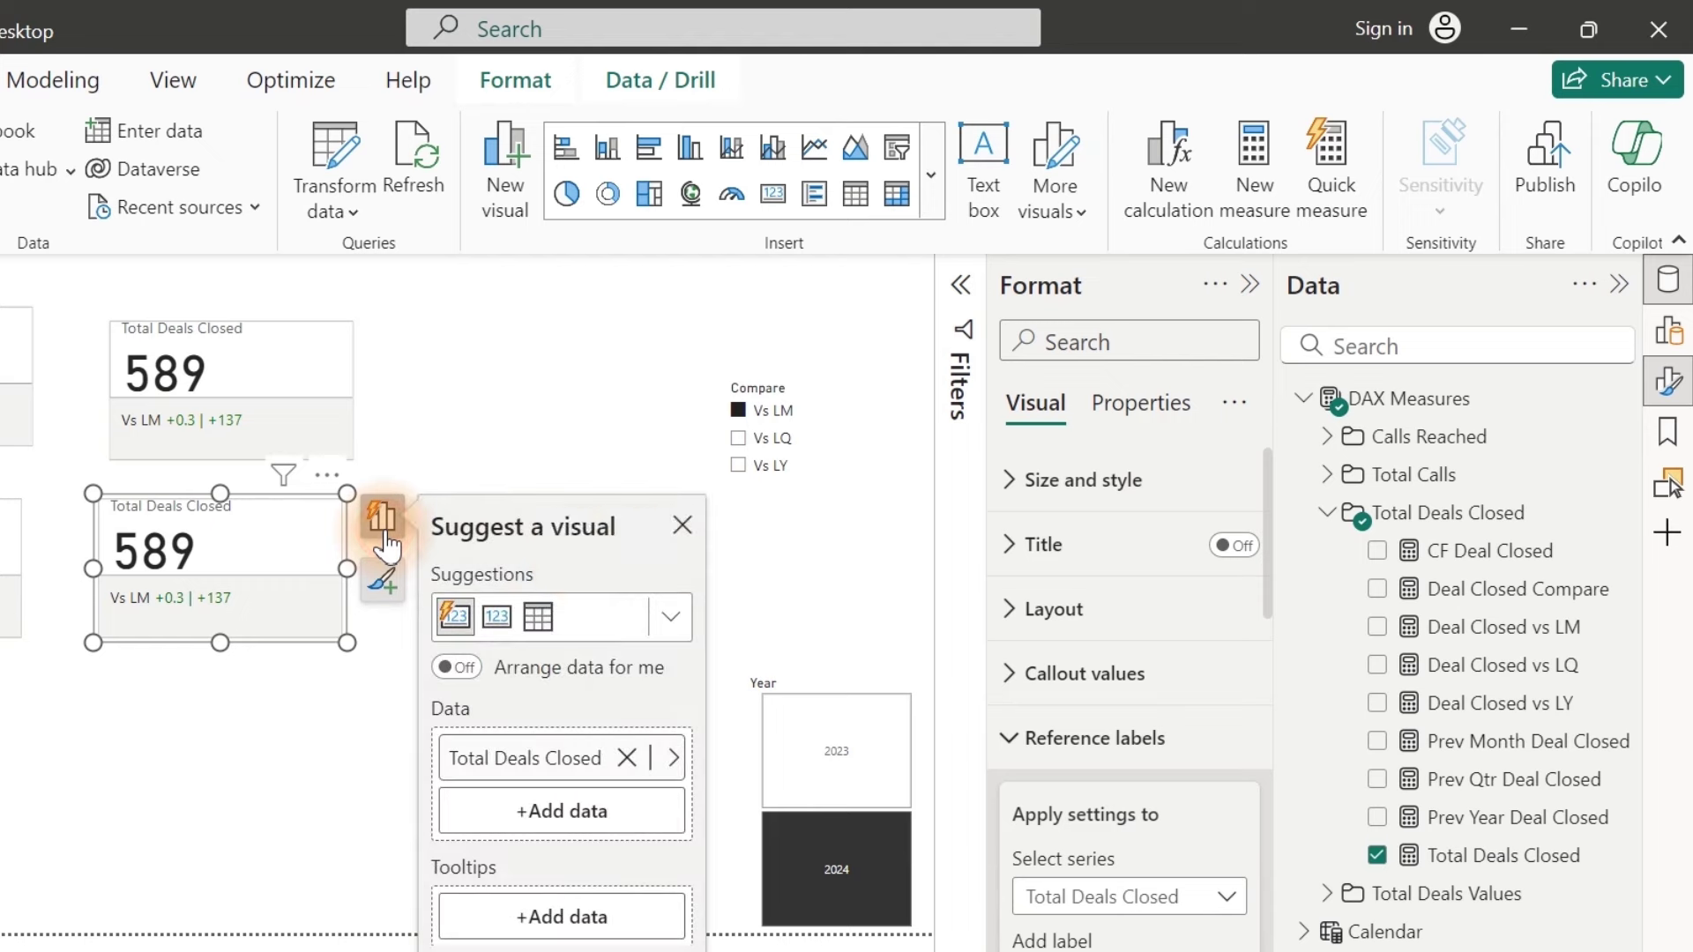
click(672, 758)
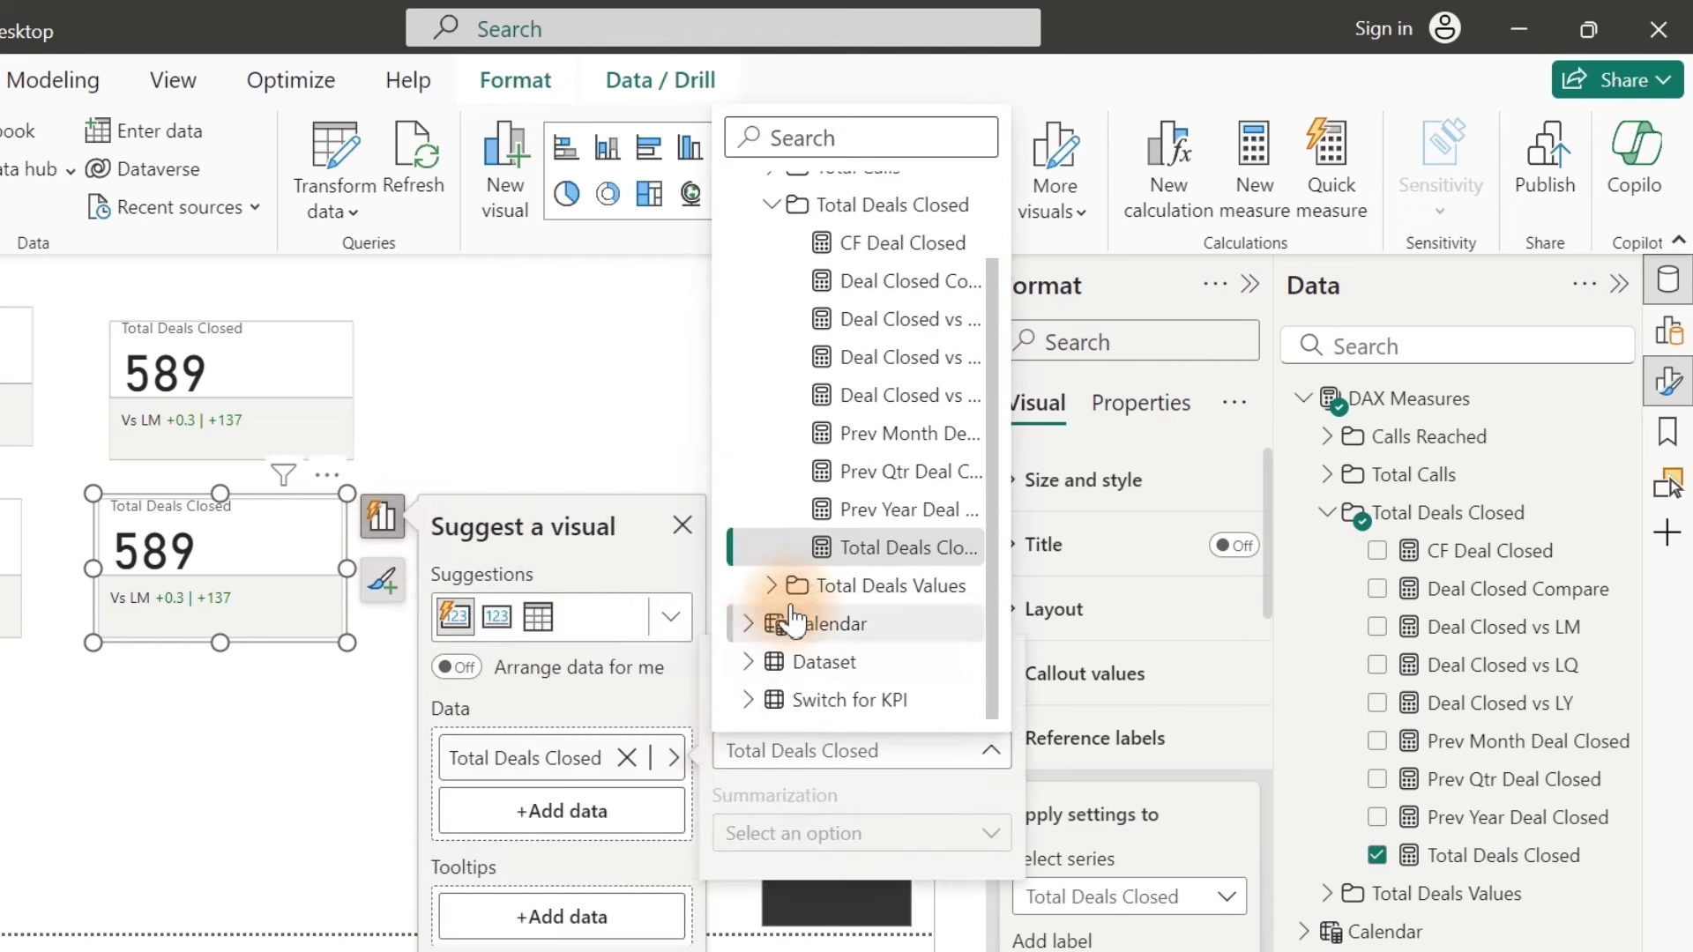
click(760, 590)
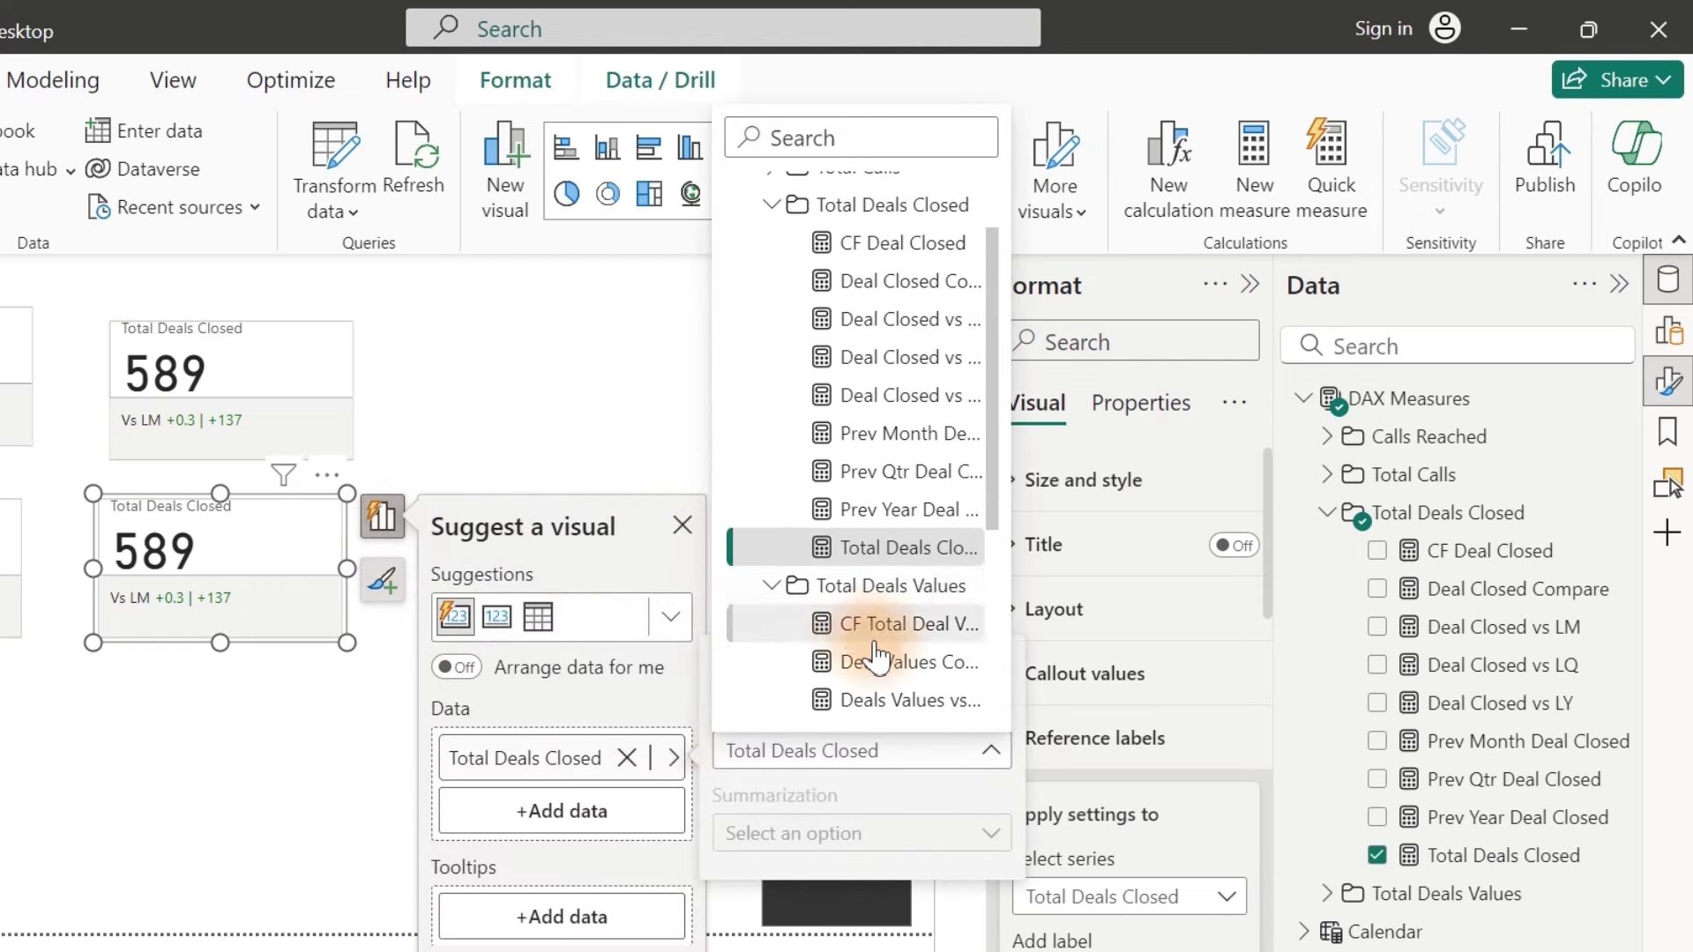
drag(987, 494, 988, 730)
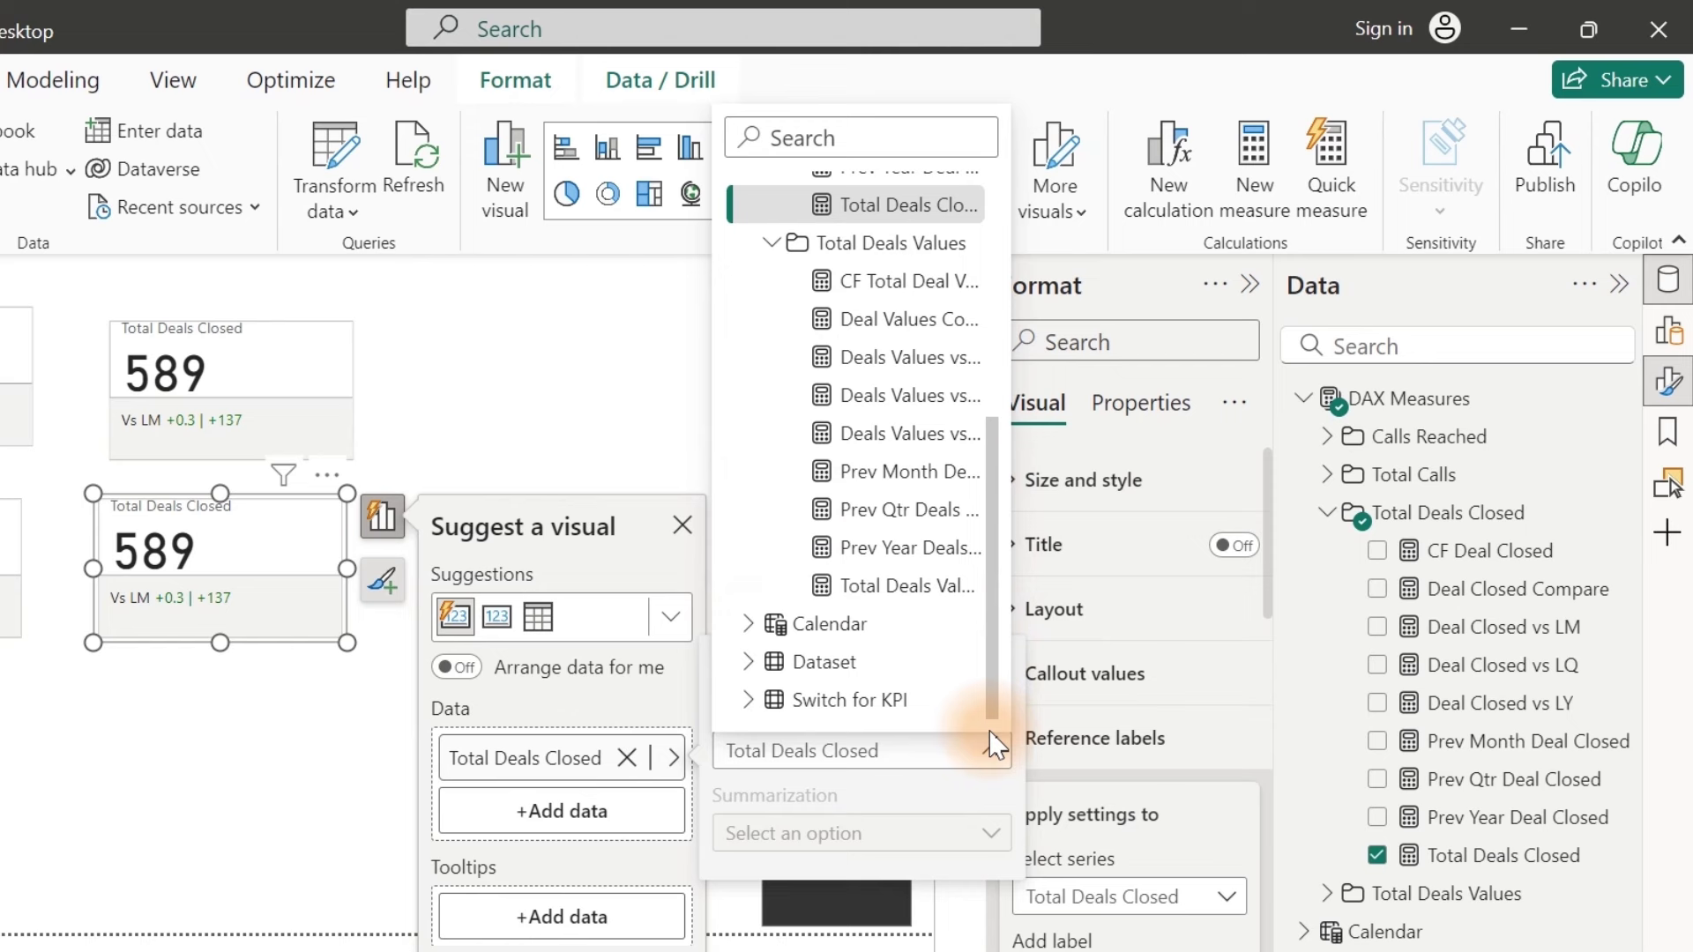
click(829, 586)
click(263, 571)
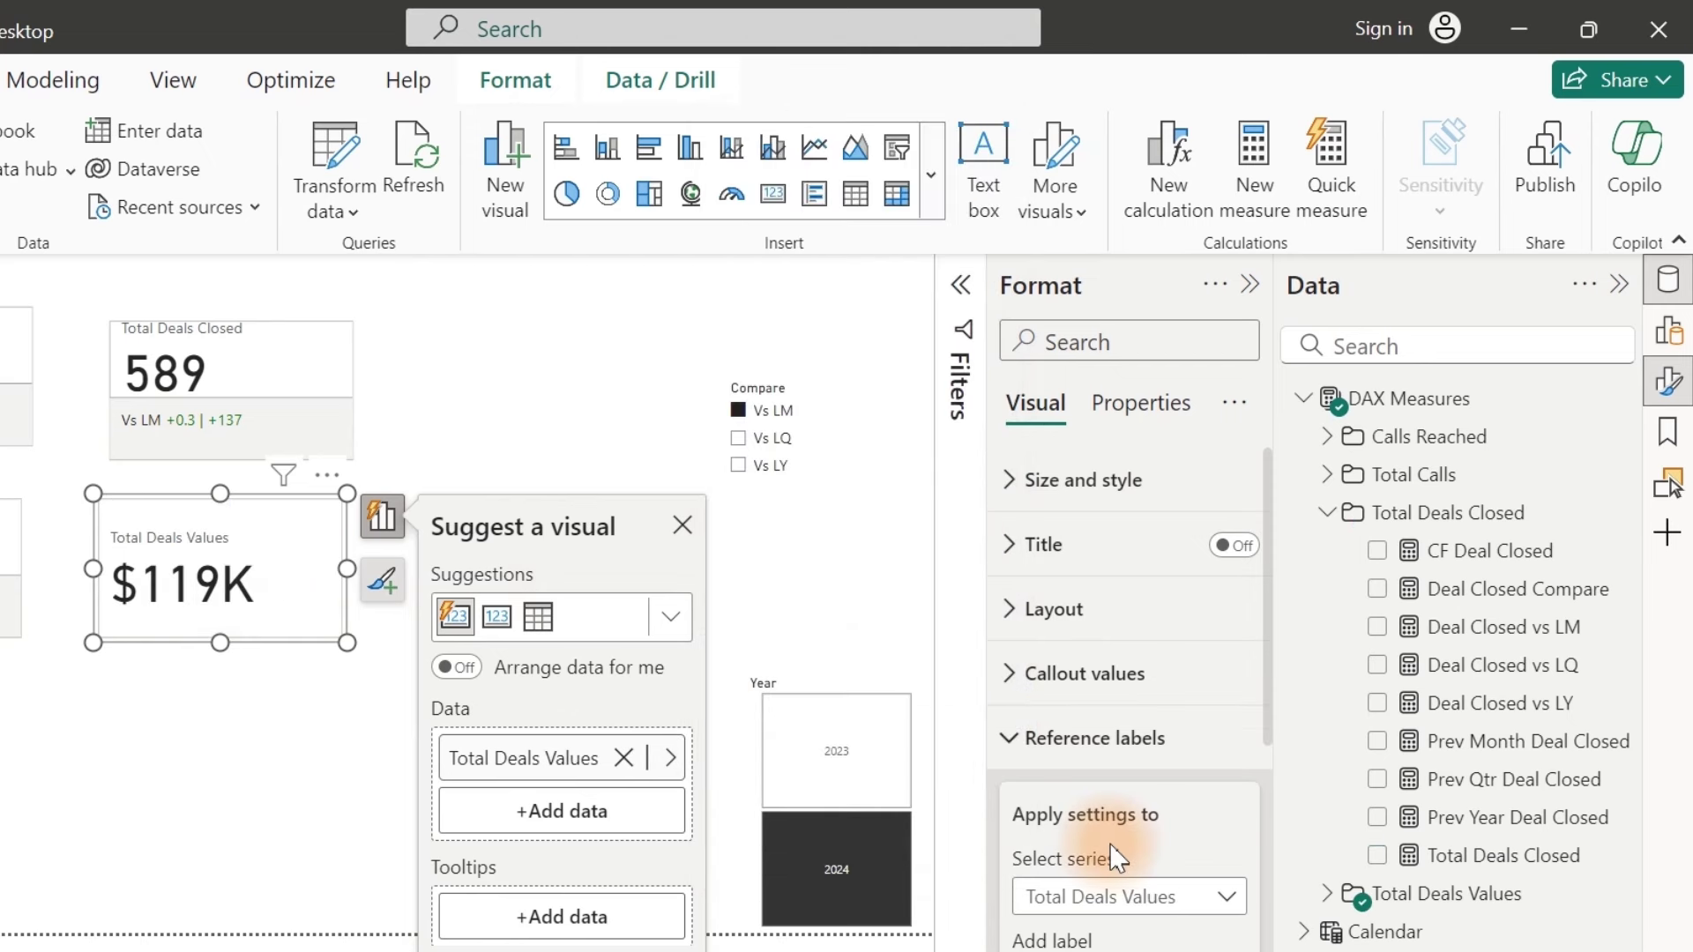
Step: Add the Deal Values Compare measure as a reference label on the Total Deals Values card and choose that label for formatting
click(1325, 512)
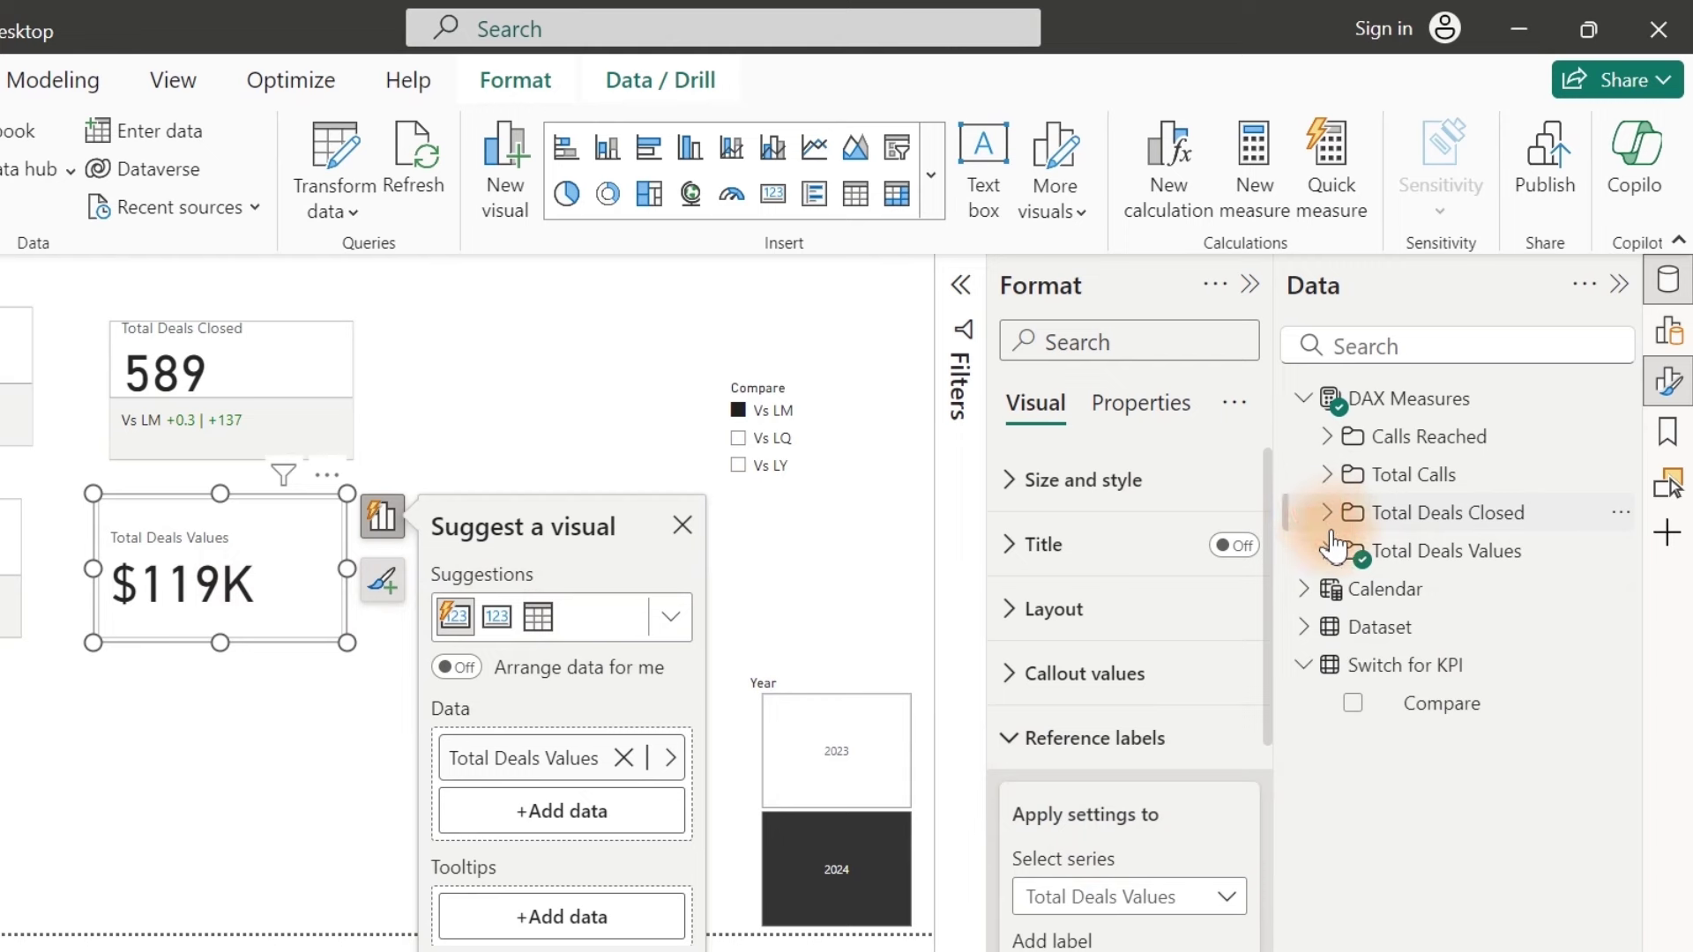
click(1324, 551)
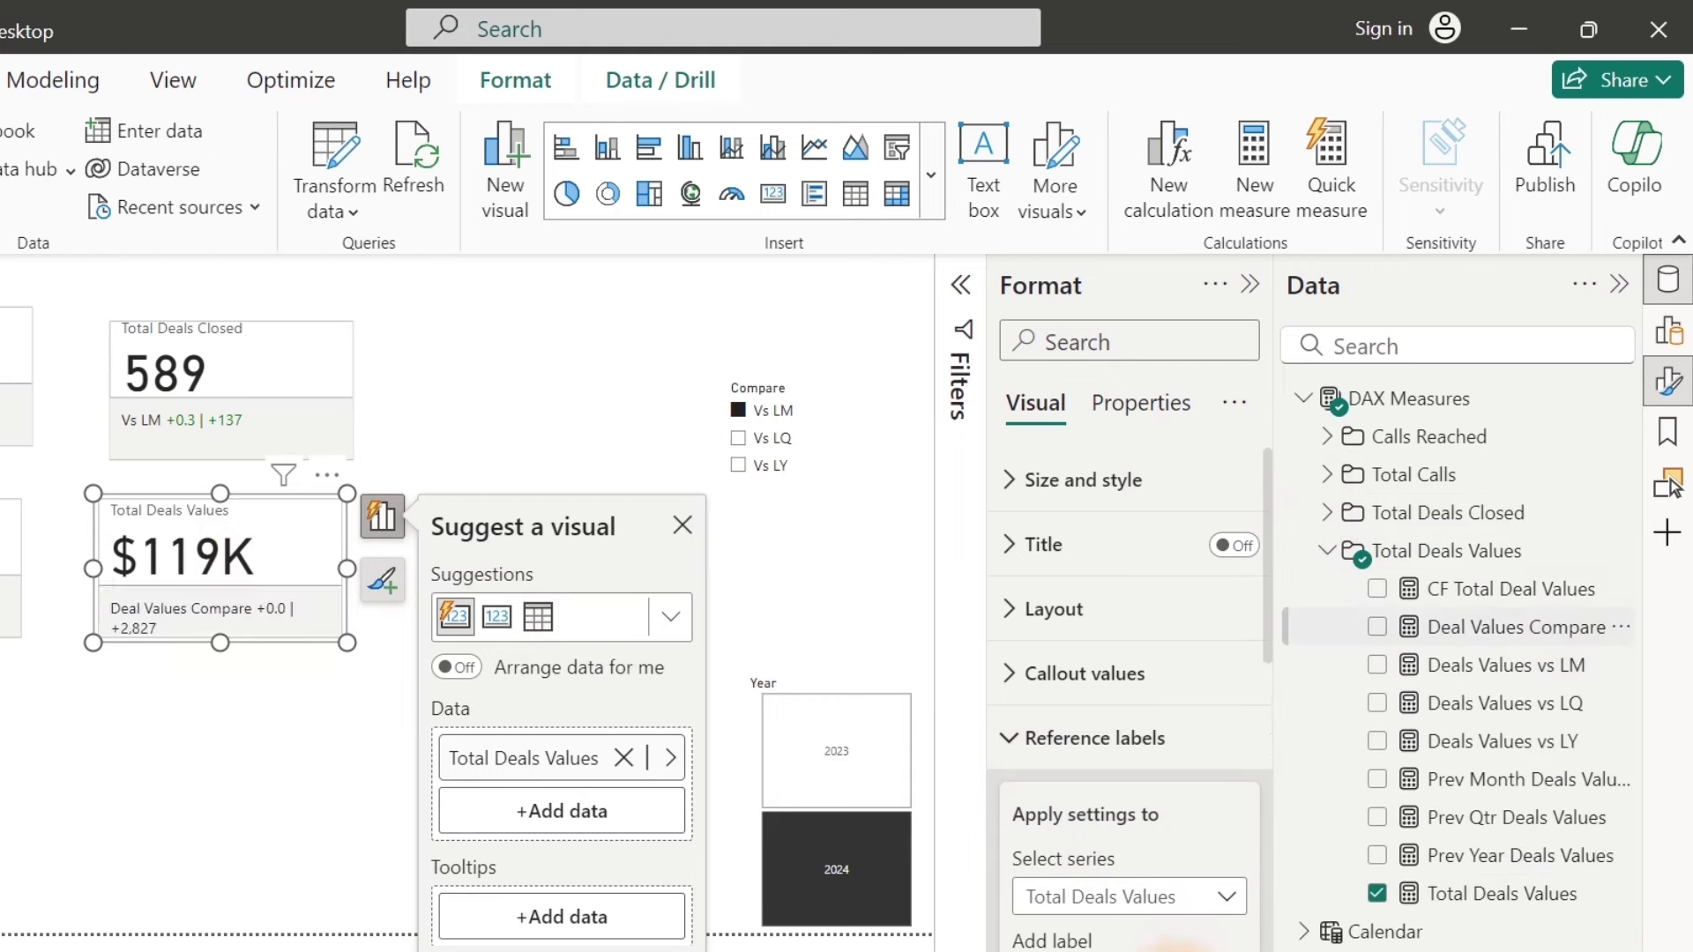
drag(1270, 625, 1289, 804)
click(1188, 563)
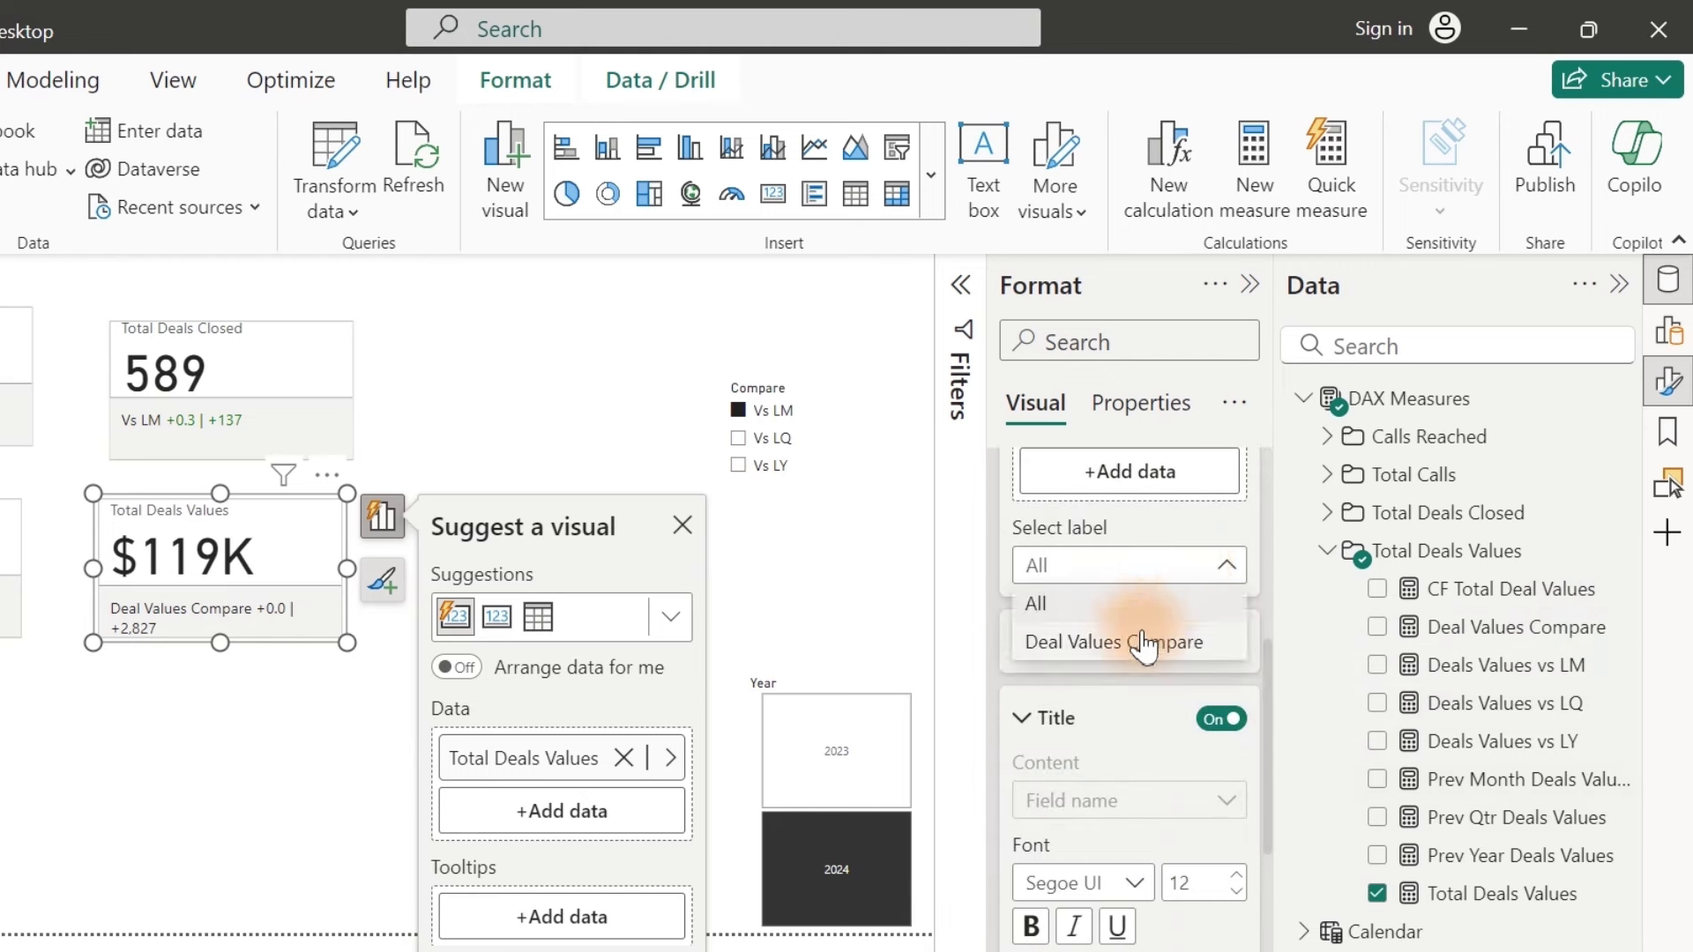
click(1140, 640)
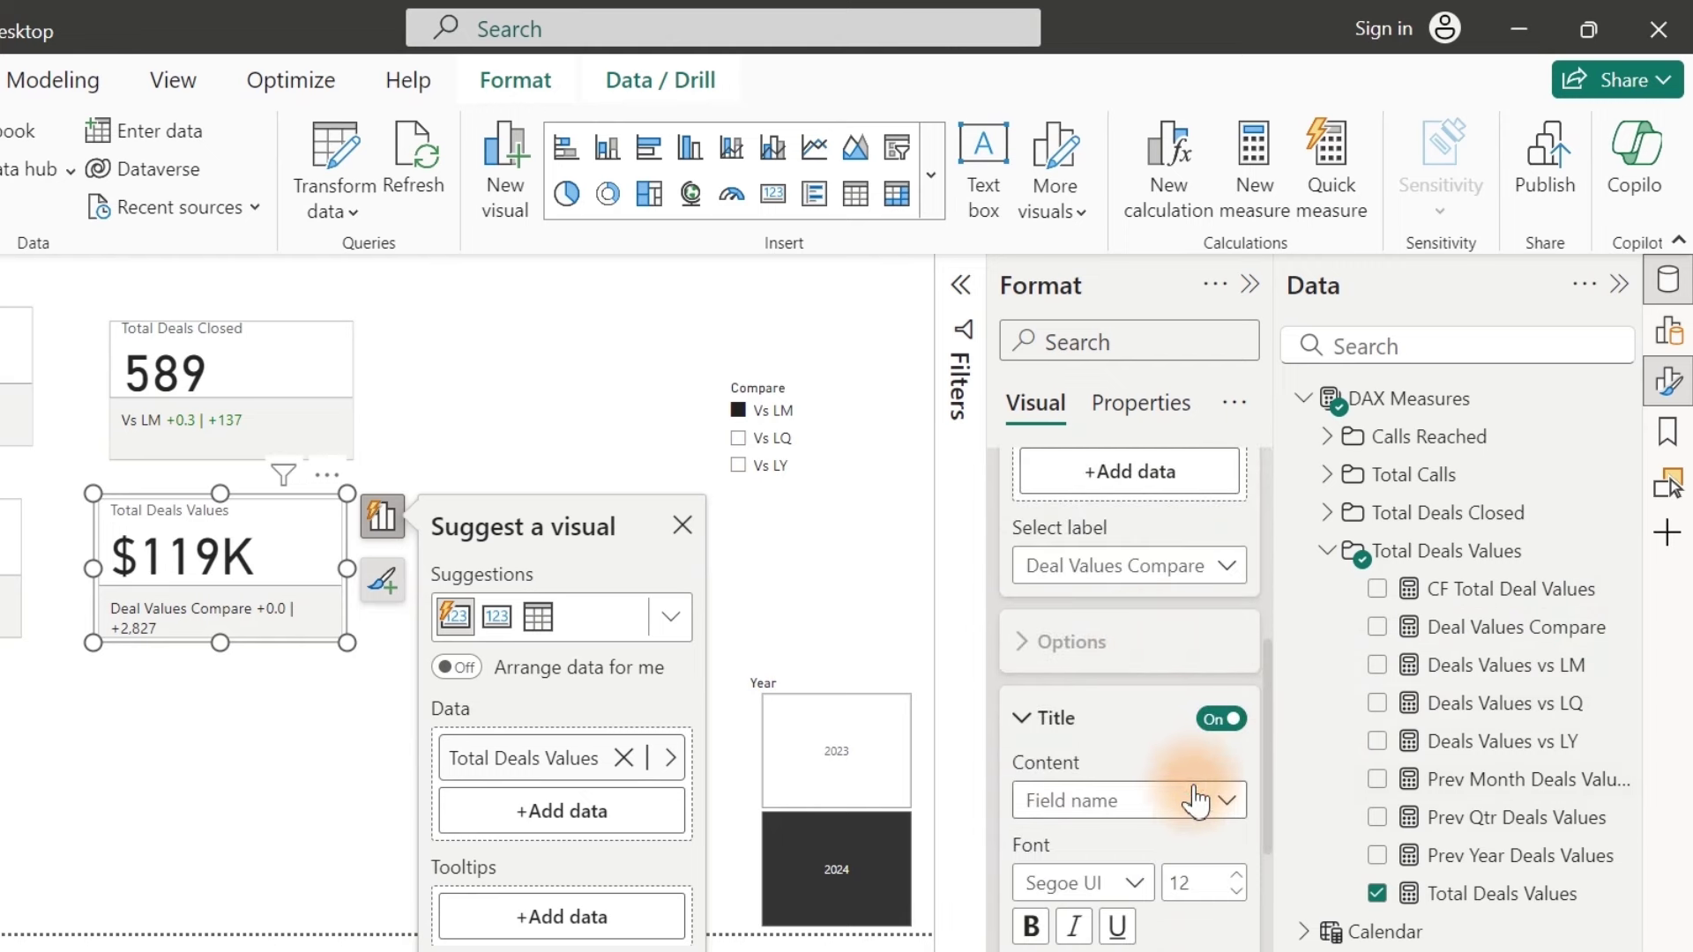
Step: Set the Deal Values Compare label's title content to Custom, with its text based on the first Compare value from the Switch for KPI table
click(1162, 810)
click(1102, 840)
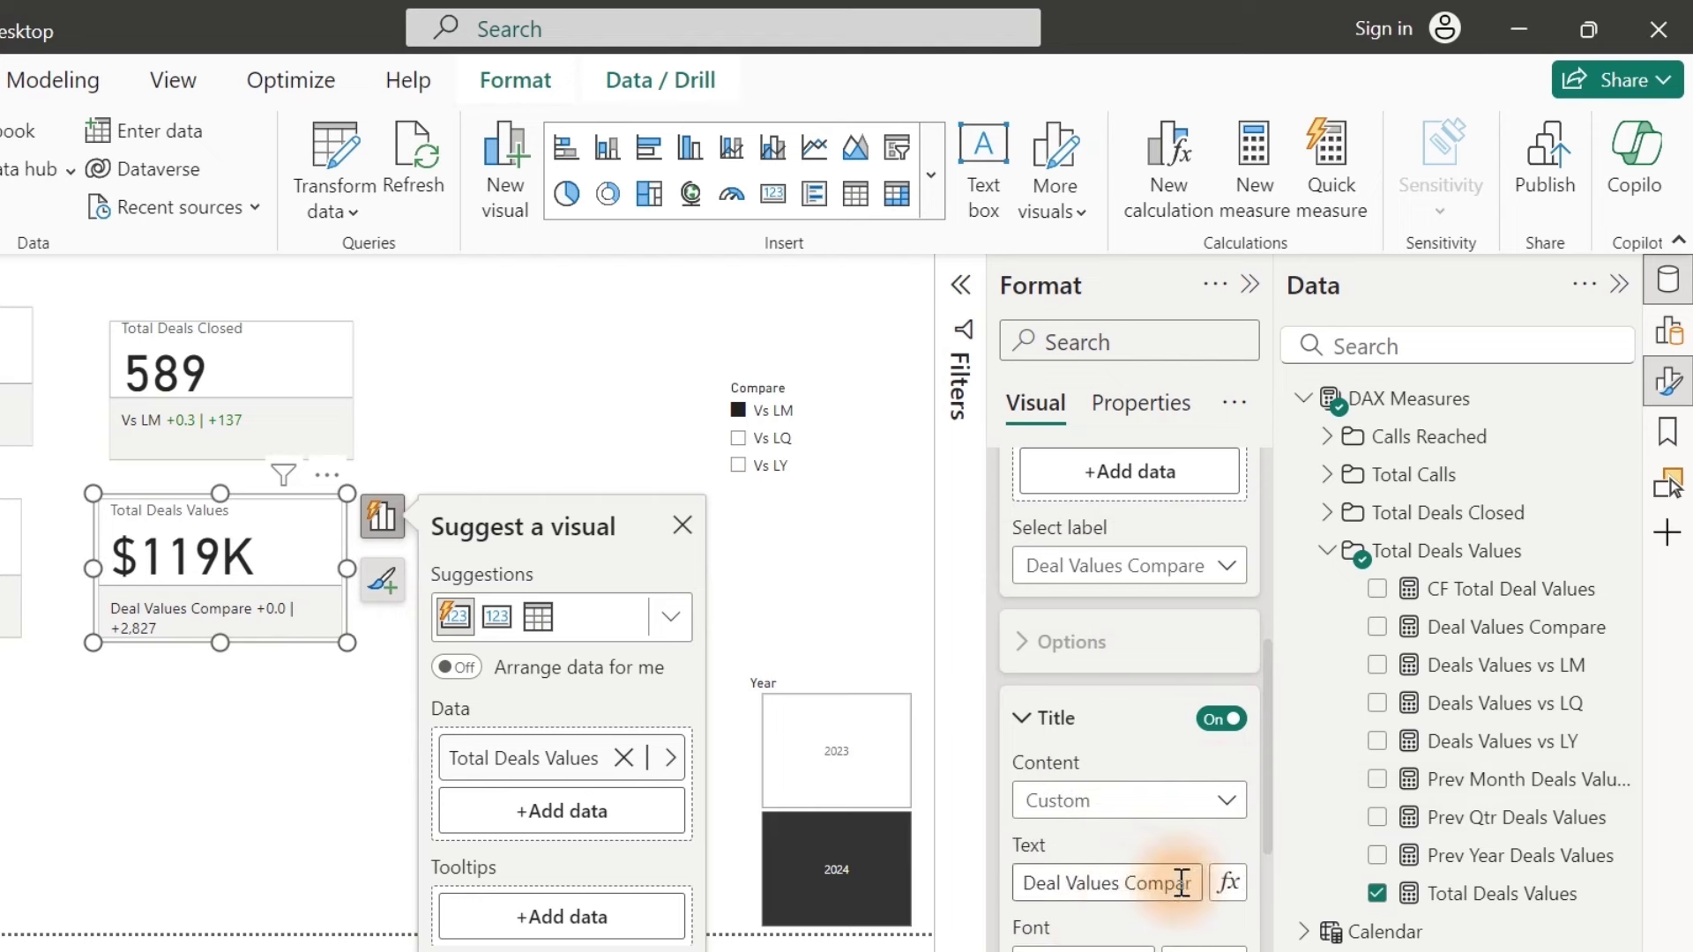
click(1230, 885)
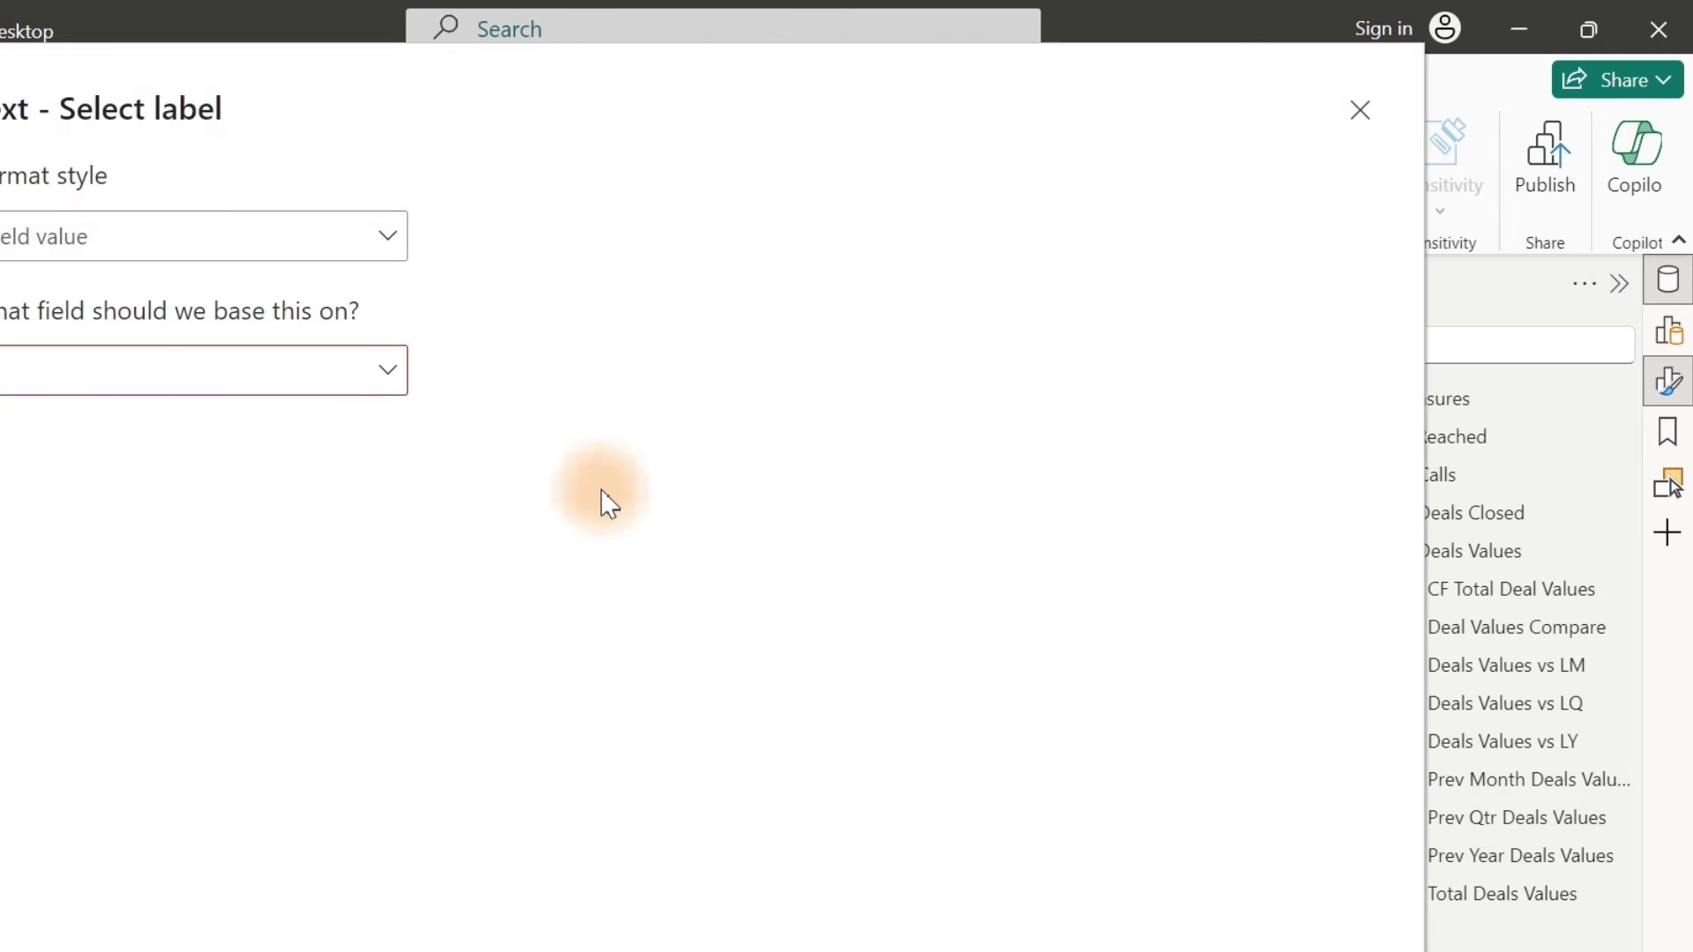
click(300, 388)
click(11, 596)
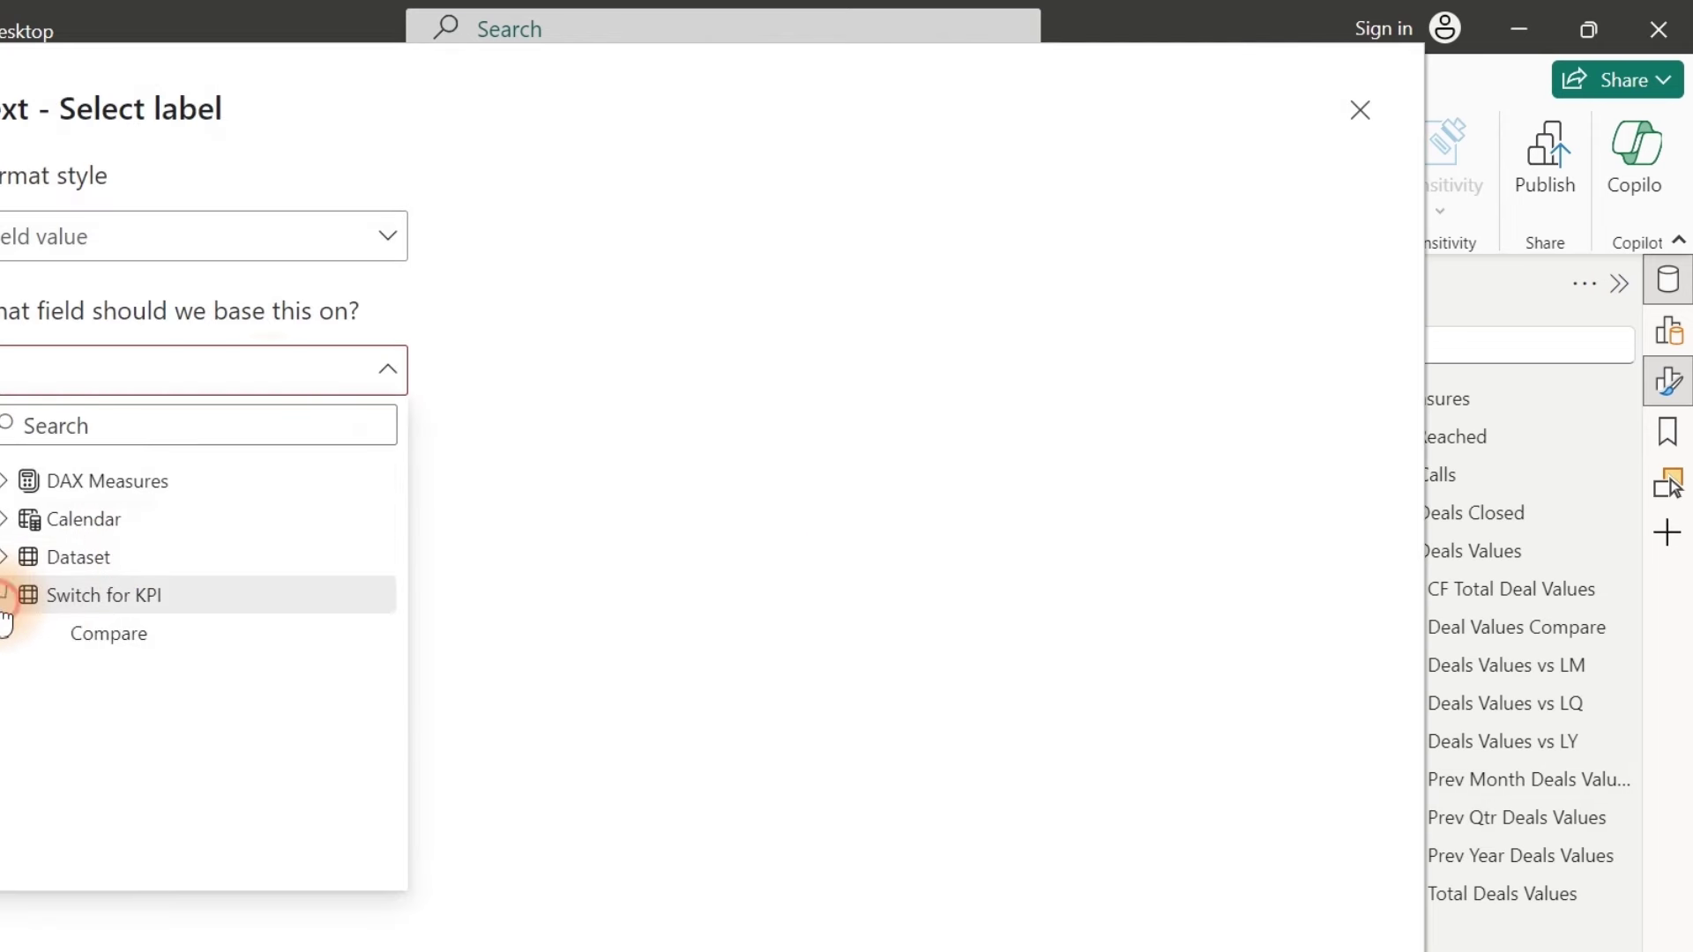
click(66, 653)
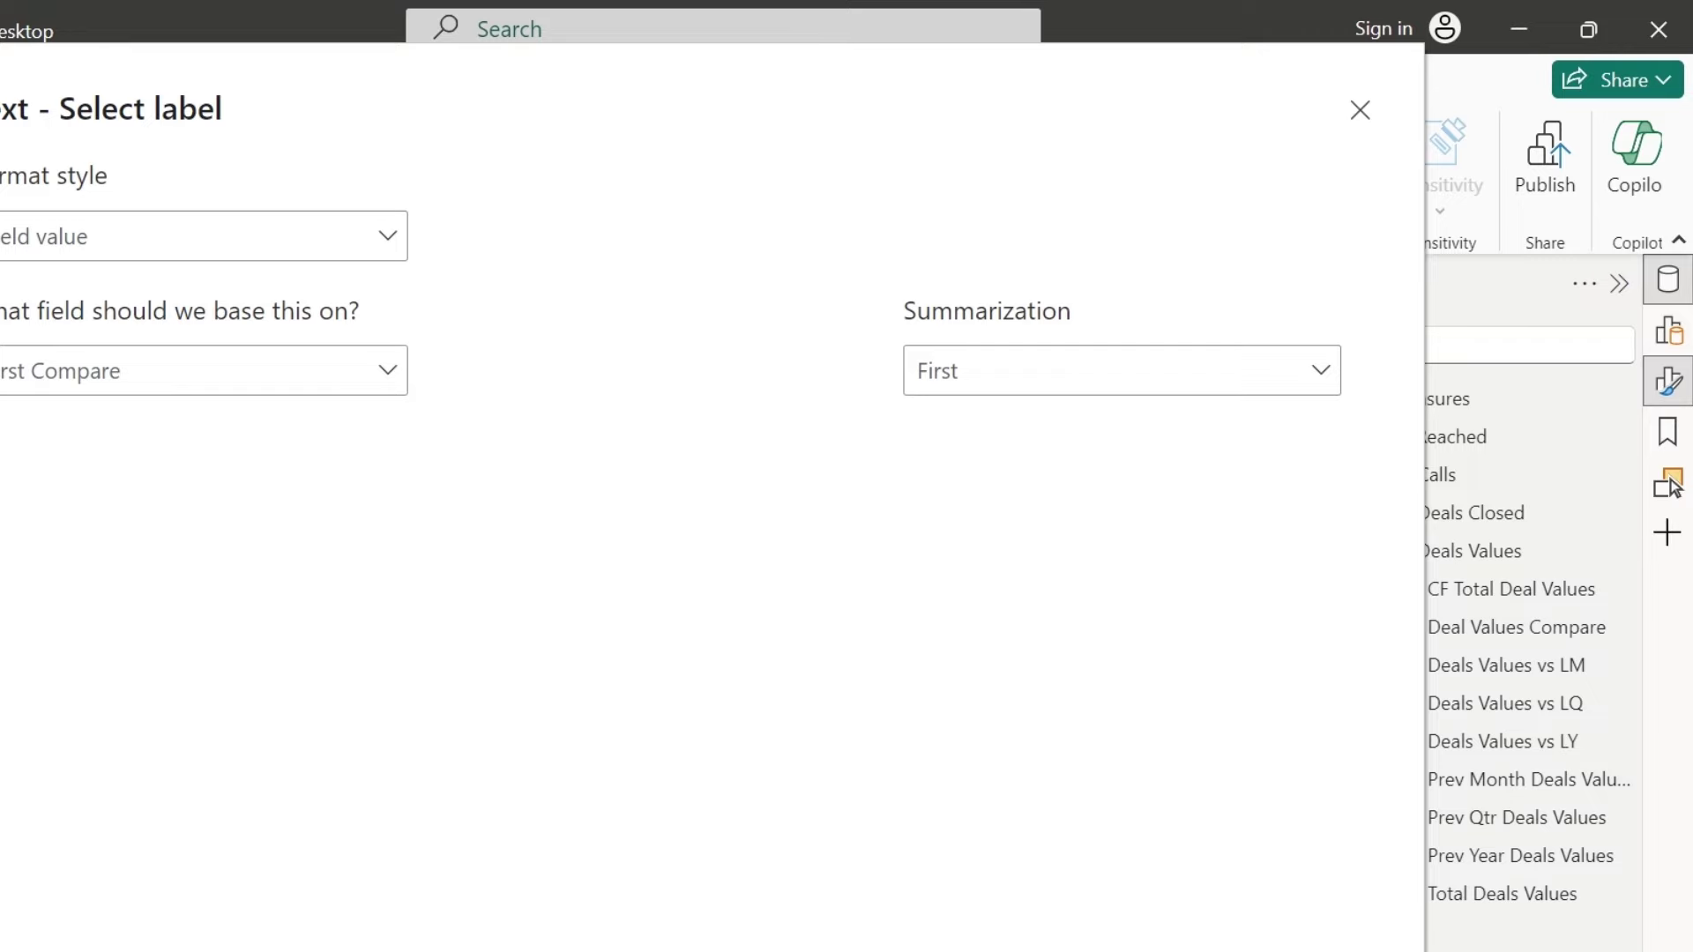
key(Return)
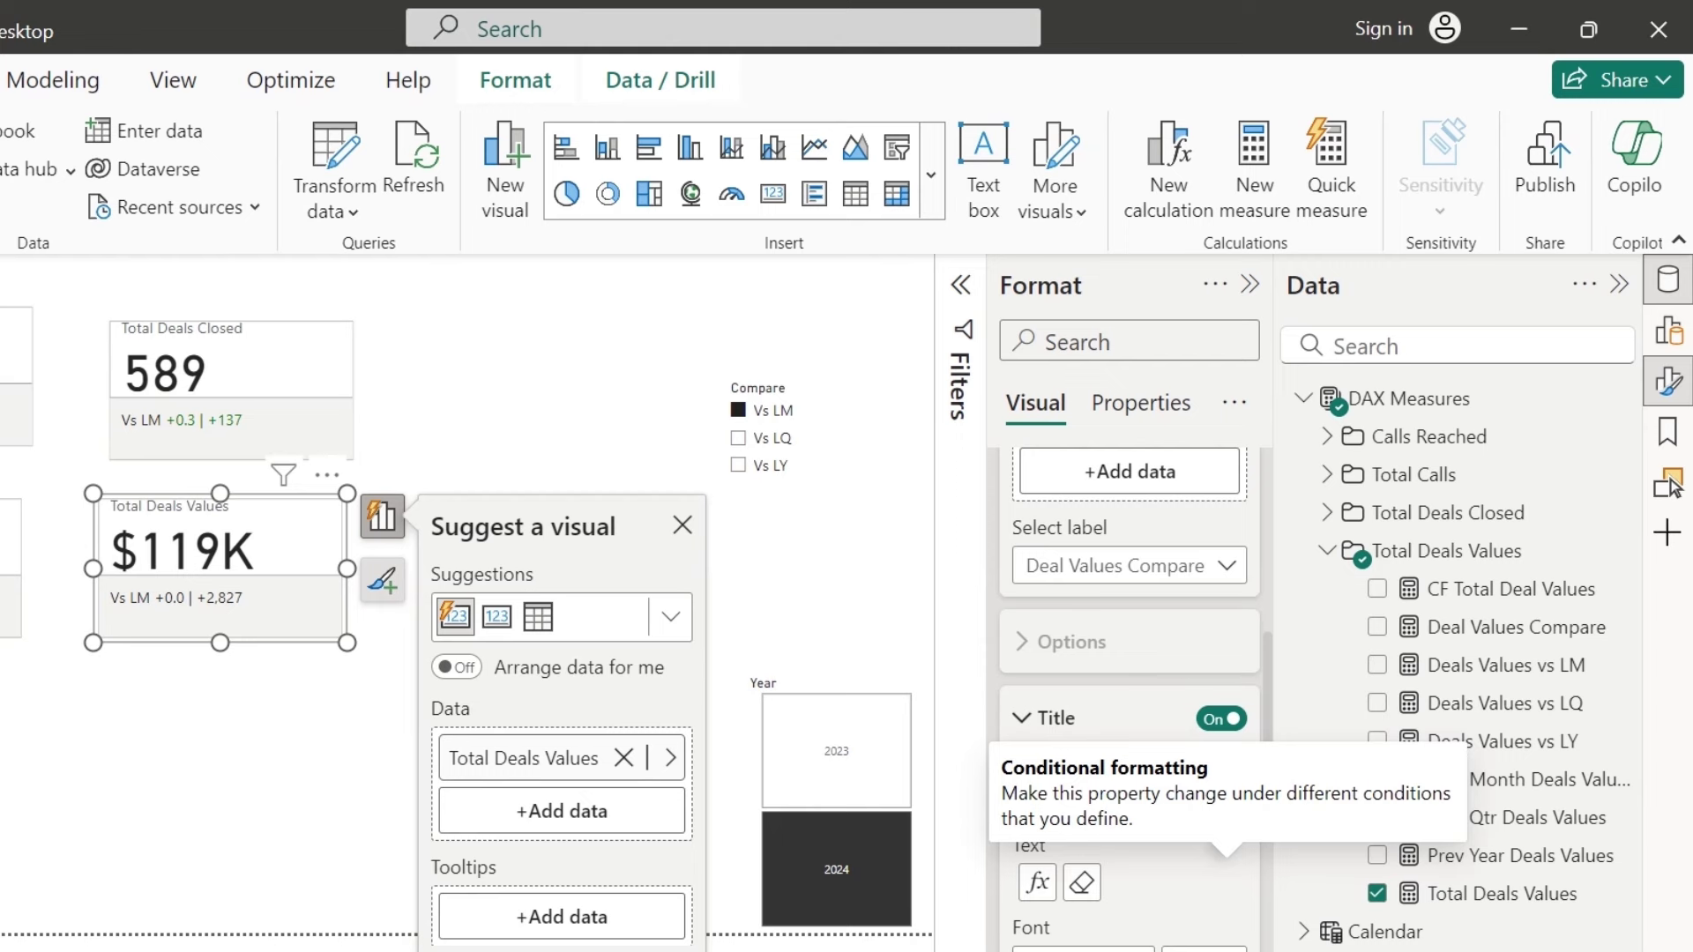
Step: Set the Deal Values Compare label's value color conditionally, using the Field value format style based on the CF Total Deal Values measure
drag(1263, 695, 1263, 914)
click(1053, 606)
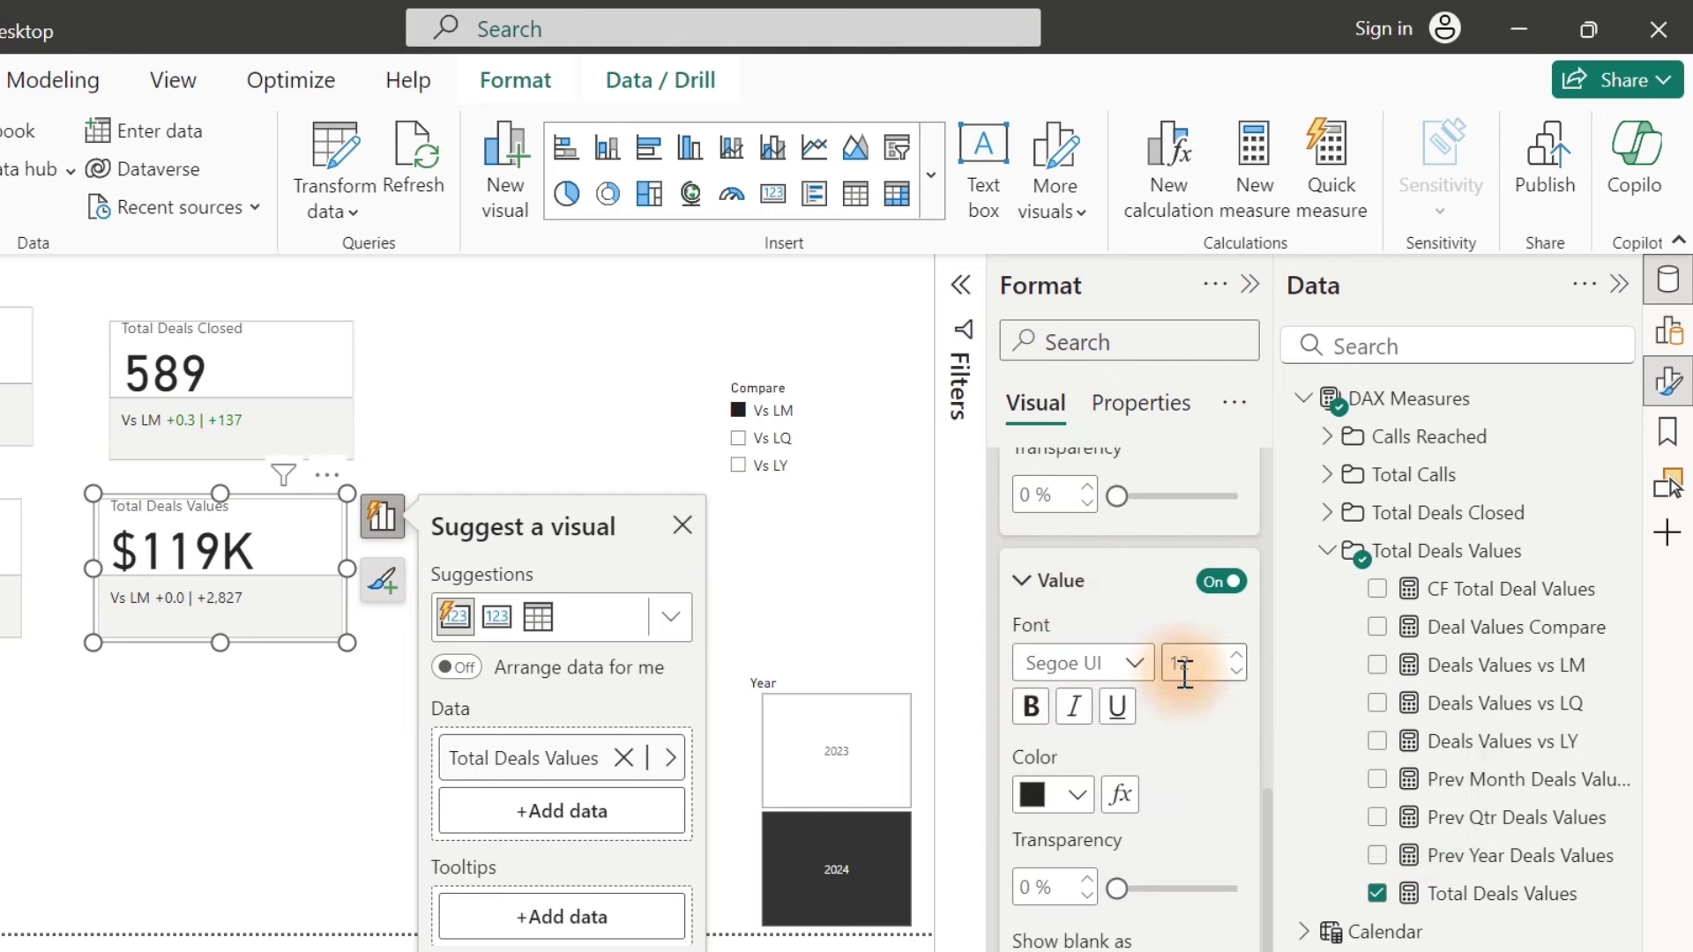
click(1078, 790)
click(1120, 795)
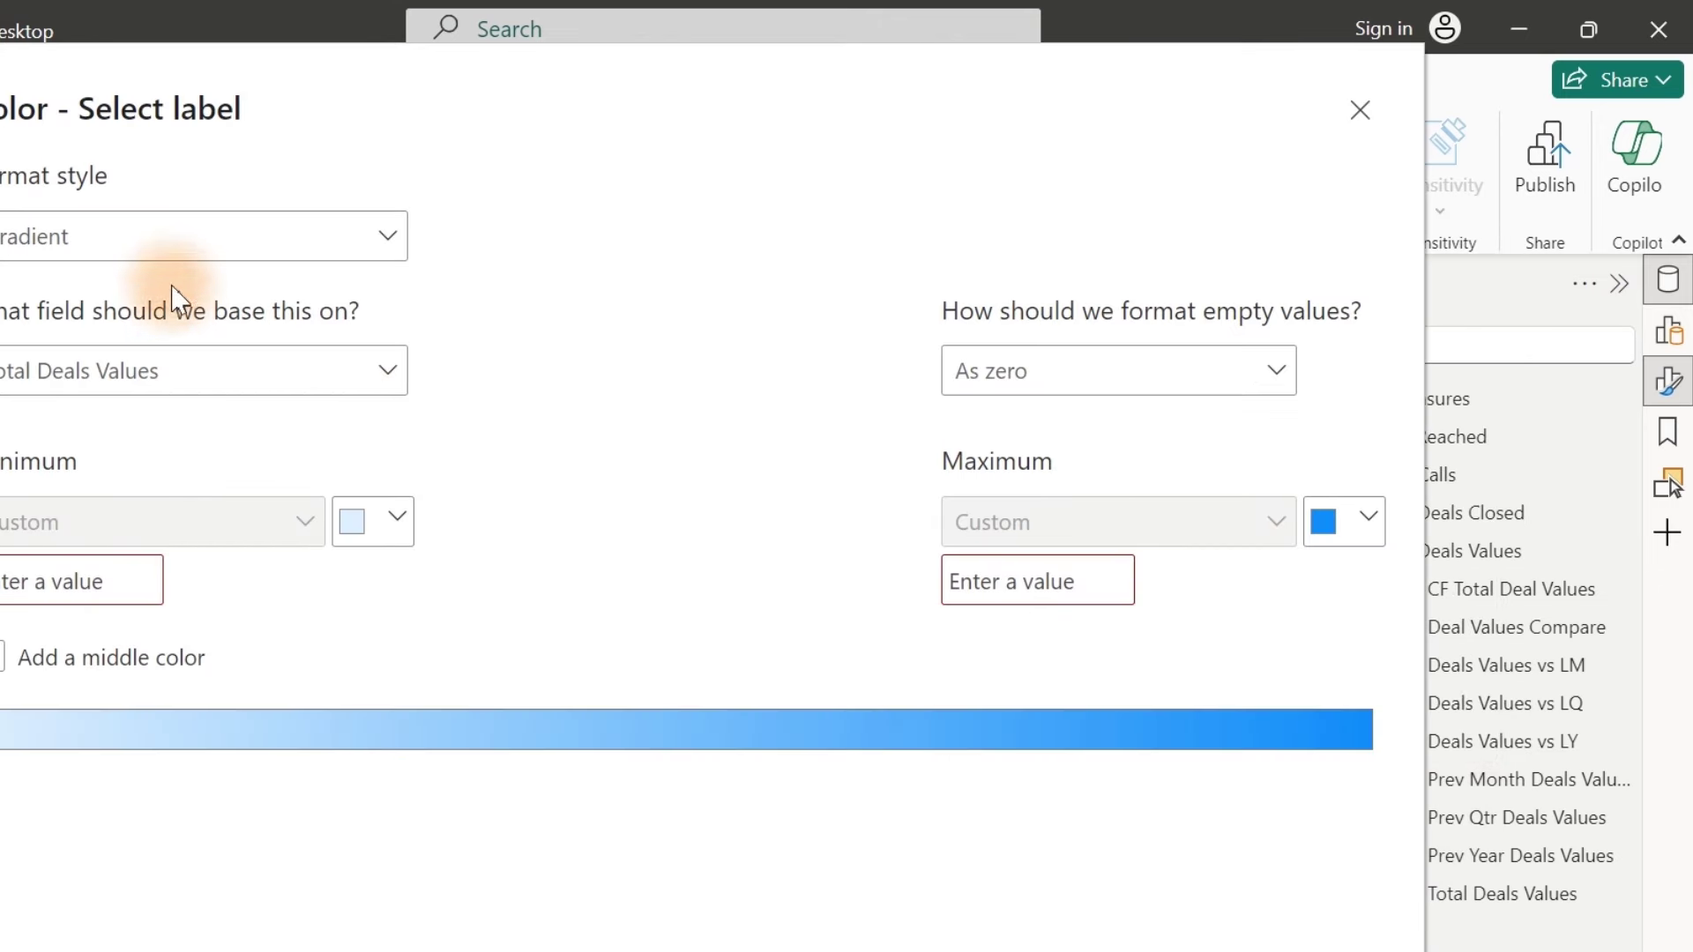
click(168, 250)
click(144, 389)
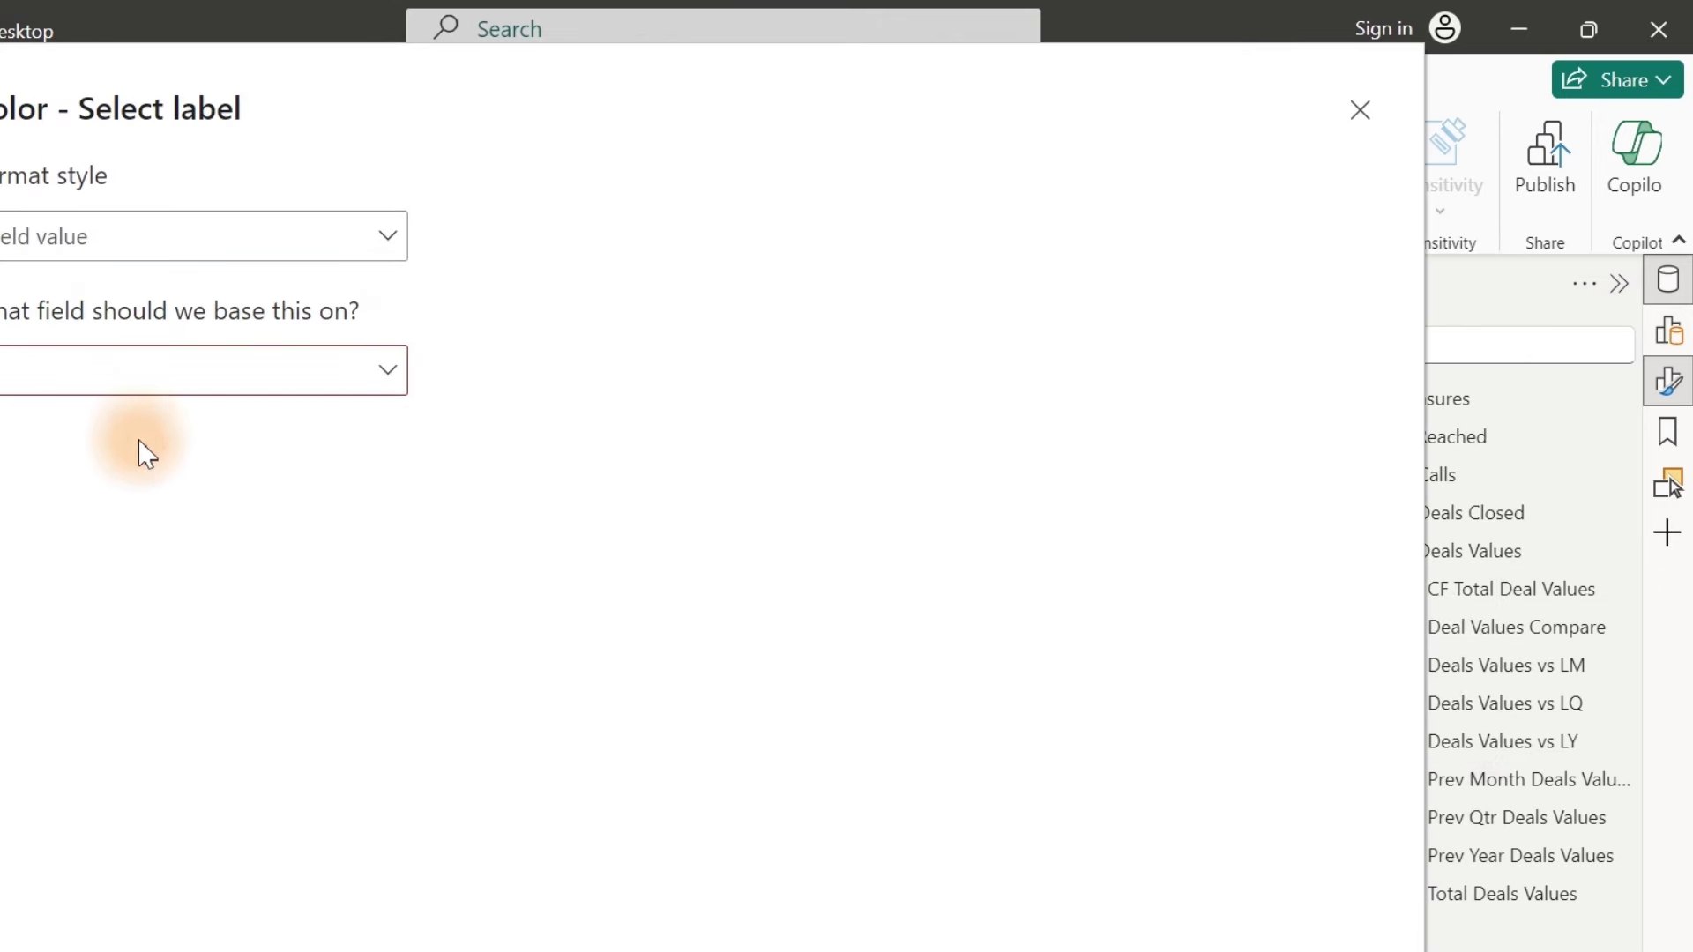
click(148, 372)
text(cf)
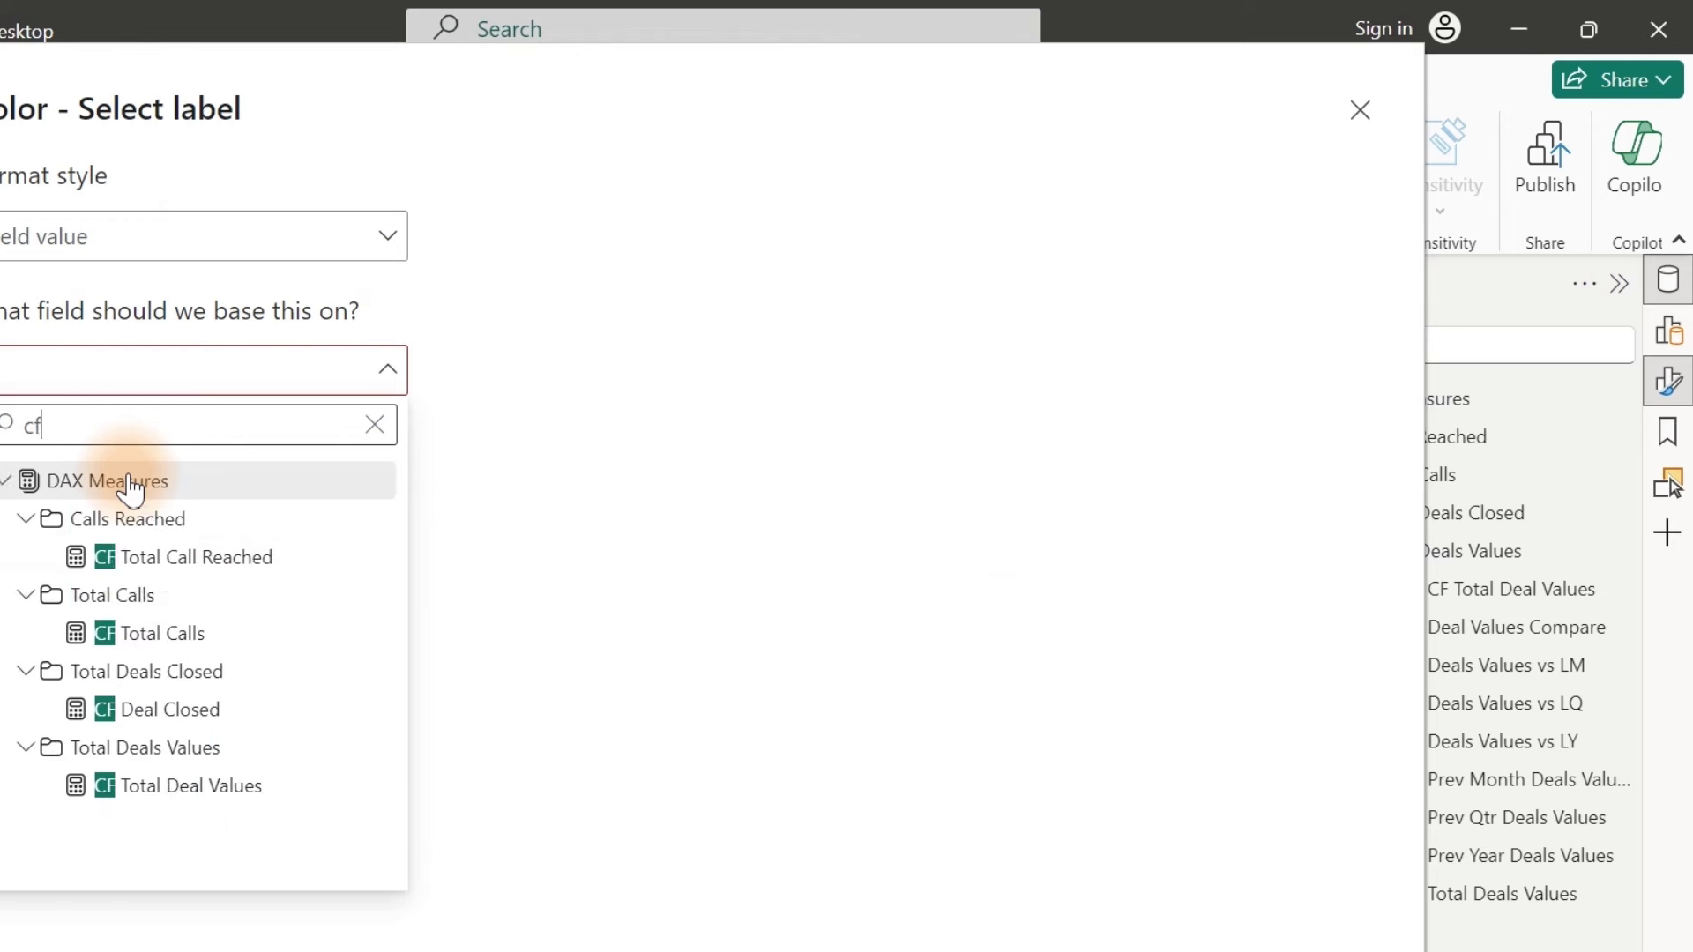
click(157, 789)
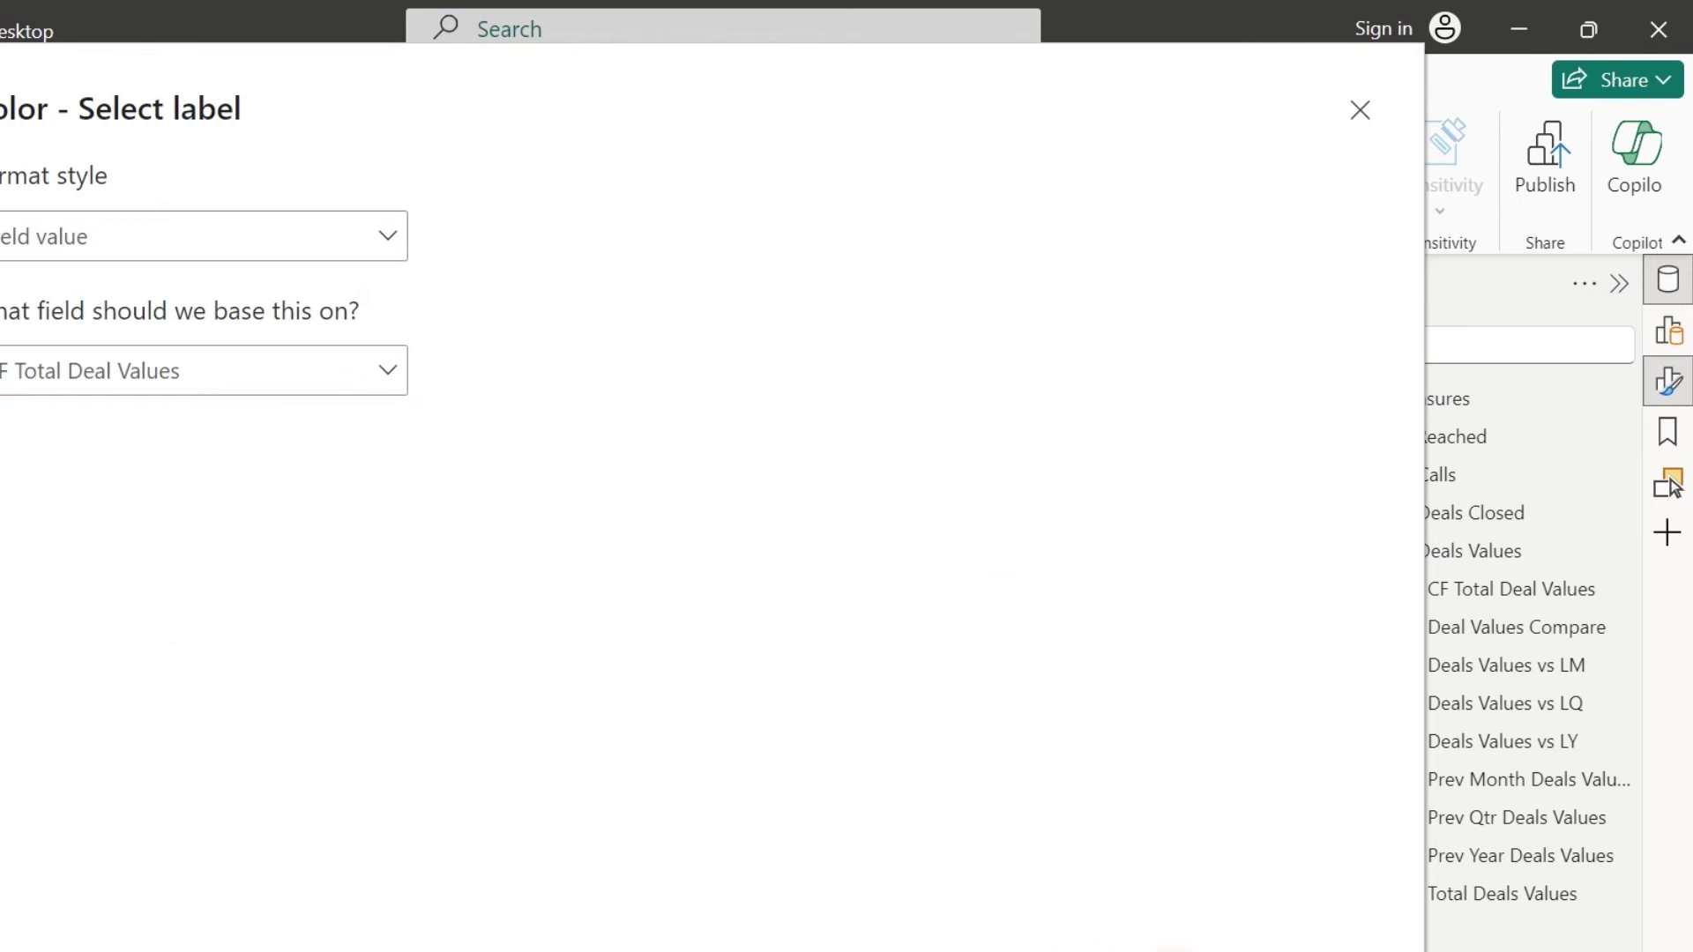
click(1058, 948)
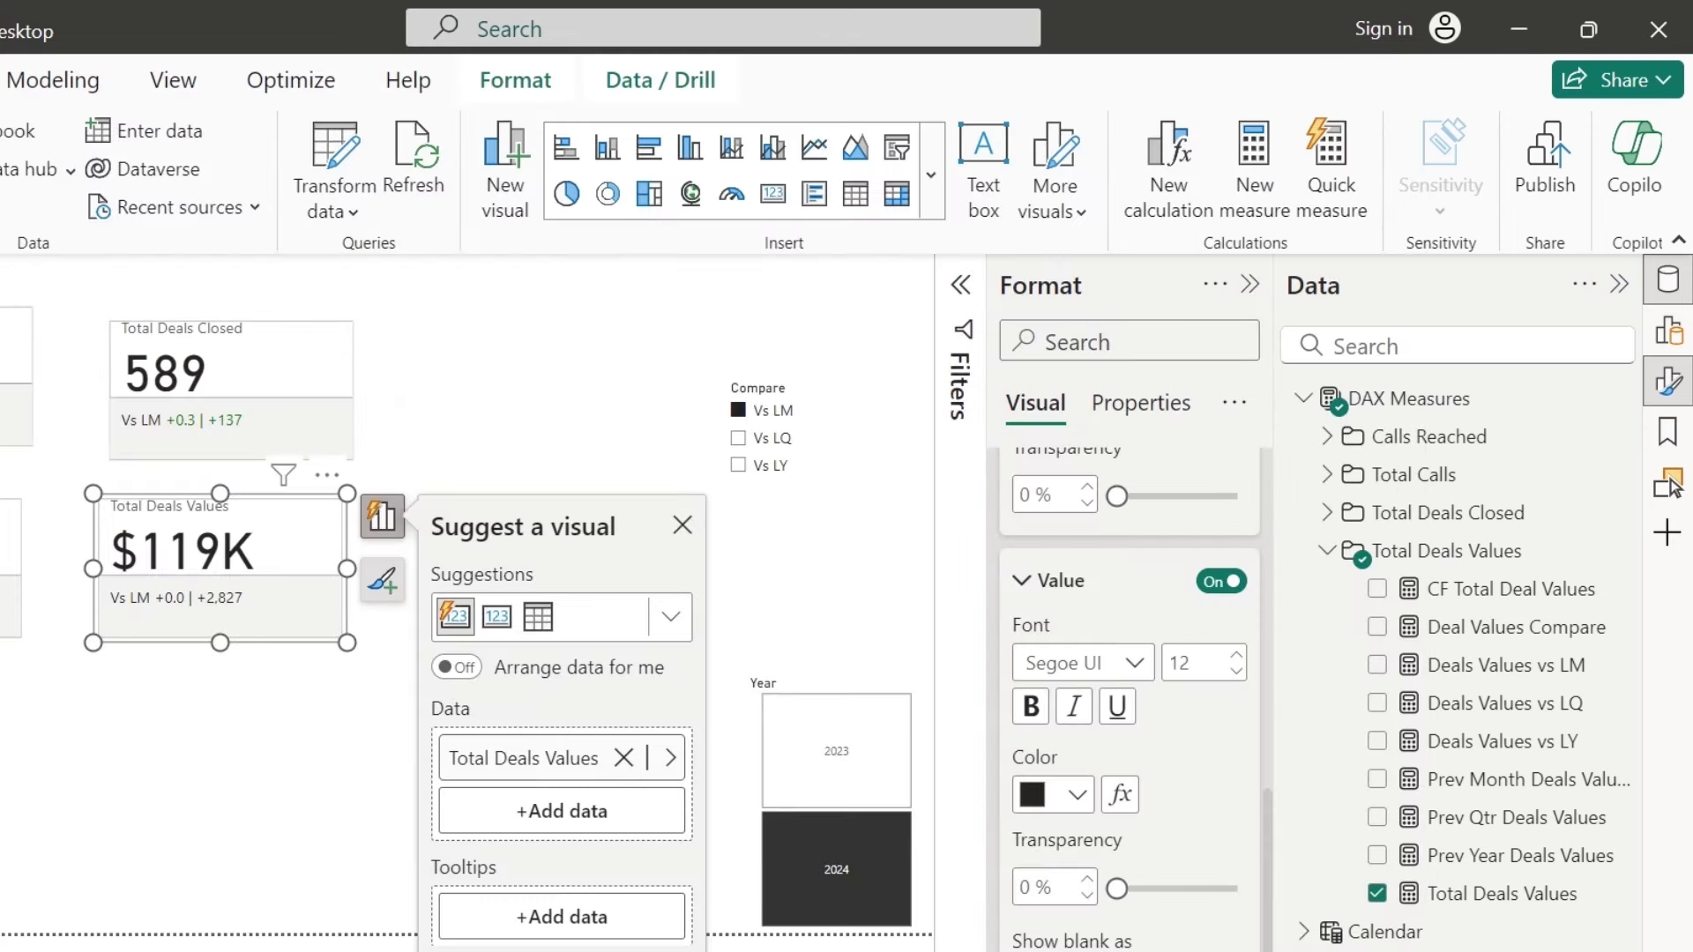
click(265, 736)
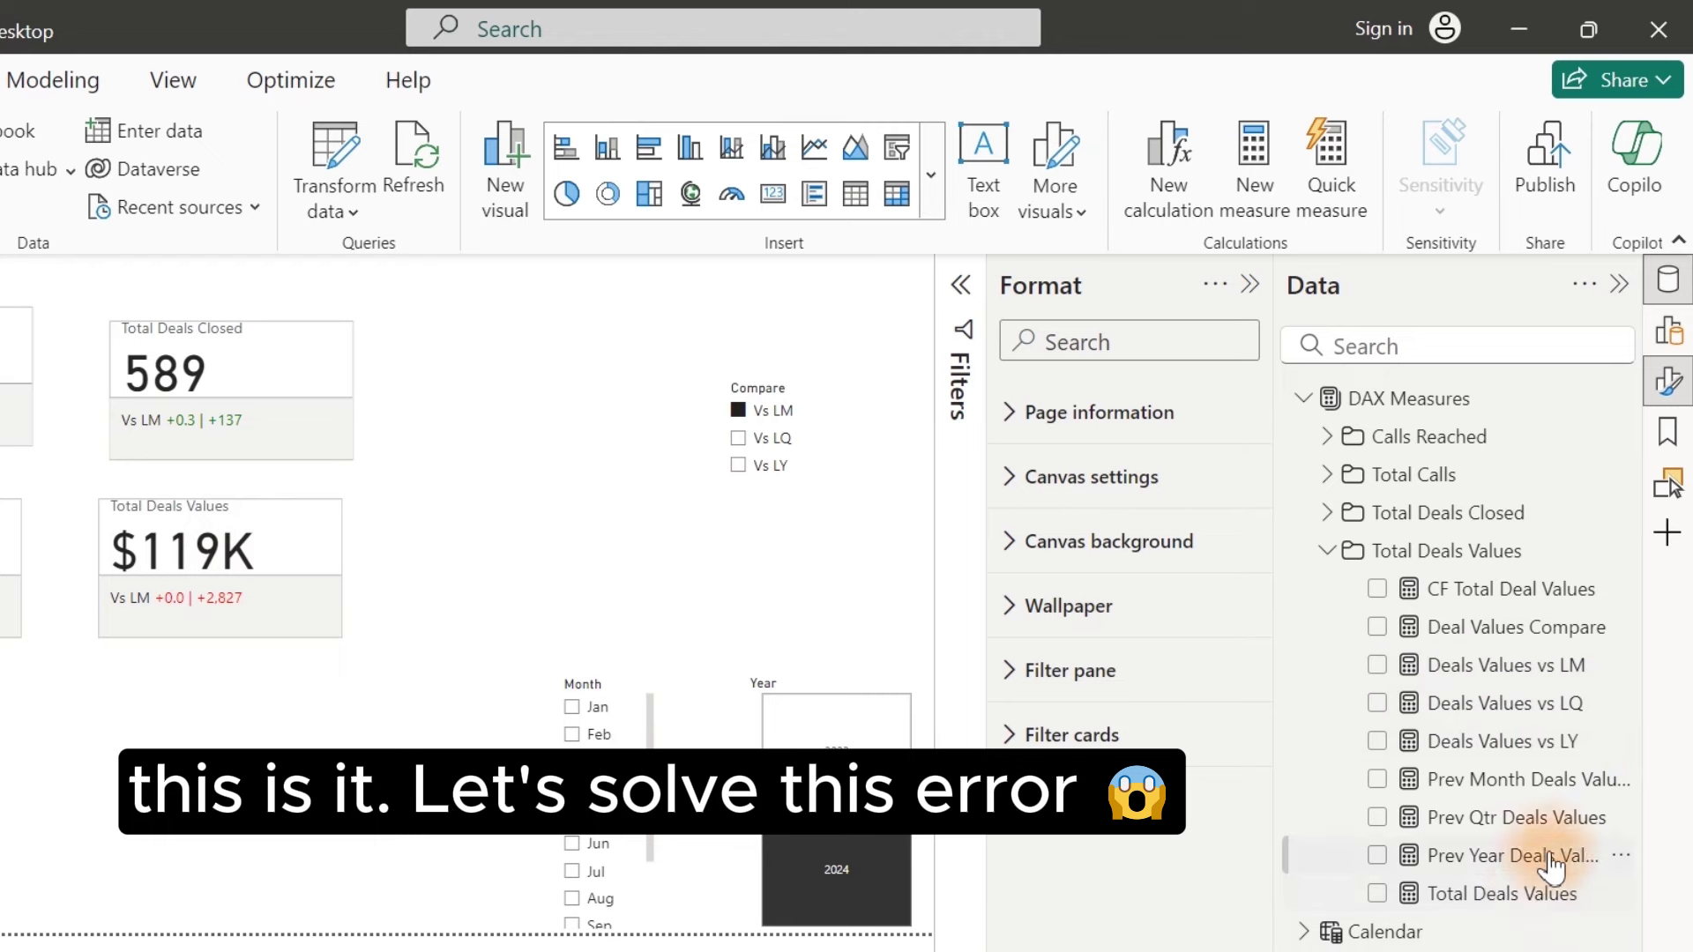
Step: In the CF Total Deal Values measure, replace [Total Calls] with [Total Deals Values] in the previous-year subtraction
click(1550, 589)
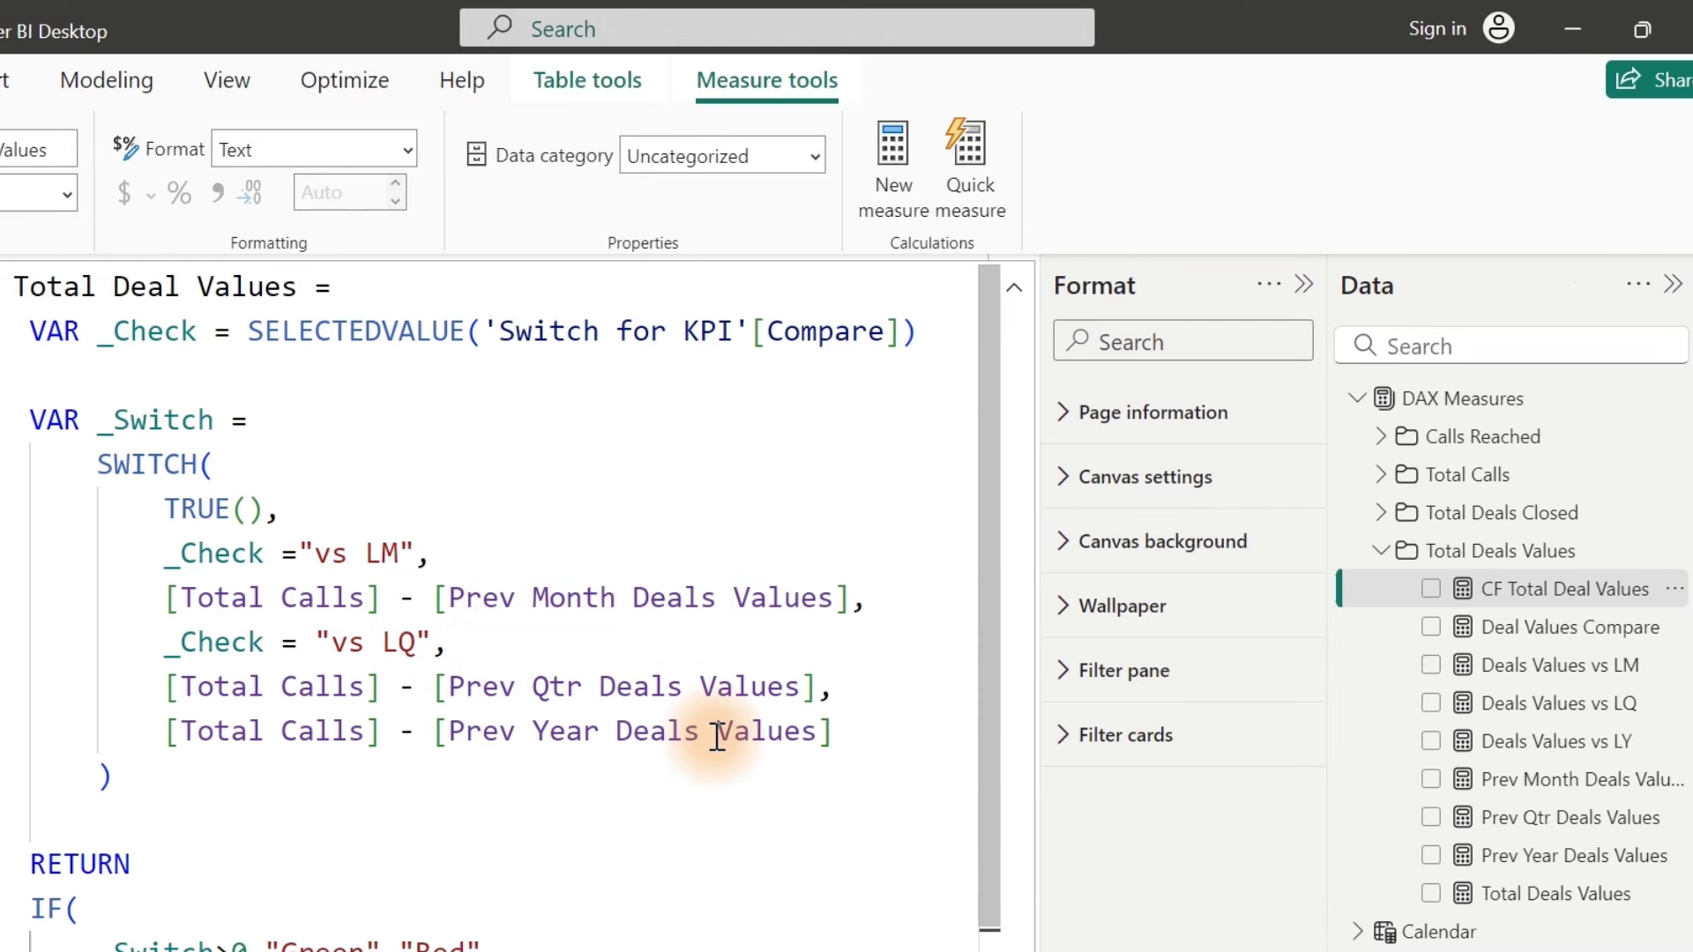
drag(381, 732, 179, 732)
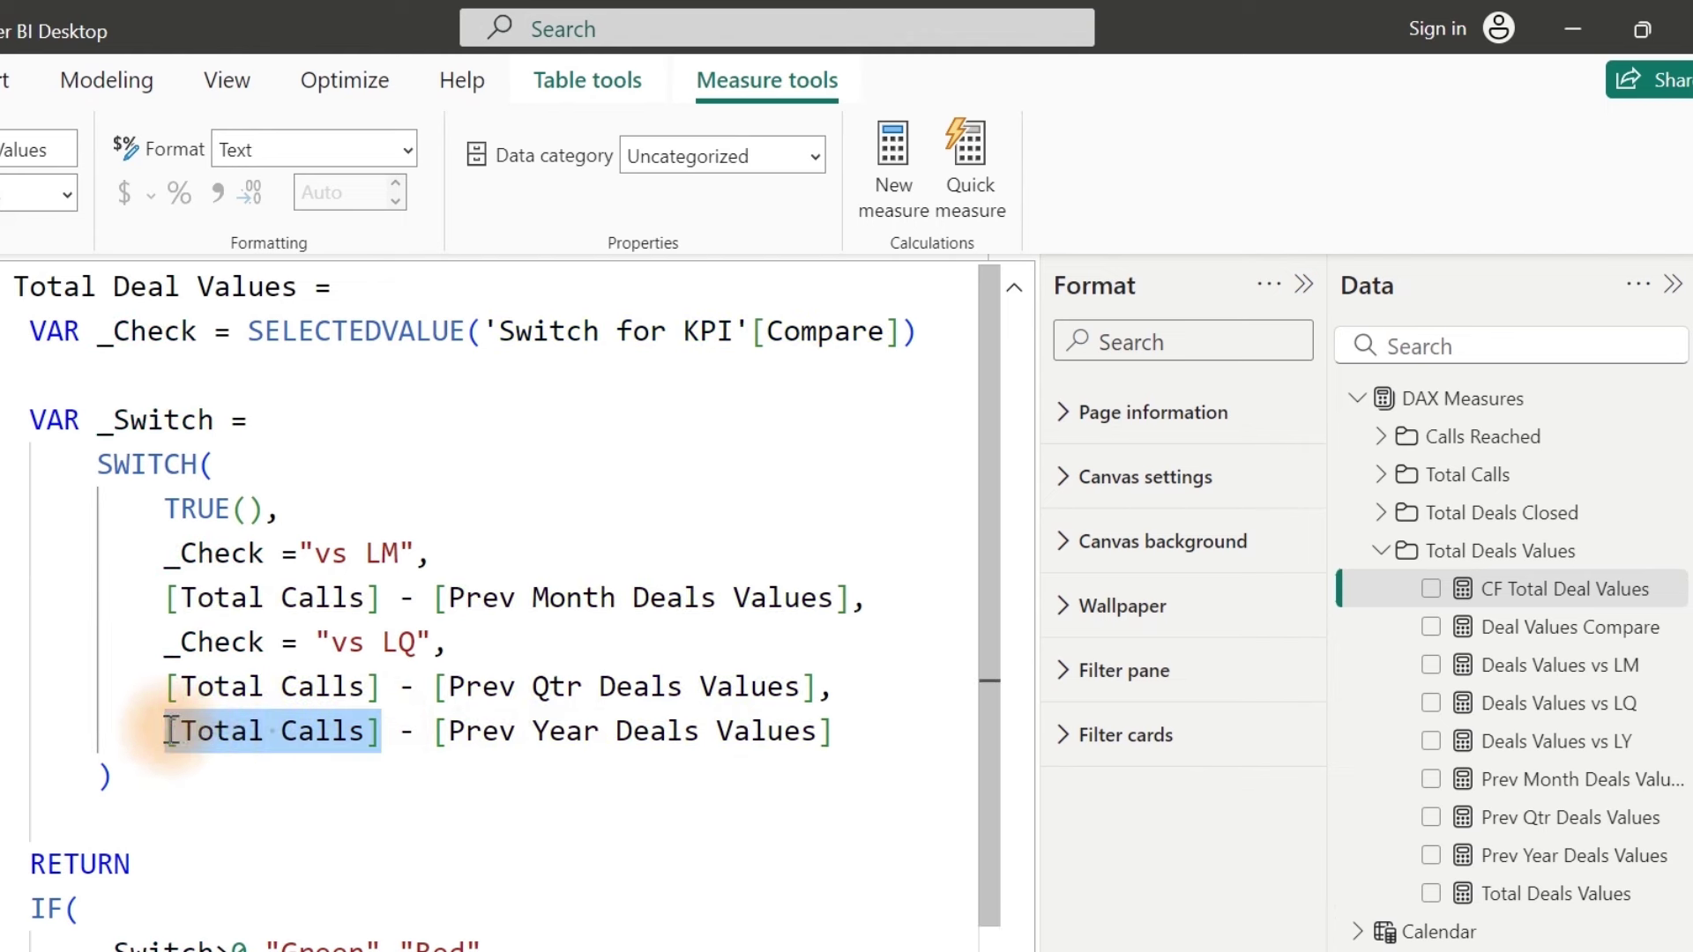
key(Delete)
text([tot)
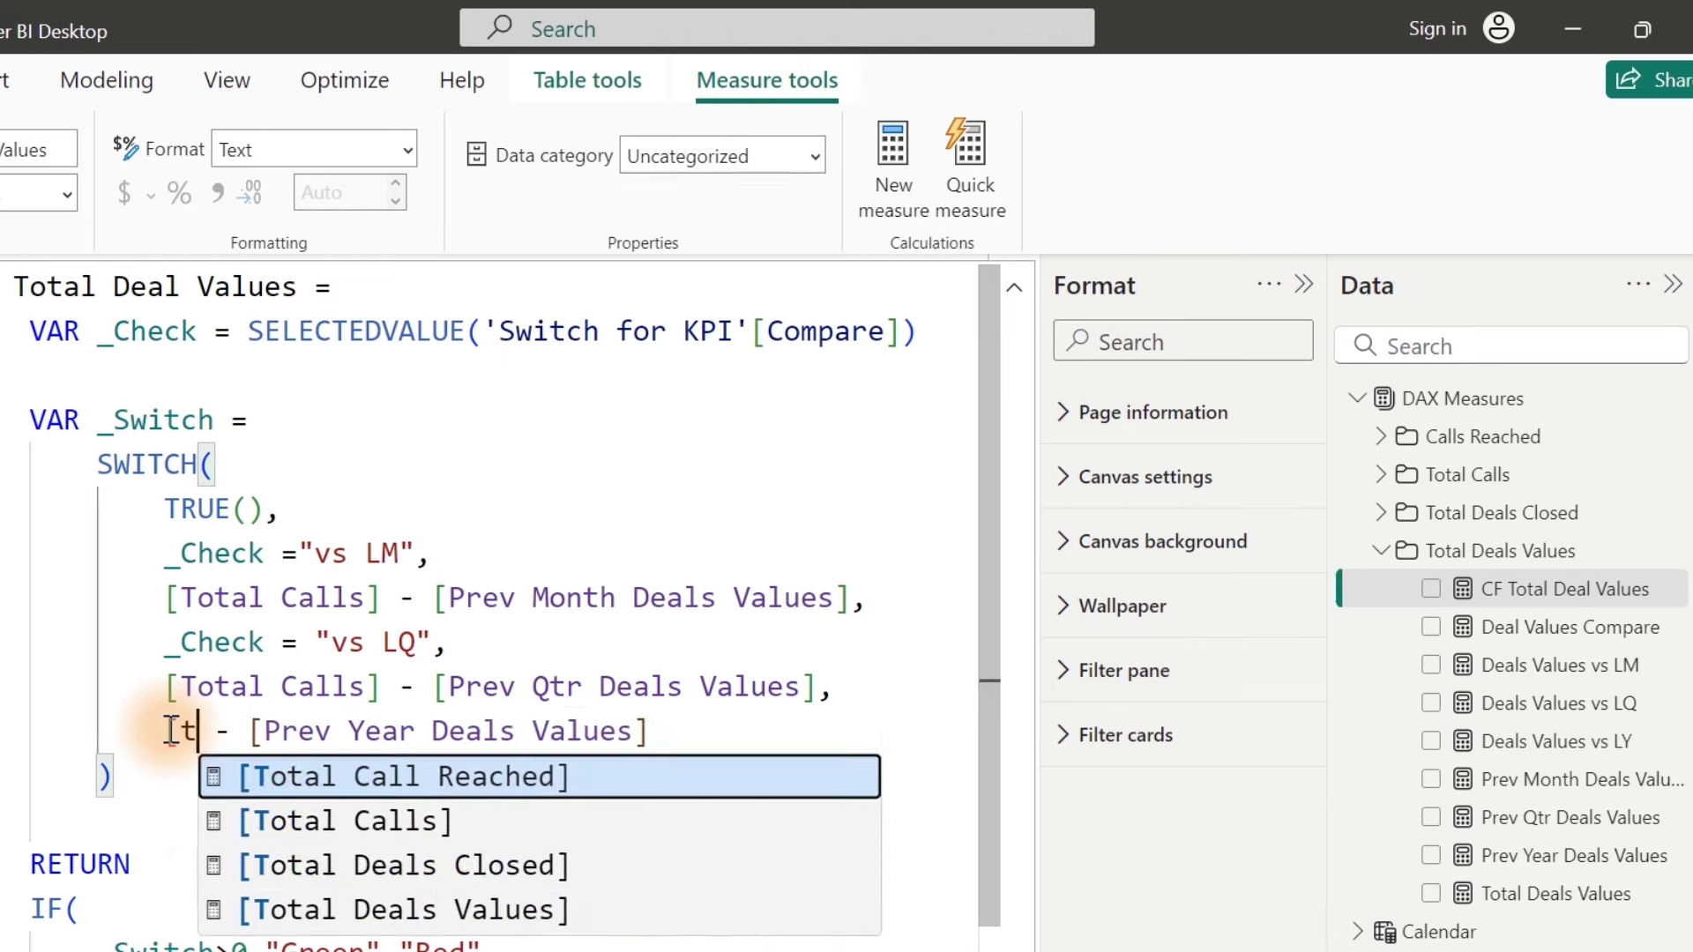
key(Down)
key(Down)
key(Down)
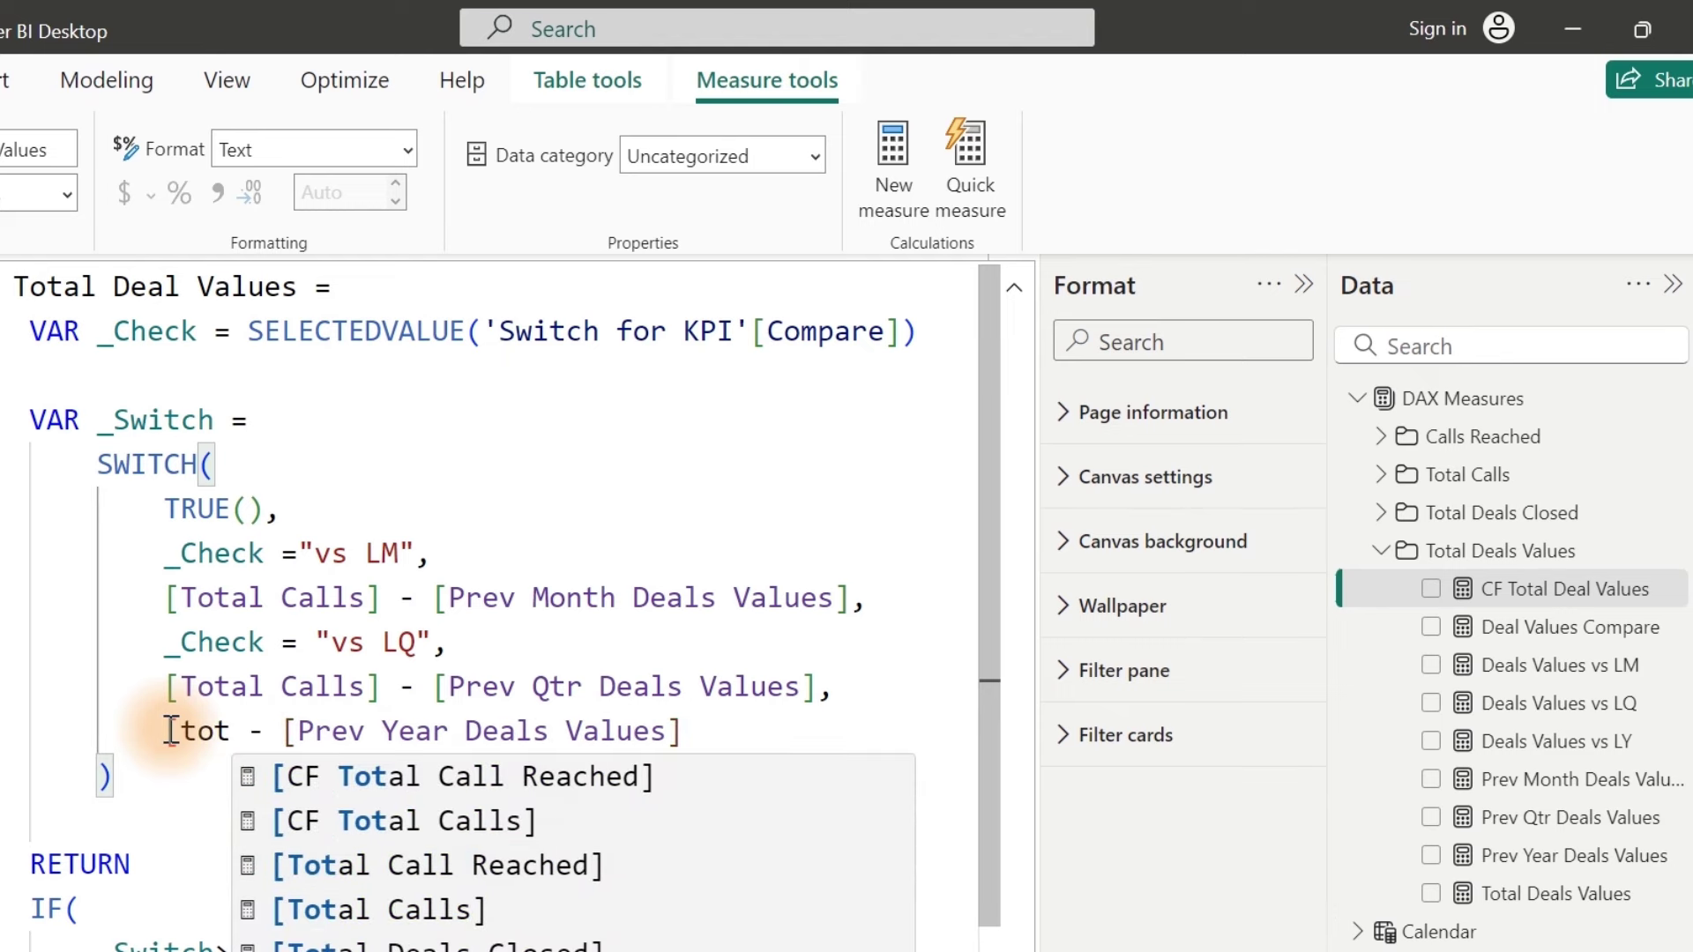
key(Tab)
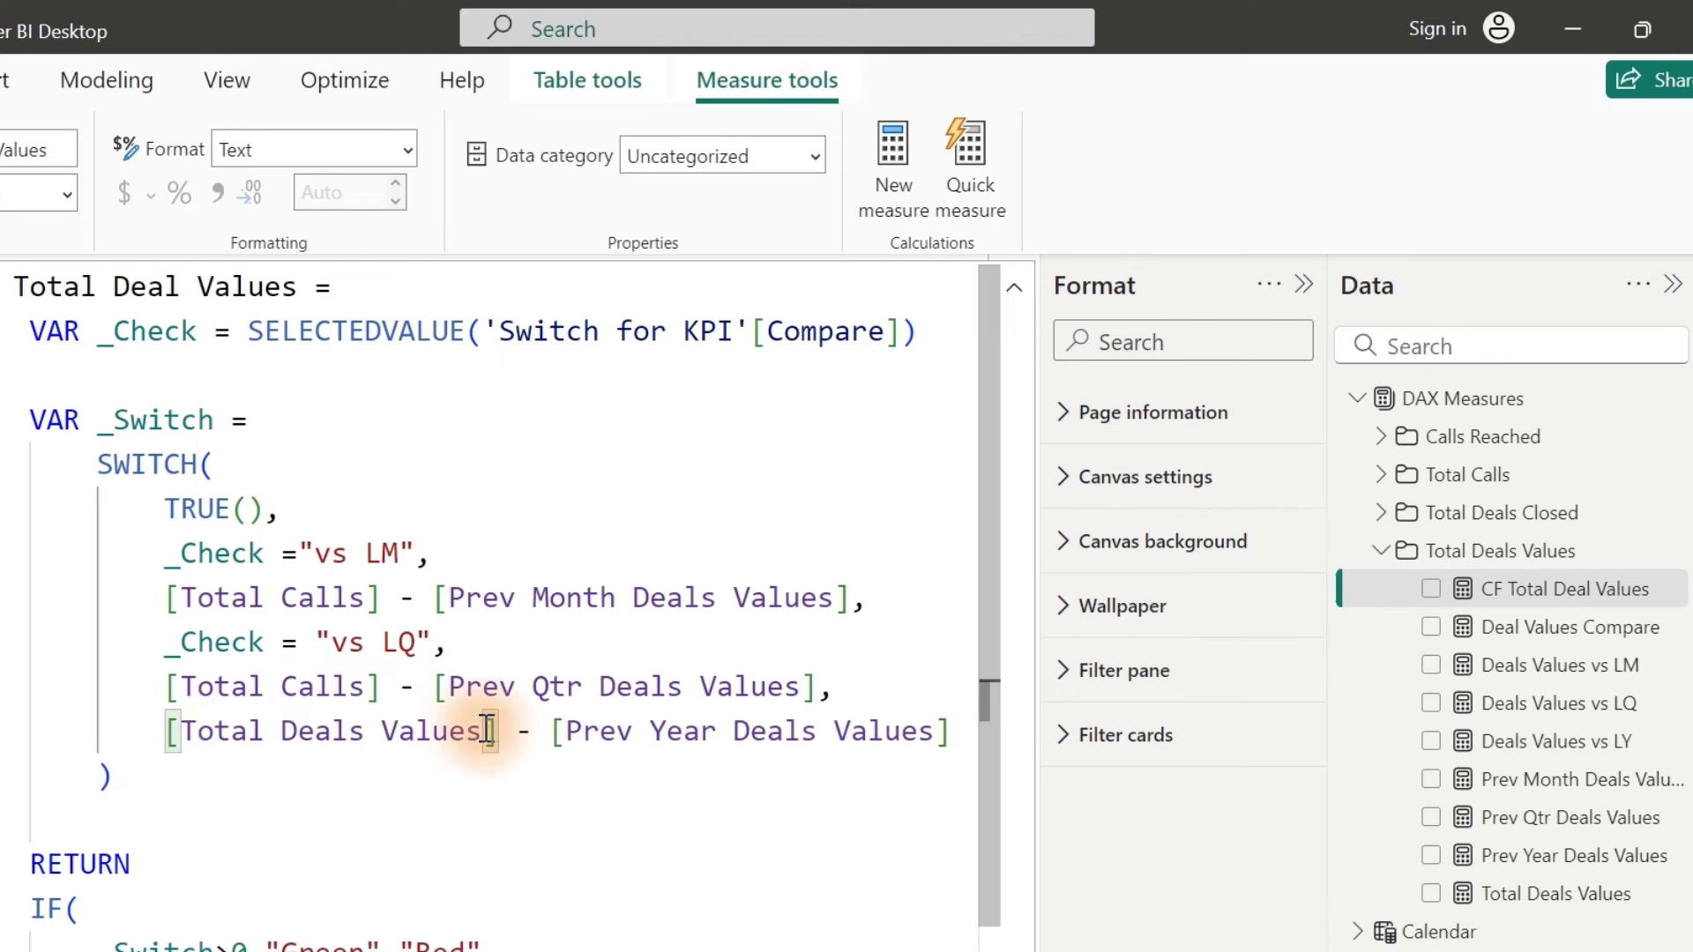
Step: Replace [Total Calls] with [Total Deals Values] in the measure's quarter and month subtractions, and commit the formula
drag(500, 732, 164, 733)
key(ctrl+c)
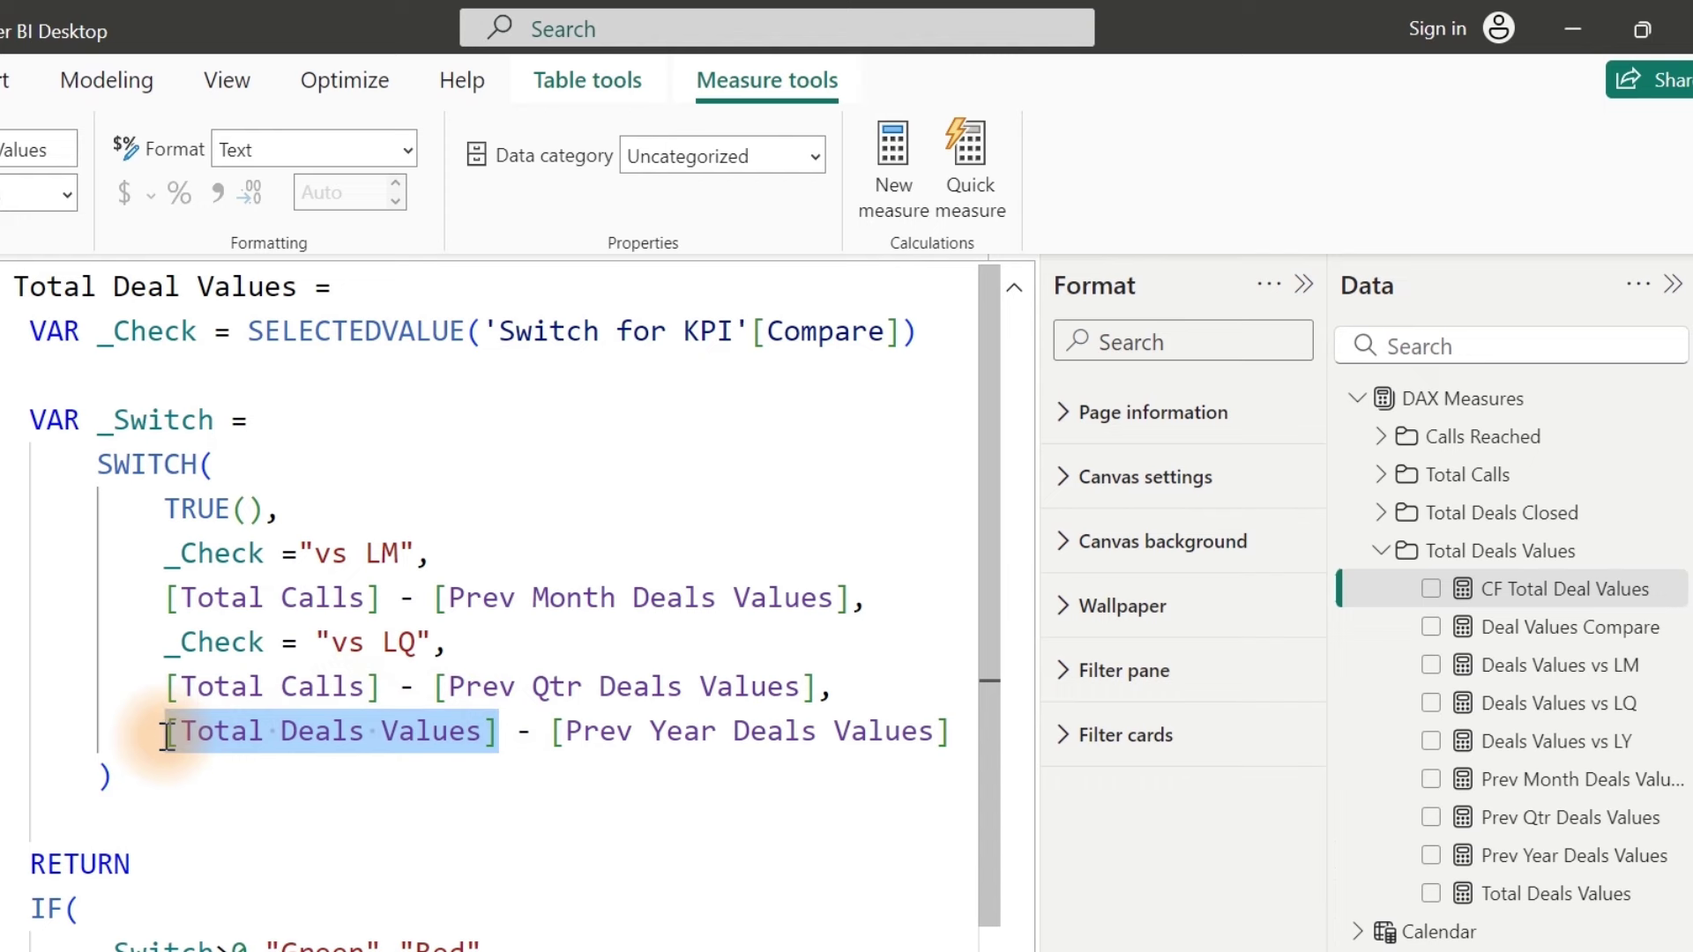
drag(379, 687, 164, 687)
key(ctrl+v)
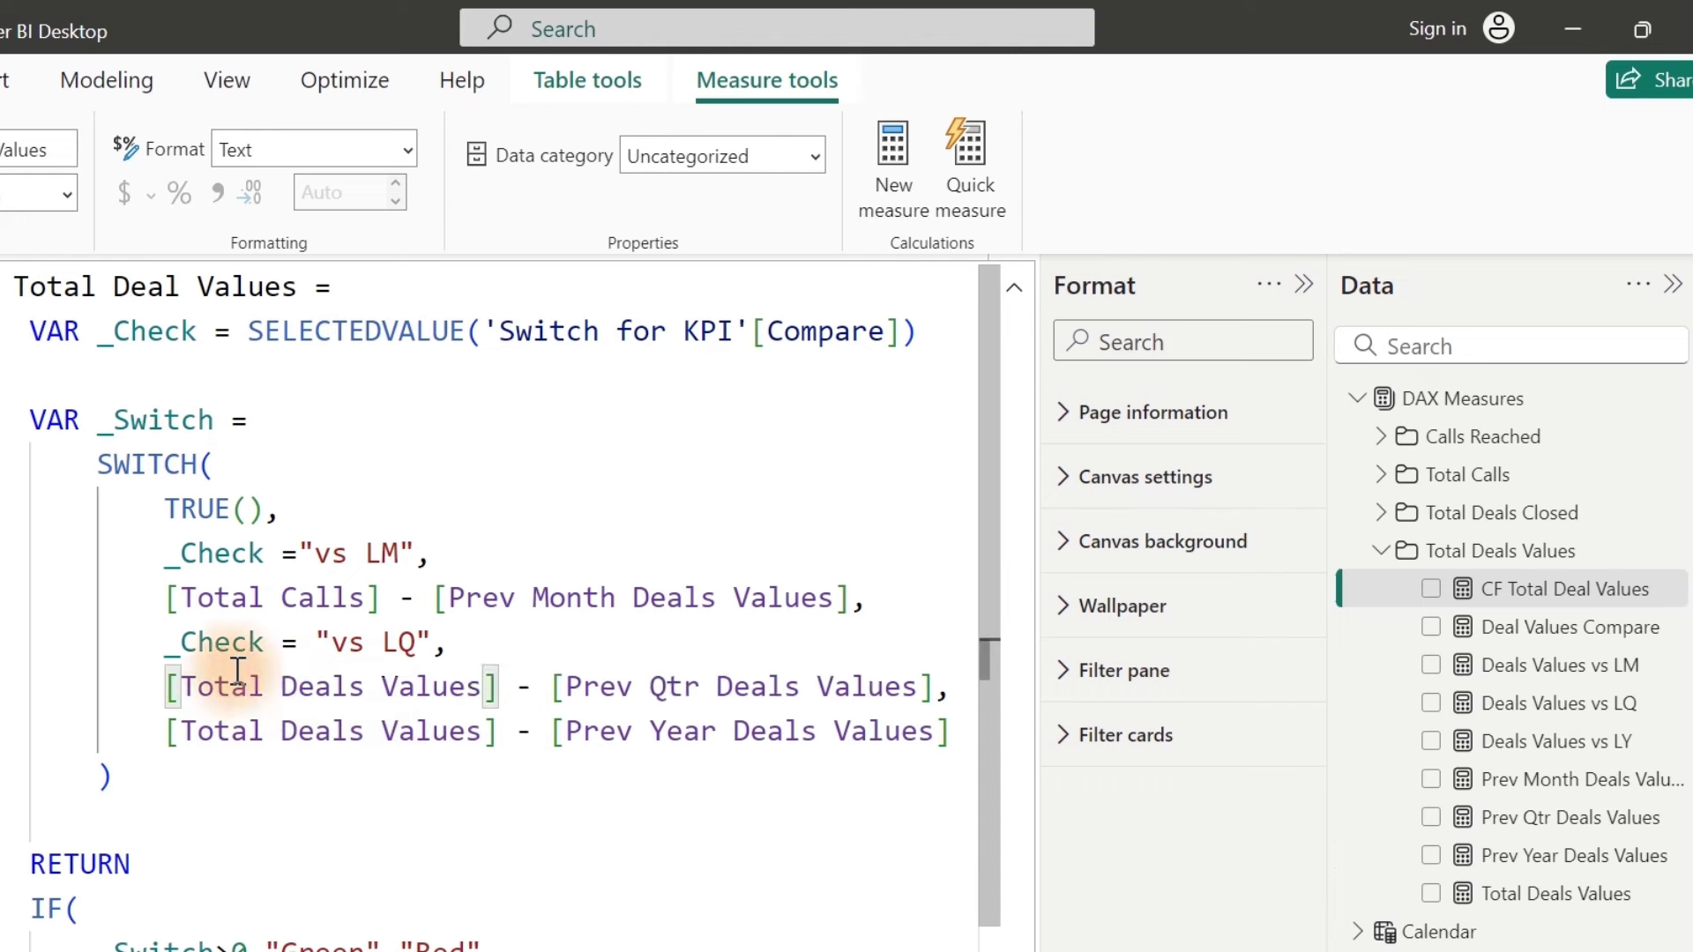
drag(381, 597, 164, 599)
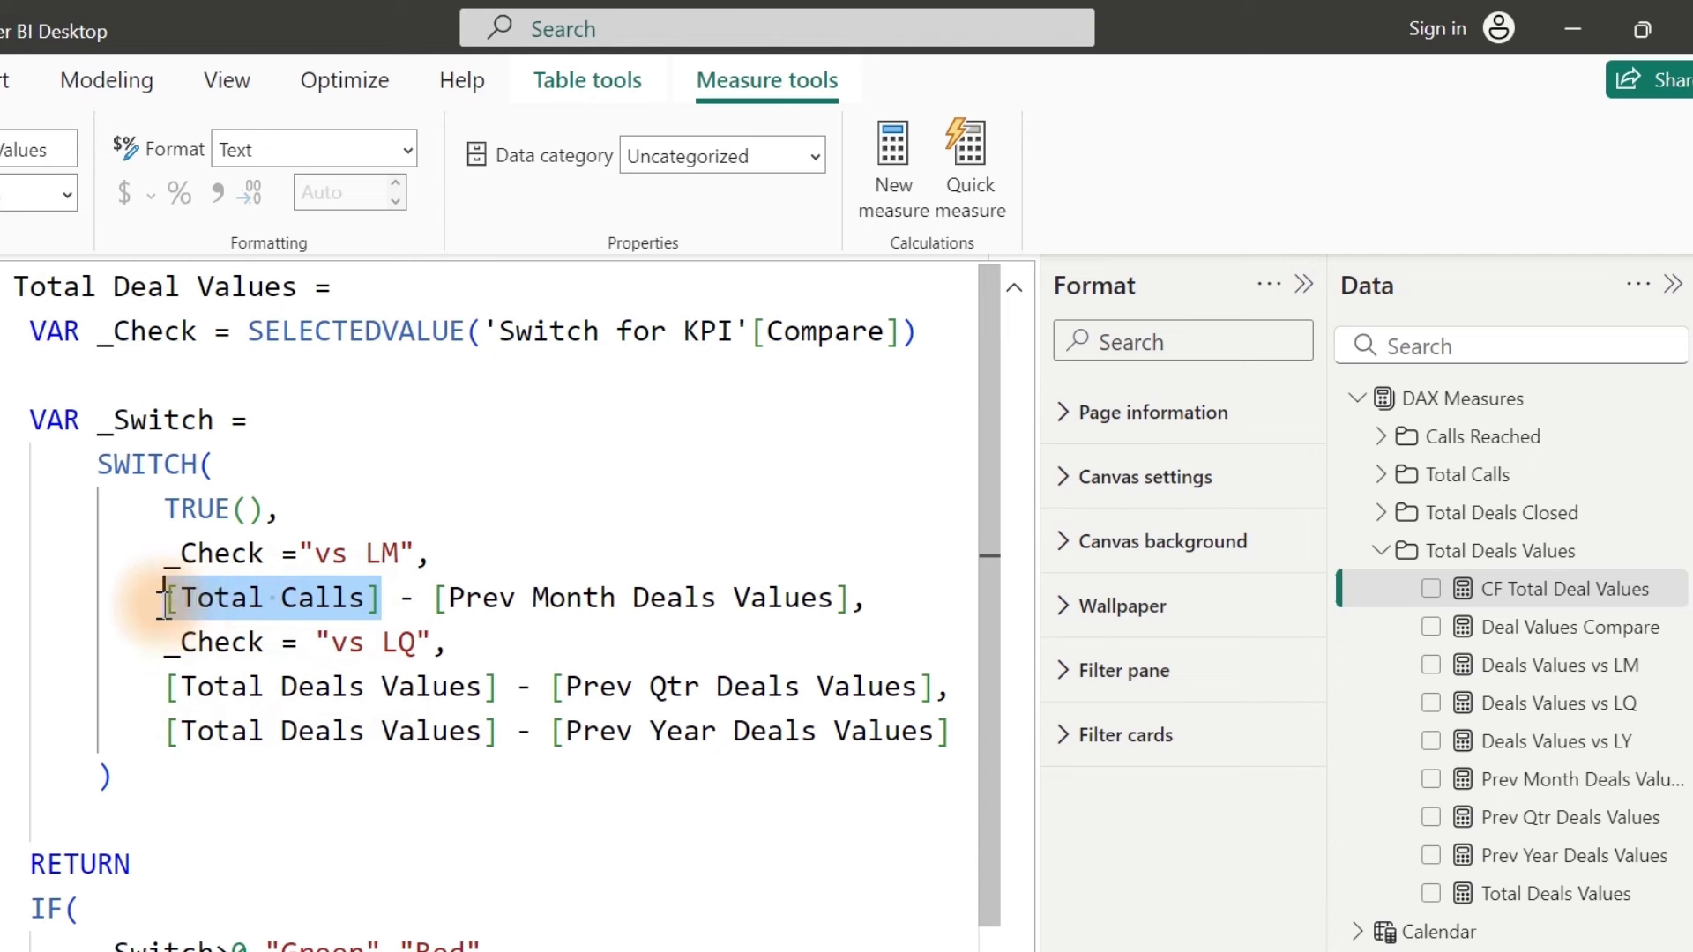
key(ctrl+v)
click(444, 675)
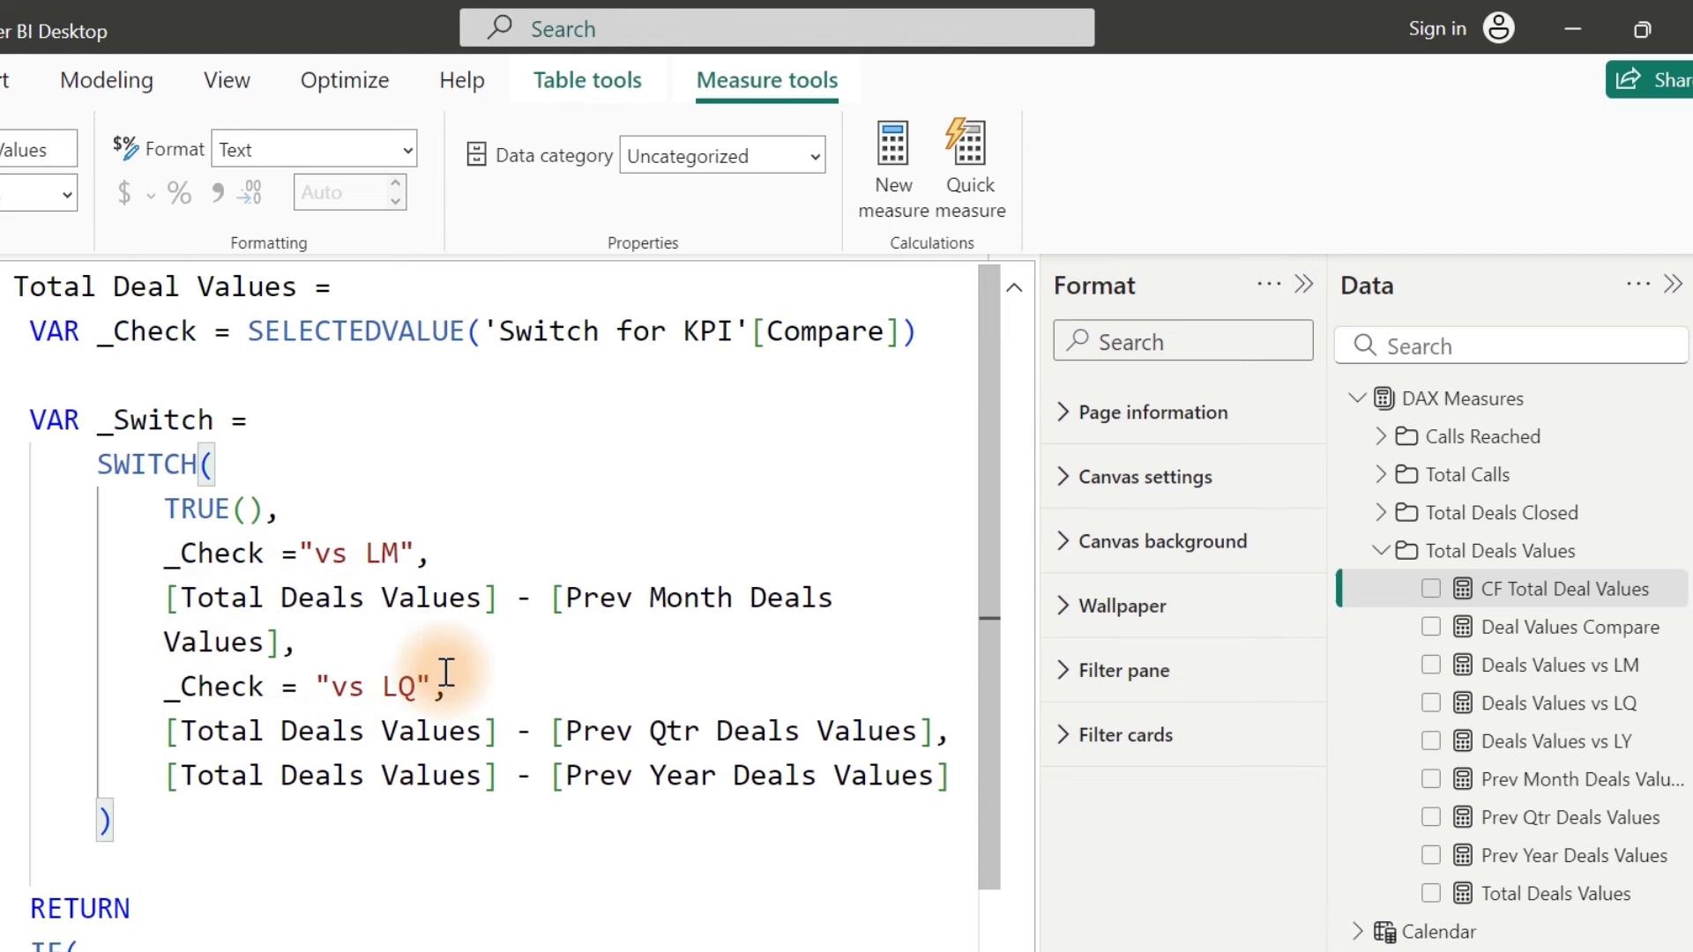
key(Return)
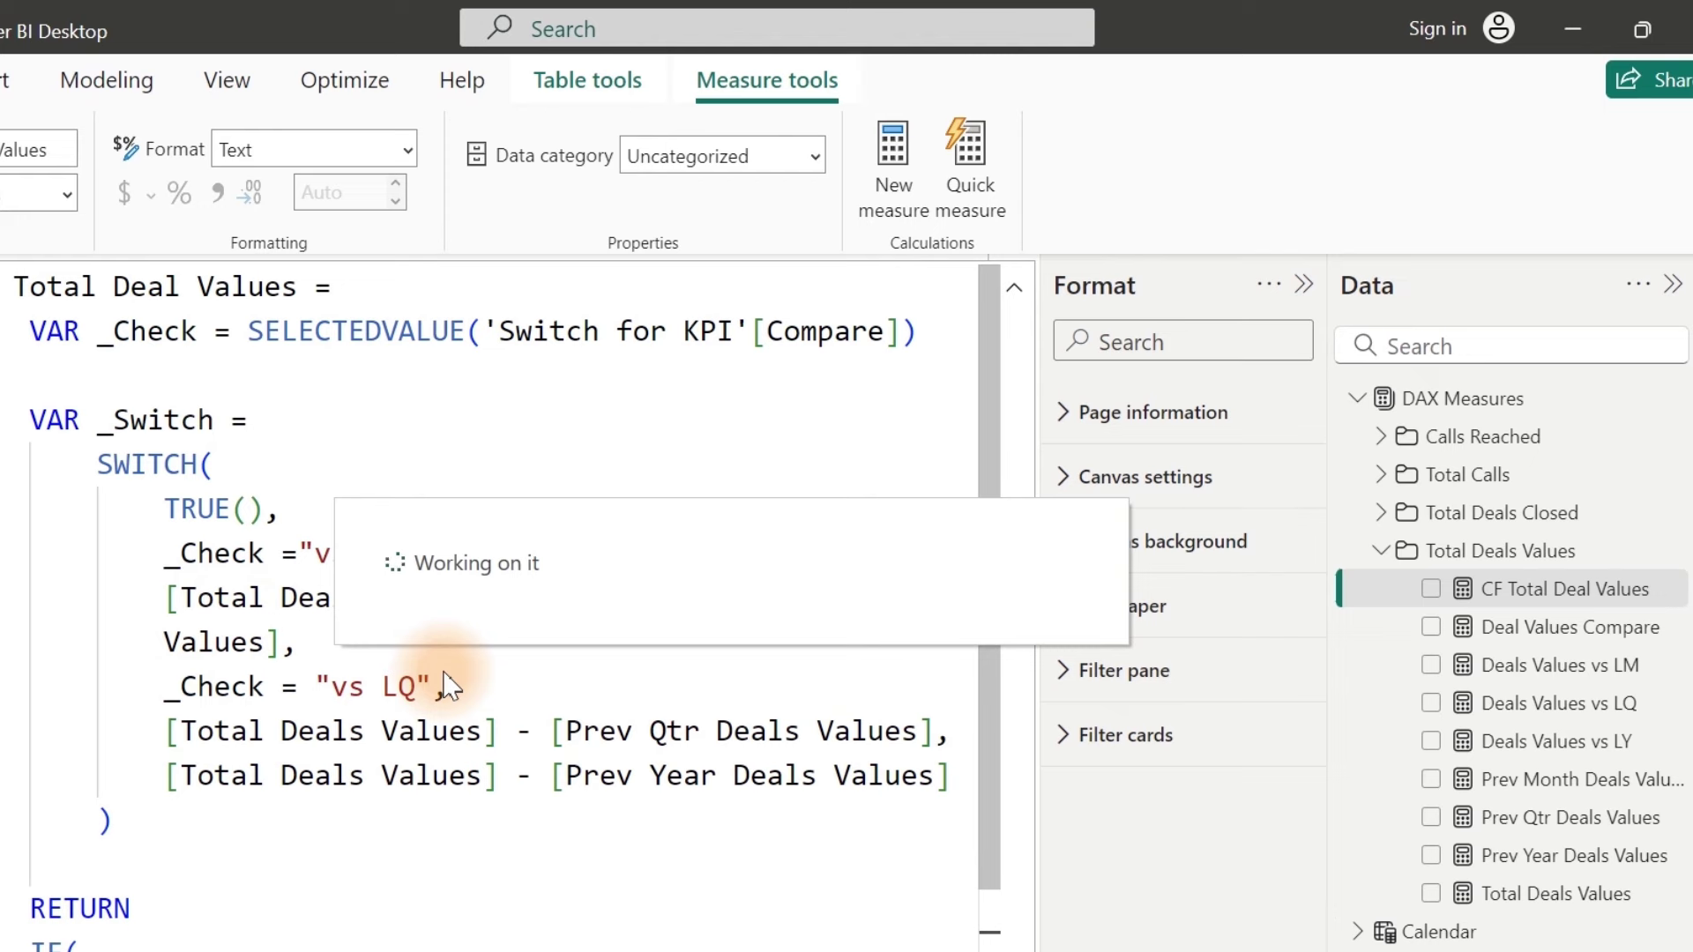
Step: In the CF Deal Closed measure of the Total Deals Closed folder, replace [Total Calls] with [Total Deals Closed] in the previous-year subtraction
click(1374, 551)
click(1377, 512)
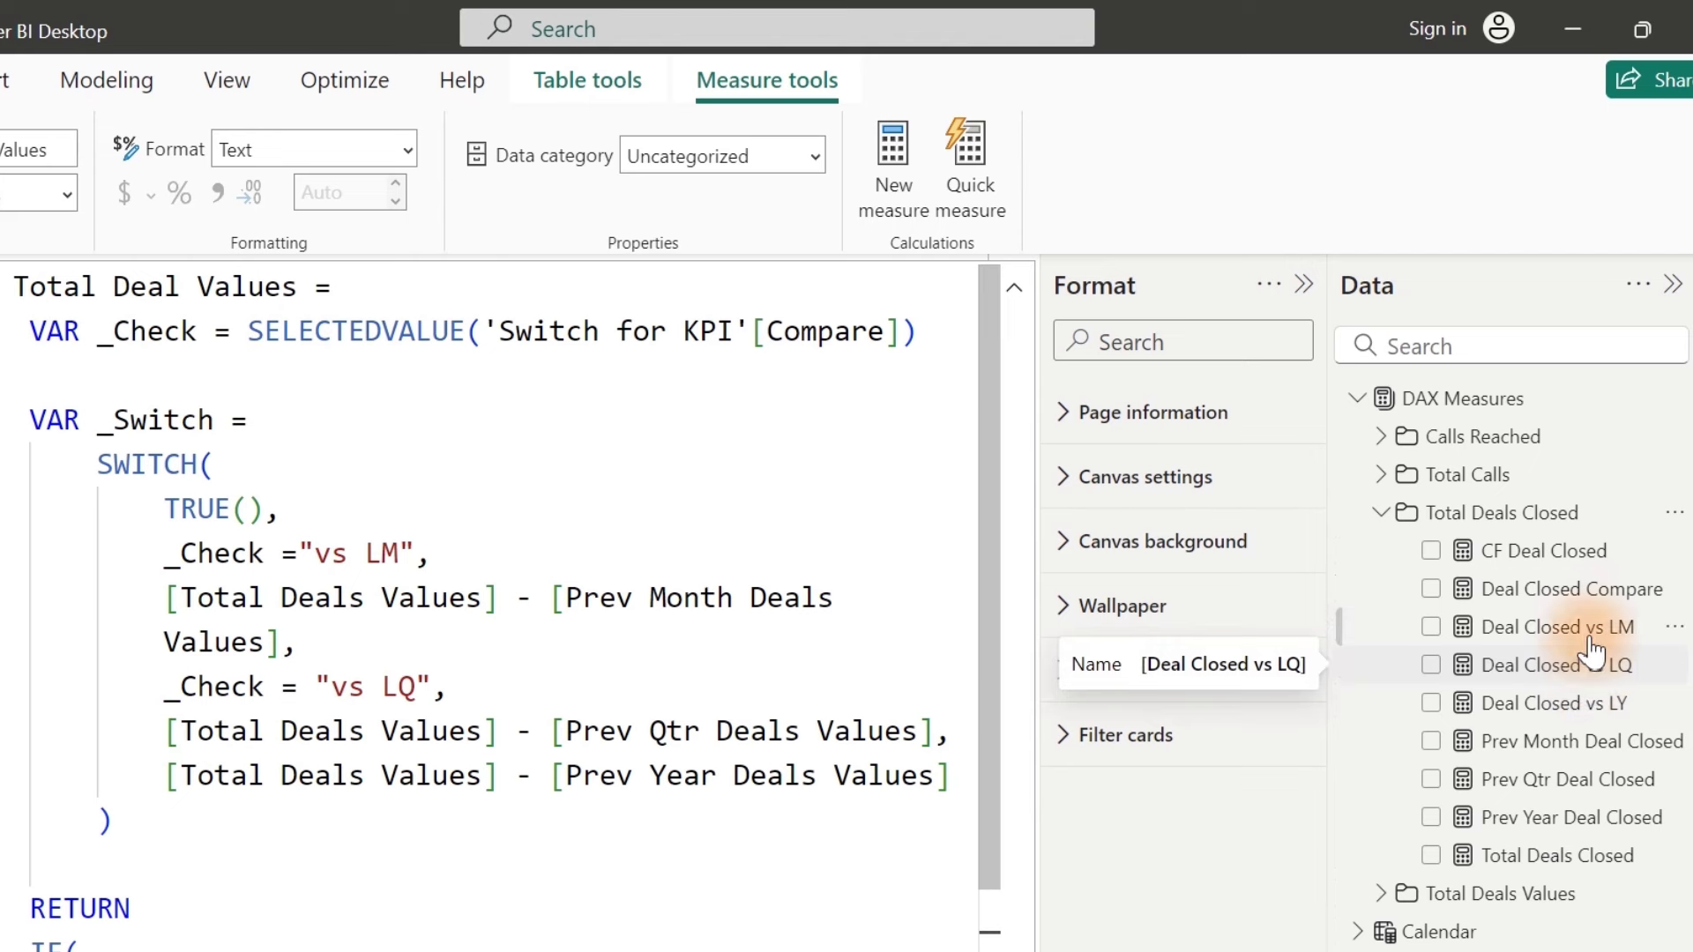
click(1536, 564)
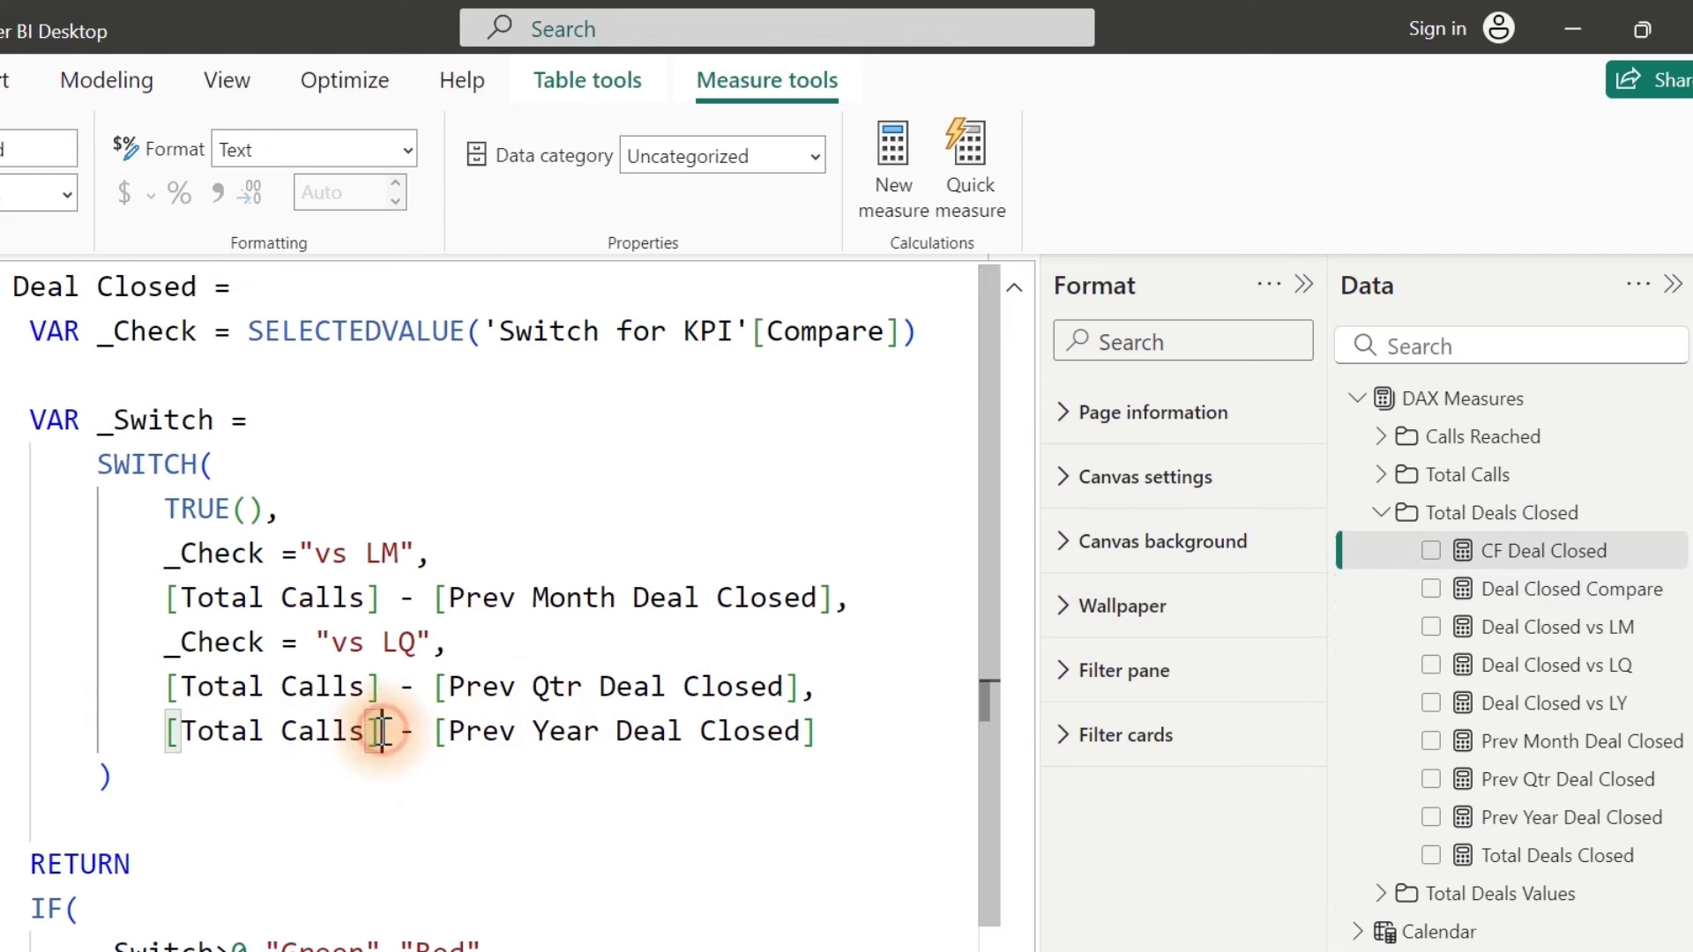
drag(381, 731, 180, 731)
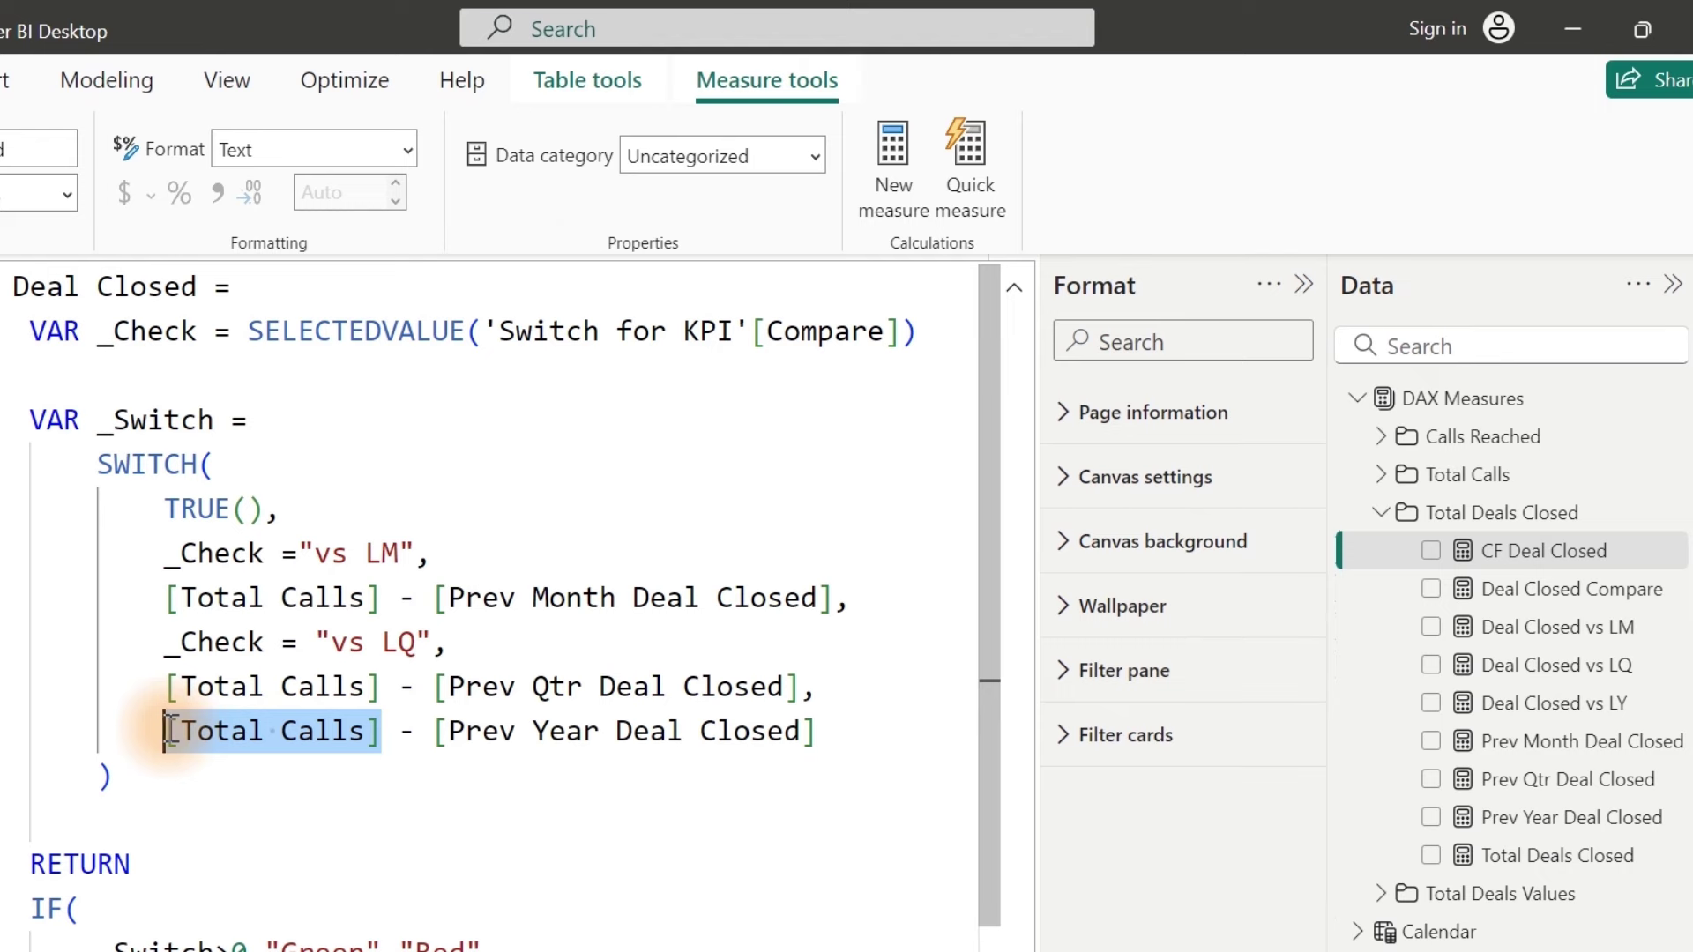
text([total)
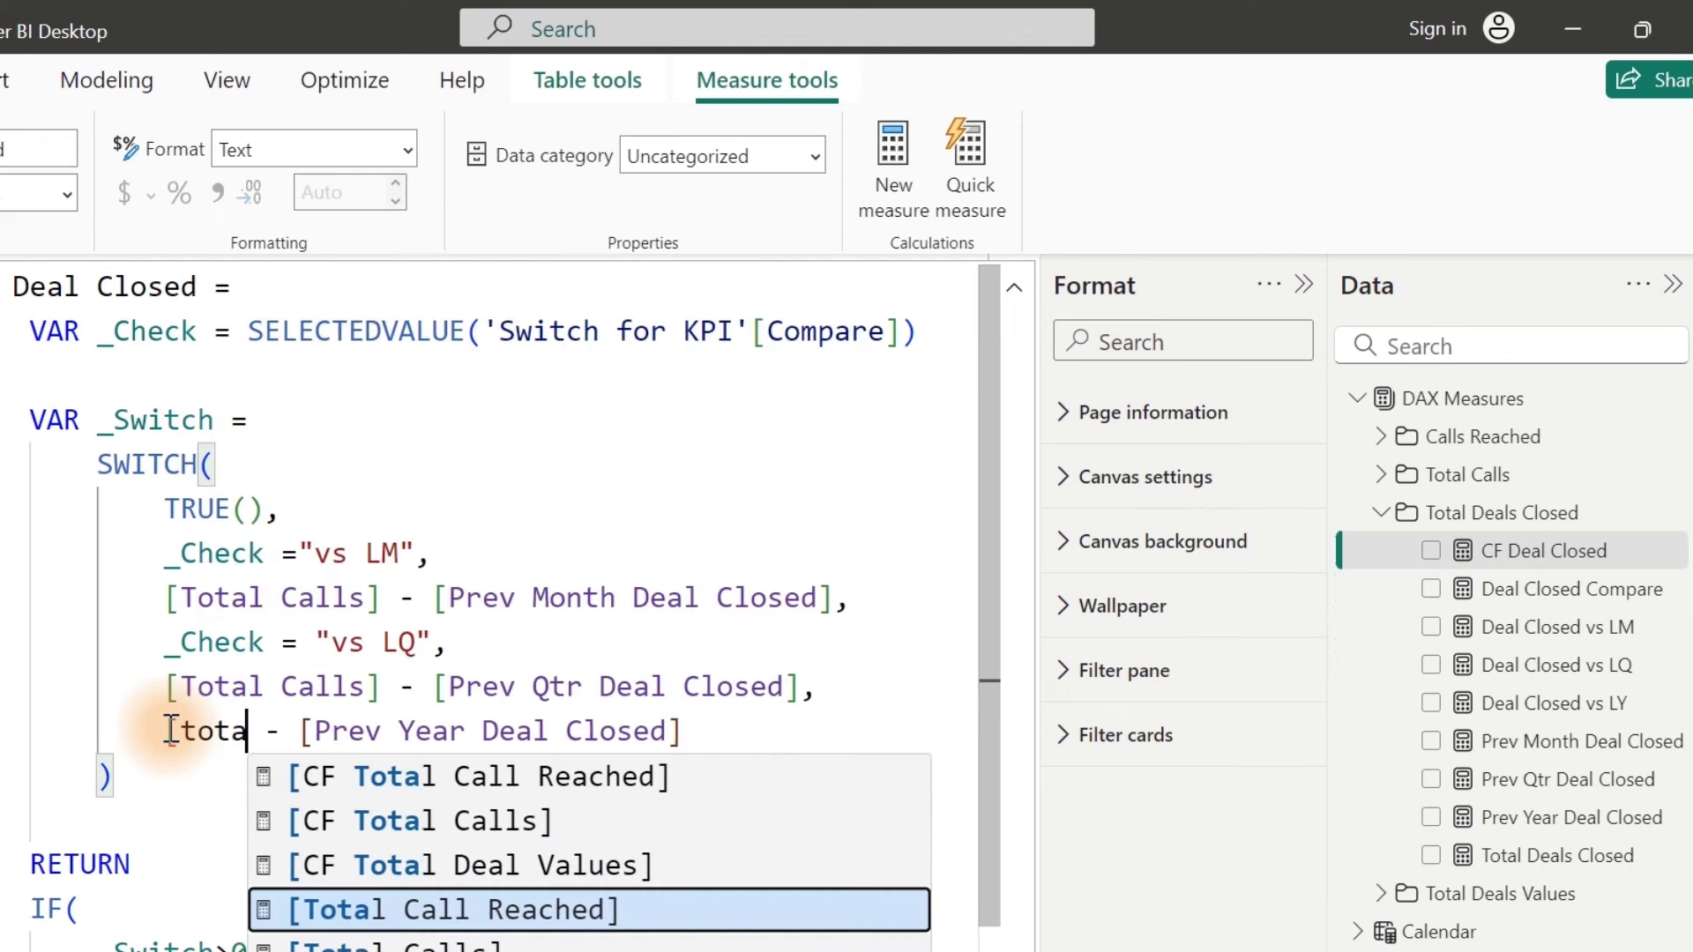
text( d)
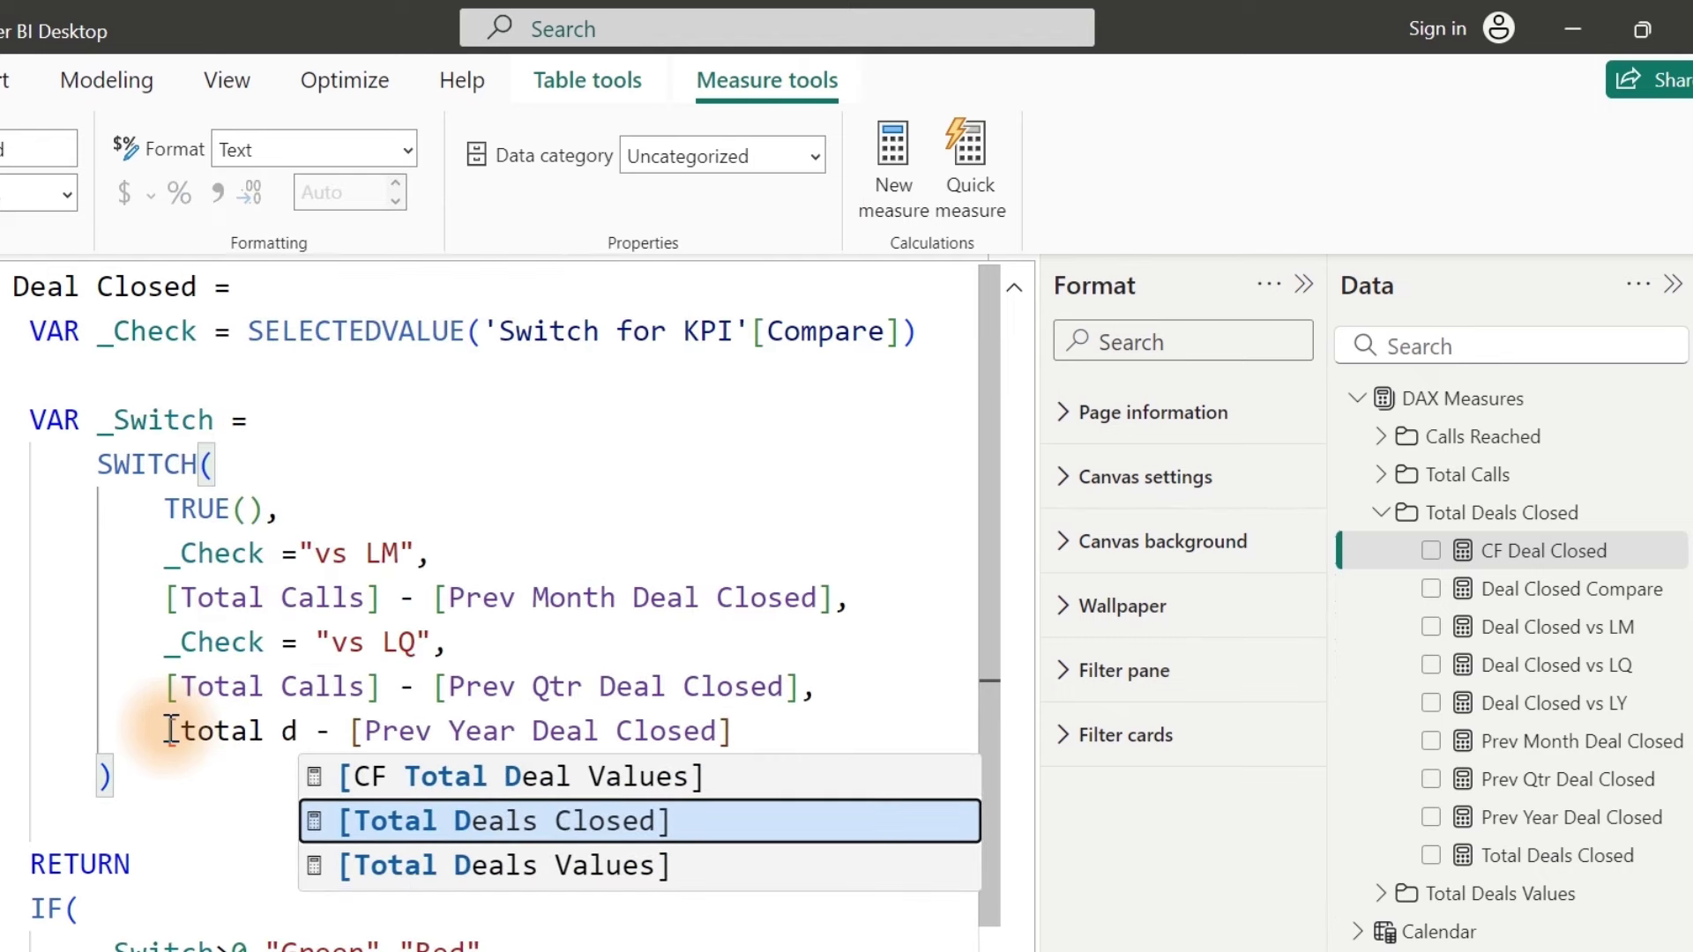
key(Tab)
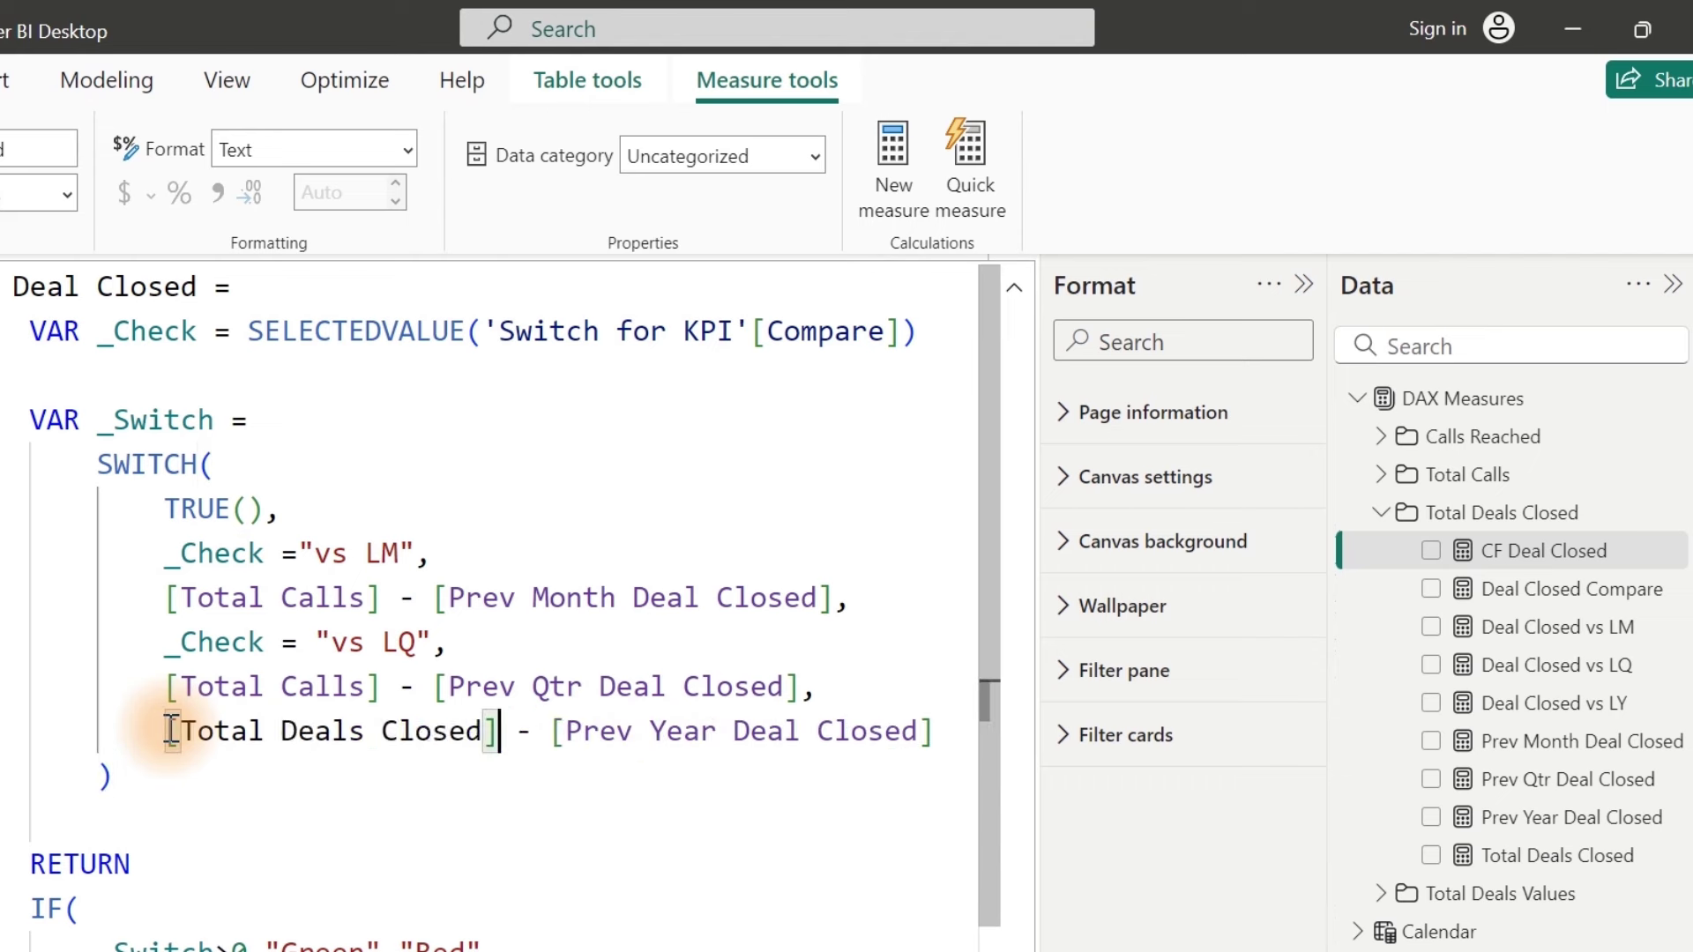
Step: Replace [Total Calls] with [Total Deals Closed] in CF Deal Closed's quarter and month subtractions, and commit the formula
click(496, 731)
drag(499, 732, 168, 734)
key(ctrl+c)
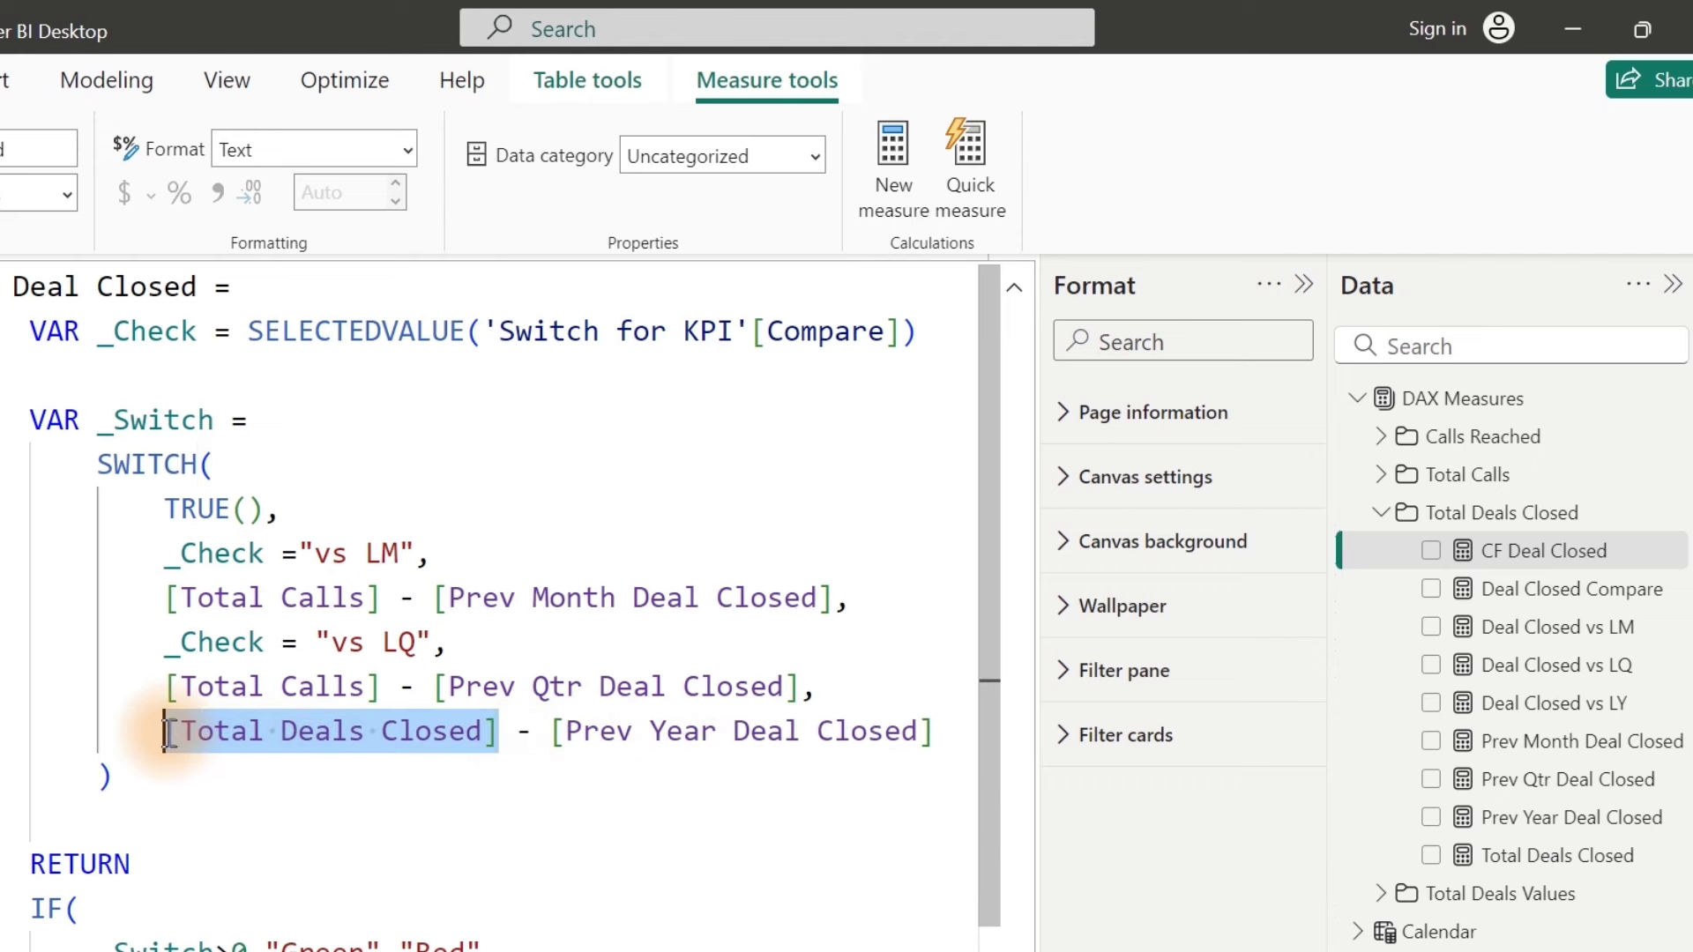
click(349, 688)
click(403, 690)
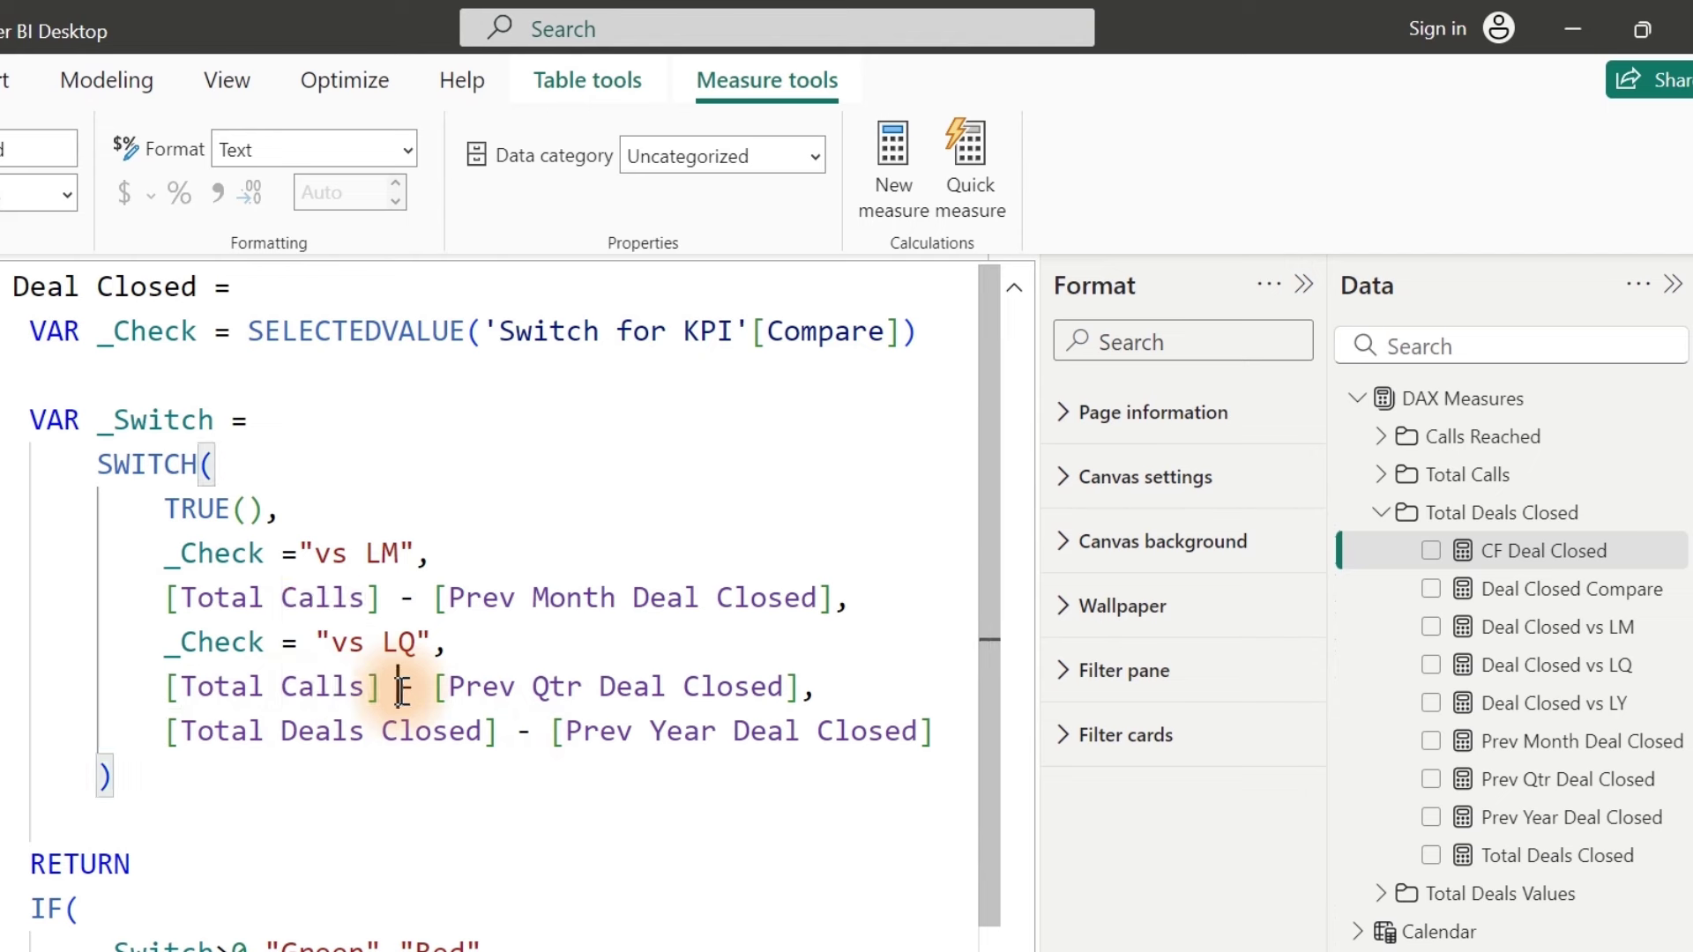
drag(386, 691, 162, 694)
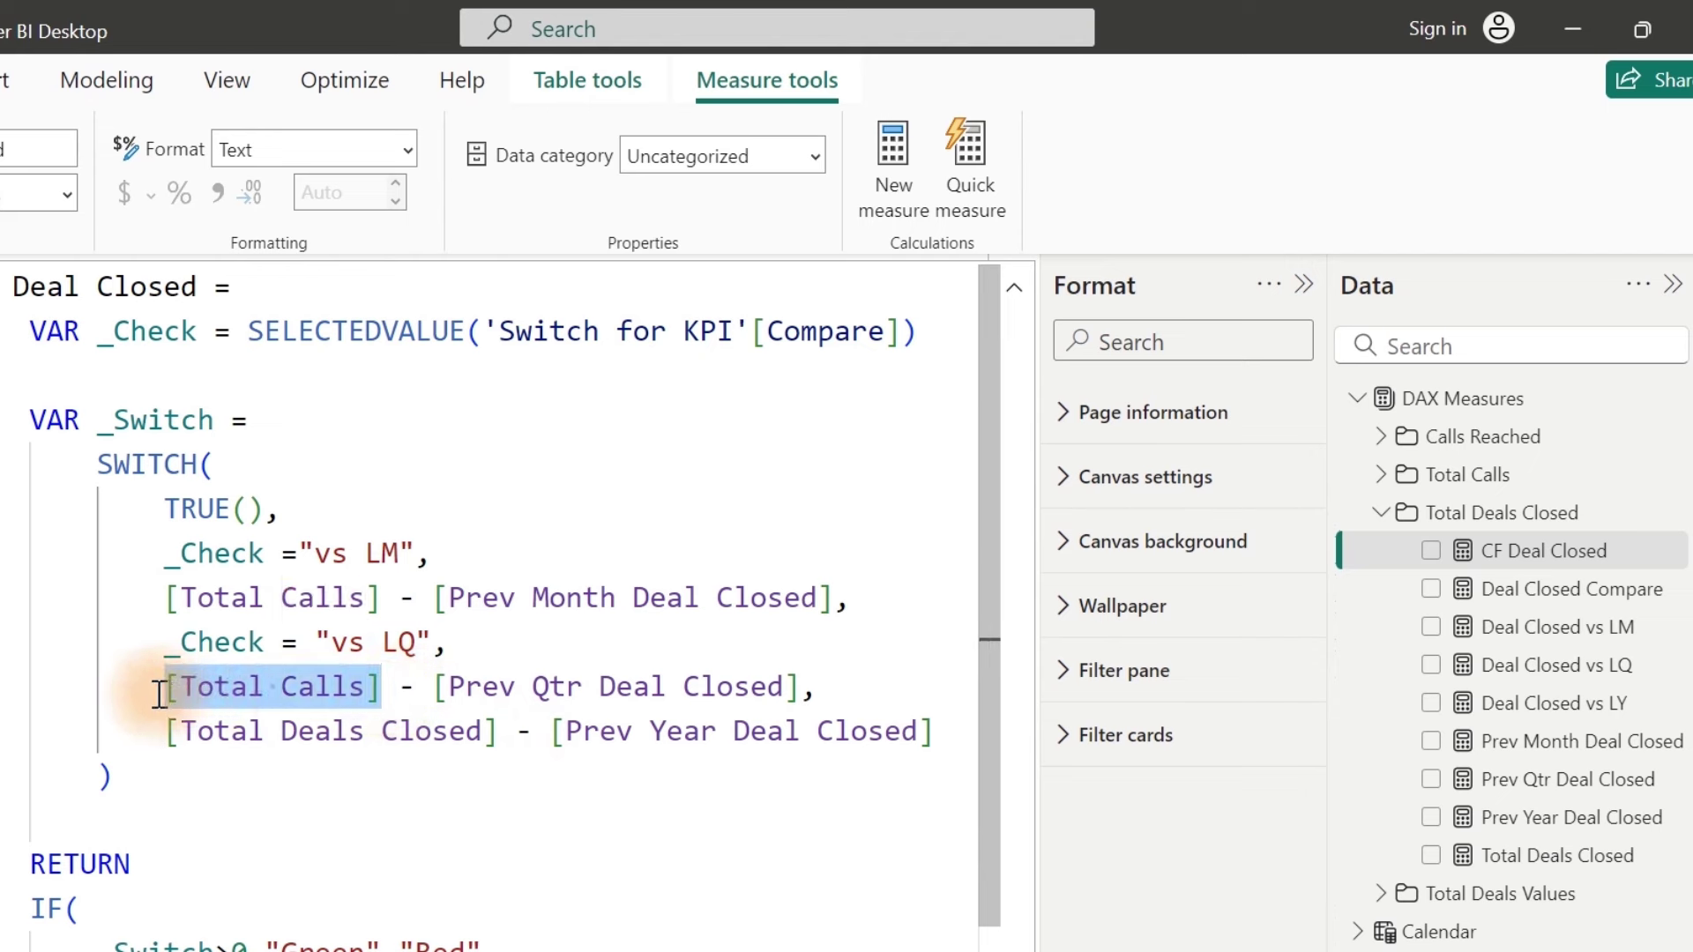
key(ctrl+v)
drag(383, 601, 161, 606)
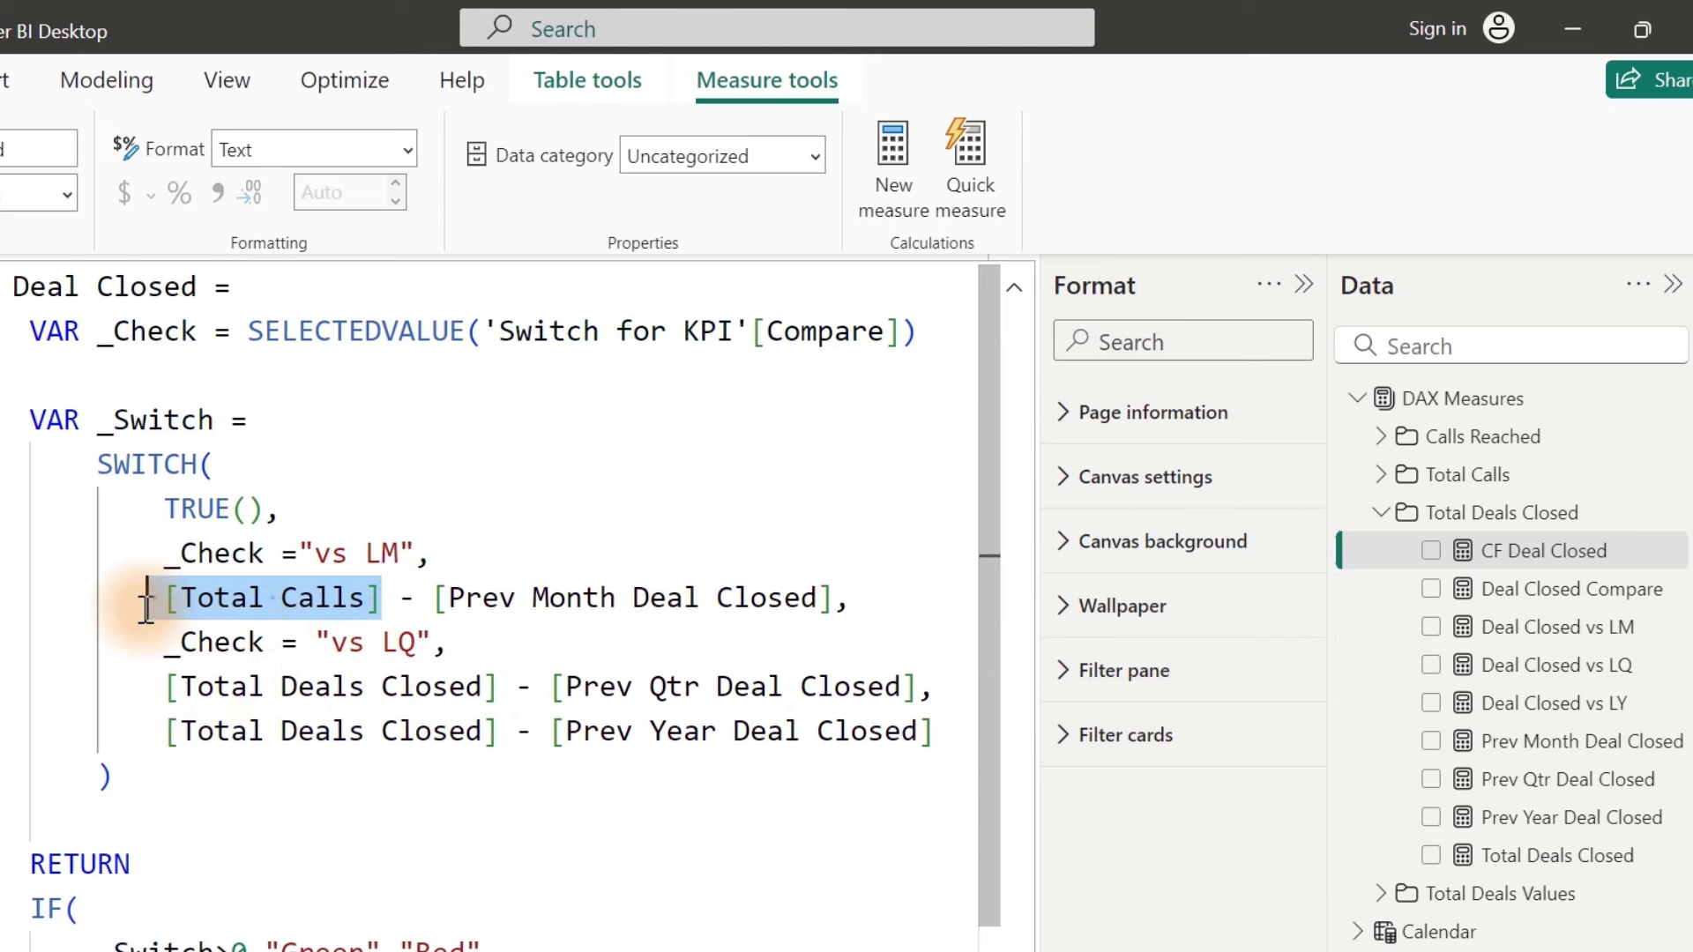
key(ctrl+v)
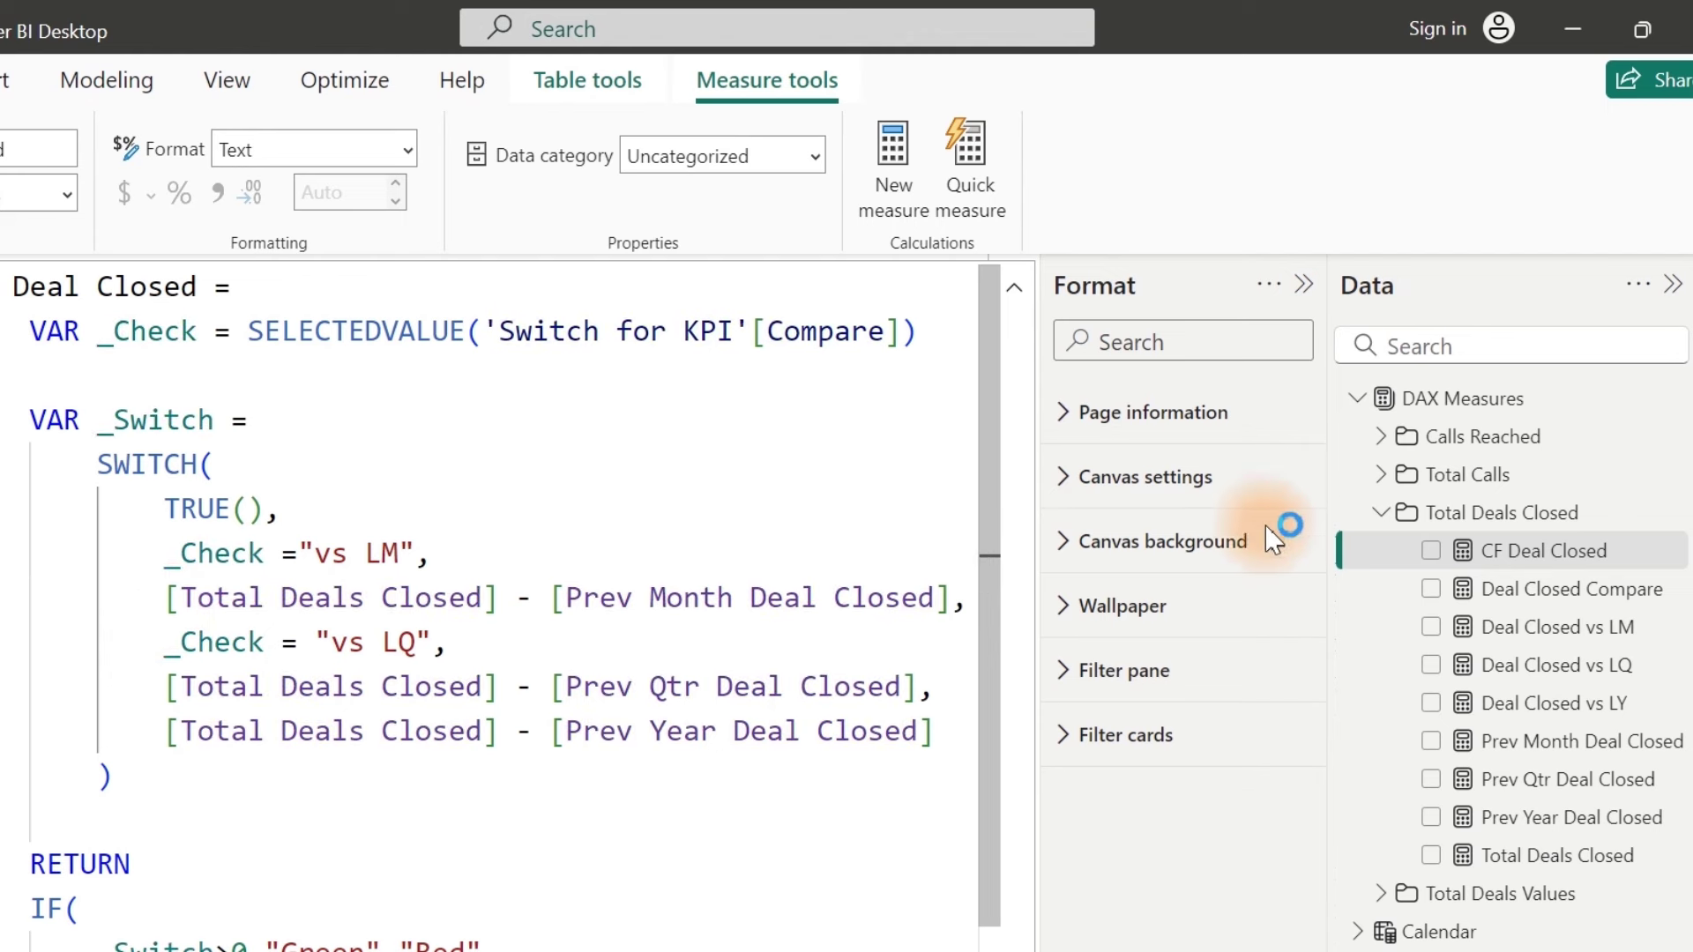
Step: Check the base measure used in each comparison branch of the CF Total Calls formula in the Total Calls folder
click(1380, 512)
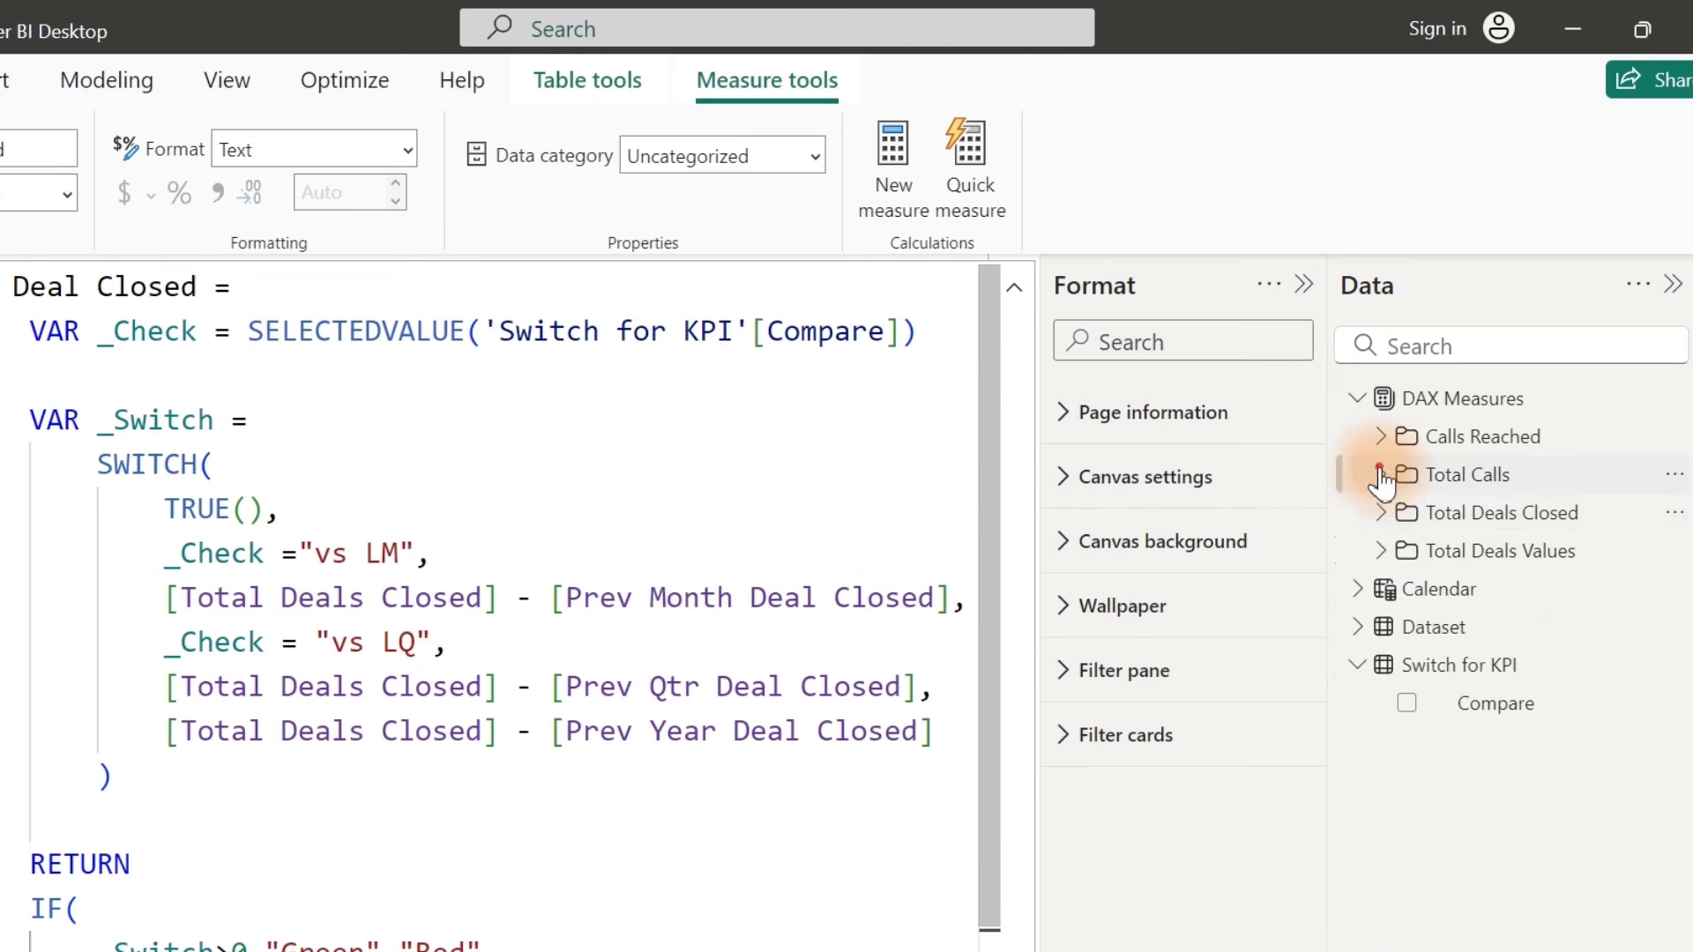
click(1381, 474)
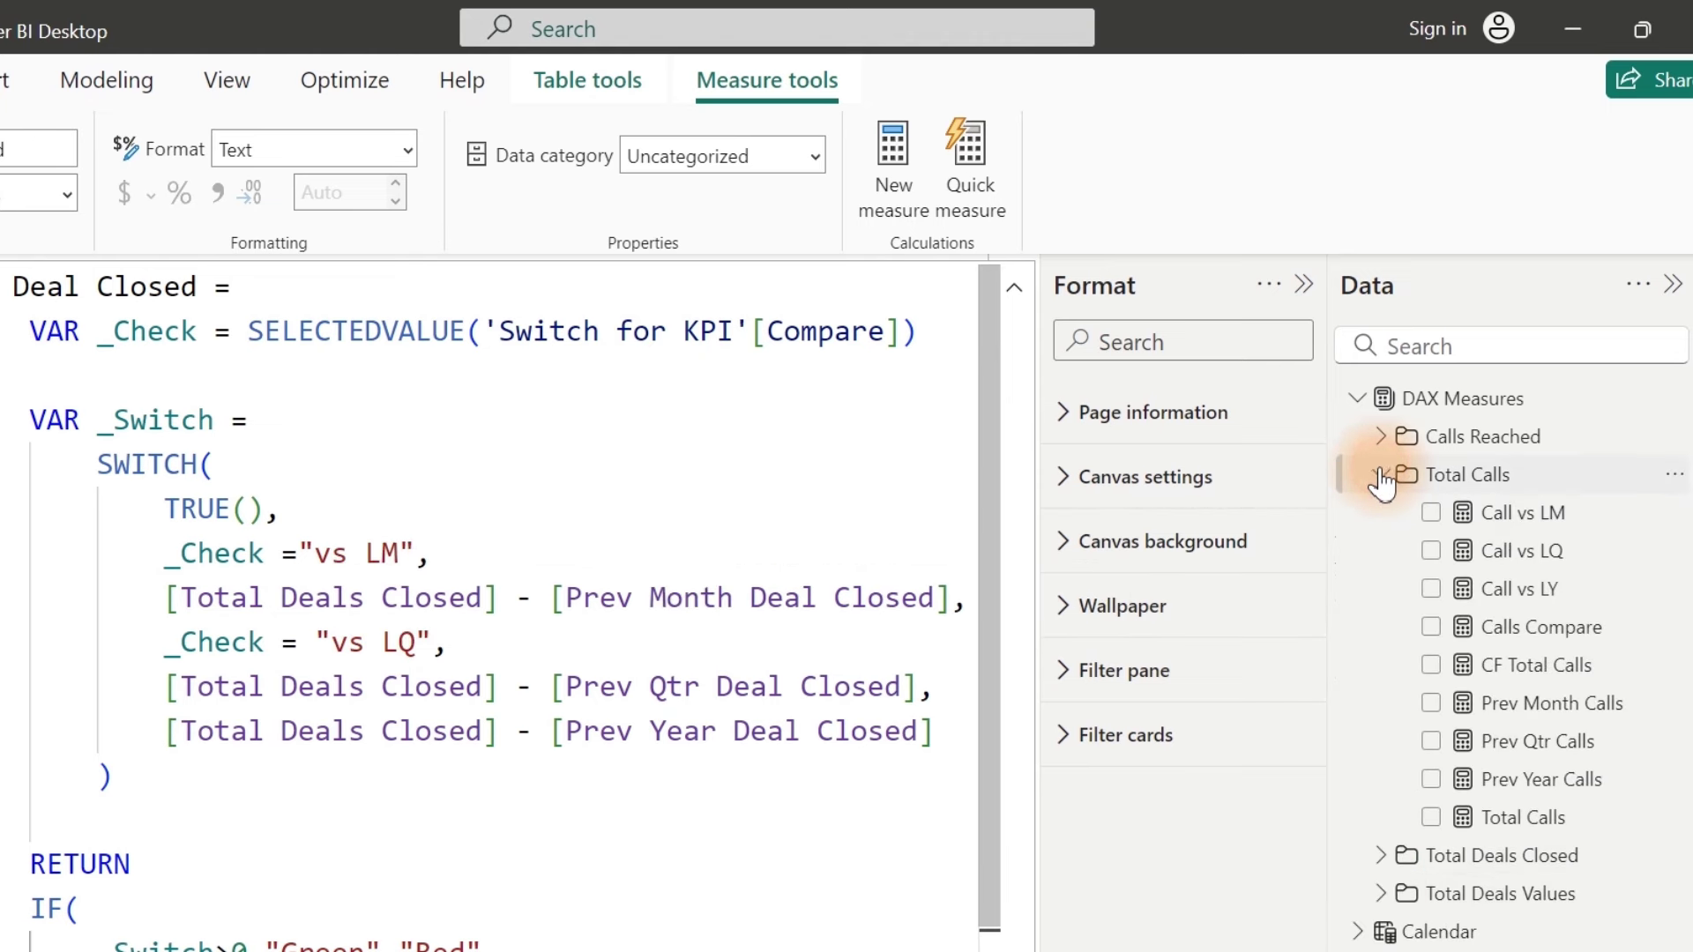
click(1511, 637)
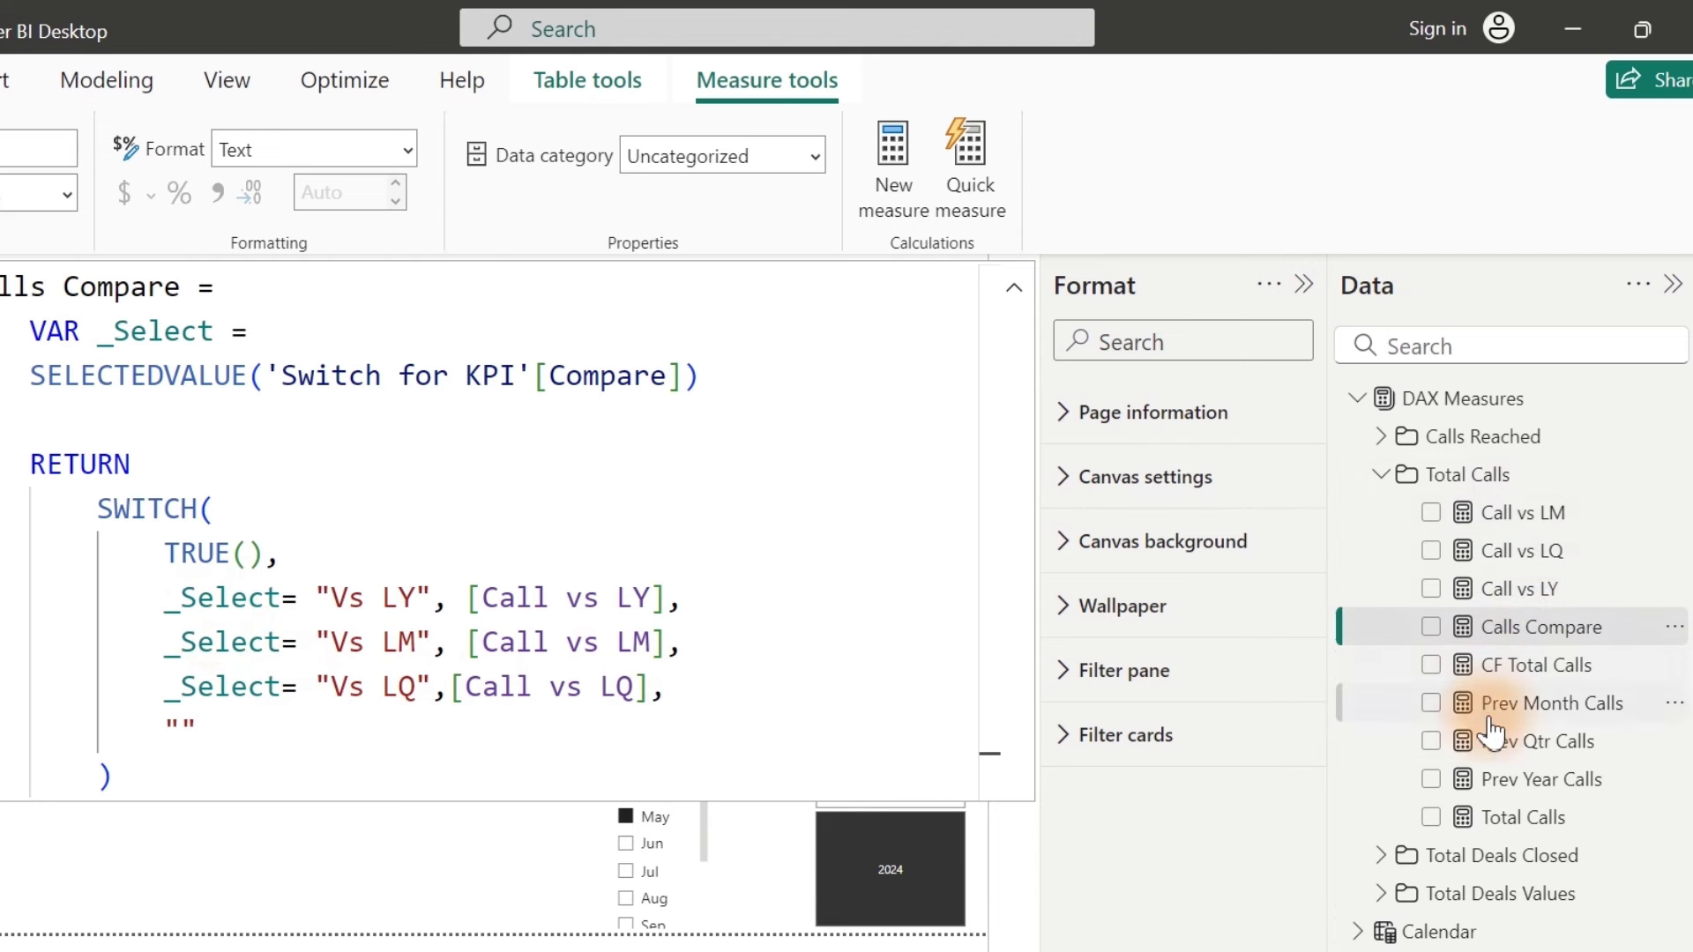
click(1537, 674)
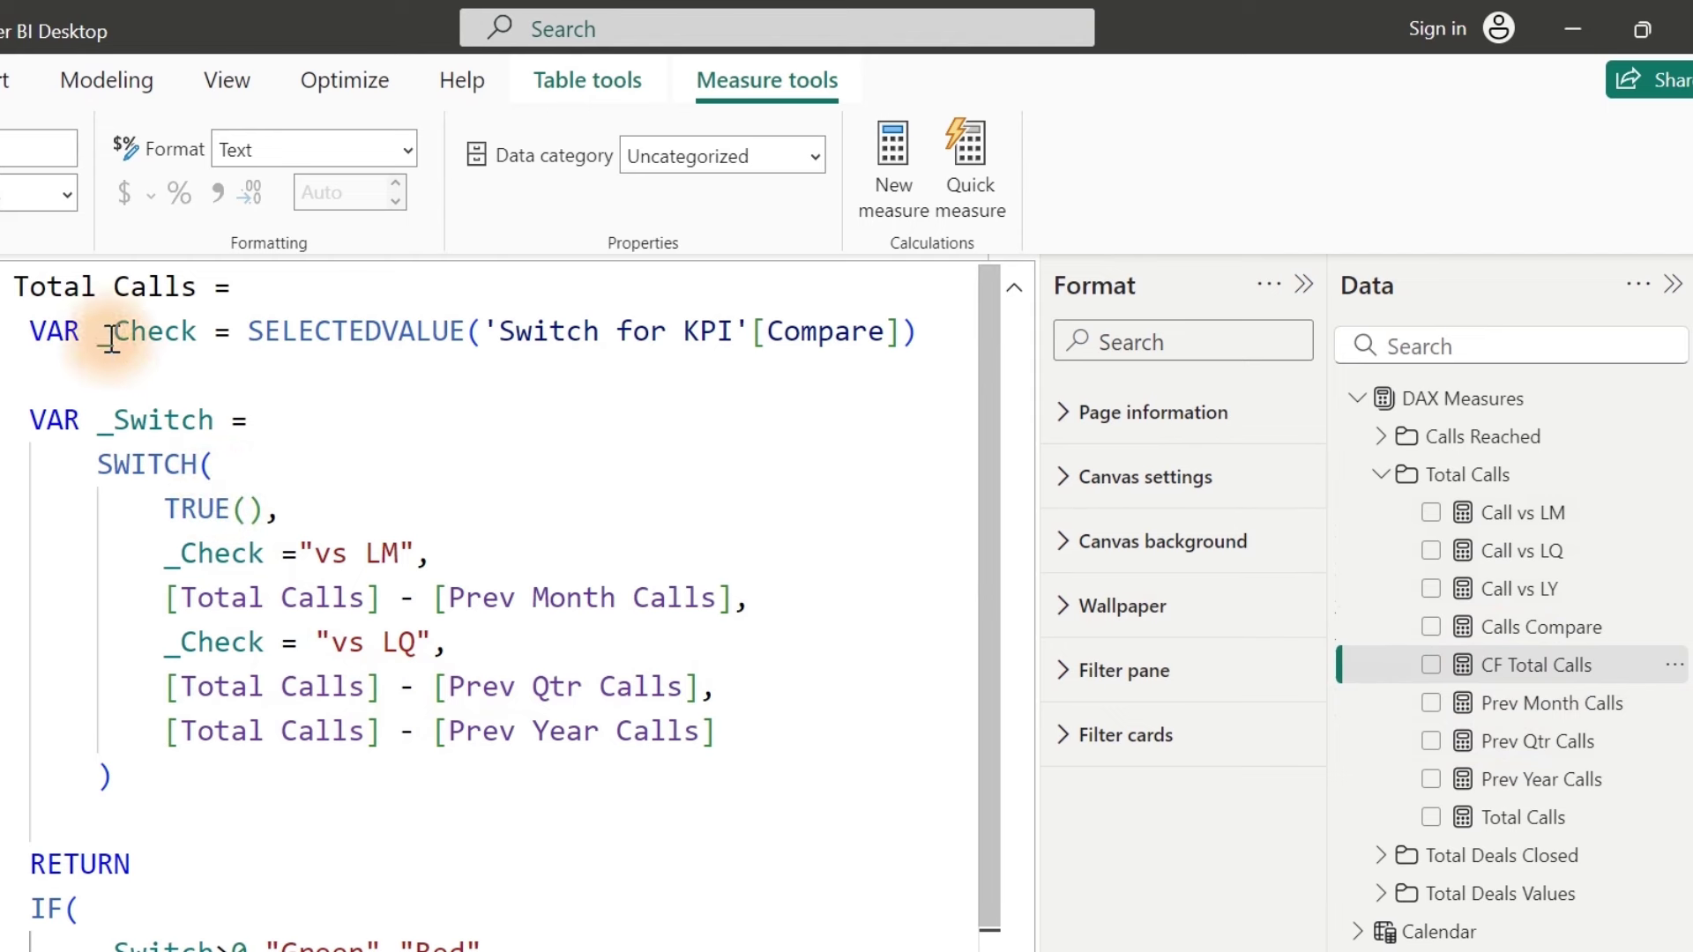
Step: In the CF Total Call Reached measure of the Calls Reached folder, replace [Total Calls] with [Total Call Reached] in the previous-year subtraction
click(1381, 474)
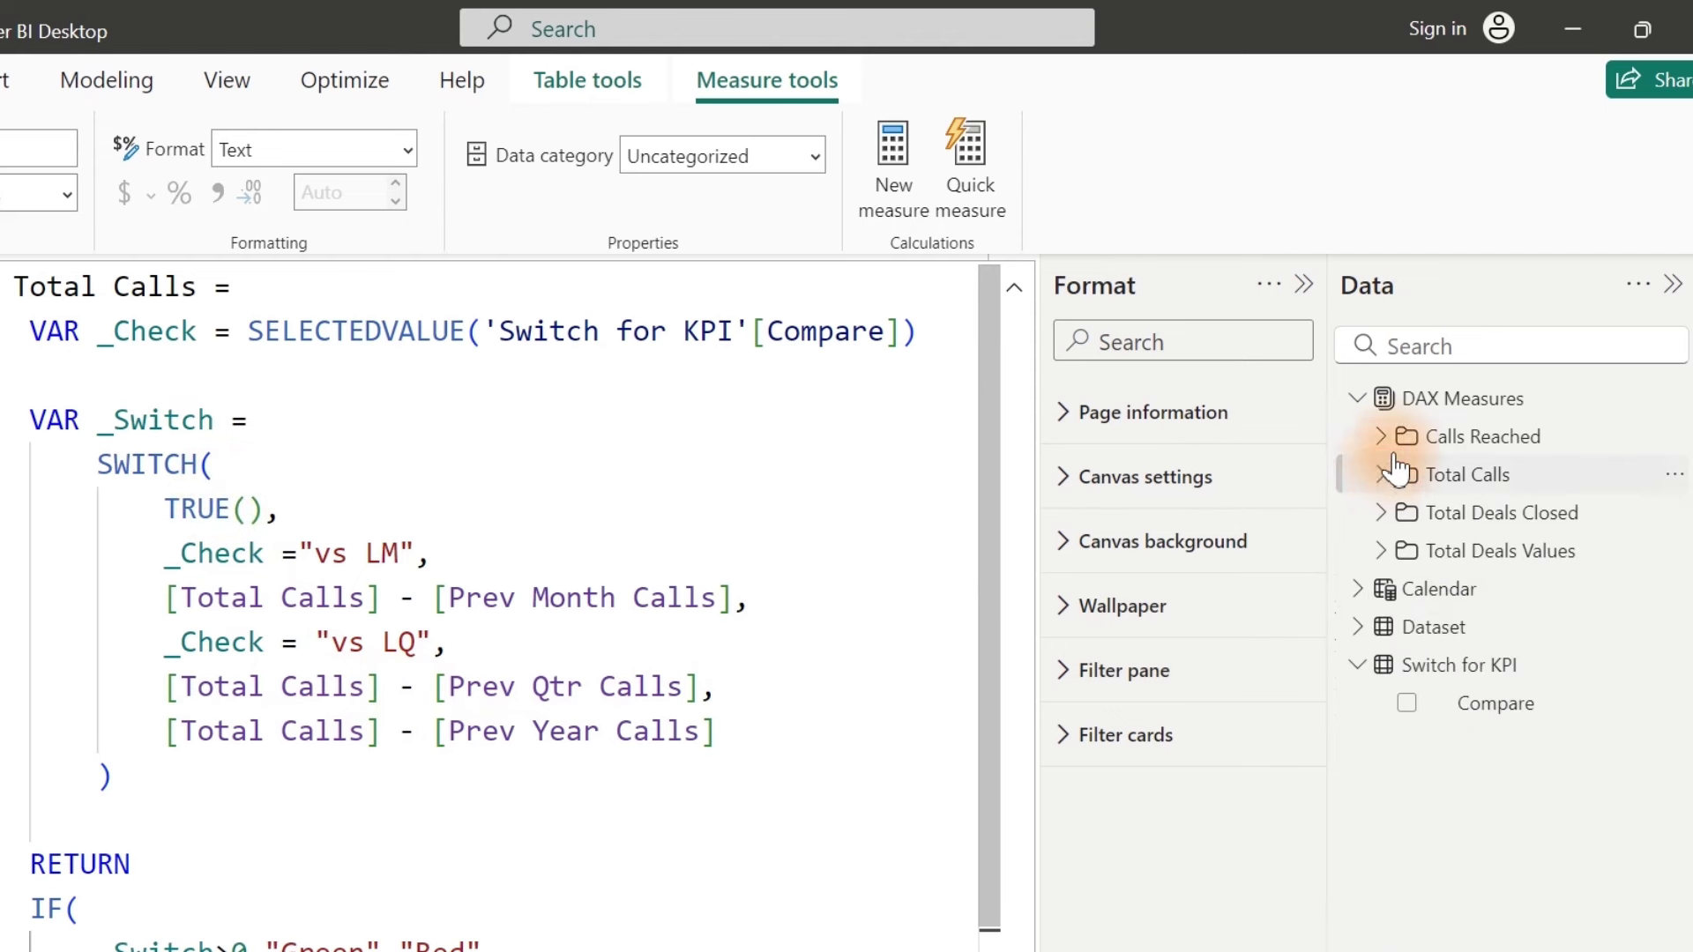
click(1380, 437)
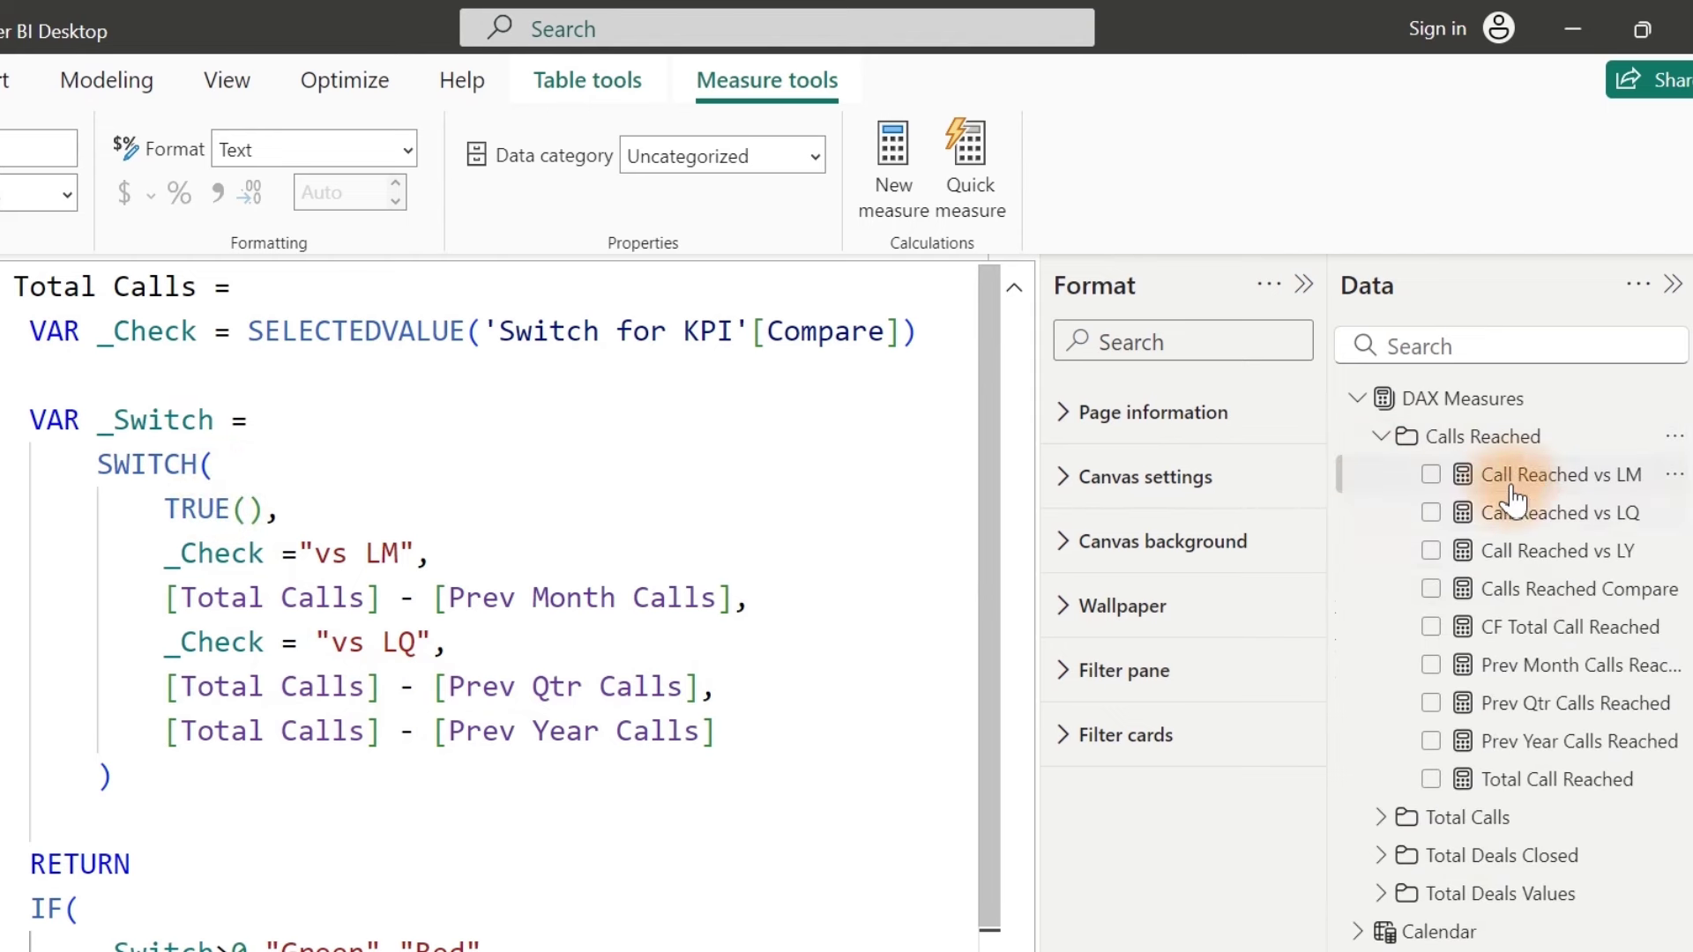
click(1508, 626)
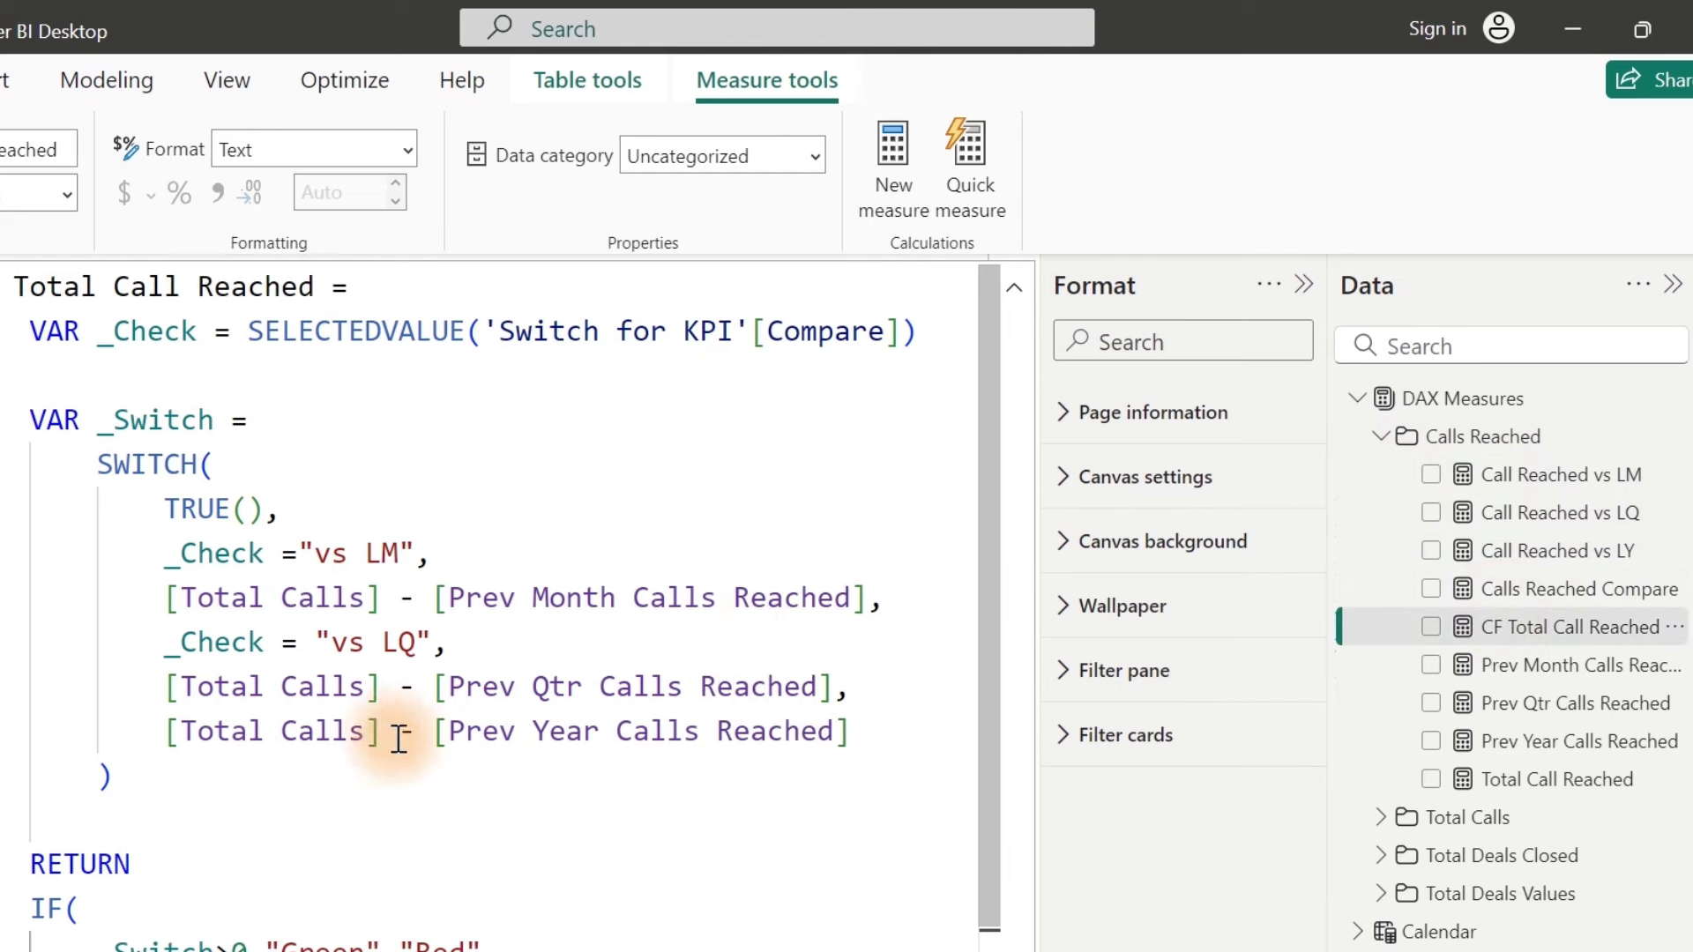
drag(381, 734, 171, 734)
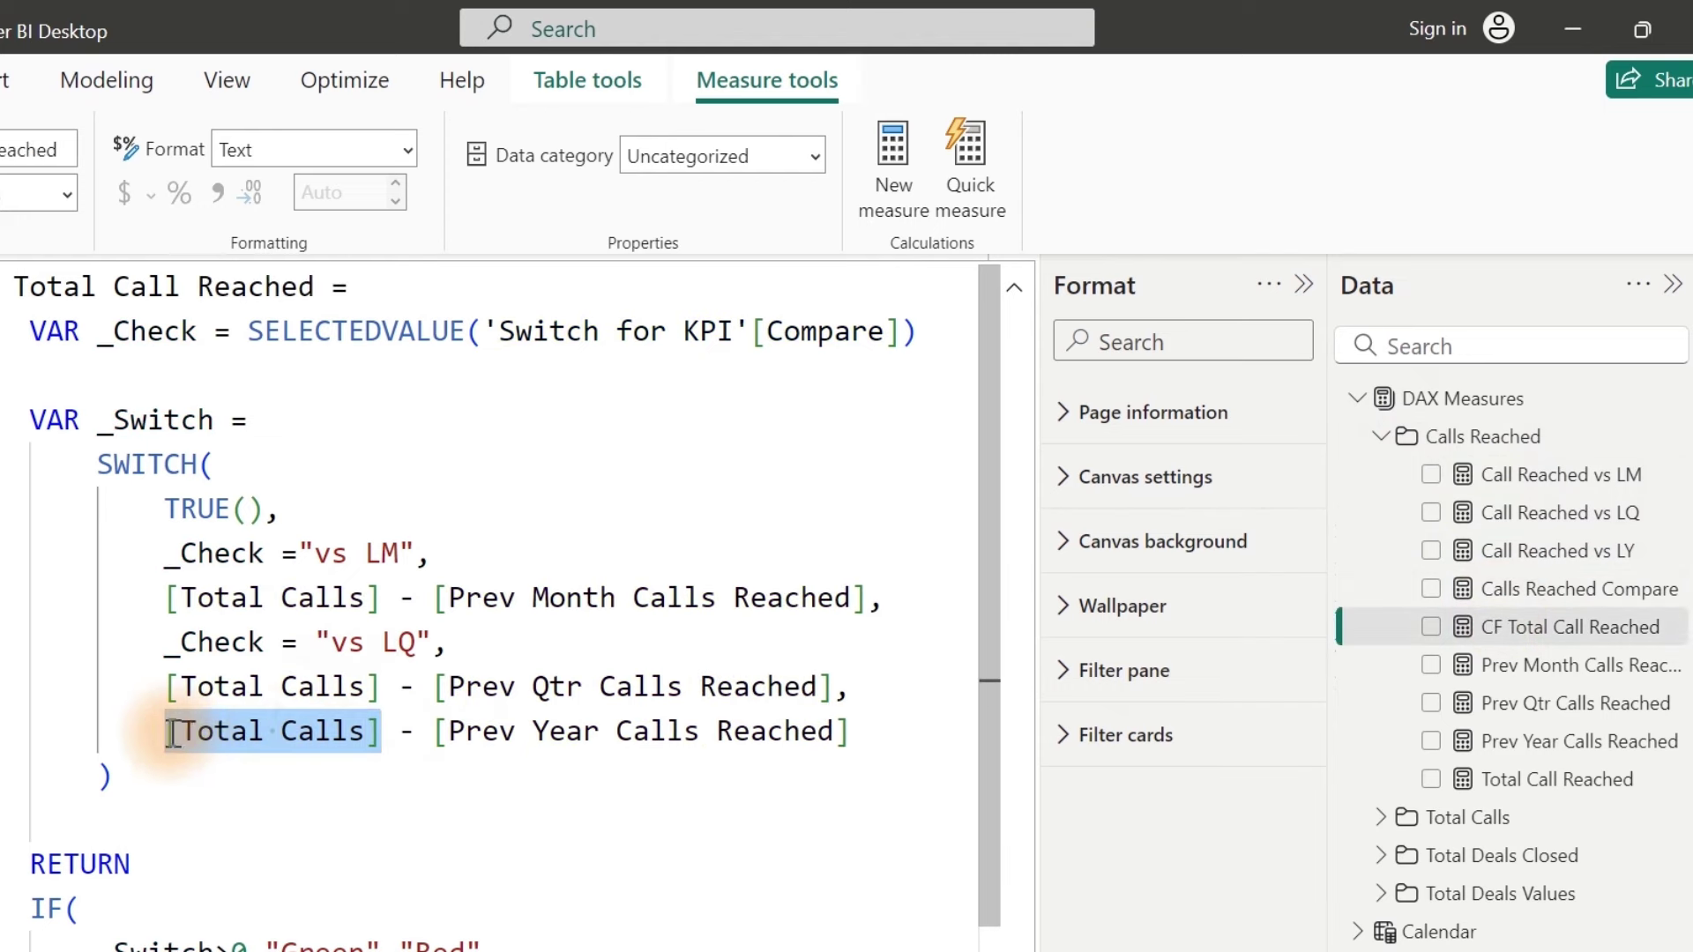
key(Delete)
text(Total)
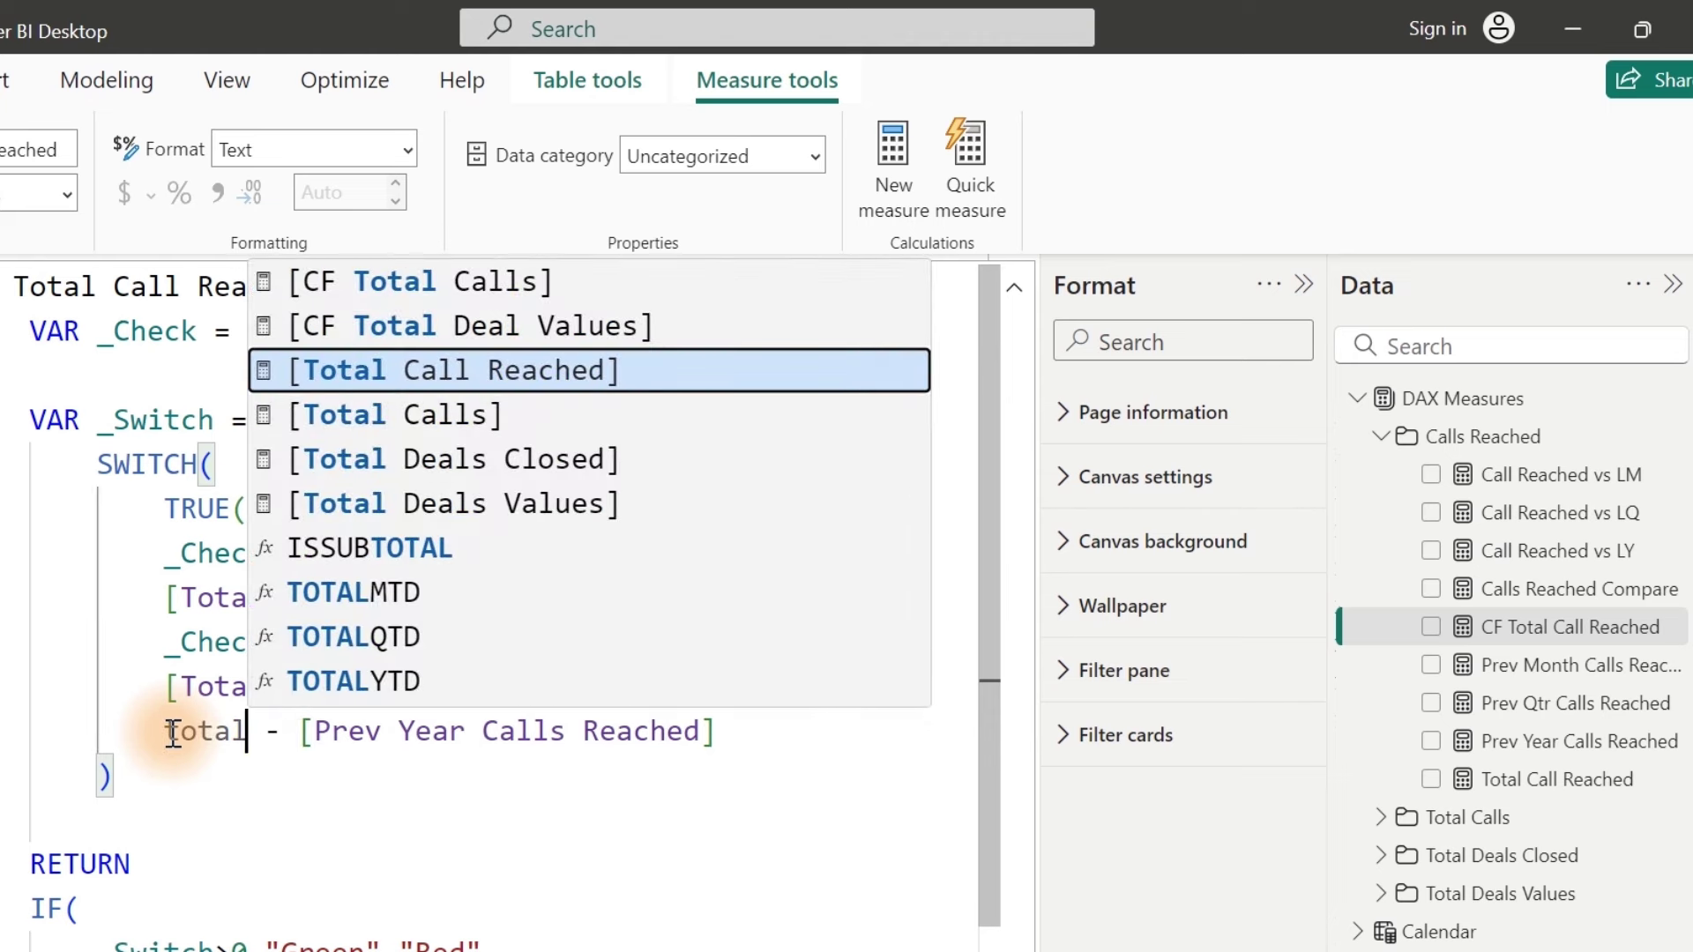
text( cal)
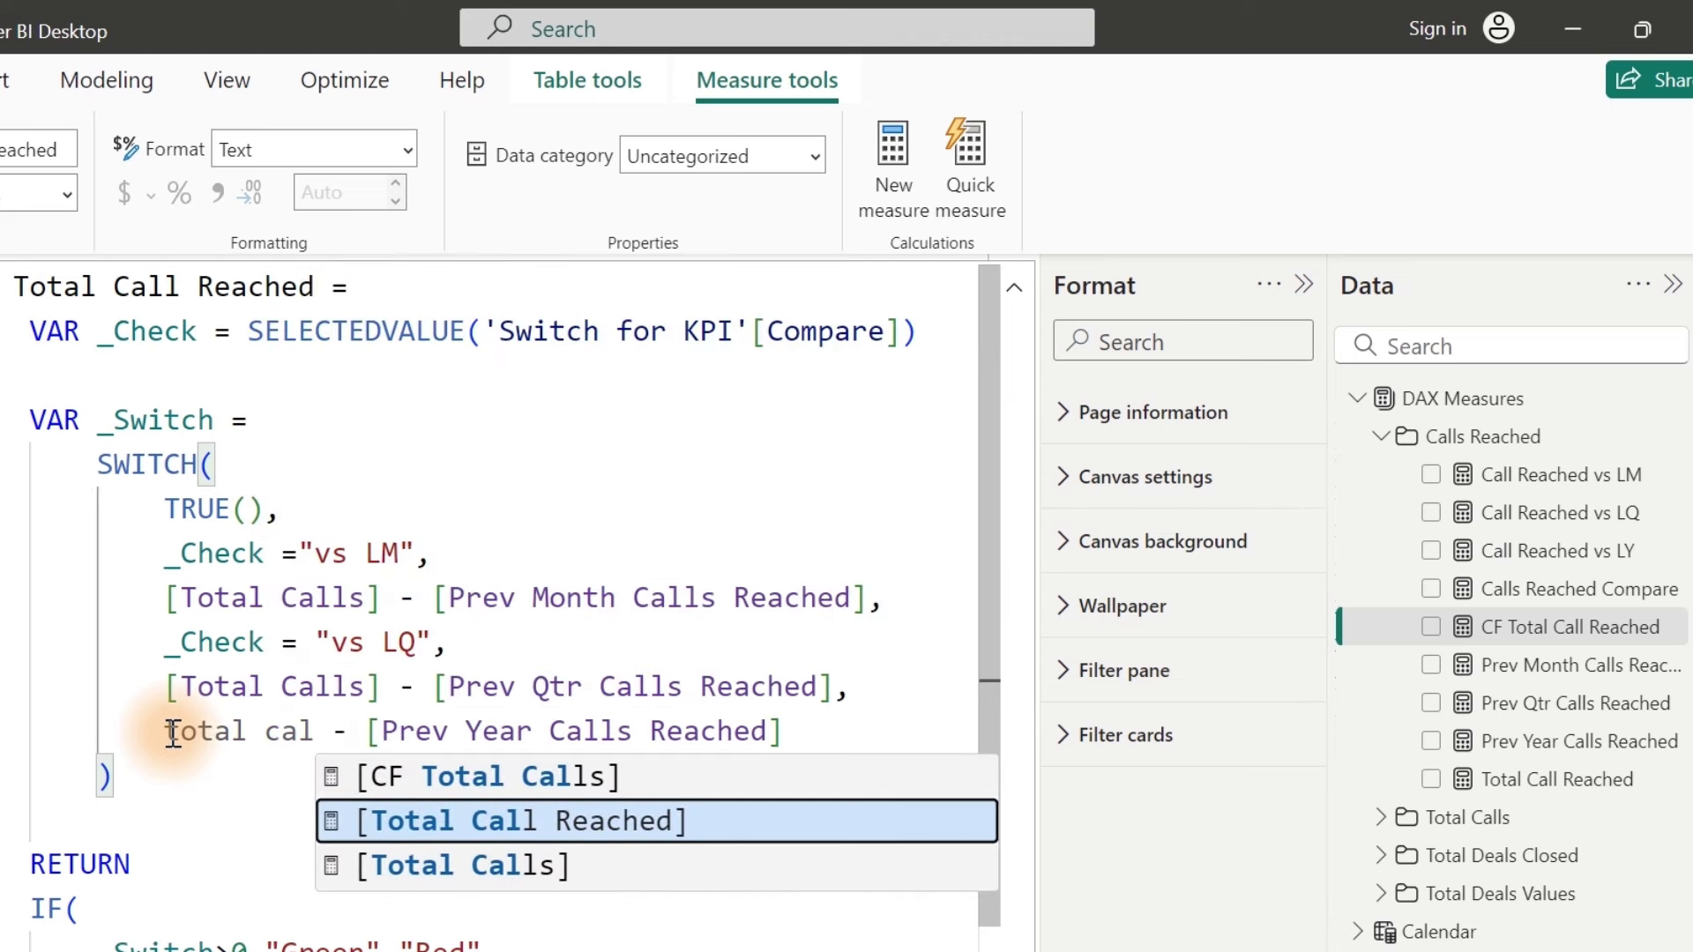
key(Tab)
Step: Replace [Total Calls] with [Total Call Reached] in CF Total Call Reached's quarter and month subtractions, and return to the report canvas
click(484, 734)
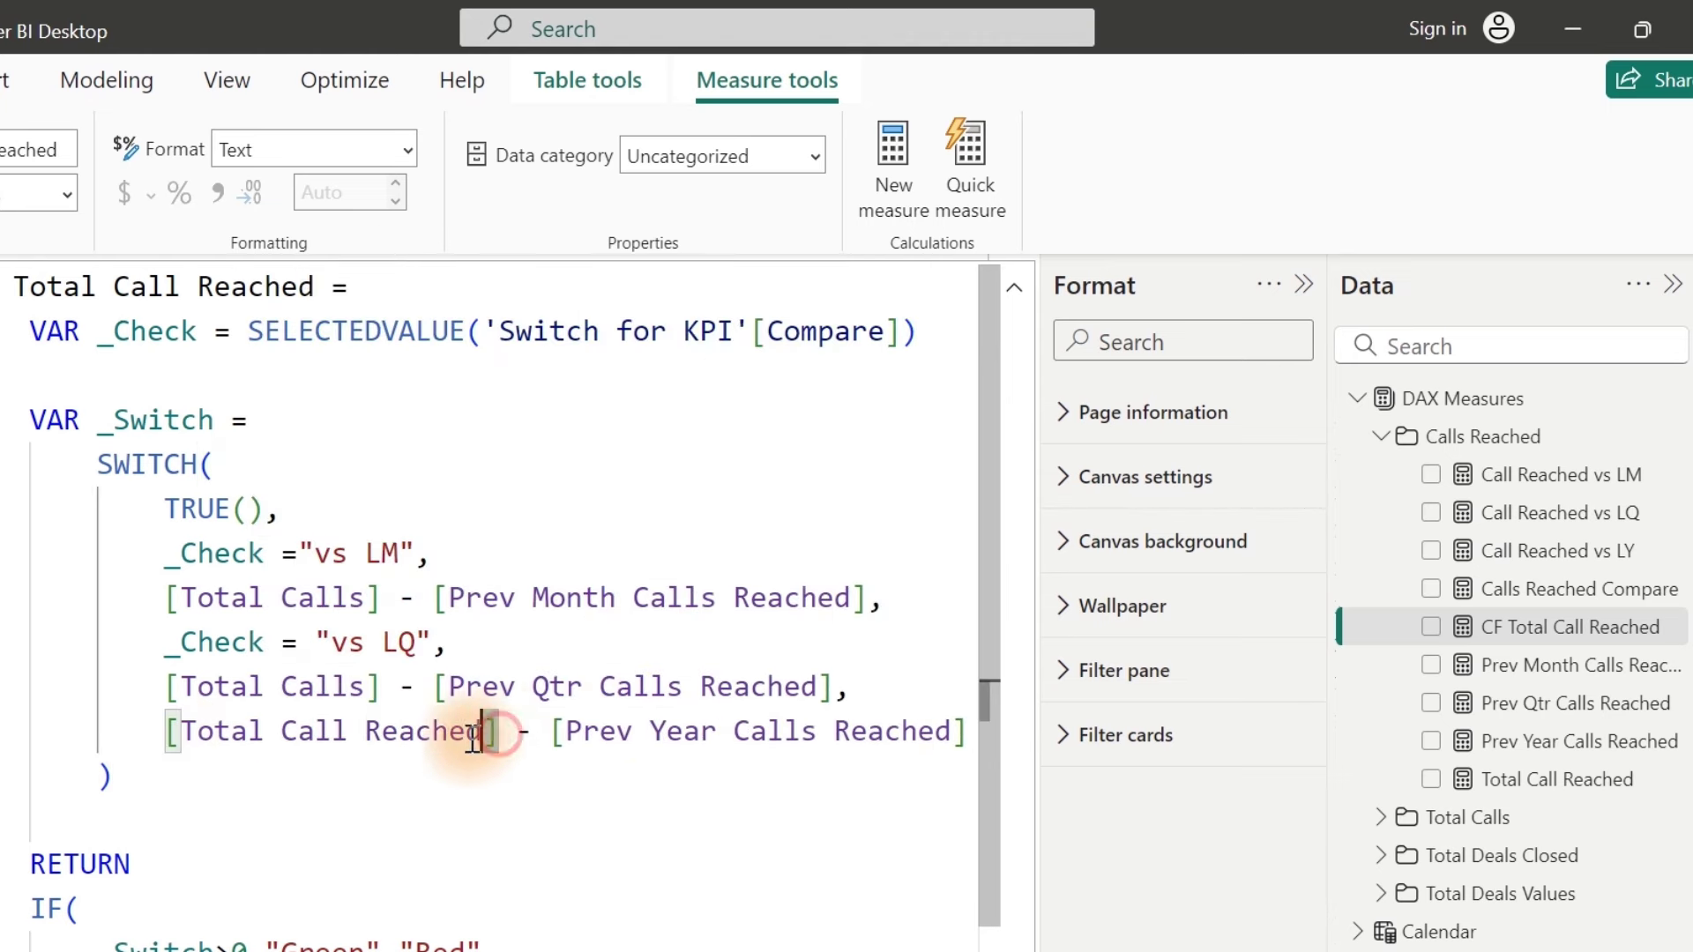
drag(477, 739, 170, 737)
key(ctrl+c)
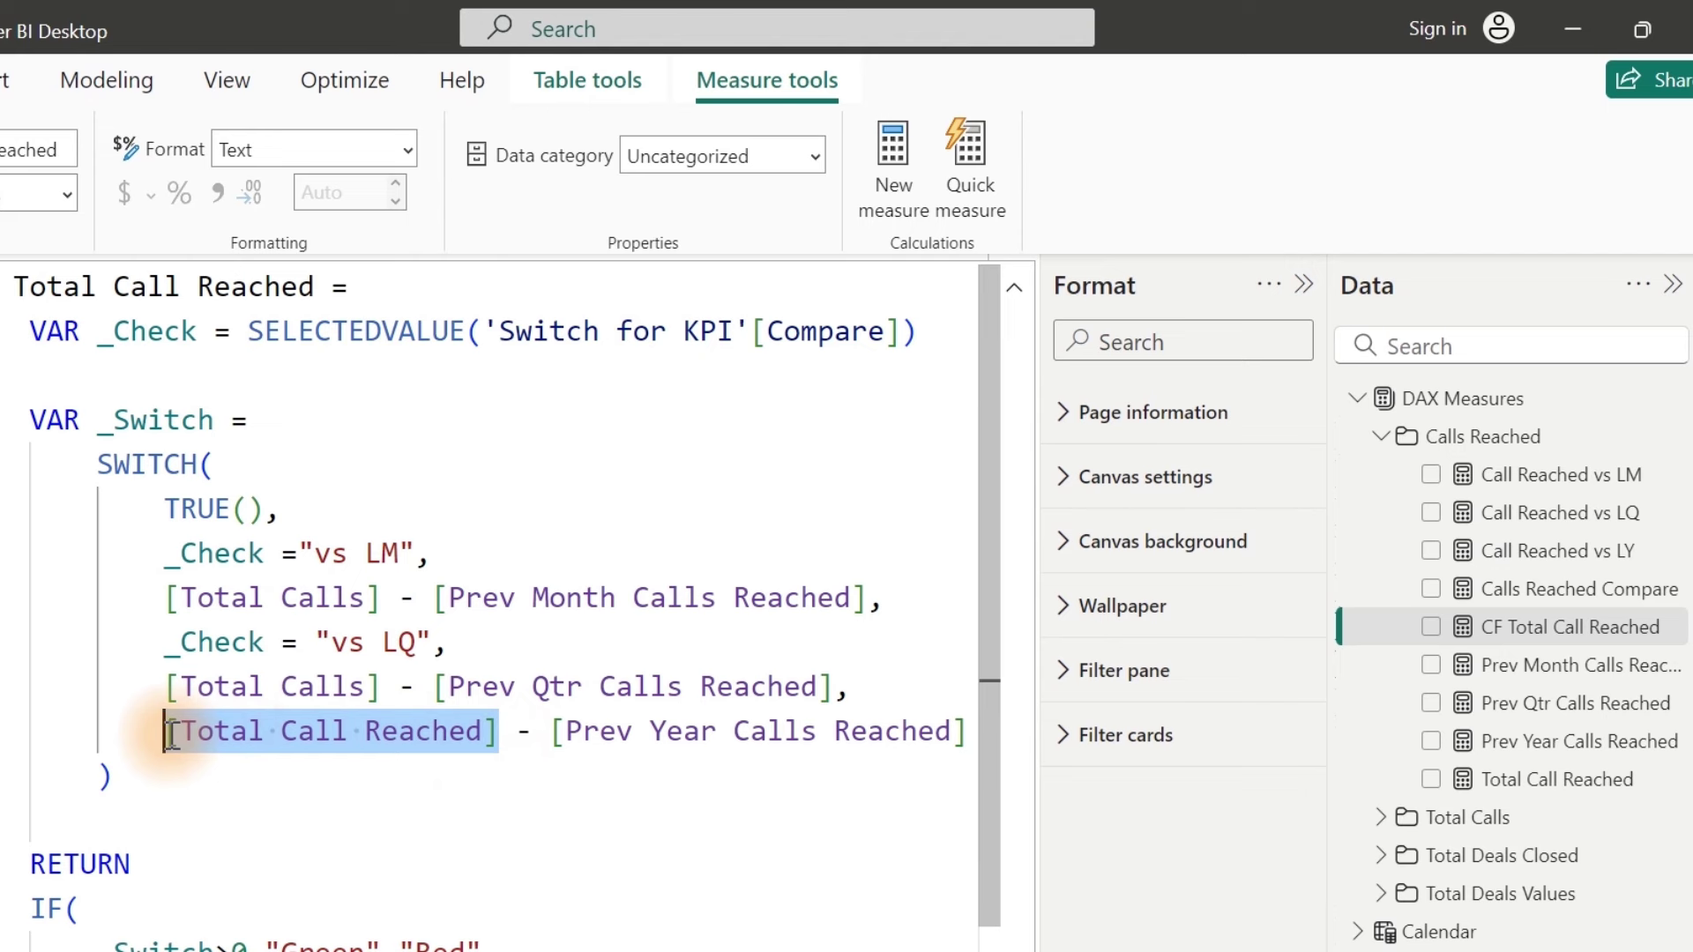
drag(381, 688, 163, 688)
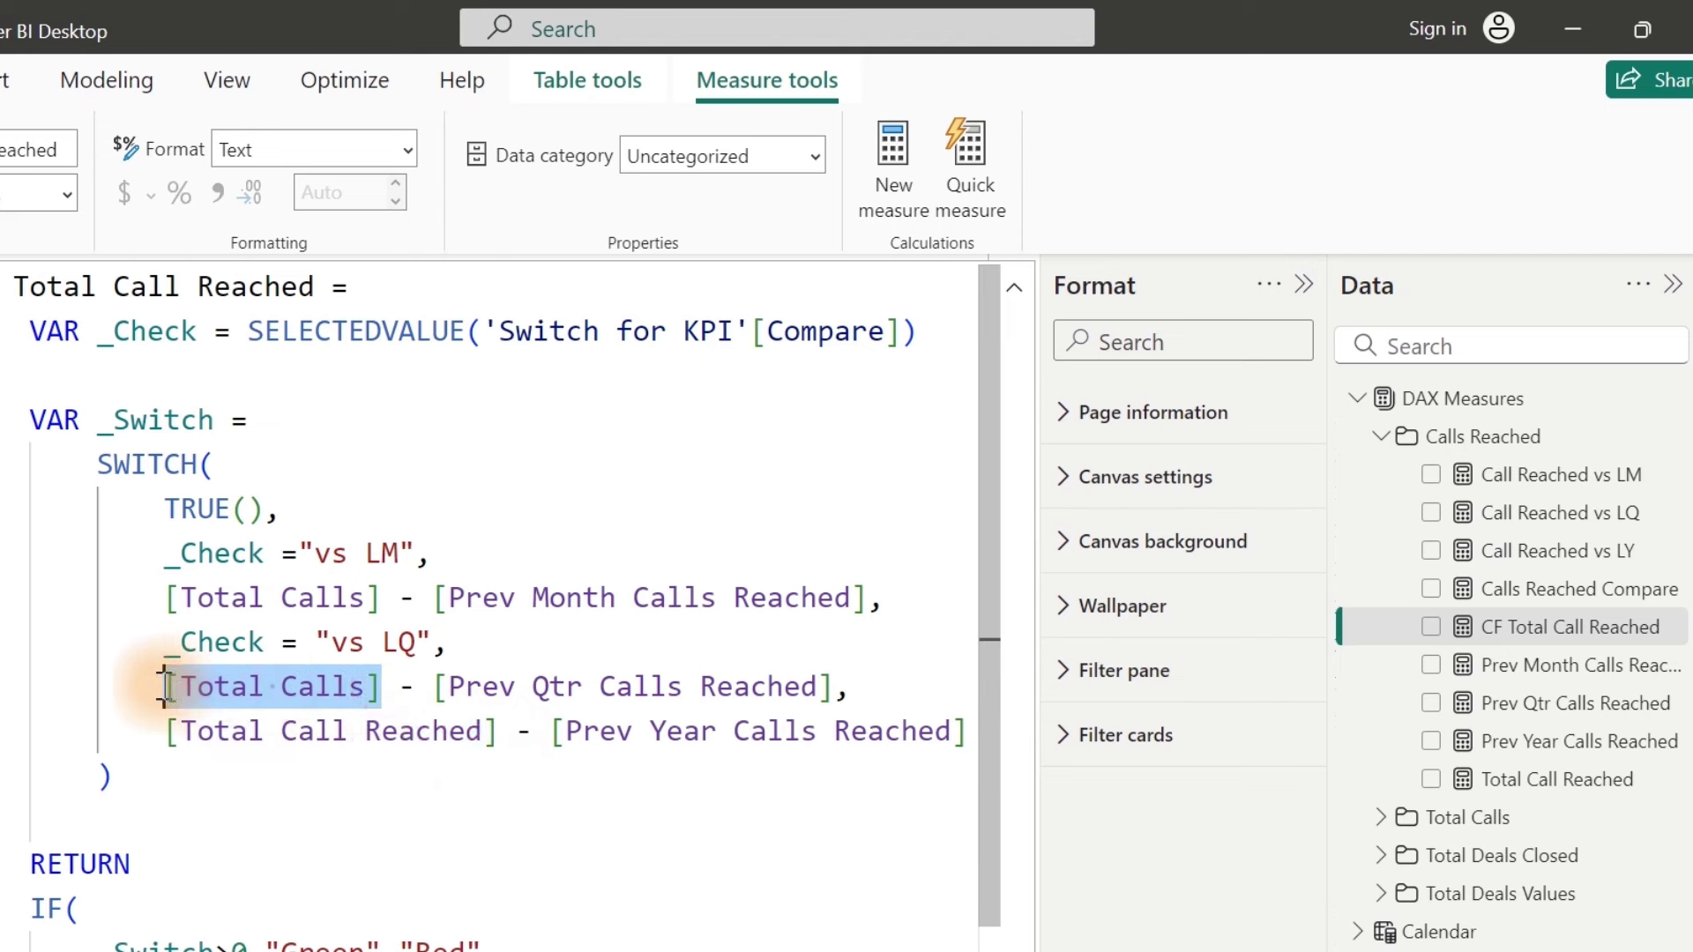
key(ctrl+shift+l)
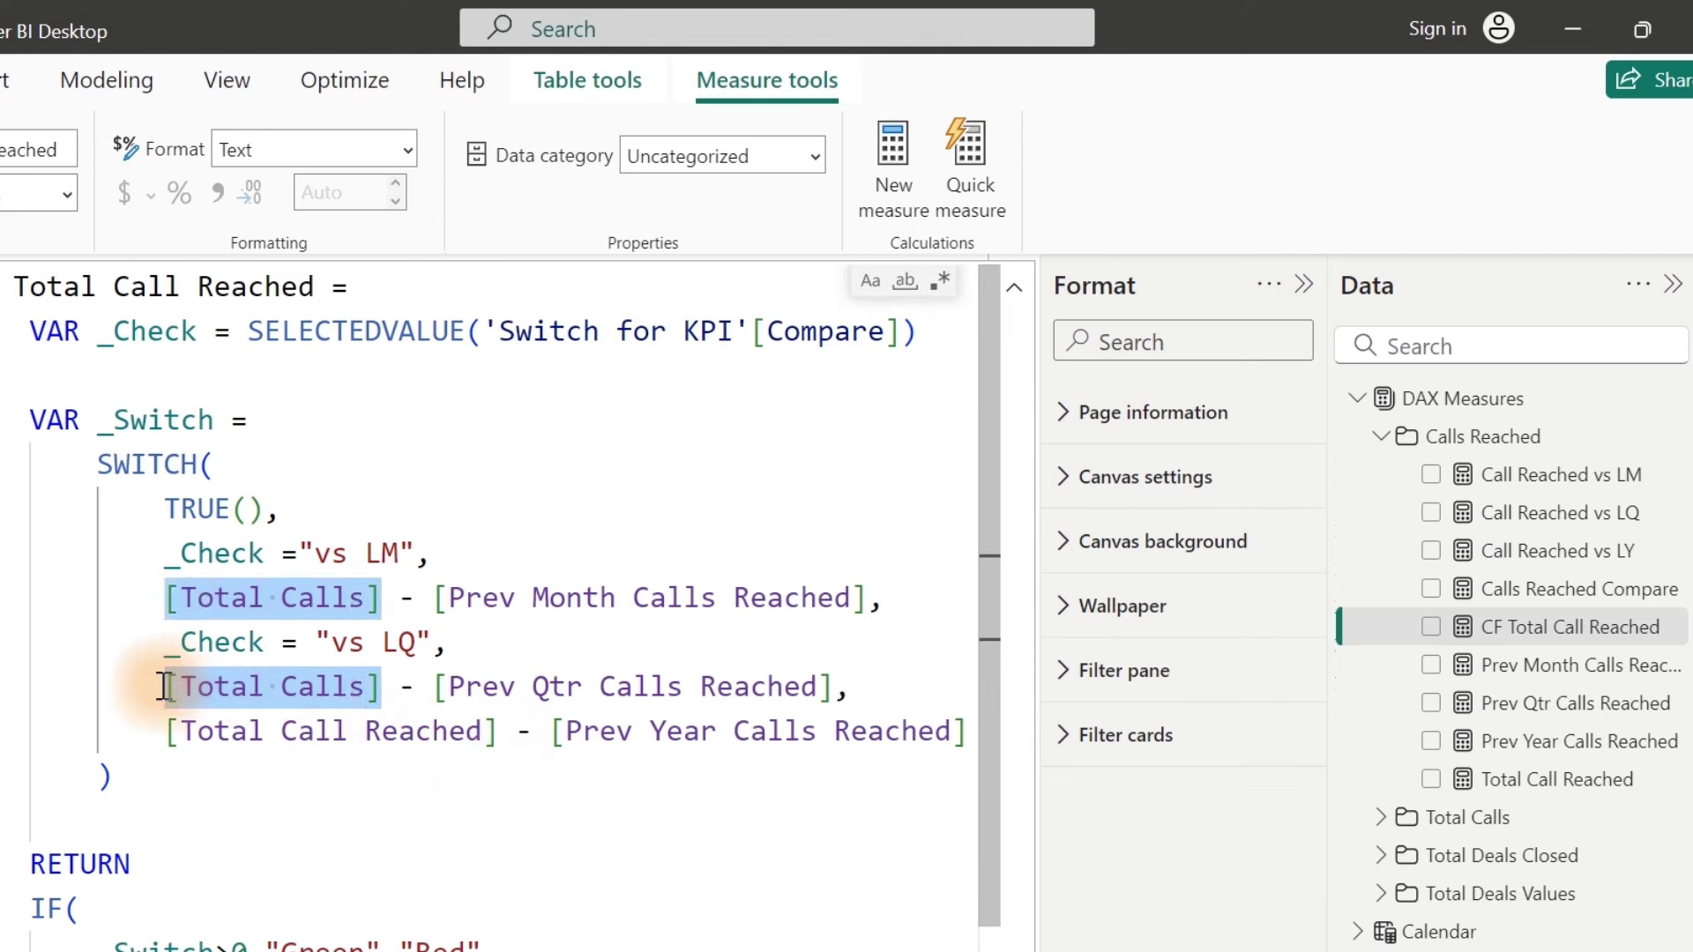
key(ctrl+v)
click(545, 667)
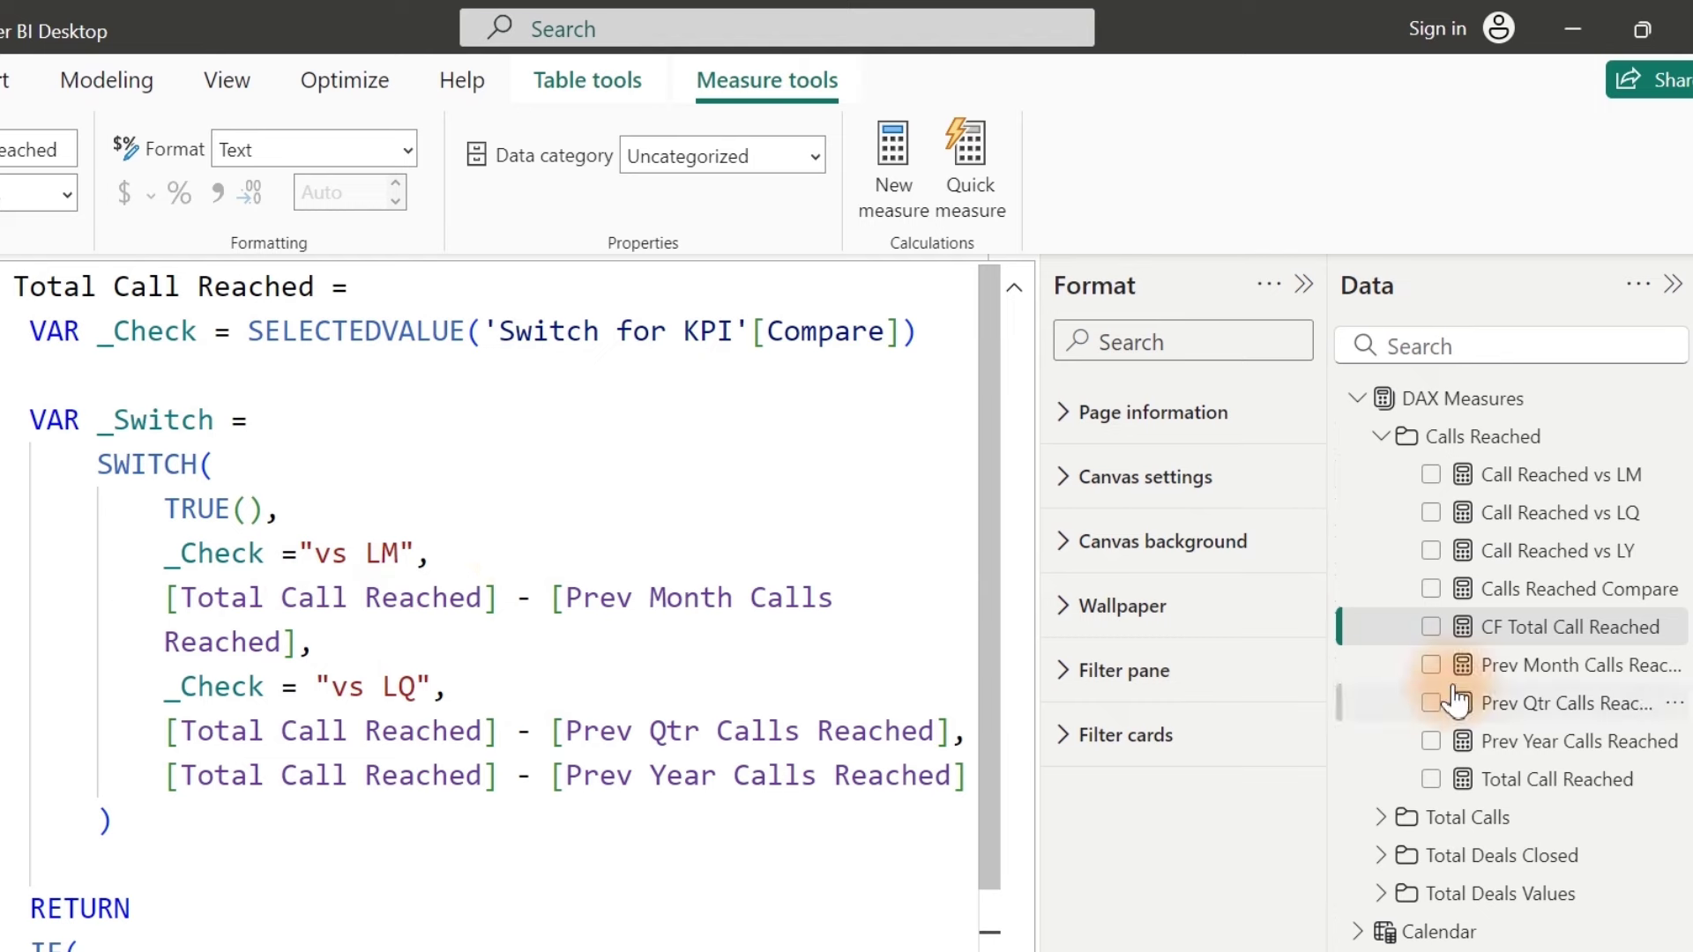
click(1382, 438)
click(1433, 408)
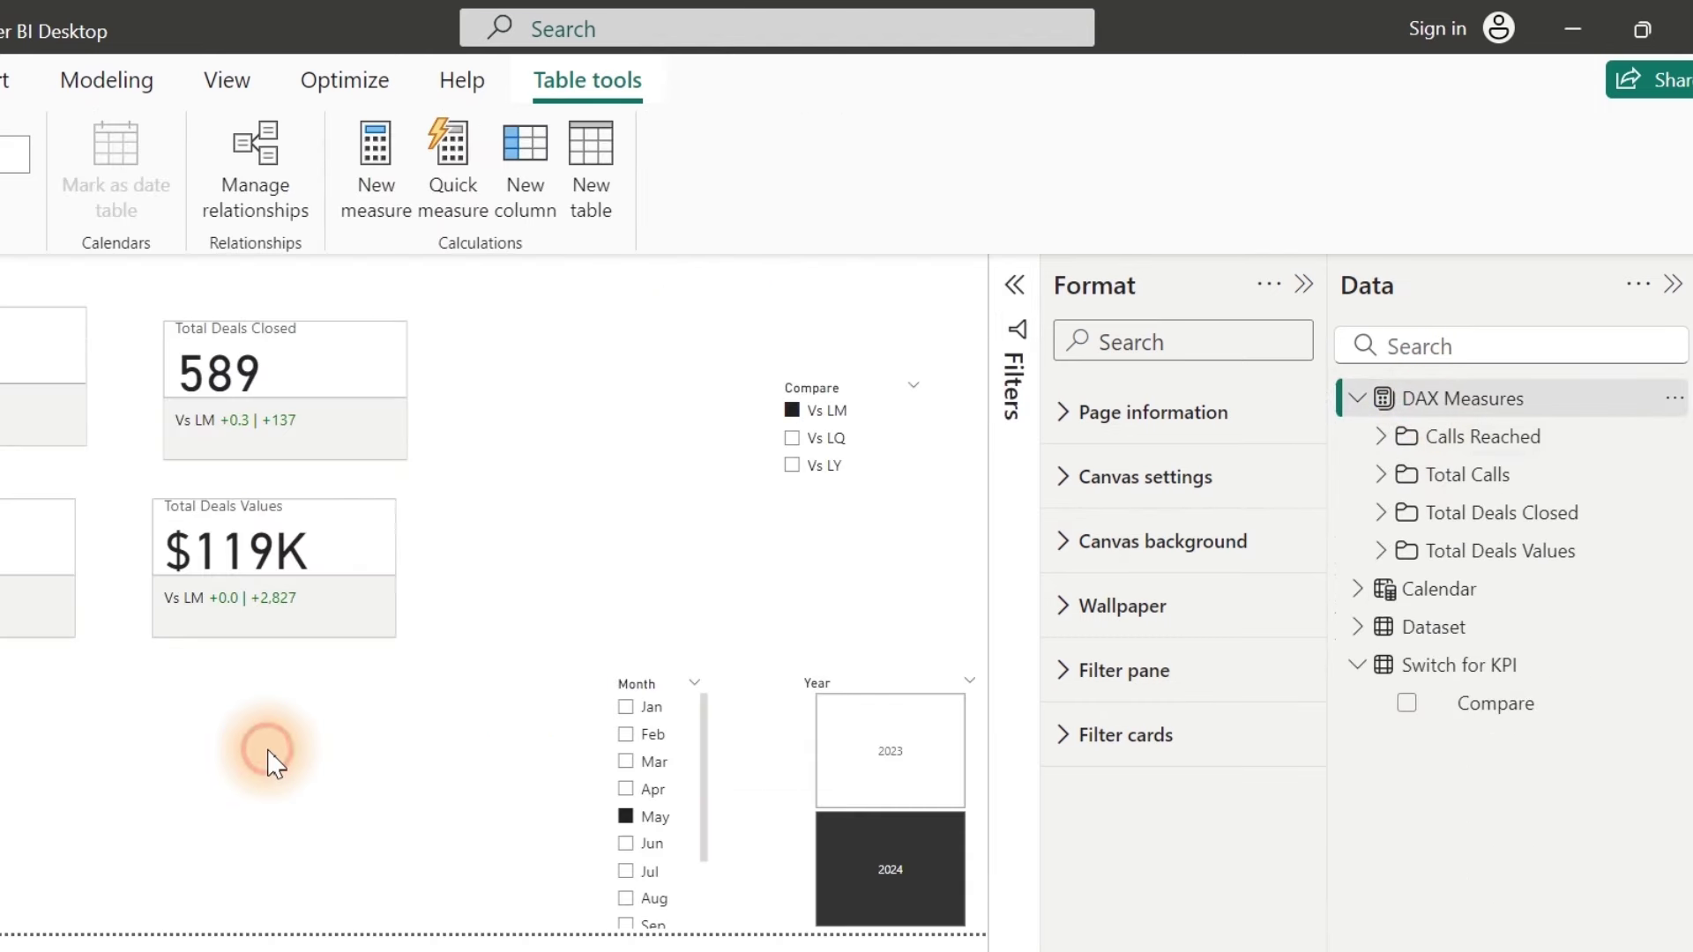
click(265, 756)
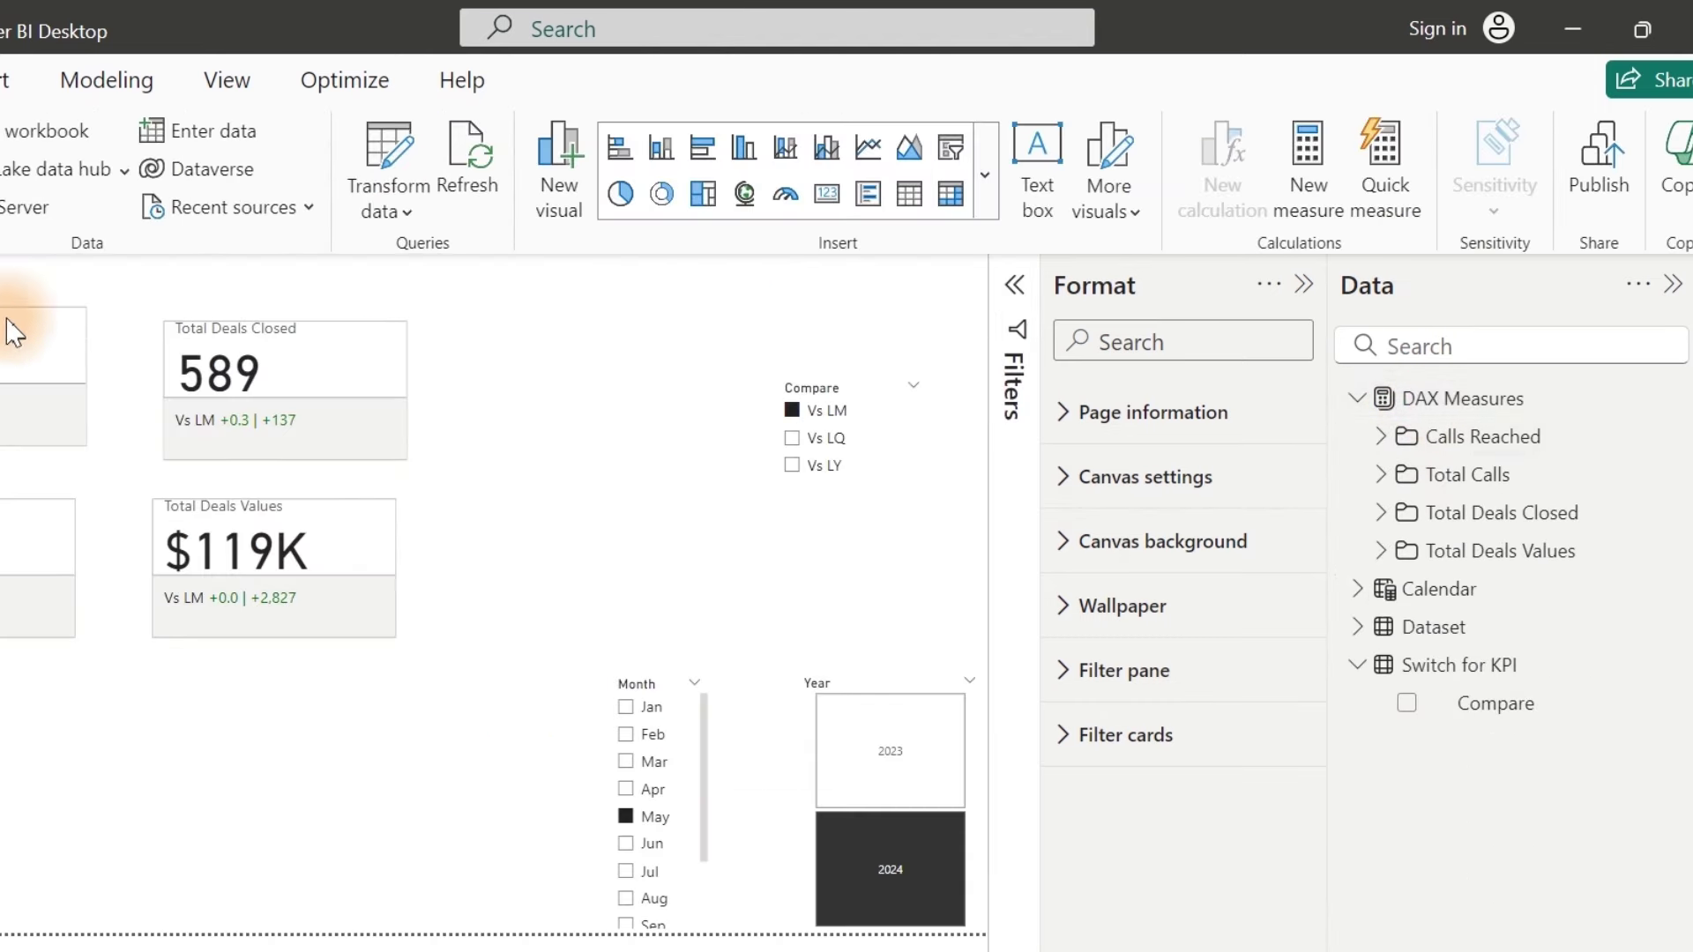
Step: Check the KPI cards' comparison colors by filtering to Mar, comparing Vs LY, and switching the year to 2023
click(627, 762)
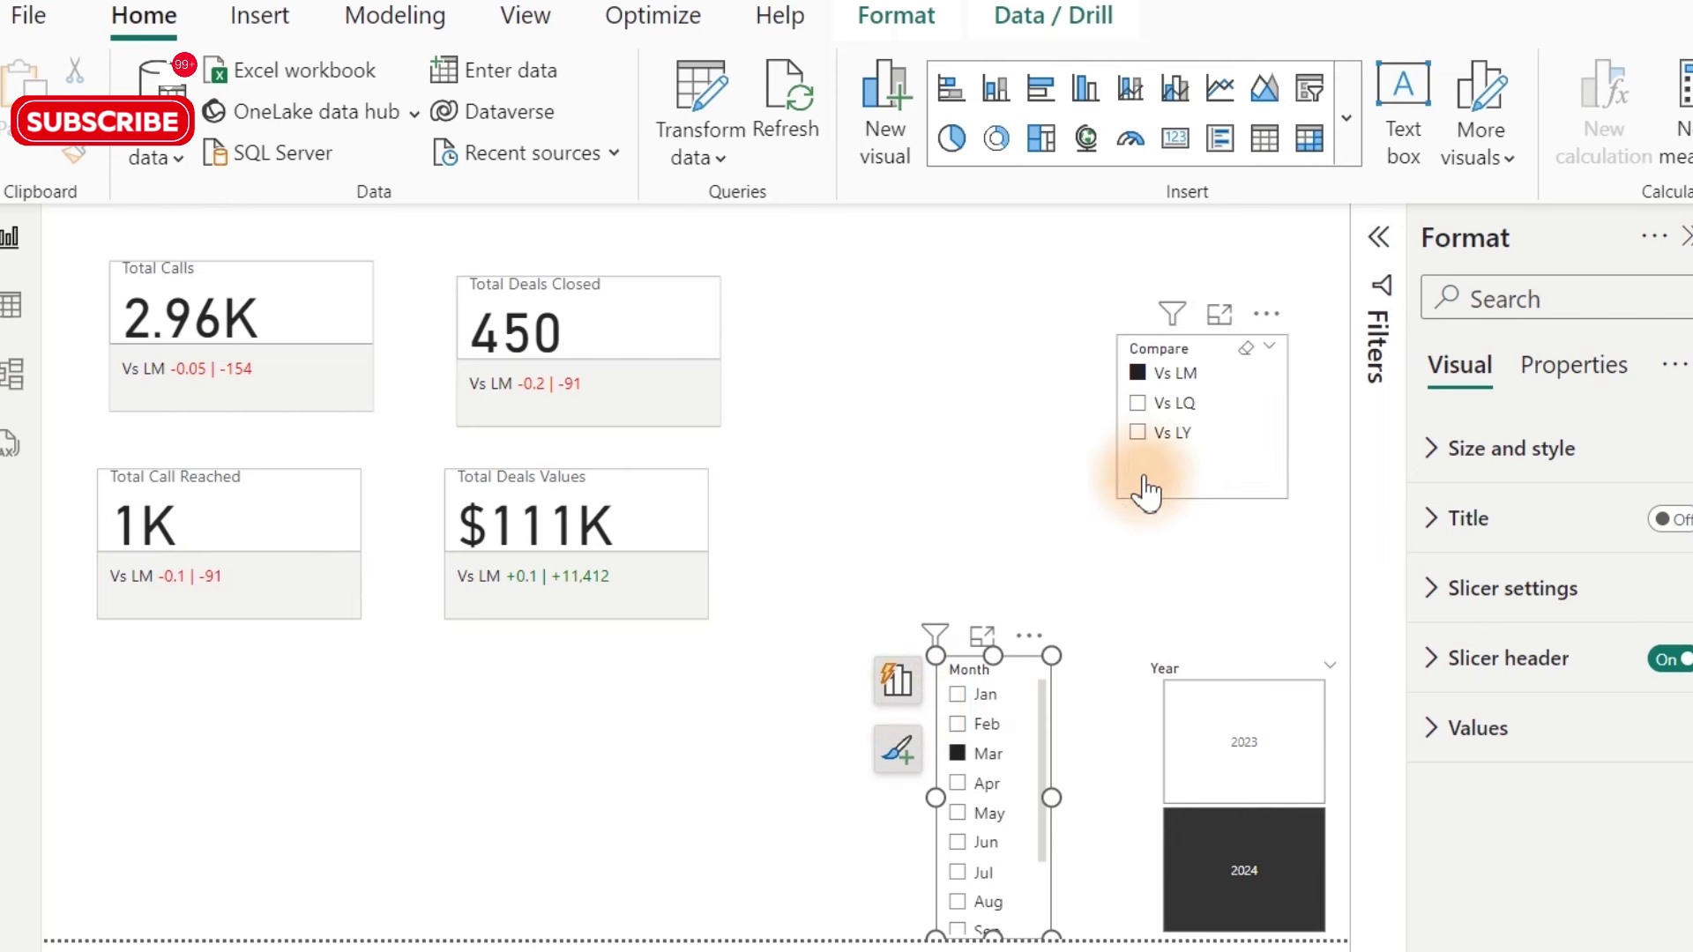
click(1140, 434)
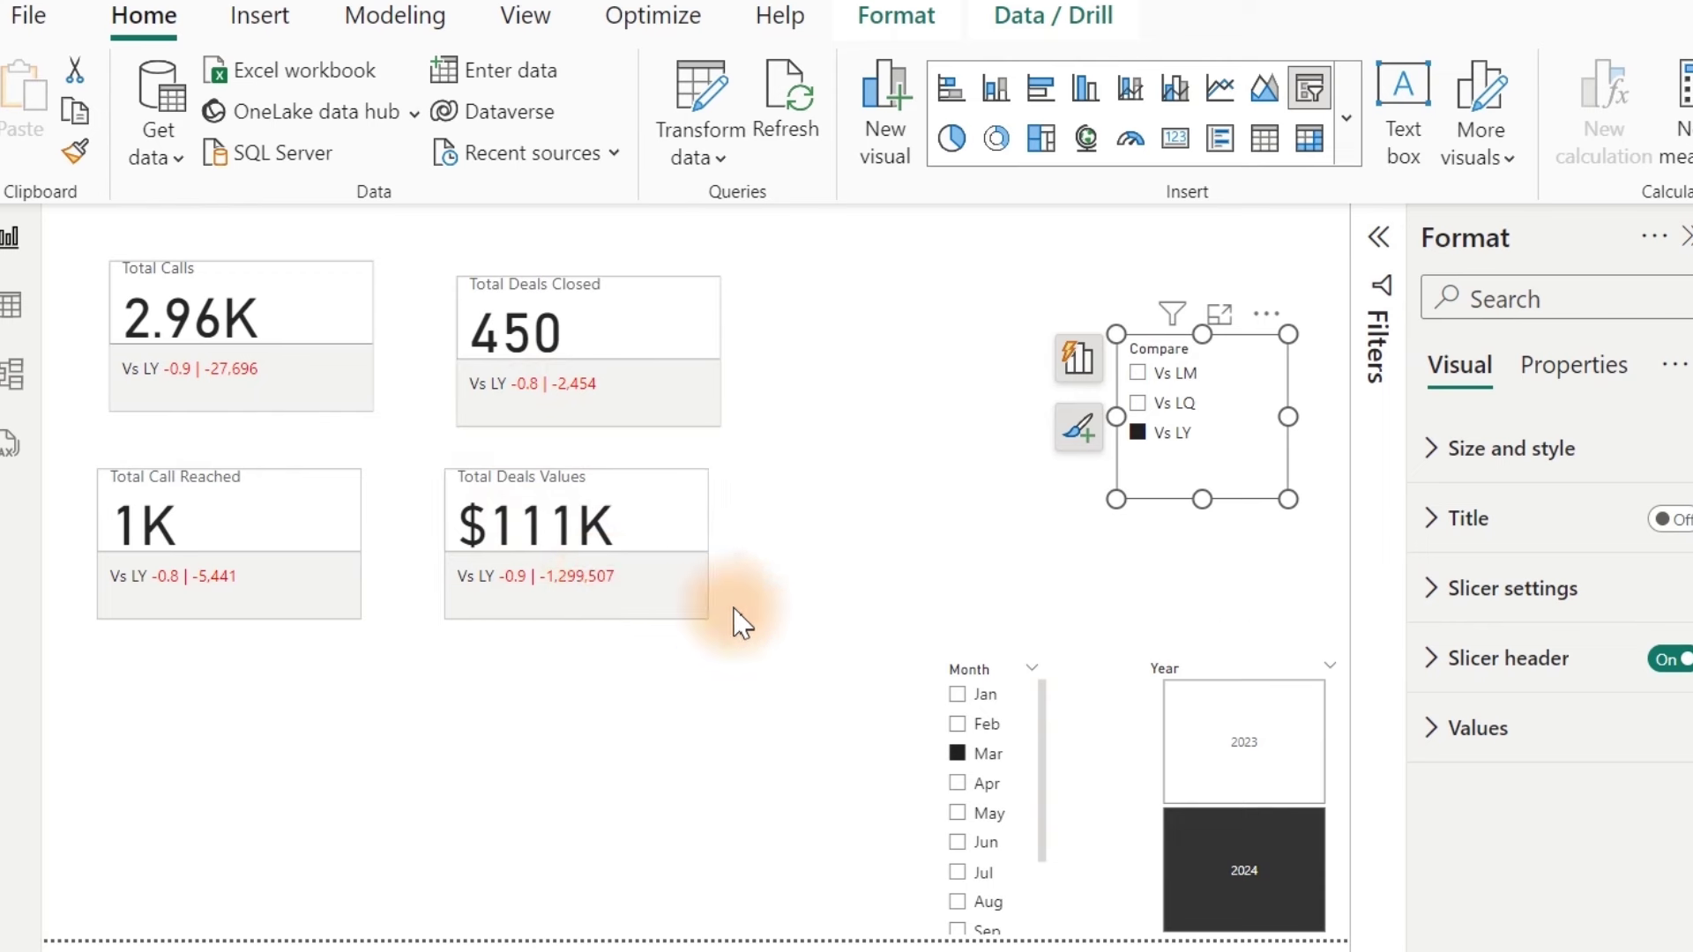
click(1246, 757)
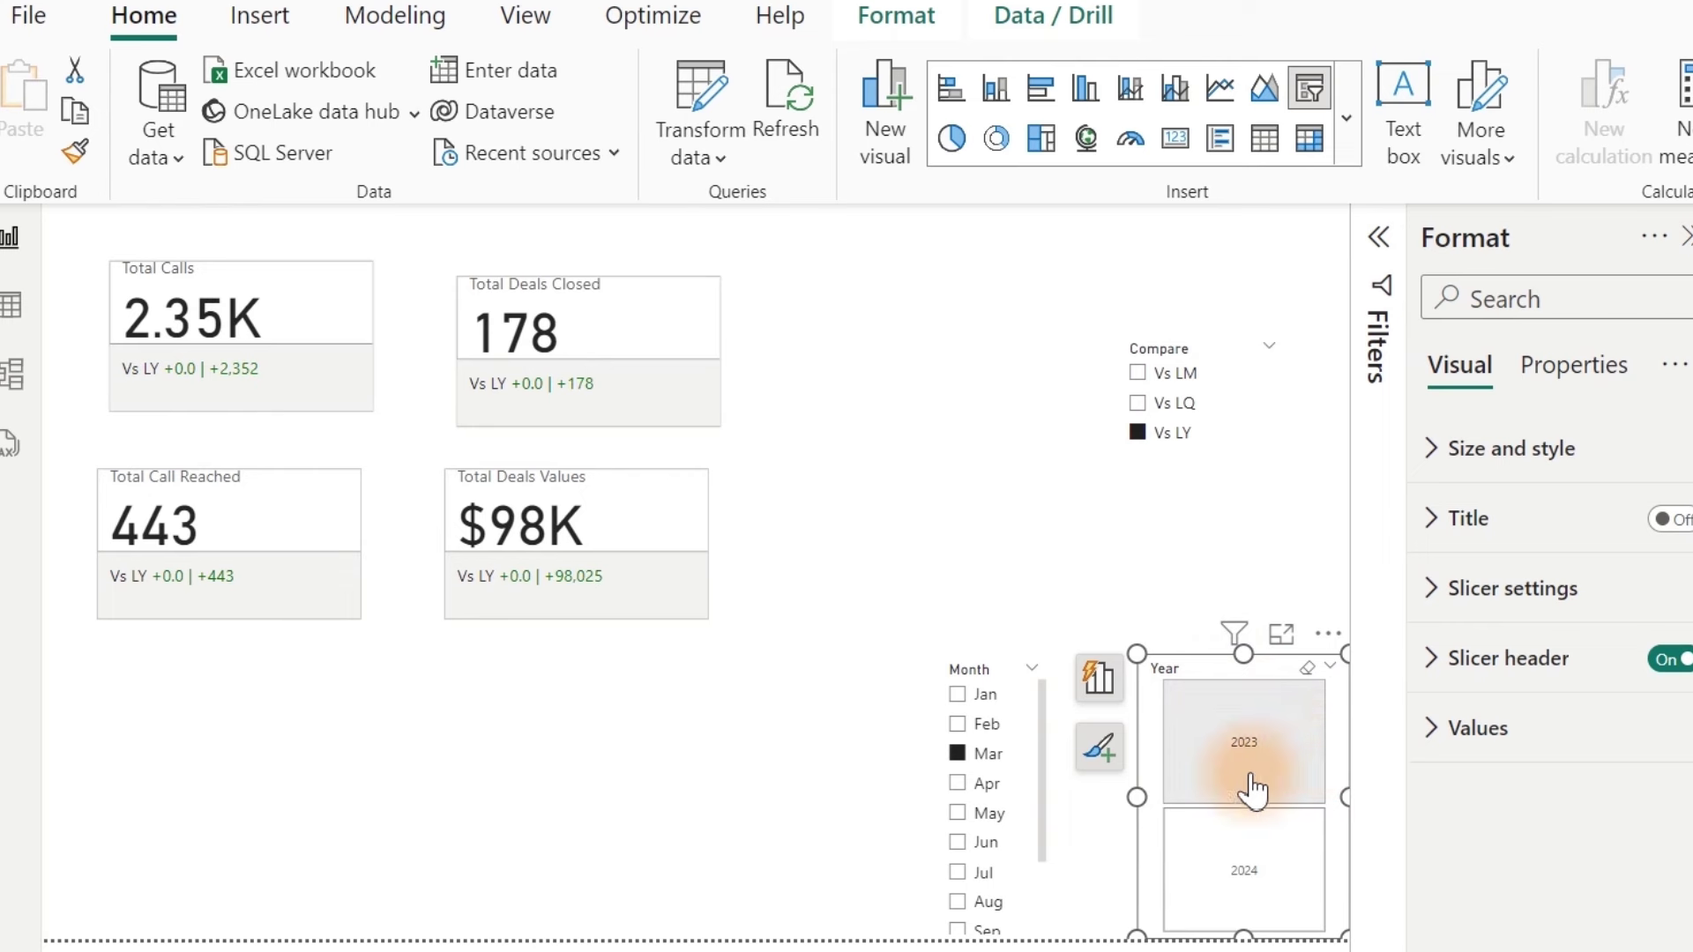
click(1253, 789)
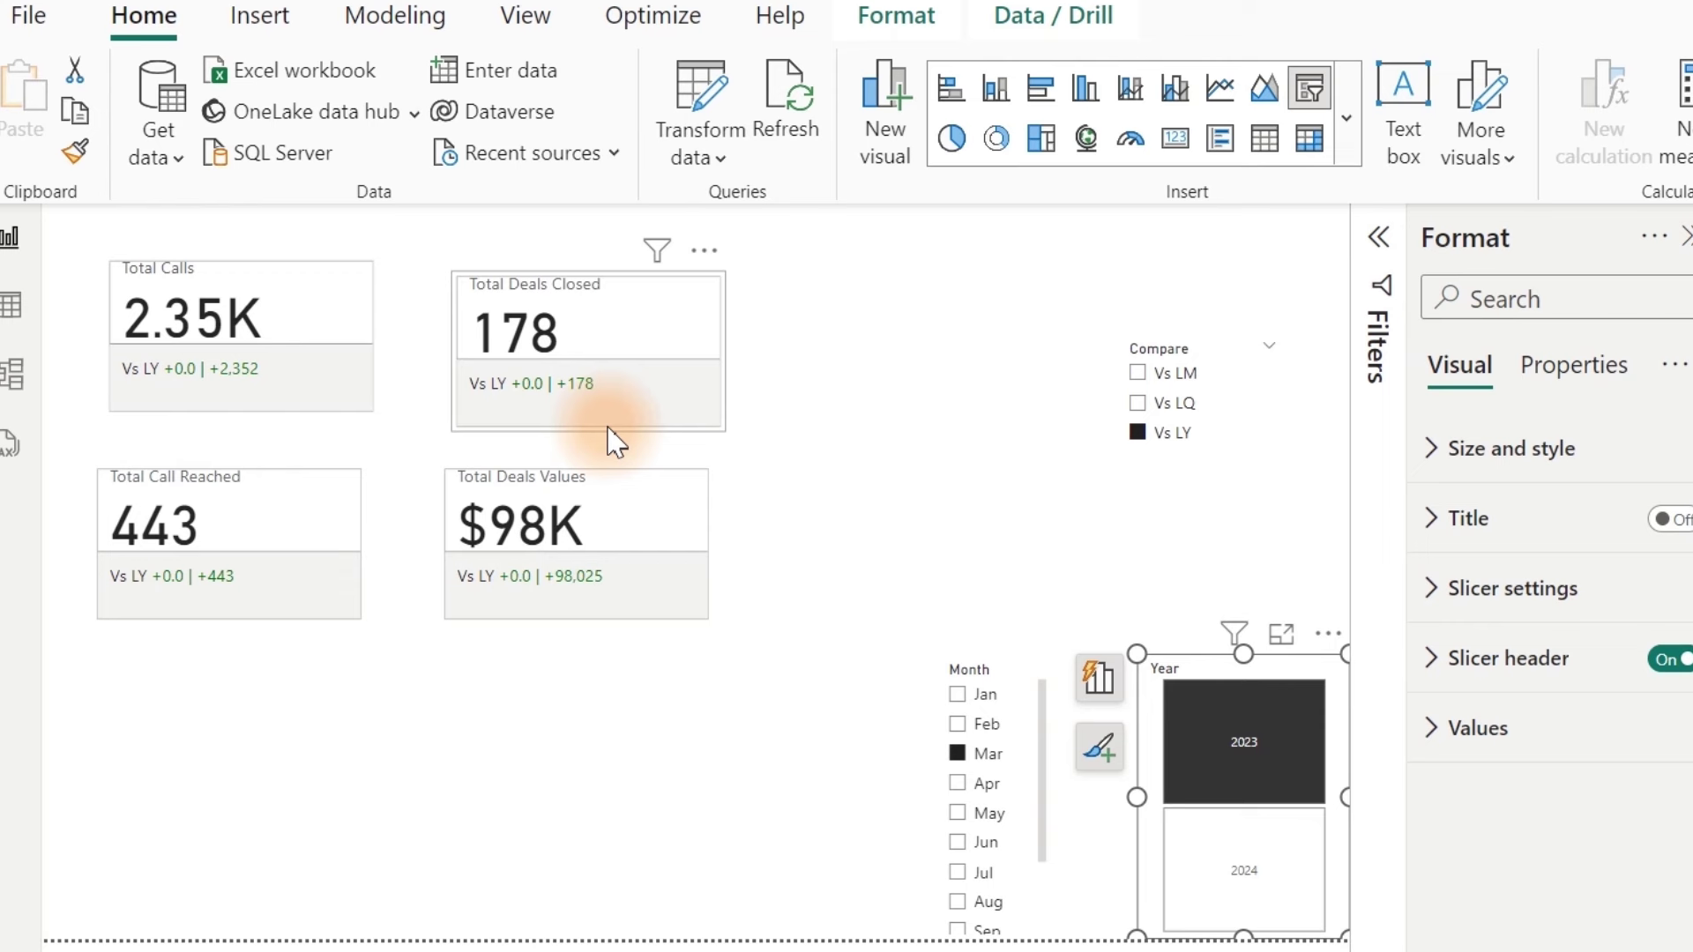
click(896, 445)
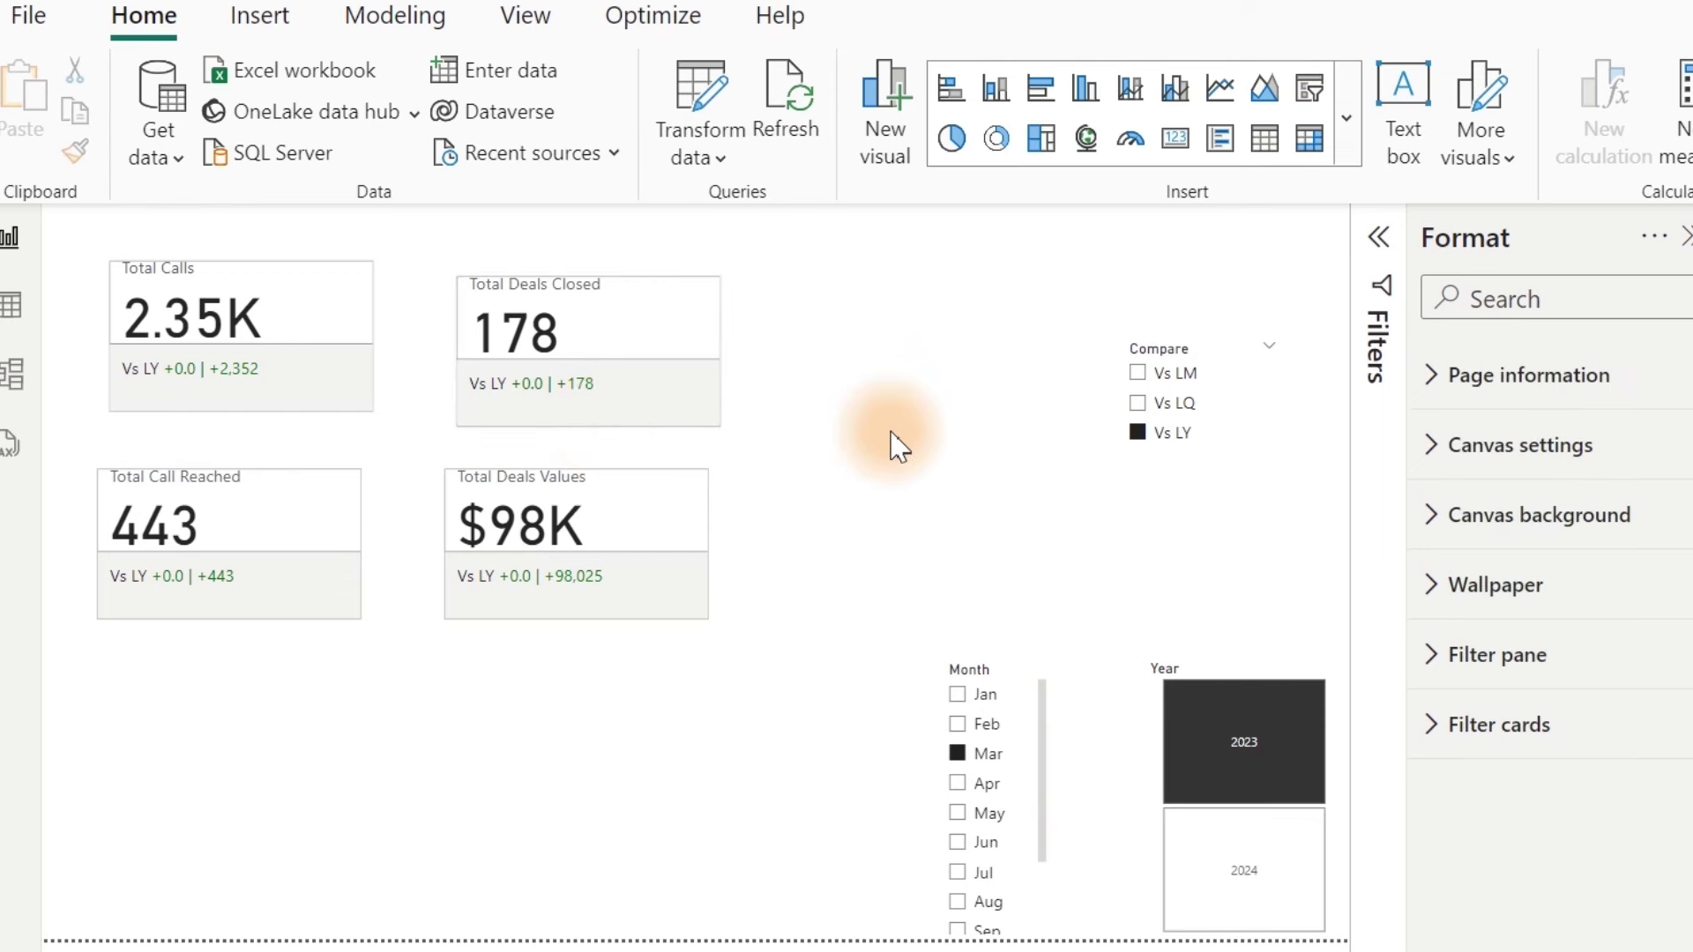